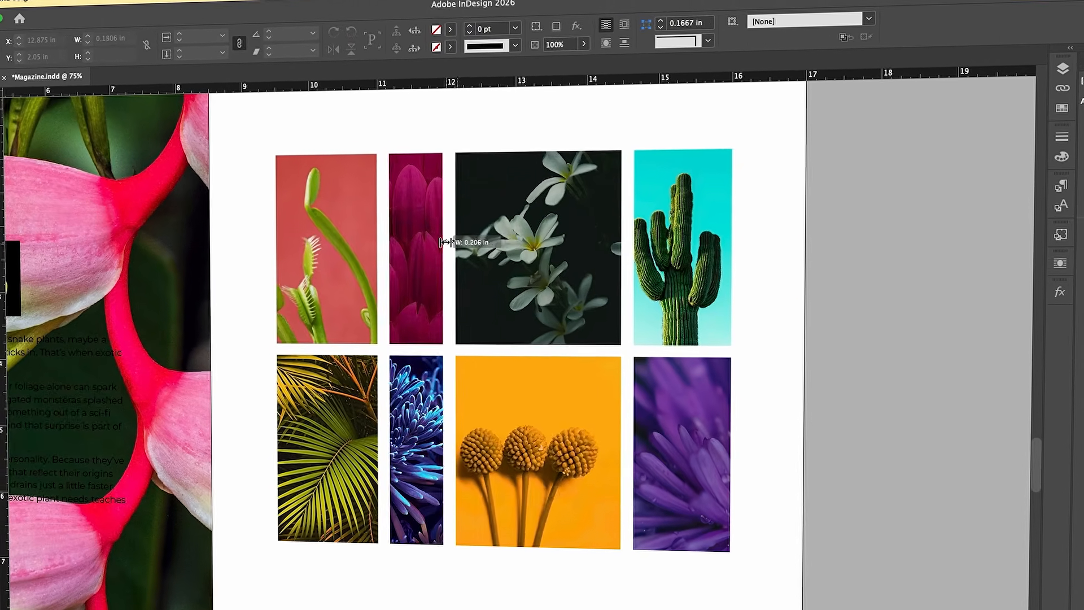
{"action": "left_click", "coordinate": [1041, 167]}
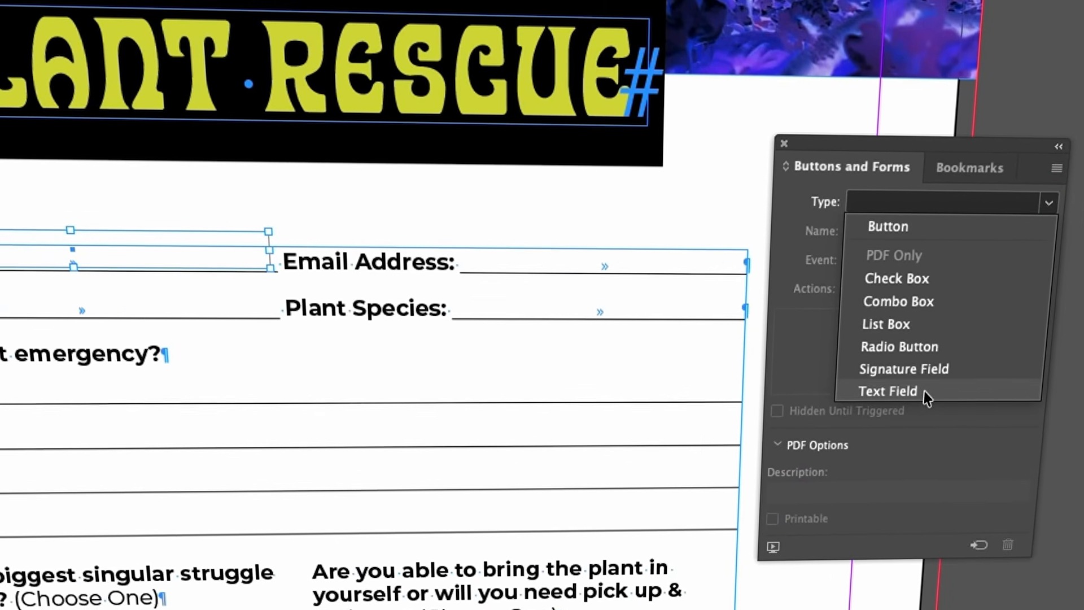
{"action": "left_click", "coordinate": [920, 388]}
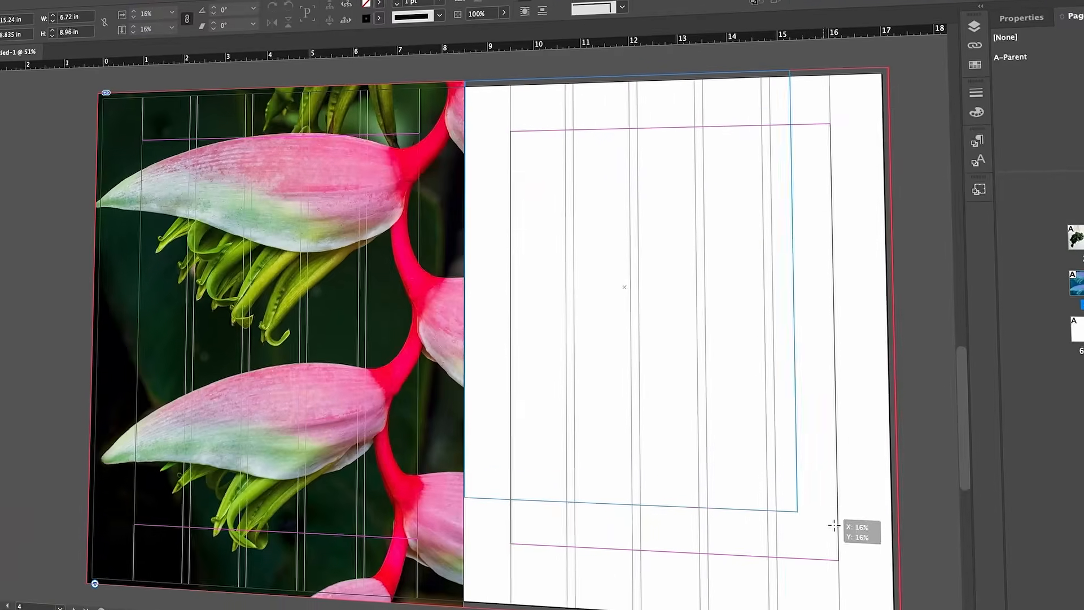
{"action": "left_click_drag", "start_coordinate": [847, 527], "coordinate": [882, 606]}
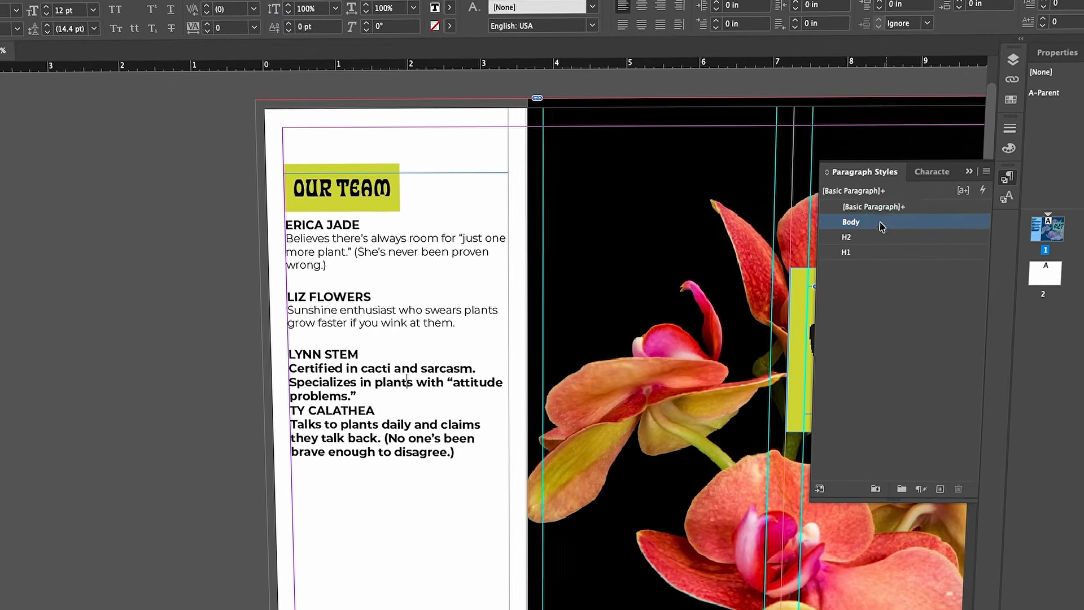
{"action": "left_click", "coordinate": [884, 230]}
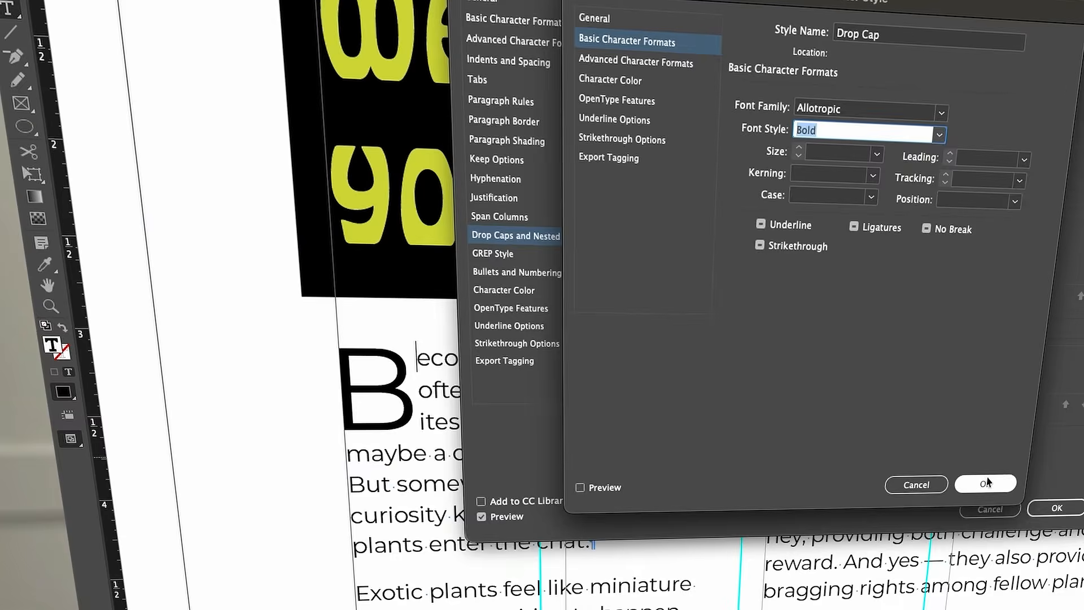
{"action": "left_click", "coordinate": [987, 484]}
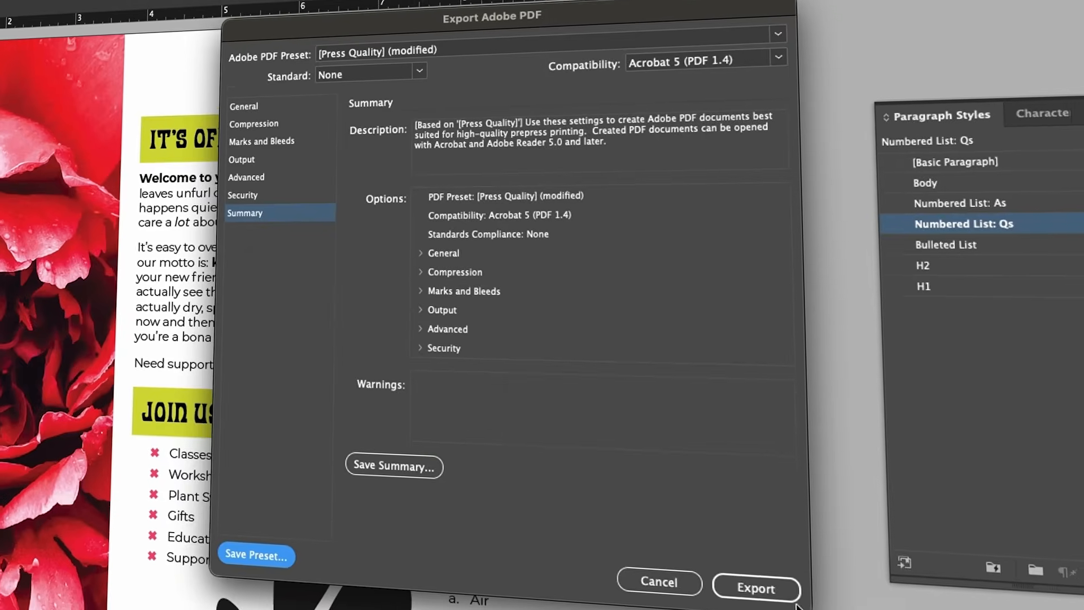
{"action": "left_click", "coordinate": [757, 590]}
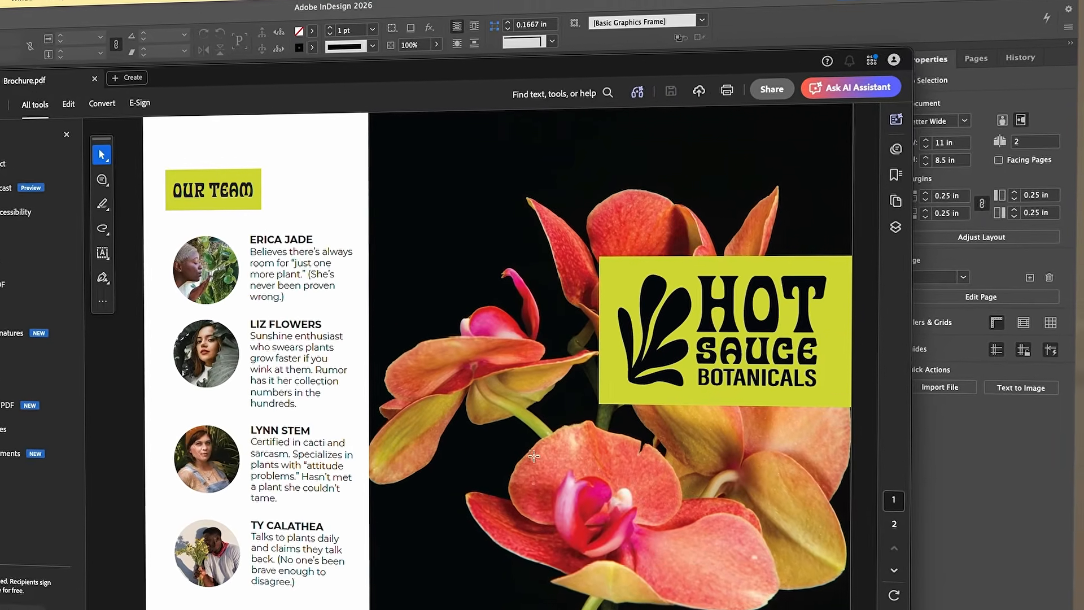
{"action": "scroll", "coordinate": [748, 470], "scroll_direction": "down", "scroll_amount": 2}
{"action": "scroll", "coordinate": [748, 470], "scroll_direction": "up", "scroll_amount": 2}
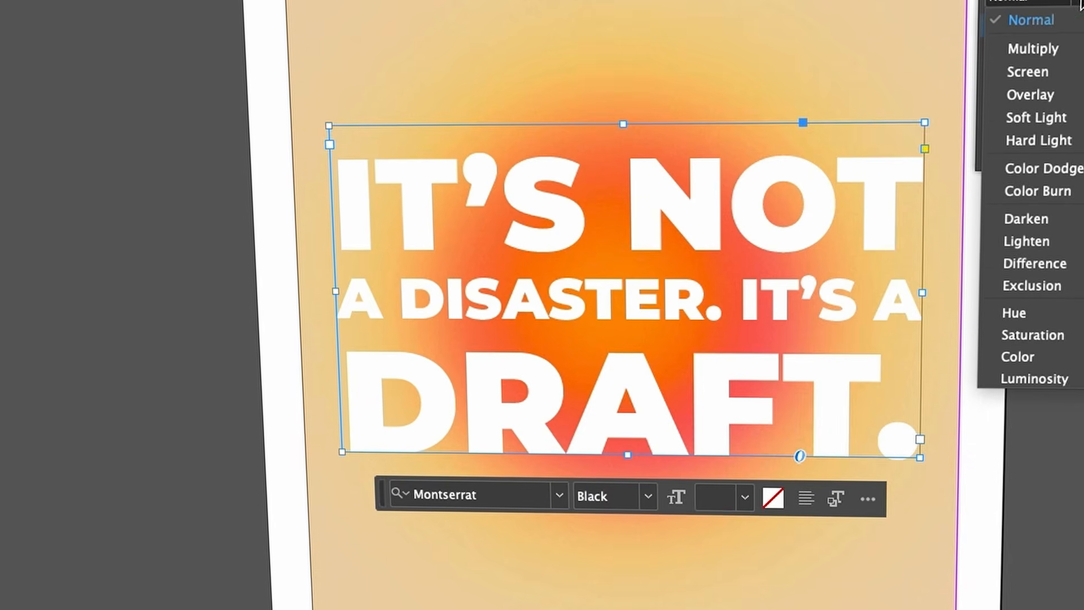
{"action": "left_click", "coordinate": [1044, 286]}
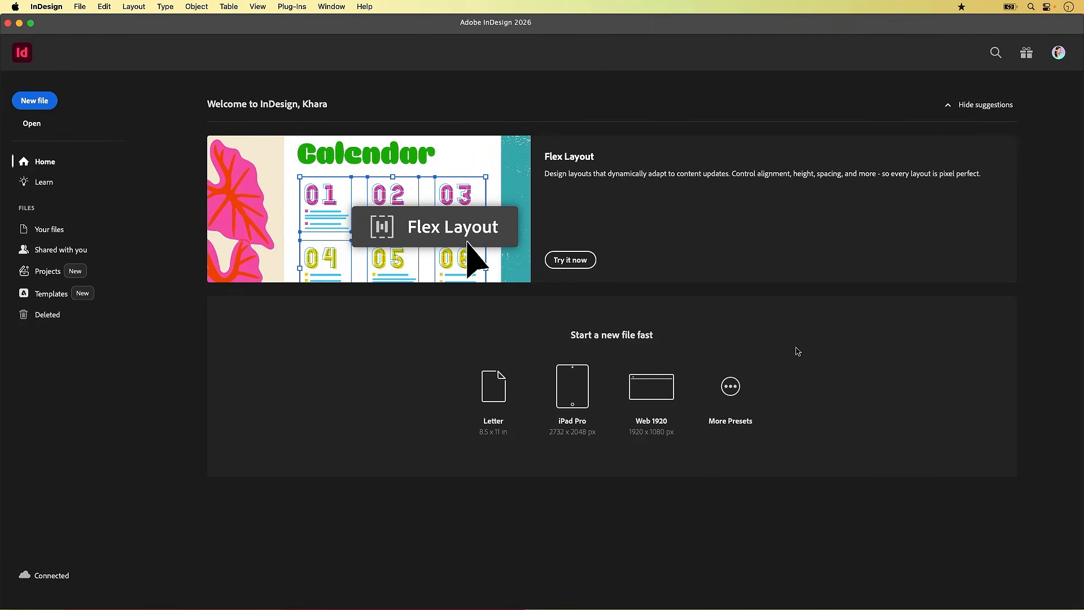
Step: Start a new document and set its units to inches
{"action": "left_click", "coordinate": [23, 53]}
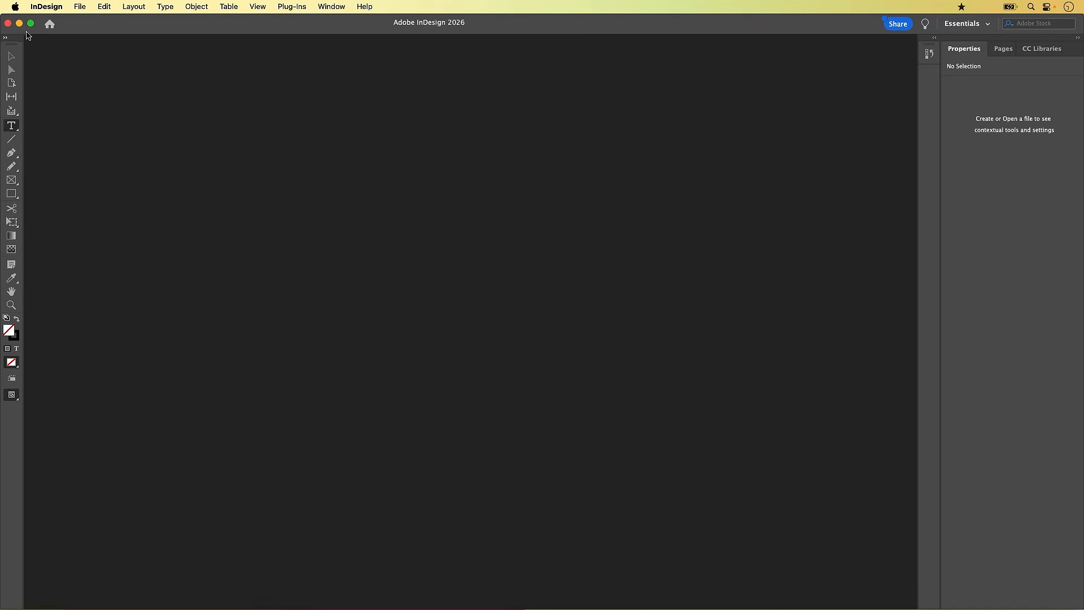
{"action": "left_click", "coordinate": [49, 26]}
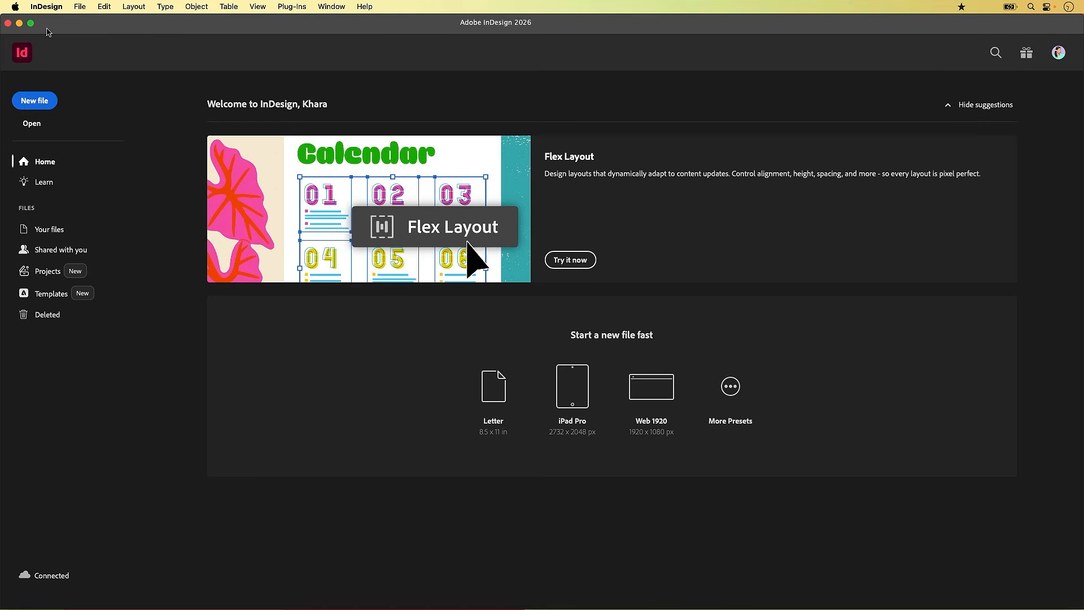
{"action": "left_click", "coordinate": [79, 6]}
{"action": "mouse_move", "coordinate": [80, 24]}
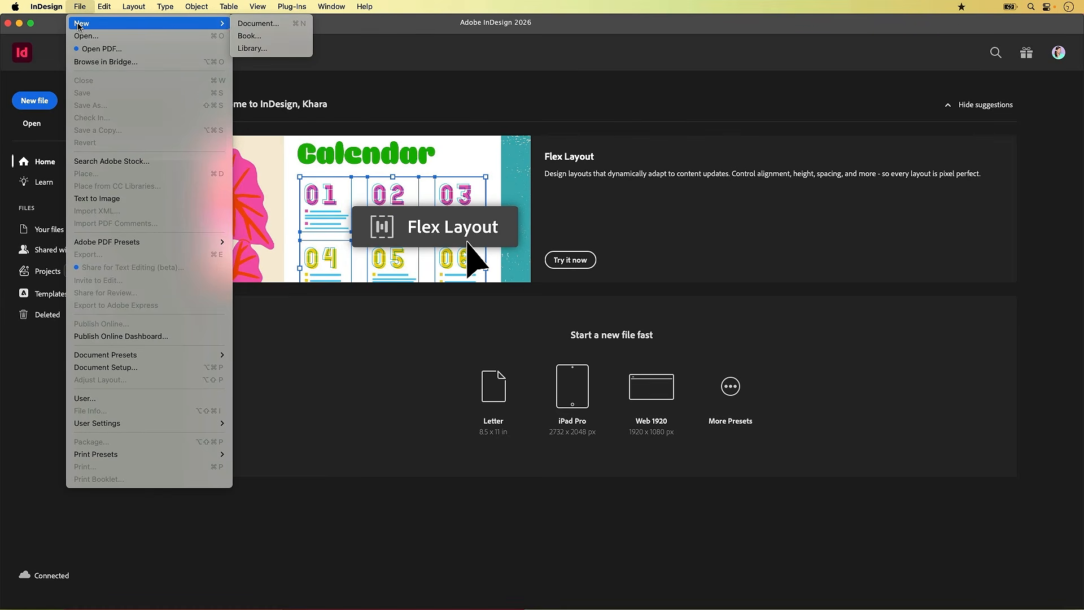
{"action": "left_click", "coordinate": [239, 24]}
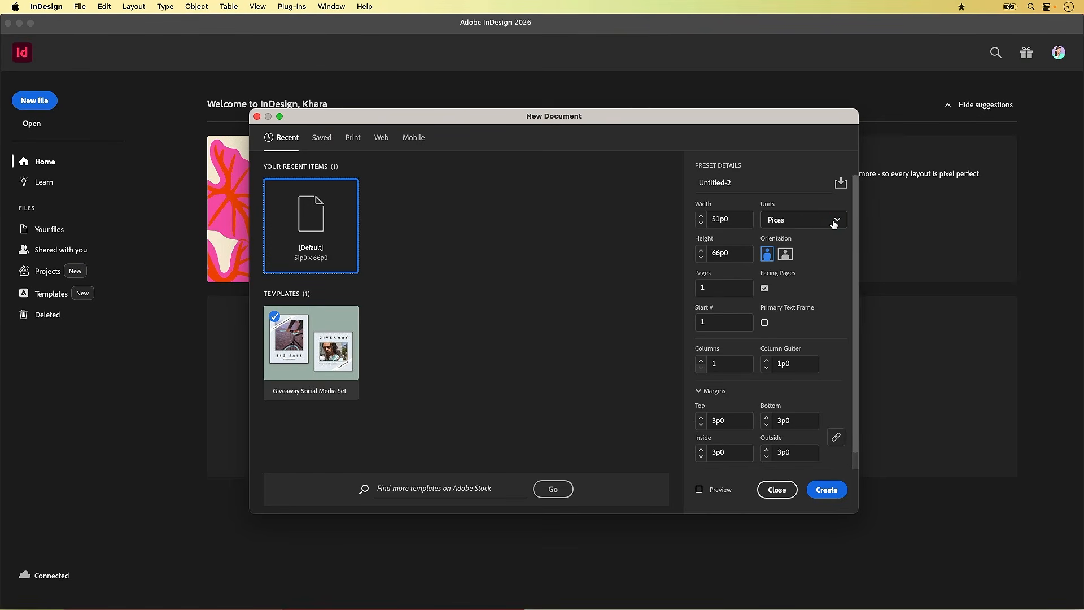
{"action": "left_click", "coordinate": [834, 221]}
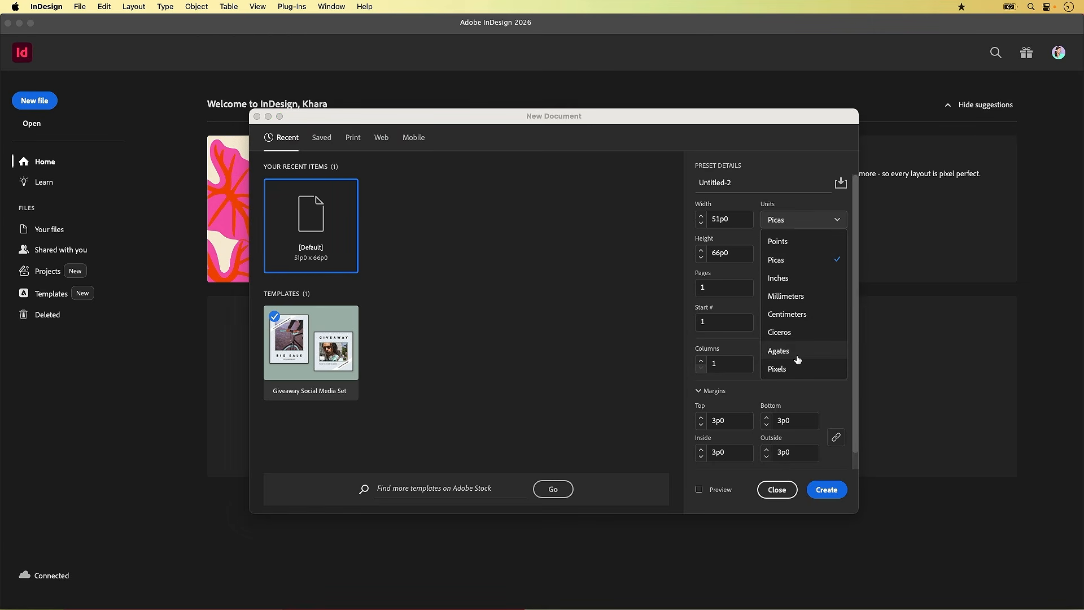
{"action": "left_click", "coordinate": [791, 278]}
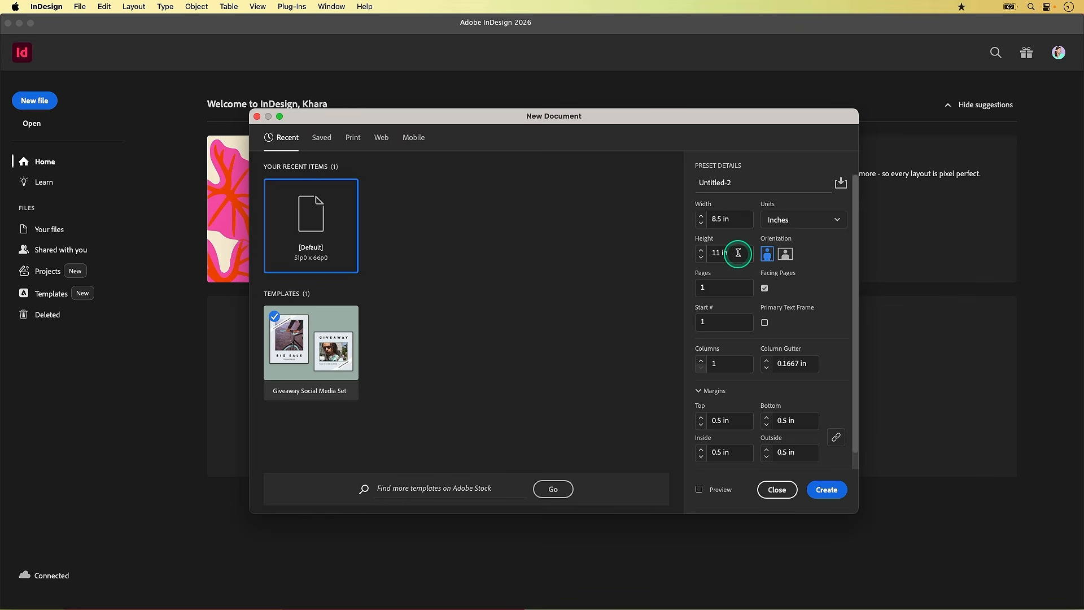
Step: Switch the new document's units to pixels and back to inches
{"action": "left_click", "coordinate": [803, 223]}
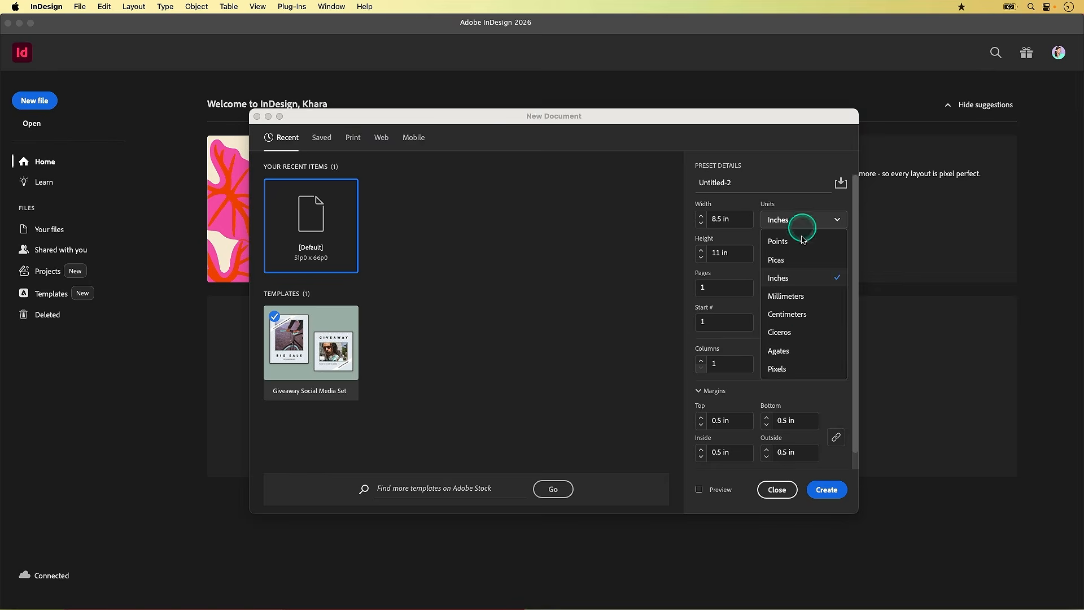
{"action": "left_click", "coordinate": [807, 369]}
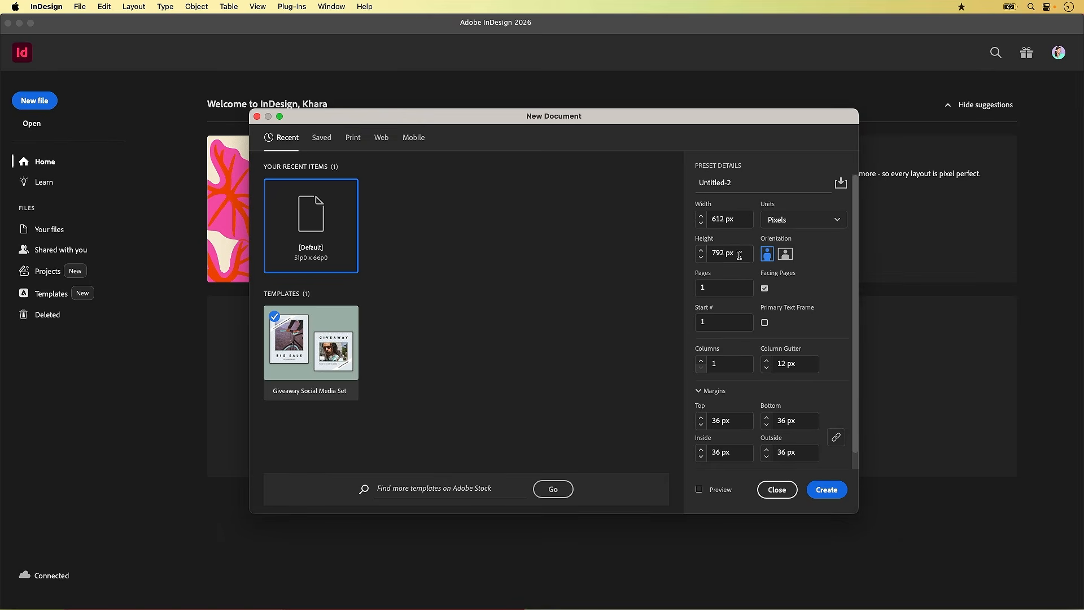
{"action": "left_click", "coordinate": [789, 228]}
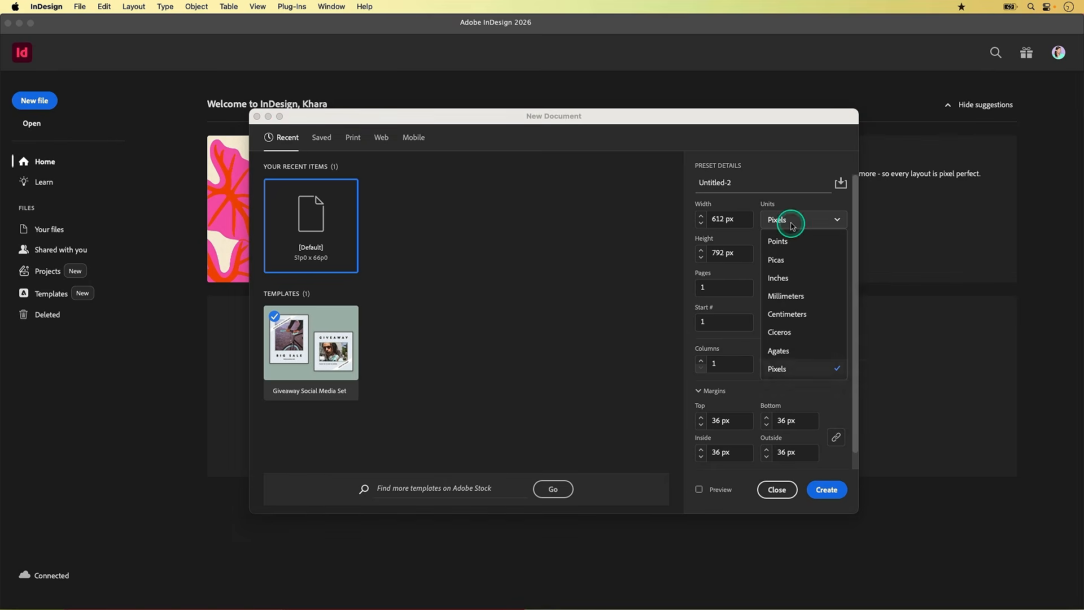
{"action": "left_click", "coordinate": [789, 280]}
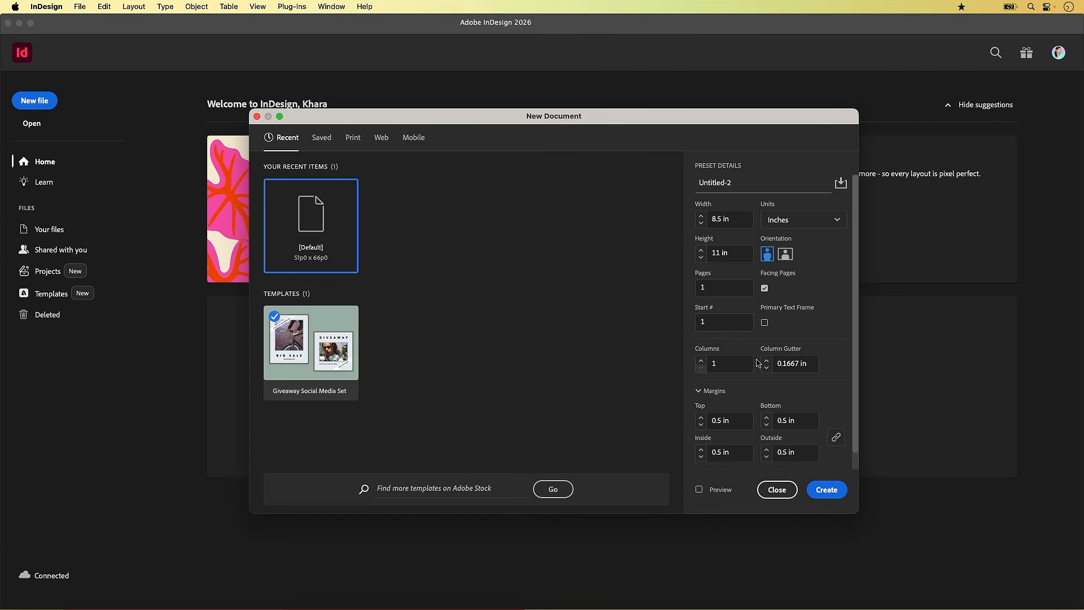
Step: Create the one-page 8.5 x 11 in portrait document with facing pages and 0.5 in margins
{"action": "scroll", "coordinate": [758, 362], "scroll_direction": "down", "scroll_amount": 1}
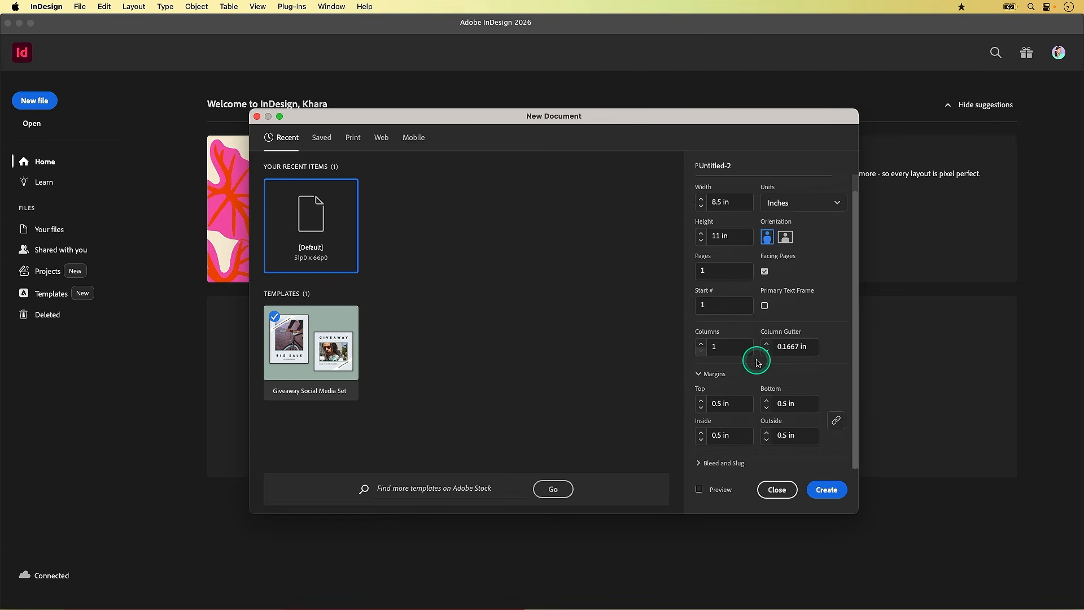
{"action": "left_click", "coordinate": [700, 375]}
{"action": "left_click", "coordinate": [701, 392]}
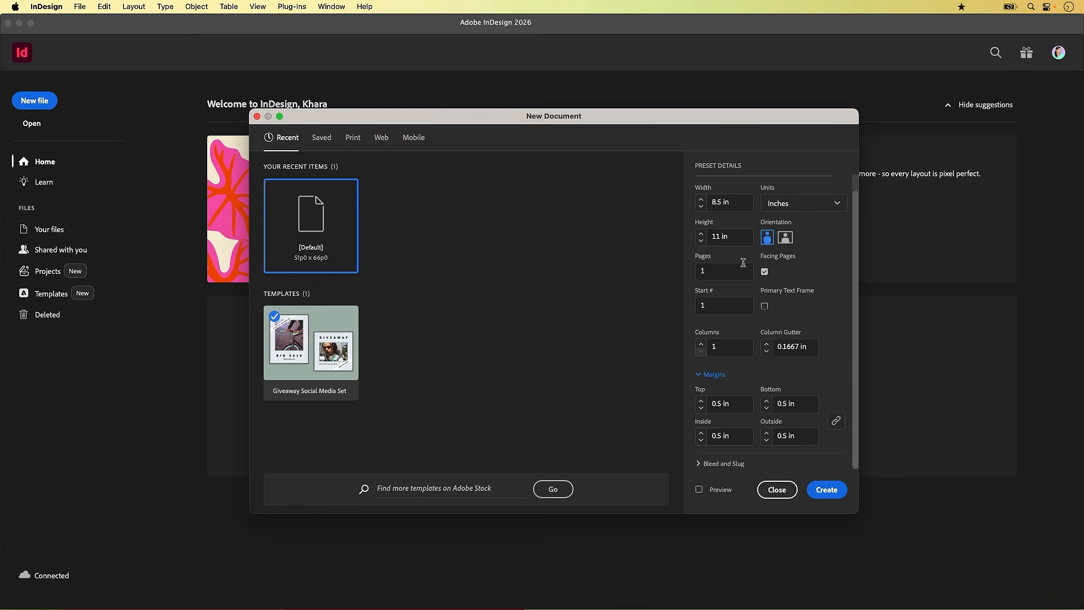
{"action": "left_click", "coordinate": [825, 490]}
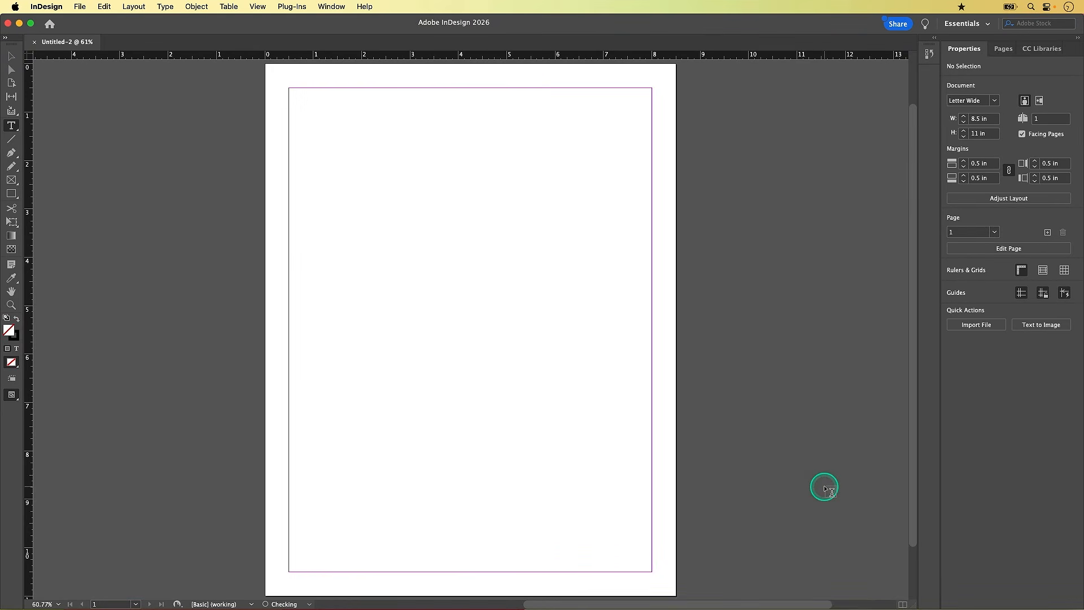
Step: Load the mymind gradient JPG from the 01_Kickstart folder for placing, leaving Show Import Options off
{"action": "left_click", "coordinate": [78, 7]}
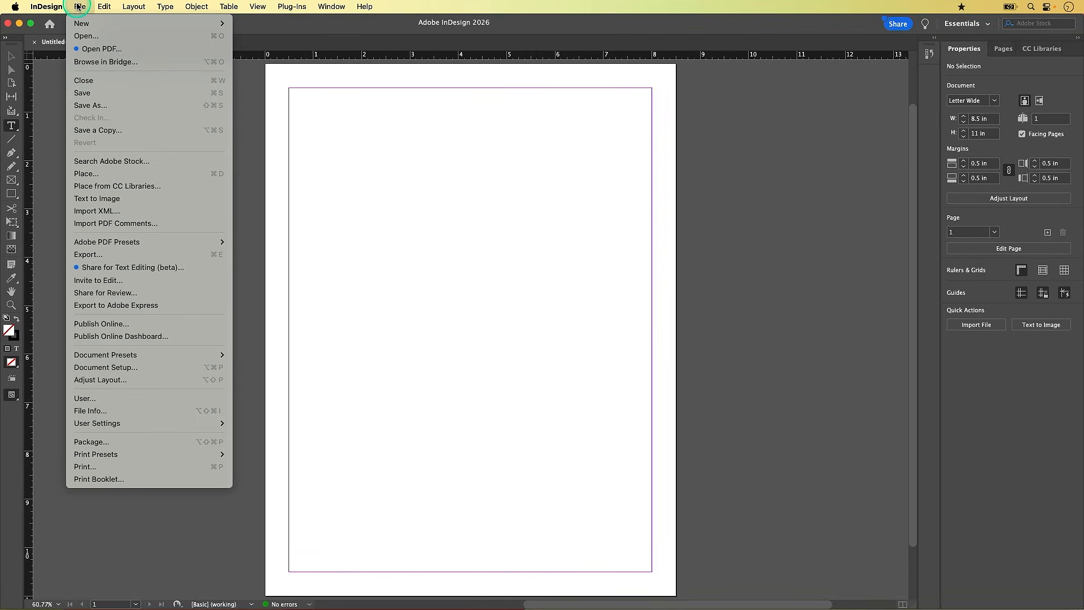
{"action": "left_click", "coordinate": [96, 176]}
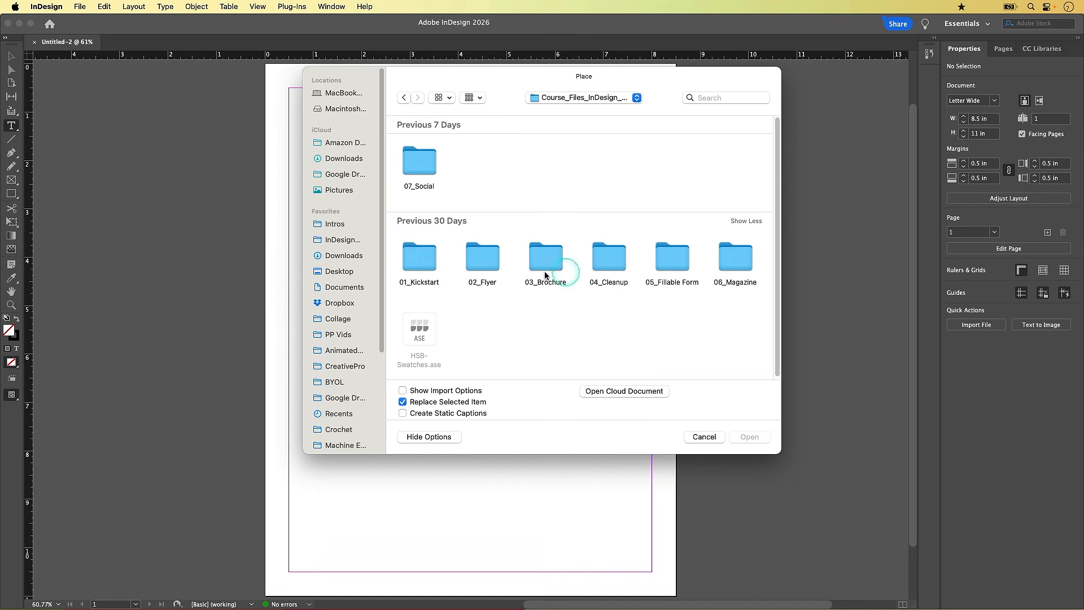
{"action": "left_click", "coordinate": [421, 267]}
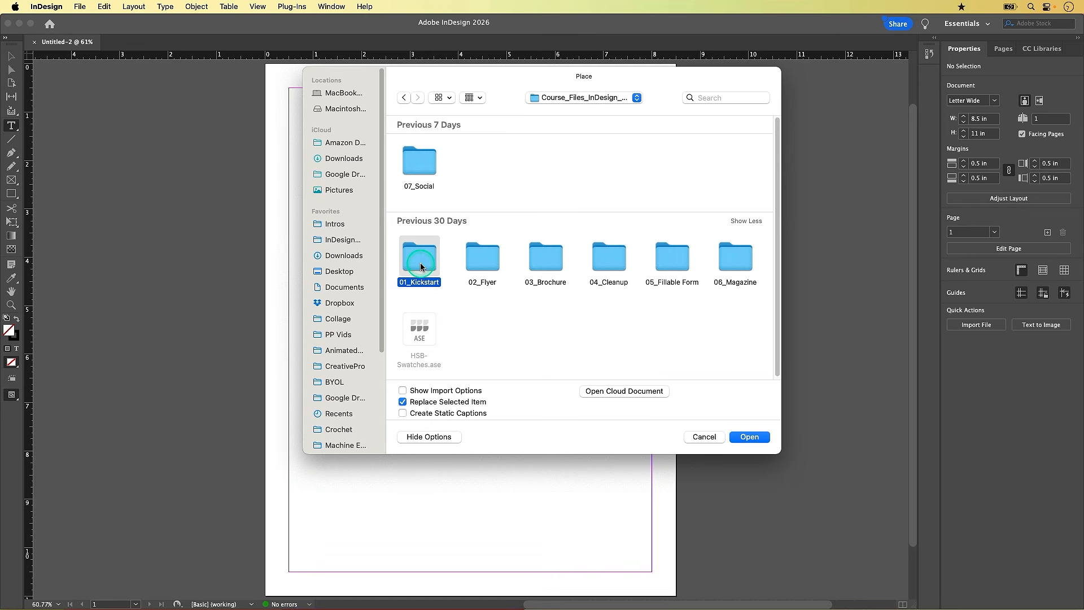
{"action": "double_click", "coordinate": [421, 266]}
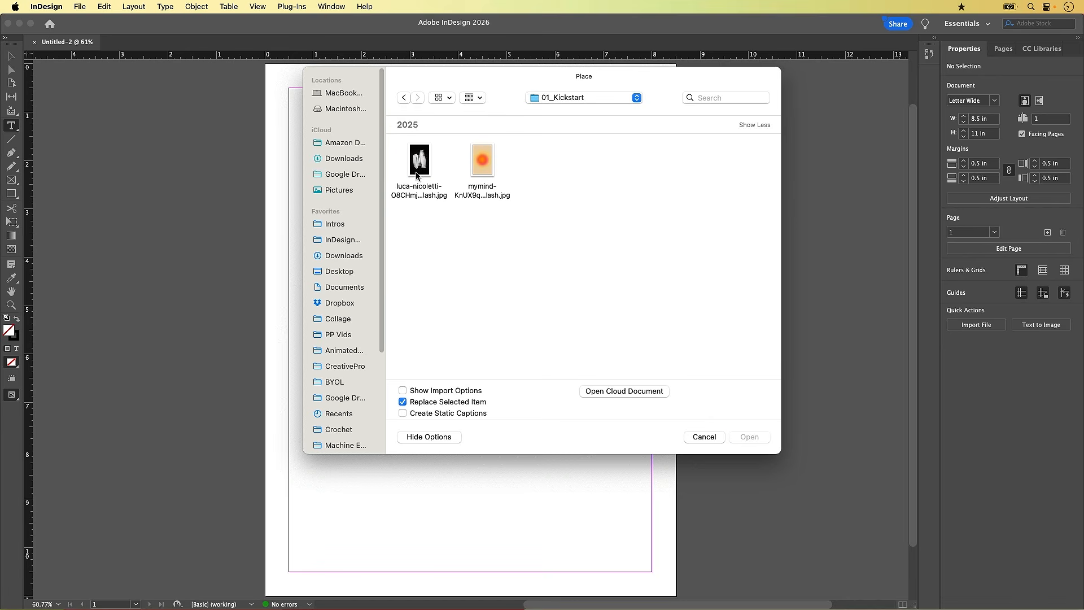
{"action": "left_click", "coordinate": [480, 168]}
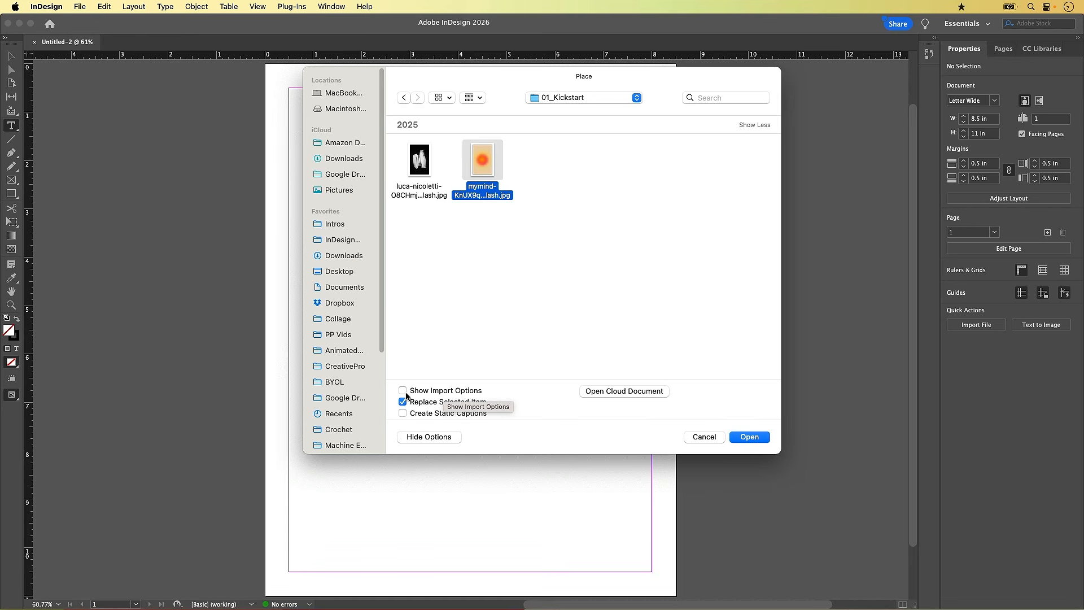
{"action": "left_click", "coordinate": [751, 437]}
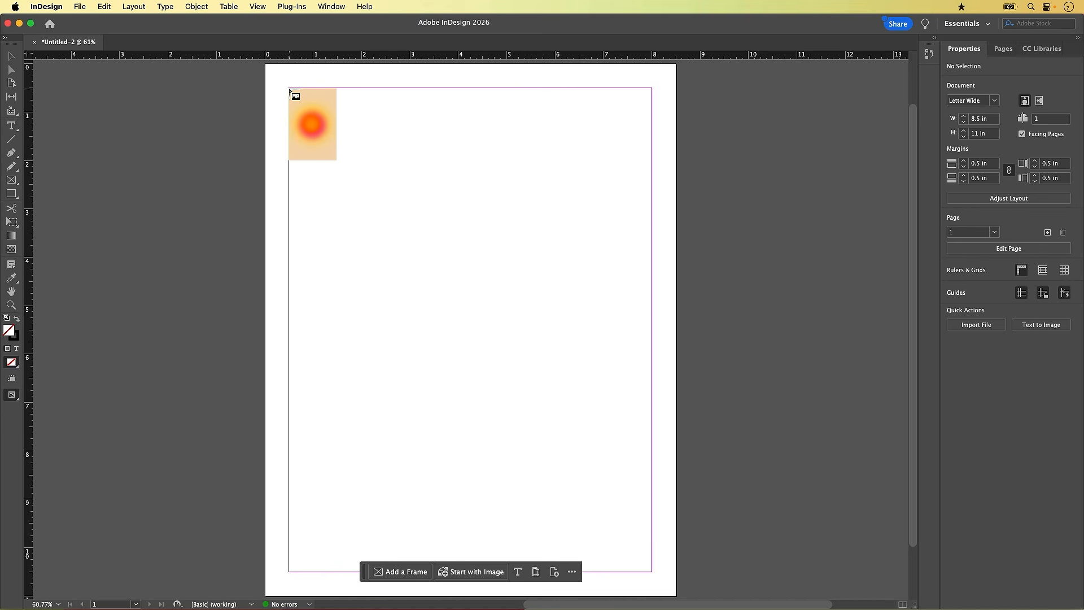
Step: Place the loaded image in a 7.5 x 10 in frame that spans the page from margin to margin
{"action": "left_click_drag", "start_coordinate": [290, 89], "coordinate": [633, 562]}
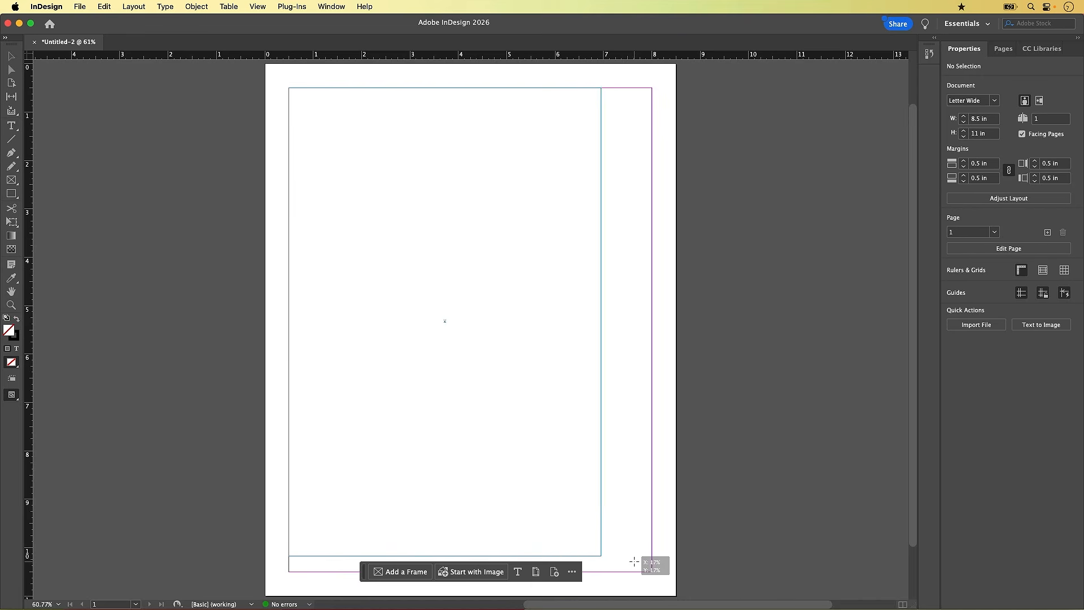
{"action": "left_click_drag", "start_coordinate": [636, 562], "coordinate": [652, 584]}
{"action": "mouse_move", "coordinate": [656, 589]}
{"action": "left_mouse_down"}
{"action": "mouse_move", "coordinate": [563, 492]}
{"action": "mouse_move", "coordinate": [654, 574]}
{"action": "left_mouse_up"}
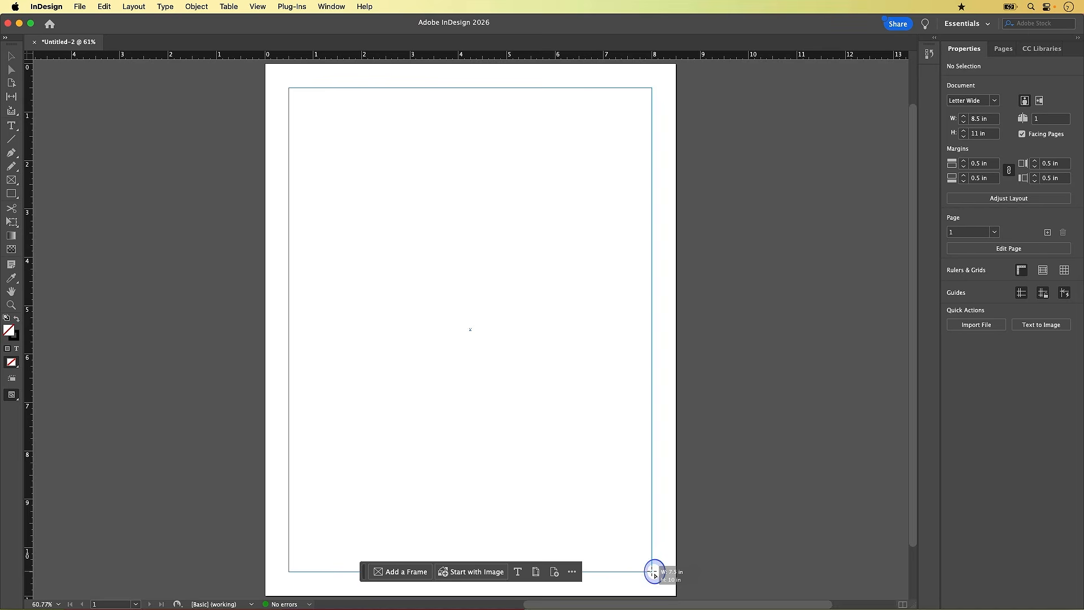
{"action": "left_click_drag", "start_coordinate": [653, 573], "coordinate": [653, 574]}
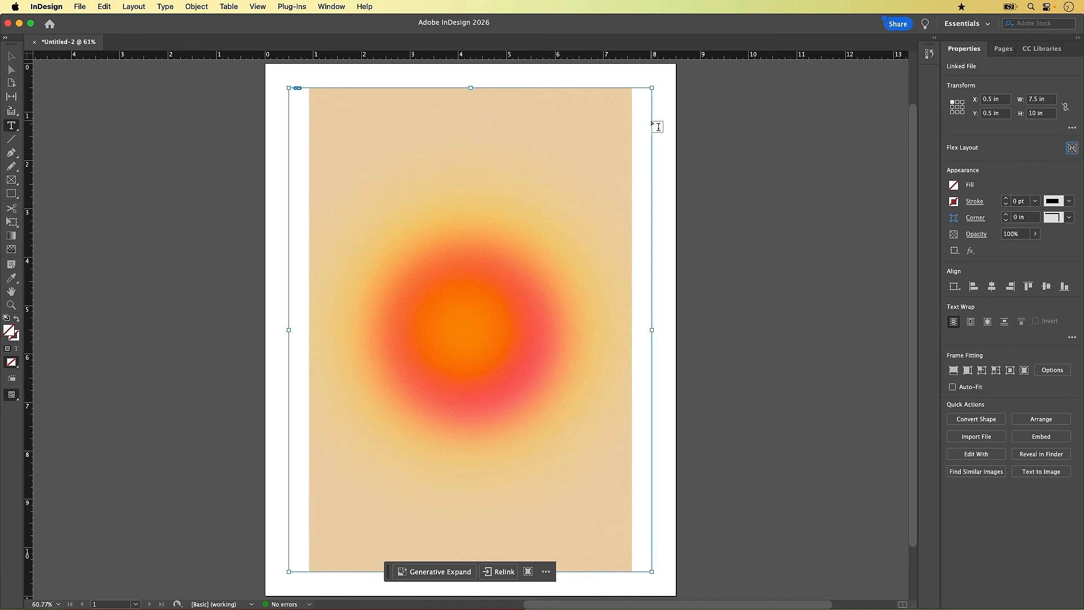
{"action": "left_click", "coordinate": [677, 196]}
{"action": "left_click", "coordinate": [290, 289]}
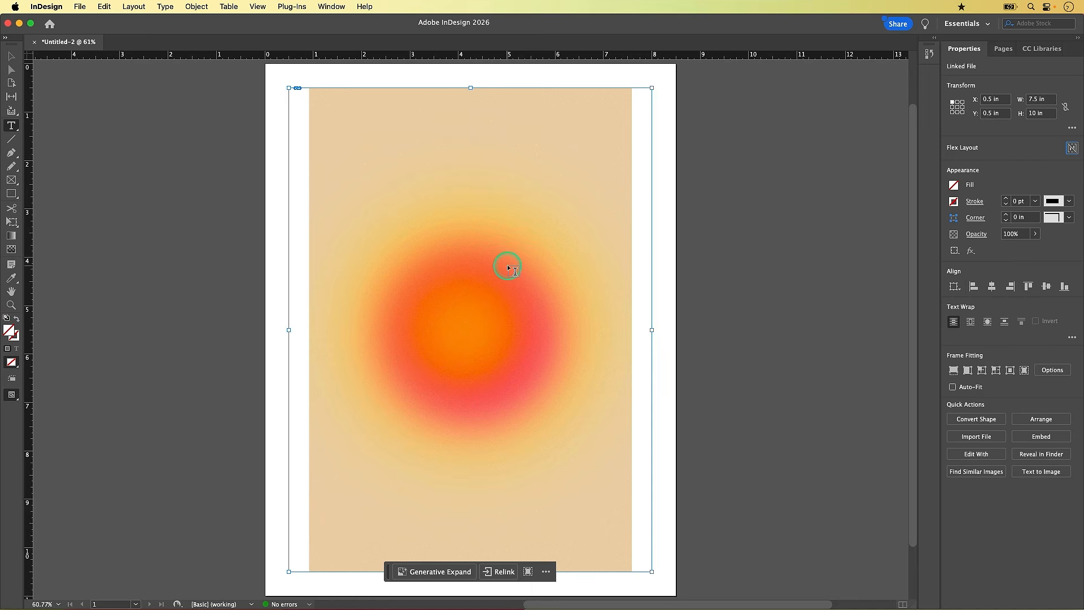
{"action": "left_click", "coordinate": [965, 53]}
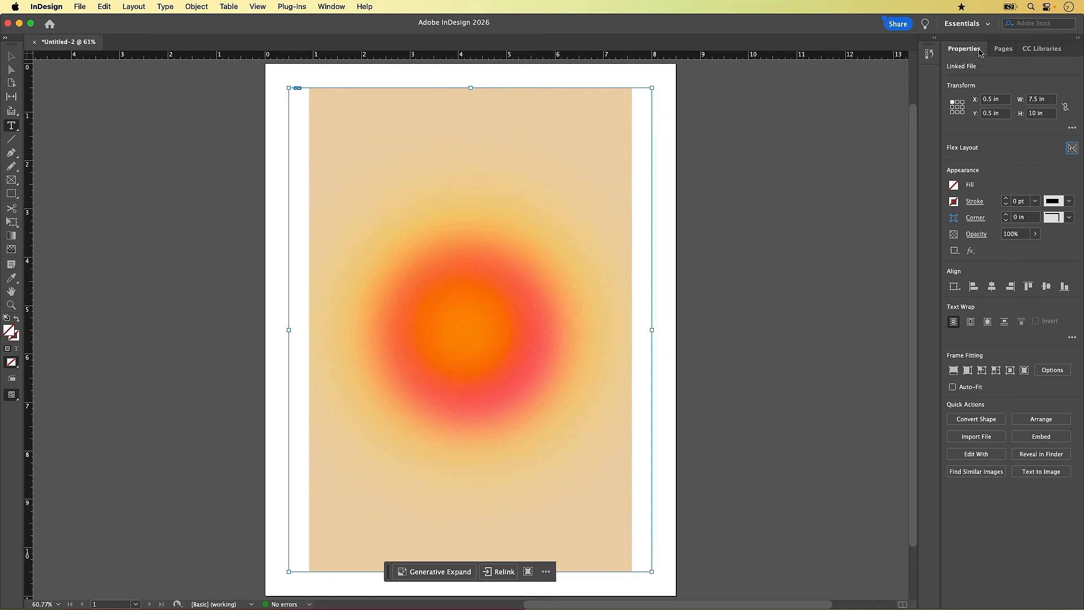
{"action": "left_click", "coordinate": [331, 7]}
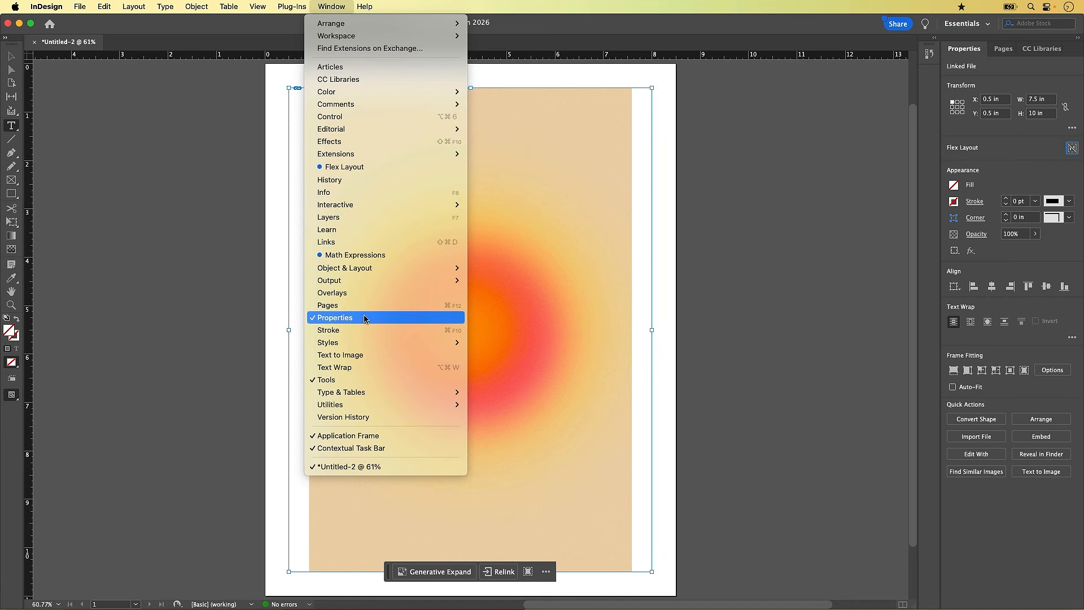
{"action": "left_click", "coordinate": [1007, 252]}
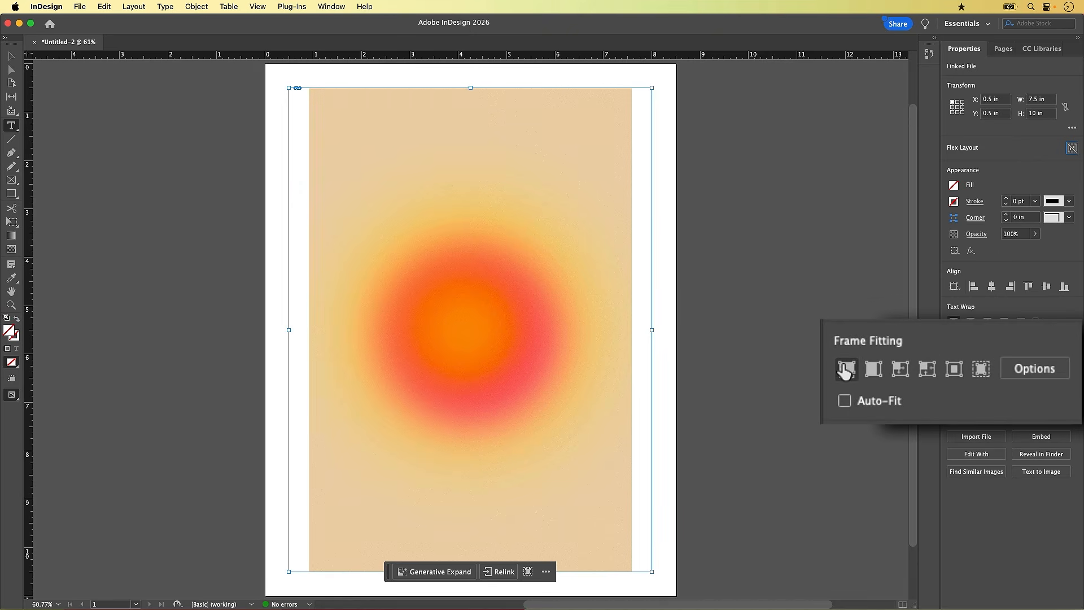
Step: Fit the gradient image so that it fills its frame proportionally
{"action": "left_click", "coordinate": [850, 376]}
{"action": "left_click", "coordinate": [847, 370]}
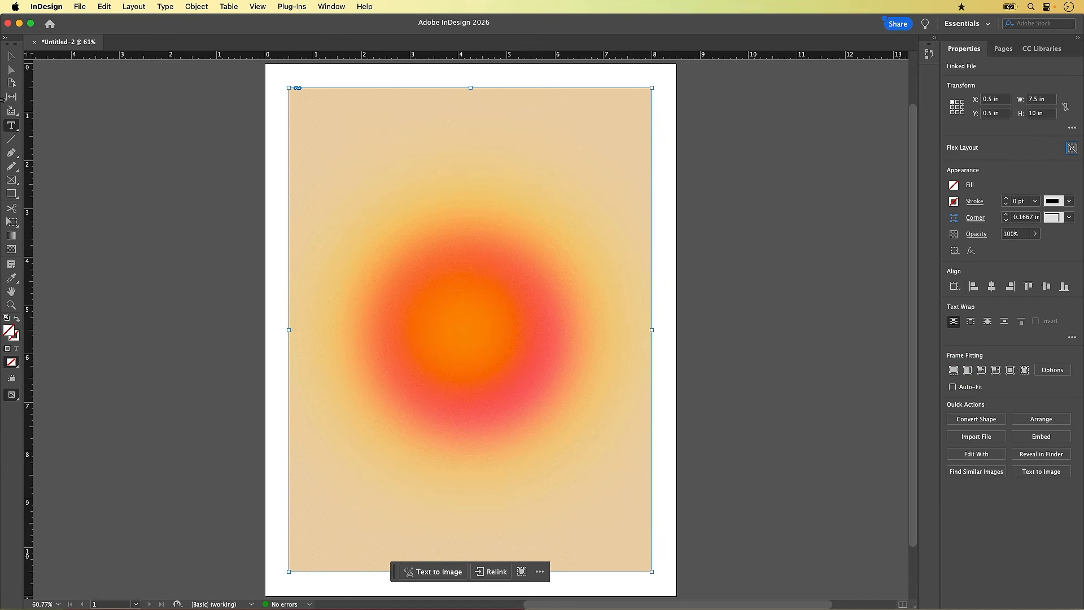
Step: Draw a text frame about 6.64 in wide and 4.2 in tall across the middle of the gradient image
{"action": "left_click", "coordinate": [14, 130]}
{"action": "left_click", "coordinate": [14, 130]}
{"action": "left_click_drag", "start_coordinate": [308, 236], "coordinate": [630, 438]}
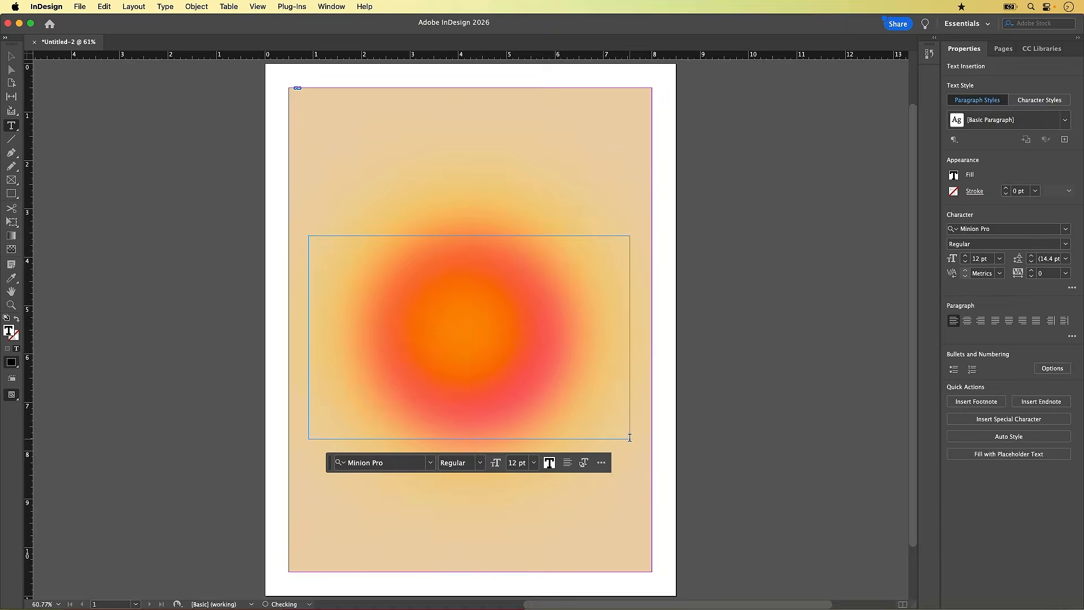
{"action": "left_click", "coordinate": [630, 437]}
Step: Set the font of the new text frame to Montserrat Black
{"action": "left_click", "coordinate": [996, 232]}
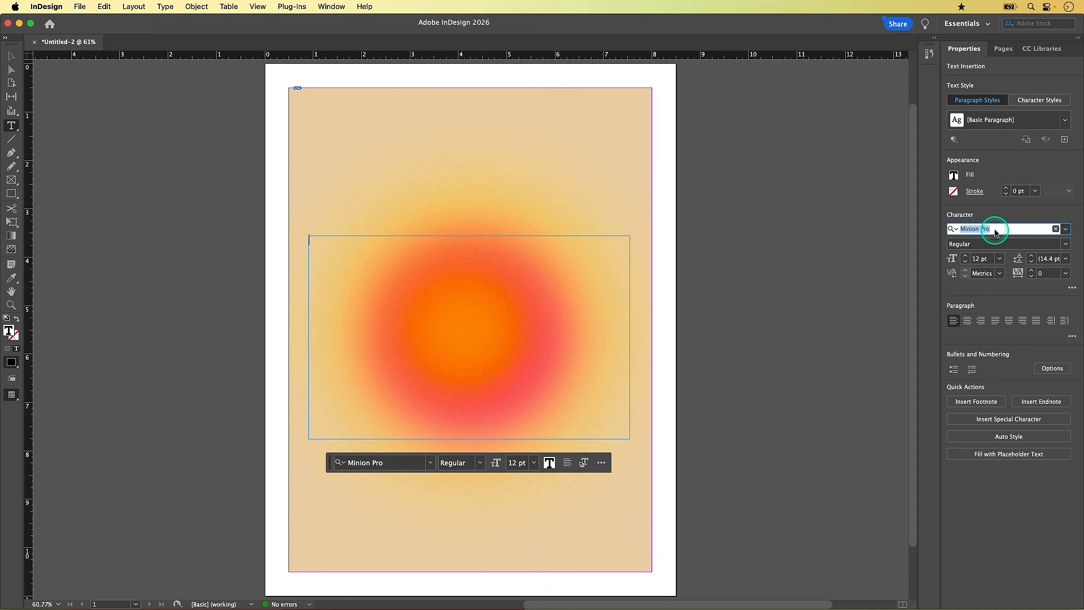
{"action": "type", "text": "montserr"}
{"action": "scroll", "coordinate": [983, 300], "scroll_direction": "down", "scroll_amount": 3}
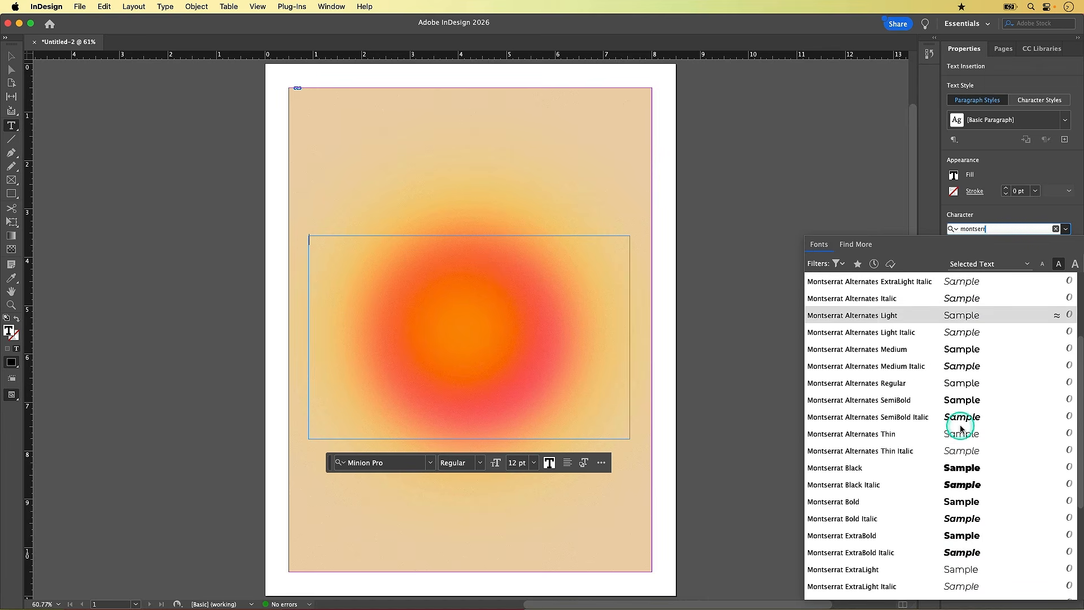
{"action": "left_click", "coordinate": [922, 470]}
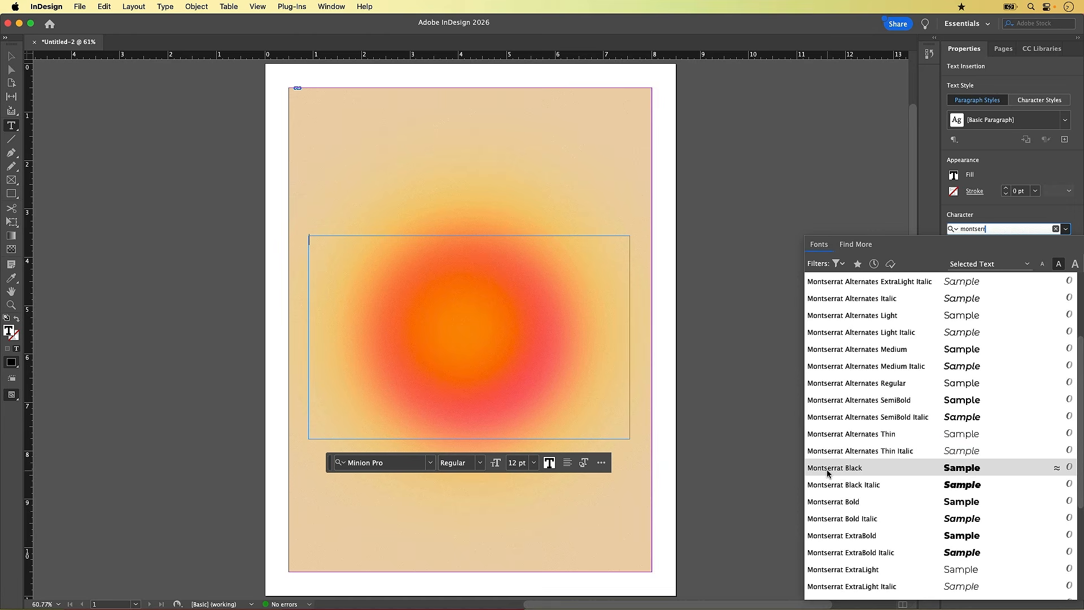
{"action": "left_click", "coordinate": [861, 469]}
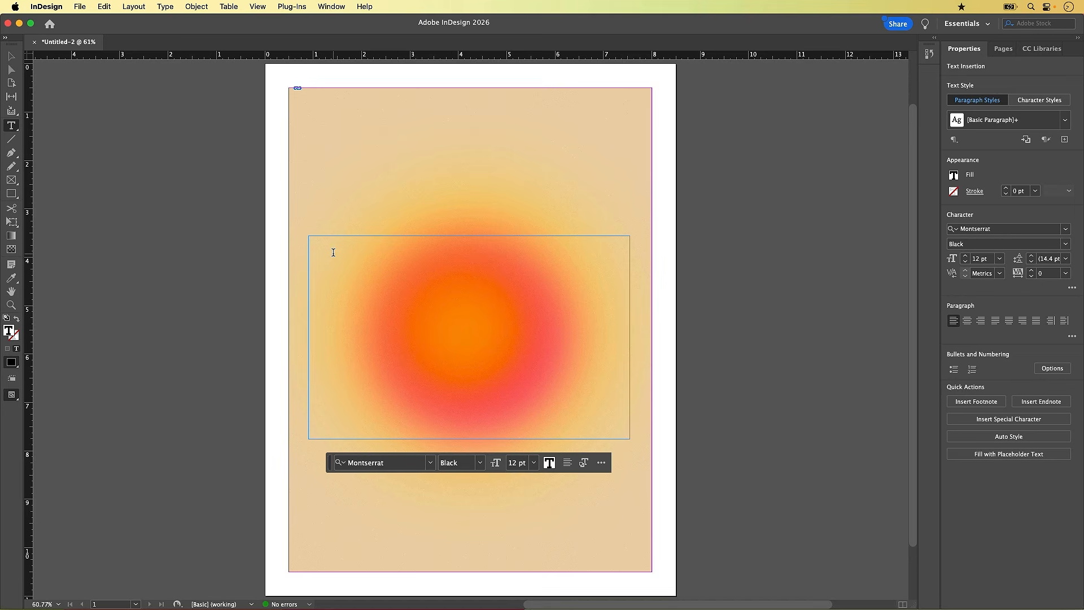
Step: Enter the text "It's not", "a disaster. It's a" and "draft." on three separate lines in the text frame
{"action": "left_click", "coordinate": [317, 247]}
{"action": "type", "text": "It's not"}
{"action": "key", "text": "Return"}
{"action": "type", "text": "a disaster. It's a"}
{"action": "key", "text": "Return"}
{"action": "type", "text": "draft."}
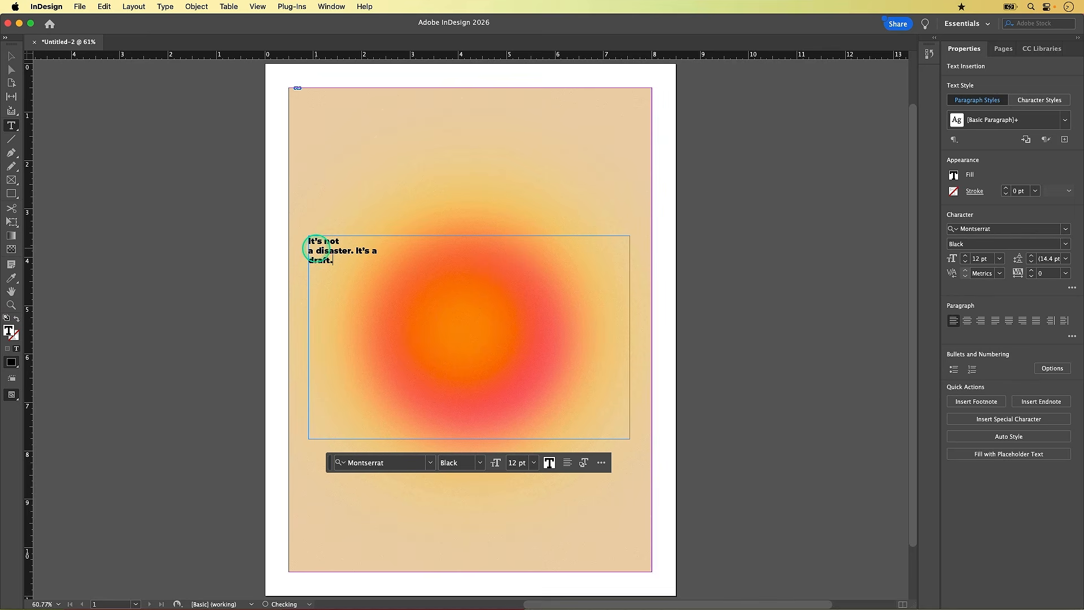
Step: Apply All Caps to all three lines of the text
{"action": "left_click", "coordinate": [346, 260]}
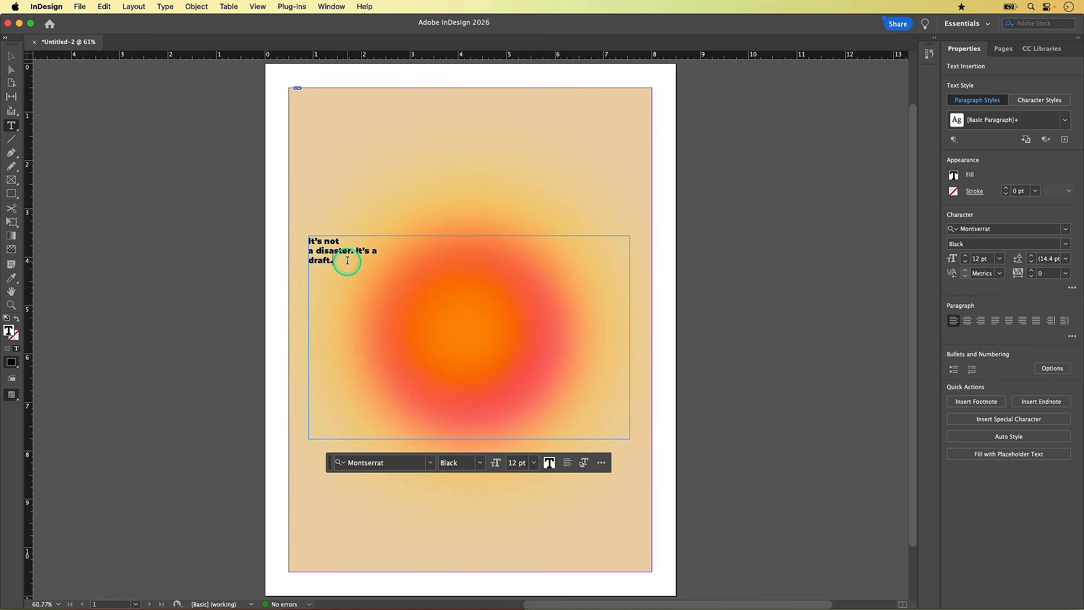
{"action": "left_click_drag", "start_coordinate": [343, 264], "coordinate": [299, 244]}
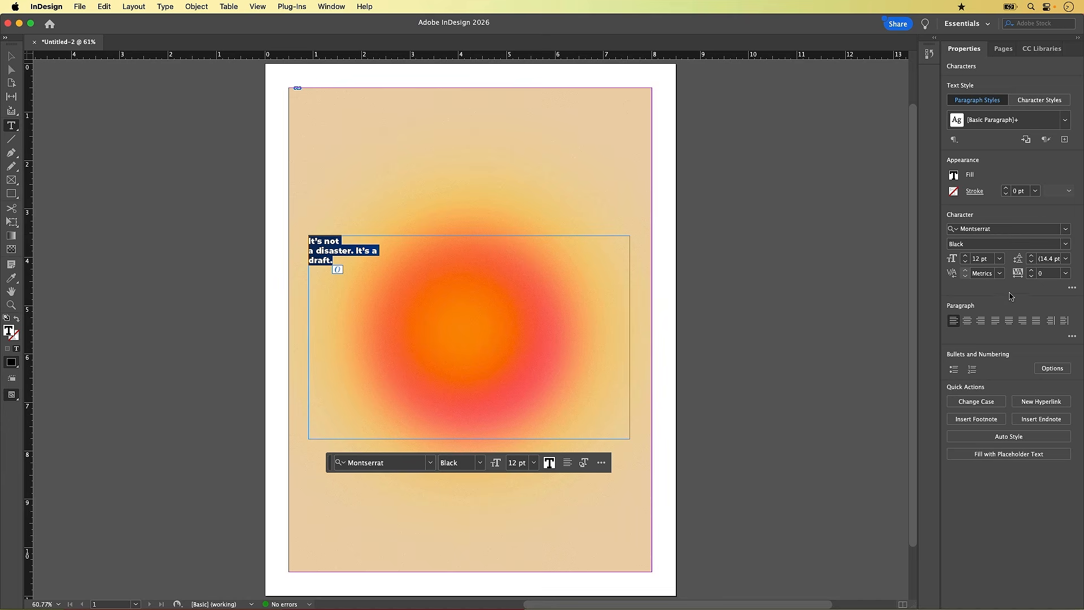
{"action": "left_click", "coordinate": [1071, 289]}
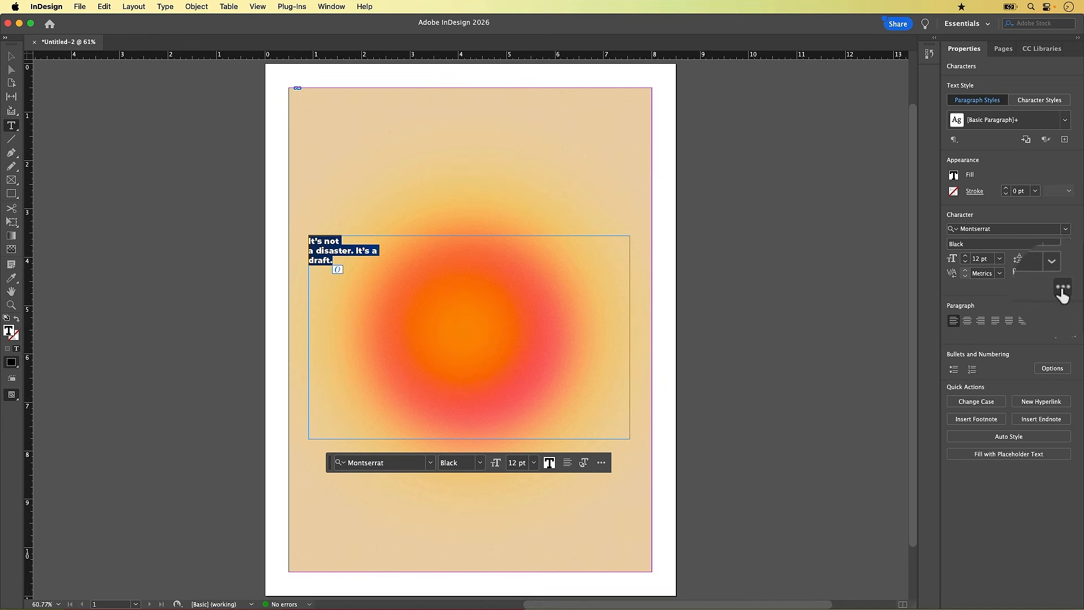
{"action": "left_click", "coordinate": [1063, 290]}
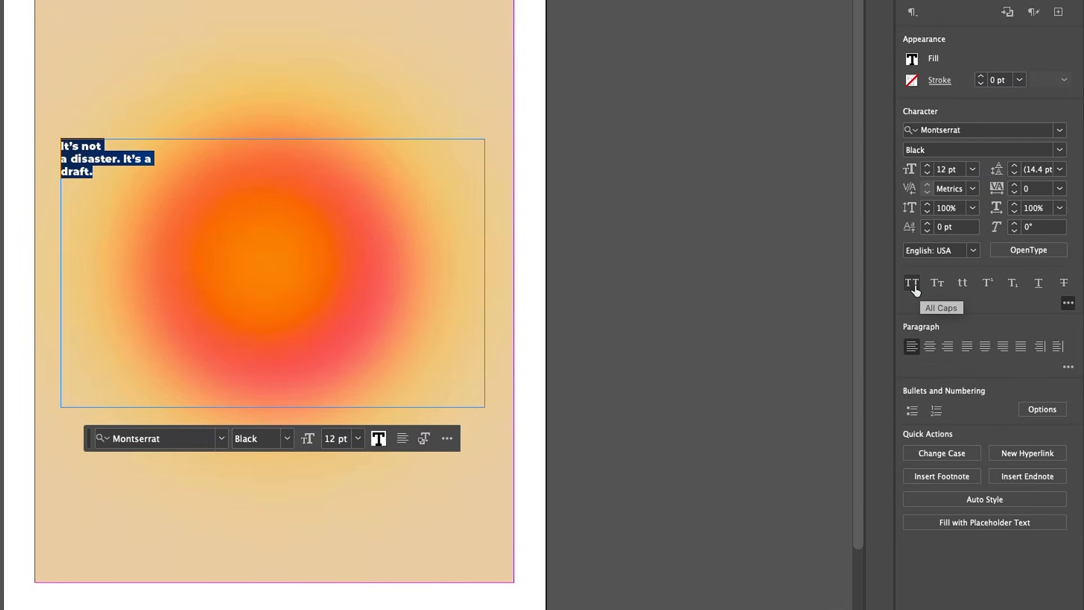
{"action": "left_click", "coordinate": [913, 287]}
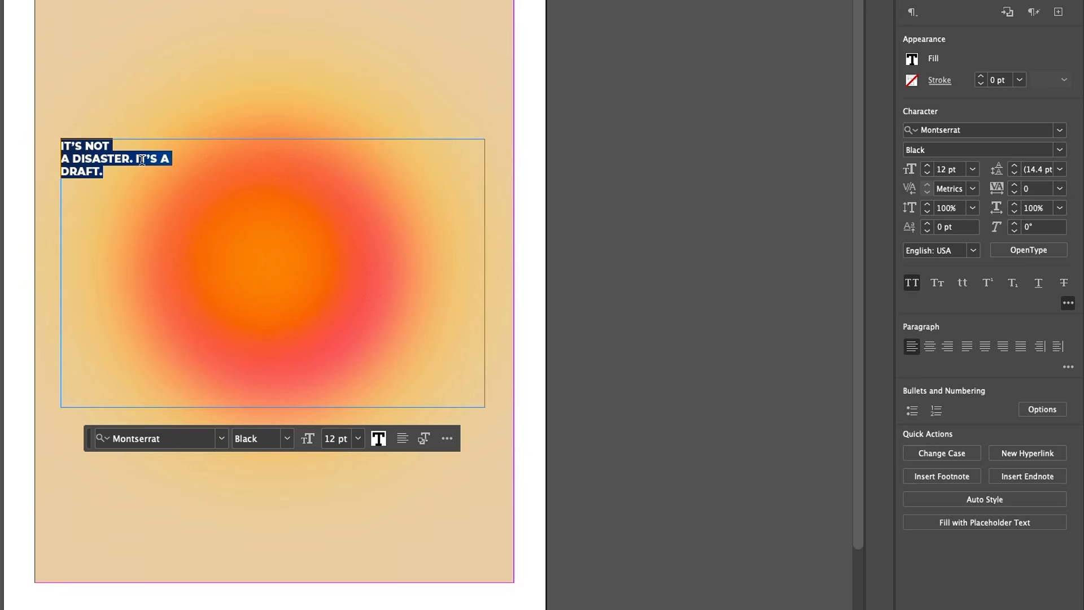
Step: Set the font size of all three lines to 47 pt so that "A DISASTER. IT'S A" fits on one line
{"action": "left_click", "coordinate": [926, 167]}
{"action": "left_click", "coordinate": [926, 168]}
{"action": "left_click", "coordinate": [972, 170]}
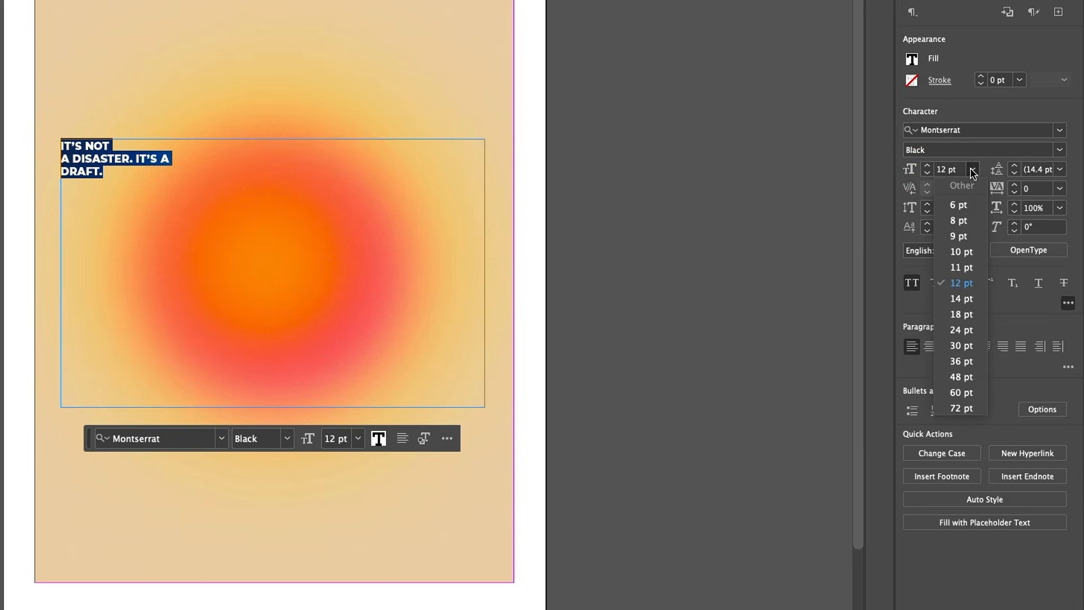
{"action": "left_click", "coordinate": [976, 381]}
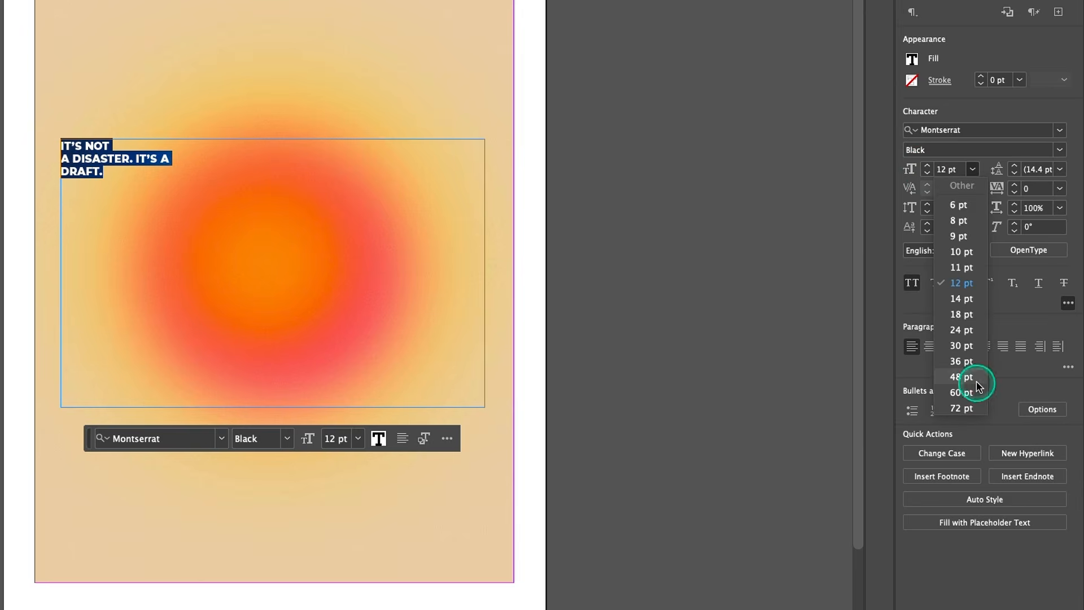
{"action": "left_click", "coordinate": [968, 383]}
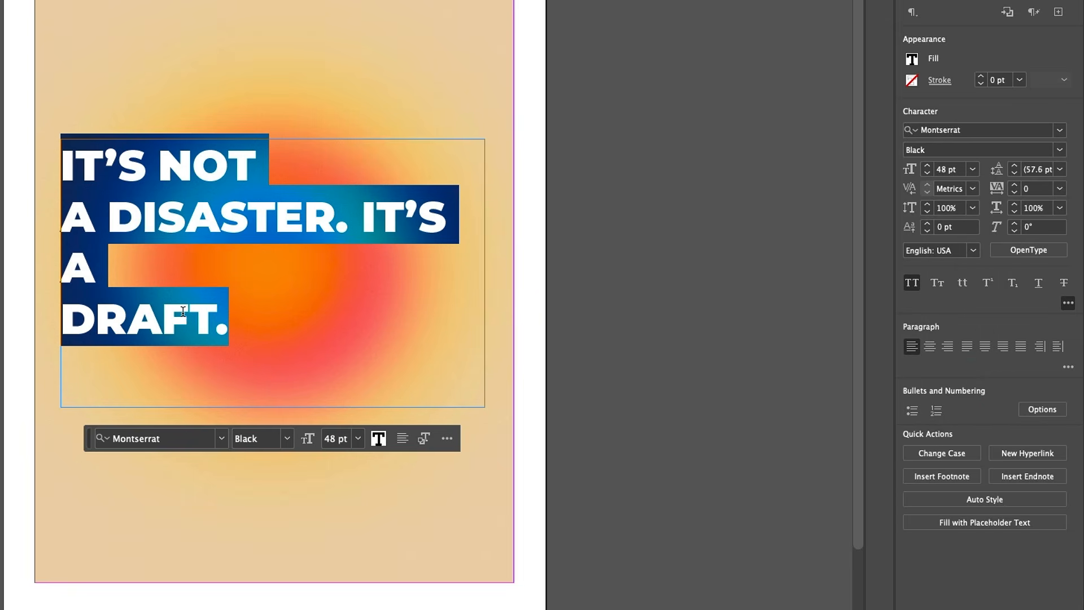
{"action": "left_click_drag", "start_coordinate": [186, 310], "coordinate": [639, 233]}
{"action": "left_click", "coordinate": [928, 176]}
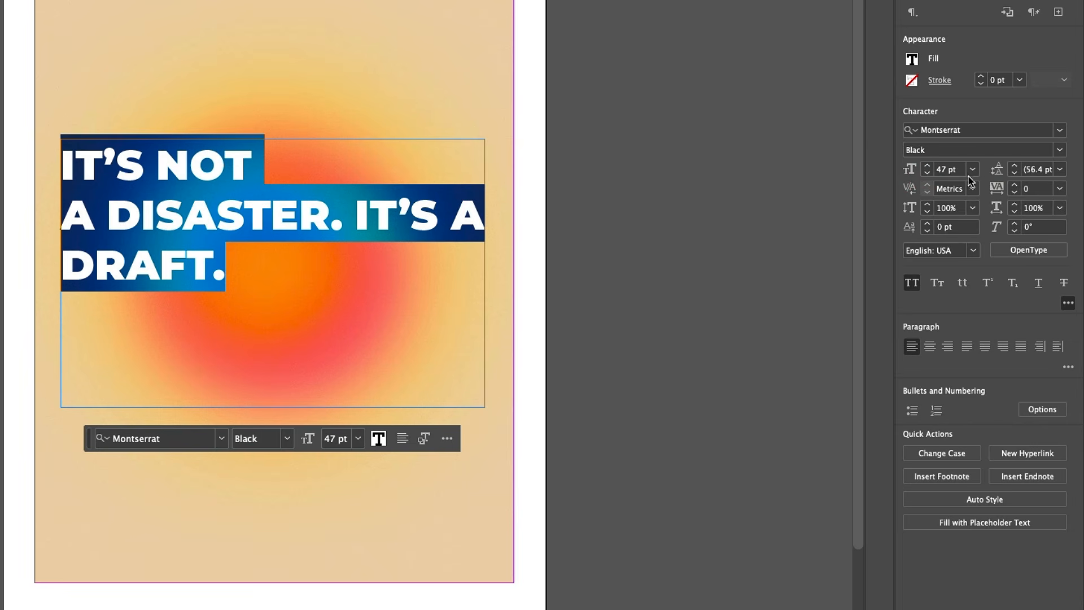
{"action": "left_click", "coordinate": [973, 174]}
{"action": "left_click", "coordinate": [918, 174]}
Step: Enlarge the line "IT'S NOT" to 104 pt so that it spans the width of the text frame
{"action": "left_click_drag", "start_coordinate": [255, 168], "coordinate": [50, 177]}
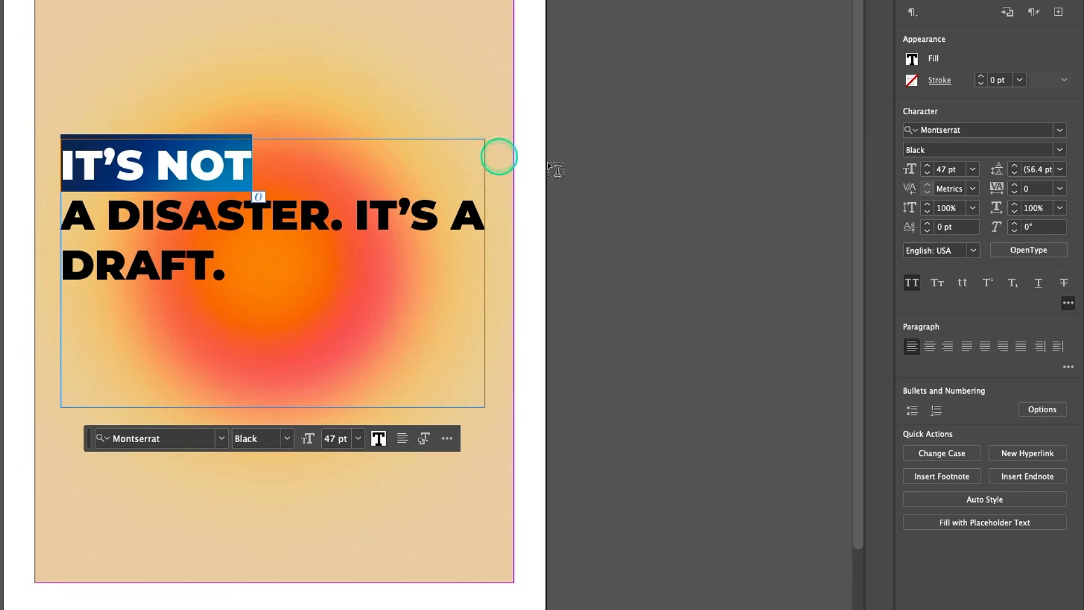
{"action": "left_click", "coordinate": [928, 168]}
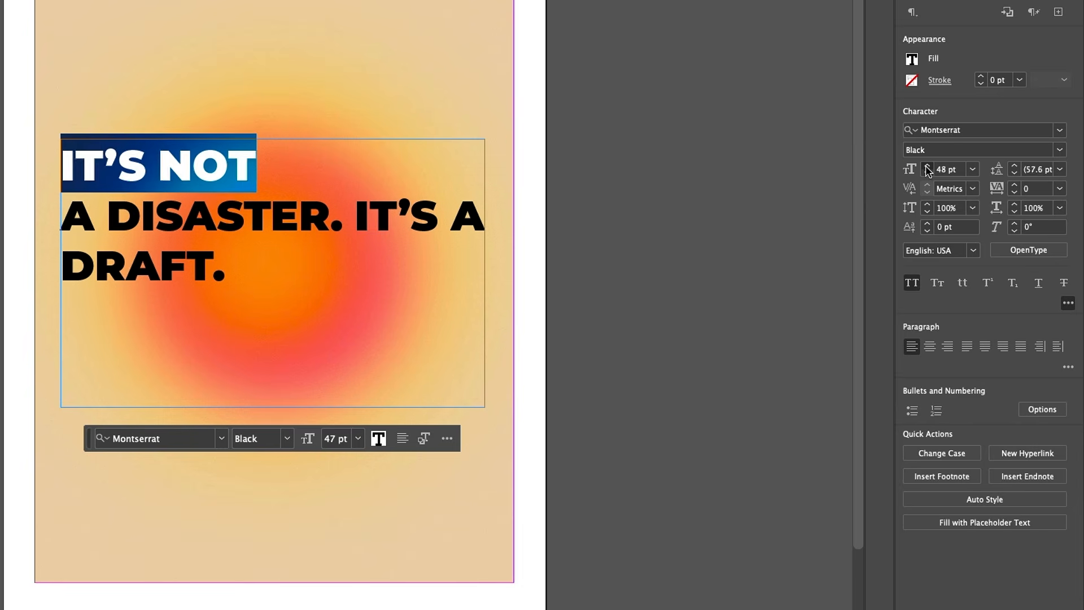
{"action": "left_click", "coordinate": [927, 167]}
{"action": "left_click", "coordinate": [928, 167]}
{"action": "left_click", "coordinate": [928, 167]}
{"action": "left_click", "coordinate": [943, 173]}
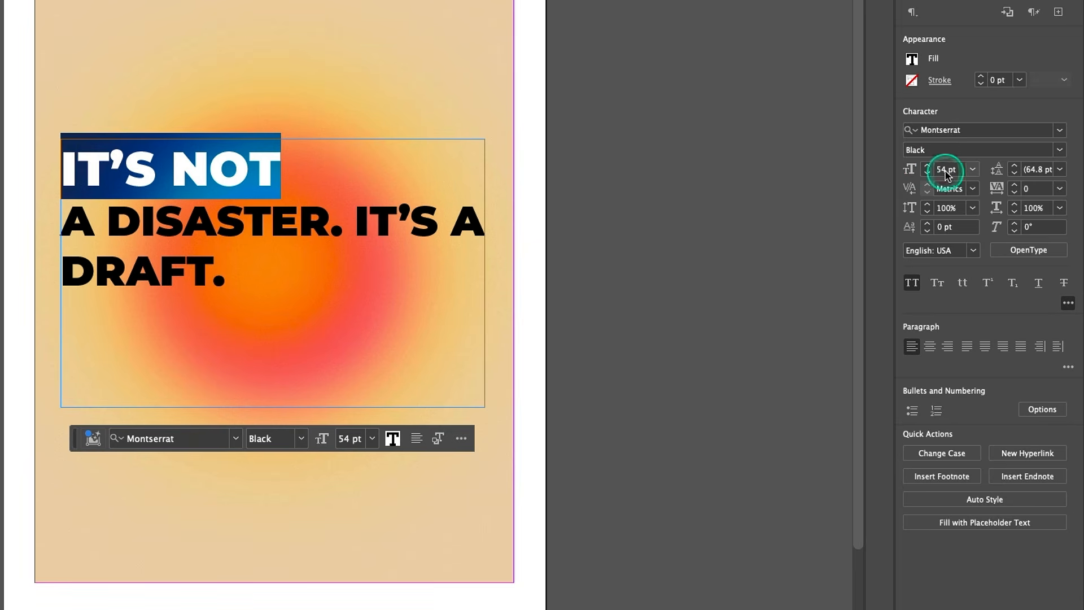
{"action": "left_click", "coordinate": [928, 167]}
{"action": "left_click", "coordinate": [928, 167]}
{"action": "left_click", "coordinate": [928, 168]}
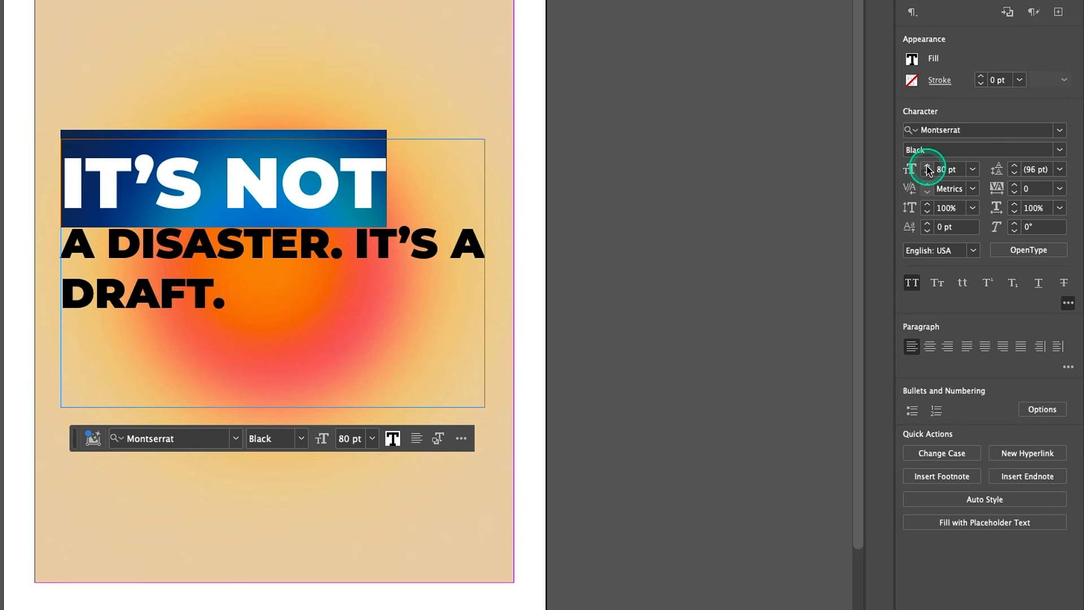
{"action": "left_click", "coordinate": [927, 168]}
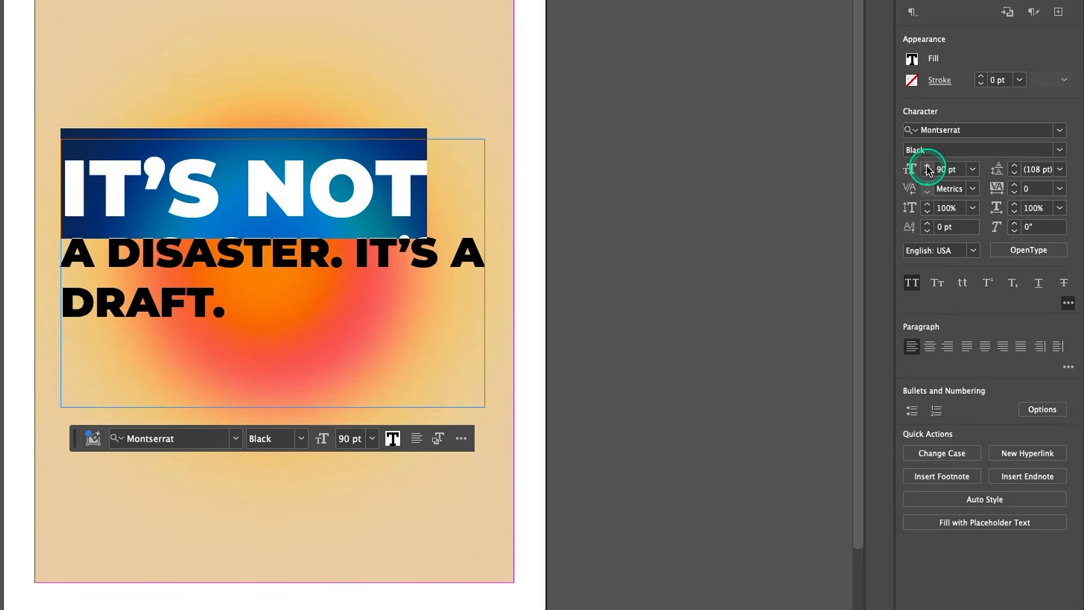
{"action": "left_click", "coordinate": [928, 168]}
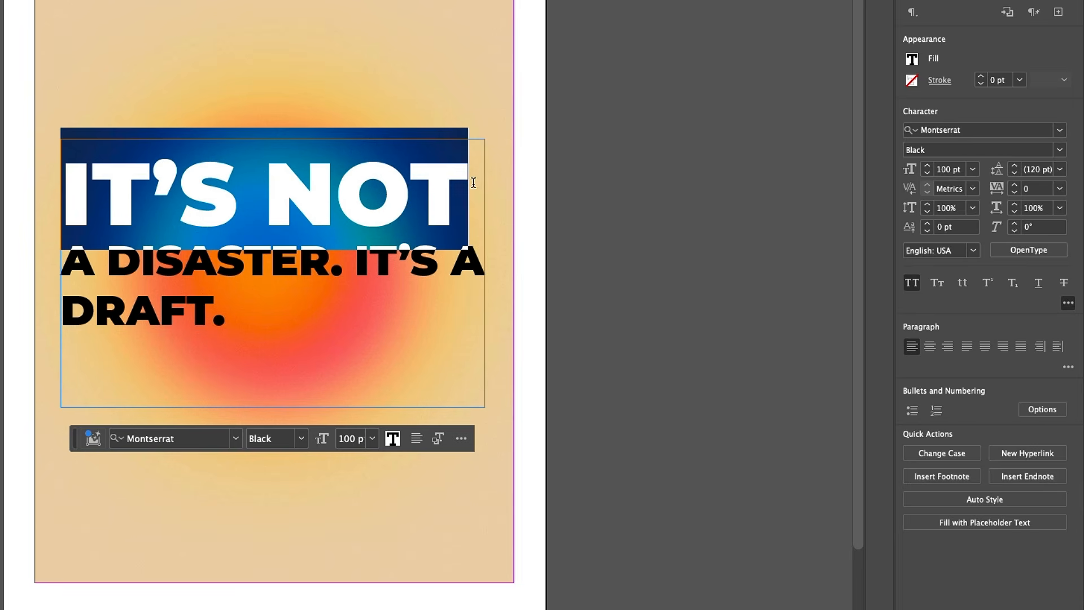
{"action": "left_click", "coordinate": [928, 166]}
{"action": "left_click", "coordinate": [928, 166]}
{"action": "left_click", "coordinate": [928, 166]}
{"action": "left_click", "coordinate": [928, 166]}
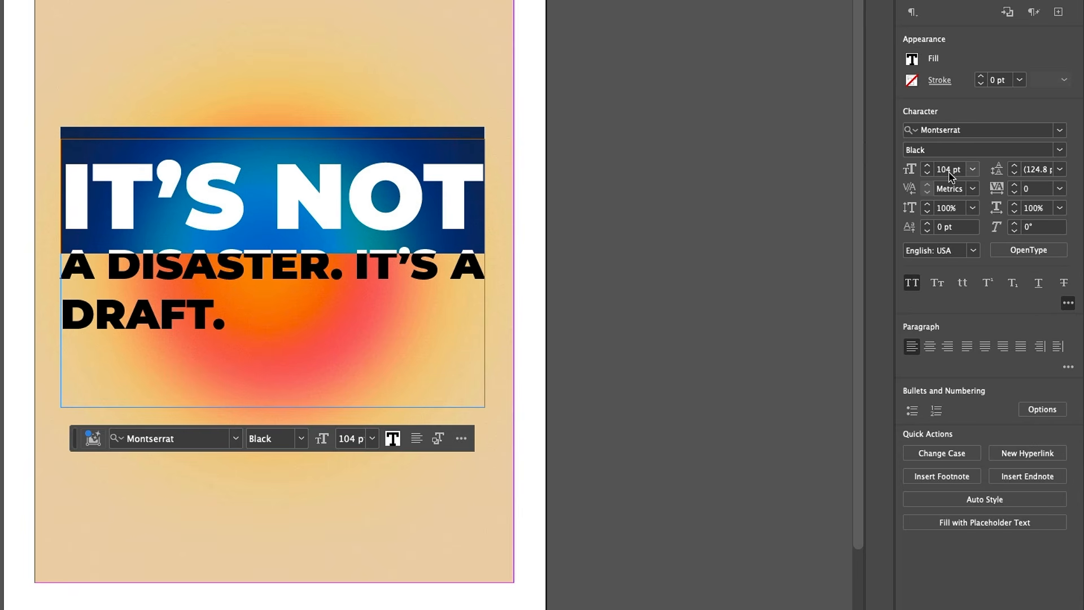
Step: Enlarge the line "DRAFT." to 121 pt so that it spans the width of the text frame
{"action": "left_click", "coordinate": [545, 283]}
{"action": "left_click", "coordinate": [231, 340]}
{"action": "left_click_drag", "start_coordinate": [249, 312], "coordinate": [50, 333]}
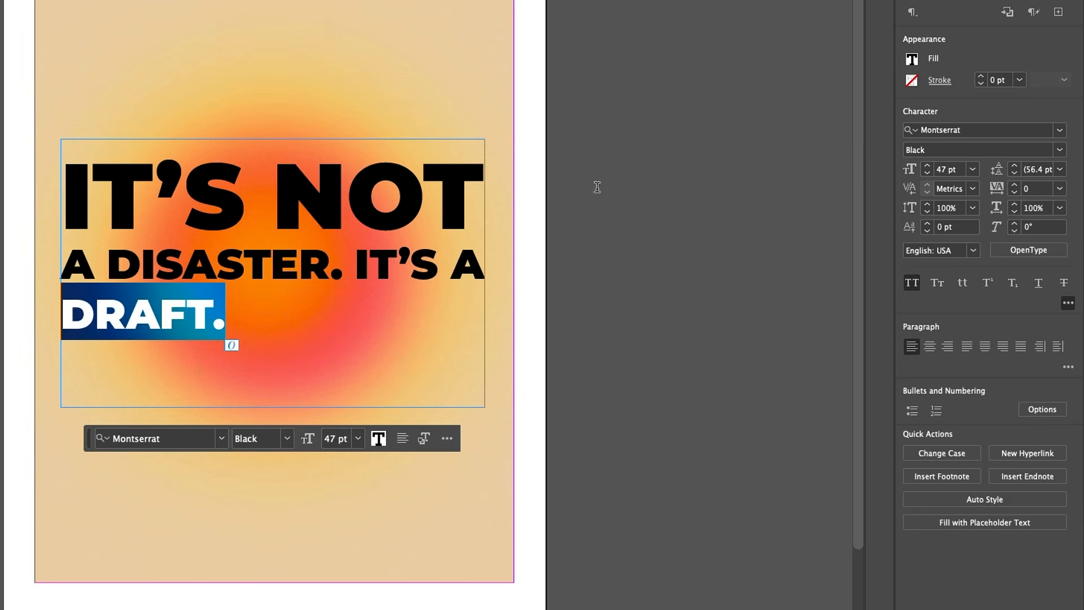
{"action": "left_click", "coordinate": [929, 169]}
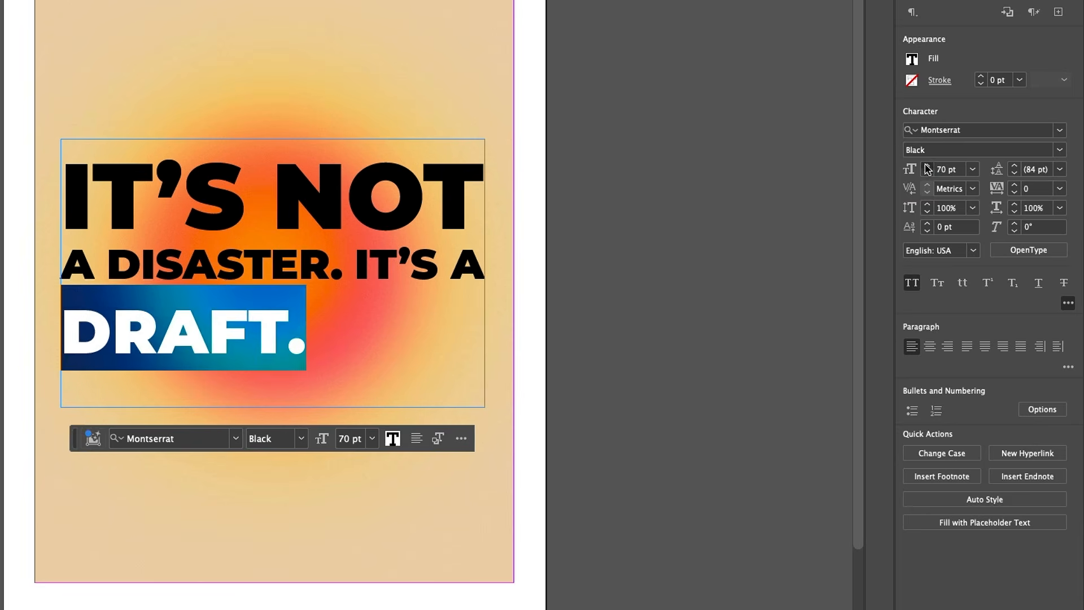
{"action": "left_click", "coordinate": [928, 168]}
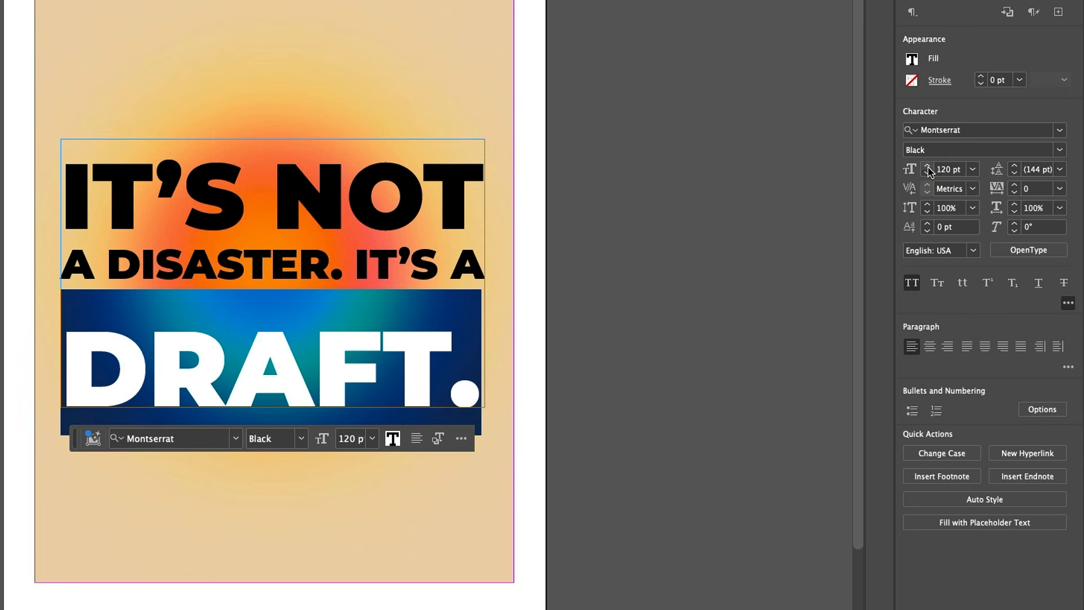
{"action": "left_click", "coordinate": [928, 166]}
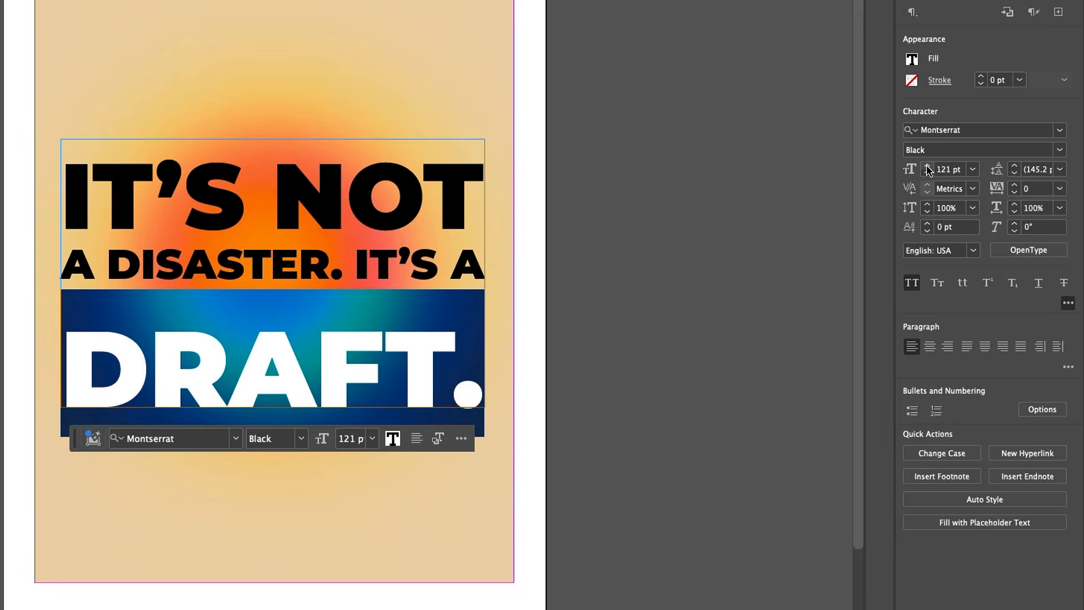
{"action": "left_click", "coordinate": [929, 167]}
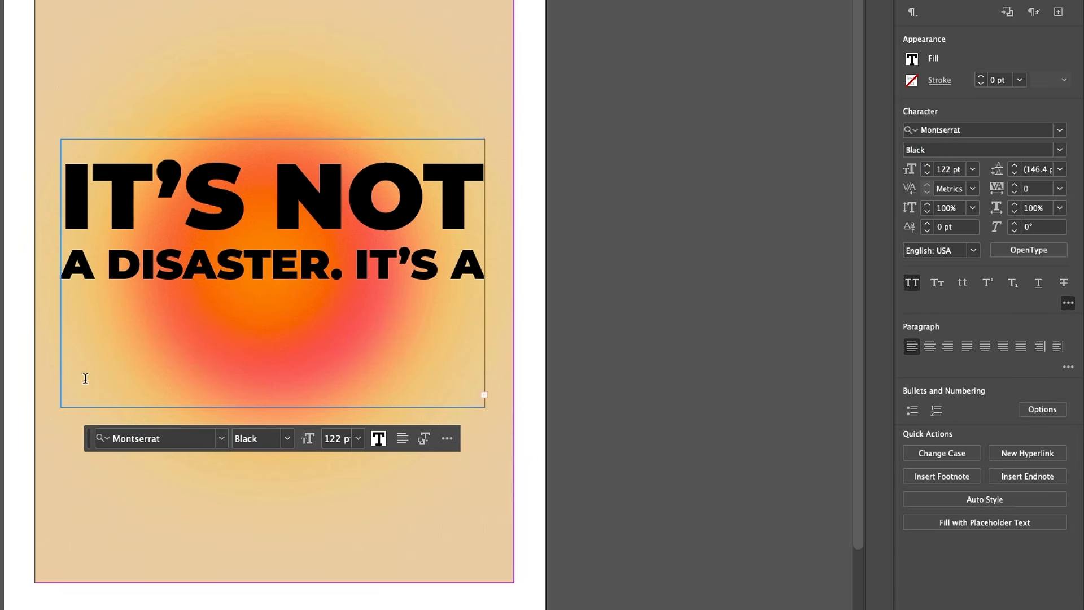
{"action": "left_click", "coordinate": [427, 342]}
{"action": "left_click_drag", "start_coordinate": [426, 342], "coordinate": [477, 345]}
{"action": "left_click", "coordinate": [928, 174]}
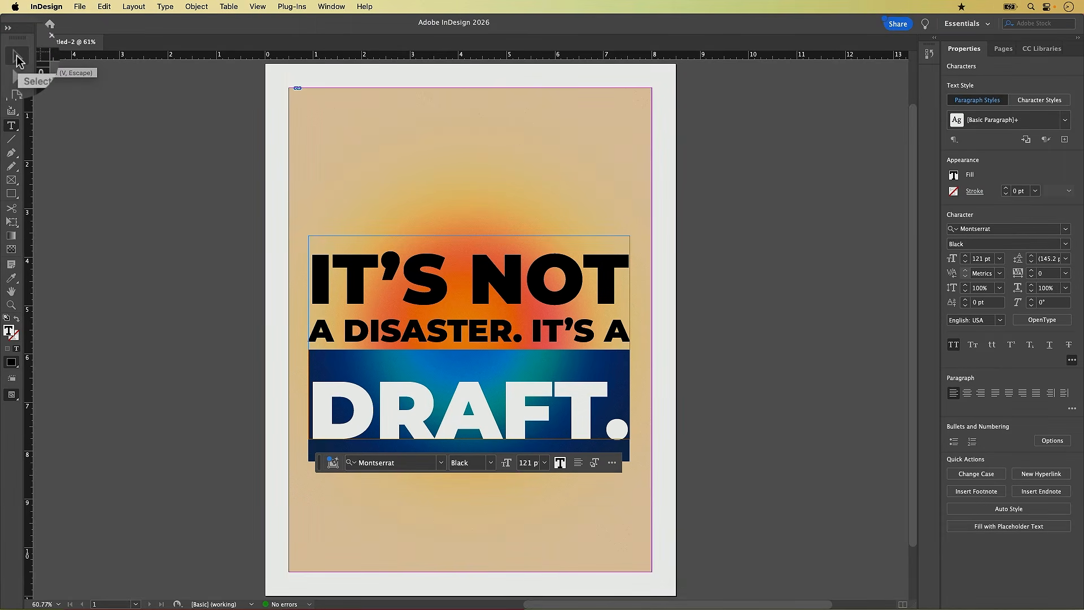
Step: Extend the text frame downward to a height of about 5.62 in, keeping its top edge in place
{"action": "left_click", "coordinate": [17, 58]}
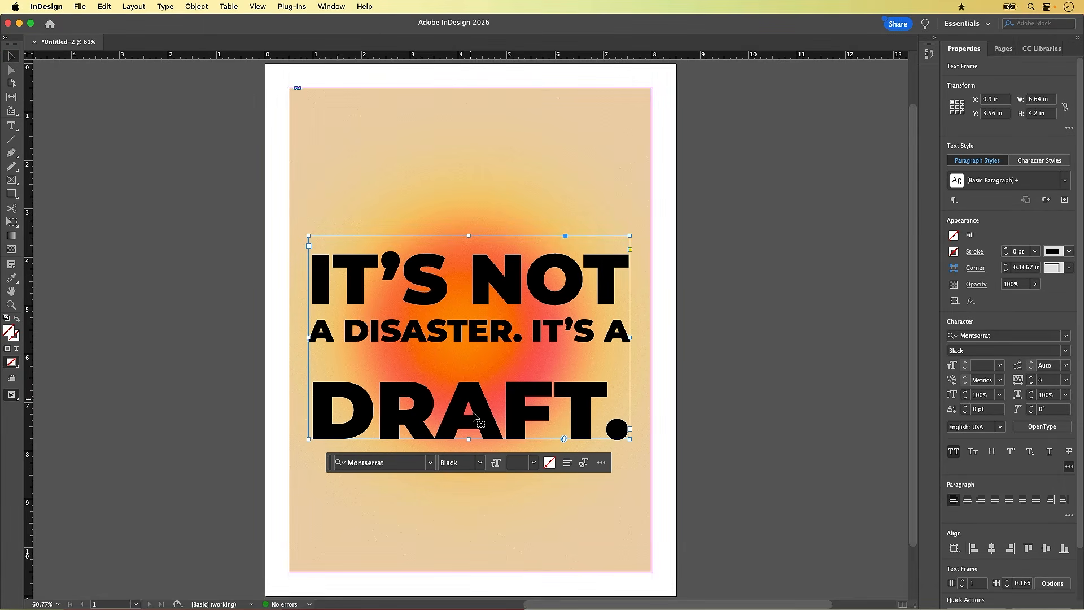
{"action": "scroll", "coordinate": [472, 438], "scroll_direction": "down", "scroll_amount": 2}
{"action": "left_click_drag", "start_coordinate": [469, 404], "coordinate": [479, 473]}
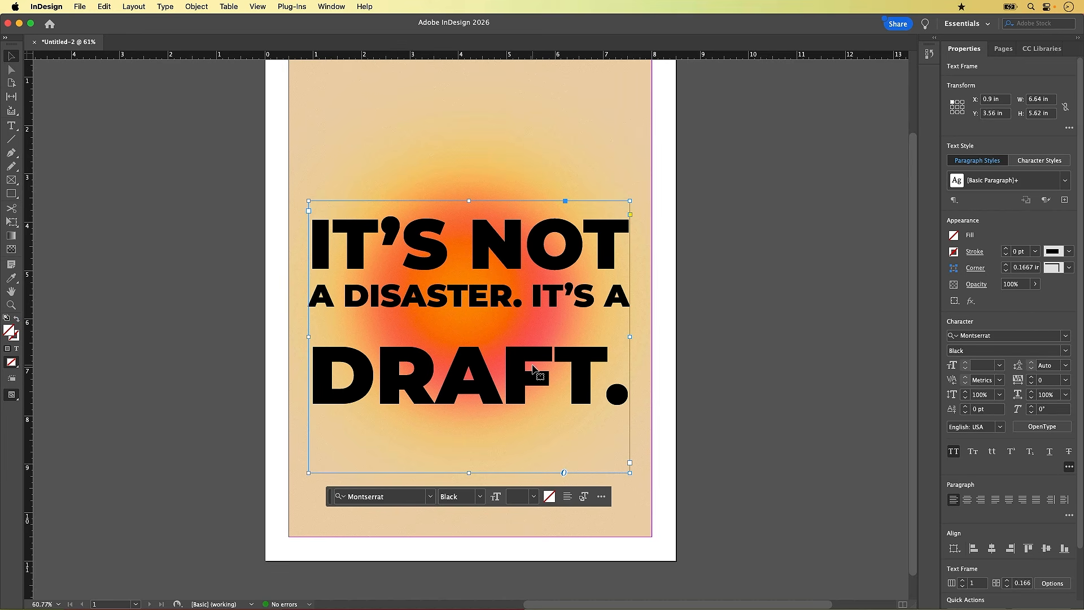
Step: Reduce the leading of the line "DRAFT." to 112 pt to close the gap beneath "A DISASTER. IT'S A"
{"action": "left_click", "coordinate": [614, 329]}
{"action": "left_click", "coordinate": [618, 312]}
{"action": "double_click", "coordinate": [527, 380]}
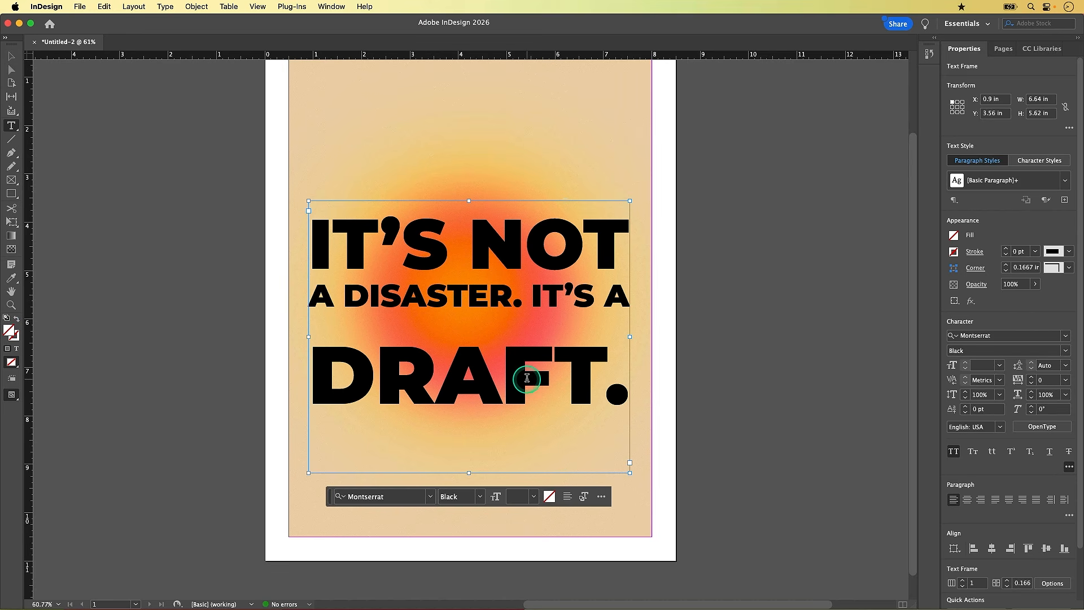
{"action": "left_click_drag", "start_coordinate": [623, 387], "coordinate": [332, 400]}
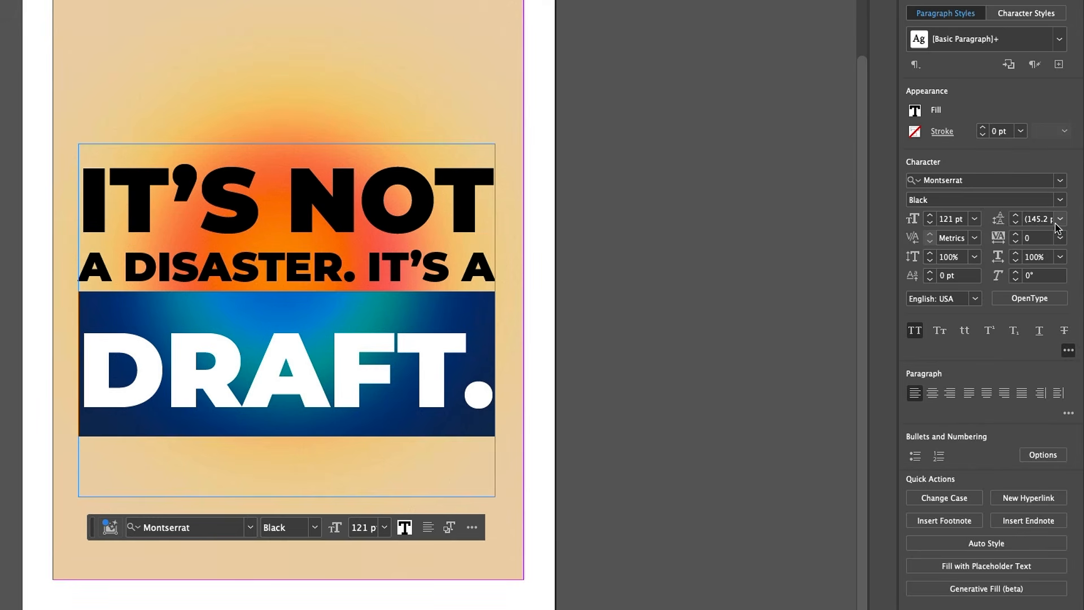
{"action": "left_click", "coordinate": [1056, 225]}
{"action": "left_click", "coordinate": [1017, 225]}
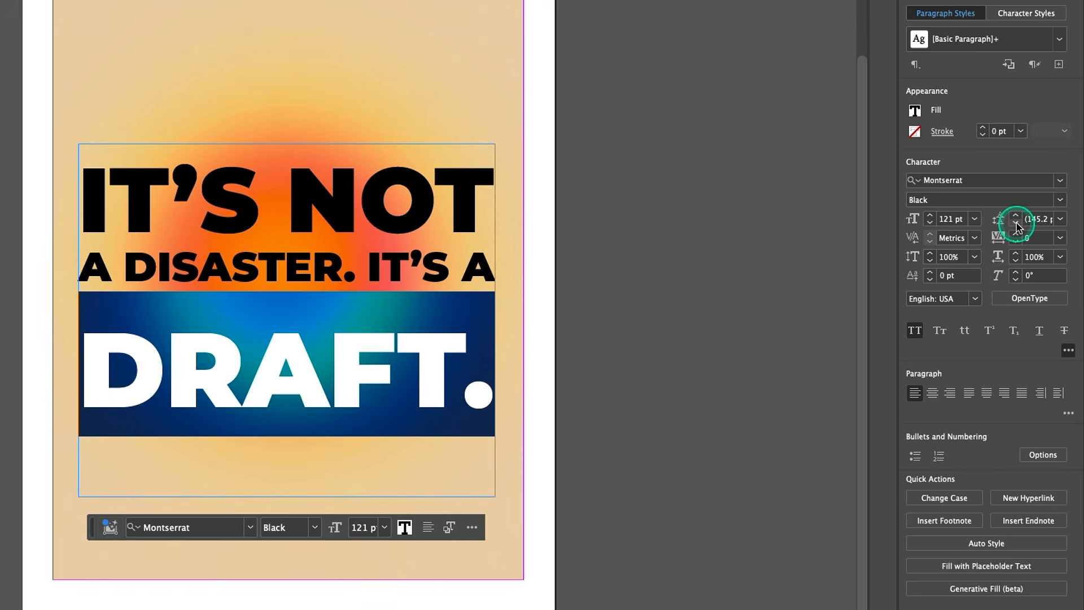
{"action": "left_click", "coordinate": [1016, 225]}
{"action": "left_click", "coordinate": [1016, 225]}
{"action": "left_click", "coordinate": [1017, 224]}
{"action": "left_click", "coordinate": [1016, 225]}
{"action": "left_click", "coordinate": [1016, 225]}
{"action": "left_click", "coordinate": [1017, 224]}
{"action": "left_click", "coordinate": [1017, 225]}
{"action": "left_click", "coordinate": [1017, 225]}
{"action": "left_click", "coordinate": [1016, 225]}
{"action": "left_click", "coordinate": [1017, 225]}
{"action": "left_click", "coordinate": [1016, 224]}
{"action": "left_click", "coordinate": [1016, 225]}
{"action": "left_click", "coordinate": [1017, 225]}
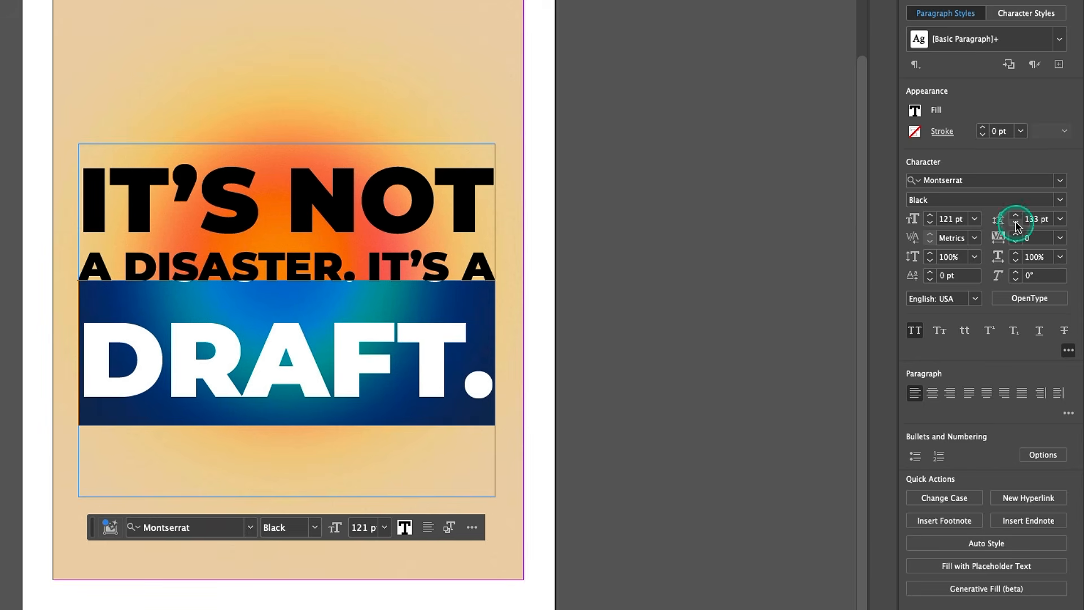
{"action": "left_click", "coordinate": [1017, 225]}
{"action": "left_click", "coordinate": [1017, 225]}
{"action": "left_click", "coordinate": [1017, 225]}
{"action": "left_click", "coordinate": [1016, 225]}
{"action": "left_click", "coordinate": [1017, 225]}
{"action": "left_click", "coordinate": [1017, 225]}
{"action": "left_click", "coordinate": [1017, 225]}
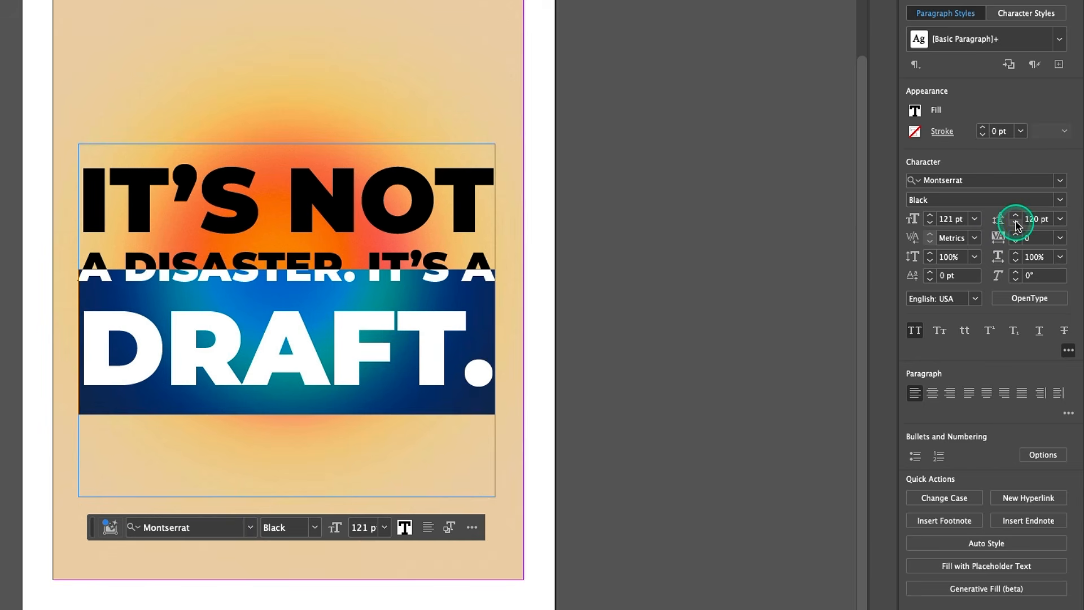
{"action": "left_click", "coordinate": [1017, 225]}
{"action": "left_click", "coordinate": [1017, 224]}
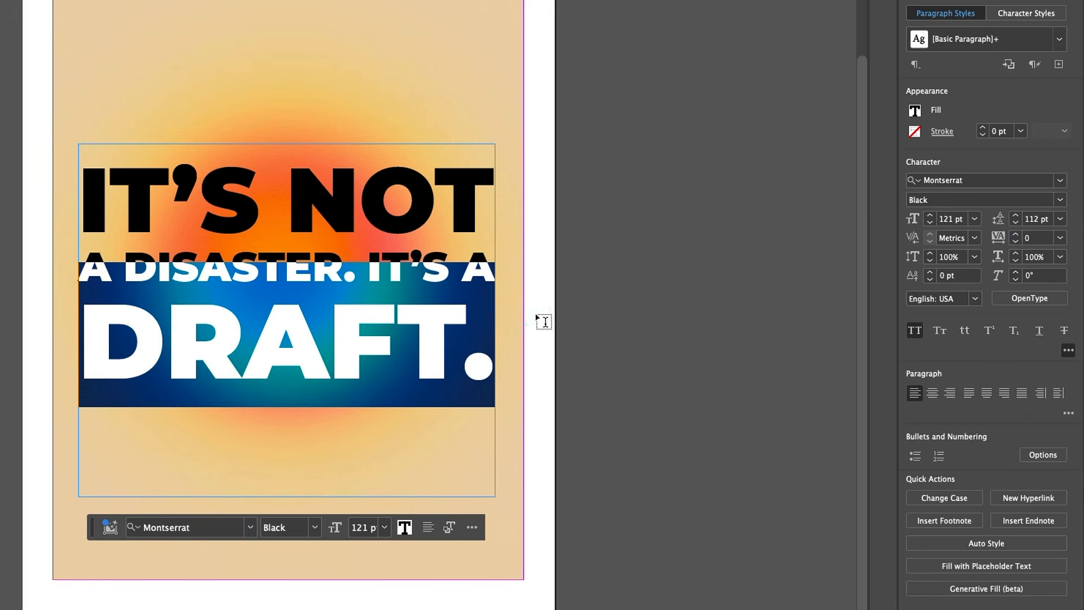
{"action": "left_click", "coordinate": [489, 305]}
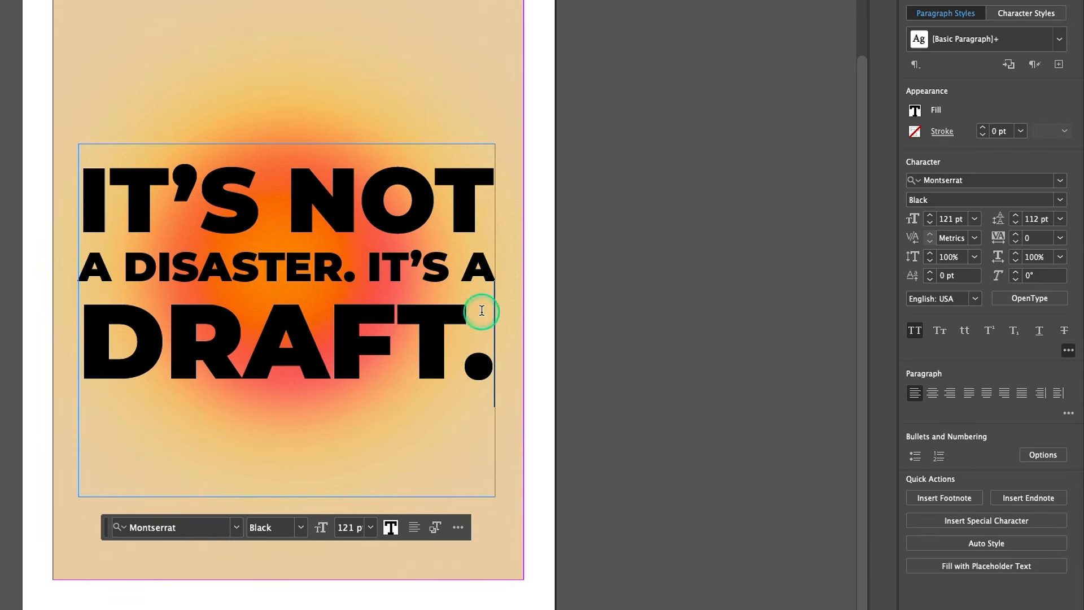
{"action": "left_click", "coordinate": [363, 371]}
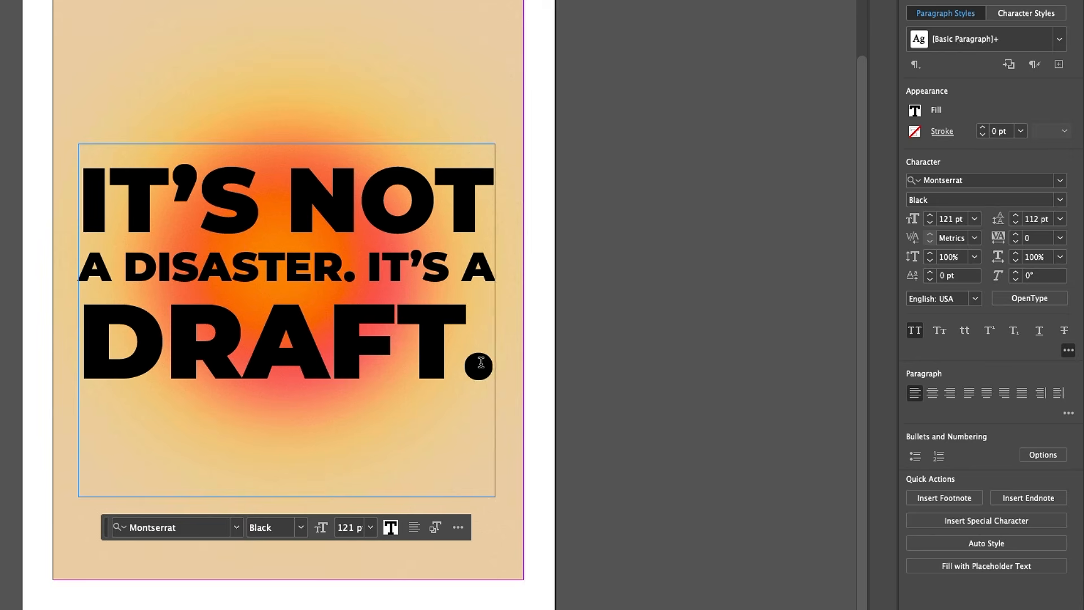
Step: Set the text fill of all three headline lines to the [Paper] swatch
{"action": "left_click_drag", "start_coordinate": [490, 366], "coordinate": [545, 382]}
{"action": "left_click", "coordinate": [86, 206]}
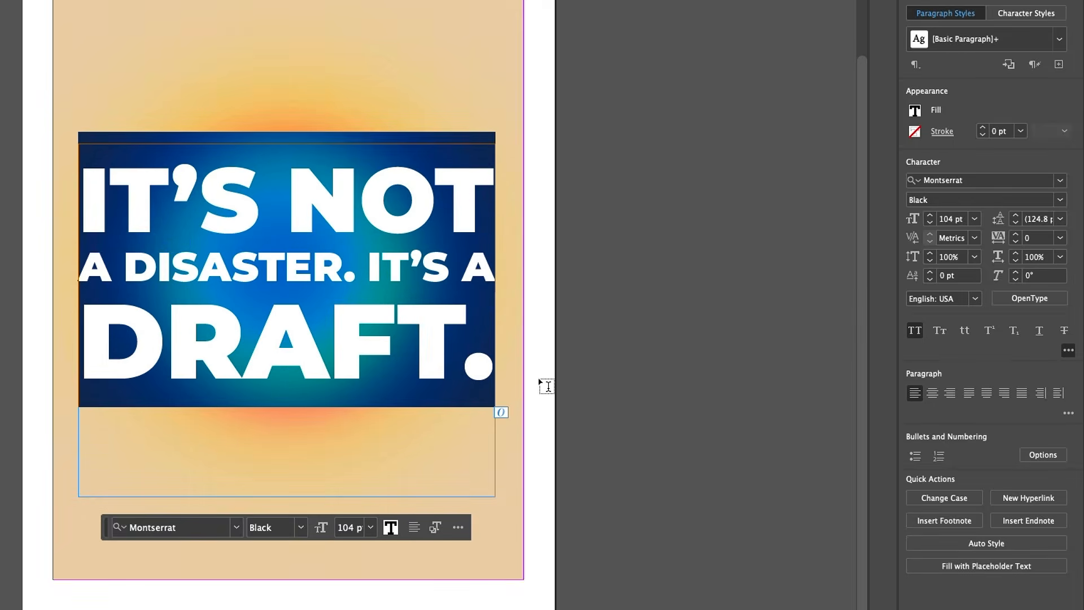
{"action": "scroll", "coordinate": [255, 324], "scroll_direction": "up", "scroll_amount": 2}
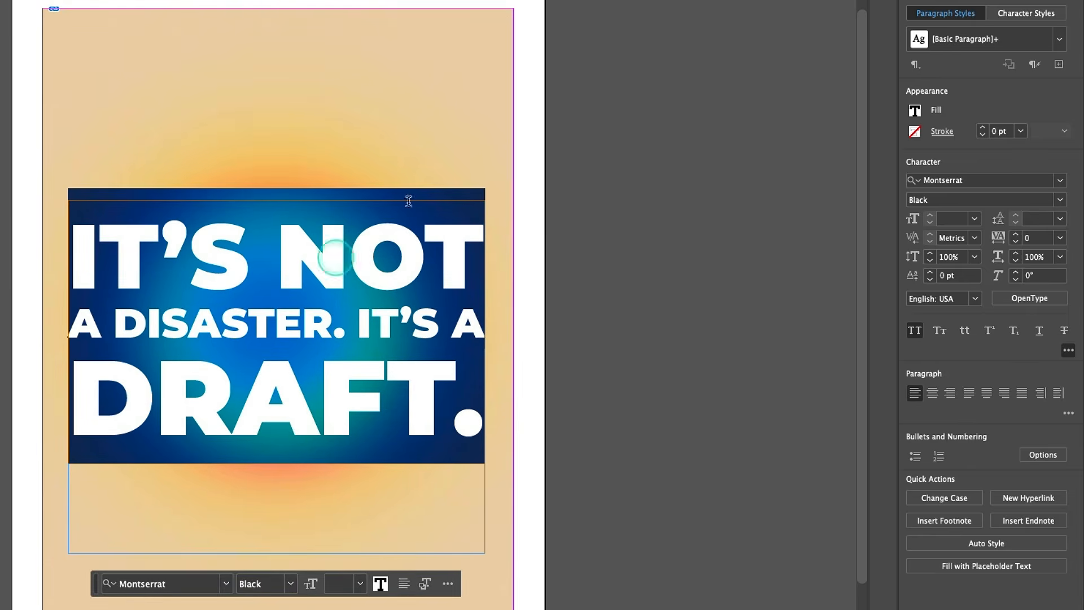
{"action": "left_click", "coordinate": [915, 112]}
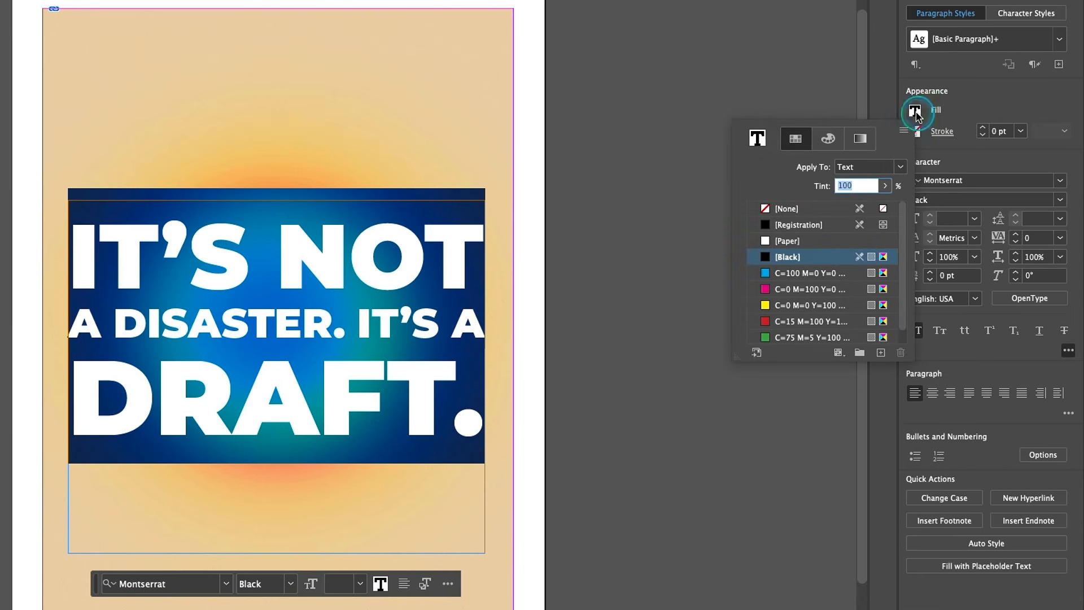
{"action": "left_click", "coordinate": [850, 249]}
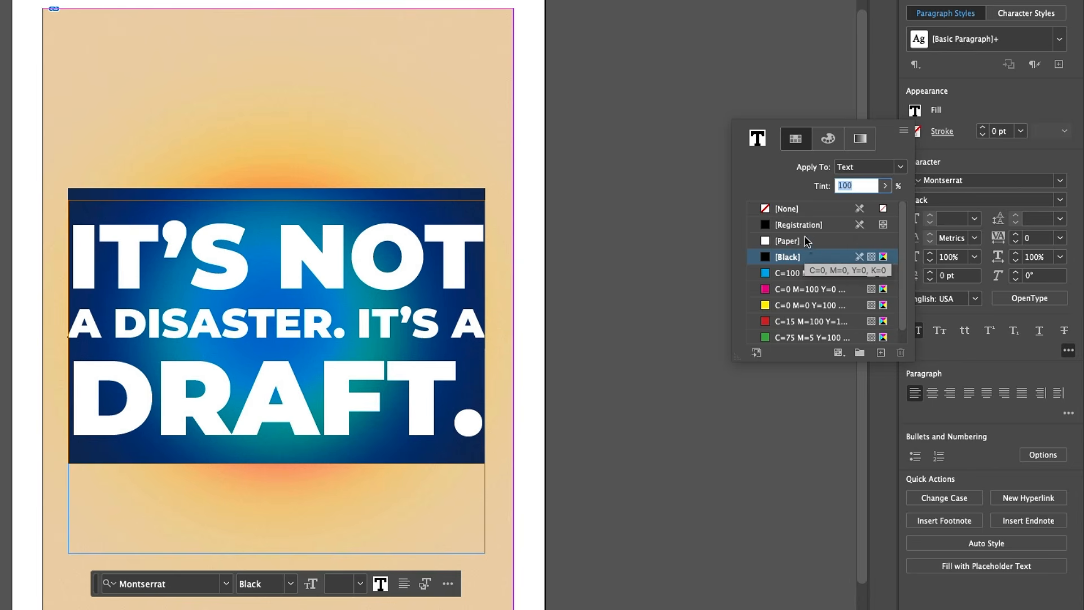
{"action": "left_click", "coordinate": [807, 242]}
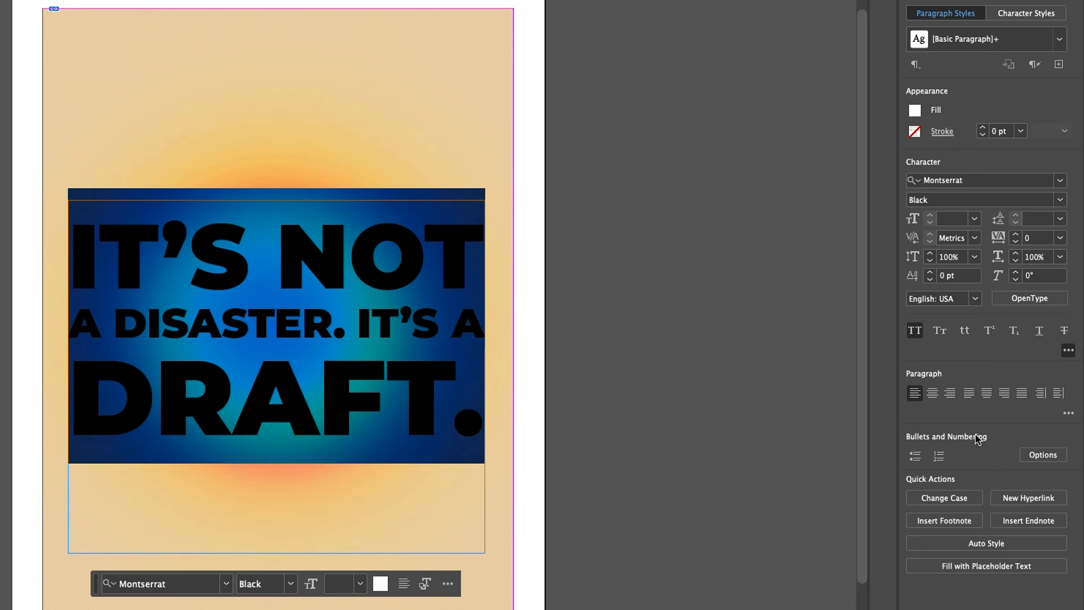
Step: Center-align all three lines of the headline and finish editing the text
{"action": "left_click", "coordinate": [934, 399]}
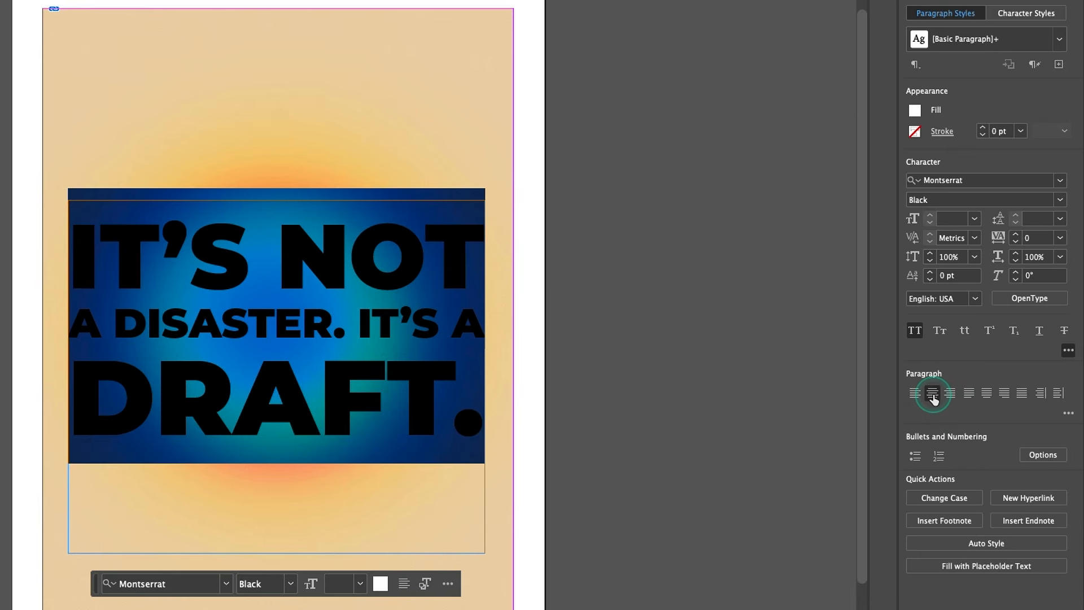
{"action": "left_click", "coordinate": [512, 368]}
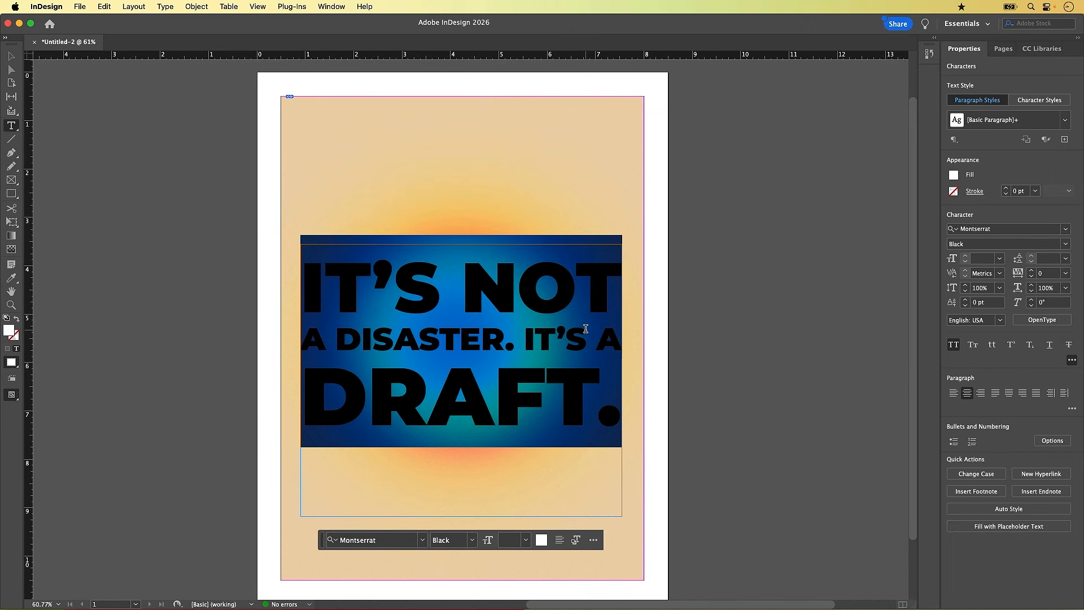
{"action": "left_click", "coordinate": [584, 329]}
{"action": "key", "text": "Escape"}
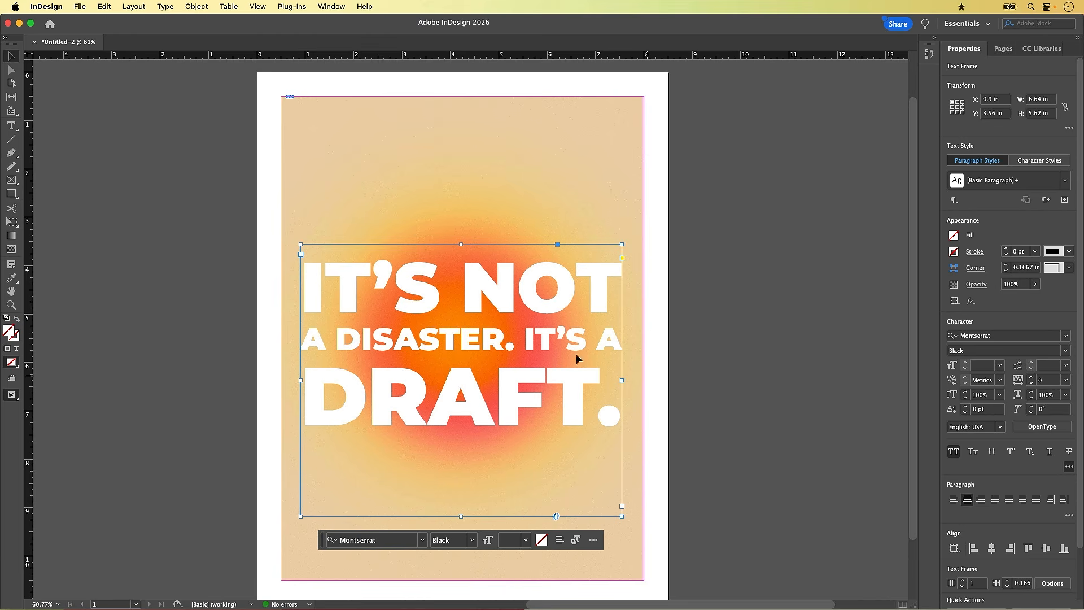
Step: Fit the text frame's height to the headline and position the frame at about X 0.93 in, Y 3.52 in
{"action": "left_click", "coordinate": [13, 58]}
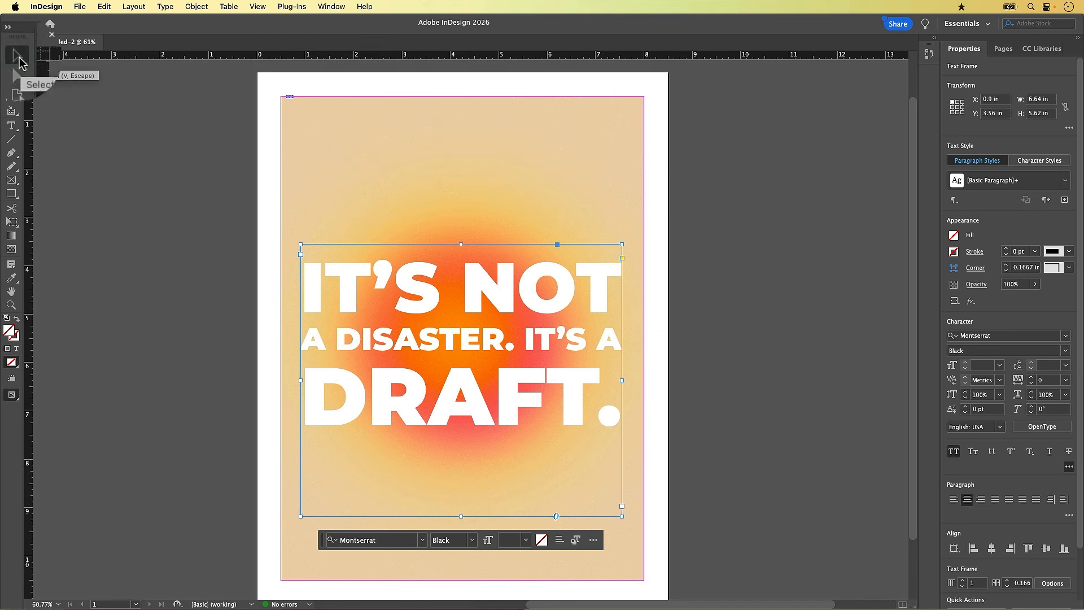
{"action": "left_click_drag", "start_coordinate": [489, 339], "coordinate": [492, 331]}
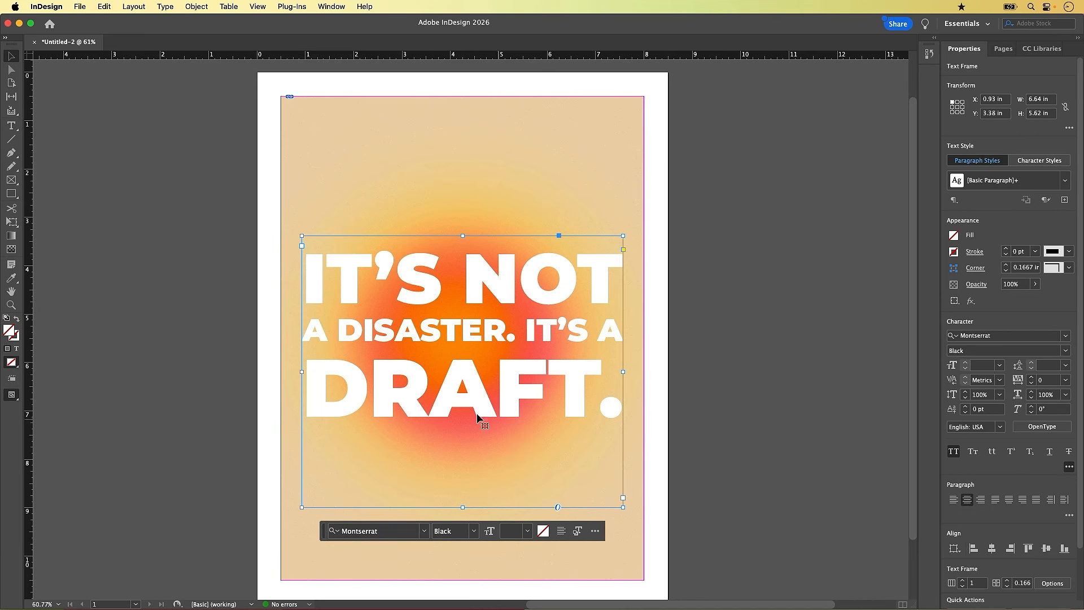
{"action": "left_click", "coordinate": [462, 508]}
{"action": "double_click", "coordinate": [463, 508]}
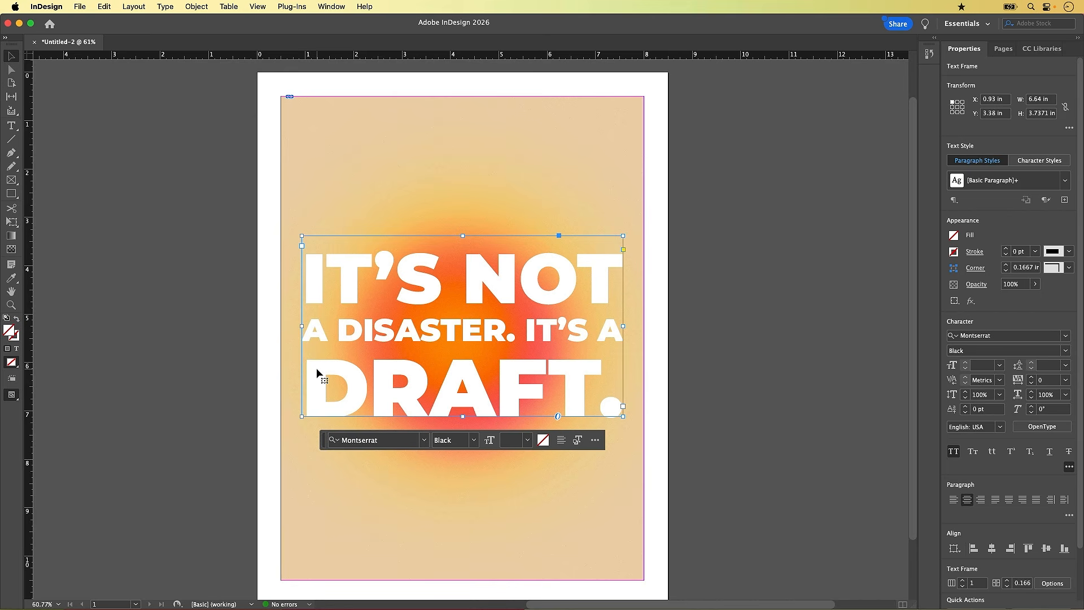
{"action": "left_click_drag", "start_coordinate": [493, 334], "coordinate": [496, 341]}
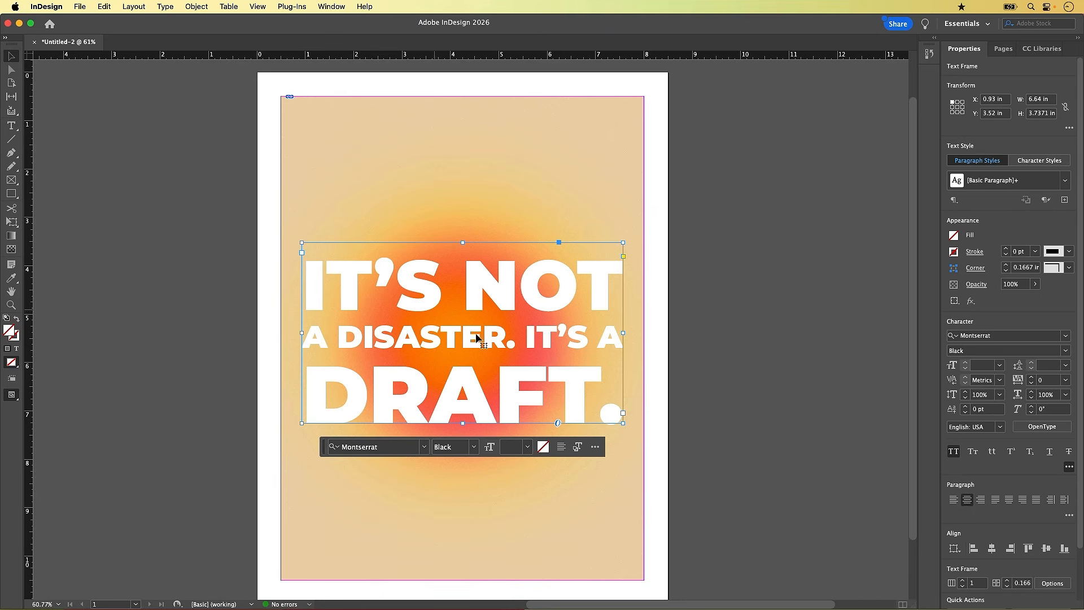
Step: Set the document's transparency blend space to Document RGB
{"action": "left_click", "coordinate": [105, 8]}
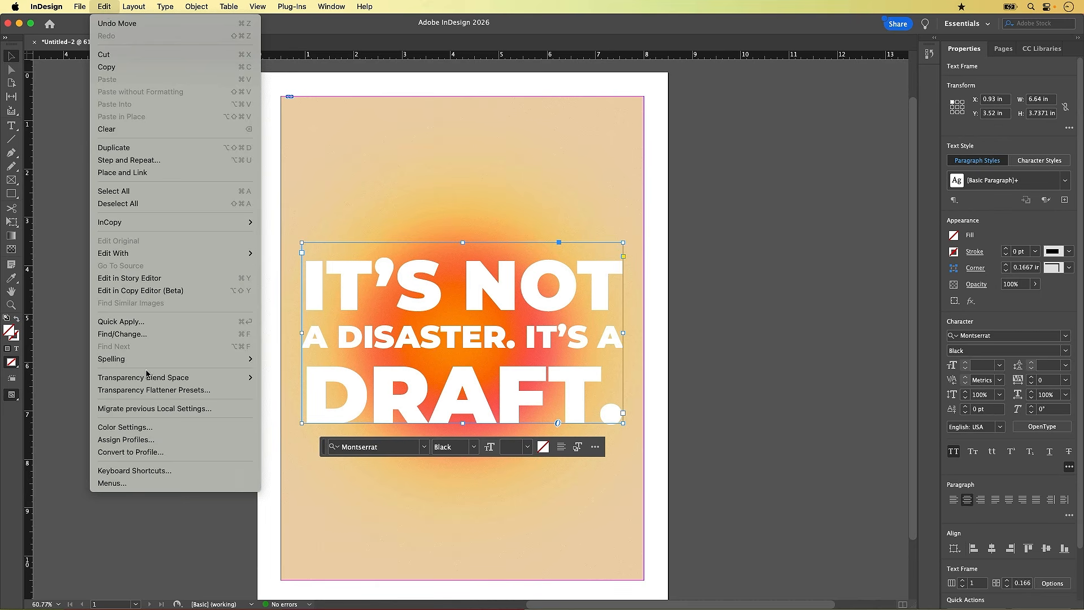
{"action": "mouse_move", "coordinate": [148, 378]}
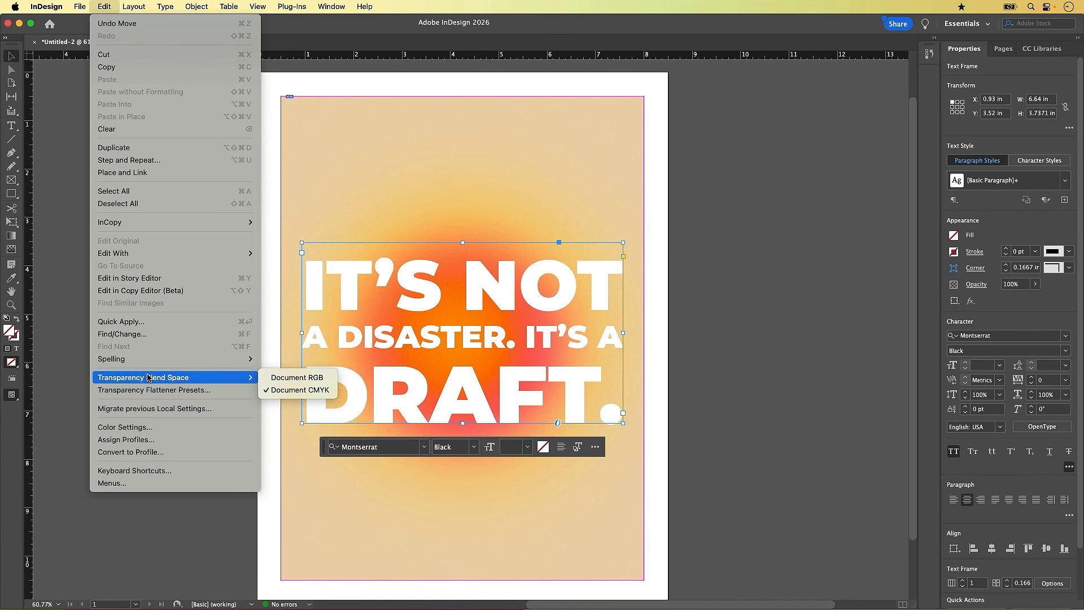
{"action": "left_click", "coordinate": [294, 378]}
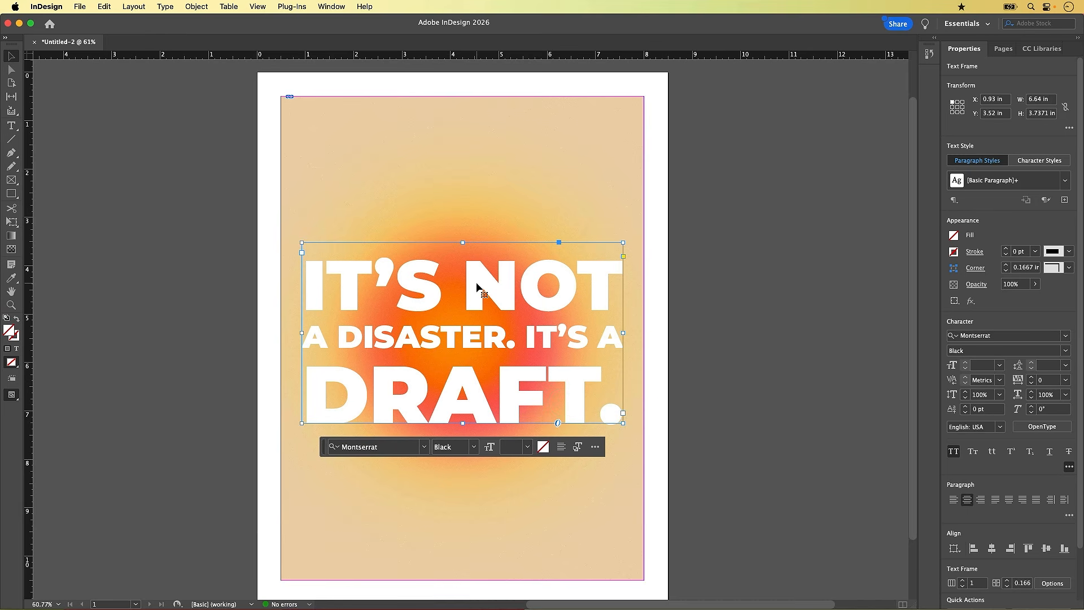
Step: Apply the Exclusion blending mode to the headline text frame at object level and close the Effects options
{"action": "left_click", "coordinate": [326, 8]}
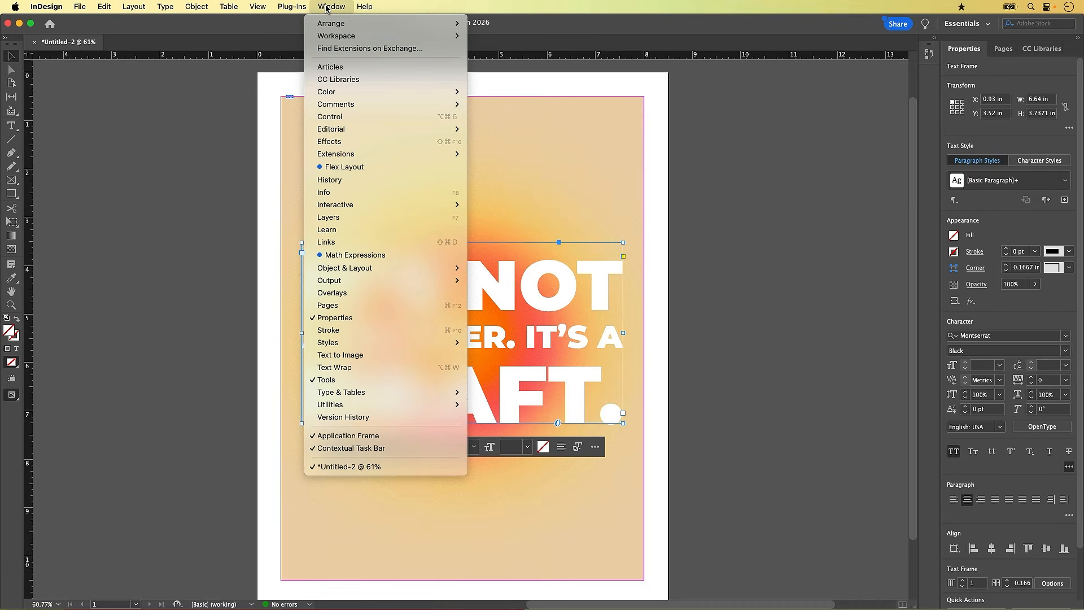
{"action": "left_click", "coordinate": [339, 143]}
{"action": "left_click_drag", "start_coordinate": [393, 214], "coordinate": [694, 154]}
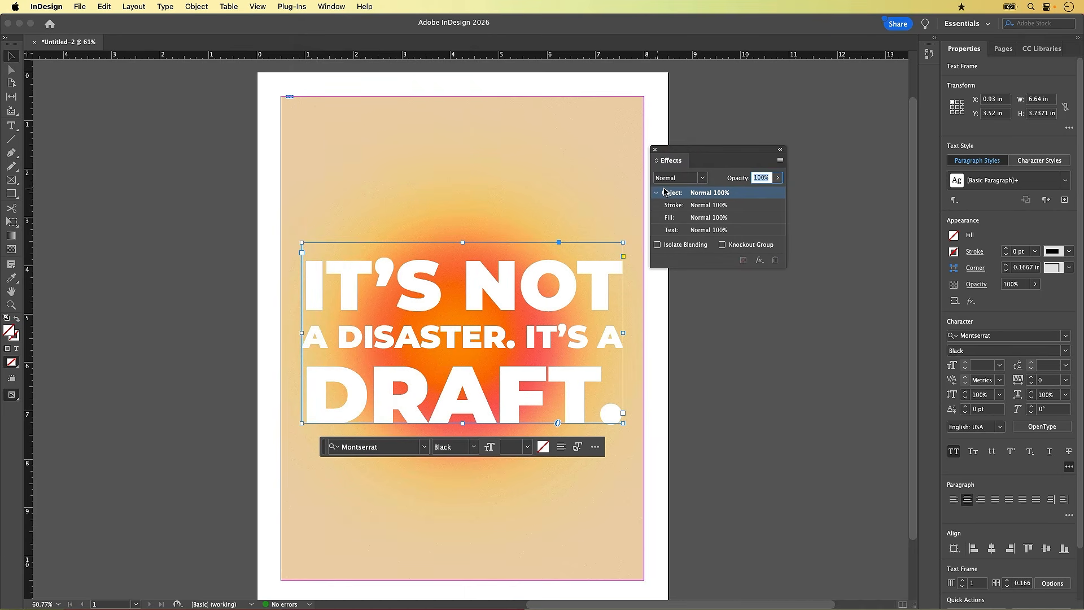
{"action": "left_click", "coordinate": [703, 178]}
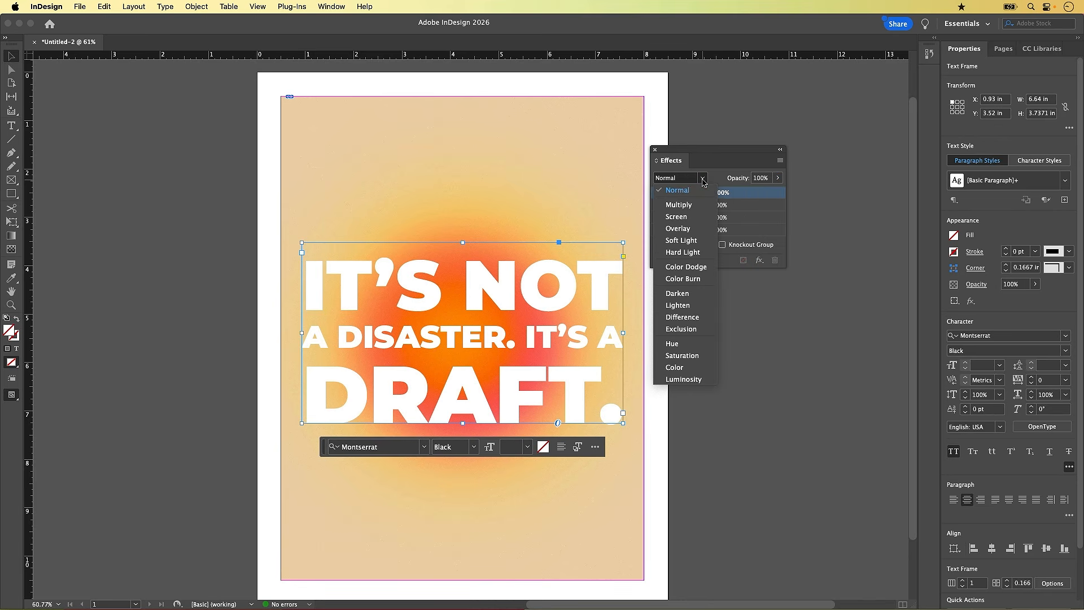
{"action": "left_click", "coordinate": [691, 332]}
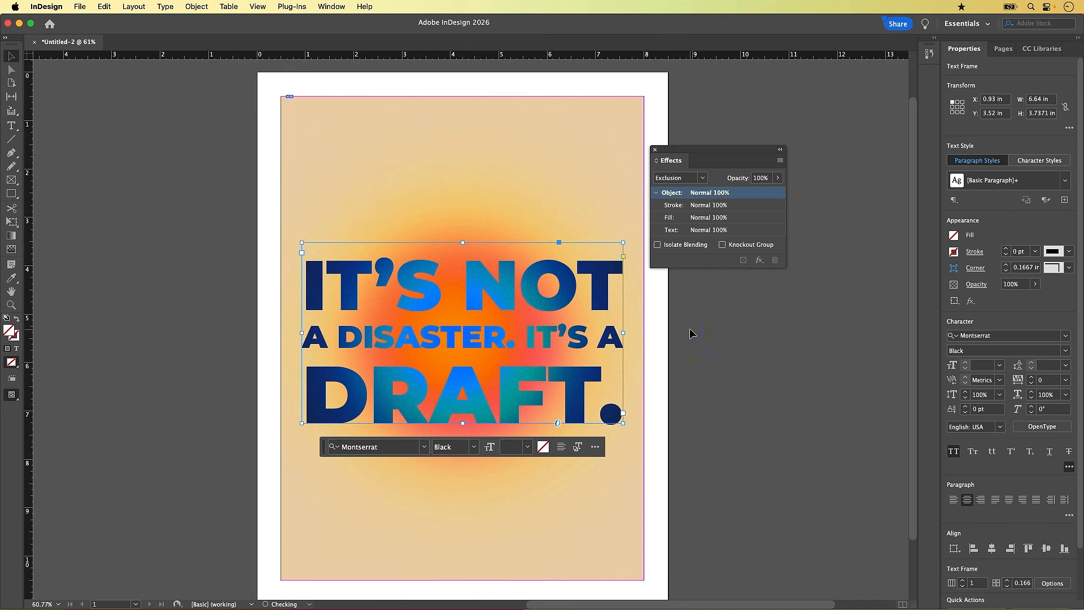
{"action": "left_click", "coordinate": [655, 150]}
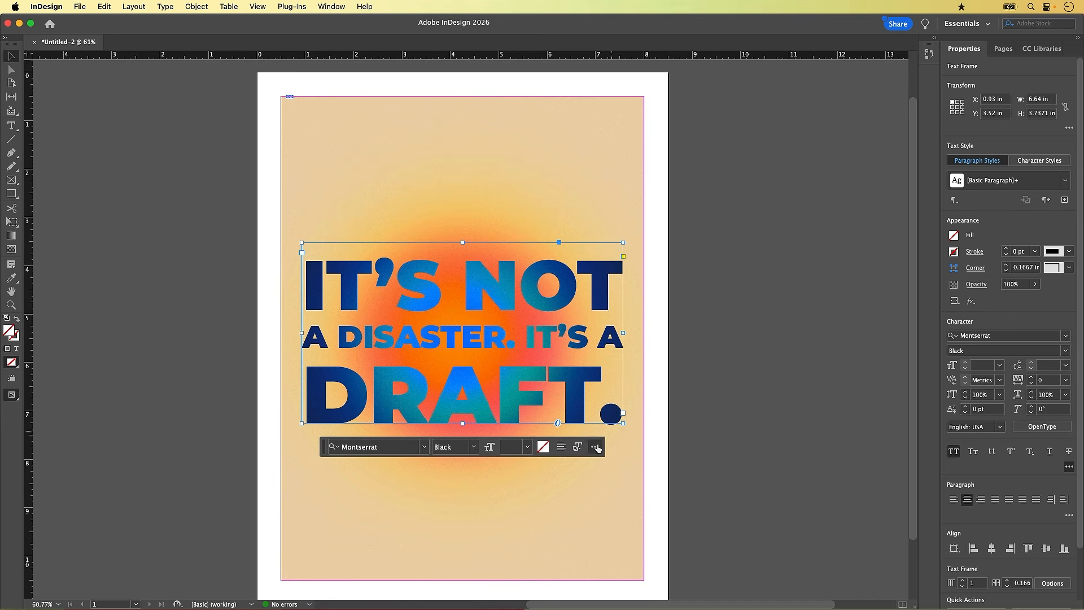
Step: Try moving the headline over different parts of the gradient and partly off the page to compare the Exclusion colors
{"action": "left_click", "coordinate": [601, 291]}
{"action": "left_click", "coordinate": [621, 157]}
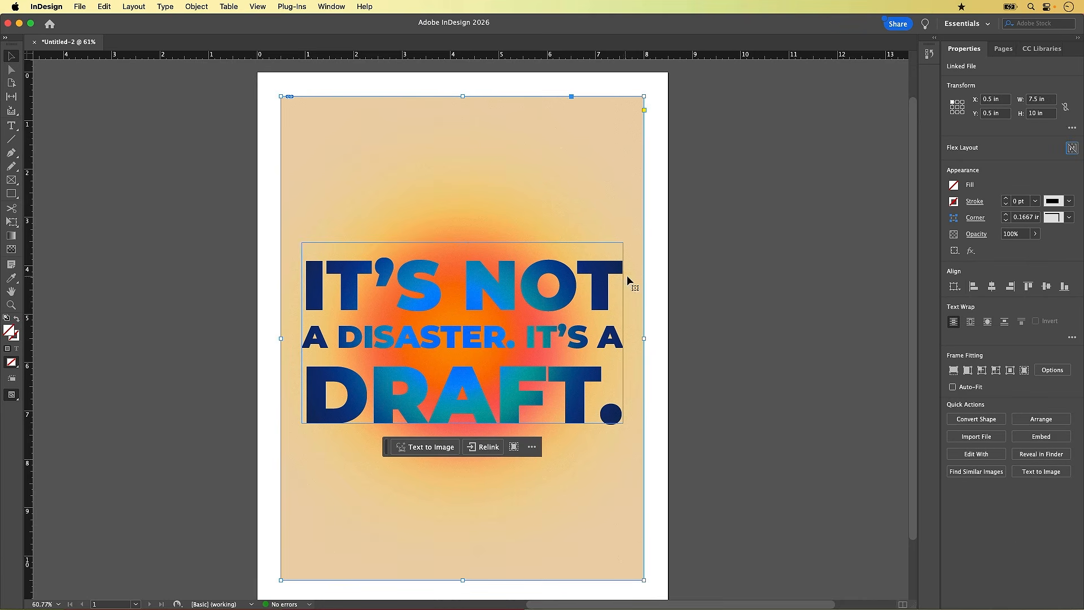
{"action": "left_click", "coordinate": [648, 281]}
{"action": "left_click", "coordinate": [563, 275]}
{"action": "left_click_drag", "start_coordinate": [563, 275], "coordinate": [552, 123]}
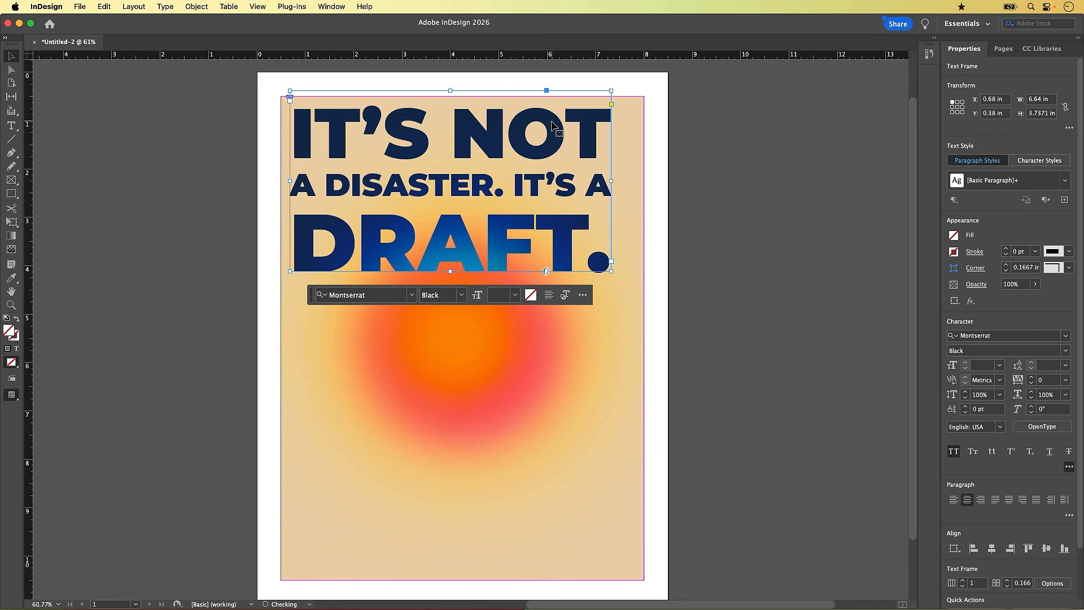
{"action": "left_click_drag", "start_coordinate": [508, 253], "coordinate": [360, 336]}
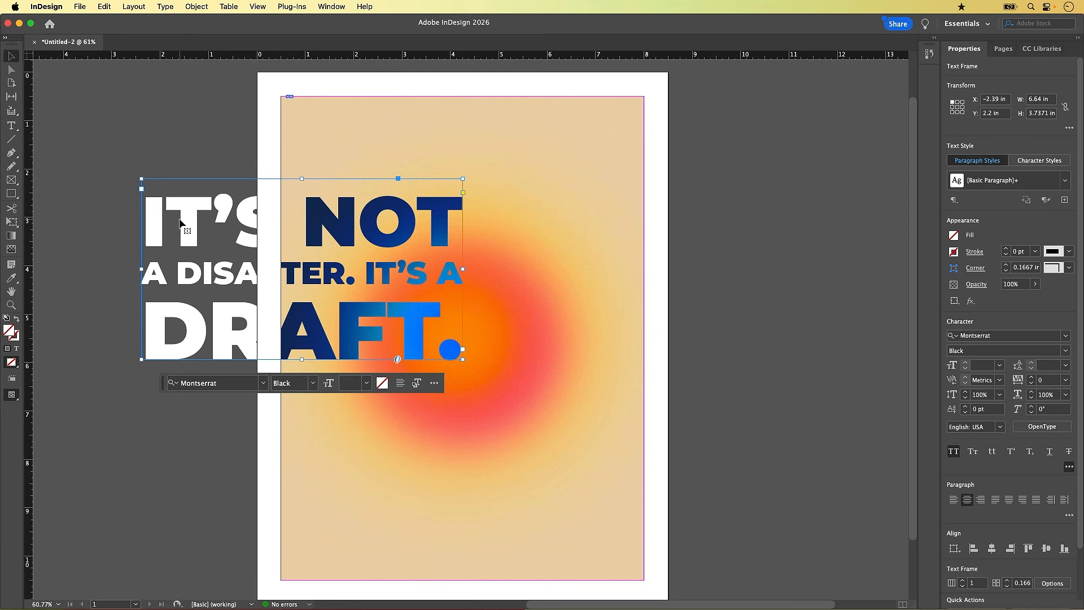
Step: Undo the trial moves of the headline text frame
{"action": "key", "text": "super+z"}
{"action": "key", "text": "super+z"}
{"action": "key", "text": "super+z"}
{"action": "key", "text": "super+z"}
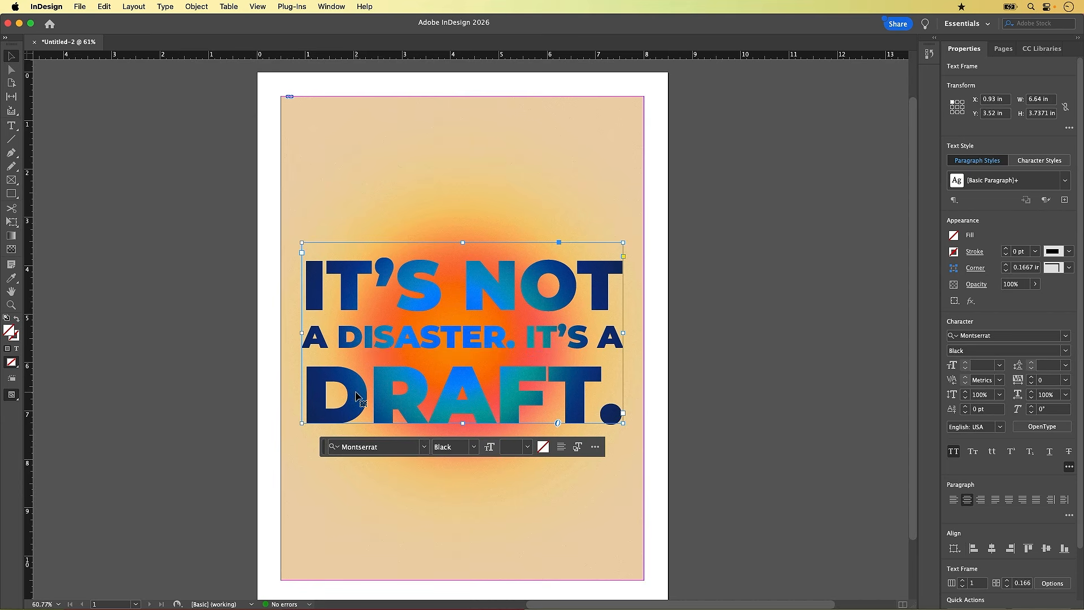
Step: Deselect the headline, start saving the document on the computer, and create a Finished Work folder on the Desktop
{"action": "left_click", "coordinate": [554, 398]}
{"action": "left_click", "coordinate": [744, 327]}
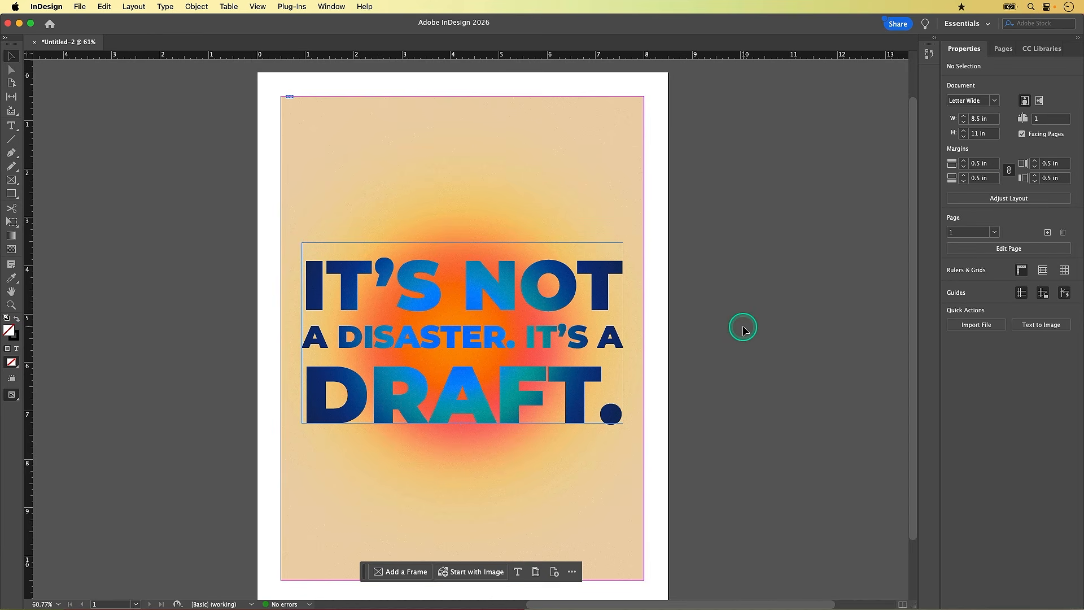
{"action": "left_click", "coordinate": [80, 7]}
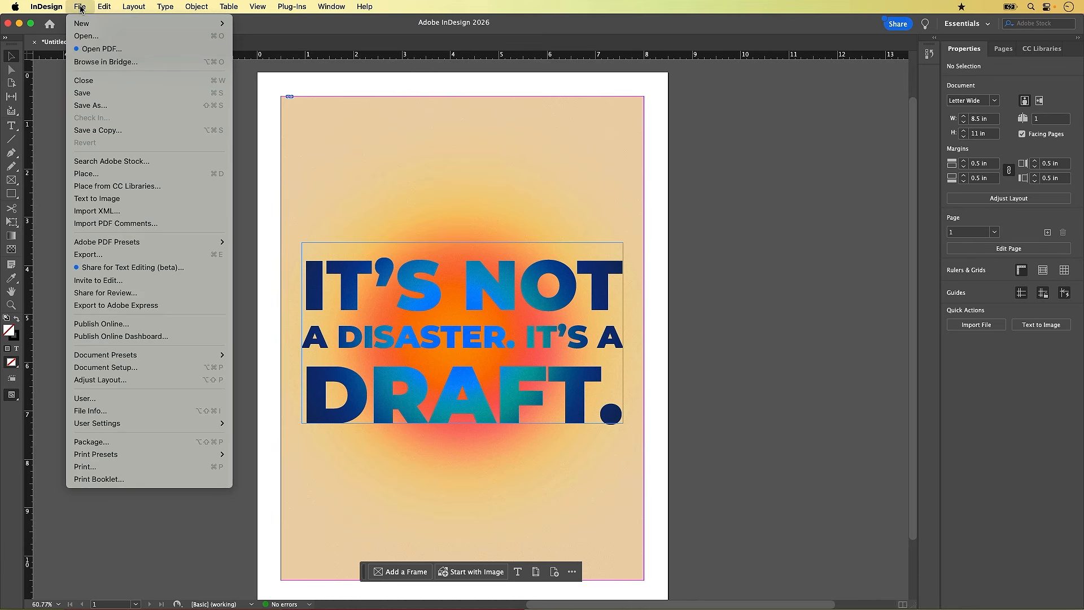
{"action": "left_click", "coordinate": [103, 106]}
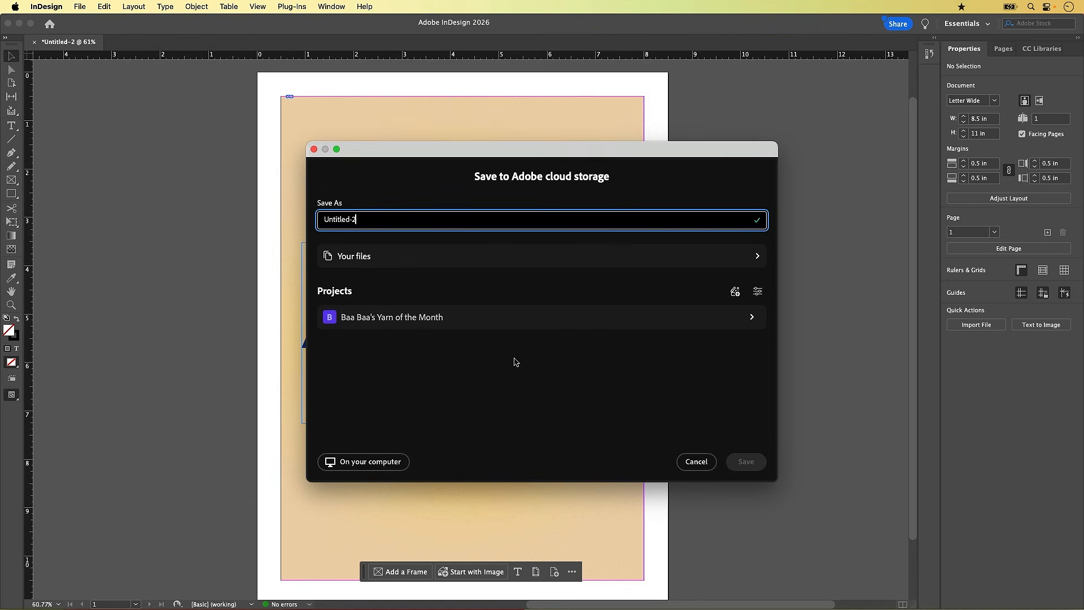
{"action": "left_click", "coordinate": [355, 463]}
{"action": "left_click", "coordinate": [311, 282]}
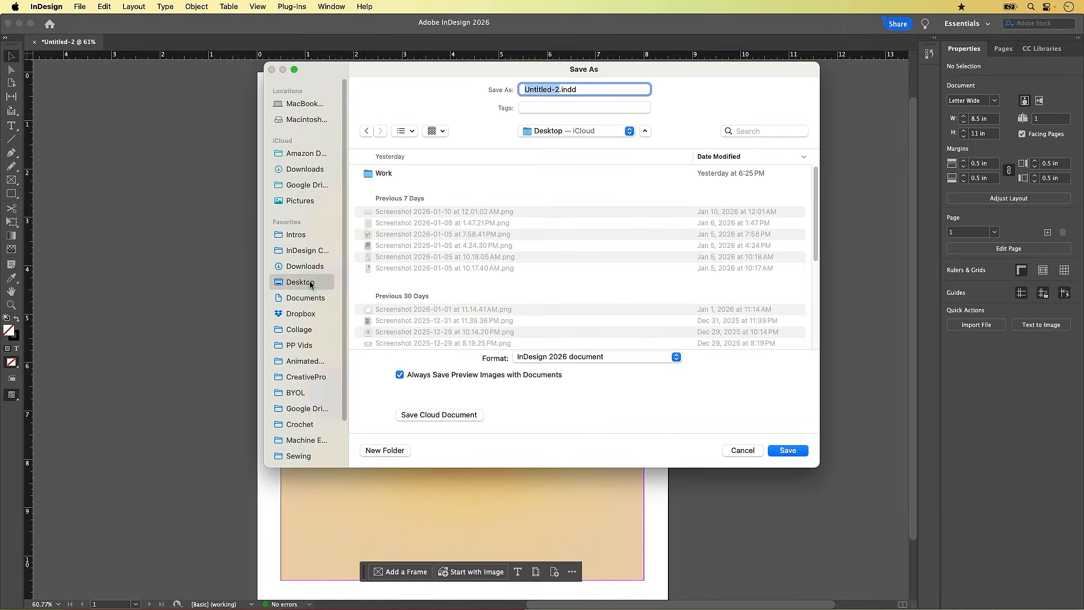
{"action": "key", "text": "super+shift+n"}
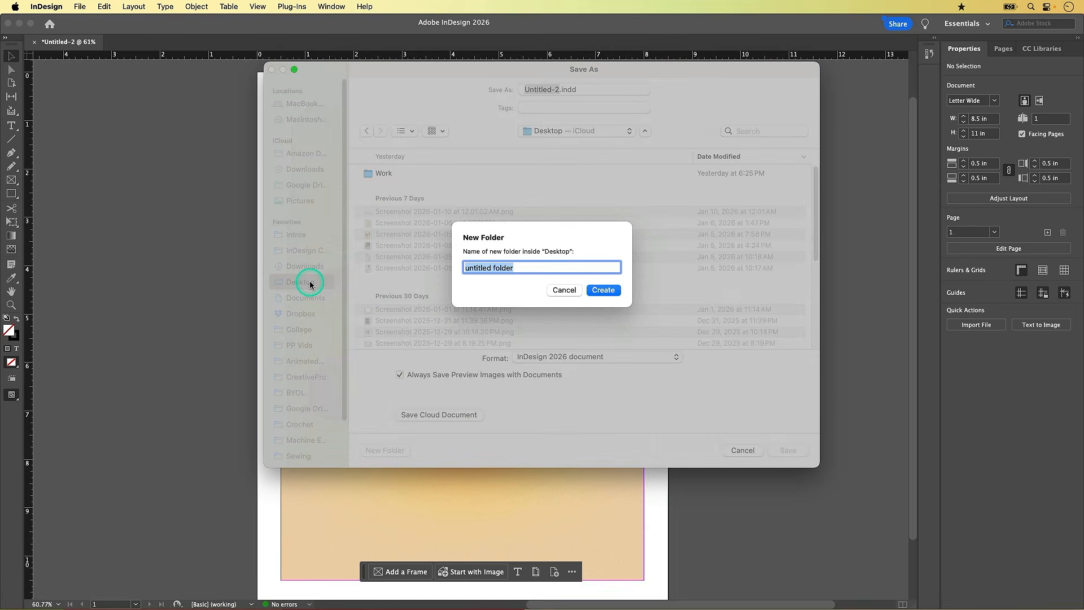
{"action": "type", "text": "Finished Work"}
{"action": "left_click", "coordinate": [602, 291]}
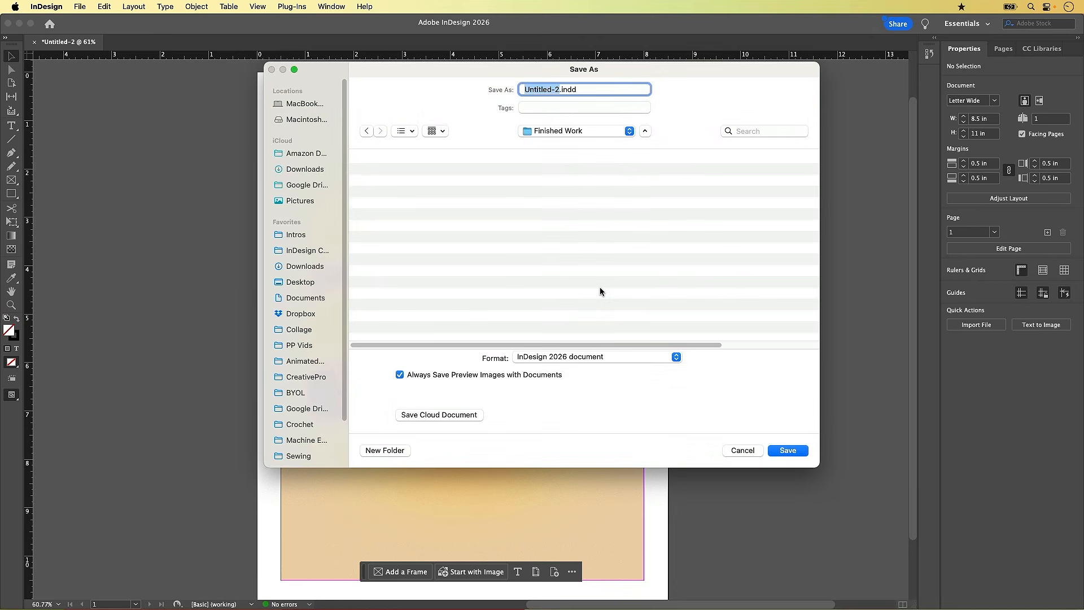
Step: Save the poster as Mantra in InDesign 2026 document format inside the Finished Work folder
{"action": "left_click", "coordinate": [600, 291]}
{"action": "type", "text": "Mantra"}
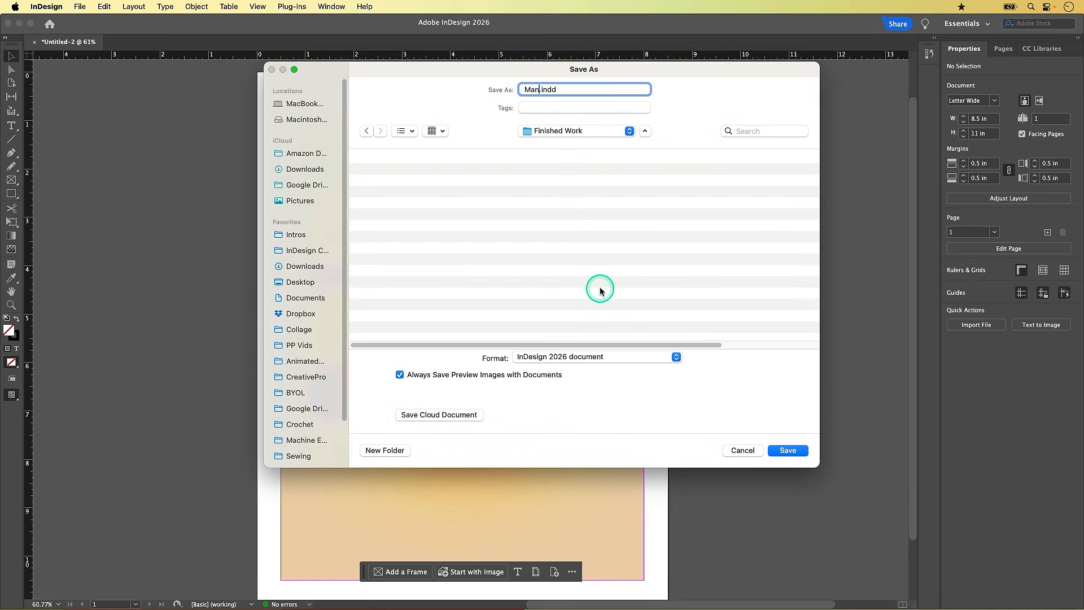
{"action": "left_click", "coordinate": [494, 366]}
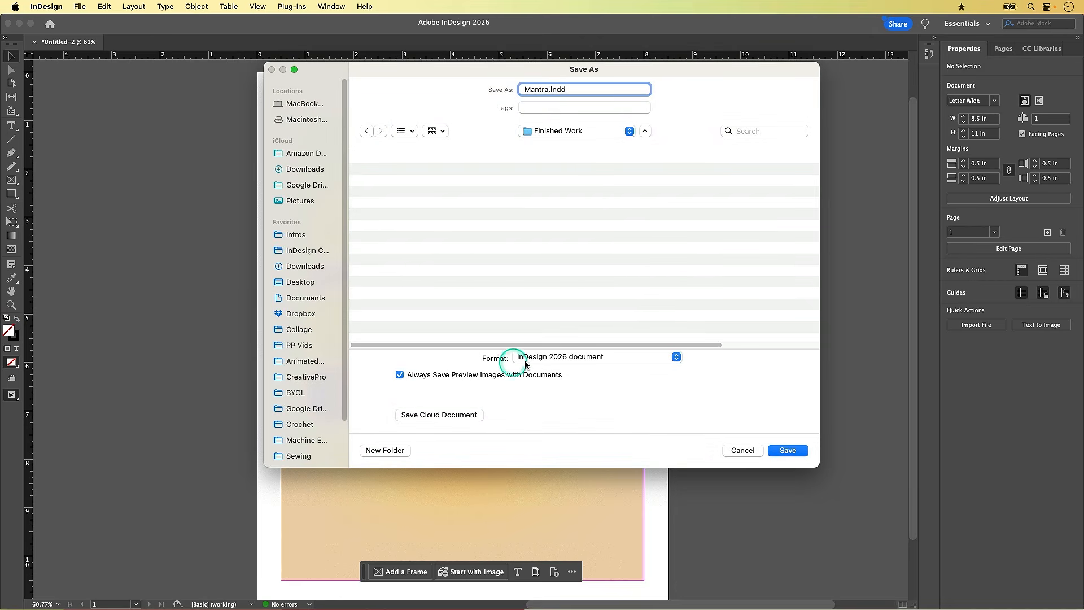
{"action": "left_click", "coordinate": [794, 452]}
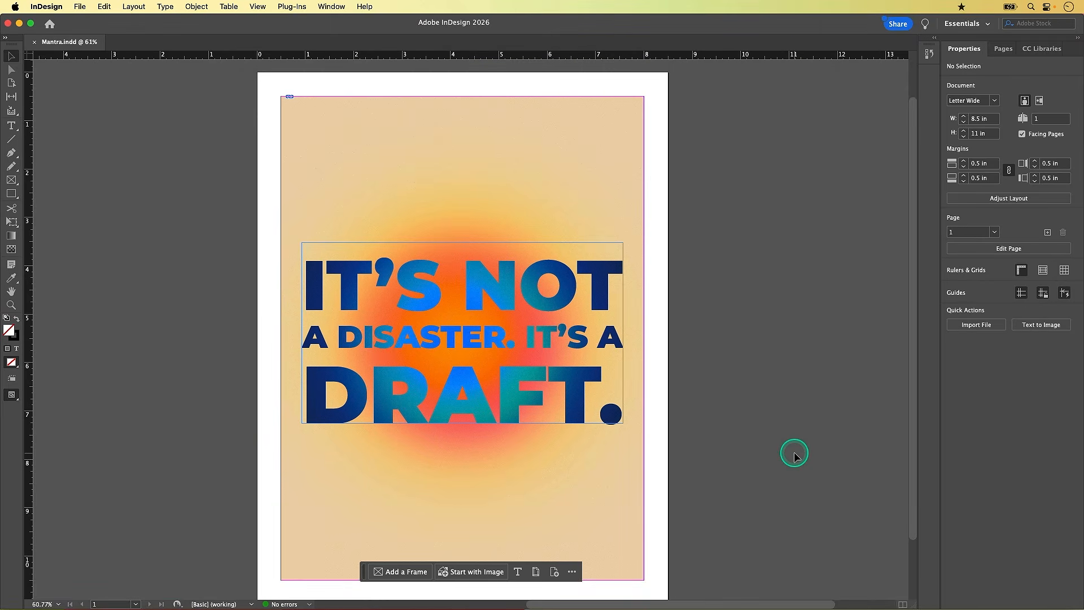
Step: Export the poster to Finished Work as Mantra.pdf in Adobe PDF (Print) format with the High Quality Print preset
{"action": "left_click", "coordinate": [80, 6]}
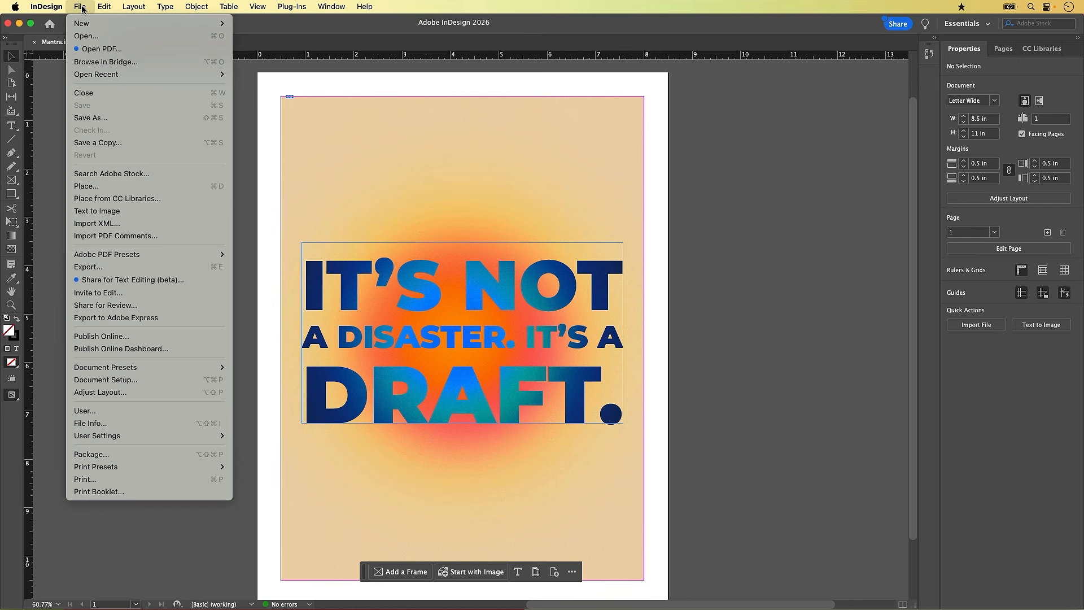
{"action": "left_click", "coordinate": [118, 268]}
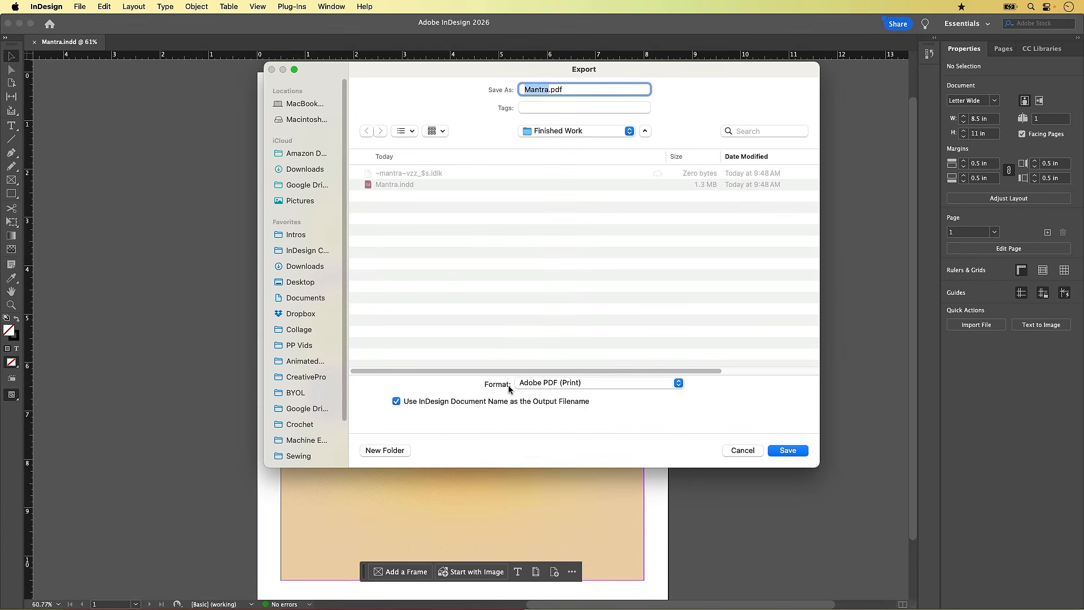
{"action": "left_click", "coordinate": [548, 386]}
{"action": "left_click", "coordinate": [565, 384]}
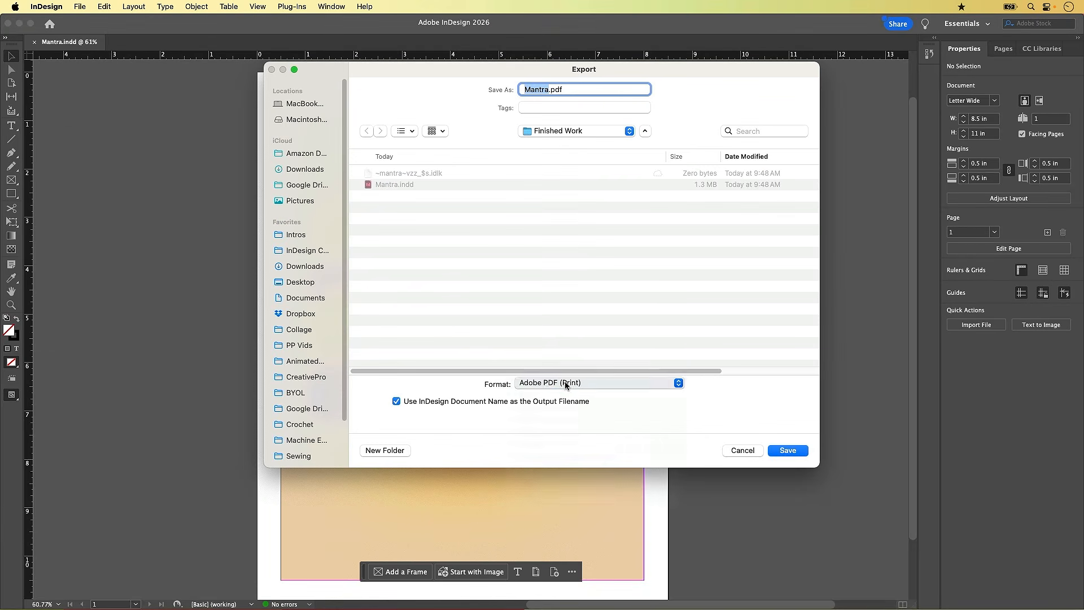
{"action": "left_click", "coordinate": [792, 450]}
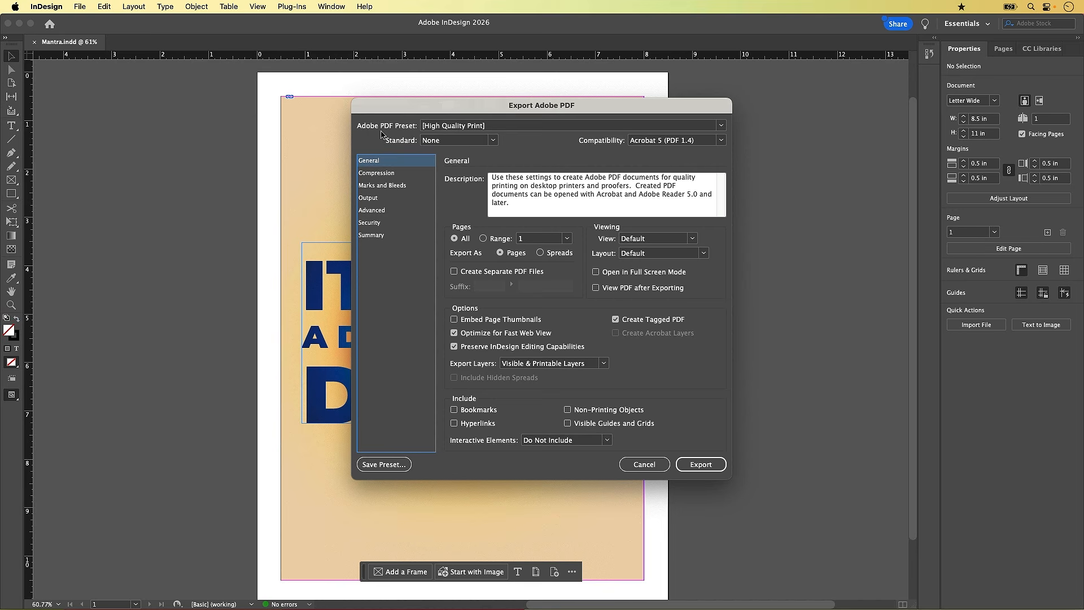
{"action": "left_click", "coordinate": [470, 130]}
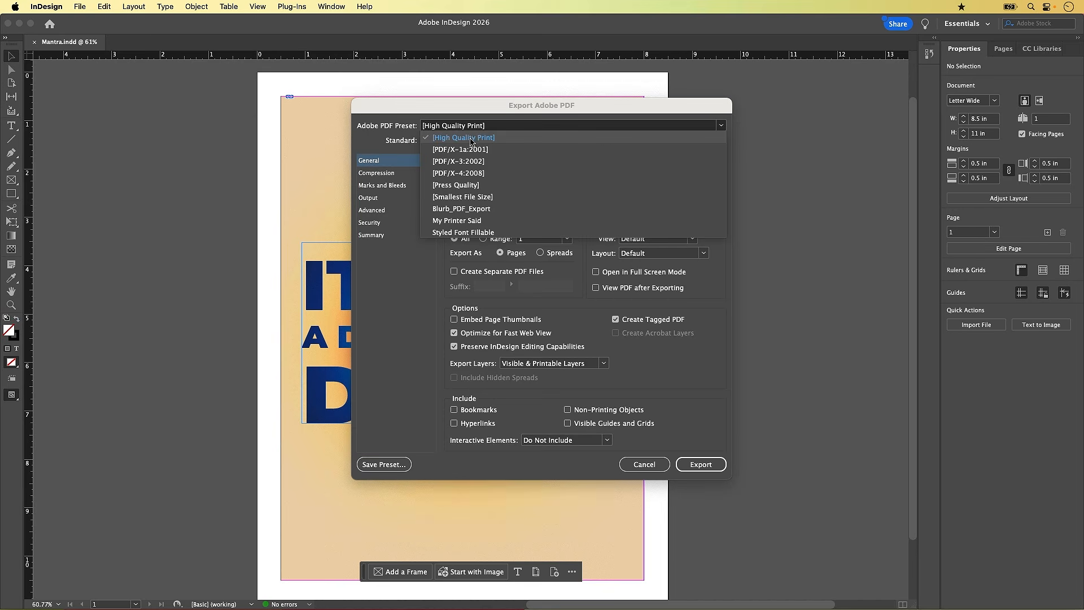
{"action": "left_click", "coordinate": [471, 141]}
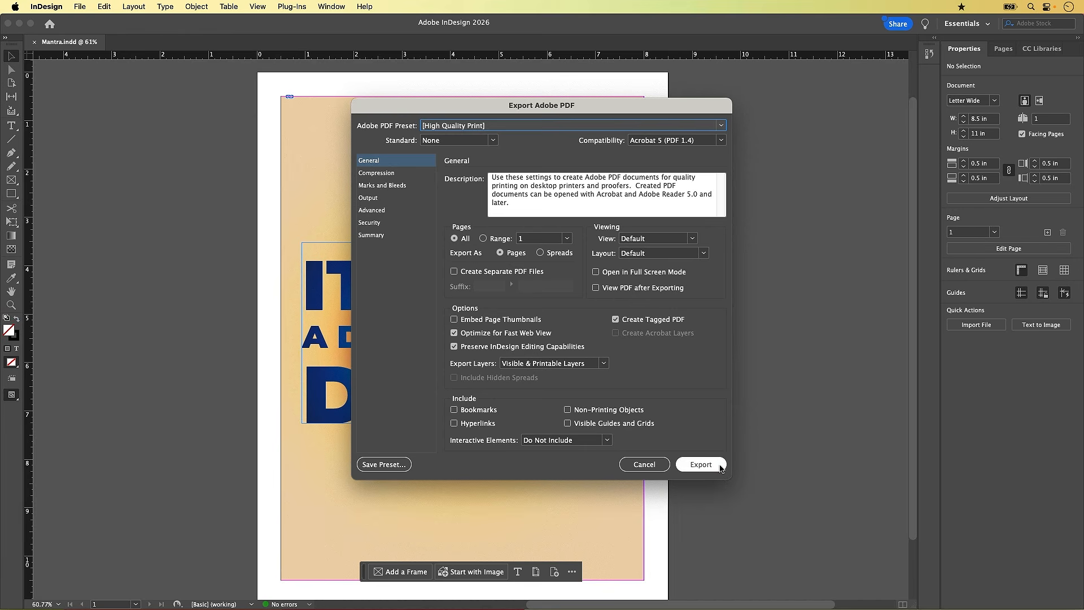
{"action": "left_click", "coordinate": [720, 465]}
{"action": "left_click", "coordinate": [152, 62]}
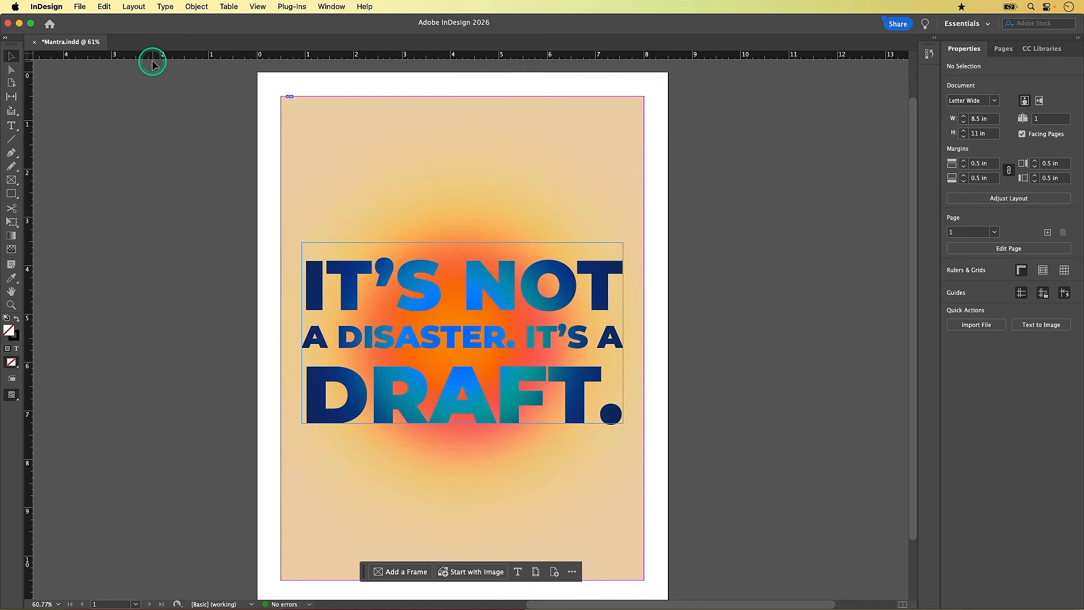
Step: Start exporting the poster to the Finished Work folder as Mantra.png in PNG format
{"action": "left_click", "coordinate": [80, 6]}
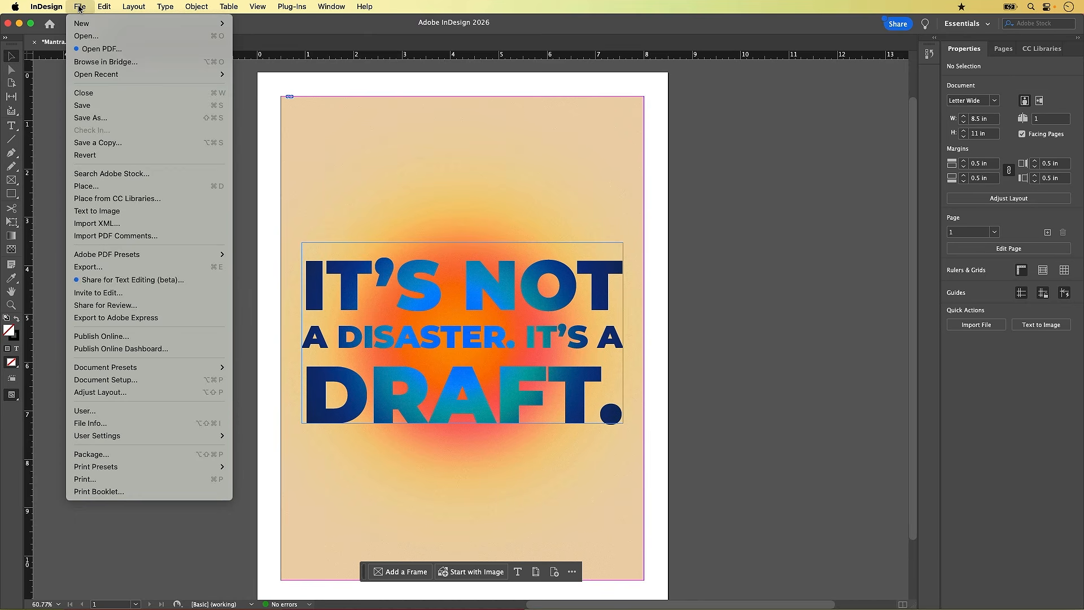
{"action": "left_click", "coordinate": [88, 267]}
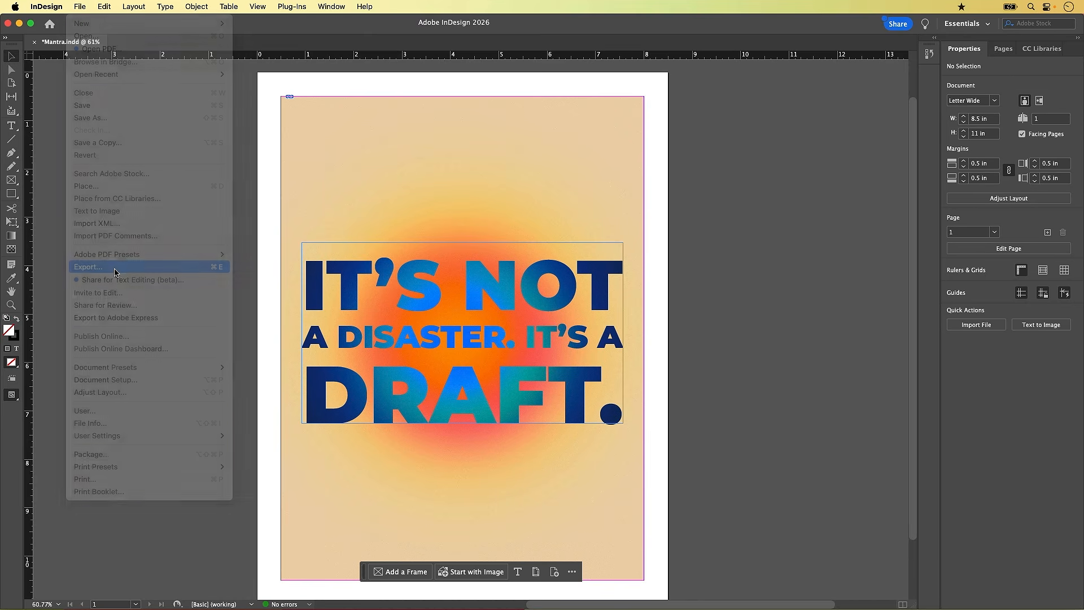
{"action": "left_click", "coordinate": [571, 383]}
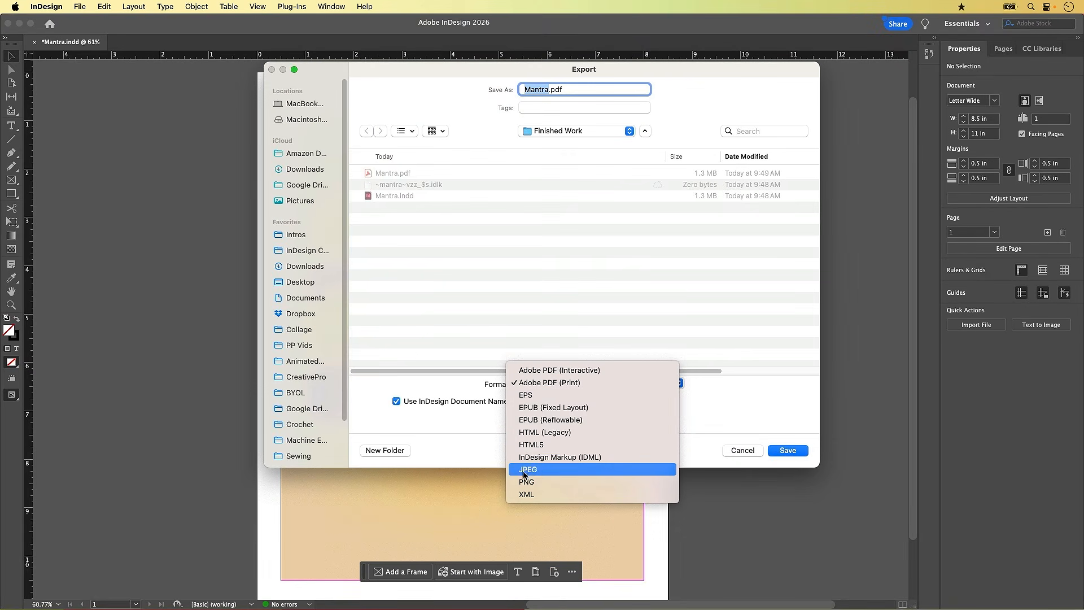
{"action": "left_click", "coordinate": [539, 482]}
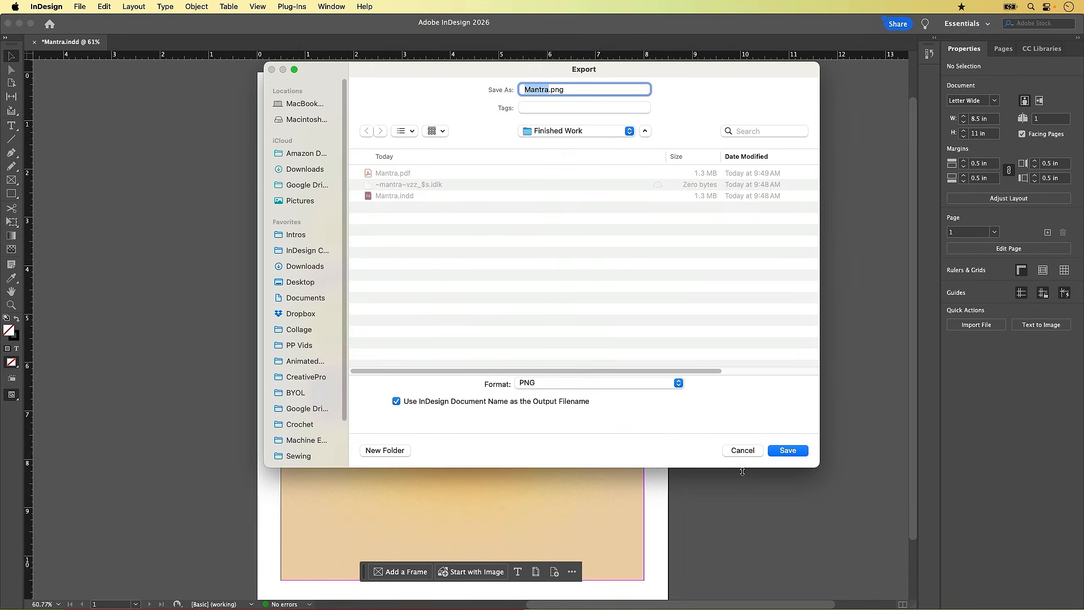
{"action": "left_click", "coordinate": [789, 450]}
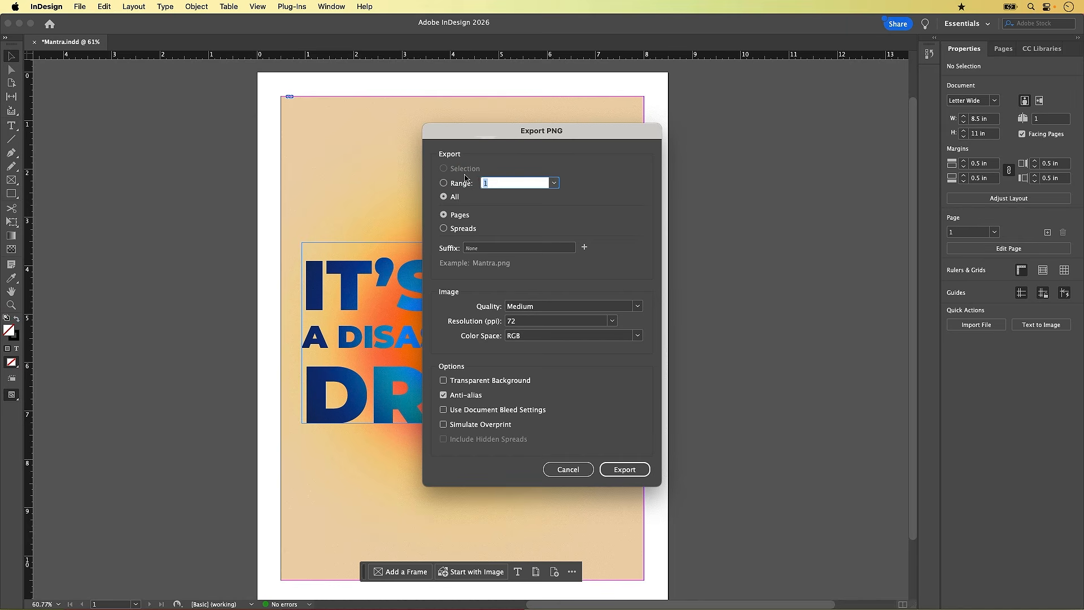
Step: Set the PNG export to include all pages at Maximum quality
{"action": "left_click", "coordinate": [453, 199]}
{"action": "left_click", "coordinate": [559, 306]}
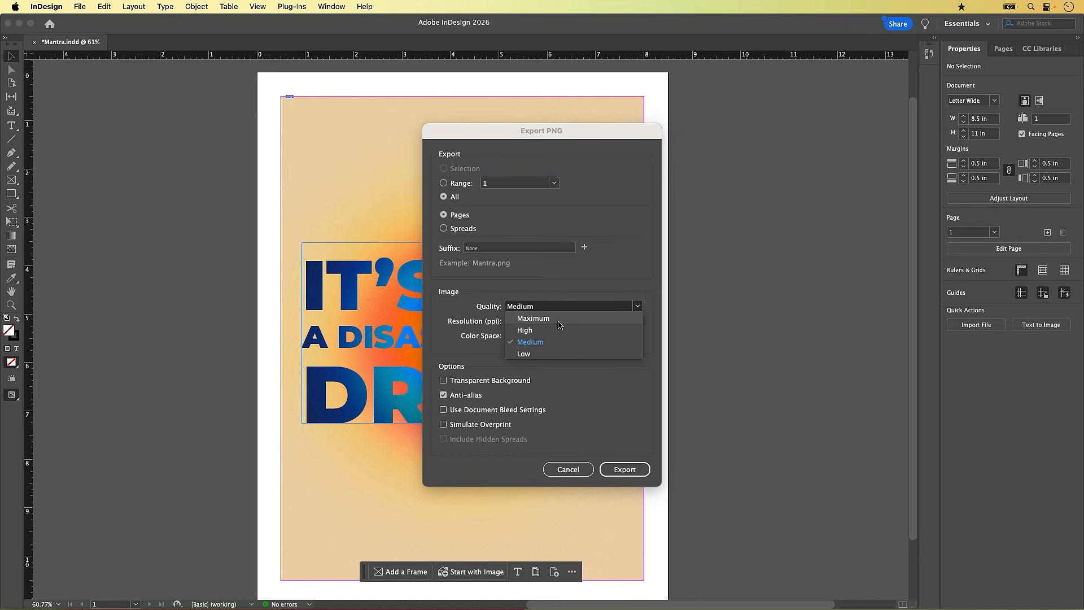
{"action": "left_click", "coordinate": [559, 319]}
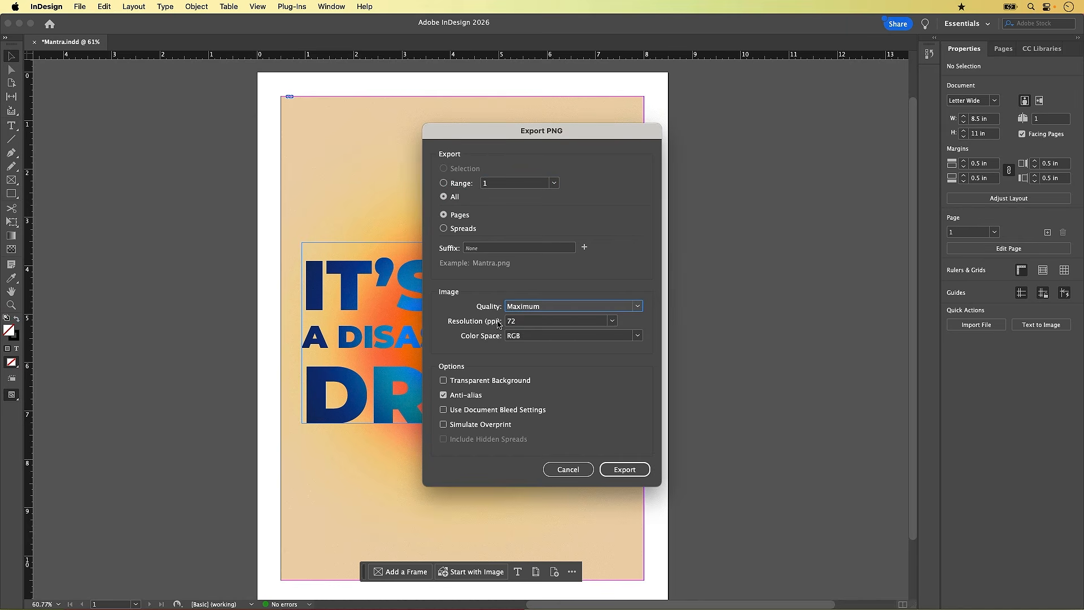
Step: Review the PNG resolution choices and export the image
{"action": "left_click", "coordinate": [612, 320]}
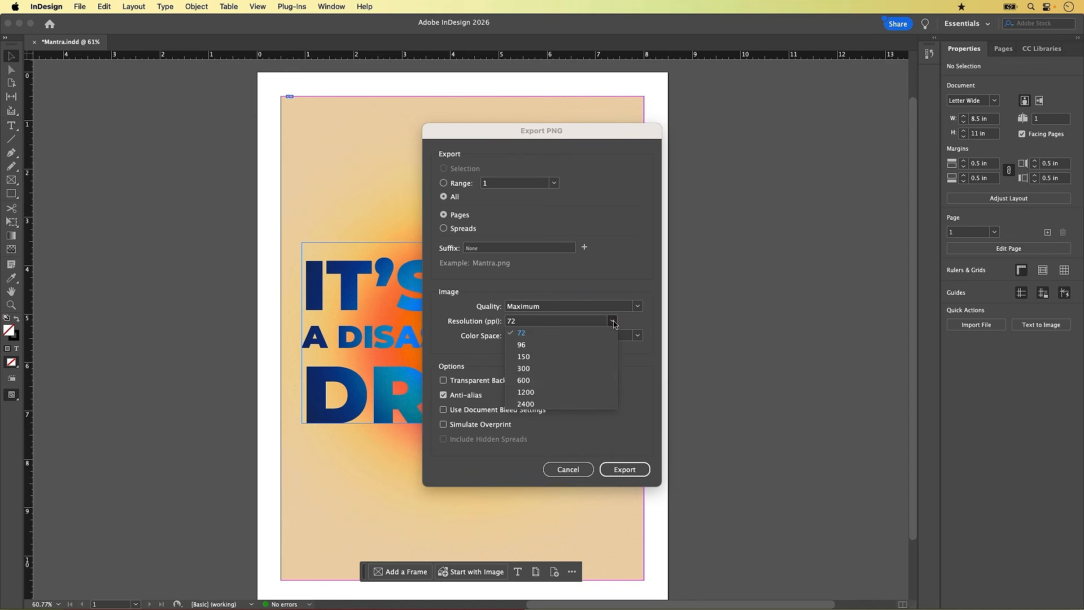
{"action": "left_click", "coordinate": [547, 321]}
{"action": "double_click", "coordinate": [531, 321]}
{"action": "double_click", "coordinate": [531, 321]}
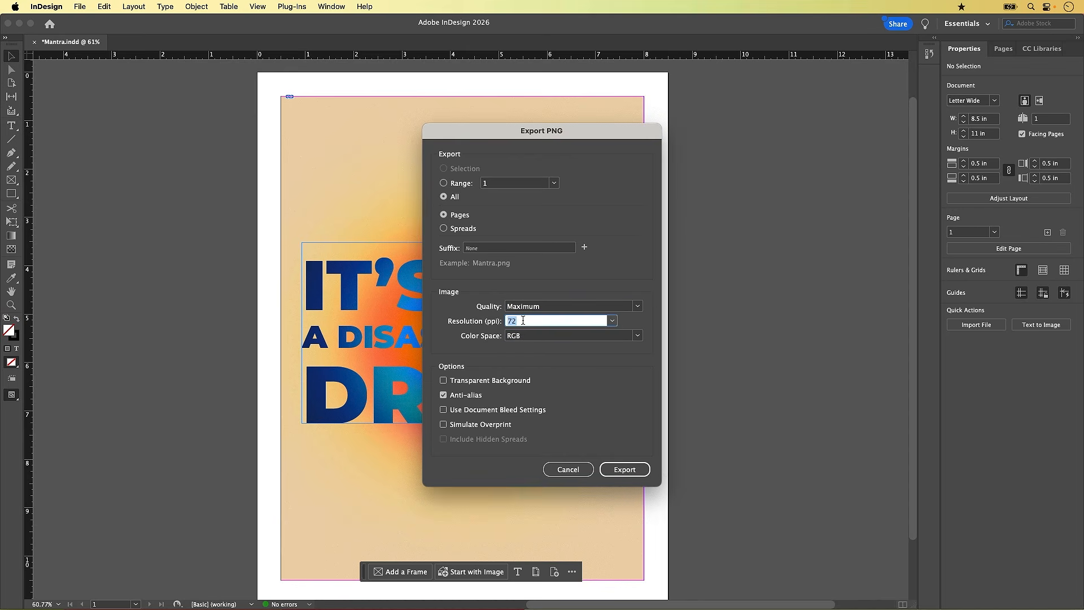
{"action": "double_click", "coordinate": [524, 318]}
{"action": "left_click", "coordinate": [611, 322]}
{"action": "double_click", "coordinate": [531, 323]}
{"action": "left_click", "coordinate": [526, 339]}
{"action": "left_click", "coordinate": [633, 473]}
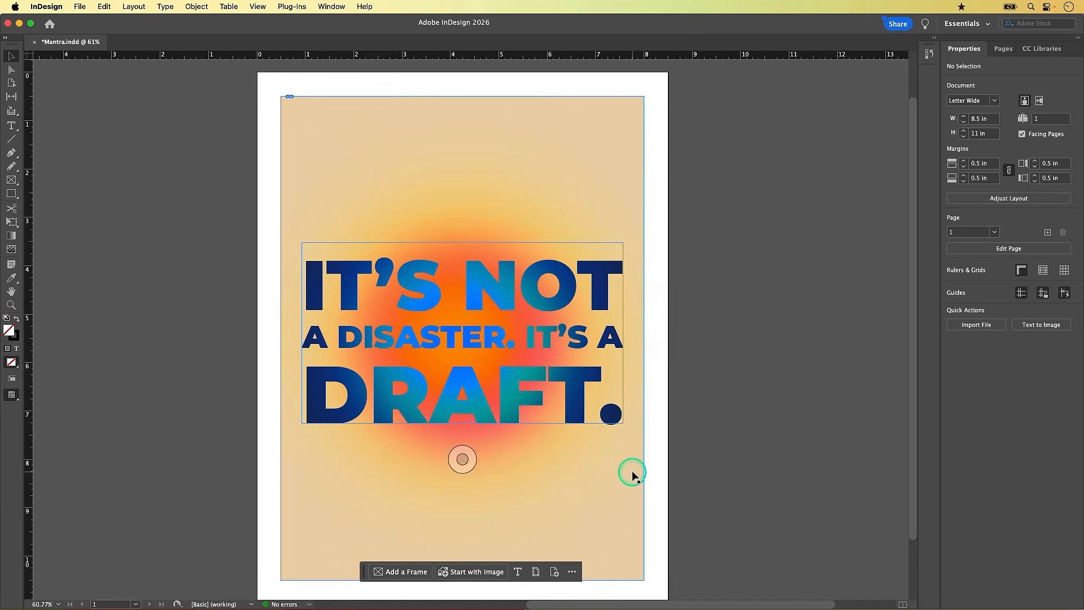
Step: Switch to Finder, open the Finished Work folder, and preview the Mantra InDesign, PDF and PNG files in turn
{"action": "left_click", "coordinate": [262, 594]}
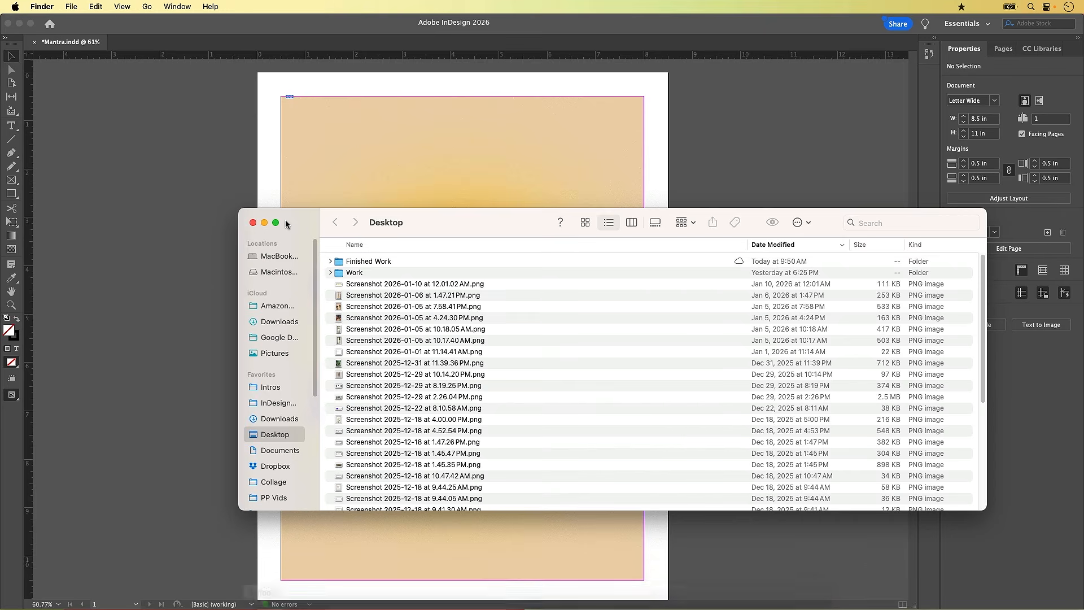
{"action": "double_click", "coordinate": [370, 262]}
{"action": "left_click", "coordinate": [386, 273]}
{"action": "key", "text": "space"}
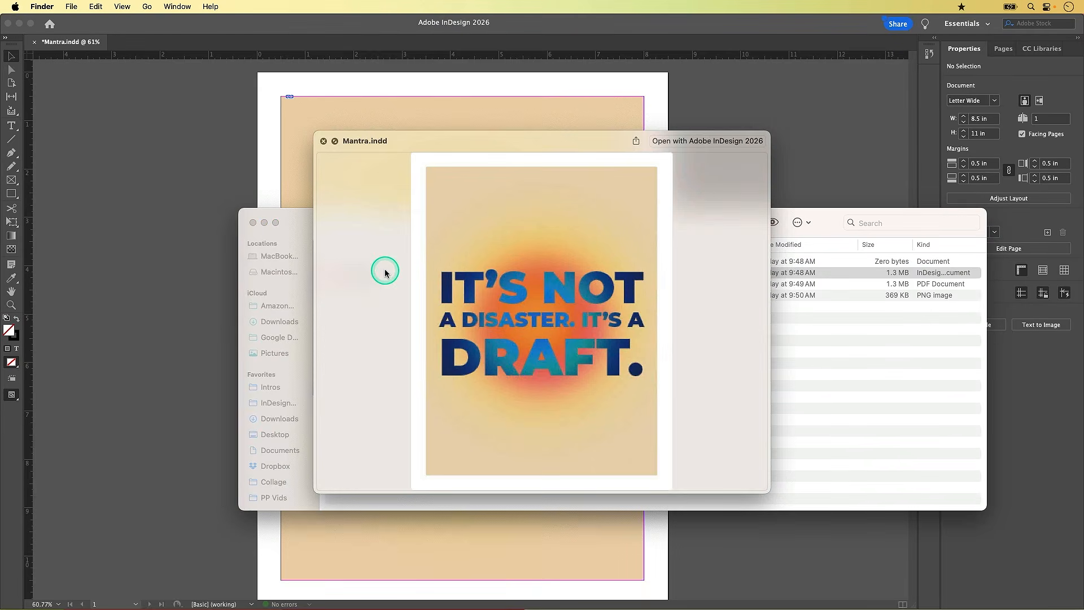
{"action": "key", "text": "Down"}
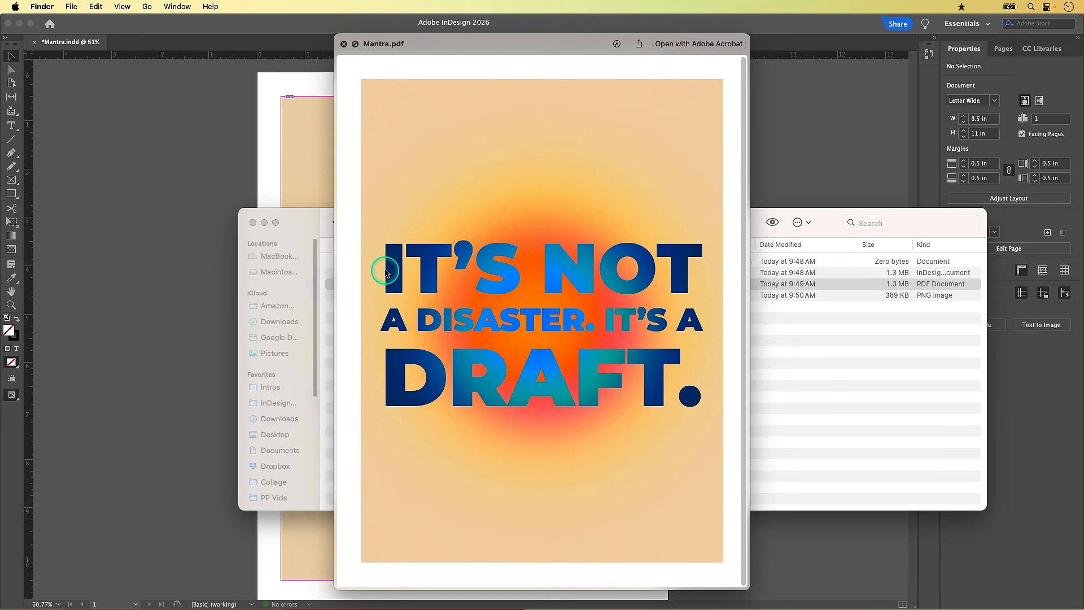
{"action": "key", "text": "Down"}
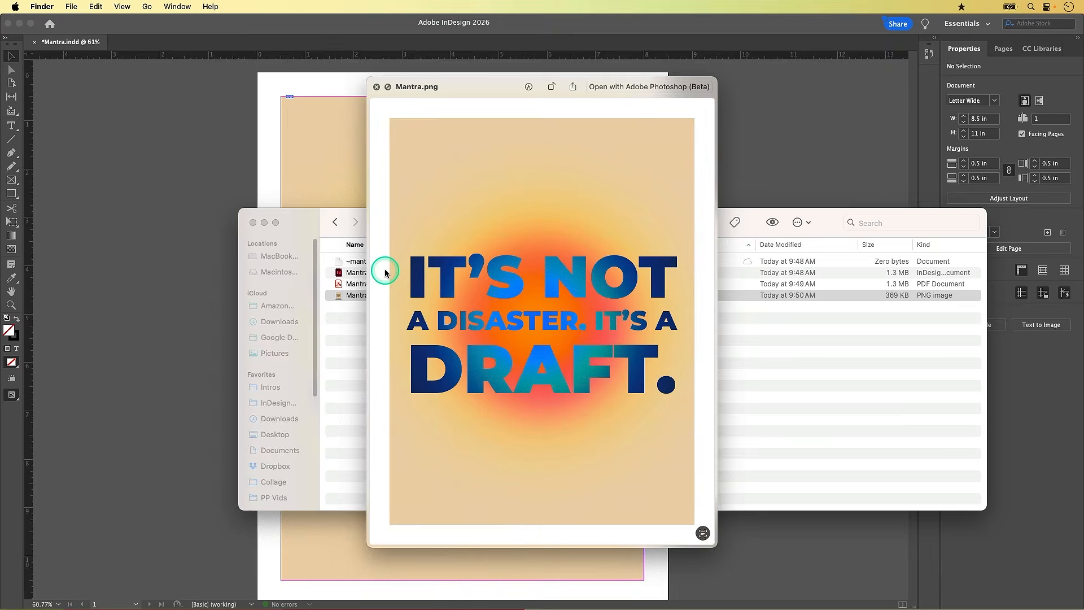
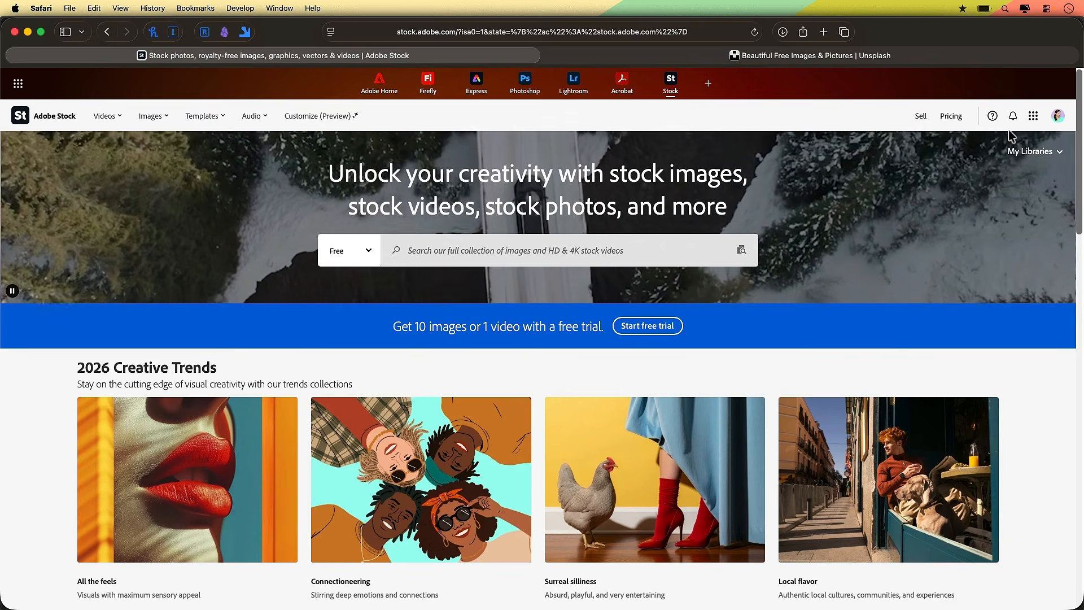
Step: Limit the Adobe Stock search to Free assets and search for "letterpress"
{"action": "left_click", "coordinate": [350, 251]}
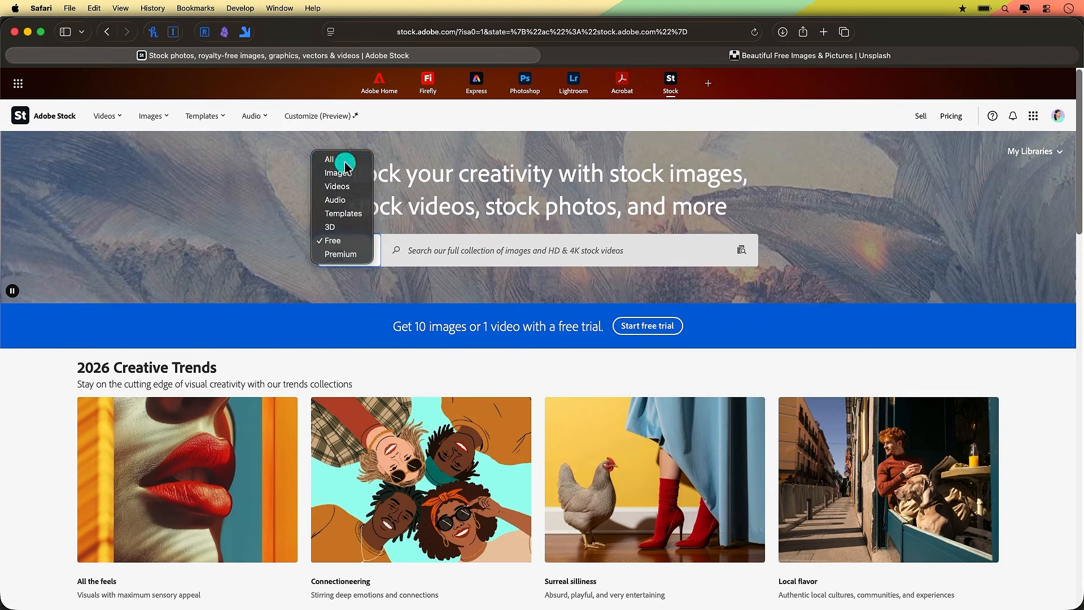
{"action": "left_click", "coordinate": [345, 162]}
{"action": "left_click", "coordinate": [360, 259]}
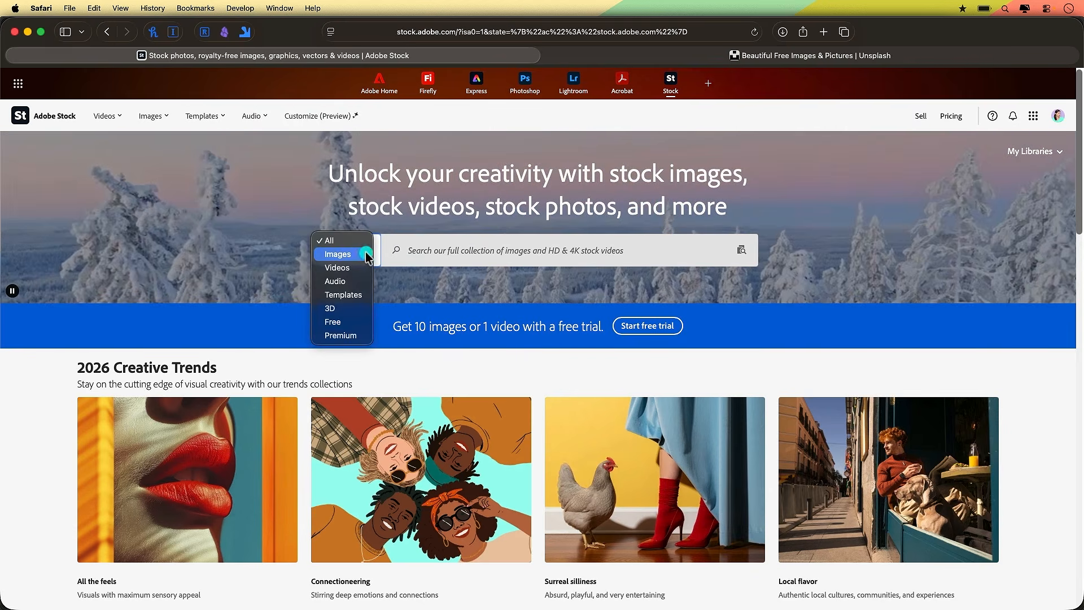
{"action": "left_click", "coordinate": [337, 322]}
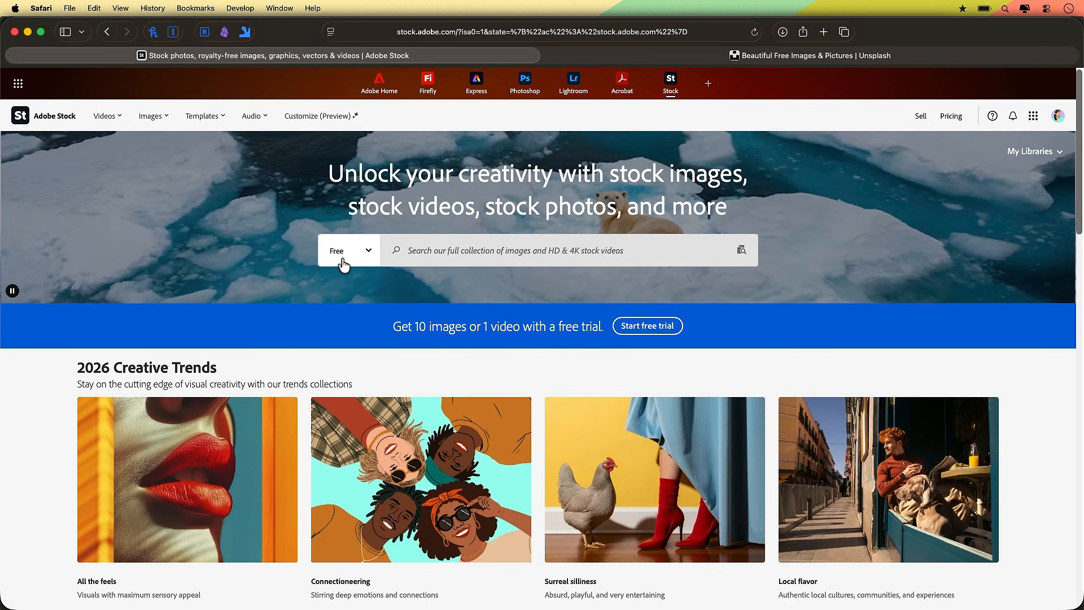
{"action": "left_click", "coordinate": [462, 249]}
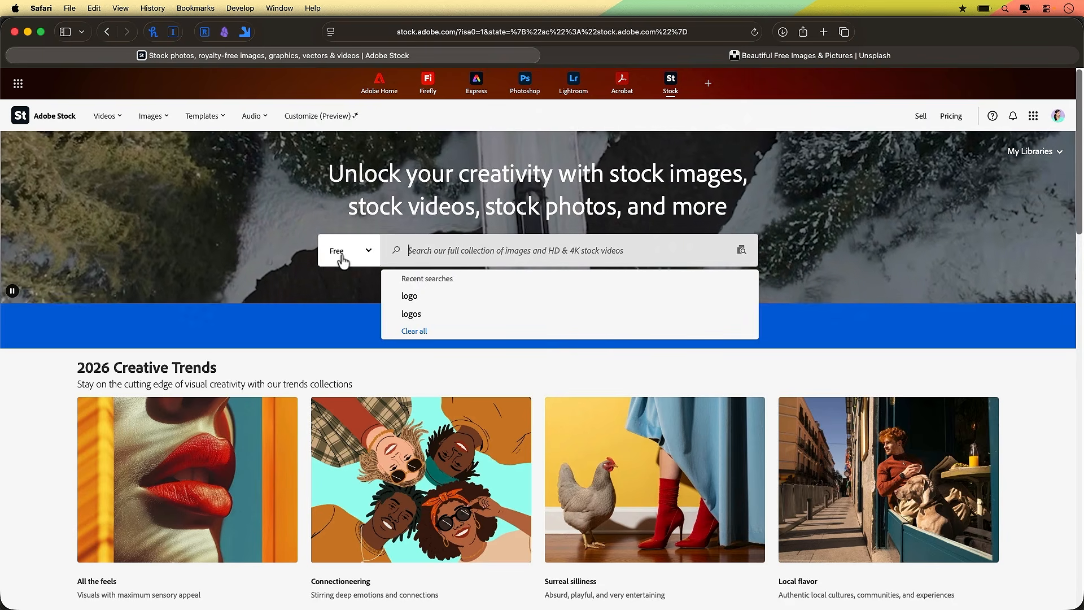
{"action": "type", "text": "letterpress"}
{"action": "key", "text": "Return"}
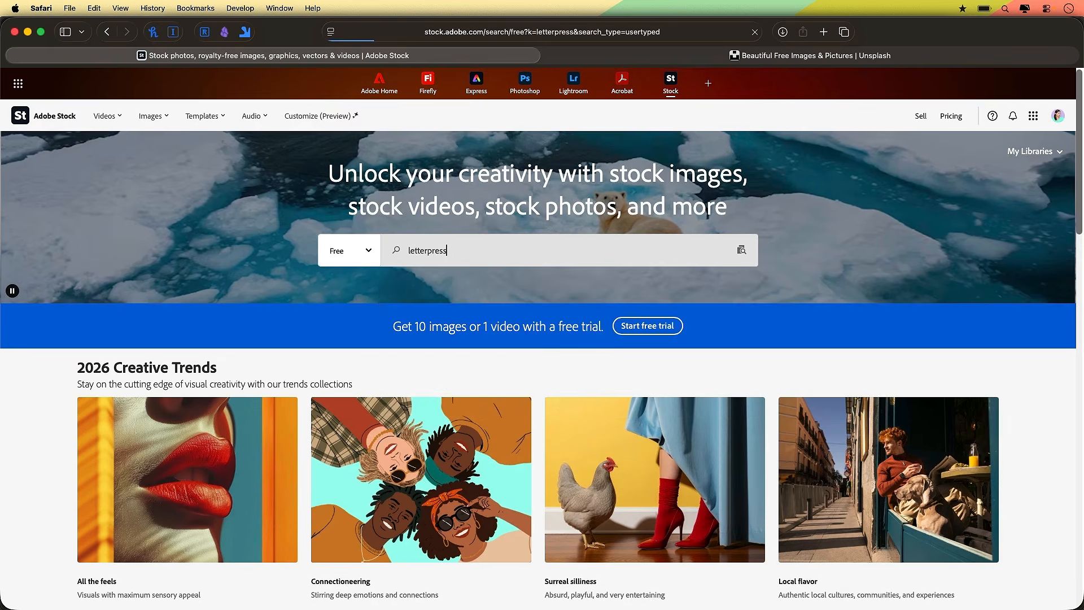
Step: Browse the free letterpress results and download the black-and-white image of assorted alphabet letters in a compartment tray
{"action": "scroll", "coordinate": [713, 490], "scroll_direction": "down", "scroll_amount": 15}
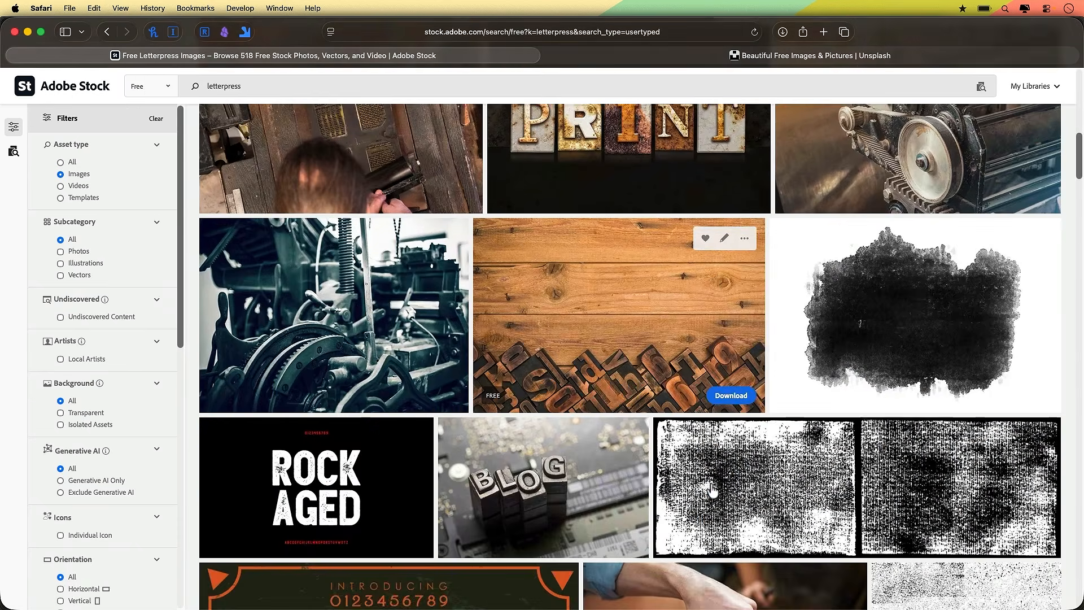
{"action": "scroll", "coordinate": [713, 490], "scroll_direction": "down", "scroll_amount": 15}
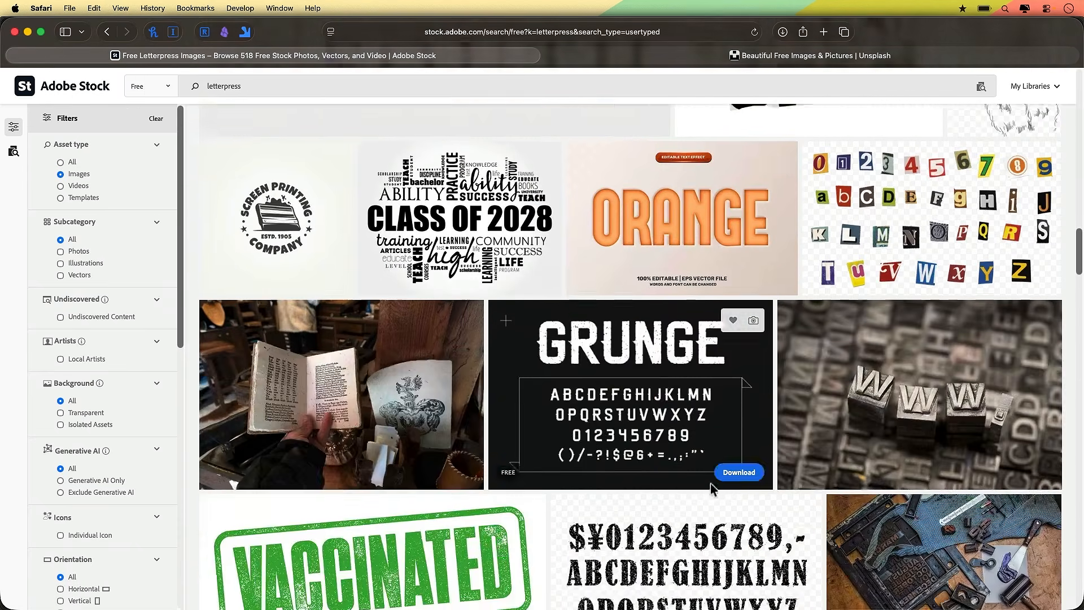
{"action": "scroll", "coordinate": [713, 491], "scroll_direction": "down", "scroll_amount": 10}
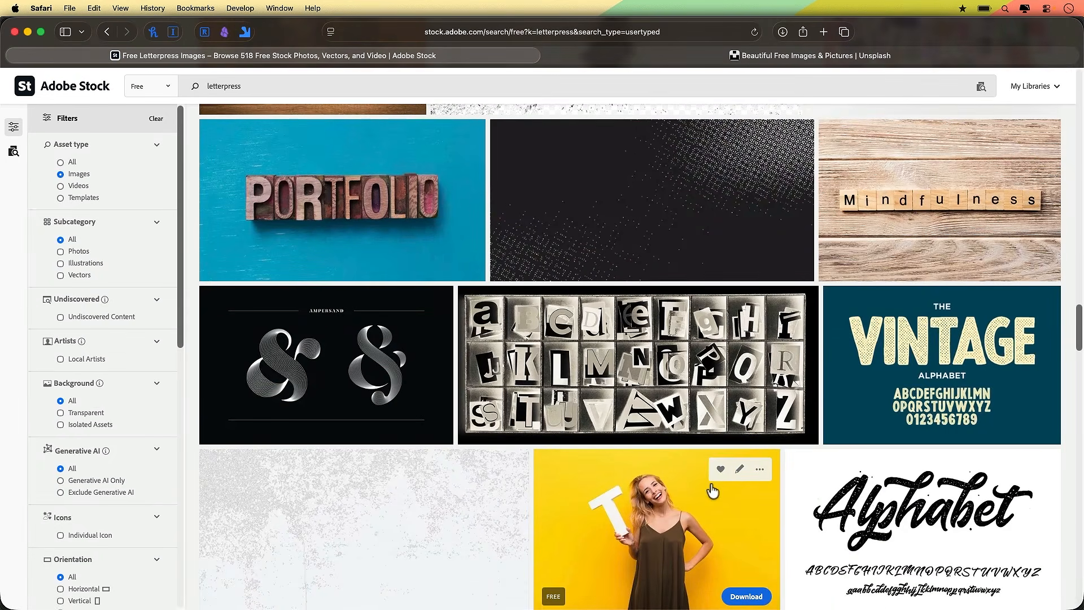
{"action": "scroll", "coordinate": [713, 490], "scroll_direction": "down", "scroll_amount": 10}
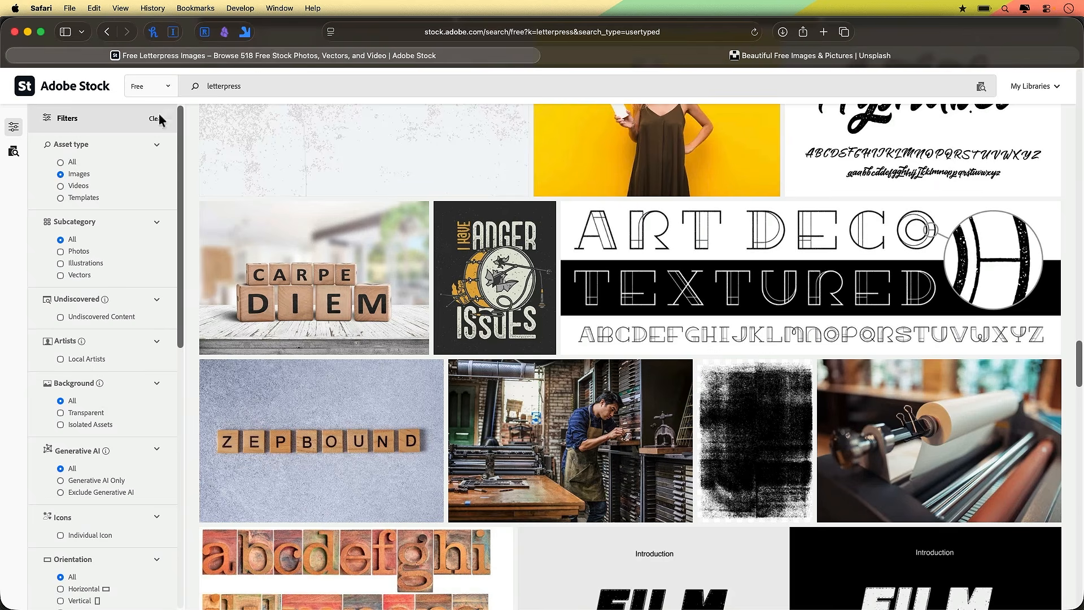
{"action": "left_click_drag", "start_coordinate": [261, 85], "coordinate": [160, 92]}
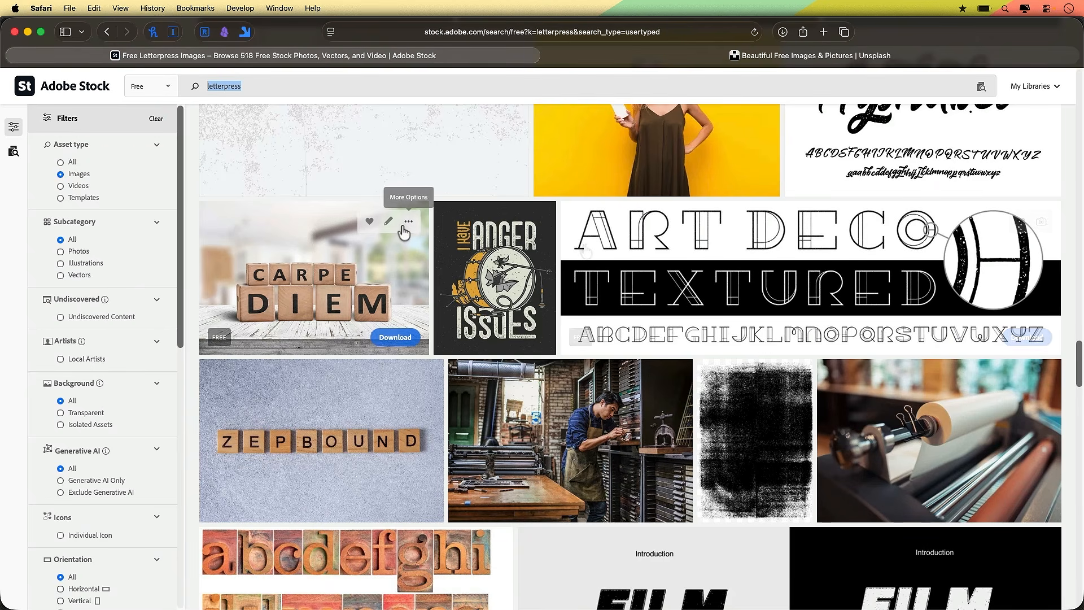
{"action": "scroll", "coordinate": [404, 232], "scroll_direction": "up", "scroll_amount": 3}
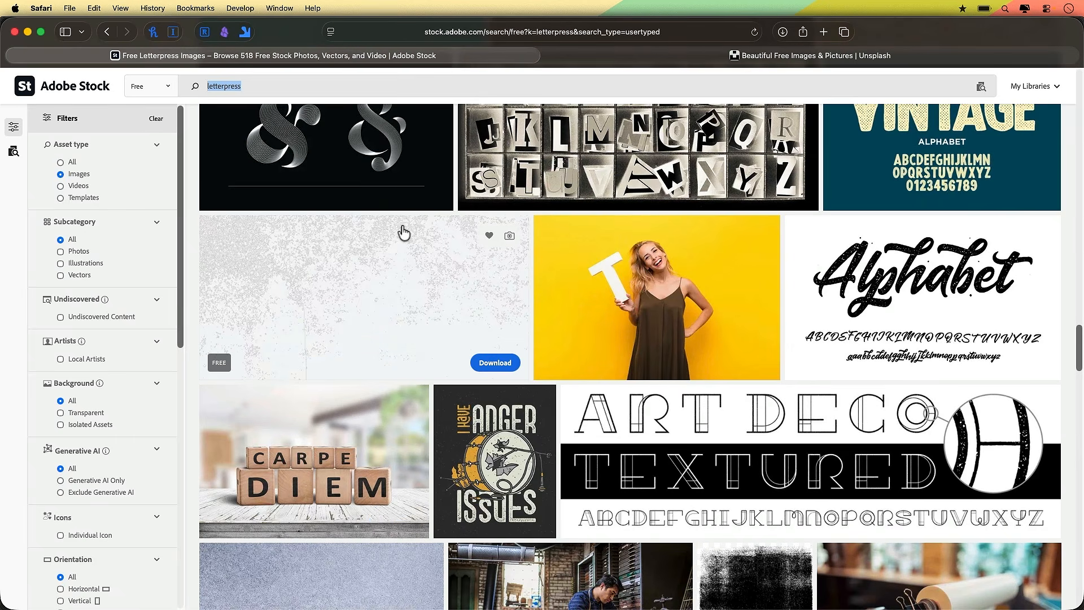
{"action": "scroll", "coordinate": [404, 232], "scroll_direction": "up", "scroll_amount": 2}
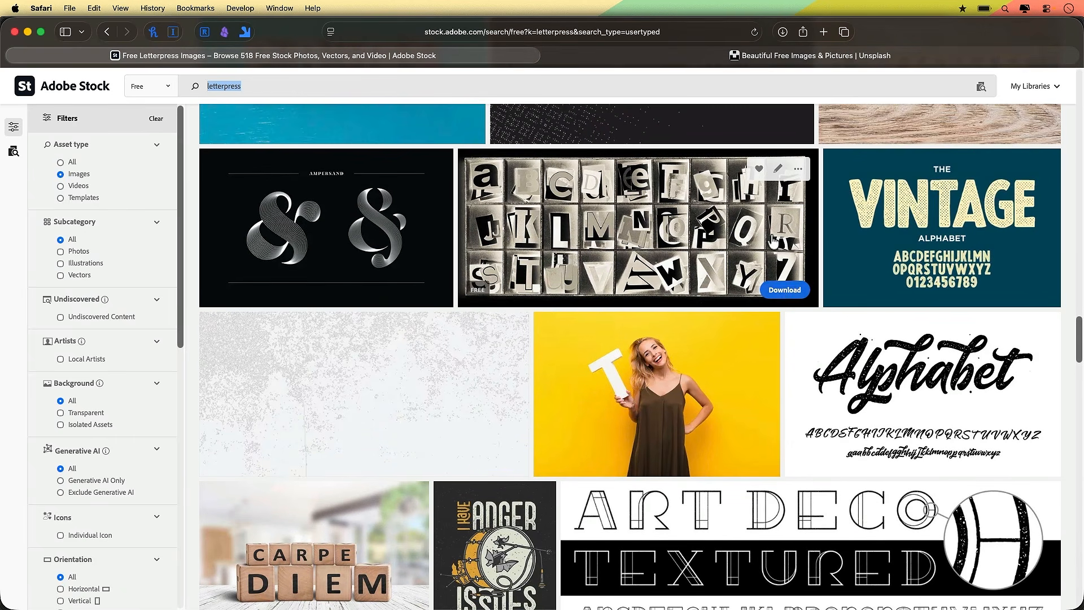
{"action": "left_click", "coordinate": [785, 290]}
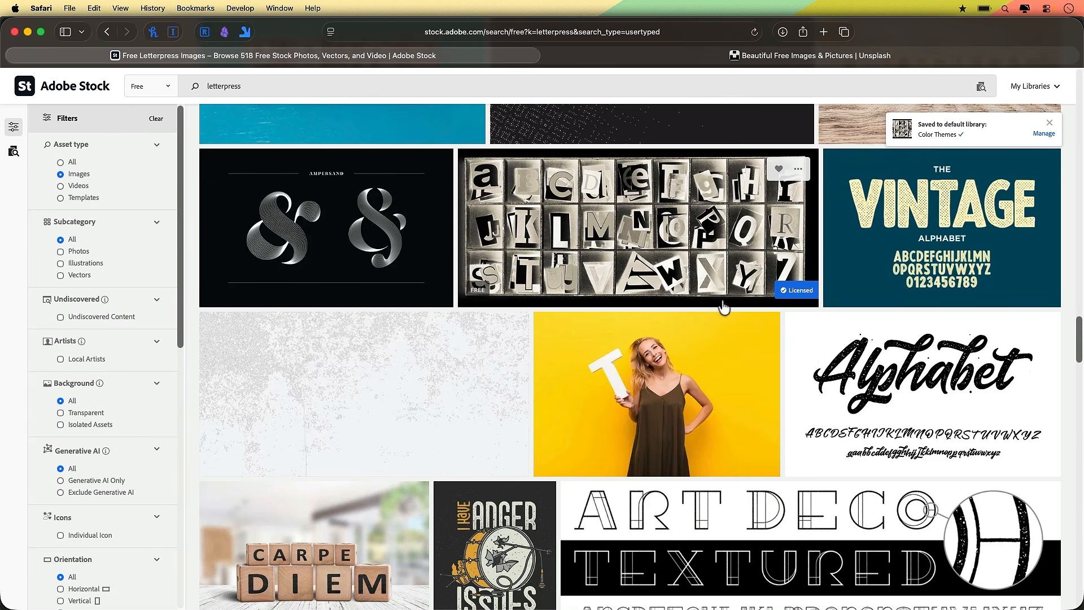
Step: Switch to Unsplash, search for "letterpress" and skim the resulting photos
{"action": "mouse_move", "coordinate": [678, 609]}
{"action": "key", "text": "ctrl+Tab"}
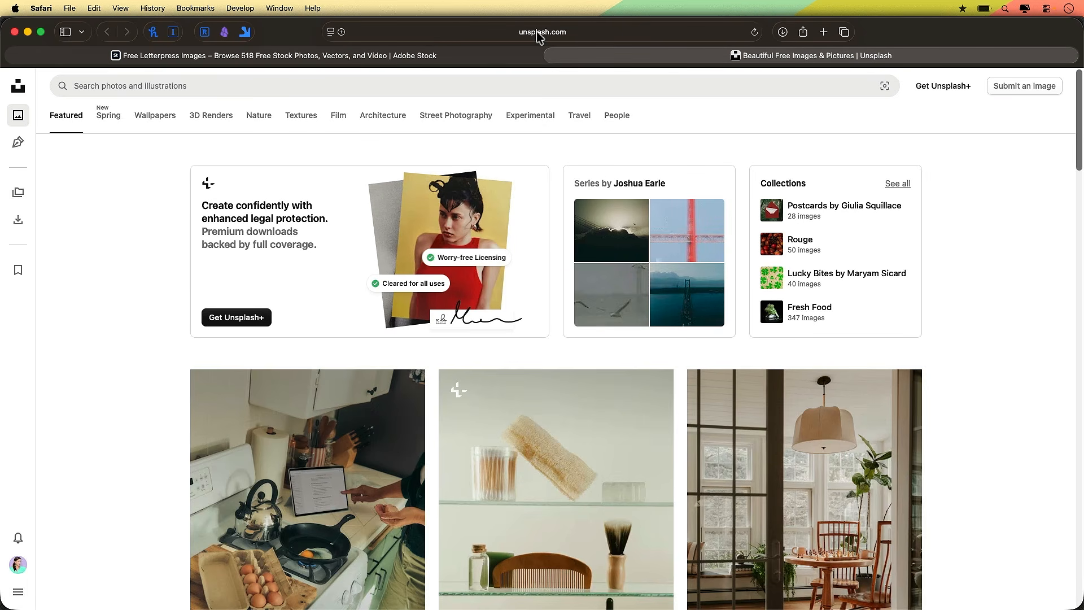
{"action": "left_click", "coordinate": [567, 87]}
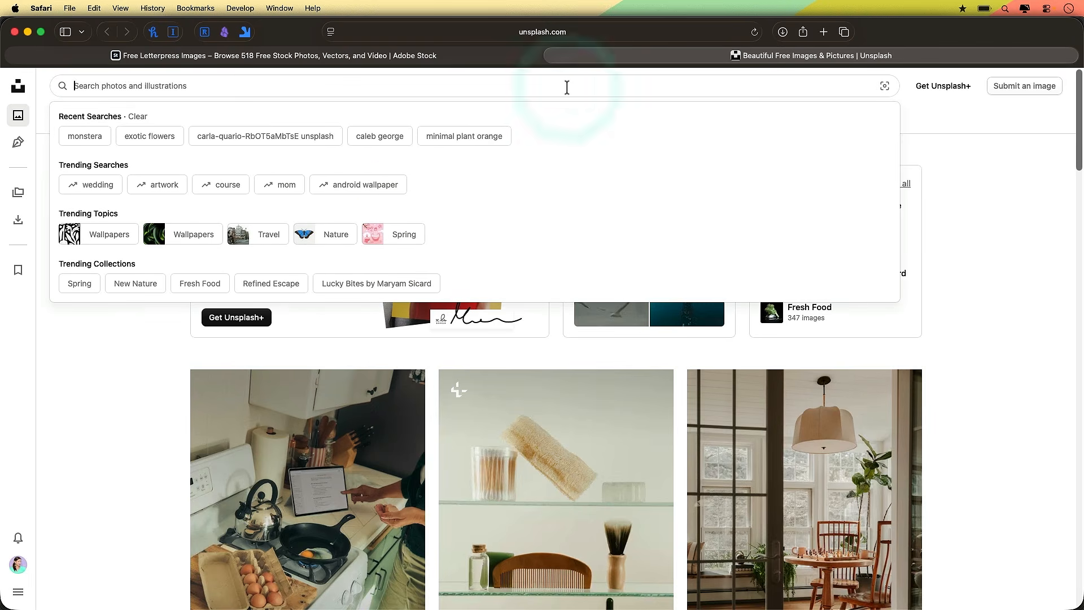
{"action": "type", "text": "letterpress"}
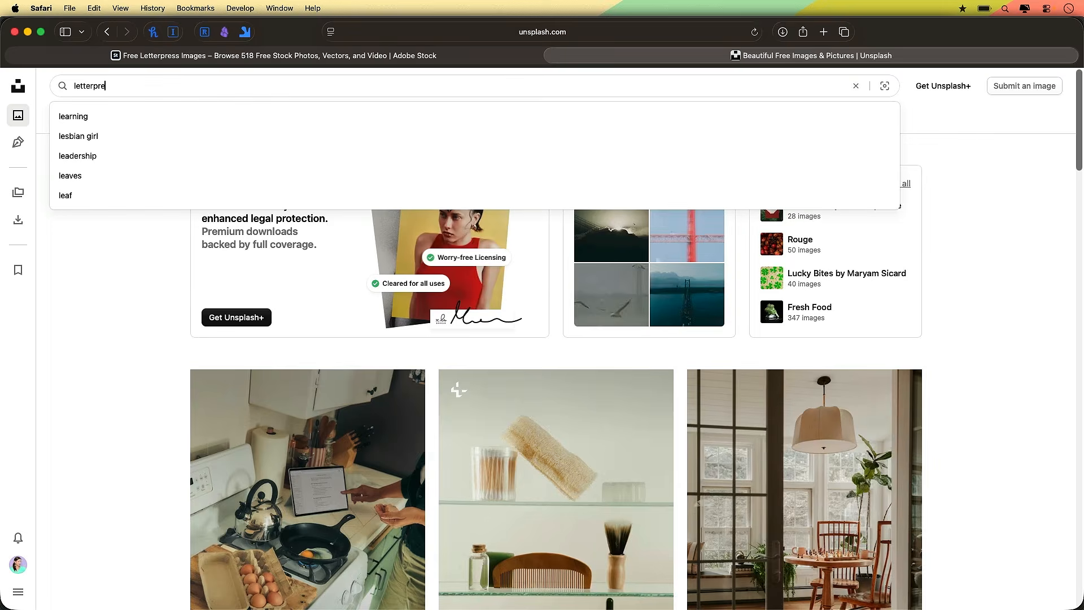
{"action": "key", "text": "Return"}
{"action": "scroll", "coordinate": [437, 394], "scroll_direction": "down", "scroll_amount": 10}
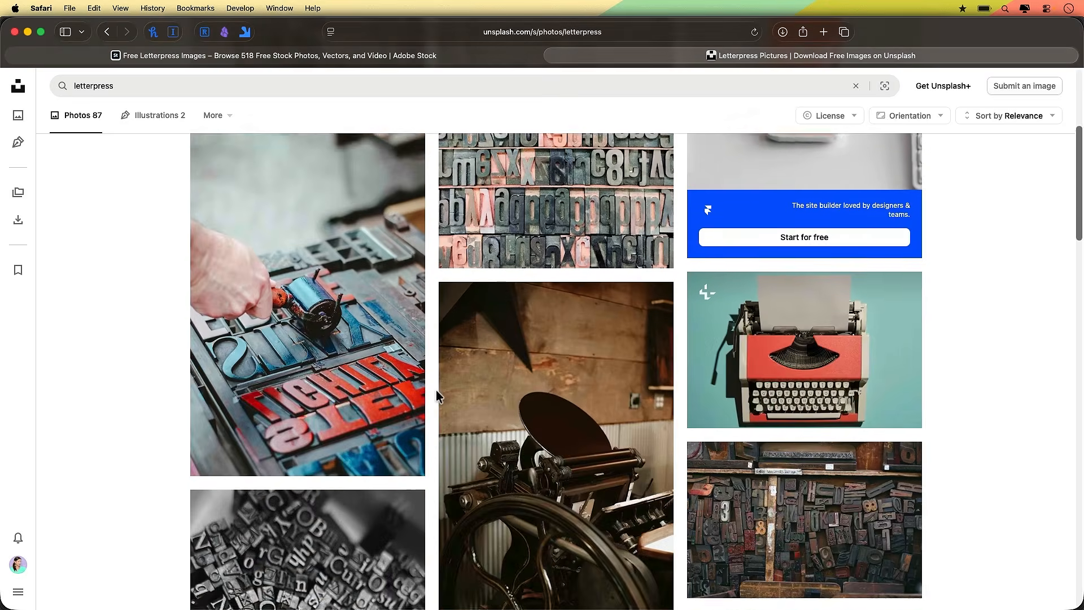
{"action": "scroll", "coordinate": [436, 394], "scroll_direction": "up", "scroll_amount": 10}
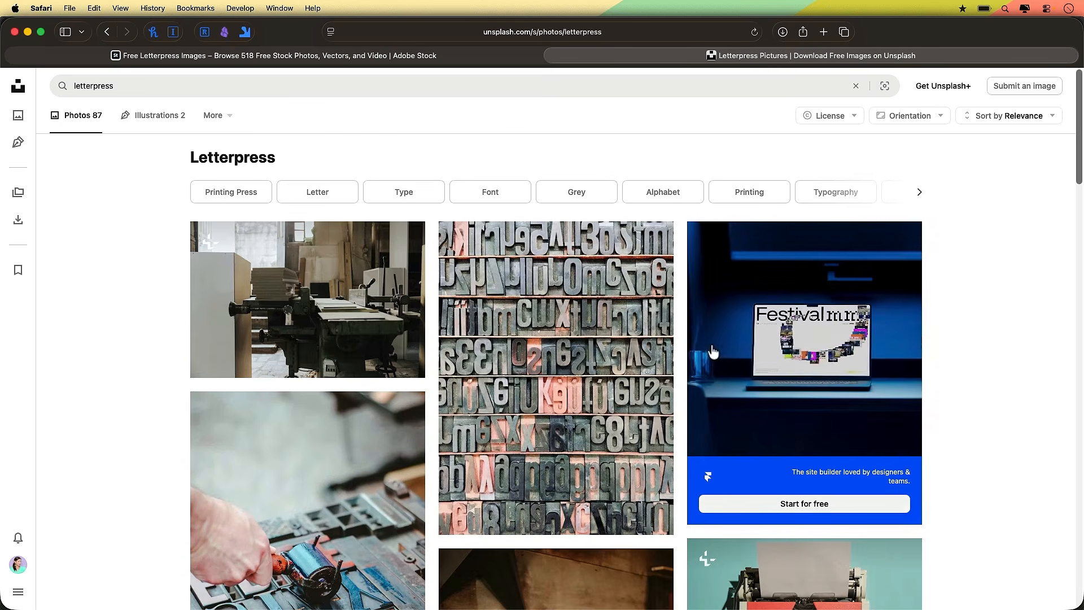
Step: Filter the Unsplash letterpress photos by the Free license, browse them, and revisit the Adobe Stock results
{"action": "left_click", "coordinate": [843, 119]}
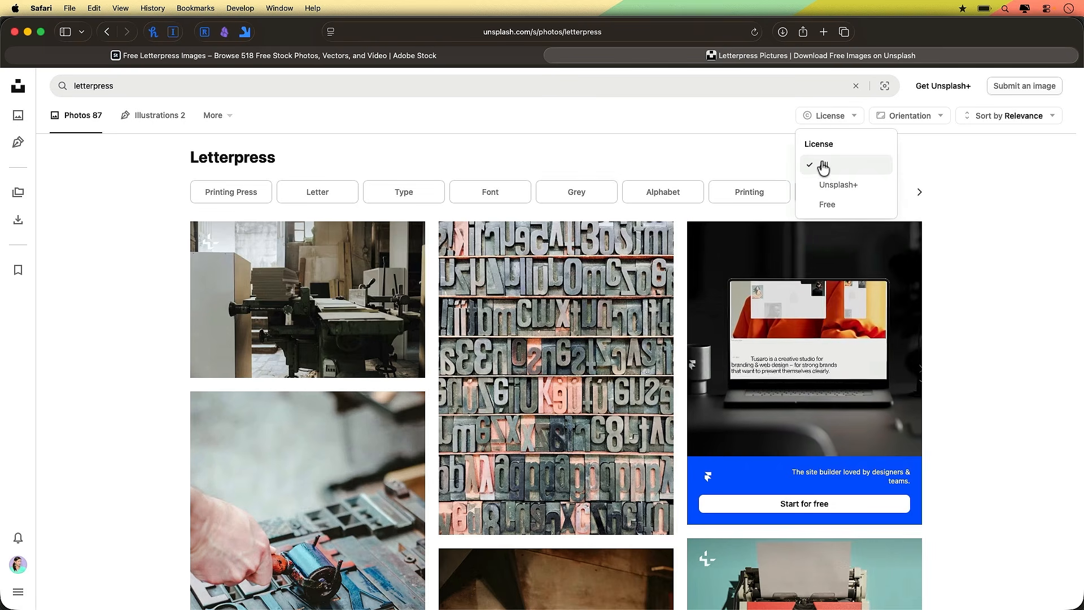
{"action": "left_click", "coordinate": [827, 205]}
{"action": "scroll", "coordinate": [661, 381], "scroll_direction": "down", "scroll_amount": 5}
{"action": "scroll", "coordinate": [661, 384], "scroll_direction": "down", "scroll_amount": 10}
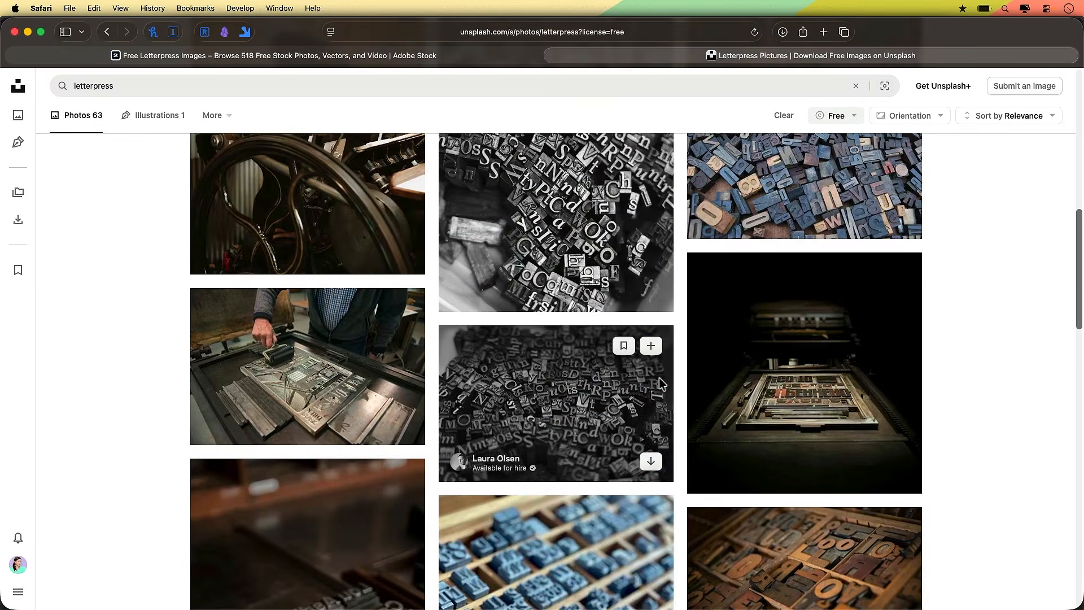
{"action": "left_click", "coordinate": [447, 58]}
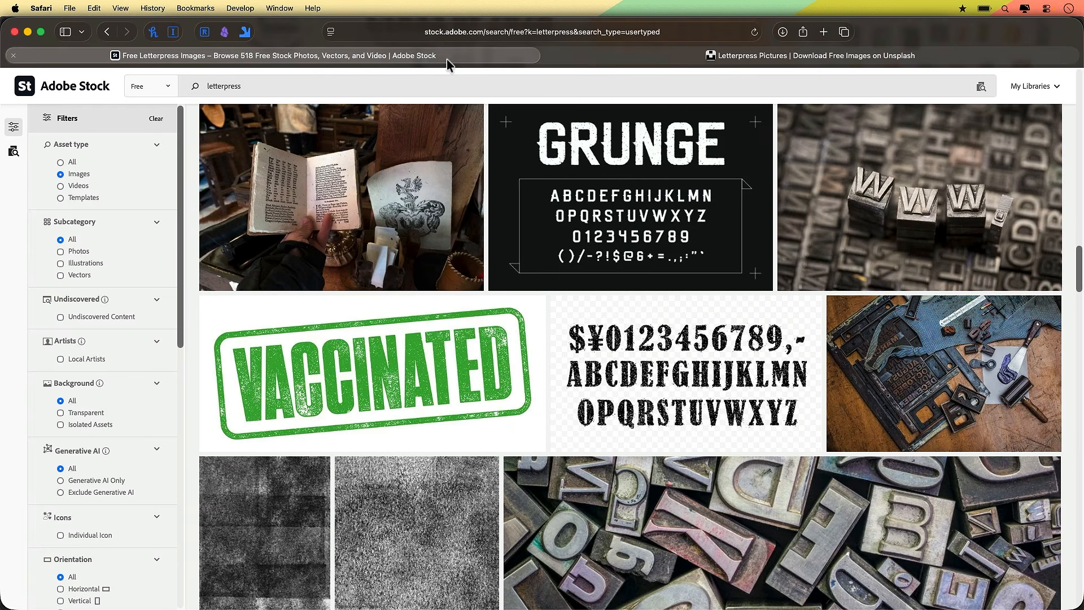
{"action": "left_click", "coordinate": [664, 61]}
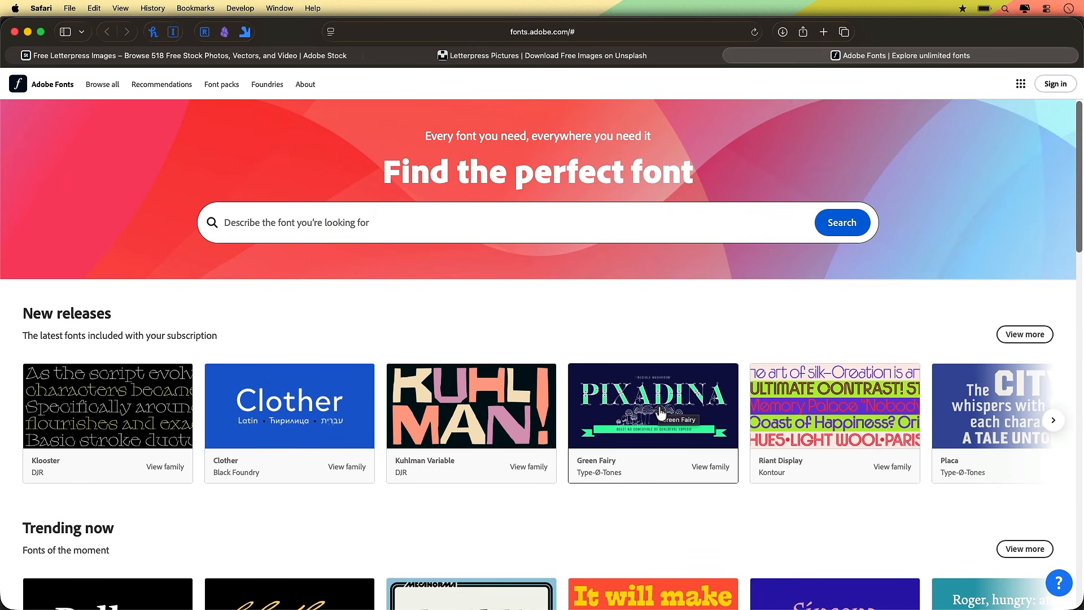
Step: Look through the new and trending typefaces on Adobe Fonts and open the Kuhlman Variable family
{"action": "scroll", "coordinate": [660, 413], "scroll_direction": "down", "scroll_amount": 6}
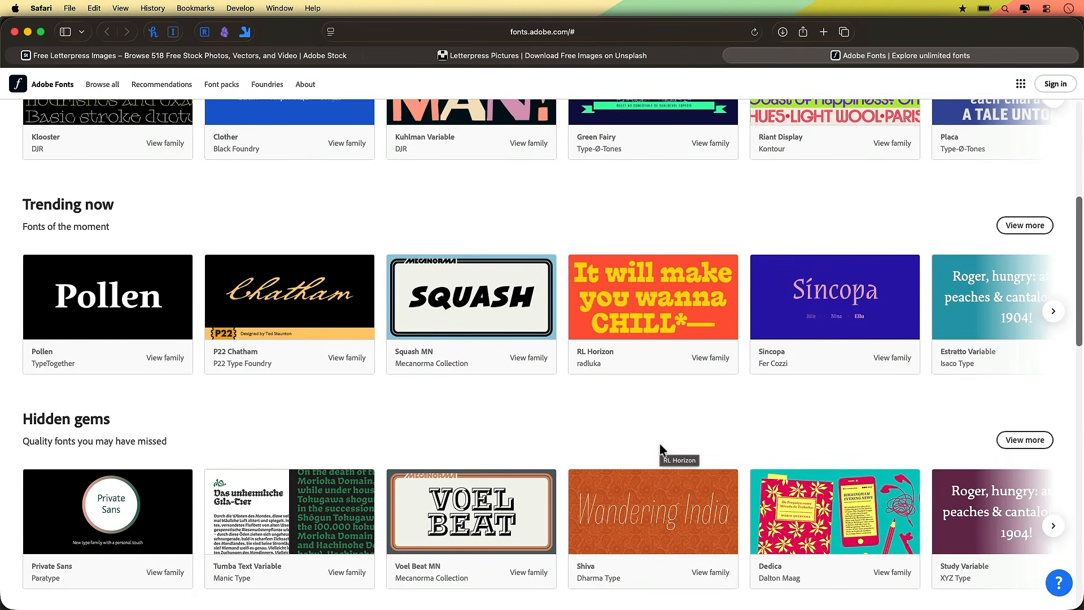
{"action": "scroll", "coordinate": [660, 443], "scroll_direction": "up", "scroll_amount": 6}
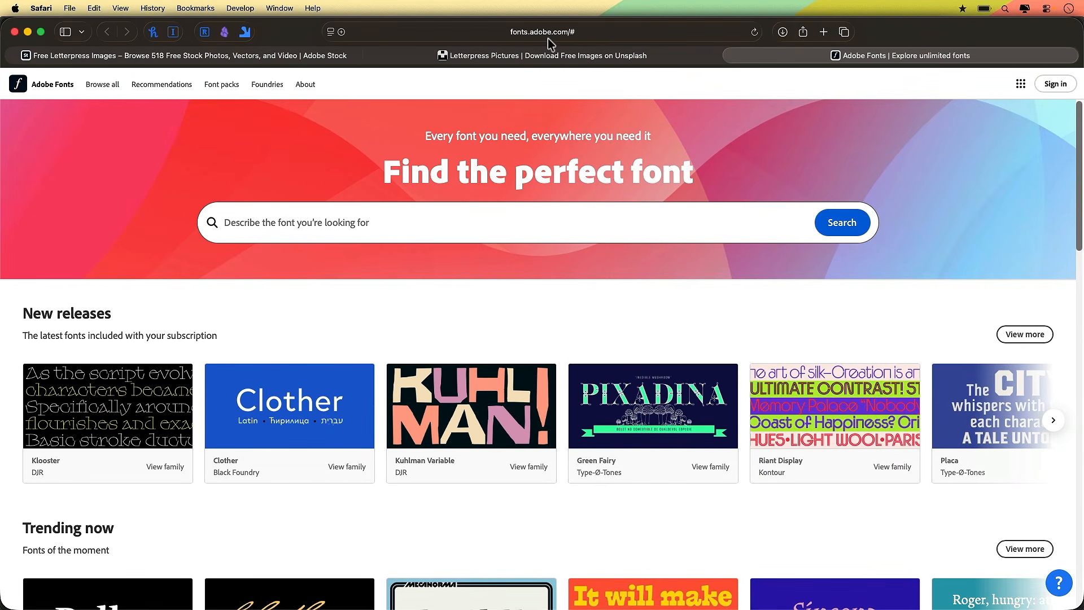
{"action": "left_click", "coordinate": [382, 221]}
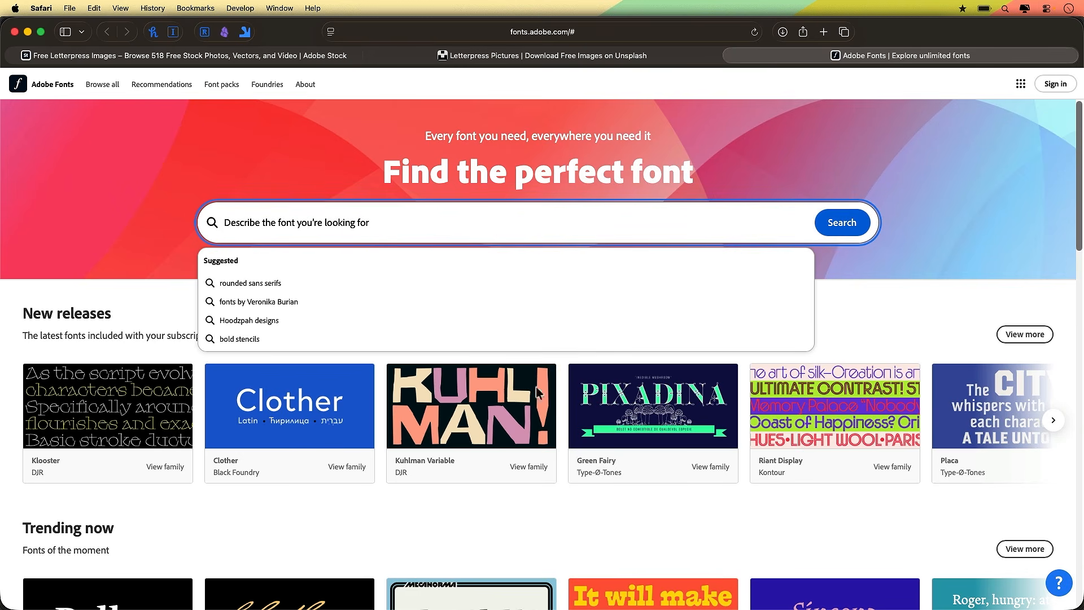
{"action": "left_click", "coordinate": [908, 319]}
{"action": "scroll", "coordinate": [615, 497], "scroll_direction": "down", "scroll_amount": 3}
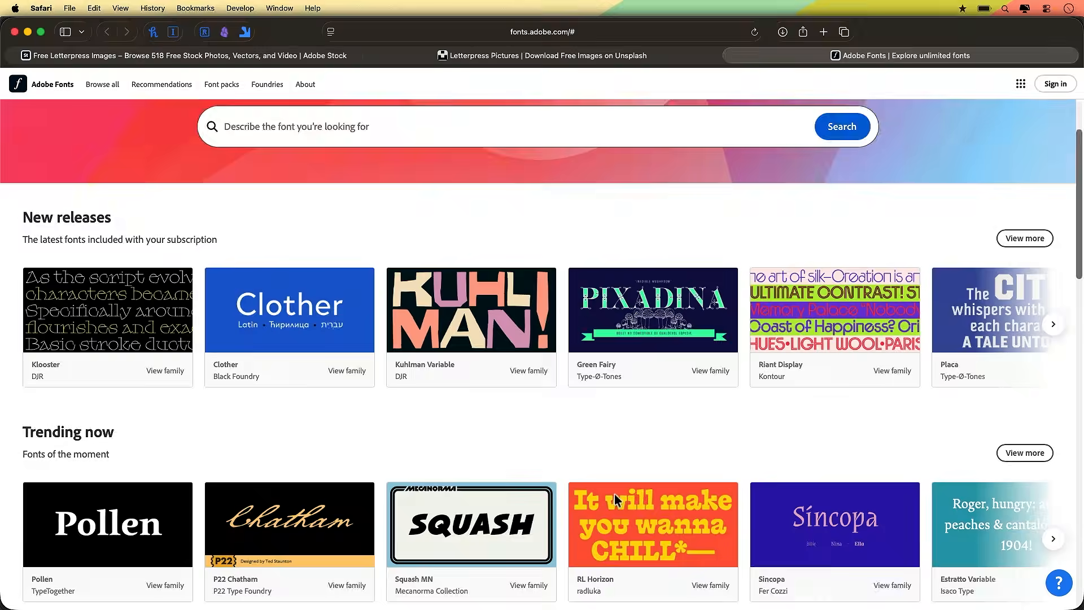
{"action": "left_click", "coordinate": [411, 274]}
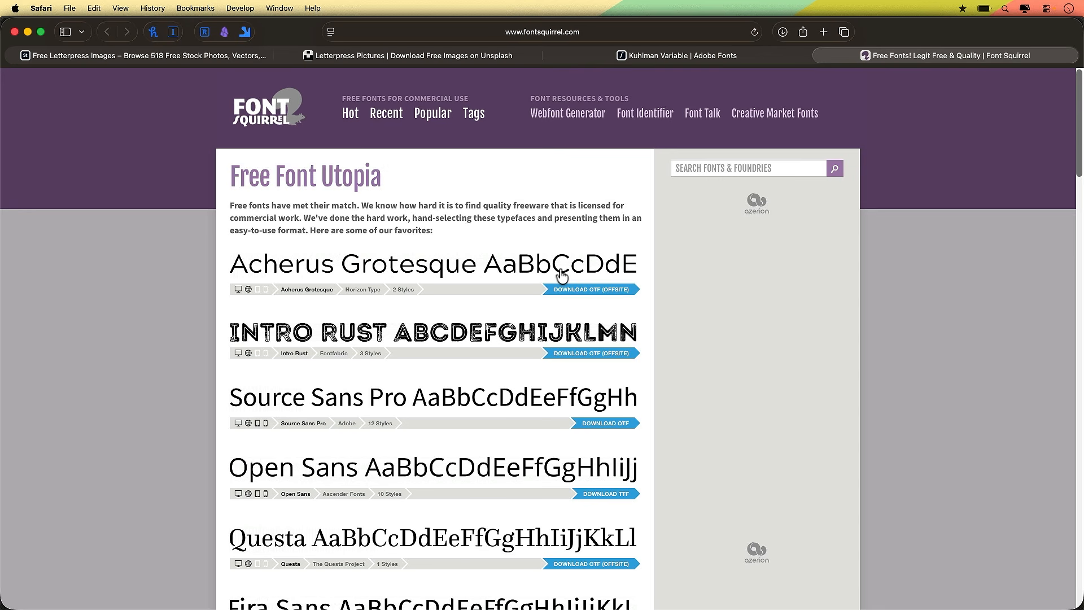
Step: Skim the free fonts on Font Squirrel, and open the DaFont website in a new tab
{"action": "scroll", "coordinate": [448, 350], "scroll_direction": "down", "scroll_amount": 15}
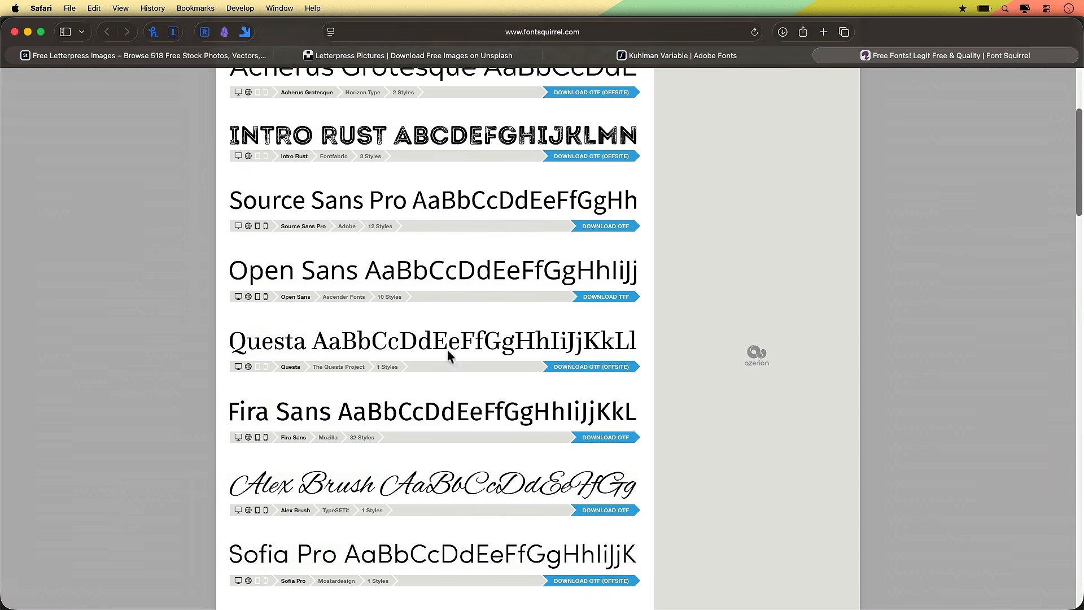
{"action": "scroll", "coordinate": [447, 350], "scroll_direction": "up", "scroll_amount": 15}
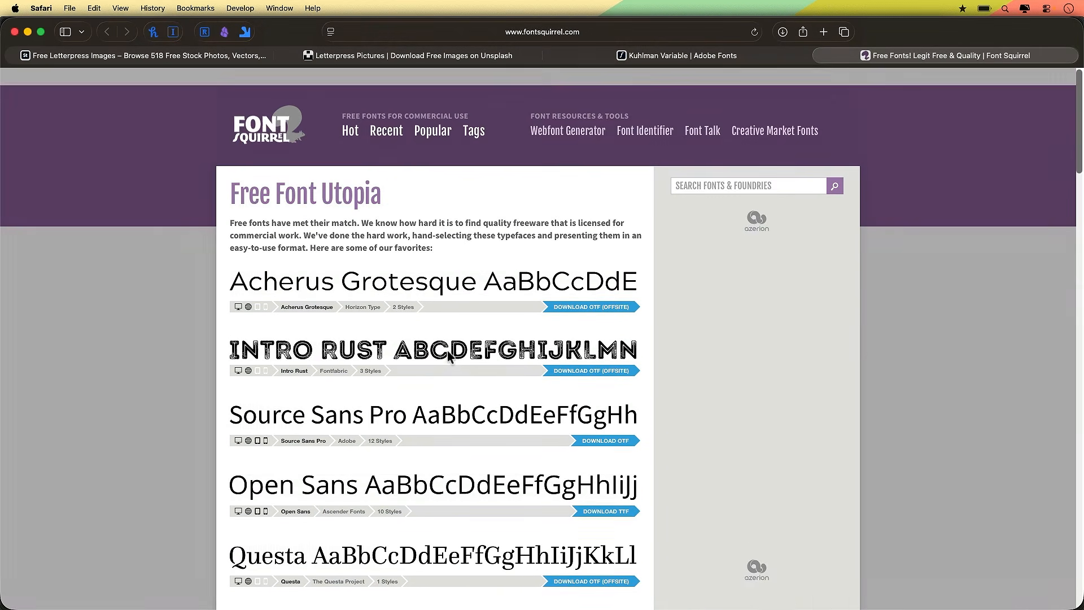
{"action": "key", "text": "super+t"}
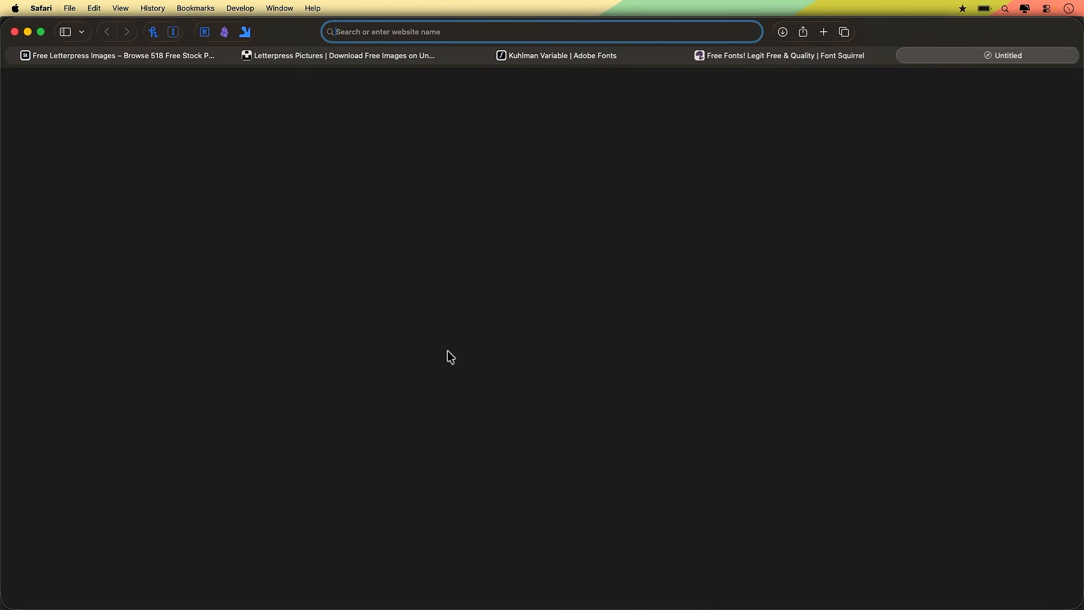
{"action": "type", "text": "dafont"}
{"action": "key", "text": "Return"}
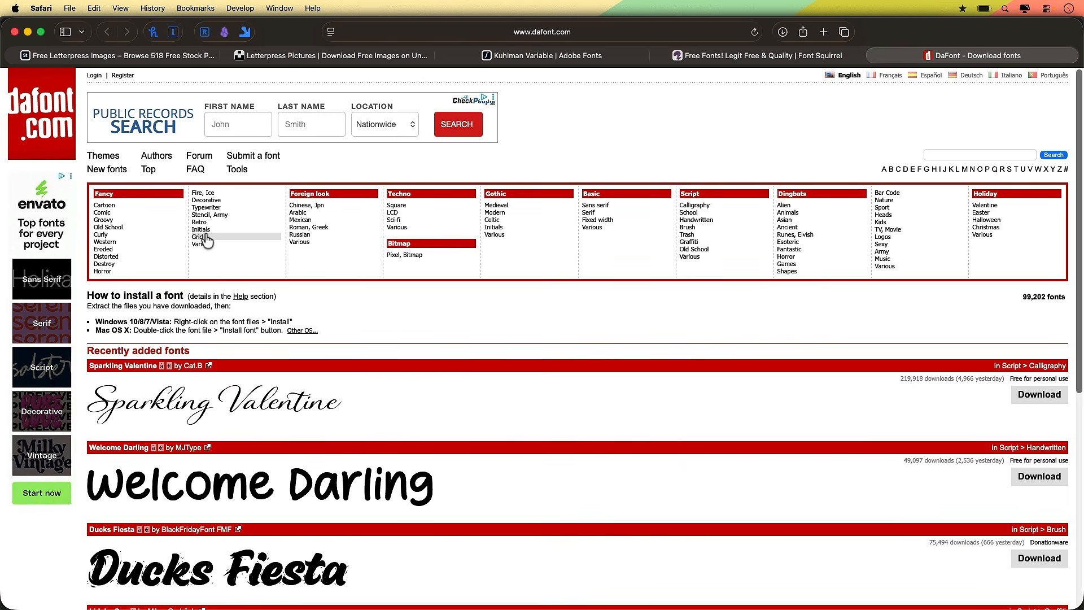
Step: Browse DaFont's Typewriter category under Fancy and show the additional license filter options
{"action": "left_click", "coordinate": [210, 207]}
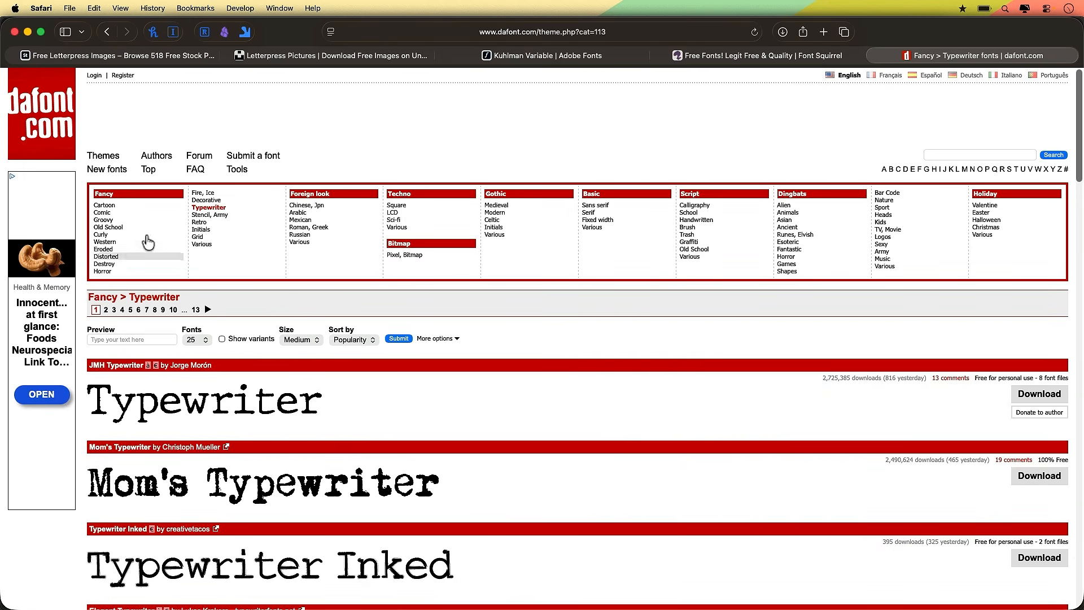
{"action": "scroll", "coordinate": [364, 447], "scroll_direction": "down", "scroll_amount": 5}
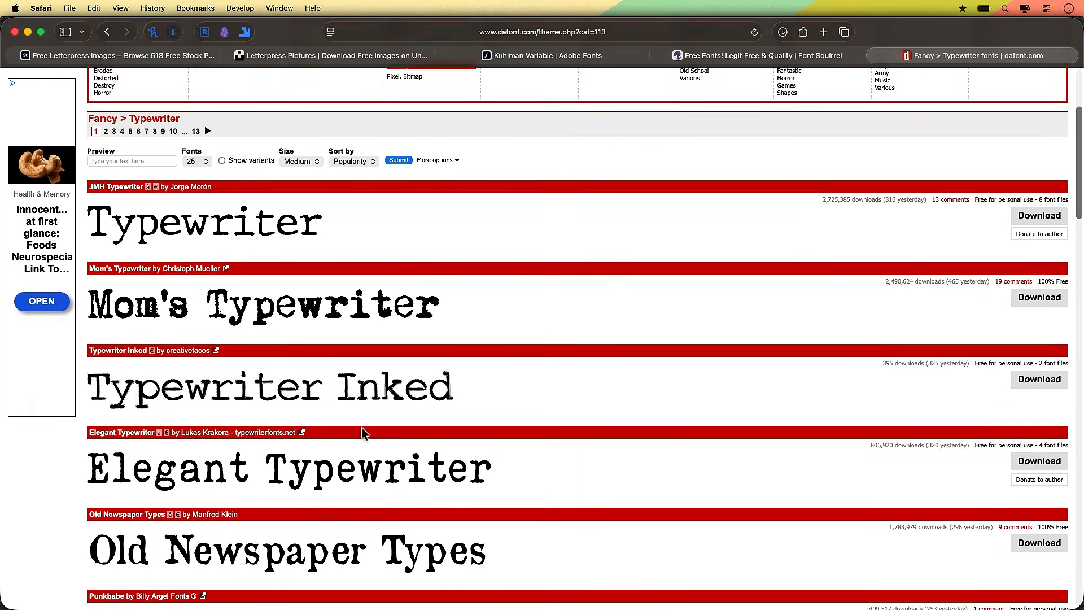
{"action": "scroll", "coordinate": [370, 518], "scroll_direction": "up", "scroll_amount": 6}
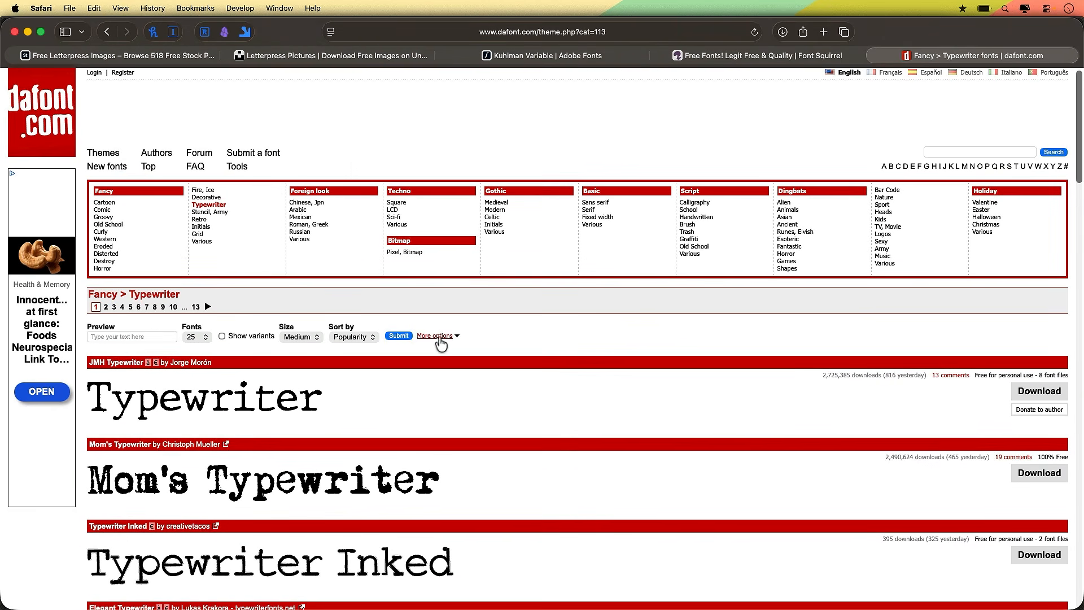
{"action": "left_click", "coordinate": [438, 338]}
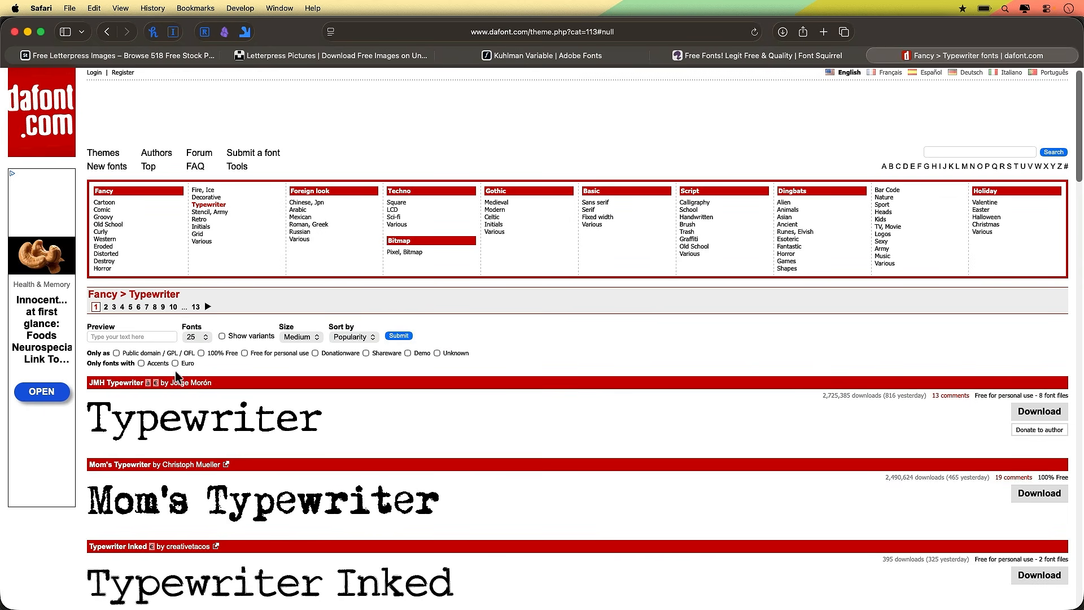
Step: Filter the Typewriter fonts to Public domain / GPL / OFL, 100% Free, and Free for personal use licenses
{"action": "left_click", "coordinate": [116, 354]}
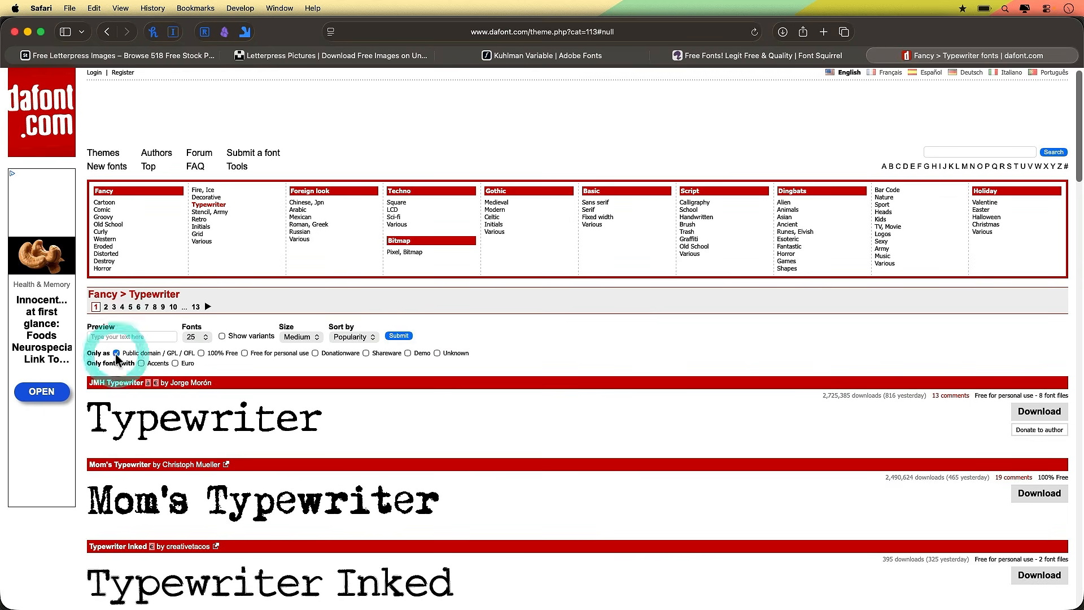
{"action": "left_click", "coordinate": [200, 353]}
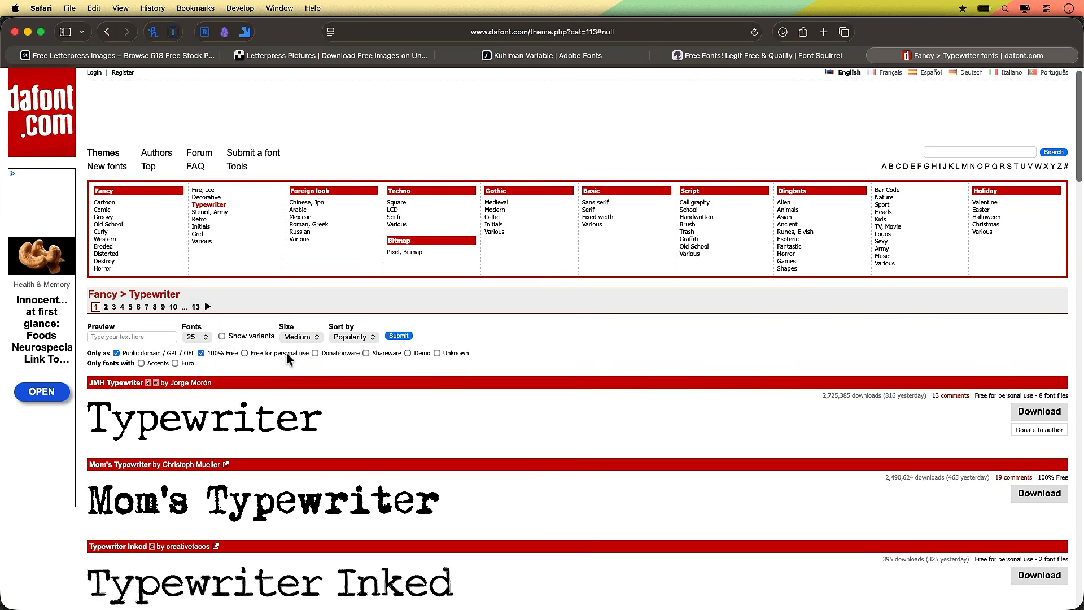
{"action": "left_click", "coordinate": [244, 353]}
{"action": "left_click", "coordinate": [399, 335]}
Step: Browse the filtered typewriter fonts and download Gipsy Hill
{"action": "scroll", "coordinate": [358, 496], "scroll_direction": "down", "scroll_amount": 3}
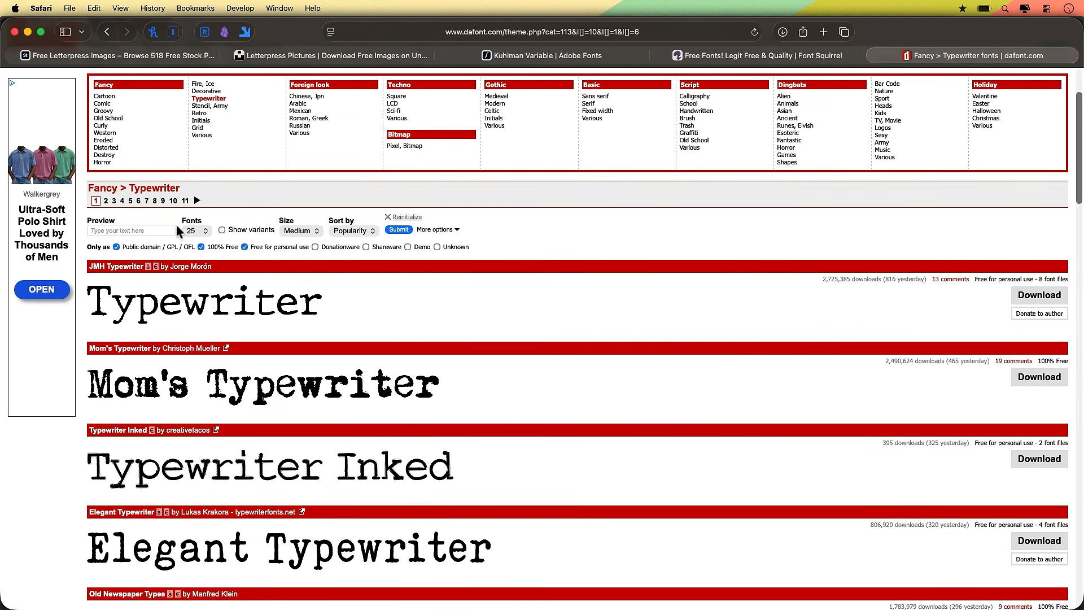
{"action": "scroll", "coordinate": [287, 409], "scroll_direction": "down", "scroll_amount": 6}
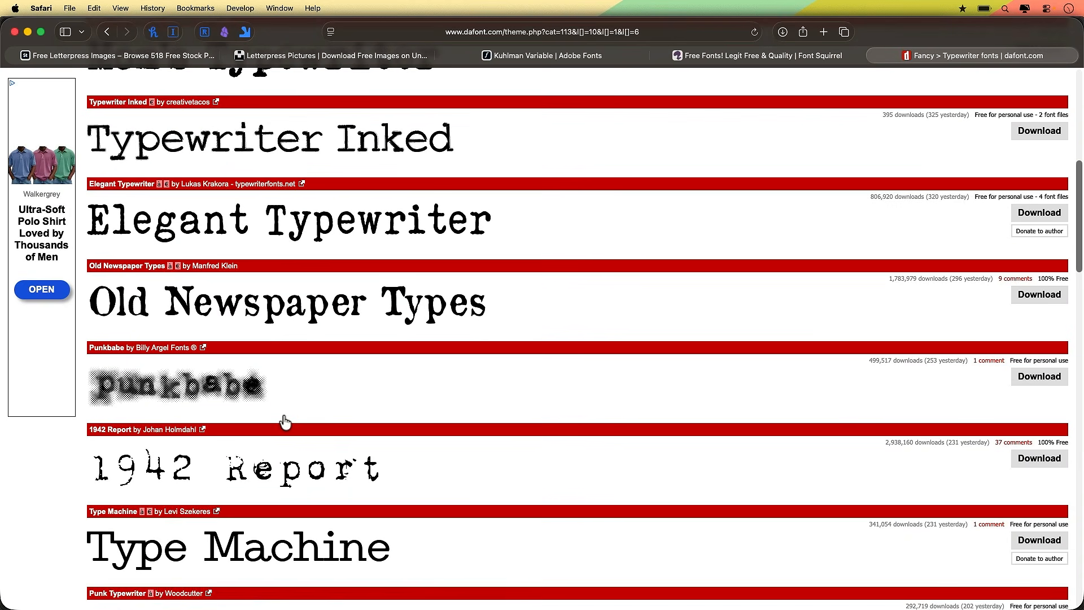
{"action": "scroll", "coordinate": [287, 410], "scroll_direction": "down", "scroll_amount": 8}
{"action": "scroll", "coordinate": [285, 421], "scroll_direction": "down", "scroll_amount": 7}
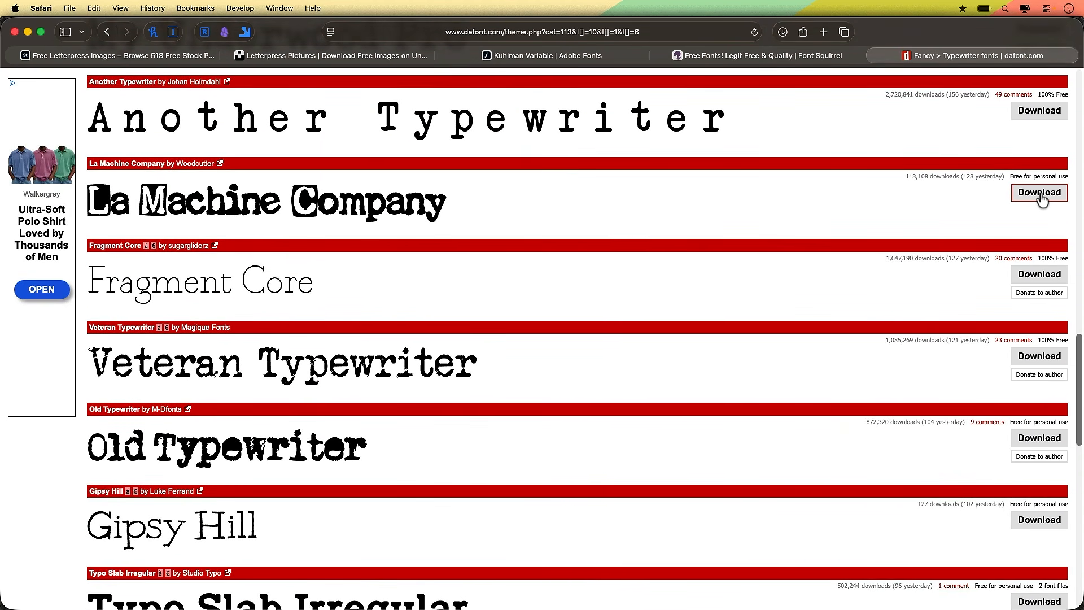
{"action": "scroll", "coordinate": [864, 528], "scroll_direction": "down", "scroll_amount": 4}
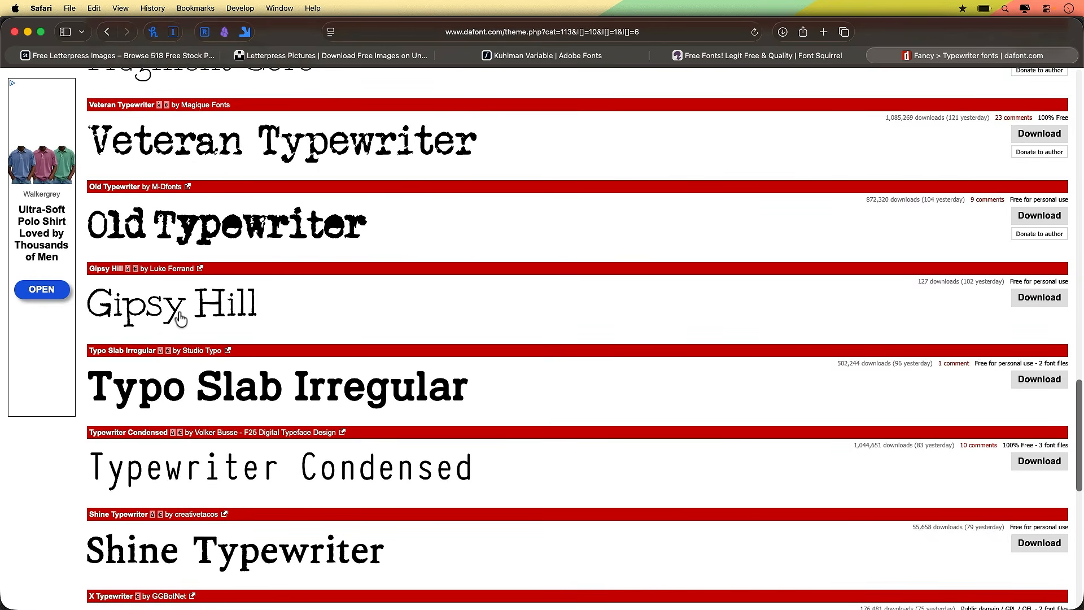
{"action": "left_click", "coordinate": [1054, 305]}
Step: Unzip the downloaded gipsy_hill.zip from Downloads and open the extracted gipsy_hill folder
{"action": "mouse_move", "coordinate": [812, 603]}
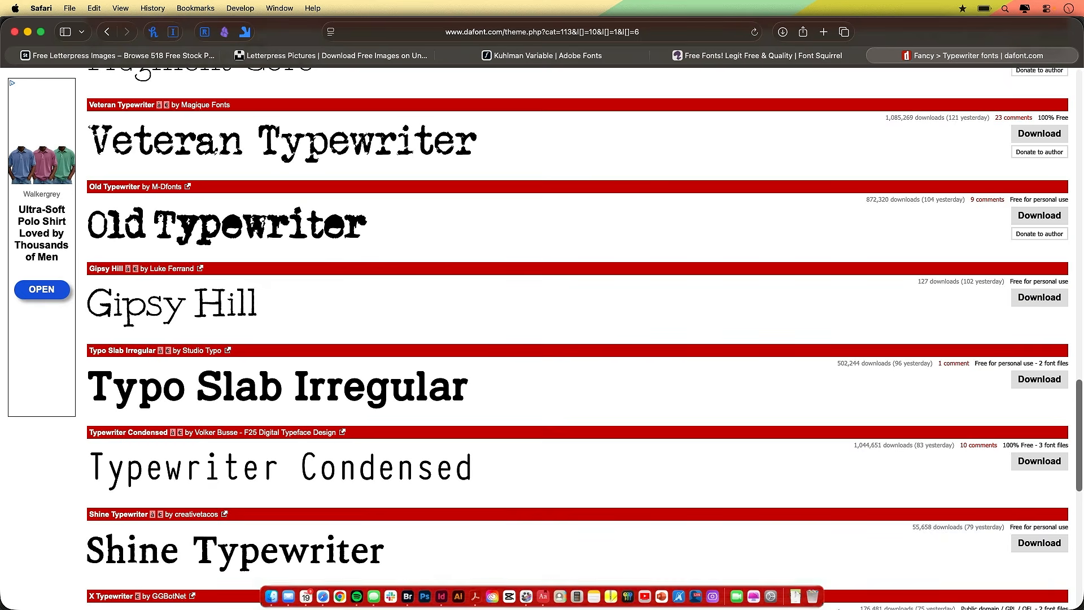
{"action": "left_click", "coordinate": [796, 596]}
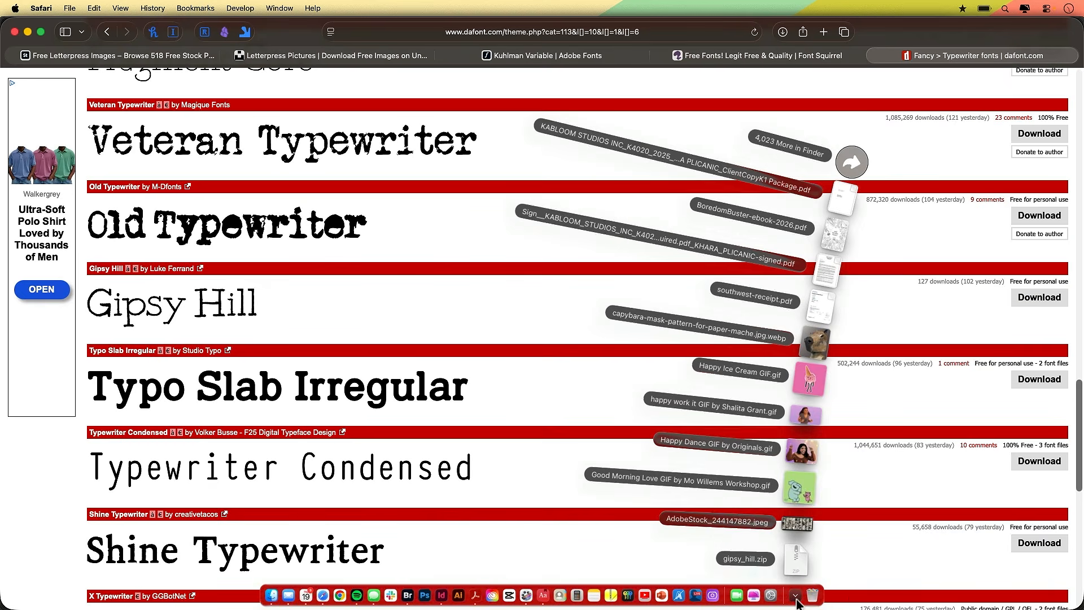
{"action": "left_click", "coordinate": [791, 565]}
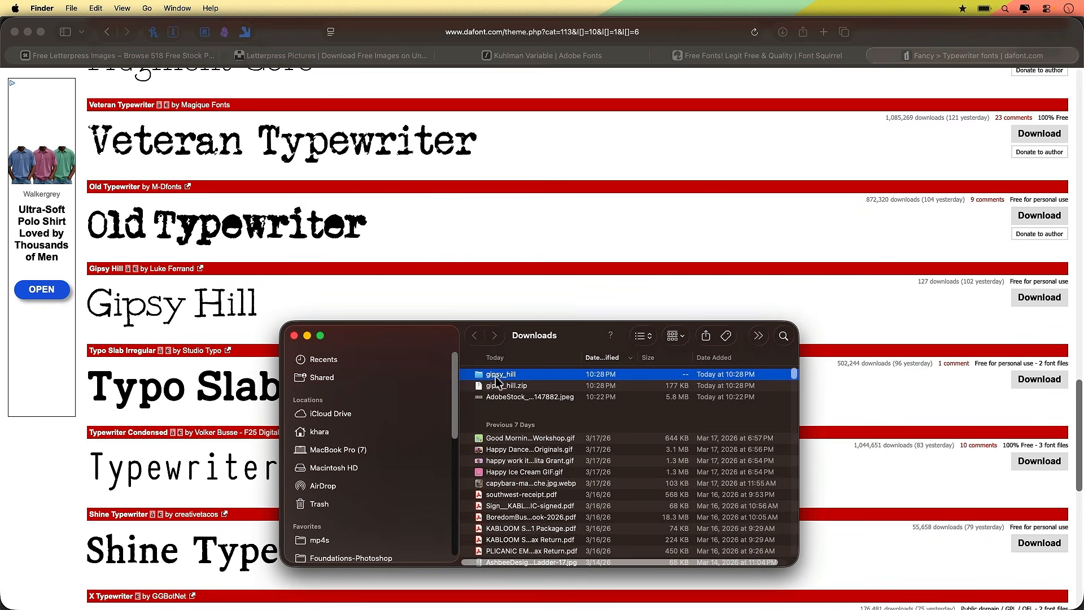
{"action": "double_click", "coordinate": [497, 375]}
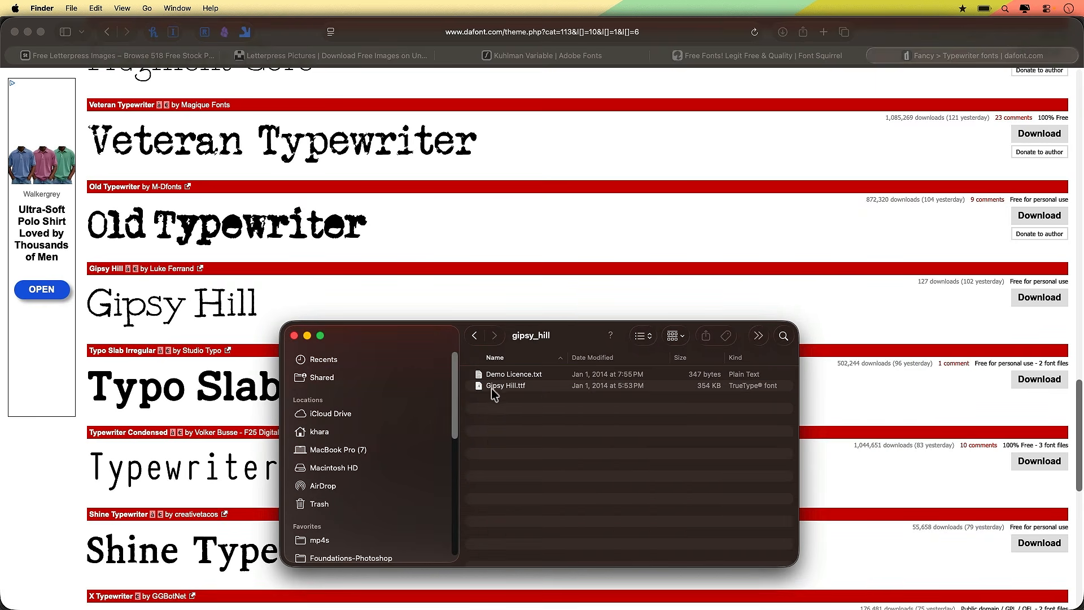
Step: Install the Gipsy Hill.ttf font in Font Book and close the Font Book and Finder windows
{"action": "left_click", "coordinate": [497, 388]}
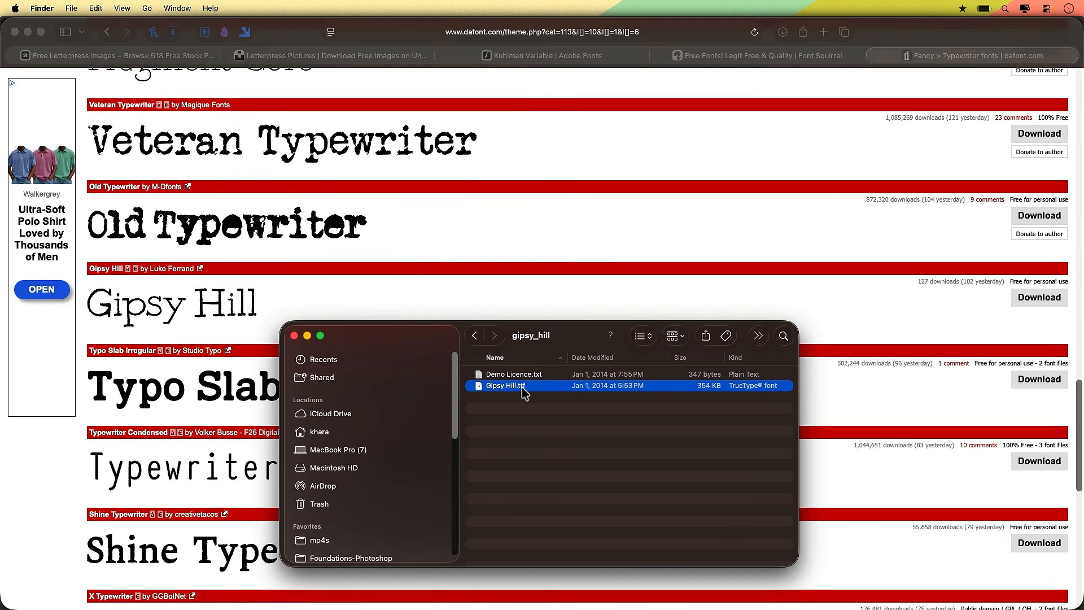
{"action": "double_click", "coordinate": [523, 390]}
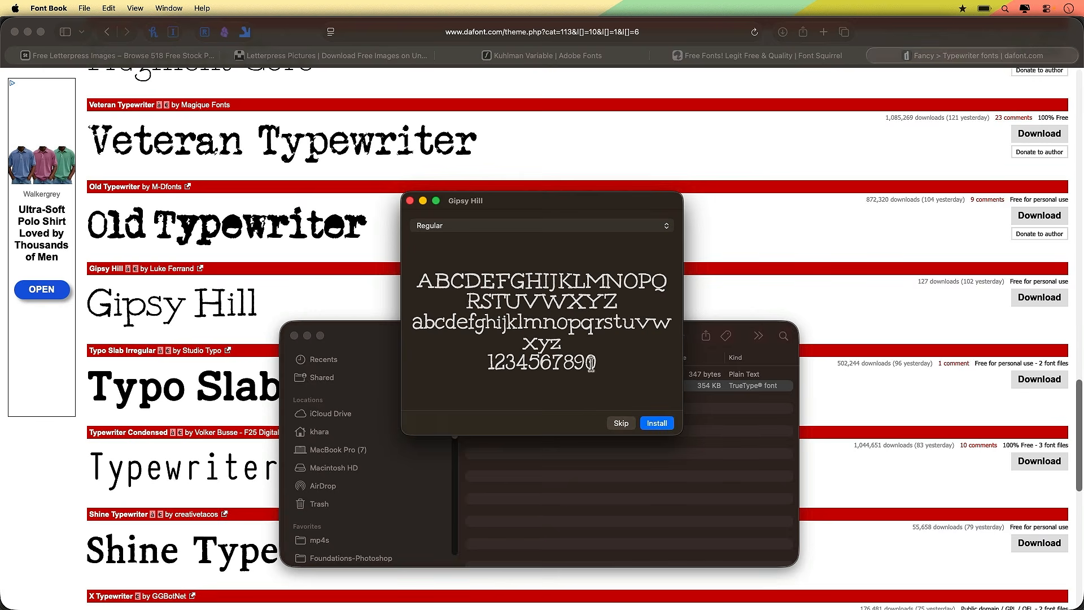
{"action": "left_click", "coordinate": [661, 425]}
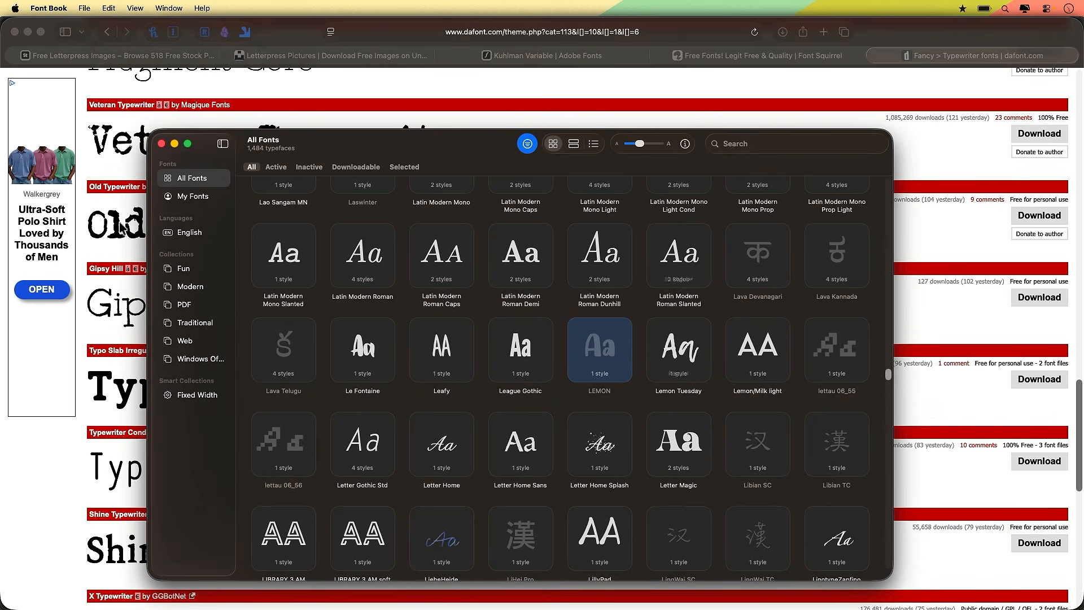
{"action": "left_click", "coordinate": [161, 143]}
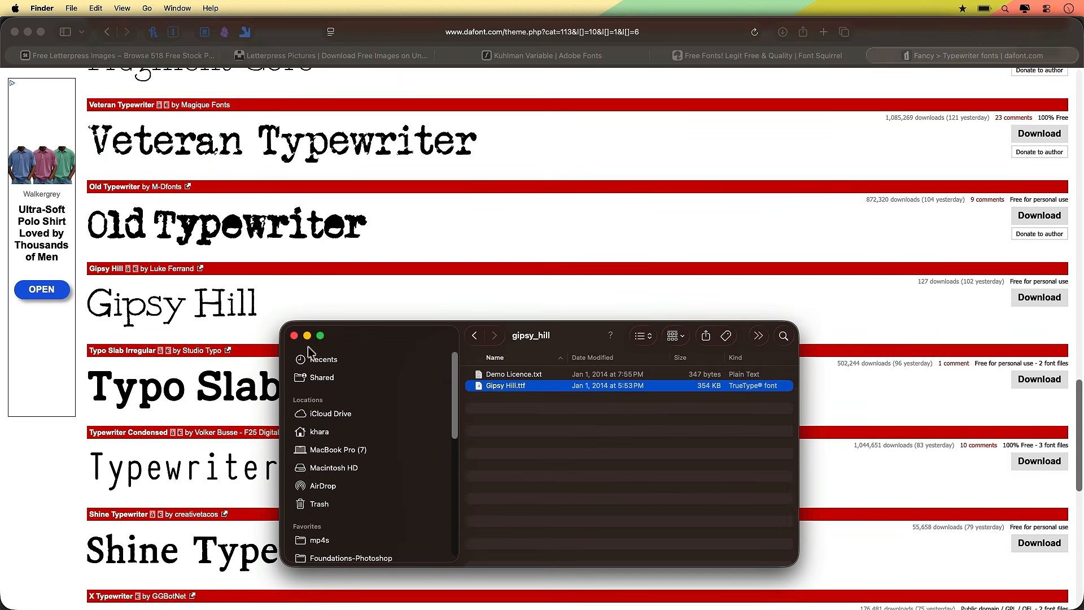
{"action": "left_click", "coordinate": [294, 335]}
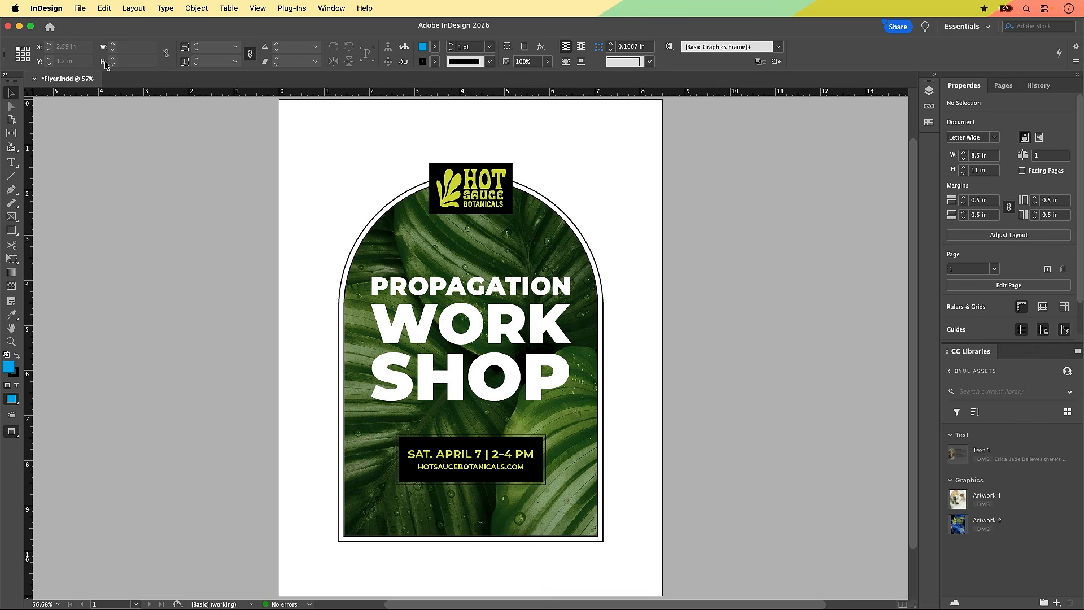
Step: In InDesign, switch back and forth between the Home screen and the empty workspace
{"action": "left_click", "coordinate": [83, 10]}
{"action": "left_click", "coordinate": [49, 28]}
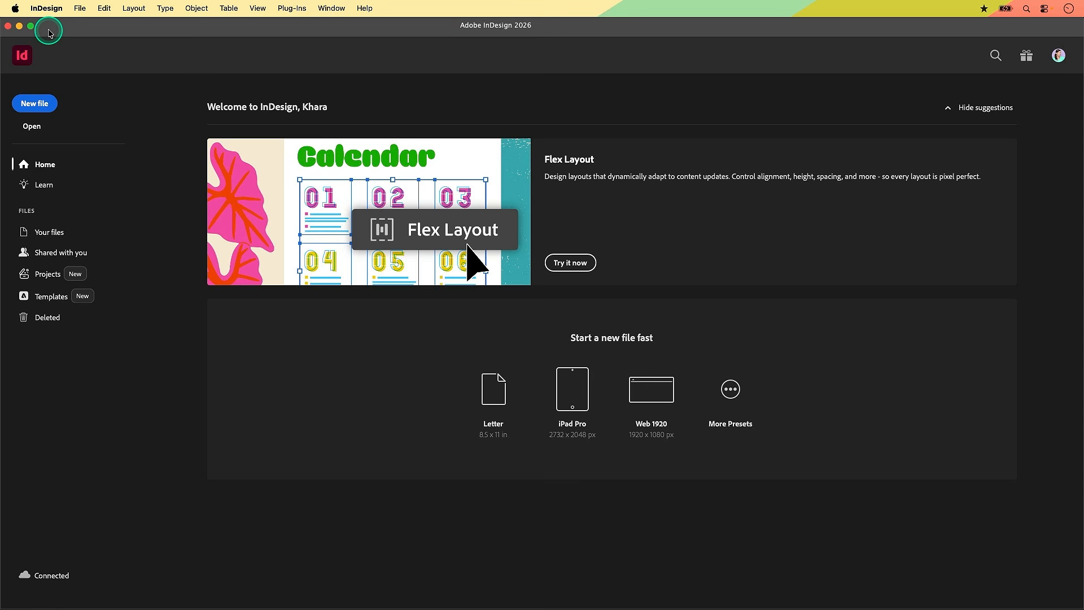
{"action": "left_click", "coordinate": [38, 61]}
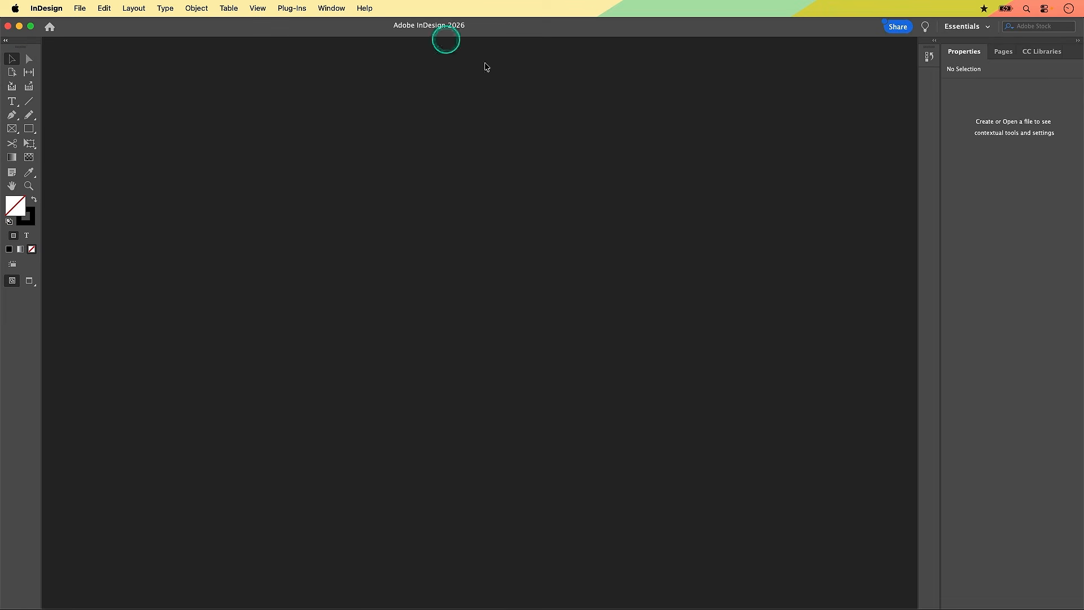
{"action": "left_click", "coordinate": [388, 228]}
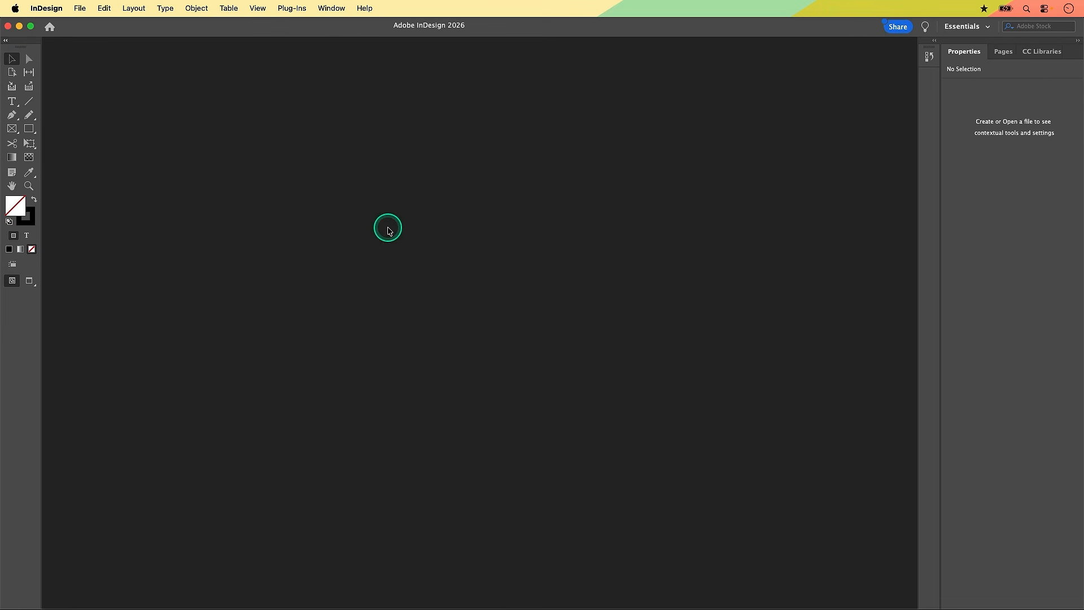
{"action": "left_click", "coordinate": [50, 37]}
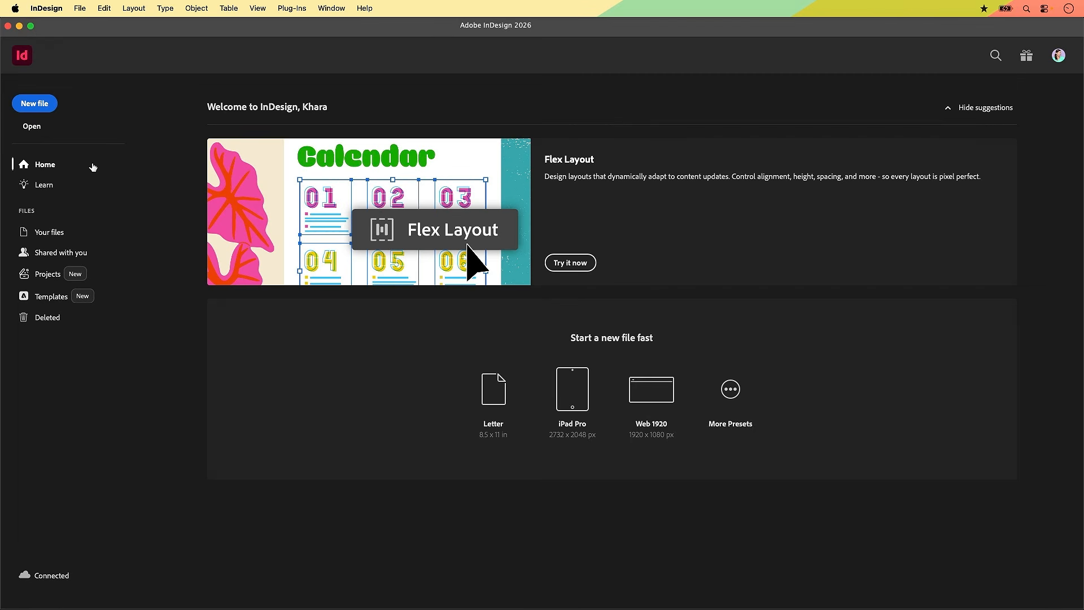
{"action": "left_click", "coordinate": [25, 56]}
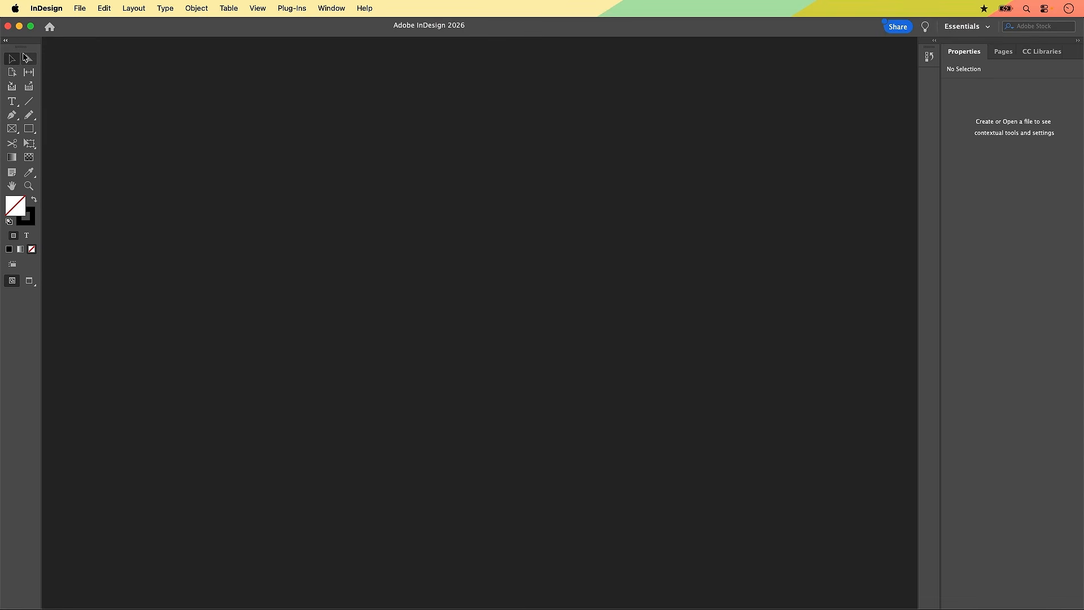
Step: Look through the Pages and CC Libraries panels in the empty workspace
{"action": "left_click", "coordinate": [483, 204]}
{"action": "left_click", "coordinate": [697, 294]}
{"action": "left_click", "coordinate": [1003, 56]}
{"action": "left_click", "coordinate": [1004, 57]}
{"action": "left_click", "coordinate": [1044, 52]}
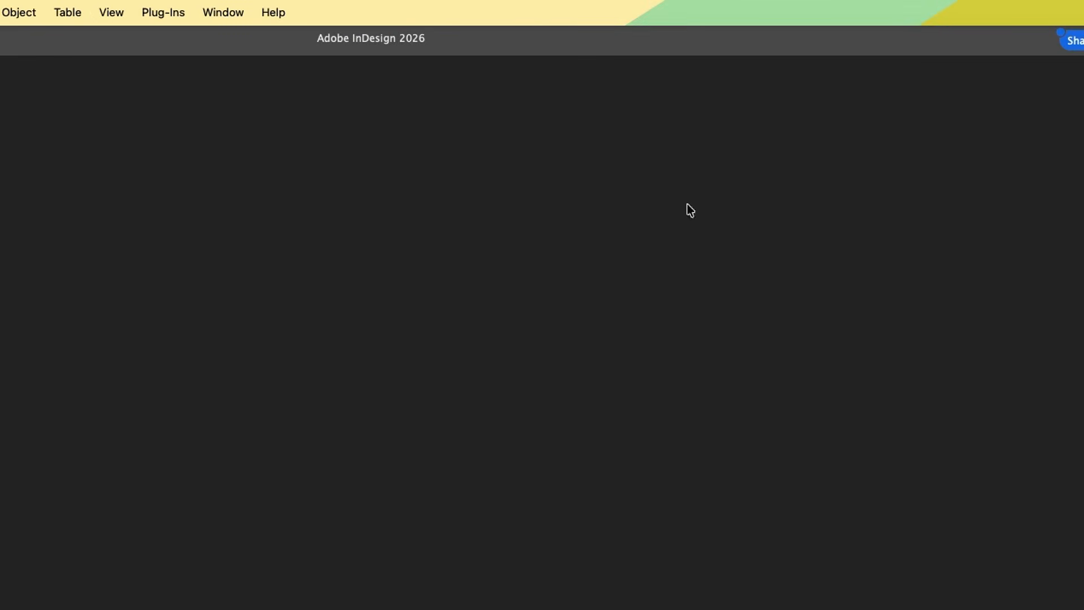
{"action": "left_click", "coordinate": [1011, 294]}
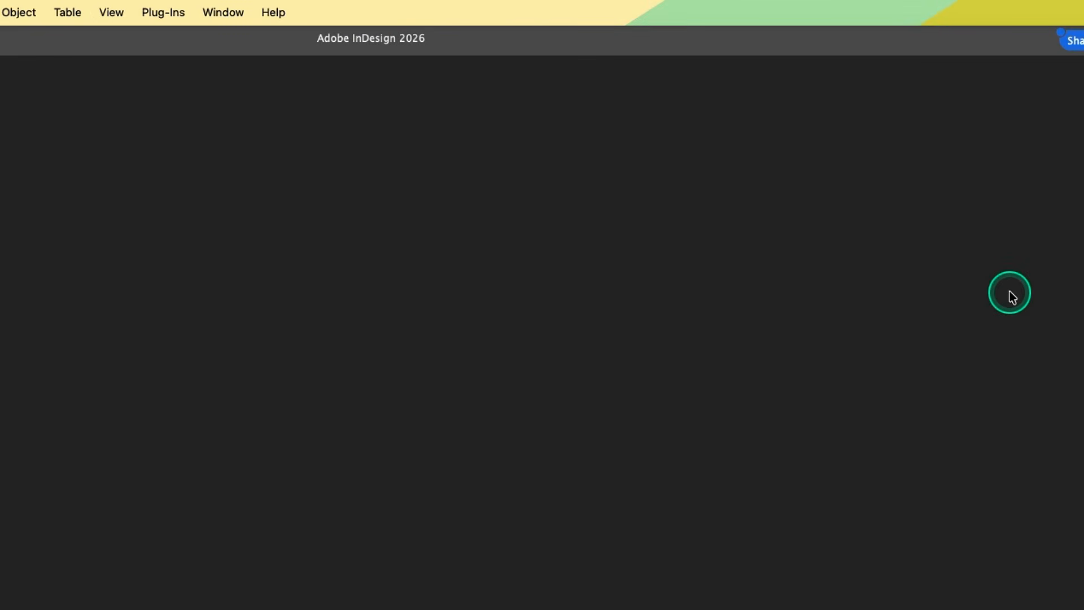
Step: Review the list of available workspaces and choose the Essentials workspace
{"action": "left_click", "coordinate": [224, 13]}
{"action": "mouse_move", "coordinate": [231, 62]}
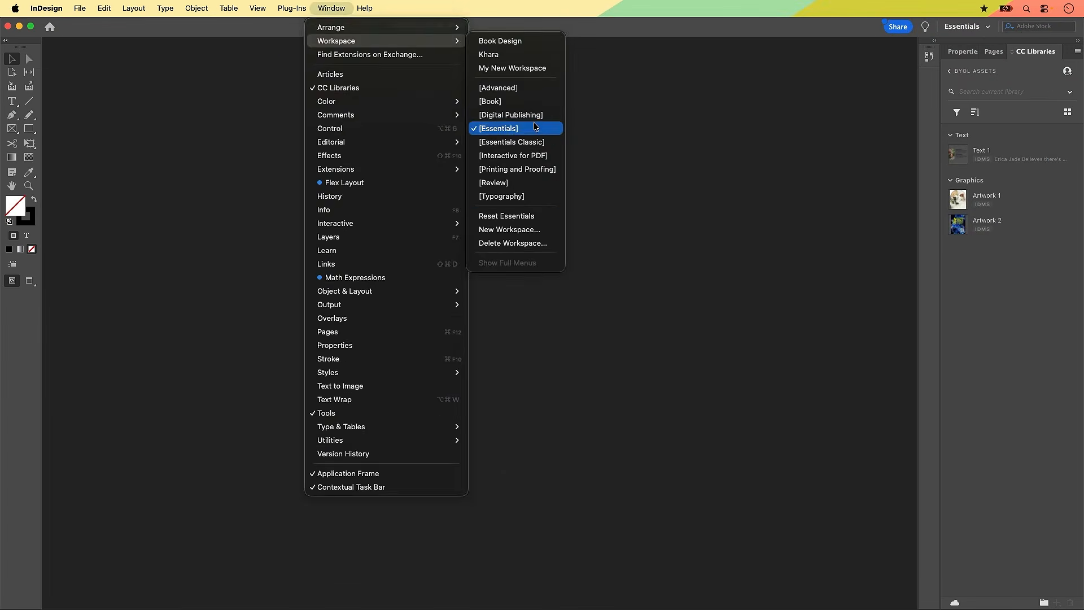
{"action": "left_click", "coordinate": [536, 126]}
{"action": "left_click", "coordinate": [648, 102]}
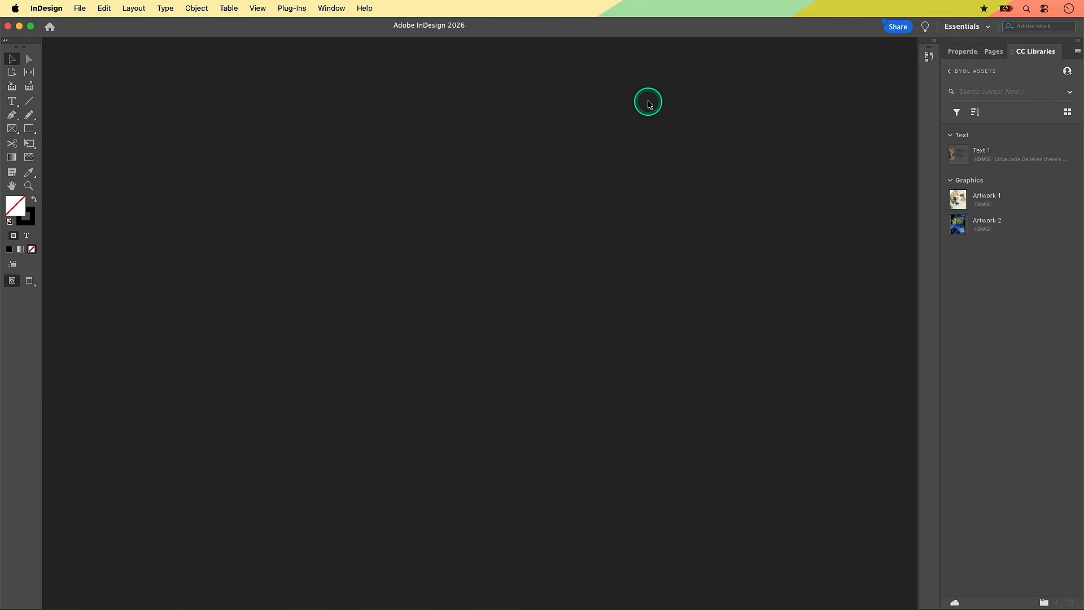
Step: Undock the CC Libraries panel from its group and leave it floating over the workspace
{"action": "left_click", "coordinate": [1012, 96]}
{"action": "left_click_drag", "start_coordinate": [1041, 53], "coordinate": [672, 85]}
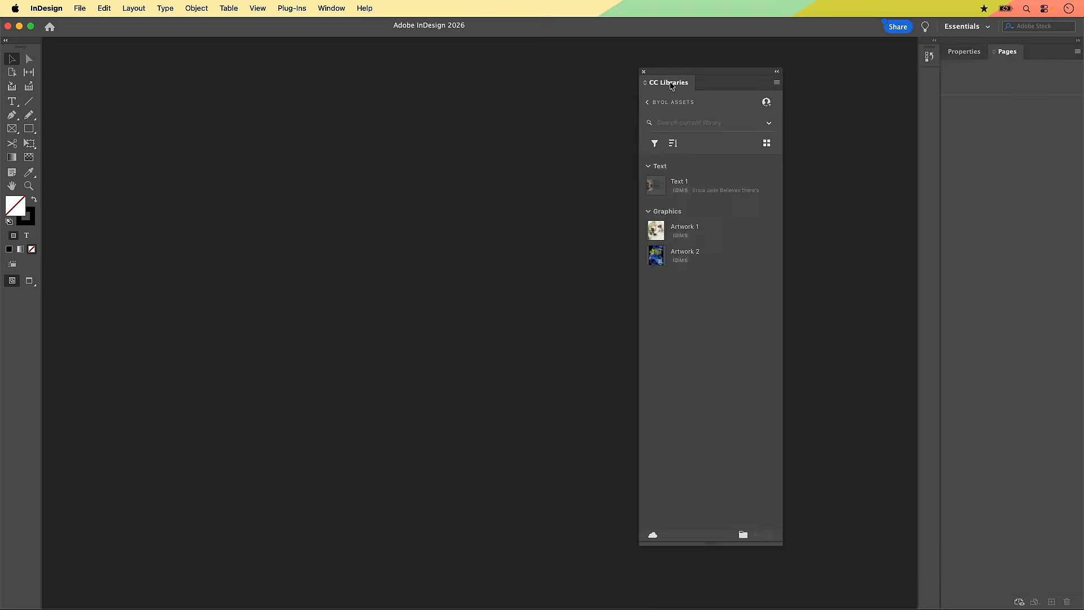
{"action": "left_click", "coordinate": [782, 85]}
{"action": "left_click_drag", "start_coordinate": [1020, 147], "coordinate": [684, 97]}
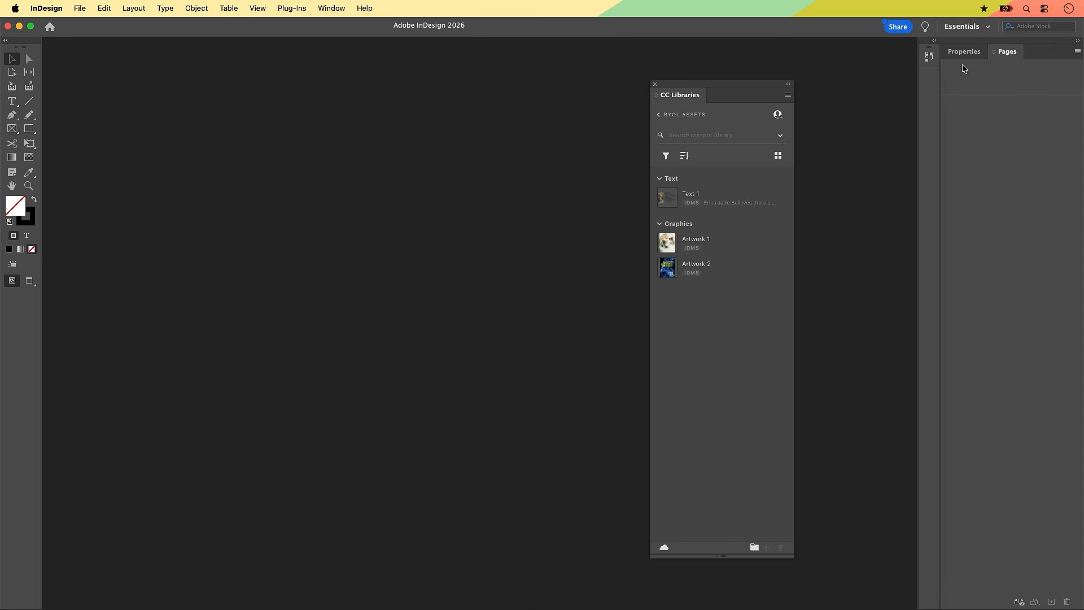
Step: Collapse the Properties and Pages panels and narrow their dock so only the icons show
{"action": "left_click", "coordinate": [1074, 36]}
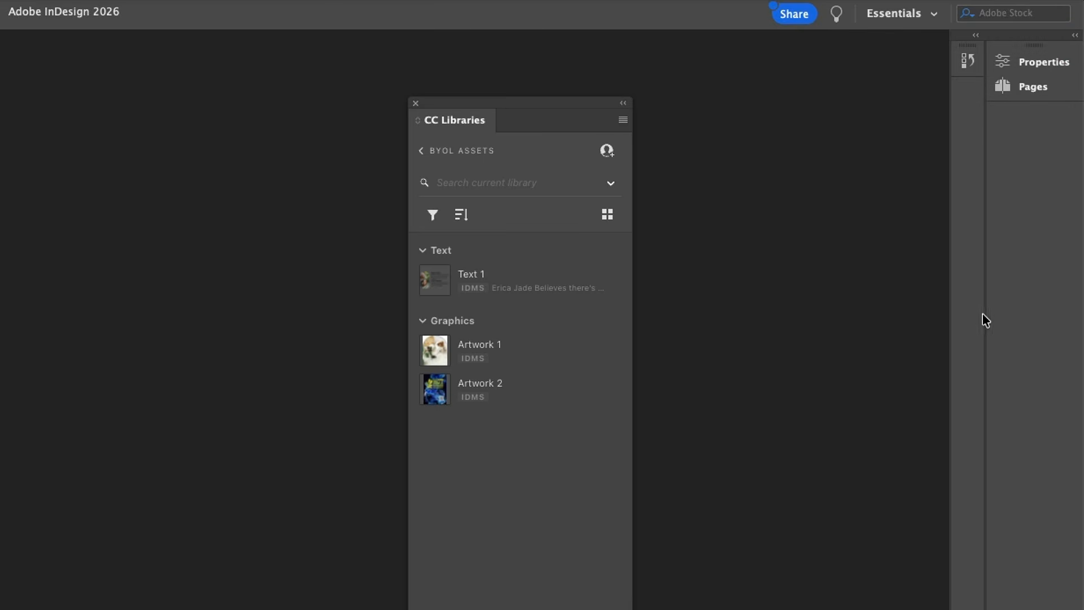
{"action": "left_click_drag", "start_coordinate": [986, 326], "coordinate": [1050, 322]}
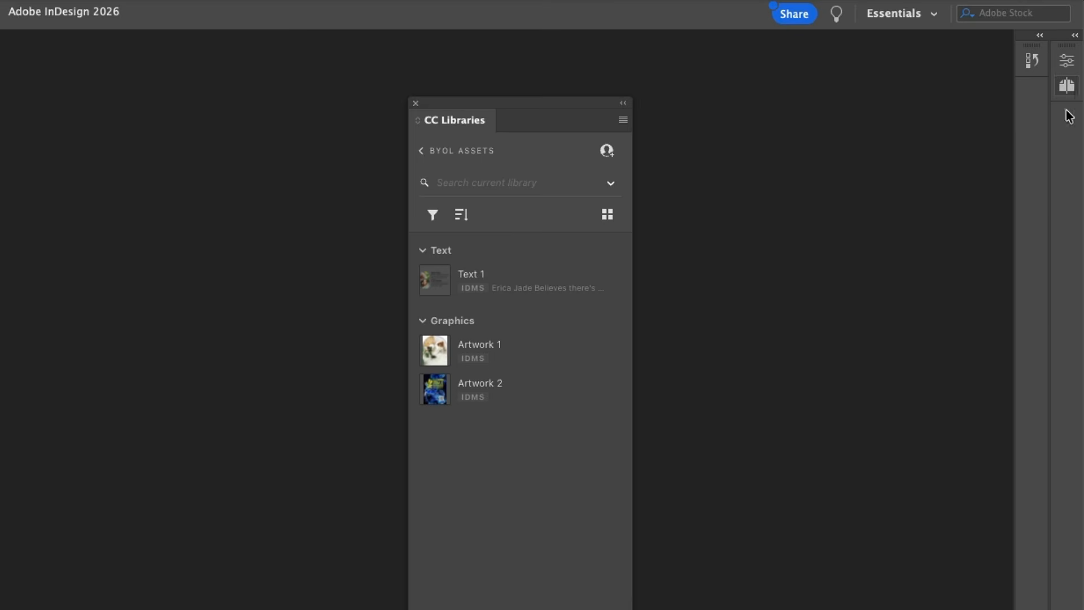
{"action": "left_click", "coordinate": [1065, 211]}
{"action": "left_click", "coordinate": [1072, 86]}
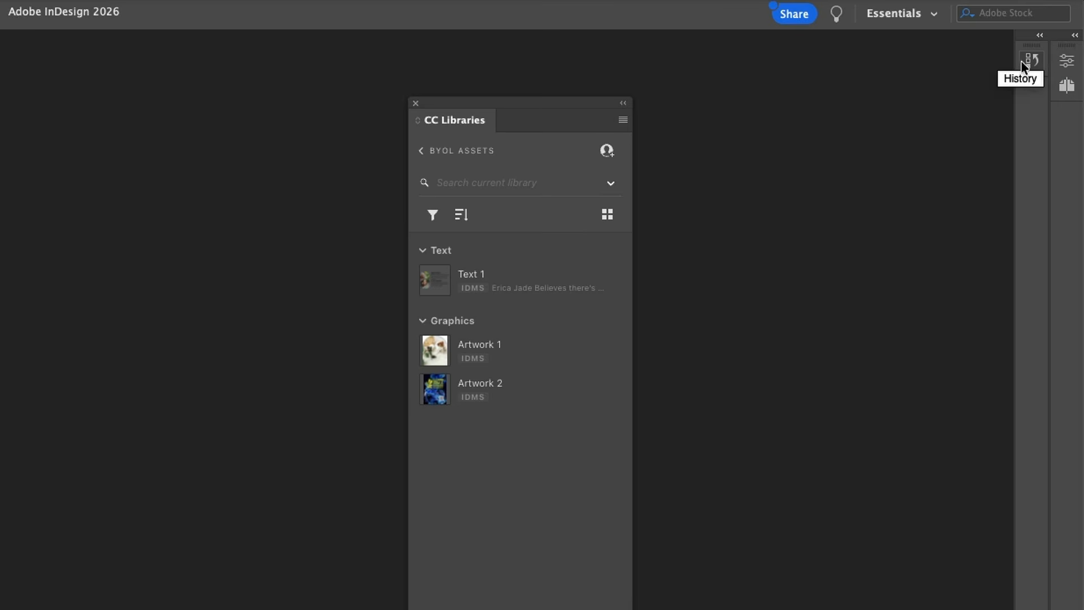
Step: Expand and collapse the History panel, and dock its icon beneath the Properties and Pages icons
{"action": "left_click", "coordinate": [1041, 36]}
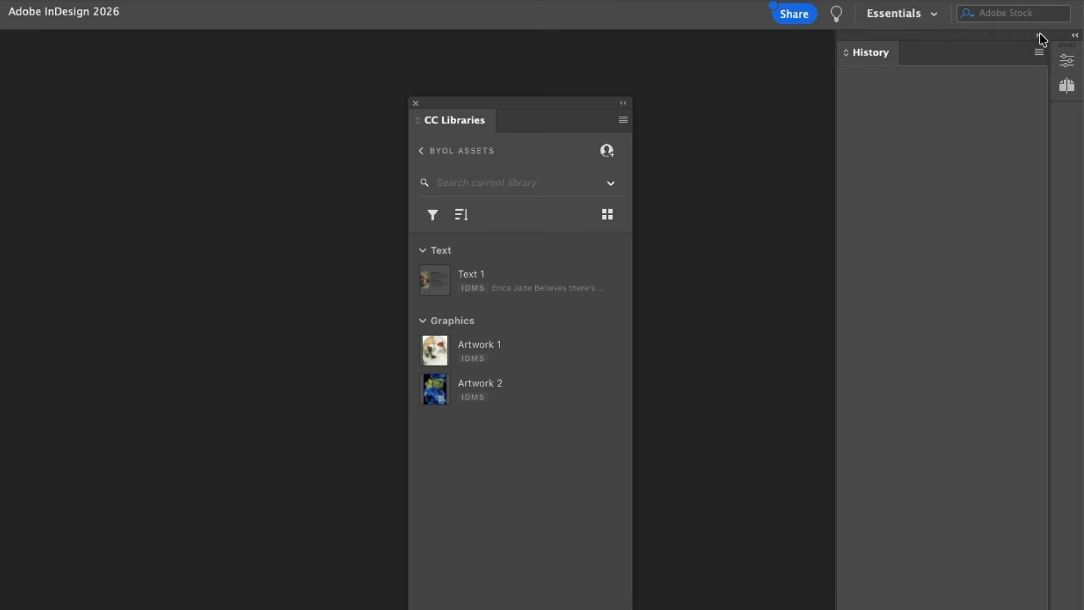
{"action": "left_click", "coordinate": [1041, 36]}
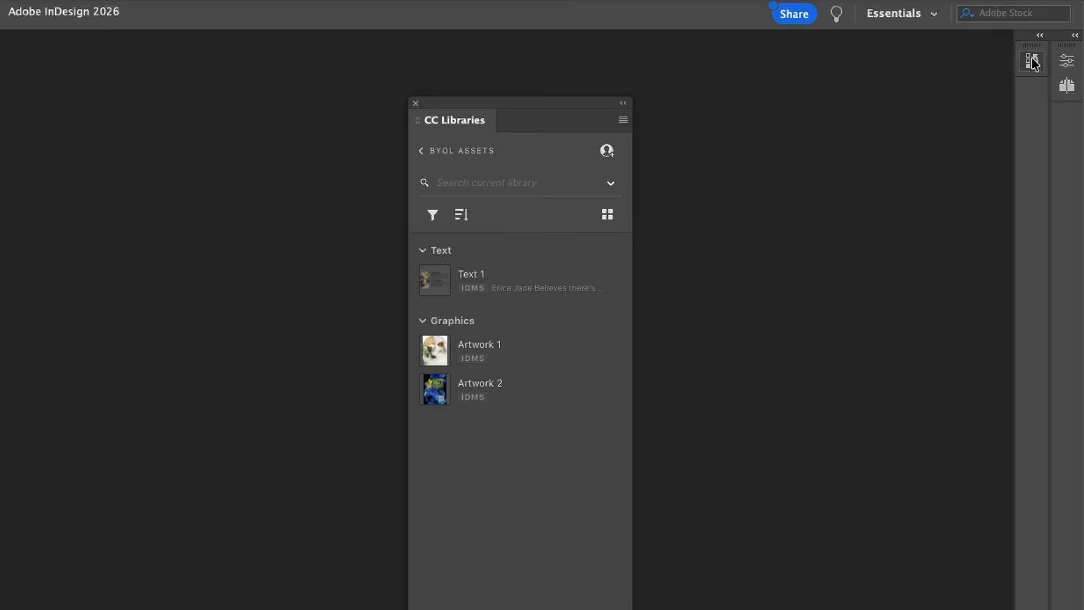
{"action": "left_click_drag", "start_coordinate": [1030, 59], "coordinate": [1072, 109]}
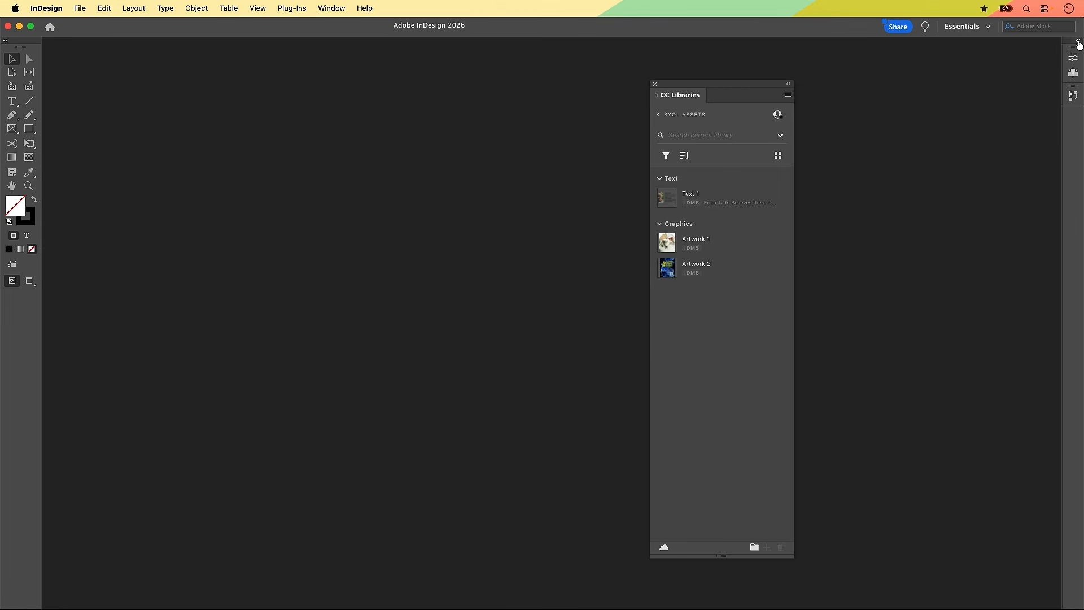
Step: Expand the docked panels and group the History panel with Properties and Pages
{"action": "left_click", "coordinate": [1078, 42]}
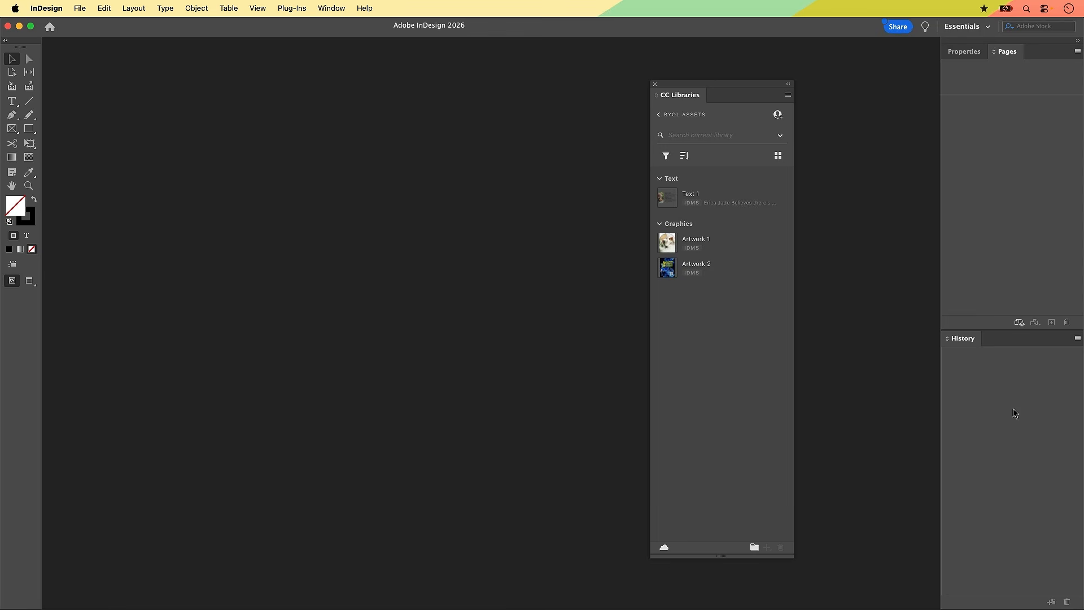
{"action": "left_click_drag", "start_coordinate": [955, 338], "coordinate": [994, 62]}
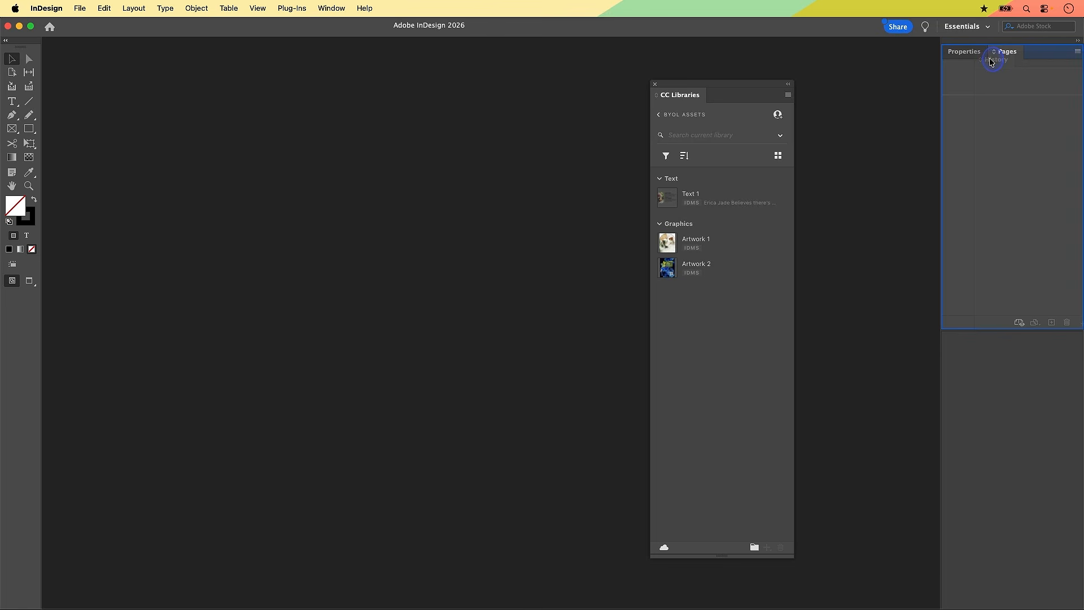
{"action": "left_click_drag", "start_coordinate": [992, 62], "coordinate": [993, 61]}
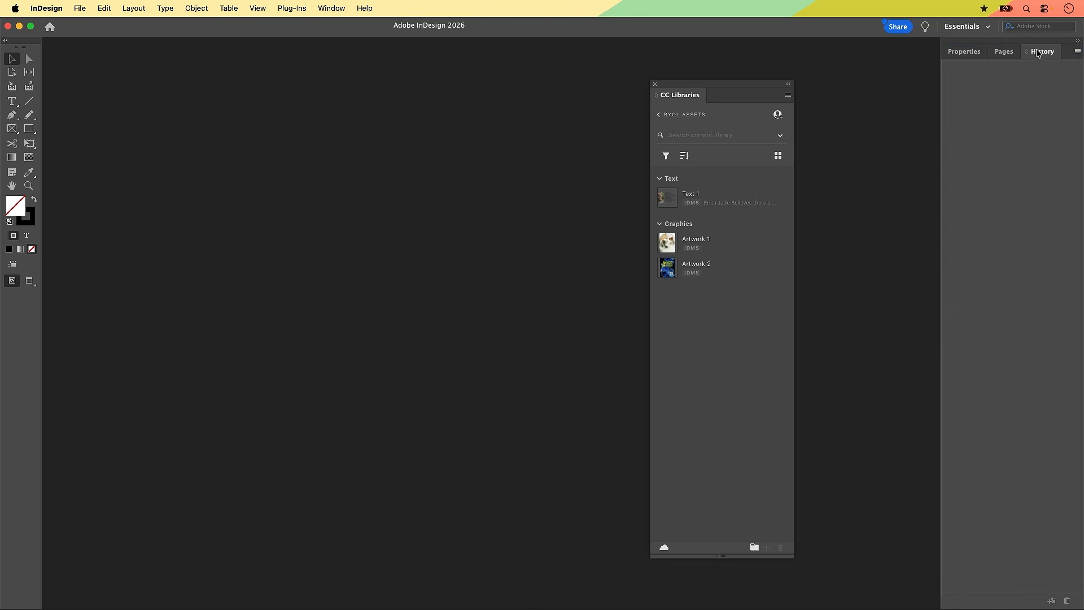
Step: Dock the floating CC Libraries panel beneath the Properties, Pages and History panel group
{"action": "left_click", "coordinate": [963, 52]}
{"action": "left_click", "coordinate": [1004, 52]}
{"action": "left_click", "coordinate": [1042, 52]}
{"action": "left_click", "coordinate": [1077, 42]}
{"action": "left_click", "coordinate": [1078, 42]}
{"action": "left_click_drag", "start_coordinate": [687, 89], "coordinate": [988, 608]}
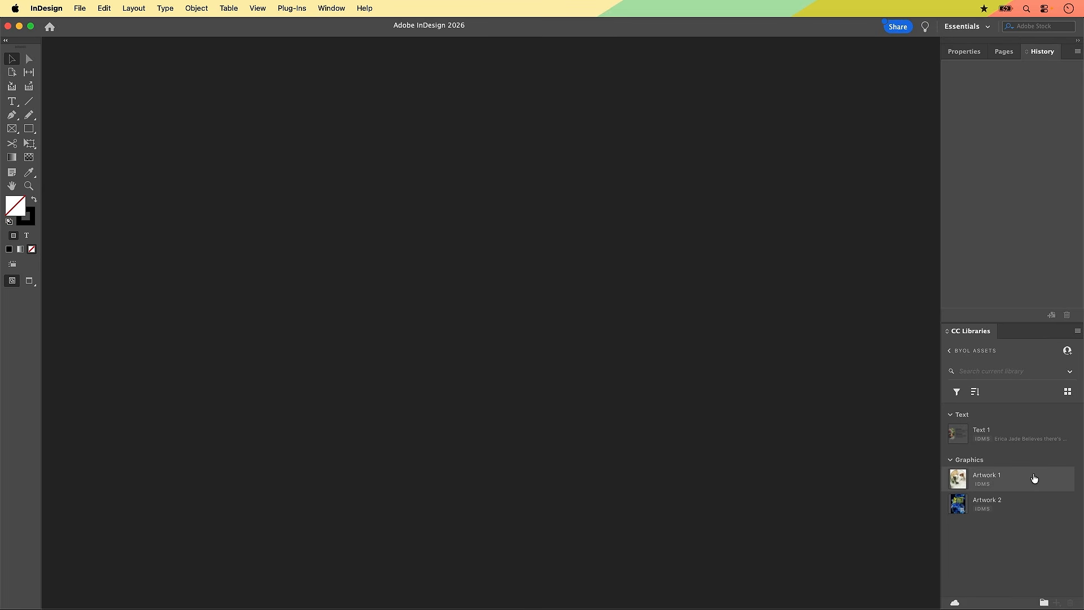
Step: Collapse the docked panels to icons and expand them again
{"action": "left_click", "coordinate": [1079, 43]}
{"action": "left_click", "coordinate": [1079, 43]}
{"action": "left_click", "coordinate": [1079, 43]}
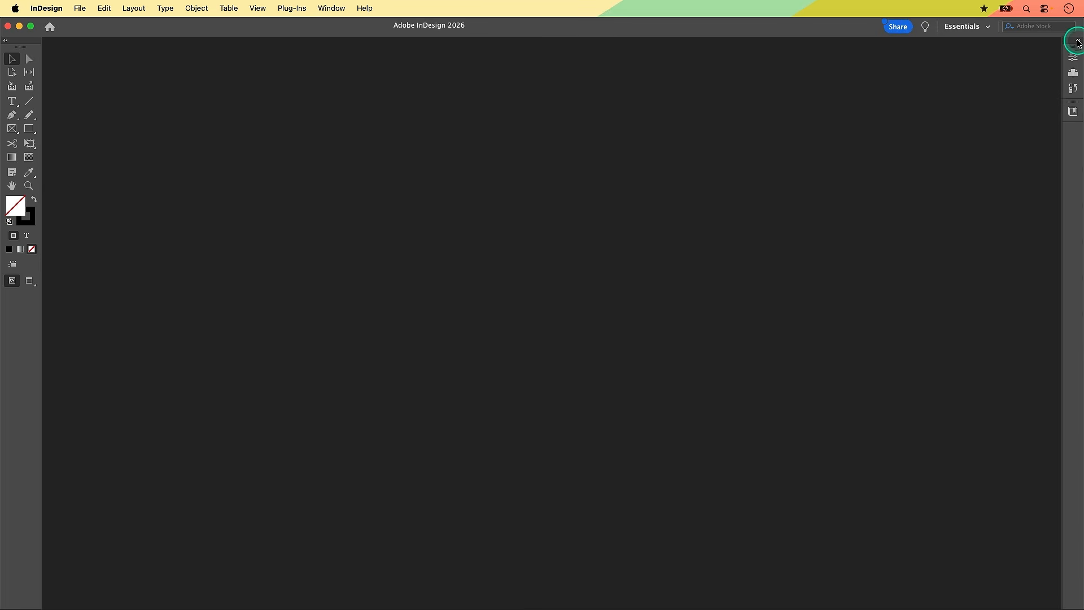
{"action": "left_click", "coordinate": [1079, 43]}
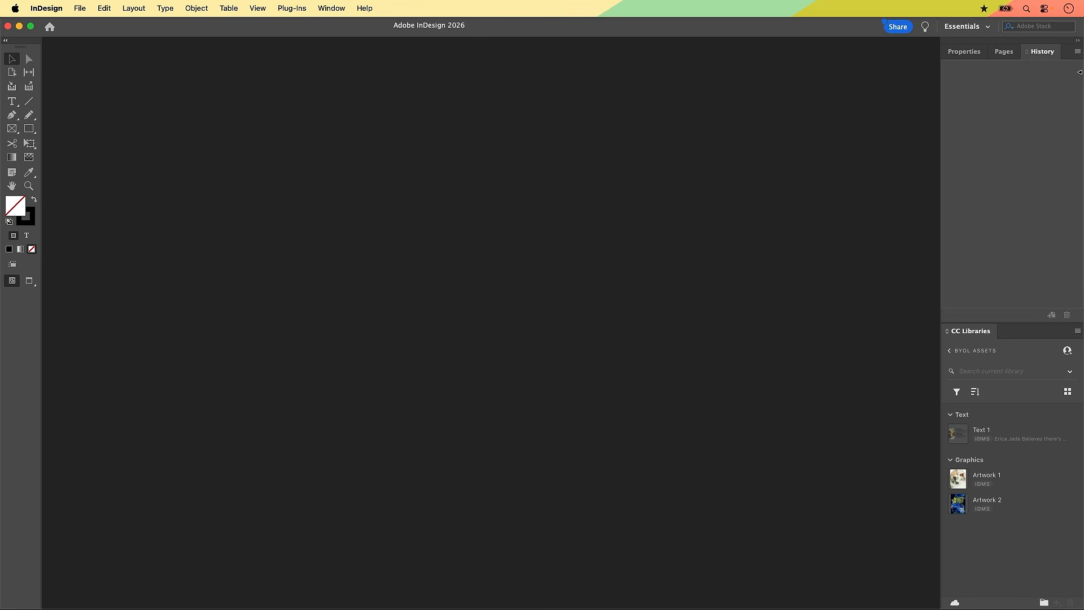
{"action": "left_click", "coordinate": [1037, 157]}
{"action": "left_click", "coordinate": [1037, 158]}
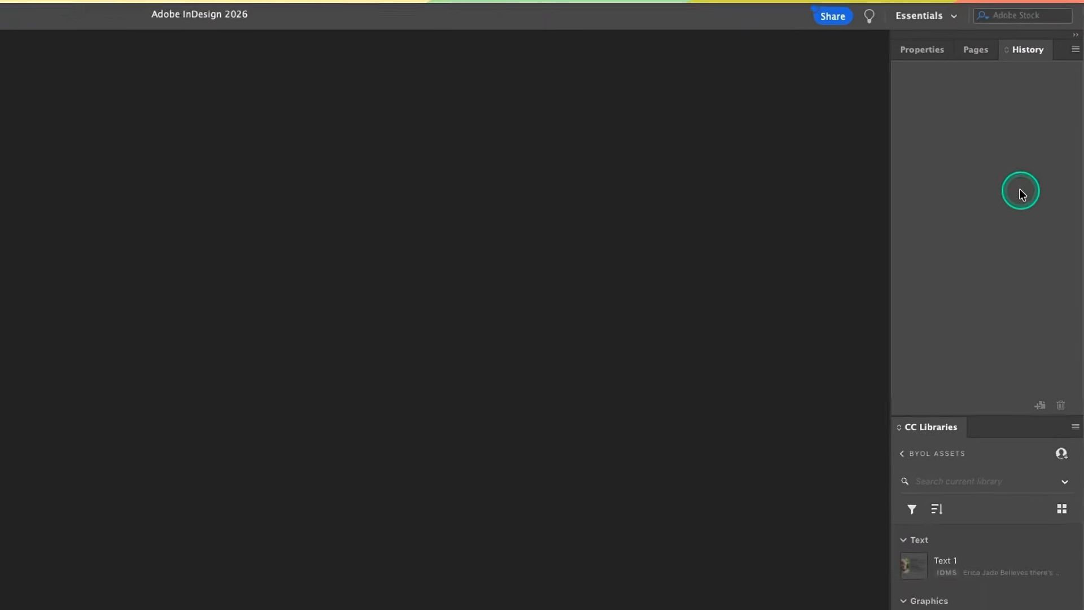
Step: Examine the option lists of the History and Pages panels without choosing a command
{"action": "left_click", "coordinate": [1074, 51]}
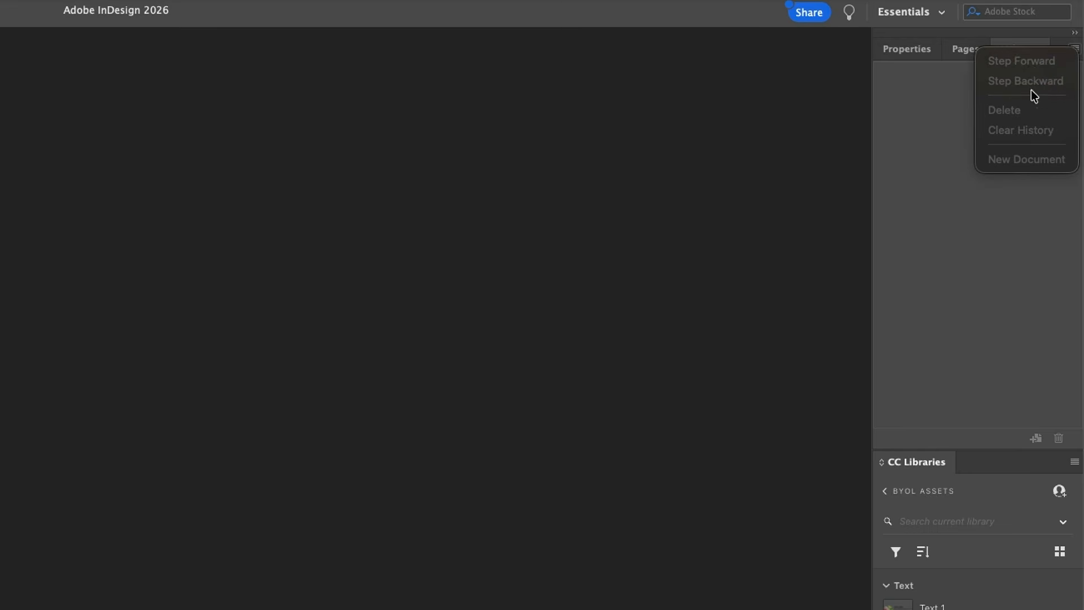
{"action": "left_click", "coordinate": [957, 106]}
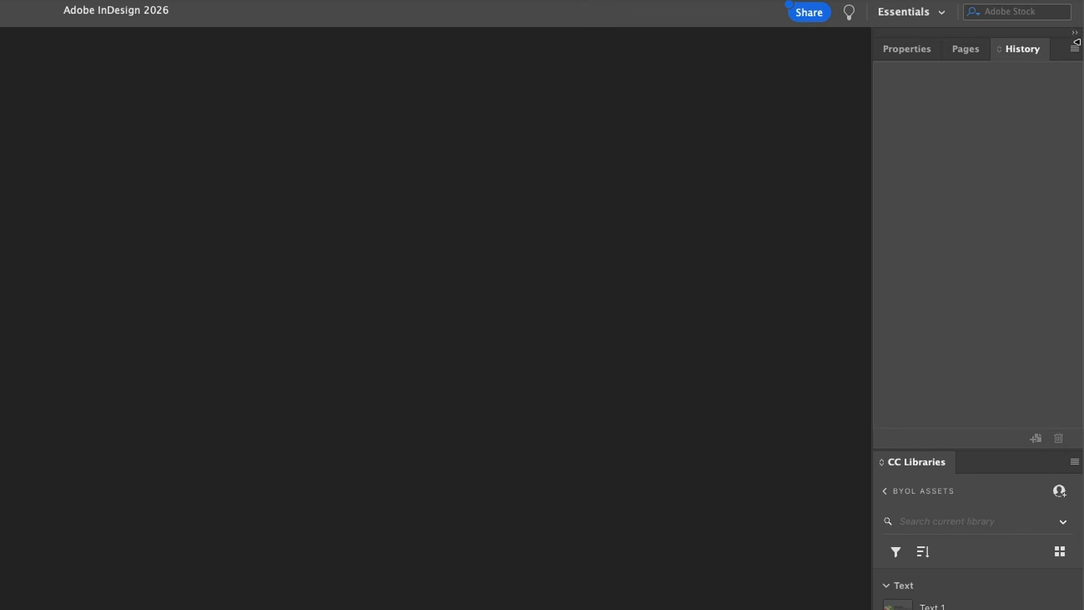
{"action": "left_click", "coordinate": [967, 52]}
{"action": "left_click", "coordinate": [1072, 49]}
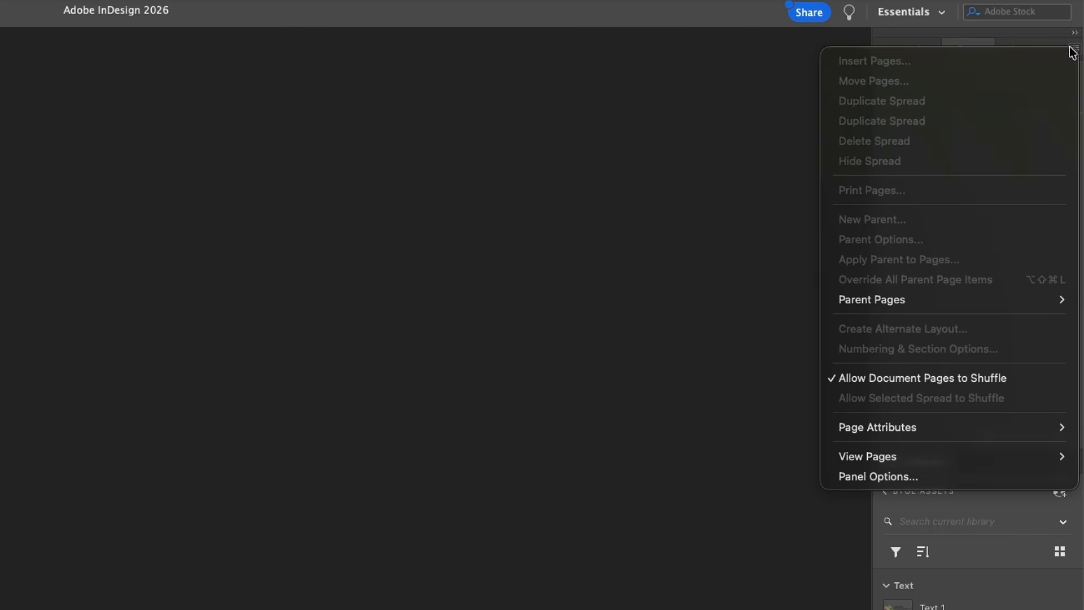
{"action": "left_click", "coordinate": [997, 50]}
{"action": "left_click", "coordinate": [979, 54]}
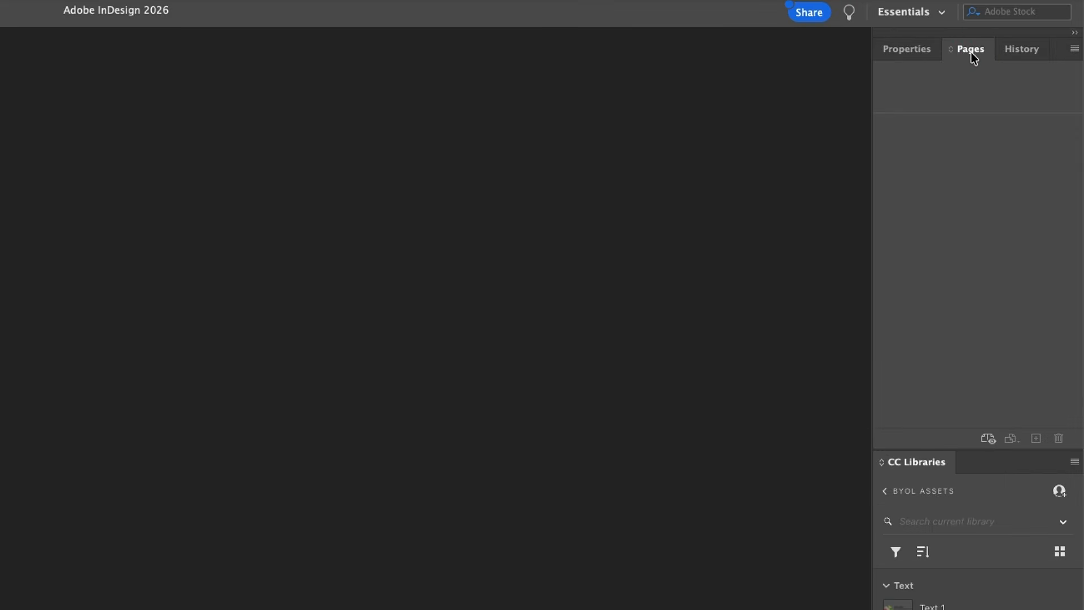
{"action": "left_click", "coordinate": [1075, 51]}
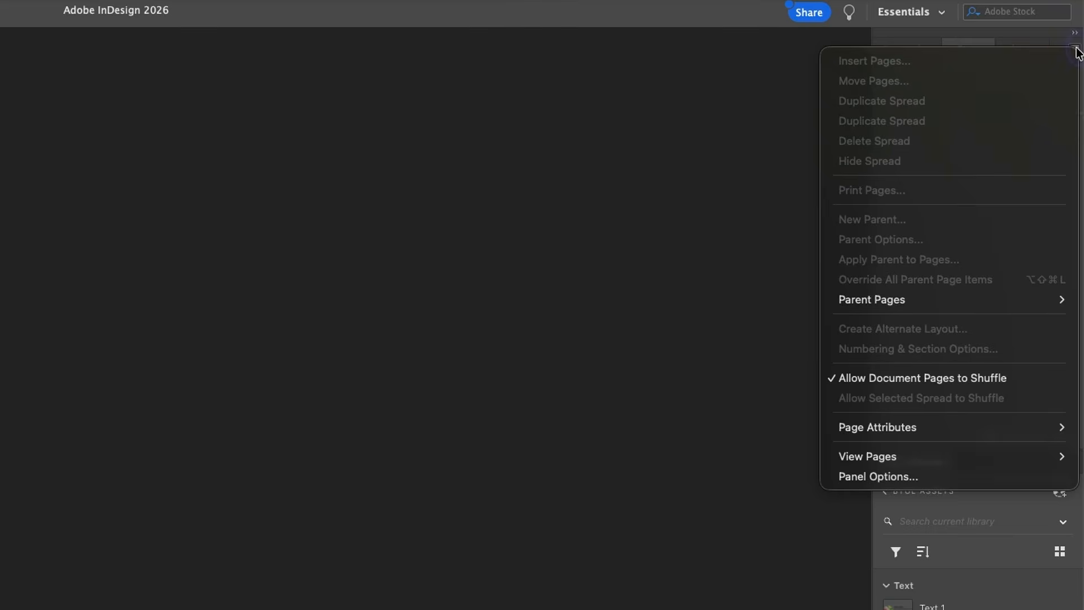
{"action": "left_click", "coordinate": [731, 445]}
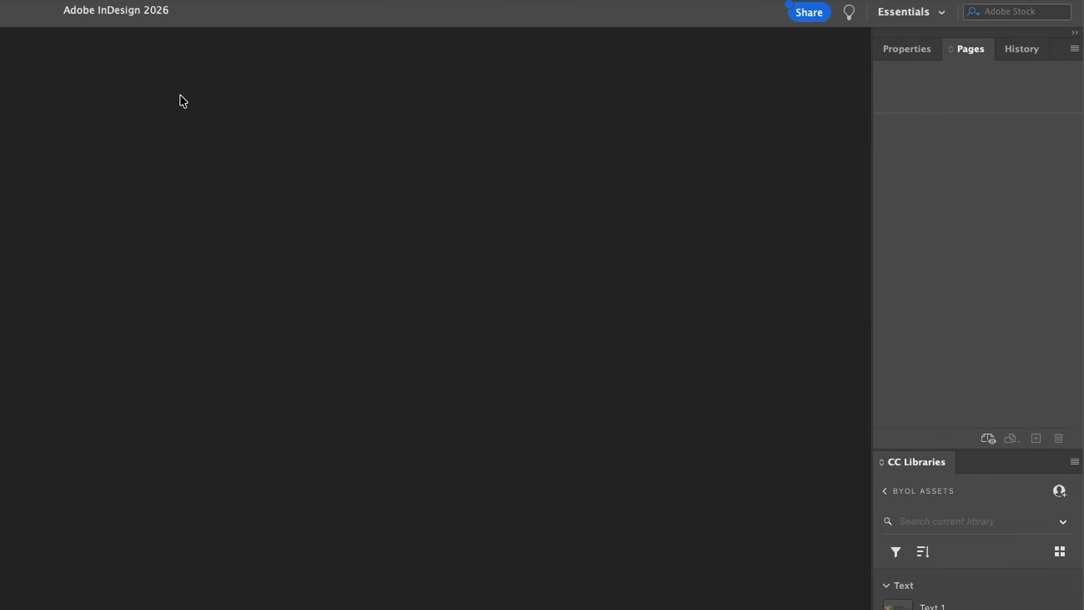
Step: Look through the available windows and switch to the Advanced workspace
{"action": "left_click", "coordinate": [387, 12]}
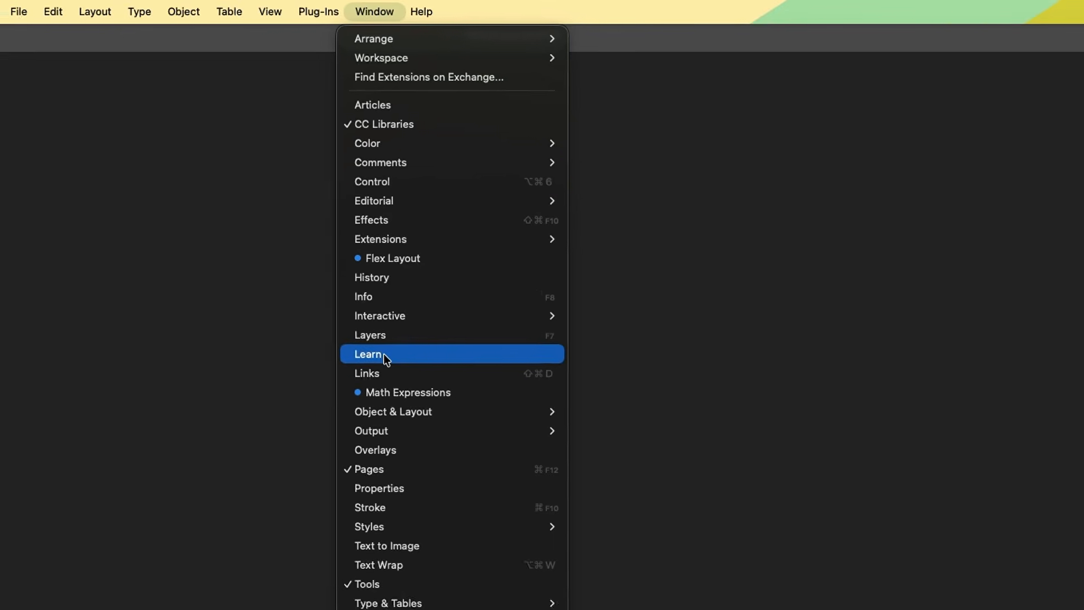
{"action": "mouse_move", "coordinate": [395, 603]}
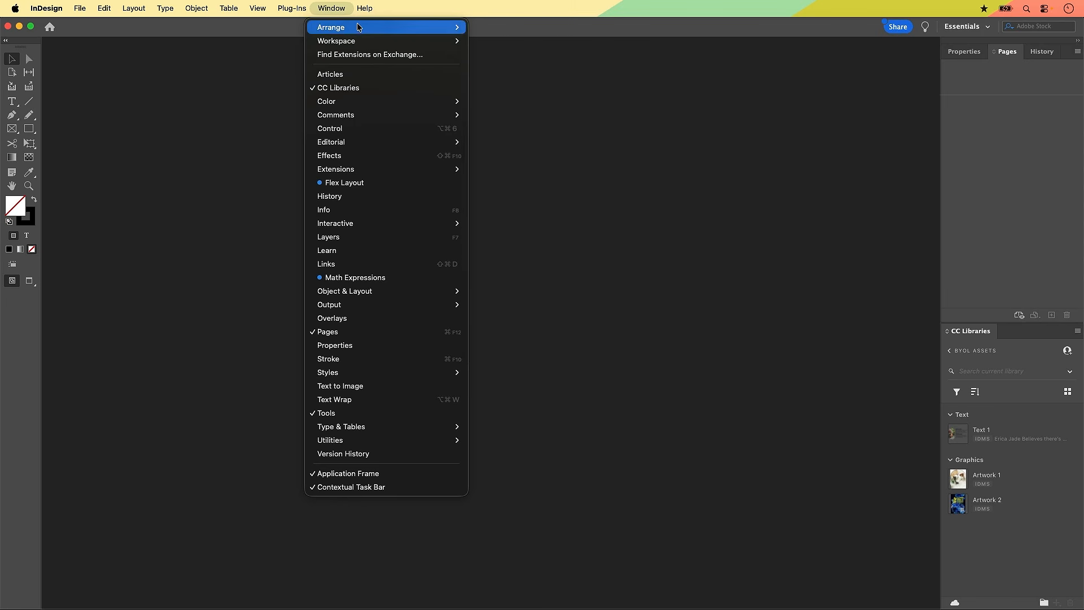
{"action": "mouse_move", "coordinate": [344, 42]}
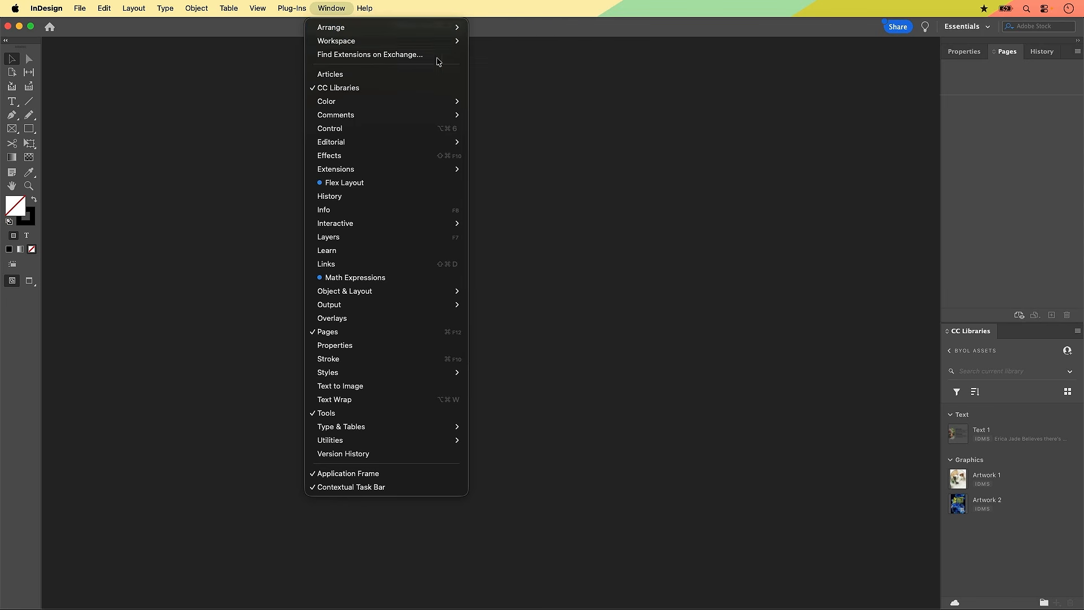
{"action": "left_click", "coordinate": [411, 43]}
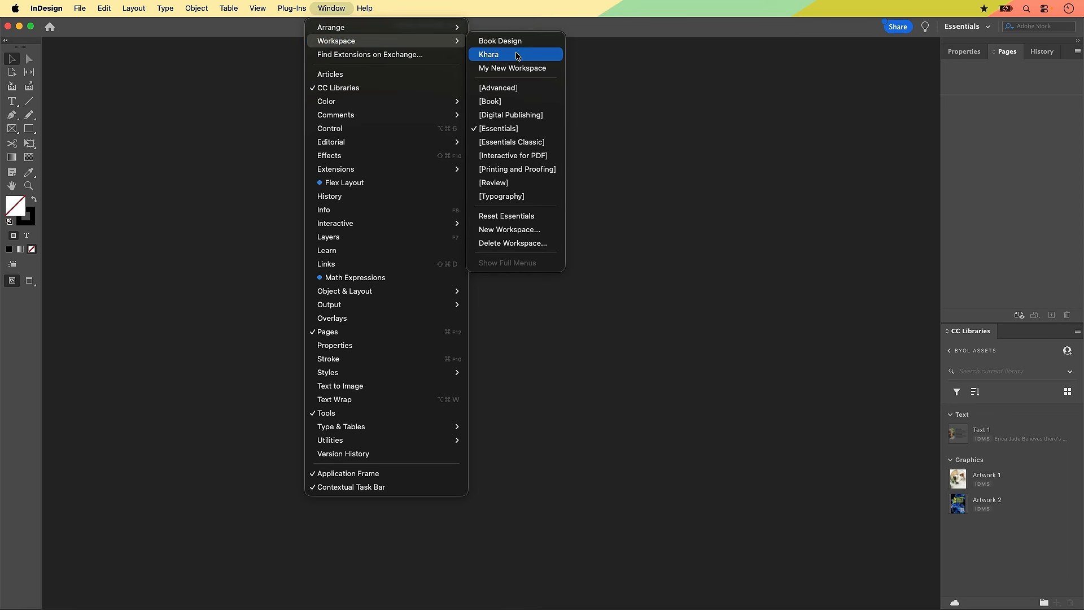
{"action": "left_click", "coordinate": [516, 89]}
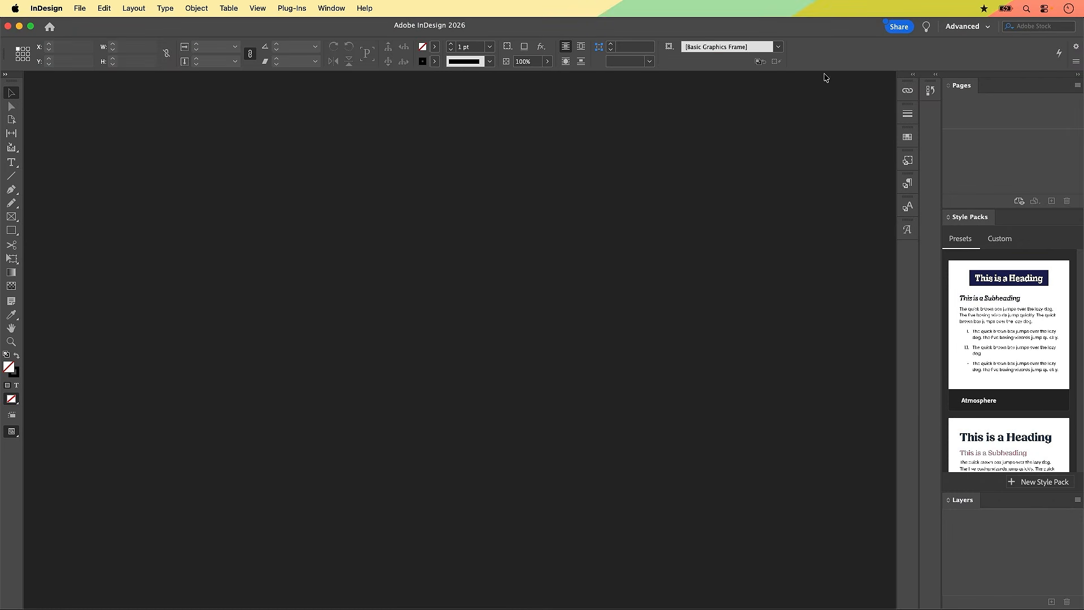
{"action": "left_click", "coordinate": [1056, 540]}
Step: Switch the workspace back to Essentials
{"action": "left_click", "coordinate": [337, 9]}
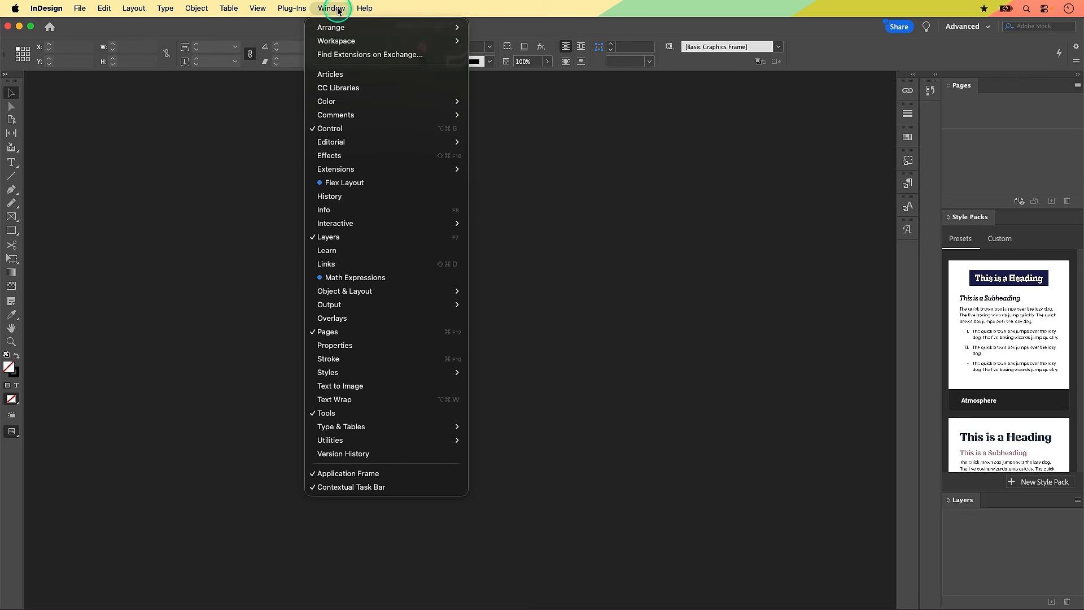
{"action": "mouse_move", "coordinate": [351, 40]}
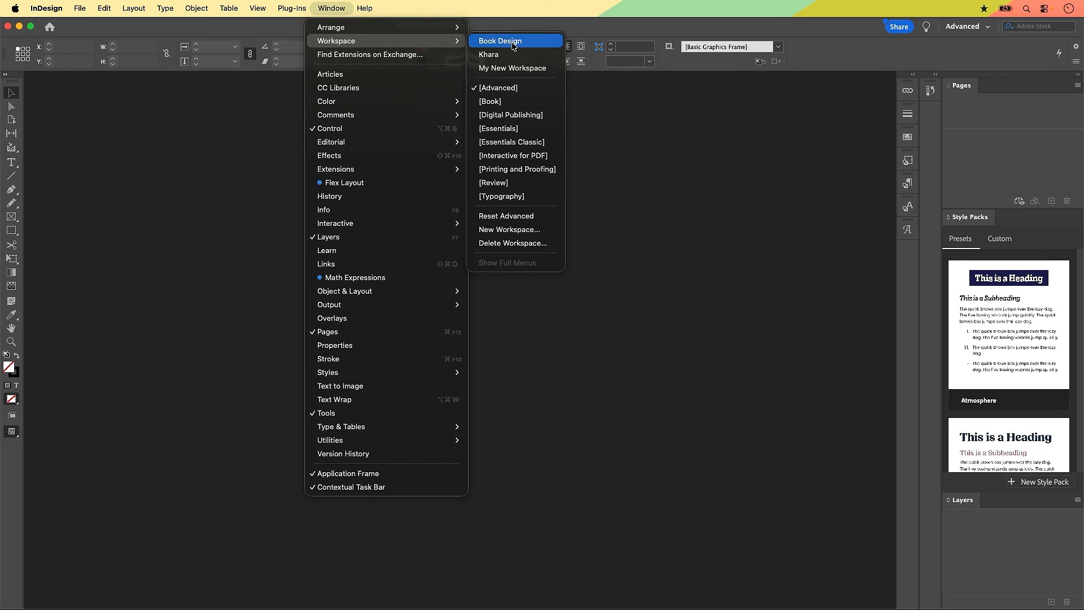
{"action": "left_click", "coordinate": [494, 131]}
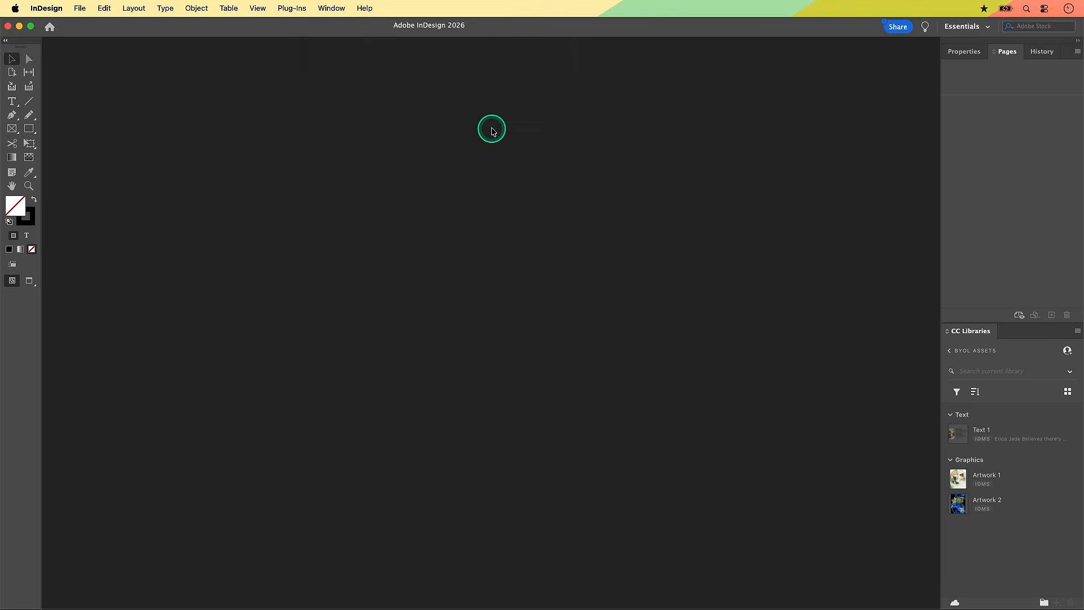
{"action": "left_click", "coordinate": [676, 422]}
Step: Review the list of saved and built-in workspaces, including the reset, new and delete workspace commands
{"action": "left_click", "coordinate": [328, 8]}
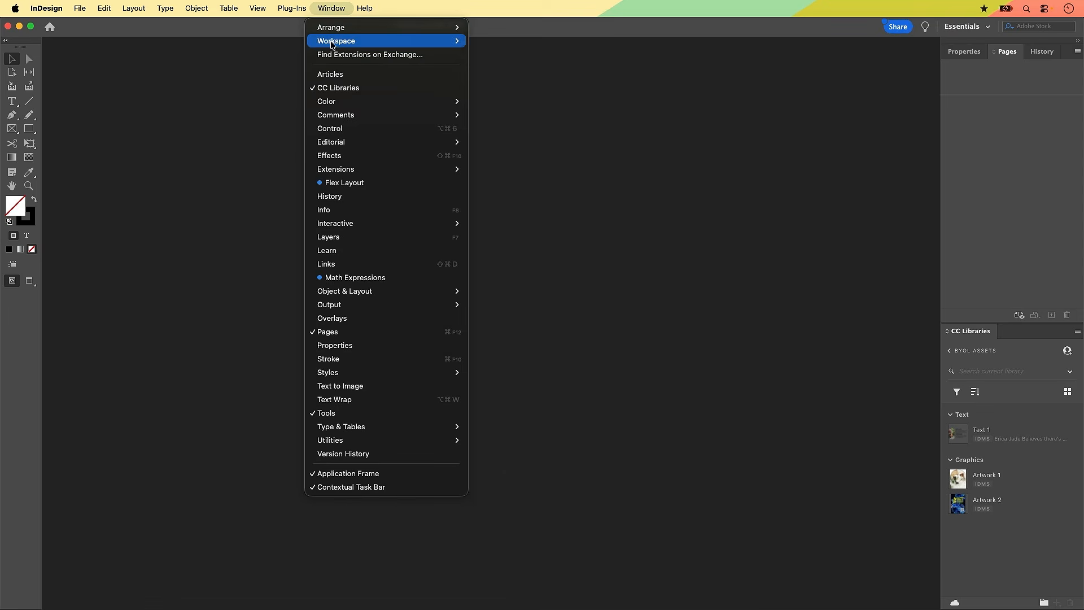
{"action": "mouse_move", "coordinate": [333, 41]}
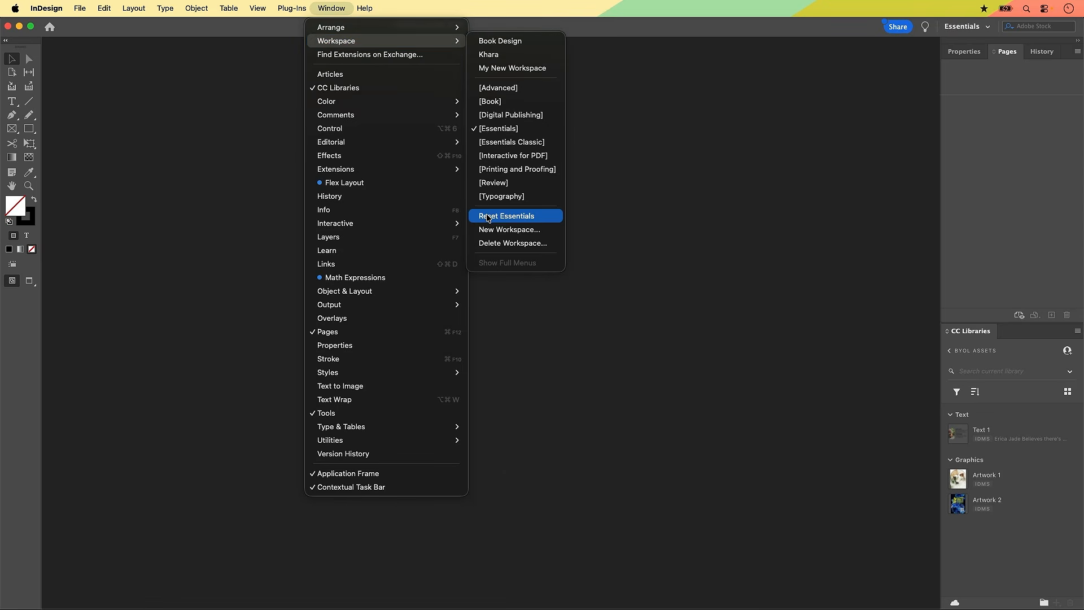
{"action": "left_click", "coordinate": [512, 132]}
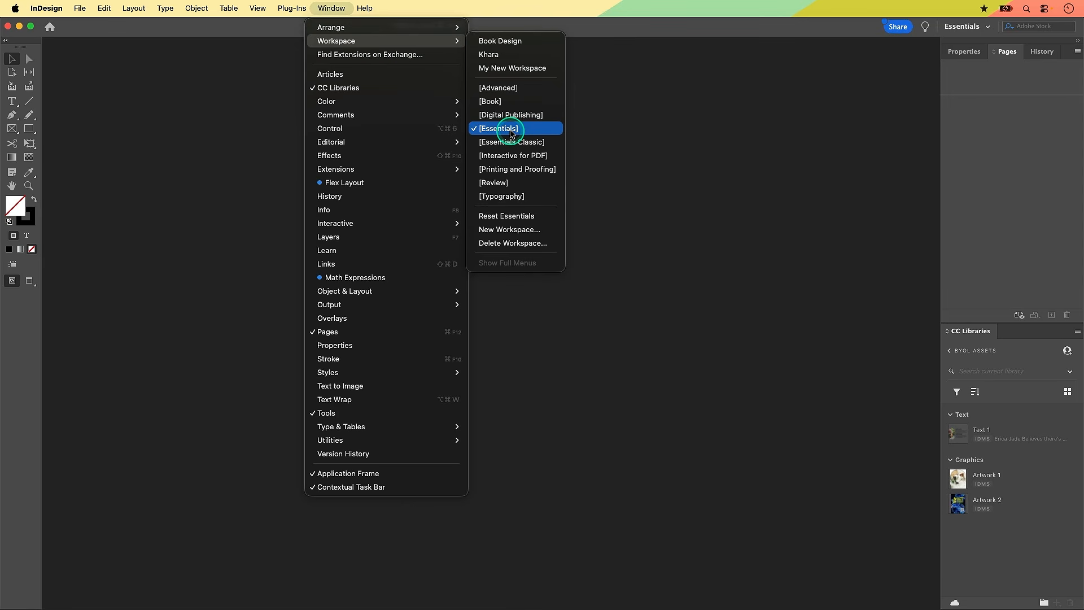
{"action": "left_click", "coordinate": [796, 165]}
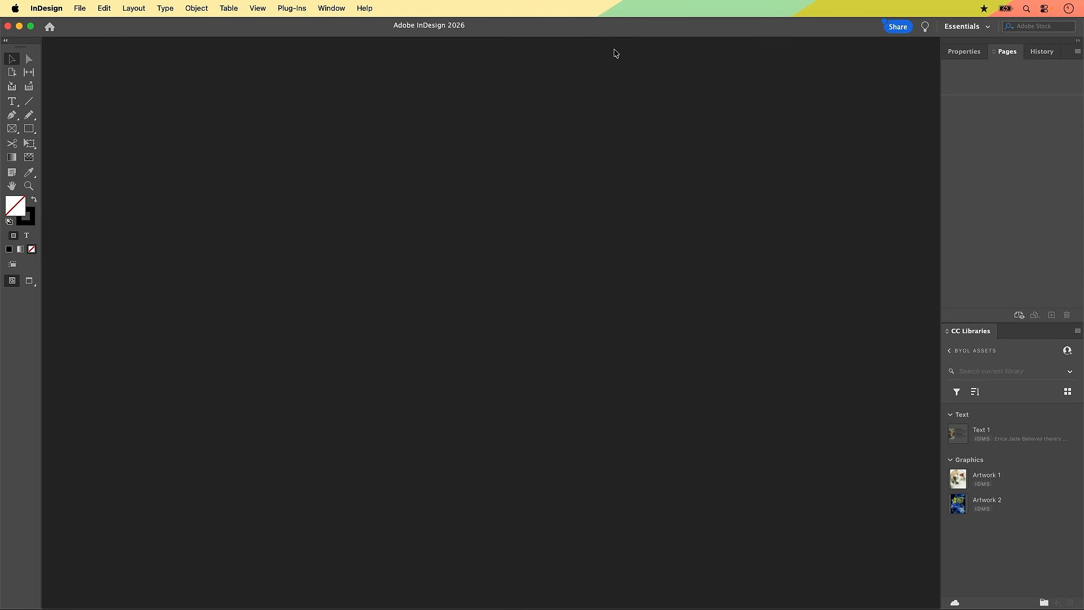
{"action": "left_click", "coordinate": [341, 10]}
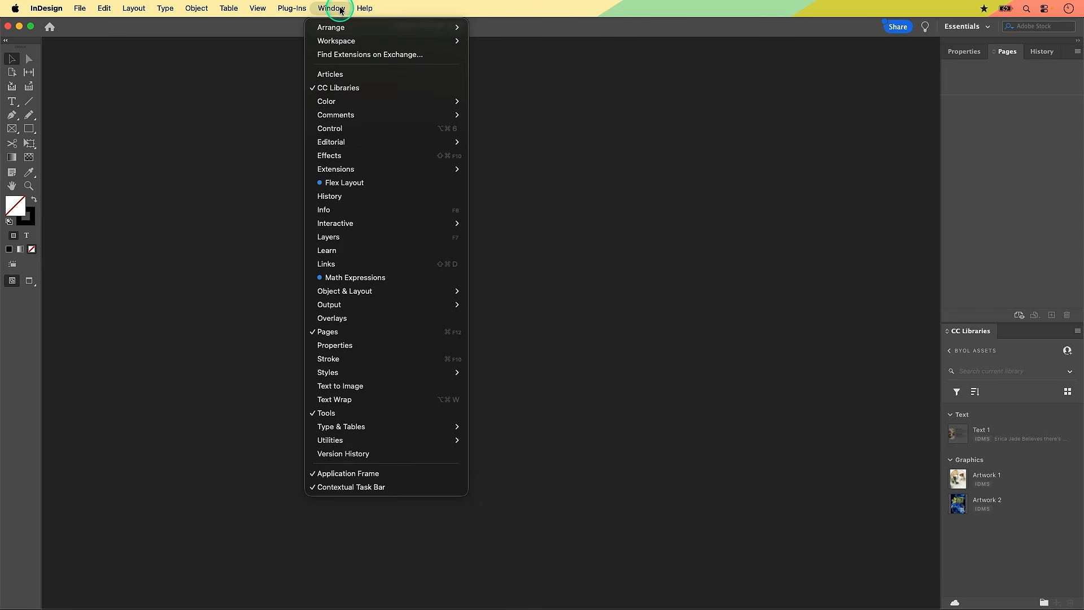
{"action": "mouse_move", "coordinate": [327, 42]}
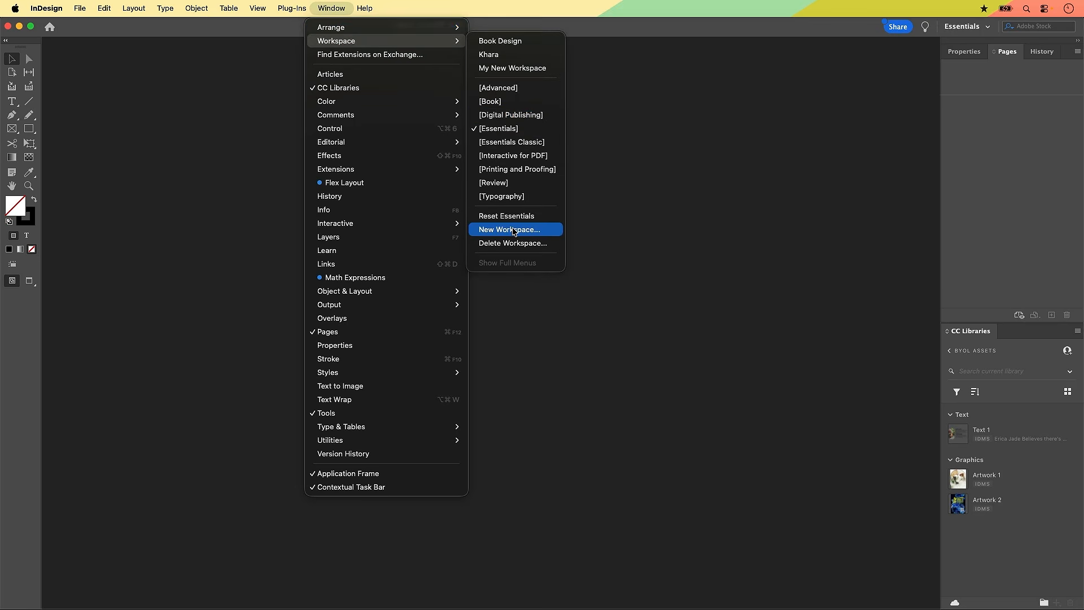
{"action": "left_click", "coordinate": [487, 56]}
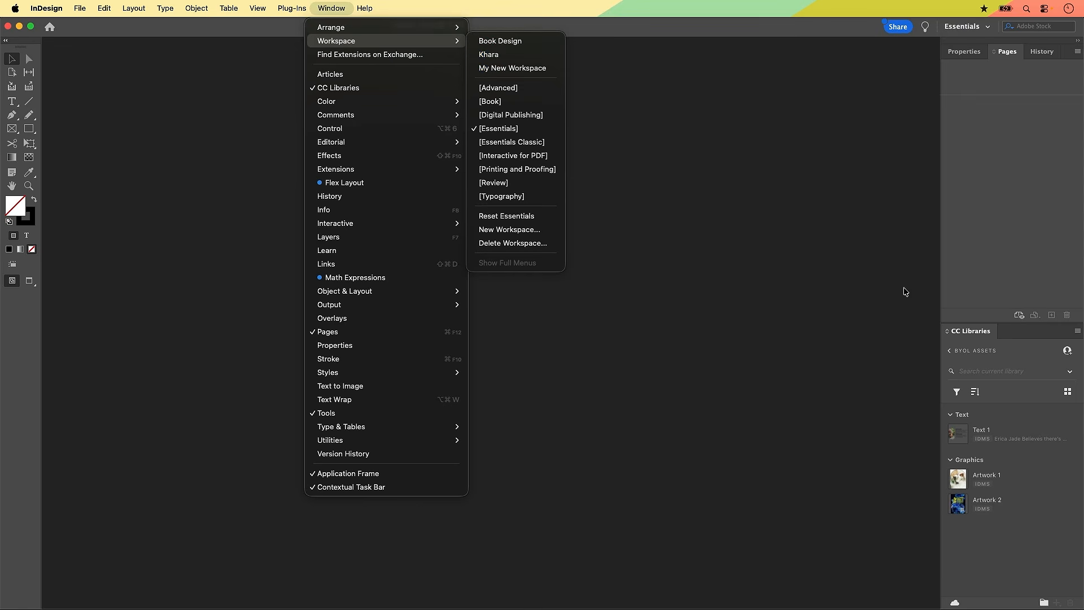
{"action": "left_click", "coordinate": [546, 54]}
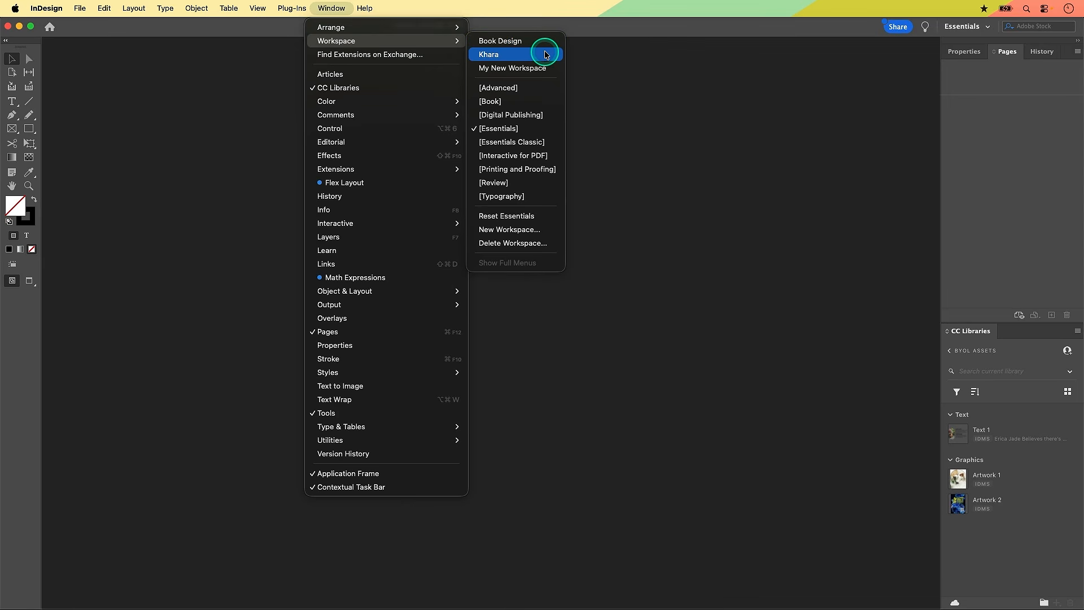
{"action": "left_click", "coordinate": [598, 41]}
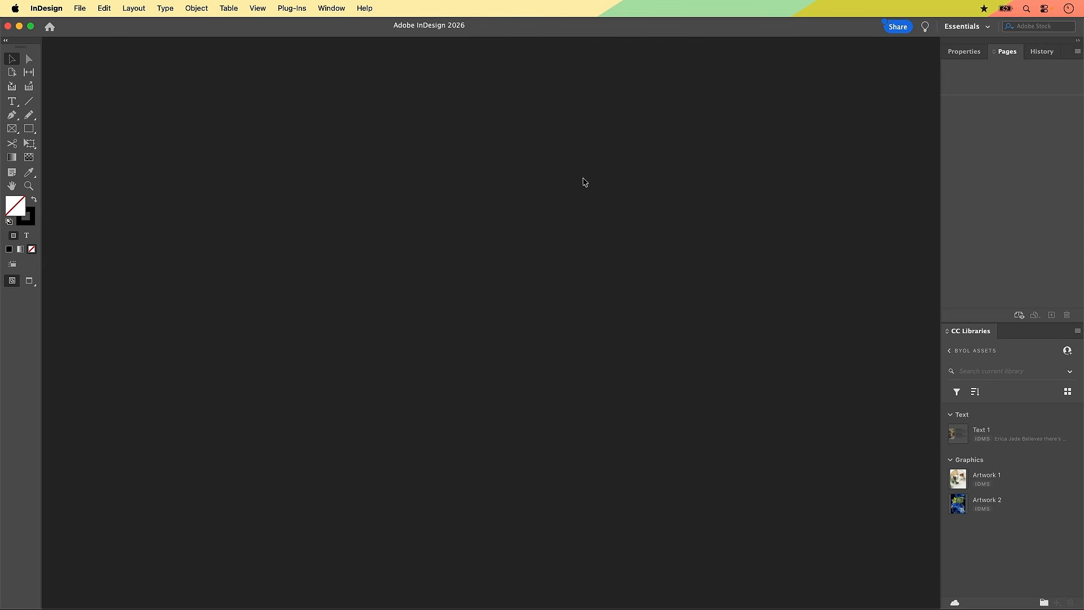
Step: Change the Tools panel from two columns to a single column
{"action": "left_click", "coordinate": [762, 312]}
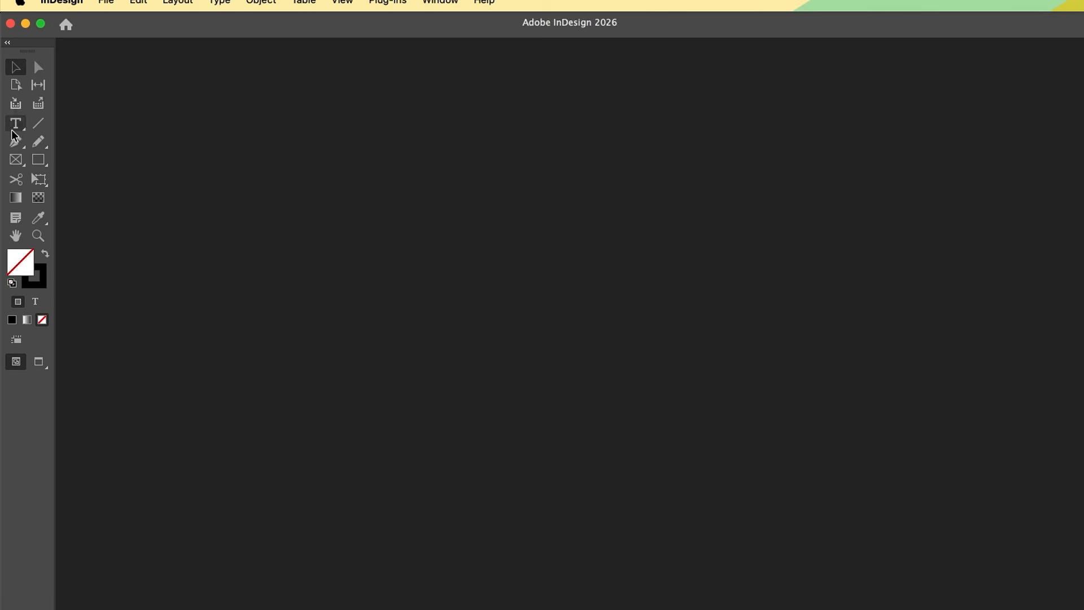
{"action": "left_click", "coordinate": [8, 44]}
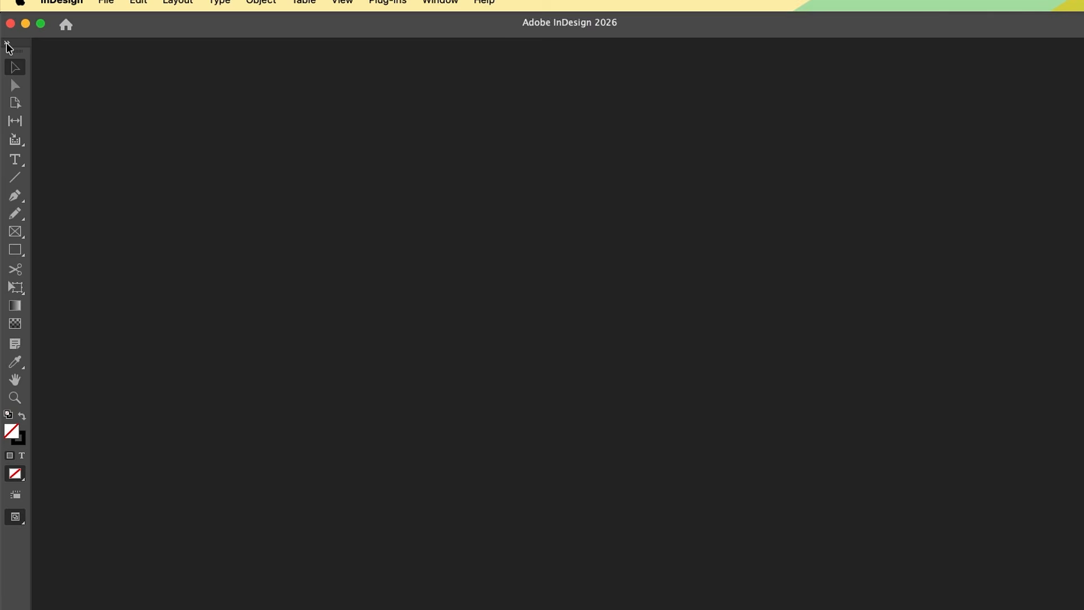
{"action": "left_click", "coordinate": [84, 506]}
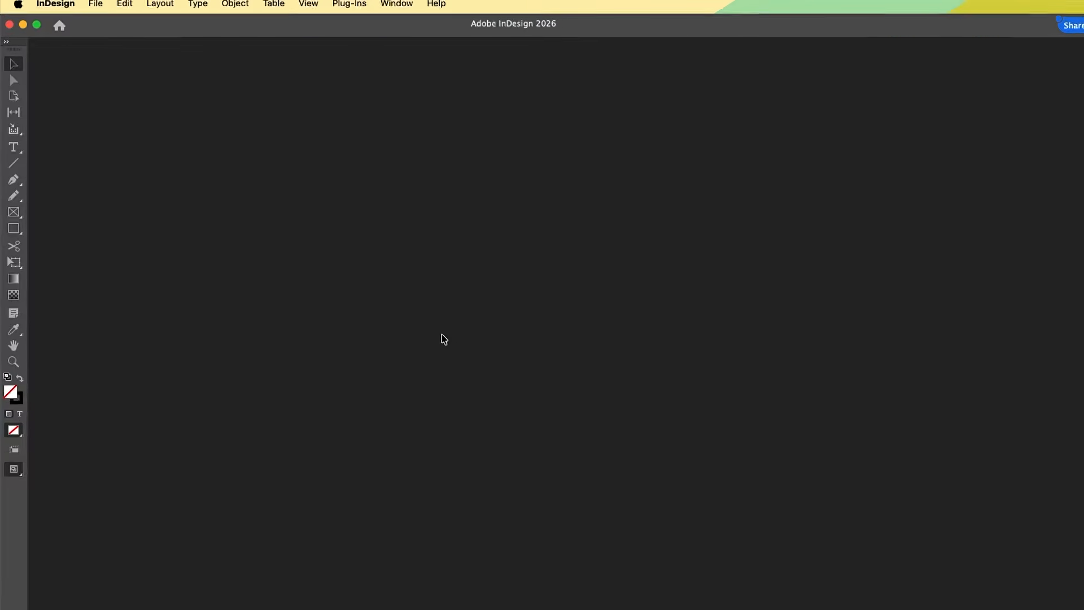
{"action": "left_click", "coordinate": [453, 216]}
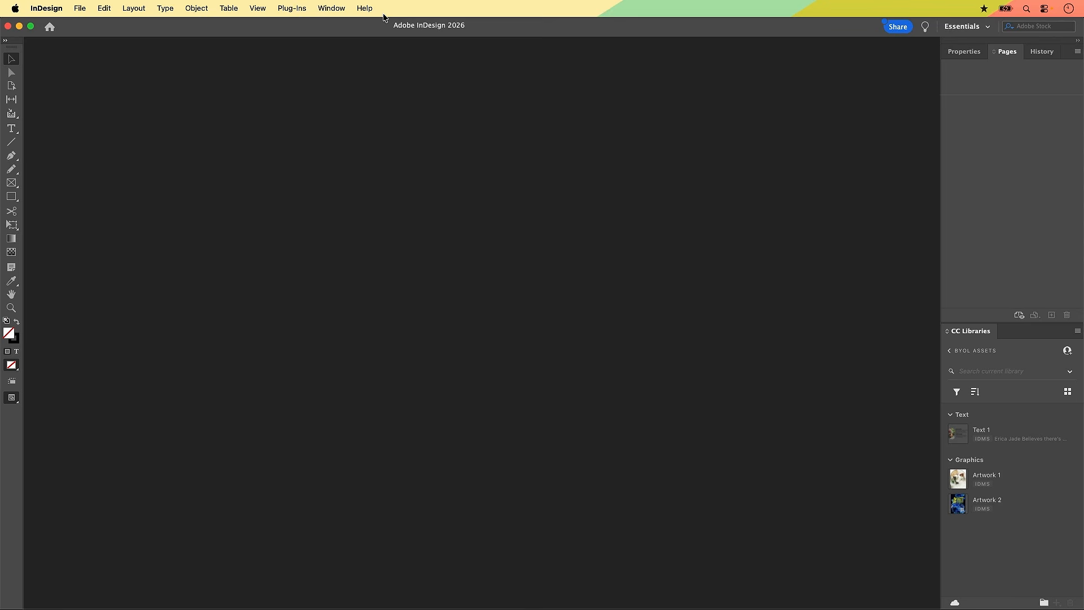
Step: Show the Control panel and bring the Properties panel to the front of its group
{"action": "left_click", "coordinate": [332, 9]}
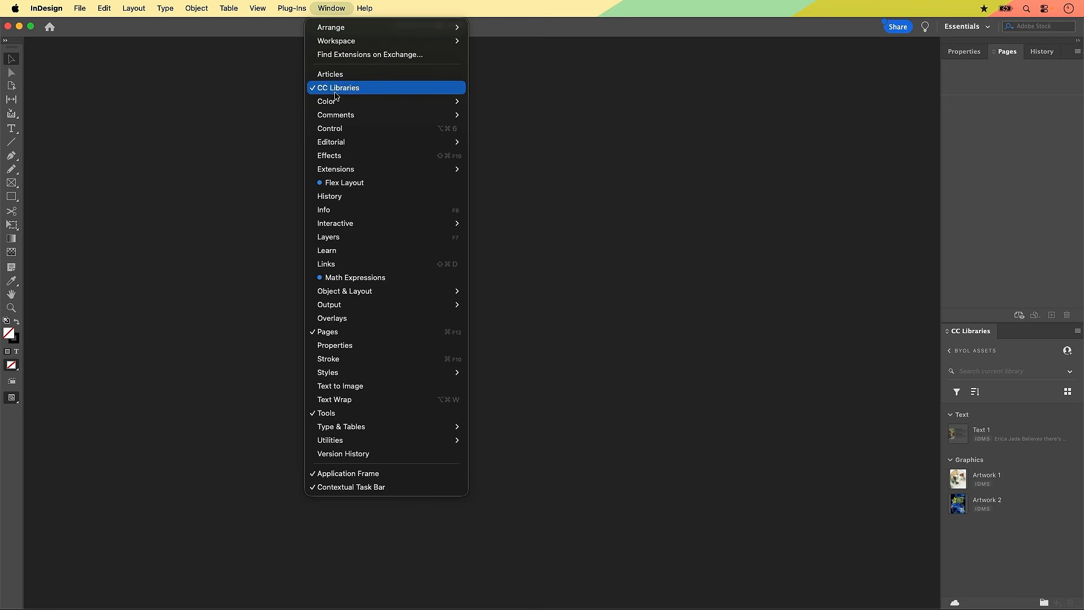
{"action": "left_click", "coordinate": [334, 128]}
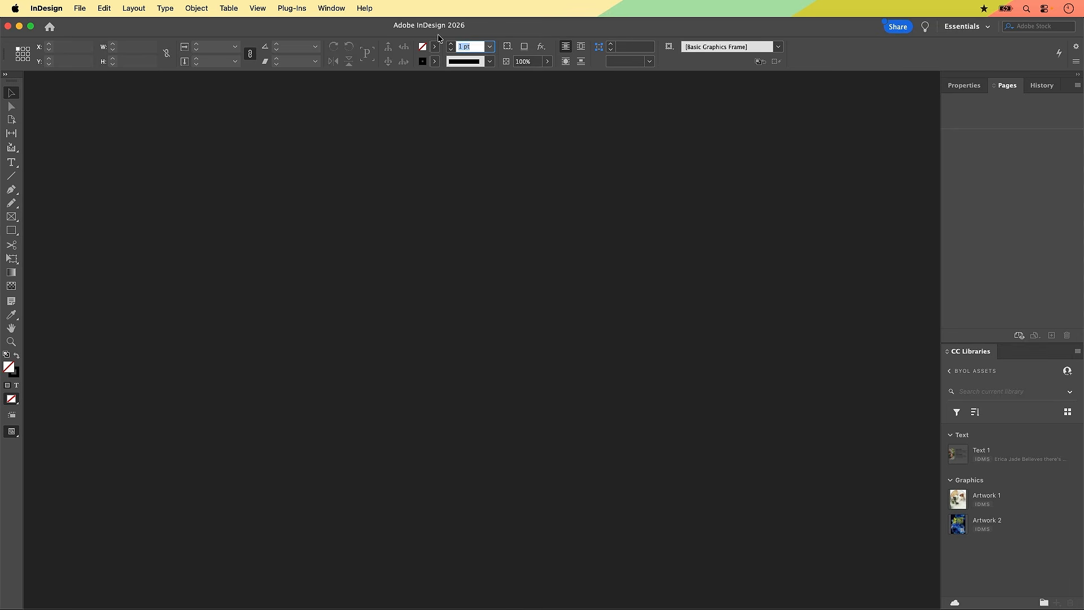
{"action": "left_click", "coordinate": [964, 86]}
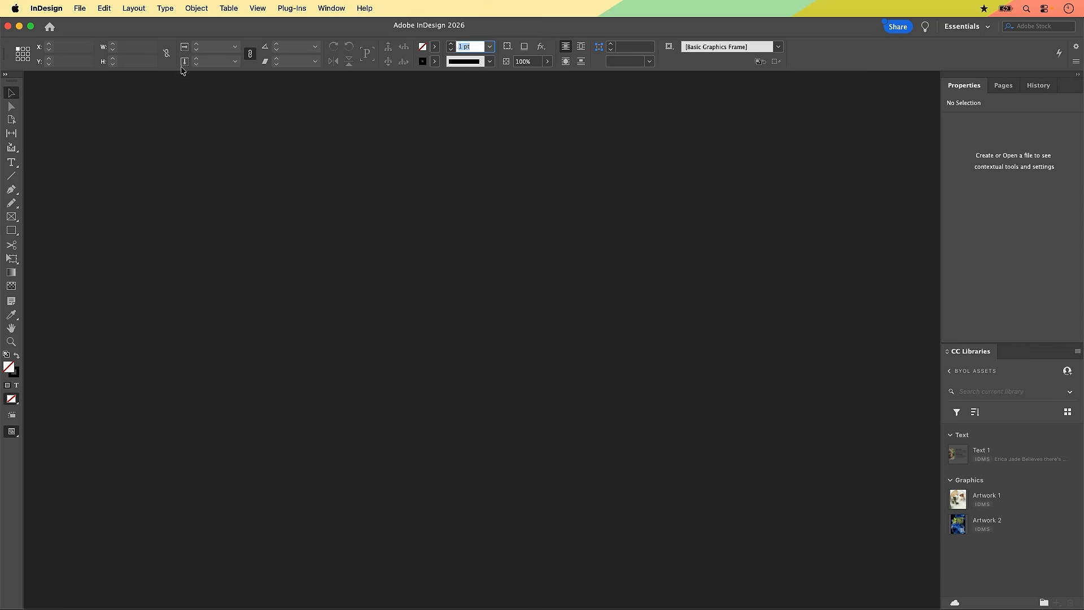
{"action": "left_click", "coordinate": [1031, 235]}
Step: Examine the Object and Edit commands with their listed shortcuts, down to the Keyboard Shortcuts command
{"action": "left_click", "coordinate": [205, 11]}
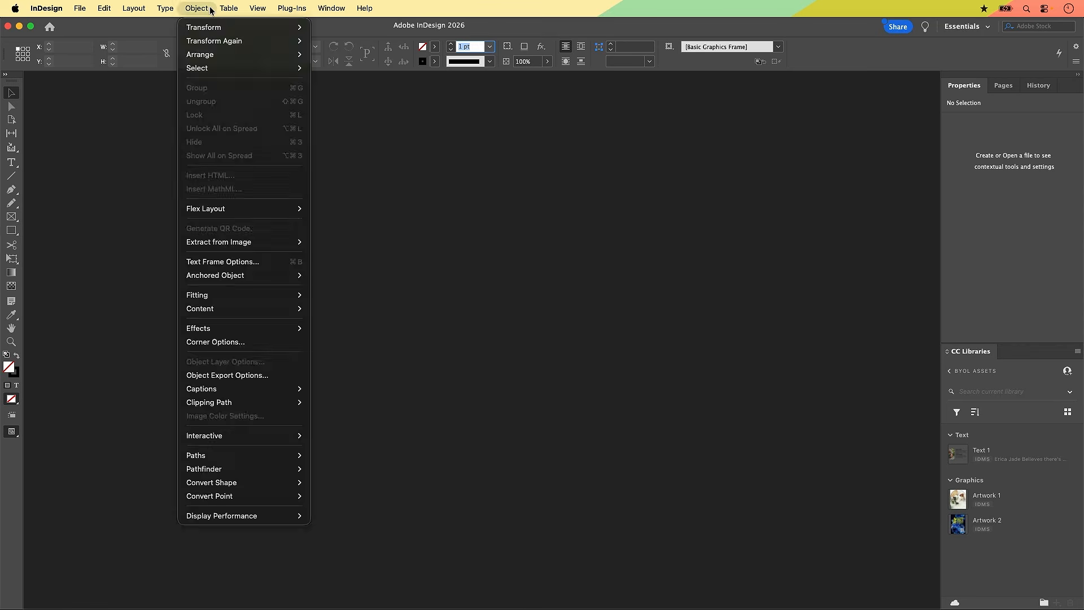
{"action": "mouse_move", "coordinate": [115, 11]}
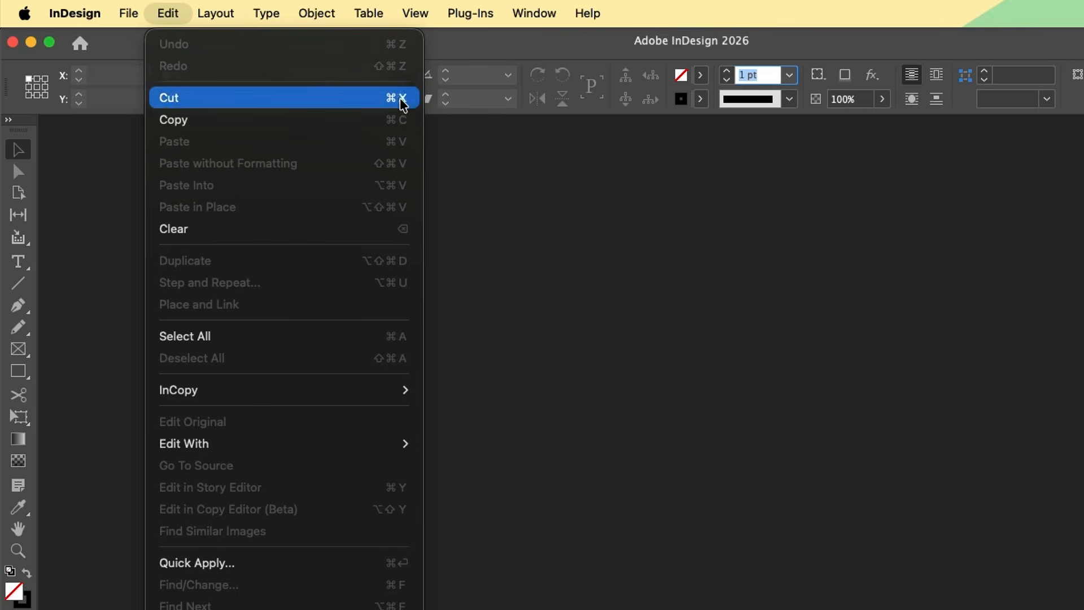
{"action": "left_click", "coordinate": [402, 122]}
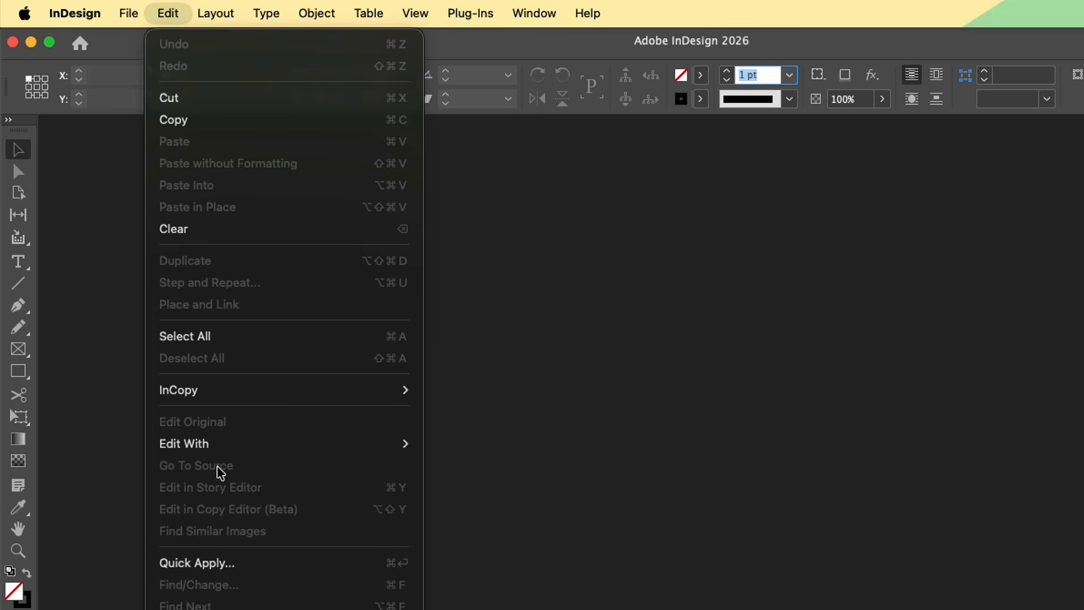
{"action": "left_click", "coordinate": [221, 497]}
{"action": "left_click", "coordinate": [397, 494]}
{"action": "left_click", "coordinate": [397, 494]}
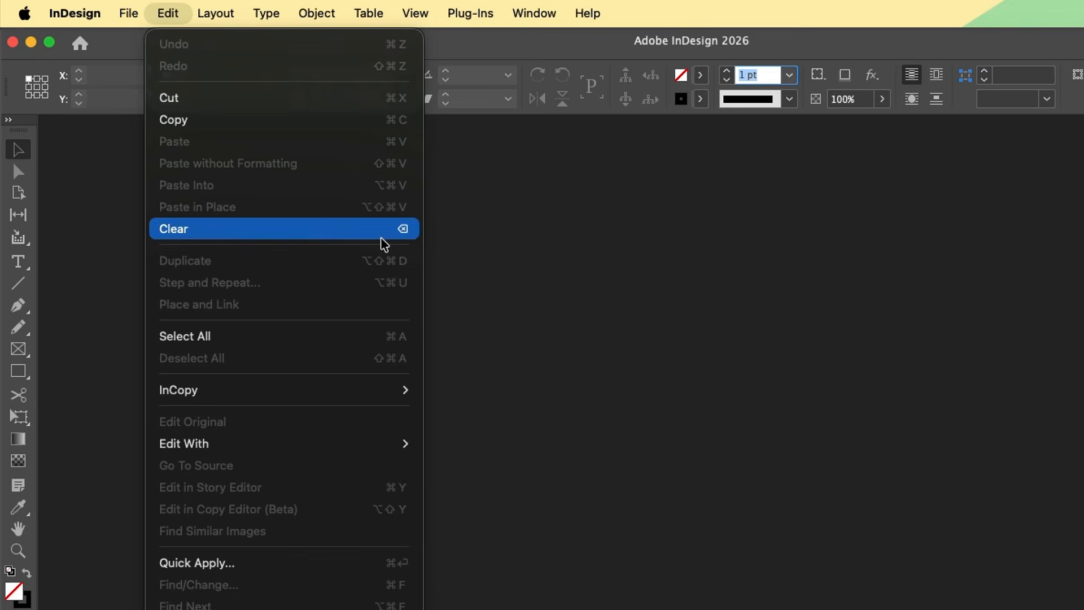
{"action": "left_click", "coordinate": [405, 232]}
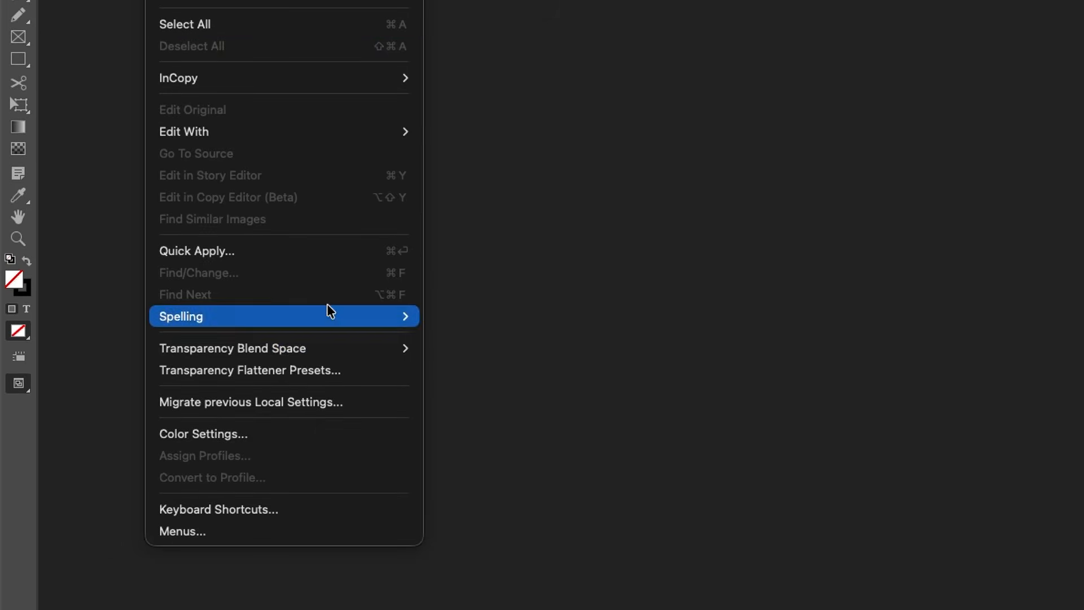
{"action": "left_click", "coordinate": [383, 405]}
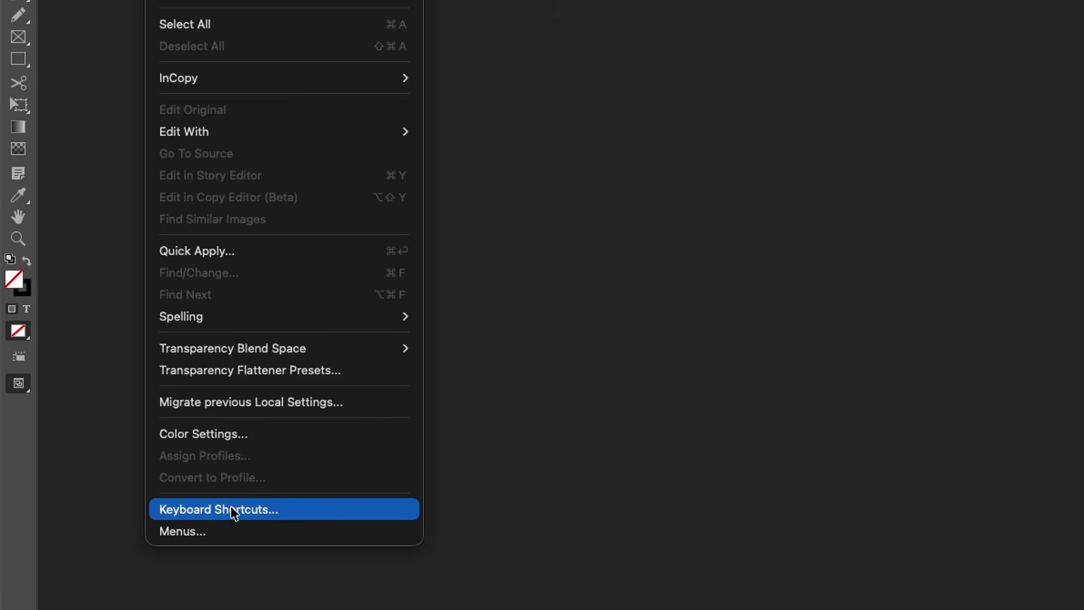
{"action": "left_click", "coordinate": [301, 515]}
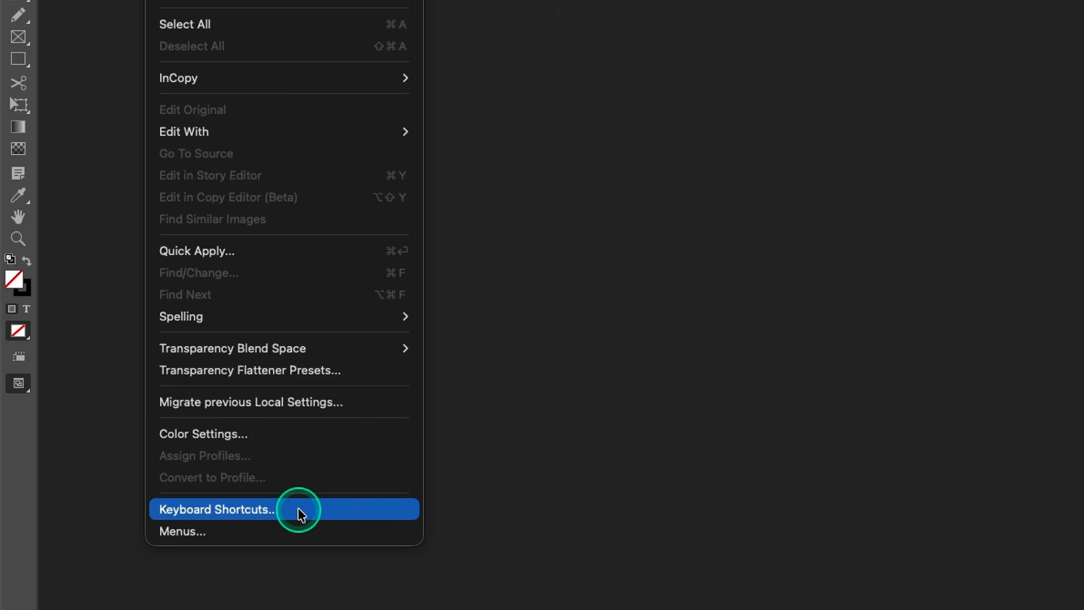
{"action": "left_click", "coordinate": [670, 305]}
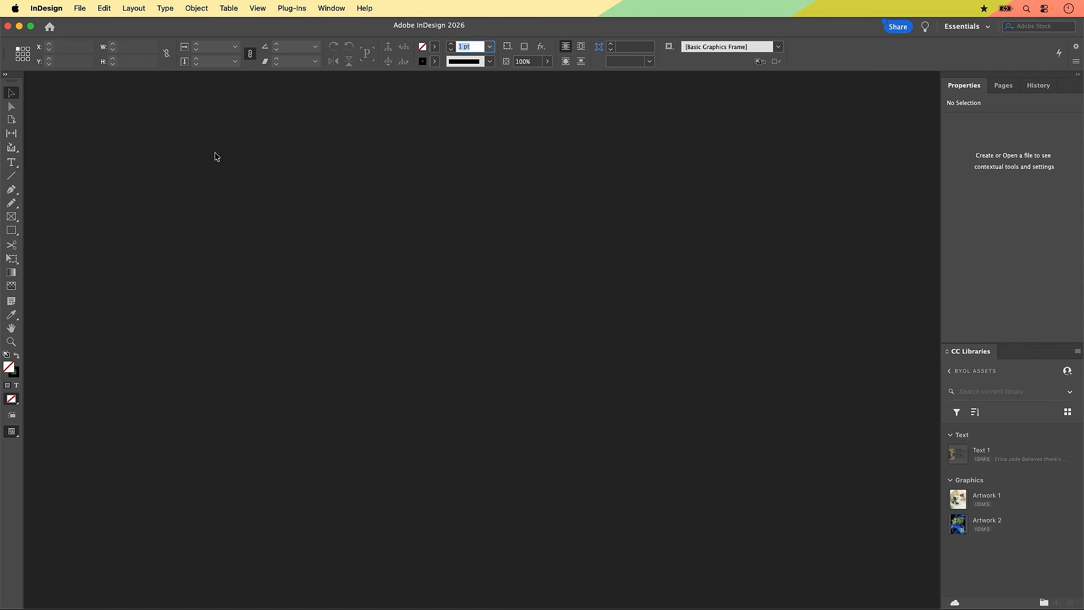
Step: Look over the preference categories and open the General preferences
{"action": "left_click", "coordinate": [49, 9]}
{"action": "mouse_move", "coordinate": [52, 42]}
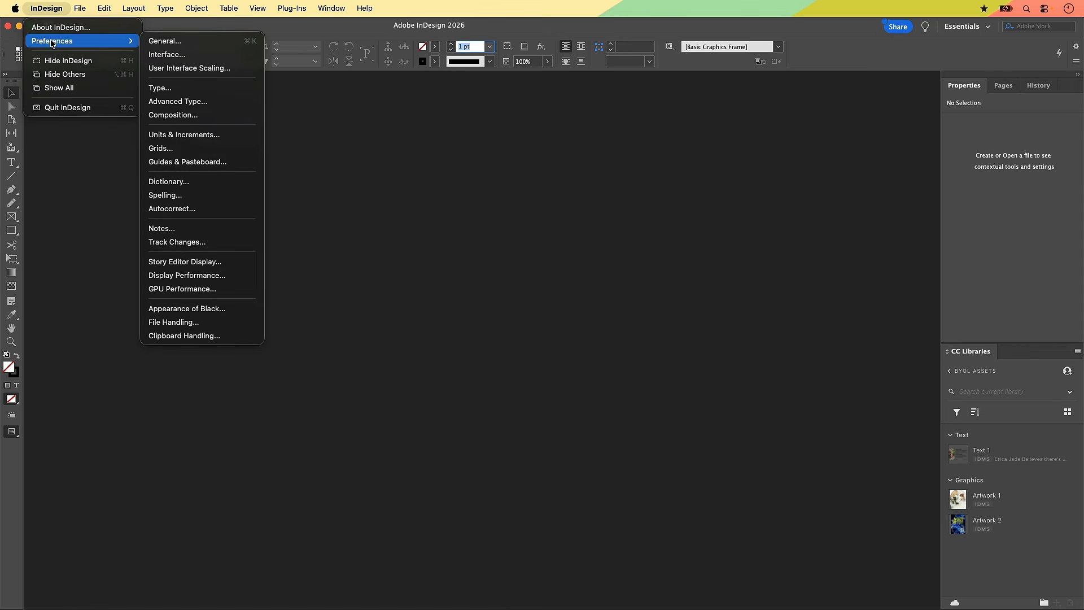
{"action": "mouse_move", "coordinate": [105, 9]}
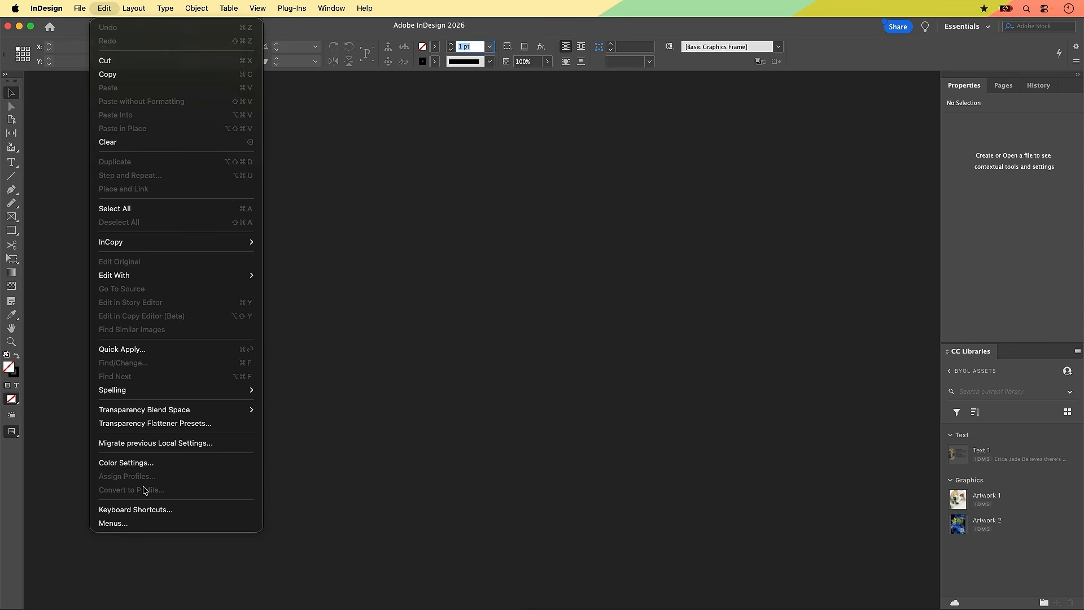
{"action": "left_click", "coordinate": [278, 152]}
{"action": "left_click", "coordinate": [206, 174]}
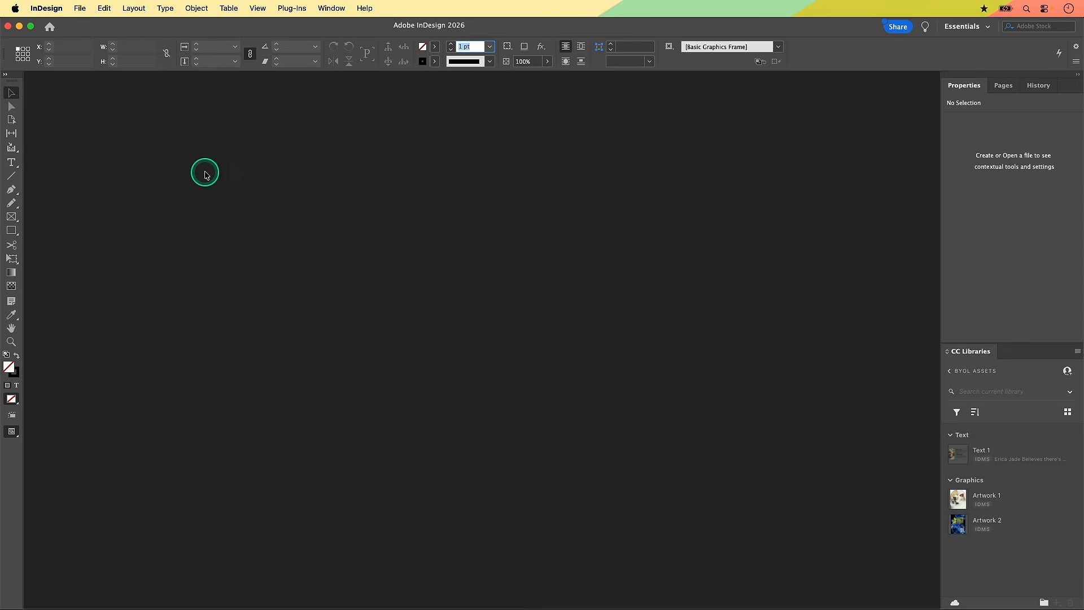
{"action": "key", "text": "super+k"}
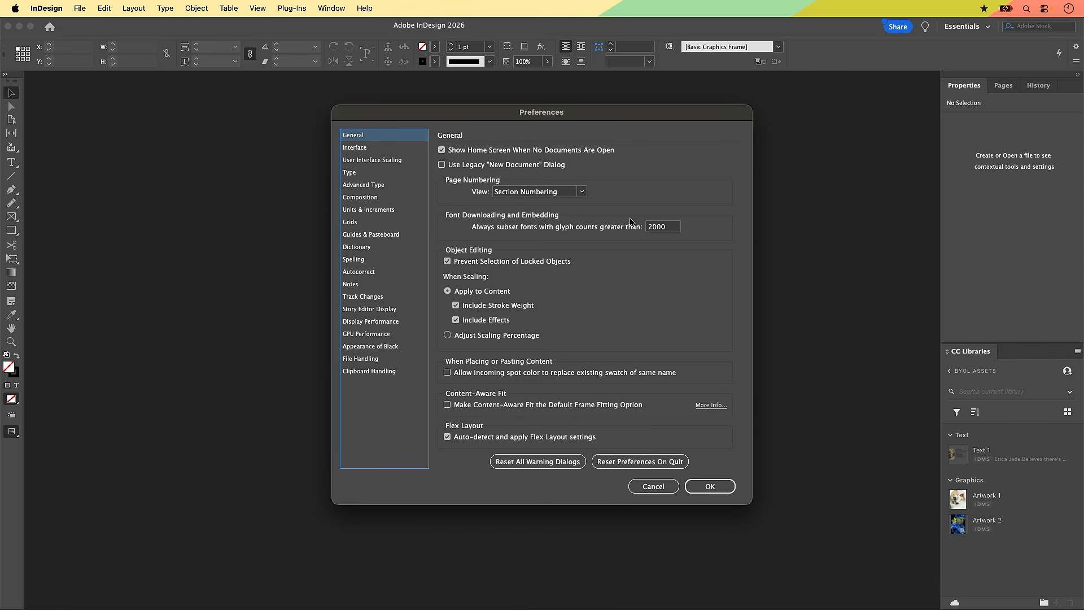
{"action": "left_click", "coordinate": [687, 242]}
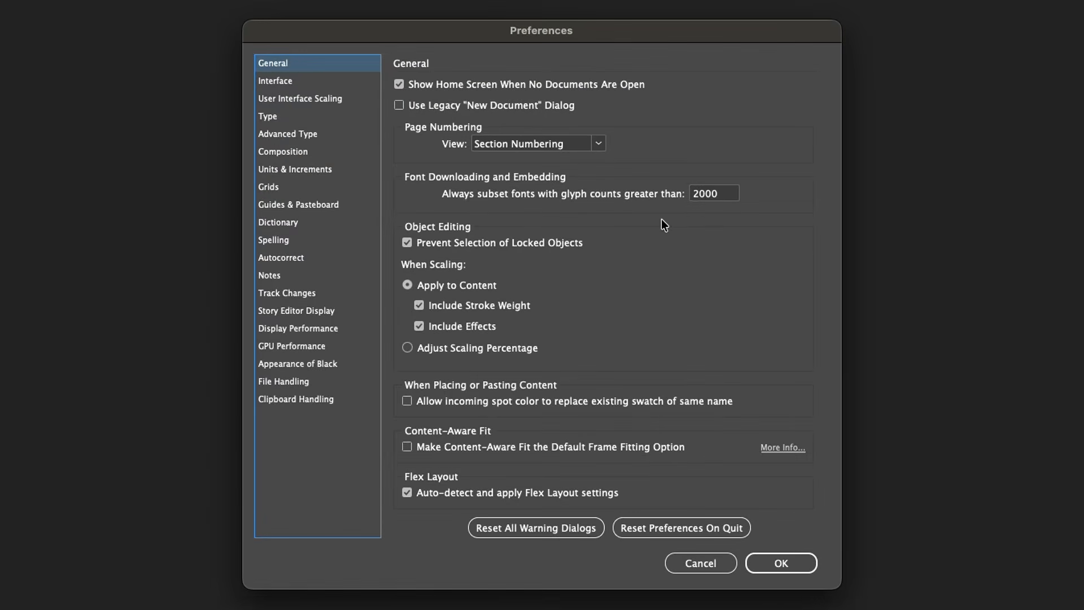
Step: Set the horizontal and vertical ruler units to Inches in the Units & Increments preferences and accept the change
{"action": "left_click", "coordinate": [267, 171]}
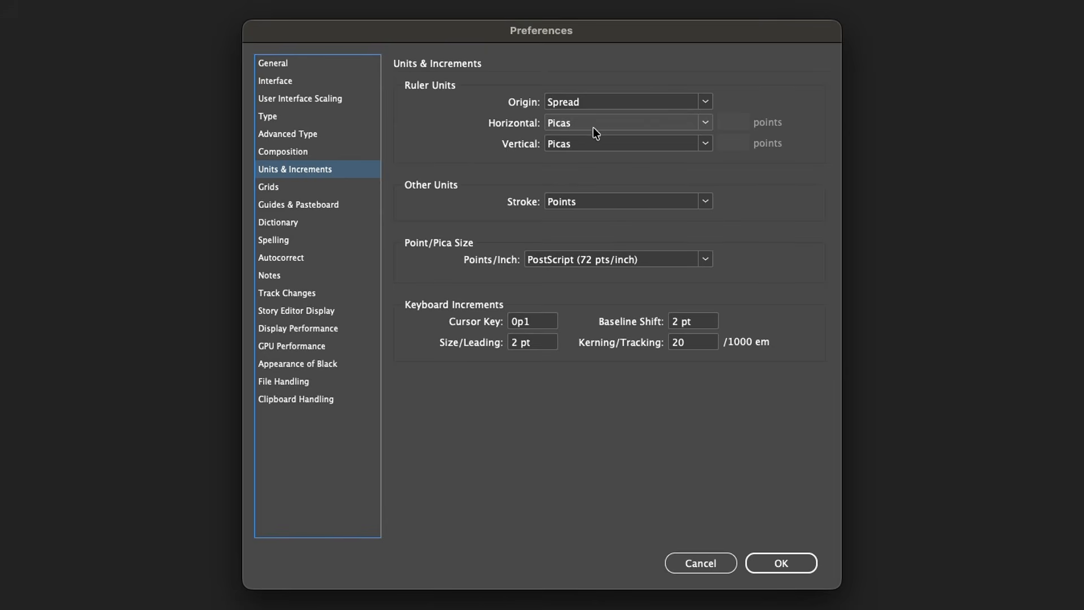
{"action": "left_click", "coordinate": [609, 122]}
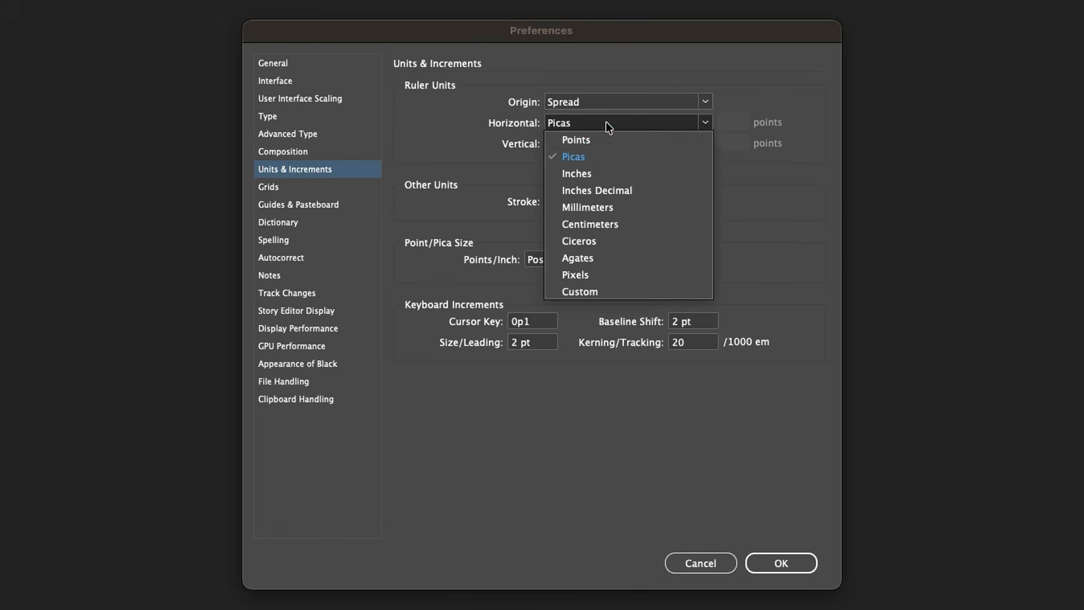
{"action": "left_click", "coordinate": [592, 171]}
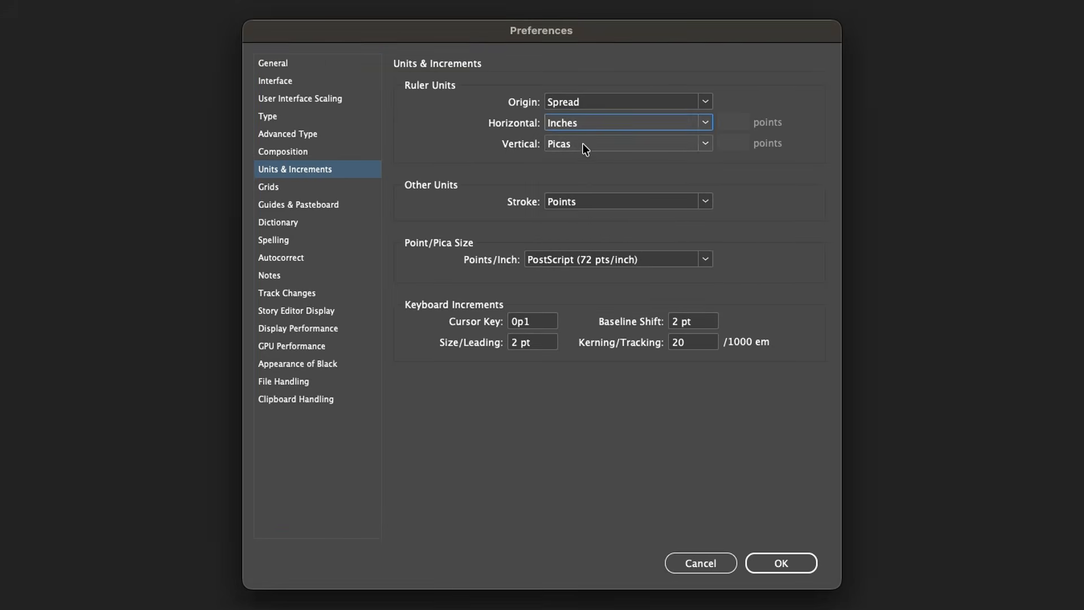
{"action": "left_click", "coordinate": [583, 144]}
{"action": "left_click", "coordinate": [582, 194]}
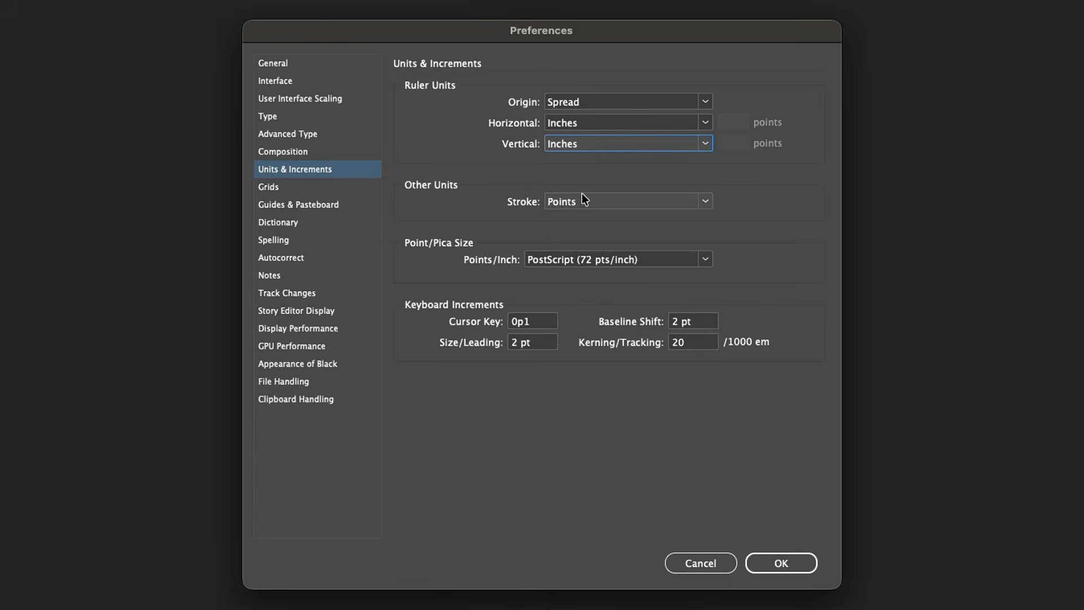
{"action": "left_click", "coordinate": [586, 143]}
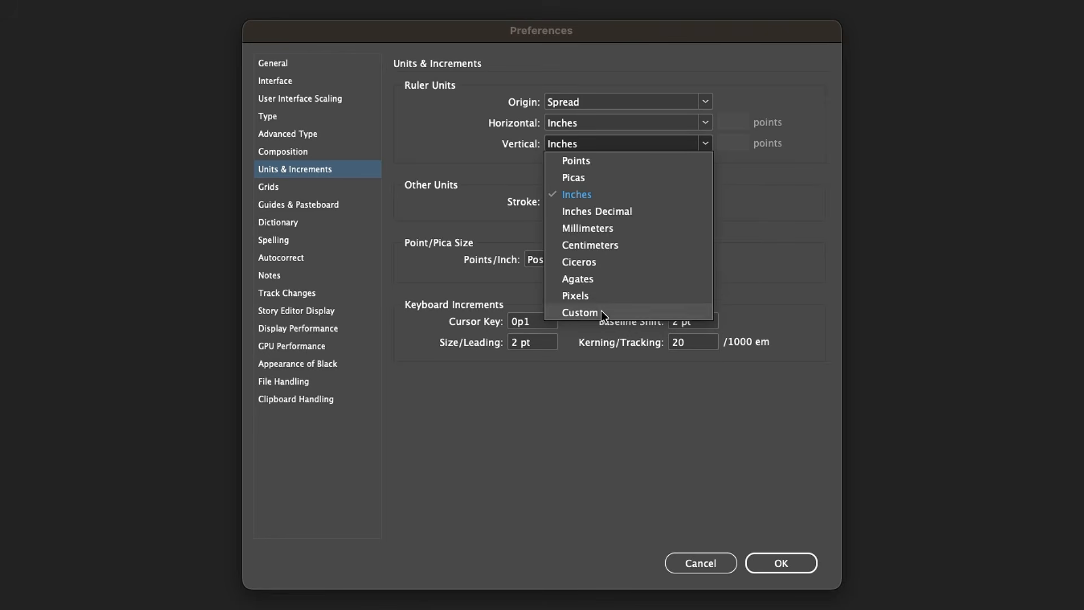
{"action": "left_click", "coordinate": [622, 187]}
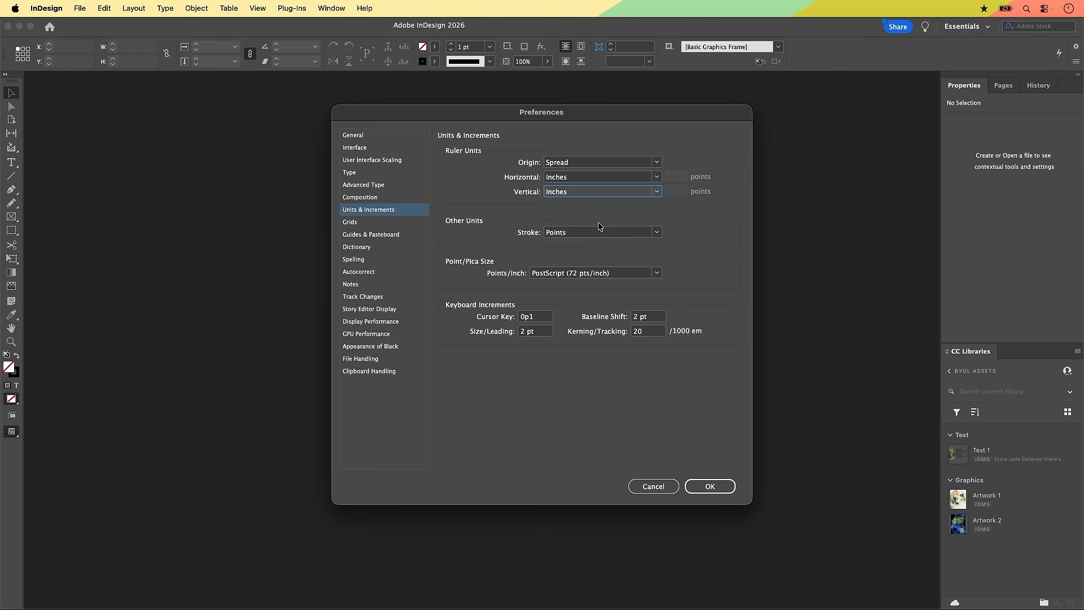
{"action": "left_click", "coordinate": [695, 221]}
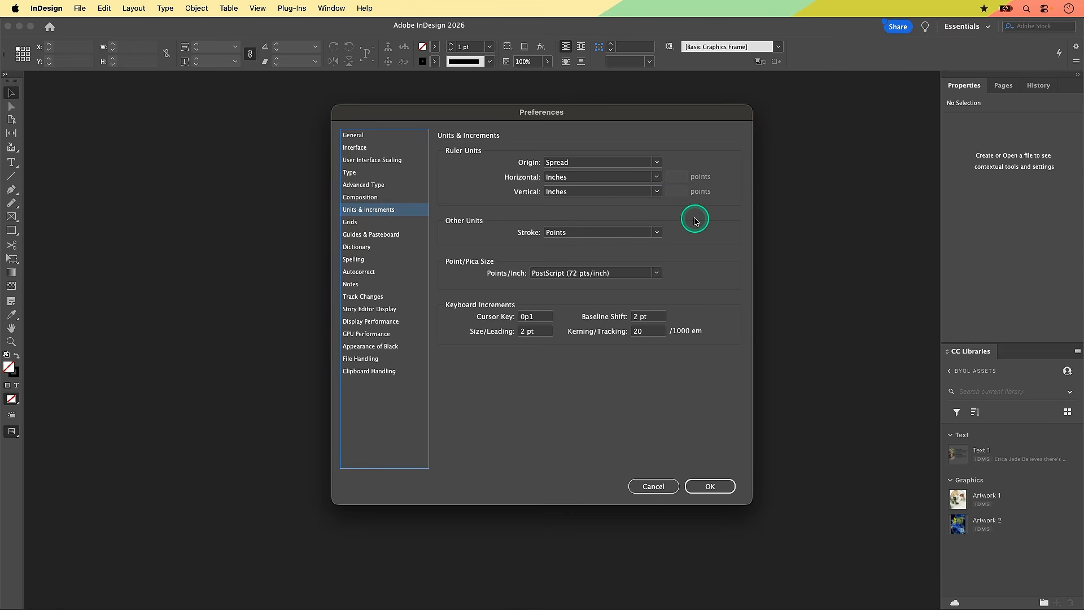
{"action": "left_click", "coordinate": [711, 487]}
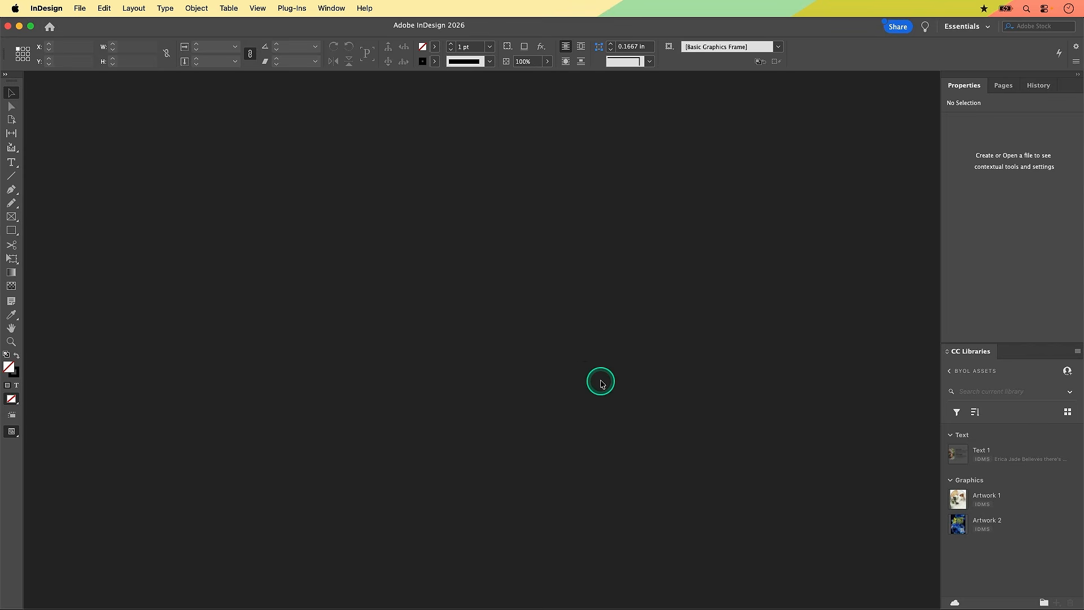
{"action": "left_click", "coordinate": [531, 395]}
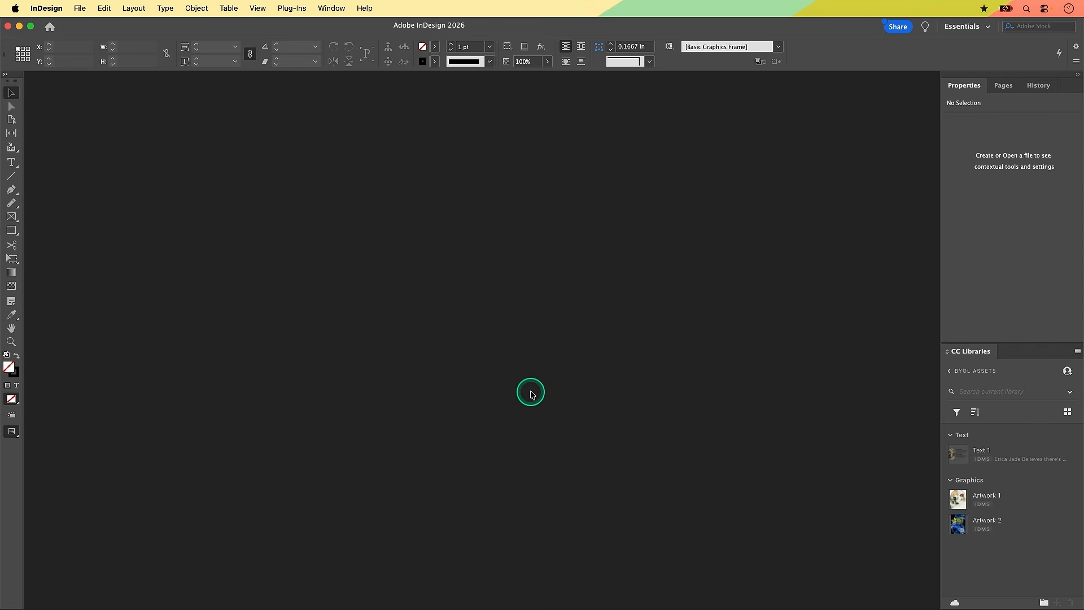
Step: Review the presets in Color Settings and accept the dialog with North America General Purpose 2
{"action": "left_click", "coordinate": [103, 9]}
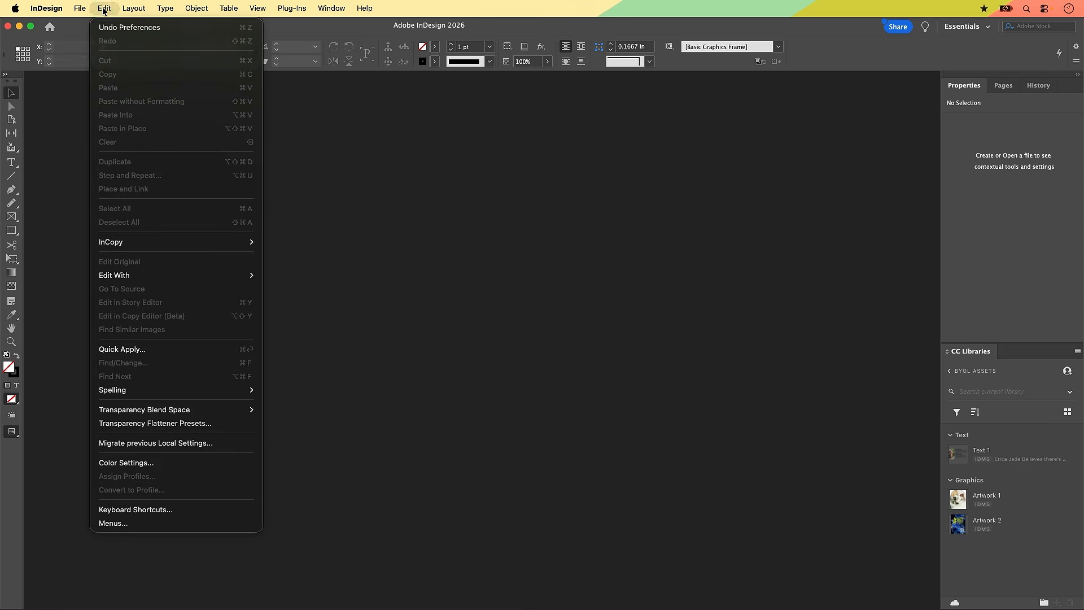
{"action": "left_click", "coordinate": [113, 463]}
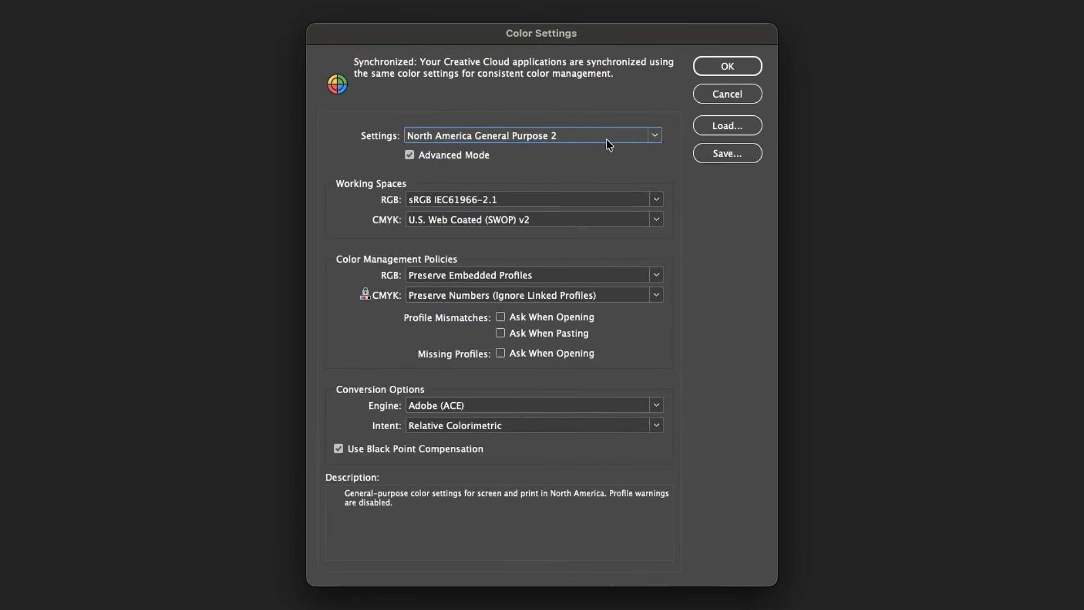
{"action": "left_click", "coordinate": [656, 139]}
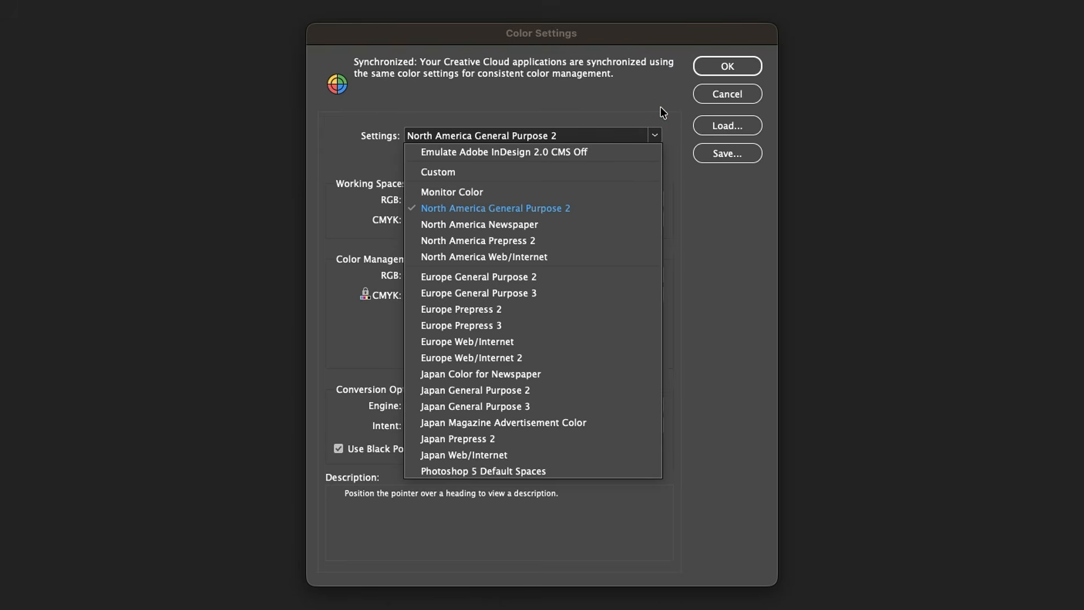
{"action": "left_click", "coordinate": [555, 135]}
{"action": "left_click", "coordinate": [729, 66]}
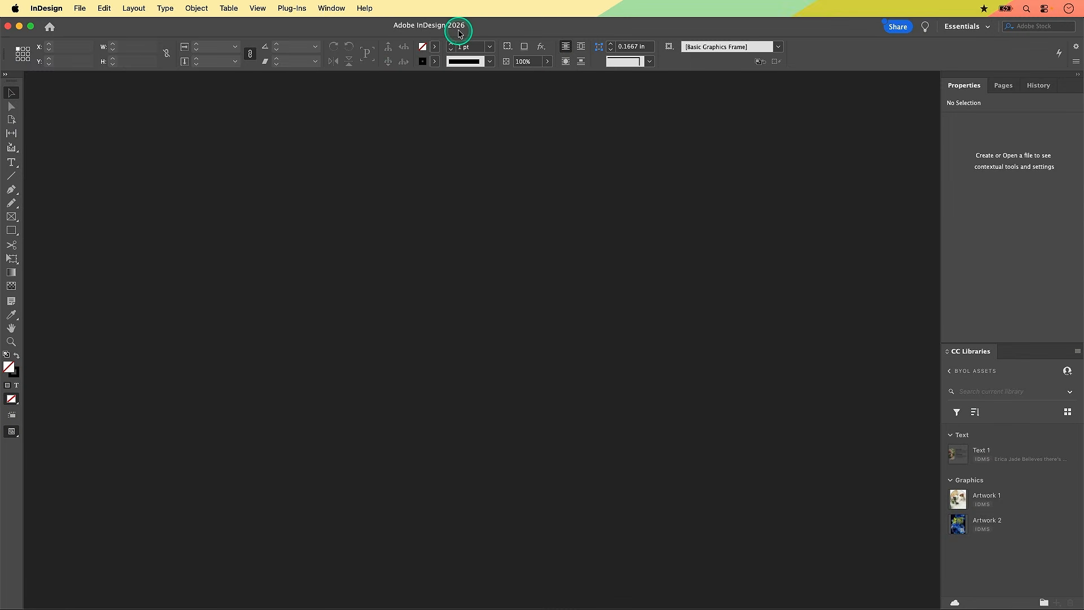
Step: Show the Swatches panel and lengthen it to fit all the default swatches
{"action": "left_click", "coordinate": [338, 11]}
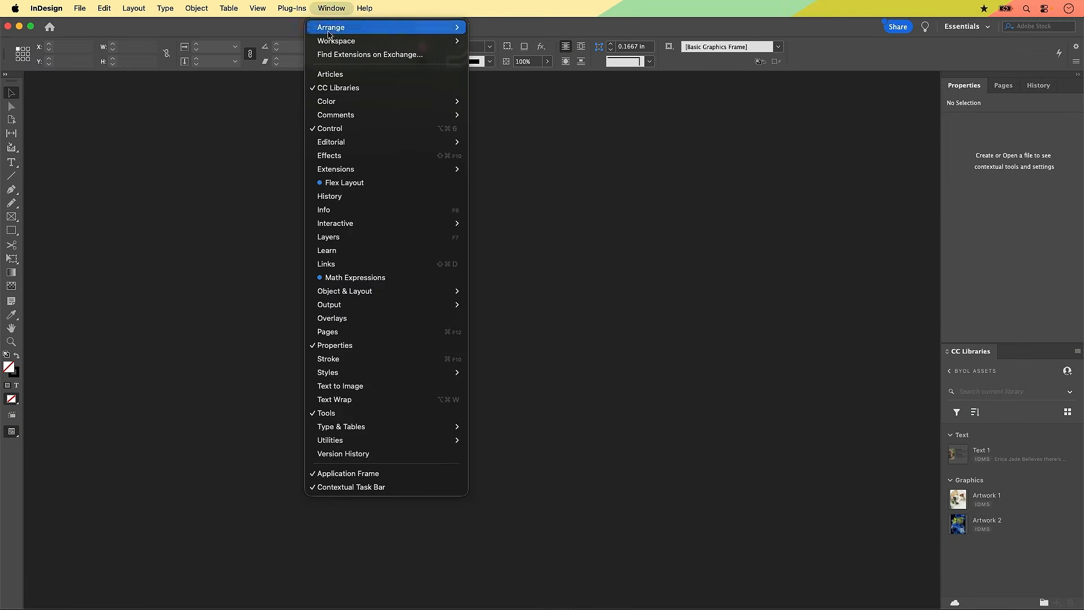
{"action": "mouse_move", "coordinate": [325, 100]}
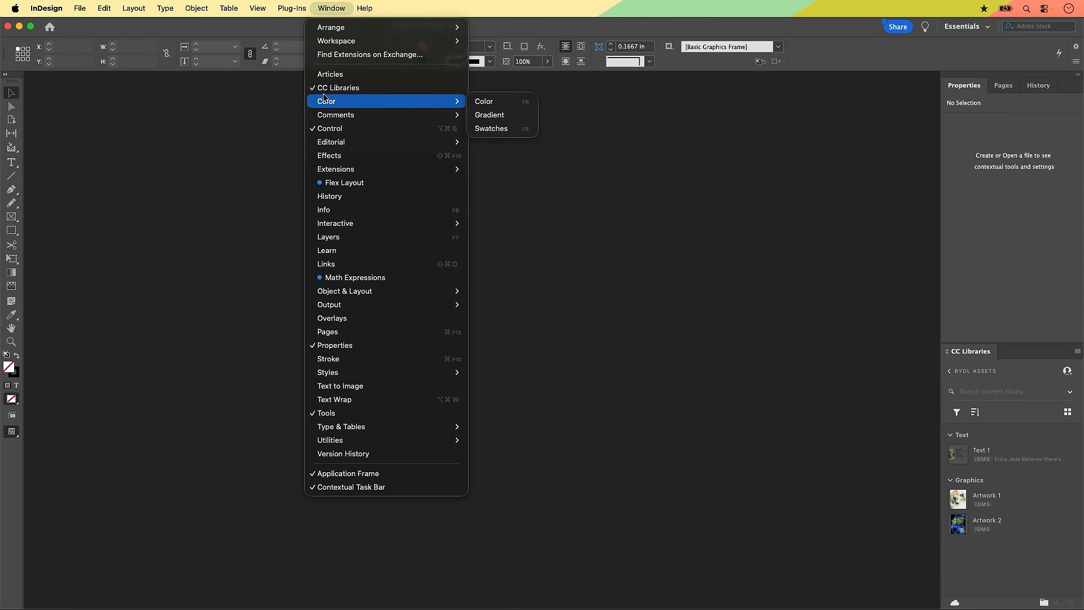
{"action": "left_click", "coordinate": [501, 129]}
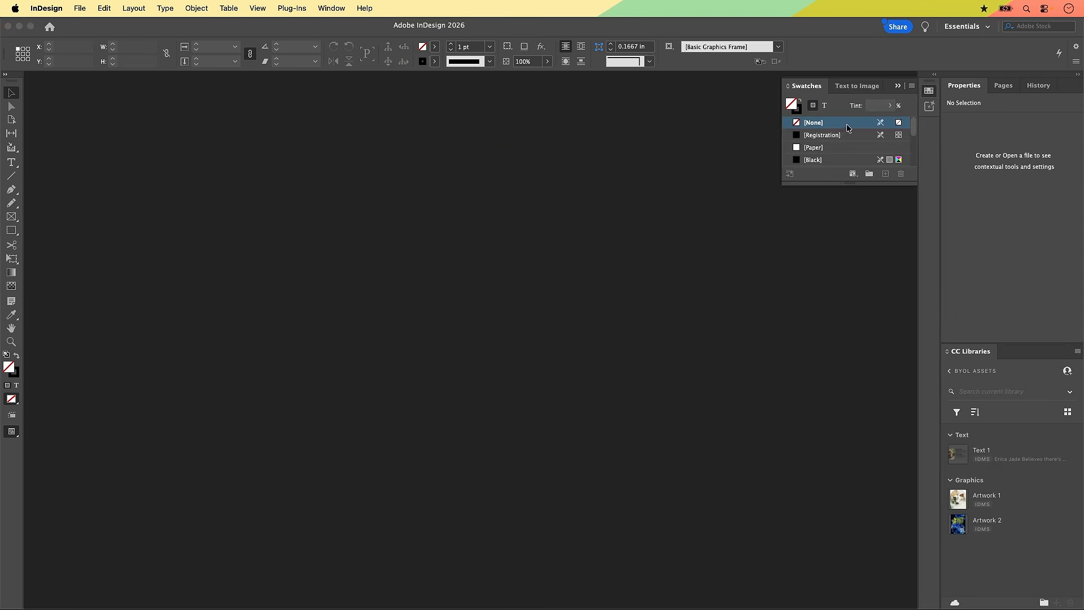
{"action": "left_click_drag", "start_coordinate": [776, 218], "coordinate": [770, 432]}
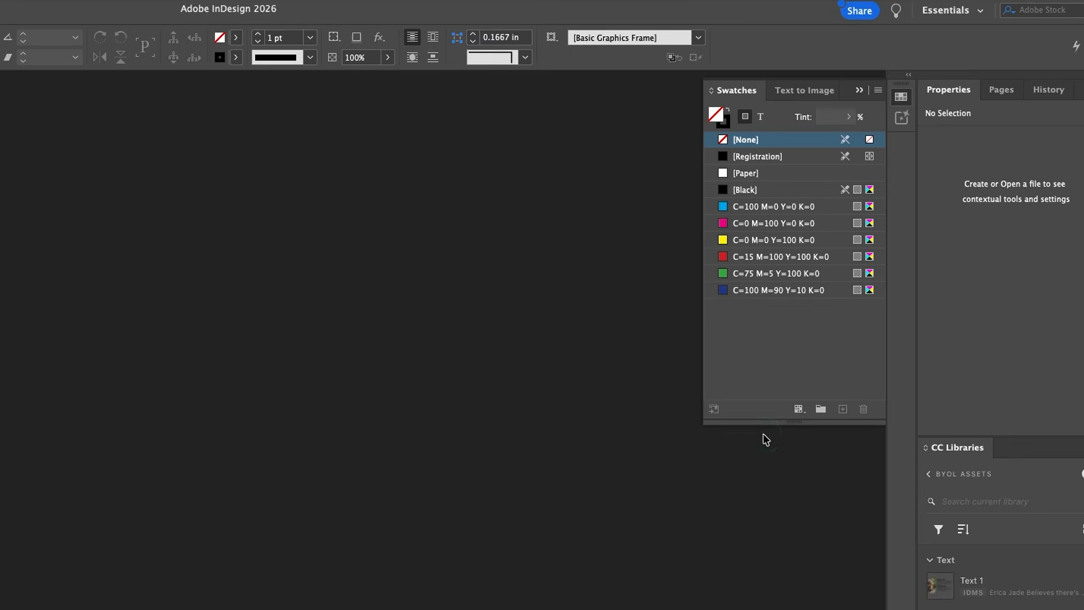
{"action": "left_click", "coordinate": [863, 257]}
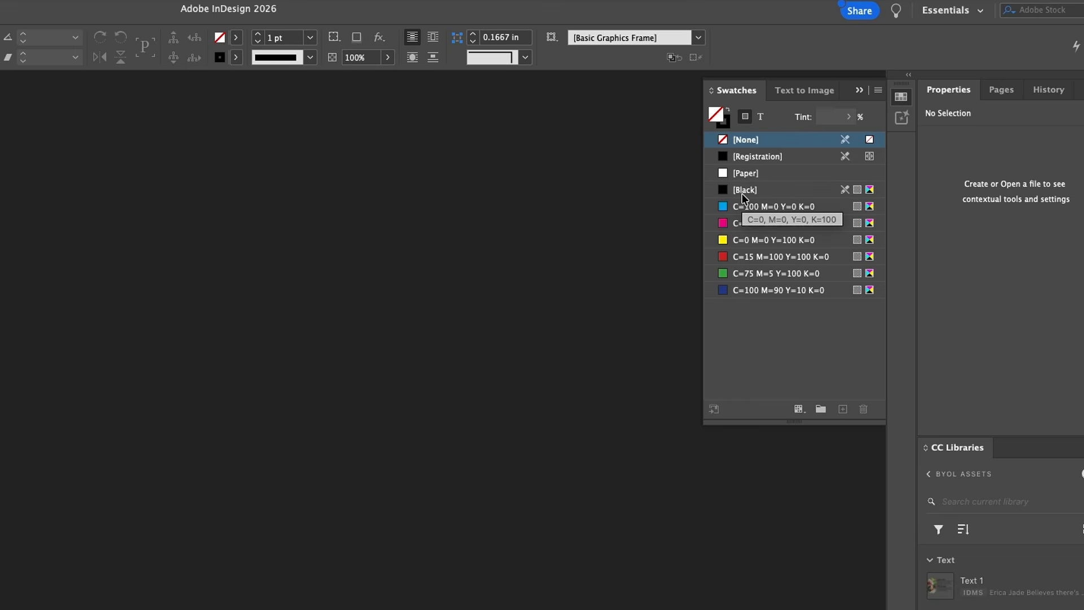
Step: Select the [Registration] swatch and move it to the end of the swatch list, below C=100 M=90 Y=10 K=0
{"action": "left_click", "coordinate": [760, 158]}
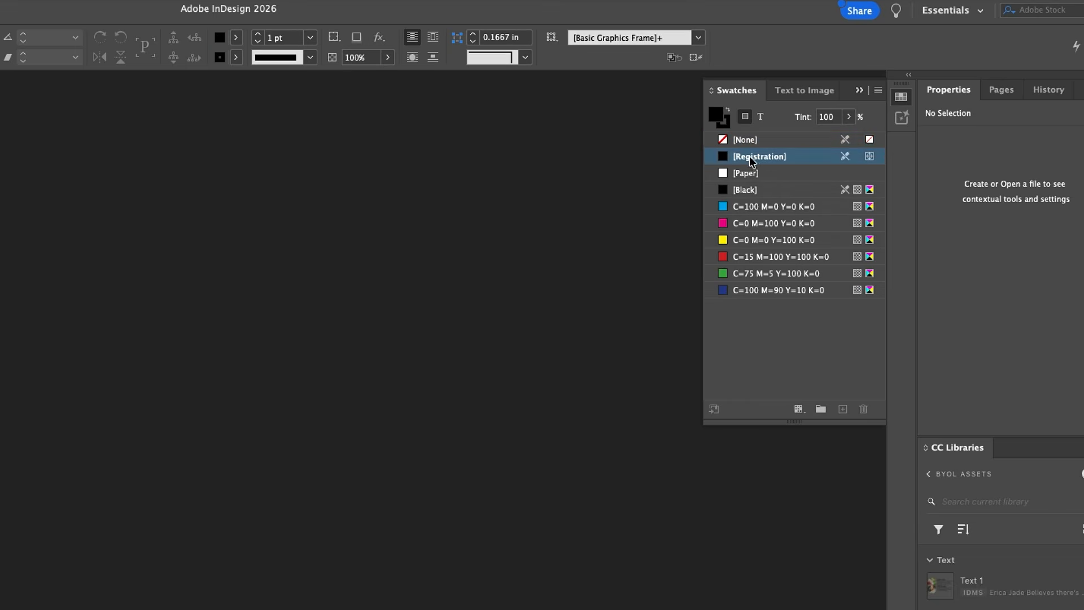
{"action": "left_click", "coordinate": [799, 163]}
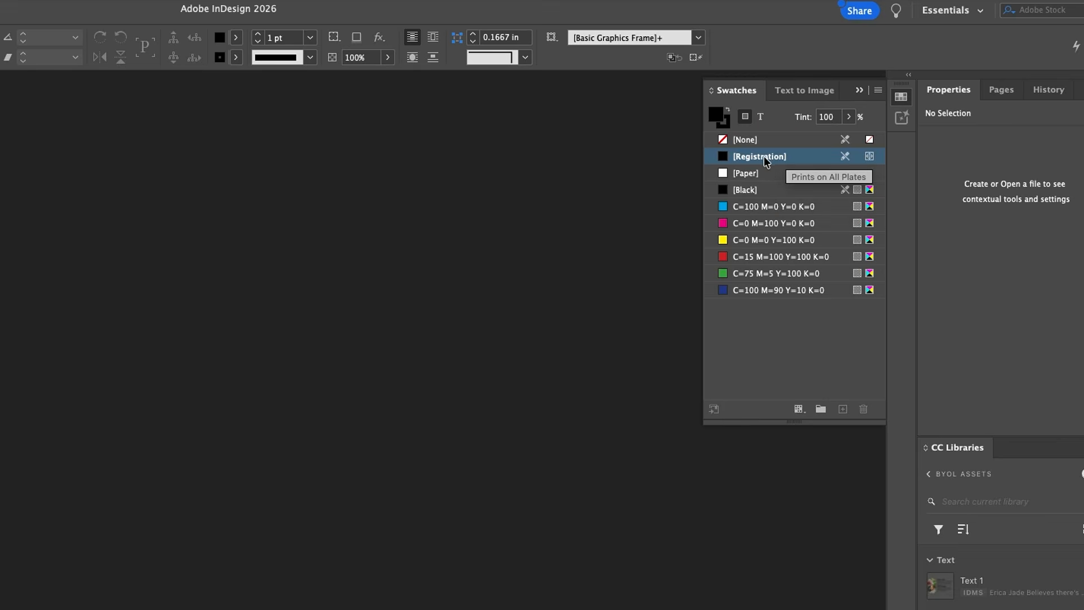
{"action": "left_click", "coordinate": [803, 160]}
{"action": "left_click_drag", "start_coordinate": [801, 162], "coordinate": [784, 299]}
{"action": "left_click", "coordinate": [784, 299]}
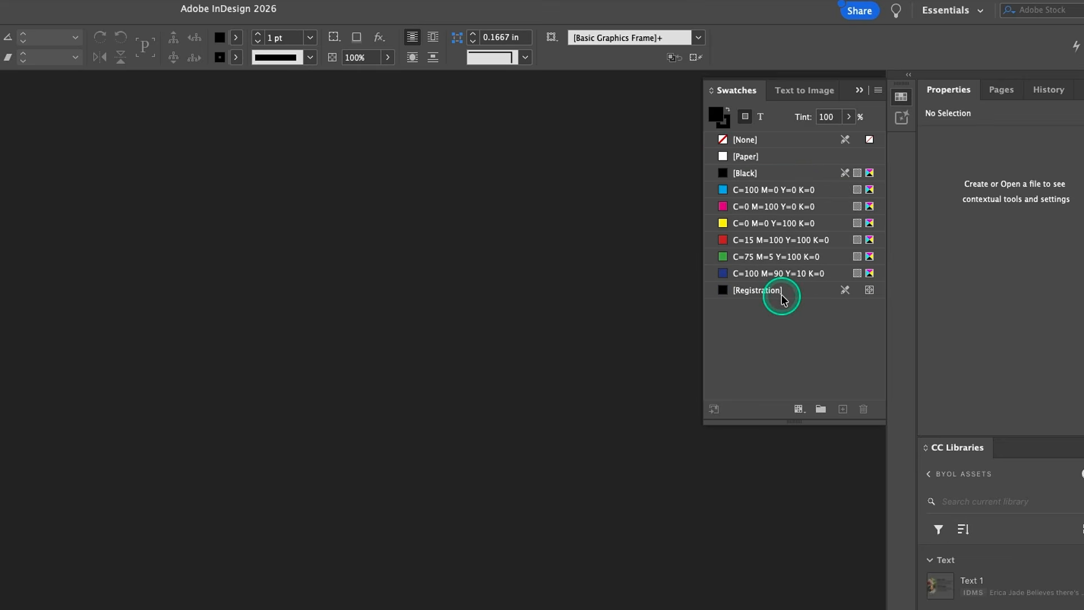
{"action": "left_click", "coordinate": [758, 312]}
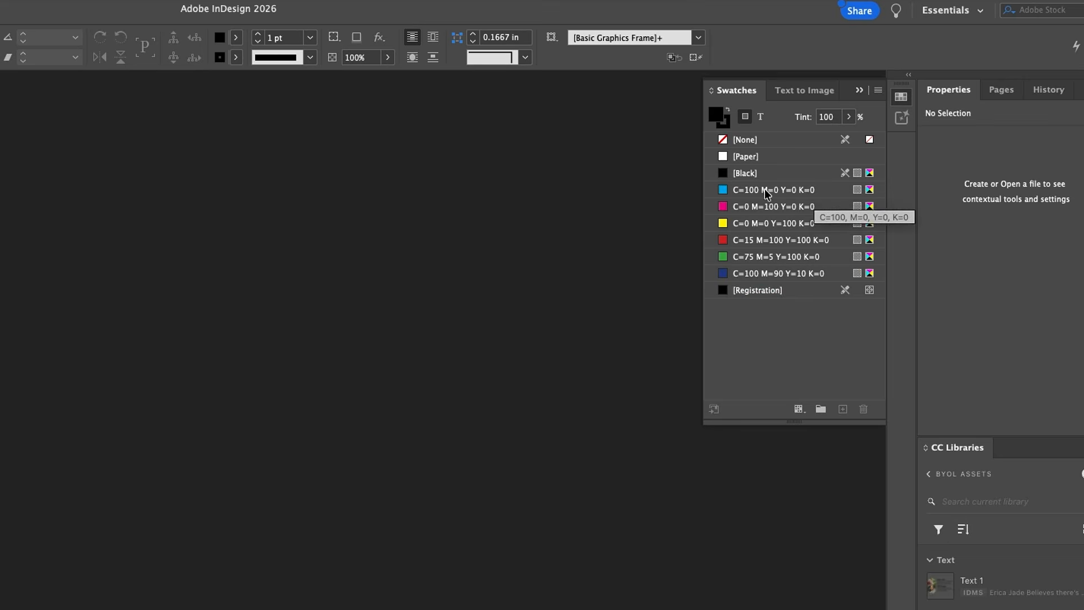
Step: Examine the default swatches, comparing the CMYK colors, [Registration], [Black], [Paper] and [None]
{"action": "left_click", "coordinate": [750, 217]}
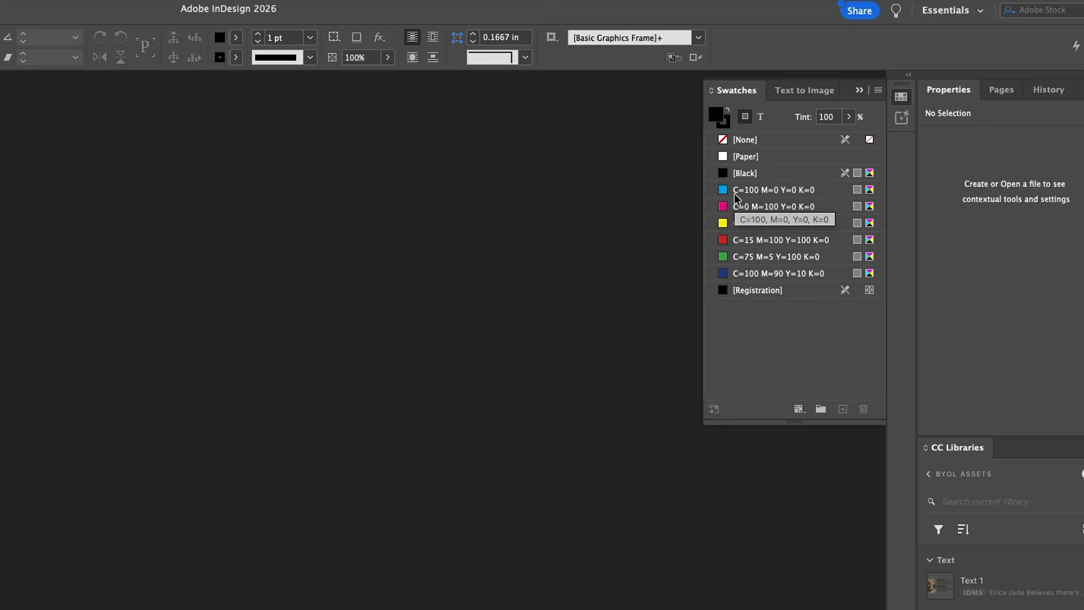
{"action": "left_click", "coordinate": [785, 276]}
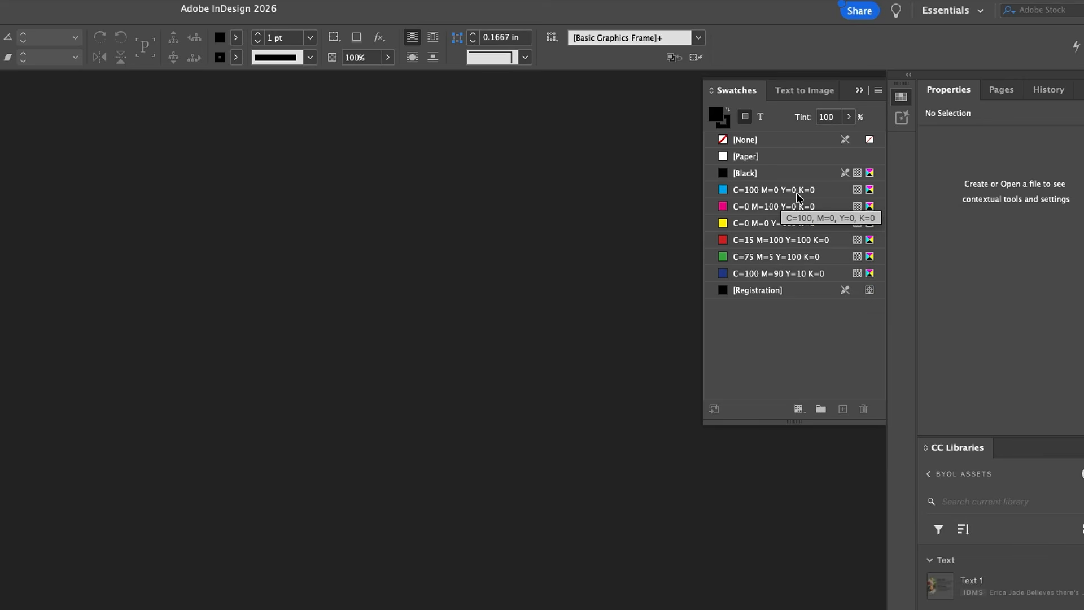
{"action": "left_click", "coordinate": [871, 240]}
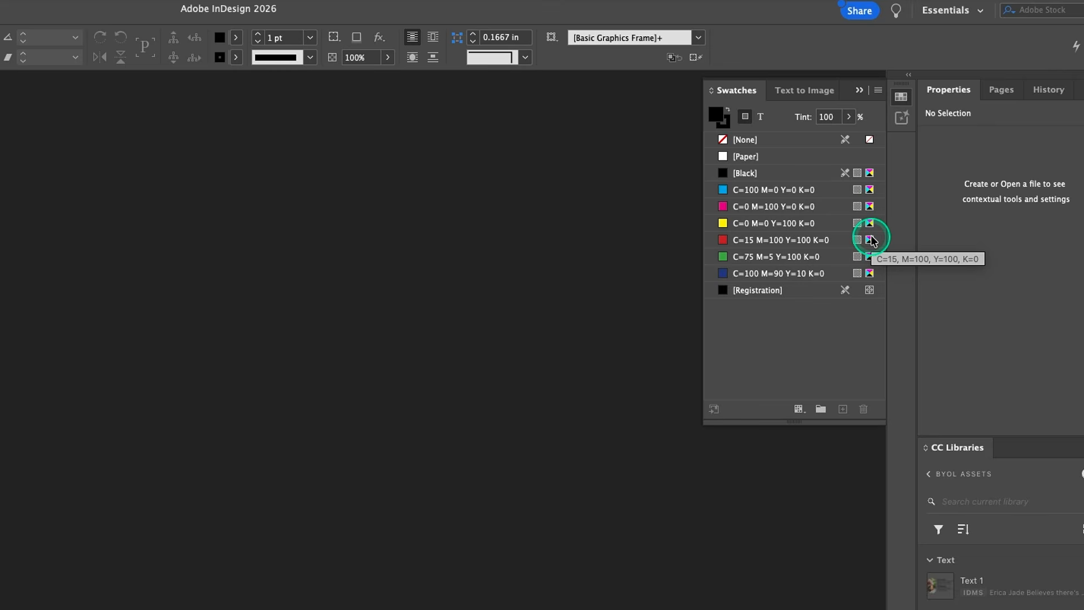
{"action": "left_click", "coordinate": [821, 291]}
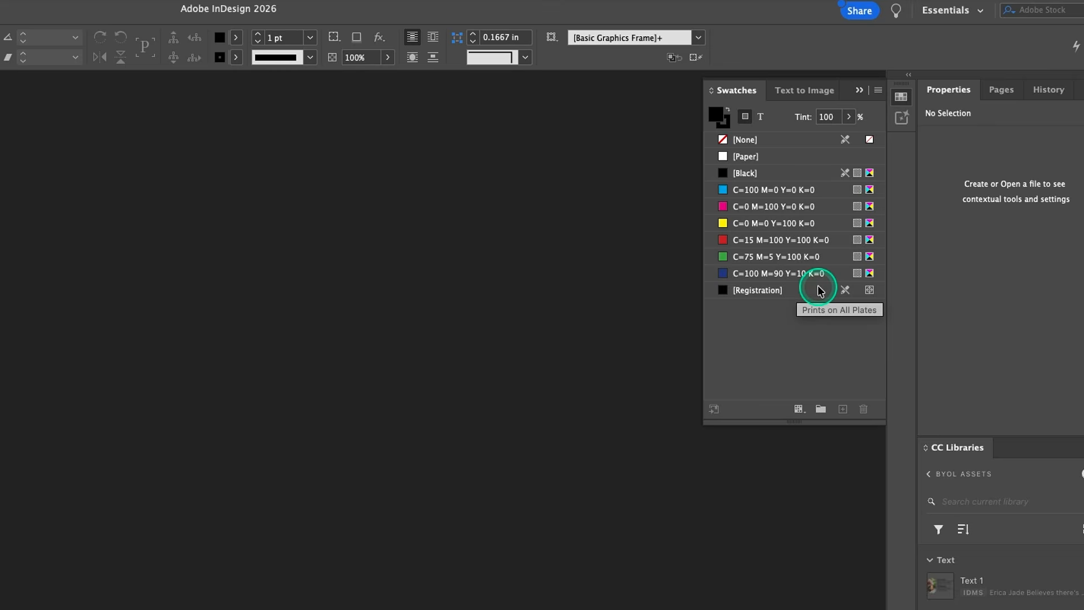
{"action": "left_click", "coordinate": [765, 174]}
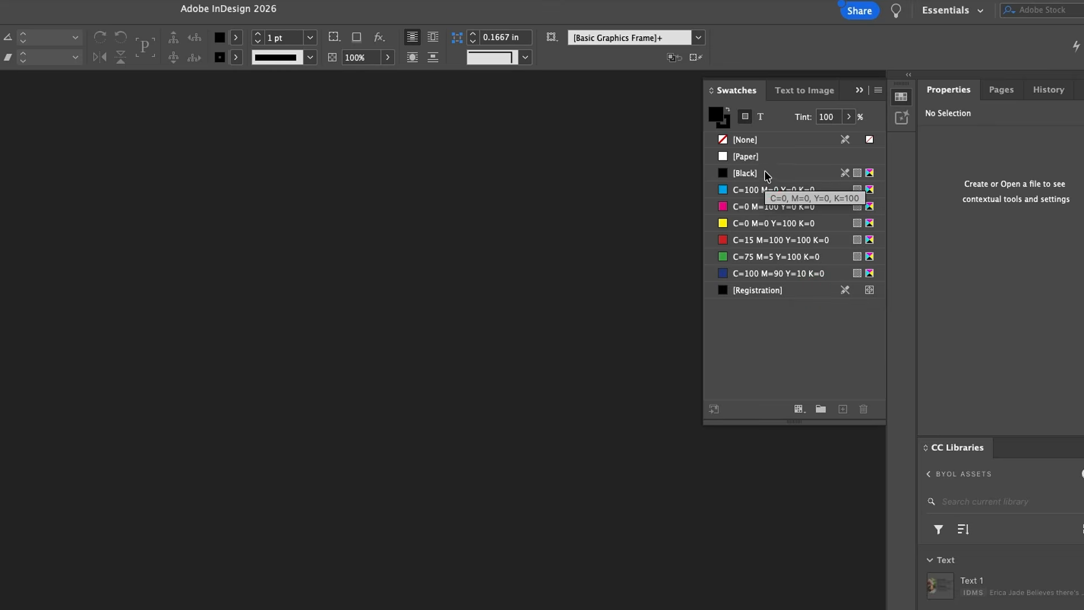
{"action": "left_click", "coordinate": [769, 162]}
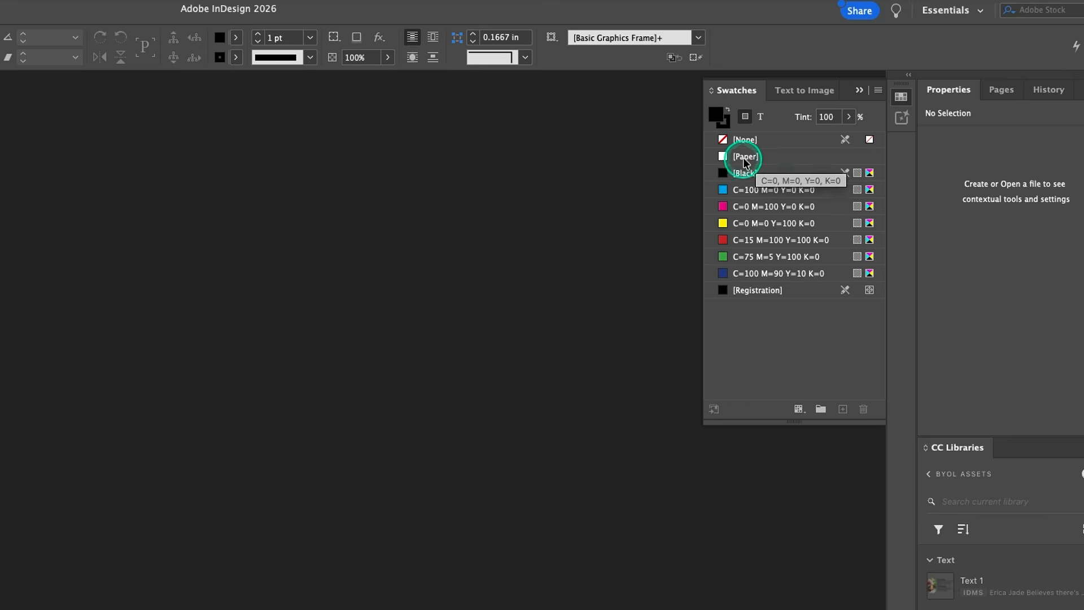
{"action": "left_click", "coordinate": [747, 162]}
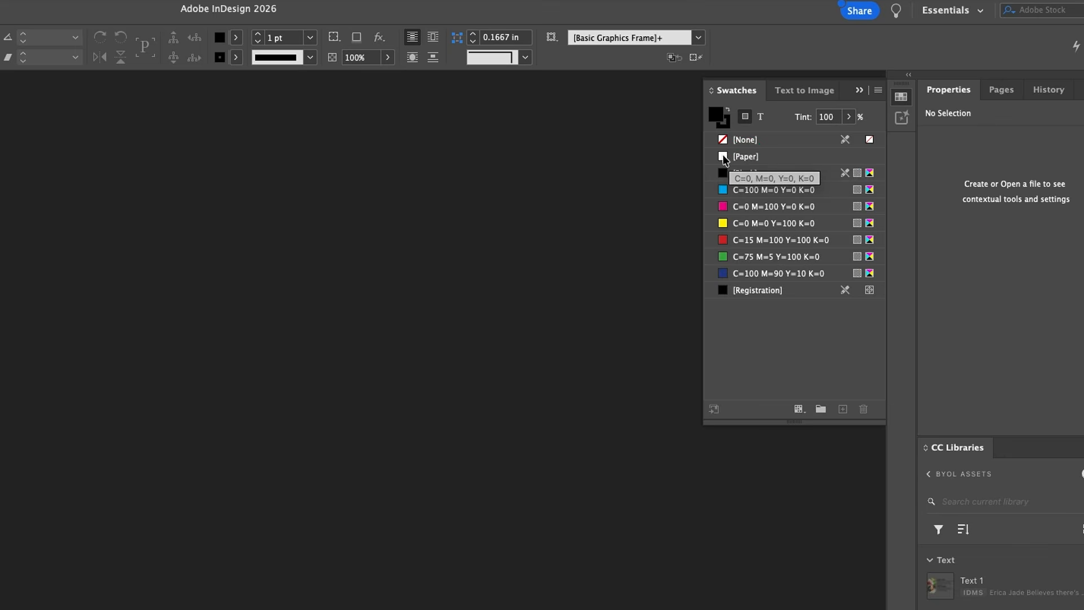
{"action": "left_click", "coordinate": [749, 161]}
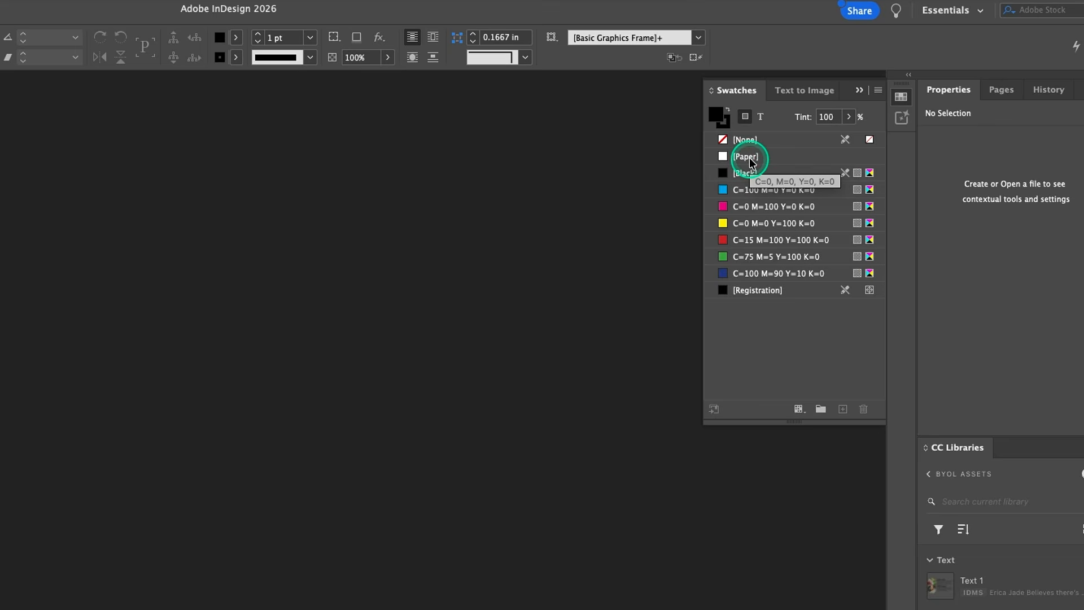
{"action": "left_click", "coordinate": [783, 143]}
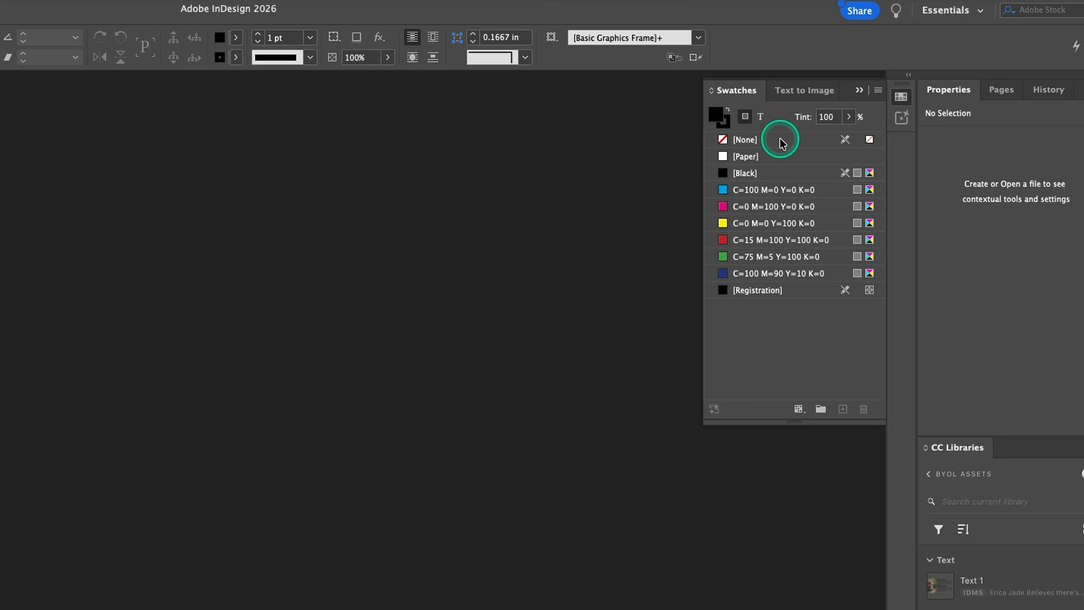
{"action": "left_click", "coordinate": [759, 173]}
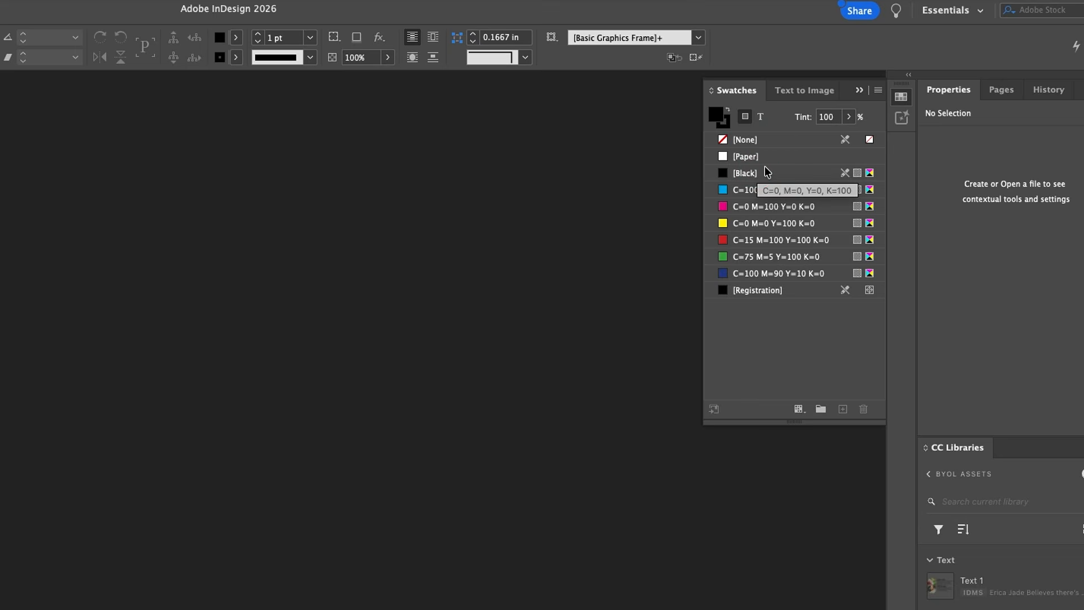
Step: Examine the container and text formatting options, the Fill and Stroke indicators, and the default CMYK swatches
{"action": "left_click", "coordinate": [744, 119]}
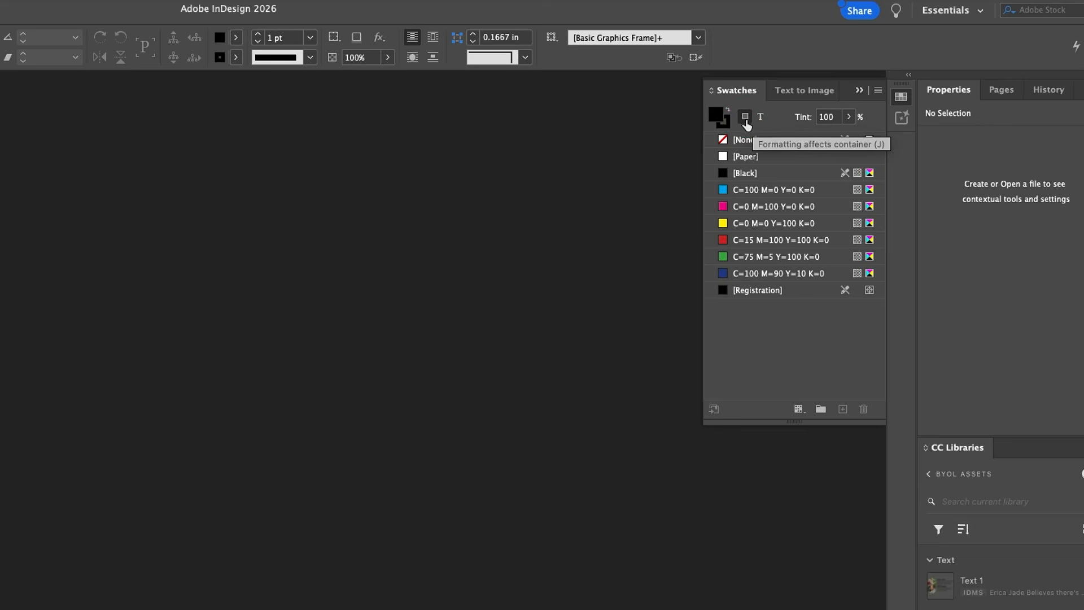
{"action": "left_click", "coordinate": [763, 118]}
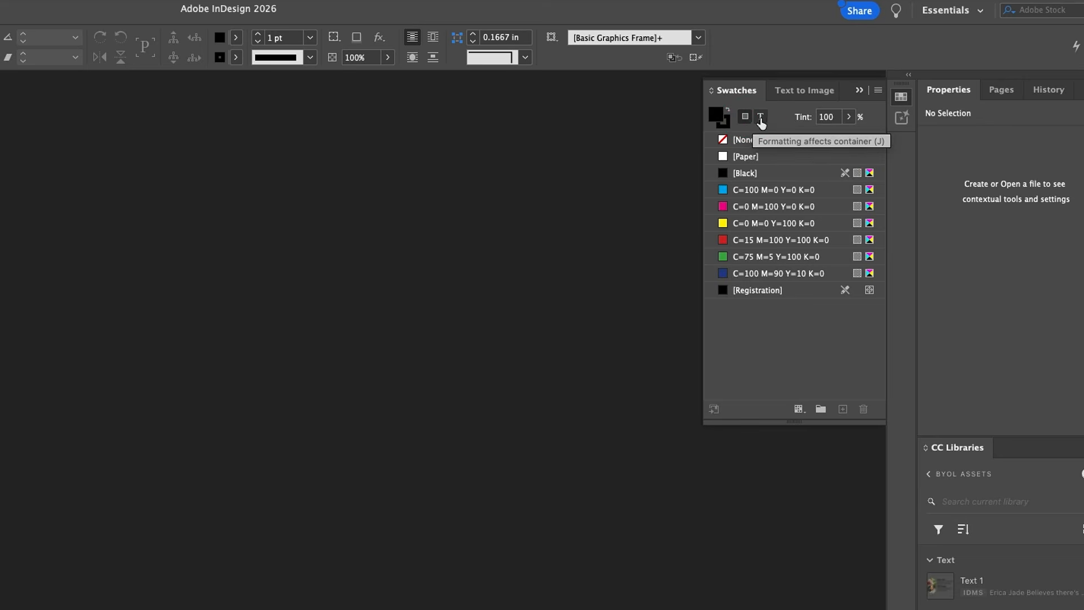
{"action": "left_click", "coordinate": [742, 125]}
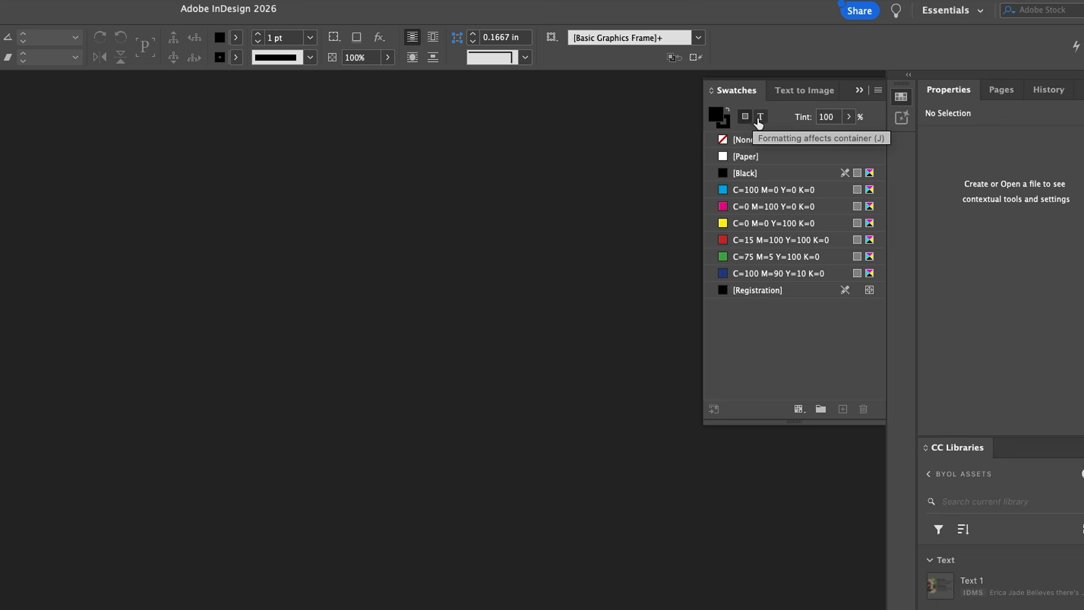
{"action": "left_click", "coordinate": [717, 125]}
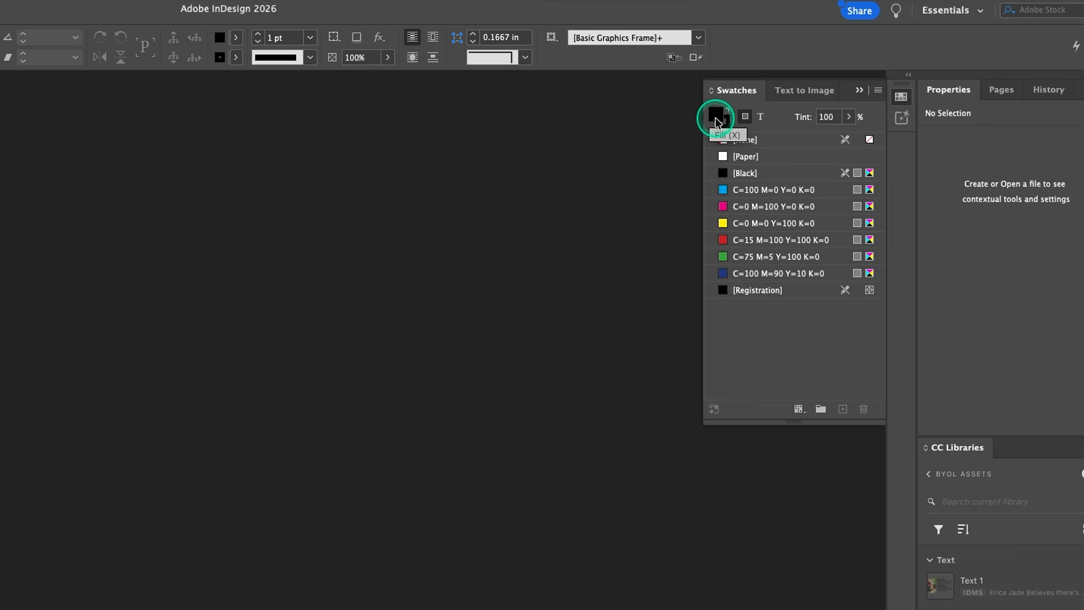
{"action": "left_click", "coordinate": [719, 118]}
{"action": "left_click", "coordinate": [725, 129]}
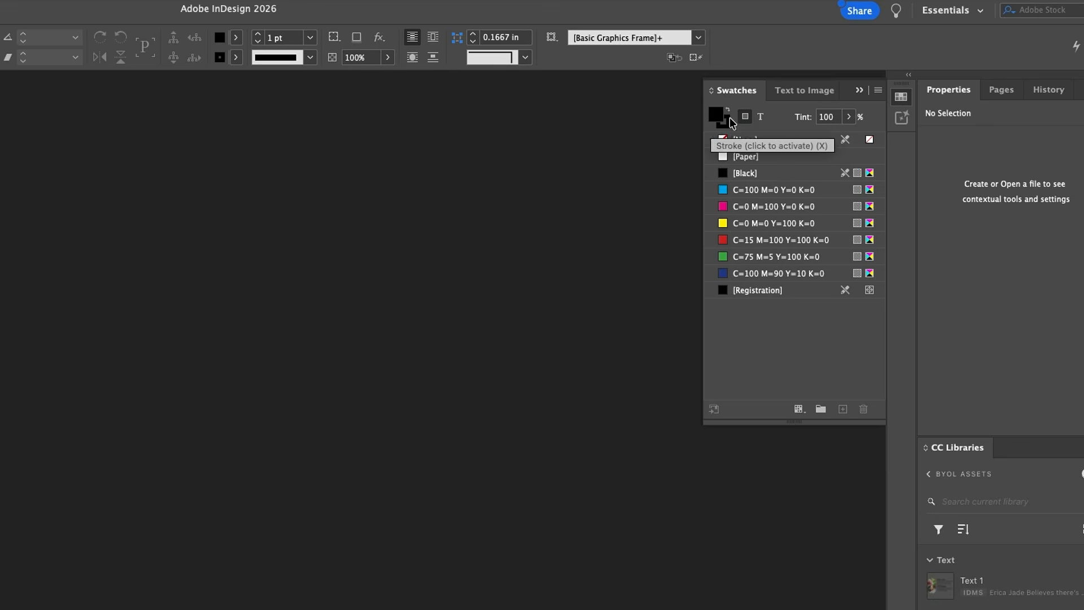
{"action": "left_click", "coordinate": [793, 206]}
{"action": "left_click", "coordinate": [759, 194]}
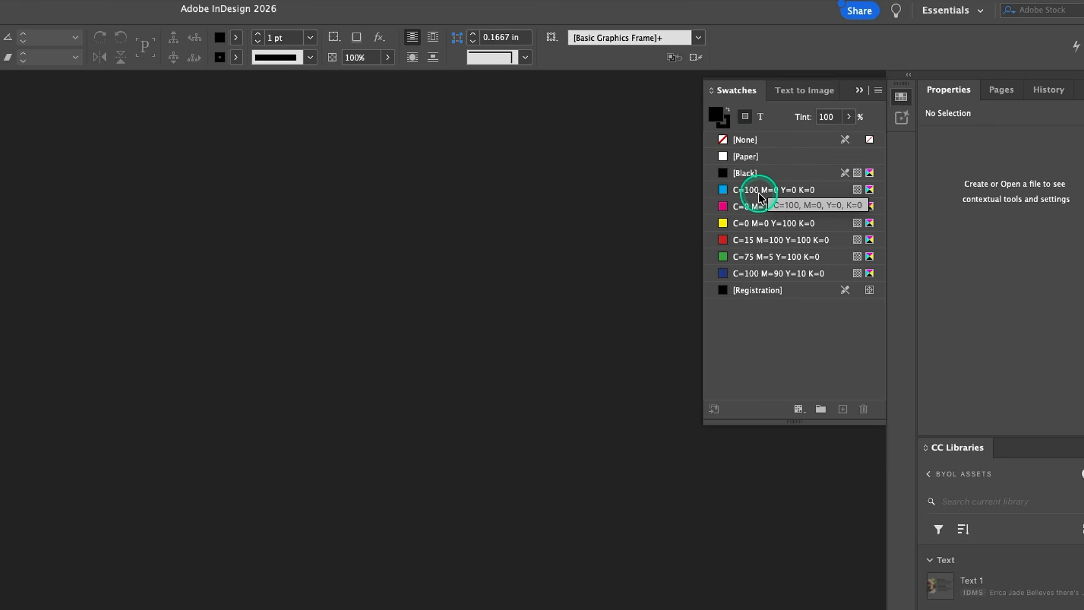
{"action": "left_click", "coordinate": [786, 270]}
{"action": "left_click", "coordinate": [786, 270]}
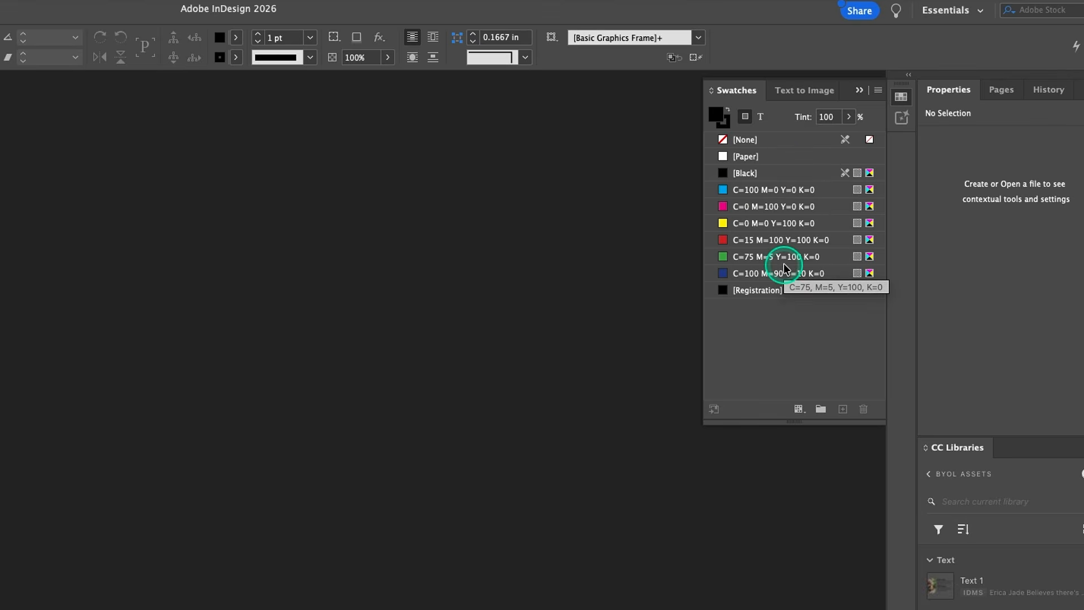
Step: Load the swatches from HSB-Swatches.ase in the Course_Files_InDesign_Essentials folder
{"action": "left_click", "coordinate": [879, 91]}
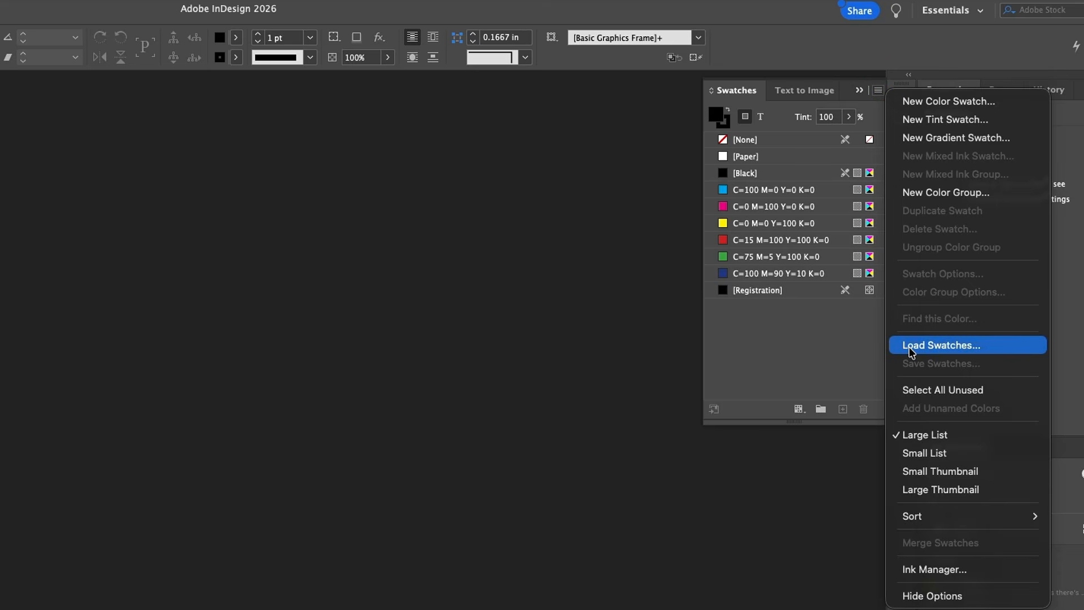
{"action": "left_click", "coordinate": [961, 345]}
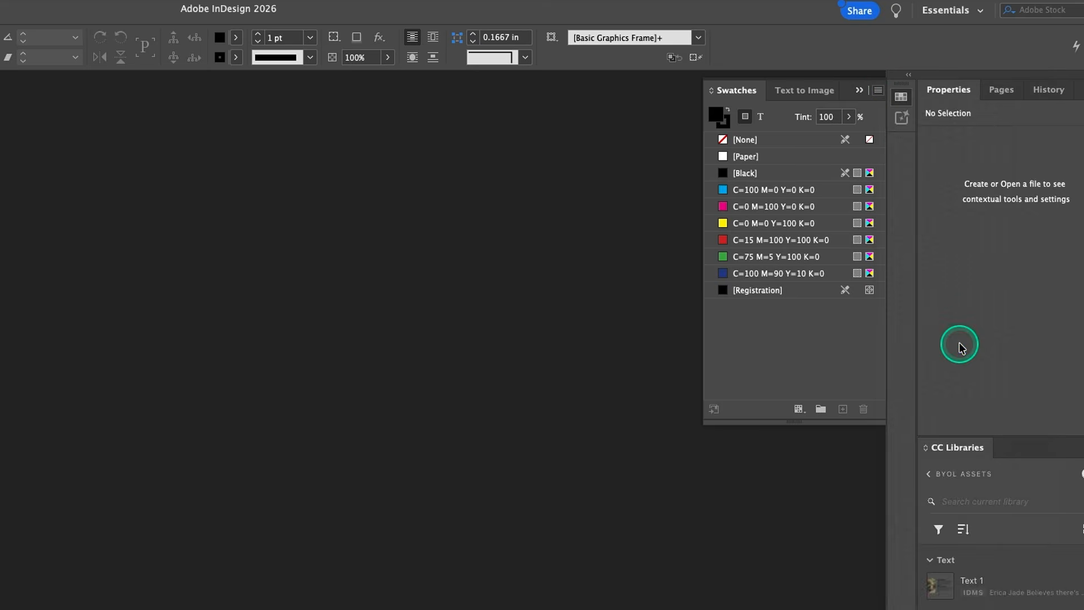
{"action": "double_click", "coordinate": [288, 201]}
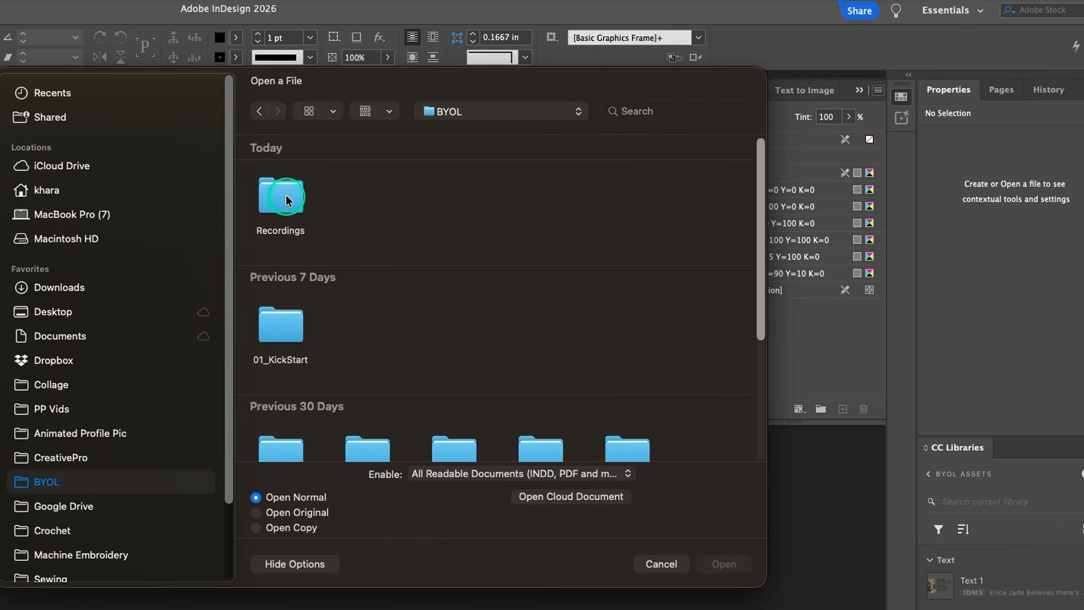
{"action": "scroll", "coordinate": [300, 377], "scroll_direction": "down", "scroll_amount": 3}
{"action": "scroll", "coordinate": [300, 376], "scroll_direction": "down", "scroll_amount": 2}
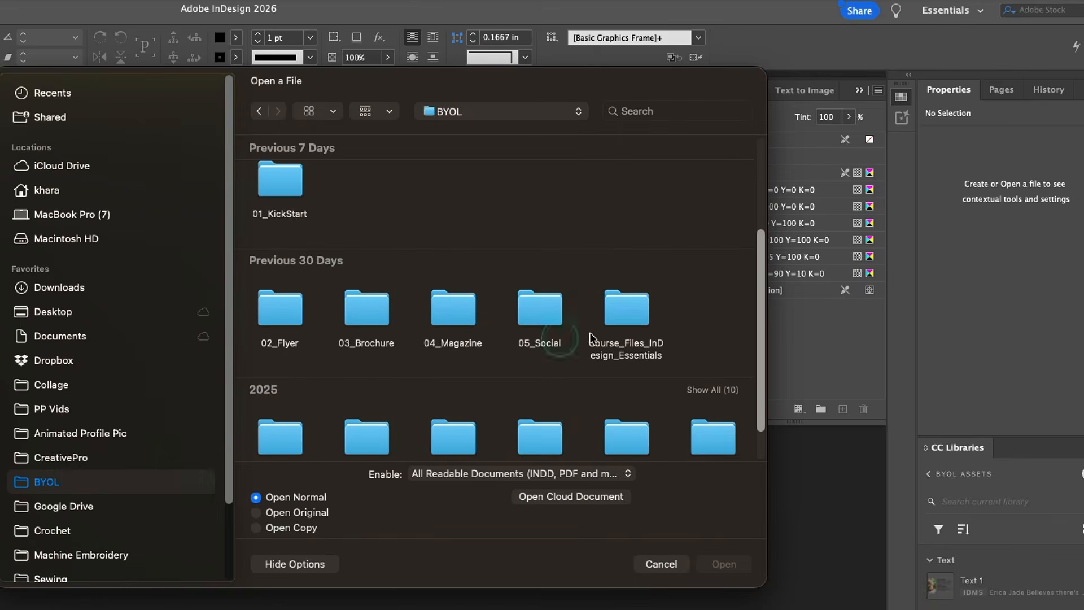
{"action": "left_click", "coordinate": [619, 319]}
{"action": "double_click", "coordinate": [619, 319]}
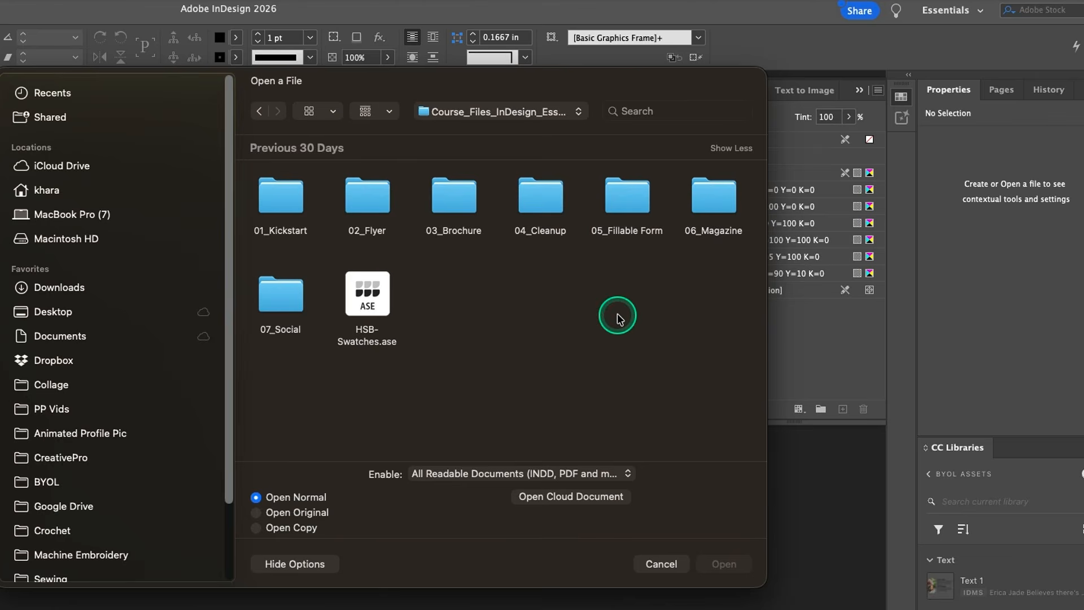
{"action": "left_click", "coordinate": [377, 290]}
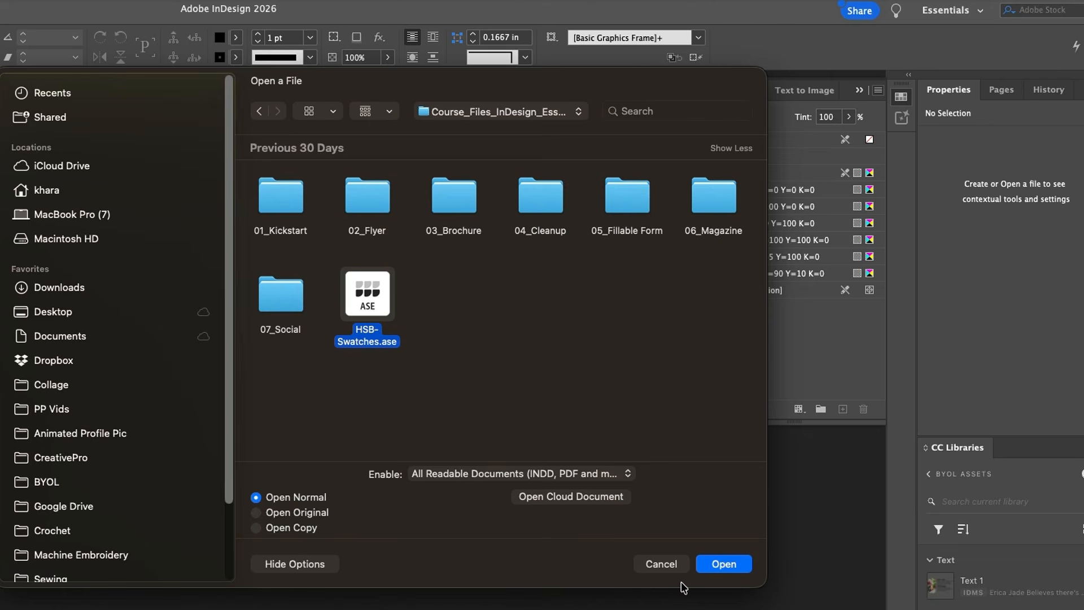
{"action": "left_click", "coordinate": [726, 564]}
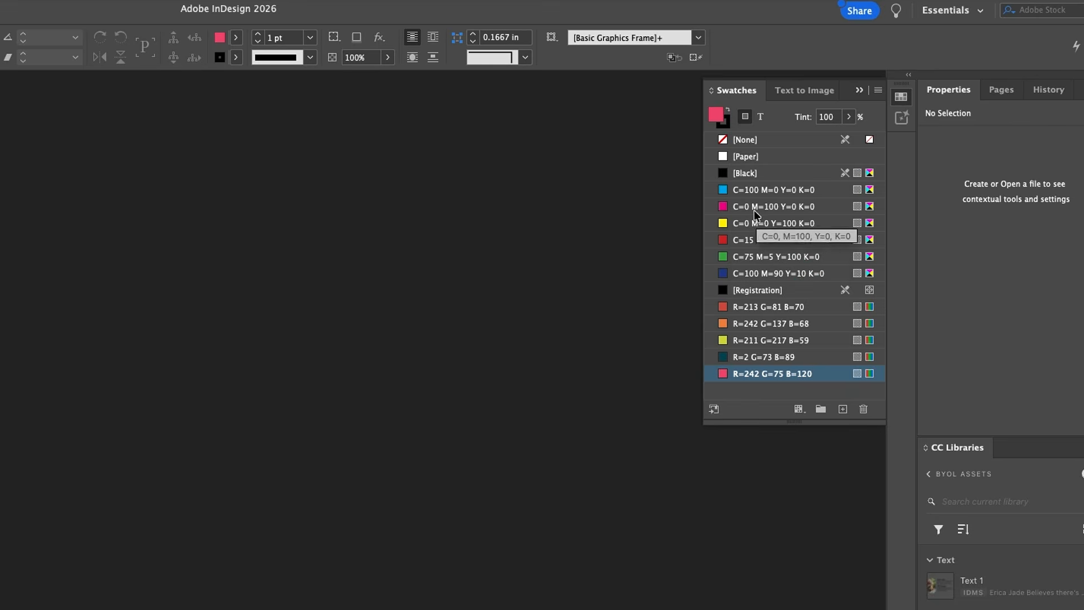
Step: Select the five RGB swatches from R=213 G=81 B=70 to R=242 G=75 B=120 and move them directly below [Black]
{"action": "left_click", "coordinate": [745, 175]}
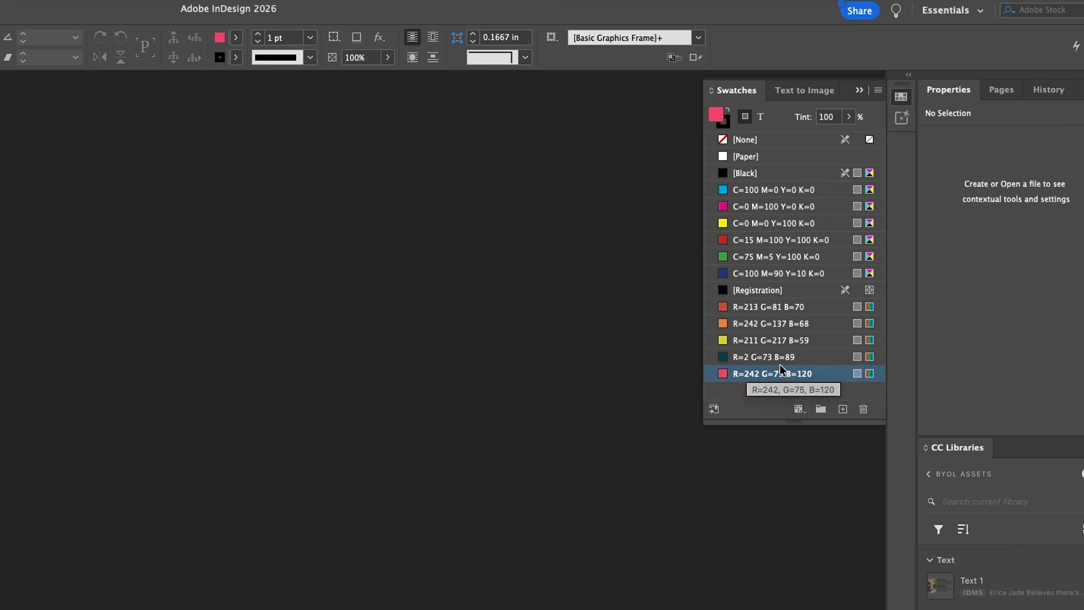
{"action": "left_click", "coordinate": [767, 314]}
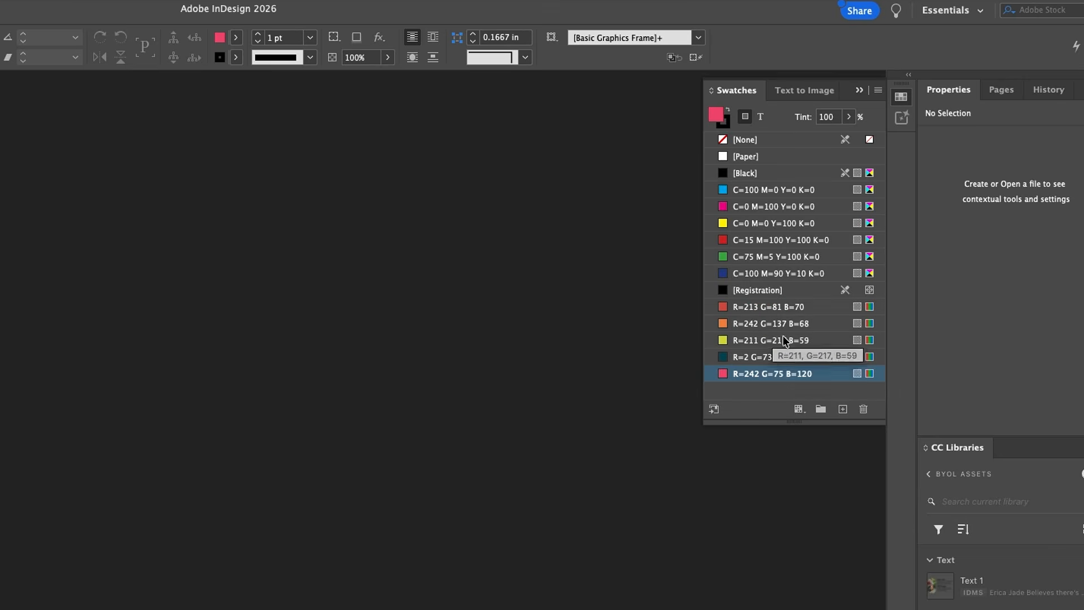
{"action": "left_click", "coordinate": [780, 233]}
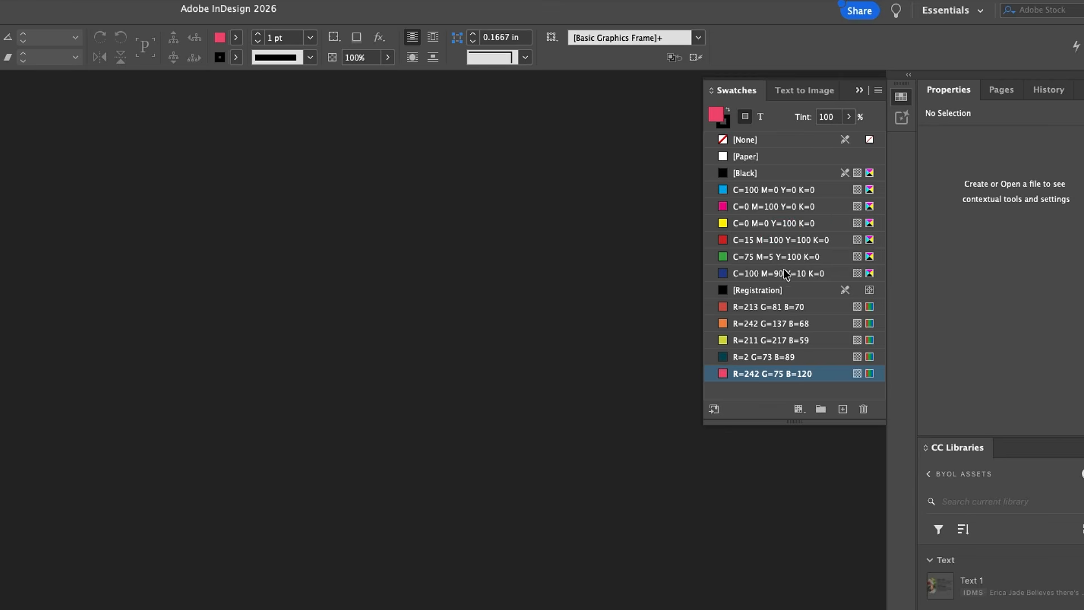
{"action": "left_click", "coordinate": [789, 289]}
{"action": "left_click", "coordinate": [759, 375]}
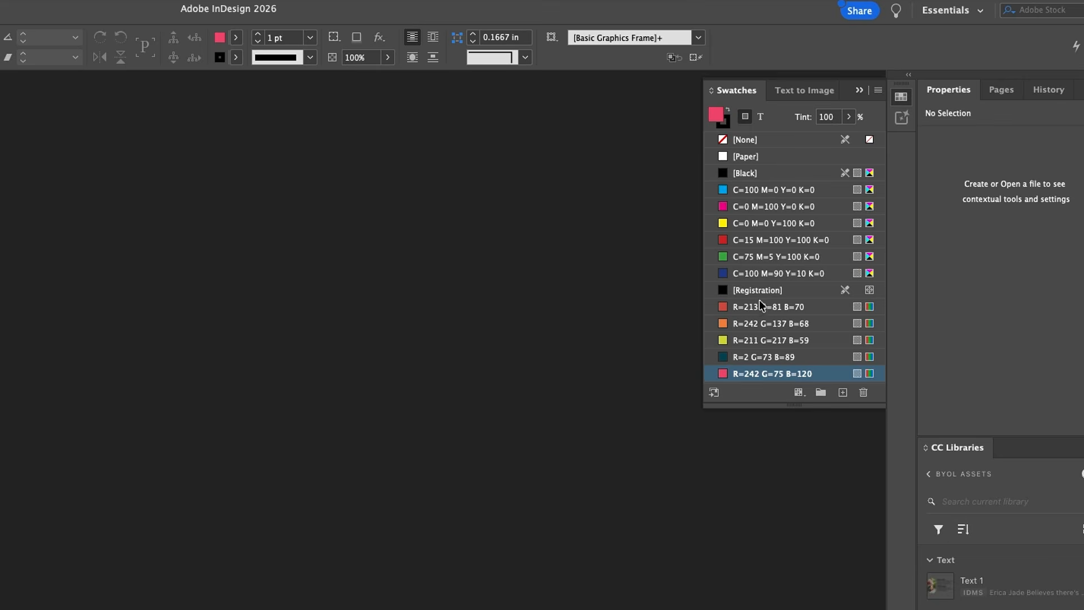
{"action": "left_click", "coordinate": [740, 376]}
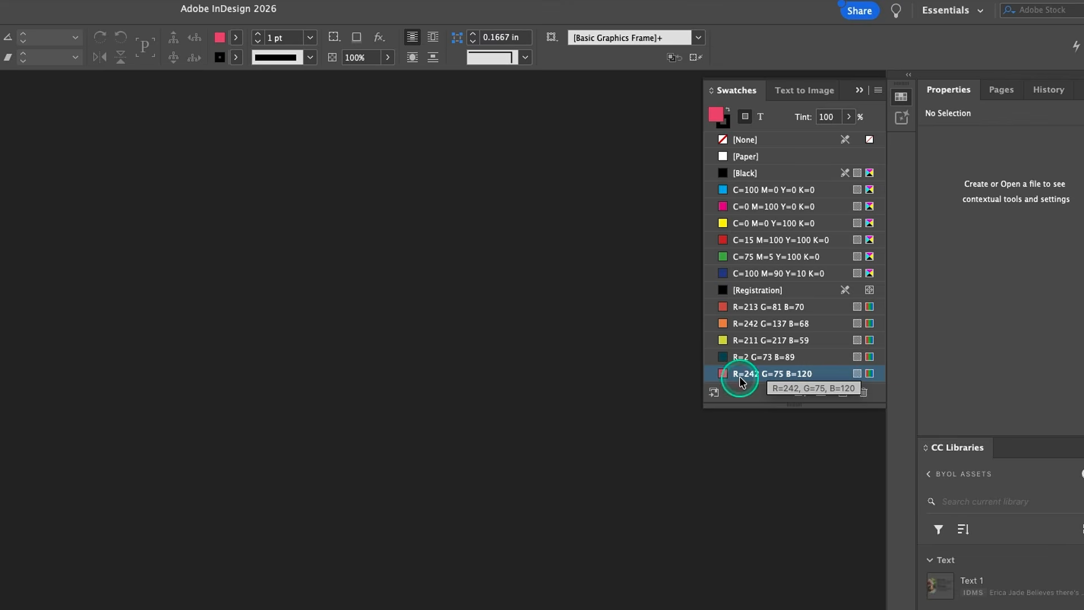
{"action": "left_click", "coordinate": [764, 308], "text": "shift"}
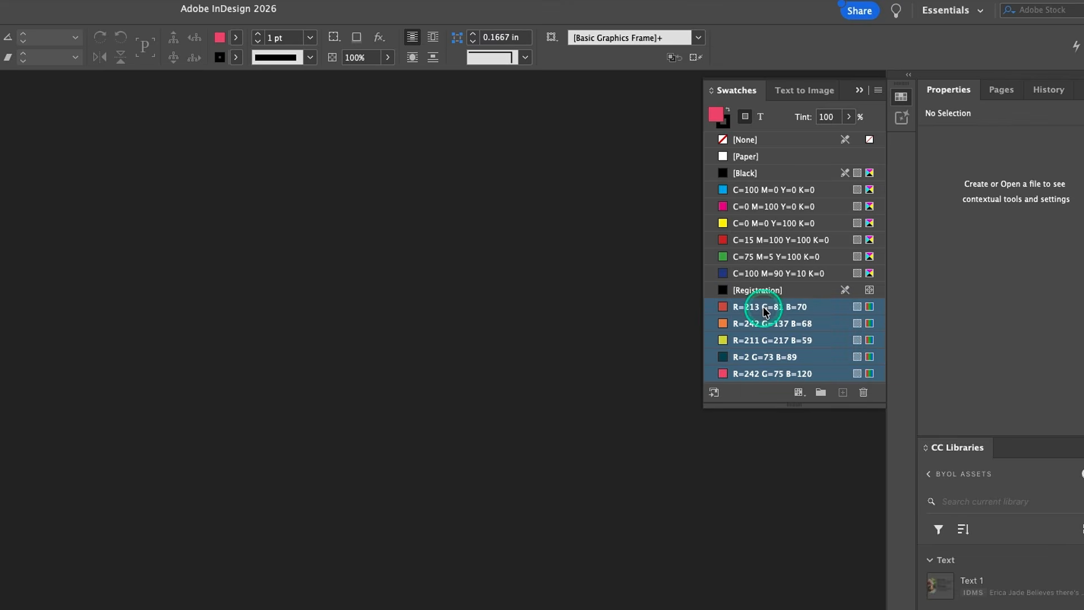
{"action": "left_click", "coordinate": [766, 308]}
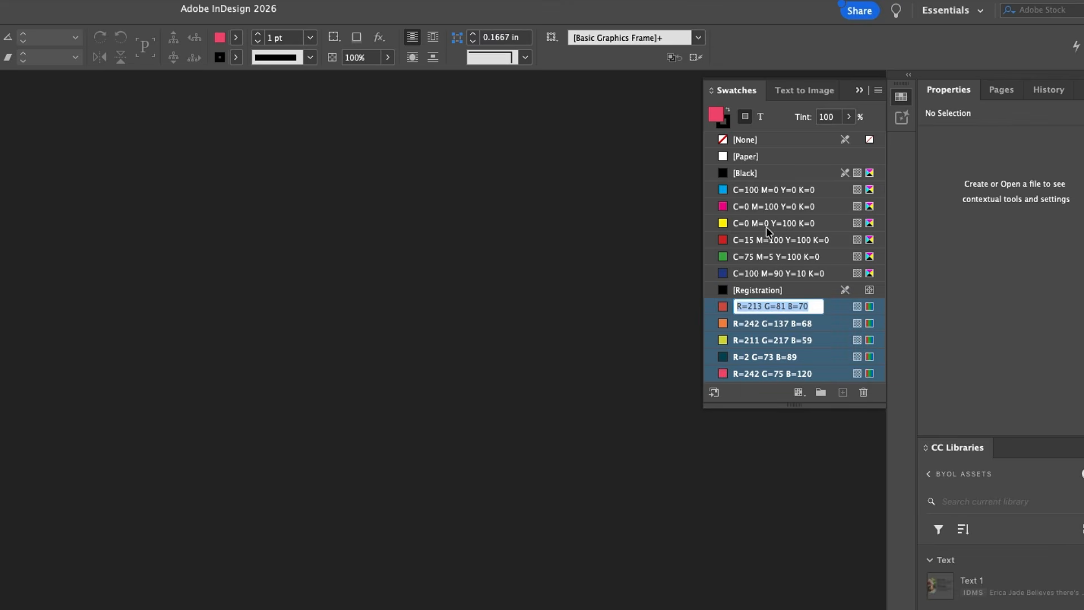
{"action": "key", "text": "Escape"}
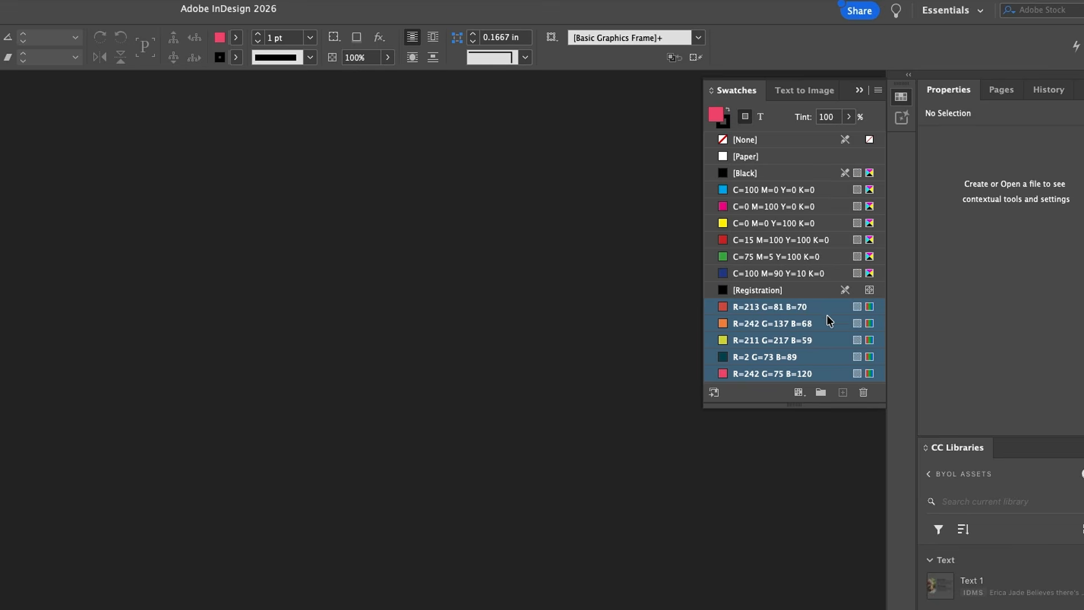
{"action": "left_click_drag", "start_coordinate": [822, 308], "coordinate": [755, 181]}
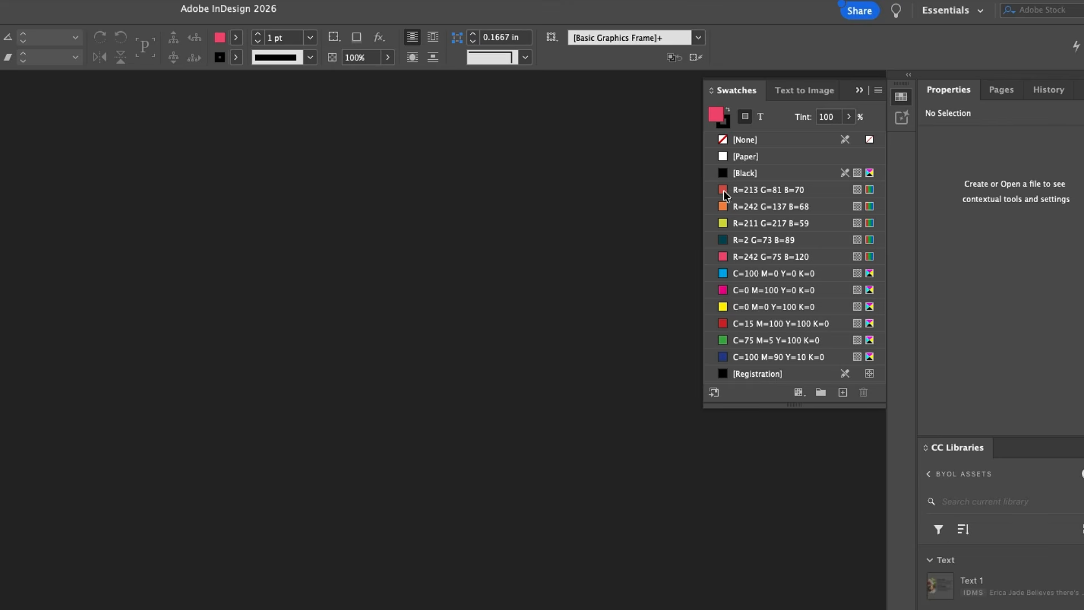
Step: Group the six CMYK swatches from C=100 M=0 Y=0 K=0 to C=100 M=90 Y=10 K=0 into a new color group
{"action": "left_click", "coordinate": [745, 223]}
{"action": "left_click", "coordinate": [880, 310]}
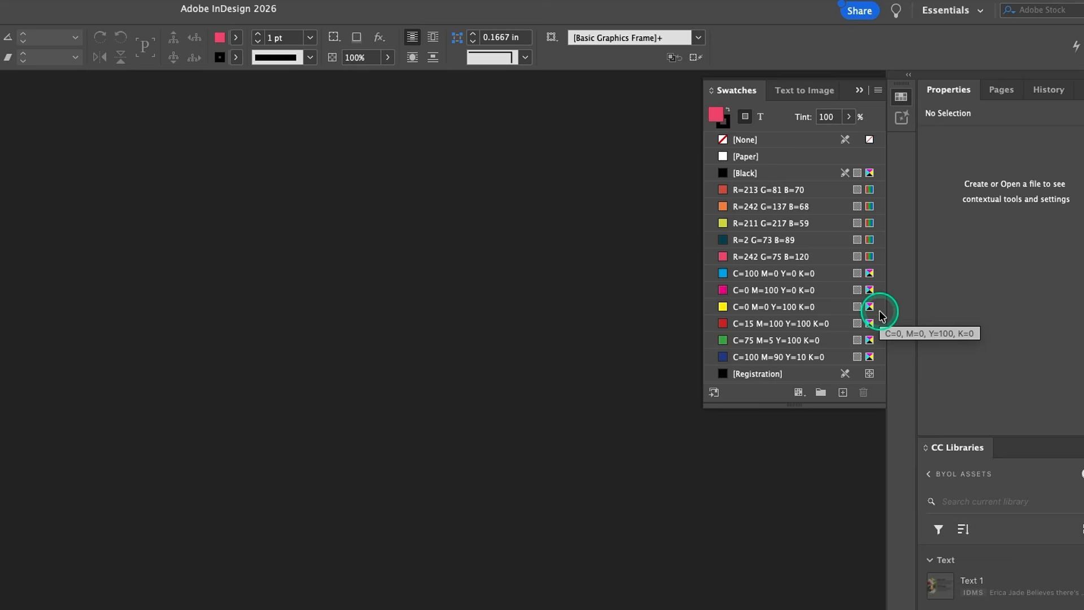
{"action": "left_click", "coordinate": [780, 275]}
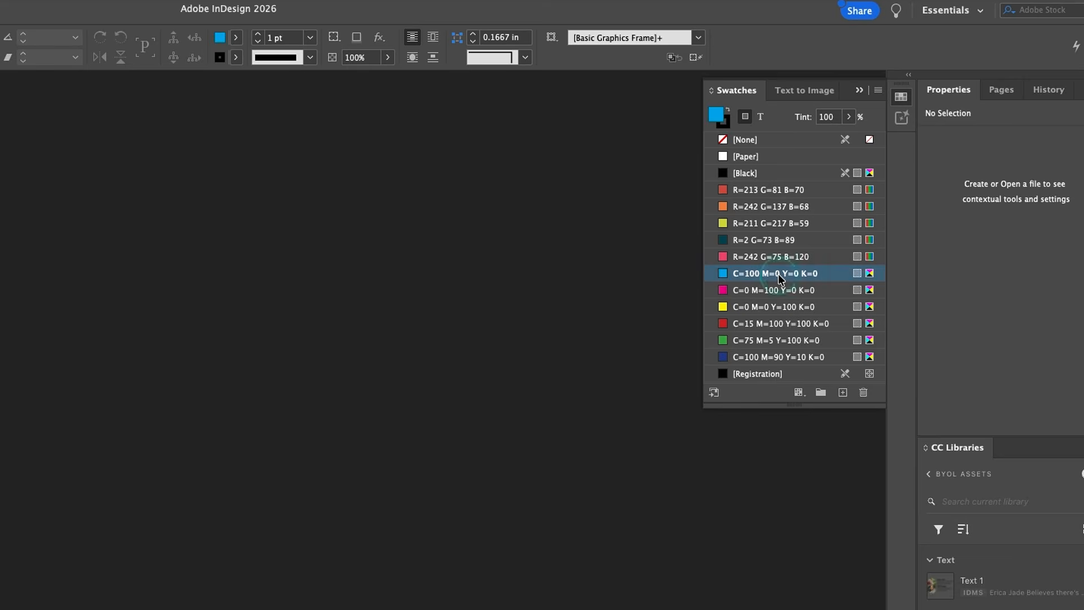
{"action": "left_click", "coordinate": [794, 357], "text": "shift"}
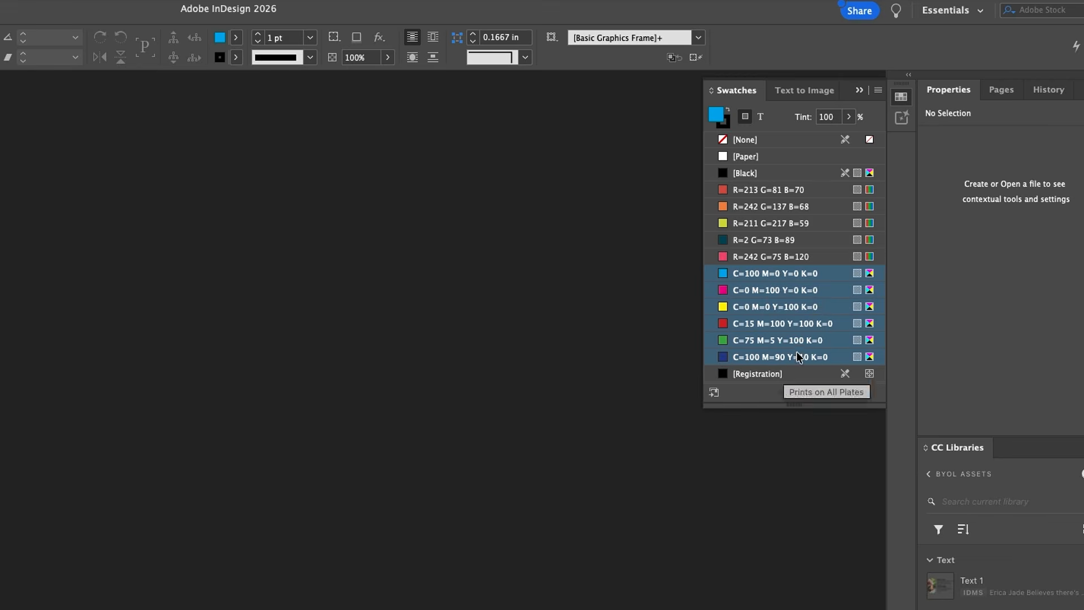
{"action": "left_click", "coordinate": [821, 398]}
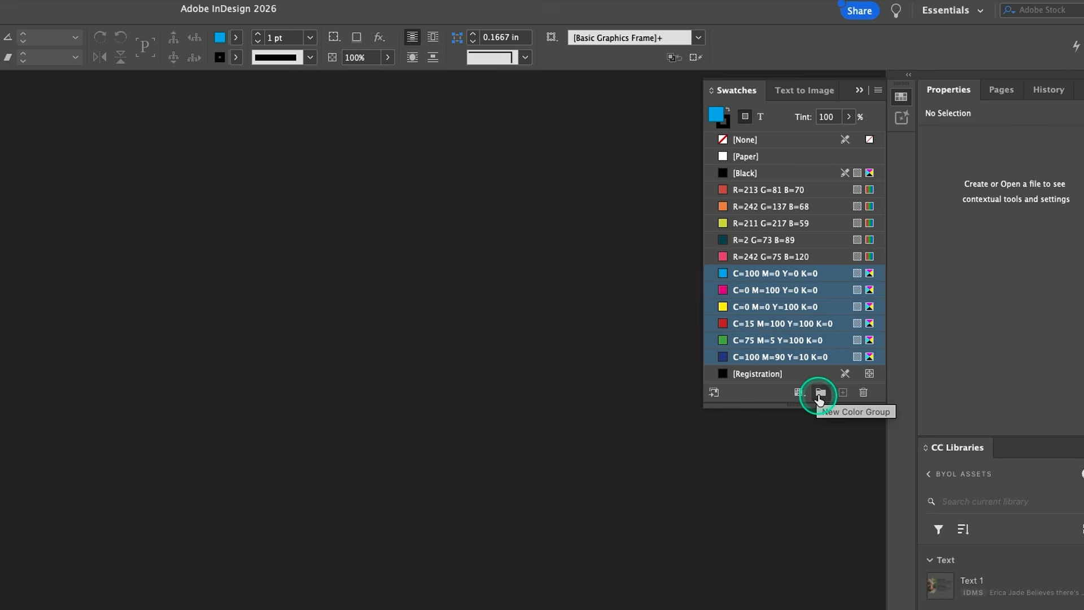
{"action": "left_click", "coordinate": [821, 393]}
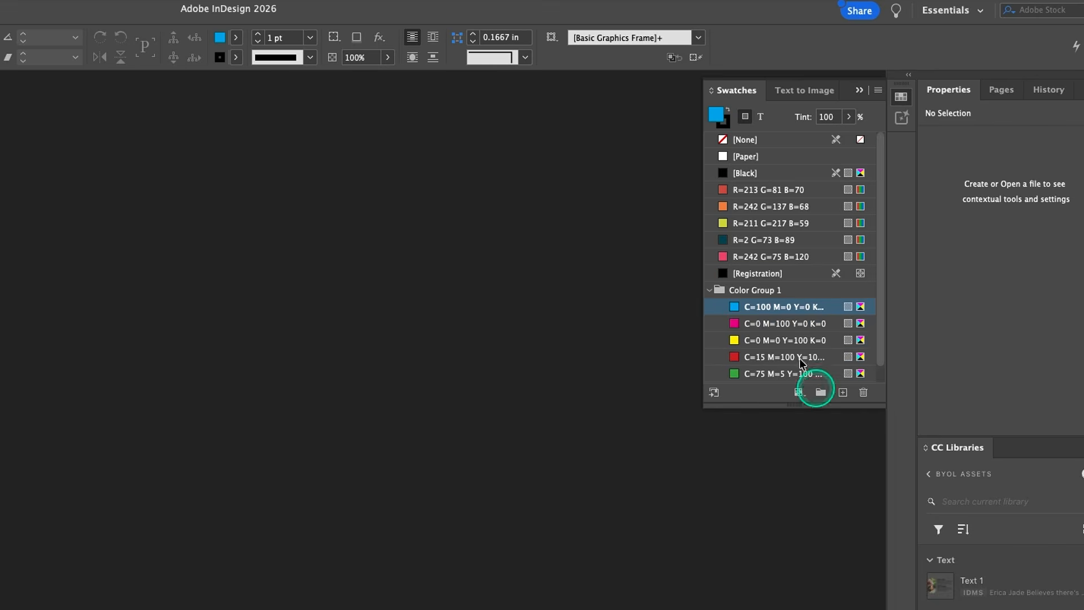
Step: Rename the new color group as Defaults and collapse it in the swatch list
{"action": "double_click", "coordinate": [754, 290]}
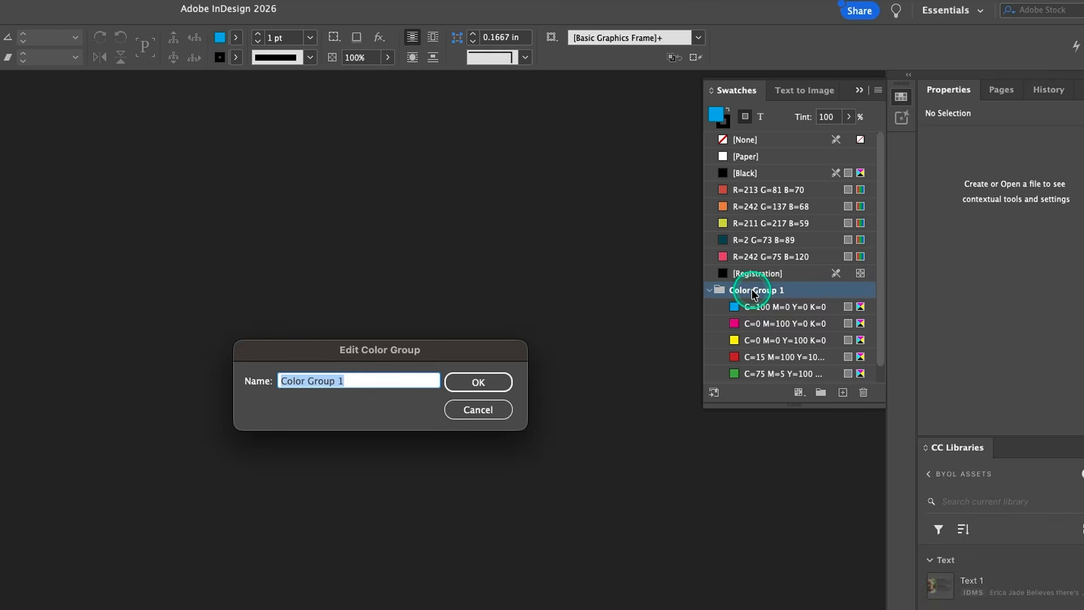
{"action": "type", "text": "Defaults"}
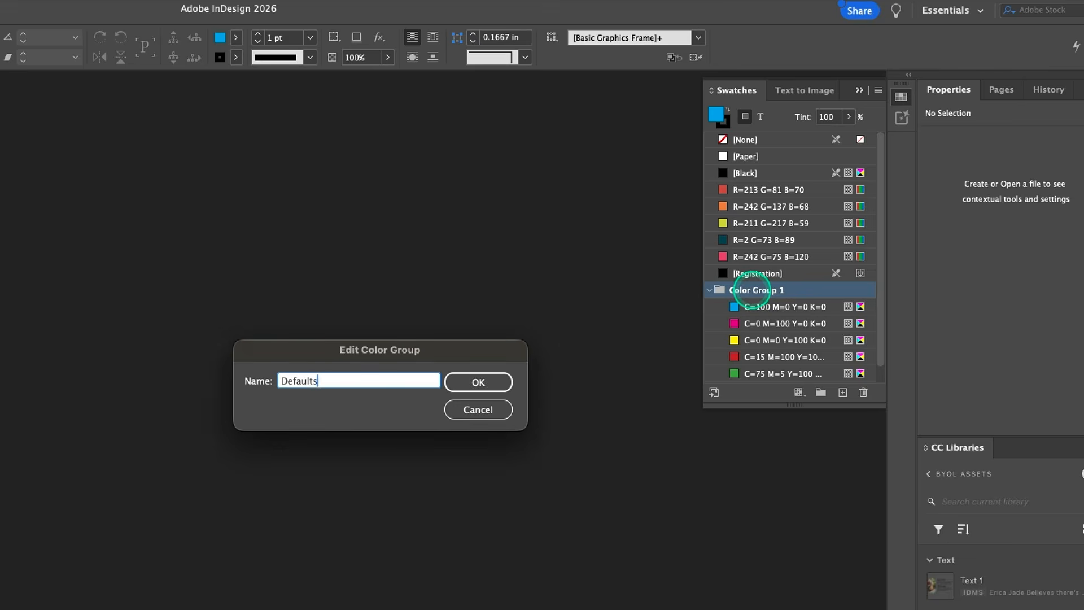
{"action": "key", "text": "Return"}
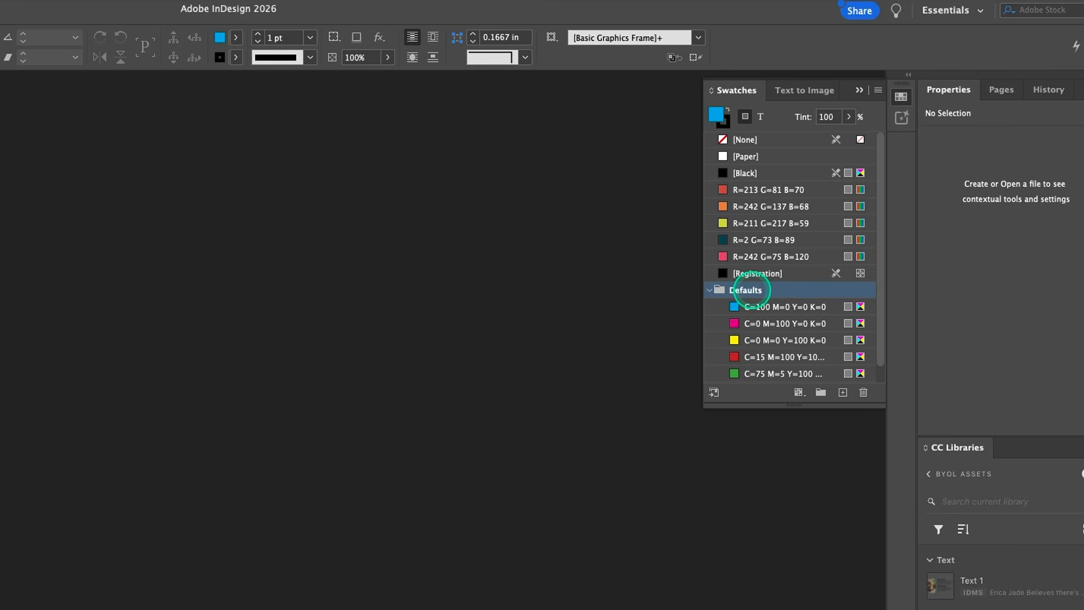
{"action": "left_click", "coordinate": [710, 290]}
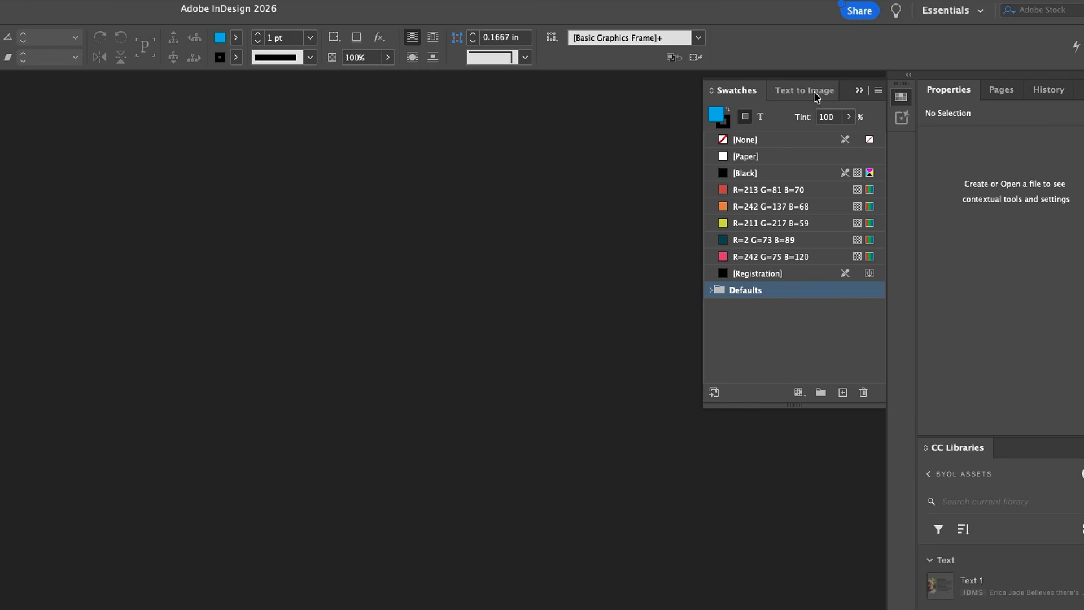
Step: Separate Text to Image from the Swatches dock and close it, then collapse Swatches to its icon
{"action": "left_click_drag", "start_coordinate": [816, 97], "coordinate": [412, 182]}
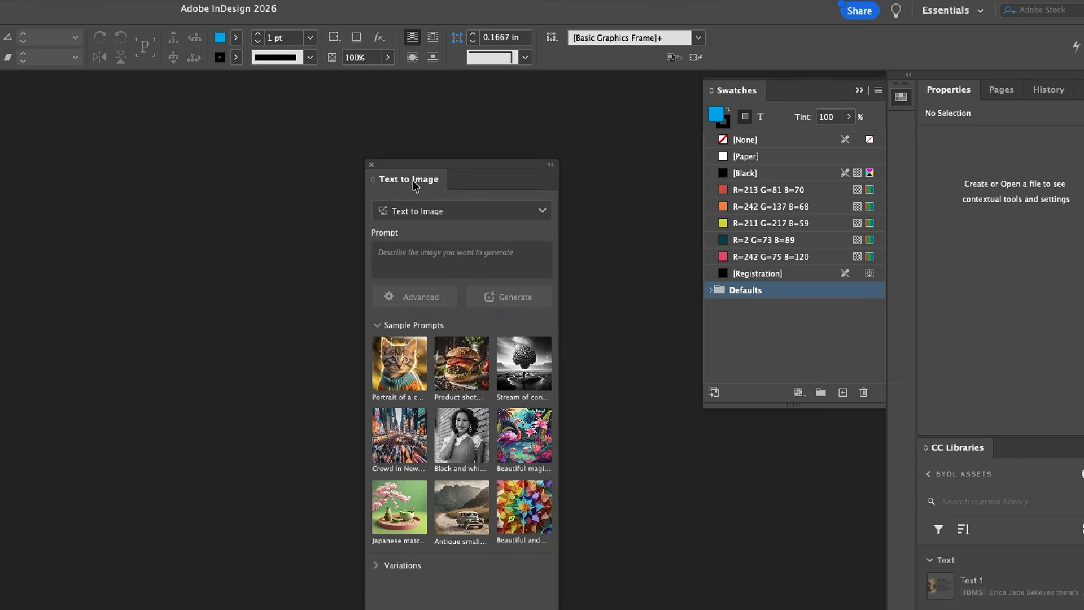
{"action": "left_click", "coordinate": [372, 166]}
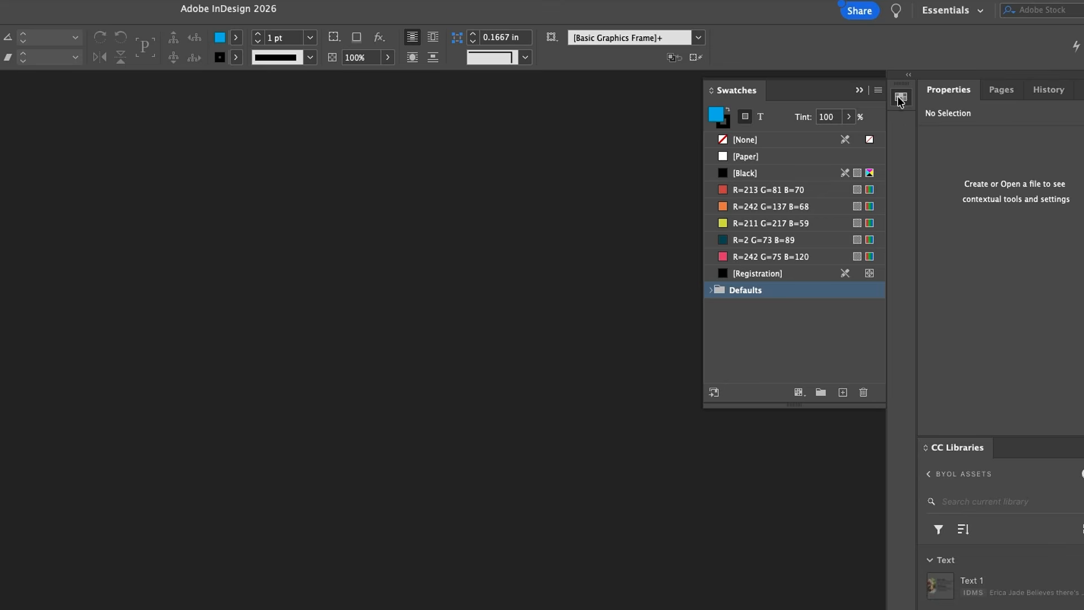
{"action": "left_click", "coordinate": [859, 91]}
{"action": "left_click", "coordinate": [923, 164]}
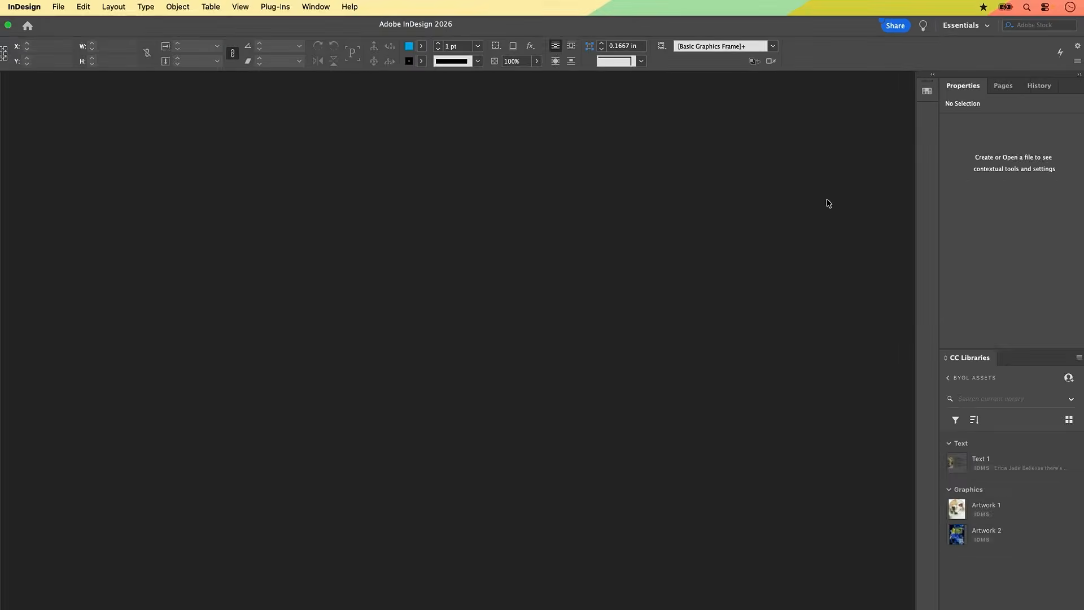
{"action": "left_click", "coordinate": [770, 240]}
{"action": "left_click", "coordinate": [931, 91]}
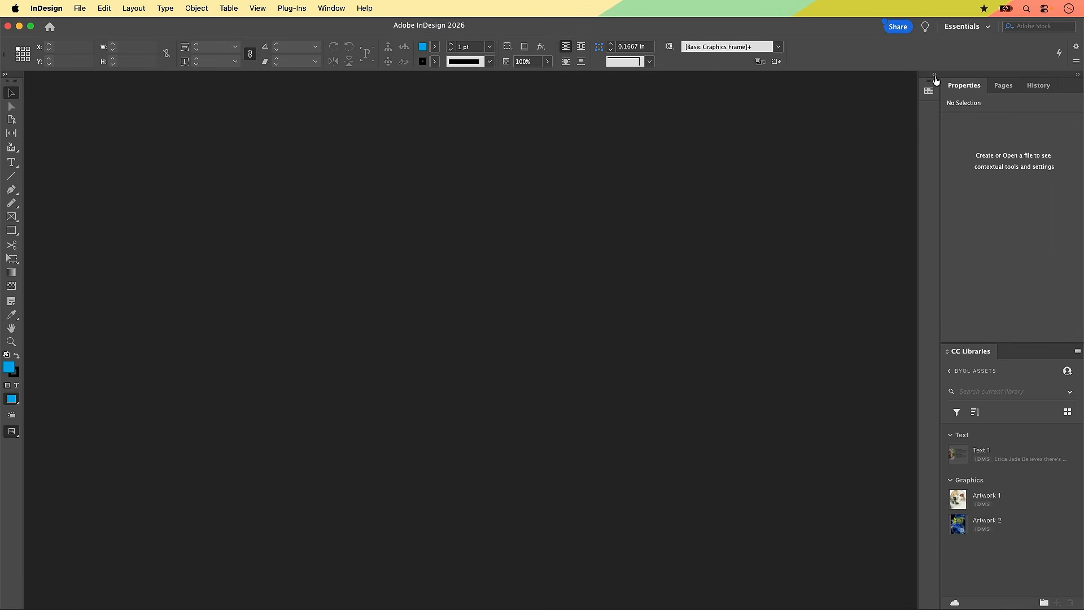
{"action": "left_click", "coordinate": [930, 91]}
{"action": "left_click", "coordinate": [650, 233]}
{"action": "left_click", "coordinate": [745, 248]}
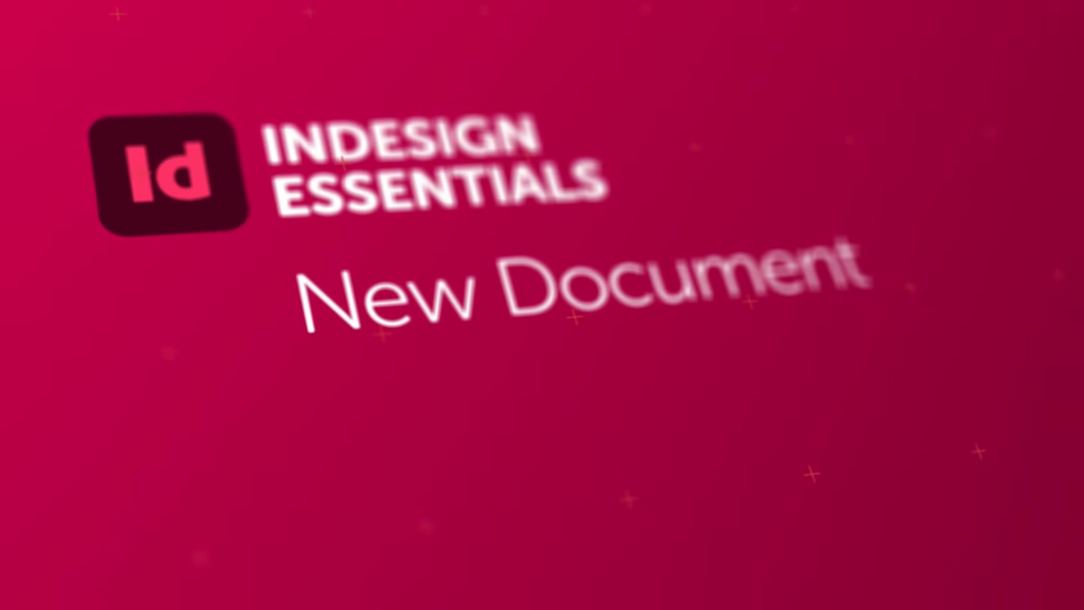
Step: Start a new document and browse the blank document presets and templates for print
{"action": "left_click", "coordinate": [79, 7]}
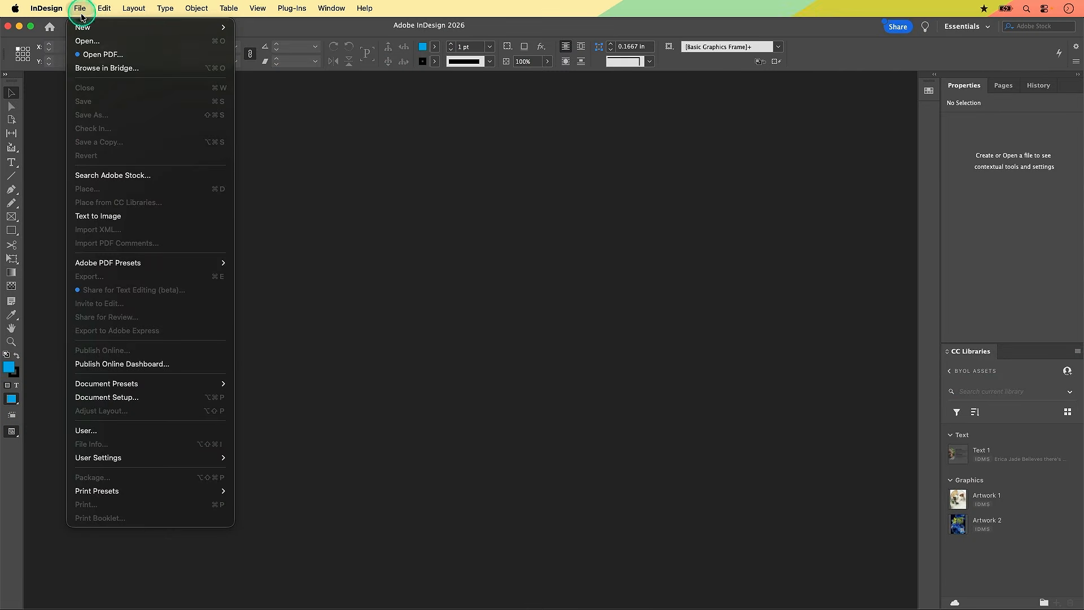
{"action": "mouse_move", "coordinate": [82, 27]}
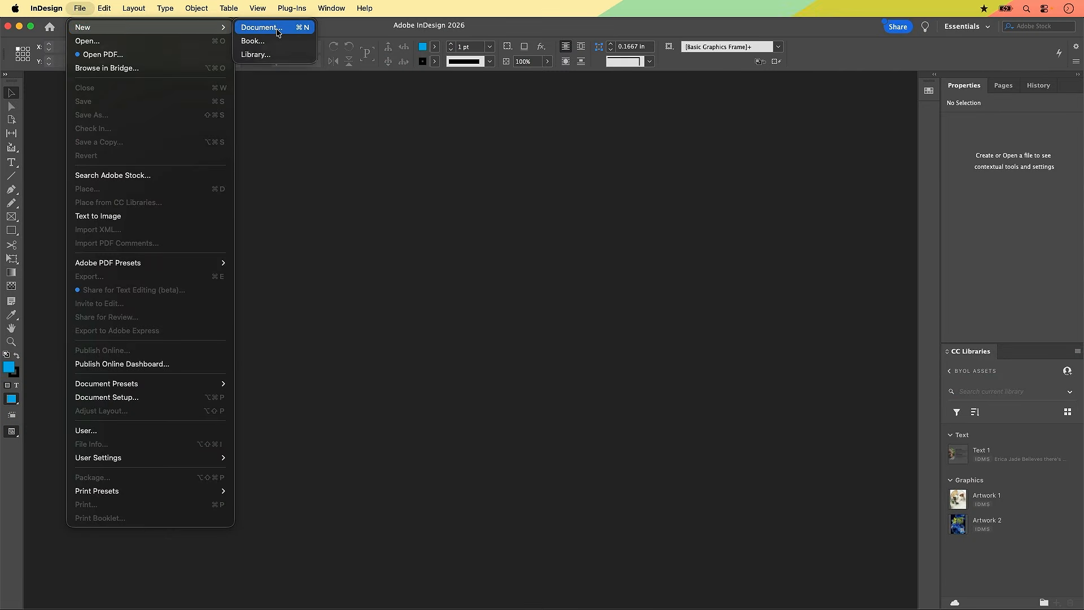
{"action": "left_click", "coordinate": [302, 32]}
{"action": "left_click", "coordinate": [306, 32]}
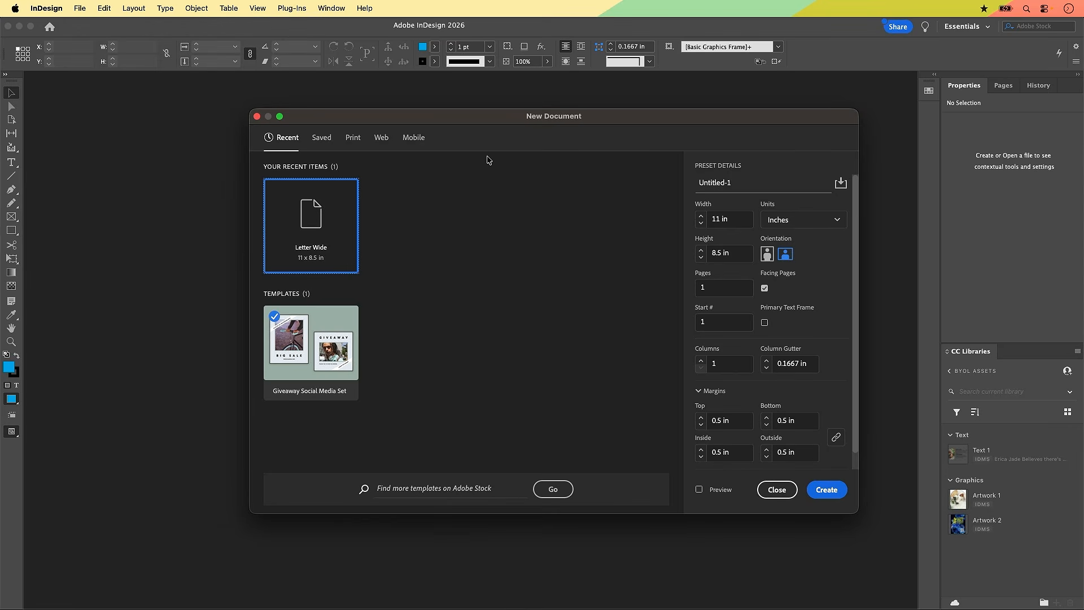
{"action": "left_click", "coordinate": [331, 142]}
{"action": "left_click", "coordinate": [354, 145]}
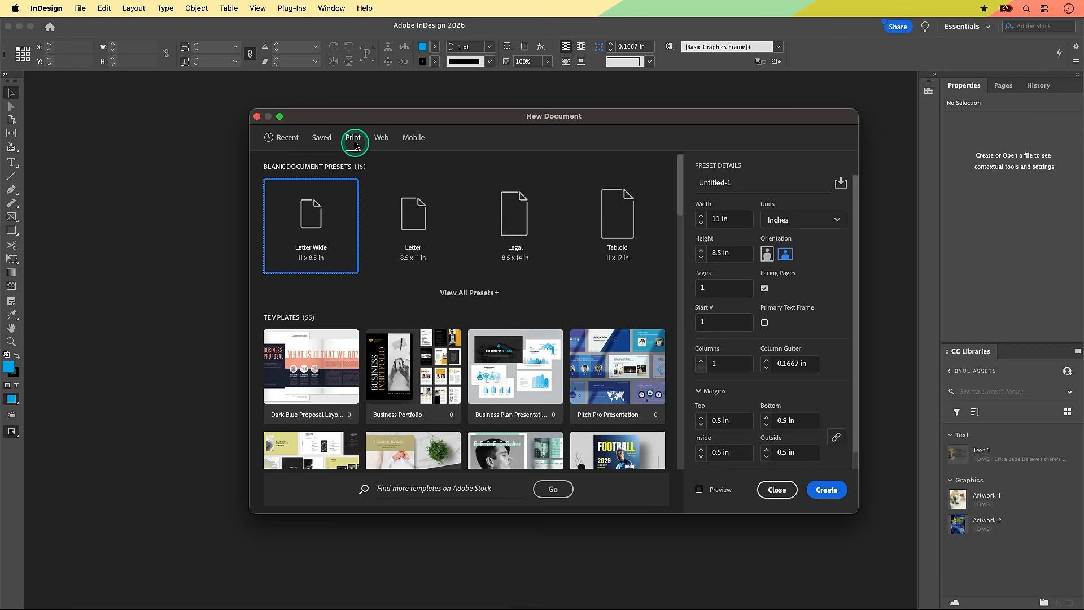
{"action": "left_click", "coordinate": [603, 229]}
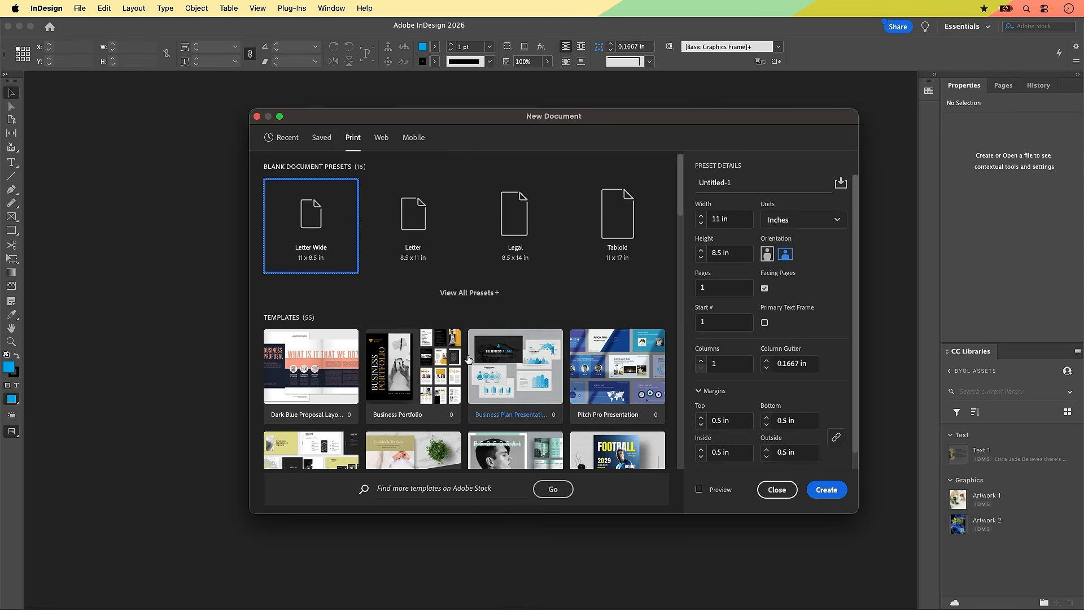
{"action": "scroll", "coordinate": [469, 356], "scroll_direction": "down", "scroll_amount": 3}
{"action": "scroll", "coordinate": [474, 405], "scroll_direction": "up", "scroll_amount": 3}
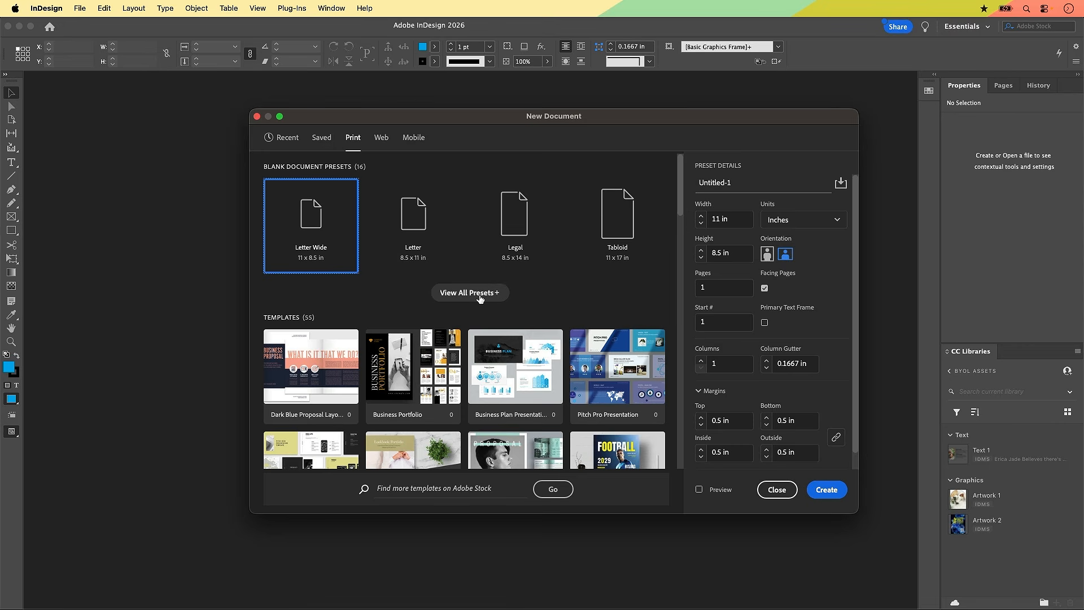
{"action": "left_click", "coordinate": [480, 297]}
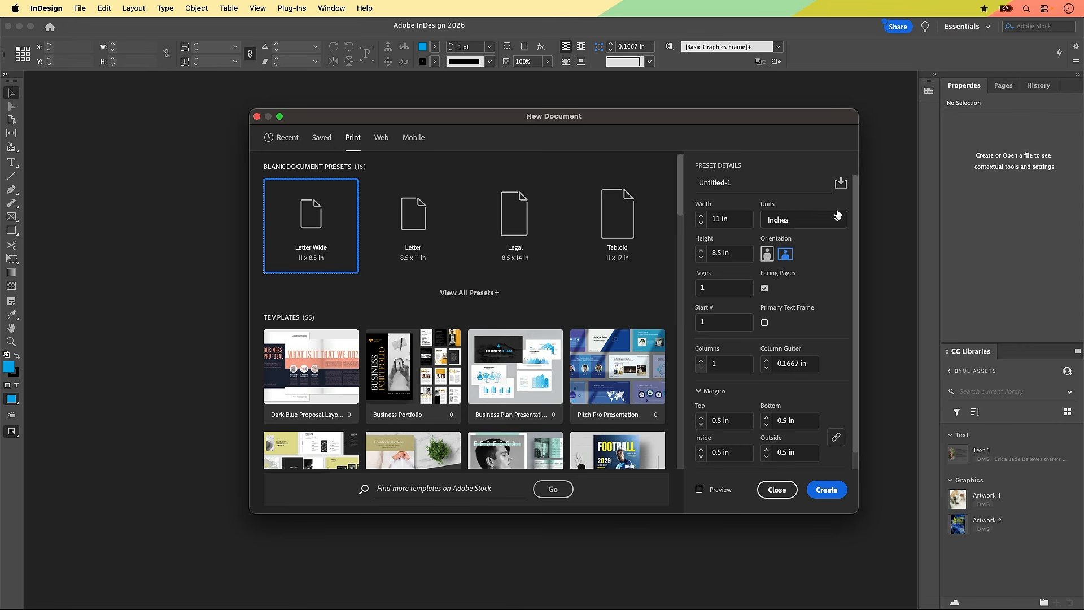
Step: Switch the new document's orientation to portrait, making it 8.5 in wide and 11 in high
{"action": "left_click", "coordinate": [684, 225]}
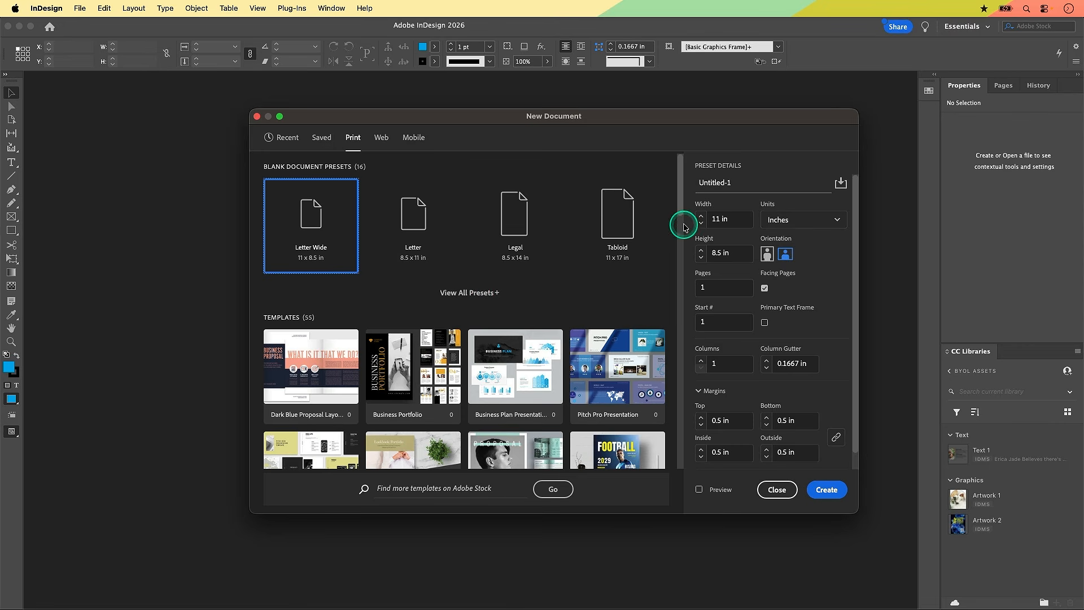
{"action": "left_click", "coordinate": [733, 222]}
{"action": "left_click", "coordinate": [739, 217]}
{"action": "left_click", "coordinate": [740, 218]}
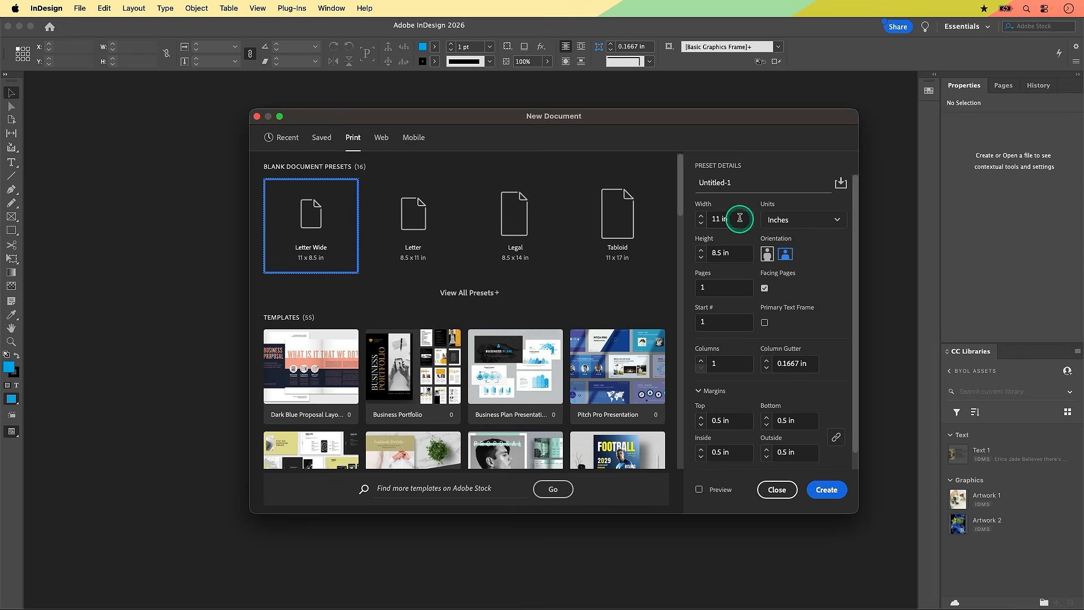
{"action": "left_click_drag", "start_coordinate": [740, 218], "coordinate": [647, 217]}
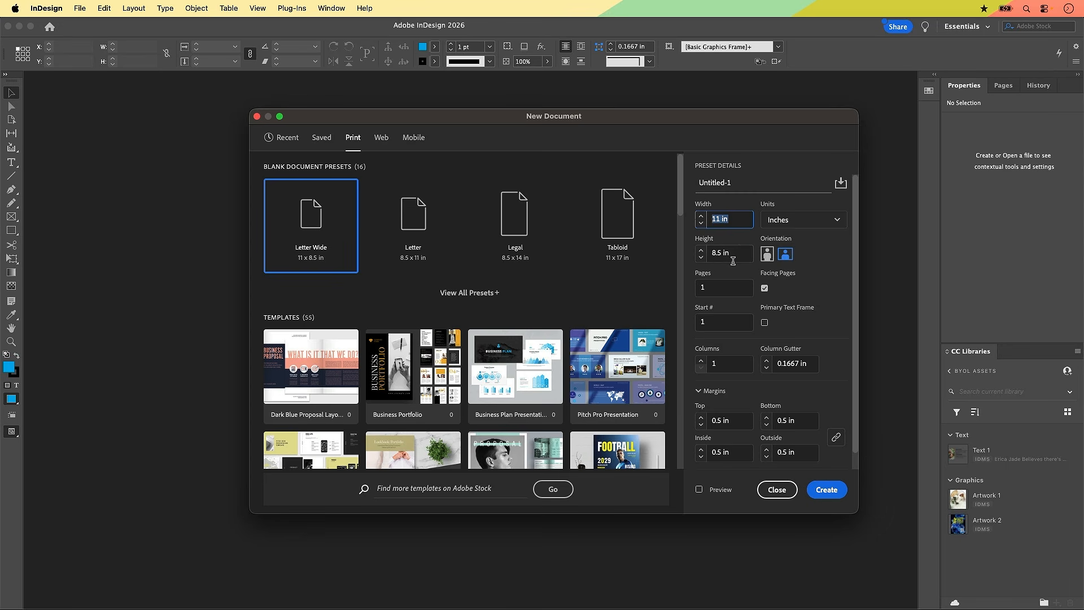
{"action": "left_click", "coordinate": [767, 256]}
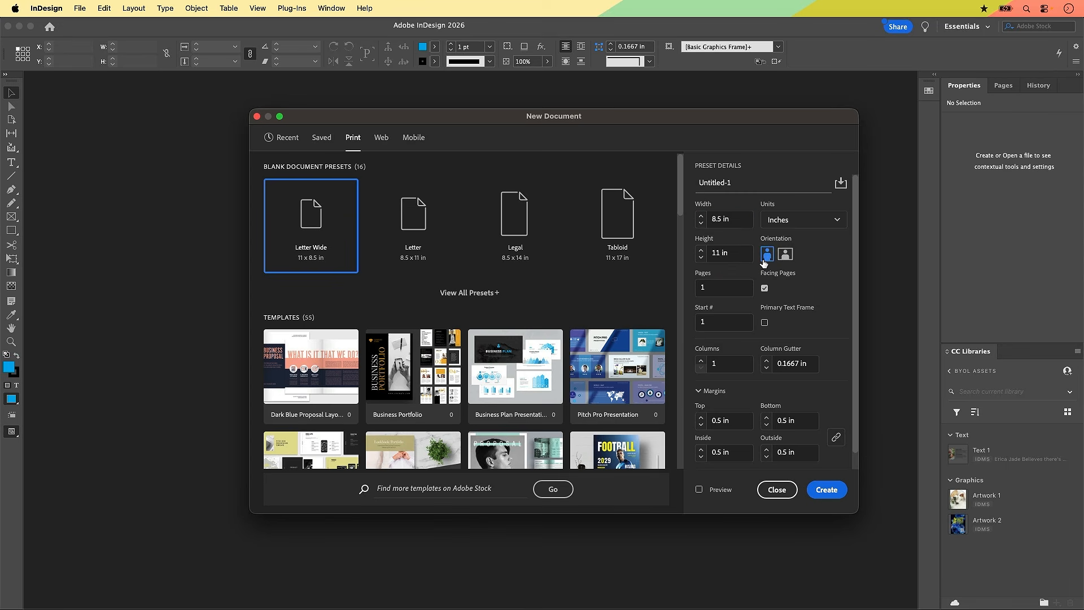
Step: Turn off facing pages for the new single-page document
{"action": "left_click", "coordinate": [741, 230]}
{"action": "left_click", "coordinate": [740, 231]}
{"action": "left_click", "coordinate": [734, 292]}
{"action": "left_click", "coordinate": [733, 292]}
{"action": "left_click", "coordinate": [798, 281]}
{"action": "left_click", "coordinate": [796, 298]}
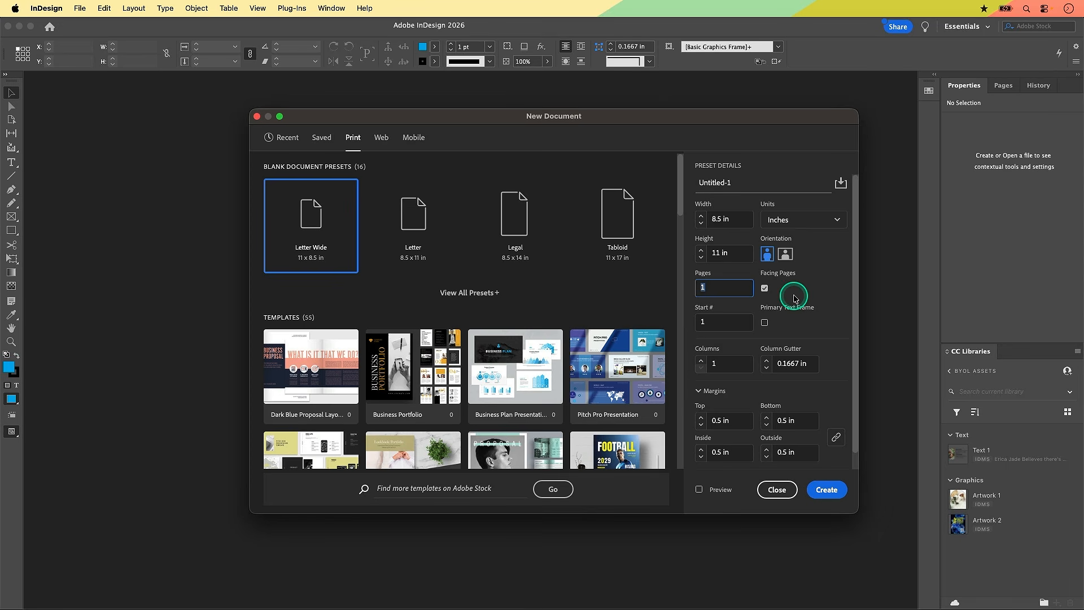
{"action": "left_click", "coordinate": [766, 290]}
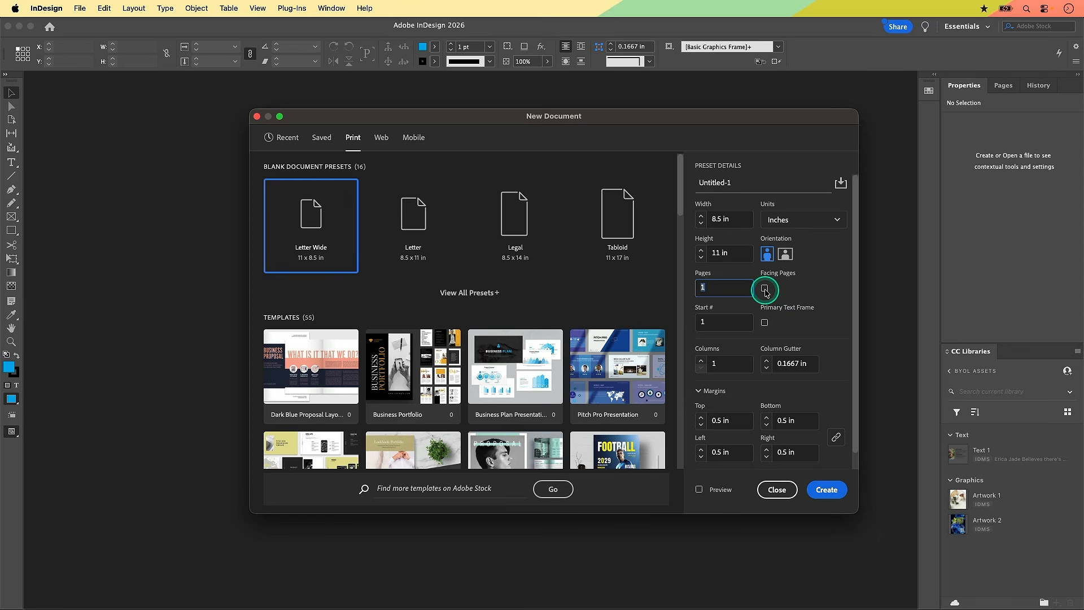
Step: Expand the bleed and slug settings and examine the margin, bleed and slug values of the new document
{"action": "scroll", "coordinate": [781, 362], "scroll_direction": "down", "scroll_amount": 2}
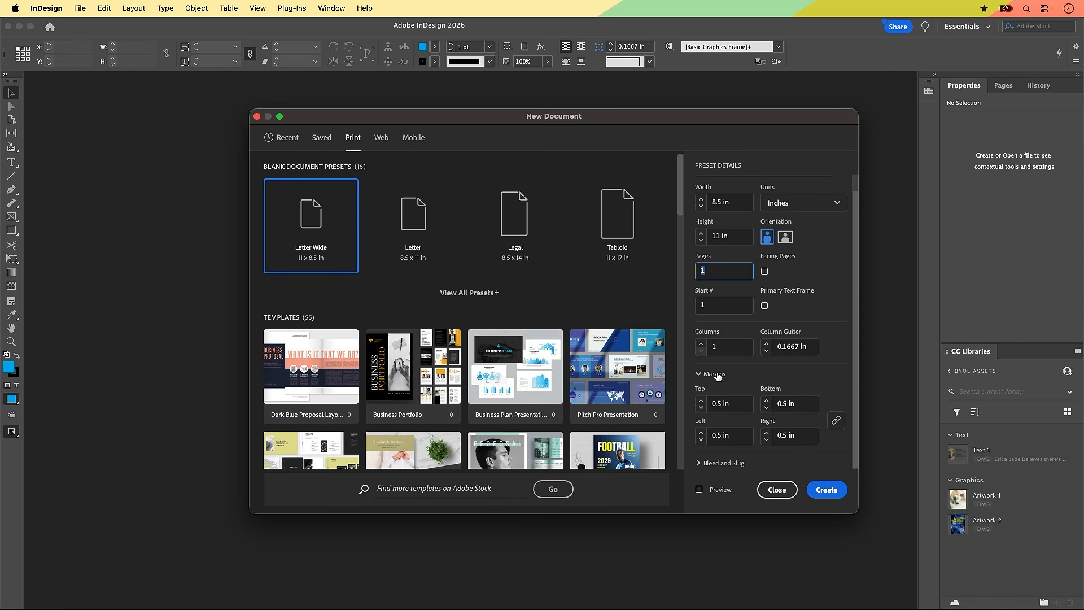
{"action": "left_click", "coordinate": [727, 415]}
{"action": "left_click", "coordinate": [715, 469]}
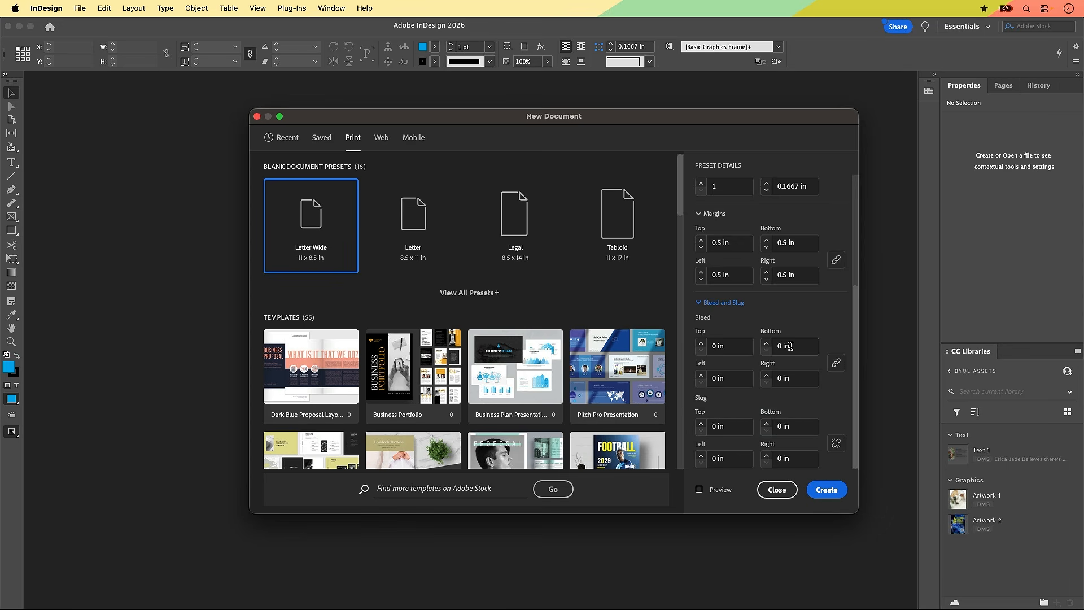
{"action": "left_click", "coordinate": [763, 381]}
{"action": "left_click", "coordinate": [735, 347]}
{"action": "scroll", "coordinate": [780, 285], "scroll_direction": "up", "scroll_amount": 5}
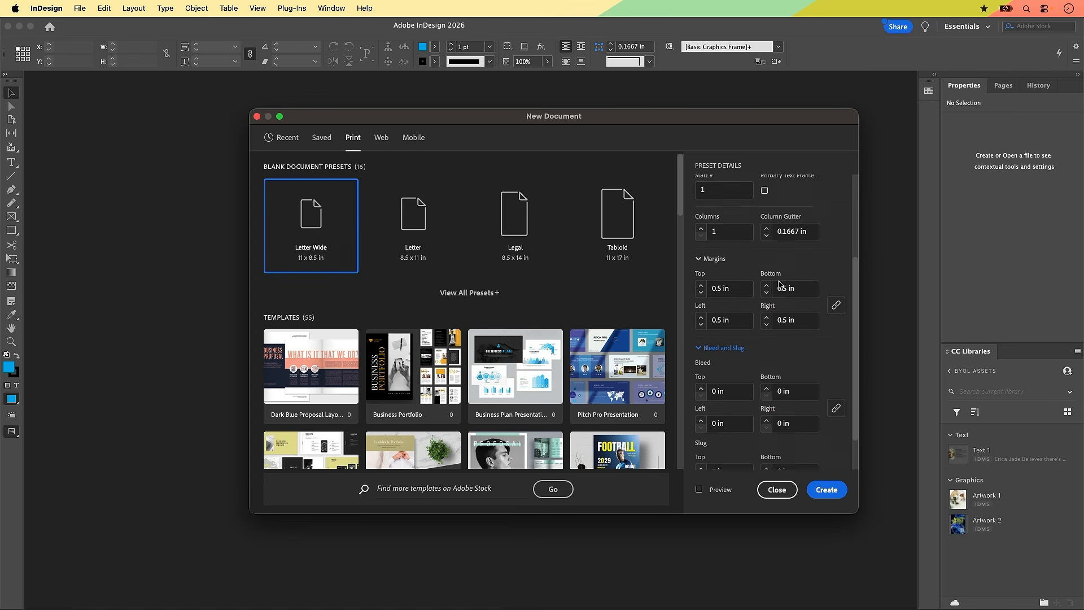
{"action": "scroll", "coordinate": [780, 284], "scroll_direction": "up", "scroll_amount": 3}
Step: Name the document Flyer and create it with the chosen settings
{"action": "left_click_drag", "start_coordinate": [740, 180], "coordinate": [689, 181]}
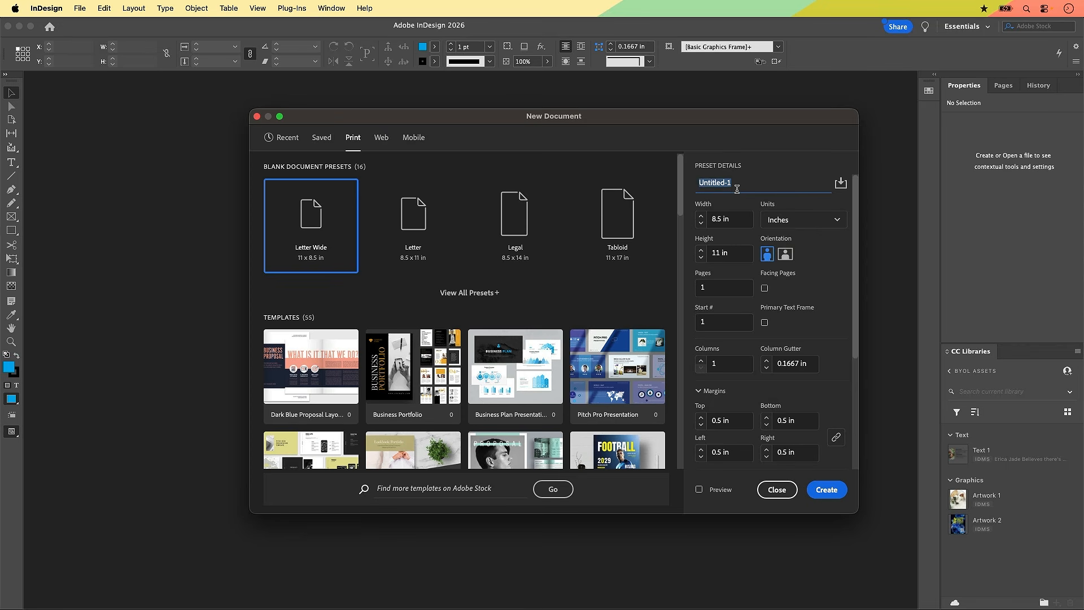
{"action": "left_click", "coordinate": [750, 182]}
{"action": "left_click", "coordinate": [750, 182]}
{"action": "type", "text": "Flyer"}
{"action": "left_click", "coordinate": [785, 330]}
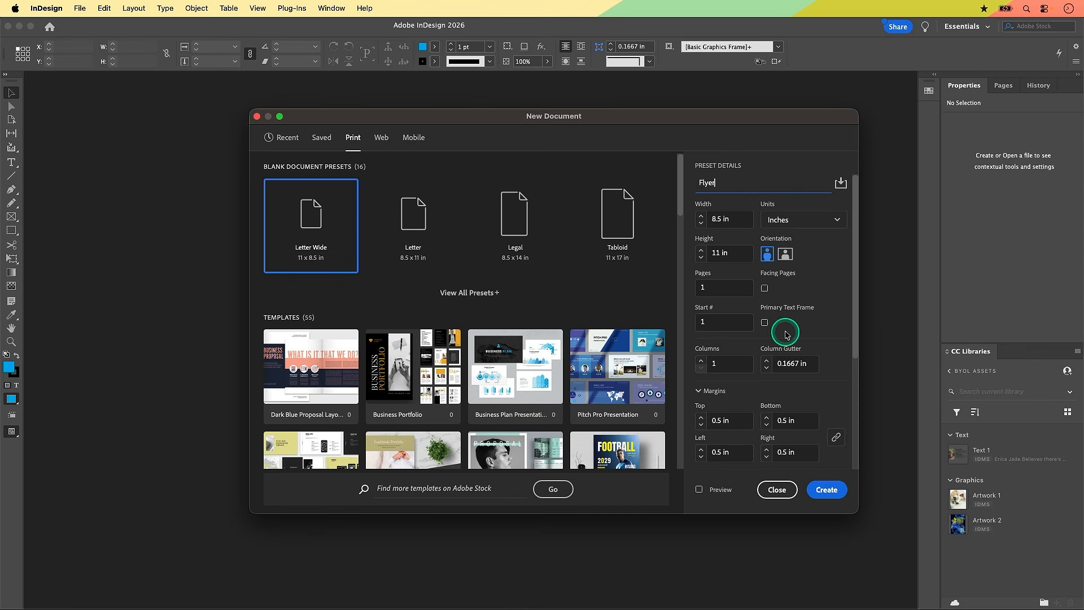
{"action": "scroll", "coordinate": [782, 332], "scroll_direction": "down", "scroll_amount": 5}
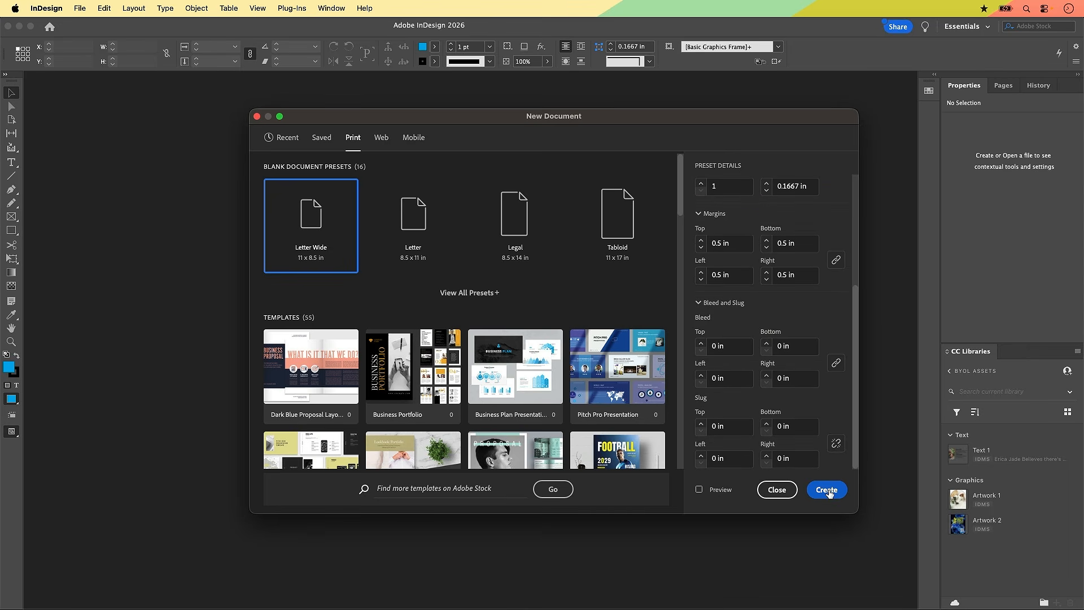
{"action": "left_click", "coordinate": [827, 490]}
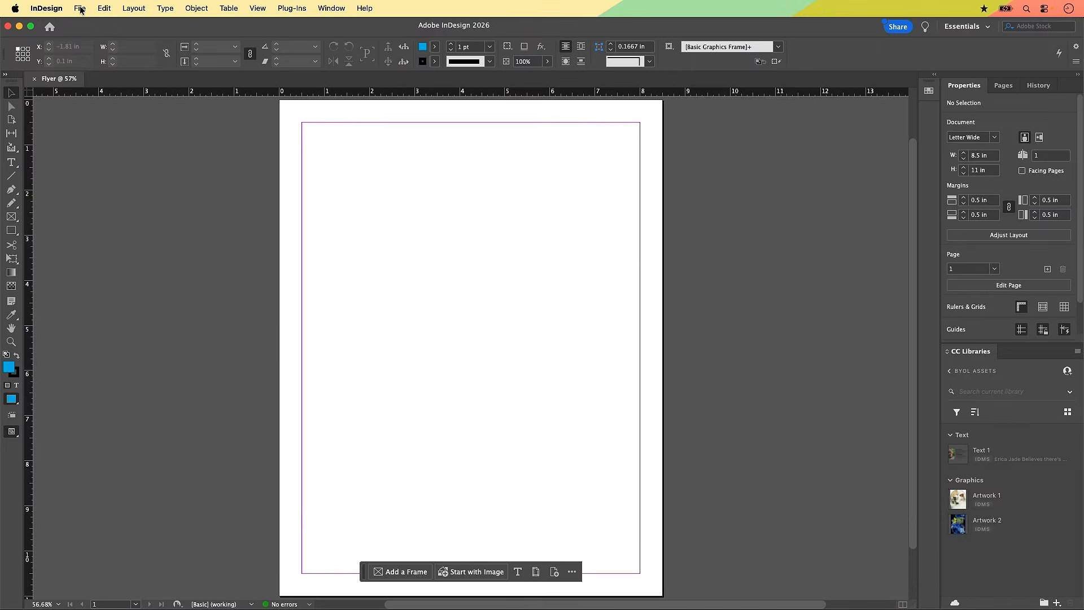
Step: Load the green leaf JPG photo from the 02_Flyer folder for placing
{"action": "left_click", "coordinate": [81, 10]}
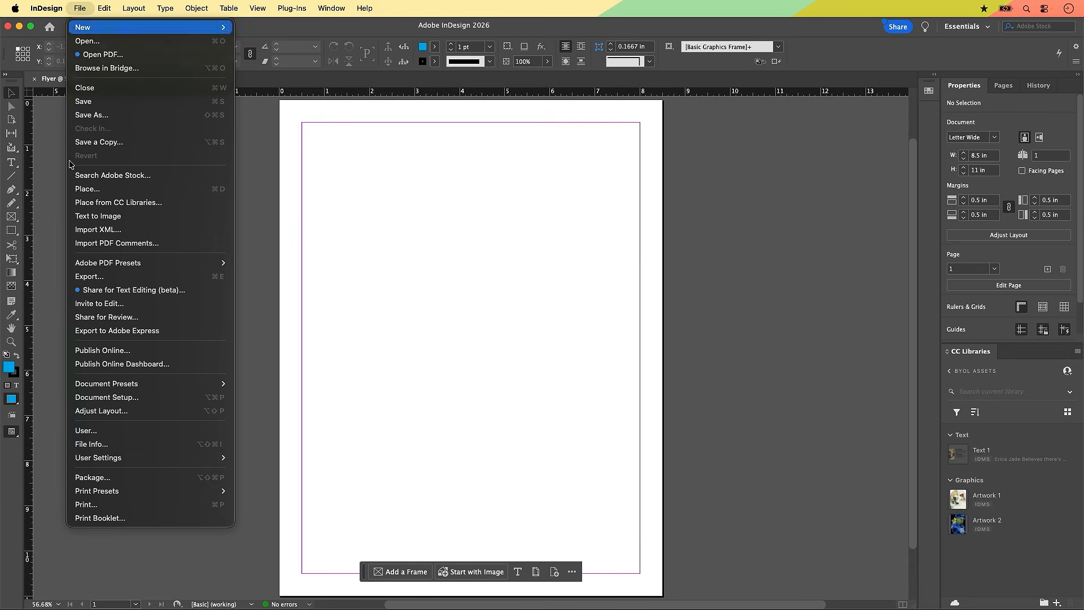
{"action": "left_click", "coordinate": [91, 191]}
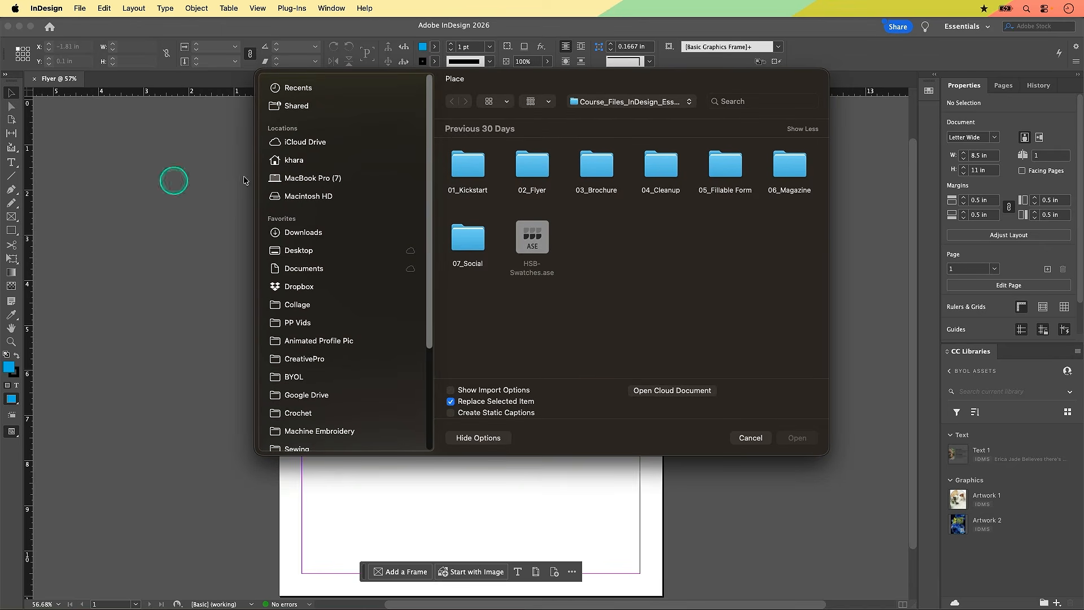
{"action": "double_click", "coordinate": [532, 173]}
{"action": "double_click", "coordinate": [533, 169]}
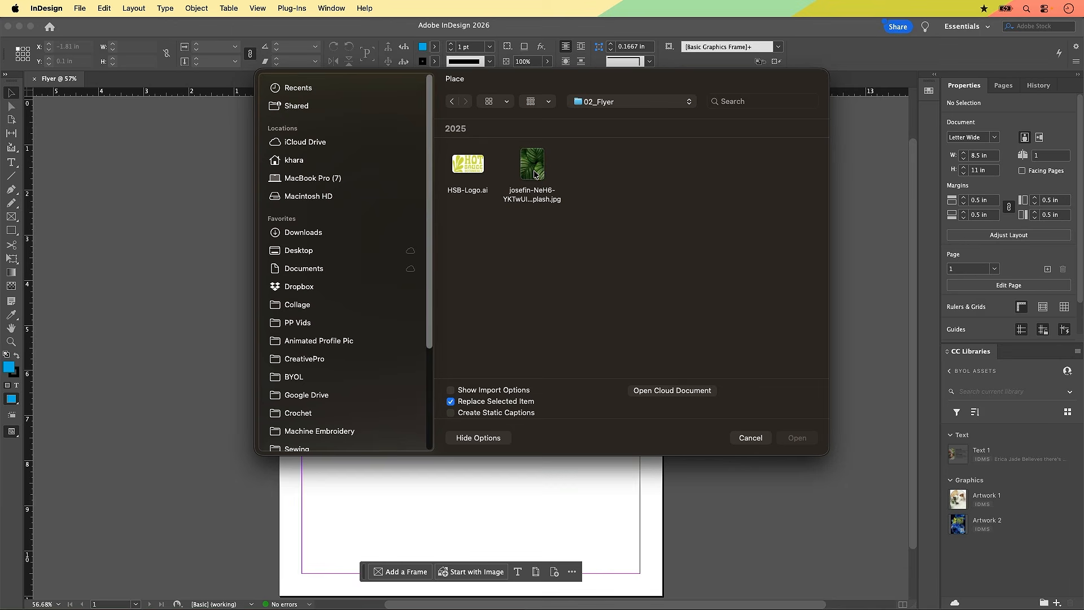
{"action": "left_click", "coordinate": [535, 174]}
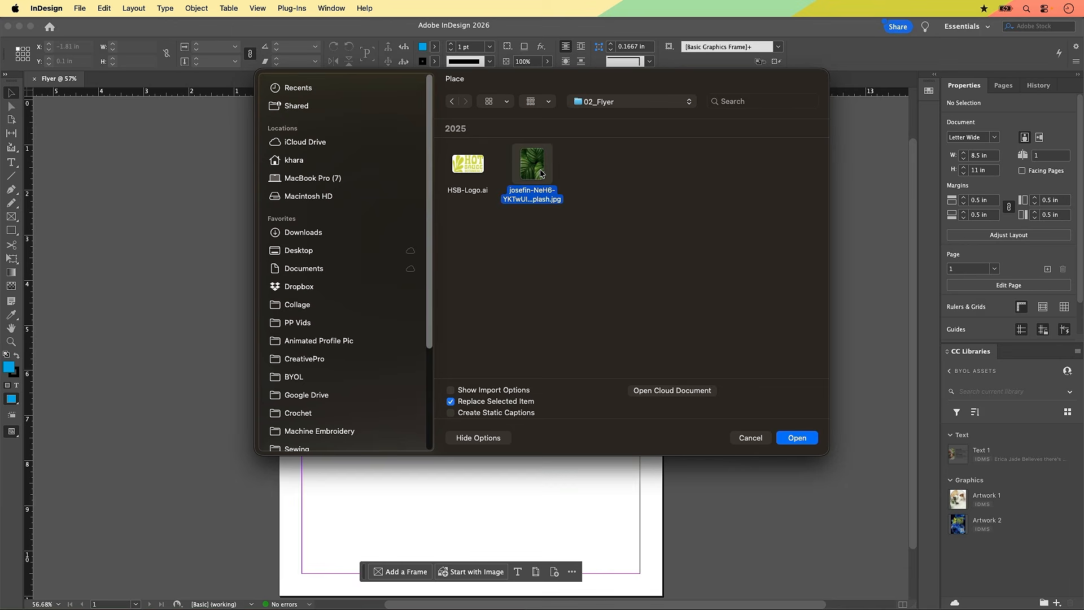
{"action": "left_click", "coordinate": [541, 172]}
{"action": "left_click", "coordinate": [539, 177]}
{"action": "left_click", "coordinate": [797, 438]}
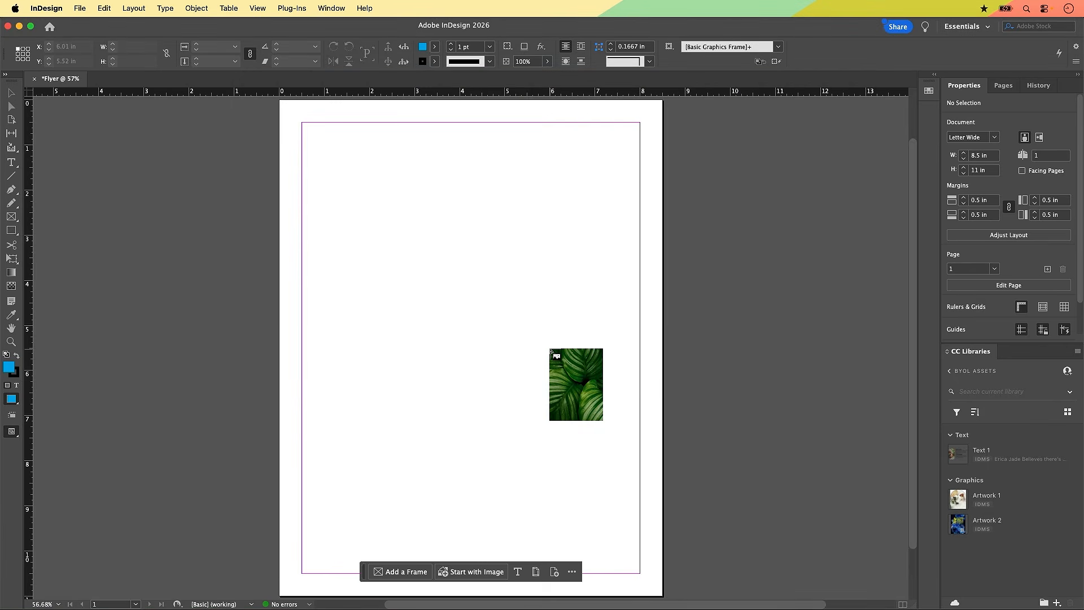
Step: Place the leaf photo across the full margin area, in a frame 7.5 in wide and 10 in high
{"action": "left_click", "coordinate": [557, 308]}
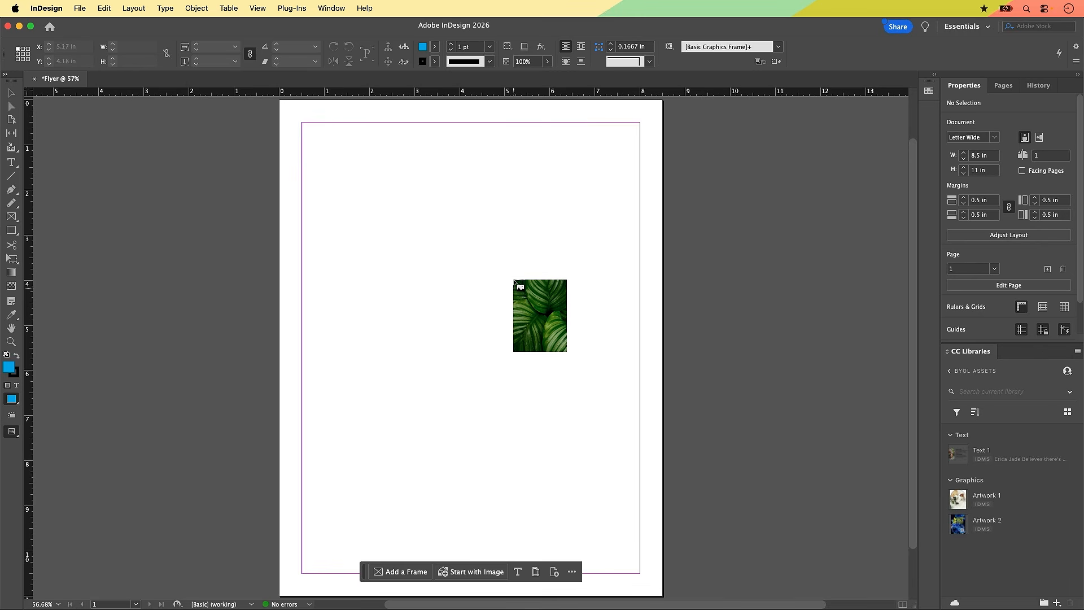
{"action": "left_click", "coordinate": [469, 277]}
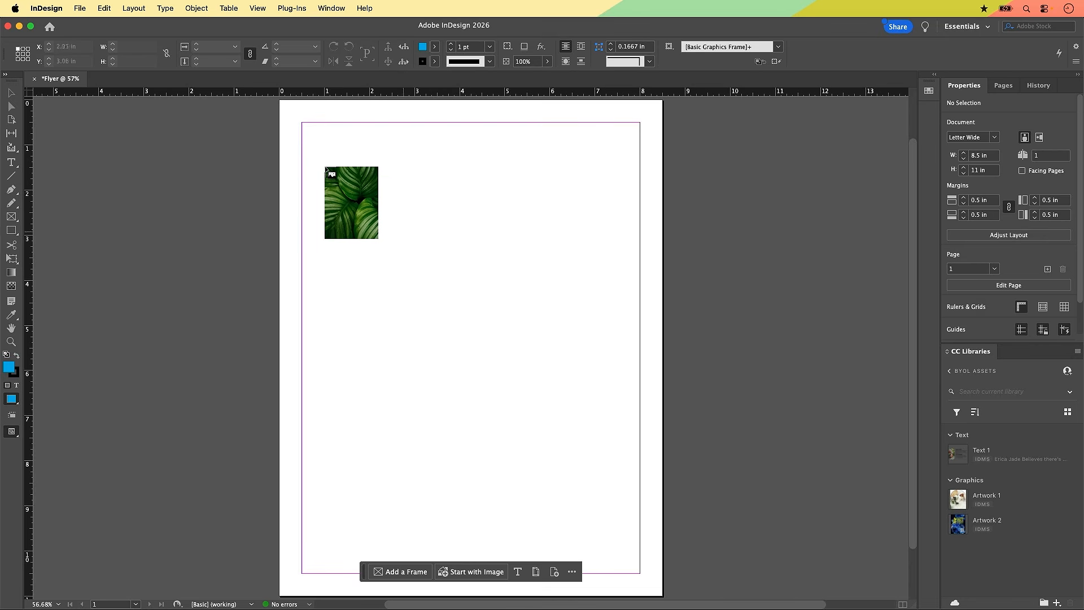
{"action": "left_click", "coordinate": [303, 122]}
{"action": "left_click_drag", "start_coordinate": [303, 123], "coordinate": [640, 575]}
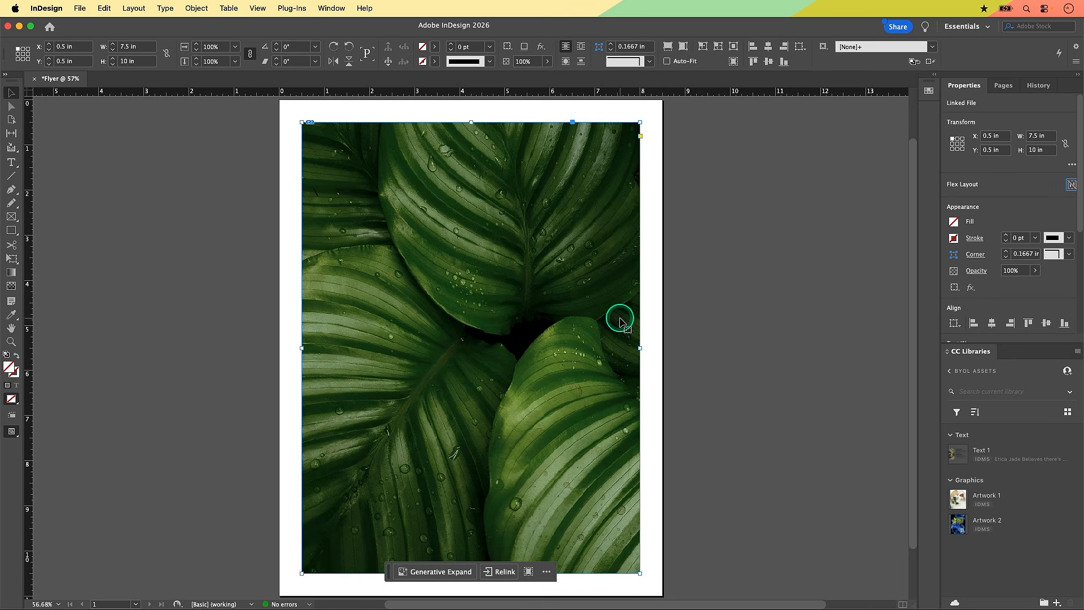
Step: Try widening the image frame past the page edge to about 12.23 in, and bring its width back to 7.5 in
{"action": "left_click", "coordinate": [547, 333]}
{"action": "left_click_drag", "start_coordinate": [640, 347], "coordinate": [855, 341]}
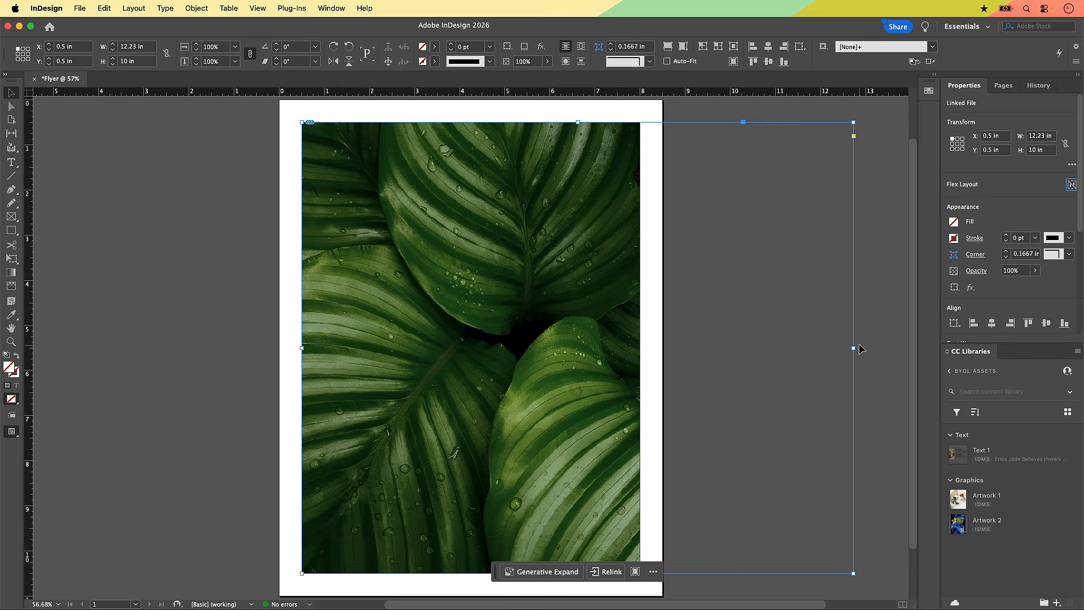
{"action": "left_click", "coordinate": [853, 348]}
{"action": "left_click_drag", "start_coordinate": [854, 349], "coordinate": [640, 359]}
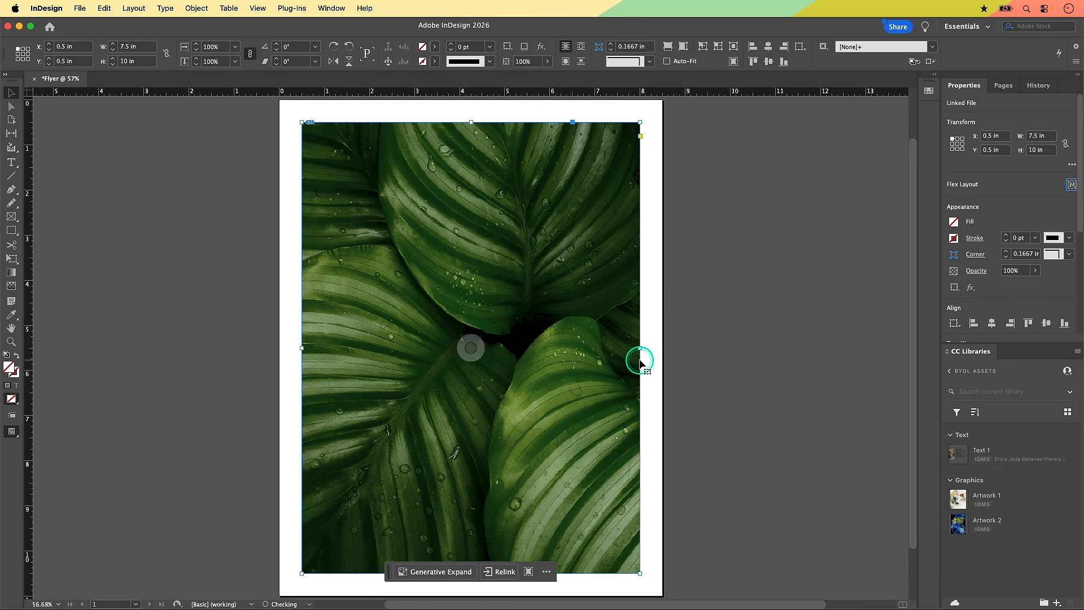
{"action": "left_click", "coordinate": [572, 353]}
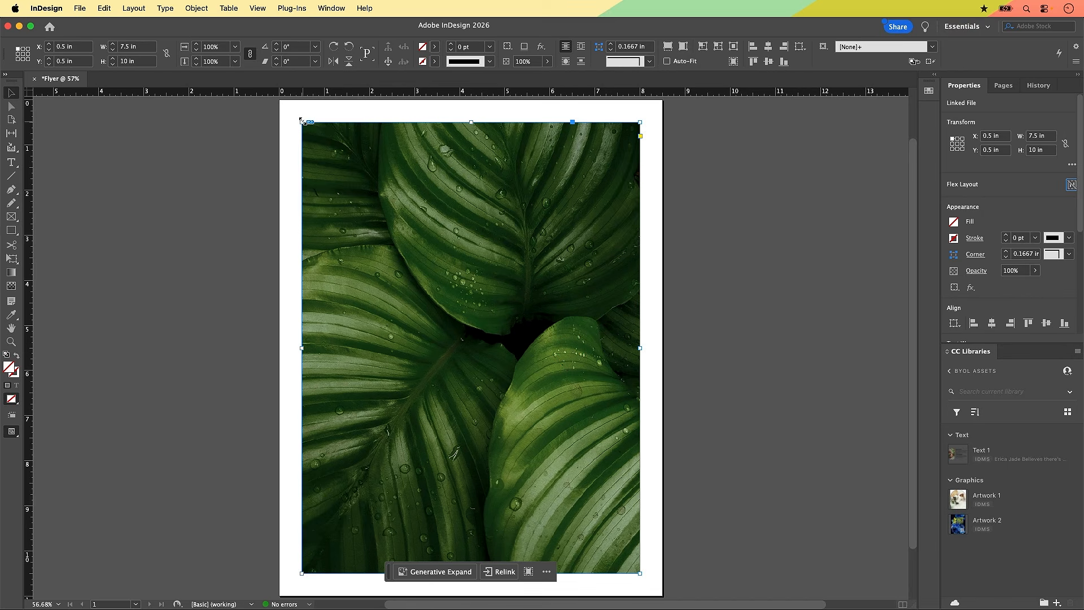
Step: Crop the photo by resizing its frame from the corners to about 4.16 in wide and 5.715 in high
{"action": "left_click_drag", "start_coordinate": [301, 120], "coordinate": [401, 208]}
{"action": "left_click_drag", "start_coordinate": [640, 573], "coordinate": [547, 377]}
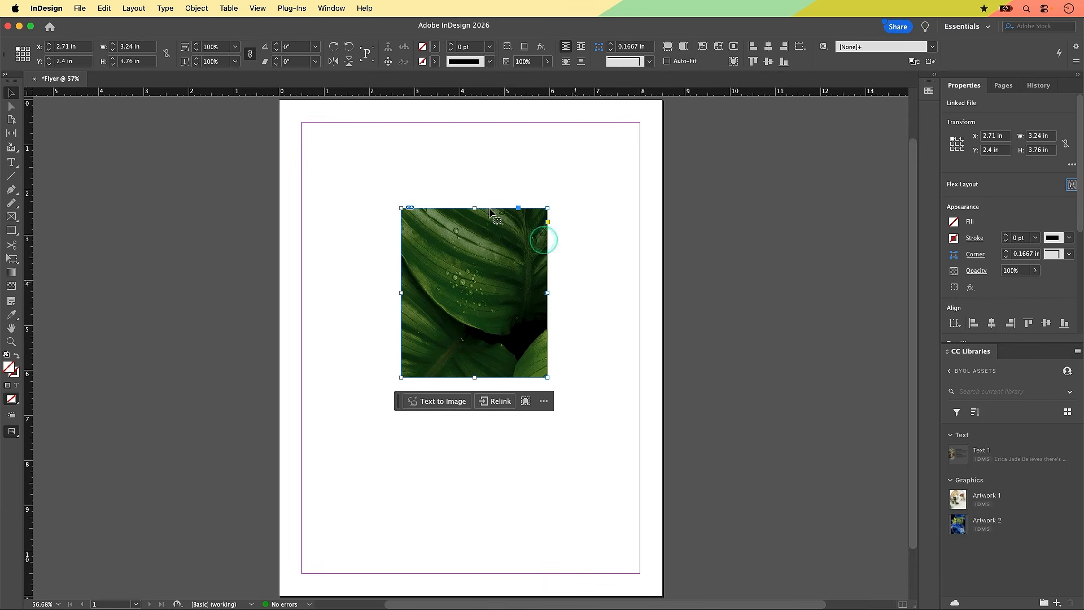
{"action": "left_click_drag", "start_coordinate": [397, 205], "coordinate": [376, 173]}
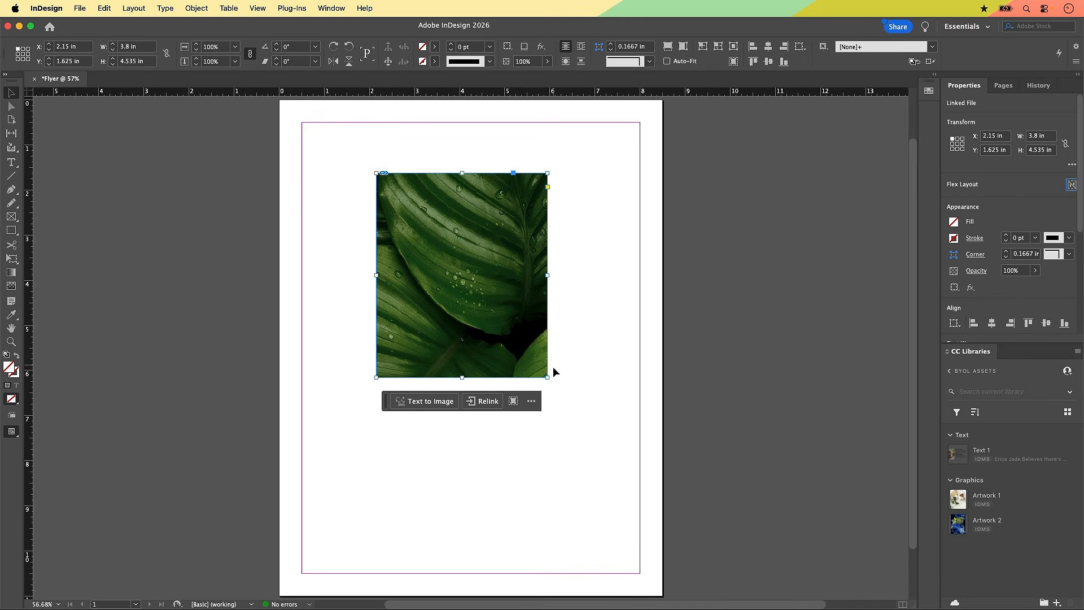
{"action": "left_click_drag", "start_coordinate": [548, 376], "coordinate": [563, 431]}
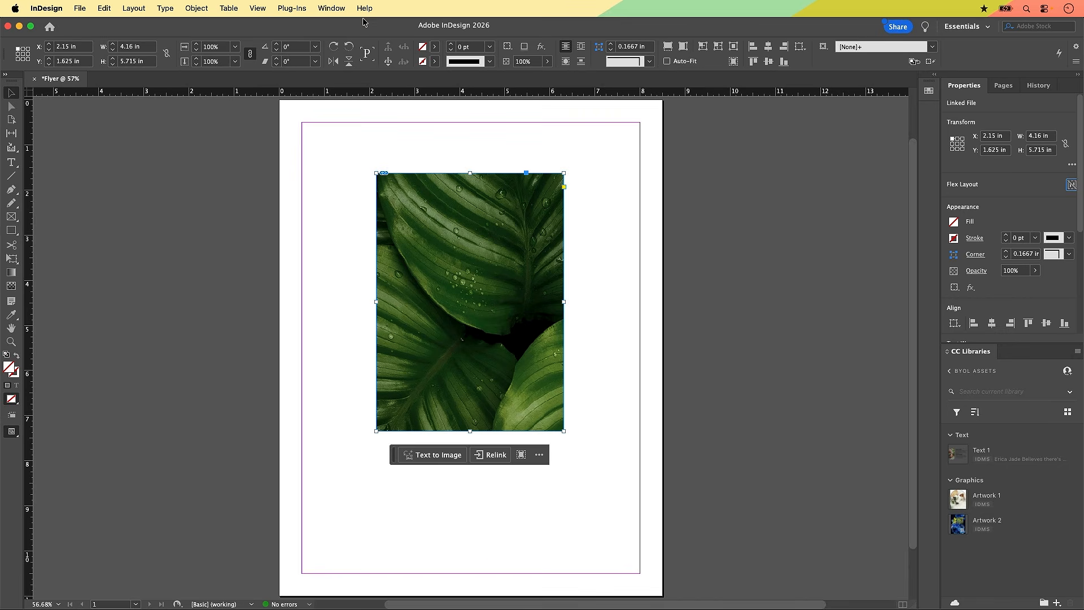
Step: Check that the Control panel is turned on
{"action": "left_click", "coordinate": [335, 10]}
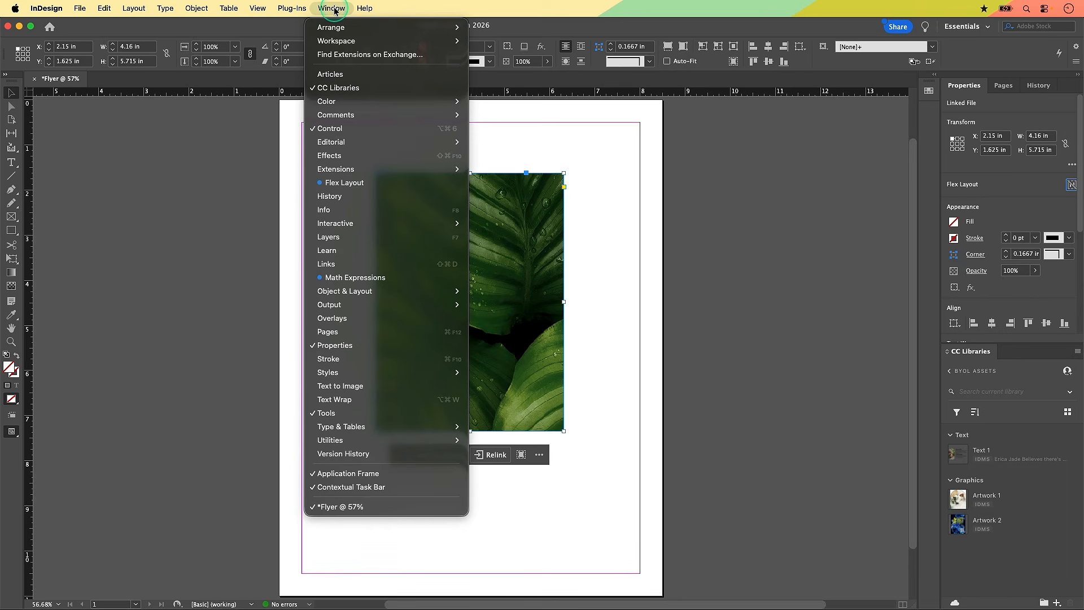
{"action": "left_click", "coordinate": [332, 130]}
{"action": "left_click", "coordinate": [550, 23]}
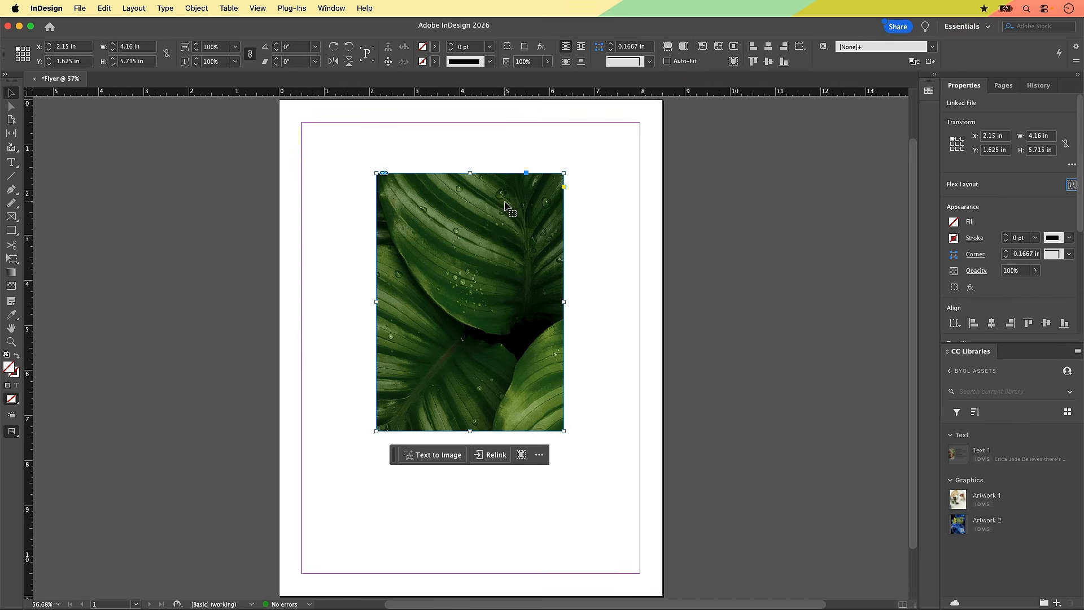
Step: Resize the frame from its upper-right corner to about 4.16 by 4.965 in, and select the photo inside to examine its full extent
{"action": "left_click_drag", "start_coordinate": [563, 173], "coordinate": [574, 292]}
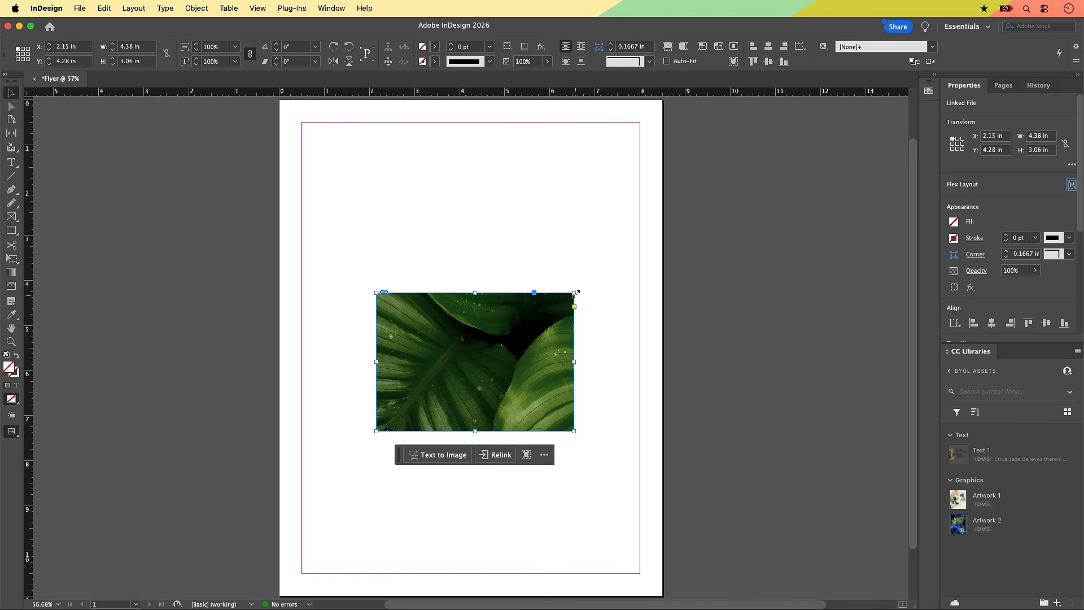
{"action": "left_click_drag", "start_coordinate": [577, 292], "coordinate": [563, 208]}
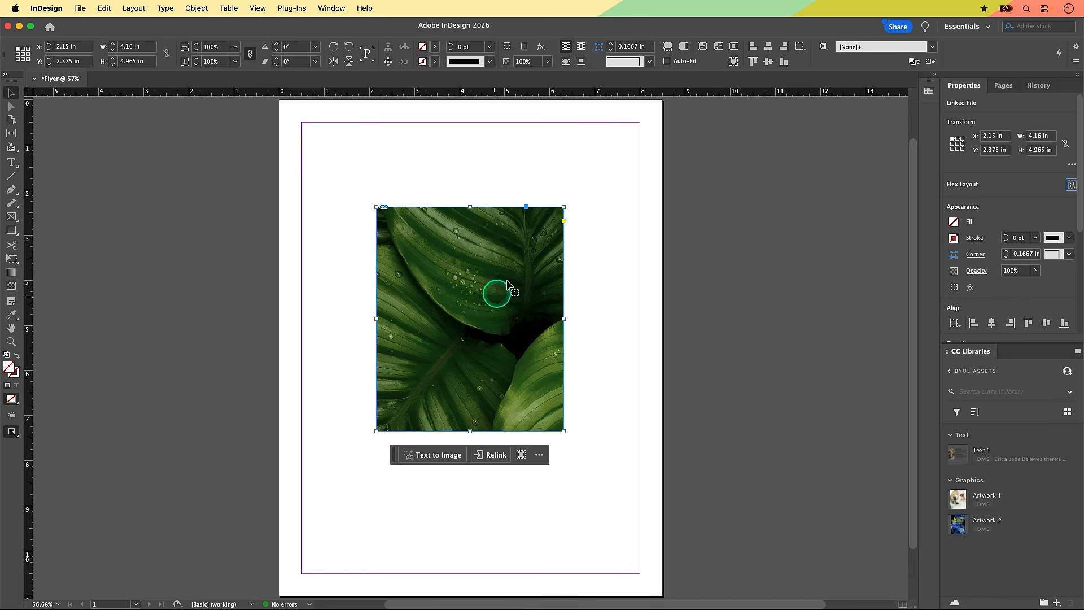
{"action": "double_click", "coordinate": [519, 265]}
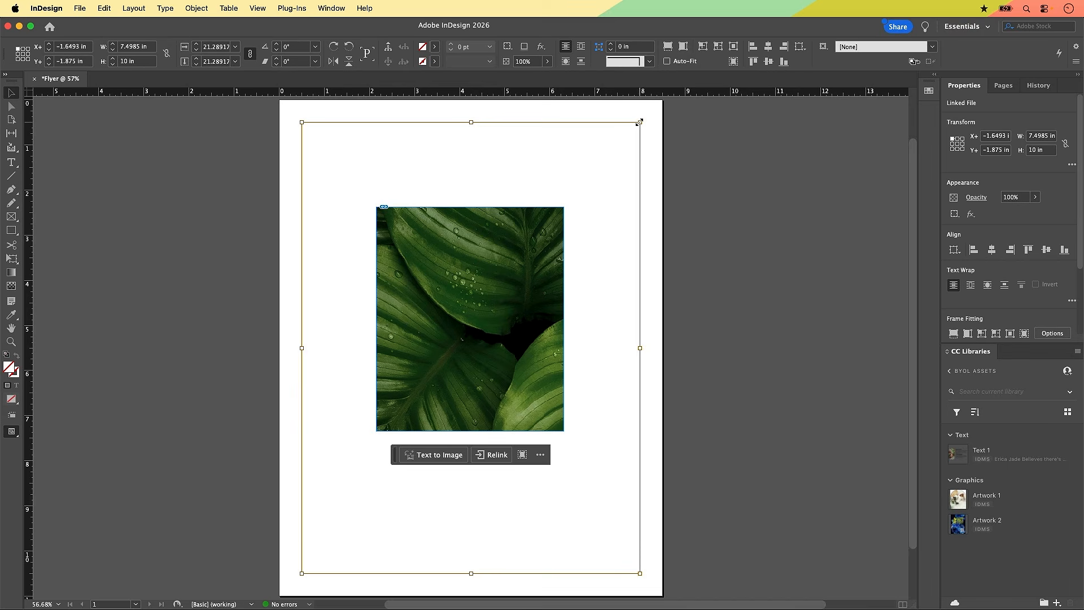
{"action": "left_click", "coordinate": [382, 122]}
{"action": "left_click", "coordinate": [542, 270]}
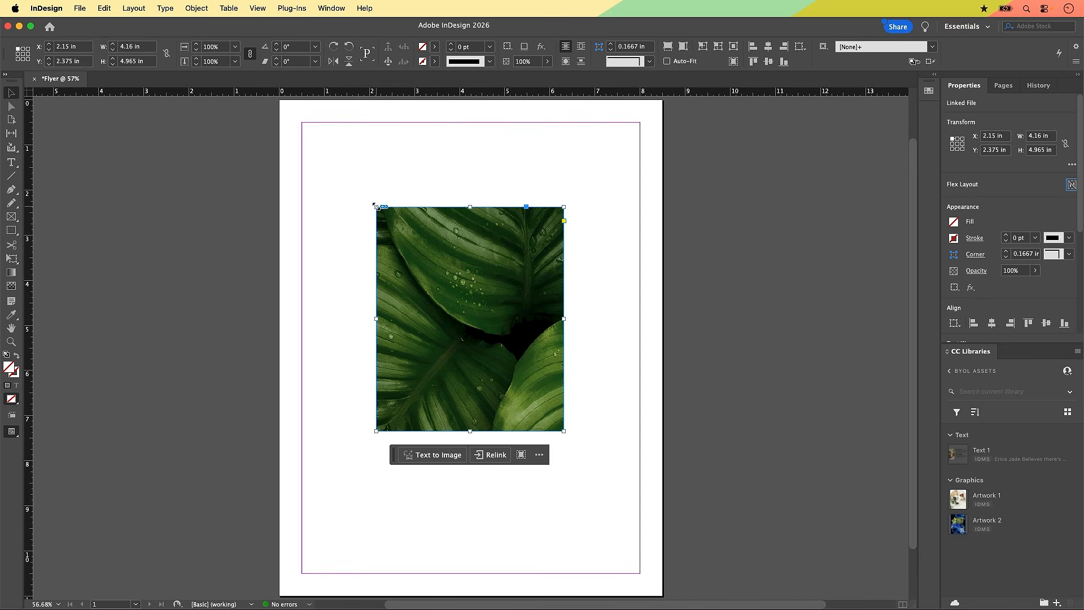
Step: Scale the photo inside its frame proportionally to about 4.92 by 6.56 in and reposition it to fill the frame
{"action": "double_click", "coordinate": [504, 274]}
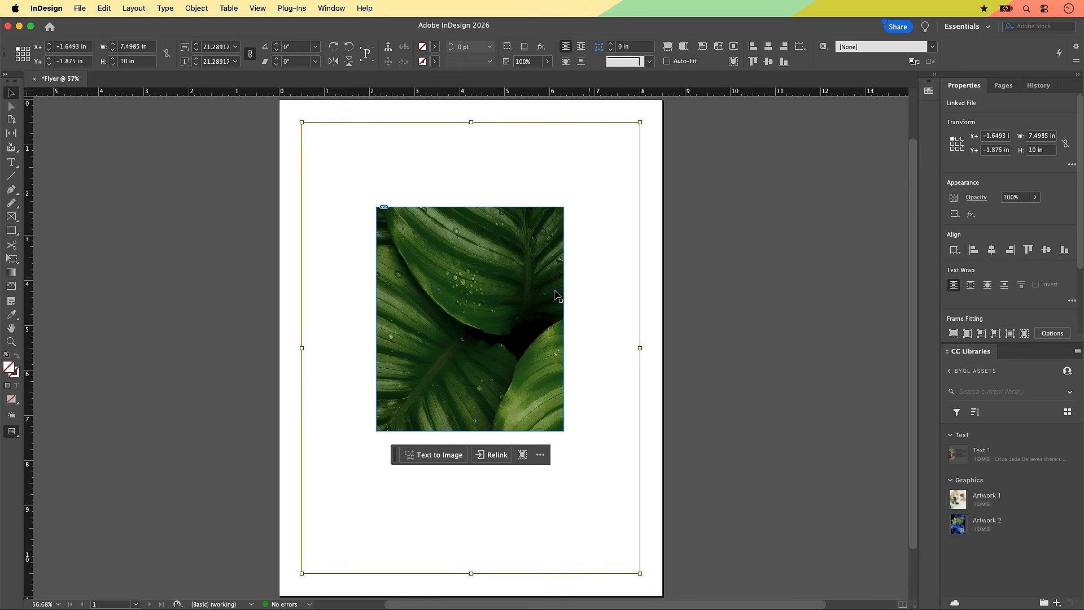
{"action": "left_click_drag", "start_coordinate": [532, 297], "coordinate": [494, 306]}
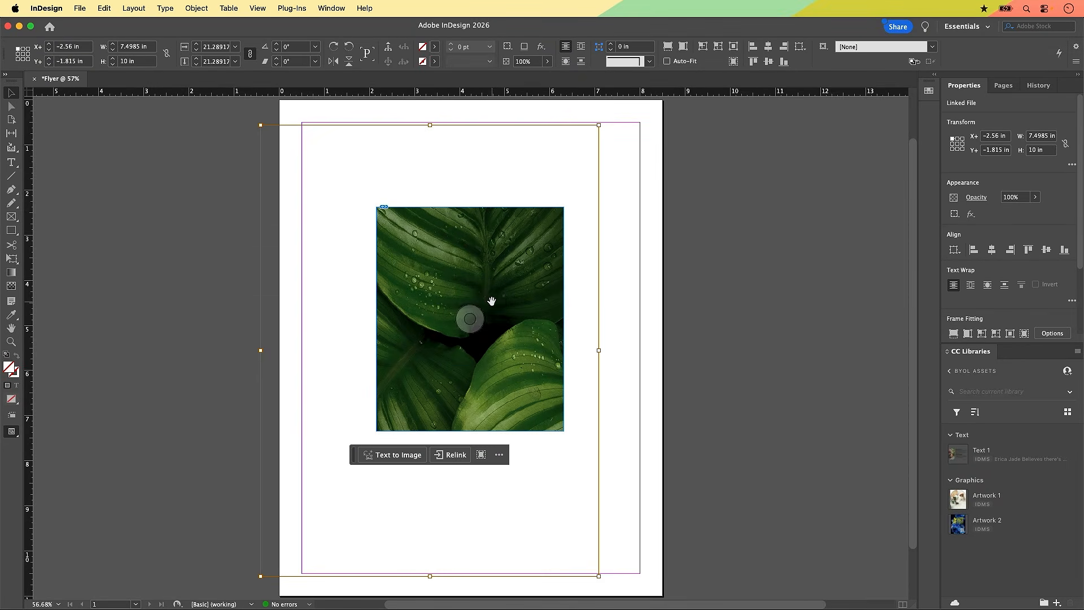
{"action": "left_click", "coordinate": [260, 124]}
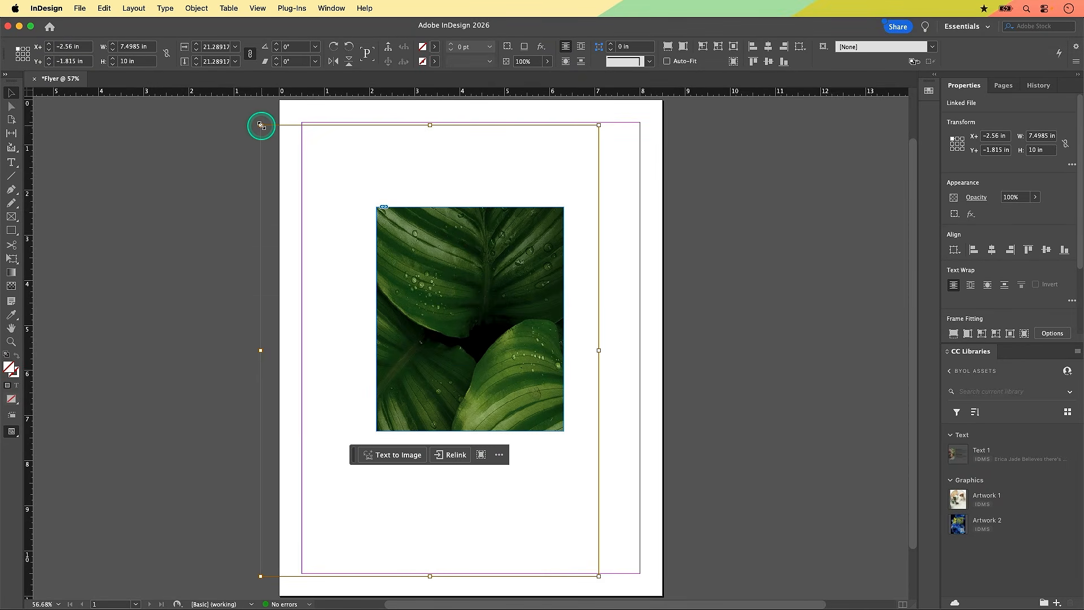
{"action": "left_click_drag", "start_coordinate": [260, 124], "coordinate": [331, 219]}
{"action": "left_click_drag", "start_coordinate": [598, 575], "coordinate": [551, 499]}
{"action": "left_click_drag", "start_coordinate": [492, 317], "coordinate": [522, 275]}
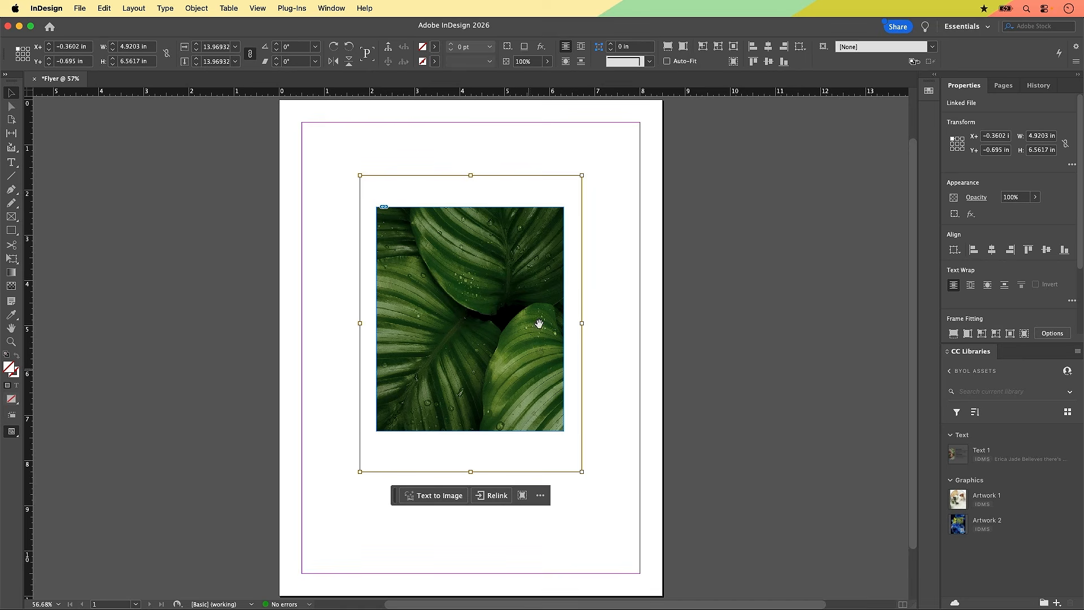
Step: Switch the selection back and forth between the photo content and its frame to compare their outlines, and deselect everything
{"action": "left_click", "coordinate": [485, 377]}
{"action": "left_click", "coordinate": [582, 179]}
{"action": "left_click", "coordinate": [516, 266]}
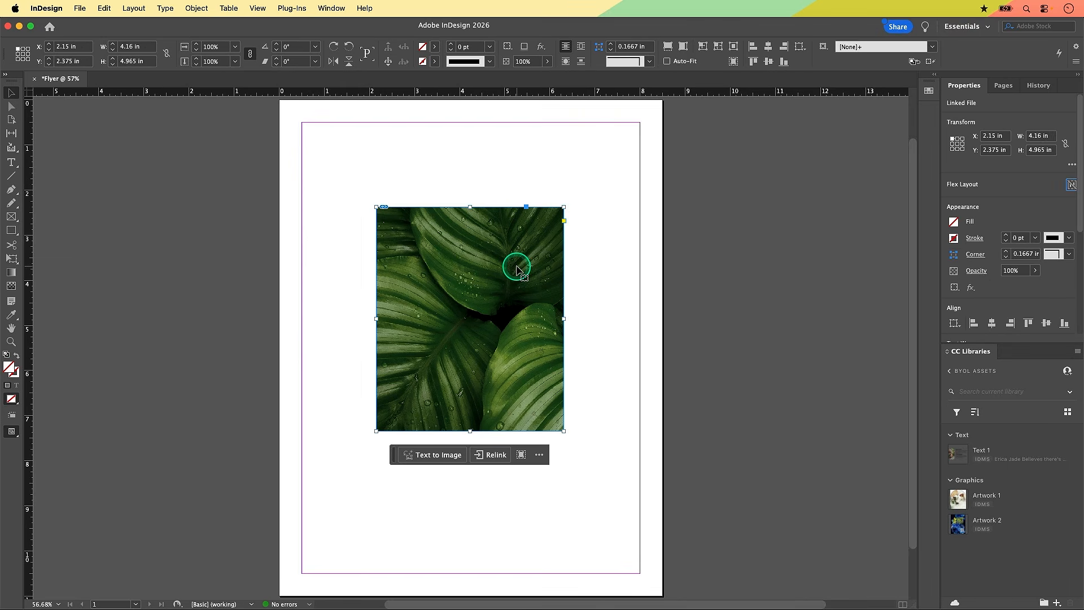
{"action": "left_click", "coordinate": [504, 233]}
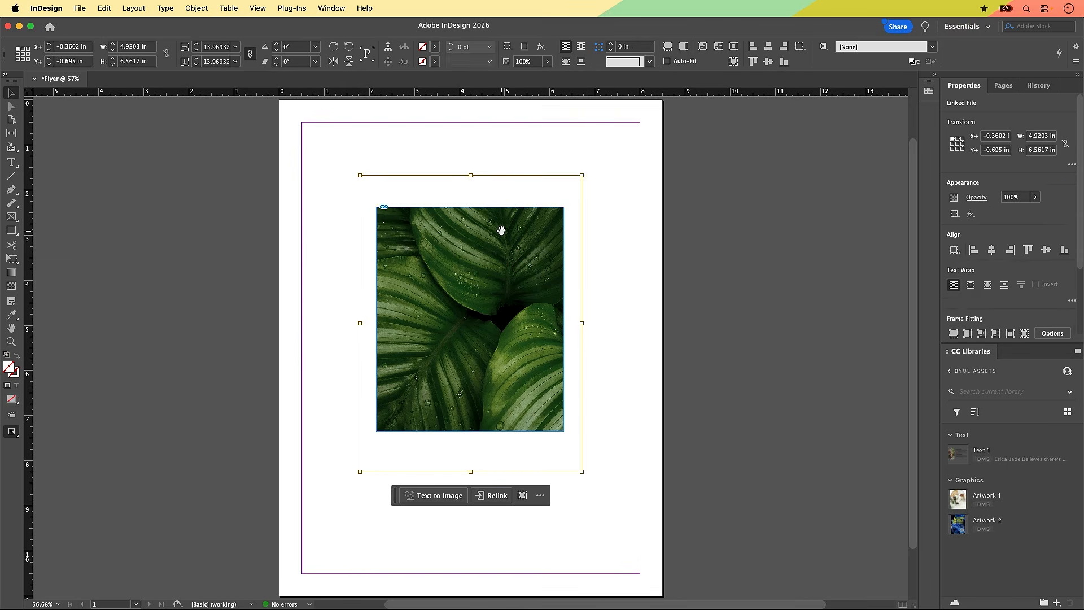
{"action": "left_click", "coordinate": [582, 176]}
{"action": "left_click", "coordinate": [509, 267]}
{"action": "double_click", "coordinate": [510, 267]}
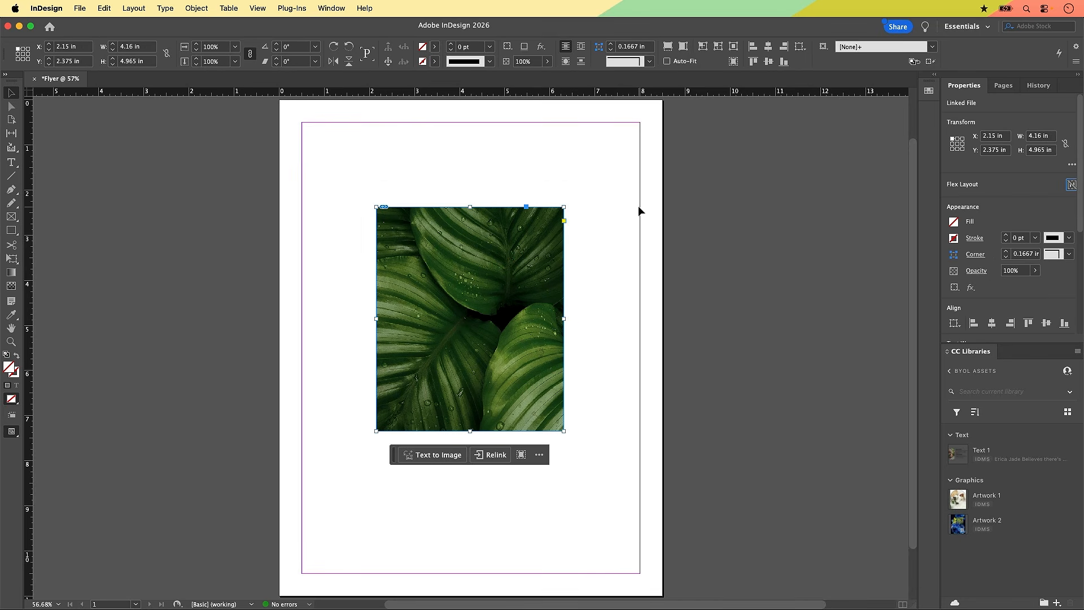
{"action": "left_click", "coordinate": [615, 225]}
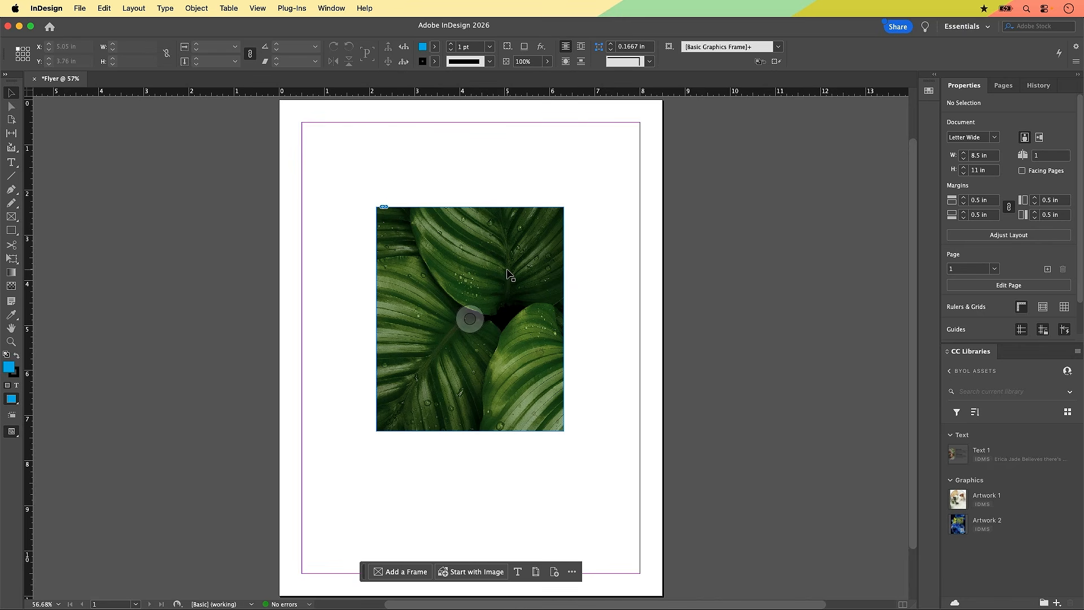
Step: Reposition the photo inside its frame with the Content Grabber, and undo the last move of the whole frame
{"action": "left_click", "coordinate": [471, 320]}
{"action": "mouse_move", "coordinate": [474, 320]}
{"action": "left_mouse_down"}
{"action": "mouse_move", "coordinate": [467, 331]}
{"action": "mouse_move", "coordinate": [492, 327]}
{"action": "mouse_move", "coordinate": [468, 282]}
{"action": "mouse_move", "coordinate": [439, 298]}
{"action": "mouse_move", "coordinate": [472, 318]}
{"action": "left_mouse_up"}
{"action": "left_click", "coordinate": [669, 252]}
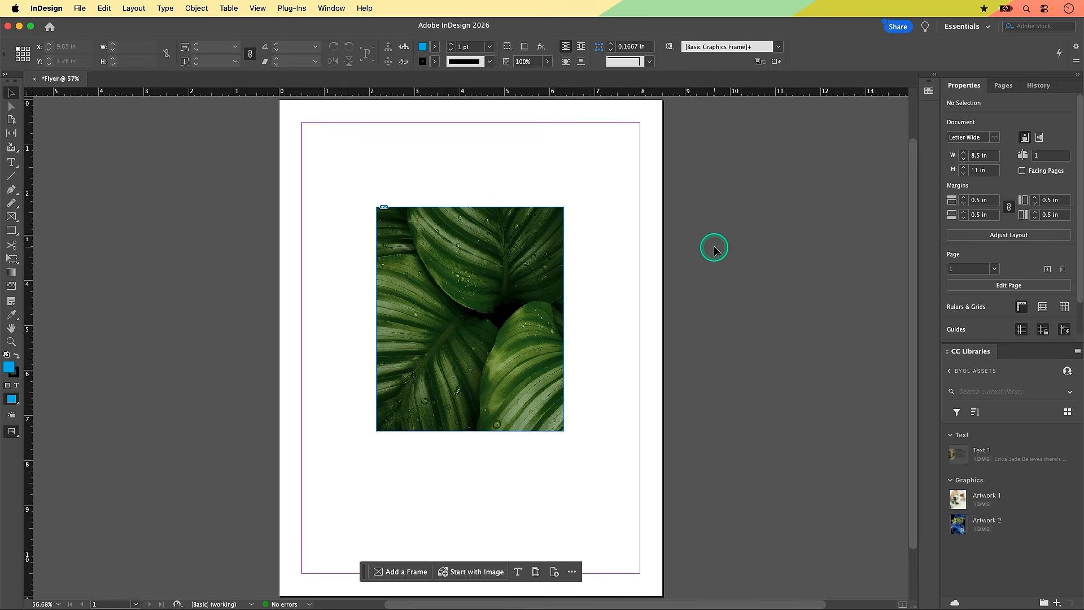
{"action": "left_click_drag", "start_coordinate": [467, 317], "coordinate": [458, 280]}
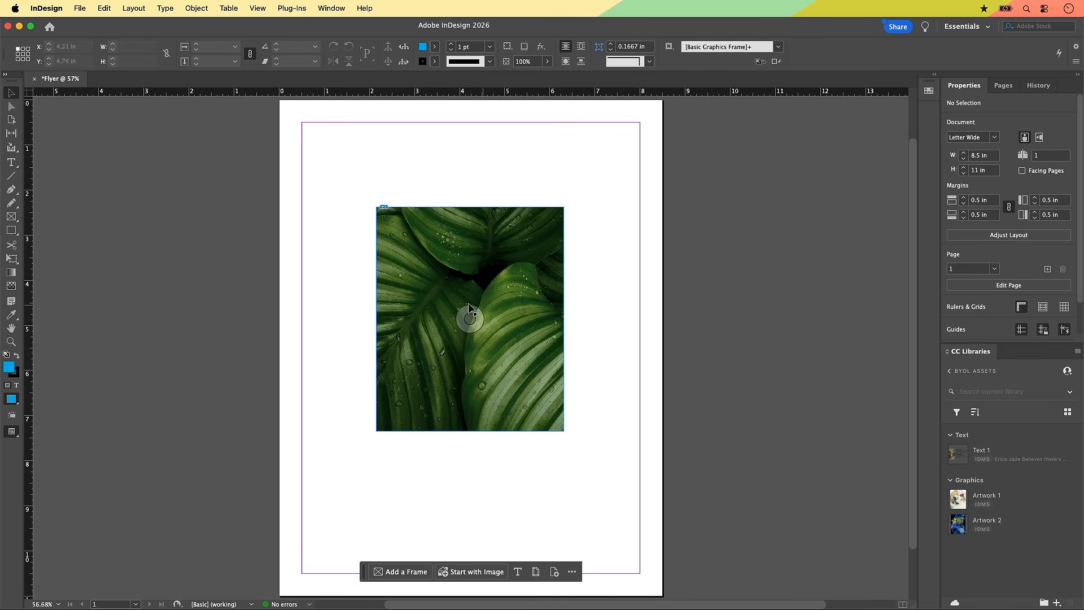
{"action": "mouse_move", "coordinate": [471, 319]}
{"action": "left_mouse_down"}
{"action": "mouse_move", "coordinate": [517, 347]}
{"action": "mouse_move", "coordinate": [495, 340]}
{"action": "mouse_move", "coordinate": [486, 350]}
{"action": "mouse_move", "coordinate": [466, 327]}
{"action": "left_mouse_up"}
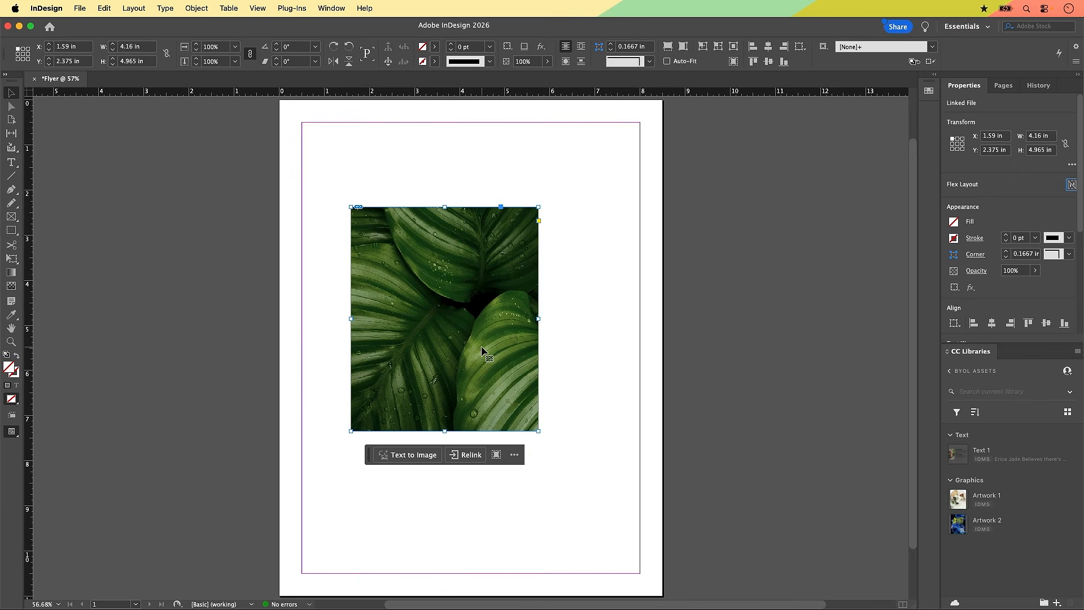
{"action": "key", "text": "super+z"}
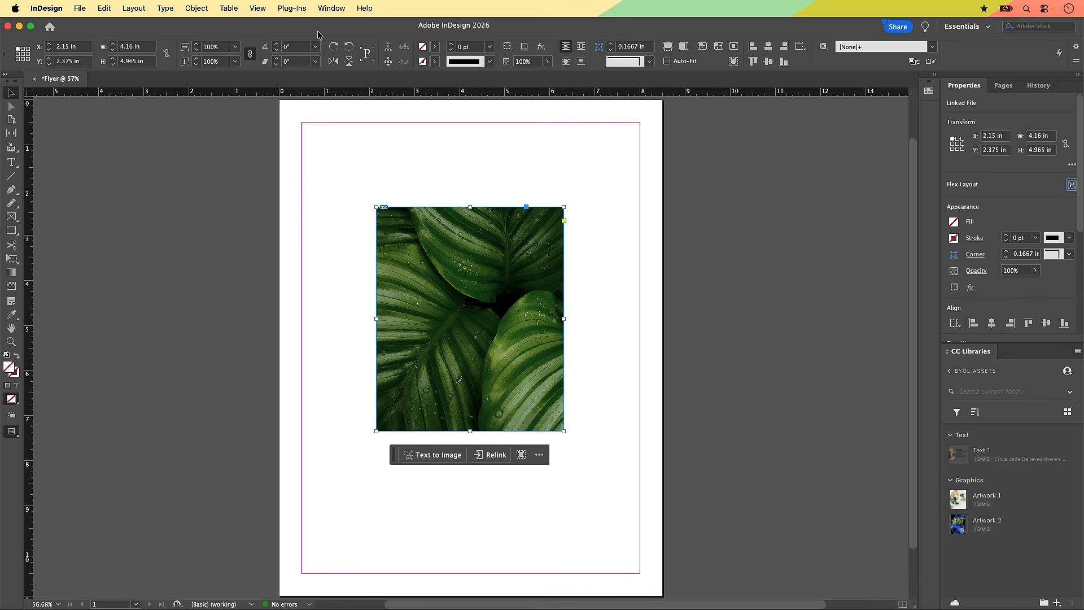
Step: Examine the option among the view extras that hides the Content Grabber
{"action": "left_click", "coordinate": [257, 9]}
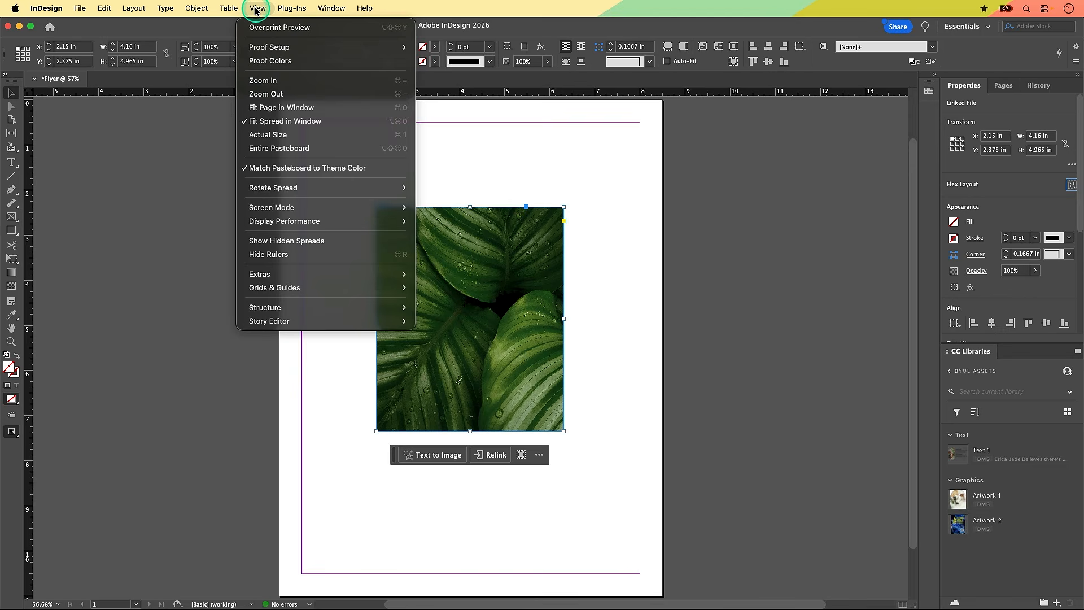
{"action": "mouse_move", "coordinate": [253, 275]}
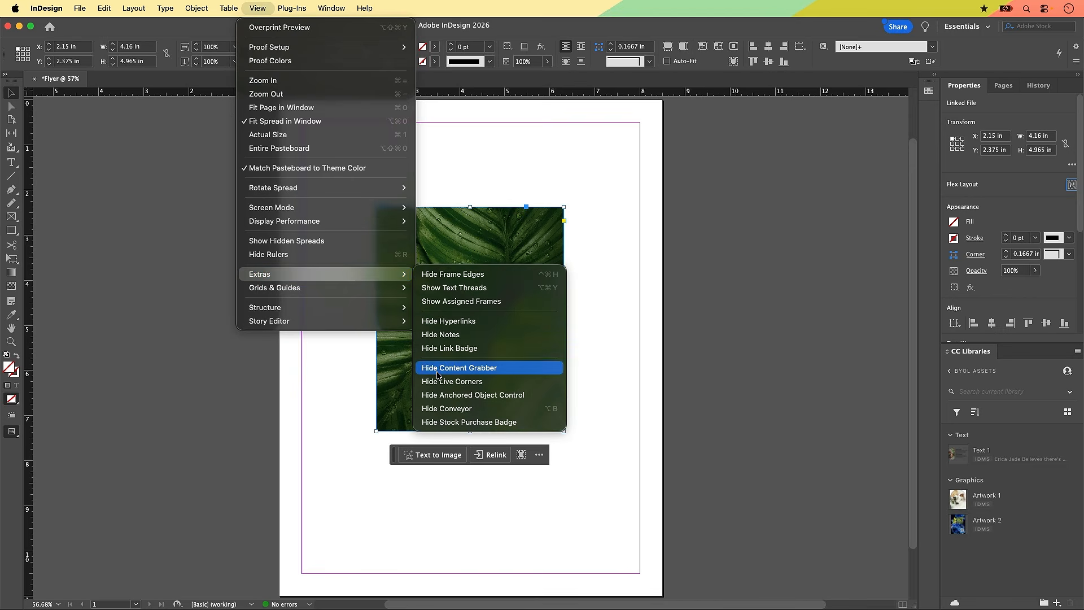
{"action": "left_click", "coordinate": [510, 372]}
{"action": "left_click", "coordinate": [520, 373]}
{"action": "left_click", "coordinate": [514, 374]}
{"action": "left_click", "coordinate": [515, 372]}
{"action": "left_click", "coordinate": [514, 370]}
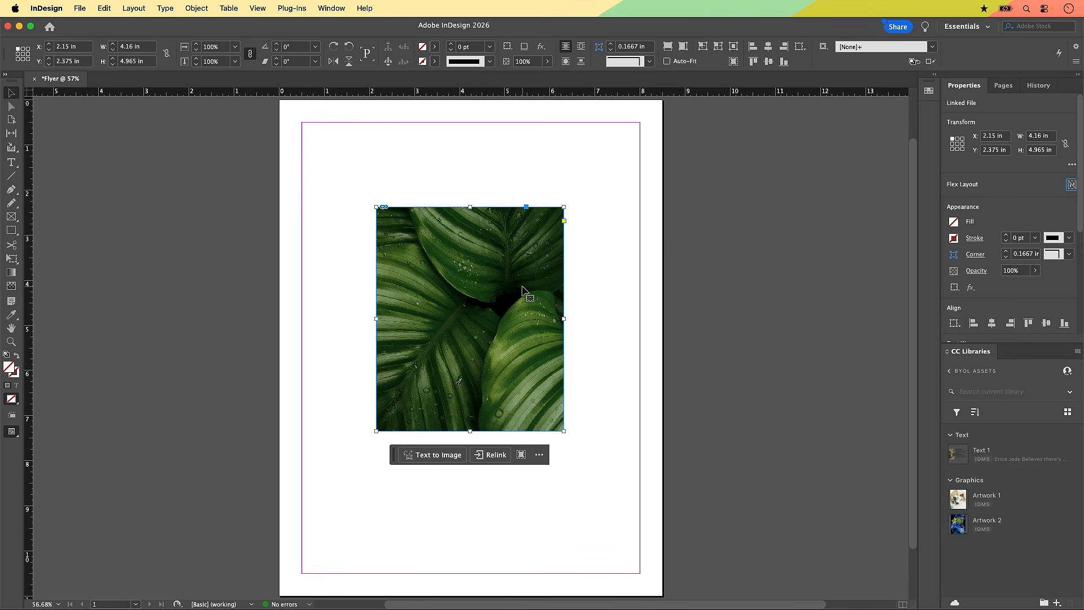
Step: Move the whole photo frame to about X 2.27 in, Y 2.1 in, and switch the selection to the photo content and back
{"action": "left_click", "coordinate": [590, 276]}
{"action": "left_click", "coordinate": [13, 95]}
{"action": "mouse_move", "coordinate": [464, 271]}
{"action": "left_mouse_down"}
{"action": "mouse_move", "coordinate": [514, 249]}
{"action": "mouse_move", "coordinate": [437, 248]}
{"action": "mouse_move", "coordinate": [473, 256]}
{"action": "left_mouse_up"}
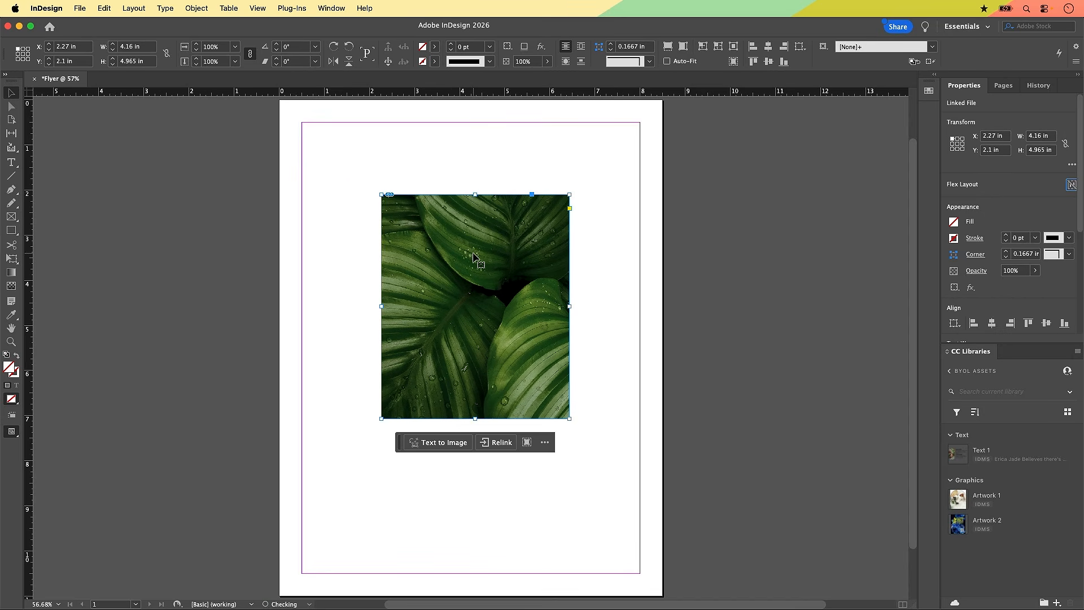
{"action": "double_click", "coordinate": [521, 235]}
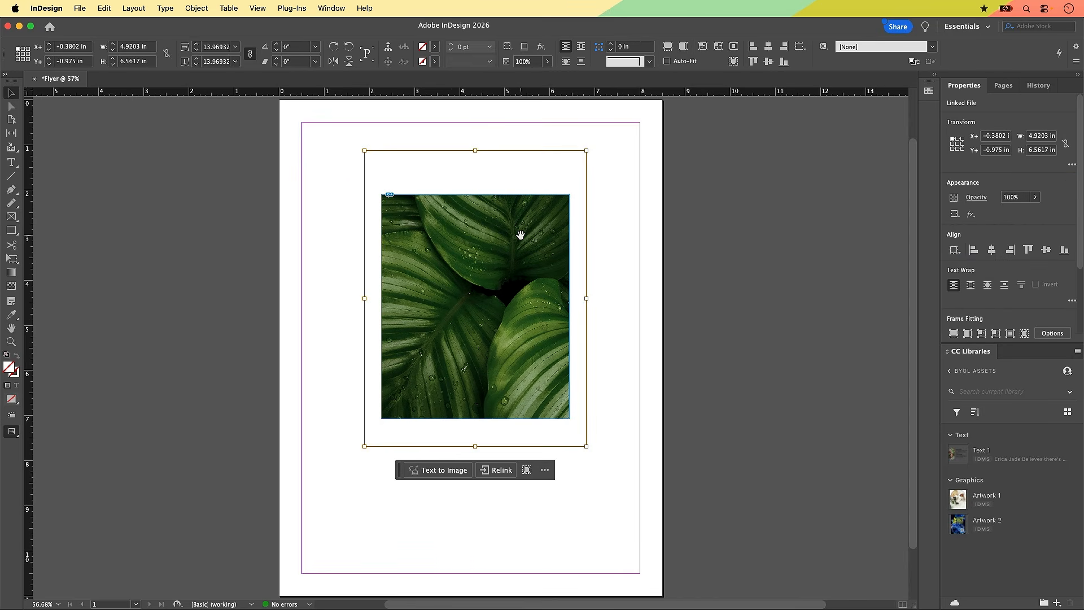
{"action": "double_click", "coordinate": [520, 234]}
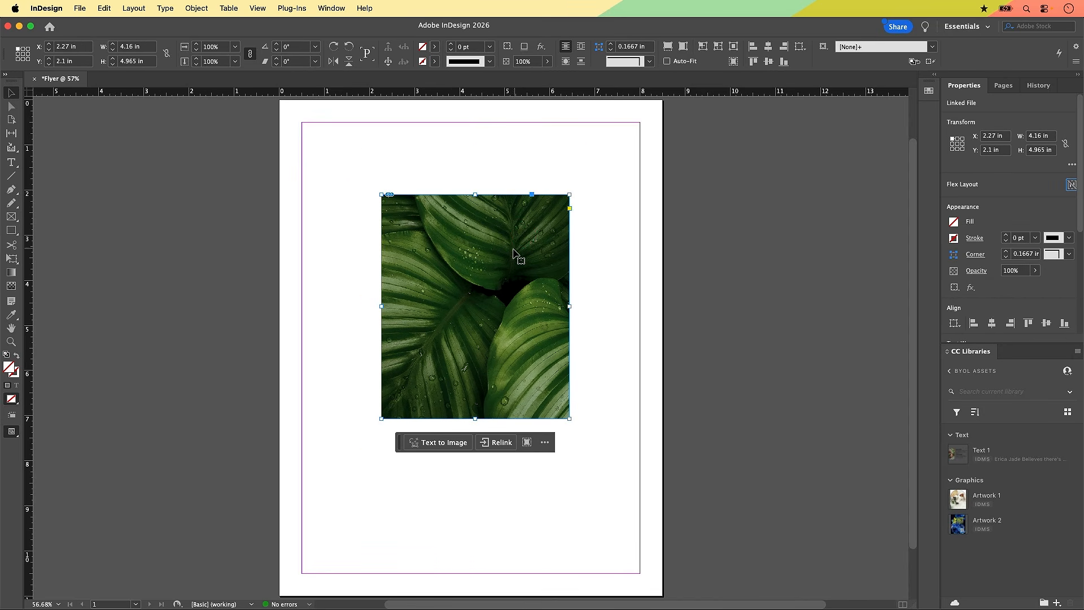
Step: Select the leaf image inside its frame with the Direct Selection tool and shift it down to a Y offset of about -0.7 in
{"action": "left_click", "coordinate": [539, 249]}
{"action": "key", "text": "a"}
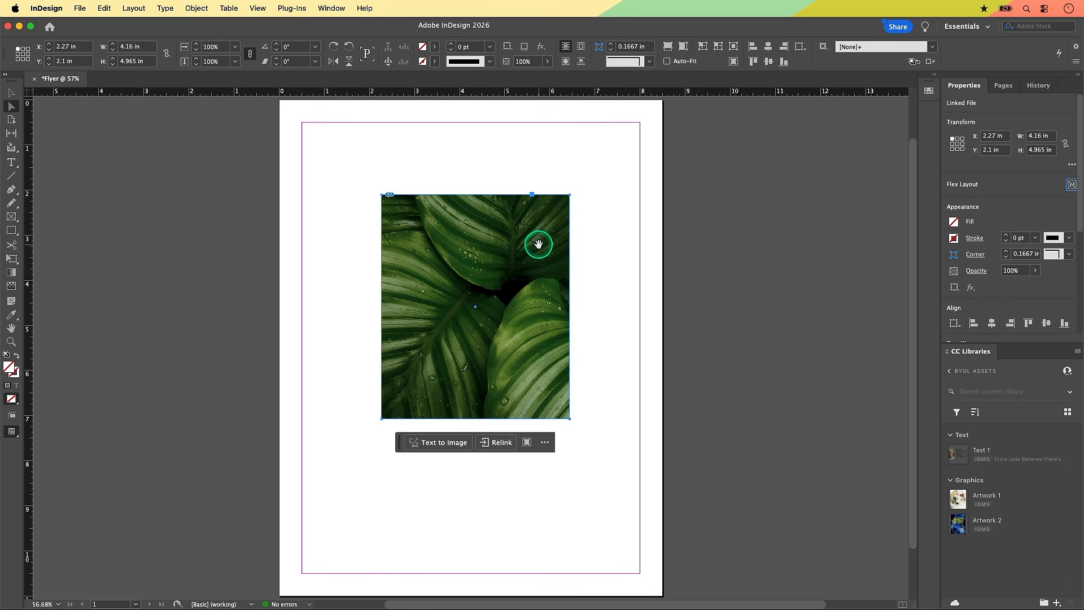
{"action": "left_click", "coordinate": [11, 109]}
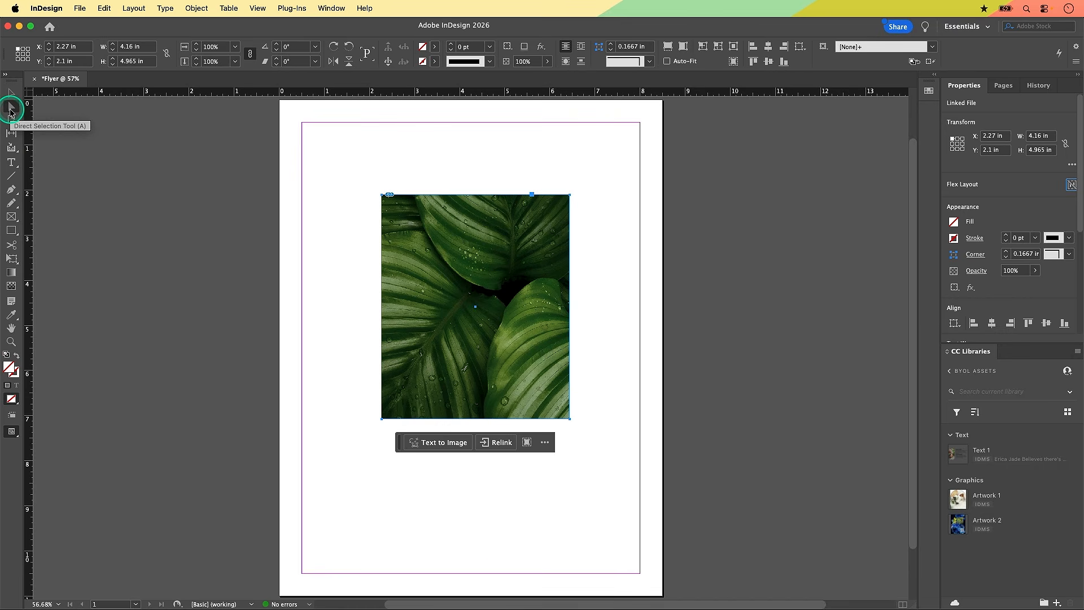
{"action": "left_click", "coordinate": [534, 281]}
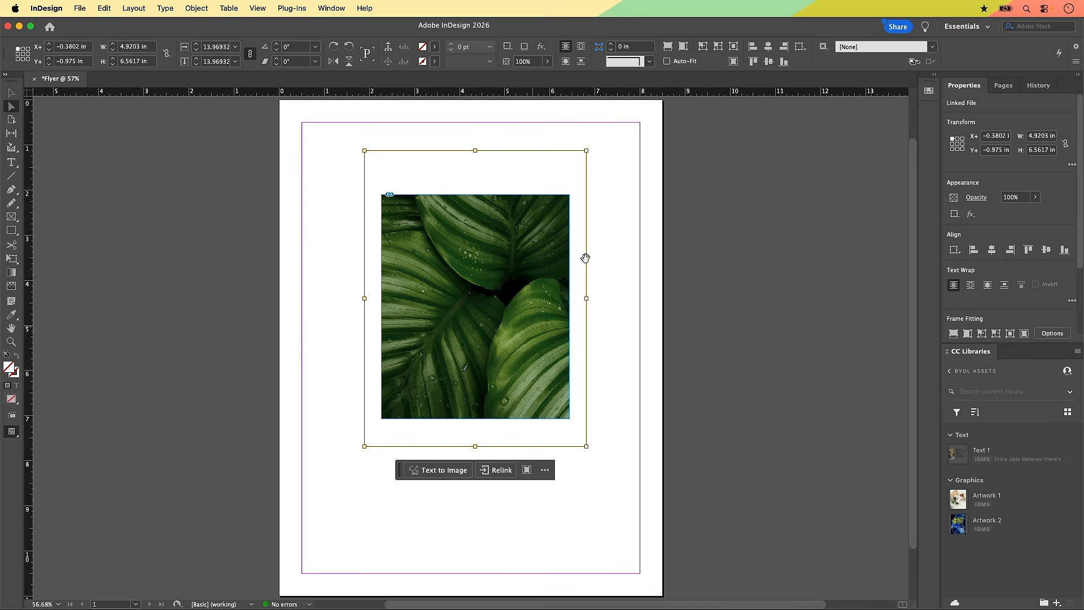
{"action": "left_click_drag", "start_coordinate": [505, 232], "coordinate": [499, 245]}
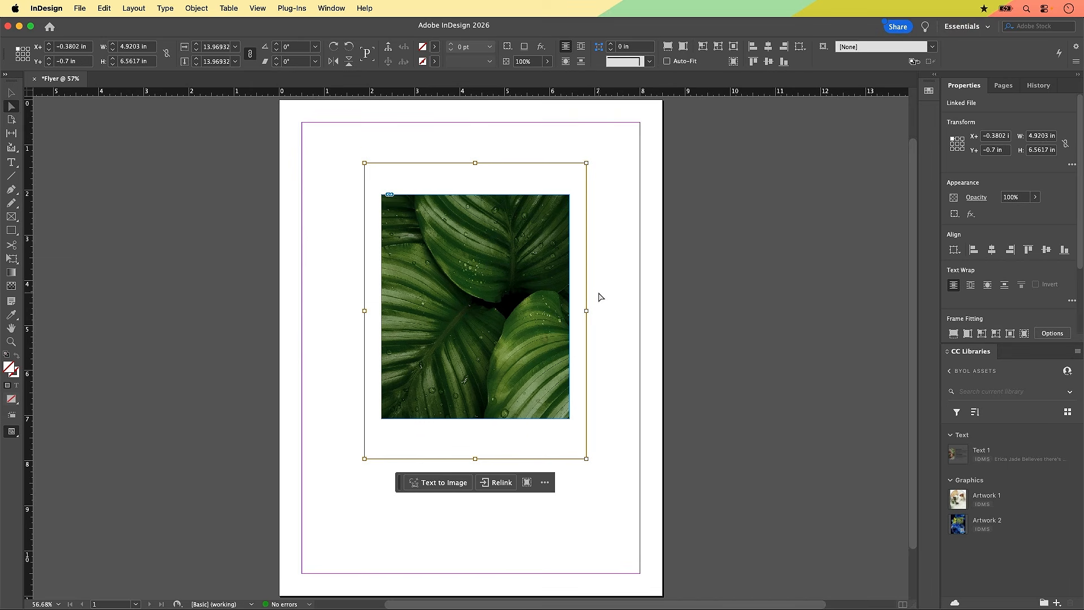
Step: Deselect the leaf image content and select its frame with the Selection tool
{"action": "left_click", "coordinate": [618, 284]}
{"action": "left_click", "coordinate": [511, 331]}
{"action": "left_click", "coordinate": [577, 312]}
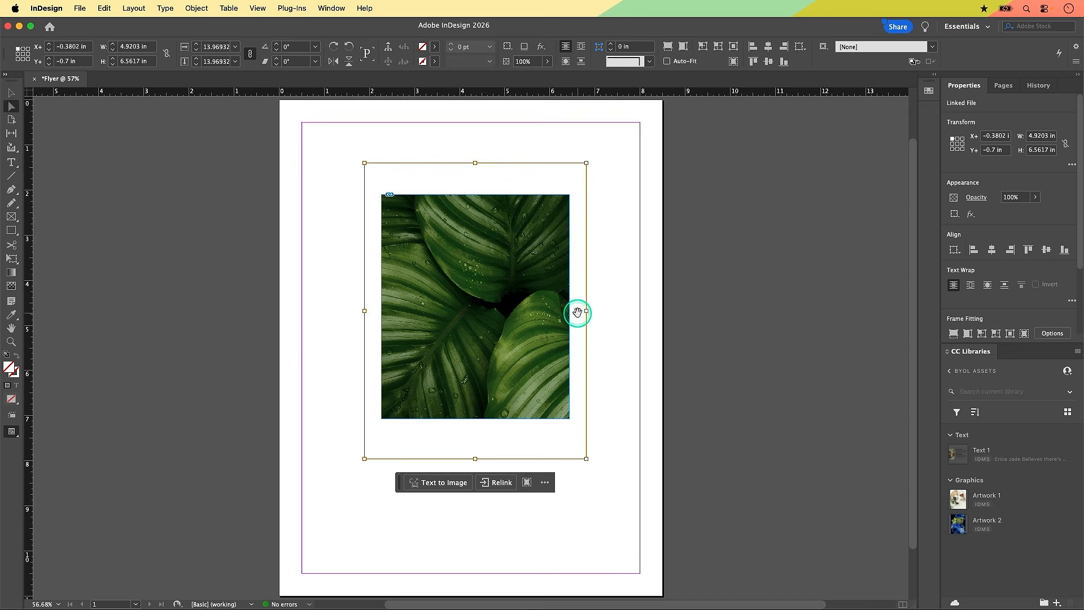
{"action": "left_click", "coordinate": [584, 275]}
{"action": "left_click", "coordinate": [623, 263]}
{"action": "key", "text": "v"}
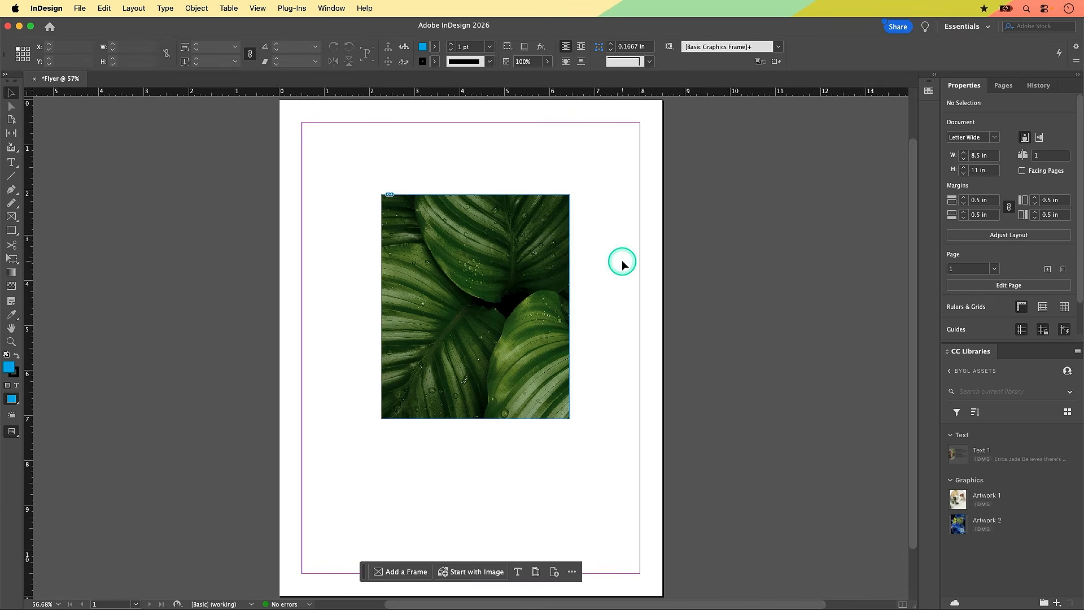
{"action": "left_click", "coordinate": [568, 273]}
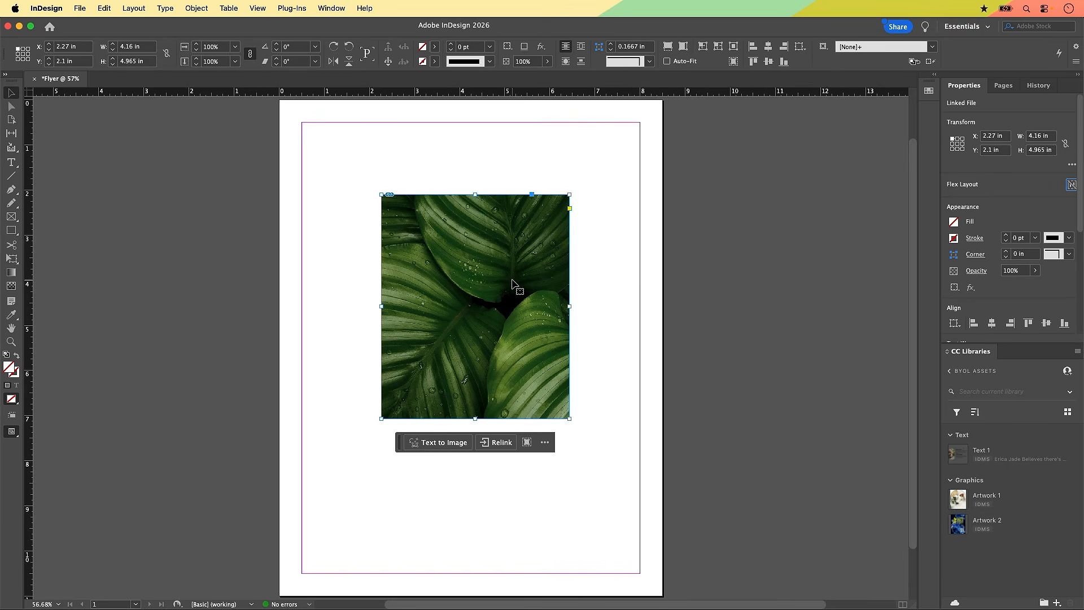
{"action": "left_click", "coordinate": [569, 291]}
Step: Move the image frame to the page's left margin at X 0.5 in, Y 2.14 in, sized about 4.51 × 4.985 in
{"action": "left_click", "coordinate": [683, 69]}
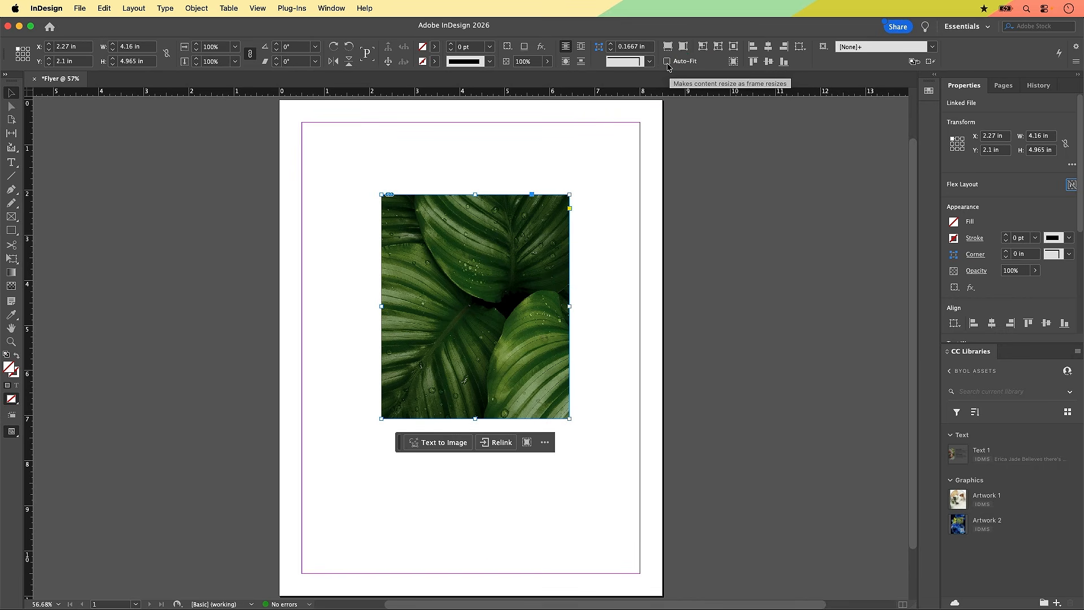
{"action": "left_click", "coordinate": [668, 62]}
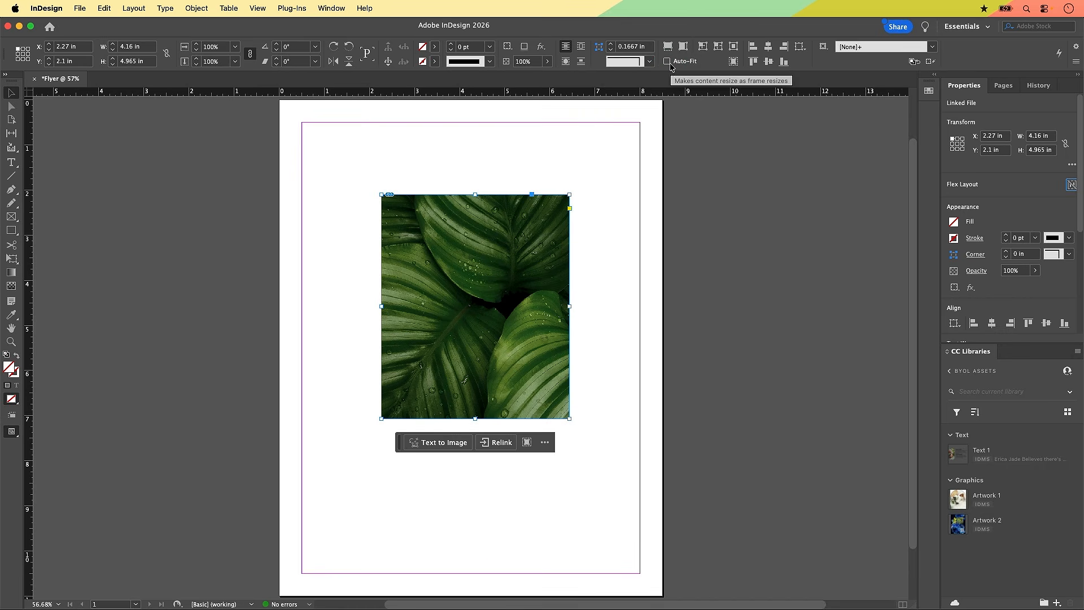
{"action": "left_click", "coordinate": [666, 65]}
{"action": "left_click", "coordinate": [666, 64]}
{"action": "left_click", "coordinate": [666, 64]}
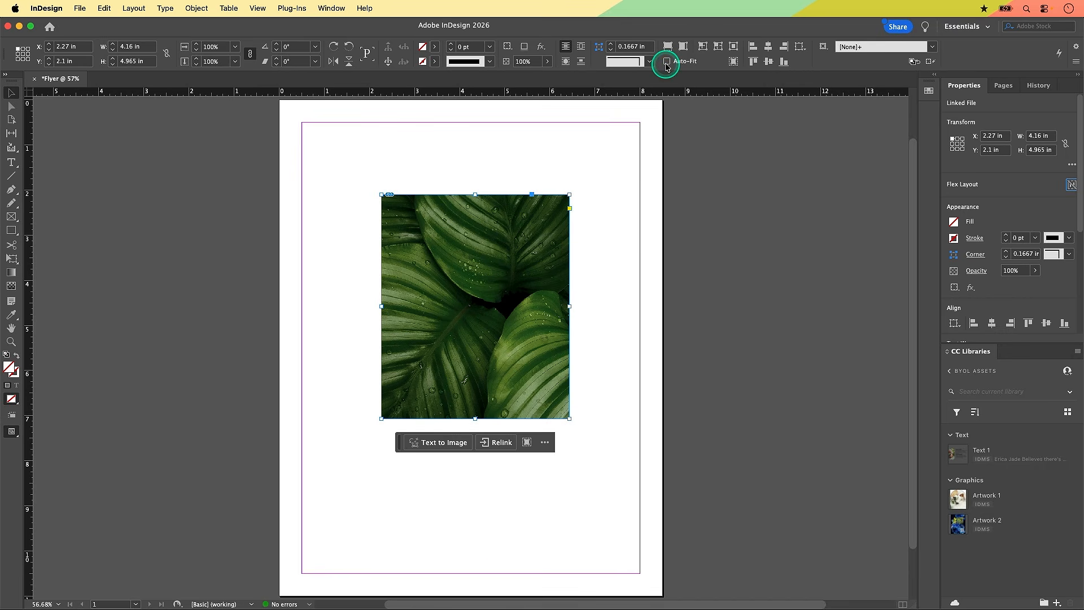
{"action": "left_click", "coordinate": [559, 224]}
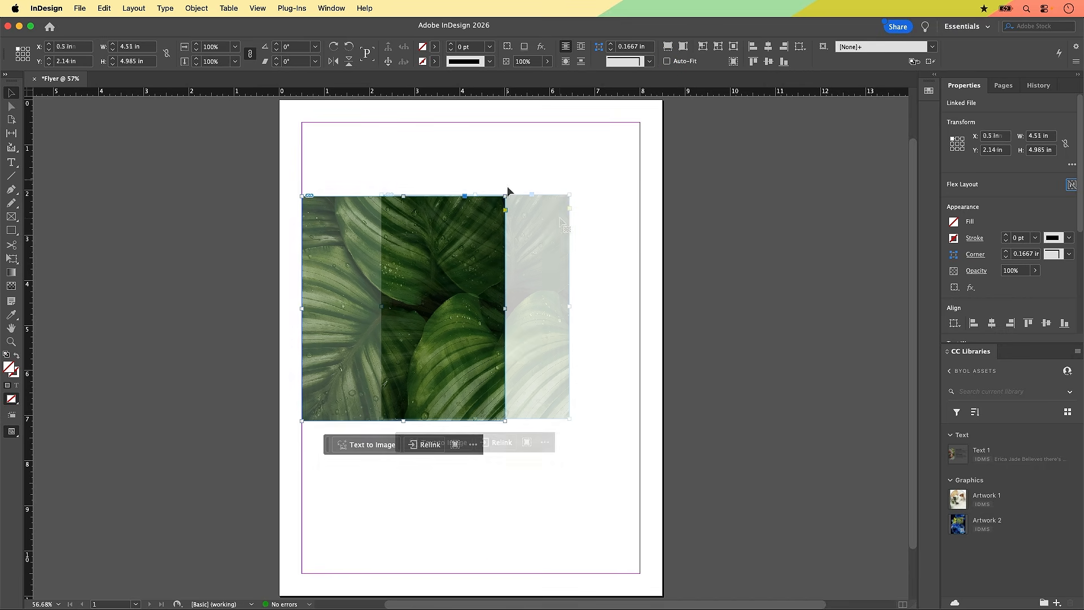
Step: Try enlarging the frame from its upper-right corner to about 6.5 × 6.545 in with Auto-Fit off, and undo it
{"action": "left_click_drag", "start_coordinate": [507, 195], "coordinate": [595, 125]}
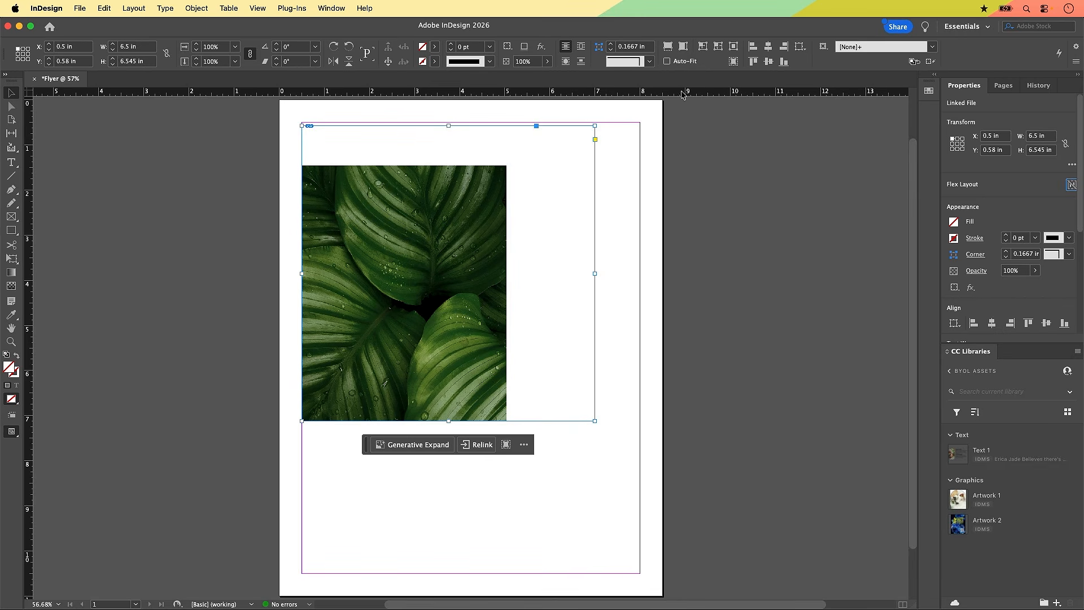
{"action": "key", "text": "super+z"}
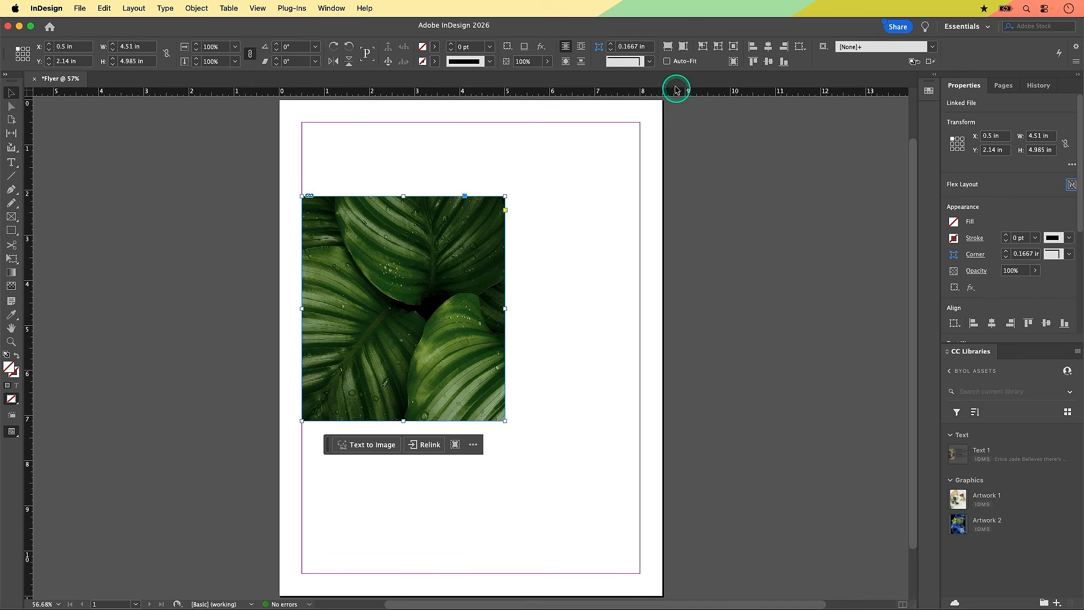
Step: Enable Auto-Fit for the image and enlarge its frame from the upper-right corner to about 5.27 × 6.545 in
{"action": "left_click", "coordinate": [667, 61]}
{"action": "left_click_drag", "start_coordinate": [505, 196], "coordinate": [540, 125]}
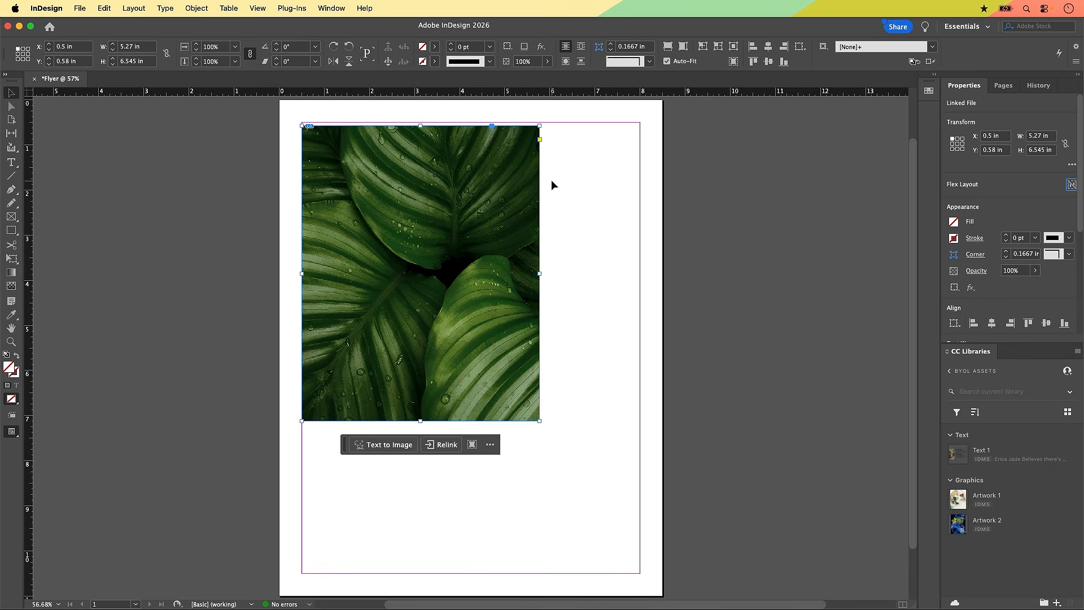
Step: Disable Auto-Fit and enlarge the frame from its lower-right corner to about 7.27 × 9.44 in
{"action": "left_click", "coordinate": [670, 65]}
{"action": "left_click", "coordinate": [667, 63]}
{"action": "left_click", "coordinate": [668, 62]}
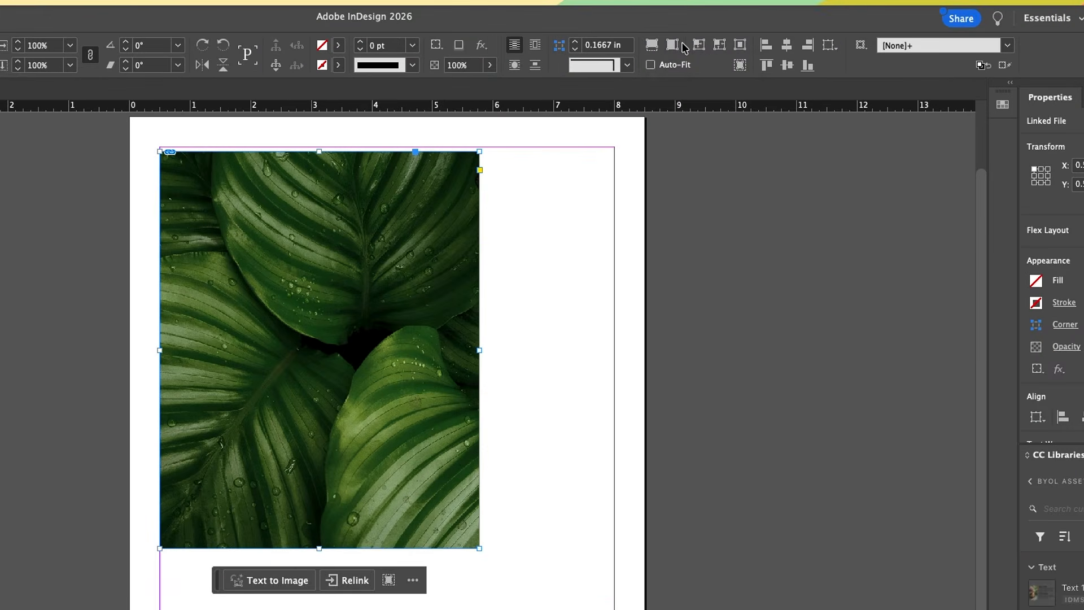
{"action": "left_click", "coordinate": [682, 45]}
{"action": "left_click", "coordinate": [696, 45]}
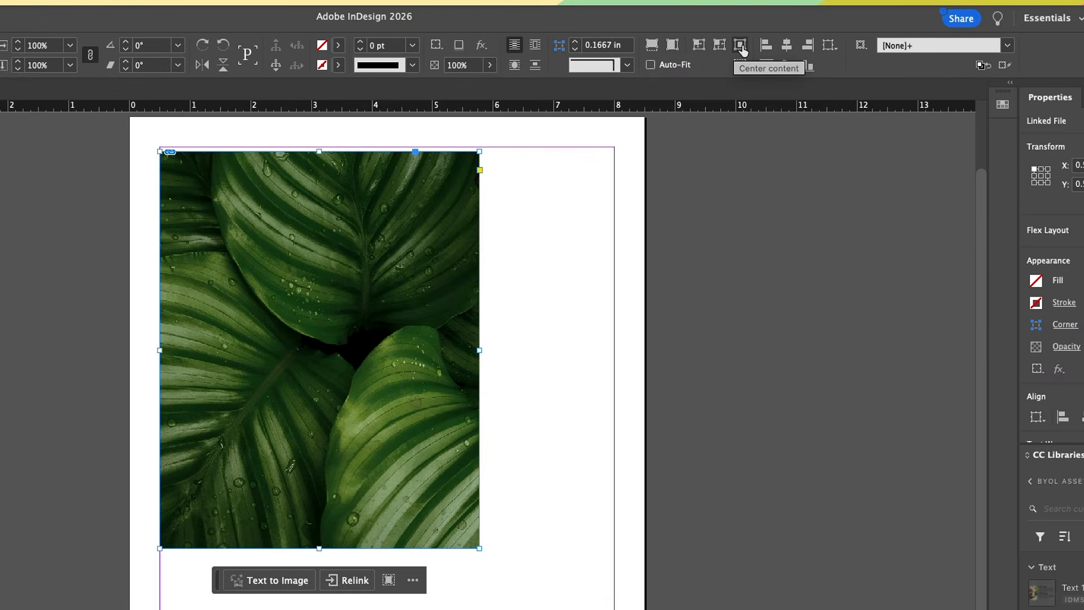
{"action": "left_click", "coordinate": [700, 48]}
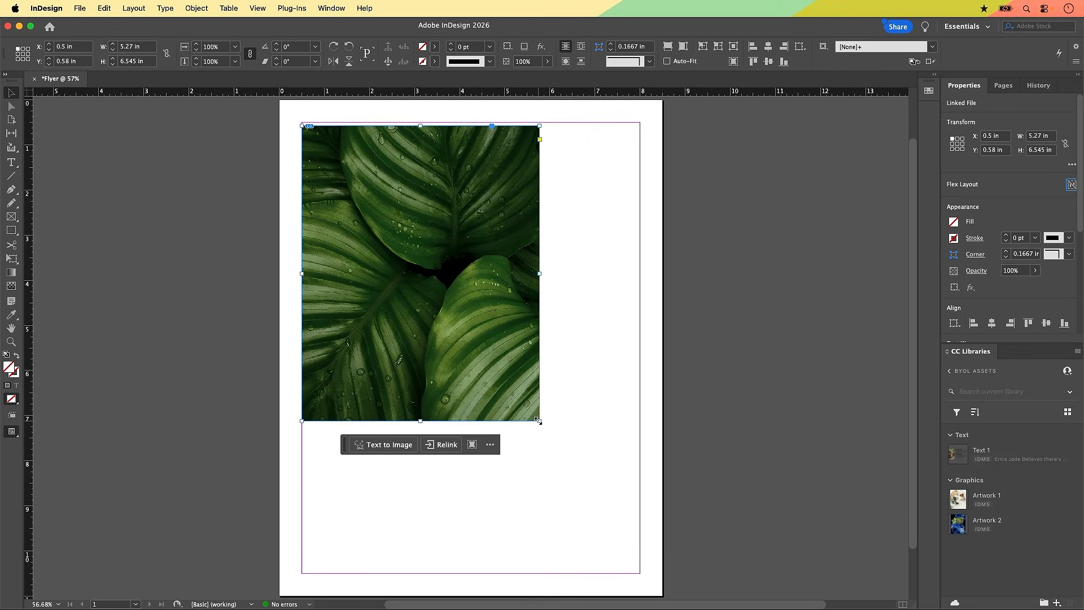
{"action": "left_click_drag", "start_coordinate": [539, 420], "coordinate": [630, 552]}
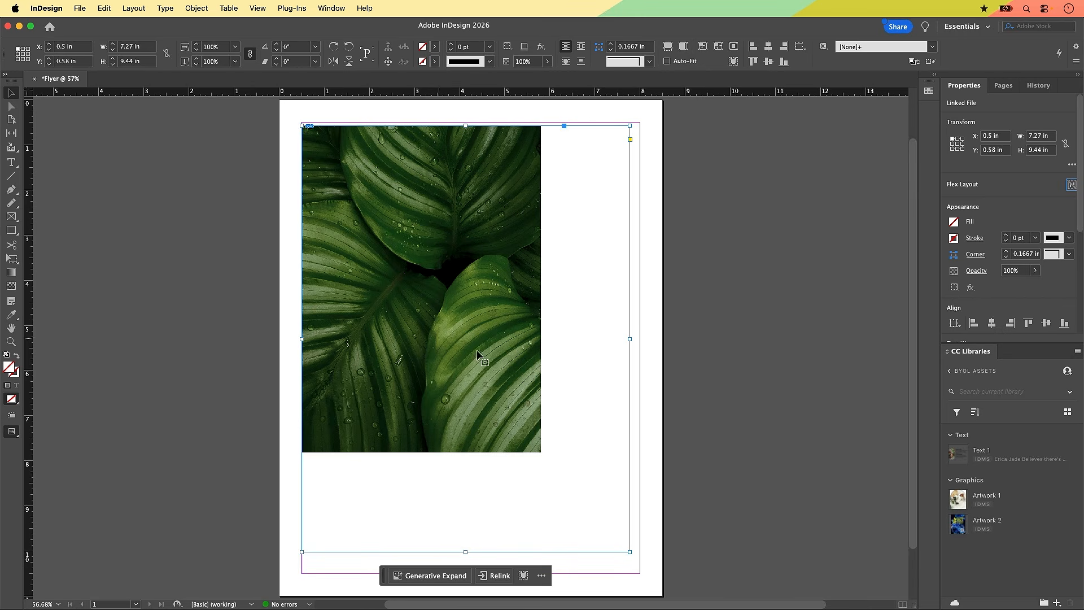
Step: Fit the leaf image to the enlarged frame with Fill Frame Proportionally
{"action": "left_click", "coordinate": [471, 321]}
{"action": "left_click", "coordinate": [576, 220]}
{"action": "left_click", "coordinate": [668, 49]}
{"action": "left_click", "coordinate": [668, 50]}
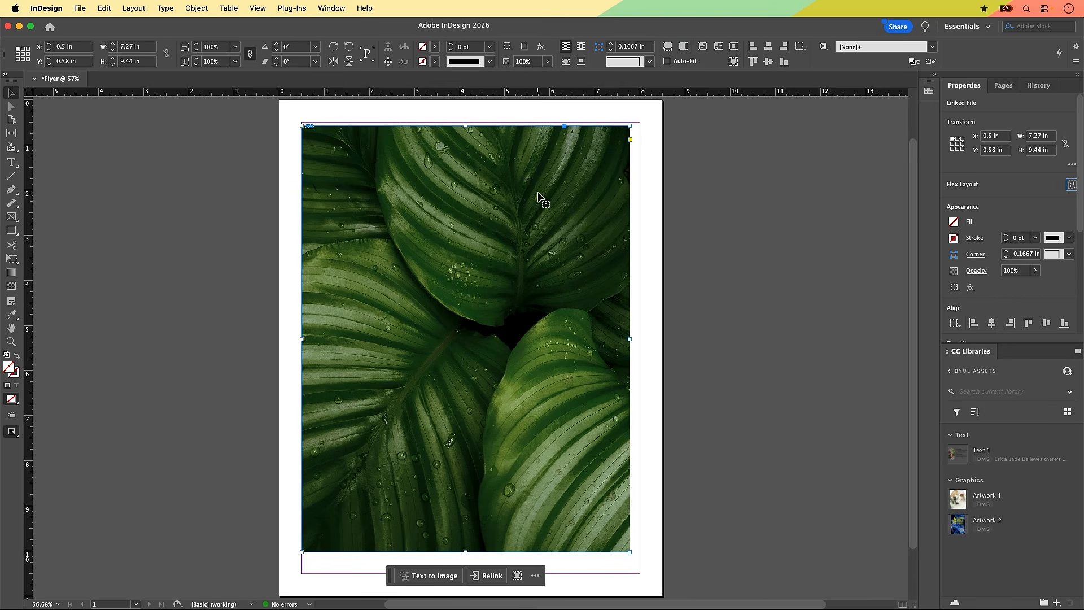
Step: Select the image content and shift it vertically so its lower edge meets the frame's bottom, at a Y offset of -0.2552 in
{"action": "left_click", "coordinate": [487, 231]}
{"action": "left_click", "coordinate": [584, 376]}
{"action": "double_click", "coordinate": [580, 354]}
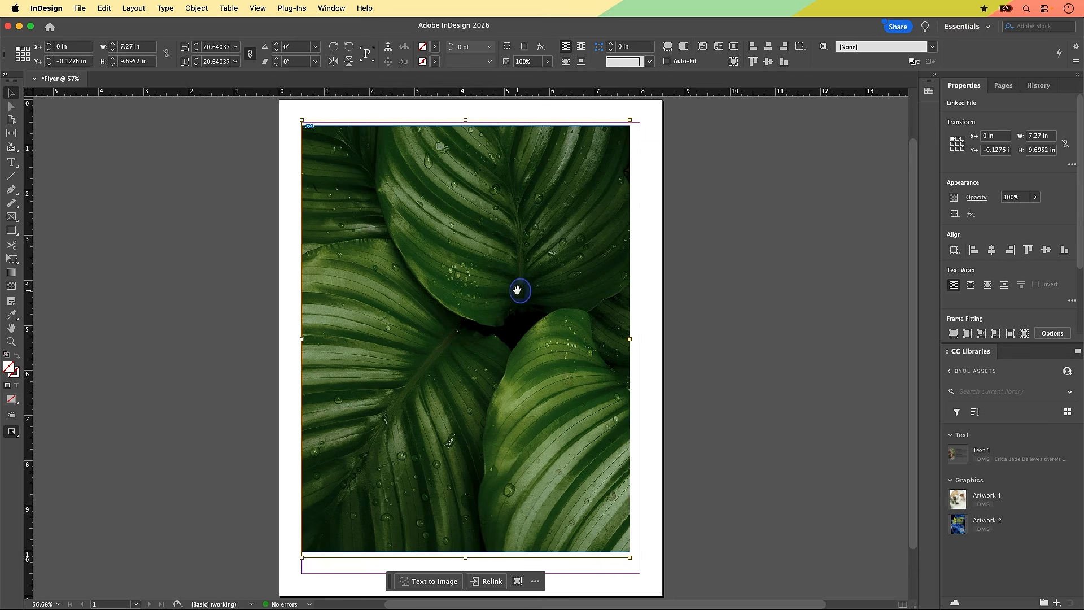
{"action": "left_click_drag", "start_coordinate": [517, 291], "coordinate": [517, 297]}
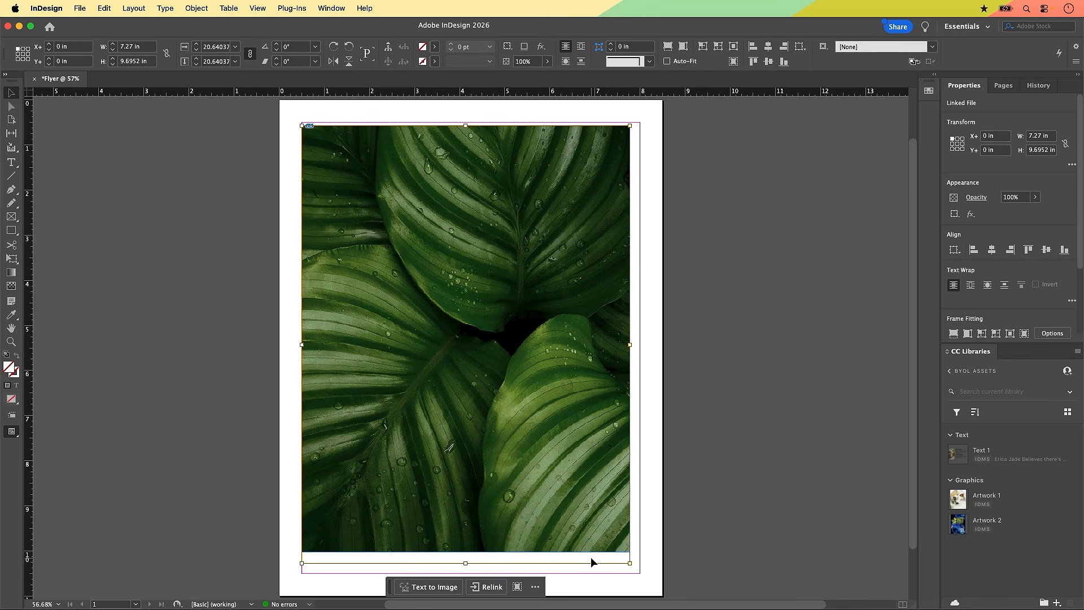
{"action": "left_click_drag", "start_coordinate": [567, 455], "coordinate": [568, 443]}
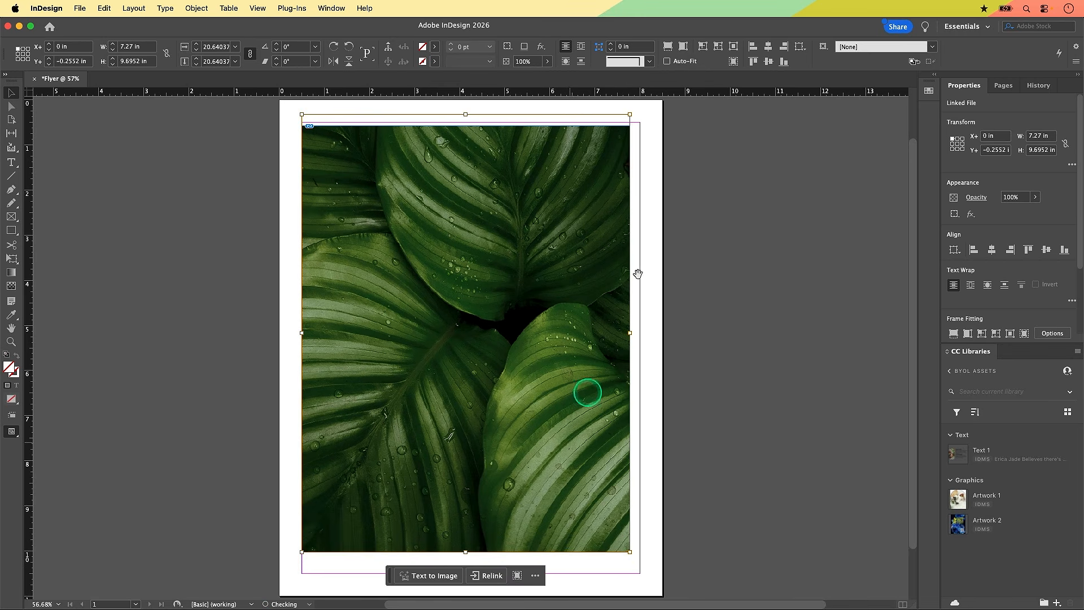
Step: Scale the image content proportionally inside the frame to about 7.94 × 10.59 in, covering the frame on all sides
{"action": "left_click", "coordinate": [594, 120]}
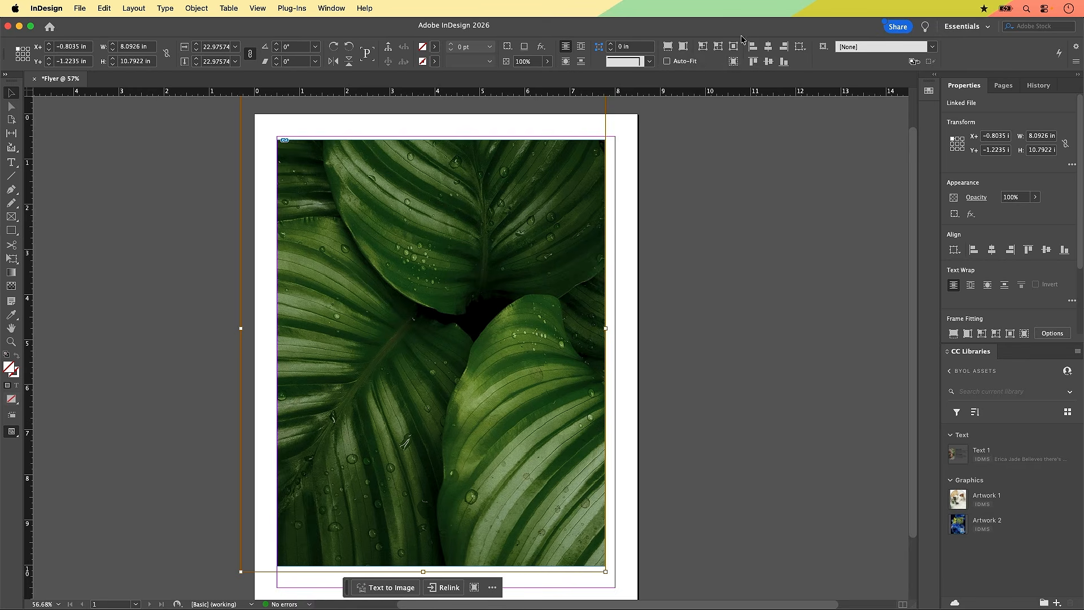
{"action": "scroll", "coordinate": [477, 177], "scroll_direction": "up", "scroll_amount": 3}
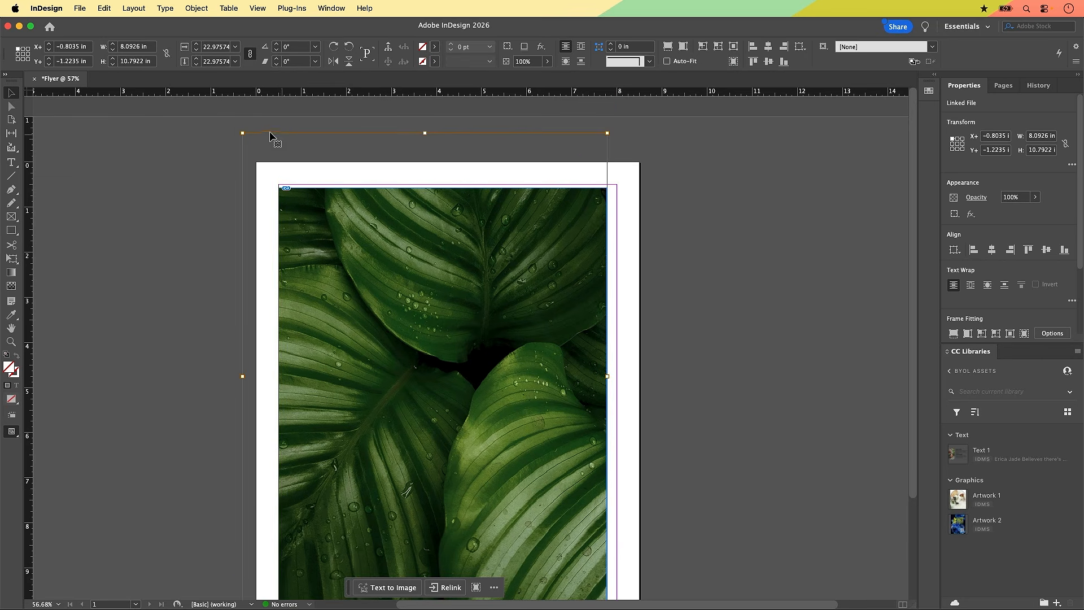
{"action": "left_click_drag", "start_coordinate": [242, 133], "coordinate": [274, 173]}
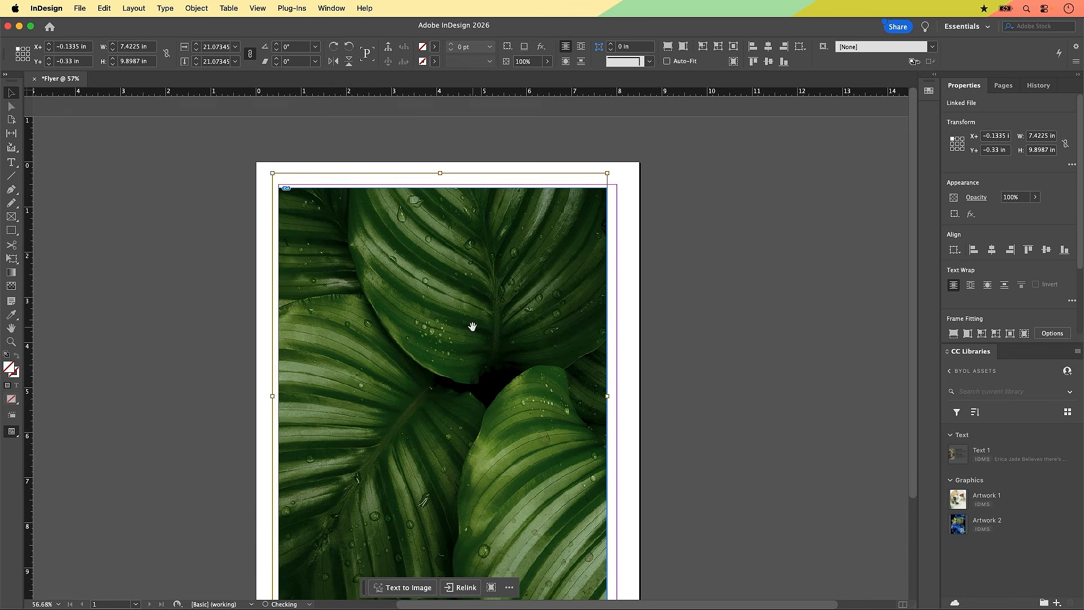
{"action": "scroll", "coordinate": [472, 322], "scroll_direction": "down", "scroll_amount": 4}
{"action": "left_click_drag", "start_coordinate": [604, 559], "coordinate": [627, 591]}
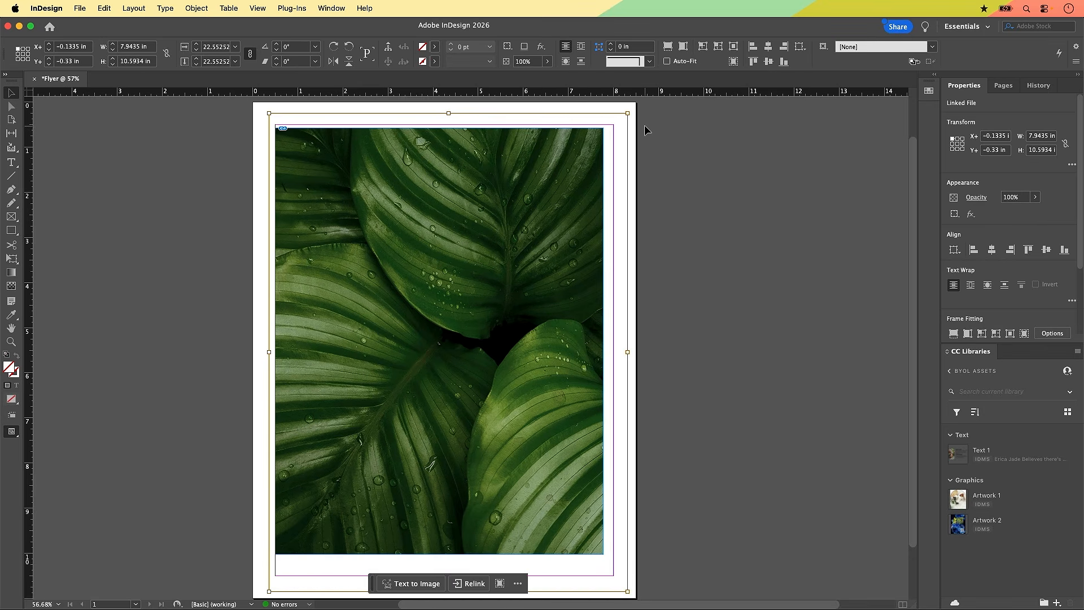
Step: Try squeezing the image content narrower from its upper-right corner, undo the change and deselect the image
{"action": "left_click_drag", "start_coordinate": [627, 113], "coordinate": [400, 136]}
{"action": "key", "text": "super+z"}
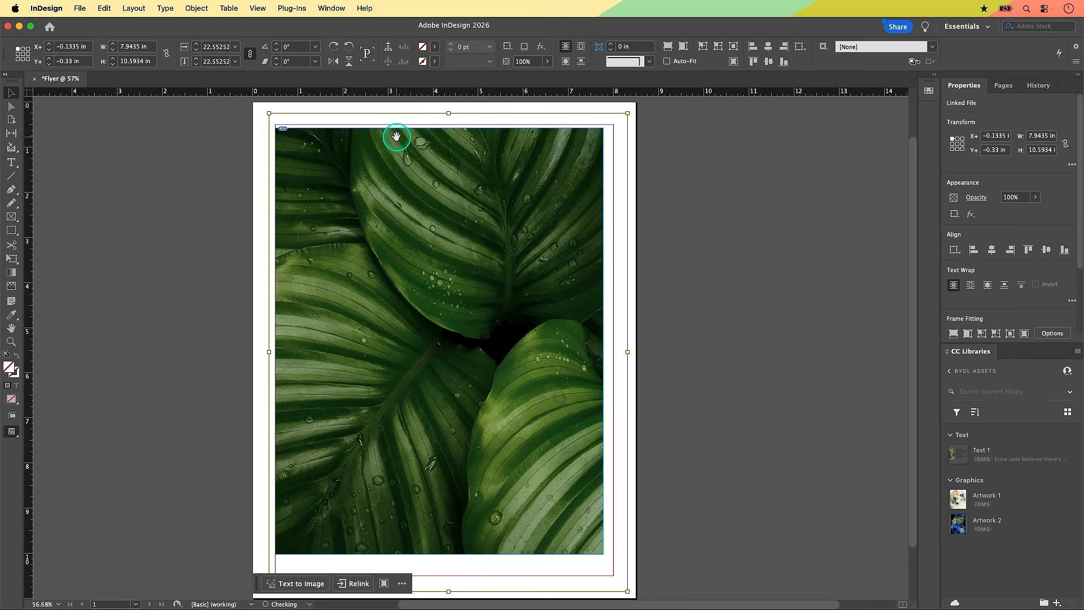
{"action": "left_click", "coordinate": [175, 169]}
{"action": "left_click", "coordinate": [366, 276]}
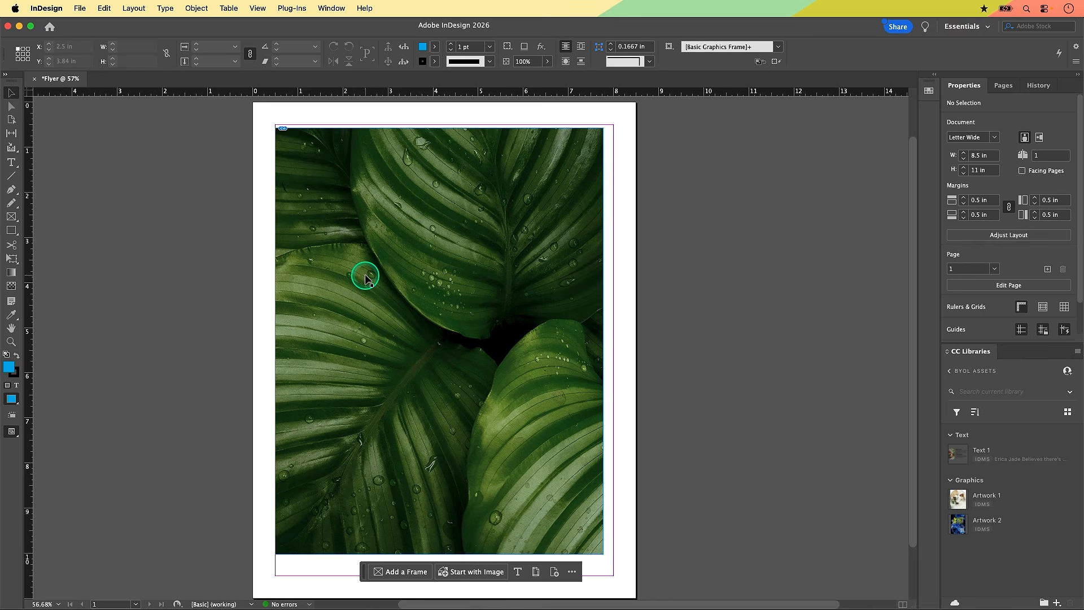
Step: Crop the leaf image's frame from its bottom edge to a height of about 9.22 in
{"action": "key", "text": "super+minus"}
{"action": "key", "text": "super+minus"}
{"action": "key", "text": "super+minus"}
{"action": "key", "text": "super+minus"}
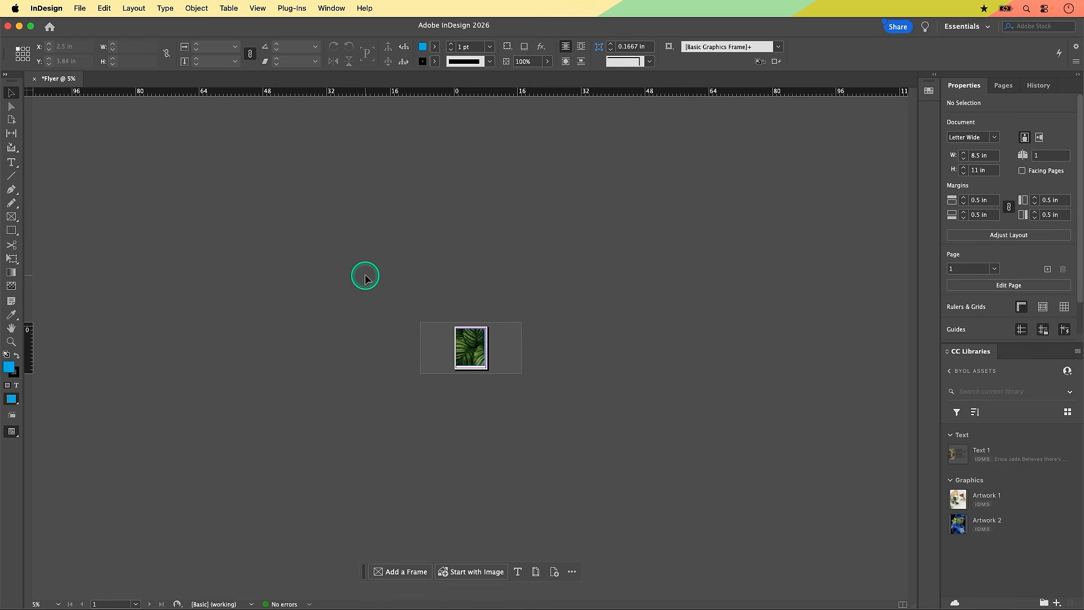
{"action": "key", "text": "super+equal"}
{"action": "key", "text": "super+equal"}
{"action": "key", "text": "super+equal"}
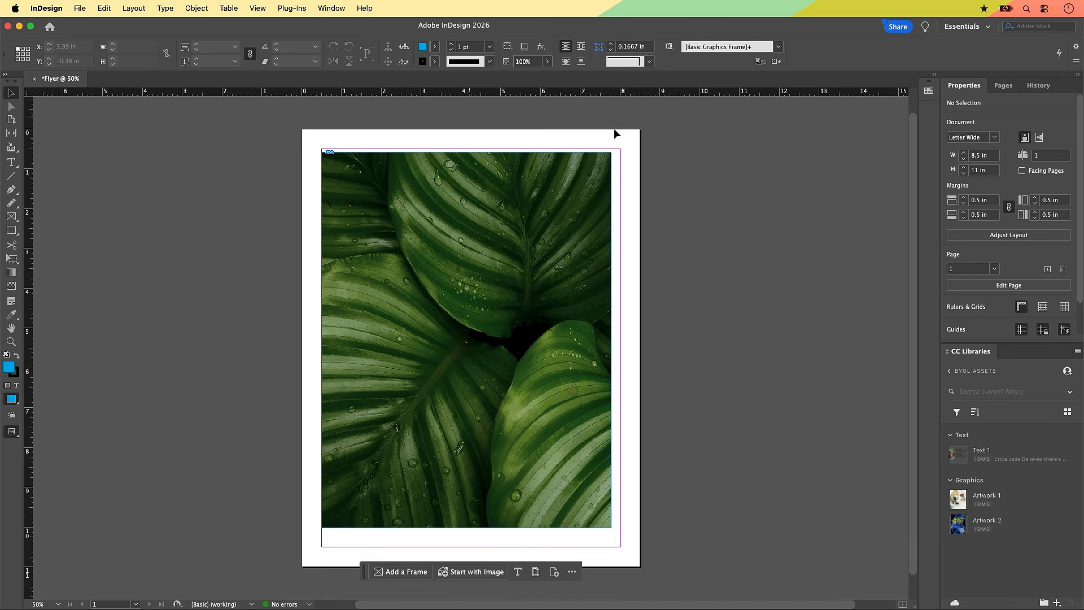
{"action": "left_click", "coordinate": [509, 435]}
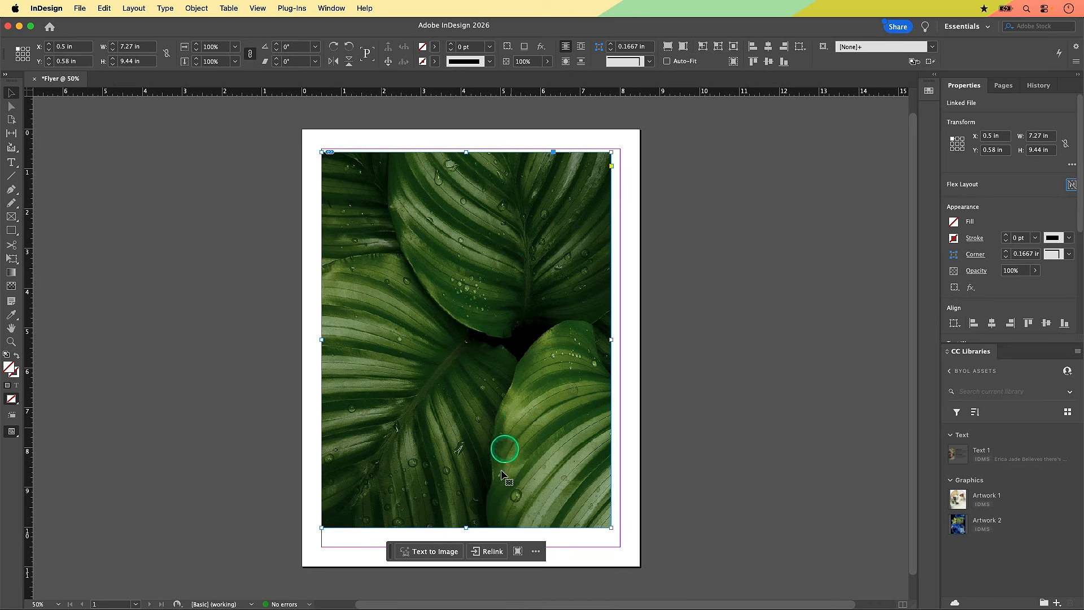
{"action": "left_click_drag", "start_coordinate": [466, 527], "coordinate": [467, 519]}
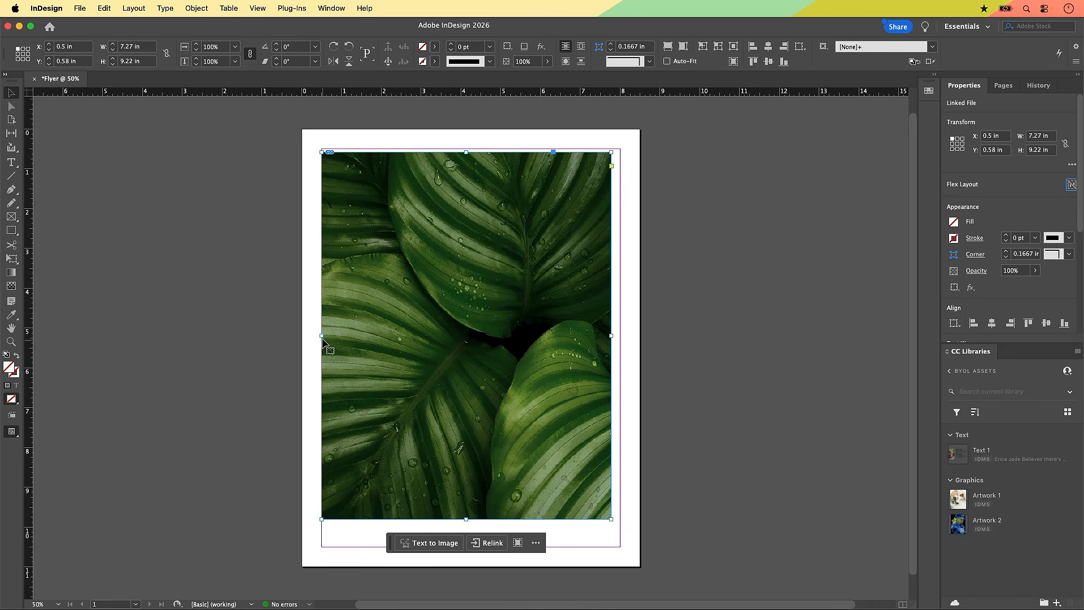
Step: Narrow the frame equally from both sides to about 6.45 in wide and center it on the page at X 1.025 in, Y 0.89 in
{"action": "left_click", "coordinate": [322, 336]}
{"action": "left_click", "coordinate": [320, 335]}
{"action": "mouse_move", "coordinate": [320, 336]}
{"action": "left_mouse_down"}
{"action": "mouse_move", "coordinate": [404, 330]}
{"action": "mouse_move", "coordinate": [326, 341]}
{"action": "mouse_move", "coordinate": [338, 341]}
{"action": "left_mouse_up"}
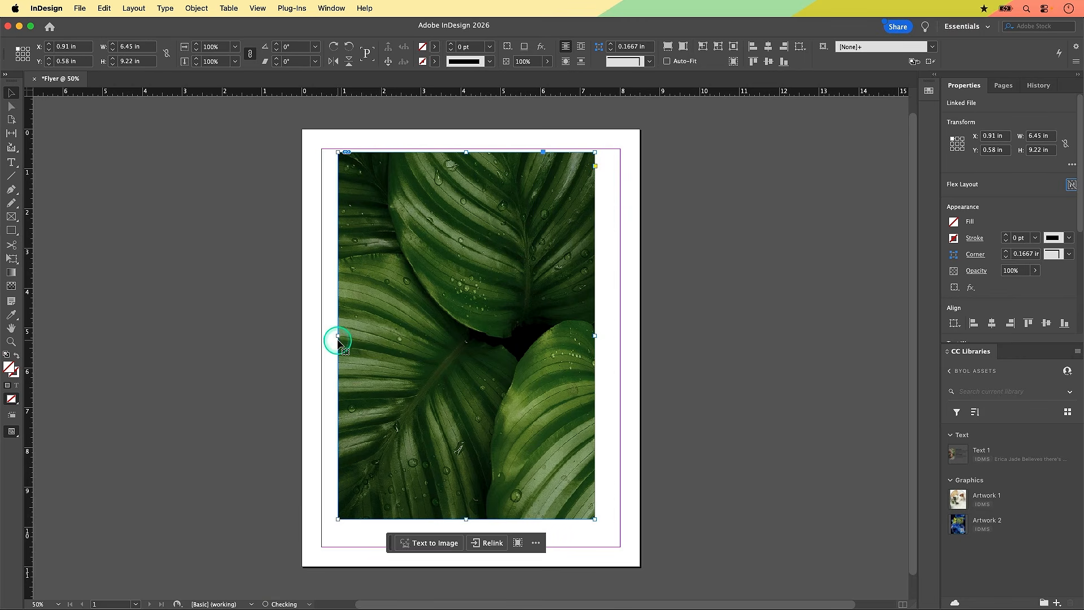
{"action": "left_click_drag", "start_coordinate": [482, 198], "coordinate": [488, 211]}
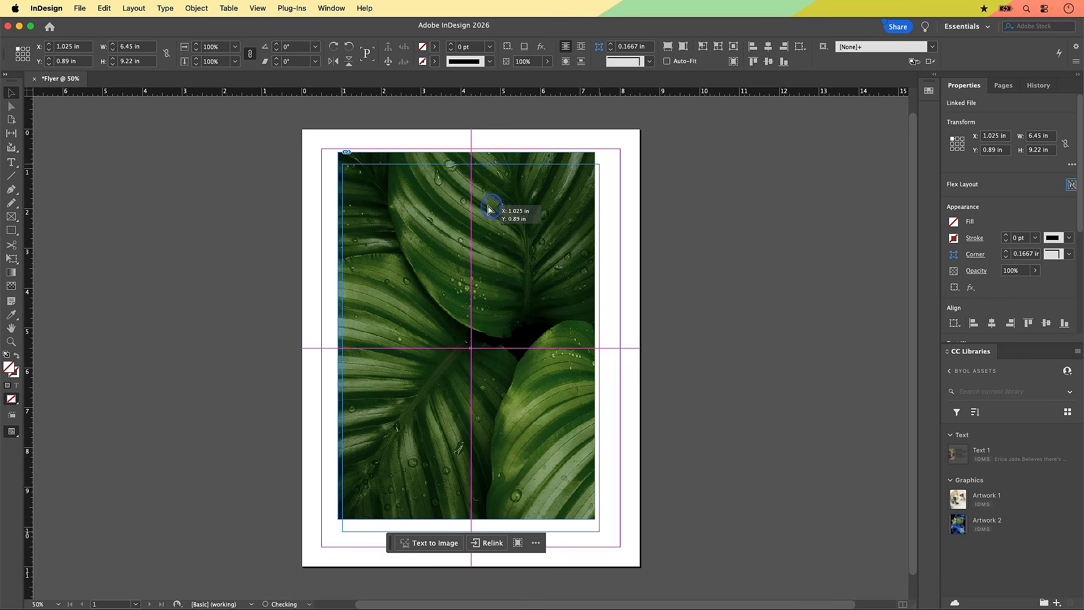
{"action": "left_click_drag", "start_coordinate": [489, 210], "coordinate": [489, 209]}
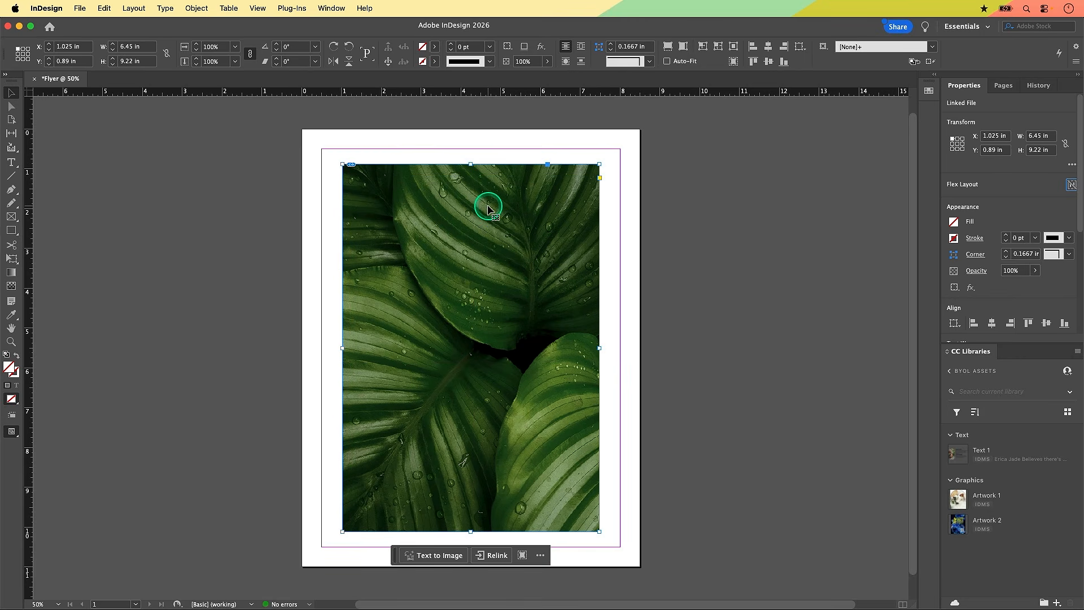
Step: Check the Smart Guides setting and crop the leaf image's frame from its bottom edge to a height of 9.07 in
{"action": "left_click", "coordinate": [479, 330]}
{"action": "left_click", "coordinate": [257, 9]}
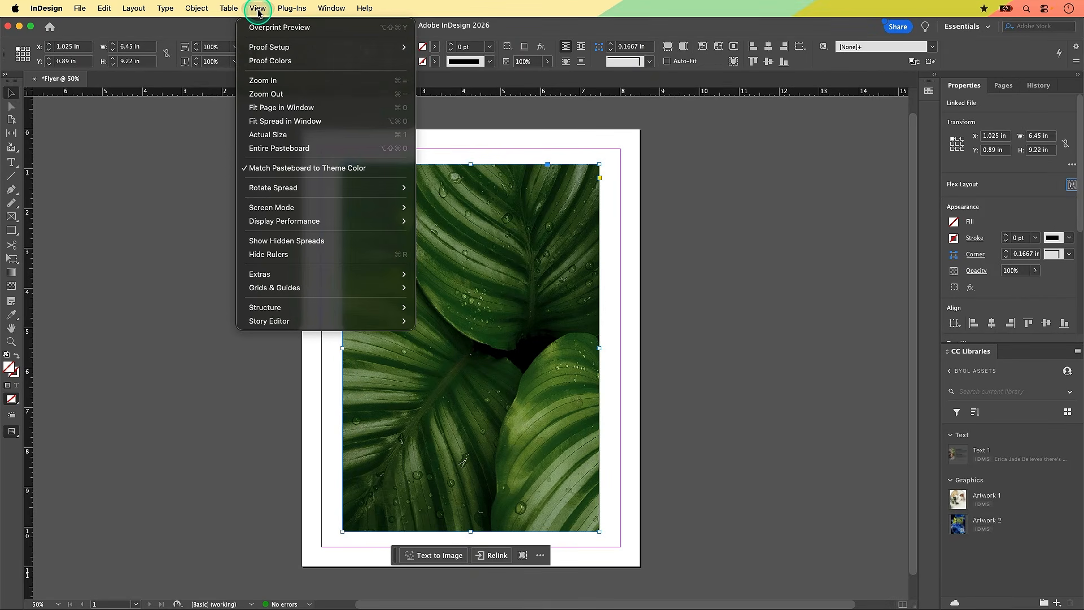
{"action": "left_click", "coordinate": [269, 289]}
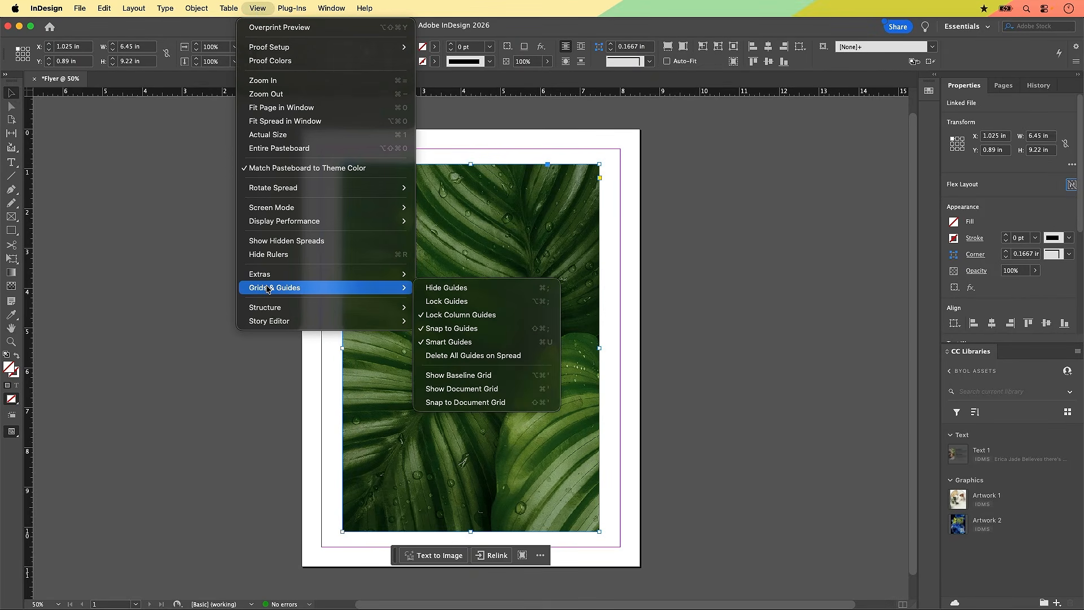
{"action": "left_click", "coordinate": [430, 347]}
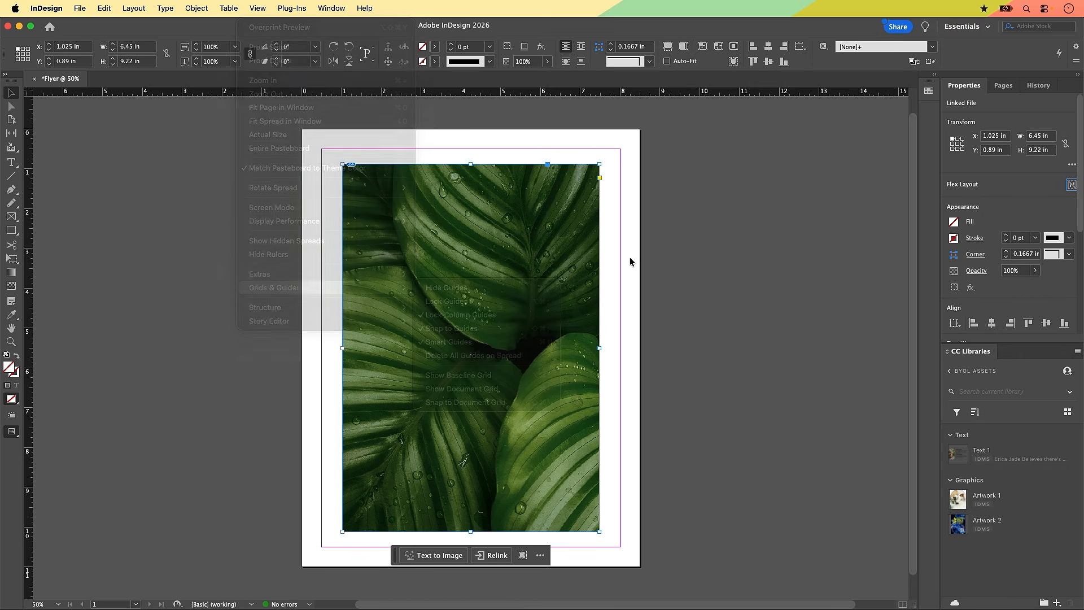
{"action": "left_click_drag", "start_coordinate": [470, 531], "coordinate": [470, 526]}
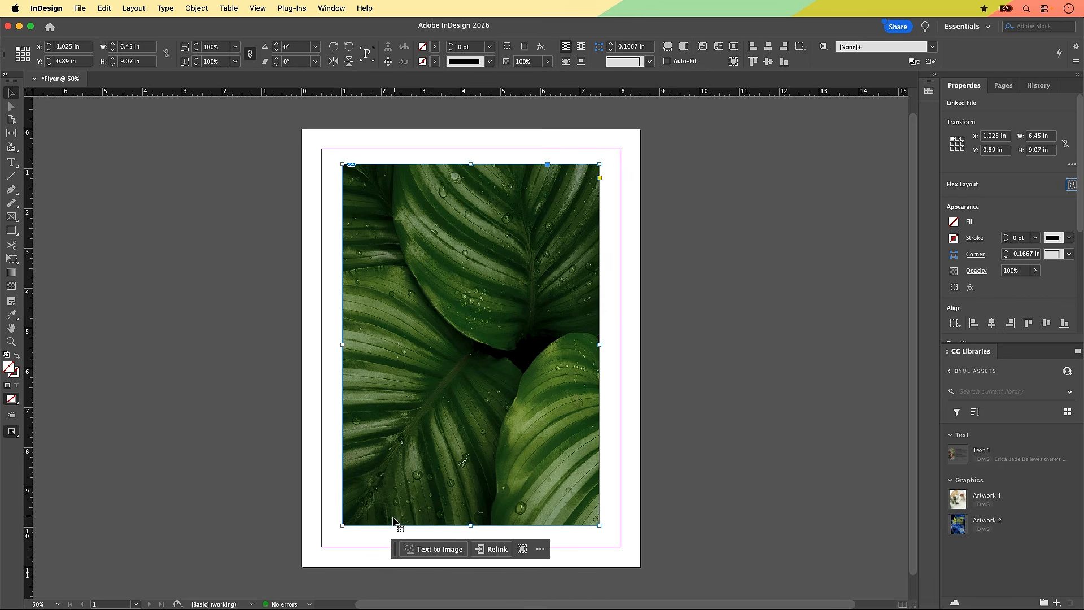
{"action": "left_click", "coordinate": [491, 523]}
{"action": "left_click", "coordinate": [509, 462]}
{"action": "left_click", "coordinate": [532, 293]}
{"action": "left_click", "coordinate": [478, 334]}
Step: Open the Links panel to list the placed leaf image
{"action": "left_click", "coordinate": [339, 10]}
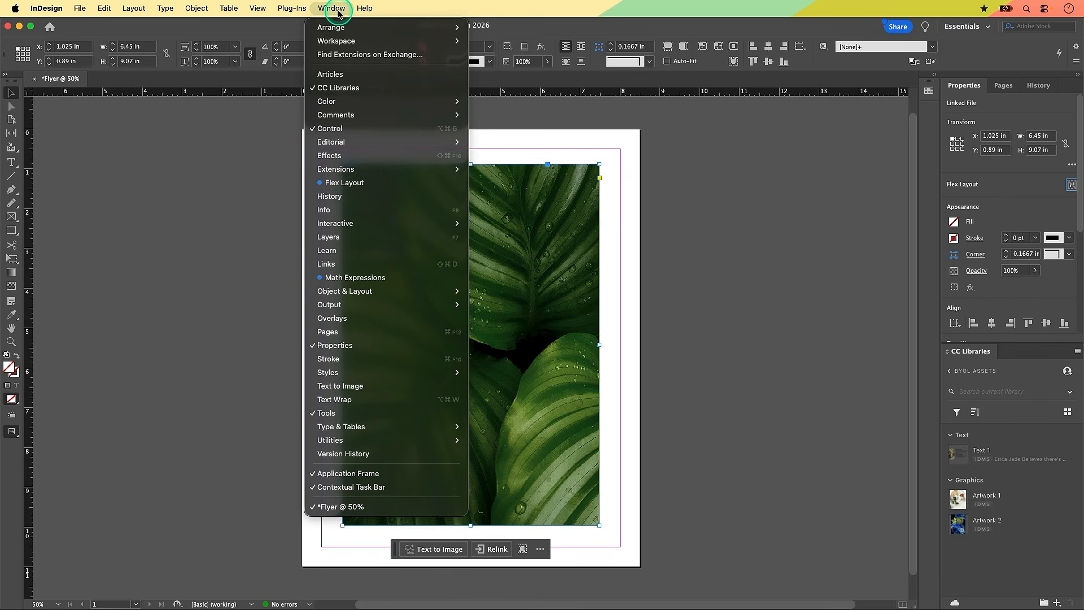
{"action": "left_click", "coordinate": [326, 264]}
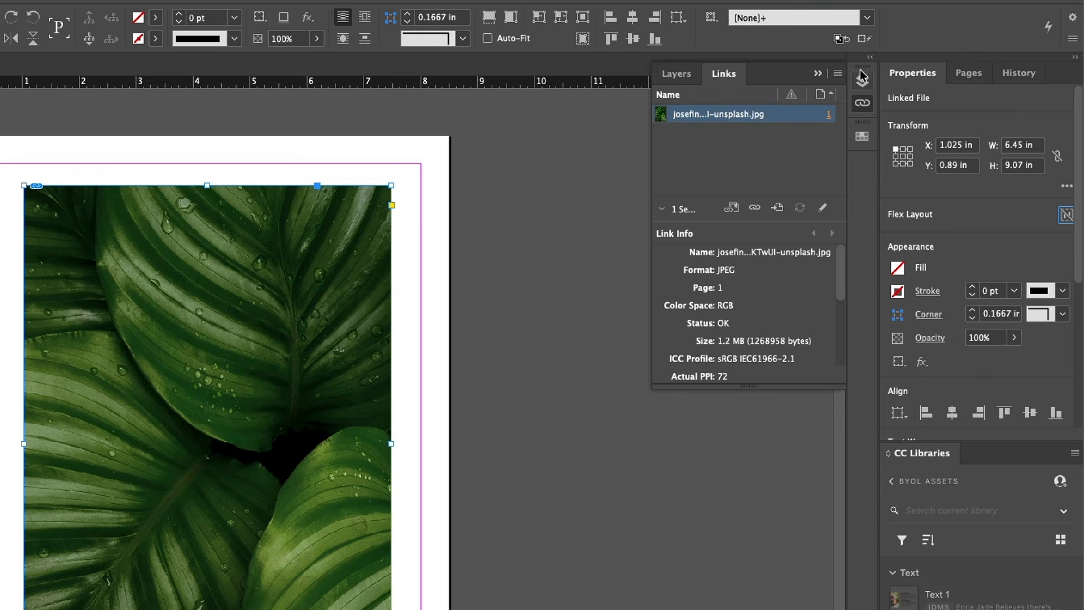
{"action": "left_click", "coordinate": [868, 109]}
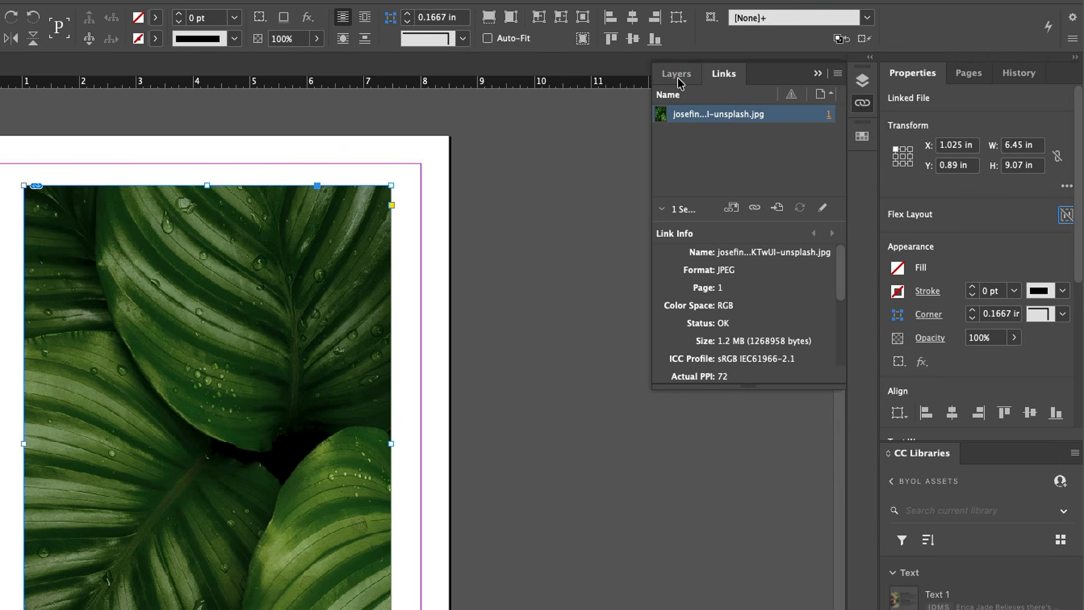
Step: Compare the Layers and Links panels by switching between them, ending on the leaf image's link
{"action": "left_click", "coordinate": [865, 83]}
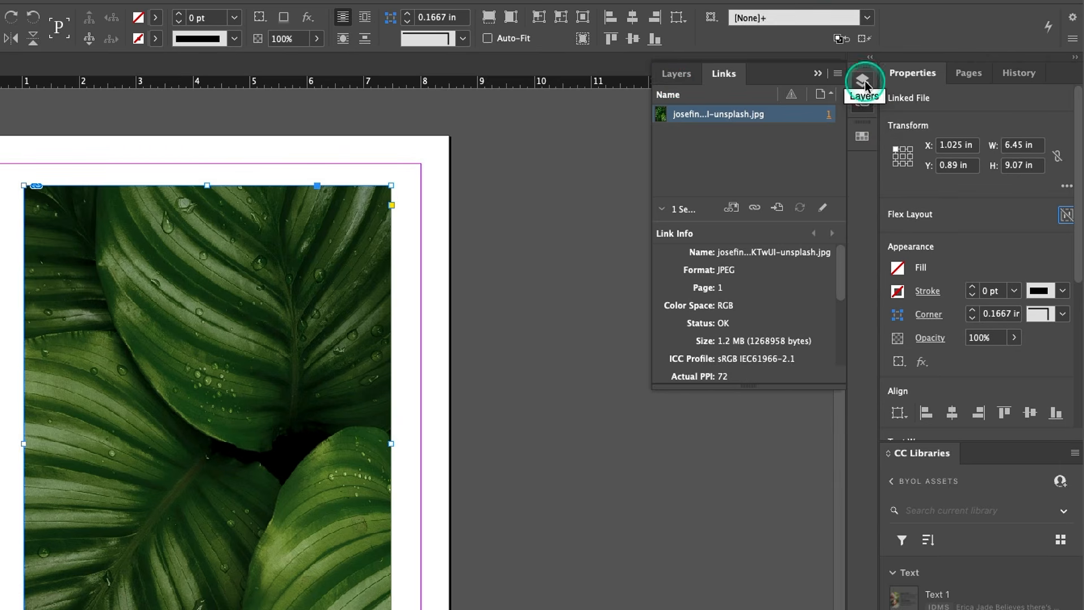
{"action": "left_click", "coordinate": [863, 104]}
{"action": "left_click", "coordinate": [864, 81]}
{"action": "left_click", "coordinate": [865, 106]}
{"action": "left_click", "coordinate": [863, 81]}
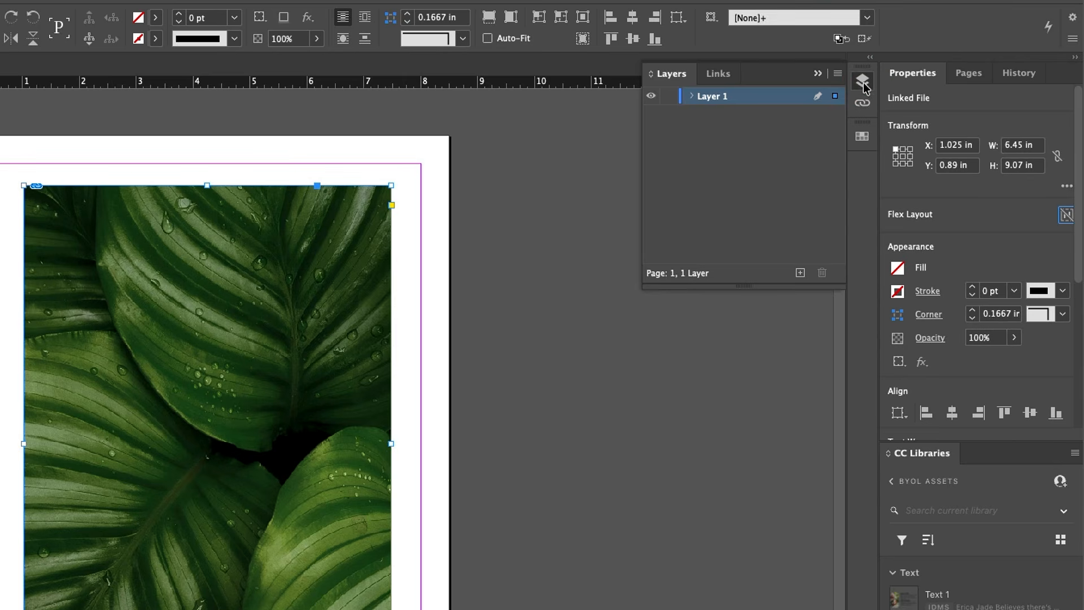
{"action": "left_click", "coordinate": [725, 75]}
{"action": "left_click", "coordinate": [675, 74]}
{"action": "left_click", "coordinate": [718, 76]}
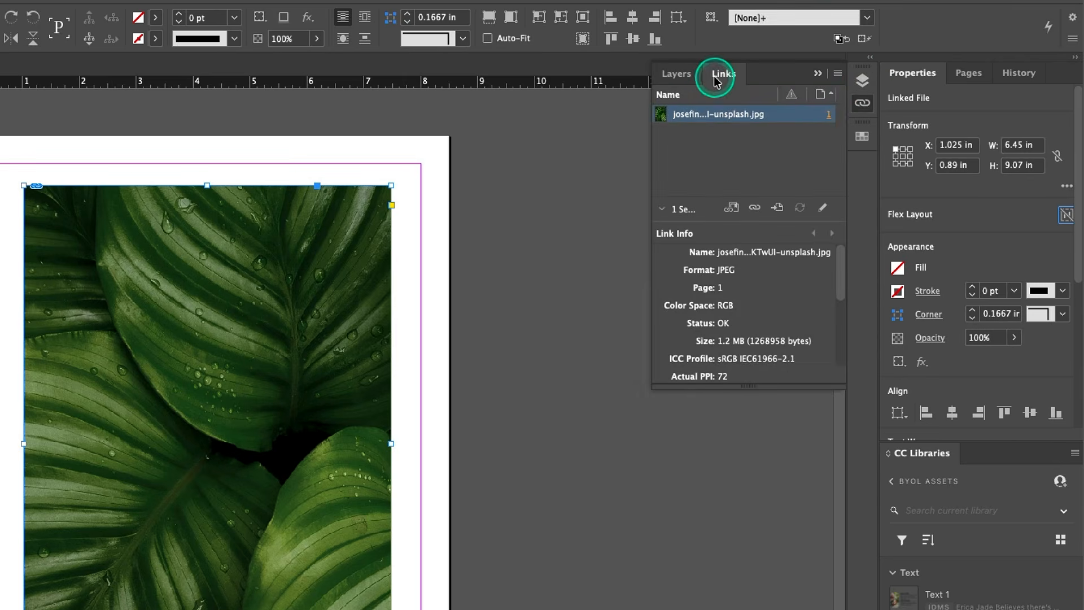
{"action": "left_click", "coordinate": [659, 119]}
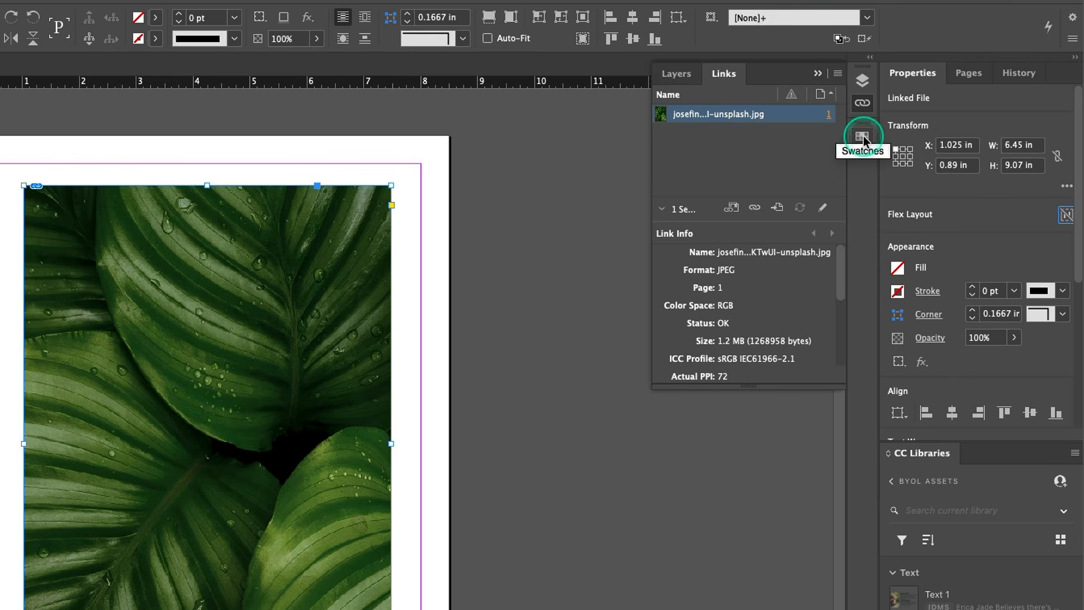
Step: Group the Swatches panel with Layers and Links, and bring Links to the front with its link details collapsed
{"action": "left_click_drag", "start_coordinate": [865, 138], "coordinate": [865, 111]}
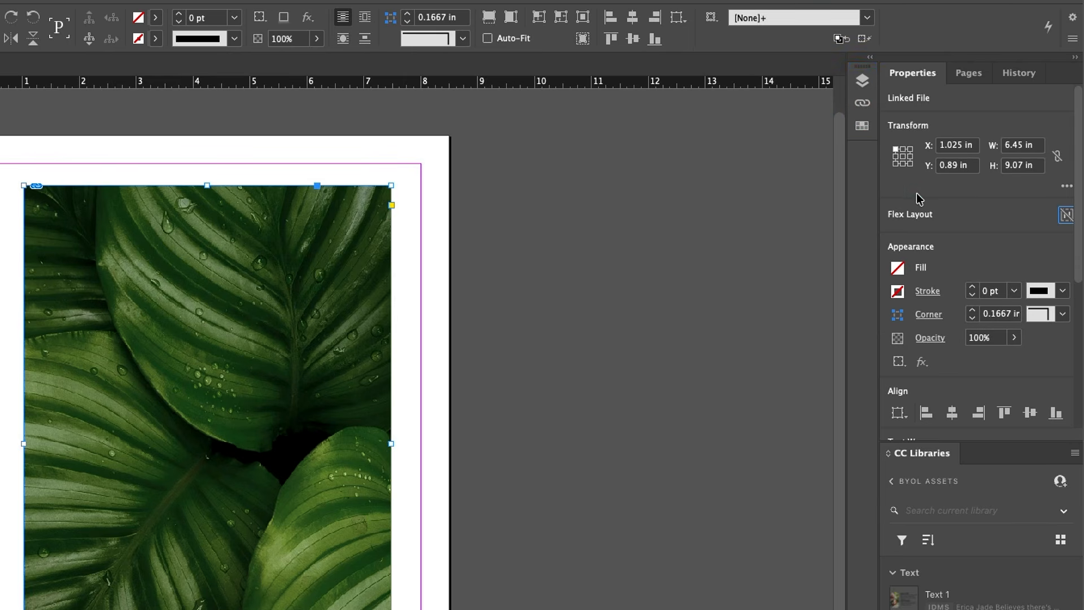
{"action": "left_click", "coordinate": [867, 129]}
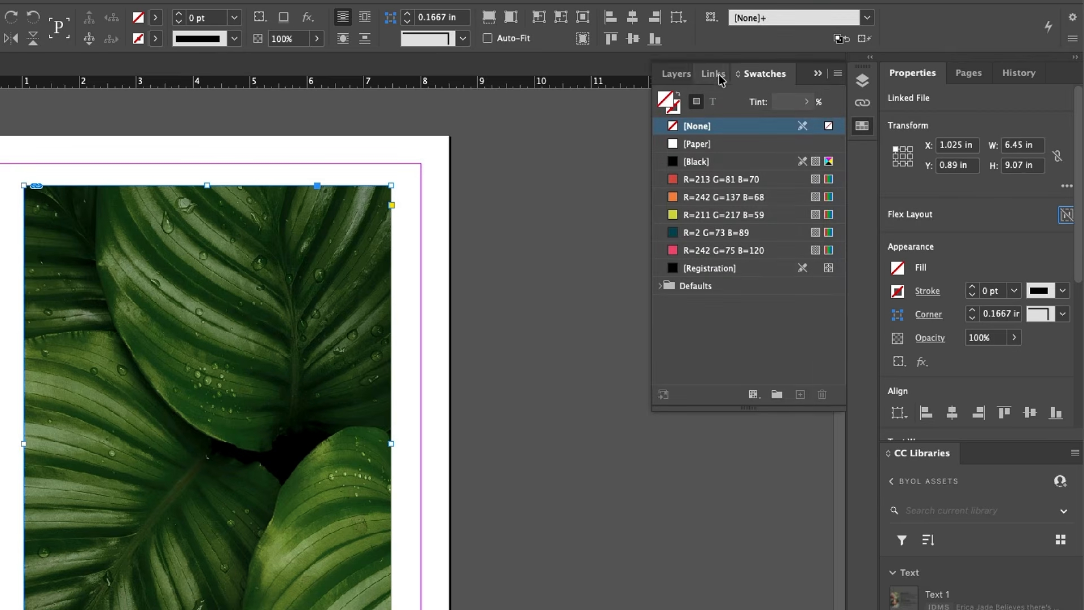
{"action": "left_click", "coordinate": [816, 70]}
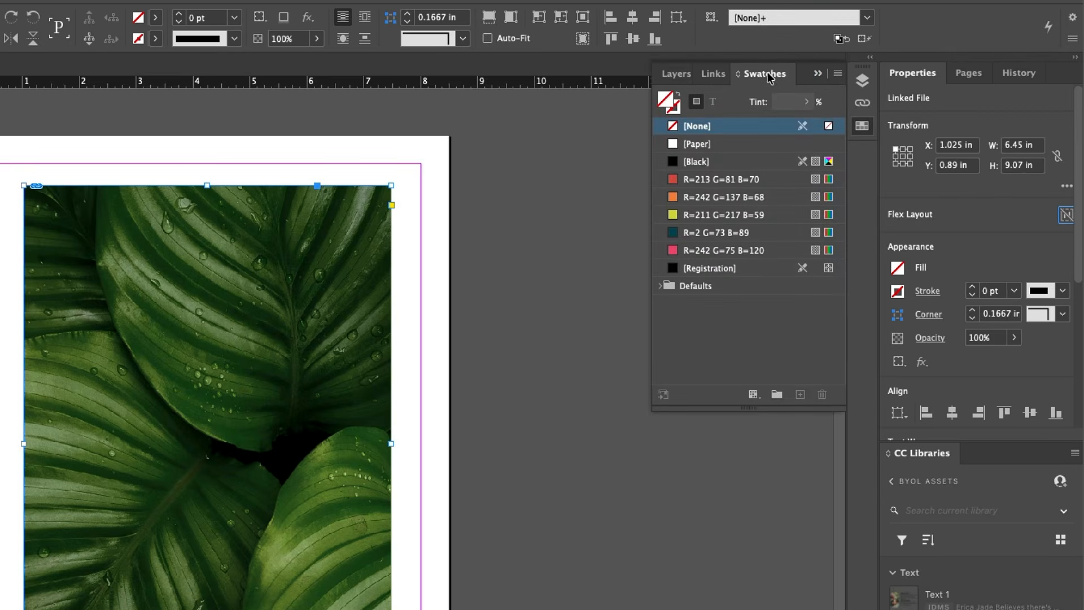
{"action": "left_click", "coordinate": [715, 74]}
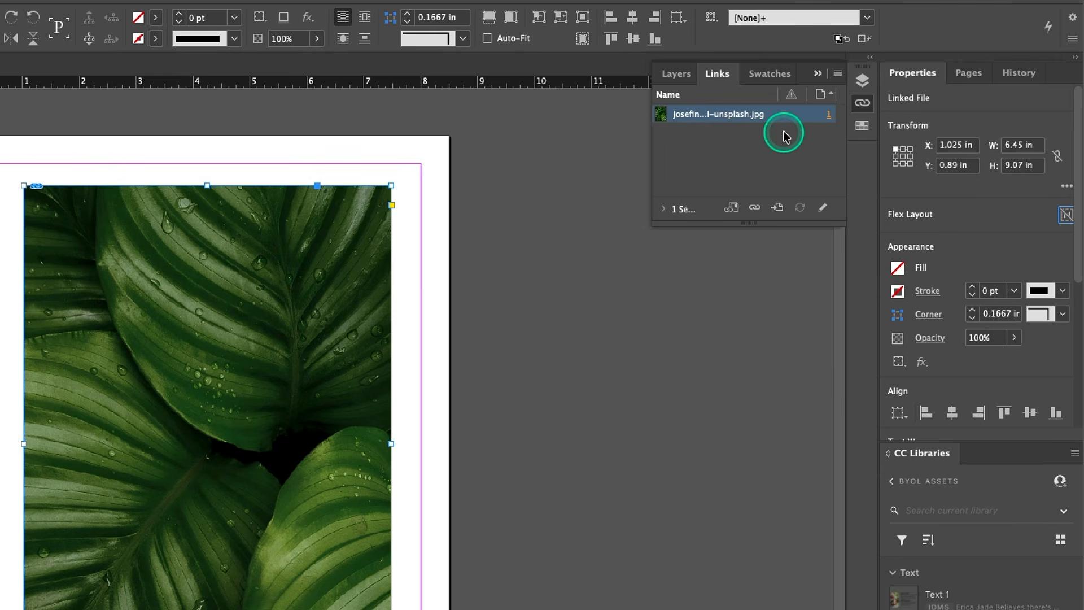
Step: Examine the leaf image's link entry, including its file name, page number and source file path
{"action": "left_click", "coordinate": [685, 116]}
{"action": "left_click", "coordinate": [756, 115]}
{"action": "left_click", "coordinate": [829, 119]}
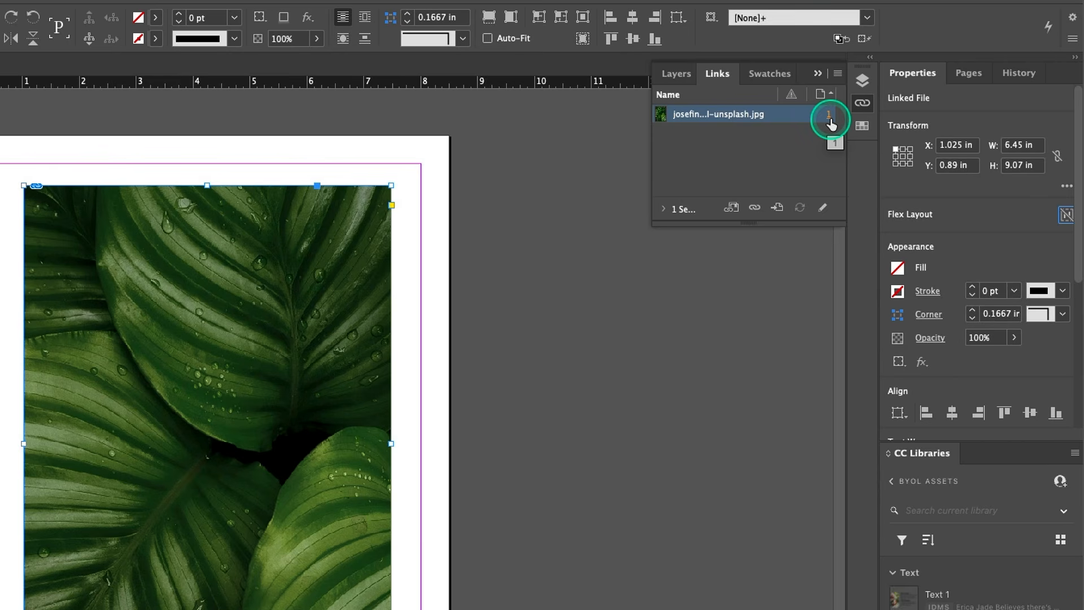
{"action": "left_click", "coordinate": [745, 149]}
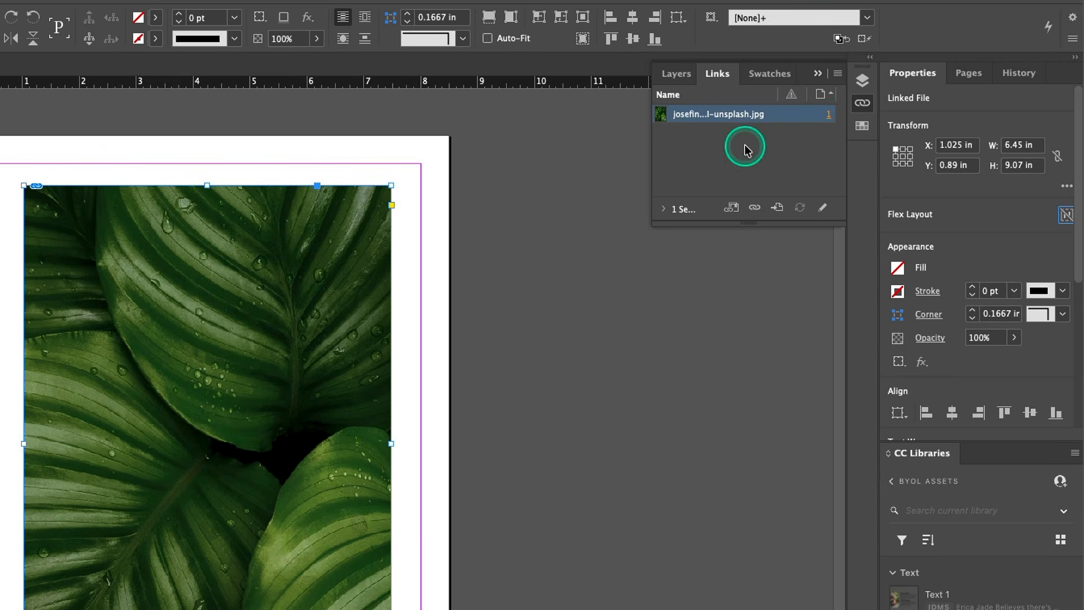
{"action": "left_click", "coordinate": [778, 127]}
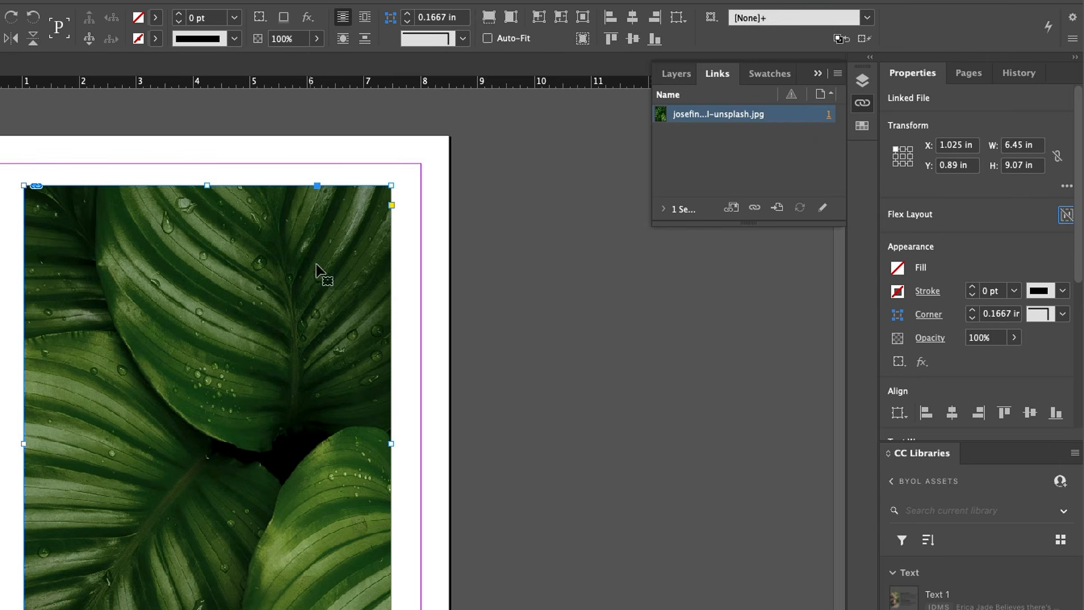
{"action": "left_click", "coordinate": [782, 127]}
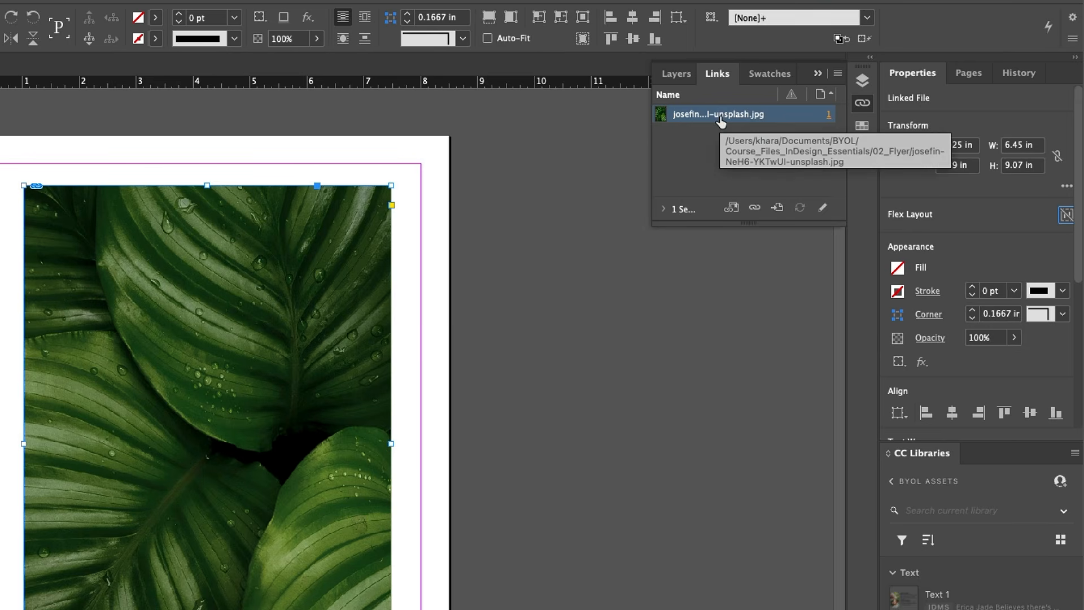
{"action": "left_click", "coordinate": [273, 399]}
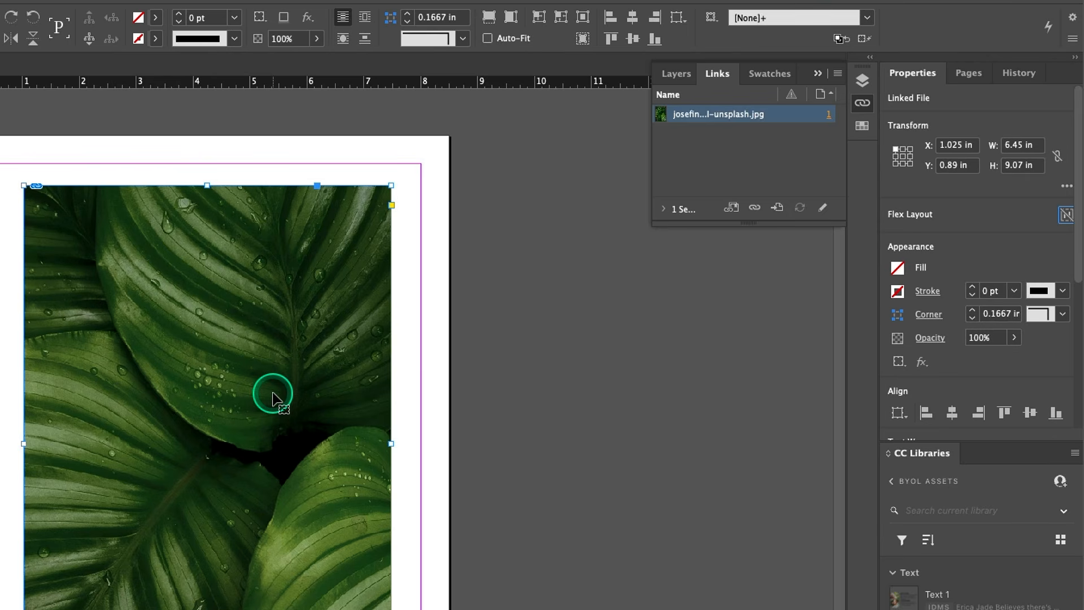
{"action": "left_click", "coordinate": [330, 368]}
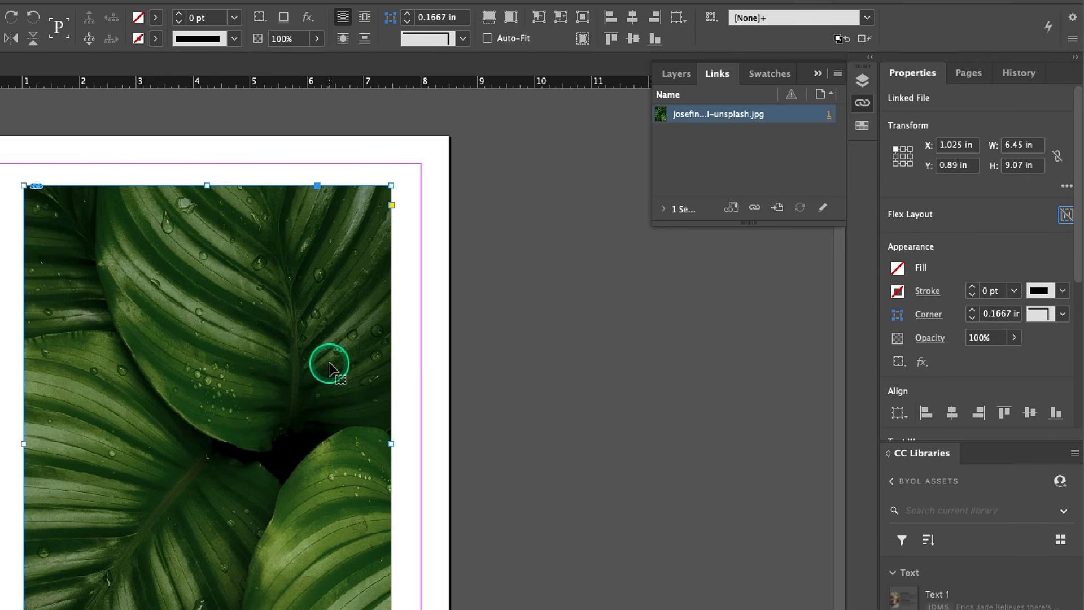
{"action": "left_click", "coordinate": [863, 103]}
{"action": "left_click", "coordinate": [773, 116]}
{"action": "left_click", "coordinate": [766, 119]}
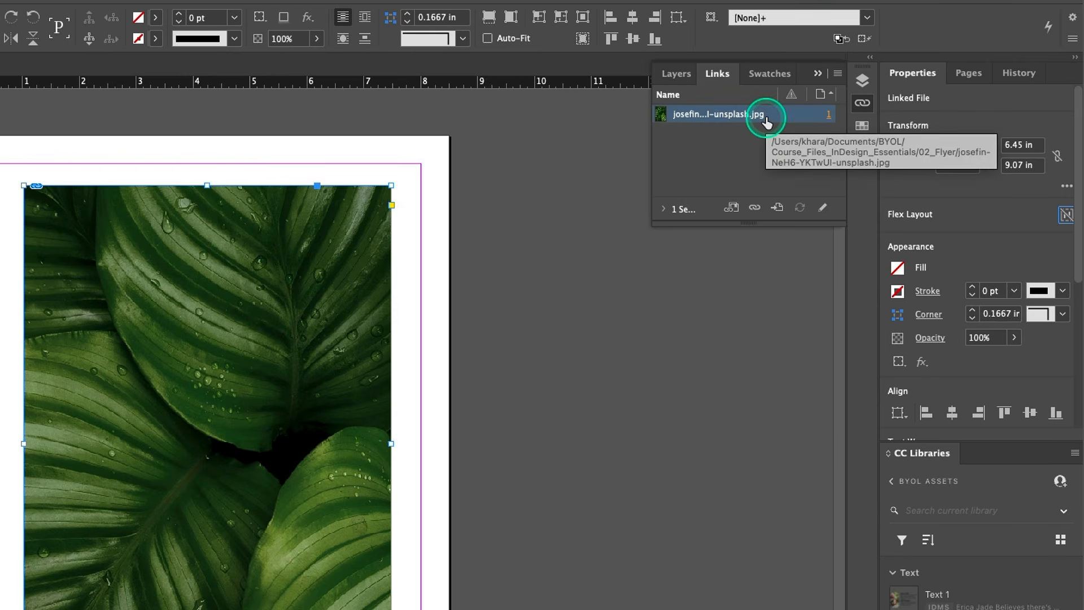
{"action": "left_click", "coordinate": [729, 122]}
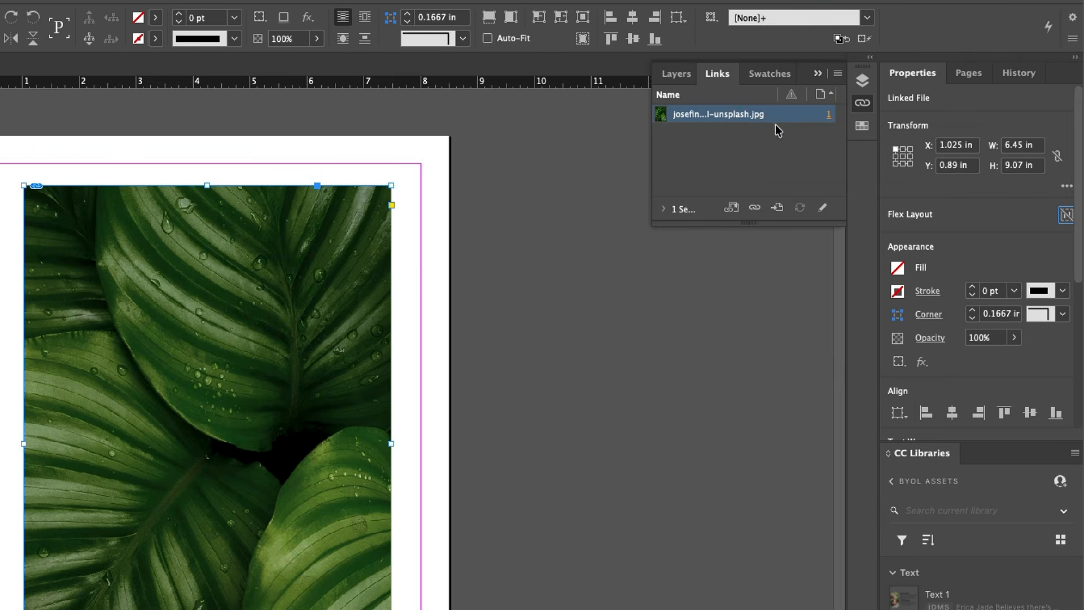
{"action": "left_click", "coordinate": [733, 115]}
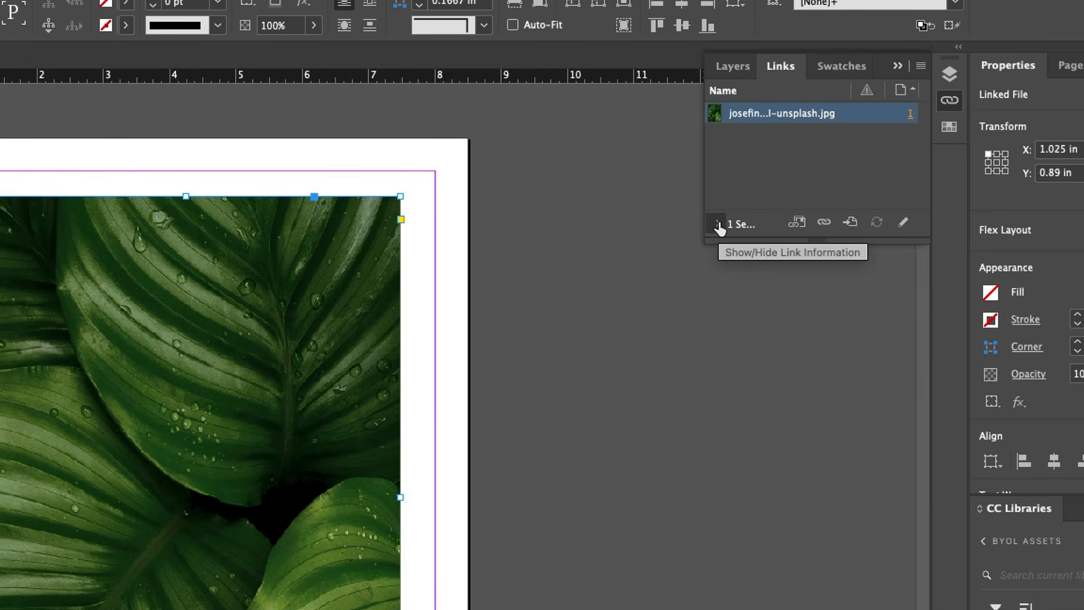
Step: Expand the link information and review the leaf image's format, color space, actual PPI and effective PPI
{"action": "left_click", "coordinate": [717, 226]}
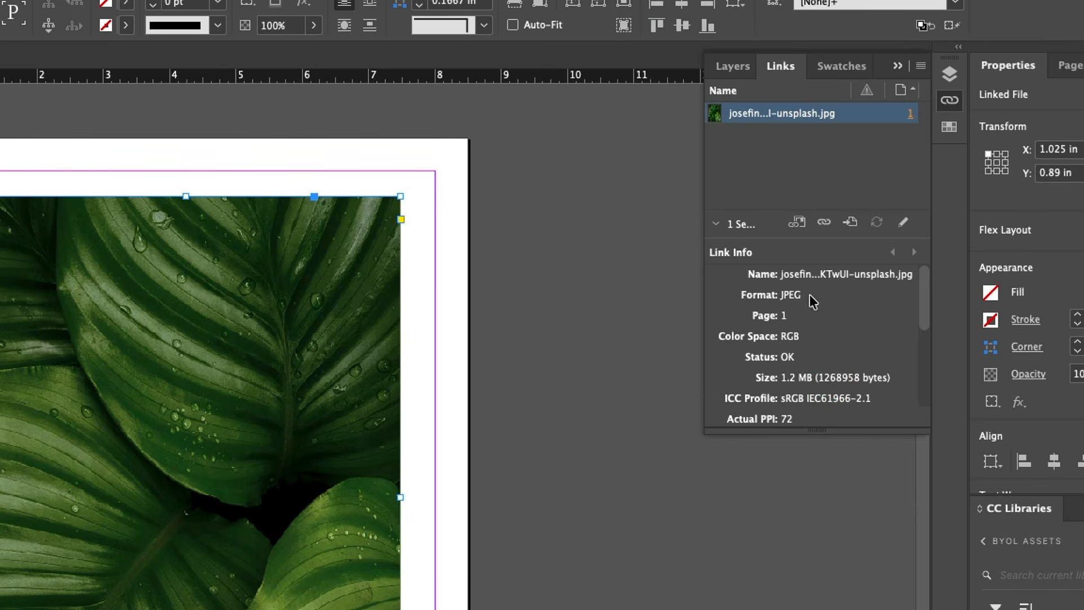
{"action": "left_click", "coordinate": [799, 339]}
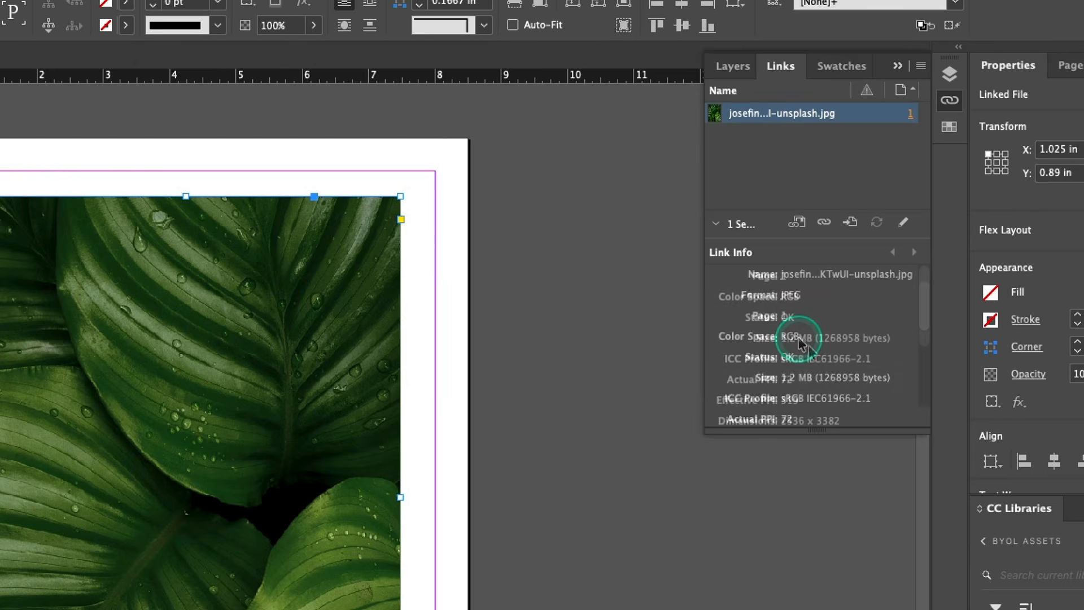
{"action": "scroll", "coordinate": [802, 339], "scroll_direction": "down", "scroll_amount": 4}
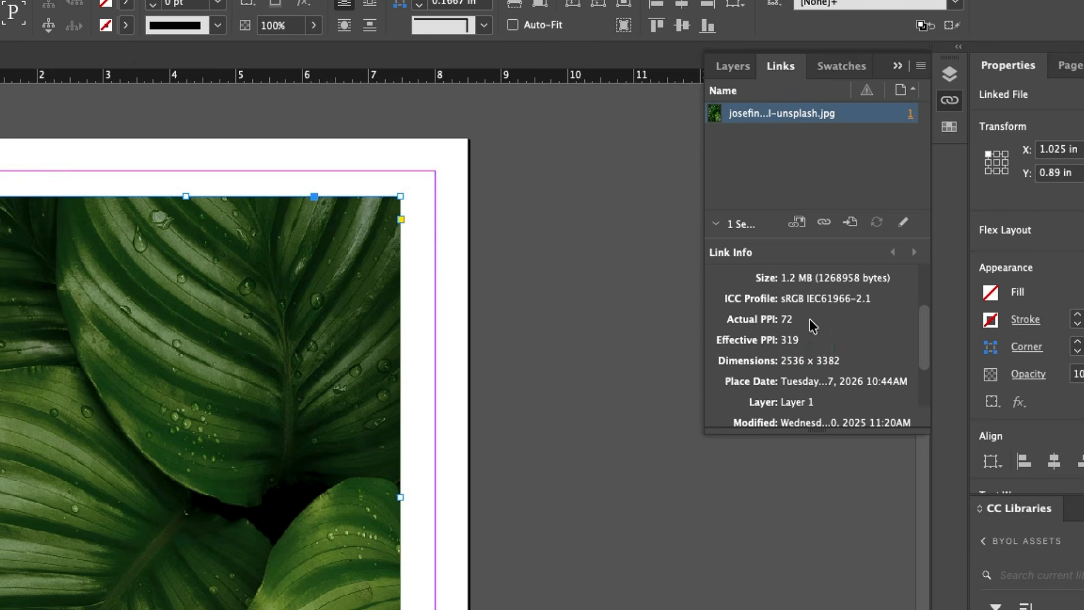
{"action": "left_click", "coordinate": [739, 327]}
{"action": "left_click", "coordinate": [770, 348]}
Step: Review the attributes in the Links panel options, keep Actual PPI shown in Link Info, and apply the options
{"action": "left_click", "coordinate": [920, 67]}
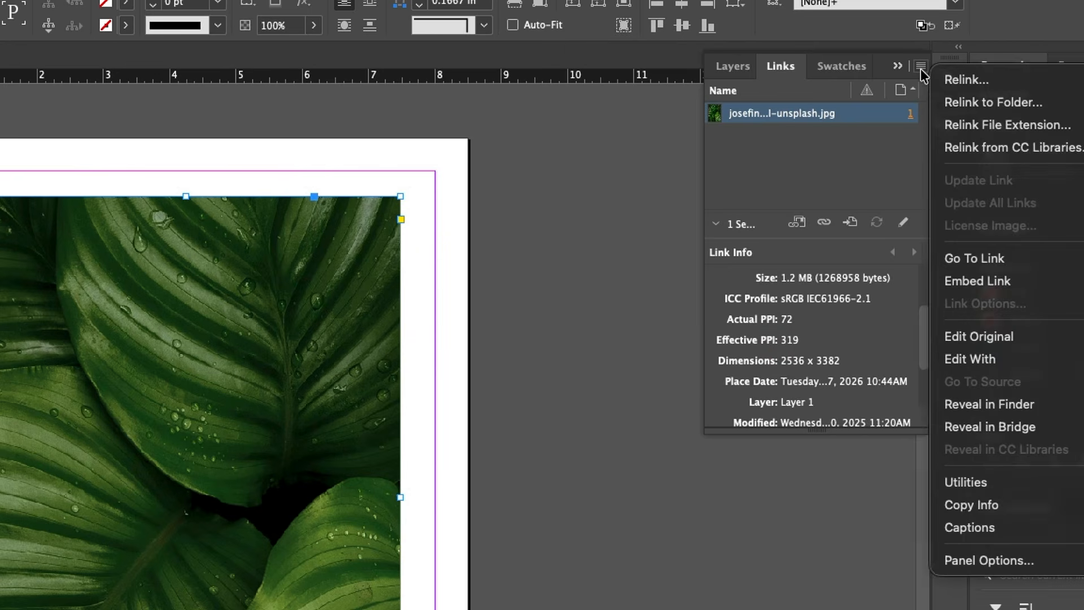
{"action": "left_click", "coordinate": [952, 560]}
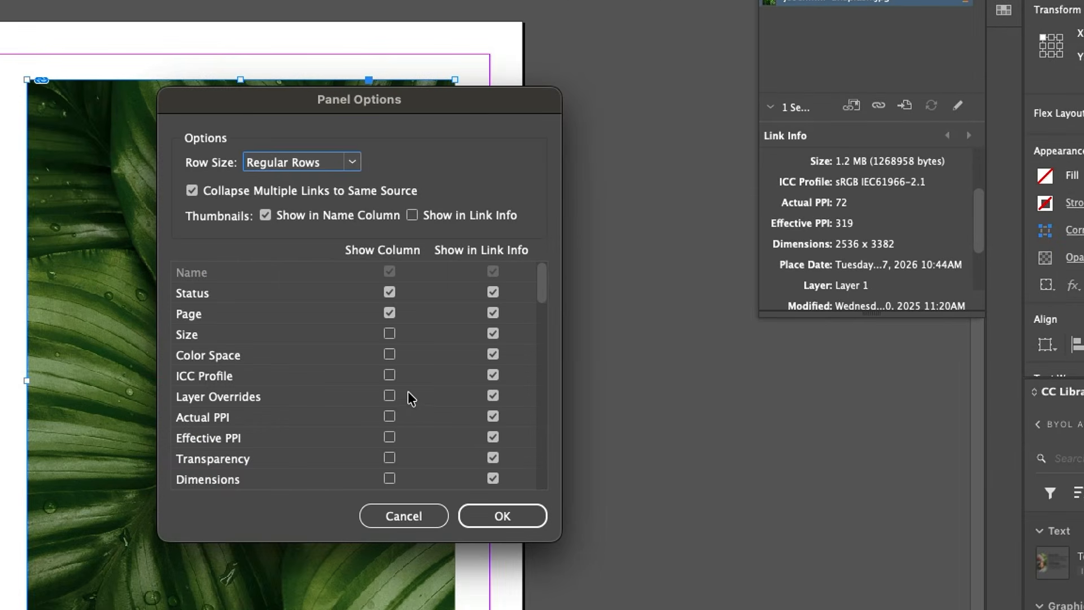
{"action": "scroll", "coordinate": [375, 477], "scroll_direction": "down", "scroll_amount": 2}
{"action": "scroll", "coordinate": [383, 412], "scroll_direction": "up", "scroll_amount": 2}
{"action": "left_click", "coordinate": [885, 209]}
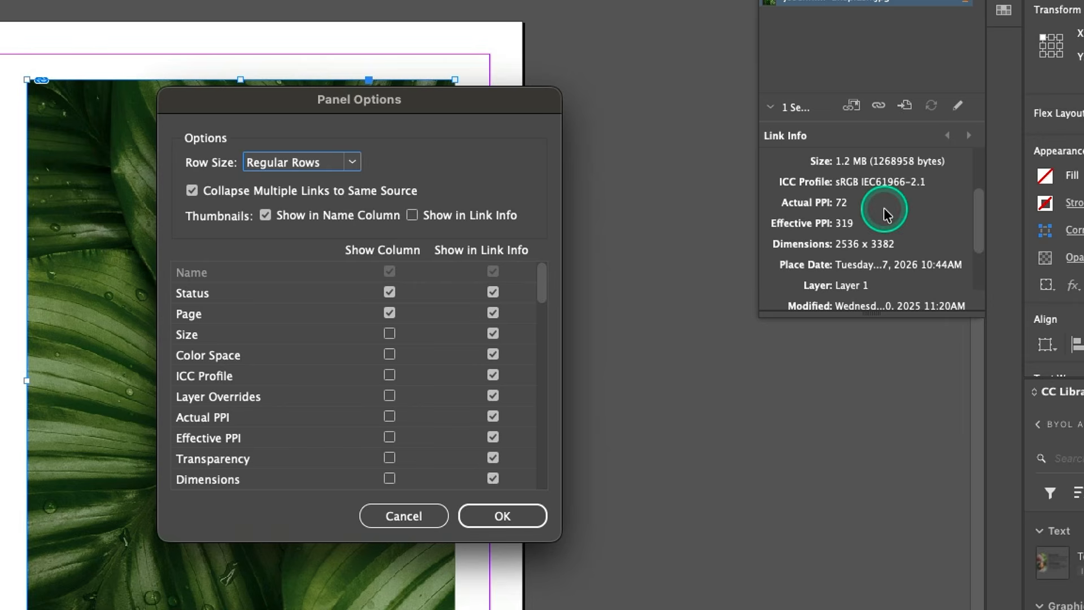
{"action": "left_click", "coordinate": [494, 420]}
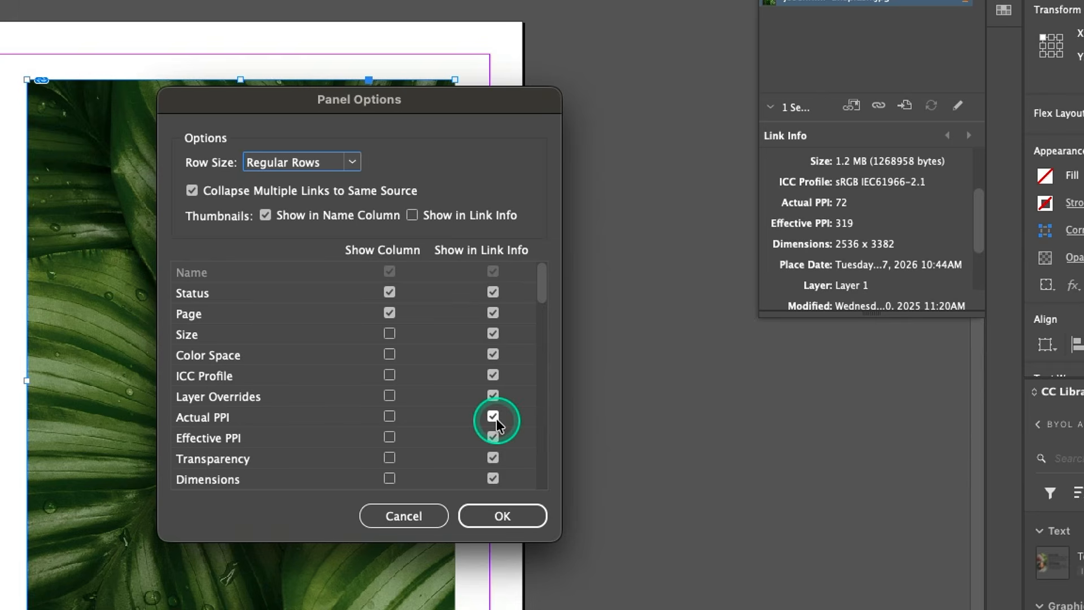
{"action": "left_click", "coordinate": [505, 516]}
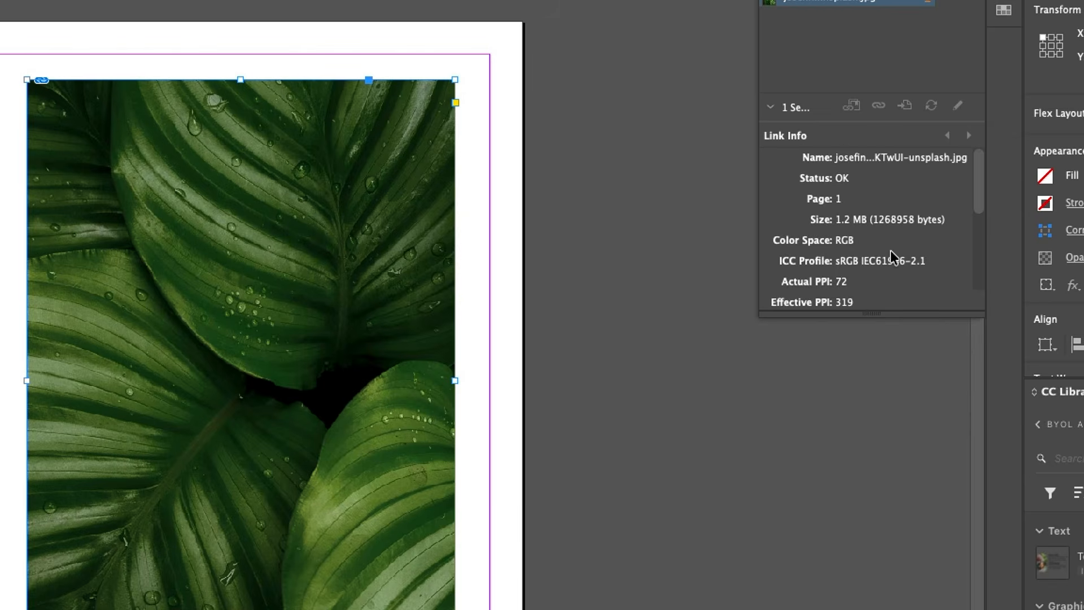
Step: Examine the leaf image's actual PPI, effective PPI, dimensions and scale in its link information
{"action": "scroll", "coordinate": [891, 255], "scroll_direction": "down", "scroll_amount": 2}
{"action": "left_click", "coordinate": [864, 249]}
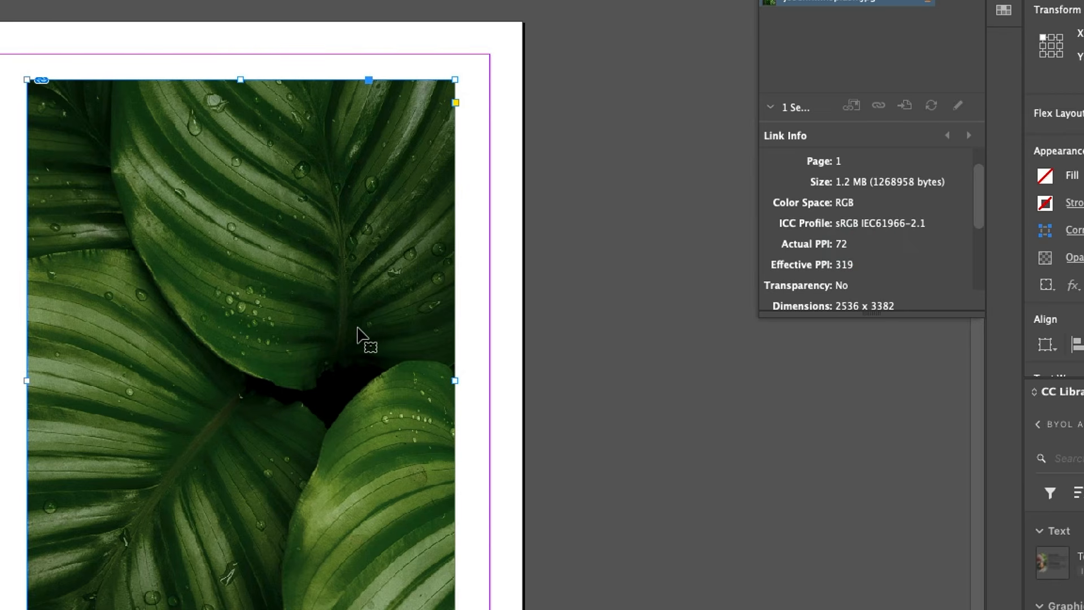
{"action": "left_click", "coordinate": [841, 251]}
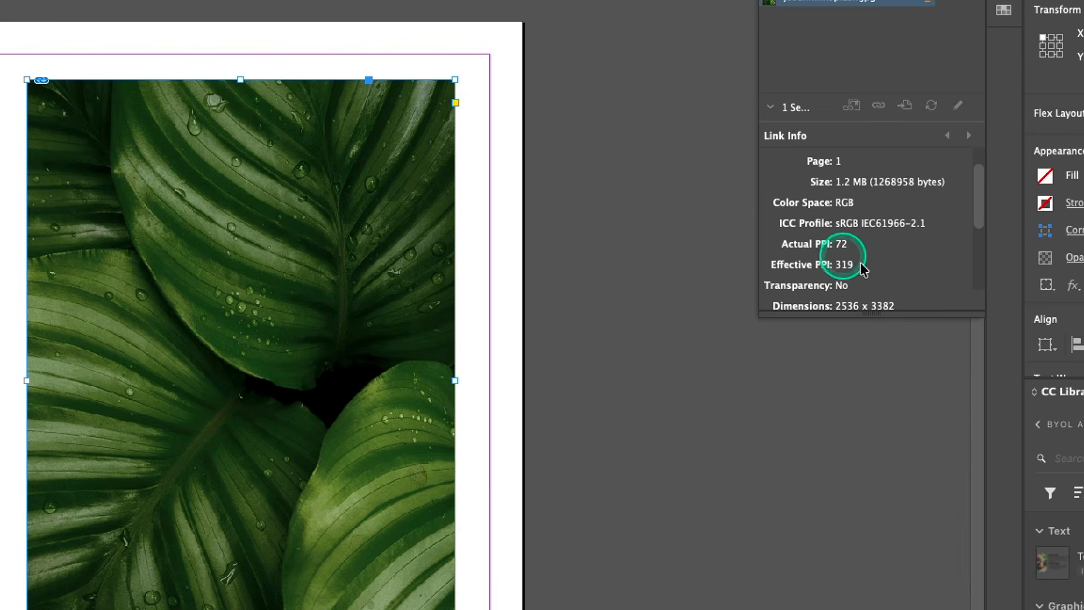
{"action": "scroll", "coordinate": [890, 270], "scroll_direction": "down", "scroll_amount": 3}
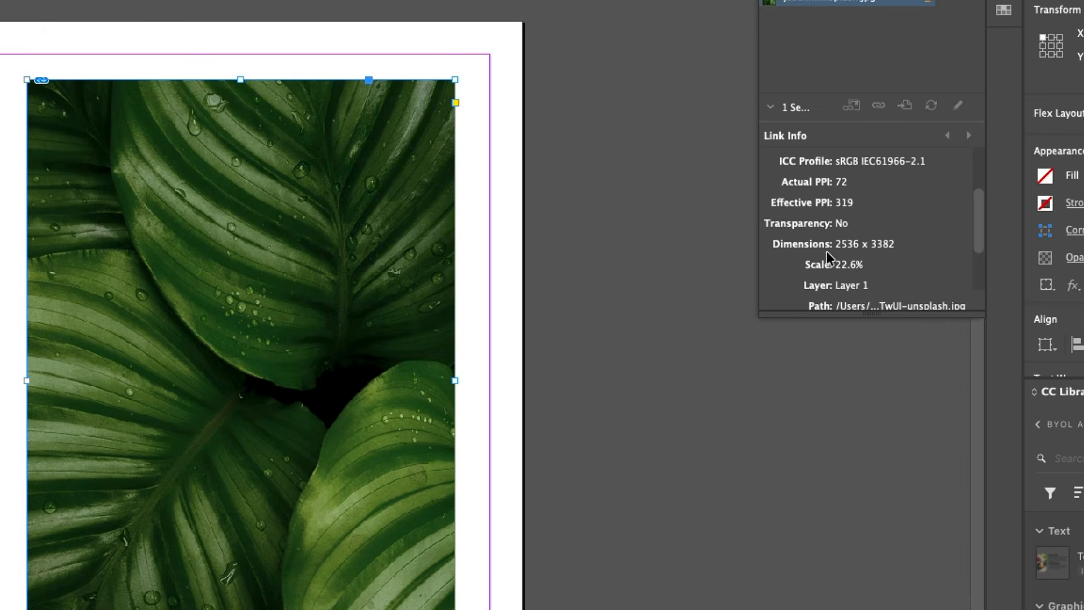
Step: Compare the leaf image's effective PPI with its actual PPI and pixel dimensions in the link information
{"action": "left_click", "coordinate": [875, 243]}
{"action": "left_click", "coordinate": [787, 212]}
{"action": "left_click", "coordinate": [820, 211]}
{"action": "left_click", "coordinate": [841, 216]}
{"action": "left_click", "coordinate": [840, 211]}
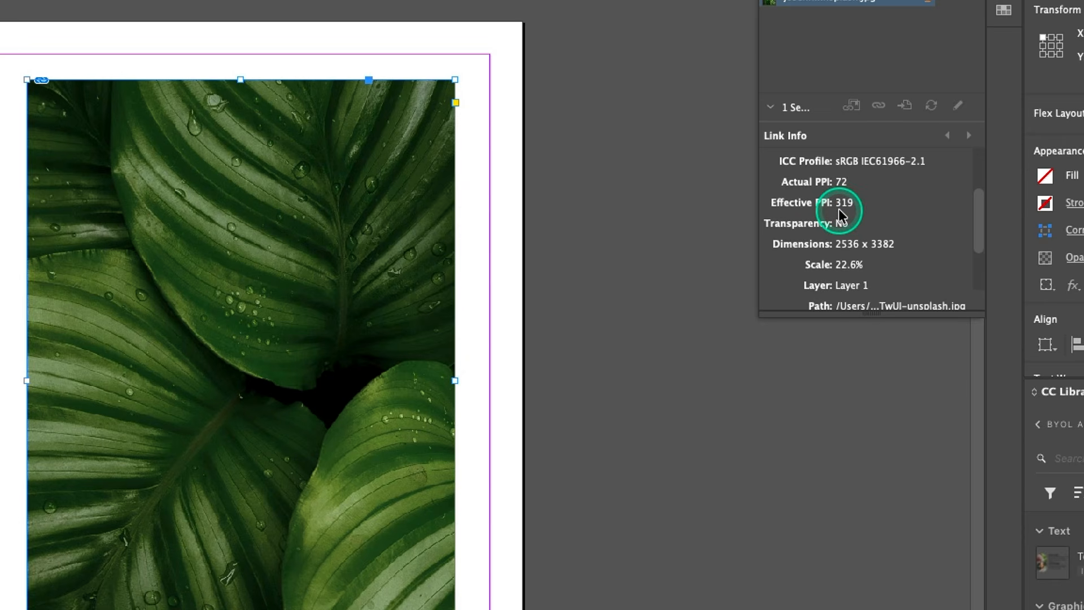
{"action": "left_click", "coordinate": [394, 172]}
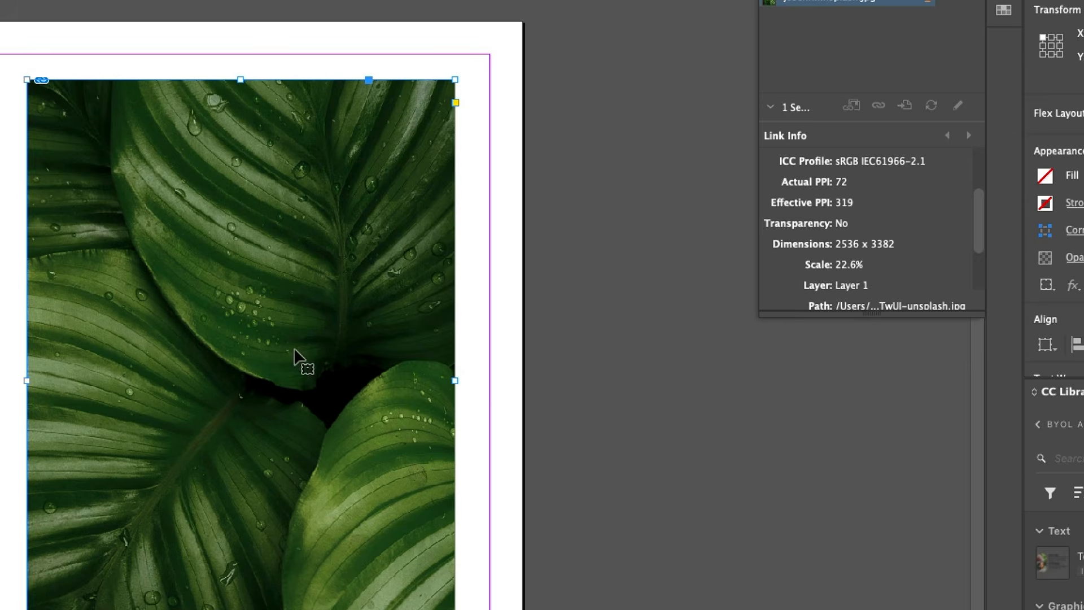
{"action": "left_click", "coordinate": [851, 211]}
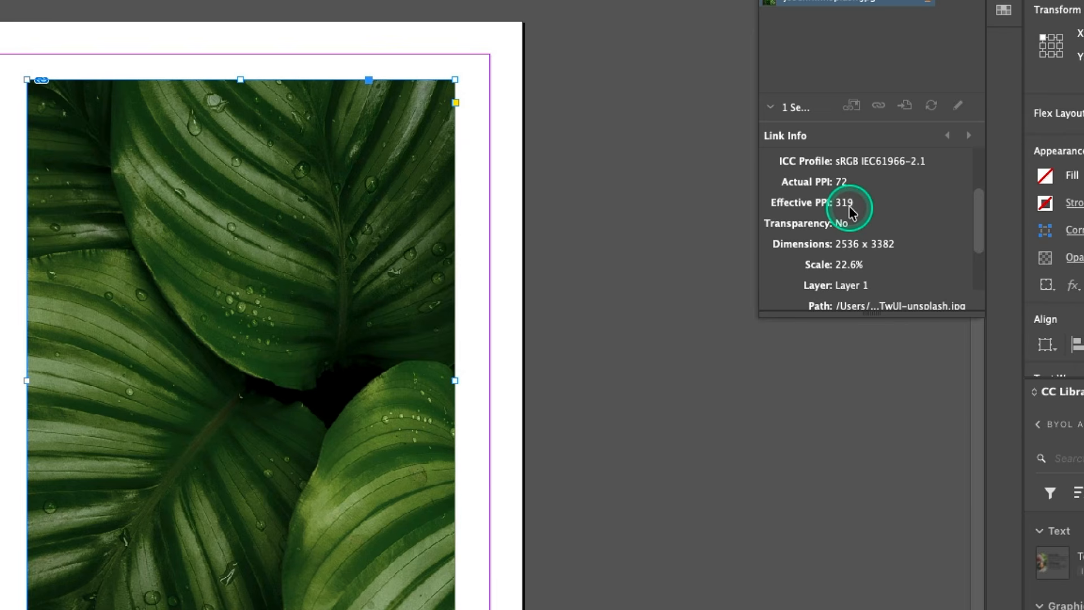
{"action": "left_click", "coordinate": [845, 215]}
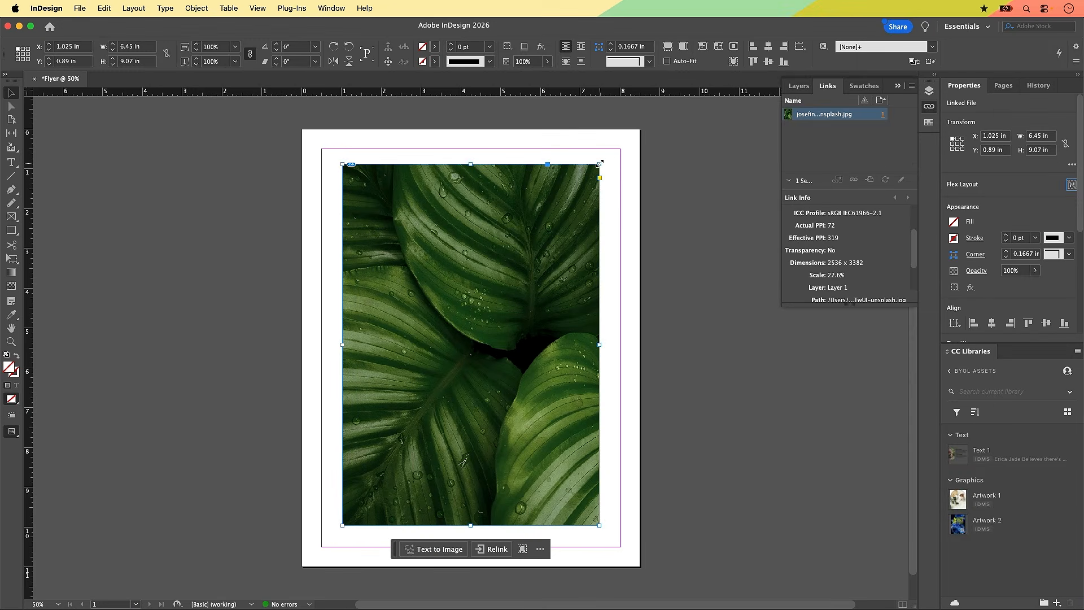
Step: Scale the leaf image and its frame down together to about 3.68 × 5.18 in
{"action": "left_click", "coordinate": [600, 163]}
{"action": "left_click_drag", "start_coordinate": [600, 164], "coordinate": [489, 319]}
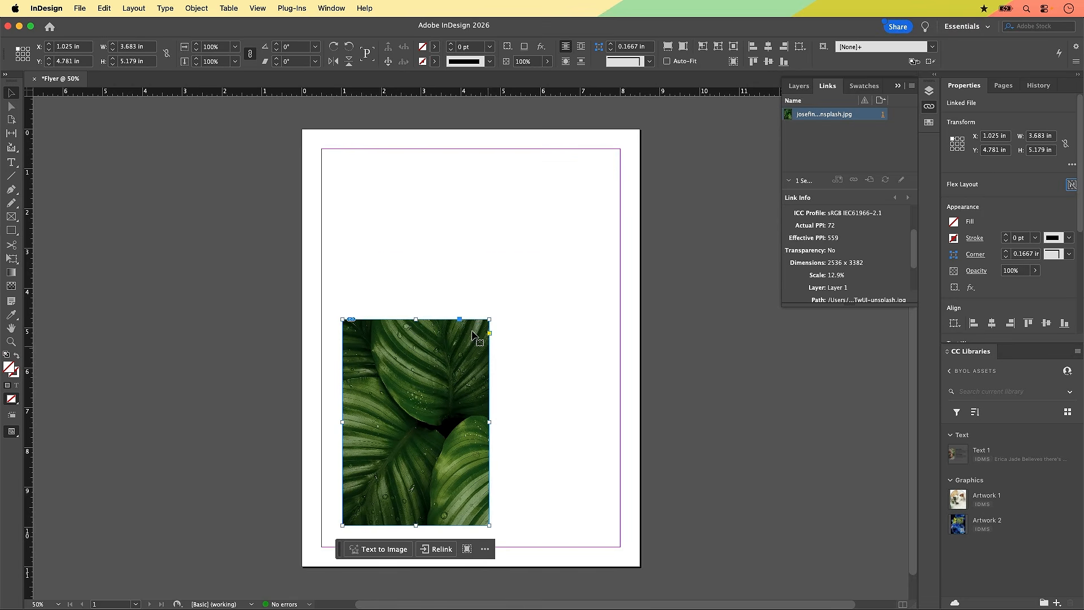
{"action": "left_click", "coordinate": [453, 384]}
{"action": "left_click", "coordinate": [464, 347]}
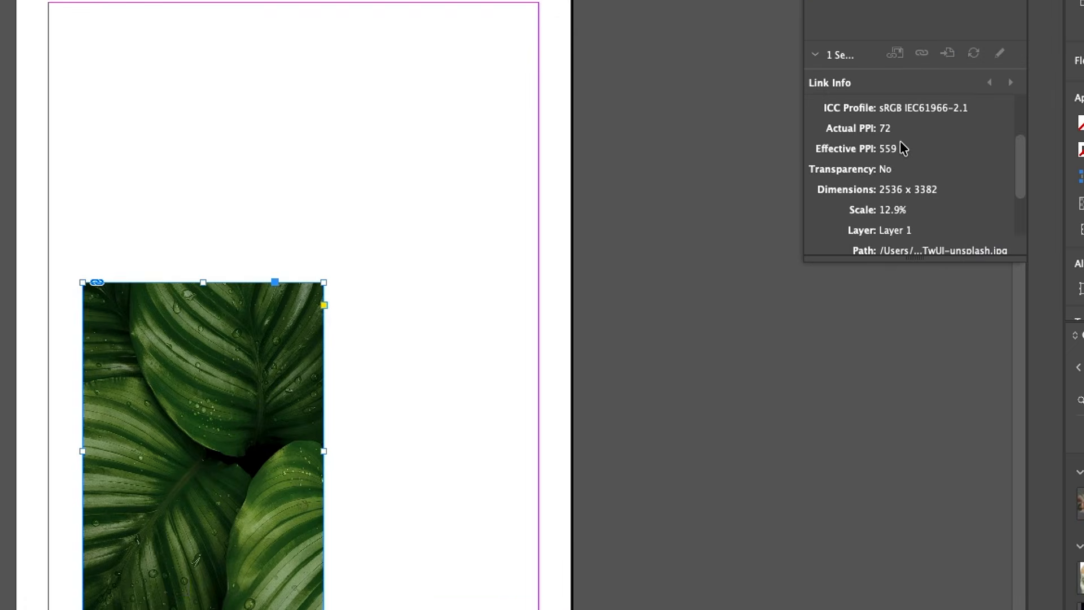
Step: Check how the reduced image size affects the leaf image's effective PPI compared with its actual PPI
{"action": "left_click", "coordinate": [893, 157]}
{"action": "left_click", "coordinate": [890, 165]}
{"action": "left_click", "coordinate": [891, 157]}
{"action": "left_click", "coordinate": [930, 160]}
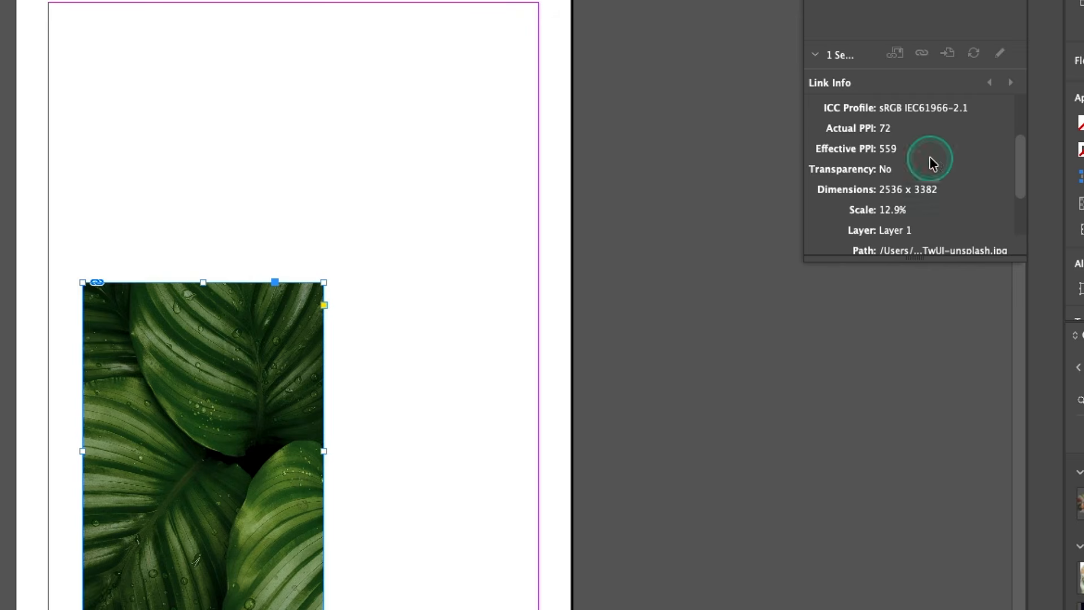
{"action": "left_click", "coordinate": [911, 147]}
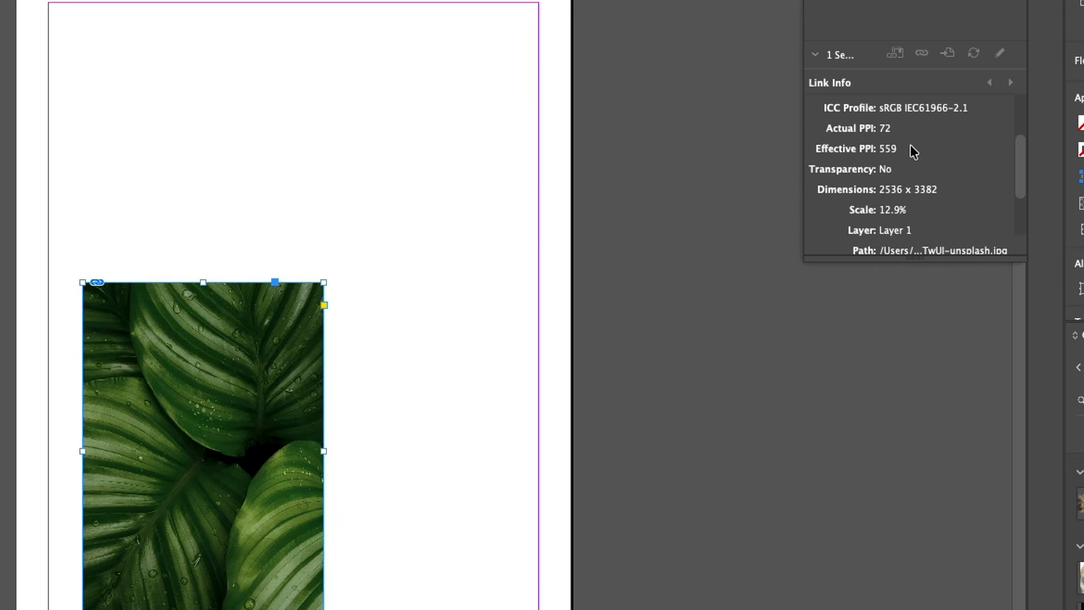
{"action": "left_click", "coordinate": [911, 148]}
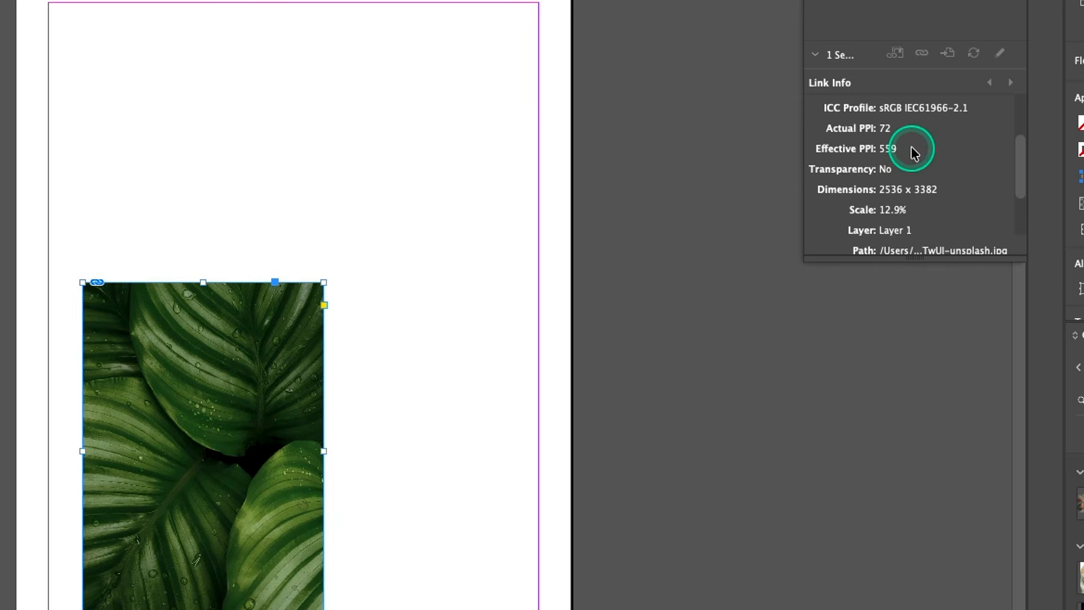
{"action": "left_click", "coordinate": [912, 152]}
{"action": "left_click", "coordinate": [906, 153]}
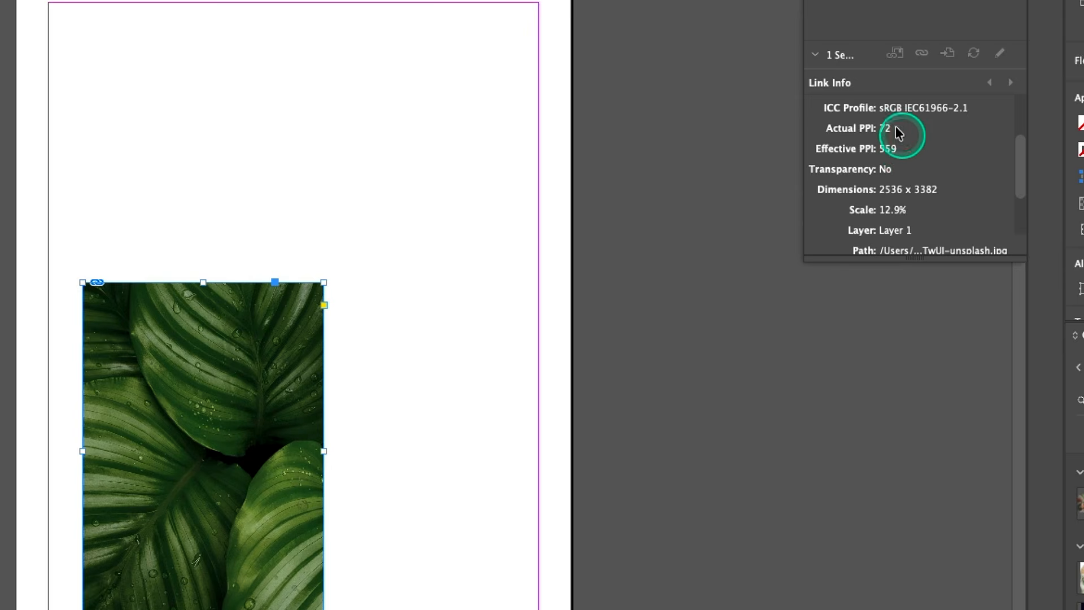
{"action": "left_click", "coordinate": [904, 154]}
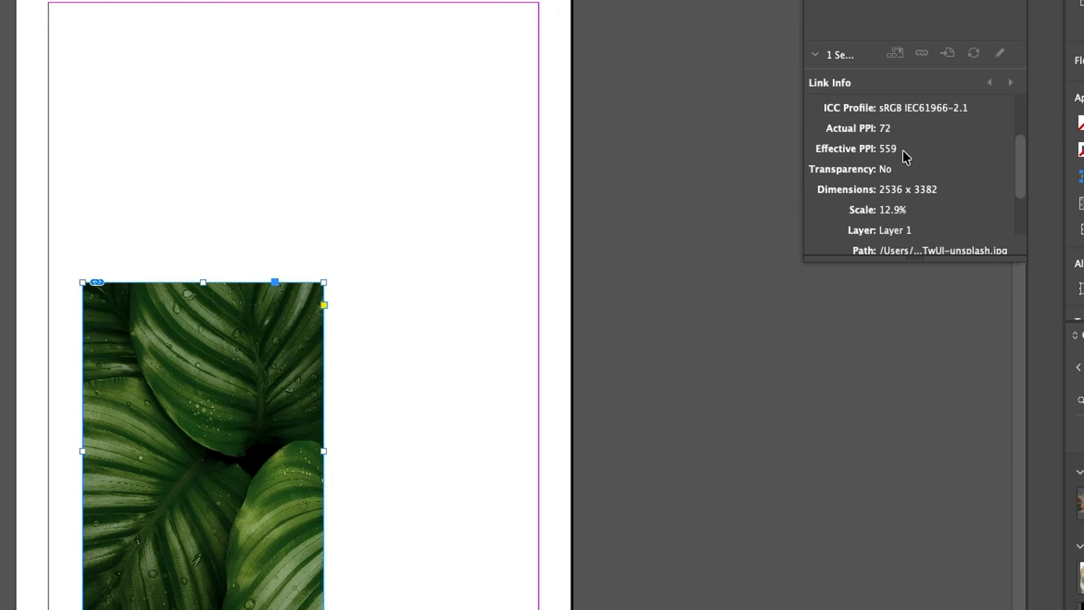
{"action": "left_click", "coordinate": [909, 150]}
{"action": "left_click", "coordinate": [907, 165]}
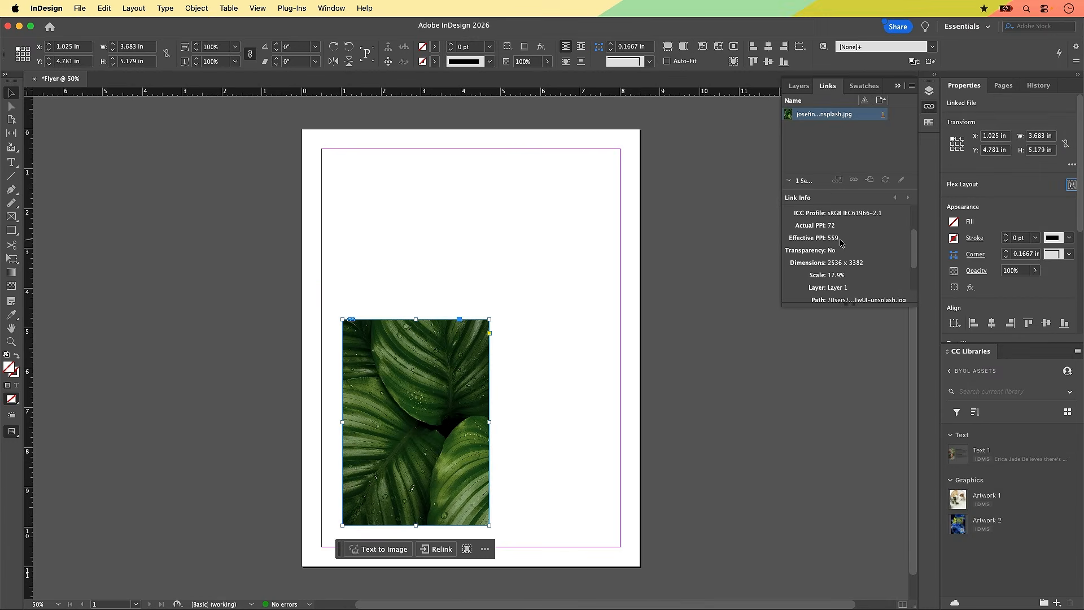
{"action": "left_click", "coordinate": [841, 242]}
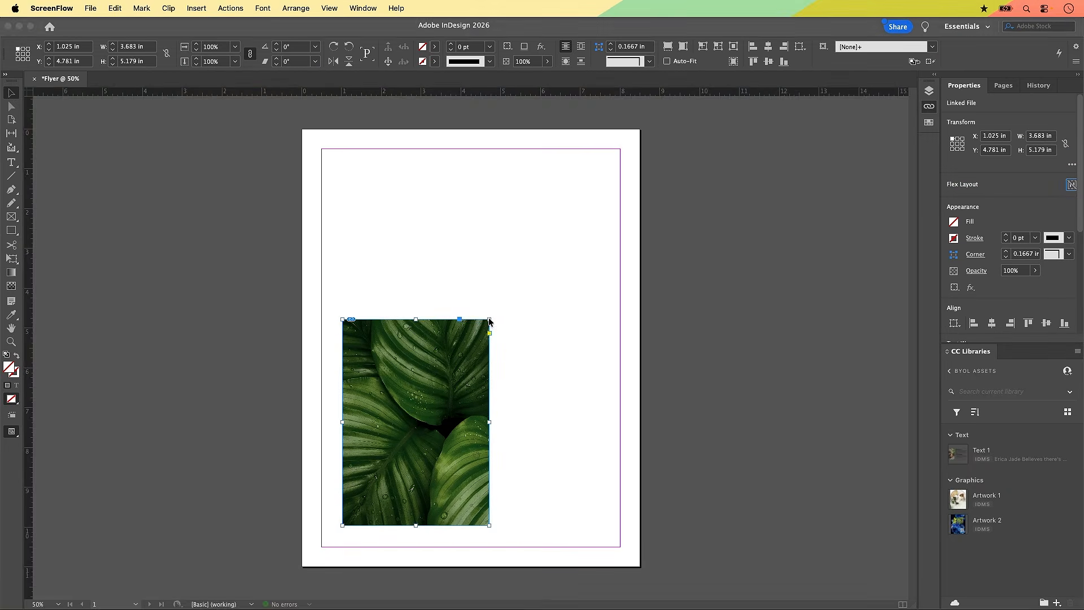
Step: Scale the leaf image and frame up proportionally to about 5.6 × 7.87 in and center it horizontally with its top edge at 1.8 in
{"action": "left_click", "coordinate": [490, 320]}
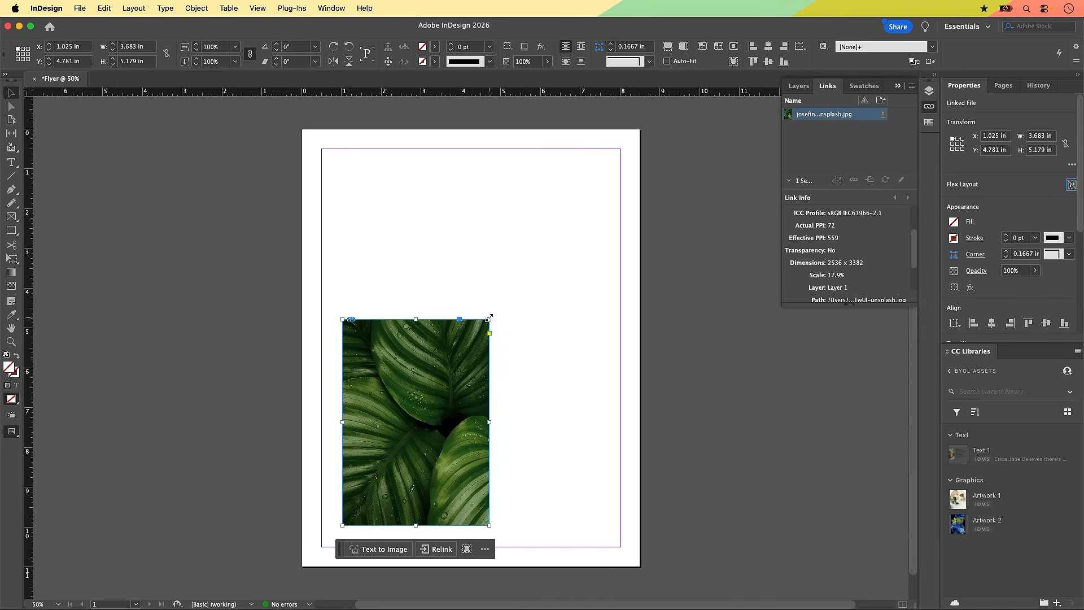
{"action": "left_click", "coordinate": [489, 319]}
{"action": "left_click_drag", "start_coordinate": [489, 318], "coordinate": [566, 239]}
{"action": "left_click_drag", "start_coordinate": [460, 301], "coordinate": [478, 298]}
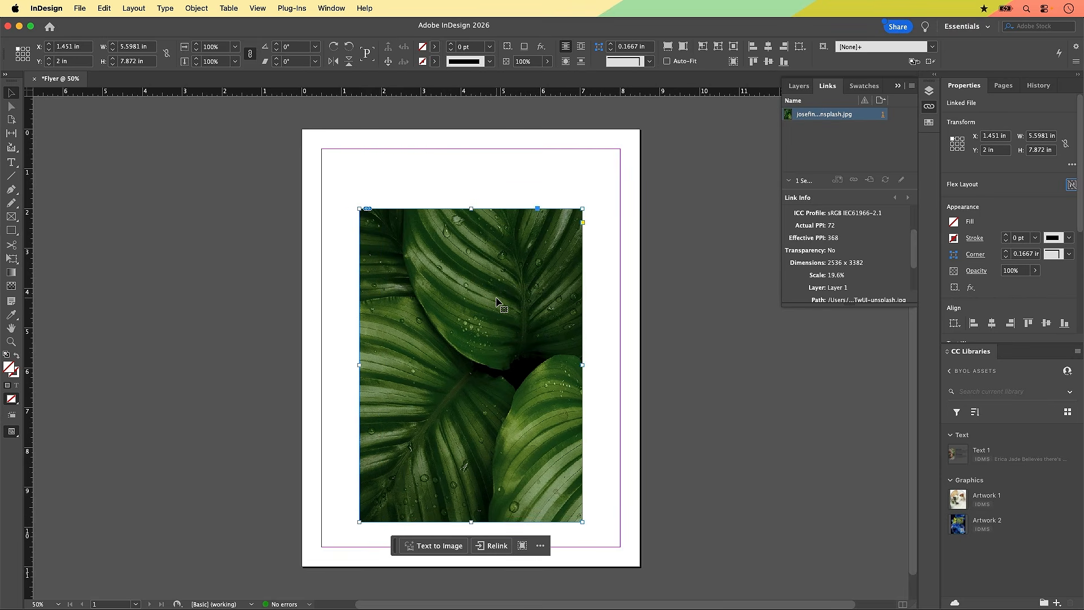
{"action": "left_click_drag", "start_coordinate": [497, 303], "coordinate": [497, 292]}
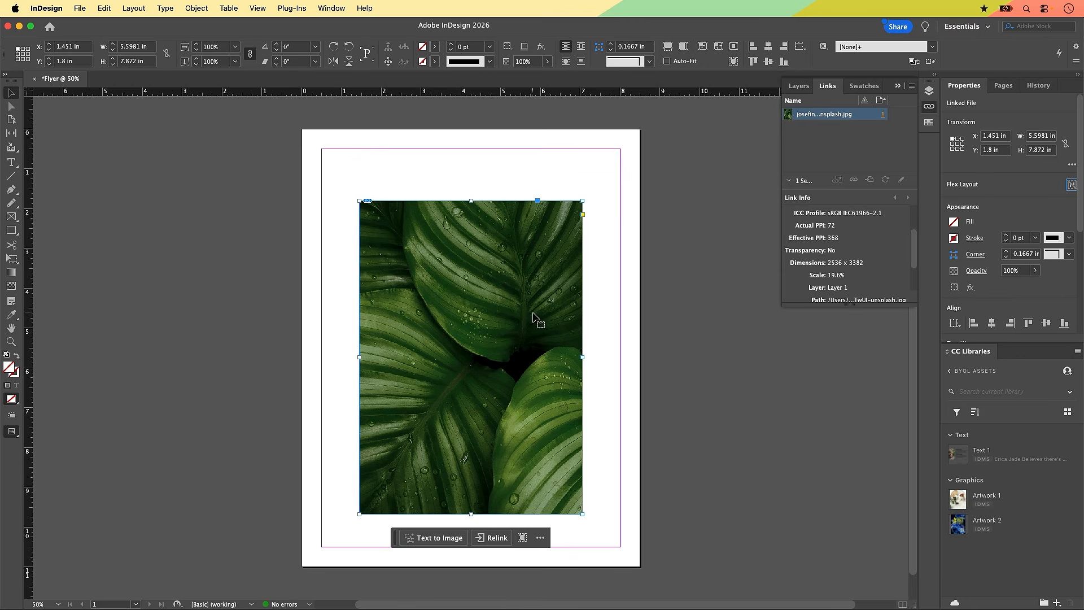
Step: Apply Fill Frame Proportionally to the leaf image
{"action": "left_click", "coordinate": [739, 65]}
{"action": "left_click", "coordinate": [669, 48]}
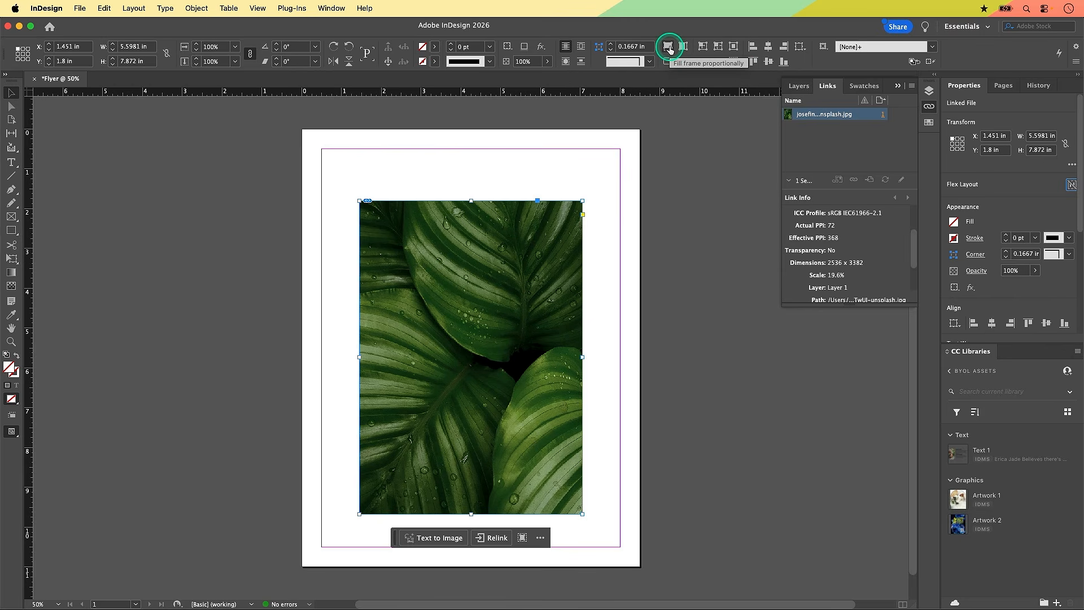
{"action": "left_click", "coordinate": [669, 48]}
{"action": "left_click", "coordinate": [669, 48]}
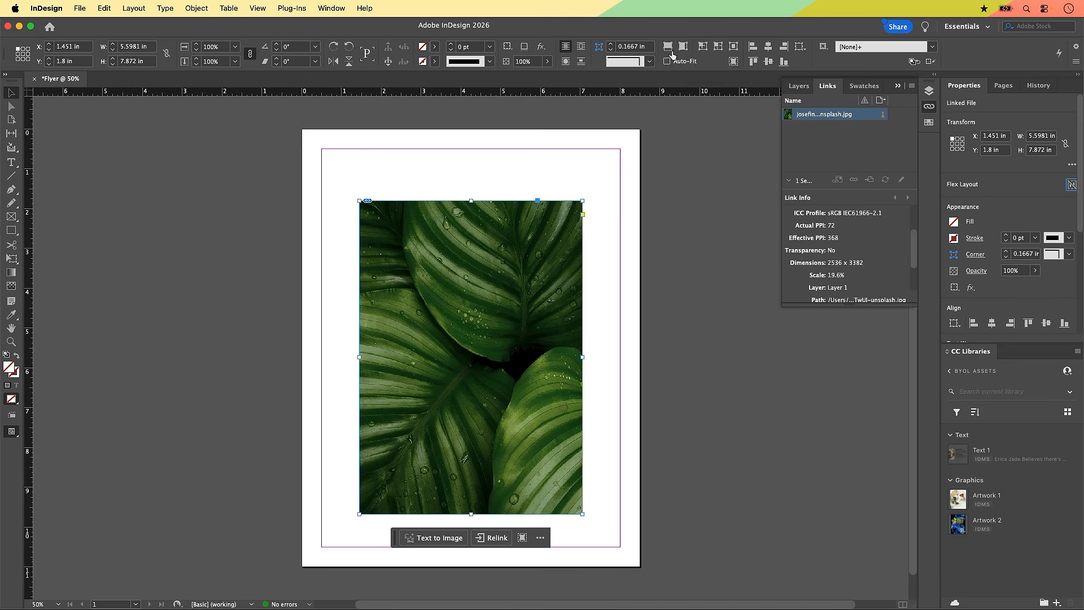
{"action": "left_click", "coordinate": [669, 48]}
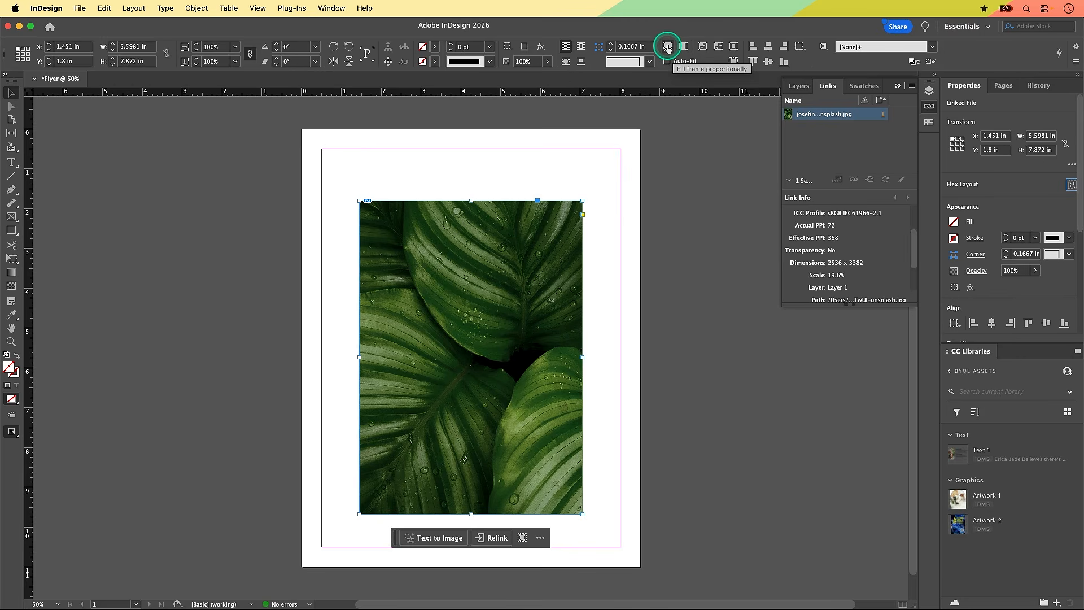
{"action": "left_click", "coordinate": [669, 48]}
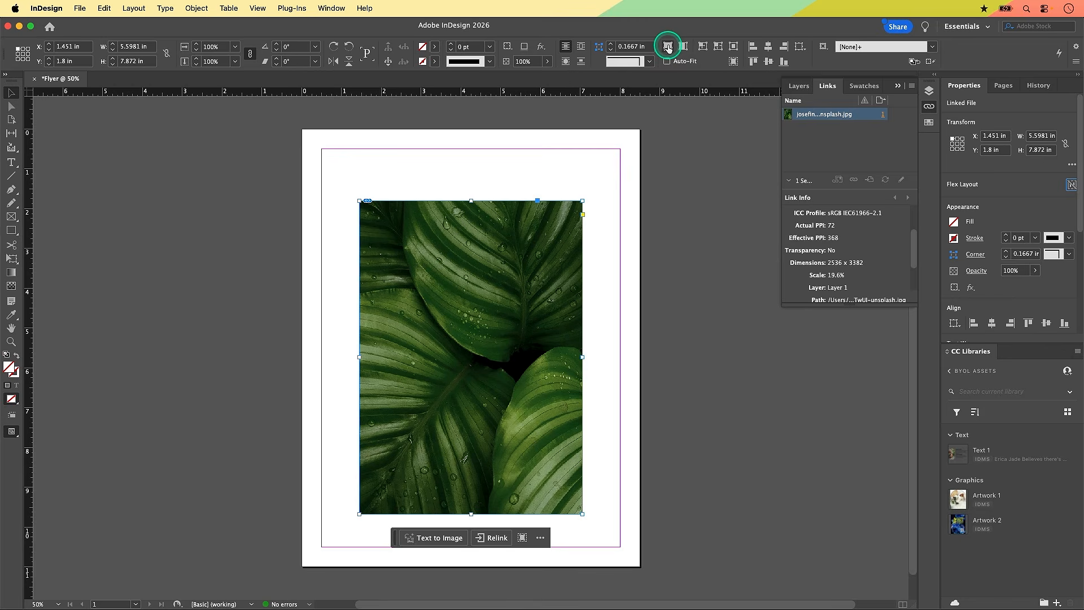
{"action": "left_click", "coordinate": [559, 229]}
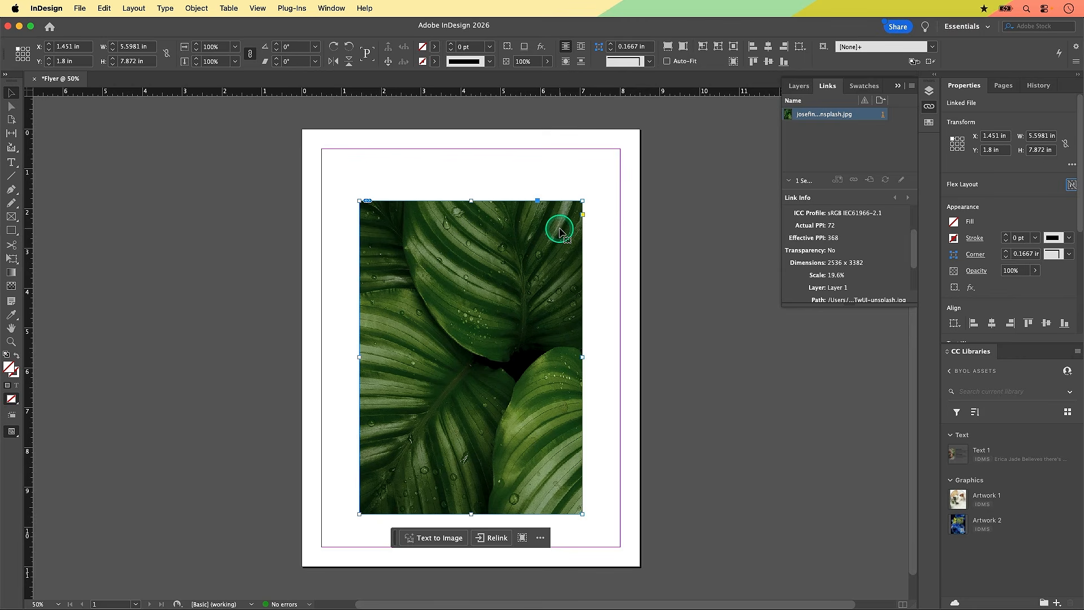
{"action": "left_click", "coordinate": [467, 491]}
{"action": "left_click", "coordinate": [487, 521]}
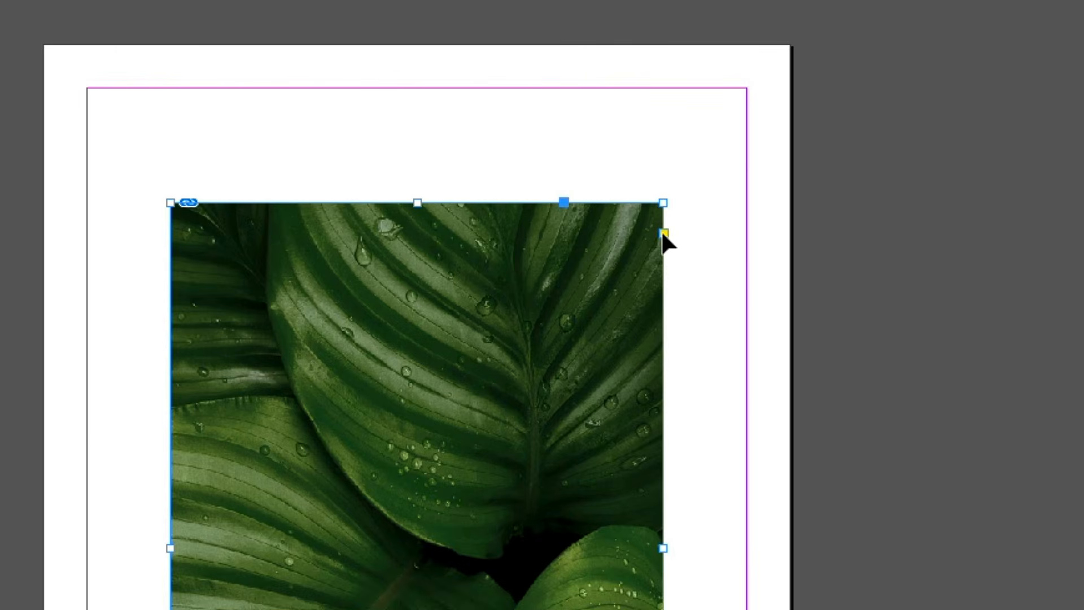
Step: Enable live corner editing on the leaf frame and fully round its two upper corners individually to form an arch
{"action": "left_click", "coordinate": [663, 234]}
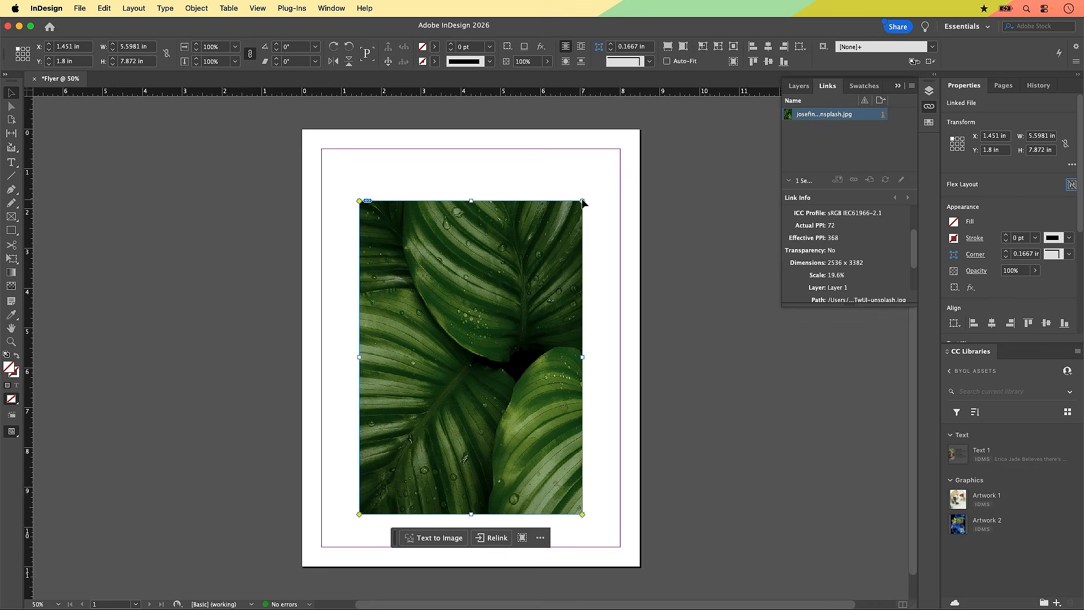
{"action": "left_click_drag", "start_coordinate": [582, 201], "coordinate": [605, 200]}
{"action": "left_click_drag", "start_coordinate": [582, 201], "coordinate": [387, 221]}
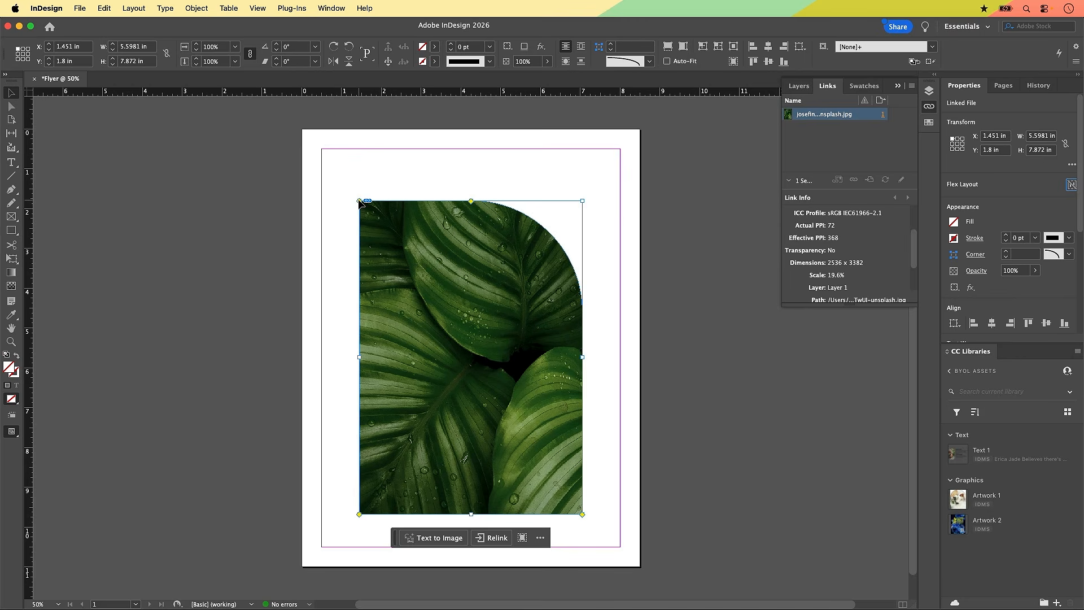
{"action": "left_click_drag", "start_coordinate": [361, 203], "coordinate": [478, 202]}
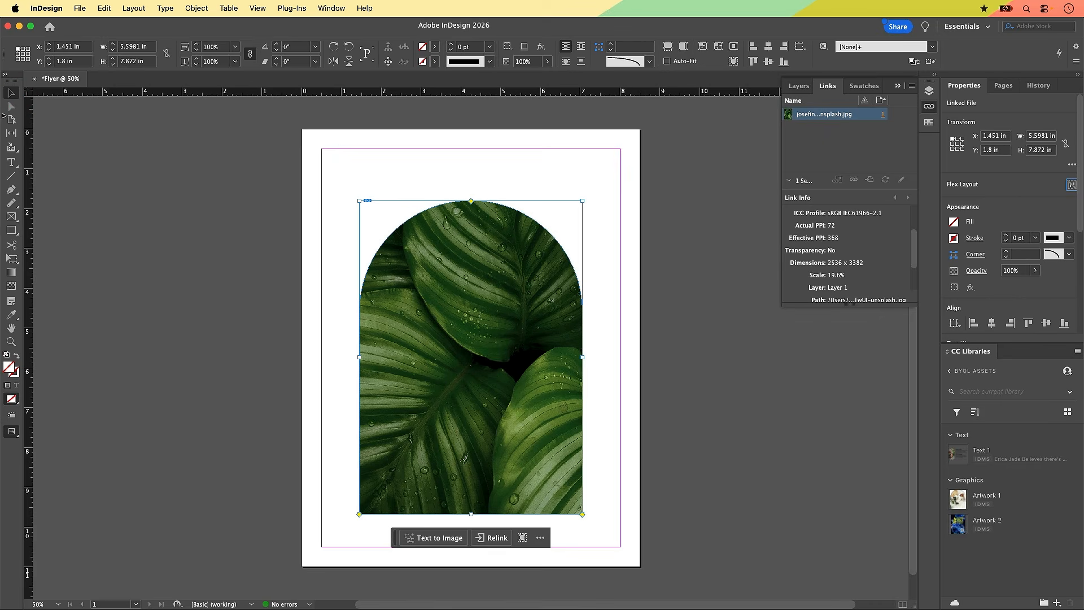
{"action": "left_click", "coordinate": [0, 116]}
{"action": "left_click", "coordinate": [9, 103]}
{"action": "left_click", "coordinate": [326, 8]}
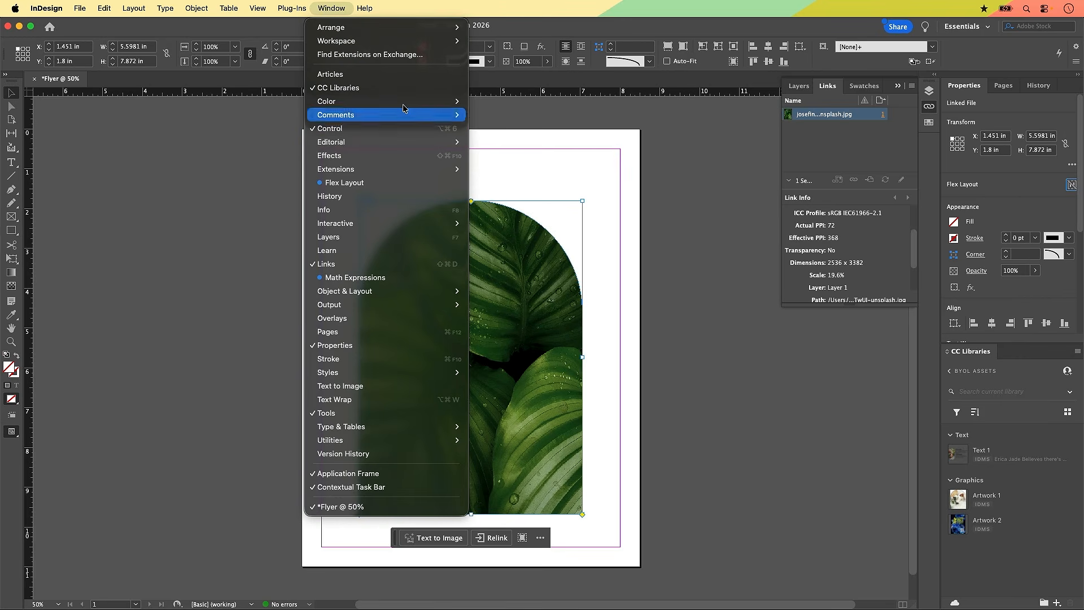
{"action": "left_click", "coordinate": [508, 26]}
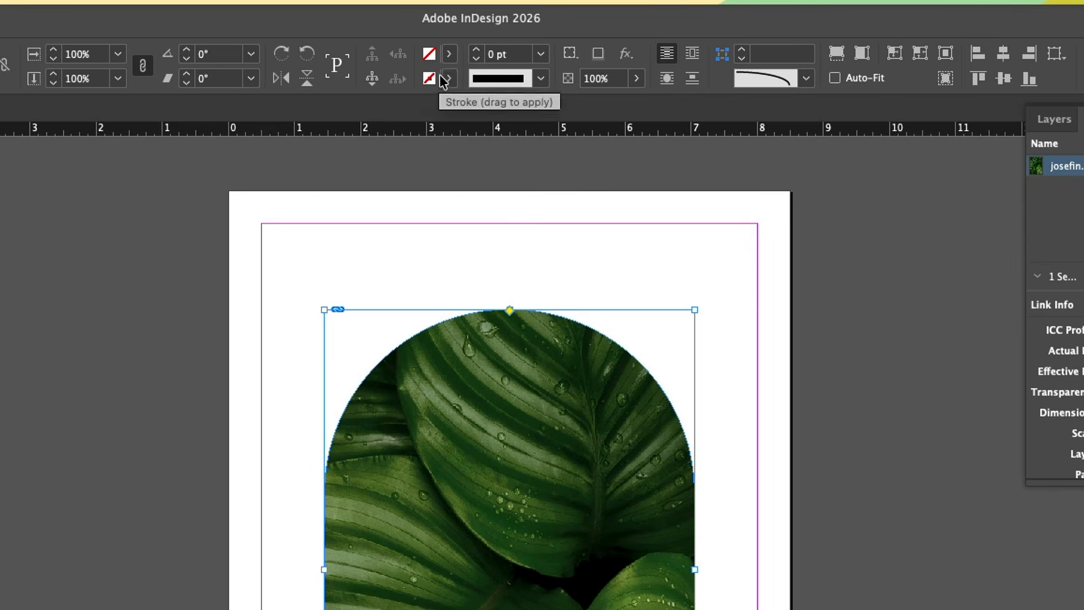
Step: Apply a [Black] 1 pt stroke to the arched leaf frame and deselect it
{"action": "left_click", "coordinate": [434, 56]}
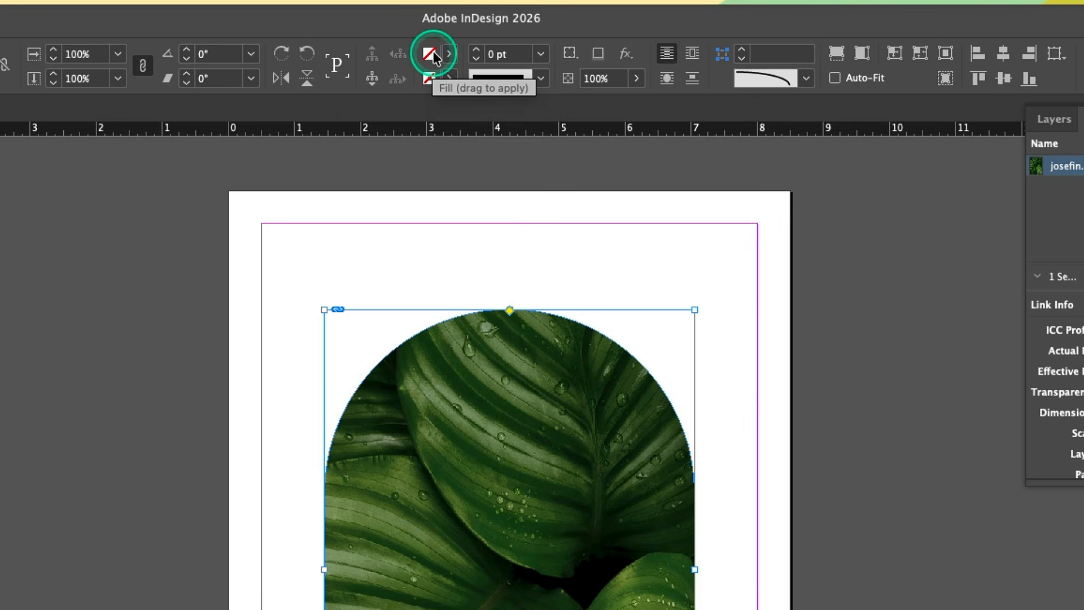
{"action": "left_click", "coordinate": [430, 85]}
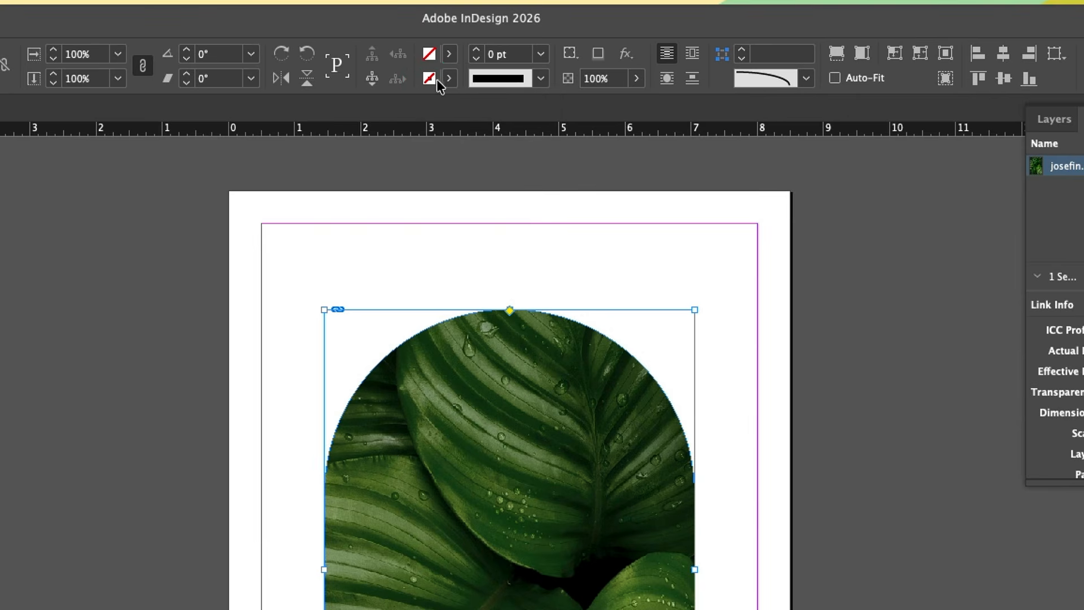
{"action": "left_click", "coordinate": [448, 81]}
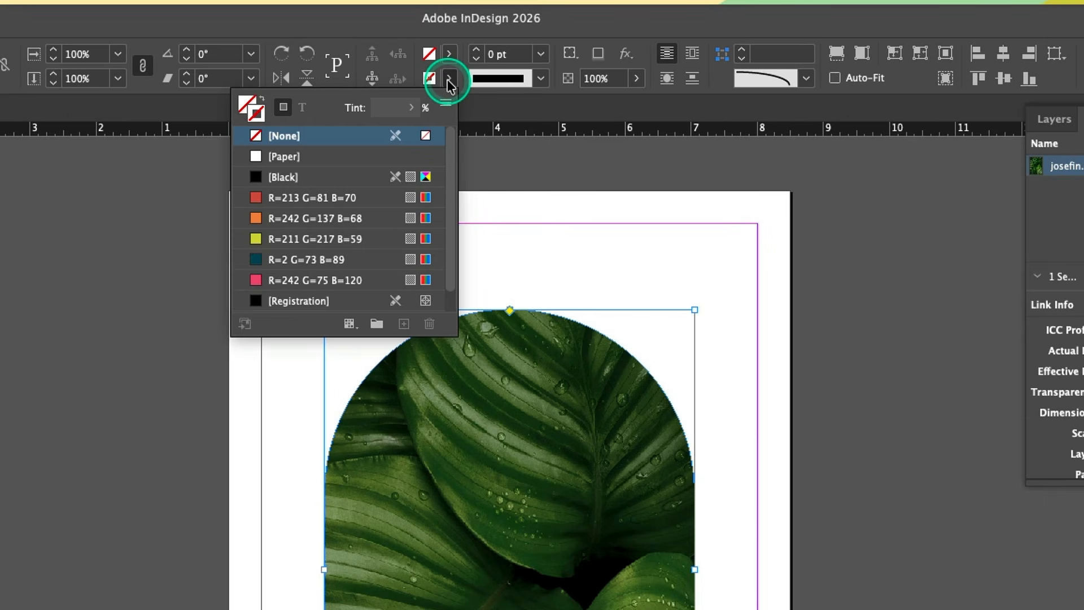
{"action": "left_click", "coordinate": [289, 179]}
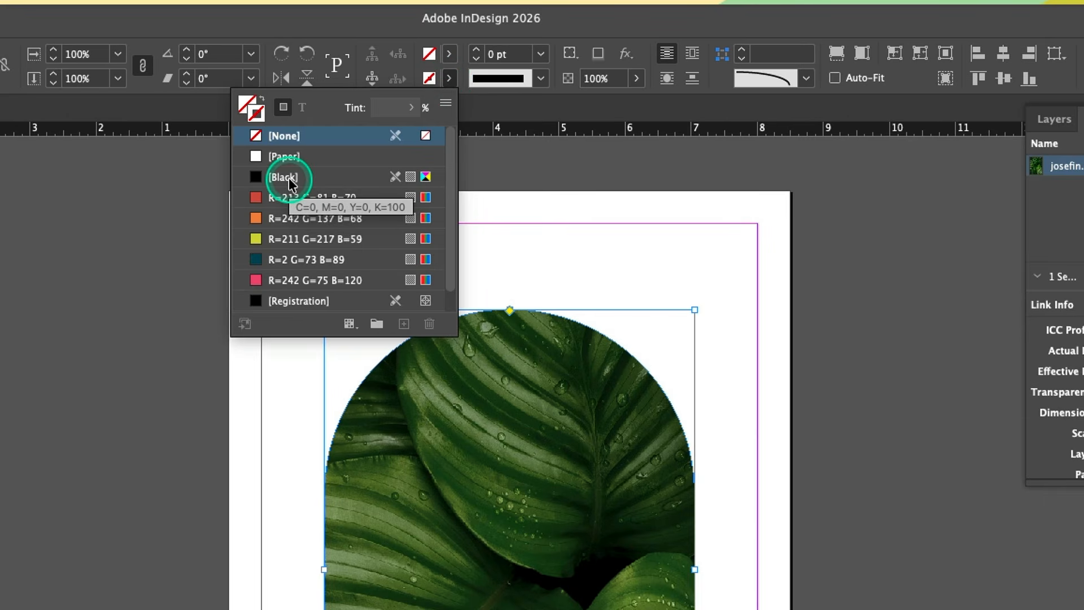
{"action": "left_click", "coordinate": [289, 181]}
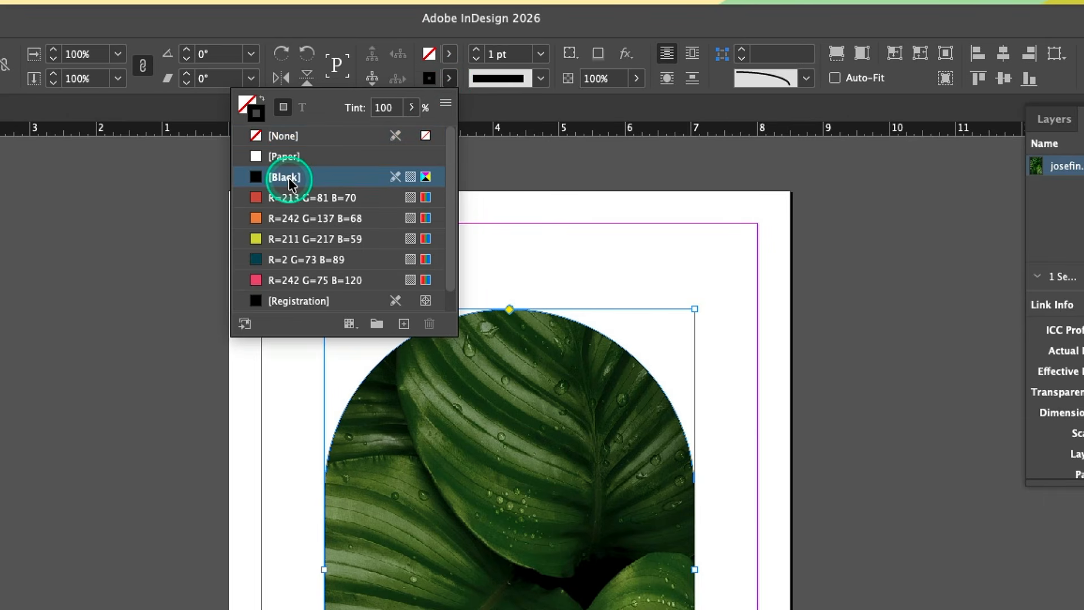
{"action": "left_click", "coordinate": [449, 79]}
{"action": "left_click", "coordinate": [429, 78]}
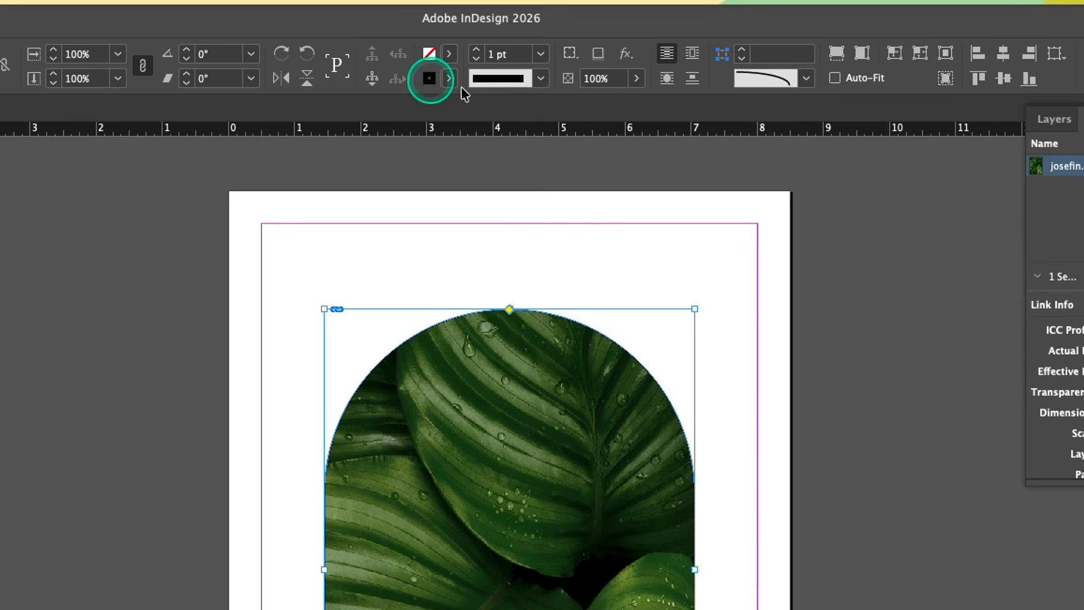
{"action": "left_click", "coordinate": [600, 256]}
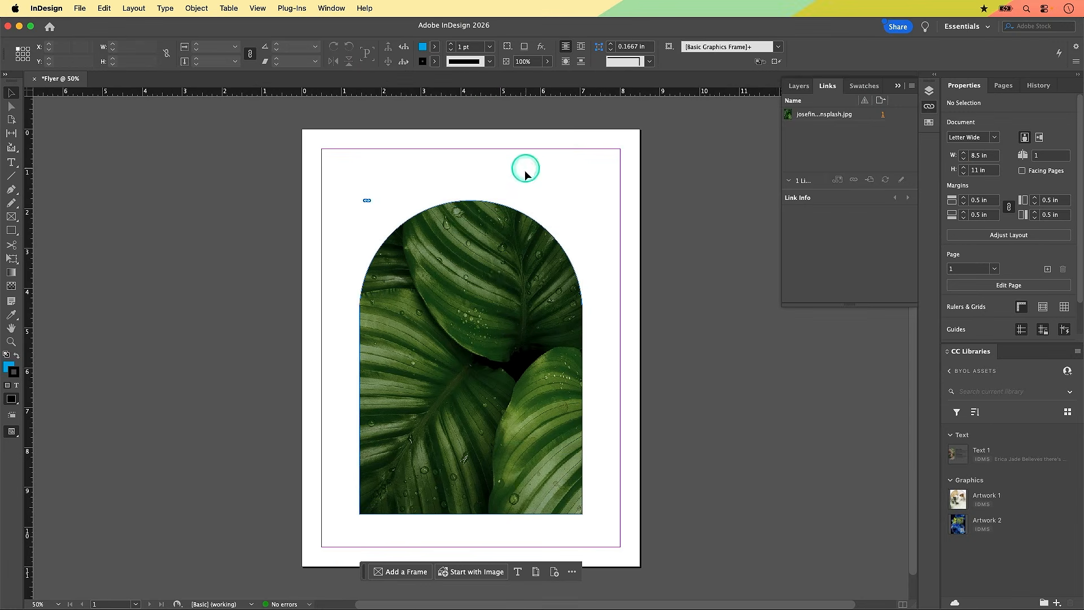
{"action": "left_click", "coordinate": [496, 270]}
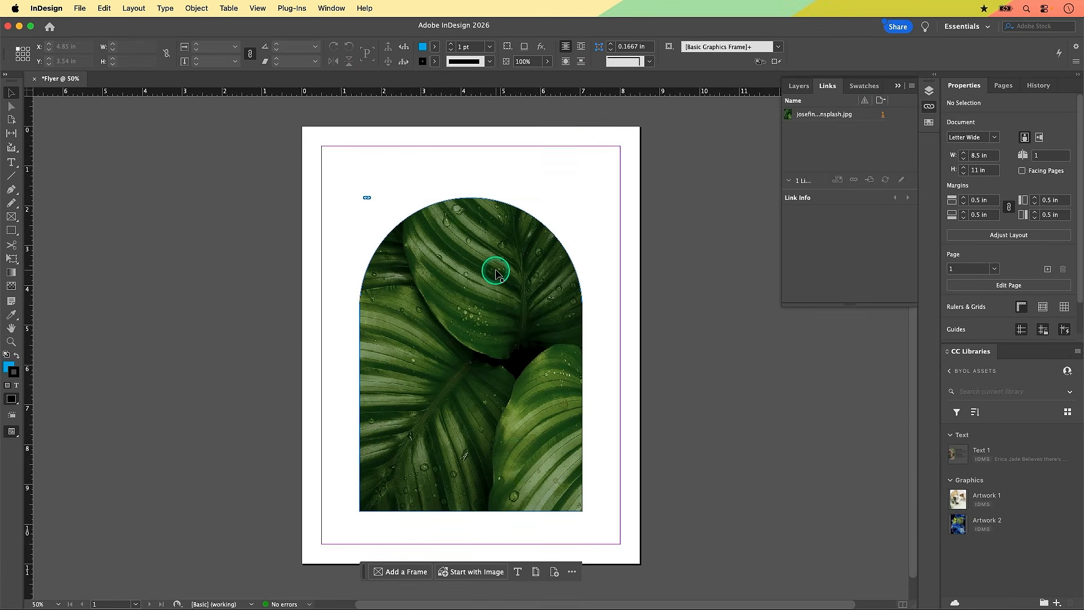
Step: Select the arched leaf frame and increase its stroke weight to 10 pt
{"action": "key", "text": "super+equal"}
{"action": "key", "text": "super+equal"}
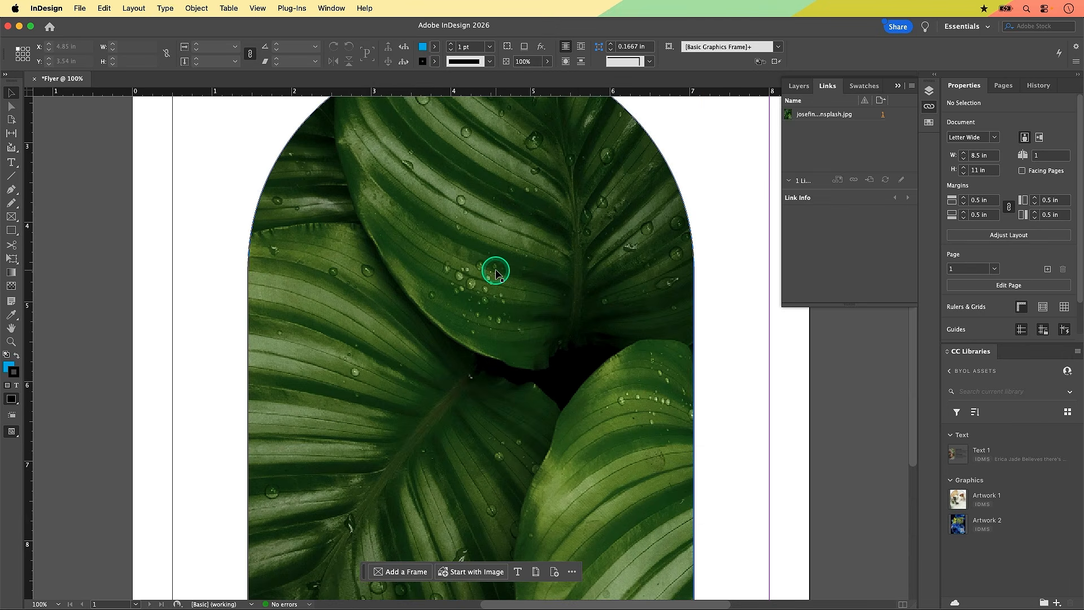
{"action": "scroll", "coordinate": [496, 270], "scroll_direction": "up", "scroll_amount": 5}
{"action": "scroll", "coordinate": [496, 270], "scroll_direction": "right", "scroll_amount": 3}
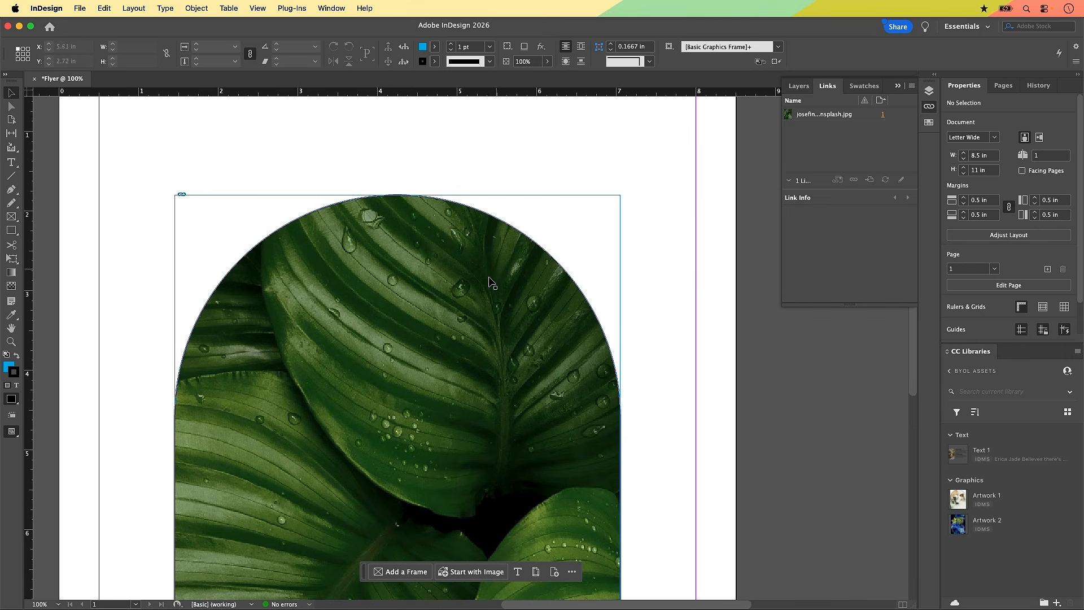
{"action": "left_click", "coordinate": [546, 279]}
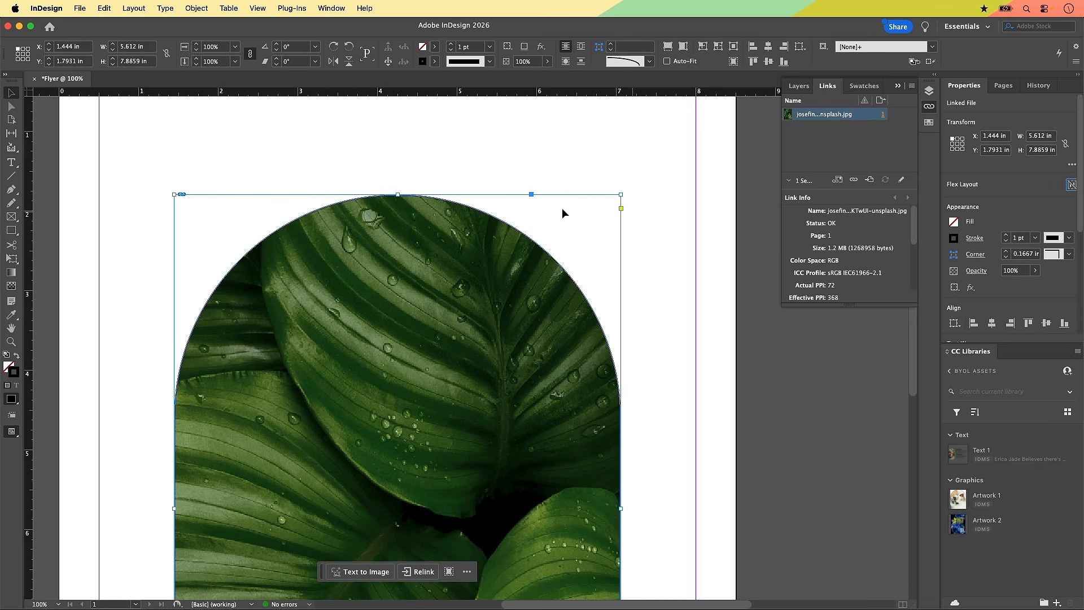
{"action": "left_click", "coordinate": [514, 240]}
{"action": "left_click", "coordinate": [451, 51]}
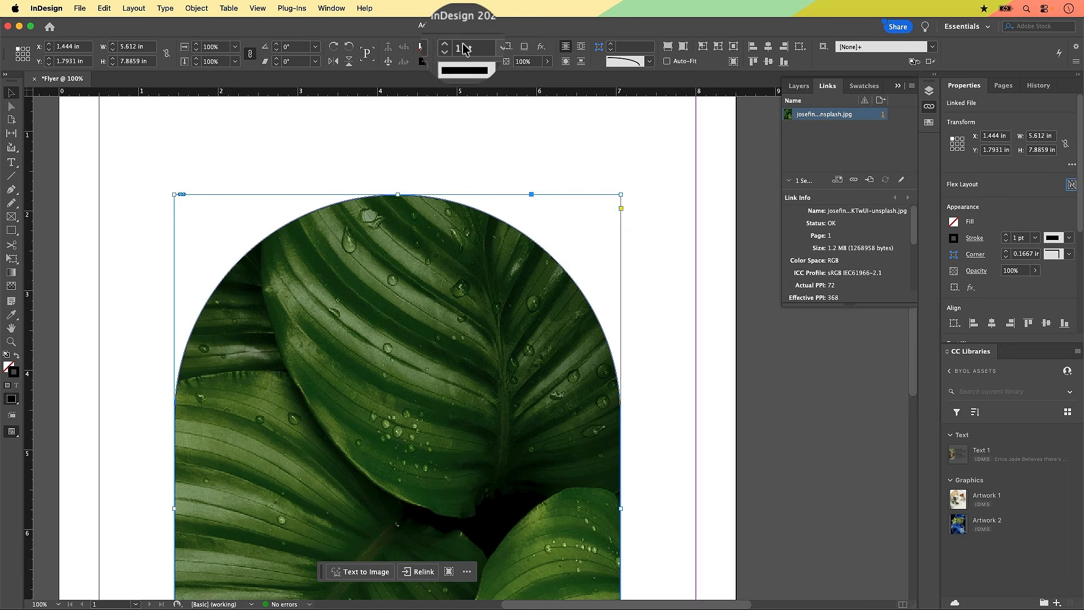
{"action": "left_click", "coordinate": [450, 44]}
{"action": "left_click", "coordinate": [450, 44]}
{"action": "left_click", "coordinate": [450, 44]}
{"action": "left_click", "coordinate": [450, 45]}
{"action": "left_click", "coordinate": [450, 45]}
{"action": "left_click", "coordinate": [450, 45]}
{"action": "left_click", "coordinate": [450, 45]}
{"action": "left_click", "coordinate": [450, 45]}
{"action": "left_click", "coordinate": [450, 45]}
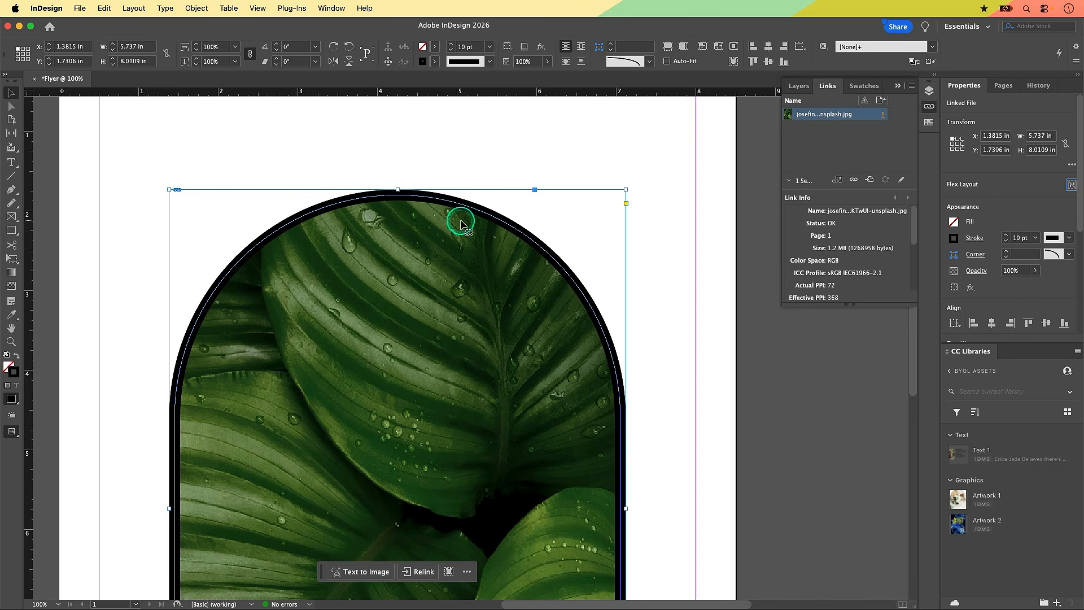
{"action": "left_click", "coordinate": [495, 152]}
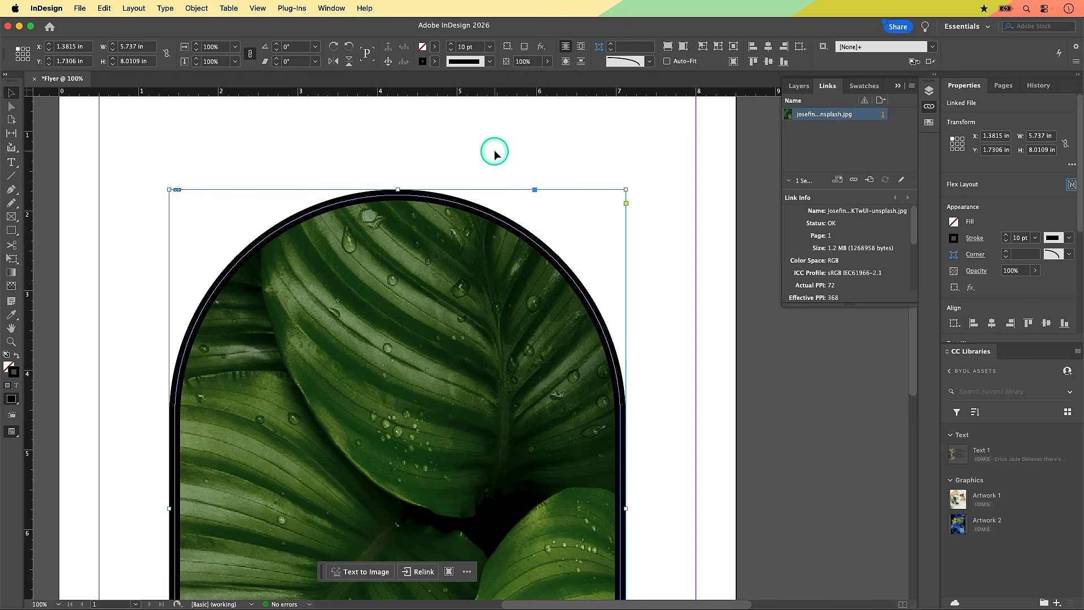
Step: Show the detailed stroke settings, try the center and inside stroke alignments on the leaf frame, and align the stroke to the outside
{"action": "left_click", "coordinate": [340, 9]}
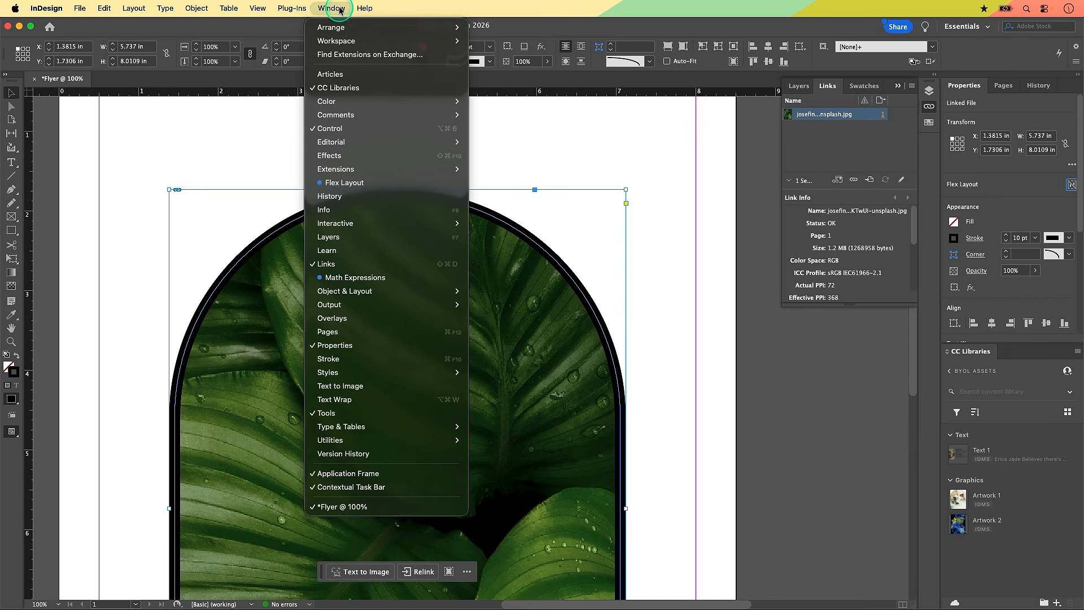
{"action": "left_click", "coordinate": [354, 360]}
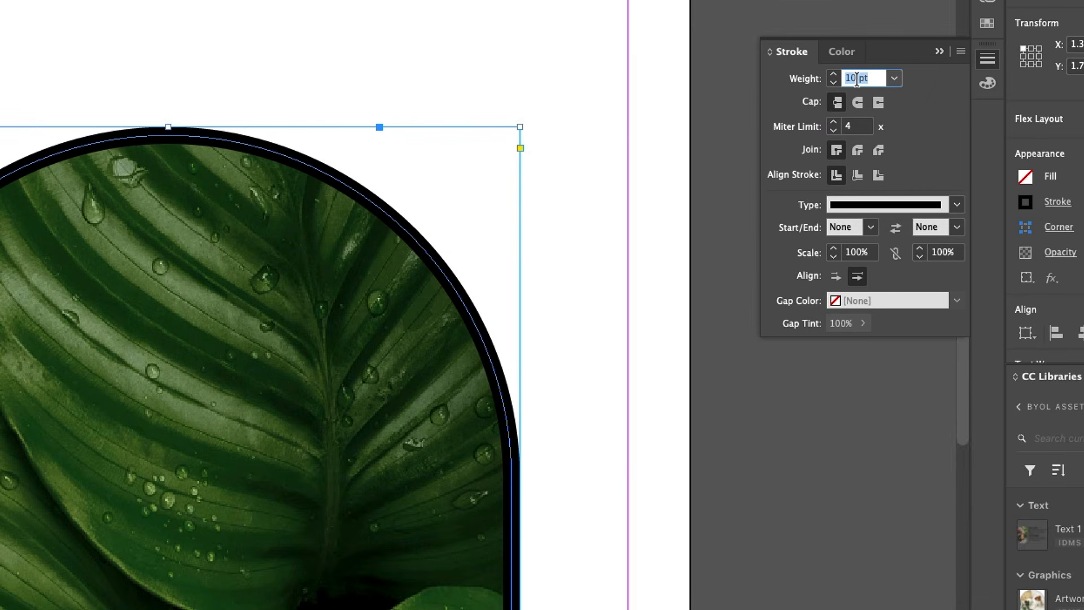
{"action": "left_click", "coordinate": [838, 178]}
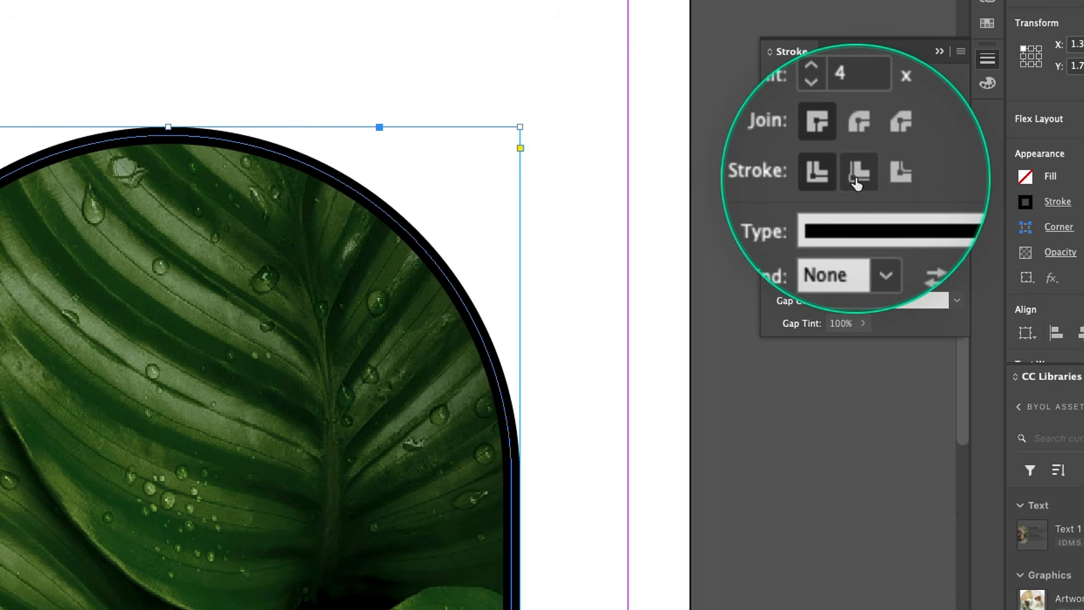
{"action": "left_click", "coordinate": [858, 175]}
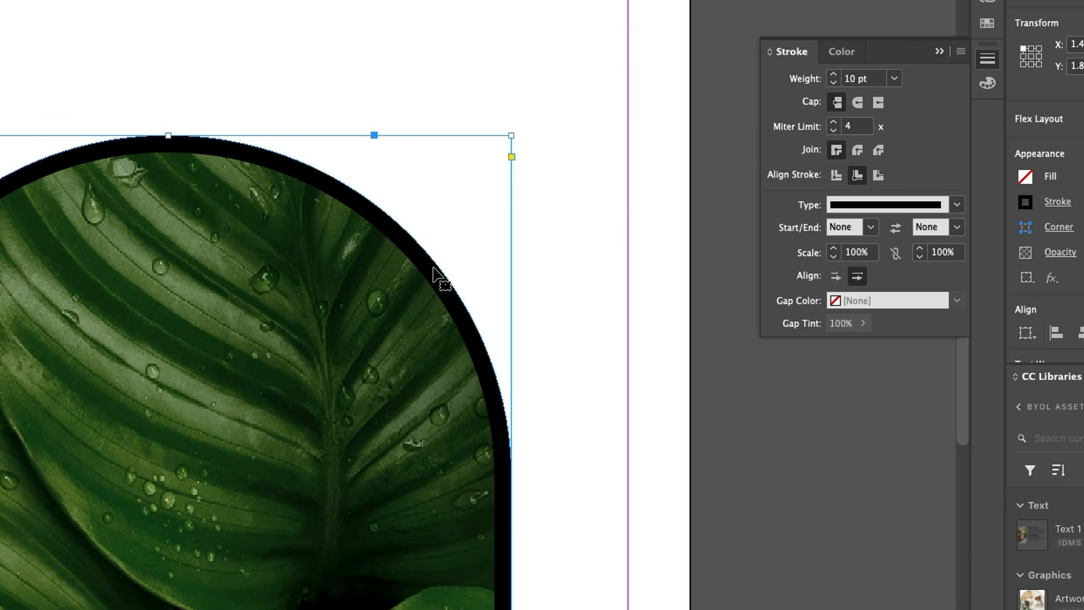
{"action": "left_click", "coordinate": [879, 176]}
{"action": "scroll", "coordinate": [560, 416], "scroll_direction": "up", "scroll_amount": 1}
{"action": "left_click", "coordinate": [479, 415]}
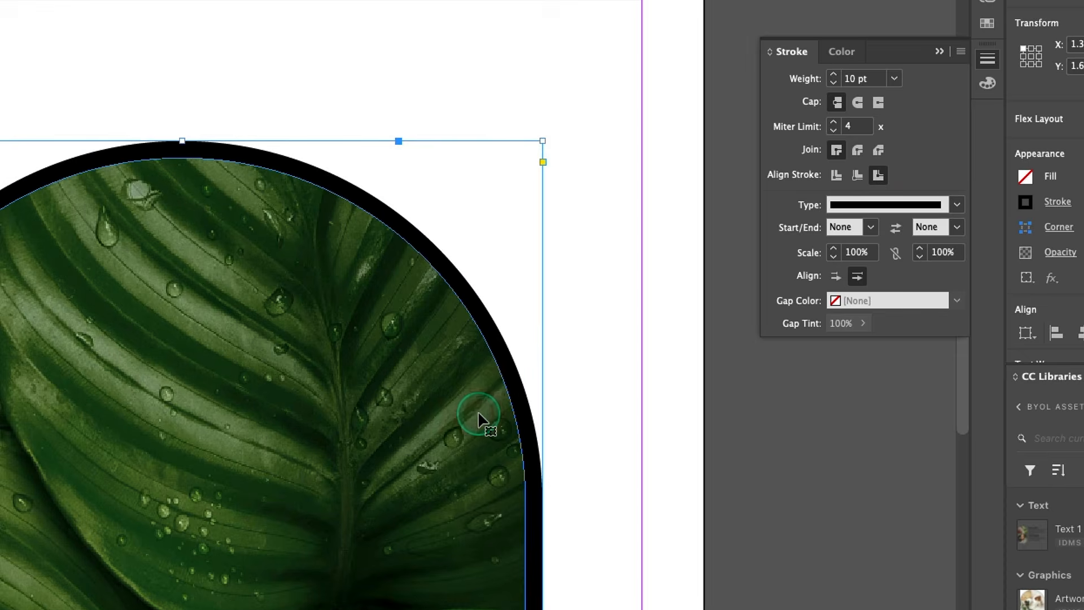
Step: Examine the outside-aligned stroke along the arch, sides and base of the leaf frame
{"action": "scroll", "coordinate": [478, 416], "scroll_direction": "down", "scroll_amount": 10}
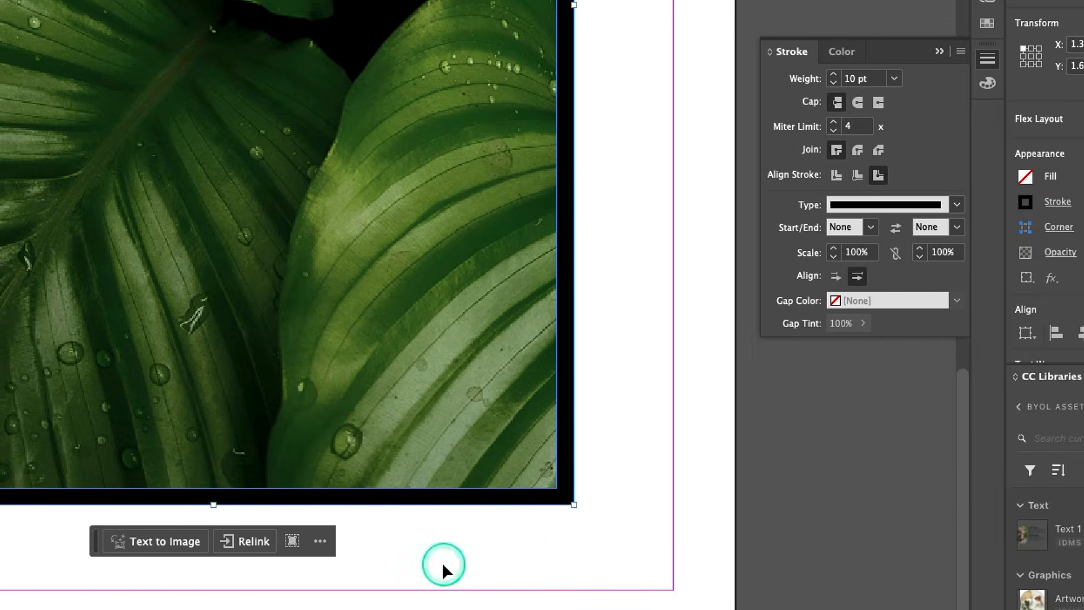
{"action": "scroll", "coordinate": [443, 563], "scroll_direction": "up", "scroll_amount": 10}
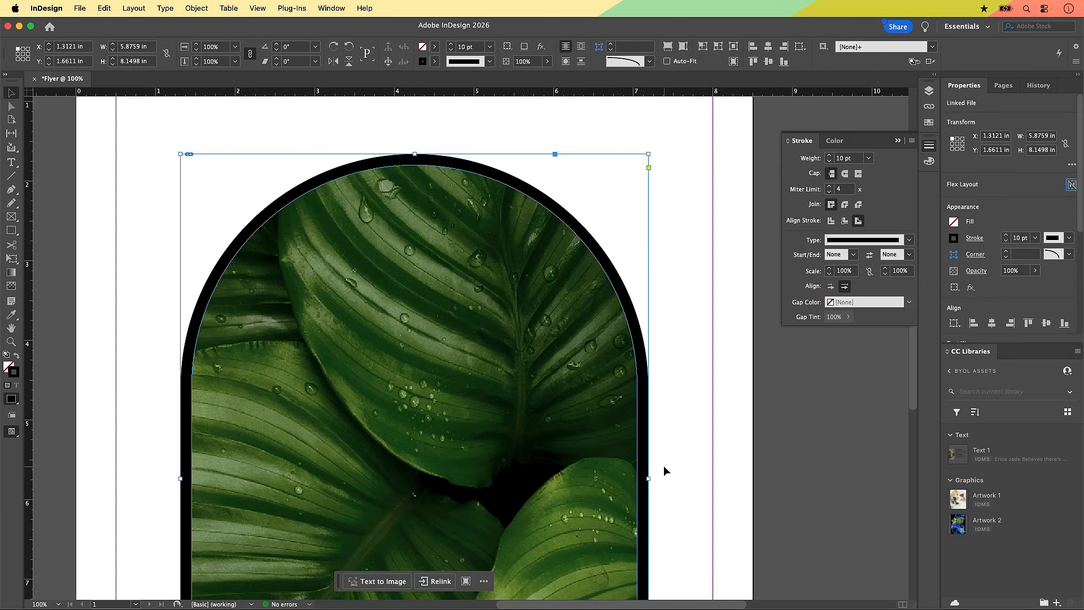
{"action": "scroll", "coordinate": [663, 465], "scroll_direction": "down", "scroll_amount": 10}
{"action": "scroll", "coordinate": [663, 466], "scroll_direction": "up", "scroll_amount": 6}
{"action": "scroll", "coordinate": [663, 465], "scroll_direction": "down", "scroll_amount": 4}
{"action": "scroll", "coordinate": [664, 468], "scroll_direction": "up", "scroll_amount": 6}
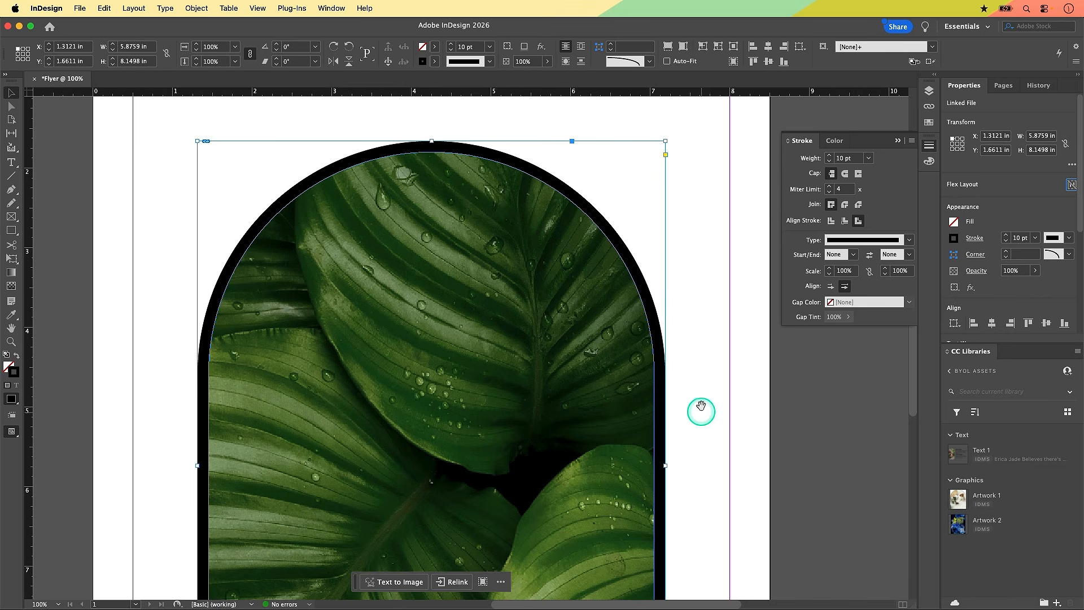
{"action": "left_click", "coordinate": [699, 345]}
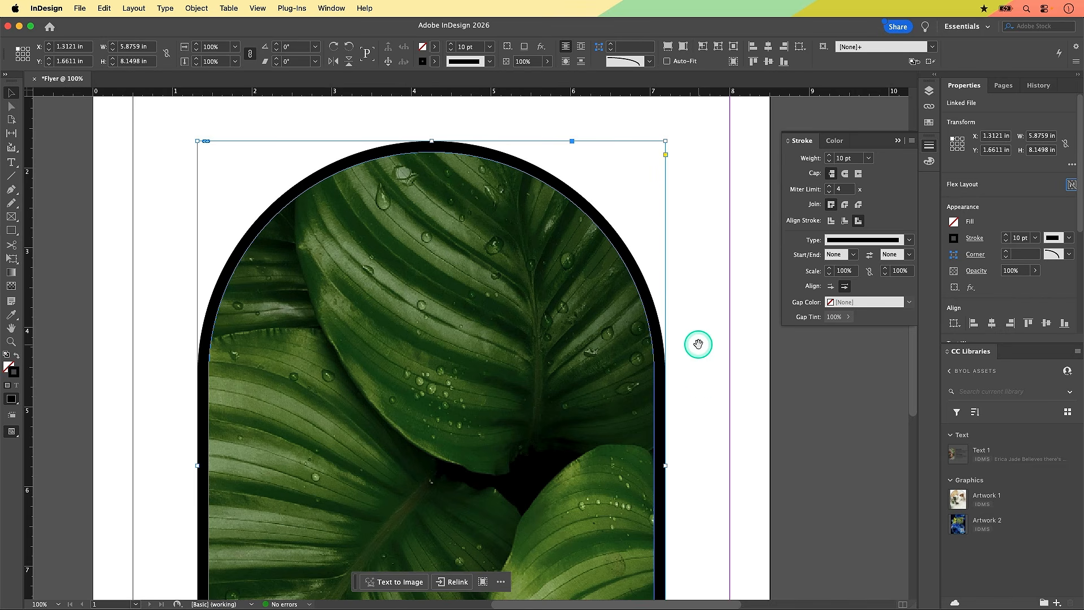
{"action": "left_click_drag", "start_coordinate": [699, 345], "coordinate": [694, 176]}
{"action": "scroll", "coordinate": [694, 176], "scroll_direction": "down", "scroll_amount": 5}
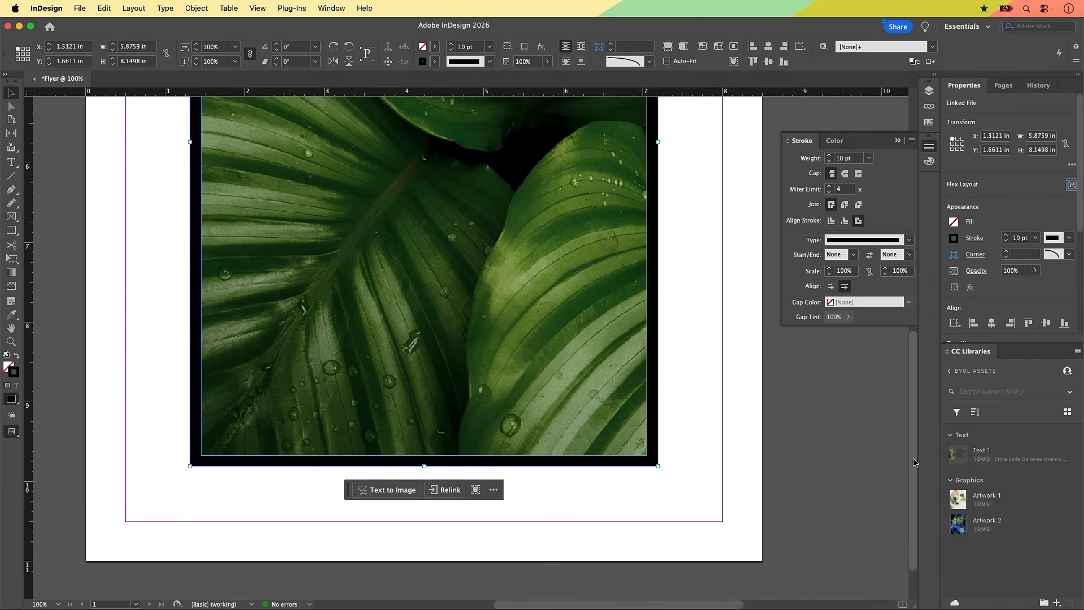
{"action": "left_click_drag", "start_coordinate": [913, 449], "coordinate": [911, 307]}
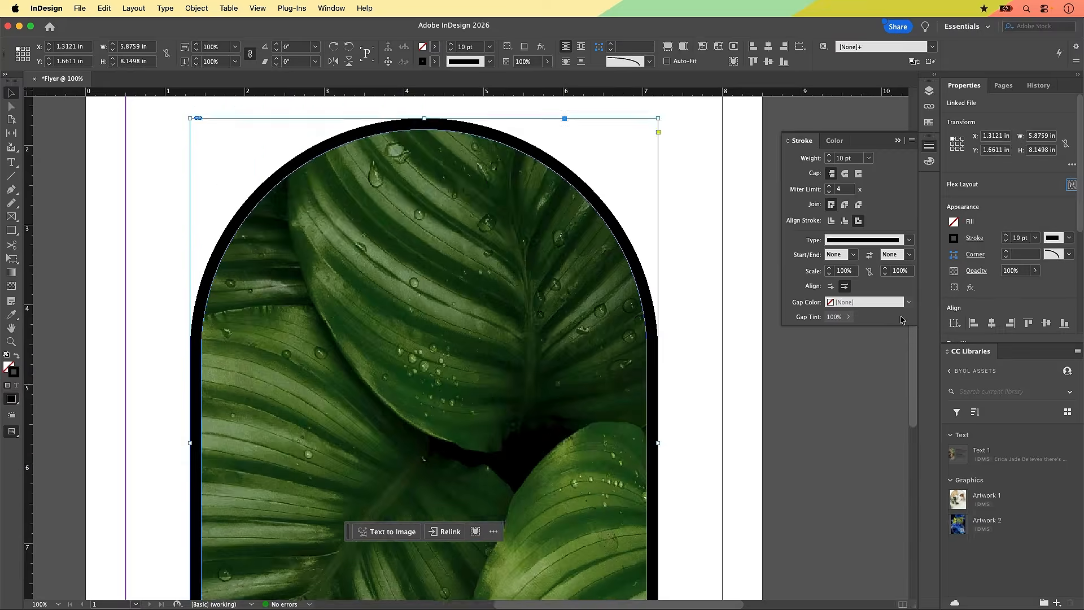
{"action": "scroll", "coordinate": [879, 408], "scroll_direction": "down", "scroll_amount": 7}
{"action": "scroll", "coordinate": [879, 407], "scroll_direction": "up", "scroll_amount": 1}
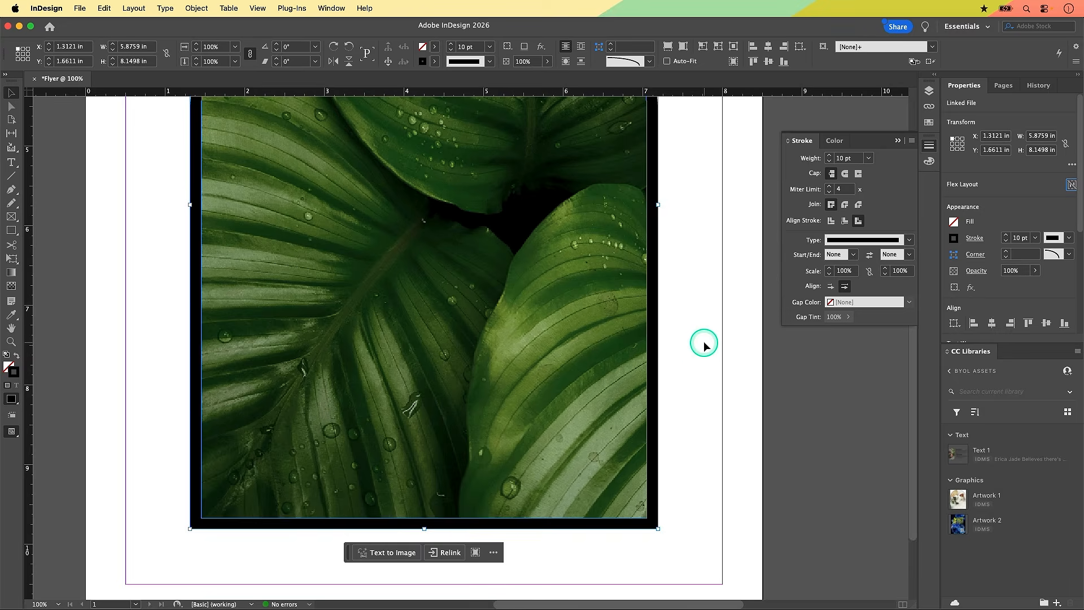
{"action": "left_click_drag", "start_coordinate": [707, 263], "coordinate": [674, 334]}
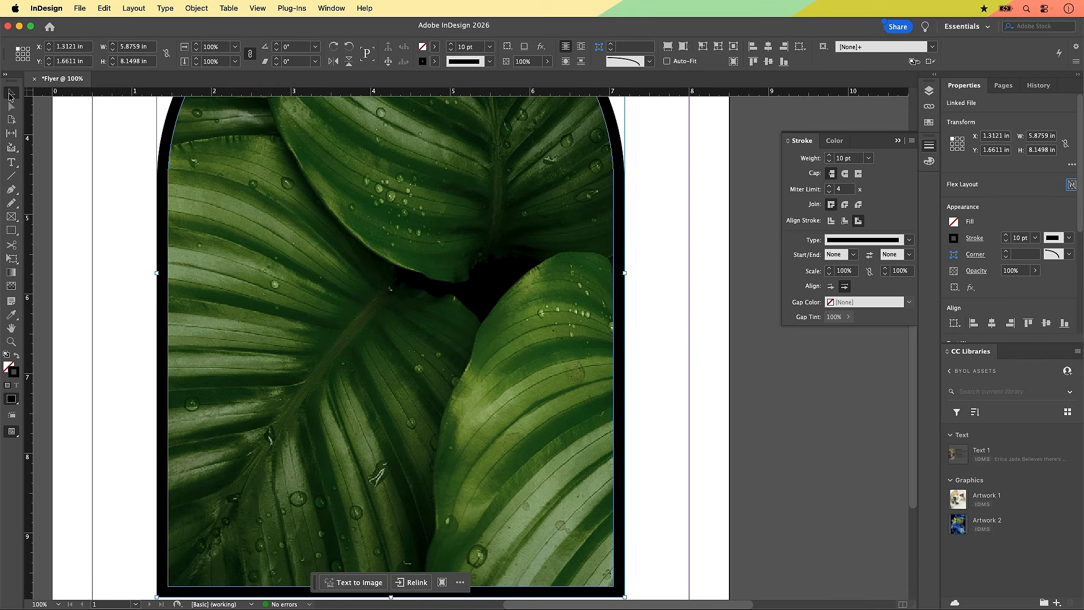
{"action": "left_click", "coordinate": [12, 98]}
{"action": "left_click_drag", "start_coordinate": [630, 165], "coordinate": [674, 321]}
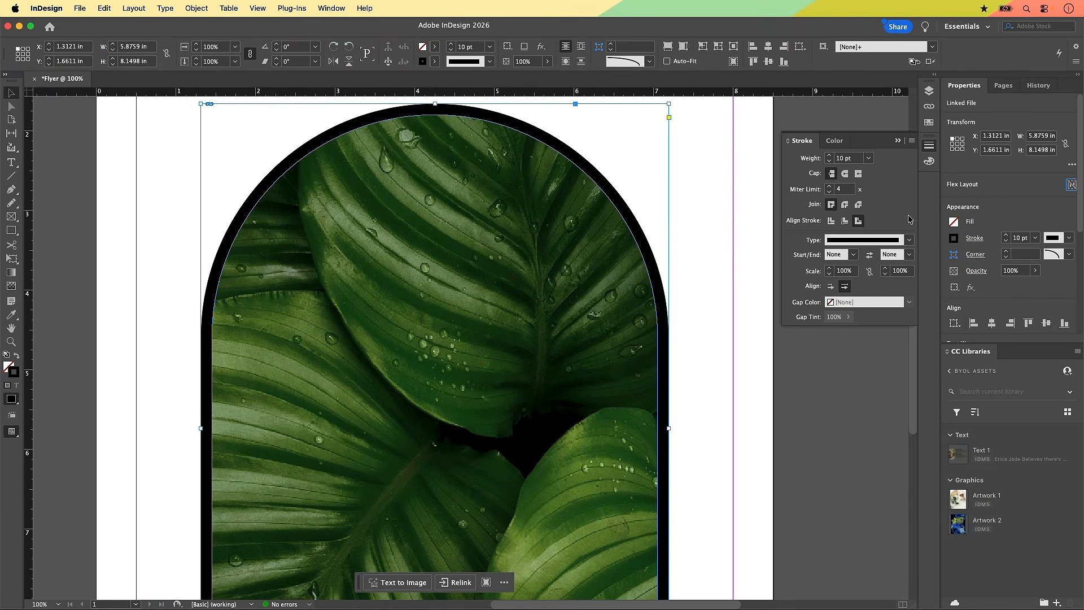
Step: Keep the leaf frame's stroke aligned to the outside, set its type to Thin - Thin and deselect the frame
{"action": "left_click", "coordinate": [859, 221]}
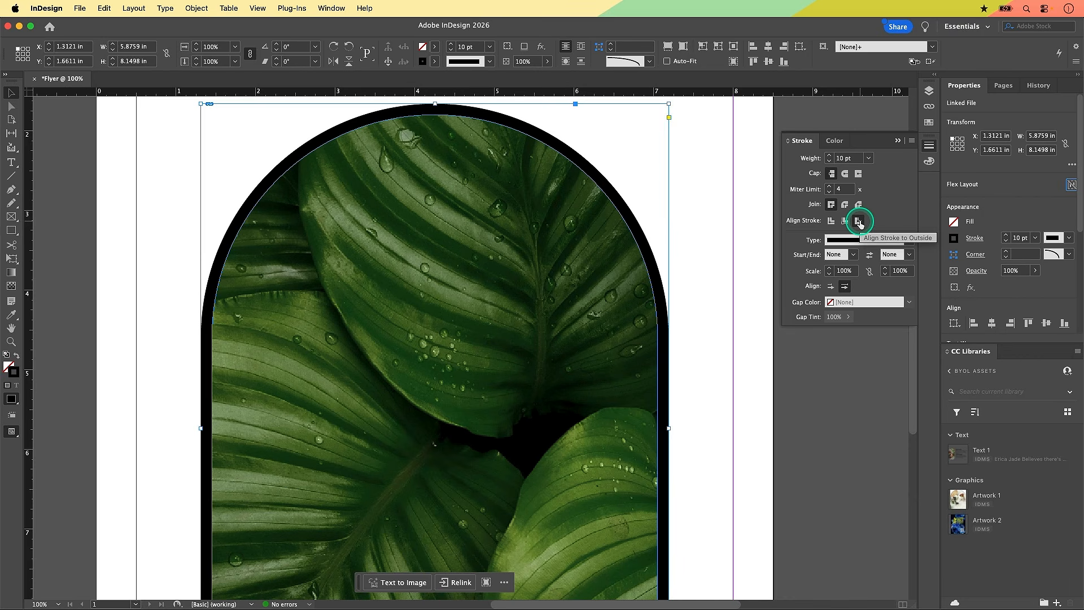
{"action": "left_click", "coordinate": [947, 231]}
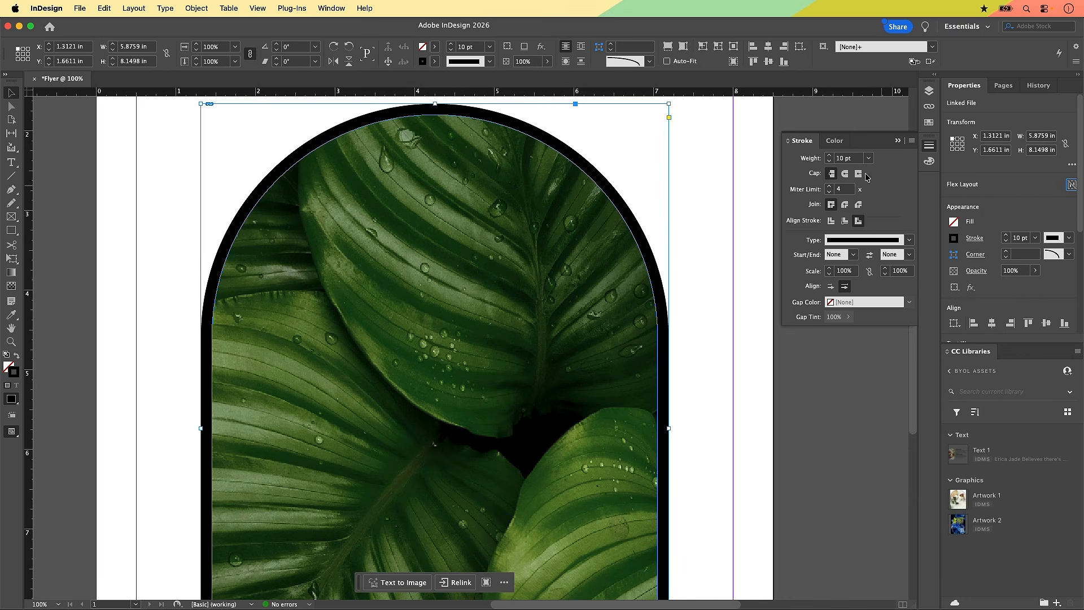
{"action": "left_click", "coordinate": [489, 62]}
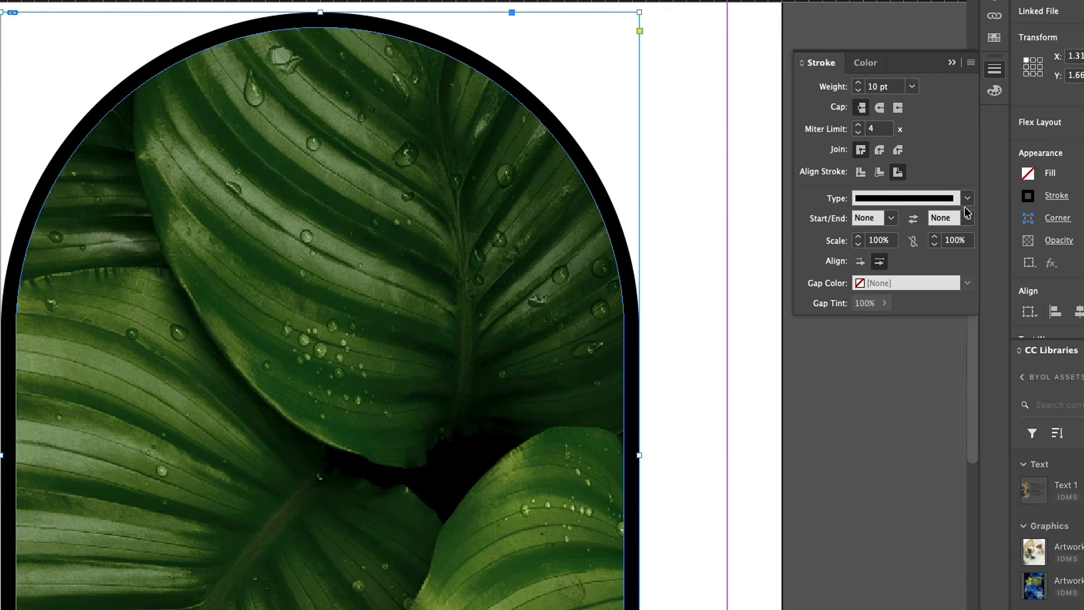
{"action": "left_click", "coordinate": [968, 199]}
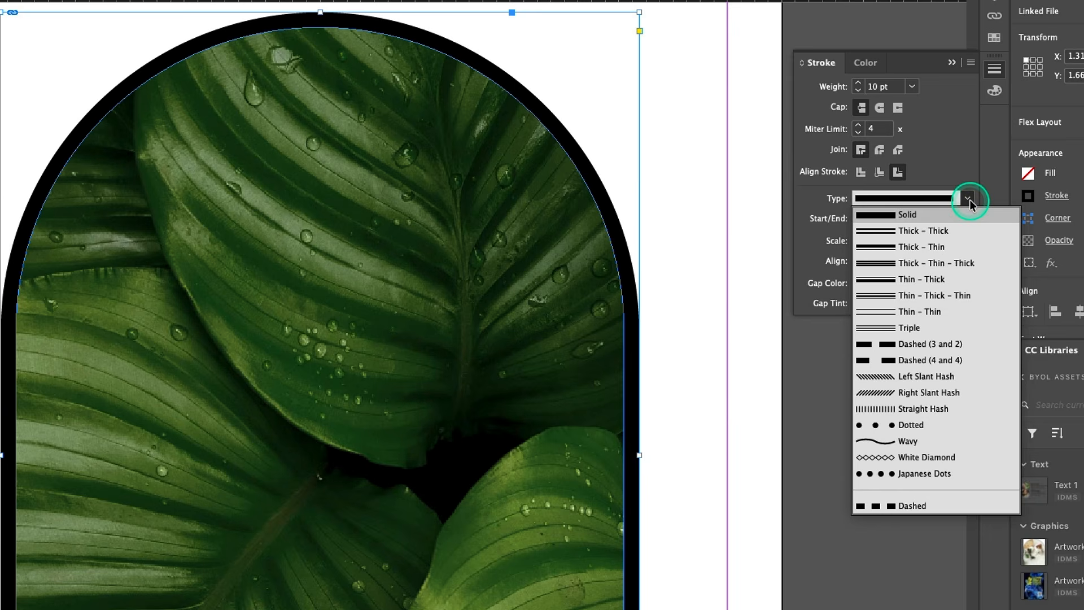
{"action": "left_click", "coordinate": [941, 311]}
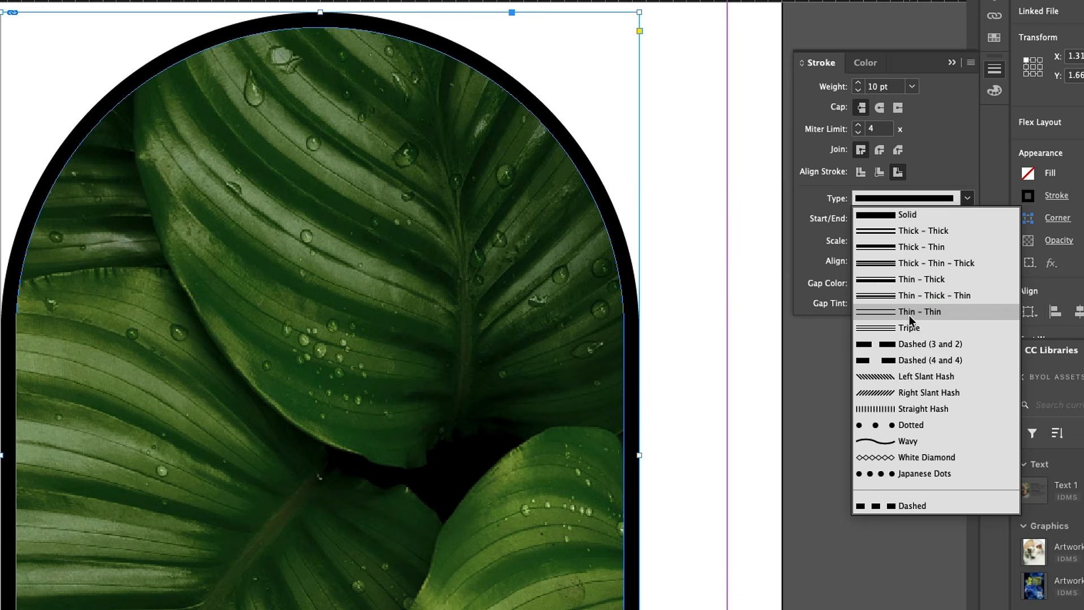
{"action": "left_click", "coordinate": [939, 315]}
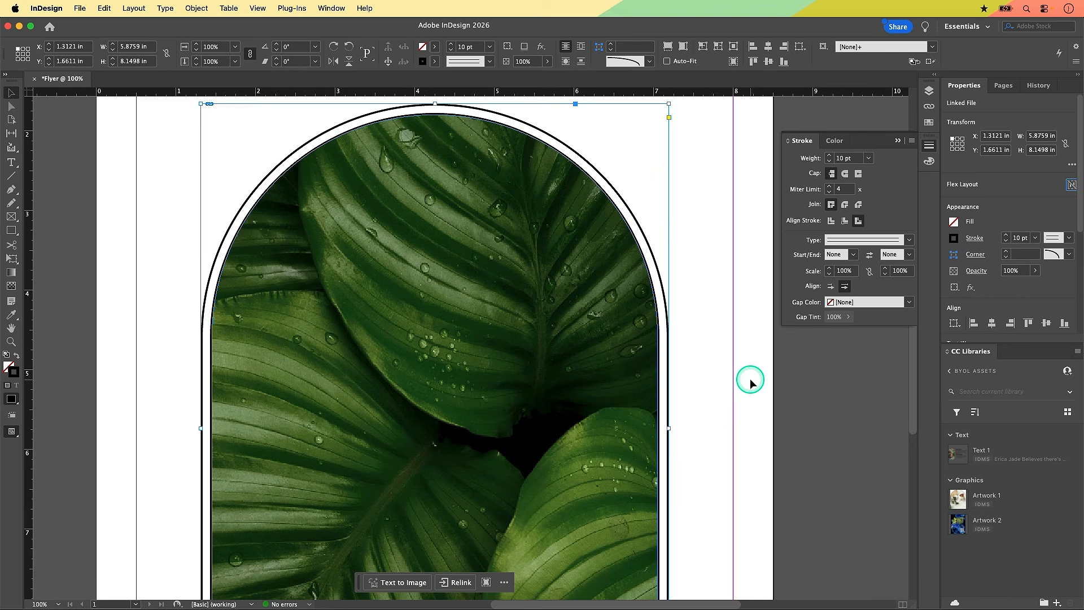
{"action": "key", "text": "super+0"}
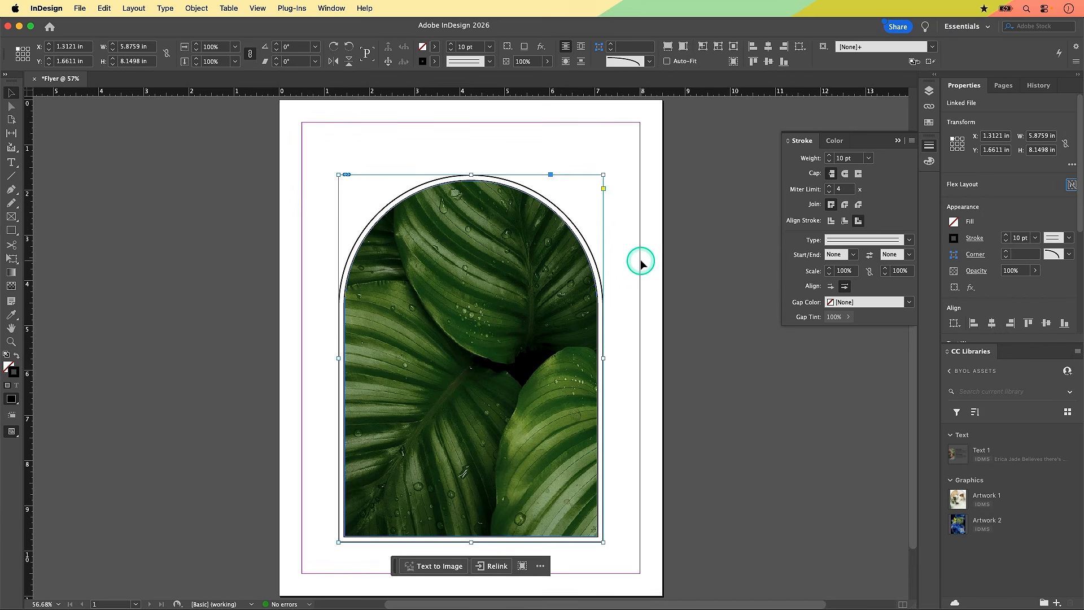
{"action": "left_click", "coordinate": [813, 225]}
{"action": "left_click", "coordinate": [891, 242]}
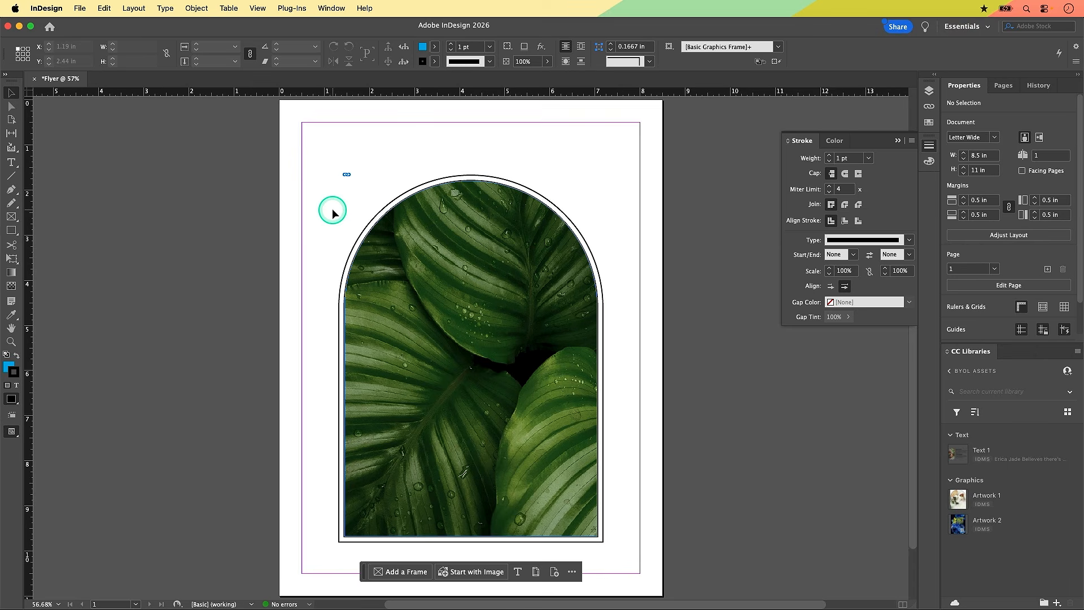
Step: Draw a text frame over the lower half of the leaf image and enter "Propagation", "Work" and "Shop" on three separate lines
{"action": "key", "text": "t"}
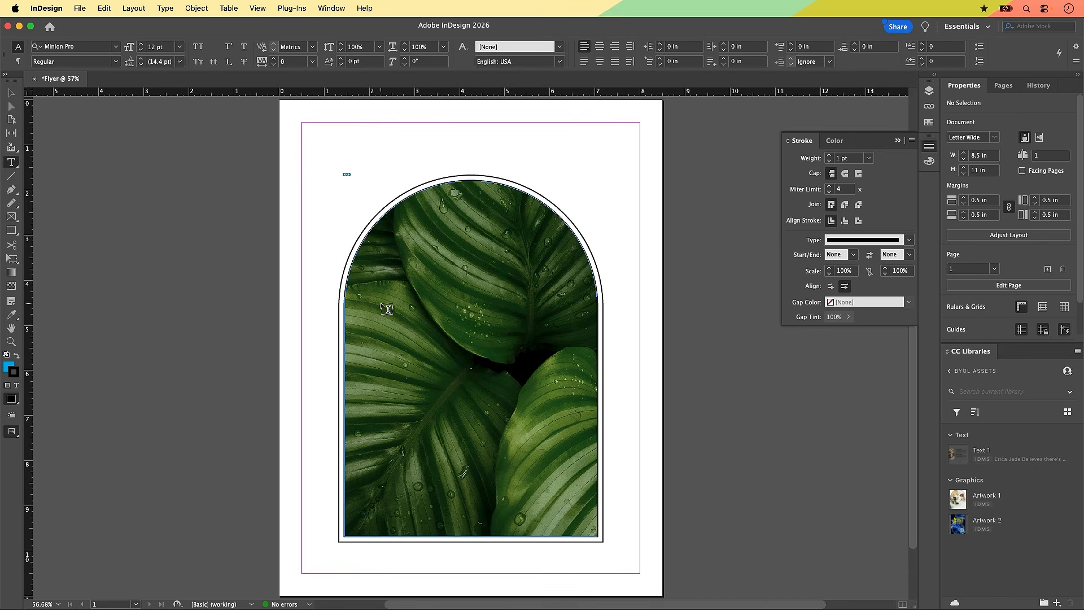
{"action": "left_click_drag", "start_coordinate": [377, 300], "coordinate": [577, 490]}
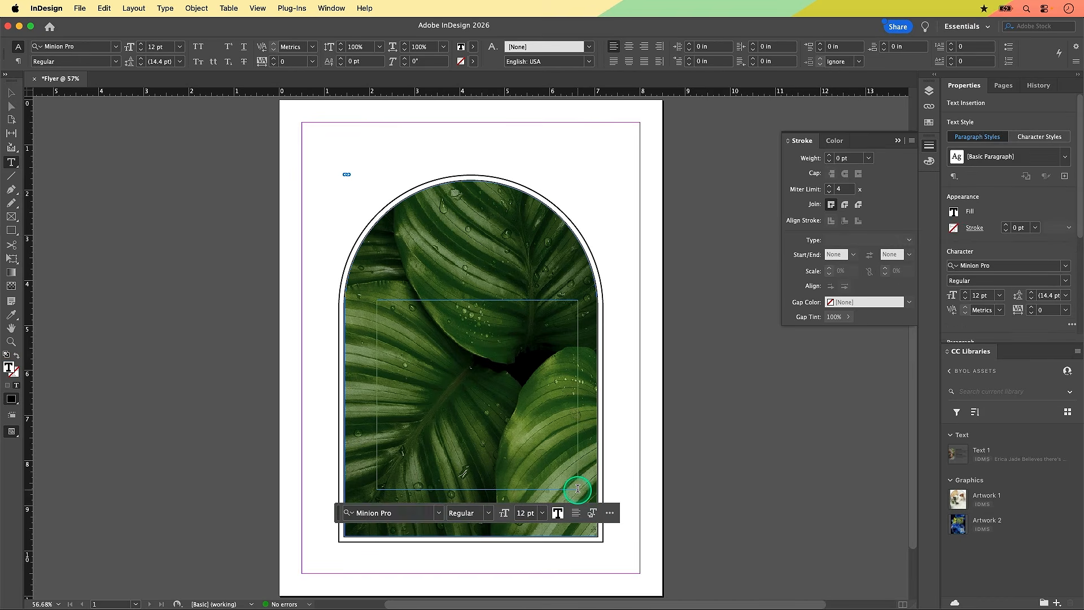
{"action": "key", "text": "super+1"}
{"action": "type", "text": "Propagation"}
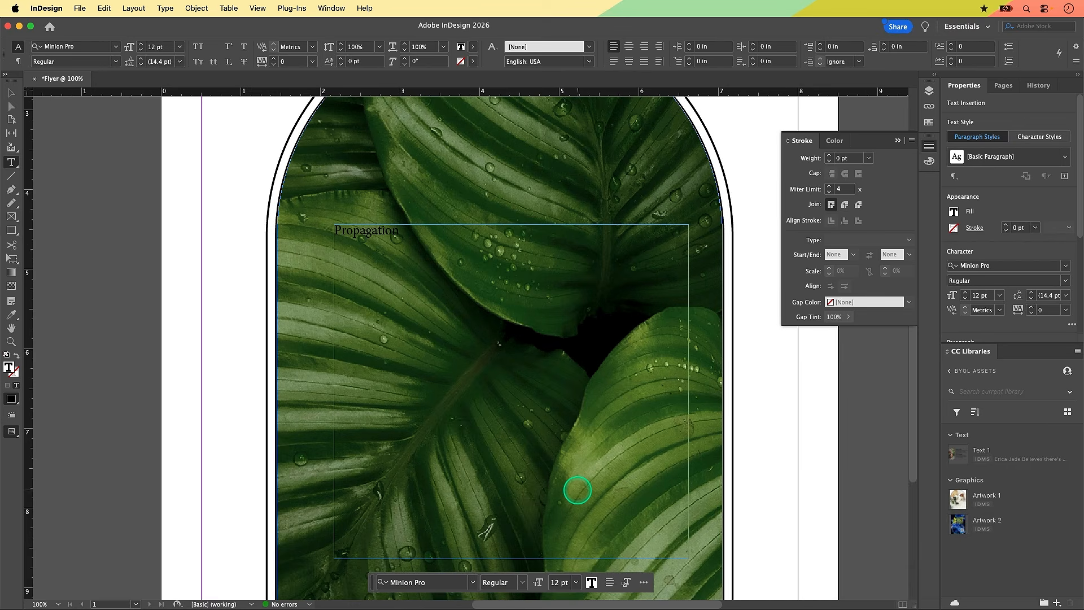
{"action": "key", "text": "Return"}
{"action": "type", "text": "Work"}
{"action": "key", "text": "Return"}
{"action": "type", "text": "Shop"}
Step: Set all three title lines, "Propagation", "Work" and "Shop", in Montserrat Black and apply All Caps
{"action": "left_click_drag", "start_coordinate": [365, 266], "coordinate": [335, 227]}
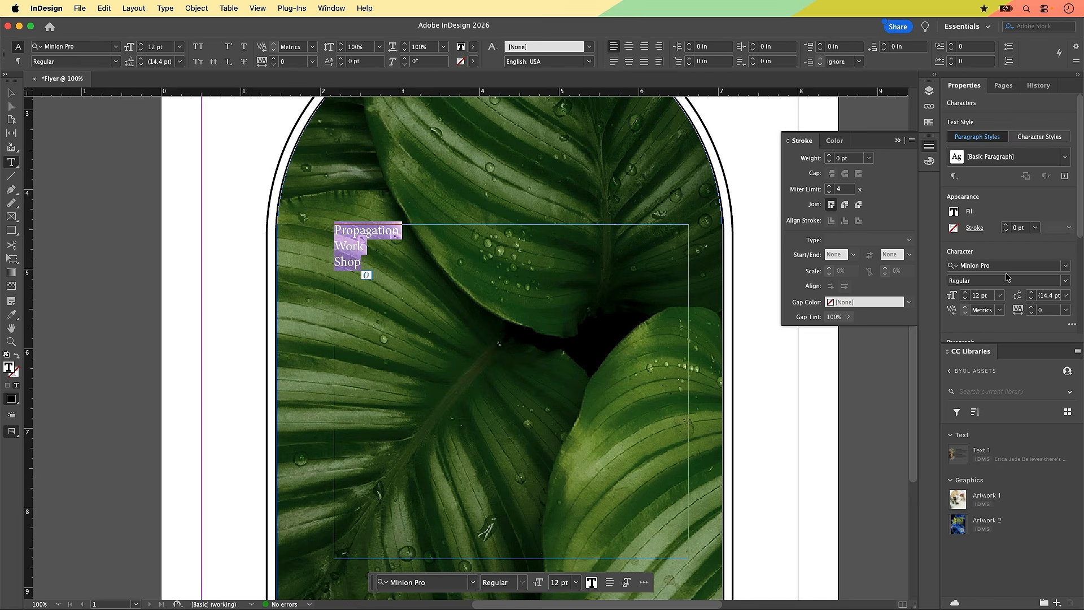
{"action": "left_click", "coordinate": [82, 47]}
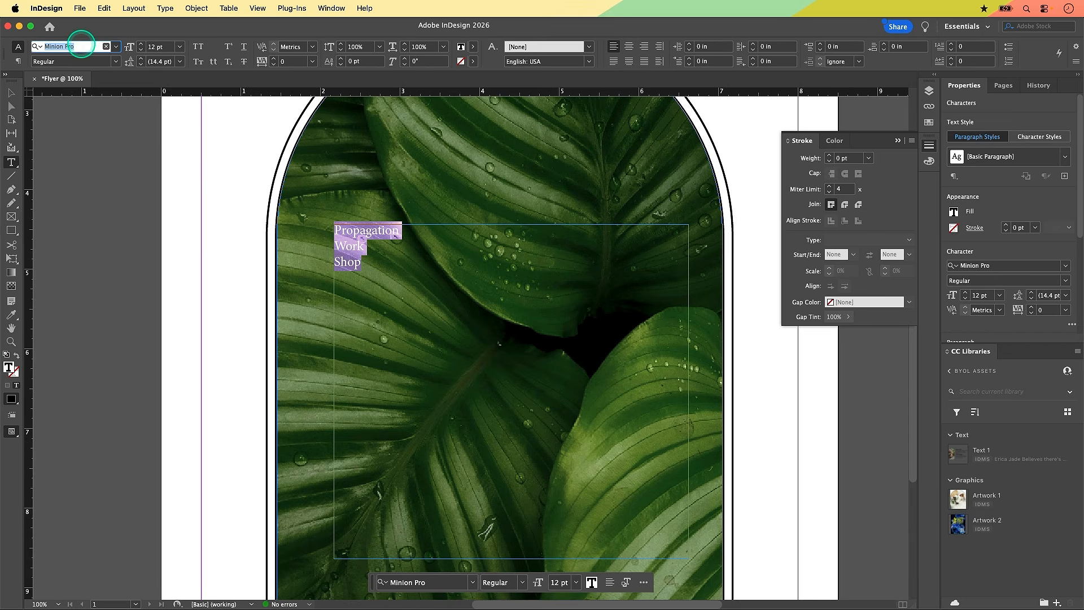
{"action": "type", "text": "Montserrat"}
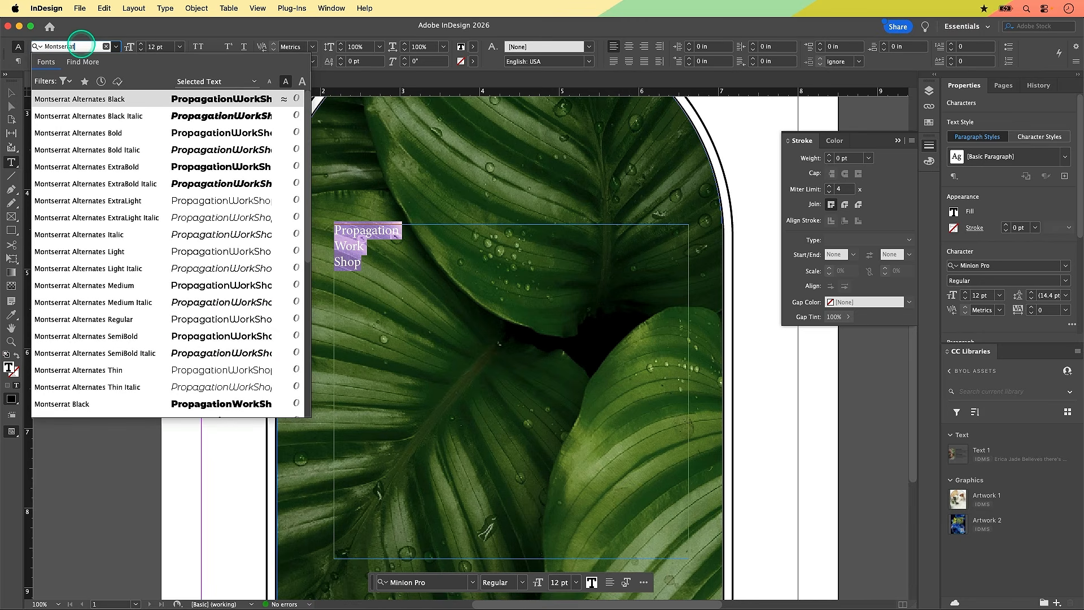
{"action": "scroll", "coordinate": [133, 288], "scroll_direction": "down", "scroll_amount": 5}
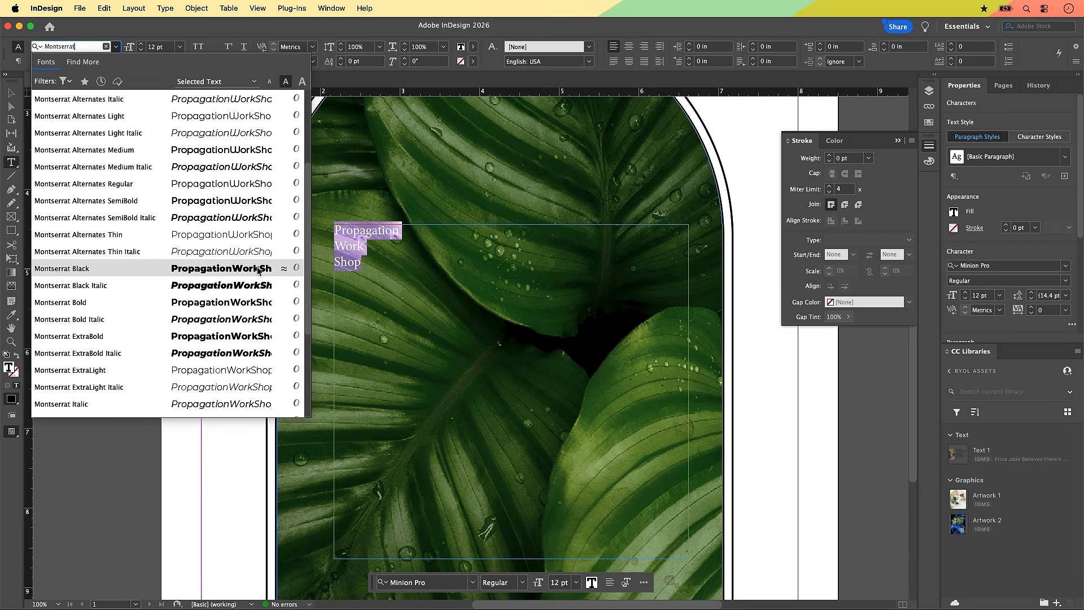
{"action": "left_click", "coordinate": [170, 270]}
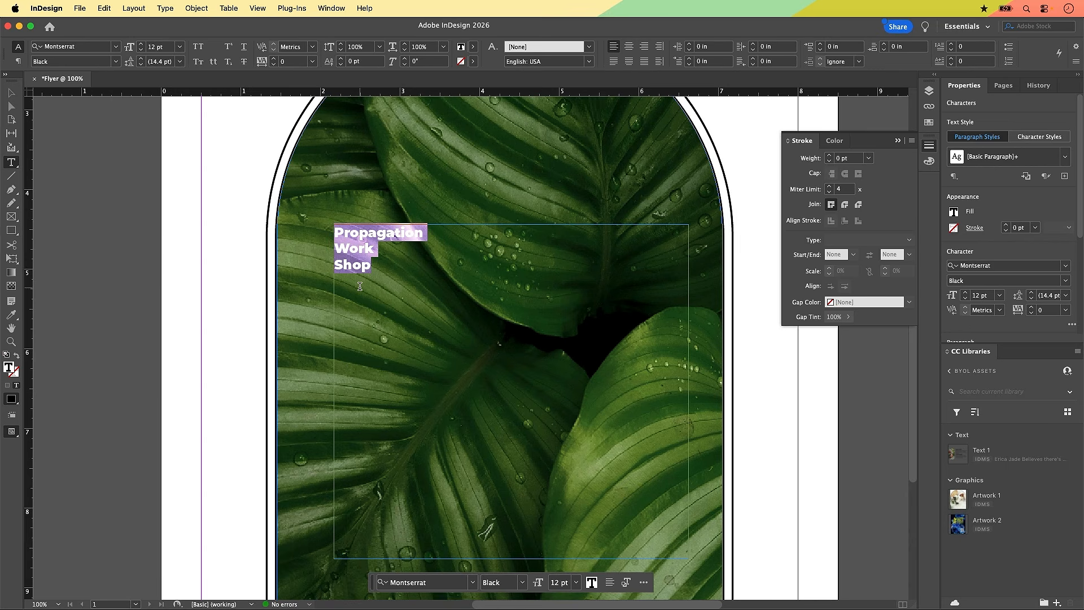
{"action": "left_click", "coordinate": [202, 50]}
{"action": "left_click", "coordinate": [197, 47]}
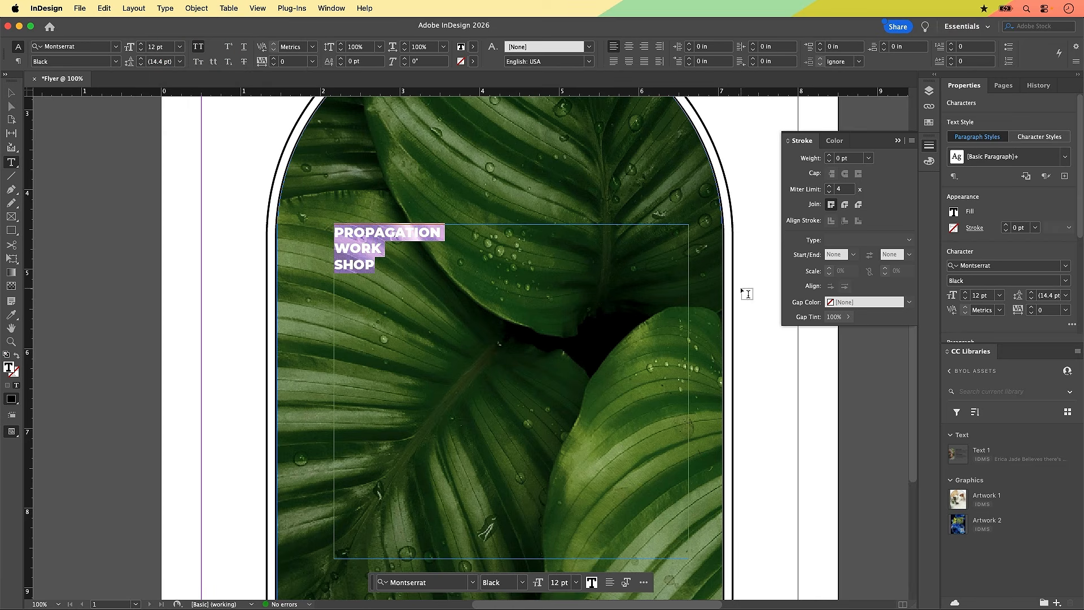
Step: Enlarge the whole title to 40 pt, trying 41 pt before returning to the size that keeps "Propagation" on one line
{"action": "left_click", "coordinate": [615, 273]}
{"action": "left_click", "coordinate": [141, 49]}
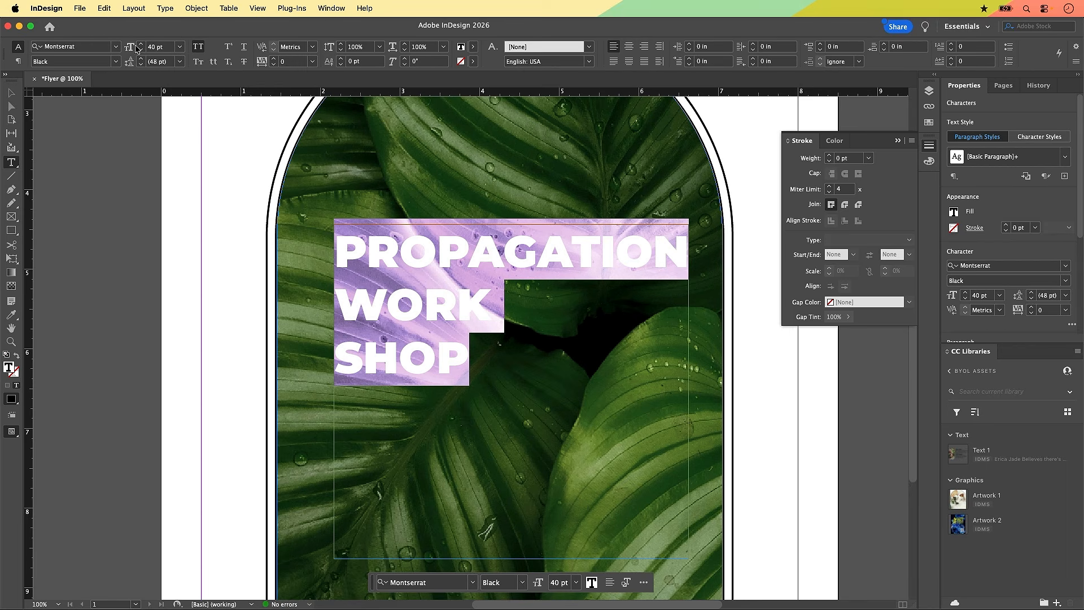
{"action": "left_click", "coordinate": [141, 45]}
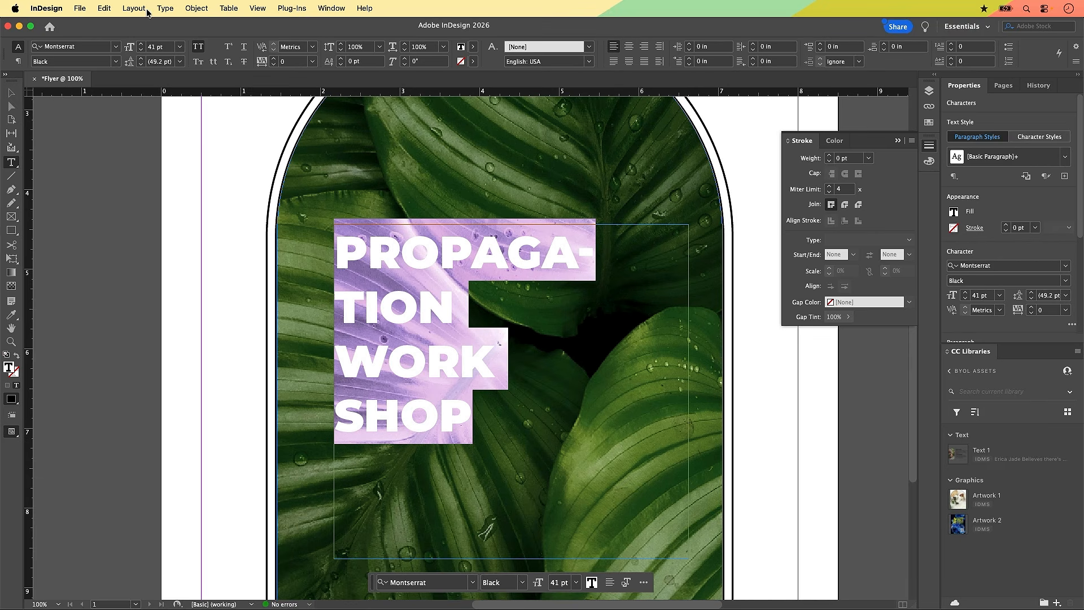
{"action": "left_click", "coordinate": [141, 50]}
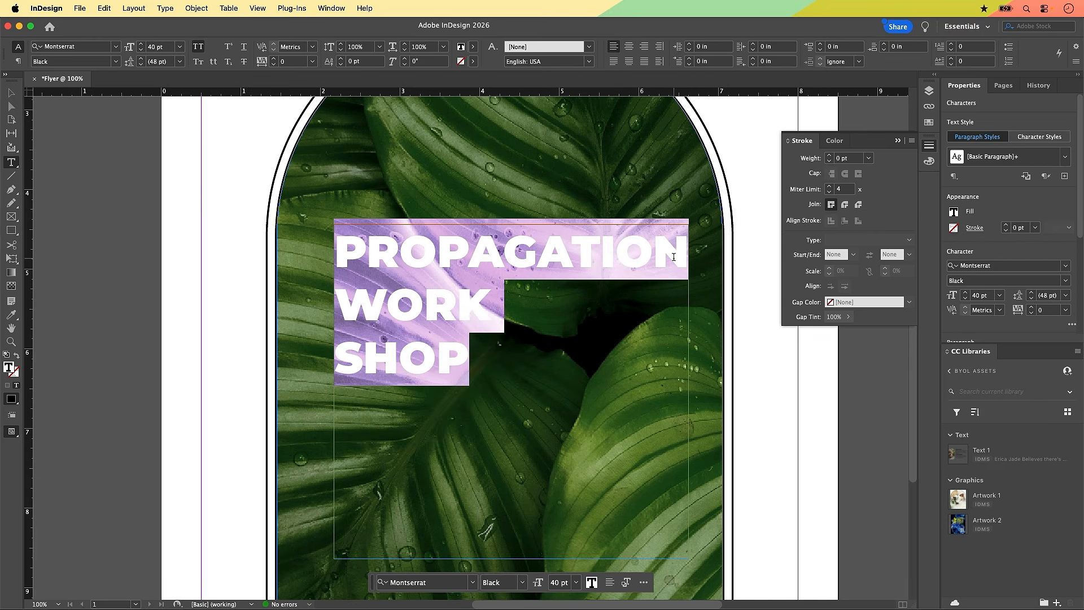
Step: Enlarge the "Work" and "Shop" lines to 90 pt so that "Work" spans the text frame's width
{"action": "left_click_drag", "start_coordinate": [472, 373], "coordinate": [345, 307]}
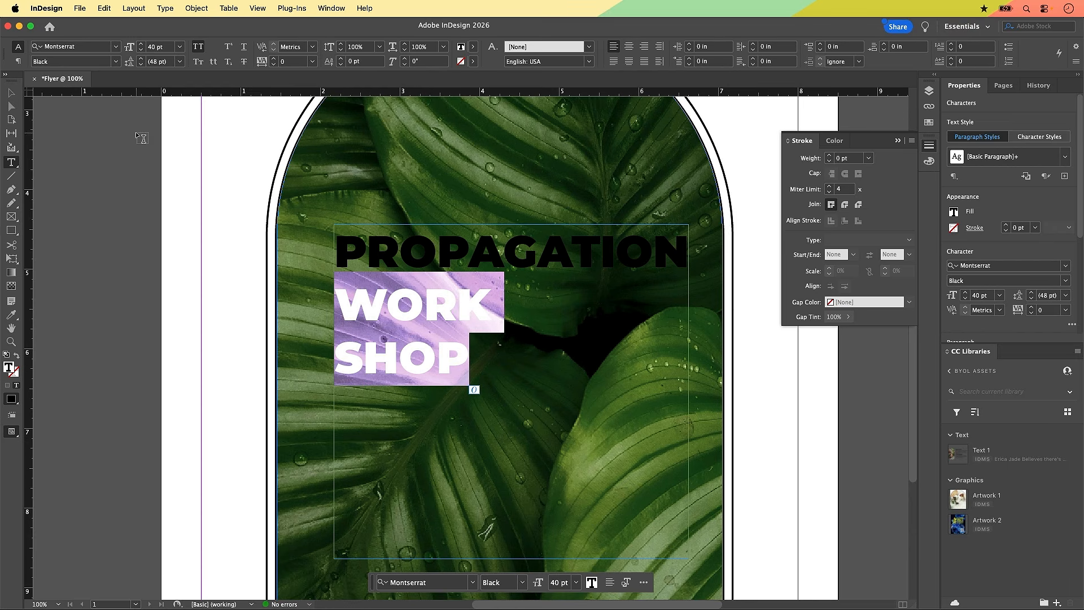
{"action": "left_click", "coordinate": [139, 44]}
{"action": "left_click", "coordinate": [140, 44]}
{"action": "left_click", "coordinate": [141, 44]}
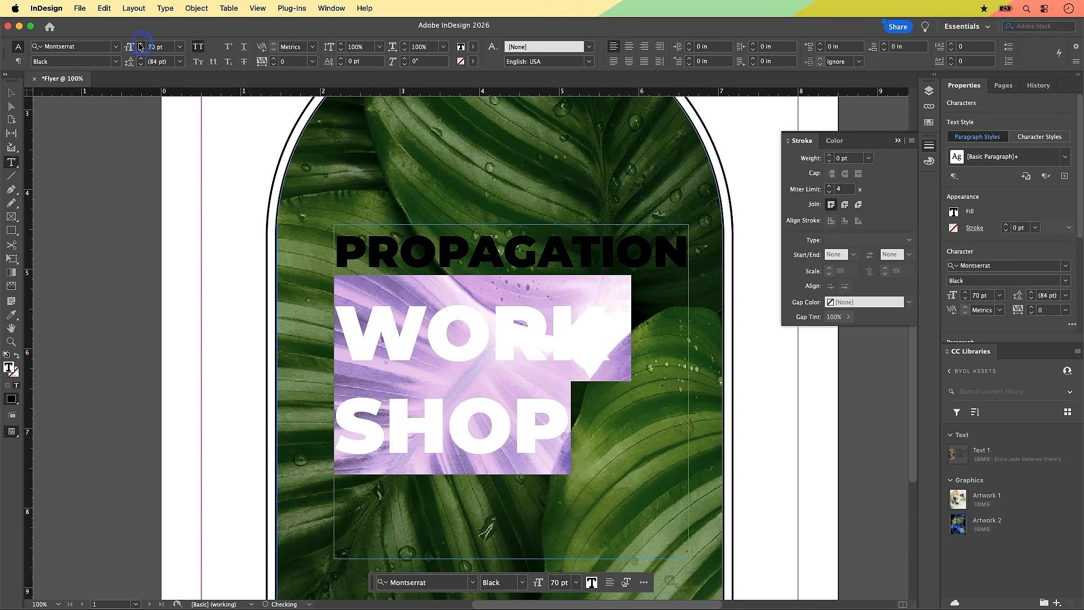
{"action": "left_click", "coordinate": [141, 44]}
{"action": "left_click", "coordinate": [141, 44]}
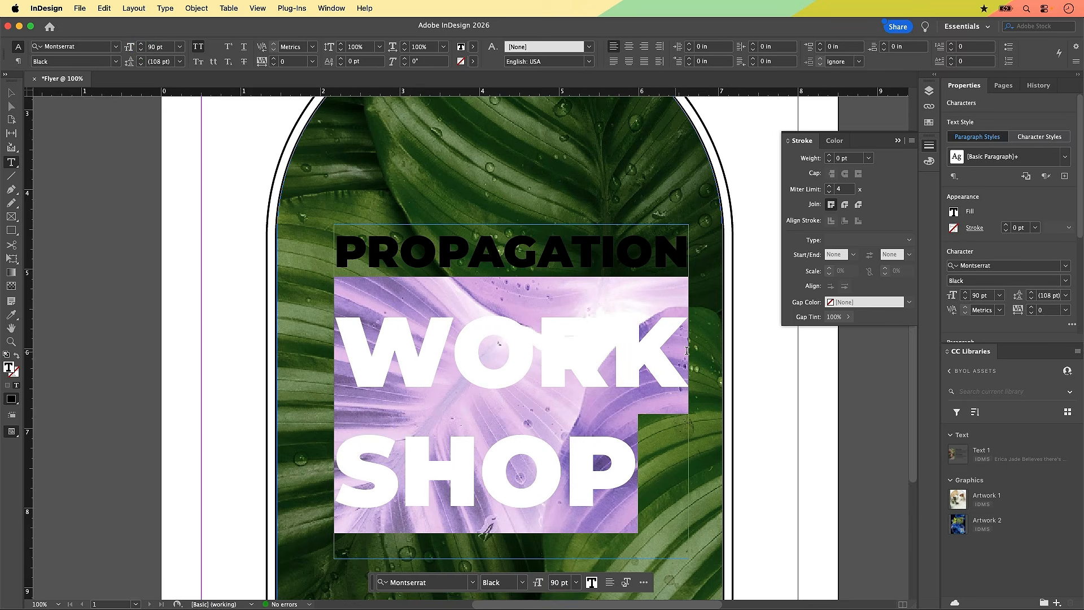
{"action": "left_click", "coordinate": [687, 350]}
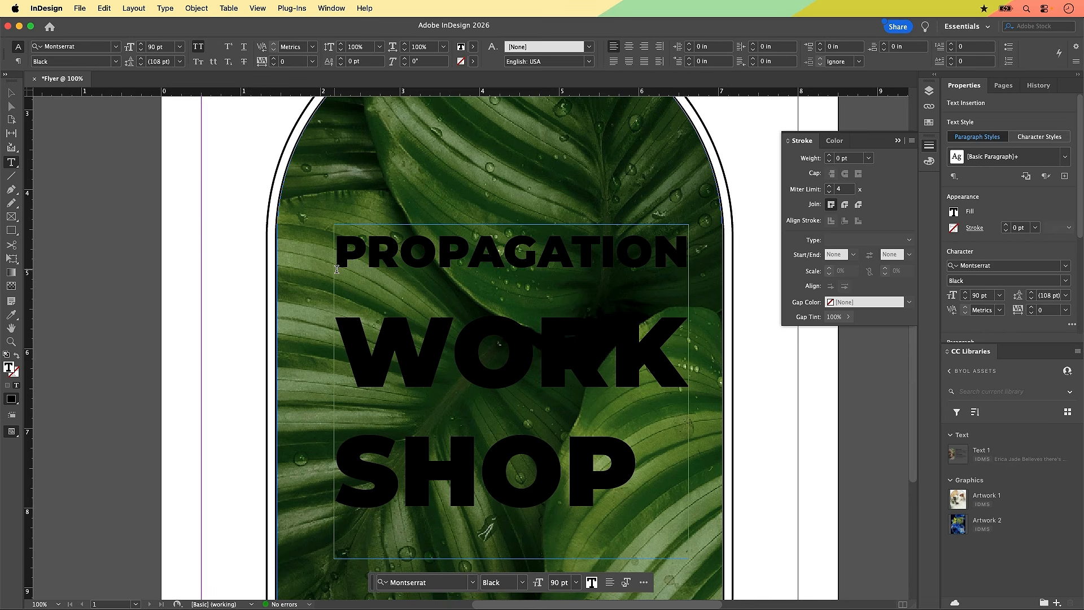
Step: Enlarge the word "Shop" to 105 pt so that it fills the text frame's width, and deselect the text
{"action": "left_click_drag", "start_coordinate": [713, 483], "coordinate": [357, 503]}
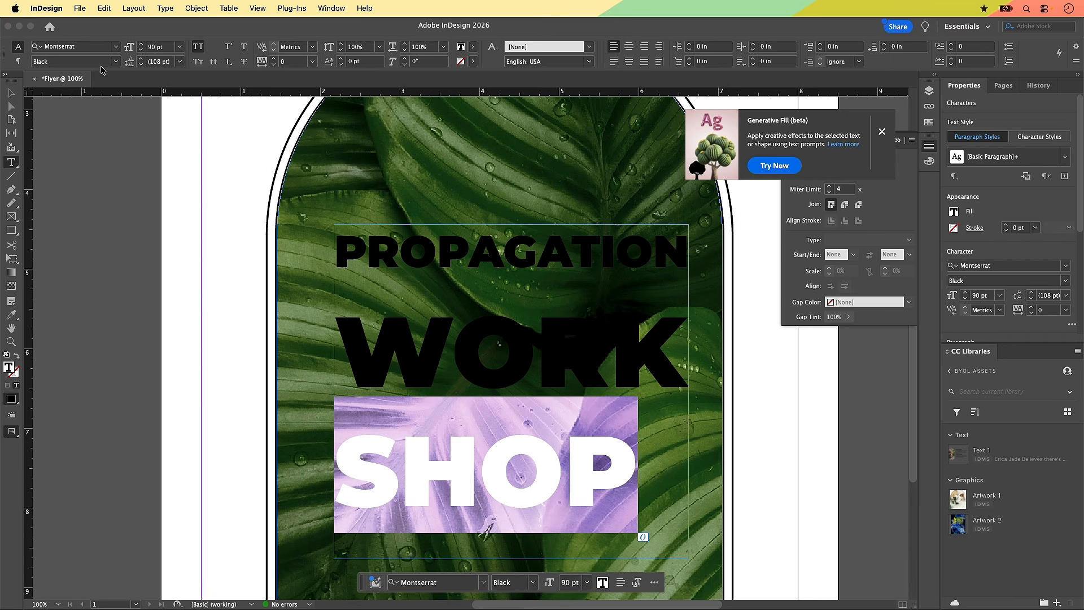
{"action": "left_click", "coordinate": [142, 45]}
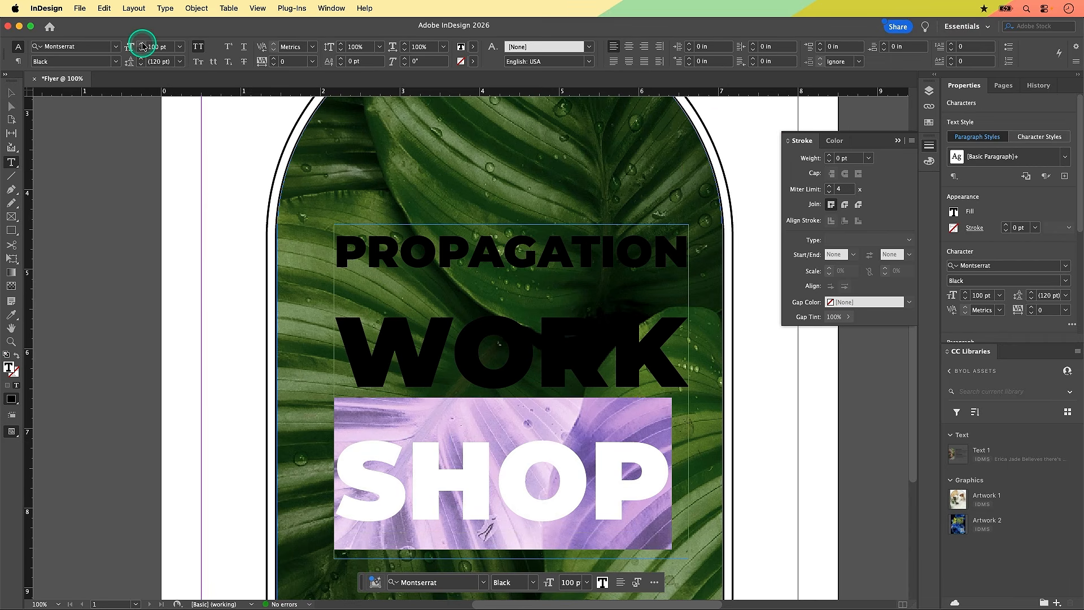
{"action": "left_click", "coordinate": [142, 44]}
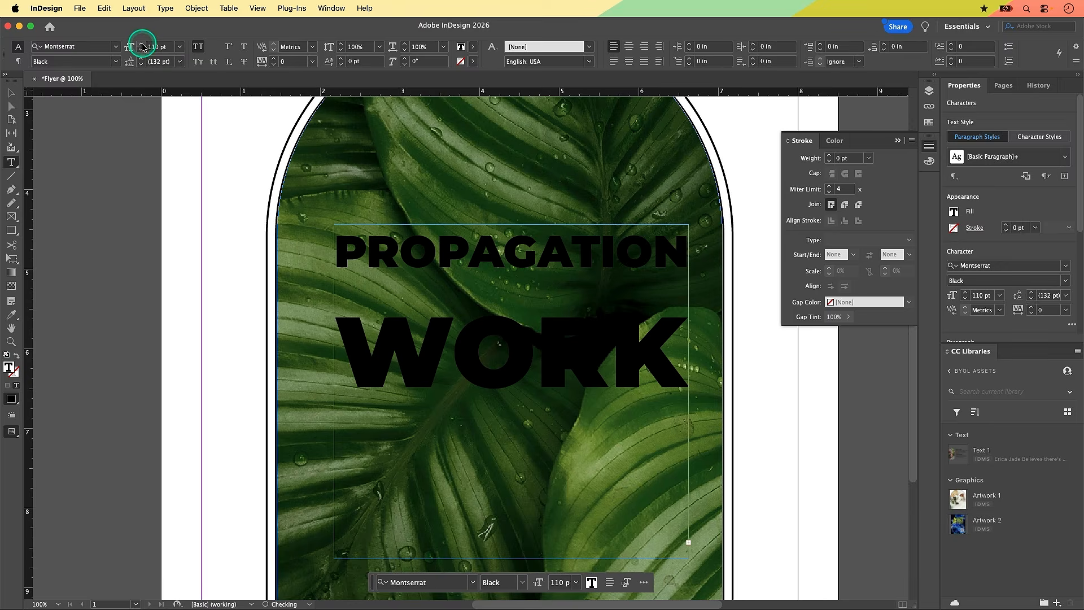
{"action": "left_click", "coordinate": [142, 49]}
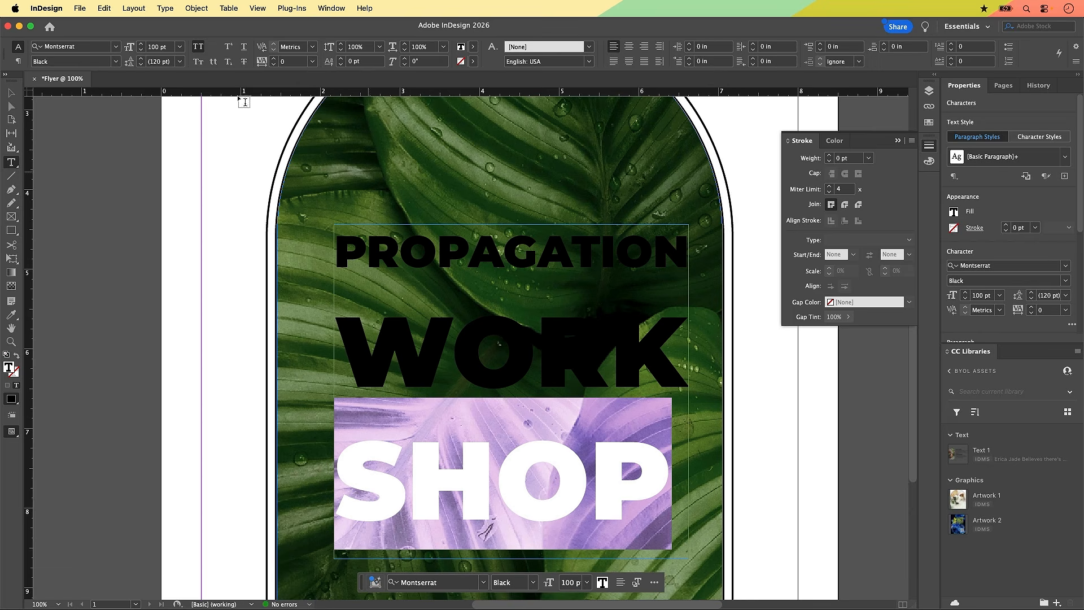
{"action": "left_click", "coordinate": [140, 44]}
{"action": "left_click", "coordinate": [142, 45]}
{"action": "left_click", "coordinate": [141, 45]}
{"action": "left_click", "coordinate": [142, 45]}
{"action": "left_click", "coordinate": [141, 45]}
{"action": "left_click", "coordinate": [142, 46]}
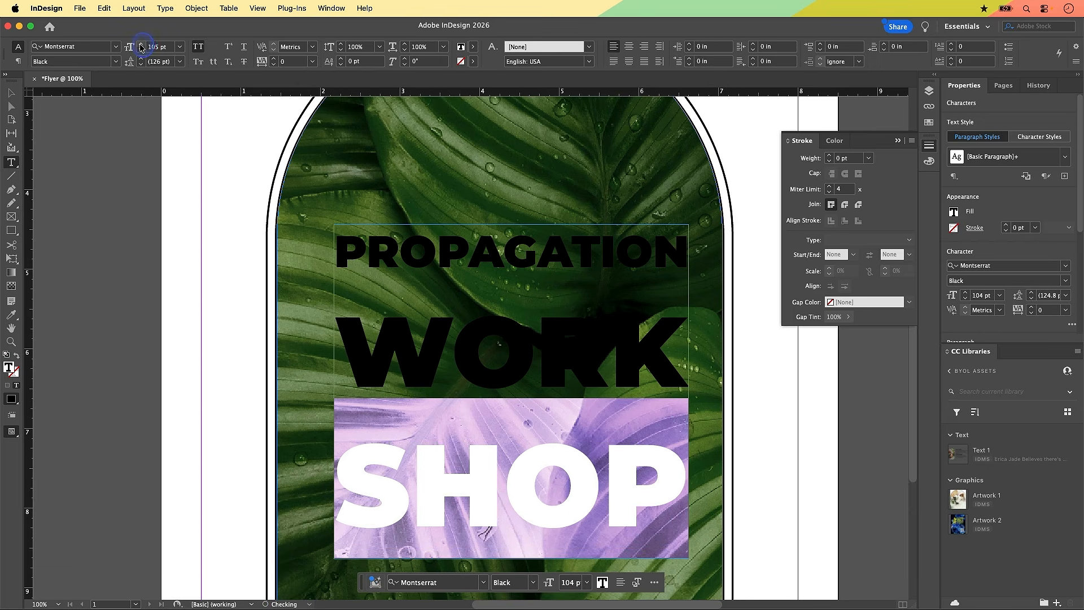
{"action": "left_click", "coordinate": [142, 46]}
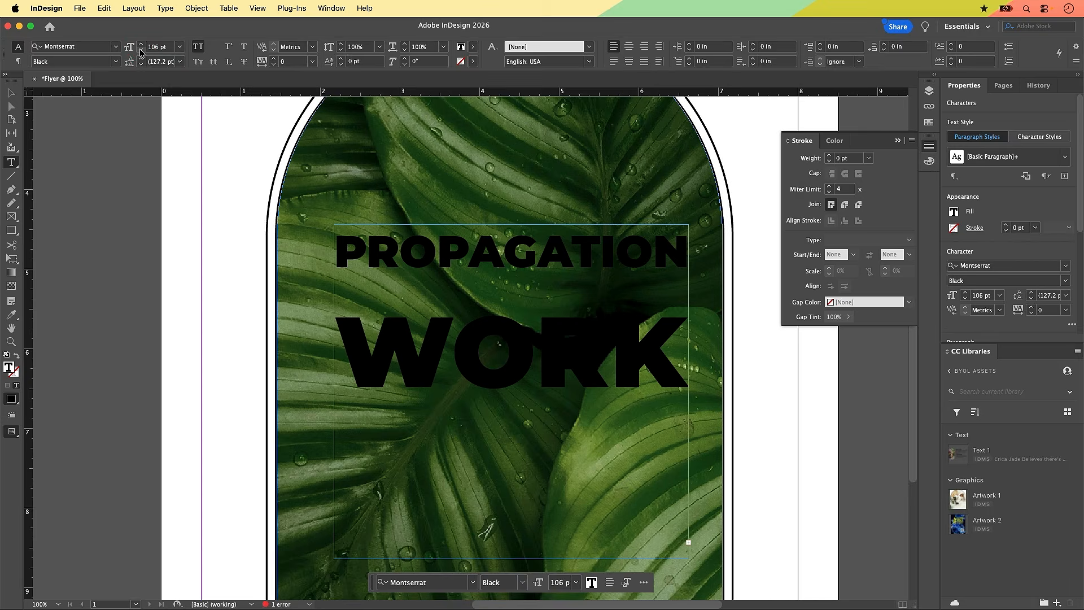
{"action": "left_click", "coordinate": [141, 53]}
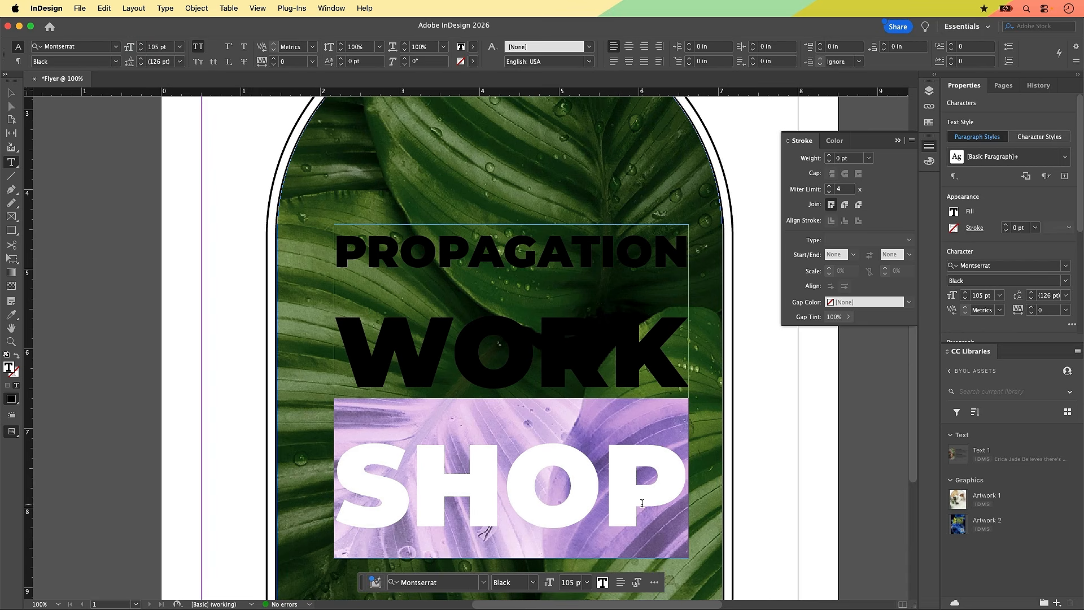
{"action": "left_click", "coordinate": [692, 513]}
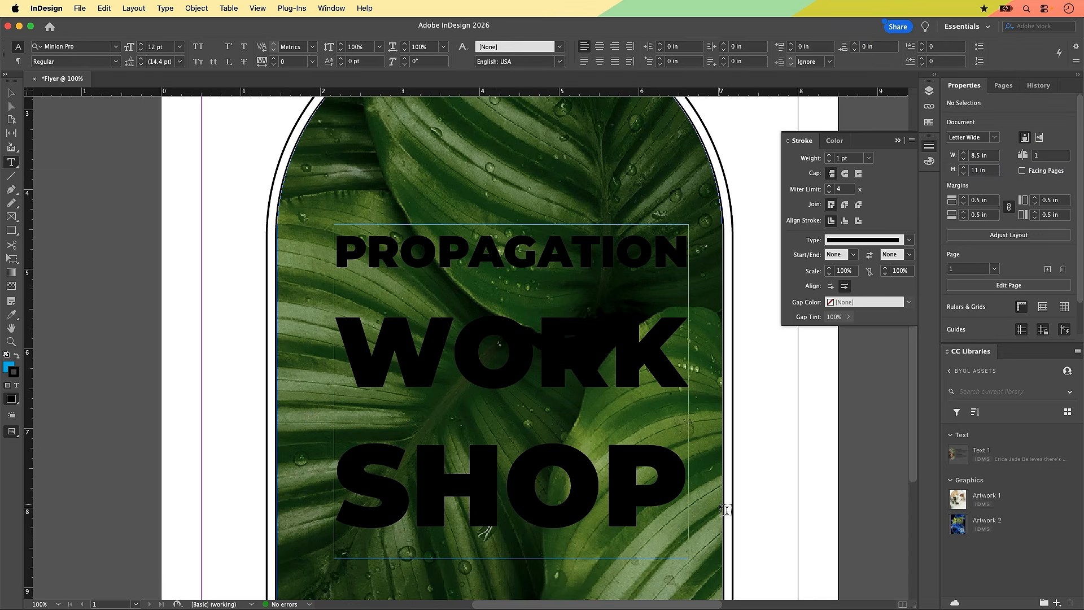
Step: Set the leading of the "Work" and "Shop" lines to 90 pt
{"action": "left_click_drag", "start_coordinate": [684, 496], "coordinate": [346, 372]}
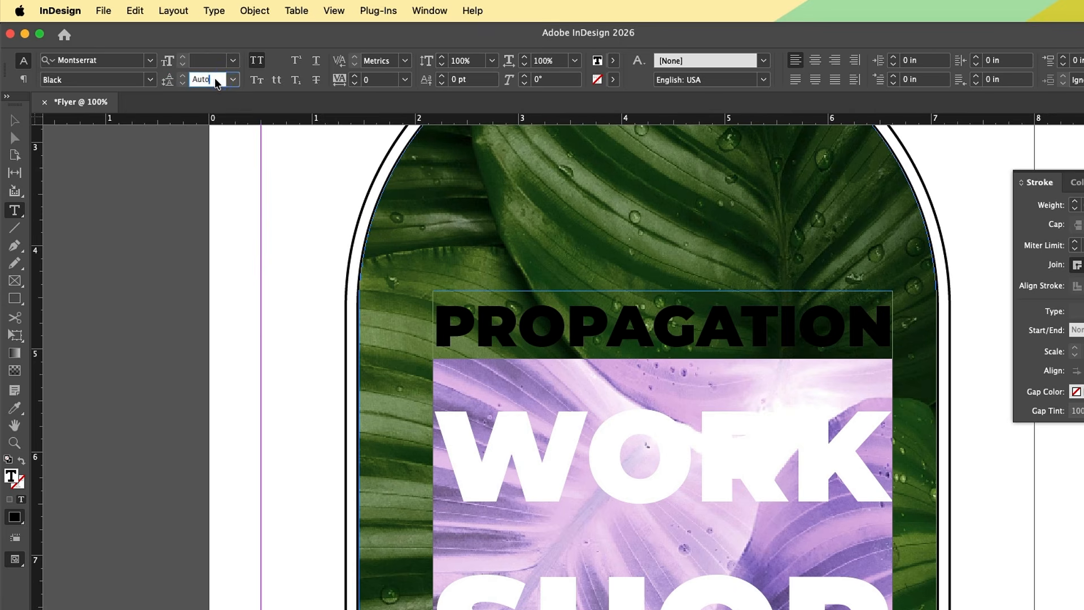
{"action": "left_click", "coordinate": [170, 82]}
{"action": "left_click", "coordinate": [170, 82]}
{"action": "type", "text": "90"}
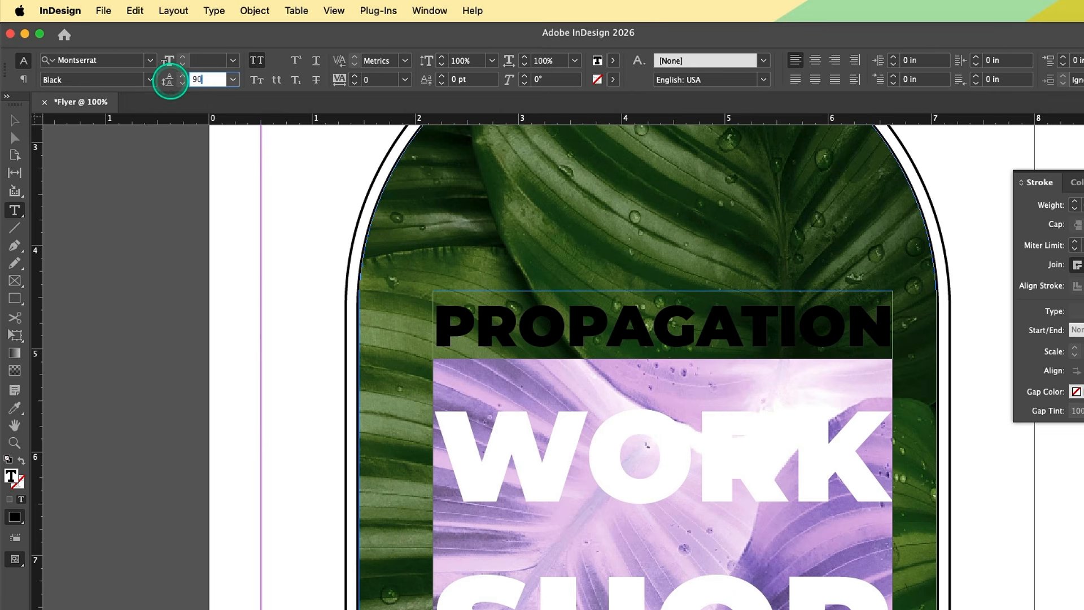
{"action": "key", "text": "Return"}
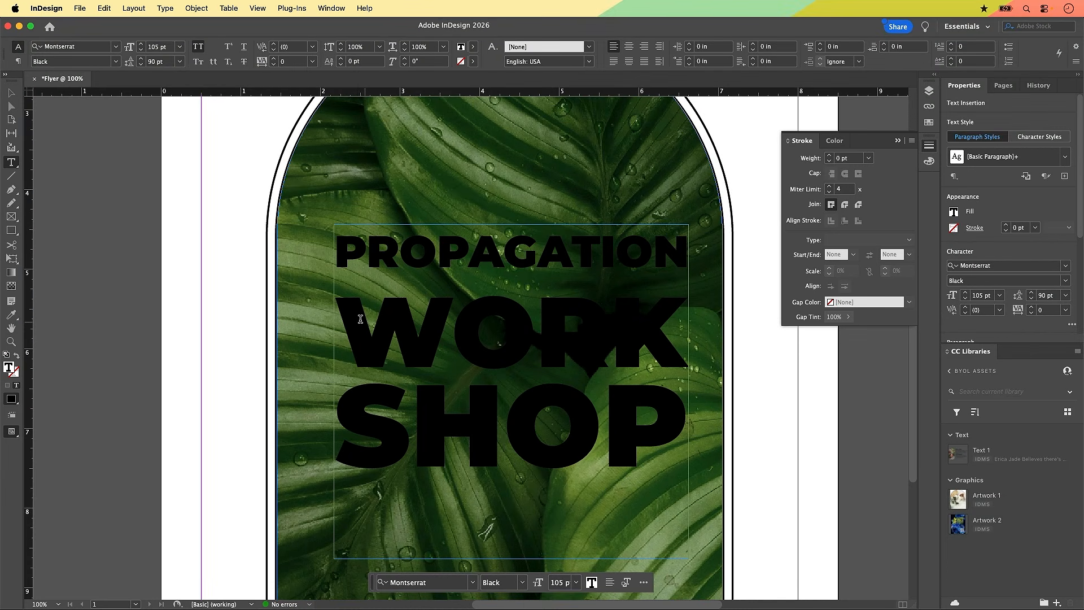
Step: Tighten the leading of the "Work" line to 77 pt to bring it closer to "Propagation"
{"action": "left_click_drag", "start_coordinate": [337, 319], "coordinate": [681, 320]}
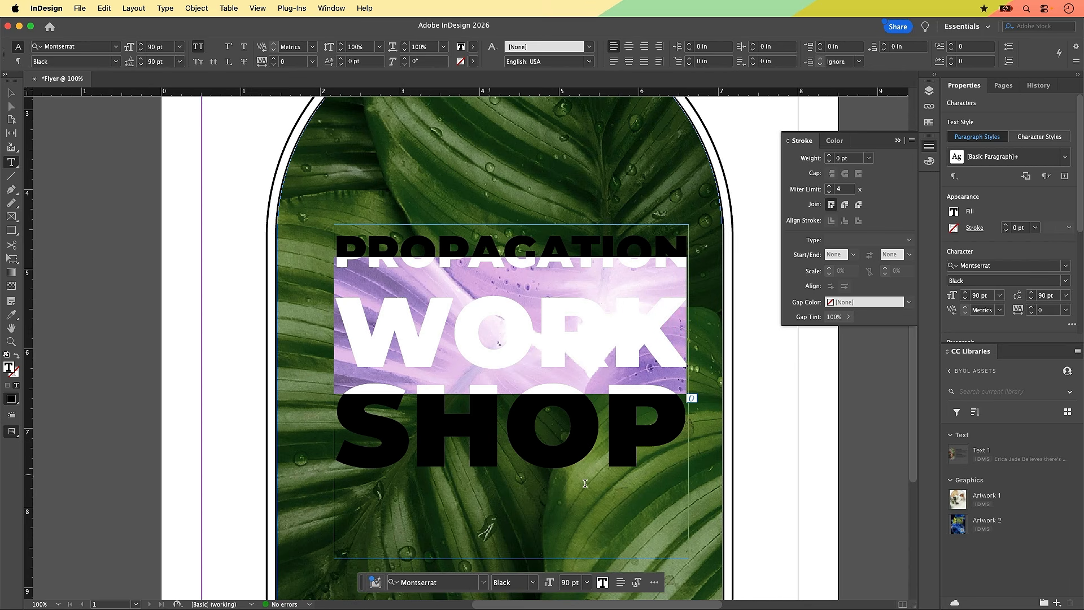
{"action": "left_click_drag", "start_coordinate": [341, 323], "coordinate": [653, 323]}
{"action": "left_click", "coordinate": [141, 65]}
{"action": "left_click", "coordinate": [141, 65]}
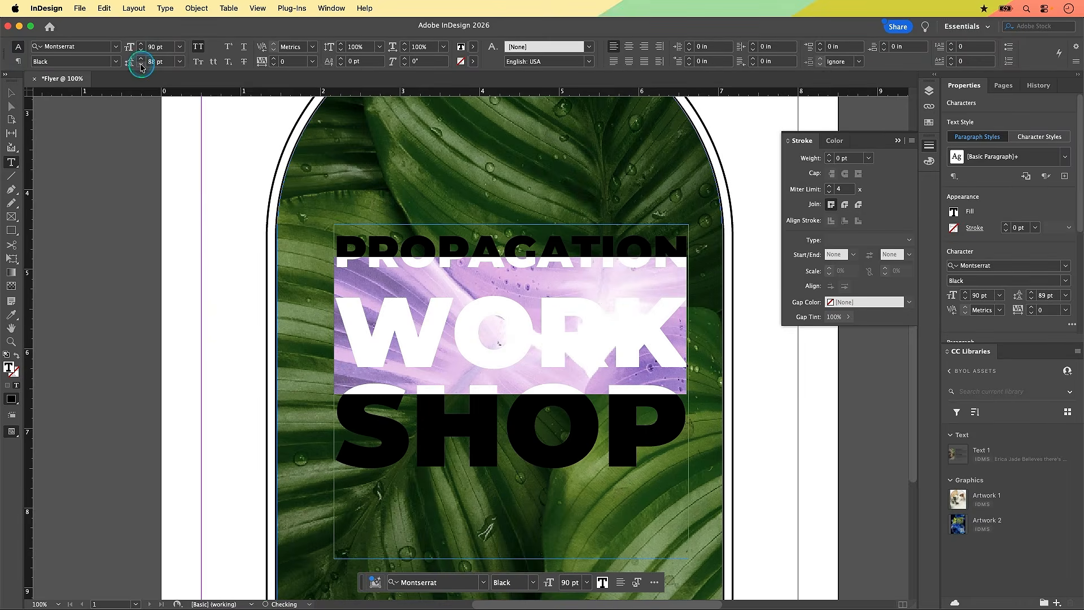
{"action": "left_click", "coordinate": [141, 65]}
{"action": "left_click", "coordinate": [141, 65]}
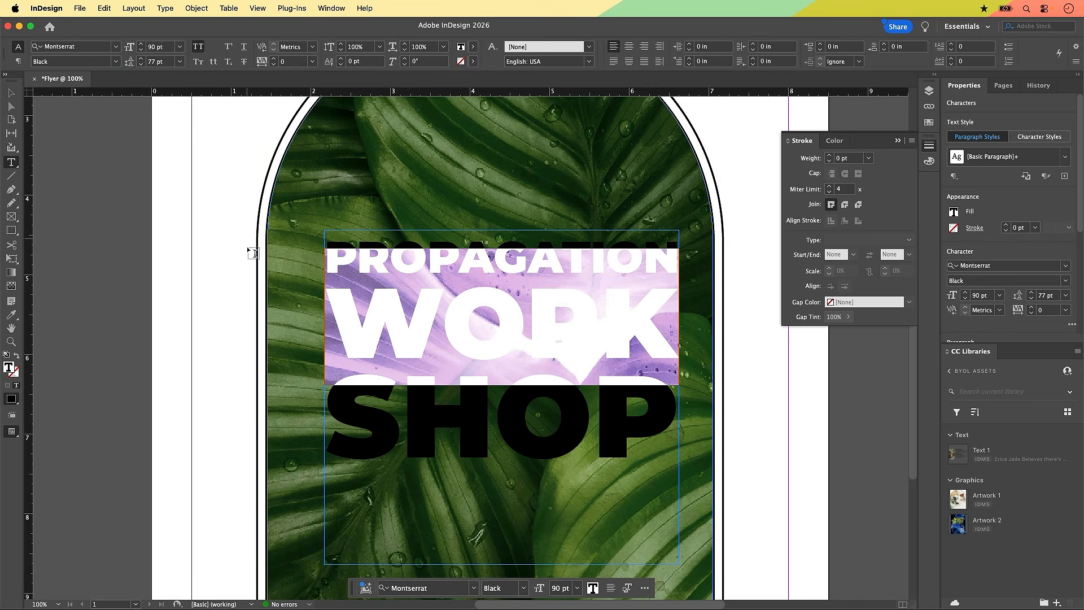
{"action": "left_click", "coordinate": [442, 316]}
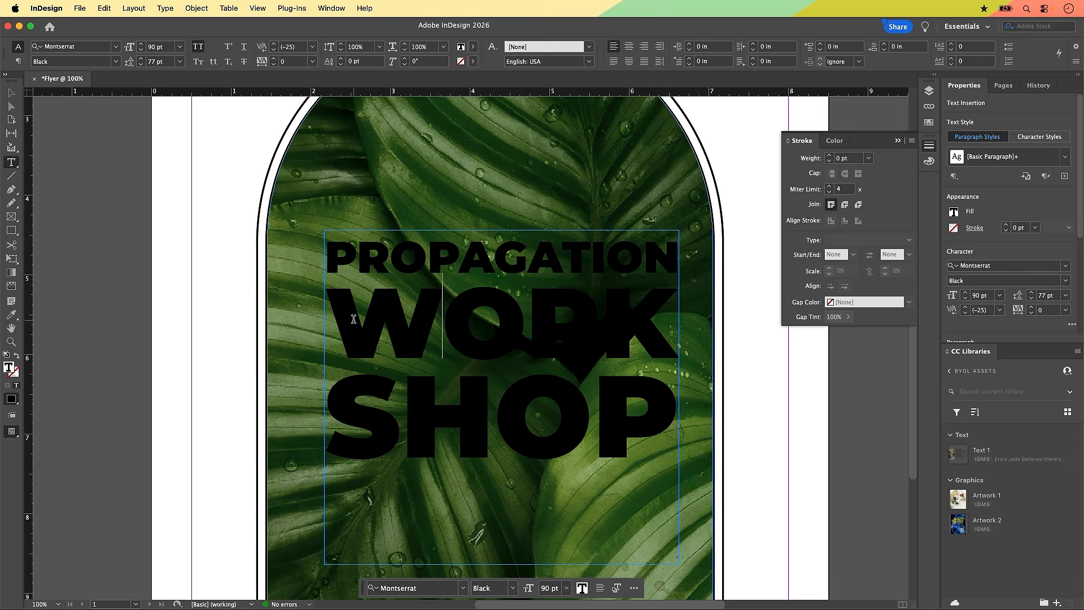
{"action": "left_click_drag", "start_coordinate": [341, 325], "coordinate": [749, 320]}
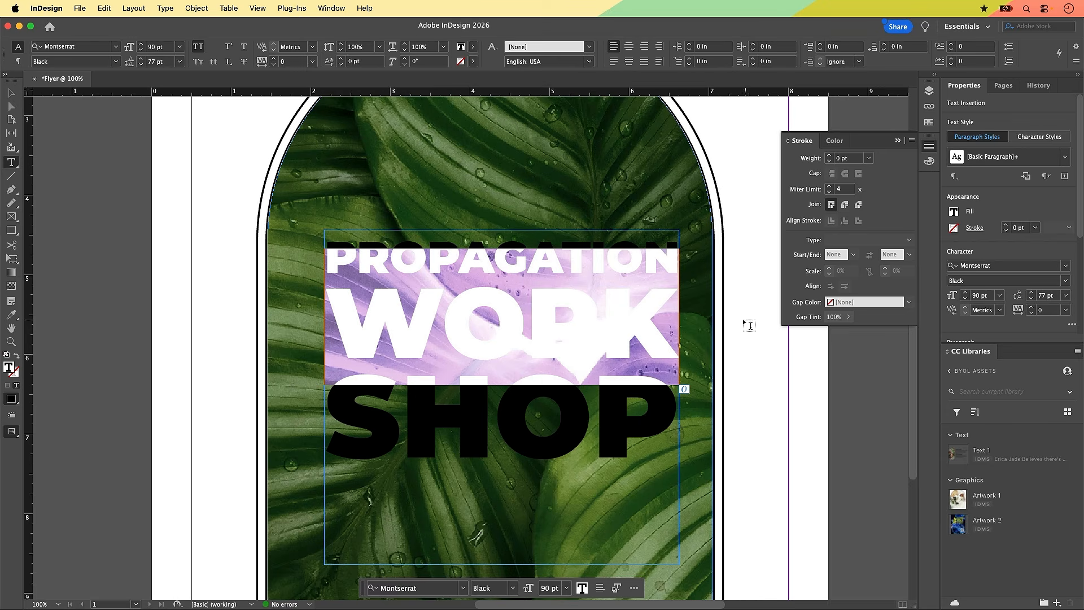
{"action": "left_click", "coordinate": [334, 318]}
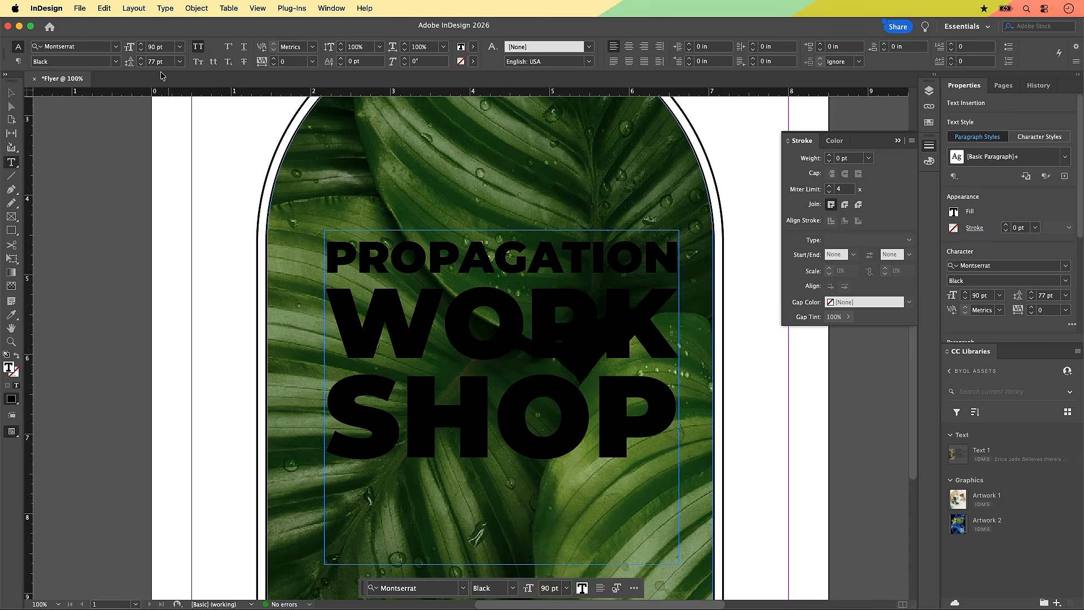
{"action": "left_click", "coordinate": [142, 59]}
{"action": "left_click", "coordinate": [141, 59]}
{"action": "left_click", "coordinate": [142, 60]}
{"action": "left_click", "coordinate": [142, 65]}
{"action": "left_click", "coordinate": [142, 64]}
{"action": "left_click", "coordinate": [141, 64]}
Step: Set the leading of the "Work" line to 78 pt and clear the text selection
{"action": "left_click_drag", "start_coordinate": [334, 322], "coordinate": [794, 311]}
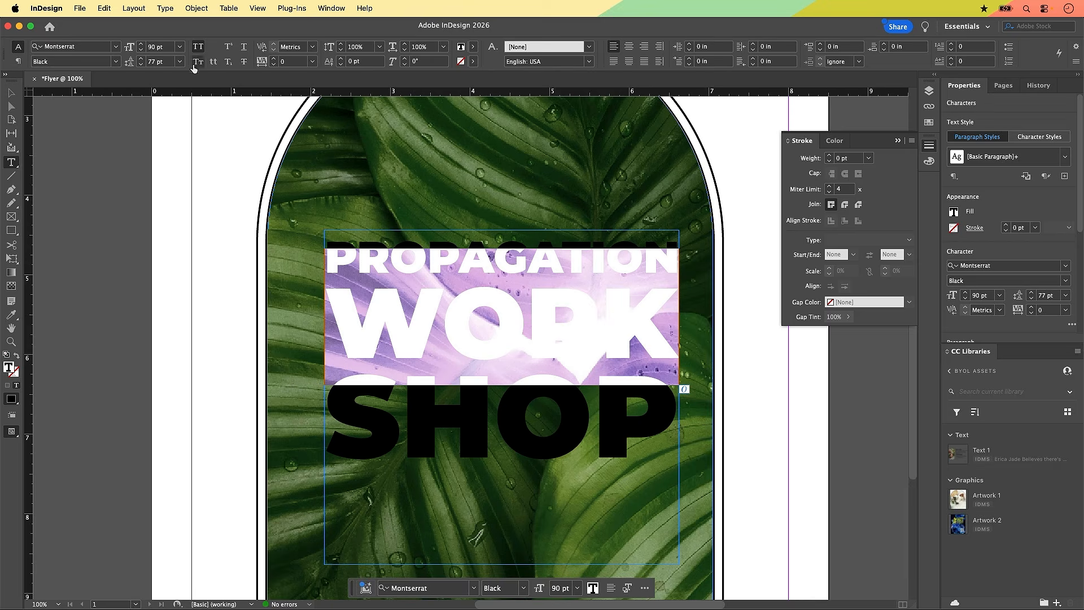
{"action": "left_click", "coordinate": [141, 64]}
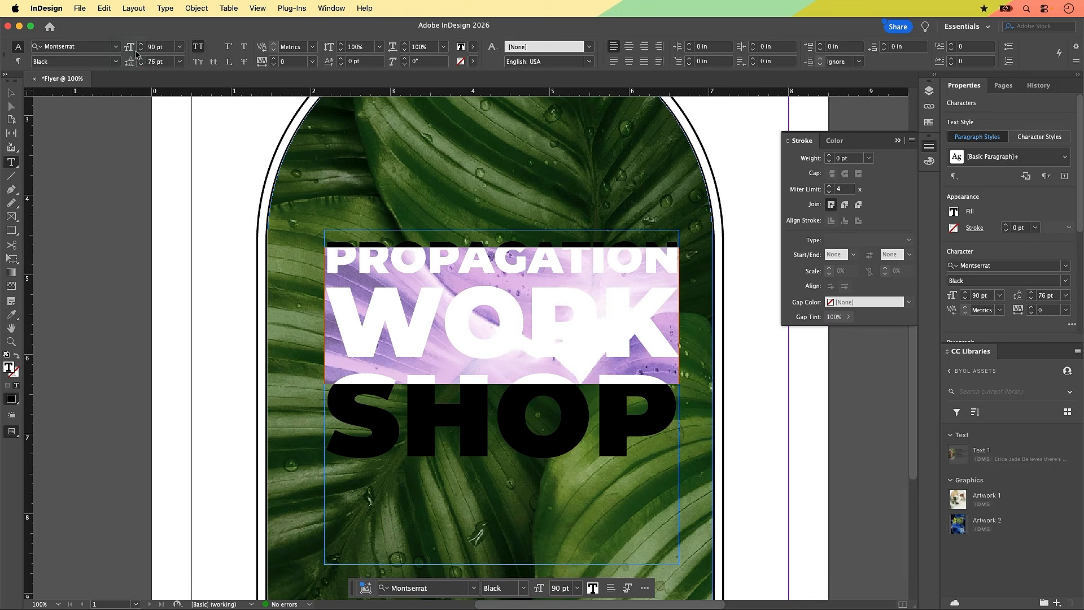
{"action": "left_click", "coordinate": [141, 62]}
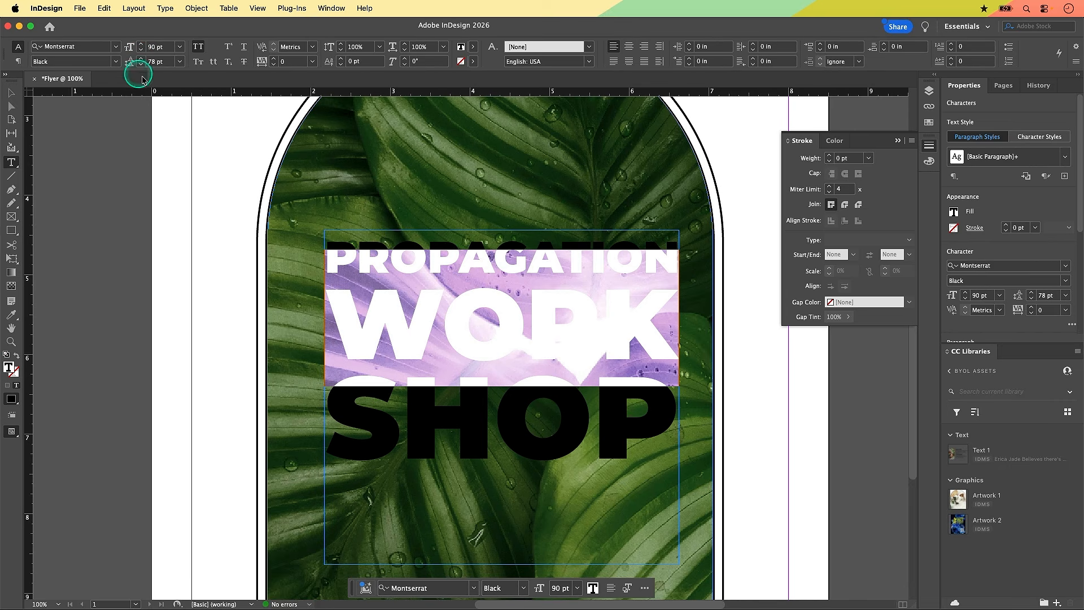
{"action": "left_click", "coordinate": [580, 313]}
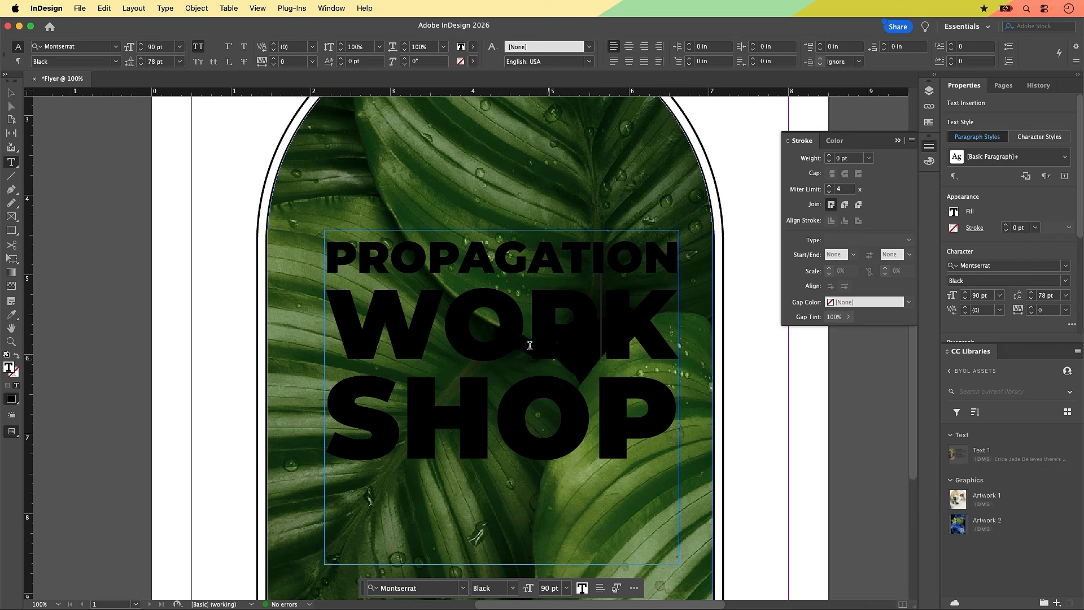
{"action": "left_click", "coordinate": [341, 315], "text": "shift"}
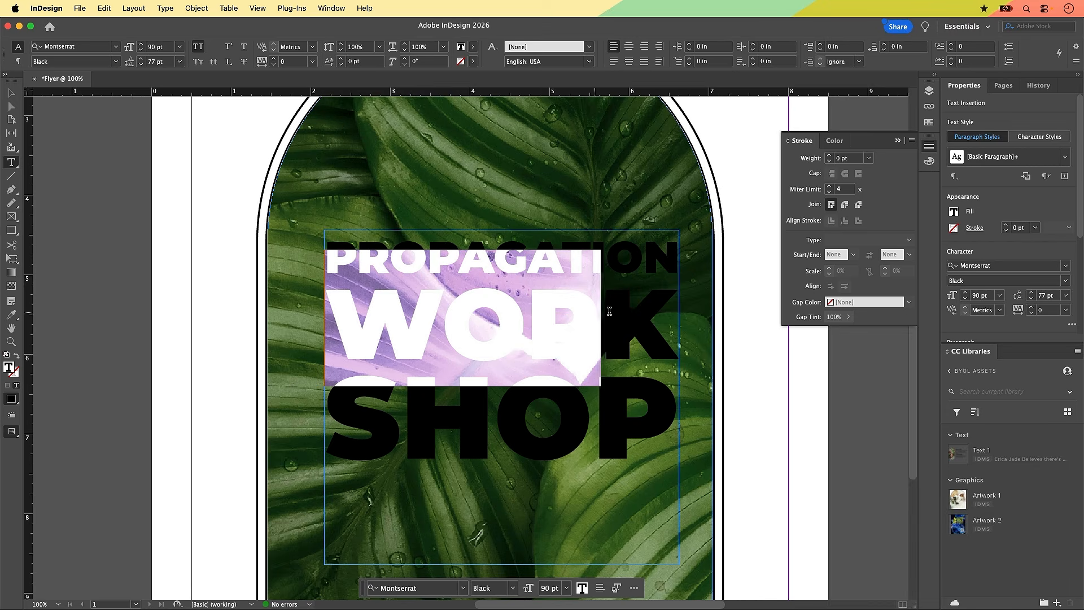
{"action": "left_click", "coordinate": [658, 308], "text": "shift"}
{"action": "left_click", "coordinate": [658, 307], "text": "shift"}
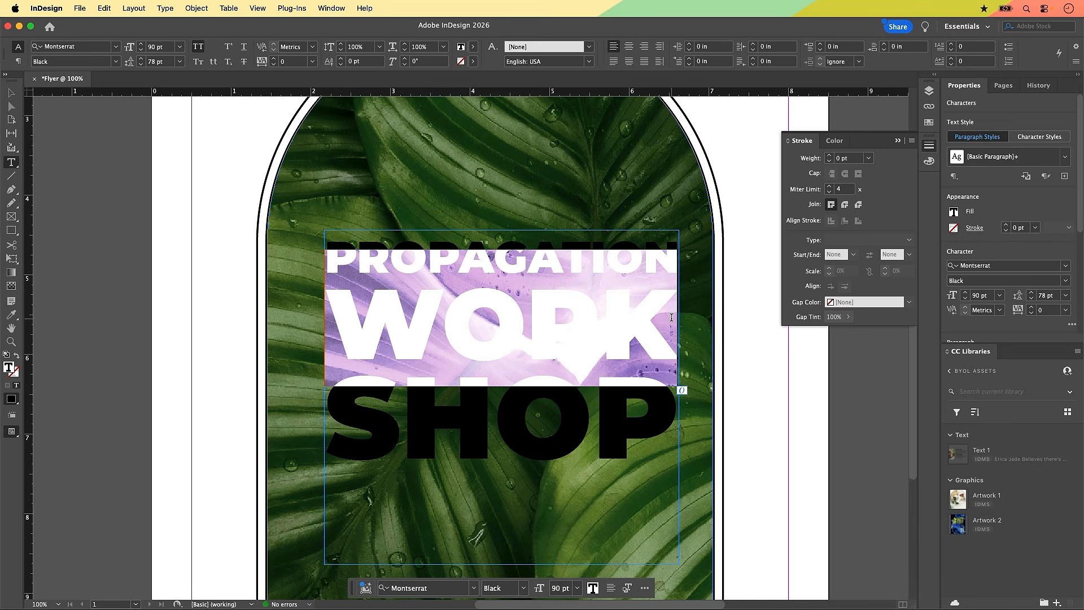
{"action": "left_click", "coordinate": [671, 317]}
{"action": "left_click", "coordinate": [327, 320]}
{"action": "left_click_drag", "start_coordinate": [327, 320], "coordinate": [733, 314]}
{"action": "left_click", "coordinate": [664, 415]}
{"action": "left_click", "coordinate": [671, 421]}
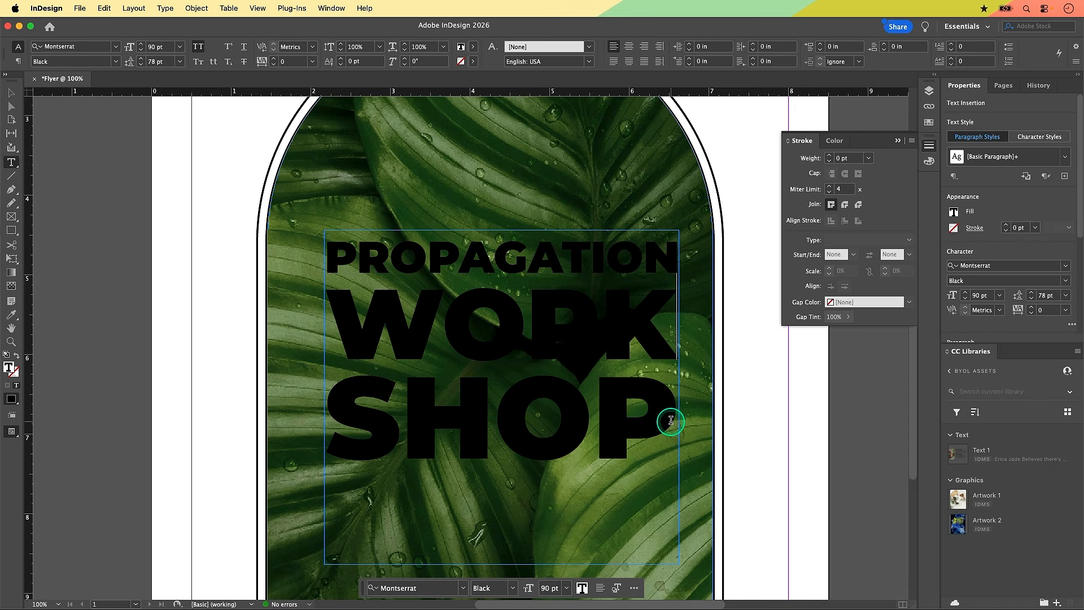
Step: Leave text editing and select the whole "Propagation Work Shop" title frame as an object
{"action": "left_click_drag", "start_coordinate": [671, 420], "coordinate": [338, 256]}
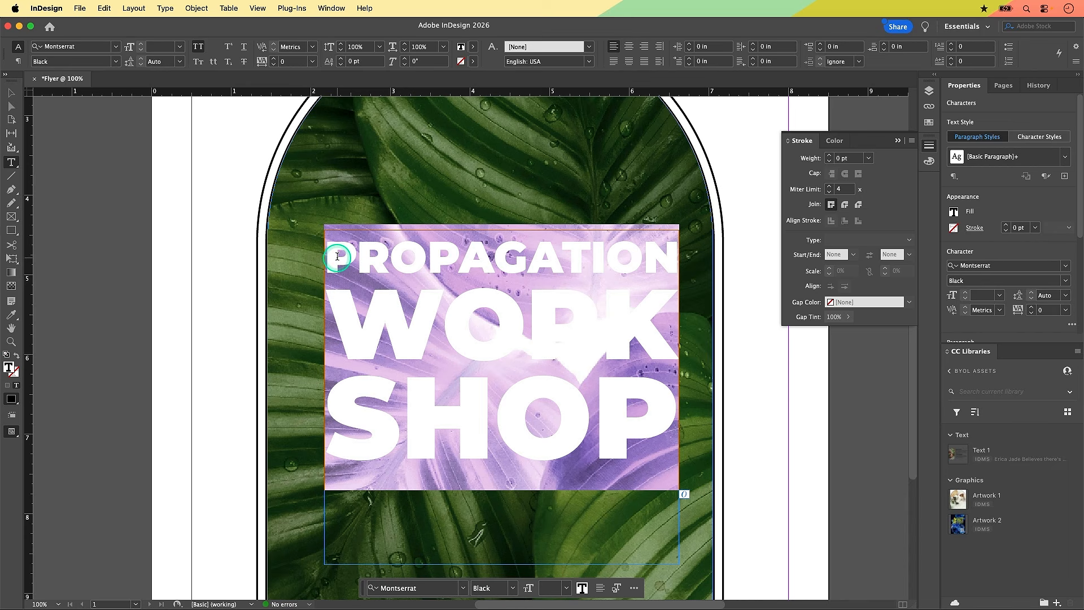
{"action": "left_click", "coordinate": [526, 321]}
{"action": "key", "text": "Escape"}
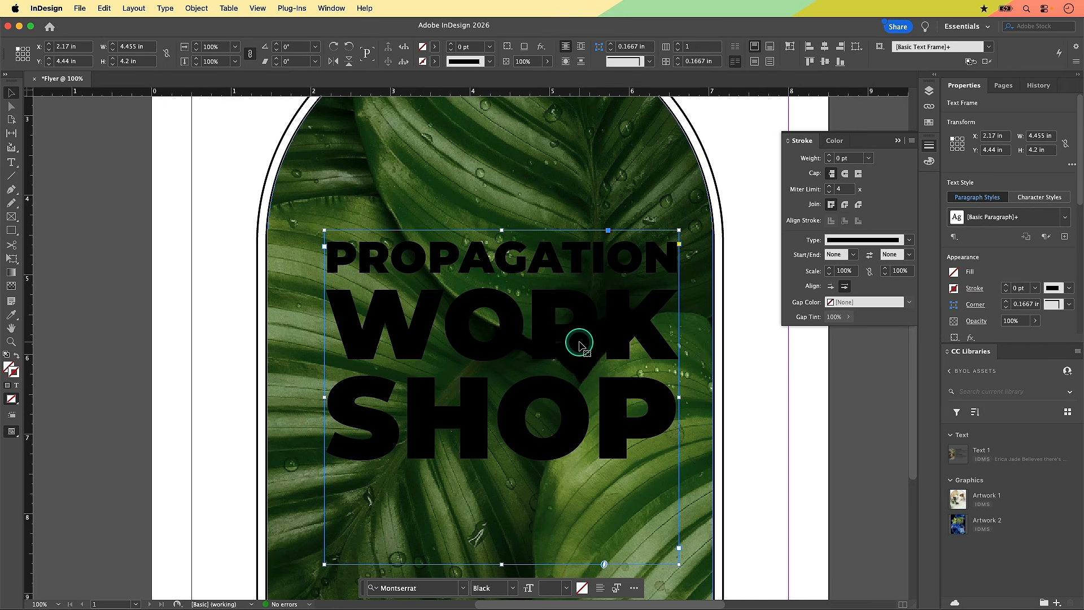
{"action": "left_click", "coordinate": [558, 363]}
{"action": "left_click", "coordinate": [728, 331]}
{"action": "left_click", "coordinate": [698, 307]}
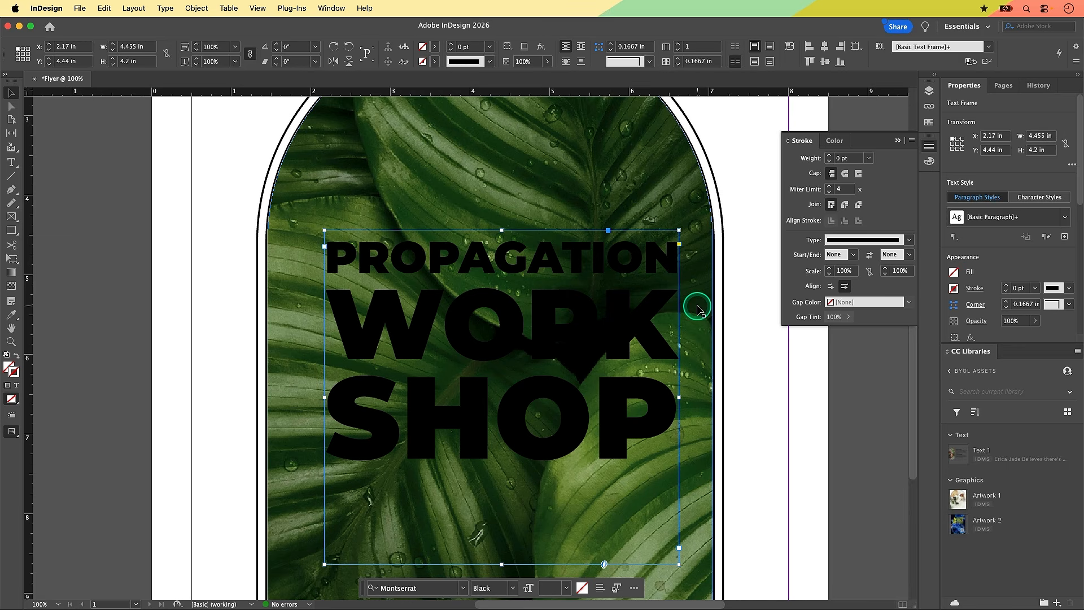
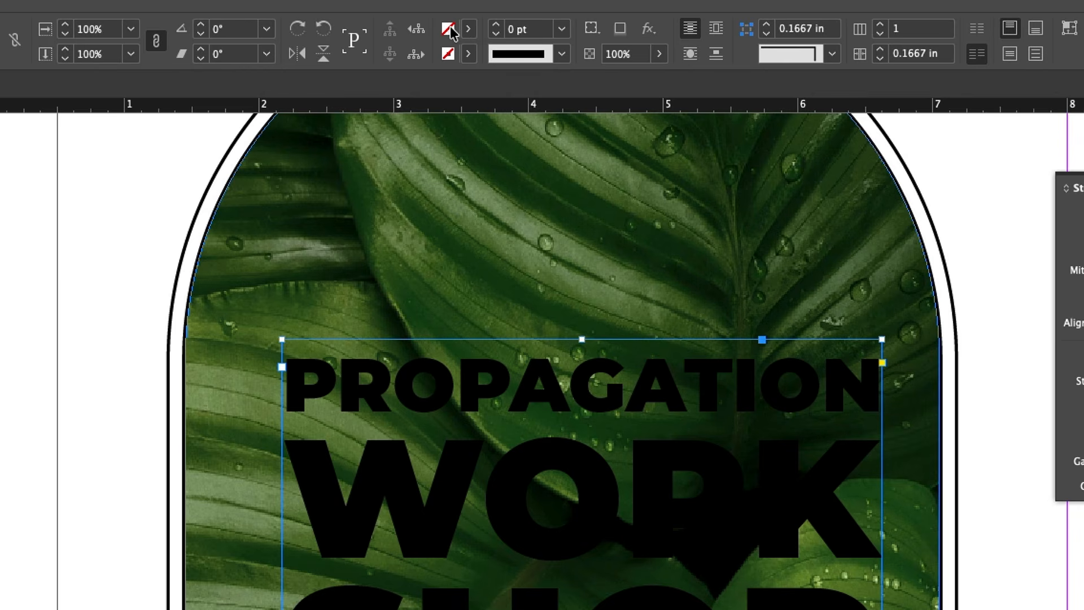
Step: Try a [Paper] fill on the title's frame, then set the frame's fill back to [None]
{"action": "left_click", "coordinate": [470, 31]}
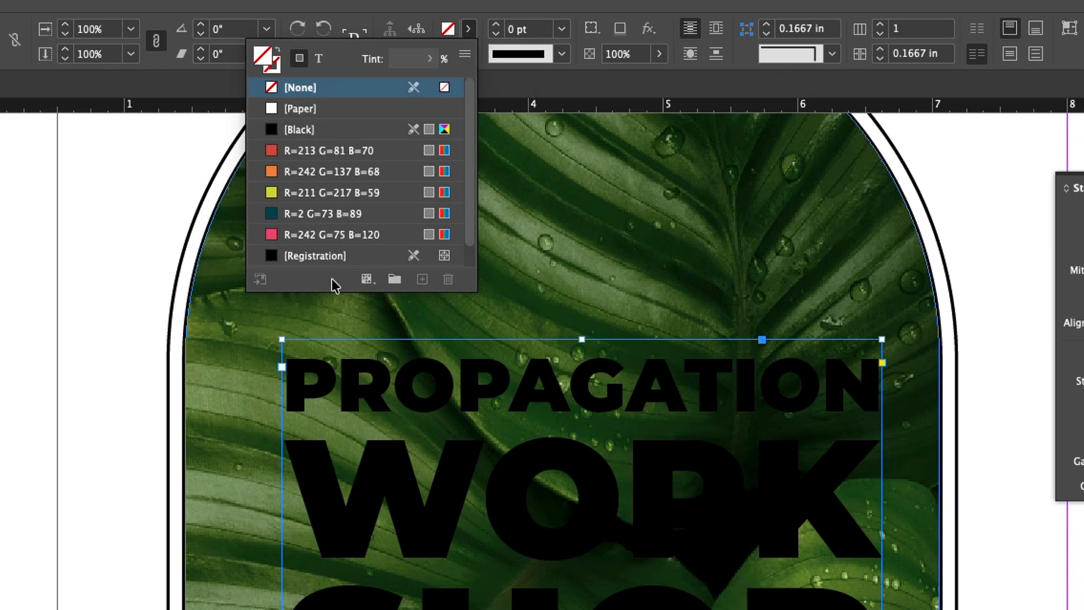
{"action": "left_click", "coordinate": [306, 108]}
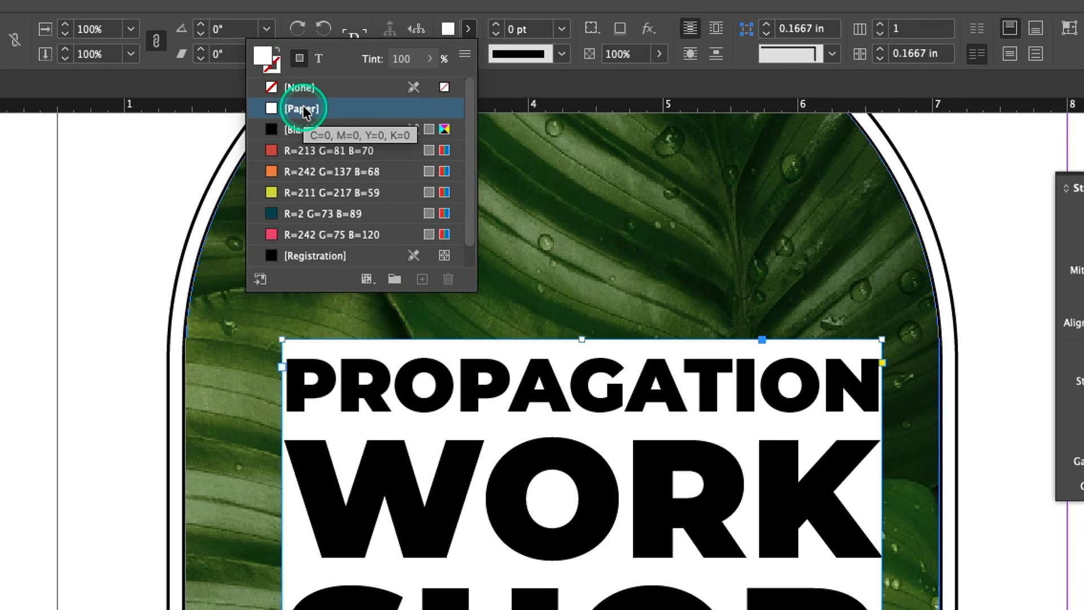
{"action": "left_click", "coordinate": [594, 423]}
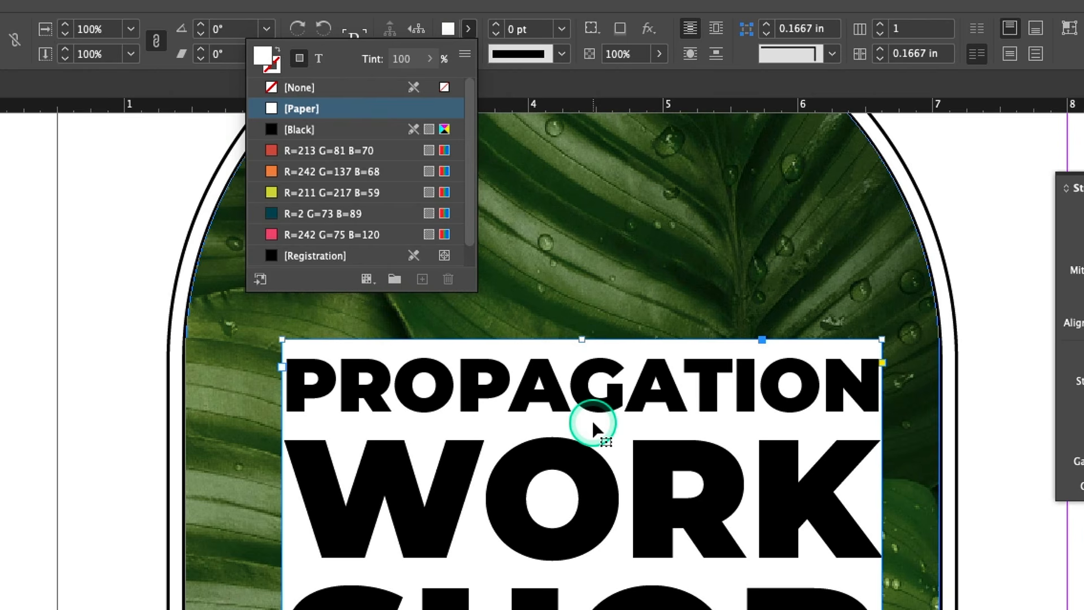
{"action": "left_click", "coordinate": [318, 58]}
{"action": "left_click", "coordinate": [312, 108]}
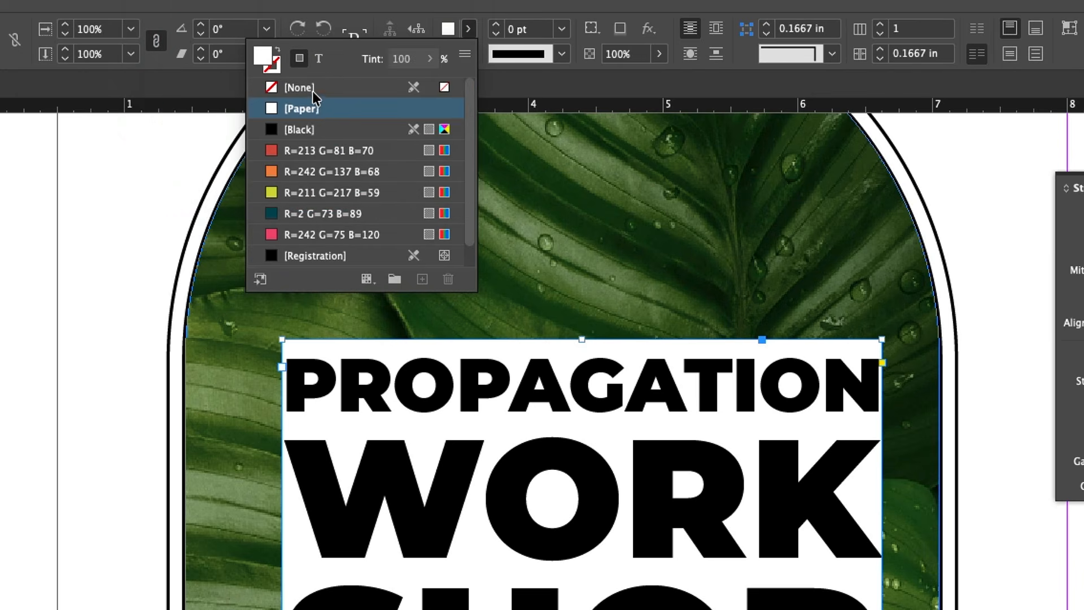
{"action": "left_click", "coordinate": [300, 59]}
{"action": "left_click", "coordinate": [325, 88]}
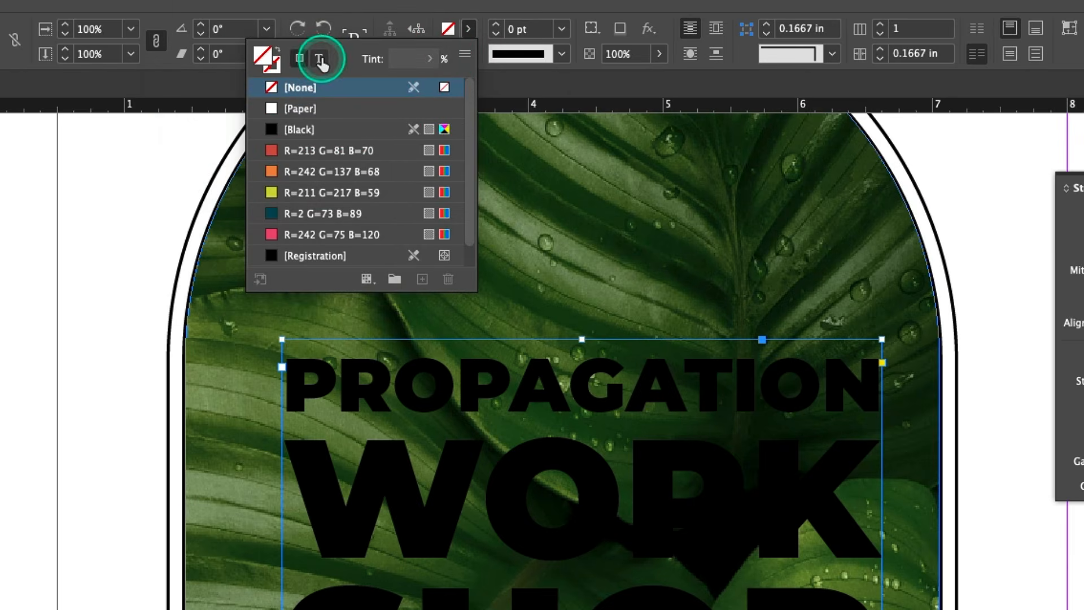
Step: Target the text instead of its container and fill the whole title with [Paper]
{"action": "left_click", "coordinate": [319, 59]}
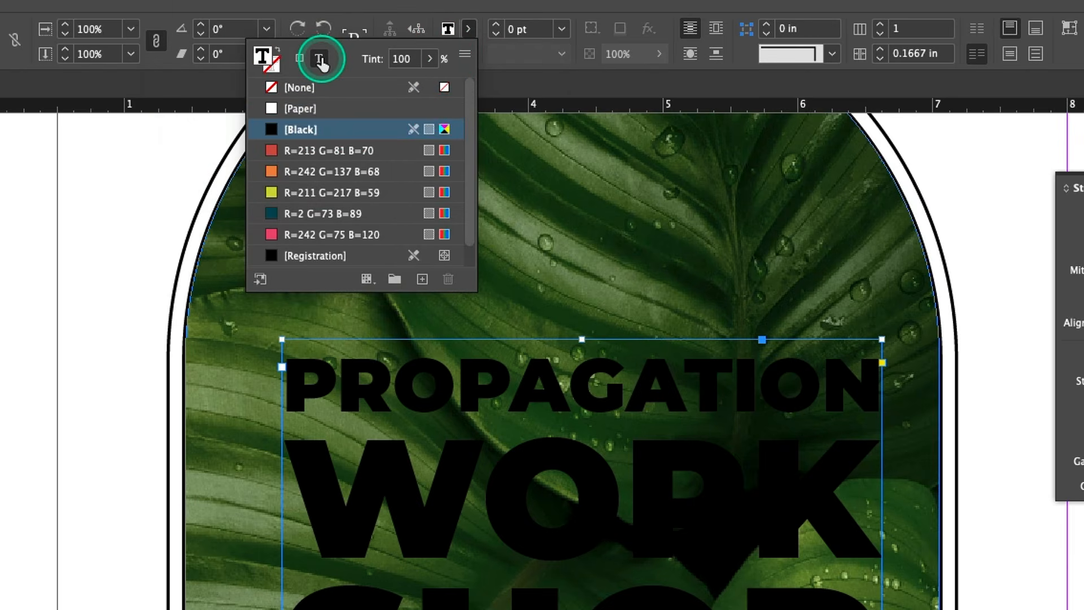
{"action": "left_click", "coordinate": [314, 72]}
{"action": "left_click", "coordinate": [320, 64]}
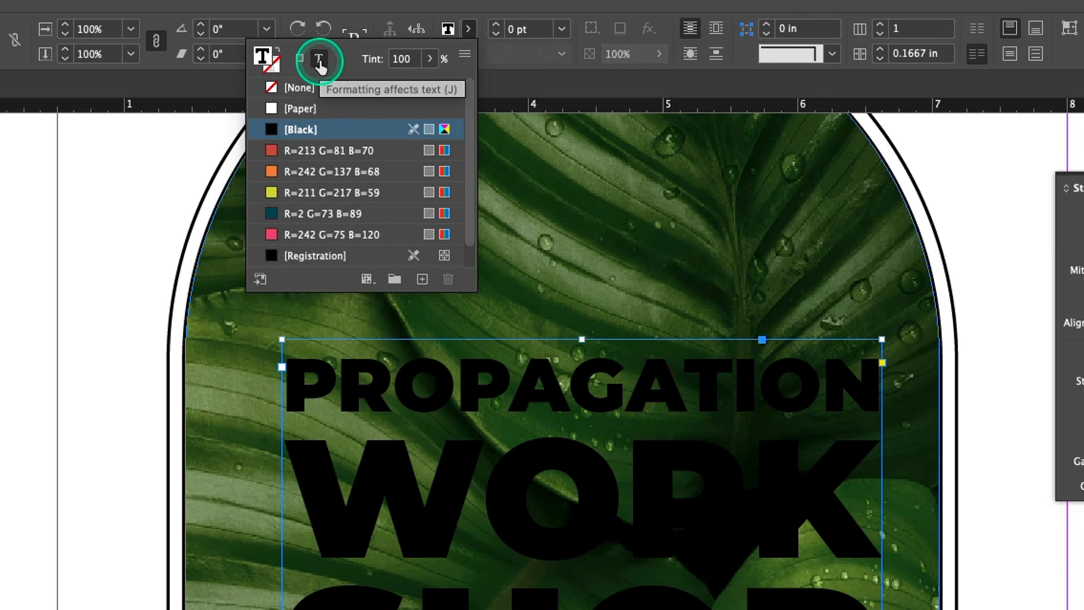
{"action": "left_click", "coordinate": [314, 110]}
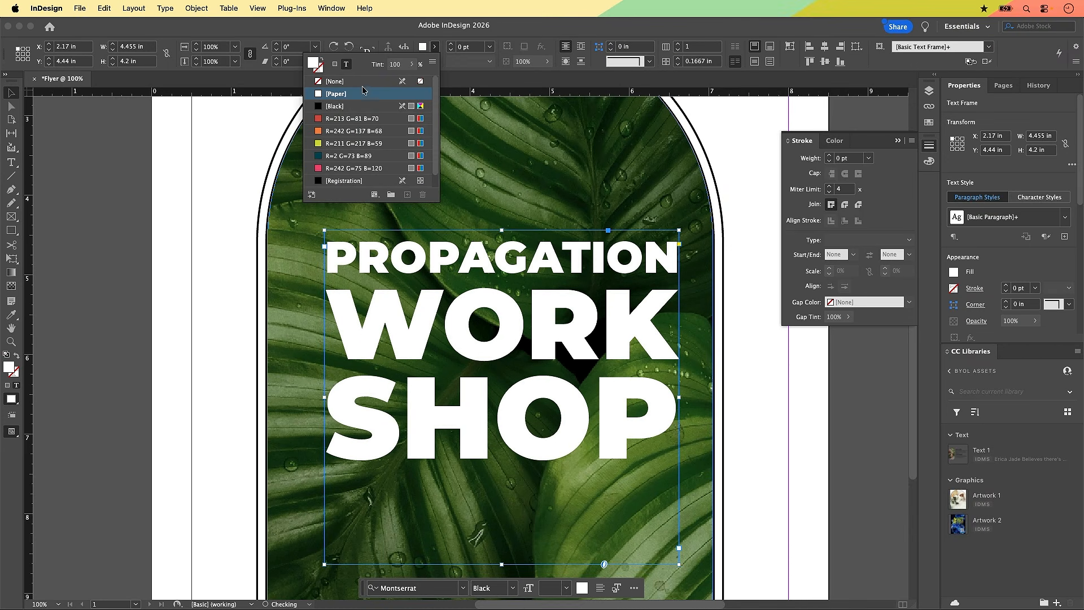
{"action": "left_click", "coordinate": [501, 58]}
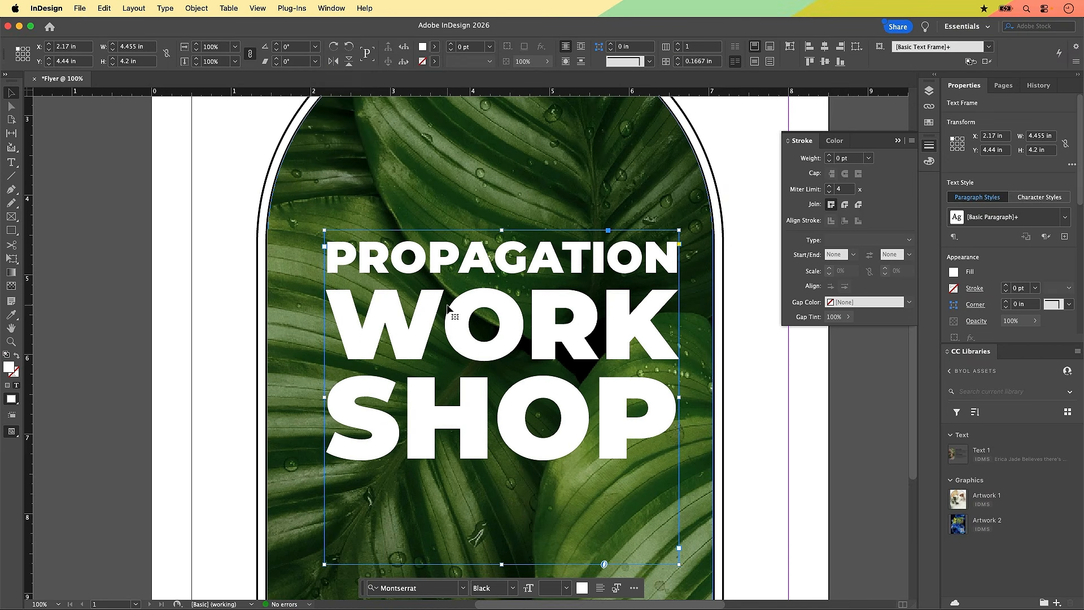
Step: Select all of the title's text to examine its fill swatch options, then return to the frame selection
{"action": "double_click", "coordinate": [371, 298]}
{"action": "key", "text": "super+a"}
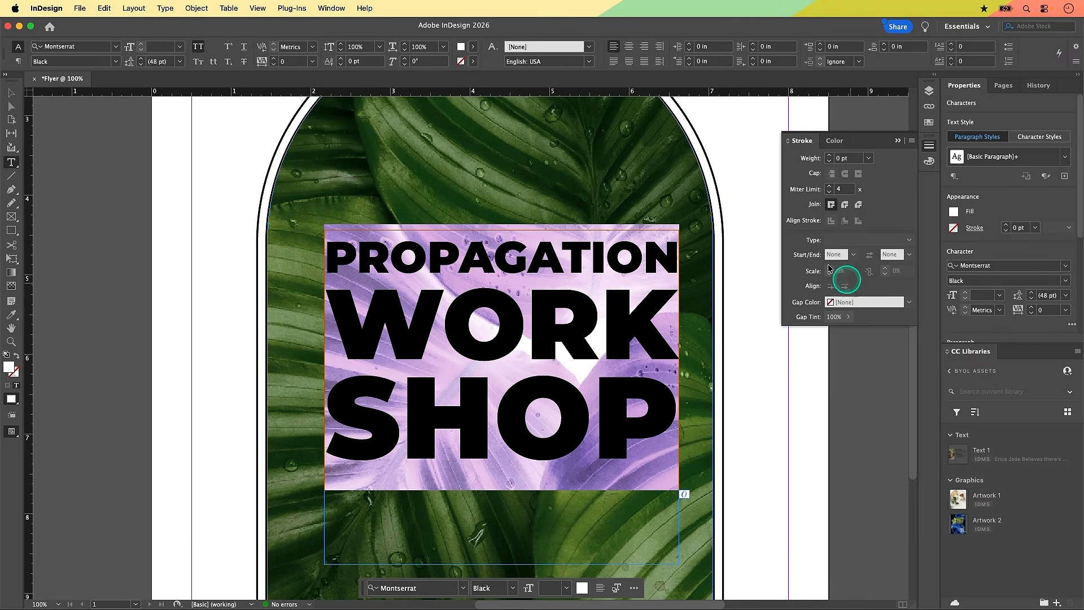
{"action": "left_click", "coordinate": [474, 47]}
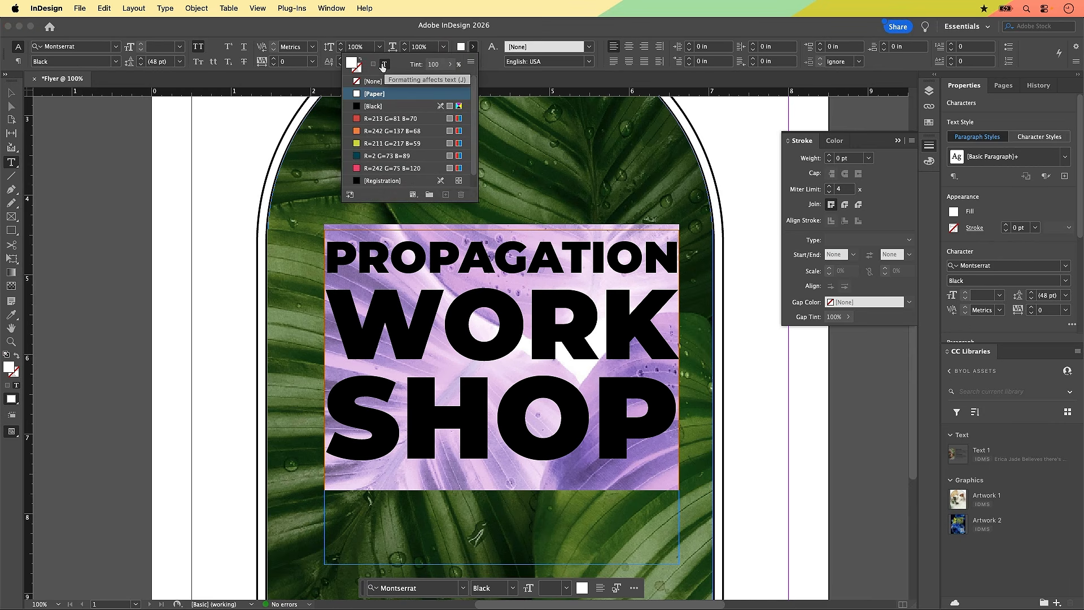
{"action": "key", "text": "Escape"}
{"action": "left_click", "coordinate": [528, 331]}
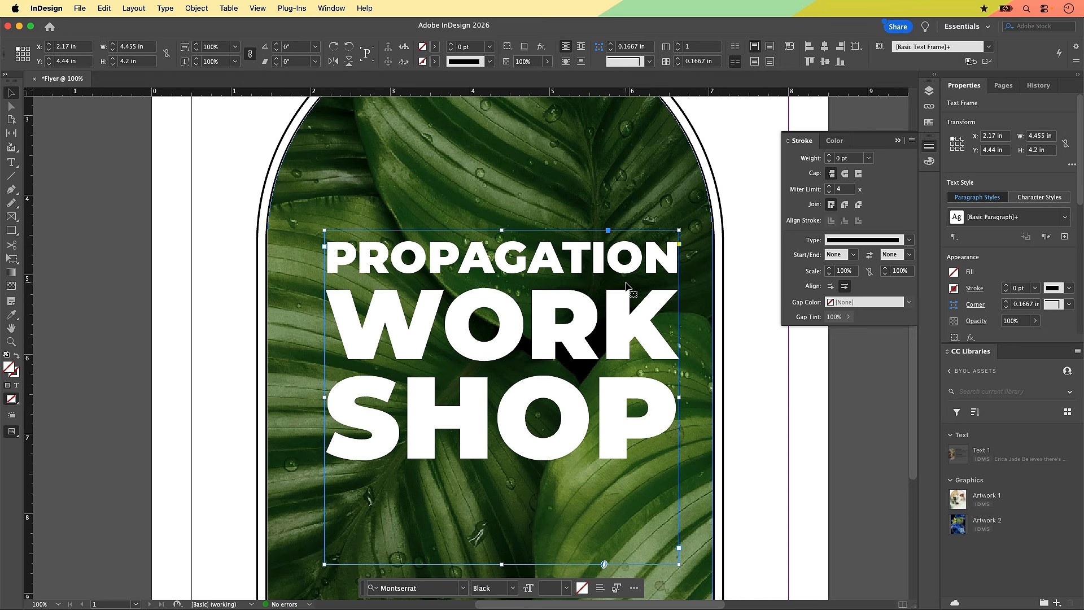
Step: Move the title's text frame to about X 2.02 in, centred horizontally within the arched leaf image
{"action": "left_click", "coordinate": [577, 328]}
{"action": "left_click", "coordinate": [578, 328]}
{"action": "left_click_drag", "start_coordinate": [577, 328], "coordinate": [566, 330]}
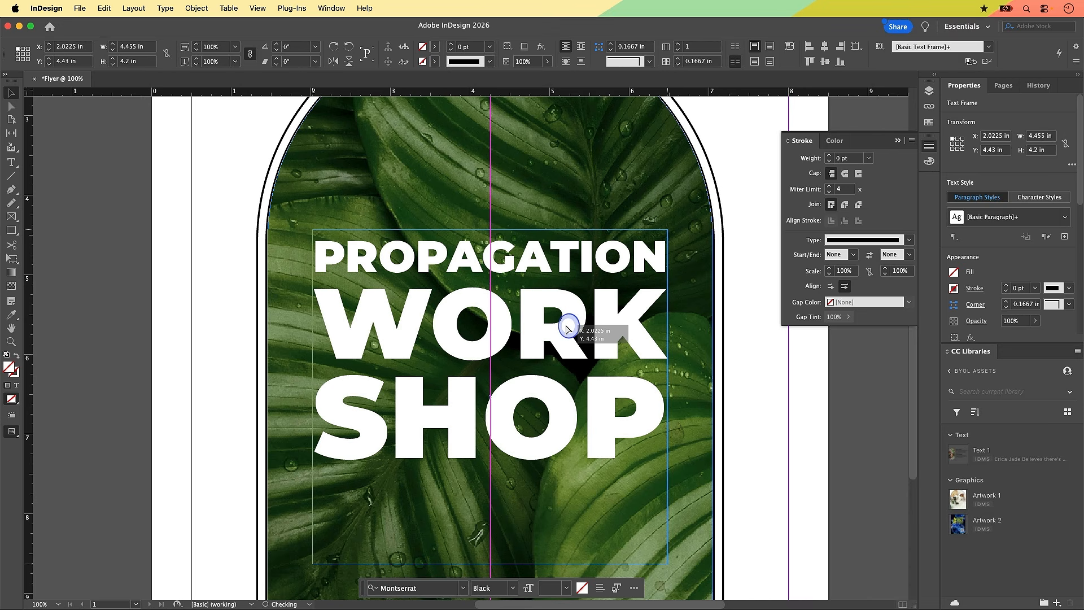
{"action": "left_click", "coordinate": [686, 319]}
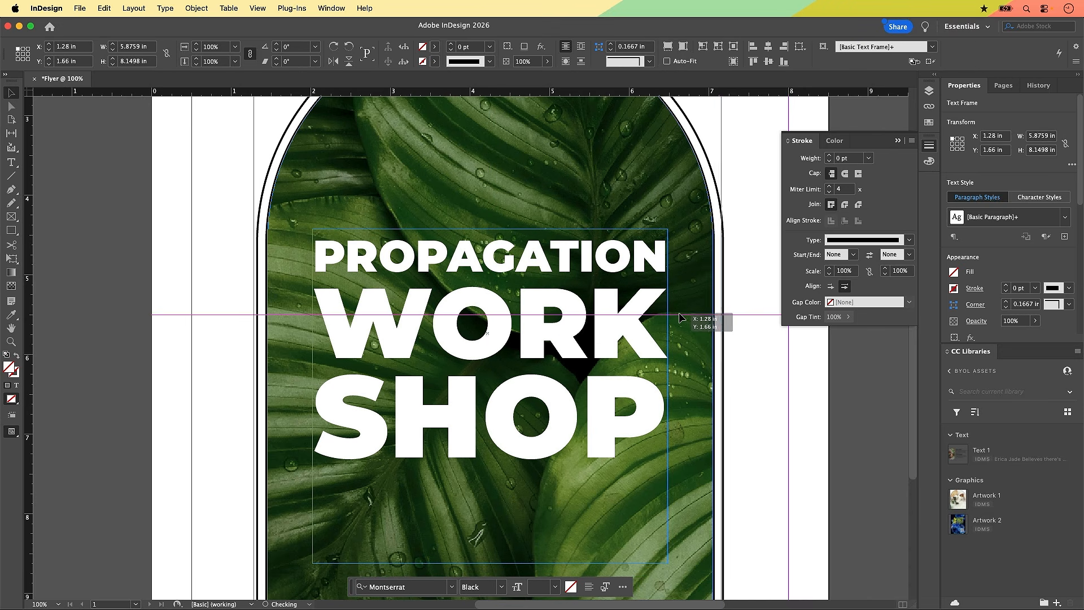
{"action": "left_click", "coordinate": [681, 319]}
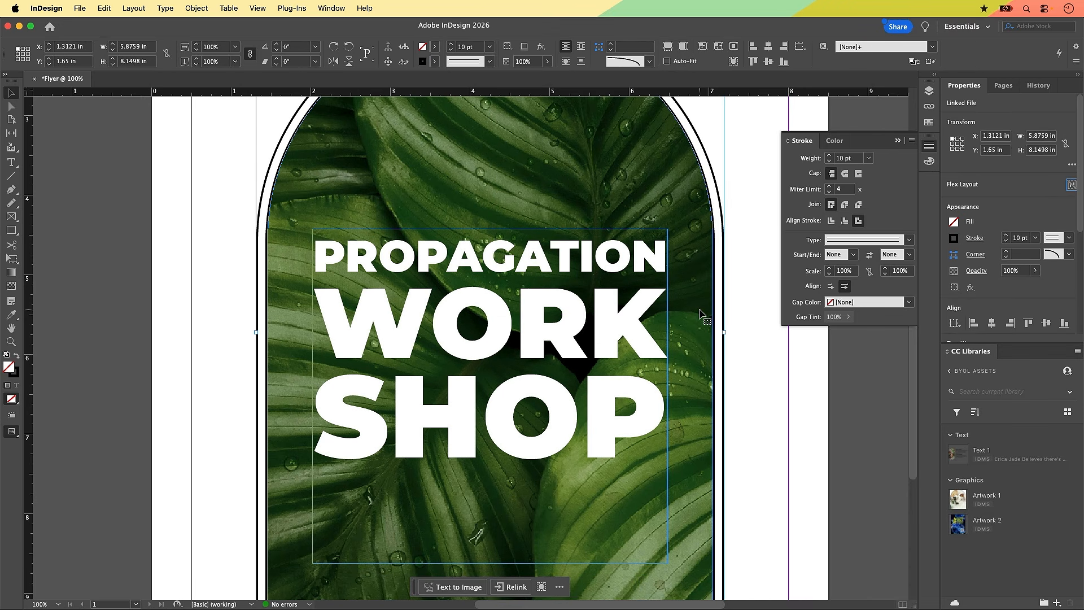
Step: Examine the title's placement against the arched leaf image and its outline
{"action": "scroll", "coordinate": [665, 329], "scroll_direction": "up", "scroll_amount": 3}
{"action": "left_click", "coordinate": [665, 329]}
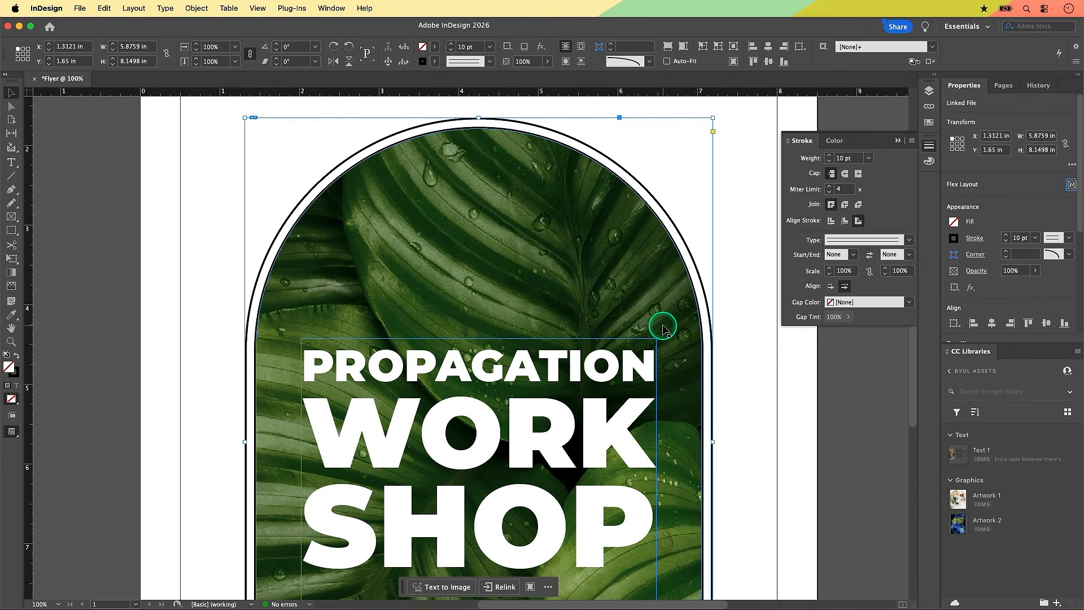
{"action": "scroll", "coordinate": [666, 330], "scroll_direction": "down", "scroll_amount": 4}
{"action": "scroll", "coordinate": [665, 329], "scroll_direction": "down", "scroll_amount": 5}
{"action": "scroll", "coordinate": [661, 324], "scroll_direction": "up", "scroll_amount": 7}
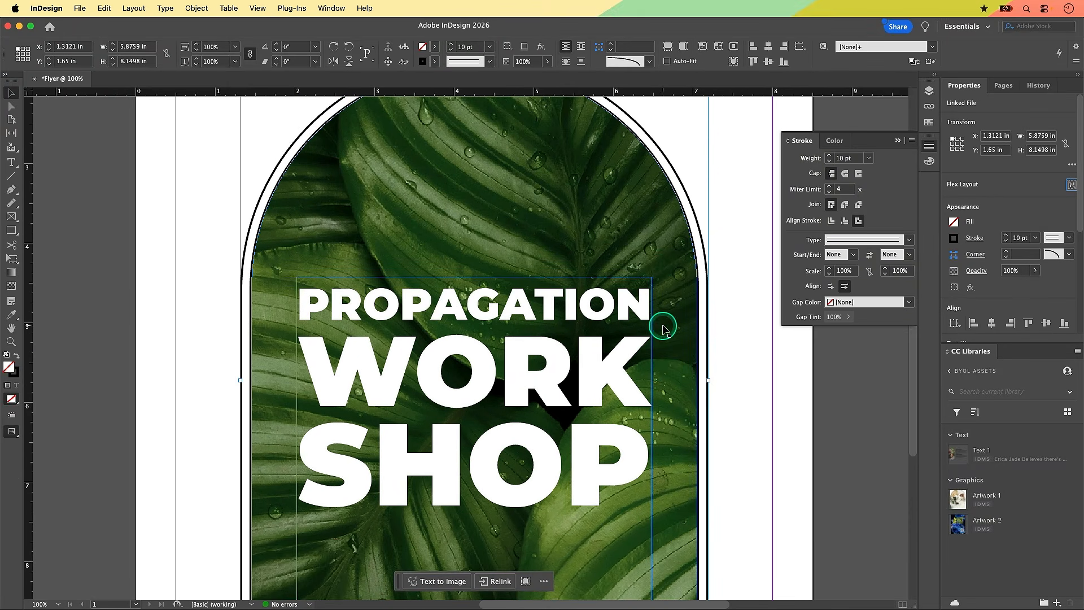
{"action": "left_click", "coordinate": [643, 304]}
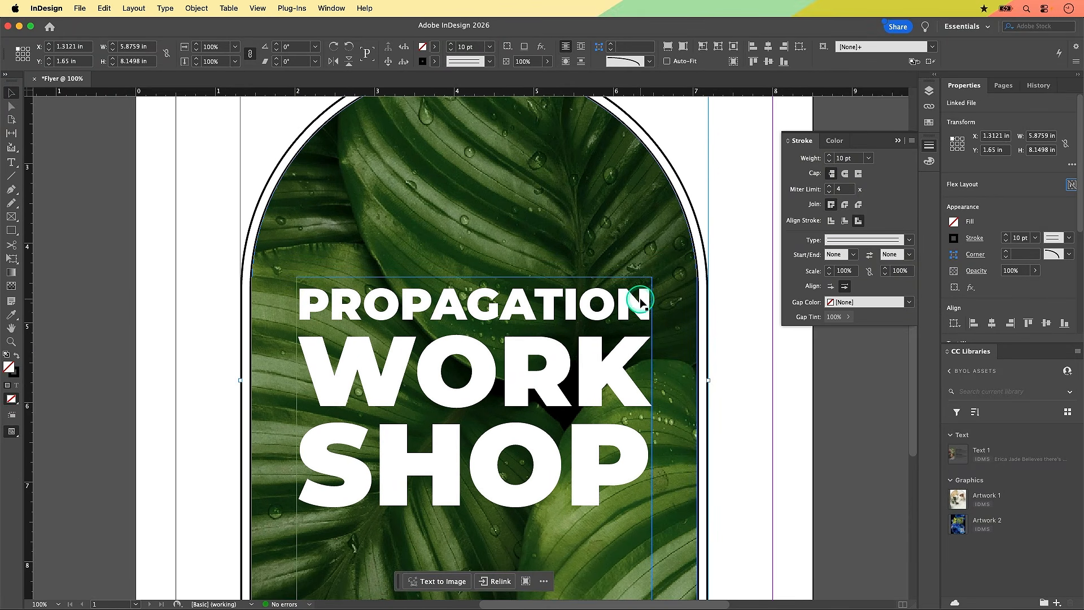
{"action": "left_click", "coordinate": [641, 302]}
{"action": "left_click", "coordinate": [495, 392]}
Step: Check the Smart Guides setting among the document's grid and guide options
{"action": "left_click", "coordinate": [255, 10]}
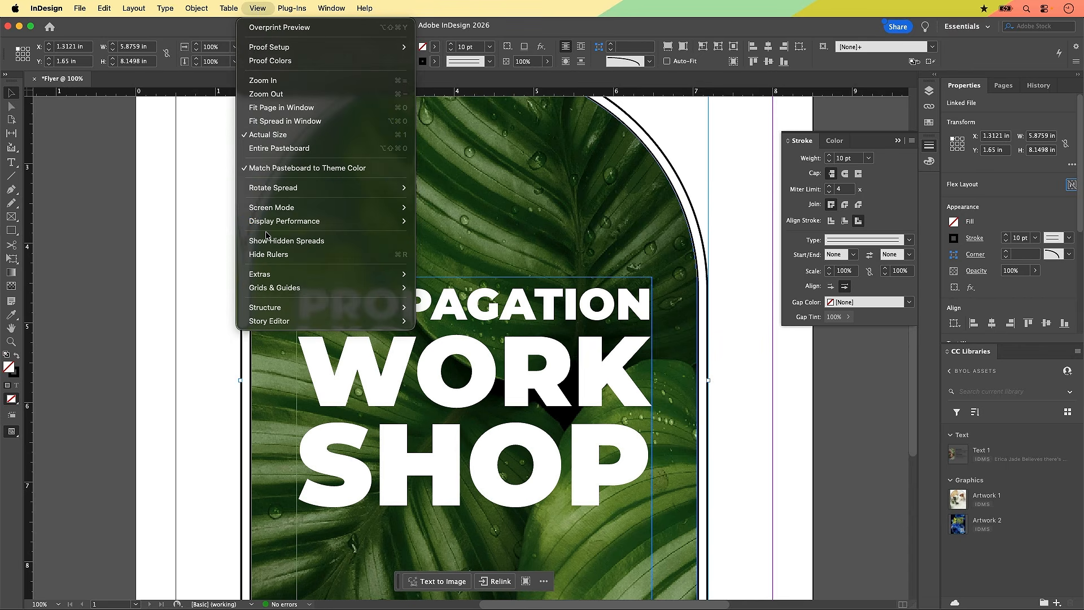
{"action": "mouse_move", "coordinate": [272, 288]}
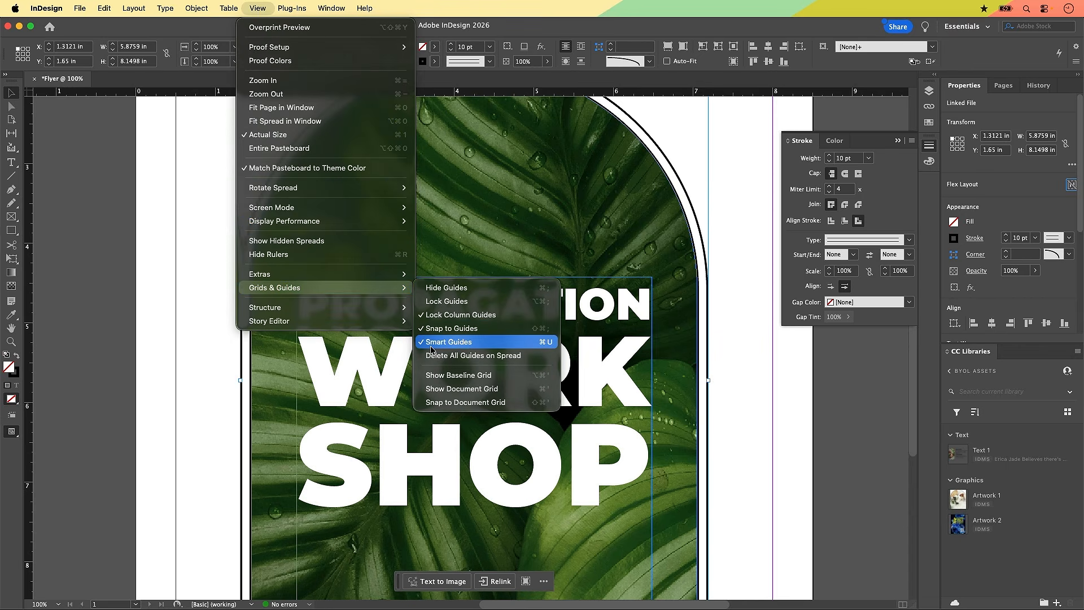
{"action": "left_click", "coordinate": [479, 349]}
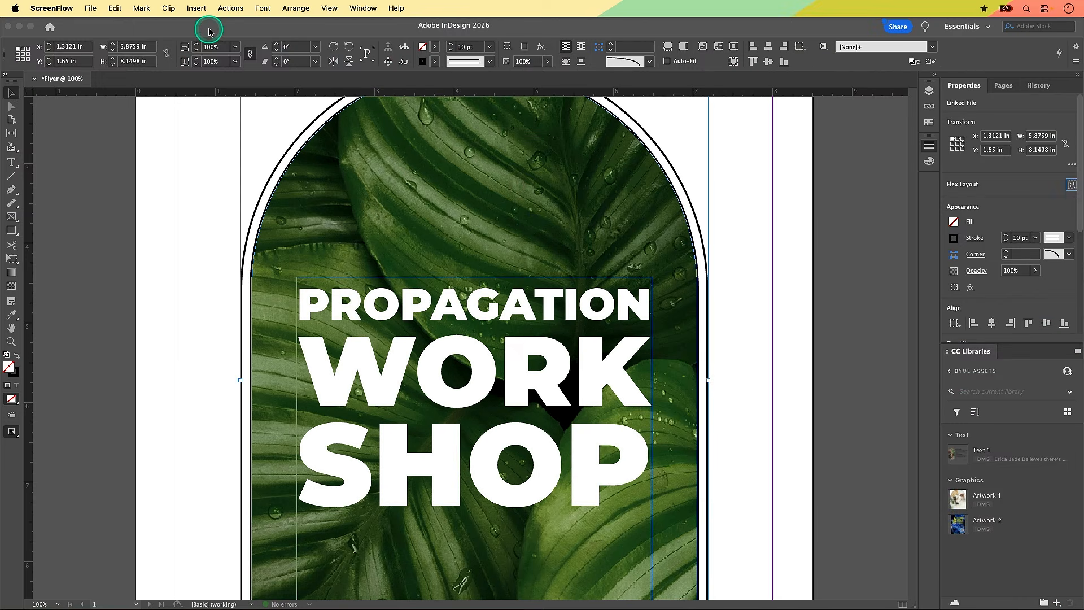
Step: Shrink the title's text frame to fit the height of its text
{"action": "left_click", "coordinate": [209, 31]}
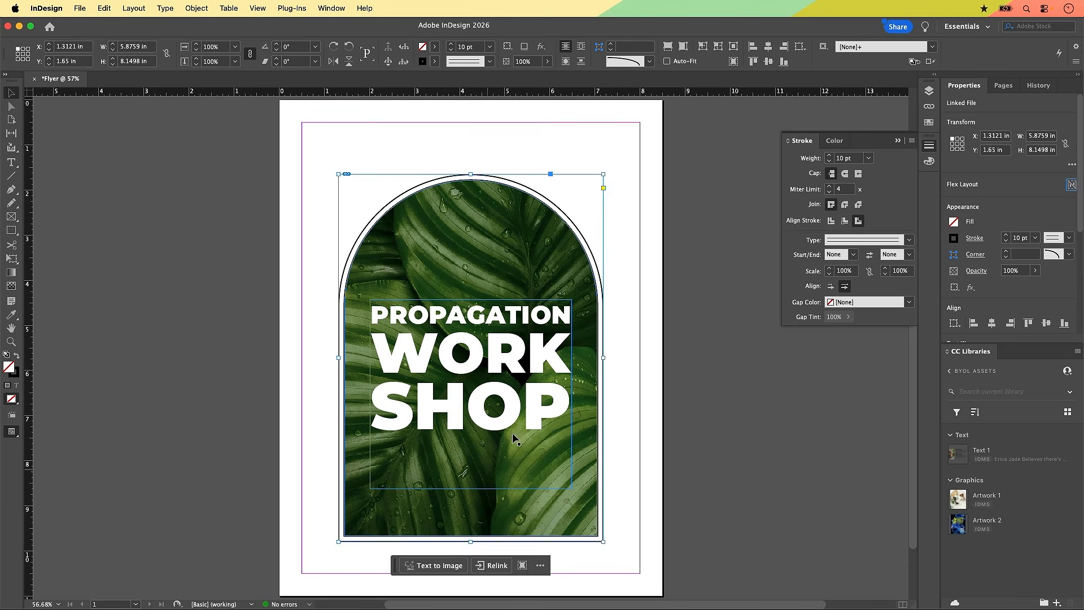
{"action": "left_click", "coordinate": [501, 419]}
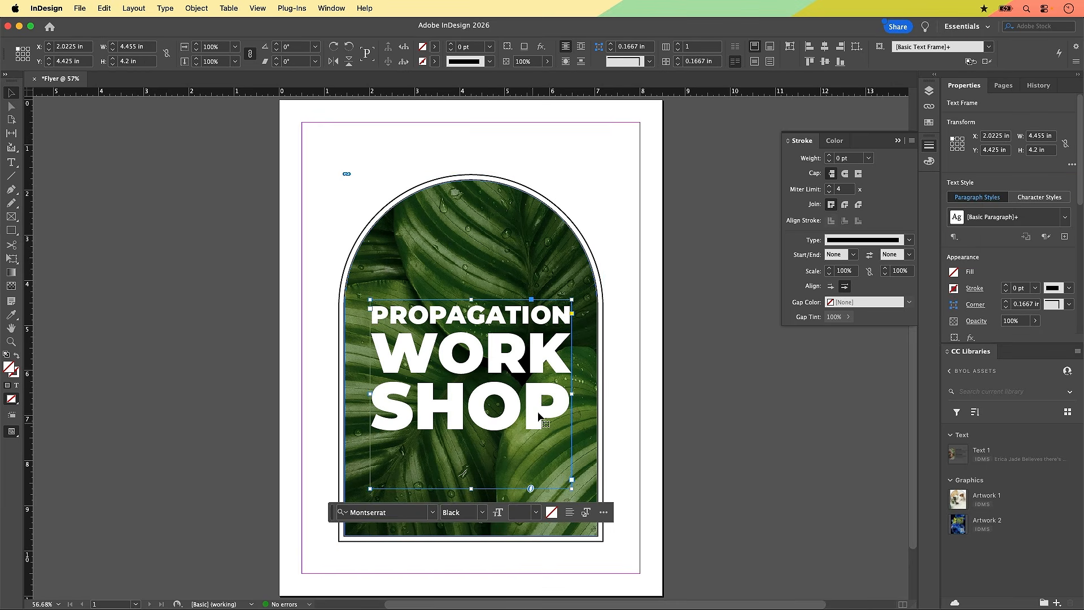
{"action": "left_click", "coordinate": [471, 489]}
{"action": "double_click", "coordinate": [472, 489]}
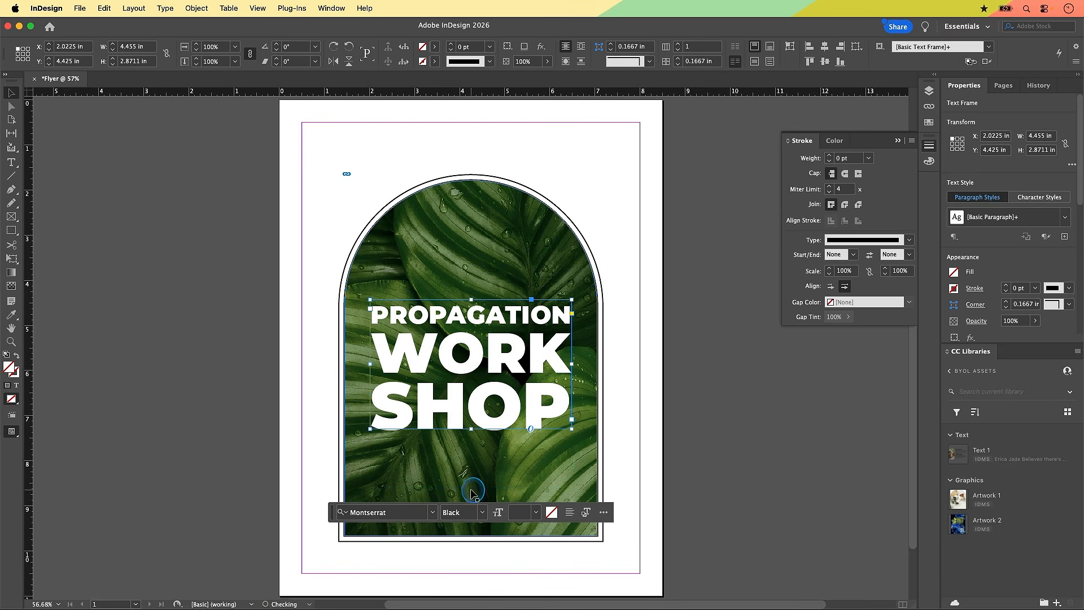
Step: Move the title's text frame straight up to Y 4.2 in within the arched leaf image
{"action": "left_click", "coordinate": [470, 399]}
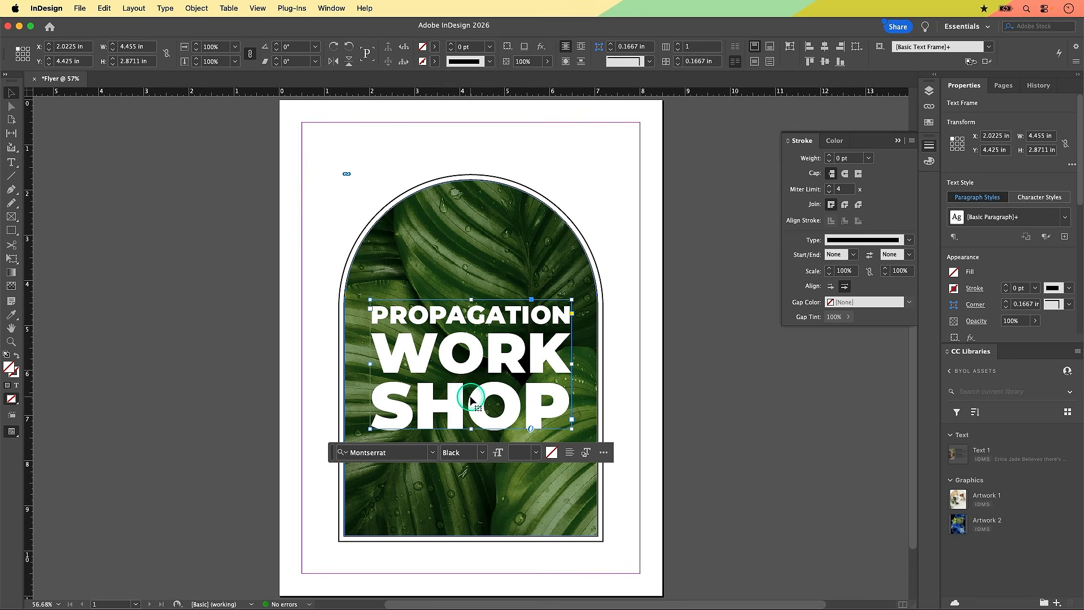
{"action": "left_click_drag", "start_coordinate": [470, 400], "coordinate": [470, 390]}
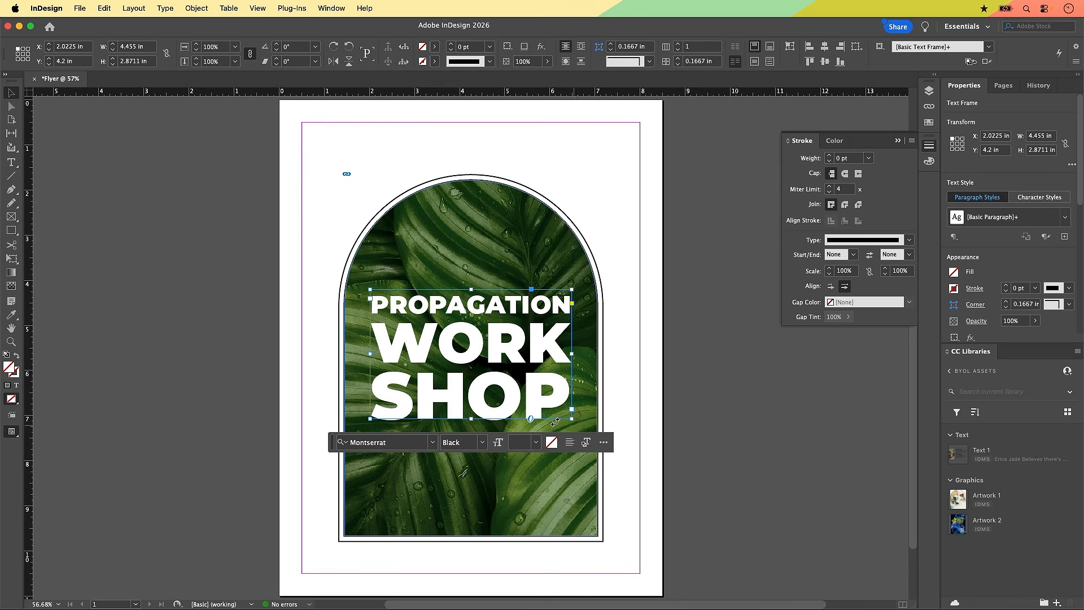
{"action": "left_click", "coordinate": [658, 423]}
{"action": "left_click", "coordinate": [459, 459]}
{"action": "left_click", "coordinate": [1016, 124]}
{"action": "left_click", "coordinate": [441, 449]}
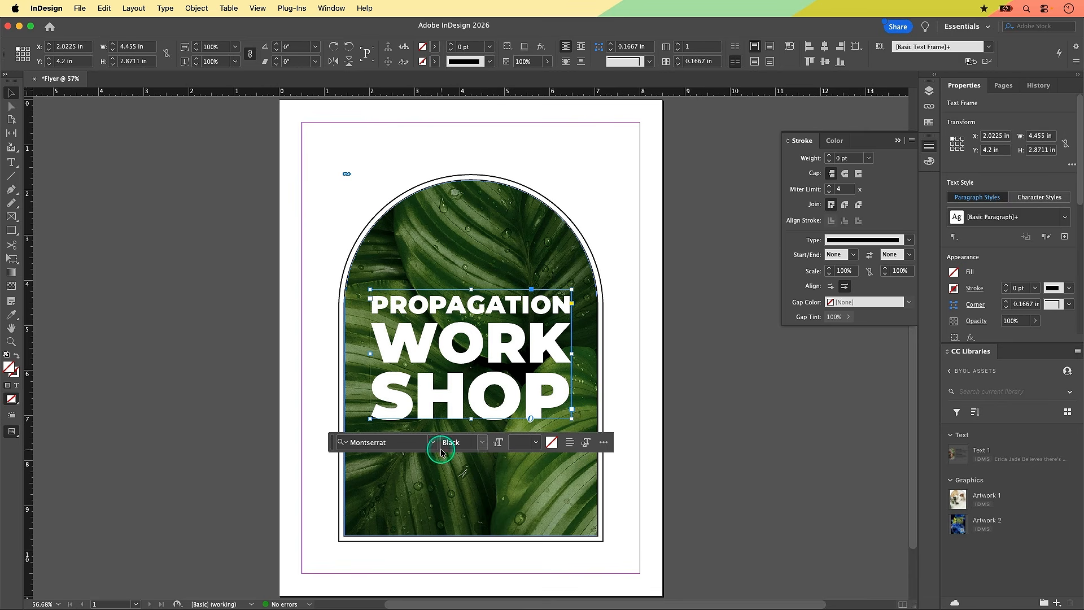
Step: Examine the Contextual Task Bar's additional options, including Text Frame Options and the commands for hiding and pinning it
{"action": "left_click", "coordinate": [605, 443]}
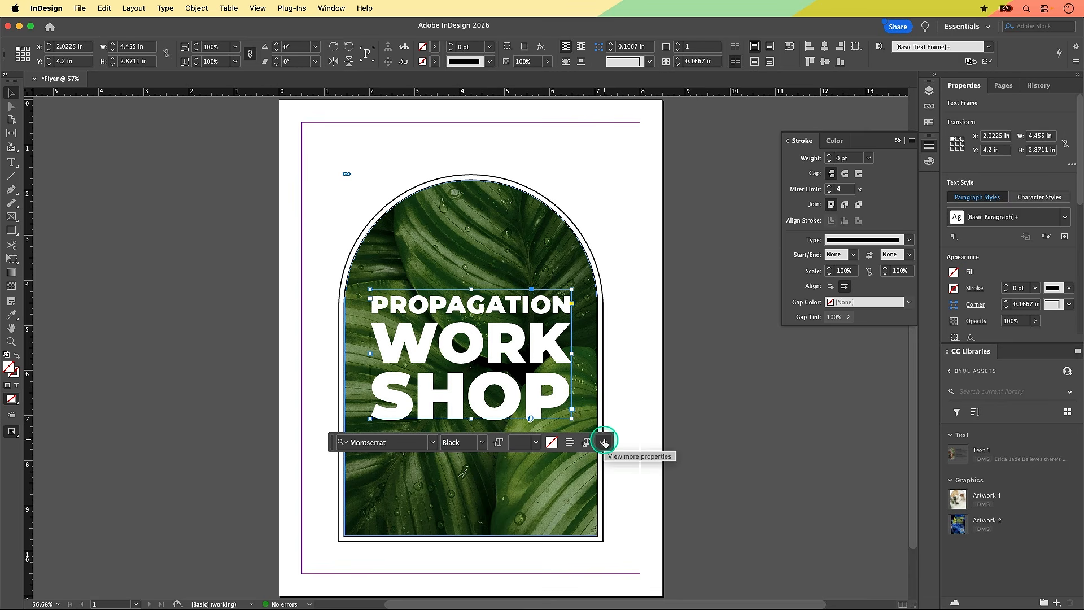
{"action": "left_click", "coordinate": [604, 443]}
{"action": "left_click", "coordinate": [604, 445]}
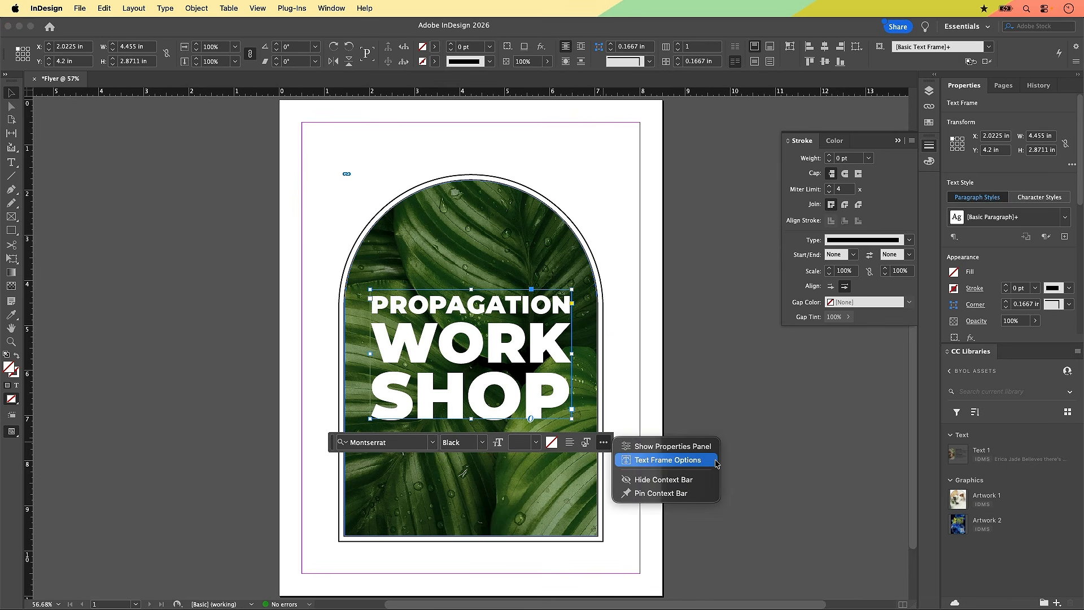
{"action": "left_click", "coordinate": [692, 485]}
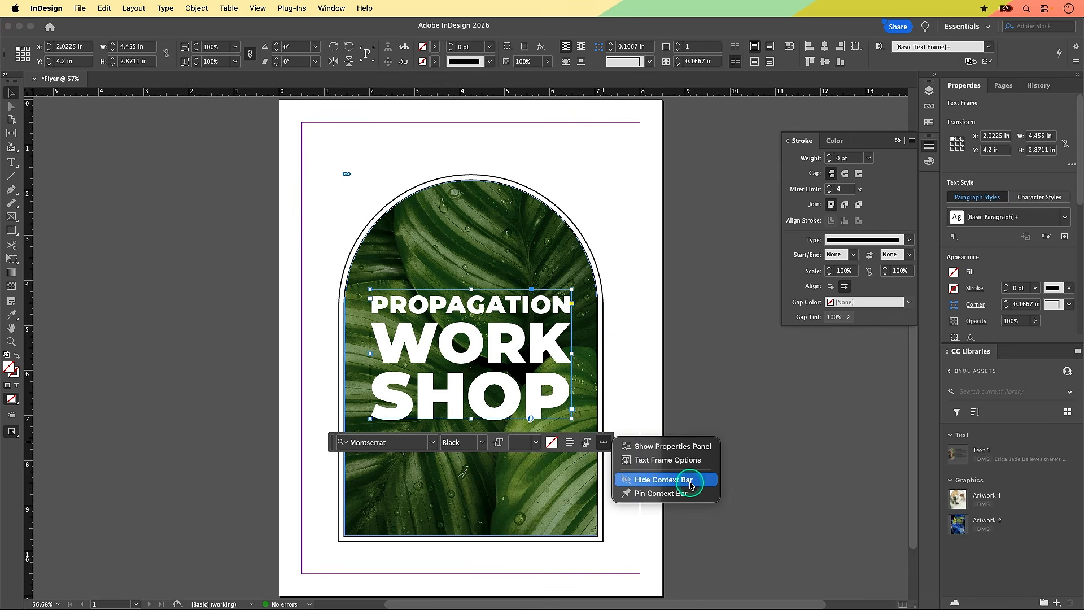
{"action": "left_click", "coordinate": [604, 444]}
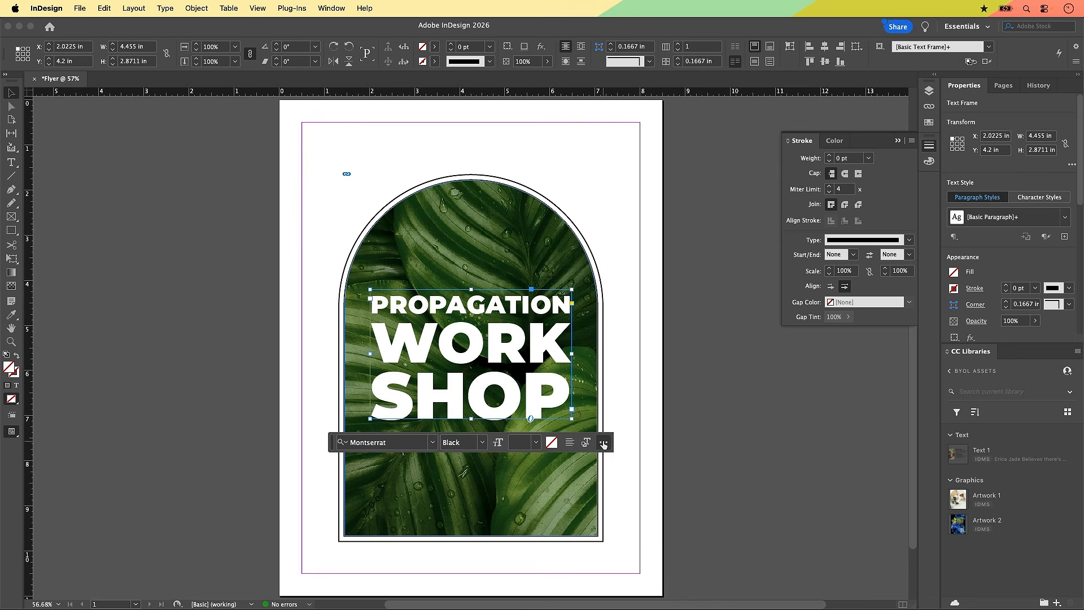
{"action": "left_click", "coordinate": [603, 442]}
{"action": "left_click", "coordinate": [616, 388]}
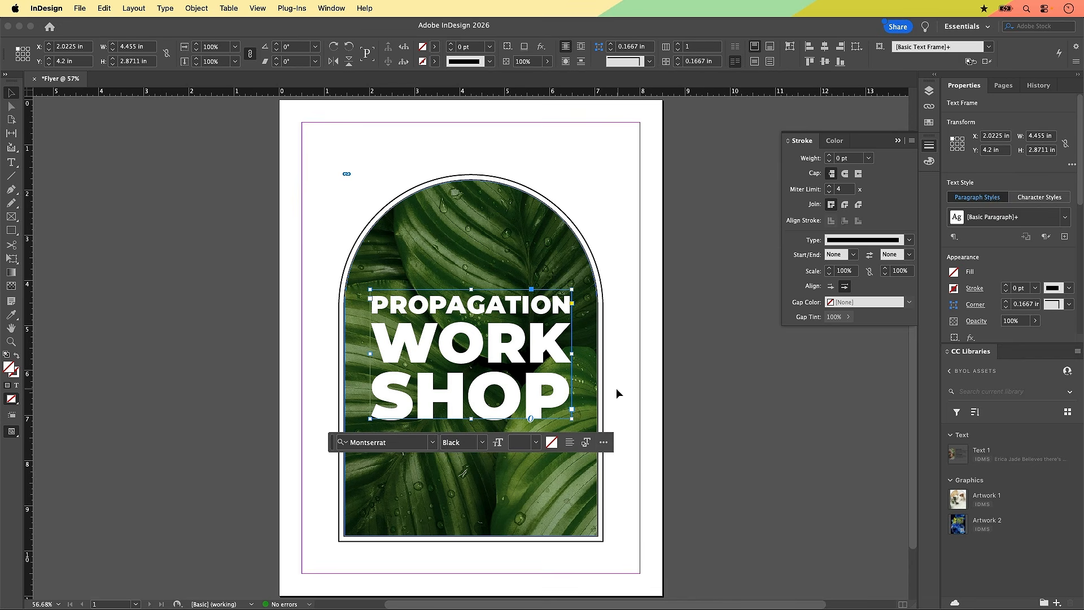
{"action": "left_click", "coordinate": [604, 442]}
{"action": "left_click", "coordinate": [655, 500]}
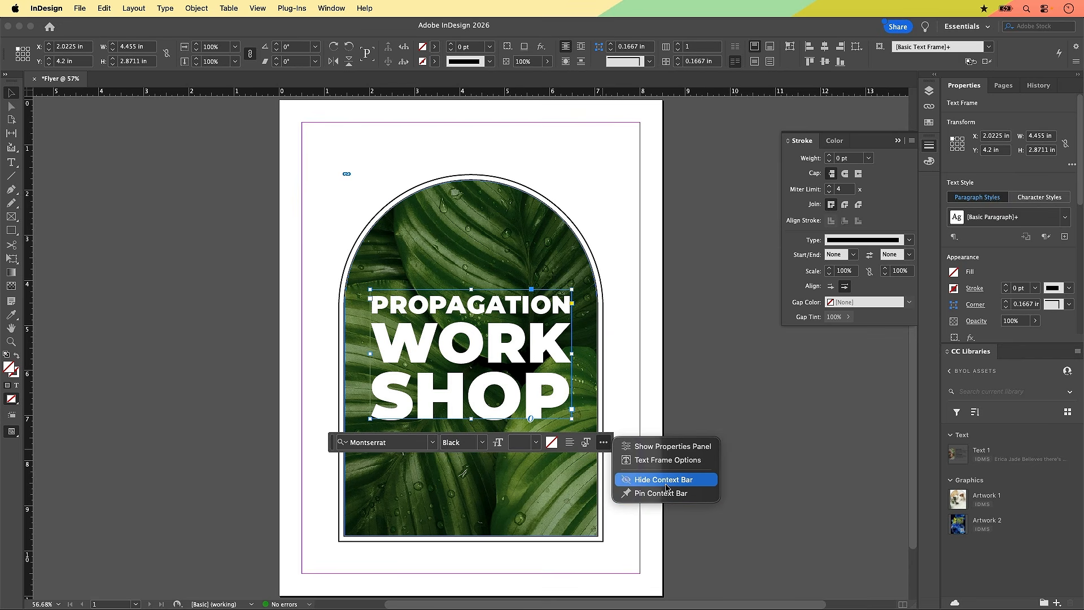
{"action": "left_click", "coordinate": [604, 444]}
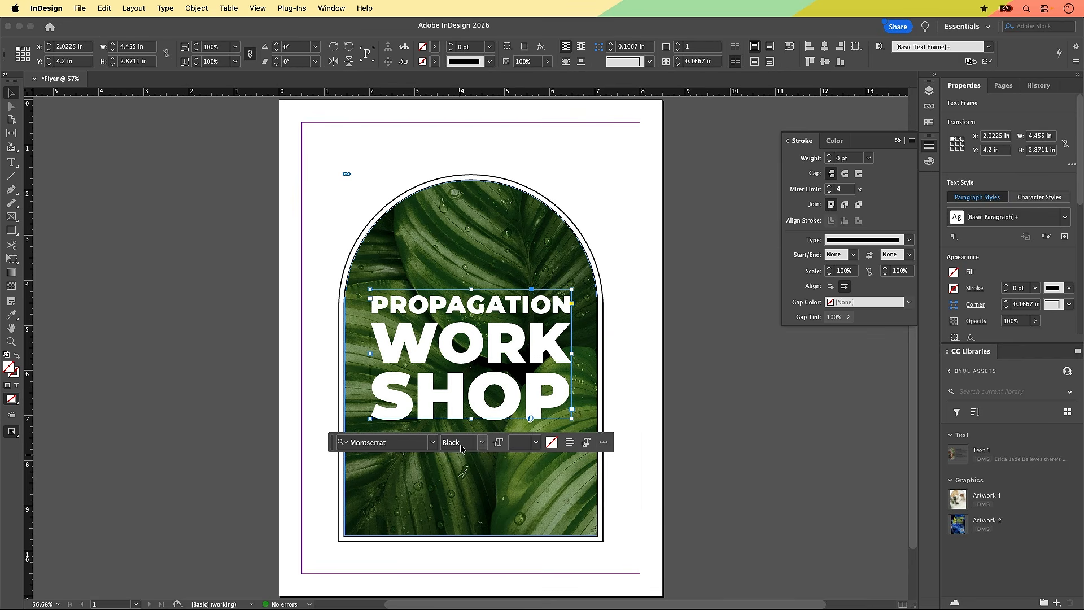
{"action": "left_click", "coordinate": [517, 442]}
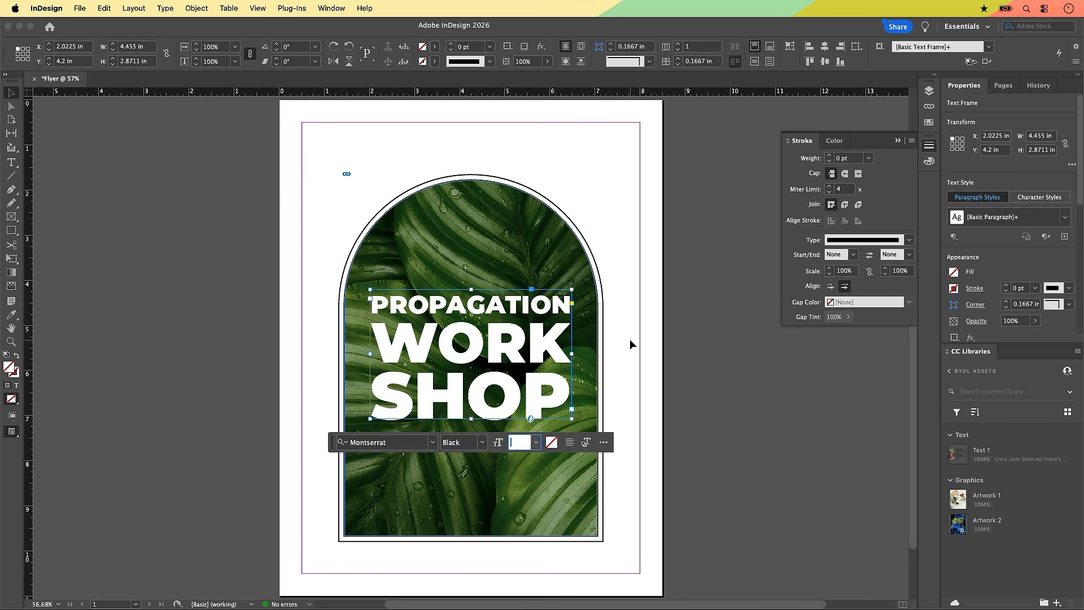
{"action": "left_click", "coordinate": [604, 440]}
{"action": "left_click", "coordinate": [713, 371]}
Step: Move the Contextual Task Bar off the leaf image to above the arch and check its pinning option
{"action": "left_click_drag", "start_coordinate": [333, 444], "coordinate": [53, 129]}
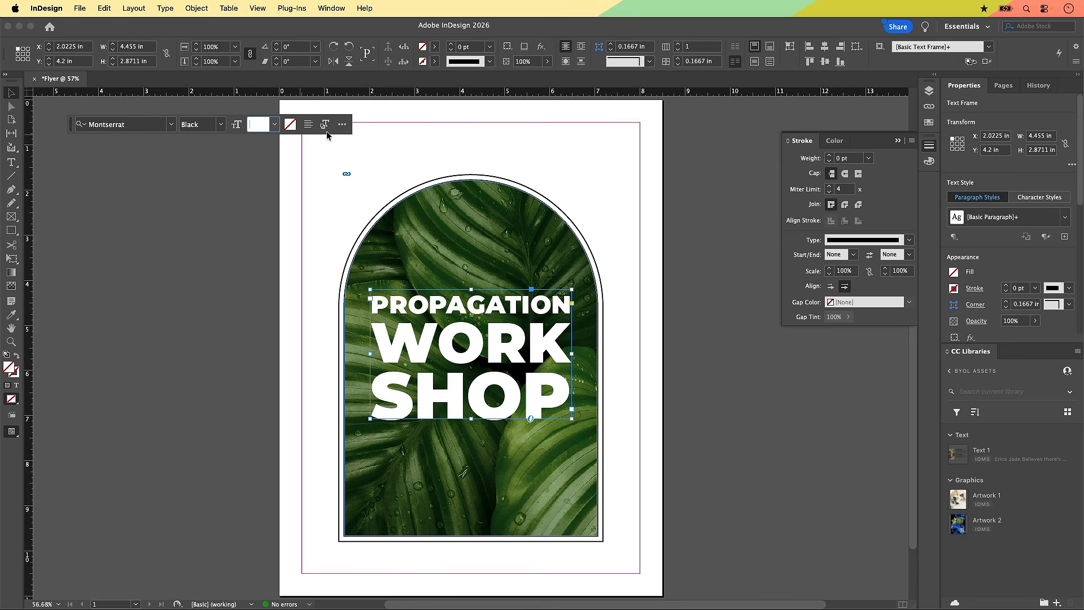
{"action": "left_click", "coordinate": [344, 125]}
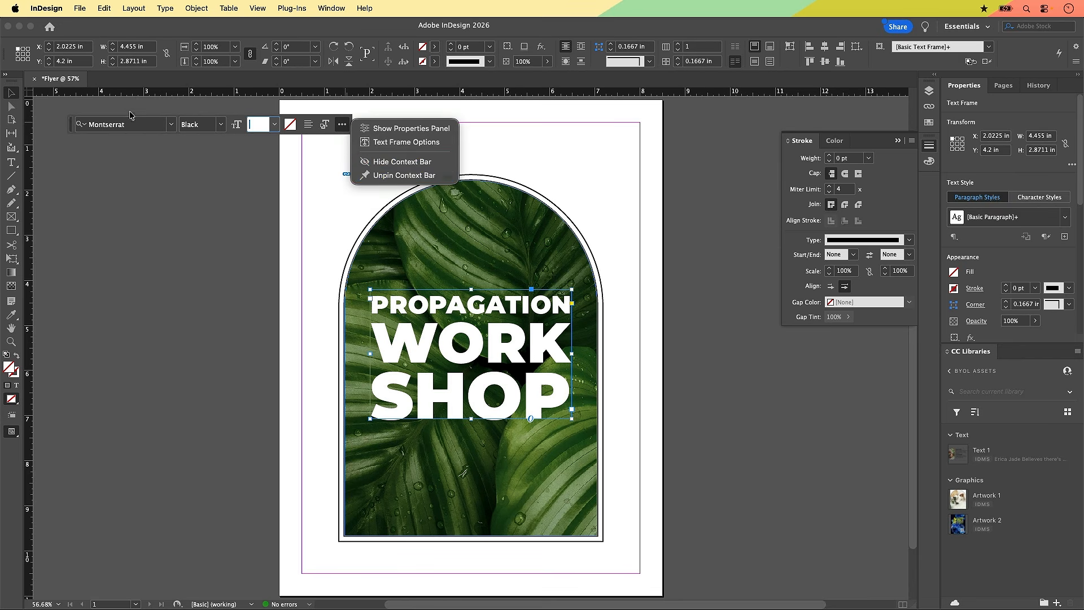
{"action": "left_click", "coordinate": [693, 237]}
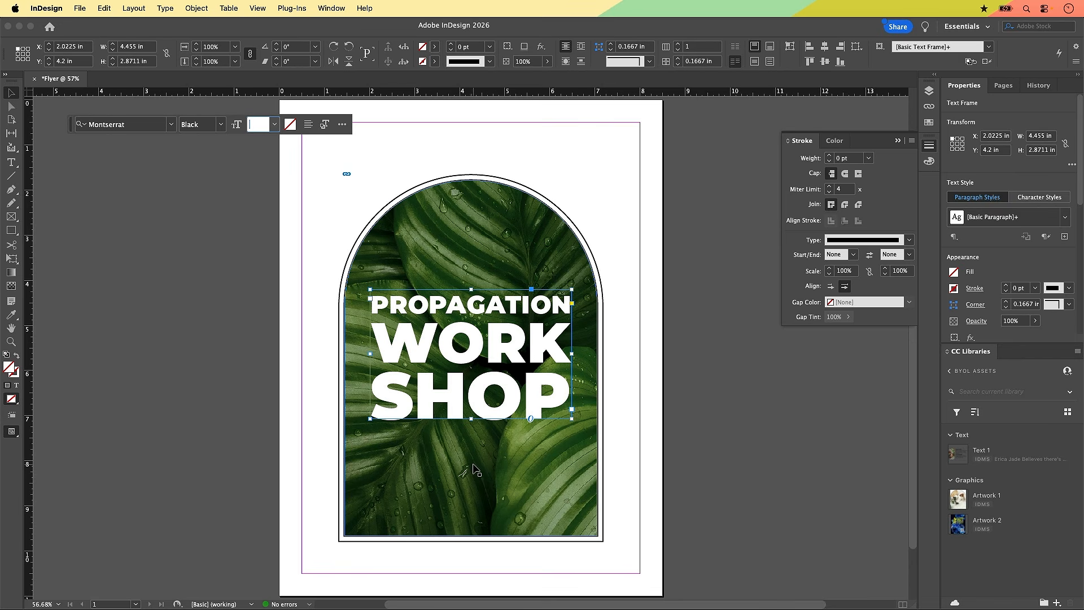
Step: Hide the Contextual Task Bar and check where it can be shown again
{"action": "left_click", "coordinate": [342, 124]}
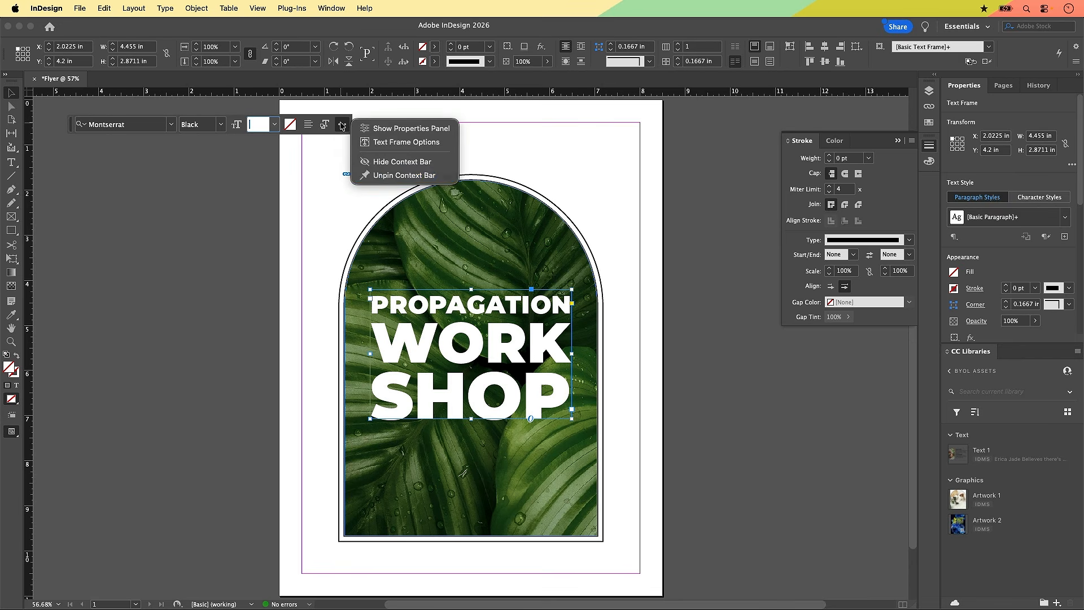
{"action": "left_click", "coordinate": [388, 164]}
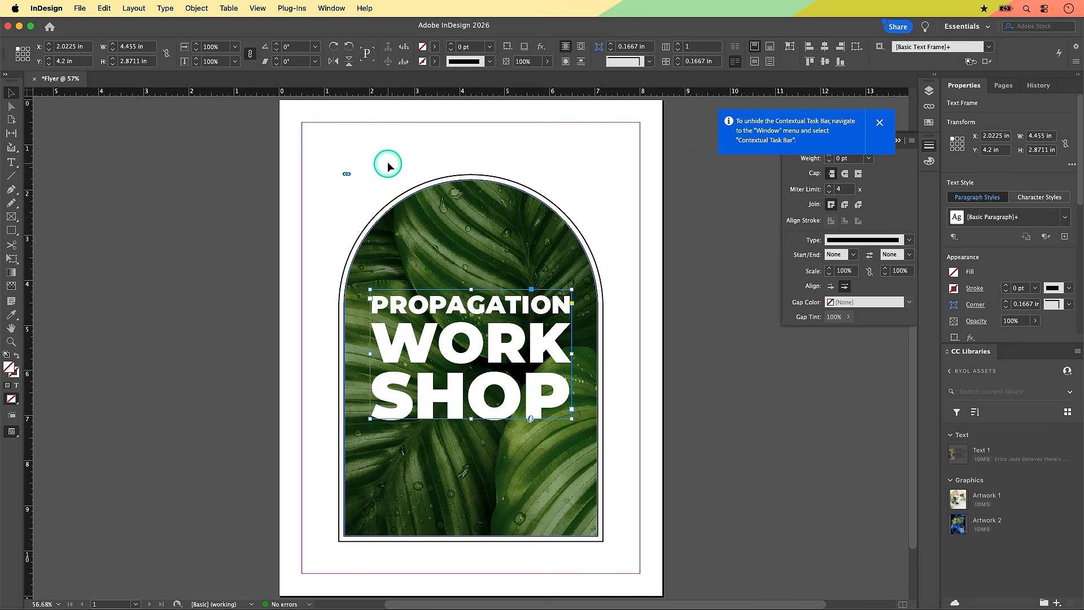
{"action": "left_click", "coordinate": [332, 8]}
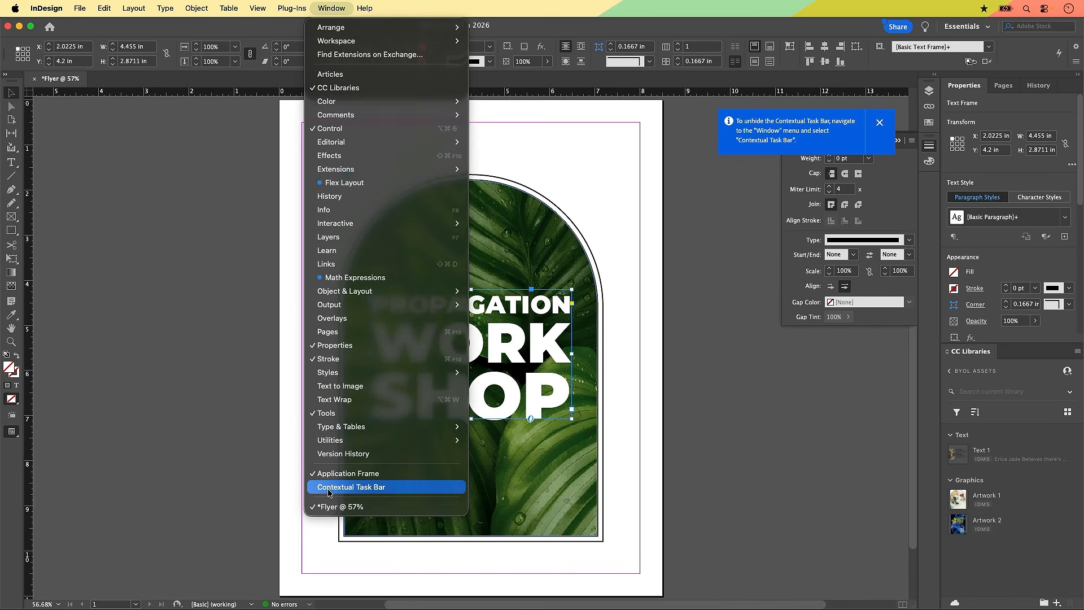
{"action": "left_click", "coordinate": [379, 492]}
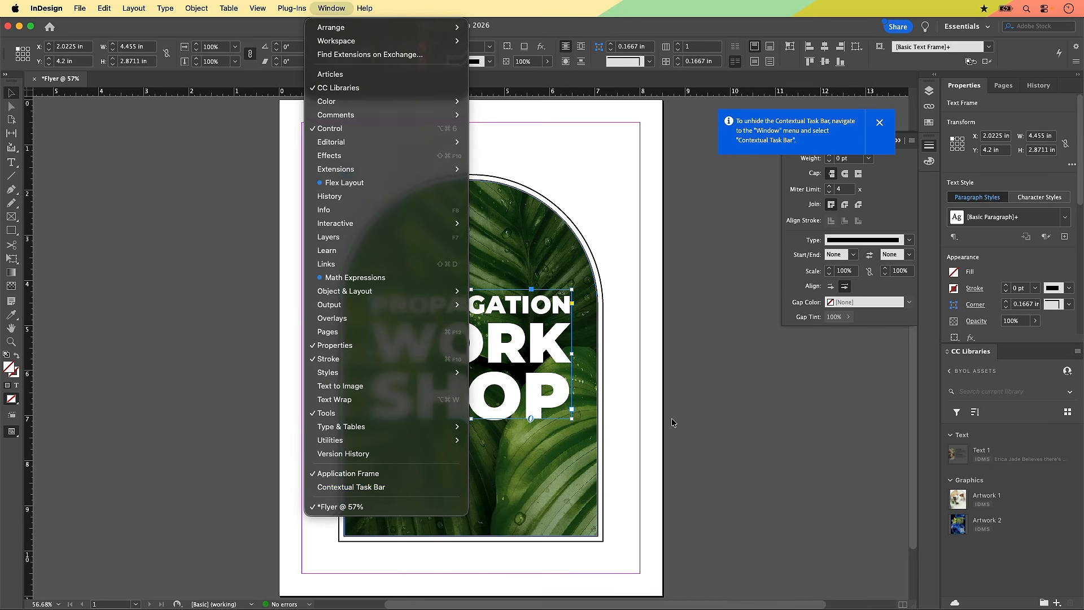
{"action": "left_click", "coordinate": [704, 406]}
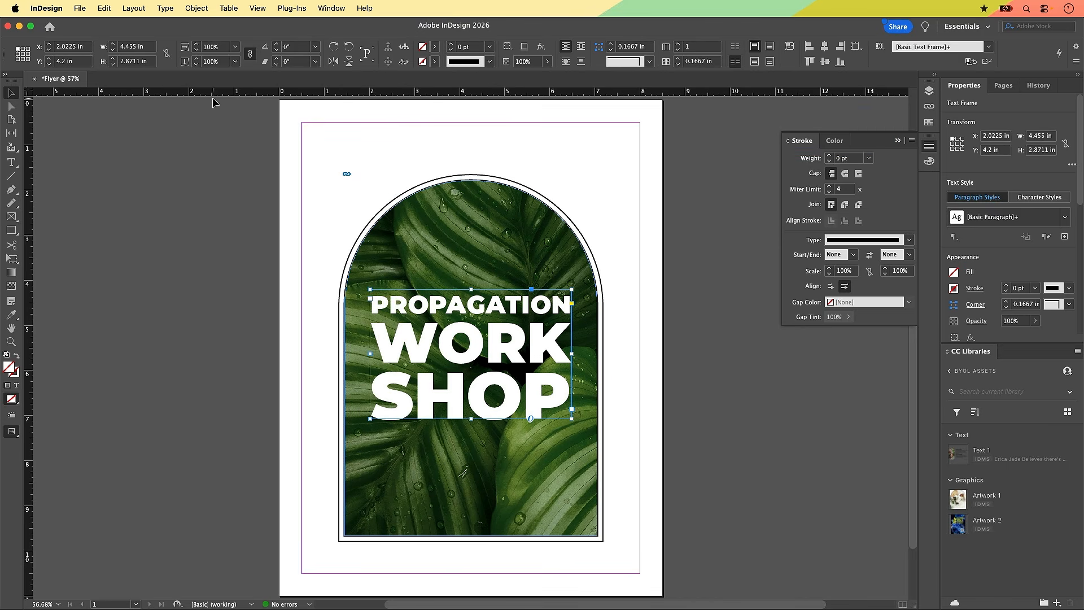
Step: Draw a text frame about 4.1 in wide and 1.45 in high below the title and enter "Sat. April 7 |"
{"action": "left_click", "coordinate": [11, 163]}
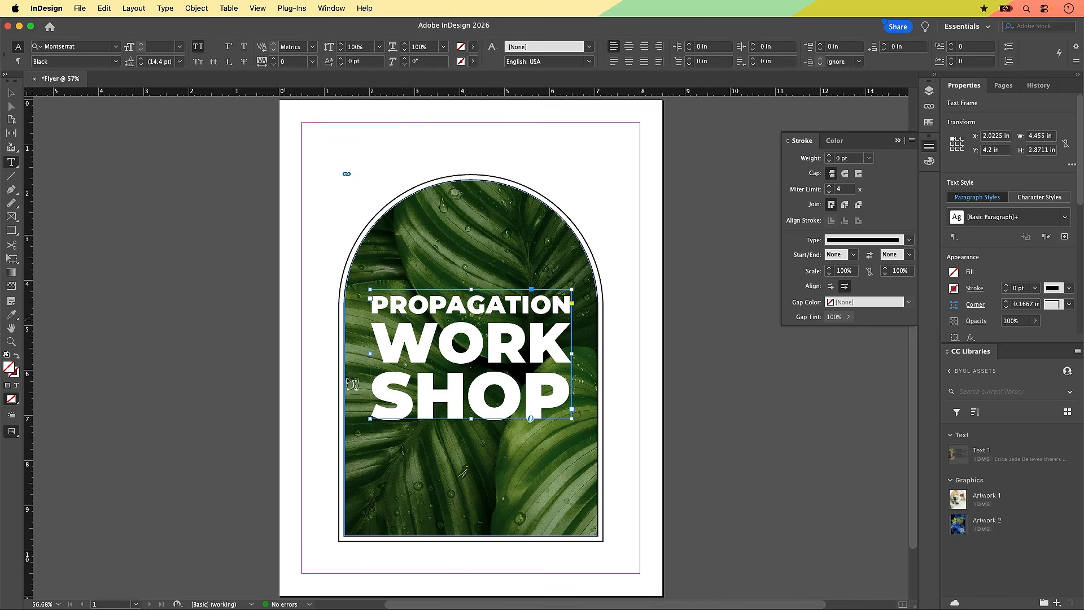
{"action": "left_click_drag", "start_coordinate": [377, 448], "coordinate": [561, 510]}
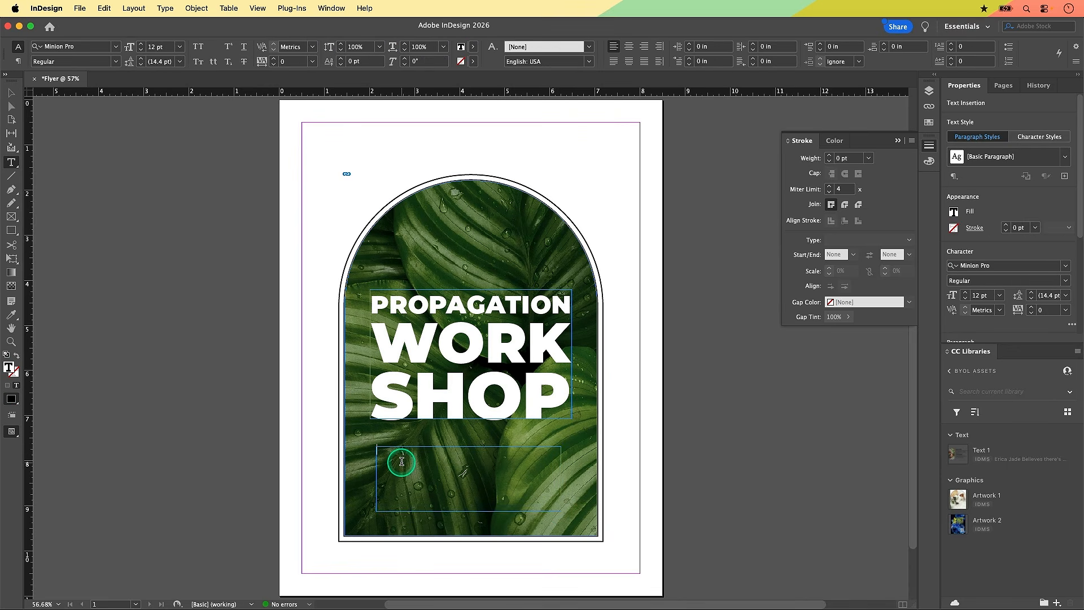
{"action": "type", "text": "Sat"}
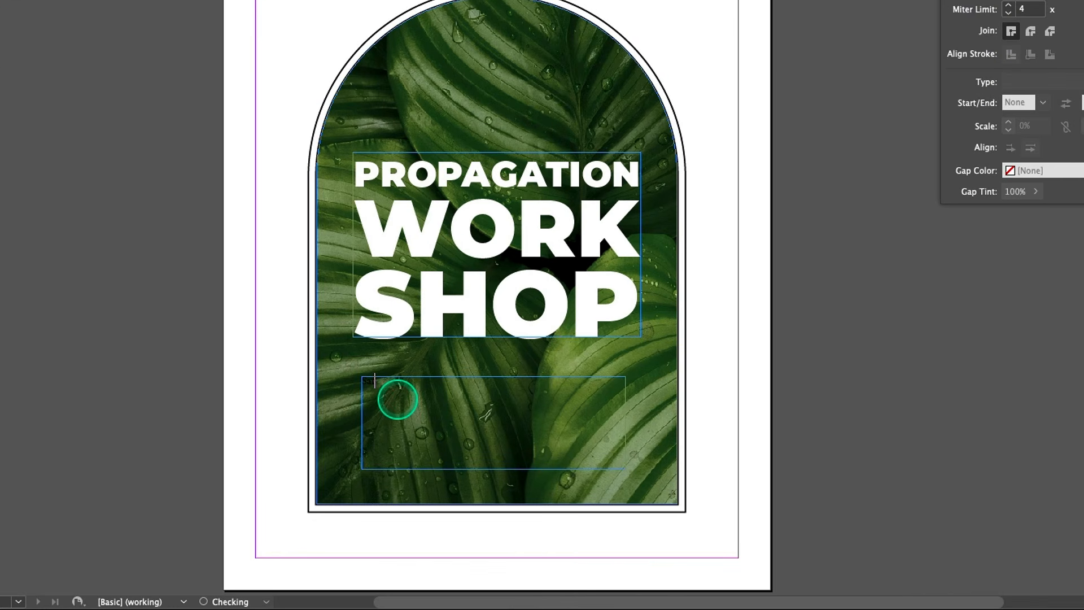
{"action": "type", "text": ". Au"}
{"action": "key", "text": "super+equal"}
{"action": "key", "text": "super+equal"}
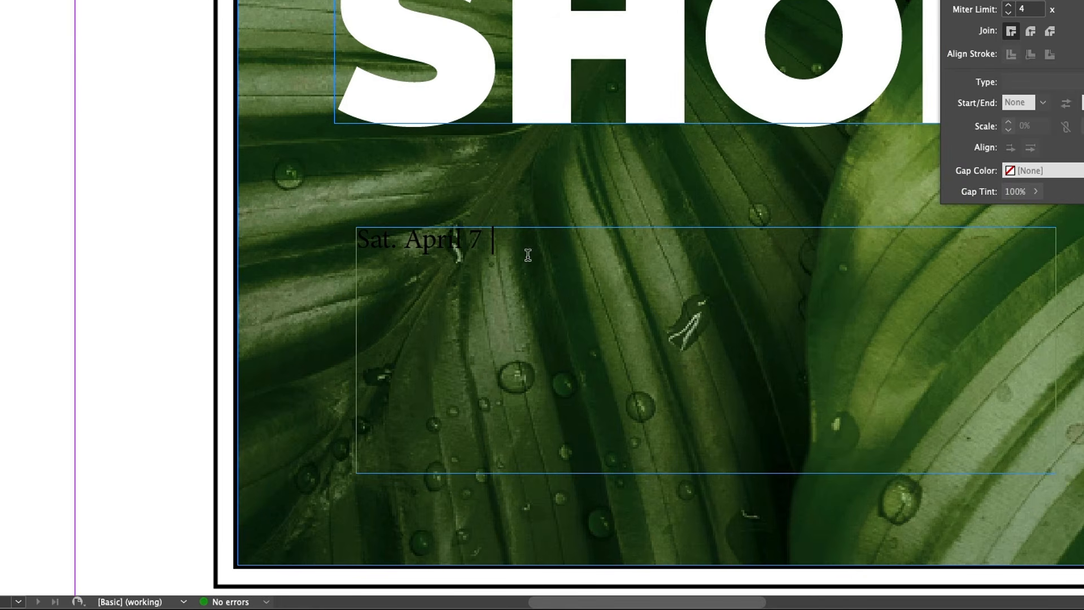
{"action": "left_click", "coordinate": [494, 235]}
{"action": "left_click", "coordinate": [498, 233]}
{"action": "left_click", "coordinate": [598, 223]}
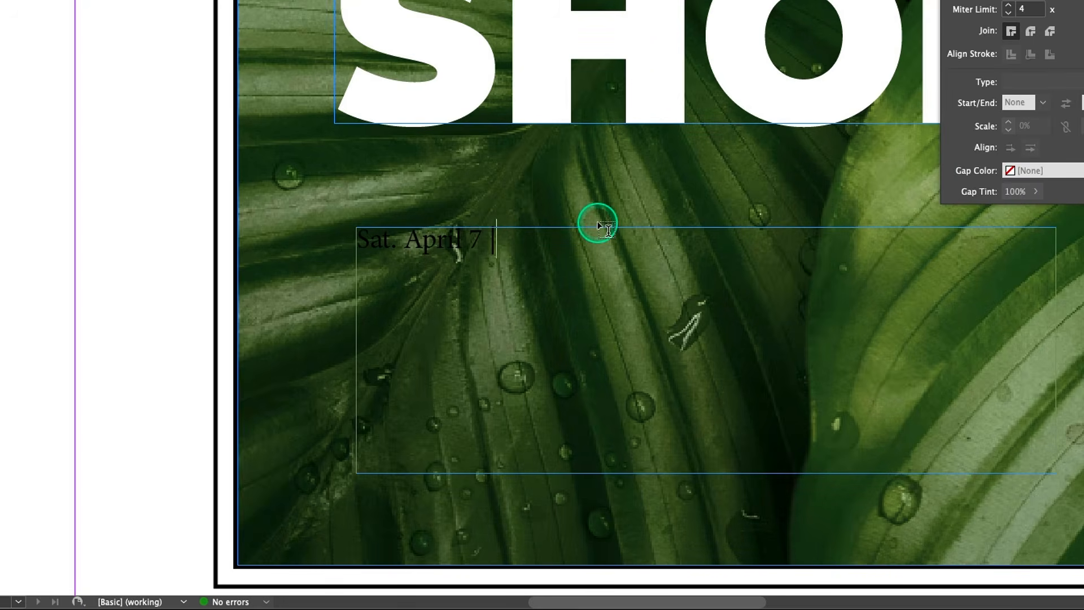
Step: Complete the date line with the time "2–4 pm", using an en dash between the hours
{"action": "type", "text": "2"}
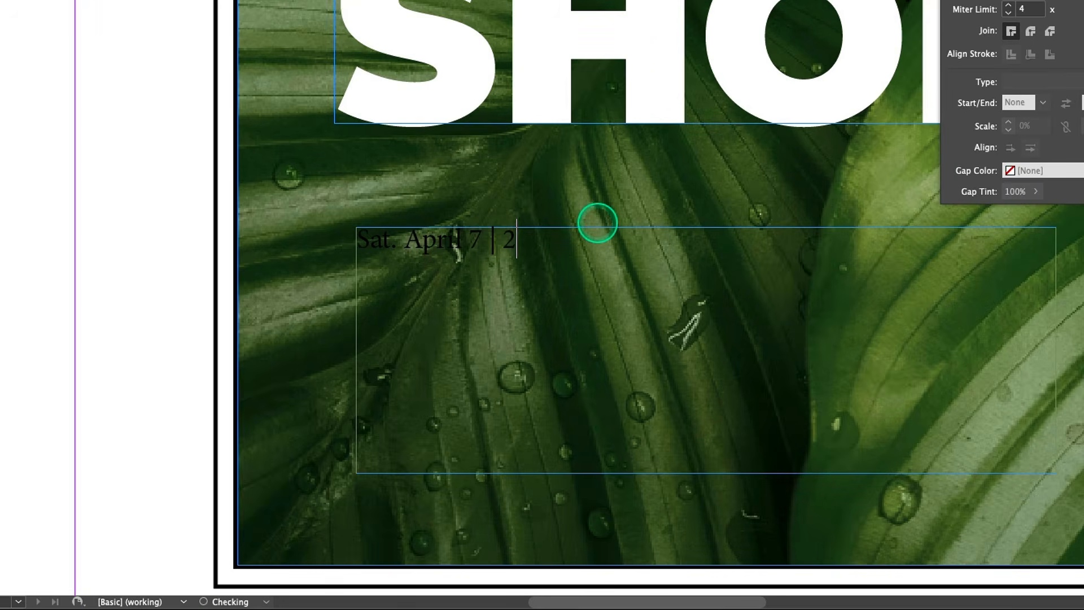
{"action": "type", "text": "-"}
{"action": "key", "text": "BackSpace"}
{"action": "type", "text": "–"}
{"action": "type", "text": "4 pm "}
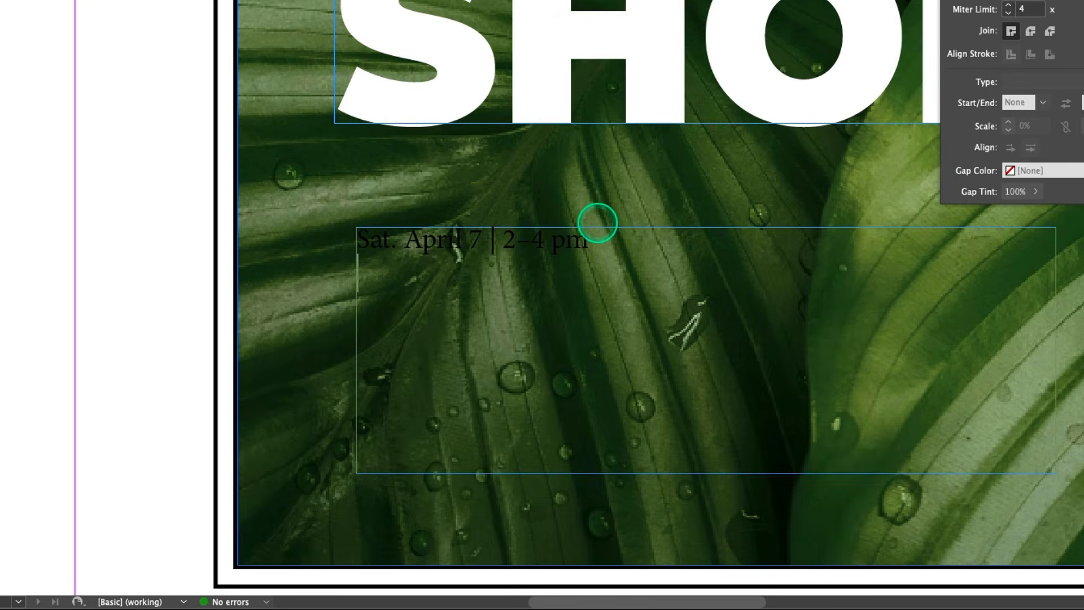
Step: Add "HotSauceBotanicals.com" as a second line under the event's date and time
{"action": "type", "text": "HotSauc"}
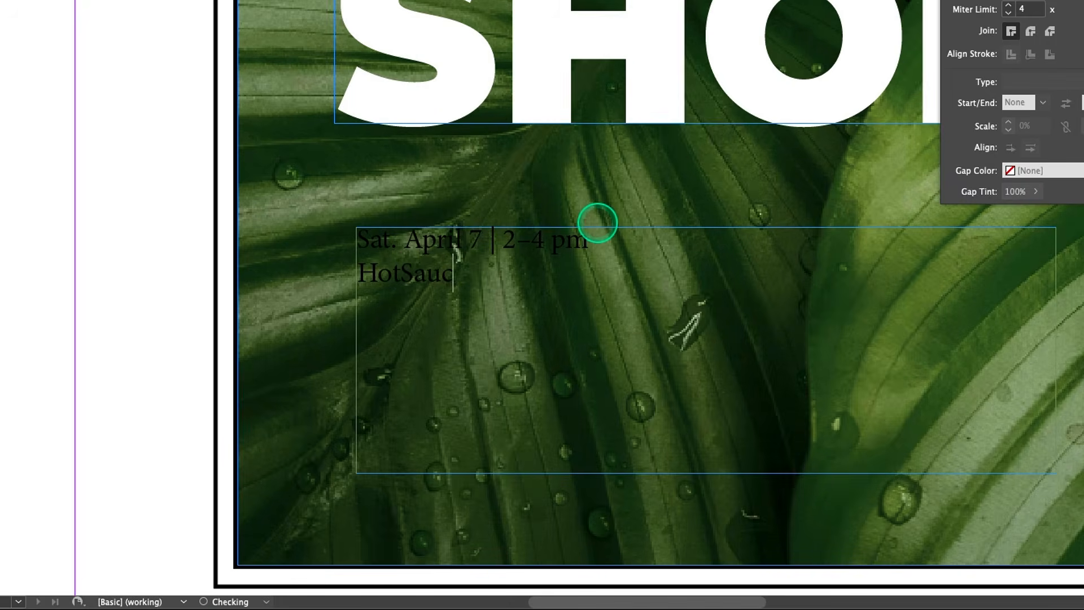
{"action": "type", "text": "eBotanicals"}
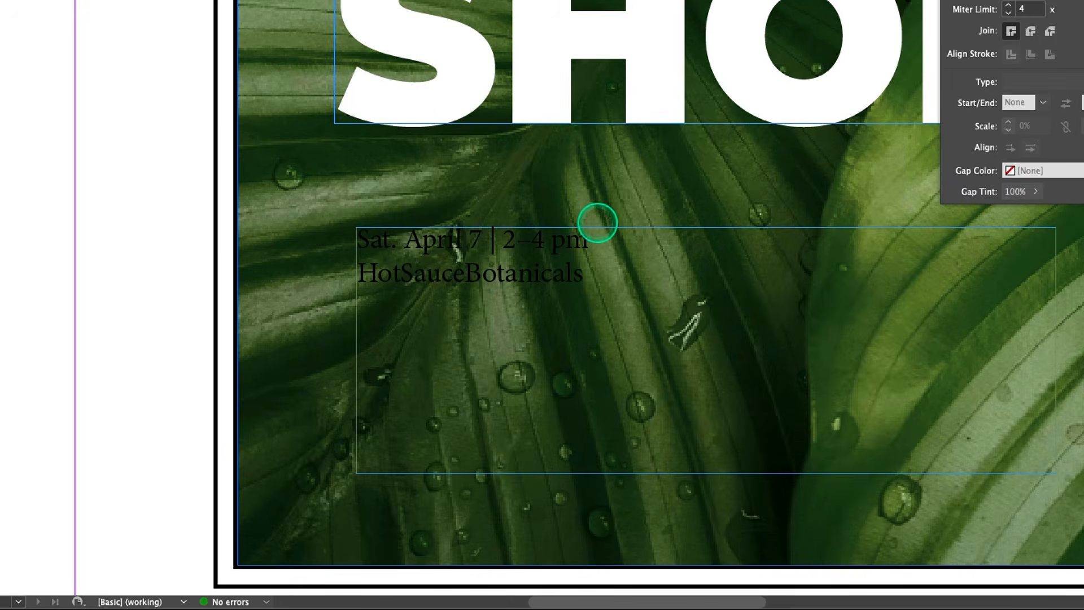
{"action": "type", "text": ".com"}
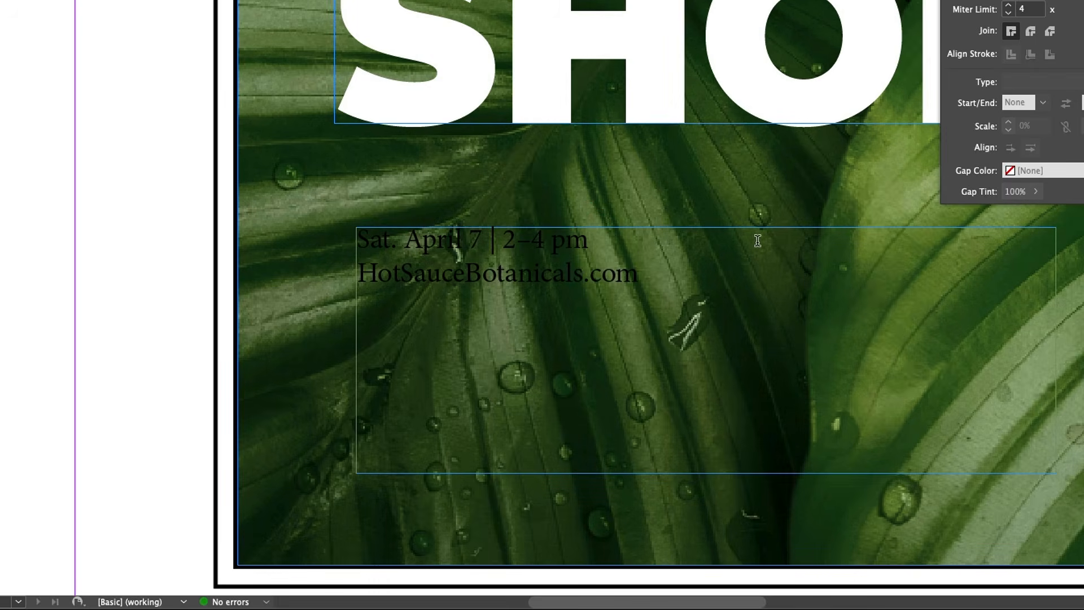
Step: Color the date and website text with the yellow-green R=211 G=217 B=59 swatch, with the formatting affecting text
{"action": "left_click", "coordinate": [631, 258]}
{"action": "left_click_drag", "start_coordinate": [641, 274], "coordinate": [342, 223]}
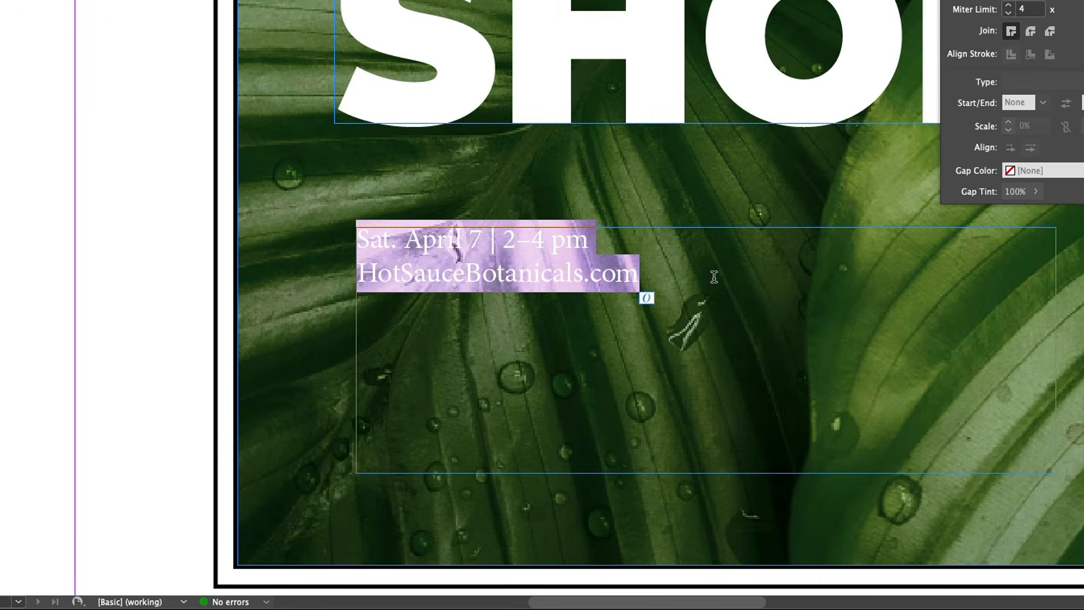
{"action": "key", "text": "Escape"}
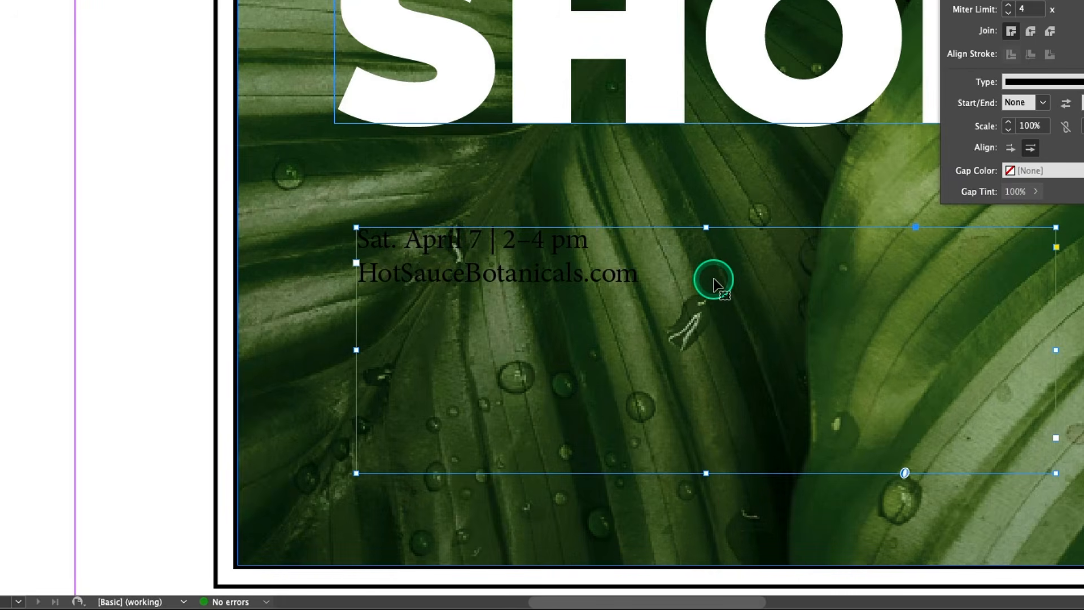
{"action": "left_click", "coordinate": [551, 258]}
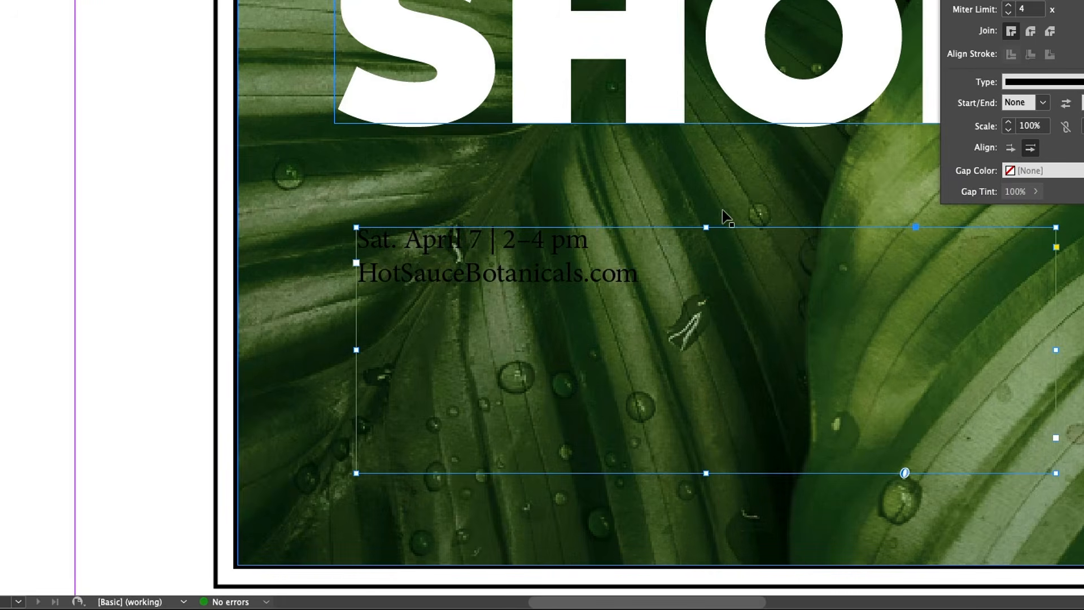
{"action": "left_click", "coordinate": [741, 225]}
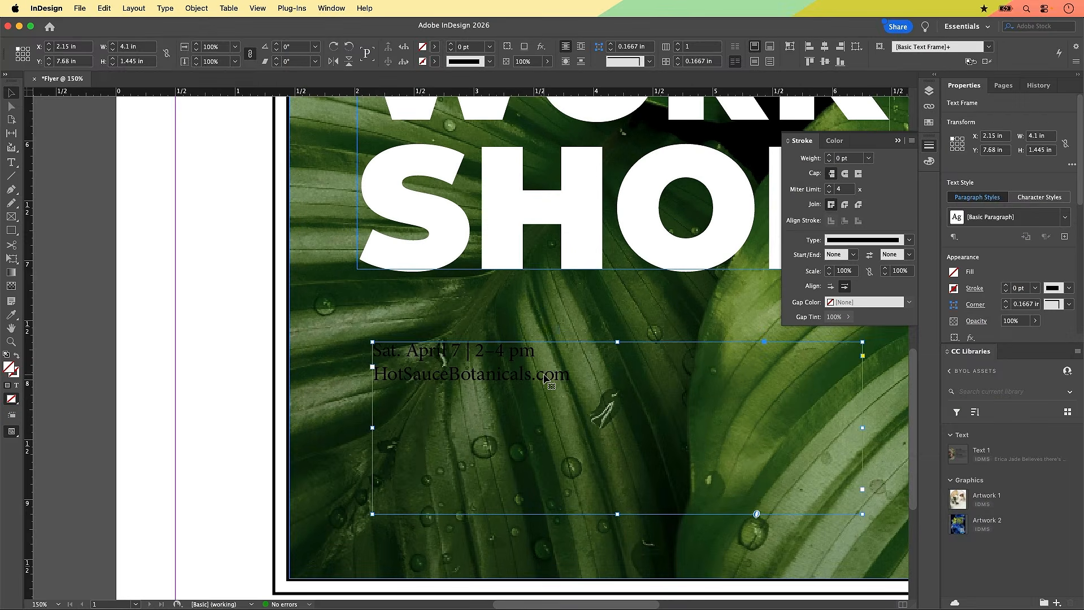
{"action": "left_click", "coordinate": [607, 275]}
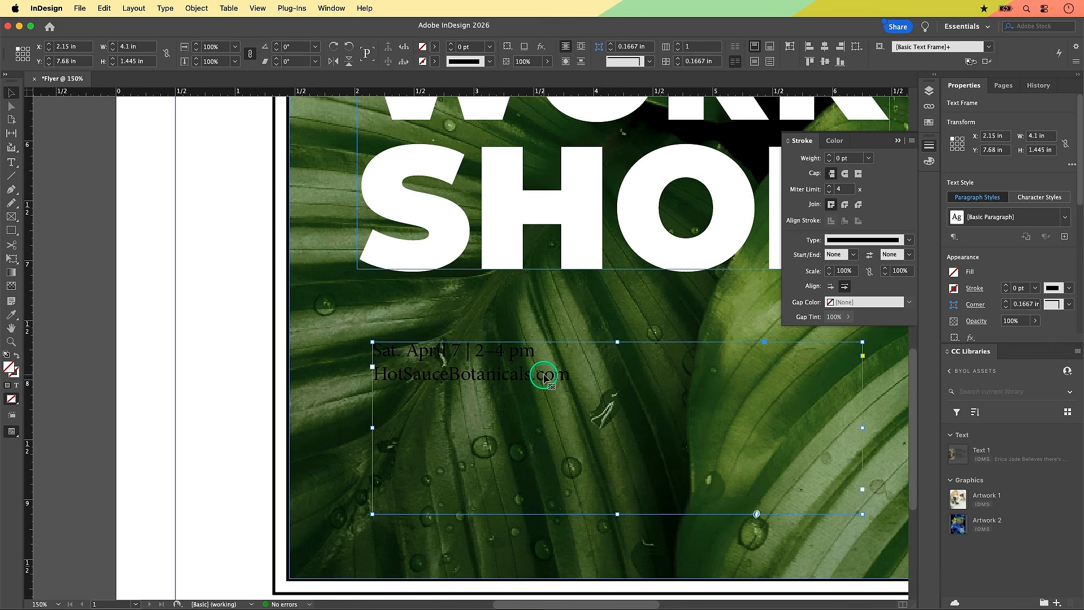
{"action": "left_click", "coordinate": [435, 50]}
{"action": "left_click", "coordinate": [434, 50]}
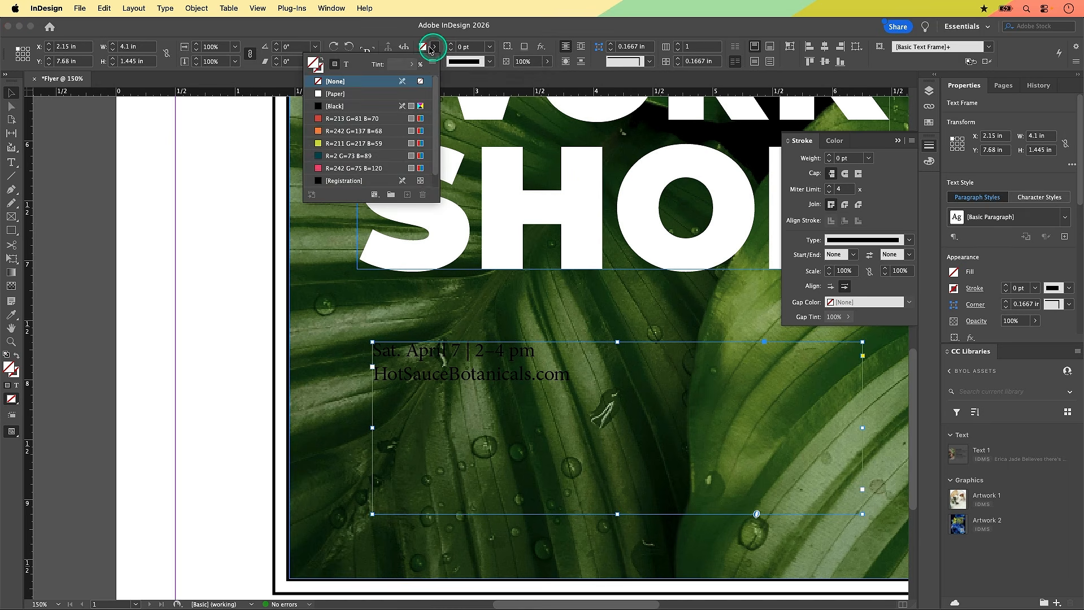
{"action": "left_click", "coordinate": [335, 66]}
{"action": "left_click", "coordinate": [346, 66]}
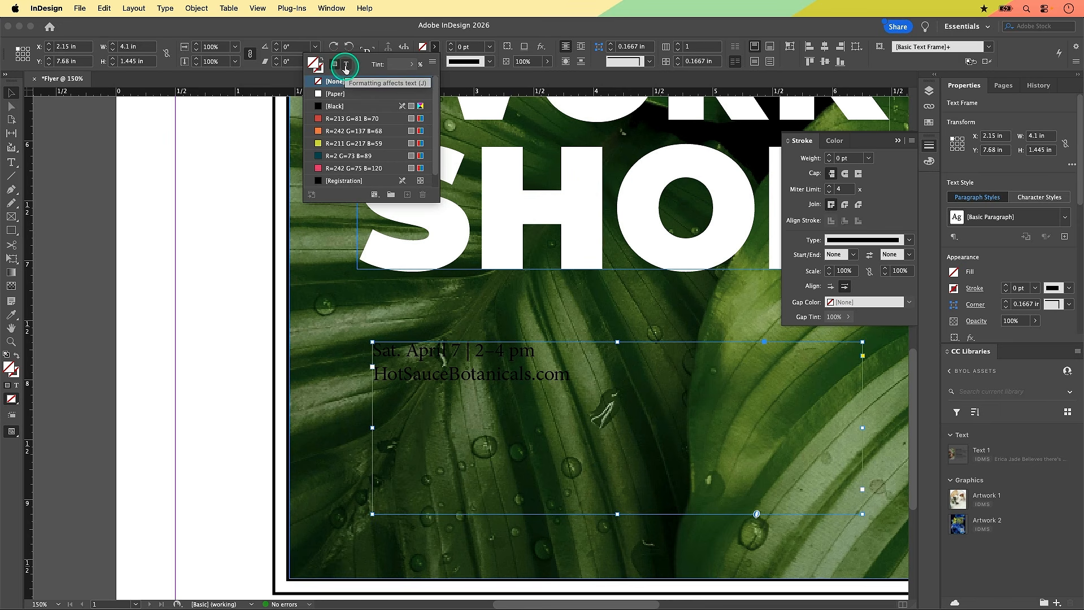
{"action": "left_click", "coordinate": [346, 67]}
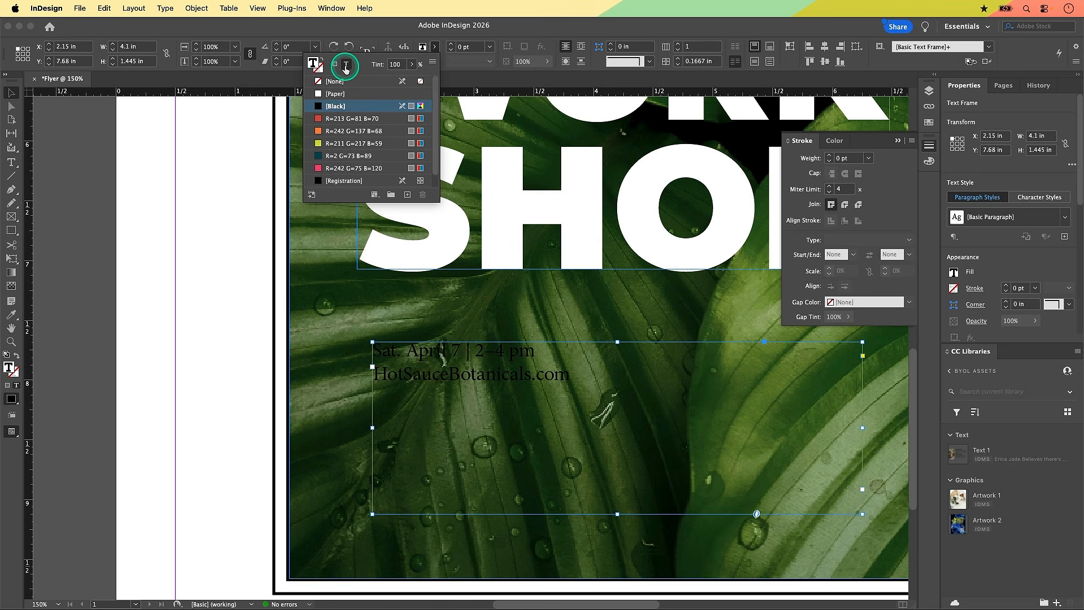
{"action": "left_click", "coordinate": [334, 145]}
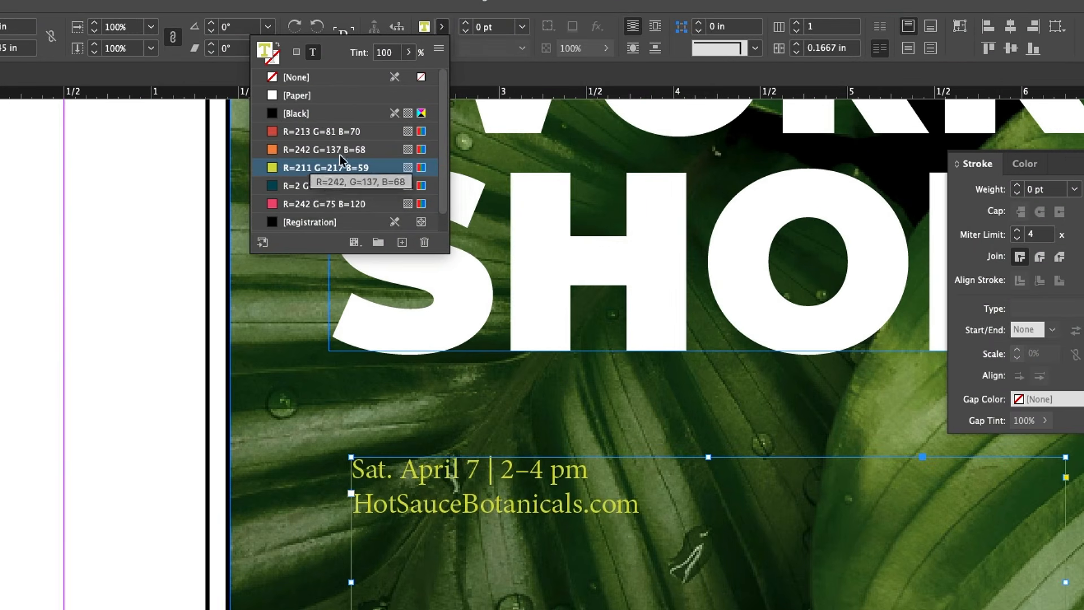
Step: Turn off naming by color value for the R=211 G=217 B=59 swatch and rename it "Lime"
{"action": "right_click", "coordinate": [377, 169]}
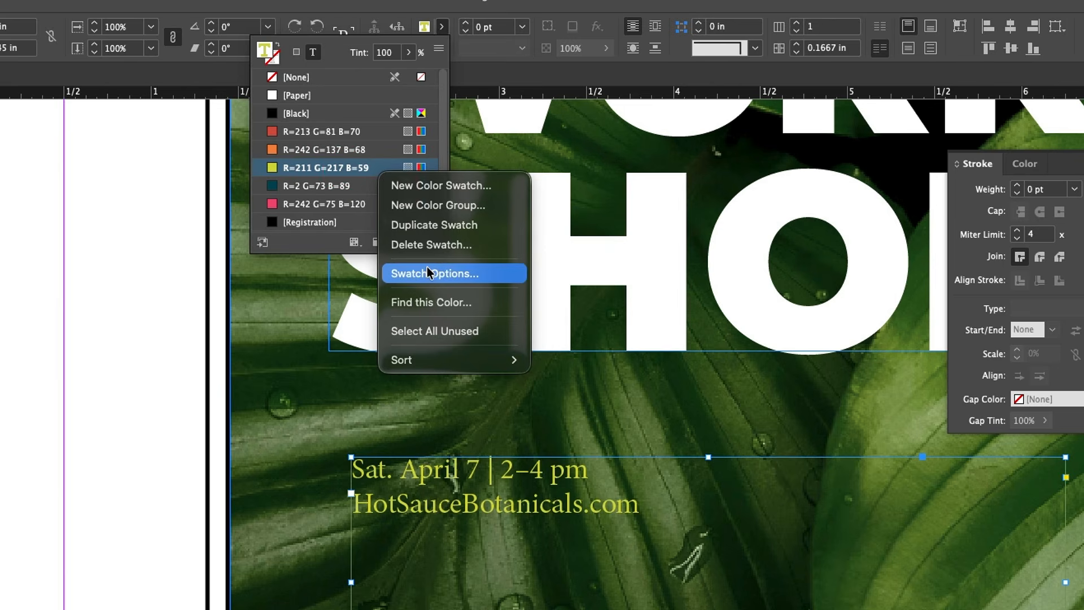
{"action": "left_click", "coordinate": [489, 273]}
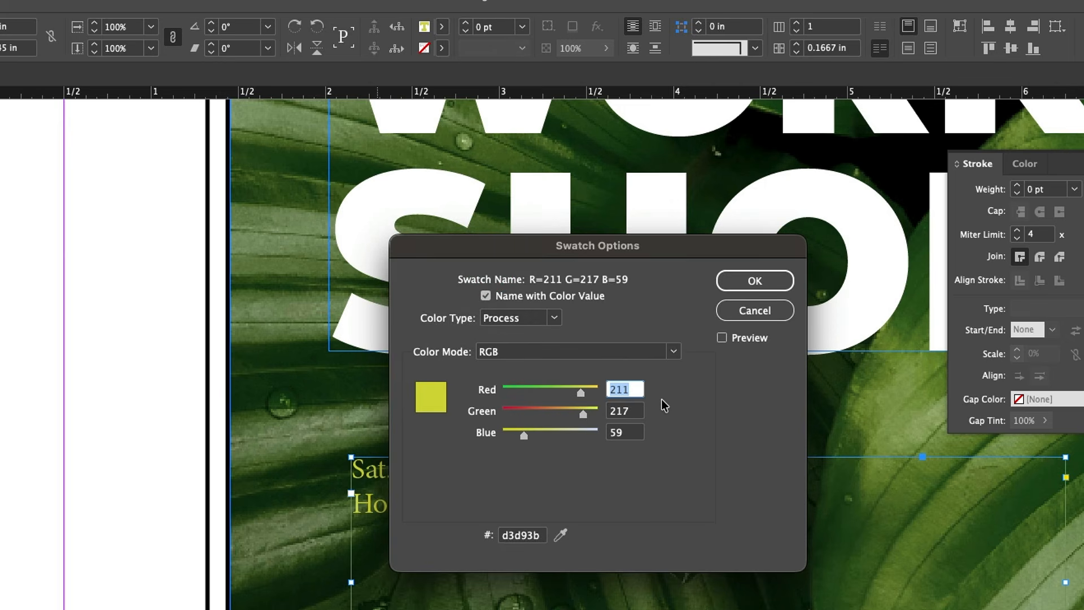
{"action": "left_click", "coordinate": [664, 404]}
{"action": "left_click", "coordinate": [551, 325]}
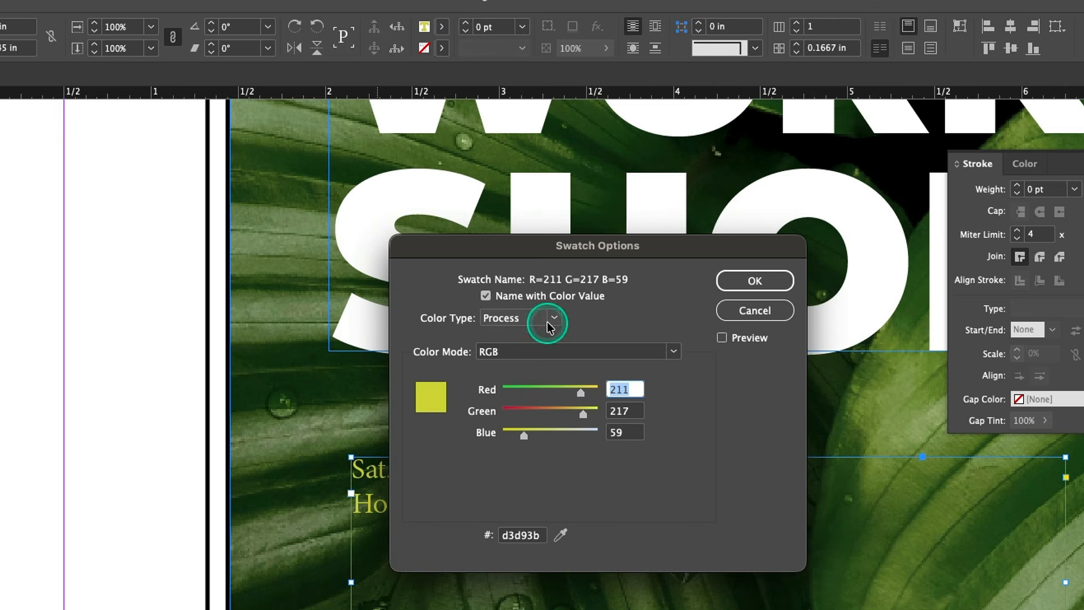
{"action": "left_click", "coordinate": [523, 356]}
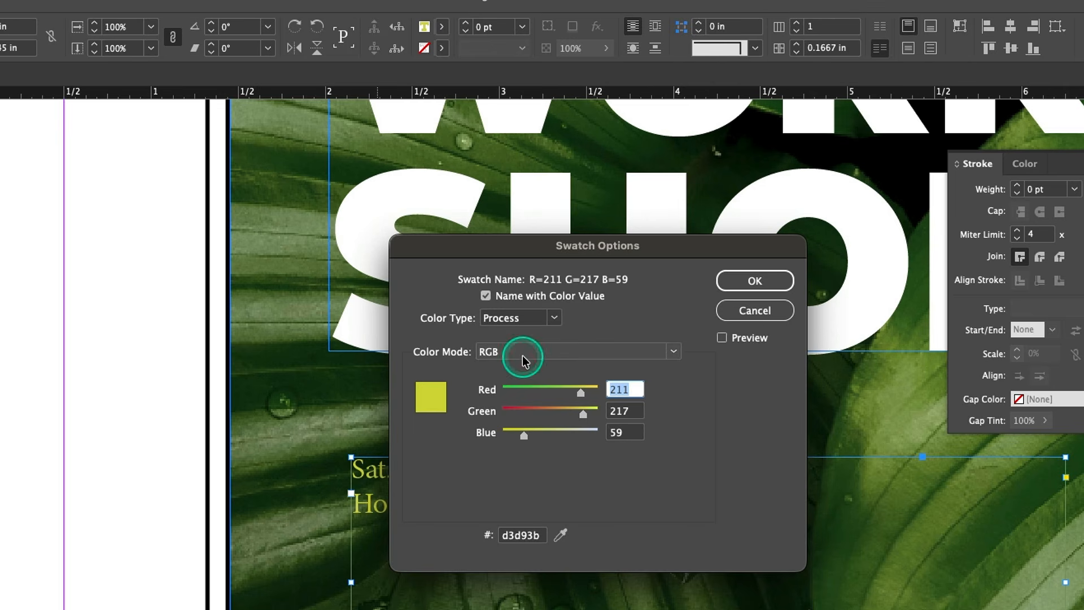
{"action": "left_click", "coordinate": [500, 303]}
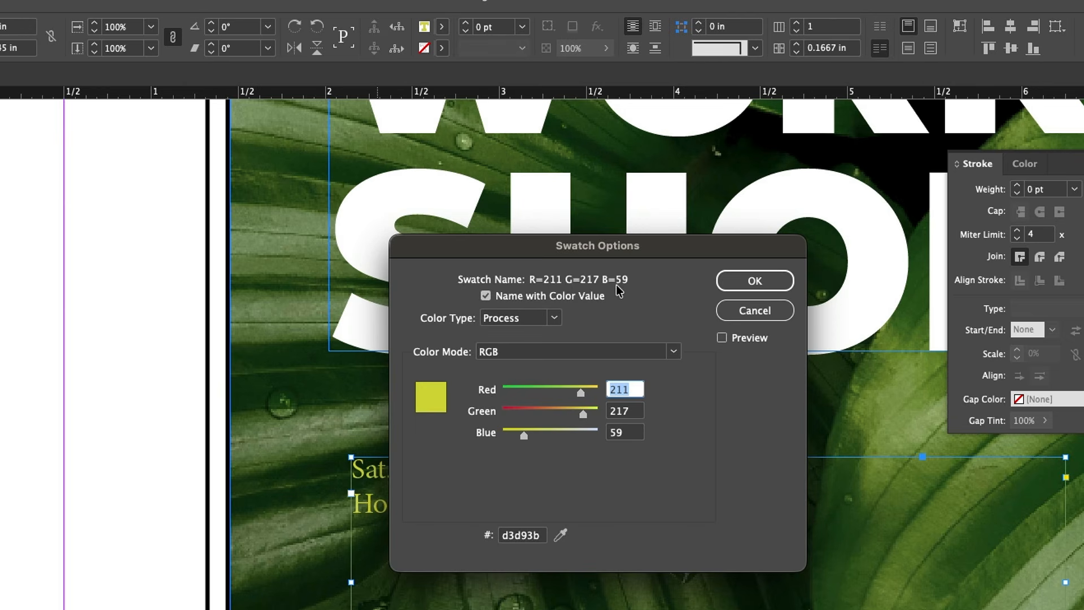
{"action": "left_click", "coordinate": [486, 297]}
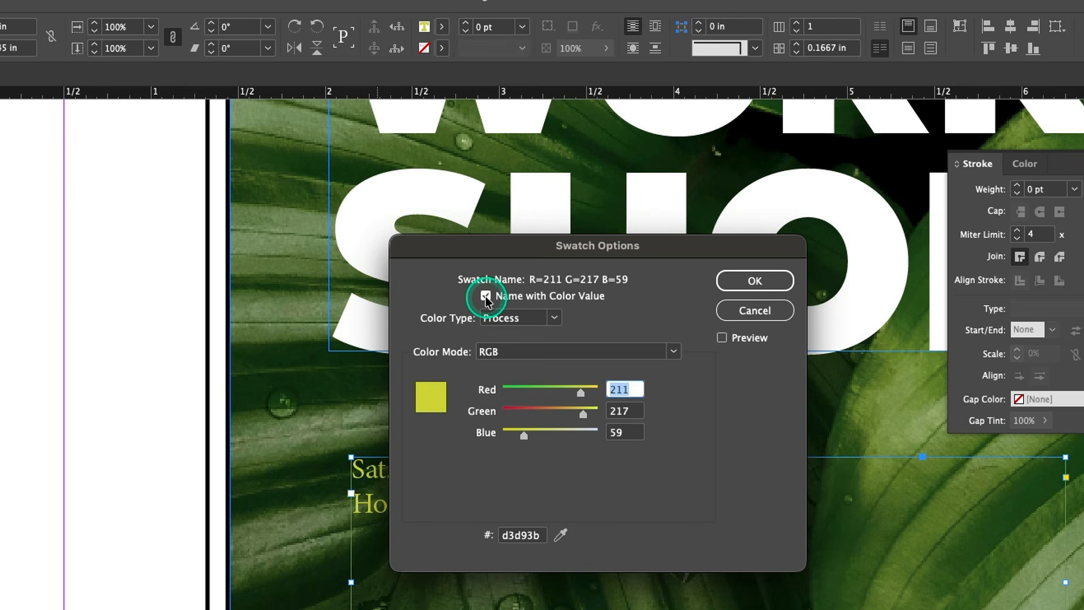
{"action": "left_click", "coordinate": [485, 297]}
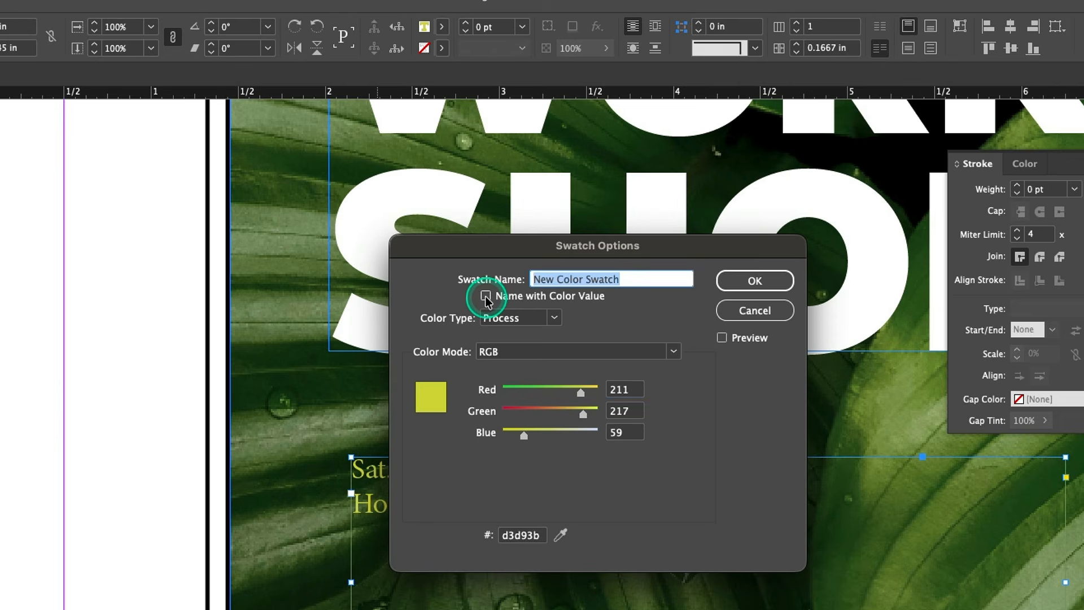
{"action": "left_click", "coordinate": [635, 279]}
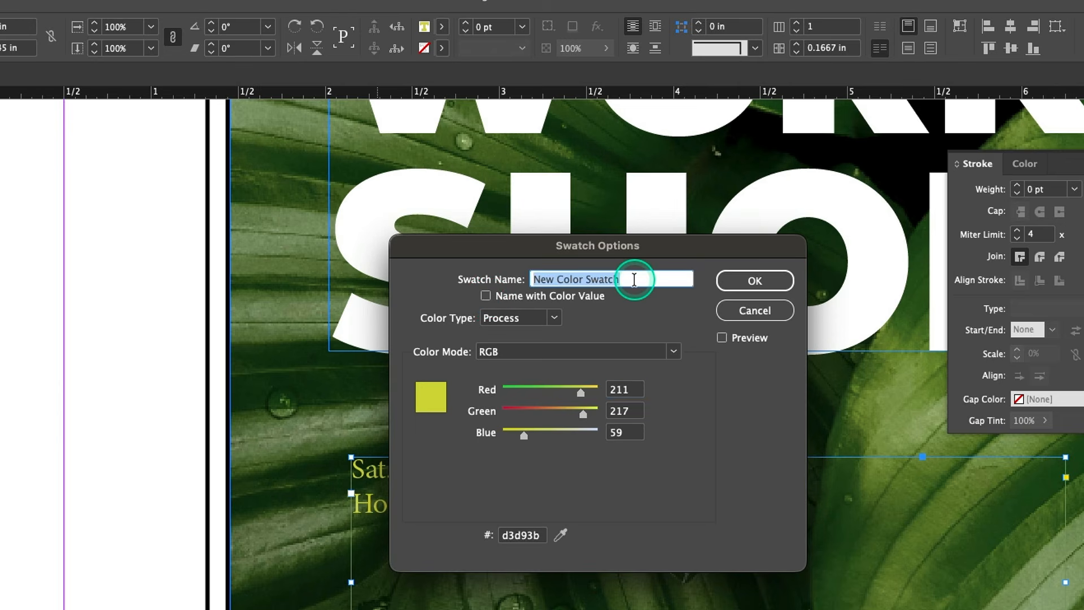
{"action": "key", "text": "BackSpace"}
{"action": "type", "text": "Lime"}
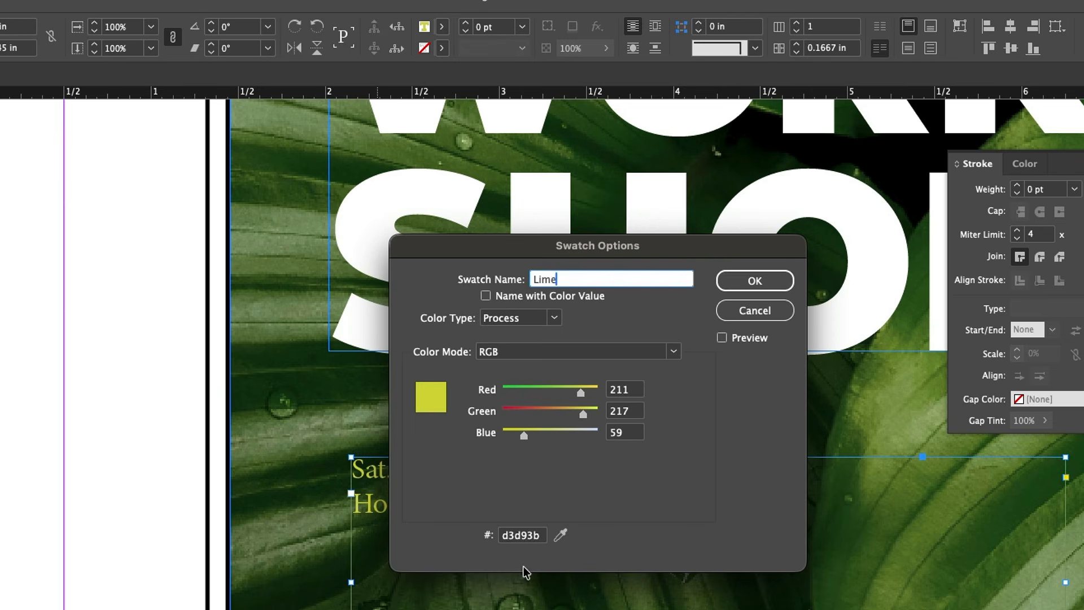
{"action": "left_click", "coordinate": [508, 539]}
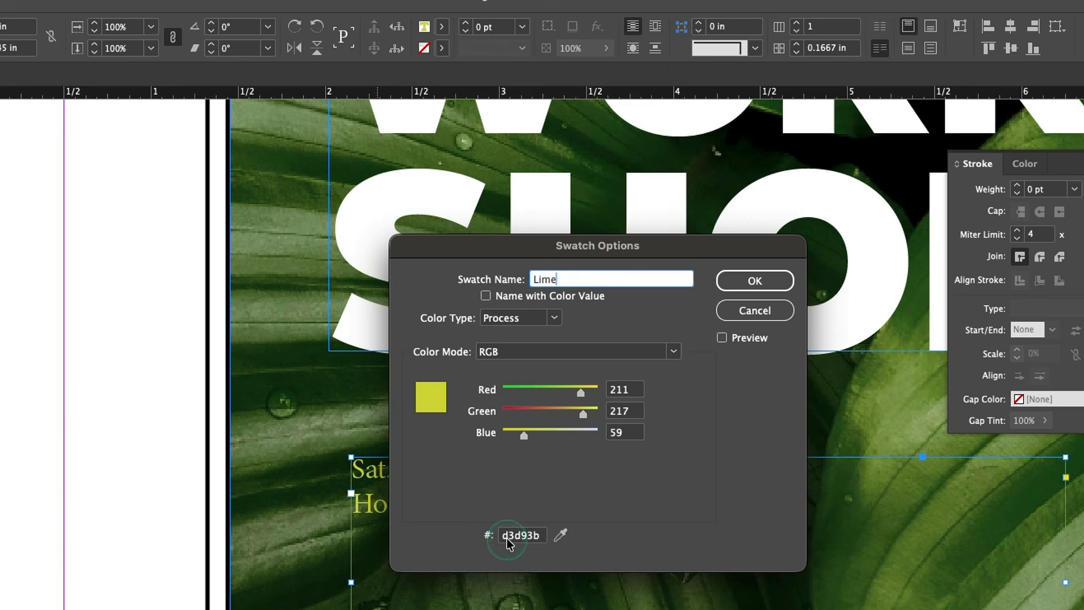
{"action": "left_click", "coordinate": [777, 287]}
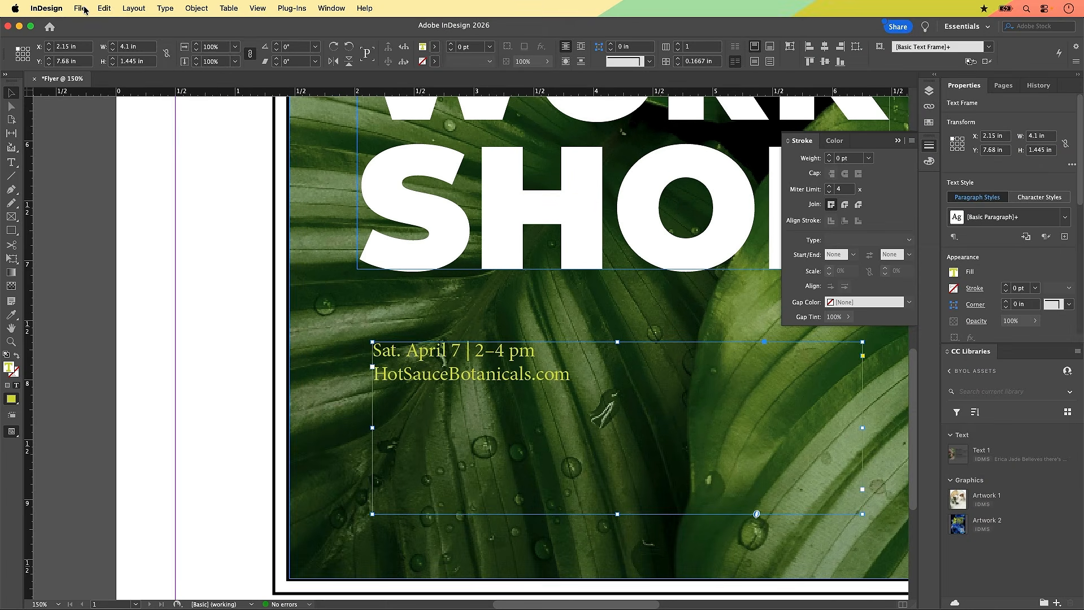
Step: Open the recent document Leafy-Greens-Poster.indd and return to the Flyer document
{"action": "left_click", "coordinate": [80, 8]}
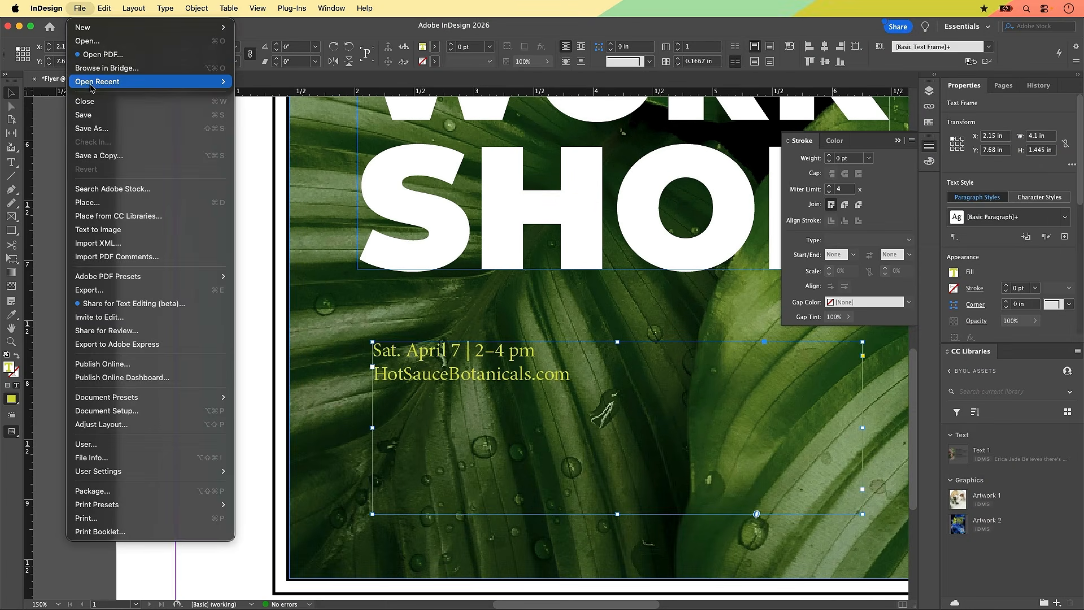
{"action": "left_click", "coordinate": [243, 82]}
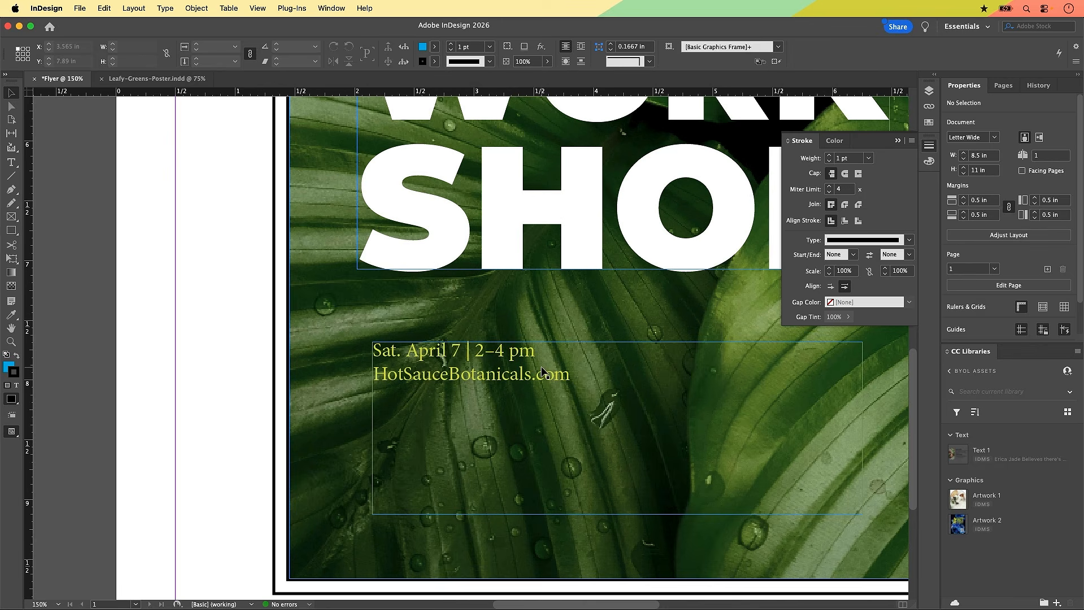
Step: Nudge the date and website text frame to X 2.175 in, Y 7.67 in and fill the frame with [Black]
{"action": "left_click", "coordinate": [543, 369]}
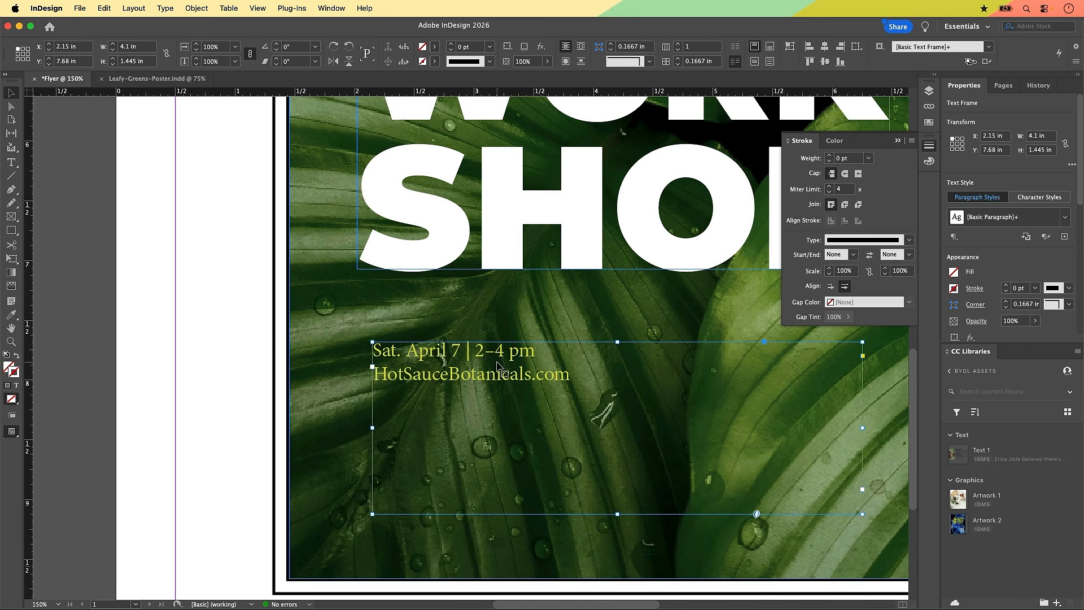
{"action": "left_click_drag", "start_coordinate": [513, 377], "coordinate": [519, 376]}
{"action": "left_click", "coordinate": [519, 376]}
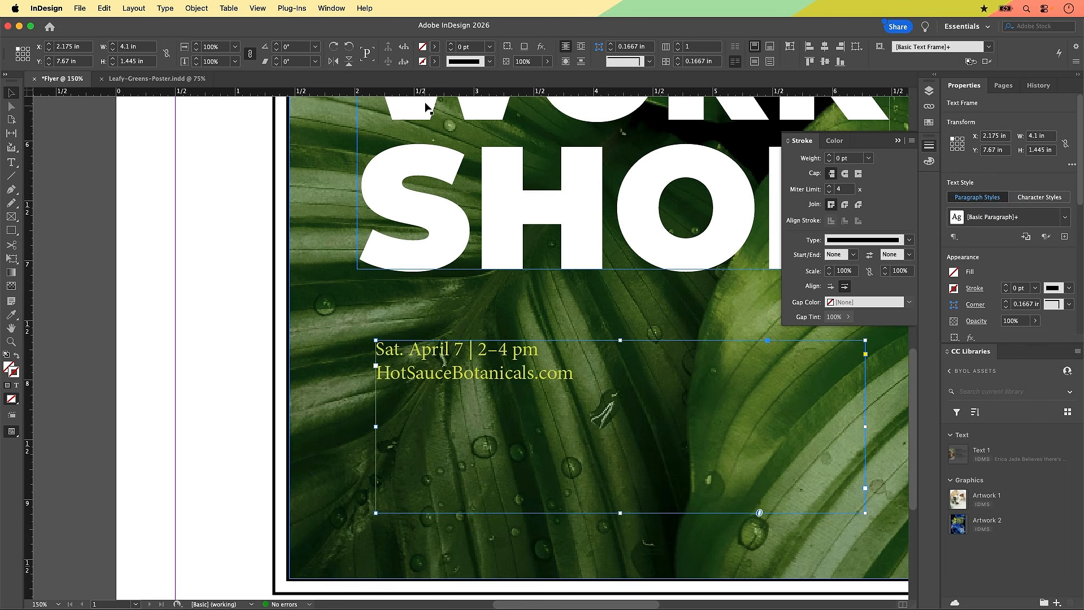
{"action": "left_click", "coordinate": [436, 48]}
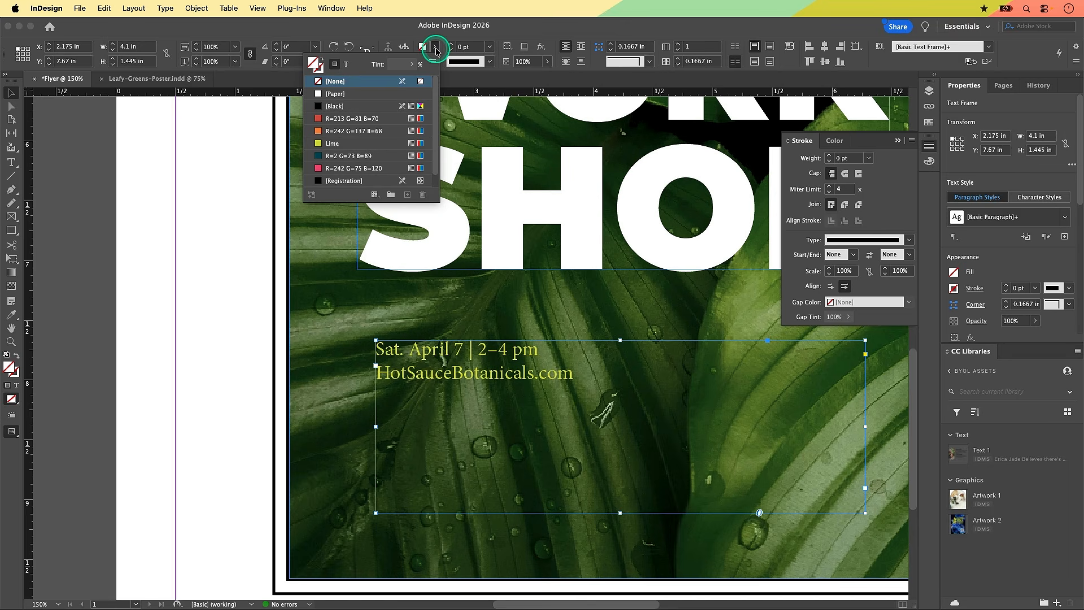
{"action": "left_click", "coordinate": [334, 67]}
{"action": "left_click", "coordinate": [347, 106]}
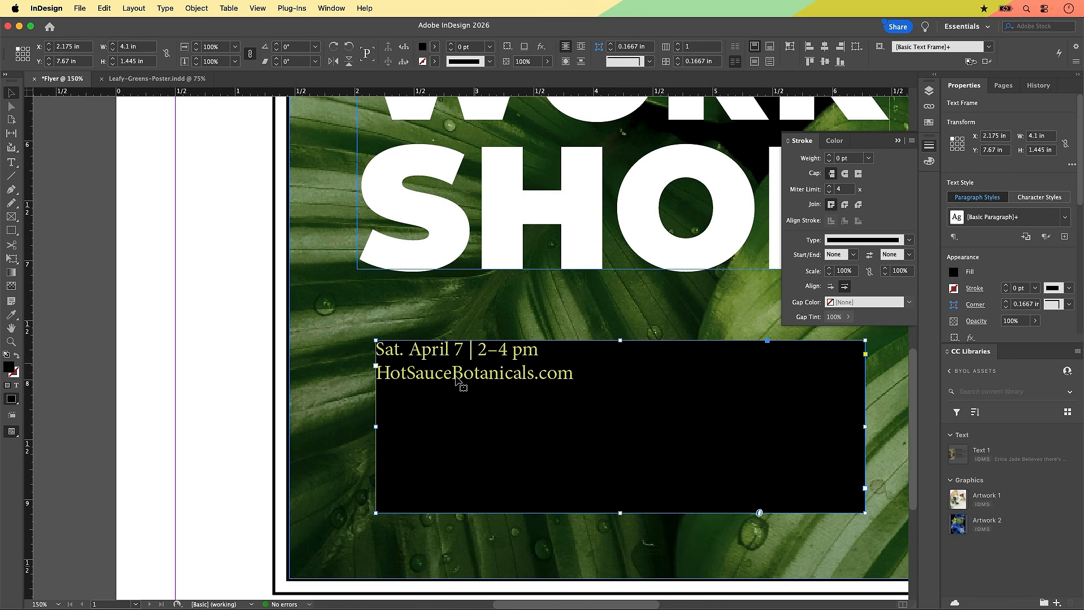
Step: Center-align both lines of text in the black date and website frame
{"action": "left_click", "coordinate": [526, 386]}
{"action": "left_click", "coordinate": [777, 56]}
{"action": "left_click", "coordinate": [745, 55]}
{"action": "key", "text": "t"}
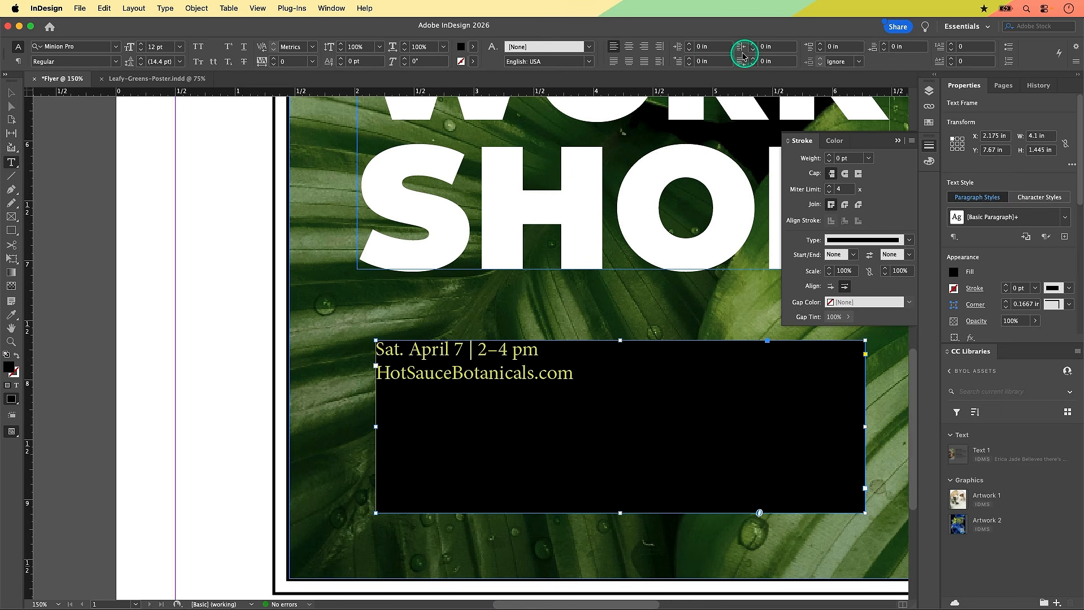
{"action": "left_click", "coordinate": [631, 50]}
{"action": "left_click", "coordinate": [629, 47]}
{"action": "left_click", "coordinate": [637, 384]}
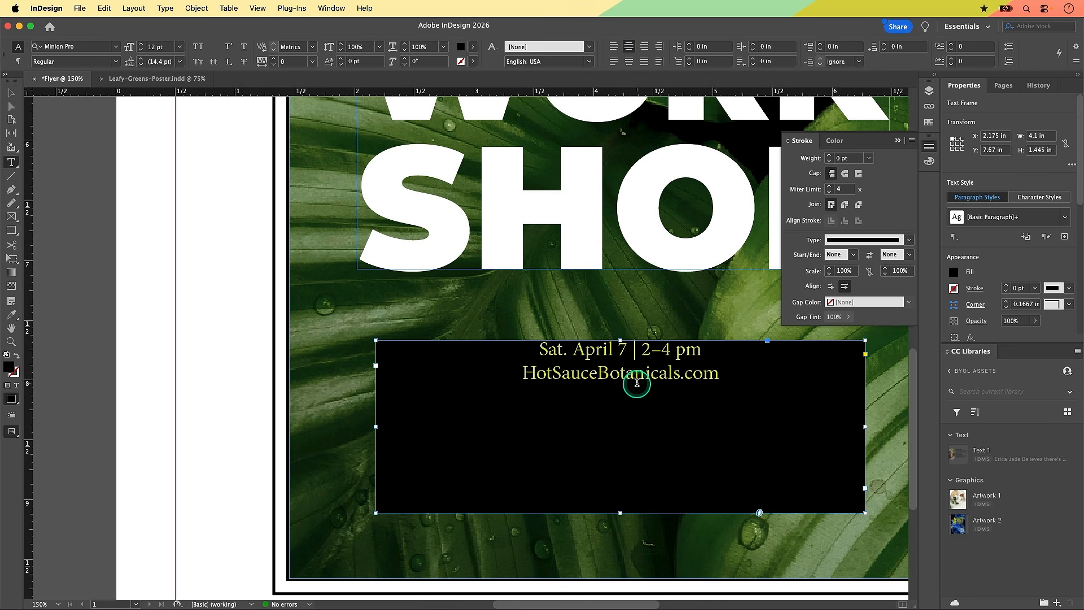
Step: Set the date and website text in All Caps with the Montserrat Bold font
{"action": "left_click", "coordinate": [197, 51]}
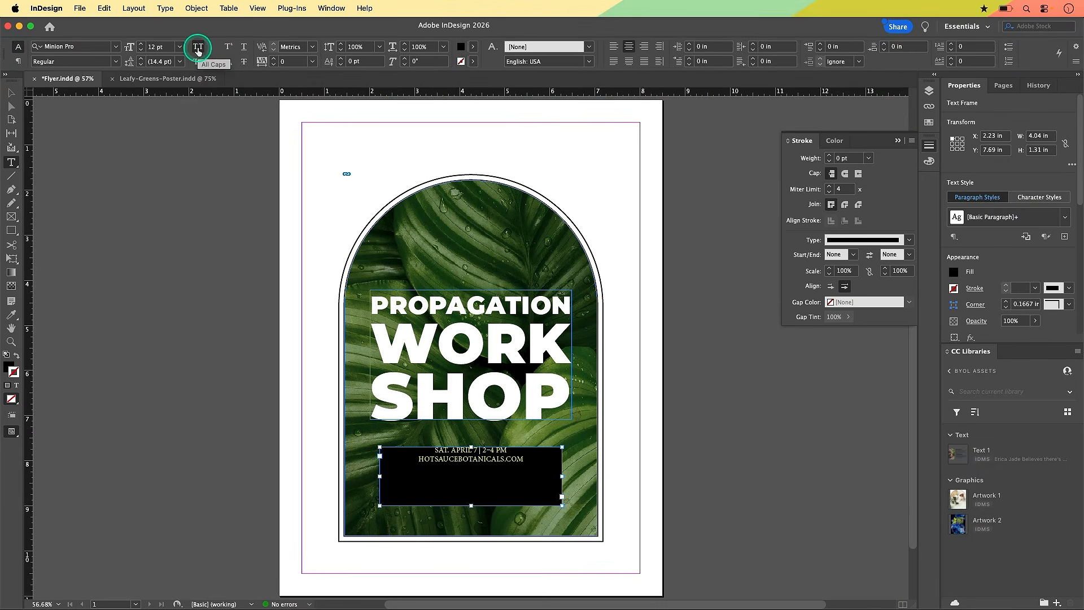
{"action": "left_click", "coordinate": [80, 47]}
{"action": "type", "text": "montserrat bol"}
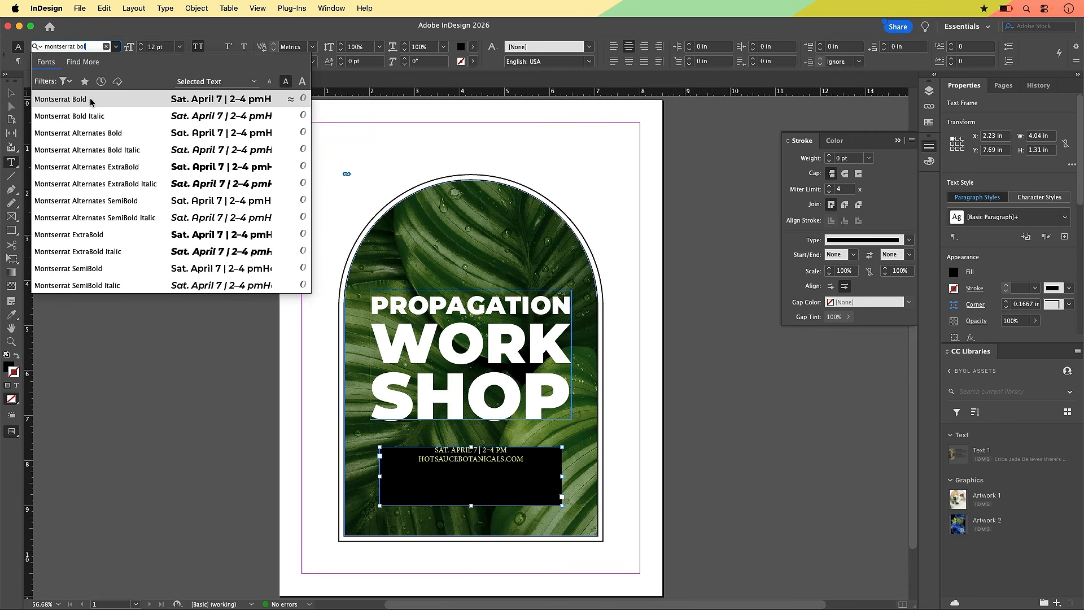
{"action": "left_click", "coordinate": [91, 99]}
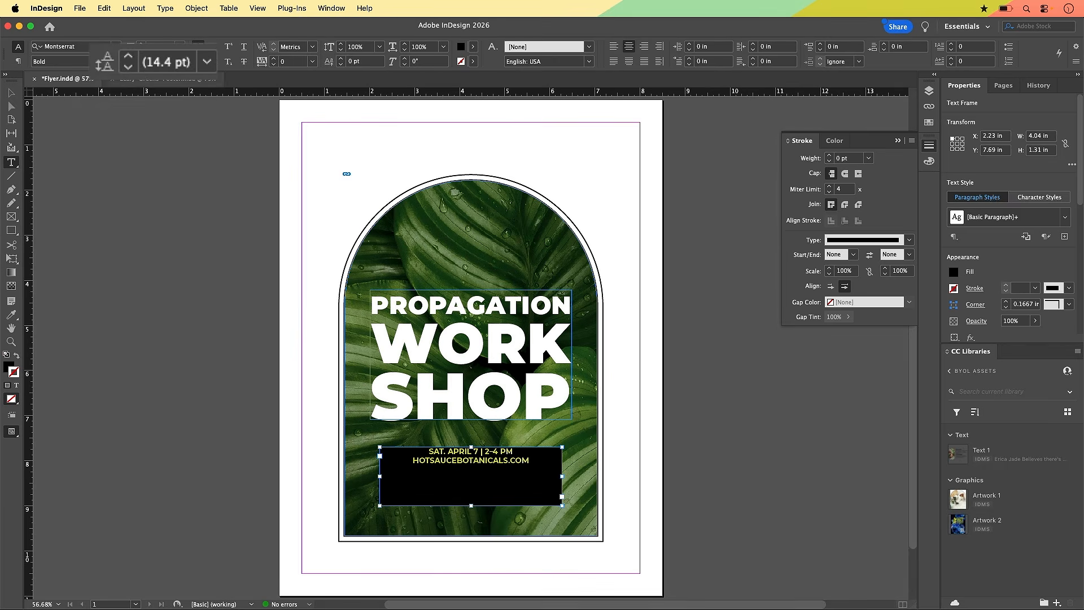
Step: Set the leading of the date and website text to 18 pt
{"action": "left_click", "coordinate": [161, 73]}
{"action": "left_click", "coordinate": [162, 73]}
{"action": "left_click", "coordinate": [154, 72]}
{"action": "left_click", "coordinate": [156, 72]}
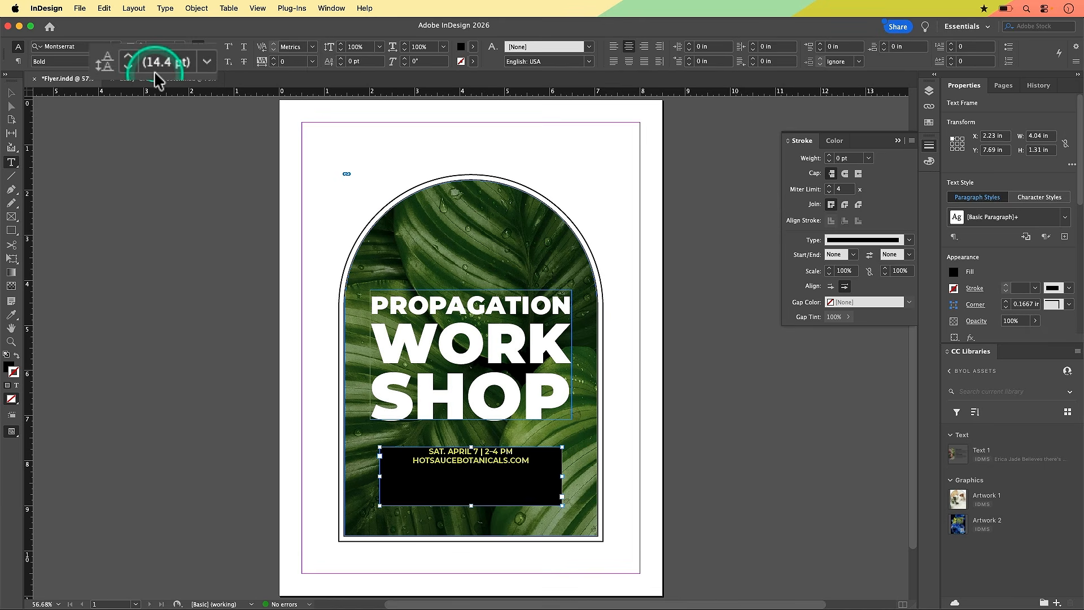
{"action": "left_click", "coordinate": [153, 75]}
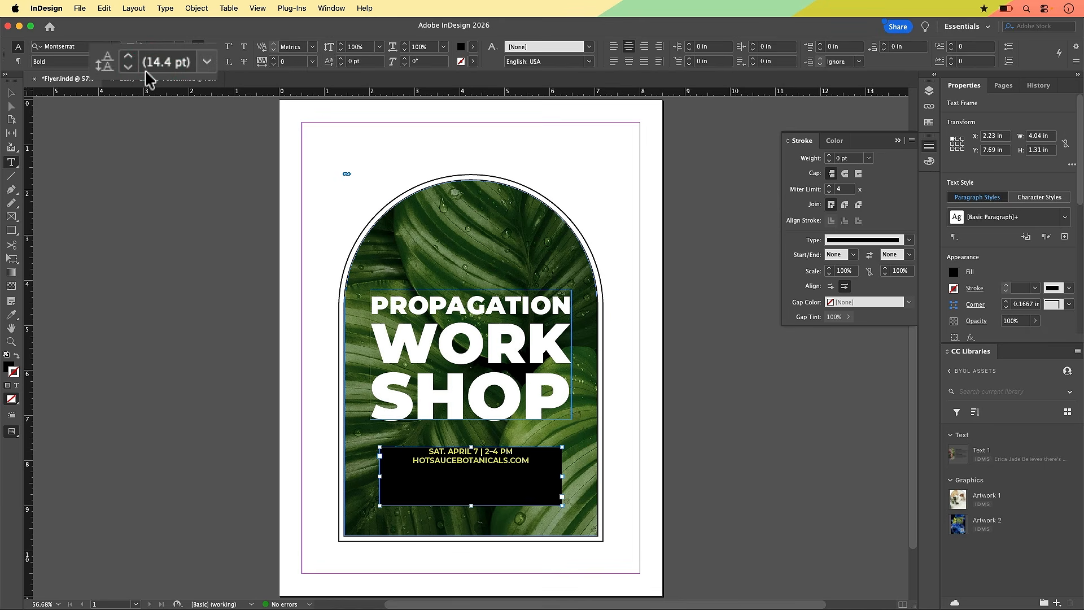
{"action": "left_click", "coordinate": [207, 62]}
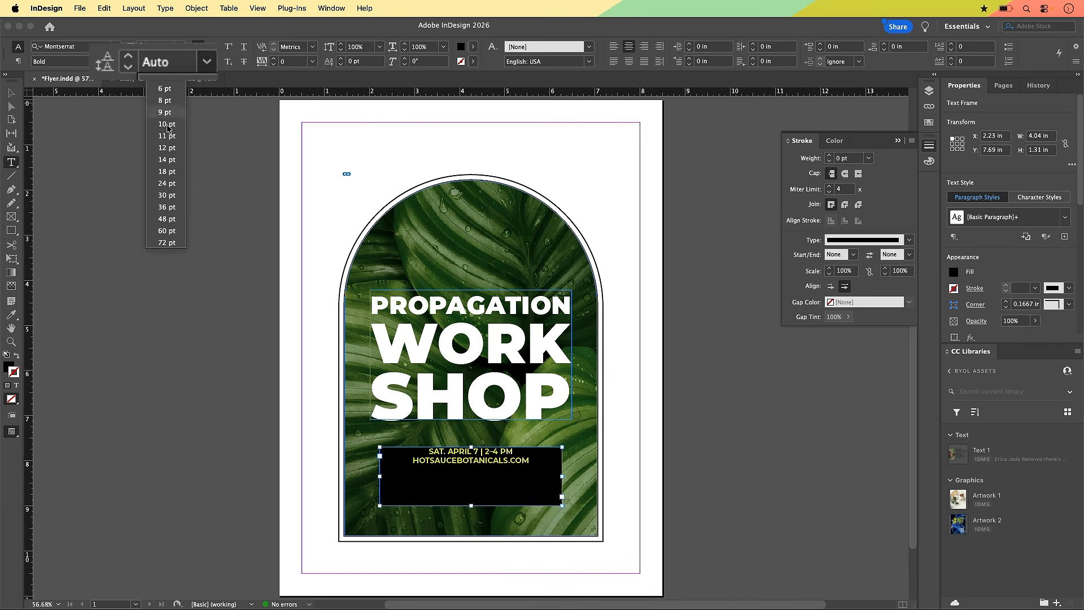
{"action": "left_click", "coordinate": [172, 173]}
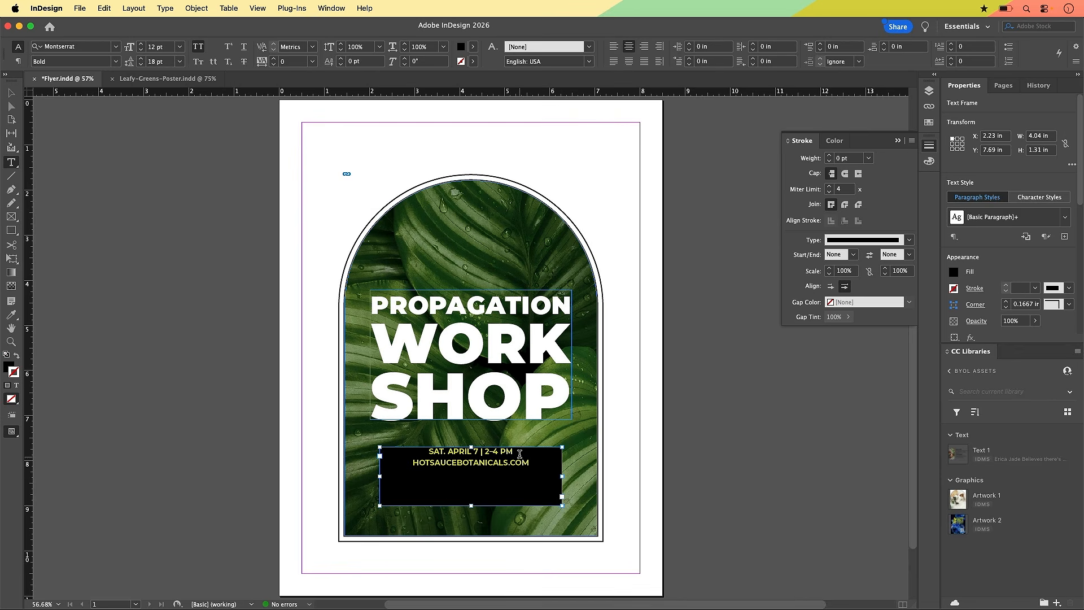
Step: Set the font size of the "Sat. April 7 | 2–4 PM" line to 18 pt
{"action": "left_click_drag", "start_coordinate": [519, 451], "coordinate": [401, 451]}
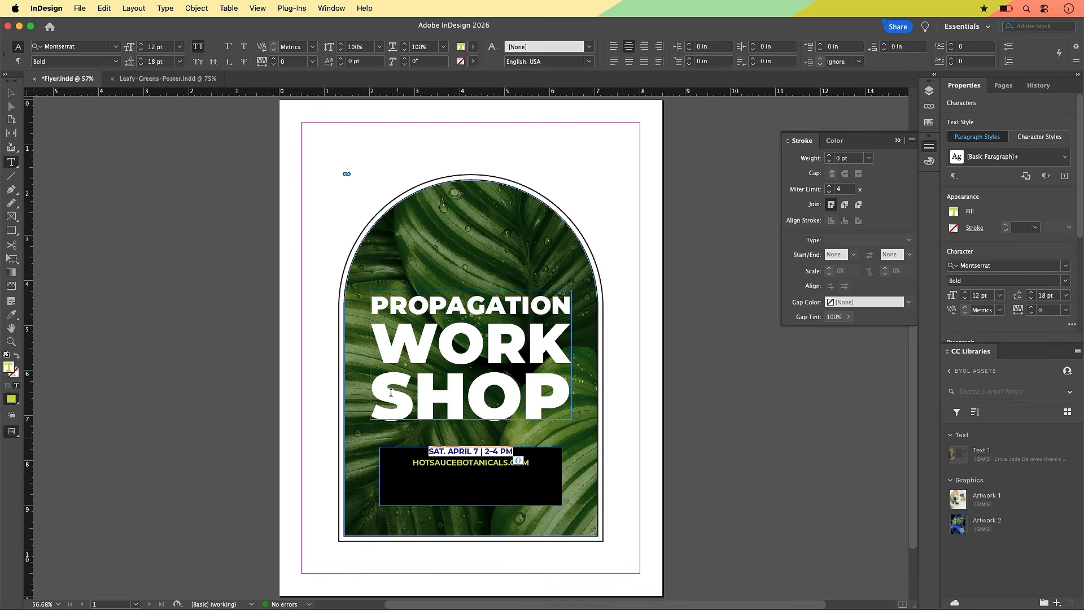
{"action": "left_click", "coordinate": [179, 47]}
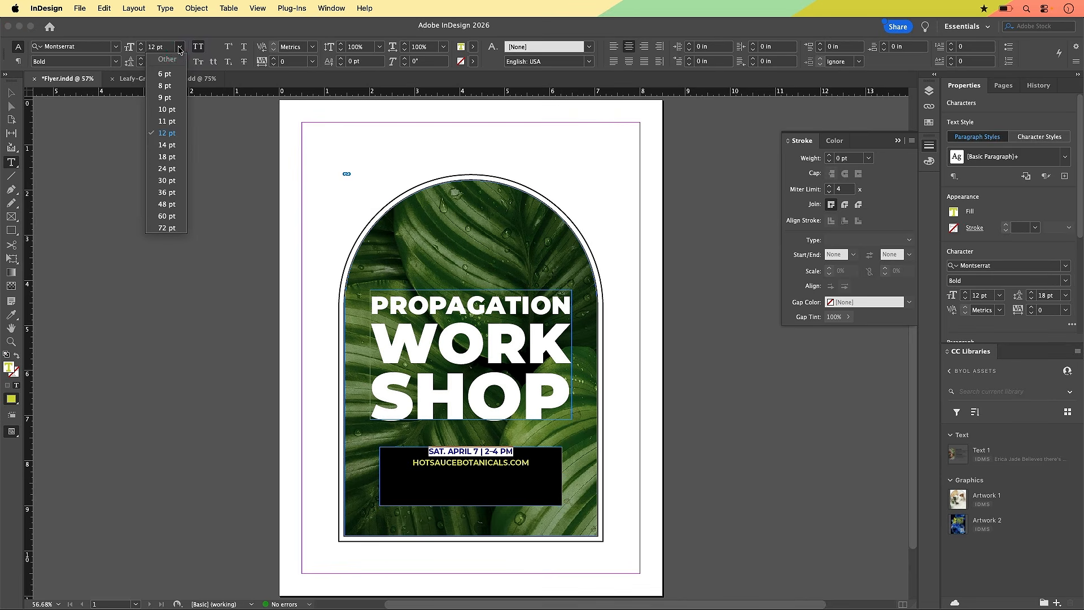
{"action": "left_click", "coordinate": [169, 157]}
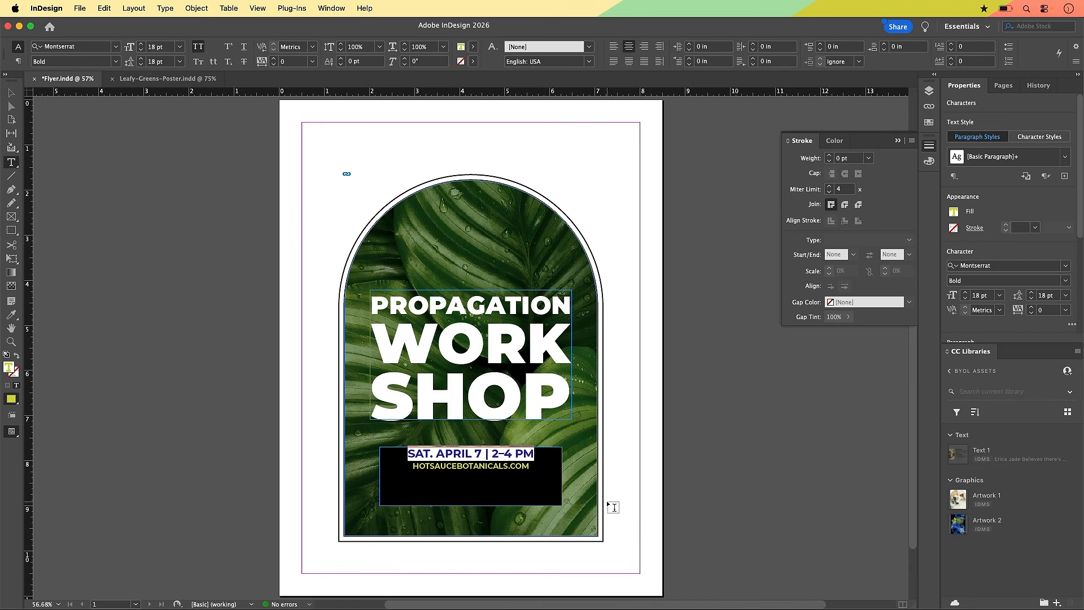
Step: Set the font size of the website line to 11 pt and return to the text frame as an object
{"action": "left_click", "coordinate": [399, 475]}
{"action": "triple_click", "coordinate": [395, 473]}
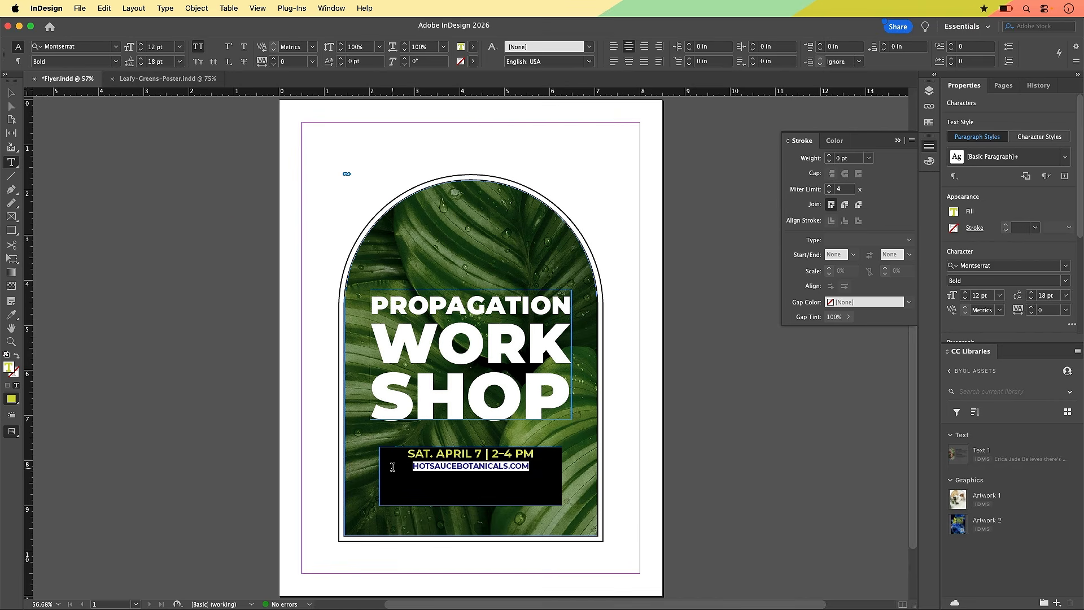
{"action": "left_click", "coordinate": [140, 52]}
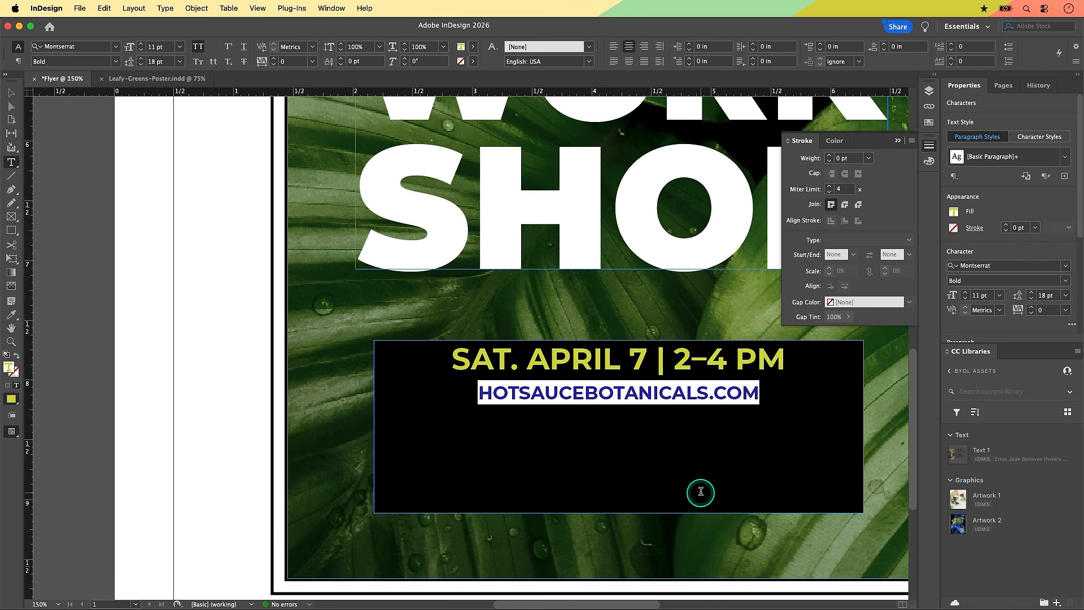
{"action": "key", "text": "Escape"}
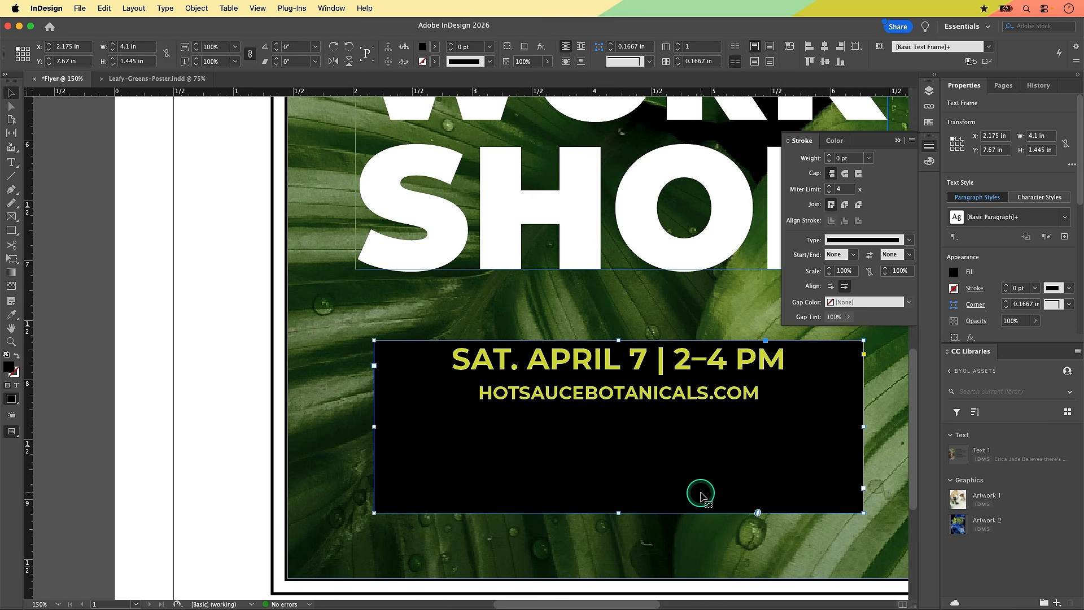
Step: Apply a 10 pt stroke to the black date and website frame
{"action": "left_click", "coordinate": [736, 464]}
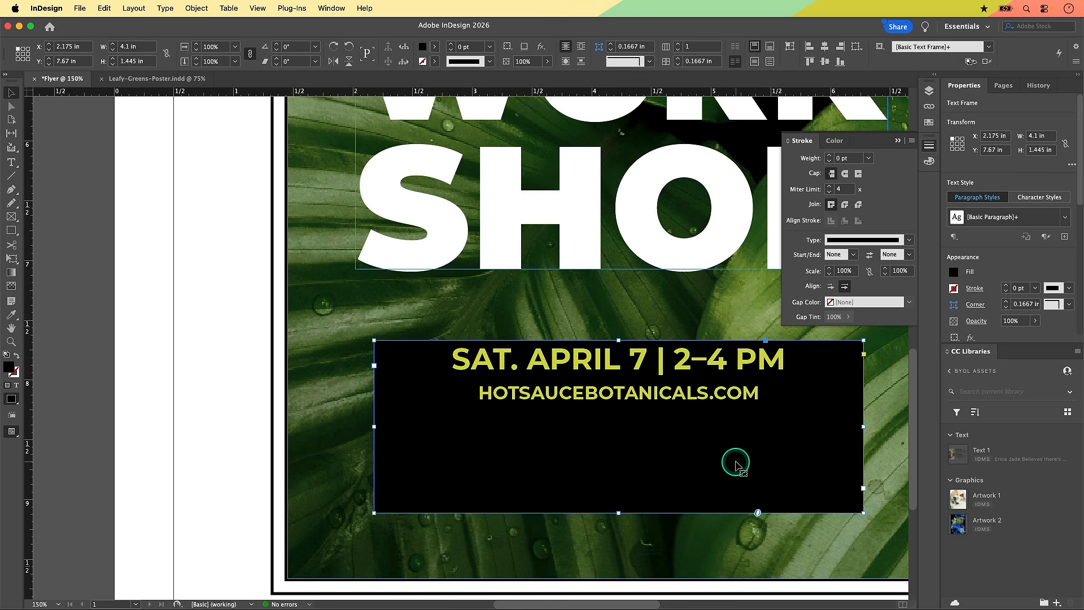
{"action": "left_click", "coordinate": [929, 148]}
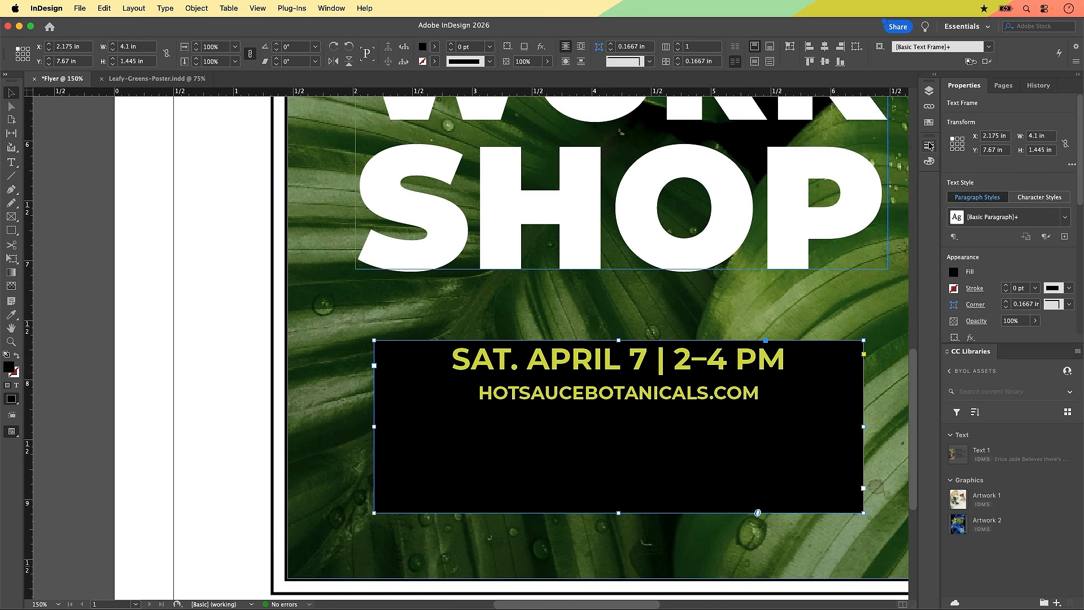
{"action": "left_click", "coordinate": [929, 148]}
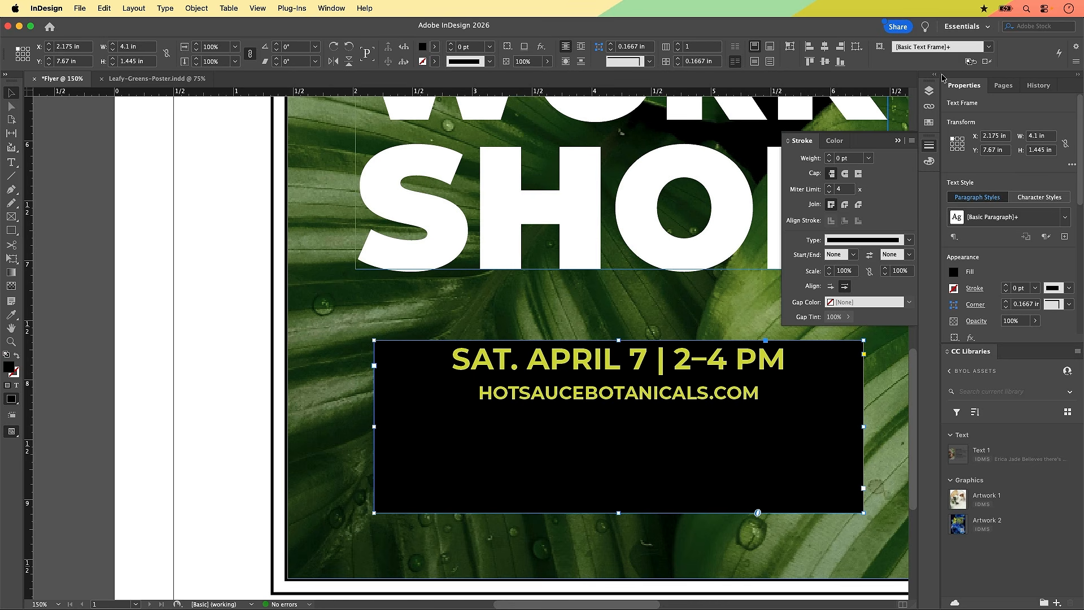
{"action": "left_click", "coordinate": [929, 148]}
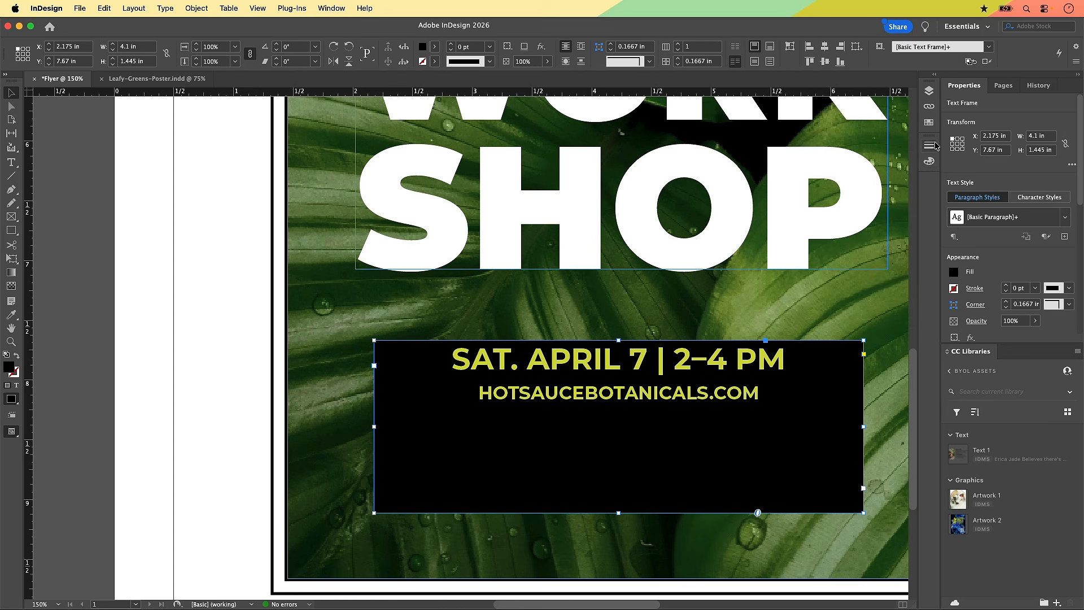
{"action": "left_click", "coordinate": [931, 148]}
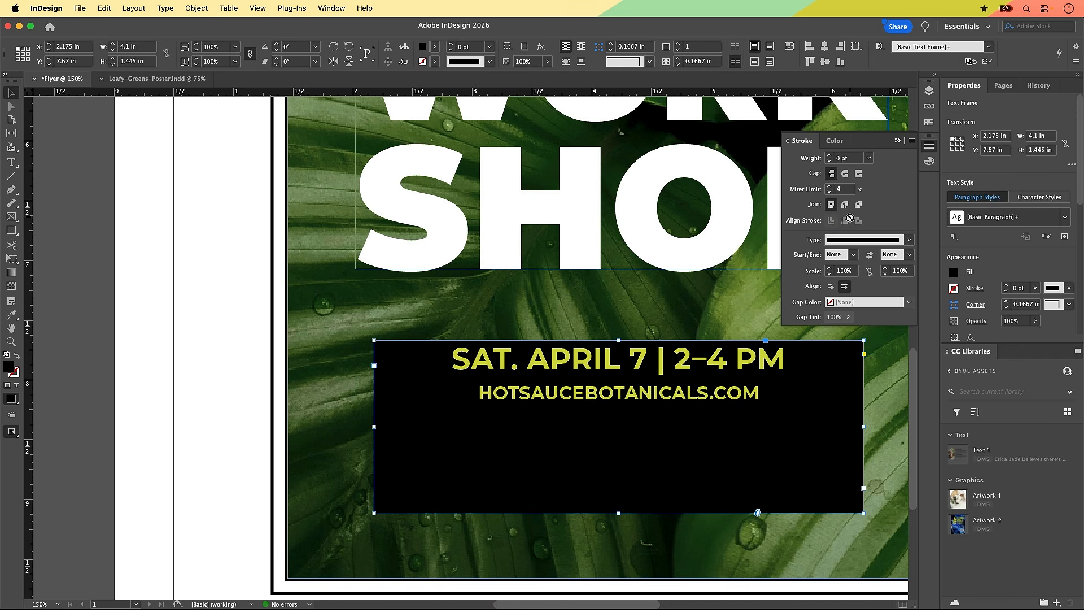
{"action": "left_click", "coordinate": [829, 156]}
{"action": "left_click", "coordinate": [829, 156]}
{"action": "left_click", "coordinate": [829, 156]}
{"action": "left_click", "coordinate": [829, 156]}
{"action": "left_click", "coordinate": [829, 156]}
{"action": "left_click", "coordinate": [829, 156]}
{"action": "left_click", "coordinate": [829, 156]}
{"action": "left_click", "coordinate": [829, 156]}
{"action": "left_click", "coordinate": [829, 156]}
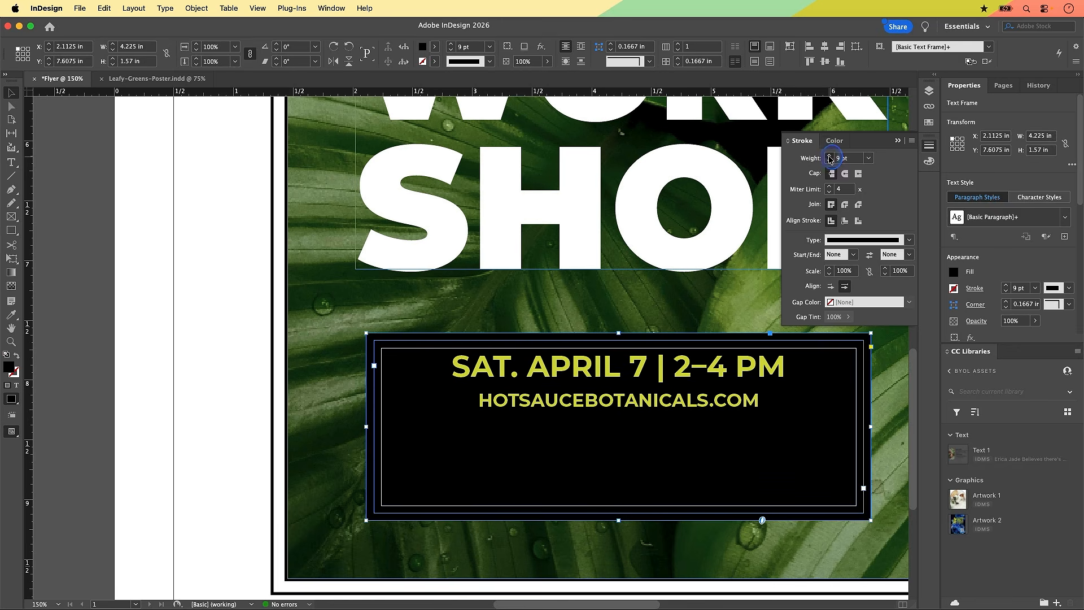
{"action": "left_click", "coordinate": [829, 156]}
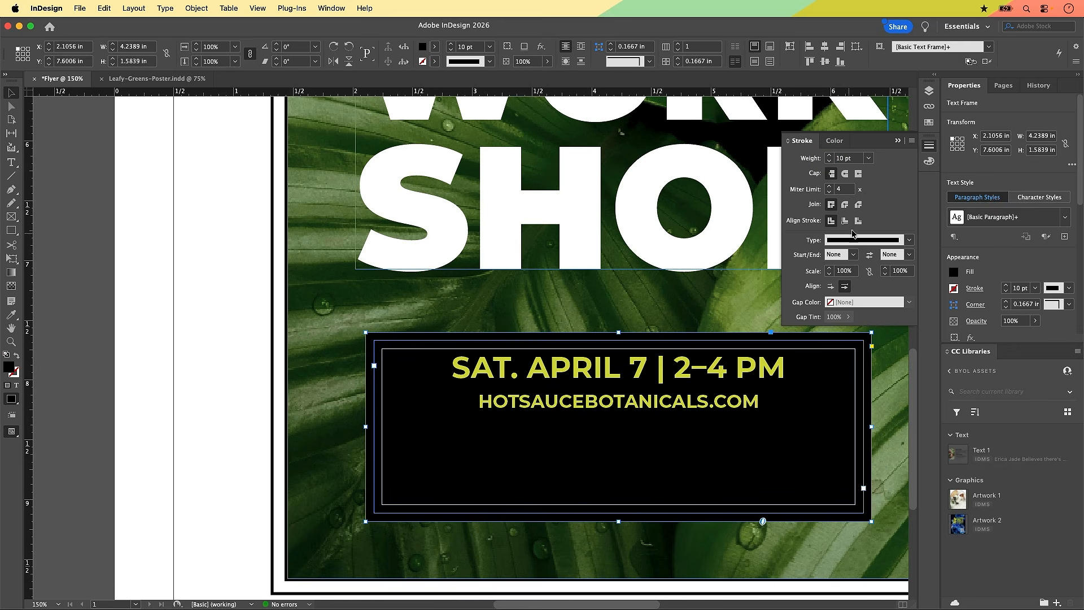
Step: Align the black text frame's stroke to the outside and change its type to Thin - Thin
{"action": "left_click", "coordinate": [860, 222]}
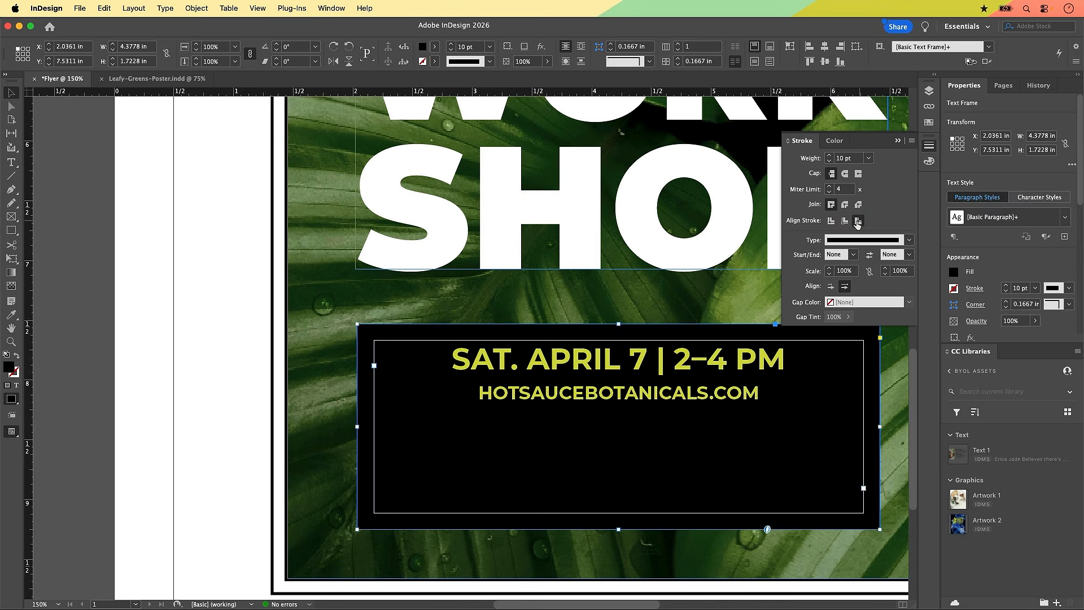
{"action": "left_click", "coordinate": [877, 241]}
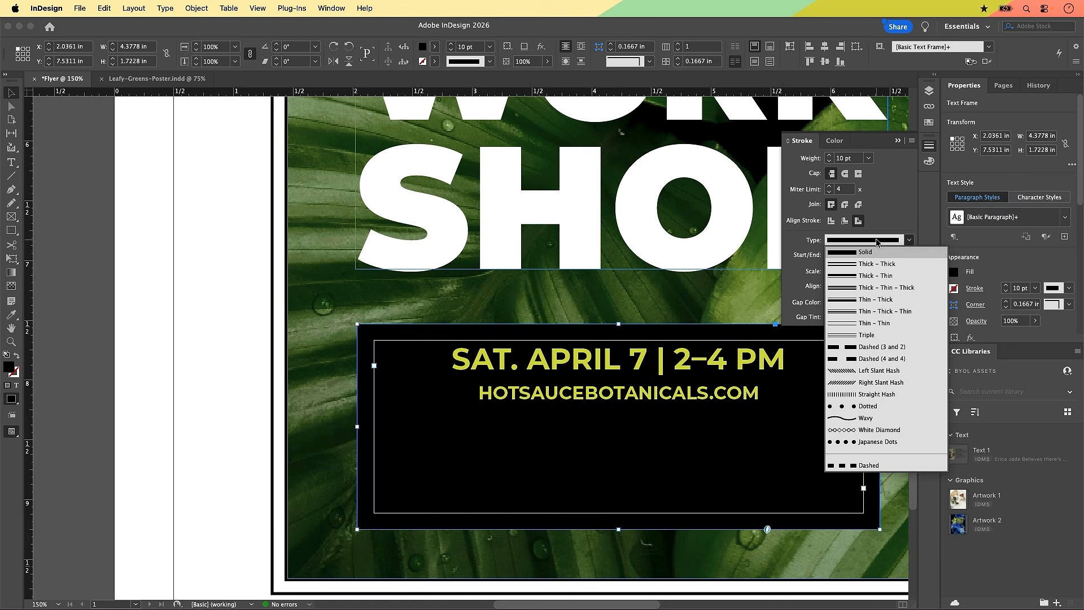
{"action": "left_click", "coordinate": [875, 324]}
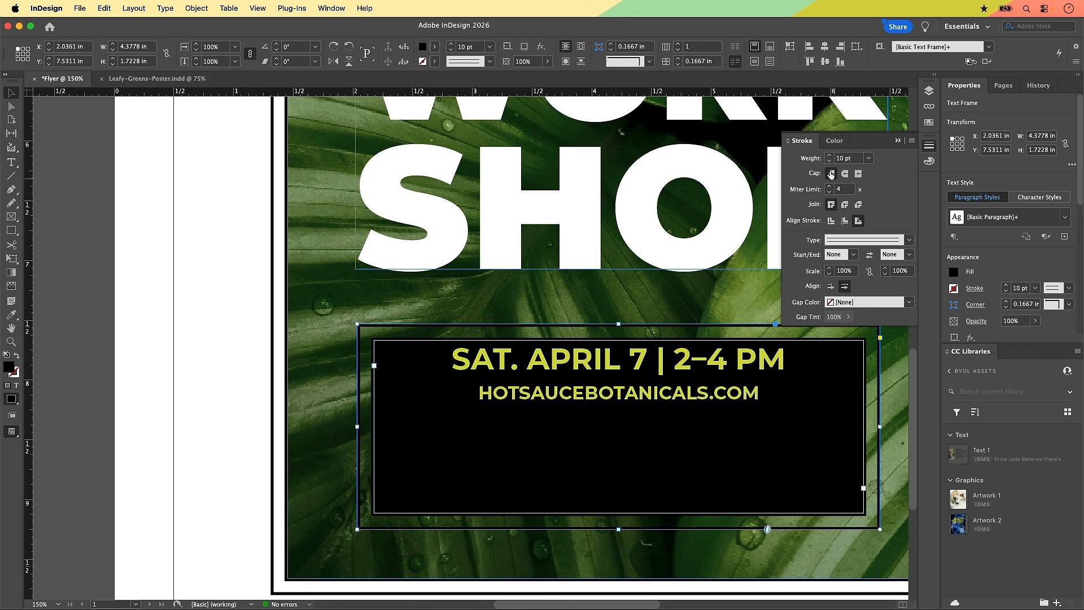
Step: Set the weight of the black text frame's Thin - Thin stroke to 5 pt
{"action": "left_click", "coordinate": [830, 161]}
{"action": "left_click", "coordinate": [829, 161]}
{"action": "left_click", "coordinate": [830, 162]}
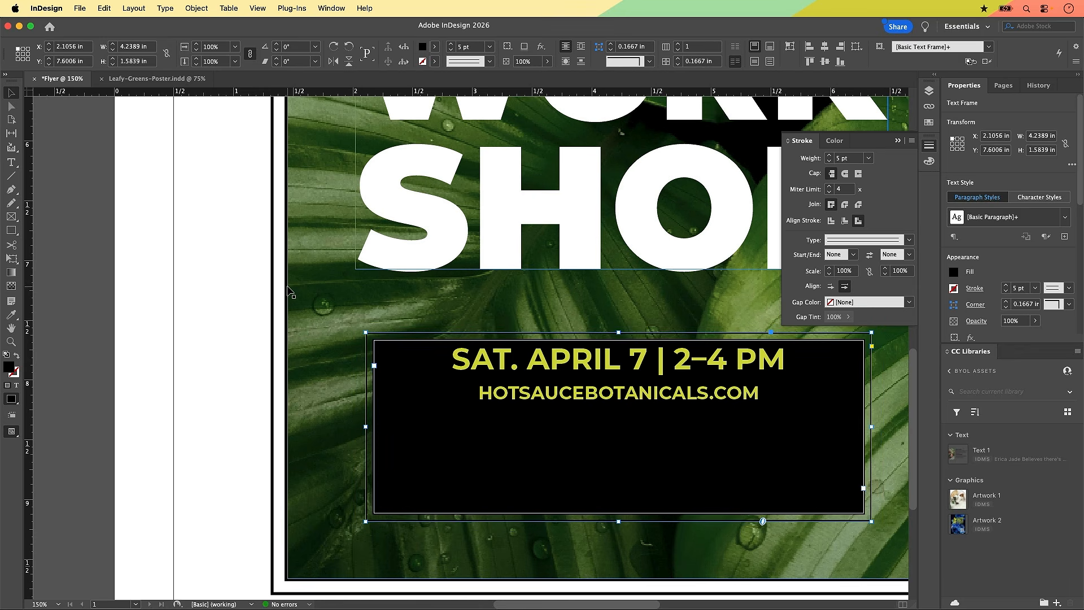
{"action": "left_click", "coordinate": [291, 291]}
{"action": "left_click", "coordinate": [464, 418]}
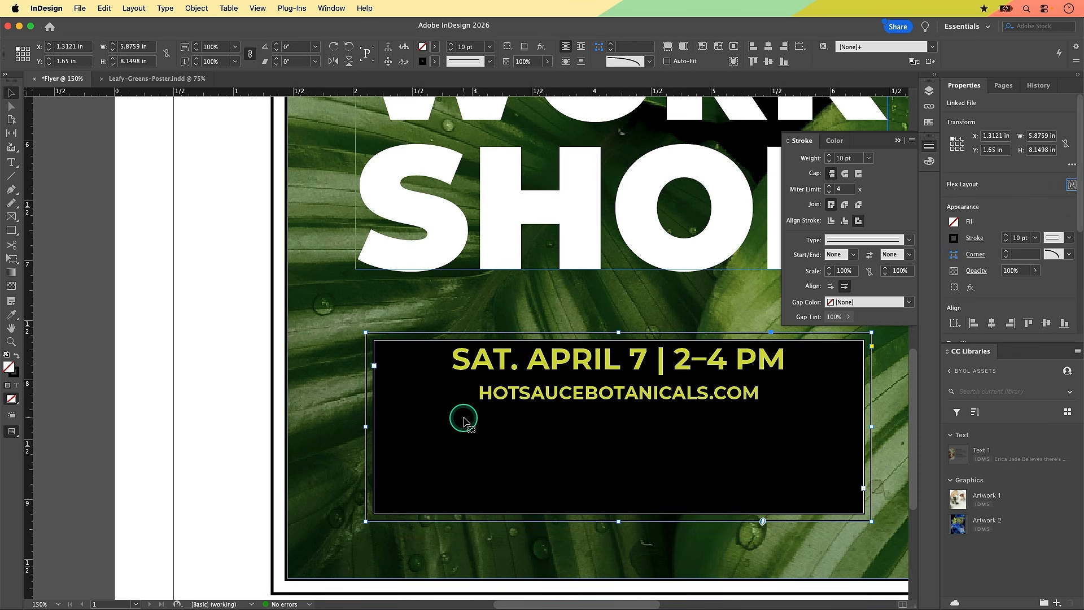
{"action": "left_click", "coordinate": [845, 161]}
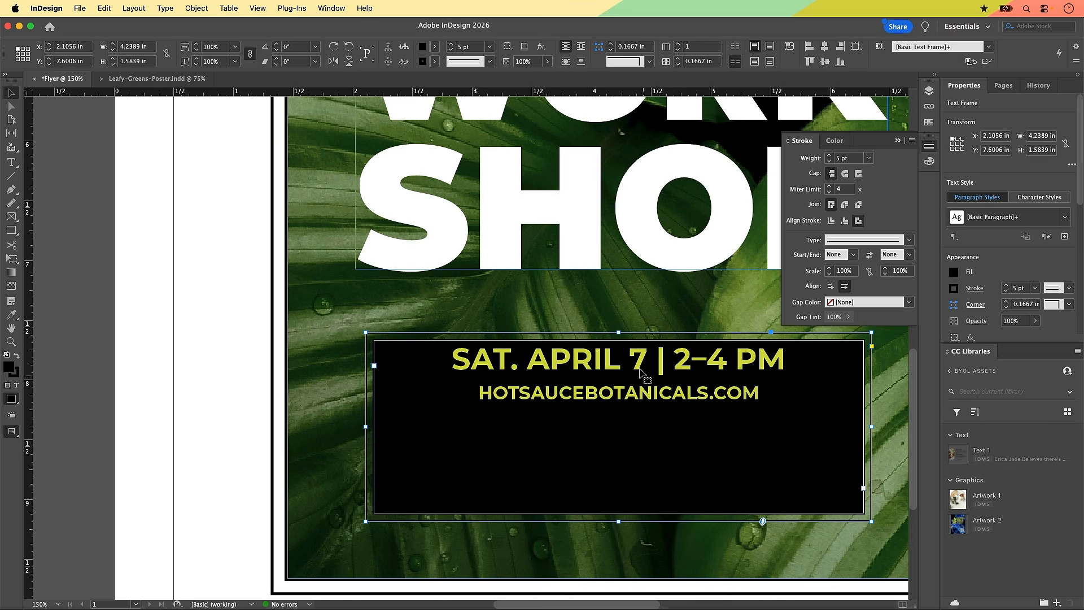
Step: Vertically center the date and website text within its black frame
{"action": "left_click", "coordinate": [638, 373]}
{"action": "left_click", "coordinate": [699, 460]}
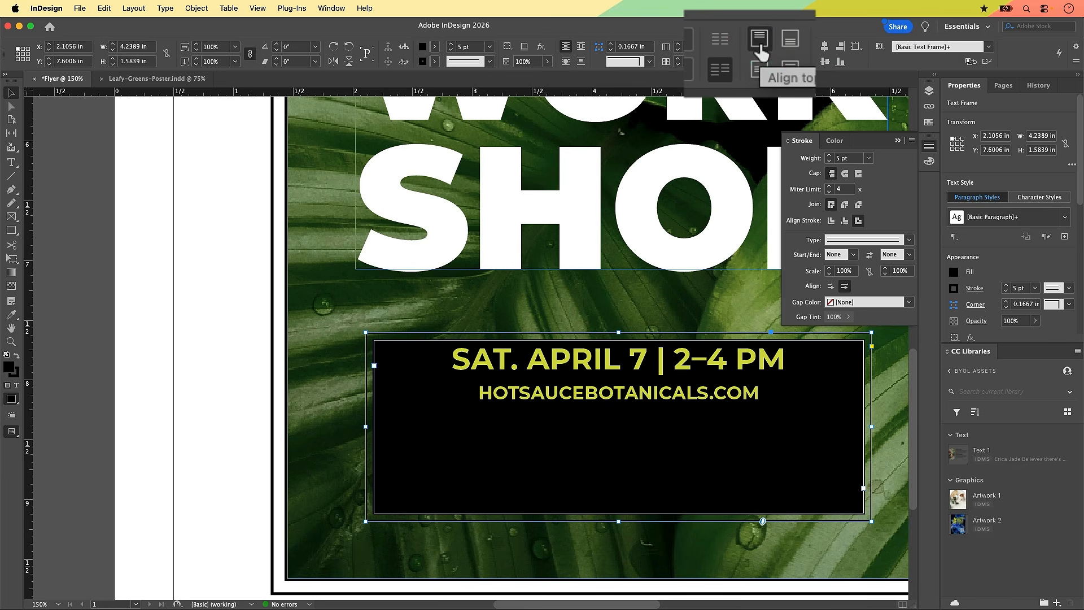
{"action": "left_click", "coordinate": [759, 70]}
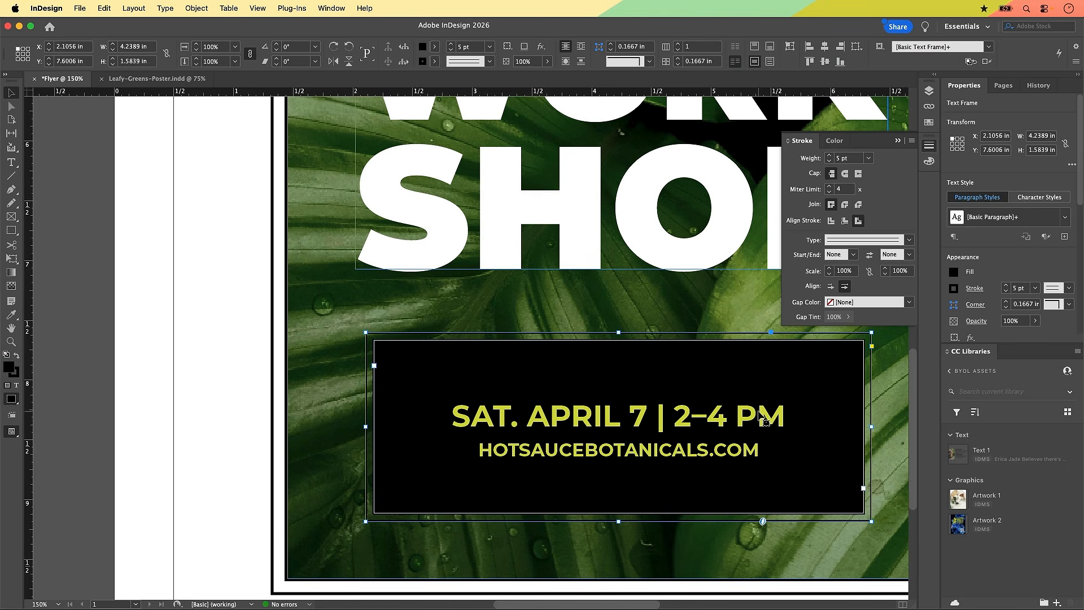
Step: Shift the black text frame slightly and shrink it evenly about its center to about 3.32 in wide and 1.11 in high
{"action": "mouse_move", "coordinate": [762, 418]}
{"action": "left_mouse_down"}
{"action": "mouse_move", "coordinate": [730, 417]}
{"action": "mouse_move", "coordinate": [772, 423]}
{"action": "left_mouse_up"}
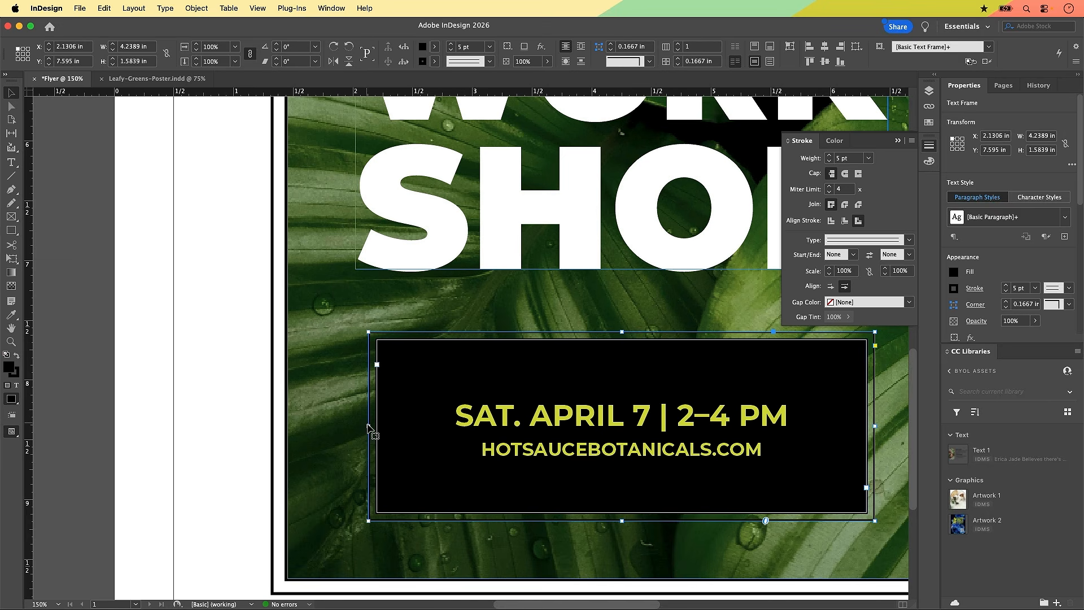
{"action": "left_click", "coordinate": [368, 425]}
{"action": "left_click", "coordinate": [368, 424]}
{"action": "left_click_drag", "start_coordinate": [368, 425], "coordinate": [424, 425]}
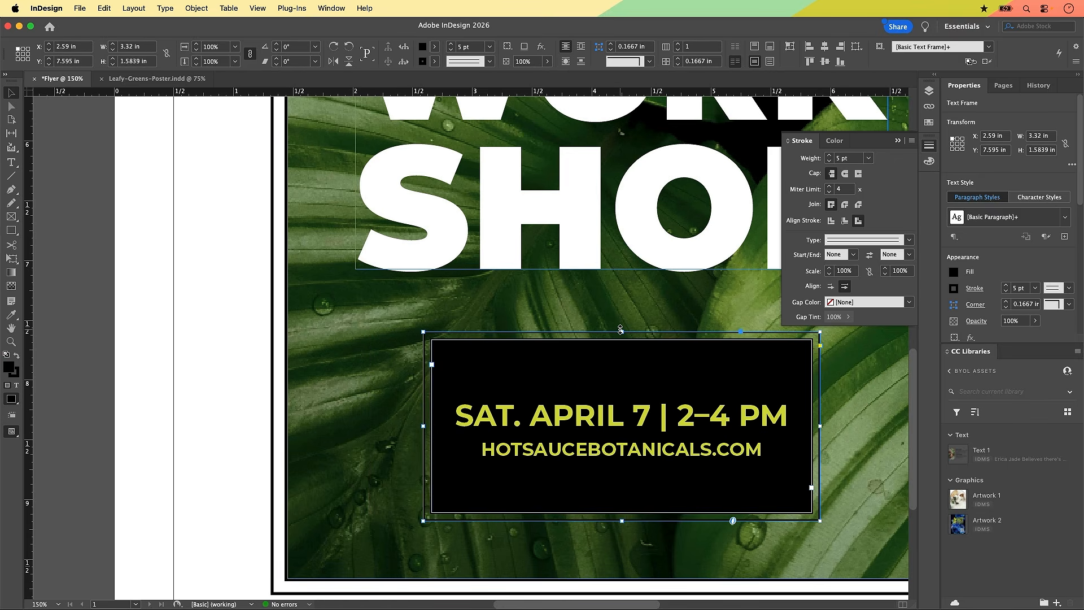
{"action": "left_click", "coordinate": [621, 330]}
{"action": "left_click_drag", "start_coordinate": [620, 330], "coordinate": [622, 359]}
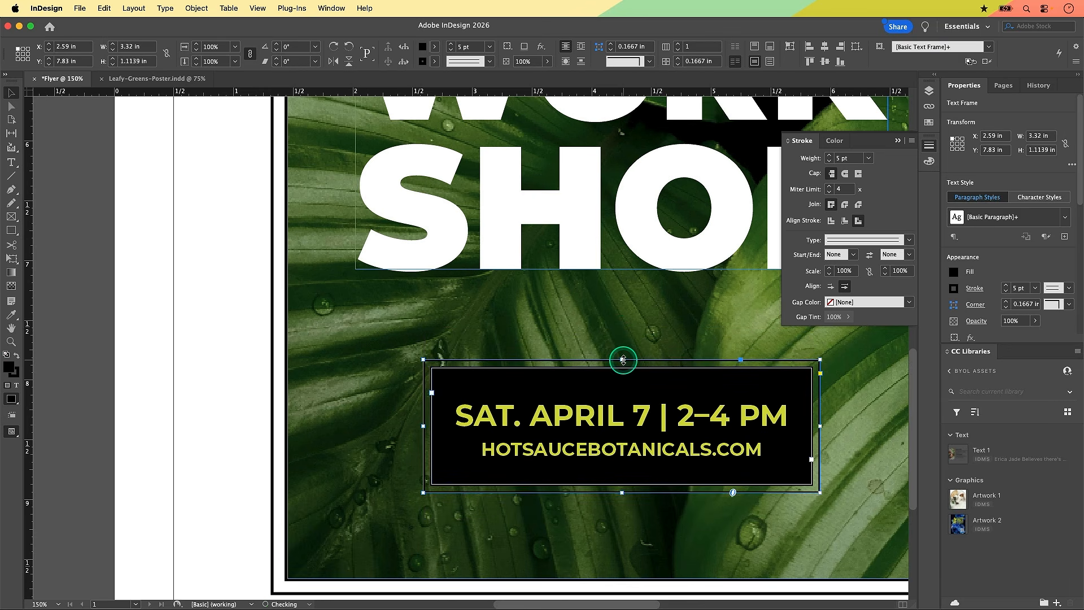
Step: Set the first baseline offset of the date and website frame to Cap Height in Text Frame Options
{"action": "left_click_drag", "start_coordinate": [740, 574], "coordinate": [588, 496]}
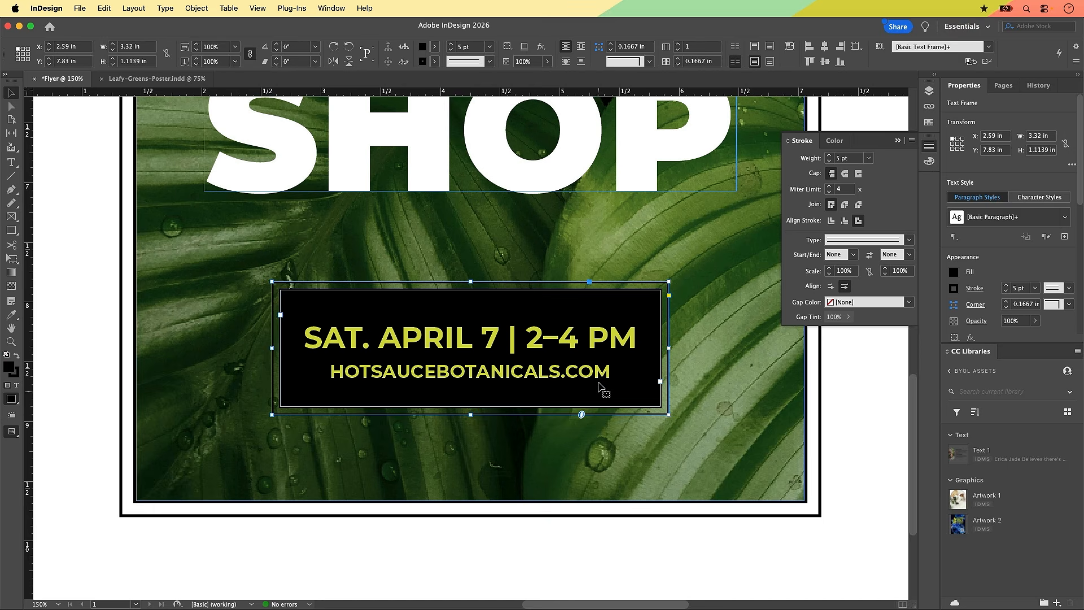
{"action": "left_click", "coordinate": [605, 391]}
{"action": "left_click", "coordinate": [755, 62]}
{"action": "left_click", "coordinate": [488, 354]}
{"action": "right_click", "coordinate": [516, 340]}
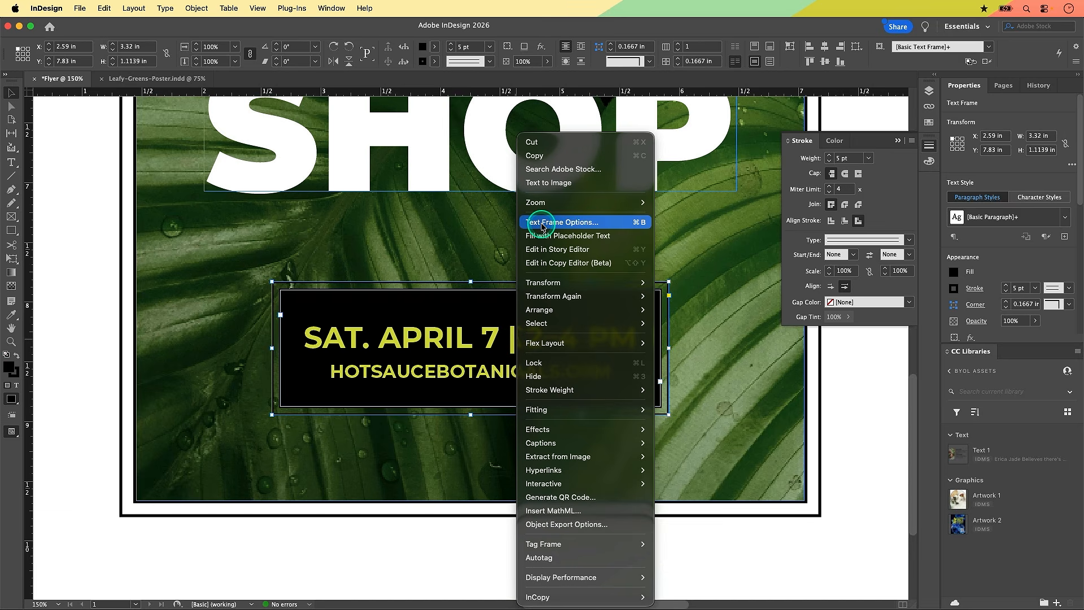
{"action": "left_click", "coordinate": [636, 227]}
{"action": "left_click", "coordinate": [644, 227]}
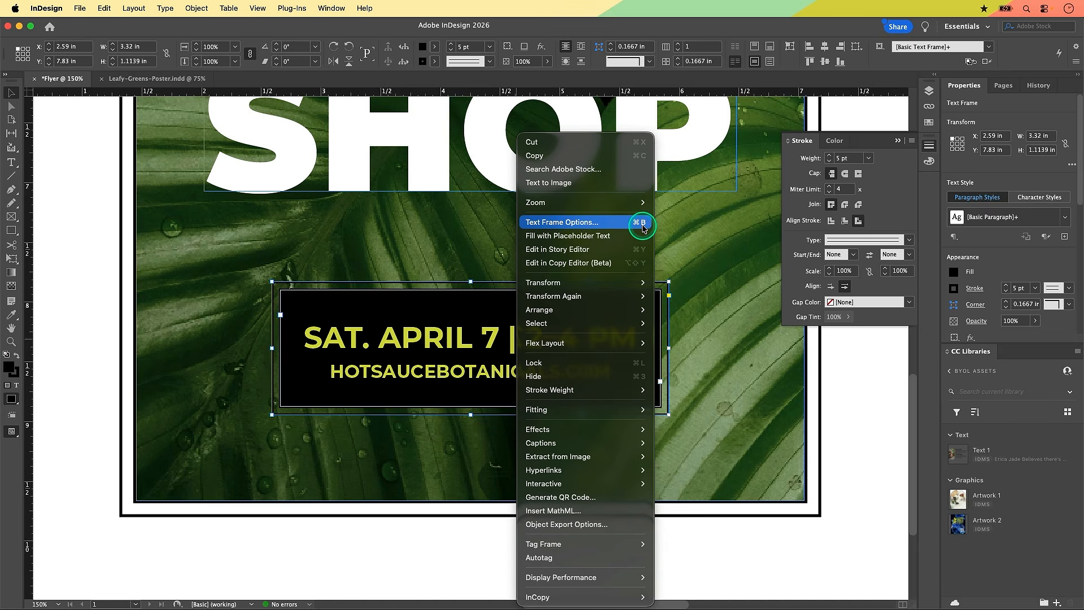
{"action": "left_click", "coordinate": [643, 226]}
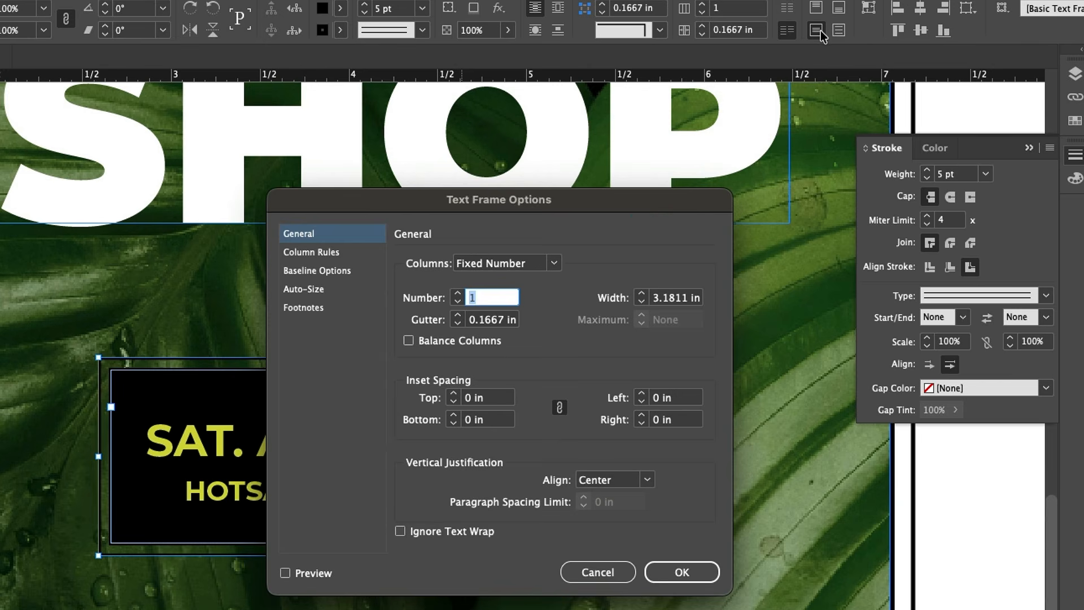
{"action": "left_click_drag", "start_coordinate": [613, 195], "coordinate": [811, 196]}
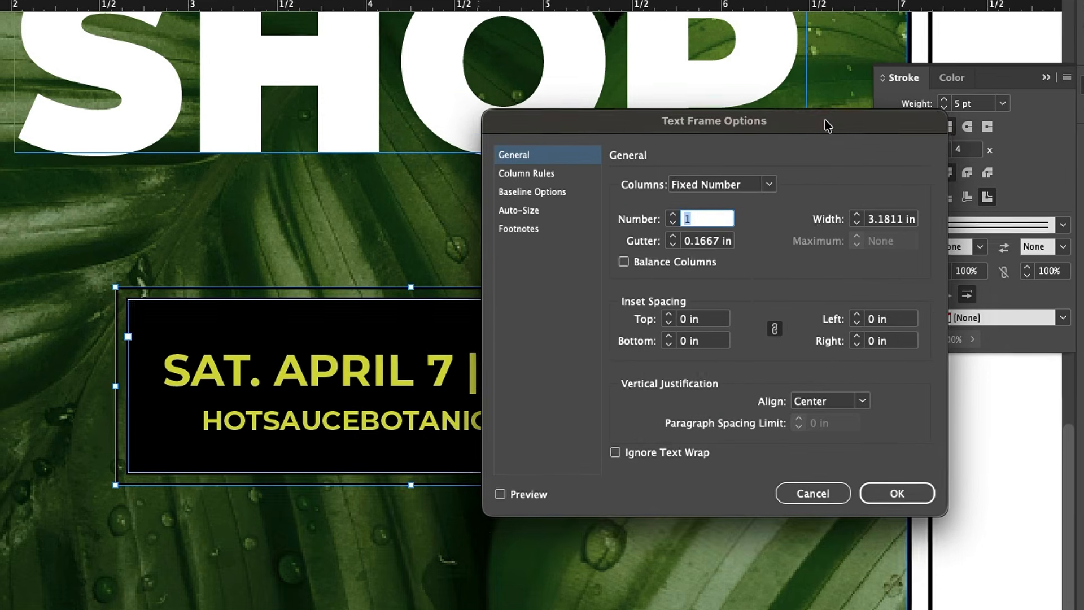
{"action": "left_click_drag", "start_coordinate": [826, 120], "coordinate": [830, 138]}
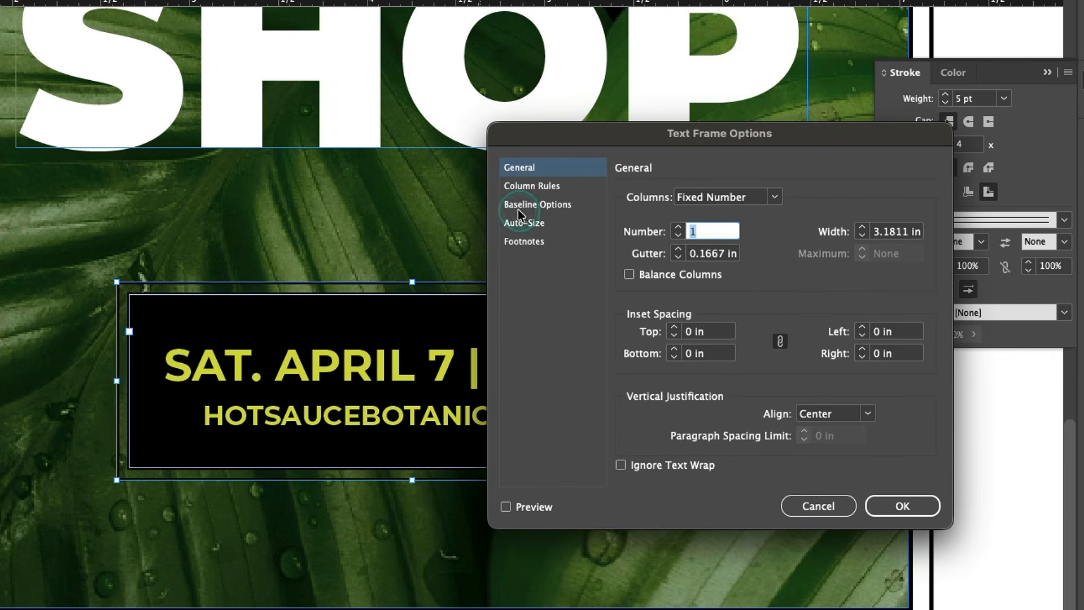
{"action": "left_click", "coordinate": [521, 206]}
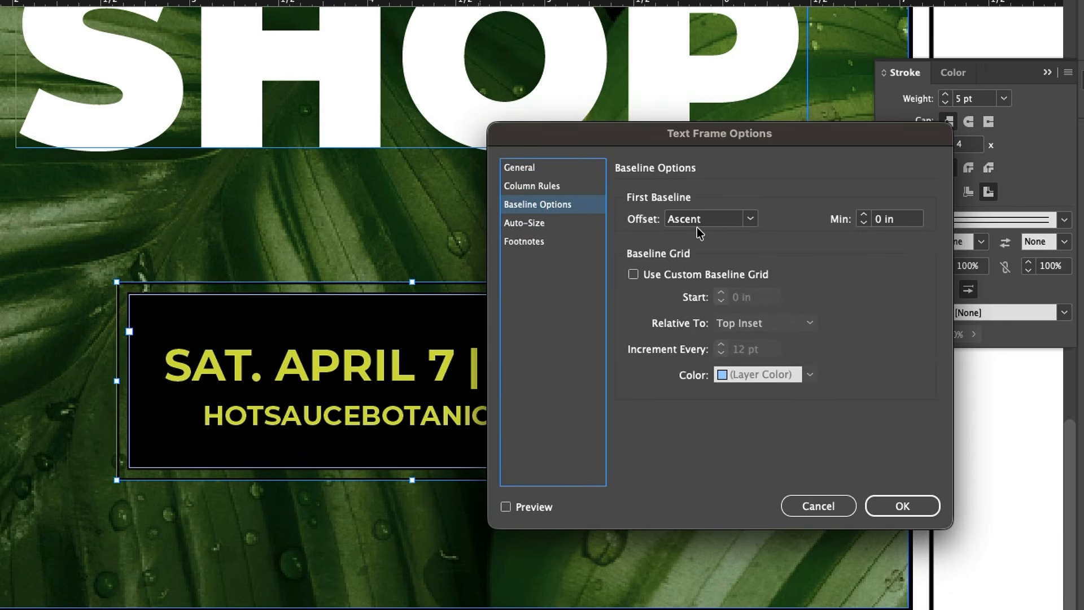
{"action": "left_click", "coordinate": [739, 224]}
{"action": "left_click", "coordinate": [750, 225]}
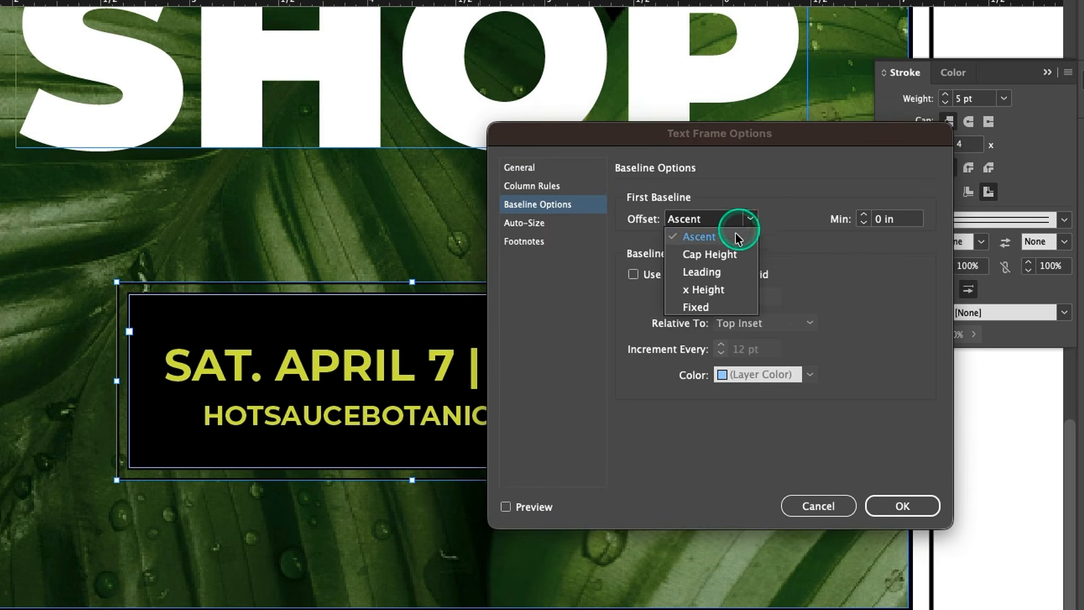
{"action": "left_click", "coordinate": [731, 255]}
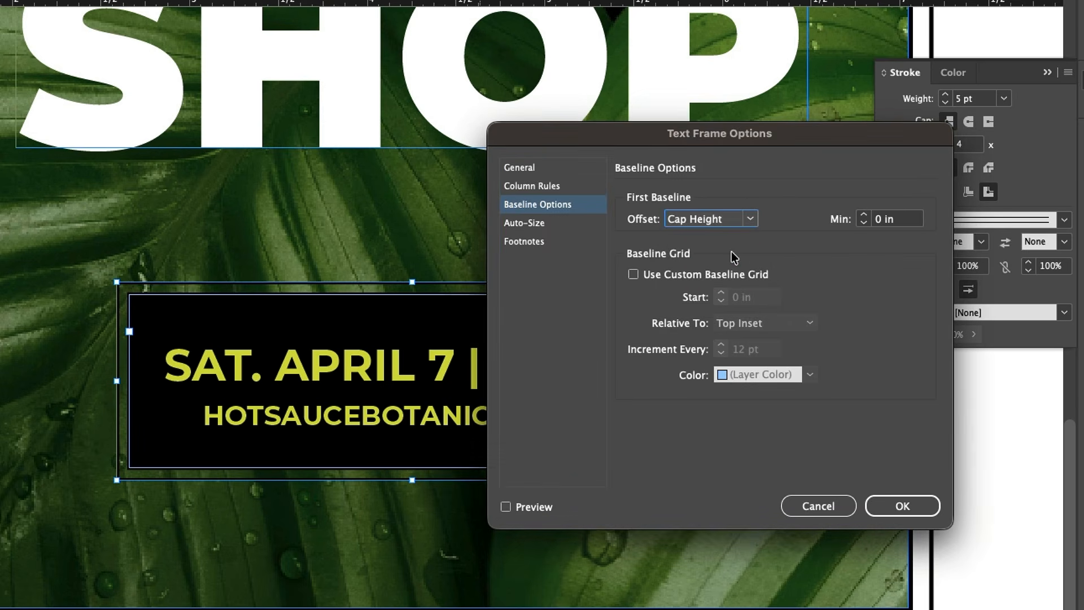
Step: Compare the Cap Height first baseline offset in the date and website frame with preview on, then apply the text frame options
{"action": "left_click", "coordinate": [706, 224]}
{"action": "left_click", "coordinate": [506, 507]}
{"action": "left_click", "coordinate": [852, 306]}
{"action": "left_click", "coordinate": [506, 507]}
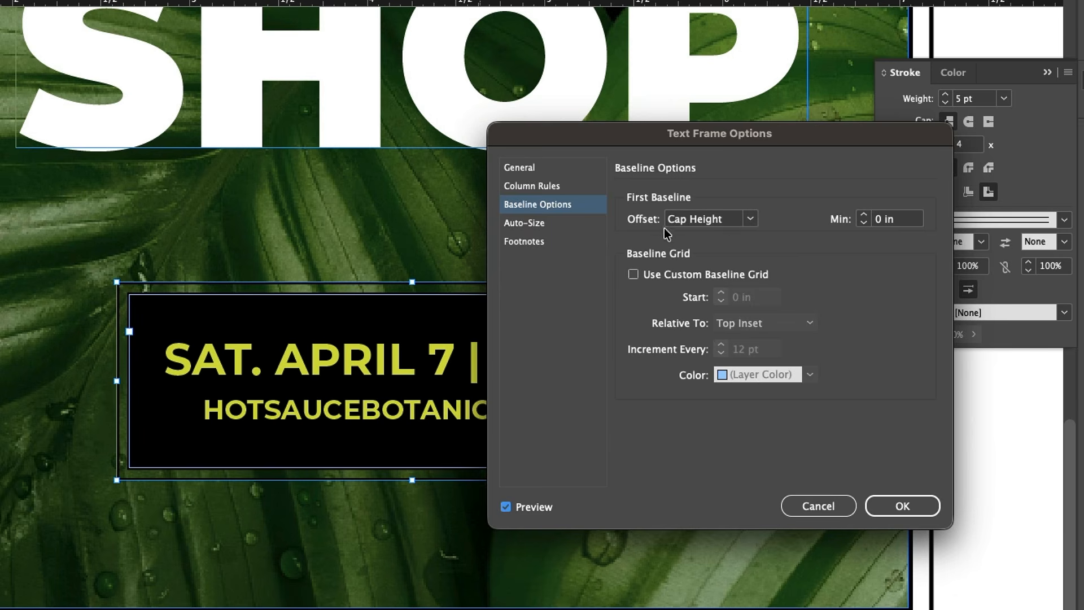
{"action": "left_click", "coordinate": [747, 220]}
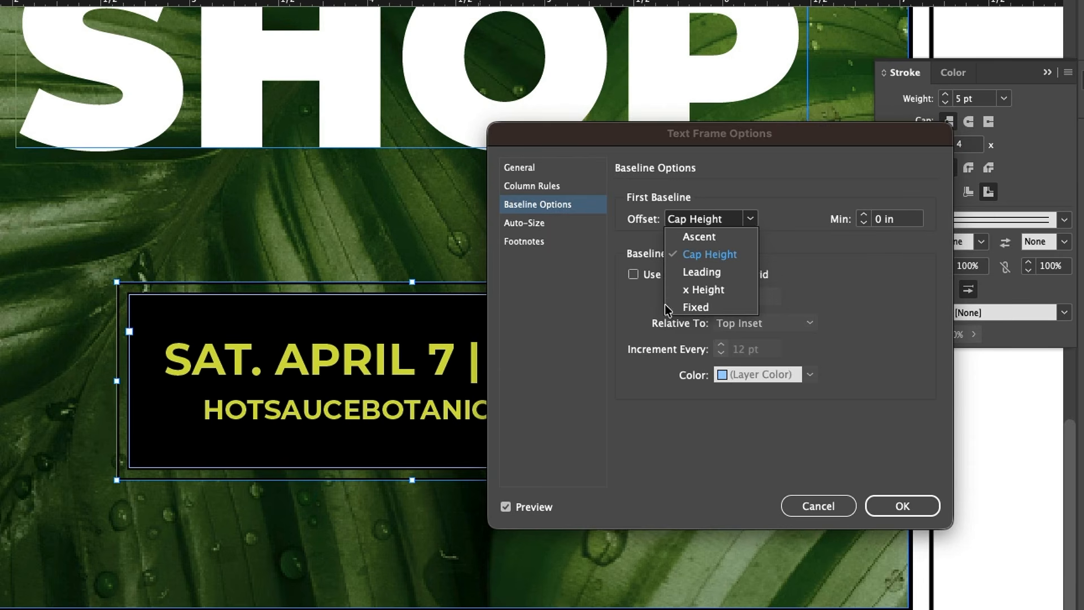
{"action": "left_click", "coordinate": [731, 272]}
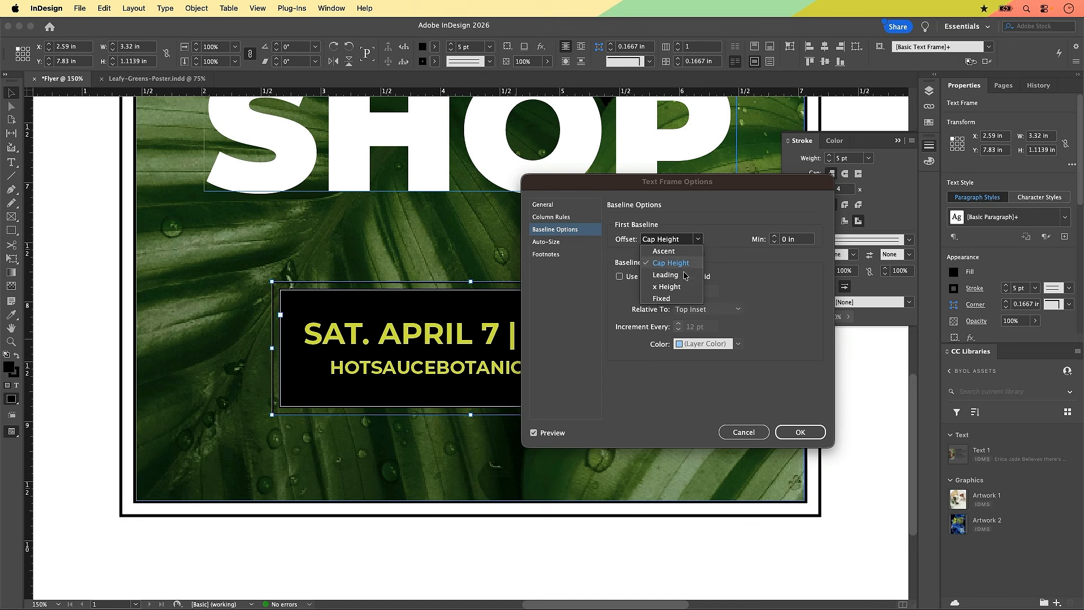
{"action": "left_click", "coordinate": [751, 253]}
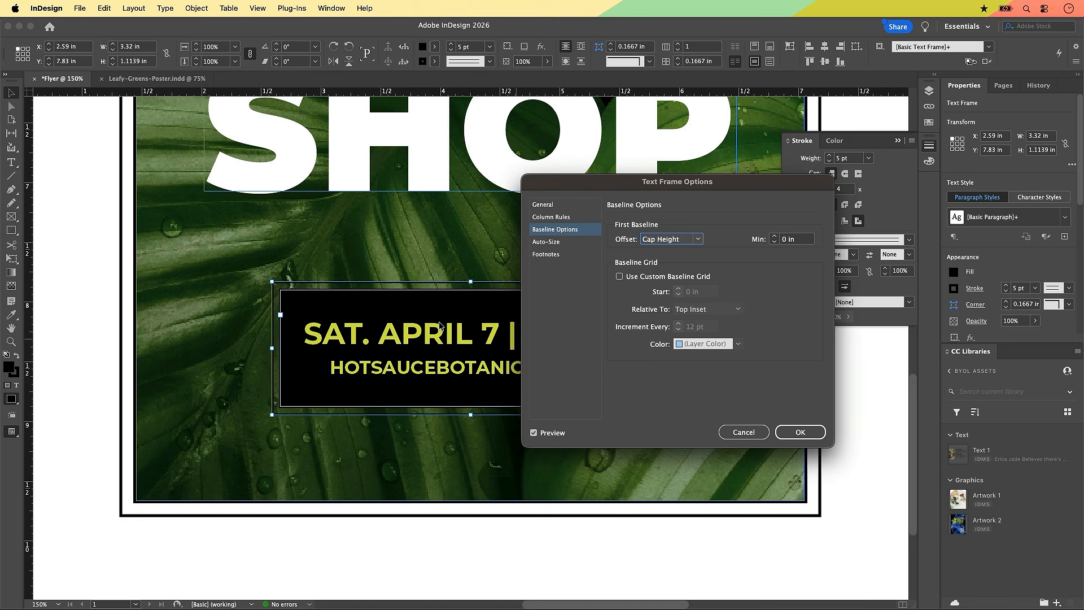
{"action": "left_click", "coordinate": [439, 326]}
{"action": "left_click", "coordinate": [686, 279]}
{"action": "left_click", "coordinate": [705, 313]}
{"action": "left_click", "coordinate": [800, 432]}
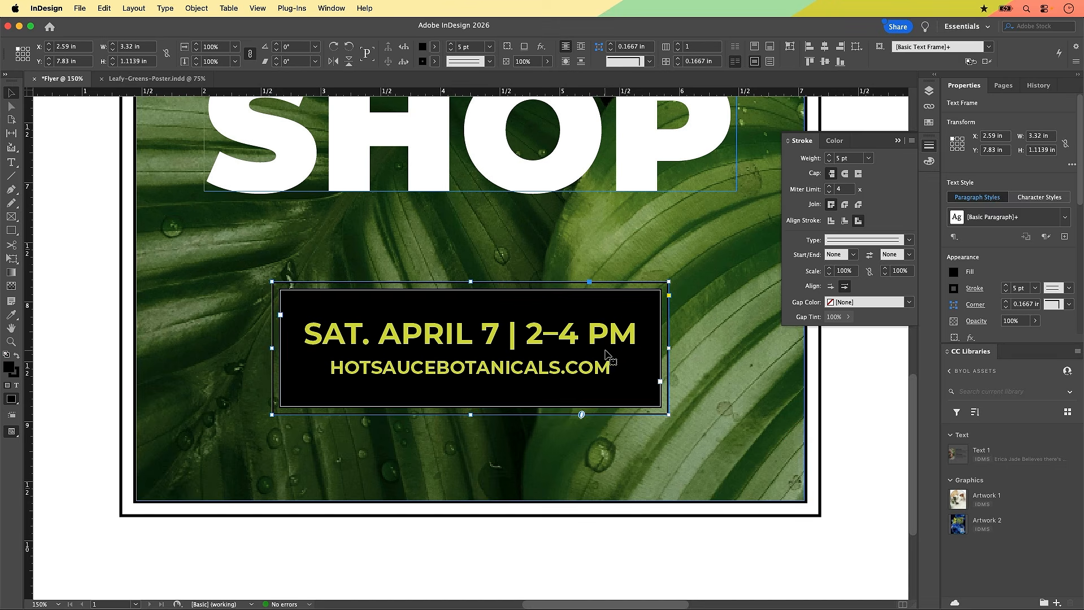
Step: Examine the stroke alignment and stroke types available for the black date and website frame
{"action": "left_click", "coordinate": [613, 336]}
{"action": "left_click", "coordinate": [400, 324]}
{"action": "left_click", "coordinate": [859, 220]}
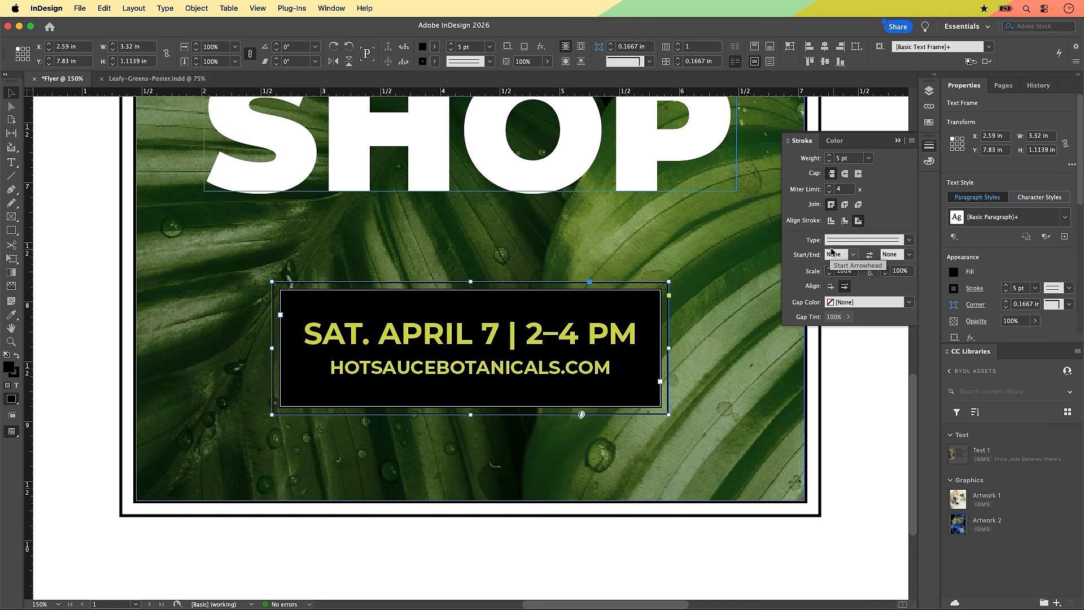
{"action": "left_click", "coordinate": [848, 243]}
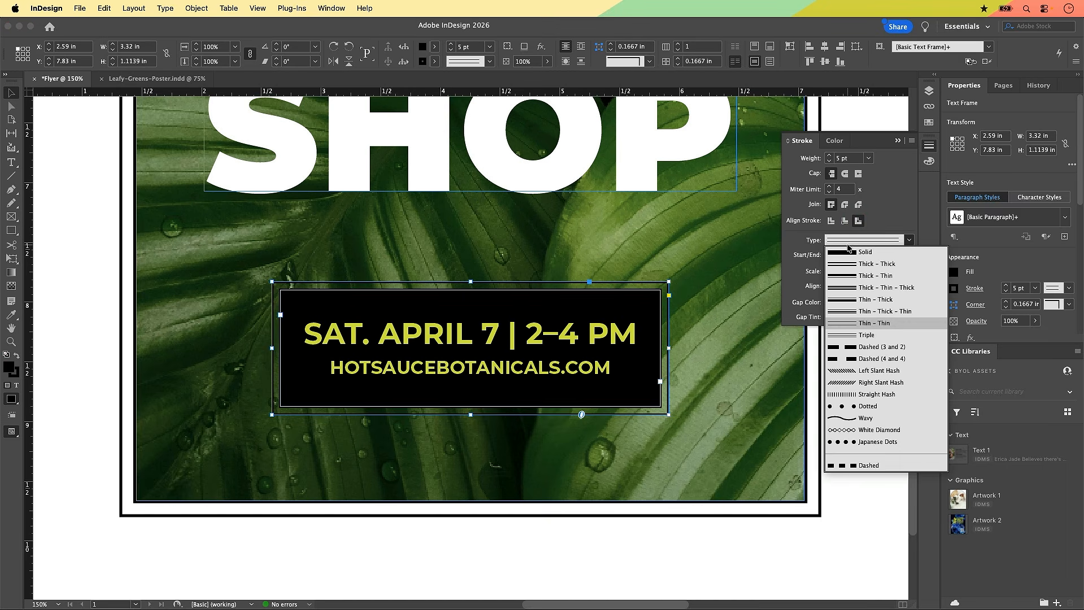
{"action": "left_click", "coordinate": [876, 324]}
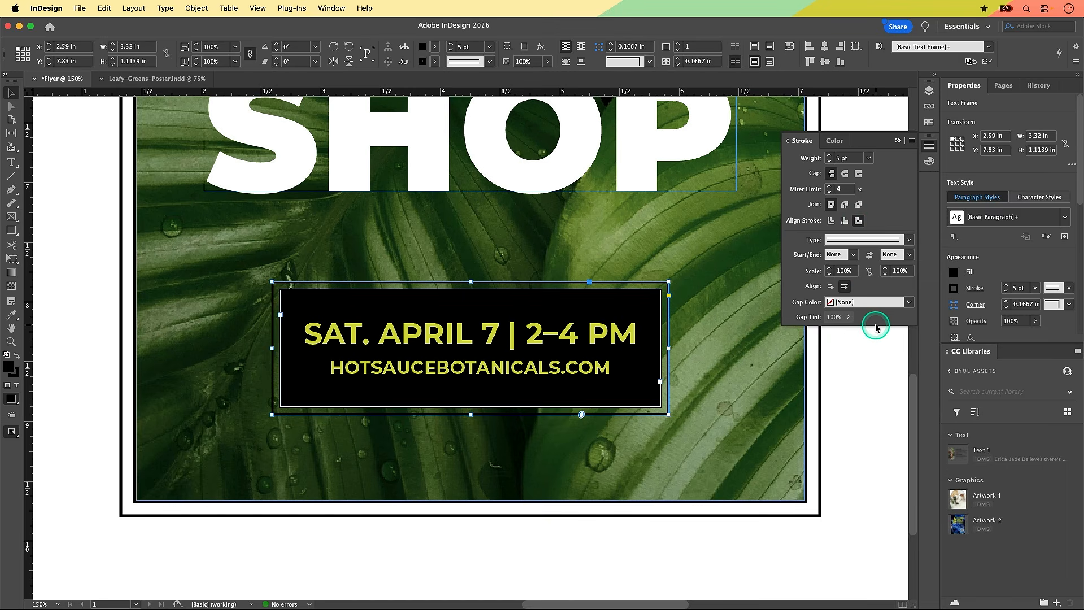
{"action": "key", "text": "super+0"}
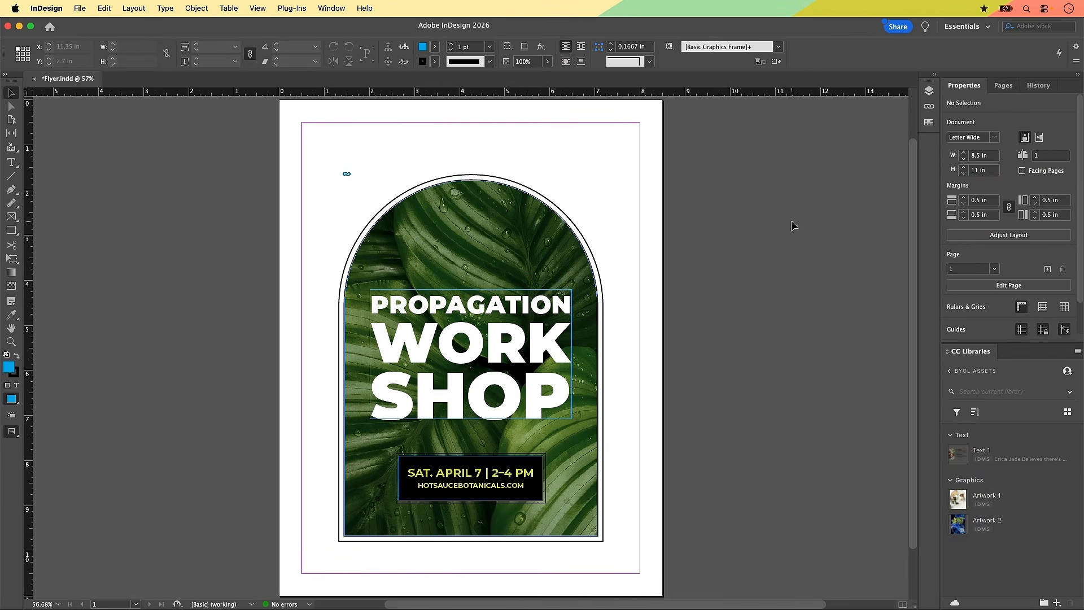
Step: Load HSB-Logo.ai from the 02_Flyer folder for placing, continuing with placement instead of opening it as an editable document
{"action": "left_click", "coordinate": [474, 212]}
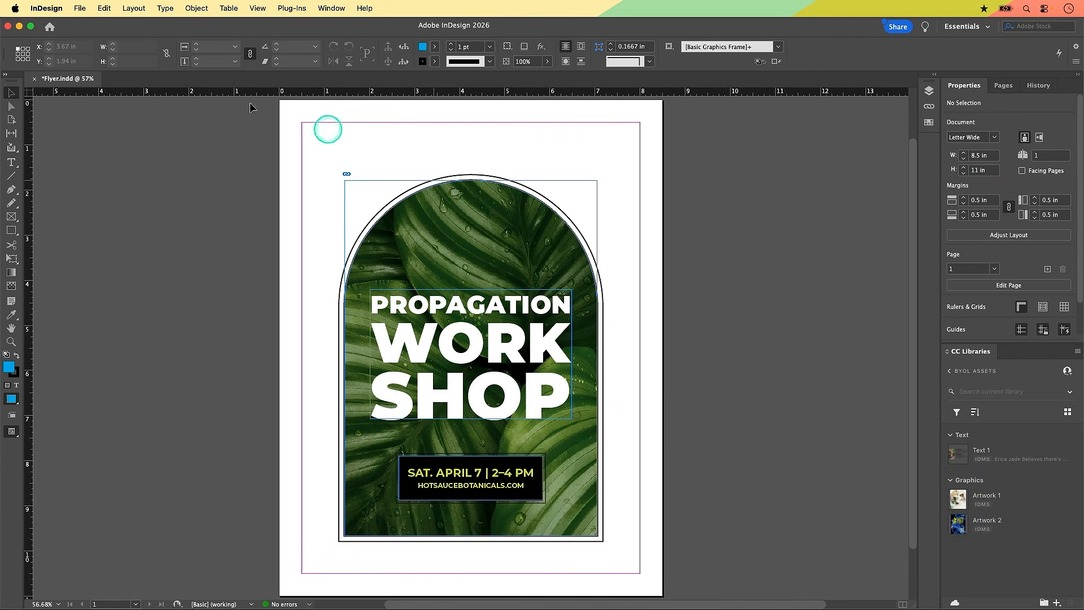
{"action": "left_click", "coordinate": [81, 9]}
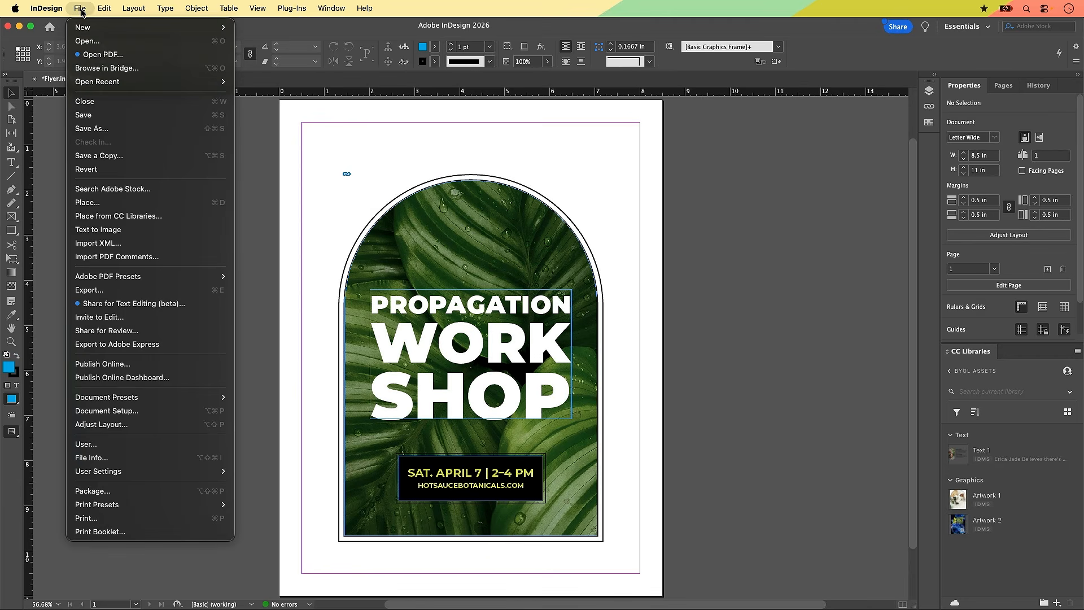
{"action": "left_click", "coordinate": [88, 202]}
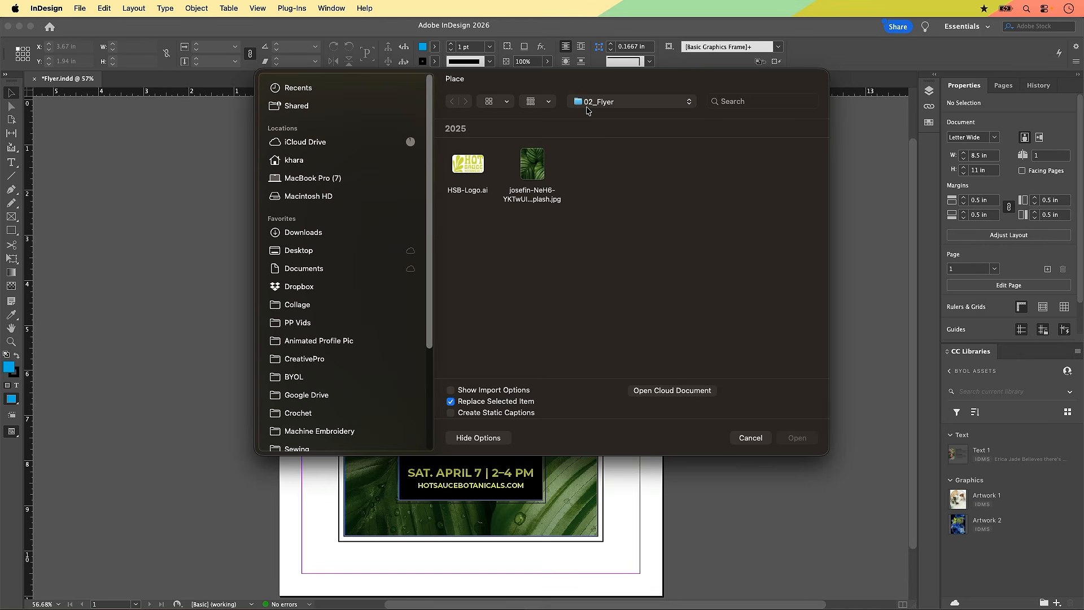
{"action": "left_click", "coordinate": [476, 170]}
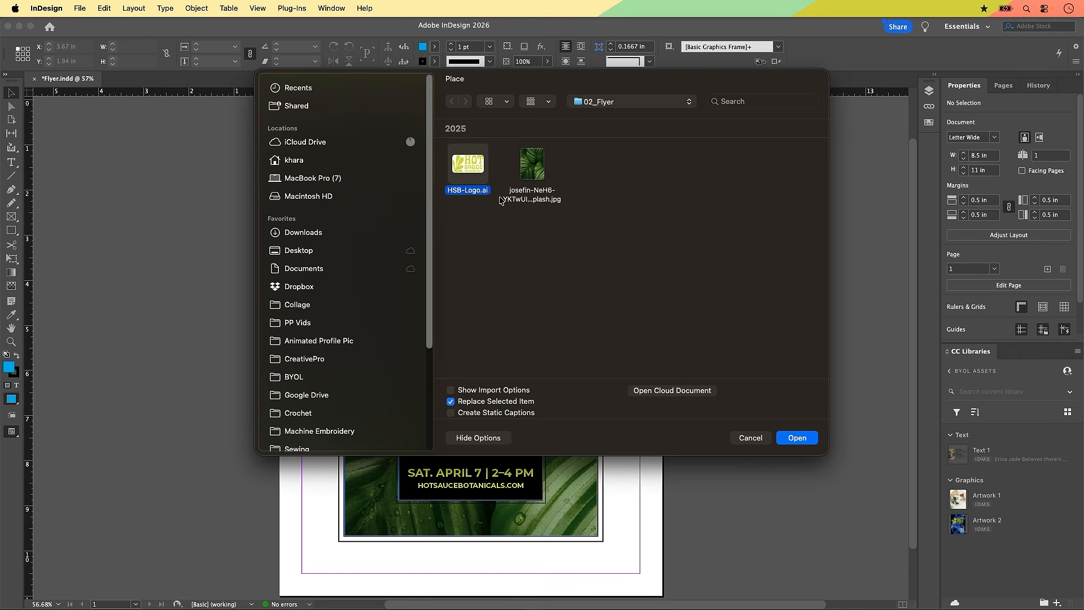
{"action": "left_click", "coordinate": [464, 395]}
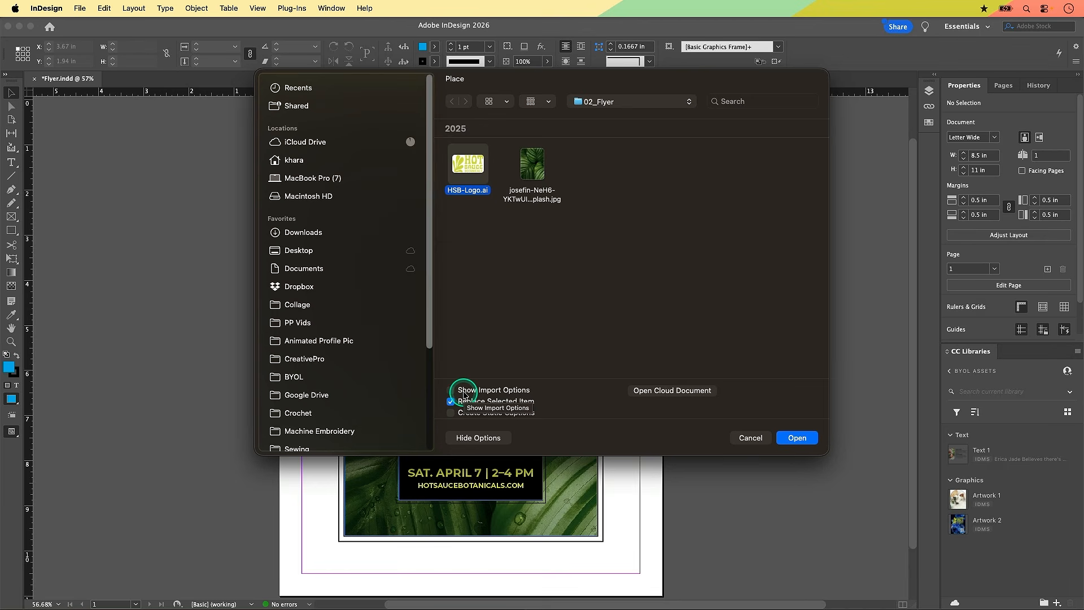
{"action": "left_click", "coordinate": [803, 439]}
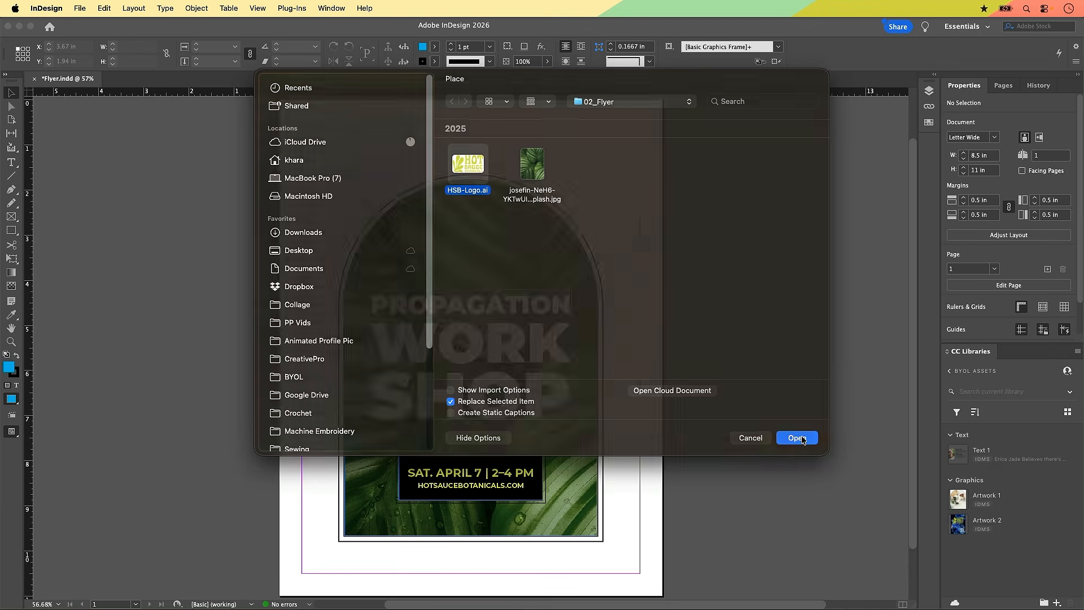
{"action": "left_click", "coordinate": [582, 274]}
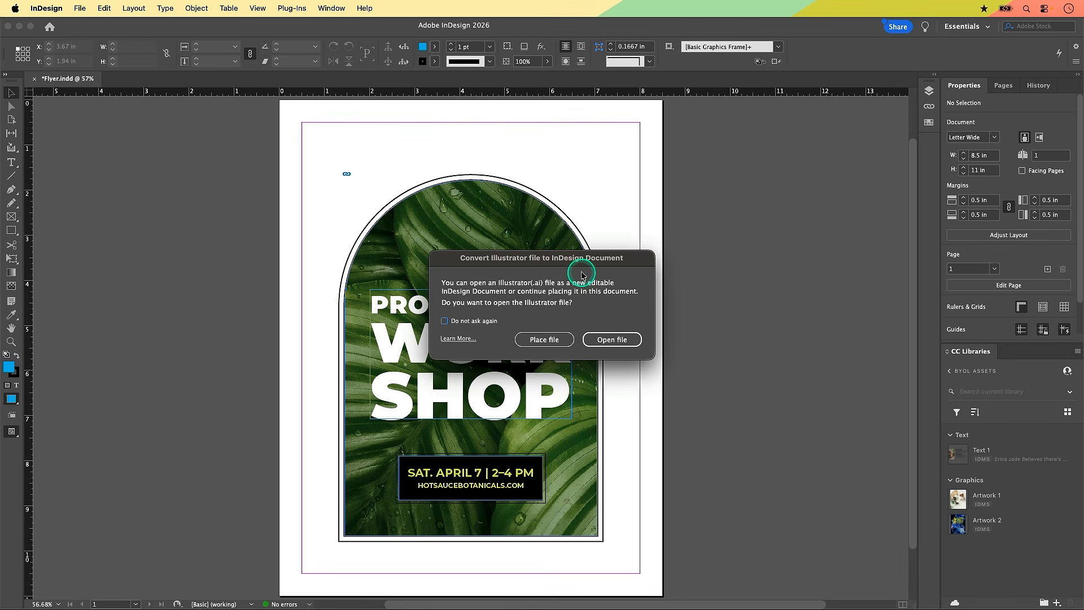
{"action": "left_click", "coordinate": [528, 277]}
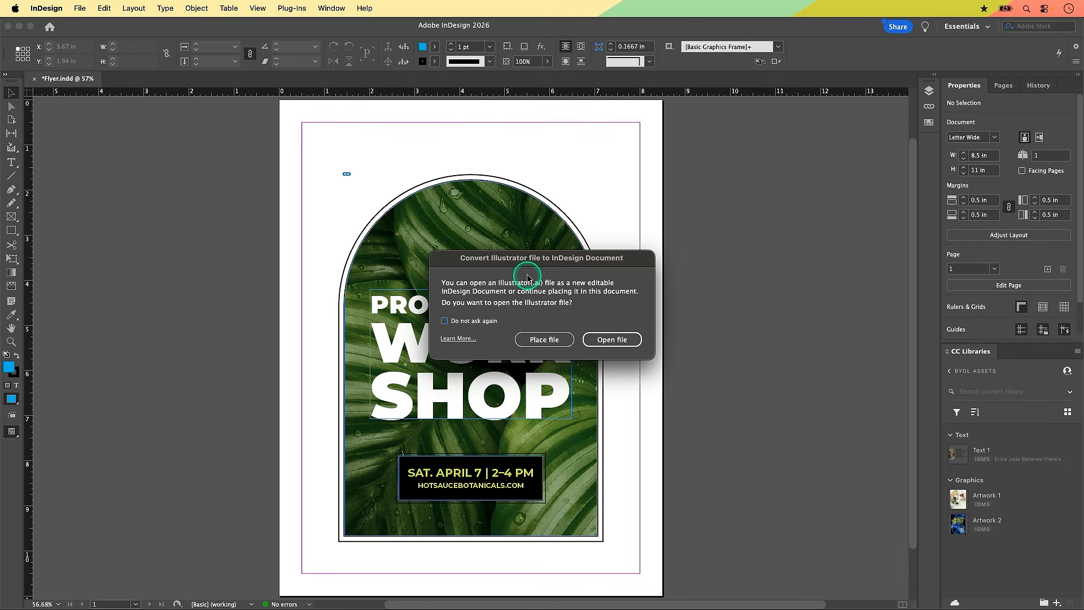
{"action": "left_click", "coordinate": [553, 342]}
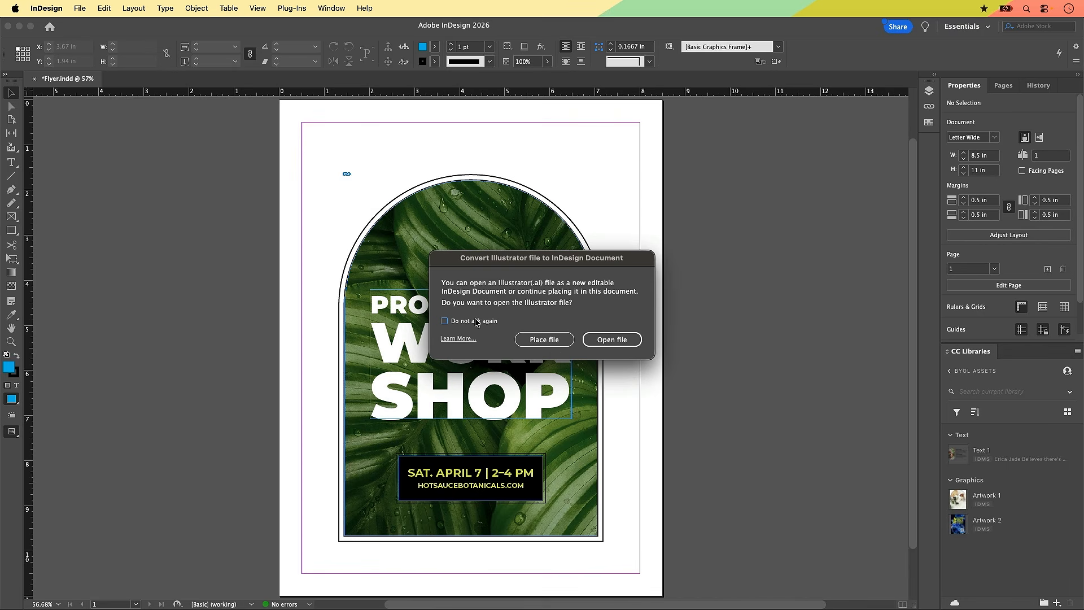
{"action": "left_click", "coordinate": [446, 321]}
{"action": "left_click", "coordinate": [544, 340]}
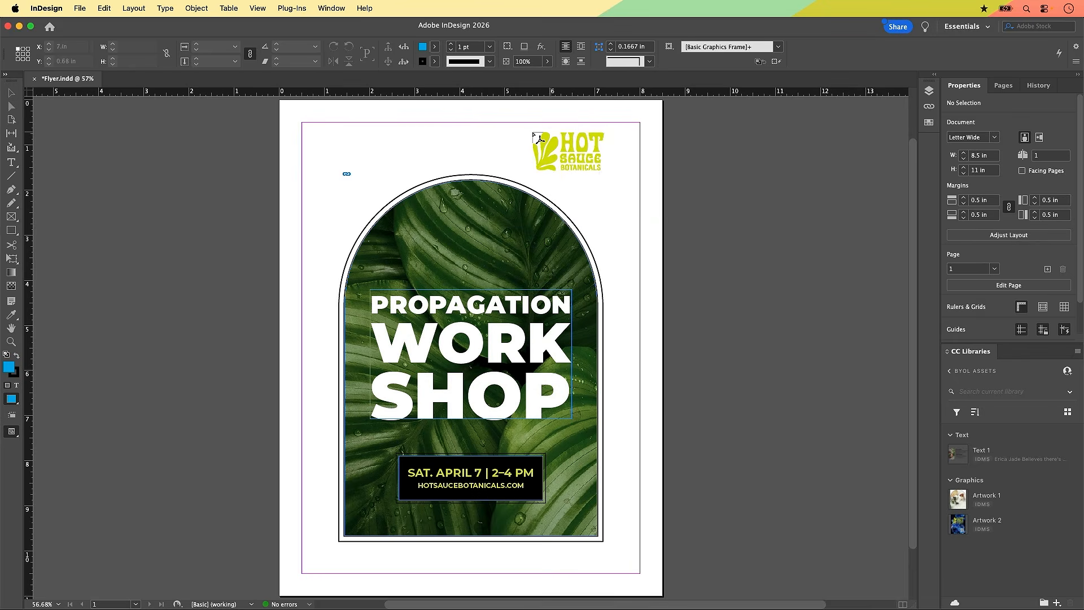
Step: Place the logo about 2.03 in wide over the top of the arch and shift it to about X 3.23 in, Y 1.26 in
{"action": "left_click", "coordinate": [466, 246]}
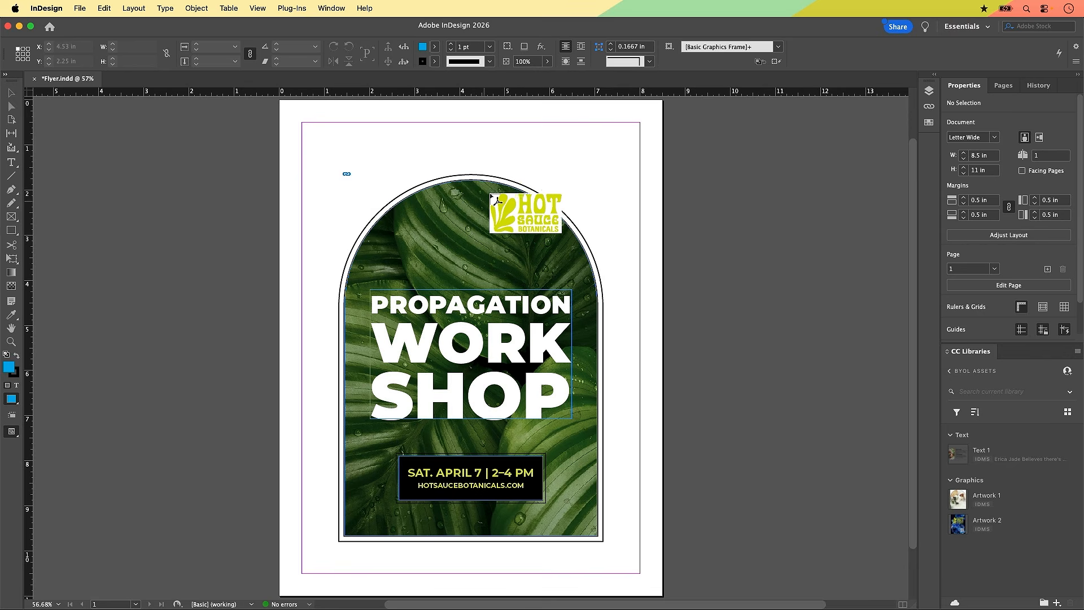
{"action": "left_click", "coordinate": [439, 179]}
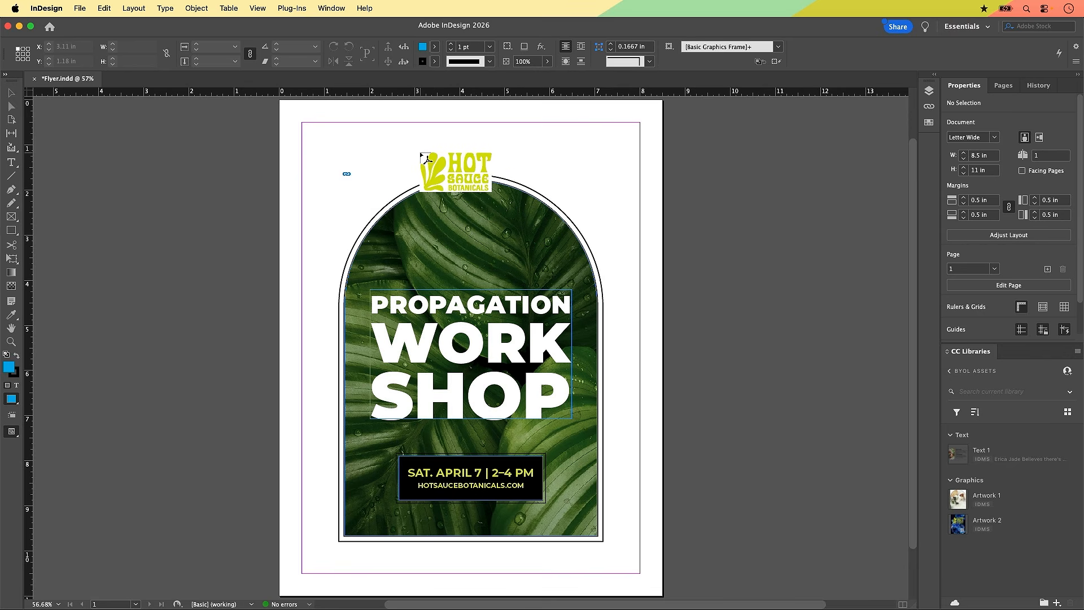
{"action": "left_click_drag", "start_coordinate": [421, 153], "coordinate": [531, 208]}
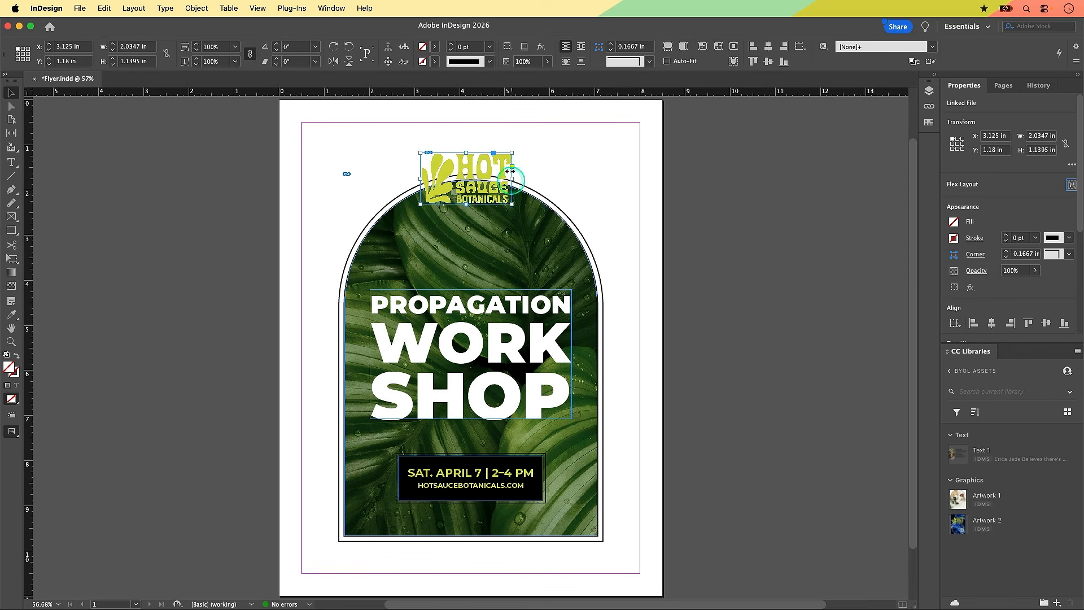
{"action": "left_click_drag", "start_coordinate": [487, 168], "coordinate": [492, 171]}
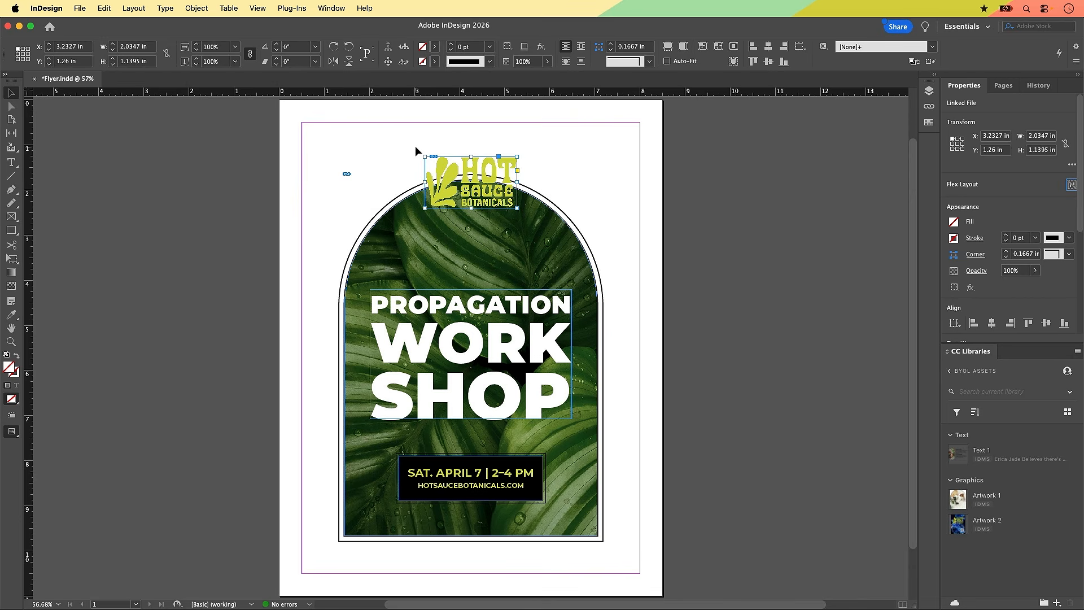
Step: Draw a rectangle about 2.5 in wide and 1.48 in high around the logo at the top of the arch
{"action": "left_click", "coordinate": [11, 231]}
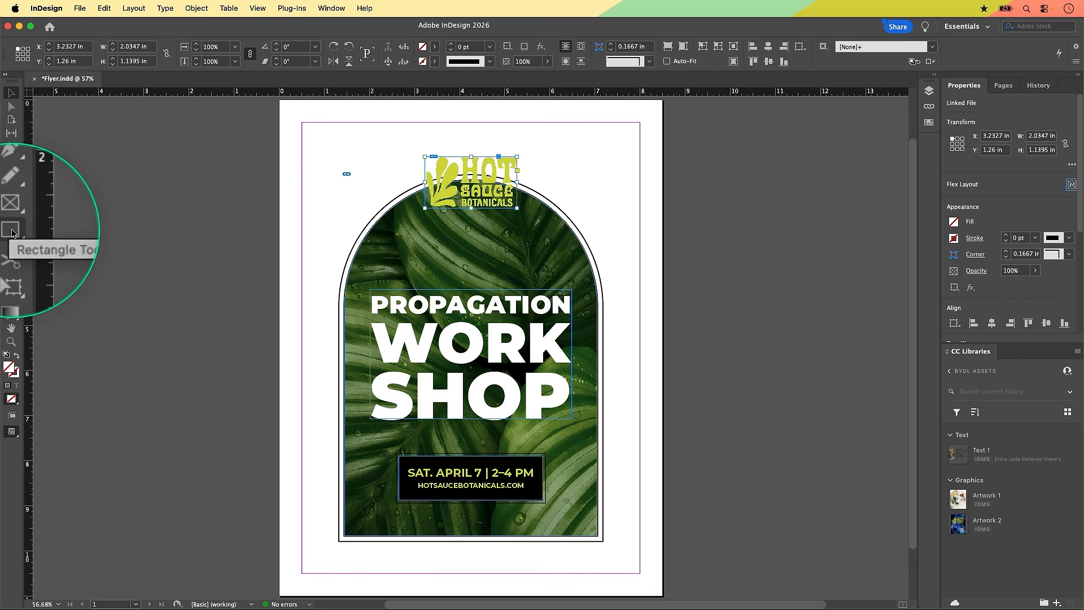
{"action": "left_click", "coordinate": [11, 230]}
{"action": "left_click_drag", "start_coordinate": [414, 149], "coordinate": [527, 217]}
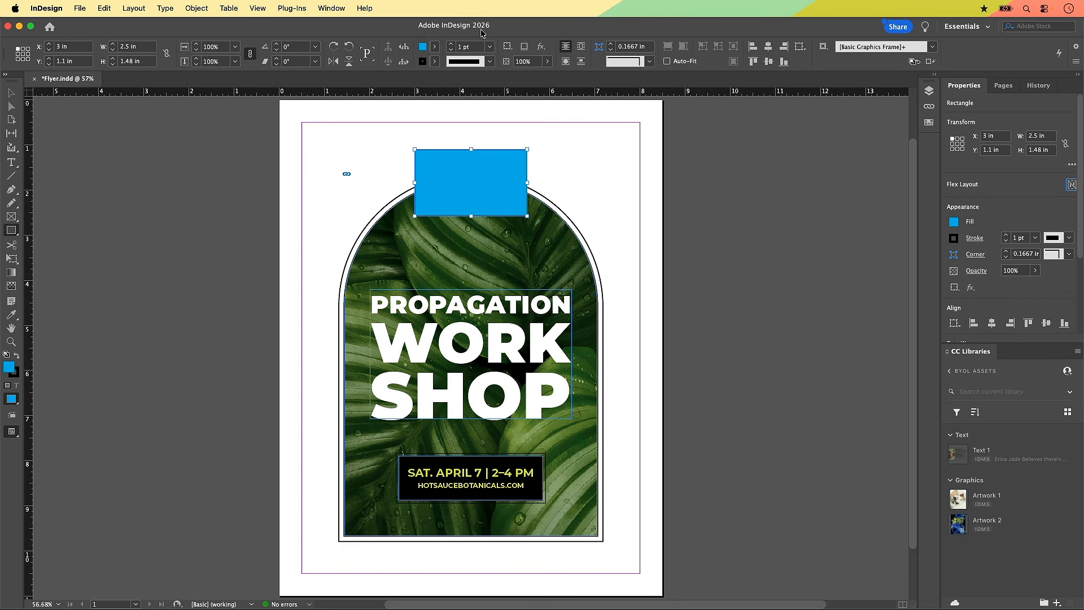
Step: Fill the rectangle over the logo with Black and set its stroke to None
{"action": "left_click", "coordinate": [429, 46]}
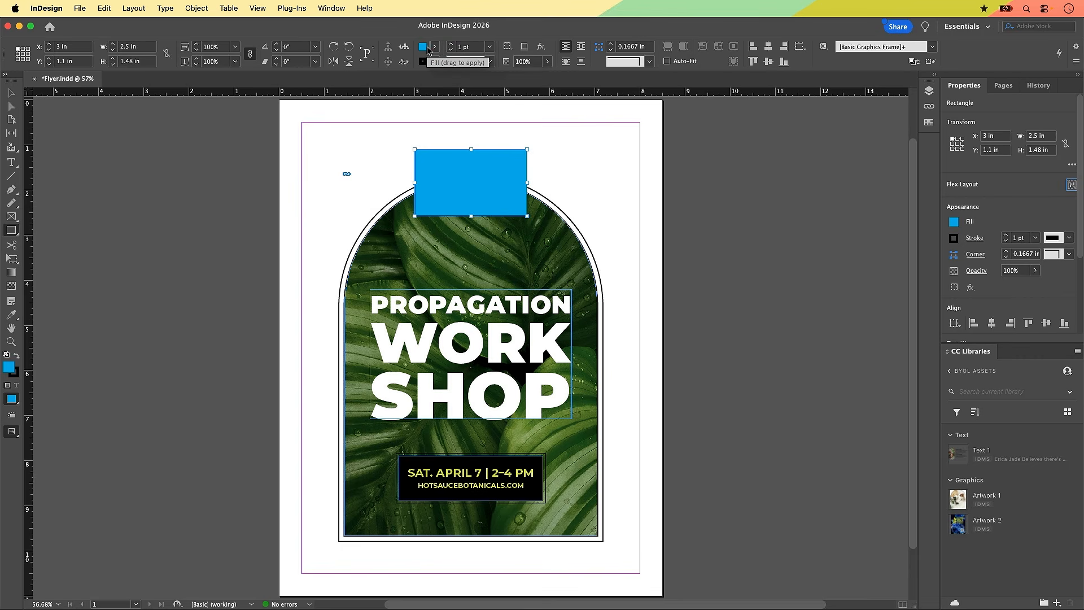
{"action": "left_click", "coordinate": [430, 48]}
{"action": "left_click", "coordinate": [334, 107]}
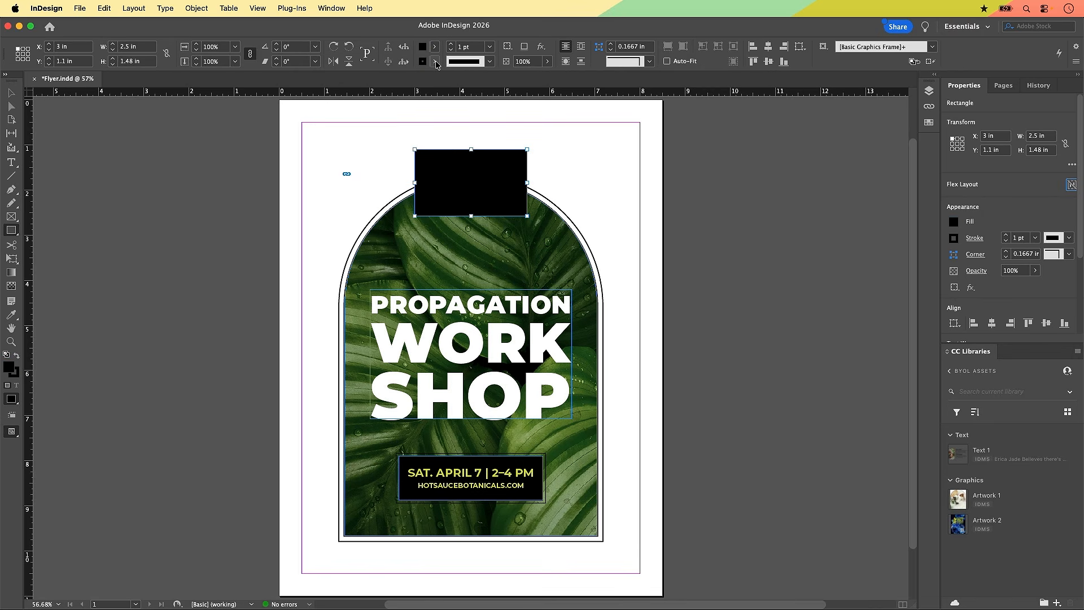
{"action": "left_click", "coordinate": [435, 61]}
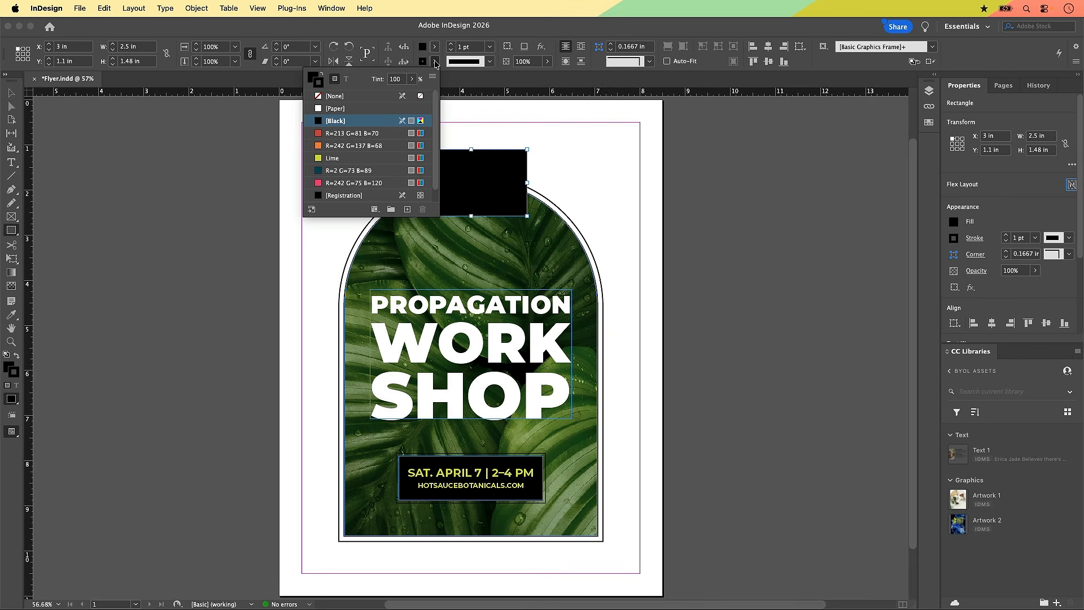
{"action": "left_click", "coordinate": [318, 101]}
{"action": "key", "text": "v"}
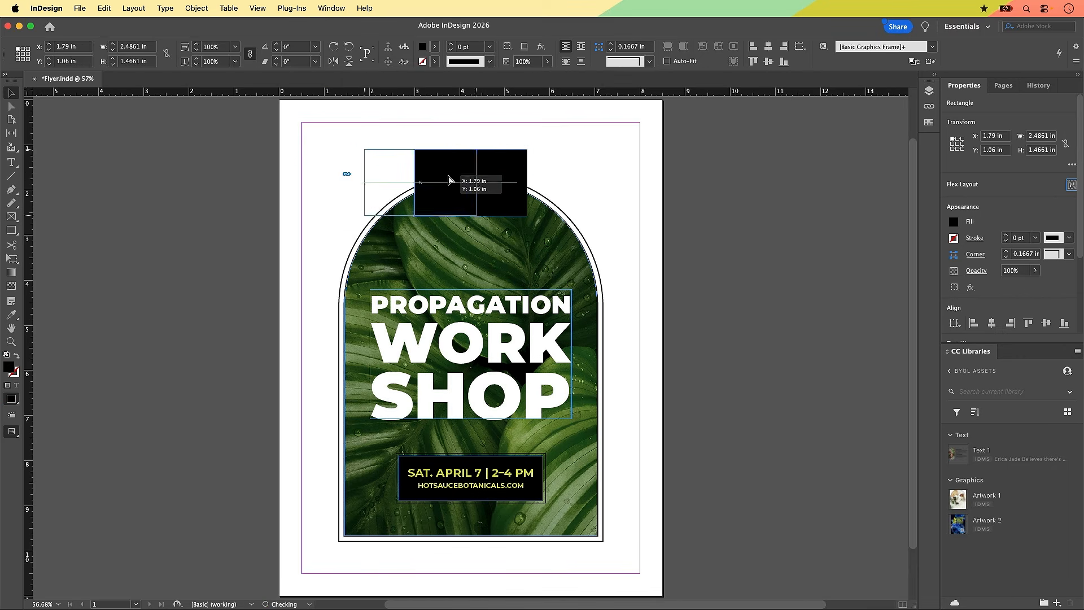
Step: Undo a trial move of the black rectangle and send it to the back, behind the logo and the arched leaf image
{"action": "left_click_drag", "start_coordinate": [512, 181], "coordinate": [448, 177]}
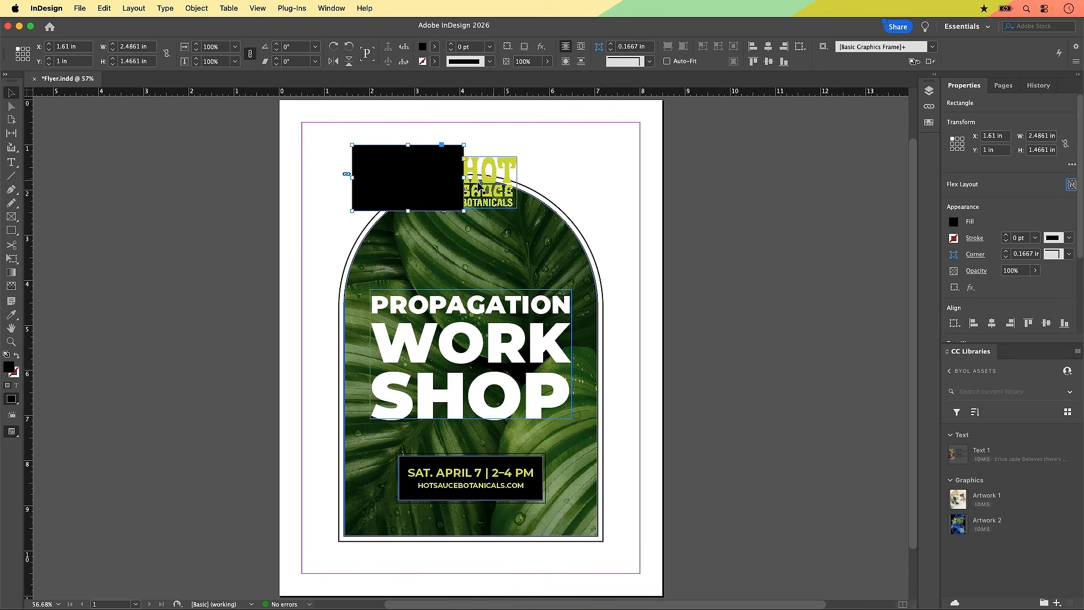
{"action": "key", "text": "super+z"}
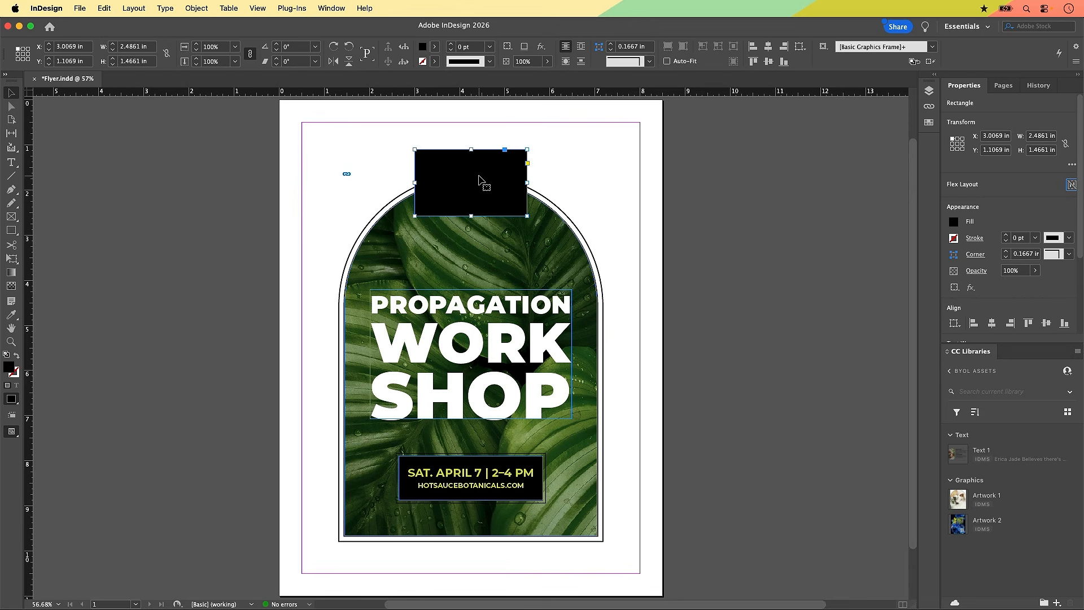
{"action": "left_click", "coordinate": [479, 179]}
{"action": "right_click", "coordinate": [479, 180]}
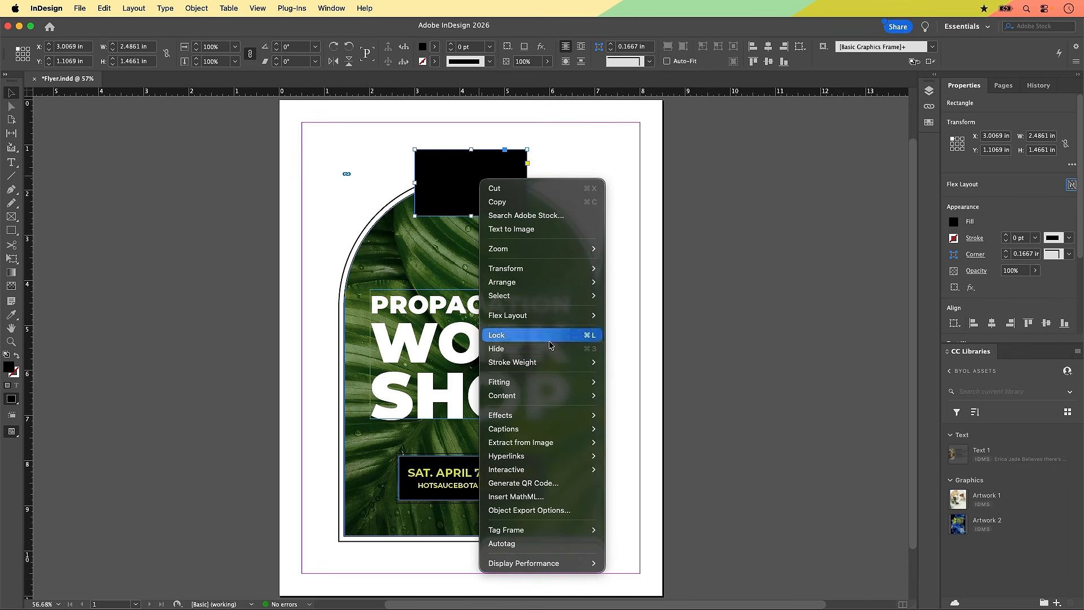
{"action": "mouse_move", "coordinate": [503, 287]}
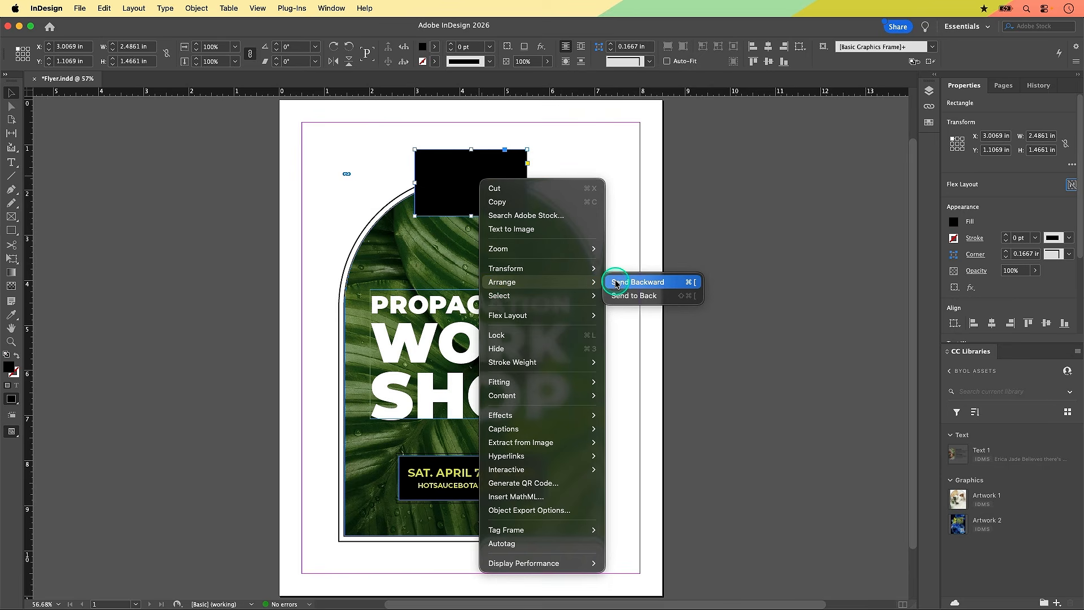
{"action": "left_click", "coordinate": [650, 287]}
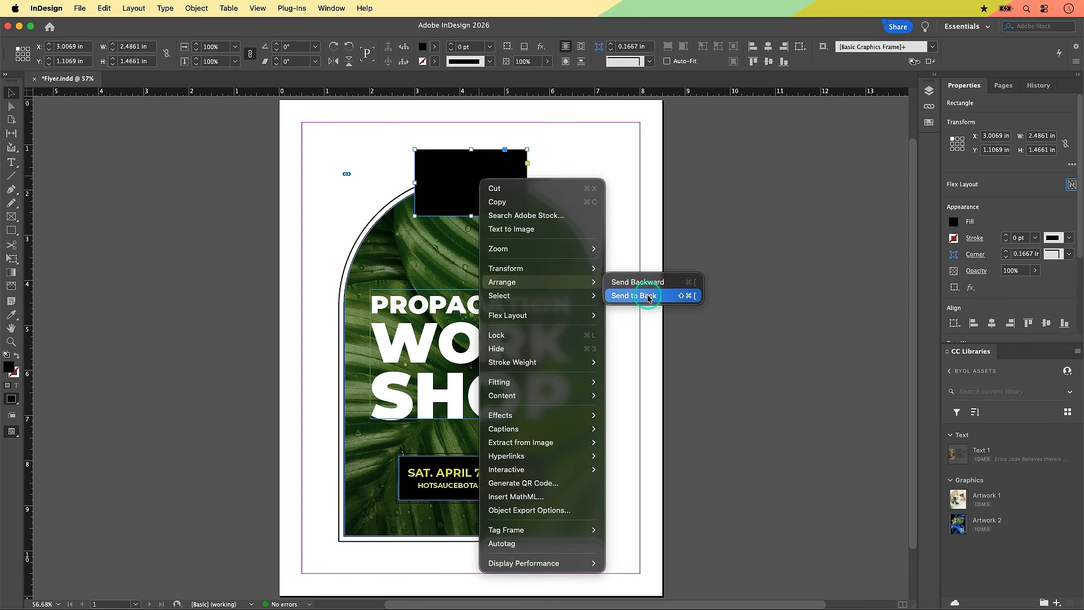
{"action": "left_click", "coordinate": [649, 301]}
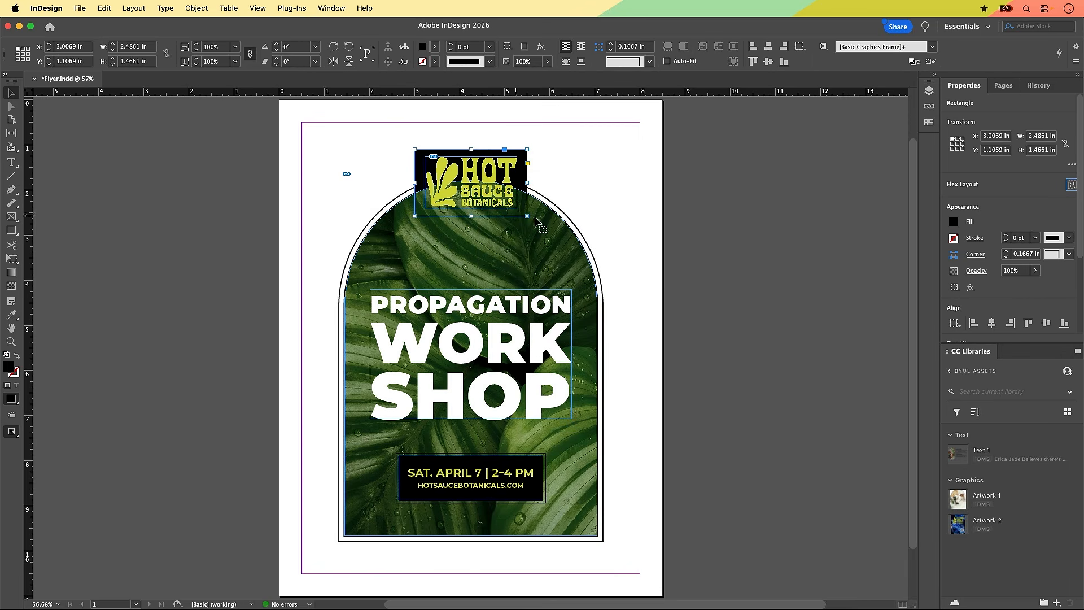
Step: Send the black rectangle one level backward so it sits behind the logo but in front of the arch
{"action": "left_click", "coordinate": [591, 253]}
{"action": "right_click", "coordinate": [492, 201]}
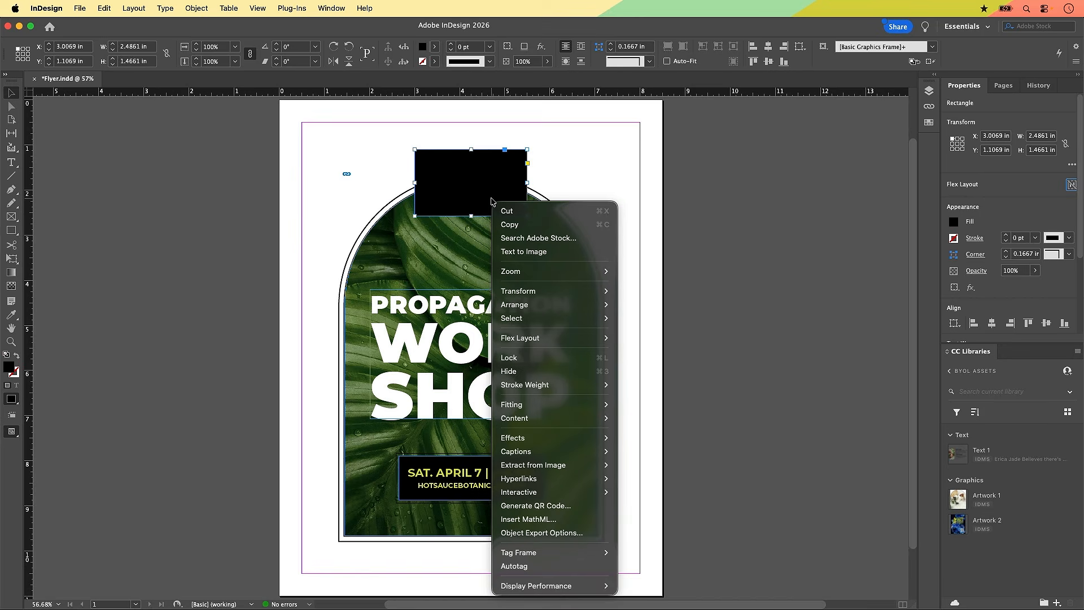
{"action": "mouse_move", "coordinate": [594, 305]}
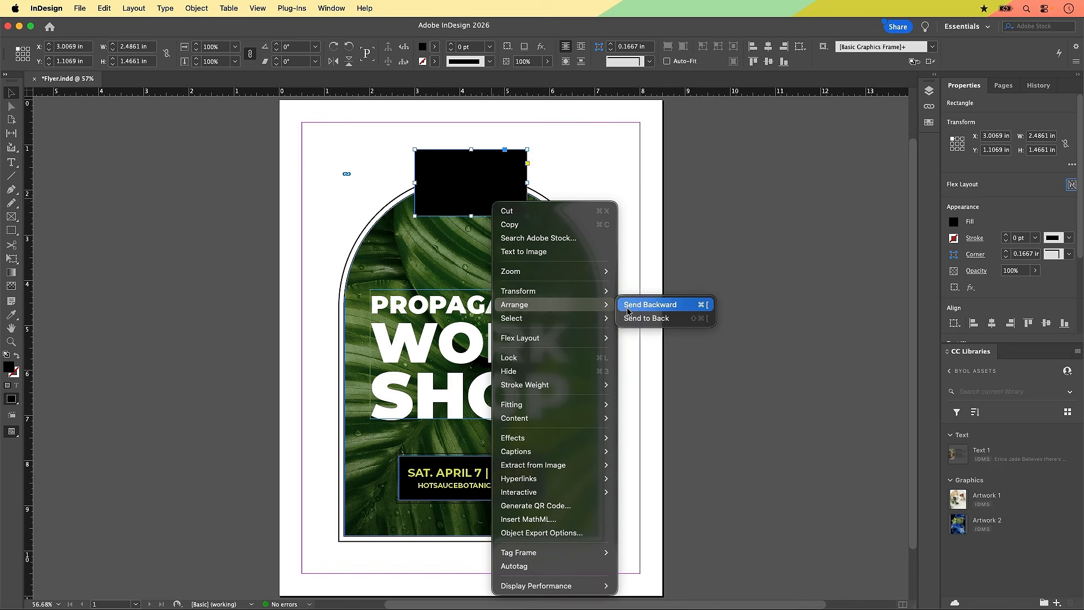
{"action": "left_click", "coordinate": [667, 309]}
{"action": "left_click", "coordinate": [705, 312]}
{"action": "left_click", "coordinate": [708, 309]}
{"action": "left_click", "coordinate": [707, 310]}
{"action": "left_click", "coordinate": [665, 305]}
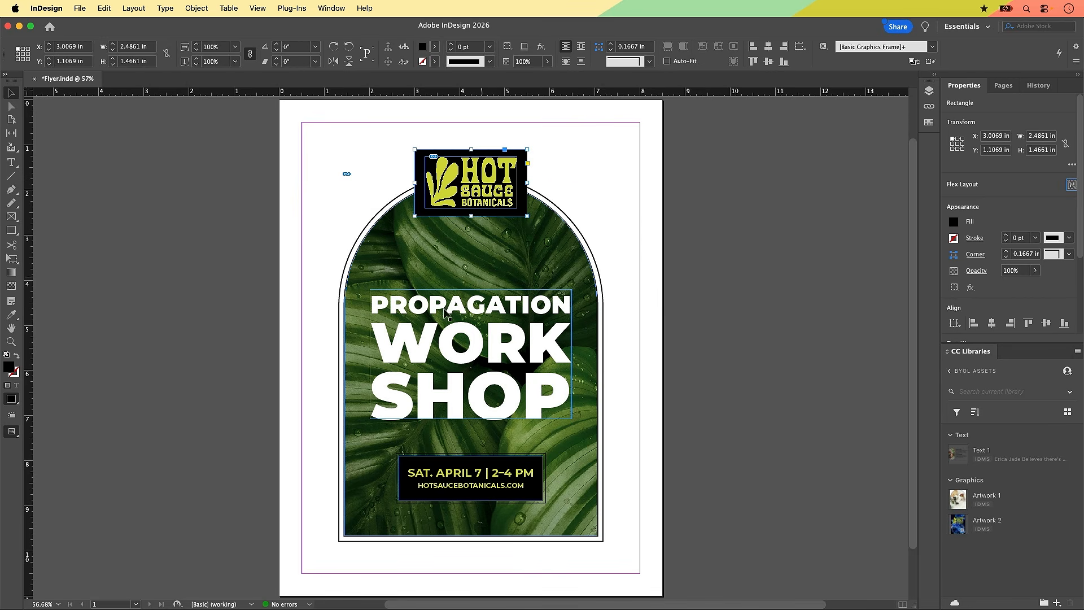
{"action": "left_click", "coordinate": [571, 363]}
{"action": "left_click_drag", "start_coordinate": [542, 147], "coordinate": [495, 172]}
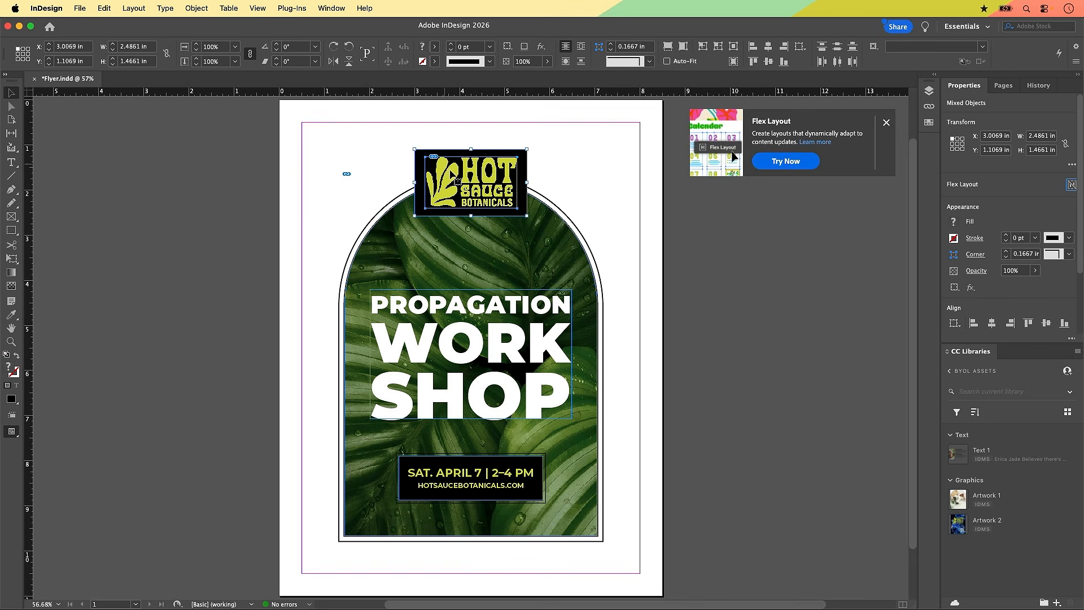
{"action": "left_click", "coordinate": [547, 158]}
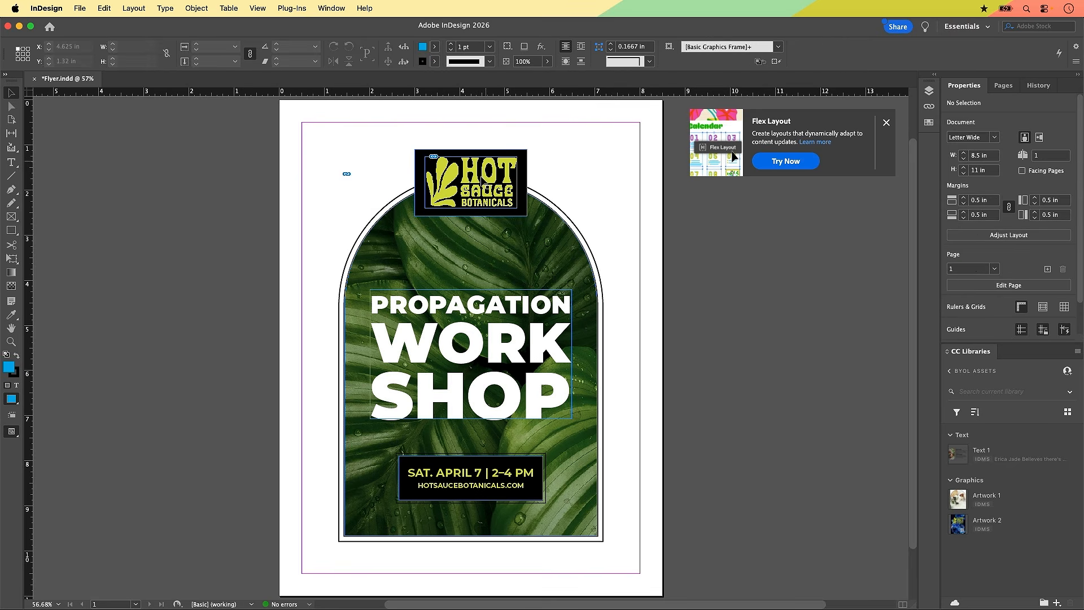
{"action": "left_click_drag", "start_coordinate": [527, 159], "coordinate": [517, 169]}
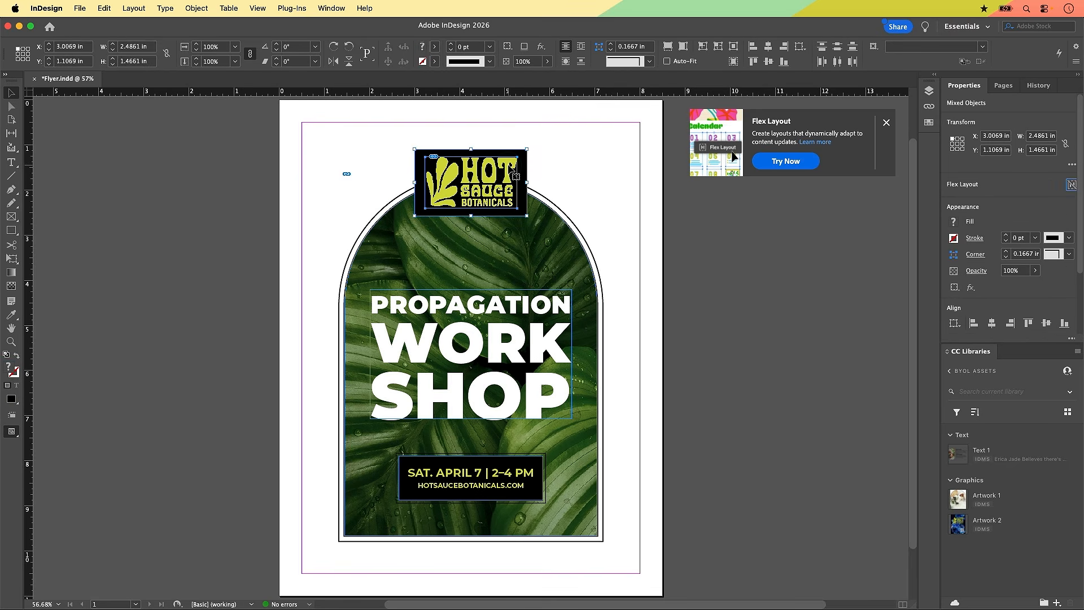
{"action": "left_click", "coordinate": [547, 156]}
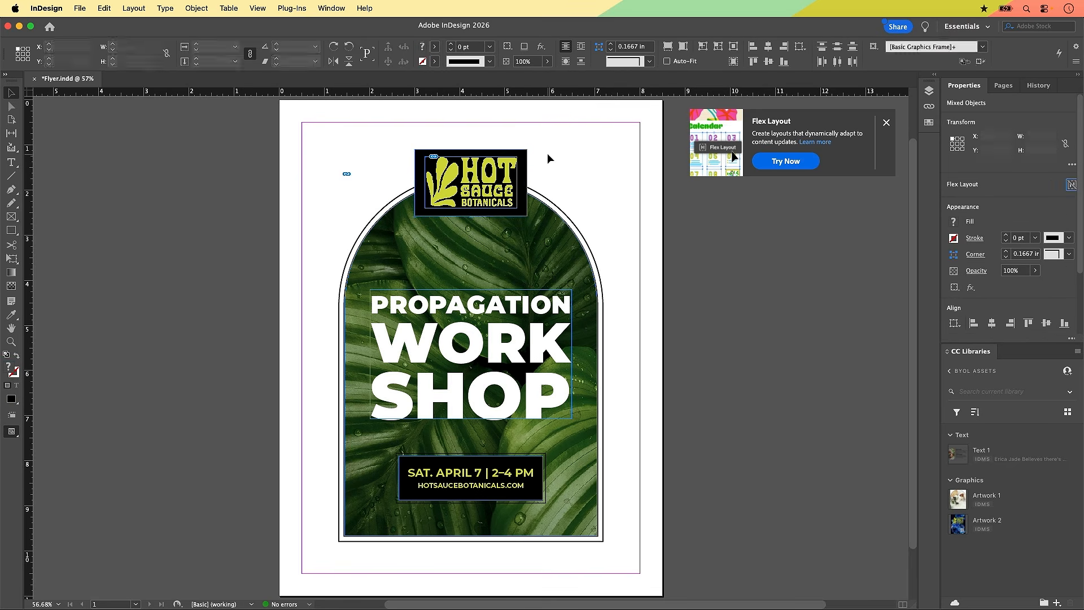
{"action": "left_click", "coordinate": [547, 154]}
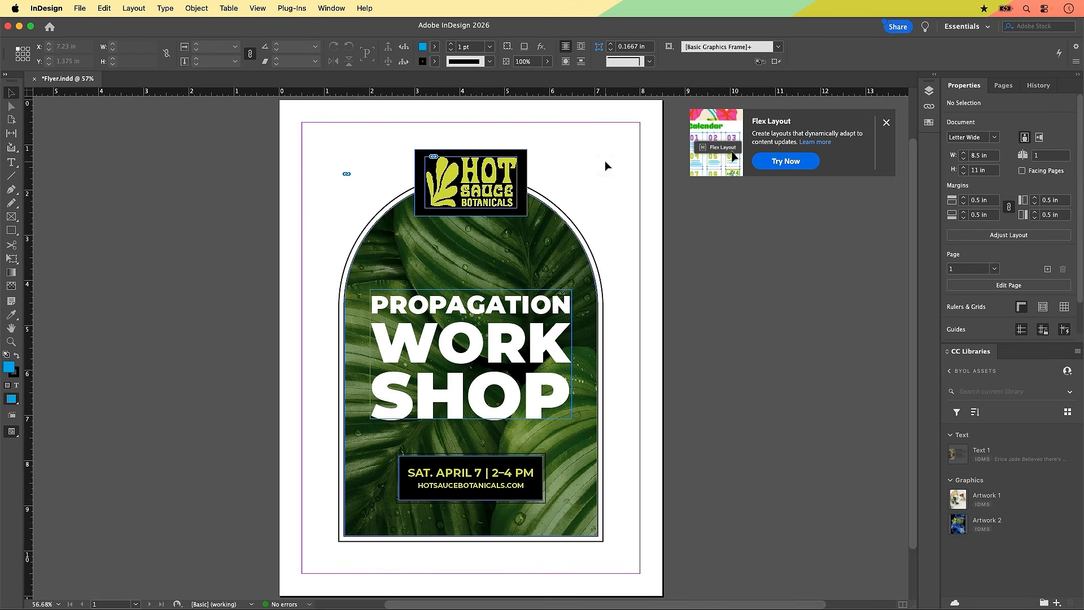
{"action": "left_click_drag", "start_coordinate": [546, 138], "coordinate": [485, 182]}
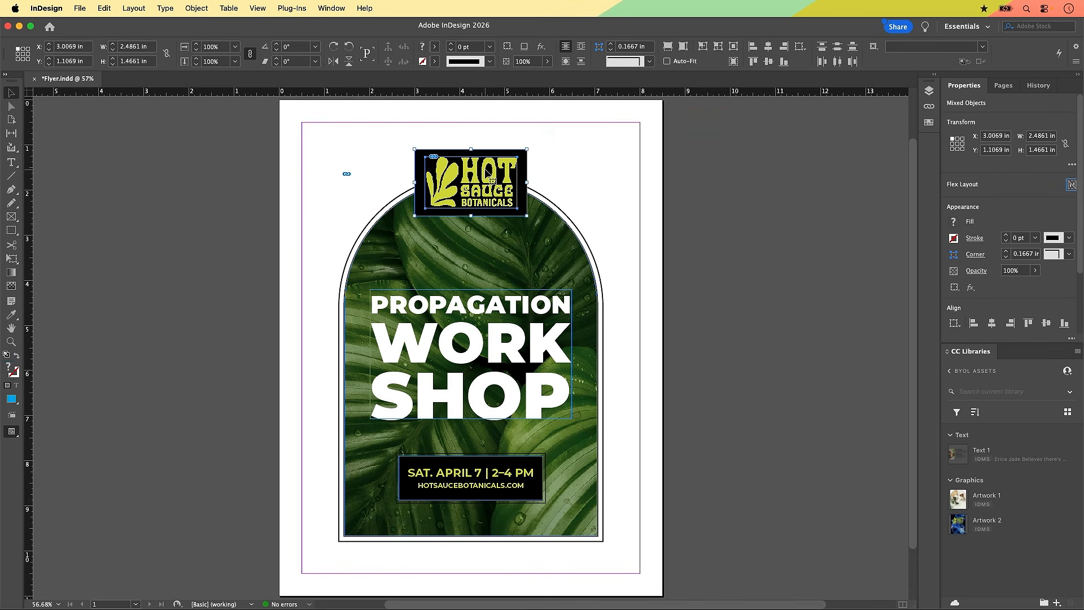
{"action": "left_click_drag", "start_coordinate": [547, 138], "coordinate": [492, 168]}
{"action": "left_click_drag", "start_coordinate": [550, 138], "coordinate": [490, 214]}
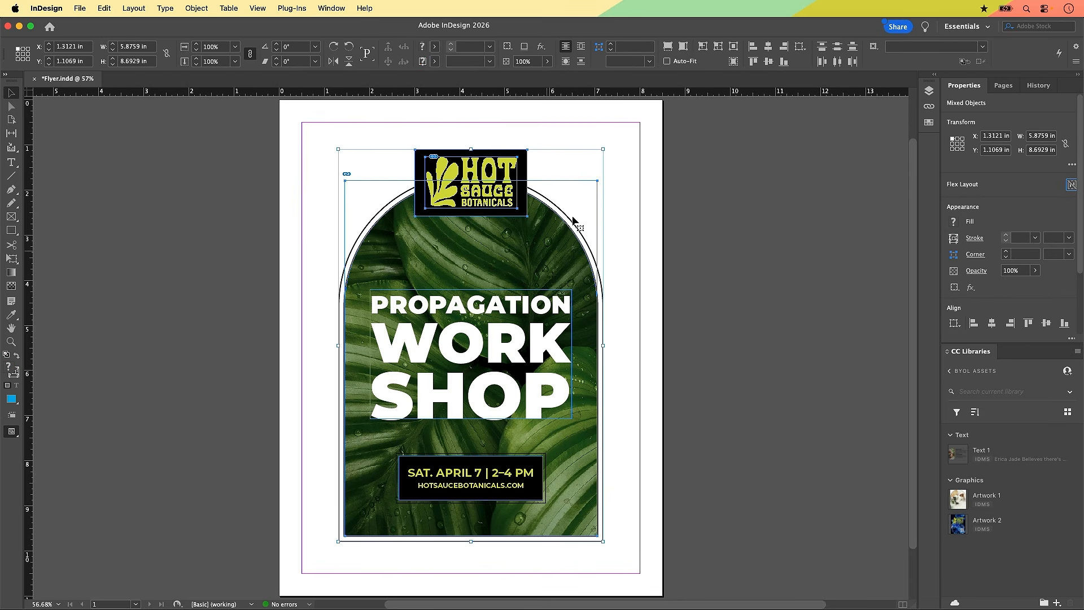
{"action": "left_click", "coordinate": [553, 149]}
Step: Align the horizontal and vertical centers of the black rectangle and the logo, using the logo as the key object
{"action": "left_click_drag", "start_coordinate": [501, 164], "coordinate": [503, 163]}
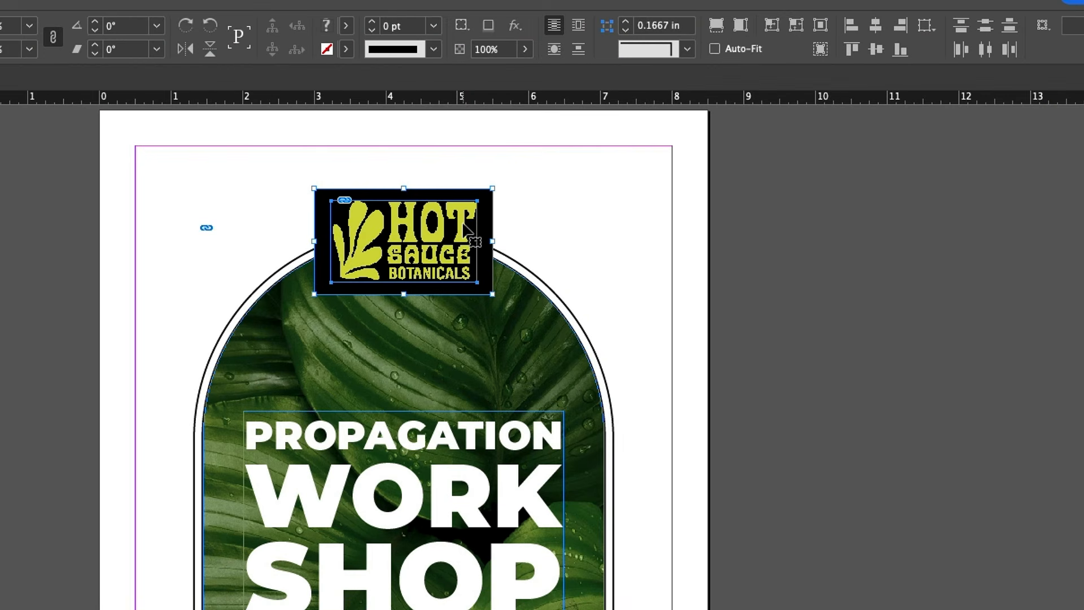
{"action": "left_click", "coordinate": [464, 228]}
{"action": "left_click", "coordinate": [465, 228]}
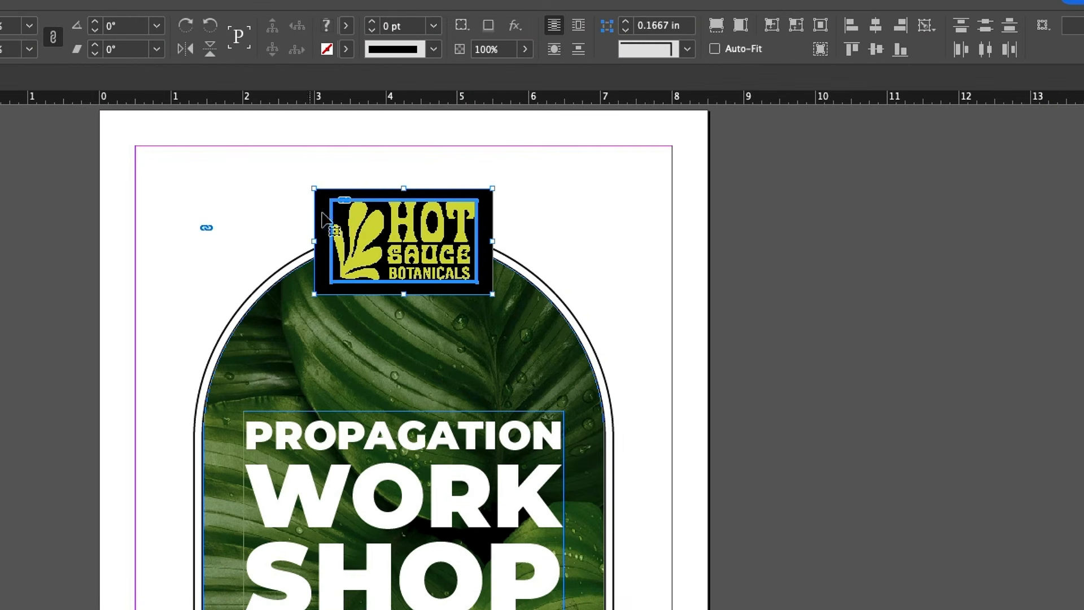
{"action": "left_click", "coordinate": [472, 251]}
{"action": "left_click", "coordinate": [870, 27]}
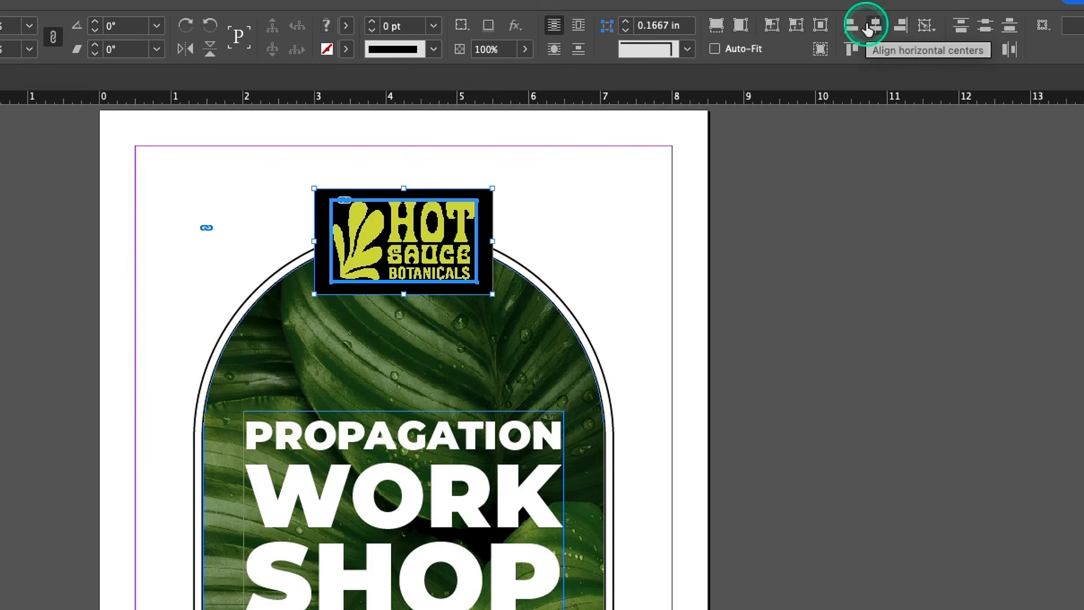
{"action": "left_click", "coordinate": [875, 28]}
{"action": "left_click", "coordinate": [876, 28]}
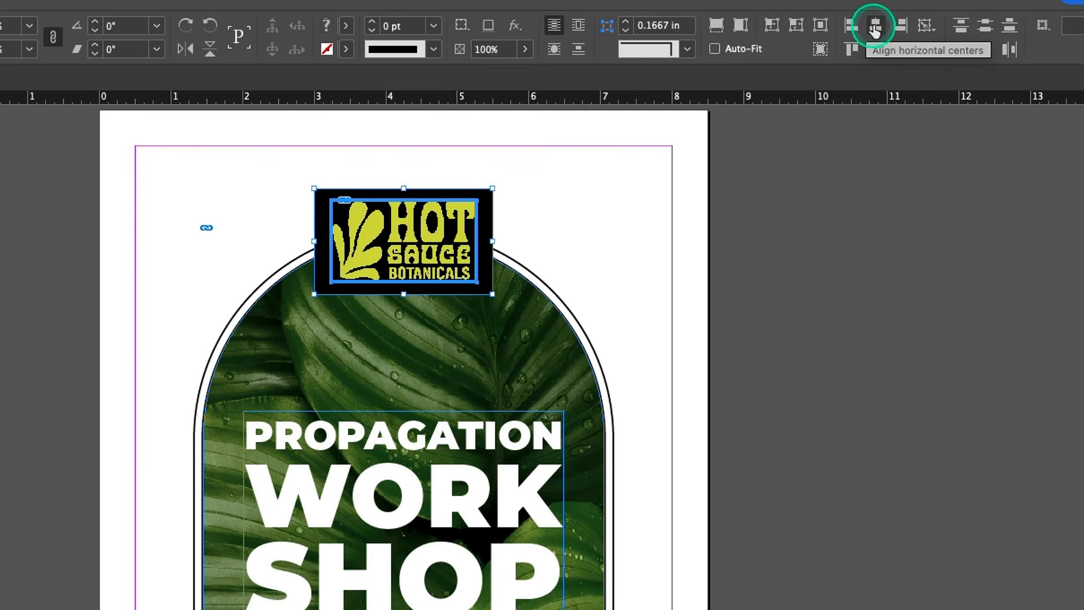
{"action": "left_click", "coordinate": [875, 30]}
{"action": "left_click", "coordinate": [875, 30]}
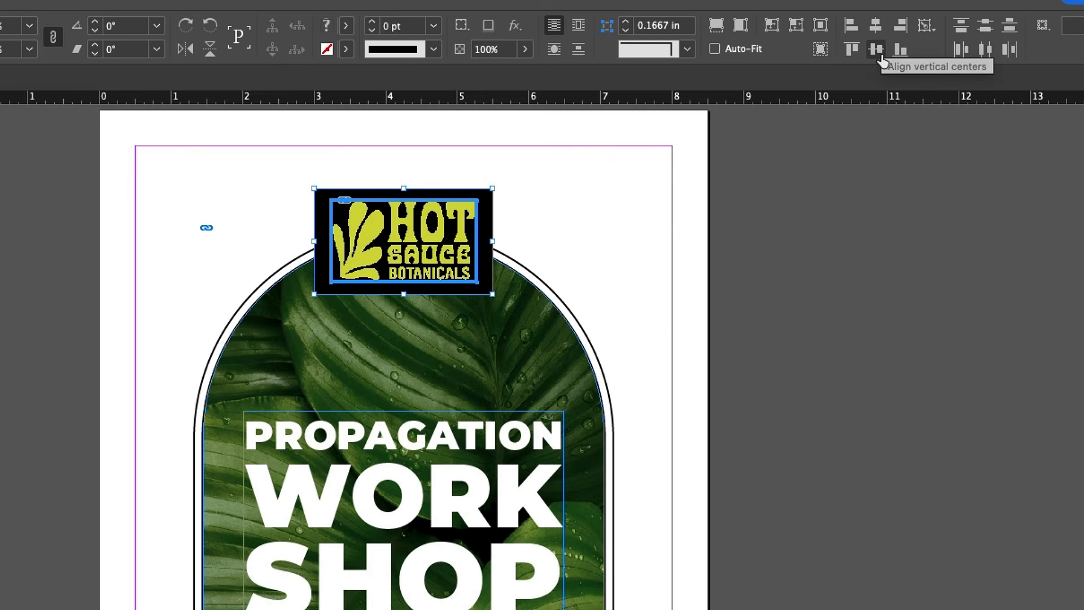
{"action": "left_click", "coordinate": [877, 51]}
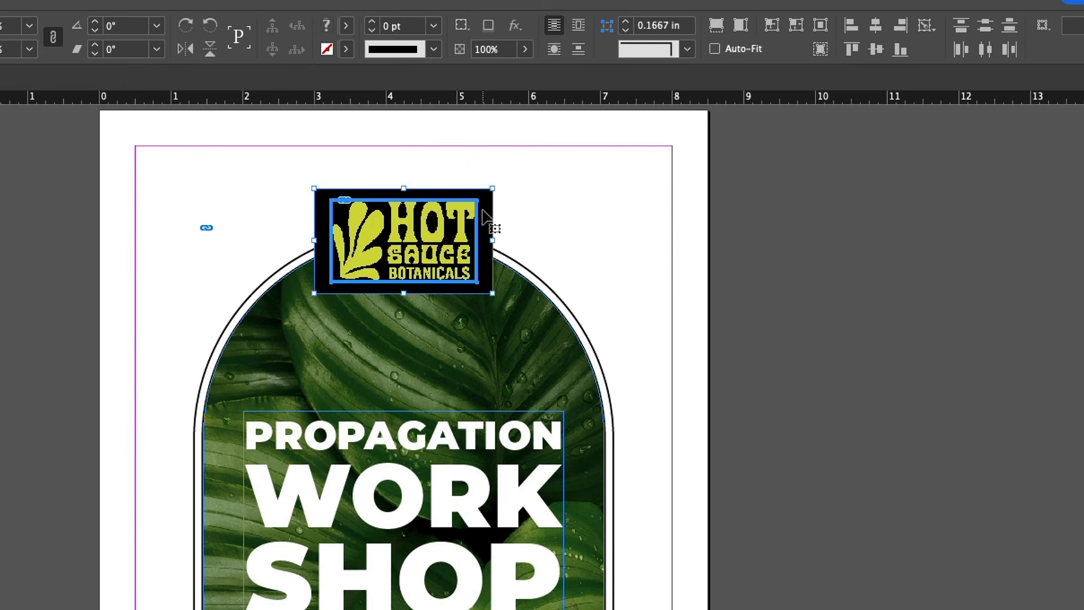
{"action": "left_click", "coordinate": [454, 212]}
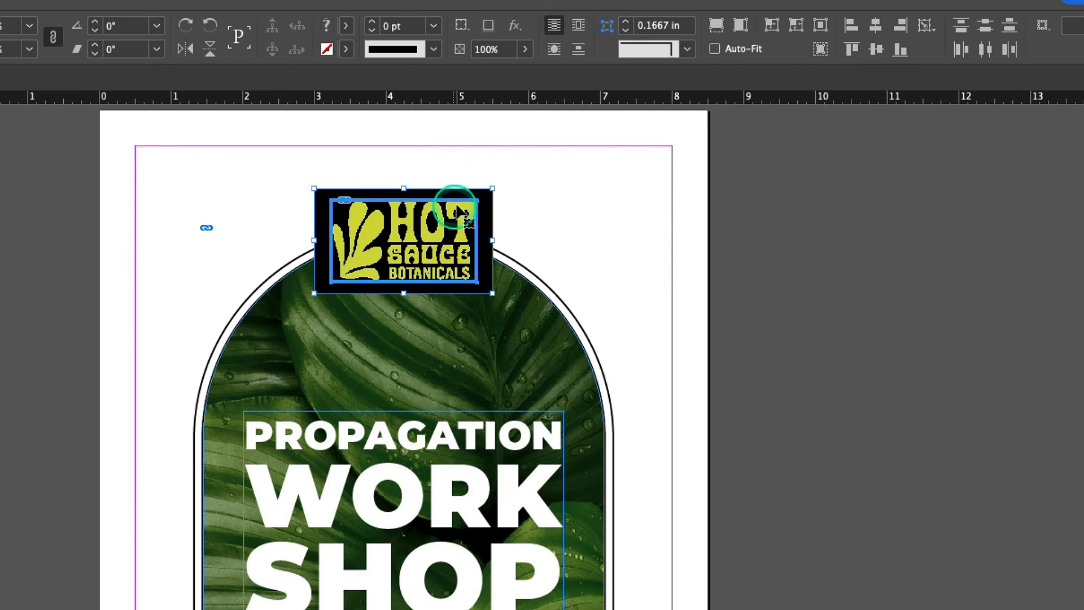
{"action": "left_click", "coordinate": [494, 201]}
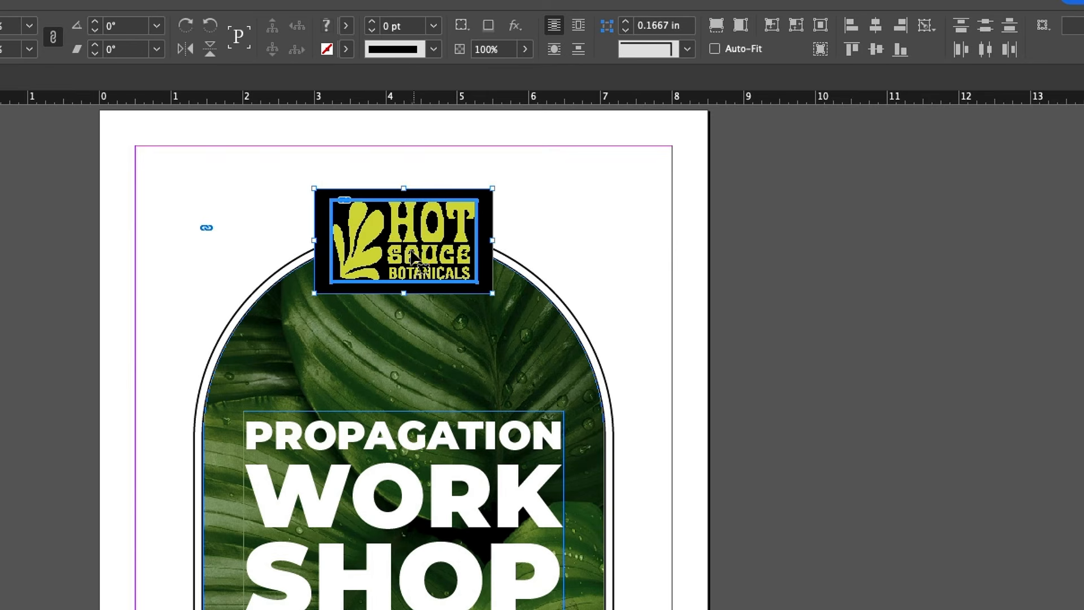
{"action": "left_click", "coordinate": [511, 216]}
{"action": "left_click", "coordinate": [549, 209]}
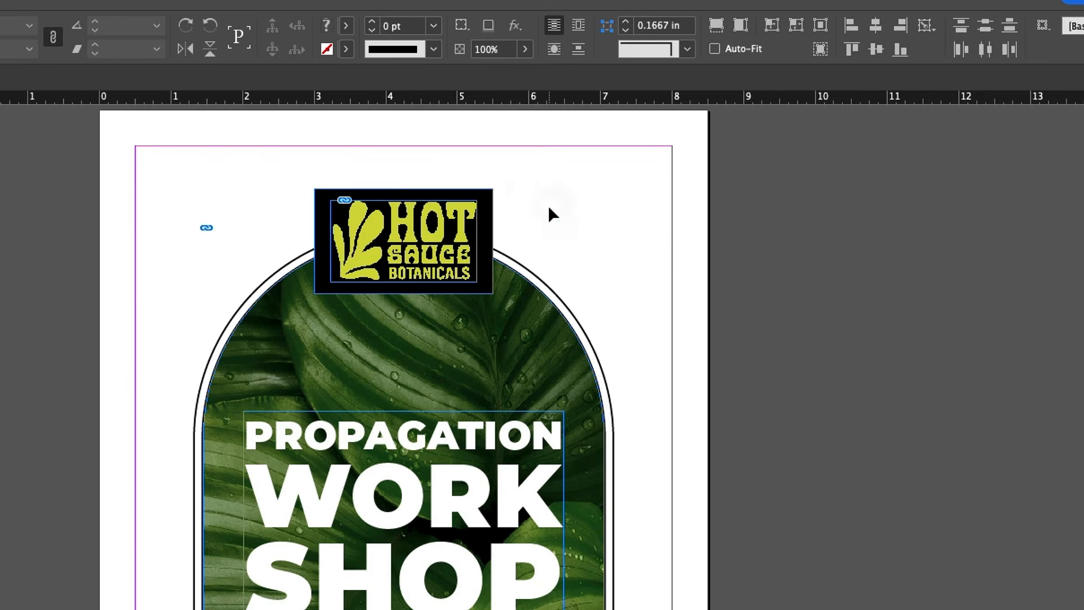
Step: Narrow the black rectangle equally from both sides to about 2.39 in wide around the logo
{"action": "left_click", "coordinate": [489, 228]}
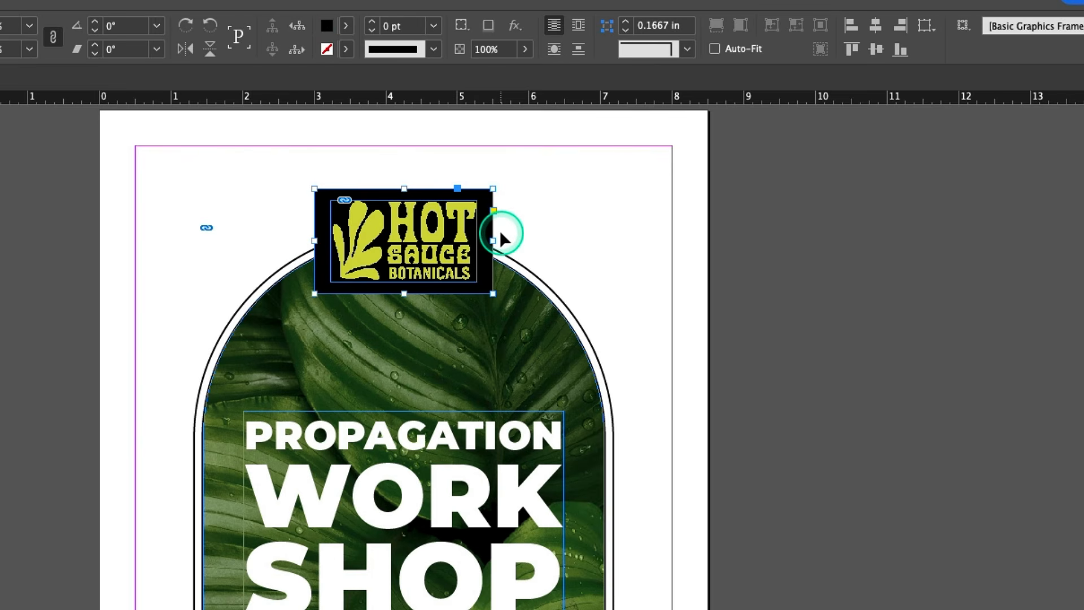
{"action": "key", "text": "super+equal"}
{"action": "key", "text": "super+equal"}
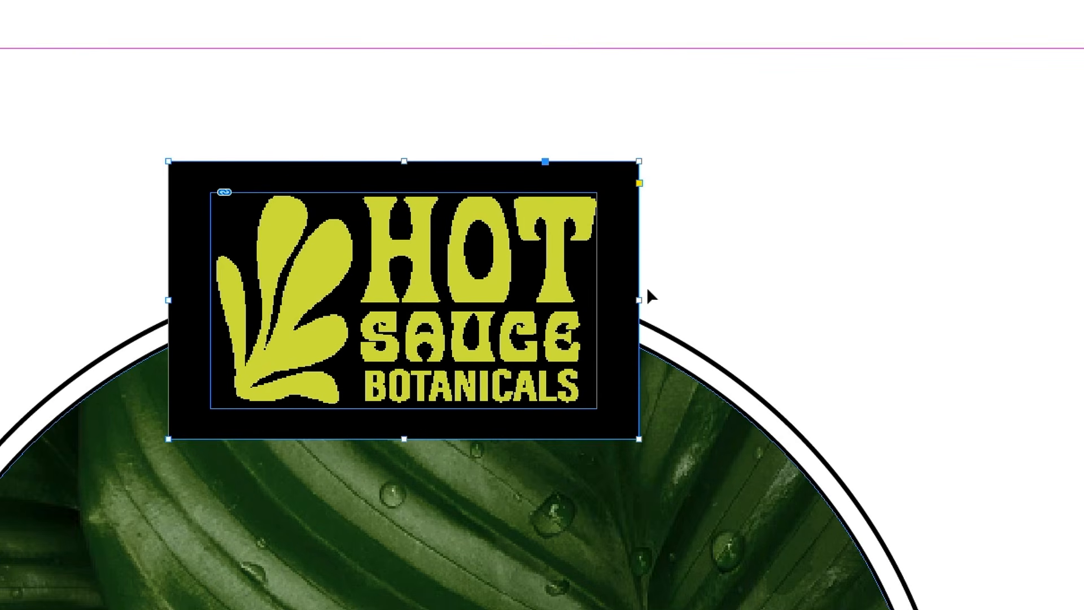
{"action": "left_click", "coordinate": [638, 301]}
{"action": "left_click_drag", "start_coordinate": [639, 299], "coordinate": [630, 301]}
{"action": "left_click", "coordinate": [773, 246]}
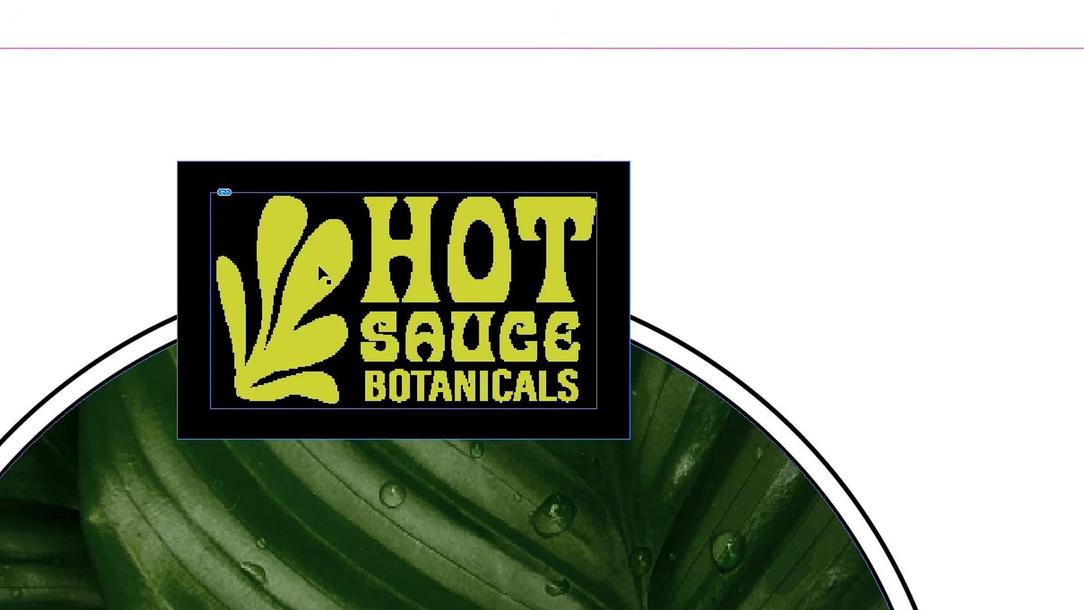
Step: Set the logo's display performance to High Quality Display
{"action": "left_click", "coordinate": [372, 275]}
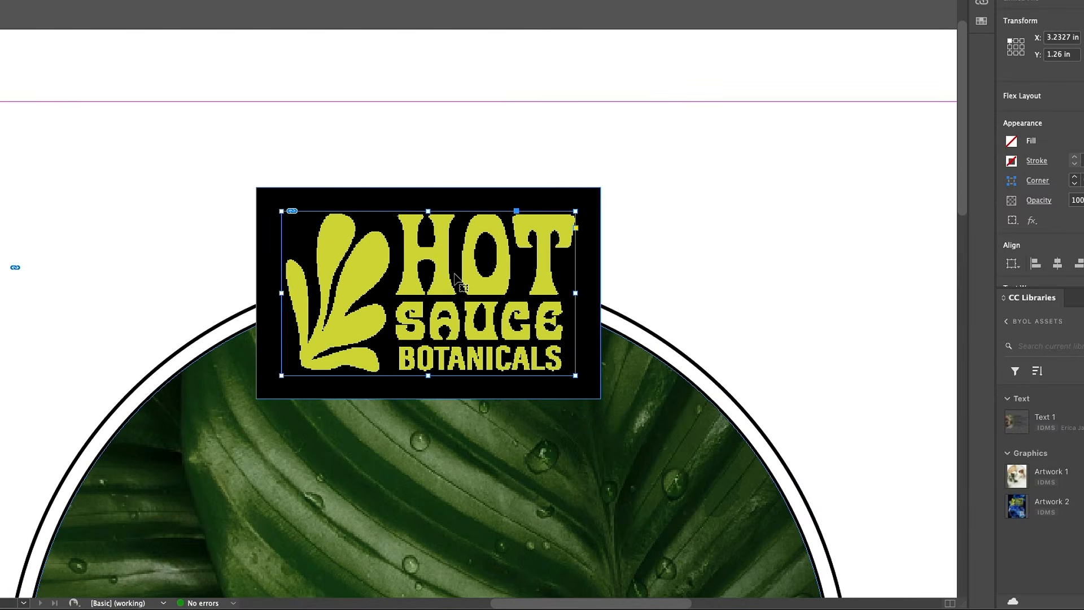
{"action": "left_click", "coordinate": [454, 275]}
{"action": "right_click", "coordinate": [447, 277]}
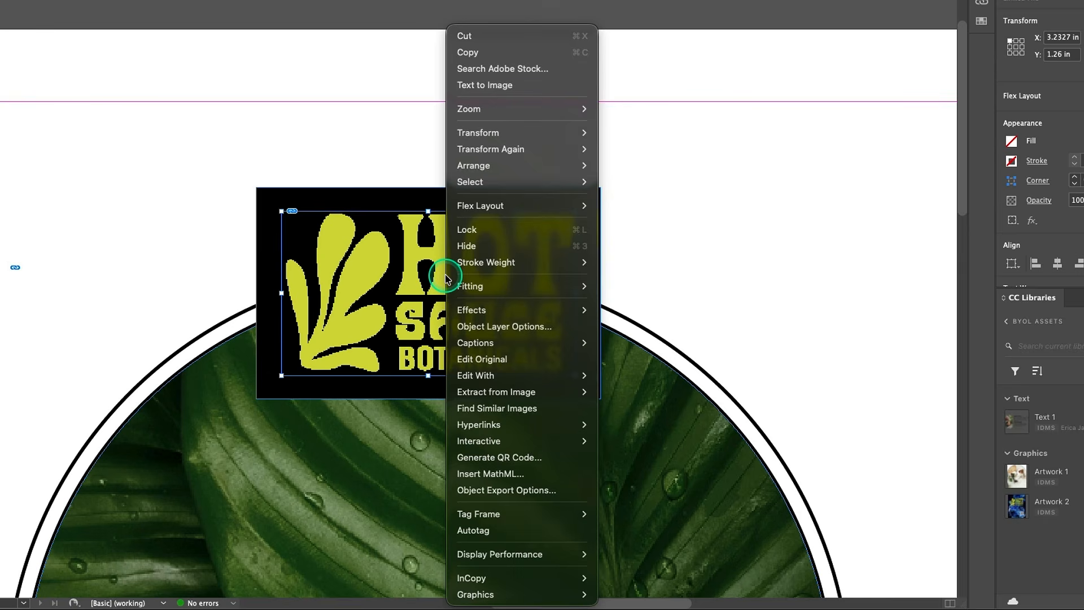
{"action": "mouse_move", "coordinate": [492, 555]}
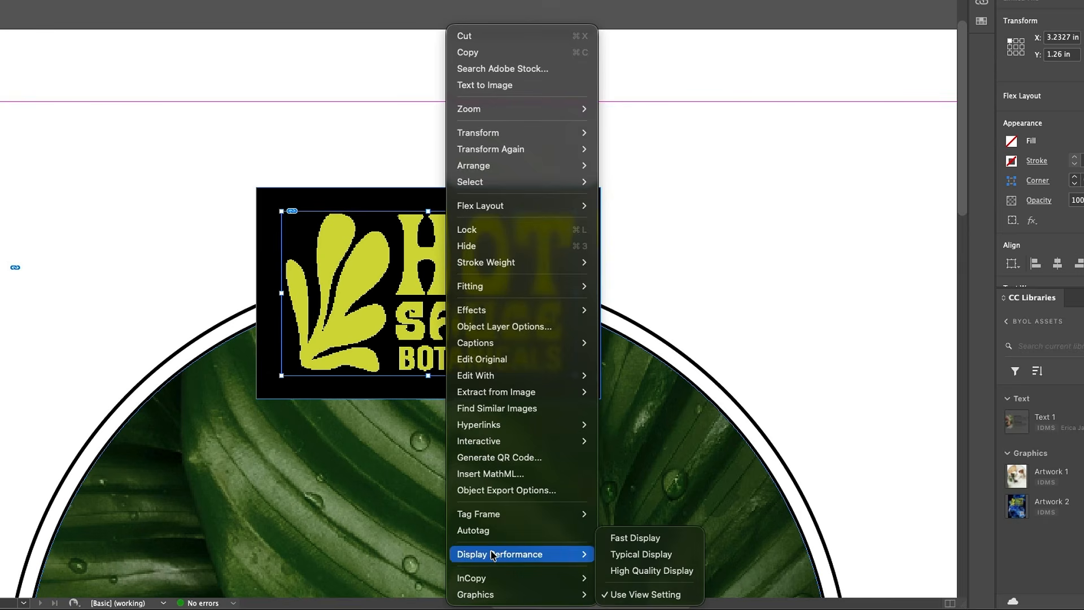
{"action": "left_click", "coordinate": [630, 572]}
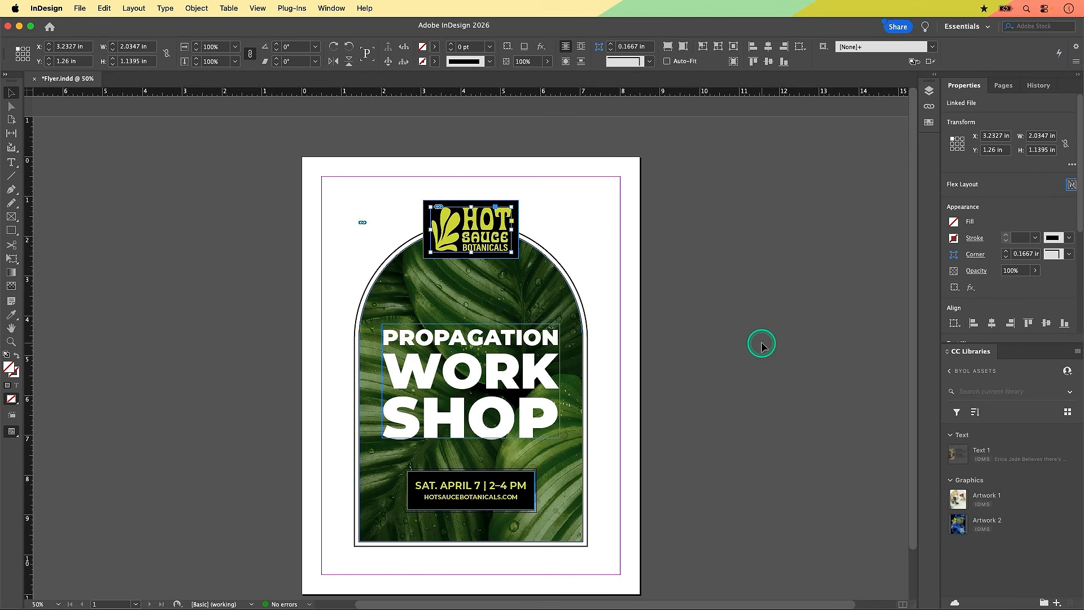
Step: Switch the page to Preview screen mode so the guides and frame edges are hidden
{"action": "scroll", "coordinate": [761, 344], "scroll_direction": "left", "scroll_amount": 1}
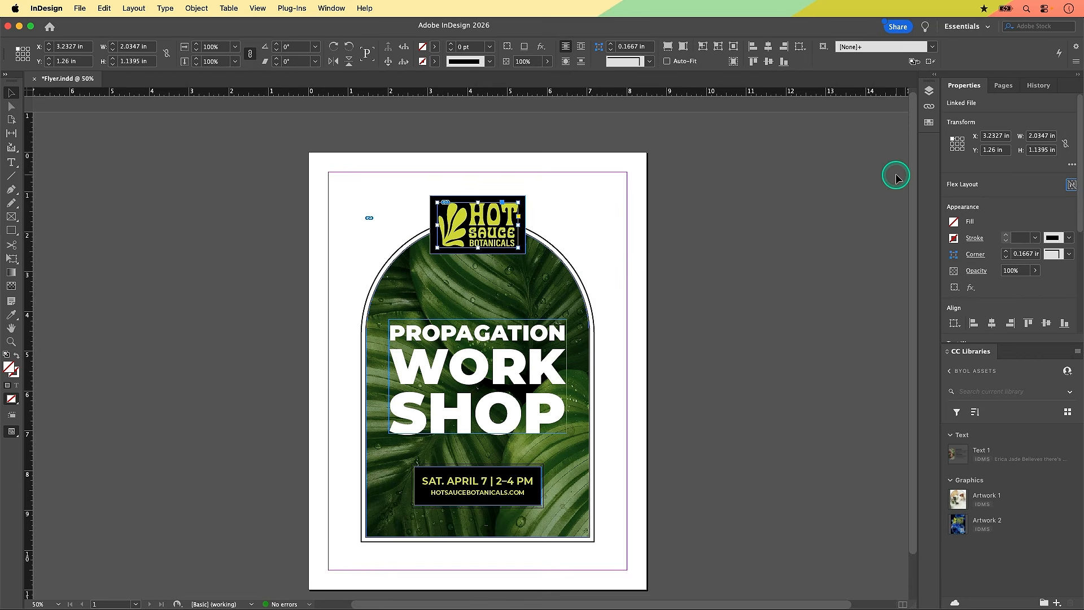
{"action": "key", "text": "w"}
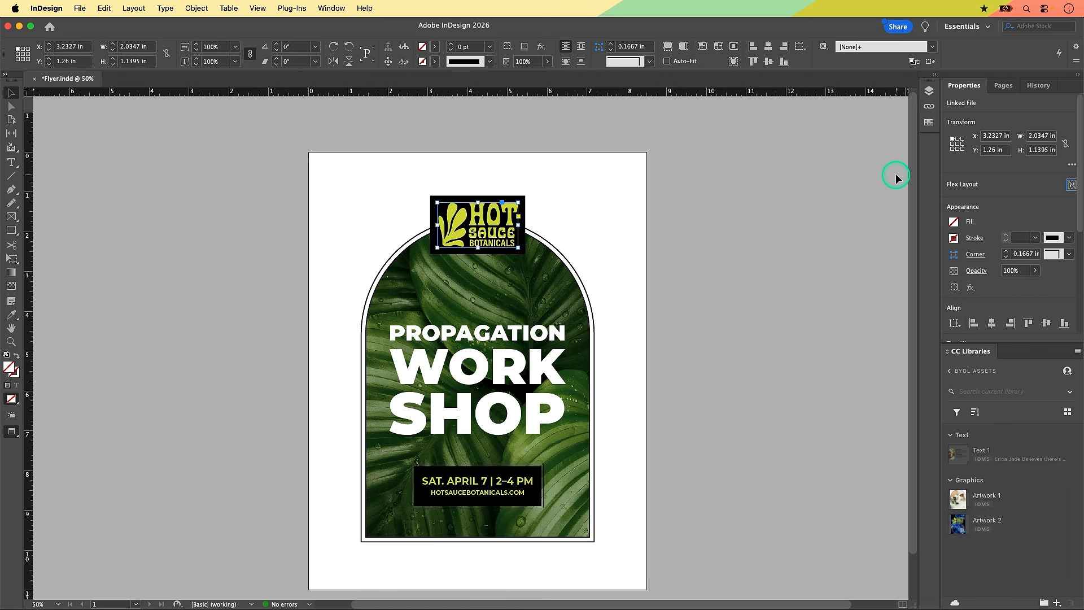
{"action": "key", "text": "w"}
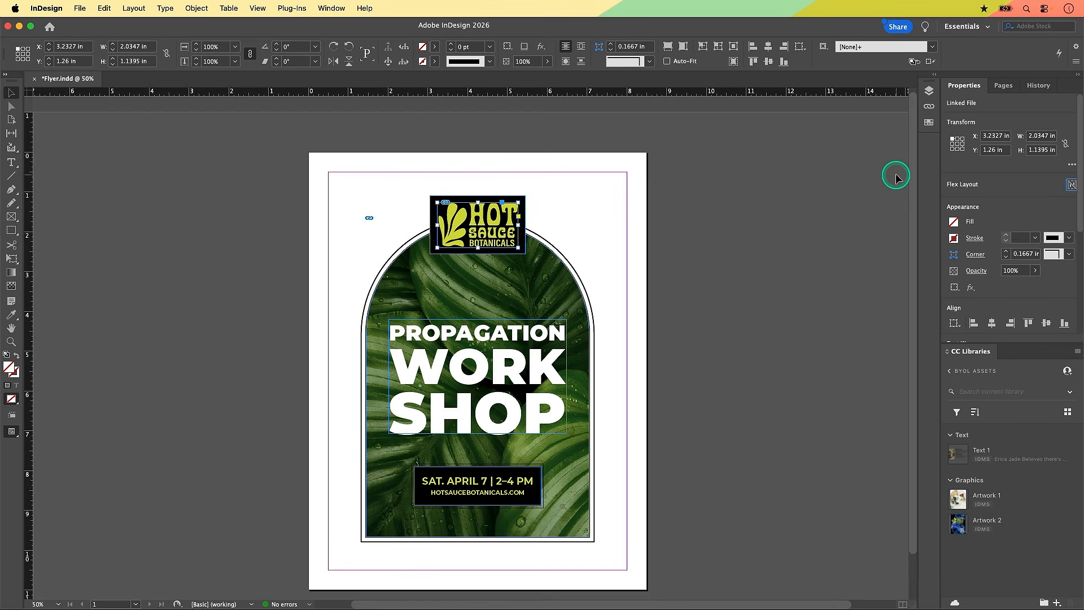
{"action": "key", "text": "w"}
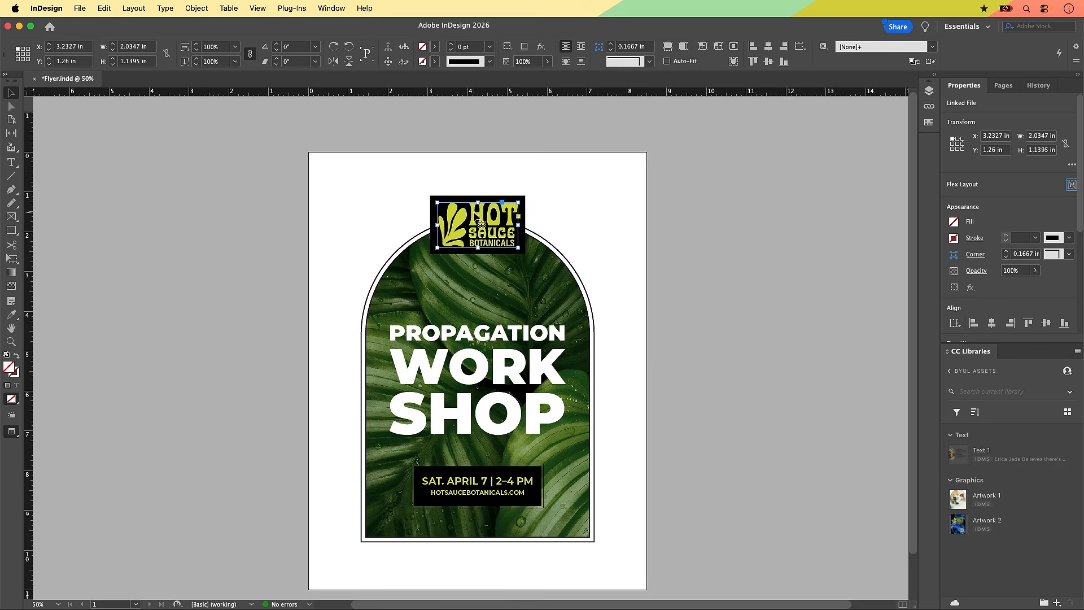
Step: Group the logo with the black rectangle behind it
{"action": "left_click", "coordinate": [469, 197]}
{"action": "left_click_drag", "start_coordinate": [545, 179], "coordinate": [475, 210]}
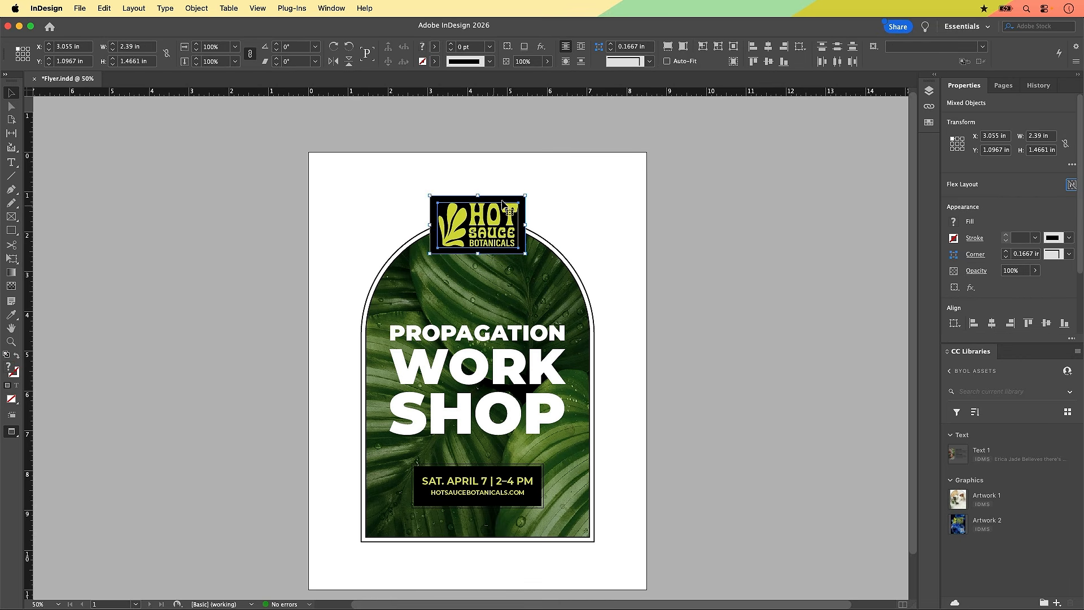
{"action": "left_click", "coordinate": [501, 235]}
{"action": "left_click", "coordinate": [204, 9]}
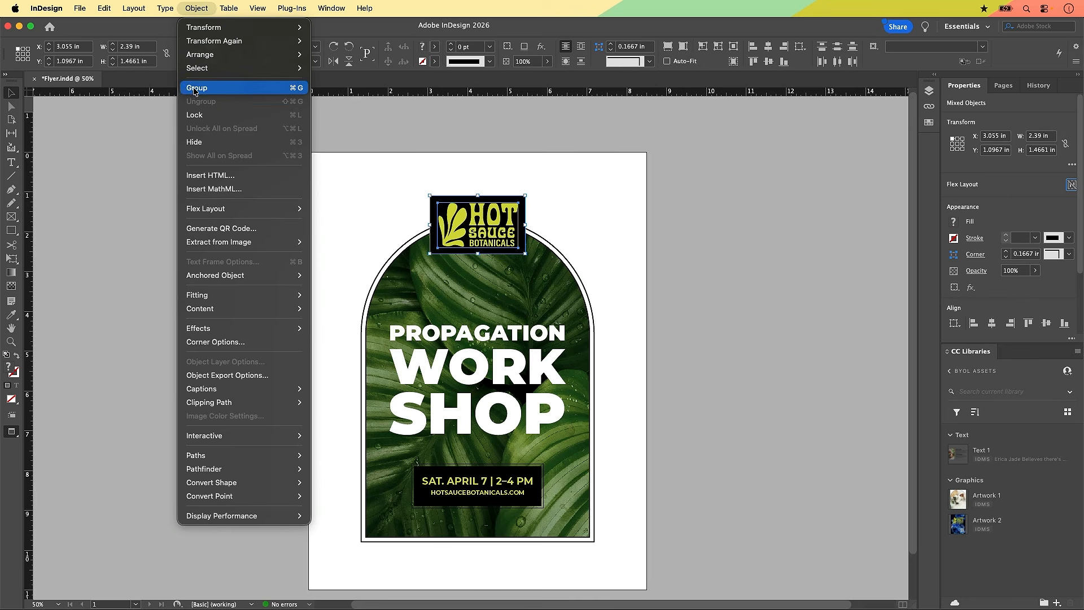
{"action": "left_click", "coordinate": [296, 93]}
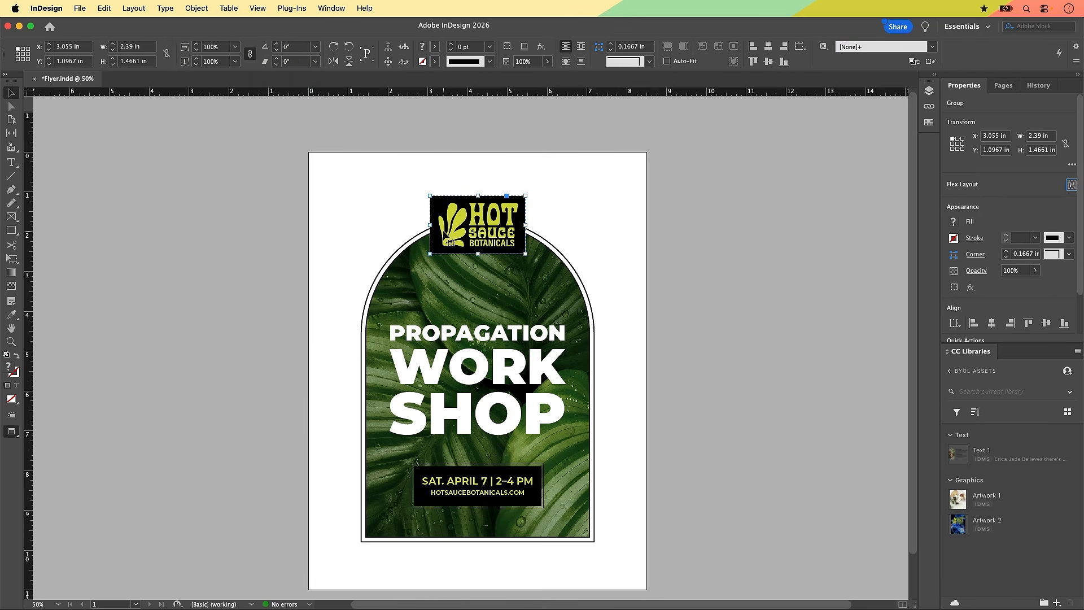
Step: Try resizing the logo group from its corner without scaling its contents, and undo the change
{"action": "key", "text": "super+0"}
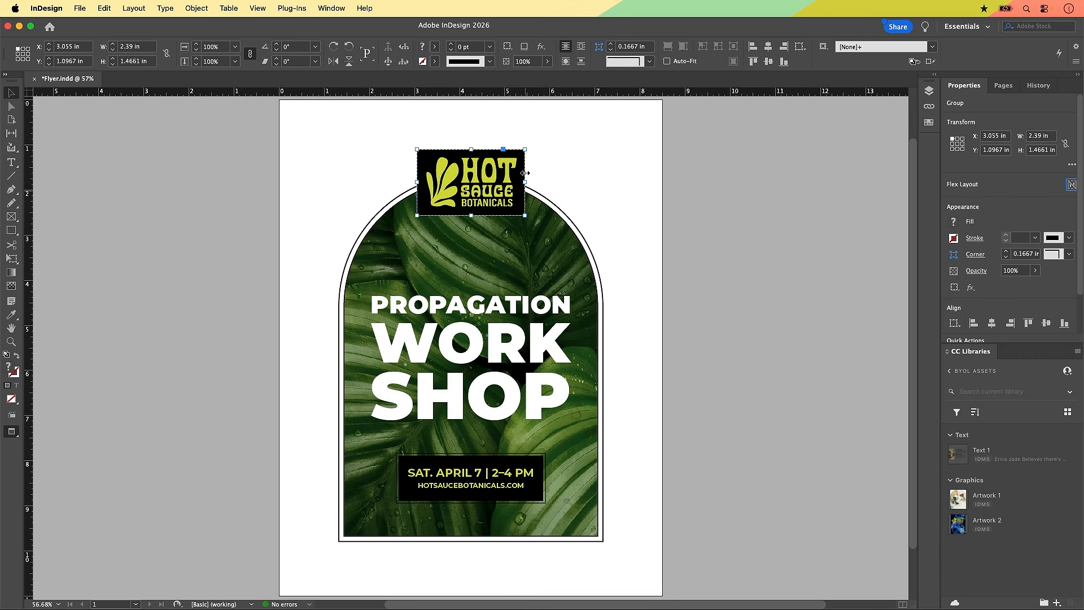
{"action": "left_click", "coordinate": [452, 181]}
{"action": "left_click", "coordinate": [525, 149]}
{"action": "left_click_drag", "start_coordinate": [526, 148], "coordinate": [502, 164]}
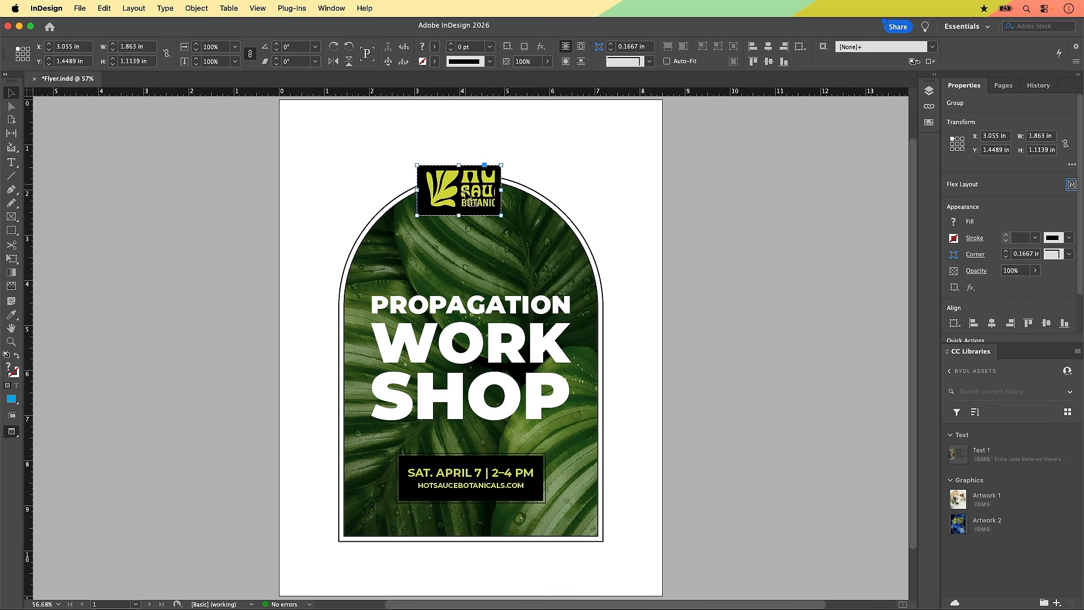
{"action": "key", "text": "super+z"}
Step: Try scaling the logo group and its contents proportionally from one corner to about 2.01 in wide, and undo it
{"action": "left_click", "coordinate": [525, 144]}
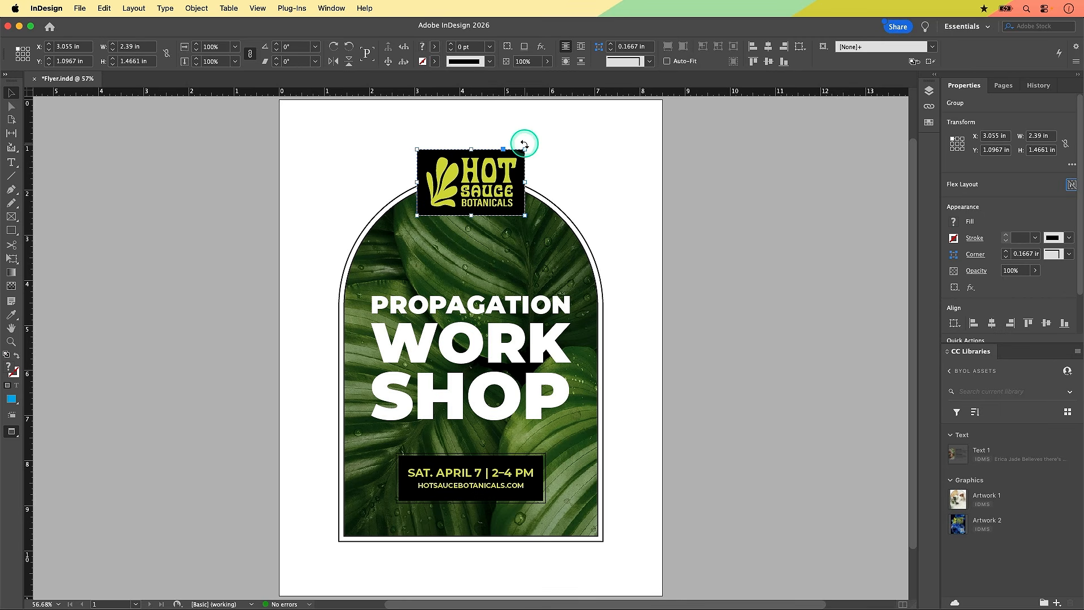
{"action": "left_click", "coordinate": [525, 145]}
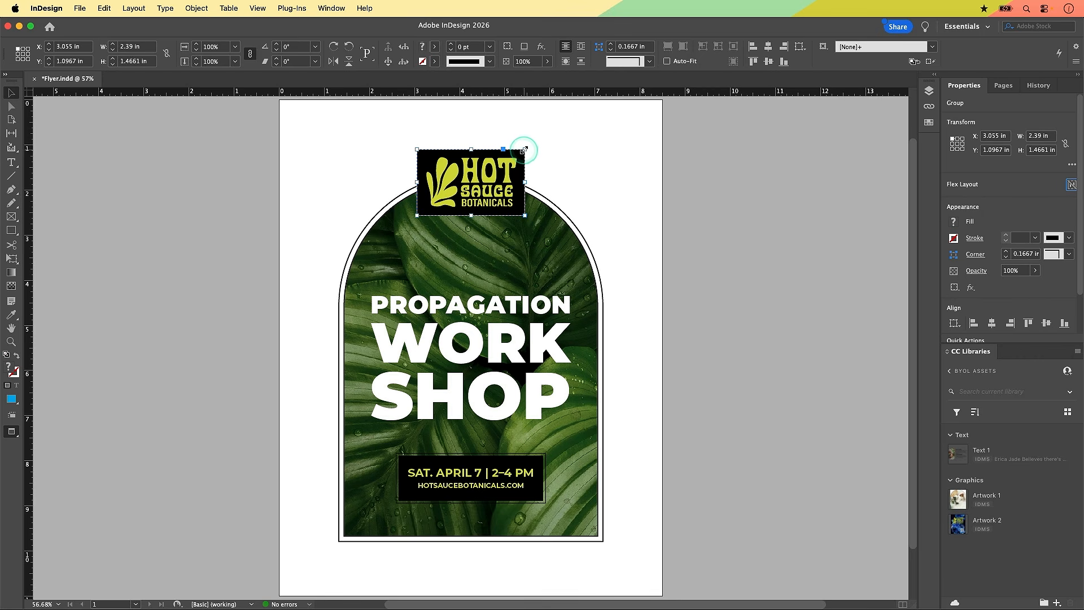
{"action": "left_click_drag", "start_coordinate": [523, 152], "coordinate": [509, 161]}
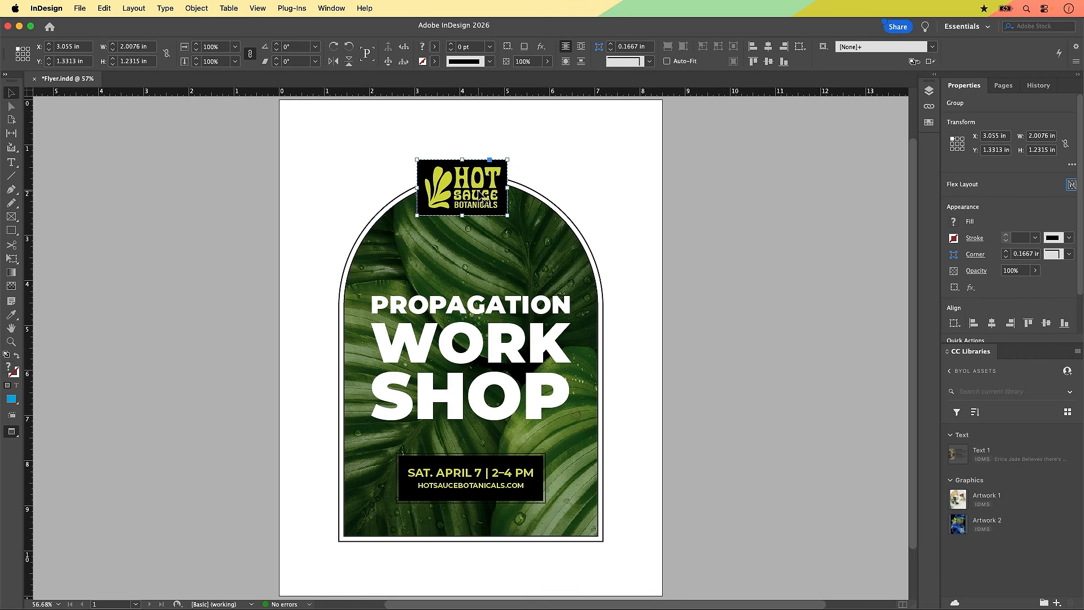
{"action": "left_click", "coordinate": [499, 194]}
{"action": "key", "text": "super+z"}
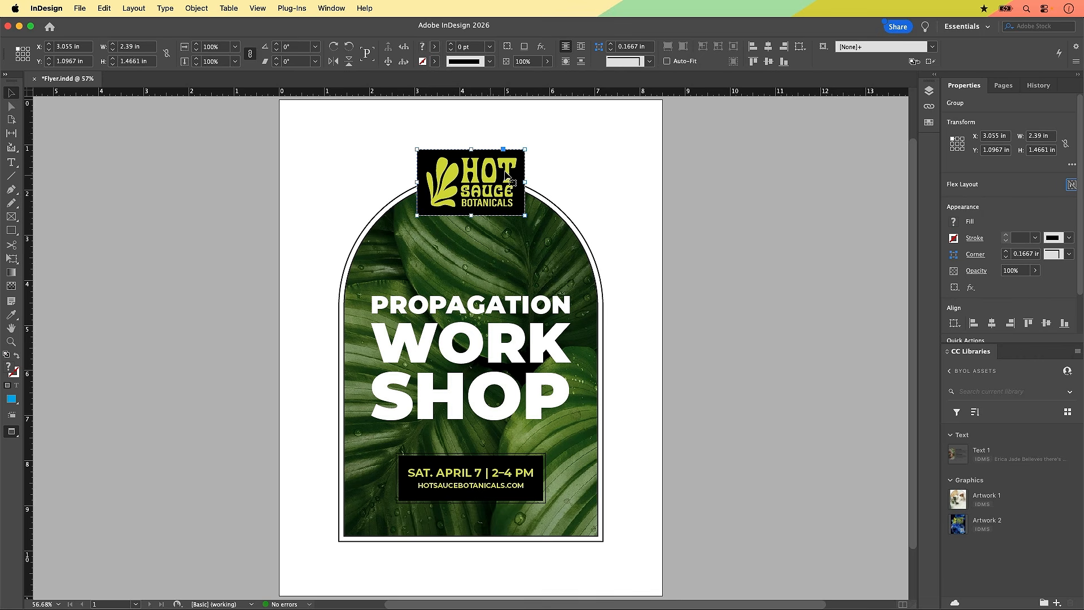
Step: Scale the logo group and its contents proportionally about its center to about 1.84 in wide and 1.13 in high
{"action": "left_click", "coordinate": [531, 145]}
{"action": "left_click_drag", "start_coordinate": [524, 150], "coordinate": [513, 159]}
{"action": "left_click", "coordinate": [513, 159]}
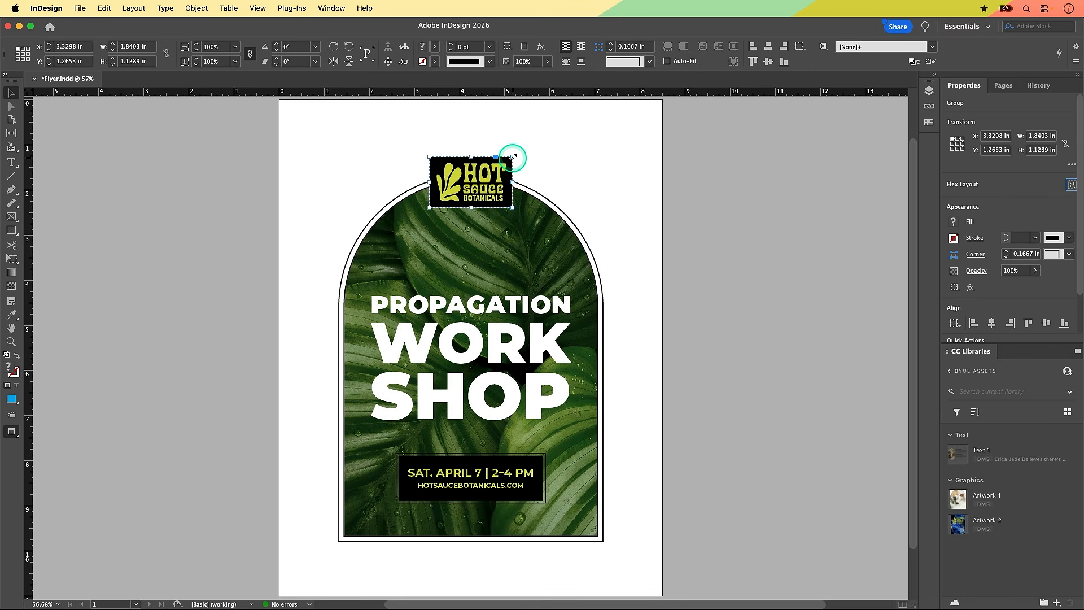
Step: Move the PROPAGATION WORK SHOP text frame up to Y 3.78 in and the date box up to Y 7.42 in
{"action": "left_click", "coordinate": [457, 191]}
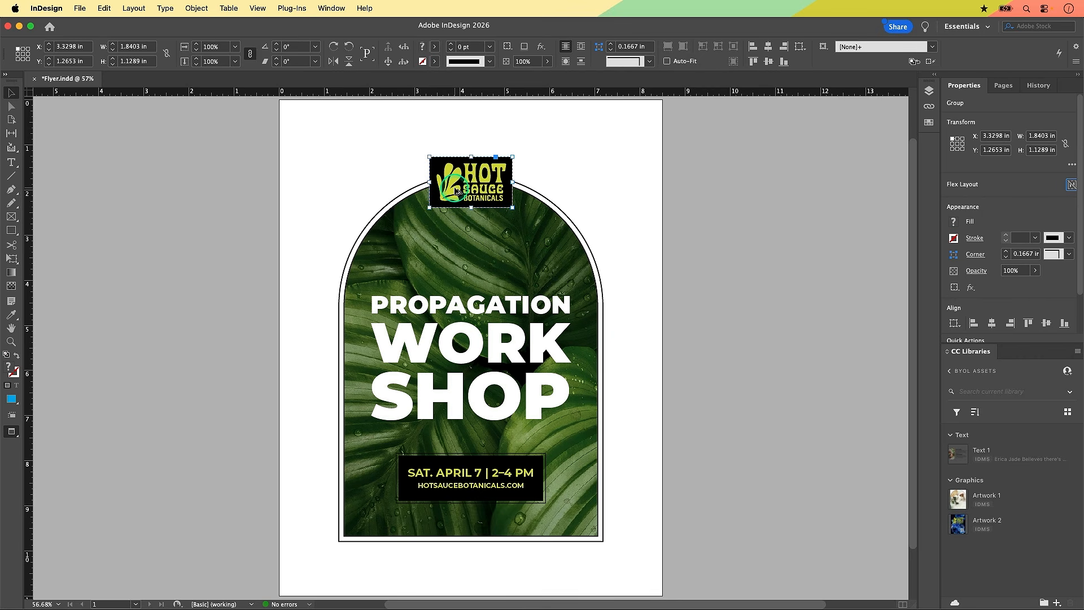
{"action": "left_click", "coordinate": [474, 344]}
{"action": "left_click_drag", "start_coordinate": [474, 345], "coordinate": [475, 326]}
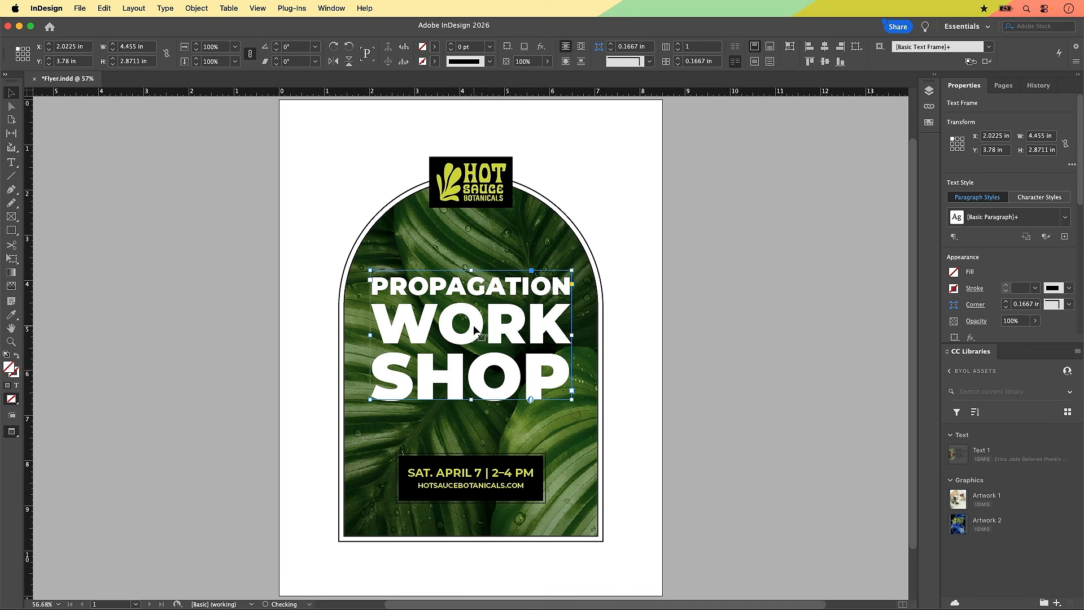
{"action": "left_click", "coordinate": [475, 484]}
{"action": "left_click_drag", "start_coordinate": [475, 484], "coordinate": [475, 466]}
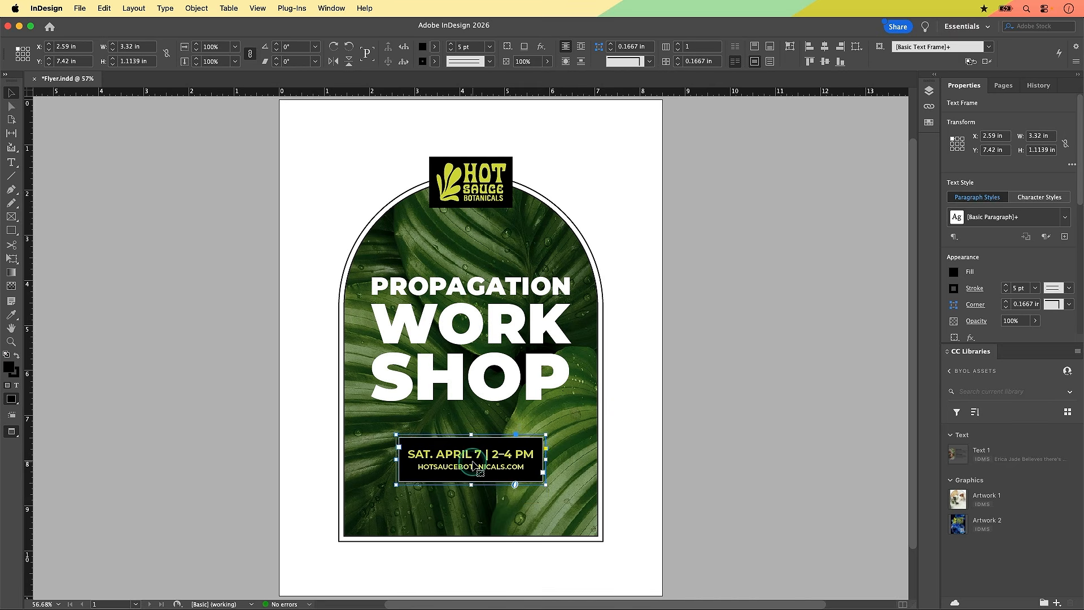
Step: Nudge the Hot Sauce Botanicals logo group slightly down over the top of the arch and deselect it
{"action": "left_click", "coordinate": [490, 188]}
{"action": "left_click_drag", "start_coordinate": [491, 188], "coordinate": [469, 188]}
{"action": "left_click", "coordinate": [697, 276]}
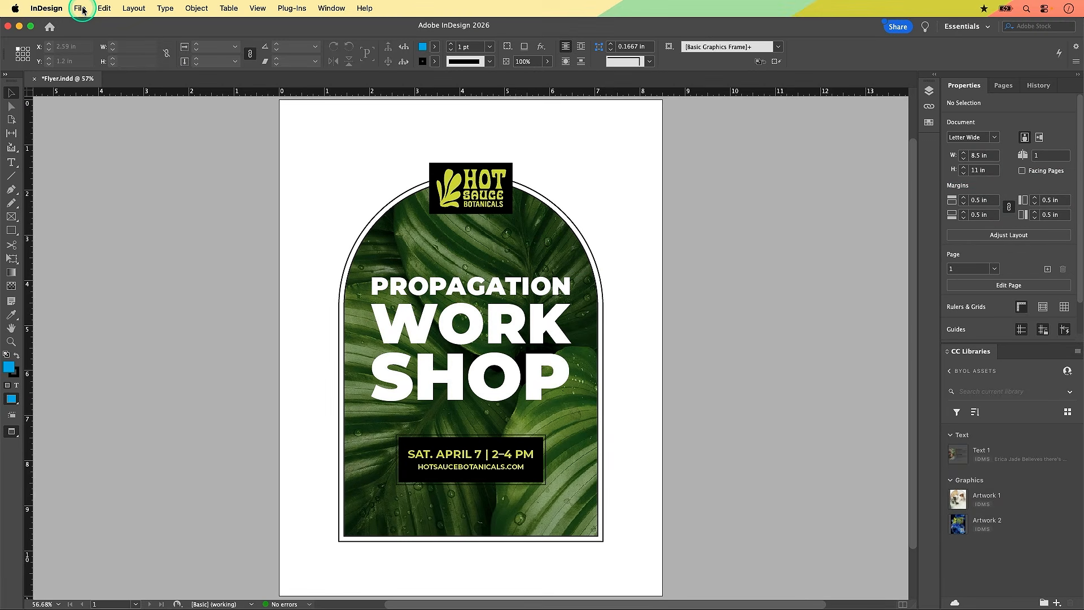
Step: Save the document as Flyer.indd in the Finished Work folder on the Desktop, using the InDesign 2026 document format
{"action": "left_click", "coordinate": [81, 8]}
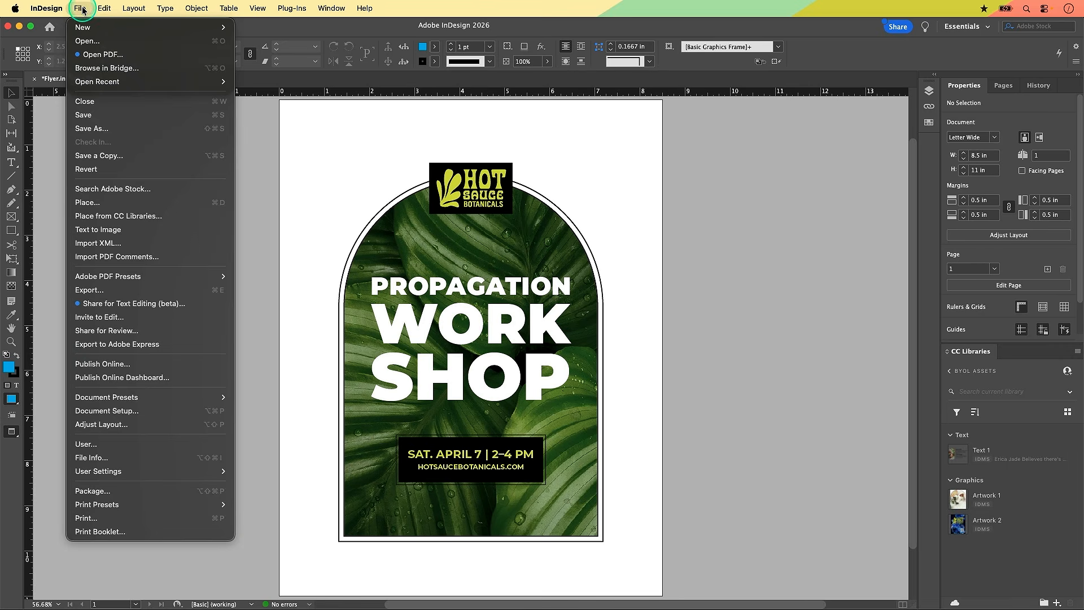
{"action": "left_click", "coordinate": [92, 129]}
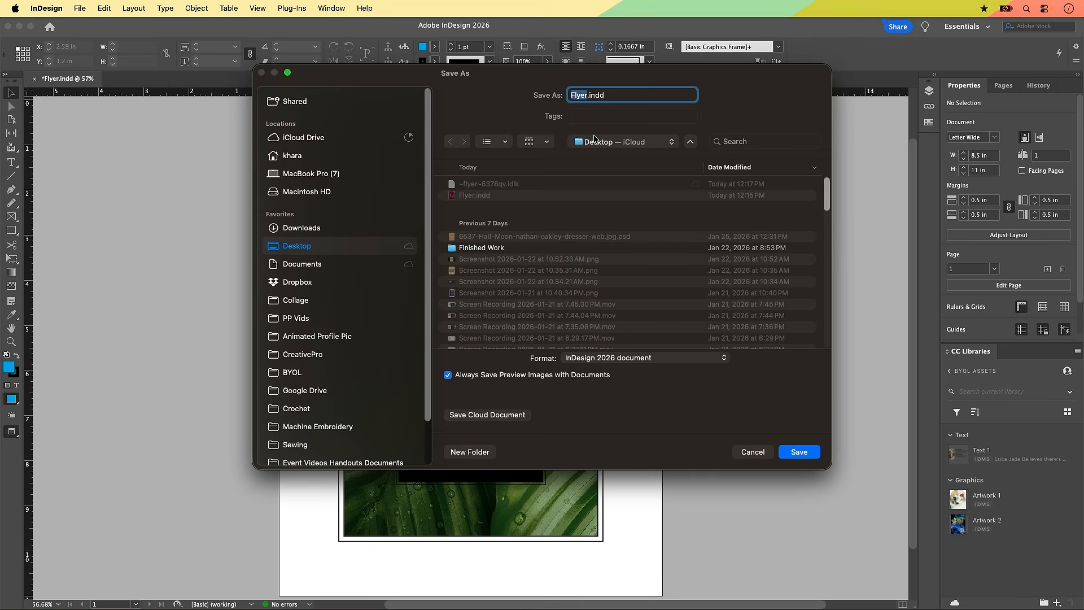
{"action": "double_click", "coordinate": [484, 249]}
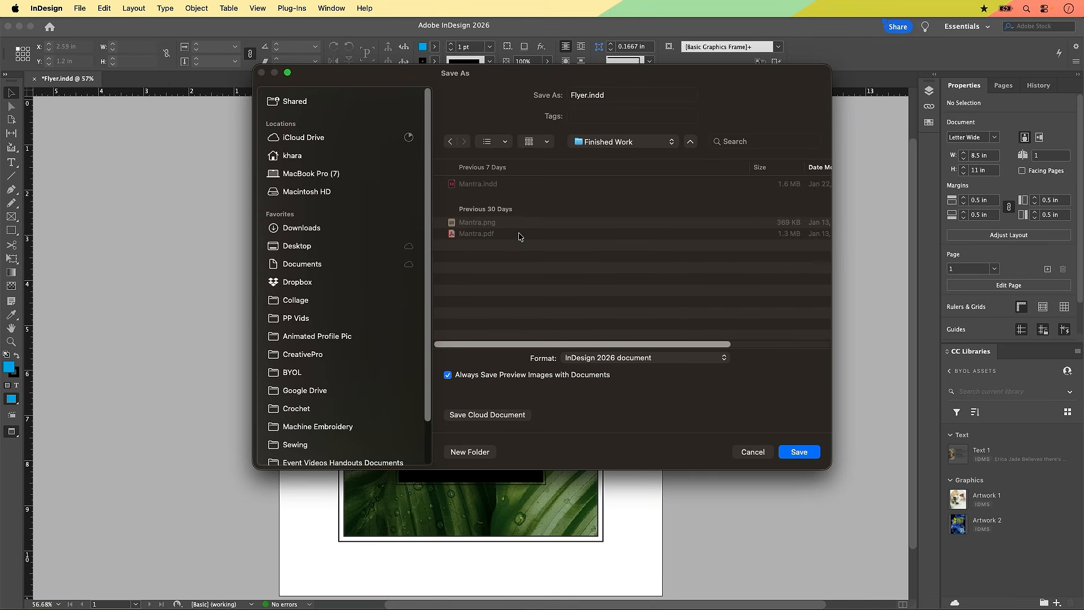
{"action": "left_click", "coordinate": [510, 277]}
{"action": "left_click", "coordinate": [588, 94]}
{"action": "left_click", "coordinate": [576, 361]}
{"action": "left_click", "coordinate": [626, 372]}
{"action": "left_click", "coordinate": [641, 365]}
{"action": "left_click", "coordinate": [451, 381]}
{"action": "left_click", "coordinate": [529, 390]}
{"action": "left_click", "coordinate": [532, 390]}
{"action": "left_click", "coordinate": [799, 455]}
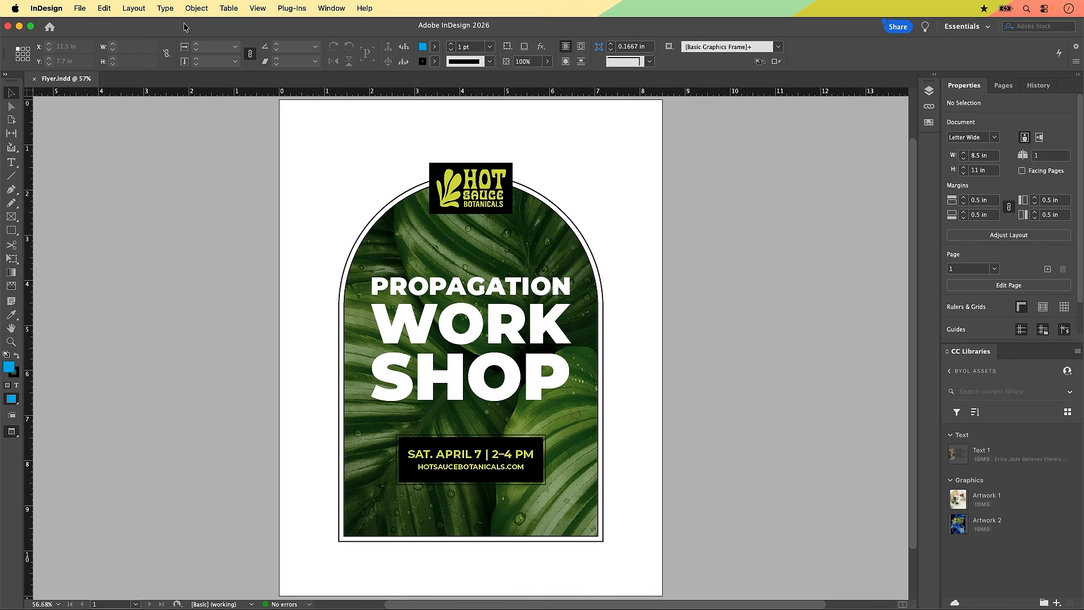
Step: Set up an Adobe PDF (Print) export of the flyer named Flyer.pdf in the Finished Work folder
{"action": "left_click", "coordinate": [79, 9]}
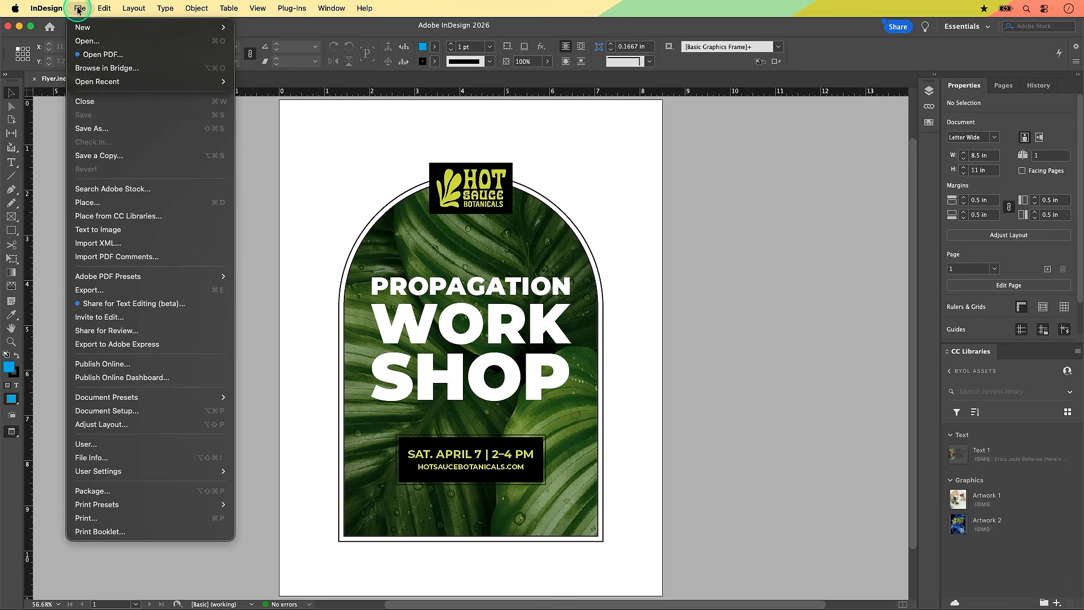
{"action": "left_click", "coordinate": [103, 289]}
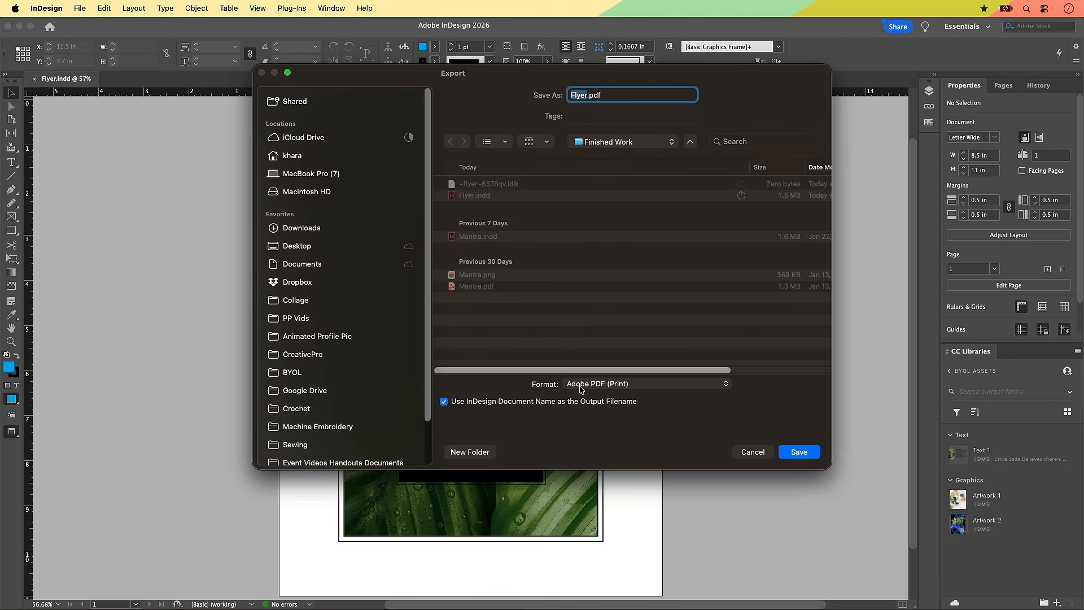
{"action": "left_click", "coordinate": [814, 452]}
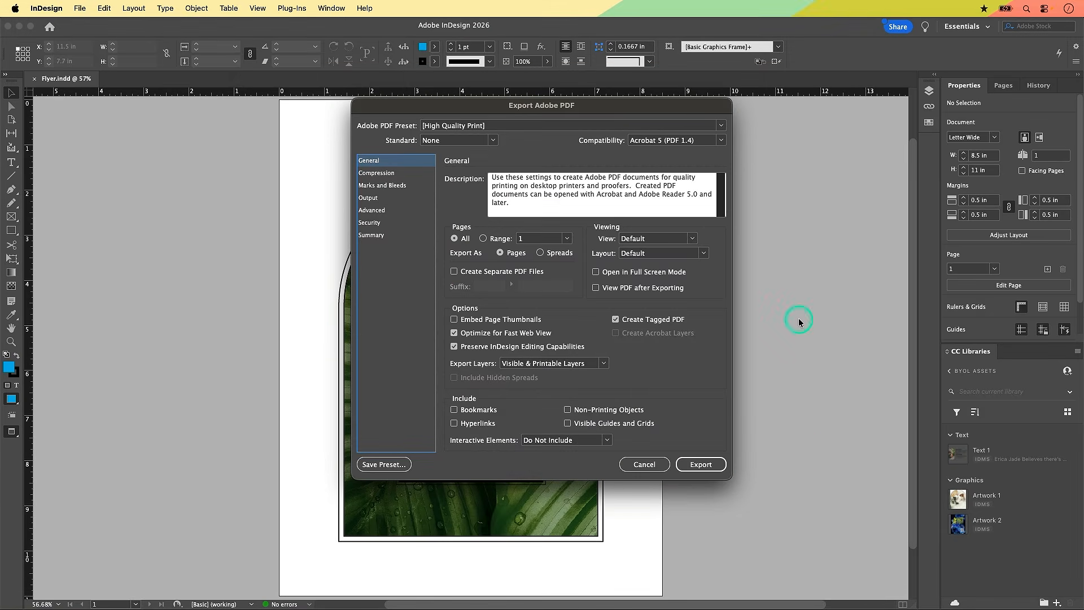
Step: Choose the [High Quality Print] preset for the PDF and export it
{"action": "left_click", "coordinate": [581, 141]}
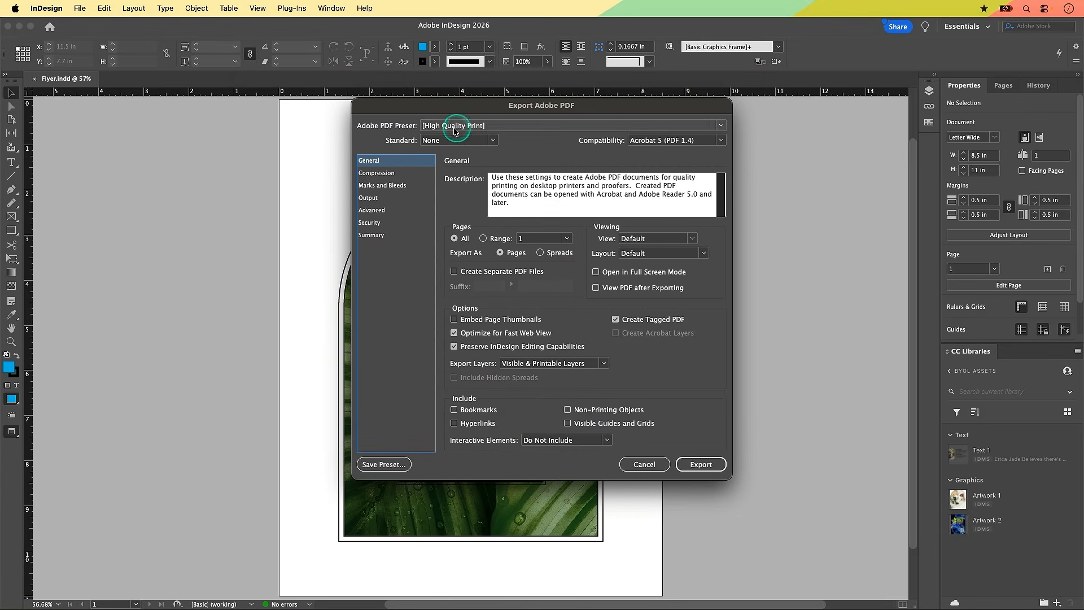
{"action": "left_click", "coordinate": [375, 133]}
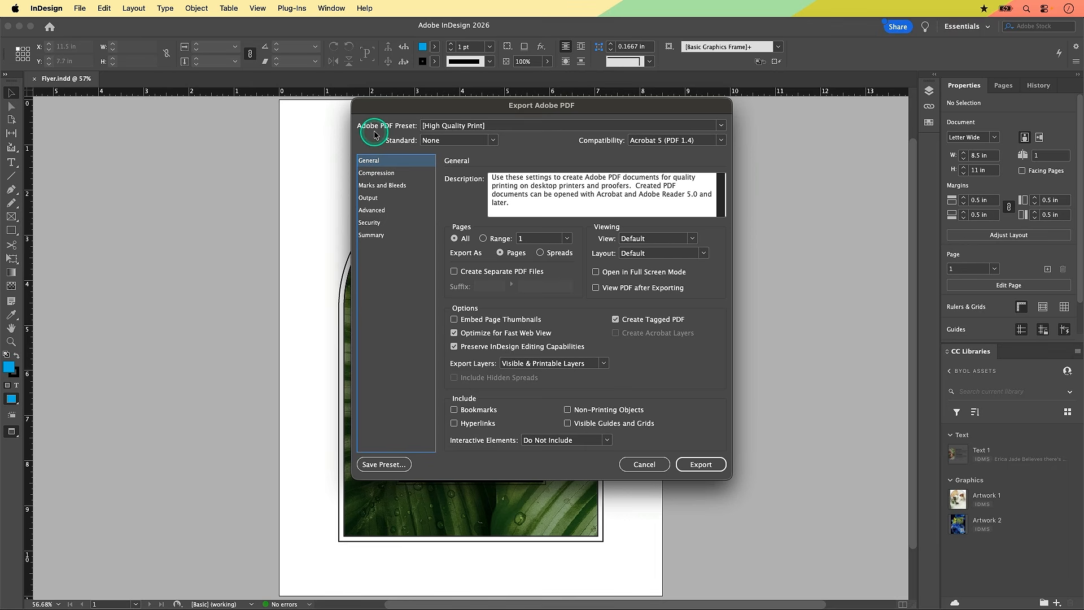
{"action": "left_click", "coordinate": [569, 127]}
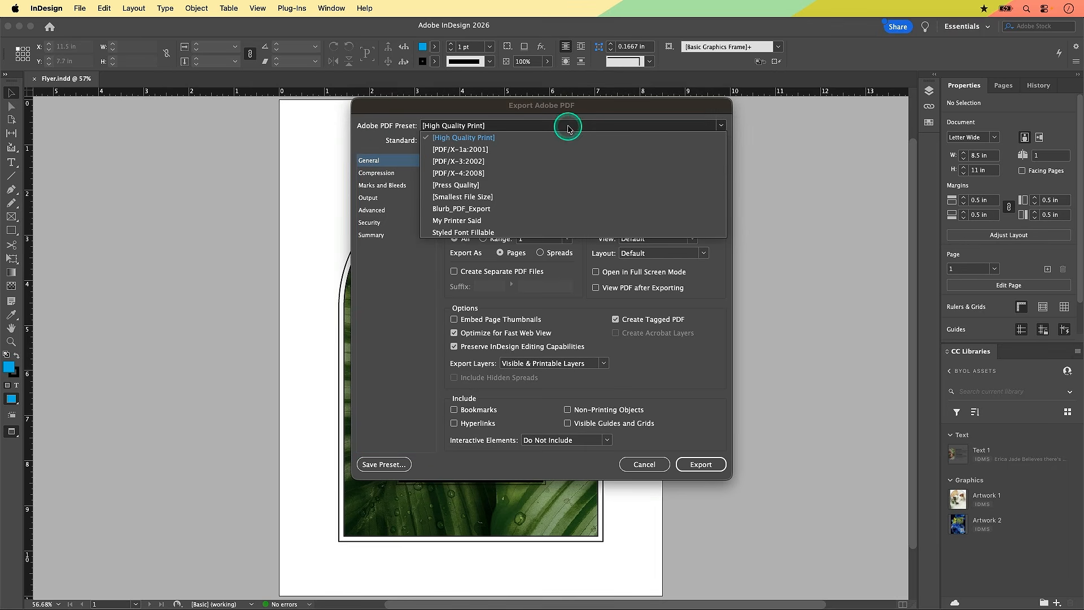
{"action": "left_click", "coordinate": [475, 138]}
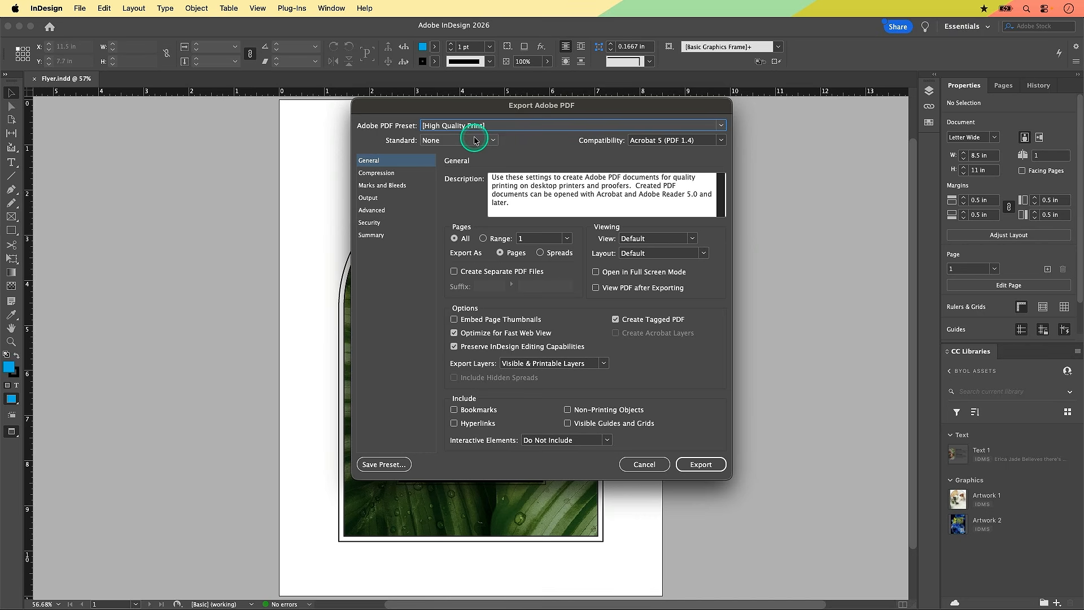
{"action": "left_click", "coordinate": [503, 127]}
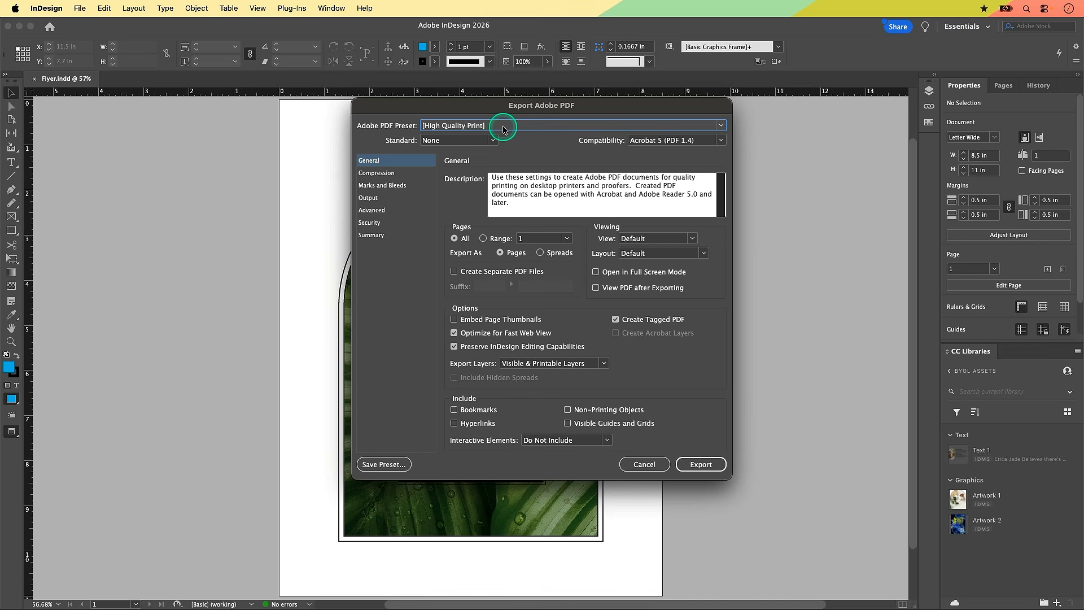
{"action": "left_click", "coordinate": [504, 129]}
{"action": "left_click", "coordinate": [703, 469]}
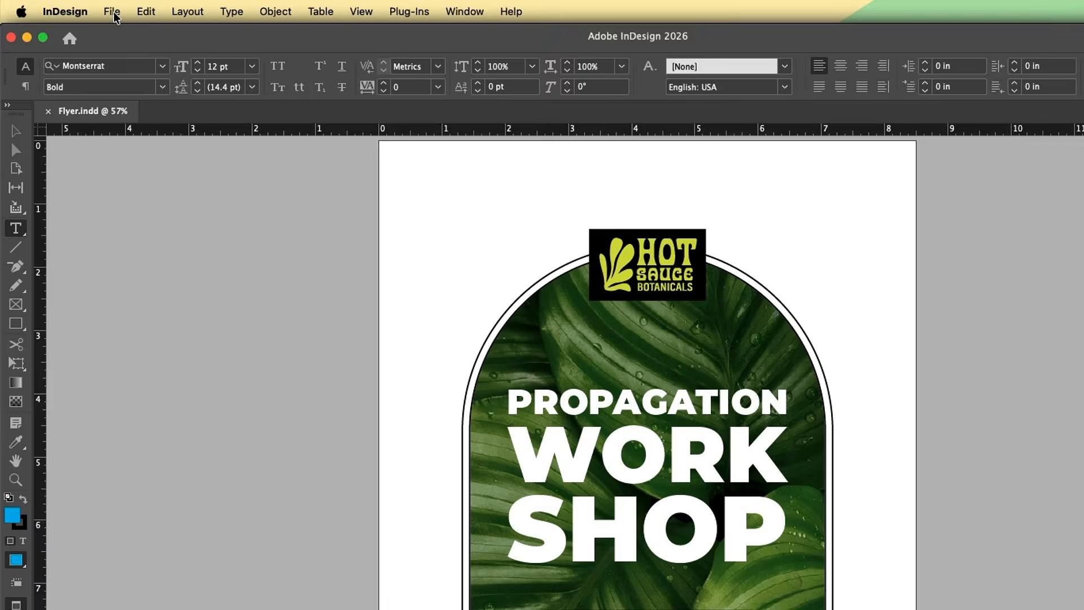
Step: Set up a JPEG export of the flyer named Flyer.jpg in the Finished Work folder
{"action": "left_click", "coordinate": [79, 8]}
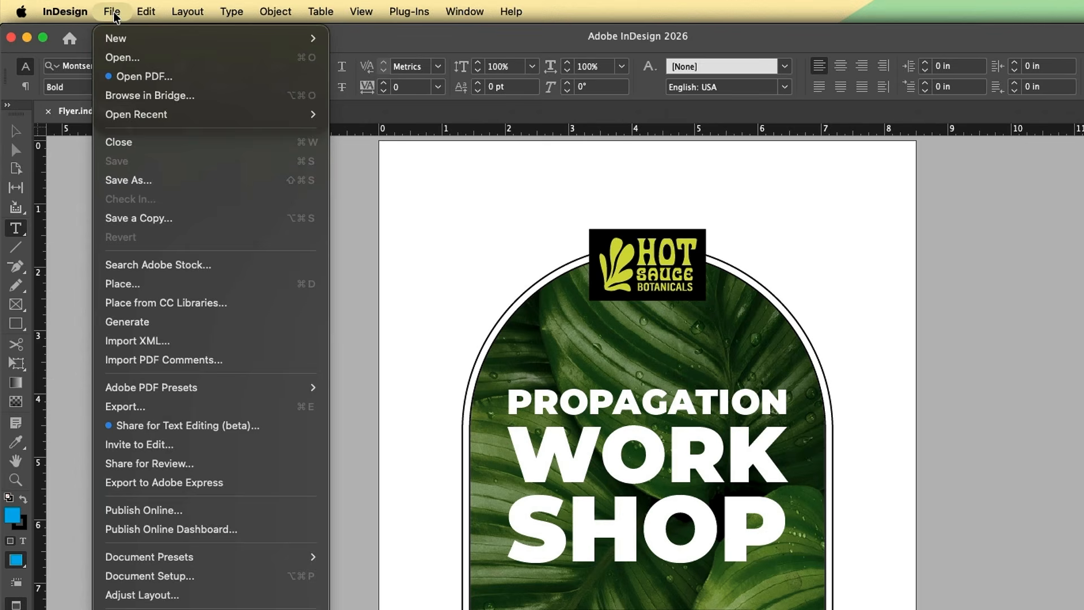
{"action": "left_click", "coordinate": [194, 406]}
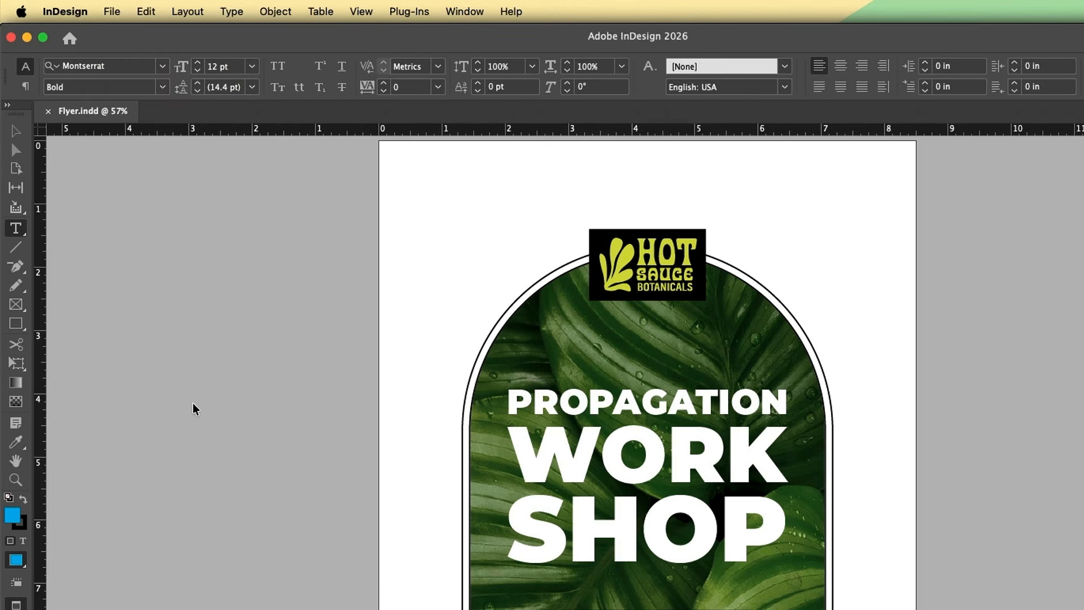
{"action": "left_click", "coordinate": [645, 451]}
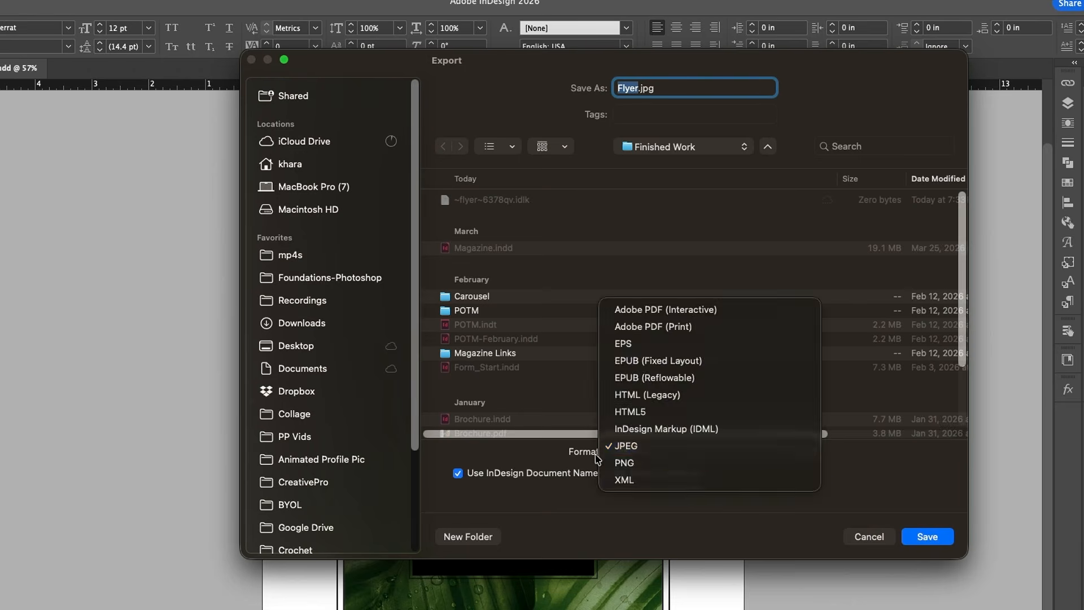
{"action": "left_click", "coordinate": [597, 458]}
{"action": "left_click", "coordinate": [599, 454]}
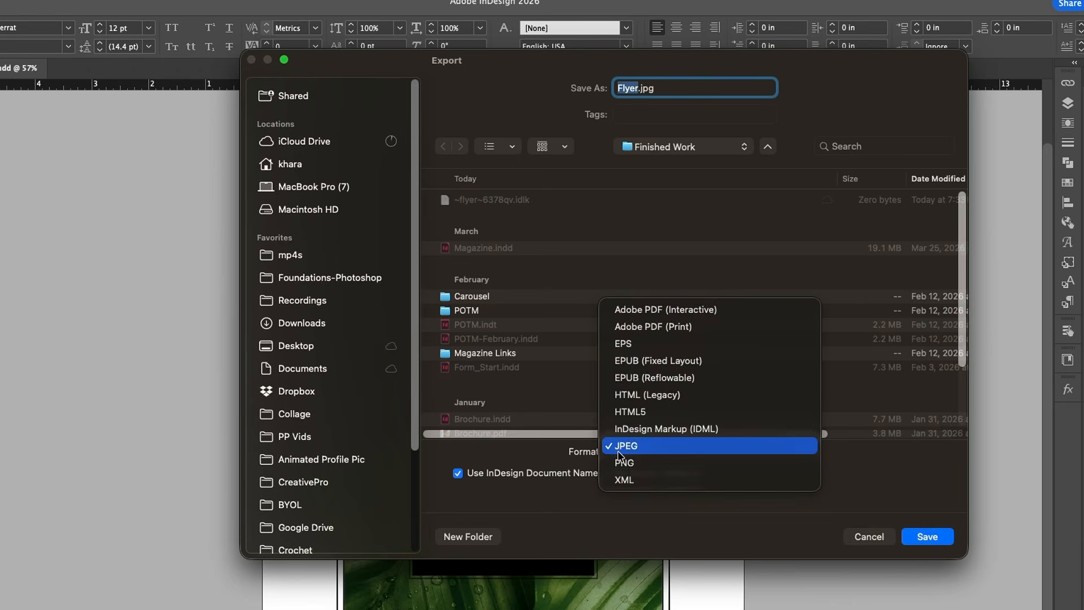
{"action": "left_click", "coordinate": [624, 452]}
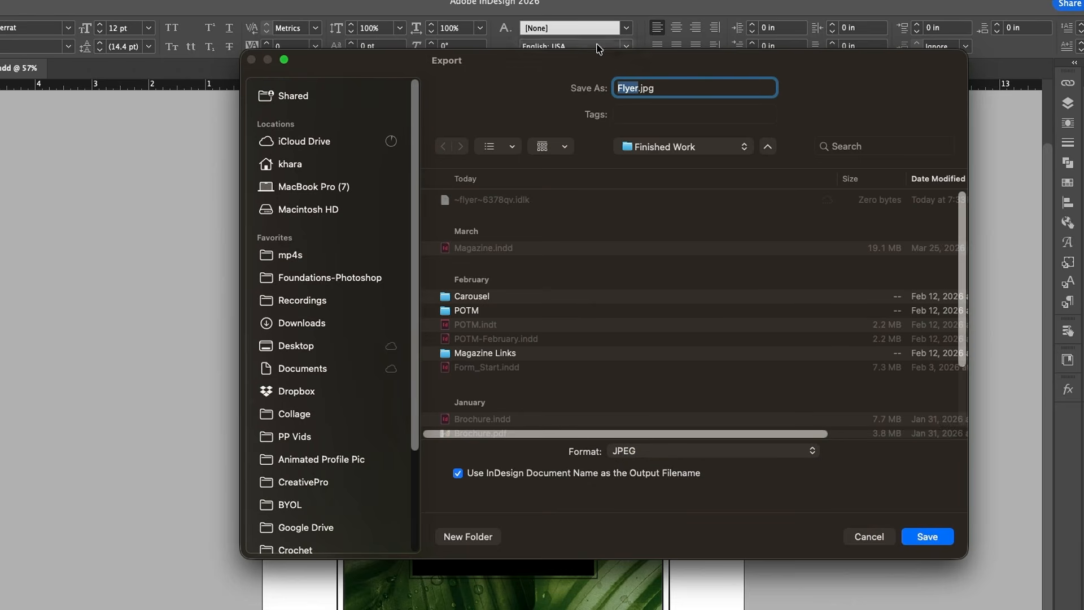
{"action": "left_click", "coordinate": [938, 540]}
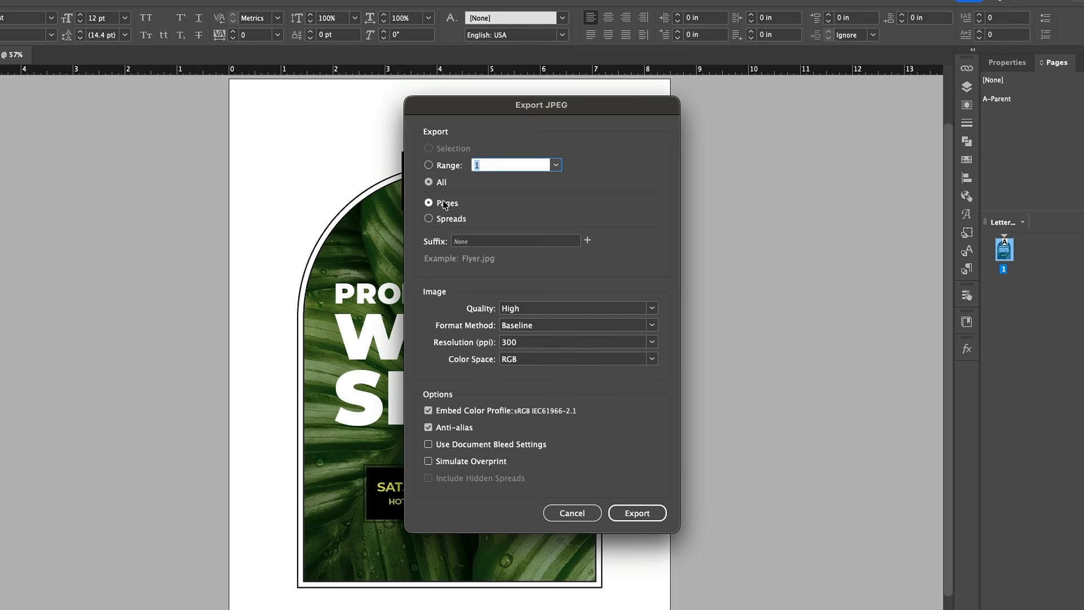
Step: Set the JPEG resolution to 100 ppi and export the image
{"action": "left_click", "coordinate": [653, 342]}
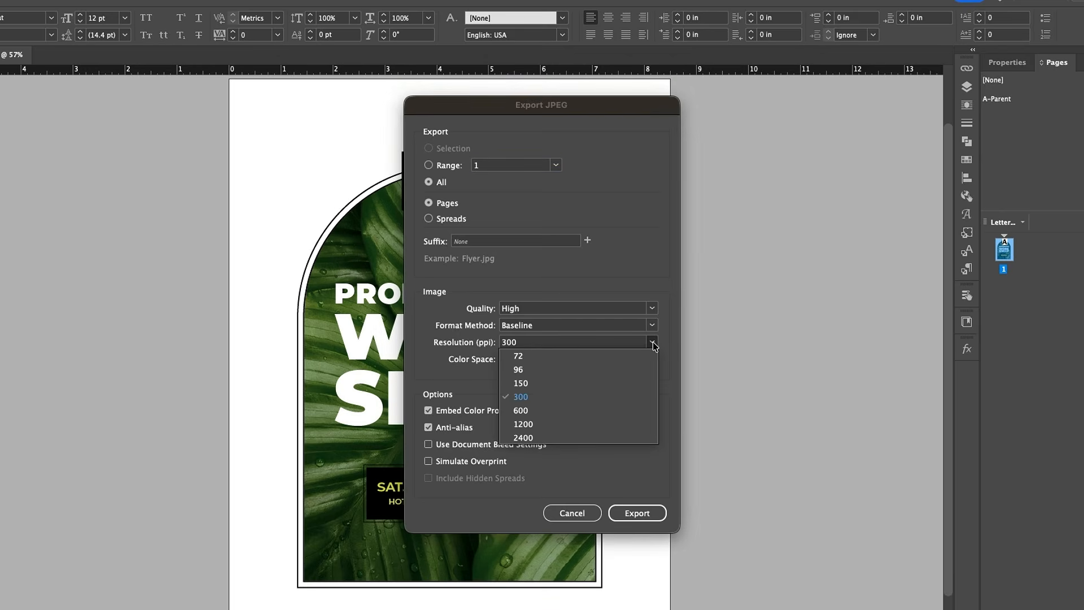
{"action": "left_click", "coordinate": [611, 383]}
{"action": "left_click", "coordinate": [535, 343]}
{"action": "key", "text": "BackSpace"}
{"action": "key", "text": "BackSpace"}
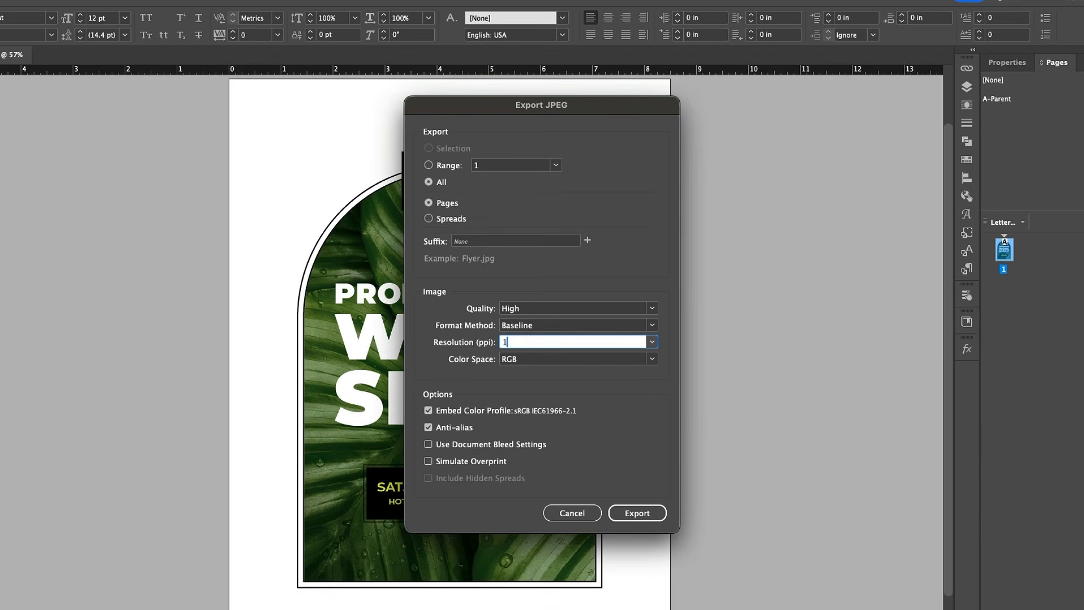
{"action": "type", "text": "00"}
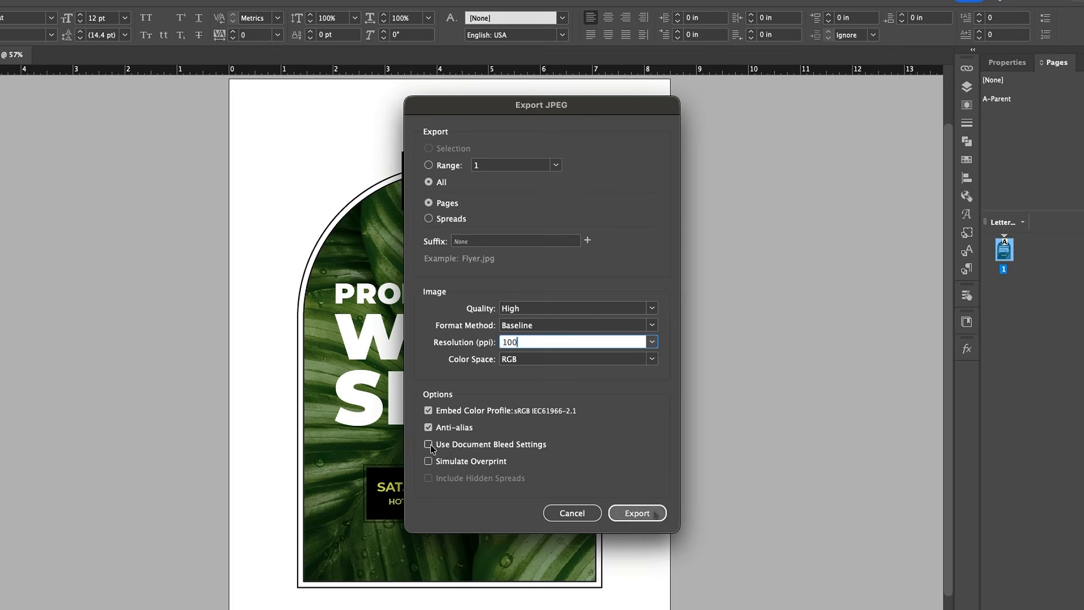
{"action": "left_click", "coordinate": [649, 513]}
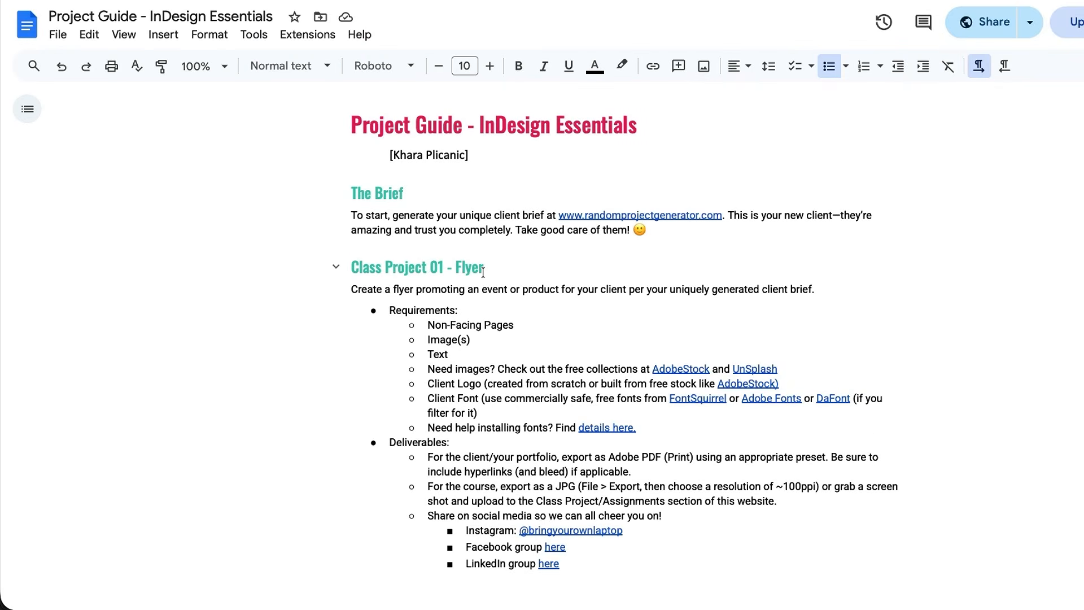
Step: Review the Class Project 01 - Flyer requirements, deliverables and sample flyer in the Project Guide in Google Docs
{"action": "left_click_drag", "start_coordinate": [483, 273], "coordinate": [457, 269]}
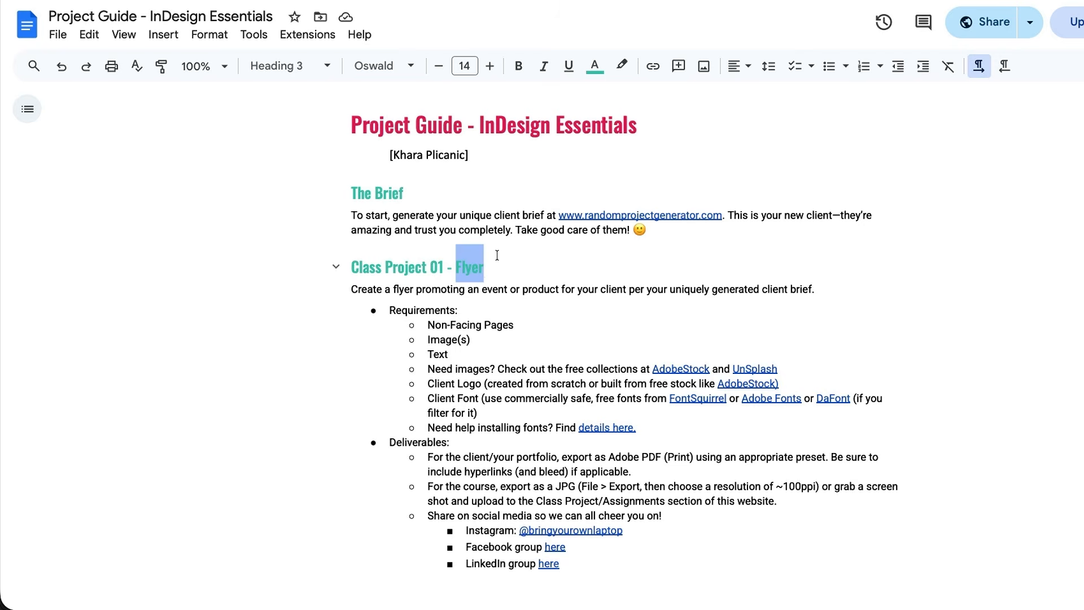
{"action": "scroll", "coordinate": [516, 346], "scroll_direction": "down", "scroll_amount": 5}
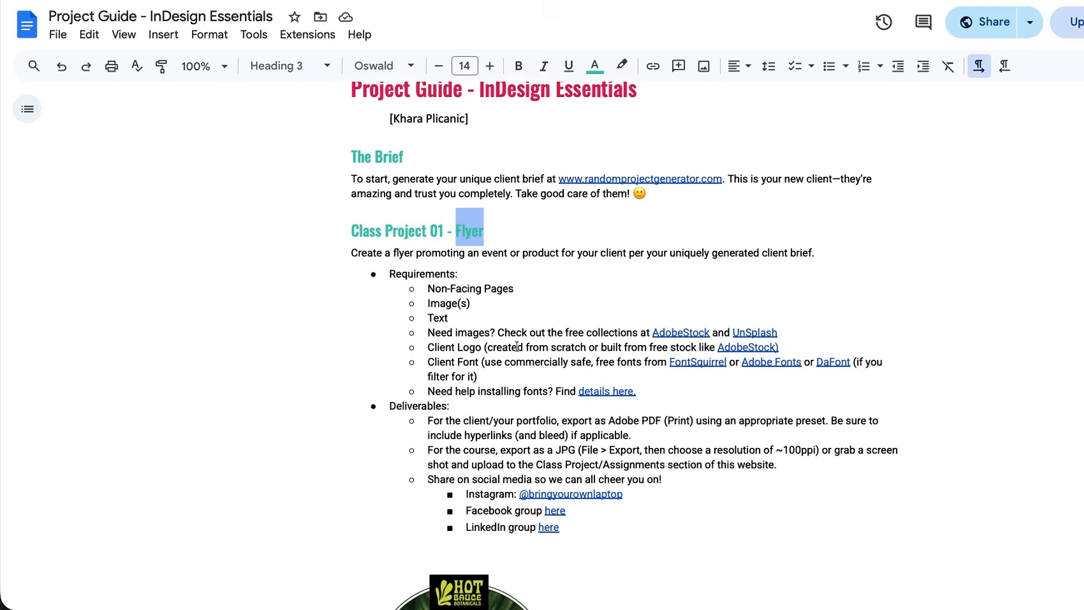
{"action": "scroll", "coordinate": [522, 351], "scroll_direction": "down", "scroll_amount": 2}
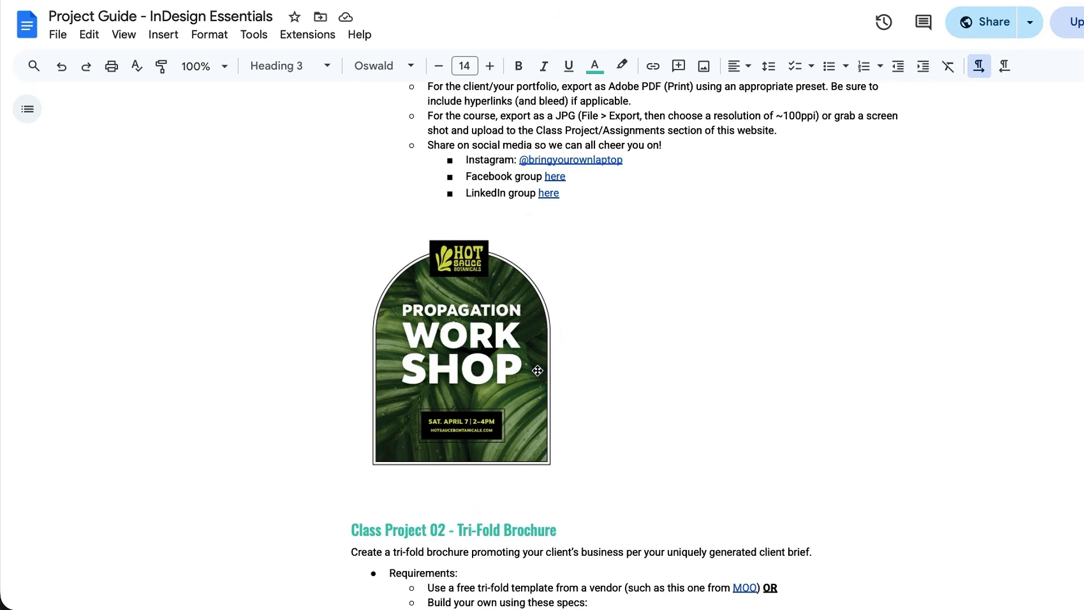
{"action": "left_click", "coordinate": [514, 383]}
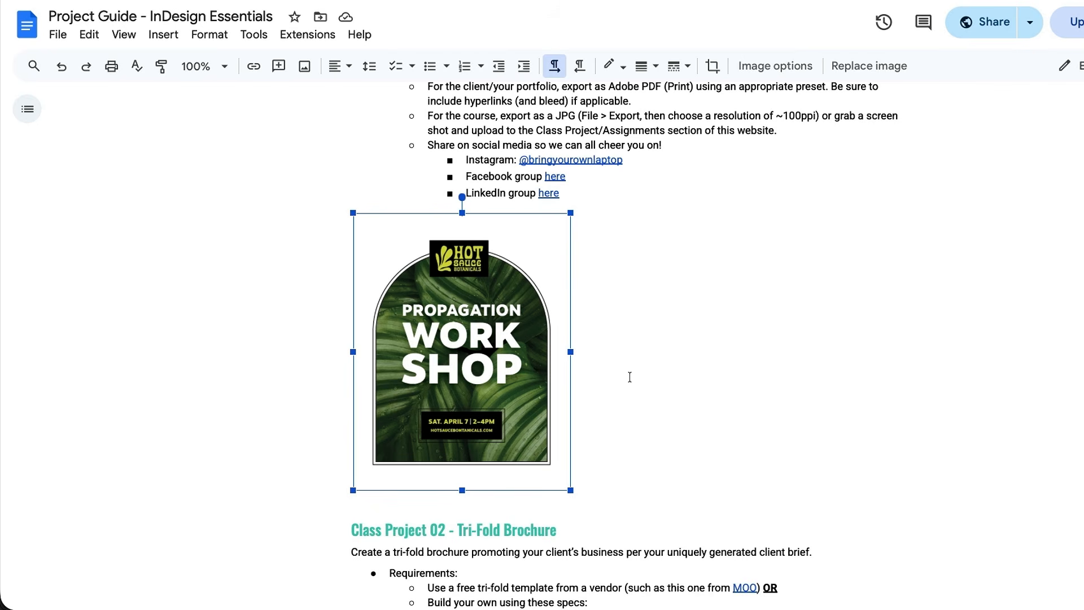
{"action": "scroll", "coordinate": [645, 332], "scroll_direction": "up", "scroll_amount": 4}
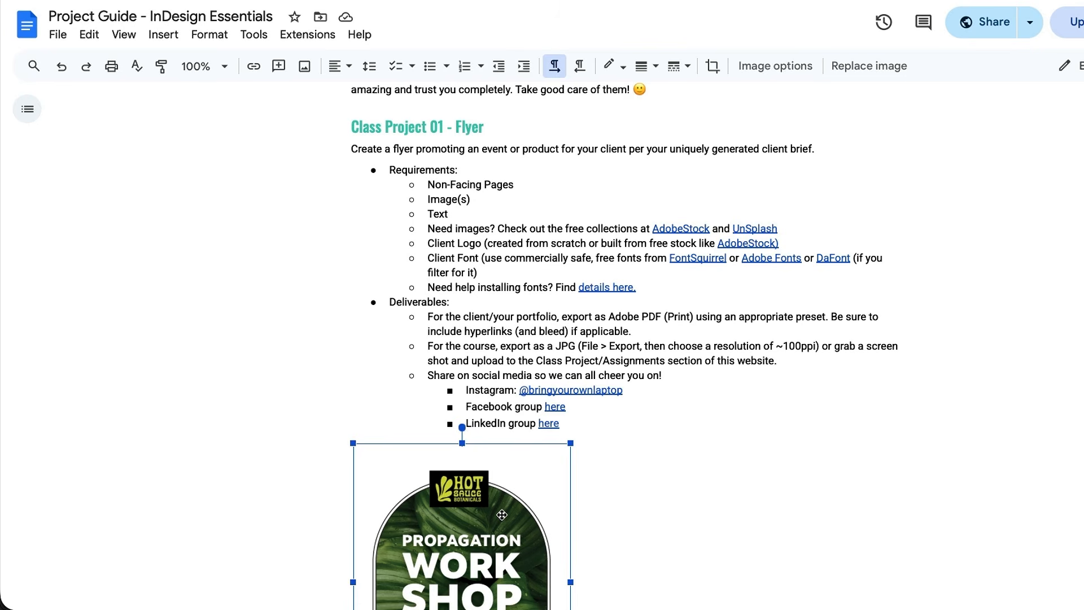
{"action": "scroll", "coordinate": [501, 515], "scroll_direction": "down", "scroll_amount": 3}
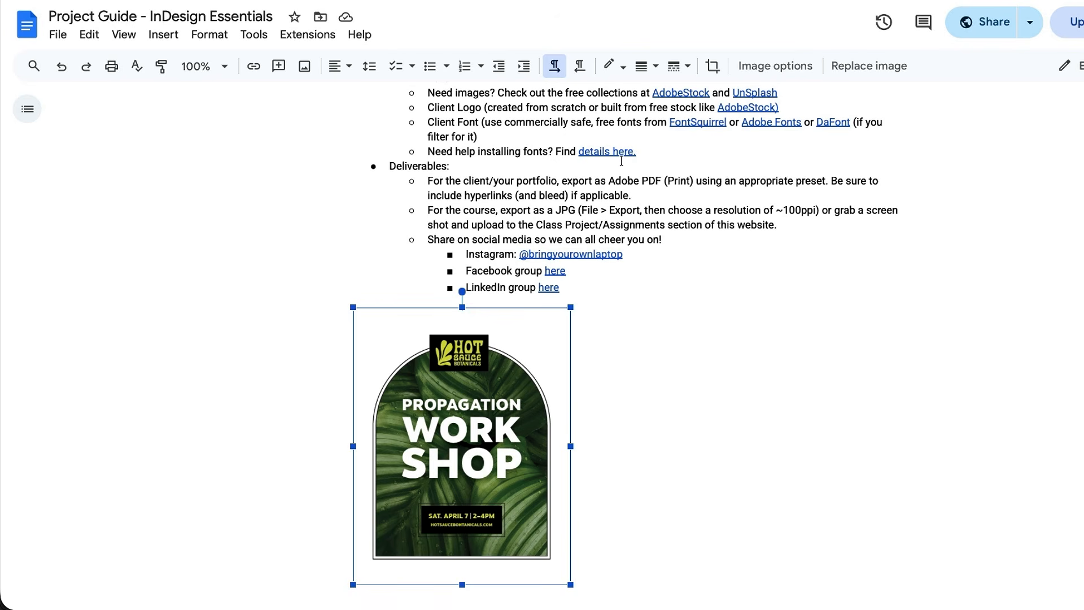
{"action": "scroll", "coordinate": [621, 161], "scroll_direction": "up", "scroll_amount": 2}
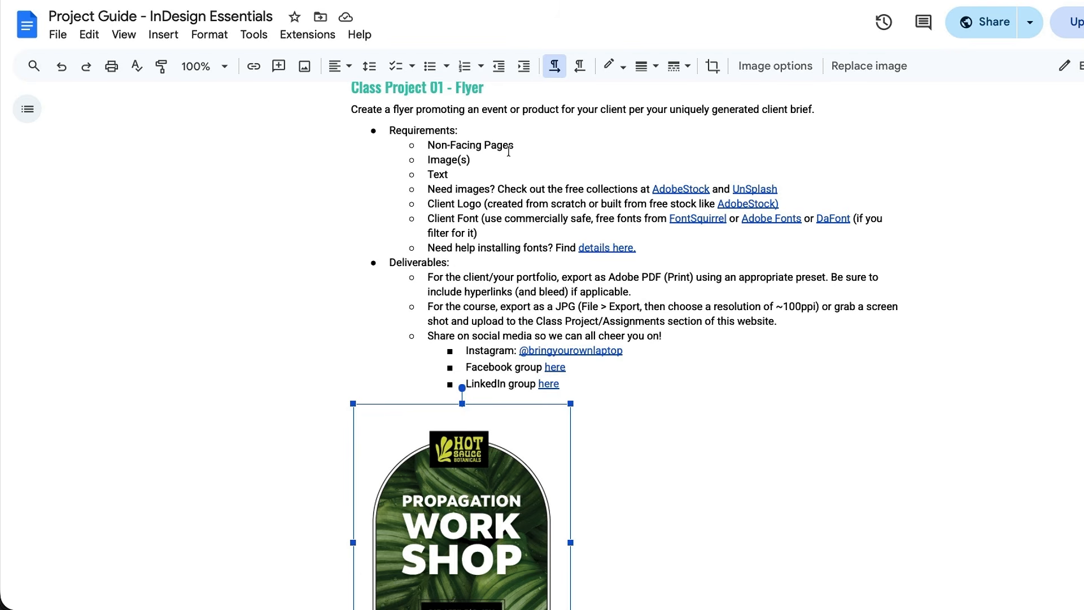
{"action": "left_click", "coordinate": [475, 160]}
{"action": "double_click", "coordinate": [457, 176]}
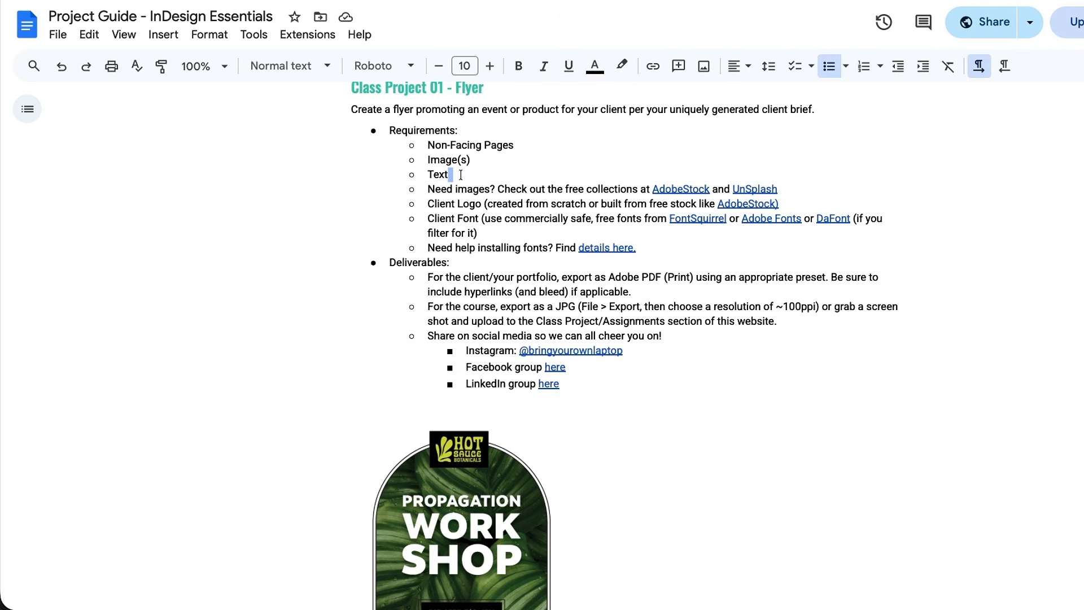
Step: Review the image sources, client logo, client font and deliverables entries of the Class Project 01 - Flyer brief
{"action": "left_click", "coordinate": [783, 190], "text": "shift"}
{"action": "left_click_drag", "start_coordinate": [707, 180], "coordinate": [656, 187]}
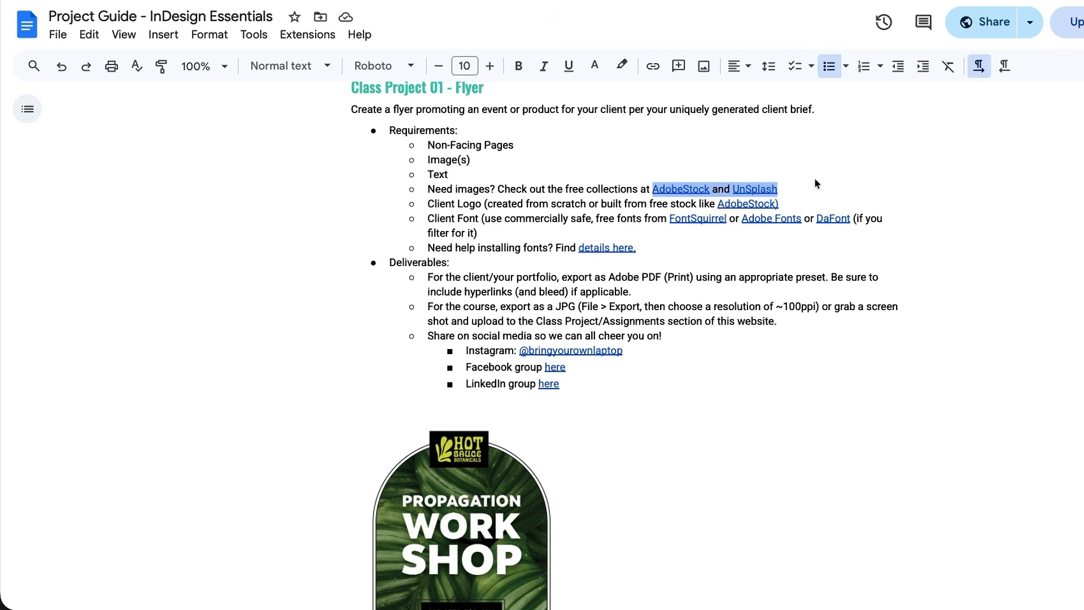
{"action": "left_click", "coordinate": [783, 204]}
{"action": "left_click_drag", "start_coordinate": [782, 204], "coordinate": [715, 204]}
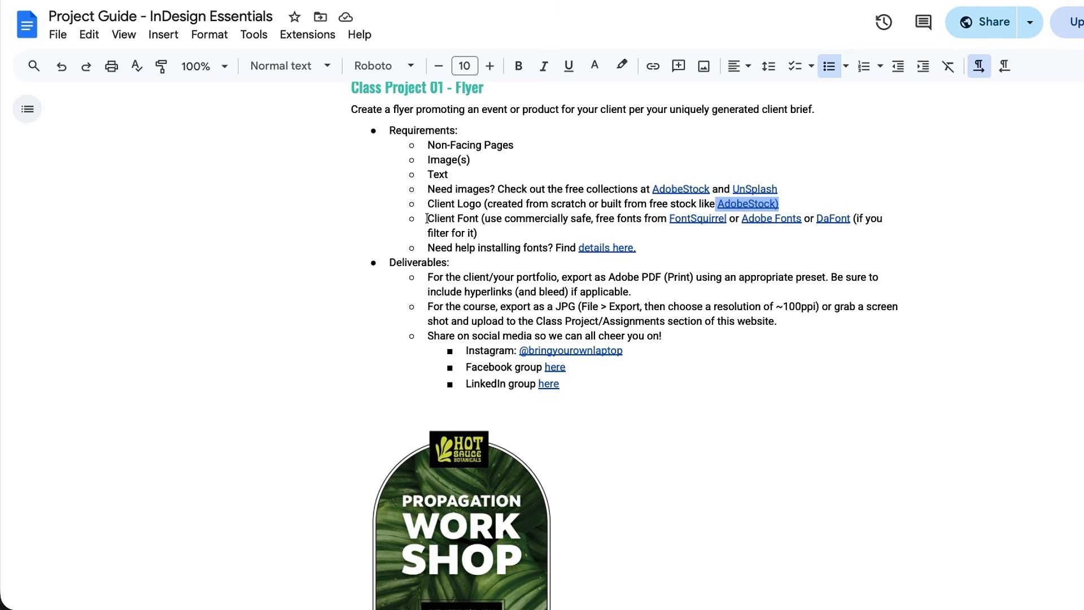
{"action": "left_click_drag", "start_coordinate": [427, 219], "coordinate": [542, 231]}
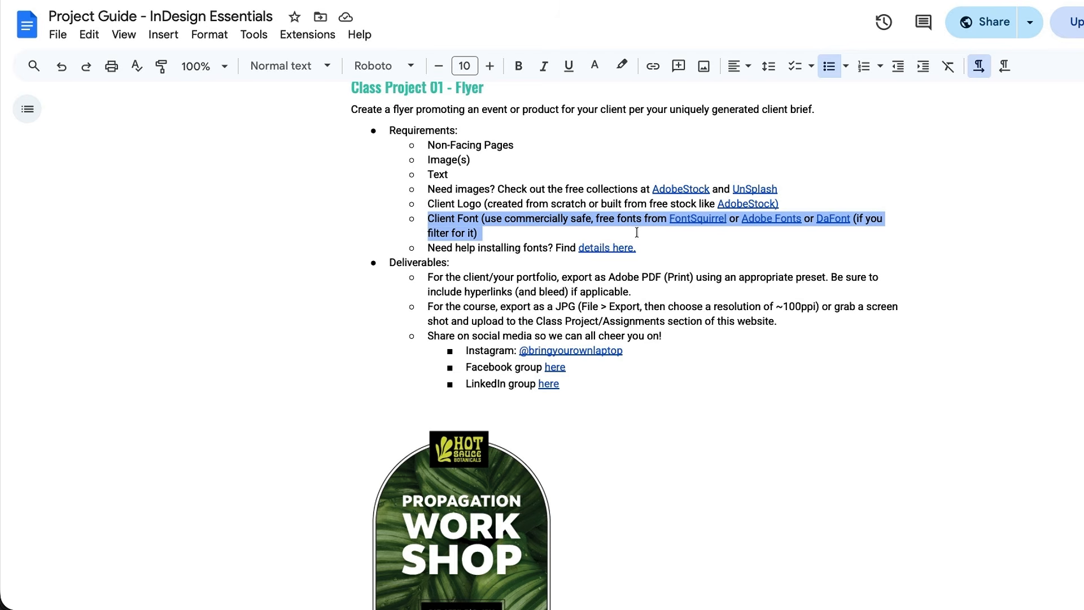
{"action": "left_click", "coordinate": [460, 270]}
{"action": "scroll", "coordinate": [460, 287], "scroll_direction": "down", "scroll_amount": 1}
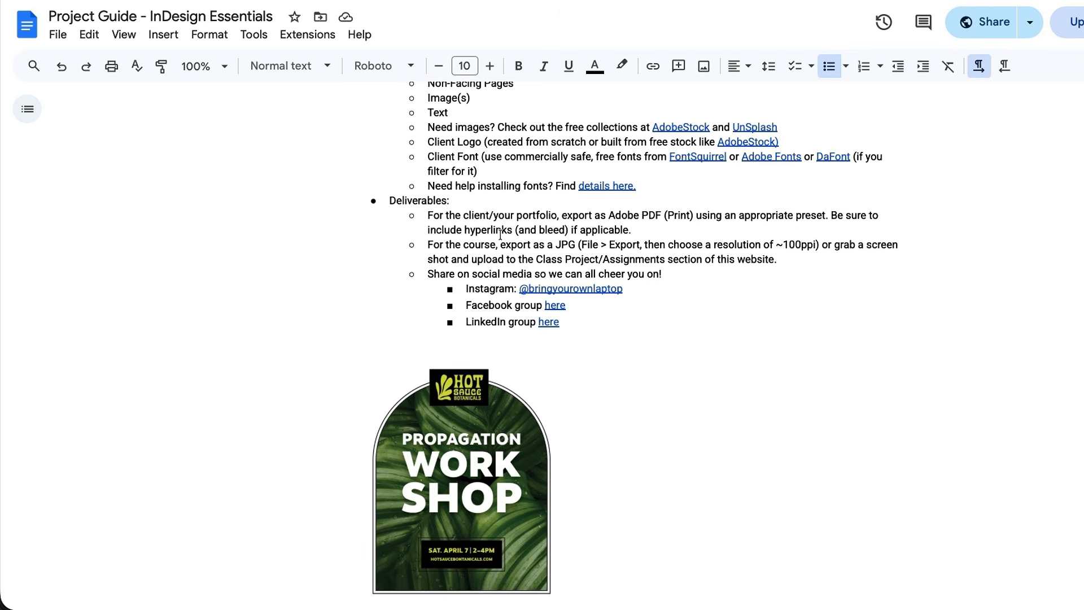
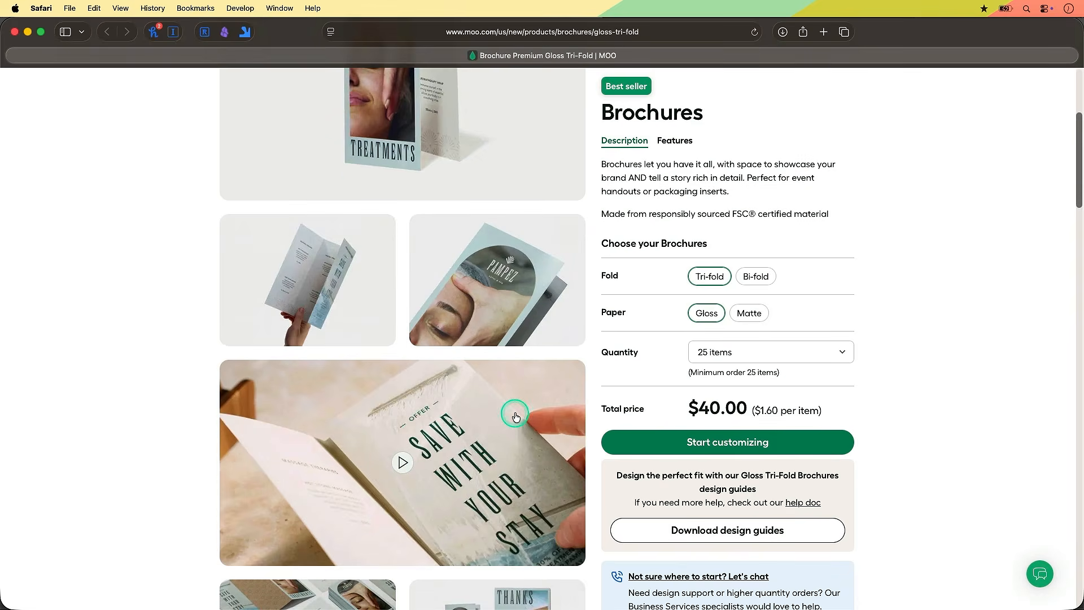
Step: In Safari, look over MOO's Gloss Tri-Fold Brochures product page and download its design guides
{"action": "scroll", "coordinate": [514, 412], "scroll_direction": "up", "scroll_amount": 3}
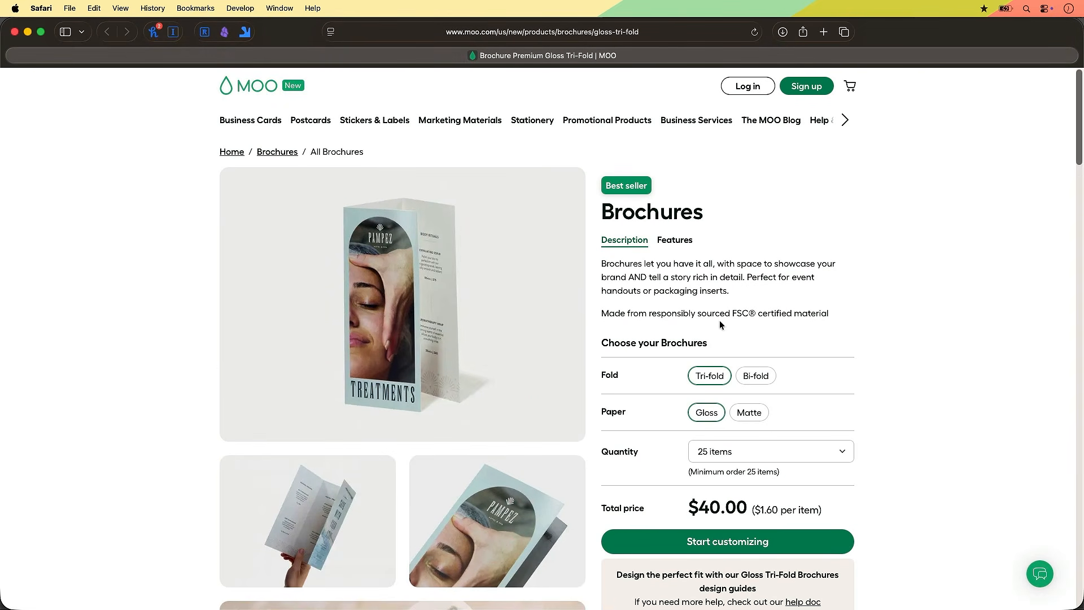
{"action": "scroll", "coordinate": [808, 402], "scroll_direction": "down", "scroll_amount": 3}
{"action": "scroll", "coordinate": [808, 407], "scroll_direction": "down", "scroll_amount": 8}
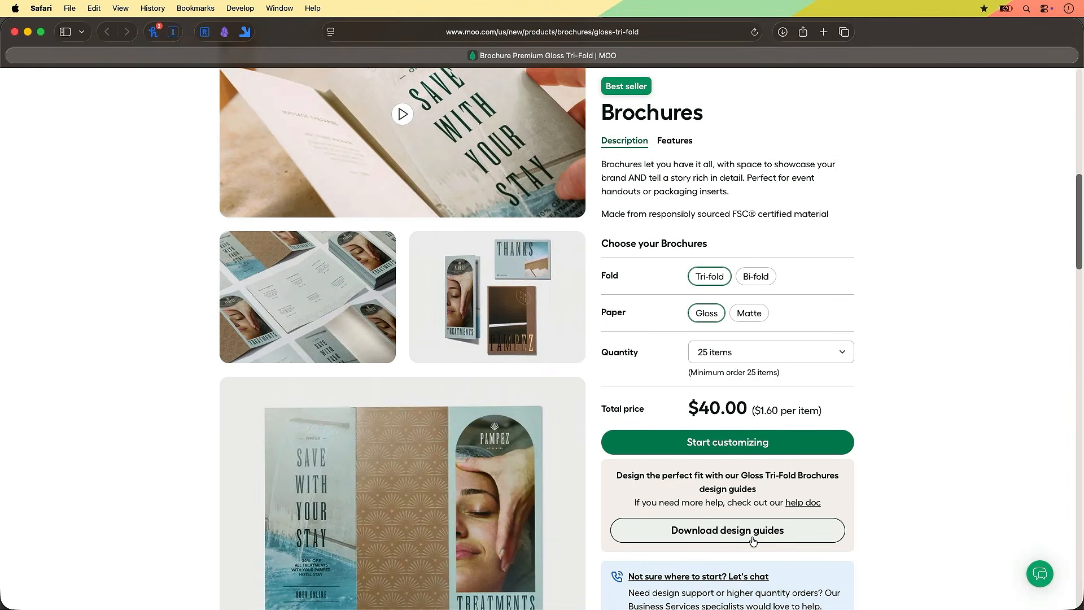
{"action": "left_click", "coordinate": [753, 540]}
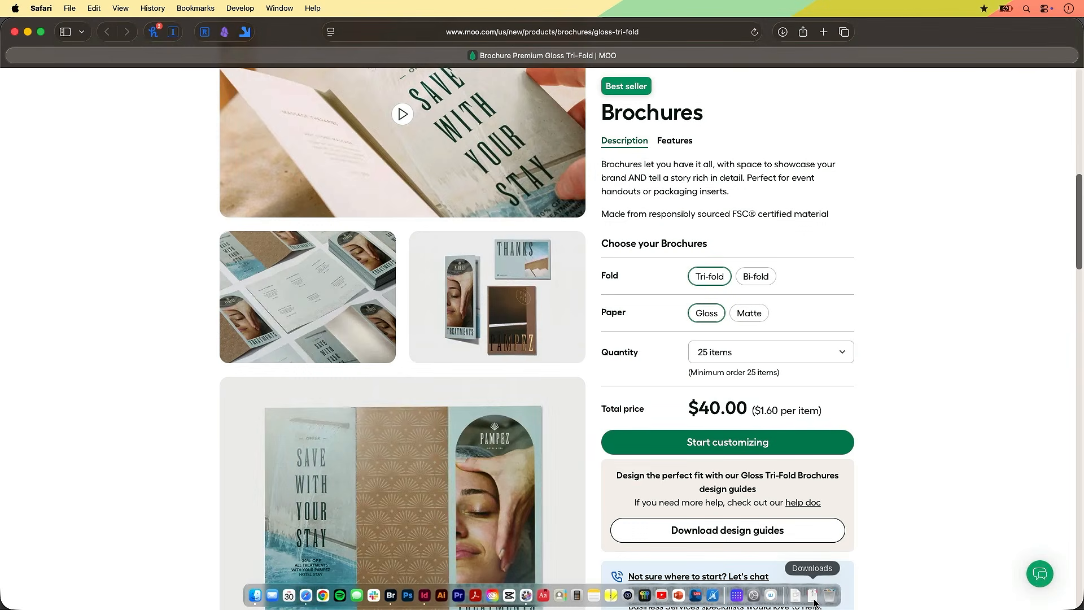
Step: Open Trifold Brochure-Artwork Guidelines.indd in InDesign from the downloaded Trifold Brochure-Artwork Guidelines 2 folder
{"action": "left_click", "coordinate": [813, 598]}
{"action": "left_click", "coordinate": [814, 572]}
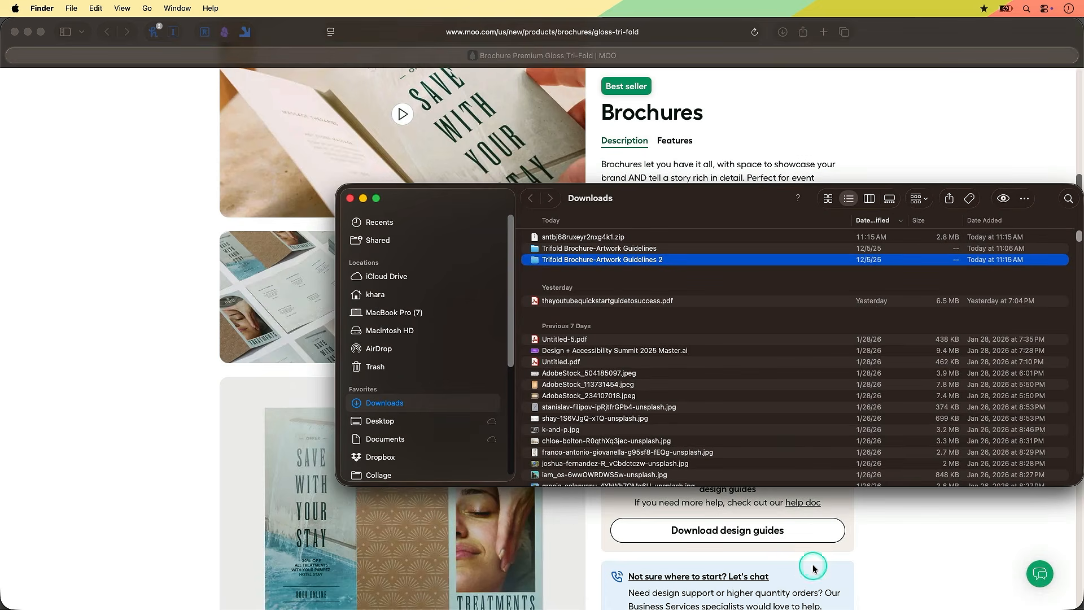
{"action": "left_click", "coordinate": [782, 451]}
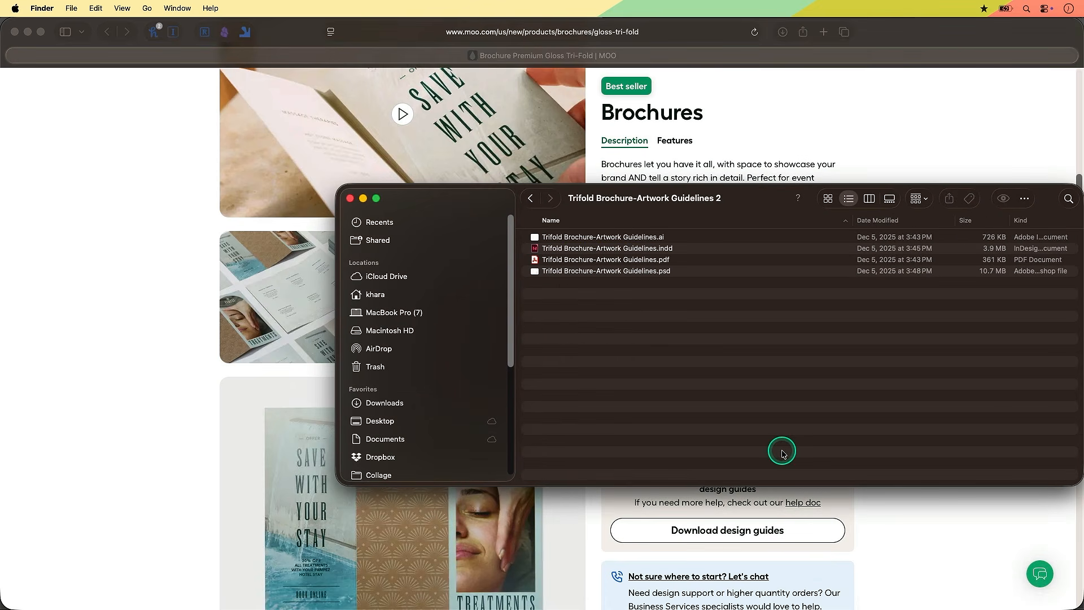
{"action": "left_click_drag", "start_coordinate": [738, 205], "coordinate": [622, 182]}
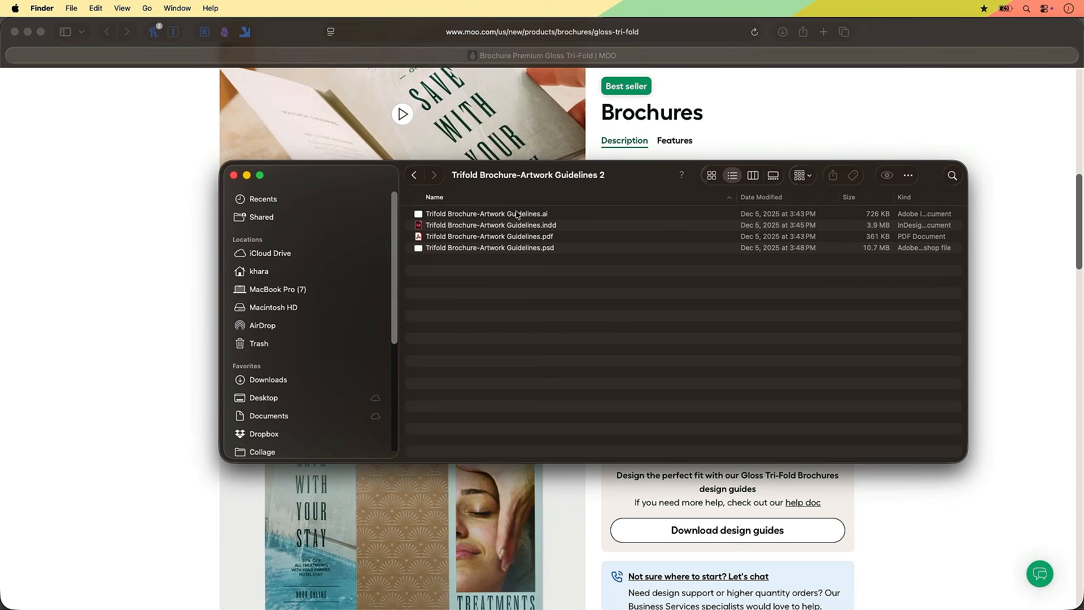
{"action": "left_click", "coordinate": [559, 244]}
{"action": "left_click", "coordinate": [558, 251]}
{"action": "left_click", "coordinate": [540, 229]}
{"action": "double_click", "coordinate": [537, 226]}
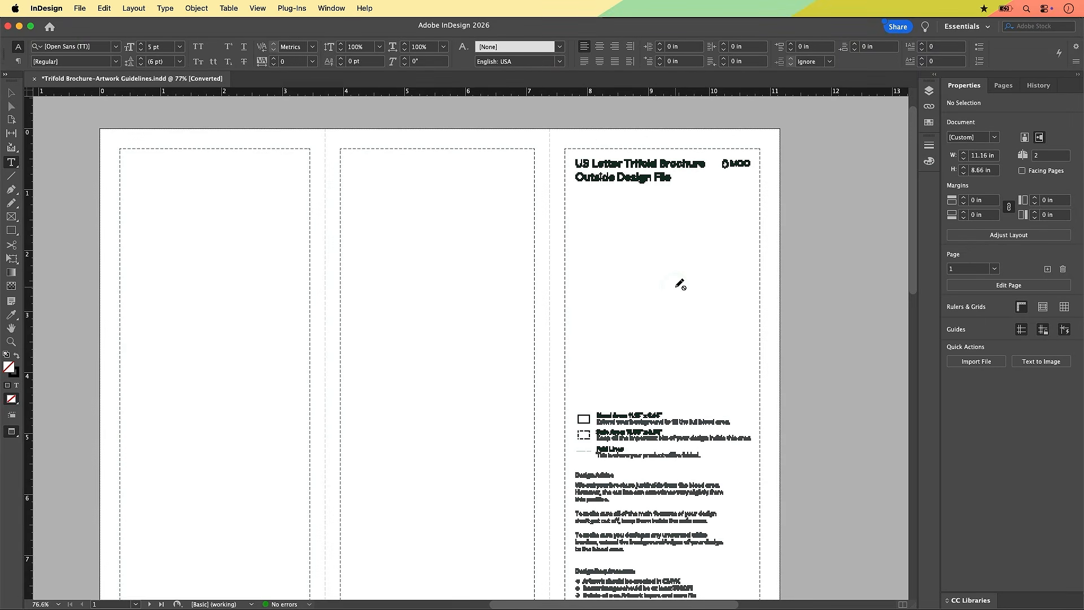
Step: Examine the outside and inside pages of the trifold template, including their panels, fold lines and safe areas, and activate the Selection tool
{"action": "left_click", "coordinate": [676, 286]}
{"action": "scroll", "coordinate": [639, 297], "scroll_direction": "down", "scroll_amount": 10}
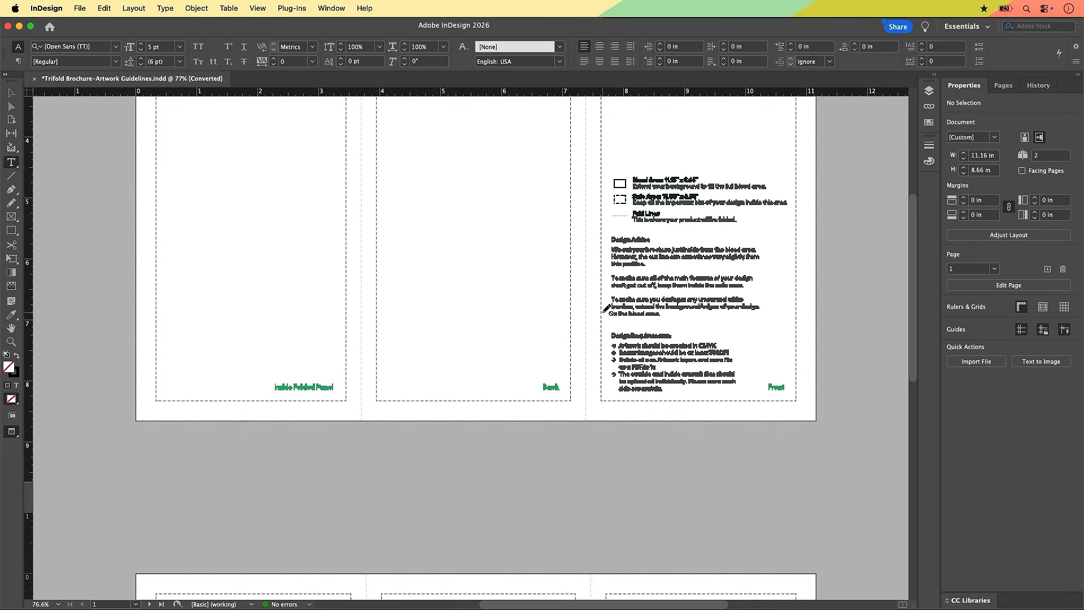
{"action": "left_click", "coordinate": [603, 311]}
{"action": "scroll", "coordinate": [603, 313], "scroll_direction": "up", "scroll_amount": 10}
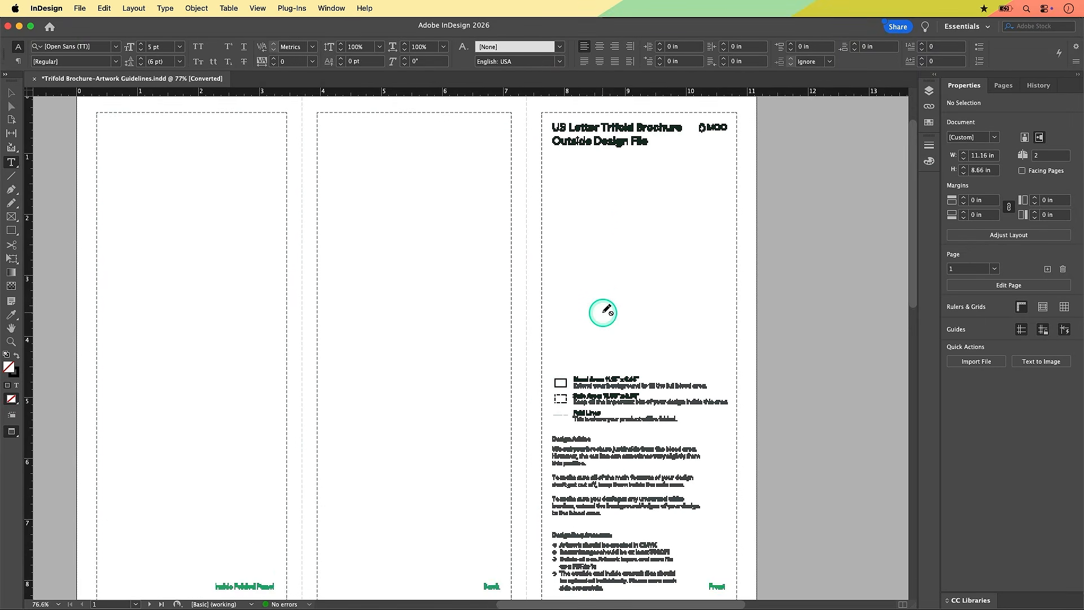
{"action": "scroll", "coordinate": [603, 313], "scroll_direction": "down", "scroll_amount": 10}
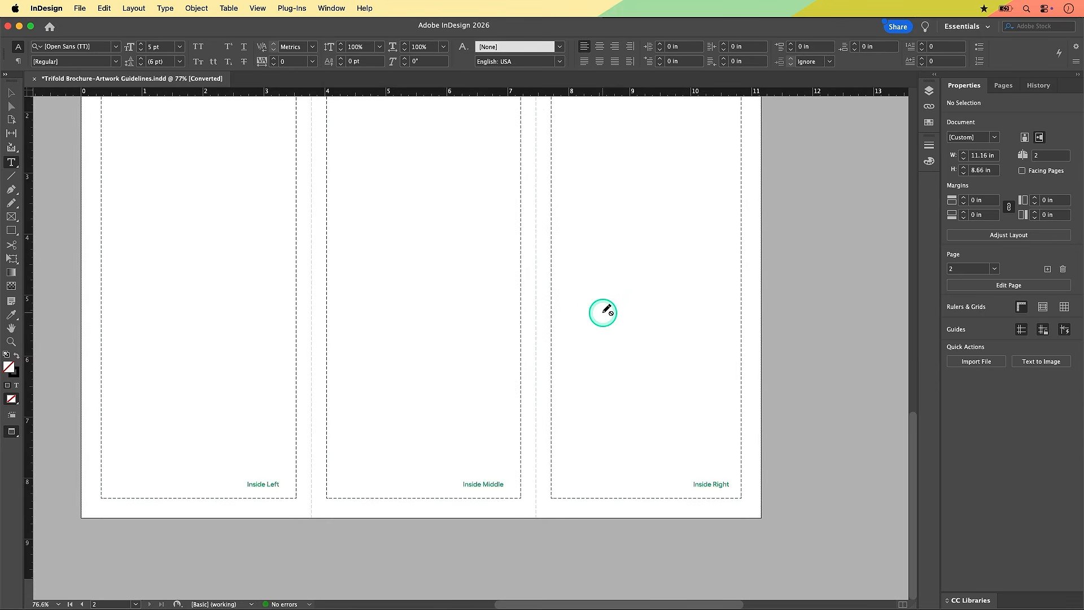
{"action": "scroll", "coordinate": [603, 313], "scroll_direction": "up", "scroll_amount": 9}
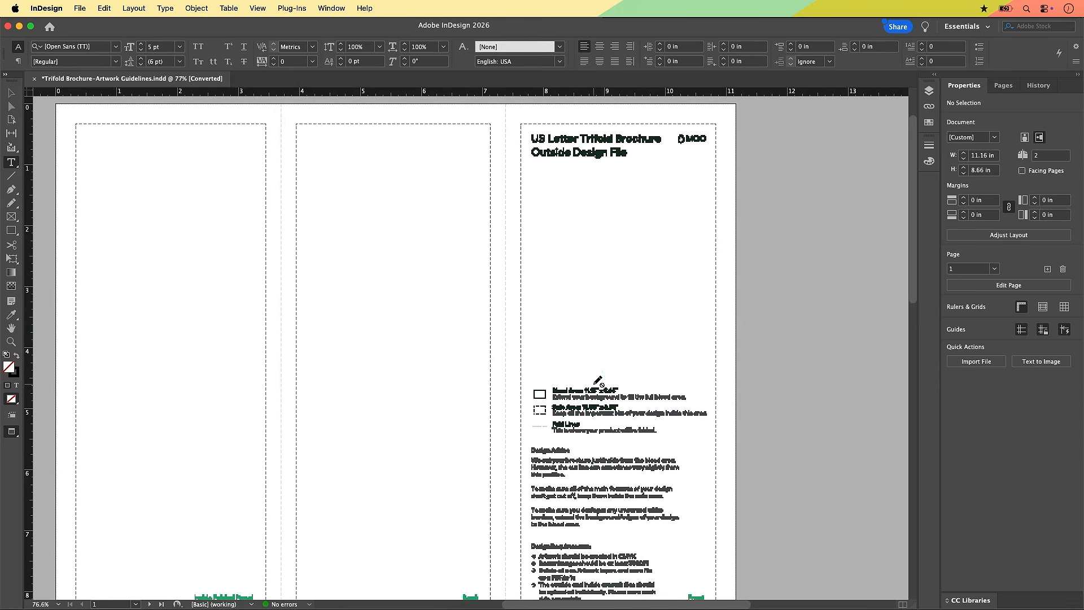
{"action": "scroll", "coordinate": [601, 345], "scroll_direction": "down", "scroll_amount": 10}
{"action": "scroll", "coordinate": [598, 382], "scroll_direction": "up", "scroll_amount": 11}
{"action": "scroll", "coordinate": [599, 382], "scroll_direction": "down", "scroll_amount": 1}
{"action": "key", "text": "v"}
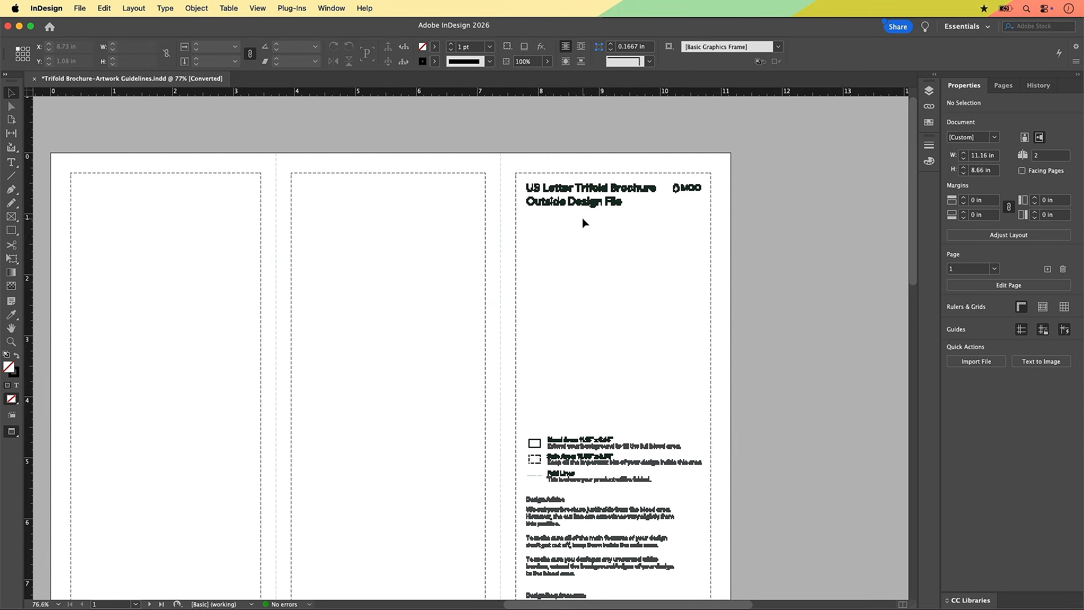
{"action": "scroll", "coordinate": [582, 218], "scroll_direction": "down", "scroll_amount": 4}
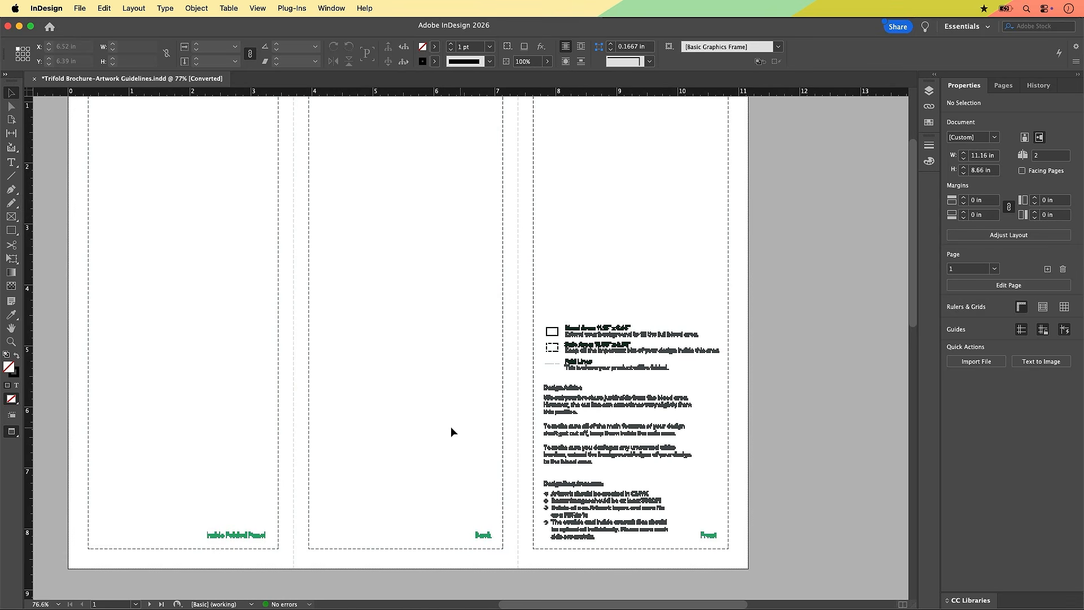
{"action": "scroll", "coordinate": [451, 426], "scroll_direction": "up", "scroll_amount": 4}
{"action": "scroll", "coordinate": [451, 425], "scroll_direction": "right", "scroll_amount": 3}
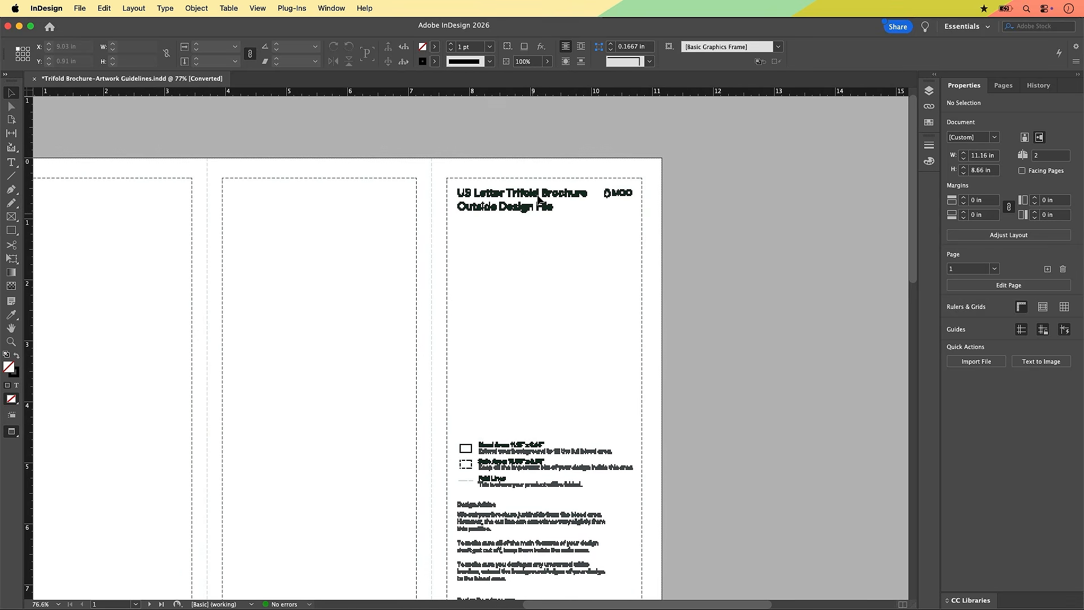
Step: Set the document's display performance to High Quality Display
{"action": "left_click", "coordinate": [258, 8]}
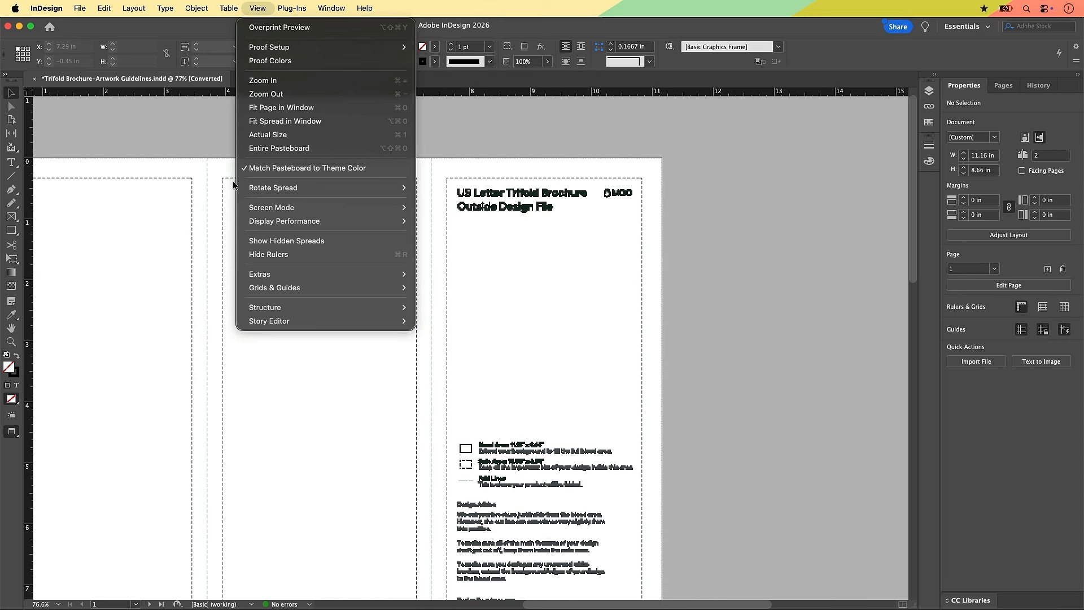
{"action": "mouse_move", "coordinate": [243, 210]}
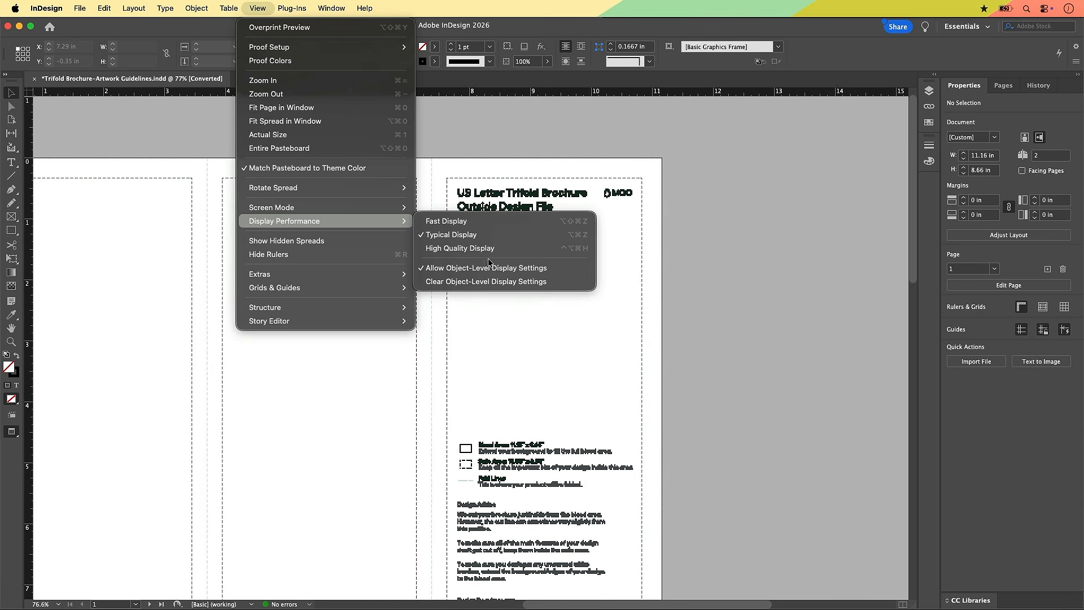
{"action": "left_click", "coordinate": [449, 252]}
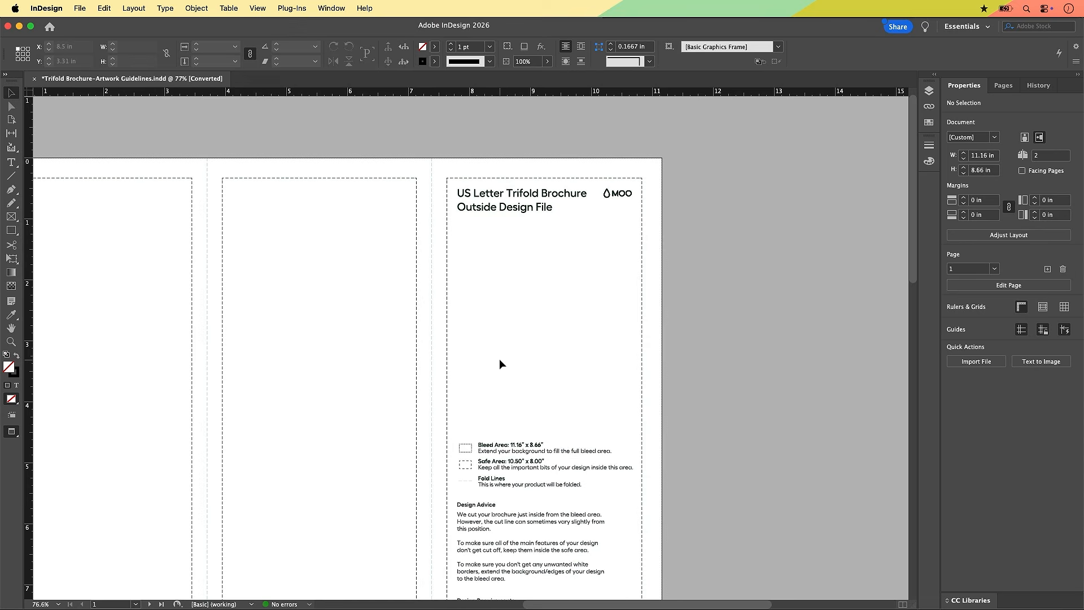
Step: Read the bleed area, safe area, fold line, design advice and design requirements notes on the template's Front panel
{"action": "scroll", "coordinate": [499, 358], "scroll_direction": "down", "scroll_amount": 6}
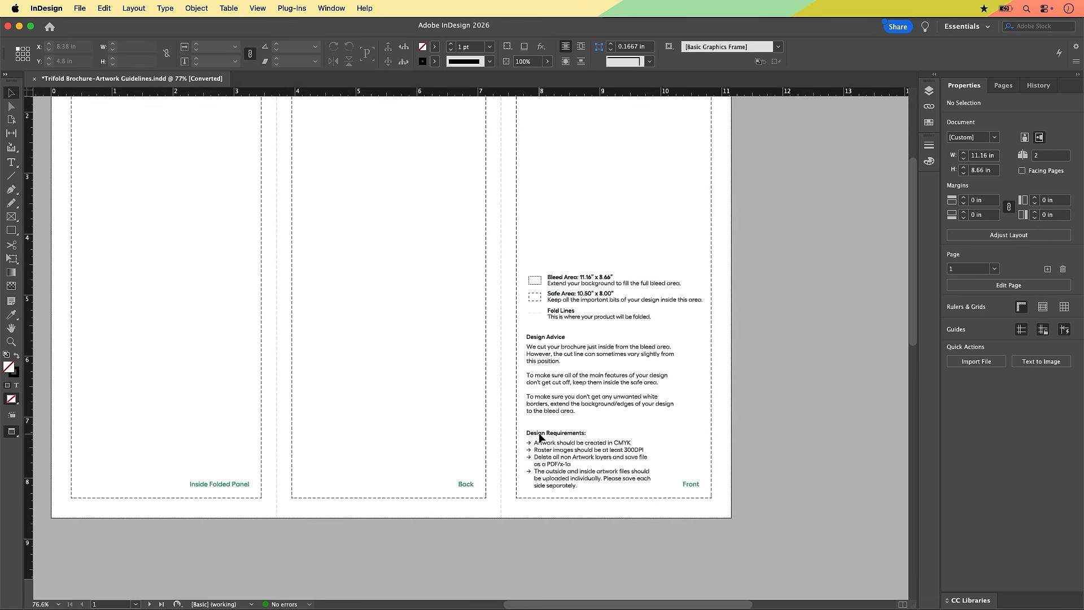
{"action": "scroll", "coordinate": [541, 437], "scroll_direction": "up", "scroll_amount": 1}
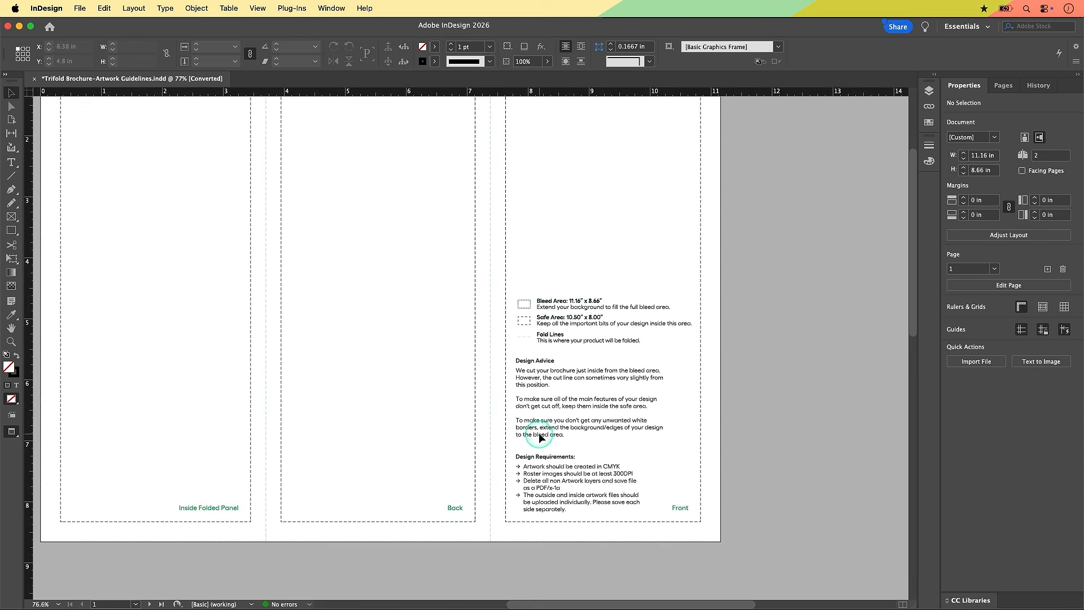
{"action": "left_click", "coordinate": [562, 305]}
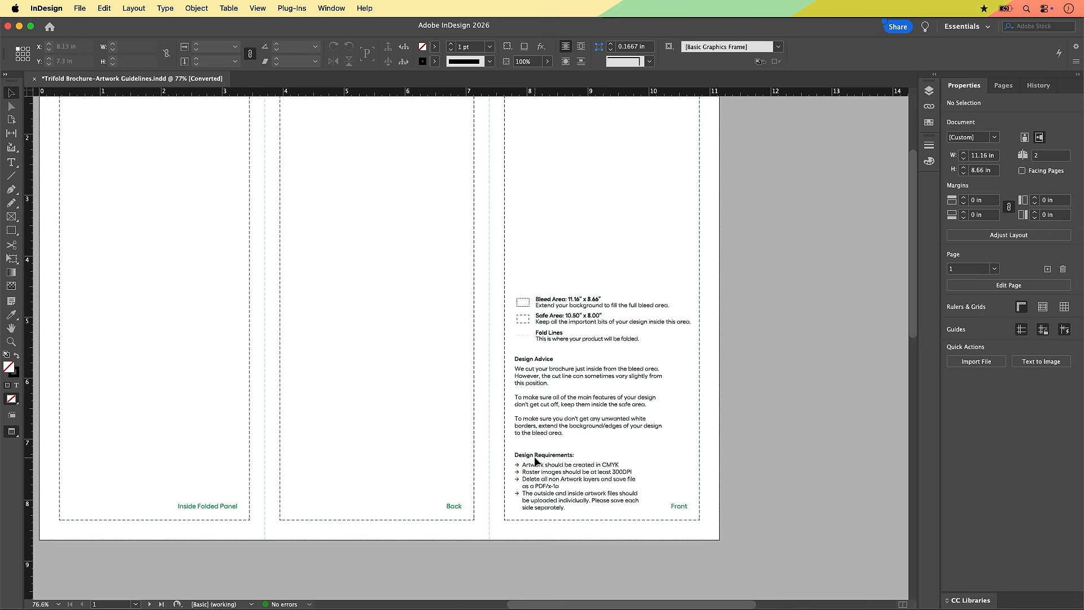
{"action": "scroll", "coordinate": [546, 529], "scroll_direction": "down", "scroll_amount": 4}
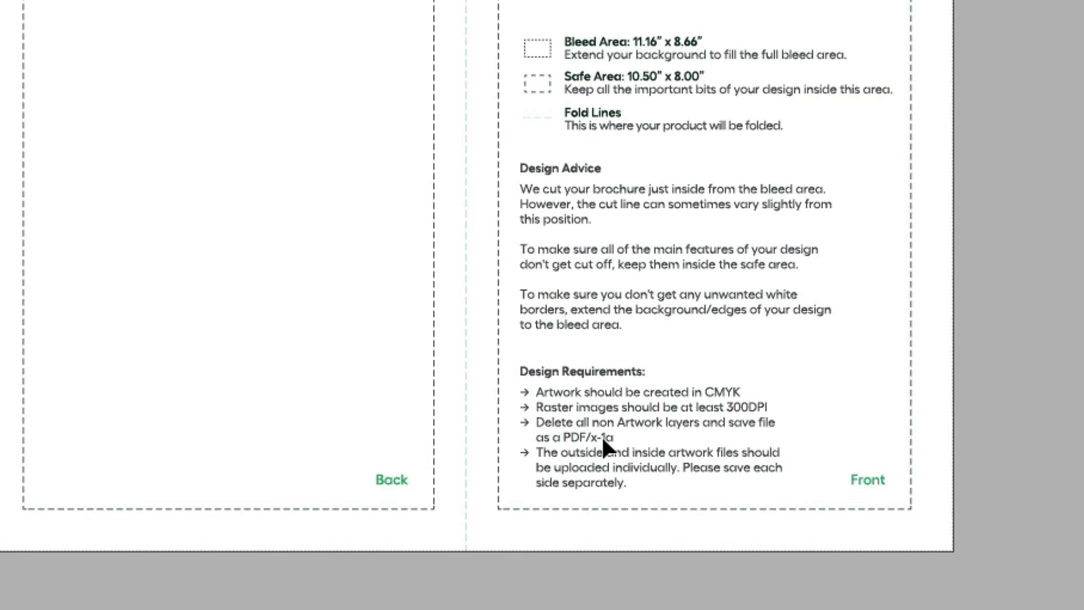
{"action": "left_click", "coordinate": [619, 437]}
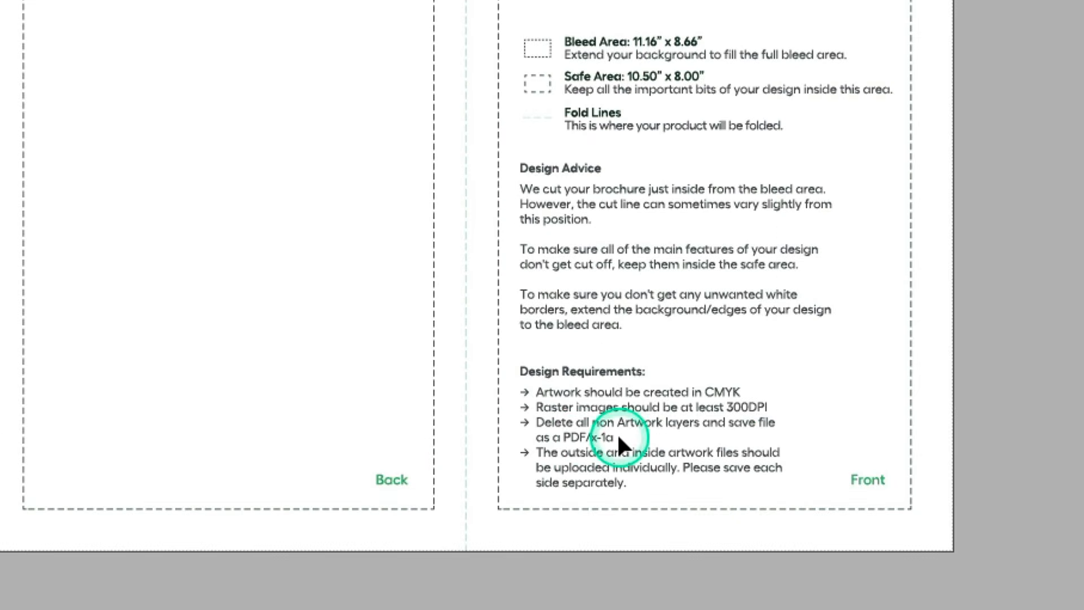
{"action": "left_click", "coordinate": [577, 466]}
{"action": "left_click", "coordinate": [497, 474]}
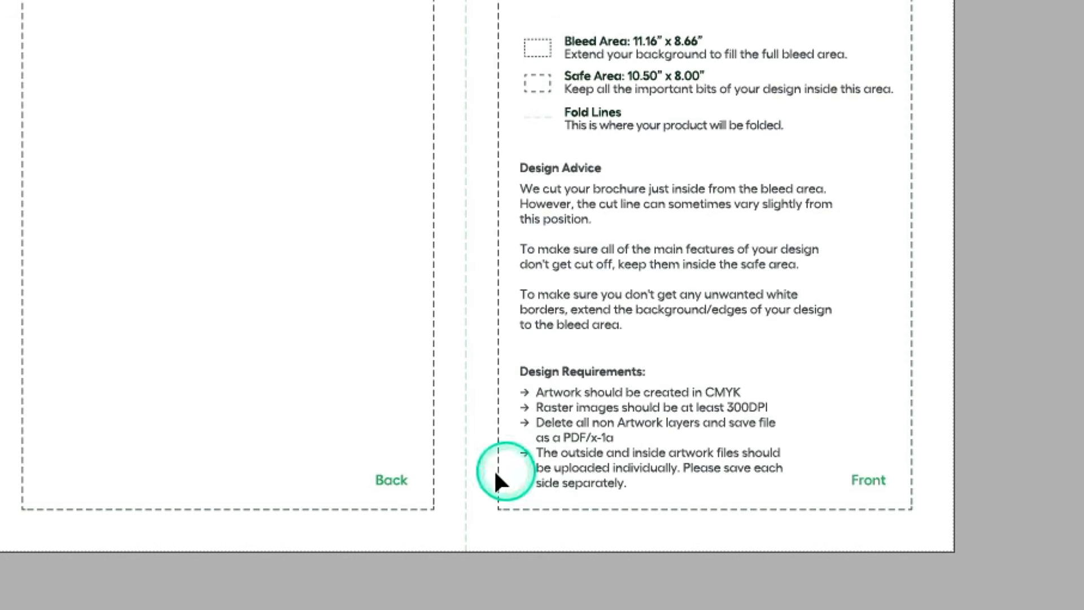
{"action": "left_click", "coordinate": [584, 483]}
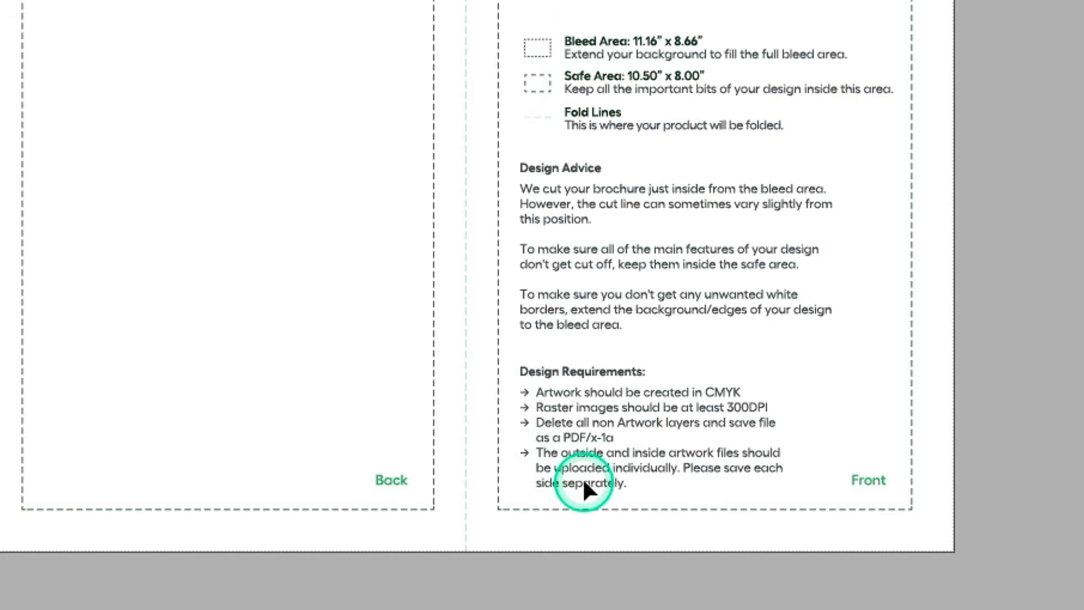
{"action": "left_click", "coordinate": [647, 488]}
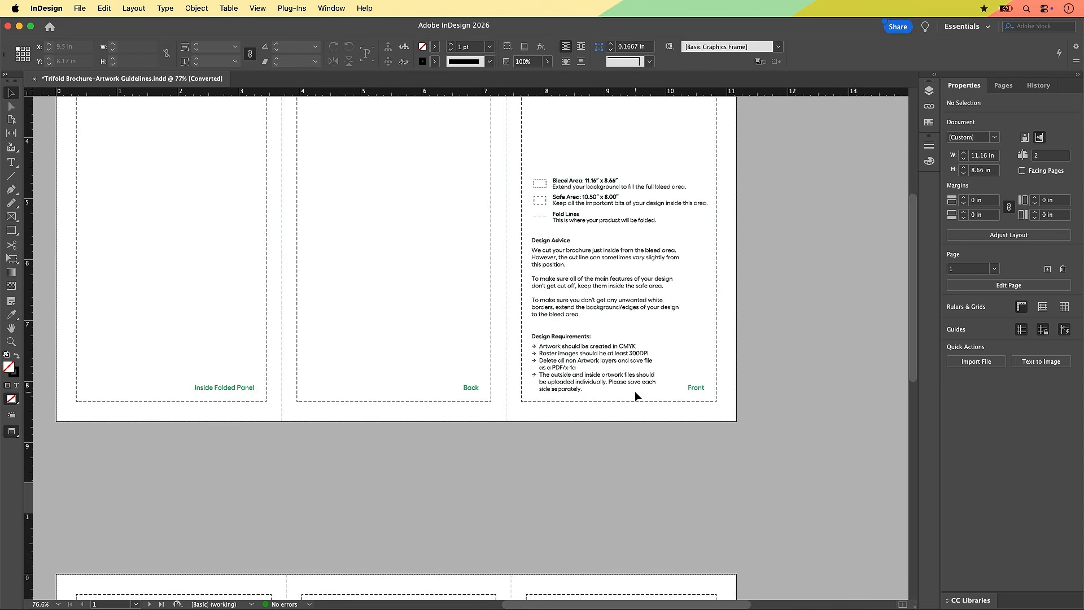
{"action": "scroll", "coordinate": [635, 390], "scroll_direction": "up", "scroll_amount": 3}
{"action": "left_click", "coordinate": [636, 394]}
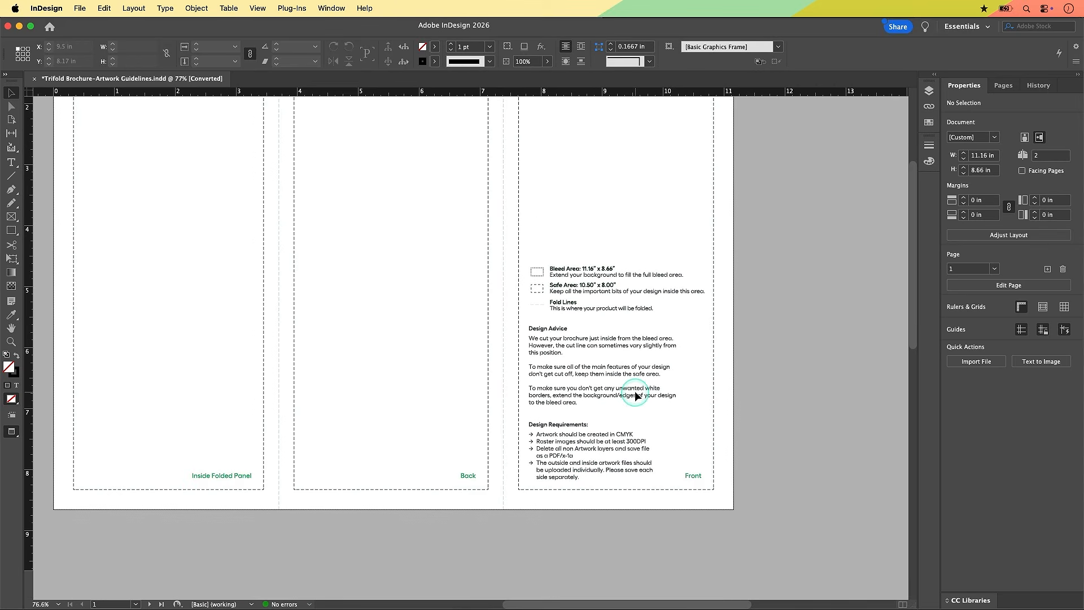
Step: Examine the inside page's Left, Middle and Right panels and return to the outside page
{"action": "left_click", "coordinate": [700, 465]}
{"action": "scroll", "coordinate": [700, 469], "scroll_direction": "down", "scroll_amount": 10}
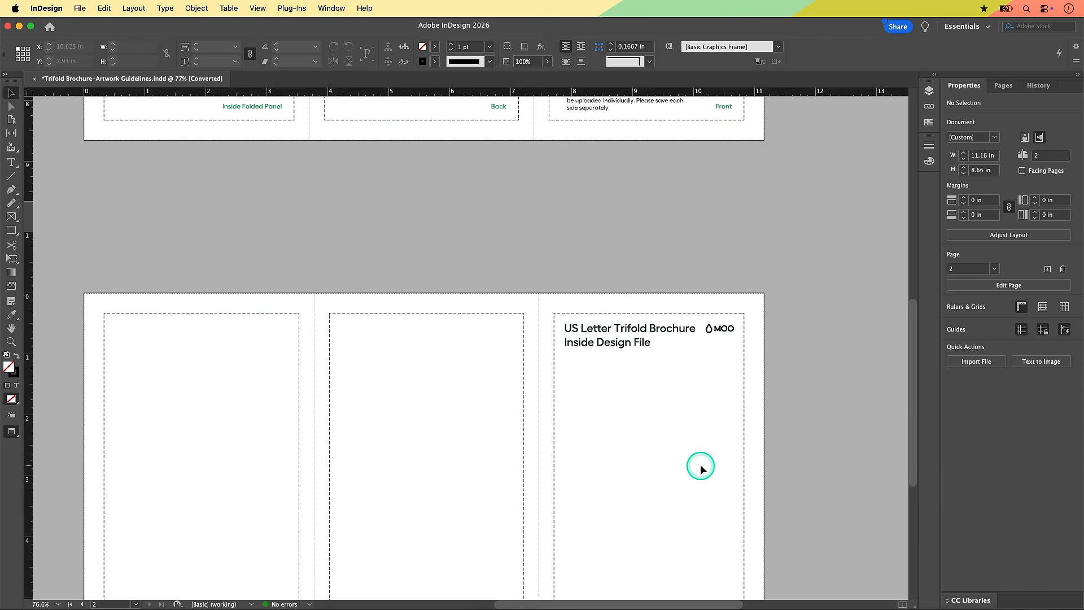
{"action": "scroll", "coordinate": [700, 466], "scroll_direction": "down", "scroll_amount": 8}
{"action": "scroll", "coordinate": [700, 466], "scroll_direction": "left", "scroll_amount": 1}
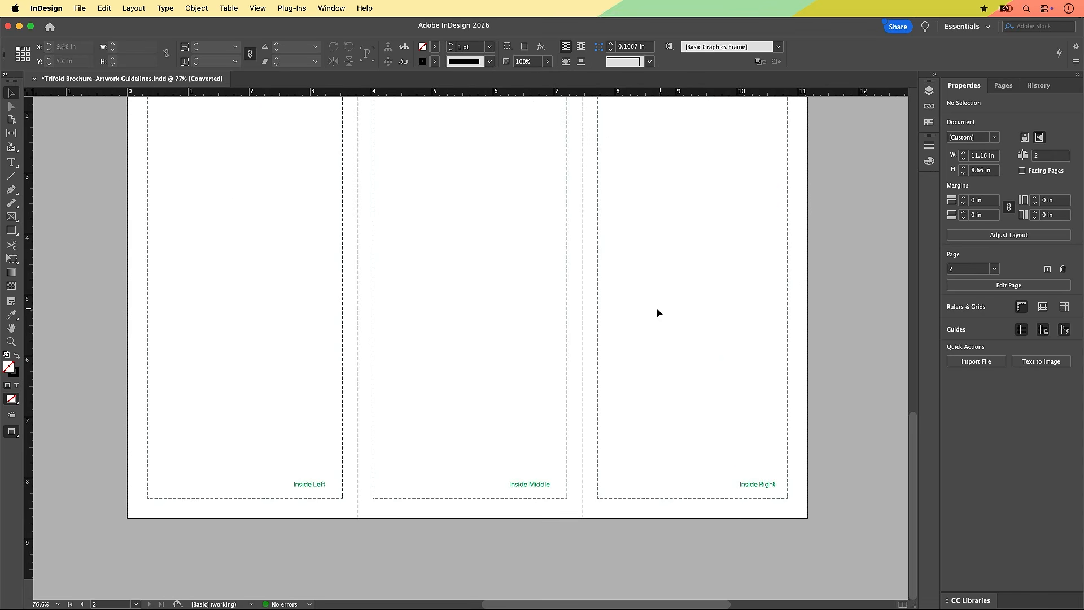
{"action": "scroll", "coordinate": [648, 312], "scroll_direction": "up", "scroll_amount": 20}
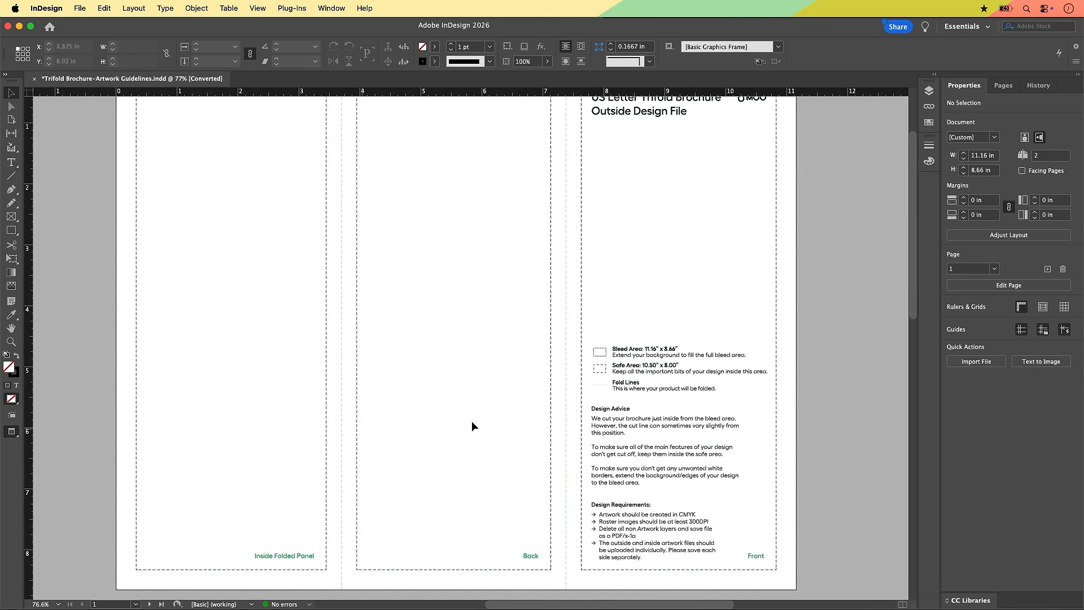
Step: Display the document's layers and make the Artwork layer active
{"action": "left_click", "coordinate": [676, 375]}
{"action": "left_click", "coordinate": [813, 131]}
{"action": "left_click", "coordinate": [331, 10]}
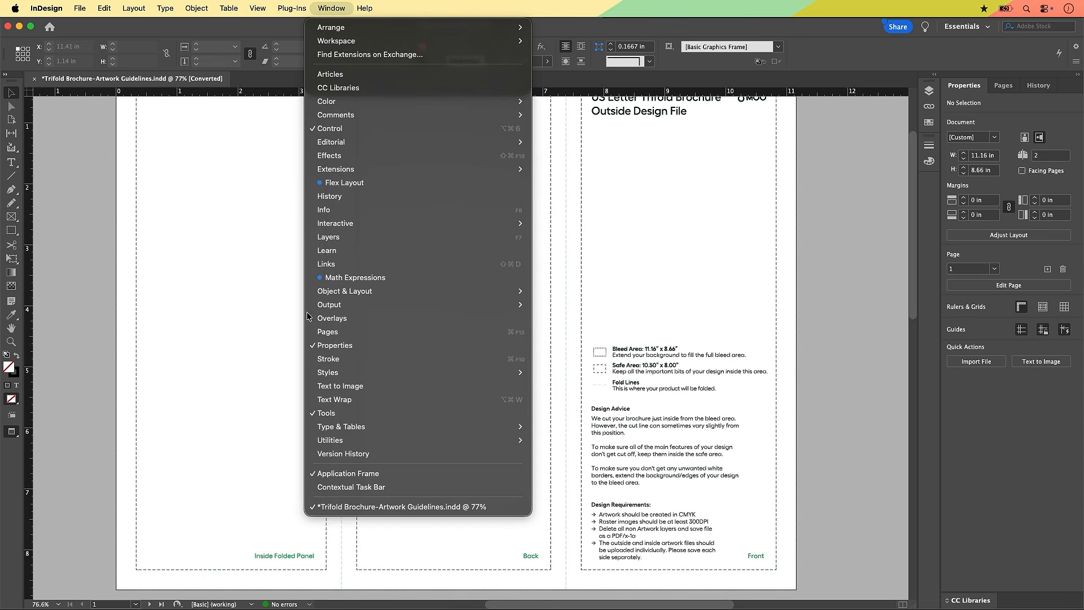
{"action": "left_click", "coordinate": [929, 92]}
{"action": "left_click", "coordinate": [930, 94]}
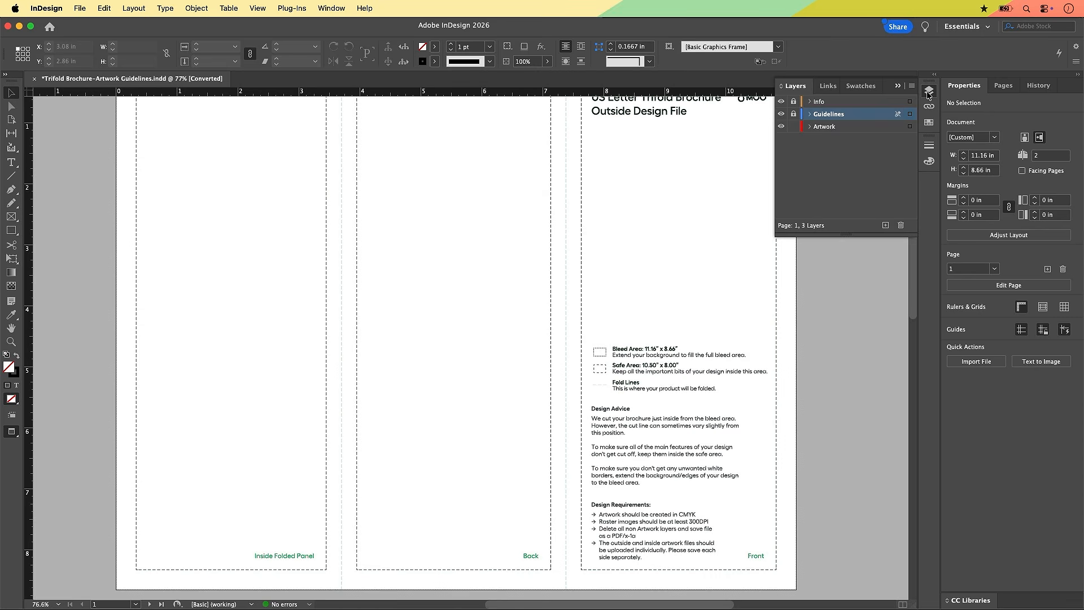
{"action": "left_click", "coordinate": [835, 129]}
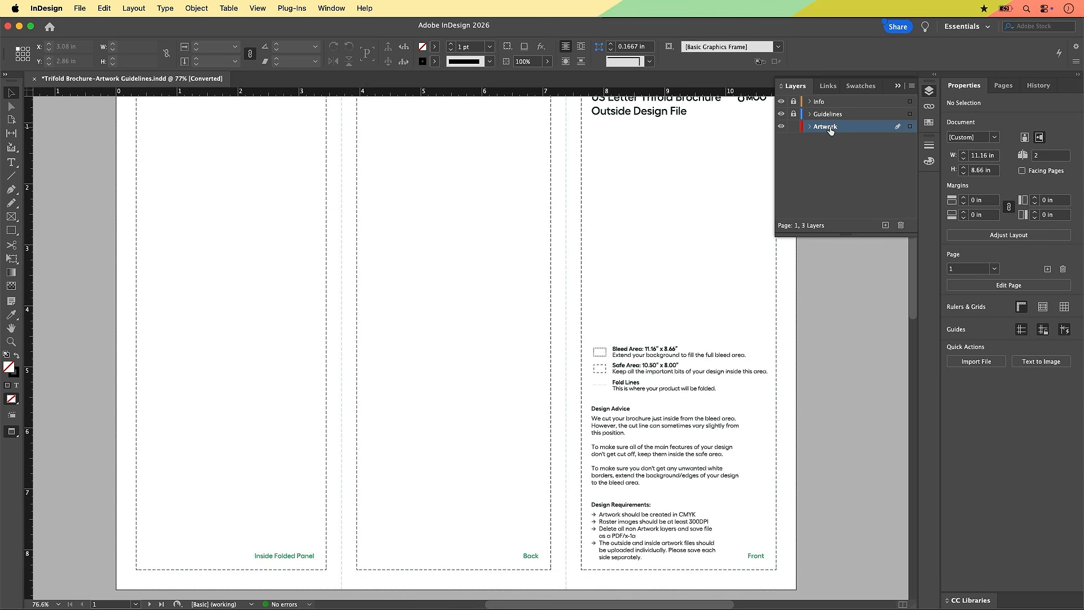
{"action": "left_click", "coordinate": [827, 128]}
Step: Inspect the Guidelines layer by switching its visibility off and on and toggling its lock
{"action": "left_click", "coordinate": [783, 115]}
{"action": "left_click", "coordinate": [783, 115]}
{"action": "left_click", "coordinate": [783, 115]}
{"action": "left_click", "coordinate": [820, 115]}
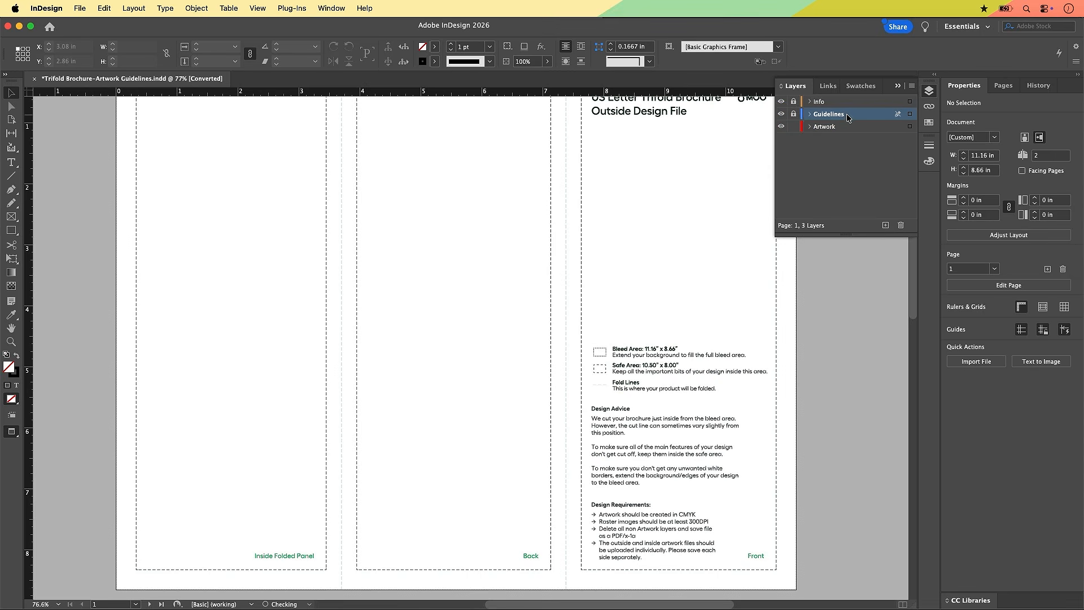
{"action": "left_click", "coordinate": [782, 114]}
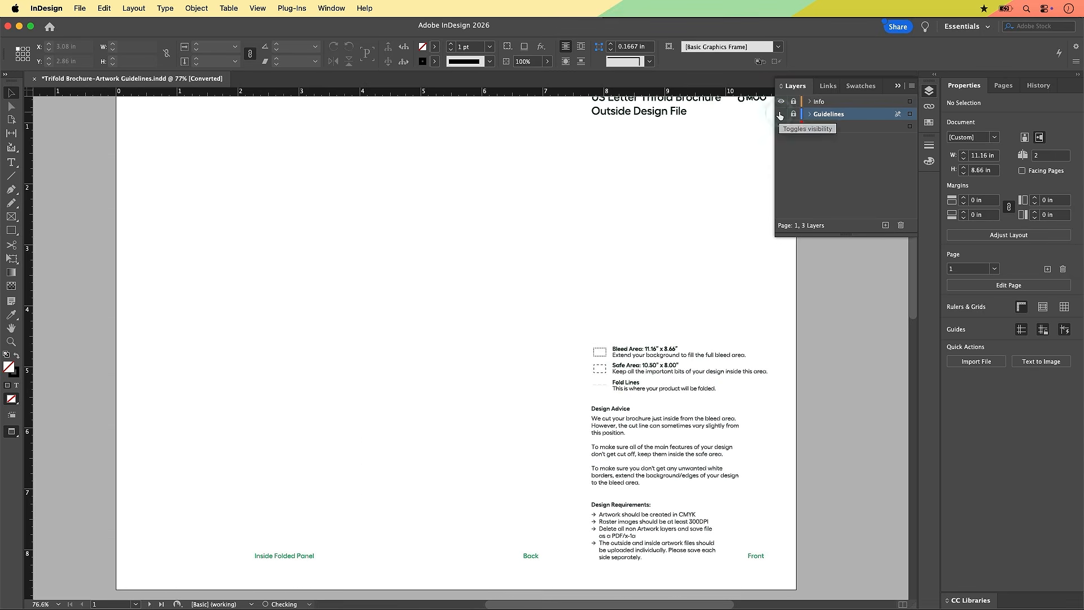
{"action": "left_click", "coordinate": [781, 115]}
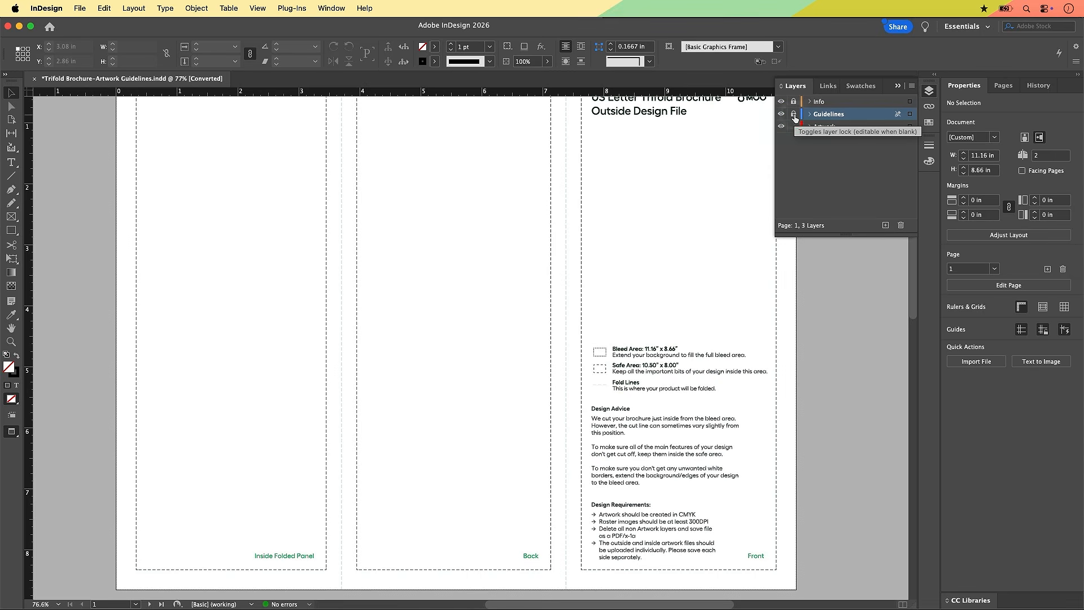
{"action": "left_click", "coordinate": [794, 115]}
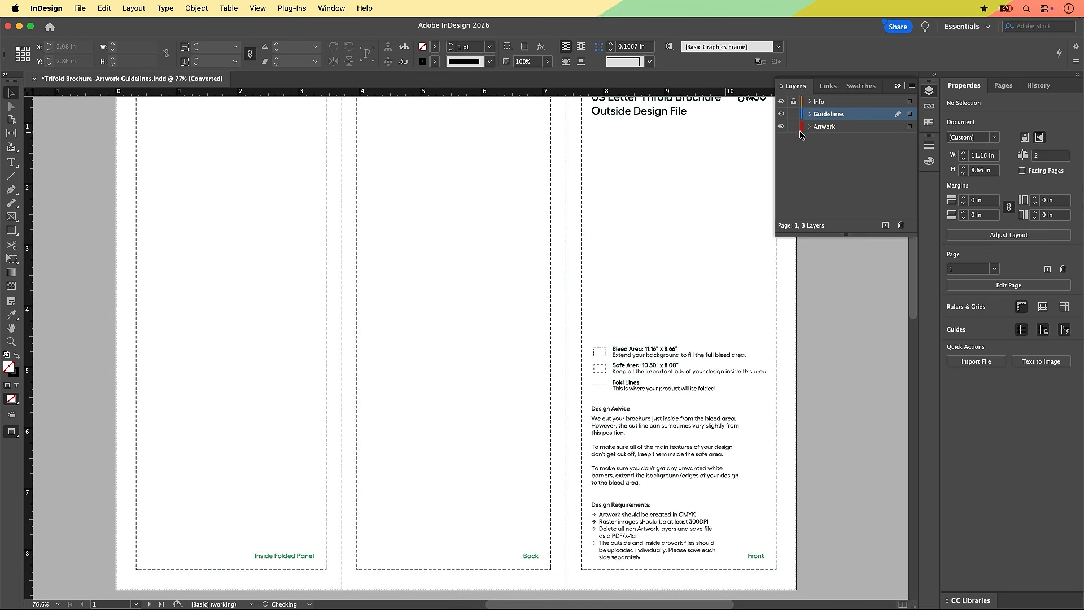
Step: Inspect the Info layer by hiding and reshowing it, and select that layer
{"action": "left_click", "coordinate": [781, 102]}
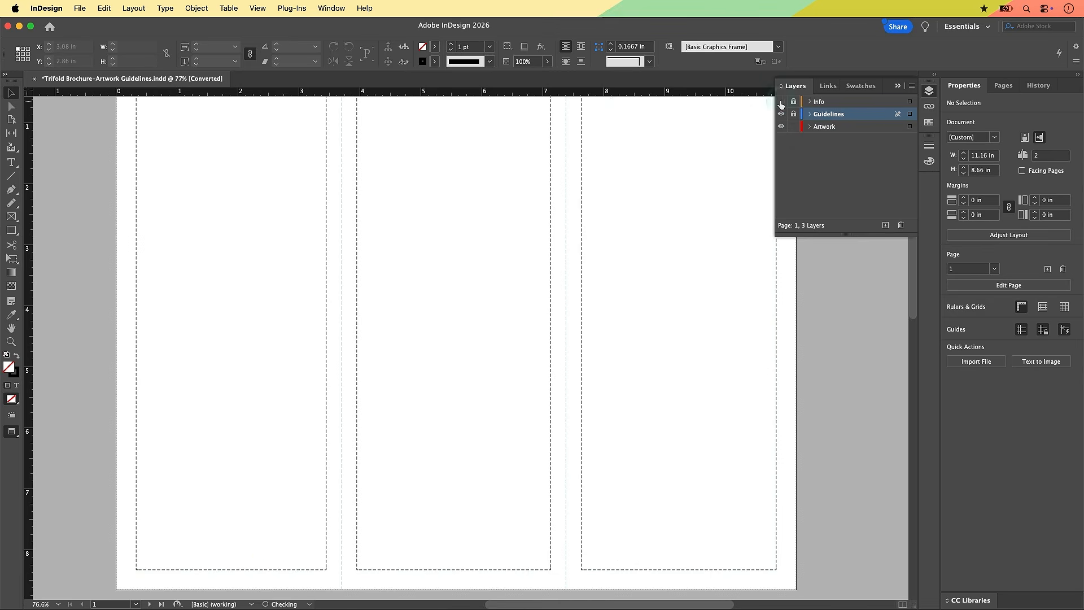
{"action": "left_click", "coordinate": [782, 102]}
{"action": "left_click", "coordinate": [781, 102]}
{"action": "left_click", "coordinate": [781, 102]}
{"action": "left_click", "coordinate": [805, 102]}
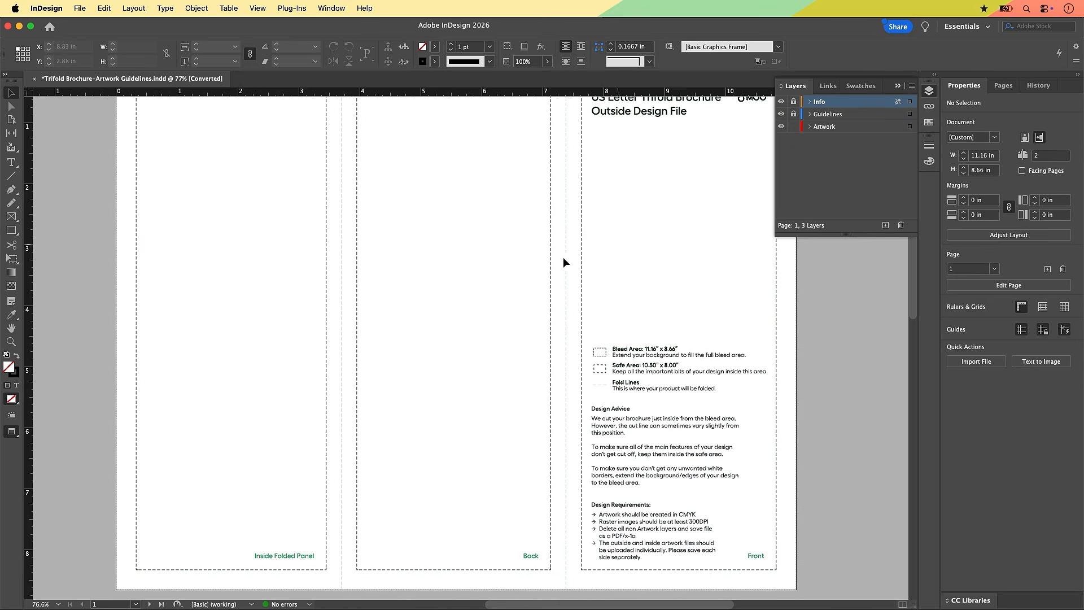
Step: Hide the Info and Guidelines layers, make the Artwork layer active, and show both layers again
{"action": "left_click", "coordinate": [782, 102]}
{"action": "left_click", "coordinate": [781, 114]}
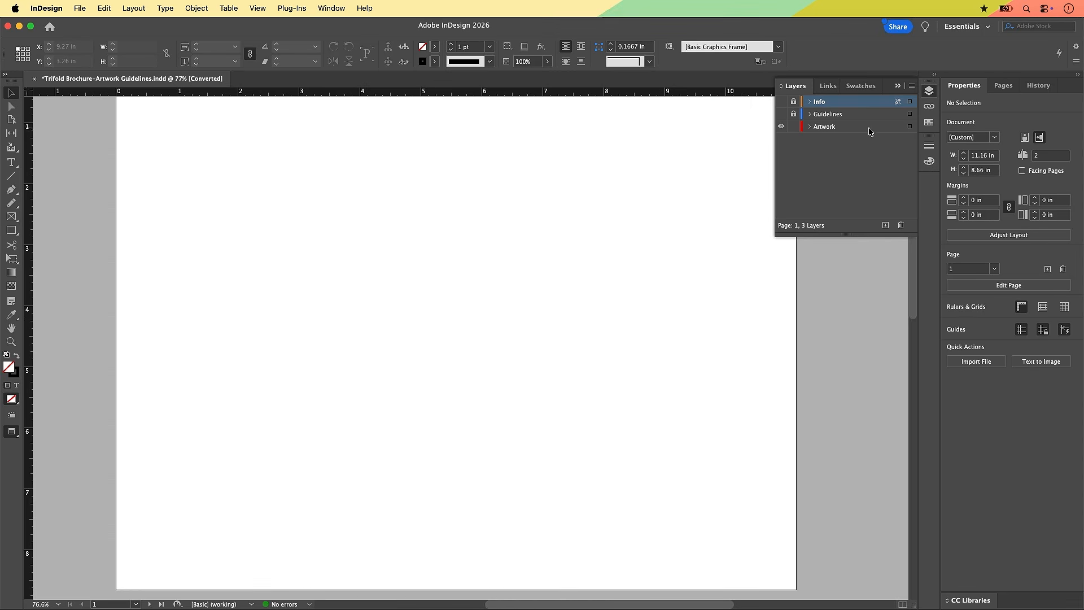
{"action": "left_click", "coordinate": [838, 126]}
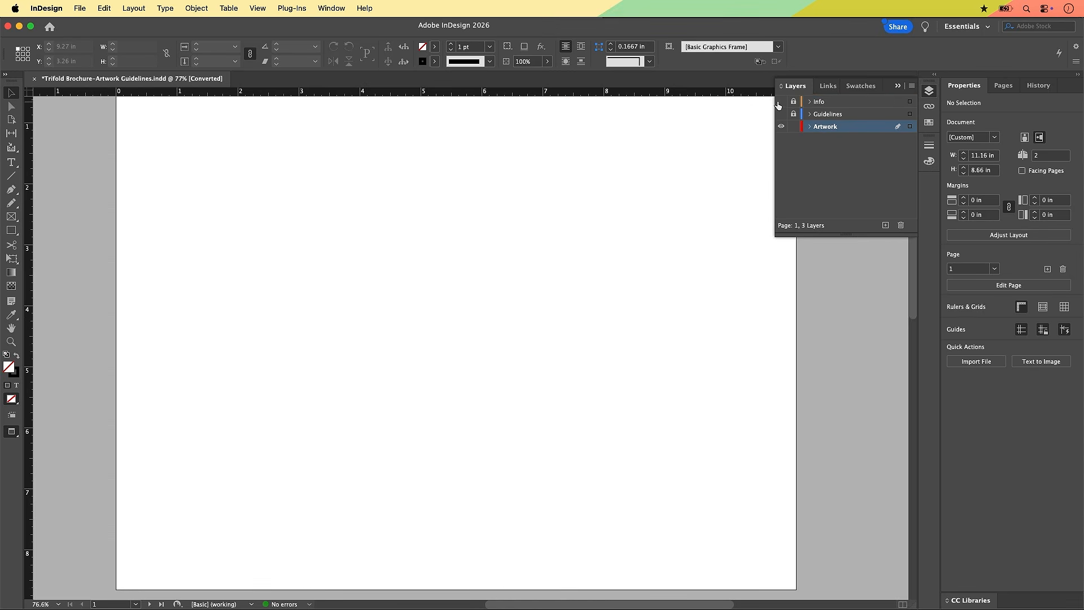
{"action": "left_click_drag", "start_coordinate": [781, 103], "coordinate": [782, 119]}
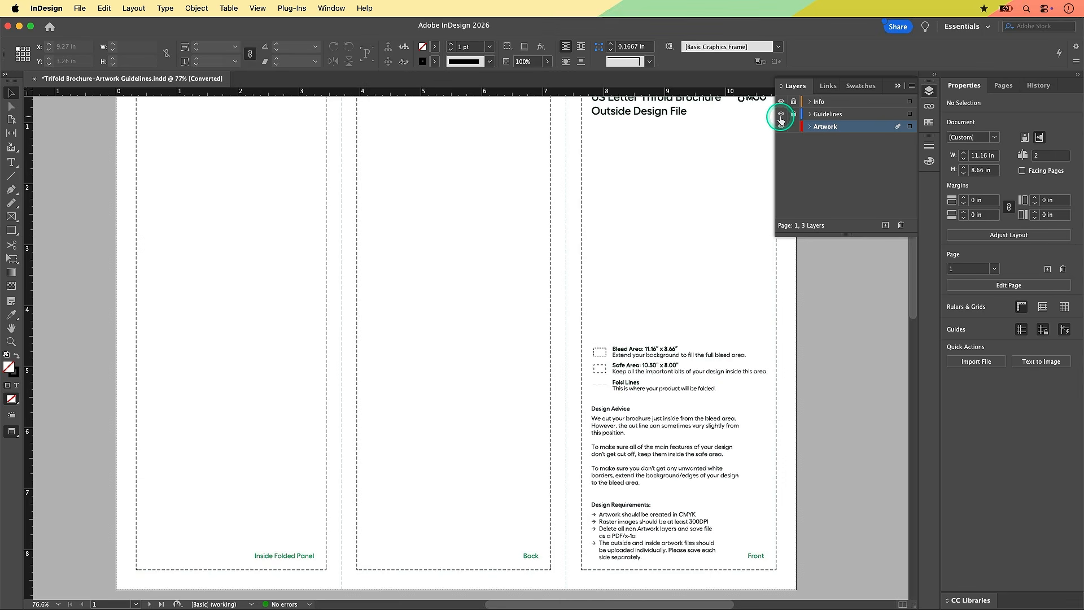
Step: Compare the outside page in Preview and Normal screen modes, leaving the document in Normal mode
{"action": "left_click", "coordinate": [683, 148]}
{"action": "scroll", "coordinate": [651, 160], "scroll_direction": "up", "scroll_amount": 2}
{"action": "left_click", "coordinate": [653, 163]}
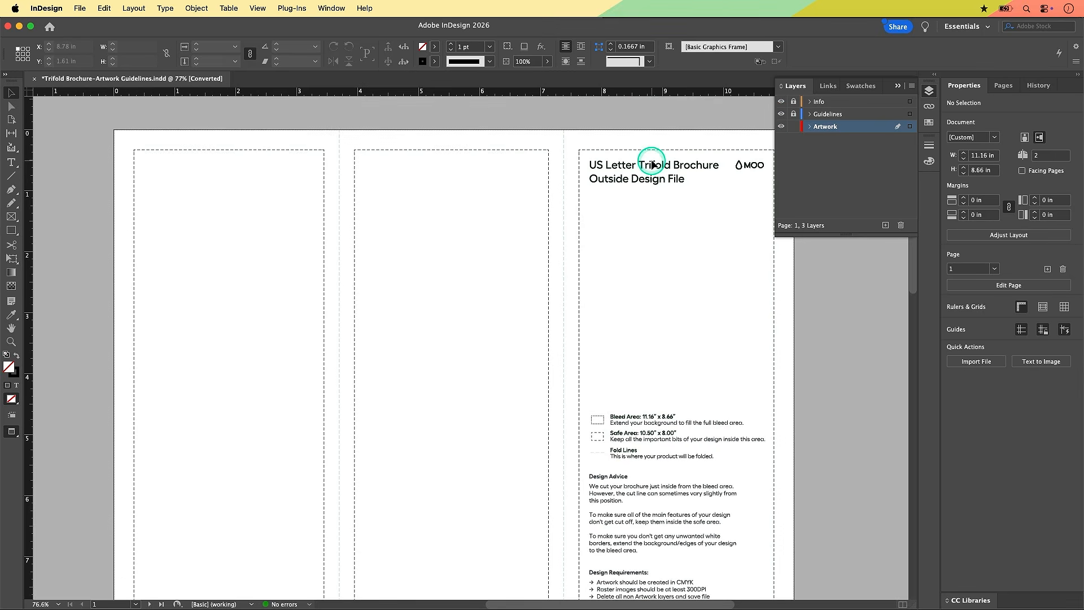
{"action": "key", "text": "w"}
{"action": "key", "text": "w"}
{"action": "scroll", "coordinate": [652, 161], "scroll_direction": "up", "scroll_amount": 1}
{"action": "scroll", "coordinate": [652, 161], "scroll_direction": "right", "scroll_amount": 1}
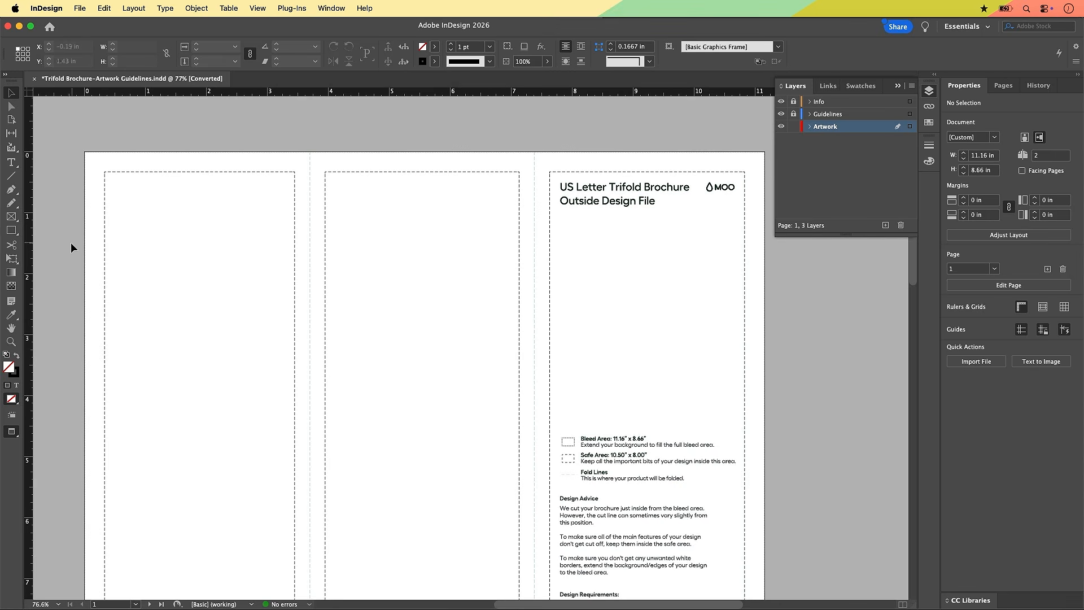
{"action": "key", "text": "w"}
{"action": "scroll", "coordinate": [164, 171], "scroll_direction": "up", "scroll_amount": 1}
{"action": "scroll", "coordinate": [164, 172], "scroll_direction": "left", "scroll_amount": 1}
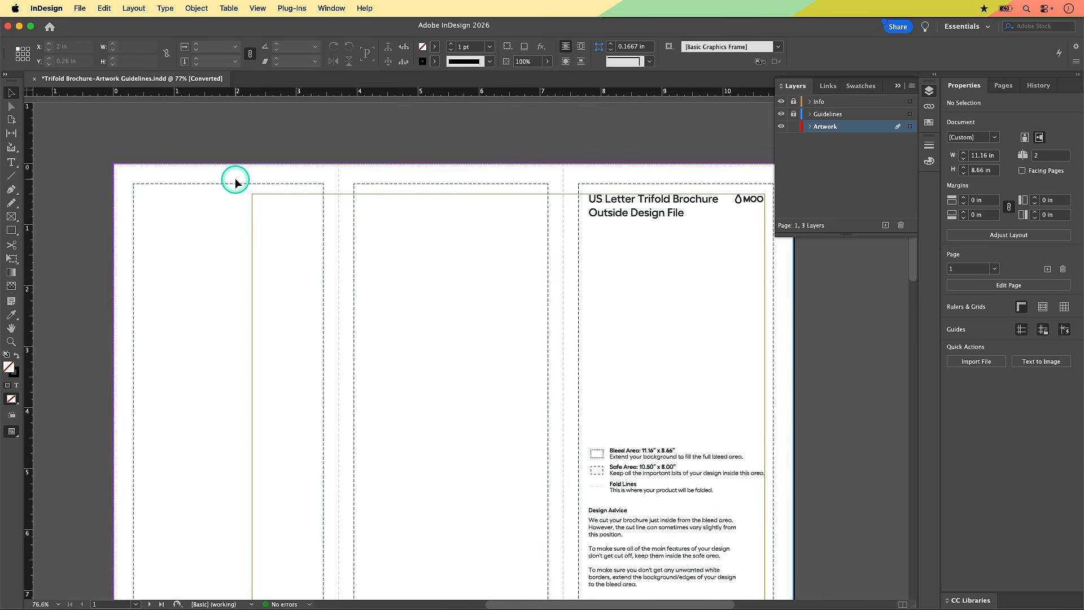
{"action": "key", "text": "w"}
{"action": "key", "text": "w"}
{"action": "key", "text": "w"}
{"action": "key", "text": "w"}
{"action": "key", "text": "w"}
{"action": "key", "text": "w"}
{"action": "key", "text": "w"}
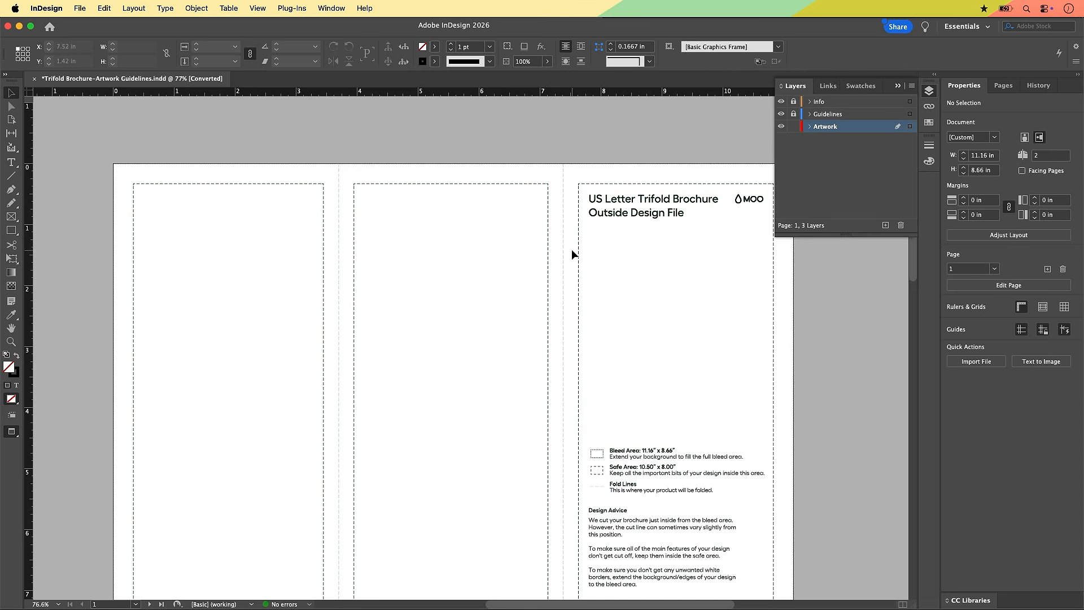
{"action": "key", "text": "w"}
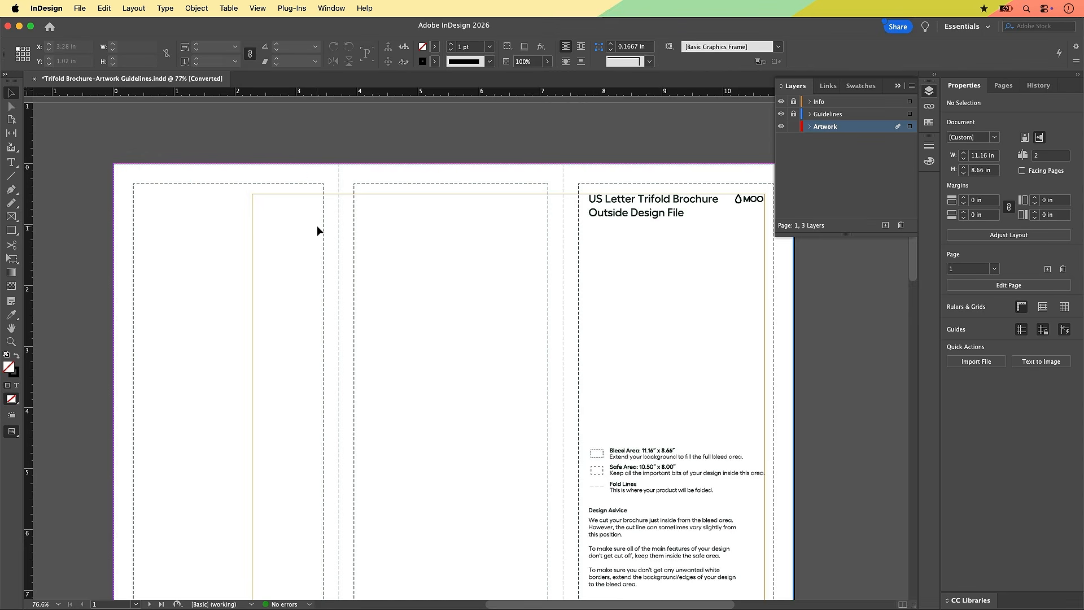
Step: Examine the outside page's panels, fold lines and page edges, glance at the inside page, and return to the outside page
{"action": "scroll", "coordinate": [317, 230], "scroll_direction": "down", "scroll_amount": 2}
{"action": "scroll", "coordinate": [318, 229], "scroll_direction": "right", "scroll_amount": 1}
{"action": "scroll", "coordinate": [379, 244], "scroll_direction": "up", "scroll_amount": 2}
{"action": "scroll", "coordinate": [378, 244], "scroll_direction": "left", "scroll_amount": 1}
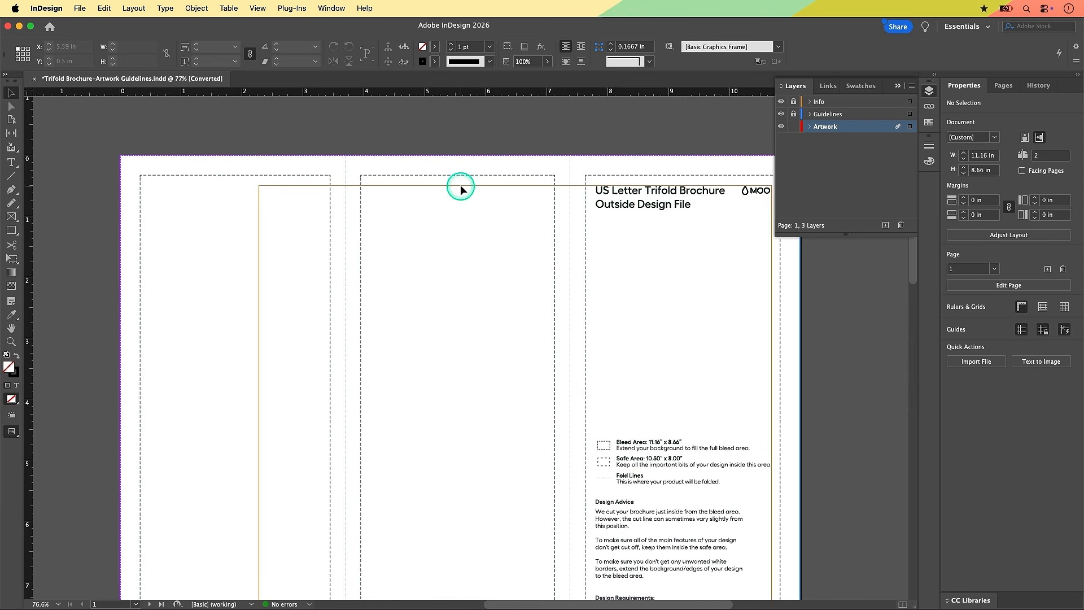
{"action": "scroll", "coordinate": [485, 231], "scroll_direction": "down", "scroll_amount": 2}
{"action": "scroll", "coordinate": [484, 232], "scroll_direction": "right", "scroll_amount": 2}
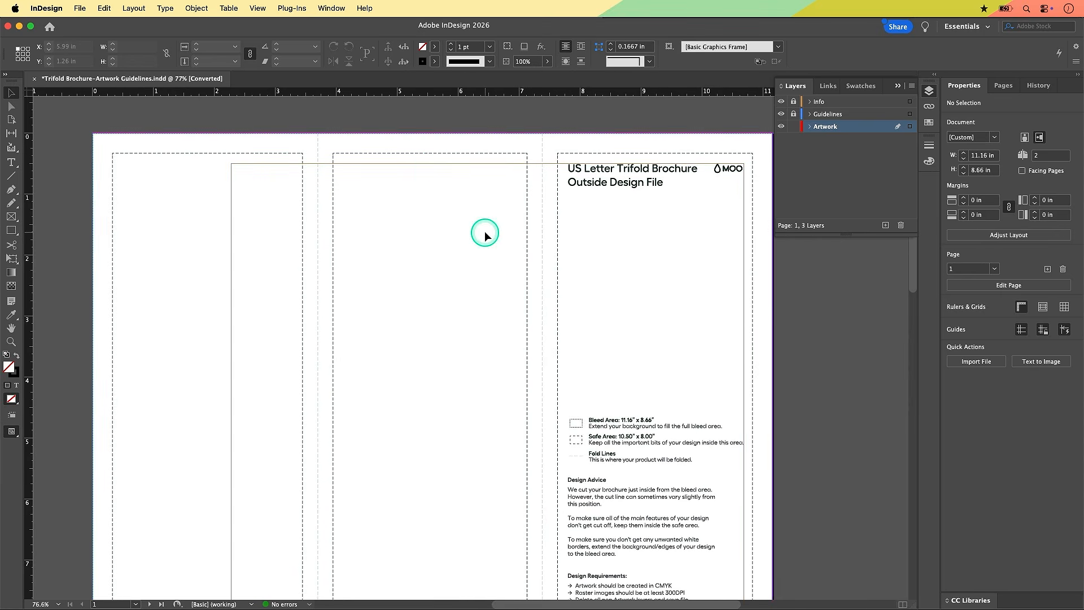
{"action": "scroll", "coordinate": [486, 233], "scroll_direction": "down", "scroll_amount": 10}
{"action": "scroll", "coordinate": [486, 232], "scroll_direction": "left", "scroll_amount": 2}
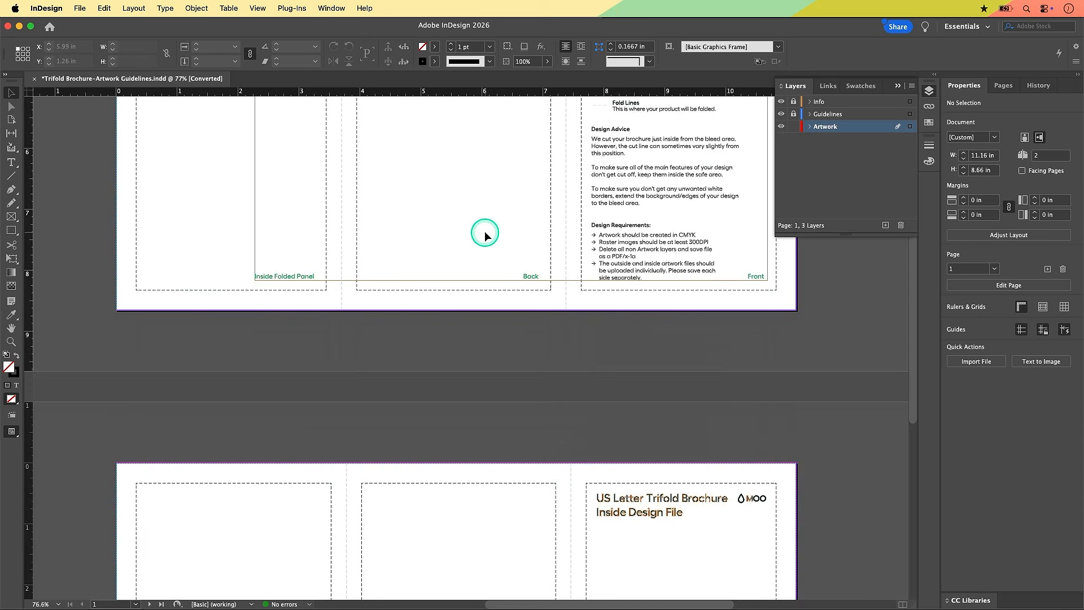
{"action": "scroll", "coordinate": [486, 233], "scroll_direction": "up", "scroll_amount": 10}
{"action": "scroll", "coordinate": [485, 233], "scroll_direction": "right", "scroll_amount": 1}
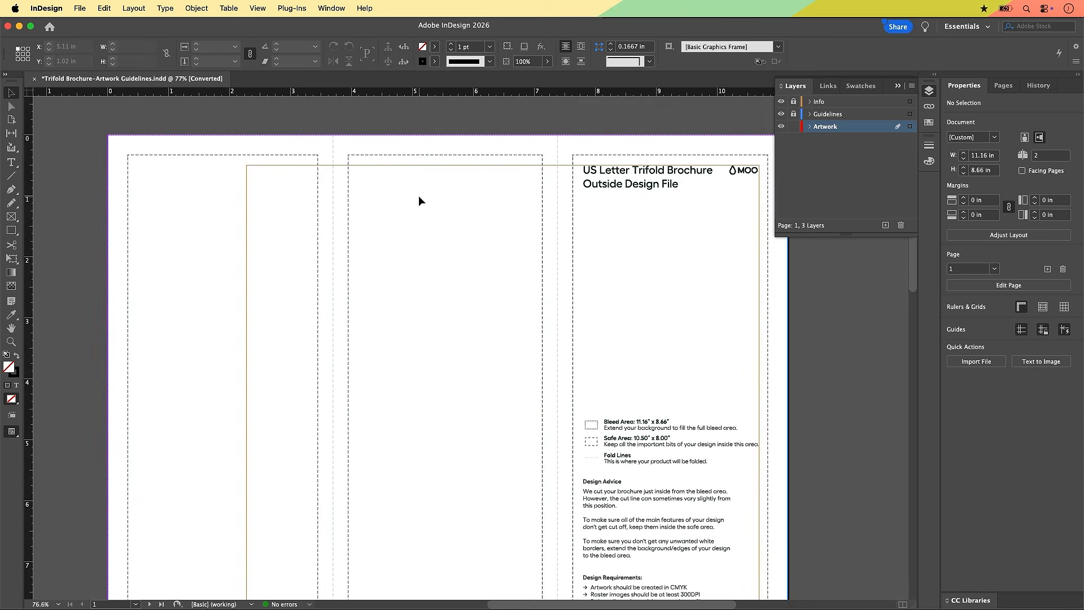
Step: Draw a frame about 3.7 × 5.93 in from the page's top-left corner to the first fold line and fill it black without a stroke
{"action": "scroll", "coordinate": [646, 218], "scroll_direction": "up", "scroll_amount": 1}
{"action": "scroll", "coordinate": [646, 218], "scroll_direction": "right", "scroll_amount": 2}
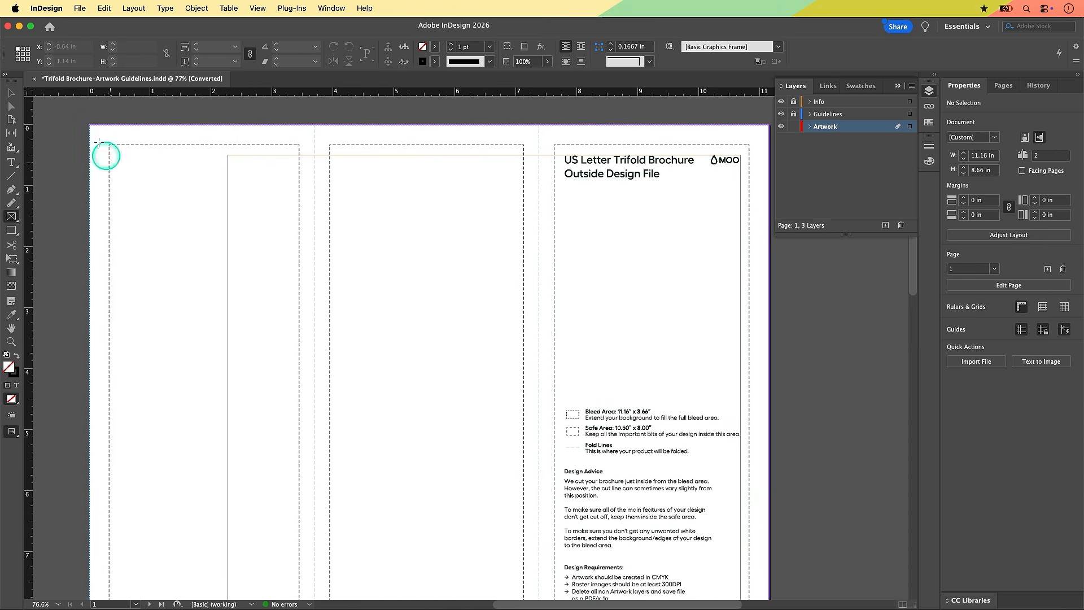
{"action": "left_click_drag", "start_coordinate": [89, 124], "coordinate": [315, 486]}
{"action": "key", "text": "d"}
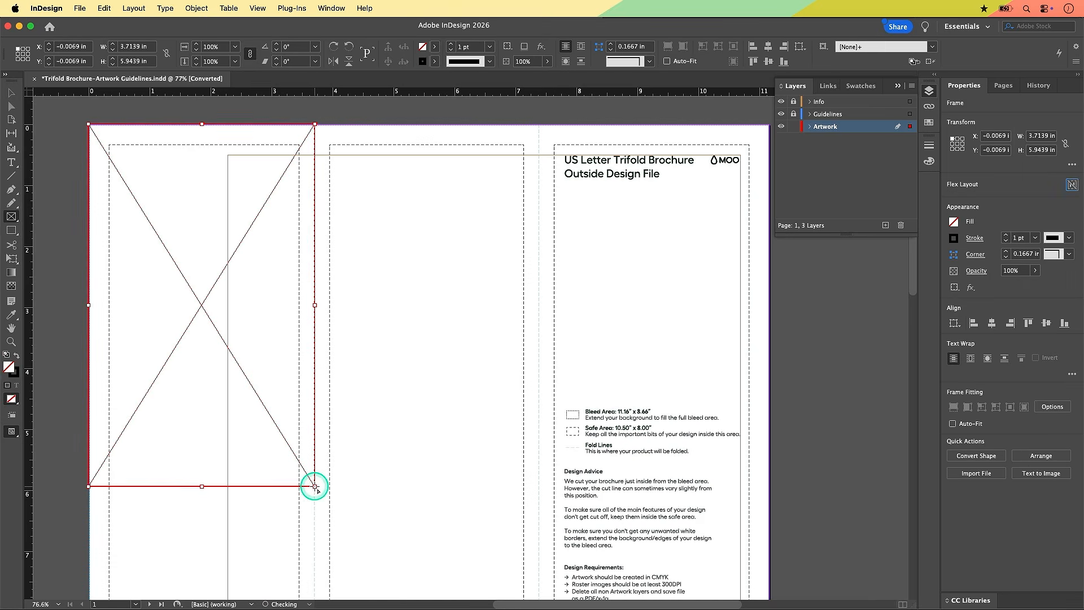
{"action": "key", "text": "shift+x"}
{"action": "left_click", "coordinate": [9, 92]}
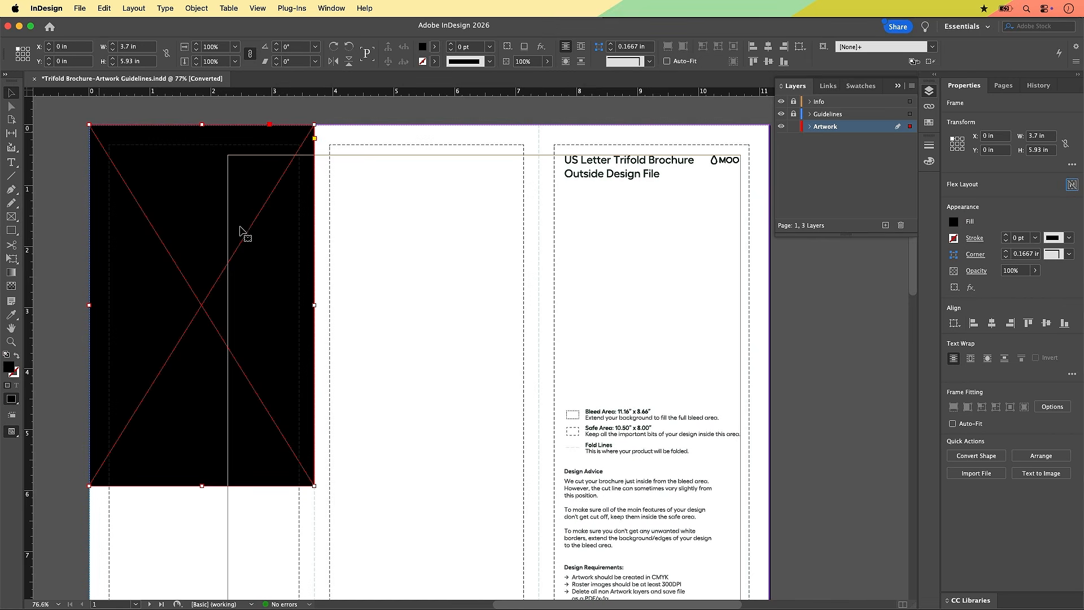
Step: Move the black frame onto the Back panel and check its left edge against the fold line up close
{"action": "left_click", "coordinate": [189, 222]}
{"action": "left_click_drag", "start_coordinate": [189, 222], "coordinate": [412, 261]}
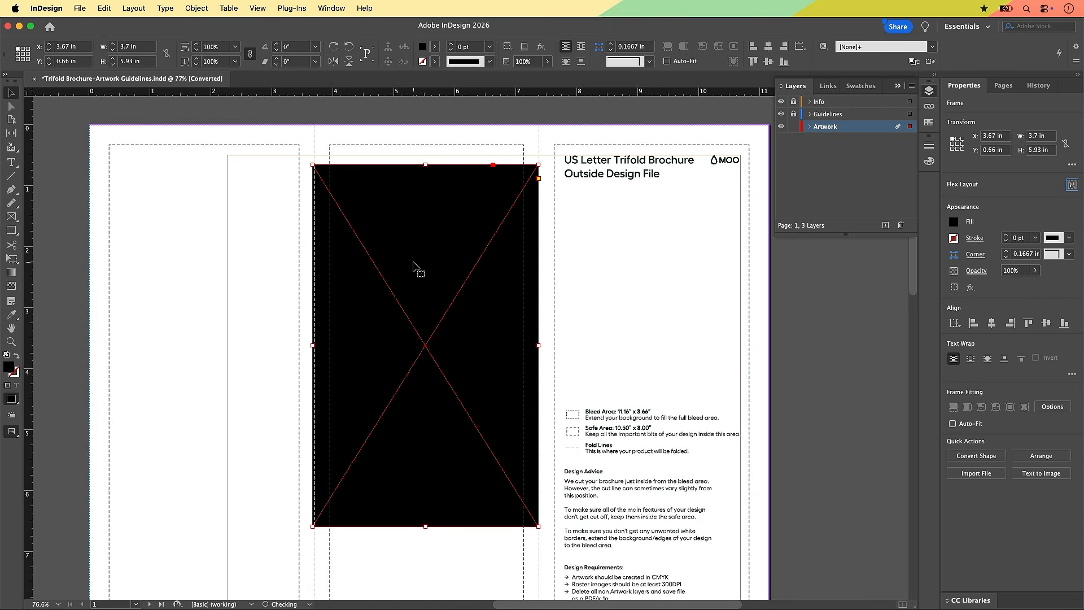
{"action": "left_click", "coordinate": [414, 262]}
{"action": "left_click_drag", "start_coordinate": [303, 326], "coordinate": [347, 358]}
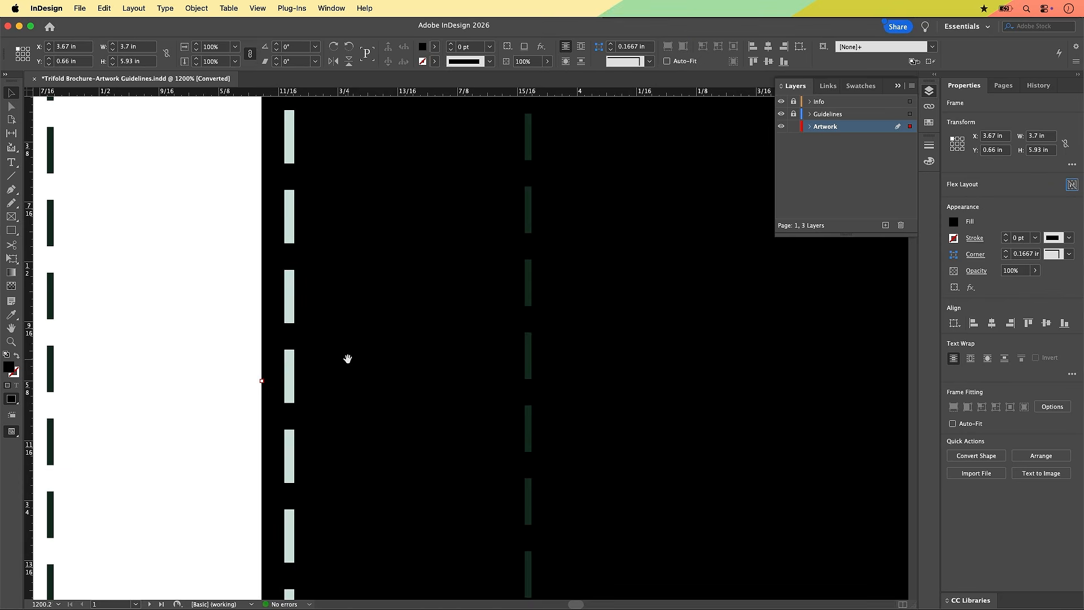
{"action": "key", "text": "super+0"}
{"action": "left_click", "coordinate": [303, 360]}
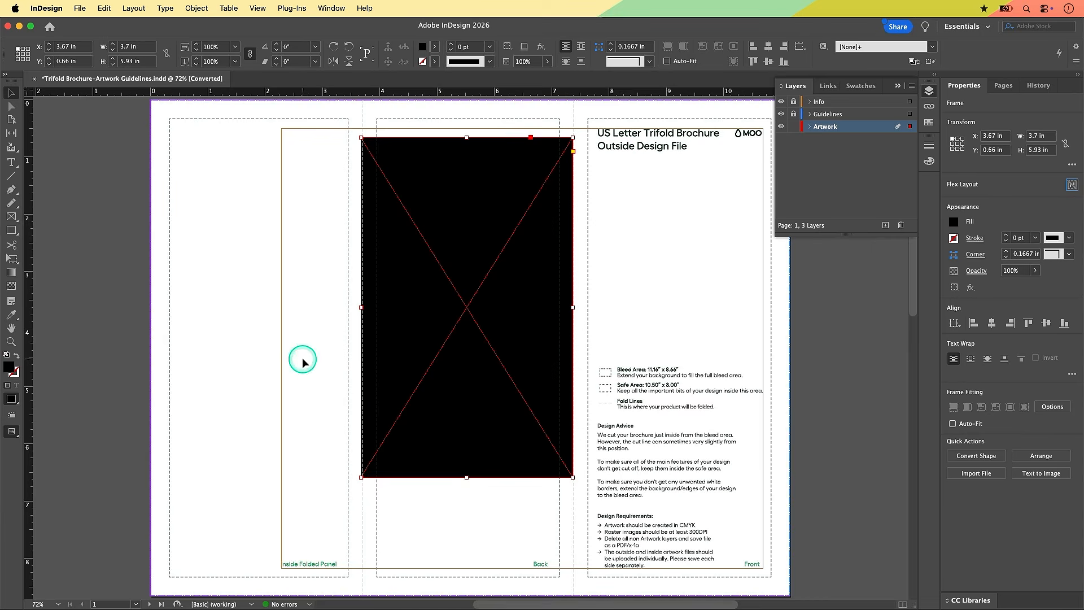
Step: Move the black frame against the second fold line on the Front panel and compare its width with the page edge
{"action": "left_click_drag", "start_coordinate": [427, 282], "coordinate": [639, 280]}
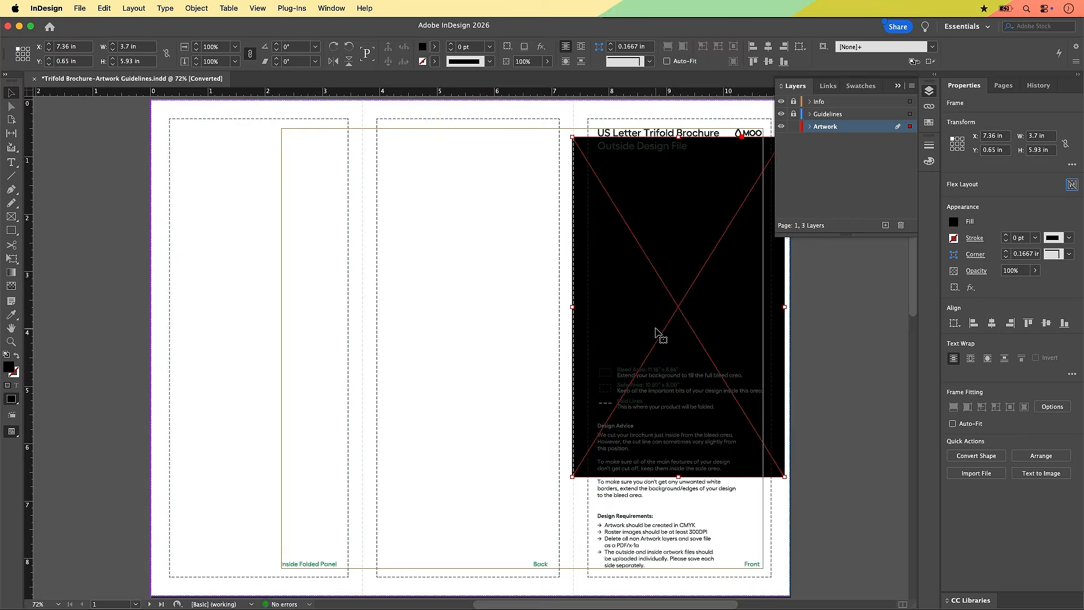
{"action": "scroll", "coordinate": [656, 332], "scroll_direction": "right", "scroll_amount": 4}
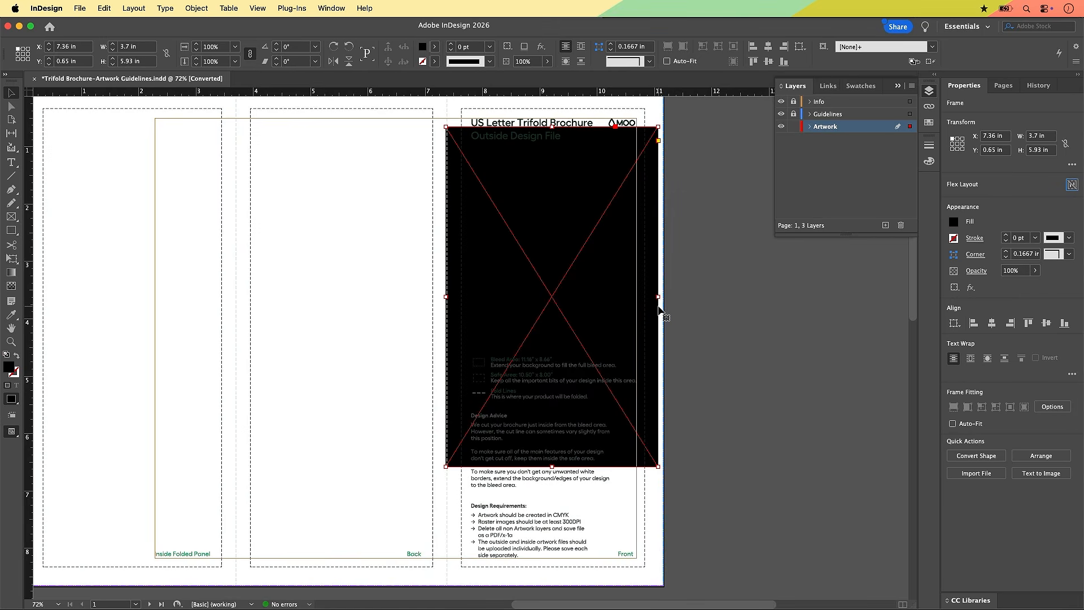
{"action": "scroll", "coordinate": [555, 306], "scroll_direction": "left", "scroll_amount": 2}
{"action": "scroll", "coordinate": [555, 307], "scroll_direction": "up", "scroll_amount": 1}
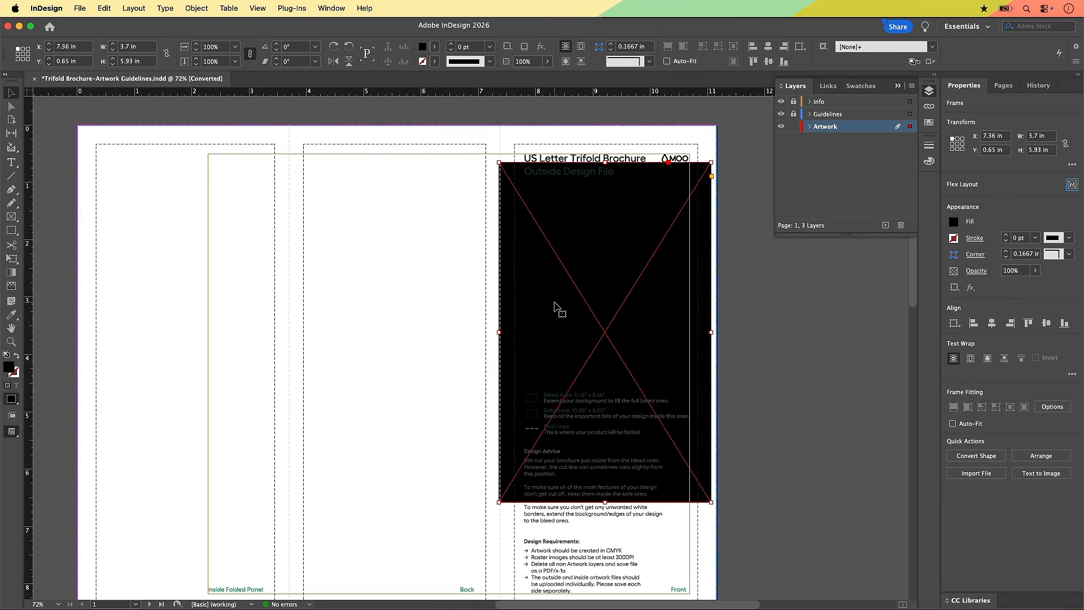
Step: Delete the black frame from the Front panel
{"action": "left_click", "coordinate": [555, 302]}
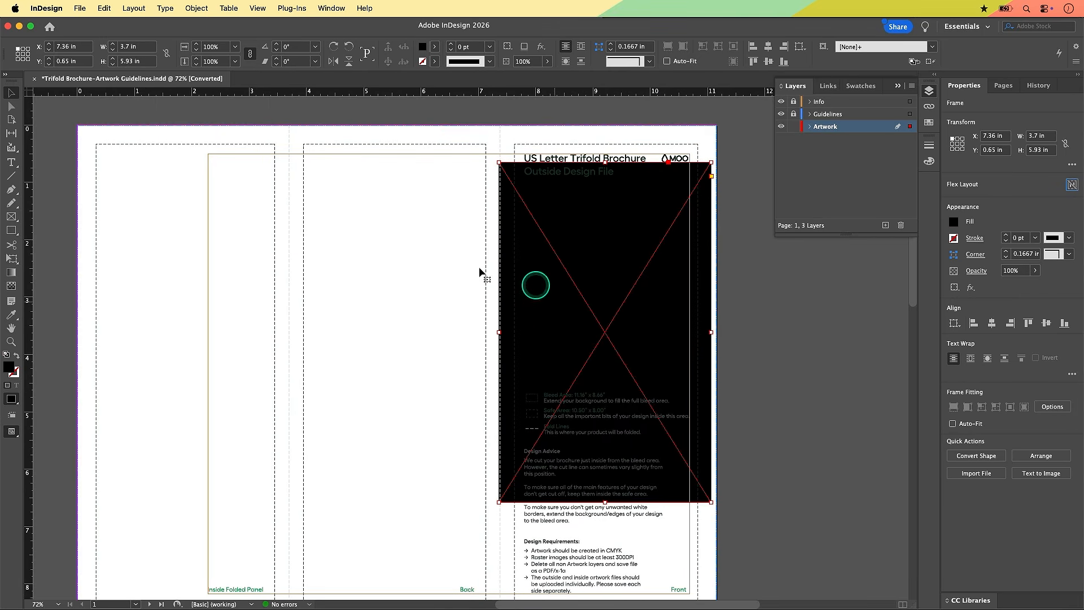
{"action": "left_click", "coordinate": [632, 302]}
{"action": "key", "text": "Delete"}
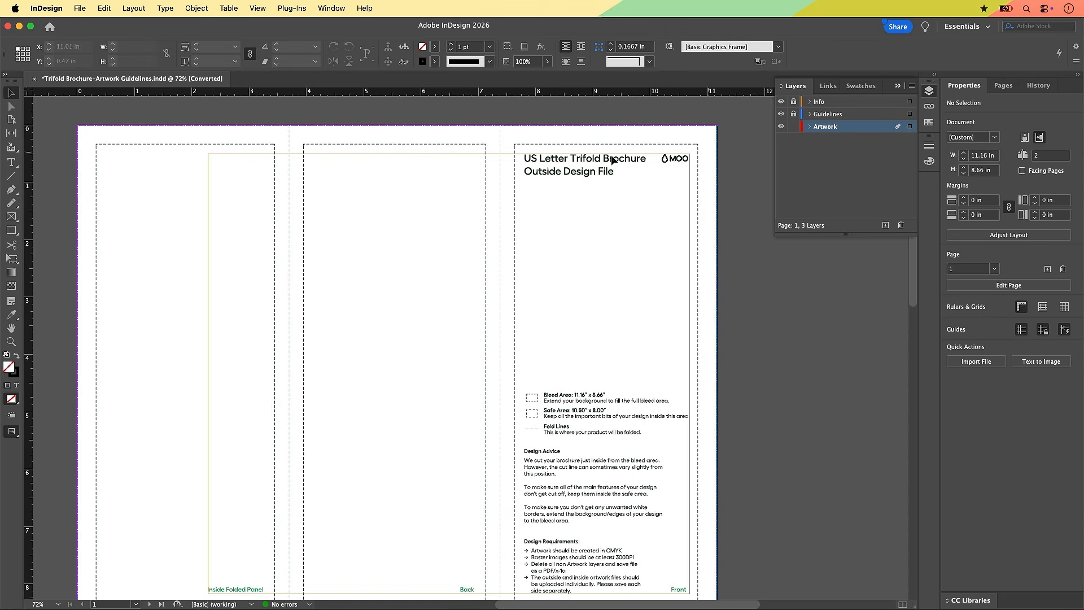
{"action": "scroll", "coordinate": [536, 186], "scroll_direction": "left", "scroll_amount": 2}
{"action": "scroll", "coordinate": [535, 186], "scroll_direction": "up", "scroll_amount": 1}
{"action": "left_click", "coordinate": [536, 185]}
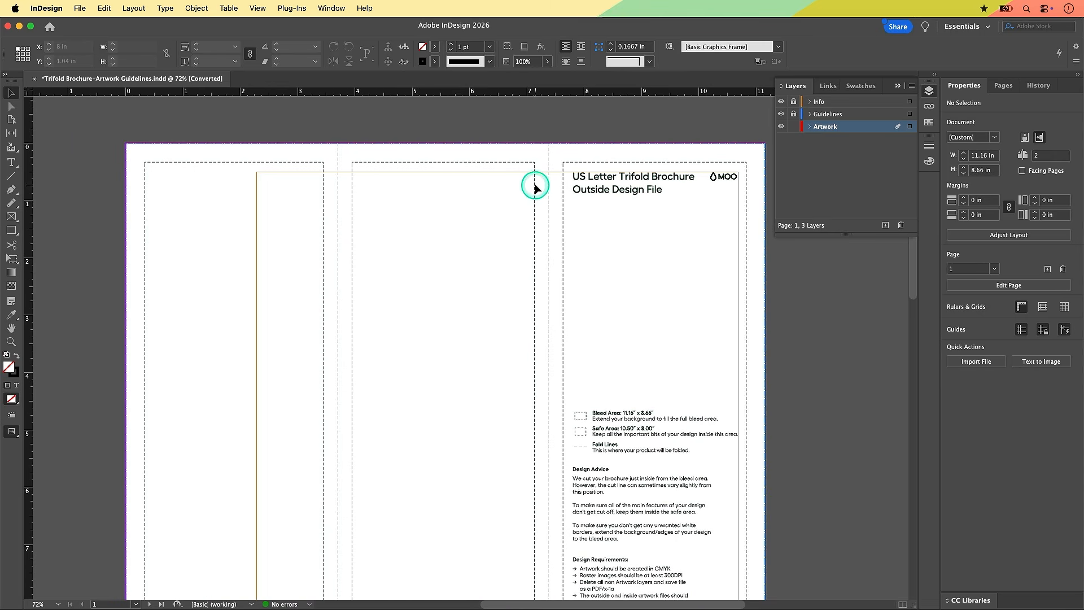
{"action": "scroll", "coordinate": [547, 201], "scroll_direction": "down", "scroll_amount": 3}
{"action": "scroll", "coordinate": [548, 201], "scroll_direction": "right", "scroll_amount": 1}
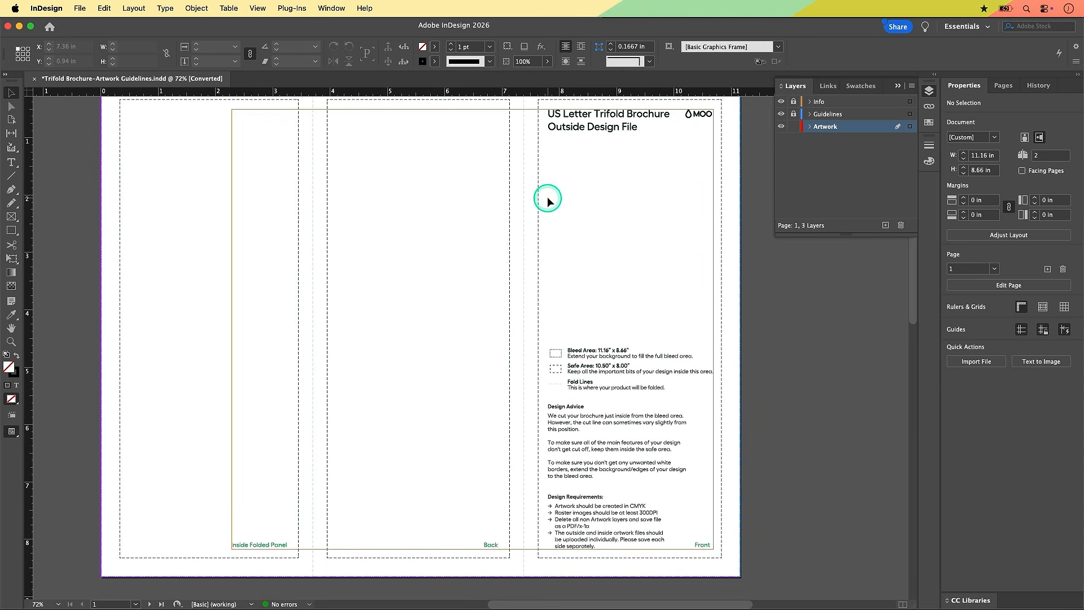
{"action": "scroll", "coordinate": [547, 197], "scroll_direction": "up", "scroll_amount": 2}
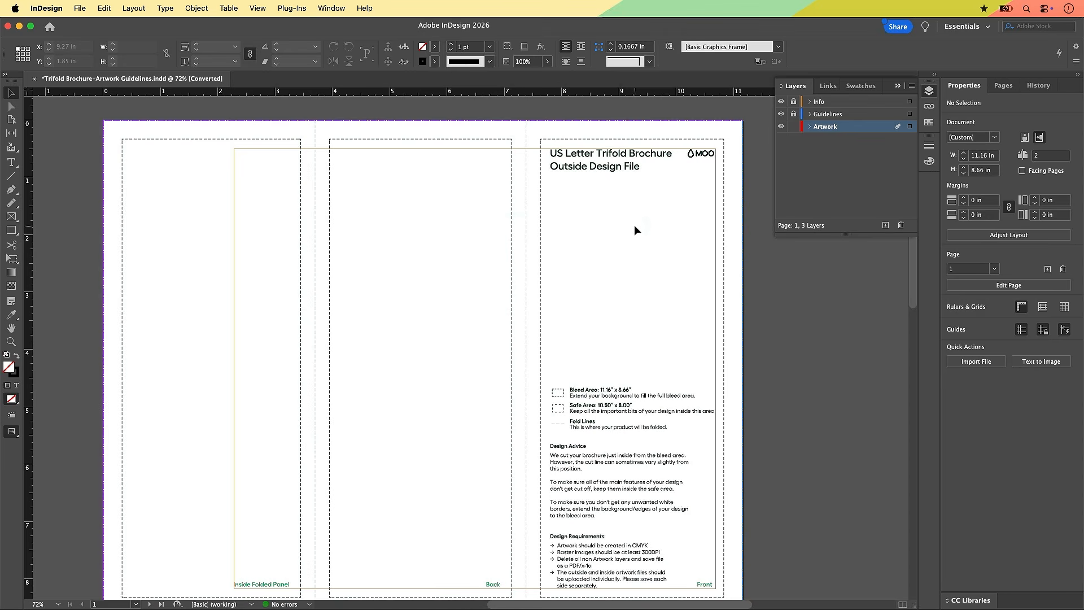
{"action": "scroll", "coordinate": [637, 221], "scroll_direction": "down", "scroll_amount": 1}
{"action": "left_click", "coordinate": [757, 220]}
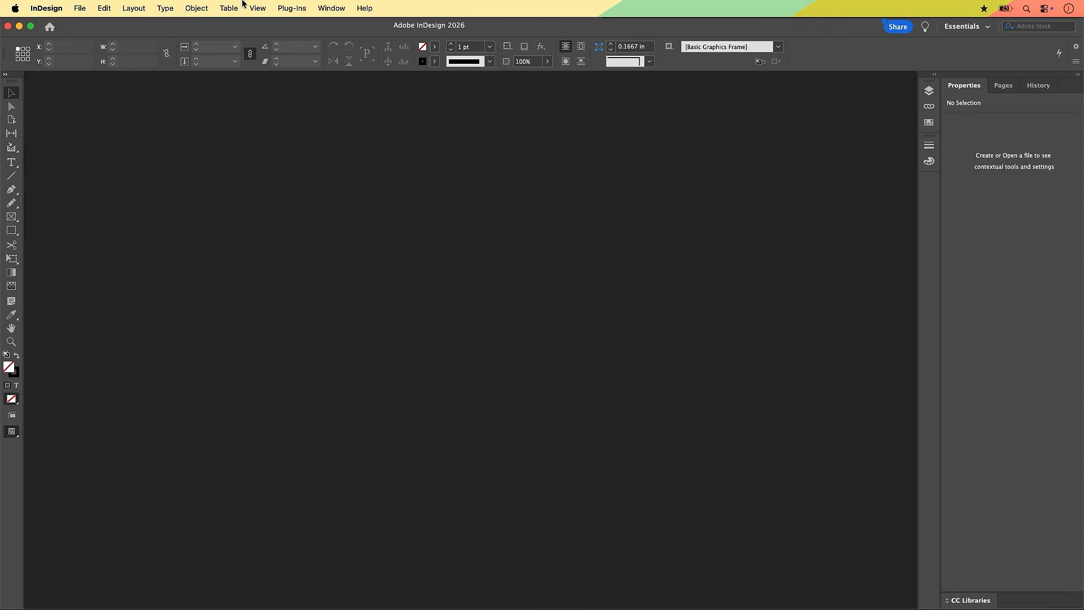
Step: Start a new landscape document, 11 × 8.5 in, with 2 pages and facing pages turned off
{"action": "left_click", "coordinate": [83, 9]}
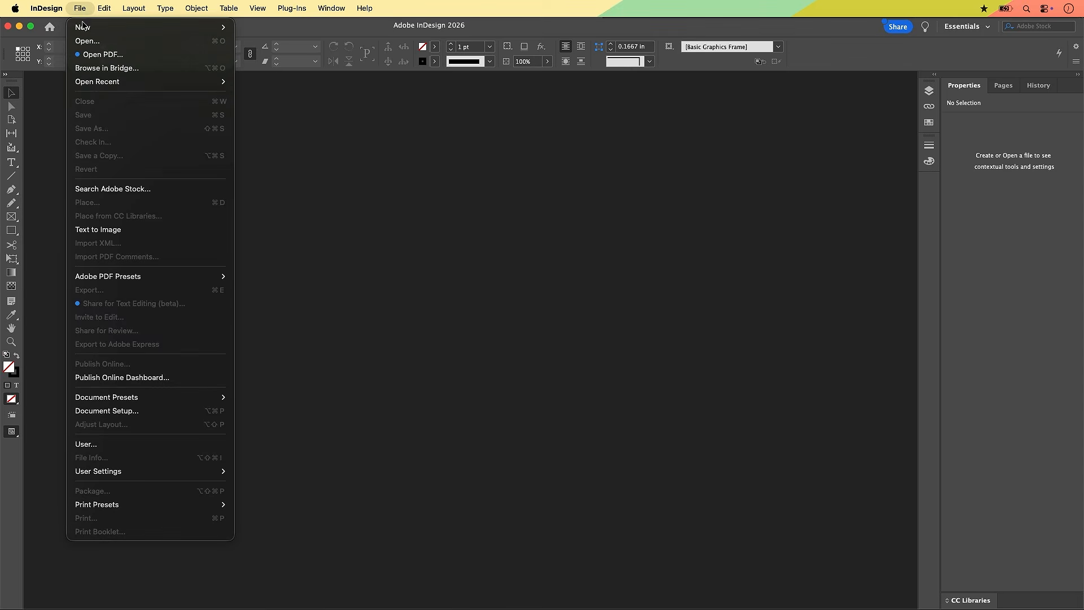
{"action": "mouse_move", "coordinate": [84, 27]}
{"action": "left_click", "coordinate": [270, 29]}
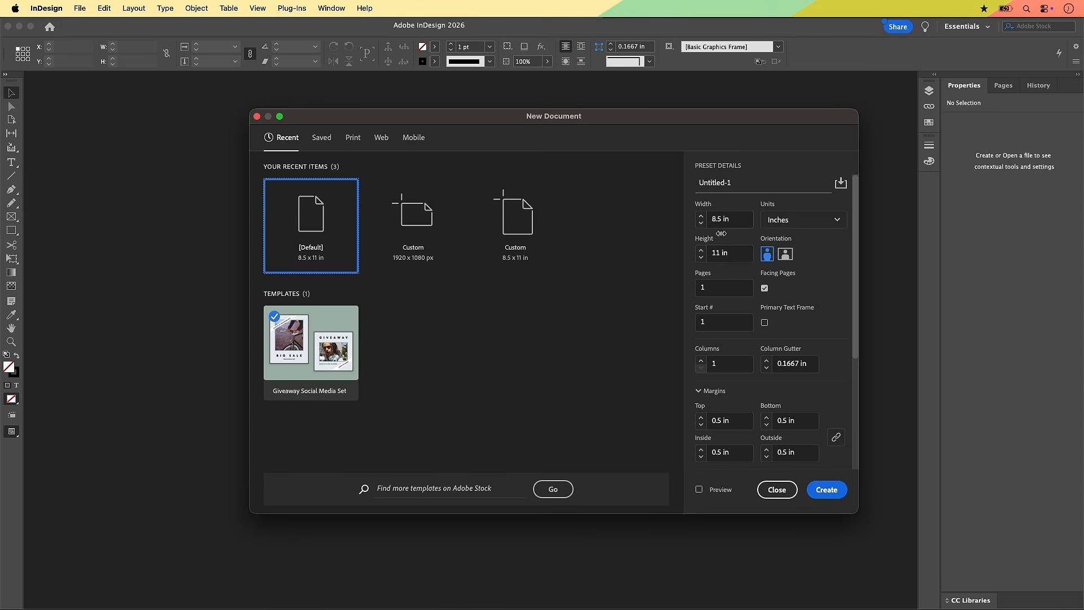
{"action": "left_click", "coordinate": [785, 255]}
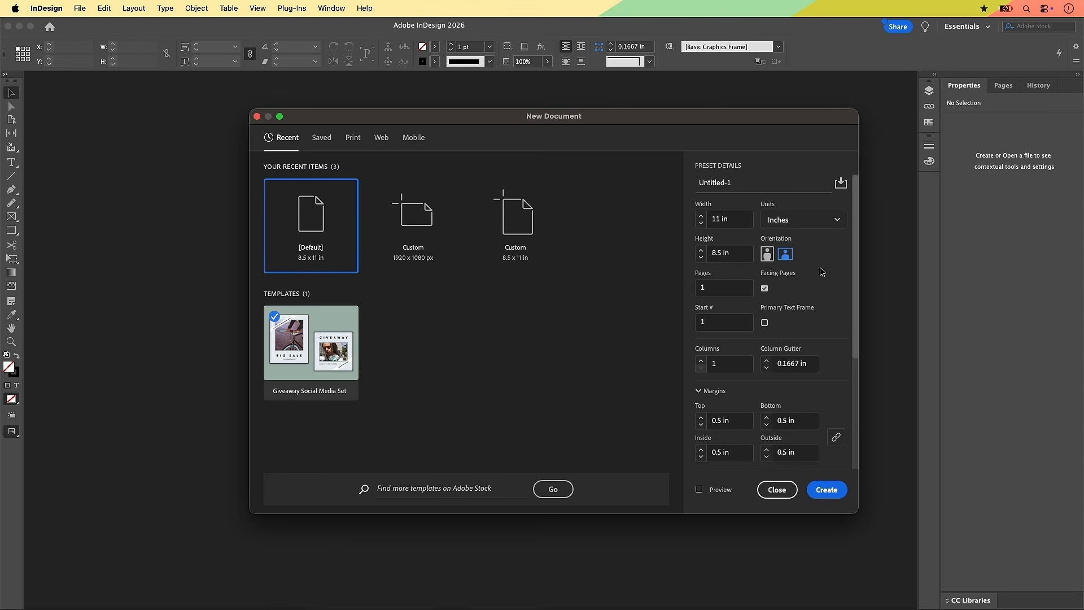
{"action": "left_click", "coordinate": [726, 287]}
{"action": "type", "text": "2"}
{"action": "left_click", "coordinate": [679, 288]}
{"action": "left_click", "coordinate": [766, 290]}
{"action": "left_click", "coordinate": [765, 290]}
Step: Set all four margins of the new document to 0.25 in and collapse the Bleed and Slug settings
{"action": "scroll", "coordinate": [766, 394], "scroll_direction": "down", "scroll_amount": 2}
{"action": "scroll", "coordinate": [765, 390], "scroll_direction": "down", "scroll_amount": 5}
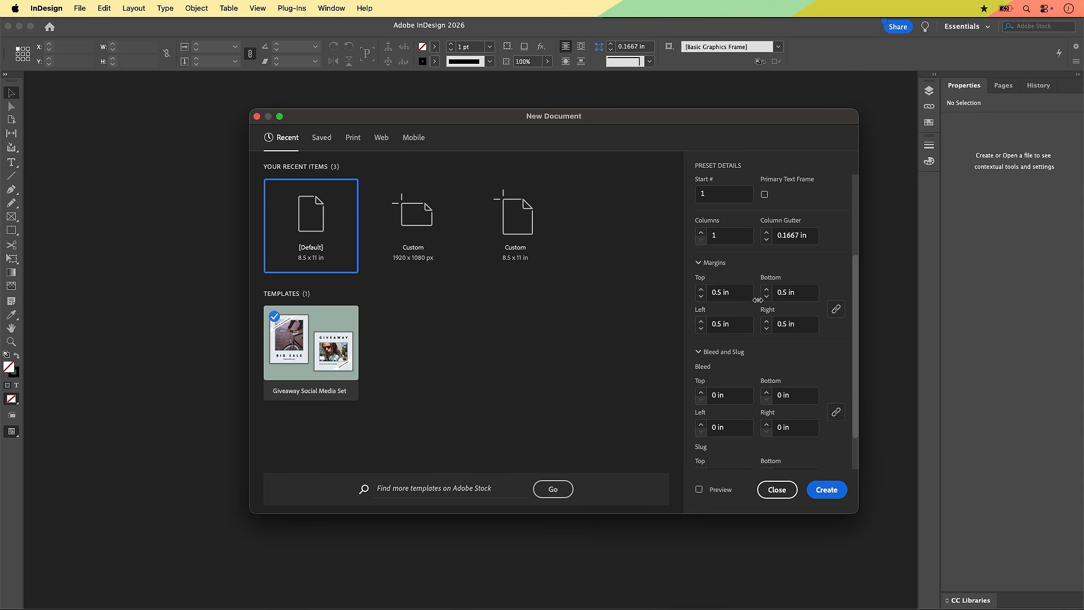
{"action": "left_click", "coordinate": [701, 297]}
{"action": "left_click", "coordinate": [701, 297]}
{"action": "left_click", "coordinate": [701, 297]}
{"action": "left_click", "coordinate": [701, 297]}
{"action": "scroll", "coordinate": [723, 350], "scroll_direction": "down", "scroll_amount": 3}
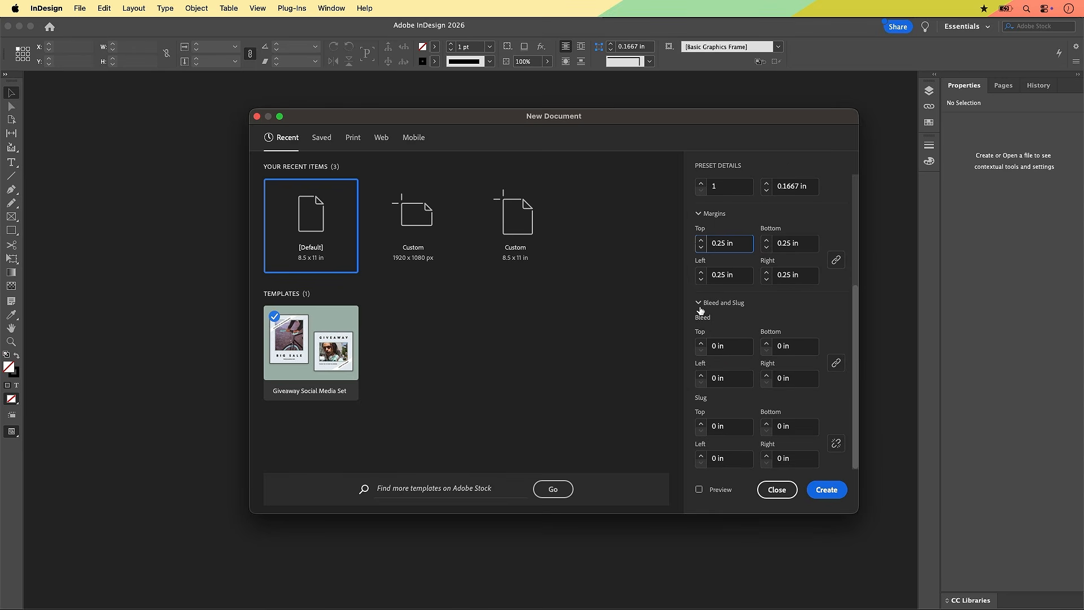
{"action": "left_click", "coordinate": [698, 305]}
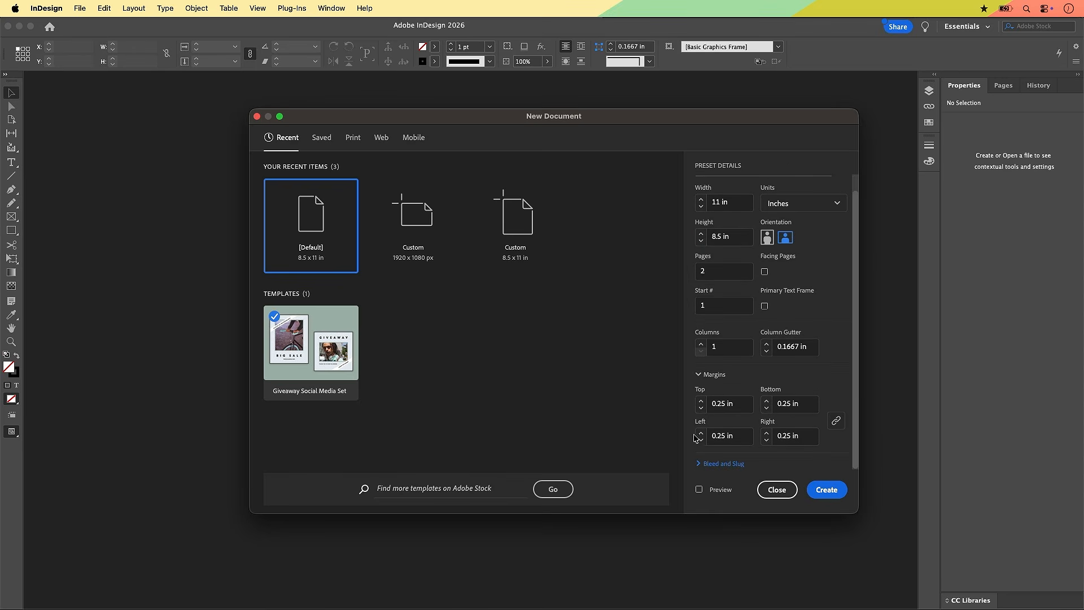
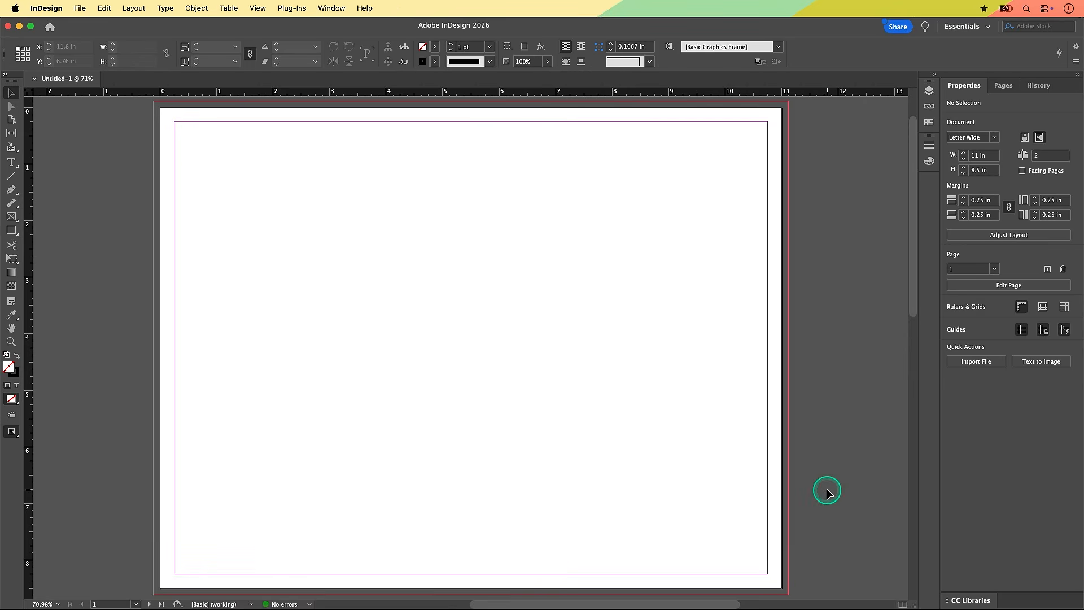
{"action": "scroll", "coordinate": [444, 248], "scroll_direction": "up", "scroll_amount": 1}
{"action": "left_click", "coordinate": [445, 247]}
{"action": "left_click", "coordinate": [430, 233]}
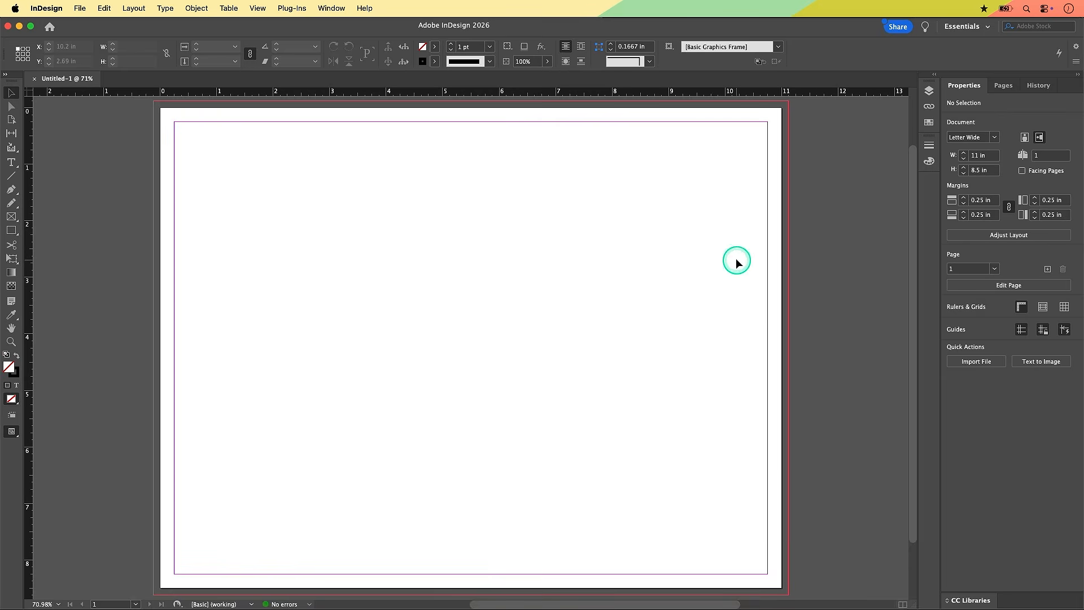
{"action": "left_click", "coordinate": [814, 191]}
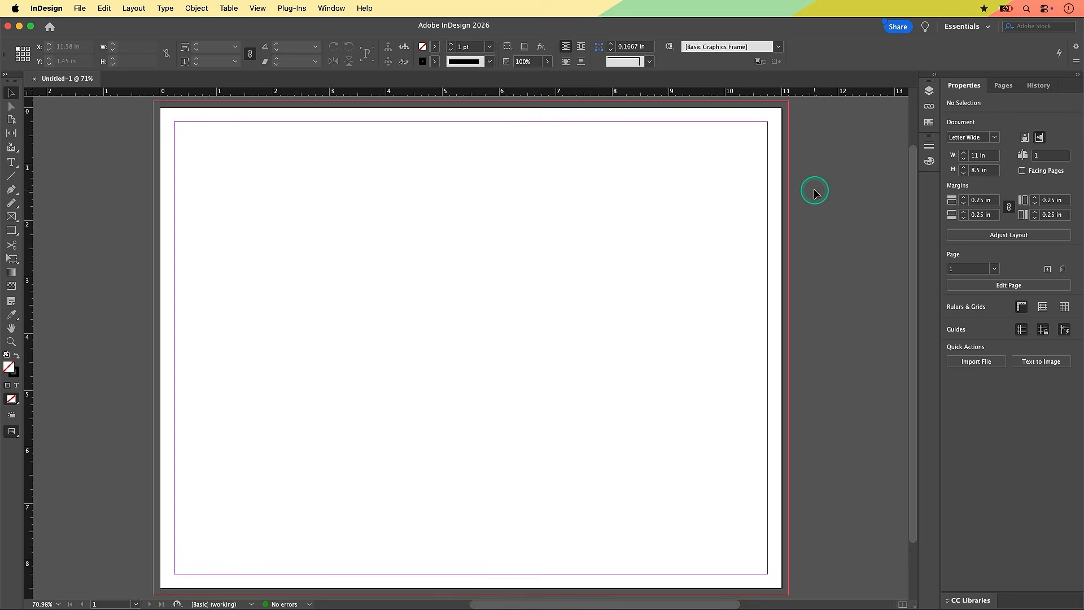
Step: Show the document's layers and add a new layer above Layer 1
{"action": "left_click", "coordinate": [337, 52]}
{"action": "left_click", "coordinate": [337, 9]}
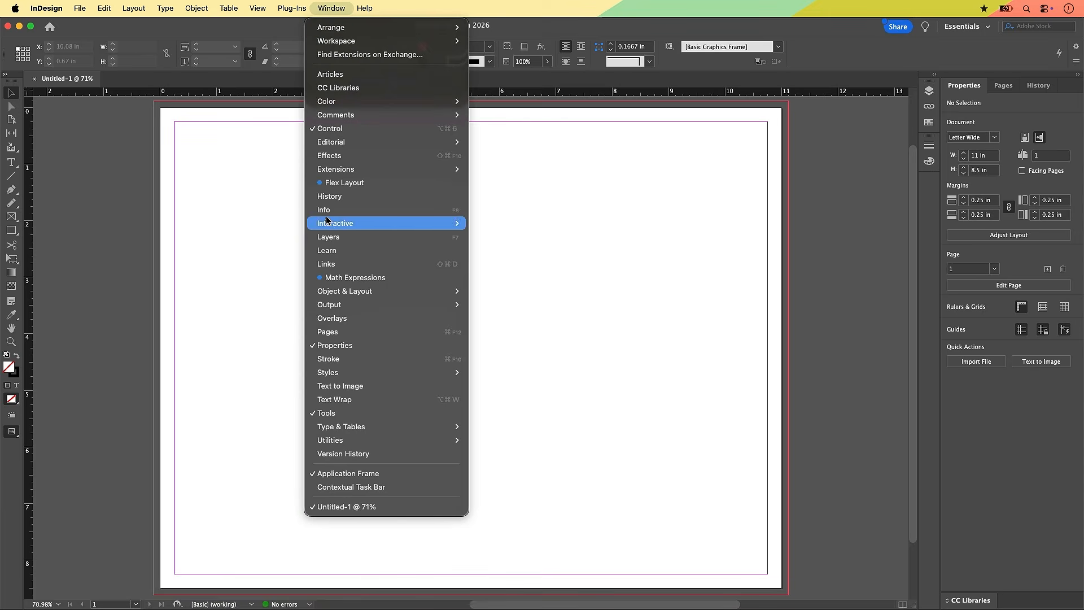
{"action": "left_click", "coordinate": [330, 237]}
{"action": "left_click", "coordinate": [380, 214]}
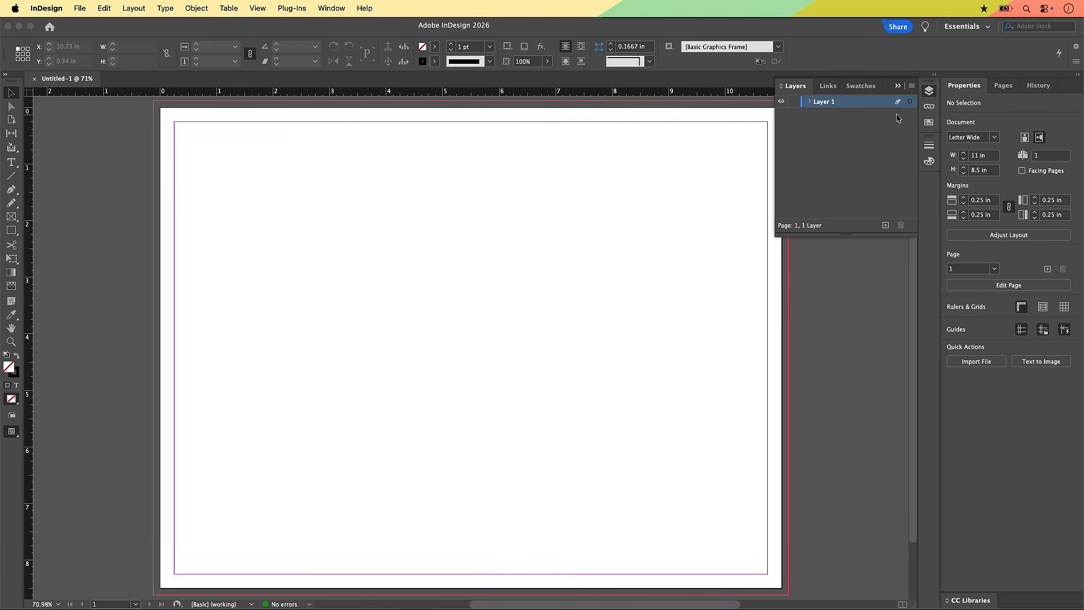
{"action": "left_click", "coordinate": [929, 91]}
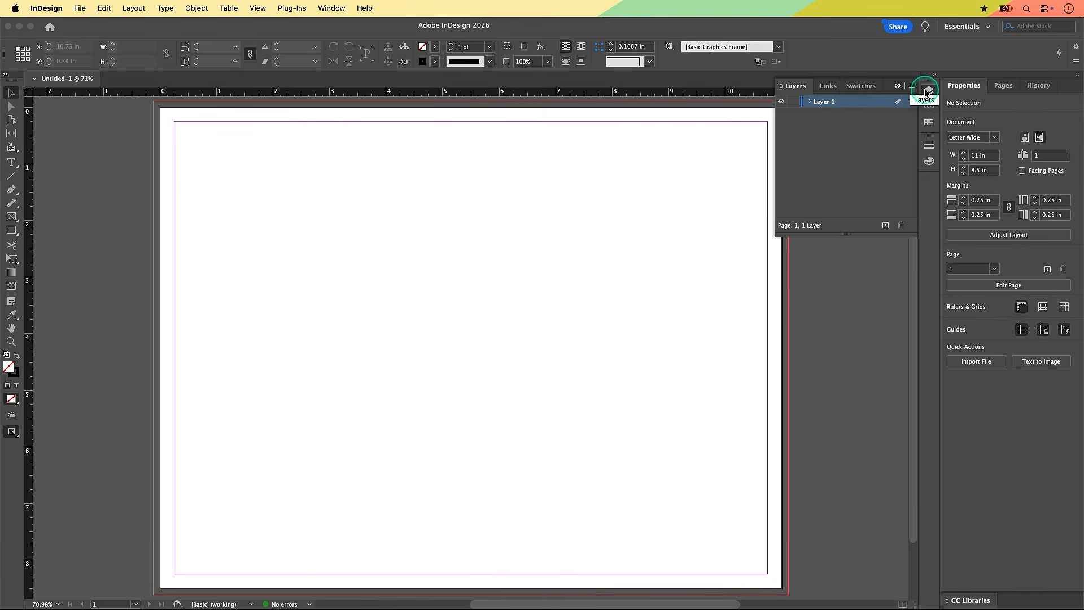
{"action": "left_click", "coordinate": [828, 103]}
{"action": "left_click", "coordinate": [827, 103]}
{"action": "left_click", "coordinate": [827, 105]}
{"action": "left_click", "coordinate": [885, 226]}
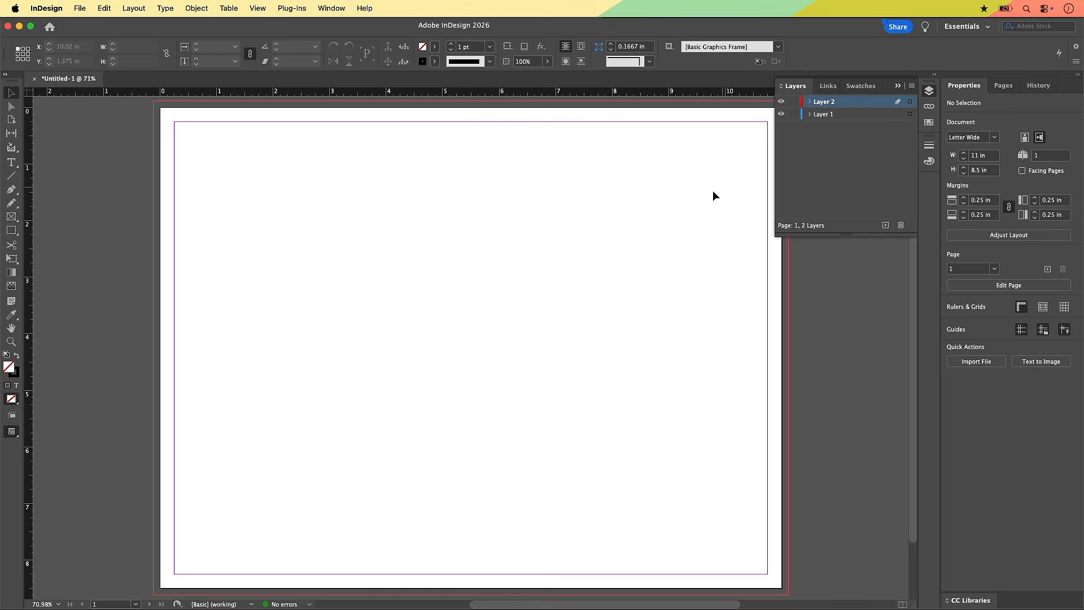
{"action": "left_click", "coordinate": [867, 140]}
{"action": "left_click_drag", "start_coordinate": [794, 101], "coordinate": [803, 102]}
{"action": "left_click", "coordinate": [339, 305]}
{"action": "left_click", "coordinate": [338, 11]}
{"action": "mouse_move", "coordinate": [254, 10]}
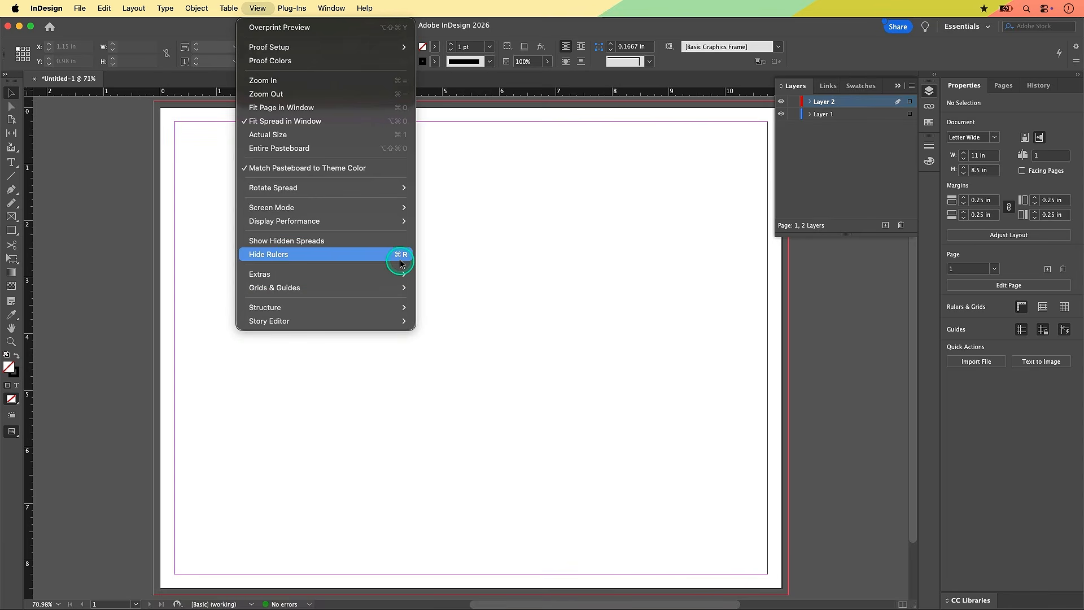
{"action": "left_click", "coordinate": [123, 188]}
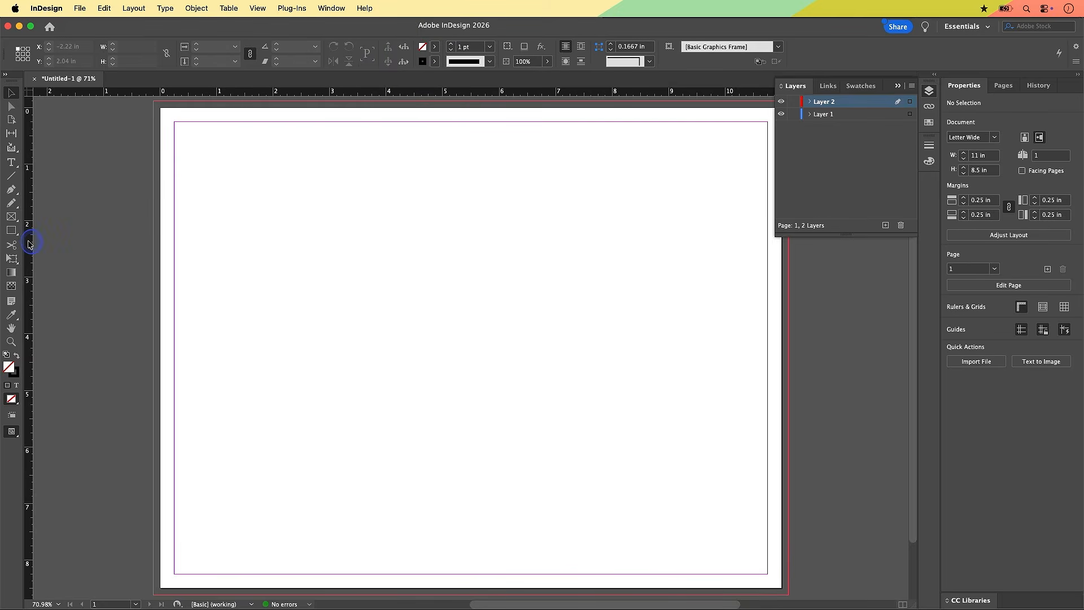
Step: Add a vertical guide for the first fold on page 1 and set its X position to 3.62 in
{"action": "left_click_drag", "start_coordinate": [30, 243], "coordinate": [356, 263]}
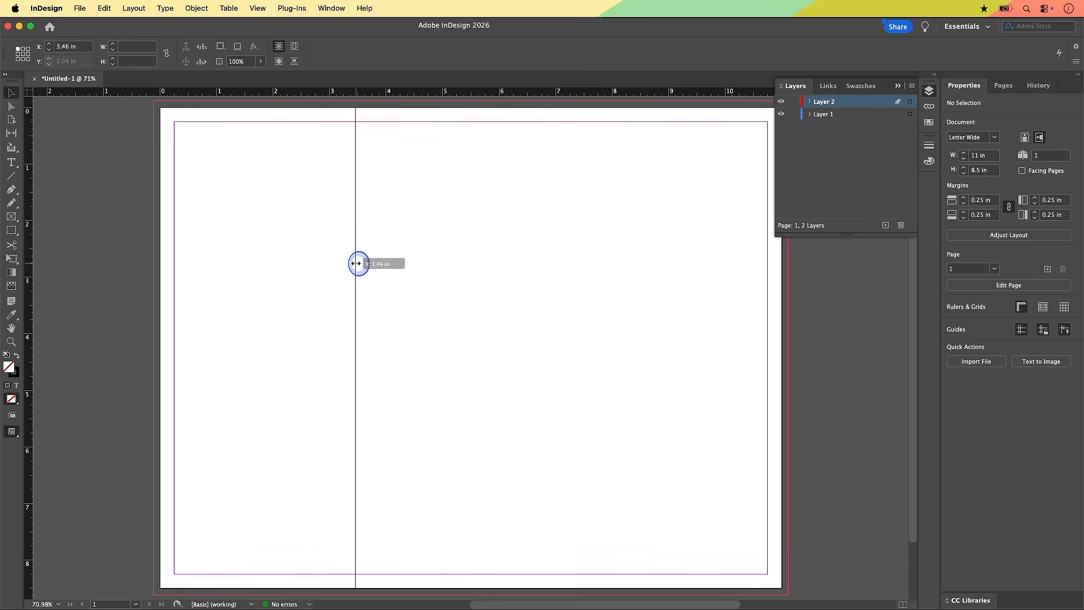
{"action": "left_click_drag", "start_coordinate": [356, 264], "coordinate": [402, 260]}
{"action": "left_click_drag", "start_coordinate": [475, 255], "coordinate": [475, 254]}
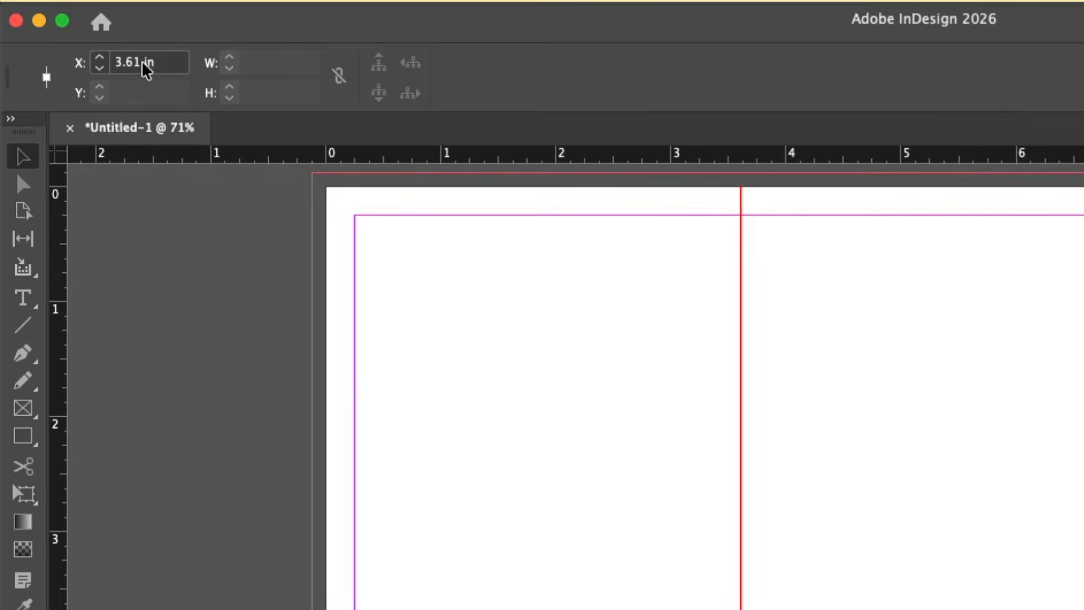
{"action": "left_click", "coordinate": [142, 63]}
{"action": "key", "text": "Left"}
{"action": "key", "text": "BackSpace"}
{"action": "type", "text": "2"}
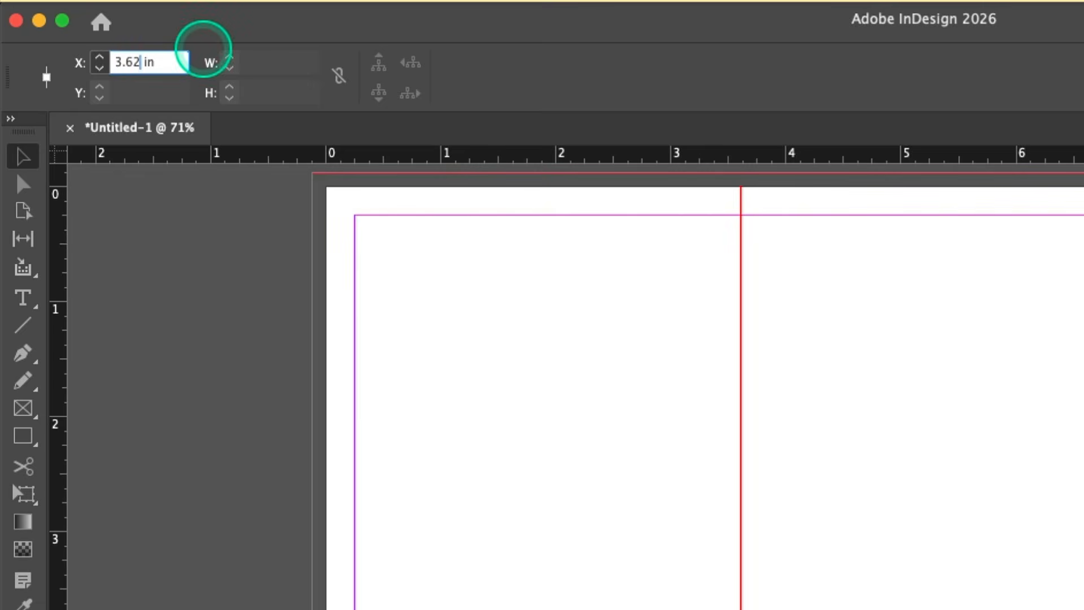
{"action": "left_click", "coordinate": [427, 164]}
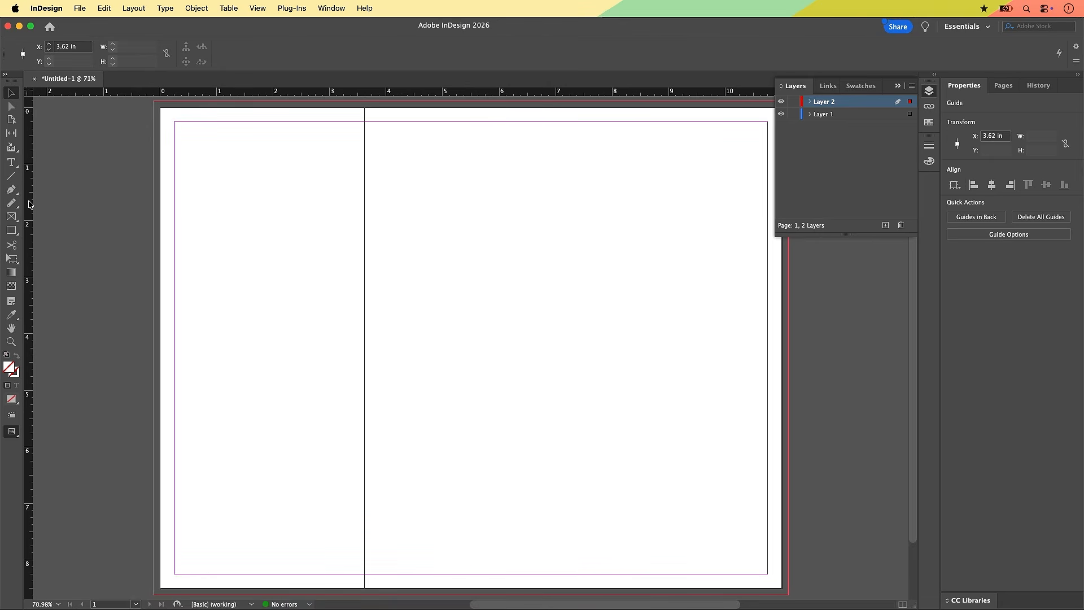
Step: Add a vertical guide for the second fold on page 1 and set its X position to 7.295 in
{"action": "left_click_drag", "start_coordinate": [30, 205], "coordinate": [584, 252]}
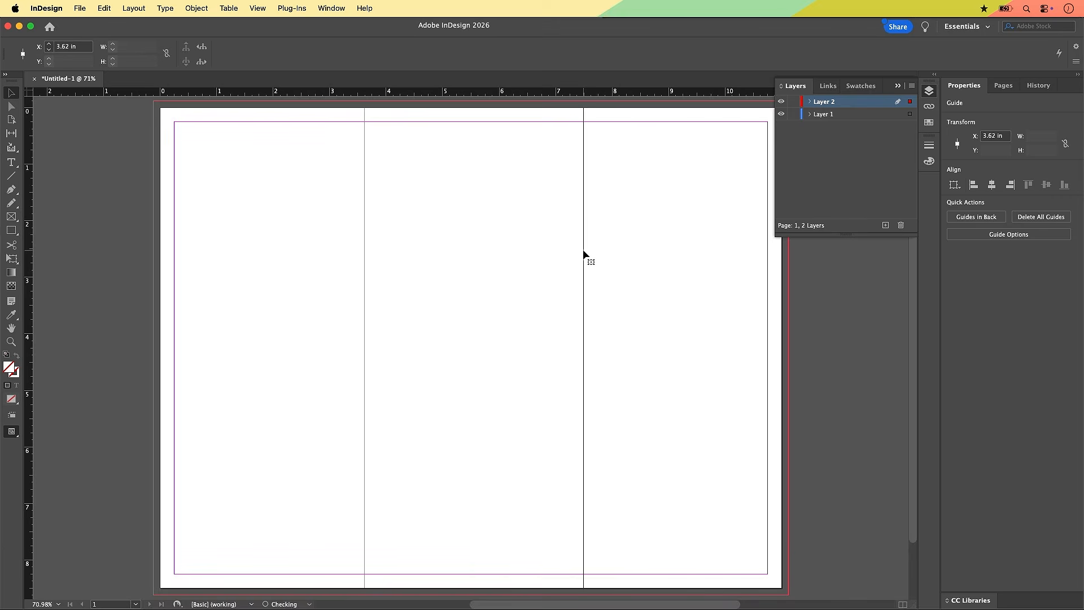
{"action": "left_click", "coordinate": [68, 49]}
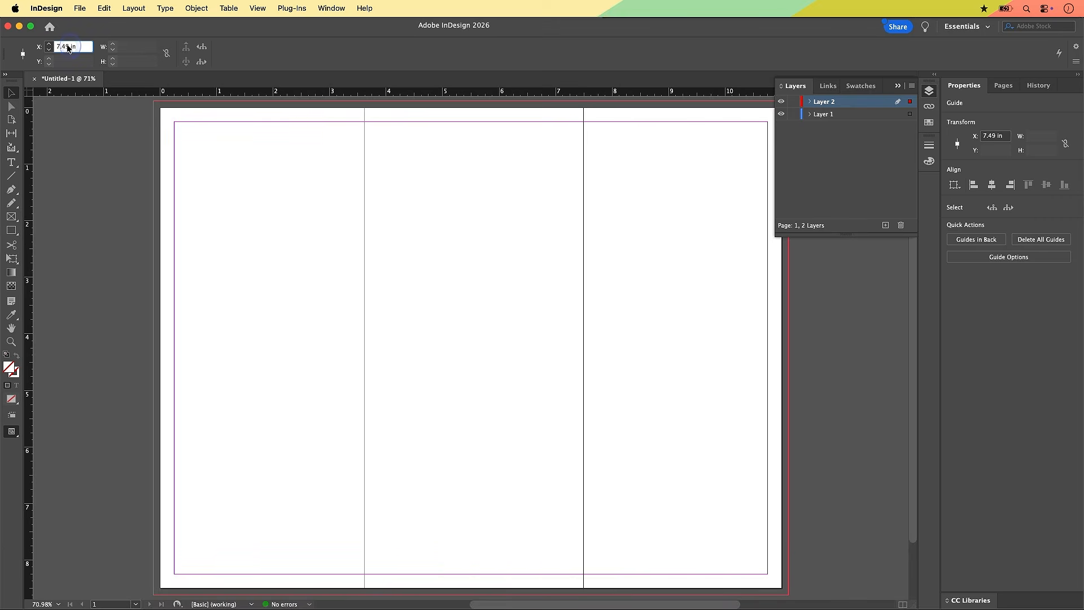
{"action": "key", "text": "BackSpace"}
{"action": "key", "text": "BackSpace"}
{"action": "type", "text": "295"}
{"action": "left_click", "coordinate": [188, 91]}
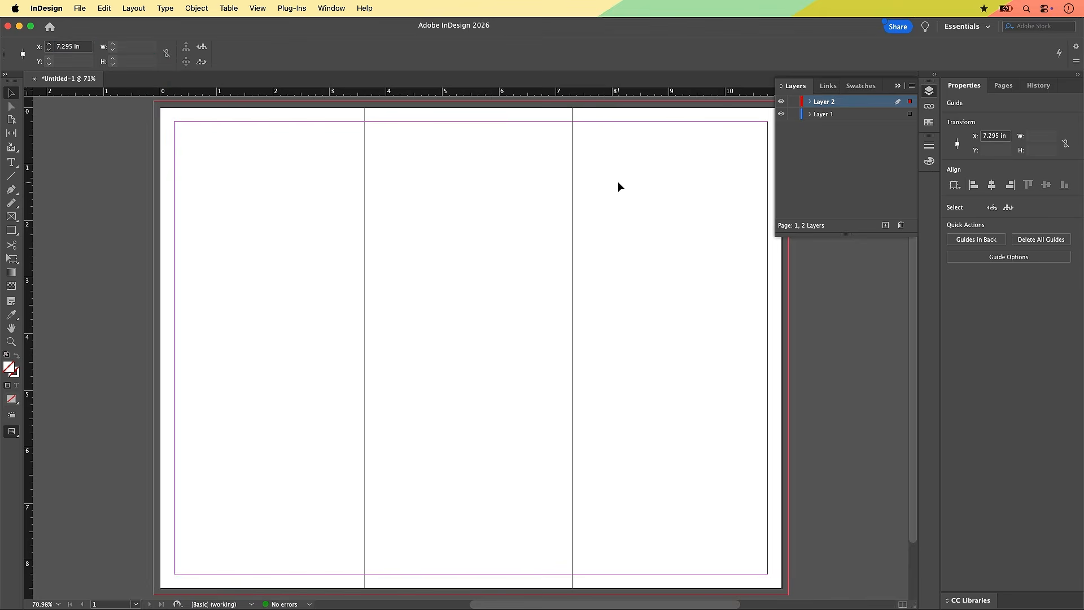
{"action": "left_click", "coordinate": [573, 223]}
Step: Add a vertical guide just before the first fold guide and set its X position to 3.38 in
{"action": "left_click_drag", "start_coordinate": [30, 263], "coordinate": [345, 288]}
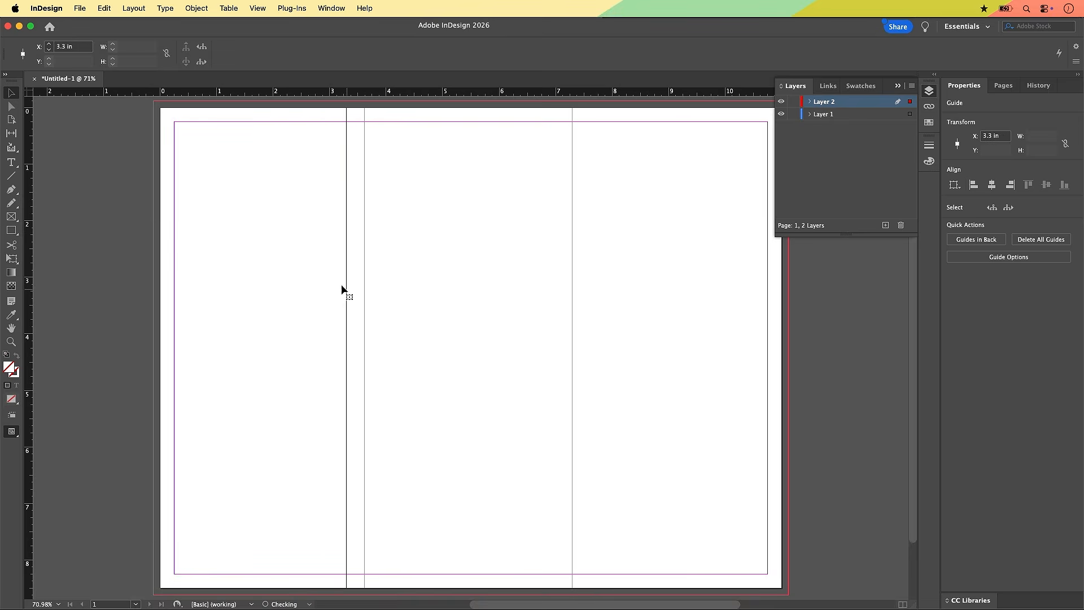
{"action": "left_click", "coordinate": [63, 47]}
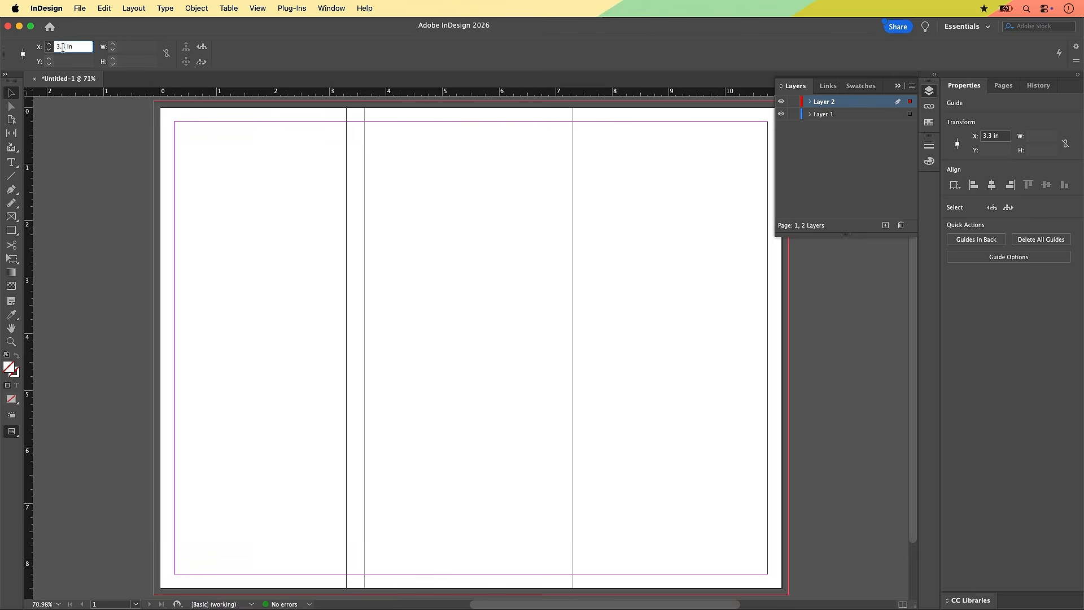
{"action": "type", "text": "8"}
{"action": "left_click", "coordinate": [164, 37]}
{"action": "key", "text": "Return"}
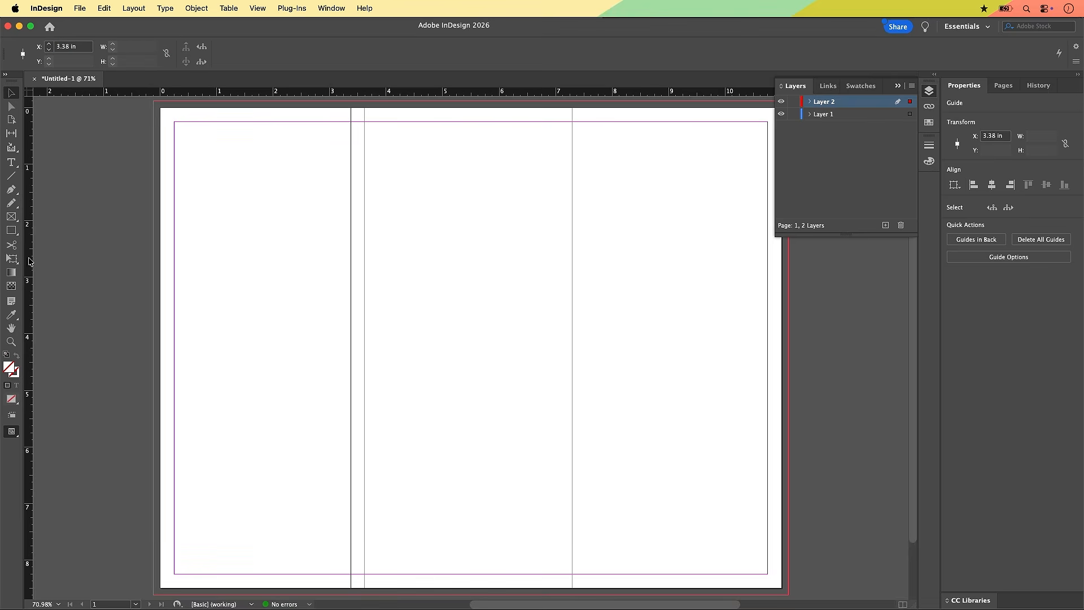
Step: Add a vertical guide just after the first fold guide and set its X position to 3.86 in
{"action": "left_click_drag", "start_coordinate": [28, 262], "coordinate": [378, 285]}
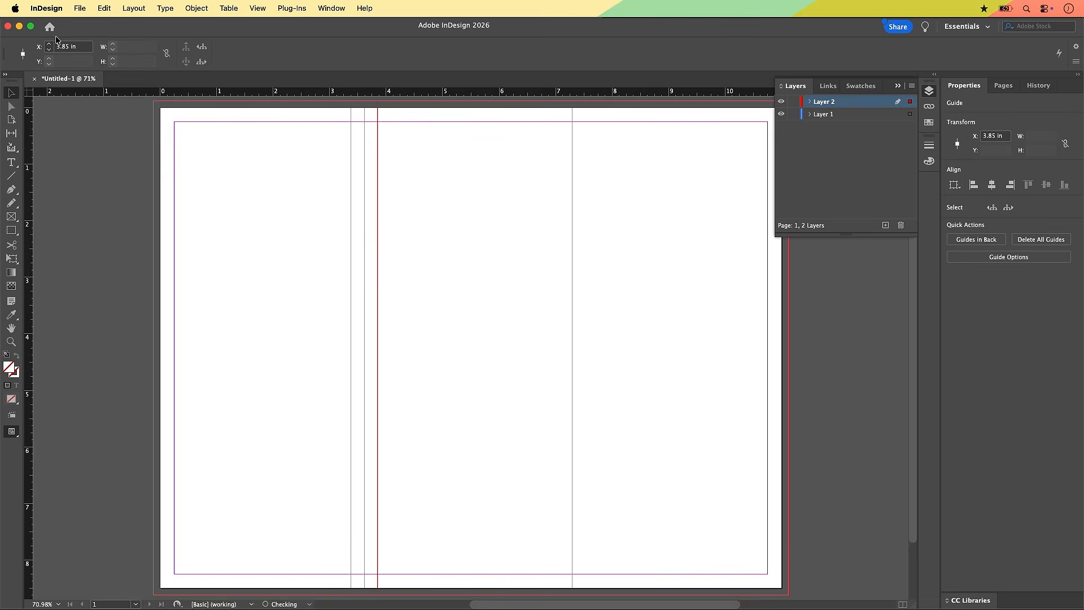
{"action": "left_click", "coordinate": [78, 47]}
{"action": "left_click", "coordinate": [80, 46]}
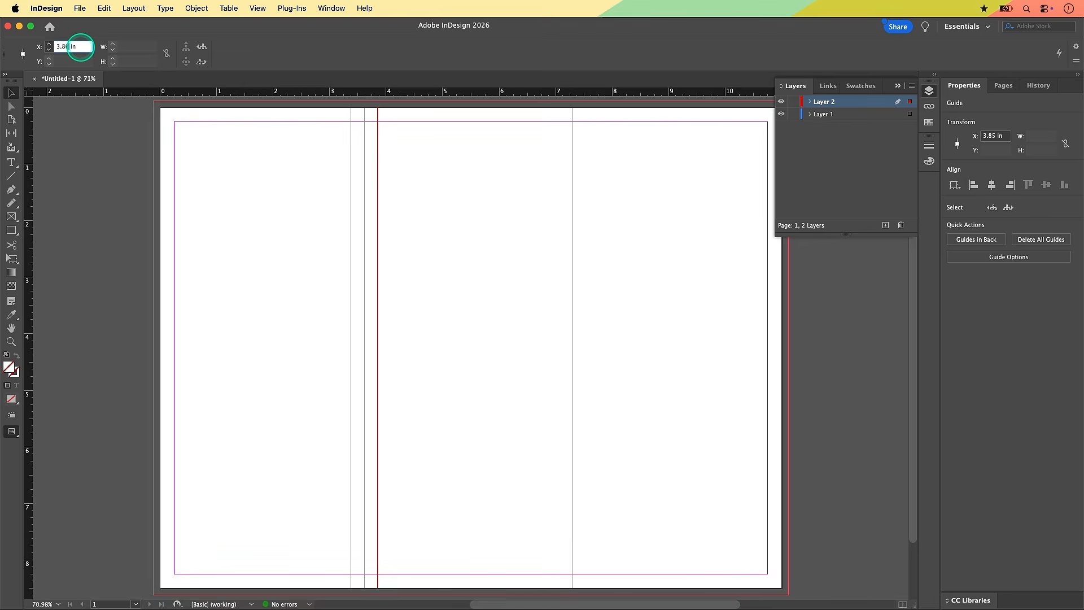
{"action": "key", "text": "Return"}
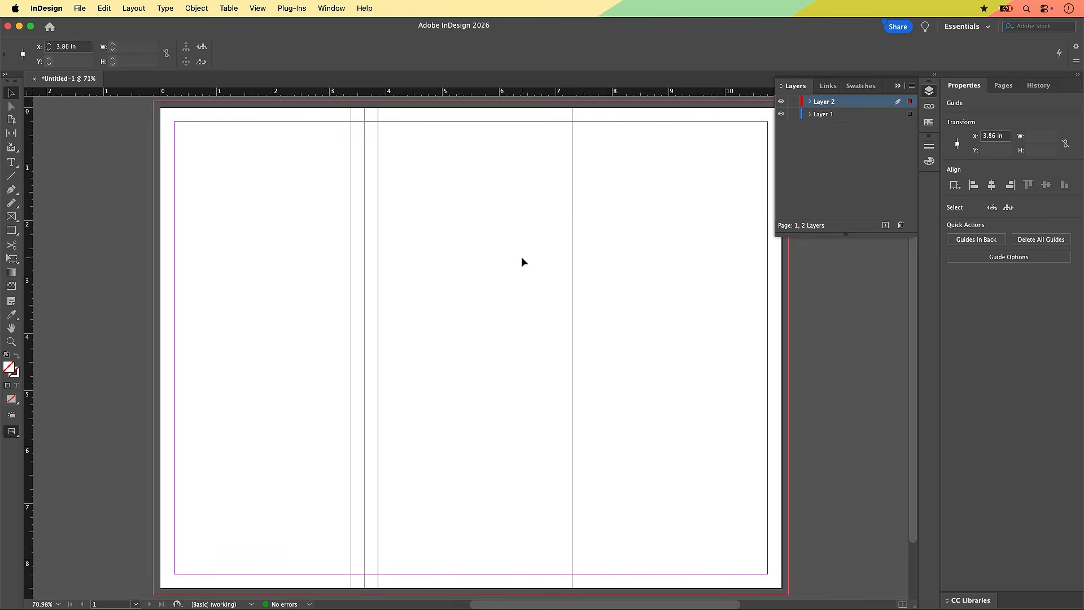
Step: Place vertical guides on both sides of the second fold guide, at about 7.06 in and 7.545 in
{"action": "left_click_drag", "start_coordinate": [29, 302], "coordinate": [560, 310]}
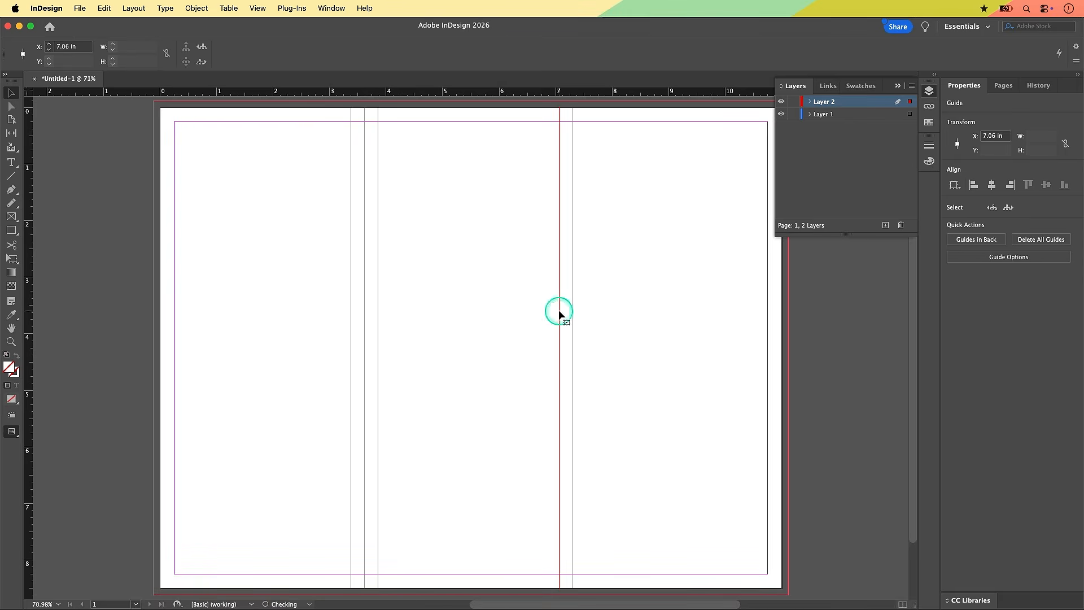
{"action": "left_click", "coordinate": [70, 50]}
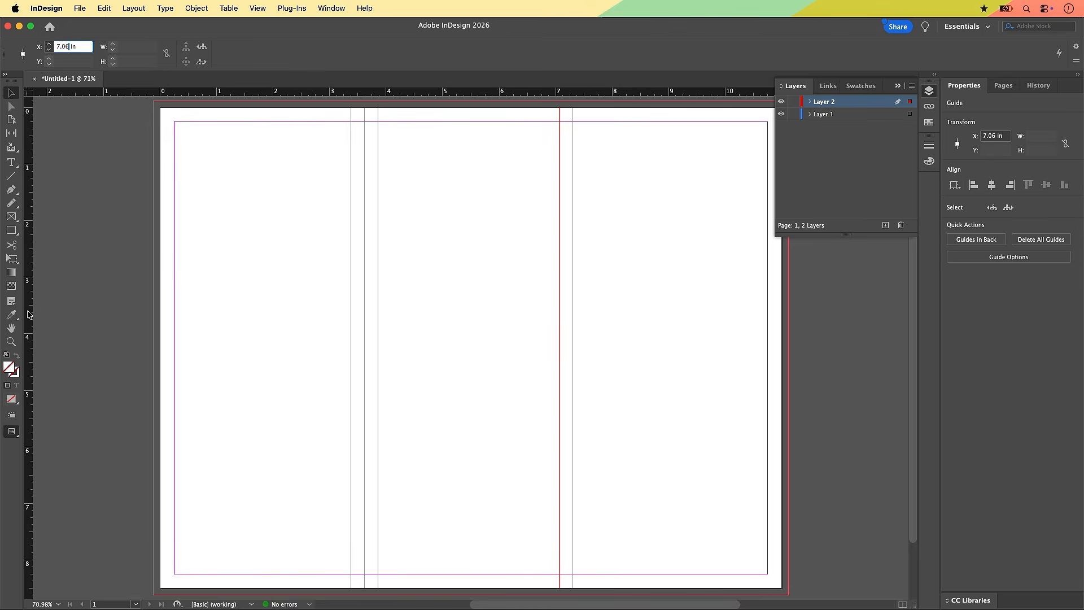
{"action": "left_click_drag", "start_coordinate": [28, 316], "coordinate": [586, 257]}
{"action": "left_click", "coordinate": [586, 256]}
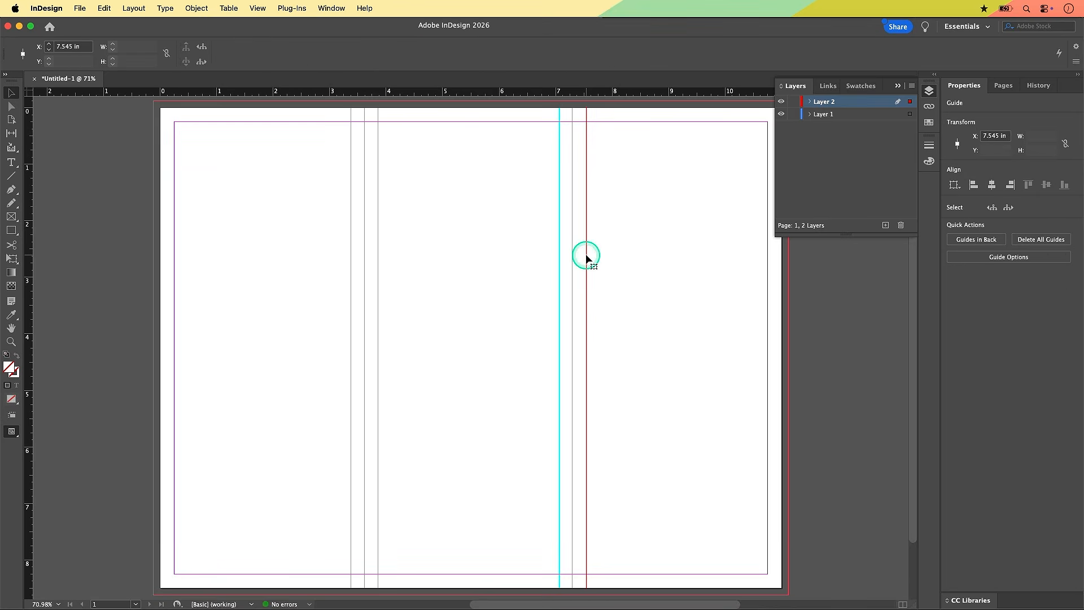
{"action": "double_click", "coordinate": [56, 48]}
{"action": "double_click", "coordinate": [55, 49]}
{"action": "type", "text": "7"}
{"action": "left_click", "coordinate": [746, 87]}
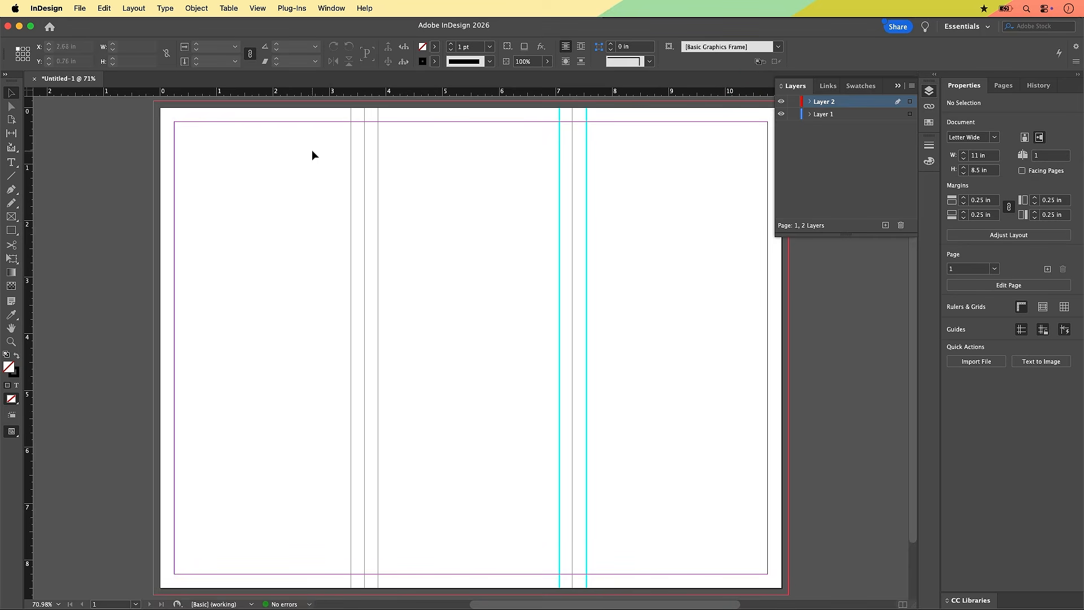
Step: Add a vertical guide for the first fold on page 2 and set its X position to 3.7 in
{"action": "left_click", "coordinate": [650, 330]}
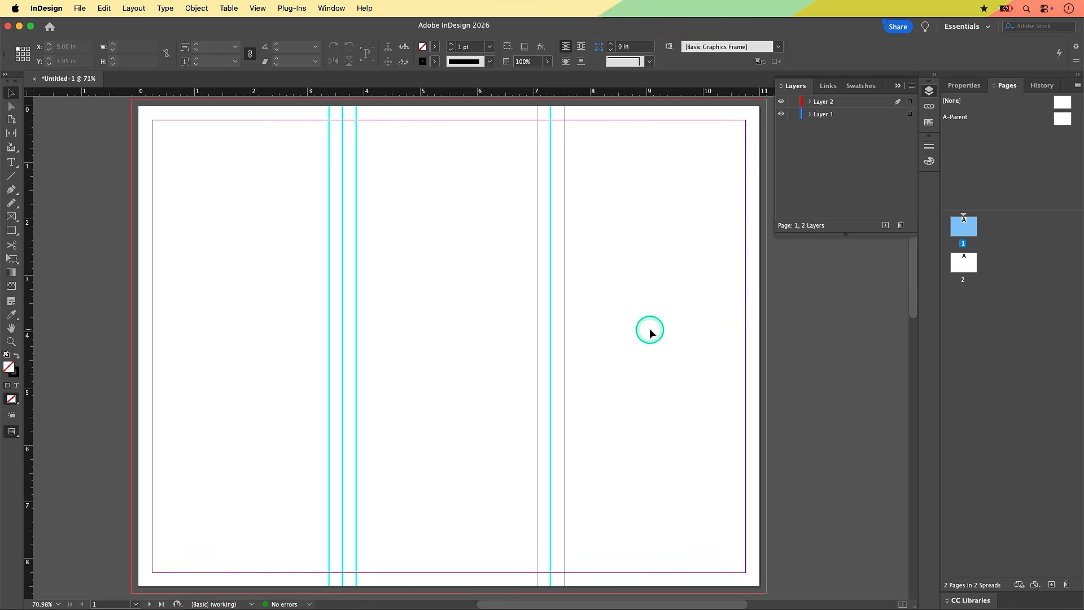
{"action": "scroll", "coordinate": [649, 372], "scroll_direction": "down", "scroll_amount": 12}
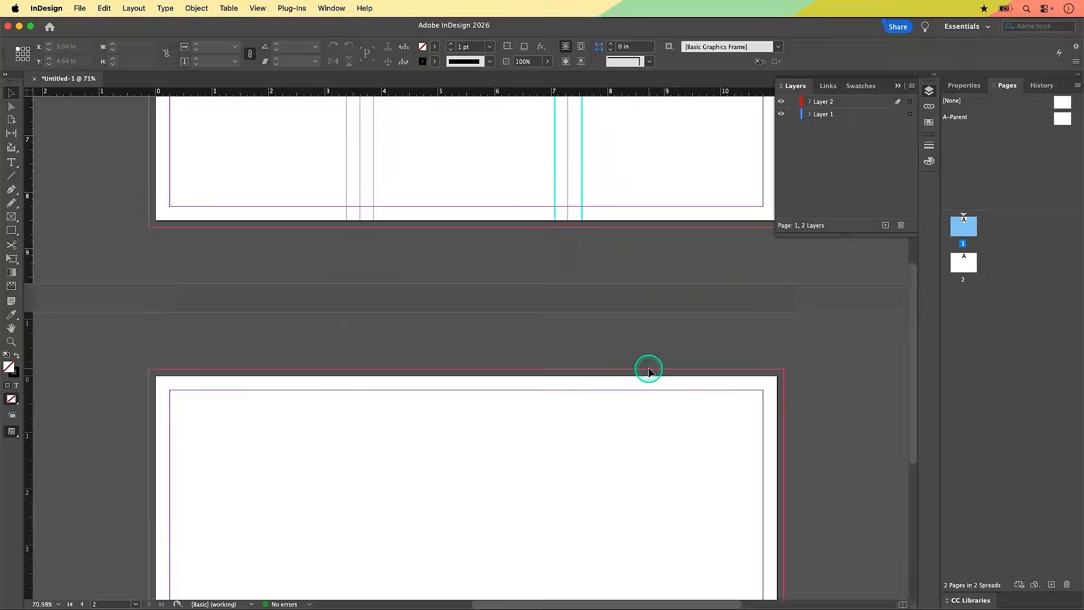
{"action": "scroll", "coordinate": [649, 372], "scroll_direction": "up", "scroll_amount": 2}
{"action": "scroll", "coordinate": [649, 372], "scroll_direction": "down", "scroll_amount": 1}
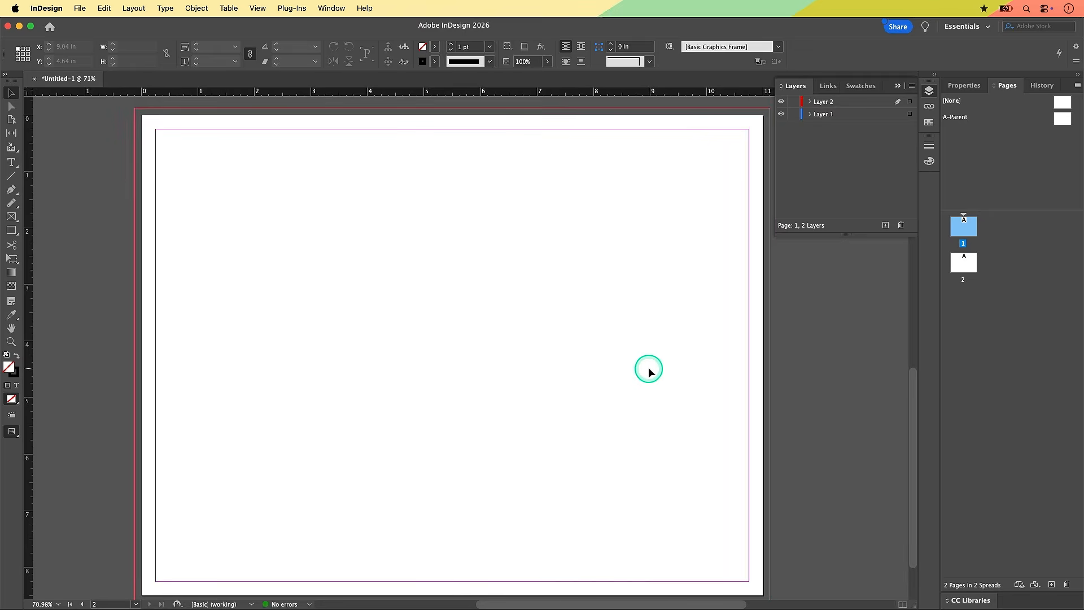
{"action": "key", "text": "super+equal"}
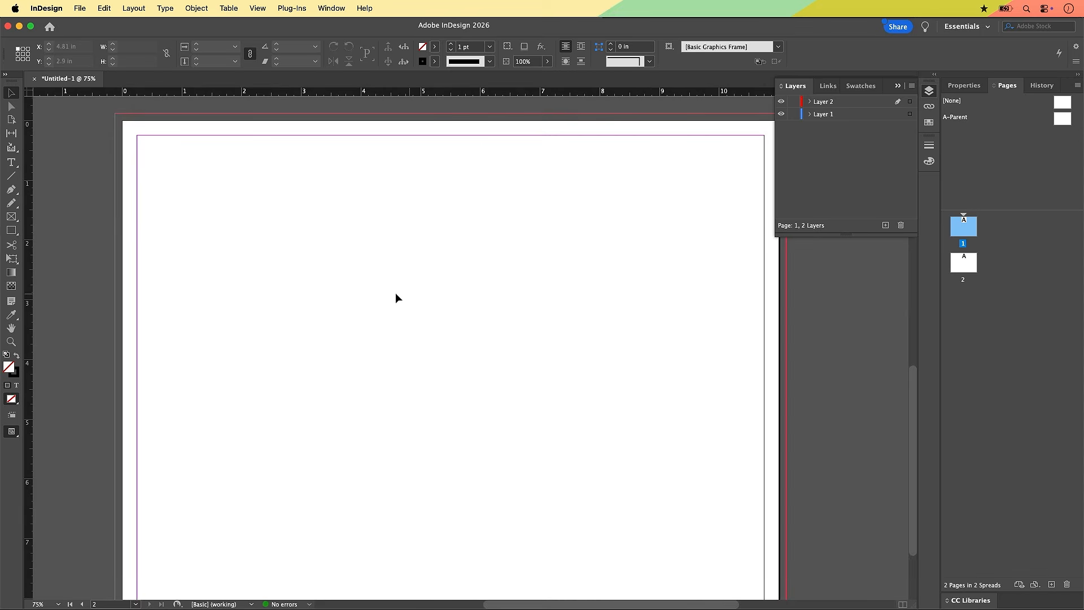
{"action": "left_click_drag", "start_coordinate": [28, 345], "coordinate": [298, 368]}
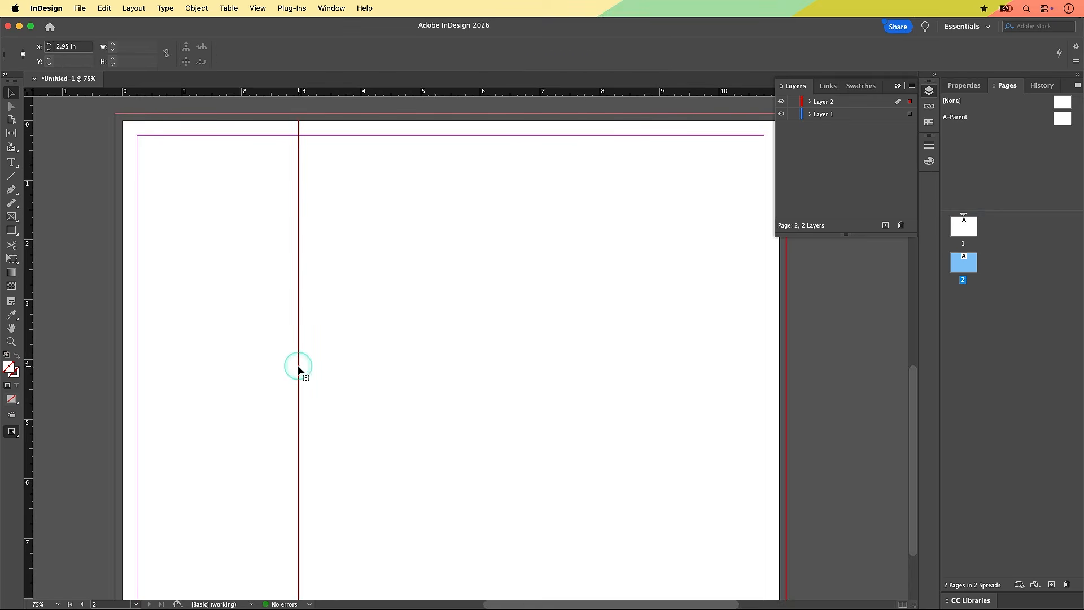
{"action": "double_click", "coordinate": [65, 47]}
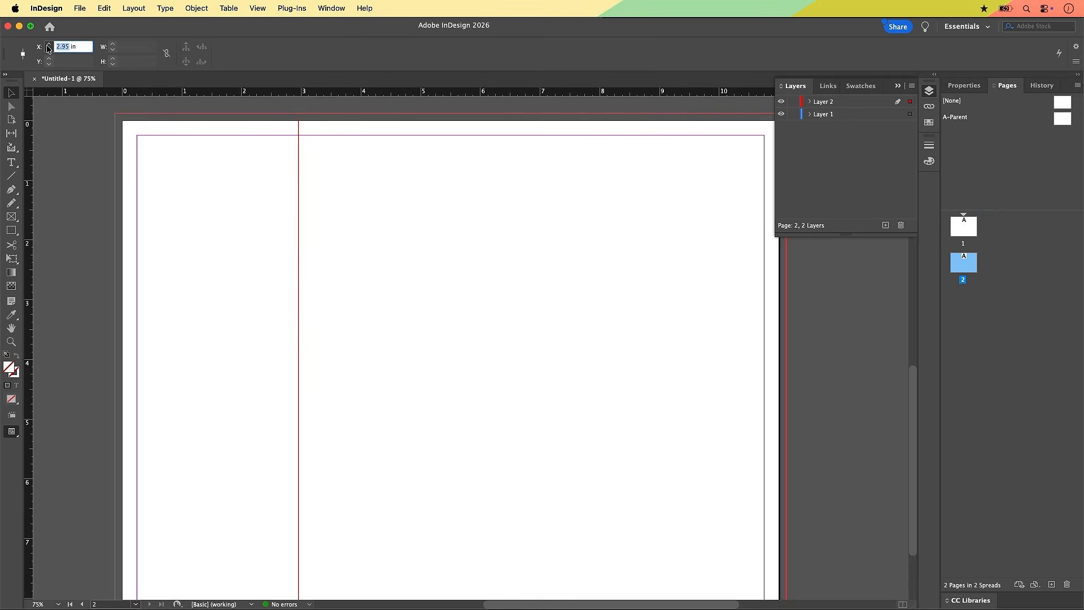
{"action": "type", "text": "3.7"}
{"action": "key", "text": "Return"}
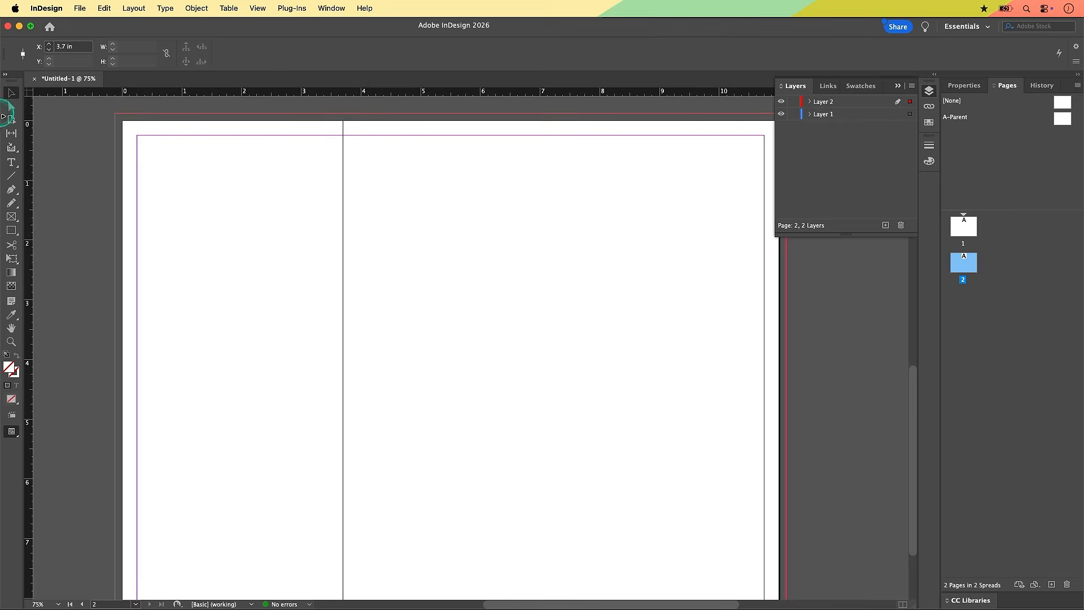
Step: Add a vertical guide for the second fold on page 2 and set its X position to 7.39 in
{"action": "left_click_drag", "start_coordinate": [29, 225], "coordinate": [593, 244]}
{"action": "left_click", "coordinate": [67, 47]}
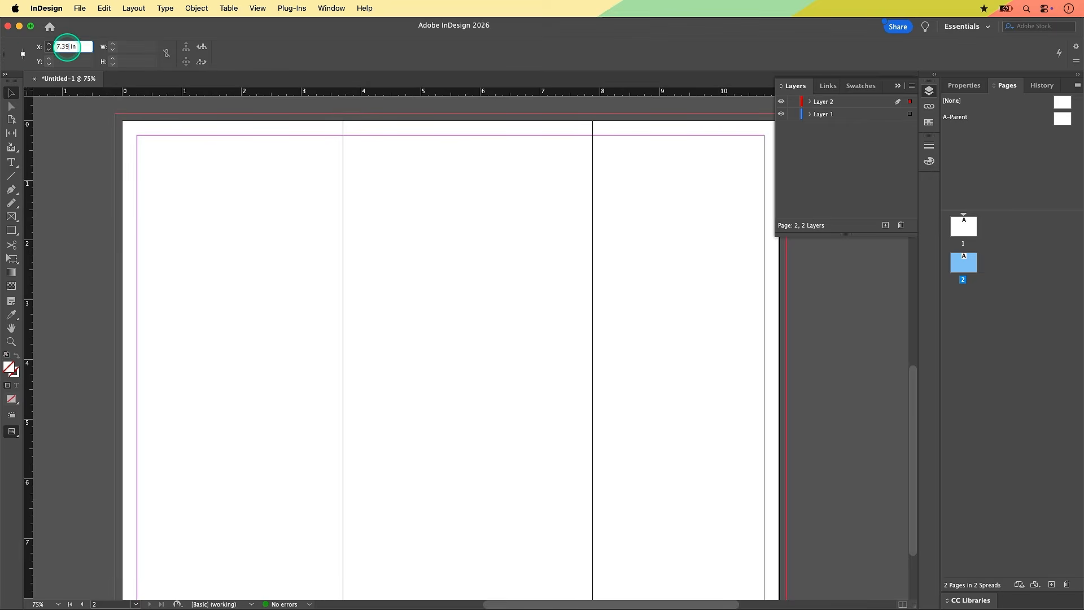
{"action": "key", "text": "Return"}
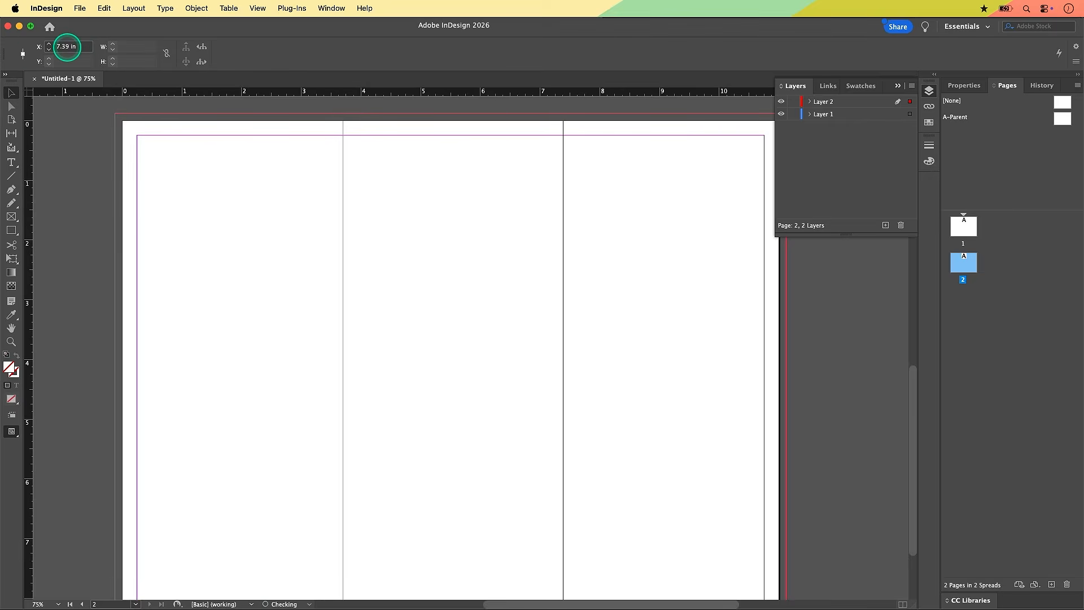
Step: Add a vertical guide just before page 2's first fold guide and set its X position to 3.44 in
{"action": "scroll", "coordinate": [377, 296], "scroll_direction": "down", "scroll_amount": 2}
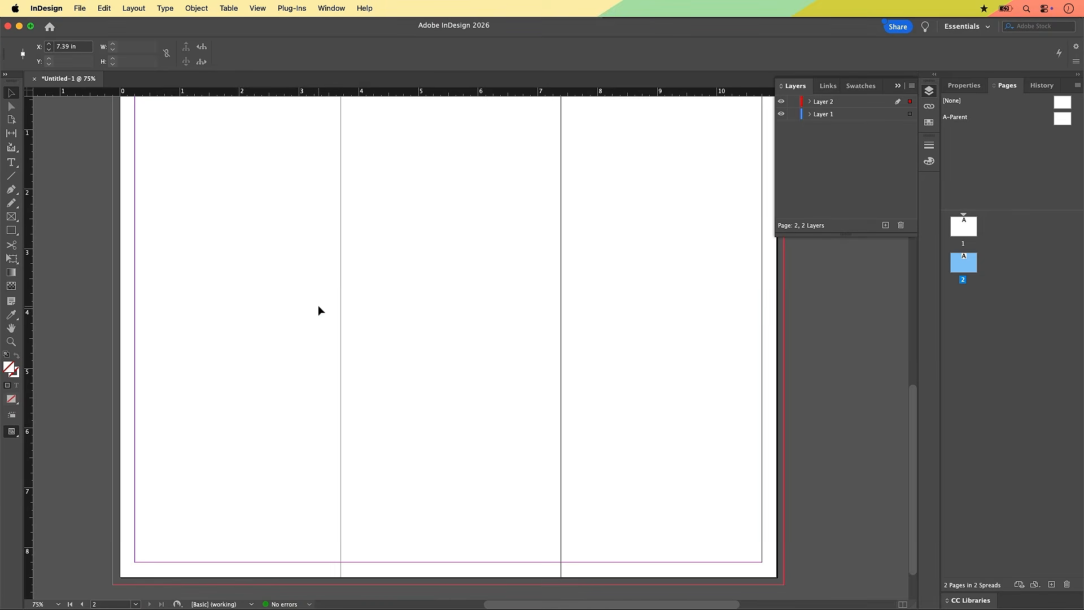
{"action": "left_click_drag", "start_coordinate": [32, 341], "coordinate": [326, 374]}
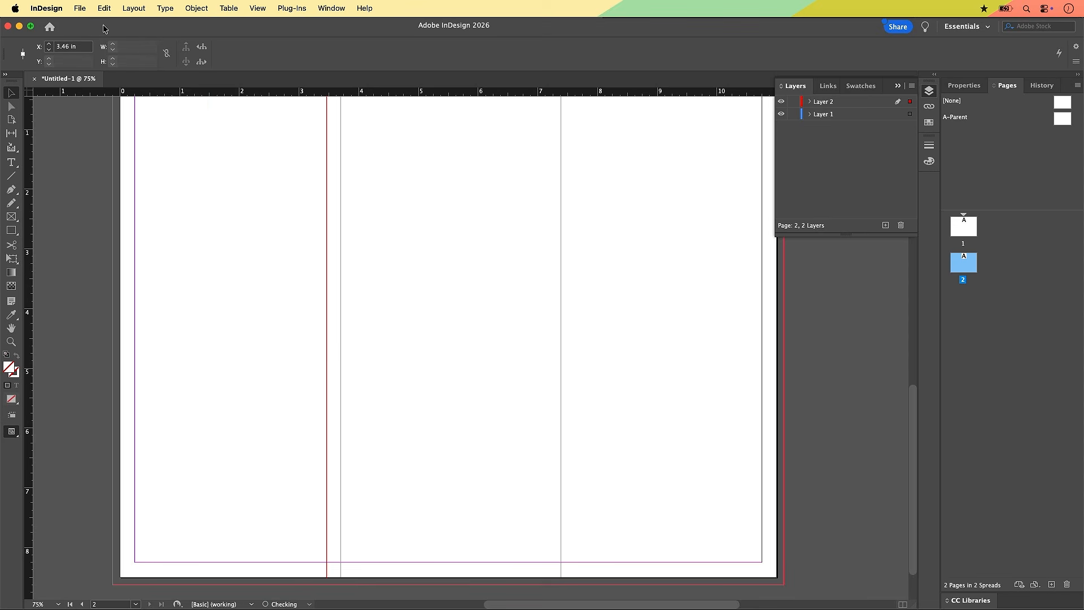
{"action": "left_click", "coordinate": [79, 47]}
{"action": "left_click", "coordinate": [66, 47]}
{"action": "key", "text": "Right"}
{"action": "key", "text": "BackSpace"}
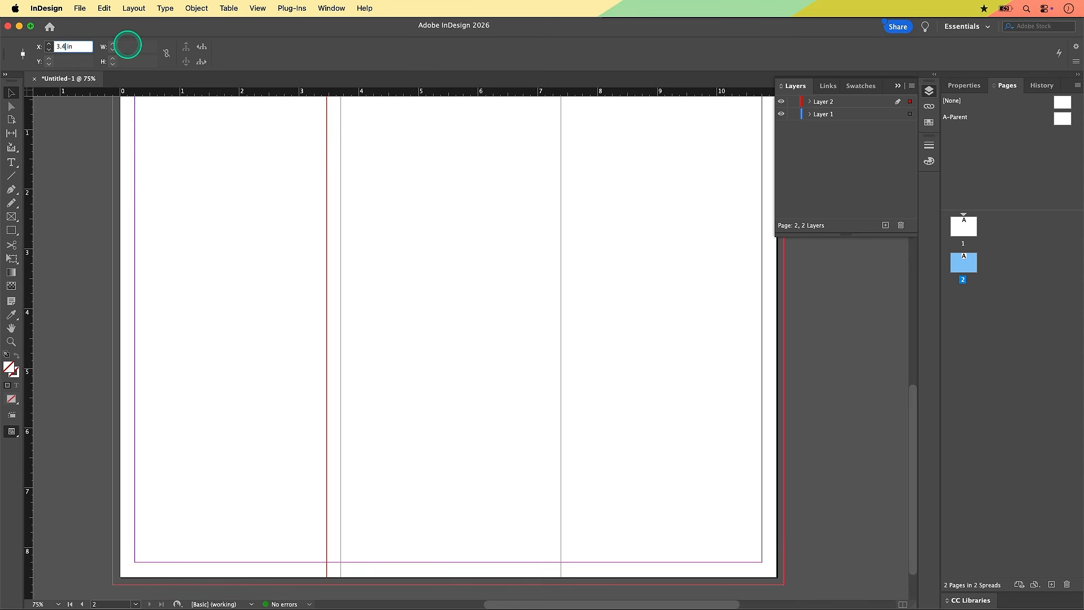
{"action": "type", "text": "4"}
{"action": "key", "text": "Return"}
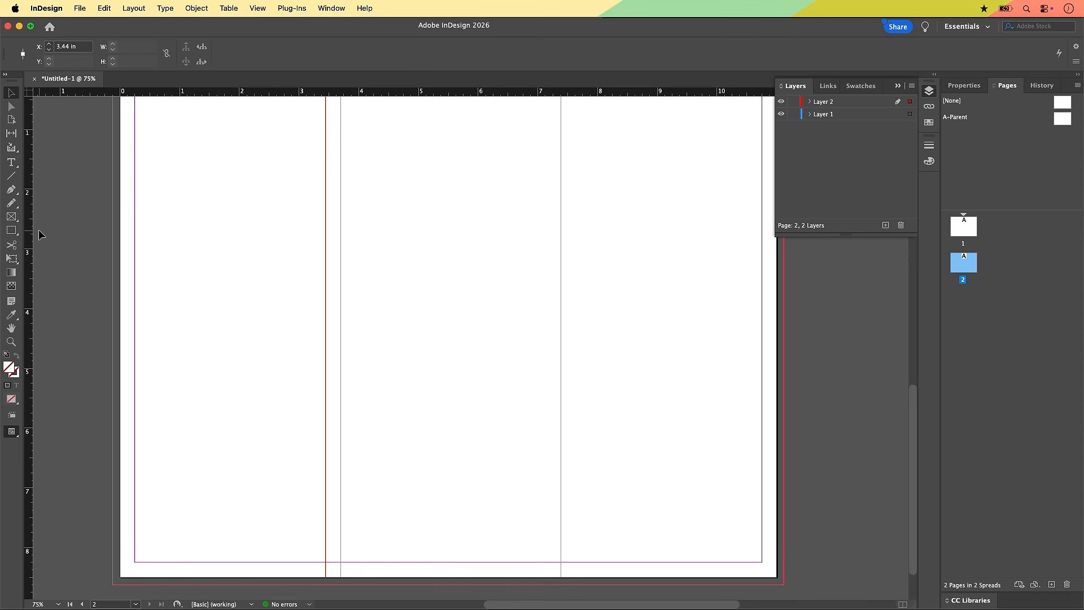
Step: Add a vertical guide just after page 2's first fold guide and set its X position to 3.95 in
{"action": "left_click_drag", "start_coordinate": [30, 245], "coordinate": [357, 274]}
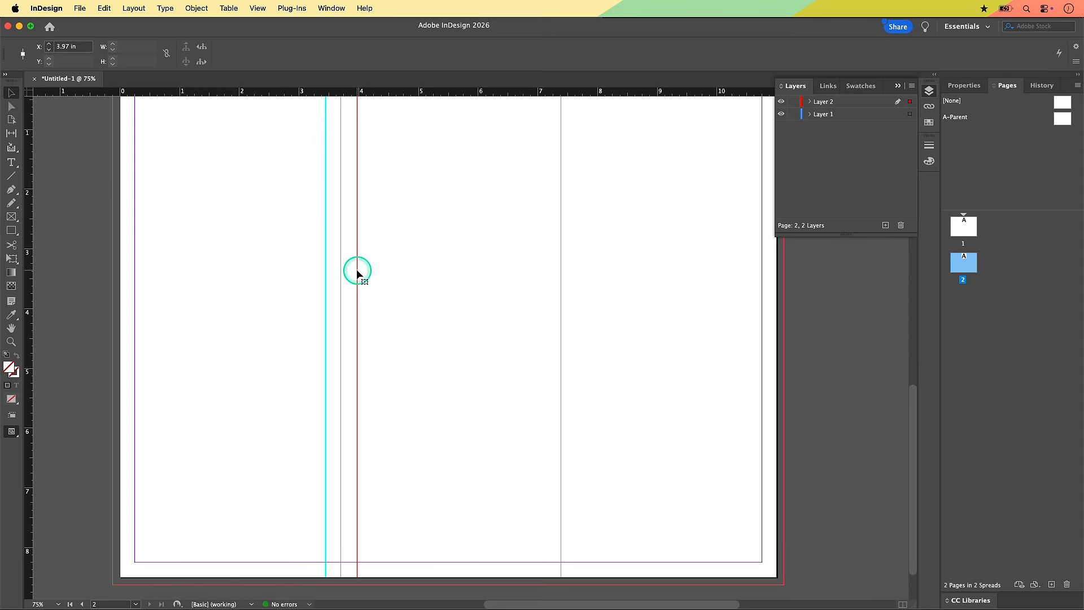
{"action": "left_click", "coordinate": [68, 48]}
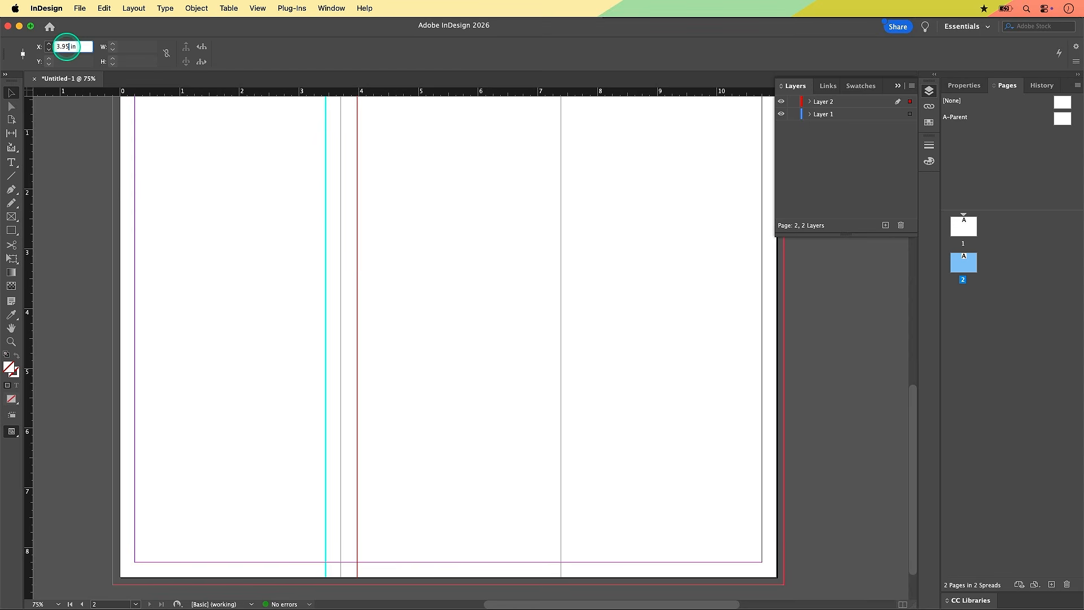
{"action": "key", "text": "Return"}
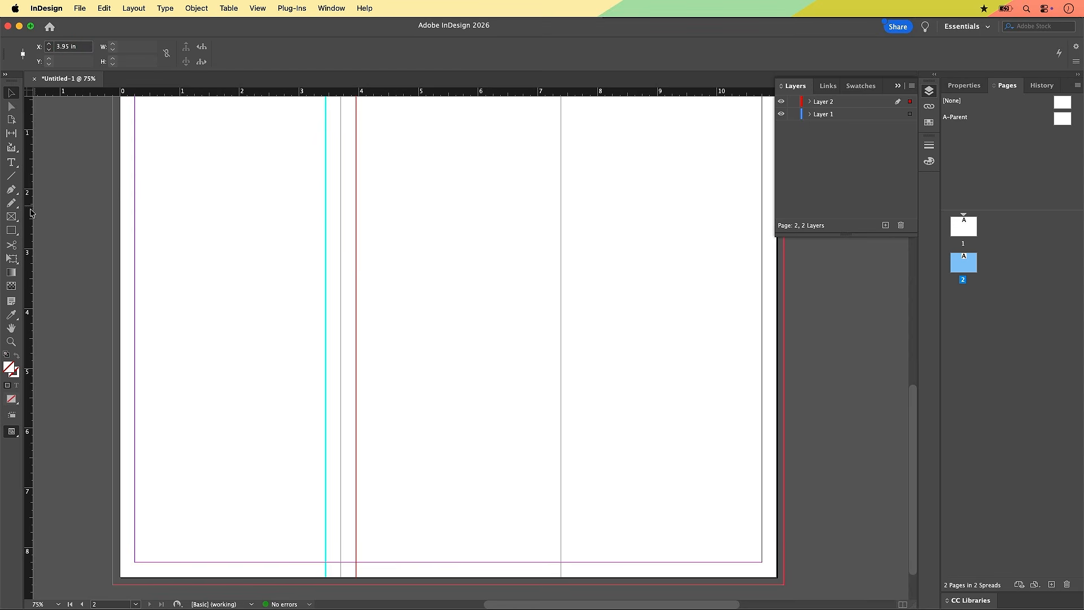
Step: Place vertical guides just before and just after page 2's second fold guide, the first at about 7.15 in
{"action": "left_click_drag", "start_coordinate": [31, 212], "coordinate": [547, 231]}
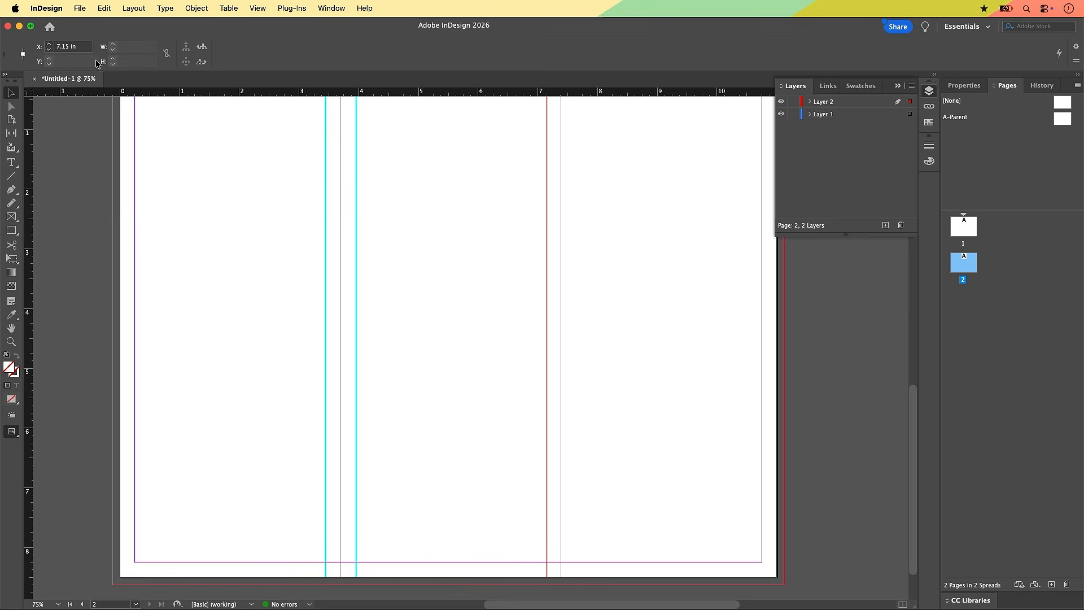
{"action": "left_click", "coordinate": [66, 47]}
{"action": "key", "text": "BackSpace"}
{"action": "type", "text": "4"}
{"action": "left_click_drag", "start_coordinate": [30, 334], "coordinate": [575, 362]}
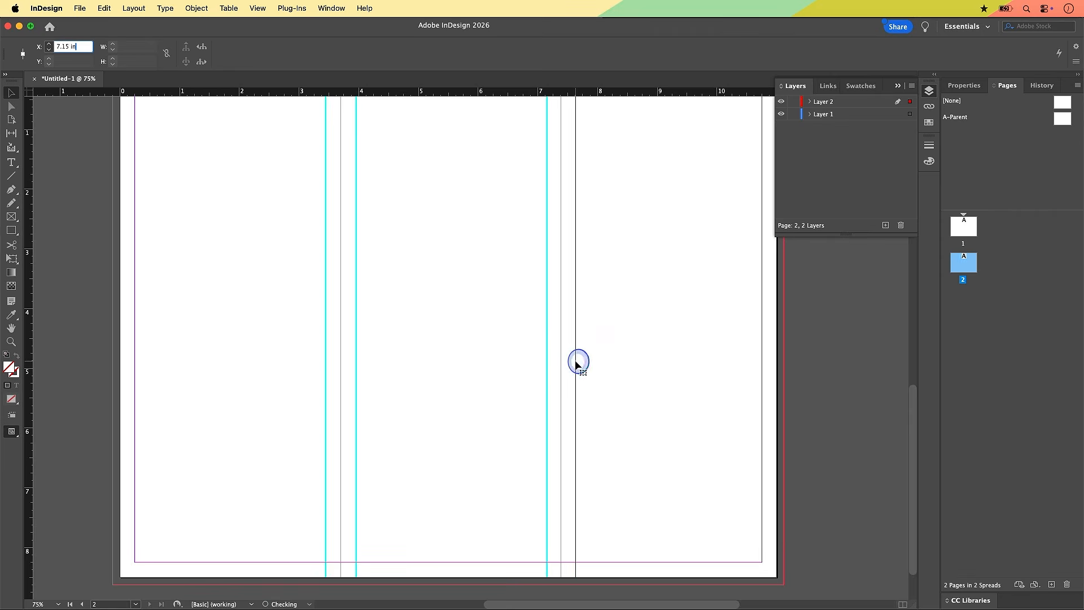
{"action": "left_click", "coordinate": [489, 265]}
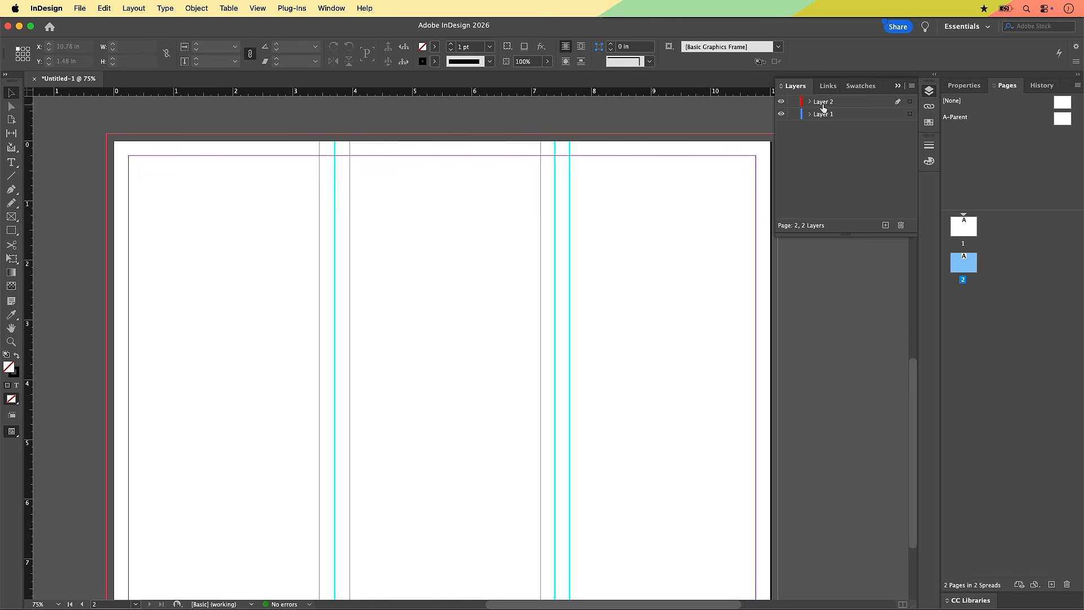
Step: Rename Layer 2 as Guides and lock it
{"action": "left_click", "coordinate": [824, 105]}
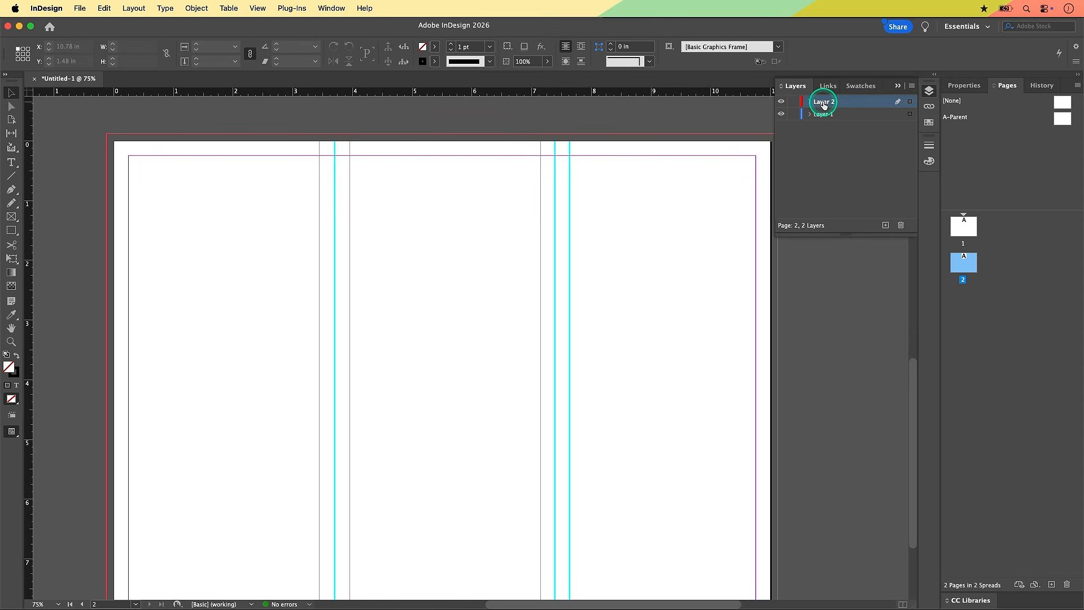
{"action": "left_click", "coordinate": [824, 104]}
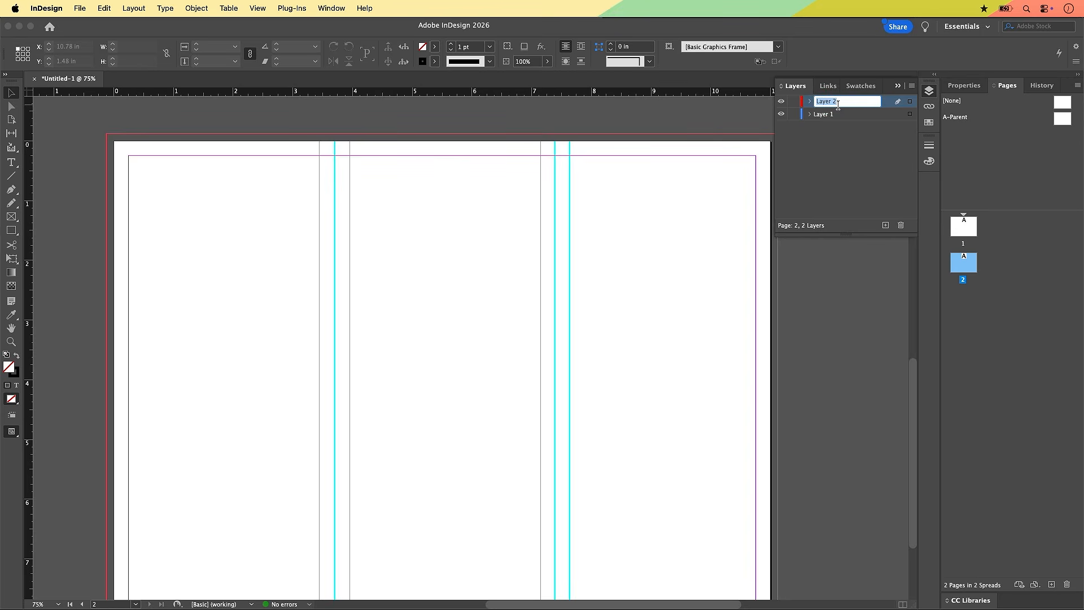
{"action": "left_click", "coordinate": [837, 105]}
{"action": "type", "text": "Guides"}
{"action": "key", "text": "Return"}
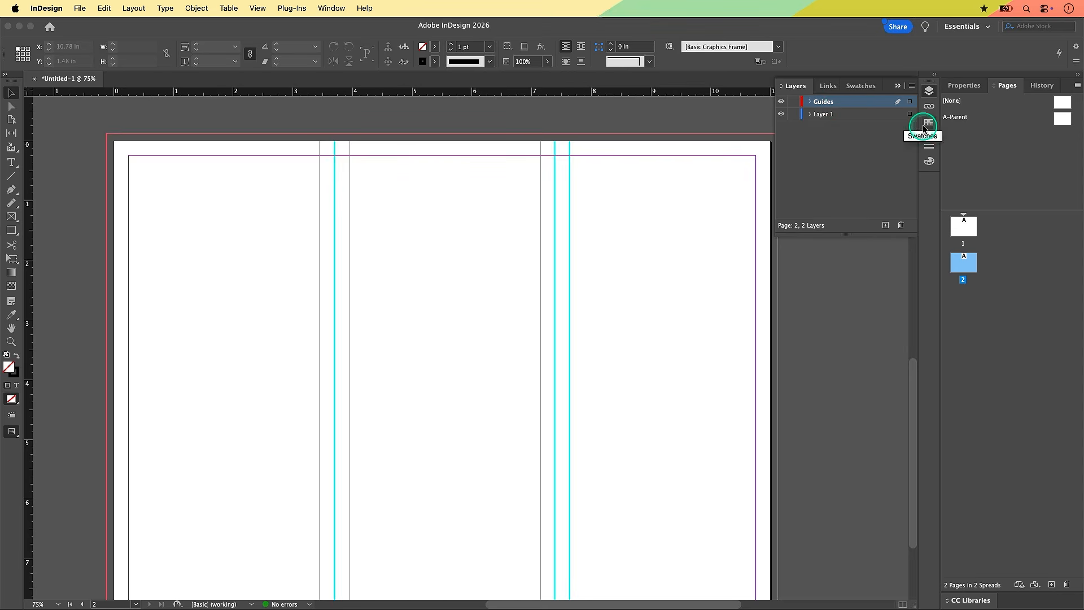
{"action": "left_click", "coordinate": [793, 103]}
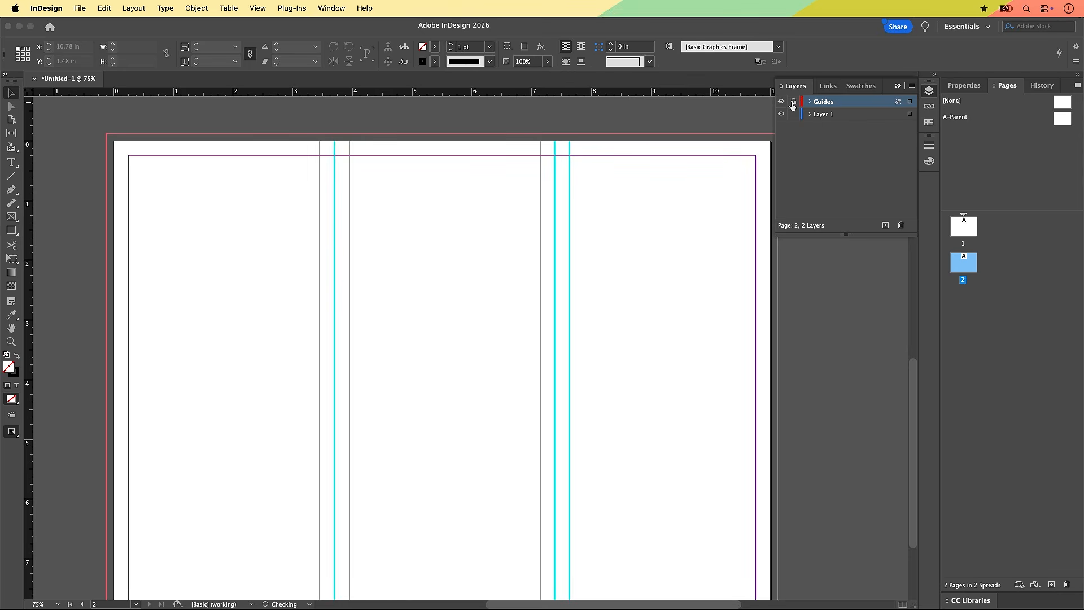
Step: Try to select and move the guides on the locked layer
{"action": "left_click", "coordinate": [661, 207]}
{"action": "mouse_move", "coordinate": [571, 265]}
{"action": "left_mouse_down"}
{"action": "mouse_move", "coordinate": [602, 280]}
{"action": "mouse_move", "coordinate": [460, 292]}
{"action": "left_mouse_up"}
{"action": "key", "text": "super+minus"}
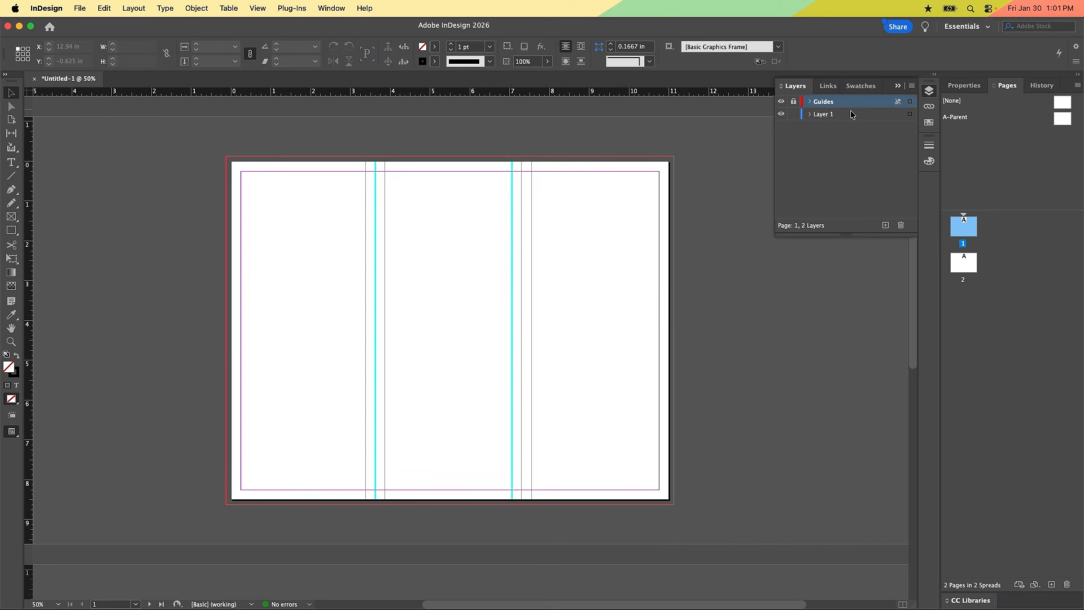
Step: Make Layer 1 the active layer, keeping the Guides layer locked
{"action": "left_click", "coordinate": [793, 104]}
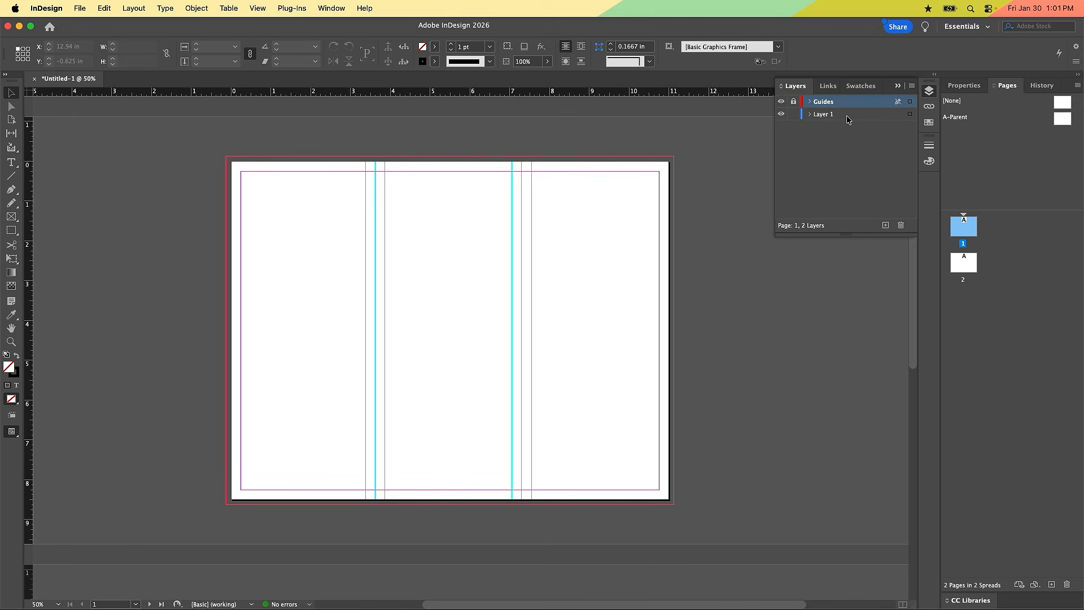
{"action": "left_click", "coordinate": [848, 118]}
{"action": "left_click", "coordinate": [849, 118]}
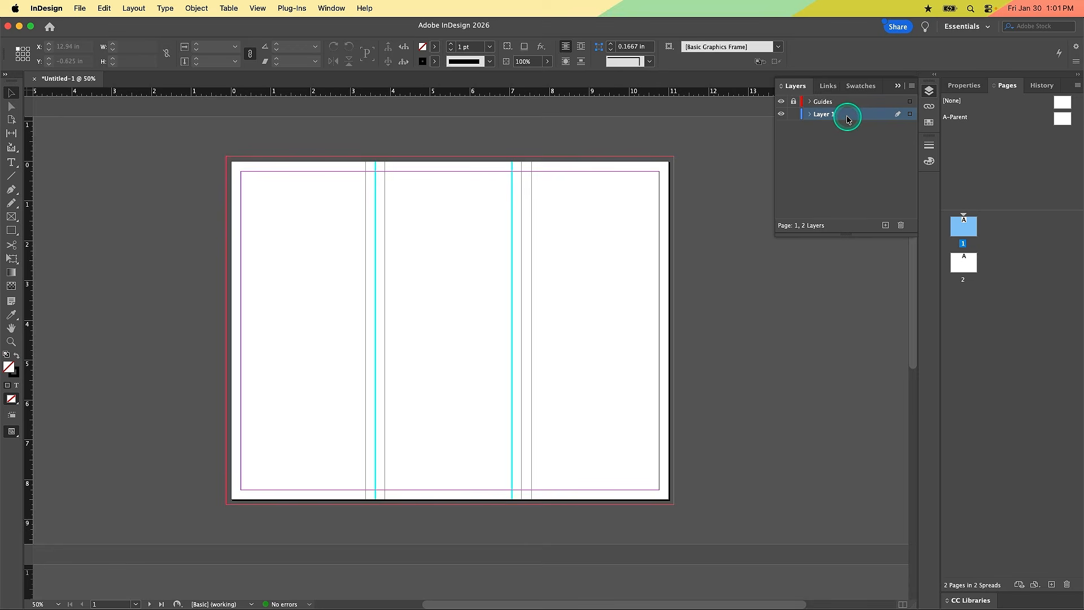
{"action": "left_click", "coordinate": [817, 116]}
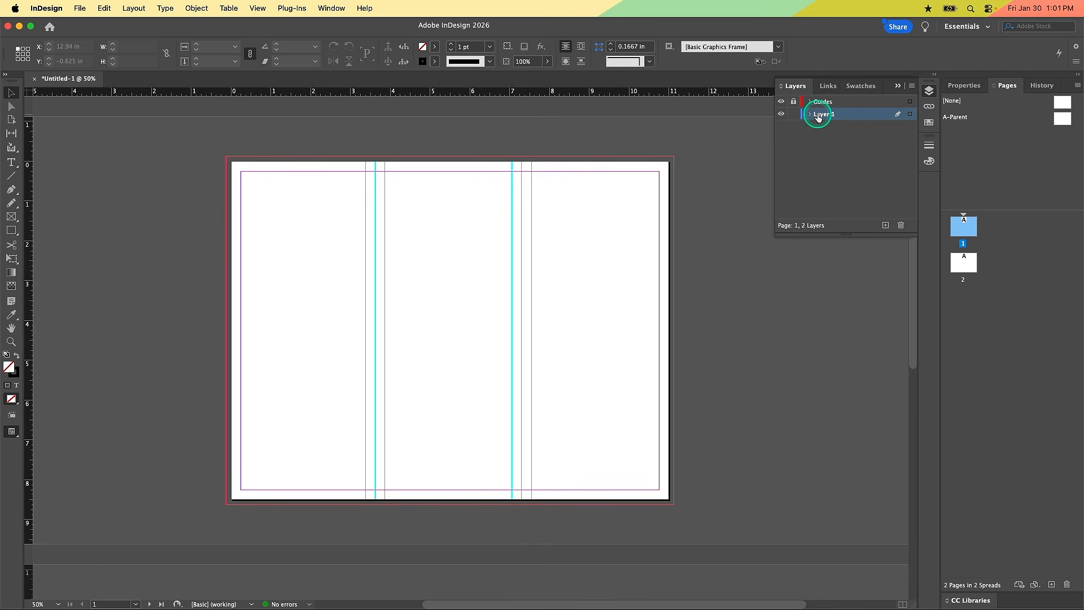
Step: Load HSB-Logo-Black.ai and the JPG of the orange flower on black from the 03_Brochure folder for placing on page 1
{"action": "left_click", "coordinate": [80, 10]}
{"action": "key", "text": "super+d"}
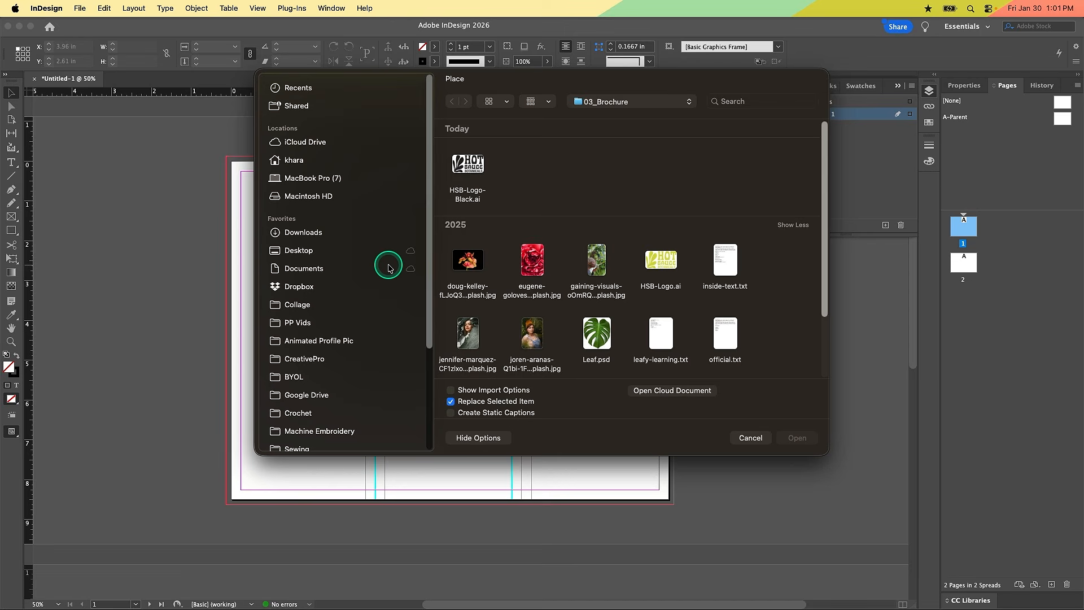
{"action": "key", "text": "super+Up"}
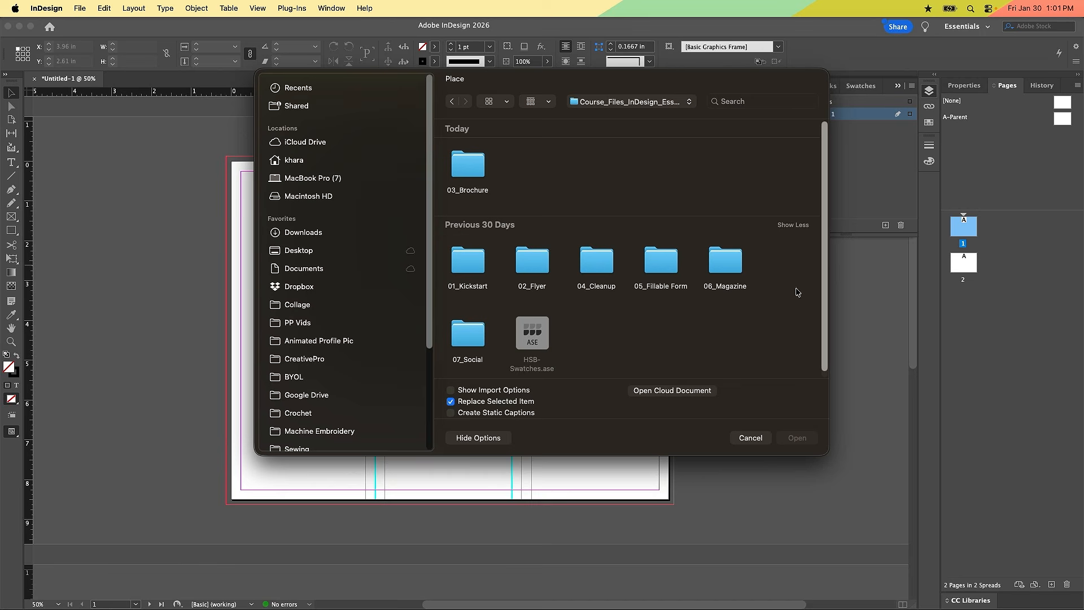
{"action": "left_click", "coordinate": [472, 164]}
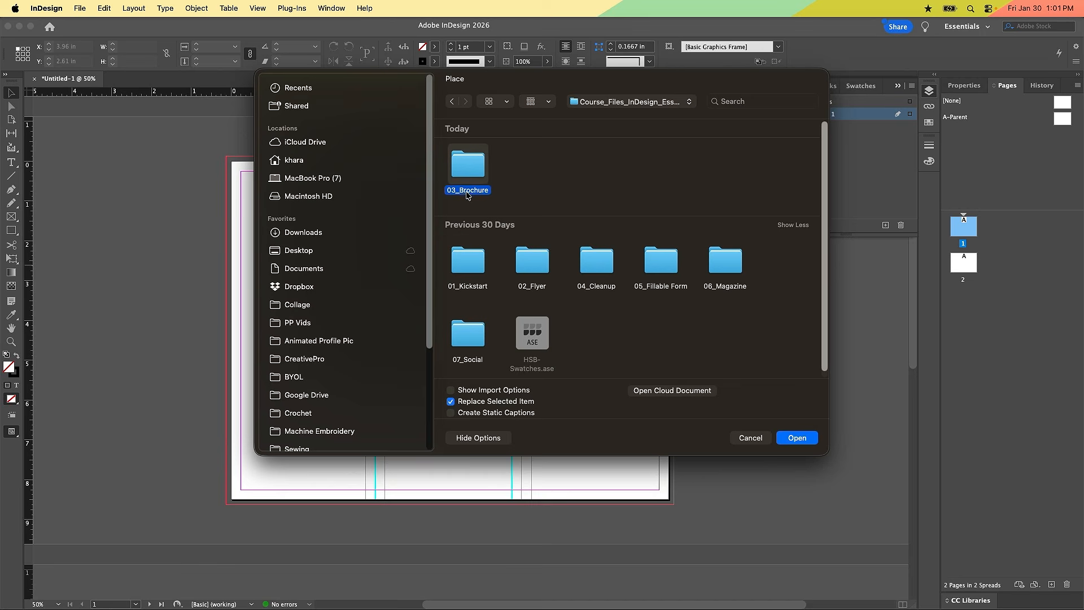
{"action": "double_click", "coordinate": [468, 173]}
{"action": "left_click", "coordinate": [546, 171]}
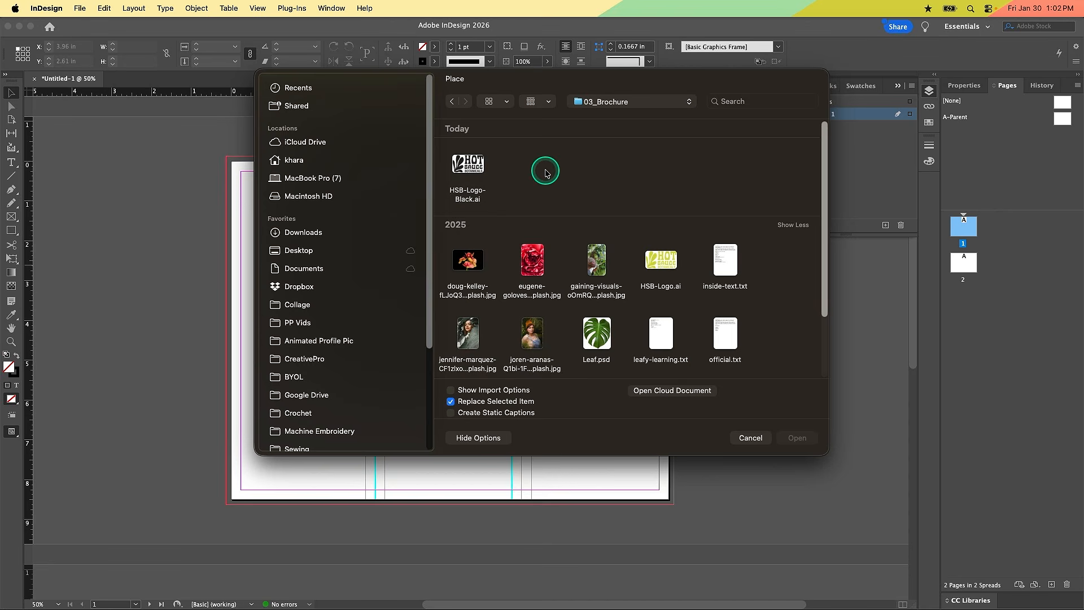
{"action": "left_click", "coordinate": [472, 263]}
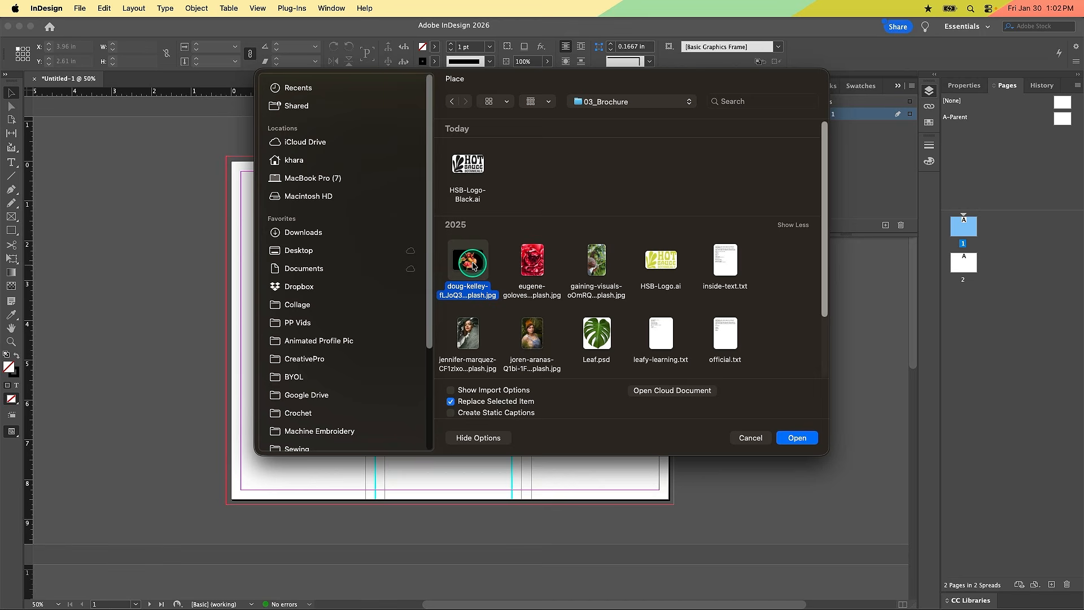
{"action": "left_click", "coordinate": [469, 165], "text": "super"}
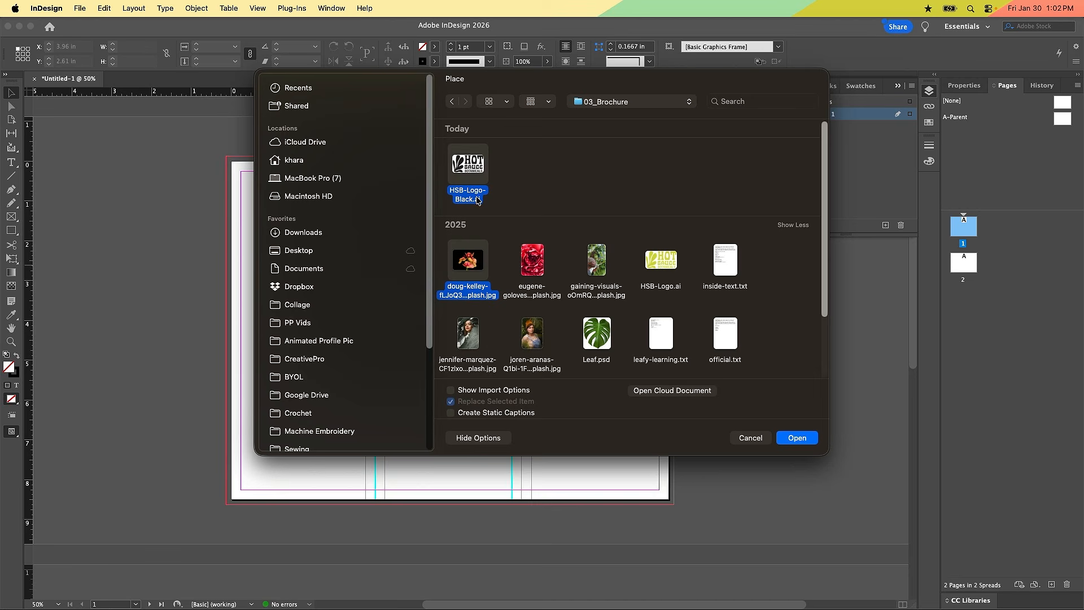
{"action": "left_click", "coordinate": [478, 198], "text": "super"}
{"action": "left_click", "coordinate": [797, 438]}
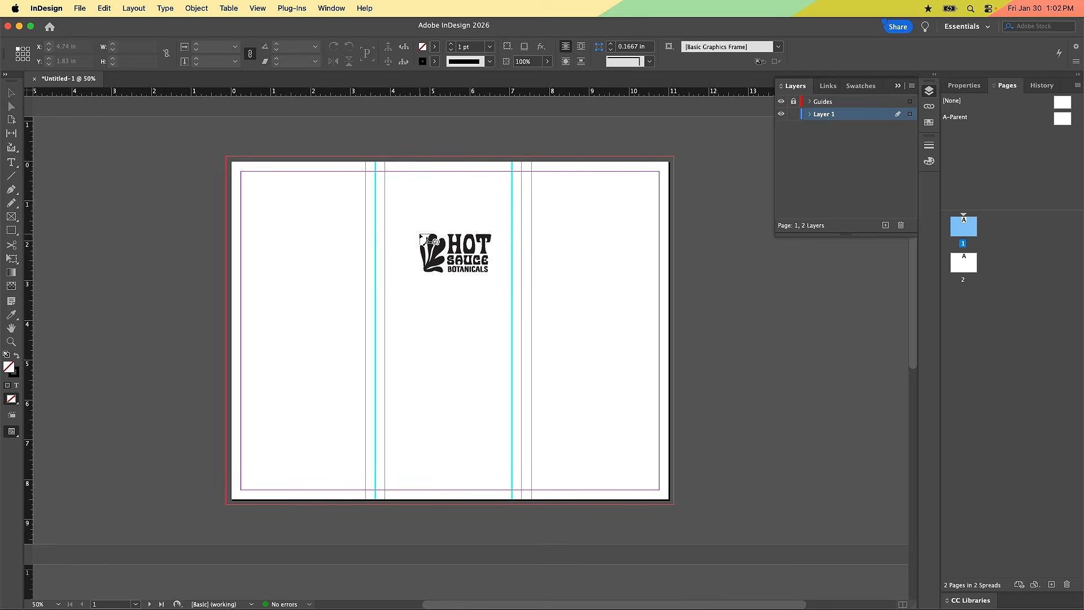
{"action": "left_click", "coordinate": [420, 234]}
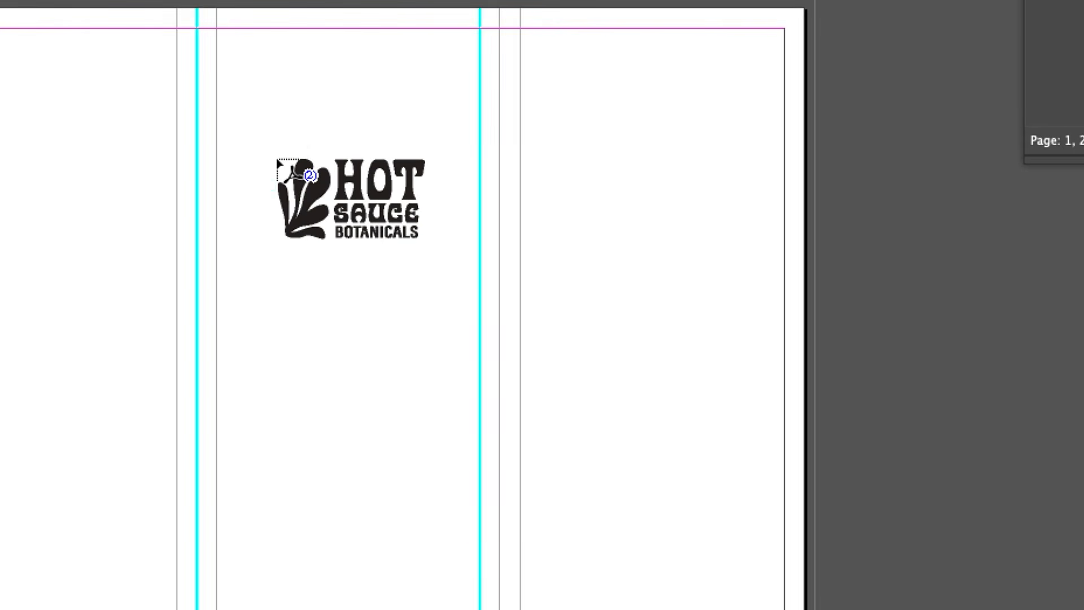
Step: Cycle through the loaded files until the orange flower photo is the next item to place
{"action": "left_click", "coordinate": [276, 161]}
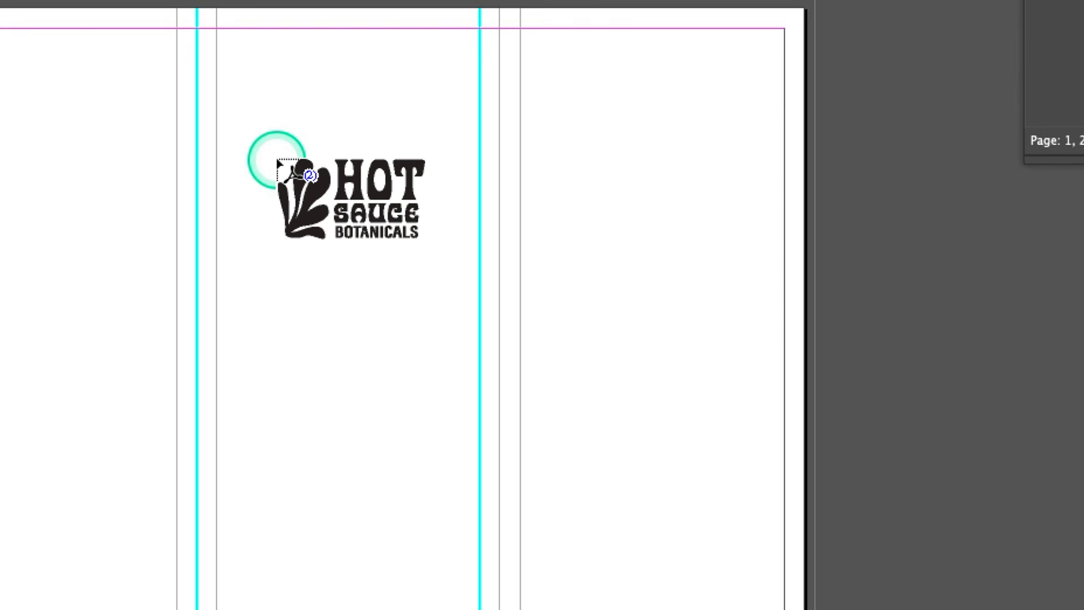
{"action": "key", "text": "Right"}
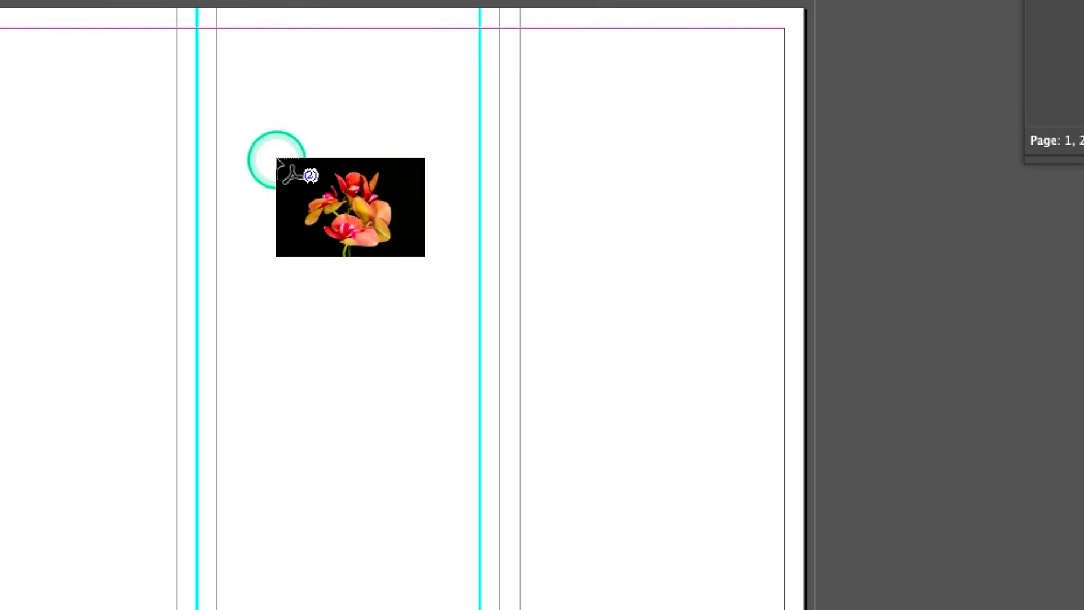
{"action": "key", "text": "Right"}
{"action": "key", "text": "Right"}
{"action": "key", "text": "Right"}
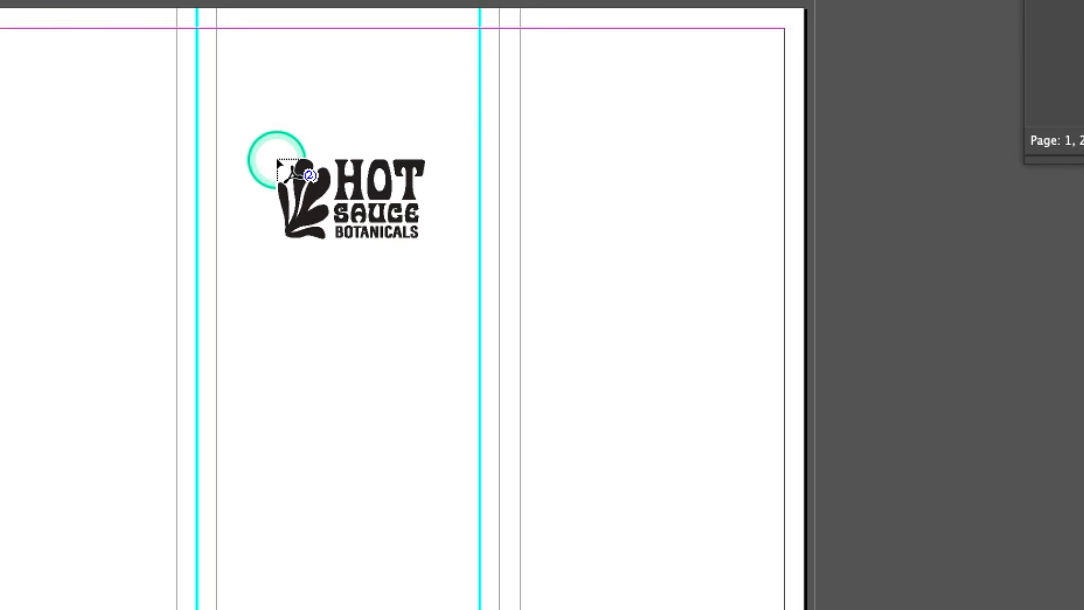
{"action": "key", "text": "Right"}
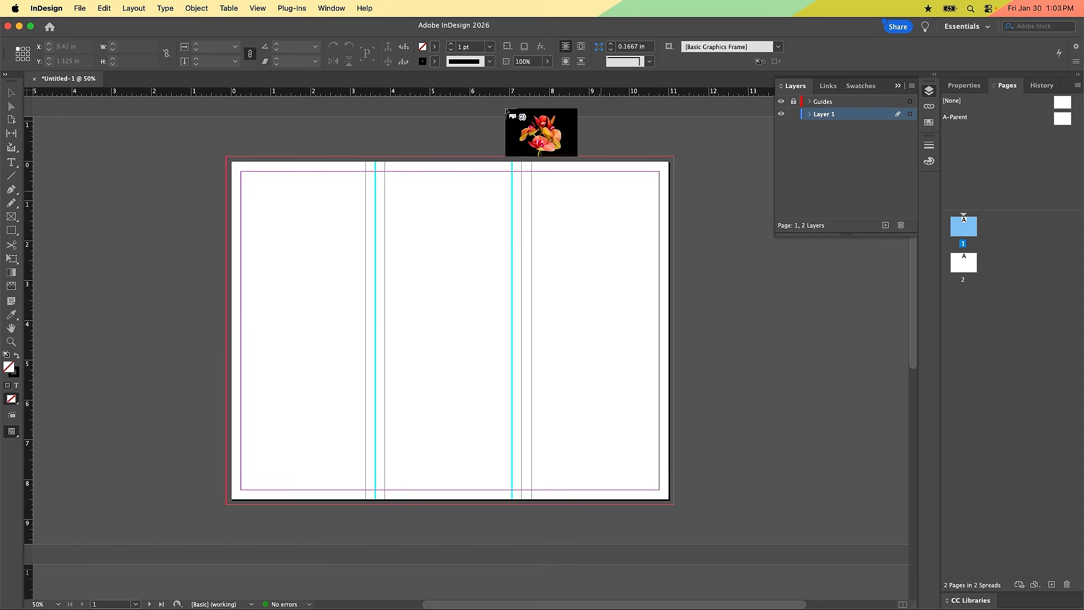
Step: Place the flower photo in a 7.485 by 8.75 in frame spanning the middle and right panels of page 1, out to the bleed
{"action": "left_click", "coordinate": [549, 344]}
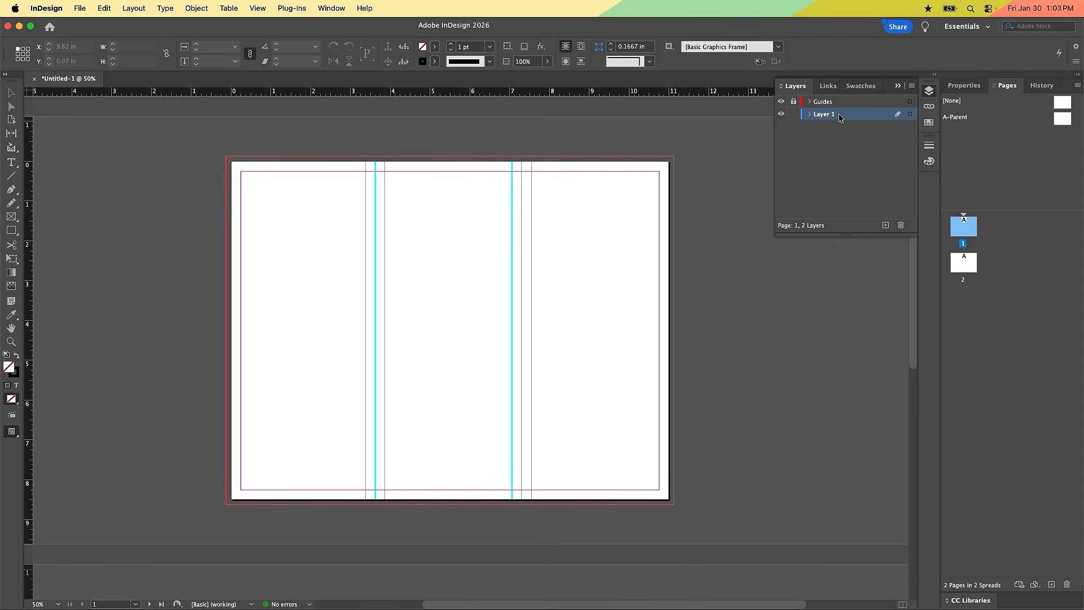
{"action": "left_click", "coordinate": [462, 210]}
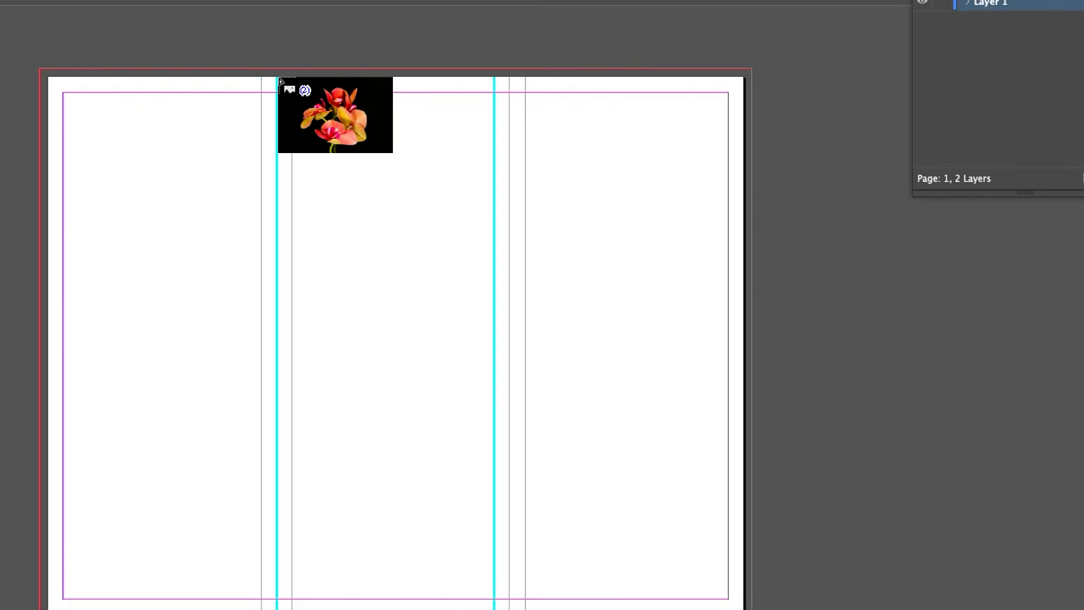
{"action": "left_click", "coordinate": [376, 162]}
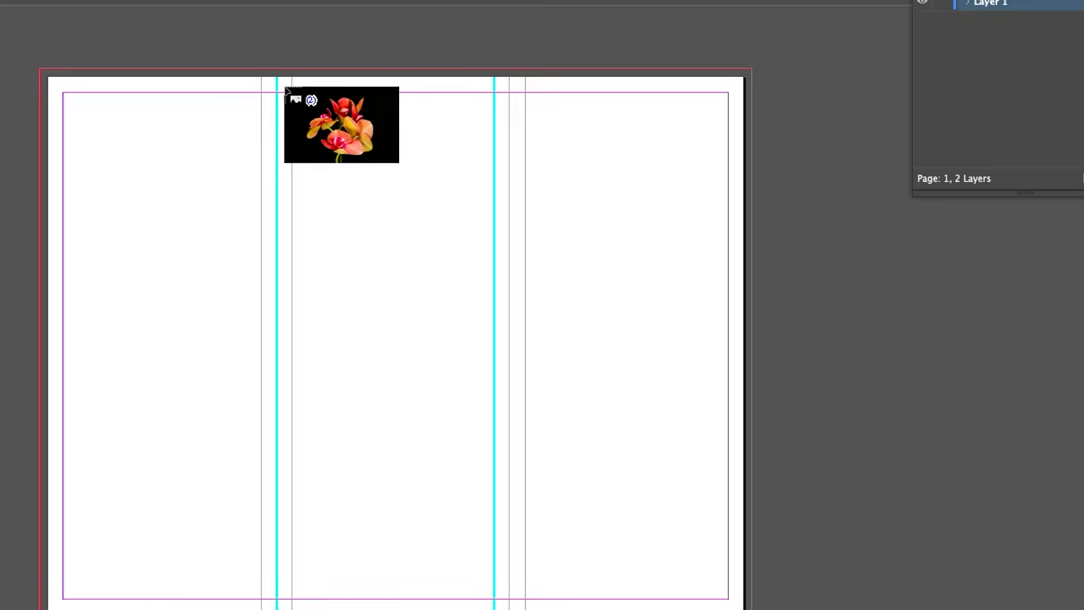
{"action": "left_click", "coordinate": [277, 79]}
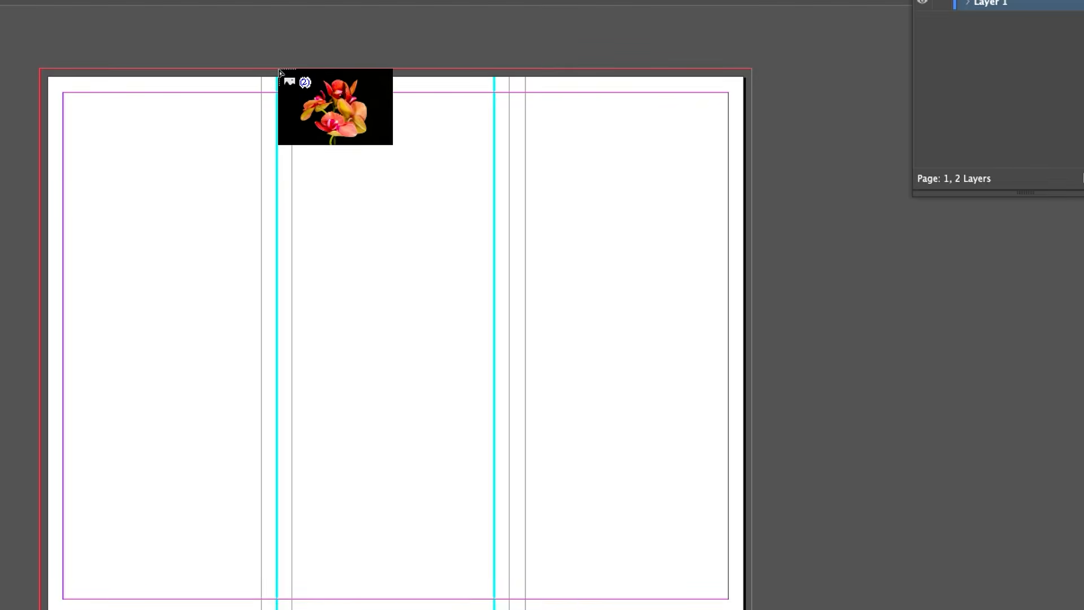
{"action": "left_click", "coordinate": [279, 70]}
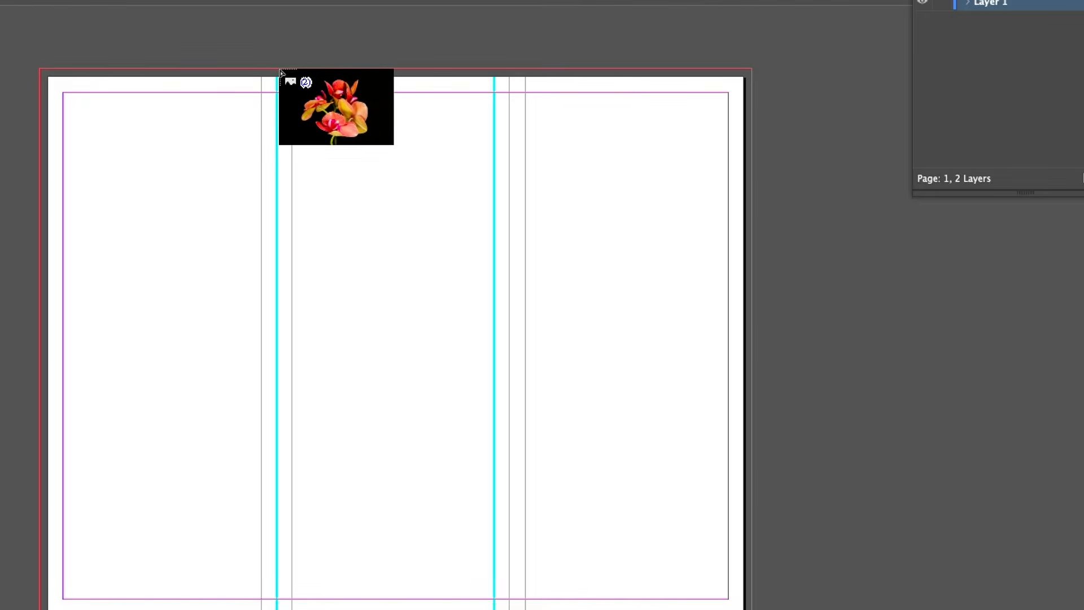
{"action": "left_click_drag", "start_coordinate": [280, 72], "coordinate": [587, 498]}
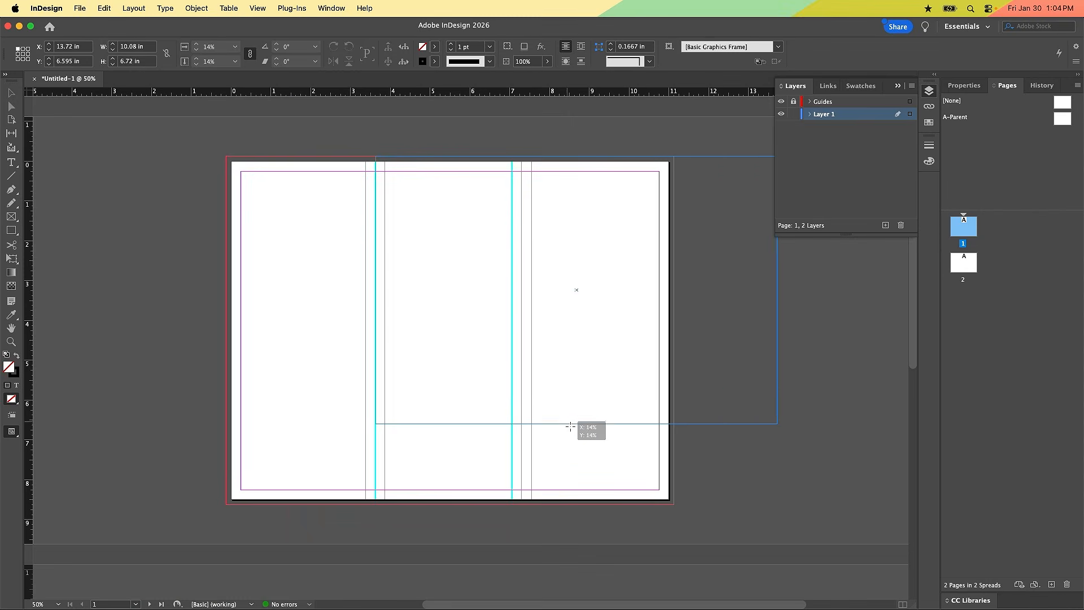
{"action": "left_click_drag", "start_coordinate": [570, 427], "coordinate": [540, 443]}
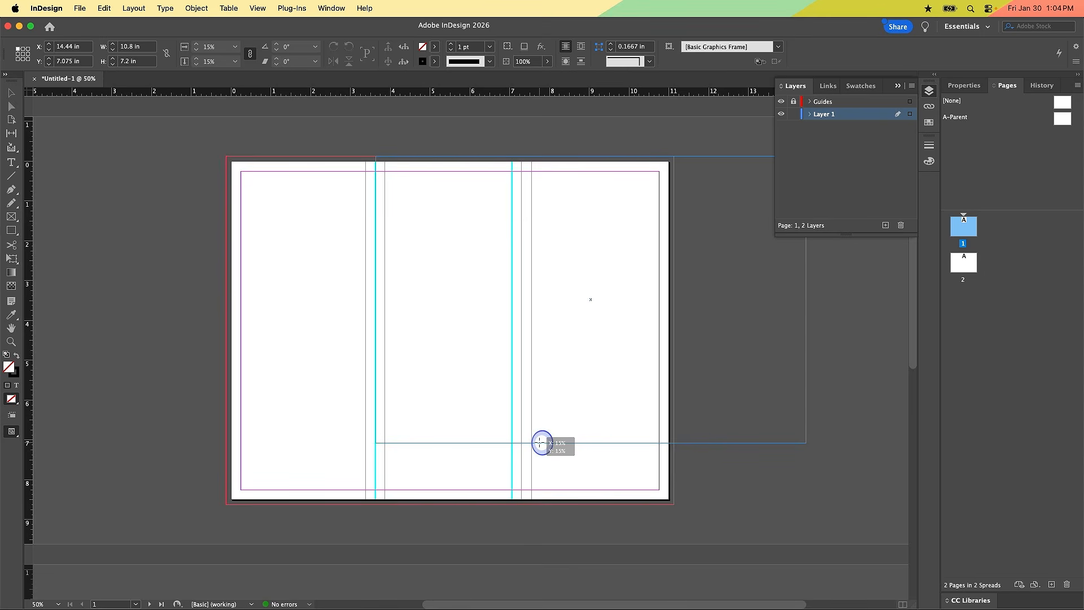
{"action": "left_click", "coordinate": [540, 442]}
{"action": "left_click_drag", "start_coordinate": [540, 443], "coordinate": [675, 505]}
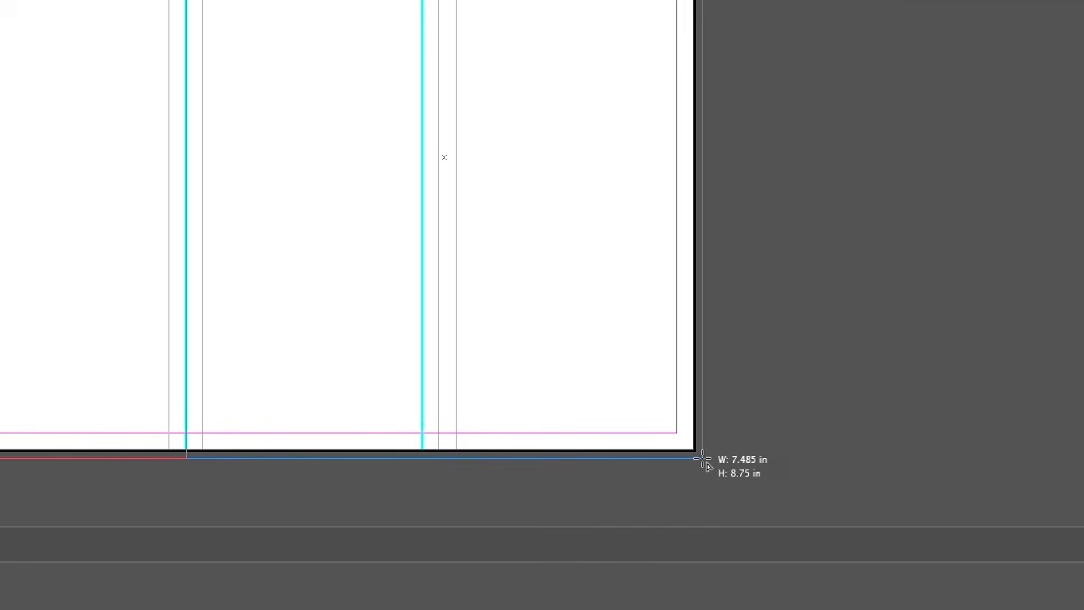
{"action": "left_click_drag", "start_coordinate": [703, 460], "coordinate": [704, 459]}
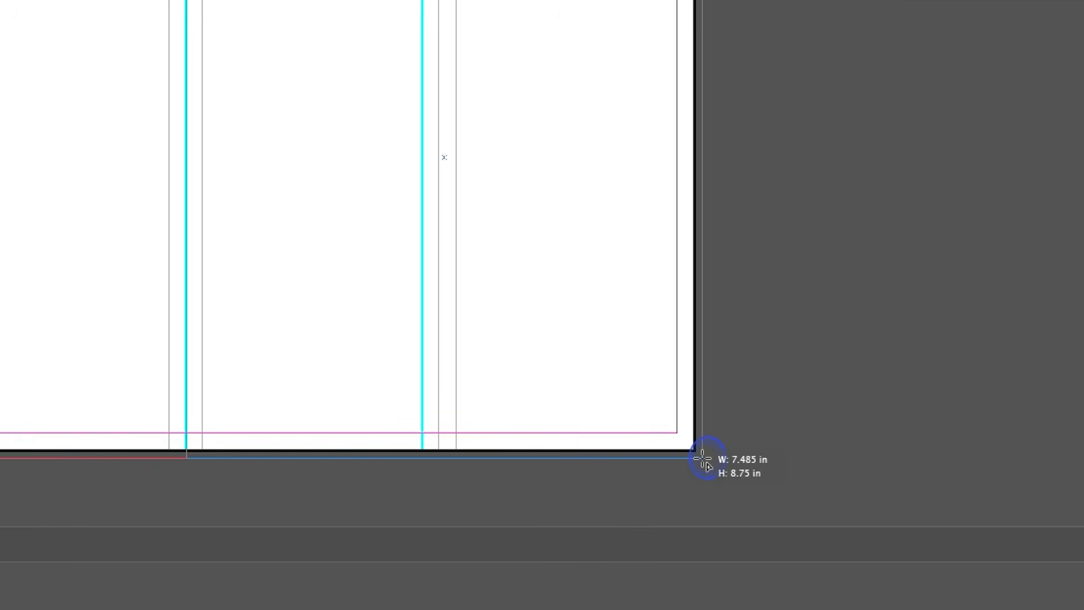
{"action": "left_click_drag", "start_coordinate": [703, 459], "coordinate": [703, 459]}
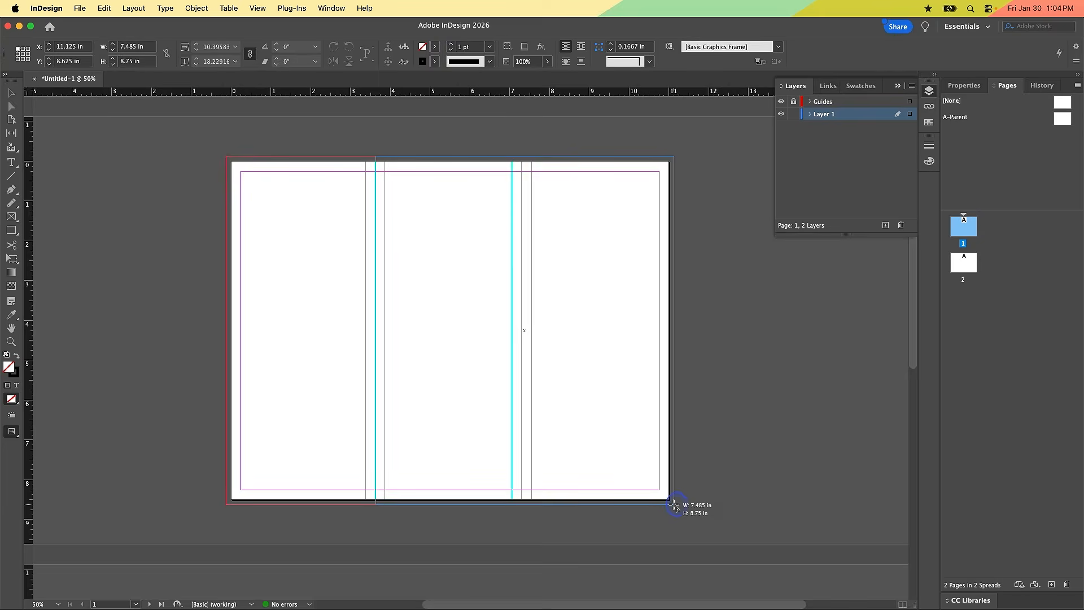
{"action": "left_click_drag", "start_coordinate": [676, 506], "coordinate": [675, 505]}
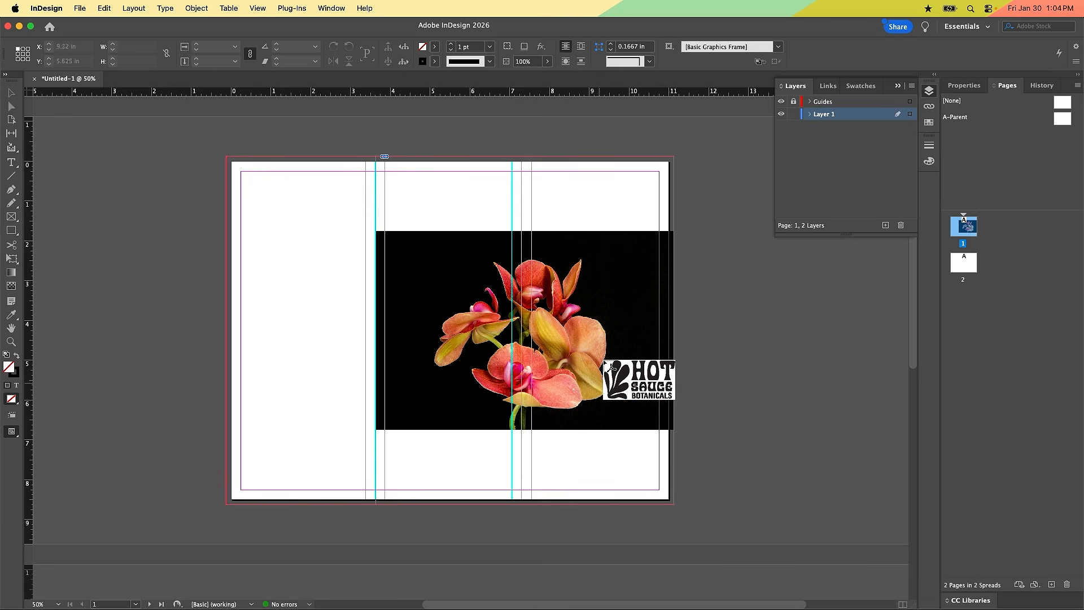
Step: Place the black Hot Sauce Botanicals logo over the flower photo, about 3.2 in wide between the right panel's margins
{"action": "left_click", "coordinate": [535, 369]}
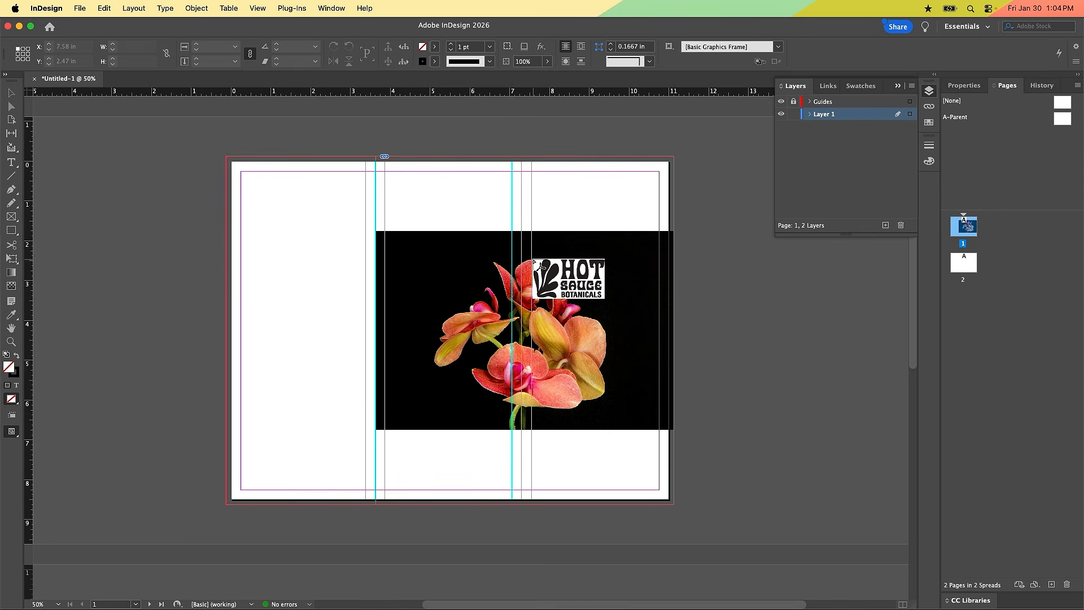
{"action": "left_click", "coordinate": [533, 260]}
{"action": "left_click_drag", "start_coordinate": [533, 259], "coordinate": [658, 338]}
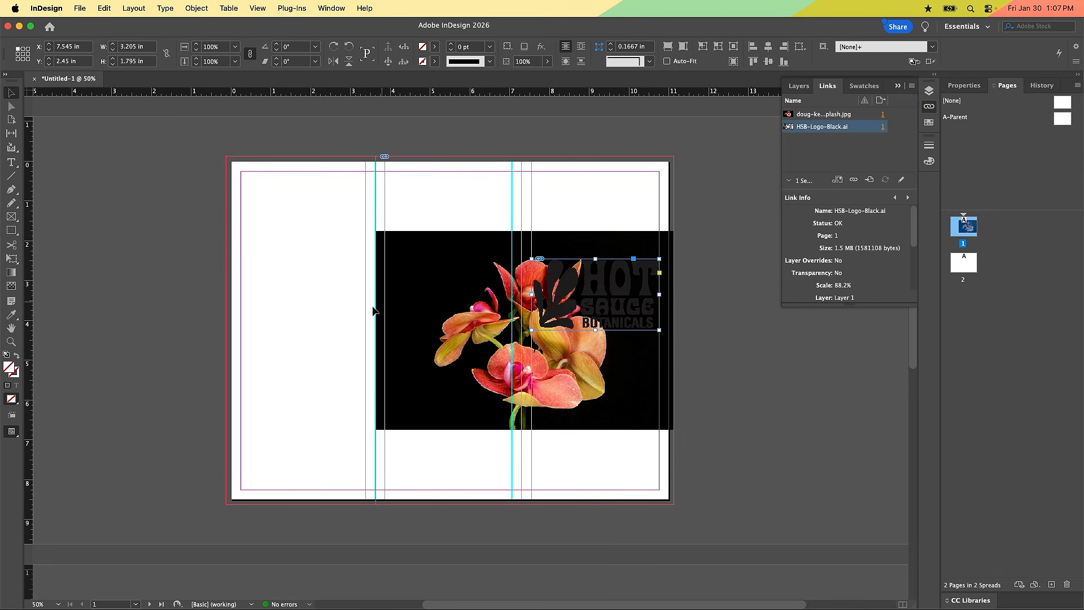
Step: Scale the flower photo with Fill Frame Proportionally so it covers its whole frame
{"action": "left_click", "coordinate": [485, 334]}
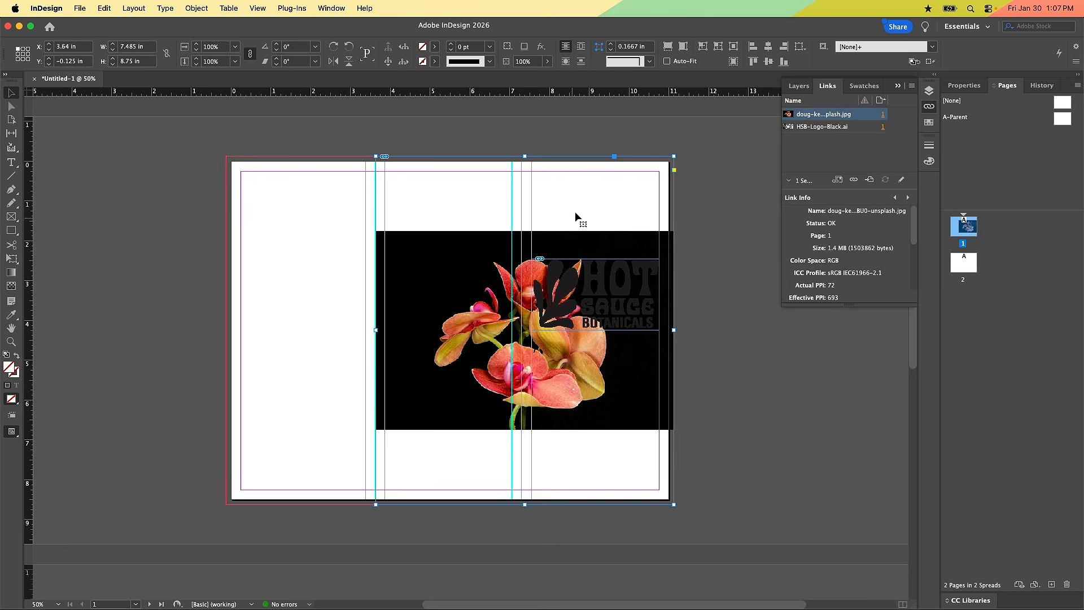
{"action": "left_click", "coordinate": [667, 49]}
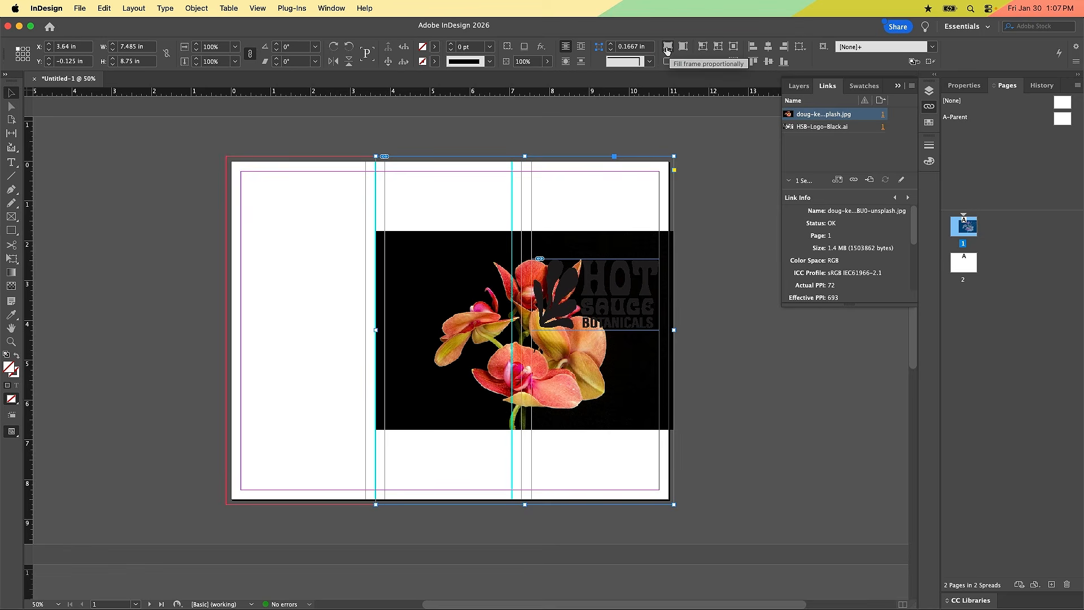
{"action": "left_click", "coordinate": [667, 49]}
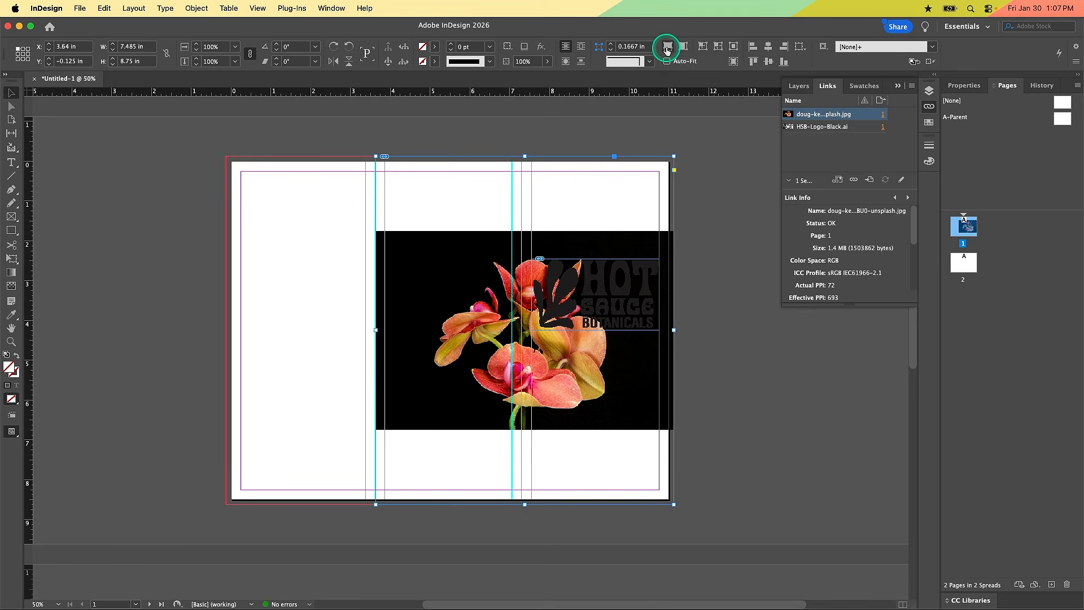
{"action": "left_click", "coordinate": [667, 50]}
{"action": "left_click", "coordinate": [700, 158]}
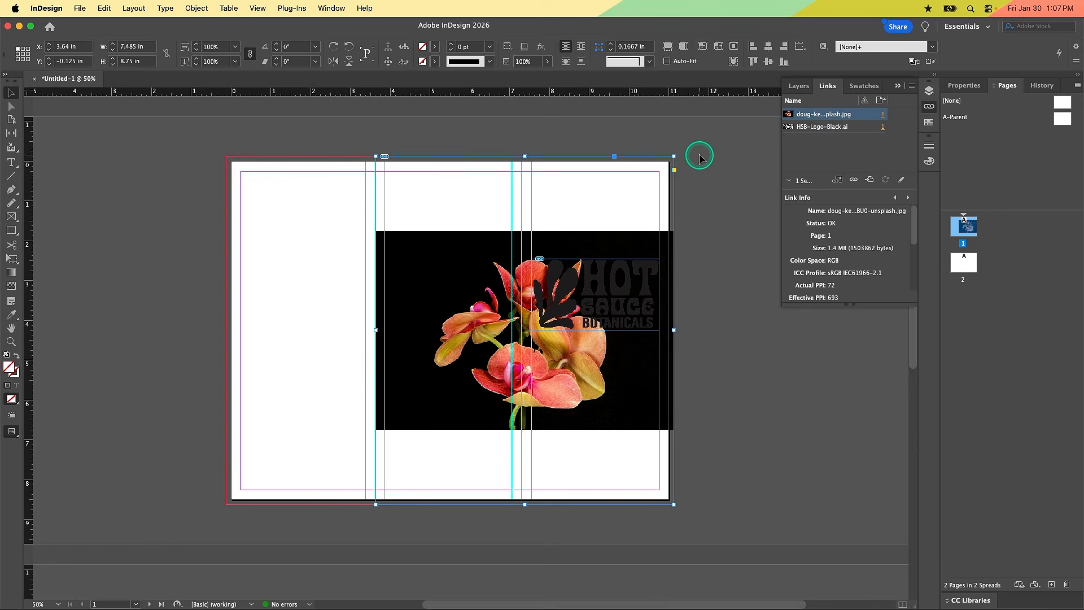
{"action": "left_click", "coordinate": [489, 254]}
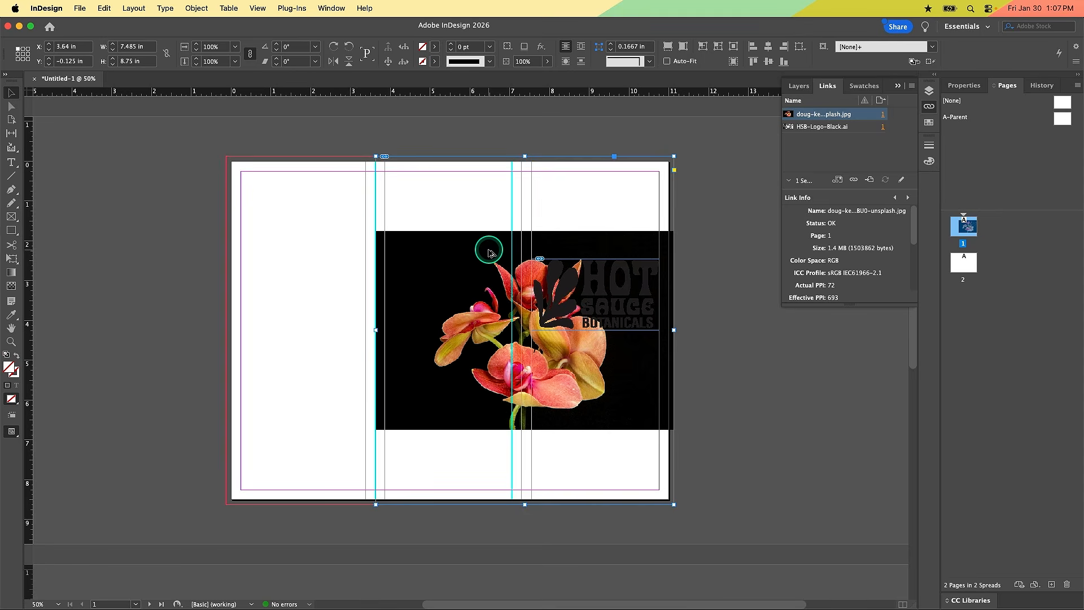
{"action": "key", "text": "super+alt+shift+c"}
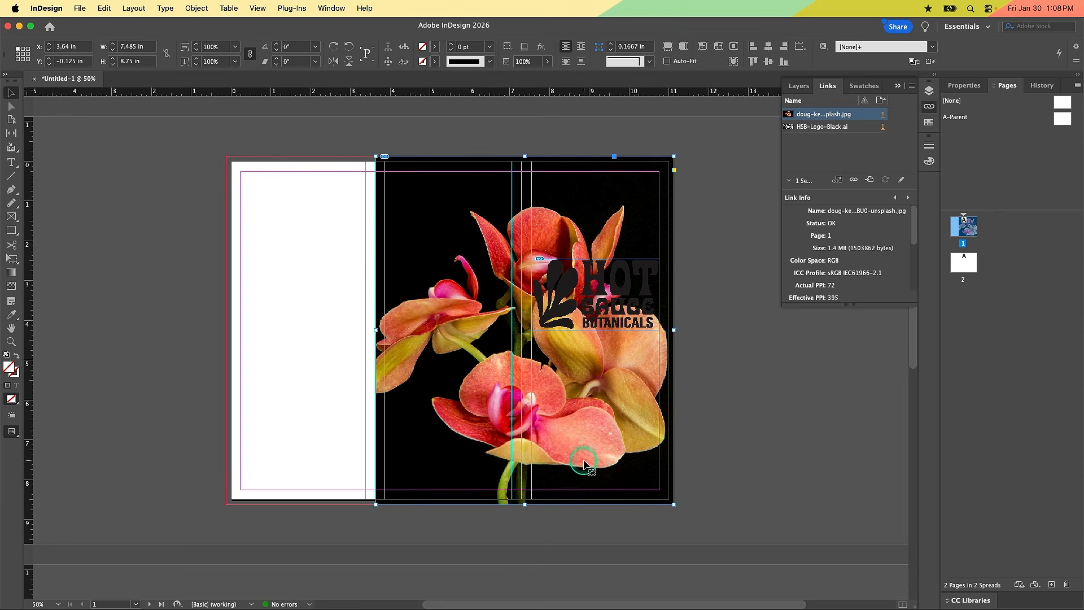
Step: With nothing selected, set the default frame fitting to Fill Frame Proportionally, aligned from the center
{"action": "left_click", "coordinate": [733, 151]}
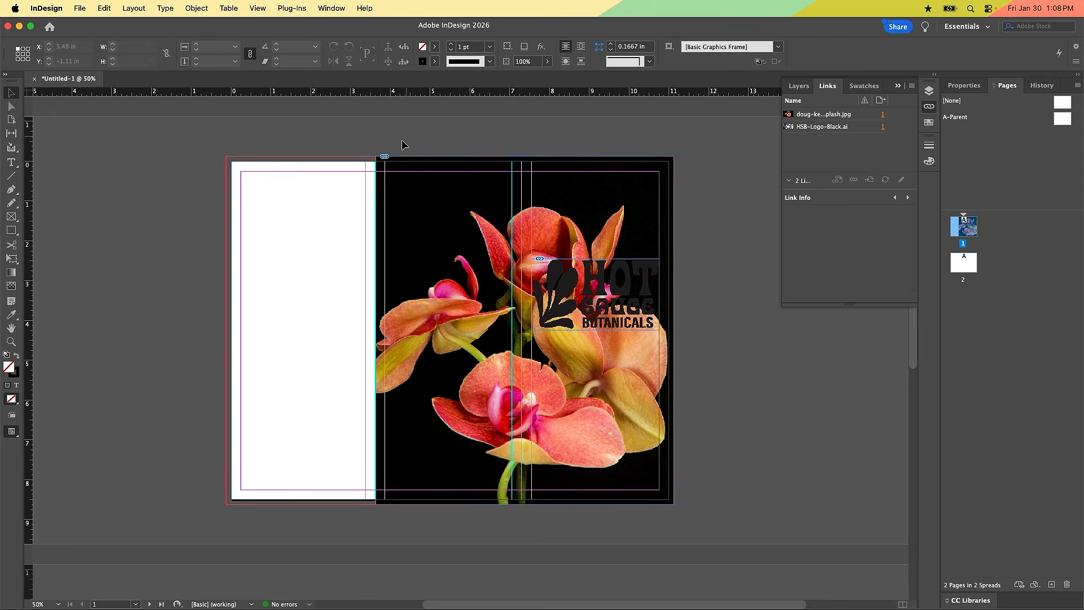
{"action": "left_click", "coordinate": [205, 9]}
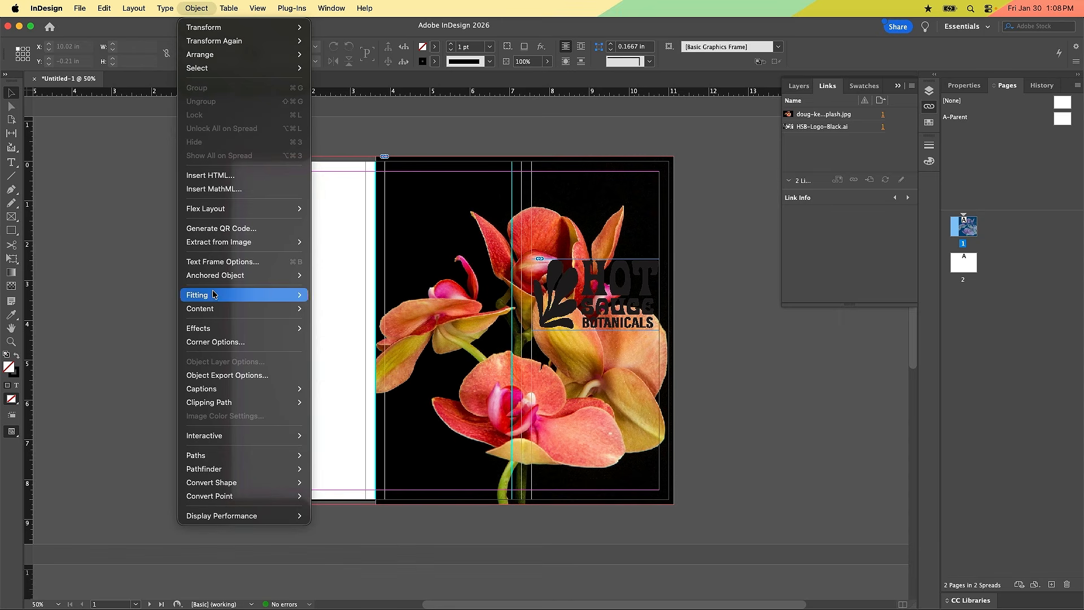
{"action": "mouse_move", "coordinate": [215, 296]}
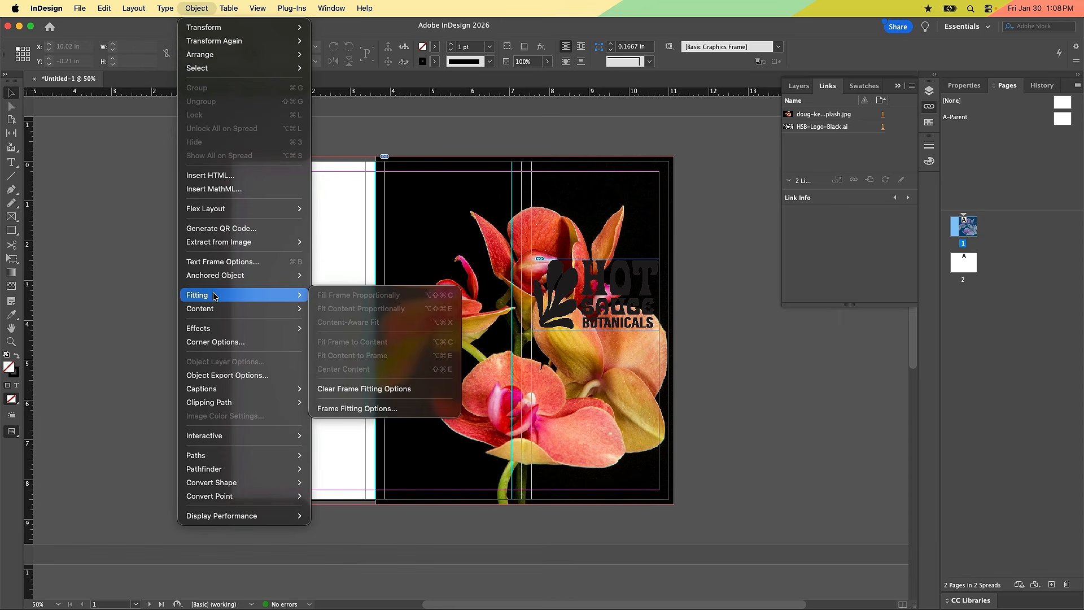
{"action": "left_click", "coordinate": [380, 408]}
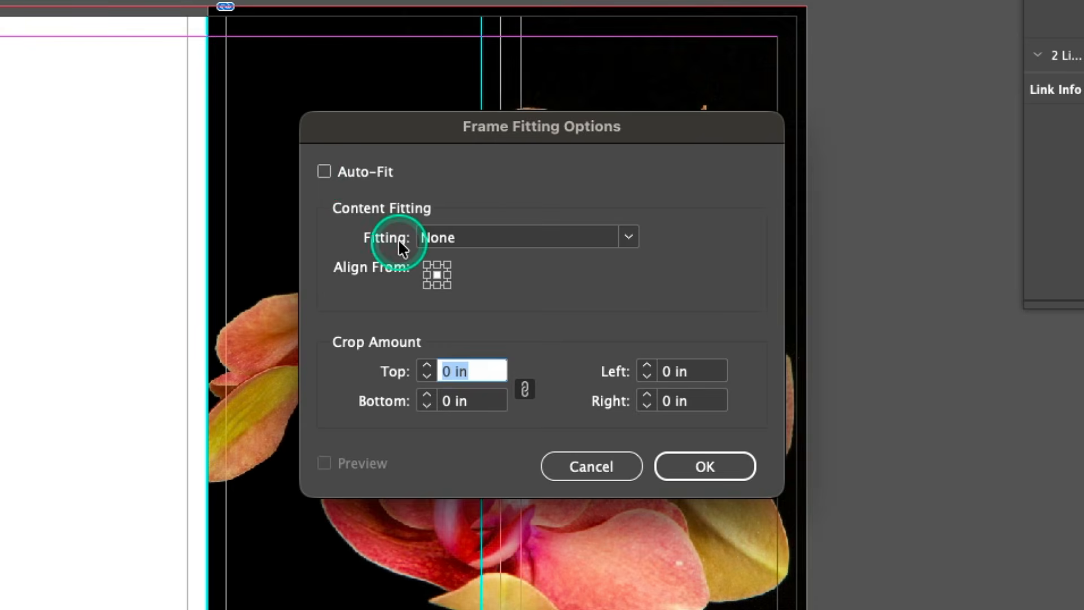
{"action": "left_click", "coordinate": [451, 240]}
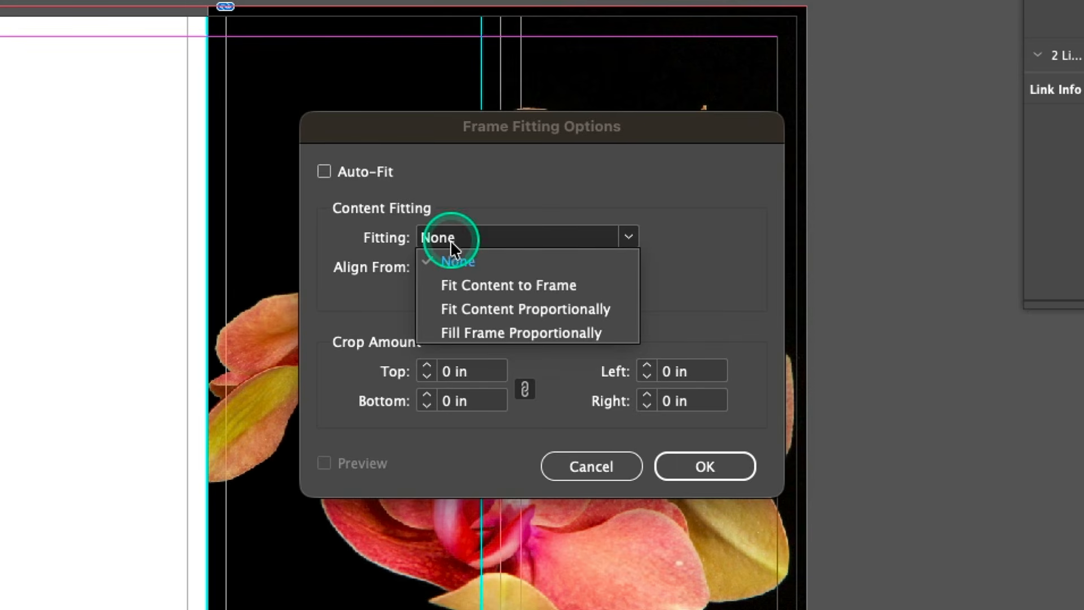
{"action": "left_click", "coordinate": [573, 334]}
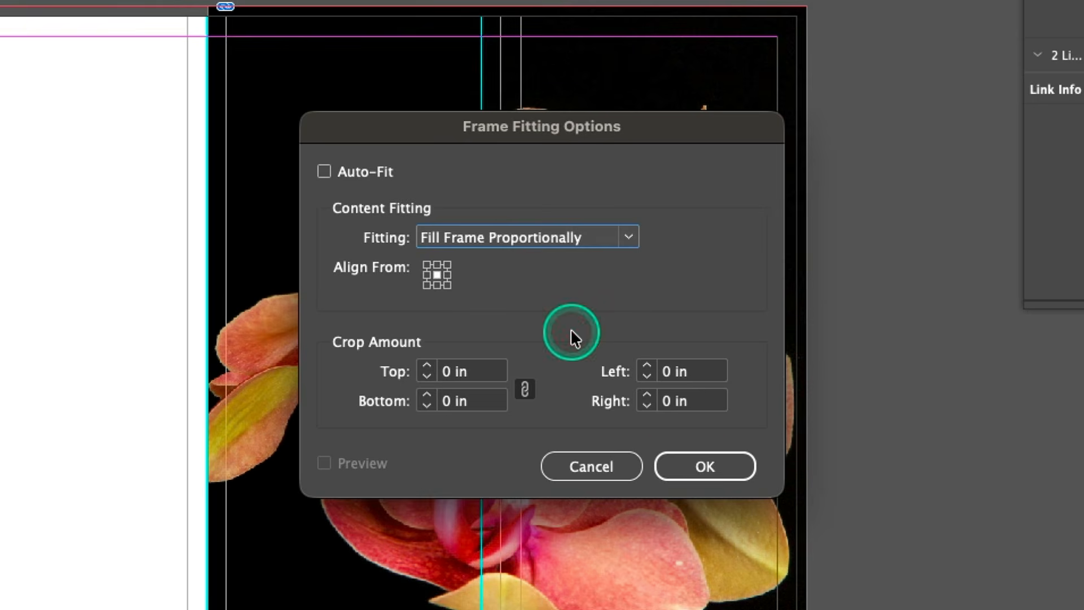
{"action": "left_click", "coordinate": [698, 466]}
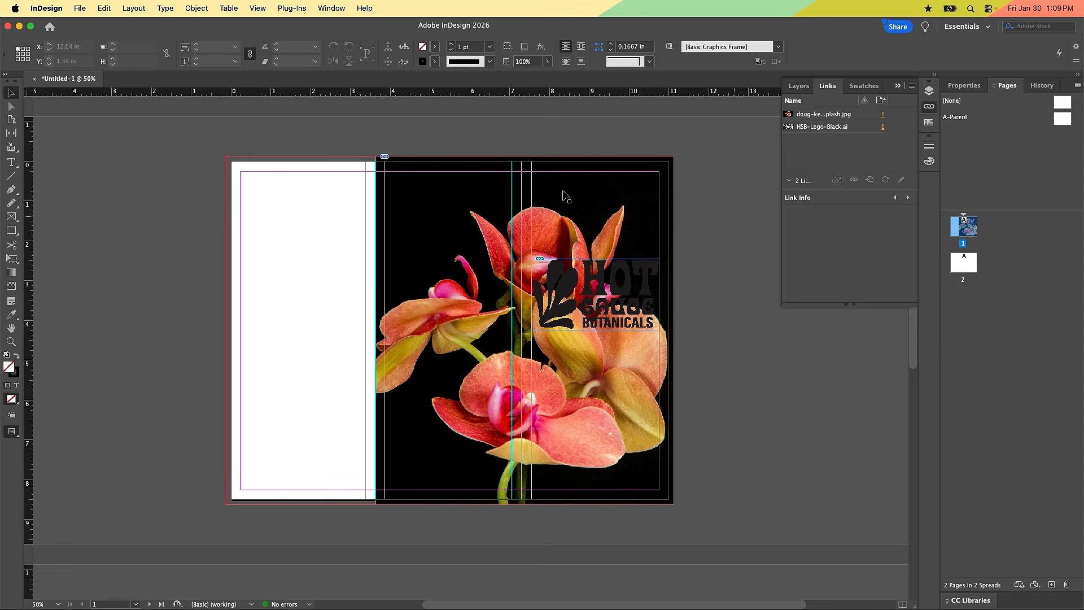
Step: Save the document as Brochure in InDesign 2026 format in the Finished Work folder on the Desktop
{"action": "left_click", "coordinate": [720, 364]}
{"action": "left_click", "coordinate": [750, 238]}
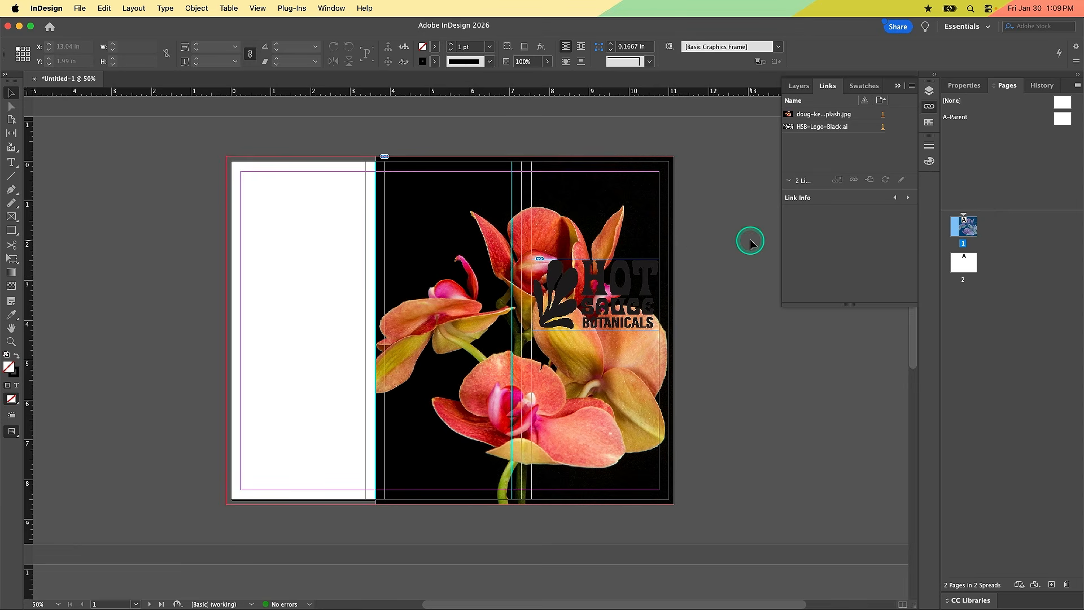
{"action": "left_click", "coordinate": [80, 8]}
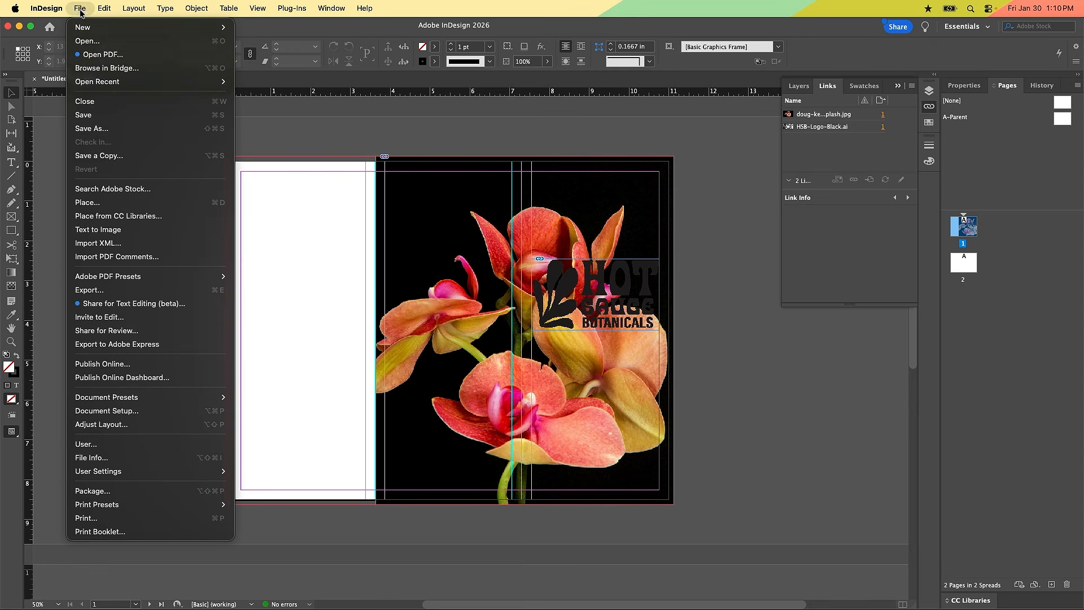
{"action": "left_click", "coordinate": [95, 129]}
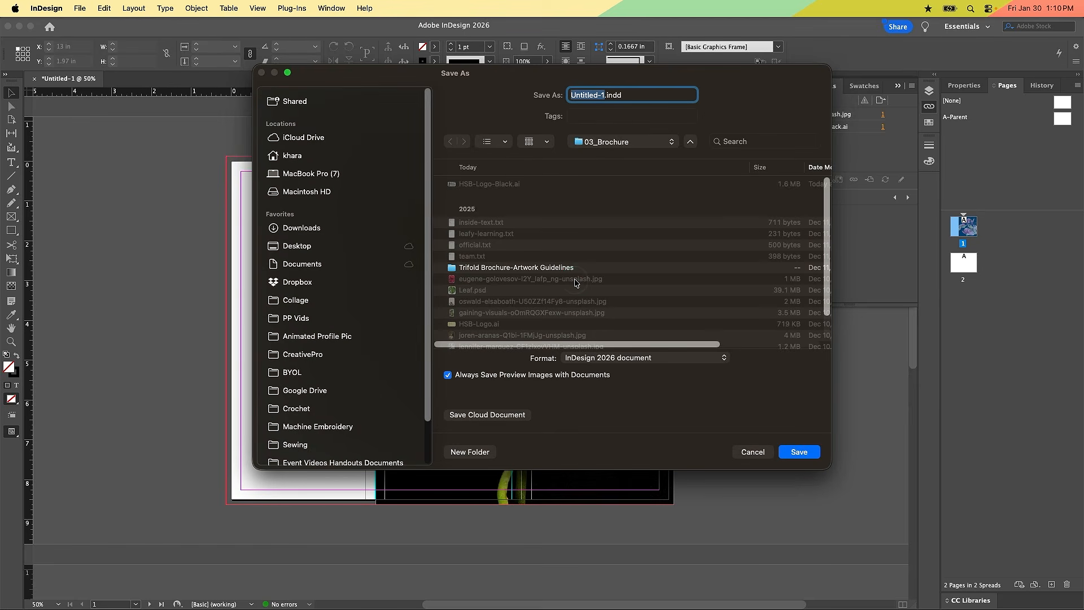
{"action": "left_click", "coordinate": [575, 282]}
{"action": "left_click", "coordinate": [308, 247]}
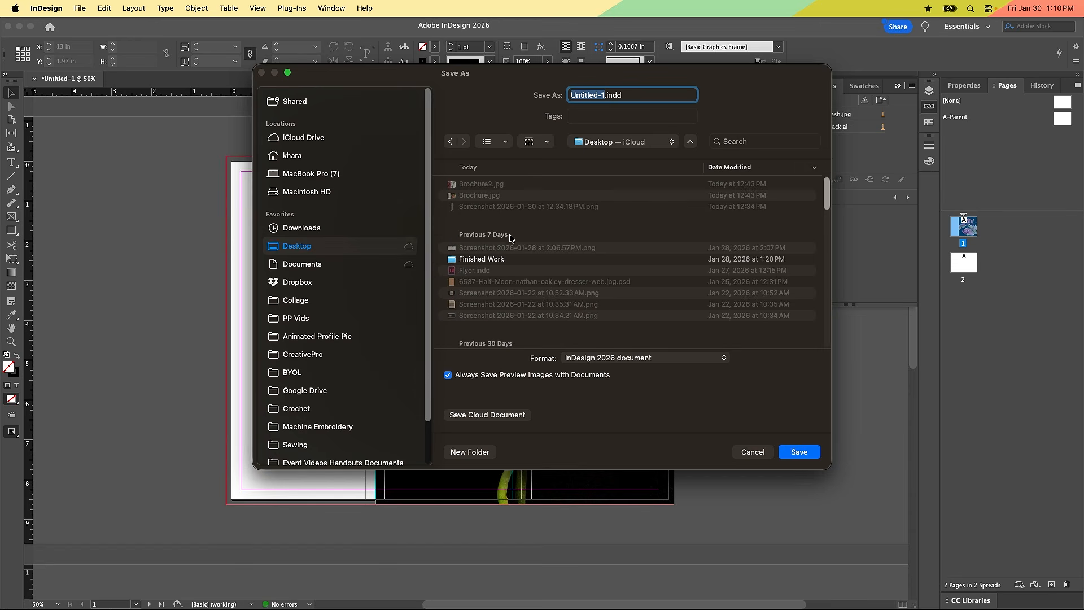
{"action": "left_click", "coordinate": [486, 258]}
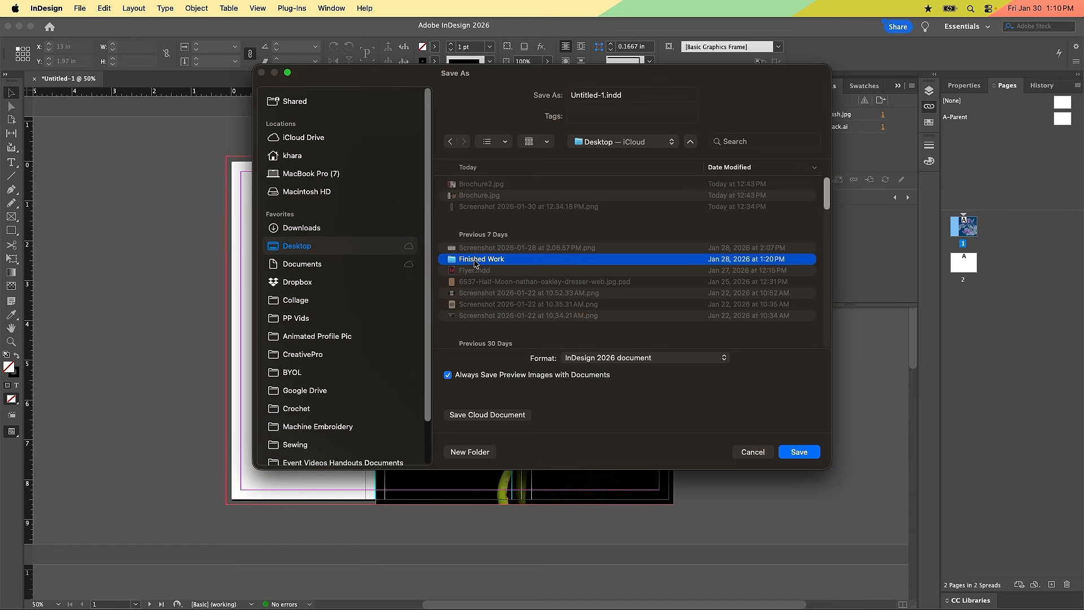
{"action": "double_click", "coordinate": [474, 260]}
{"action": "left_click_drag", "start_coordinate": [603, 94], "coordinate": [524, 90]}
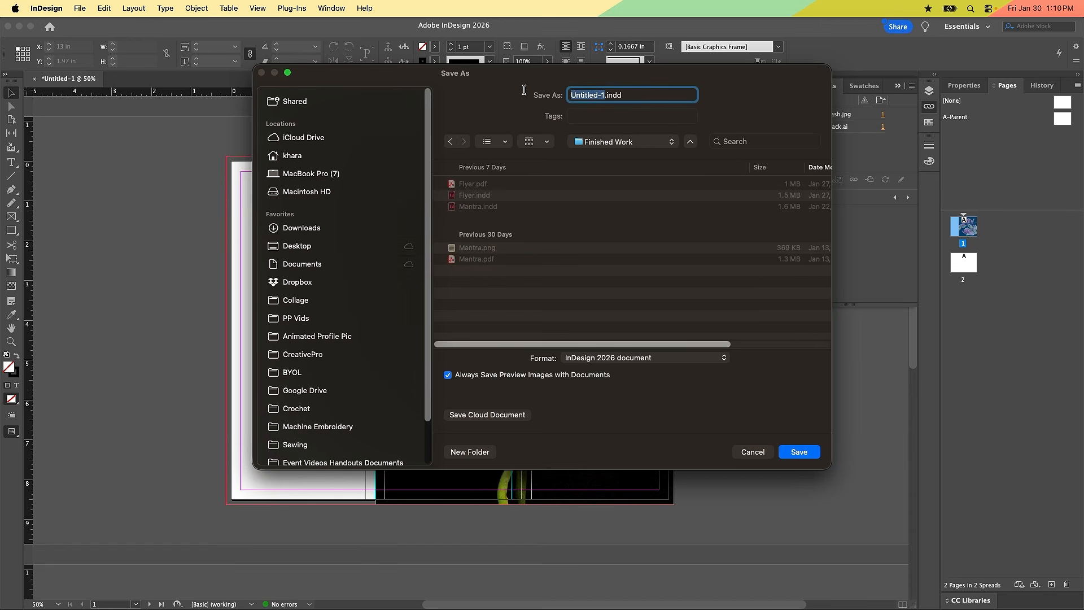
{"action": "type", "text": "Brochure"}
{"action": "left_click", "coordinate": [804, 455]}
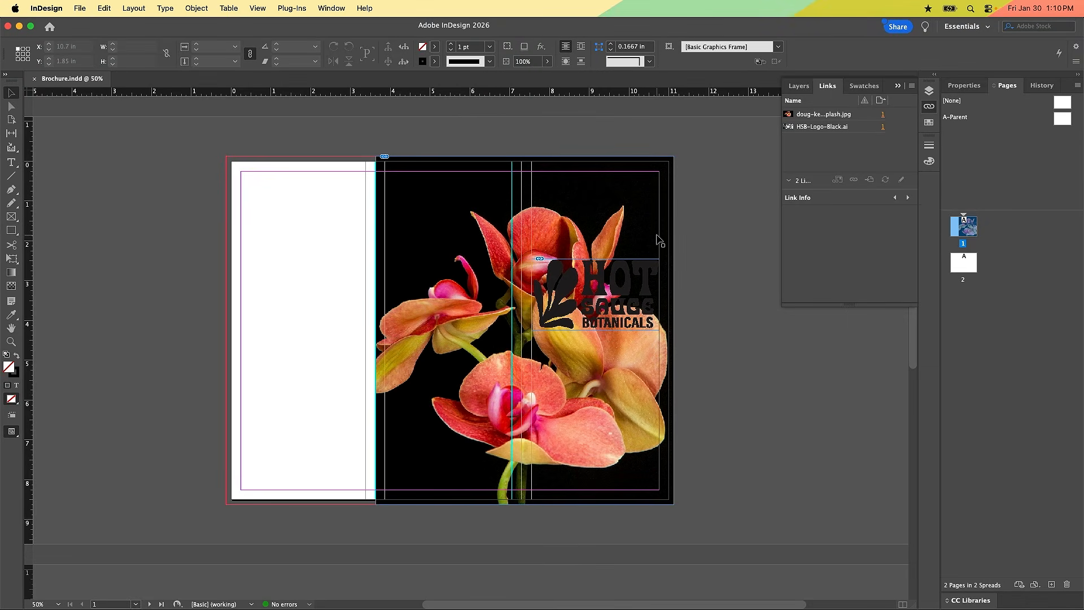
Step: Close the brochure and, with no document open, set the application's default frame fitting to Fill Frame Proportionally, aligned from the center
{"action": "key", "text": "super+w"}
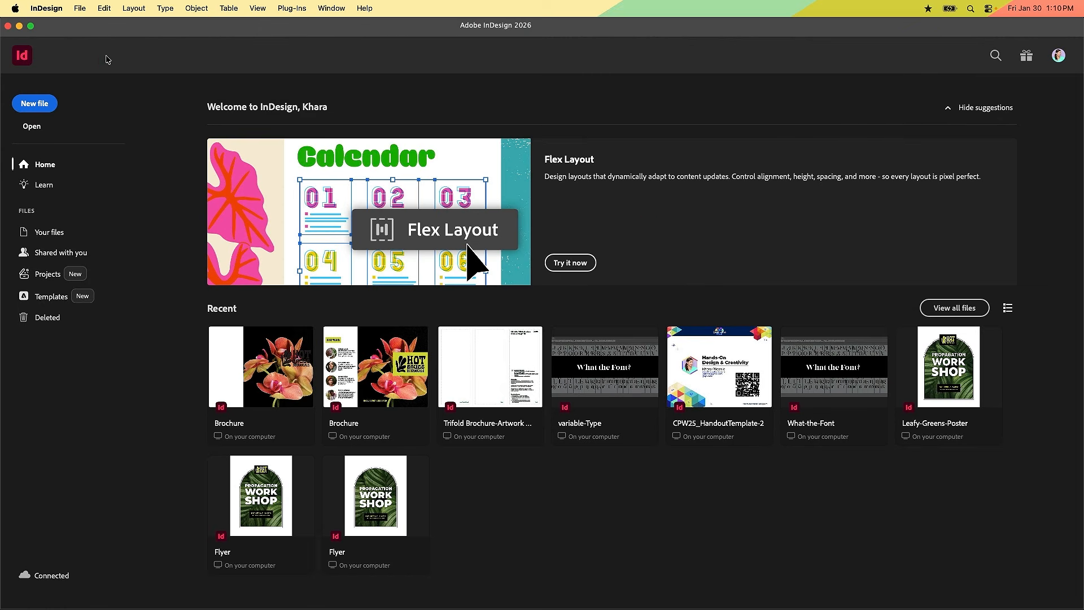
{"action": "left_click", "coordinate": [23, 56]}
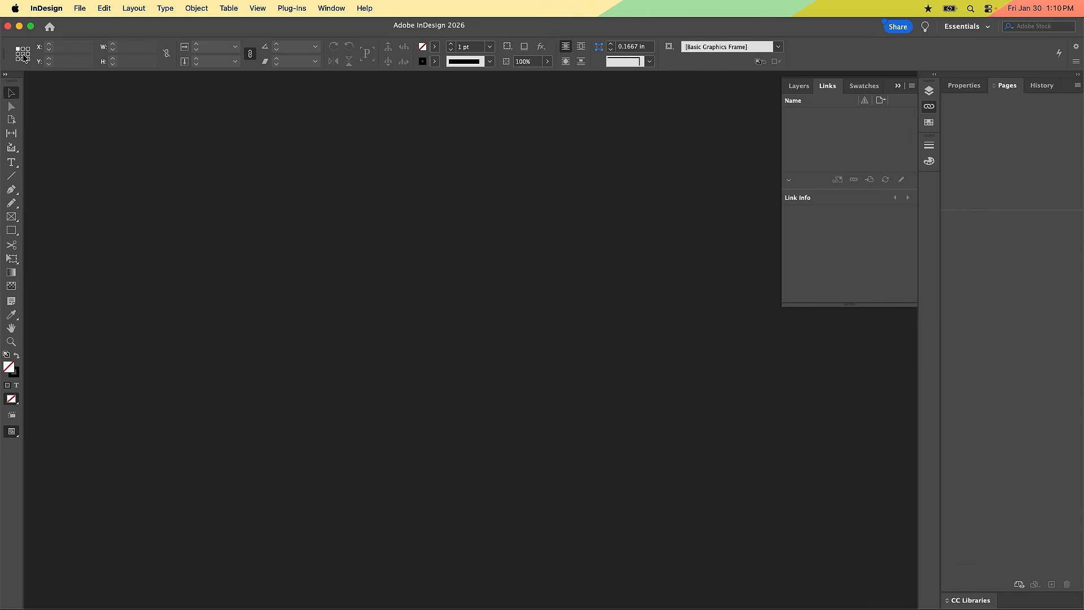
{"action": "left_click", "coordinate": [194, 11]}
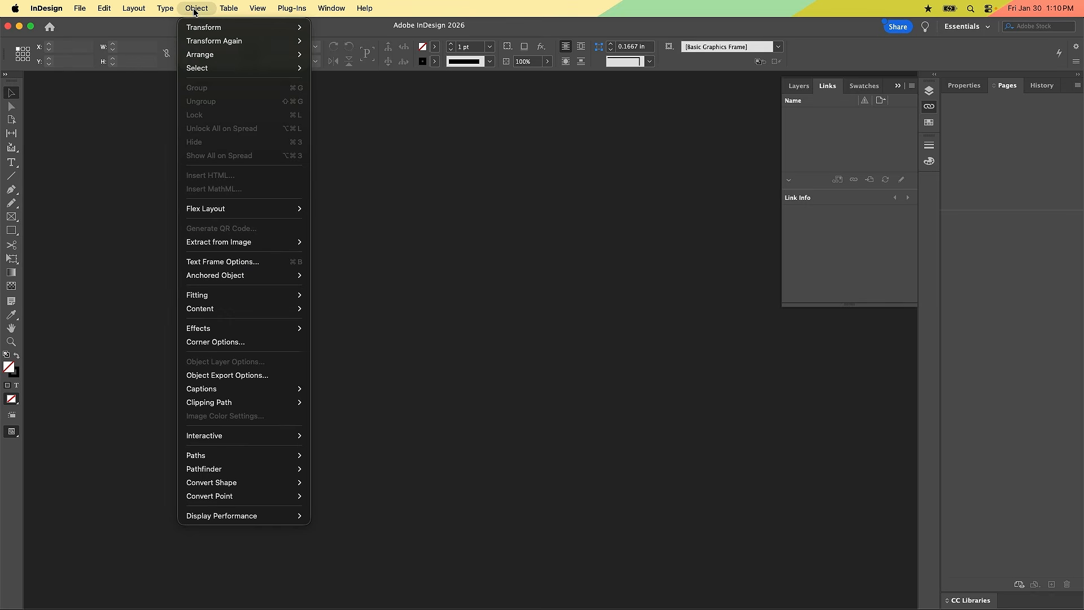
{"action": "mouse_move", "coordinate": [227, 300]}
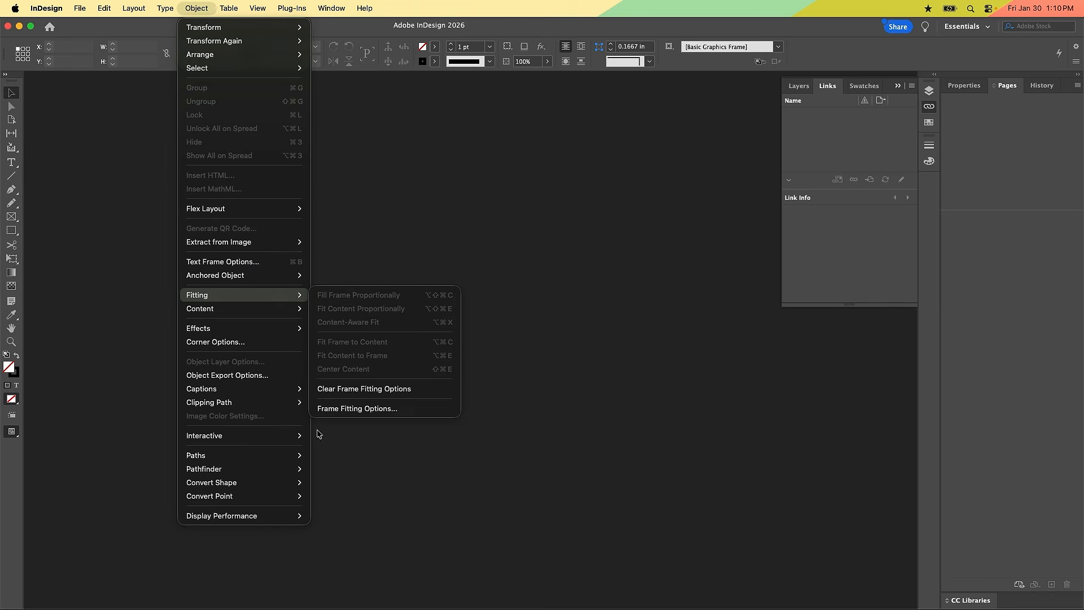
{"action": "left_click", "coordinate": [346, 410]}
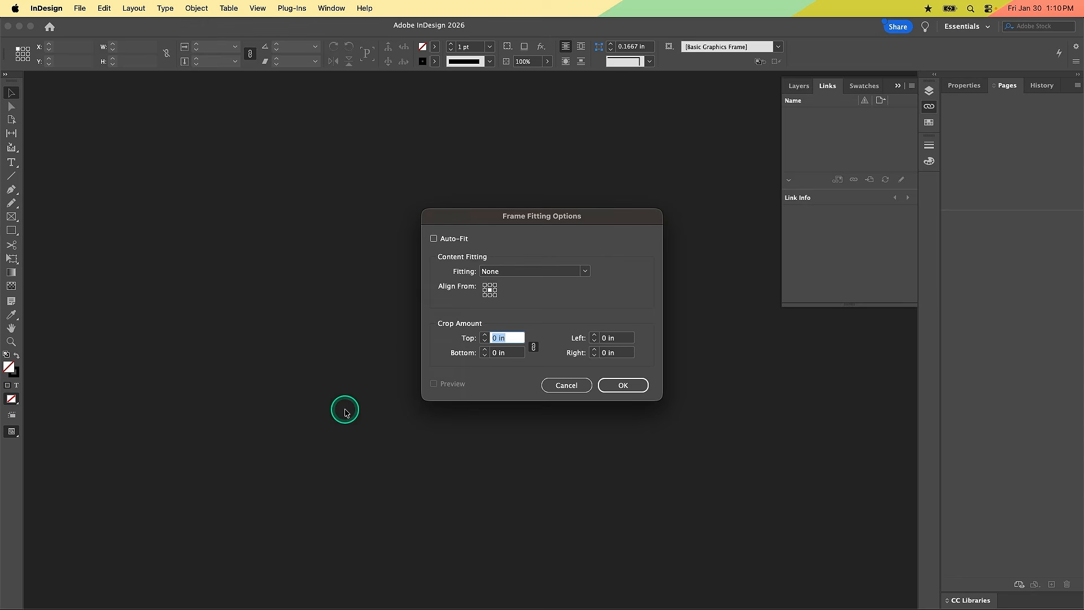
{"action": "left_click", "coordinate": [584, 272]}
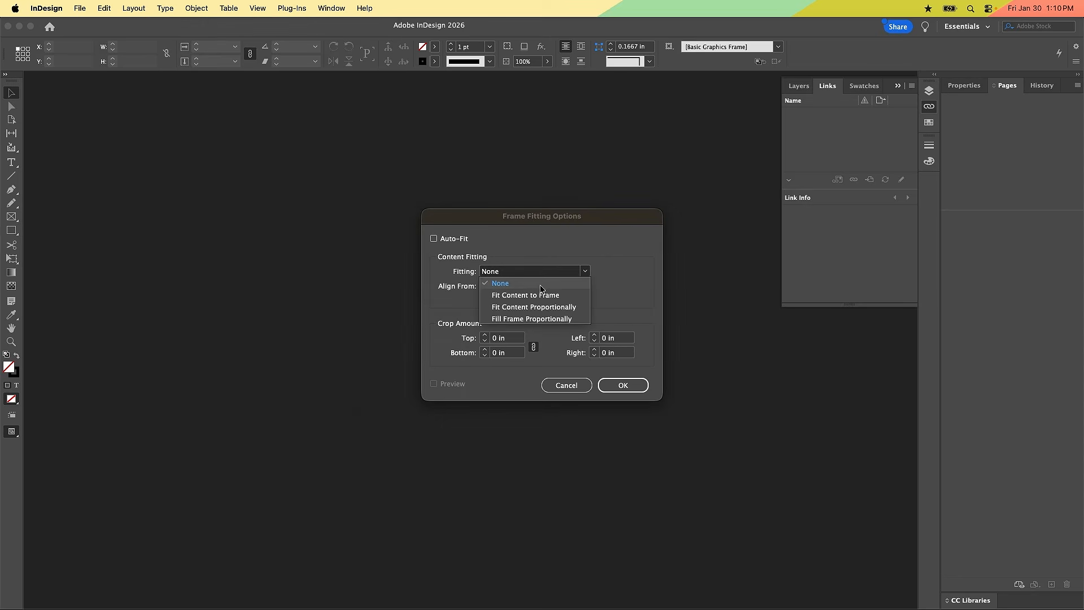
{"action": "left_click", "coordinate": [503, 322]}
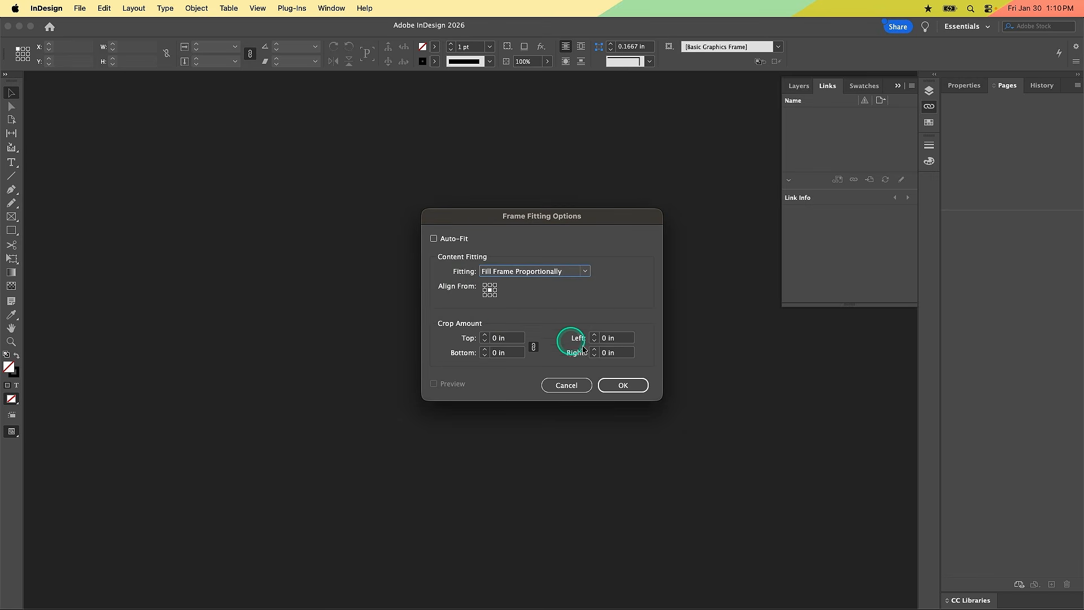
{"action": "left_click", "coordinate": [627, 392]}
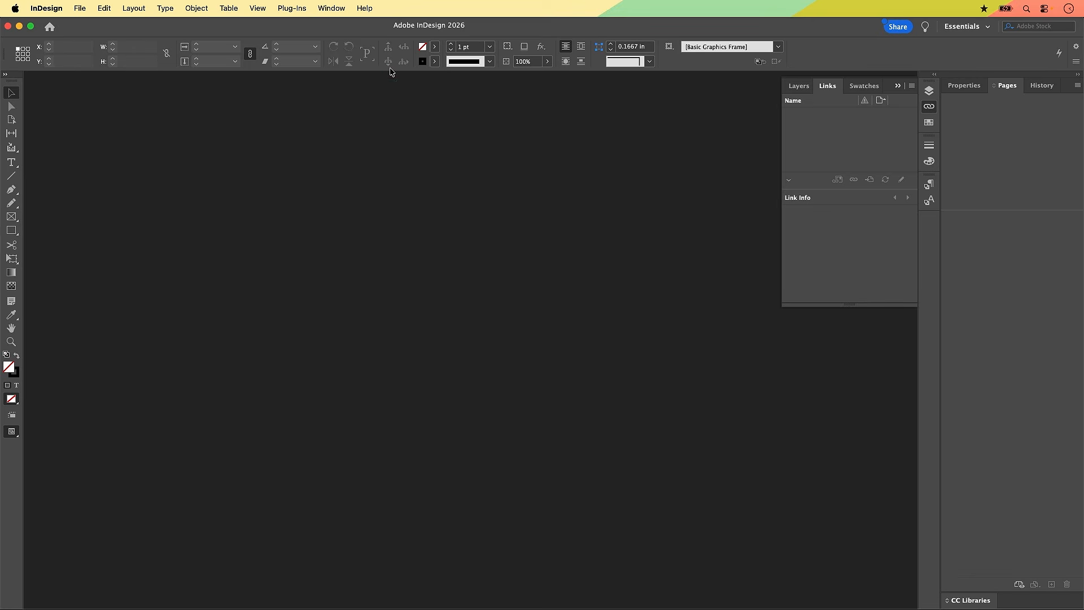
Step: With no document open, set the default display performance to High Quality Display
{"action": "left_click", "coordinate": [259, 8]}
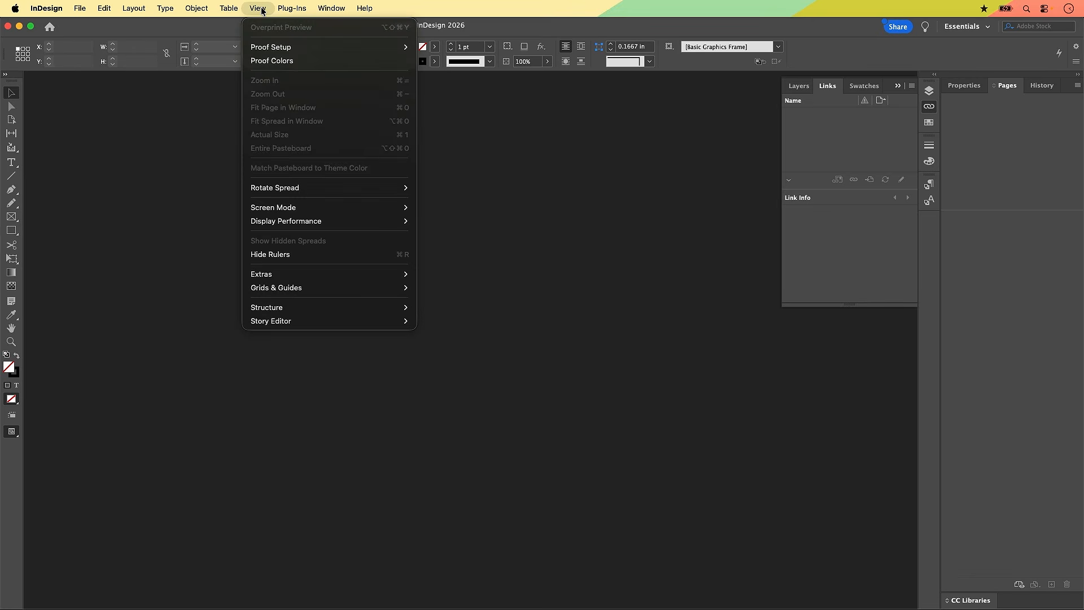
{"action": "mouse_move", "coordinate": [263, 221]}
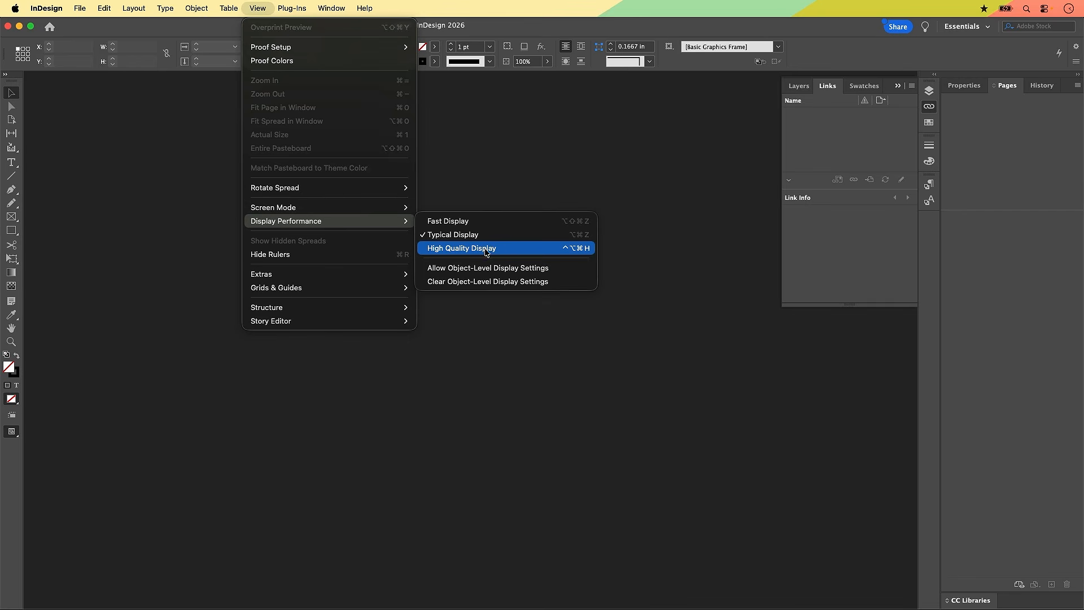
{"action": "left_click", "coordinate": [508, 248]}
{"action": "left_click", "coordinate": [507, 252]}
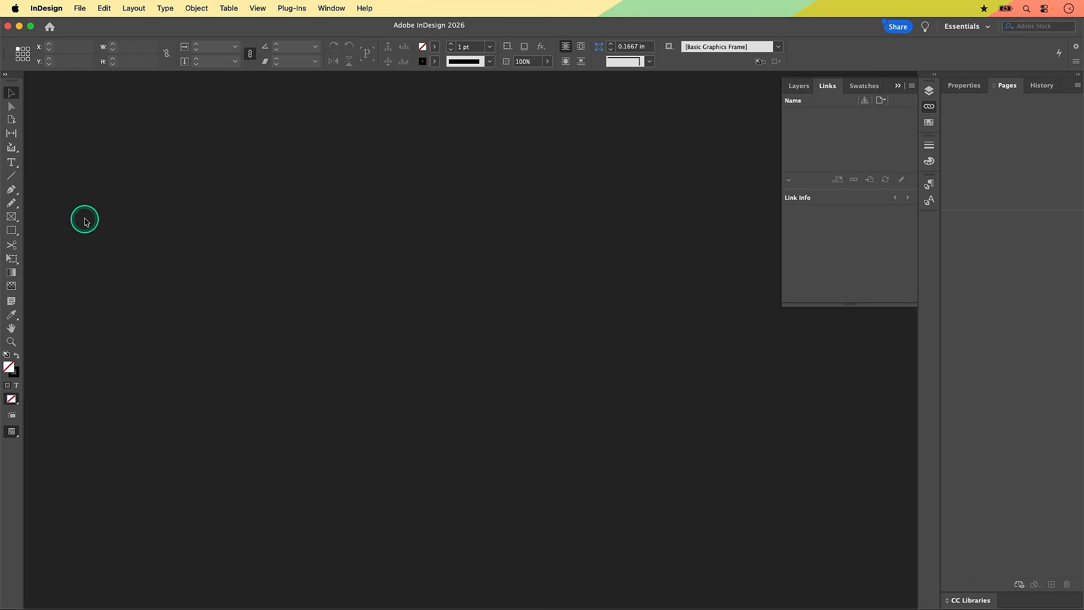
Step: With no document open, set the Type tool's default font to Montserrat Bold and return to the Selection tool
{"action": "key", "text": "t"}
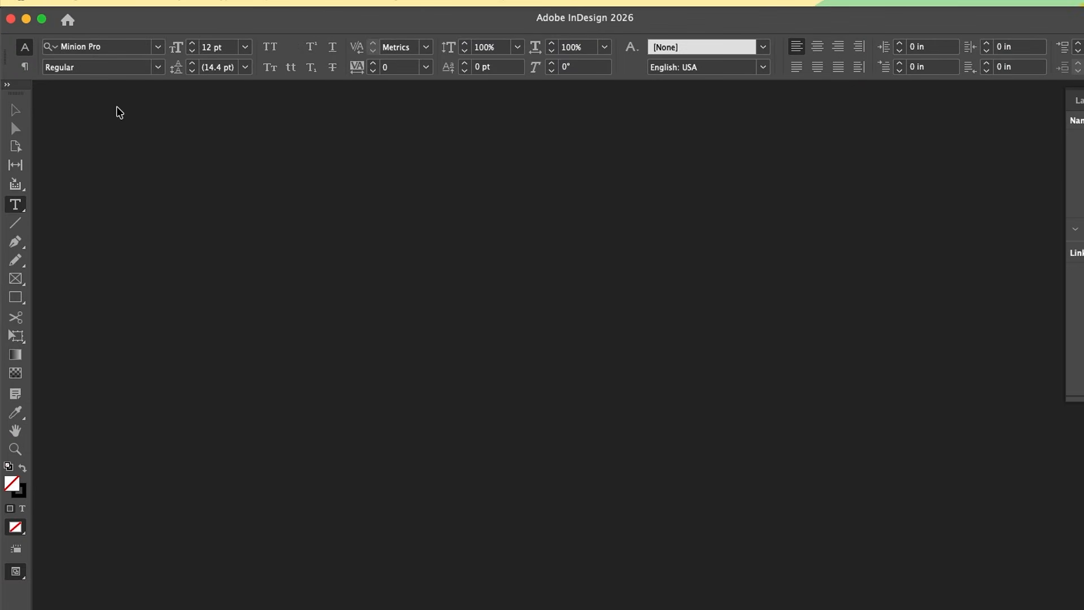
{"action": "left_click", "coordinate": [114, 47]}
{"action": "left_click", "coordinate": [118, 48]}
{"action": "left_click", "coordinate": [118, 49]}
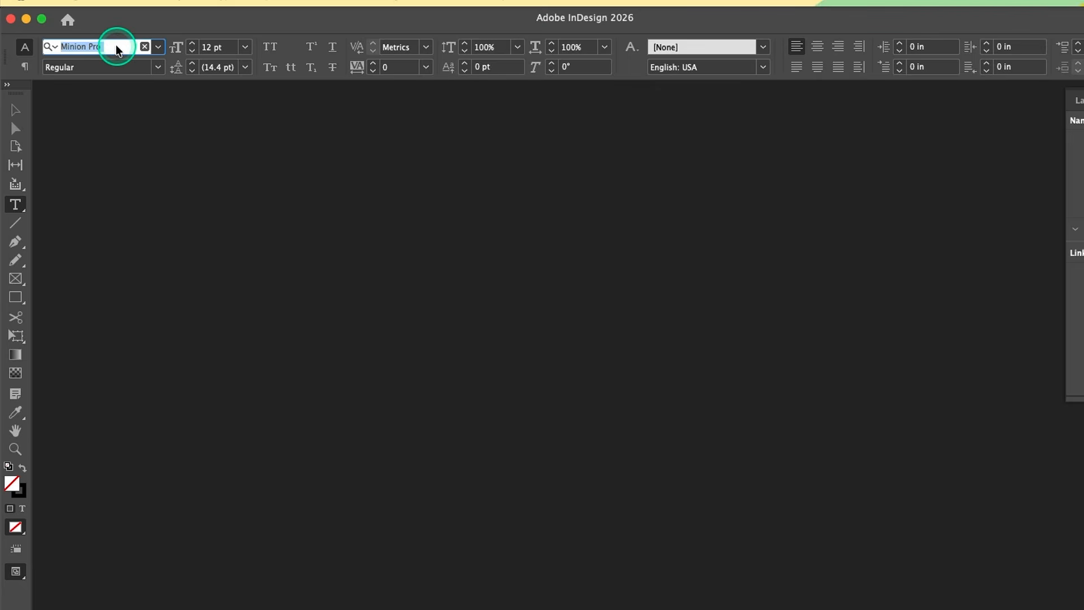
{"action": "type", "text": "montserr"}
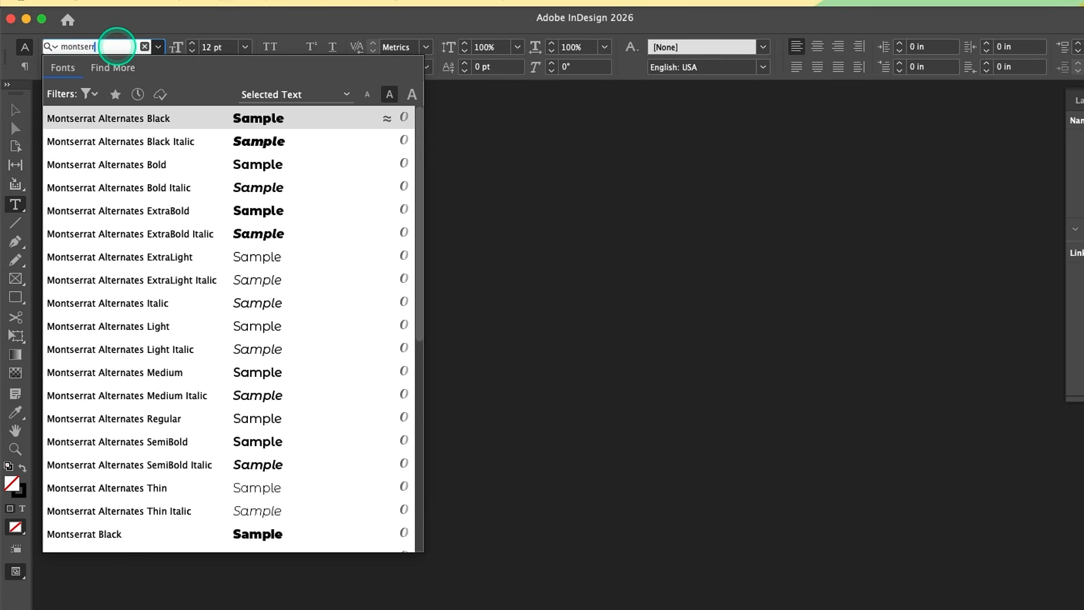
{"action": "type", "text": "at"}
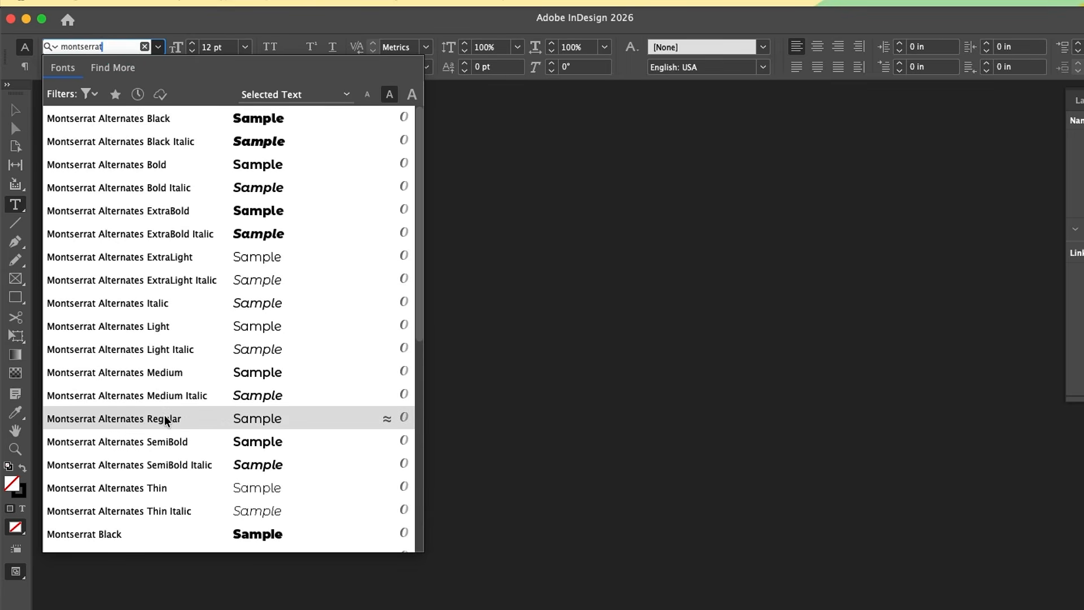
{"action": "scroll", "coordinate": [166, 421], "scroll_direction": "down", "scroll_amount": 5}
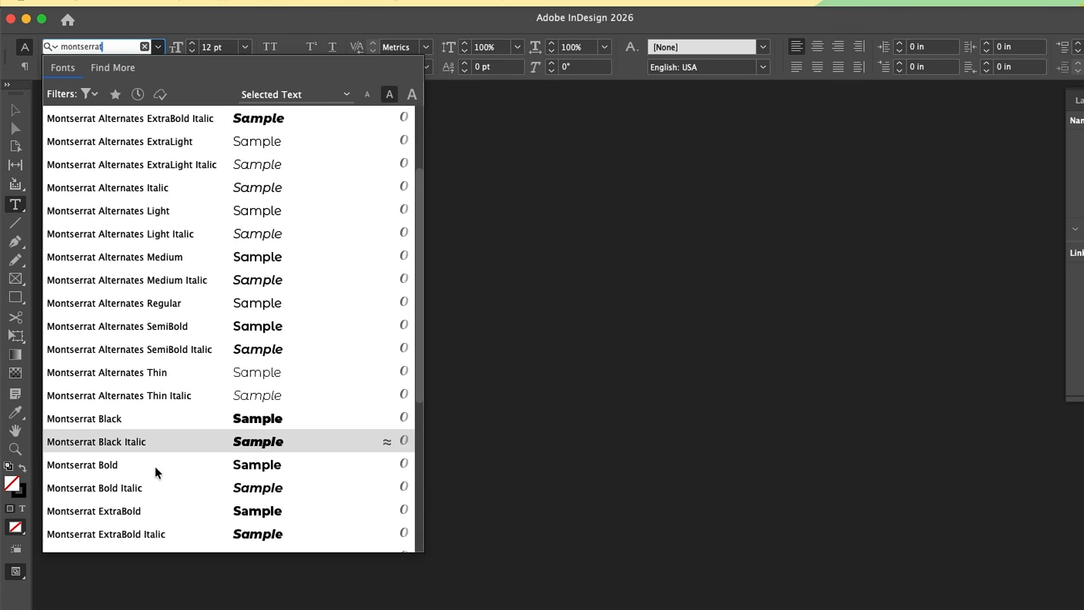
{"action": "left_click", "coordinate": [158, 472]}
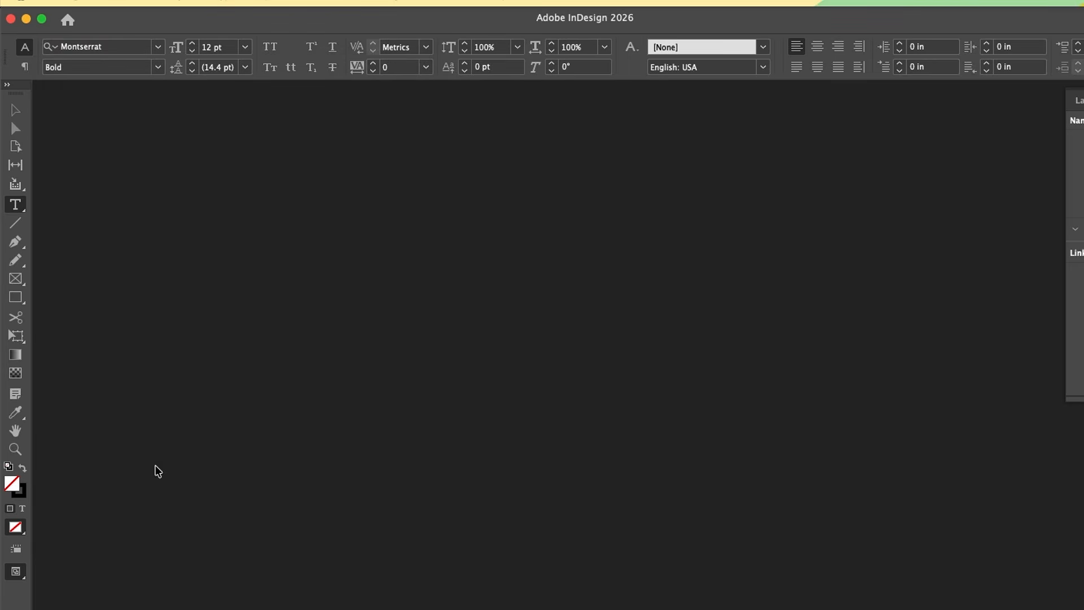
{"action": "left_click", "coordinate": [189, 52]}
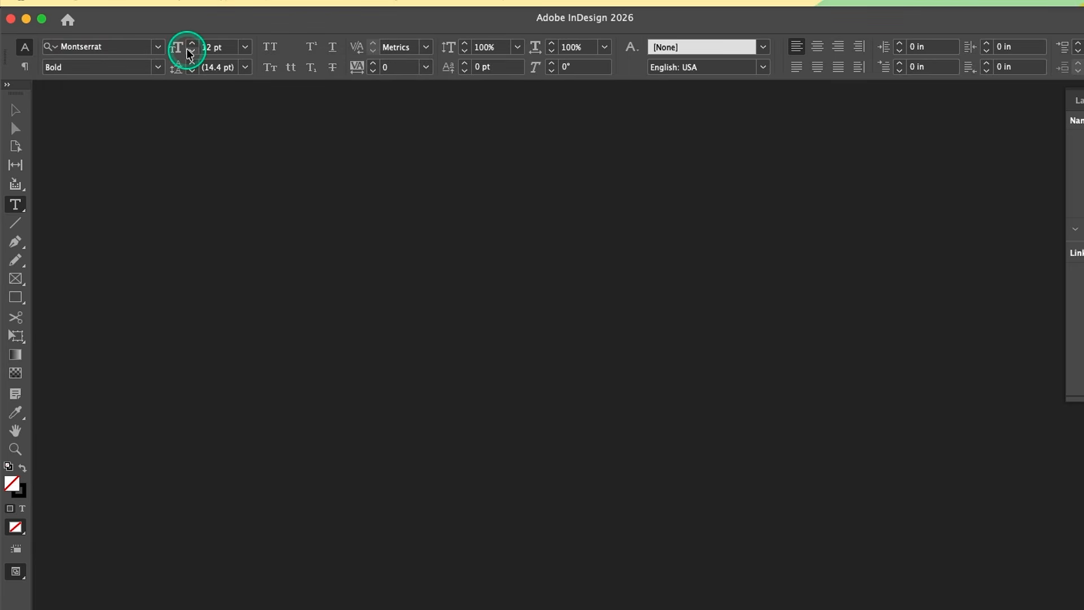
{"action": "left_click", "coordinate": [19, 115]}
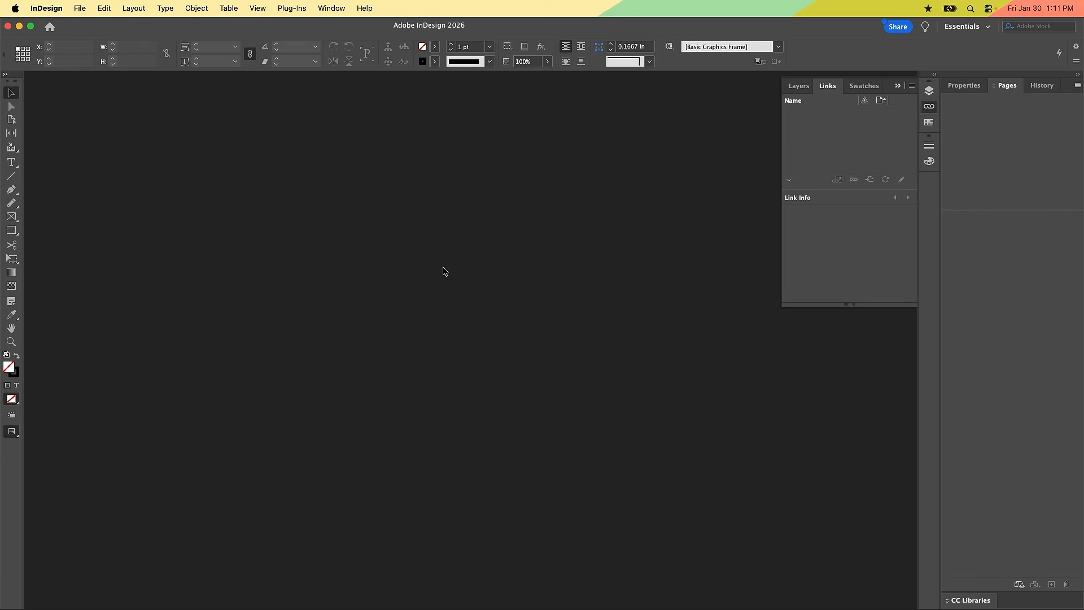
Step: Reopen the recent Brochure.indd from the Finished Work folder
{"action": "left_click", "coordinate": [79, 9]}
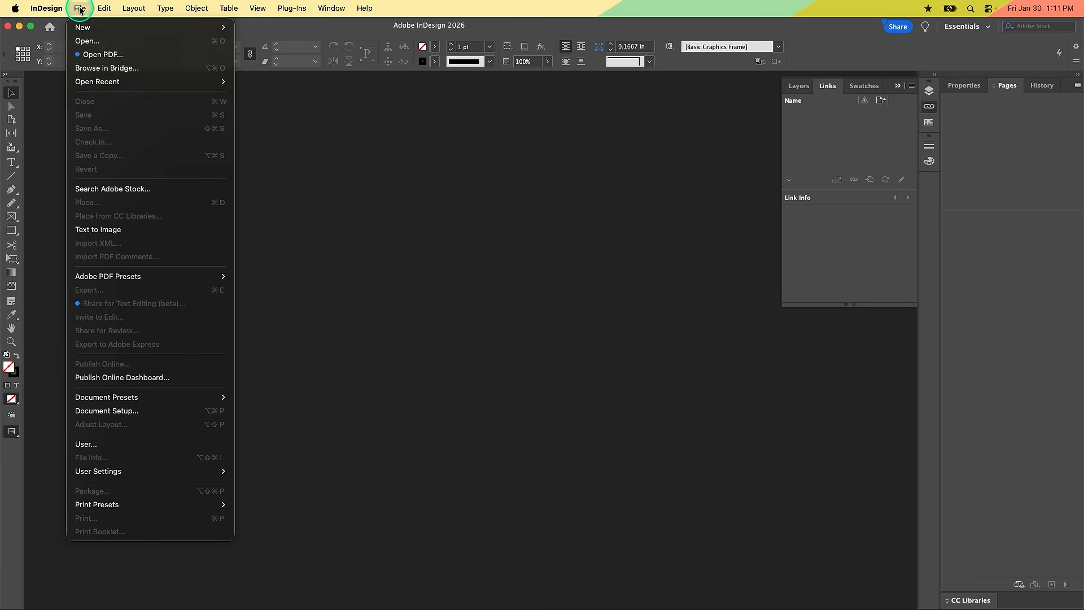
{"action": "mouse_move", "coordinate": [86, 86]}
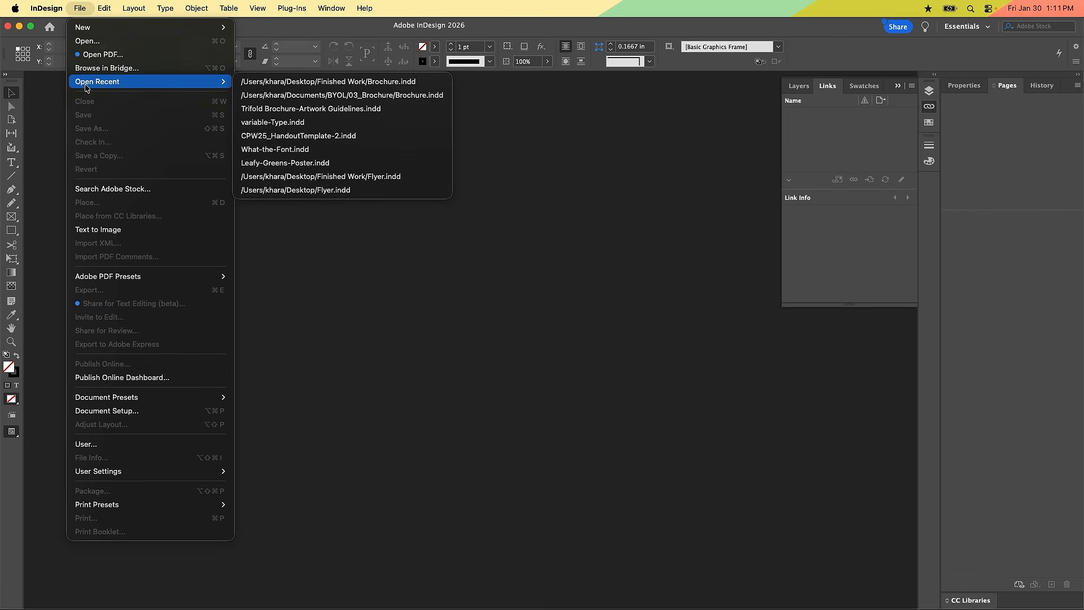
{"action": "left_click", "coordinate": [407, 83]}
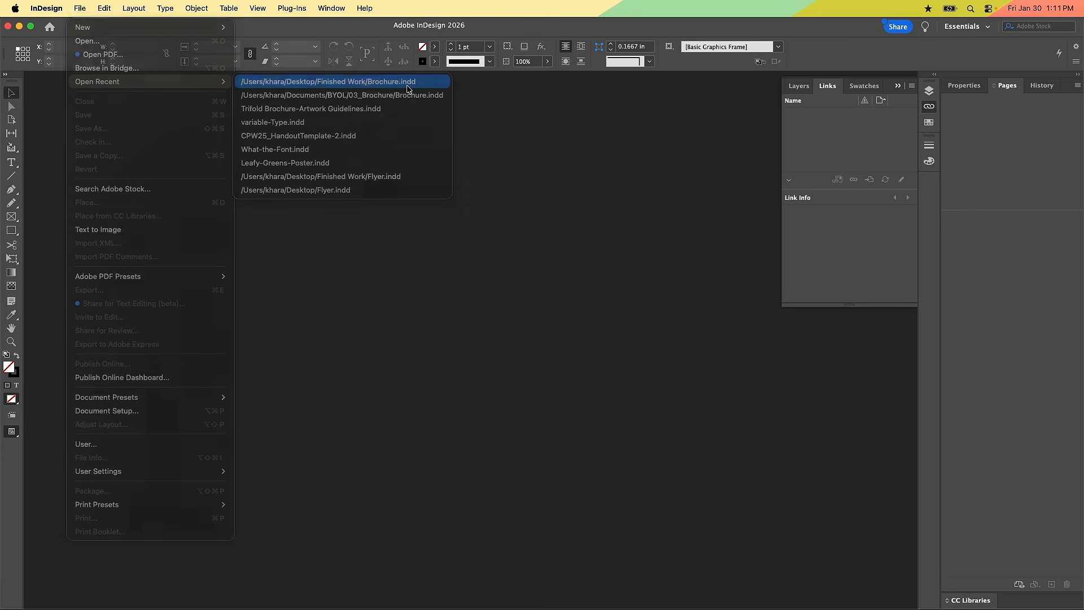
{"action": "scroll", "coordinate": [643, 418], "scroll_direction": "right", "scroll_amount": 5}
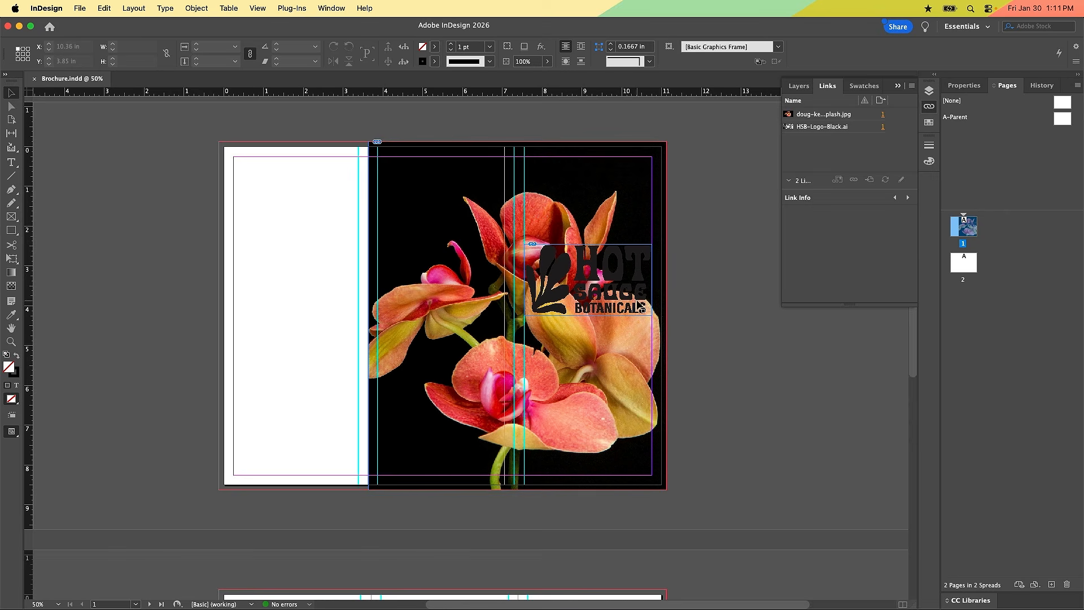
Step: Draw a rectangle about 3.9 by 2.35 in around the logo on page 1, from the fold guide to the outer bleed edge
{"action": "left_click", "coordinate": [179, 197]}
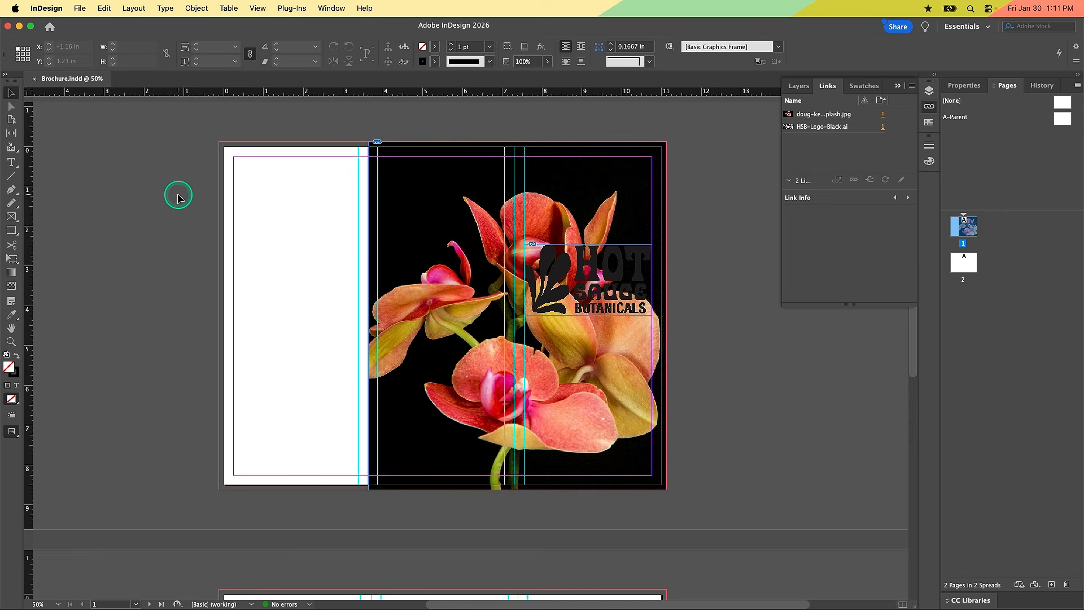
{"action": "key", "text": "m"}
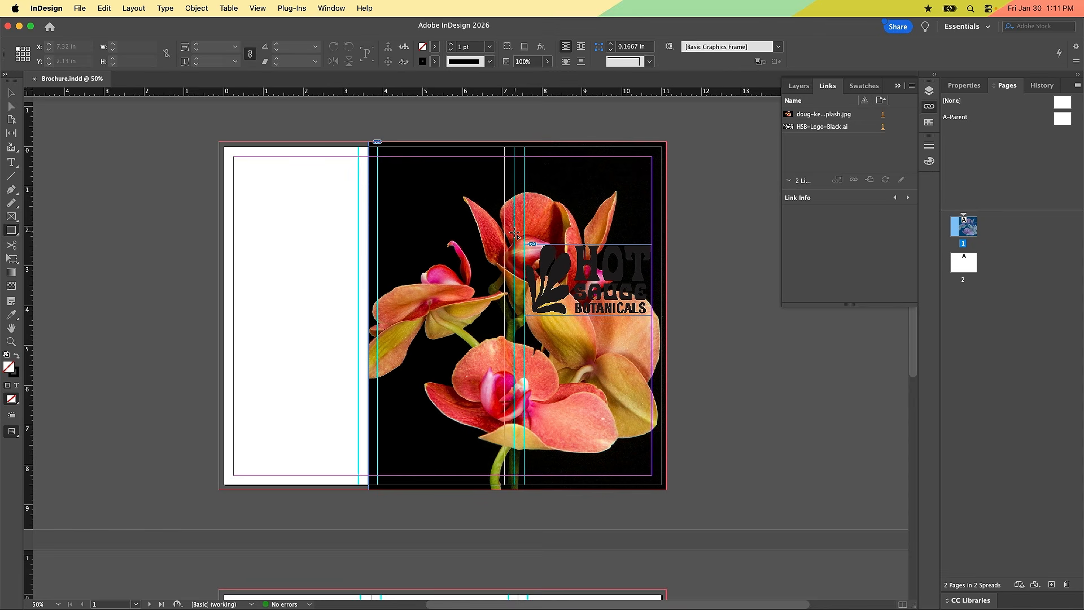
{"action": "left_click_drag", "start_coordinate": [515, 232], "coordinate": [654, 329]}
{"action": "left_click_drag", "start_coordinate": [656, 331], "coordinate": [632, 318]}
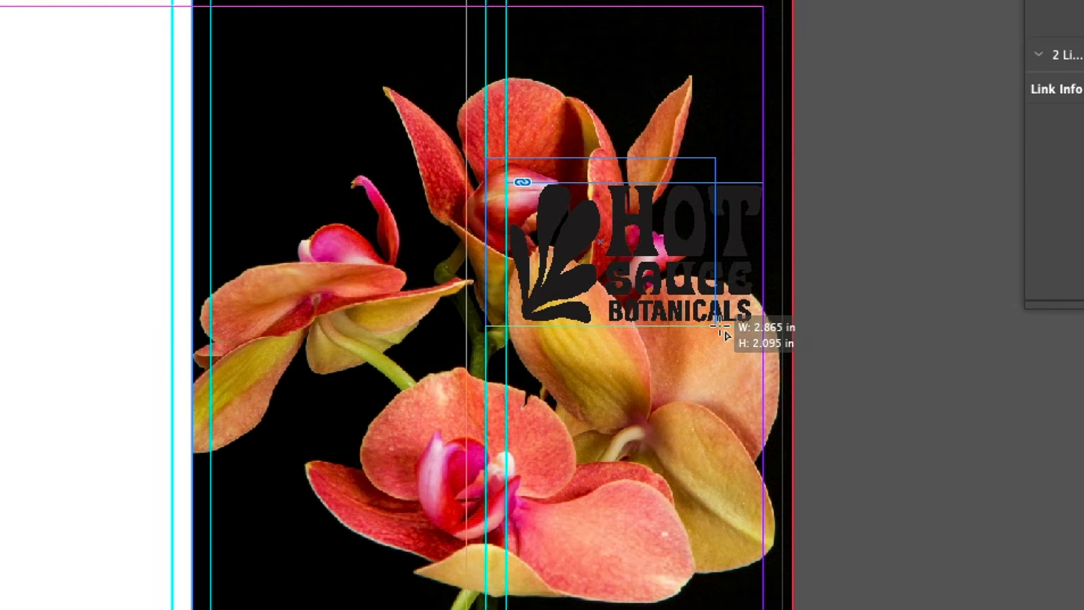
{"action": "left_click_drag", "start_coordinate": [720, 325], "coordinate": [793, 344]}
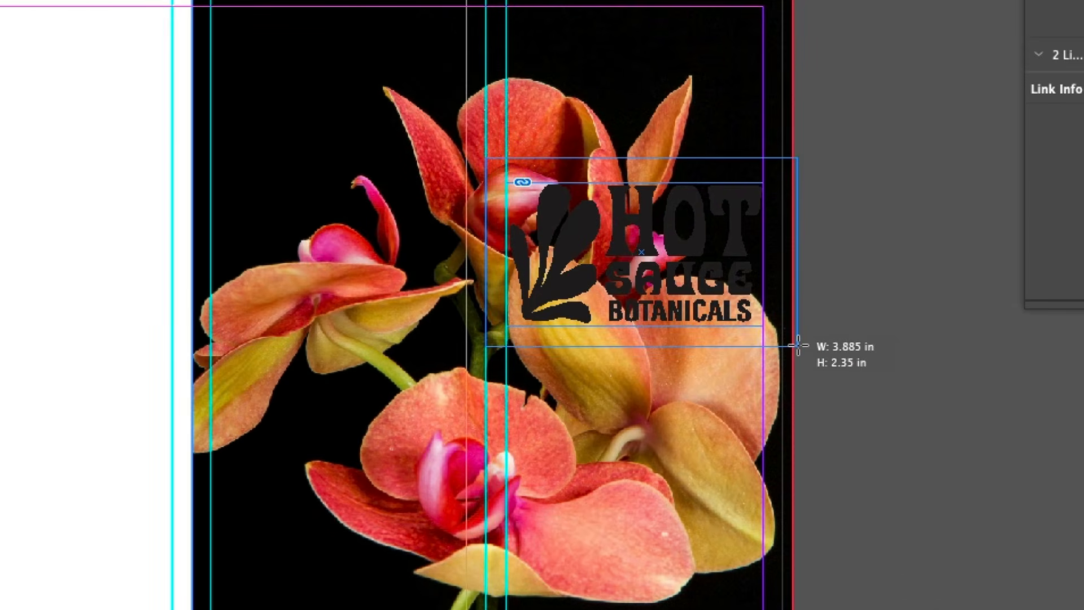
{"action": "left_click", "coordinate": [746, 204]}
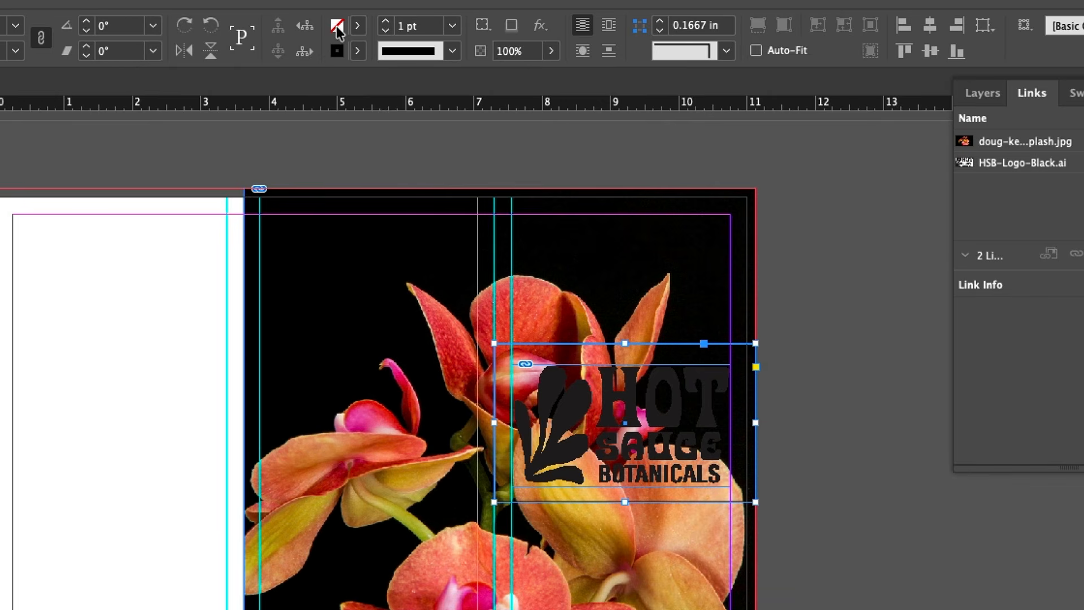
Step: Fill the rectangle over the cover logo with the R=211 G=217 B=59 swatch and set its stroke to None
{"action": "left_click", "coordinate": [357, 27]}
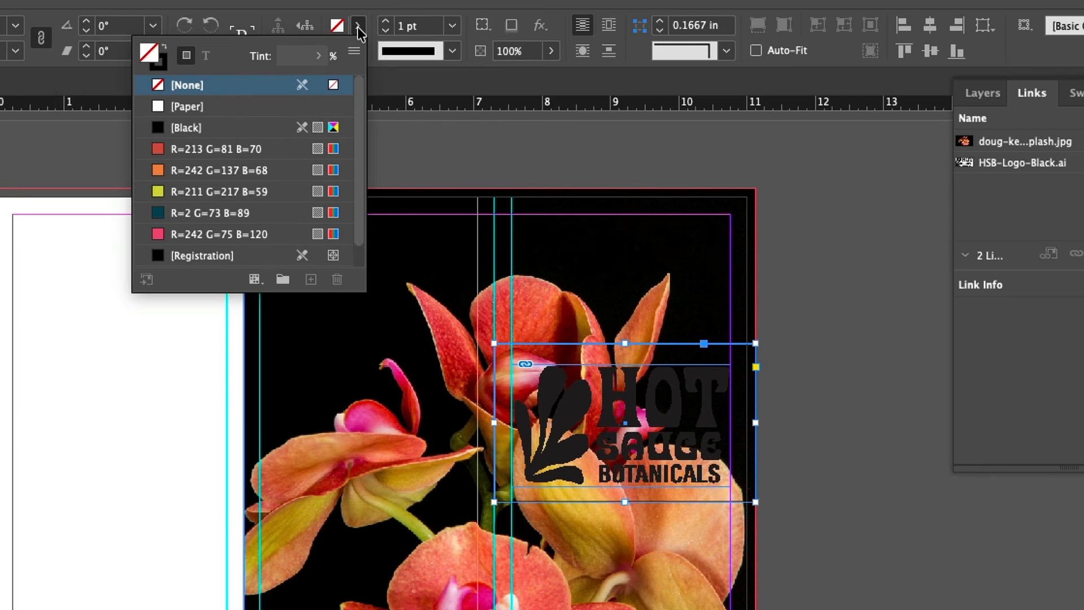
{"action": "left_click", "coordinate": [196, 194]}
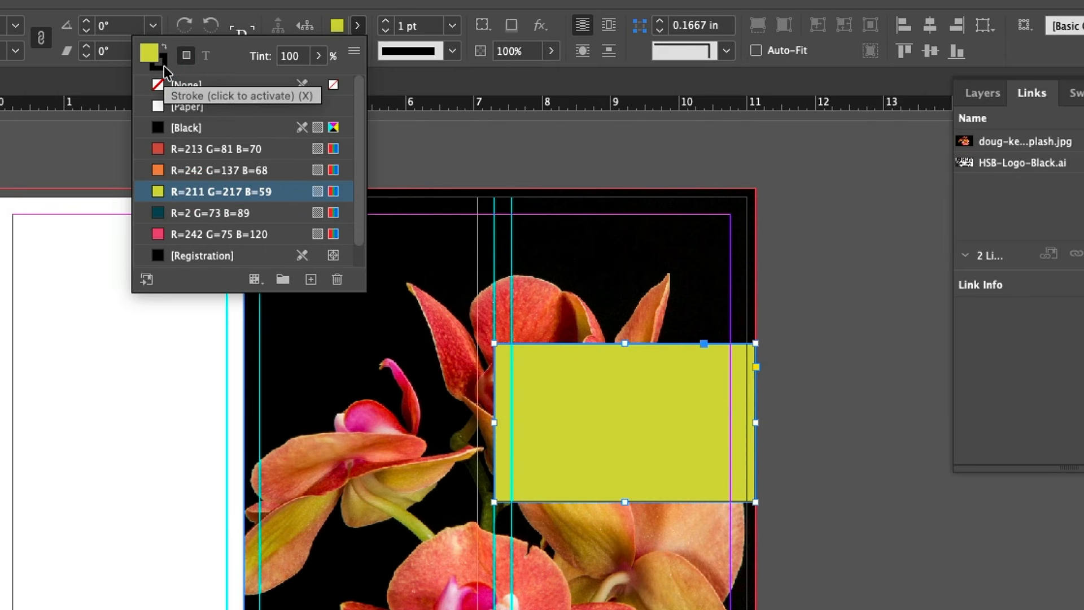
{"action": "left_click", "coordinate": [164, 69]}
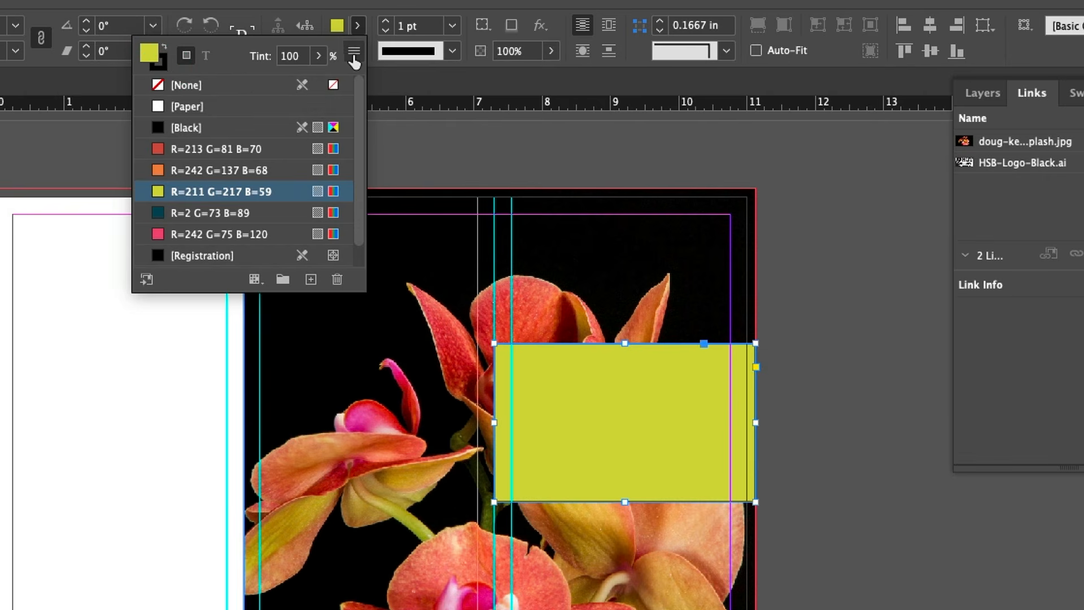
{"action": "left_click", "coordinate": [163, 68]}
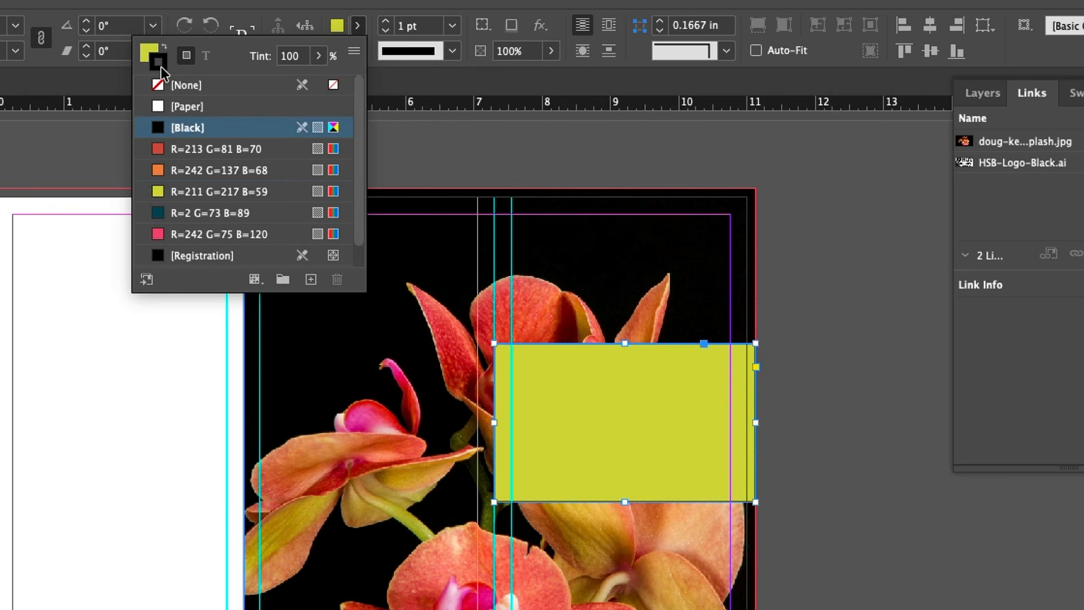
{"action": "left_click", "coordinate": [161, 72]}
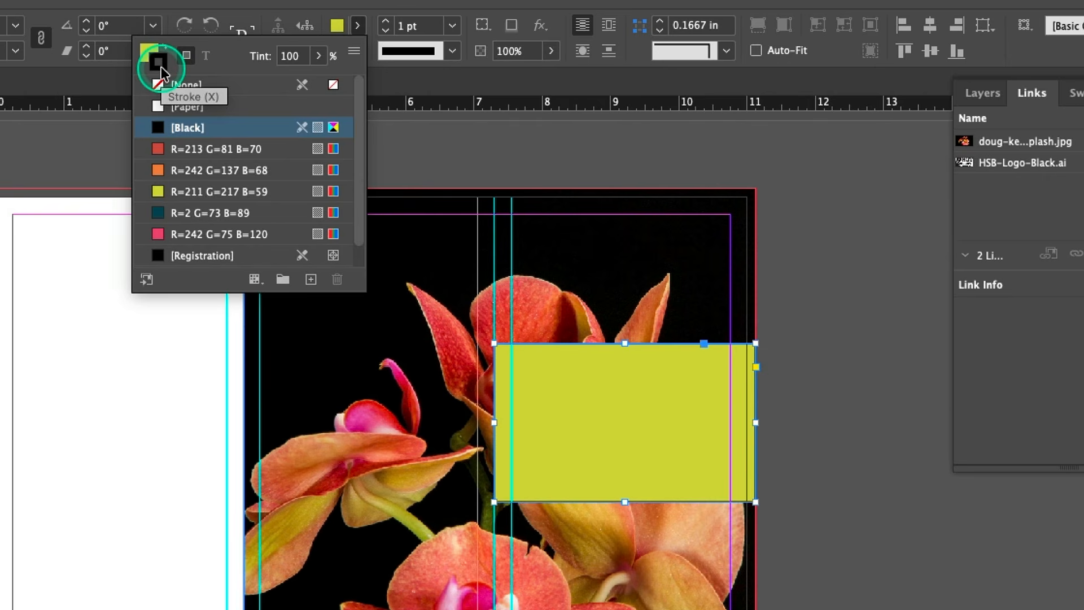
{"action": "left_click", "coordinate": [197, 89]}
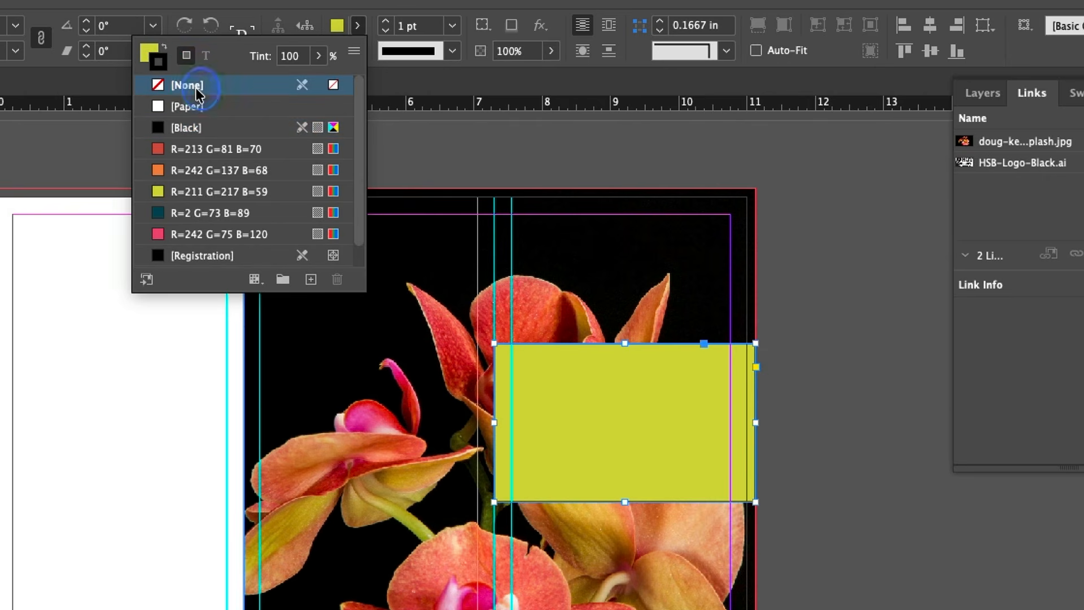
{"action": "left_click", "coordinate": [358, 31]}
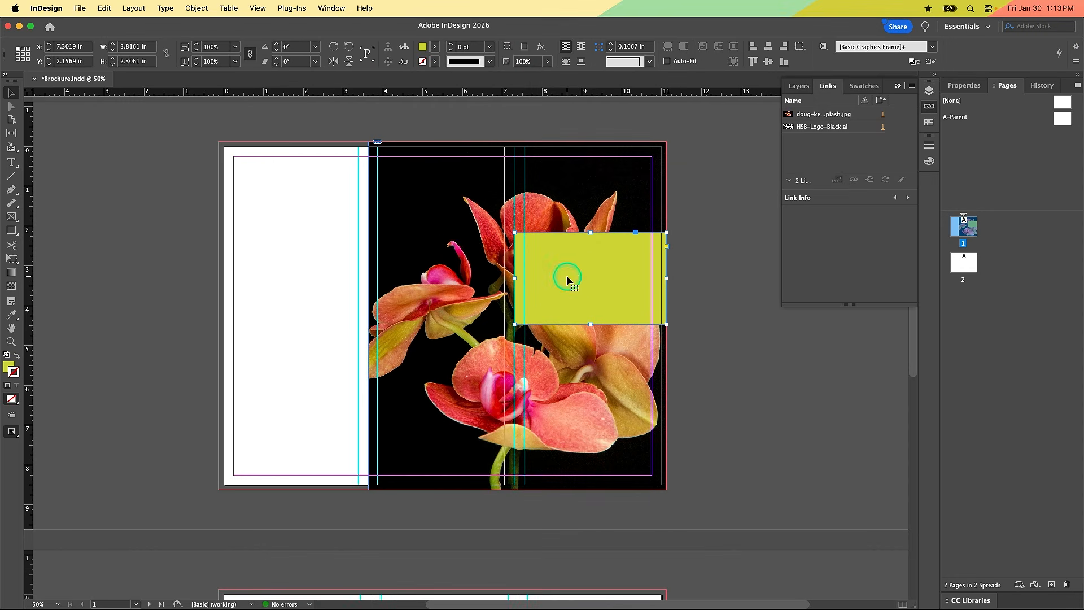
Step: Send the filled rectangle backward one level so it sits behind the logo
{"action": "right_click", "coordinate": [597, 274]}
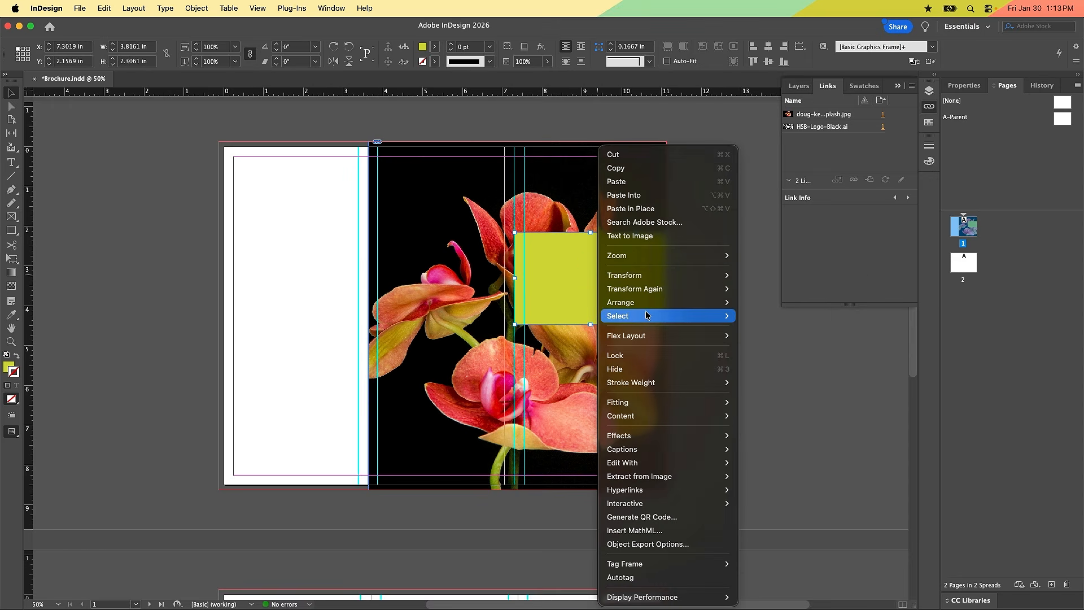
{"action": "mouse_move", "coordinate": [645, 305]}
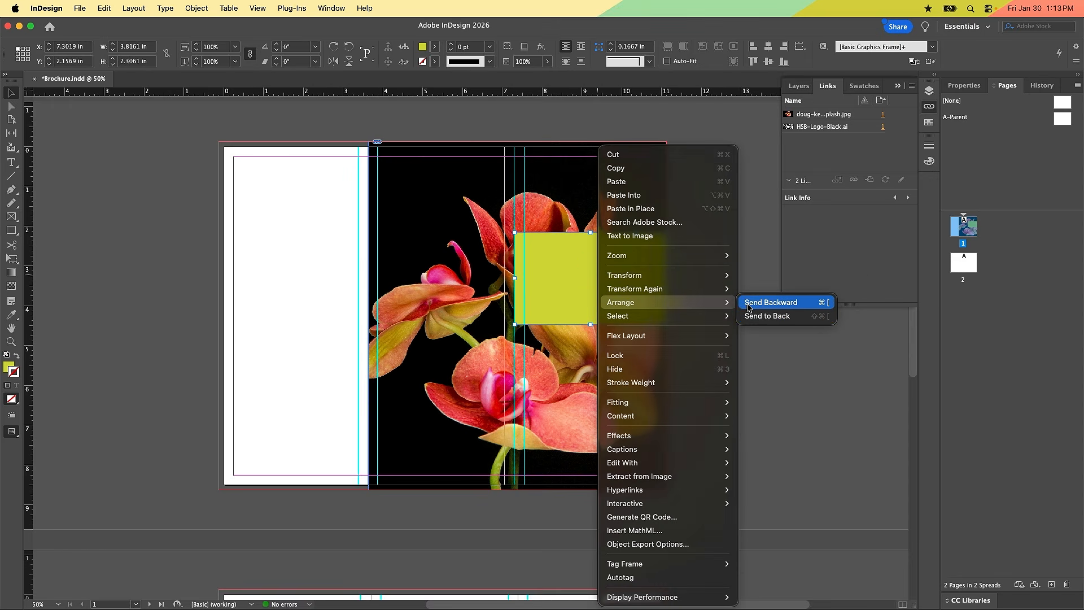
{"action": "left_click", "coordinate": [822, 305]}
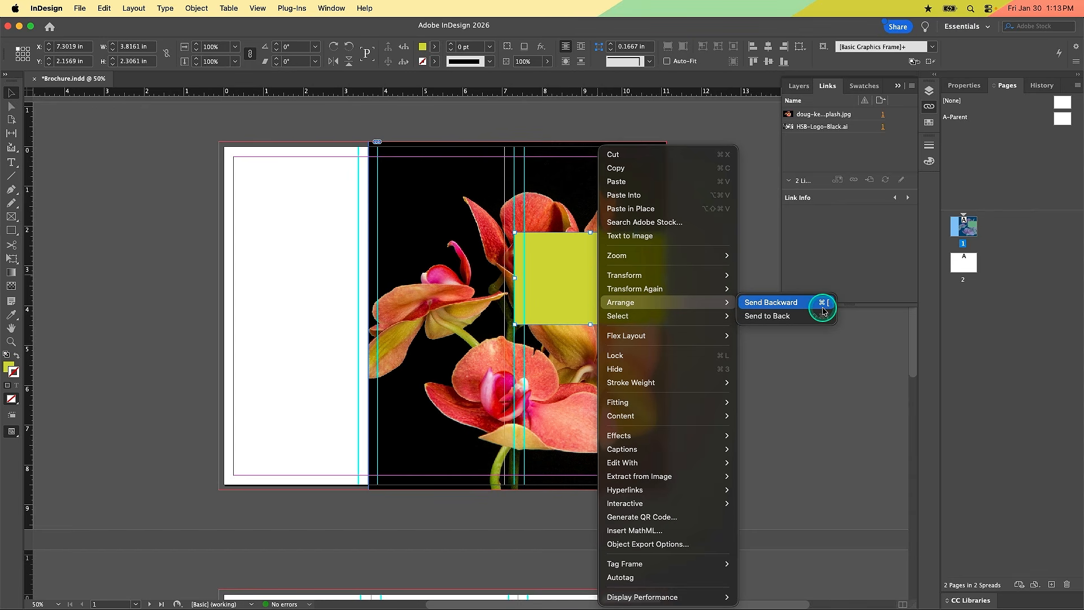
{"action": "left_click", "coordinate": [567, 259]}
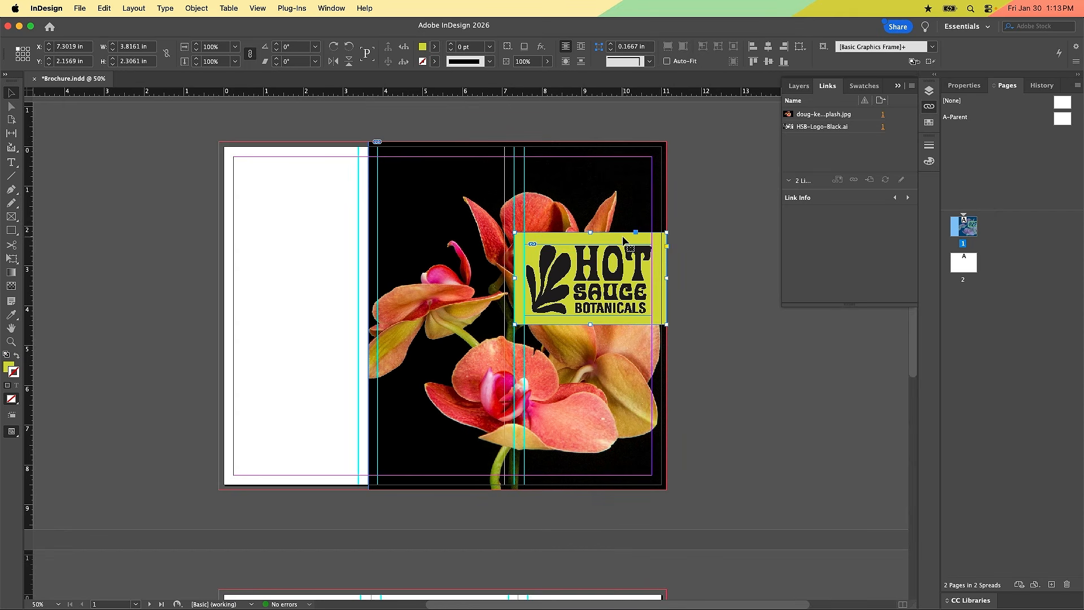
Step: Select the rectangle and the logo, make the logo the key object, and align their vertical centers
{"action": "left_click", "coordinate": [623, 240]}
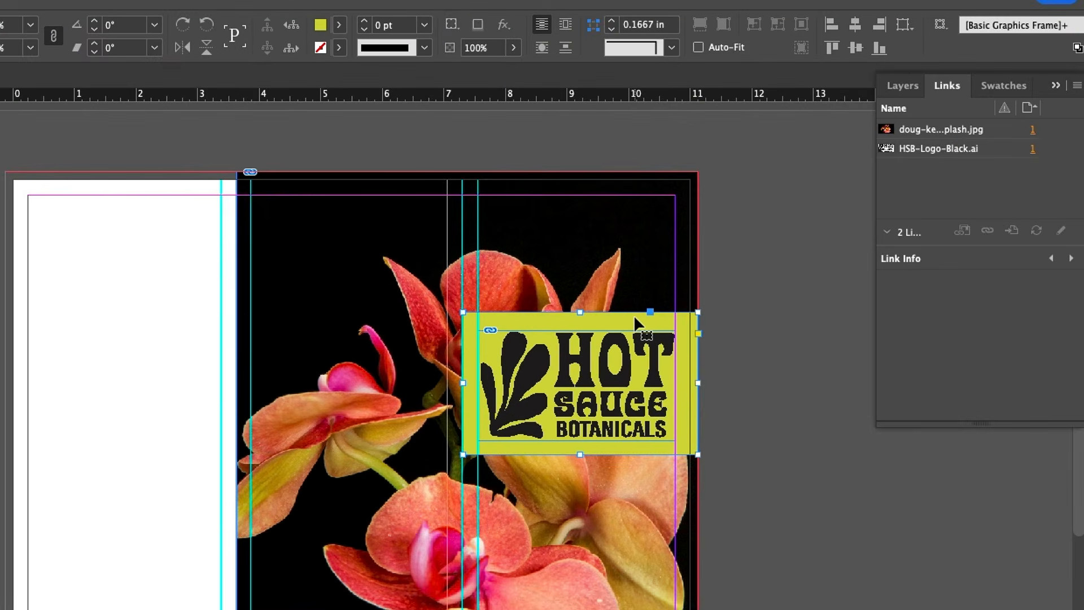
{"action": "left_click", "coordinate": [630, 323]}
{"action": "left_click", "coordinate": [625, 358], "text": "shift"}
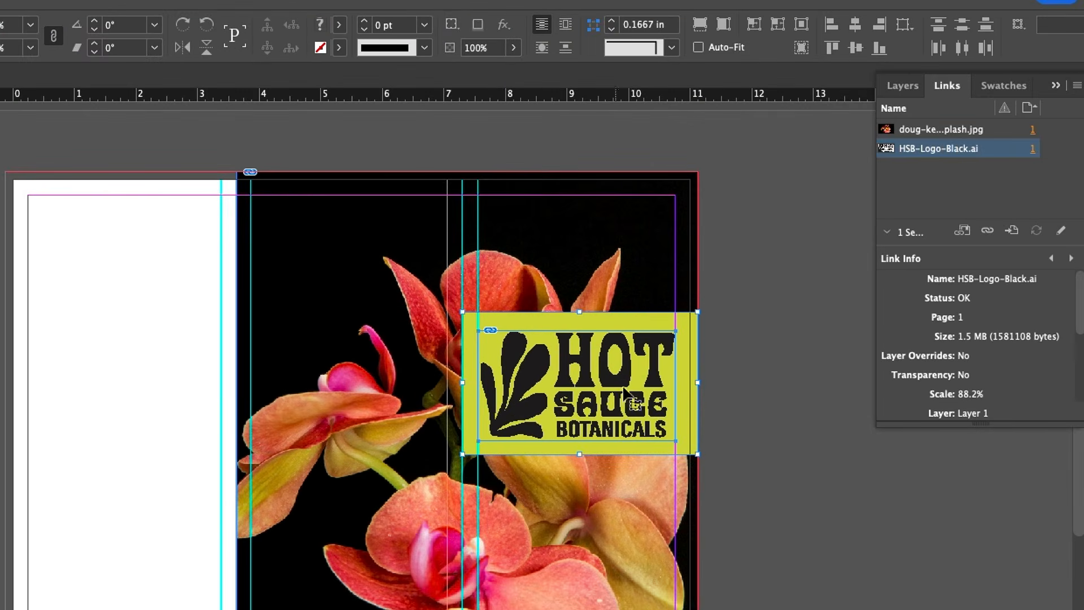
{"action": "left_click", "coordinate": [642, 377]}
{"action": "left_click", "coordinate": [625, 382]}
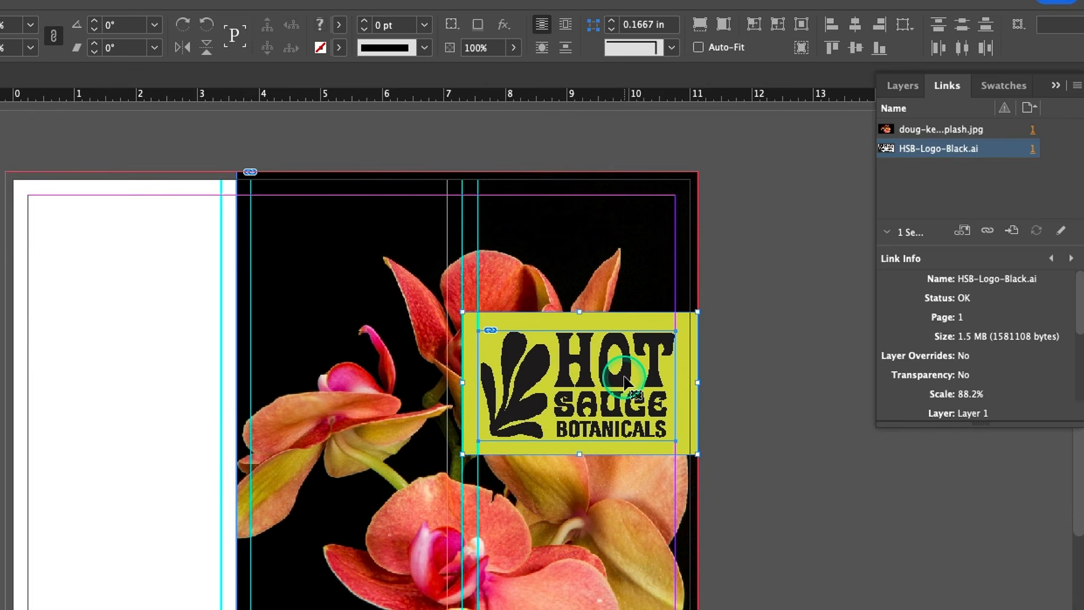
{"action": "double_click", "coordinate": [625, 382]}
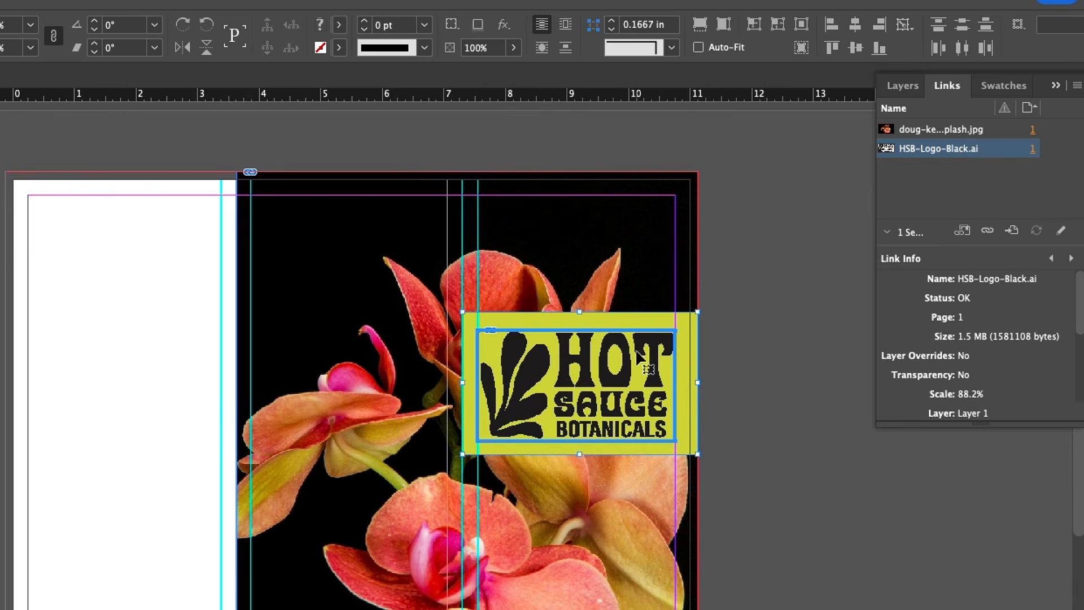
{"action": "left_click", "coordinate": [620, 398]}
{"action": "left_click", "coordinate": [856, 50]}
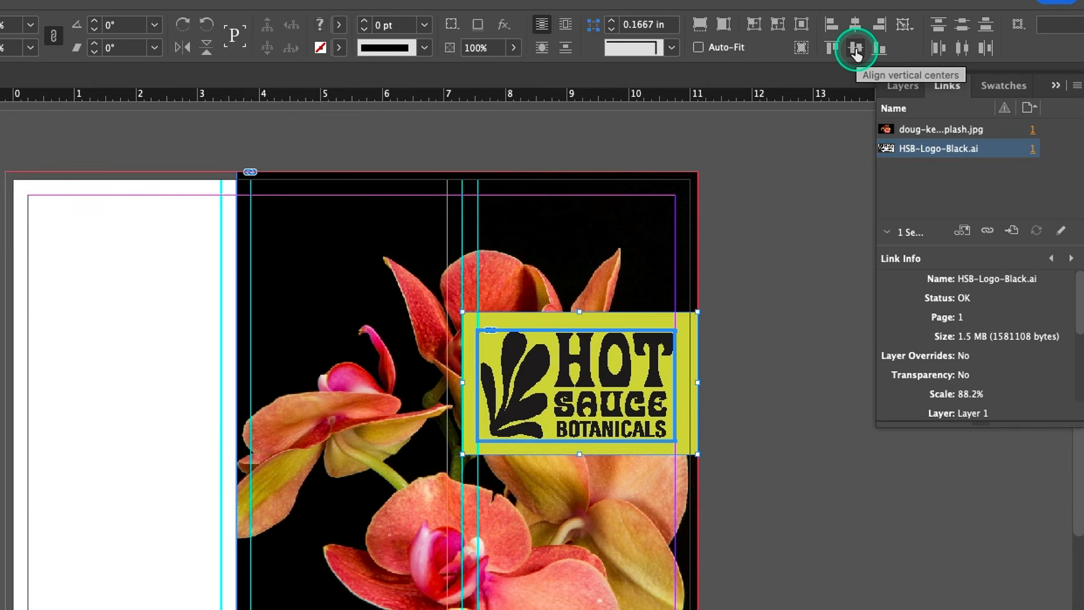
{"action": "left_click", "coordinate": [857, 50]}
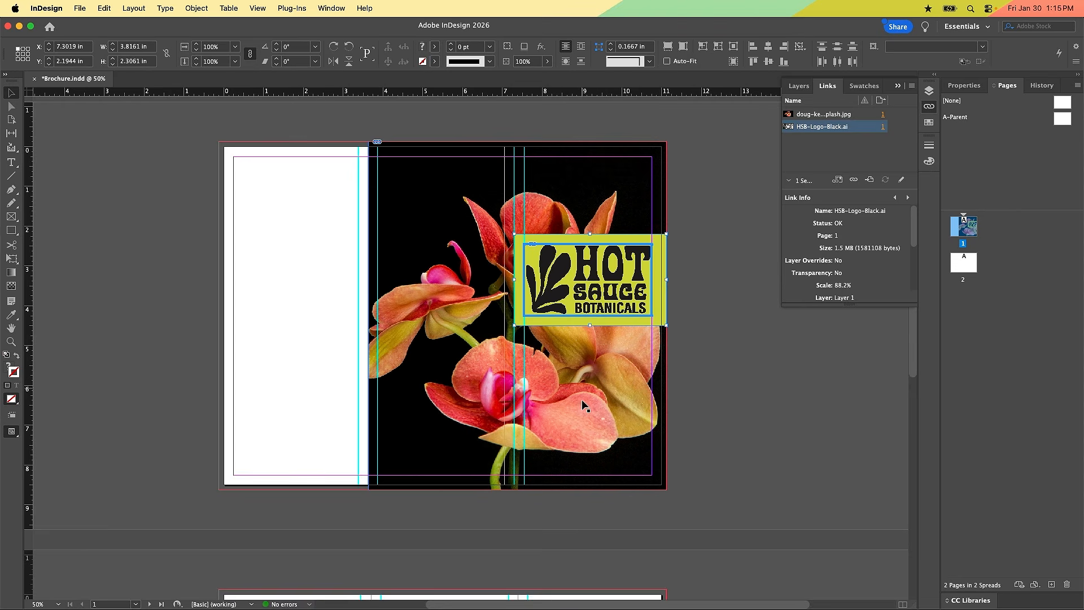
Step: Draw a text frame about 2.62 by 0.44 in near the lower edge of page 1's middle panel
{"action": "left_click", "coordinate": [612, 296]}
{"action": "scroll", "coordinate": [439, 399], "scroll_direction": "down", "scroll_amount": 2}
{"action": "scroll", "coordinate": [439, 399], "scroll_direction": "left", "scroll_amount": 3}
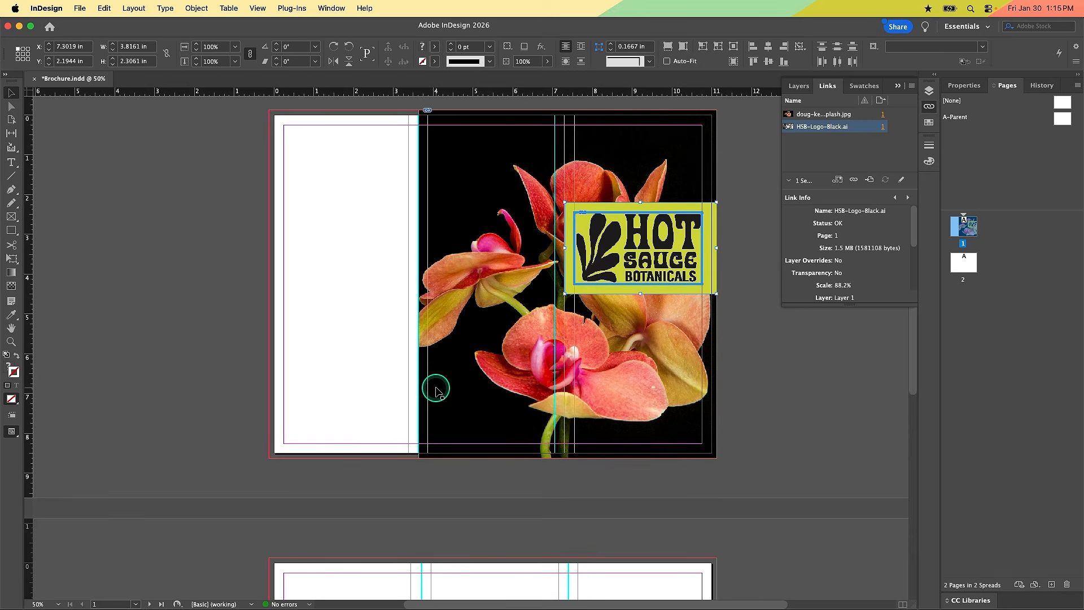
{"action": "left_click", "coordinate": [472, 432]}
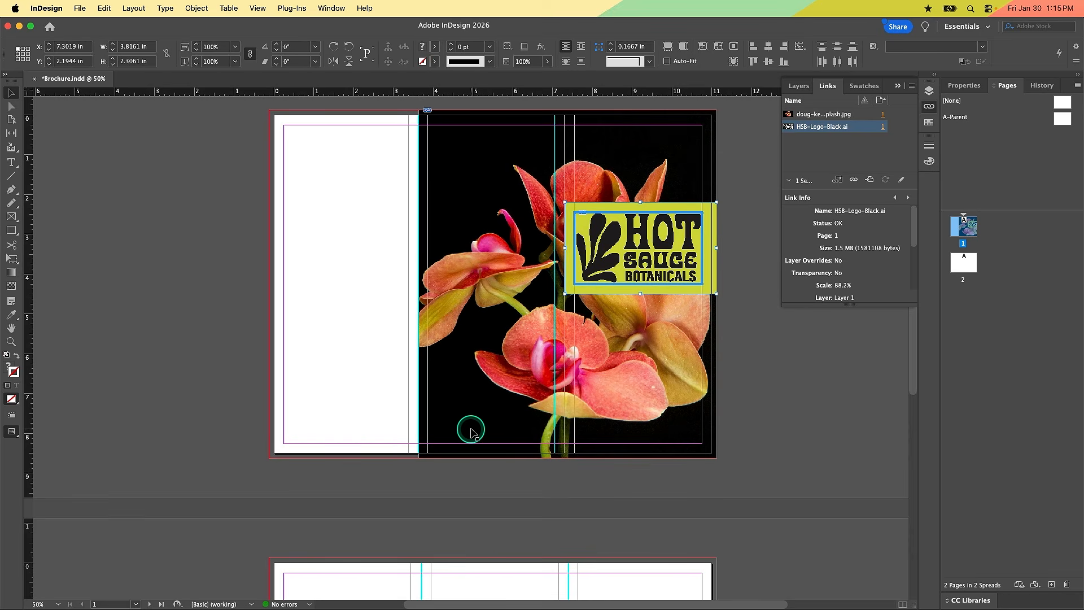
{"action": "key", "text": "t"}
{"action": "left_click_drag", "start_coordinate": [445, 417], "coordinate": [549, 434]}
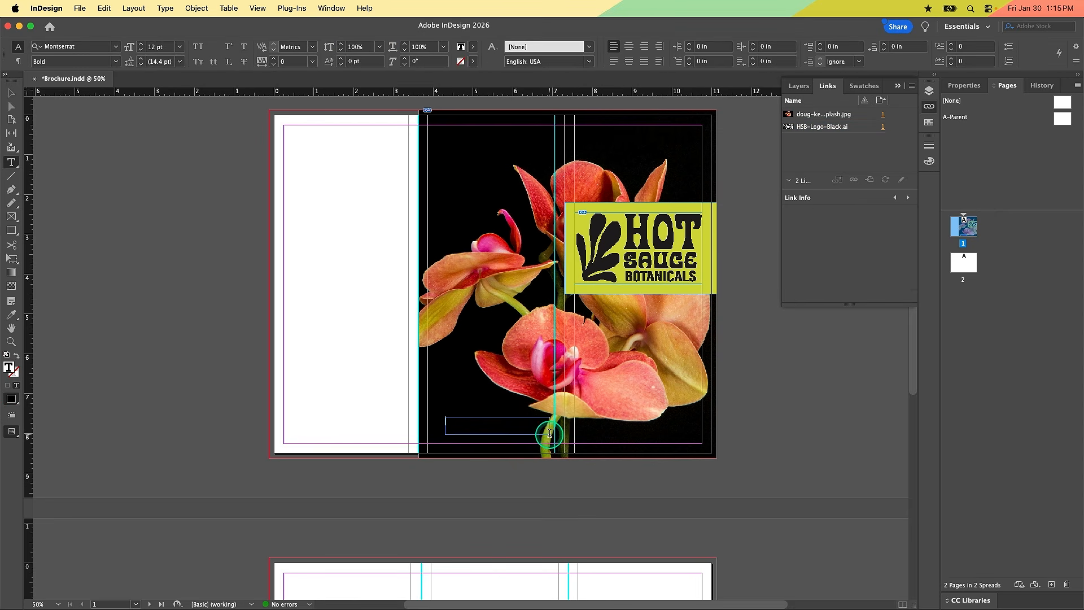
Step: Set the new frame's text to Allotropic Bold at 18 pt in All Caps
{"action": "left_click", "coordinate": [83, 51]}
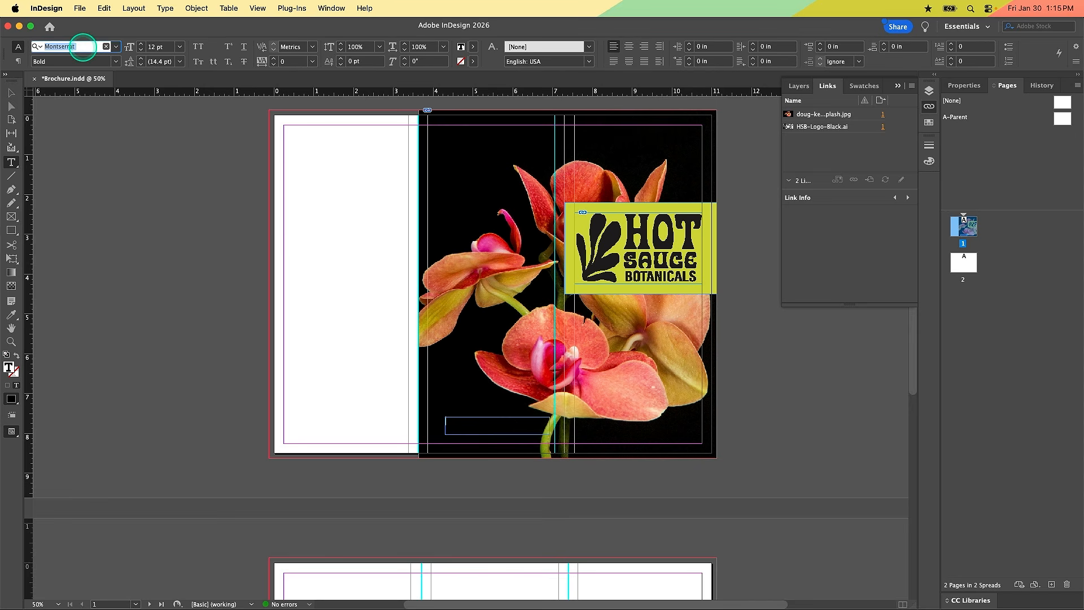
{"action": "type", "text": "allo"}
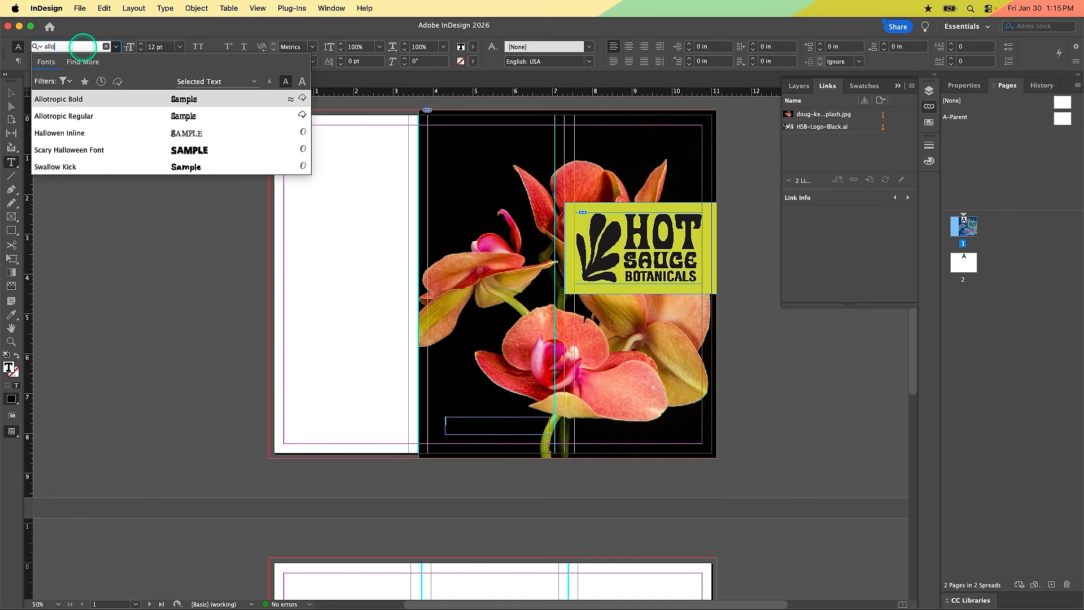
{"action": "left_click", "coordinate": [82, 100]}
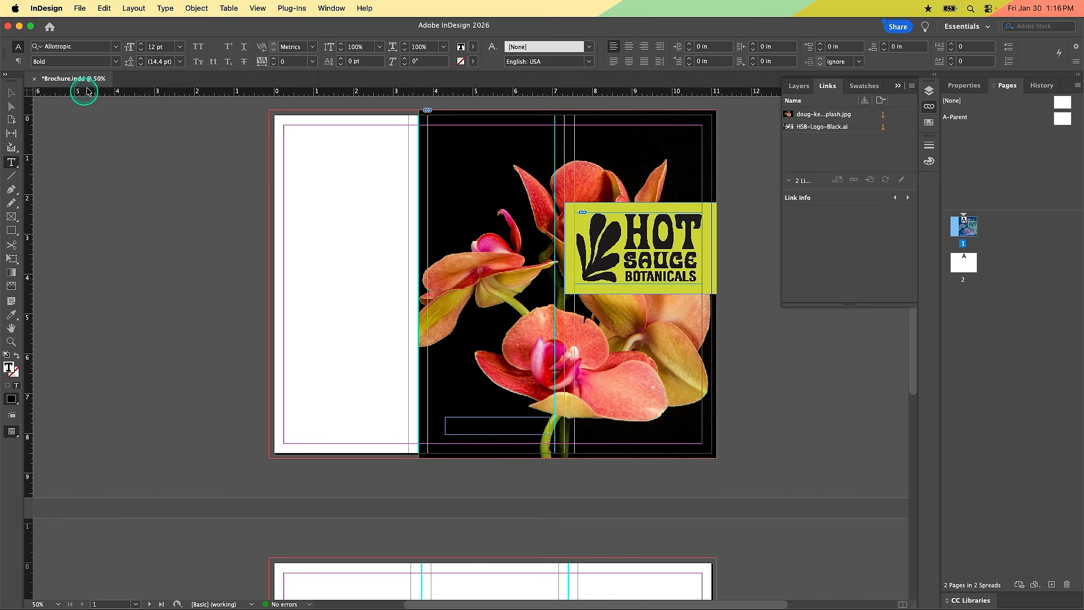
{"action": "left_click", "coordinate": [199, 51]}
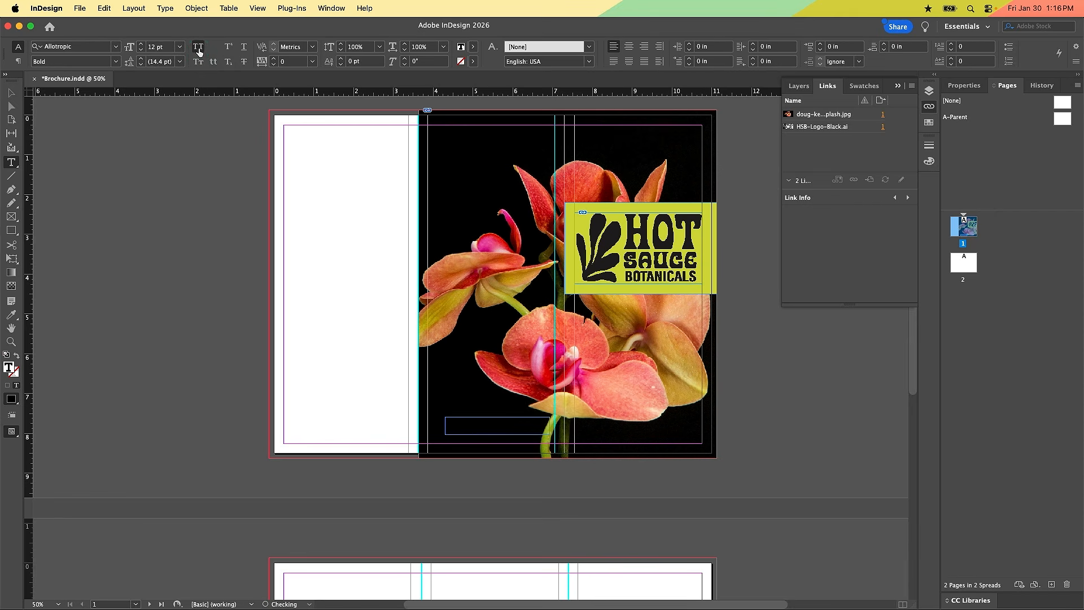
{"action": "left_click", "coordinate": [179, 46]}
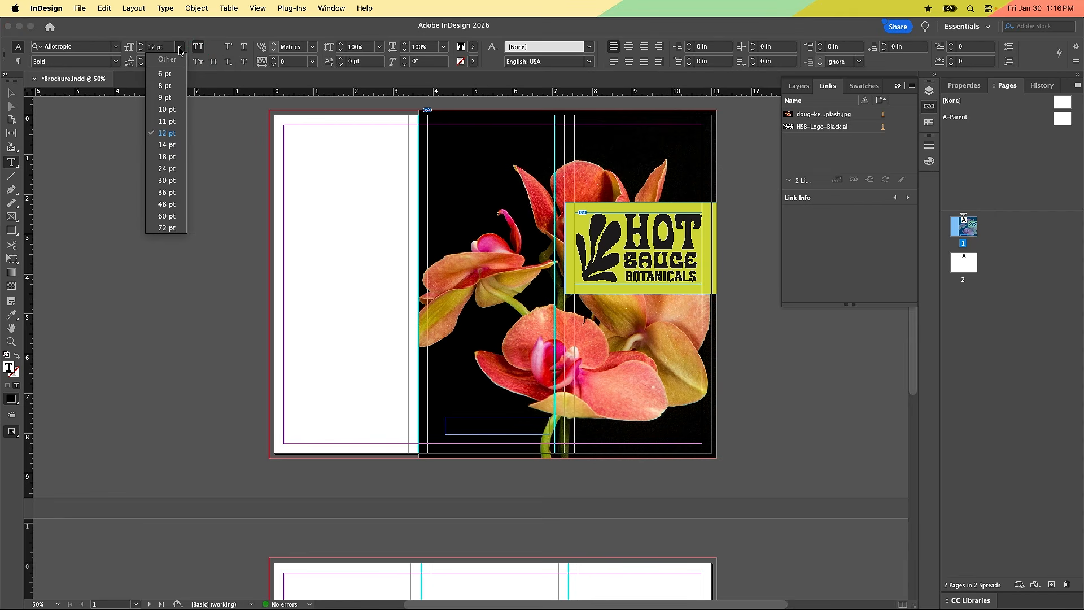
{"action": "left_click", "coordinate": [158, 157]}
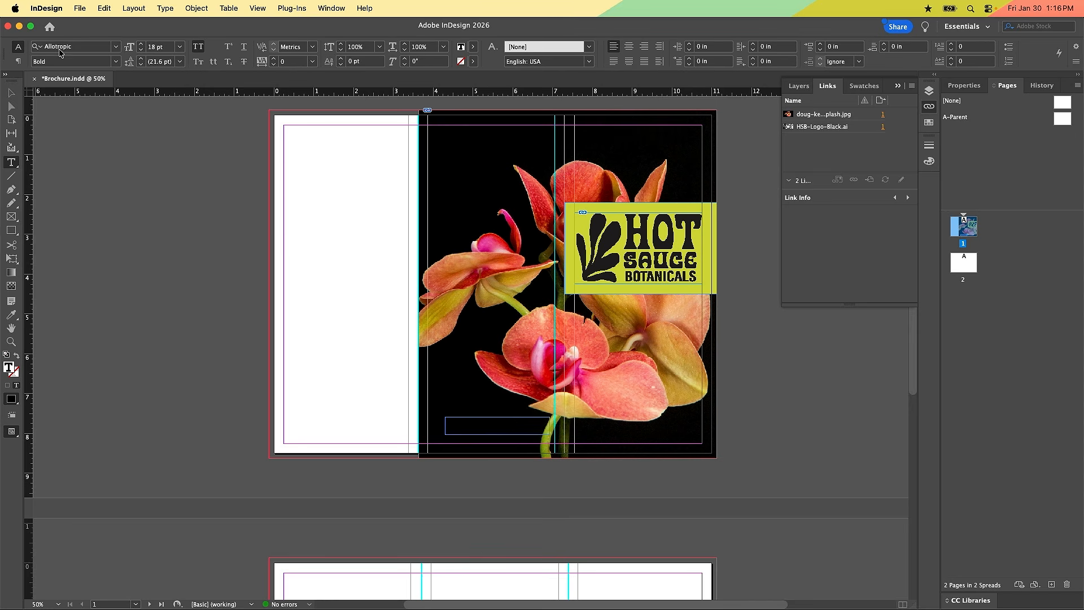
{"action": "left_click", "coordinate": [205, 54]}
{"action": "left_click", "coordinate": [198, 48]}
Step: Colour the frame's text with the R=211 G=217 B=59 swatch and center its alignment
{"action": "left_click", "coordinate": [473, 49]}
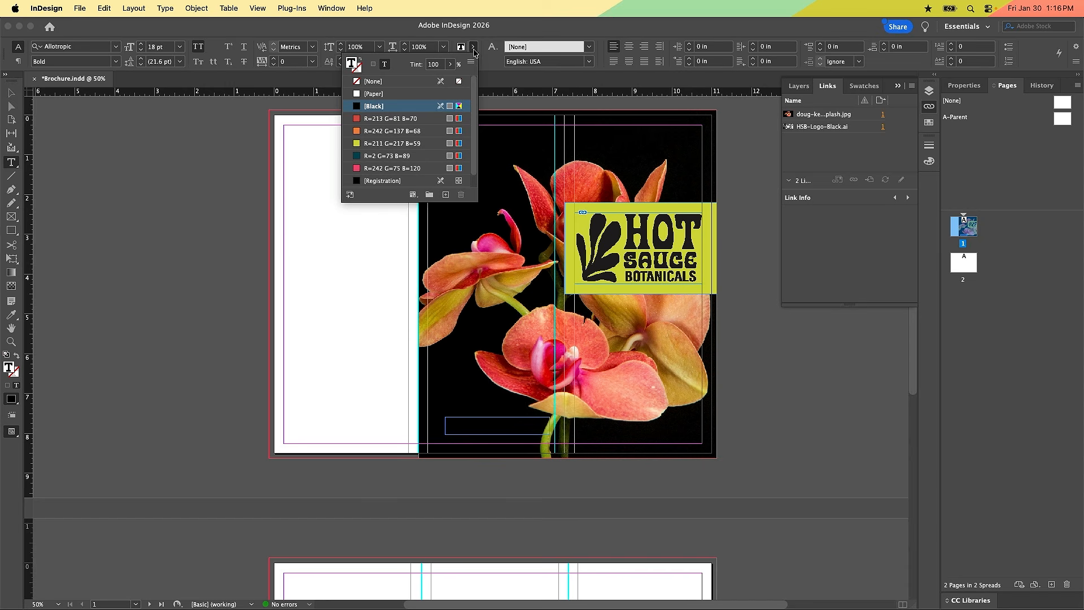
{"action": "left_click", "coordinate": [375, 144]}
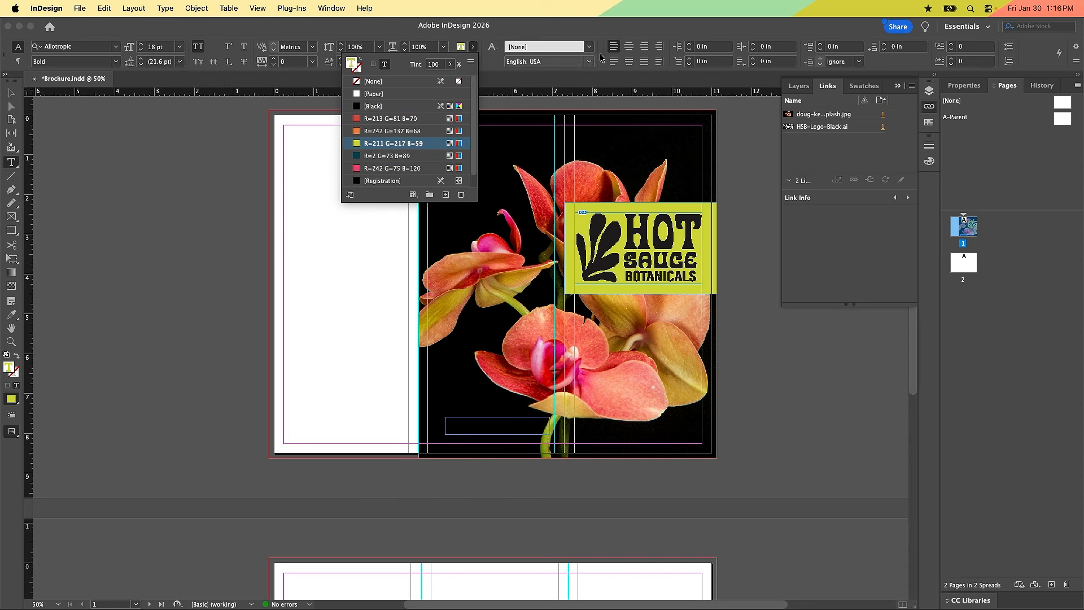
{"action": "left_click", "coordinate": [630, 50]}
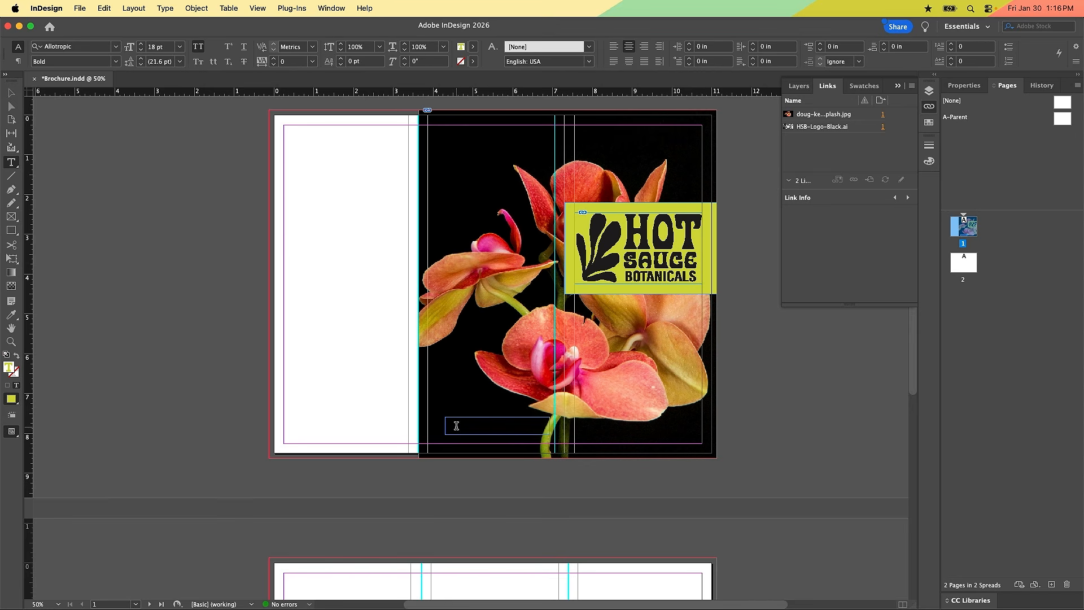
Step: Enter the tagline "GROW SOMETHING SPICY" in the middle panel's text frame and finish text editing
{"action": "left_click", "coordinate": [497, 427]}
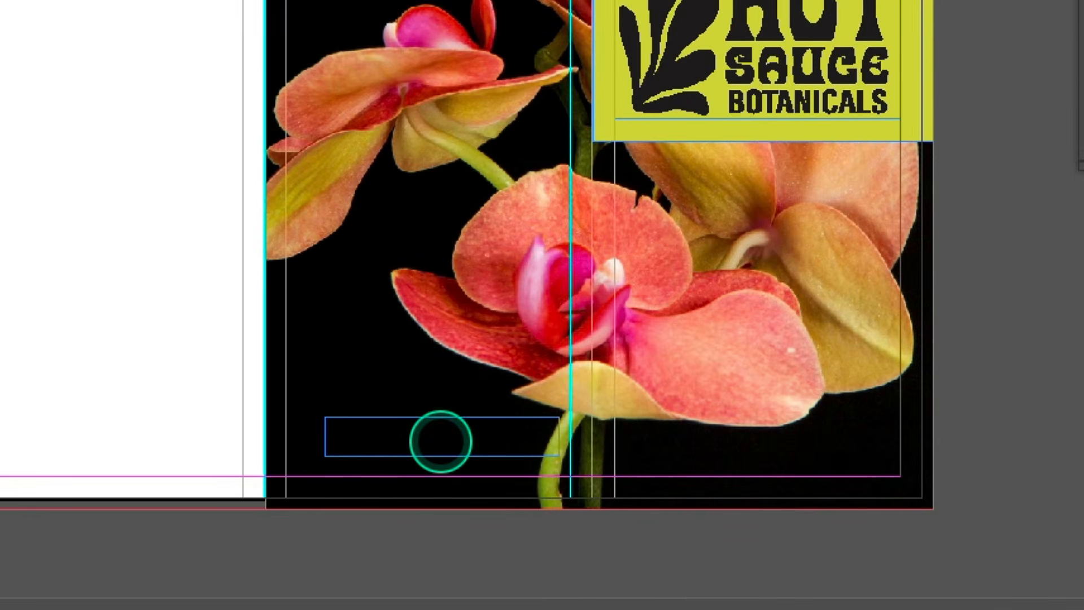
{"action": "type", "text": "GROW SOMETHING SPICY"}
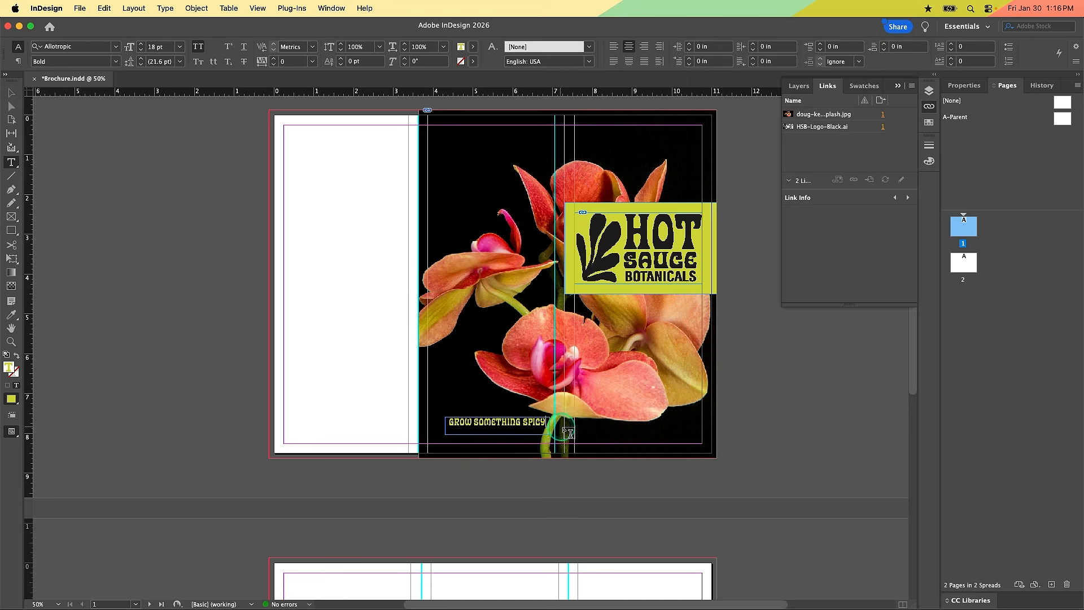
{"action": "key", "text": "Escape"}
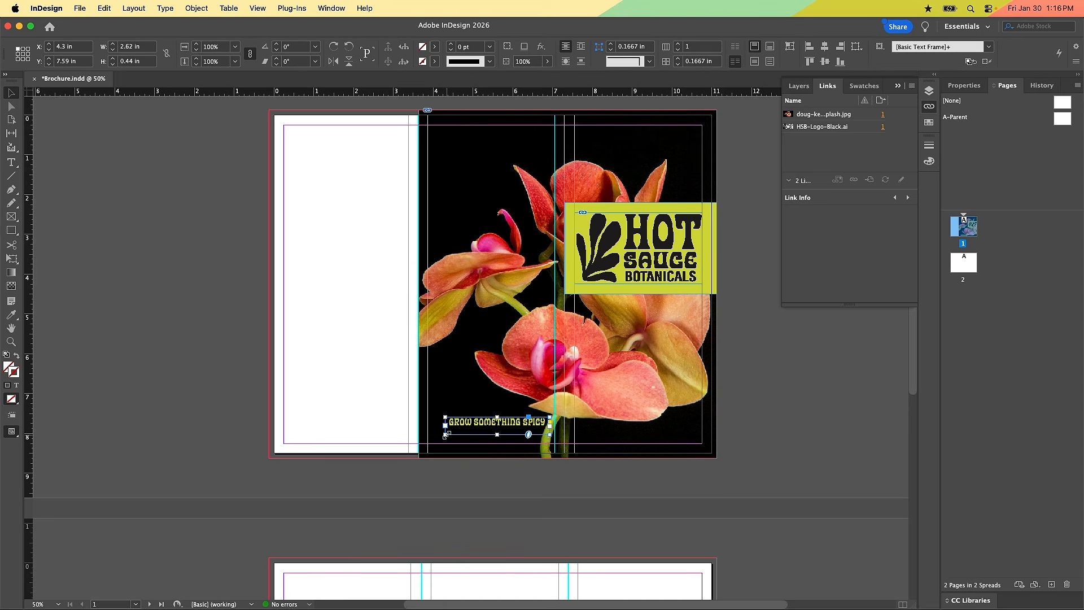
Step: Resize the tagline's text frame to span between the middle panel's left and right inner margin guides and shorten its height
{"action": "left_click_drag", "start_coordinate": [444, 428], "coordinate": [433, 432]}
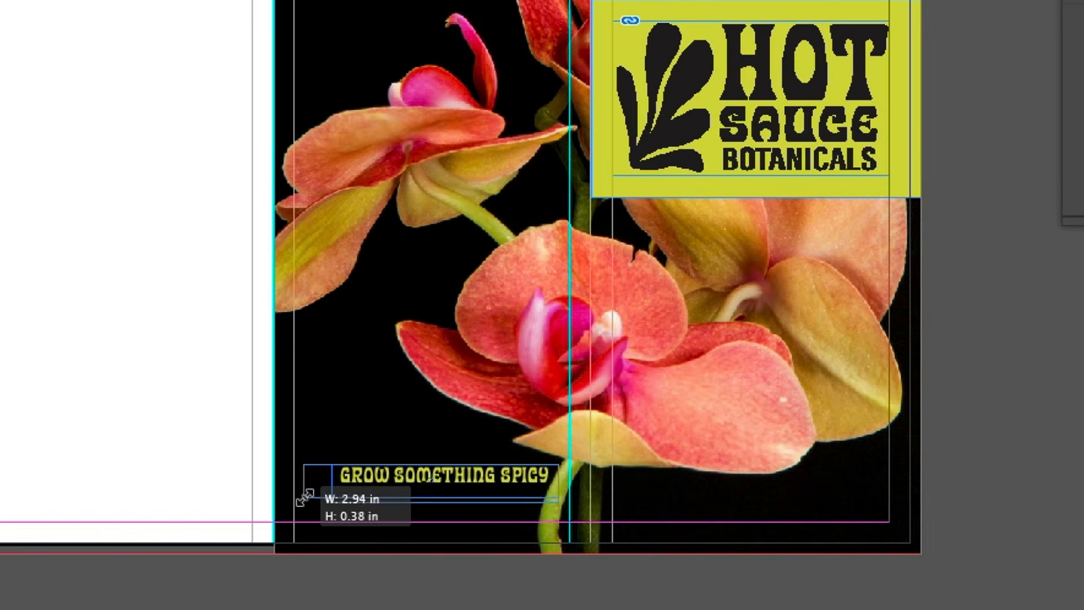
{"action": "left_click_drag", "start_coordinate": [305, 497], "coordinate": [293, 501]}
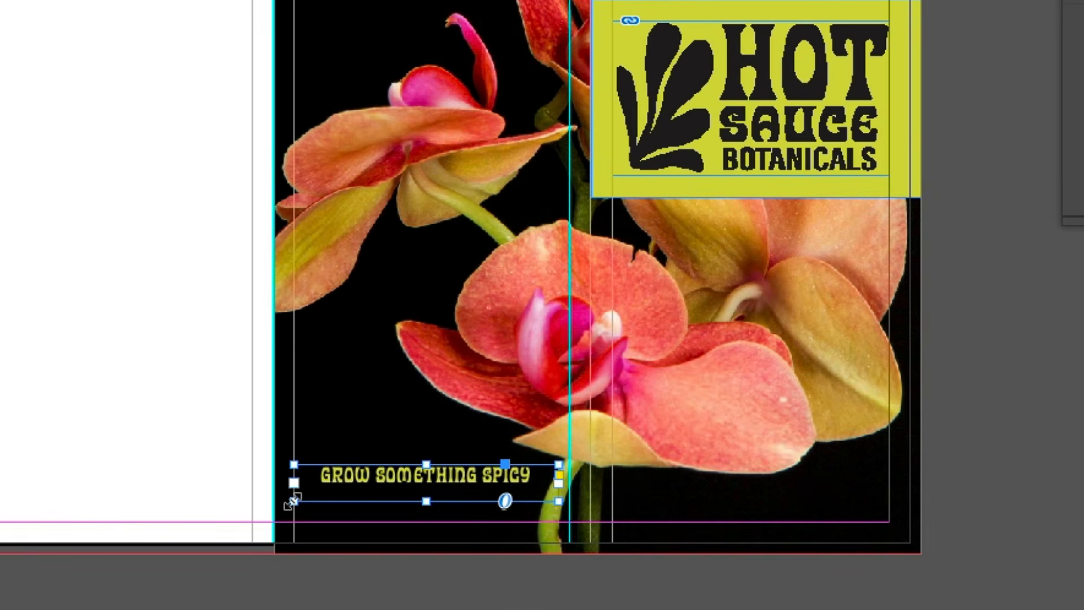
{"action": "left_click_drag", "start_coordinate": [558, 501], "coordinate": [569, 493]}
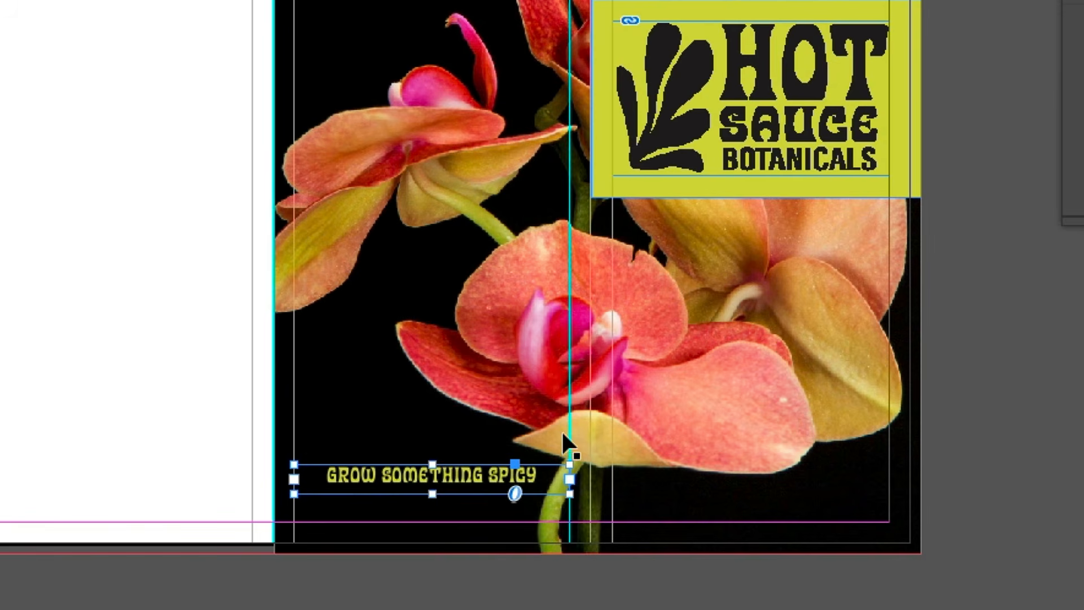
Step: Move the tagline frame down onto the bottom margin of the middle panel and deselect it
{"action": "left_click", "coordinate": [460, 473]}
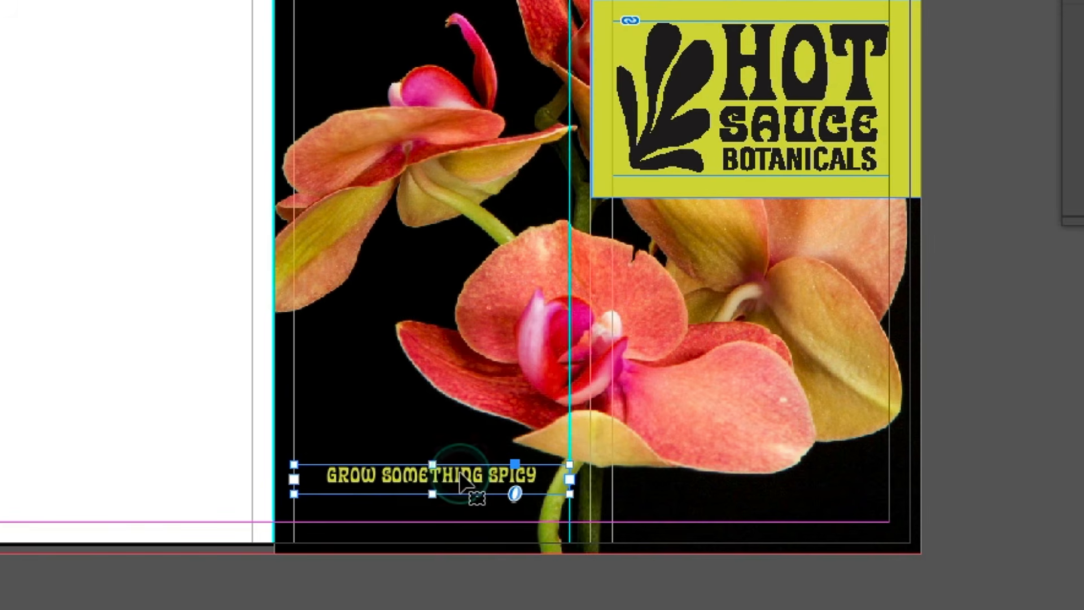
{"action": "left_click_drag", "start_coordinate": [460, 473], "coordinate": [454, 509]}
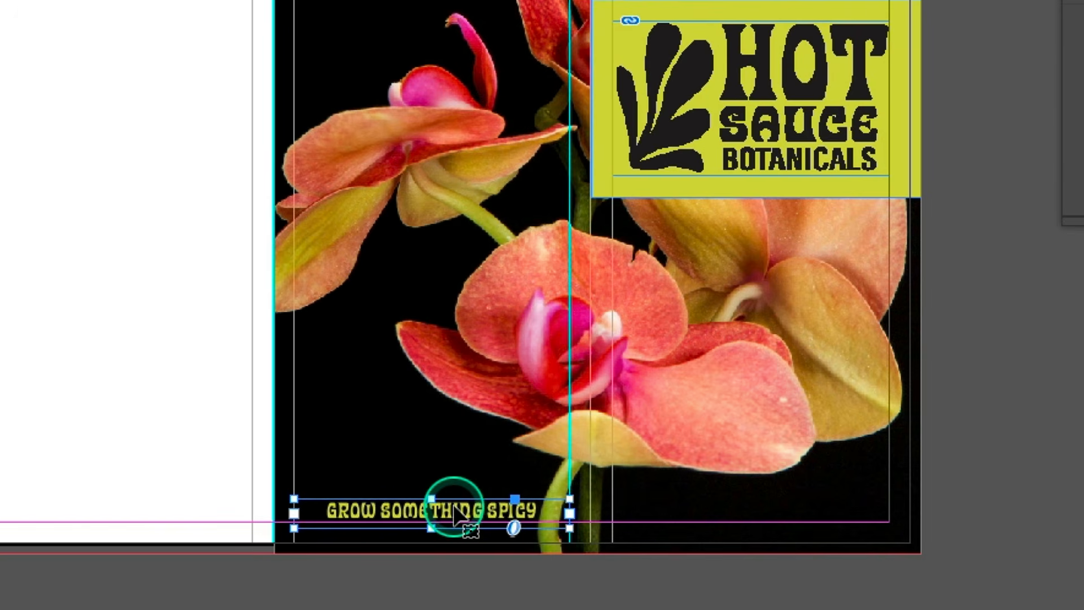
{"action": "key", "text": "ctrl+shift+a"}
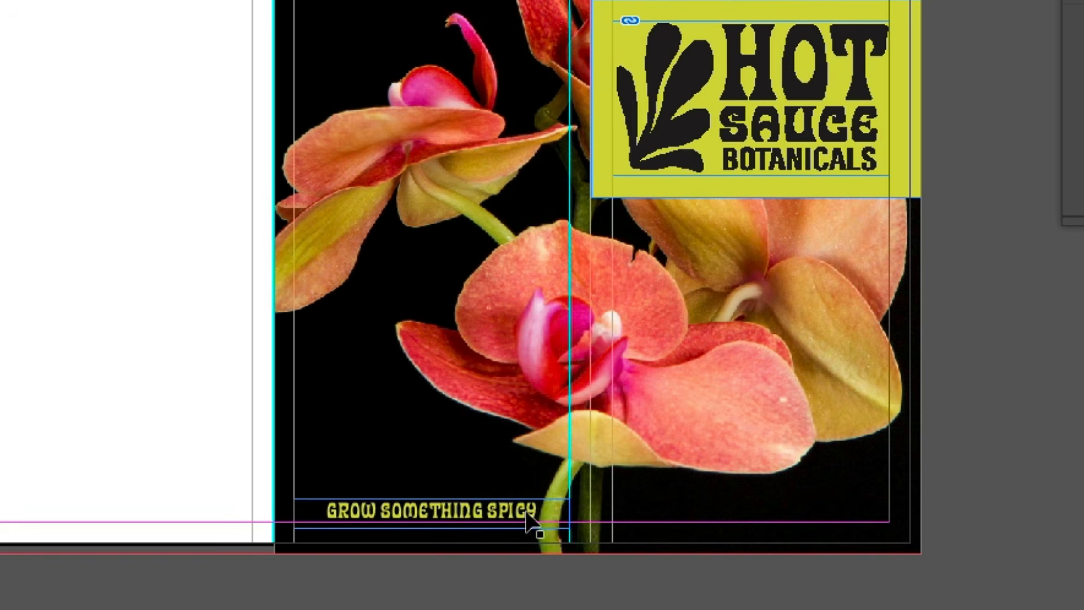
{"action": "left_click", "coordinate": [549, 512]}
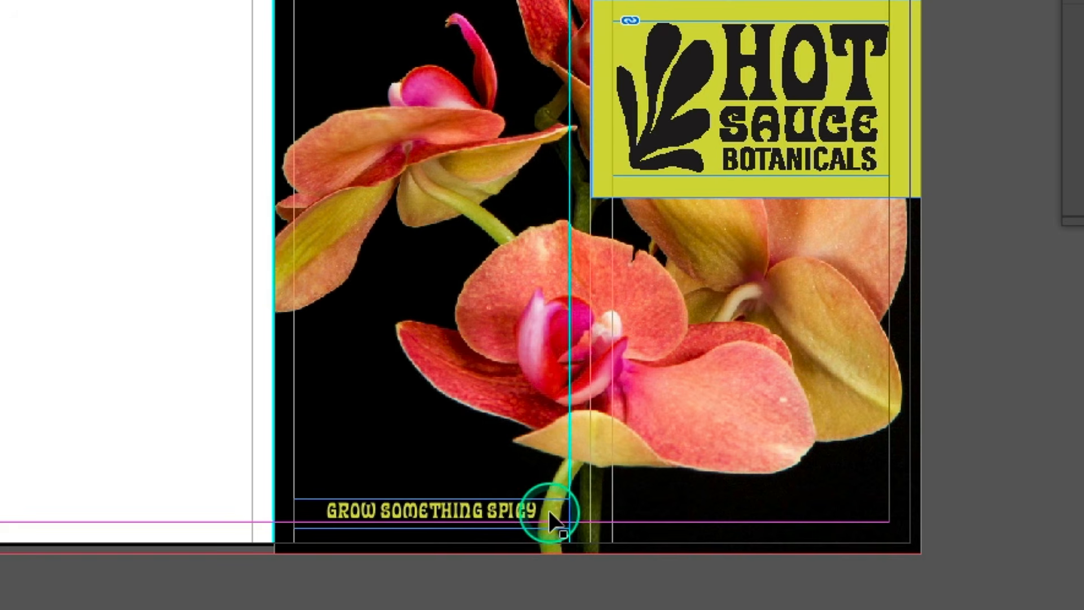
{"action": "left_click", "coordinate": [637, 435]}
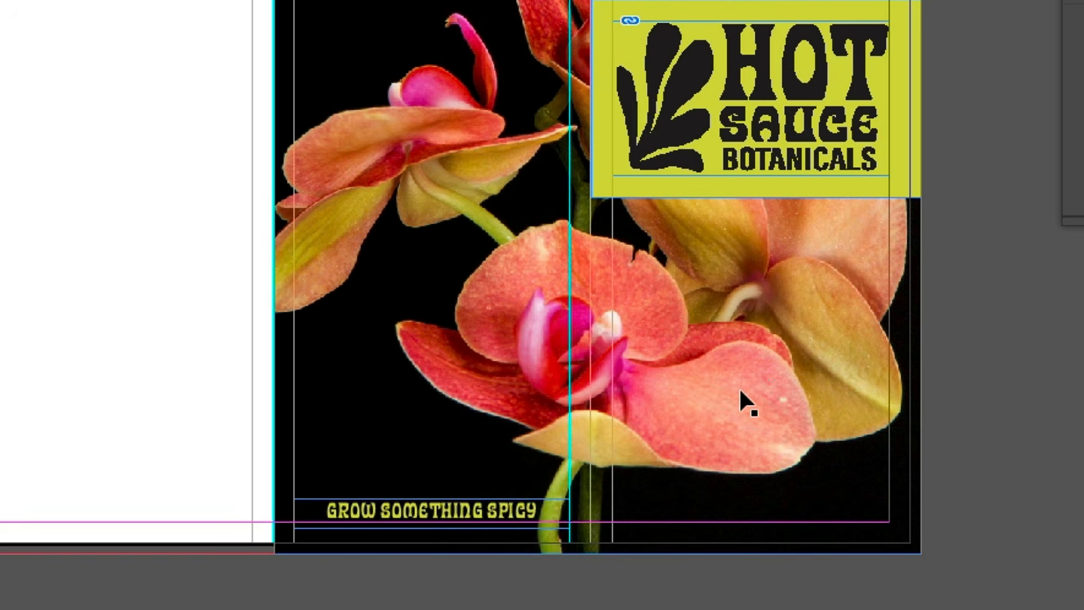
Step: Shift the orchid image slightly to the right within its frame on the middle and cover panels
{"action": "left_click", "coordinate": [719, 413]}
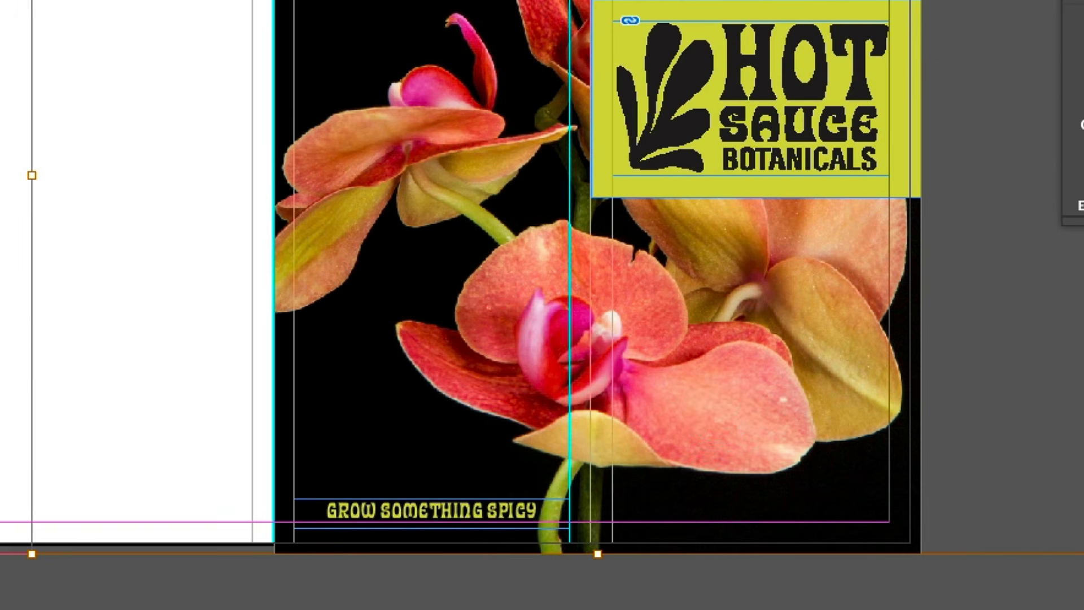
{"action": "left_click", "coordinate": [847, 364]}
{"action": "left_click", "coordinate": [726, 396]}
{"action": "left_click_drag", "start_coordinate": [726, 399], "coordinate": [737, 399]}
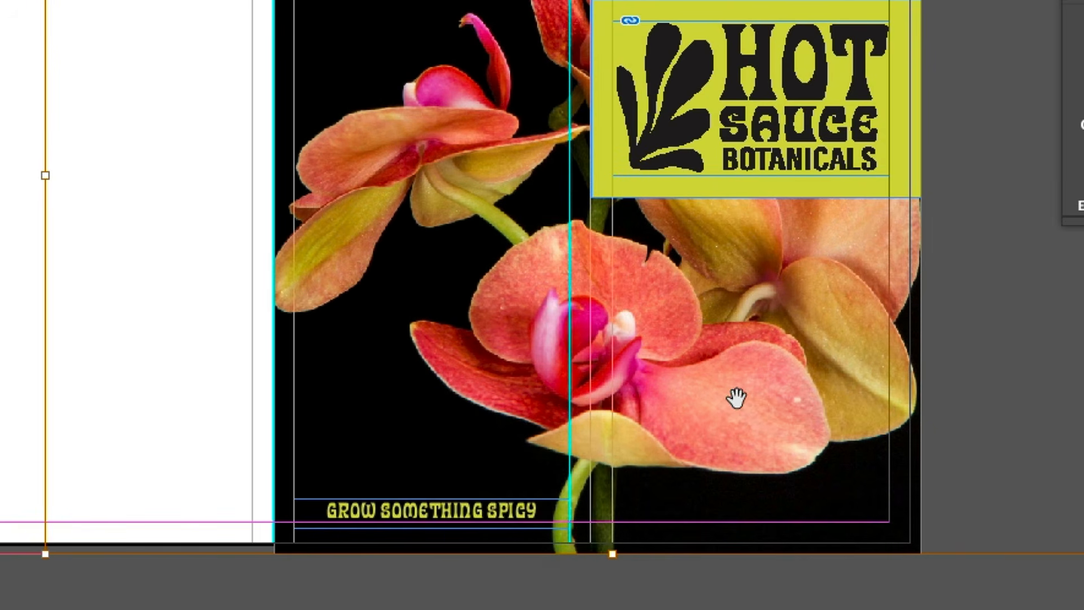
Step: Try to shift the orchid image upward within its frame and undo the move
{"action": "left_click", "coordinate": [654, 443]}
{"action": "left_click_drag", "start_coordinate": [723, 436], "coordinate": [726, 429]}
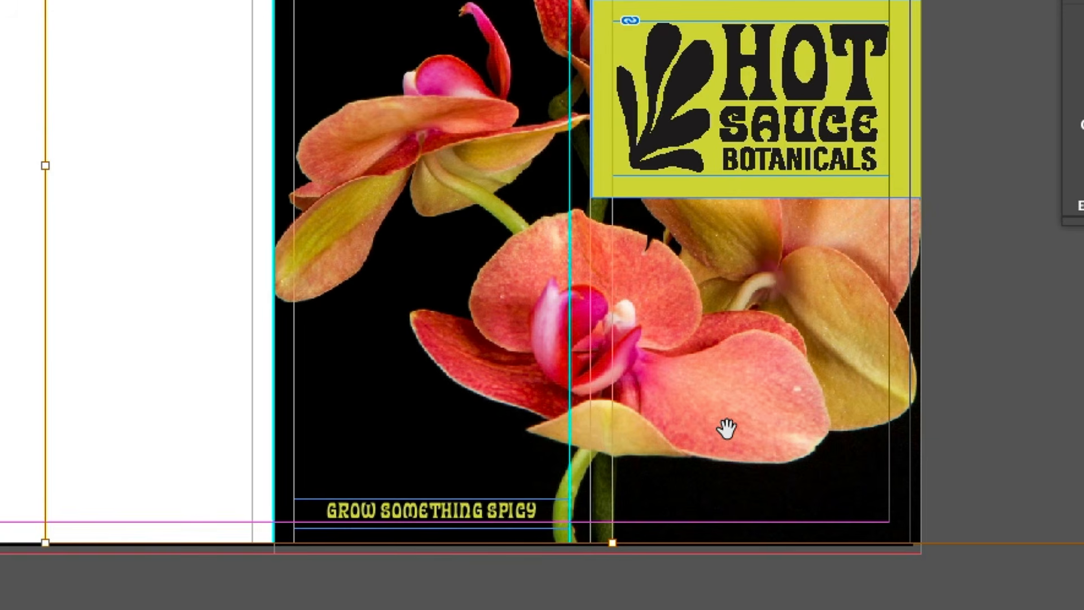
{"action": "left_click", "coordinate": [727, 429]}
{"action": "key", "text": "ctrl+z"}
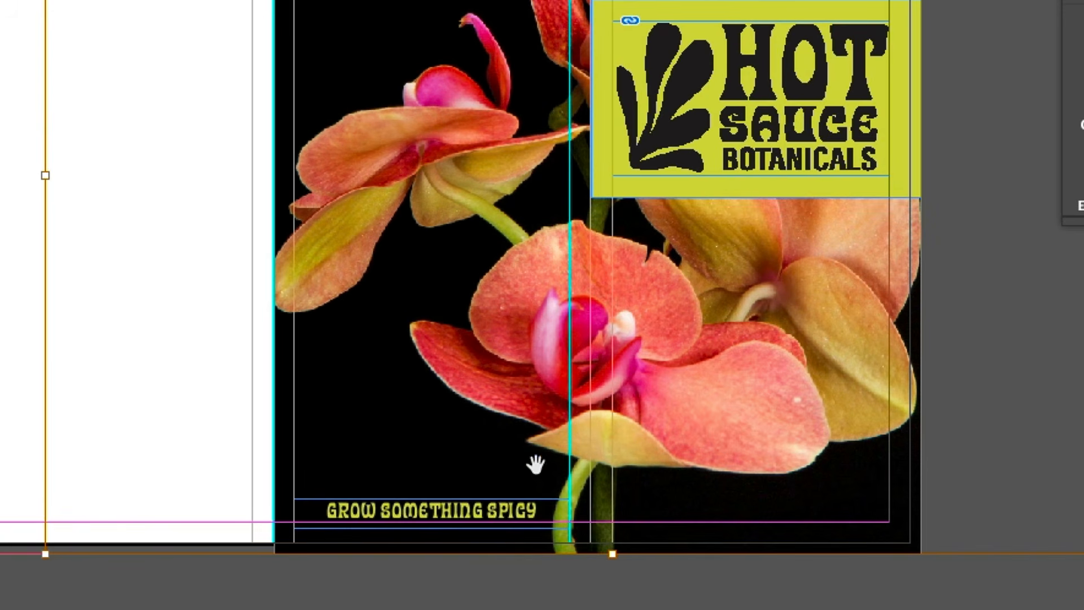
Step: Deselect the orchid image
{"action": "left_click", "coordinate": [877, 455]}
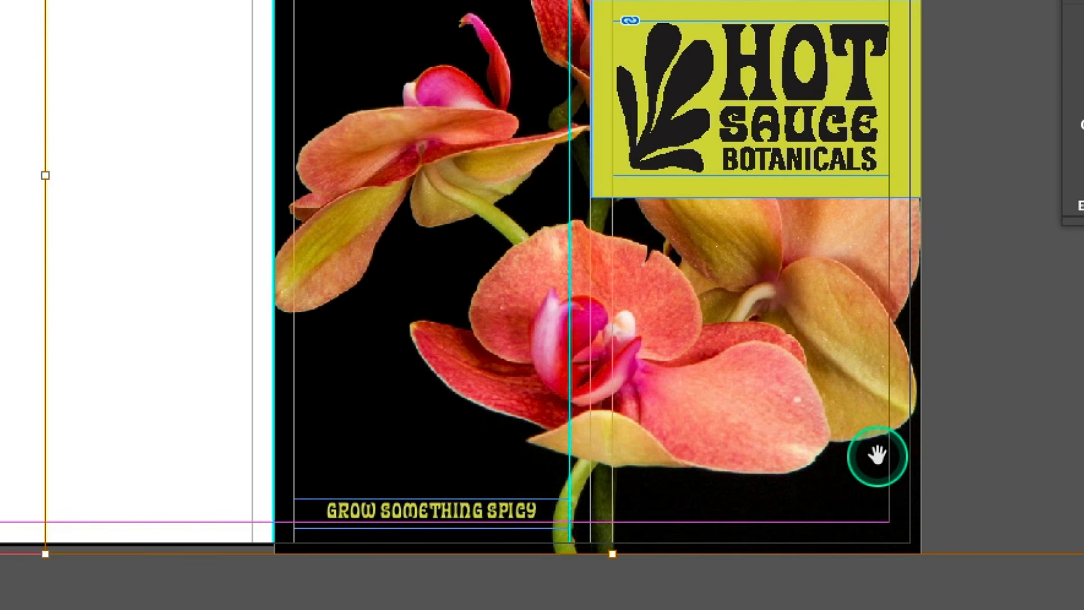
{"action": "left_click", "coordinate": [838, 608]}
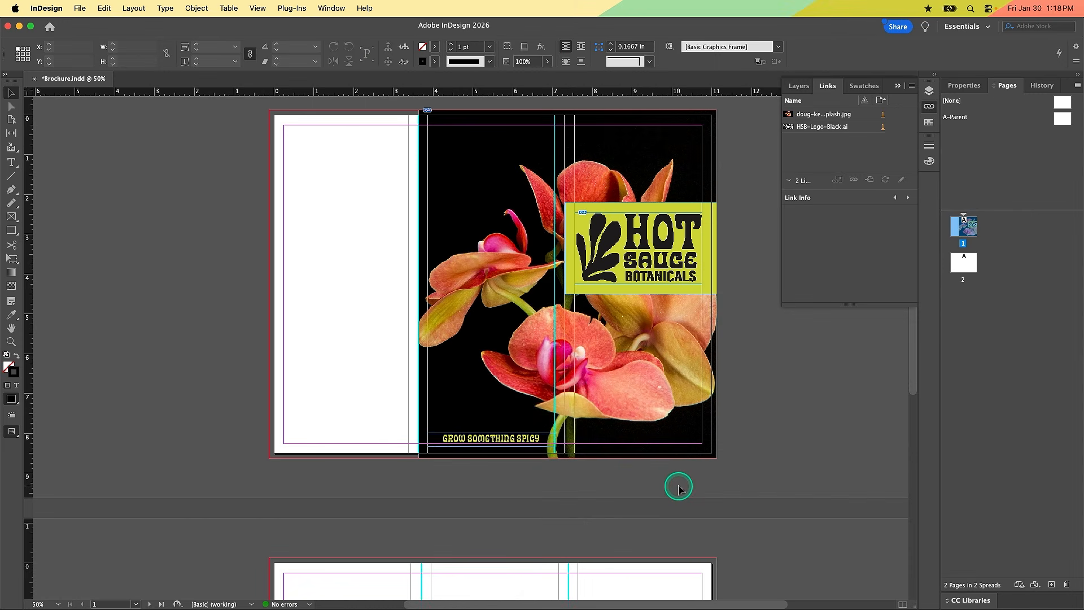
{"action": "key", "text": "w"}
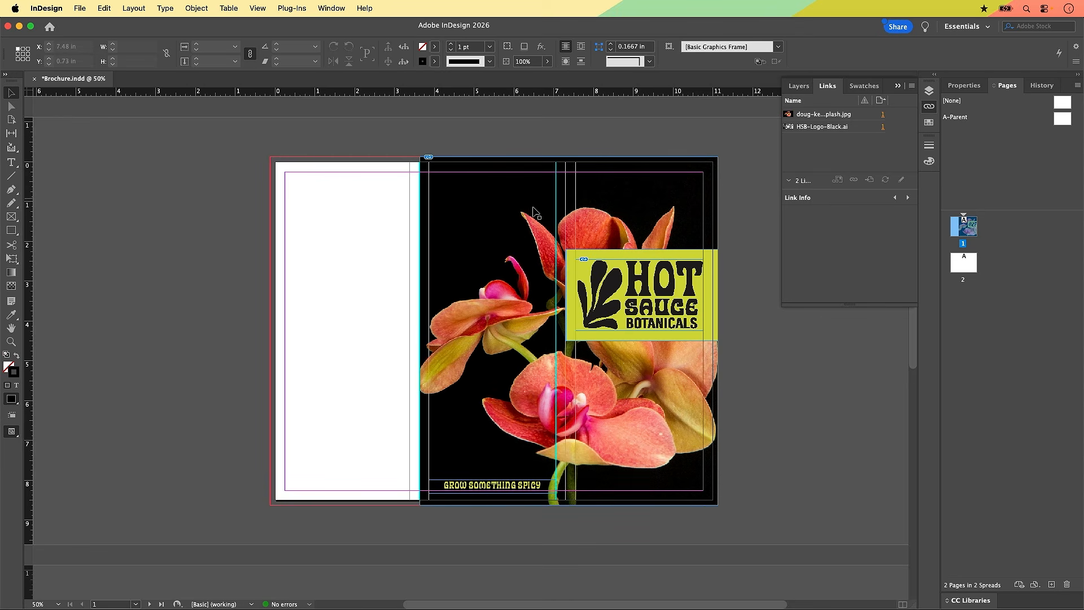
{"action": "scroll", "coordinate": [632, 298], "scroll_direction": "right", "scroll_amount": 1}
{"action": "scroll", "coordinate": [631, 297], "scroll_direction": "right", "scroll_amount": 1}
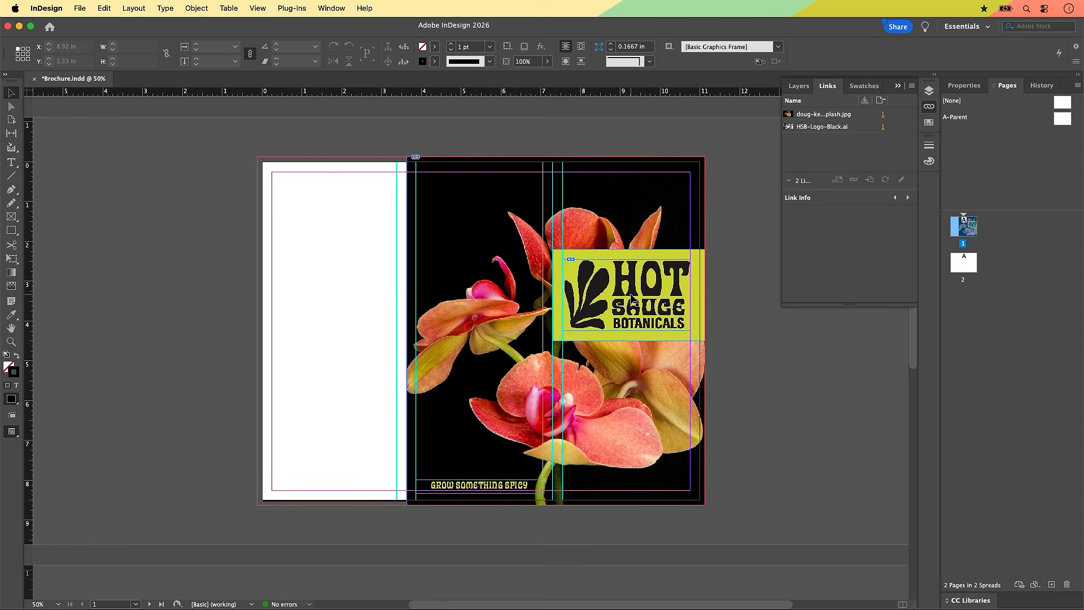
Step: Switch to Adobe Bridge and open team.txt from the 03_Brochure folder
{"action": "left_click", "coordinate": [631, 298]}
{"action": "key", "text": "super+Tab"}
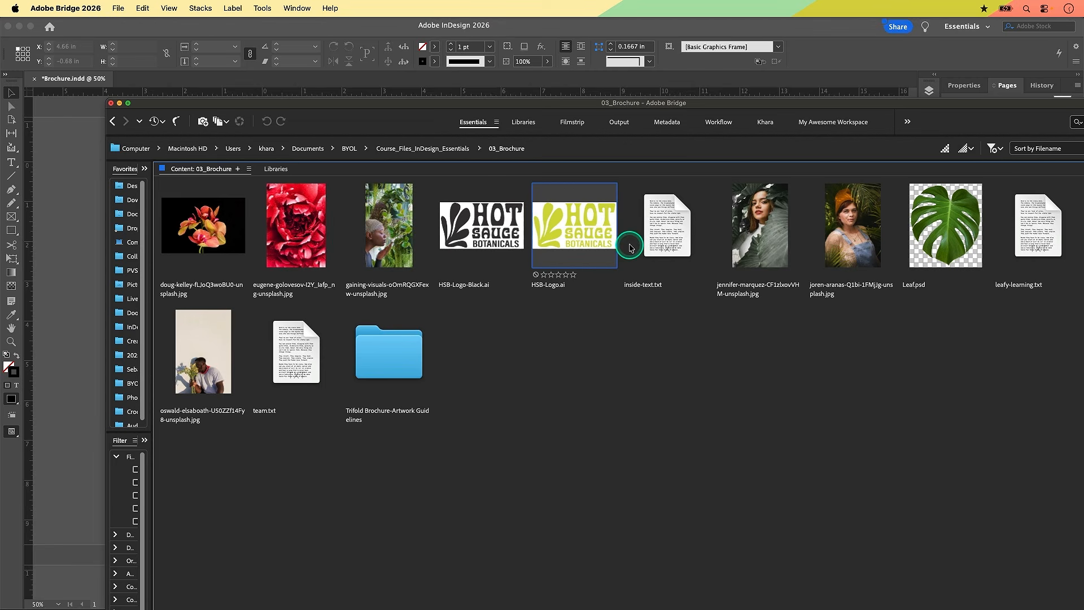
{"action": "left_click", "coordinate": [471, 306]}
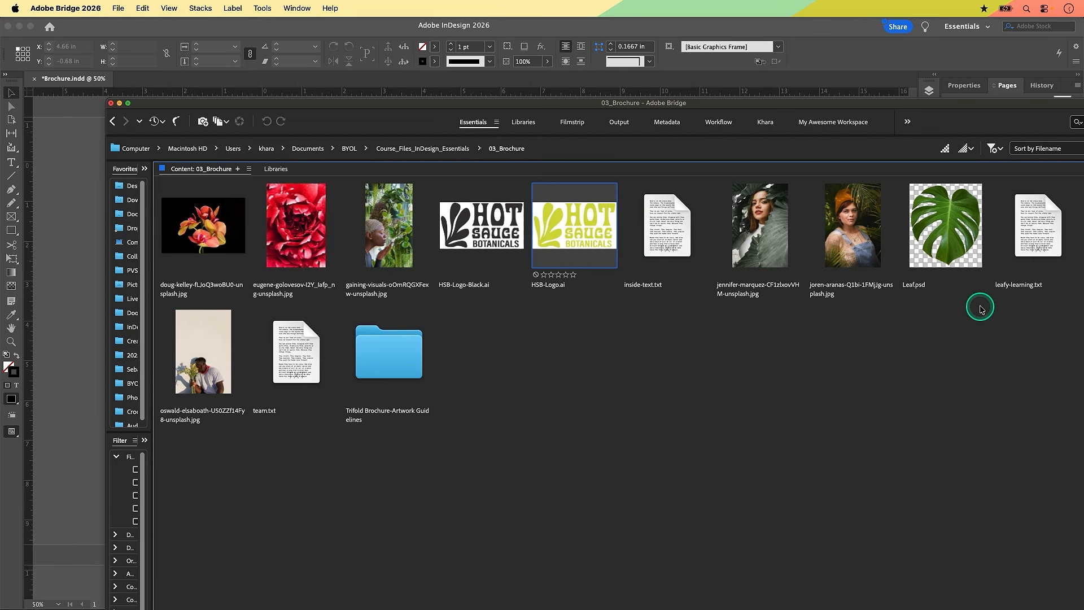
{"action": "left_click", "coordinate": [299, 351]}
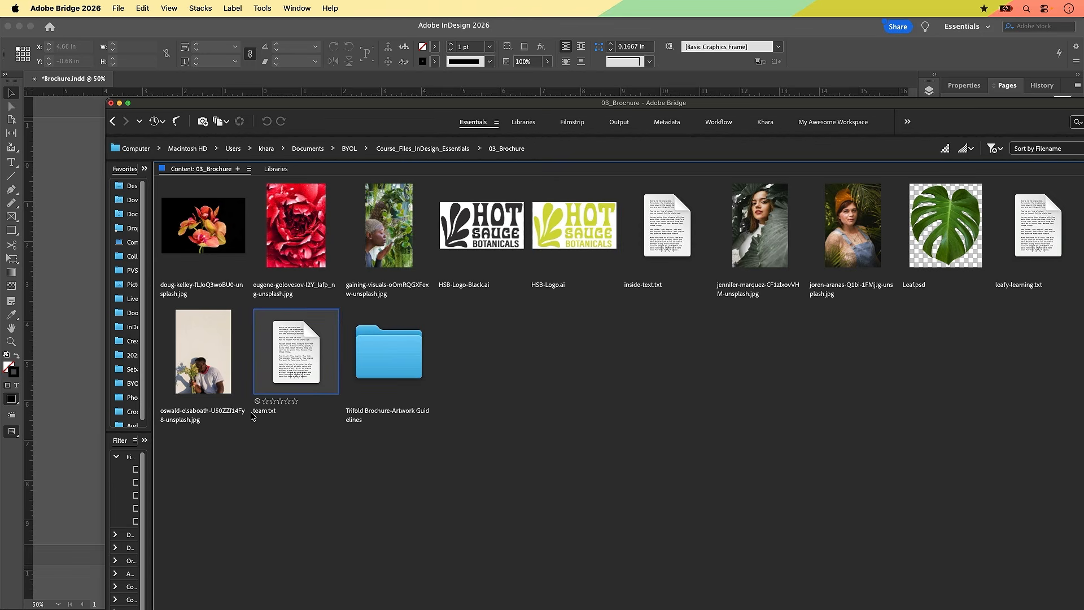
{"action": "double_click", "coordinate": [295, 370]}
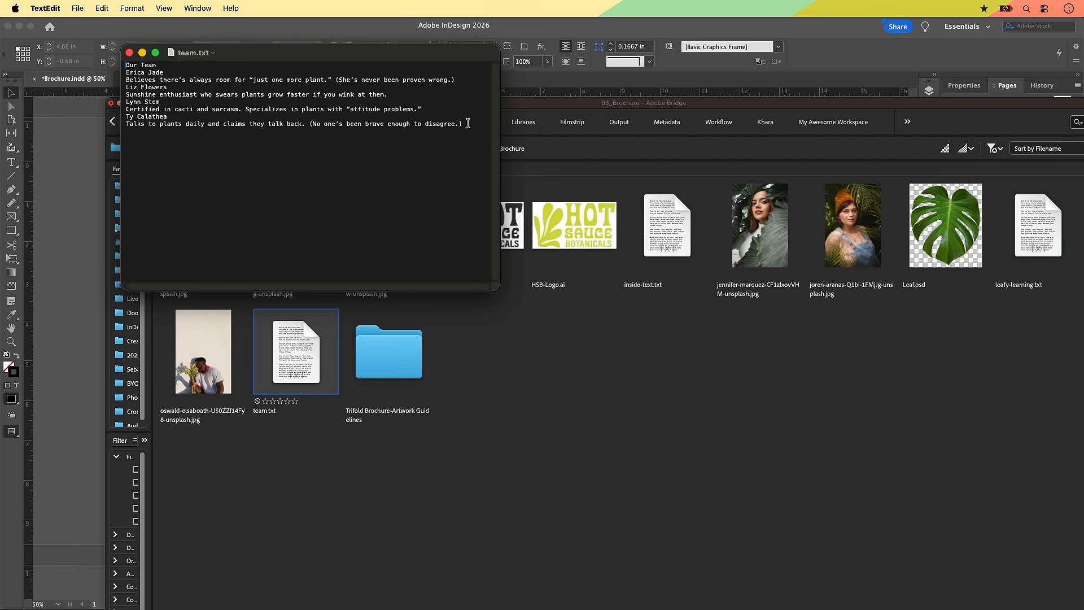
Step: Copy the entire contents of team.txt and return to the brochure document in InDesign
{"action": "key", "text": "super+a"}
{"action": "key", "text": "super+c"}
{"action": "left_click", "coordinate": [47, 11]}
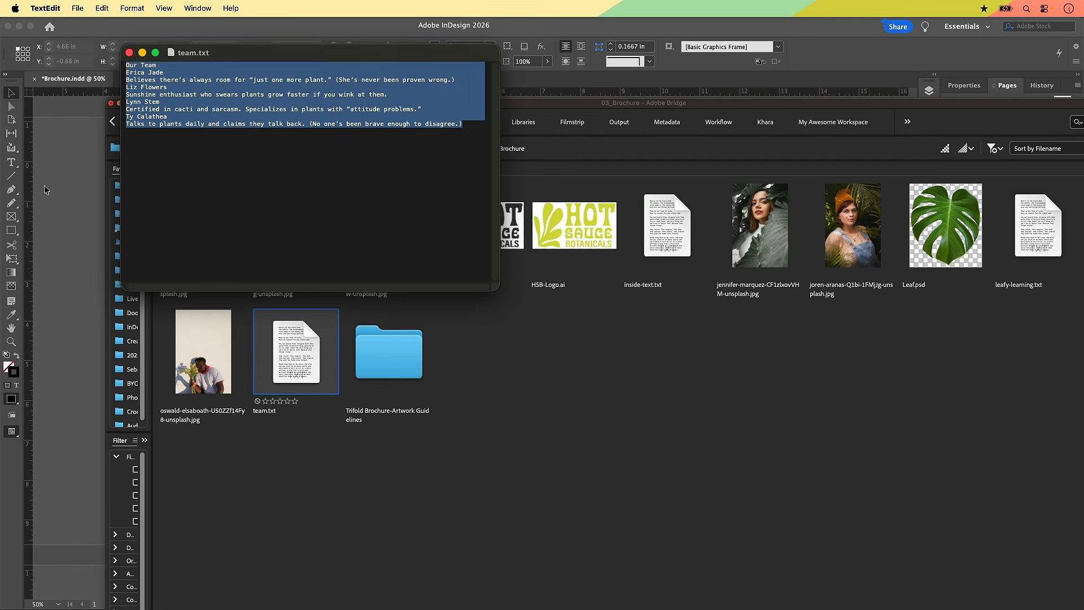
{"action": "left_click", "coordinate": [61, 188]}
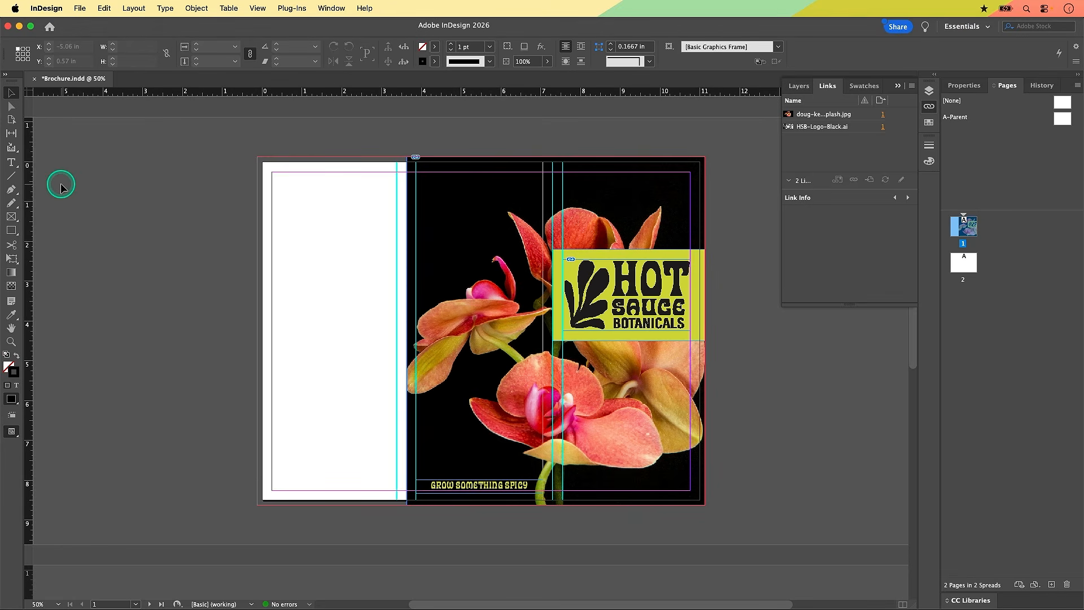
Step: Draw a tall text frame inside the blank left panel and paste the copied team text into it
{"action": "key", "text": "t"}
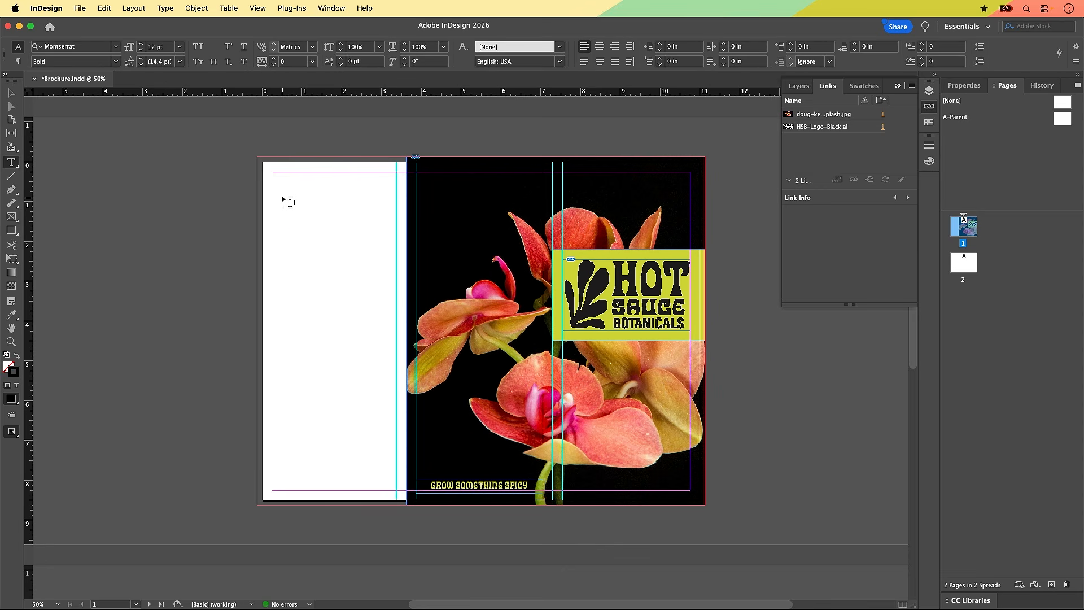
{"action": "left_click_drag", "start_coordinate": [283, 197], "coordinate": [389, 468]}
{"action": "left_click", "coordinate": [390, 467]}
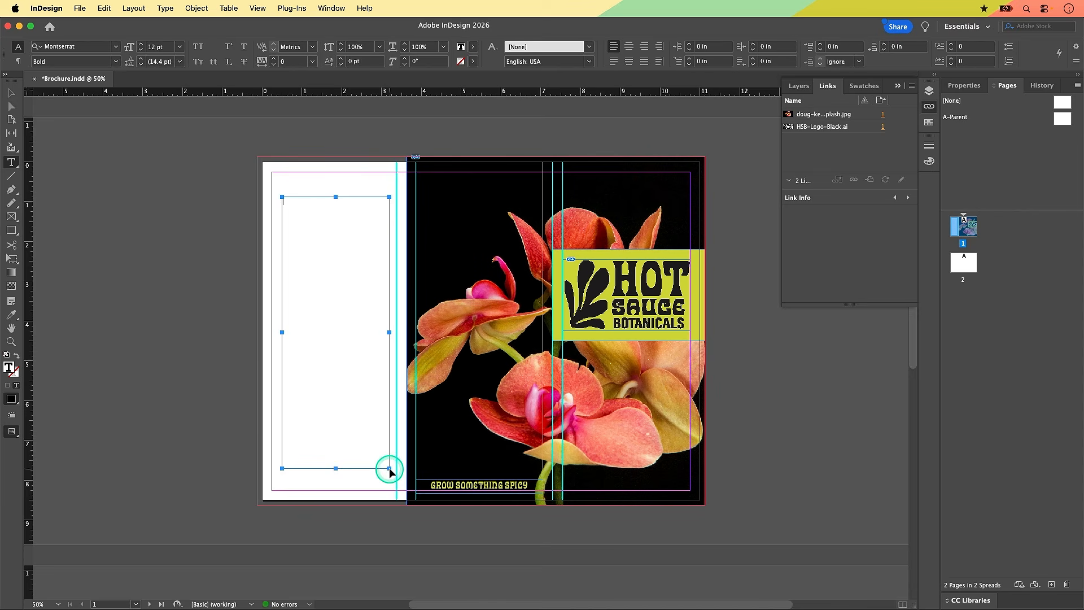
{"action": "key", "text": "super+v"}
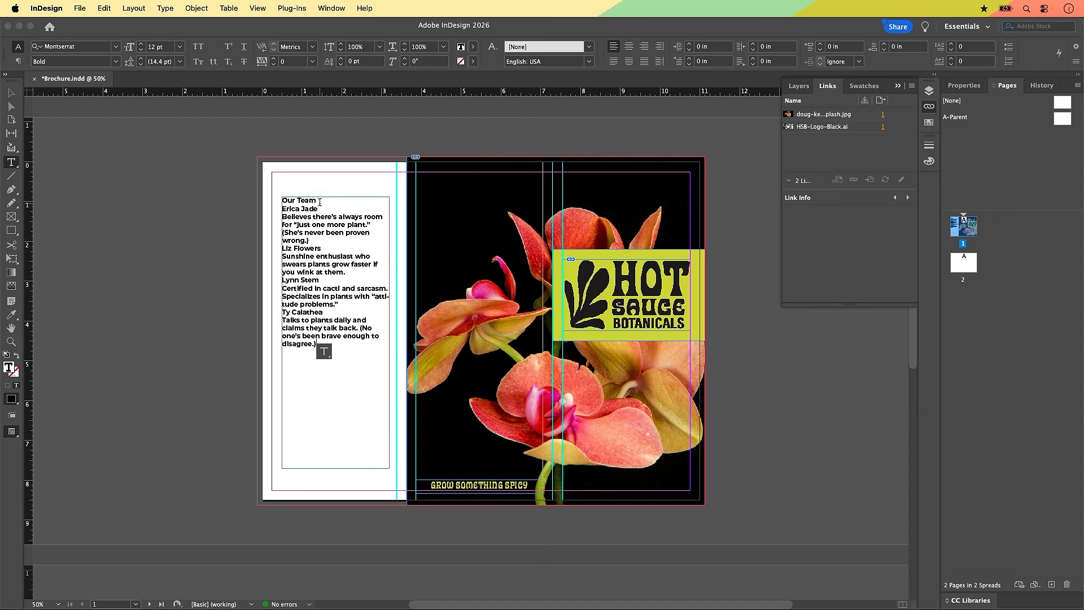
Step: Set the "Our Team" heading to Allotropic Bold at 24 pt in All Caps
{"action": "left_click_drag", "start_coordinate": [320, 201], "coordinate": [276, 196]}
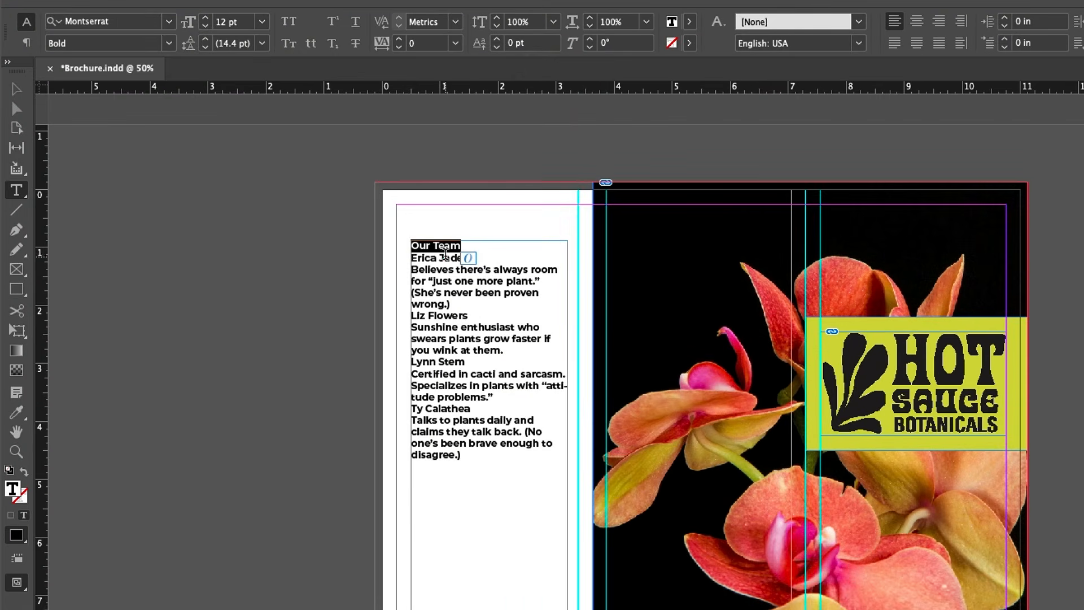
{"action": "left_click", "coordinate": [447, 249]}
{"action": "left_click", "coordinate": [111, 23]}
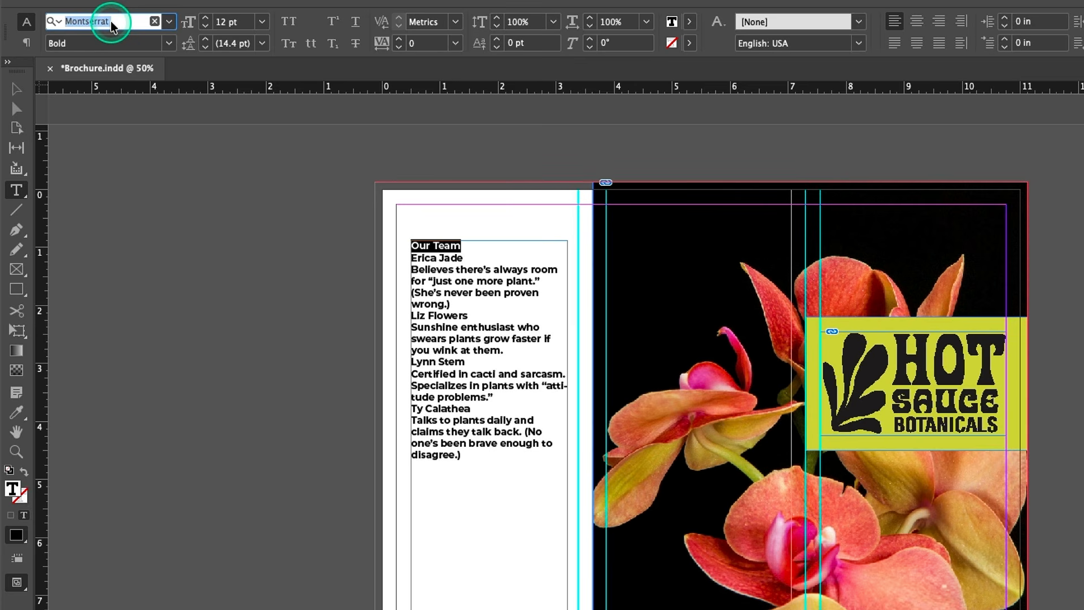
{"action": "type", "text": "allo"}
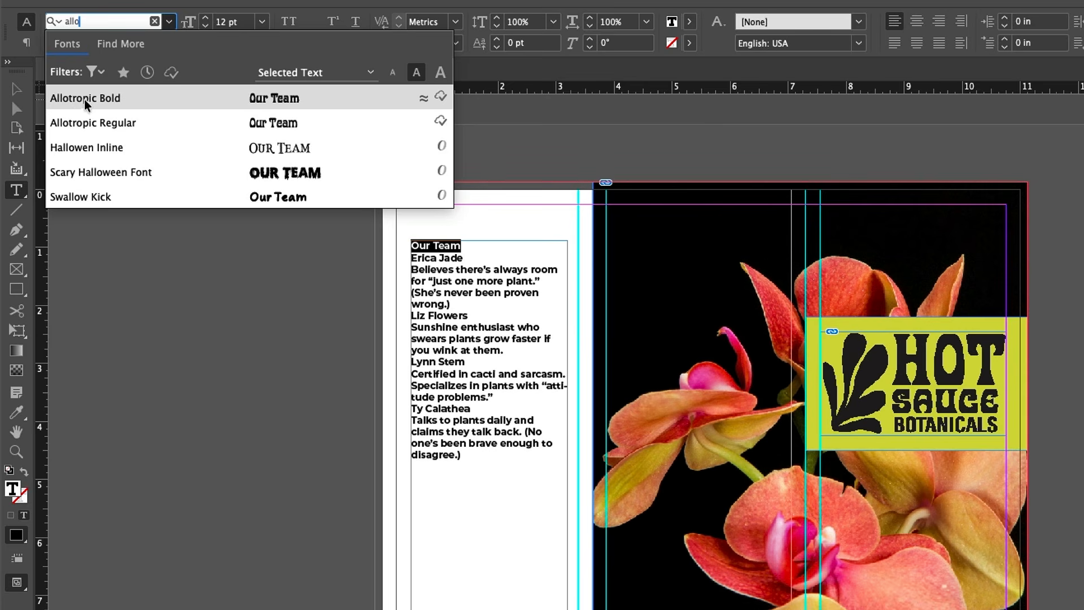
{"action": "left_click", "coordinate": [146, 106]}
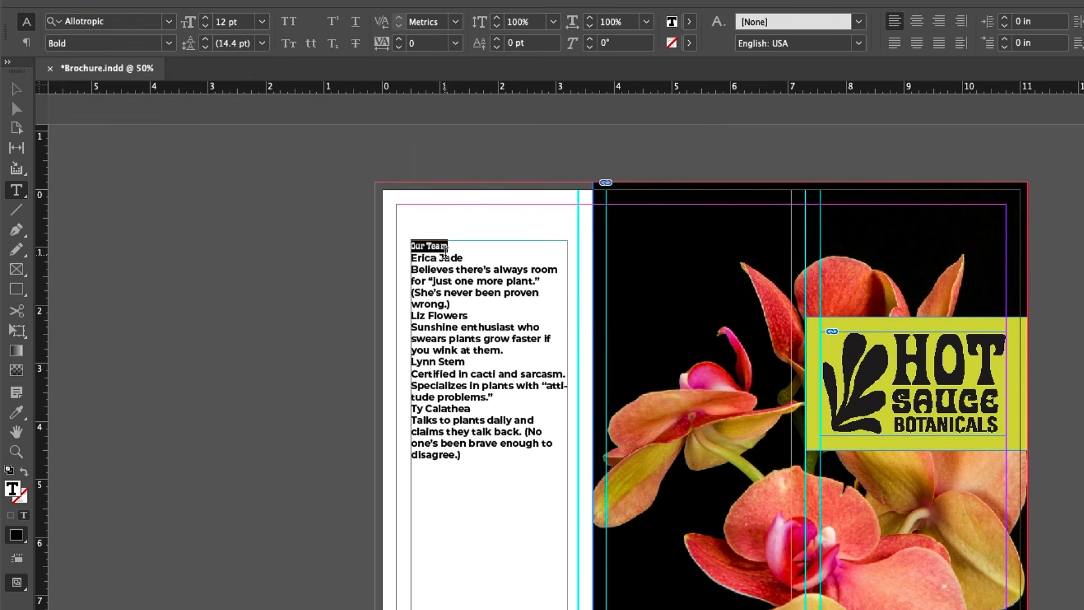
{"action": "left_click", "coordinate": [262, 23]}
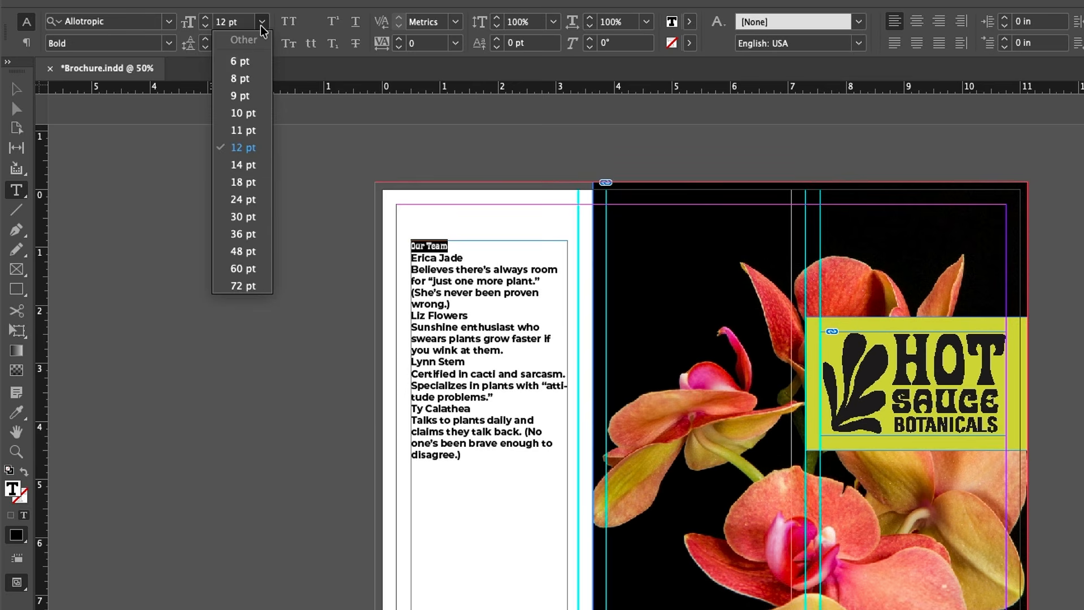
{"action": "left_click", "coordinate": [234, 199]}
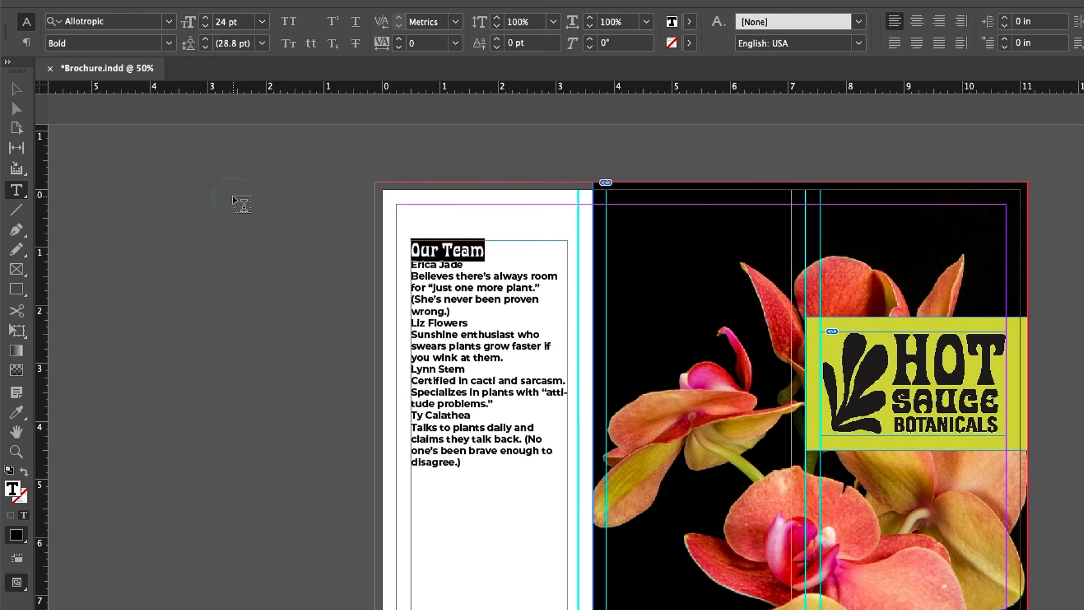
{"action": "left_click", "coordinate": [292, 26]}
Step: Reselect the whole "OUR TEAM" heading text in the team frame
{"action": "left_click", "coordinate": [484, 249]}
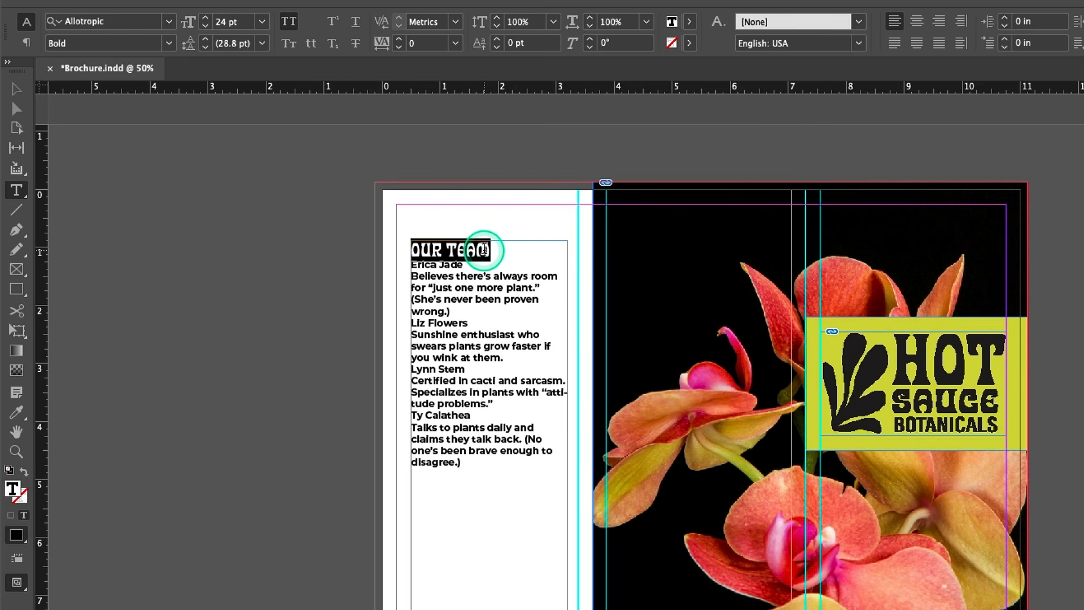
{"action": "left_click", "coordinate": [496, 247]}
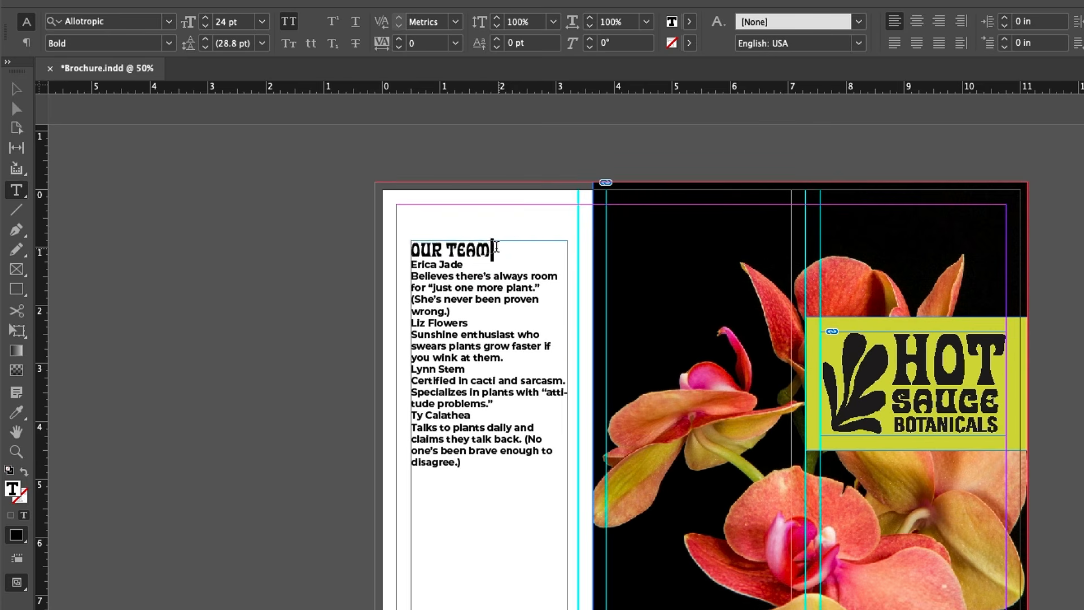
{"action": "left_click_drag", "start_coordinate": [495, 247], "coordinate": [409, 238]}
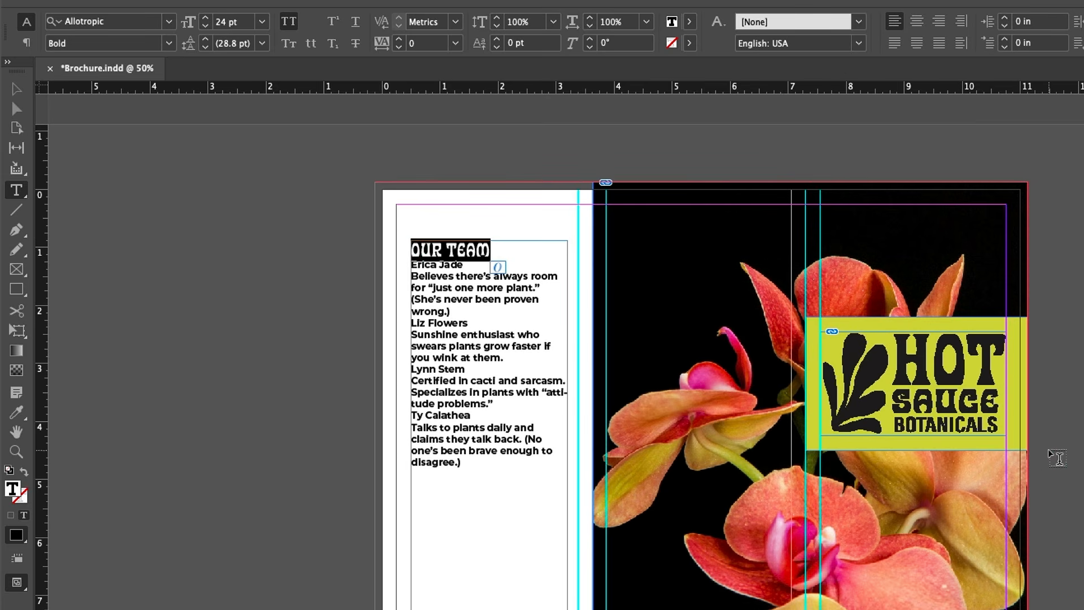
{"action": "left_click", "coordinate": [954, 378]}
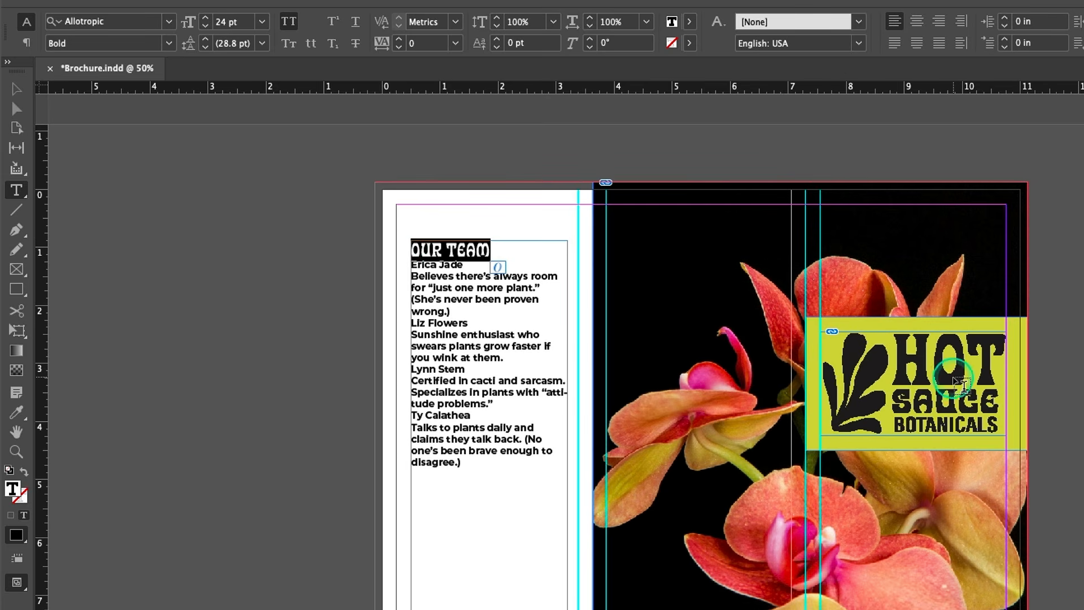
{"action": "left_click", "coordinate": [954, 378]}
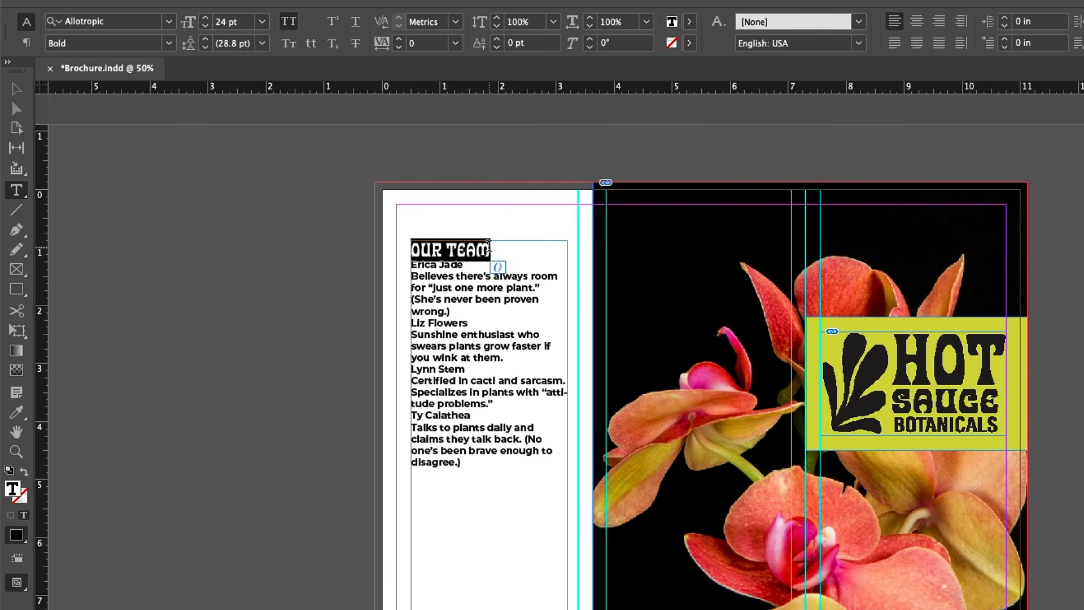
{"action": "left_click", "coordinate": [489, 247]}
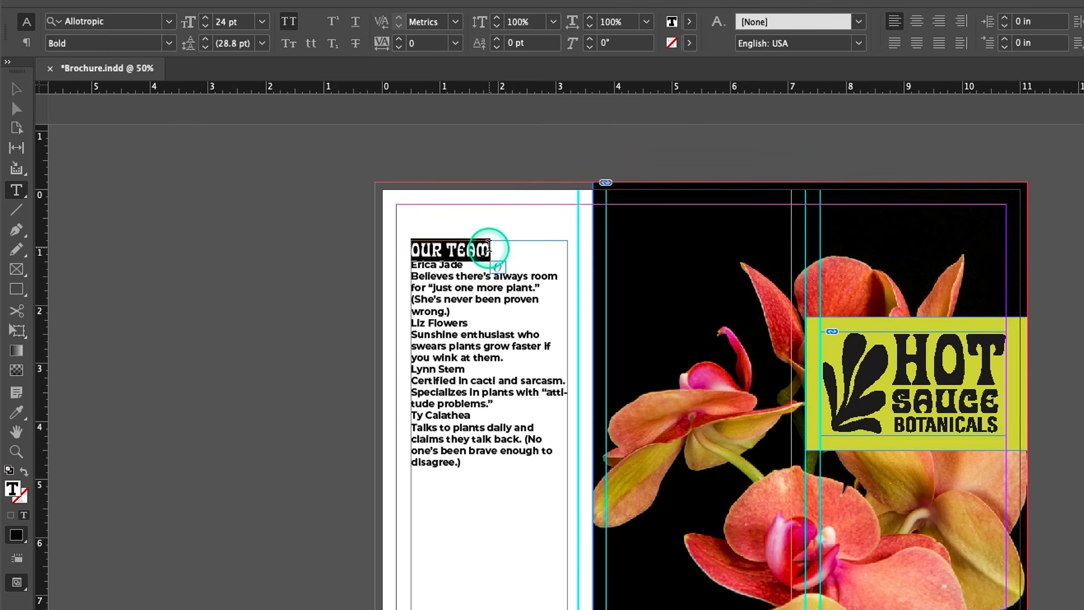
{"action": "left_click", "coordinate": [482, 247]}
{"action": "left_click", "coordinate": [499, 269]}
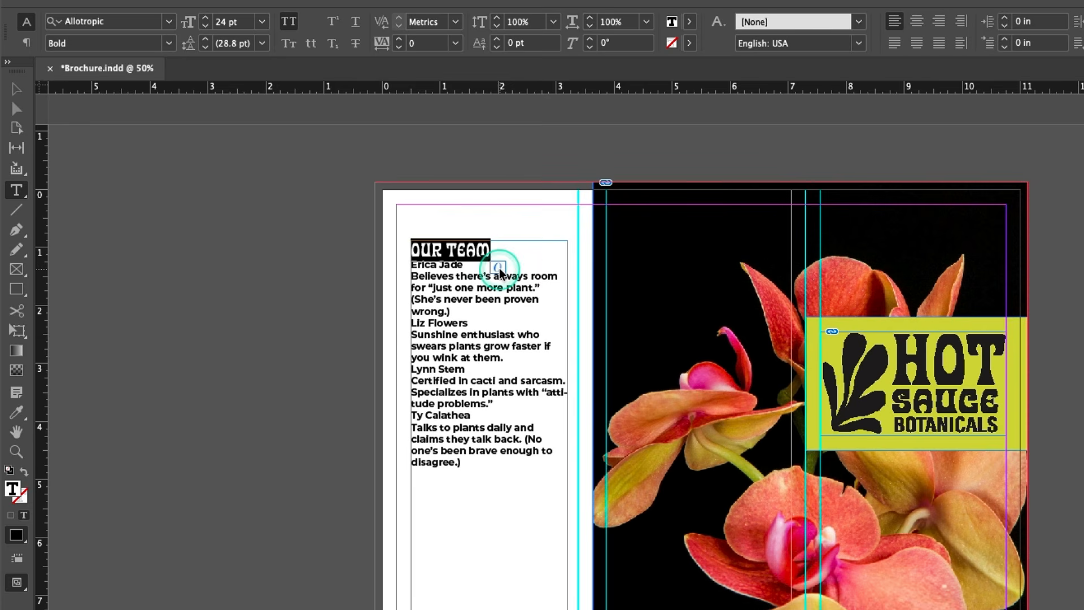
{"action": "left_click", "coordinate": [502, 495]}
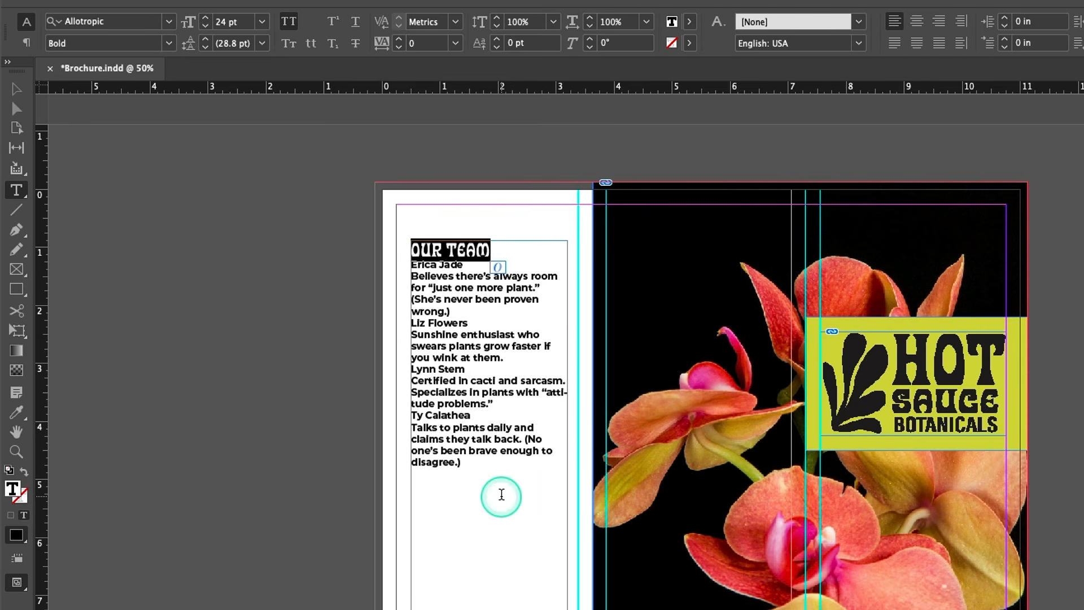
{"action": "left_click", "coordinate": [558, 335]}
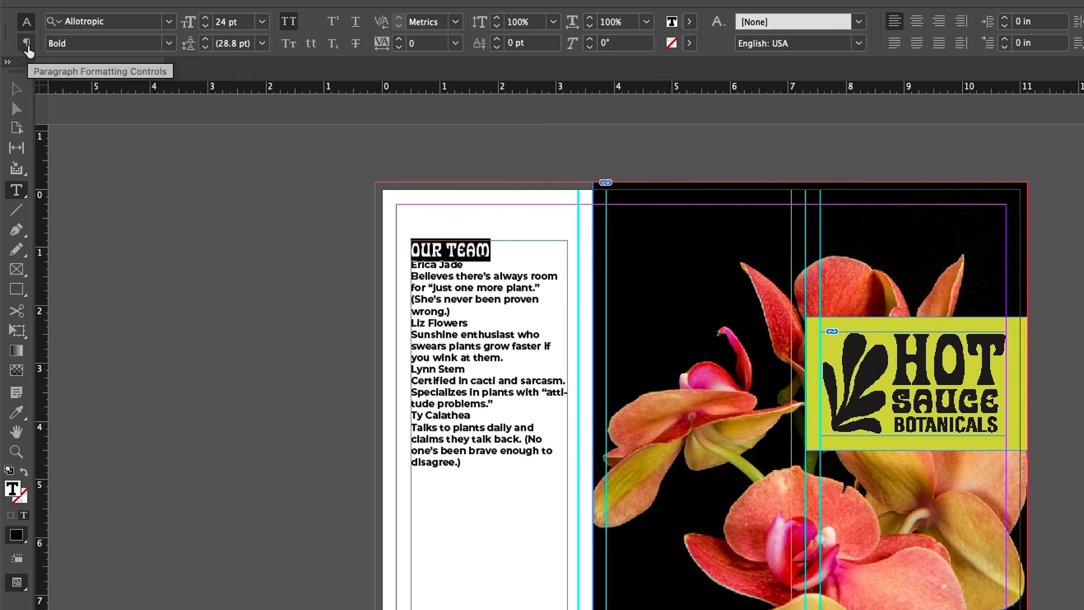
Step: Turn on paragraph shading for the selected "OUR TEAM" heading
{"action": "left_click", "coordinate": [27, 46]}
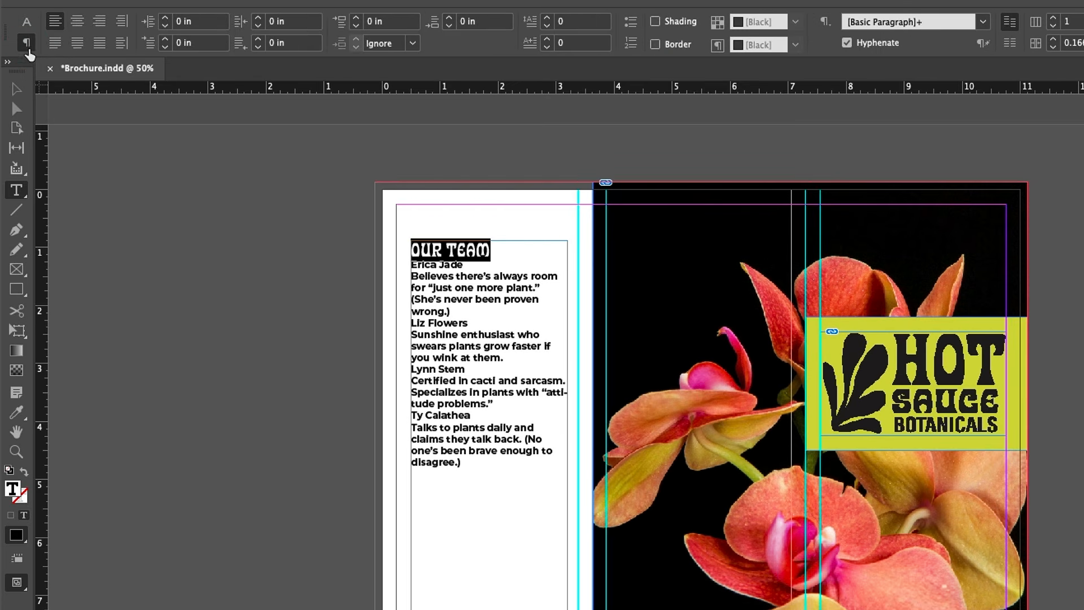
{"action": "left_click", "coordinate": [29, 43]}
{"action": "left_click", "coordinate": [28, 51]}
{"action": "left_click", "coordinate": [670, 24]}
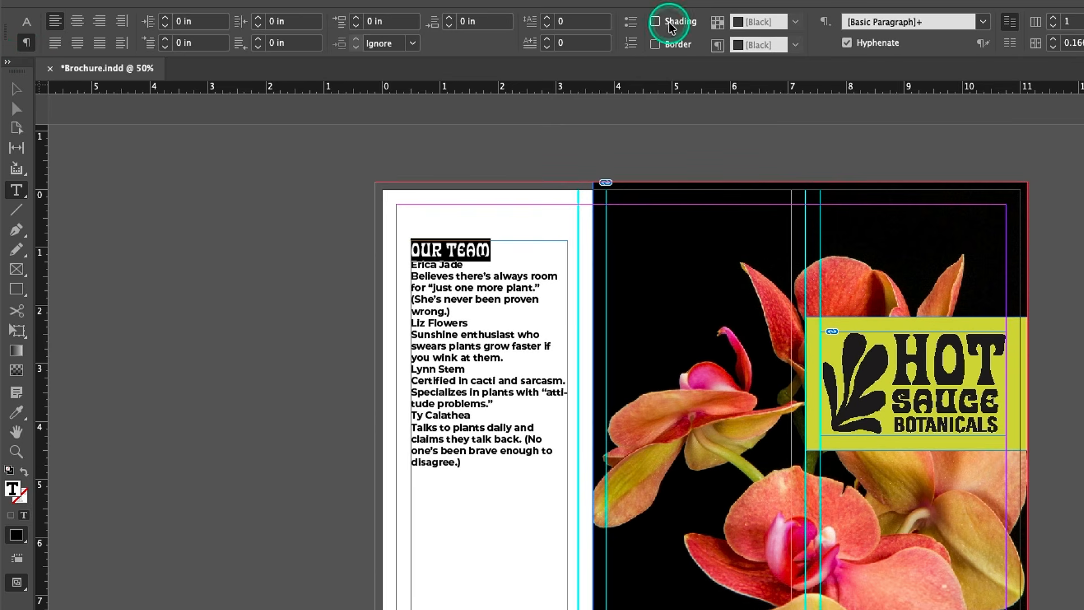
{"action": "left_click", "coordinate": [682, 23]}
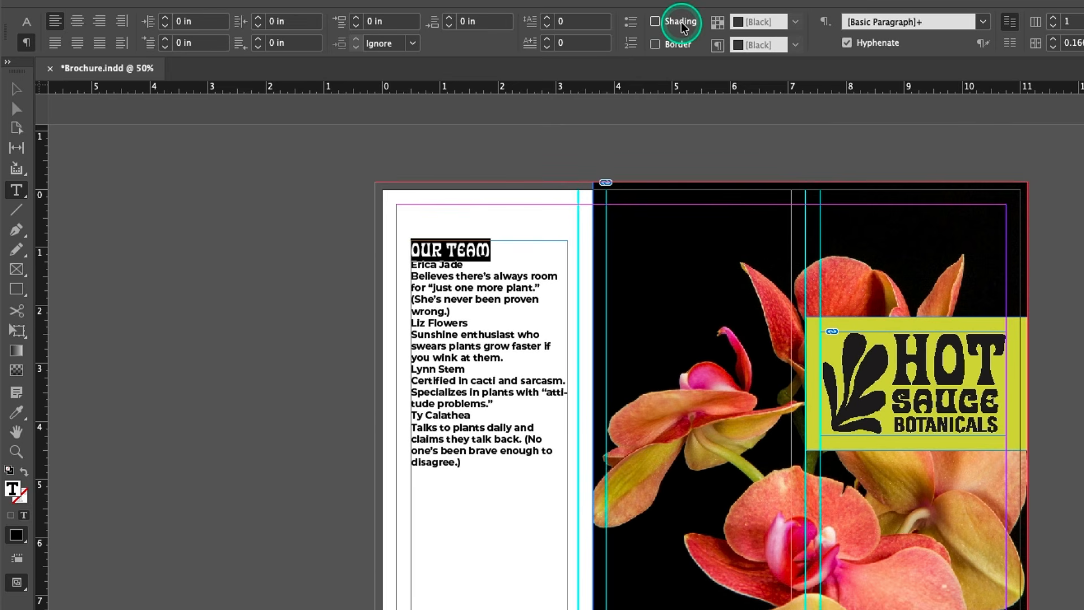
{"action": "left_click", "coordinate": [655, 22]}
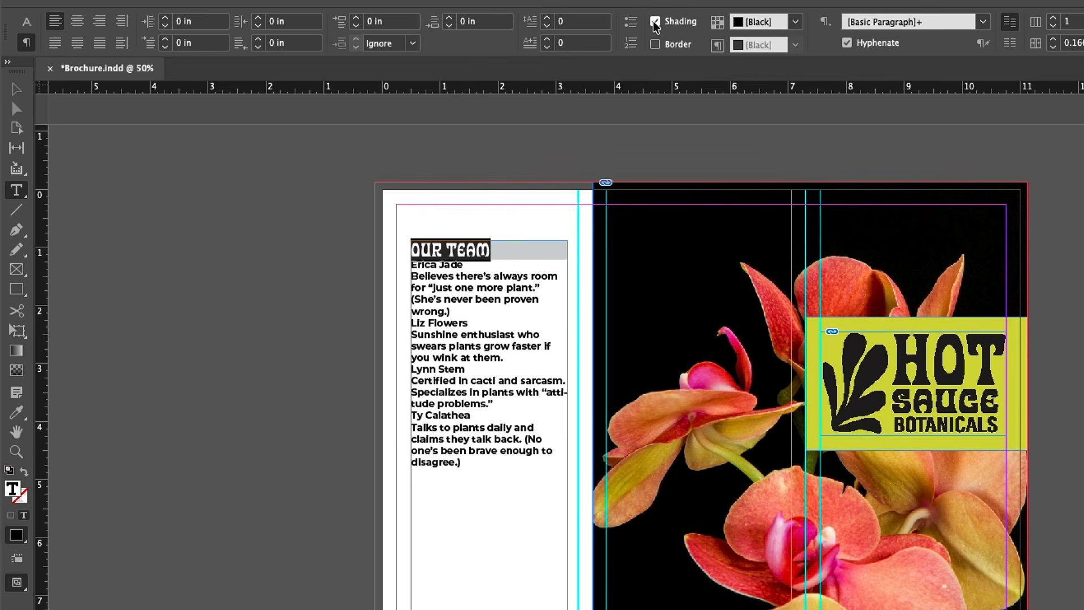
Step: In the heading's detailed shading settings, enable the preview and set the color to R=211 G=217 B=59 at 100% tint
{"action": "left_click", "coordinate": [719, 22], "text": "alt"}
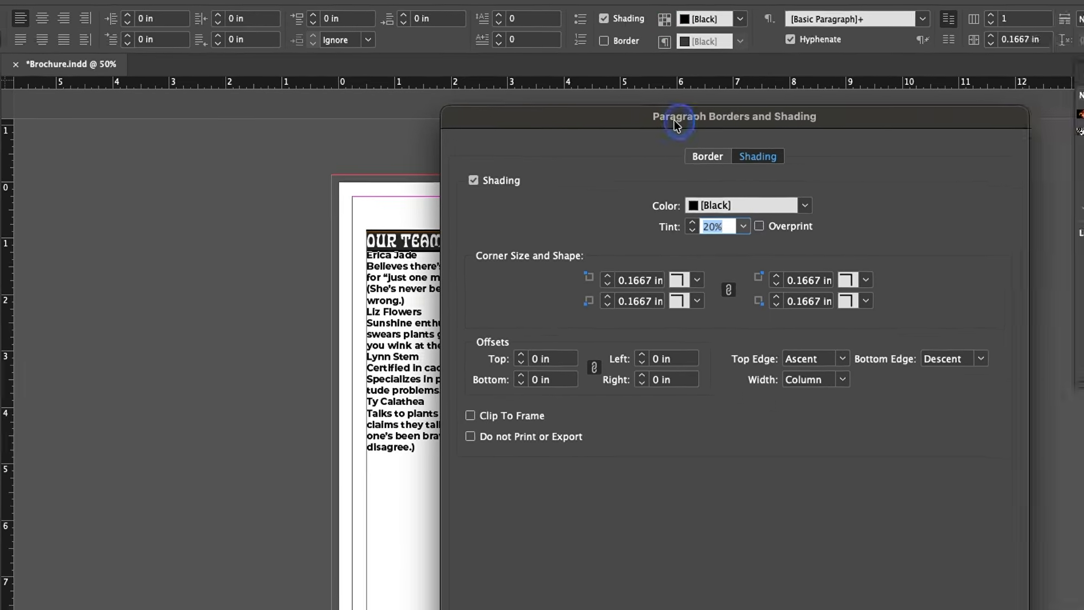
{"action": "left_click_drag", "start_coordinate": [726, 127], "coordinate": [779, 124]}
{"action": "mouse_move", "coordinate": [614, 106]}
{"action": "left_mouse_down"}
{"action": "mouse_move", "coordinate": [712, 93]}
{"action": "mouse_move", "coordinate": [670, 82]}
{"action": "left_mouse_up"}
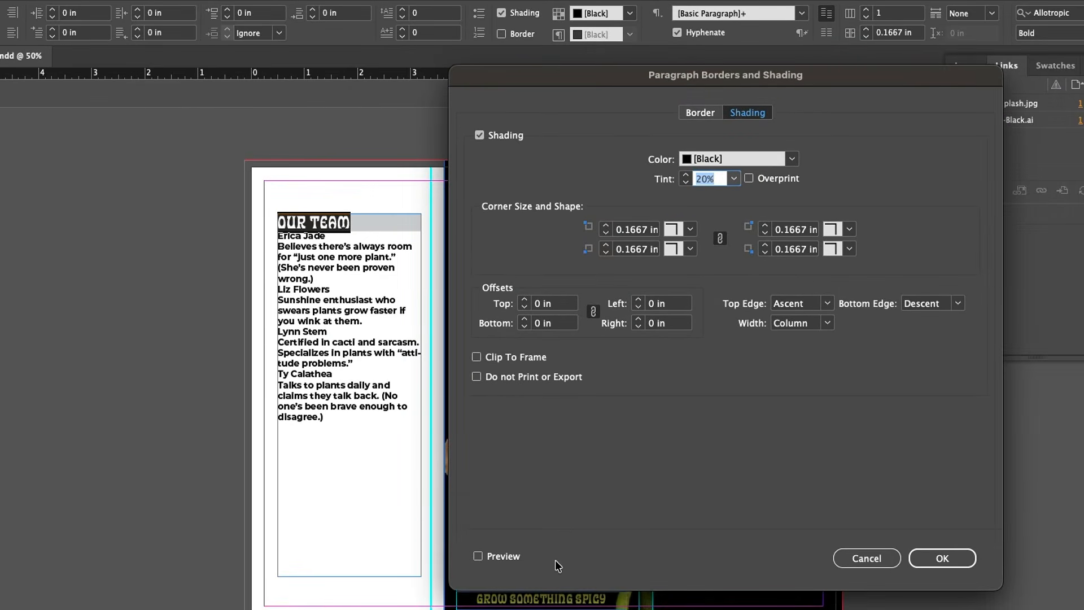
{"action": "left_click", "coordinate": [506, 565]}
{"action": "left_click", "coordinate": [478, 557]}
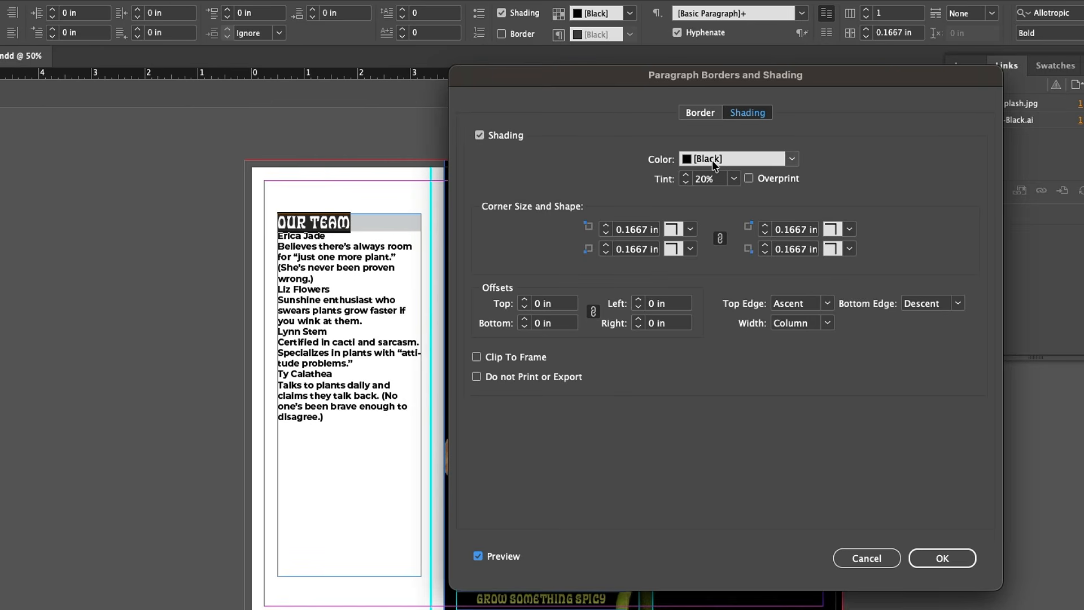
{"action": "left_click", "coordinate": [793, 159]}
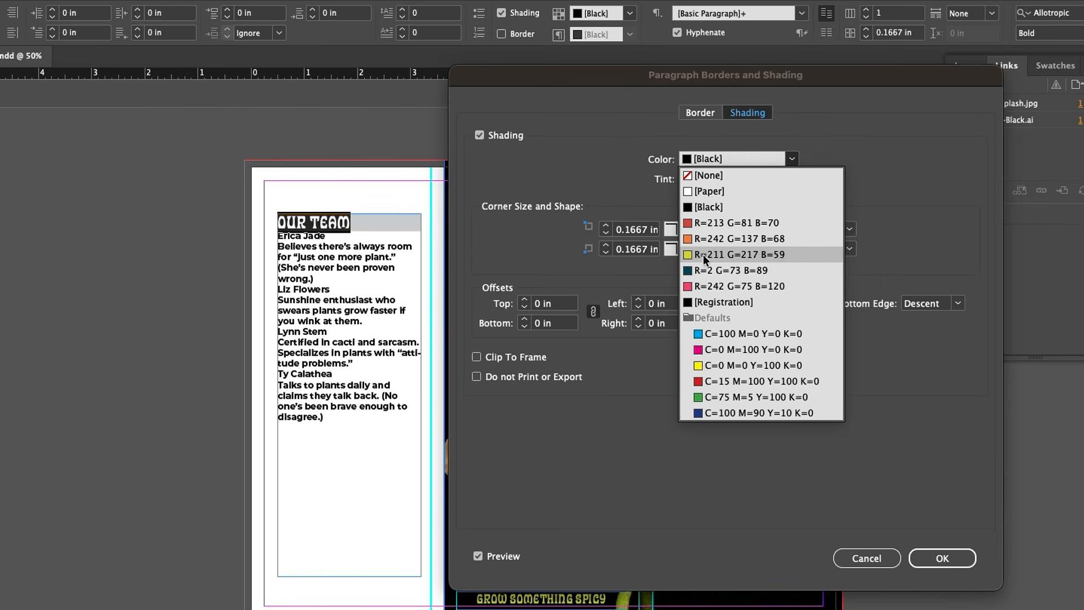
{"action": "left_click", "coordinate": [720, 254]}
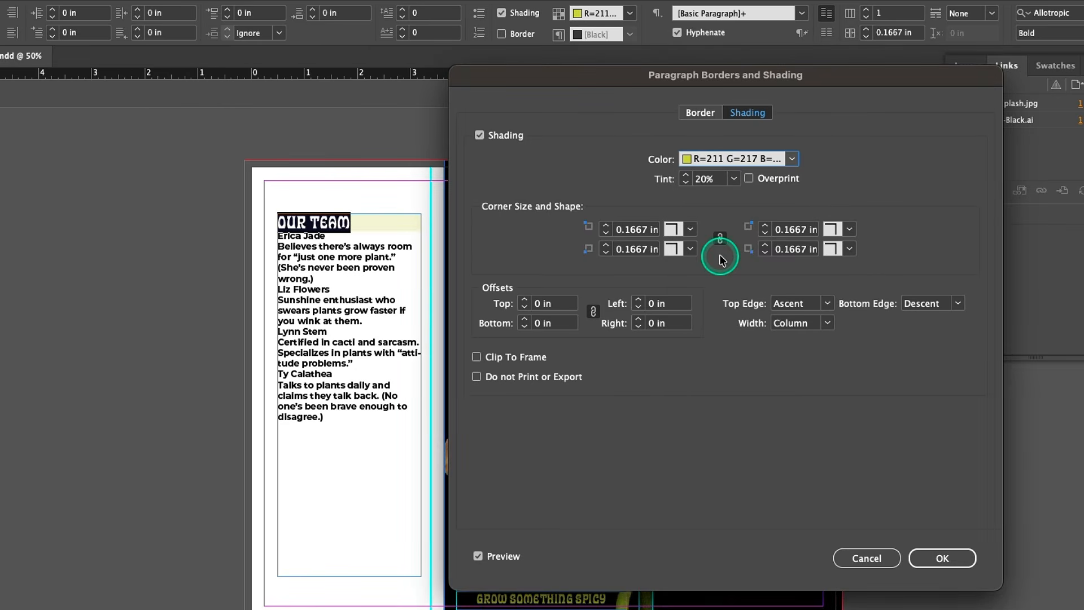
{"action": "left_click", "coordinate": [710, 193]}
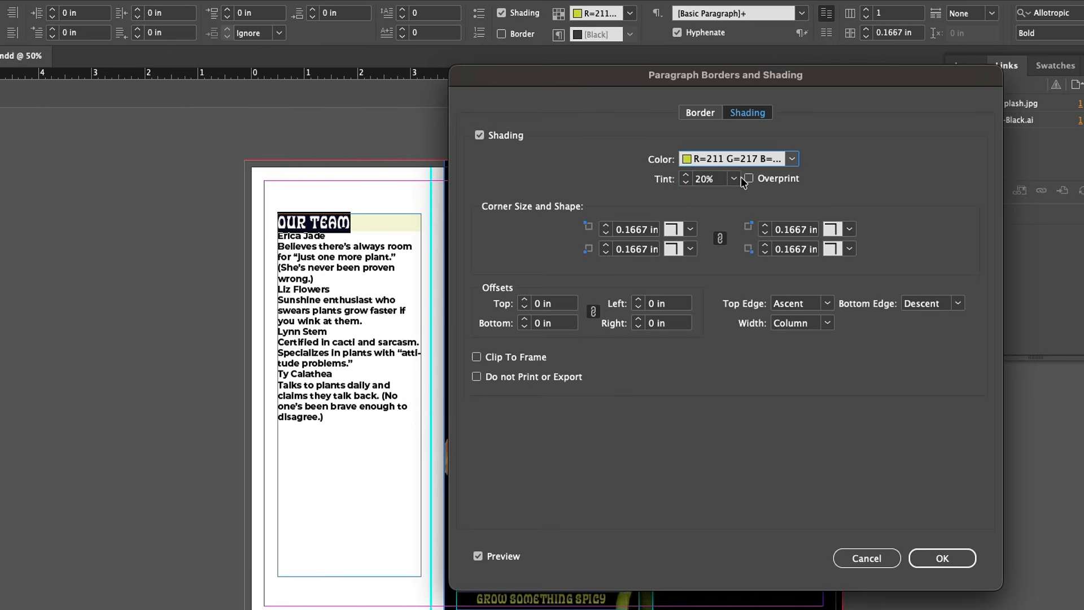
{"action": "left_click", "coordinate": [733, 179]}
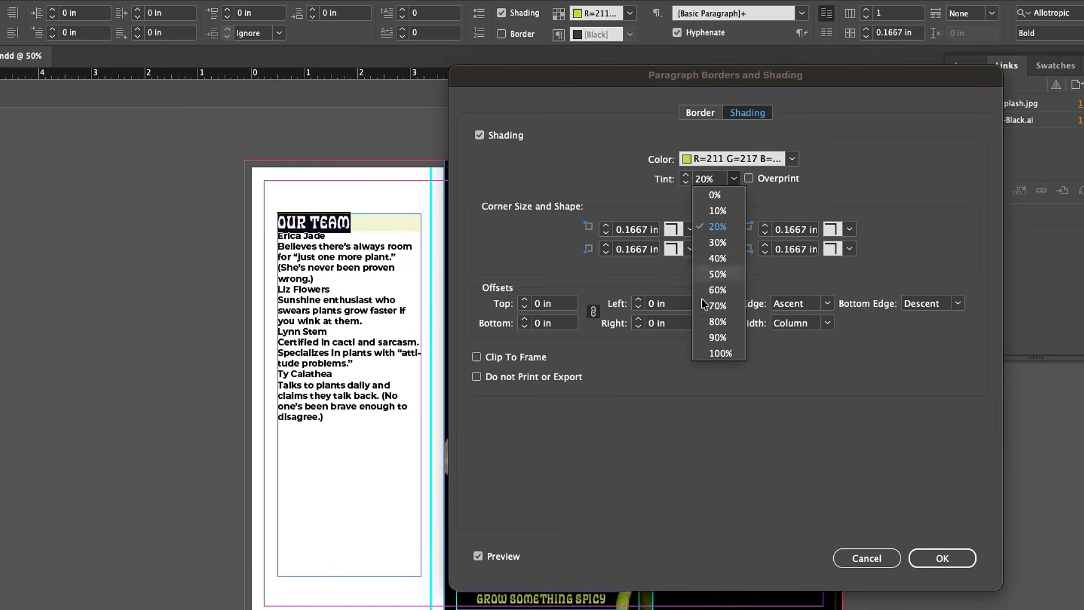
{"action": "left_click", "coordinate": [720, 352]}
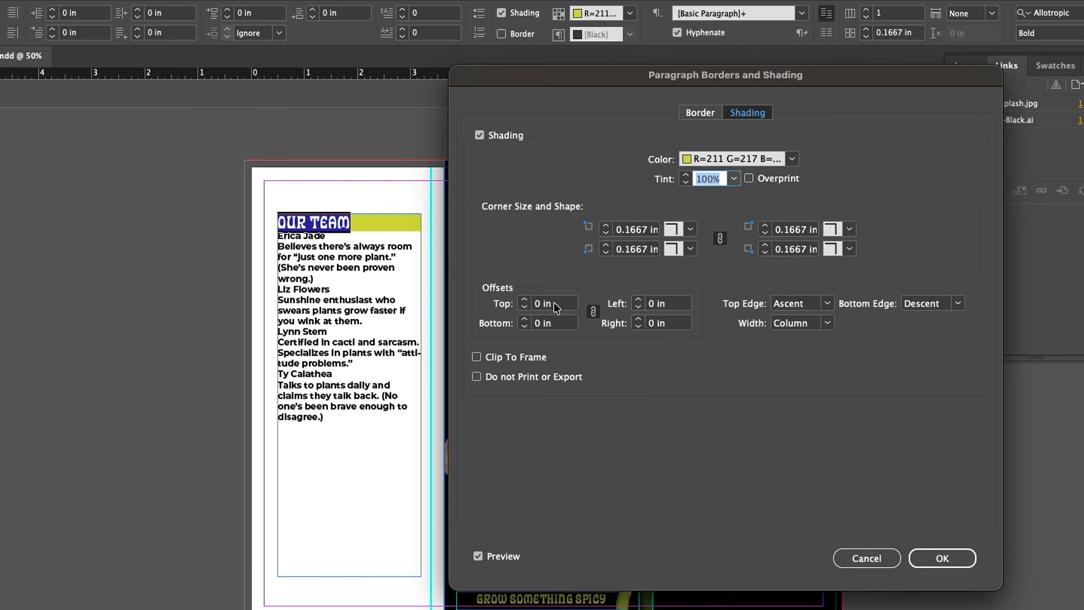
Step: Set all four shading offsets to 0.125 in and the shading width to Text, and apply the settings
{"action": "left_click", "coordinate": [526, 301]}
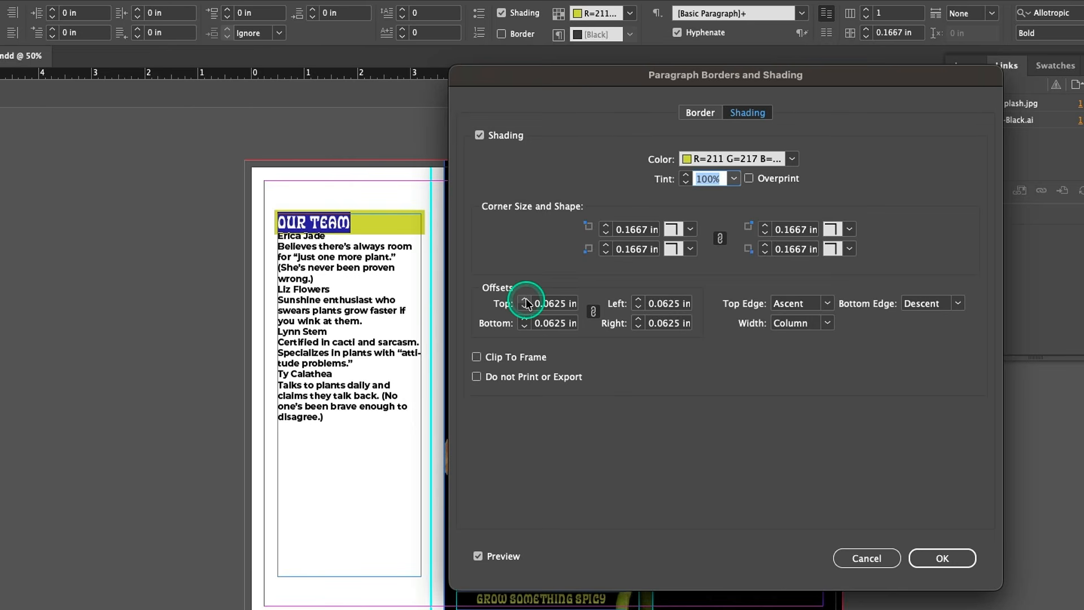
{"action": "left_click", "coordinate": [525, 301]}
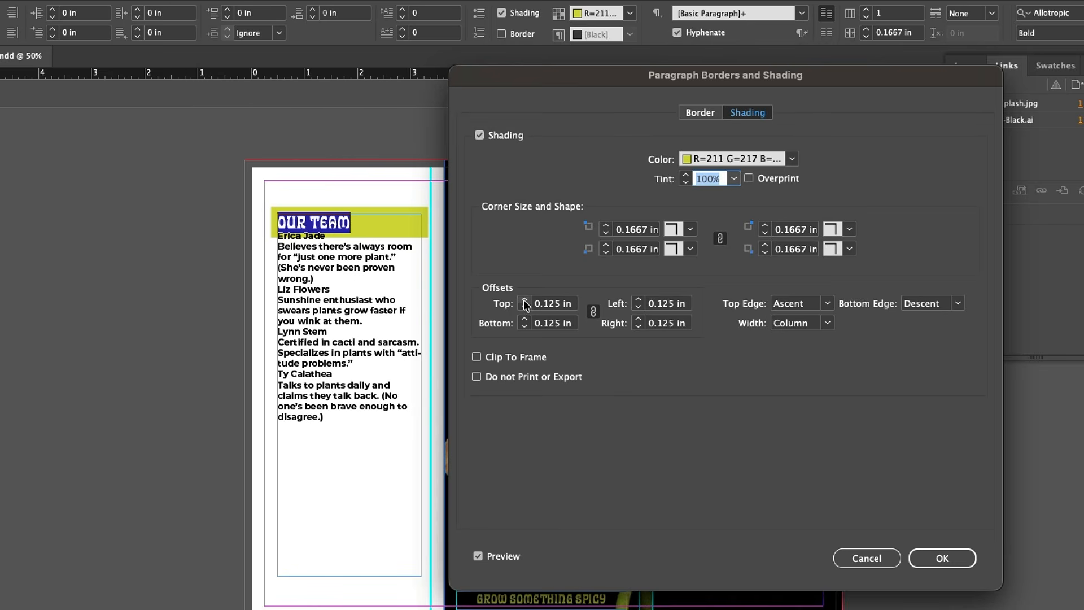
{"action": "left_click", "coordinate": [566, 314]}
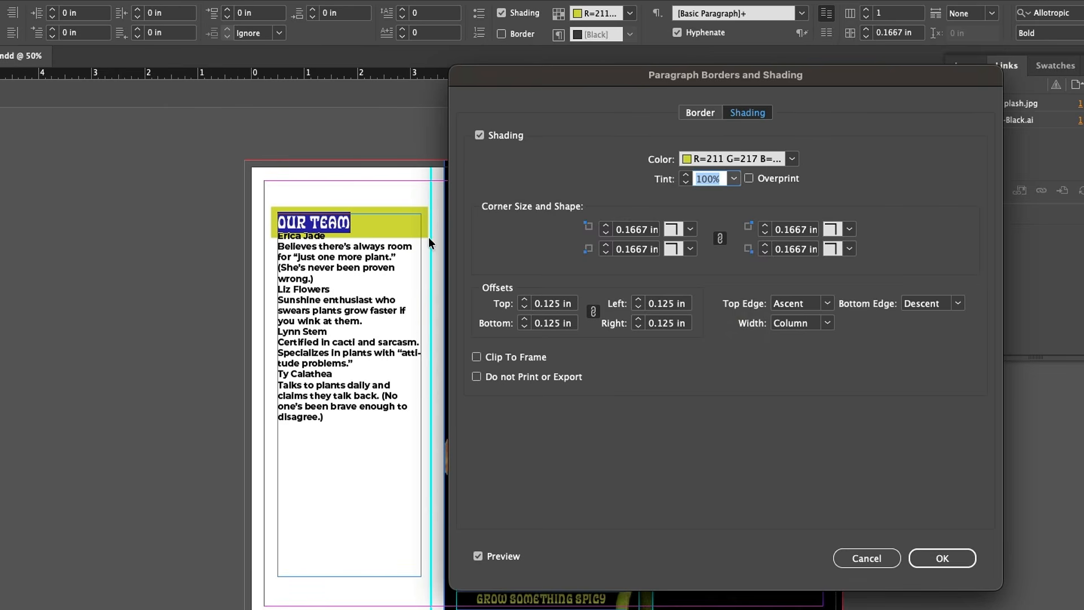
{"action": "left_click", "coordinate": [829, 323]}
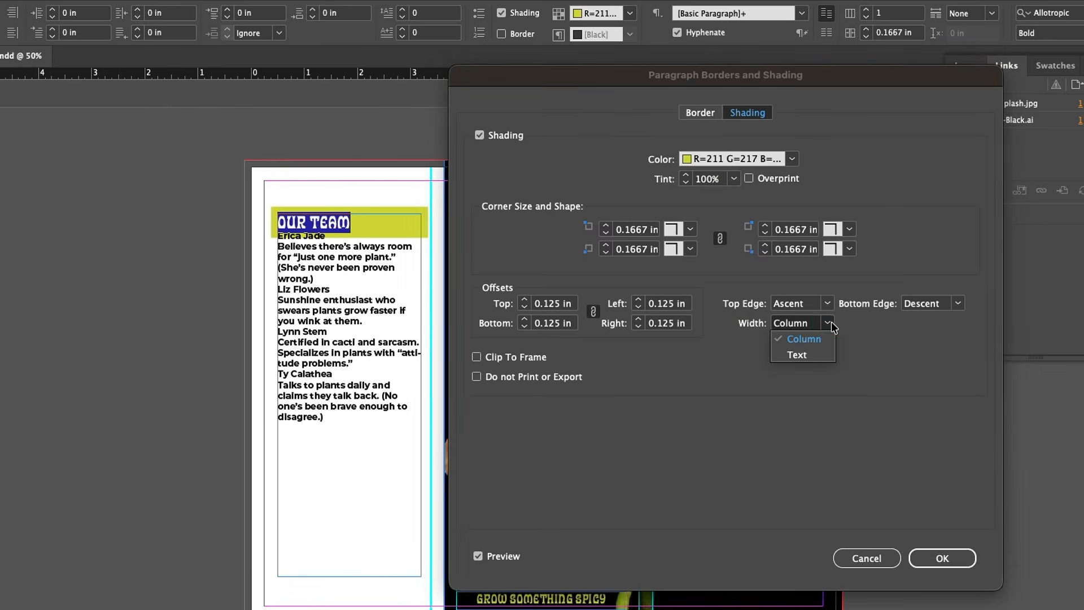
{"action": "left_click", "coordinate": [806, 356]}
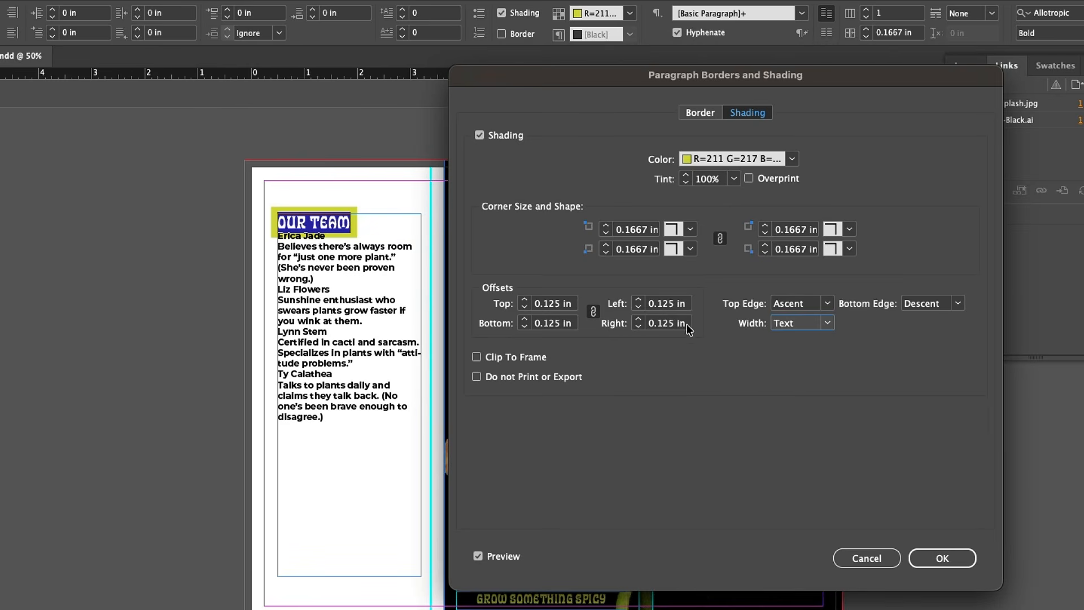
{"action": "left_click", "coordinate": [741, 301]}
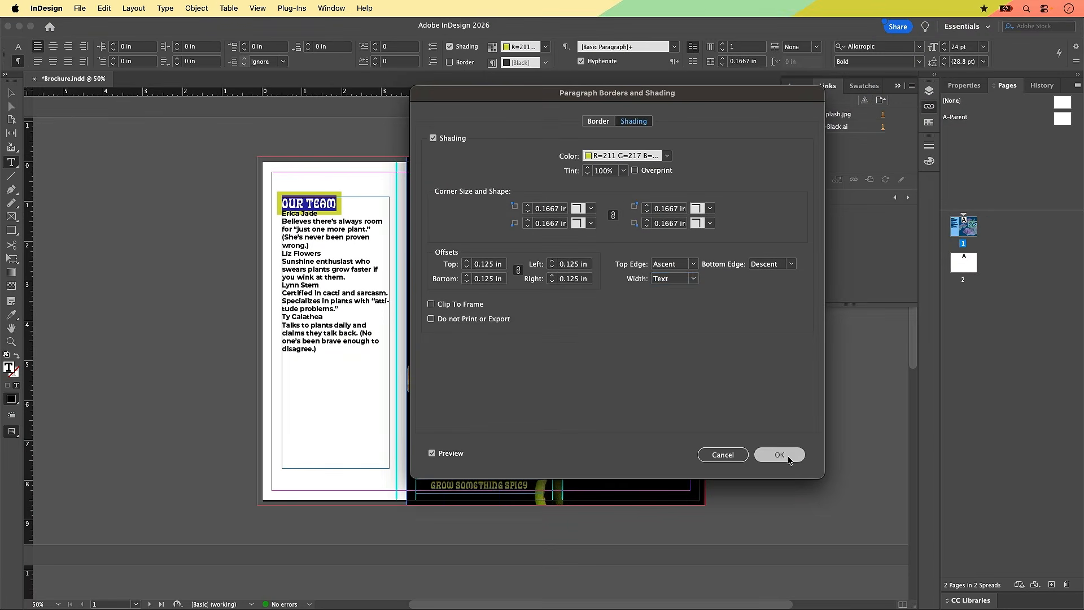
{"action": "left_click", "coordinate": [899, 531]}
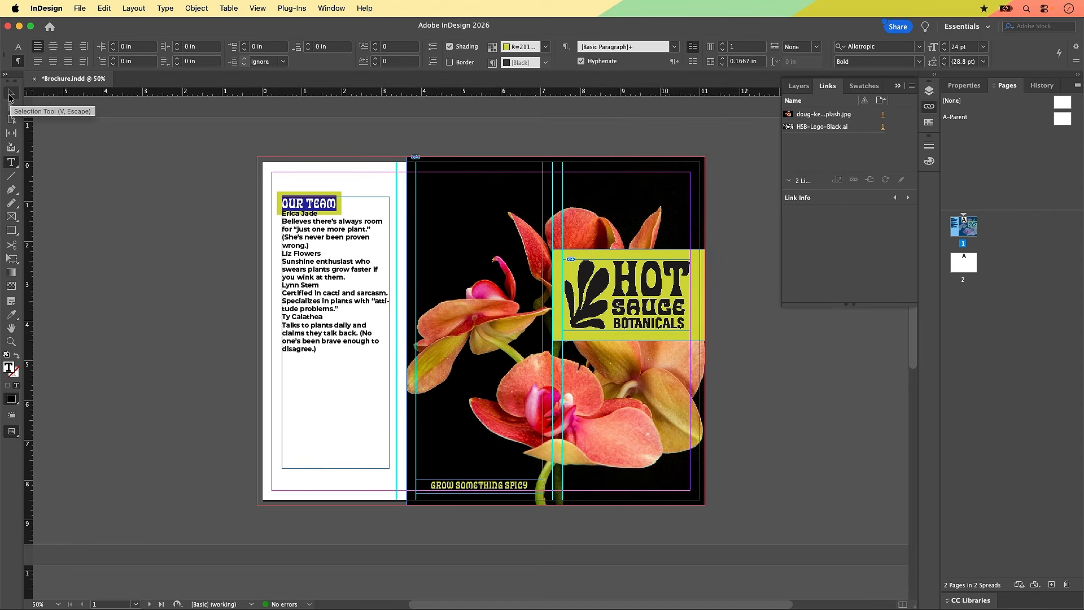
Step: Widen the team text frame to 3.13 in, extending its left edge to the page margin and its right edge to the panel guide
{"action": "left_click", "coordinate": [10, 95]}
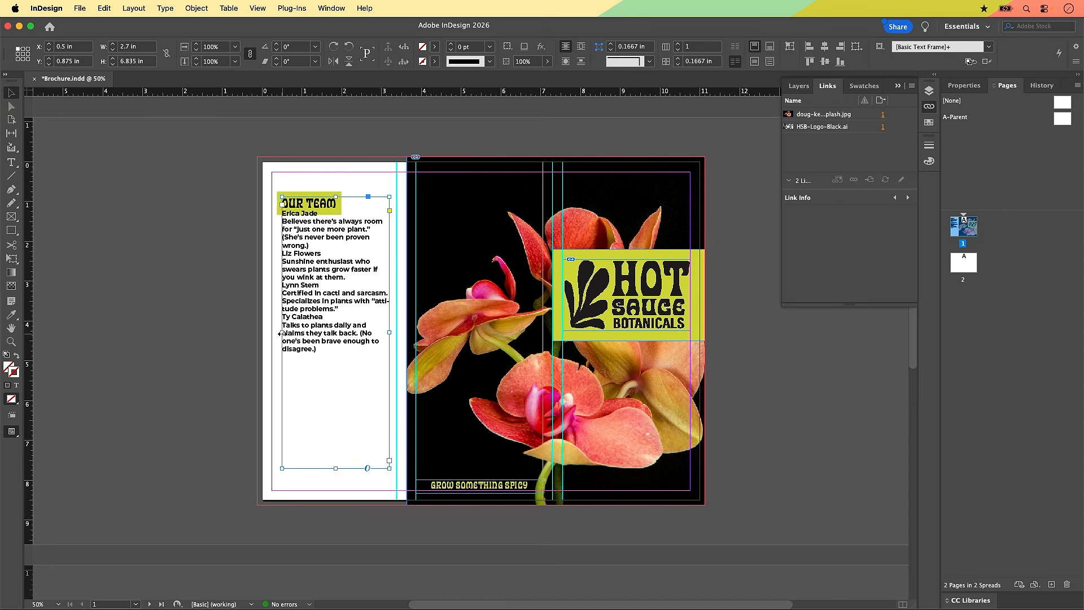
{"action": "left_click_drag", "start_coordinate": [280, 333], "coordinate": [272, 333]}
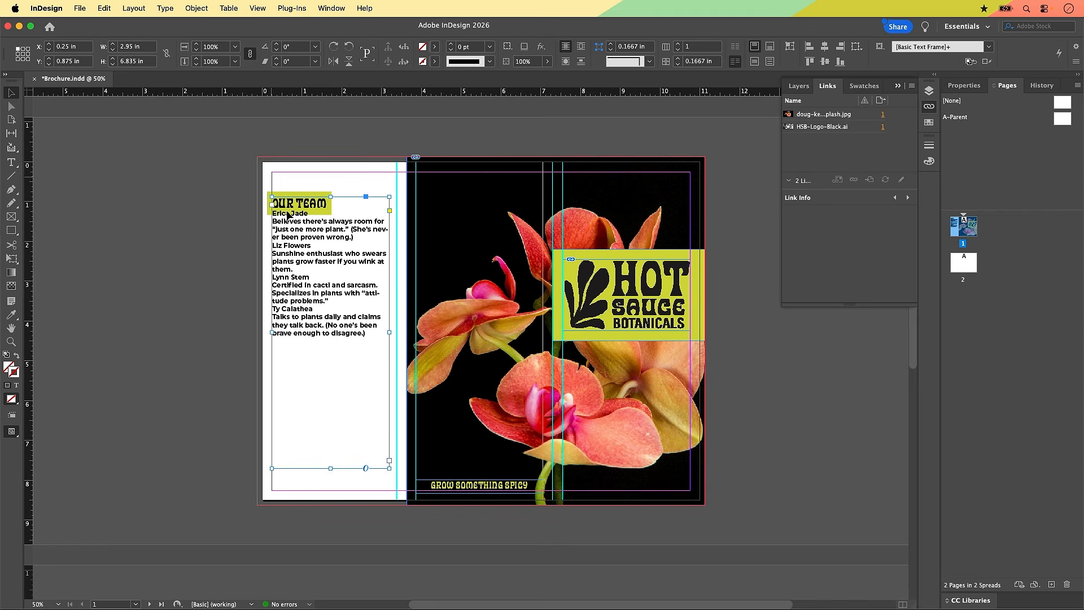
{"action": "left_click_drag", "start_coordinate": [390, 332], "coordinate": [412, 334]}
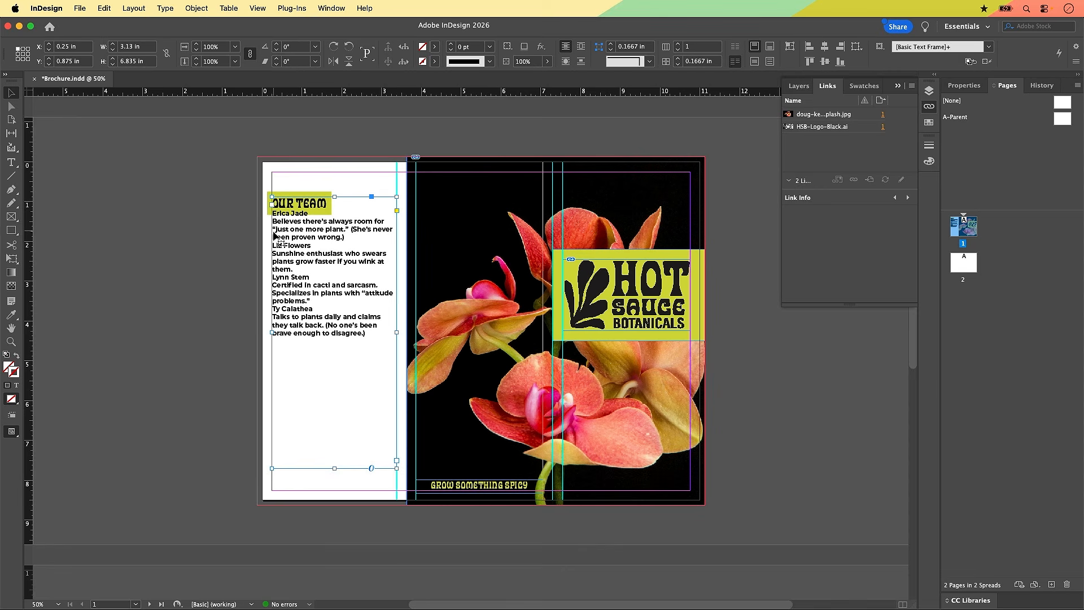
{"action": "left_click", "coordinate": [270, 171]}
Step: Place the text cursor in the "OUR TEAM" heading and show its character formatting controls
{"action": "left_click", "coordinate": [10, 162]}
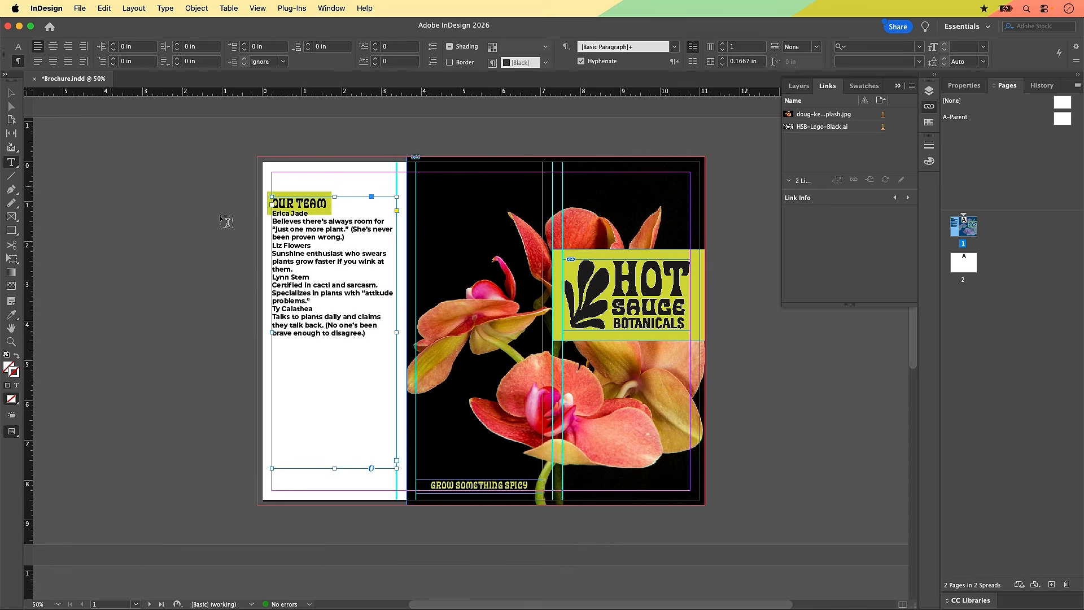
{"action": "left_click", "coordinate": [275, 201]}
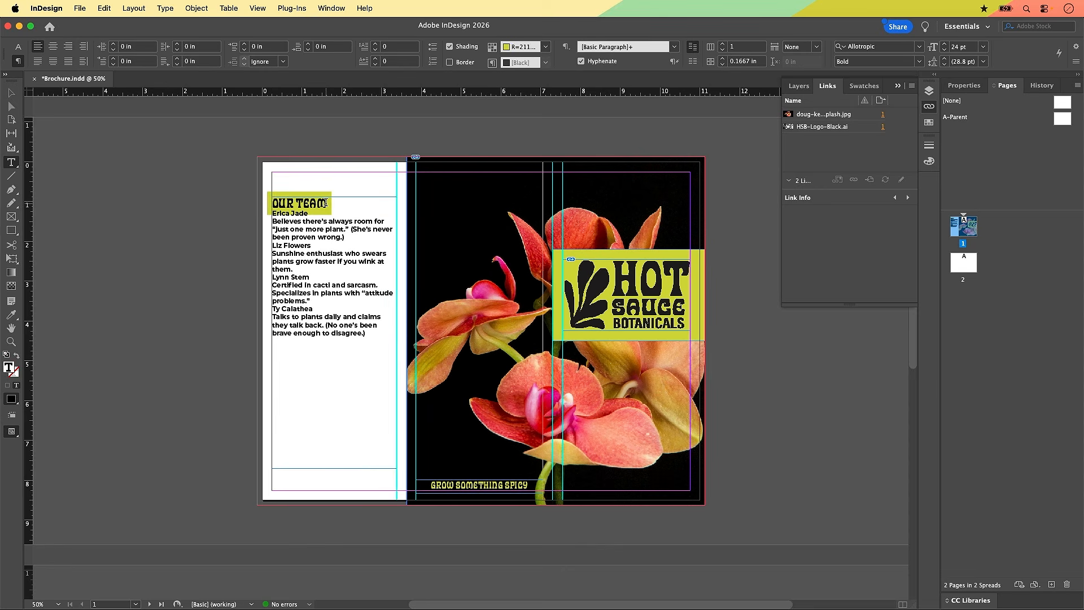
{"action": "left_click", "coordinate": [18, 50]}
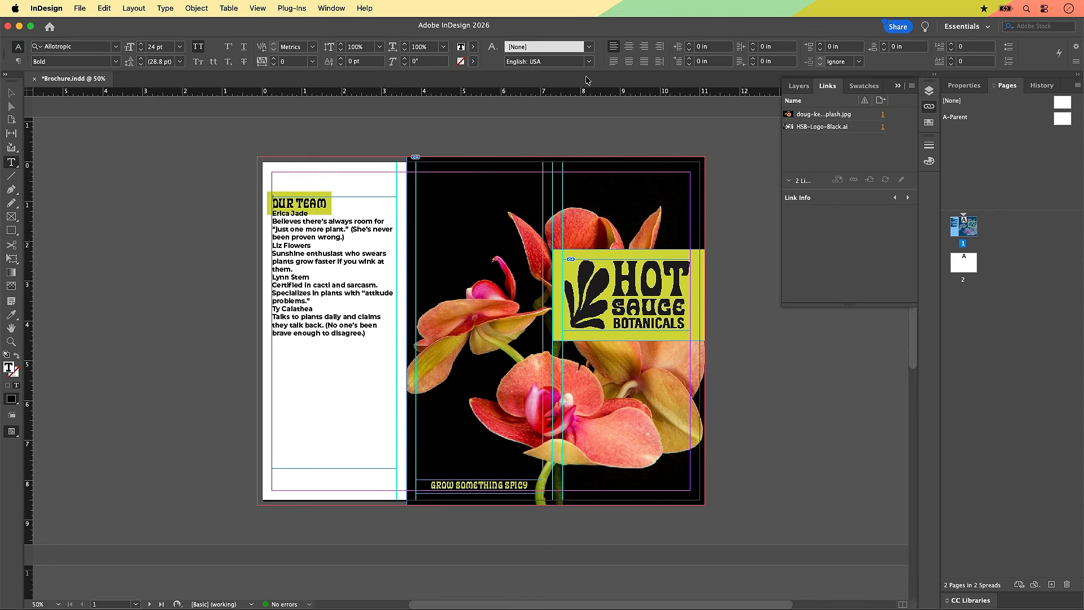
Step: Compare the paragraph and character formatting controls available for the "OUR TEAM" heading
{"action": "left_click", "coordinate": [18, 61]}
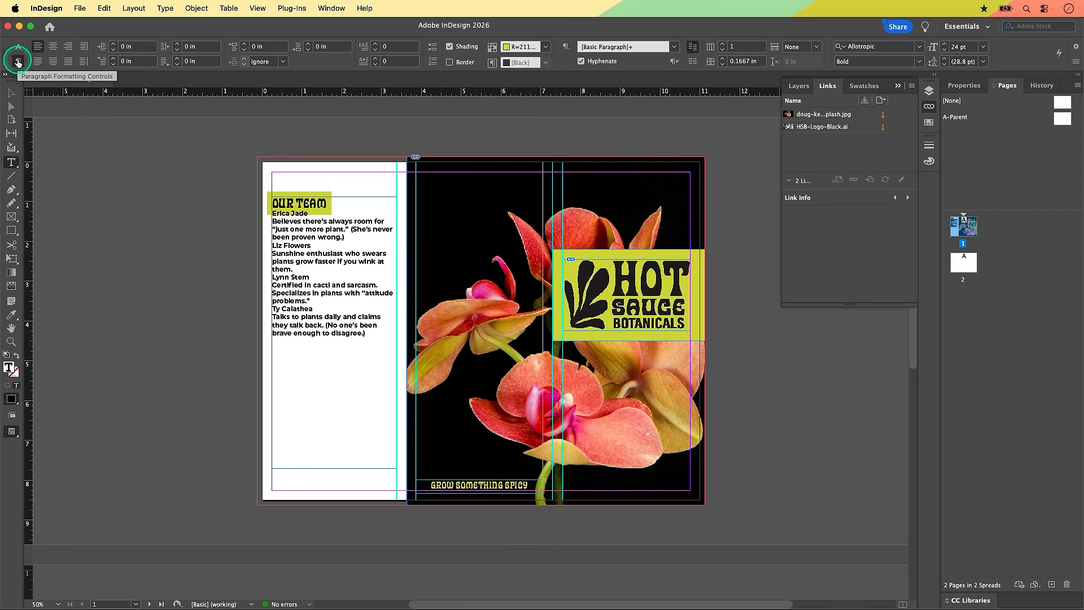
{"action": "left_click", "coordinate": [18, 47]}
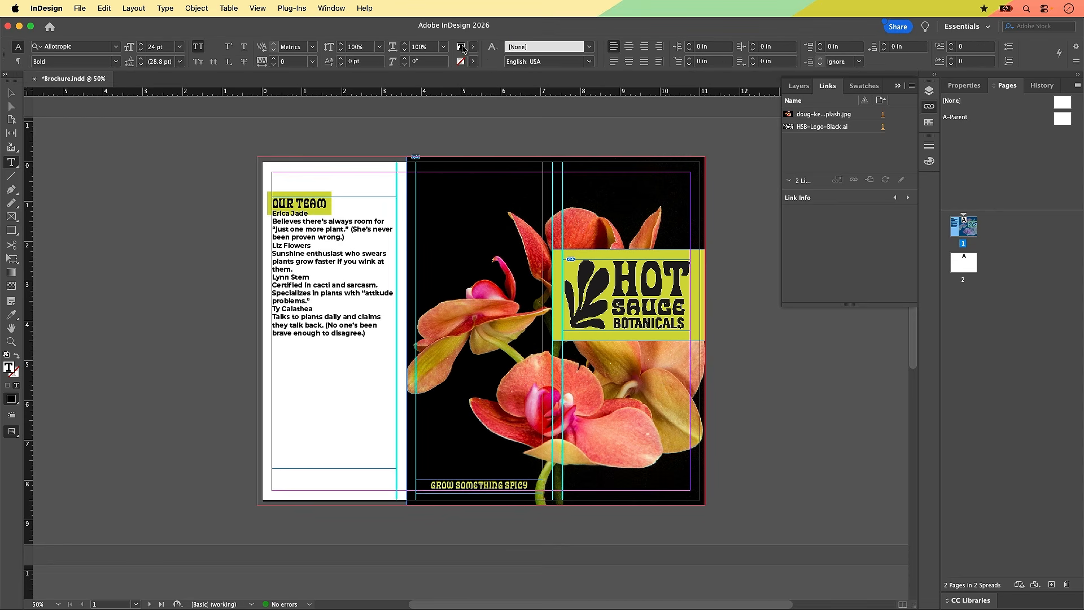
{"action": "left_click", "coordinate": [18, 61]}
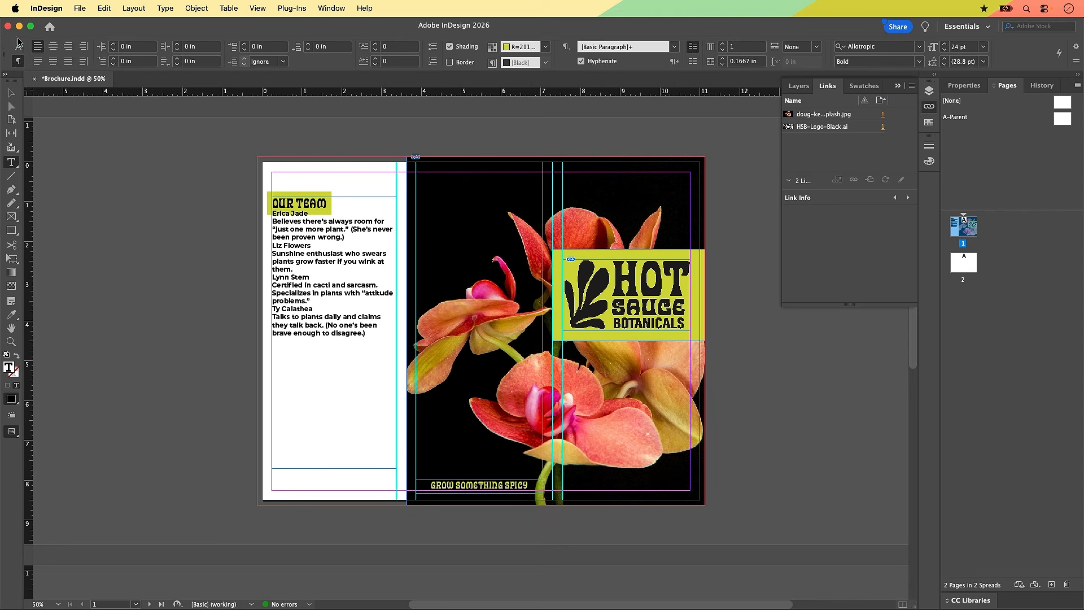
{"action": "left_click", "coordinate": [18, 47]}
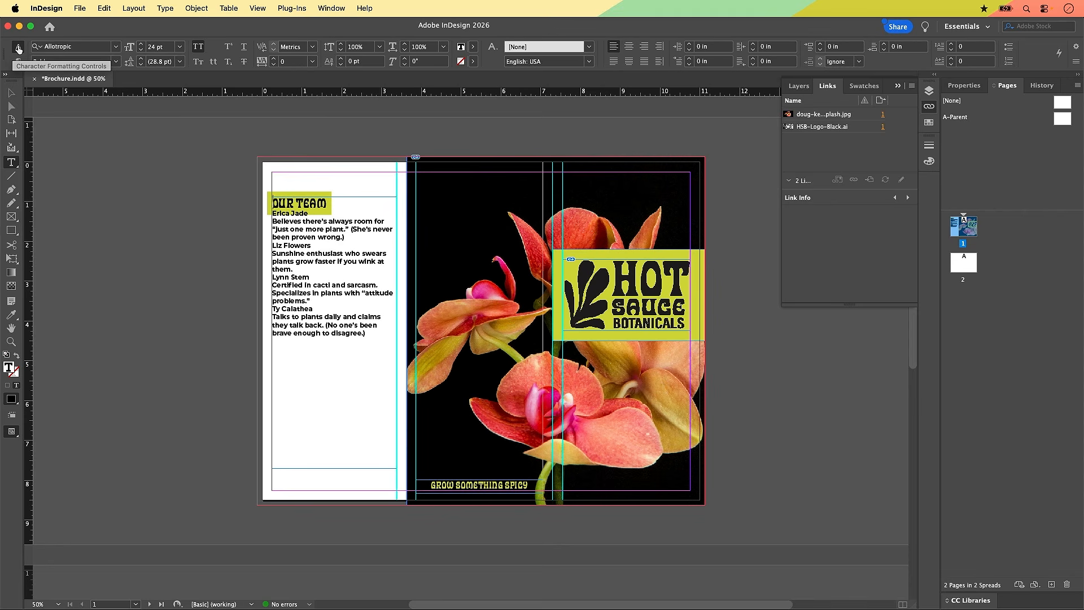
{"action": "left_click", "coordinate": [19, 48]}
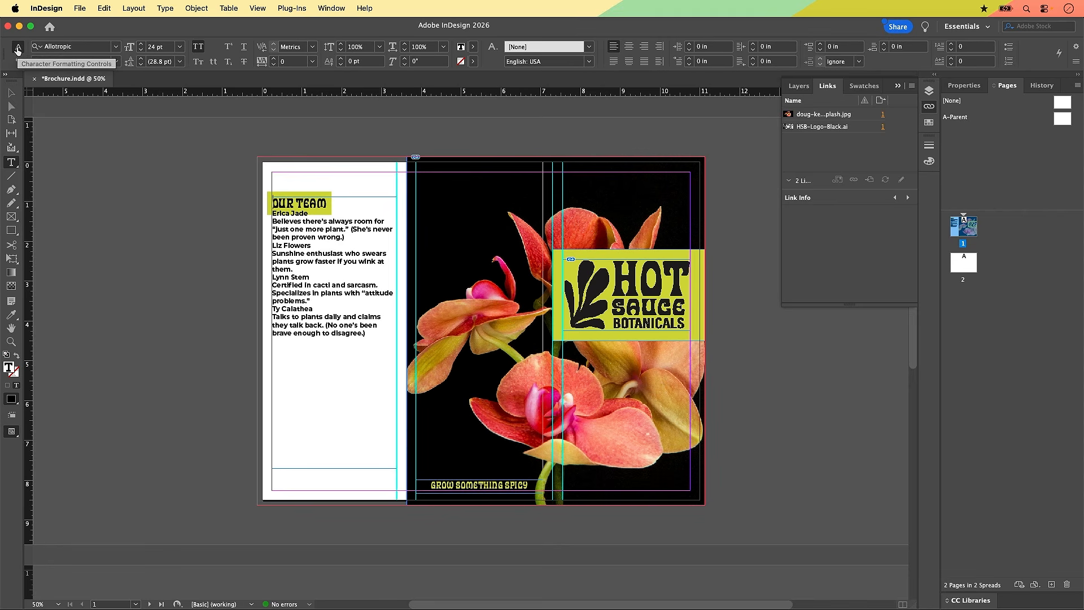
{"action": "left_click", "coordinate": [17, 49]}
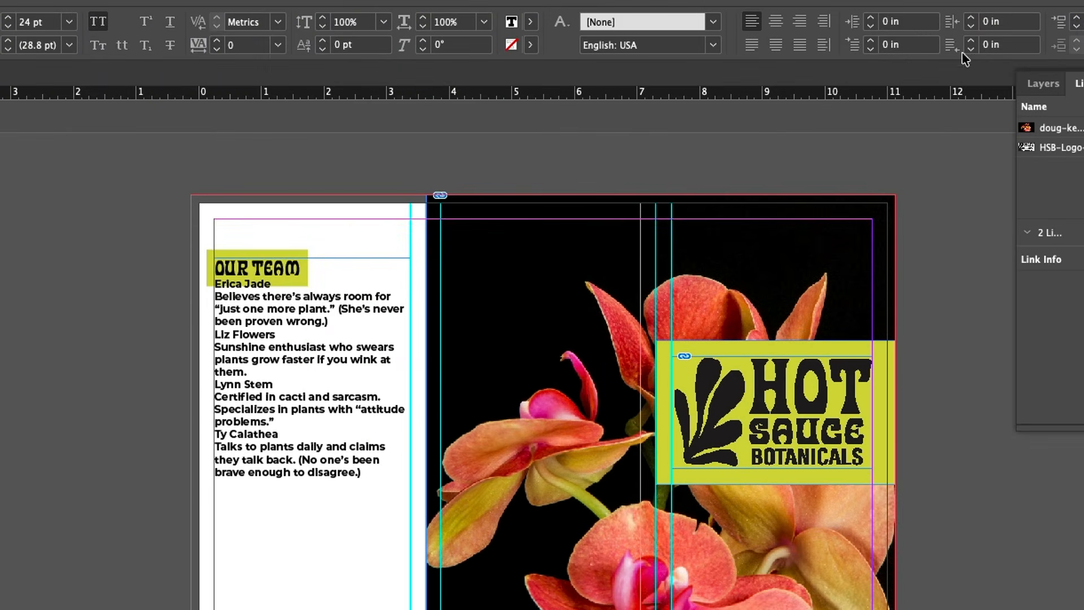
Step: Set the "OUR TEAM" heading's left indent to 0.125 in so its shading lines up with the text frame edge
{"action": "left_click", "coordinate": [853, 34]}
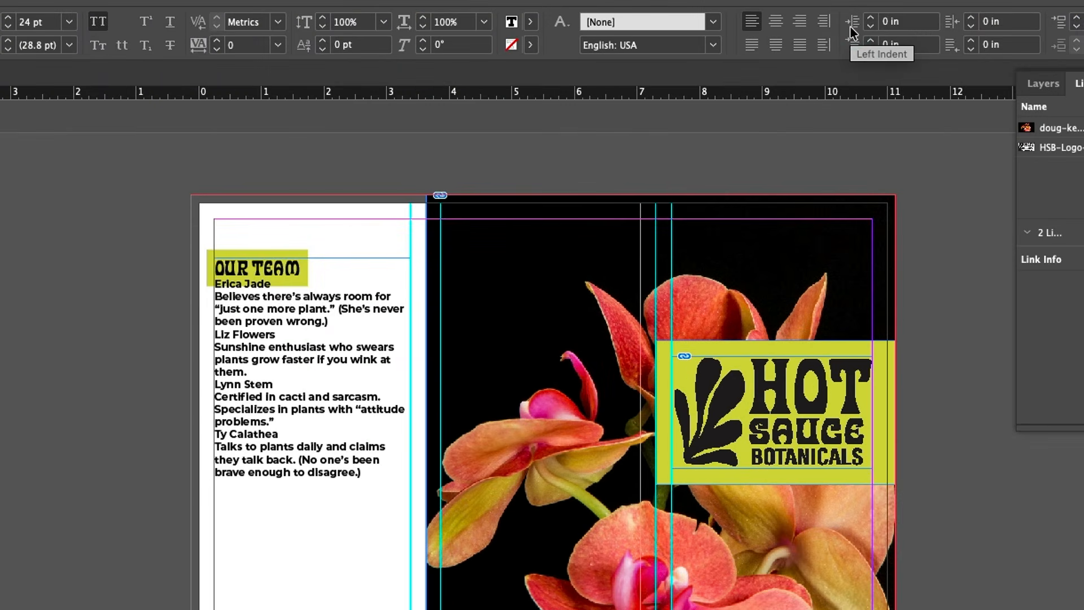
{"action": "left_click", "coordinate": [215, 268]}
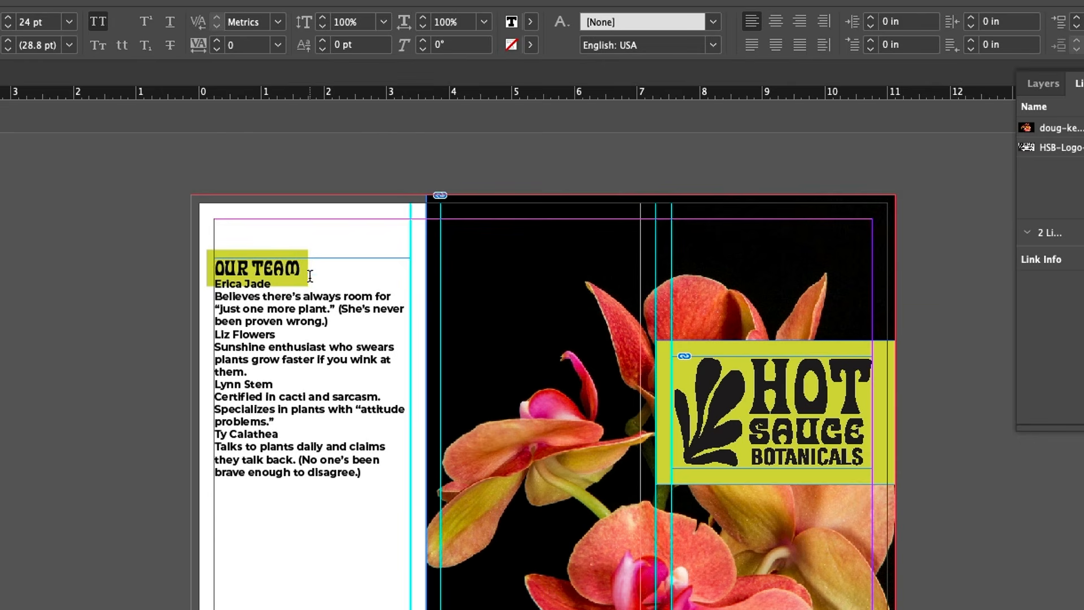
{"action": "left_click", "coordinate": [208, 277]}
{"action": "left_click", "coordinate": [874, 20]}
{"action": "left_click", "coordinate": [857, 29]}
{"action": "left_click", "coordinate": [875, 18]}
{"action": "left_click", "coordinate": [875, 18]}
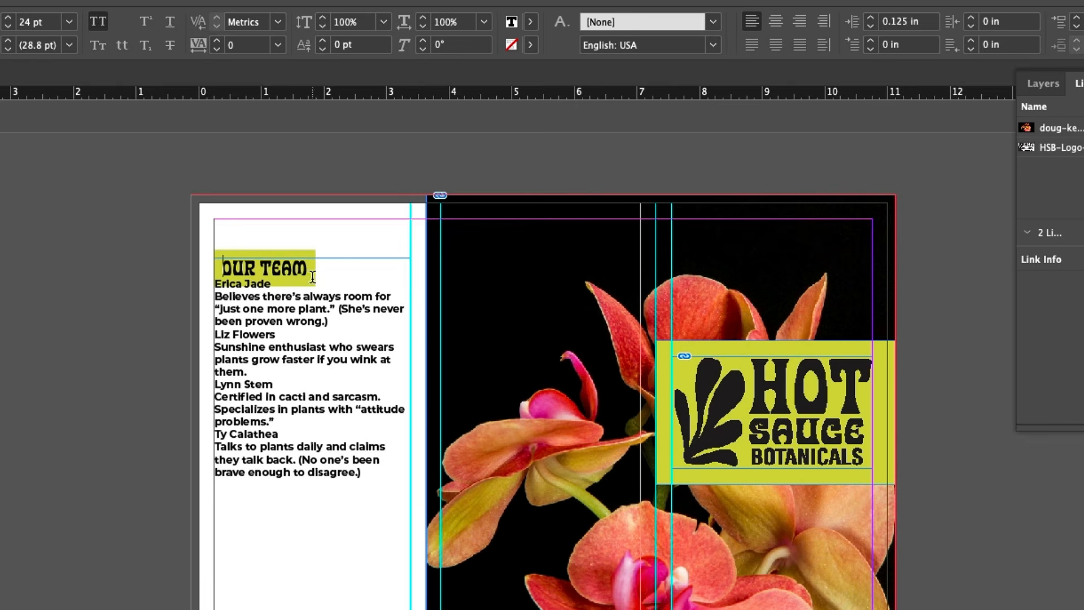
{"action": "left_click", "coordinate": [216, 254]}
{"action": "left_click", "coordinate": [207, 380]}
{"action": "left_click", "coordinate": [223, 317]}
{"action": "left_click", "coordinate": [223, 317]}
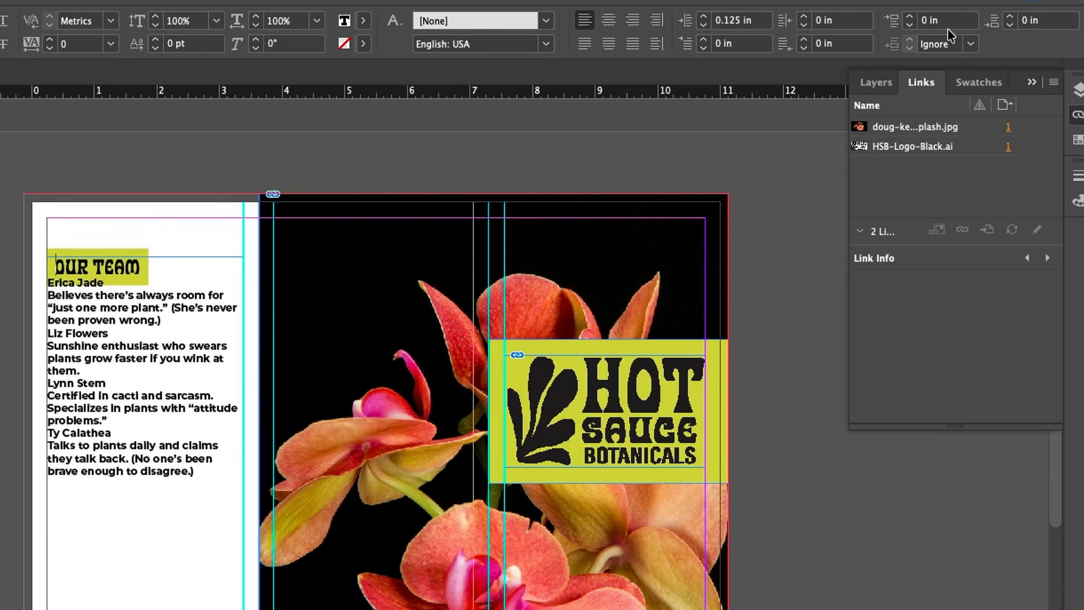
Step: Set the space after the "OUR TEAM" heading paragraph to 0.25 in
{"action": "left_click", "coordinate": [948, 29]}
{"action": "left_click", "coordinate": [893, 26]}
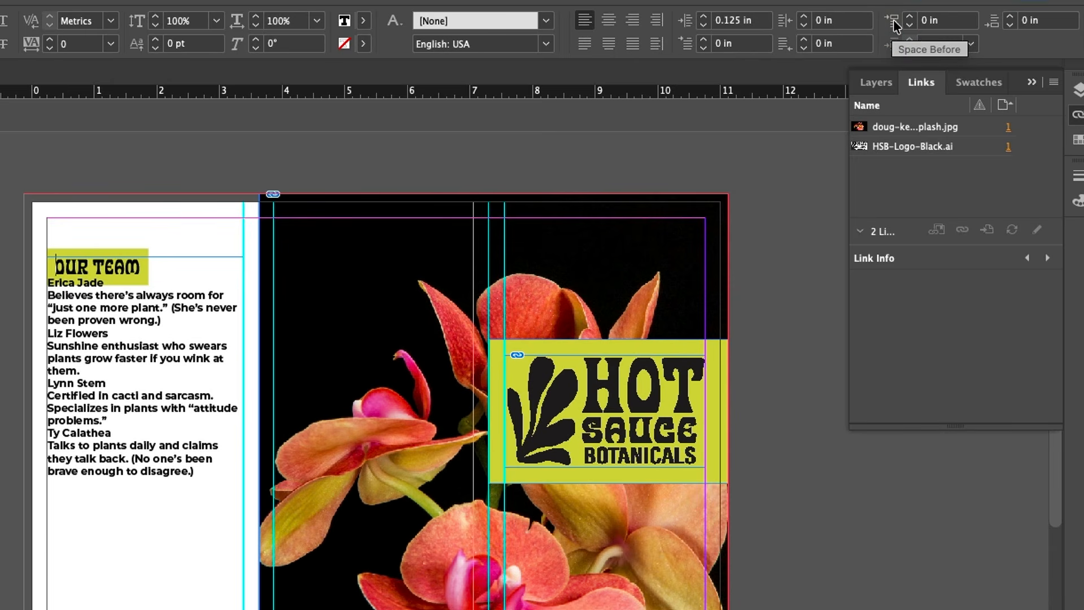
{"action": "left_click", "coordinate": [894, 26]}
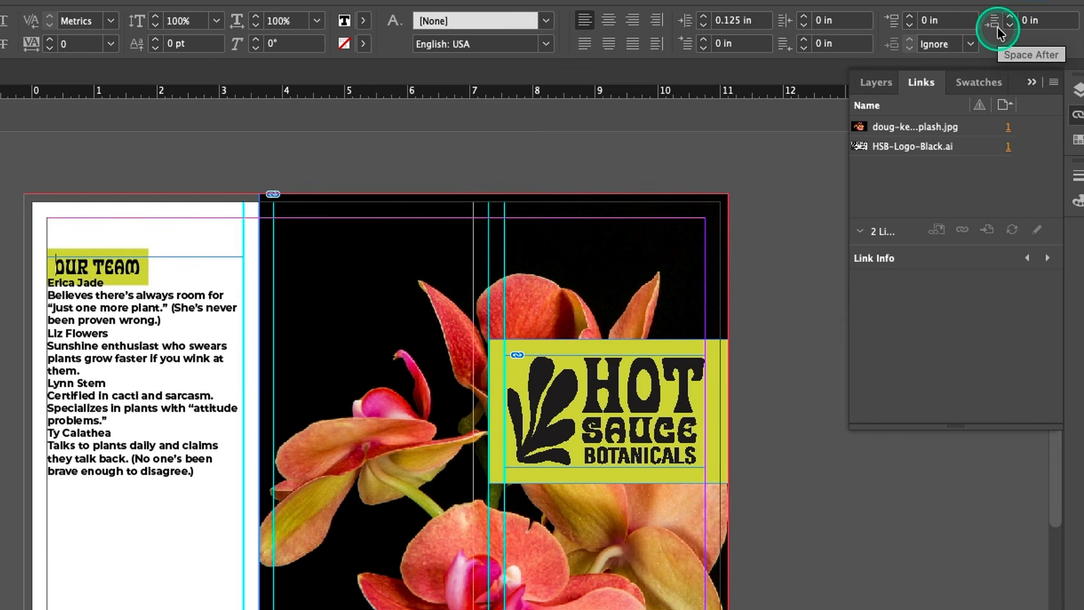
{"action": "left_click", "coordinate": [115, 265]}
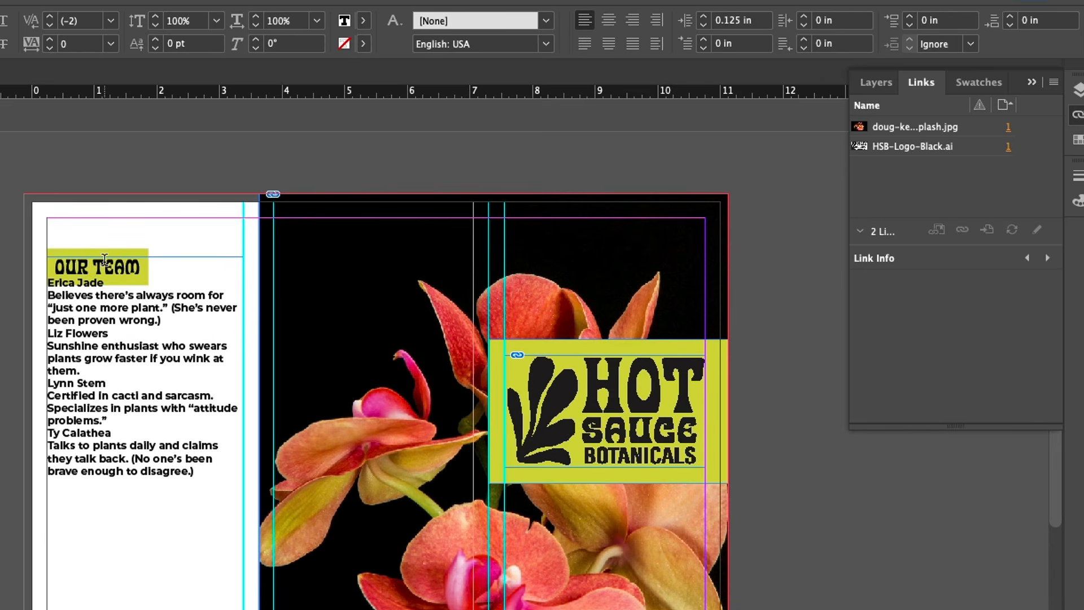
{"action": "left_click", "coordinate": [1045, 22]}
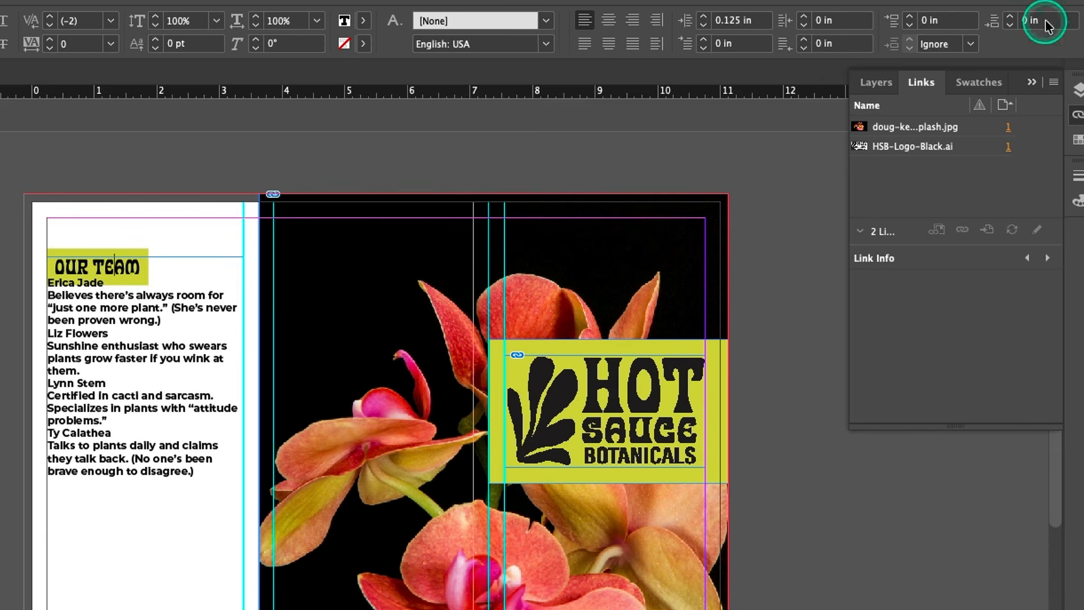
{"action": "left_click", "coordinate": [1011, 16]}
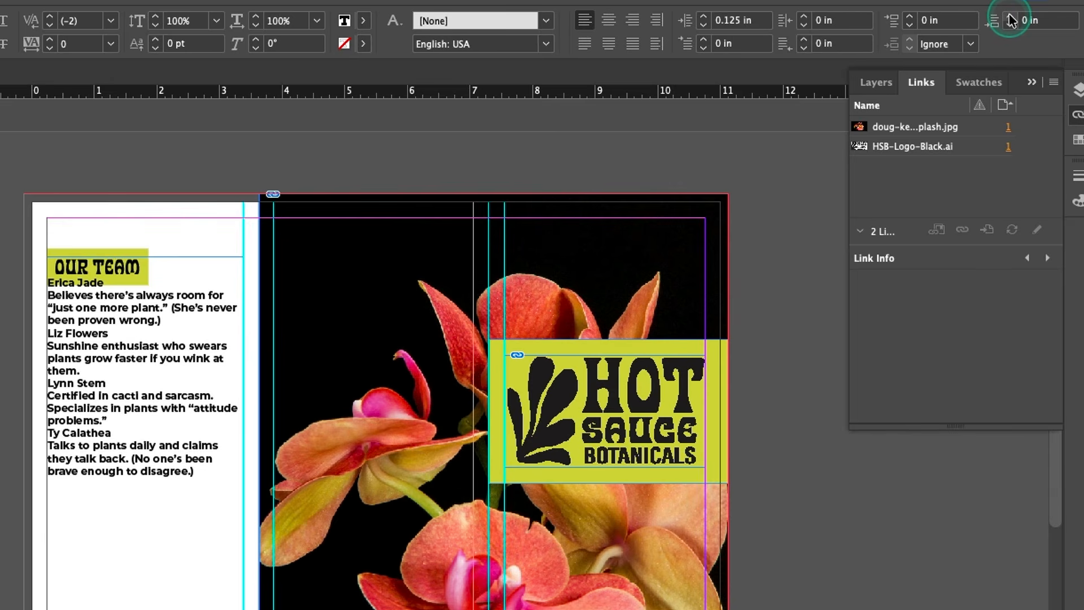
{"action": "left_click", "coordinate": [1011, 17]}
{"action": "left_click", "coordinate": [1011, 17]}
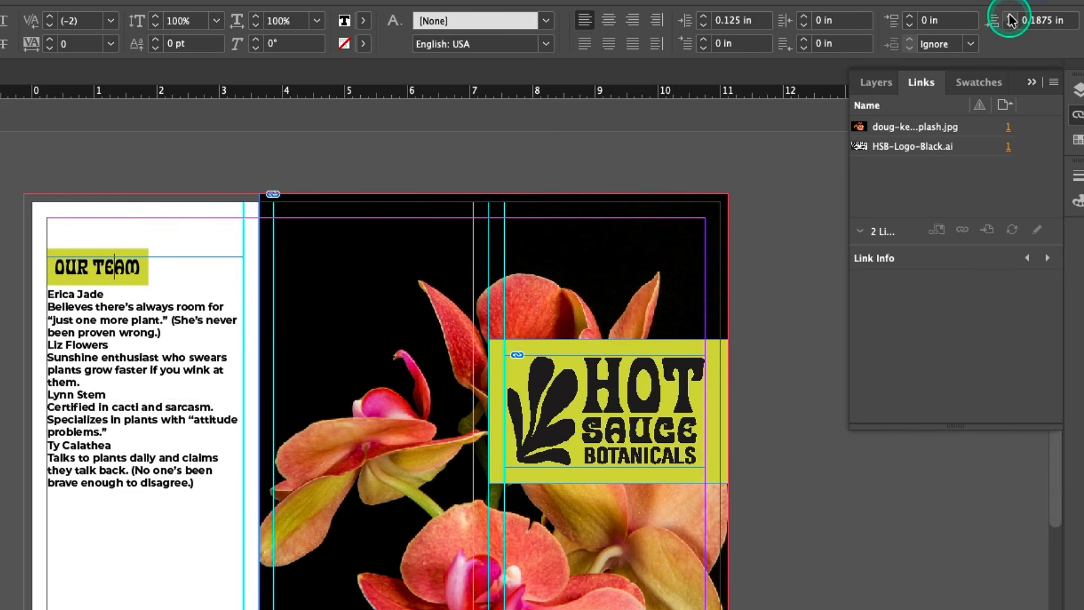
{"action": "left_click", "coordinate": [1011, 17]}
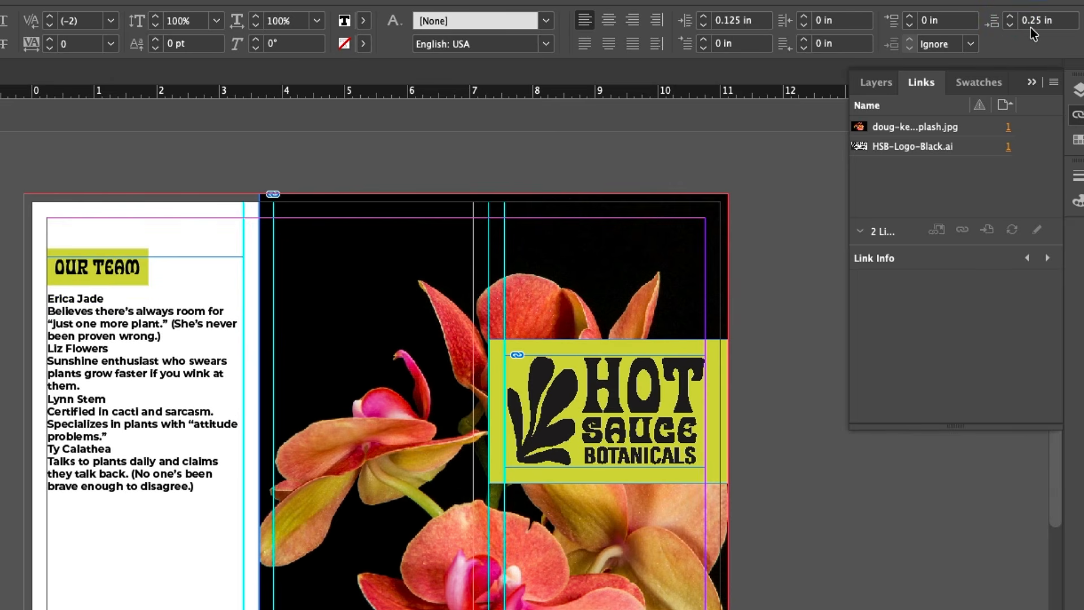
{"action": "left_click", "coordinate": [1048, 26]}
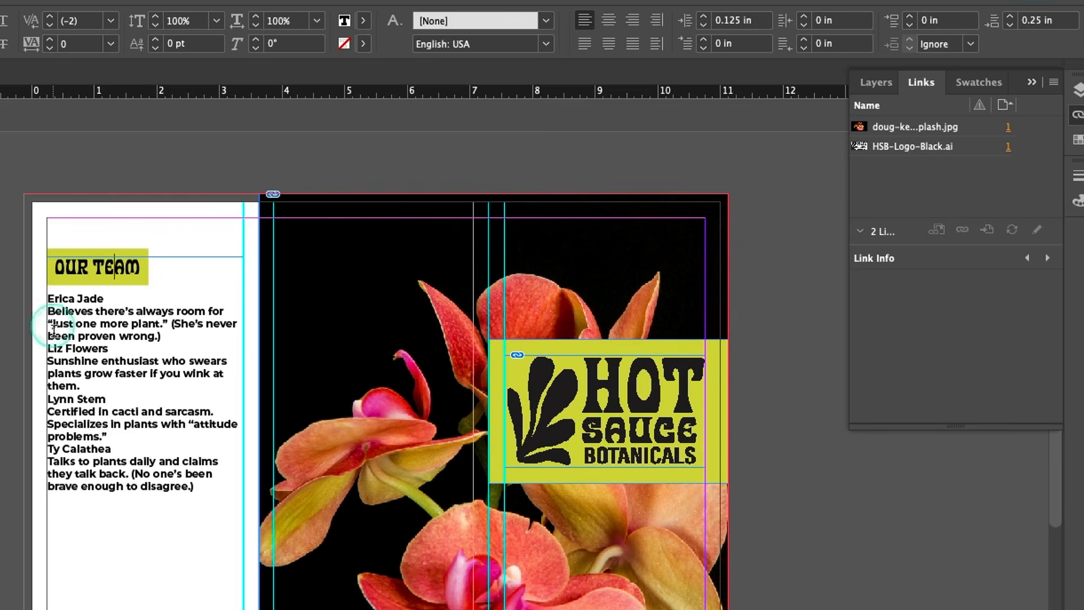
{"action": "left_click", "coordinate": [66, 492]}
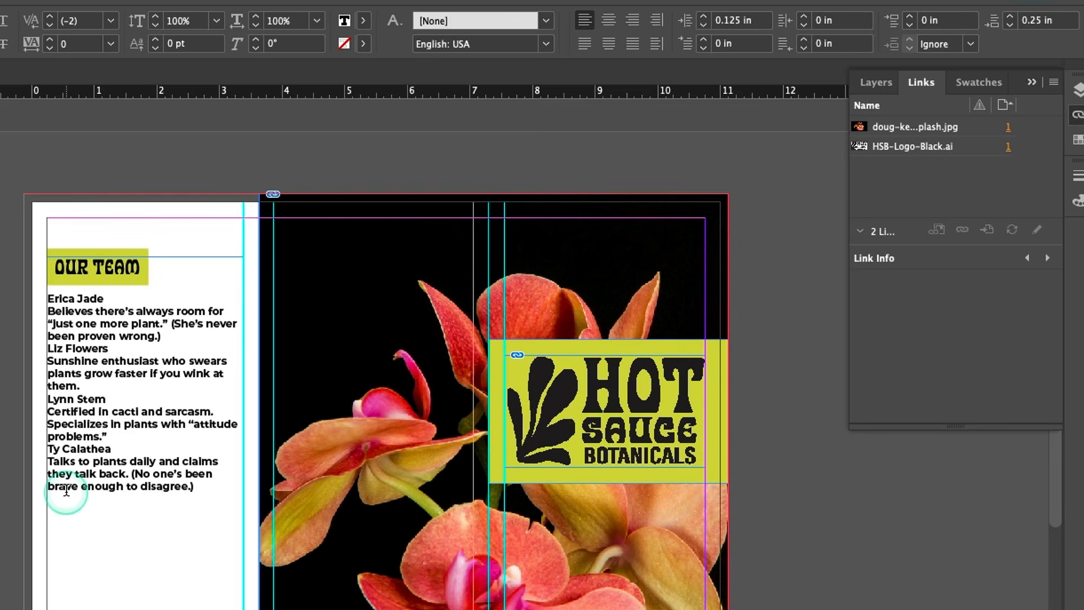
{"action": "triple_click", "coordinate": [135, 275]}
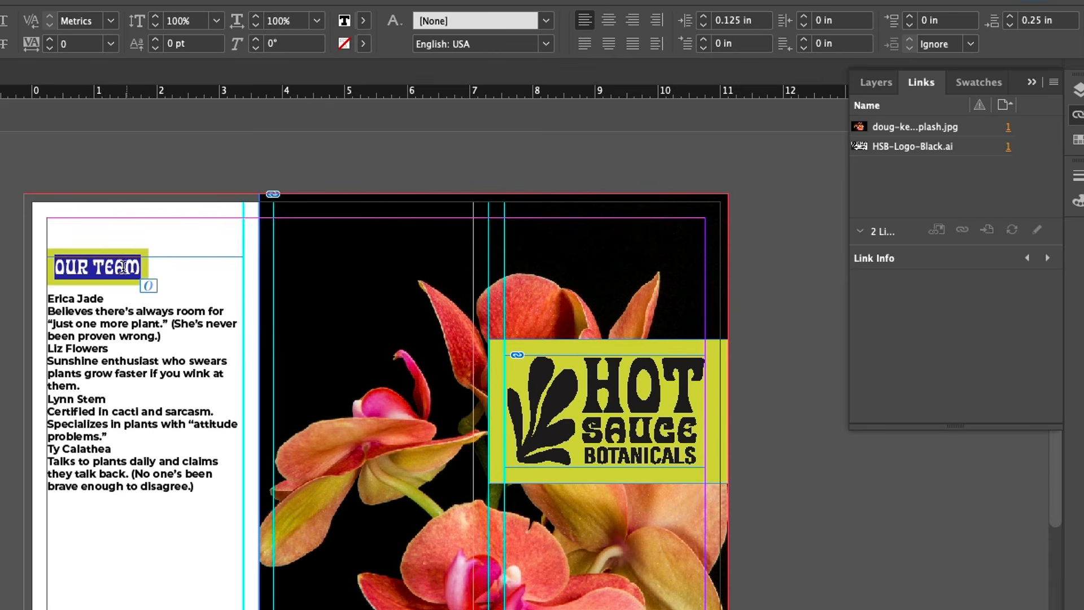
{"action": "left_click", "coordinate": [101, 268]}
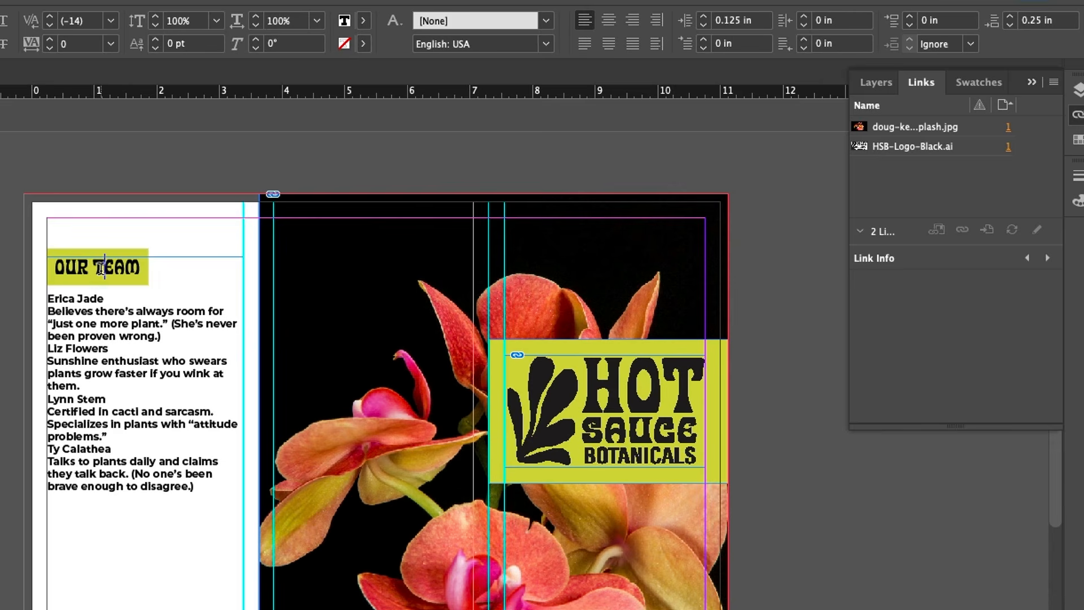
{"action": "left_click", "coordinate": [50, 229]}
{"action": "left_click", "coordinate": [685, 16]}
{"action": "left_click_drag", "start_coordinate": [143, 263], "coordinate": [55, 266]}
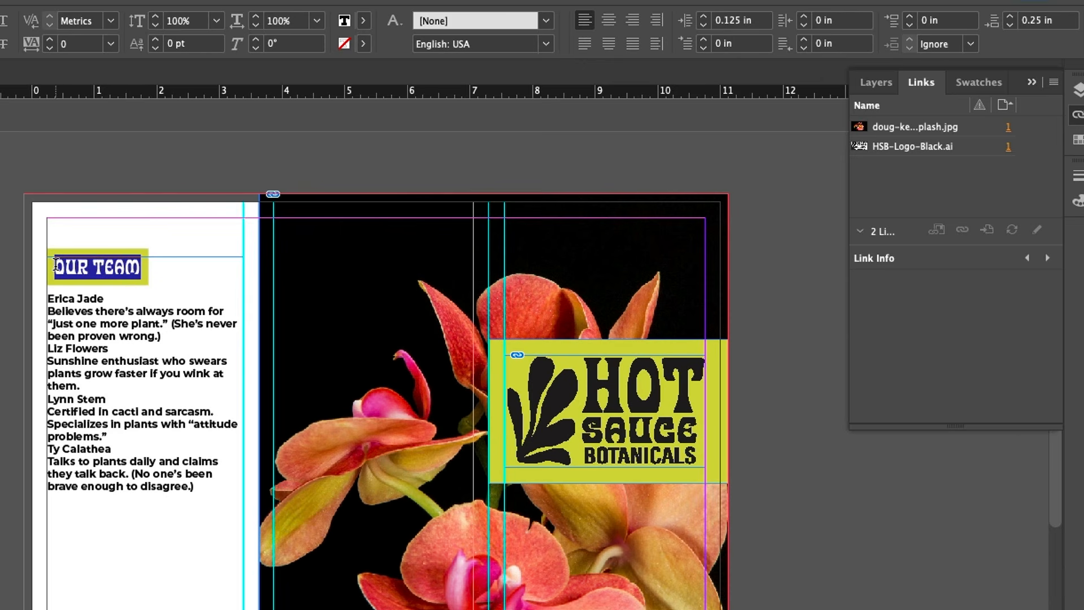
{"action": "left_click", "coordinate": [123, 267]}
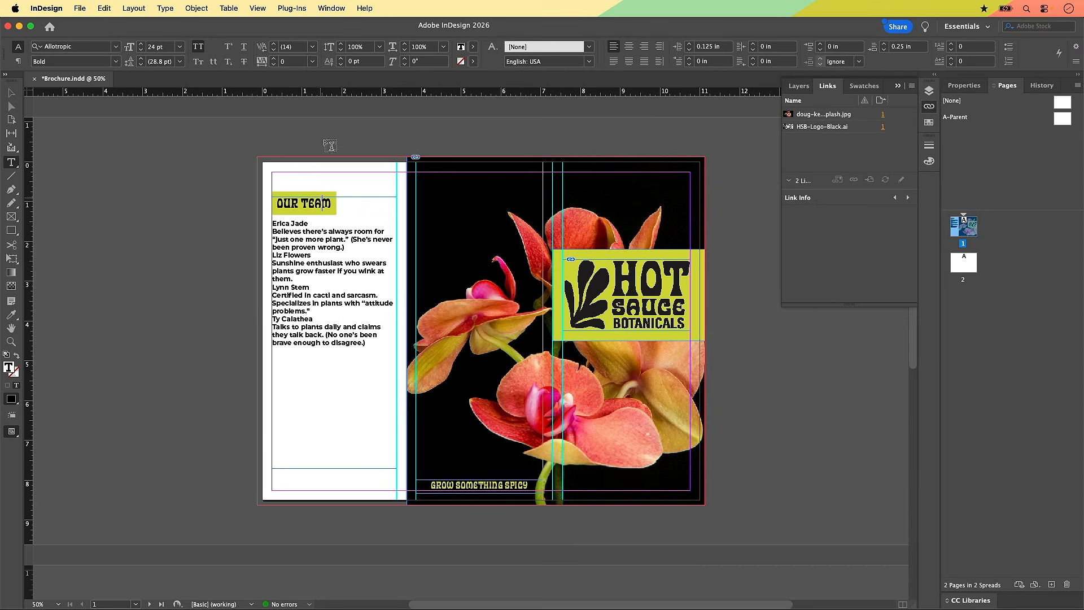
Step: Bring up the Paragraph Styles panel for the document
{"action": "left_click", "coordinate": [335, 9]}
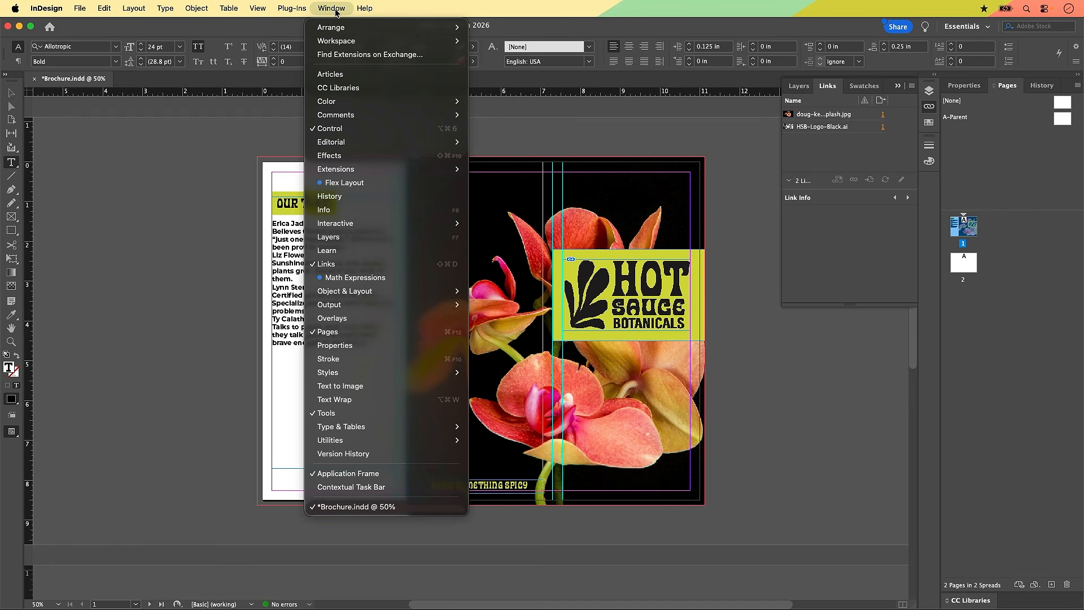
{"action": "mouse_move", "coordinate": [322, 378]}
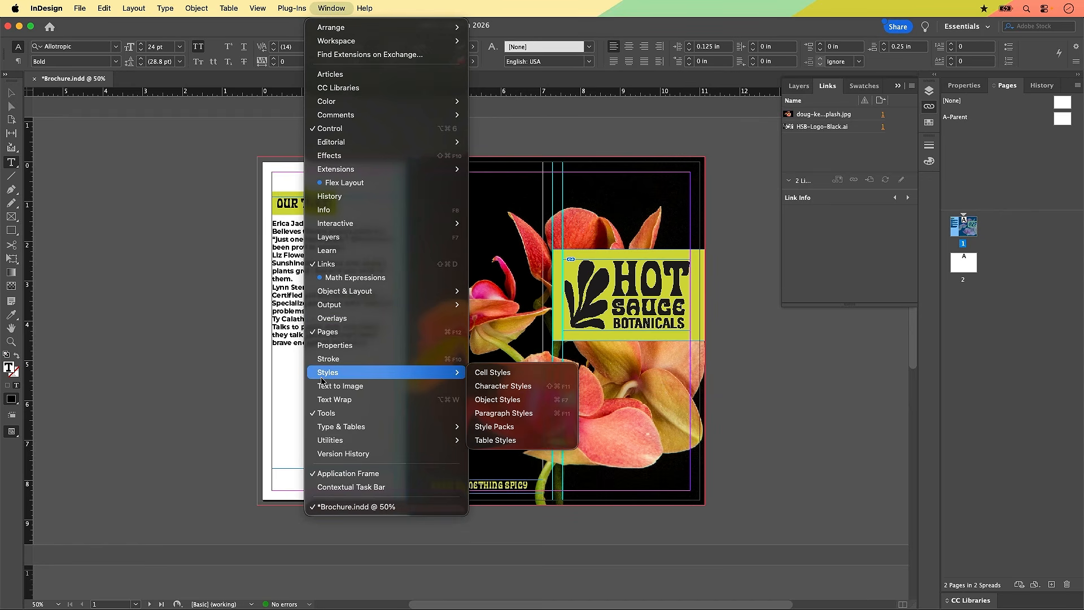
{"action": "left_click", "coordinate": [521, 392]}
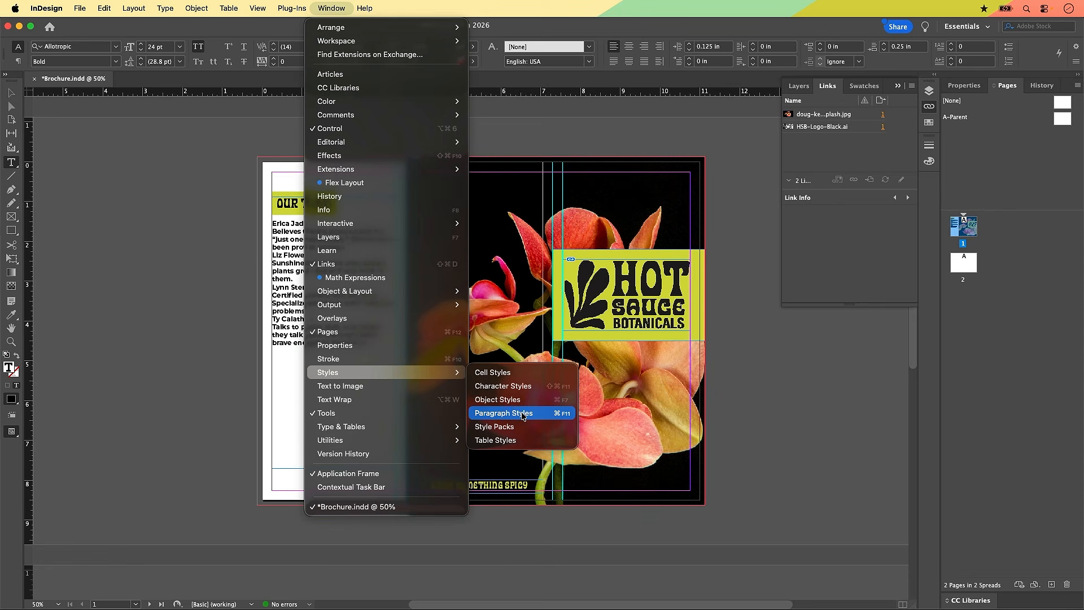
{"action": "left_click", "coordinate": [493, 415]}
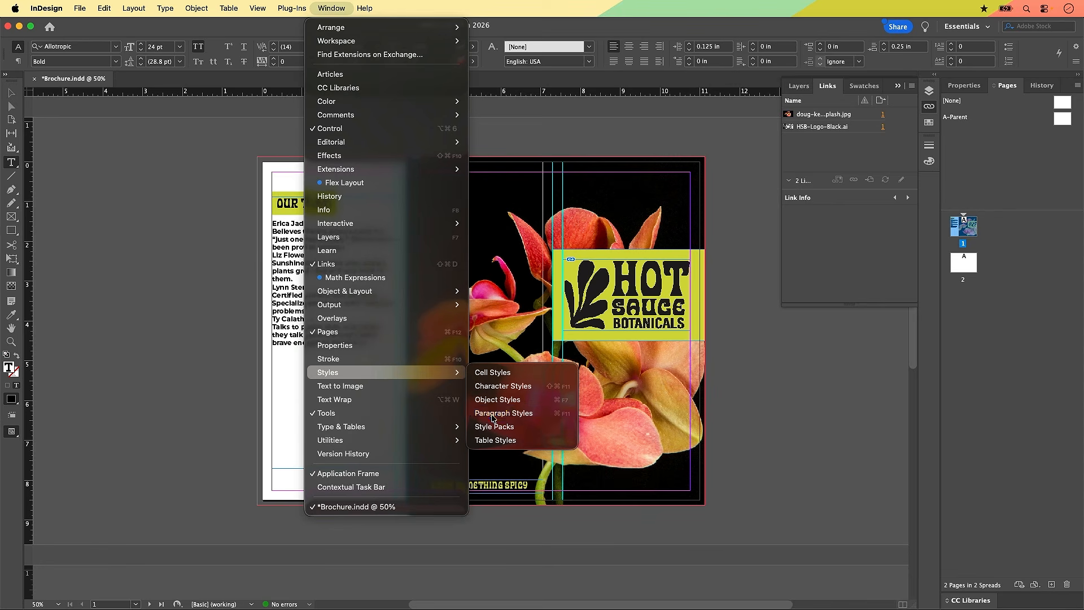
{"action": "left_click", "coordinate": [829, 143]}
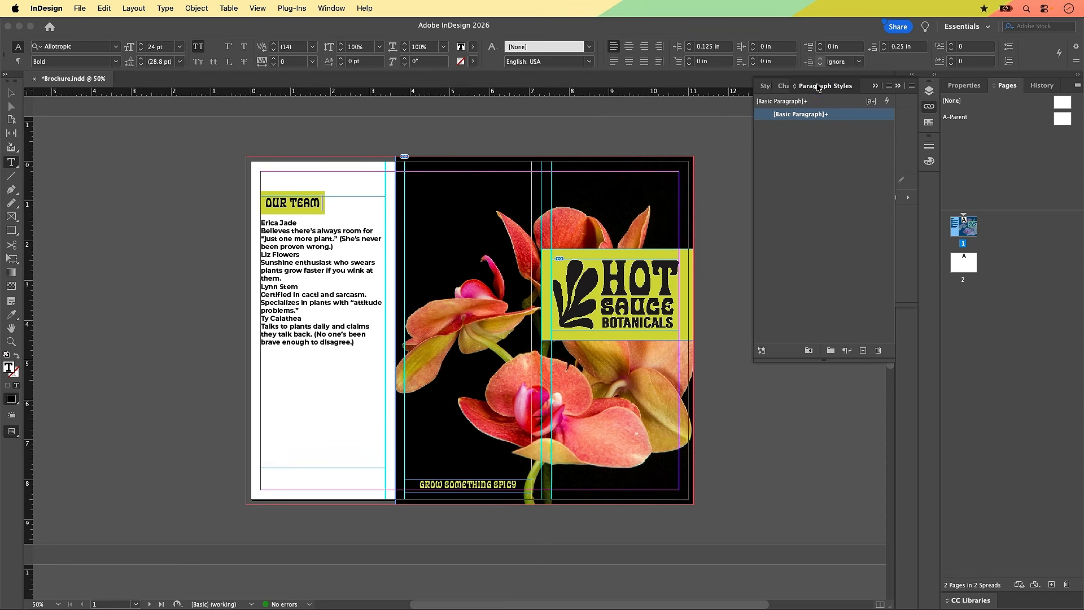
Step: Dock Paragraph Styles and Character Styles in the collapsed icon column, and close the leftover Style Packs panel
{"action": "left_click_drag", "start_coordinate": [819, 87], "coordinate": [932, 176]}
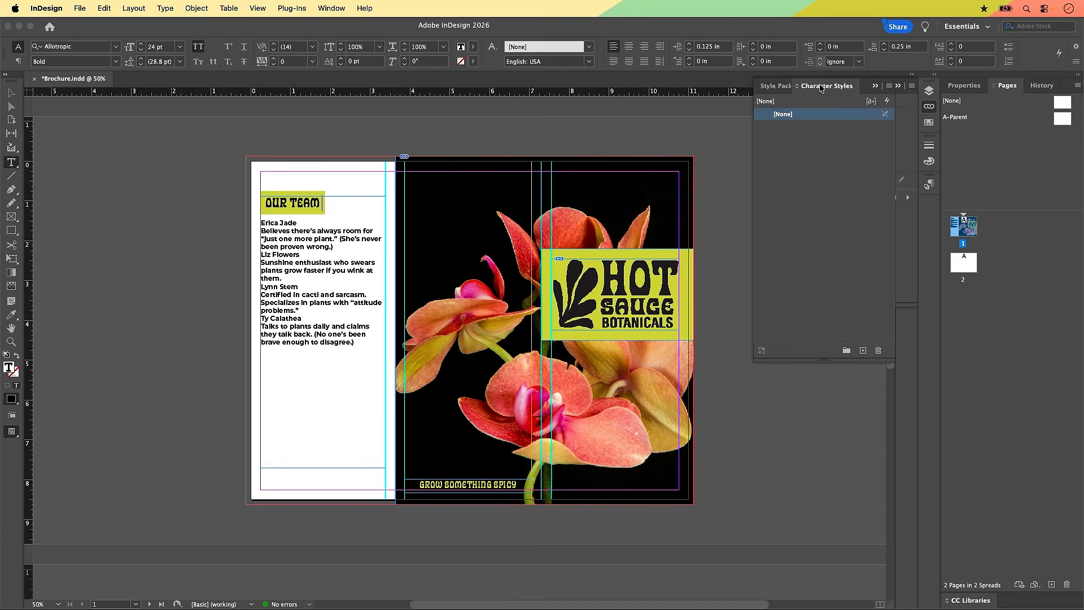
{"action": "left_click_drag", "start_coordinate": [820, 87], "coordinate": [937, 189]}
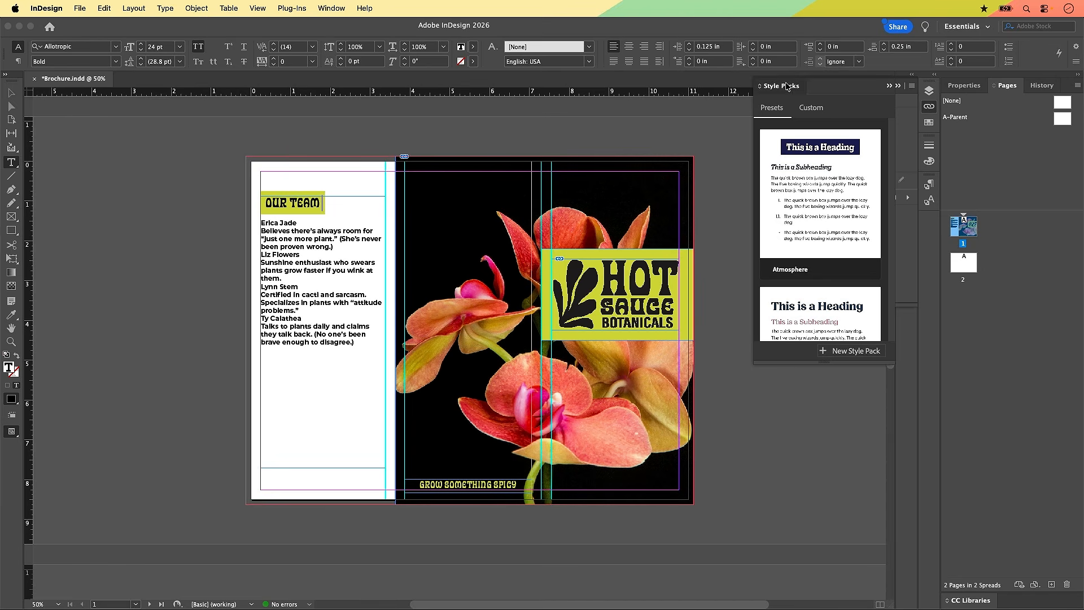
{"action": "left_click_drag", "start_coordinate": [787, 86], "coordinate": [333, 158]}
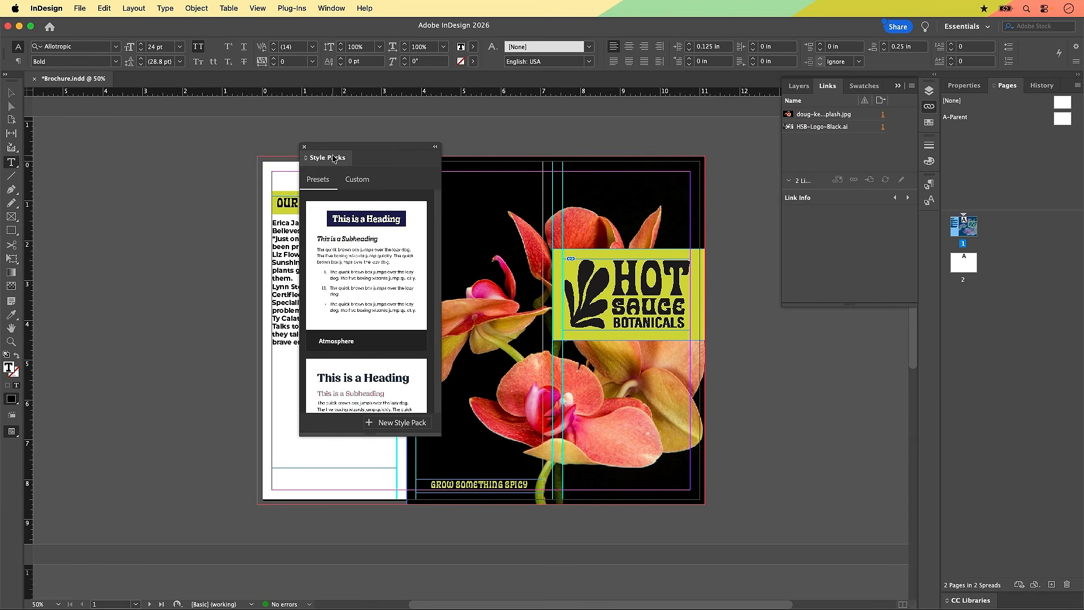
{"action": "left_click", "coordinate": [304, 147]}
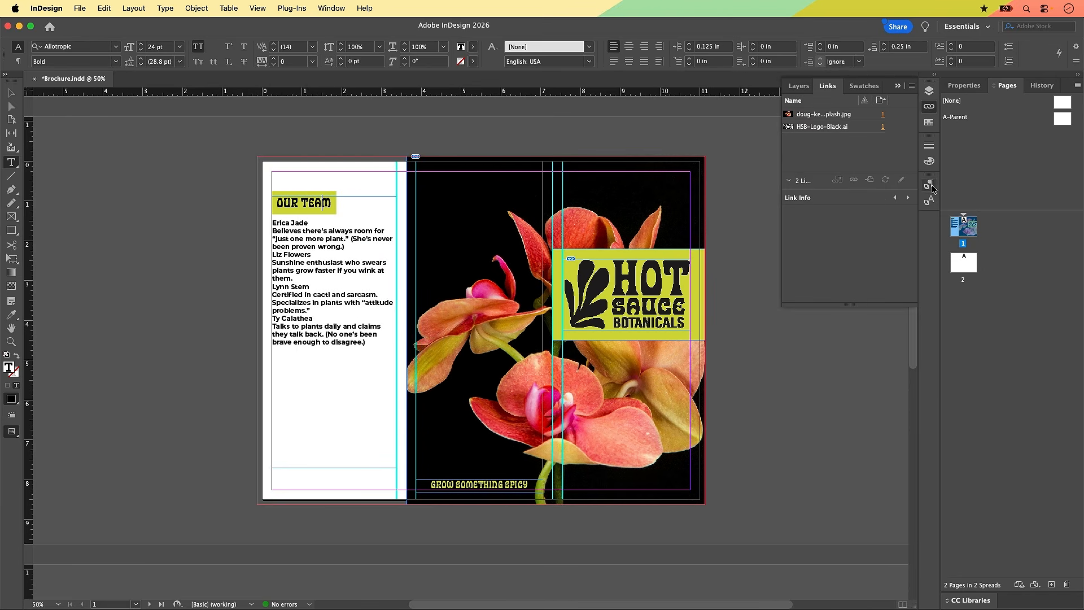
Step: Expand the Paragraph Styles panel and place the text cursor in the "OUR TEAM" heading
{"action": "left_click", "coordinate": [930, 185]}
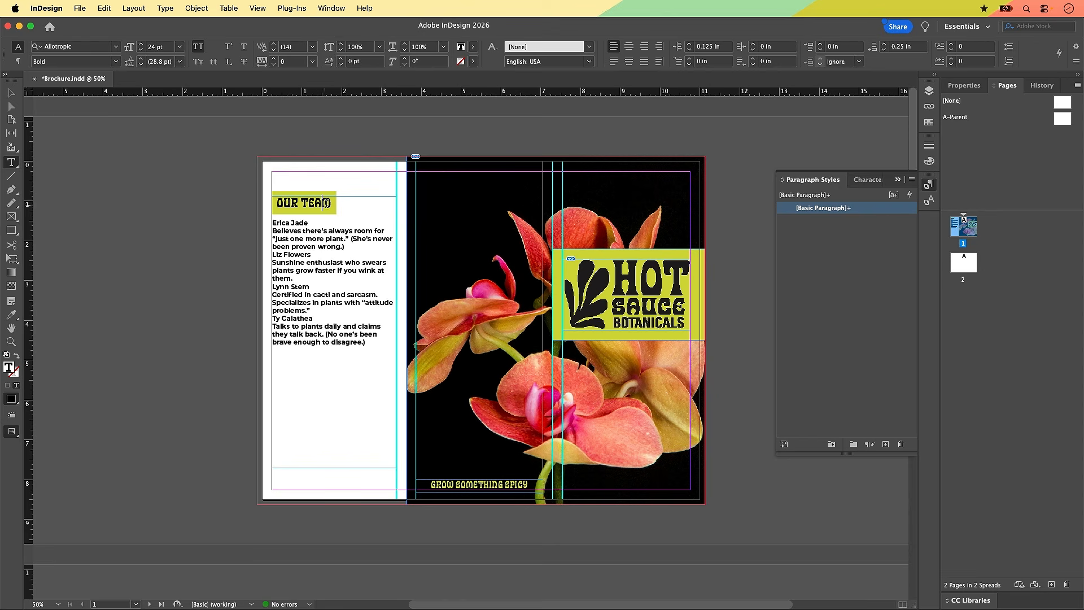
{"action": "mouse_move", "coordinate": [332, 203]}
{"action": "left_mouse_down"}
{"action": "mouse_move", "coordinate": [300, 203]}
{"action": "mouse_move", "coordinate": [330, 201]}
{"action": "left_mouse_up"}
{"action": "left_click_drag", "start_coordinate": [334, 202], "coordinate": [277, 202]}
{"action": "left_click", "coordinate": [318, 203]}
{"action": "left_click", "coordinate": [322, 202]}
{"action": "left_click", "coordinate": [856, 394]}
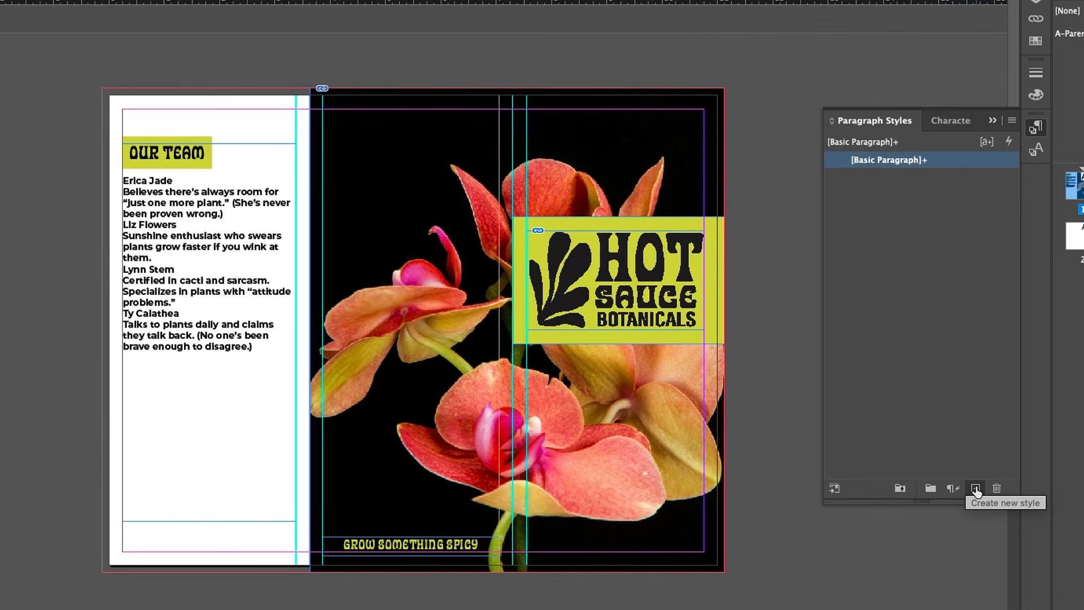
Step: Create a new paragraph style named H1 from the "OUR TEAM" heading's formatting, keeping the heading visible beside the style settings
{"action": "left_click", "coordinate": [976, 489]}
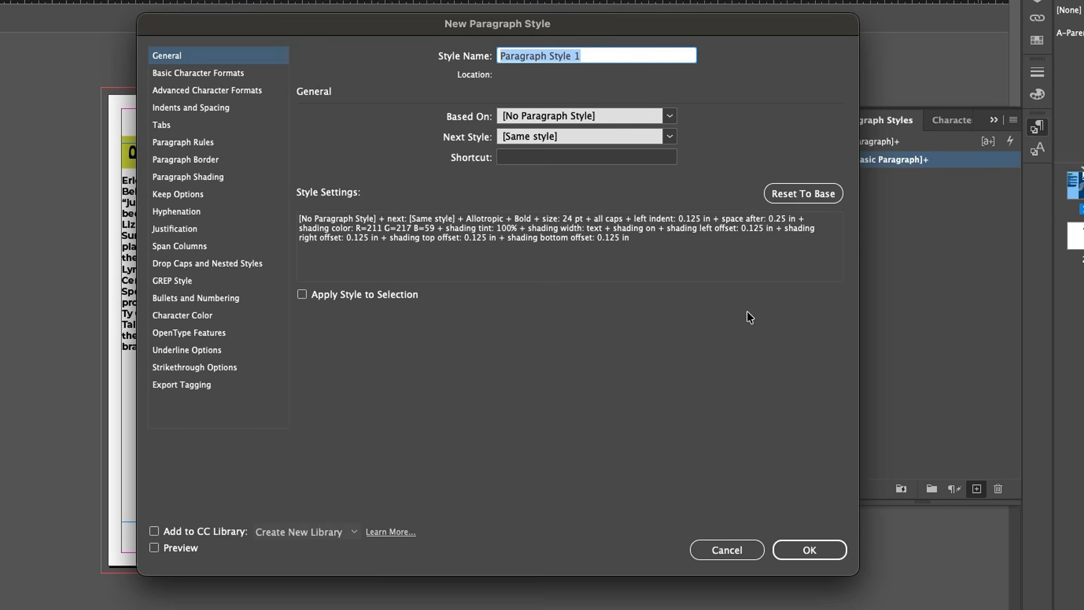
{"action": "left_click", "coordinate": [977, 492]}
{"action": "left_click", "coordinate": [501, 60]}
{"action": "type", "text": "H"}
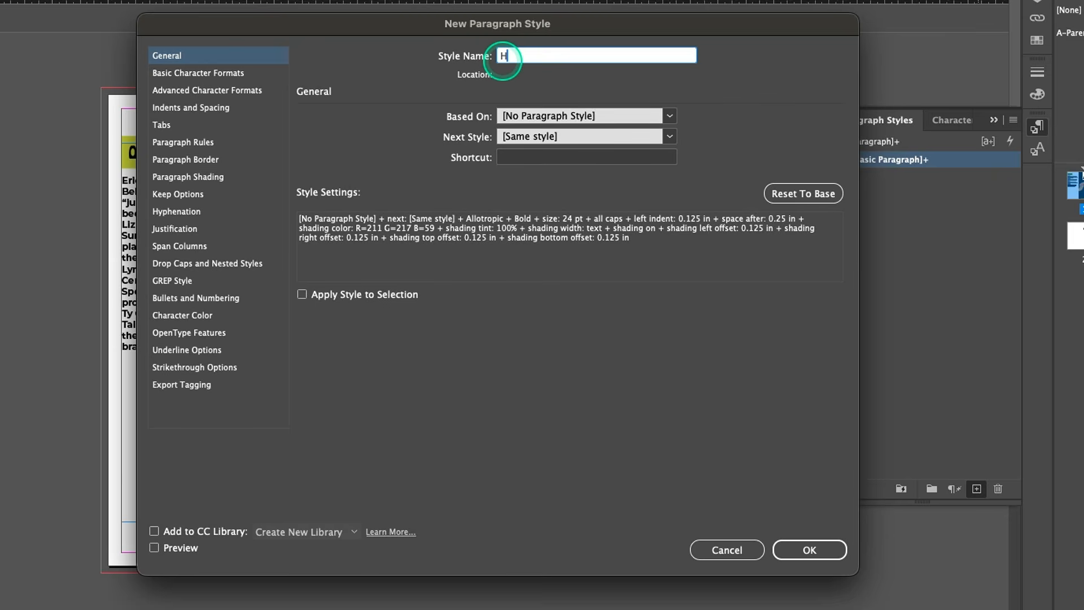
{"action": "type", "text": "1"}
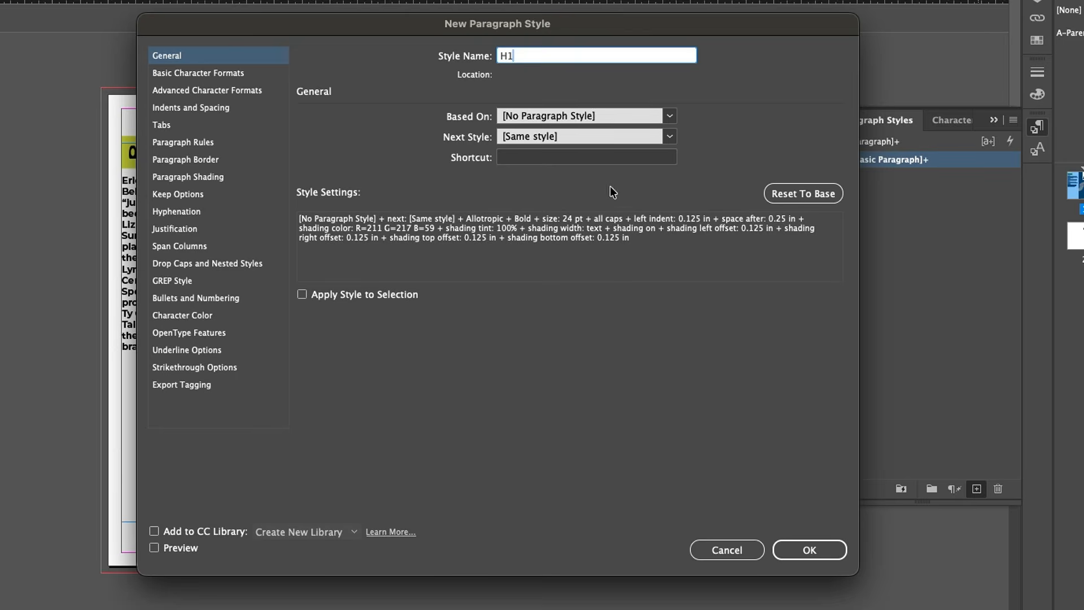
{"action": "left_click", "coordinate": [661, 91]}
{"action": "left_click_drag", "start_coordinate": [391, 18], "coordinate": [518, 19]}
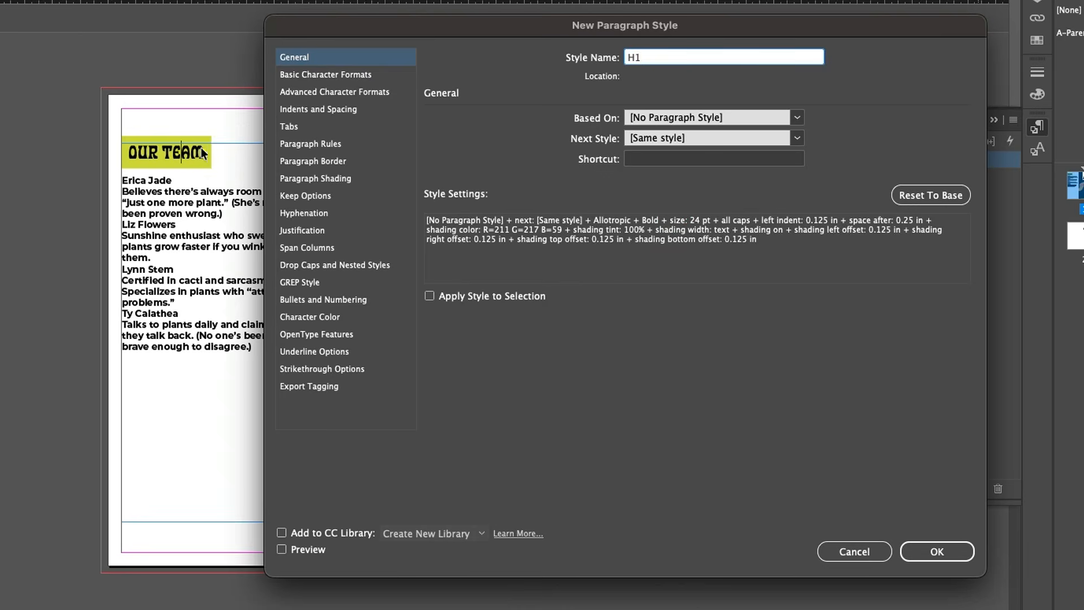
Step: Create the H1 paragraph style from the OUR TEAM heading's formatting, with Apply Style to Selection enabled
{"action": "left_click", "coordinate": [605, 330]}
{"action": "left_click", "coordinate": [429, 297]}
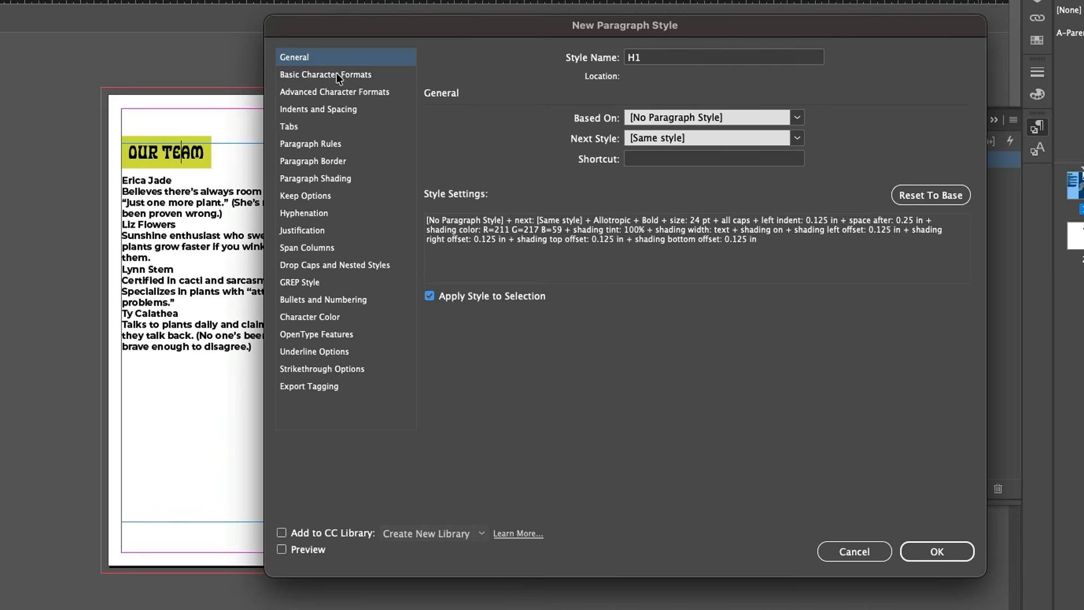
{"action": "left_click", "coordinate": [296, 75]}
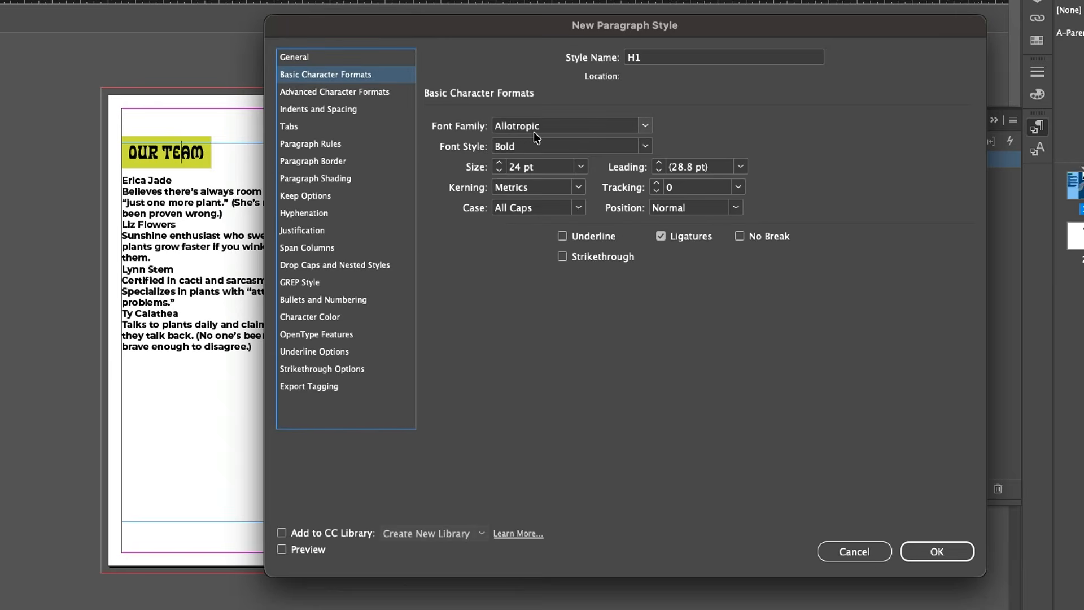
{"action": "left_click", "coordinate": [525, 168]}
{"action": "left_click", "coordinate": [287, 180]}
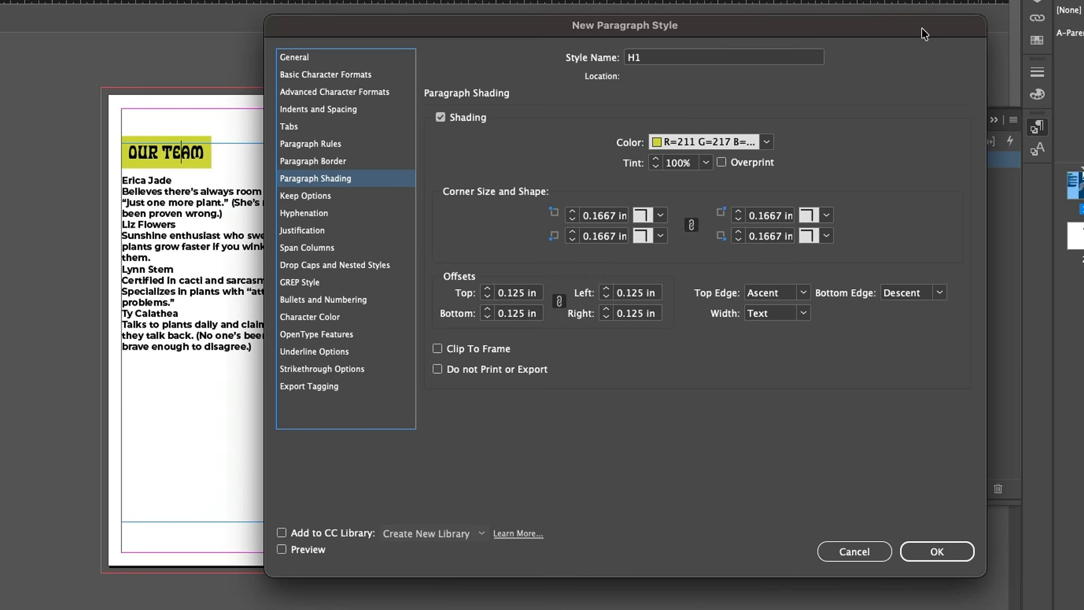
{"action": "left_click_drag", "start_coordinate": [922, 29], "coordinate": [891, 28]}
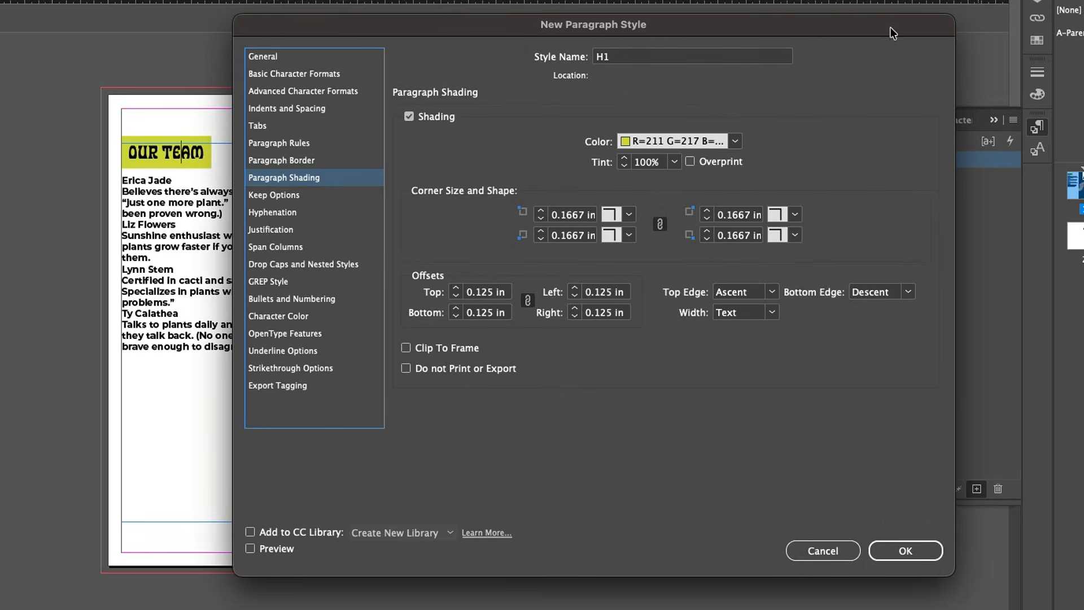
{"action": "left_click", "coordinate": [279, 56]}
{"action": "left_click", "coordinate": [501, 297]}
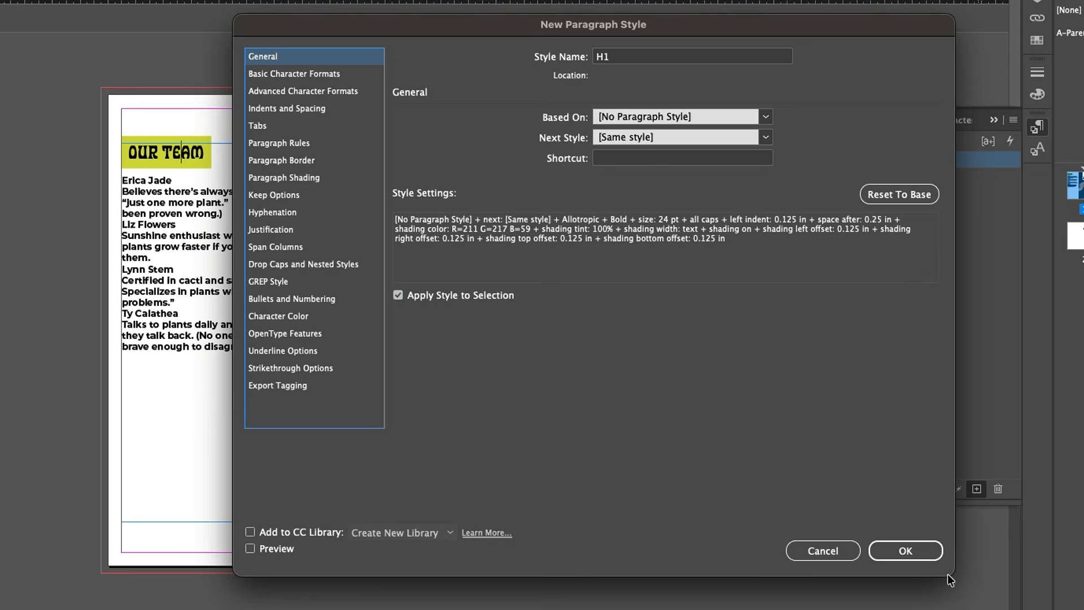
{"action": "left_click", "coordinate": [915, 546]}
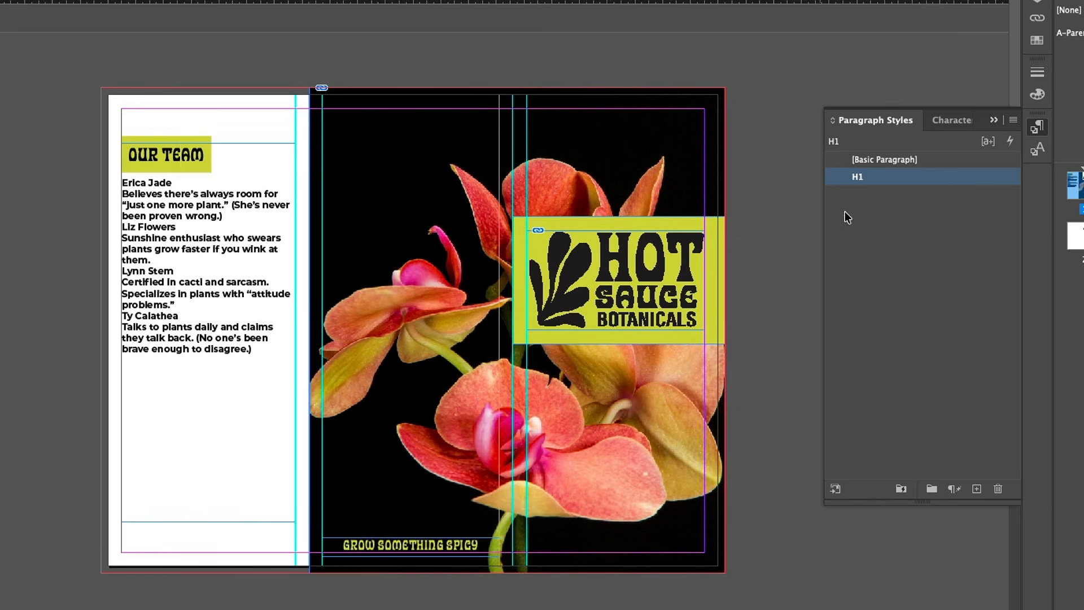
Step: Try the H1 paragraph style on the last team member's name, and undo it
{"action": "left_click", "coordinate": [921, 159]}
{"action": "left_click", "coordinate": [871, 179]}
{"action": "left_click", "coordinate": [125, 315]}
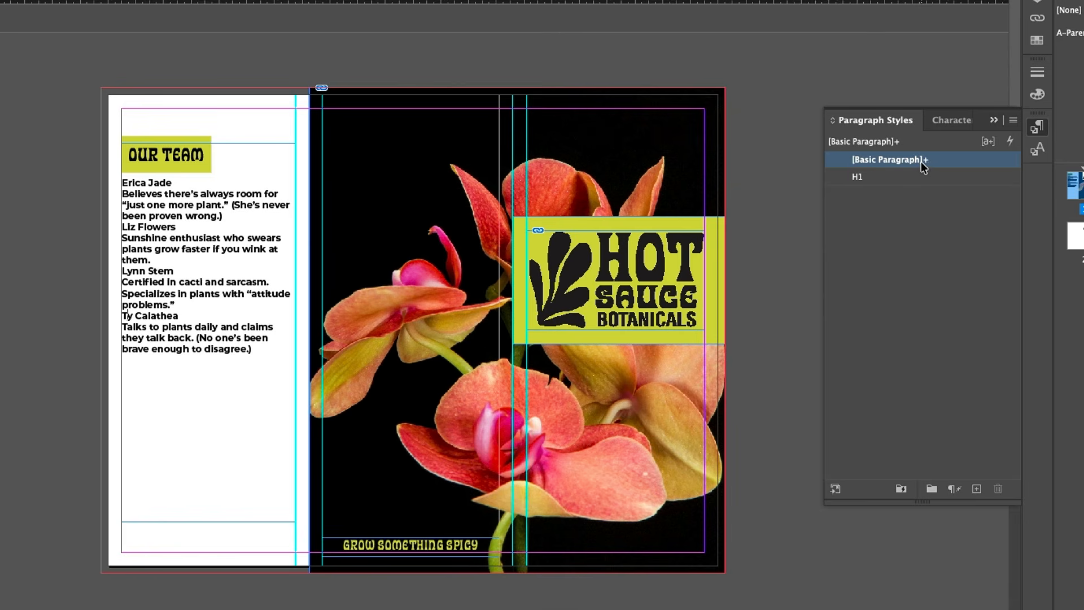
{"action": "left_click", "coordinate": [873, 182]}
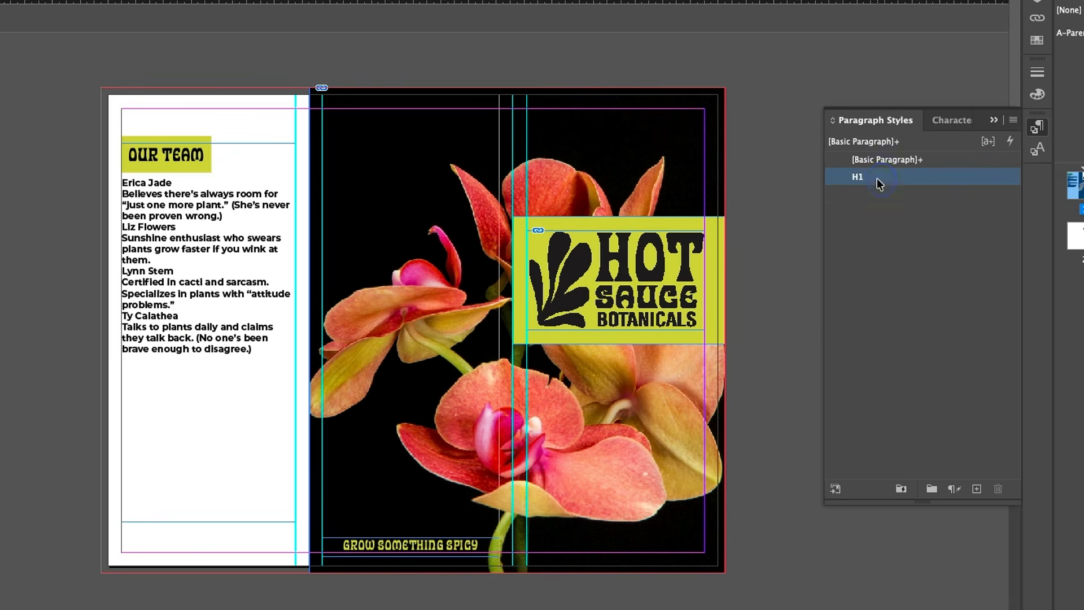
{"action": "left_click", "coordinate": [187, 335]}
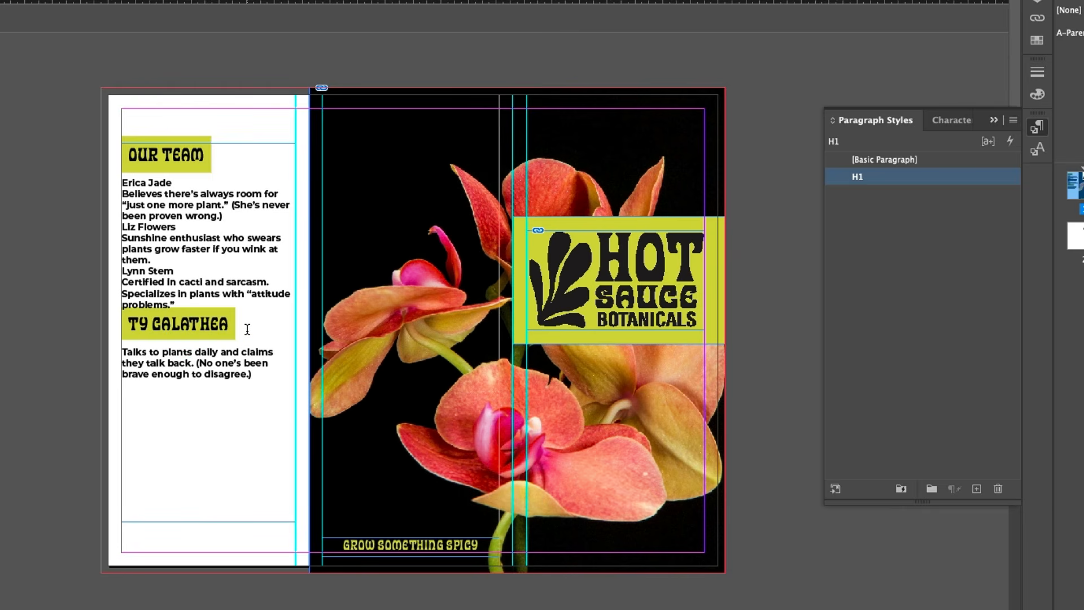
{"action": "key", "text": "super+z"}
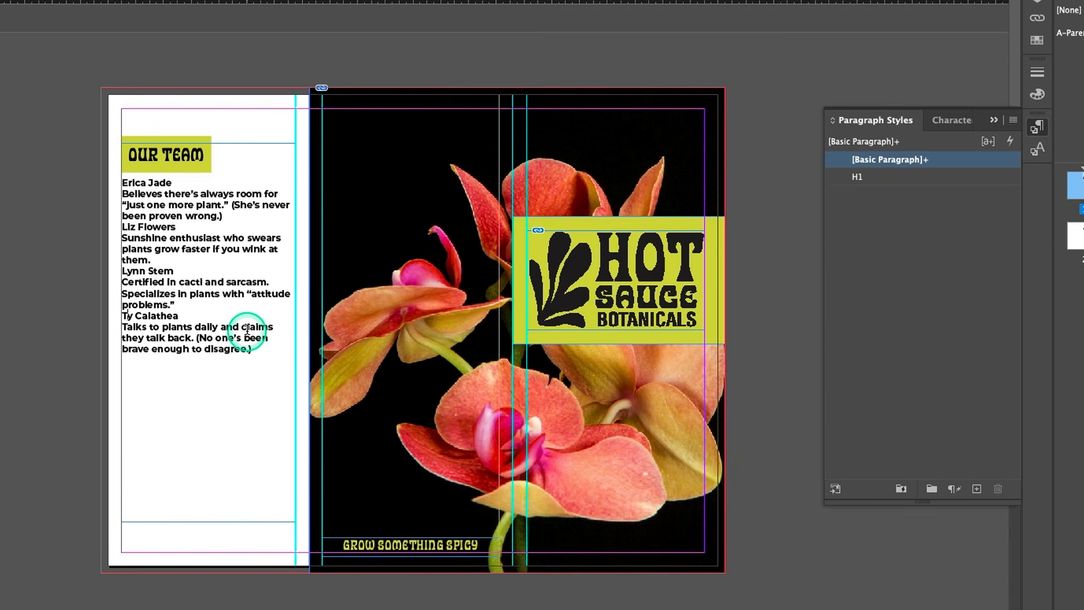
Step: Examine the brochure's team list, comparing the member name lines with the description paragraphs beneath them
{"action": "scroll", "coordinate": [257, 392], "scroll_direction": "down", "scroll_amount": 10}
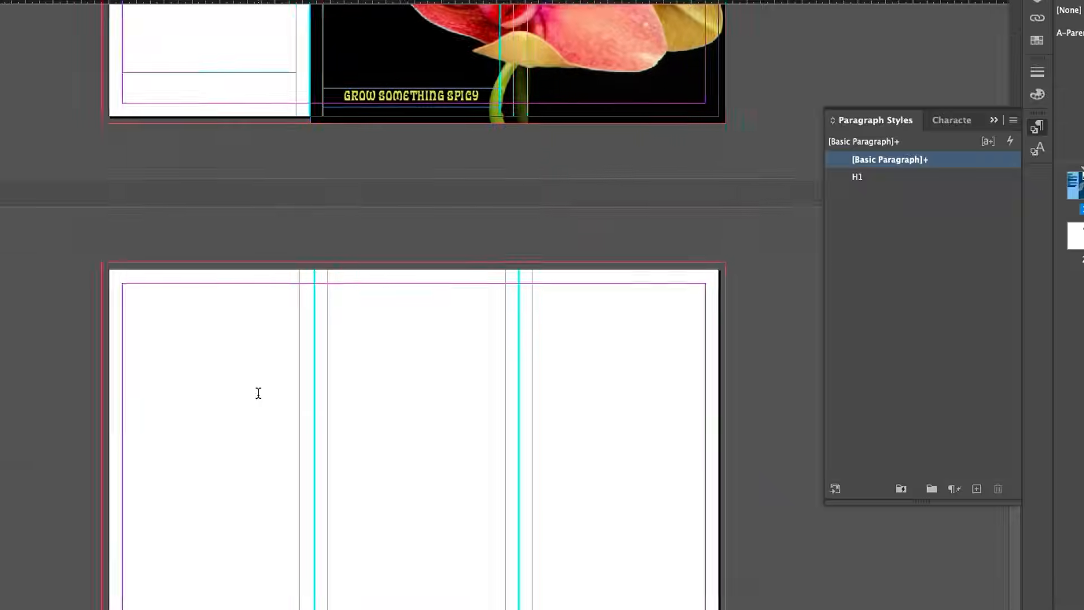
{"action": "scroll", "coordinate": [554, 397], "scroll_direction": "up", "scroll_amount": 10}
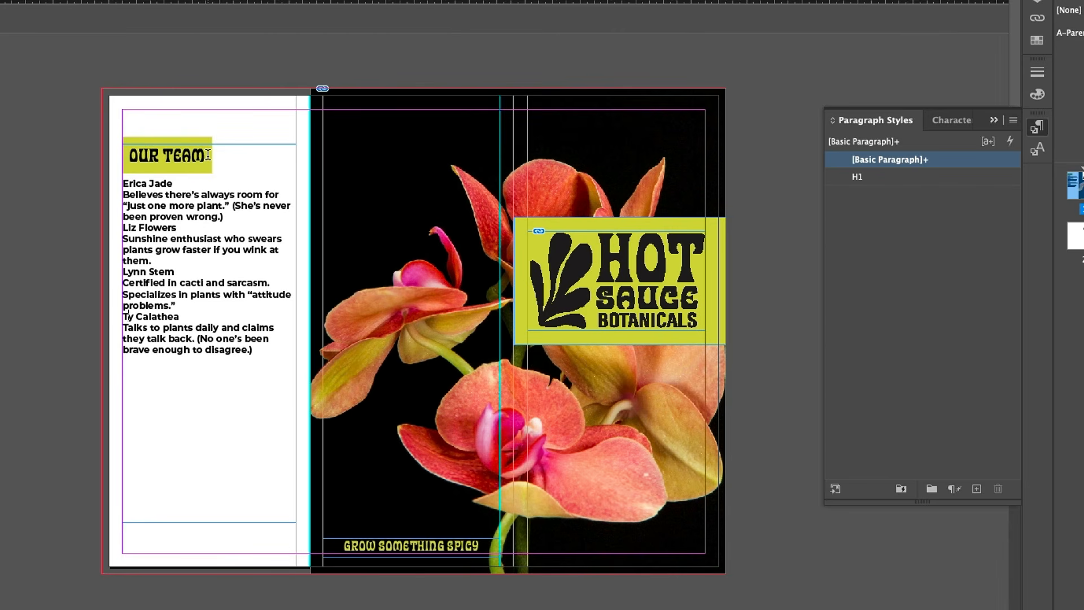
{"action": "left_click", "coordinate": [207, 155]}
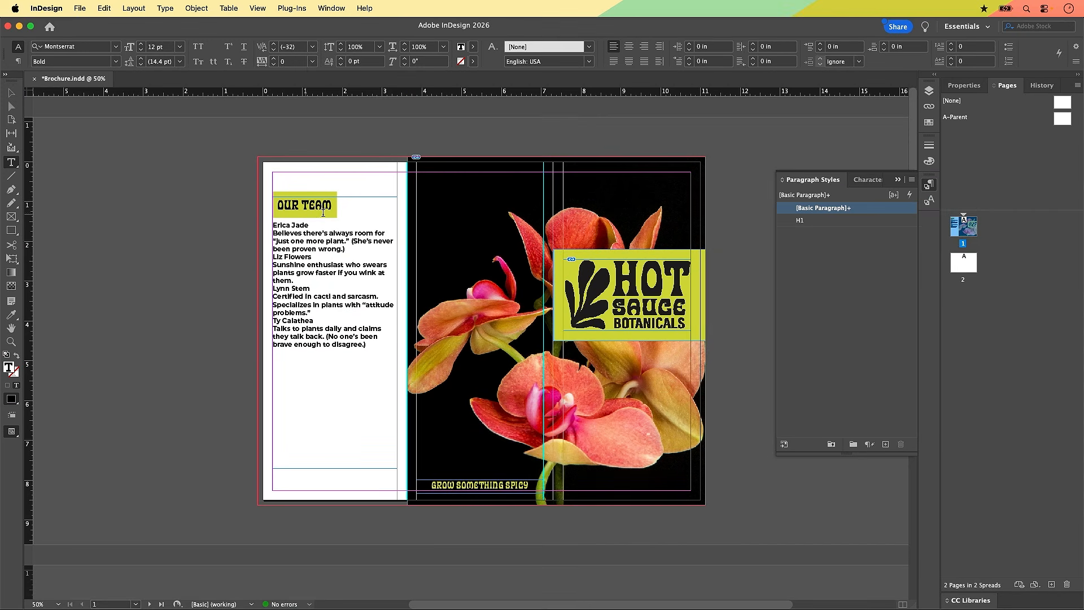
{"action": "scroll", "coordinate": [497, 287], "scroll_direction": "right", "scroll_amount": 2}
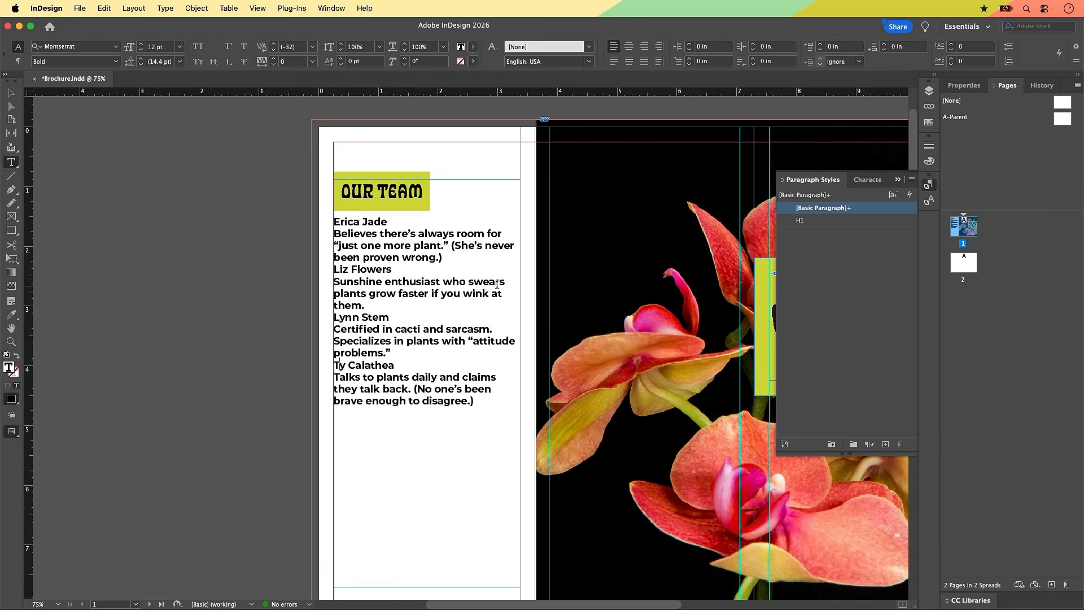
{"action": "left_click", "coordinate": [423, 201]}
{"action": "left_click_drag", "start_coordinate": [388, 222], "coordinate": [332, 222]}
{"action": "left_click_drag", "start_coordinate": [444, 258], "coordinate": [330, 234]}
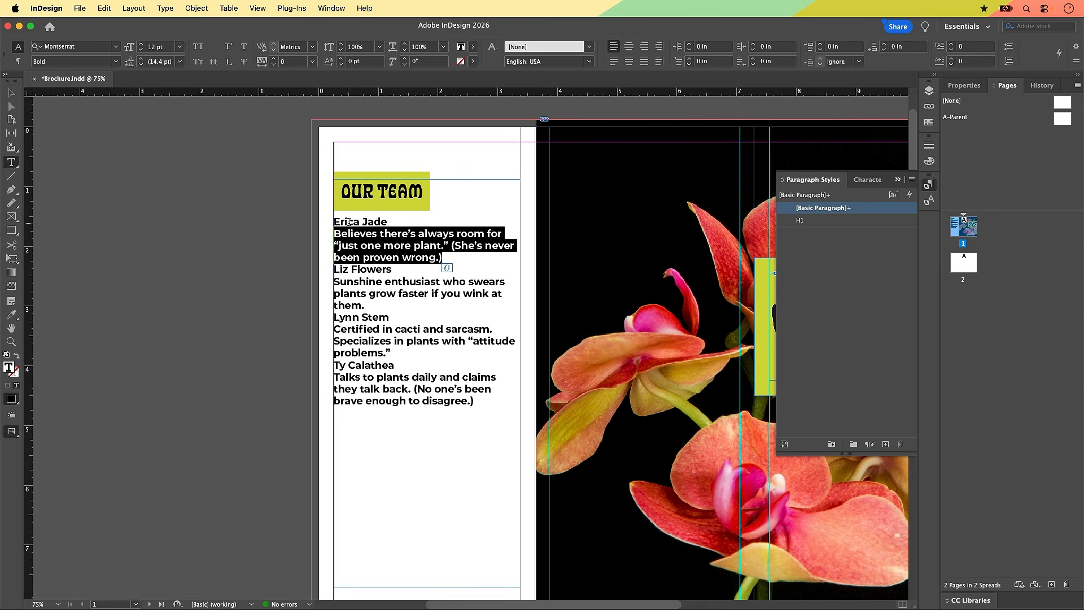
{"action": "left_click", "coordinate": [393, 270]}
{"action": "left_click_drag", "start_coordinate": [393, 269], "coordinate": [322, 274]}
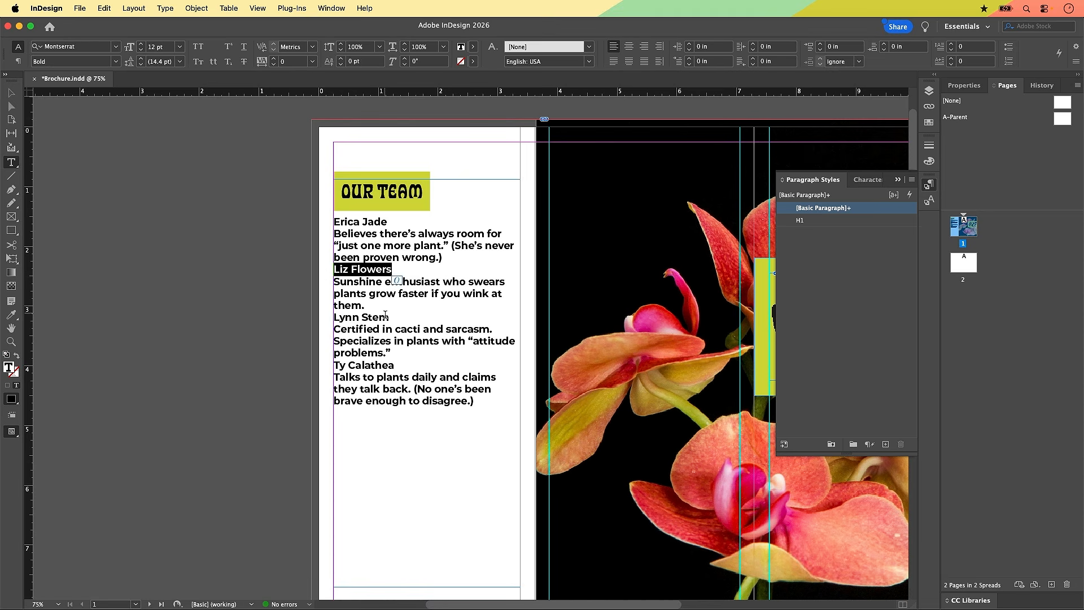
{"action": "left_click_drag", "start_coordinate": [389, 318], "coordinate": [329, 323]}
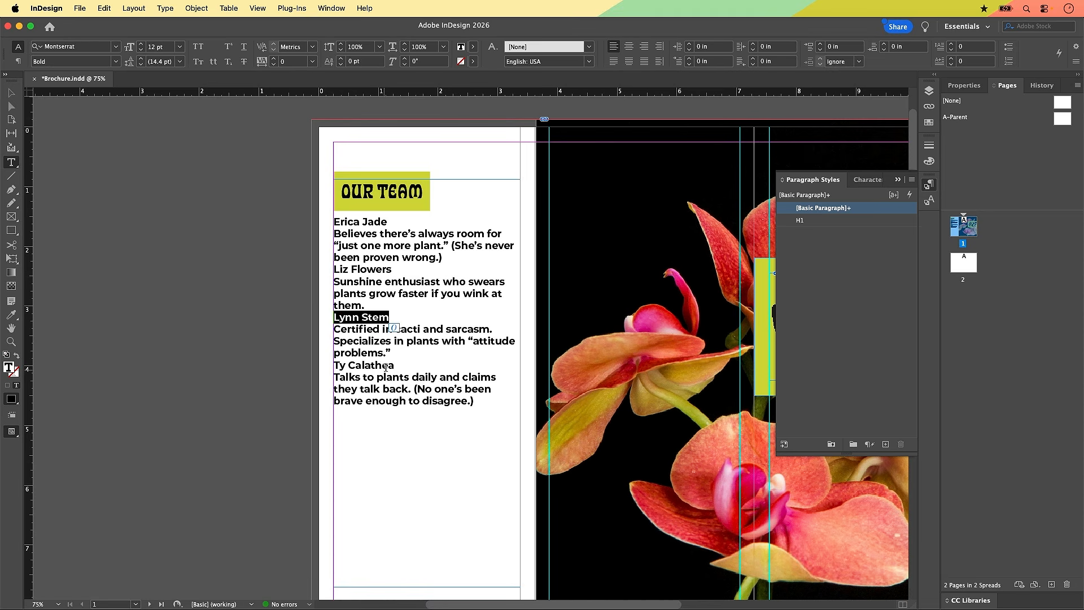
{"action": "left_click_drag", "start_coordinate": [395, 365], "coordinate": [333, 367]}
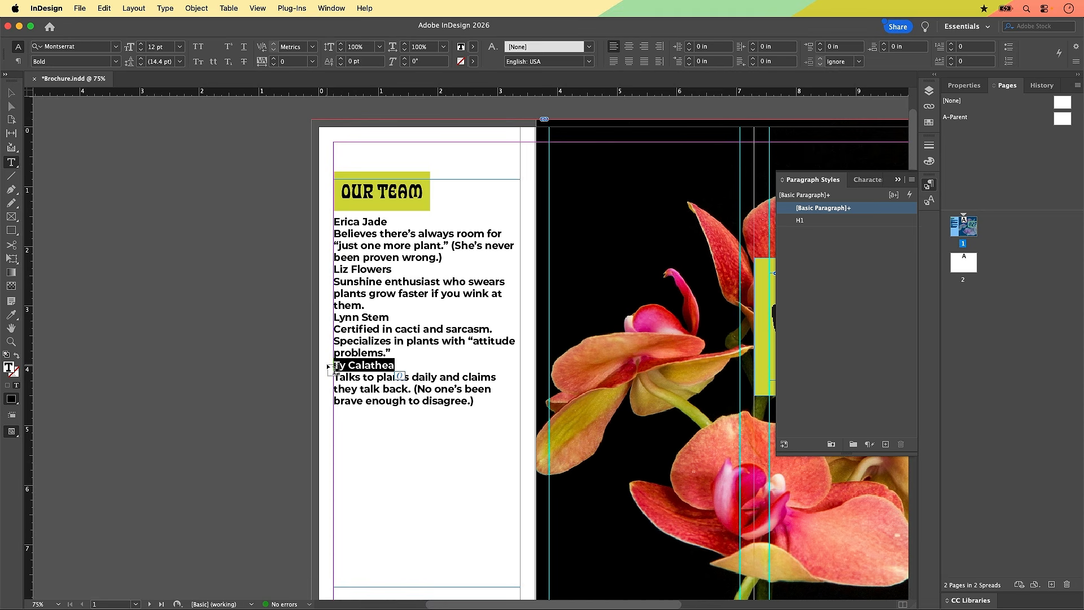
{"action": "left_click", "coordinate": [398, 187]}
{"action": "left_click_drag", "start_coordinate": [392, 221], "coordinate": [330, 218]}
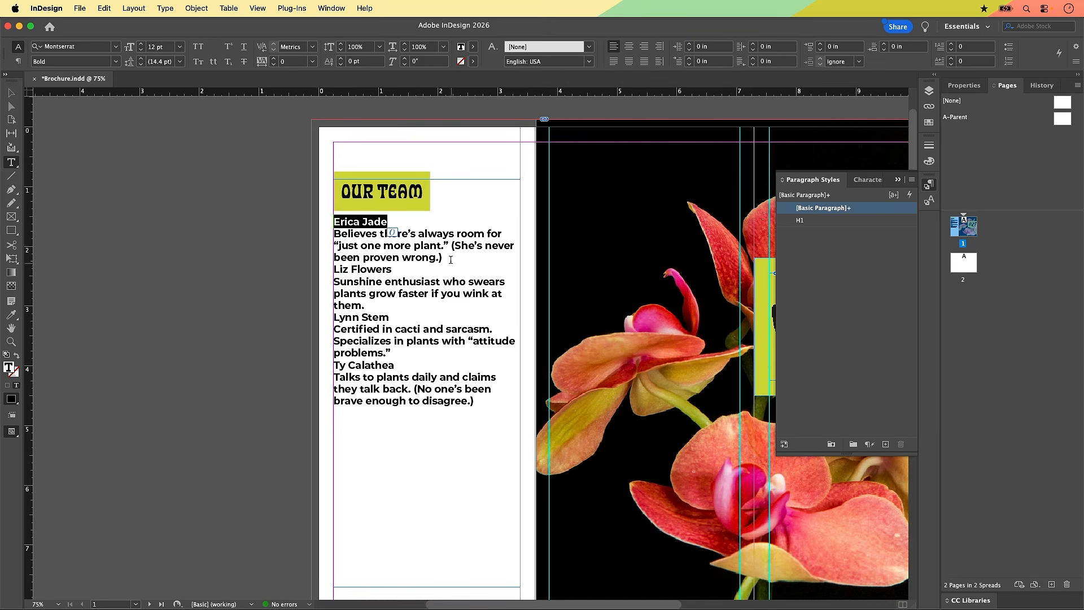
{"action": "left_click_drag", "start_coordinate": [451, 260], "coordinate": [333, 235]}
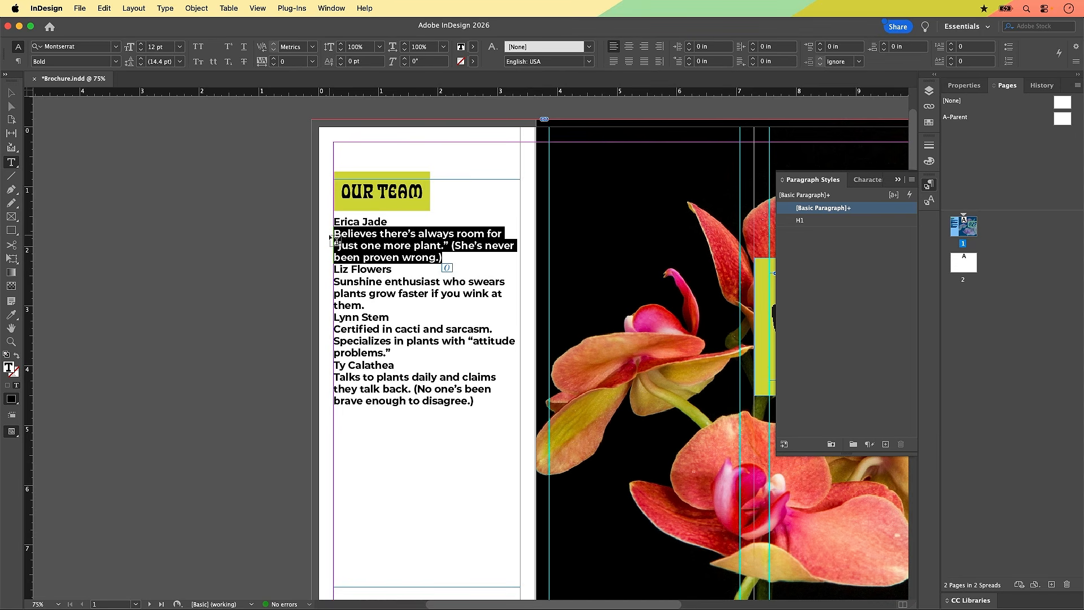
{"action": "left_click", "coordinate": [367, 253]}
{"action": "left_click", "coordinate": [392, 221]}
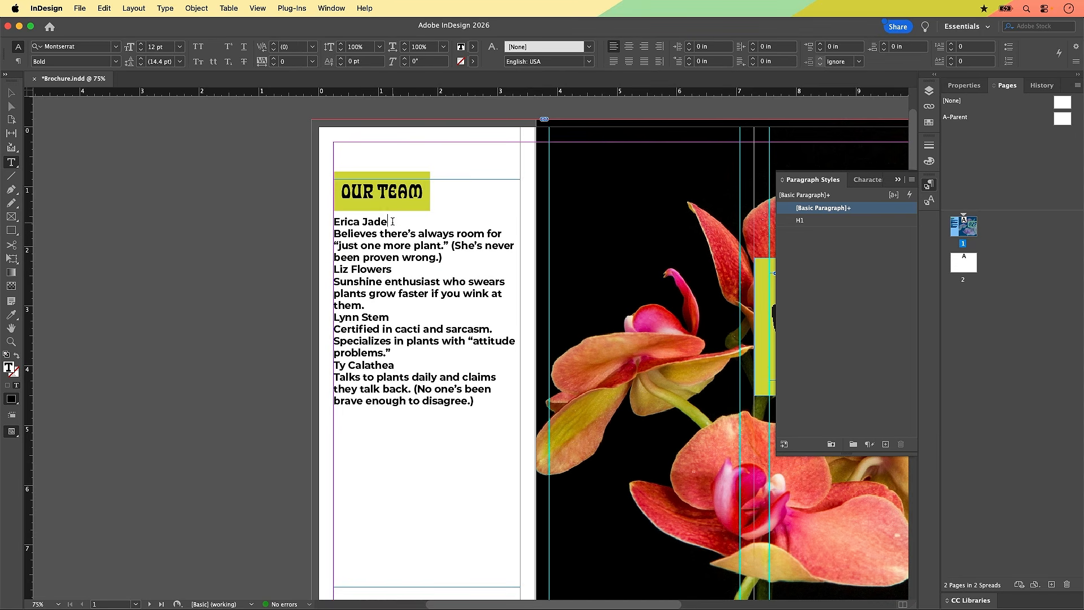
Step: Format the first team member's name under the OUR TEAM heading in all caps
{"action": "left_click_drag", "start_coordinate": [392, 221], "coordinate": [334, 222]}
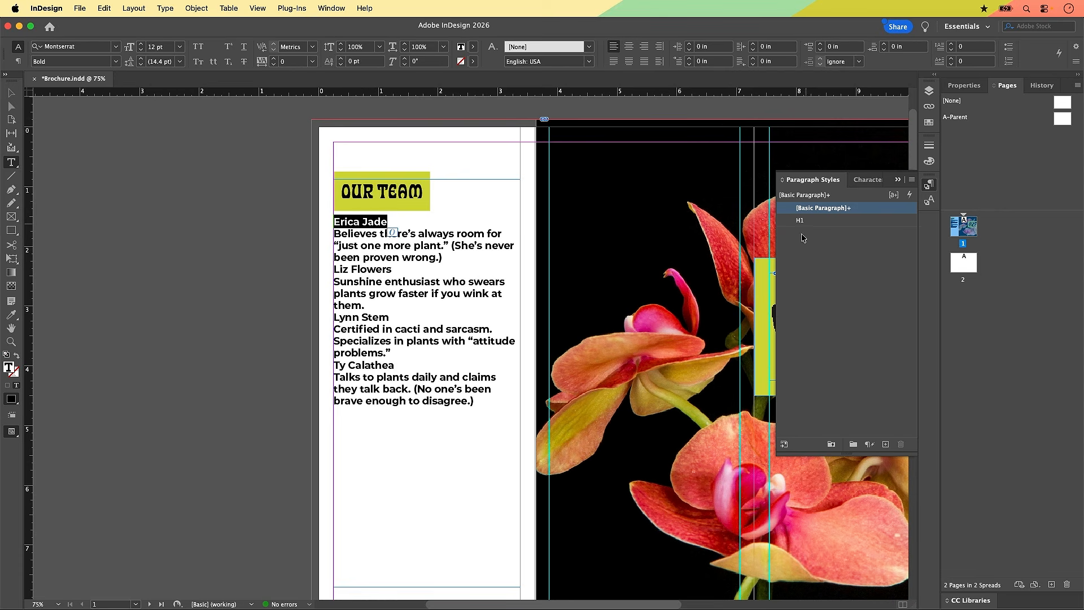
{"action": "left_click", "coordinate": [352, 225]}
{"action": "left_click", "coordinate": [82, 48]}
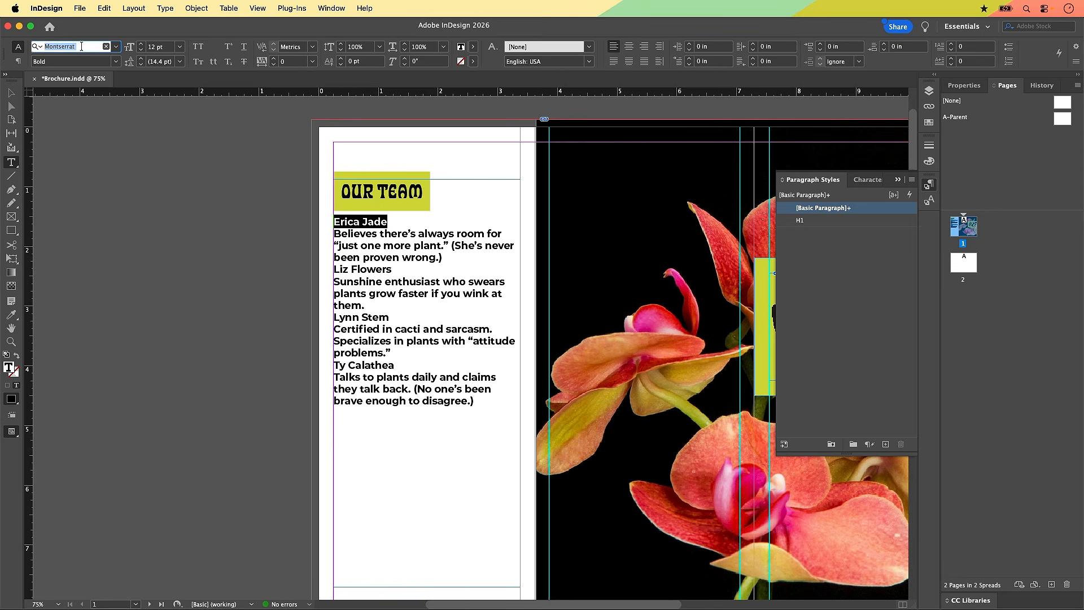
{"action": "left_click", "coordinate": [85, 49]}
{"action": "left_click", "coordinate": [87, 49]}
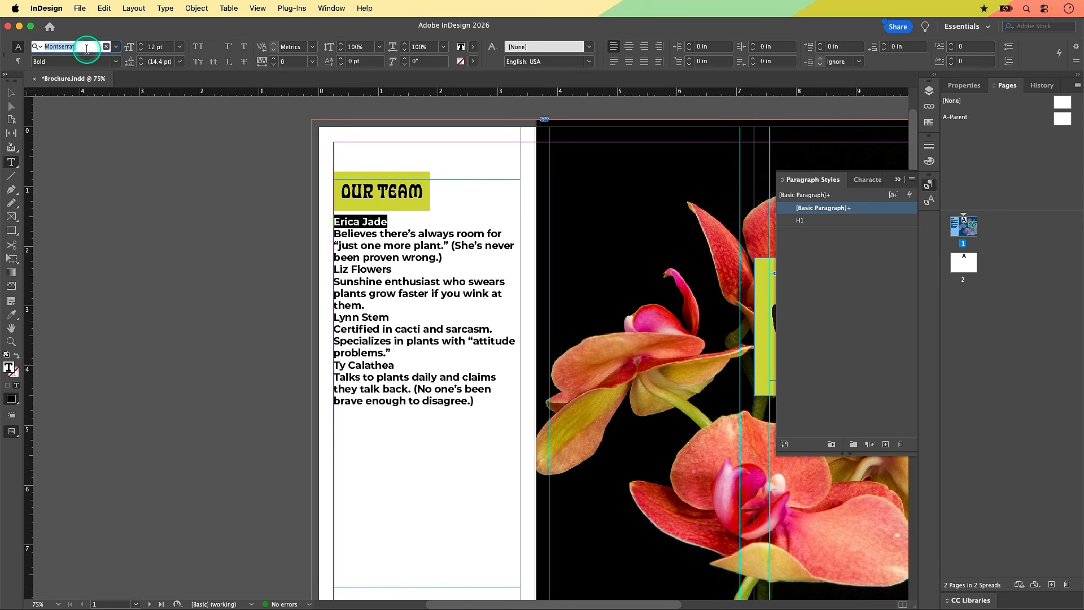
{"action": "left_click", "coordinate": [55, 64]}
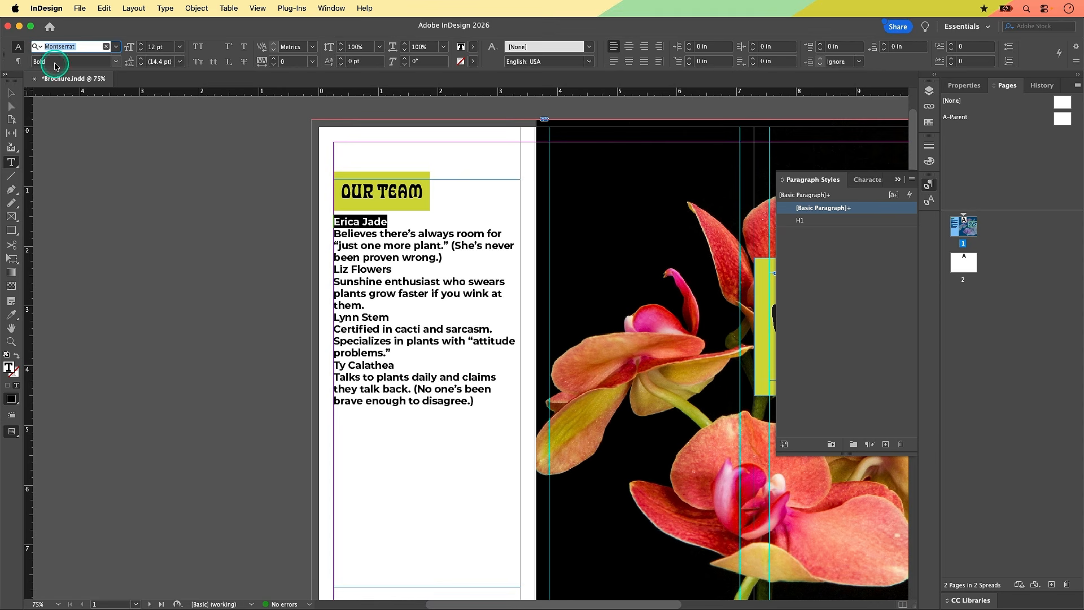
{"action": "left_click", "coordinate": [150, 53]}
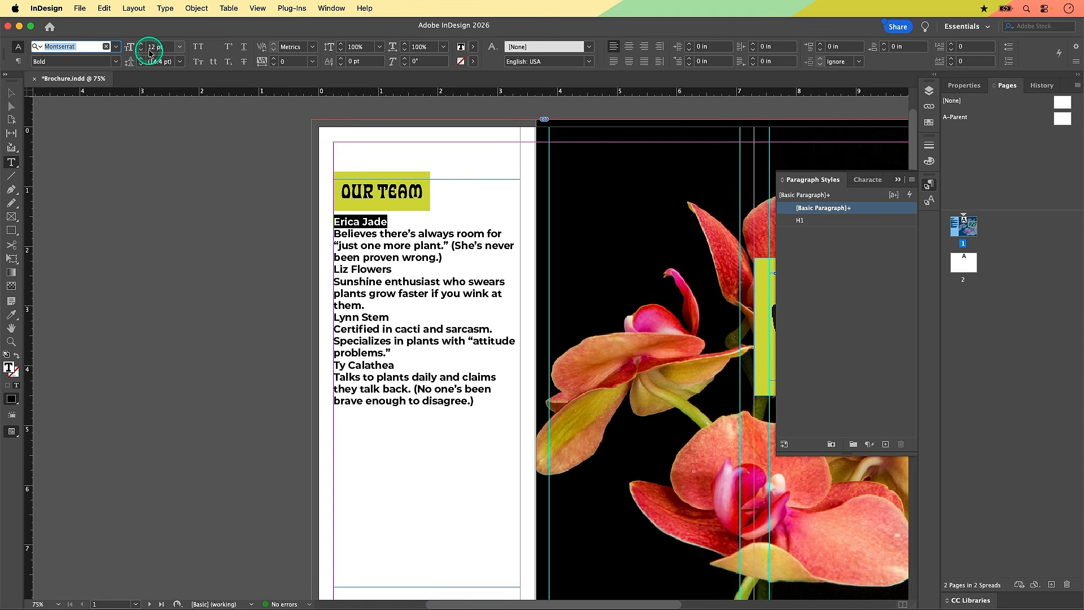
{"action": "left_click", "coordinate": [200, 51]}
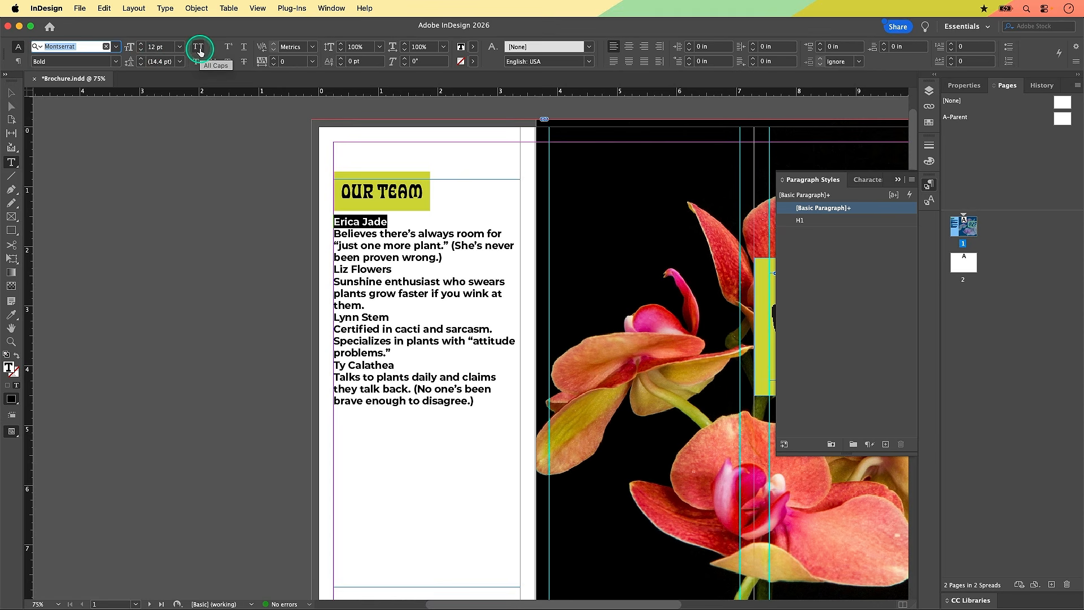
{"action": "left_click", "coordinate": [199, 51]}
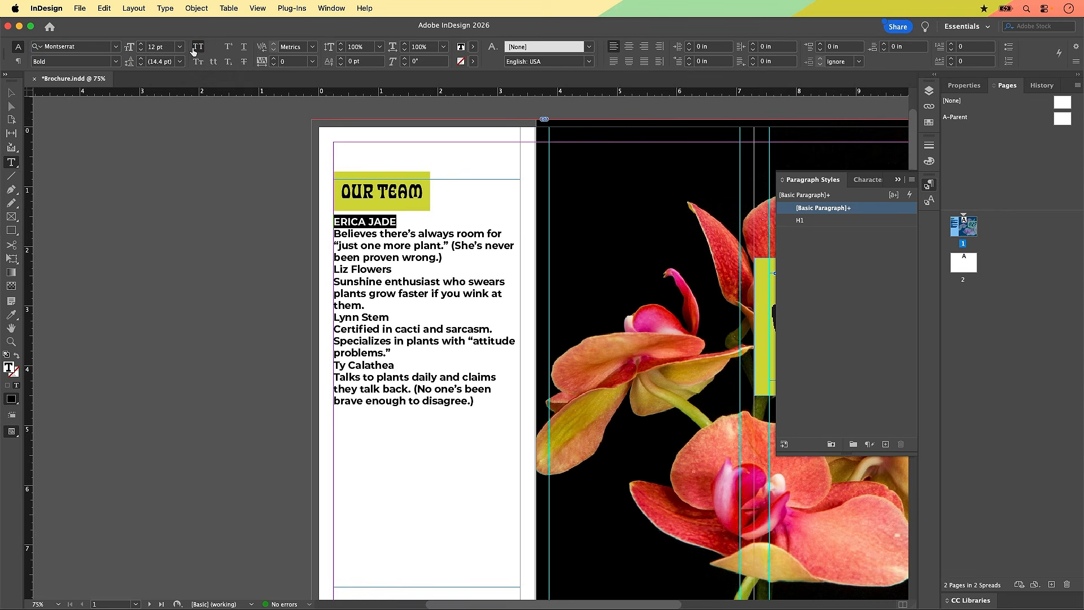
{"action": "left_click", "coordinate": [197, 51]}
Step: Create a paragraph style named H2 from the selected name's formatting and apply it to that name
{"action": "left_click", "coordinate": [895, 322]}
{"action": "left_click", "coordinate": [886, 445], "text": "alt"}
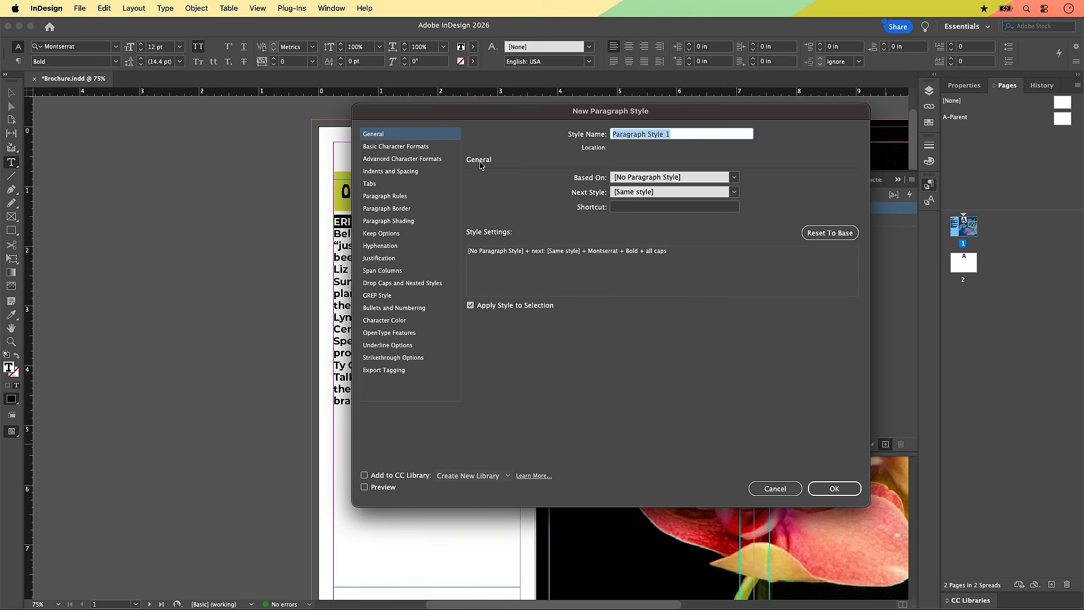
{"action": "left_click", "coordinate": [643, 151]}
{"action": "type", "text": "H2"}
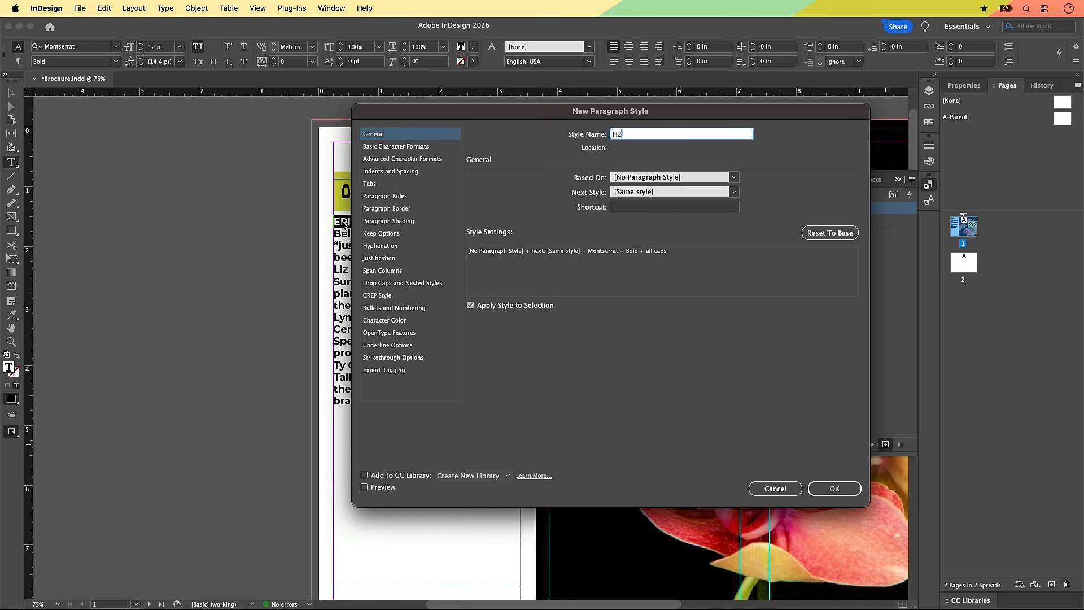
{"action": "left_click", "coordinate": [839, 486]}
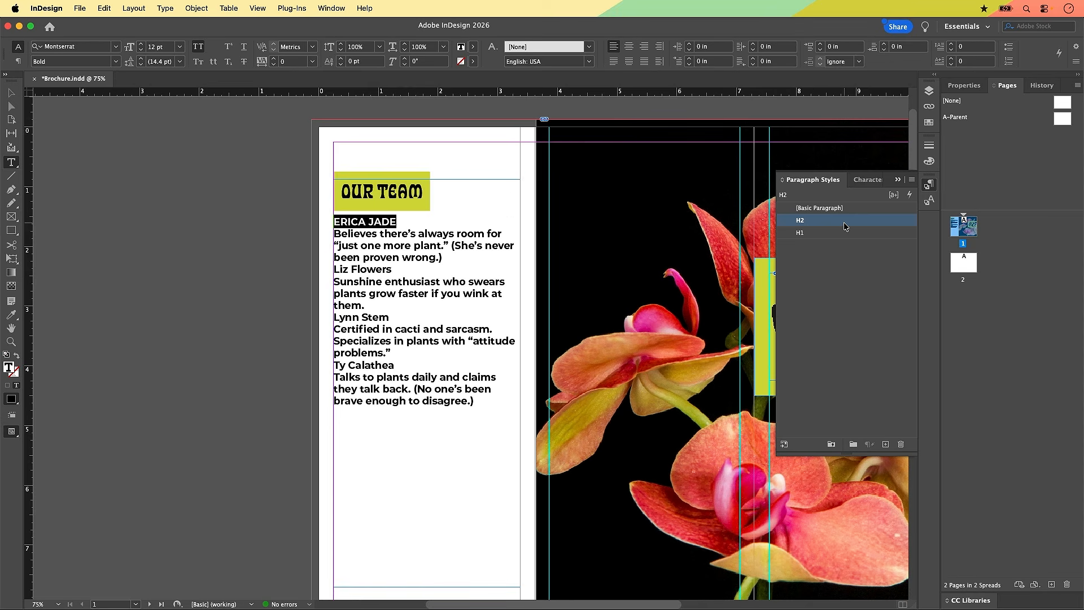
Step: Apply the H2 paragraph style to the second team member's name
{"action": "left_click", "coordinate": [402, 270]}
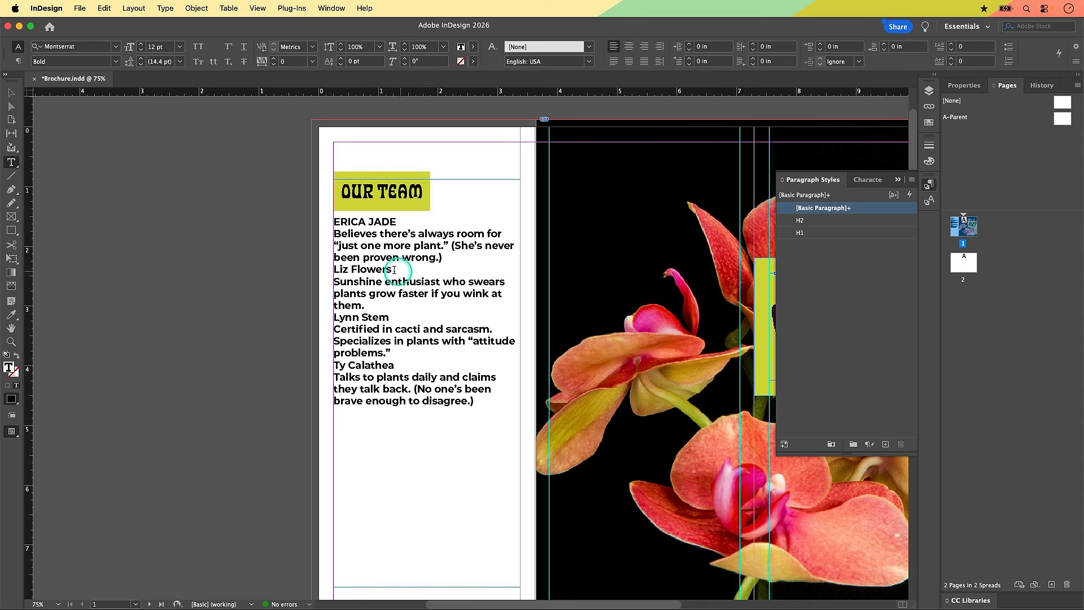
{"action": "left_click", "coordinate": [339, 270]}
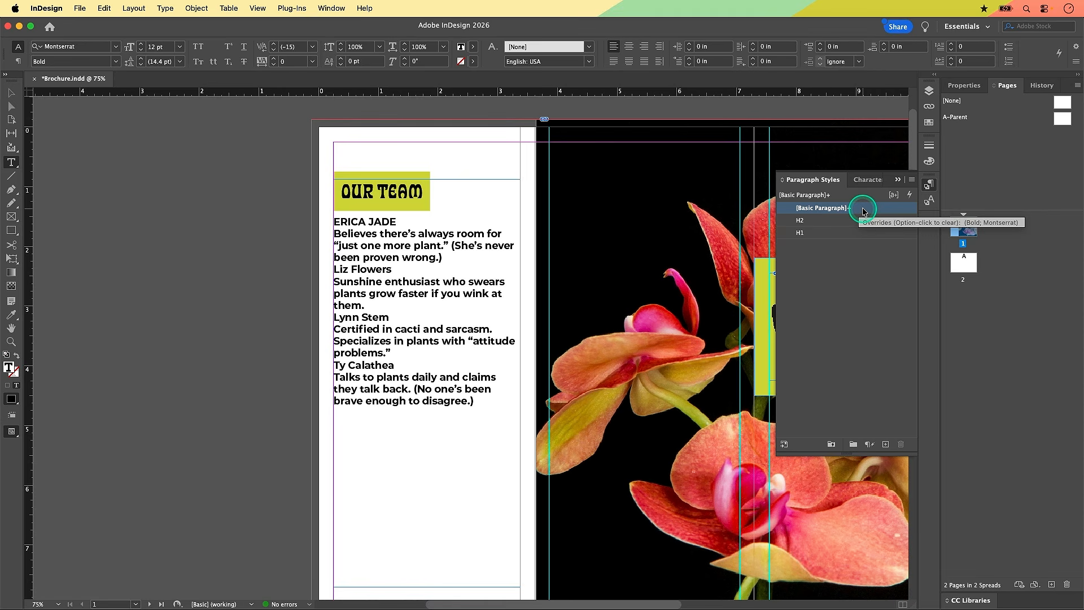
{"action": "left_click", "coordinate": [820, 225]}
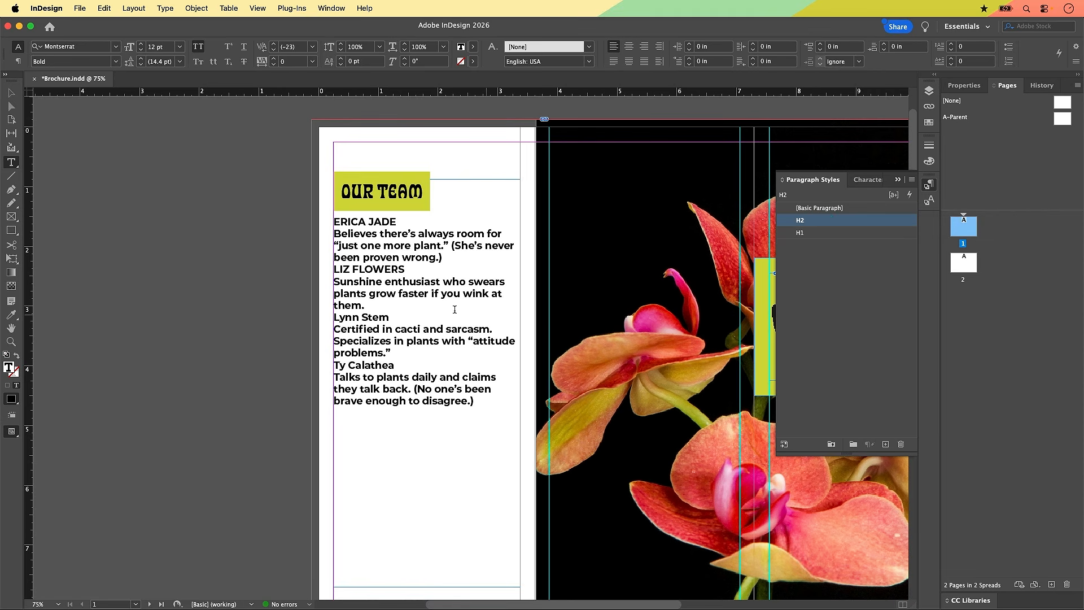
Step: Apply the H2 paragraph style to the third and fourth team members' names
{"action": "left_click_drag", "start_coordinate": [391, 318], "coordinate": [361, 317]}
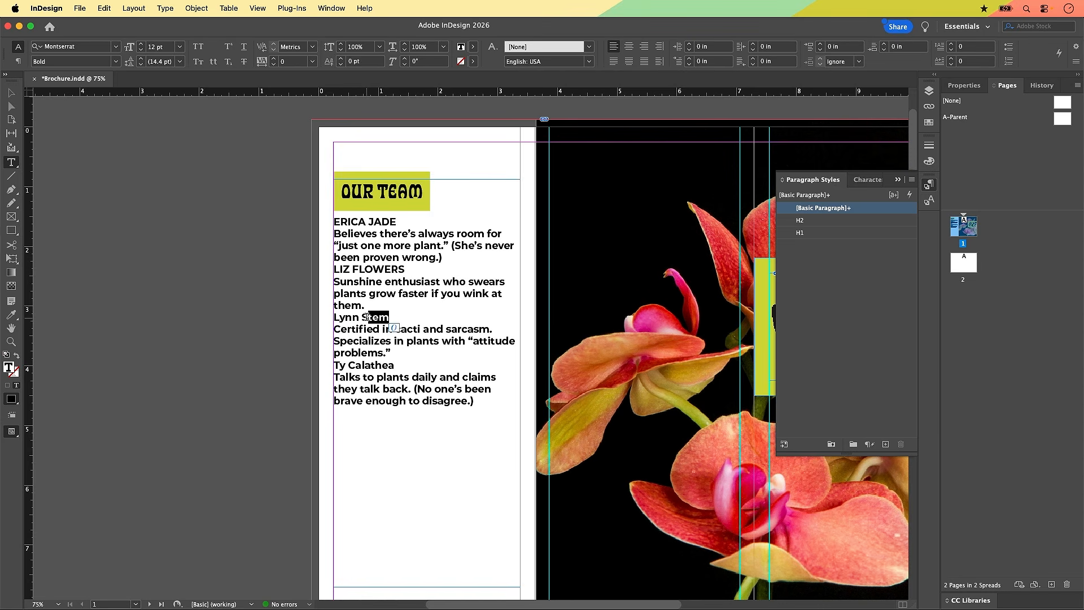
{"action": "left_click", "coordinate": [366, 317]}
{"action": "left_click", "coordinate": [820, 222]}
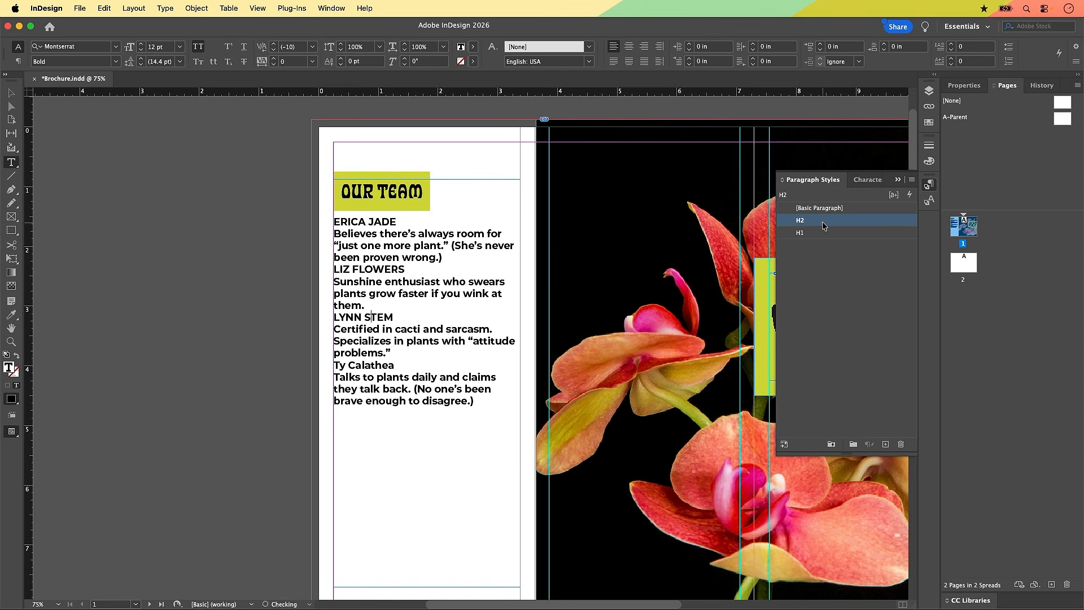
{"action": "left_click", "coordinate": [383, 365]}
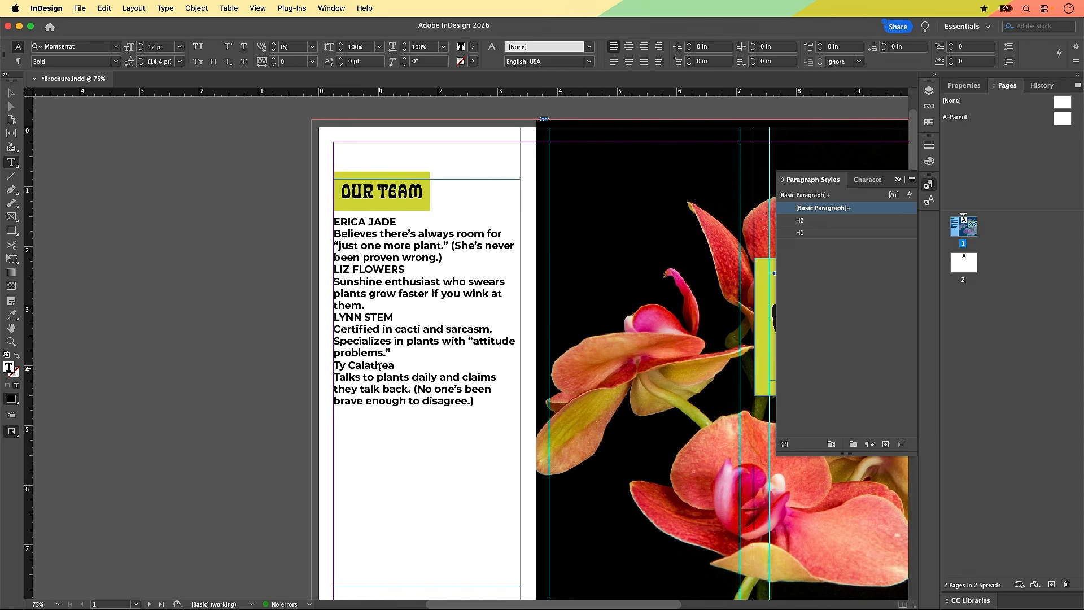
{"action": "left_click", "coordinate": [832, 221]}
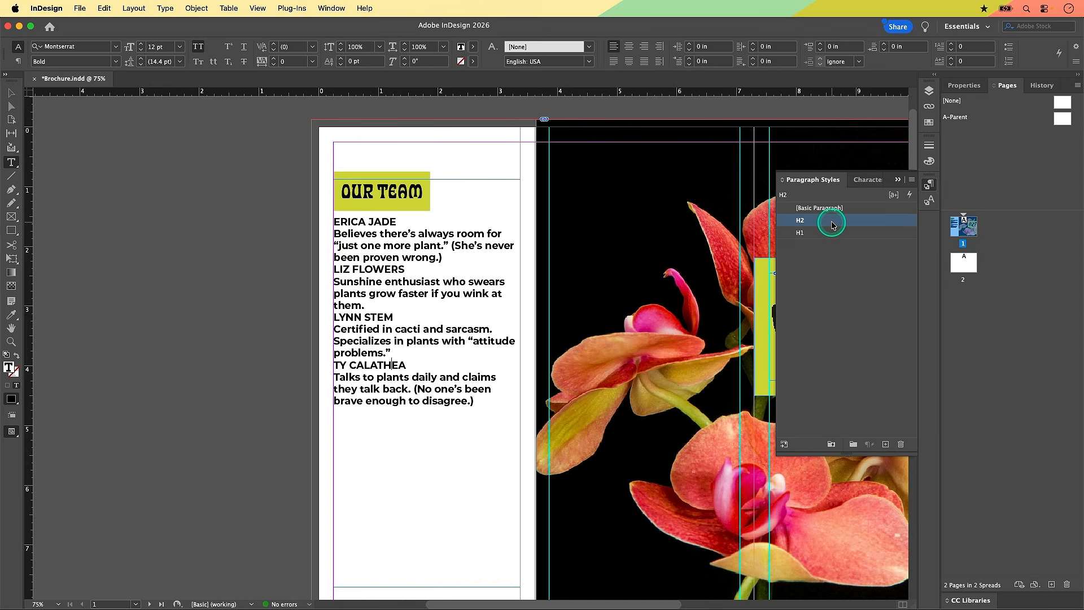
Step: Format the description under the first team member's name in Montserrat Light at 11 pt
{"action": "left_click", "coordinate": [401, 268]}
{"action": "left_click_drag", "start_coordinate": [443, 258], "coordinate": [326, 231]}
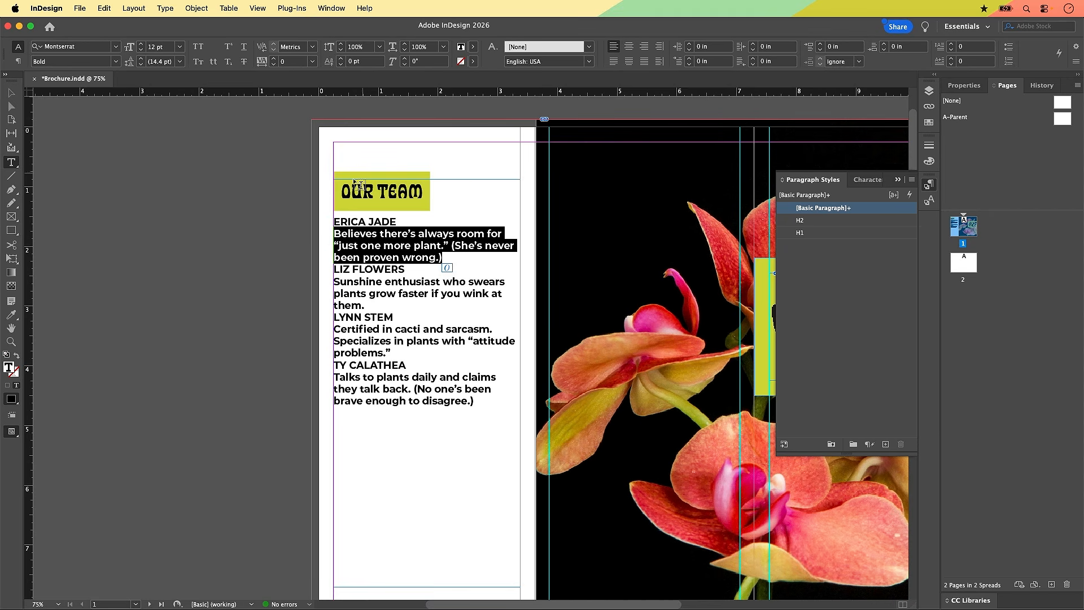
{"action": "left_click", "coordinate": [116, 62]}
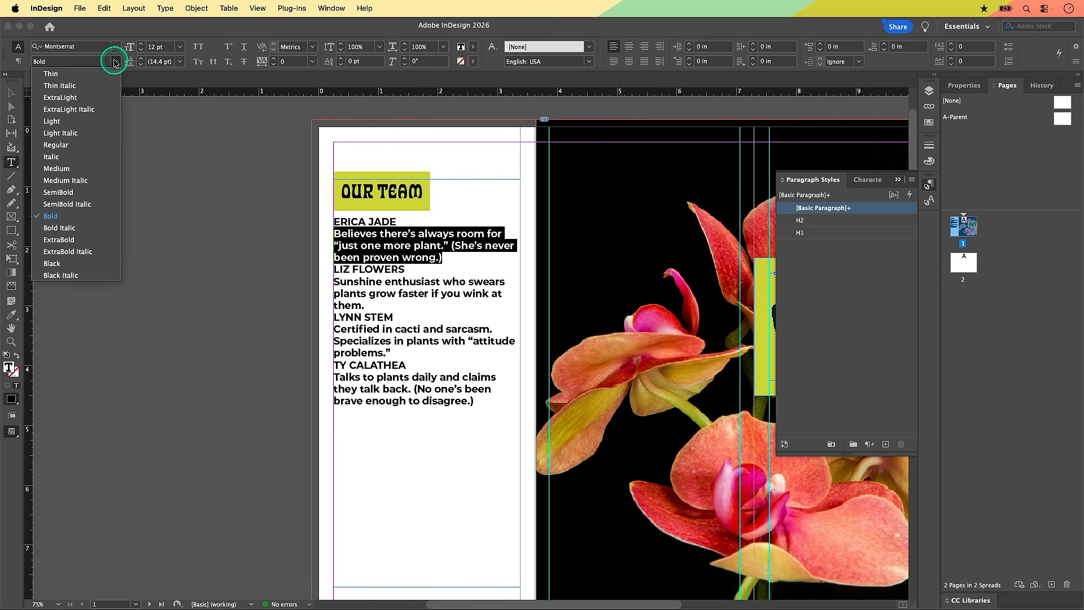
{"action": "left_click", "coordinate": [55, 121]}
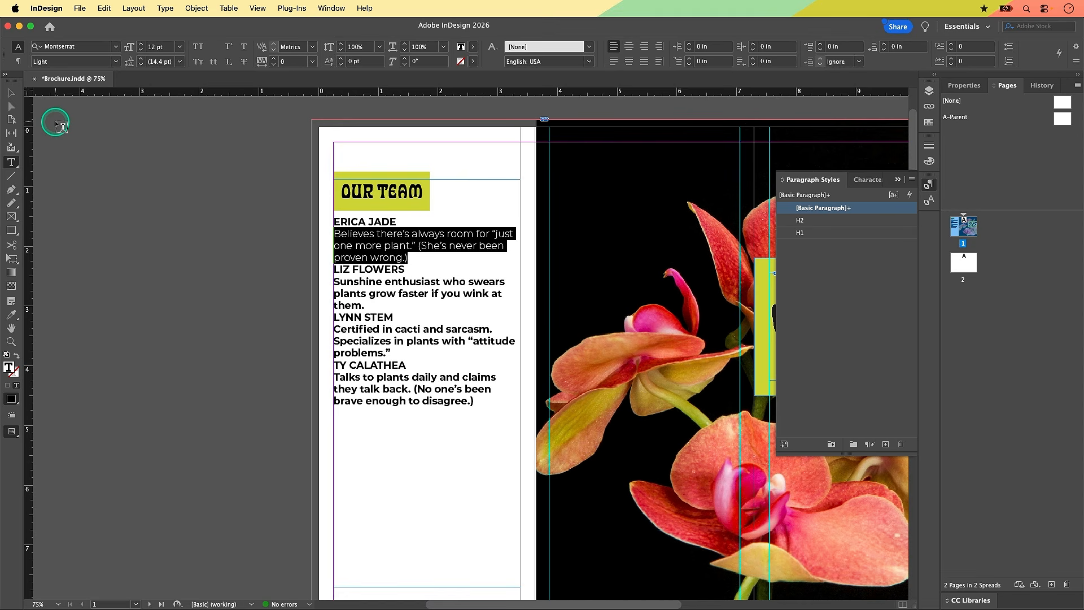
{"action": "left_click", "coordinate": [140, 51]}
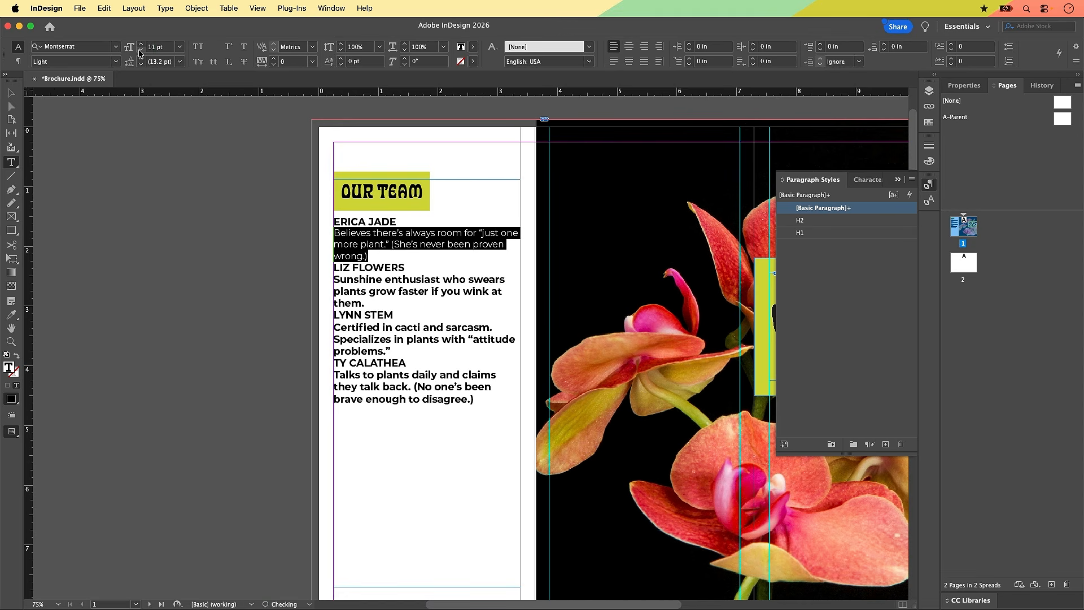
{"action": "left_click", "coordinate": [140, 53]}
{"action": "left_click", "coordinate": [357, 268]}
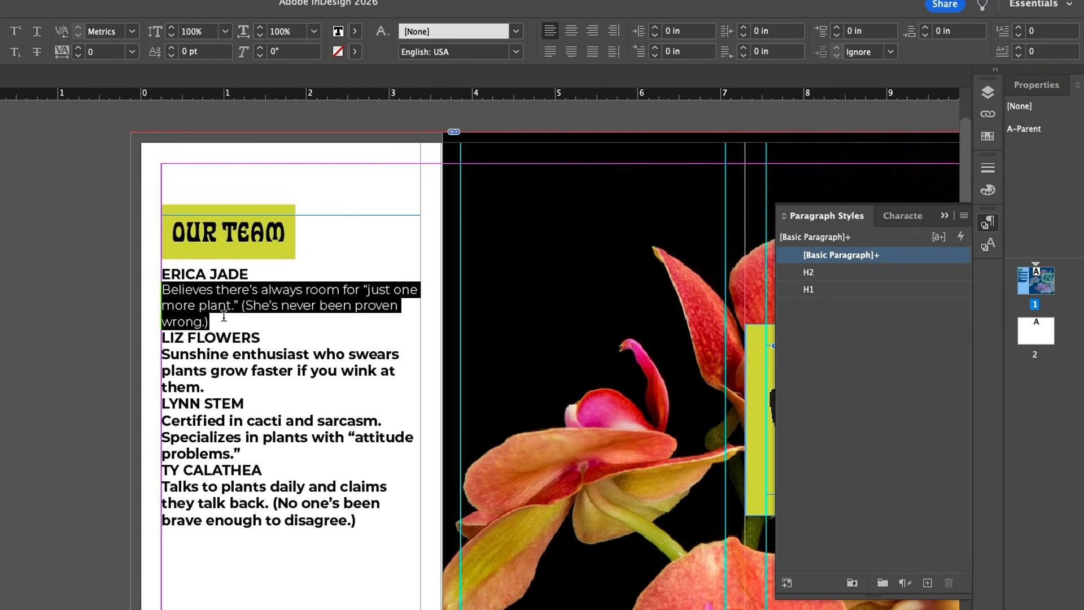
Step: Set the space after the first team member's description to 0.25 in
{"action": "left_click", "coordinate": [926, 29]}
{"action": "left_click", "coordinate": [927, 29]}
{"action": "left_click", "coordinate": [926, 28]}
{"action": "left_click", "coordinate": [926, 28]}
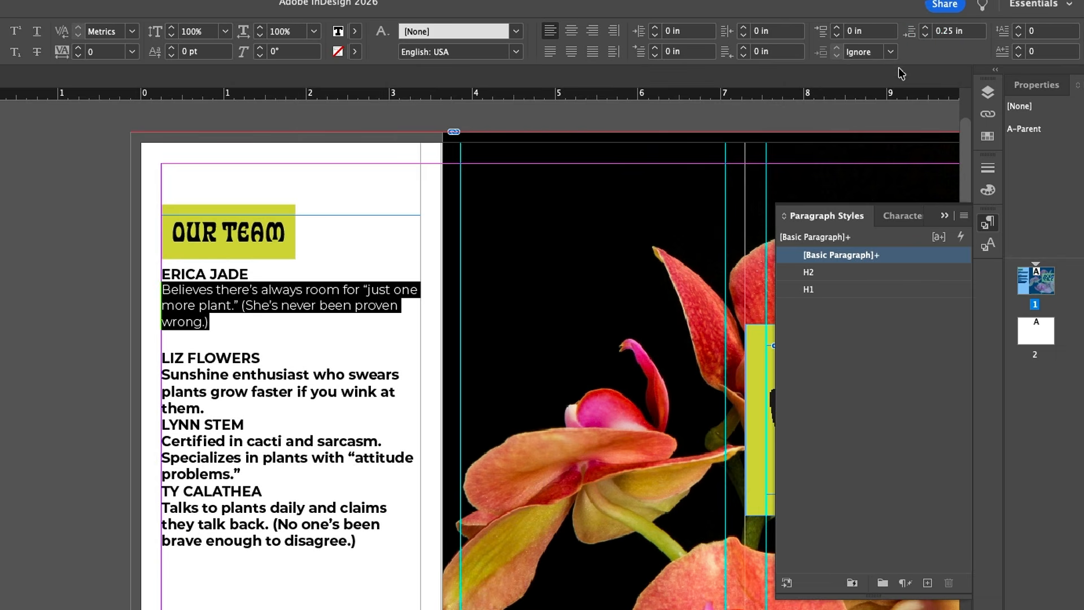
Step: Set the space between paragraphs using the same style to 0.125 in for the first description
{"action": "left_click", "coordinate": [811, 55]}
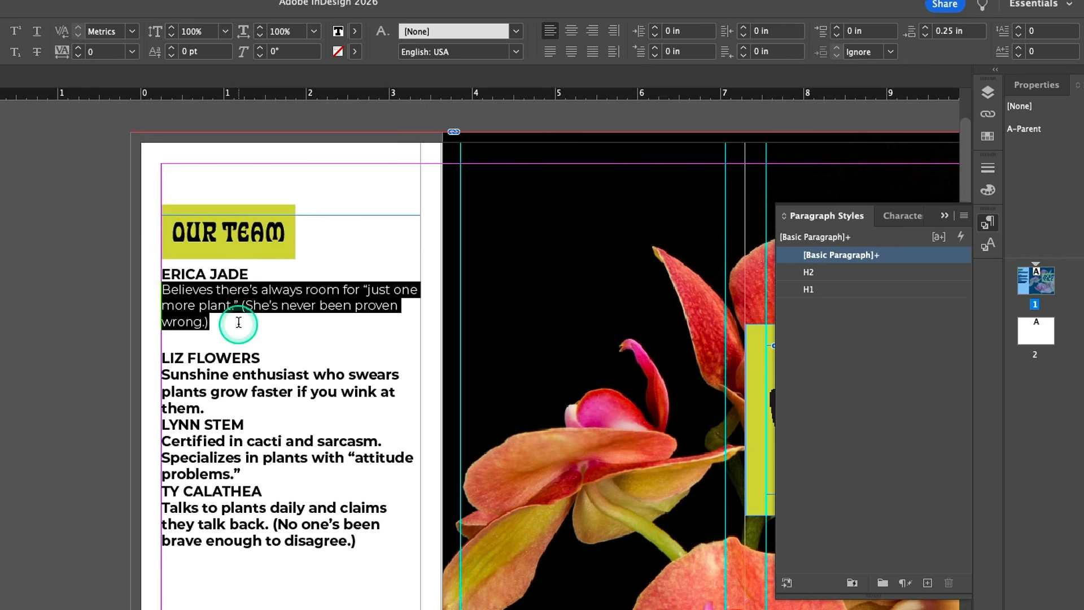
{"action": "left_click", "coordinate": [892, 54]}
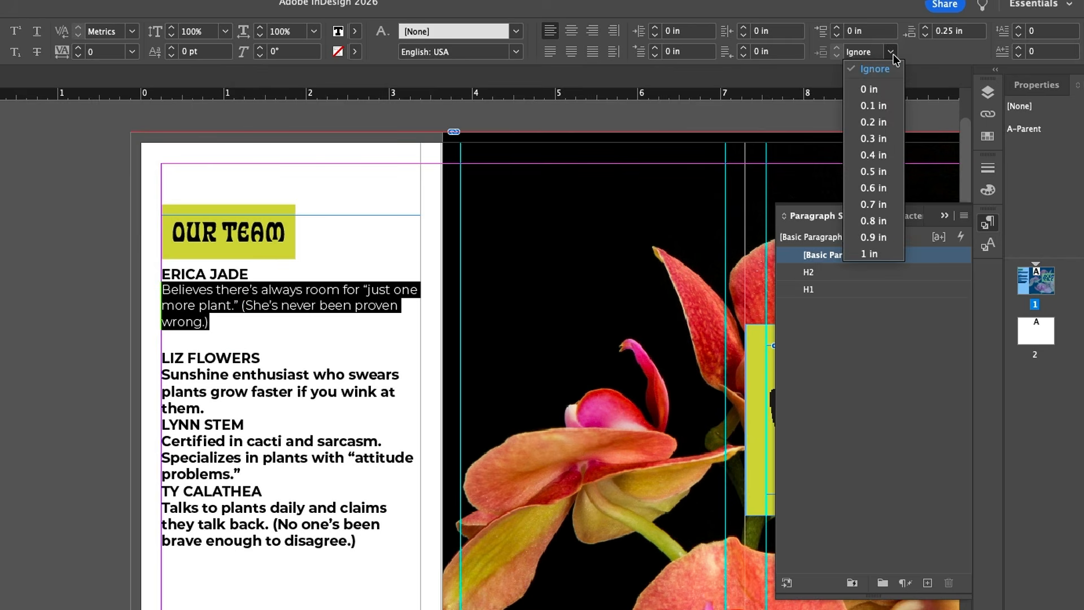
{"action": "left_click", "coordinate": [893, 56]}
{"action": "left_click", "coordinate": [866, 54]}
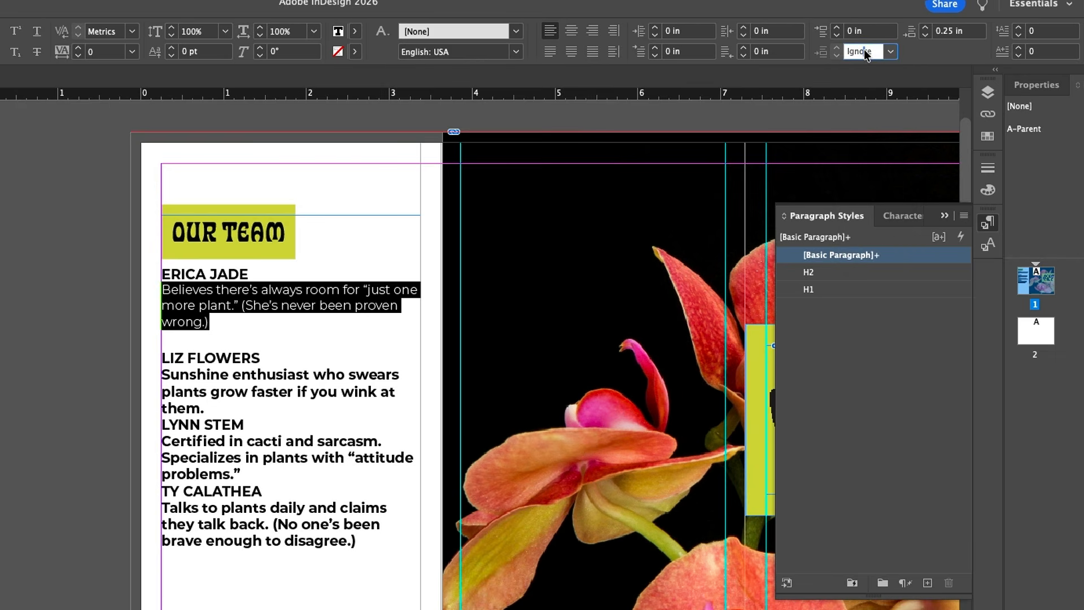
{"action": "left_click", "coordinate": [813, 51]}
{"action": "type", "text": ".1"}
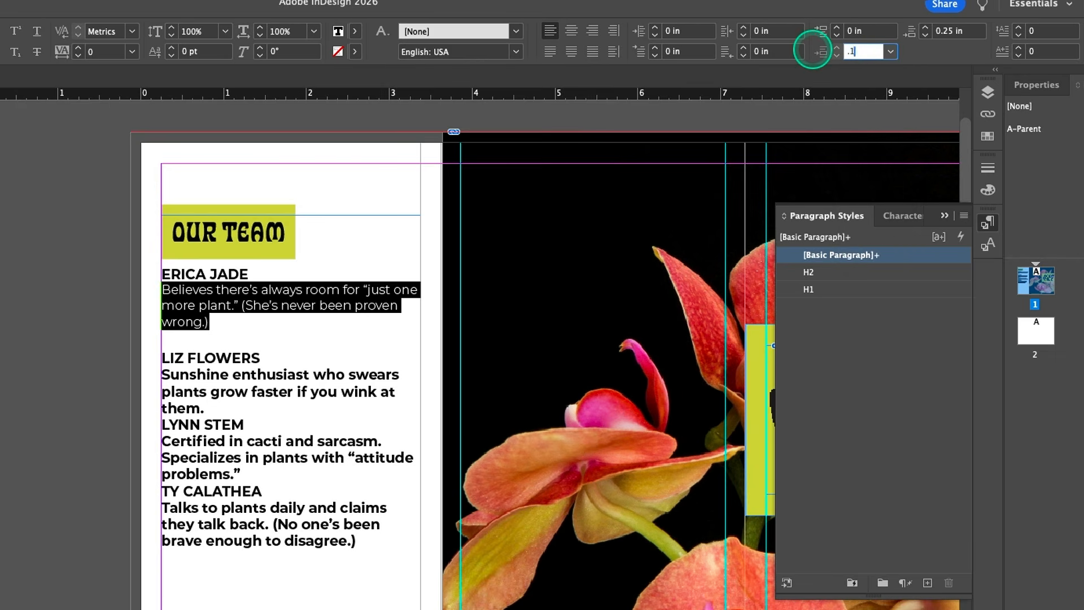
{"action": "type", "text": "25"}
{"action": "key", "text": "Return"}
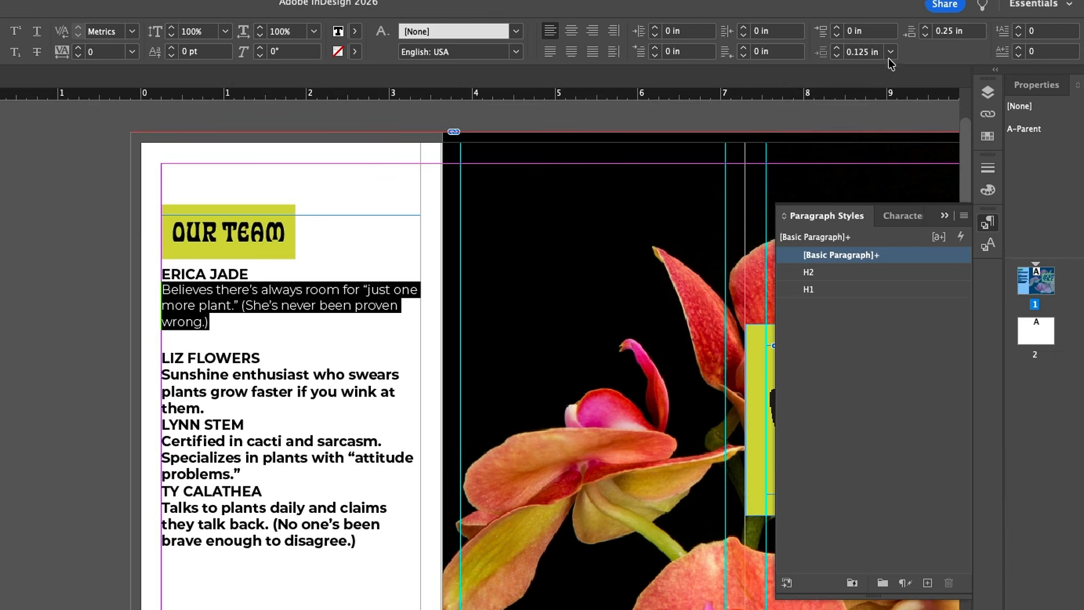
Step: Create a paragraph style named Body from the first description's formatting and apply it to that paragraph
{"action": "left_click", "coordinate": [233, 359]}
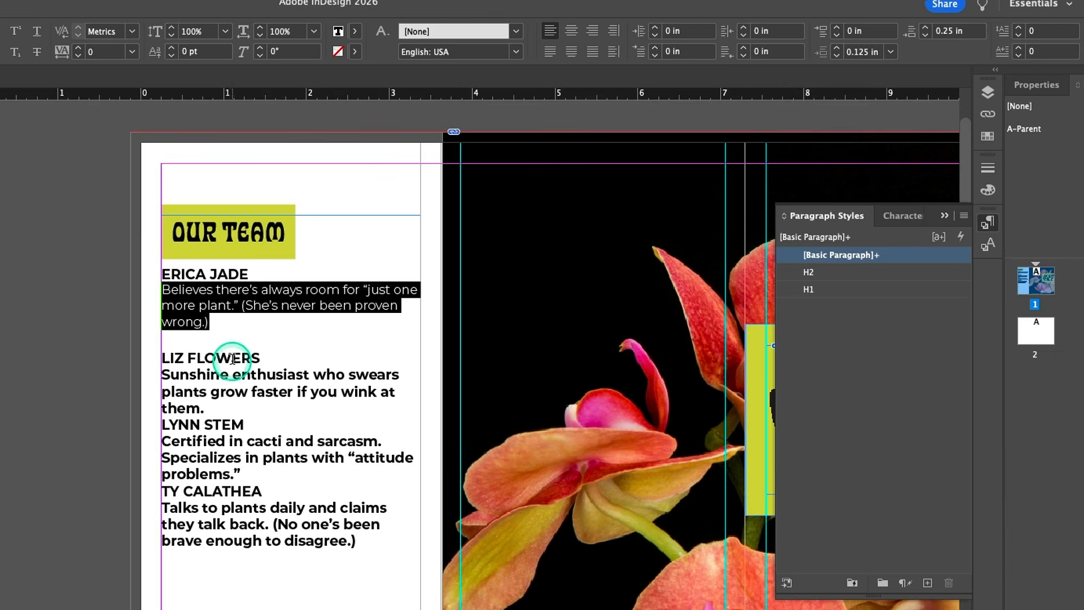
{"action": "left_click", "coordinate": [208, 290]}
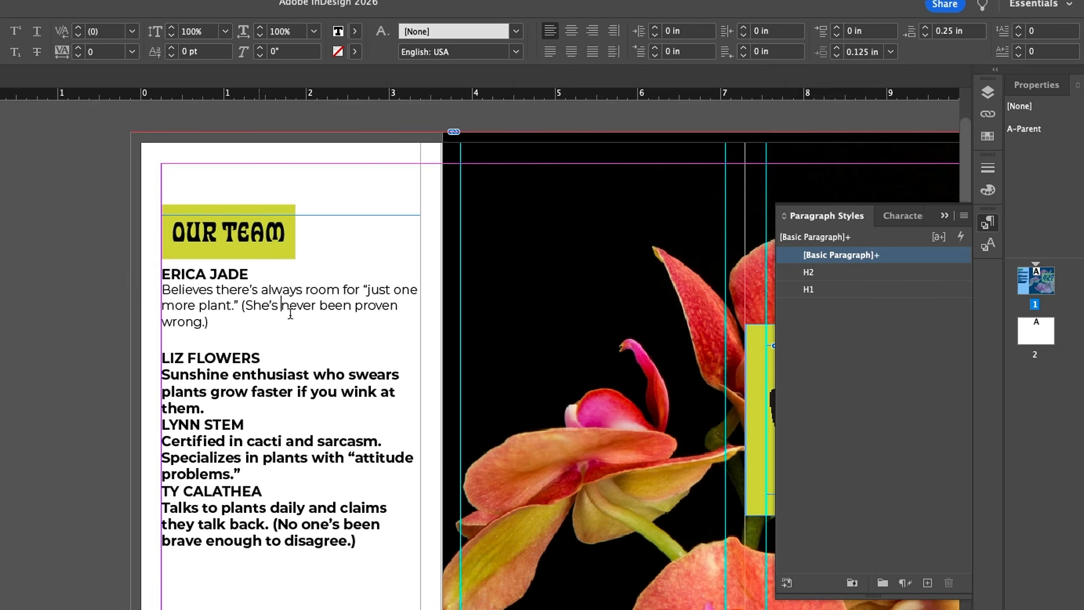
{"action": "left_click", "coordinate": [929, 585]}
{"action": "left_click", "coordinate": [928, 583], "text": "alt"}
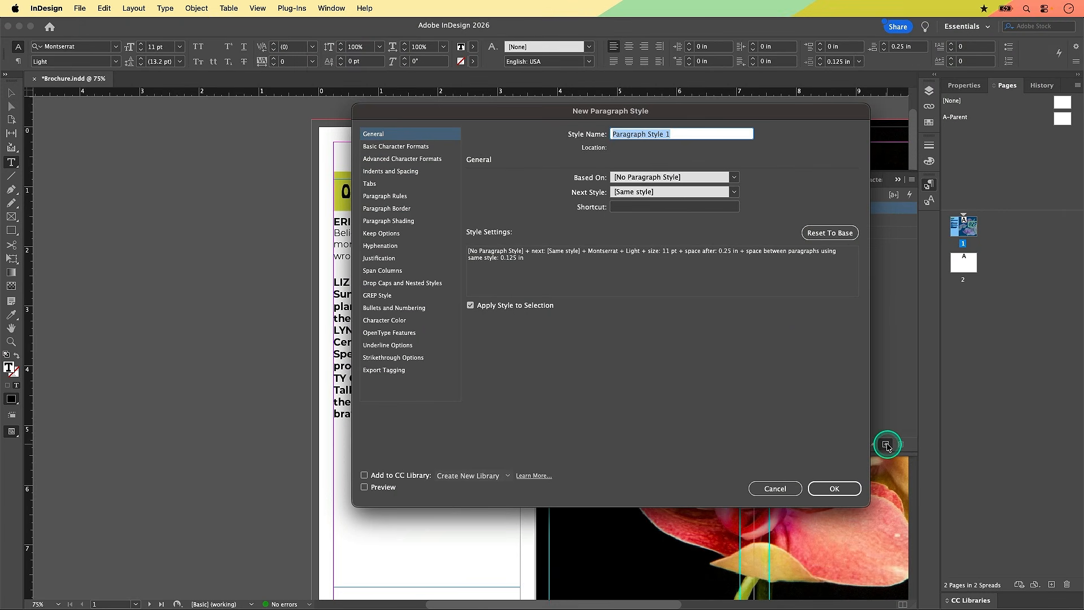
{"action": "type", "text": "Body"}
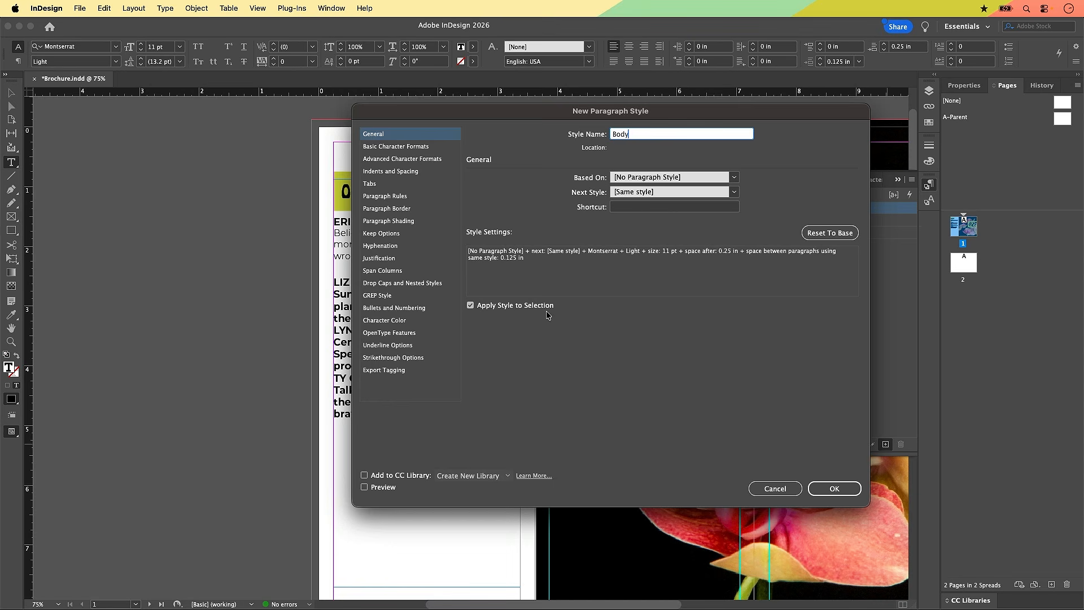
{"action": "left_click", "coordinate": [838, 493]}
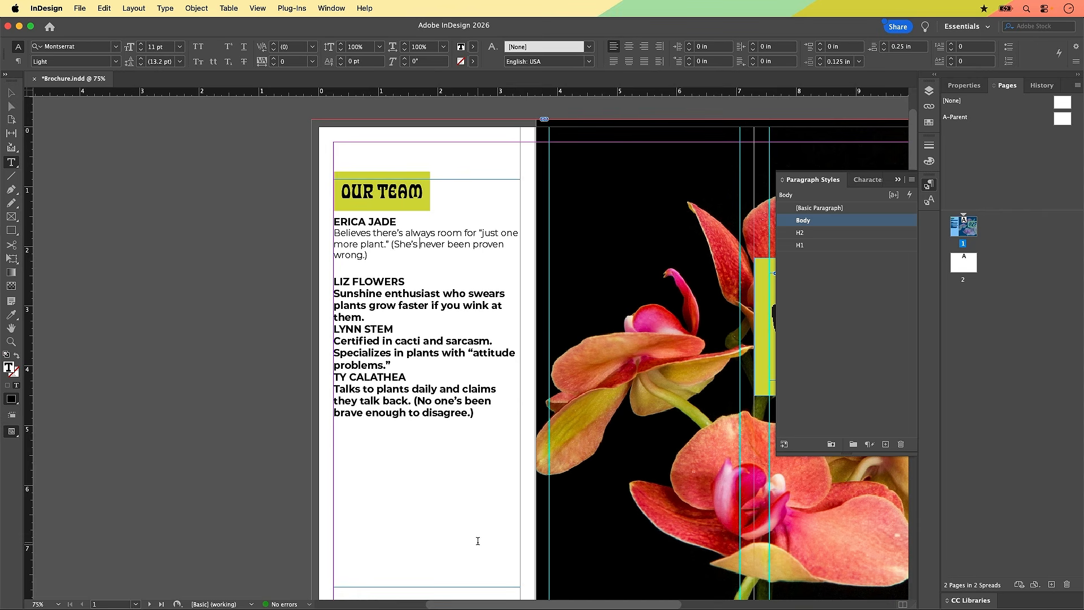
Step: Apply the Body paragraph style to the second and third team members' descriptions
{"action": "left_click", "coordinate": [437, 305]}
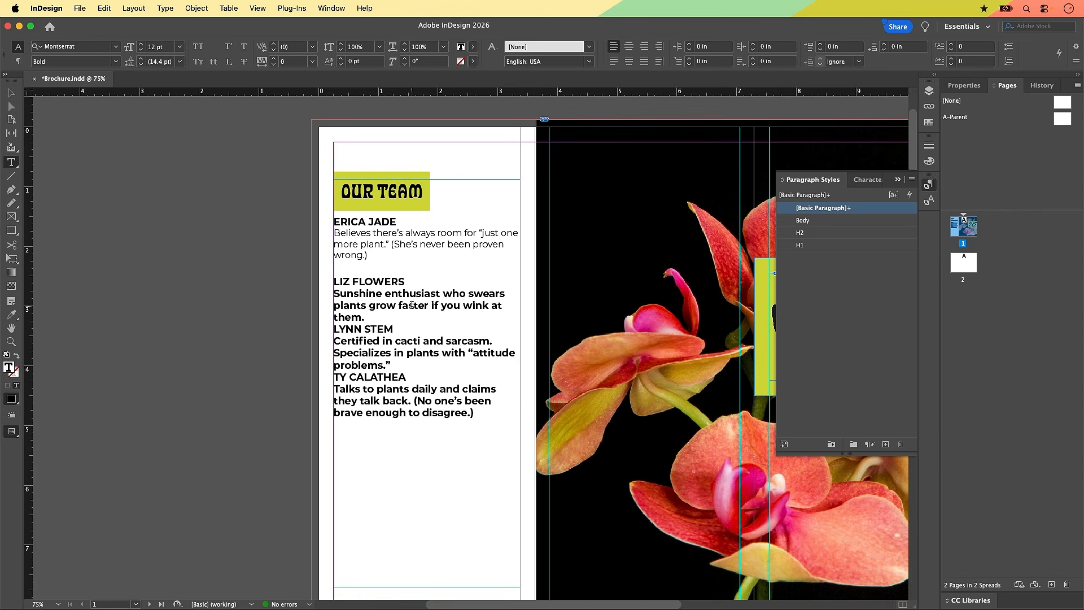
{"action": "left_click", "coordinate": [840, 224]}
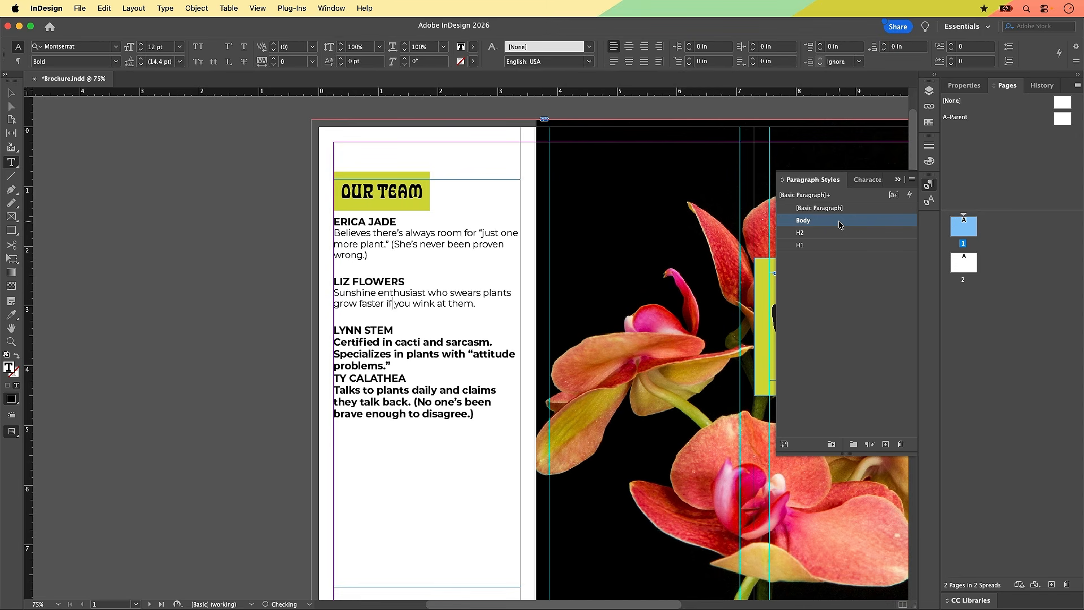
{"action": "left_click", "coordinate": [840, 224]}
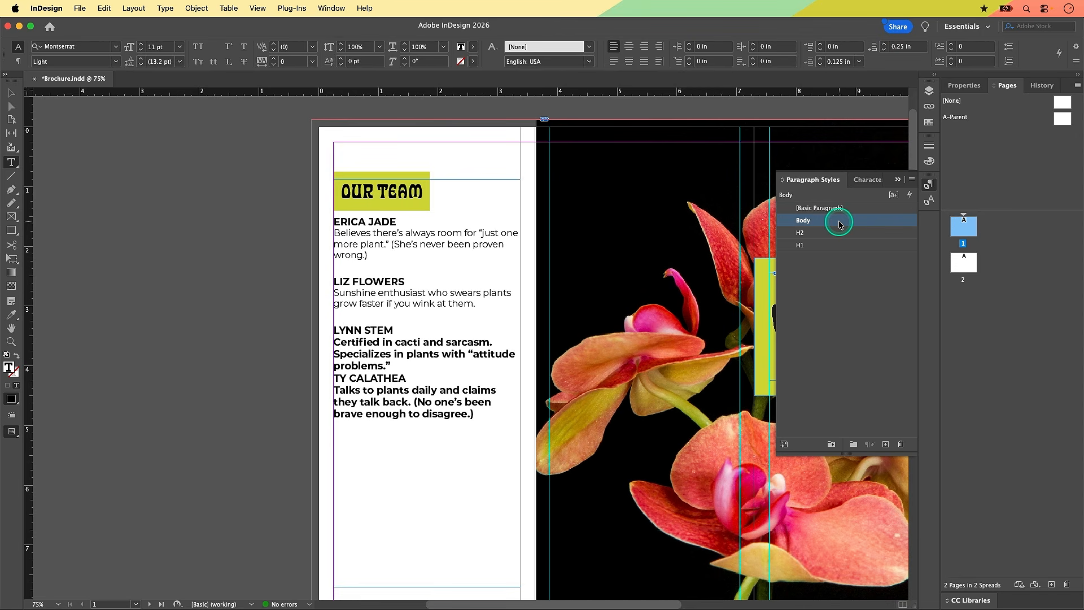
{"action": "left_click", "coordinate": [435, 351]}
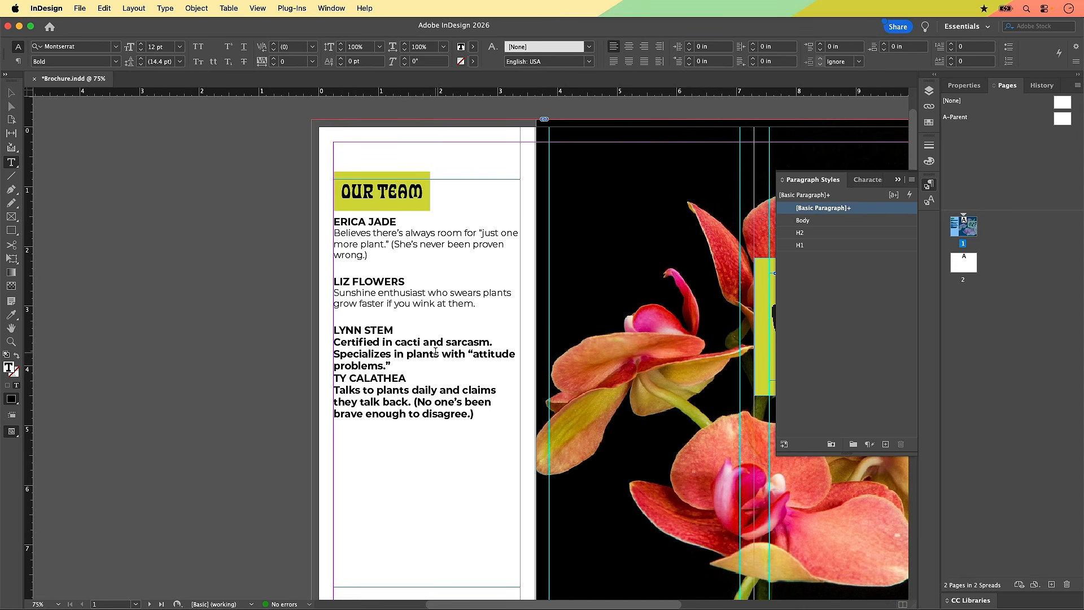
{"action": "left_click", "coordinate": [829, 222]}
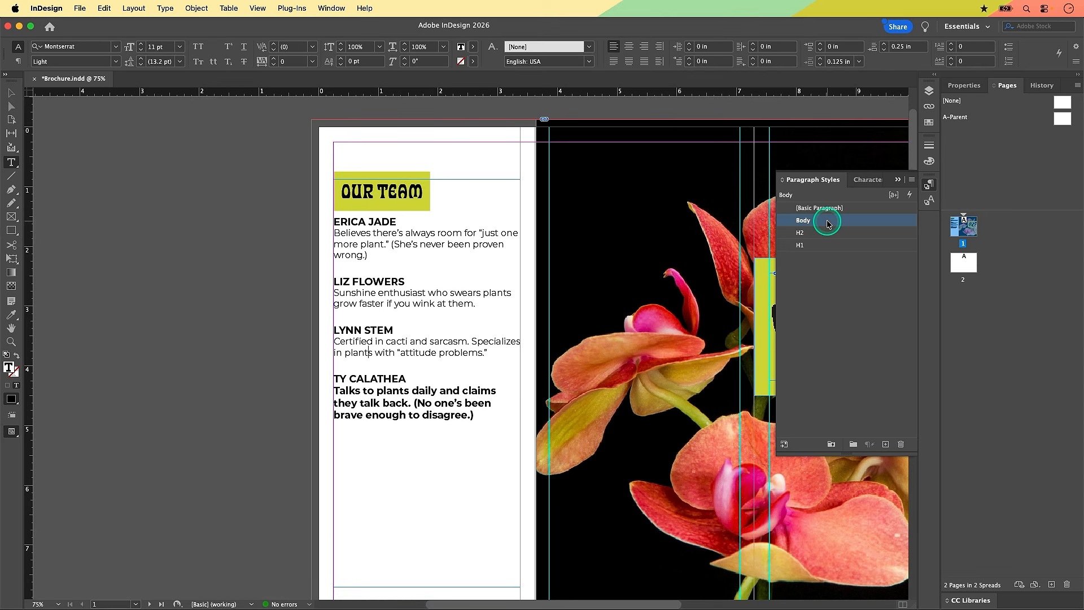
Step: Apply the Body paragraph style to the fourth team member's description
{"action": "left_click", "coordinate": [438, 403]}
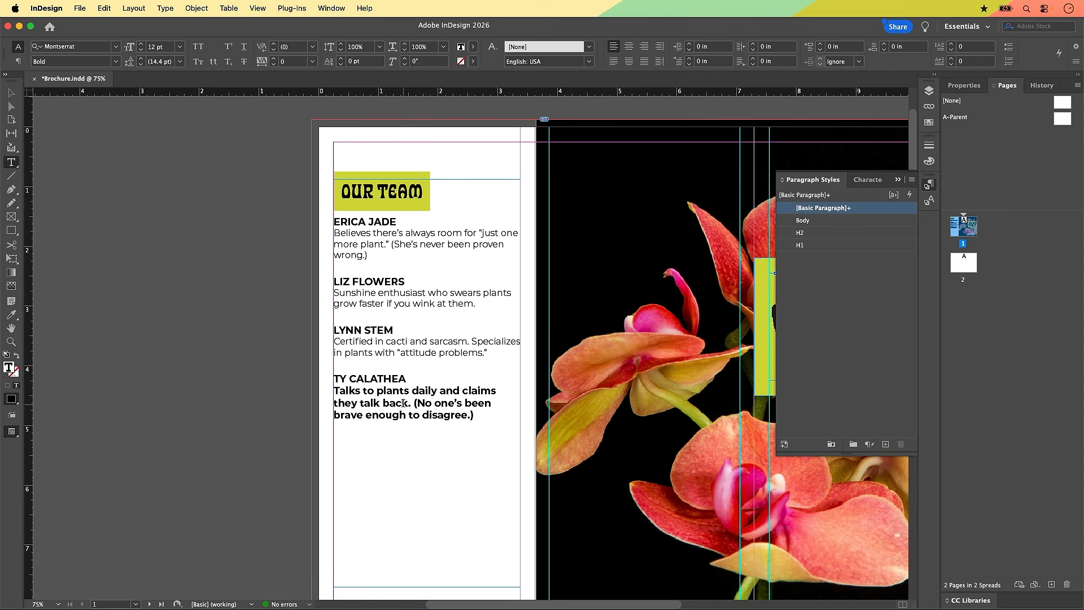
{"action": "left_click", "coordinate": [853, 221]}
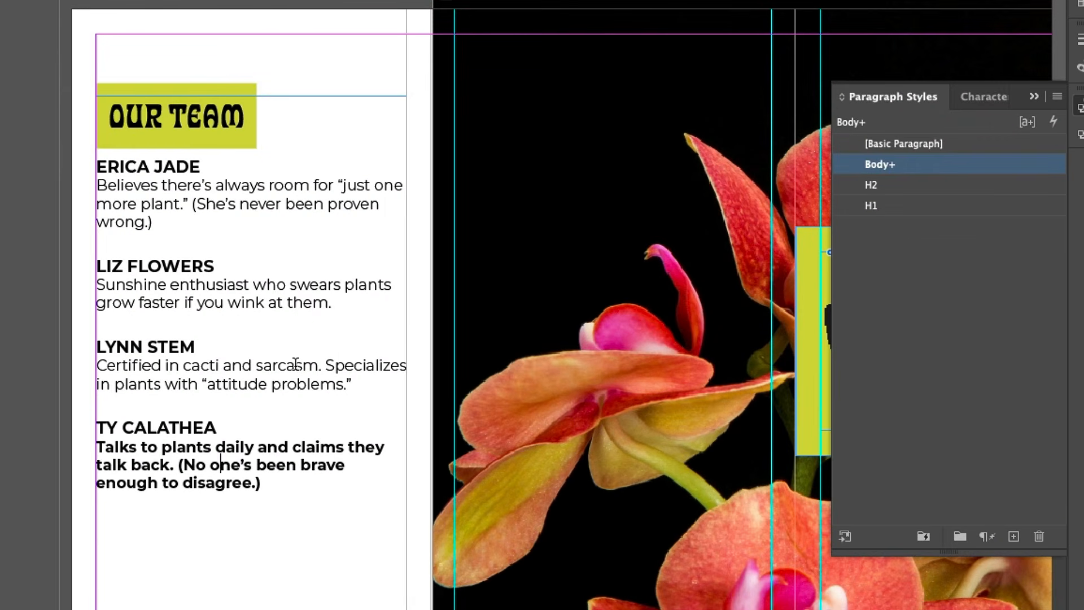
{"action": "left_click", "coordinate": [295, 364]}
{"action": "left_click", "coordinate": [292, 464]}
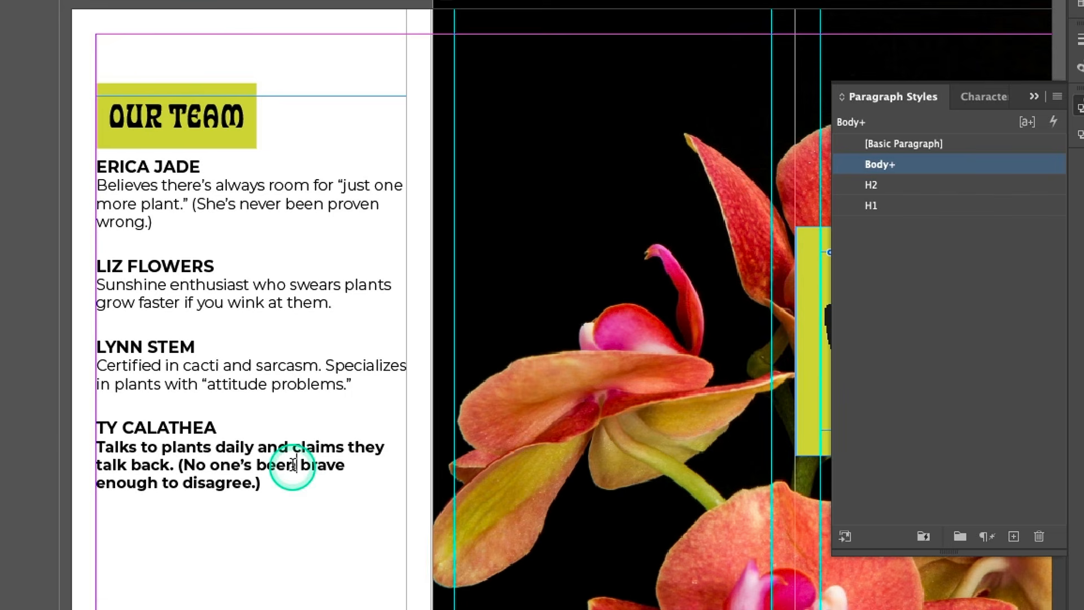
{"action": "left_click", "coordinate": [893, 170]}
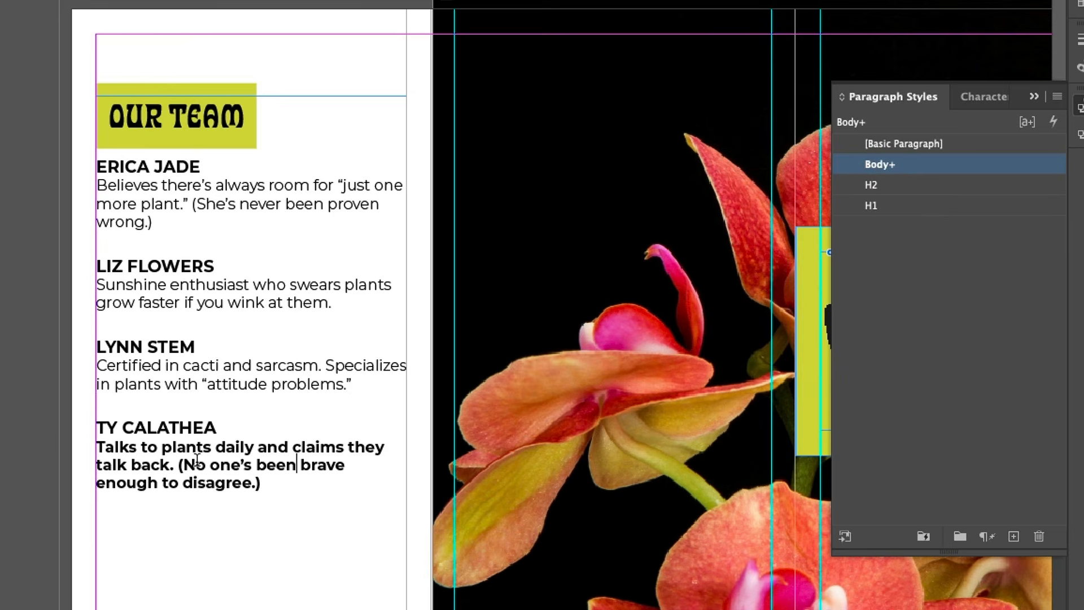
Step: Reapply the Body style to the last description with its overrides cleared
{"action": "left_click", "coordinate": [285, 483]}
{"action": "left_click", "coordinate": [275, 511]}
{"action": "left_click", "coordinate": [268, 487]}
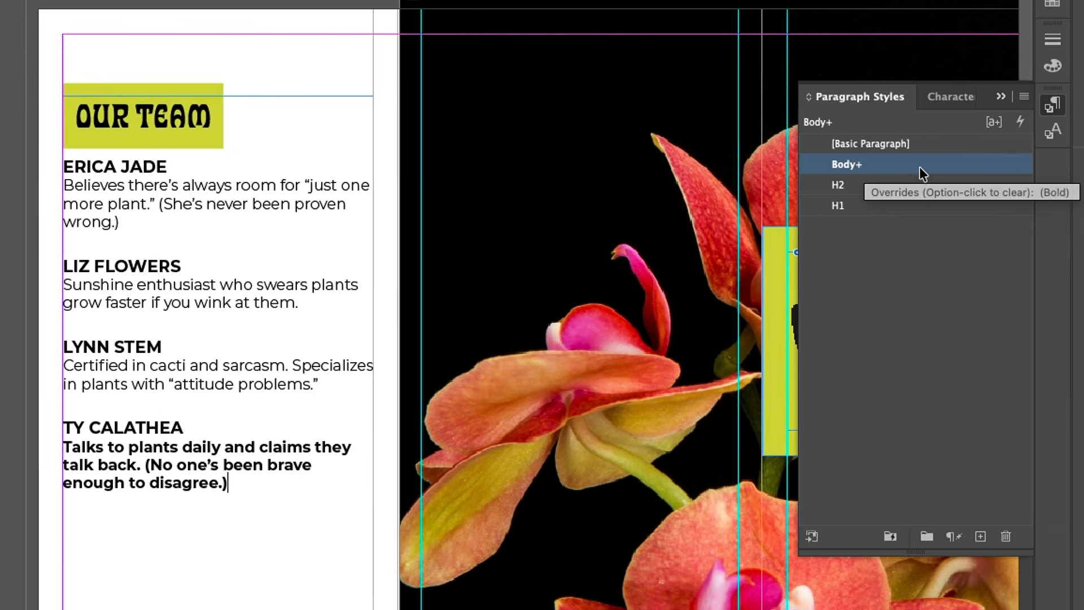
{"action": "right_click", "coordinate": [954, 168]}
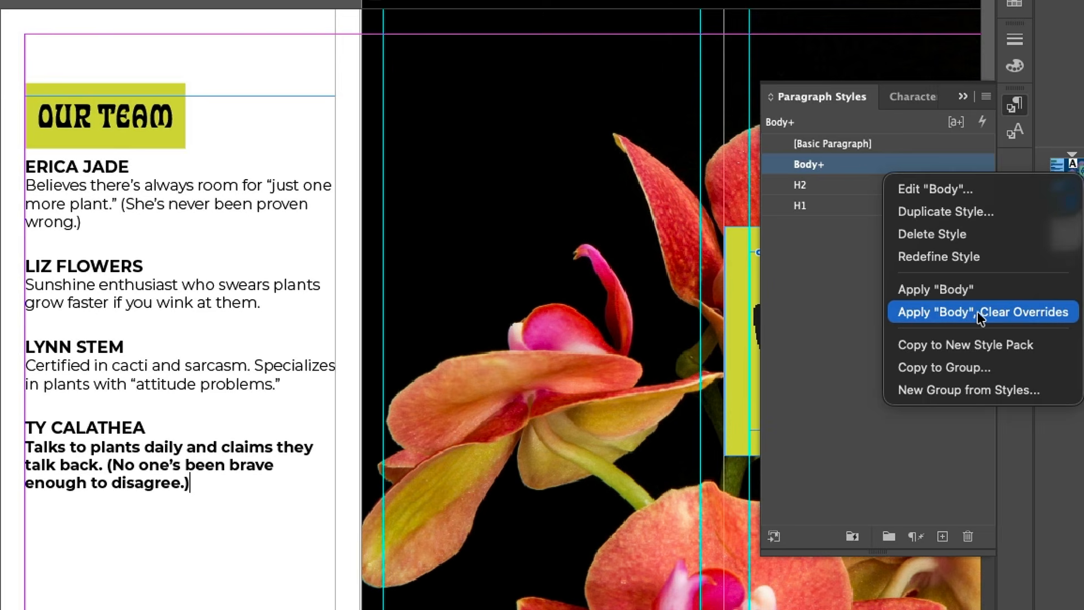
{"action": "left_click", "coordinate": [1026, 316]}
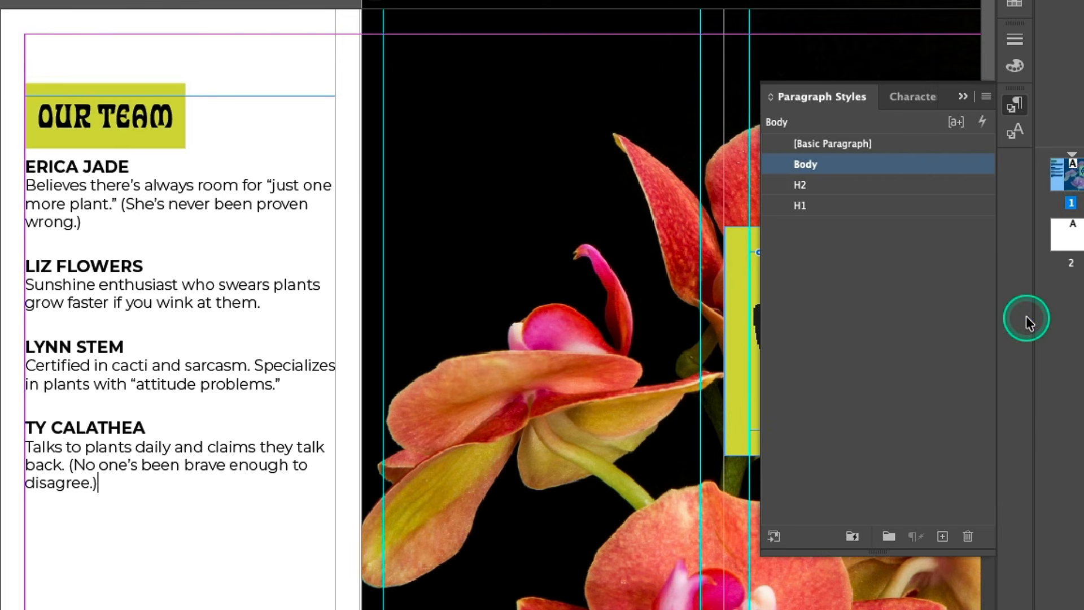
{"action": "left_click", "coordinate": [143, 484]}
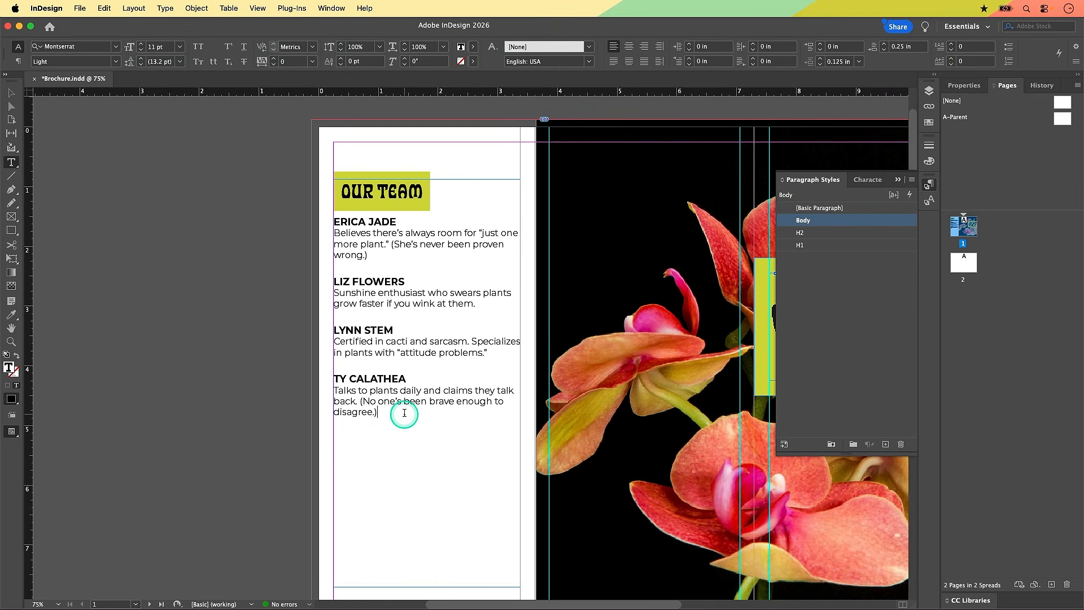
{"action": "left_click", "coordinate": [460, 412]}
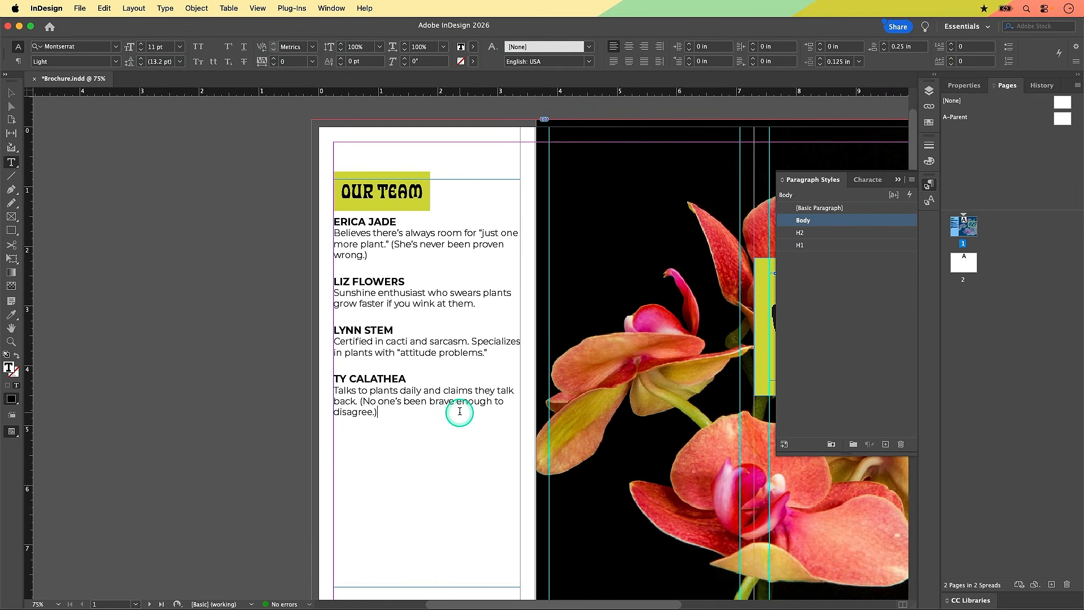
{"action": "left_click", "coordinate": [885, 446]}
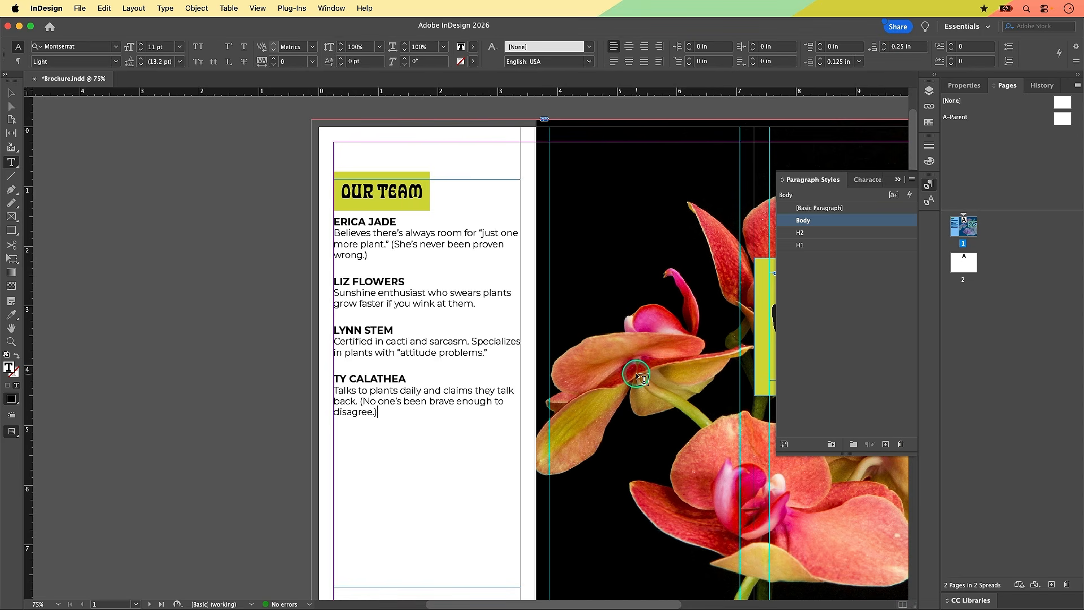
Step: Save the brochure document
{"action": "left_click", "coordinate": [79, 8]}
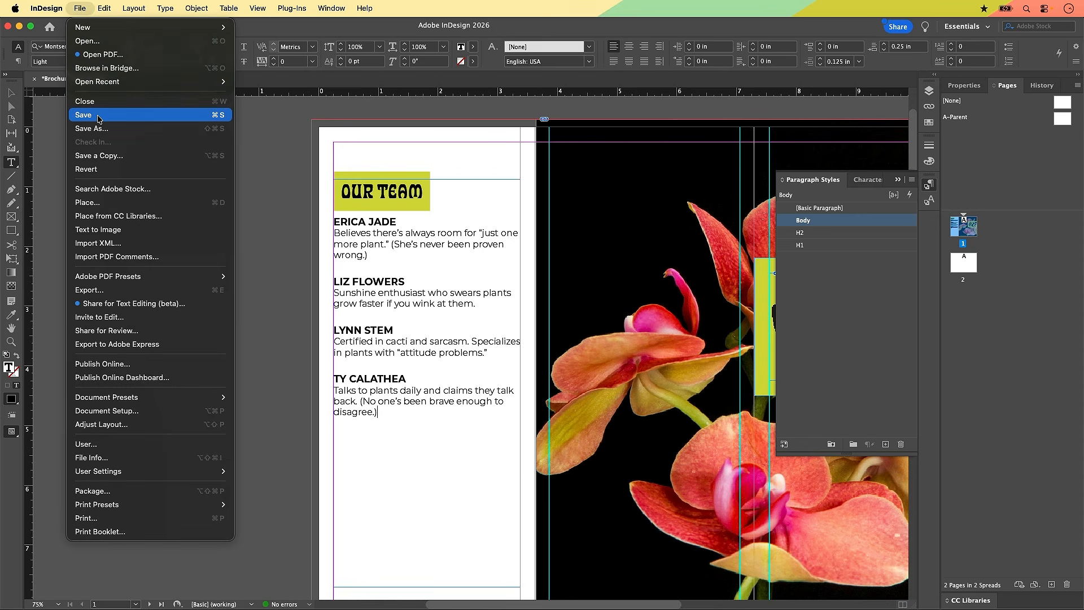
{"action": "left_click", "coordinate": [214, 122]}
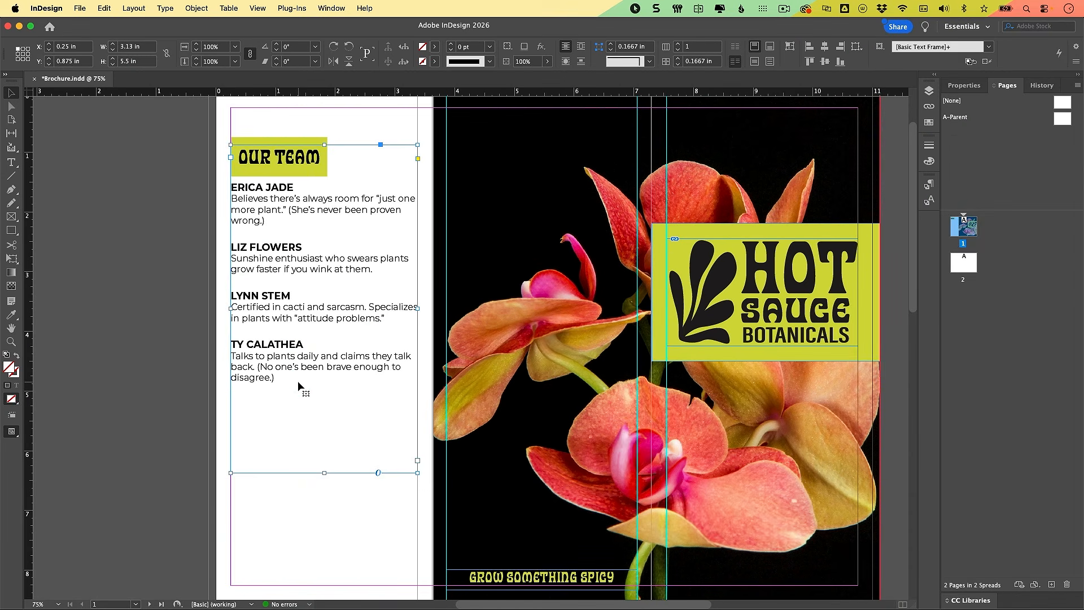
Step: Shorten the Our Team text frame to about 0.6 in tall so it holds only the heading
{"action": "left_click", "coordinate": [298, 386]}
{"action": "left_click", "coordinate": [327, 386]}
{"action": "left_click", "coordinate": [332, 440]}
{"action": "left_click", "coordinate": [13, 95]}
{"action": "left_click_drag", "start_coordinate": [325, 473], "coordinate": [337, 181]}
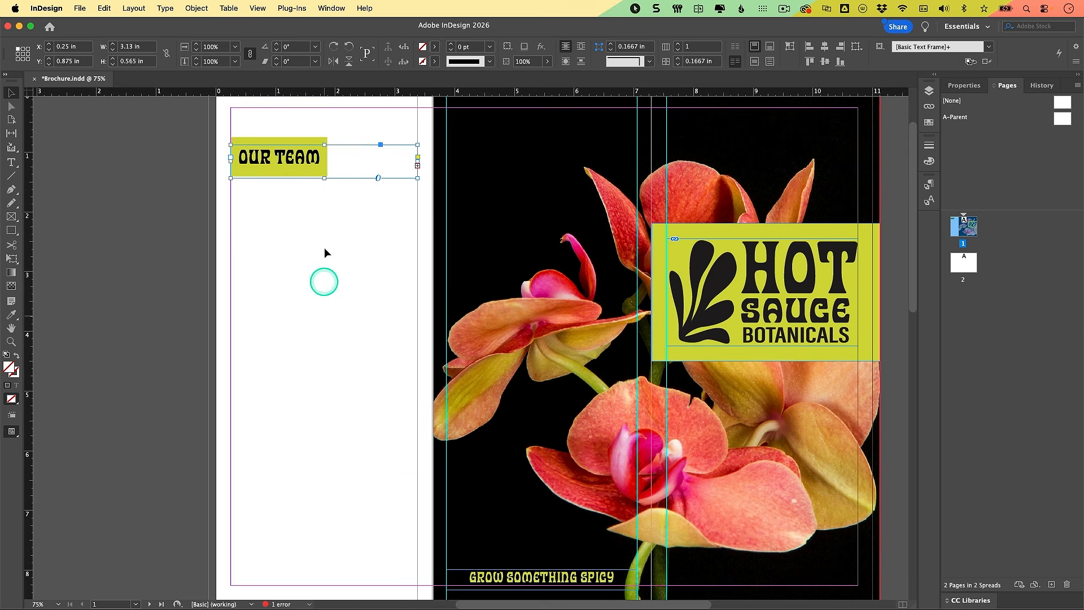
{"action": "mouse_move", "coordinate": [325, 178]}
{"action": "left_mouse_down"}
{"action": "mouse_move", "coordinate": [331, 424]}
{"action": "mouse_move", "coordinate": [316, 102]}
{"action": "mouse_move", "coordinate": [317, 193]}
{"action": "mouse_move", "coordinate": [317, 180]}
{"action": "left_mouse_up"}
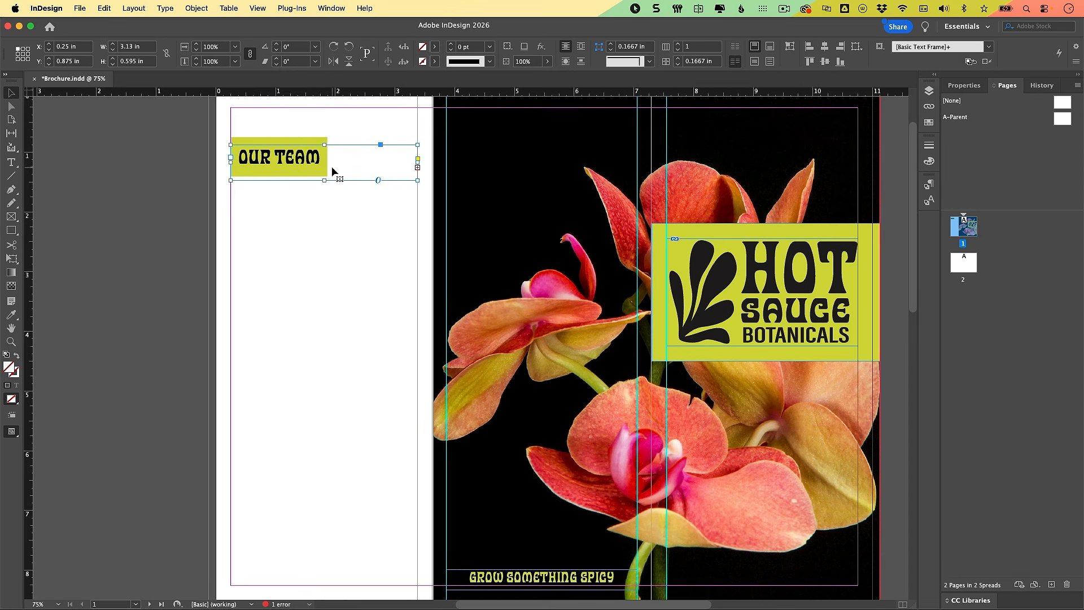
Step: Try extending the heading frame downward to reveal all the team text, and undo the extension
{"action": "left_click", "coordinate": [333, 170]}
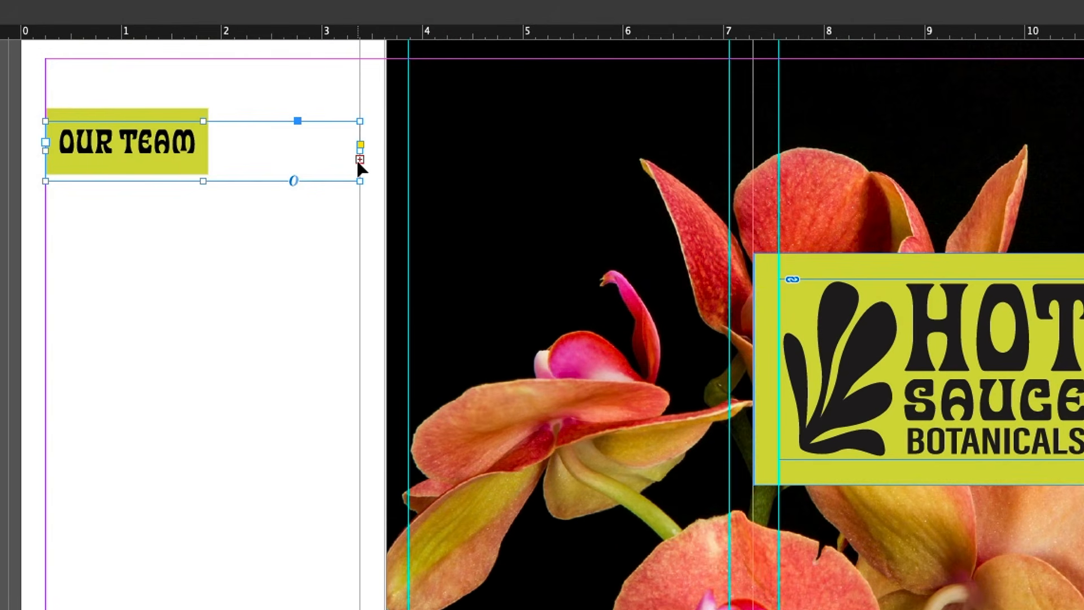
{"action": "left_click", "coordinate": [358, 163]}
{"action": "left_click", "coordinate": [363, 166]}
{"action": "left_click", "coordinate": [201, 181]}
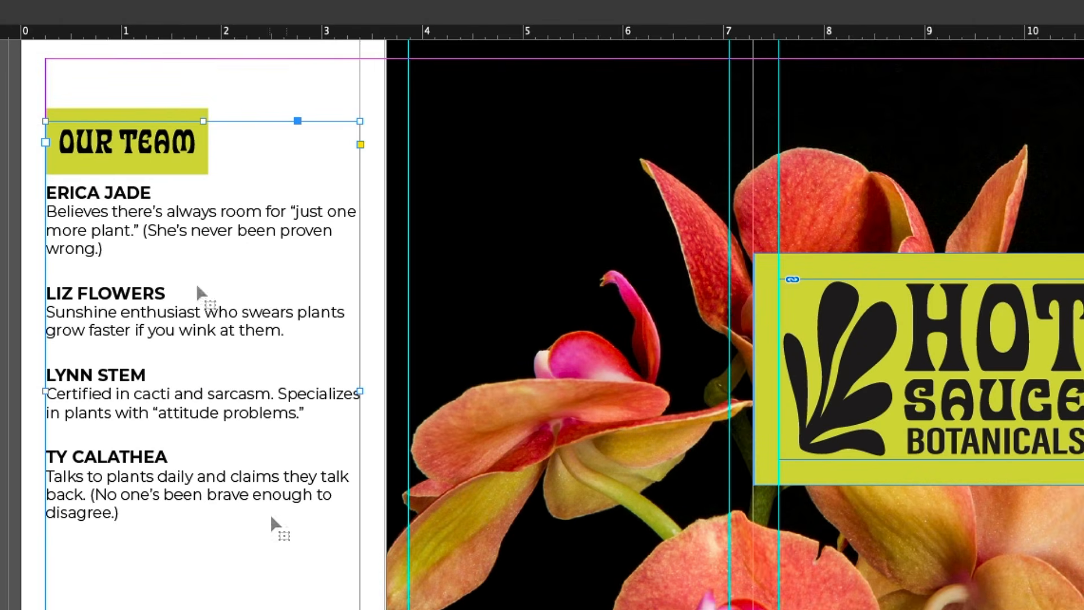
{"action": "key", "text": "ctrl+z"}
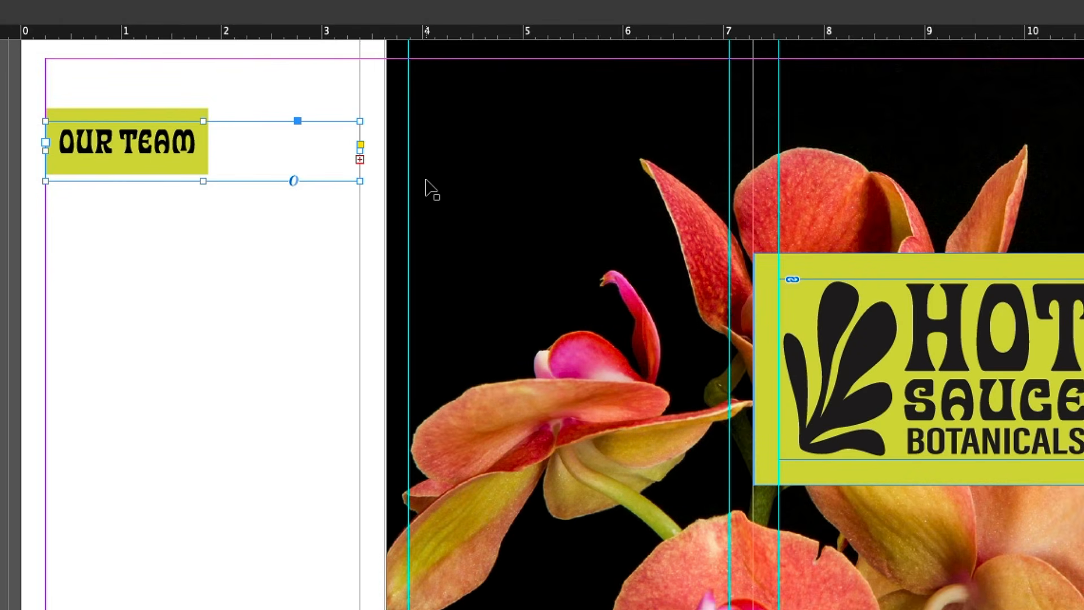
Step: Flow the heading frame's overset text into a new linked frame below it, about 1.84 in wide and 6.3 in tall
{"action": "left_click", "coordinate": [360, 160]}
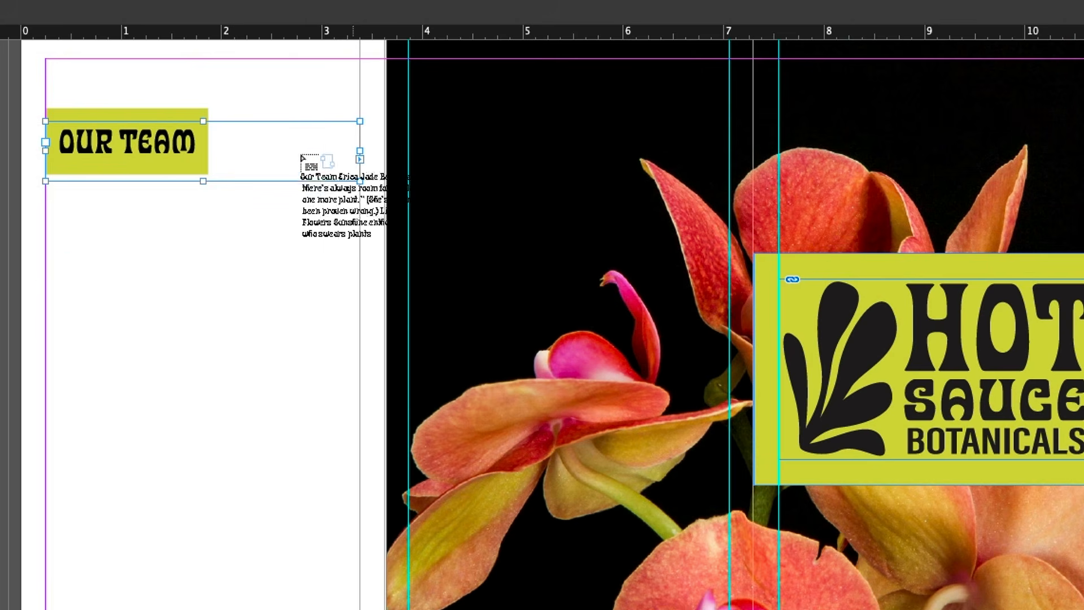
{"action": "left_click", "coordinate": [75, 283]}
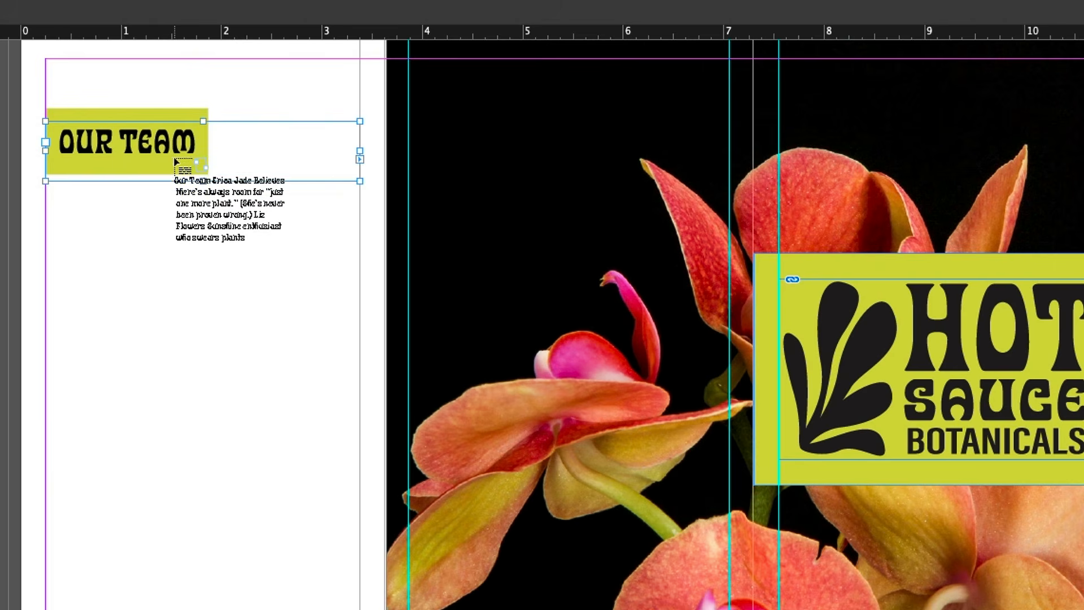
{"action": "left_click", "coordinate": [175, 217]}
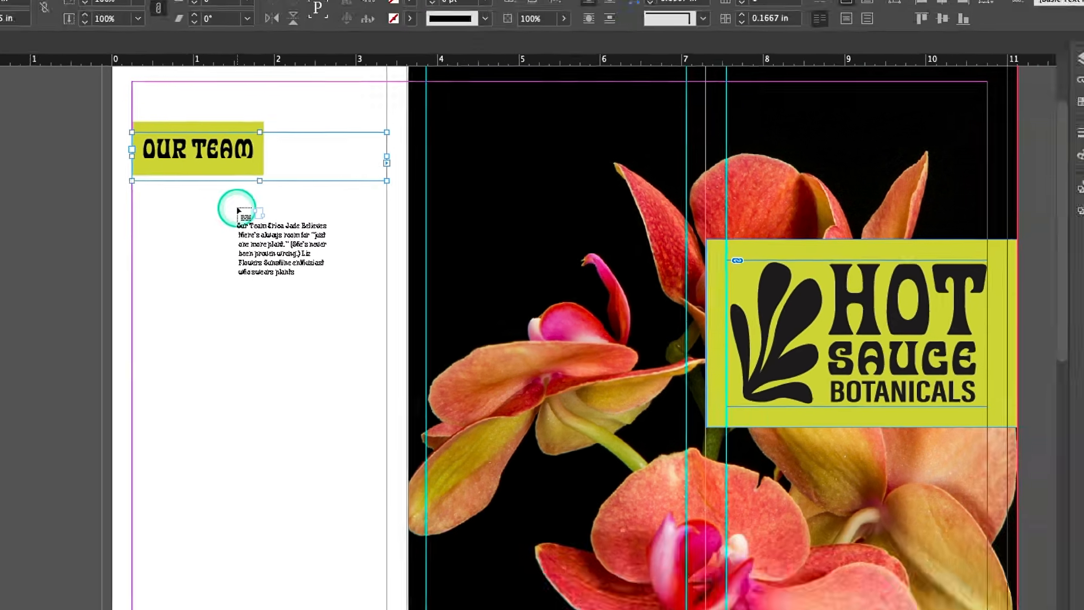
{"action": "left_click_drag", "start_coordinate": [238, 210], "coordinate": [356, 586]}
{"action": "left_click_drag", "start_coordinate": [395, 478], "coordinate": [419, 577]}
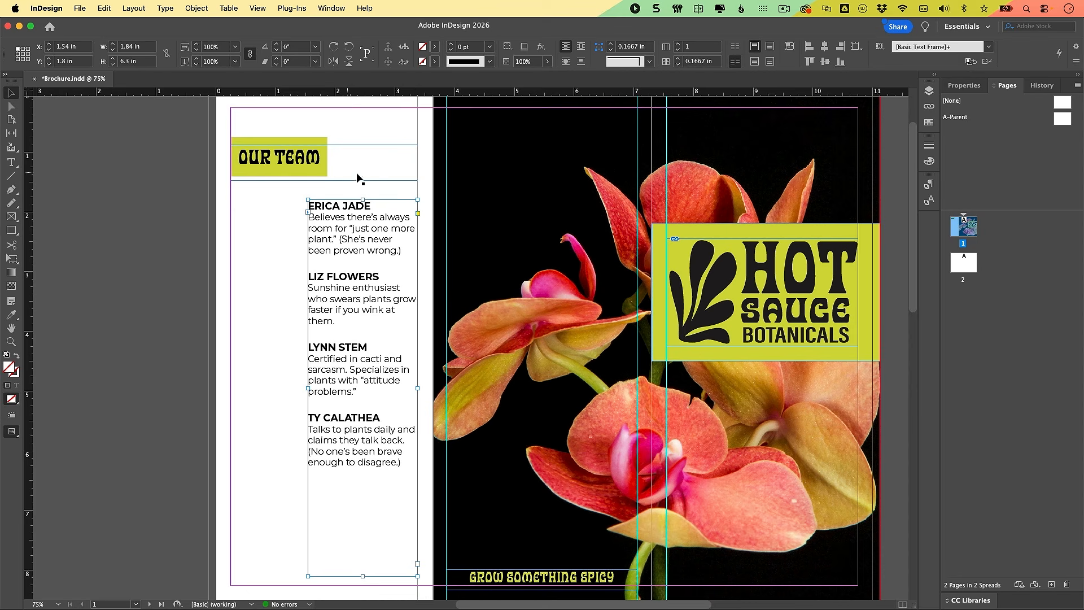
Step: Inspect the in and out ports of the heading frame and the team frame to see how they are linked
{"action": "left_click", "coordinate": [394, 168]}
{"action": "left_click", "coordinate": [341, 247]}
{"action": "left_click", "coordinate": [319, 159]}
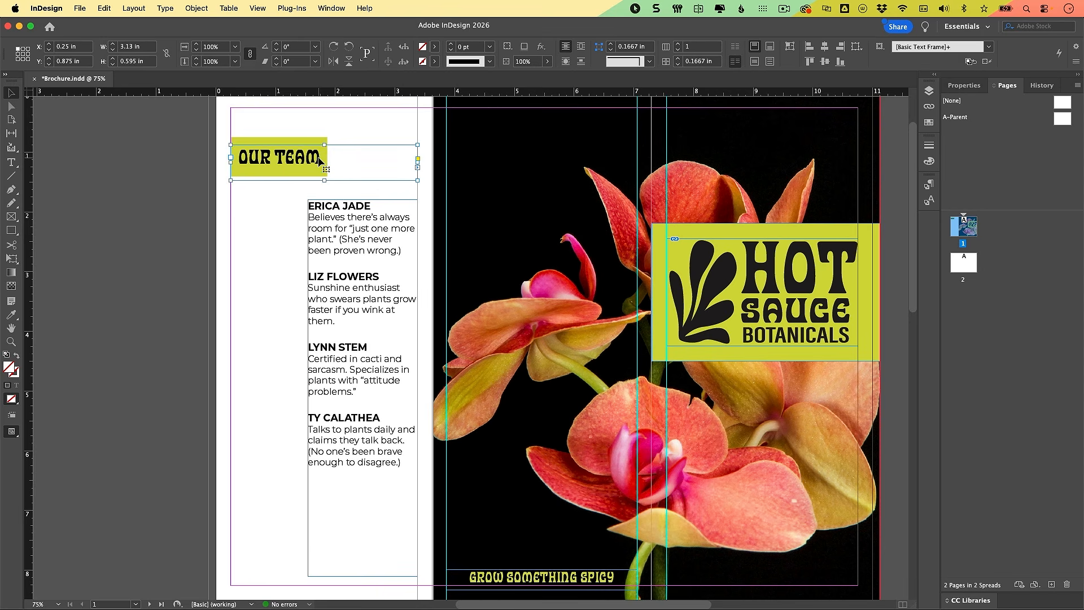
{"action": "left_click", "coordinate": [357, 248]}
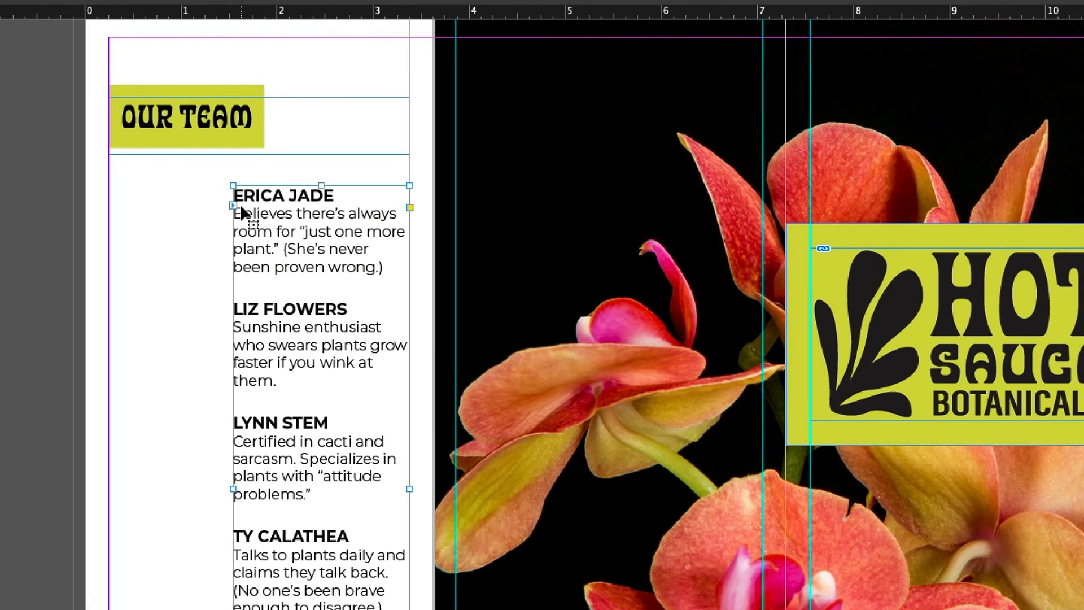
{"action": "left_click", "coordinate": [236, 210]}
{"action": "left_click", "coordinate": [303, 128]}
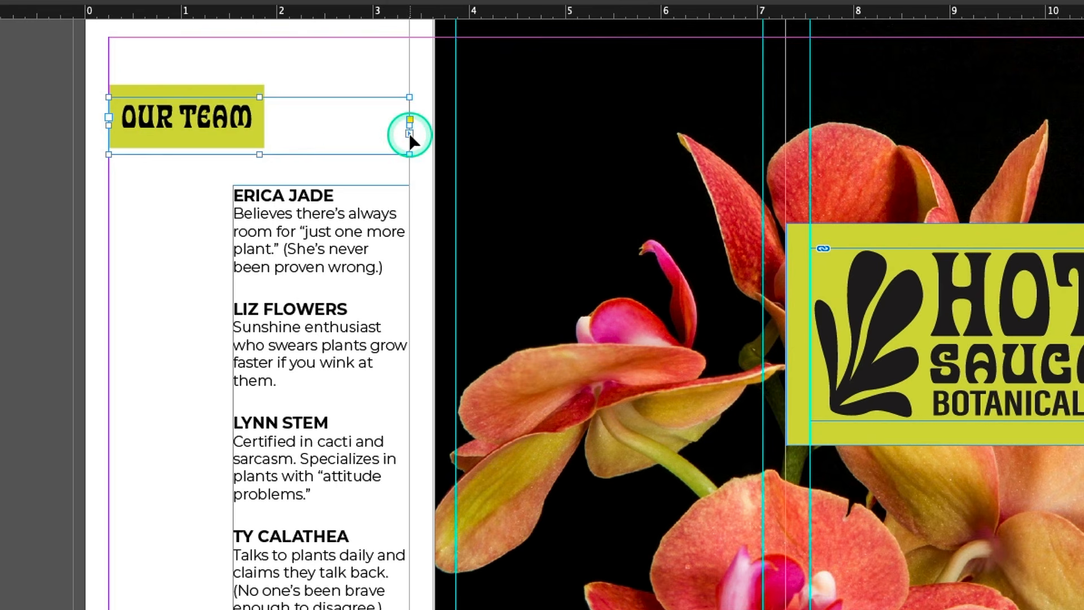
{"action": "left_click", "coordinate": [279, 217]}
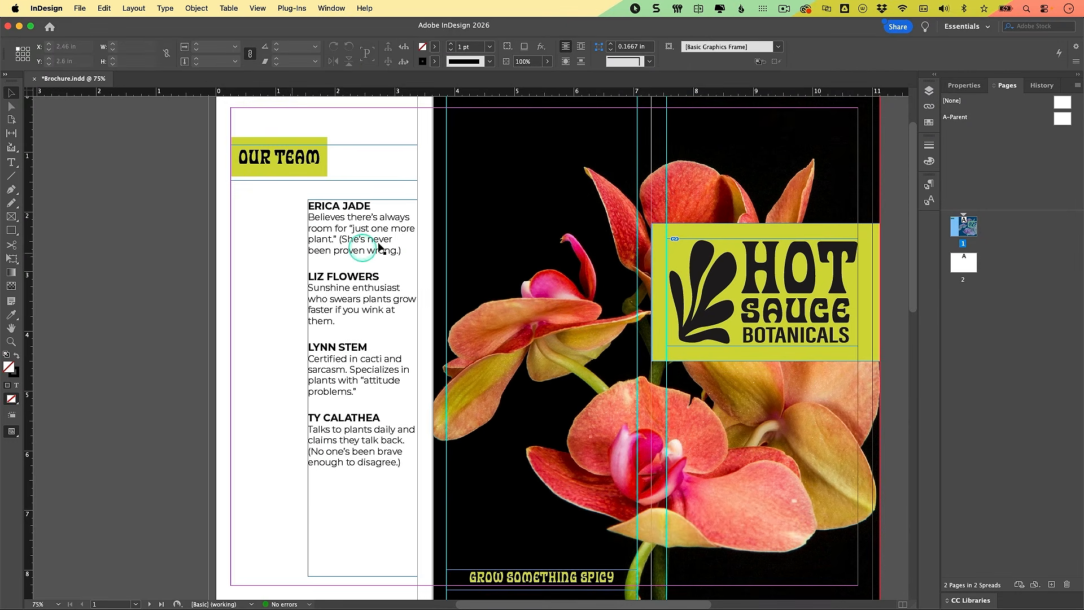
Step: Turn on the display of text threads and select the team frame to view its thread
{"action": "left_click", "coordinate": [258, 8]}
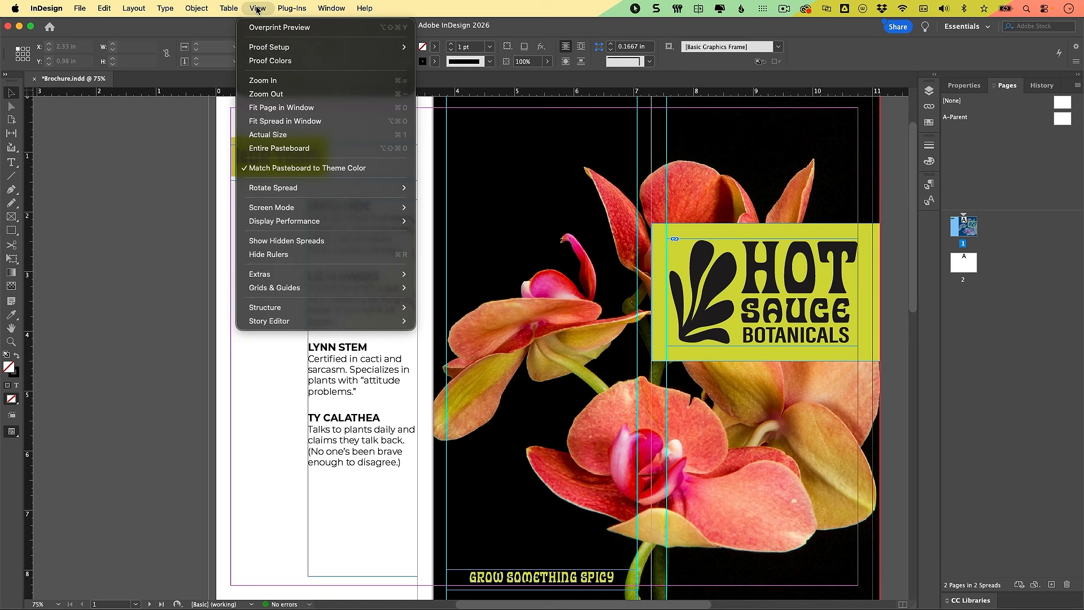
{"action": "mouse_move", "coordinate": [314, 272]}
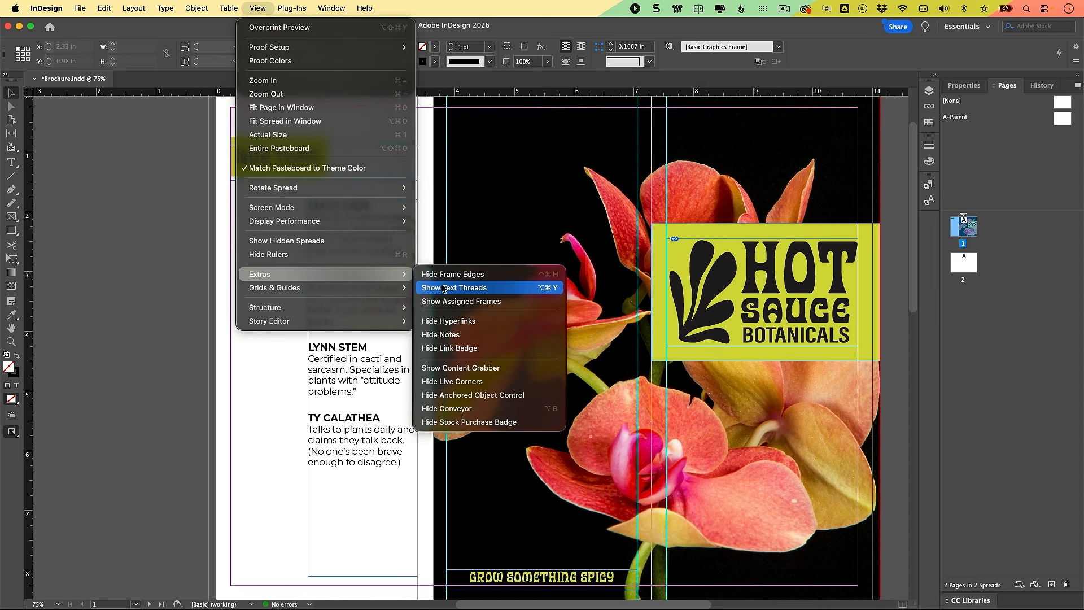
{"action": "left_click", "coordinate": [477, 291]}
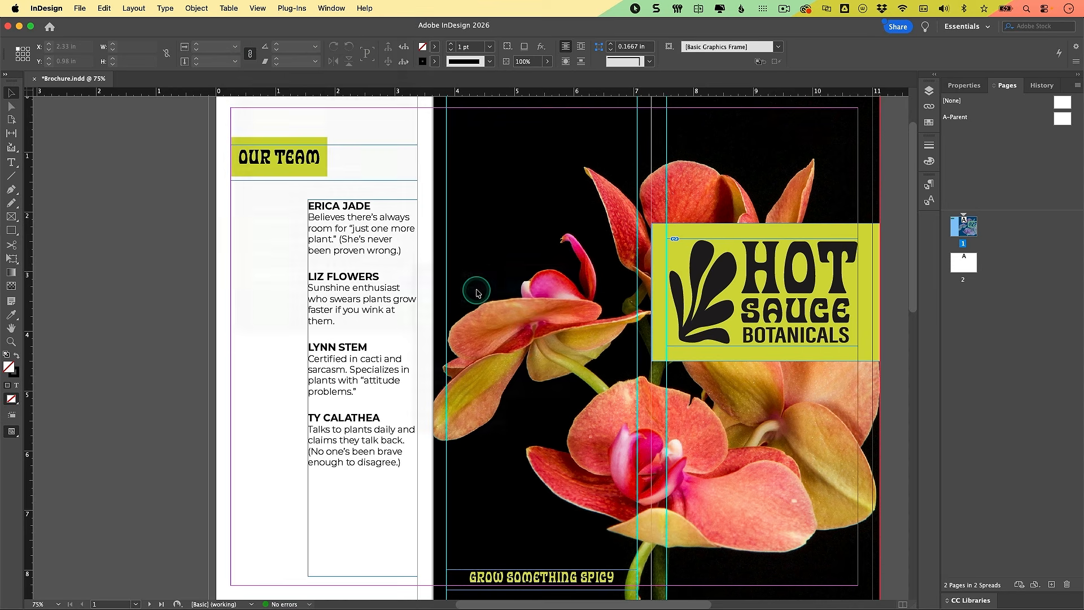
{"action": "left_click", "coordinate": [366, 247]}
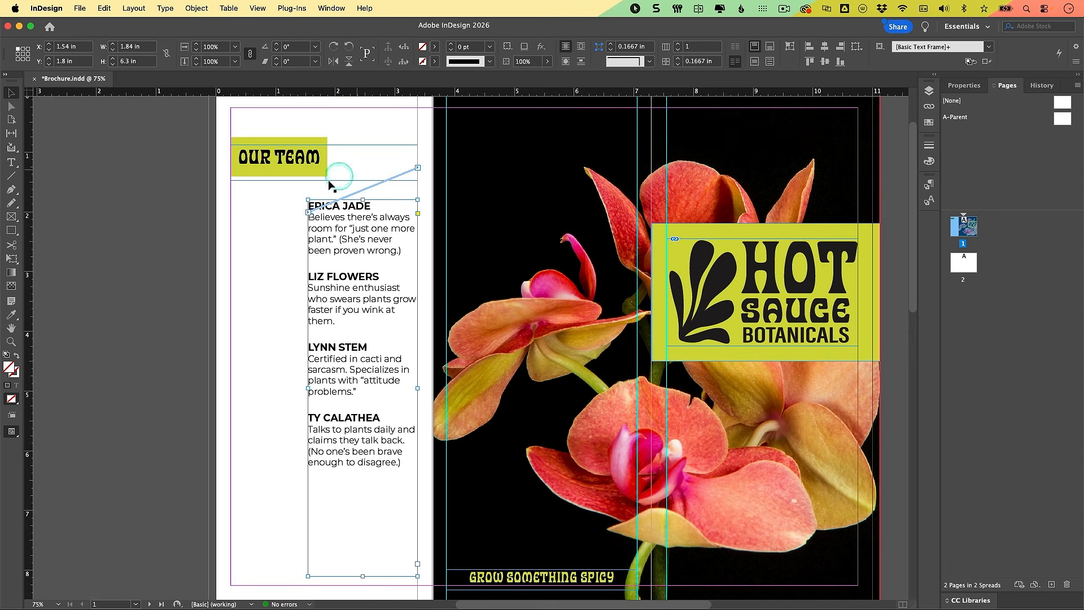
Step: Move the linked team frame to about X 1.26 in, Y 1.86 in and shorten it to about 2.23 in tall
{"action": "left_click_drag", "start_coordinate": [374, 232], "coordinate": [311, 246]}
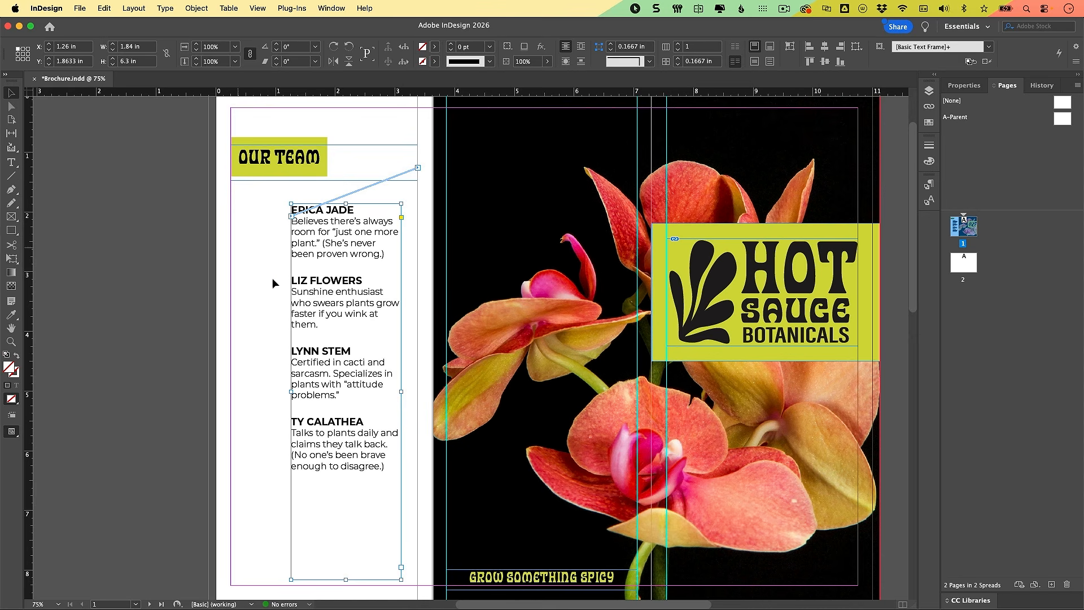
{"action": "left_click", "coordinate": [299, 158]}
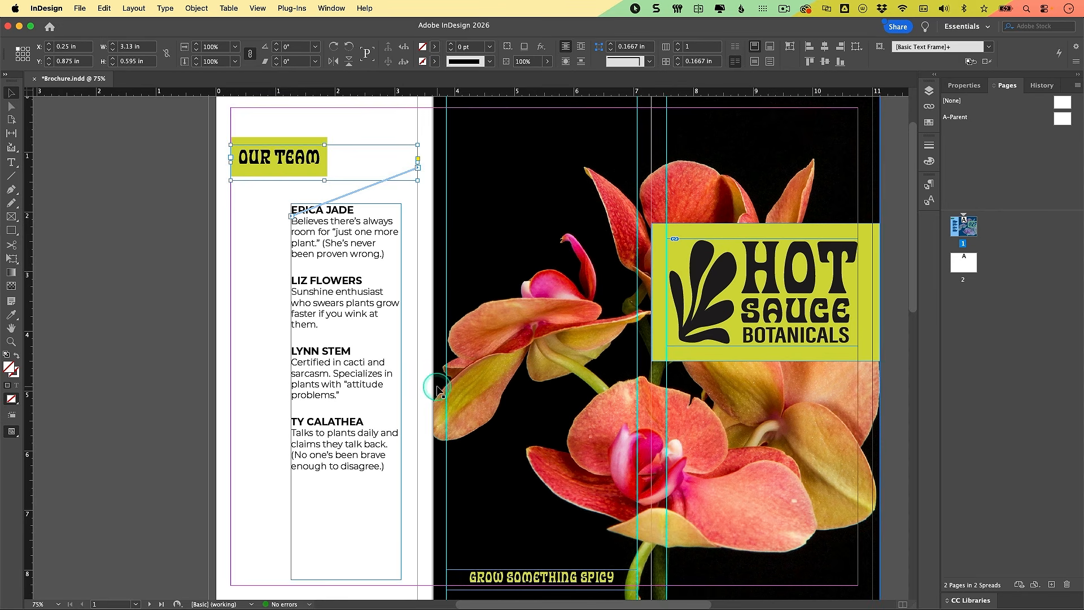
{"action": "left_click", "coordinate": [349, 452]}
{"action": "left_click_drag", "start_coordinate": [346, 579], "coordinate": [348, 337]}
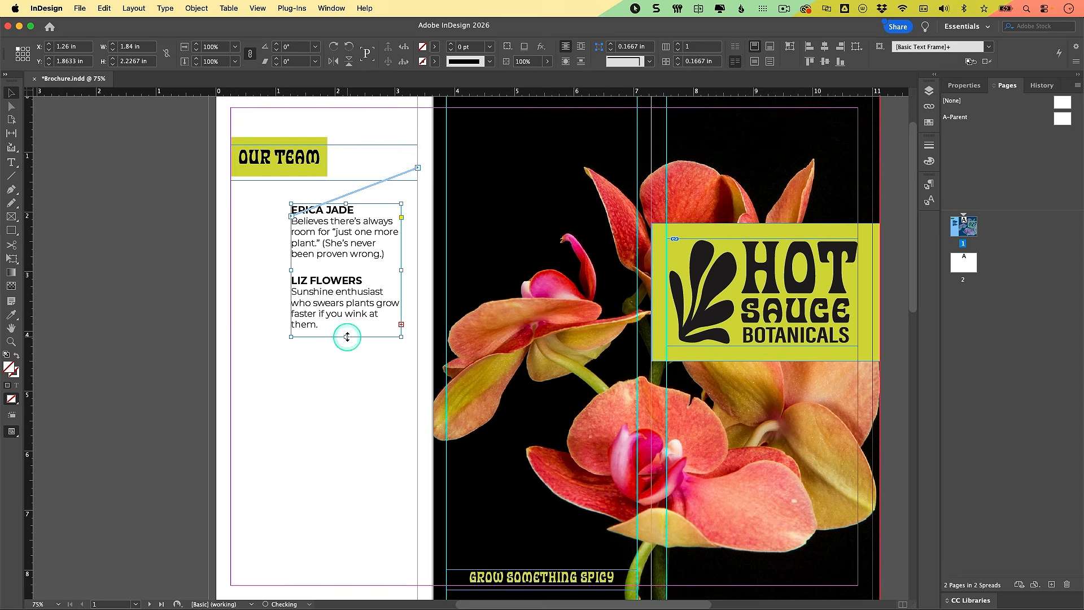
Step: Flow the team frame's overset text into a third linked frame below it, about 2.9 in wide and 1.63 in tall
{"action": "left_click", "coordinate": [401, 325]}
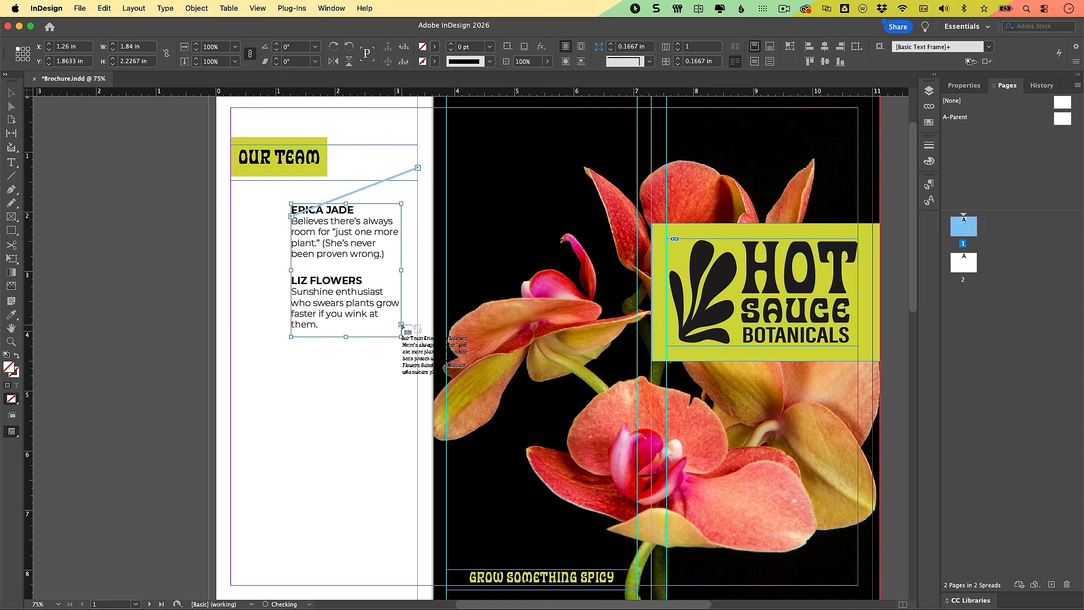
{"action": "left_click", "coordinate": [249, 358]}
{"action": "left_click_drag", "start_coordinate": [231, 365], "coordinate": [404, 462]}
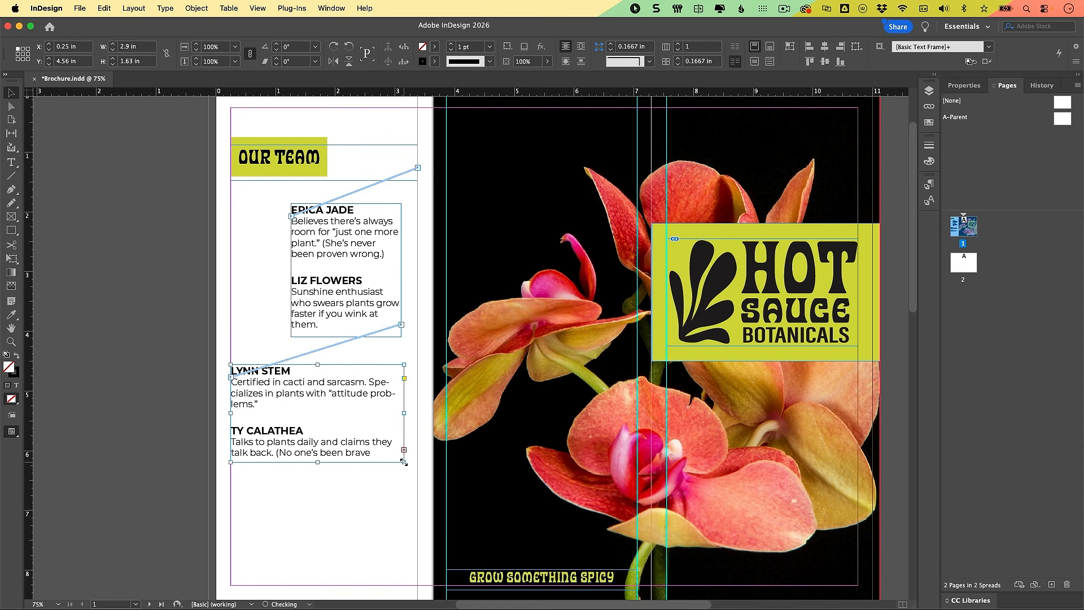
{"action": "left_click", "coordinate": [384, 160]}
{"action": "left_click", "coordinate": [242, 272]}
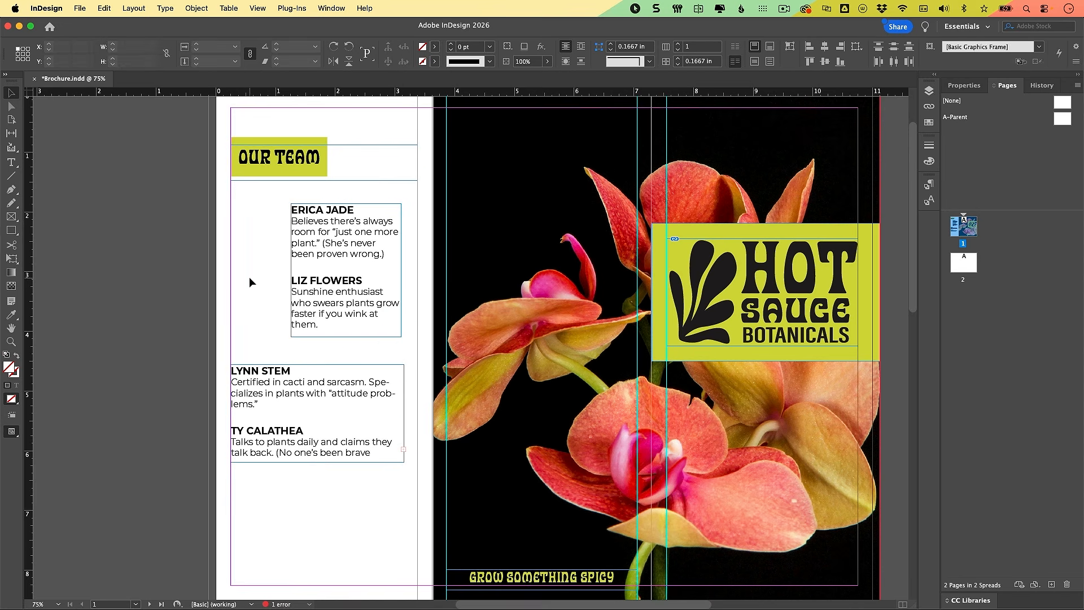
Step: Add several lines of random filler letters at the end of the first team member's description to push text through the thread
{"action": "left_click", "coordinate": [11, 162]}
{"action": "left_click", "coordinate": [284, 437]}
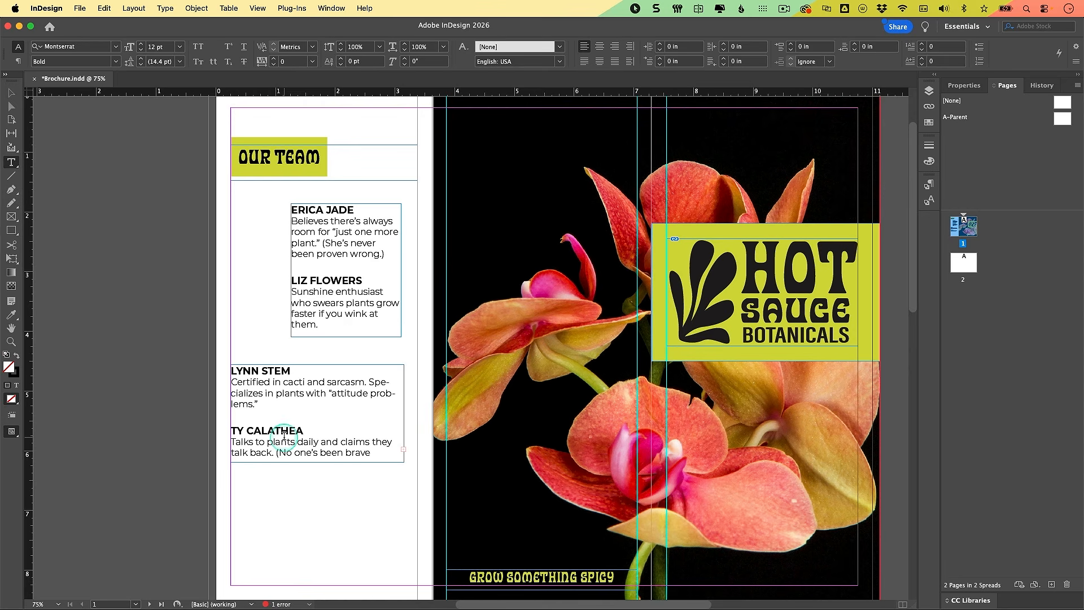
{"action": "left_click", "coordinate": [346, 334]}
{"action": "left_click", "coordinate": [336, 326]}
{"action": "left_click", "coordinate": [389, 254]}
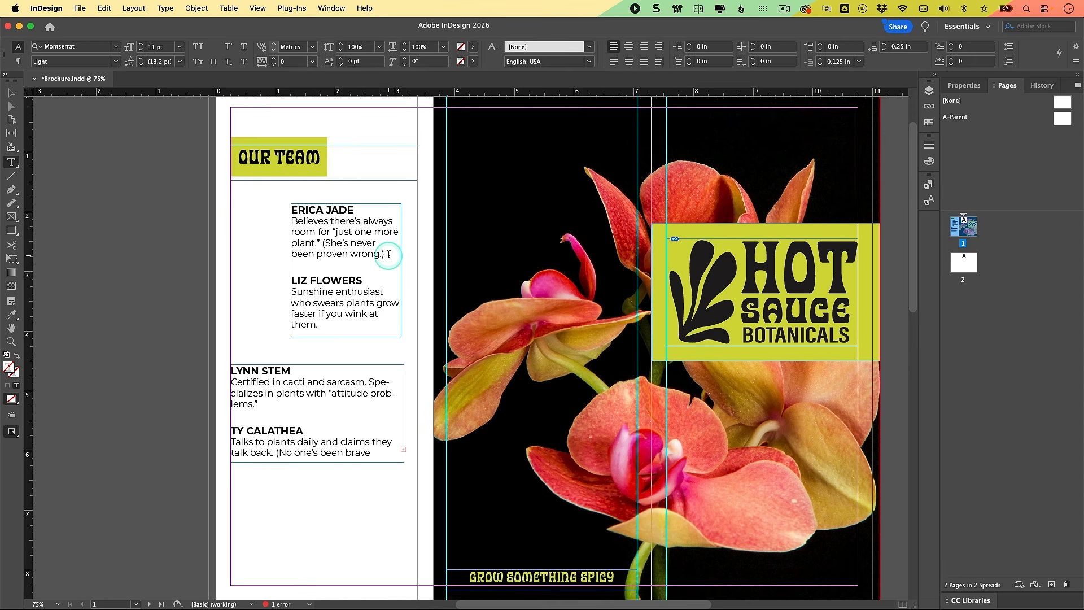
{"action": "type", "text": "alskdfjslkdfj"}
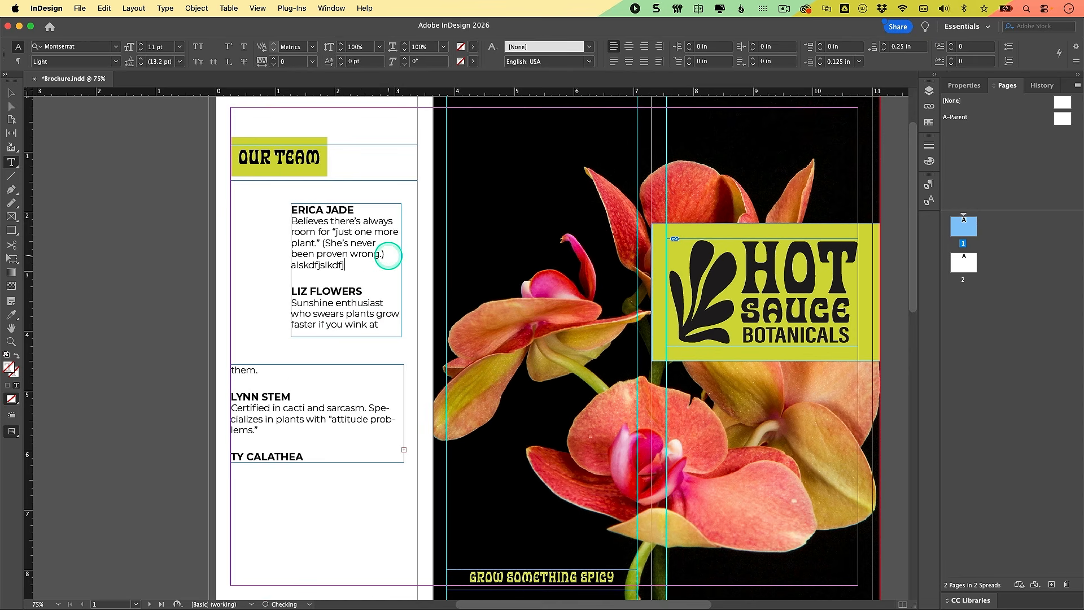
{"action": "type", "text": "lskdjflsdjflsdjflsdkjflsdjflksdjfljsdlfjsldjfldksjflkdsjflsdjf"}
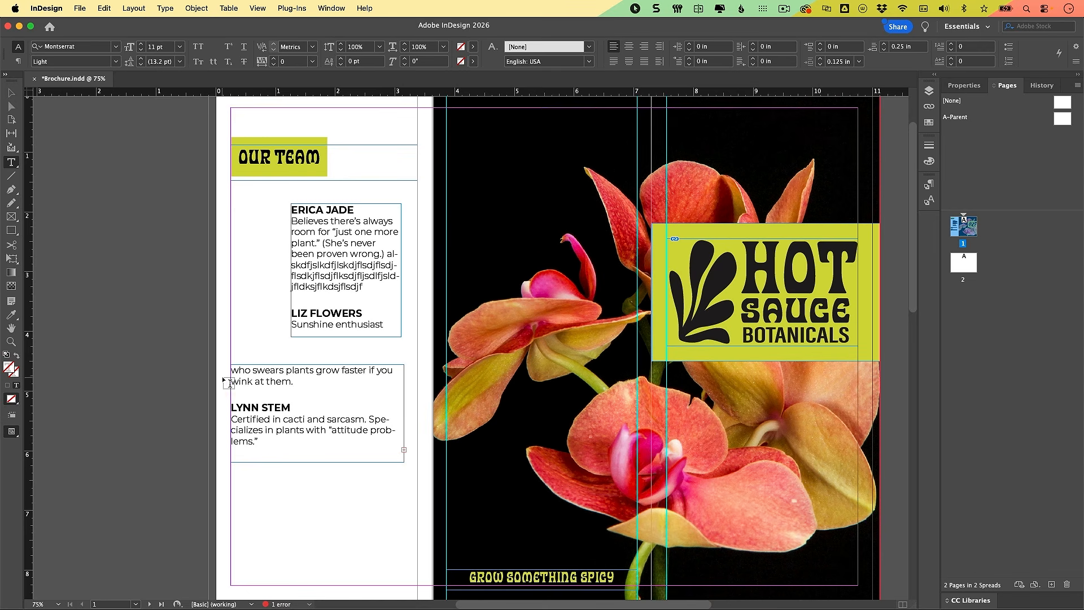
Step: Select text across the second and third frames to examine how the story runs continuously between them
{"action": "left_click_drag", "start_coordinate": [321, 431], "coordinate": [316, 243]}
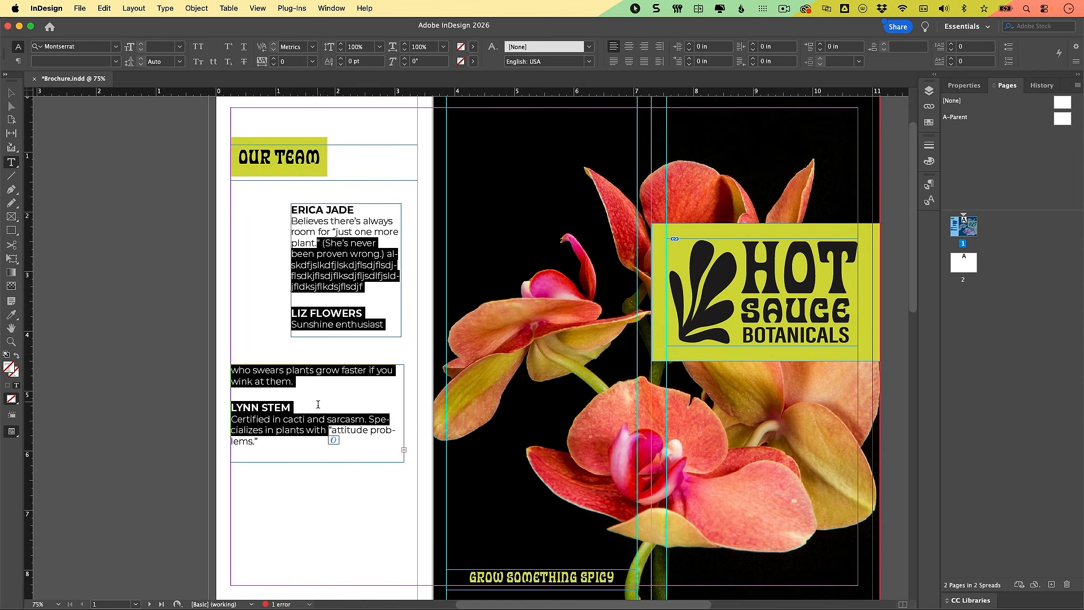
{"action": "left_click_drag", "start_coordinate": [361, 430], "coordinate": [359, 263]}
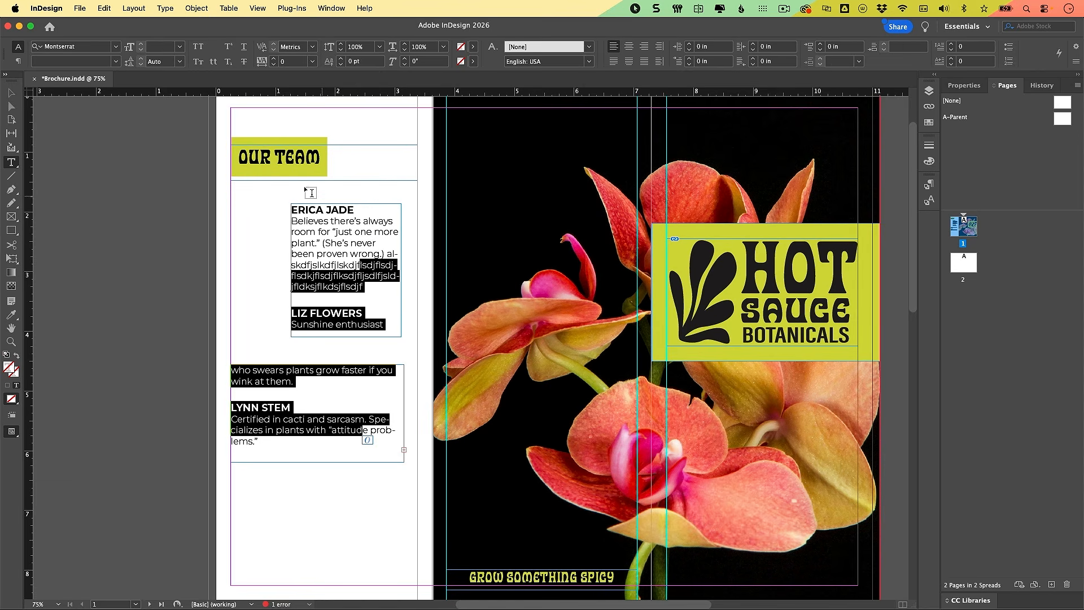
{"action": "left_click", "coordinate": [353, 419]}
Step: Delete the third linked text frame at the end of the thread
{"action": "left_click", "coordinate": [10, 94]}
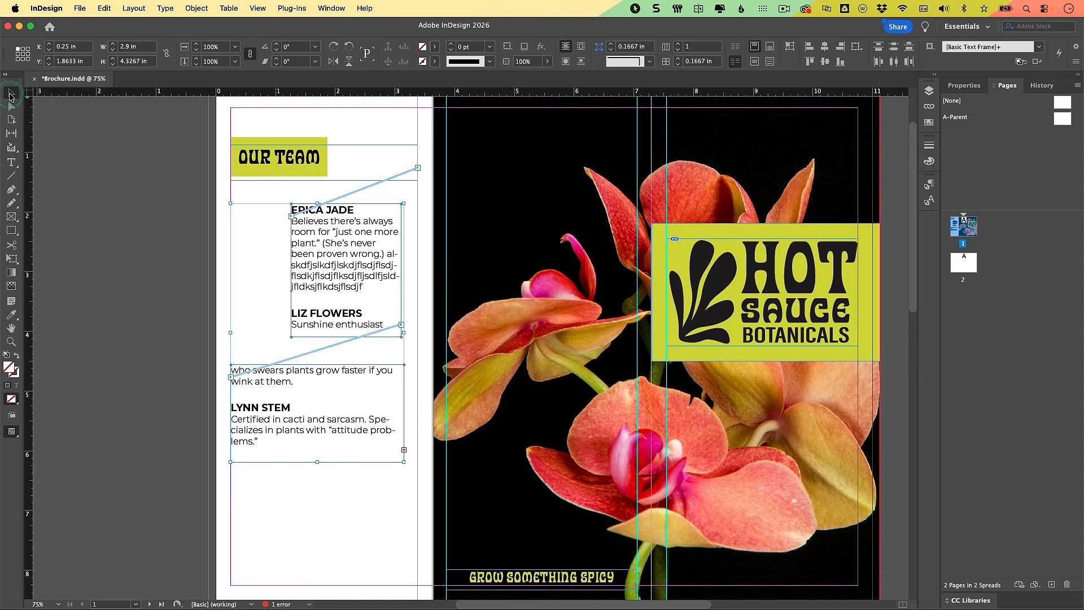
{"action": "left_click", "coordinate": [320, 501]}
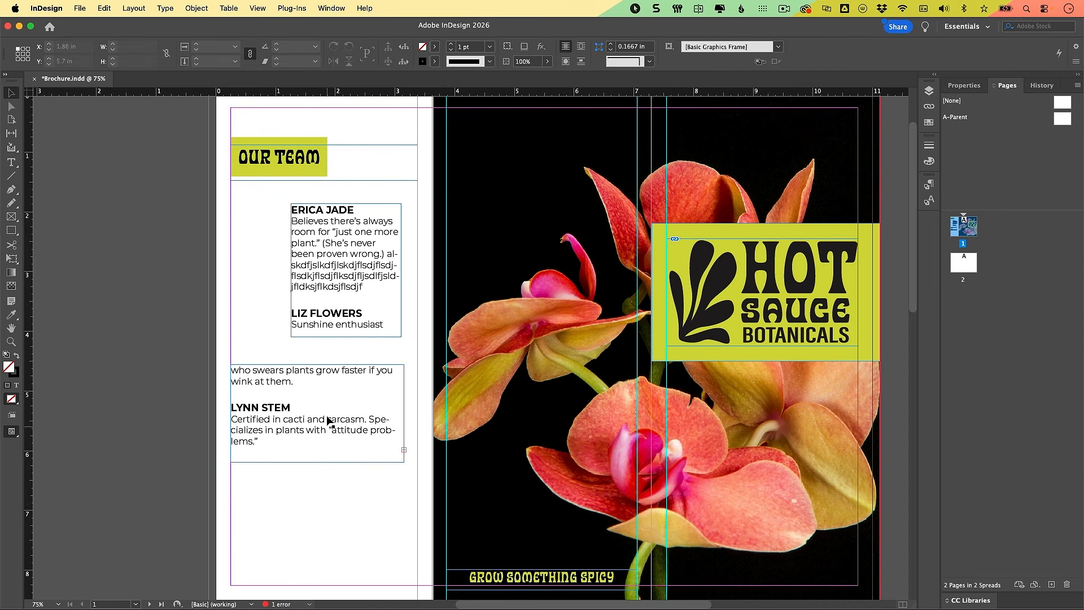
{"action": "left_click", "coordinate": [329, 419]}
{"action": "left_click", "coordinate": [342, 446]}
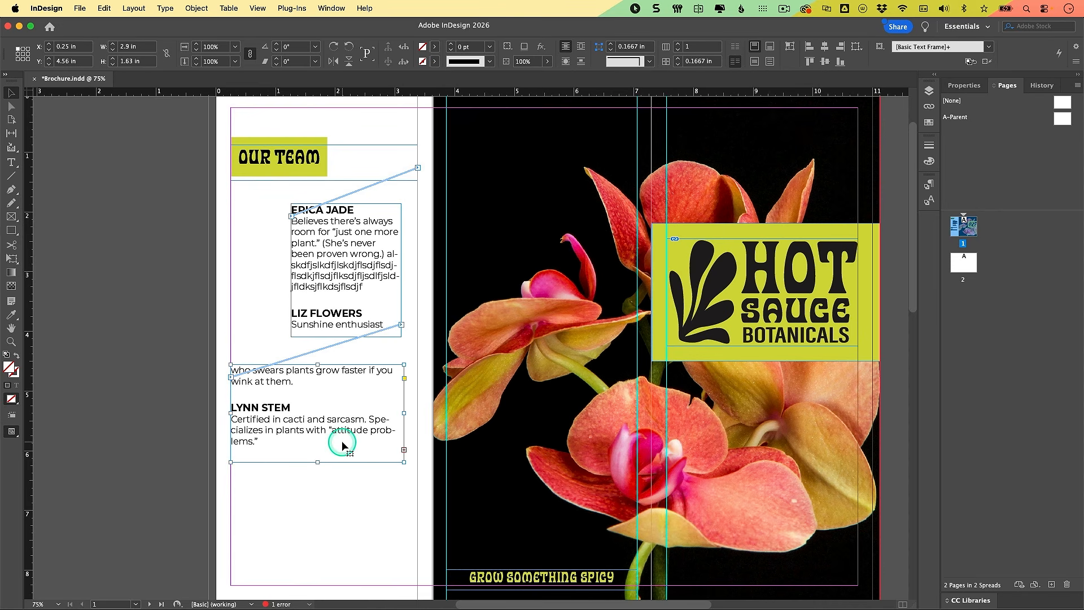
{"action": "key", "text": "Delete"}
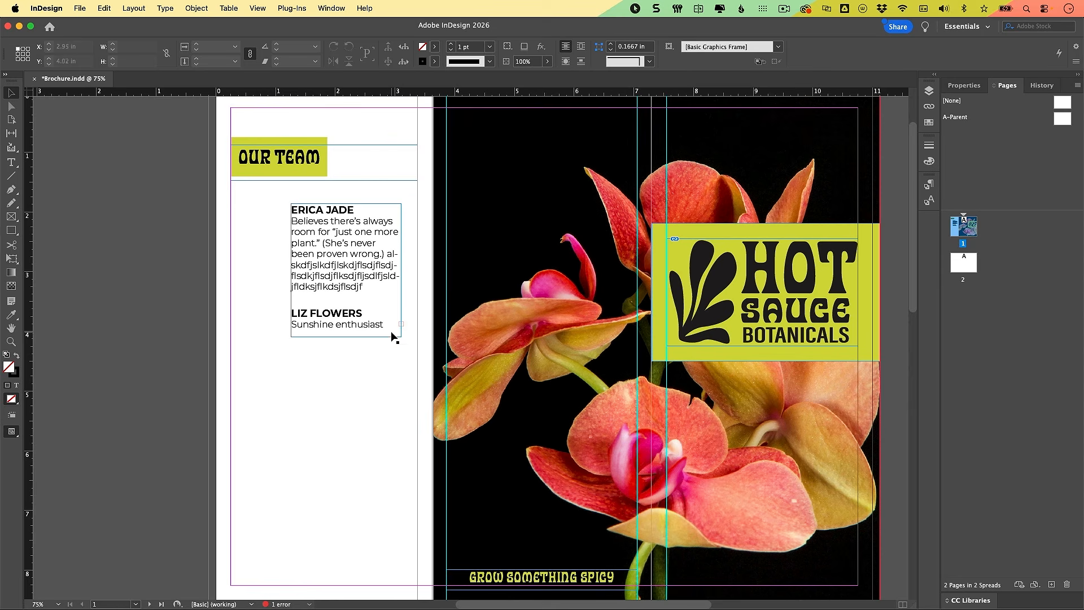
Step: Enlarge the team text frame to about 2.12 in wide and 6.39 in tall so it holds all the overset text
{"action": "left_click", "coordinate": [384, 307]}
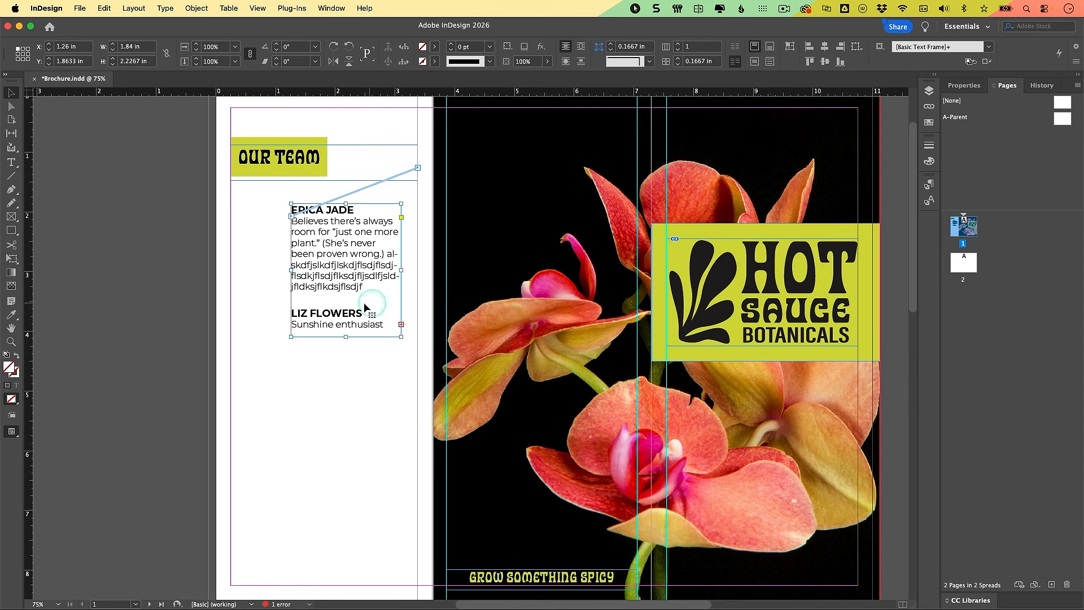
{"action": "left_click", "coordinate": [401, 326]}
{"action": "left_click", "coordinate": [422, 494]}
{"action": "left_click_drag", "start_coordinate": [402, 338], "coordinate": [417, 584]}
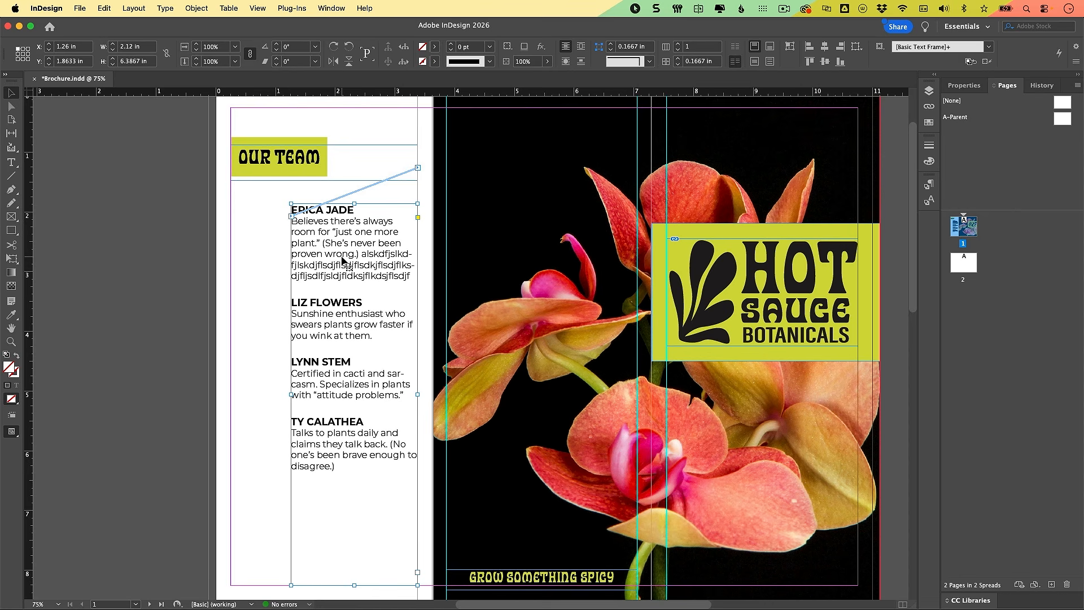
Step: Break the text thread between the Our Team heading frame and the team text frame
{"action": "left_click", "coordinate": [291, 217]}
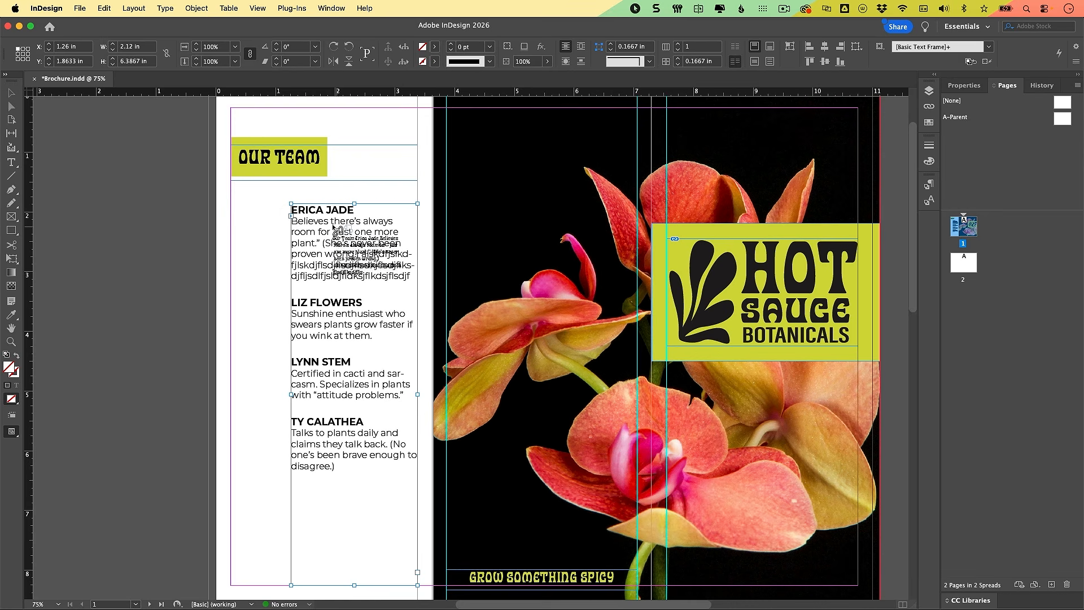
{"action": "left_click", "coordinate": [324, 227]}
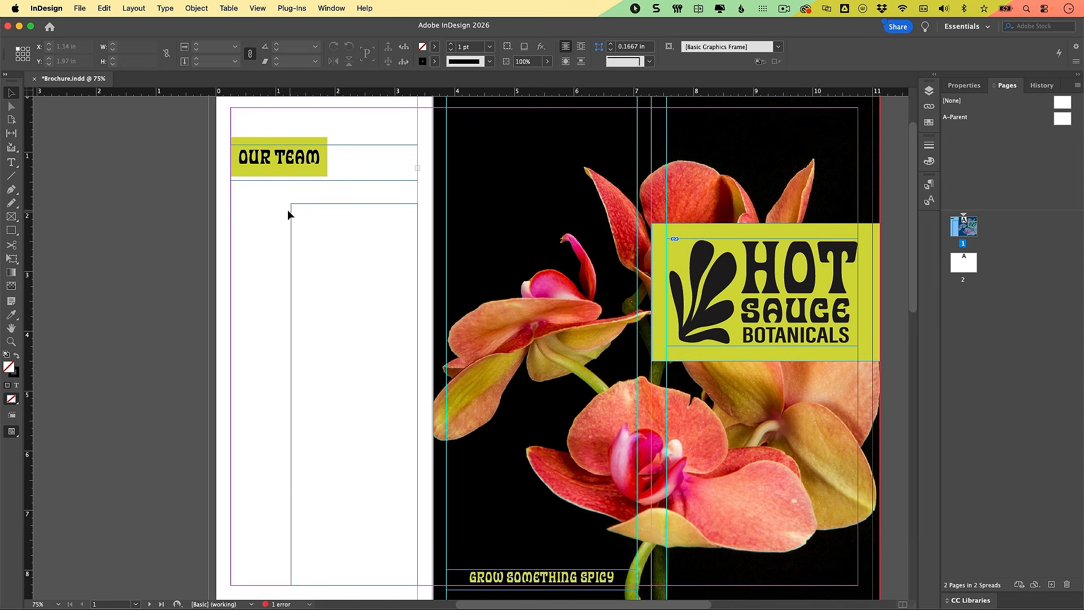
{"action": "left_click", "coordinate": [315, 205]}
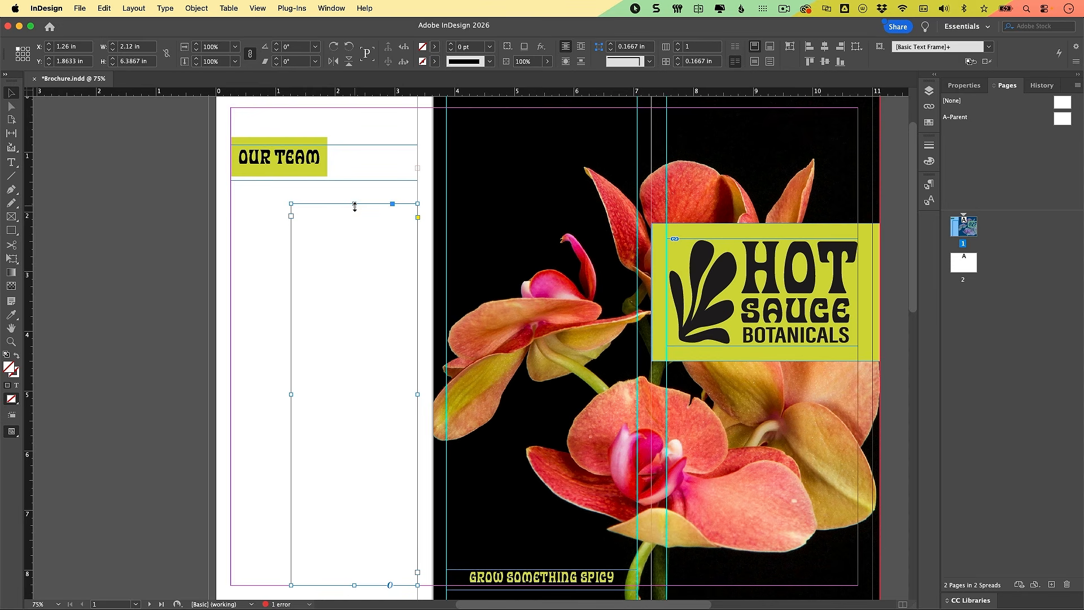
Step: Rethread the Our Team heading frame into the empty team text frame, leaving the text cursor unloaded
{"action": "left_click", "coordinate": [401, 157]}
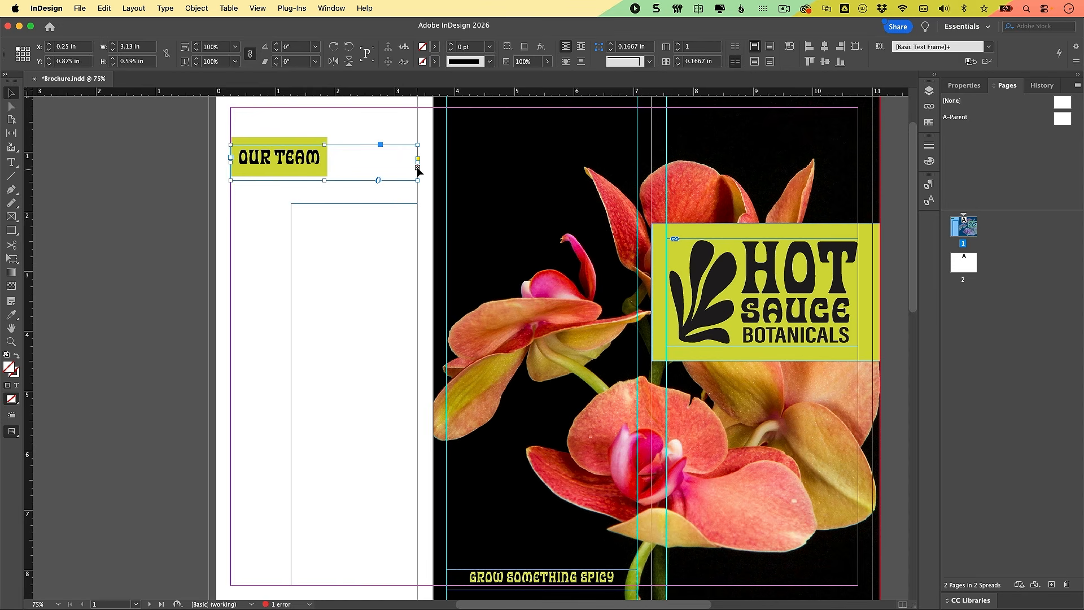
{"action": "left_click", "coordinate": [418, 167]}
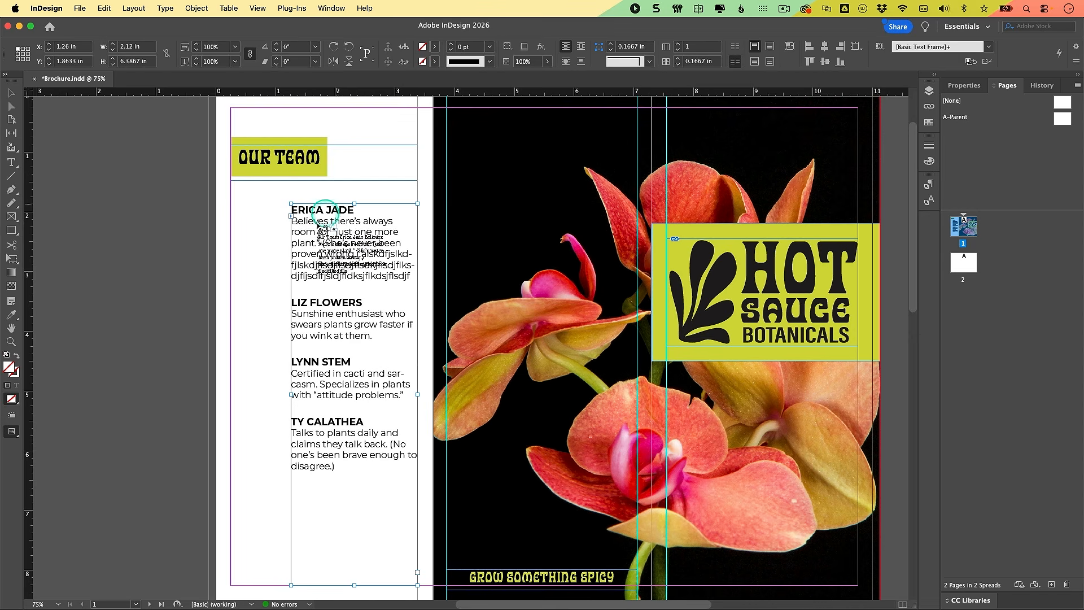
{"action": "left_click", "coordinate": [365, 276]}
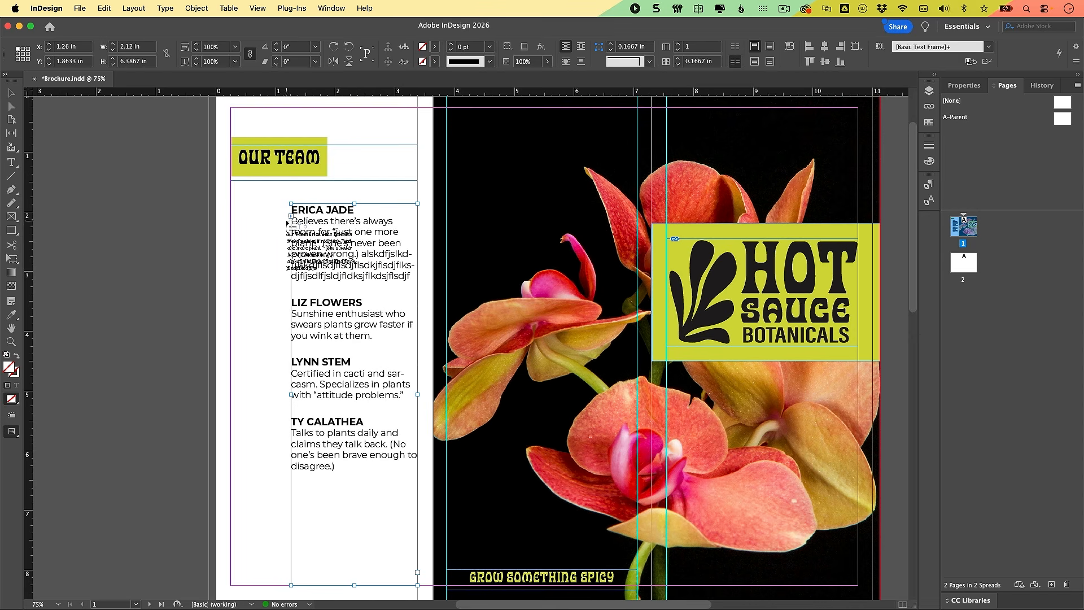
{"action": "left_click", "coordinate": [249, 191]}
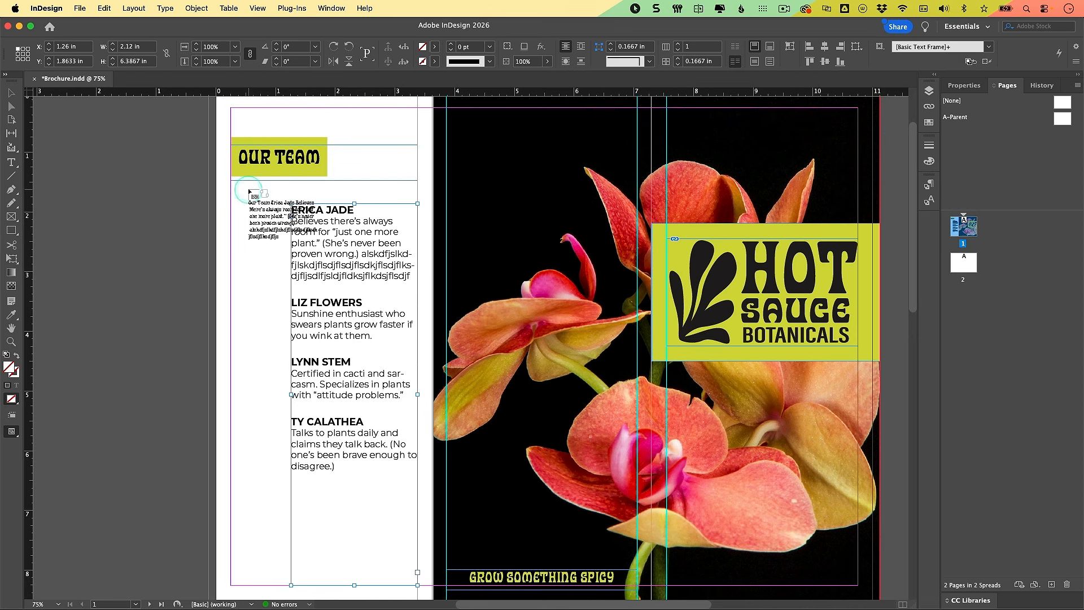
{"action": "key", "text": "Escape"}
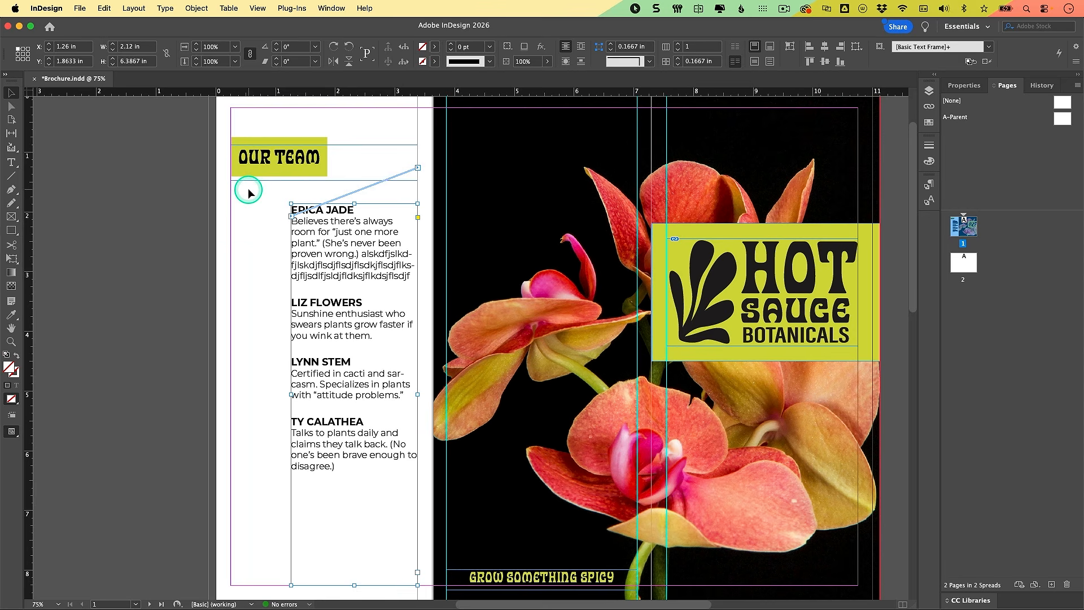
Step: Hide the text threads in the layout
{"action": "left_click", "coordinate": [259, 171]}
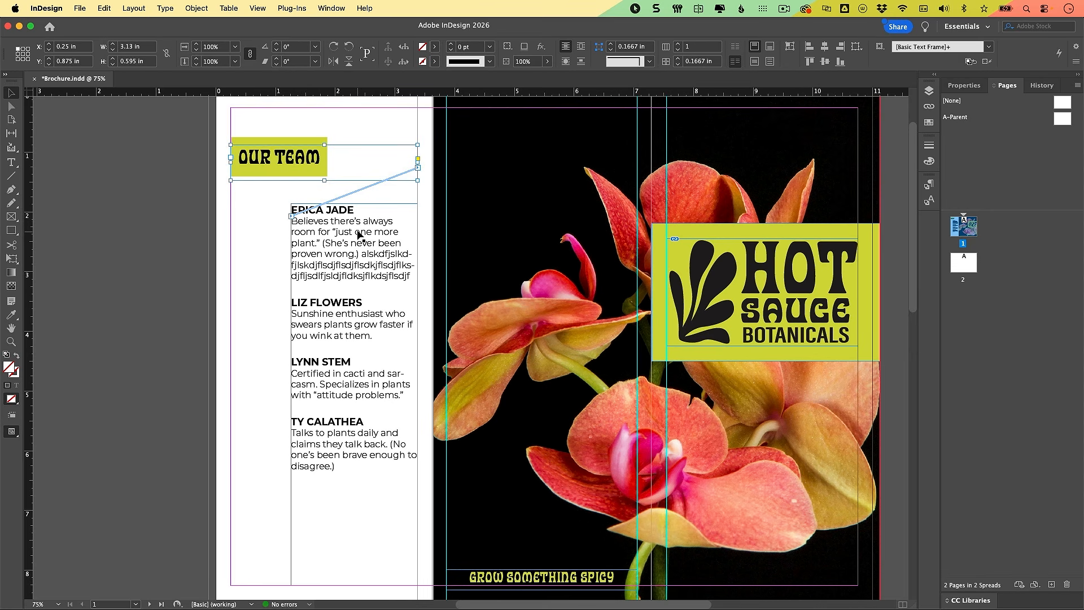
{"action": "left_click", "coordinate": [399, 179]}
{"action": "left_click", "coordinate": [263, 8]}
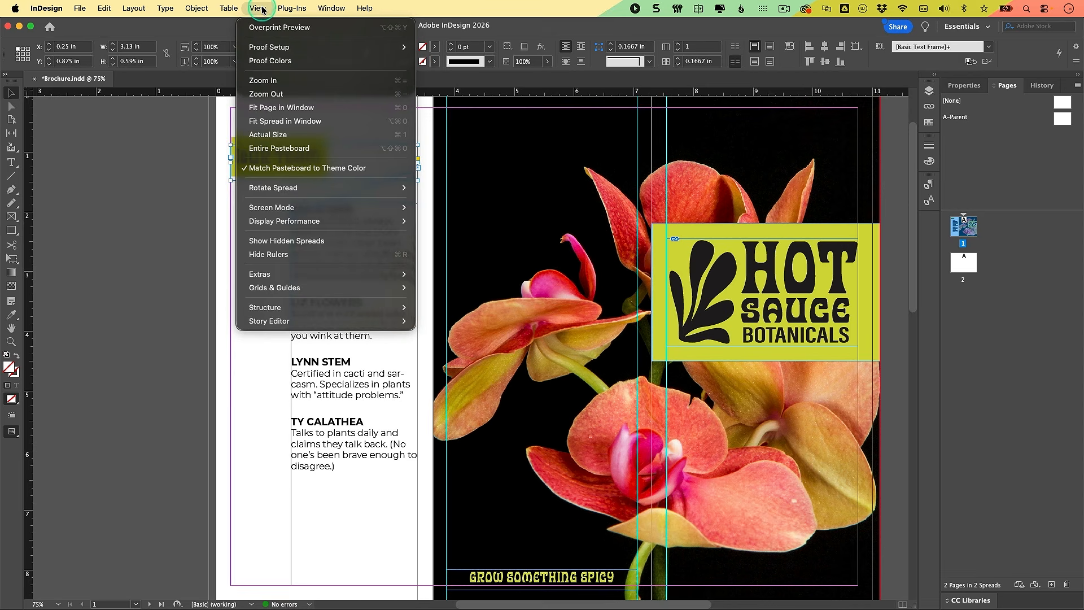
{"action": "mouse_move", "coordinate": [267, 273]}
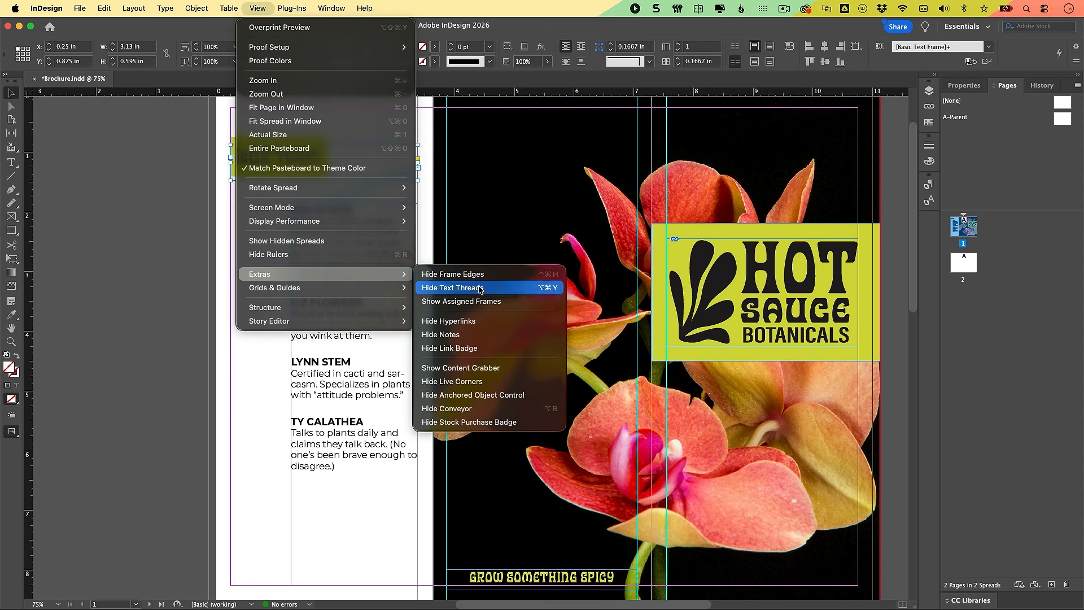
{"action": "left_click", "coordinate": [495, 291]}
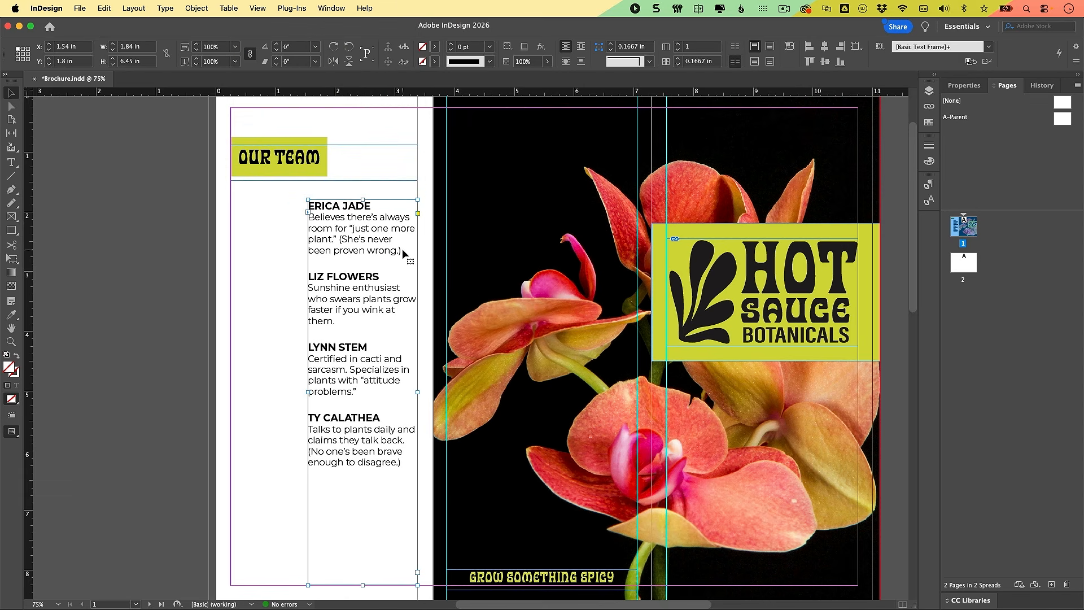
{"action": "left_click", "coordinate": [256, 259]}
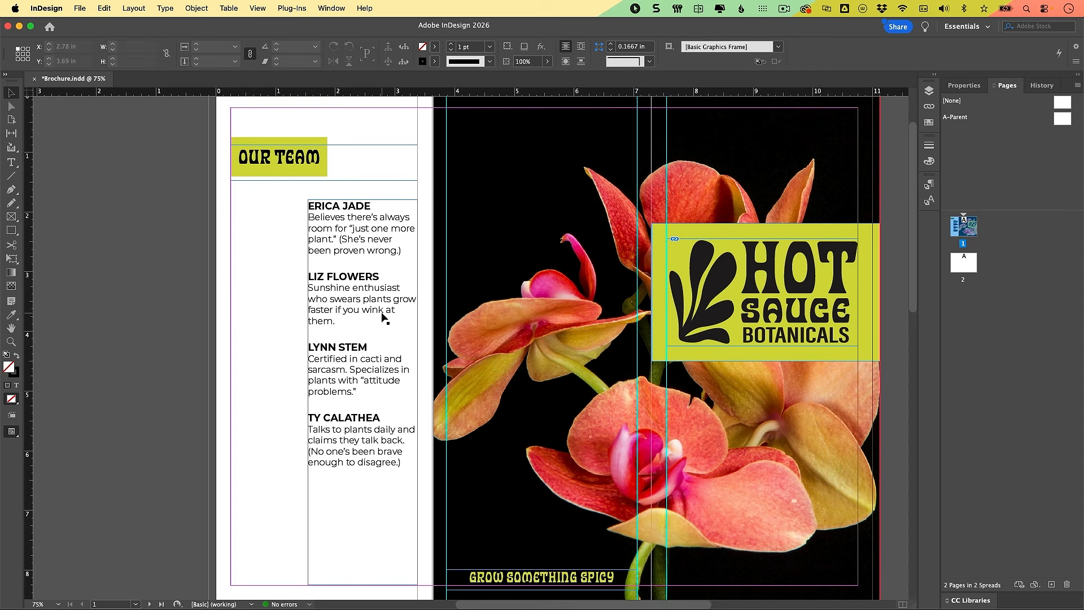
{"action": "left_click", "coordinate": [360, 203]}
{"action": "left_click", "coordinate": [303, 177]}
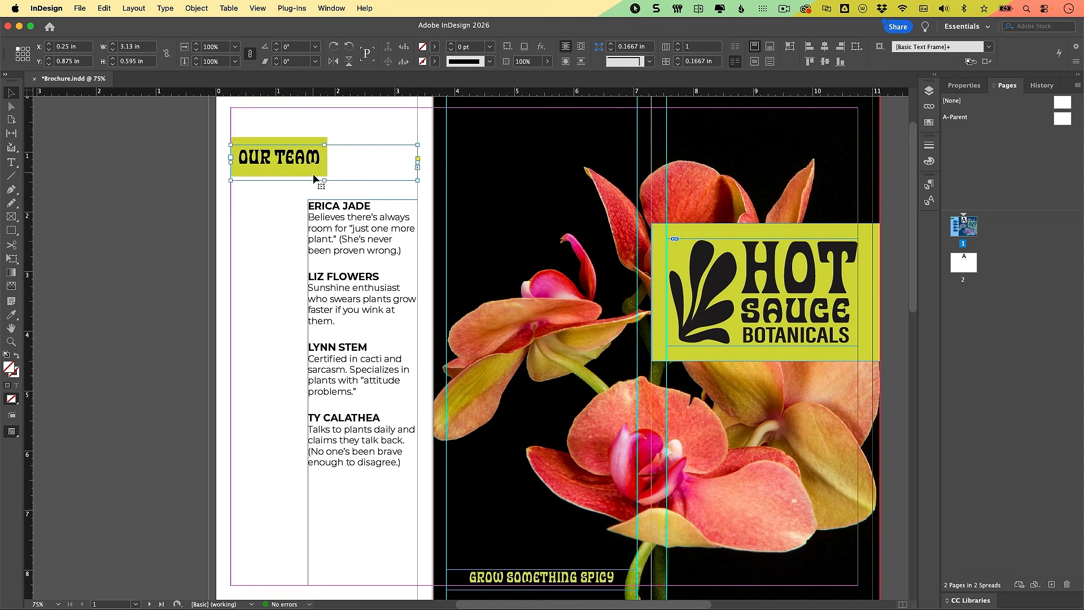
{"action": "left_click", "coordinate": [334, 230]}
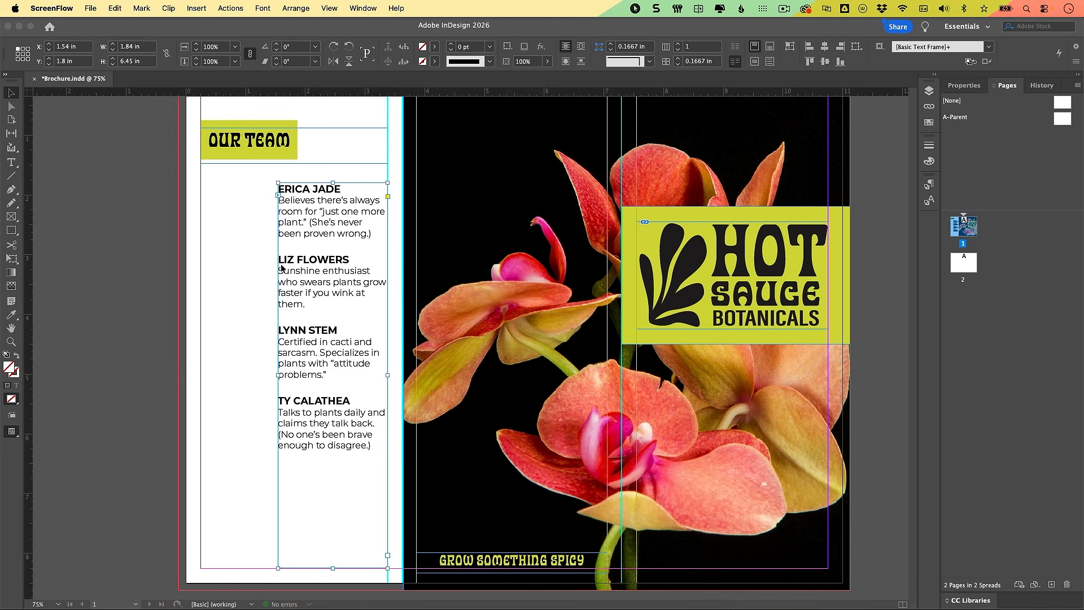
{"action": "left_click", "coordinate": [243, 357]}
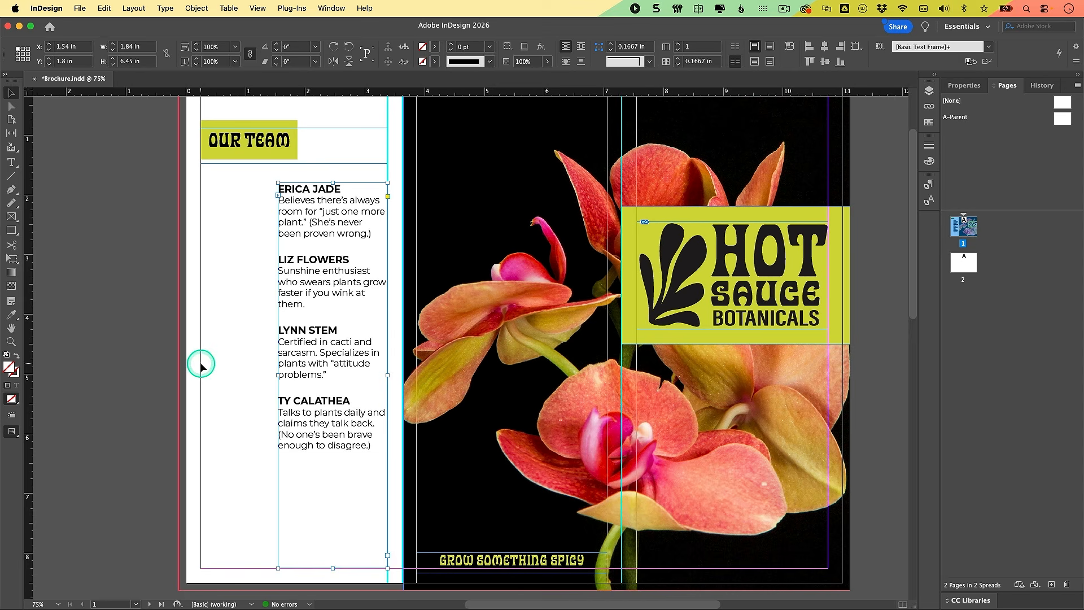
{"action": "left_click", "coordinate": [11, 231]}
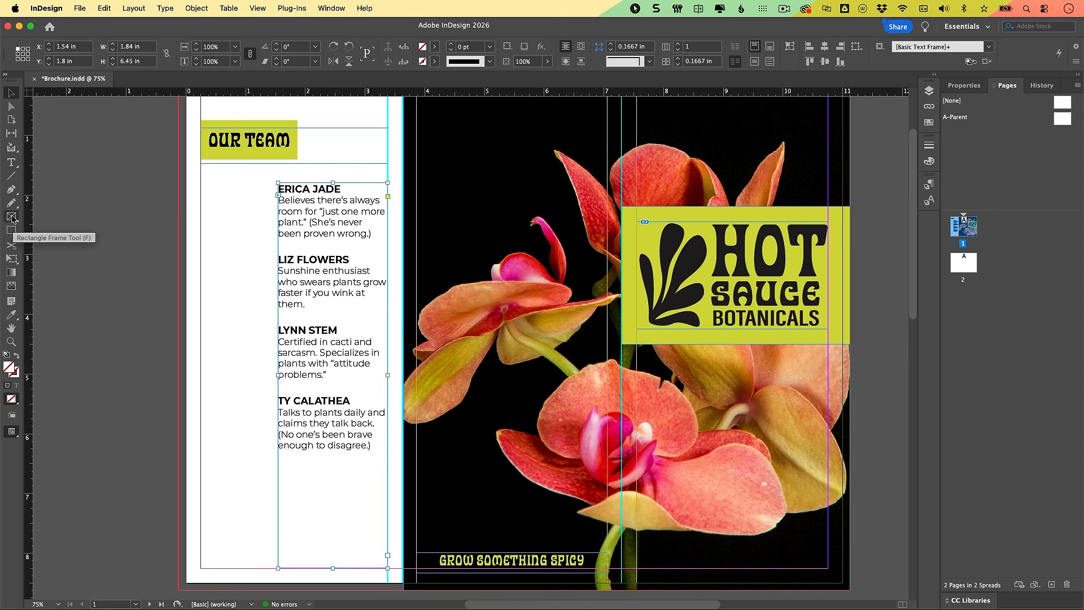
{"action": "left_click", "coordinate": [11, 217]}
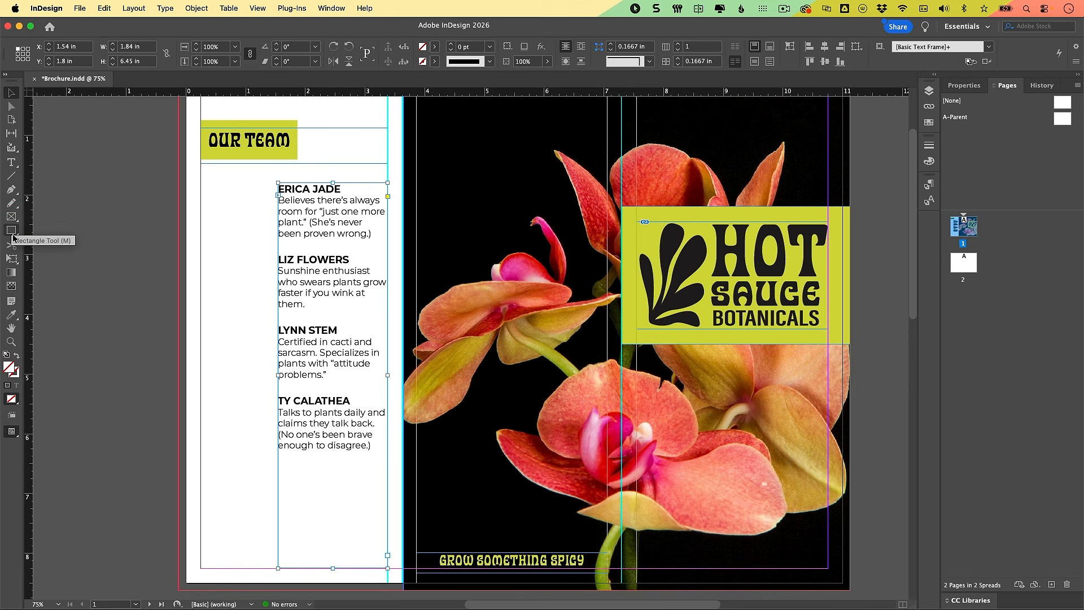
{"action": "left_click", "coordinate": [12, 231]}
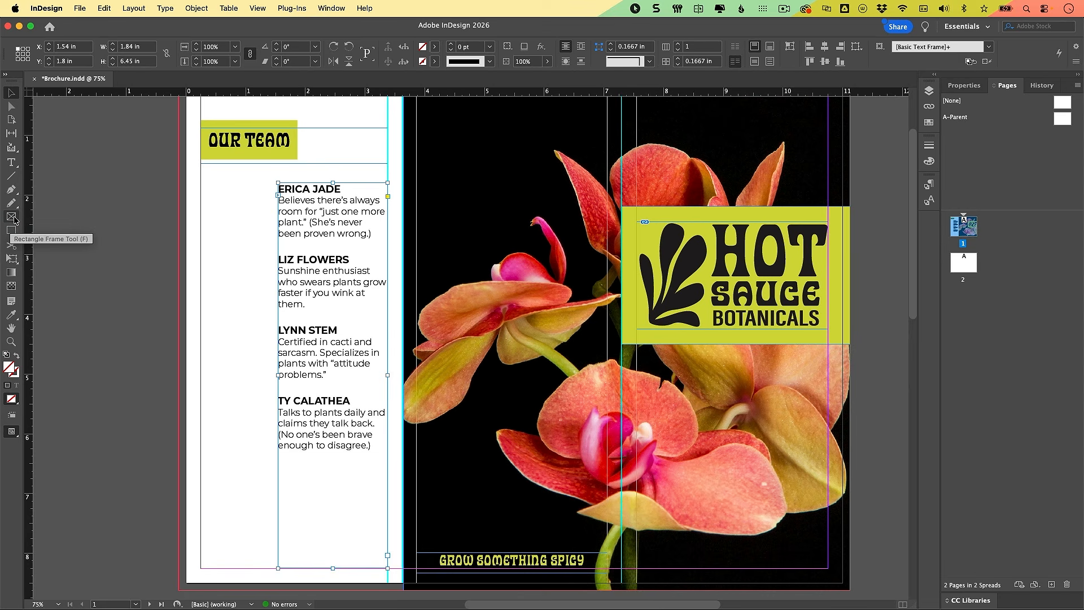
{"action": "left_click", "coordinate": [14, 223]}
{"action": "left_click", "coordinate": [12, 218]}
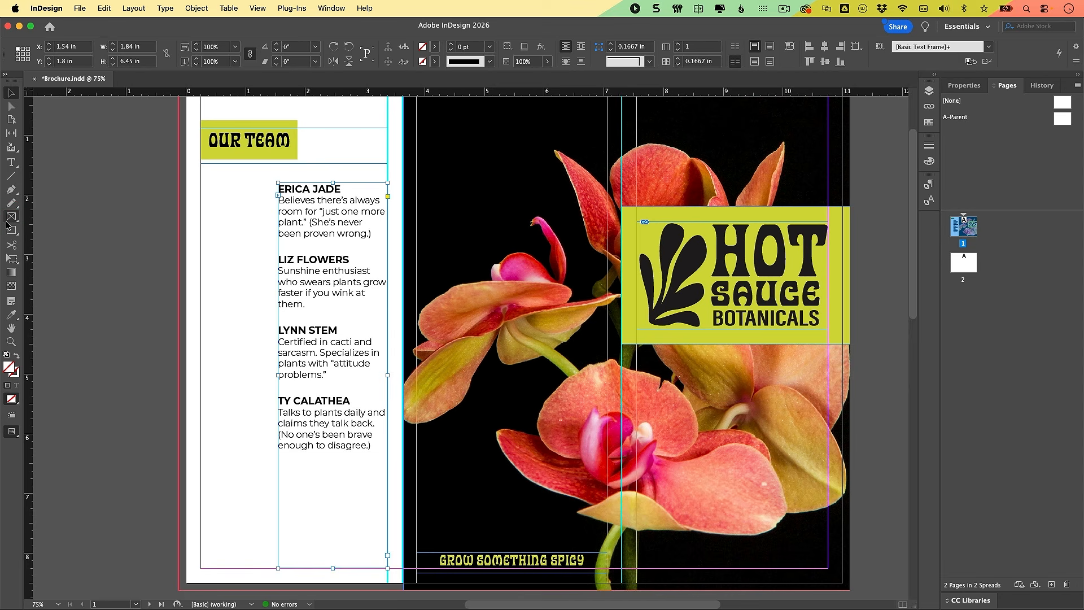
{"action": "left_click", "coordinate": [8, 224]}
Step: With the Rectangle Frame tool, draw a 1.11 in square placeholder at the margin, aligned with the top of the team text frame
{"action": "left_click", "coordinate": [13, 218]}
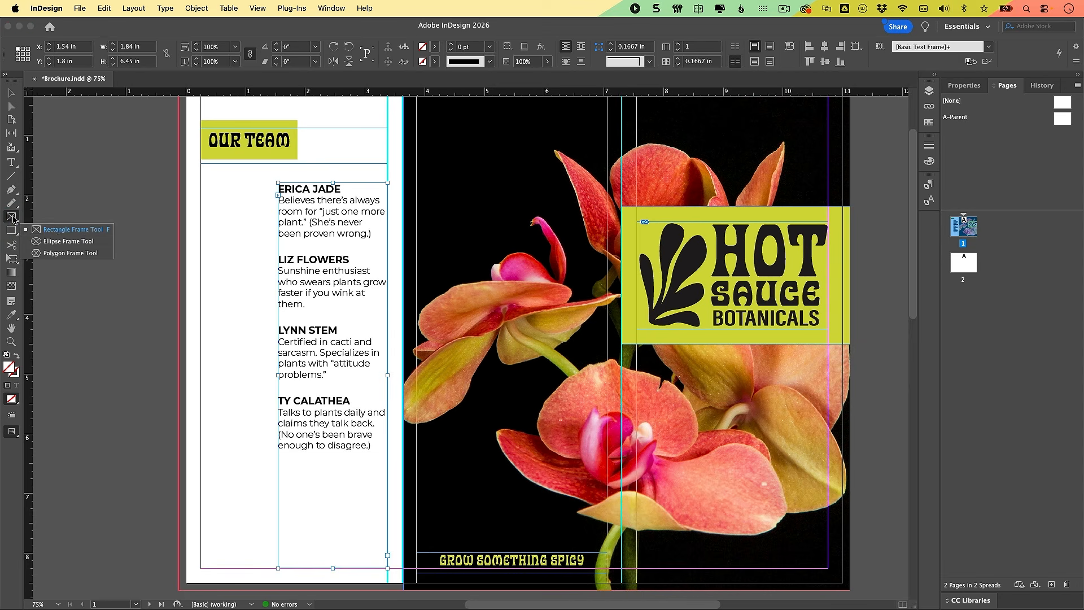
{"action": "left_click", "coordinate": [105, 232]}
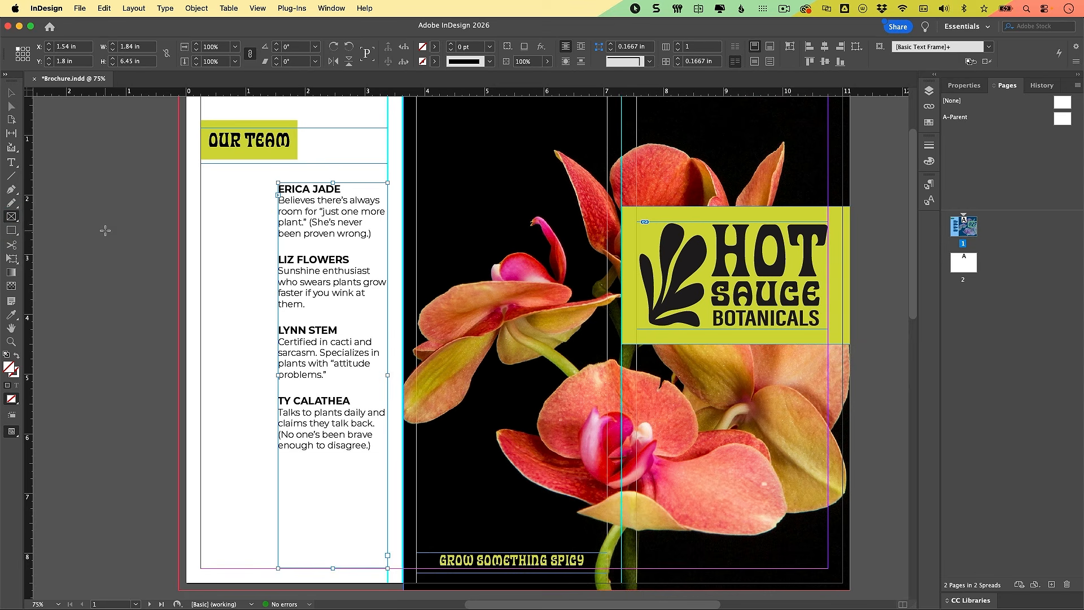
{"action": "left_click", "coordinate": [202, 185]}
{"action": "left_click_drag", "start_coordinate": [202, 185], "coordinate": [265, 260]}
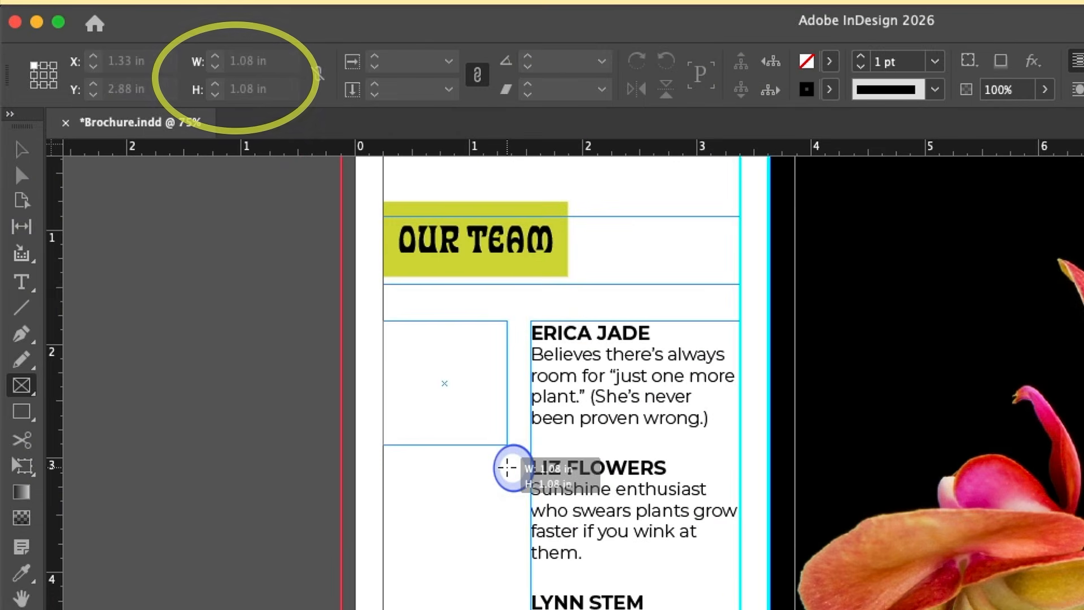
{"action": "mouse_move", "coordinate": [507, 467]}
{"action": "left_mouse_down"}
{"action": "mouse_move", "coordinate": [494, 443]}
{"action": "mouse_move", "coordinate": [510, 455]}
{"action": "left_mouse_up"}
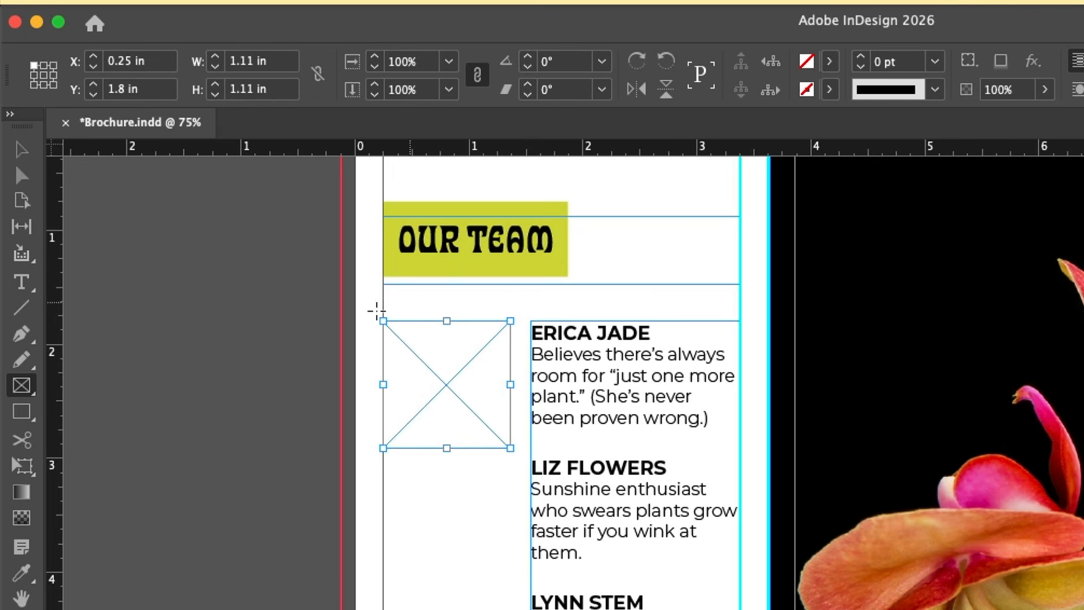
{"action": "left_click", "coordinate": [514, 475]}
{"action": "left_click", "coordinate": [489, 430]}
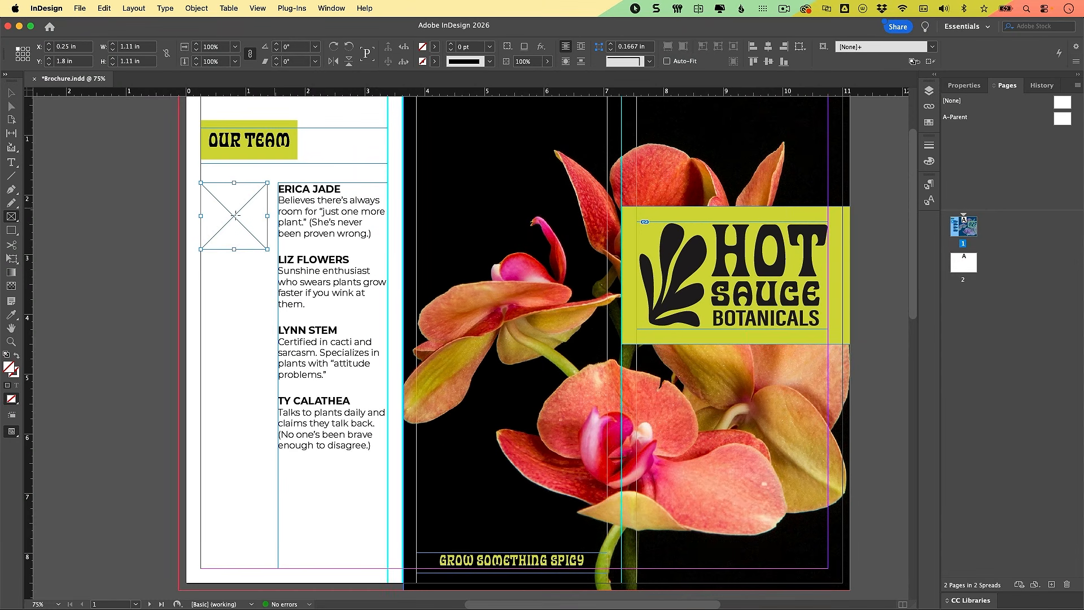
Step: Duplicate the square placeholder frame straight down, placing the copy at Y 3.135 in
{"action": "left_click", "coordinate": [235, 219]}
{"action": "key", "text": "v"}
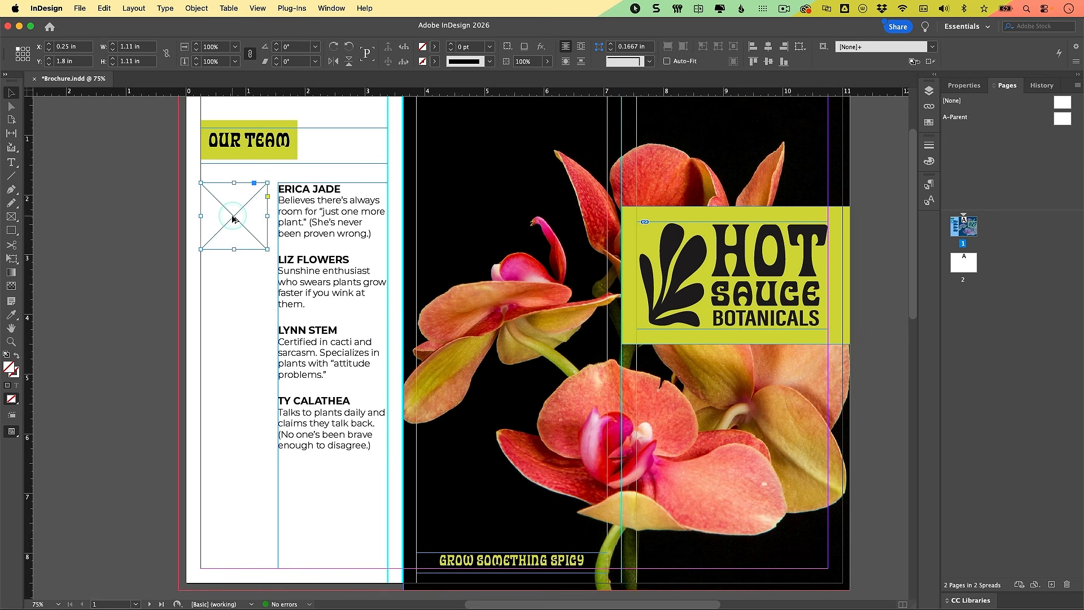
{"action": "left_click", "coordinate": [232, 218]}
{"action": "left_click_drag", "start_coordinate": [233, 218], "coordinate": [226, 298]}
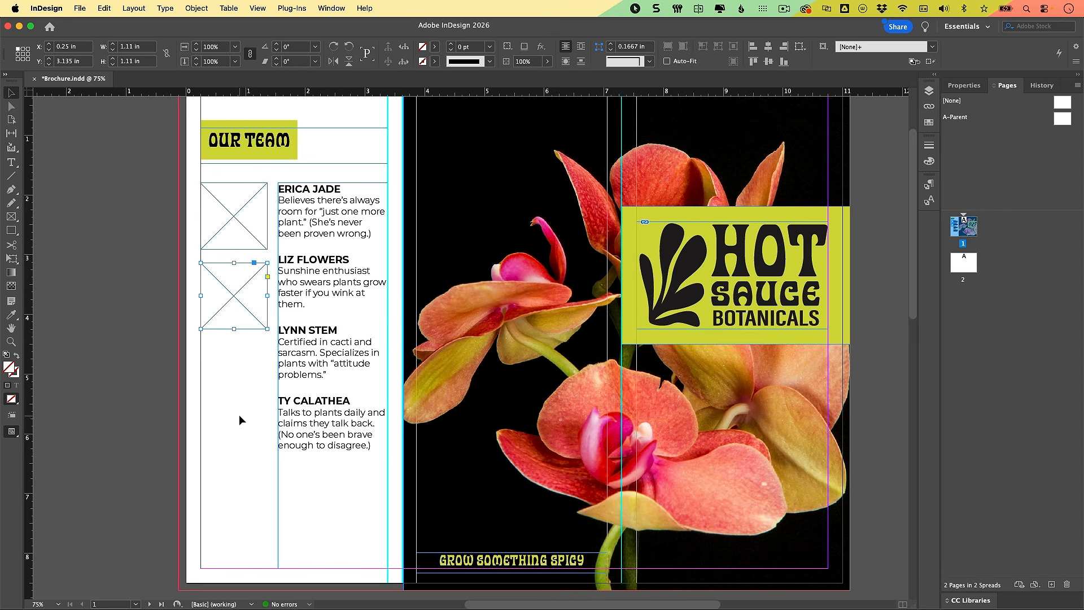
Step: Duplicate both placeholder frames together straight down with equal gaps to form a column of four
{"action": "left_click", "coordinate": [225, 210], "text": "shift"}
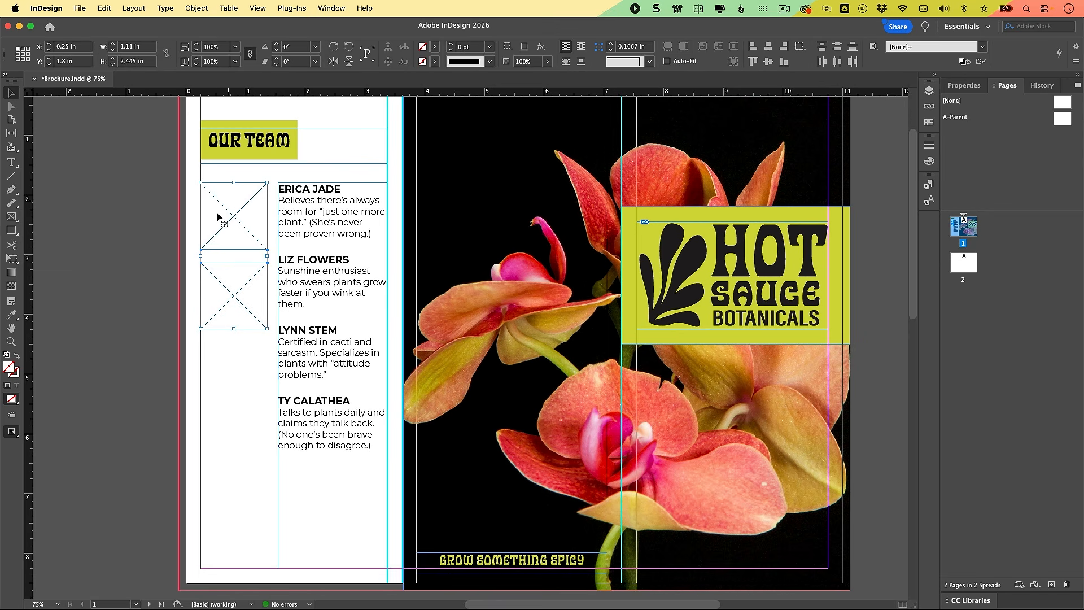
{"action": "left_click", "coordinate": [235, 299]}
{"action": "left_click_drag", "start_coordinate": [235, 298], "coordinate": [231, 454]}
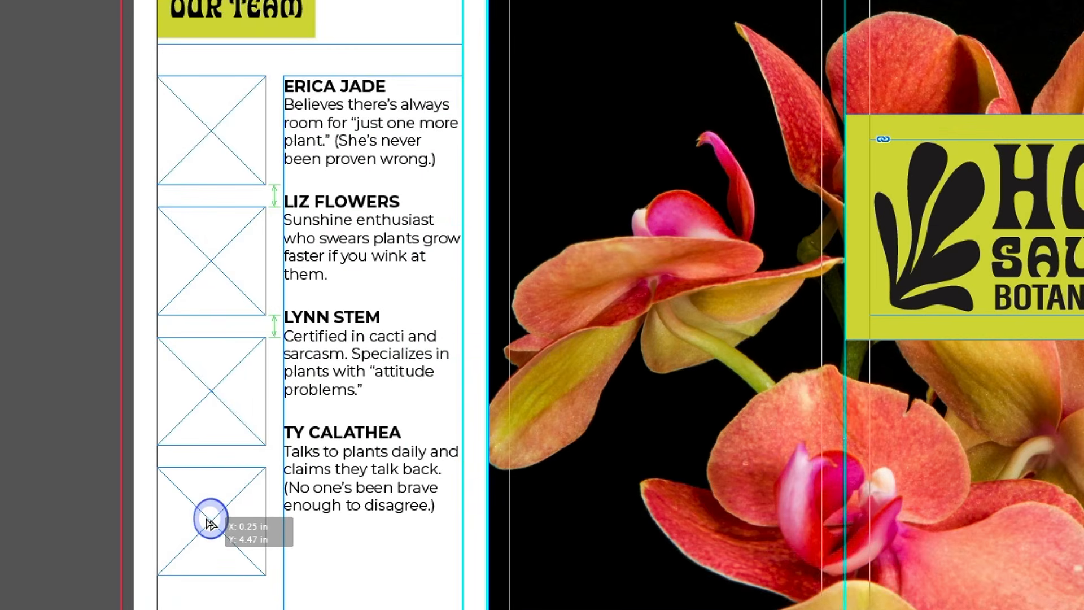
{"action": "left_click_drag", "start_coordinate": [210, 524], "coordinate": [207, 521]}
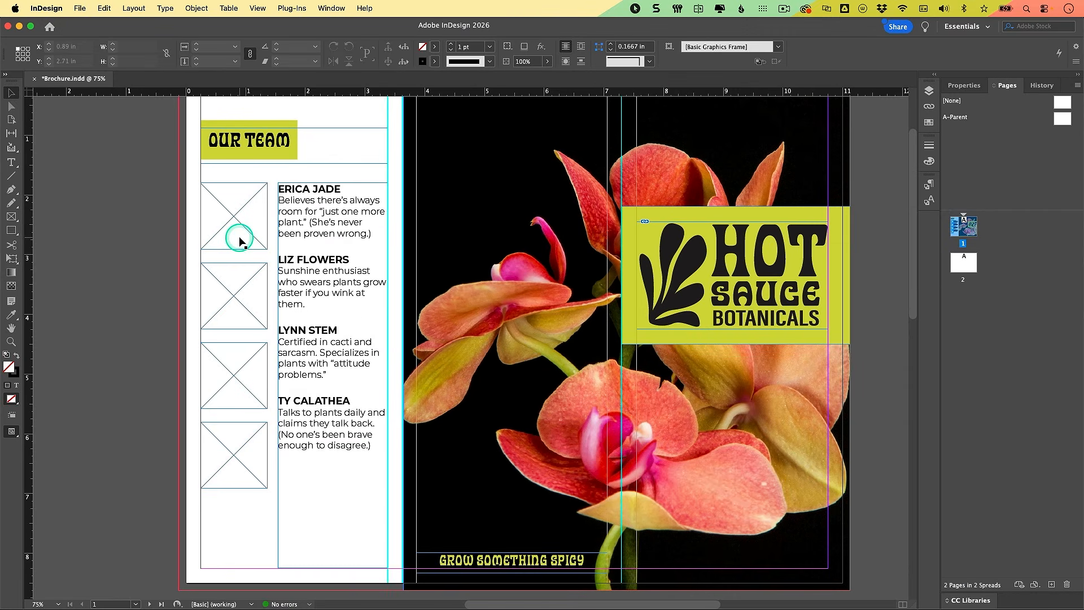
Step: Load the four team portrait photos from the 03_Brochure folder together for placing
{"action": "key", "text": "super+d"}
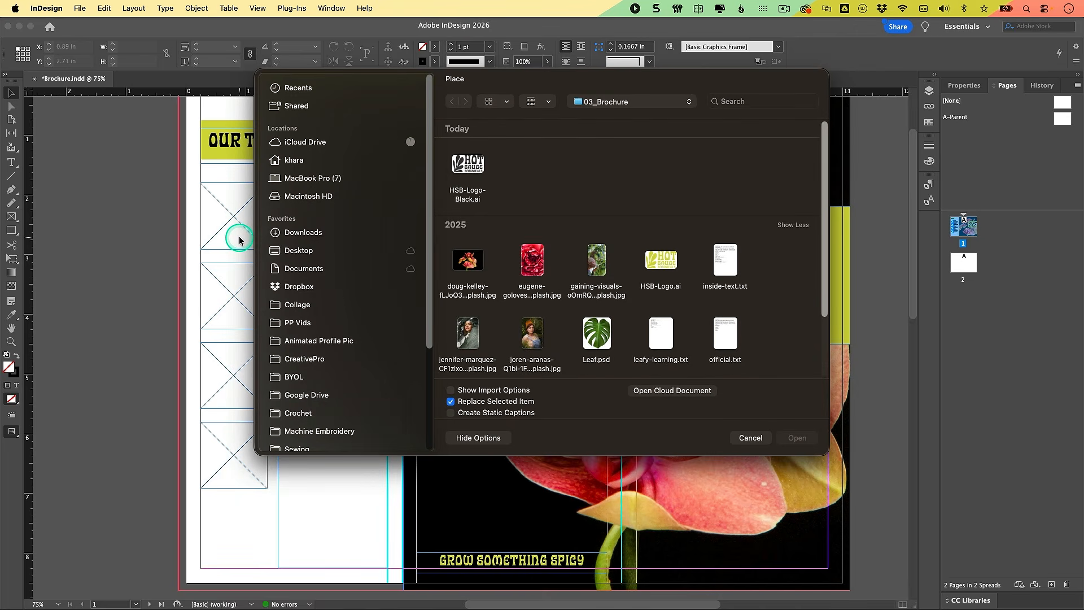
{"action": "scroll", "coordinate": [624, 294], "scroll_direction": "down", "scroll_amount": 3}
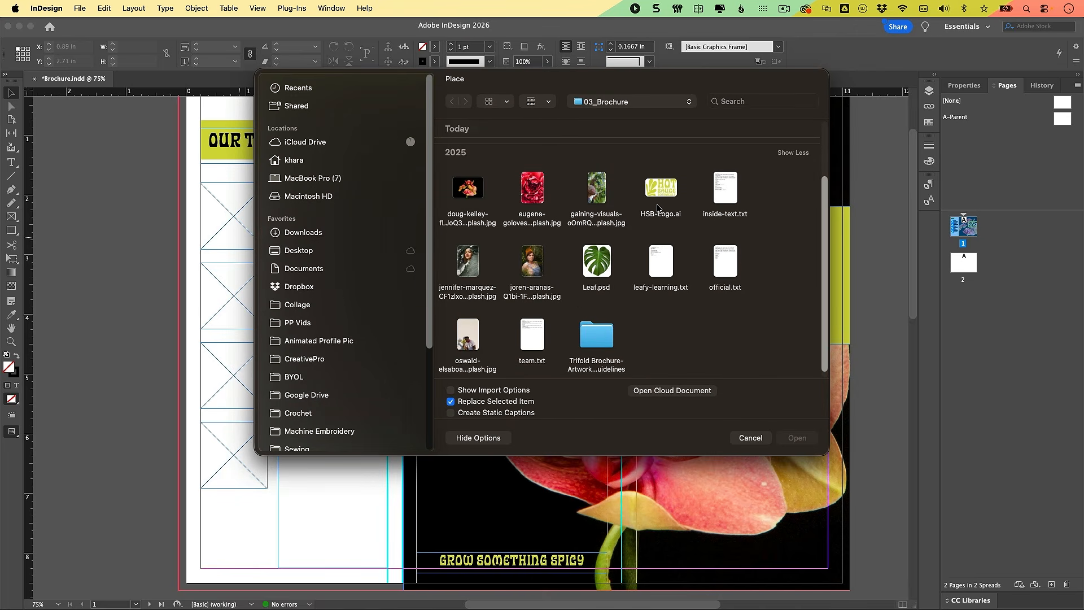
{"action": "left_click", "coordinate": [597, 196]}
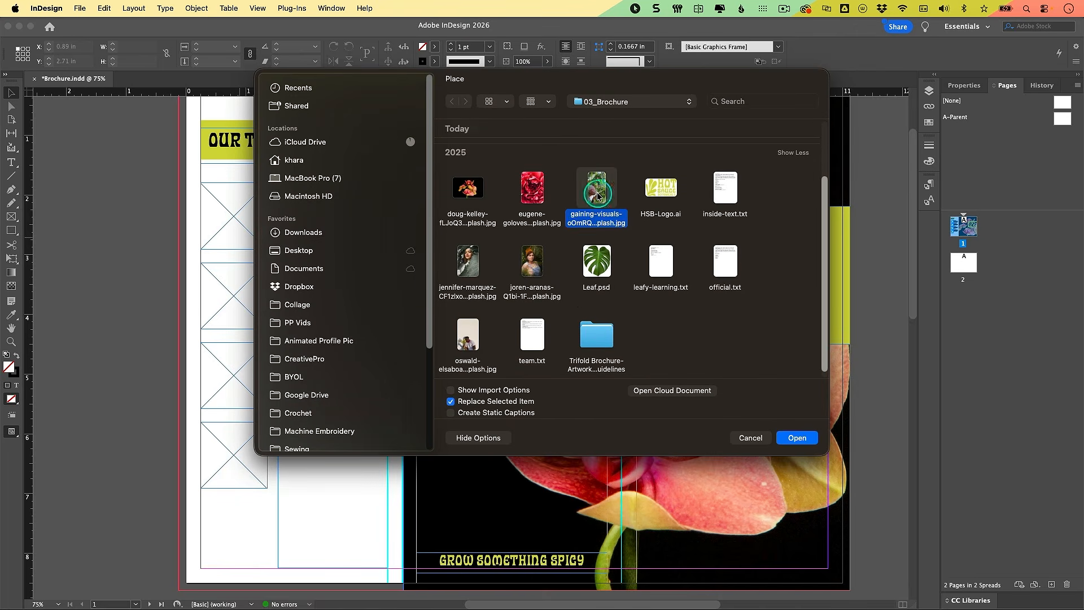
{"action": "left_click", "coordinate": [614, 218]}
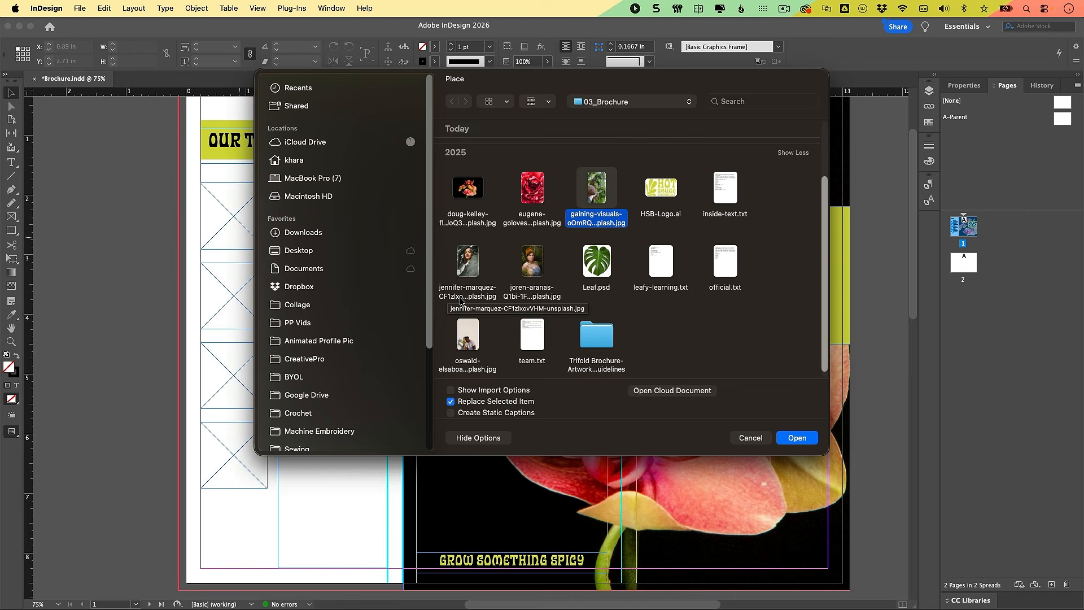
{"action": "left_click", "coordinate": [472, 270], "text": "super"}
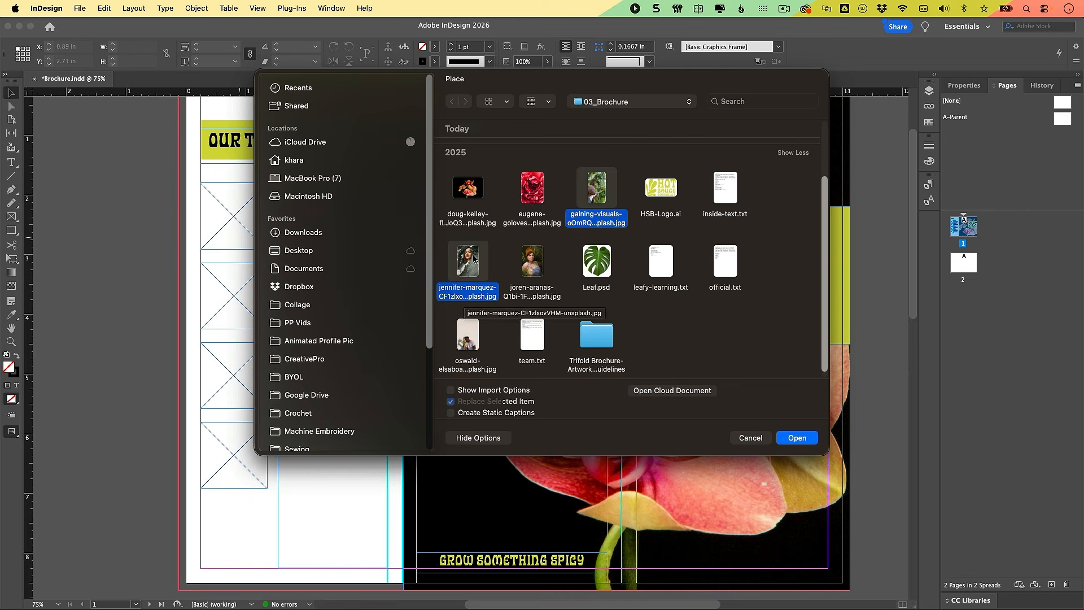
{"action": "left_click", "coordinate": [535, 271], "text": "super"}
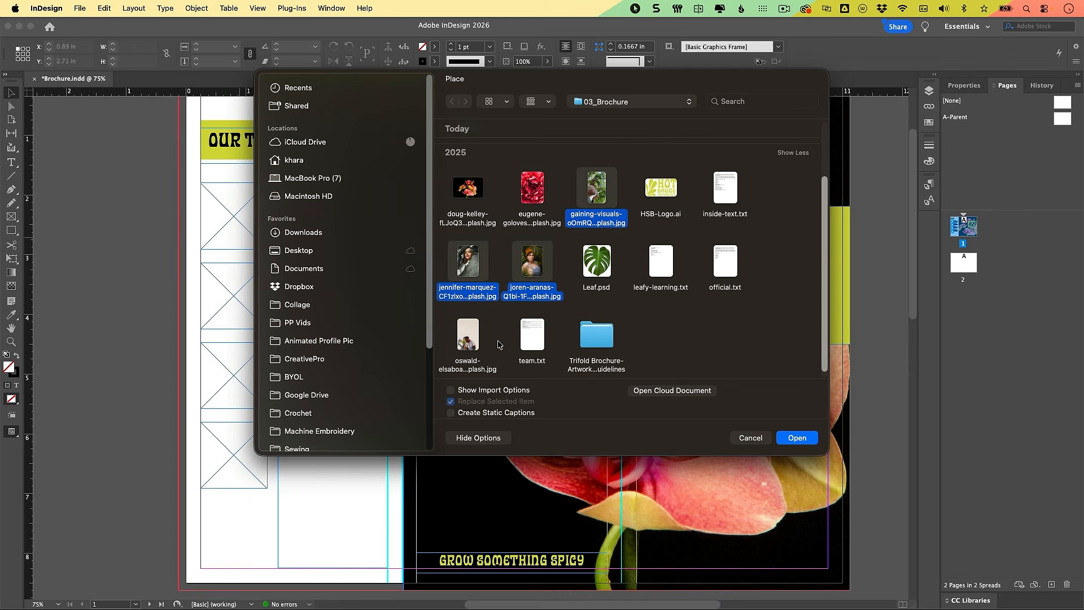
{"action": "left_click", "coordinate": [468, 343], "text": "super"}
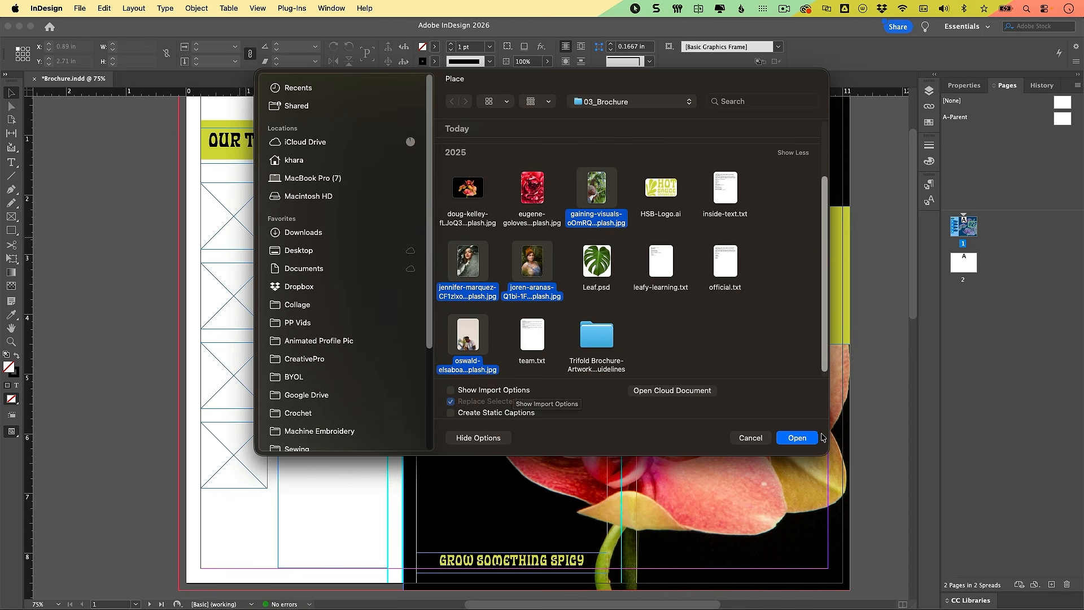
{"action": "left_click", "coordinate": [805, 440]}
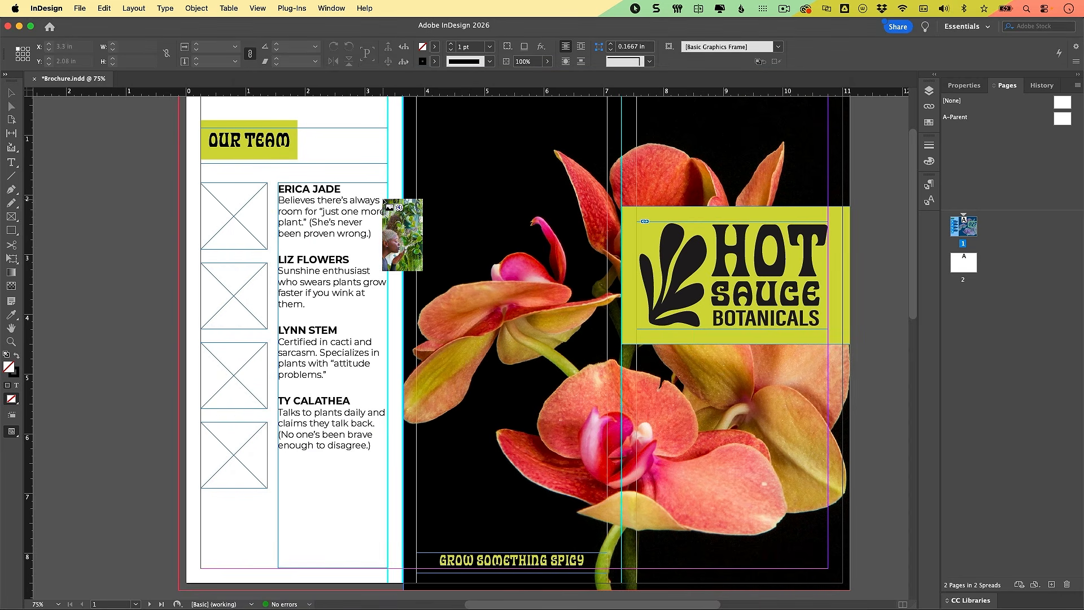
Step: Cycle through the loaded portrait photos and return to the one of the woman beside green foliage
{"action": "left_click", "coordinate": [376, 202]}
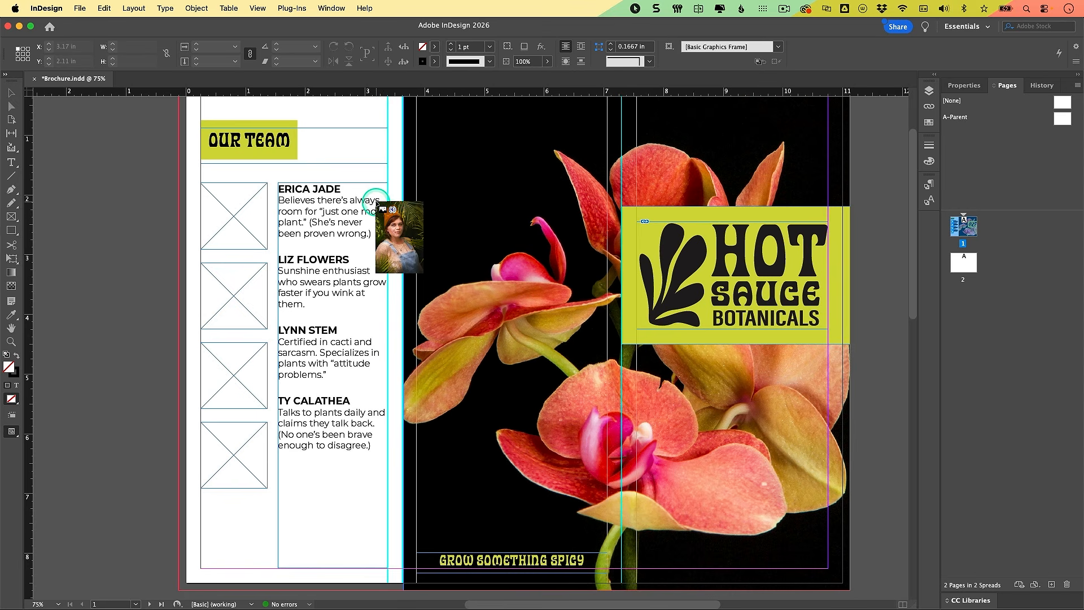
{"action": "key", "text": "Right"}
{"action": "key", "text": "Right"}
{"action": "key", "text": "Right"}
{"action": "key", "text": "Right"}
{"action": "key", "text": "Right"}
{"action": "key", "text": "Right"}
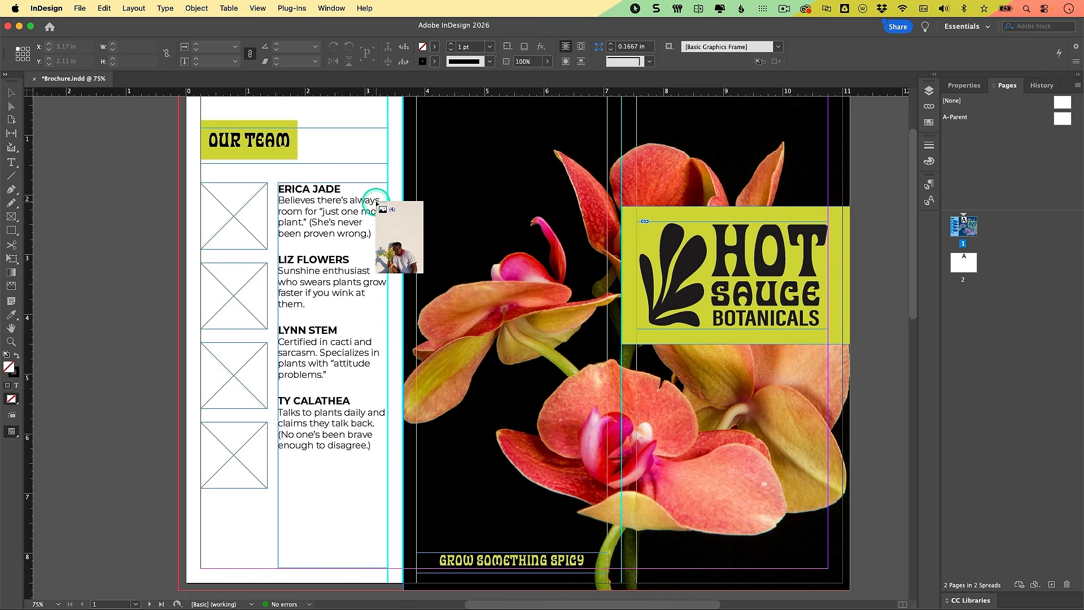
{"action": "key", "text": "Right"}
{"action": "key", "text": "Right"}
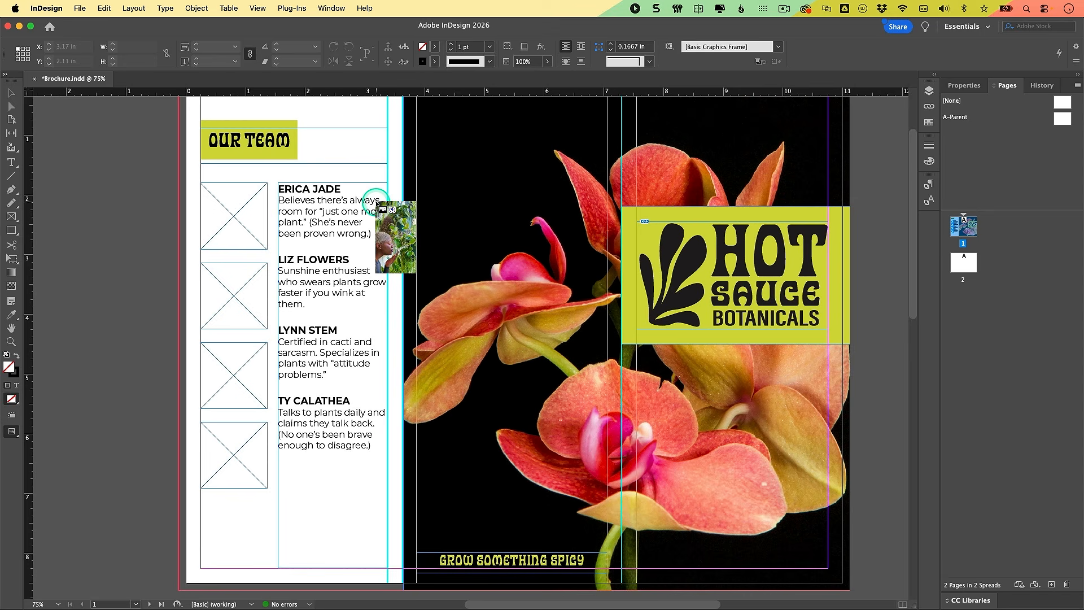
{"action": "key", "text": "Right"}
{"action": "key", "text": "Right"}
{"action": "key", "text": "Right"}
{"action": "key", "text": "Right"}
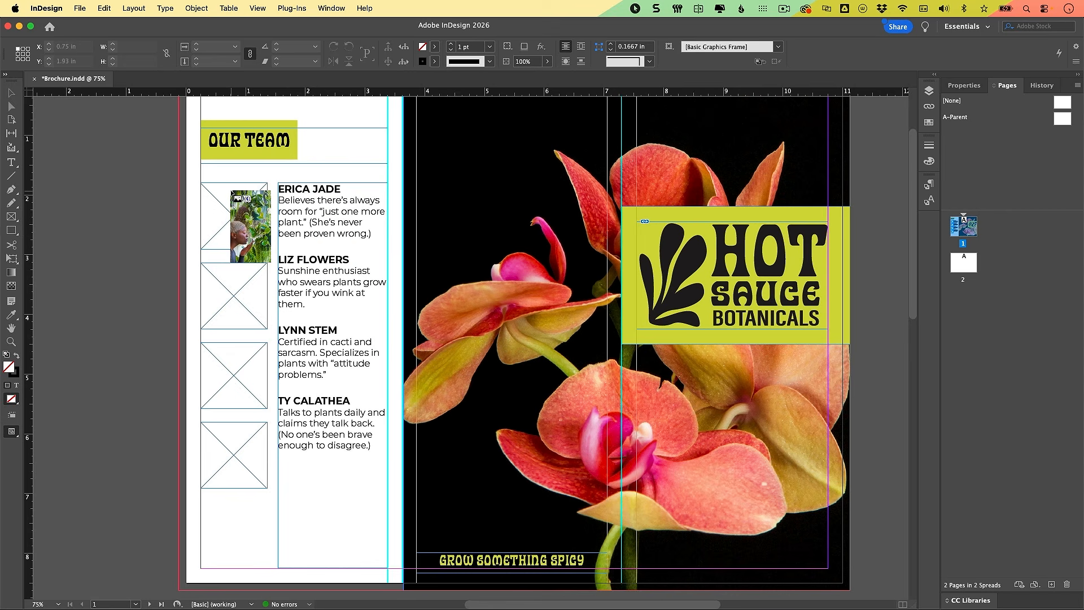
Step: Place the four loaded portrait photos into the square placeholder frames, one per frame from the top down
{"action": "left_click", "coordinate": [242, 199]}
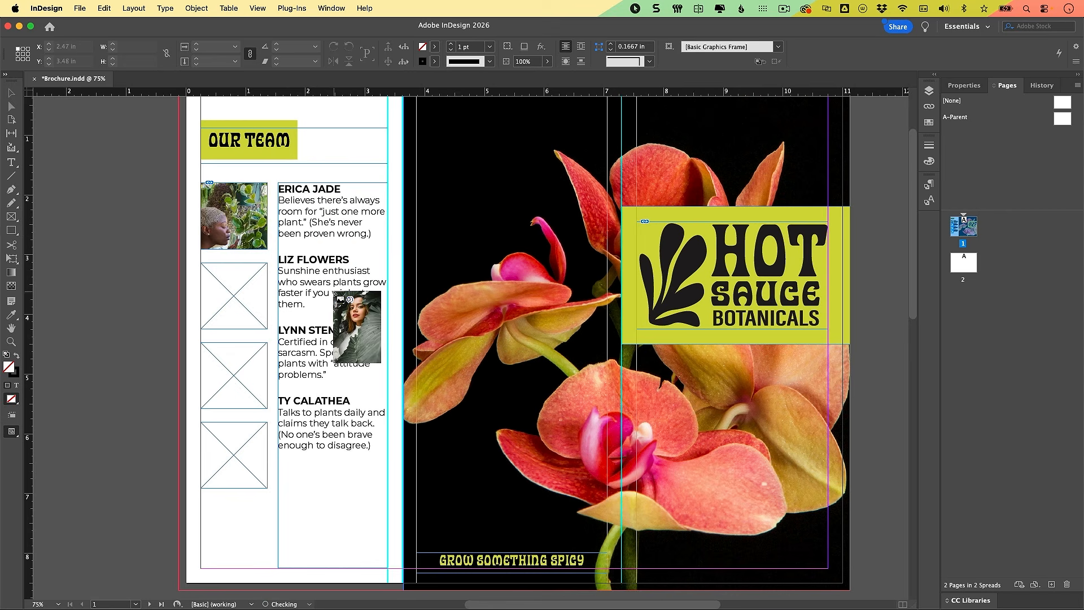
{"action": "left_click", "coordinate": [233, 274]}
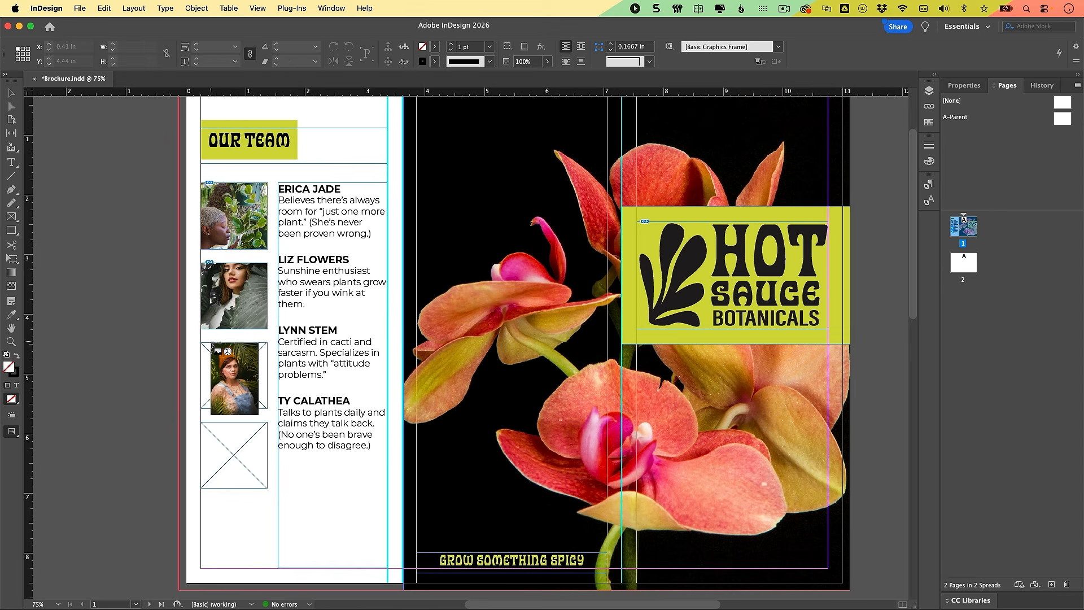
{"action": "left_click", "coordinate": [210, 346]}
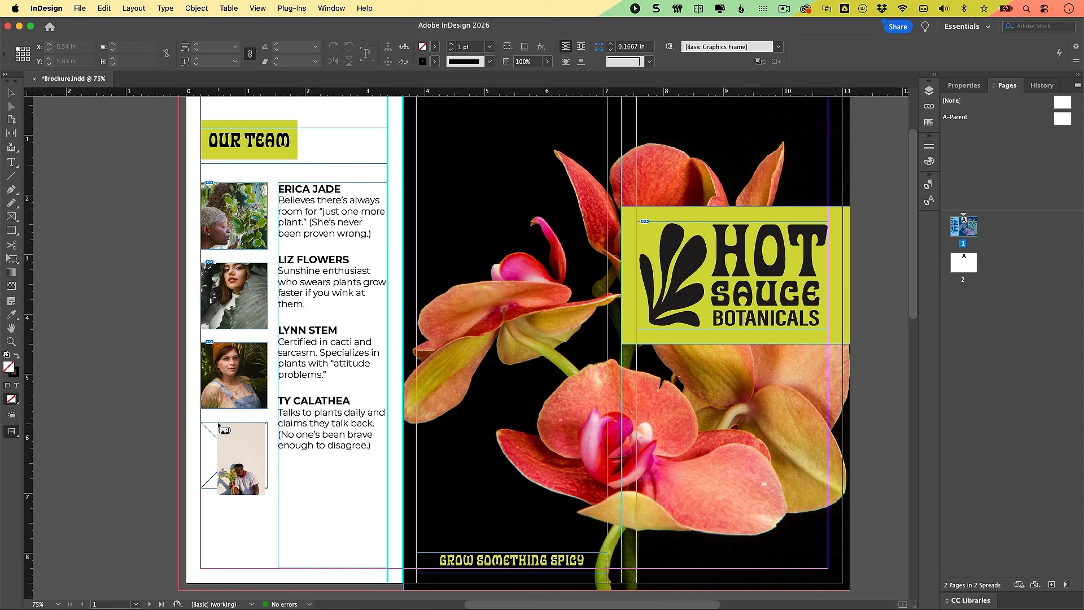
{"action": "left_click", "coordinate": [218, 424]}
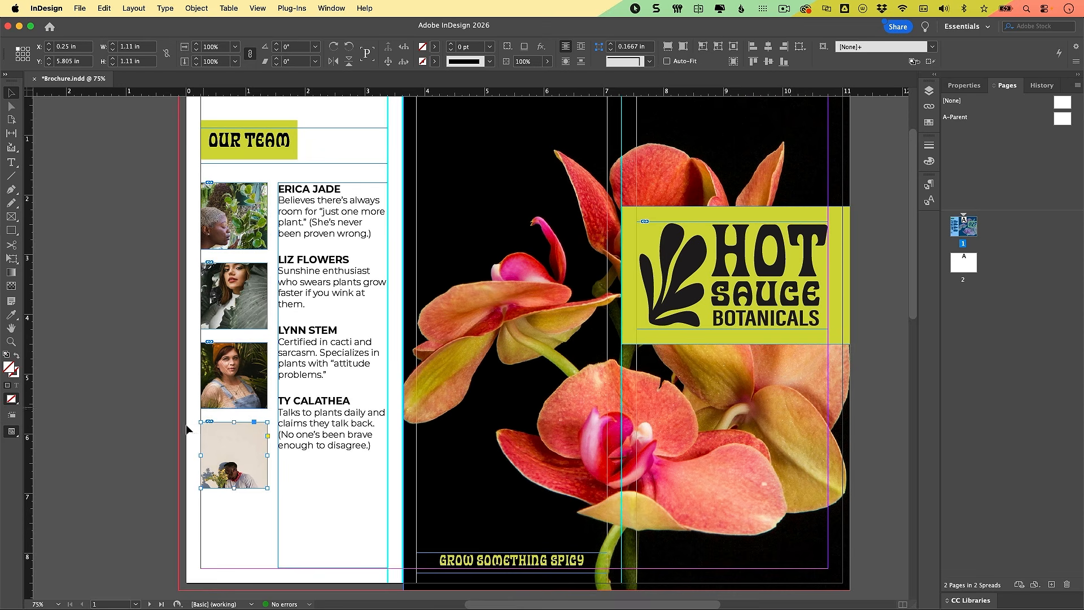
Step: Select all four portrait frames and convert their shape to Ellipse
{"action": "left_click", "coordinate": [246, 446]}
{"action": "left_click", "coordinate": [156, 228]}
{"action": "left_click_drag", "start_coordinate": [158, 229], "coordinate": [243, 475]}
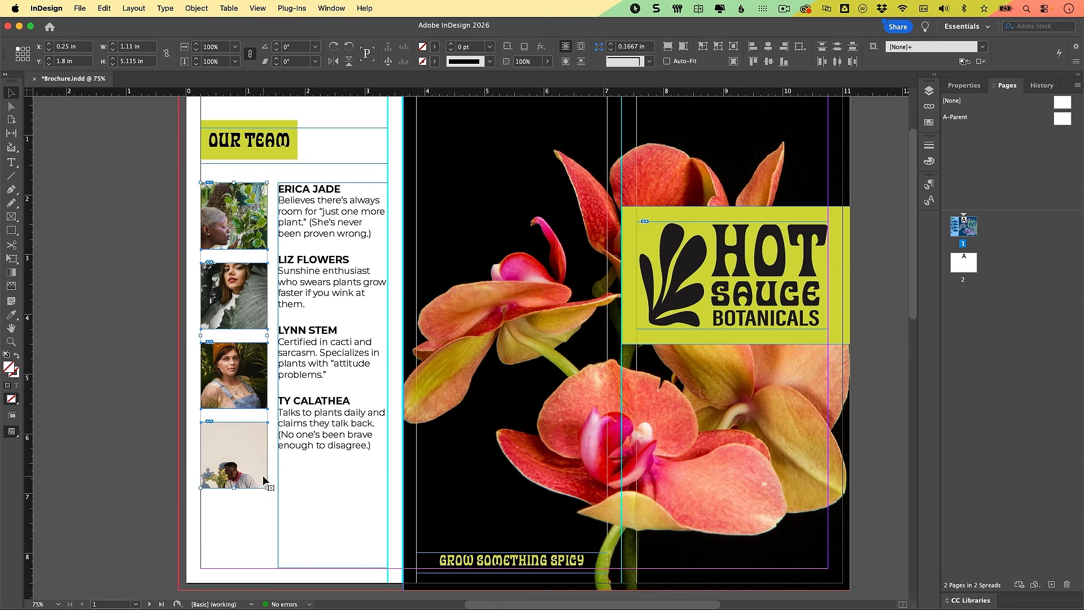
{"action": "left_click", "coordinate": [195, 9]}
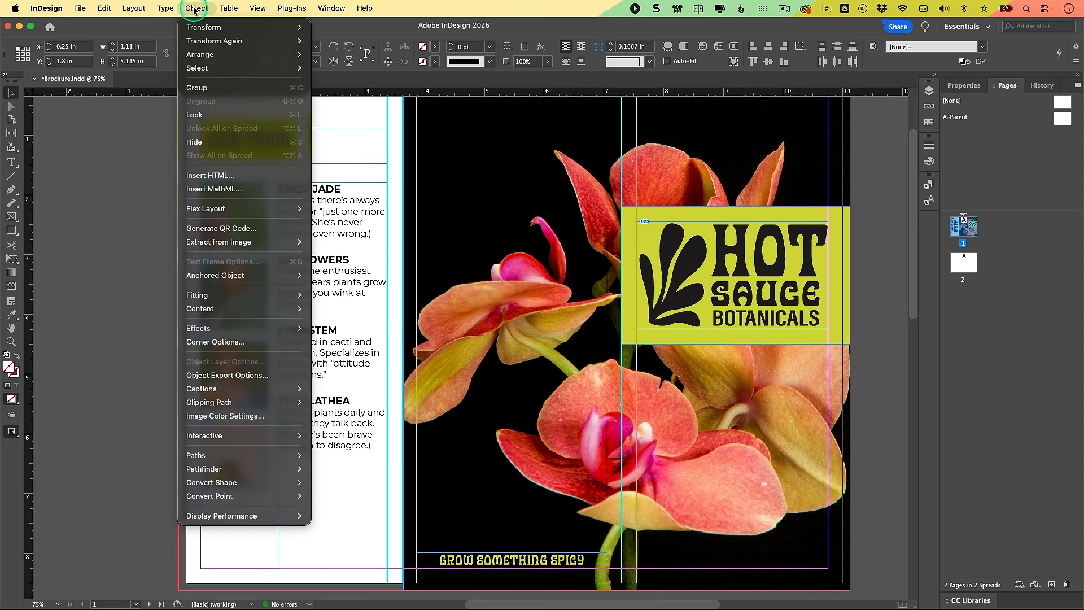
{"action": "mouse_move", "coordinate": [235, 486]}
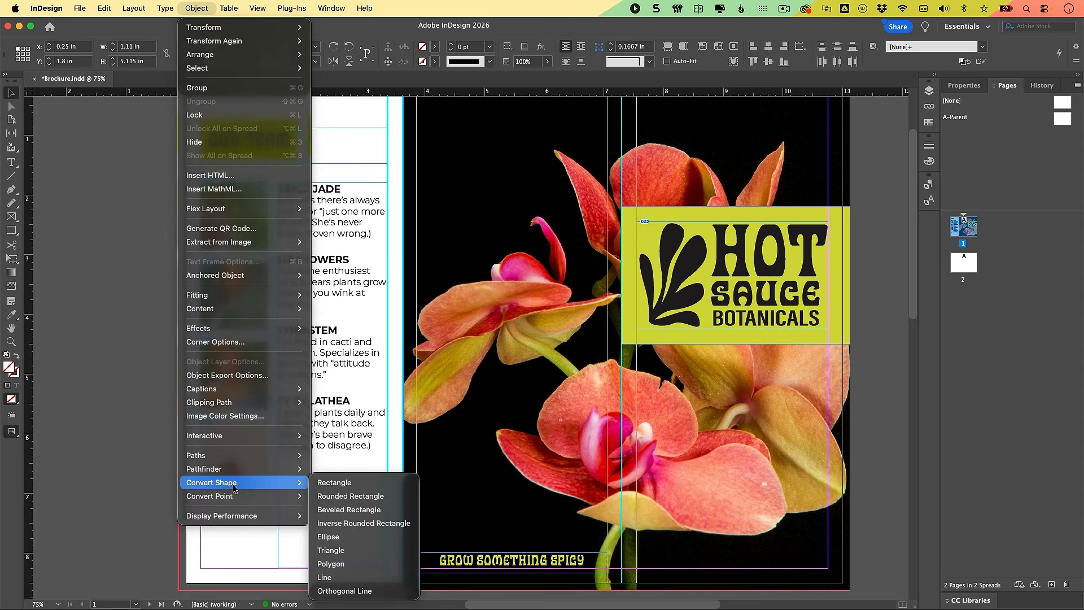
{"action": "left_click", "coordinate": [356, 541]}
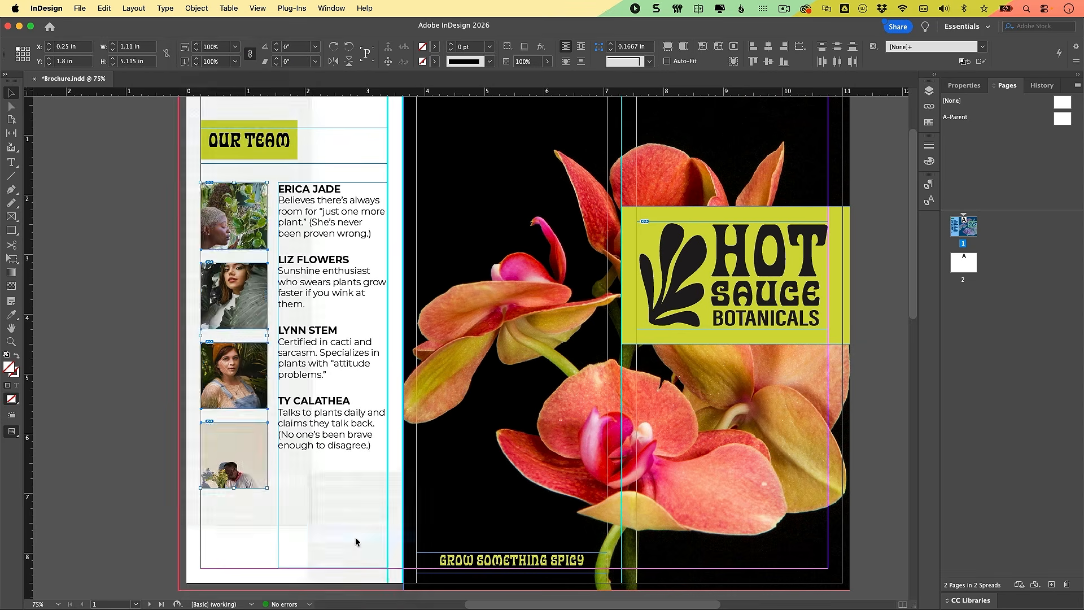
{"action": "left_click", "coordinate": [255, 538]}
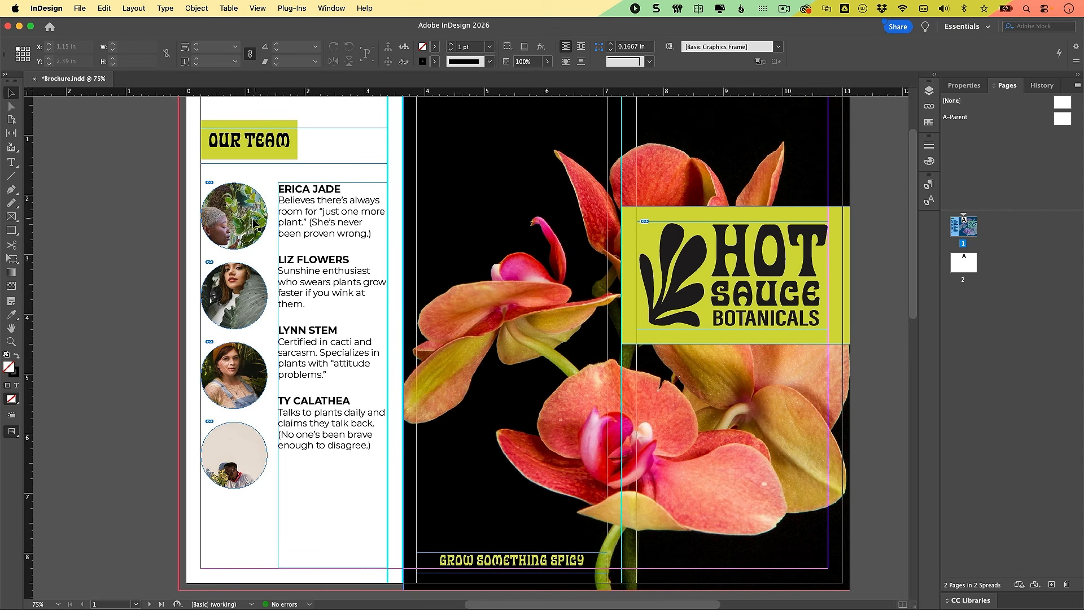
Step: Move the lower three circular photos up so each lines up with its team member's name, the last at about Y 5.37 in
{"action": "left_click", "coordinate": [216, 216]}
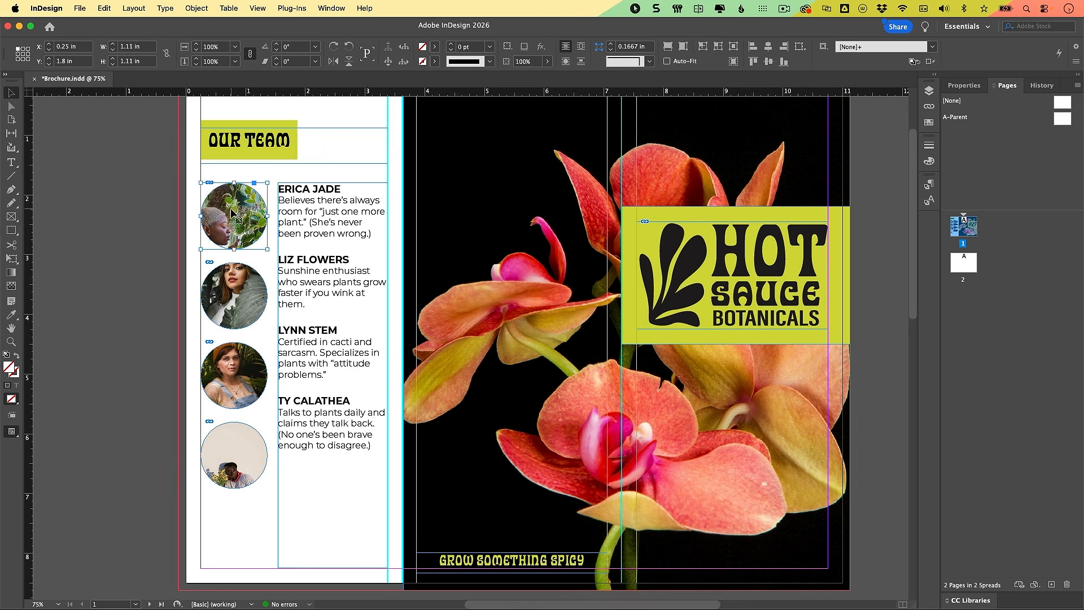
{"action": "left_click_drag", "start_coordinate": [233, 284], "coordinate": [237, 280]}
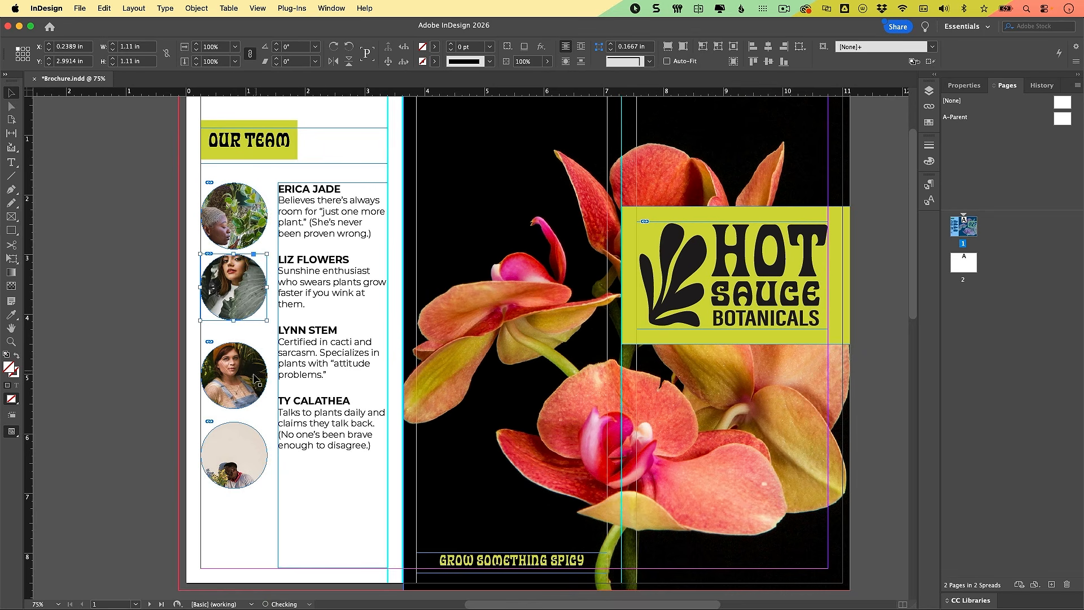
{"action": "left_click_drag", "start_coordinate": [252, 381], "coordinate": [251, 364]}
{"action": "left_click_drag", "start_coordinate": [229, 472], "coordinate": [229, 446]}
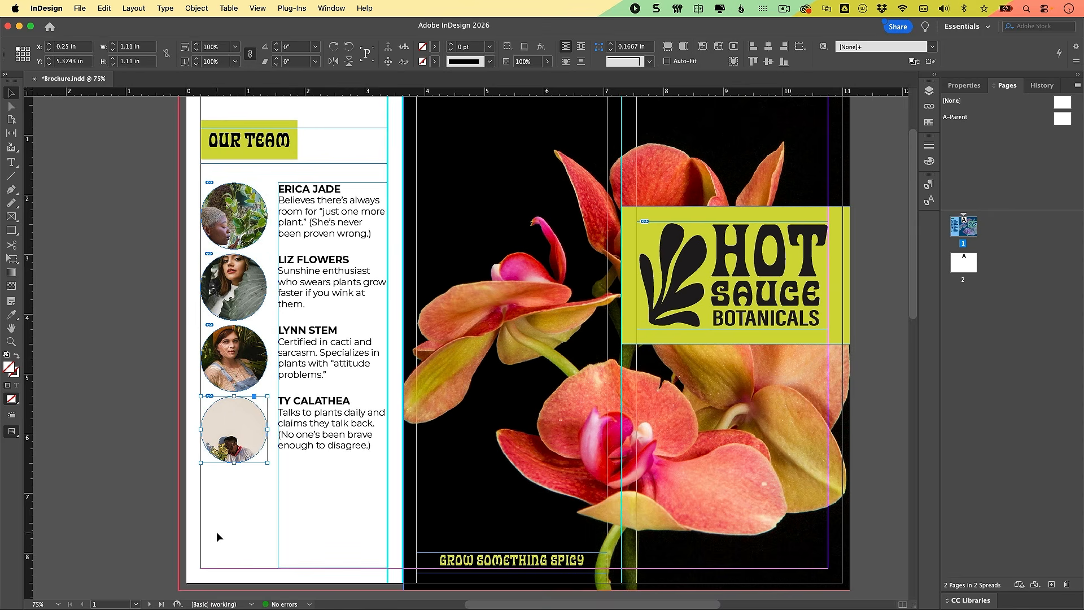
Step: Try narrowing the team text frame to 1.505 in wide and moving the lower three photos down to match the reflowed names
{"action": "left_click", "coordinate": [328, 373]}
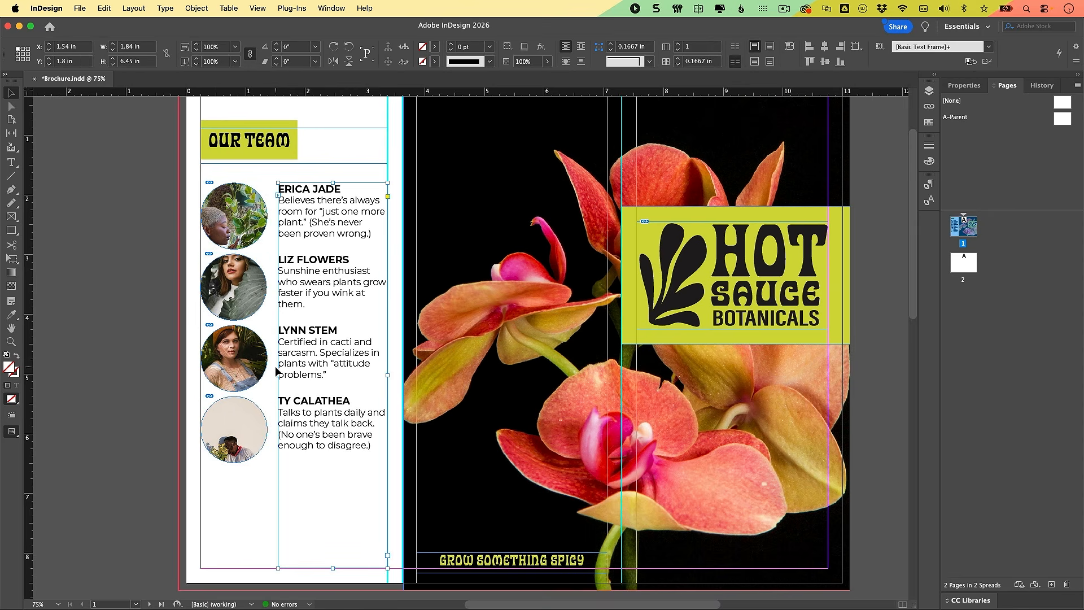
{"action": "left_click_drag", "start_coordinate": [278, 375], "coordinate": [298, 375]}
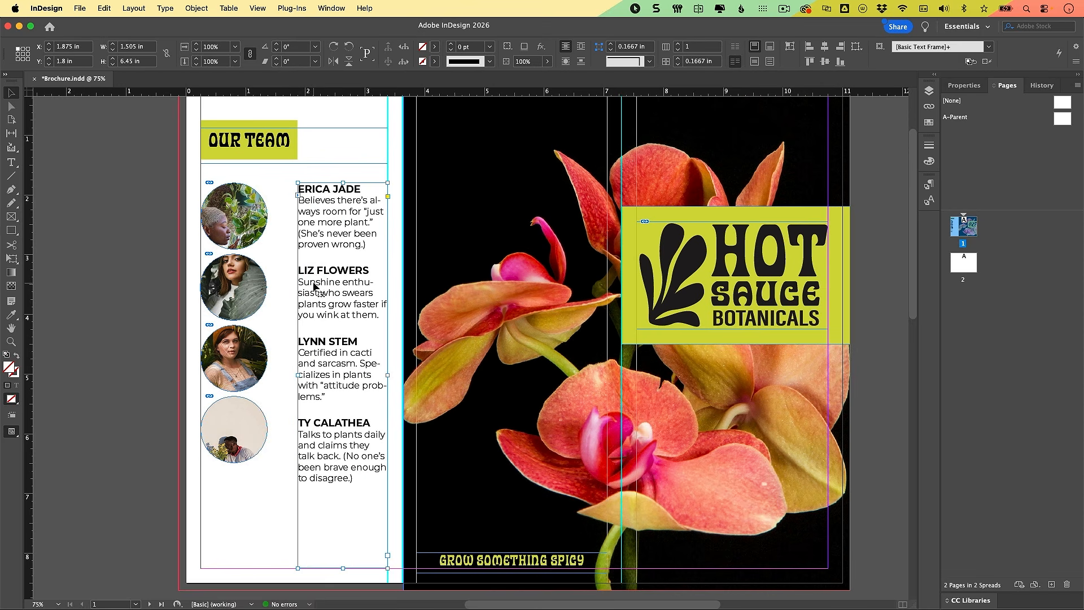
{"action": "left_click_drag", "start_coordinate": [237, 272], "coordinate": [237, 282]}
{"action": "left_click_drag", "start_coordinate": [215, 351], "coordinate": [215, 362]}
{"action": "left_click_drag", "start_coordinate": [211, 419], "coordinate": [209, 443]}
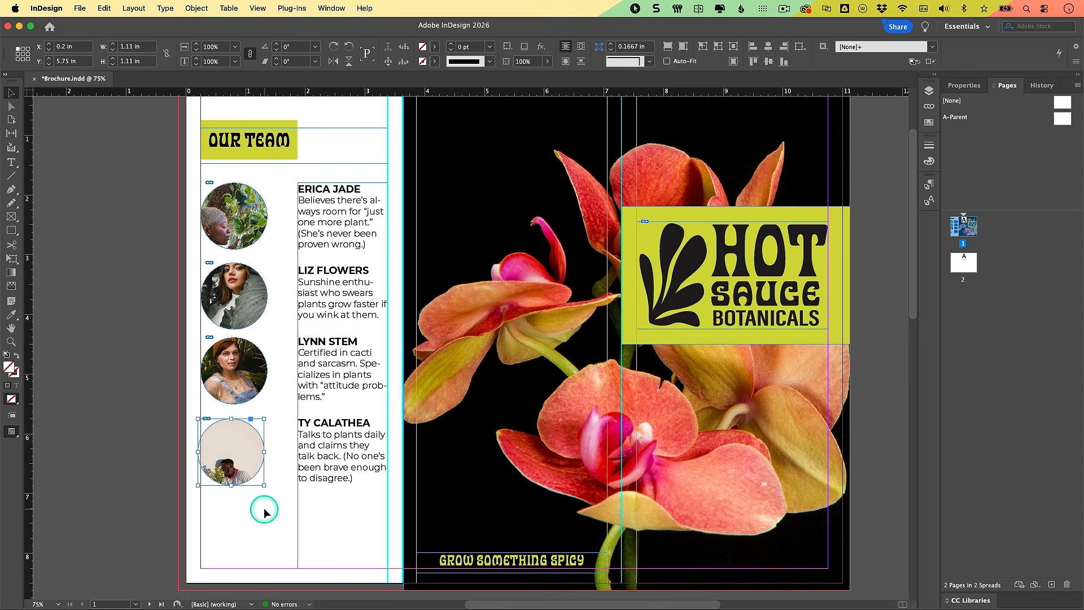
Step: Undo the three downward photo moves and the narrowing of the team text frame
{"action": "key", "text": "super+z"}
{"action": "key", "text": "super+z"}
{"action": "key", "text": "super+z"}
{"action": "key", "text": "super+z"}
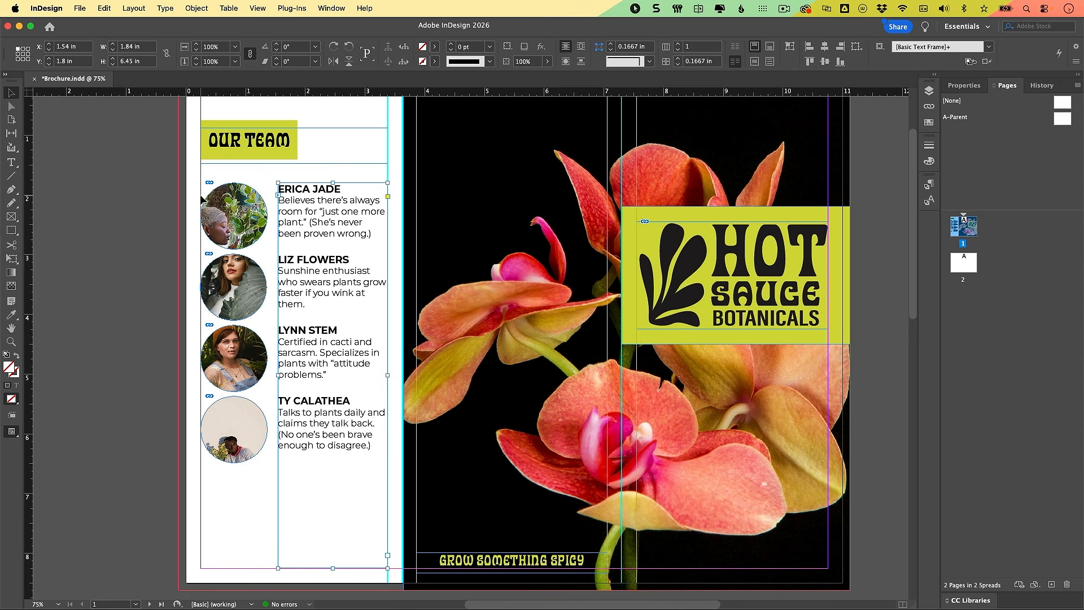
Step: Anchor the topmost circular photo in the team text, just before the first team member's name
{"action": "left_click", "coordinate": [277, 218]}
{"action": "left_click", "coordinate": [230, 208]}
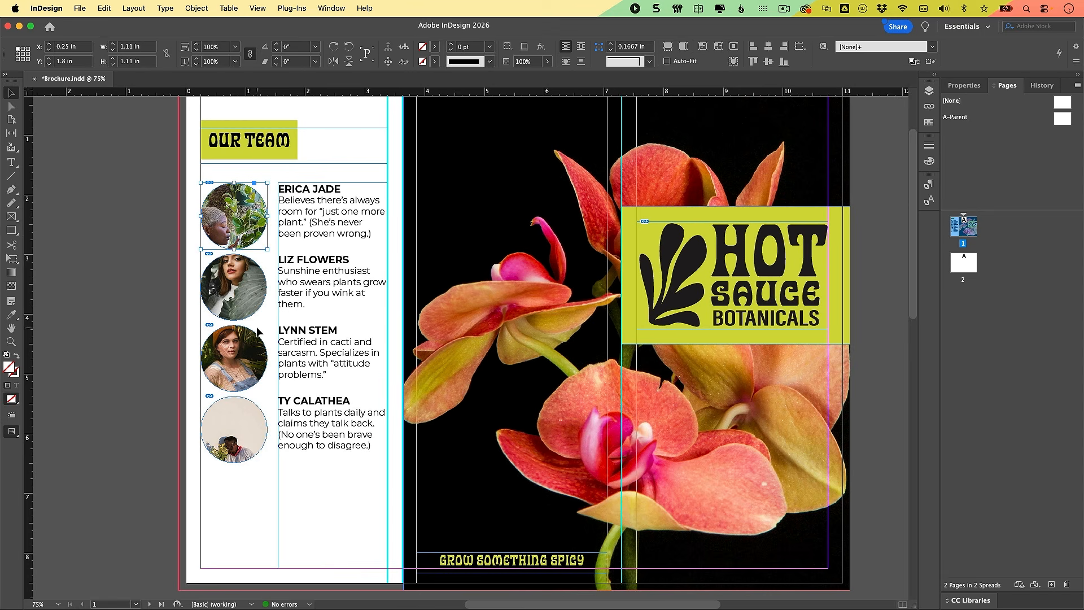
{"action": "left_click", "coordinate": [282, 193]}
{"action": "left_click", "coordinate": [279, 192]}
{"action": "left_click", "coordinate": [278, 193]}
{"action": "left_click", "coordinate": [289, 228]}
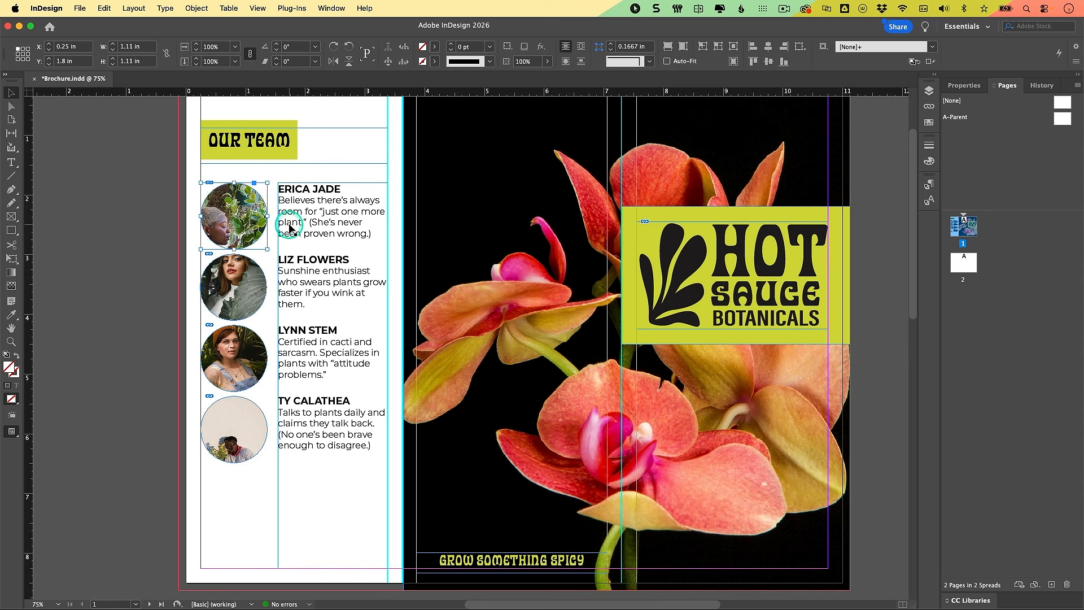
{"action": "left_click", "coordinate": [254, 184]}
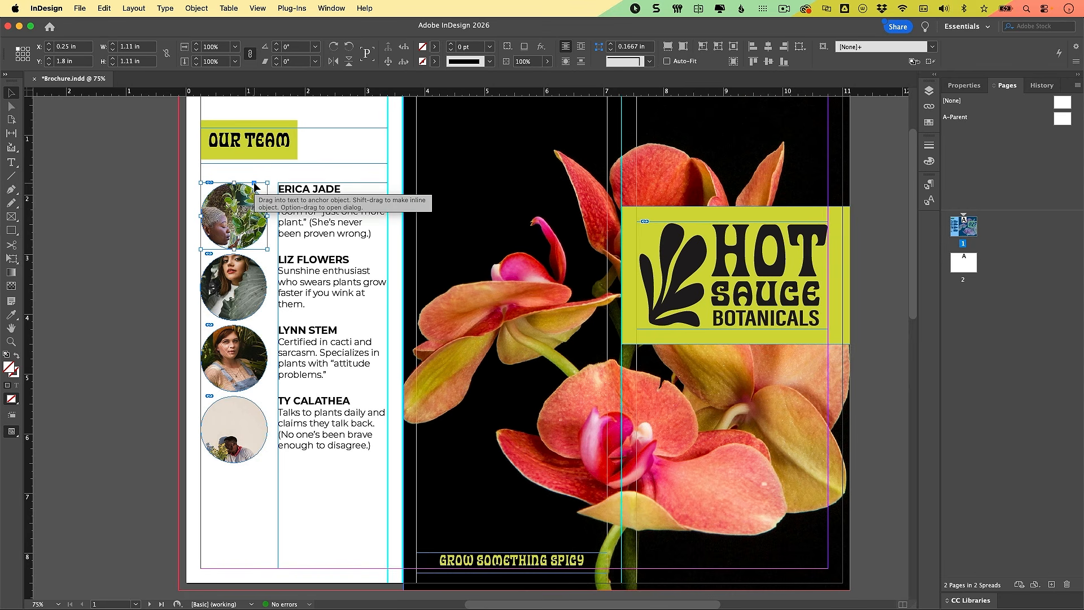
{"action": "left_click", "coordinate": [254, 184]}
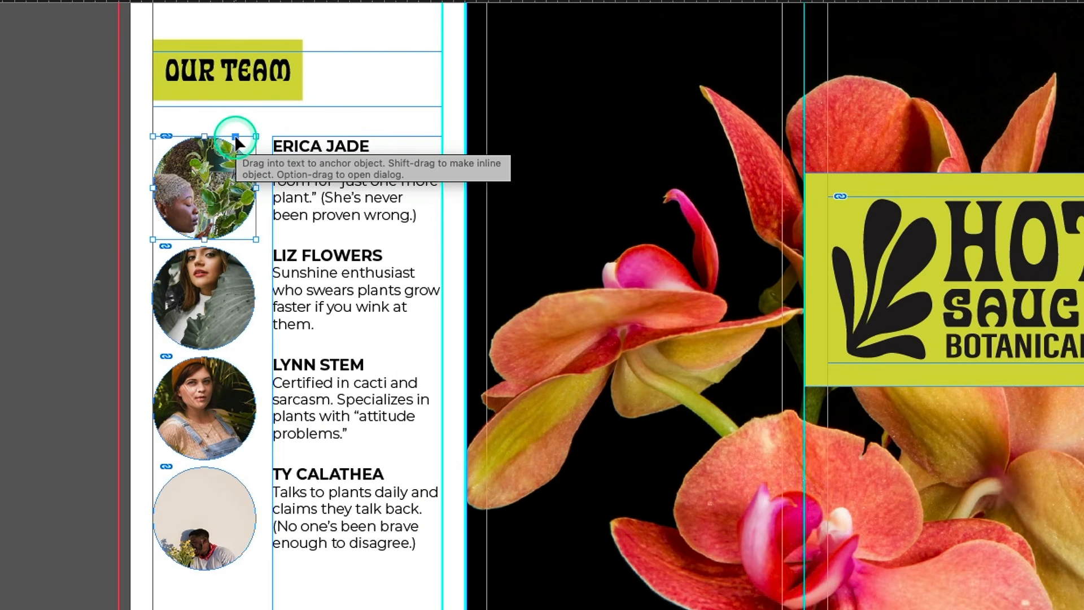
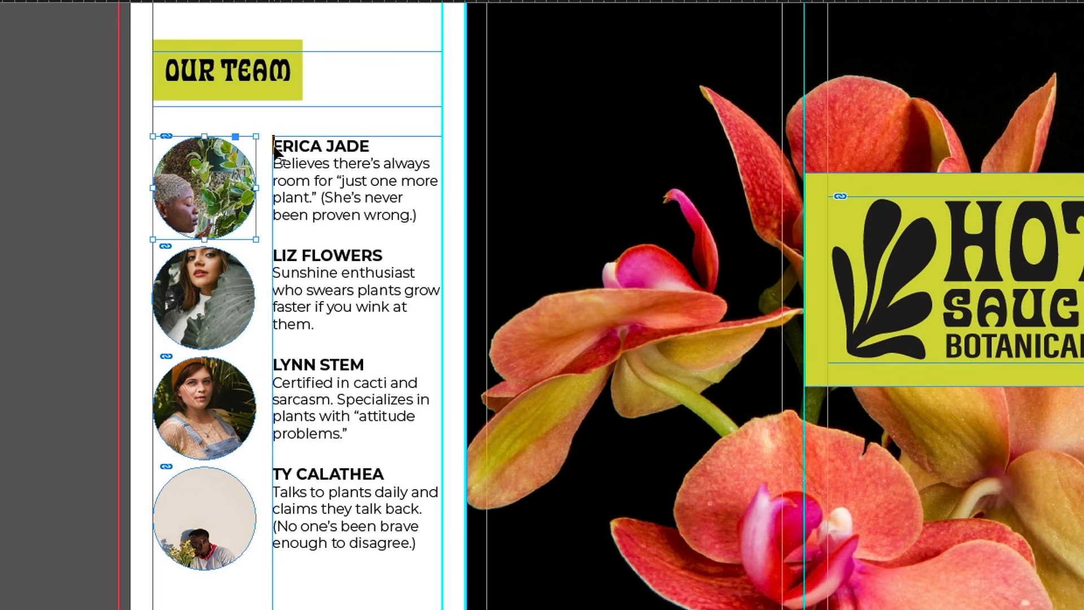
{"action": "left_click", "coordinate": [275, 148]}
{"action": "left_click", "coordinate": [274, 145]}
{"action": "left_click_drag", "start_coordinate": [273, 145], "coordinate": [273, 145]}
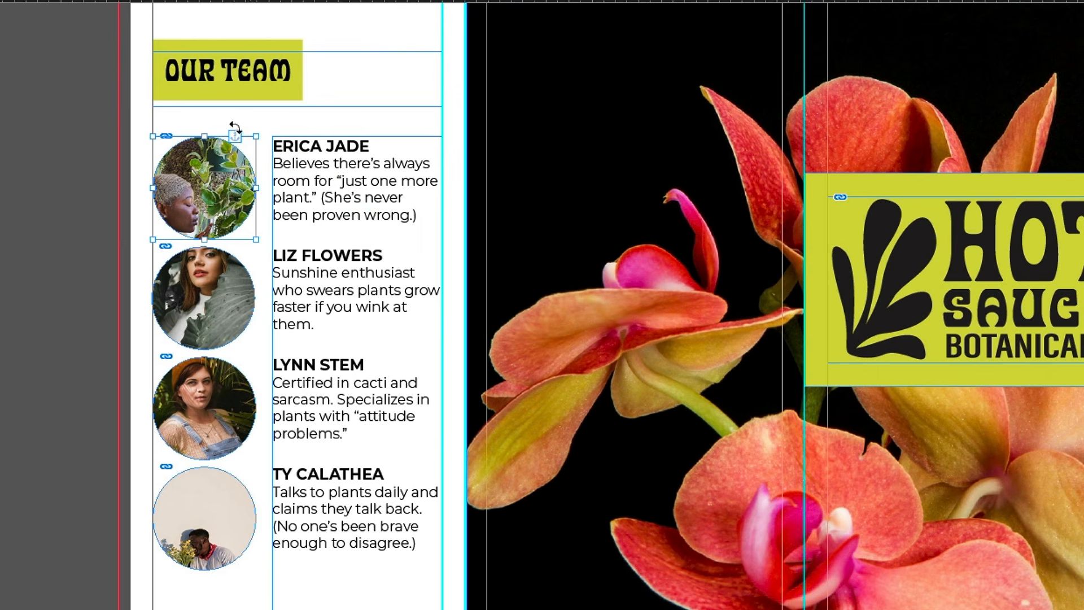
{"action": "left_click", "coordinate": [234, 140]}
{"action": "left_click", "coordinate": [377, 182]}
{"action": "left_click", "coordinate": [145, 237]}
{"action": "left_click", "coordinate": [214, 191]}
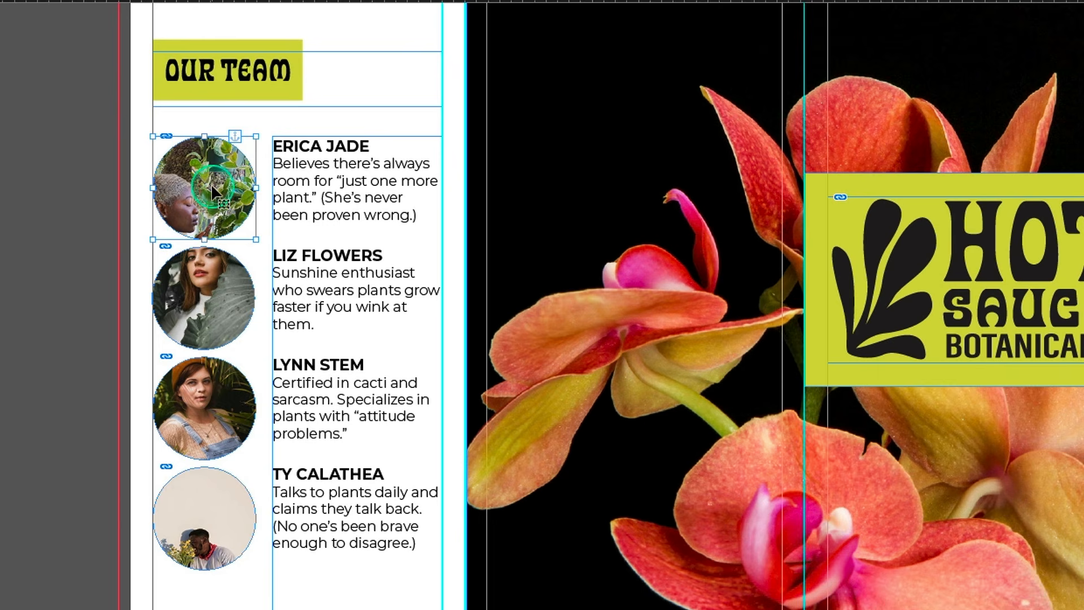
{"action": "right_click", "coordinate": [221, 157]}
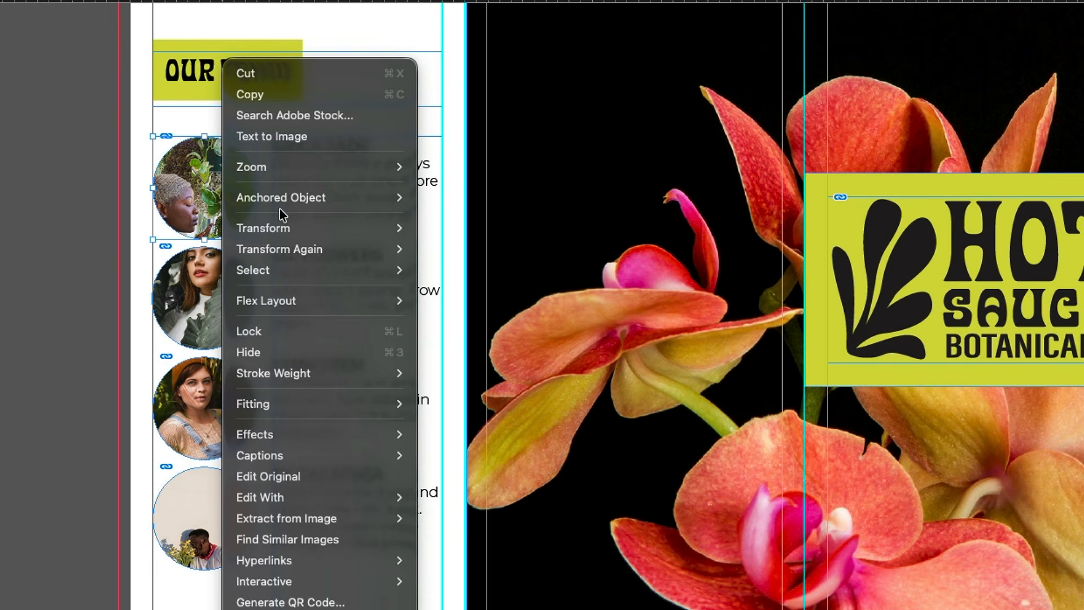
{"action": "mouse_move", "coordinate": [282, 198]}
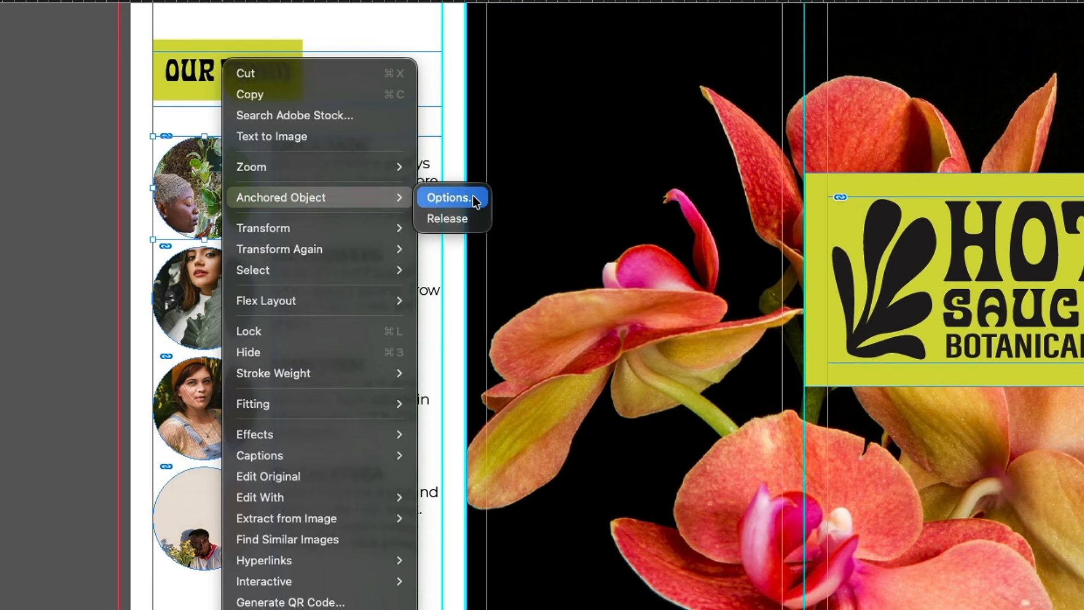
{"action": "left_click", "coordinate": [459, 226]}
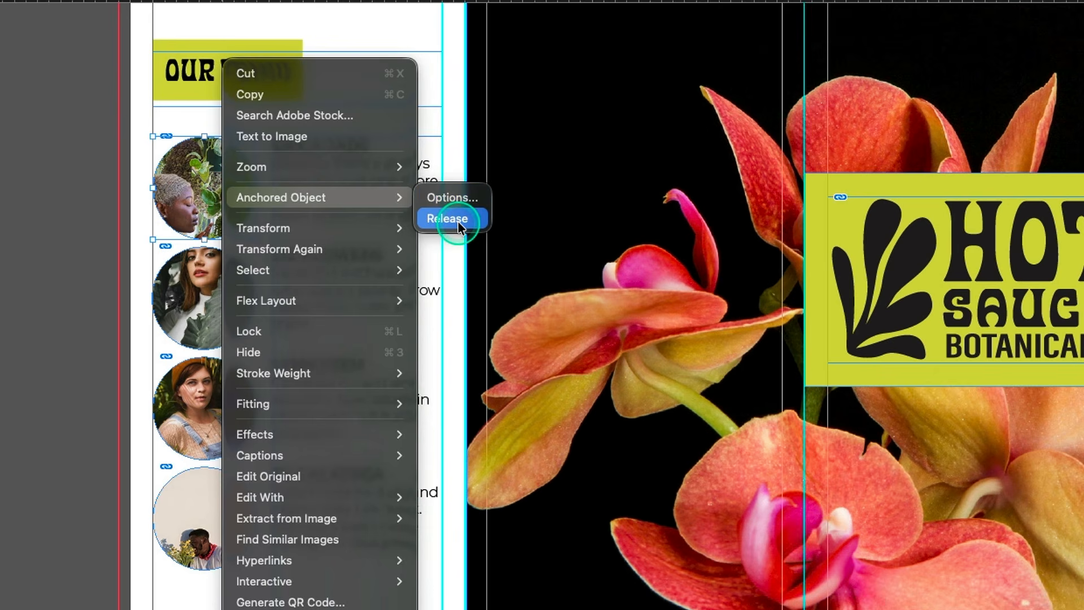
{"action": "left_click", "coordinate": [449, 197]}
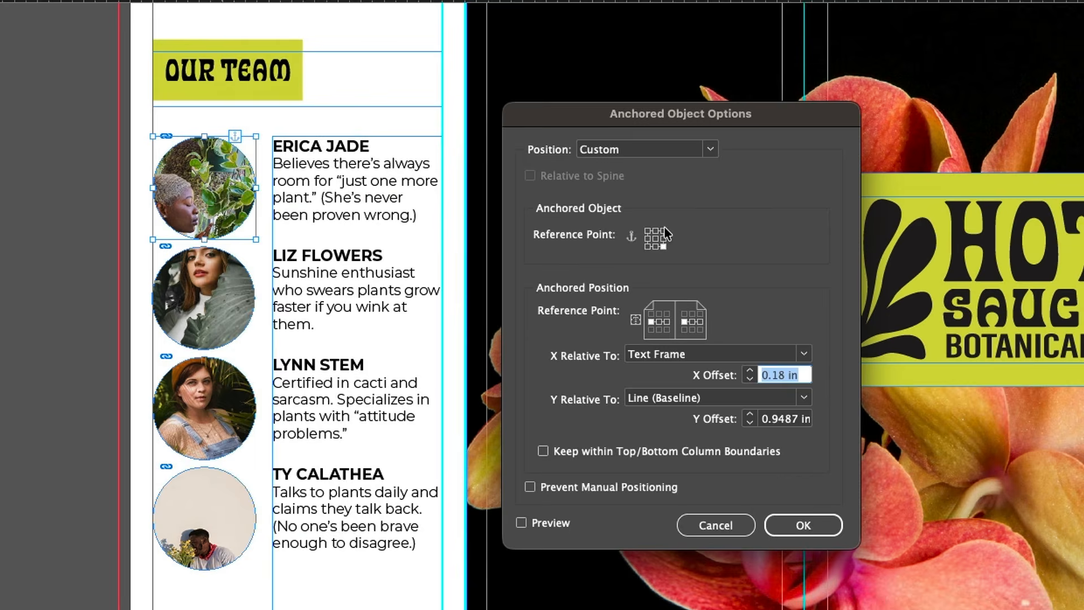
{"action": "left_click", "coordinate": [730, 524]}
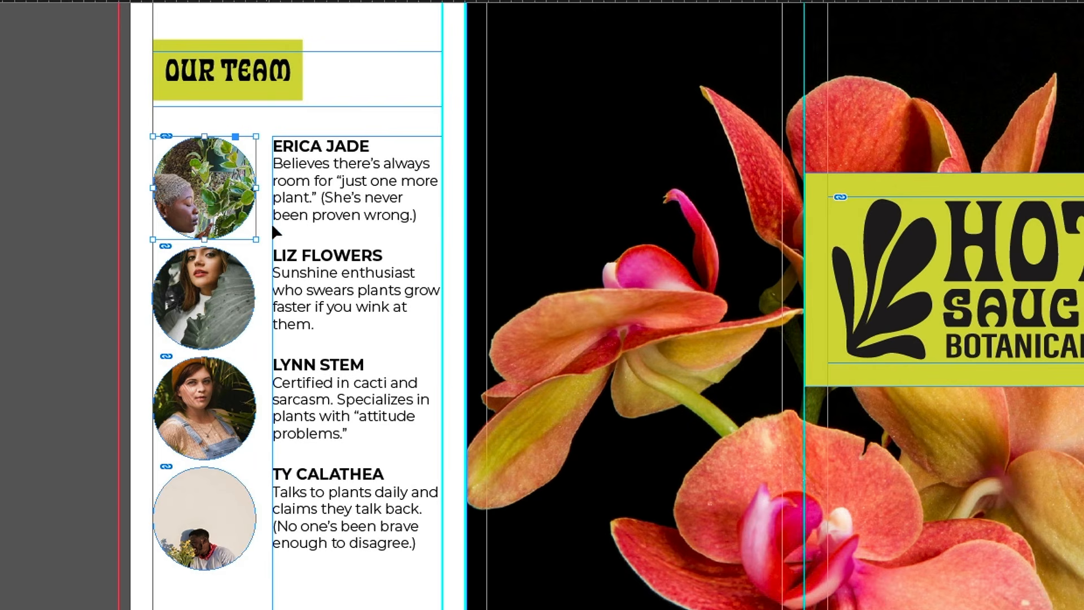
Step: In the first photo's anchored object options, keep the Custom position and set the object's reference point to its top-right corner
{"action": "left_click", "coordinate": [234, 137]}
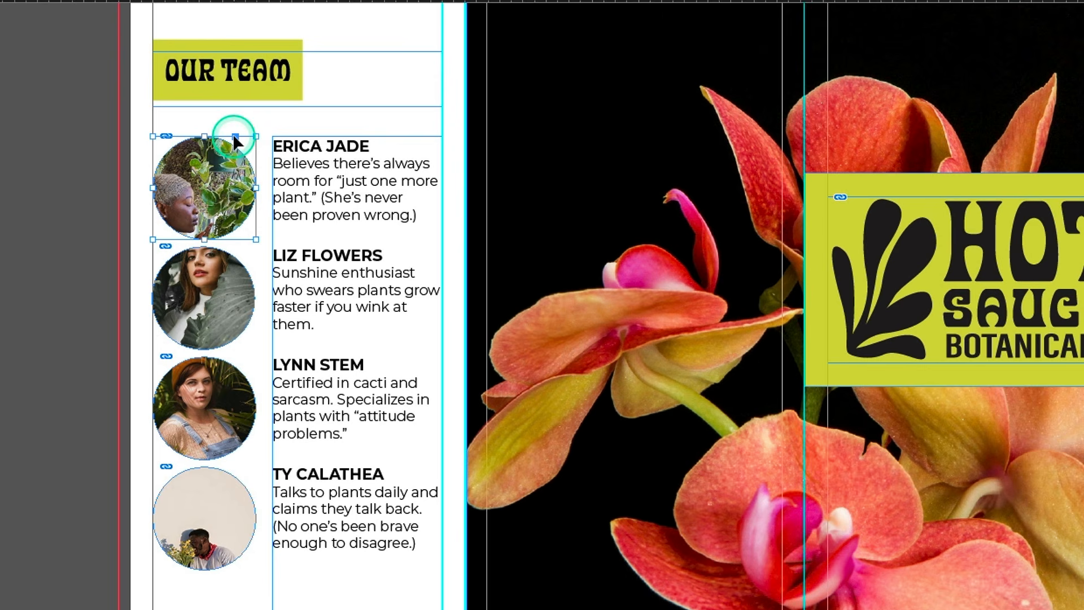
{"action": "left_click_drag", "start_coordinate": [234, 136], "coordinate": [277, 149]}
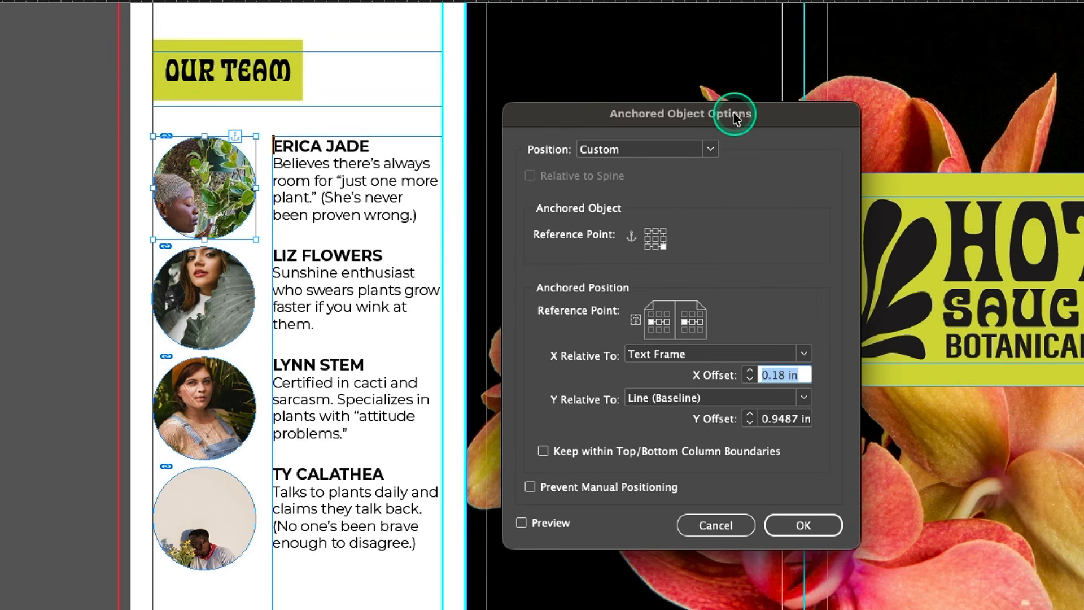
{"action": "left_click", "coordinate": [711, 150]}
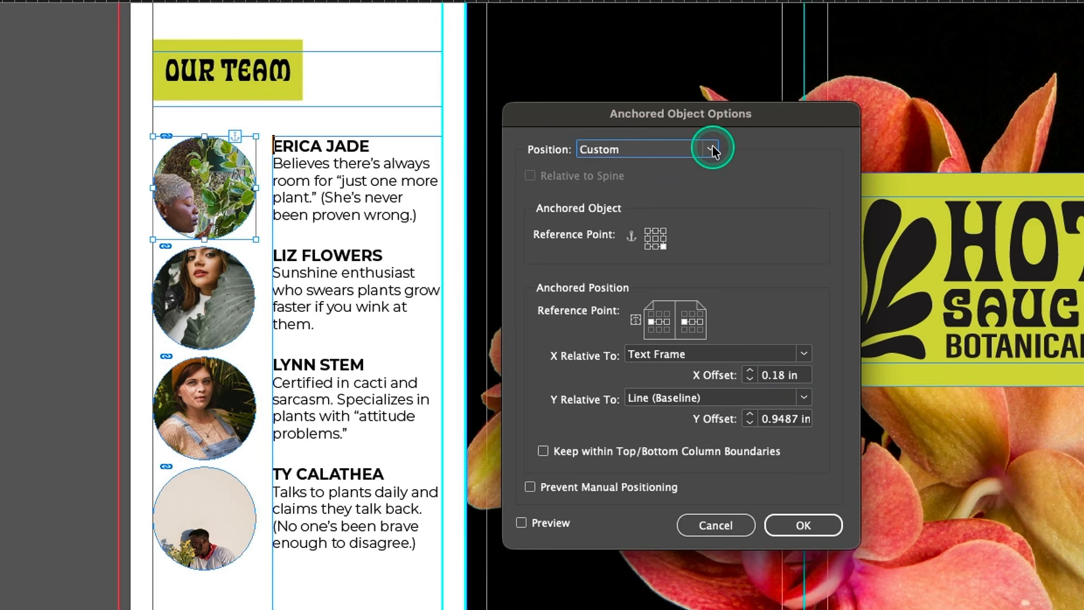
{"action": "left_click", "coordinate": [711, 150]}
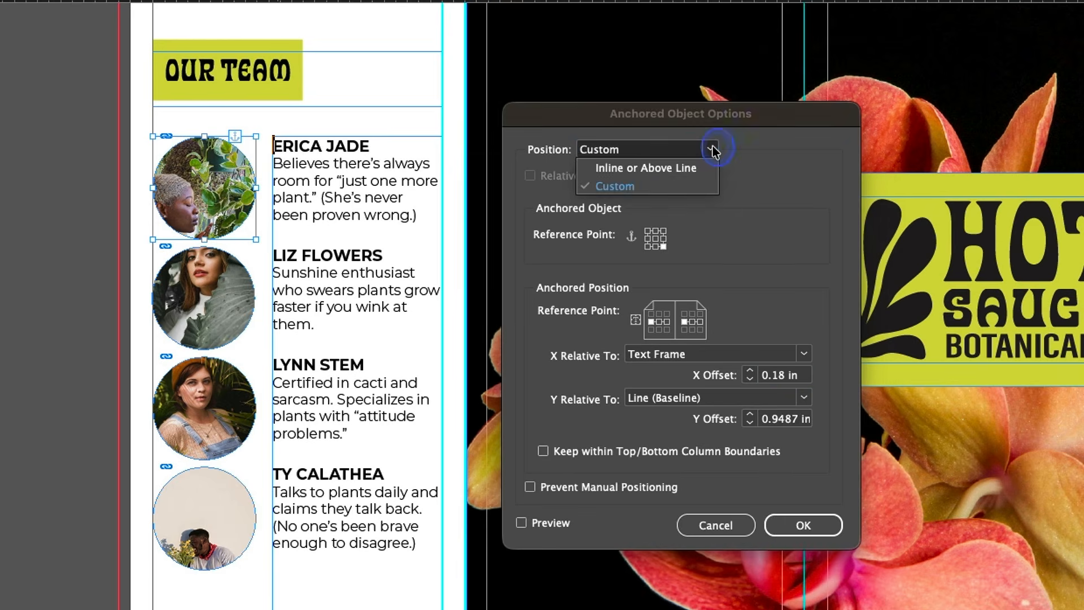
{"action": "left_click", "coordinate": [607, 172]}
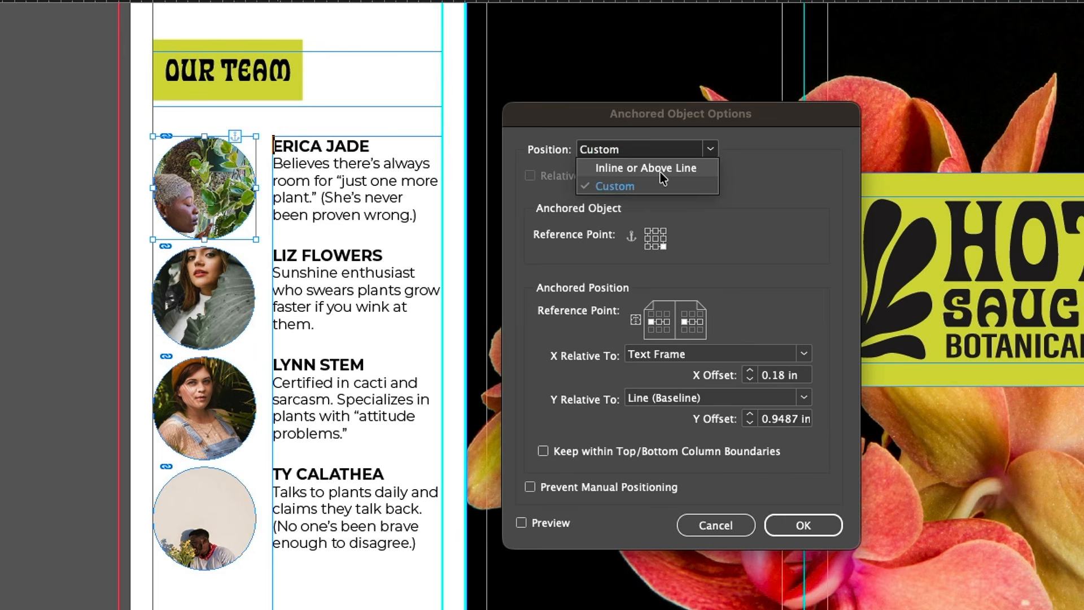
{"action": "left_click", "coordinate": [625, 185]}
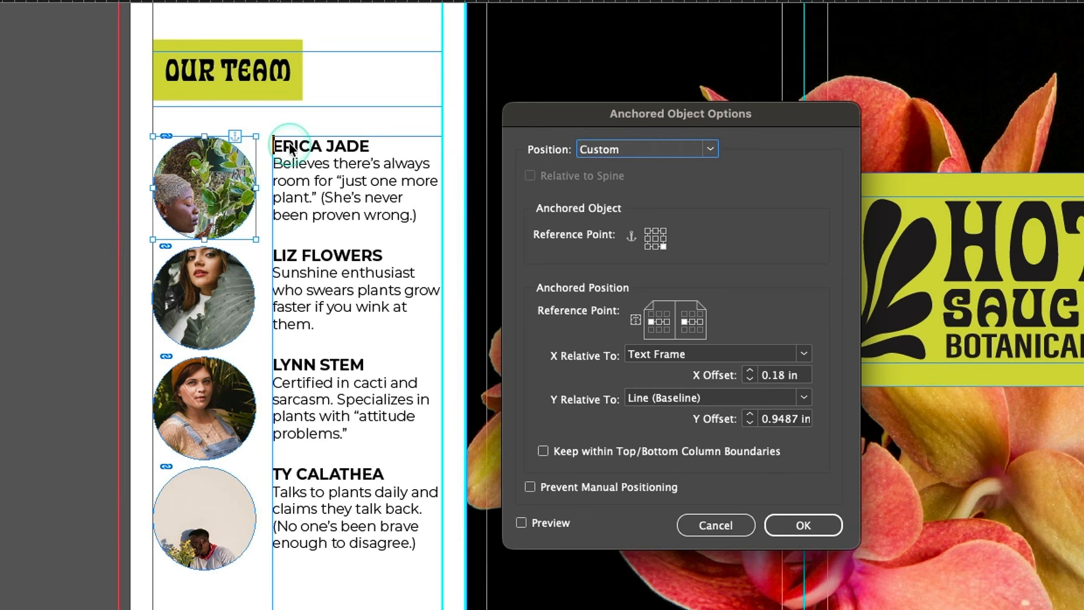
{"action": "left_click", "coordinate": [257, 148]}
{"action": "left_click", "coordinate": [663, 231]}
{"action": "left_click", "coordinate": [556, 360]}
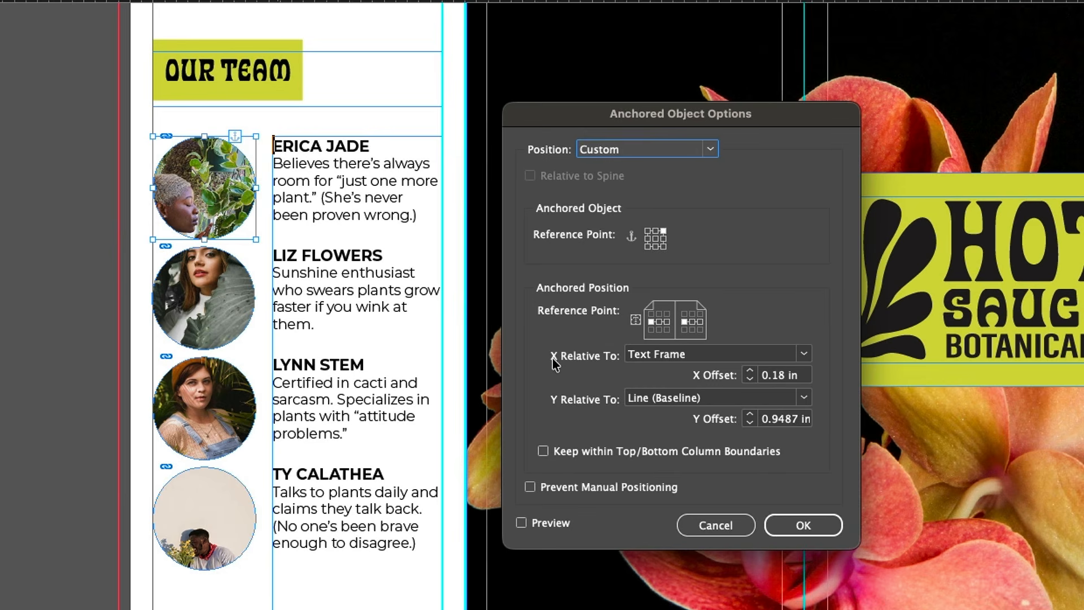
Step: Position the anchored photo horizontally relative to the Anchor Marker with an X offset of 0.1875 in, and enable the preview
{"action": "left_click", "coordinate": [628, 355]}
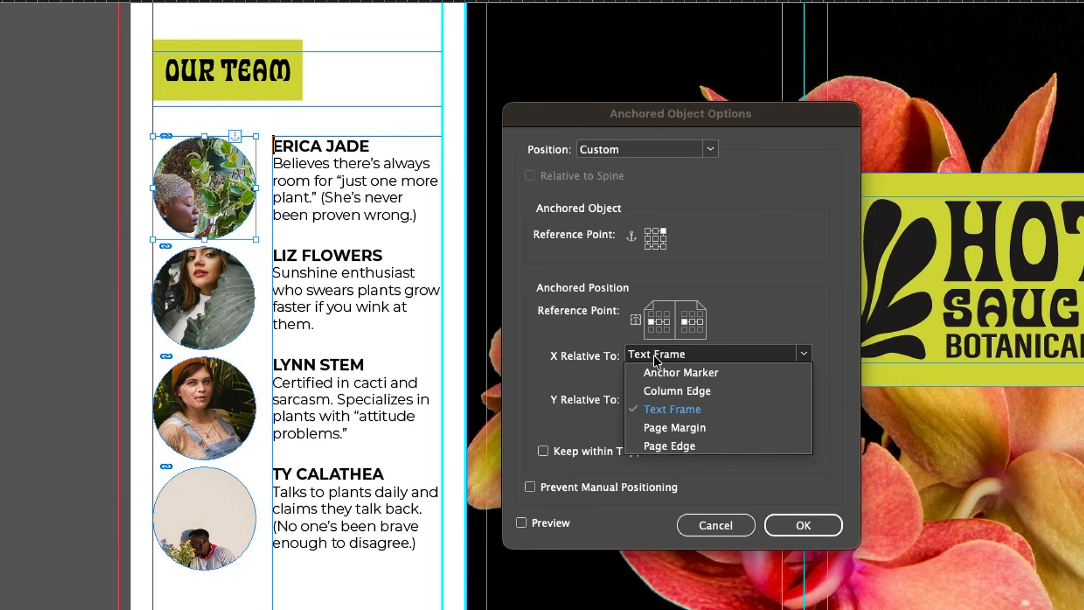
{"action": "left_click", "coordinate": [716, 373]}
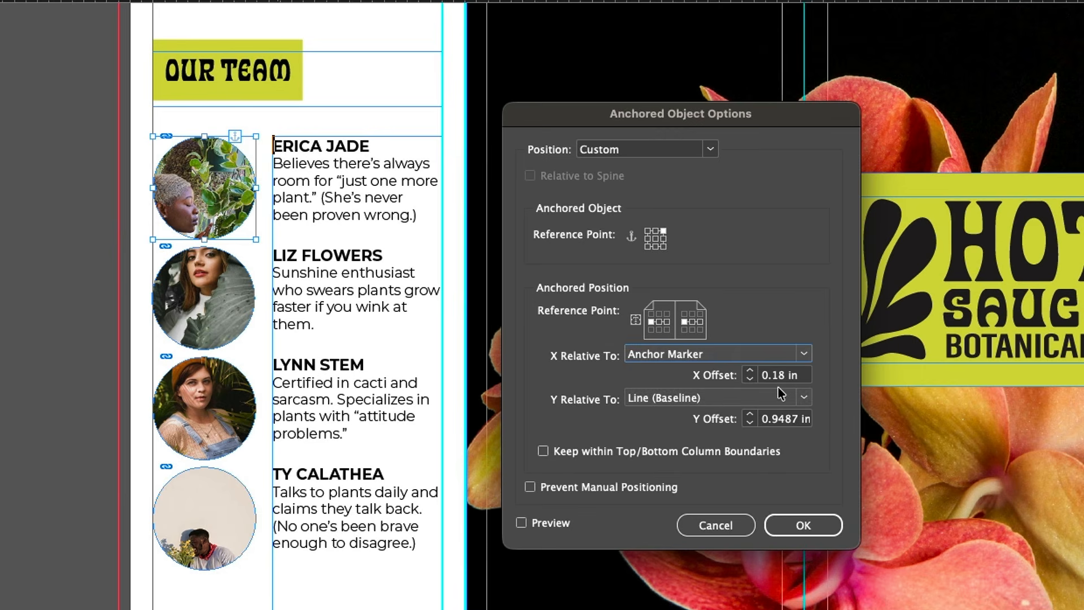
{"action": "left_click", "coordinate": [750, 370]}
{"action": "left_click", "coordinate": [520, 524]}
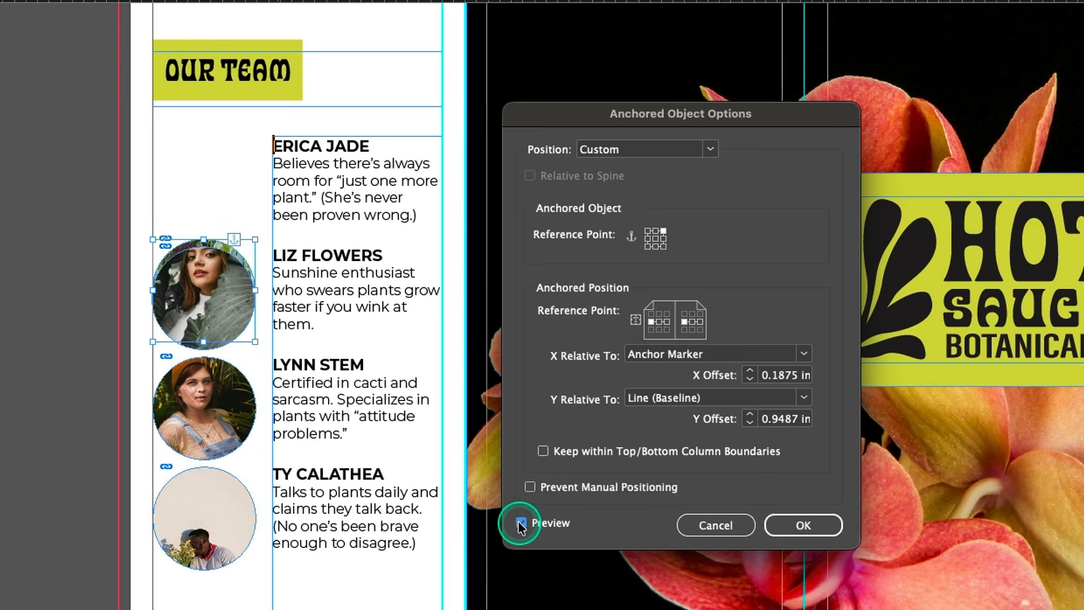
Step: Set the anchored photo's Y offset to -0.125 in relative to the line baseline
{"action": "left_click", "coordinate": [239, 259]}
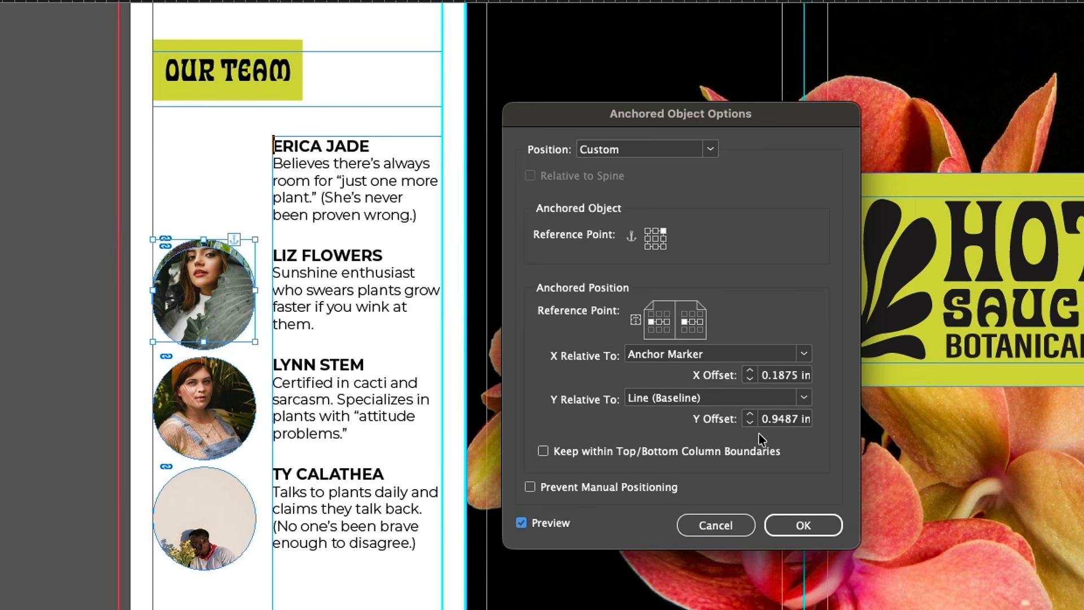
{"action": "left_click", "coordinate": [751, 416]}
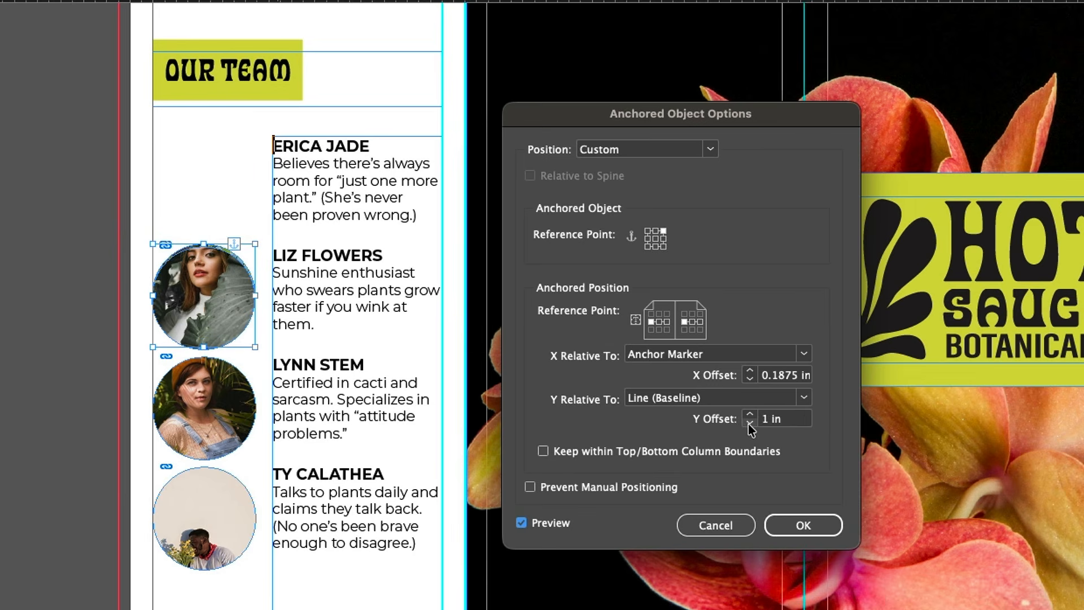
{"action": "left_click", "coordinate": [750, 423]}
{"action": "left_click", "coordinate": [750, 424]}
{"action": "left_click", "coordinate": [750, 423]}
{"action": "left_click", "coordinate": [750, 424]}
{"action": "left_click", "coordinate": [750, 423]}
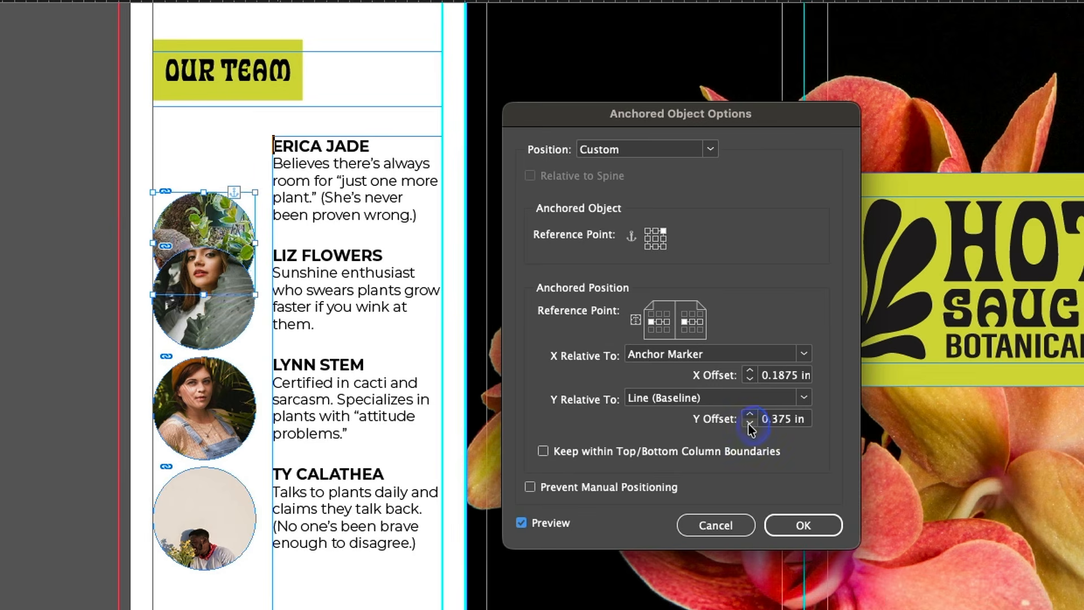
{"action": "left_click", "coordinate": [750, 424]}
{"action": "left_click", "coordinate": [750, 423]}
{"action": "left_click", "coordinate": [750, 423]}
{"action": "left_click", "coordinate": [750, 424]}
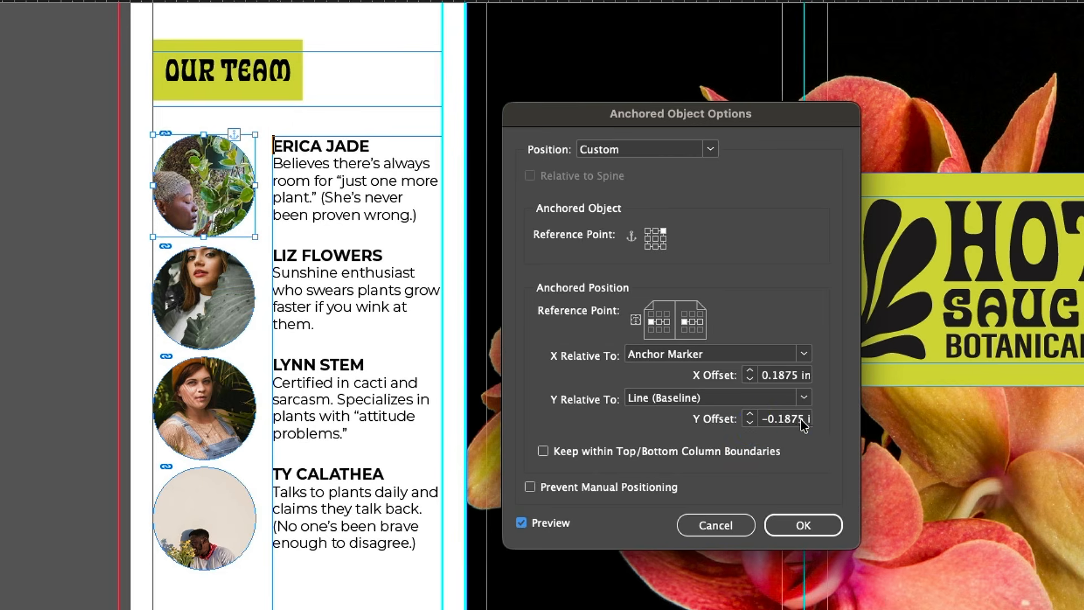
{"action": "left_click", "coordinate": [750, 416]}
{"action": "left_click", "coordinate": [751, 421]}
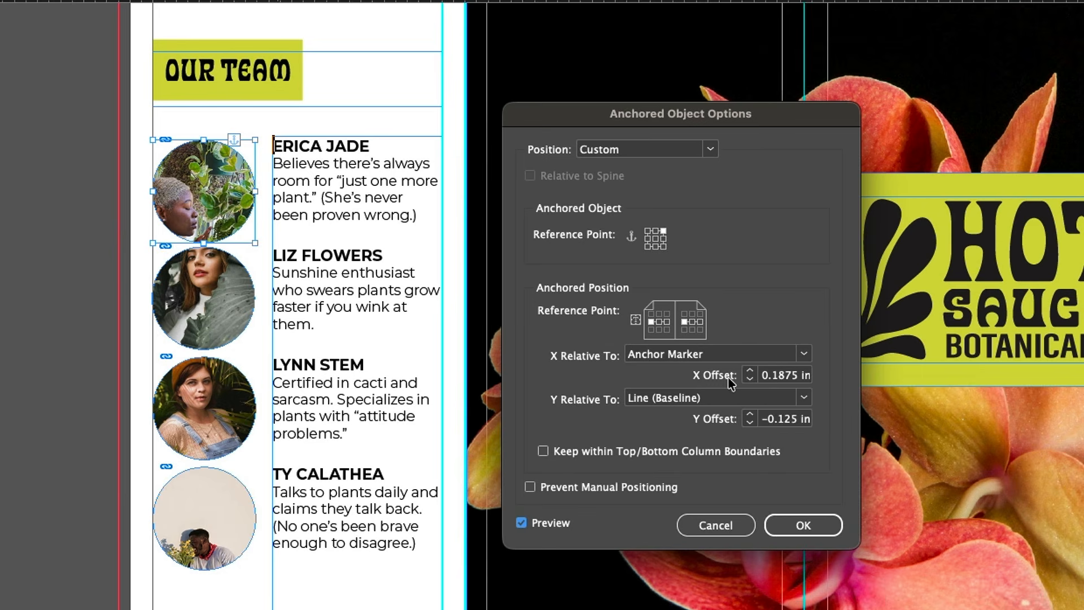
Step: Test smaller and larger X offsets for the anchored photo, restore 0.1875 in, and apply the anchored object options
{"action": "left_click", "coordinate": [753, 372]}
{"action": "left_click", "coordinate": [751, 370]}
{"action": "left_click", "coordinate": [752, 382]}
{"action": "left_click", "coordinate": [751, 382]}
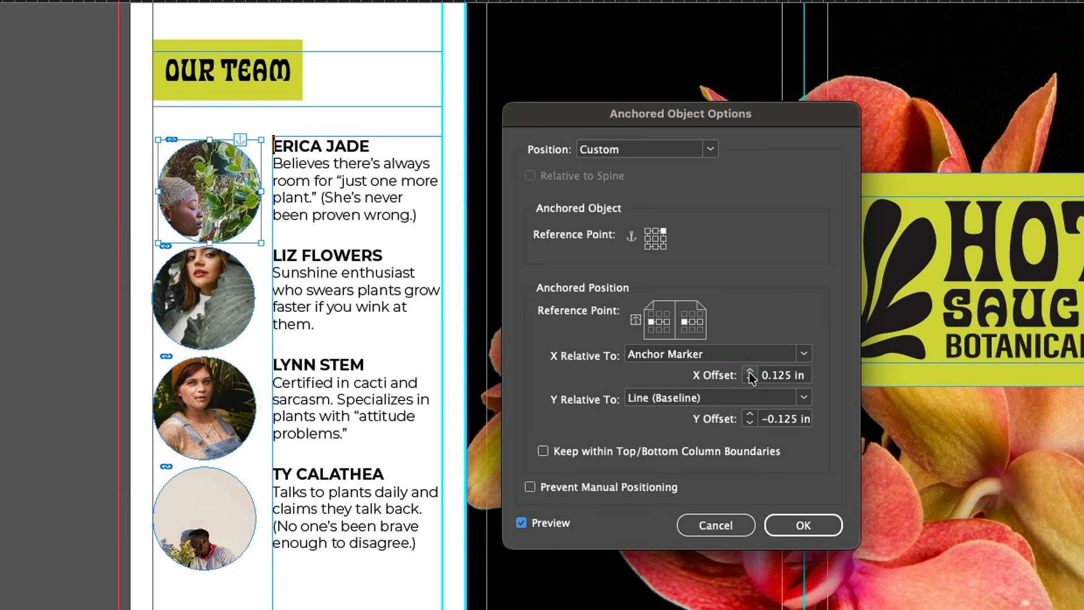
{"action": "left_click", "coordinate": [750, 371]}
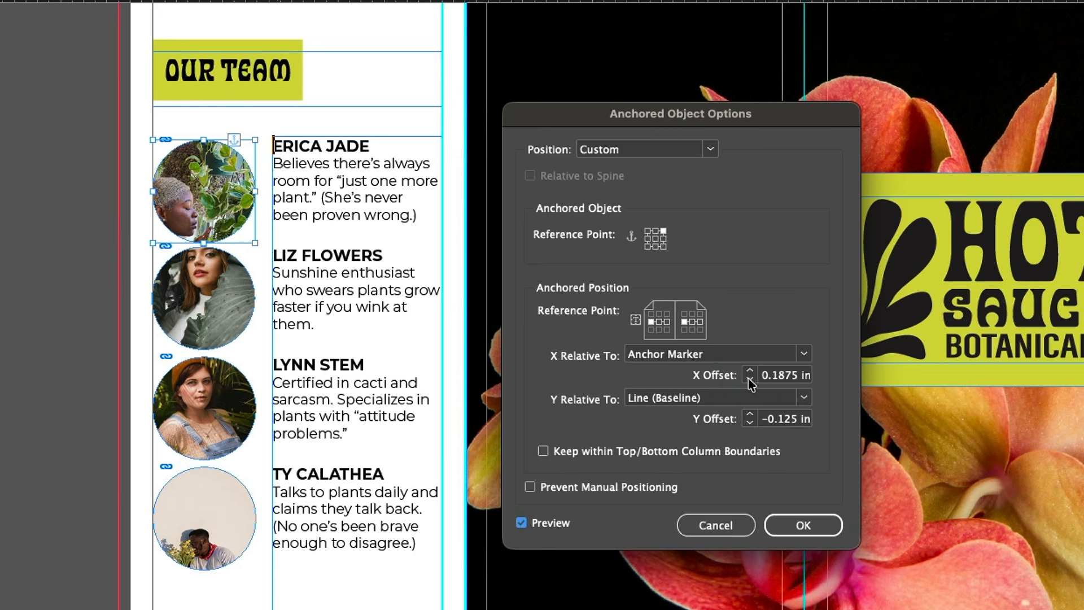
{"action": "left_click", "coordinate": [777, 381]}
{"action": "left_click", "coordinate": [791, 532]}
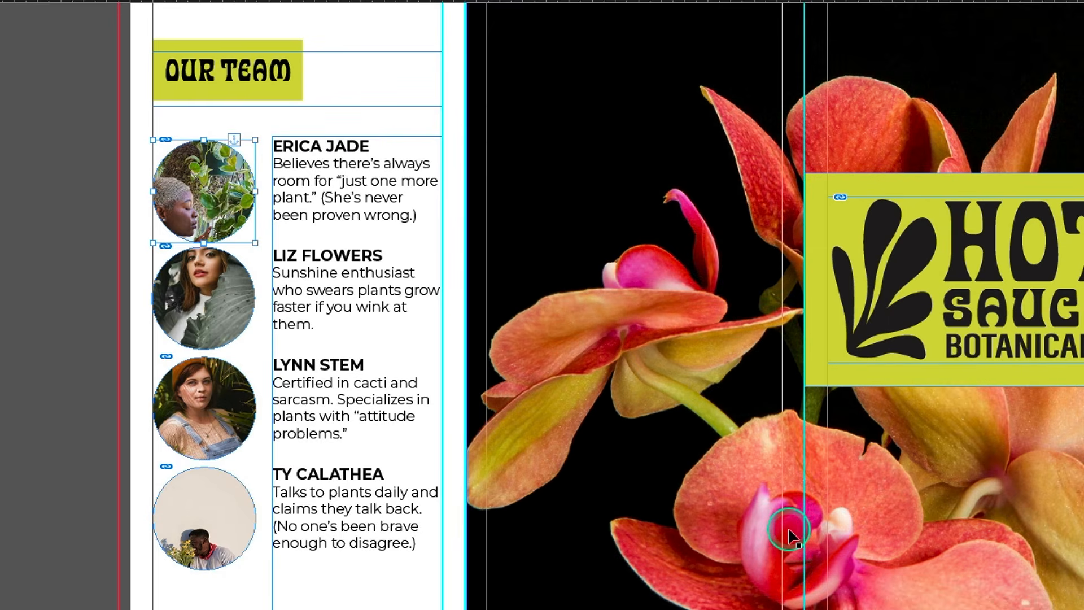
Step: Narrow the team text frame to 1.64 in wide by moving its left edge inward to X 1.74 in
{"action": "left_click", "coordinate": [363, 178]}
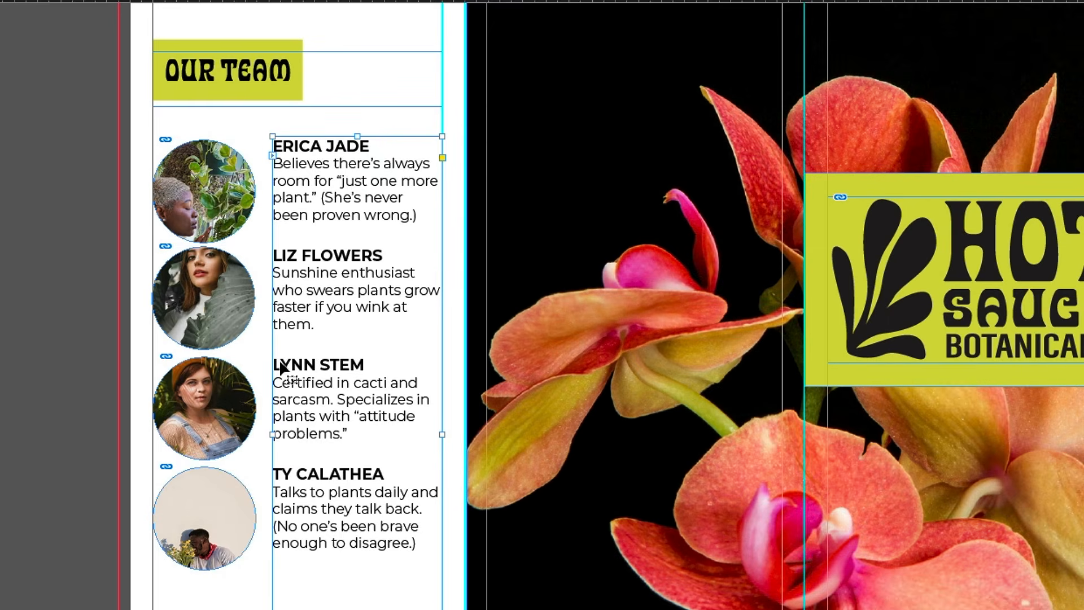
{"action": "left_click_drag", "start_coordinate": [273, 434], "coordinate": [272, 434]}
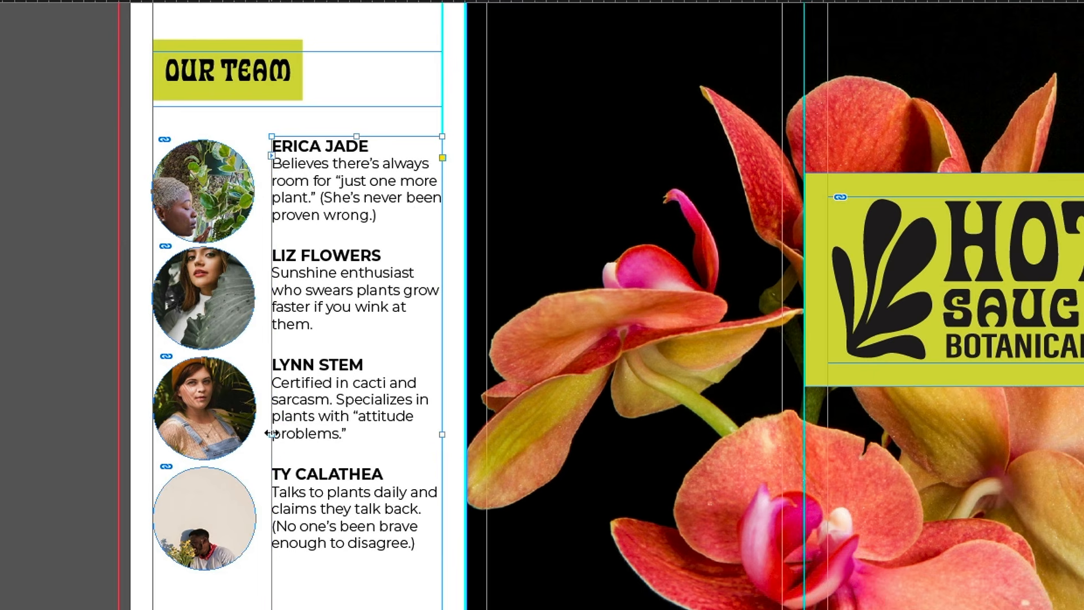
{"action": "left_click", "coordinate": [270, 74]}
{"action": "left_click", "coordinate": [272, 194]}
{"action": "left_click_drag", "start_coordinate": [272, 435], "coordinate": [291, 435]}
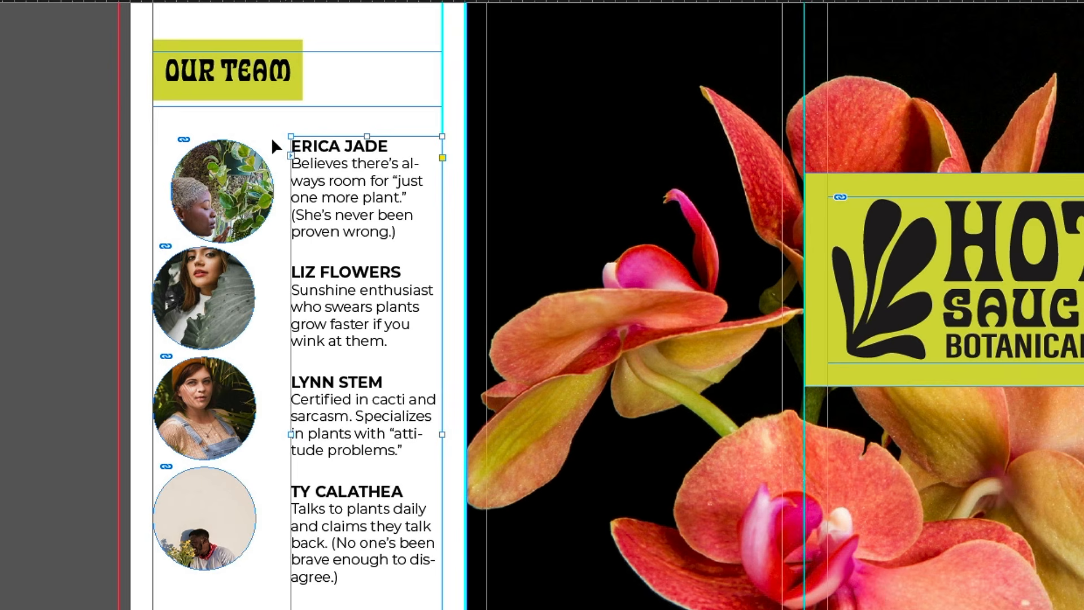
Step: Show the hidden characters in the team text to reveal the anchor marker before the first team member's name
{"action": "left_click", "coordinate": [287, 140]}
{"action": "scroll", "coordinate": [293, 179], "scroll_direction": "up", "scroll_amount": 5}
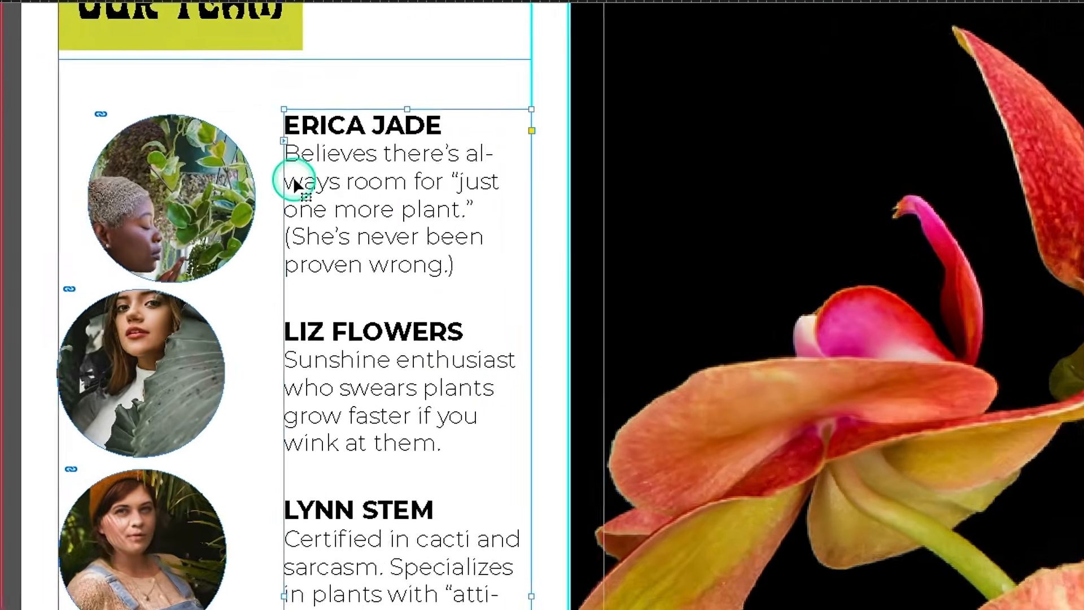
{"action": "scroll", "coordinate": [294, 179], "scroll_direction": "up", "scroll_amount": 1}
{"action": "scroll", "coordinate": [290, 141], "scroll_direction": "up", "scroll_amount": 5}
{"action": "scroll", "coordinate": [290, 141], "scroll_direction": "left", "scroll_amount": 1}
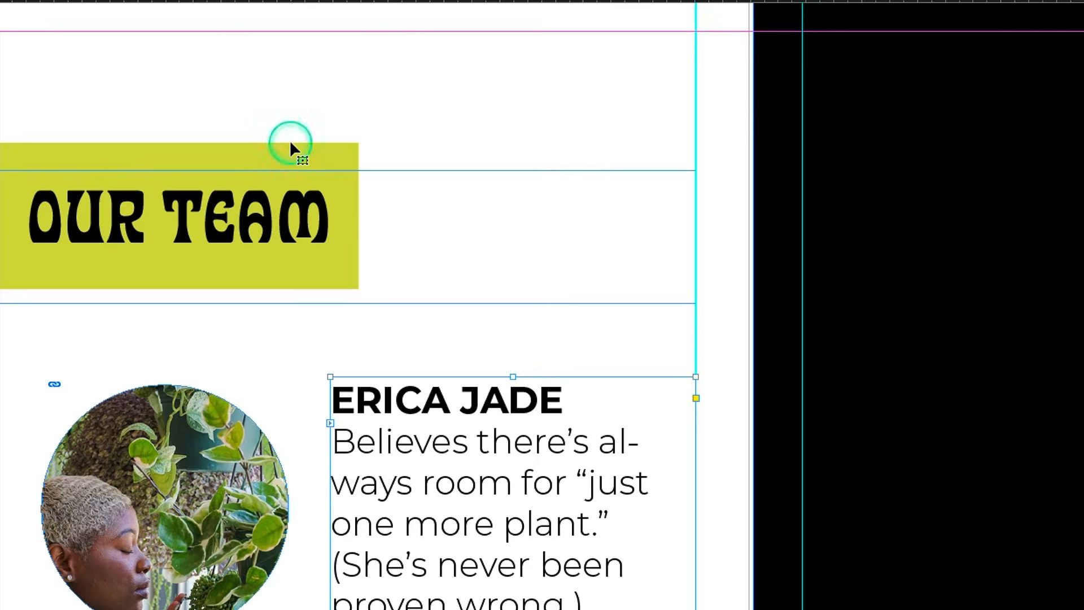
{"action": "scroll", "coordinate": [291, 141], "scroll_direction": "down", "scroll_amount": 1}
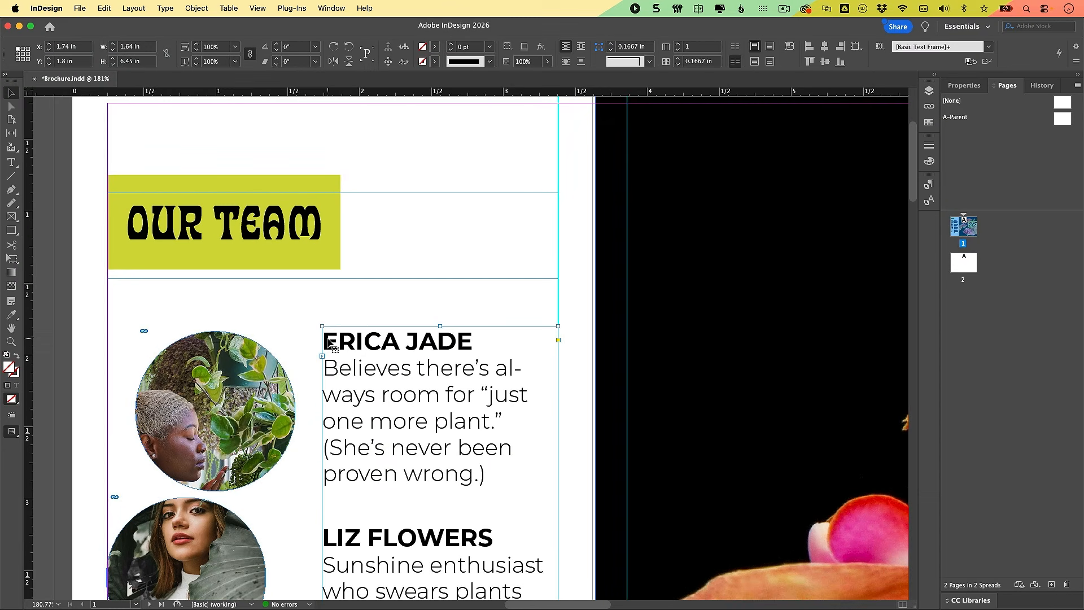
{"action": "left_click", "coordinate": [347, 379]}
{"action": "left_click", "coordinate": [166, 7]}
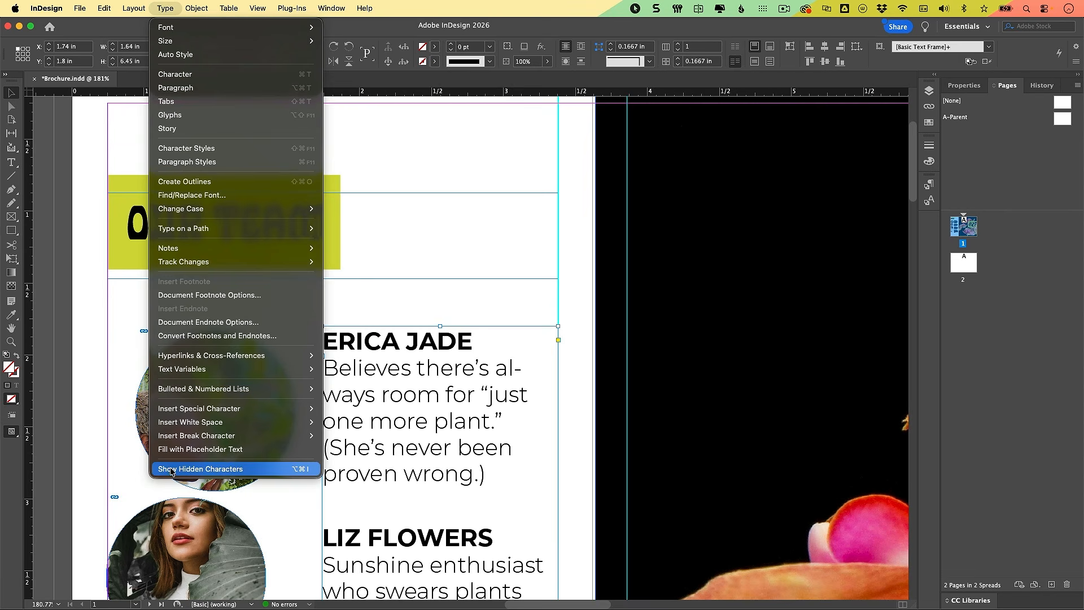
{"action": "left_click", "coordinate": [244, 471]}
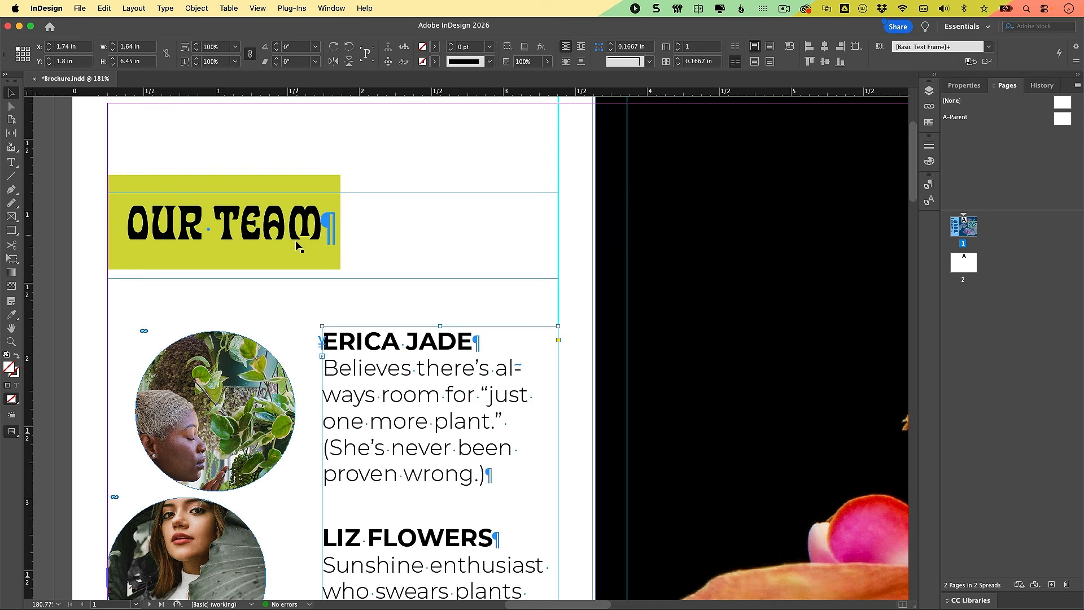
Step: Examine the anchor marker before the first name and its linked circular photo up close, and return to the full spread
{"action": "left_click", "coordinate": [345, 341]}
{"action": "scroll", "coordinate": [361, 430], "scroll_direction": "up", "scroll_amount": 1}
{"action": "scroll", "coordinate": [362, 431], "scroll_direction": "up", "scroll_amount": 5}
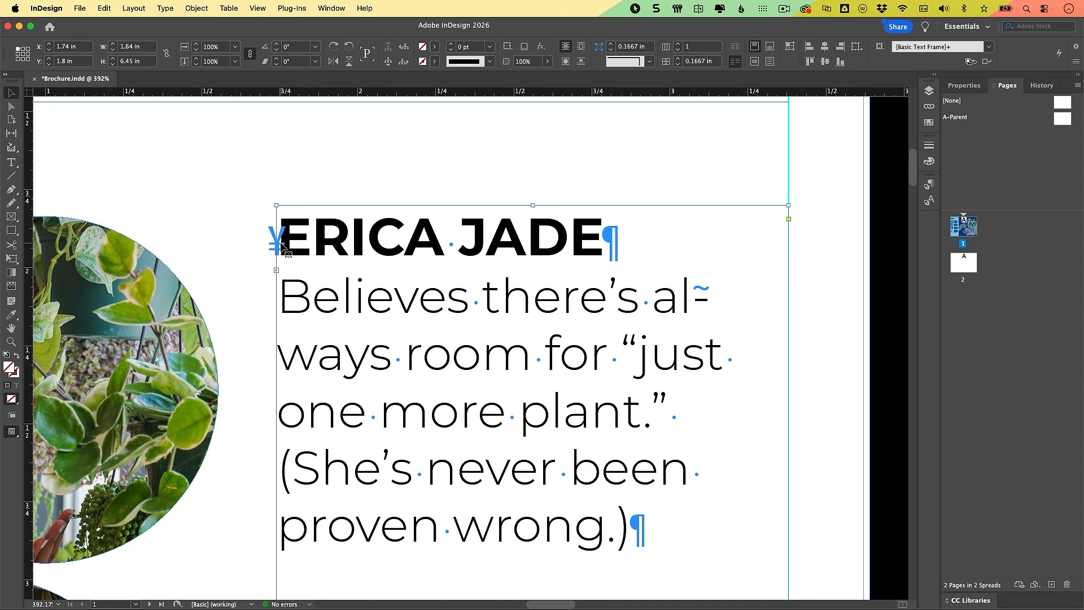
{"action": "left_click", "coordinate": [283, 247]}
{"action": "scroll", "coordinate": [285, 244], "scroll_direction": "left", "scroll_amount": 5}
{"action": "scroll", "coordinate": [285, 245], "scroll_direction": "down", "scroll_amount": 5}
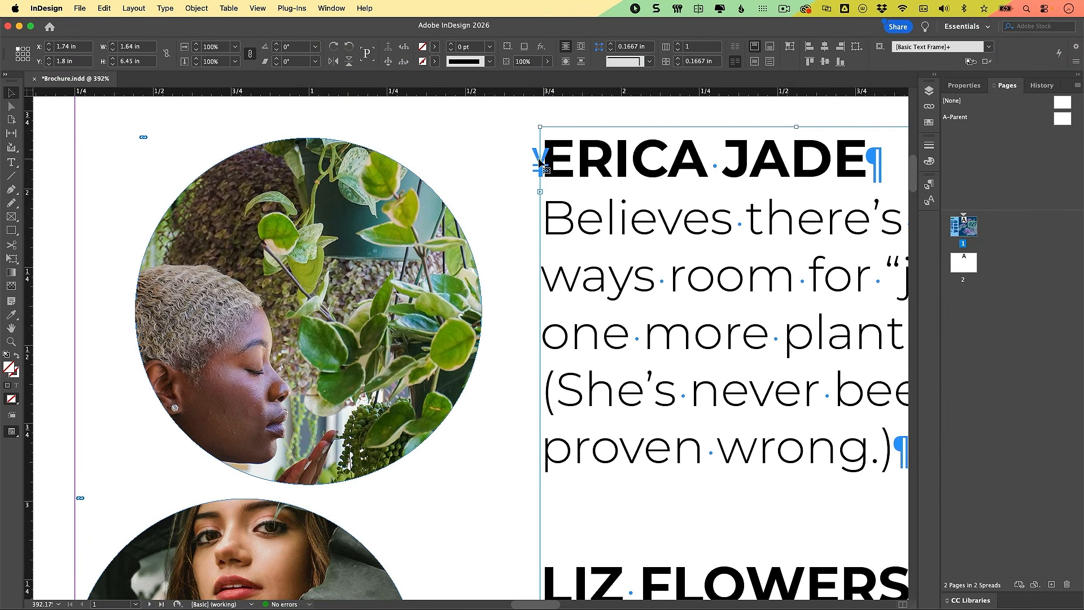
{"action": "left_click", "coordinate": [318, 170]}
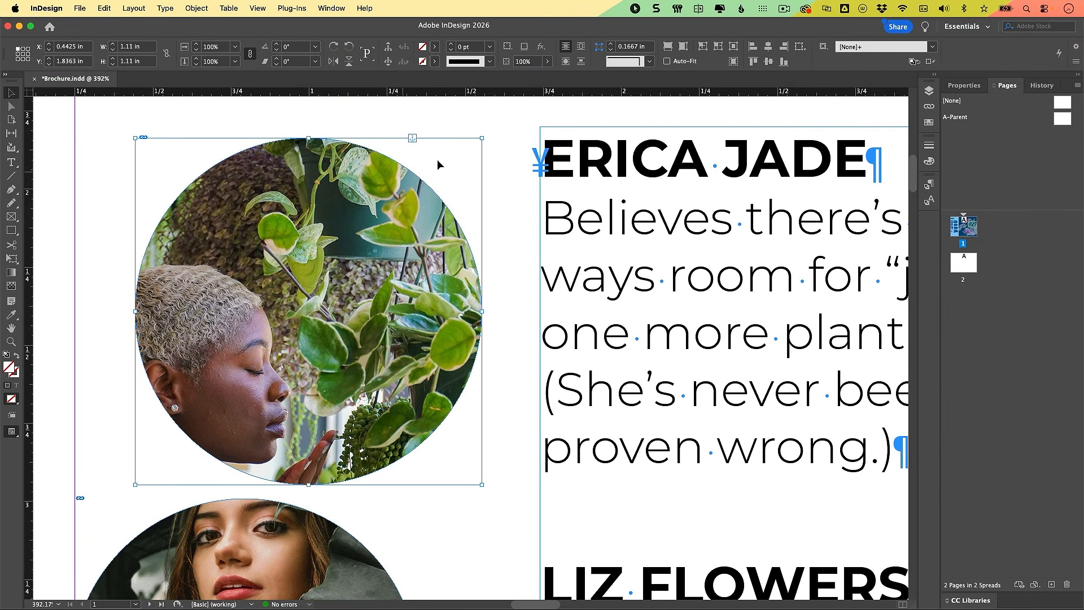
{"action": "key", "text": "super+0"}
{"action": "left_click", "coordinate": [620, 357]}
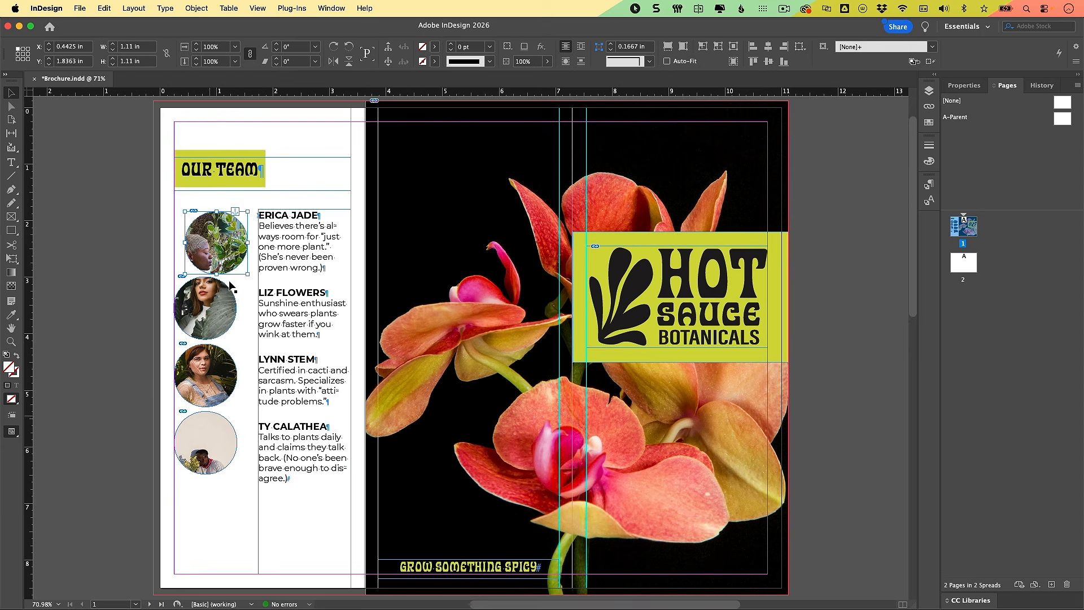
Step: Deselect the anchored team photo and save the brochure document
{"action": "left_click", "coordinate": [230, 232]}
{"action": "left_click", "coordinate": [198, 118]}
{"action": "key", "text": "super+s"}
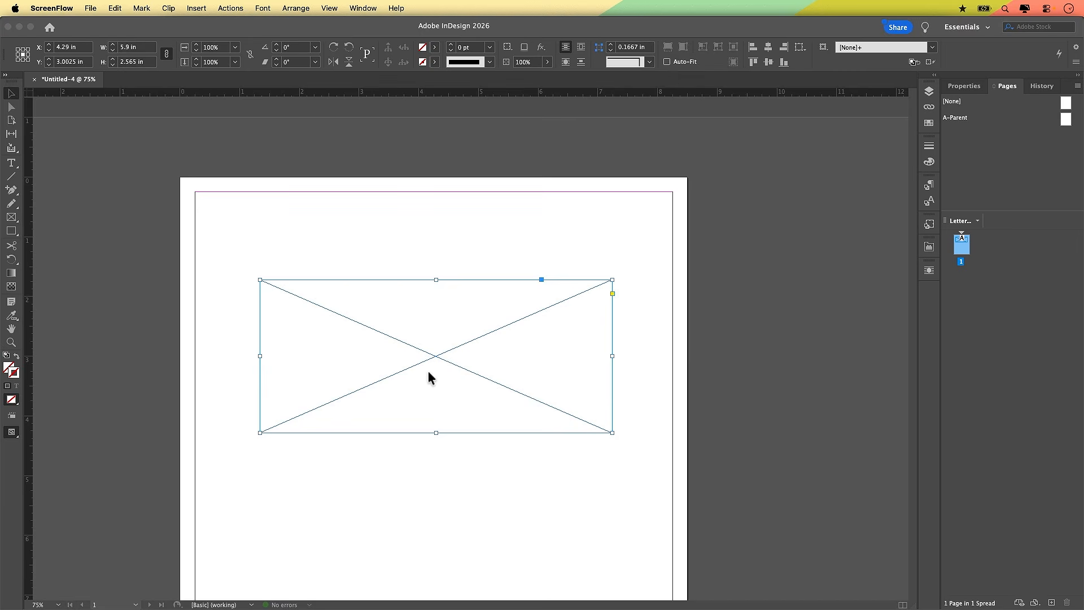
Step: Move the empty graphics frame to X 4.25 in, Y 2.9525 in and place the photo of the man with flowers from Adobe Bridge into it
{"action": "mouse_move", "coordinate": [435, 356]}
{"action": "left_mouse_down"}
{"action": "mouse_move", "coordinate": [359, 388]}
{"action": "mouse_move", "coordinate": [434, 355]}
{"action": "left_mouse_up"}
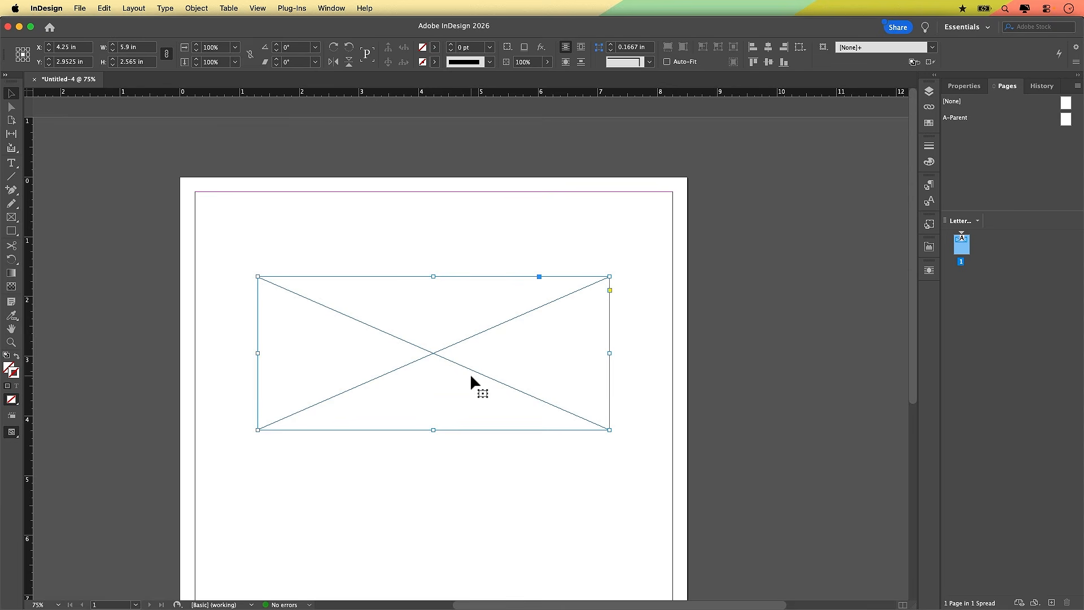
{"action": "key", "text": "super+Tab"}
{"action": "left_click_drag", "start_coordinate": [825, 81], "coordinate": [588, 81]}
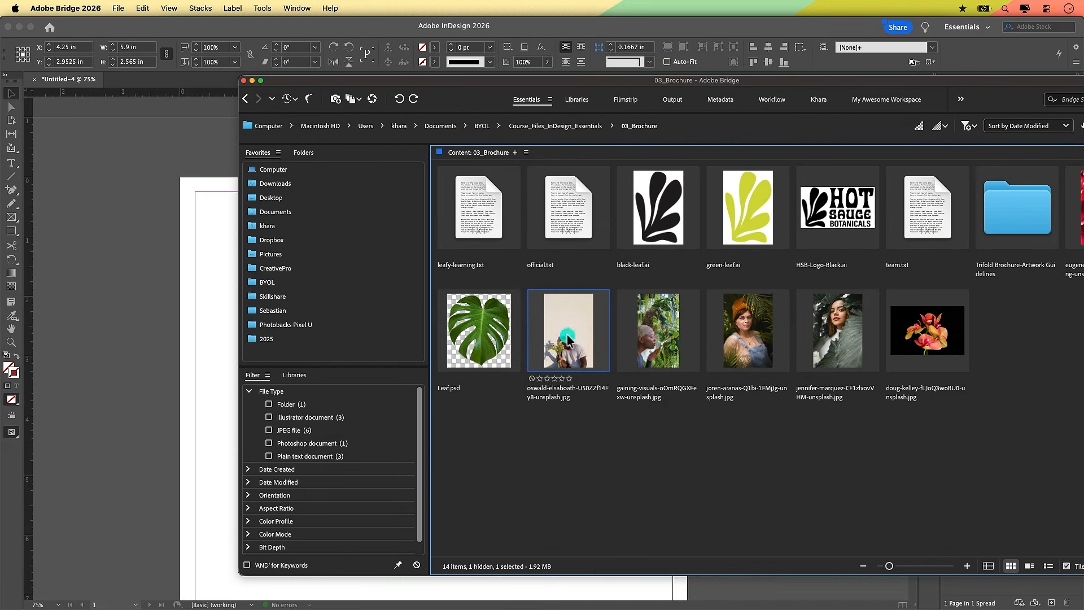
{"action": "key", "text": "super+Tab"}
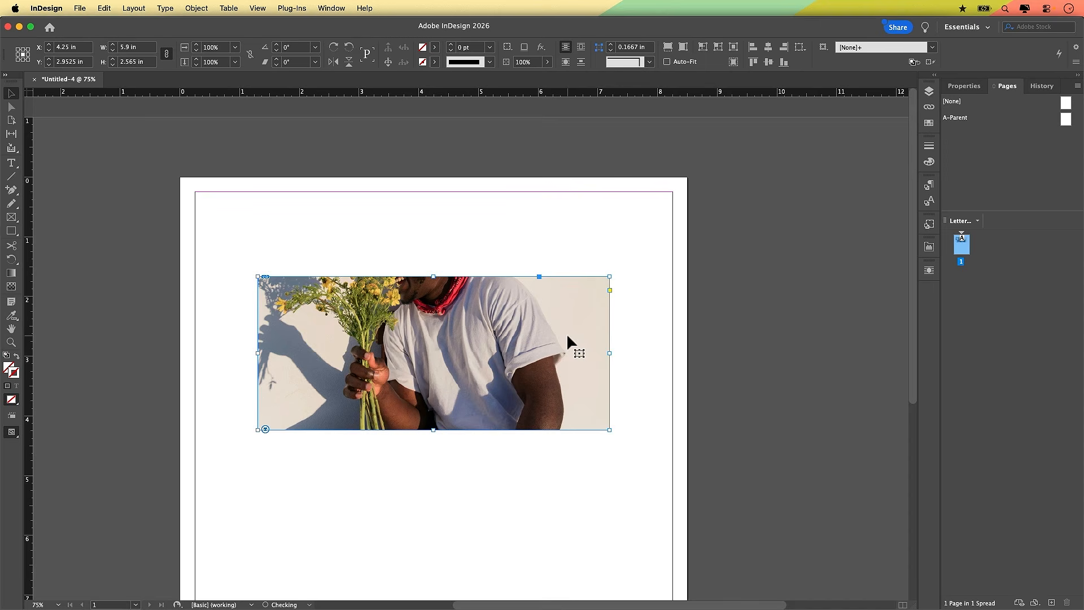
Step: Move the photo down inside its frame, scale it proportionally to about 3.39 in wide, and realign it with the frame's bottom and right edges
{"action": "double_click", "coordinate": [430, 338]}
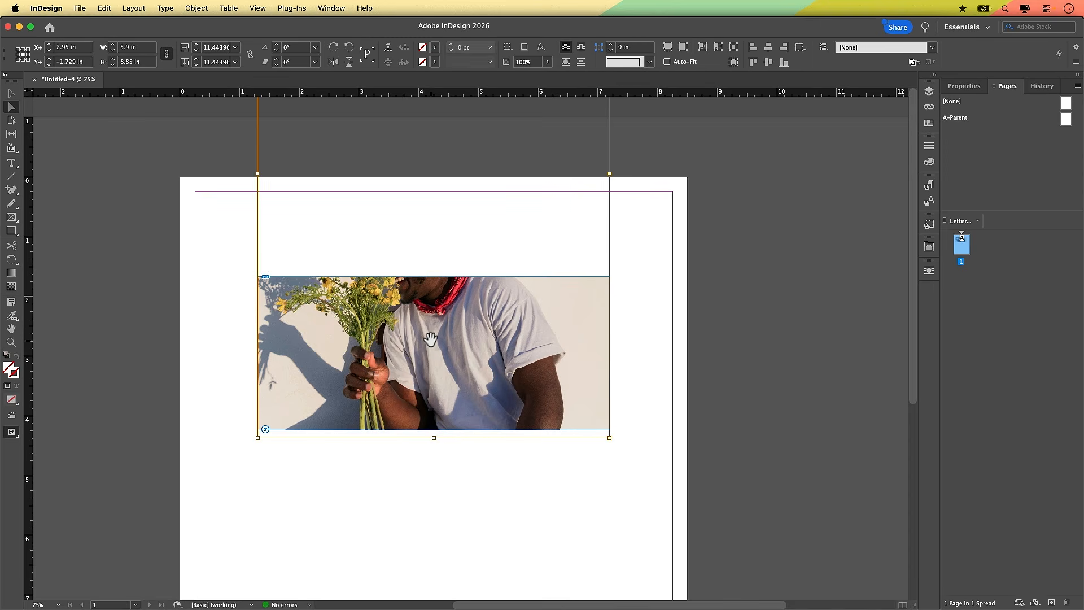
{"action": "left_click_drag", "start_coordinate": [430, 342], "coordinate": [430, 414]}
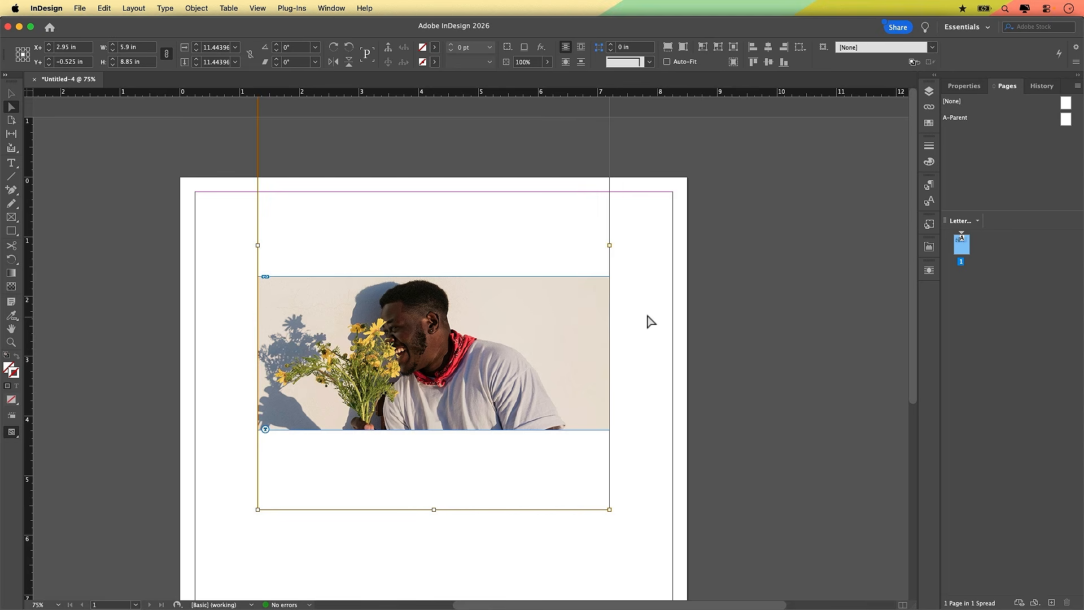
{"action": "left_click_drag", "start_coordinate": [258, 510], "coordinate": [408, 285]}
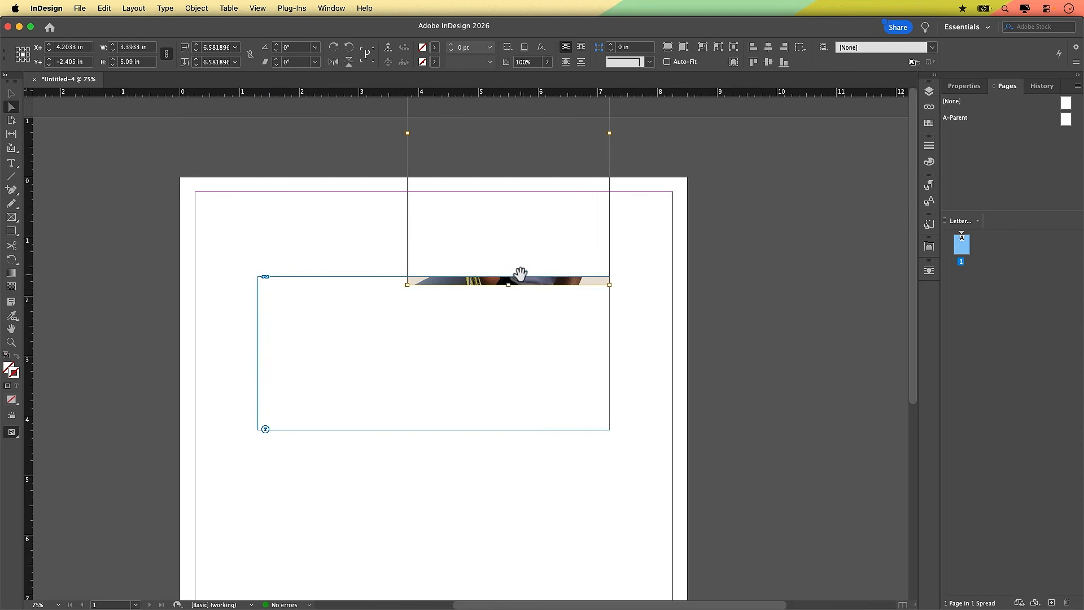
{"action": "left_click_drag", "start_coordinate": [520, 283], "coordinate": [530, 438]}
{"action": "left_click_drag", "start_coordinate": [515, 393], "coordinate": [516, 385]}
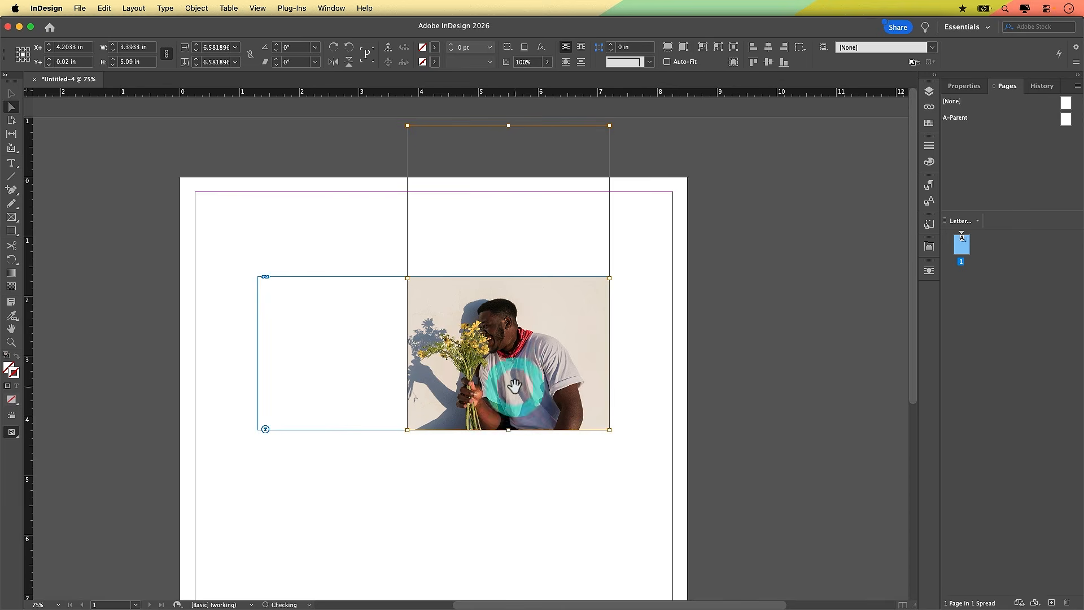
Step: Enlarge the photo inside its frame to about 4.28 × 6.42 in and reposition it, leaving a blank strip on the frame's left side
{"action": "left_click_drag", "start_coordinate": [406, 431], "coordinate": [359, 475]}
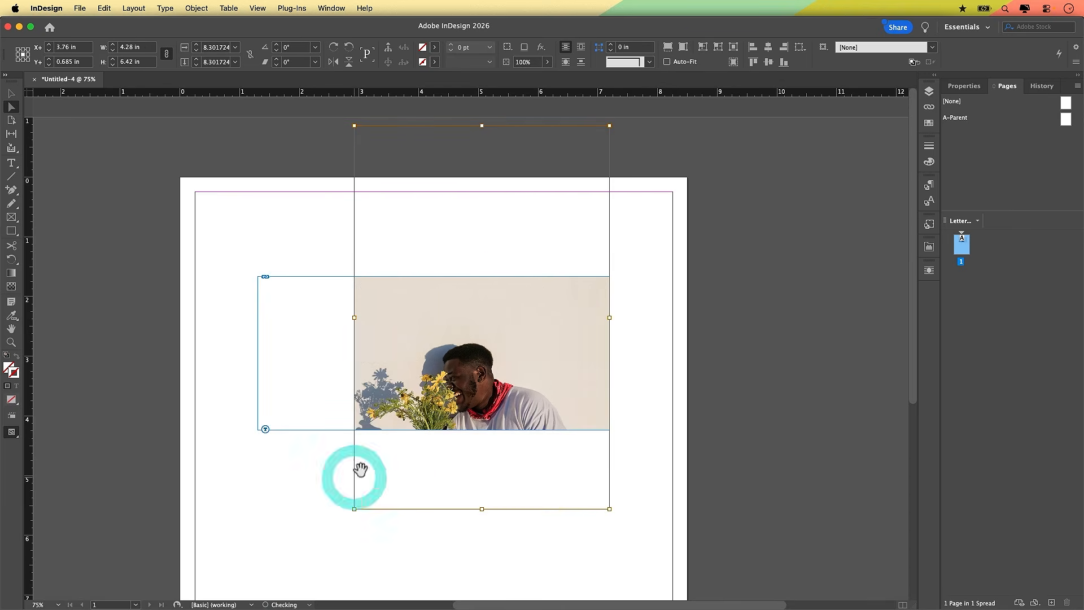
{"action": "left_click_drag", "start_coordinate": [460, 396], "coordinate": [473, 334]}
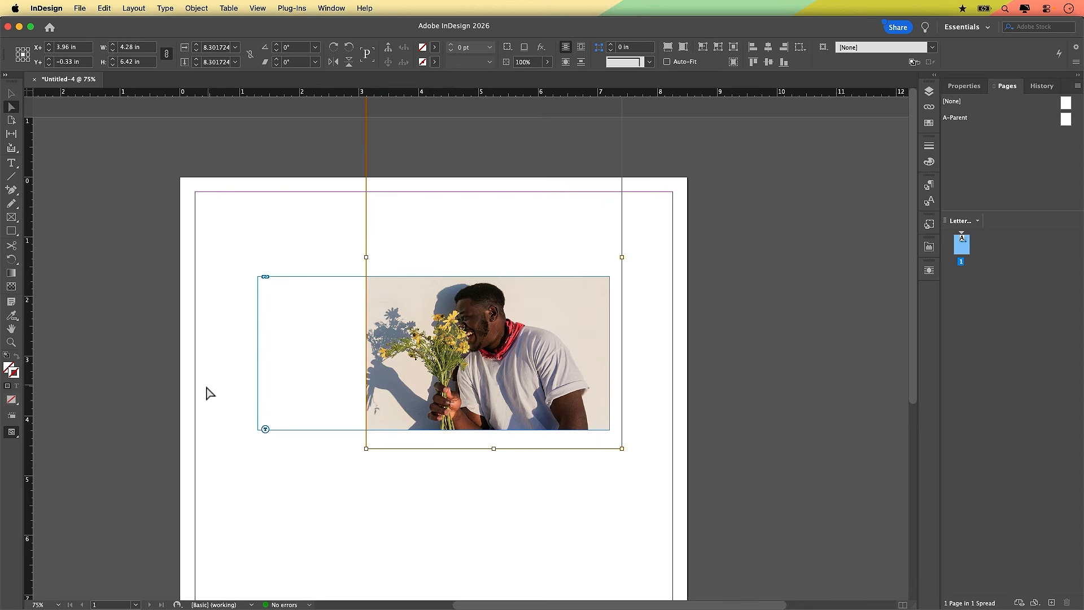
{"action": "left_click", "coordinate": [357, 486]}
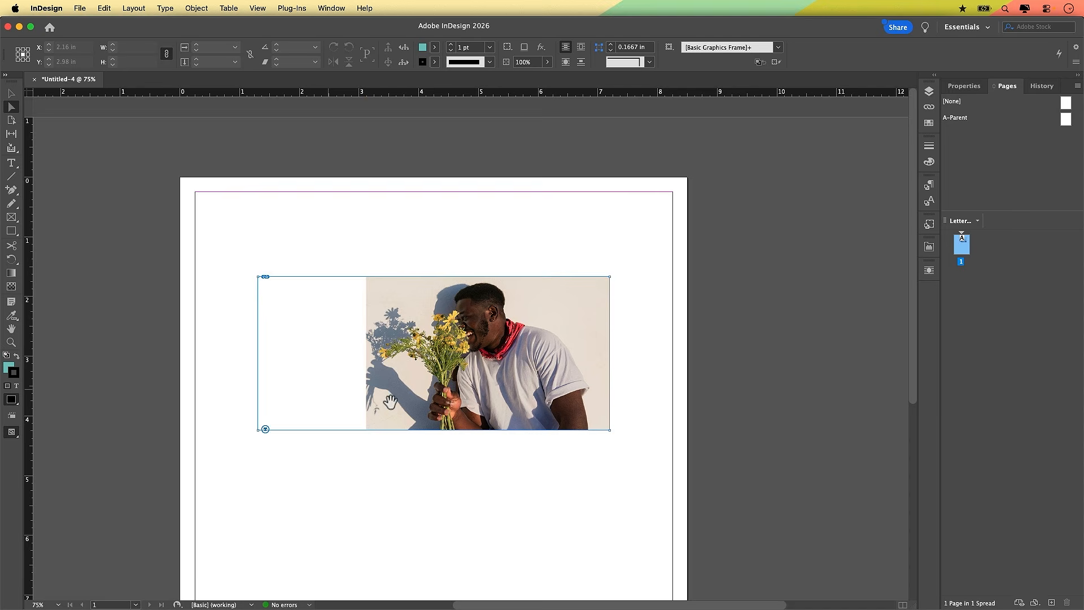
{"action": "left_click", "coordinate": [507, 349]}
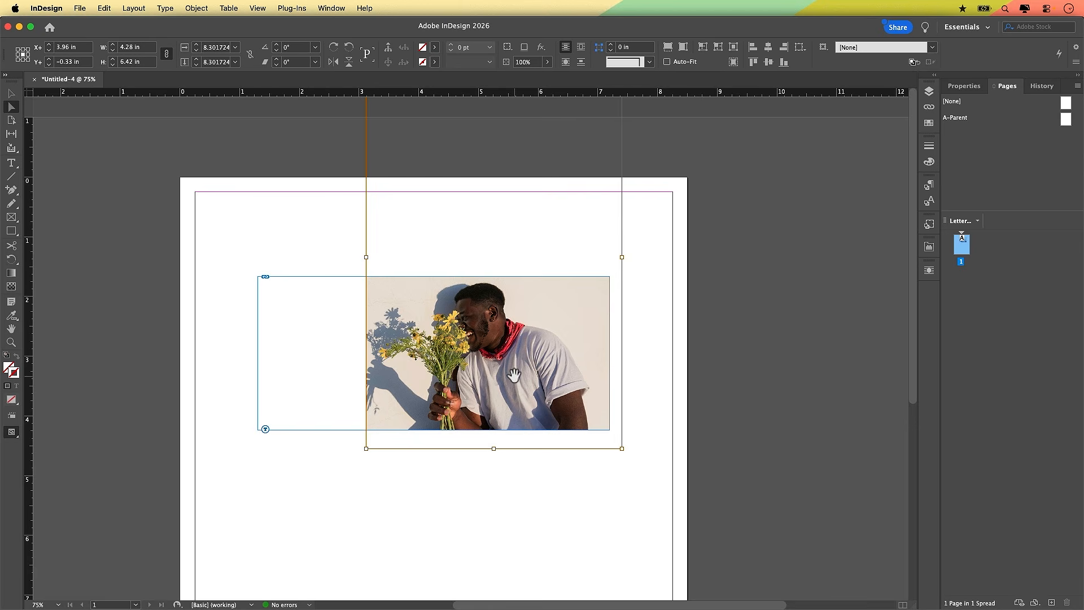
{"action": "left_click", "coordinate": [670, 308]}
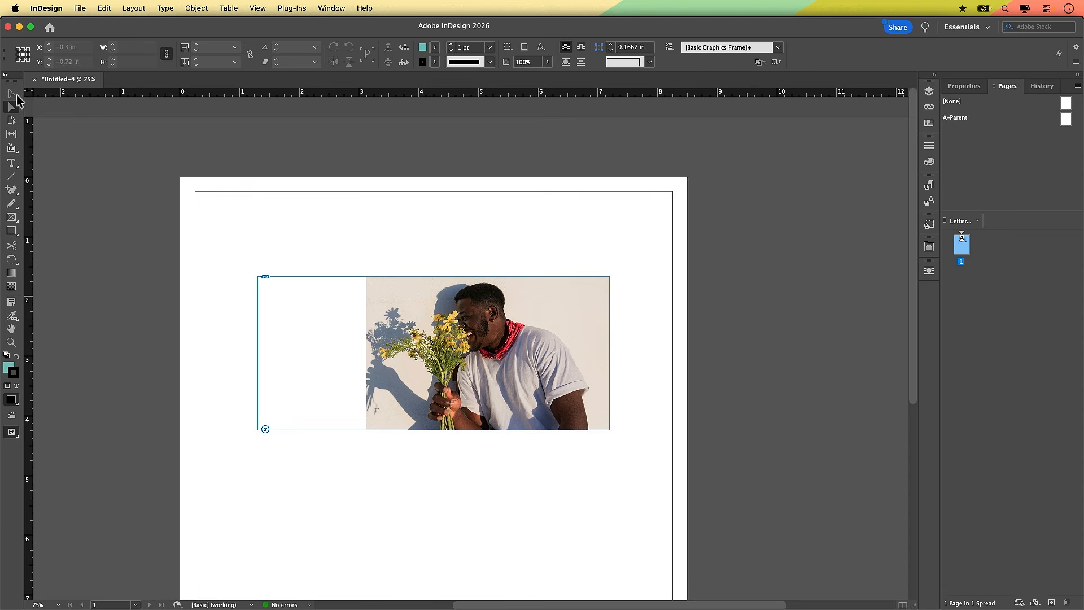
Step: Select the whole photo frame and fill its blank strip with Generative Expand, leaving the prompt empty
{"action": "left_click", "coordinate": [13, 94]}
{"action": "left_click", "coordinate": [523, 362]}
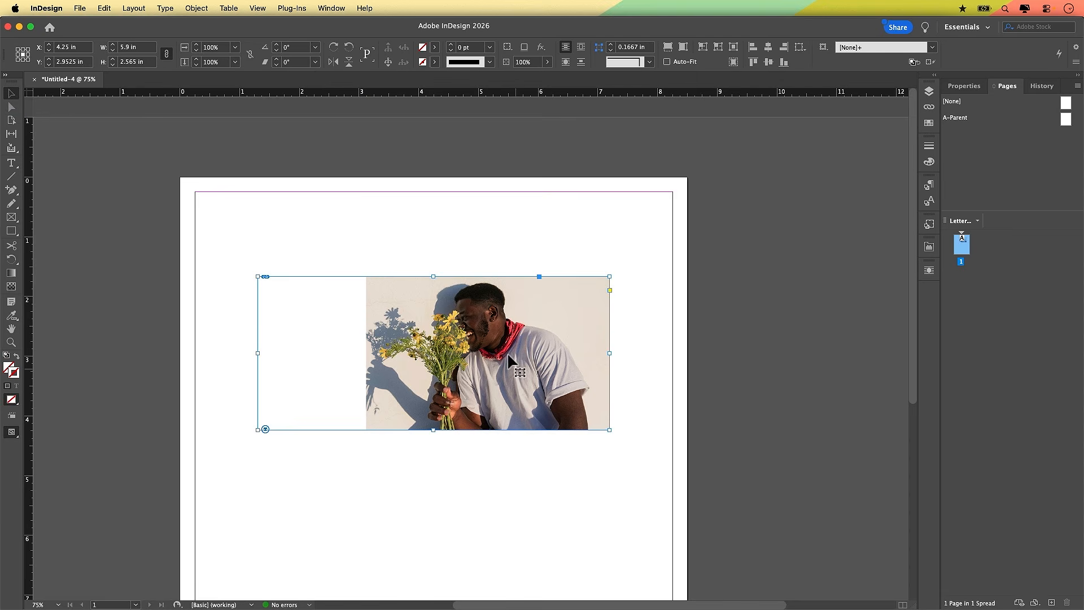
{"action": "left_click", "coordinate": [329, 8]}
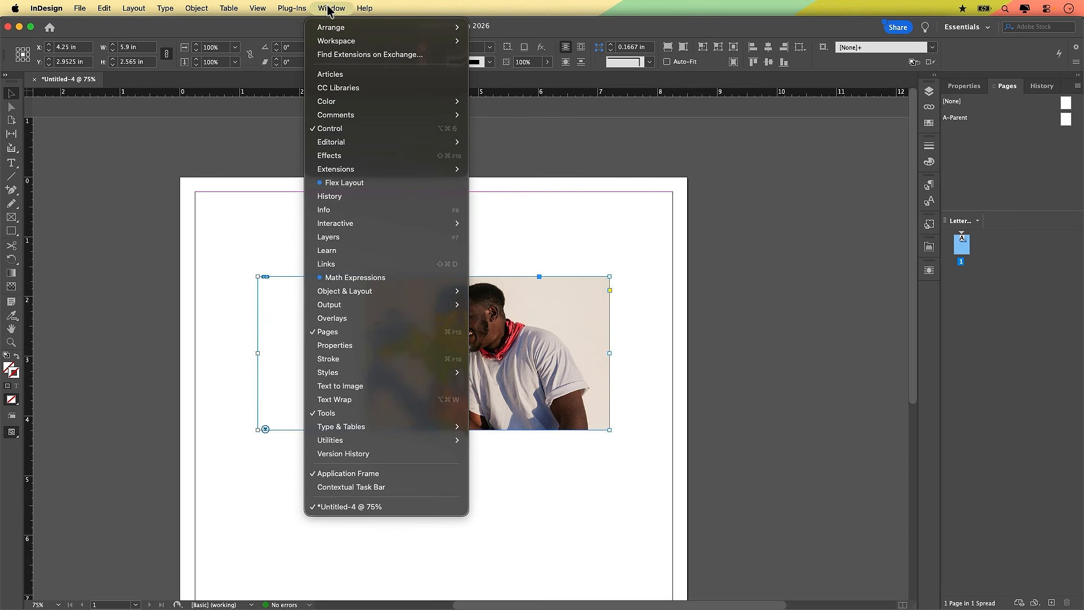
{"action": "left_click", "coordinate": [360, 390]}
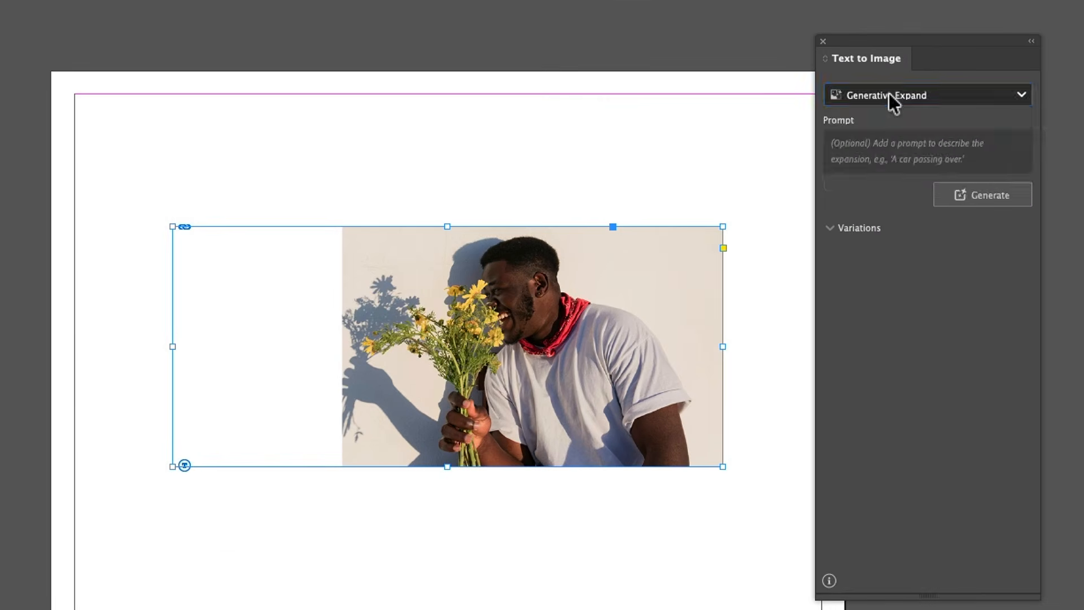
{"action": "left_click", "coordinate": [715, 192]}
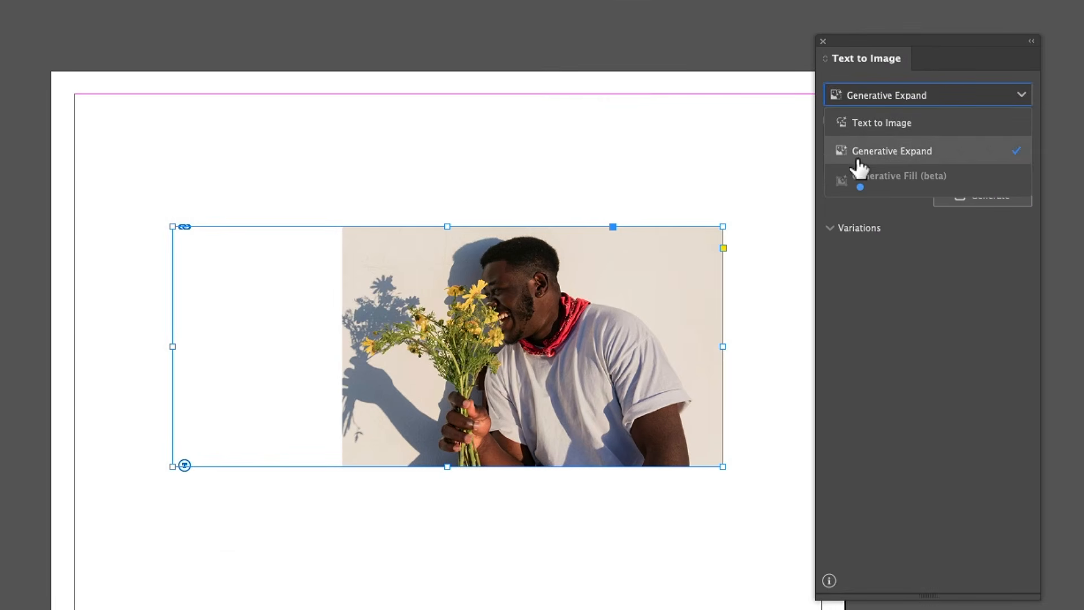
{"action": "left_click", "coordinate": [920, 153]}
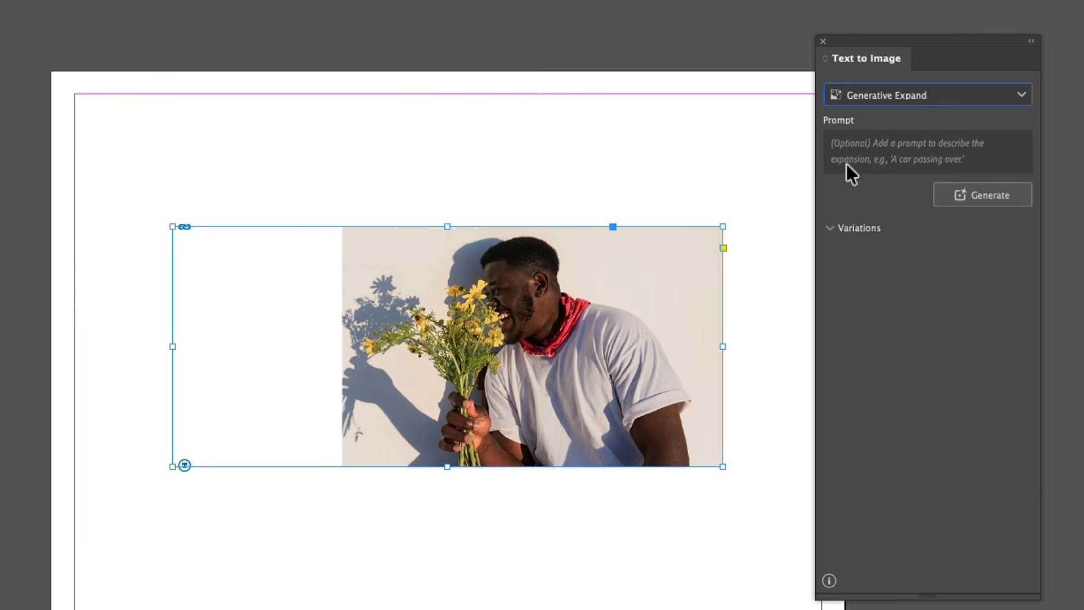
{"action": "left_click", "coordinate": [989, 196]}
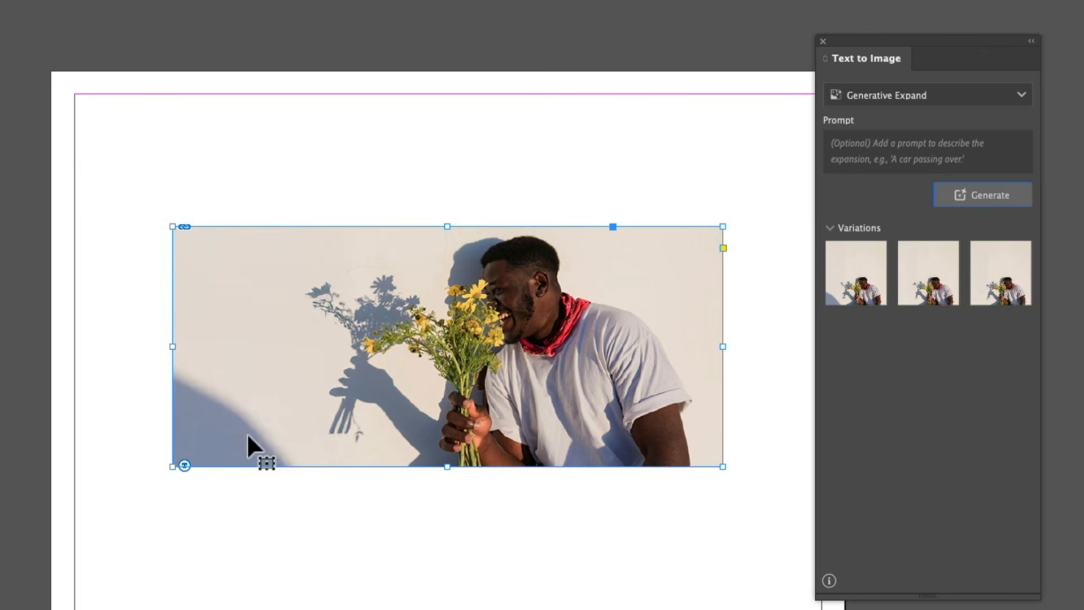
Step: Compare the three generated variations, apply the second one, and close the Text to Image controls
{"action": "left_click", "coordinate": [921, 278]}
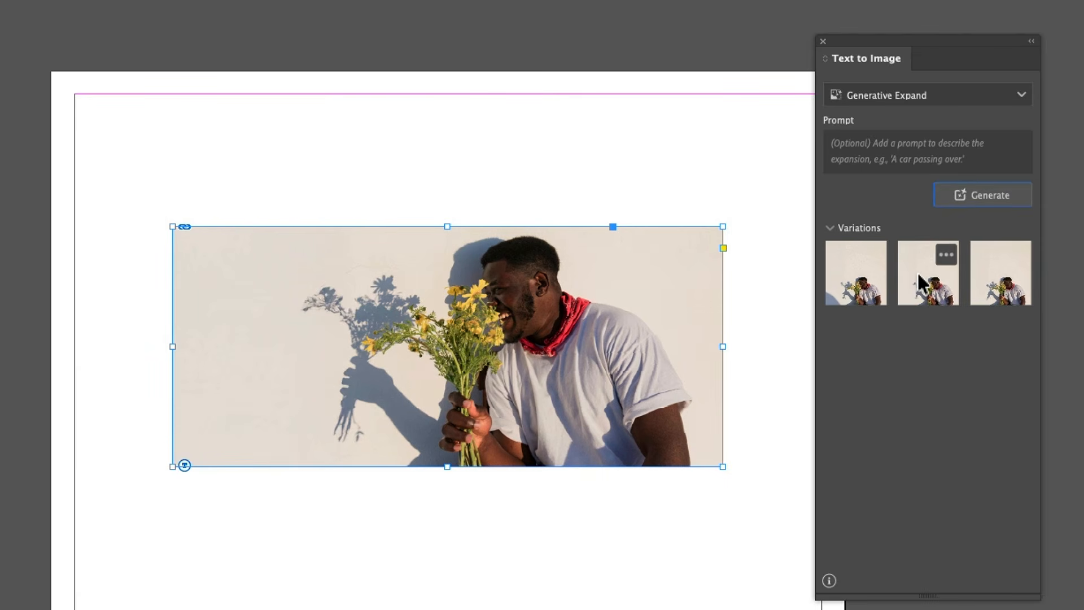
{"action": "left_click", "coordinate": [982, 283]}
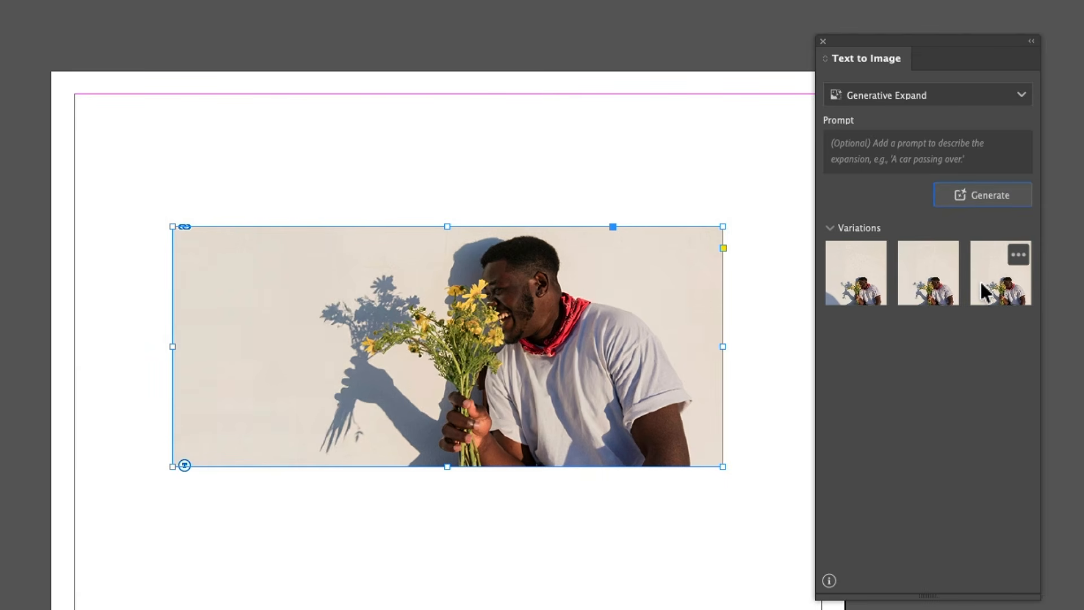
{"action": "left_click", "coordinate": [913, 285]}
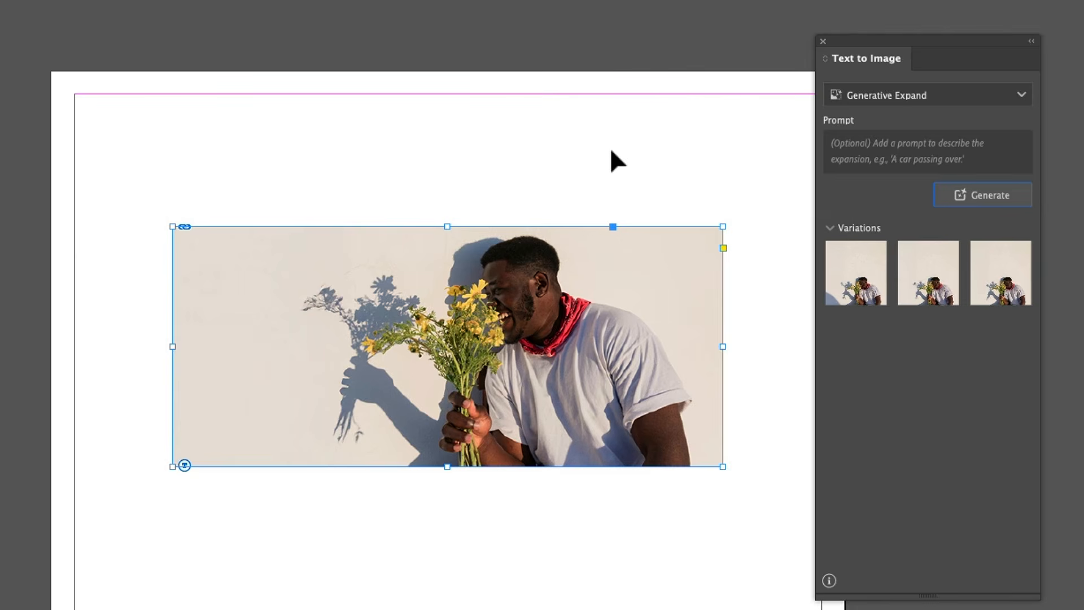
{"action": "mouse_move", "coordinate": [933, 254]}
{"action": "left_click", "coordinate": [840, 278]}
{"action": "left_click", "coordinate": [920, 279]}
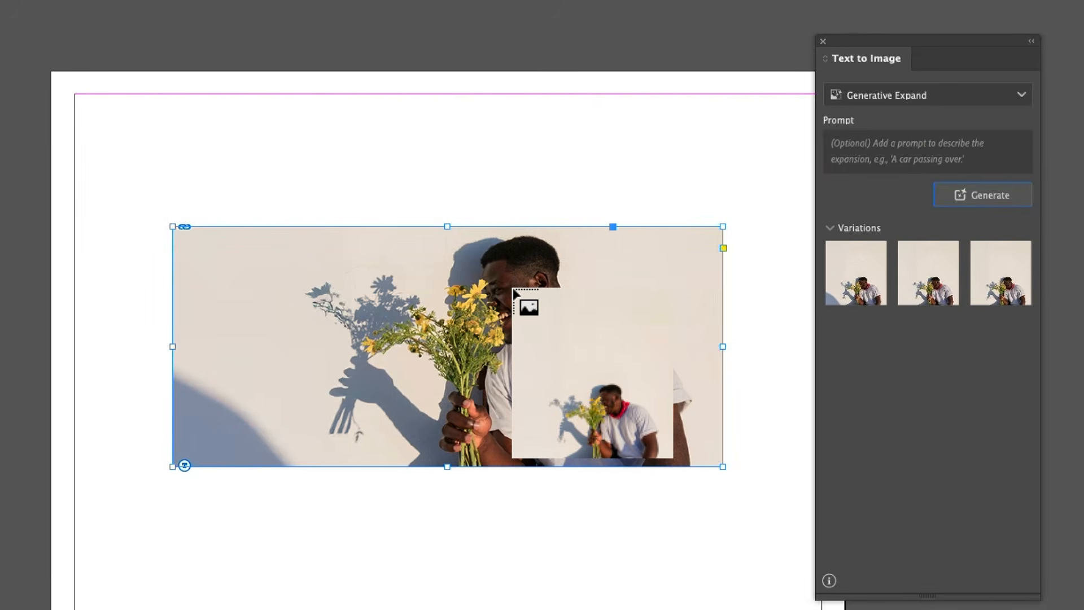
{"action": "left_click", "coordinate": [567, 275]}
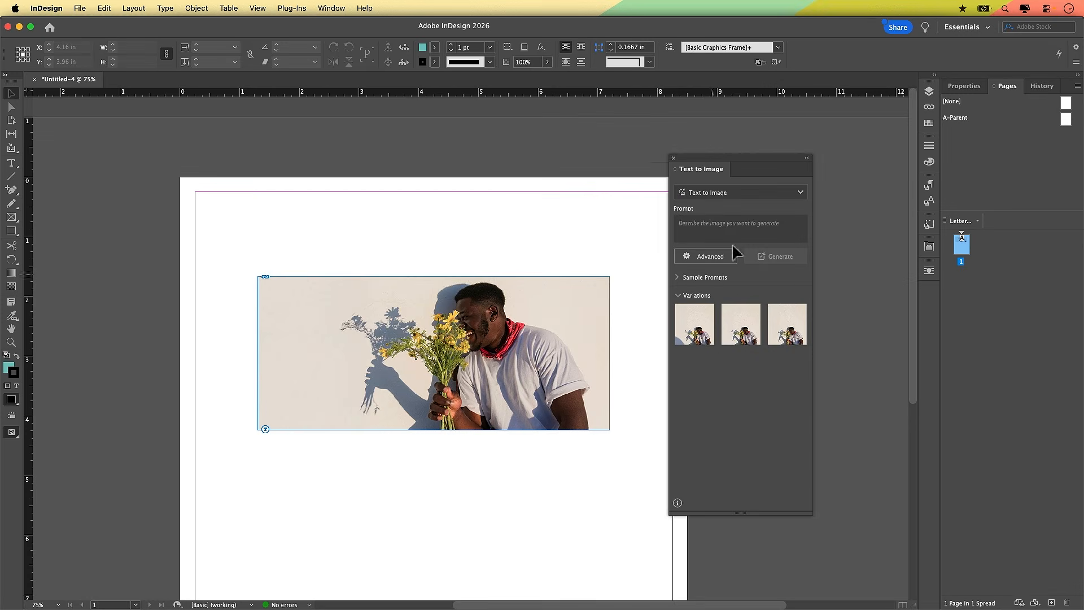
{"action": "left_click", "coordinate": [674, 159]}
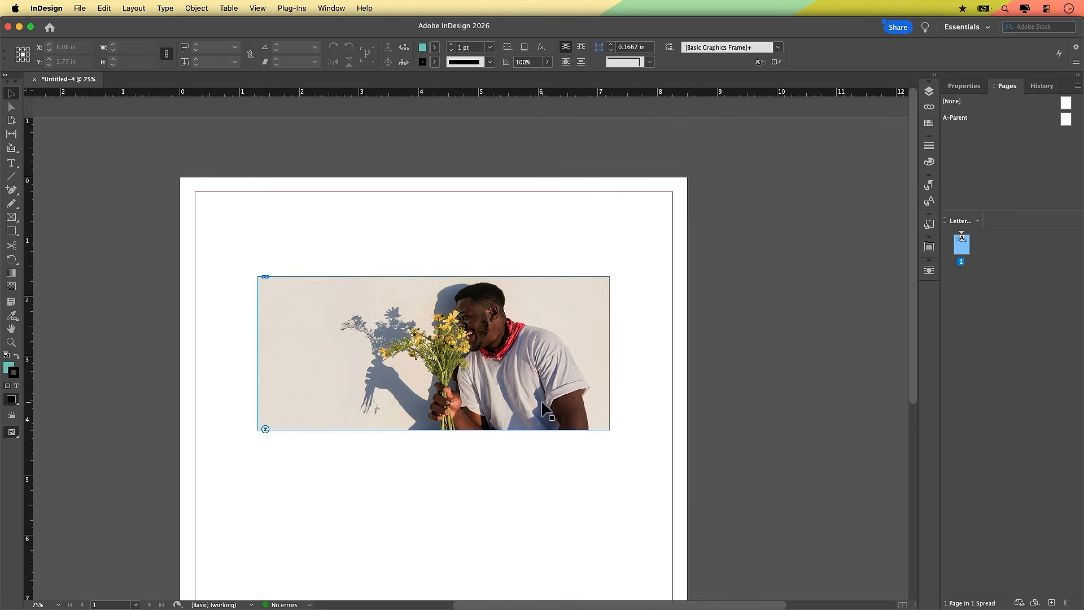
Step: Compare the original photo's file name in Adobe Bridge with the link information of the expanded image in InDesign
{"action": "left_click", "coordinate": [557, 370]}
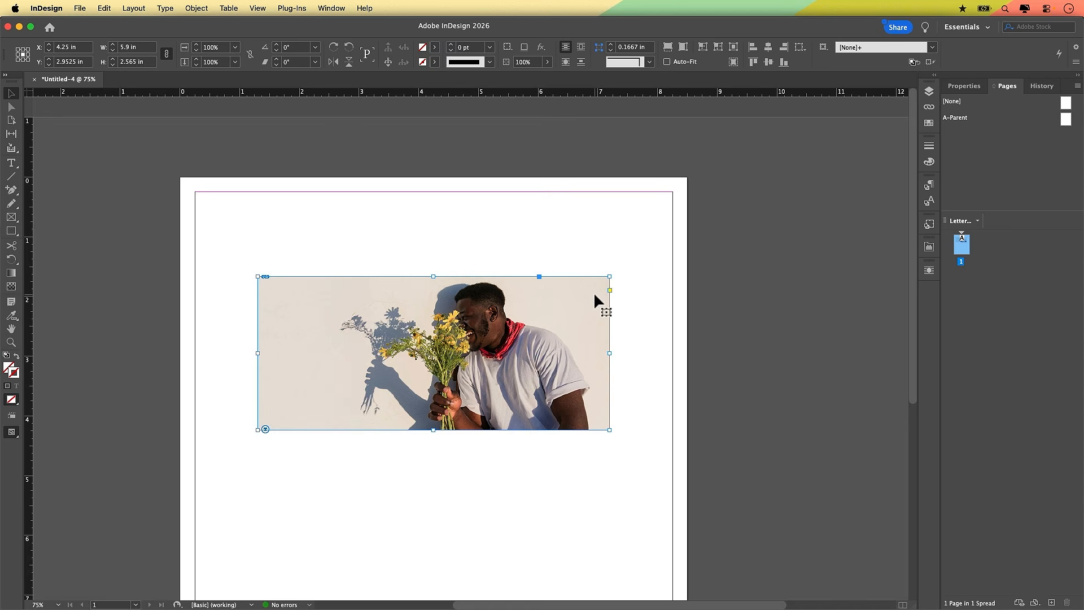
{"action": "mouse_move", "coordinate": [395, 605]}
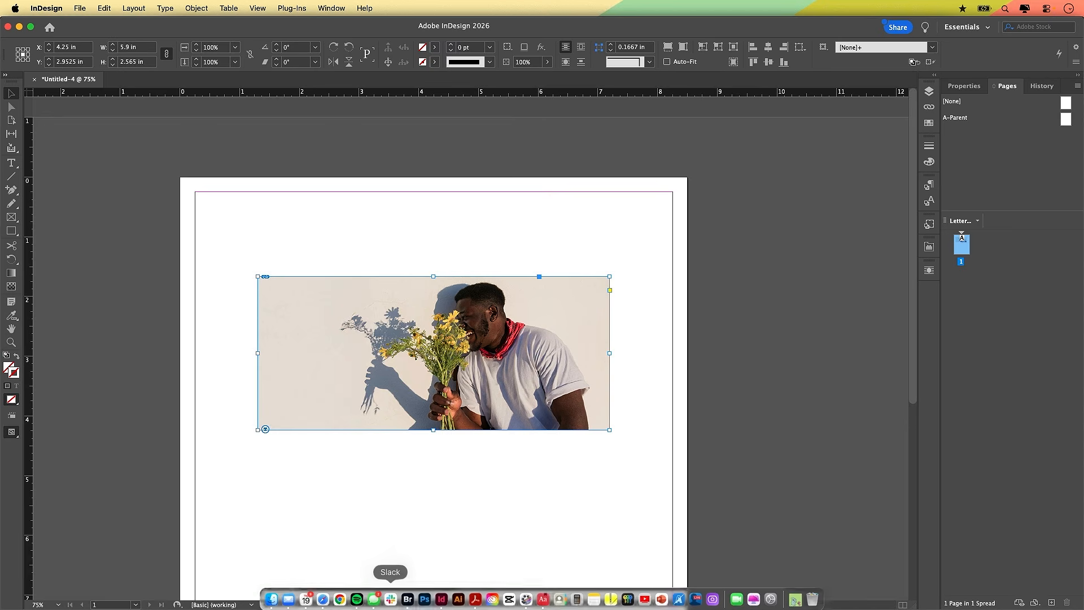
{"action": "left_click", "coordinate": [407, 596]}
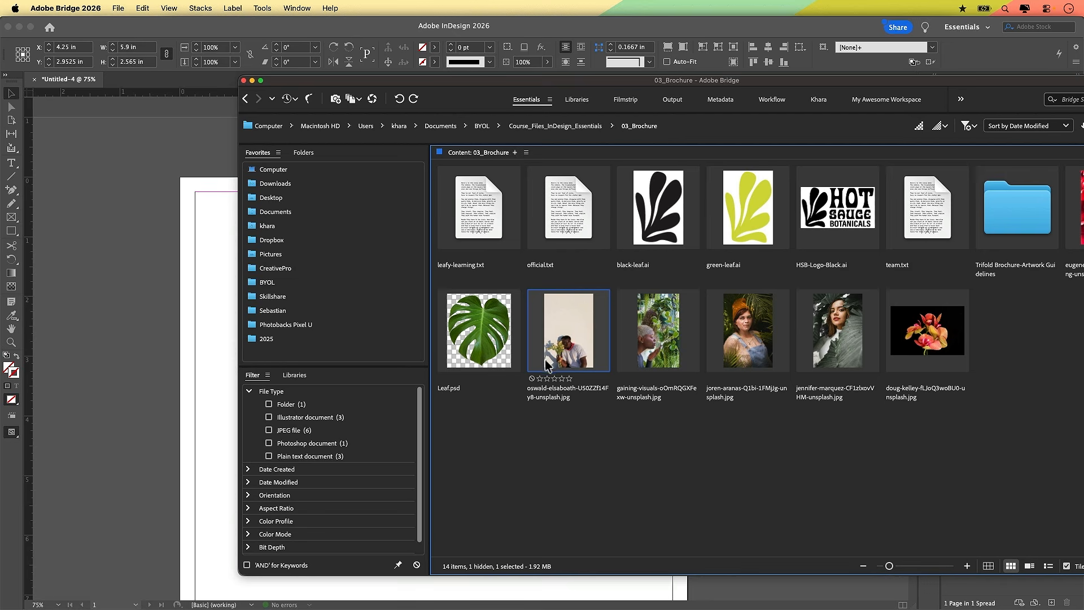
{"action": "mouse_move", "coordinate": [547, 362]}
{"action": "left_mouse_down"}
{"action": "mouse_move", "coordinate": [221, 517]}
{"action": "mouse_move", "coordinate": [566, 371]}
{"action": "left_mouse_up"}
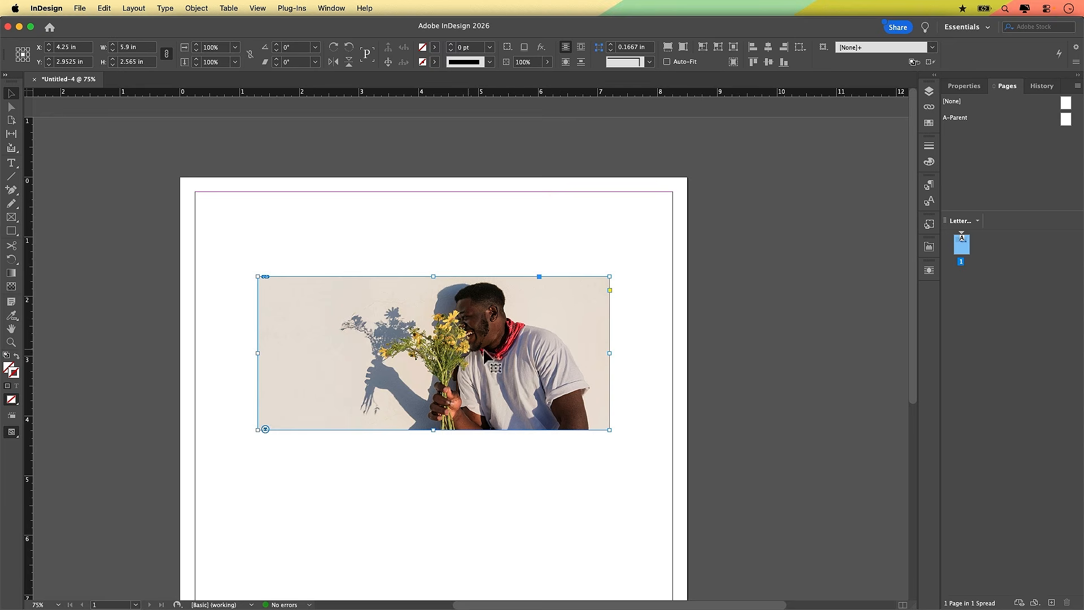
{"action": "left_click", "coordinate": [929, 107]}
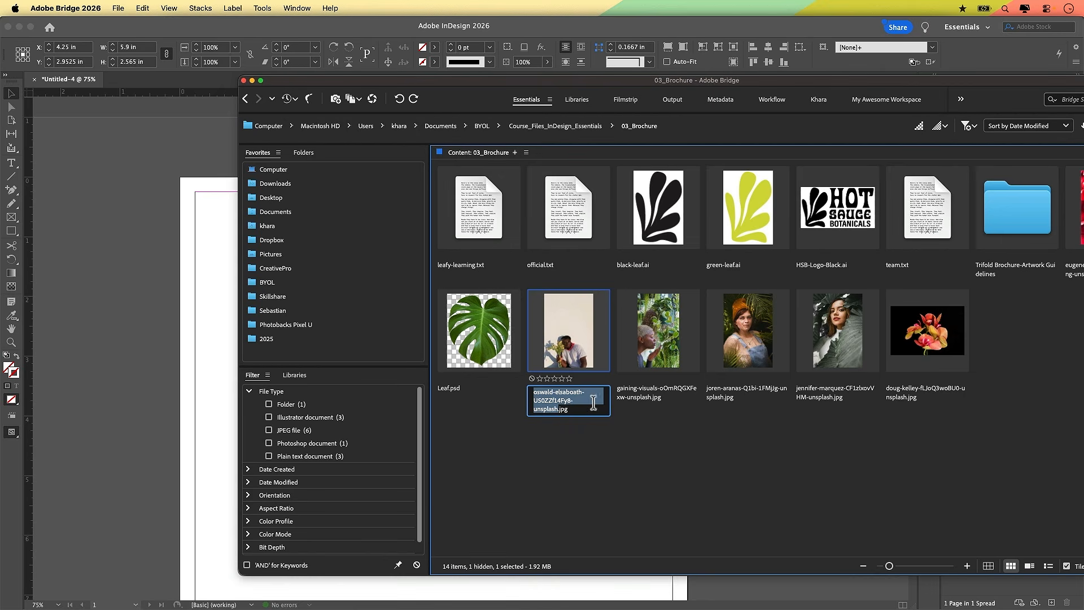
{"action": "left_click", "coordinate": [597, 407]}
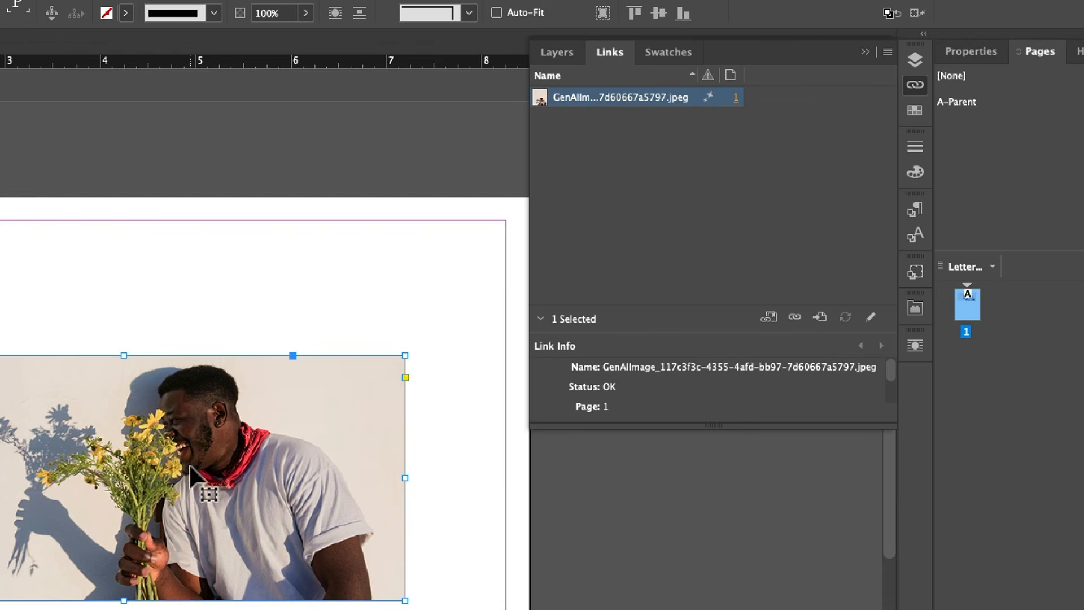
Step: Reveal the linked generated image in Finder and look through the folder of generated image files
{"action": "right_click", "coordinate": [626, 99]}
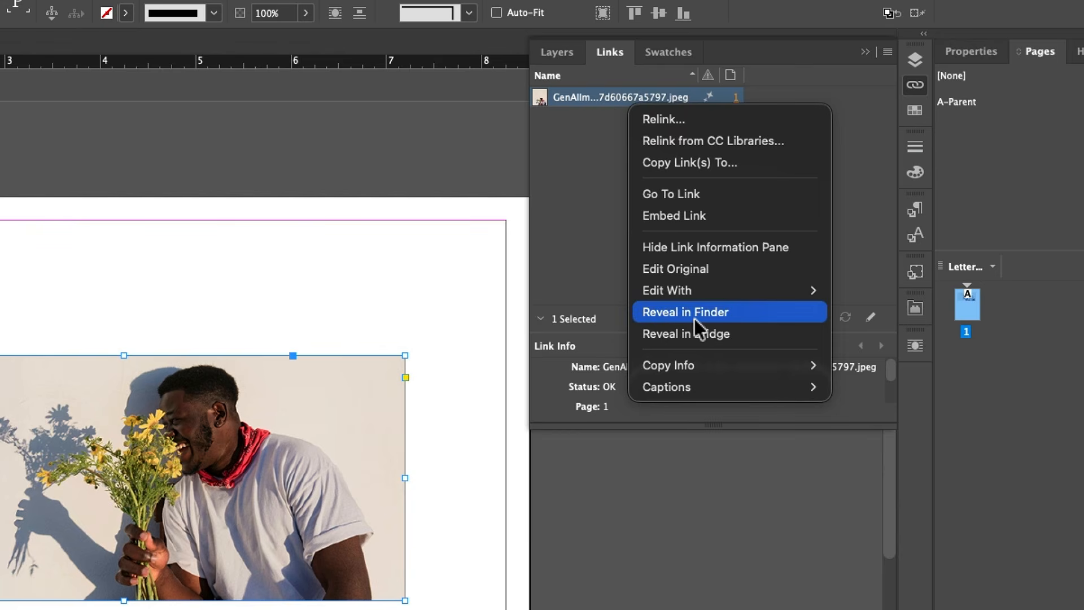
{"action": "left_click", "coordinate": [735, 317]}
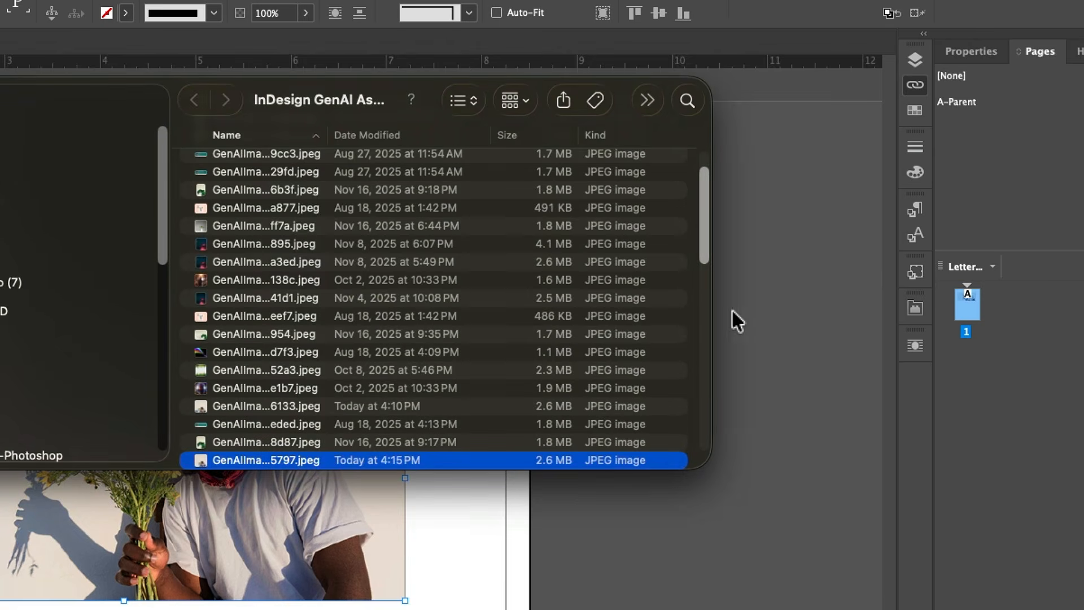
{"action": "scroll", "coordinate": [290, 294], "scroll_direction": "down", "scroll_amount": 5}
{"action": "scroll", "coordinate": [278, 266], "scroll_direction": "up", "scroll_amount": 6}
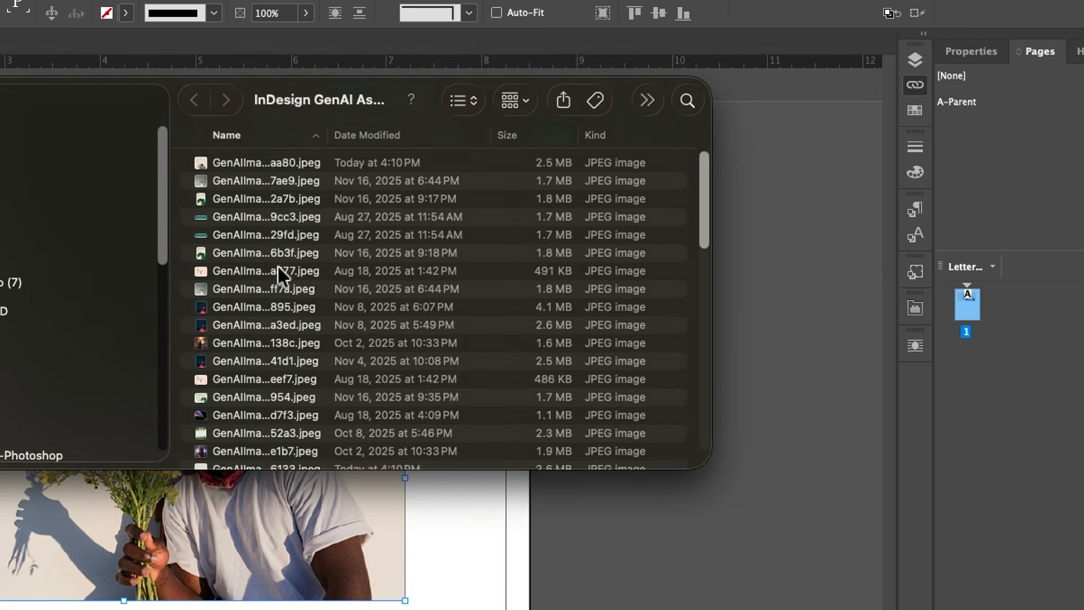
{"action": "scroll", "coordinate": [278, 266], "scroll_direction": "down", "scroll_amount": 4}
{"action": "scroll", "coordinate": [278, 266], "scroll_direction": "down", "scroll_amount": 8}
{"action": "scroll", "coordinate": [277, 266], "scroll_direction": "up", "scroll_amount": 10}
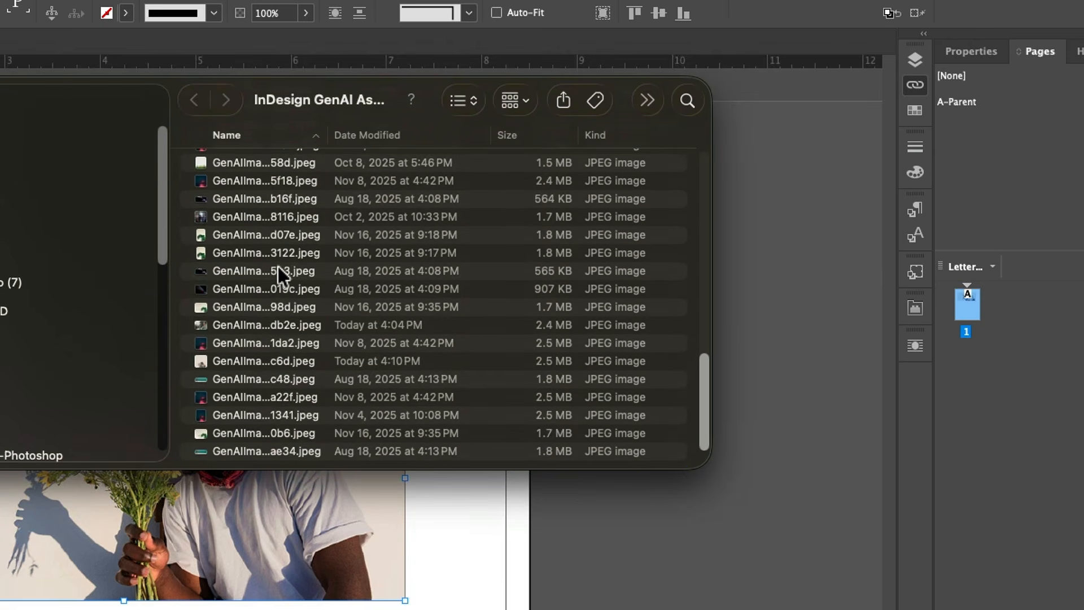
Step: Find the generated variations belonging to the expanded photo among the files in the InDesign GenAI assets folder
{"action": "scroll", "coordinate": [278, 266], "scroll_direction": "down", "scroll_amount": 10}
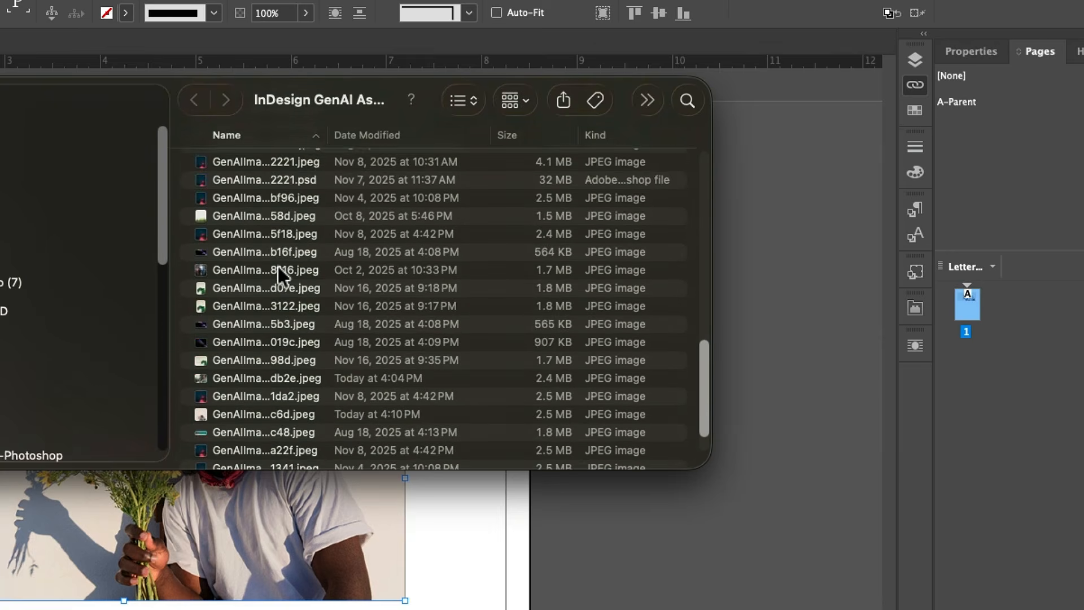
{"action": "scroll", "coordinate": [278, 266], "scroll_direction": "up", "scroll_amount": 8}
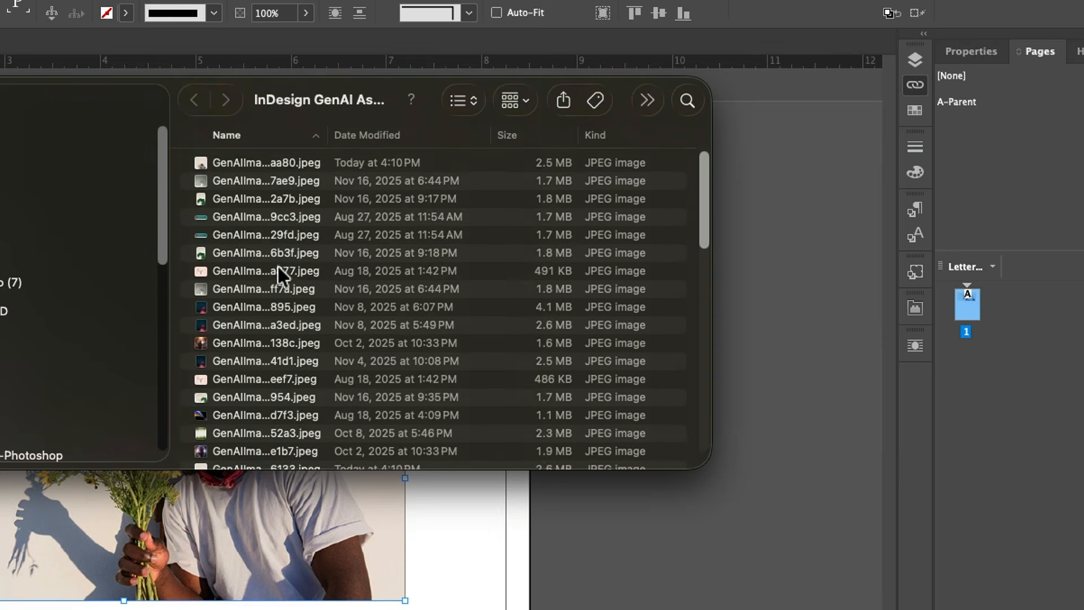
{"action": "scroll", "coordinate": [278, 266], "scroll_direction": "down", "scroll_amount": 4}
{"action": "scroll", "coordinate": [299, 341], "scroll_direction": "down", "scroll_amount": 6}
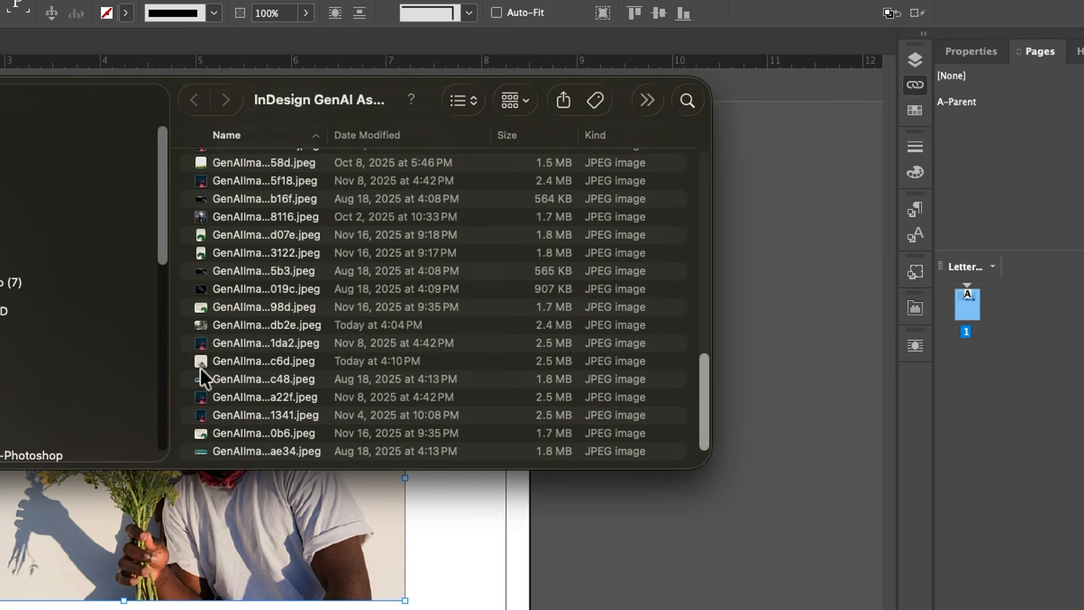
{"action": "scroll", "coordinate": [318, 361], "scroll_direction": "up", "scroll_amount": 6}
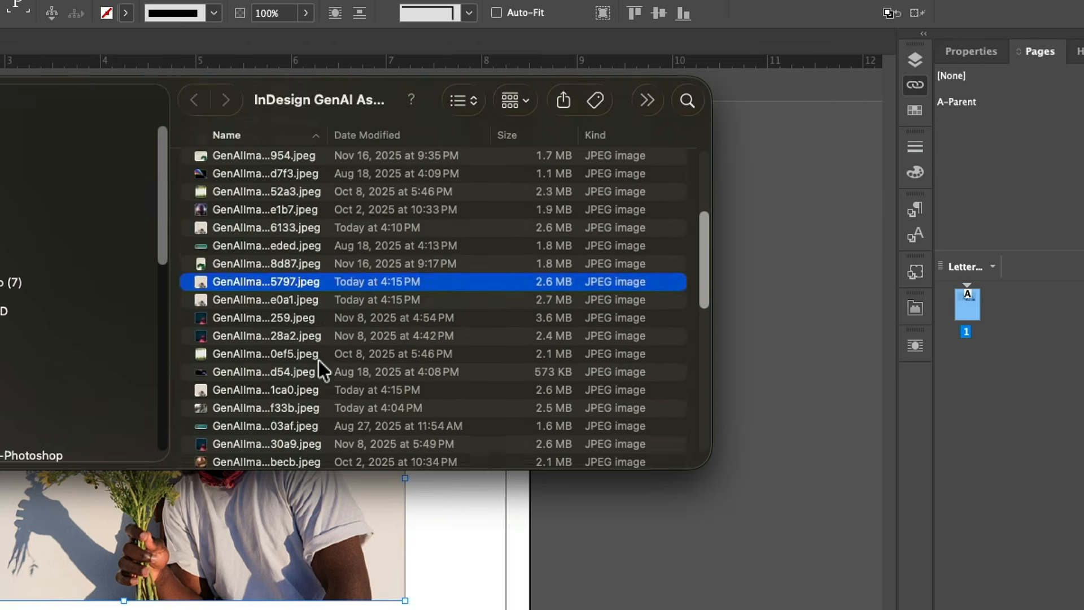
{"action": "scroll", "coordinate": [318, 361], "scroll_direction": "down", "scroll_amount": 5}
{"action": "scroll", "coordinate": [319, 360], "scroll_direction": "up", "scroll_amount": 7}
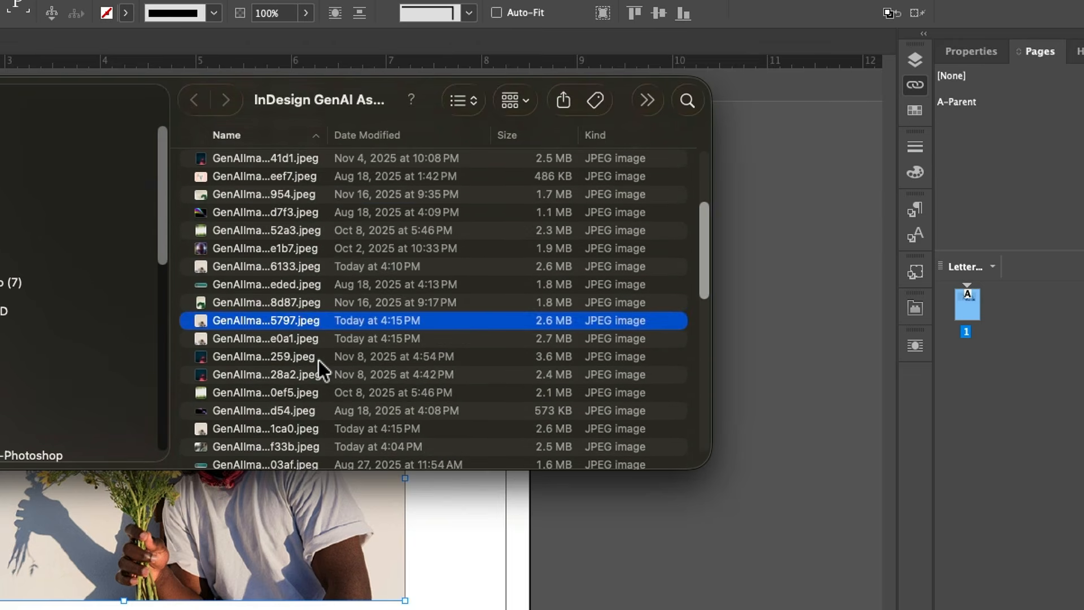
{"action": "scroll", "coordinate": [318, 360], "scroll_direction": "down", "scroll_amount": 3}
{"action": "scroll", "coordinate": [318, 360], "scroll_direction": "up", "scroll_amount": 3}
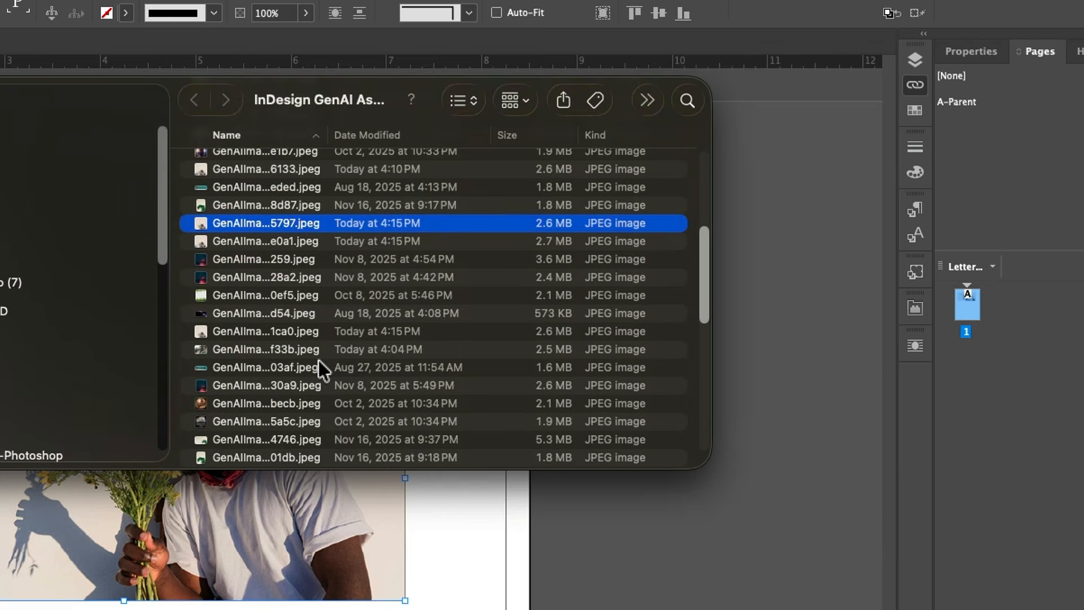
Step: Return to the InDesign document and check the link information of the expanded image
{"action": "key", "text": "super+Up"}
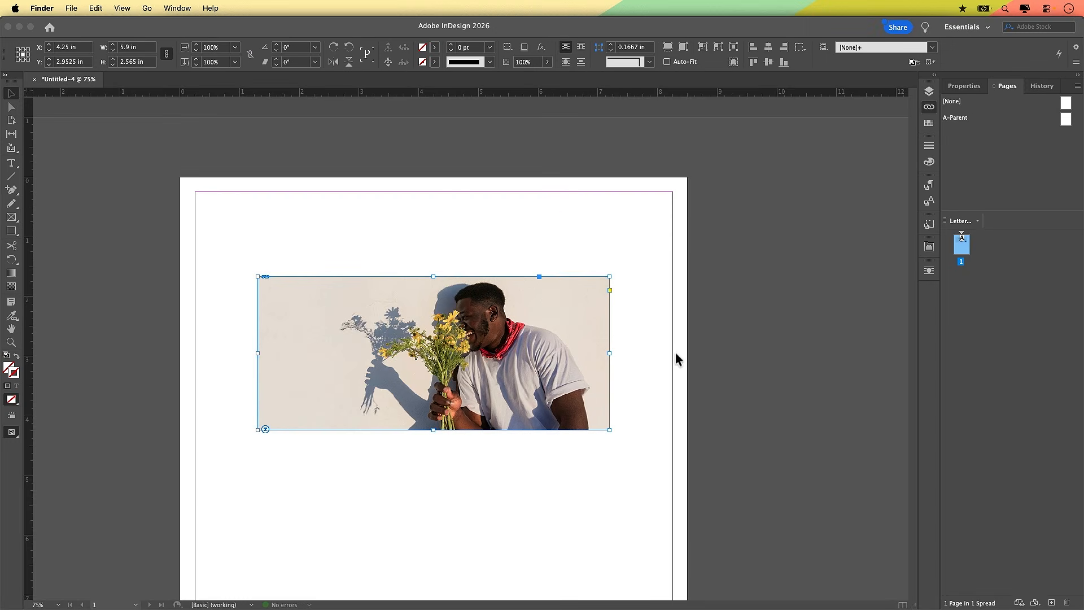
{"action": "left_click", "coordinate": [929, 107]}
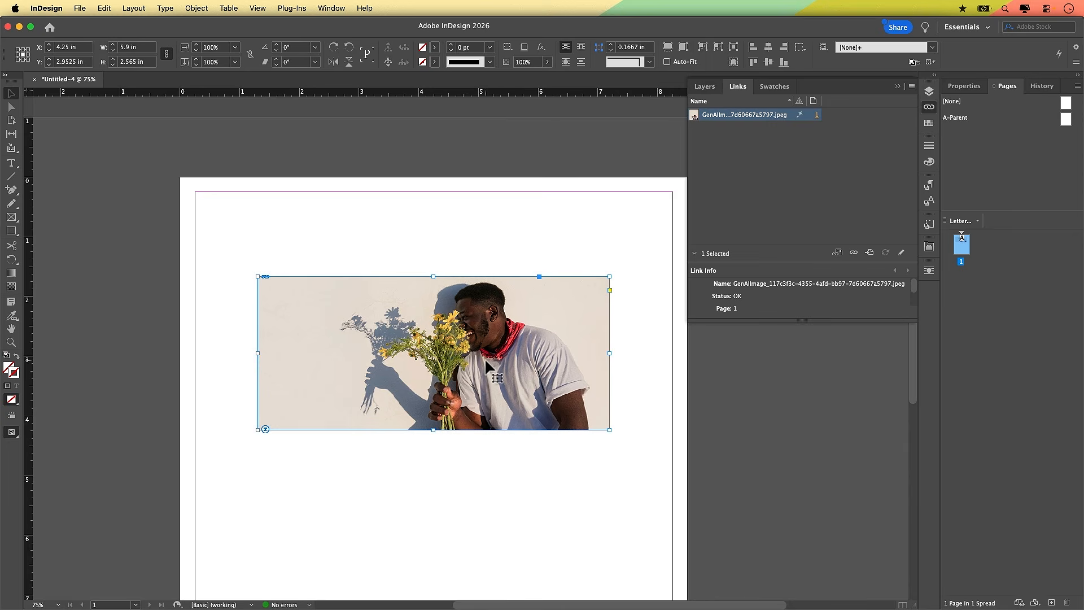
{"action": "left_click", "coordinate": [898, 87]}
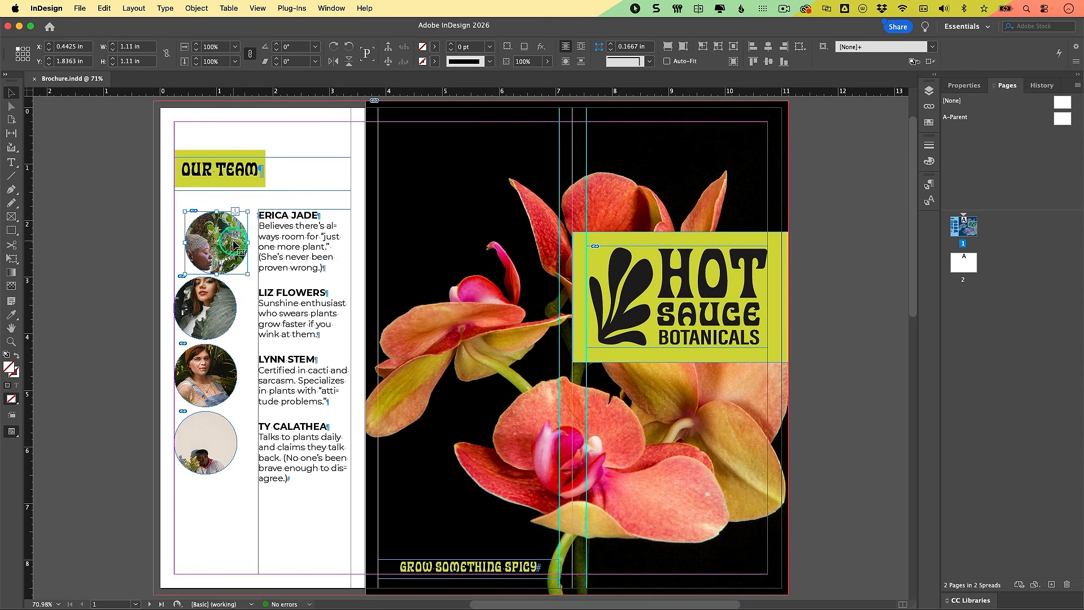
Step: Bring up Object Styles for the brochure, dock it with the collapsed icons beside the page, and expand it
{"action": "left_click", "coordinate": [331, 8]}
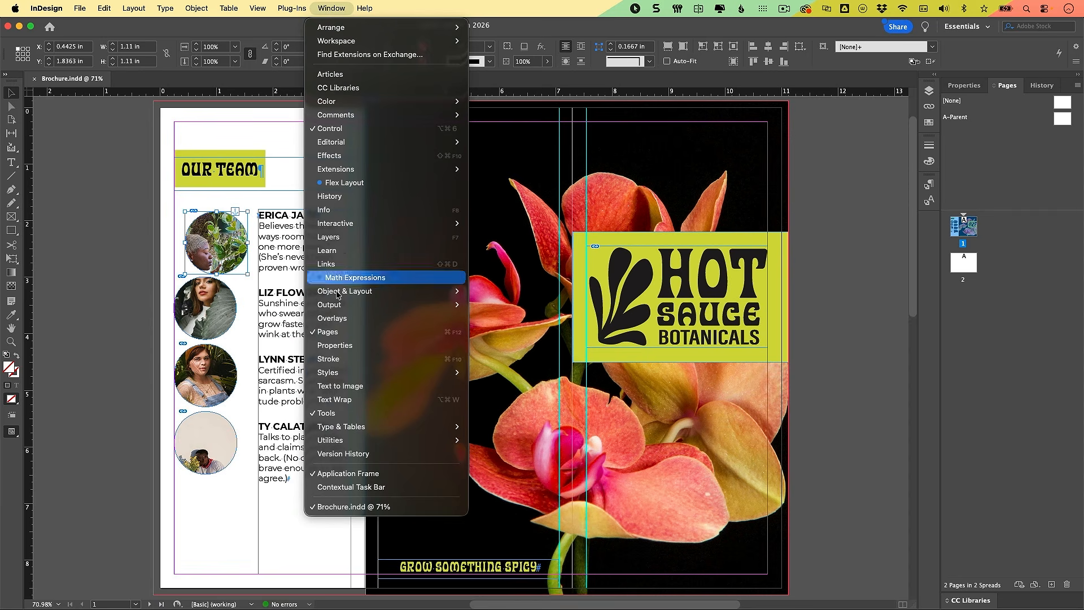
{"action": "mouse_move", "coordinate": [347, 372]}
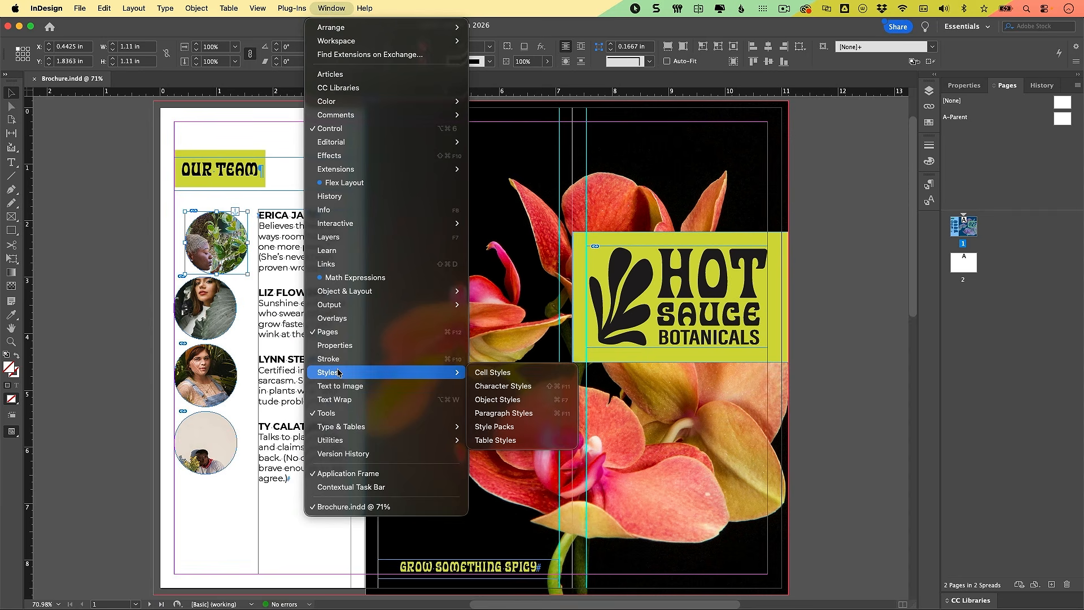
{"action": "left_click", "coordinate": [527, 400]}
{"action": "left_click", "coordinate": [377, 228]}
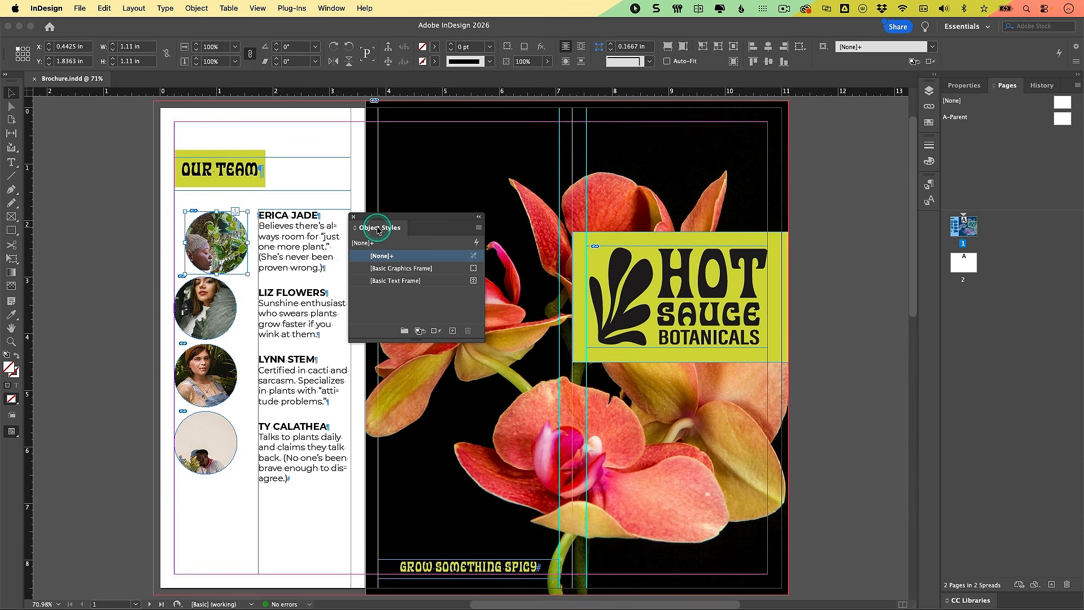
{"action": "left_click_drag", "start_coordinate": [378, 228], "coordinate": [937, 228]}
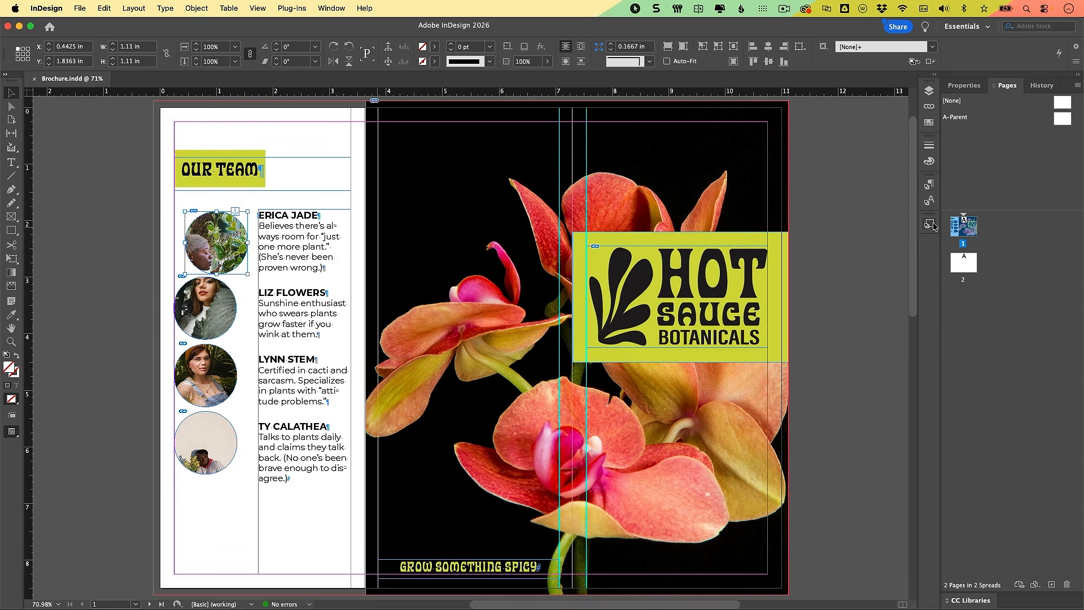
{"action": "left_click", "coordinate": [935, 226]}
{"action": "left_click", "coordinate": [935, 226]}
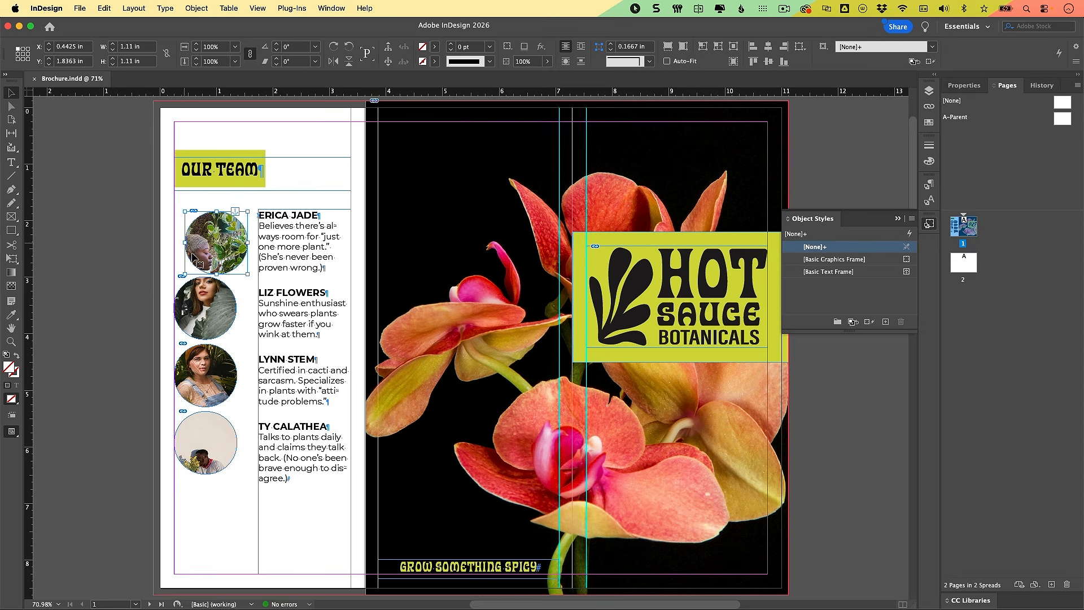
Step: Create a new object style from the selected circular team photo and name it Anchored Object
{"action": "left_click", "coordinate": [832, 220]}
{"action": "left_click", "coordinate": [887, 323], "text": "alt"}
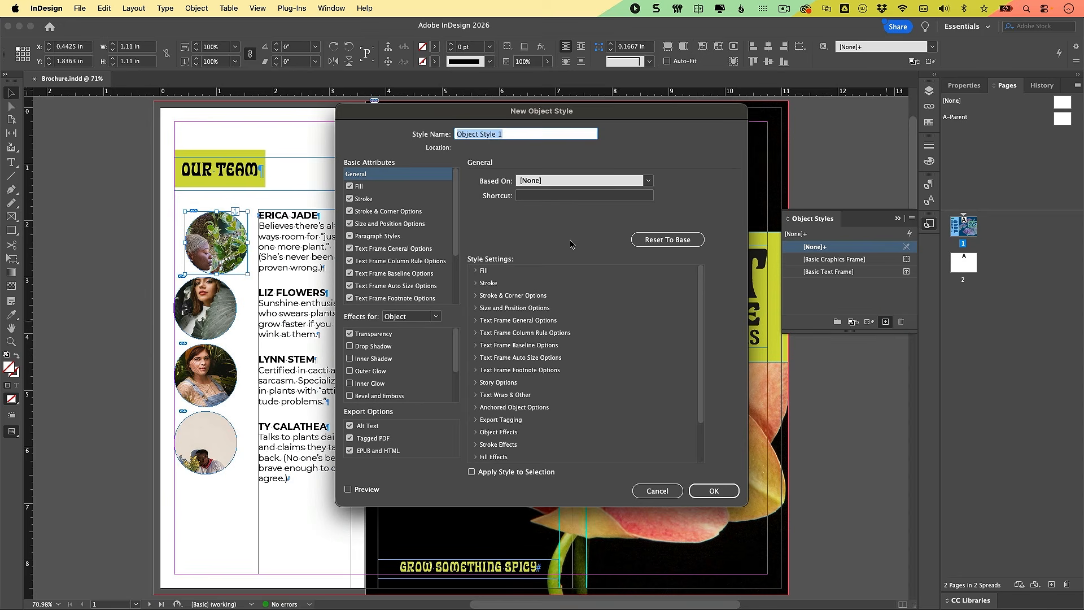
{"action": "left_click", "coordinate": [601, 234]}
{"action": "type", "text": "Anchored Obje"}
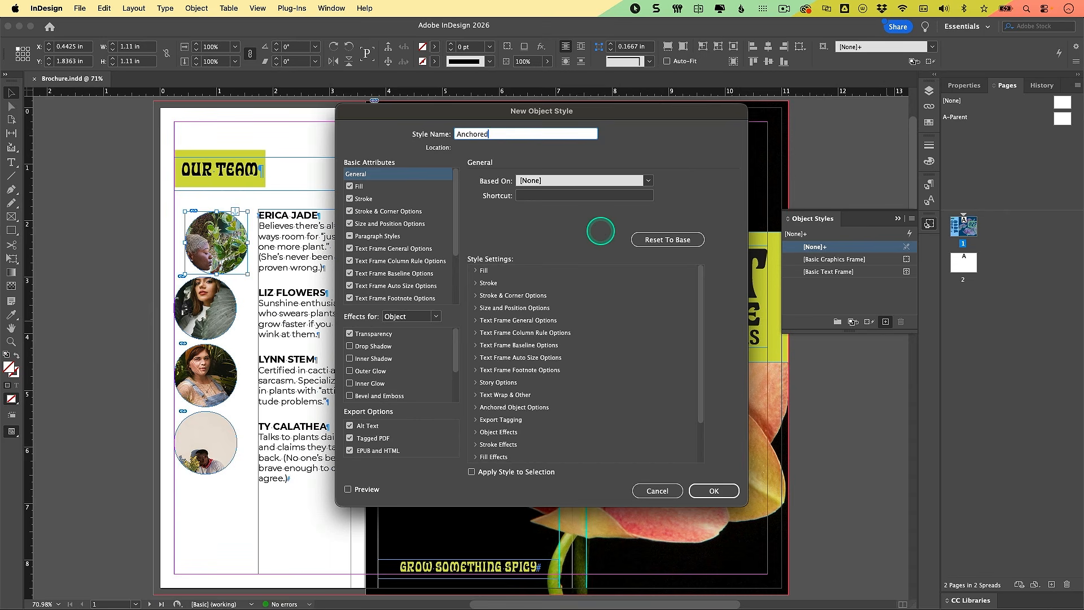
{"action": "type", "text": "ct"}
{"action": "left_click", "coordinate": [456, 231]}
{"action": "left_click", "coordinate": [366, 176]}
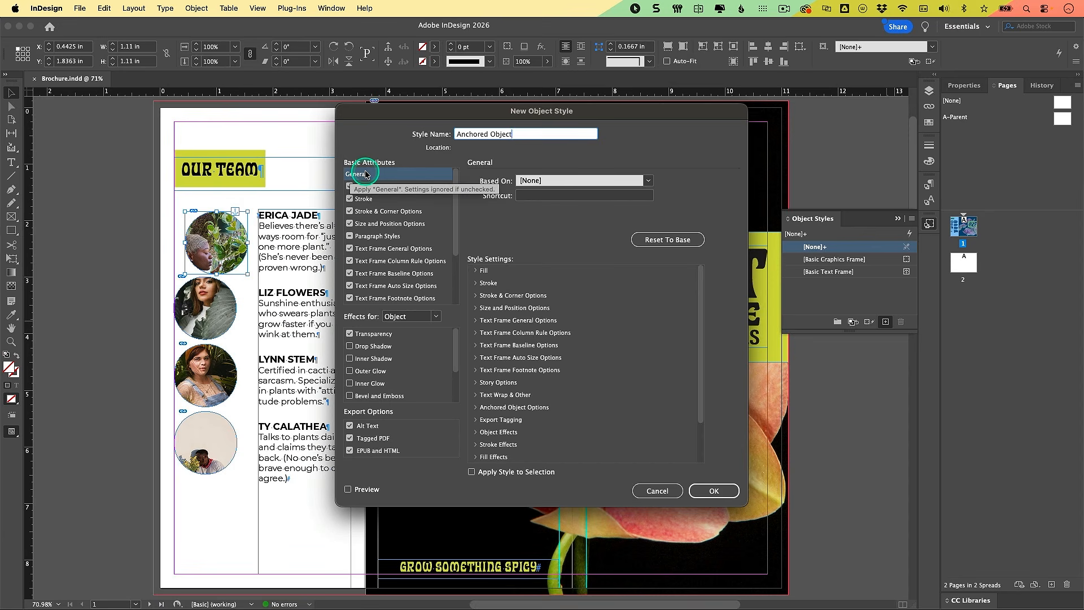
{"action": "left_click", "coordinate": [531, 137]}
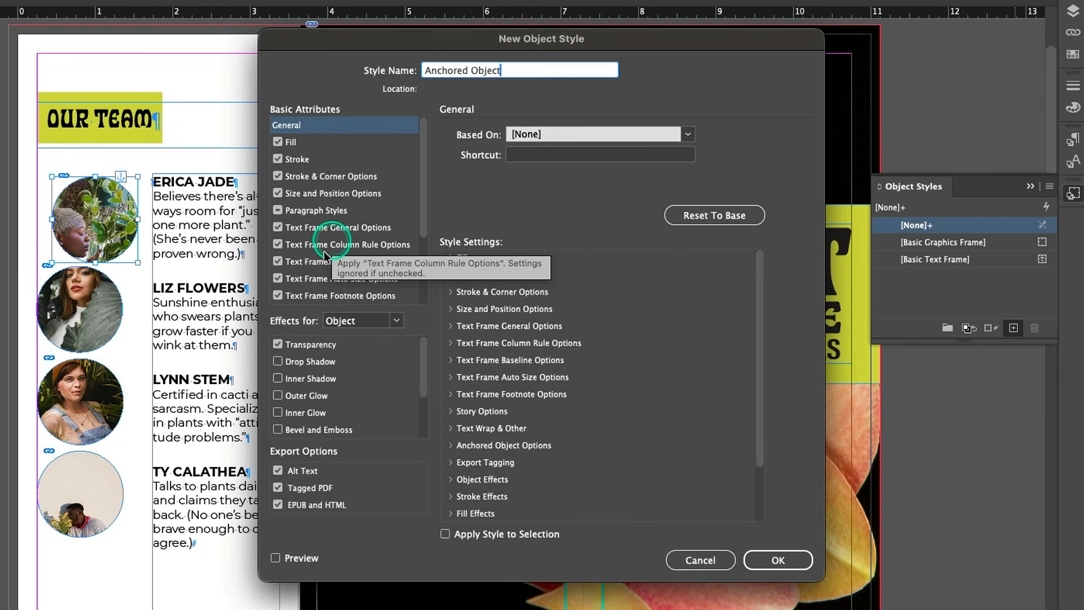
Step: Review the full list of basic attributes available to the Anchored Object style
{"action": "left_click_drag", "start_coordinate": [425, 218], "coordinate": [418, 294]}
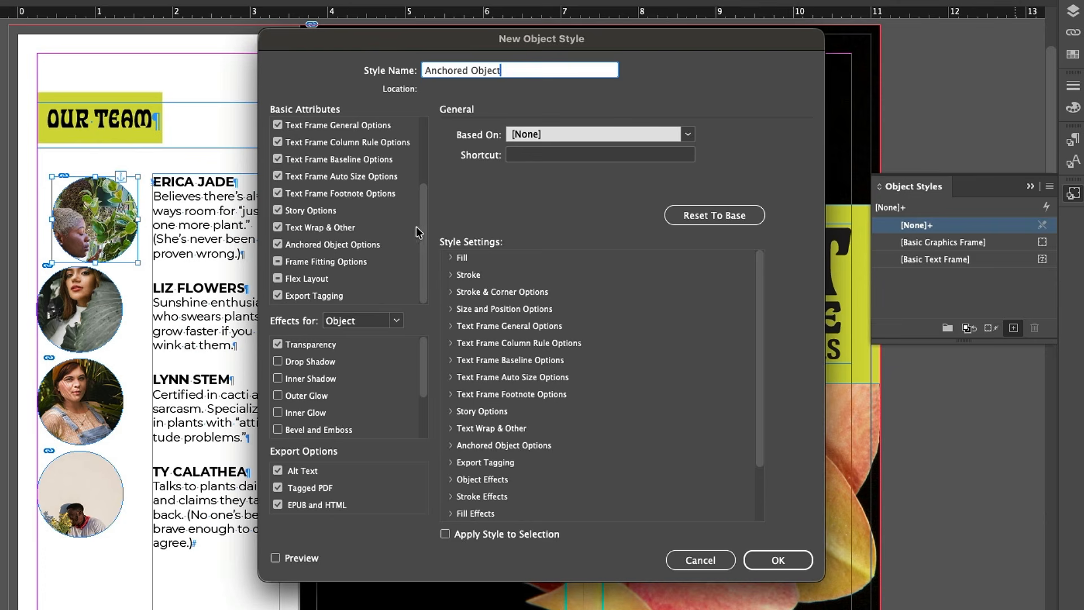
{"action": "left_click_drag", "start_coordinate": [422, 232], "coordinate": [422, 168]}
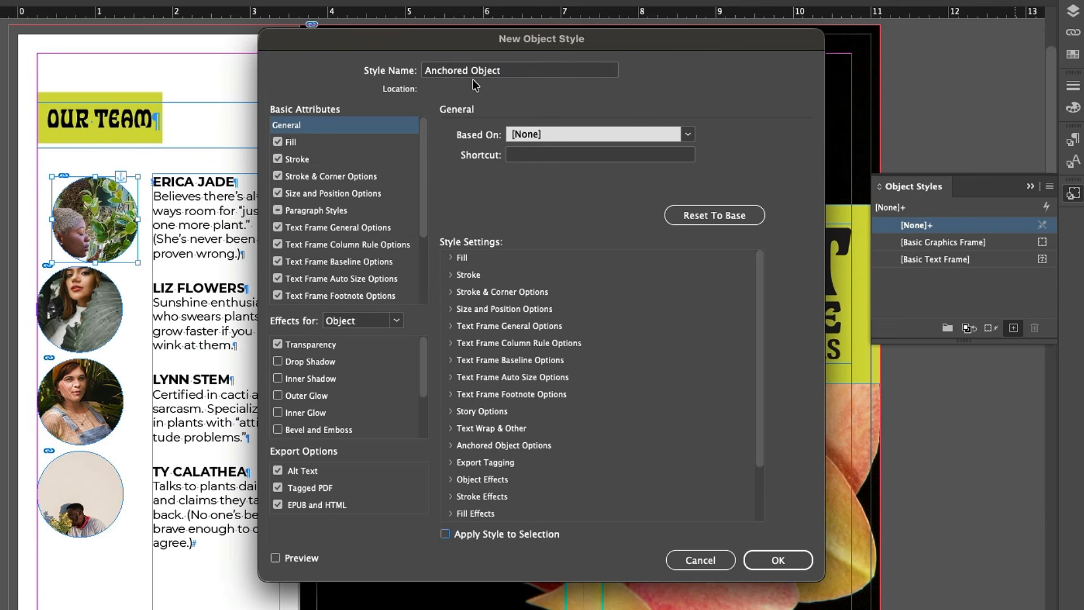
{"action": "left_click", "coordinate": [473, 84]}
{"action": "left_click", "coordinate": [428, 72]}
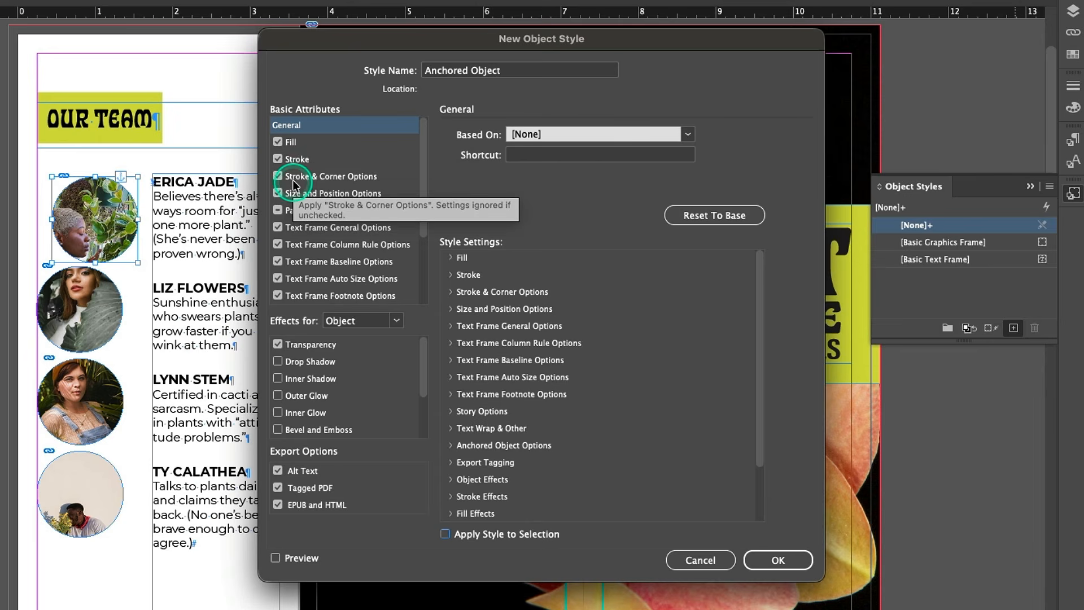
Step: Try ignoring Fill, Stroke, and Stroke & Corner Options one at a time in the style, and include all three again
{"action": "left_click", "coordinate": [277, 142]}
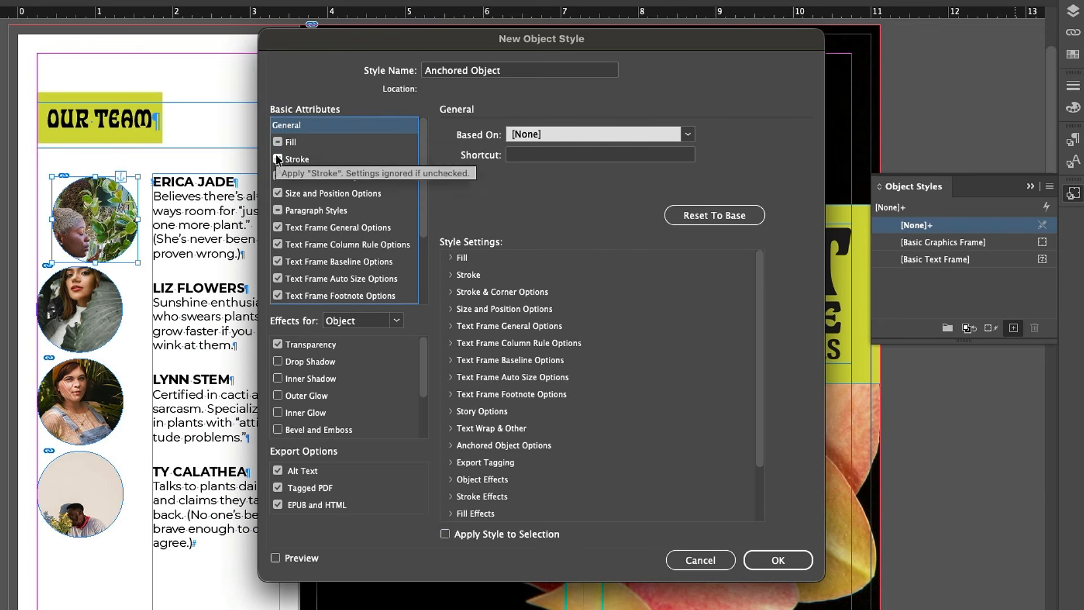
{"action": "left_click", "coordinate": [278, 160]}
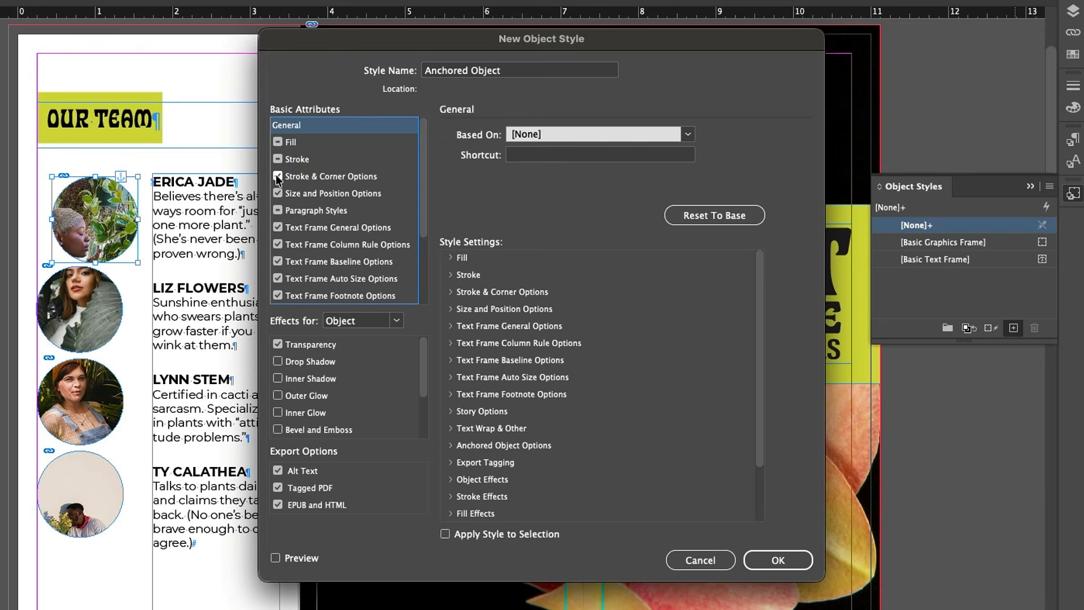
{"action": "left_click", "coordinate": [278, 177]}
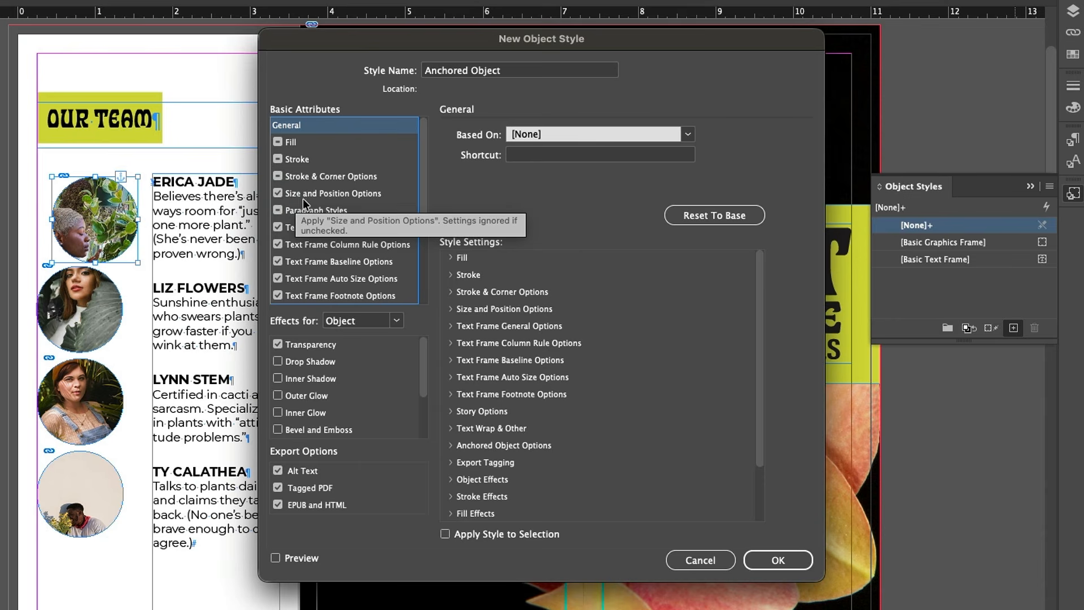
{"action": "left_click", "coordinate": [278, 177]}
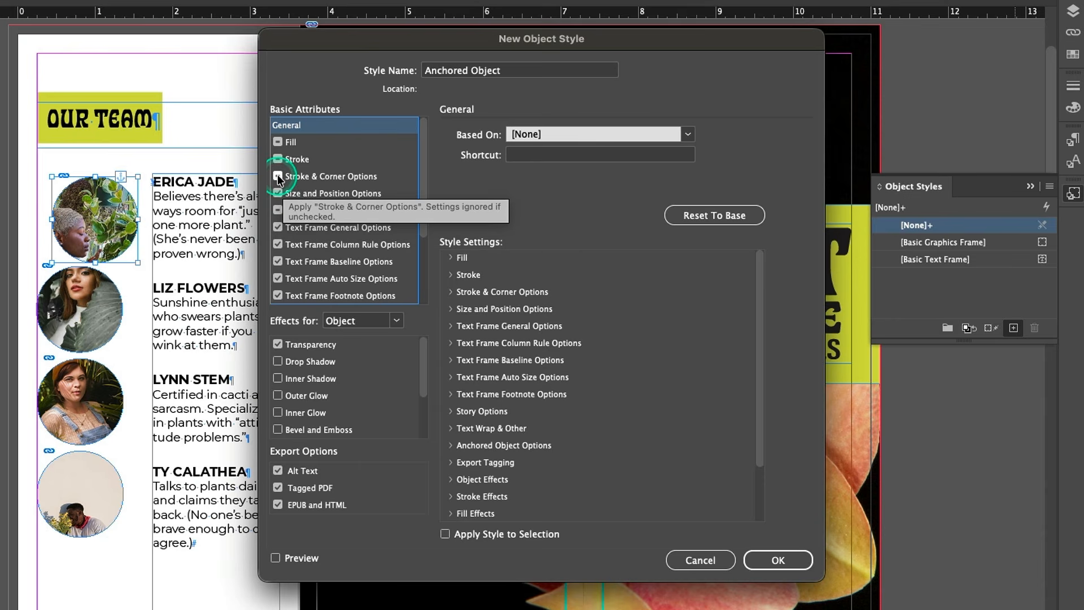
{"action": "scroll", "coordinate": [278, 181], "scroll_direction": "down", "scroll_amount": 3}
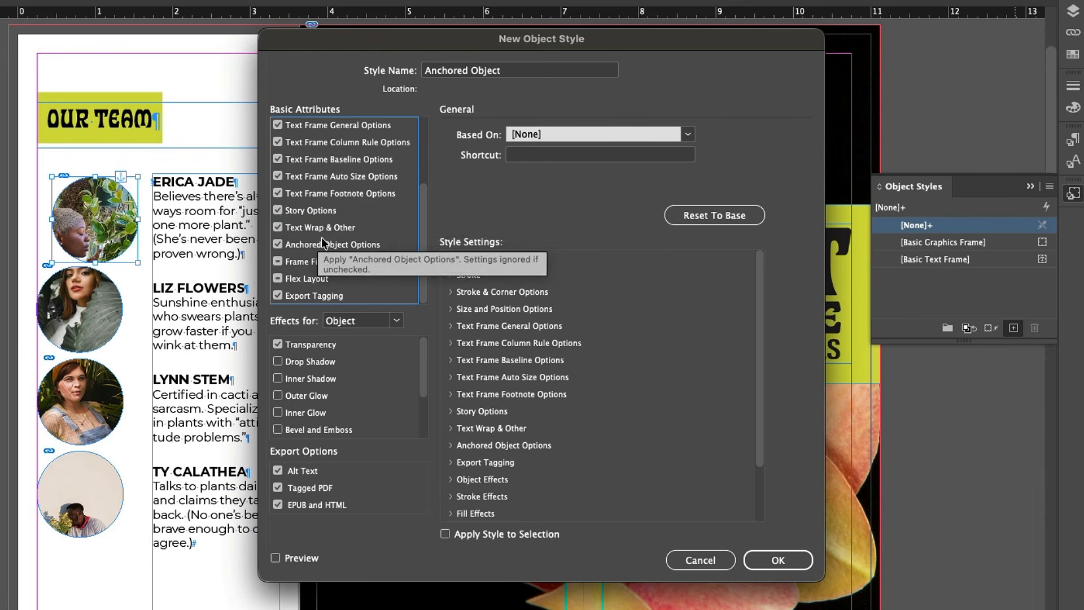
{"action": "scroll", "coordinate": [347, 209], "scroll_direction": "up", "scroll_amount": 3}
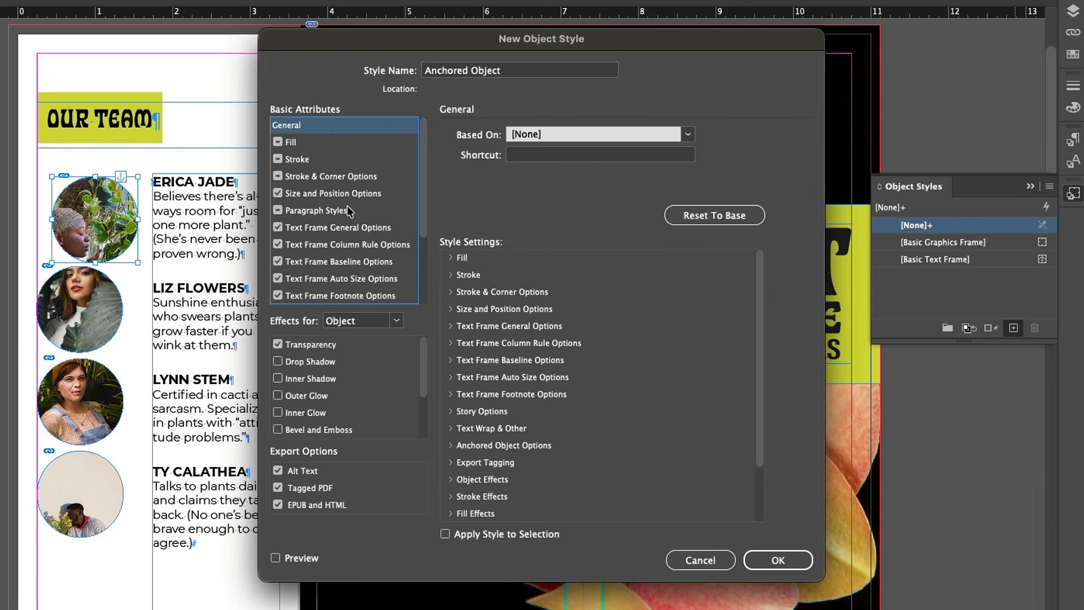
{"action": "left_click", "coordinate": [278, 159]}
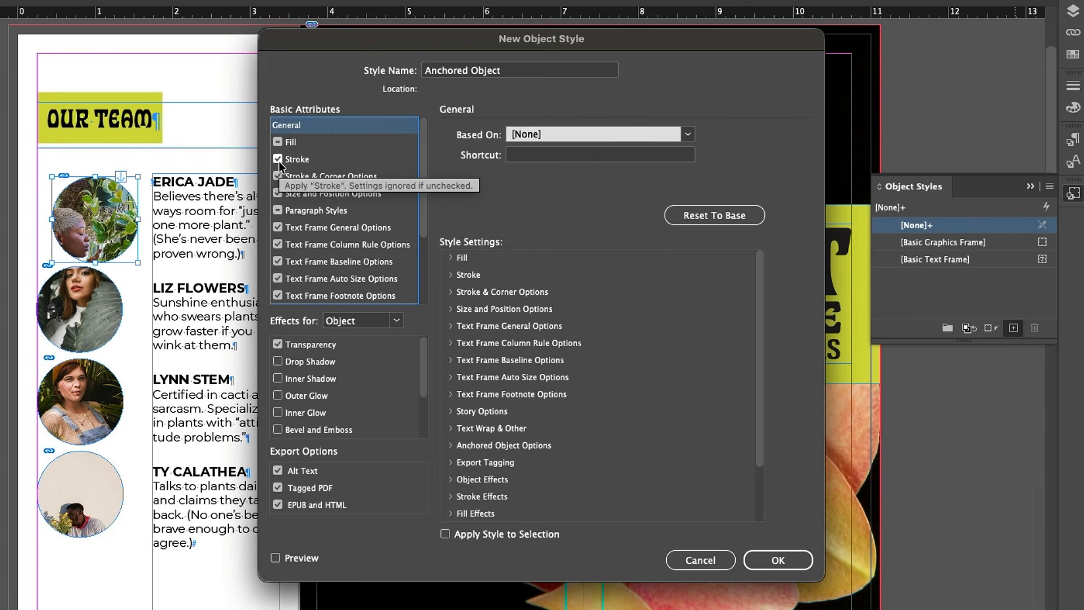
{"action": "left_click", "coordinate": [278, 142]}
{"action": "left_click", "coordinate": [294, 167]}
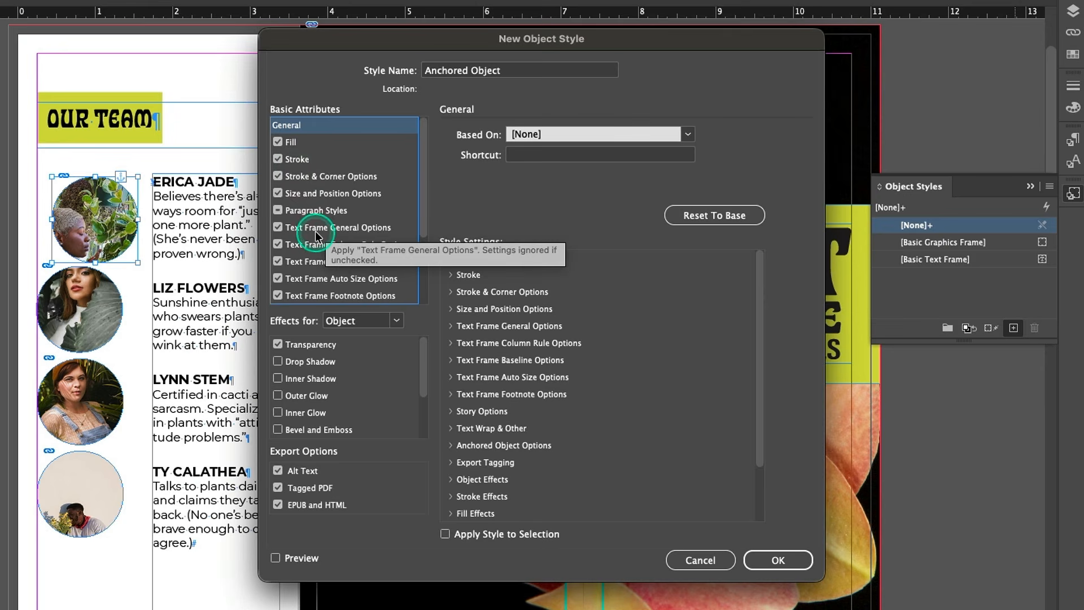
Step: Set the style to ignore every basic attribute except Anchored Object Options, and check the attribute list
{"action": "scroll", "coordinate": [316, 232], "scroll_direction": "down", "scroll_amount": 3}
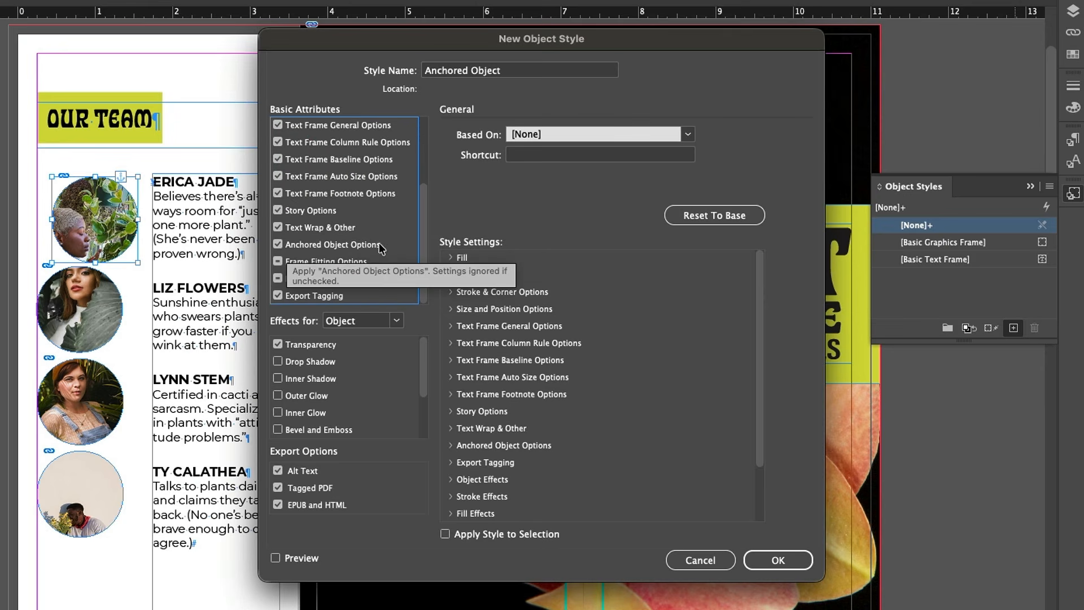
{"action": "left_click", "coordinate": [294, 251]}
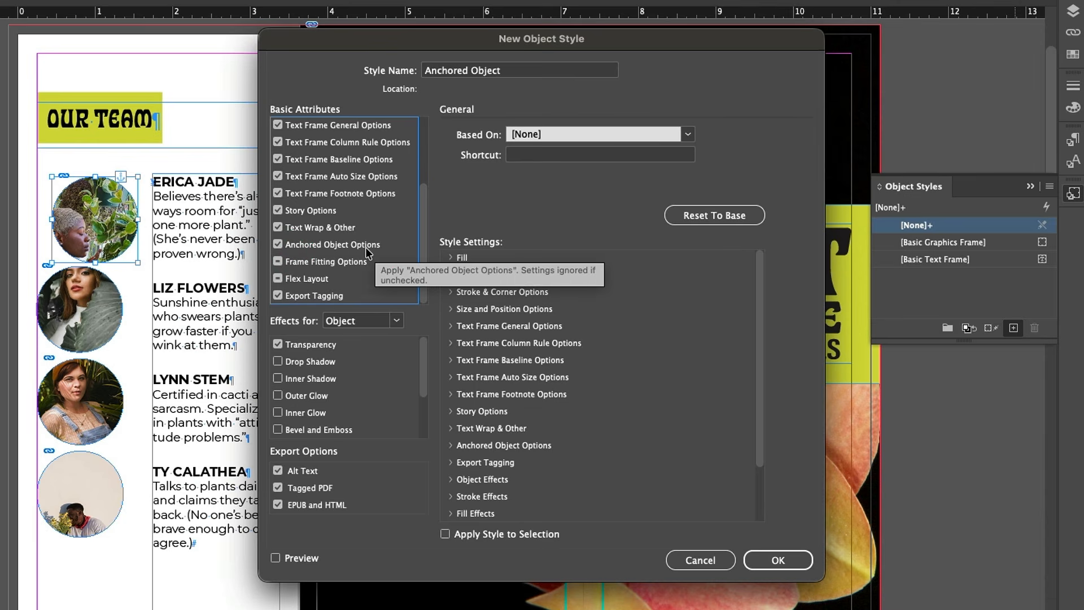
{"action": "left_click", "coordinate": [279, 244]}
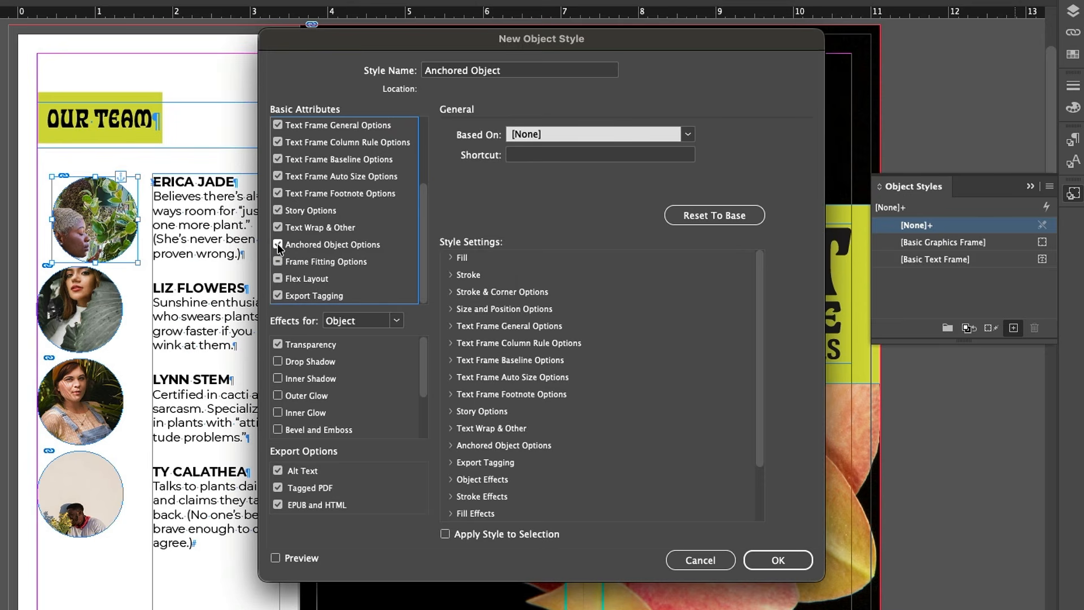
{"action": "left_click", "coordinate": [278, 244]}
{"action": "left_click", "coordinate": [278, 245], "text": "alt"}
{"action": "left_click", "coordinate": [295, 249]}
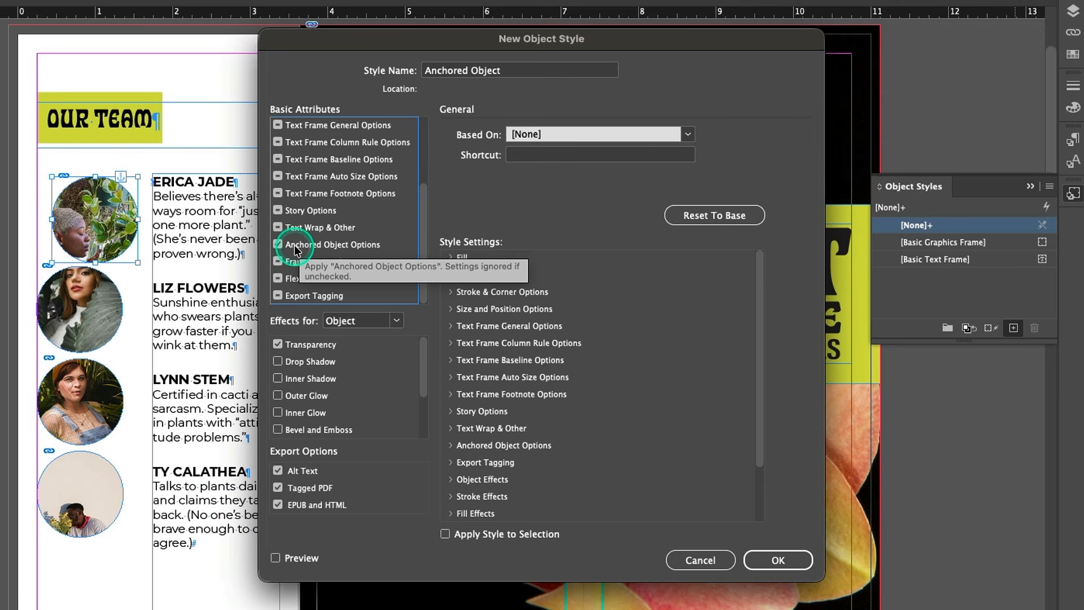
{"action": "scroll", "coordinate": [293, 226], "scroll_direction": "up", "scroll_amount": 3}
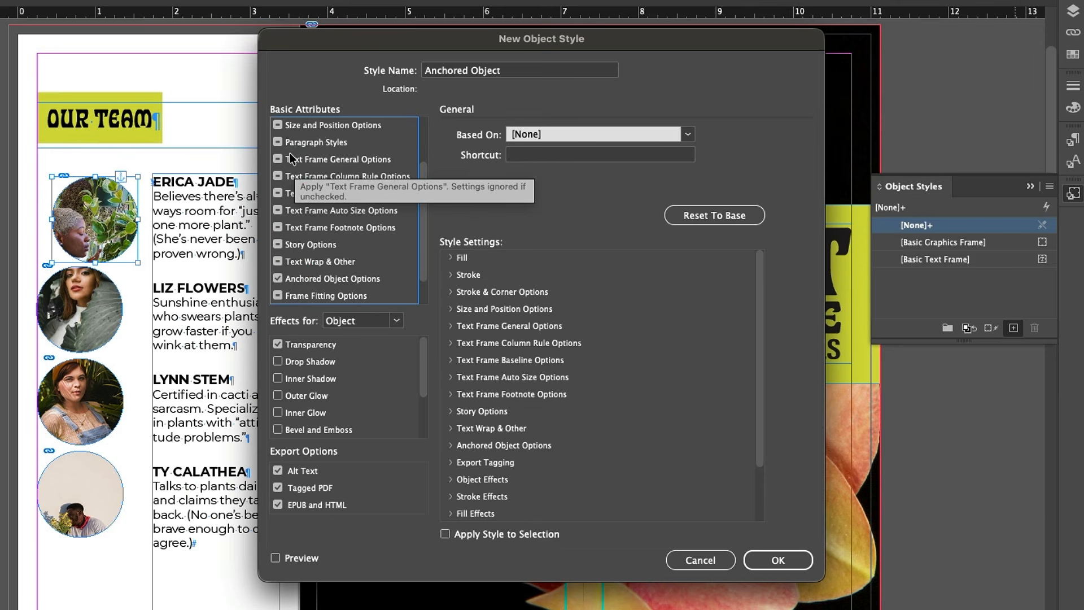
{"action": "scroll", "coordinate": [309, 196], "scroll_direction": "down", "scroll_amount": 3}
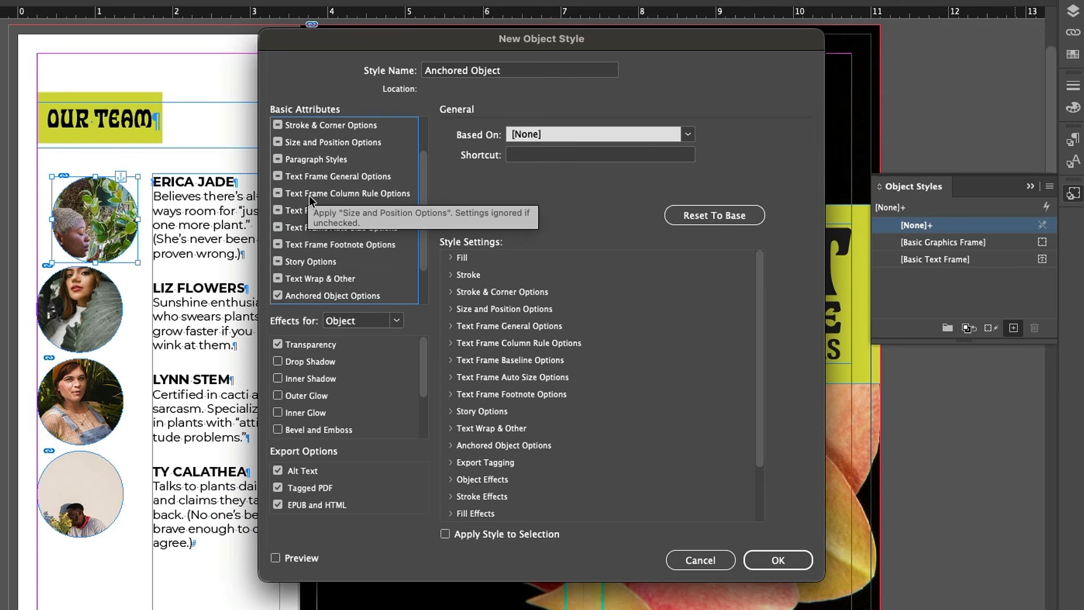
Step: Check that Anchored Object Options is the only included basic attribute, then save the style with Apply Style to Selection enabled
{"action": "scroll", "coordinate": [305, 279], "scroll_direction": "down", "scroll_amount": 3}
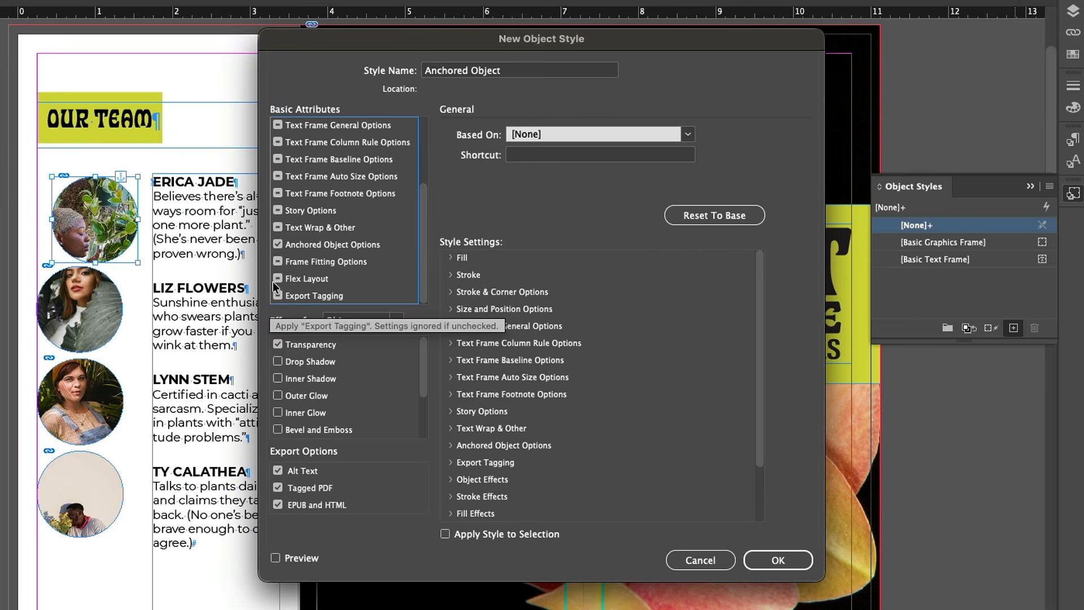
{"action": "left_click", "coordinate": [297, 251]}
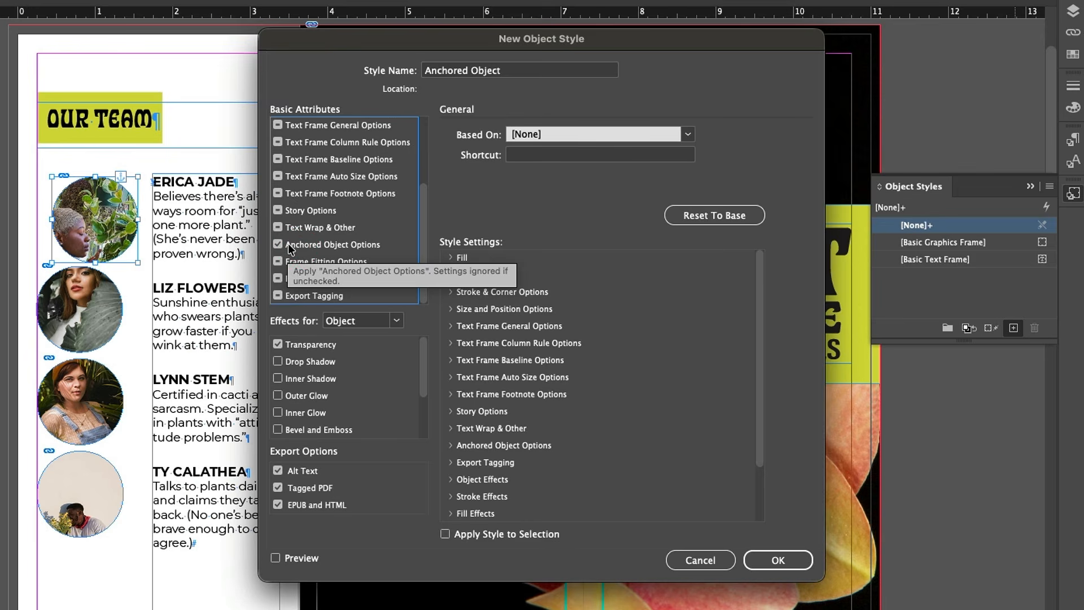
{"action": "left_click", "coordinate": [288, 245]}
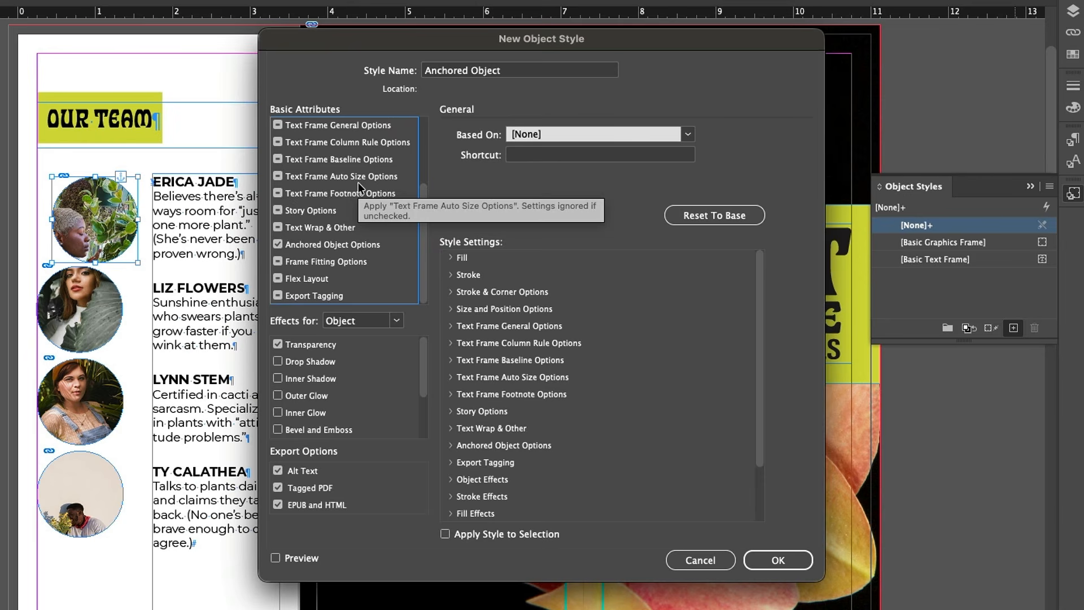
{"action": "left_click", "coordinate": [461, 540]}
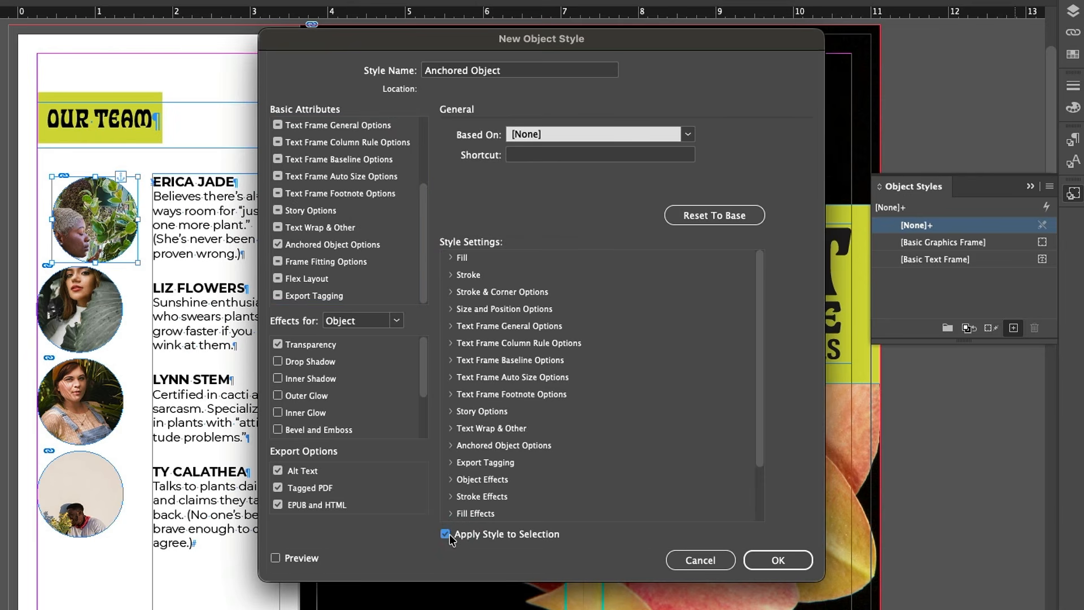
{"action": "left_click", "coordinate": [478, 541]}
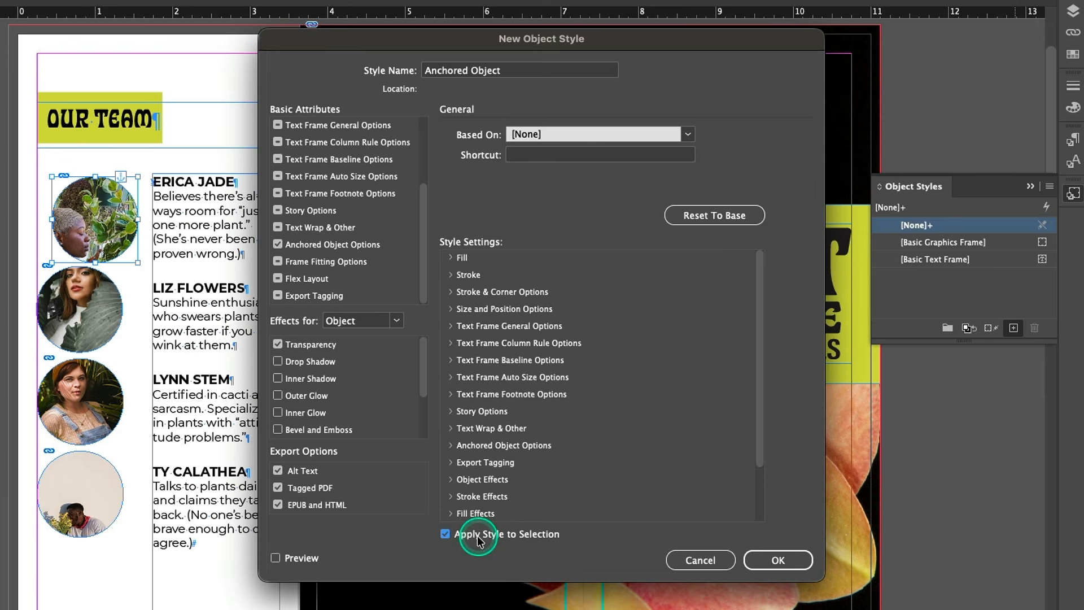
{"action": "left_click", "coordinate": [764, 554]}
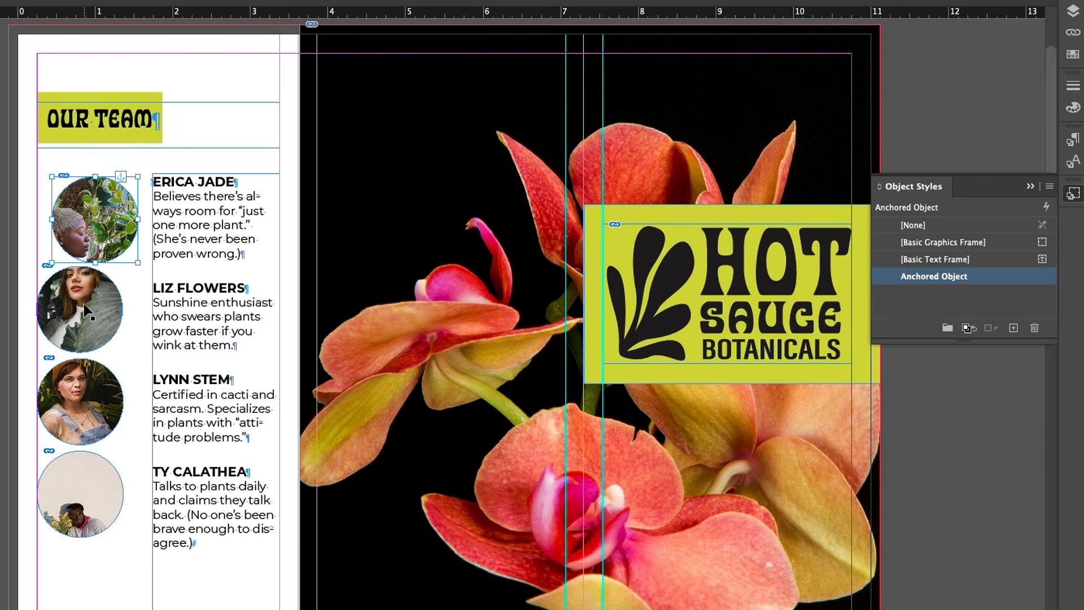
Step: Anchor the second, third and fourth circular team photos to the start of their matching name lines
{"action": "left_click", "coordinate": [94, 324]}
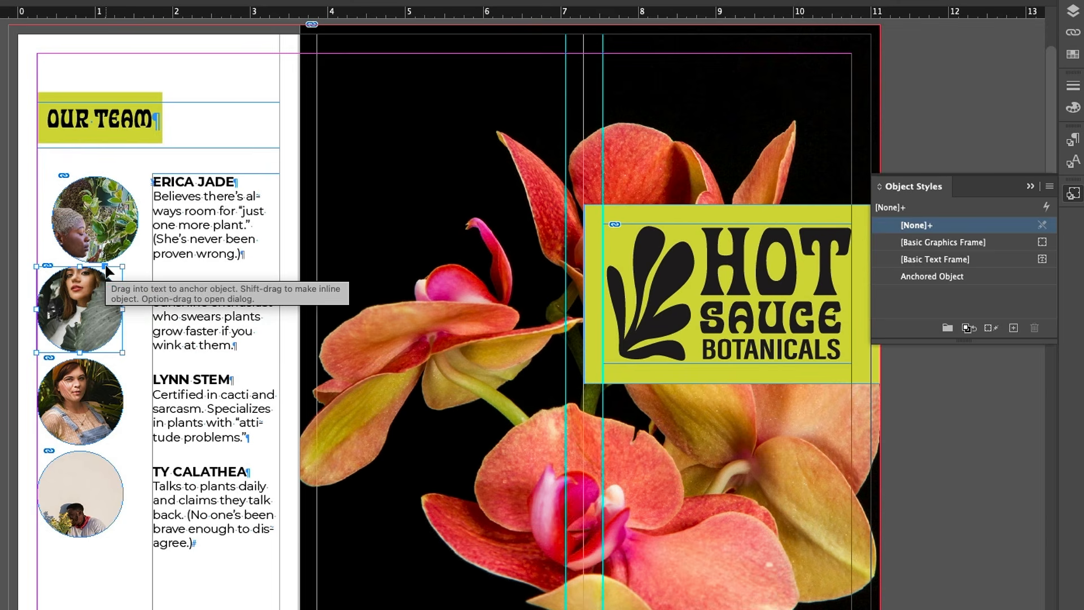
{"action": "left_click_drag", "start_coordinate": [105, 266], "coordinate": [106, 266]}
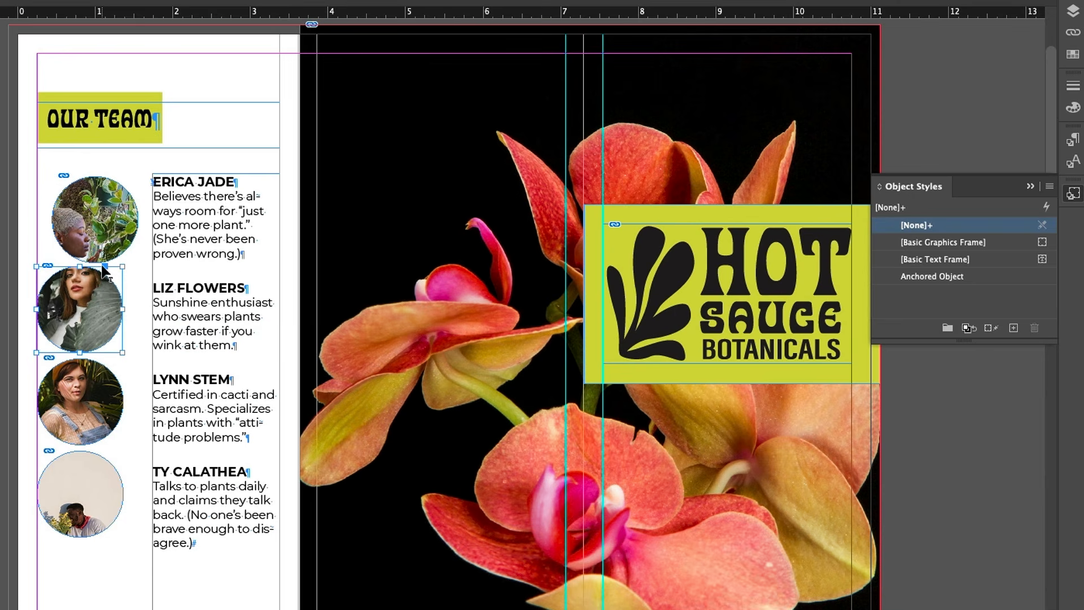
{"action": "left_click_drag", "start_coordinate": [124, 284], "coordinate": [158, 293]}
{"action": "left_click", "coordinate": [75, 398]}
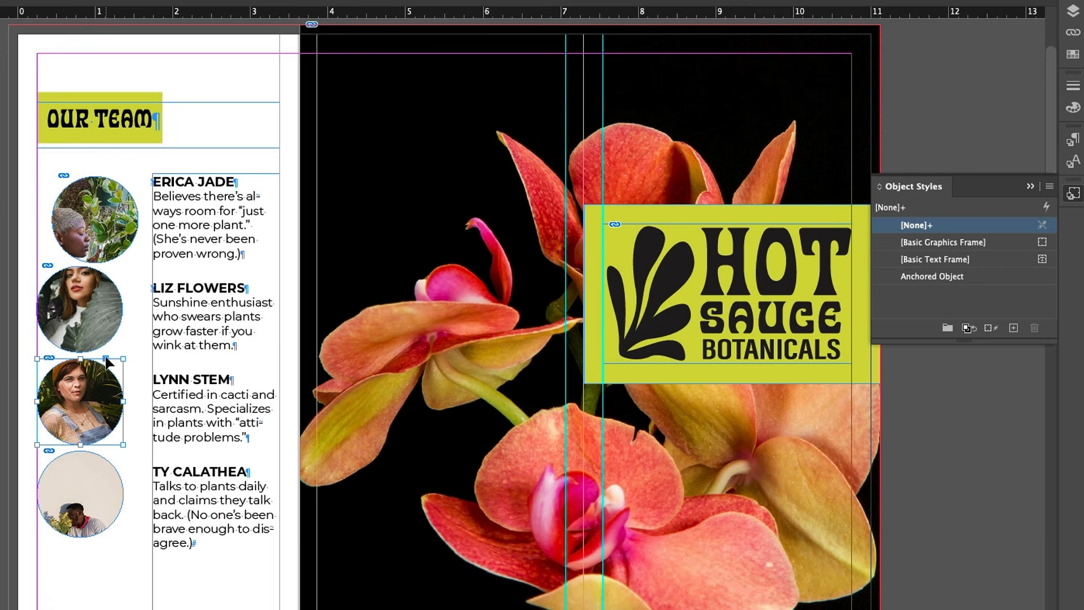
{"action": "left_click_drag", "start_coordinate": [106, 359], "coordinate": [153, 380]}
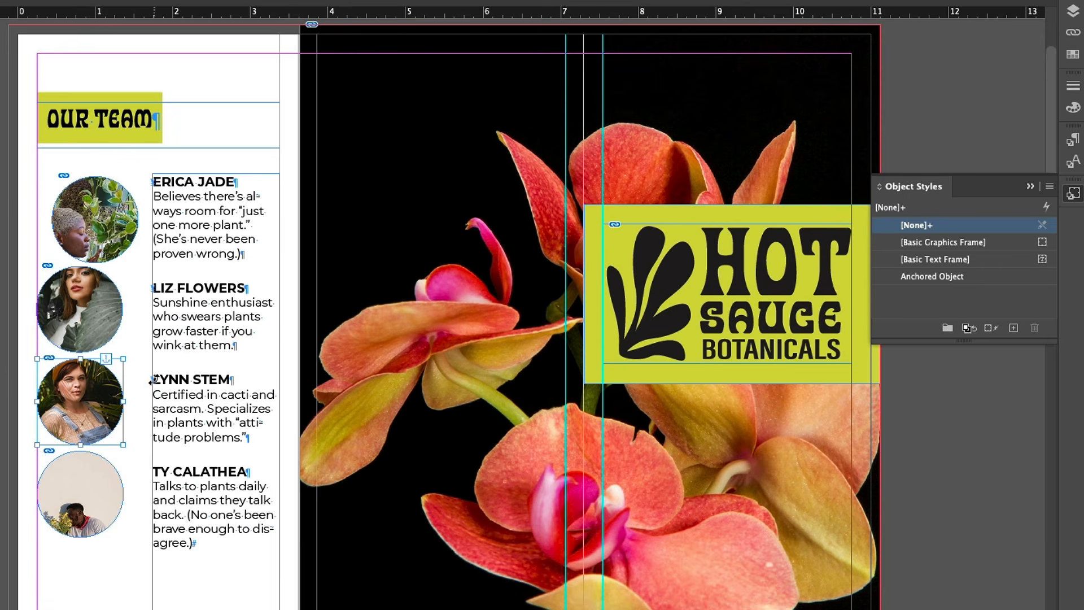
{"action": "left_click", "coordinate": [90, 495]}
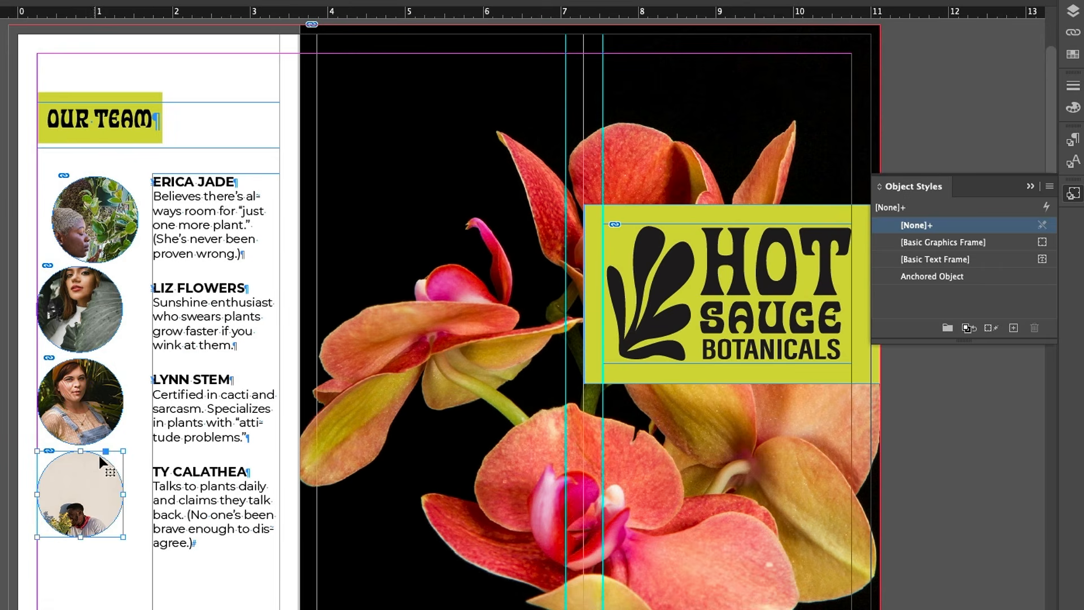
{"action": "left_click_drag", "start_coordinate": [140, 473], "coordinate": [153, 475]}
Step: Apply the Anchored Object style to the second, third and fourth team photos
{"action": "left_click", "coordinate": [100, 221]}
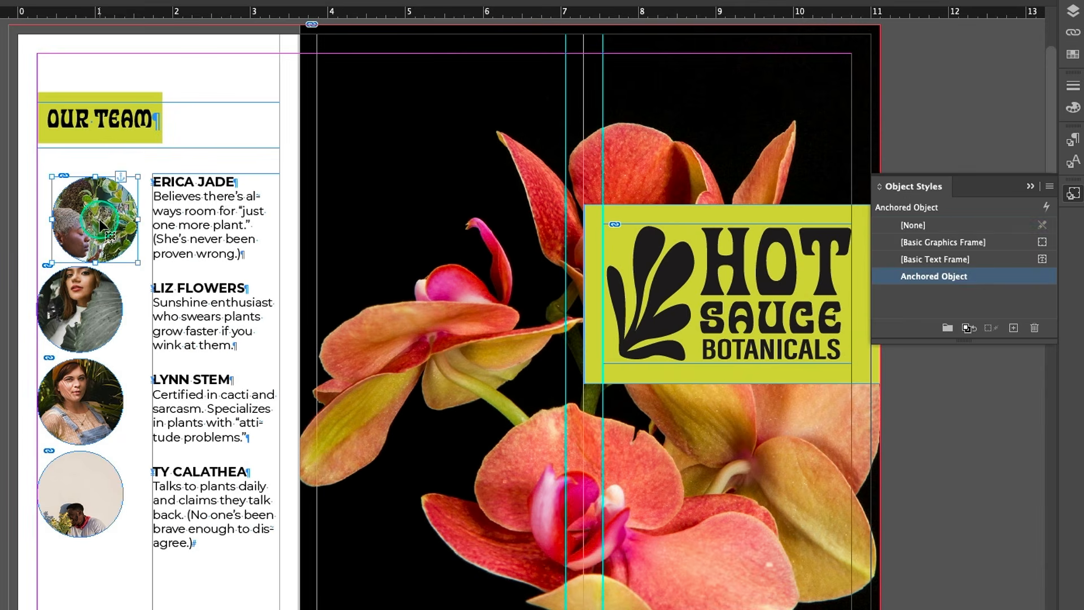
{"action": "left_click", "coordinate": [96, 310]}
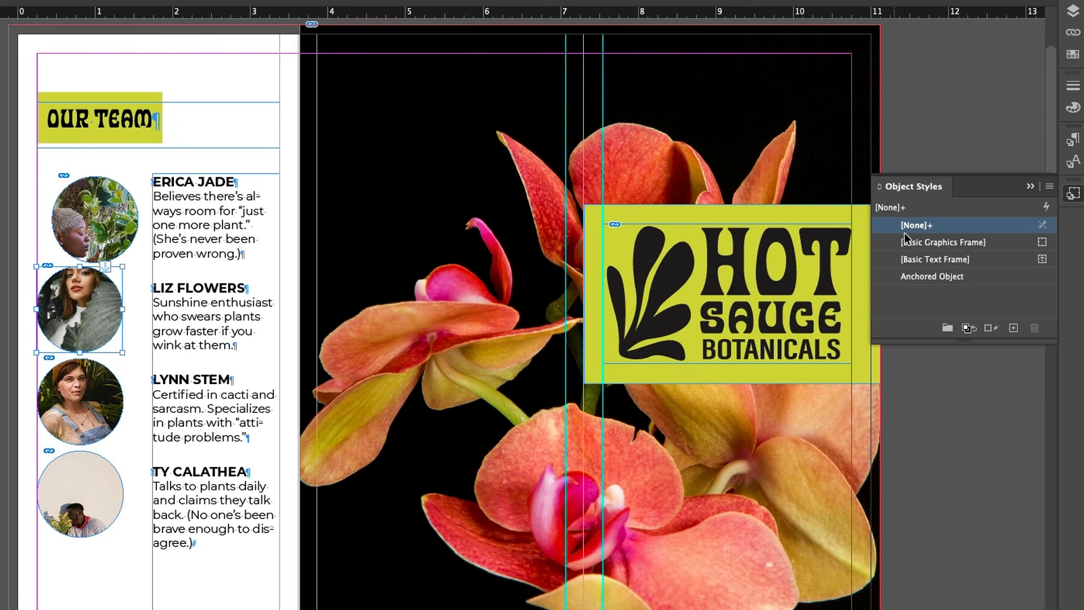
{"action": "left_click", "coordinate": [963, 278]}
{"action": "left_click", "coordinate": [963, 278]}
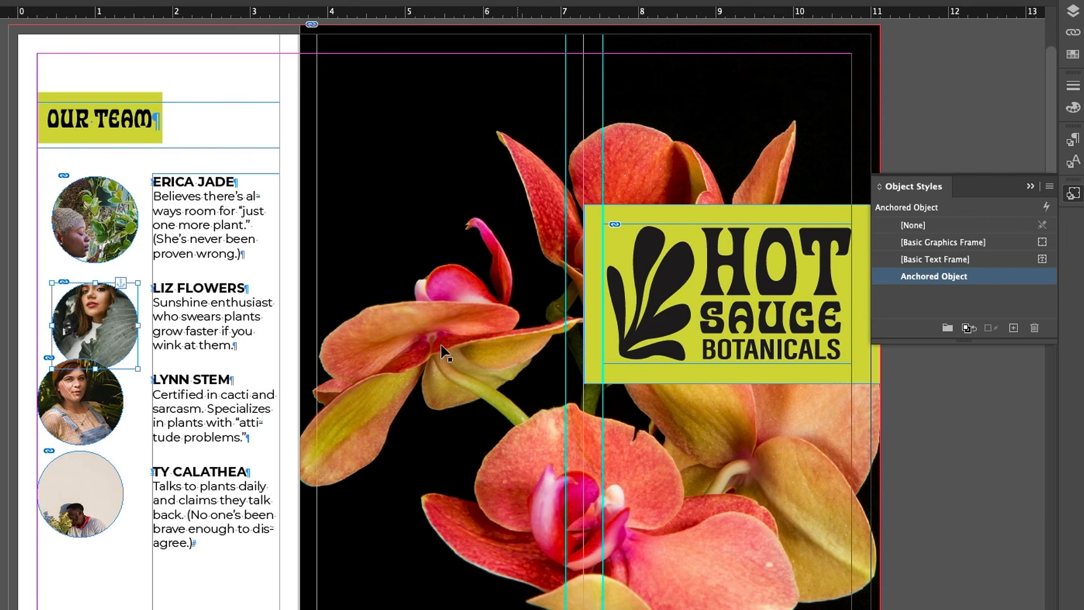
{"action": "left_click", "coordinate": [98, 401]}
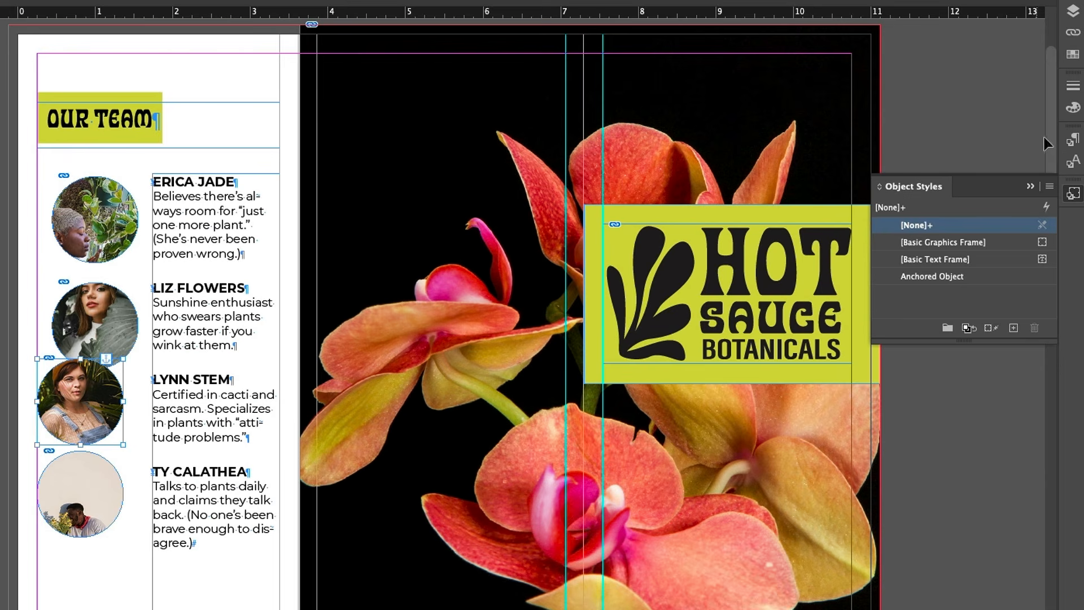
{"action": "left_click", "coordinate": [986, 277]}
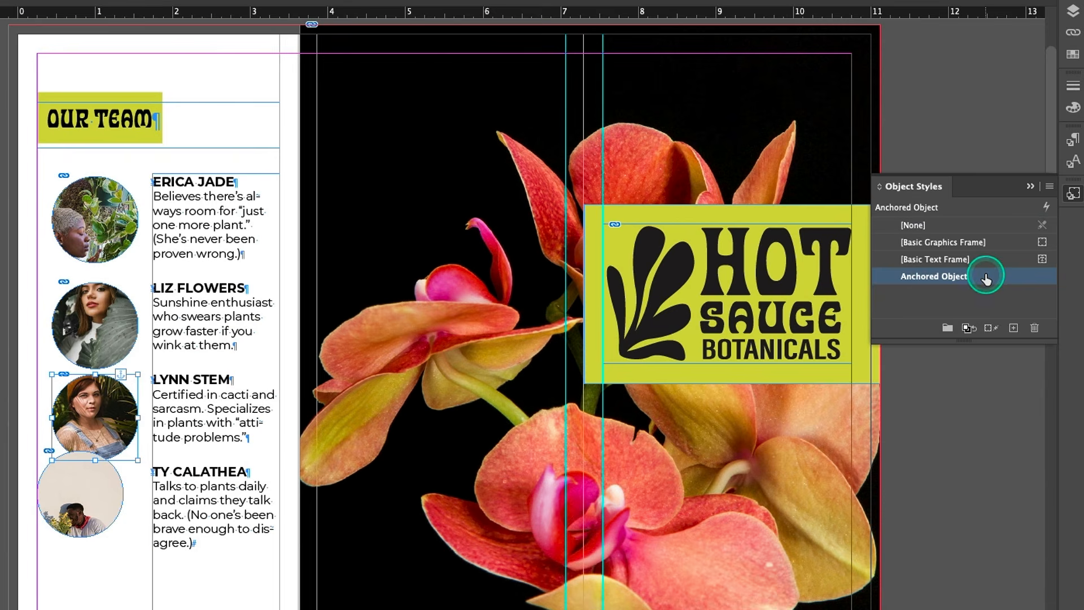
{"action": "left_click", "coordinate": [68, 506]}
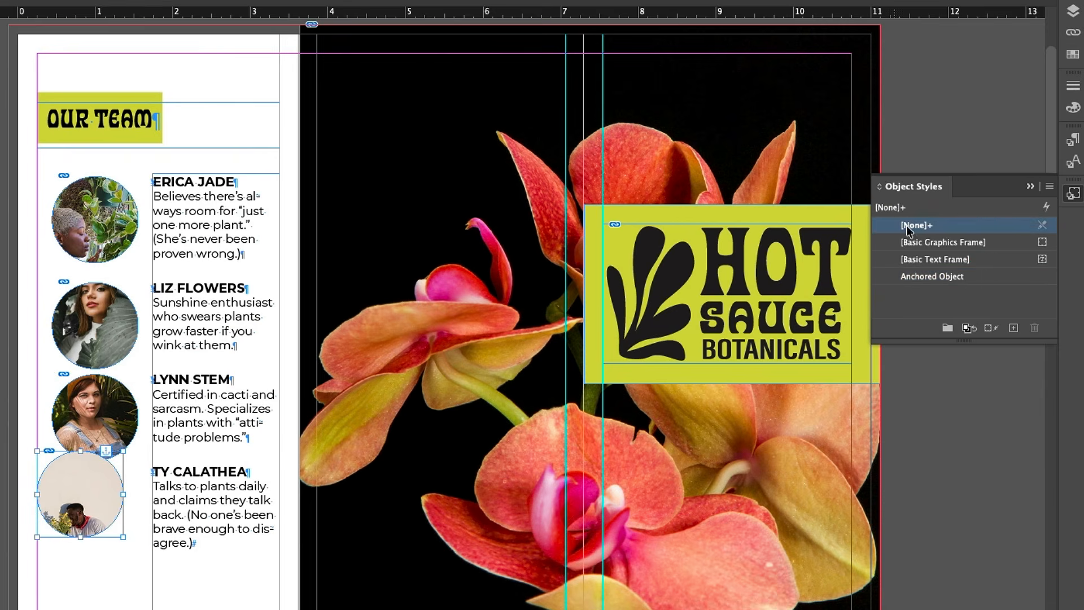
{"action": "left_click", "coordinate": [977, 282]}
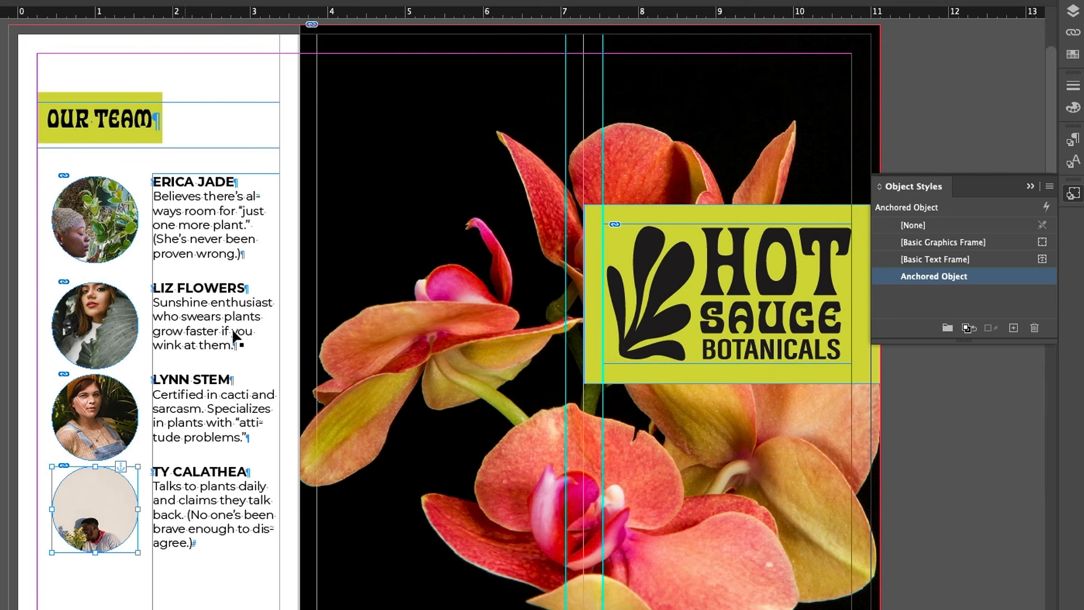
Step: Add the sentence "Rumor has it her collection numbers in the hundreds." to the end of the second team bio
{"action": "left_click", "coordinate": [234, 345]}
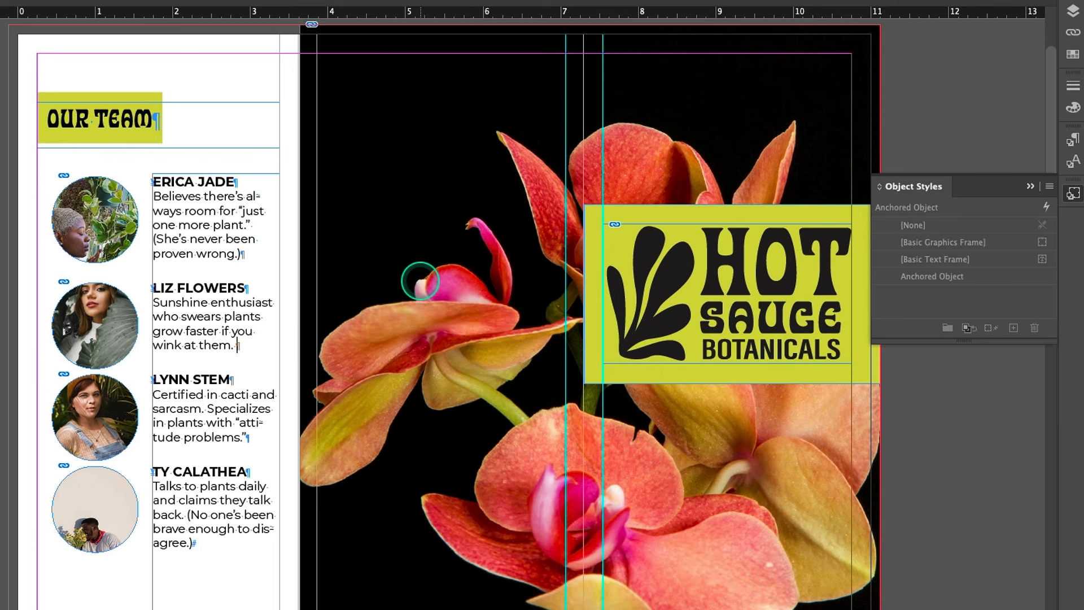
{"action": "type", "text": "Rumor has it"}
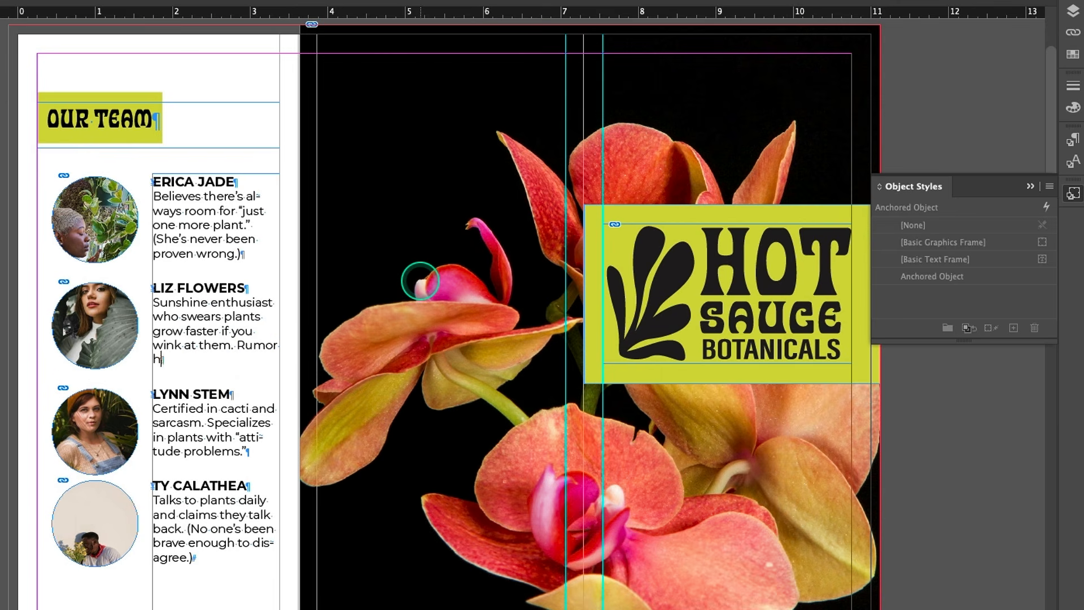
{"action": "type", "text": " her collection n"}
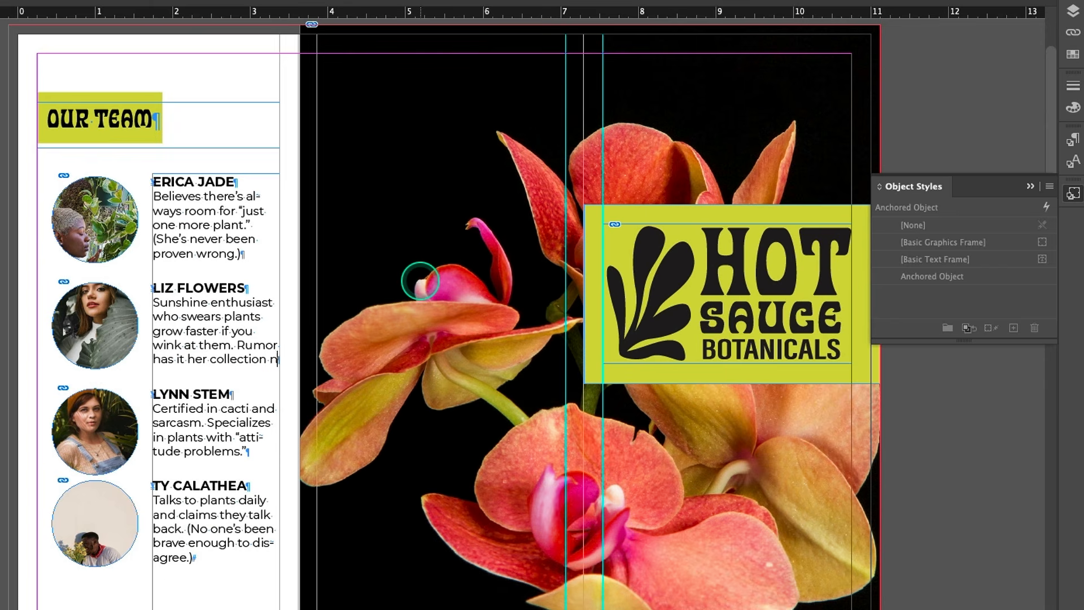
{"action": "type", "text": "umbers in th"}
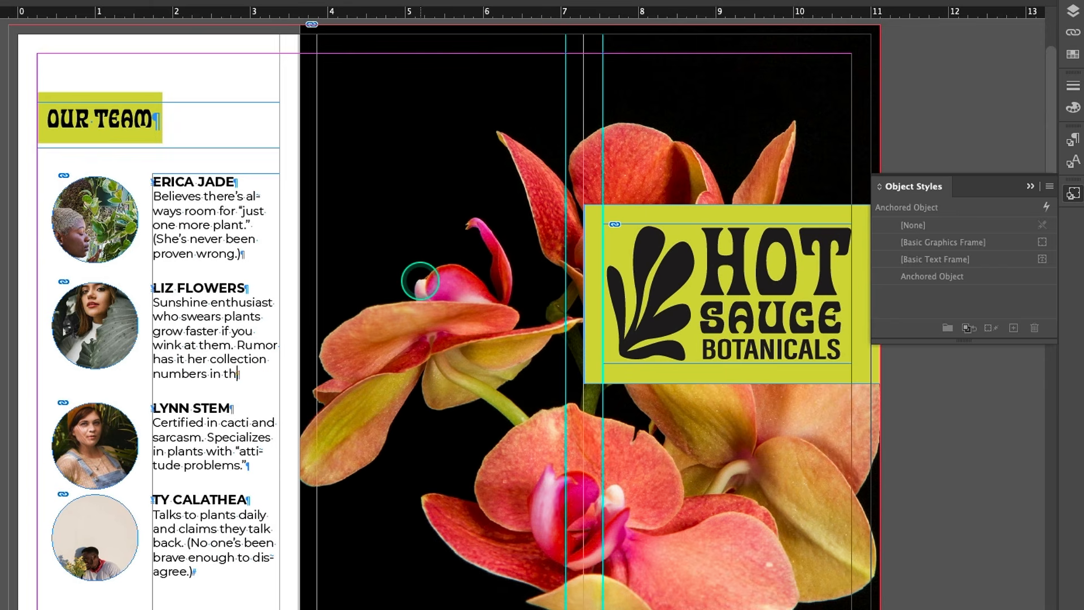
{"action": "type", "text": "e hundred"}
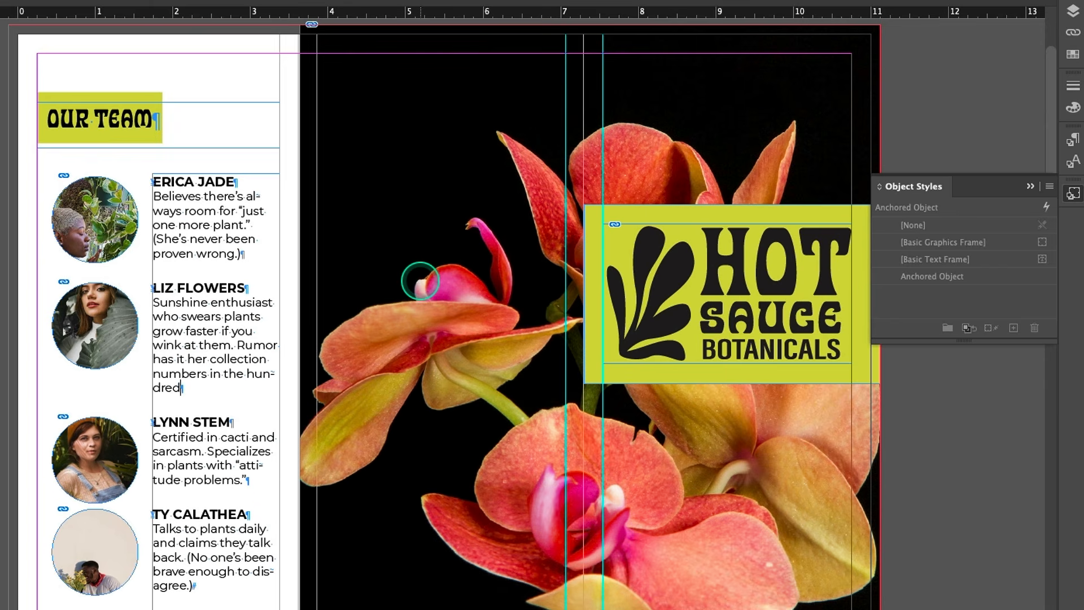
{"action": "type", "text": "s."}
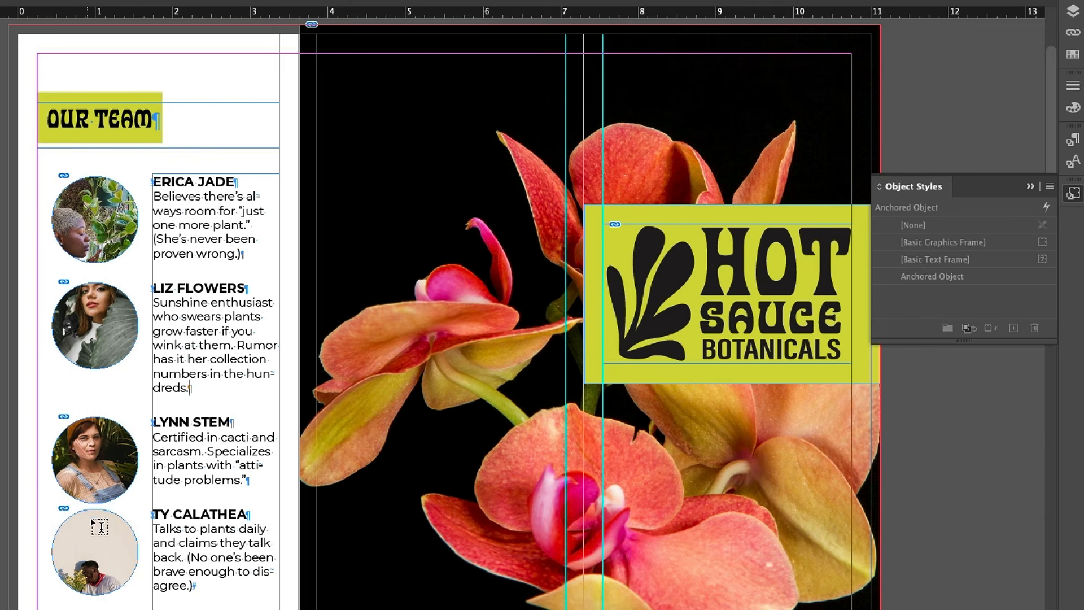
Step: Add the sentence "Hasn't met a plant she couldn't tame." to the end of the third team bio
{"action": "left_click", "coordinate": [155, 423]}
{"action": "left_click", "coordinate": [256, 485]}
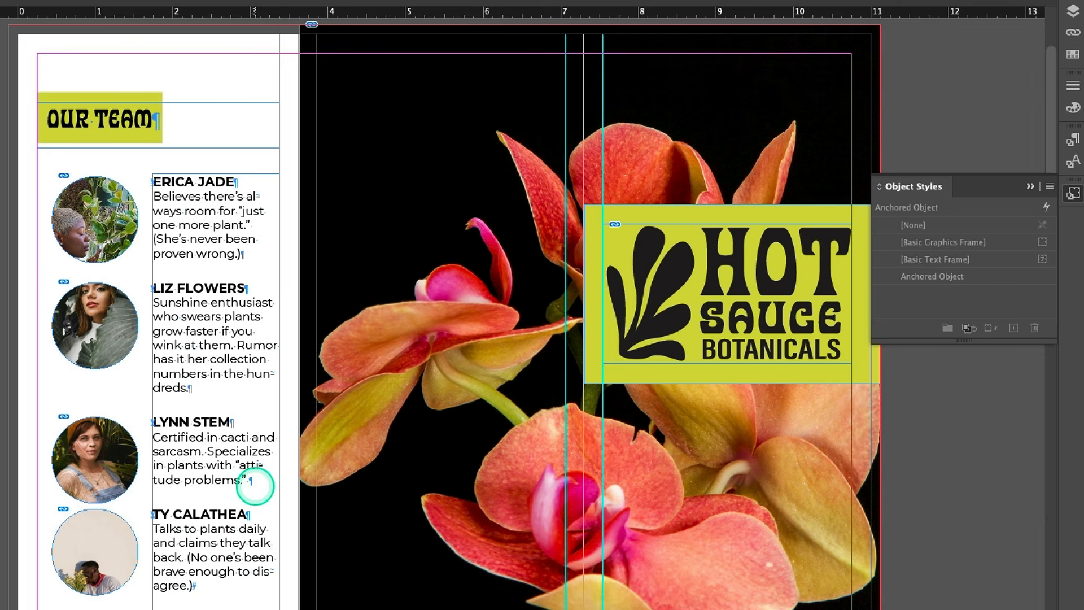
{"action": "type", "text": "Hasn"}
{"action": "key", "text": "Return"}
{"action": "type", "text": "t"}
{"action": "key", "text": "BackSpace"}
{"action": "key", "text": "BackSpace"}
{"action": "type", "text": "'t met a pl"}
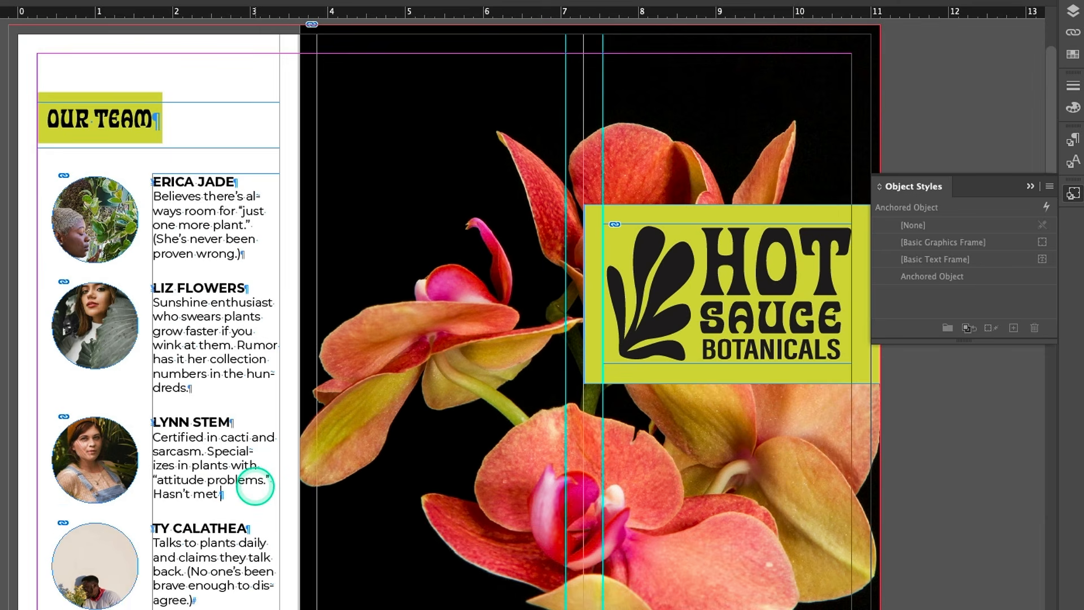
{"action": "type", "text": "ant she xoul"}
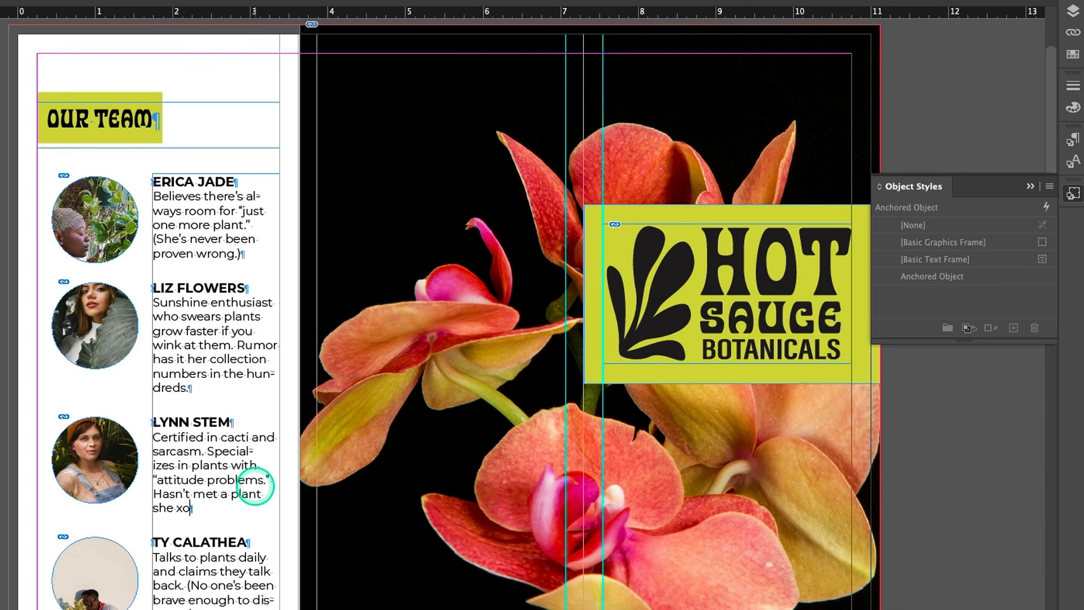
{"action": "key", "text": "BackSpace"}
{"action": "key", "text": "BackSpace"}
{"action": "key", "text": "BackSpace"}
{"action": "key", "text": "BackSpace"}
{"action": "type", "text": "couldn't tame."}
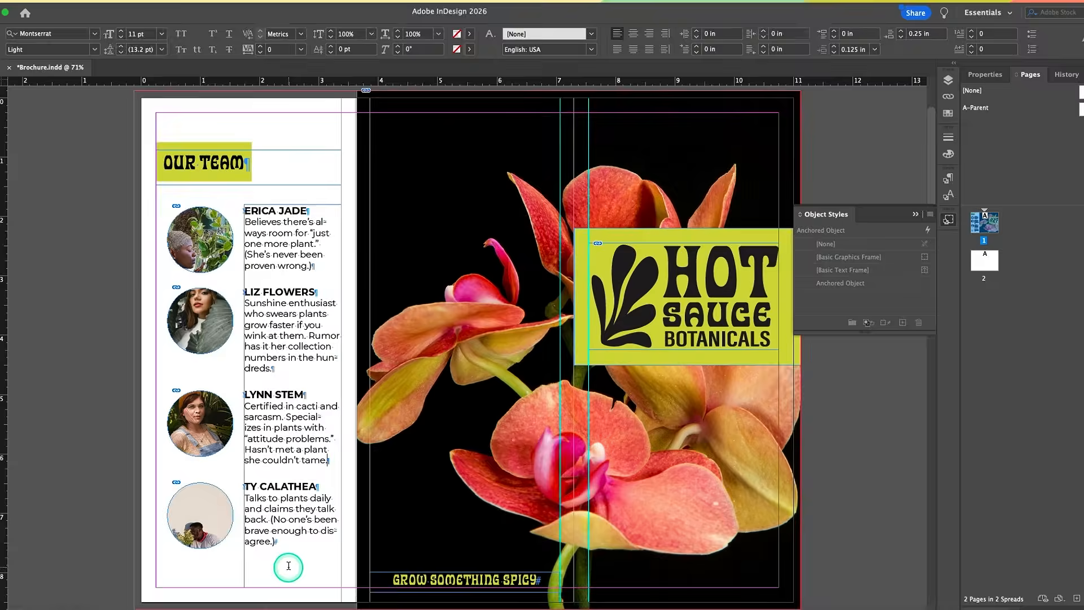
{"action": "key", "text": "Escape"}
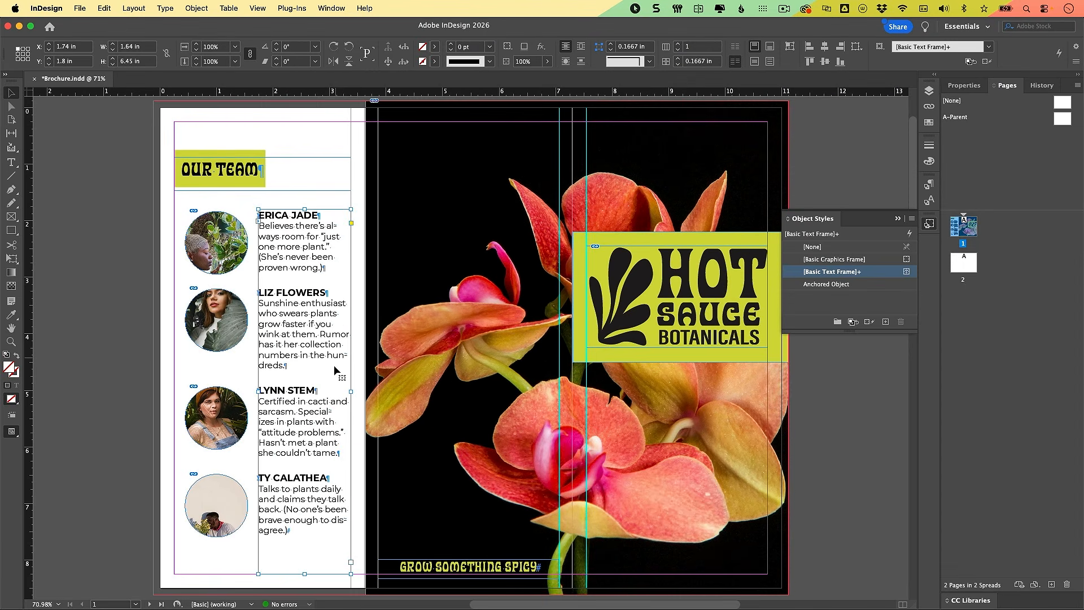
Step: Widen the team bios text frame to about 1.71 in by moving its edge toward the photos
{"action": "left_click", "coordinate": [326, 379]}
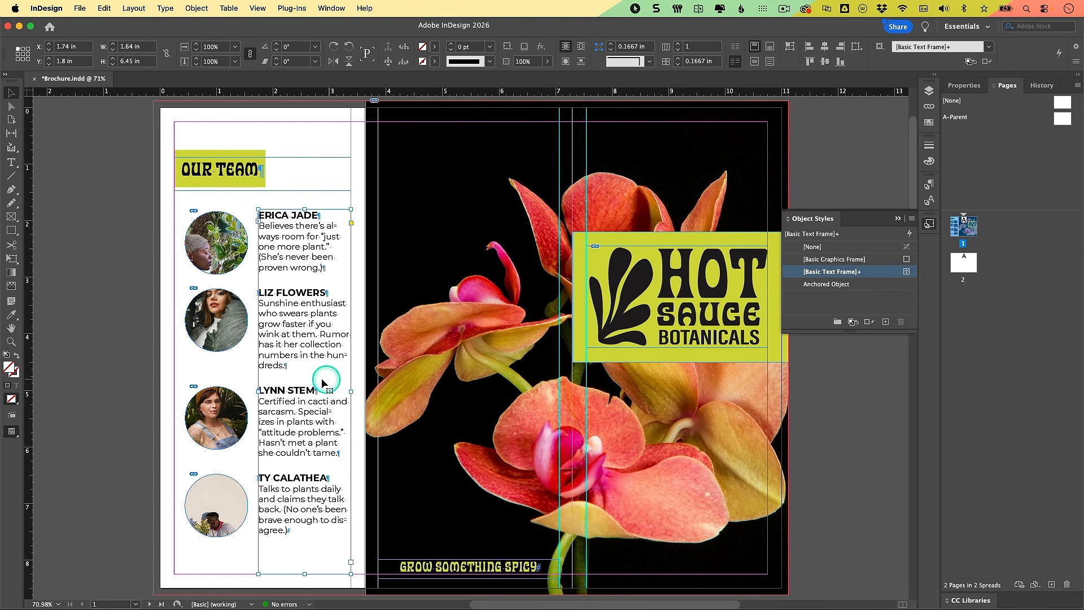
{"action": "left_click", "coordinate": [257, 390]}
{"action": "left_click_drag", "start_coordinate": [257, 390], "coordinate": [247, 391]}
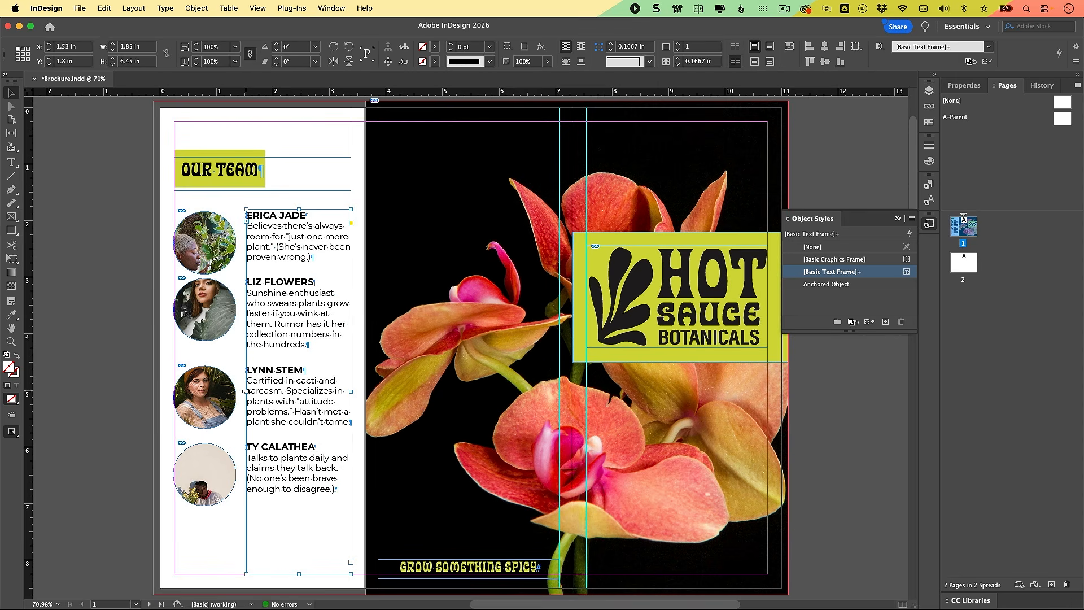
{"action": "left_click_drag", "start_coordinate": [246, 391], "coordinate": [253, 390]}
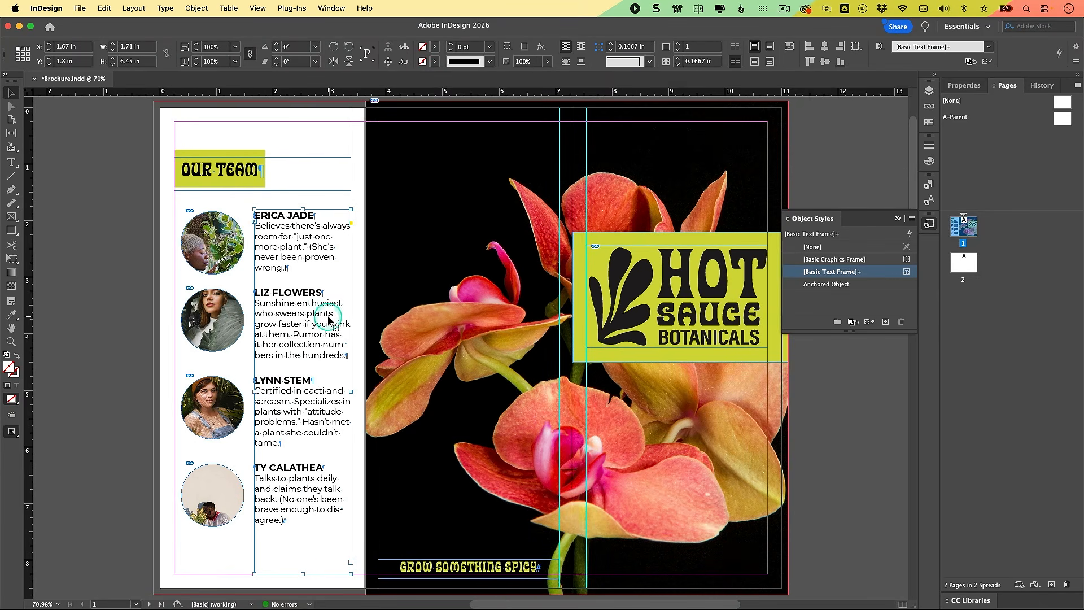
Step: Move the image in the first team photo up about 0.3 in within its circular frame
{"action": "left_click", "coordinate": [210, 240]}
{"action": "left_click_drag", "start_coordinate": [209, 240], "coordinate": [241, 253]}
{"action": "left_click", "coordinate": [216, 510]}
{"action": "left_click", "coordinate": [234, 214]}
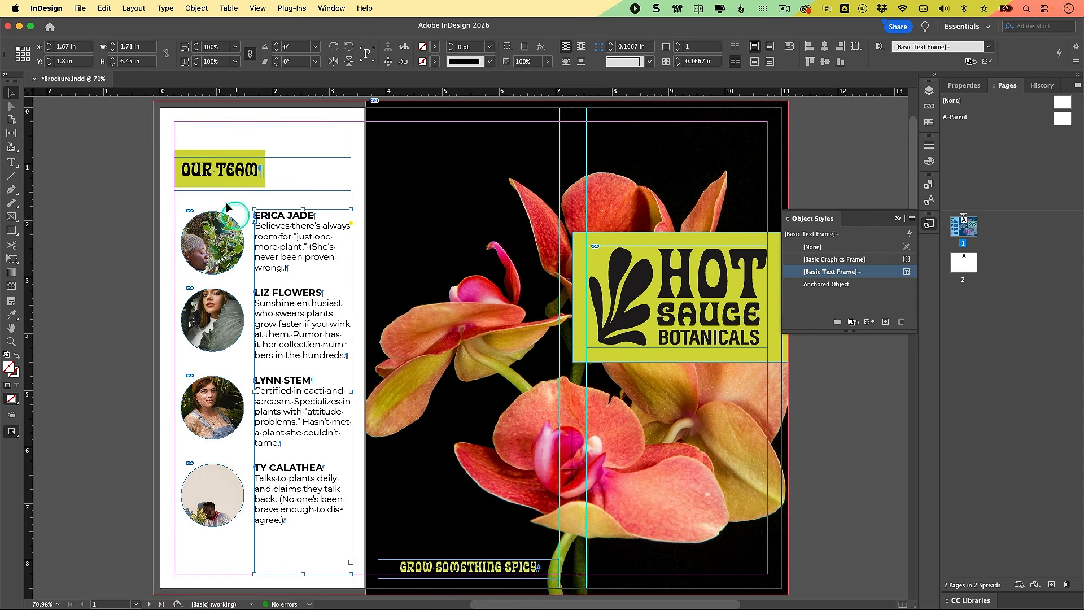
{"action": "left_click", "coordinate": [213, 243]}
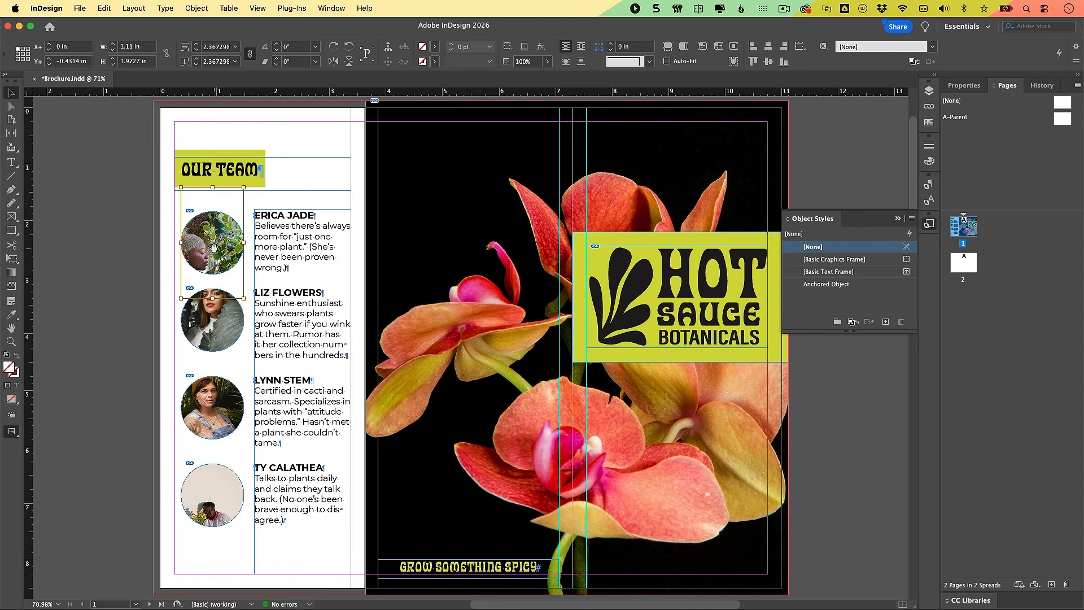
{"action": "left_click_drag", "start_coordinate": [213, 248], "coordinate": [216, 232]}
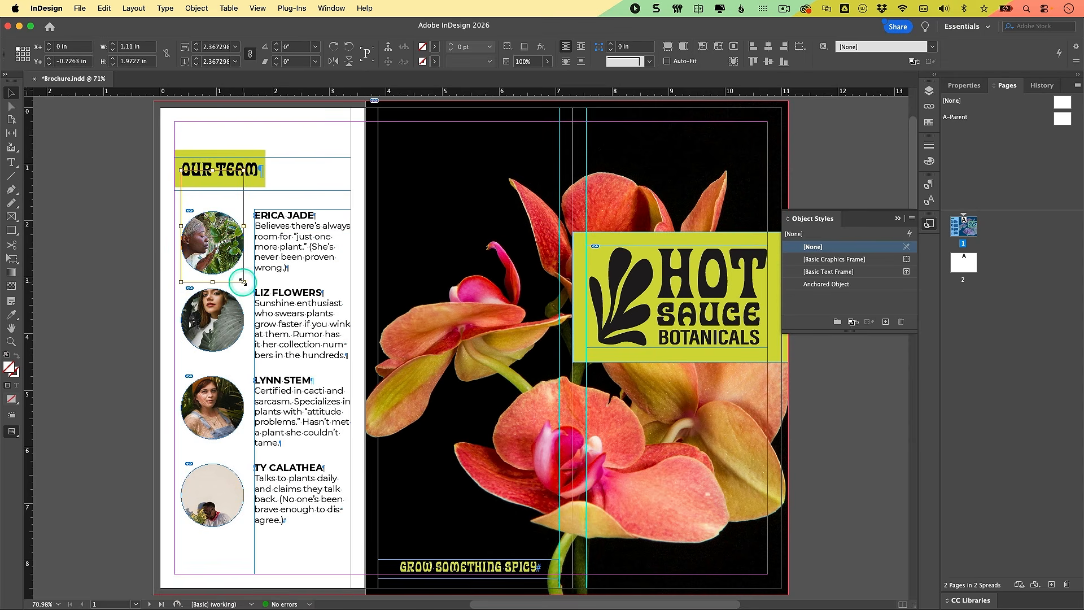
Step: Shift the image in the first team photo about 0.07 in left, and move the second photo's image down about 0.22 in
{"action": "left_click_drag", "start_coordinate": [214, 247], "coordinate": [211, 246]}
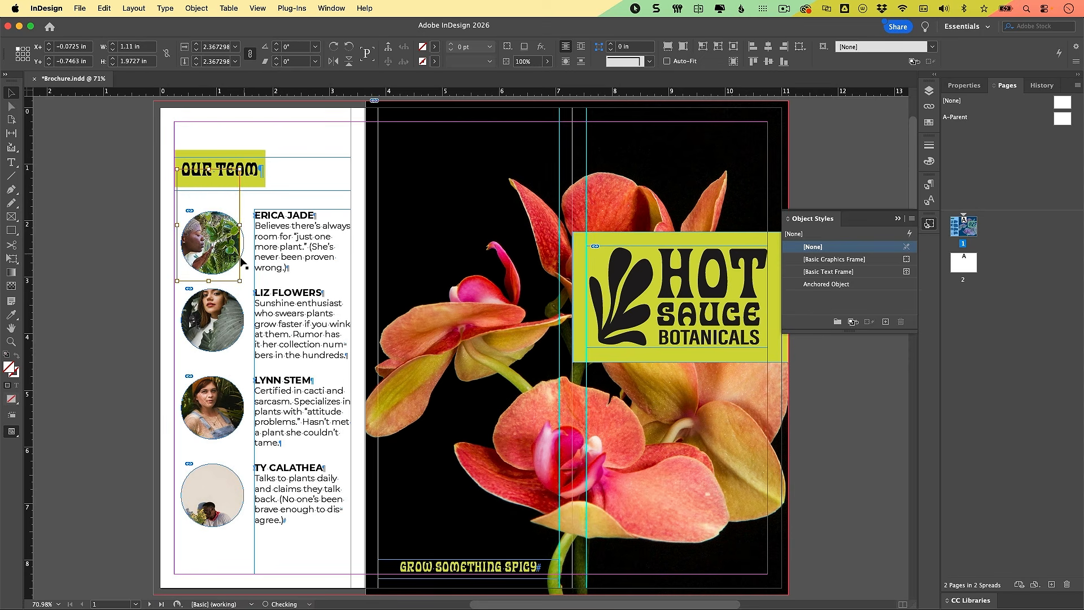
{"action": "left_click", "coordinate": [216, 327]}
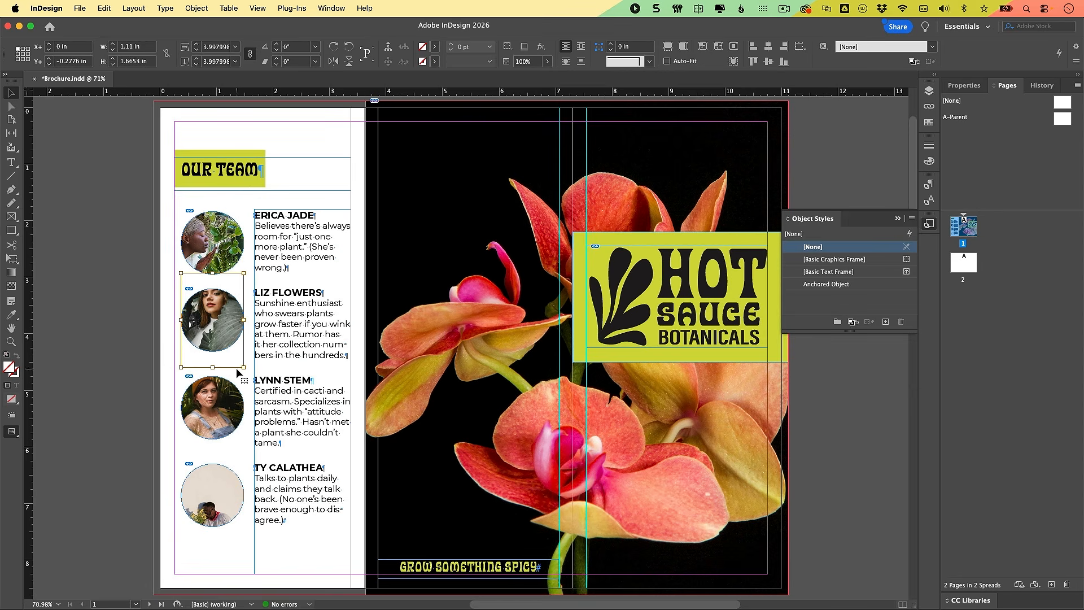
{"action": "left_click", "coordinate": [229, 320]}
{"action": "left_click_drag", "start_coordinate": [229, 320], "coordinate": [230, 337]}
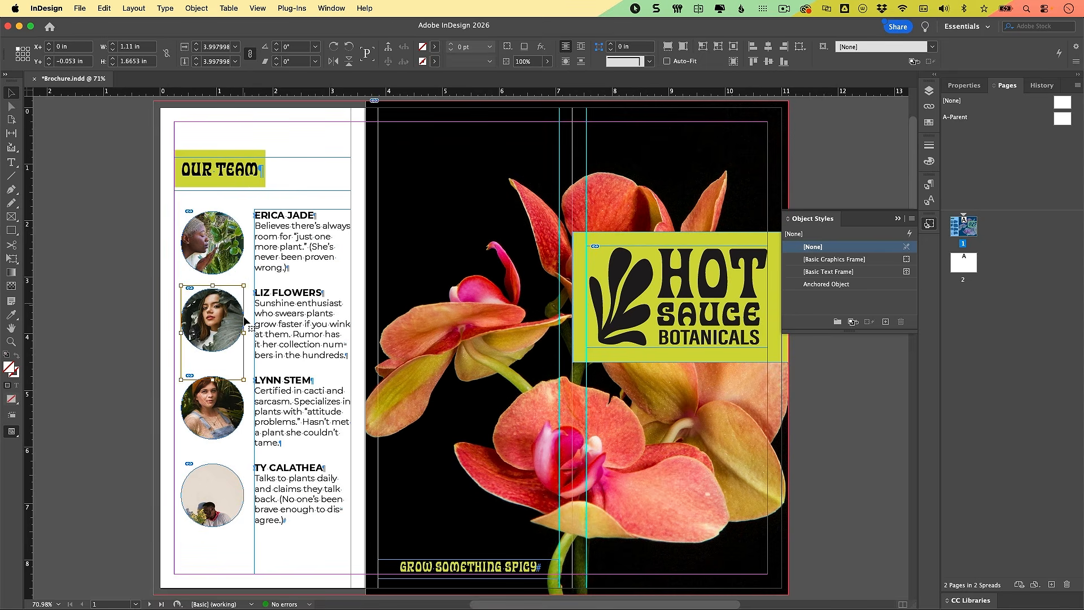
Step: Move the image in the third team photo down about 0.02 in within its circular frame
{"action": "left_click", "coordinate": [219, 405]}
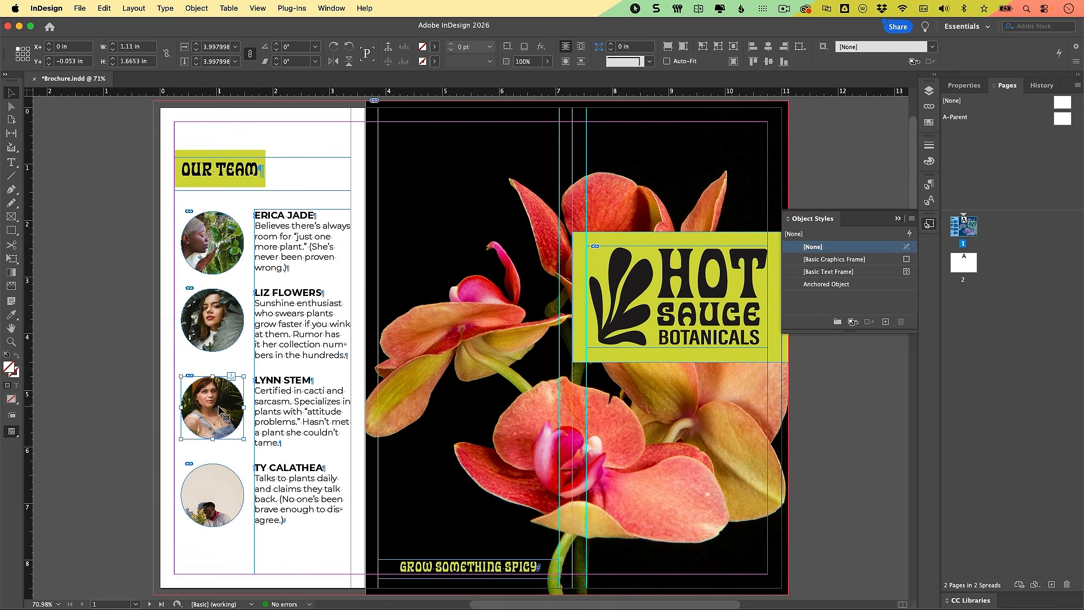
{"action": "left_click", "coordinate": [219, 404]}
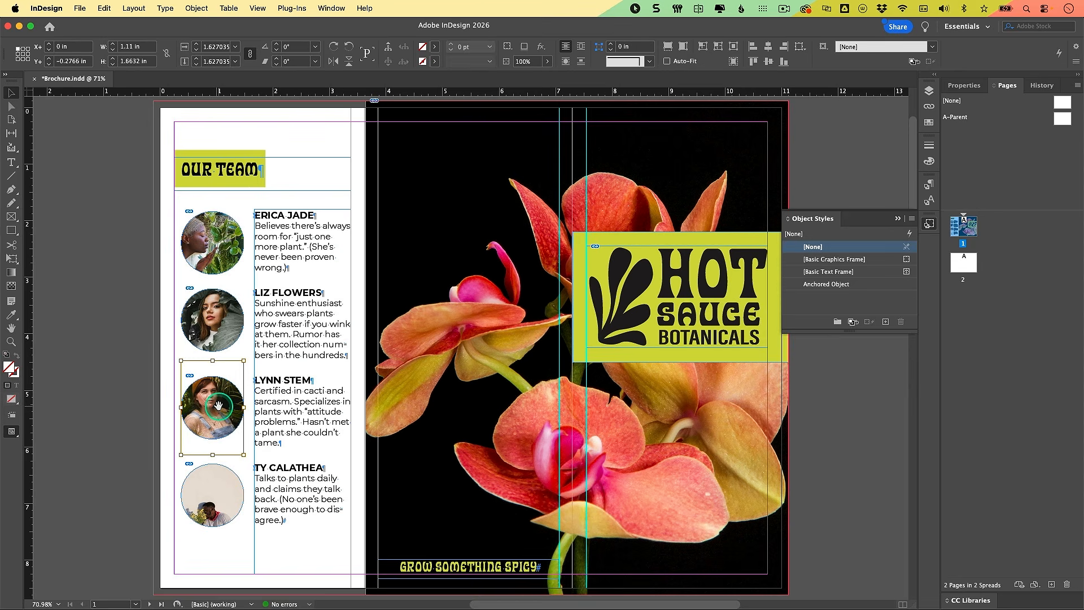
{"action": "left_click_drag", "start_coordinate": [219, 405], "coordinate": [219, 407]}
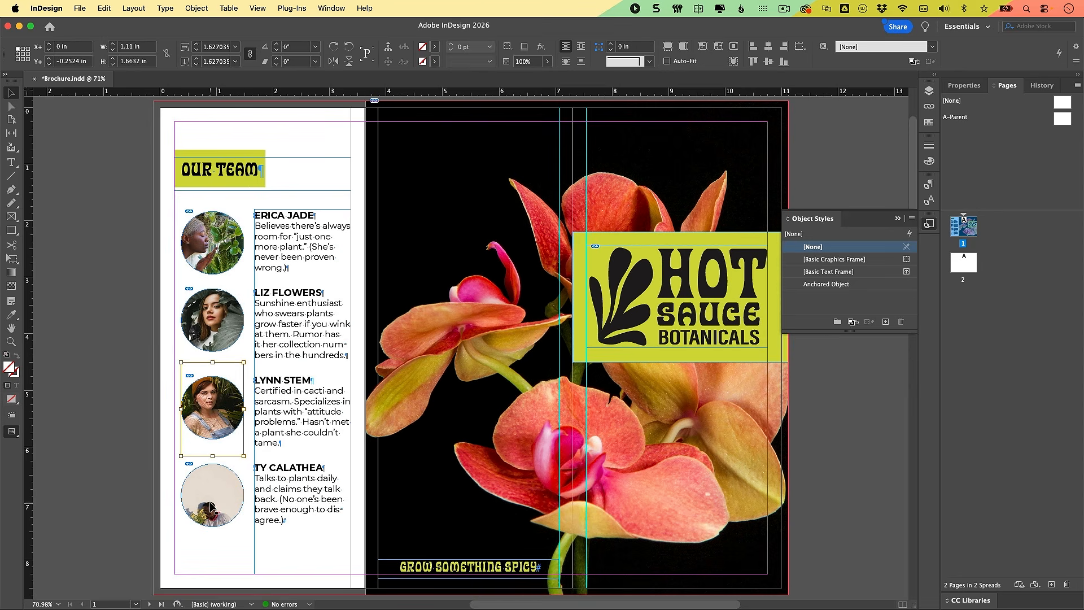
Step: Move the fourth team photo's image up in its frame, enlarge it to about 1.61 by 2.41 in, and shift it slightly left
{"action": "left_click_drag", "start_coordinate": [210, 507], "coordinate": [229, 487]}
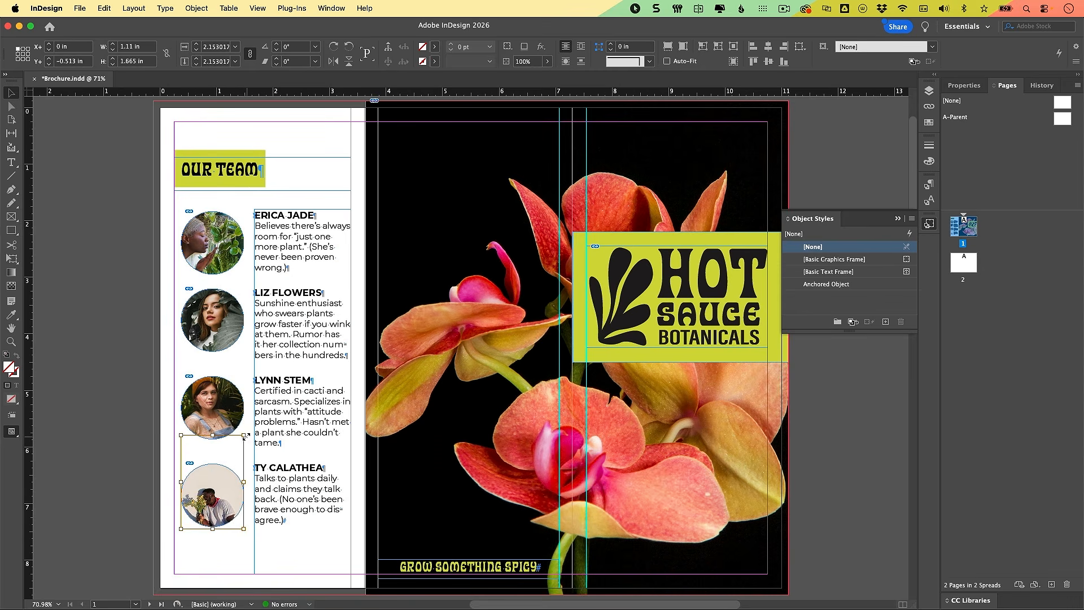
{"action": "left_click", "coordinate": [244, 435]}
{"action": "left_click_drag", "start_coordinate": [244, 435], "coordinate": [272, 392]}
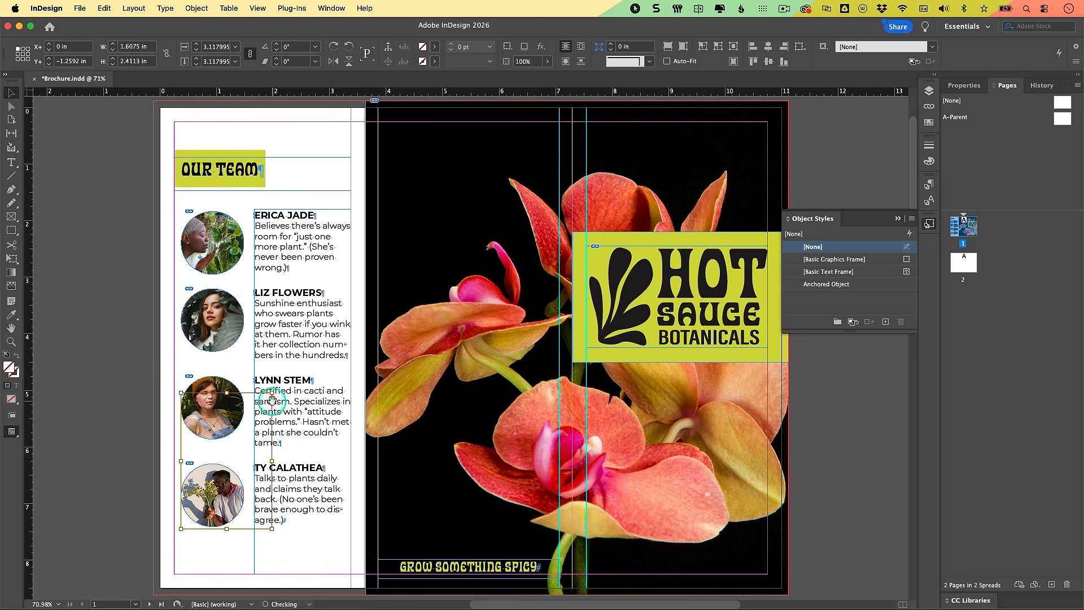
{"action": "left_click_drag", "start_coordinate": [228, 501], "coordinate": [225, 501]}
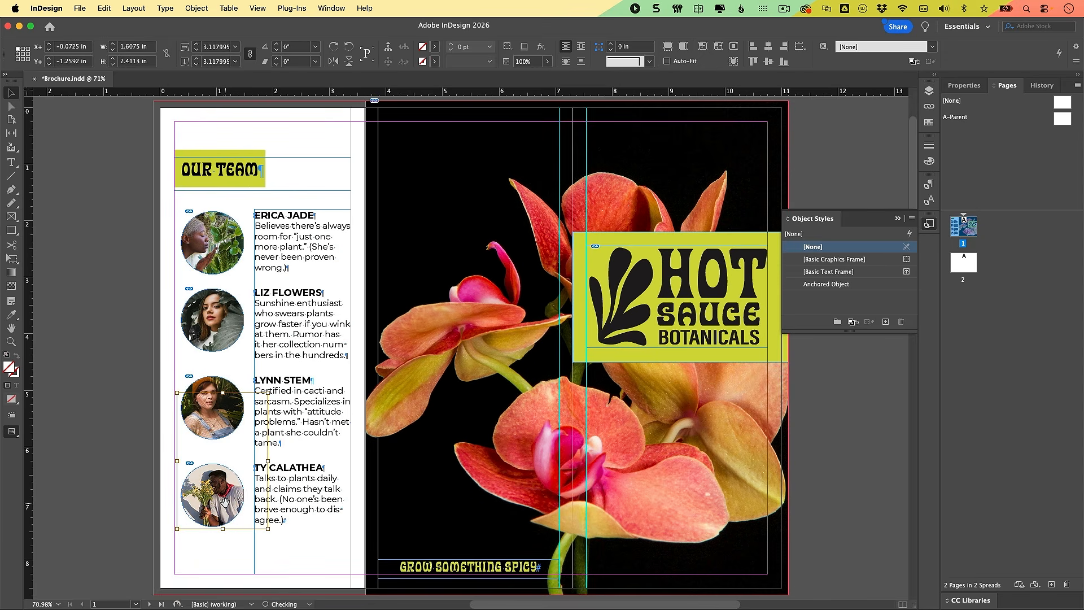
Step: Clear the selection, preview the spread without guides and frame edges, and save the brochure
{"action": "left_click", "coordinate": [317, 542]}
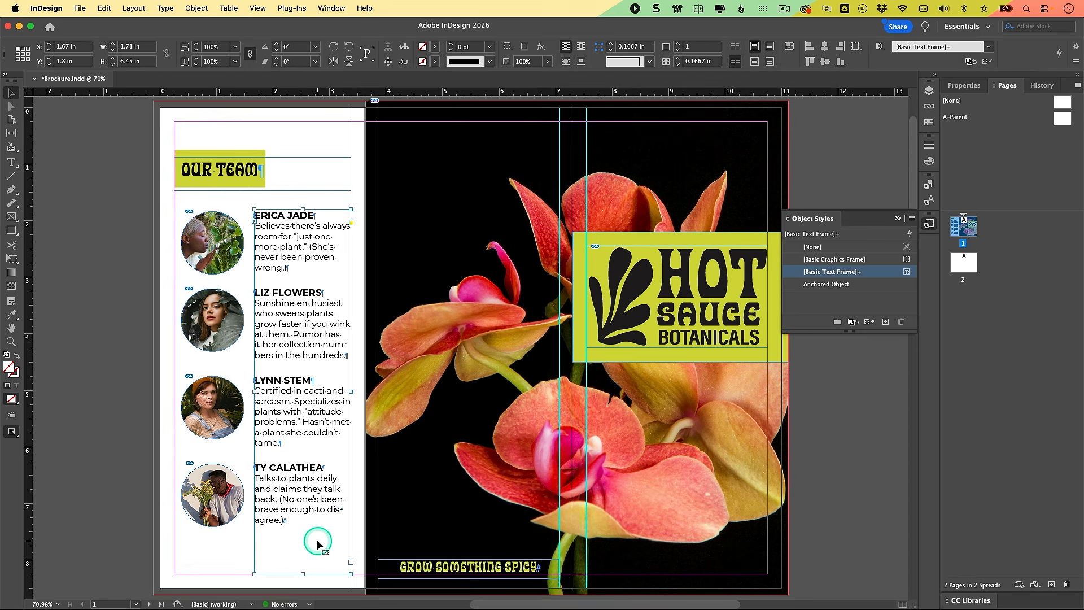
{"action": "key", "text": "super+shift+a"}
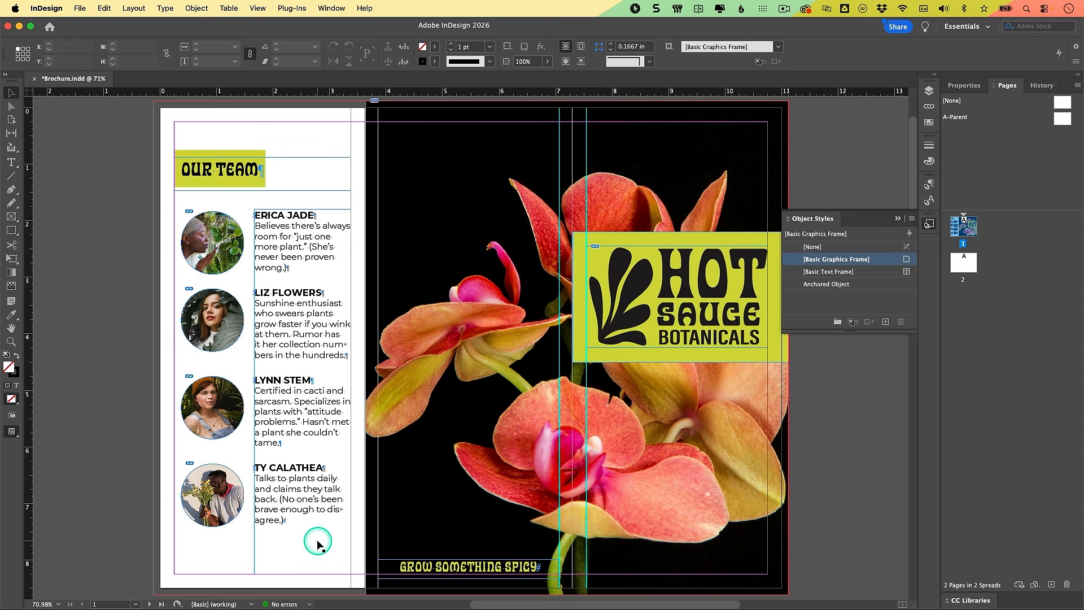
{"action": "key", "text": "w"}
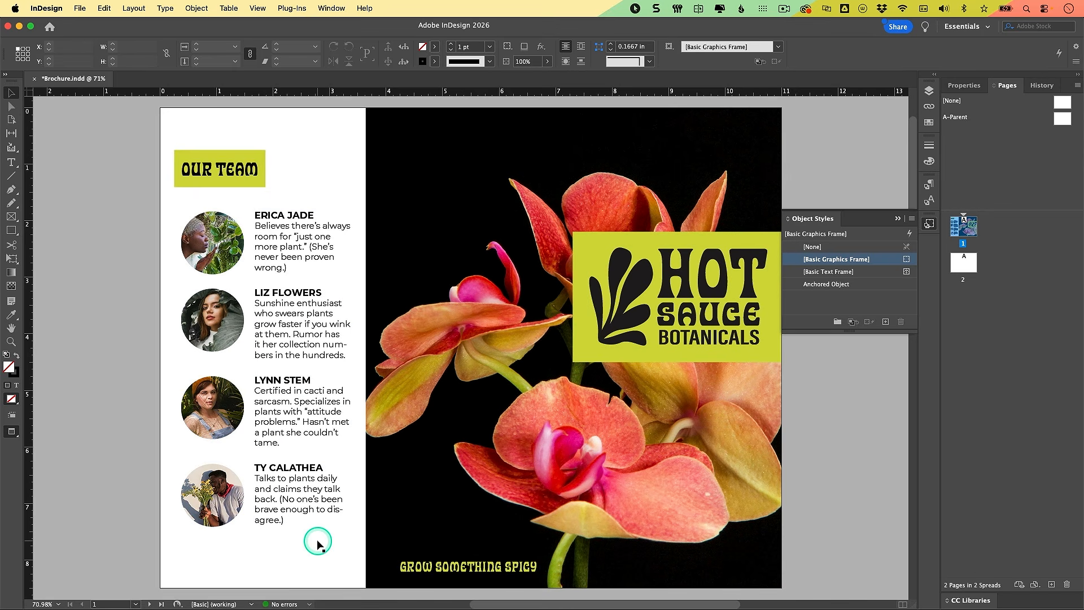
{"action": "key", "text": "super+s"}
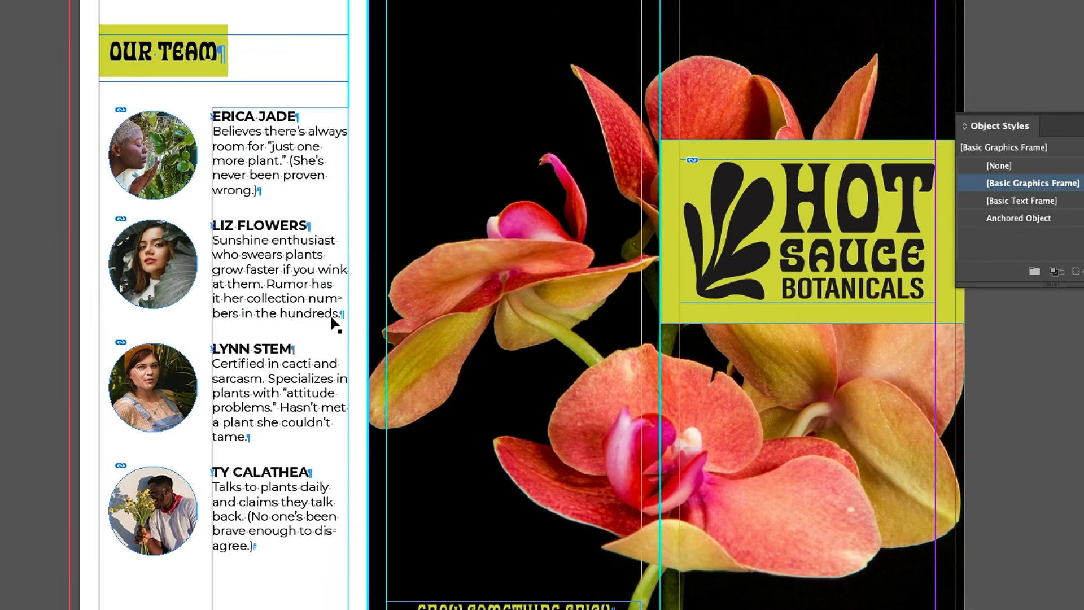
Step: Hide the hidden characters in the document
{"action": "left_click", "coordinate": [300, 379]}
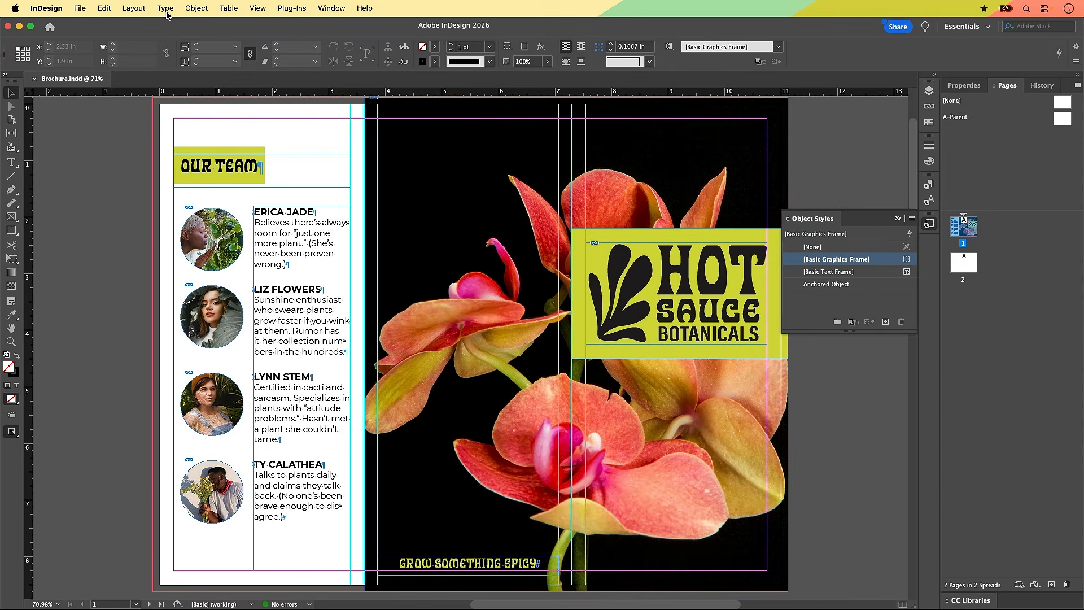
{"action": "left_click", "coordinate": [165, 8]}
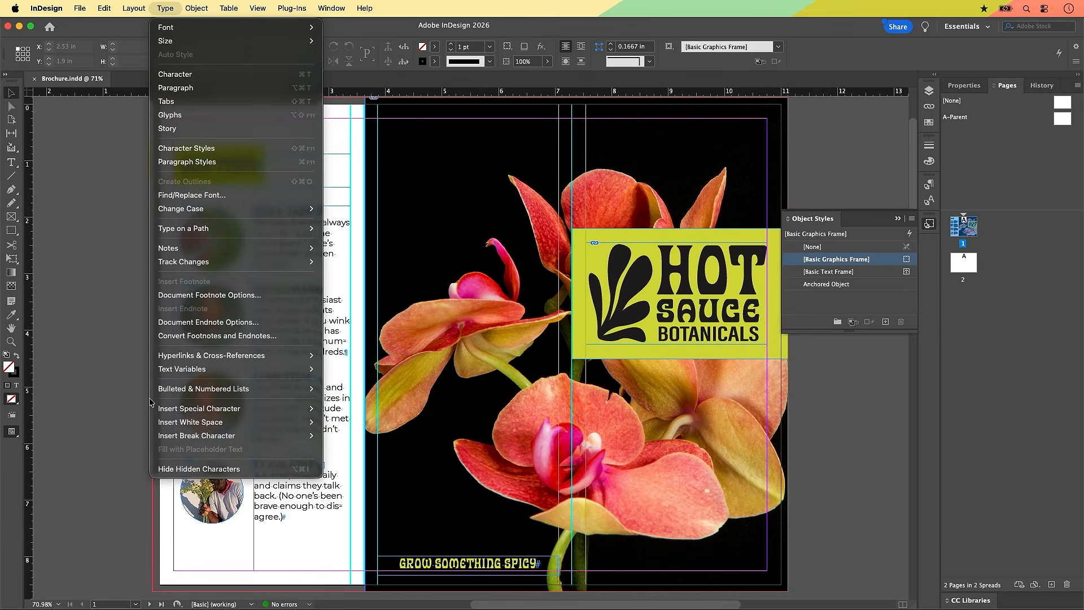
{"action": "left_click", "coordinate": [240, 469]}
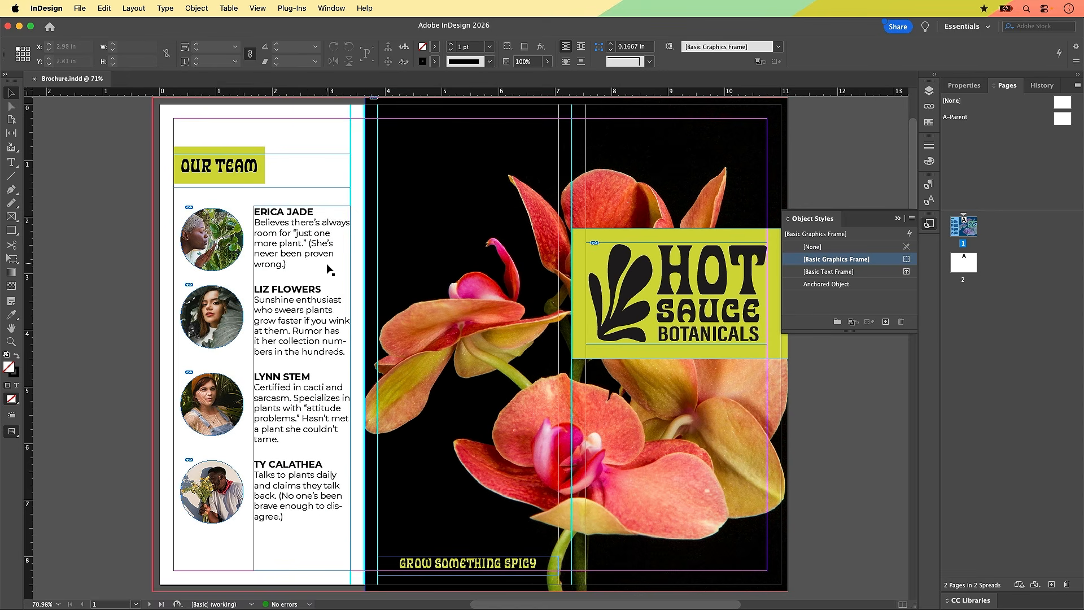
Step: Examine the team bios for words hyphenated at line ends
{"action": "left_click", "coordinate": [298, 341]}
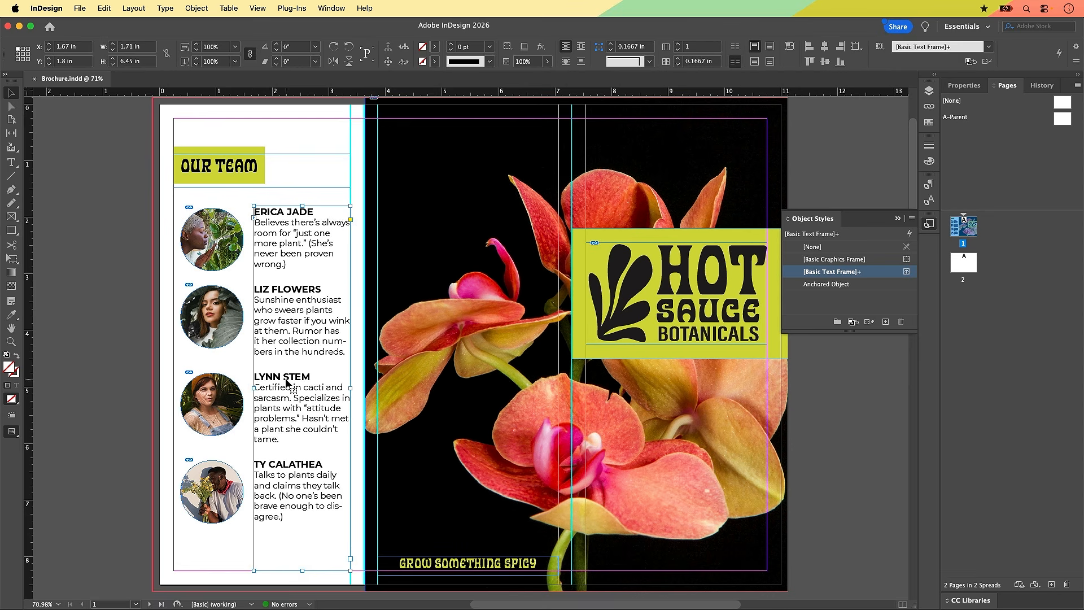
{"action": "left_click", "coordinate": [339, 510]}
{"action": "left_click", "coordinate": [331, 350]}
{"action": "left_click", "coordinate": [331, 346]}
{"action": "left_click", "coordinate": [332, 435]}
{"action": "left_click", "coordinate": [317, 324]}
{"action": "left_click", "coordinate": [295, 291]}
{"action": "left_click", "coordinate": [343, 342]}
{"action": "left_click", "coordinate": [326, 323]}
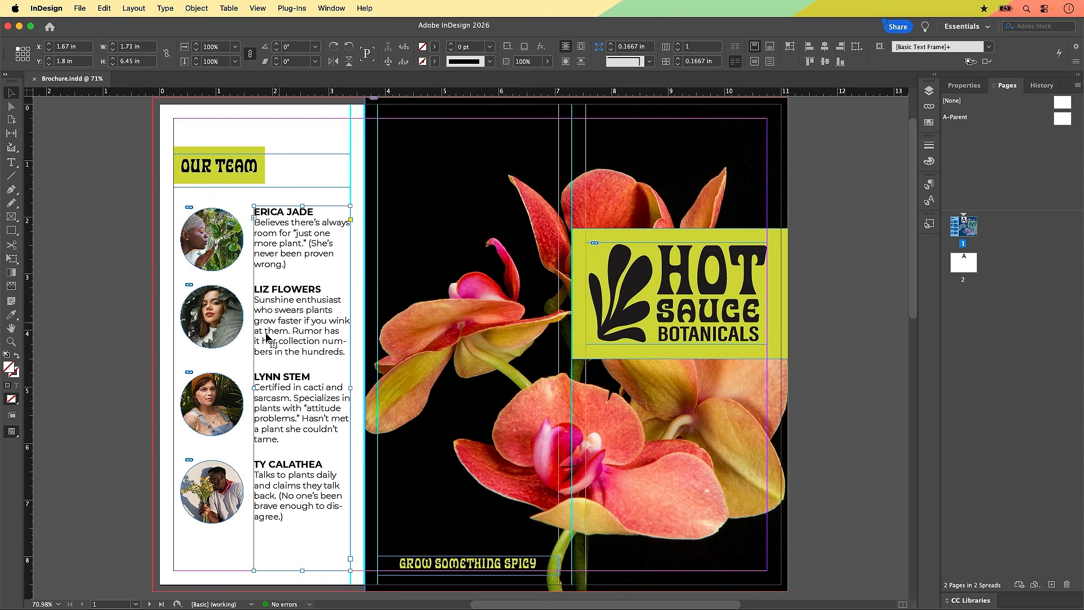
Step: Turn off hyphenation for the body paragraph of the second team bio
{"action": "key", "text": "t"}
{"action": "left_click", "coordinate": [299, 331]}
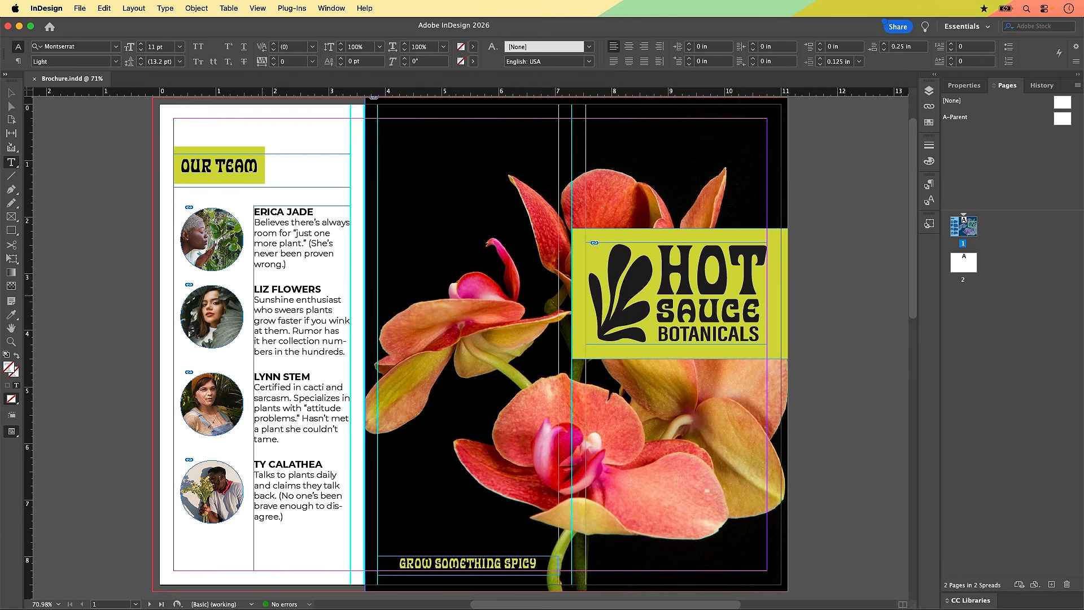
{"action": "left_click", "coordinate": [18, 62]}
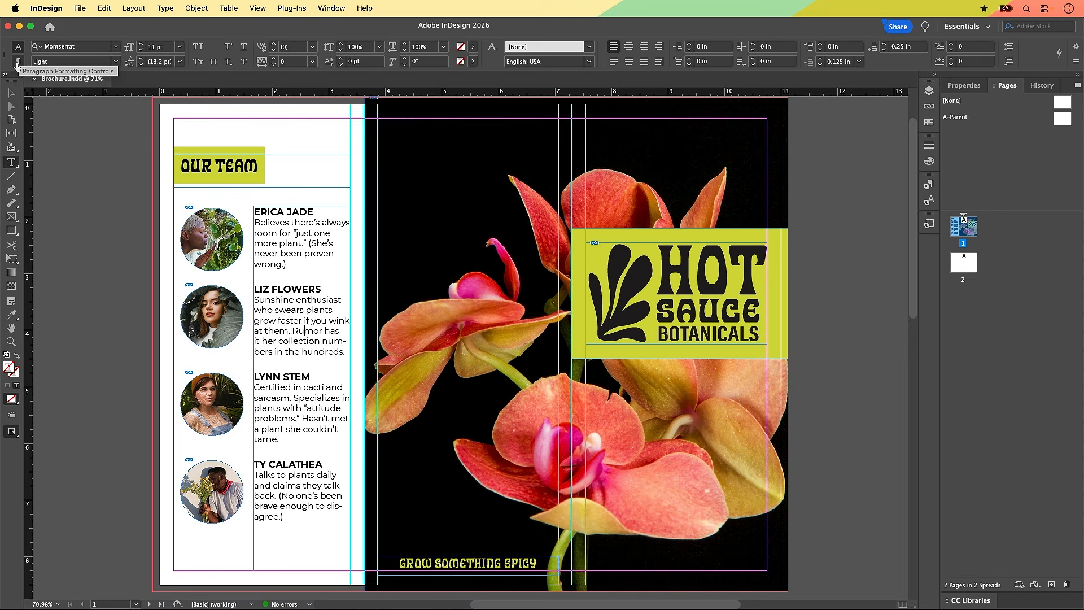
{"action": "left_click", "coordinate": [17, 63]}
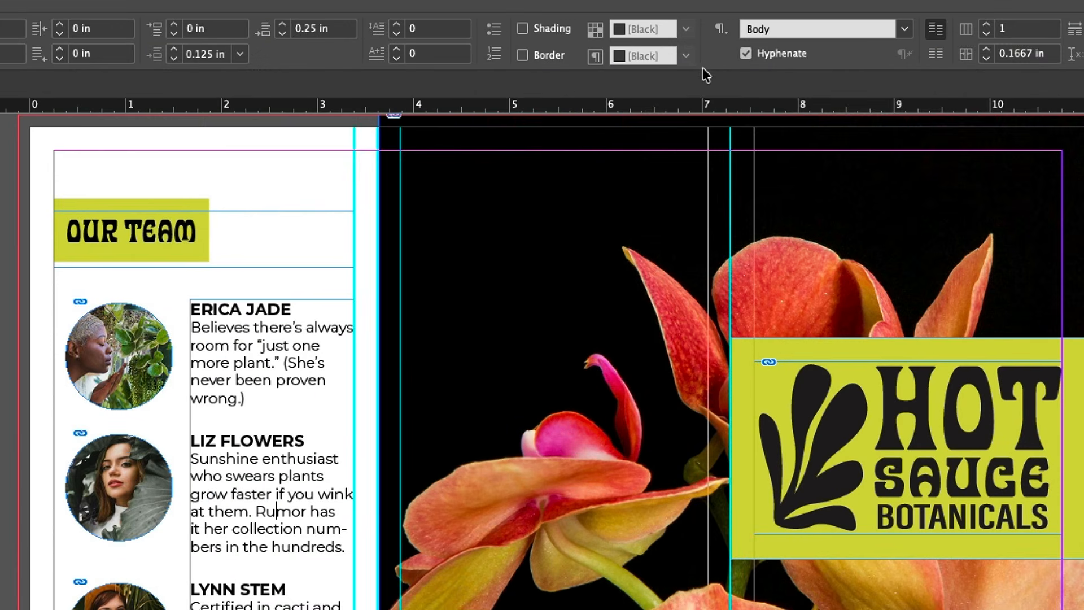
{"action": "left_click", "coordinate": [746, 54]}
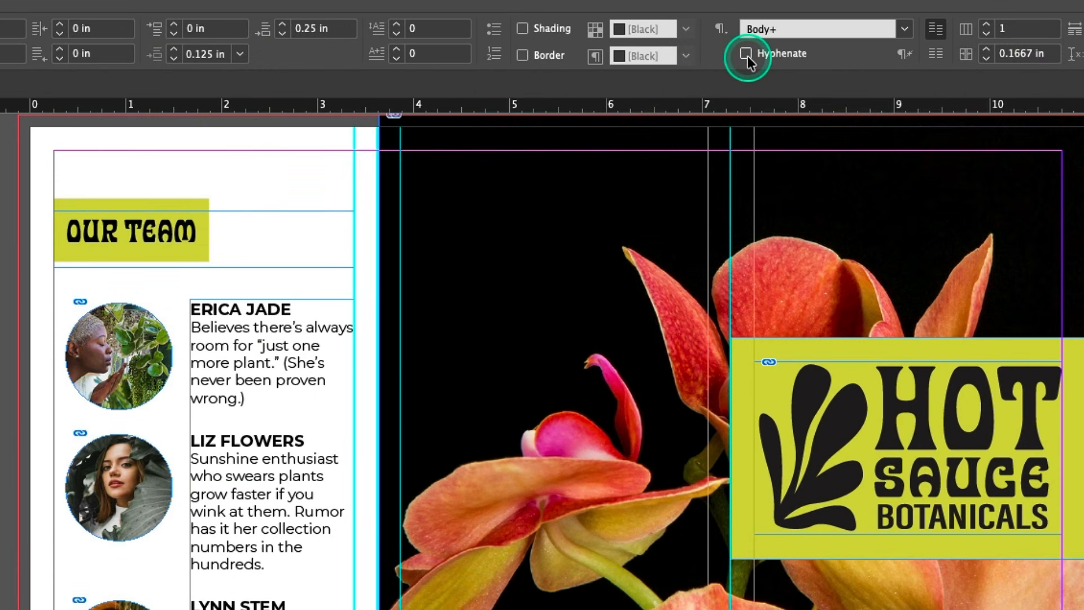
{"action": "left_click", "coordinate": [290, 532]}
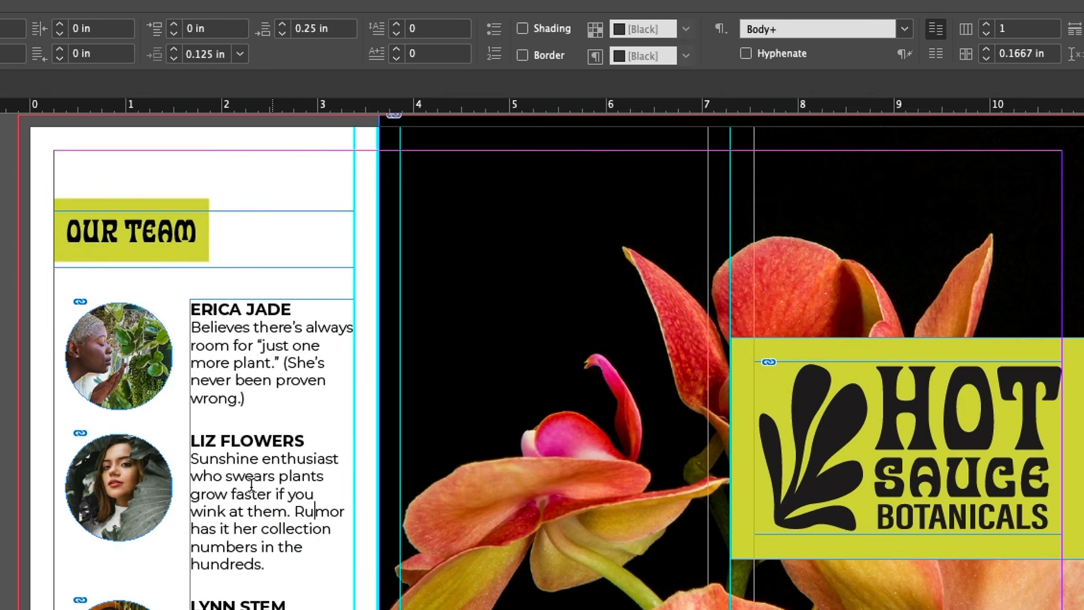
{"action": "left_click", "coordinate": [252, 512]}
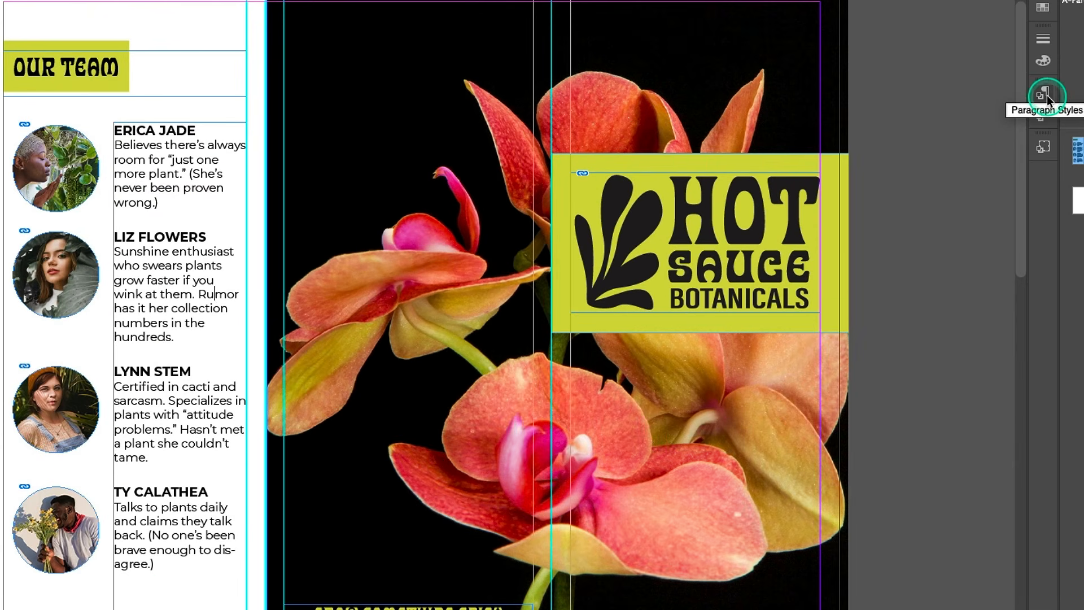
Step: Open the paragraph styles and inspect the Body style's overrides on the second bio's text
{"action": "left_click", "coordinate": [1046, 95]}
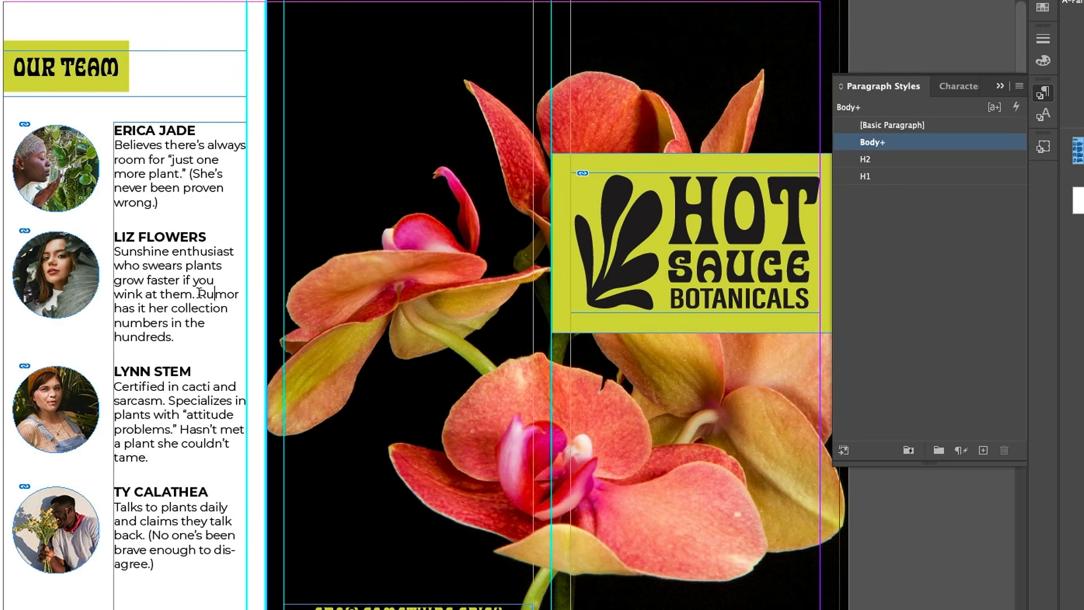
{"action": "left_click", "coordinate": [885, 150]}
{"action": "left_click", "coordinate": [193, 278]}
{"action": "mouse_move", "coordinate": [882, 152]}
{"action": "mouse_move", "coordinate": [916, 148]}
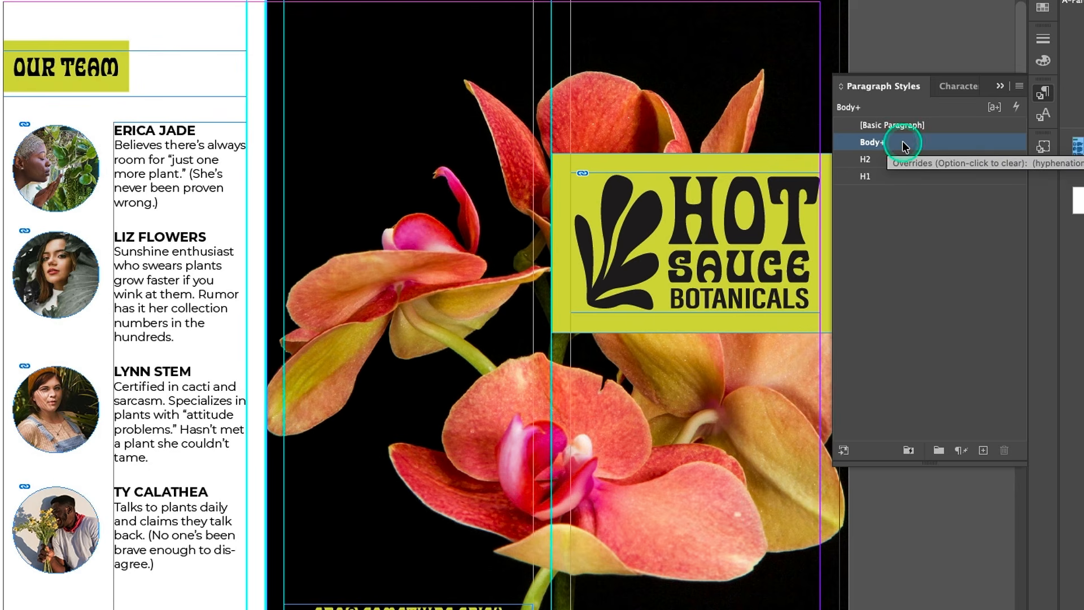
{"action": "left_click", "coordinate": [903, 143]}
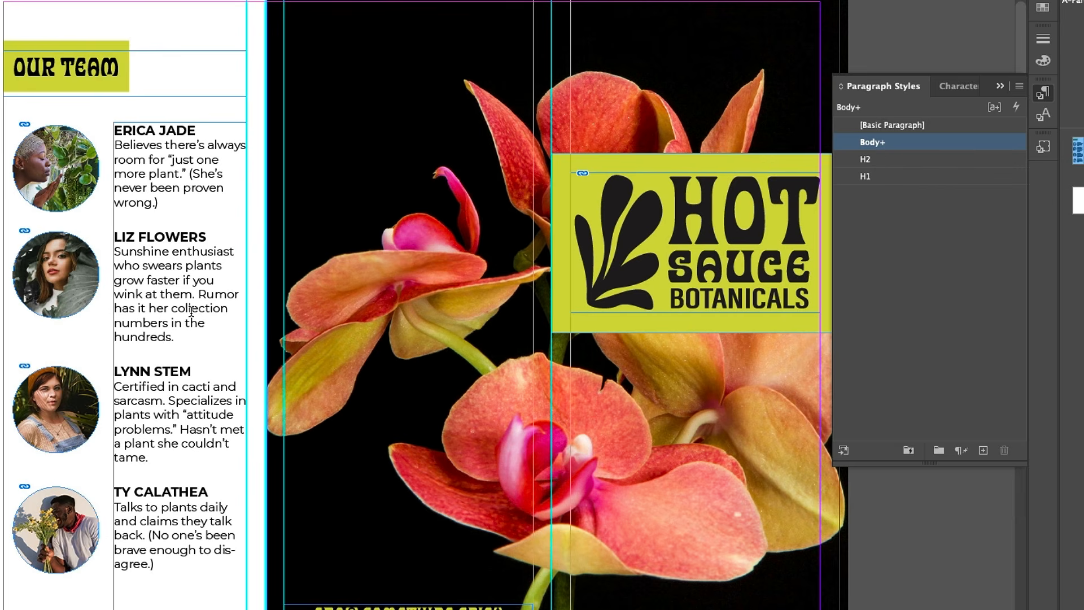
{"action": "left_click", "coordinate": [158, 304]}
{"action": "left_click", "coordinate": [915, 147]}
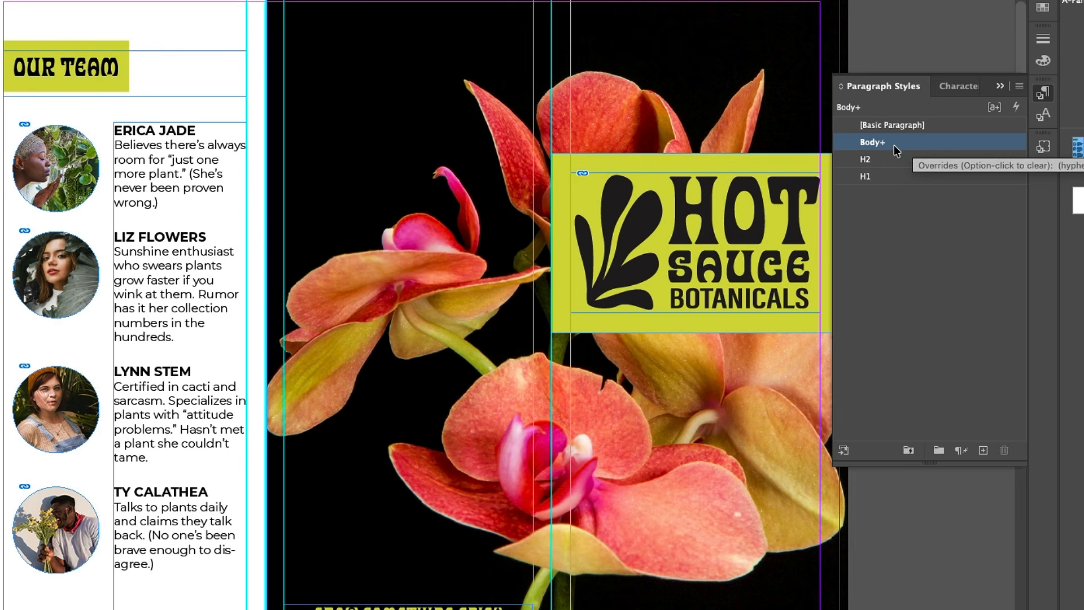
{"action": "left_click", "coordinate": [896, 150]}
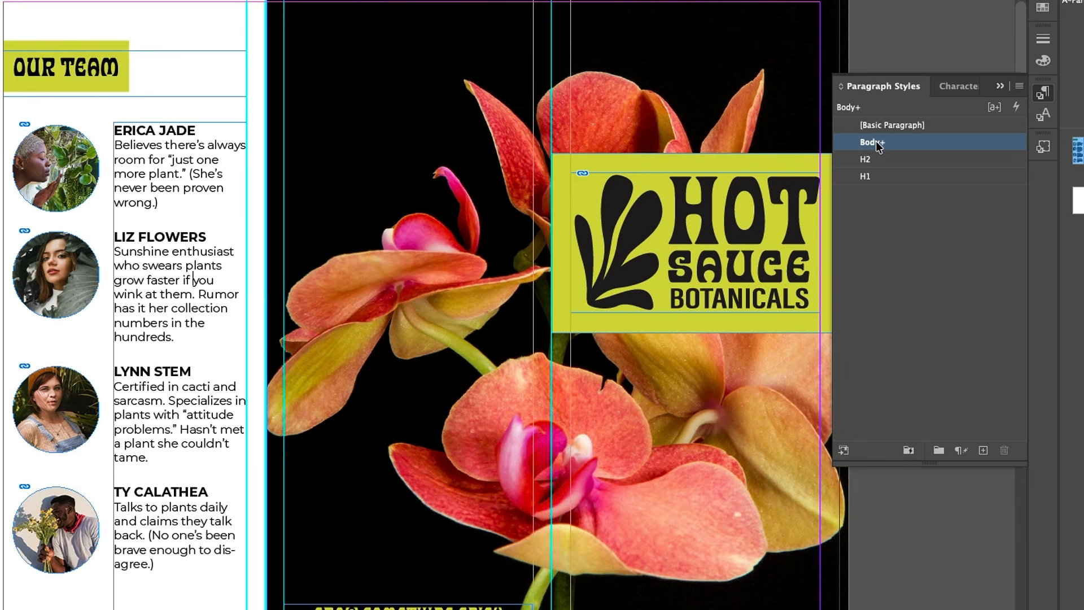
Step: Redefine the Body paragraph style from the second bio's text without hyphenation
{"action": "right_click", "coordinate": [905, 149]}
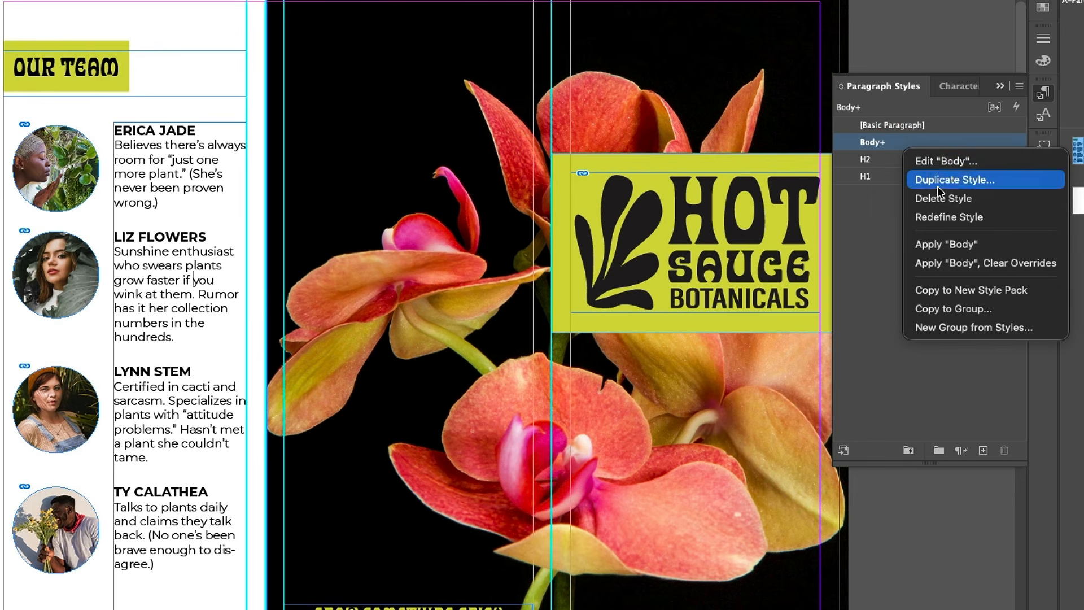
{"action": "left_click", "coordinate": [970, 221]}
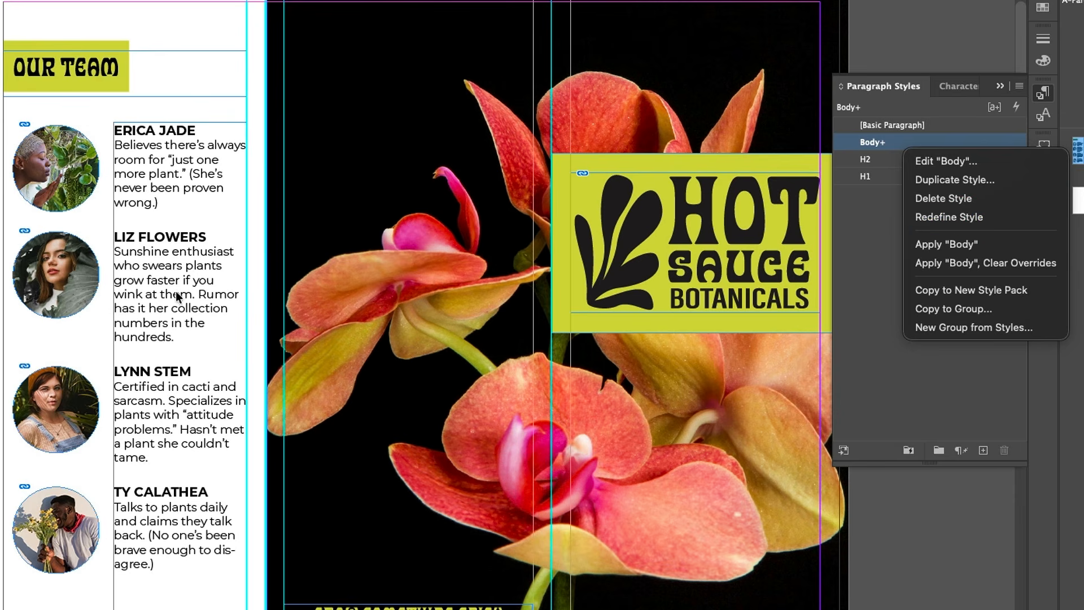
{"action": "left_click", "coordinate": [959, 218]}
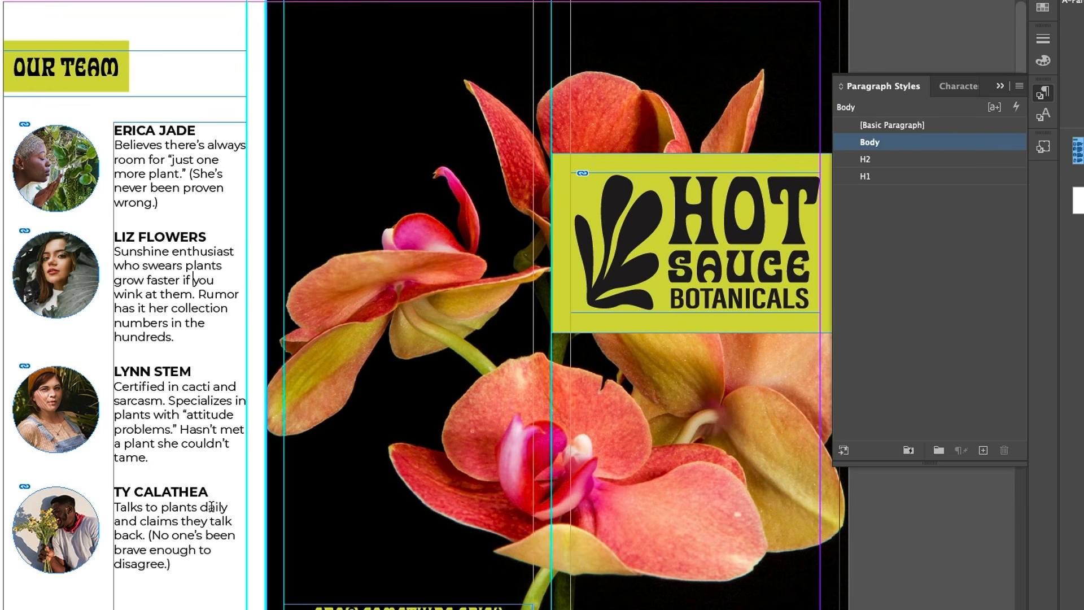
{"action": "left_click", "coordinate": [210, 551]}
{"action": "left_click", "coordinate": [213, 550]}
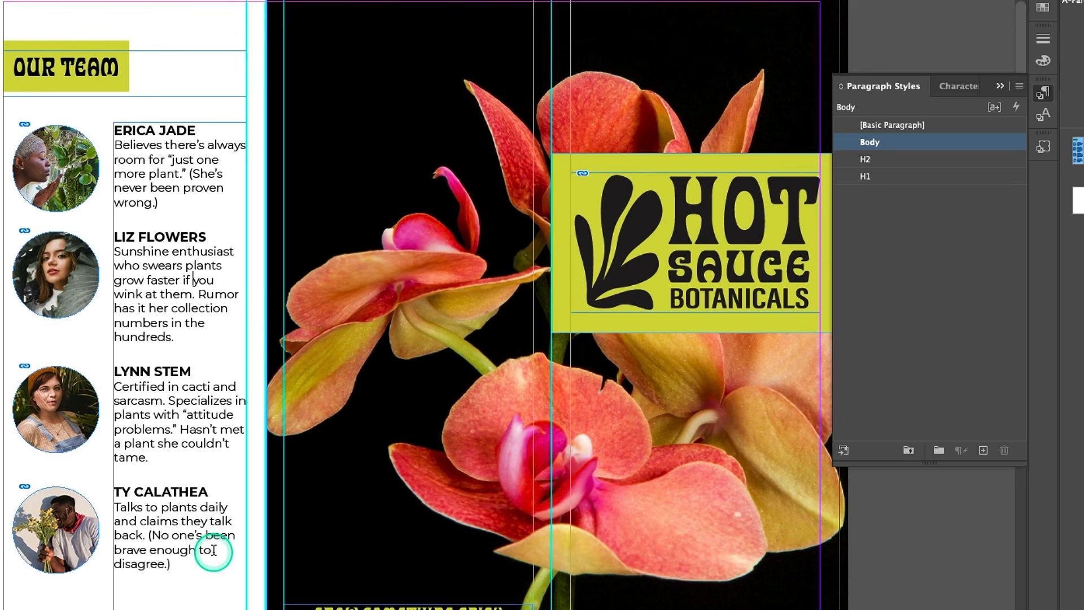
{"action": "left_click", "coordinate": [875, 148]}
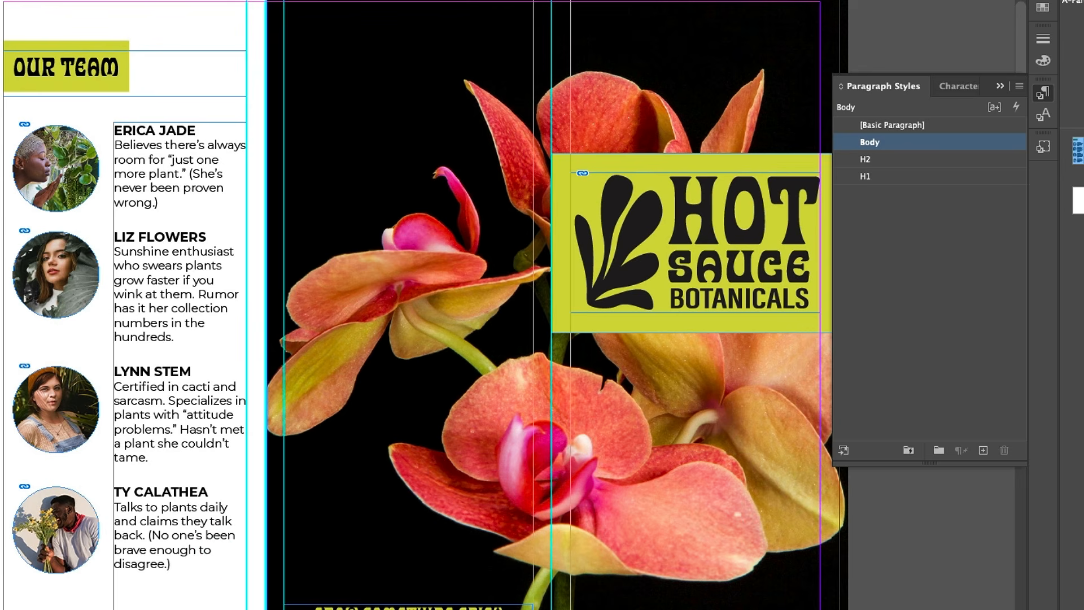
{"action": "left_click", "coordinate": [883, 150]}
{"action": "left_click", "coordinate": [909, 152]}
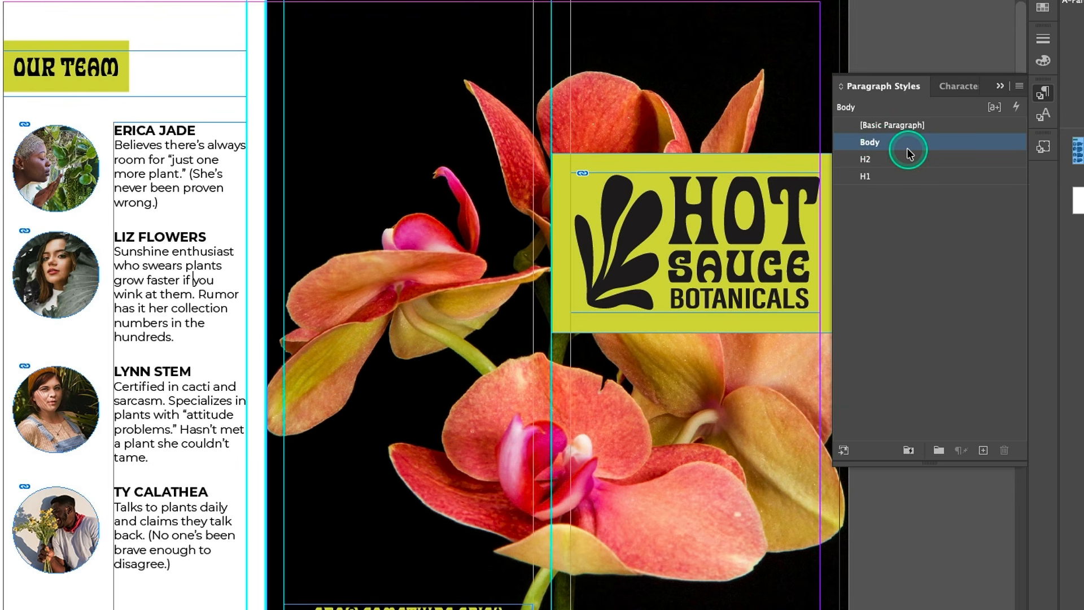
Step: Deselect the bio text and preview the finished page without guides and frame edges
{"action": "left_click", "coordinate": [115, 383]}
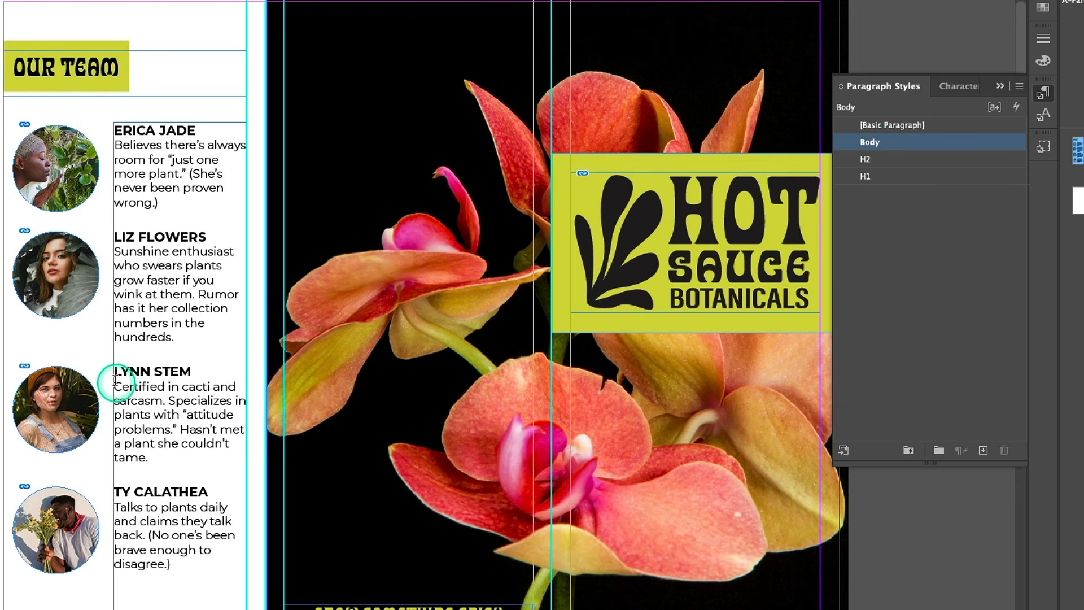
{"action": "left_click", "coordinate": [195, 293]}
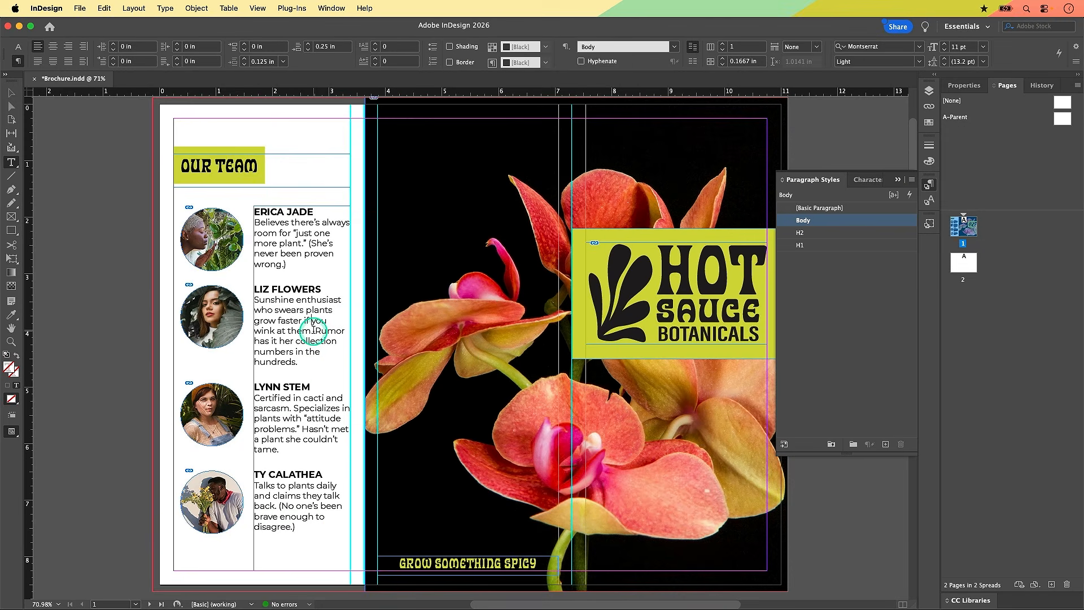
{"action": "key", "text": "Escape"}
{"action": "key", "text": "super+shift+a"}
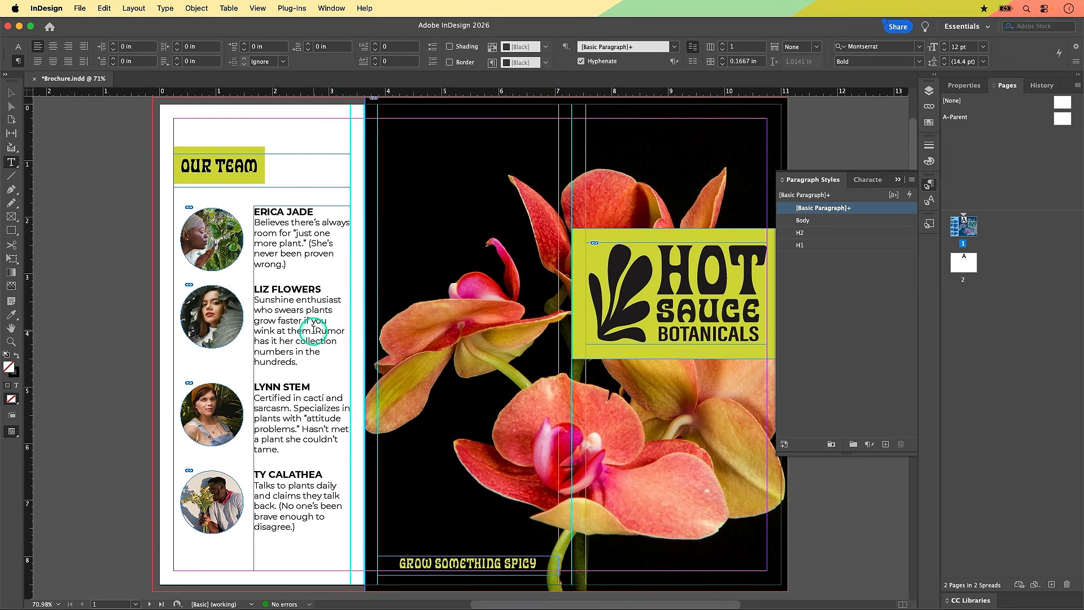
{"action": "key", "text": "w"}
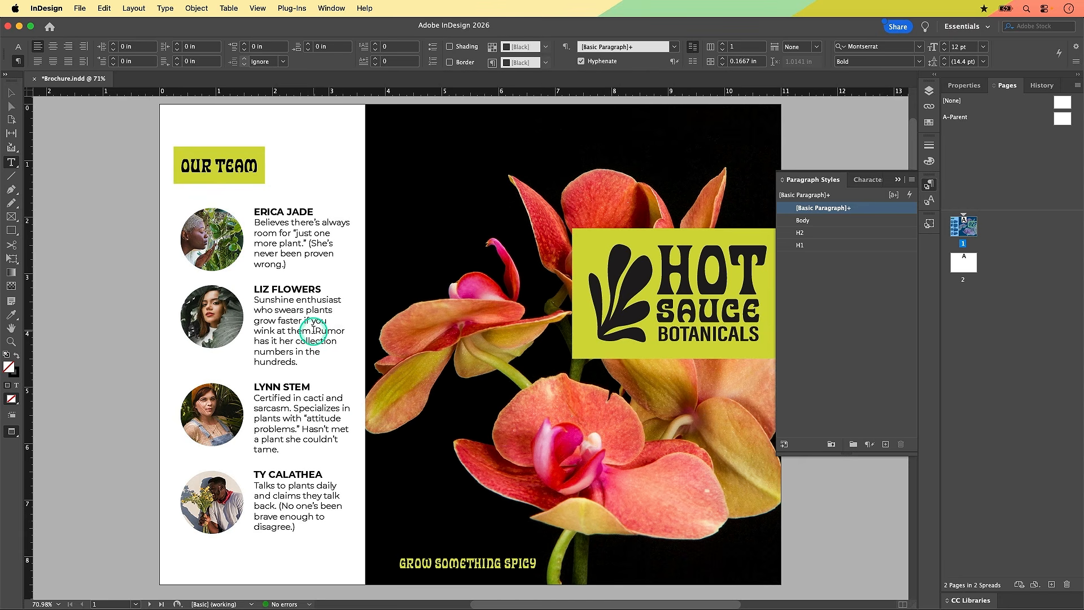
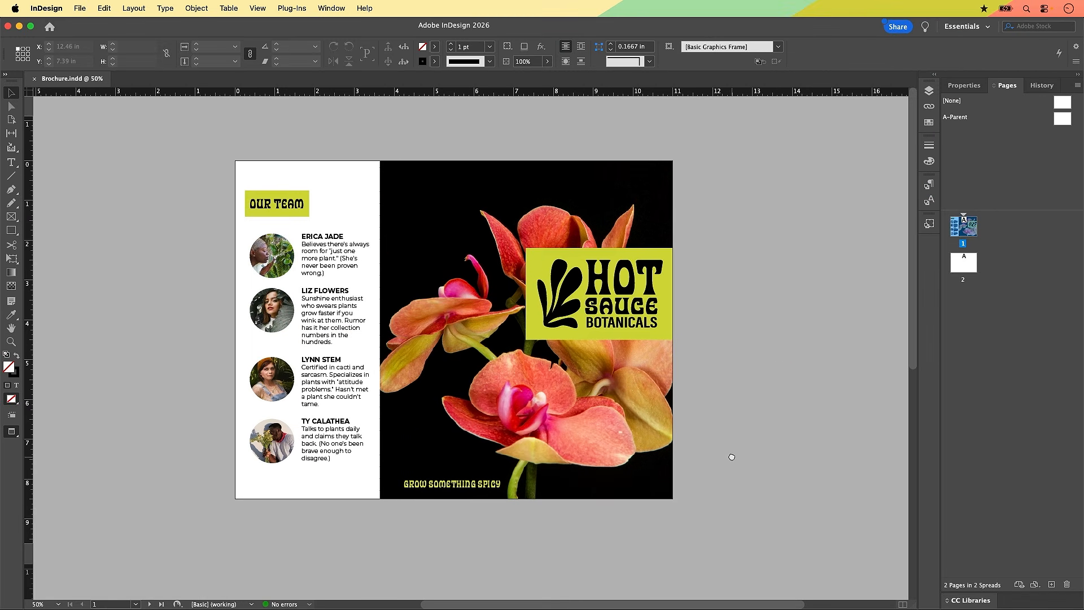
Step: Go to the blank page 2 and leave the preview mode to show its margins, guides and bleed
{"action": "left_click_drag", "start_coordinate": [732, 457], "coordinate": [739, 99]}
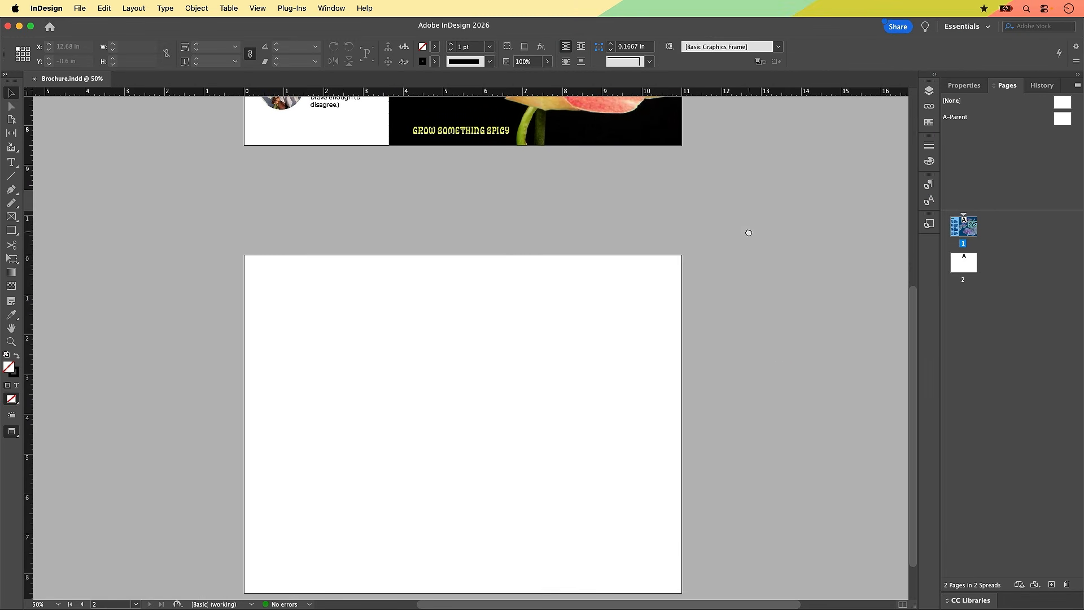
{"action": "left_click_drag", "start_coordinate": [748, 233], "coordinate": [748, 145]}
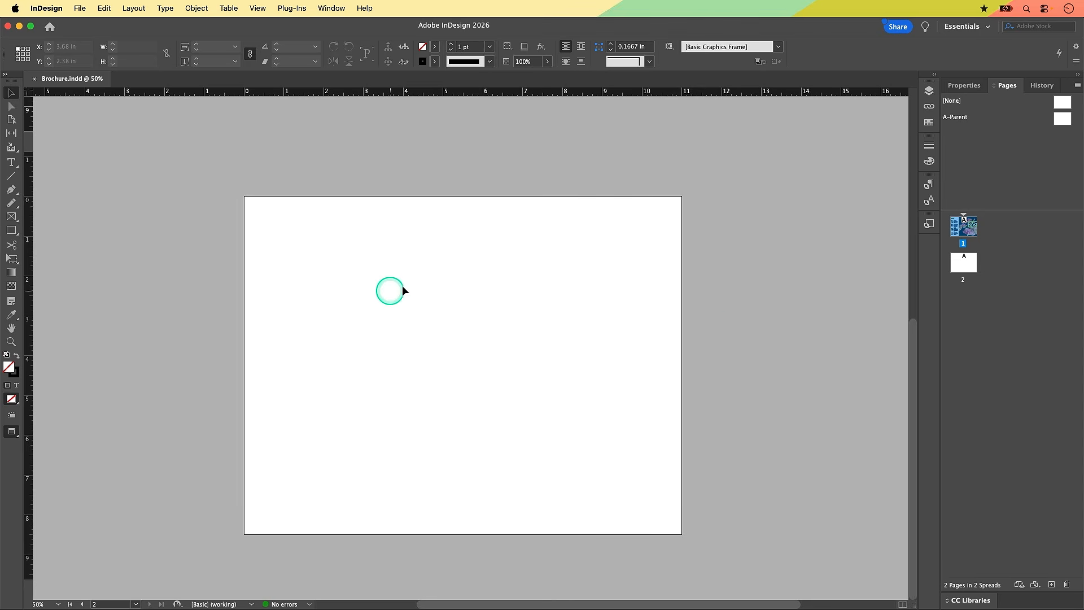
{"action": "left_click_drag", "start_coordinate": [491, 230], "coordinate": [491, 609]}
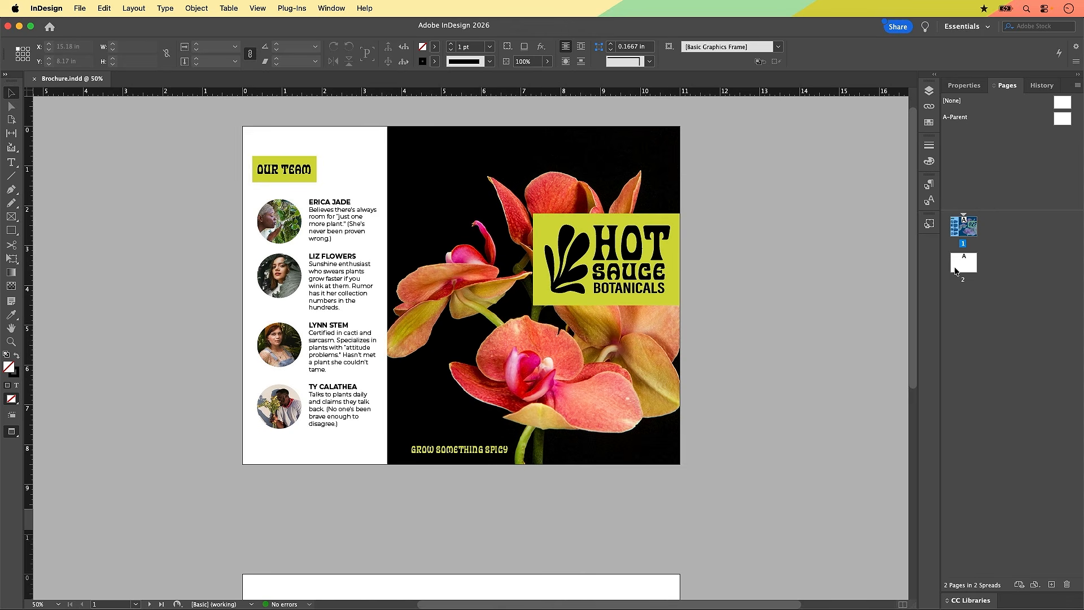
{"action": "left_click", "coordinate": [333, 8]}
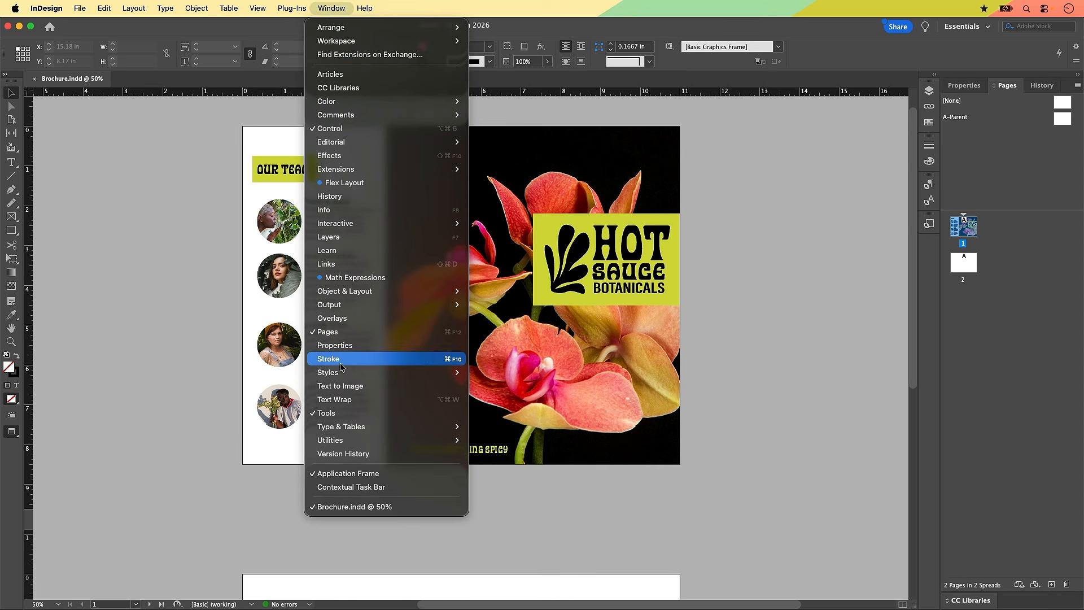
{"action": "left_click", "coordinate": [1017, 263]}
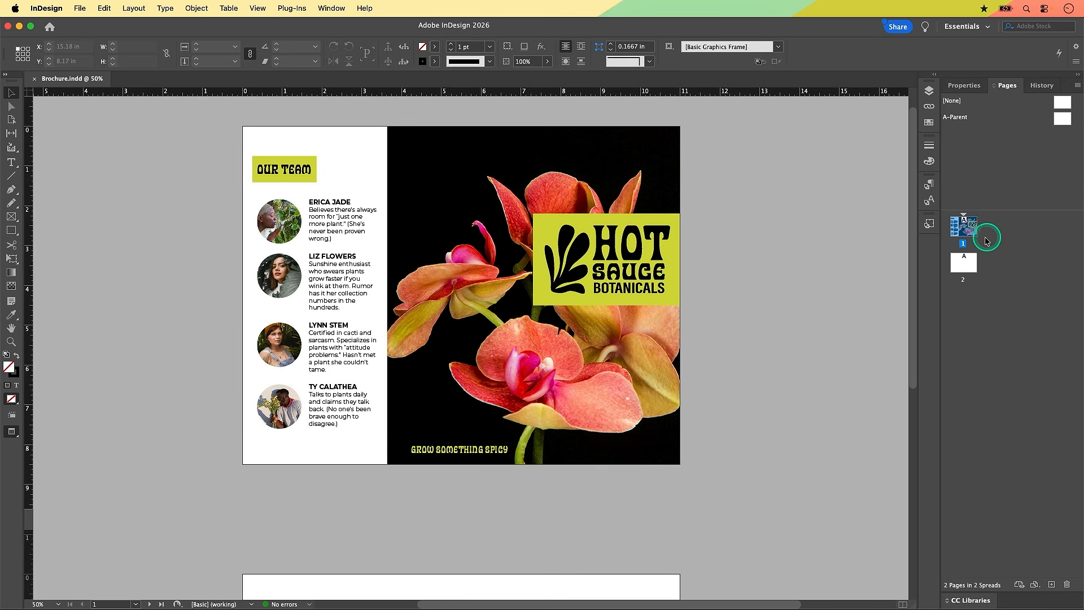
{"action": "double_click", "coordinate": [964, 267]}
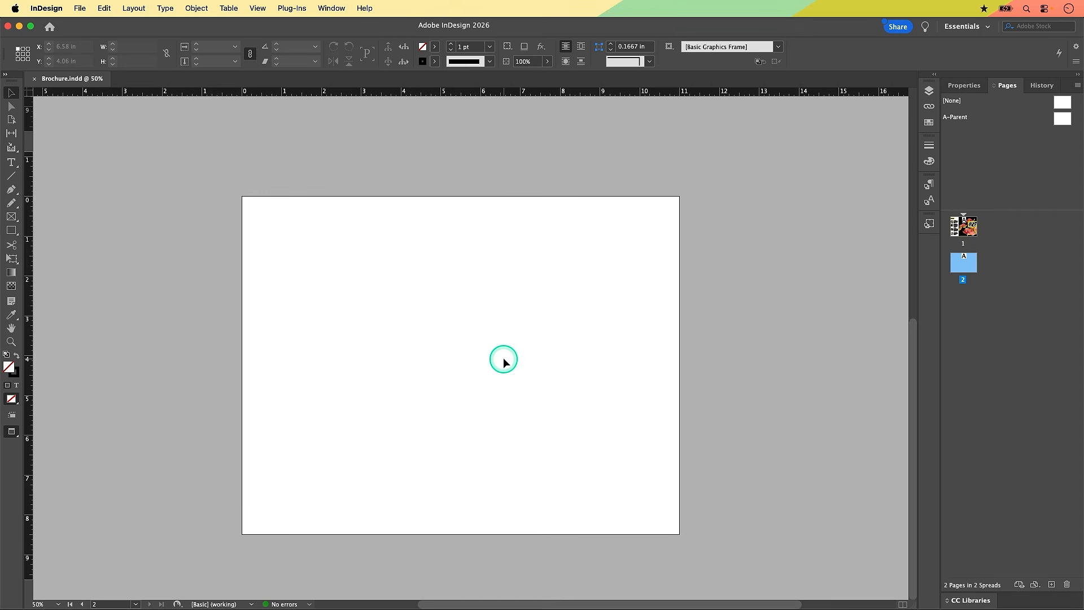
{"action": "key", "text": "w"}
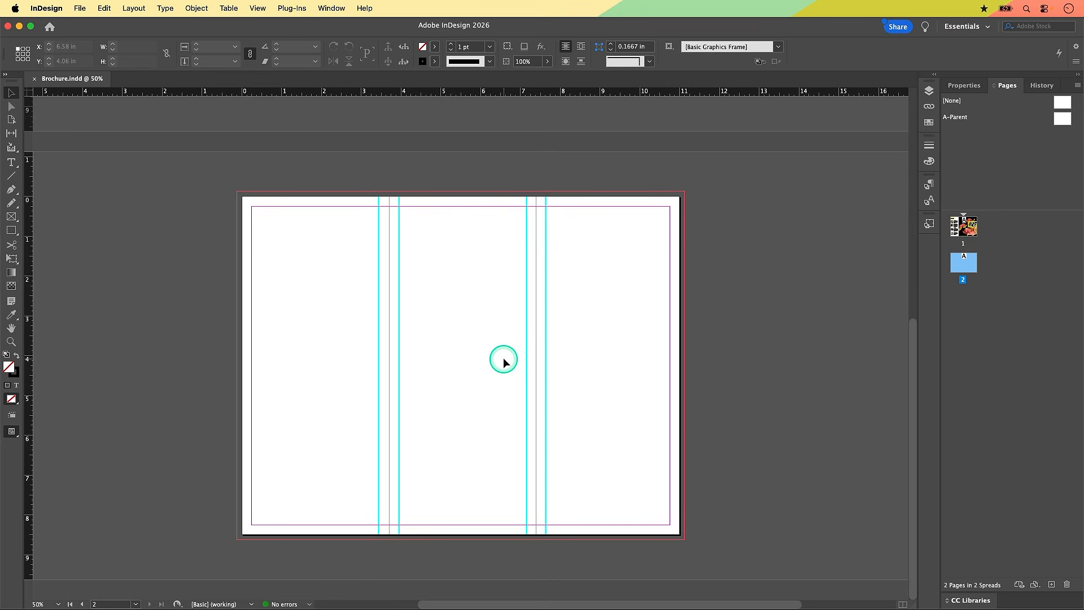
Step: Load black-leaf.ai, the eugene-goloves red flower photo and Leaf.psd together from the 03_Brochure folder for placing
{"action": "key", "text": "super+d"}
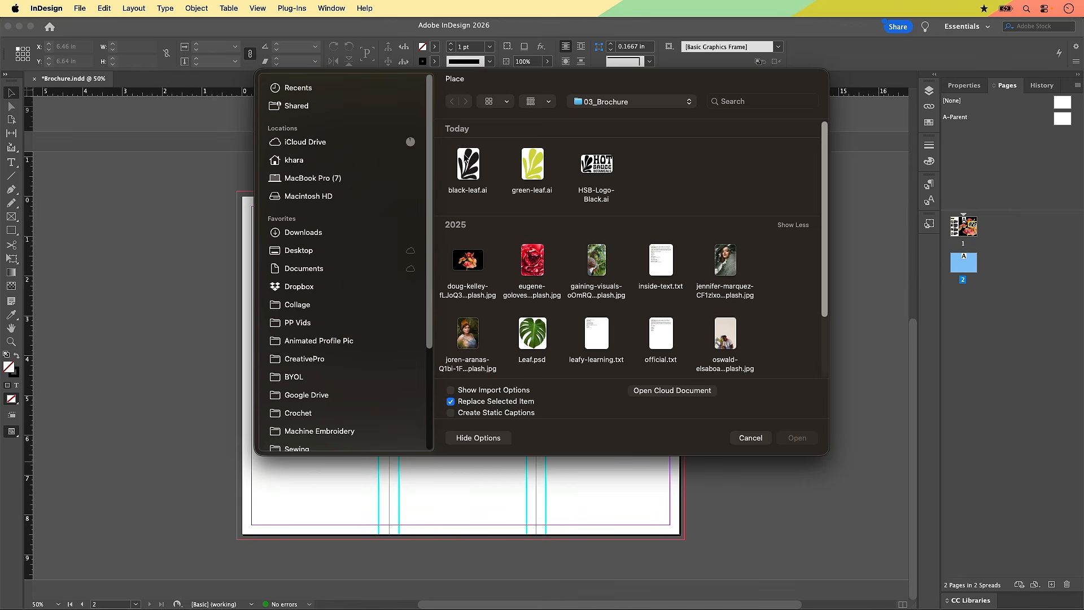
{"action": "left_click", "coordinate": [473, 169]}
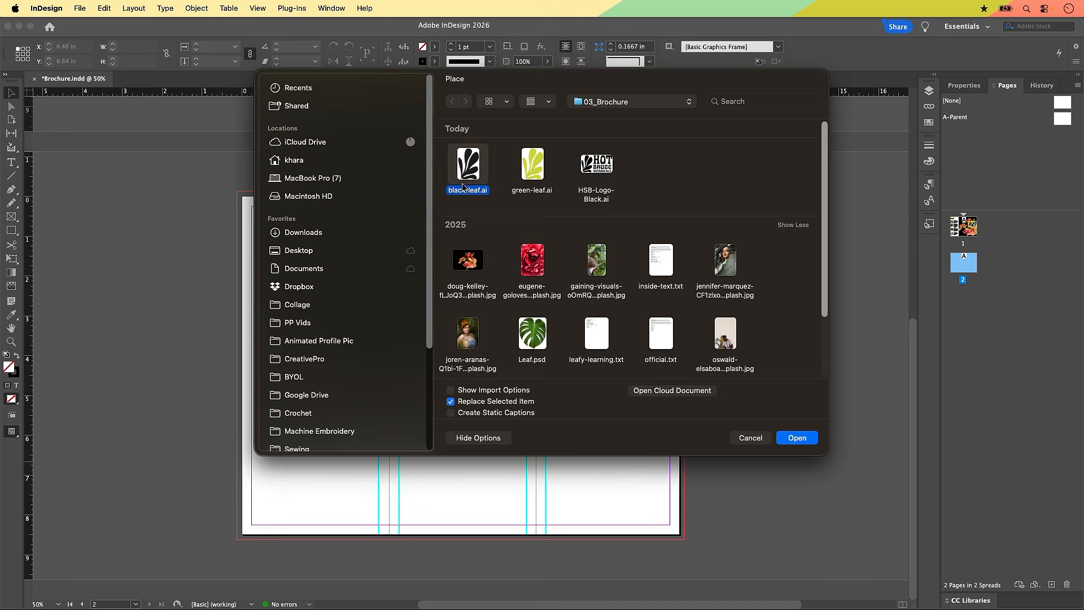
{"action": "left_click", "coordinate": [546, 225]}
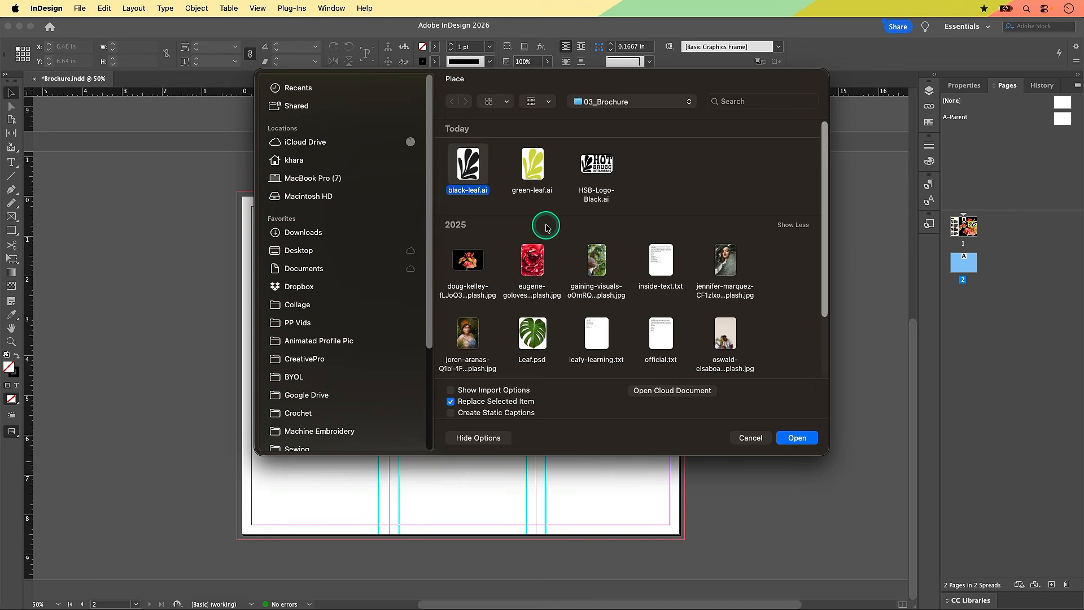
{"action": "left_click", "coordinate": [535, 268], "text": "super"}
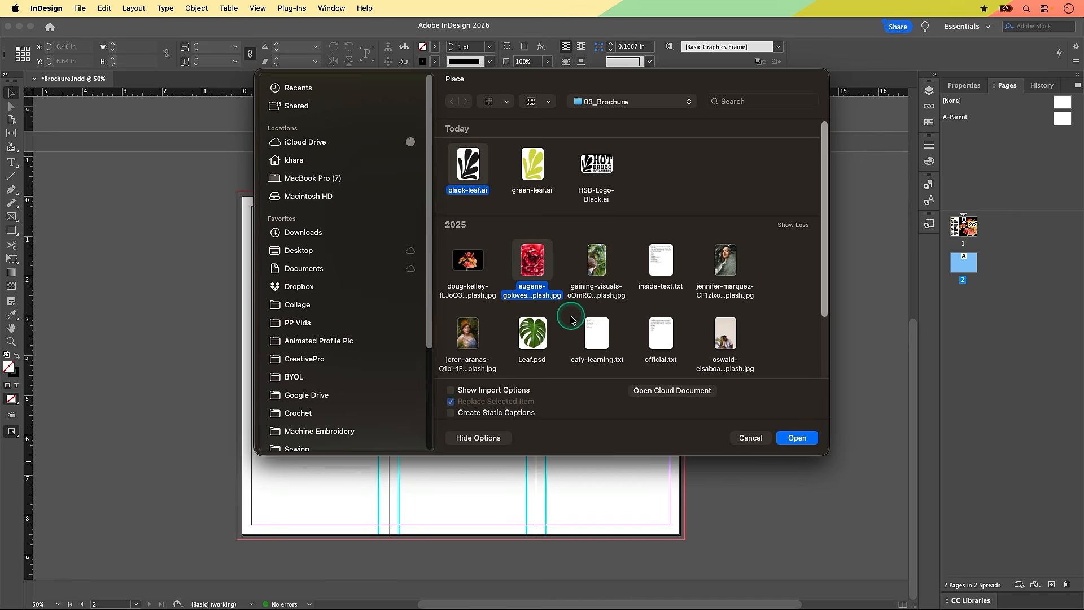
{"action": "left_click", "coordinate": [540, 337], "text": "super"}
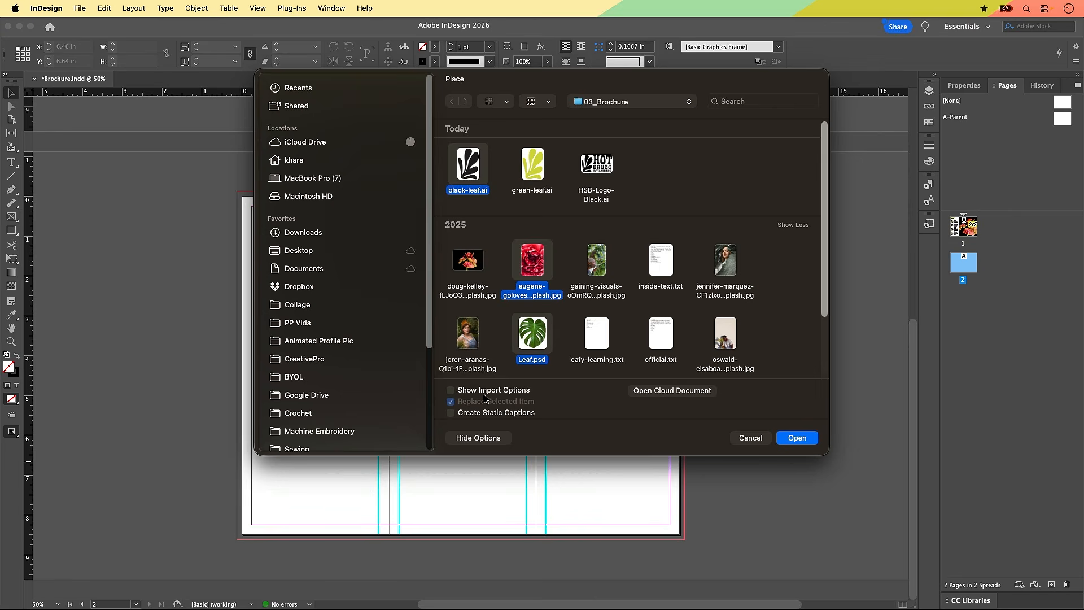
{"action": "left_click", "coordinate": [804, 440]}
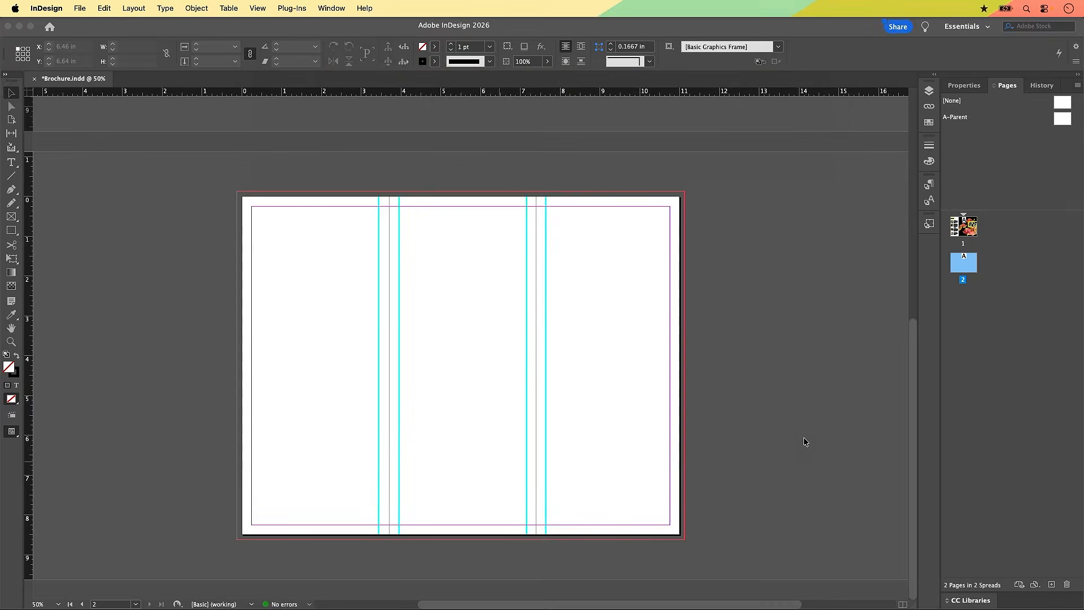
{"action": "left_click", "coordinate": [804, 438]}
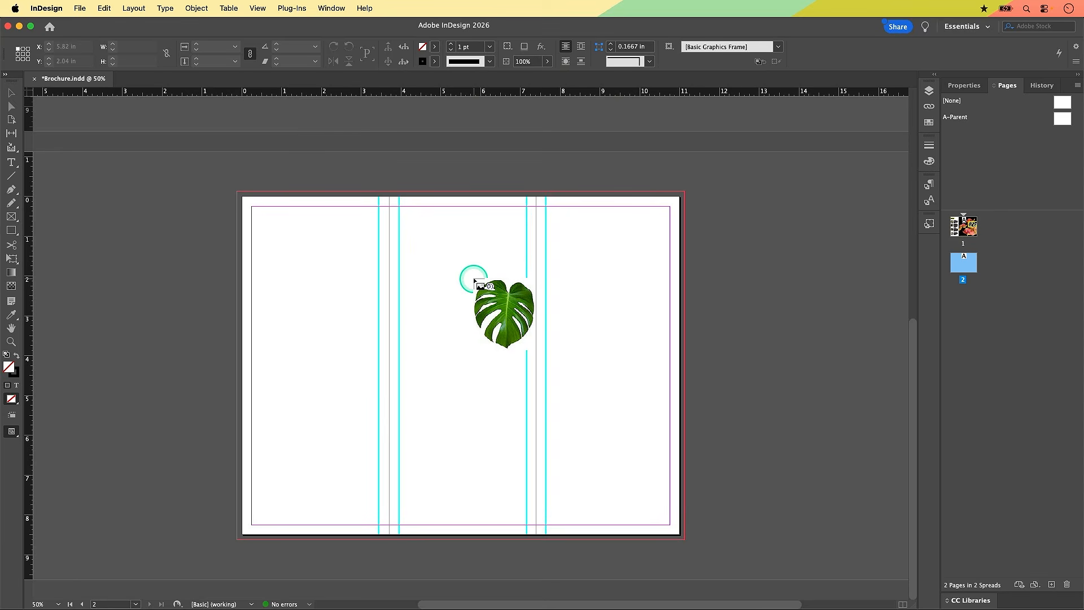
Step: Choose the red flower photo among the loaded files and place it over page 2's left panel, from the outer bleed corner to the first fold, 8.75 in high
{"action": "key", "text": "Right"}
{"action": "key", "text": "Right"}
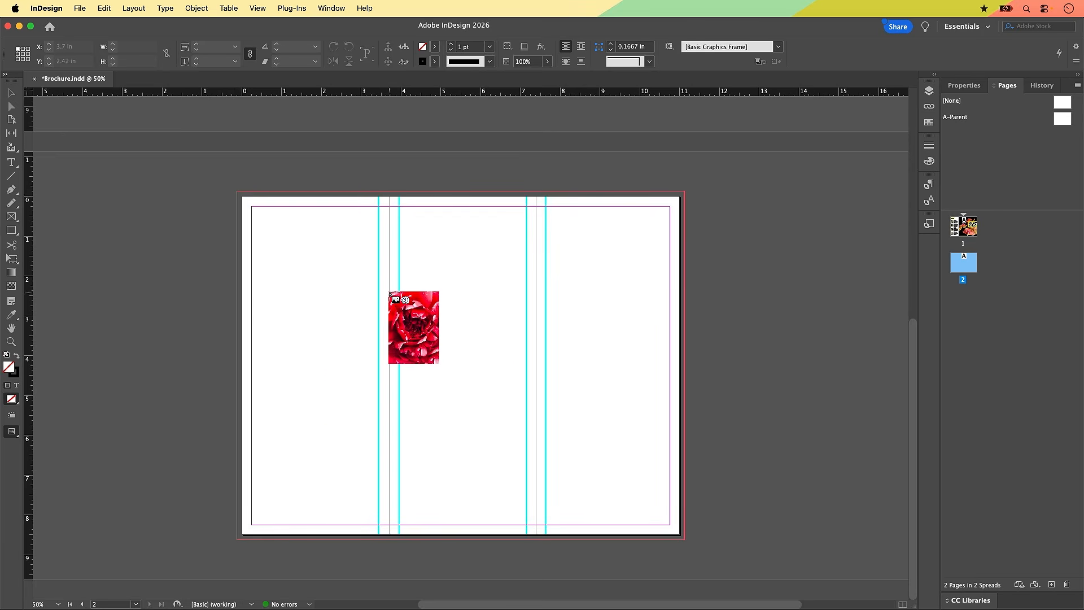
{"action": "left_click", "coordinate": [358, 262]}
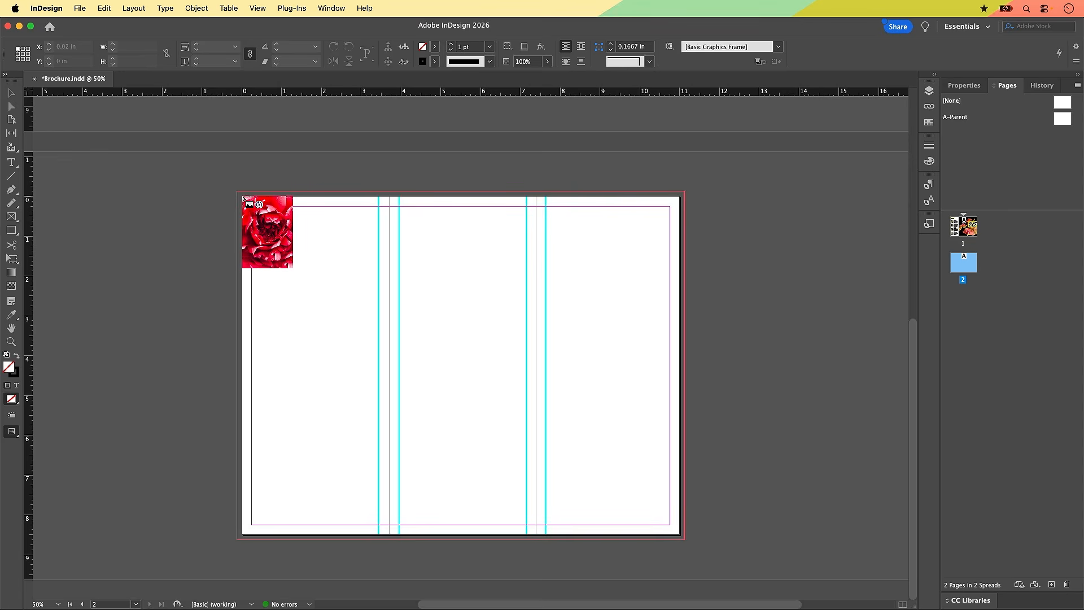
{"action": "left_click", "coordinate": [243, 198]}
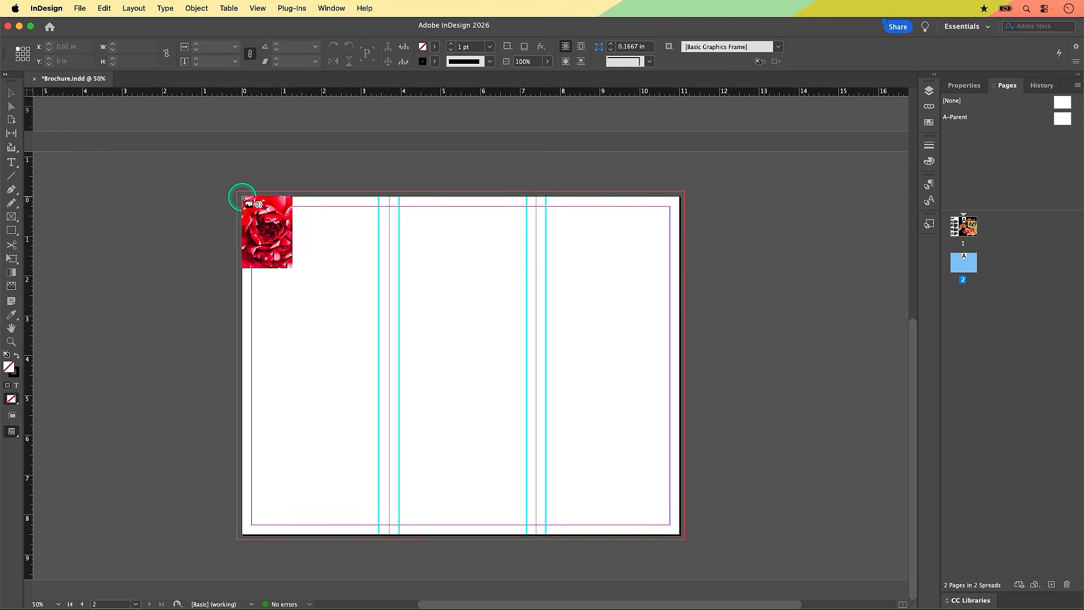
{"action": "left_click_drag", "start_coordinate": [243, 198], "coordinate": [383, 542]}
{"action": "left_click", "coordinate": [237, 193]}
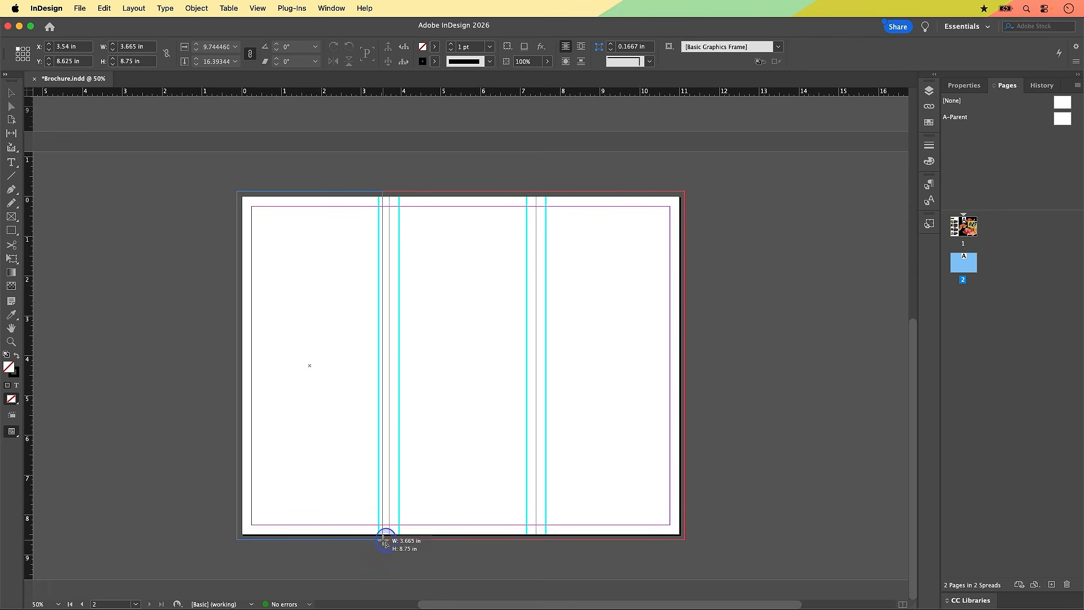
{"action": "left_click_drag", "start_coordinate": [383, 541], "coordinate": [391, 543]}
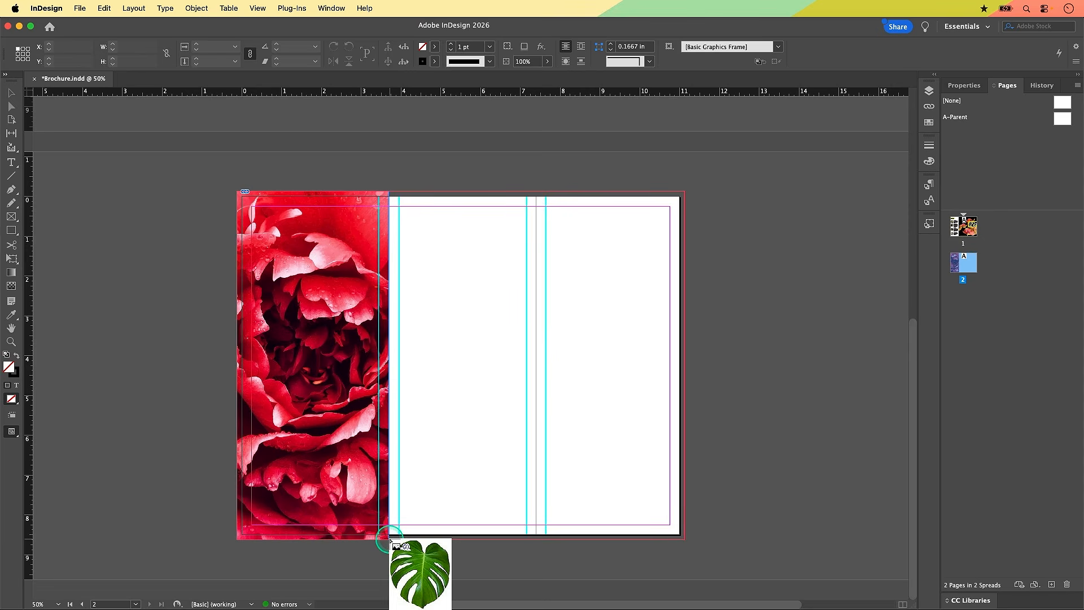
Step: Choose the black leaf among the loaded files and place it across the second fold, running off page 2's bottom edge
{"action": "key", "text": "Right"}
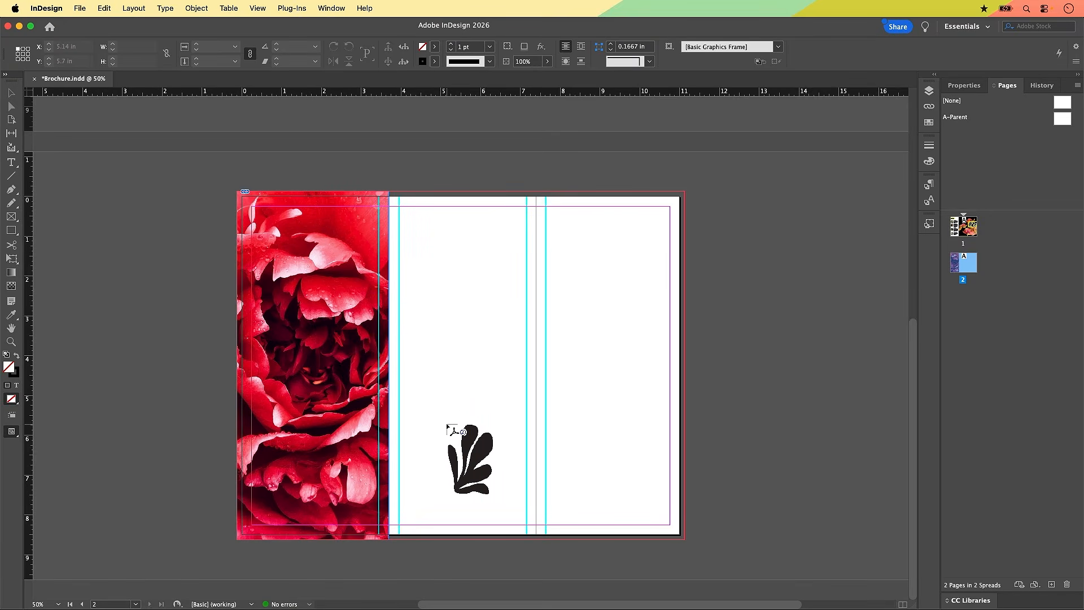
{"action": "left_click_drag", "start_coordinate": [446, 424], "coordinate": [562, 572]}
{"action": "left_click_drag", "start_coordinate": [565, 569], "coordinate": [548, 573]}
Step: Place the Leaf.psd image about 2.9 by 3.34 in across the top edge of page 2, over the second fold
{"action": "left_click", "coordinate": [565, 232]}
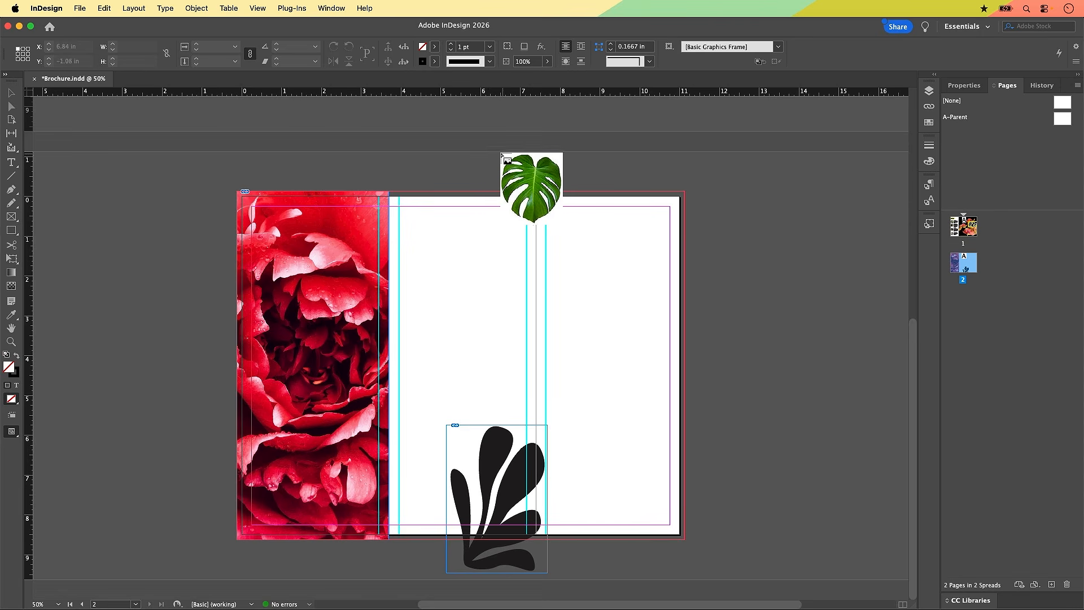
{"action": "mouse_move", "coordinate": [498, 156]}
{"action": "left_mouse_down"}
{"action": "mouse_move", "coordinate": [654, 308]}
{"action": "mouse_move", "coordinate": [525, 204]}
{"action": "mouse_move", "coordinate": [577, 246]}
{"action": "mouse_move", "coordinate": [544, 249]}
{"action": "mouse_move", "coordinate": [634, 315]}
{"action": "mouse_move", "coordinate": [622, 283]}
{"action": "mouse_move", "coordinate": [632, 331]}
{"action": "mouse_move", "coordinate": [520, 327]}
{"action": "mouse_move", "coordinate": [627, 336]}
{"action": "mouse_move", "coordinate": [610, 307]}
{"action": "mouse_move", "coordinate": [644, 382]}
{"action": "mouse_move", "coordinate": [490, 334]}
{"action": "mouse_move", "coordinate": [621, 313]}
{"action": "mouse_move", "coordinate": [540, 315]}
{"action": "mouse_move", "coordinate": [598, 317]}
{"action": "mouse_move", "coordinate": [670, 358]}
{"action": "mouse_move", "coordinate": [556, 295]}
{"action": "mouse_move", "coordinate": [604, 312]}
{"action": "mouse_move", "coordinate": [585, 302]}
{"action": "left_mouse_up"}
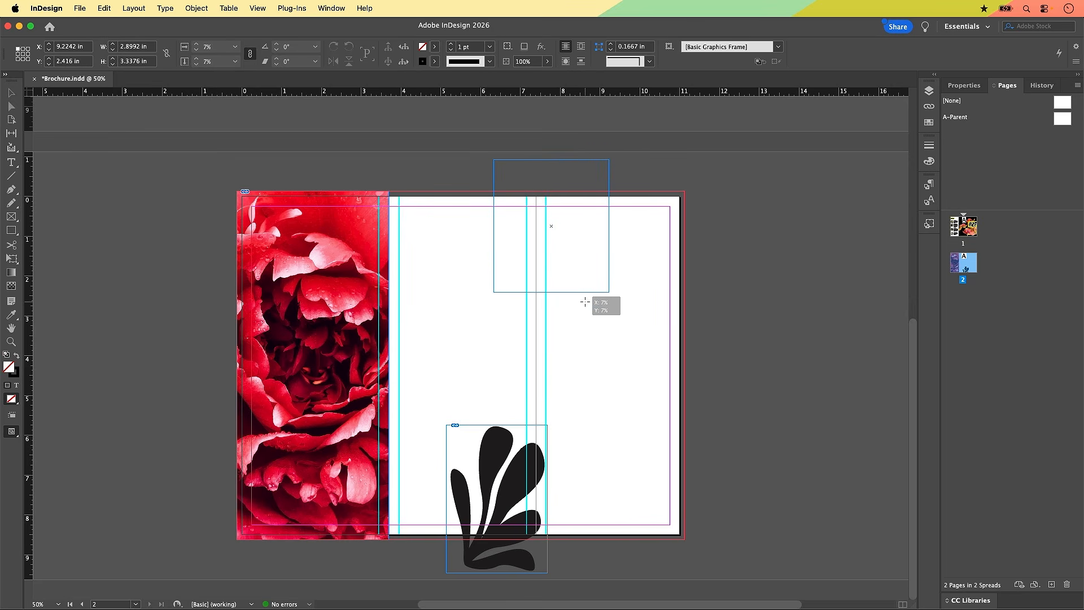
Step: Place the monstera leaf image at about 3.73 by 4.3 in across page 2's upper edge and nudge the black leaf slightly lower
{"action": "left_click", "coordinate": [585, 303]}
{"action": "left_click", "coordinate": [585, 302]}
{"action": "left_click_drag", "start_coordinate": [586, 302], "coordinate": [620, 329]}
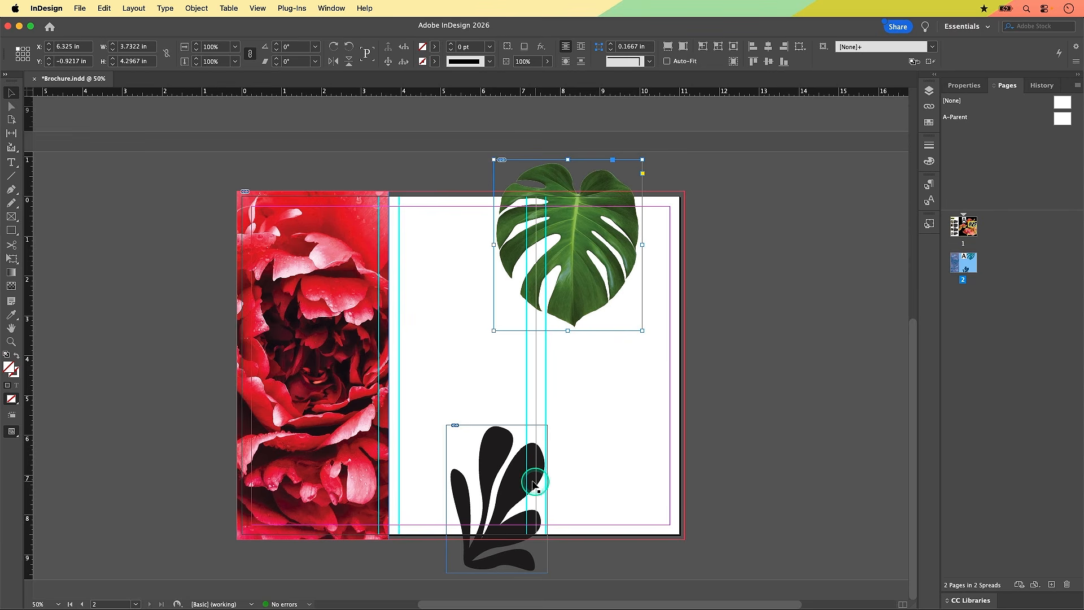
{"action": "left_click_drag", "start_coordinate": [509, 480], "coordinate": [512, 488]}
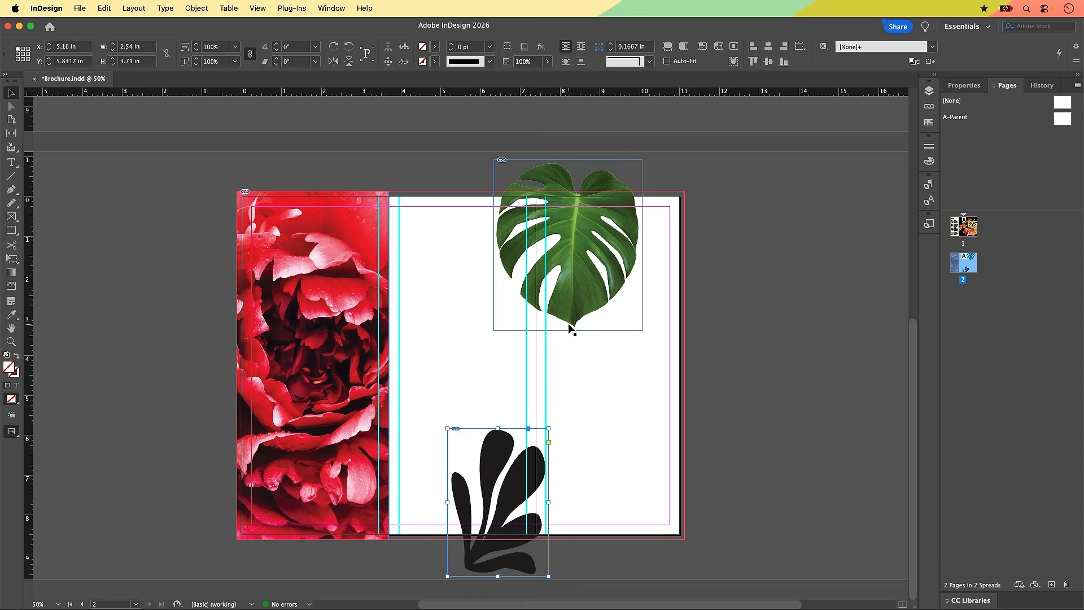
Step: Rotate the monstera leaf to -23° and shift it slightly toward the page's upper outer corner
{"action": "left_click", "coordinate": [603, 253]}
{"action": "left_click_drag", "start_coordinate": [648, 336], "coordinate": [595, 335]}
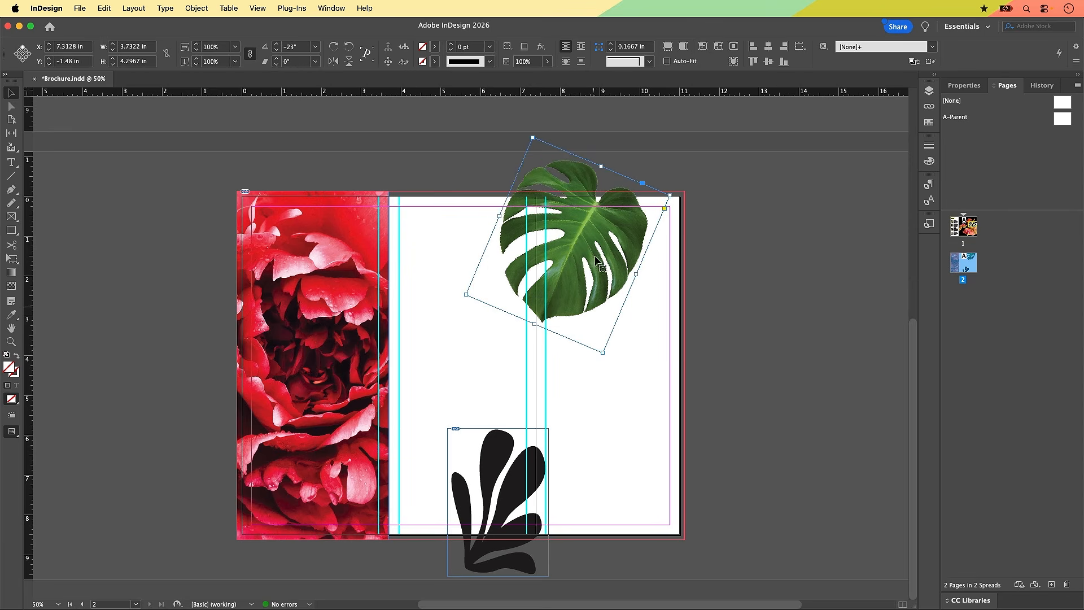
{"action": "left_click_drag", "start_coordinate": [598, 248], "coordinate": [609, 244]}
{"action": "left_click", "coordinate": [660, 441]}
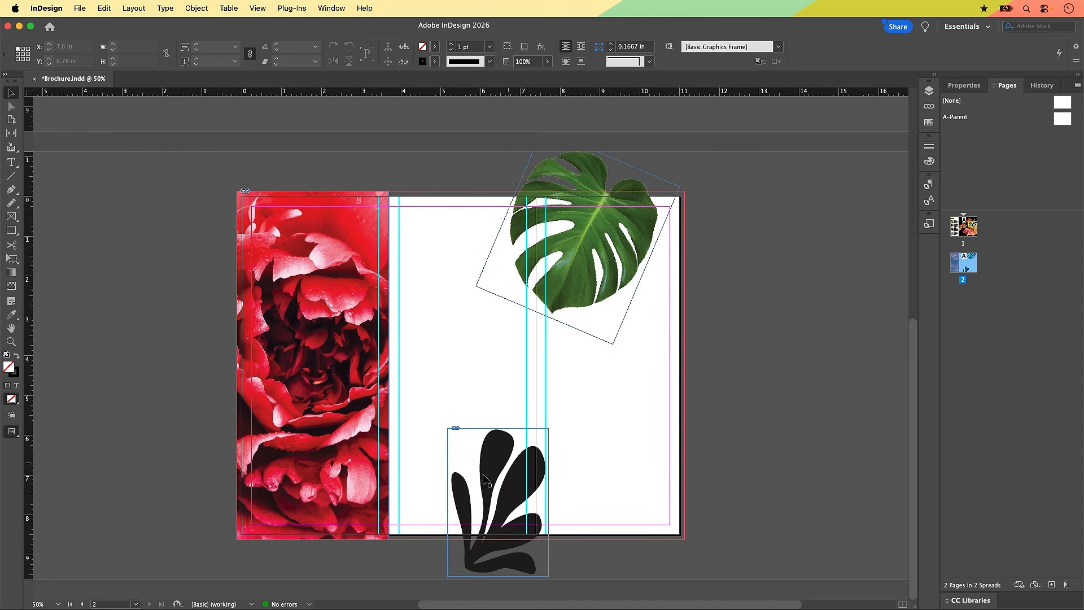
{"action": "left_click", "coordinate": [541, 480]}
{"action": "left_click", "coordinate": [496, 448]}
{"action": "left_click", "coordinate": [496, 448]}
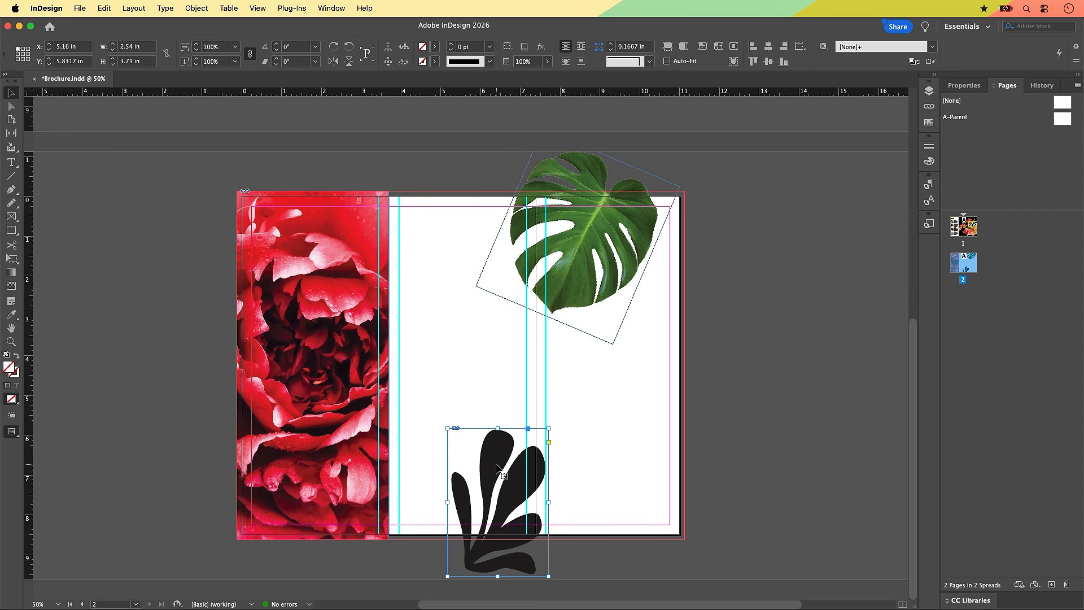
{"action": "left_click", "coordinate": [497, 467]}
{"action": "left_click", "coordinate": [508, 468]}
{"action": "left_click", "coordinate": [326, 323]}
{"action": "left_click", "coordinate": [643, 239]}
{"action": "left_click", "coordinate": [525, 462]}
Step: Switch to Adobe Bridge, open black-leaf.ai in Illustrator, and copy its leaf shape
{"action": "left_click", "coordinate": [432, 608]}
{"action": "mouse_move", "coordinate": [428, 607]}
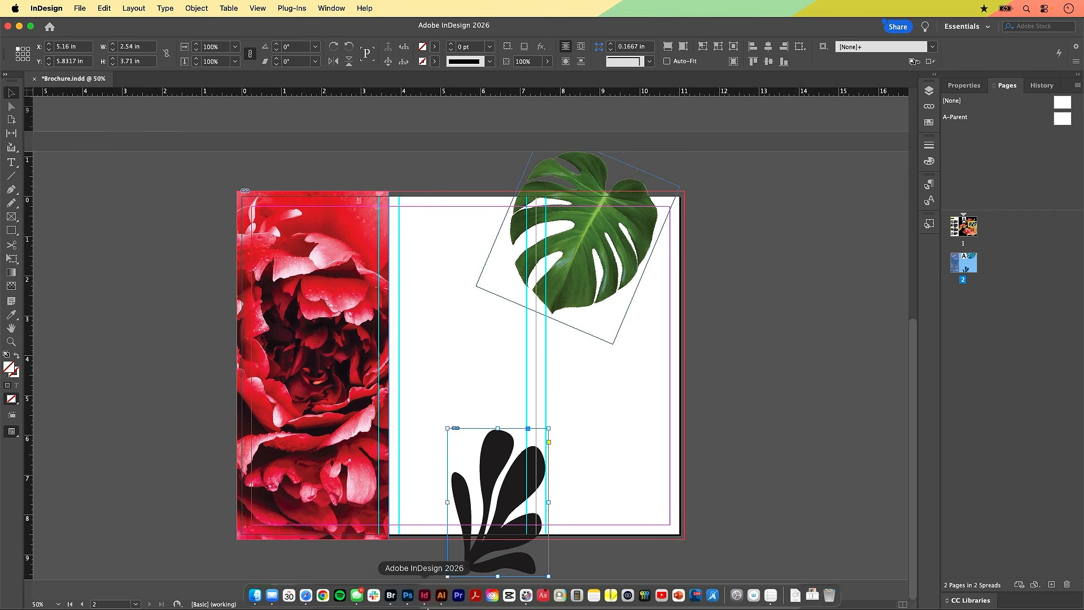
{"action": "left_click", "coordinate": [391, 595]}
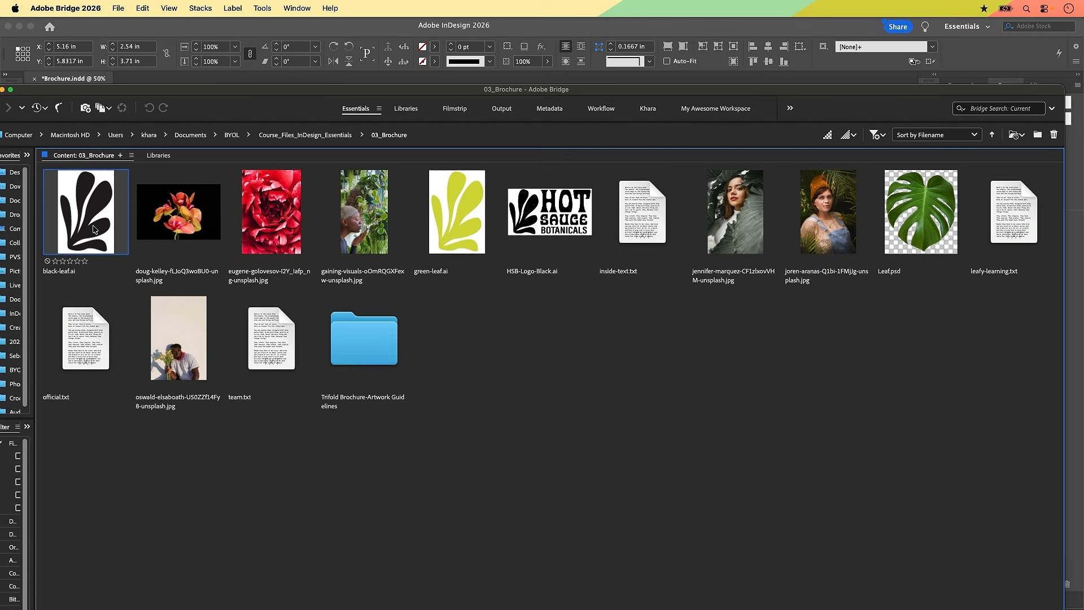
{"action": "double_click", "coordinate": [95, 228]}
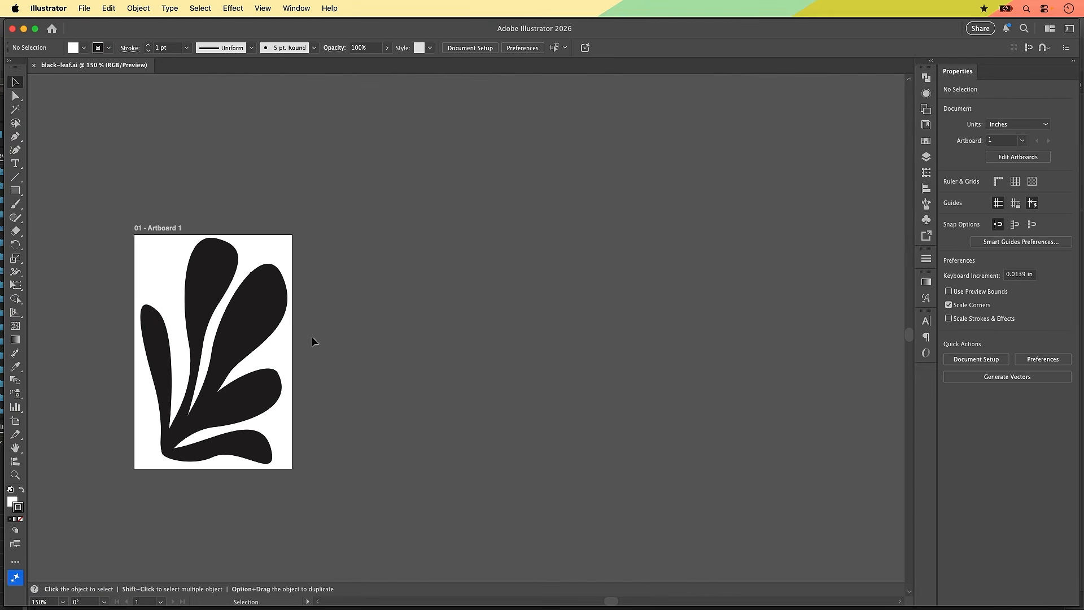
{"action": "left_click", "coordinate": [274, 319]}
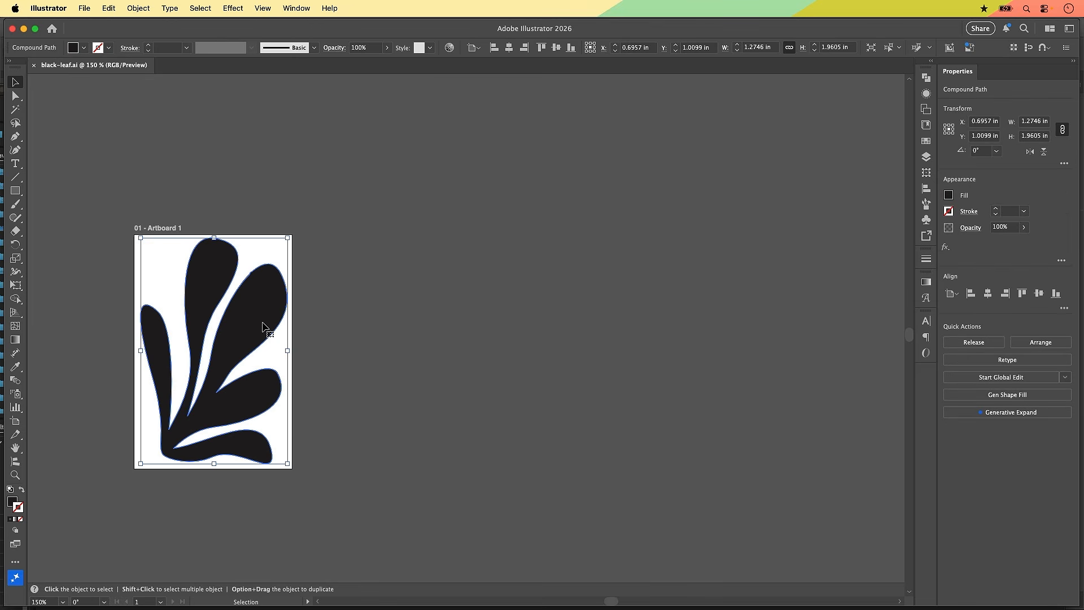
{"action": "left_click", "coordinate": [262, 324]}
Step: Switch back to InDesign and paste the leaf shape on page 2's right panel, scaled to about 1.72 by 2.65 in
{"action": "key", "text": "super+Tab"}
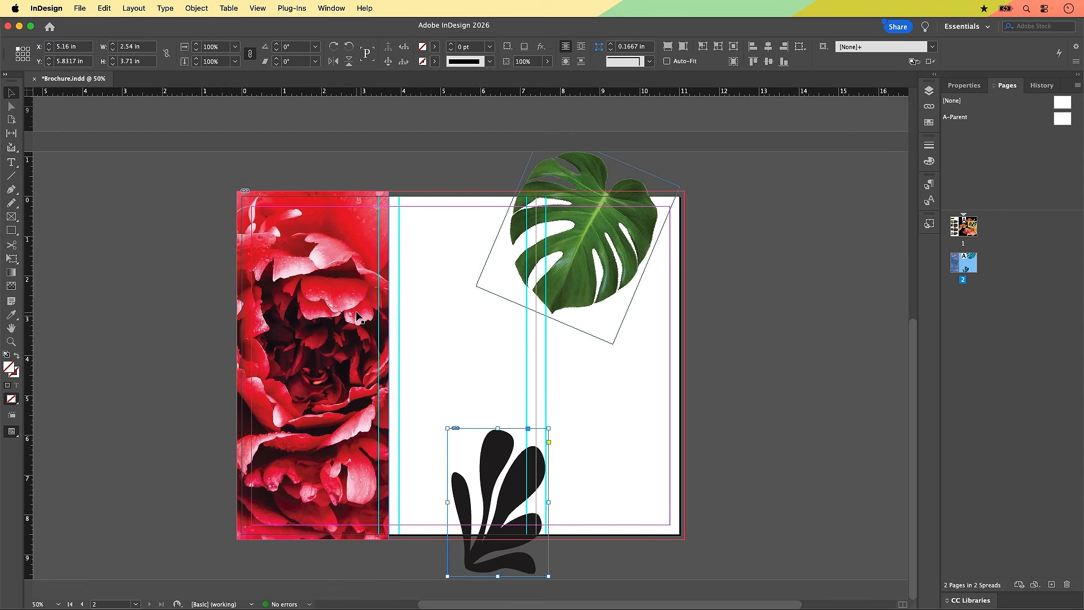
{"action": "left_click", "coordinate": [619, 399]}
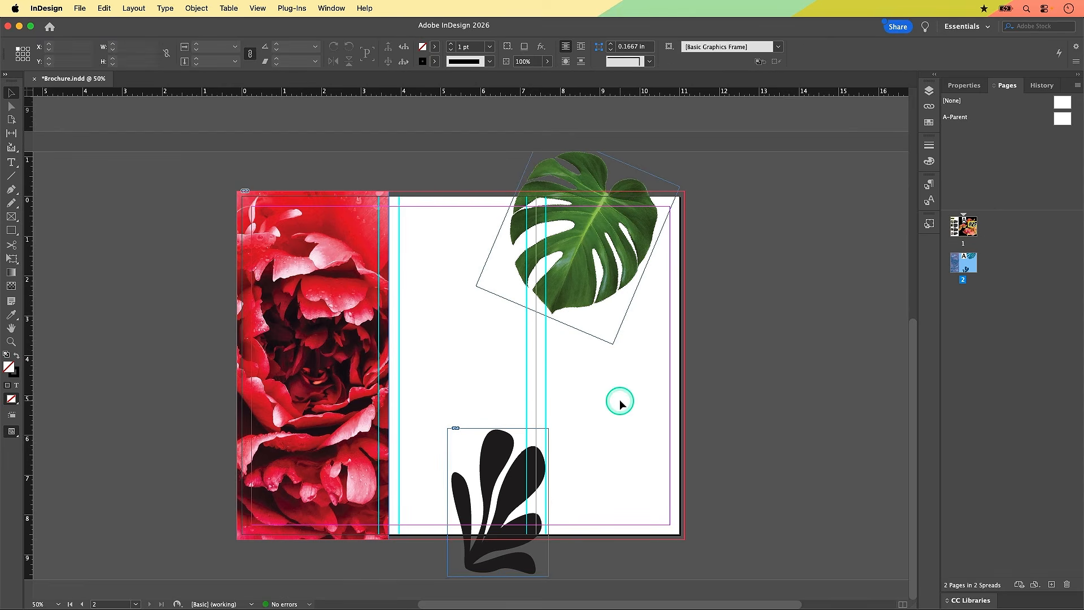
{"action": "key", "text": "super+v"}
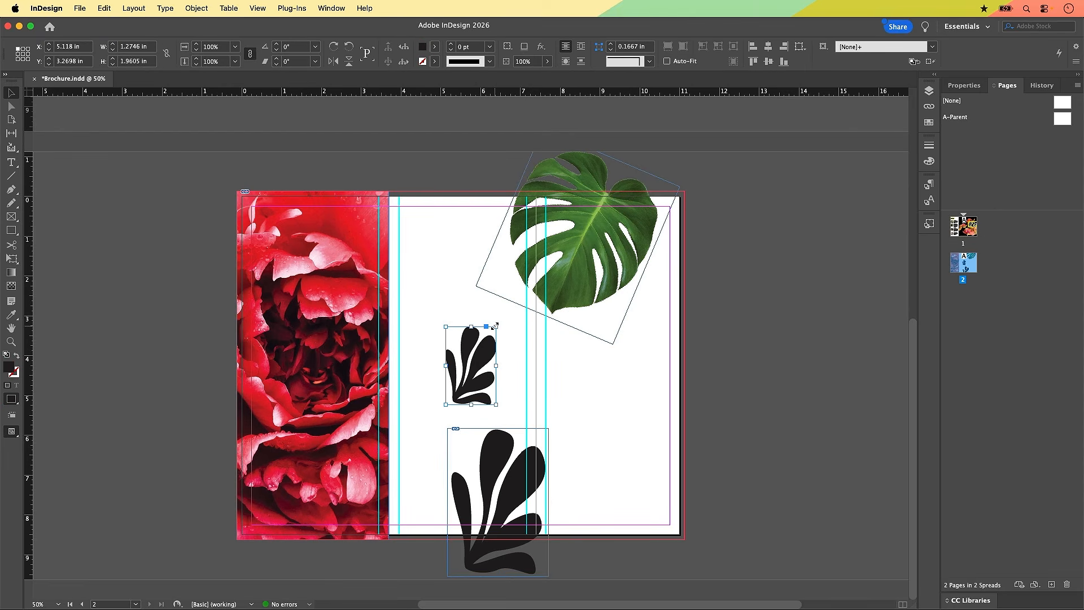
{"action": "left_click_drag", "start_coordinate": [496, 327], "coordinate": [515, 301]}
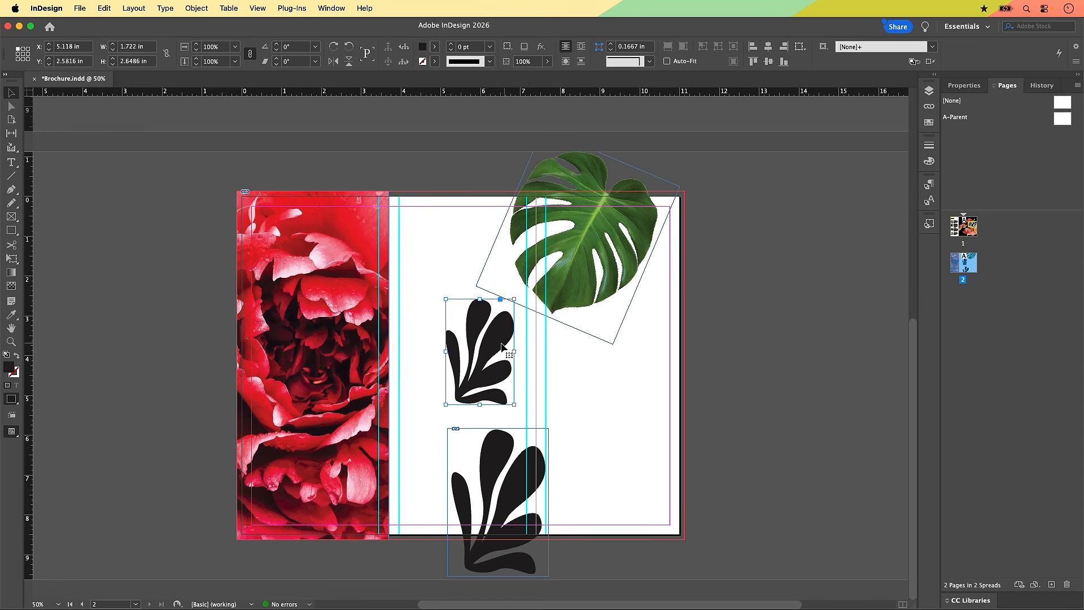
{"action": "left_click_drag", "start_coordinate": [497, 346], "coordinate": [607, 398]}
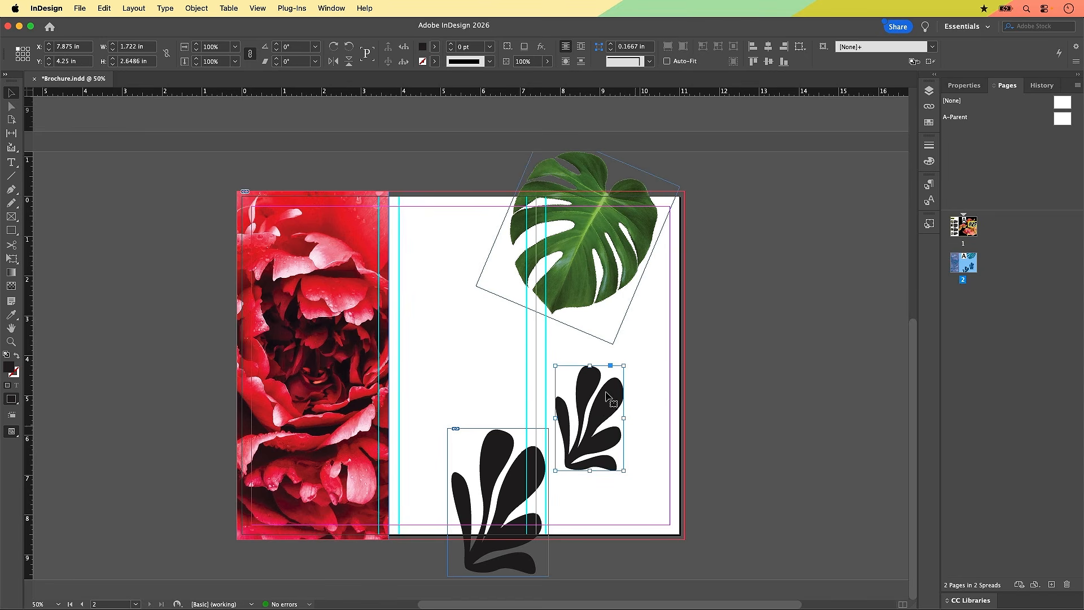
Step: Enlarge the pasted leaf to about 2.43 by 3.71 in and position it beside the linked black leaf at the page's lower edge
{"action": "left_click", "coordinate": [517, 481]}
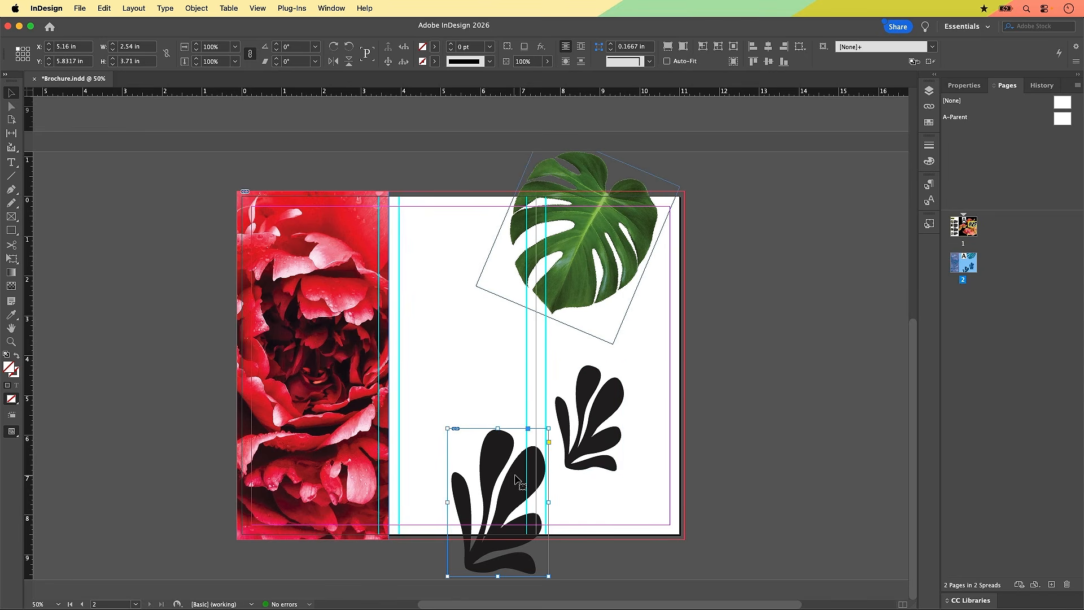
{"action": "left_click", "coordinate": [602, 418]}
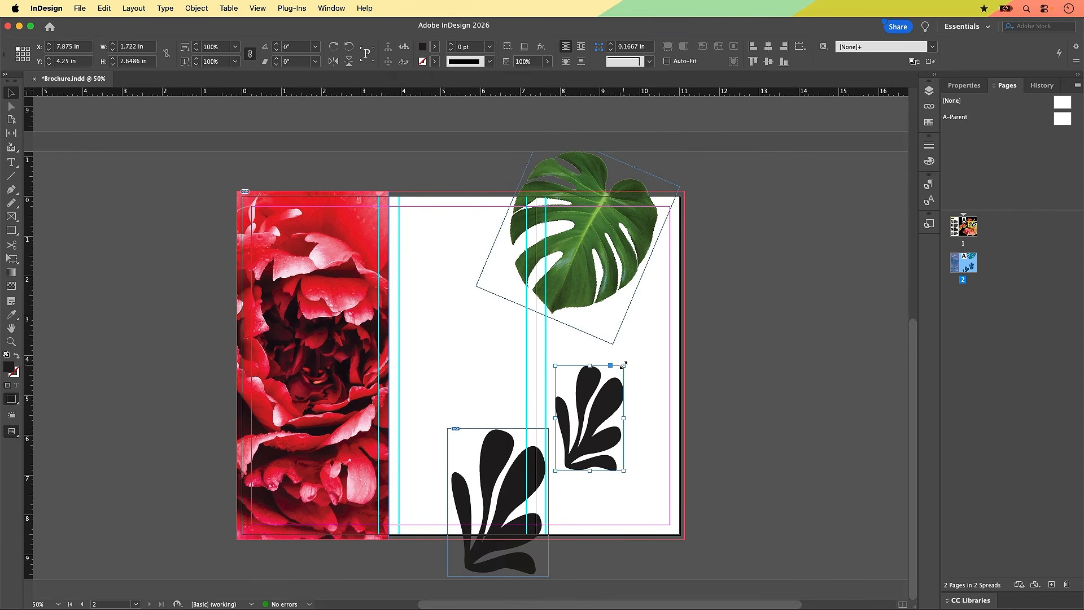
{"action": "left_click_drag", "start_coordinate": [623, 365], "coordinate": [651, 324]}
{"action": "left_click_drag", "start_coordinate": [626, 384], "coordinate": [632, 486]}
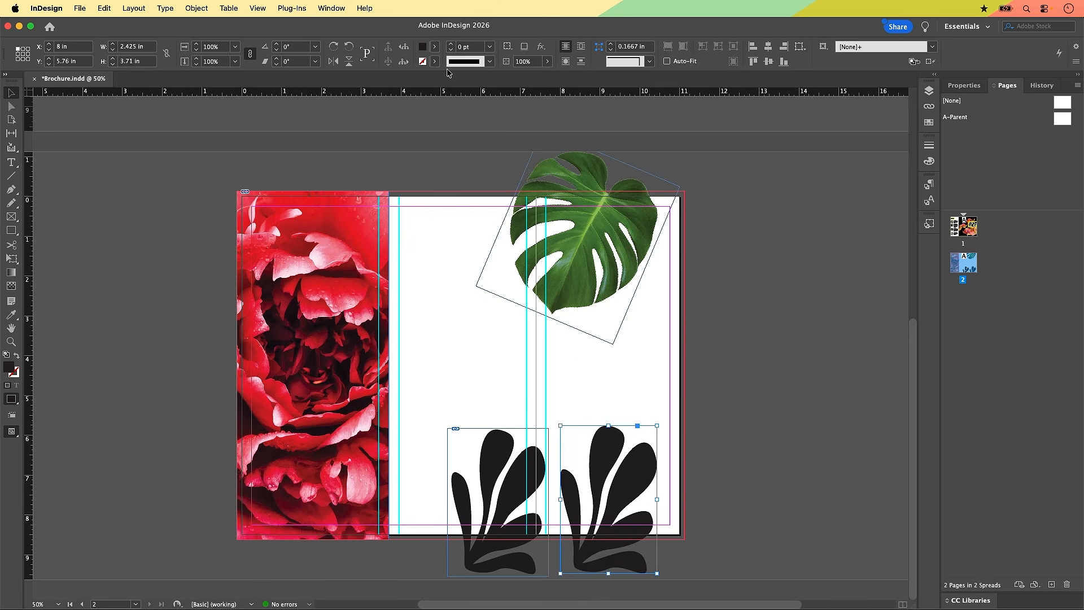
Step: Fill the pasted leaf with the R=2 G=73 B=89 swatch and compare it with the linked black leaf
{"action": "left_click", "coordinate": [435, 48]}
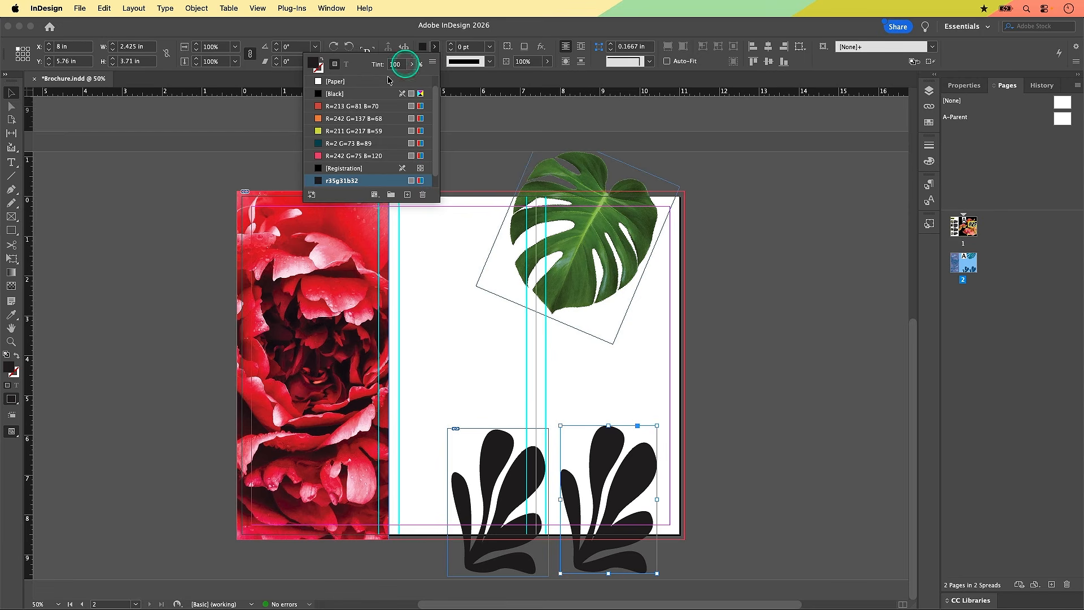
{"action": "left_click", "coordinate": [354, 144]}
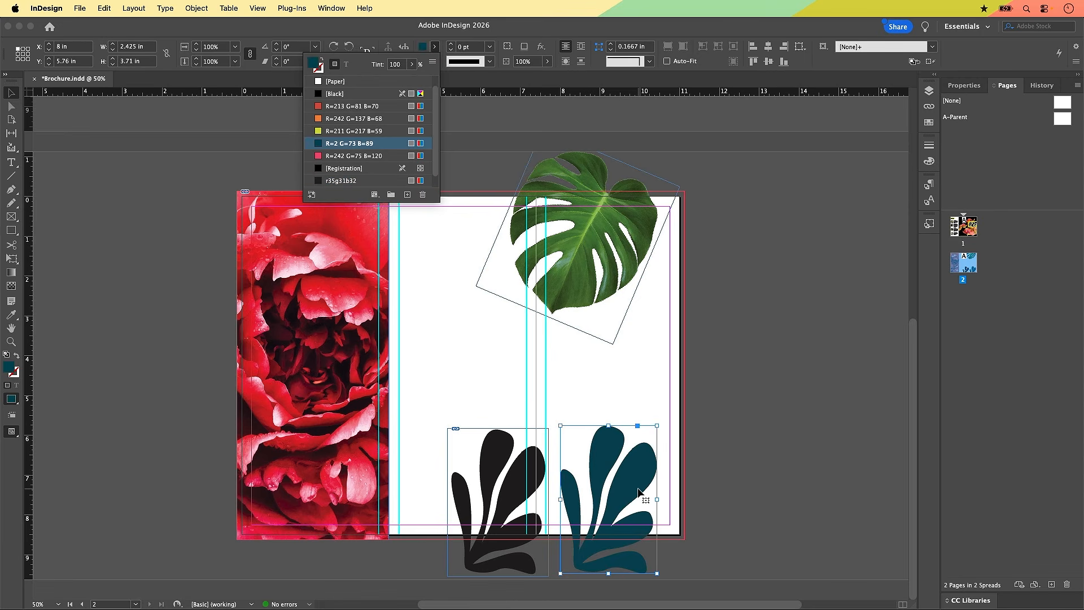
{"action": "left_click", "coordinate": [667, 474]}
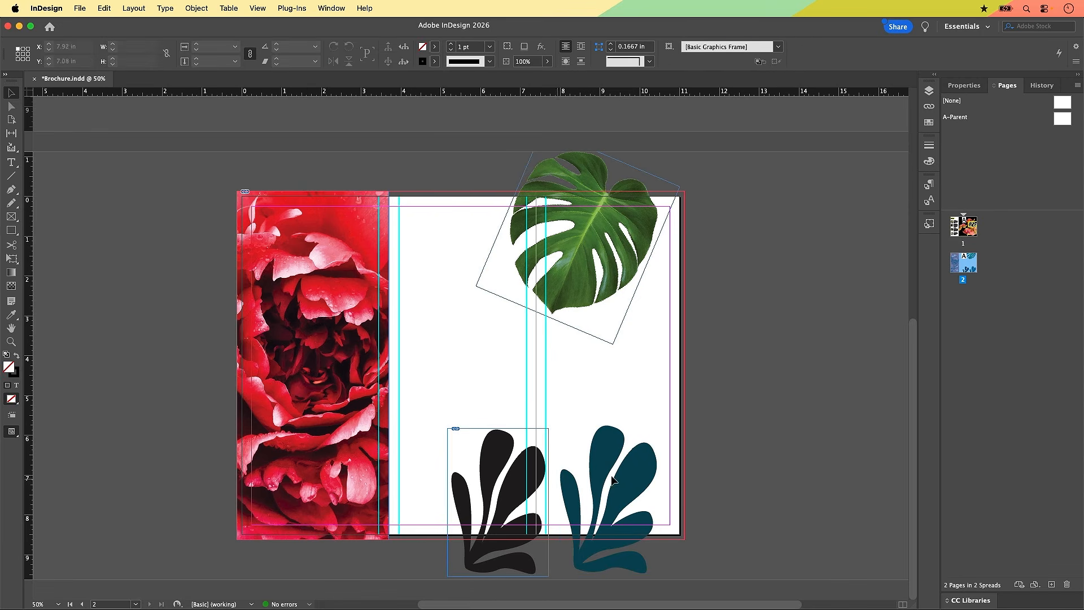
{"action": "left_click", "coordinate": [508, 483]}
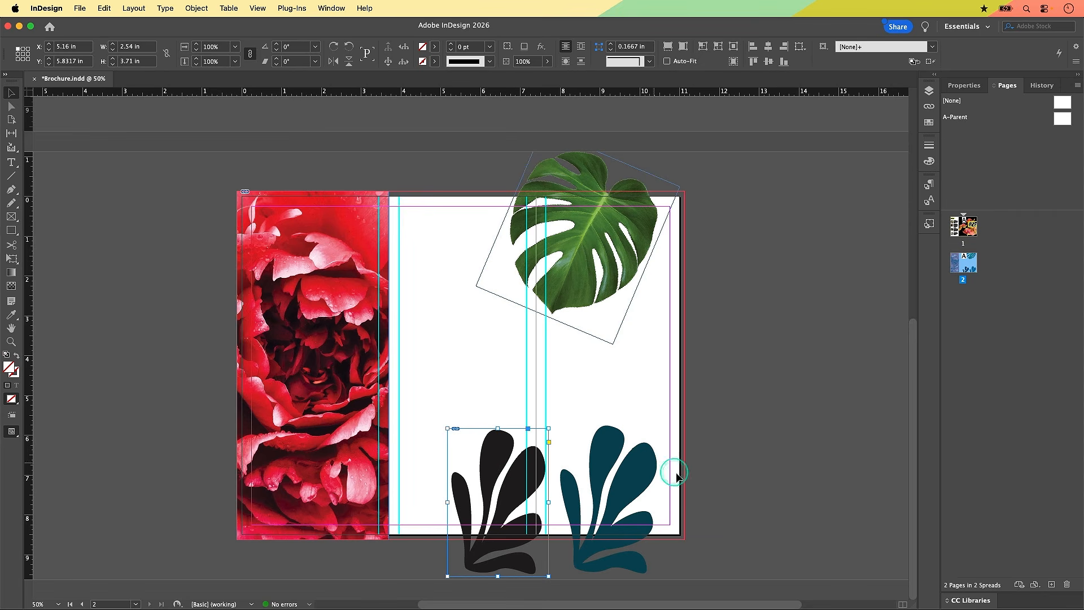
{"action": "left_click", "coordinate": [640, 477]}
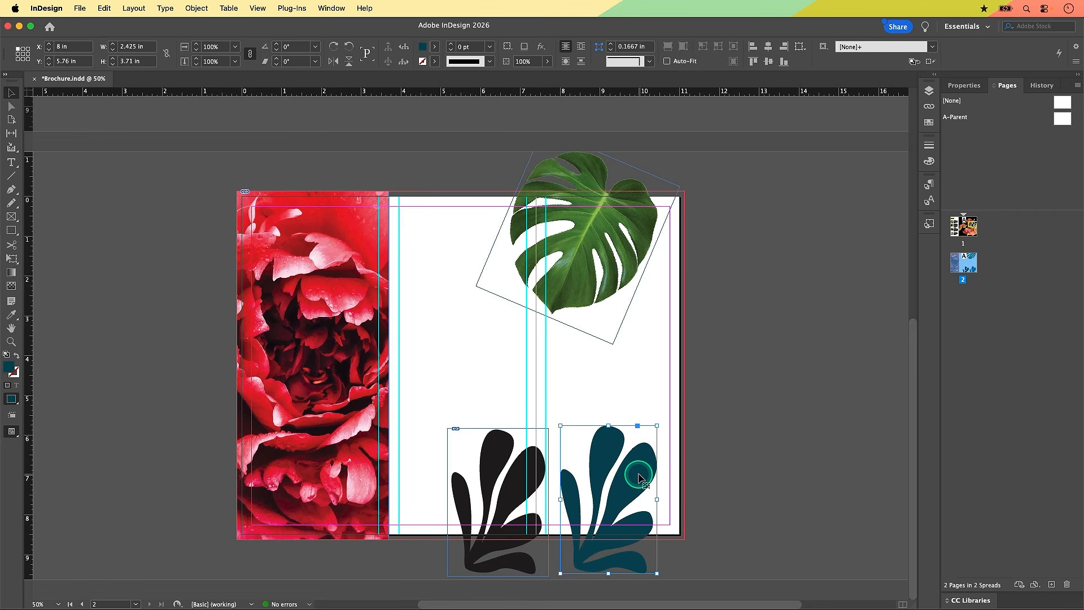
{"action": "left_click", "coordinate": [598, 478]}
Step: Show the full list of linked files and compare the pasted teal leaf with the linked black-leaf.ai
{"action": "left_click", "coordinate": [929, 106]}
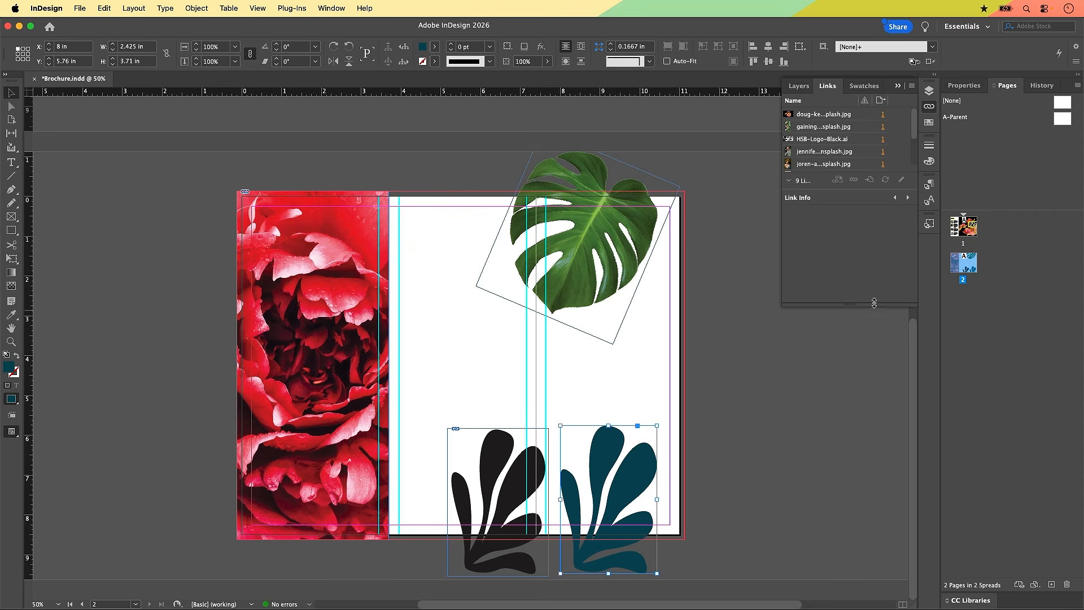
{"action": "left_click_drag", "start_coordinate": [876, 305], "coordinate": [876, 435]}
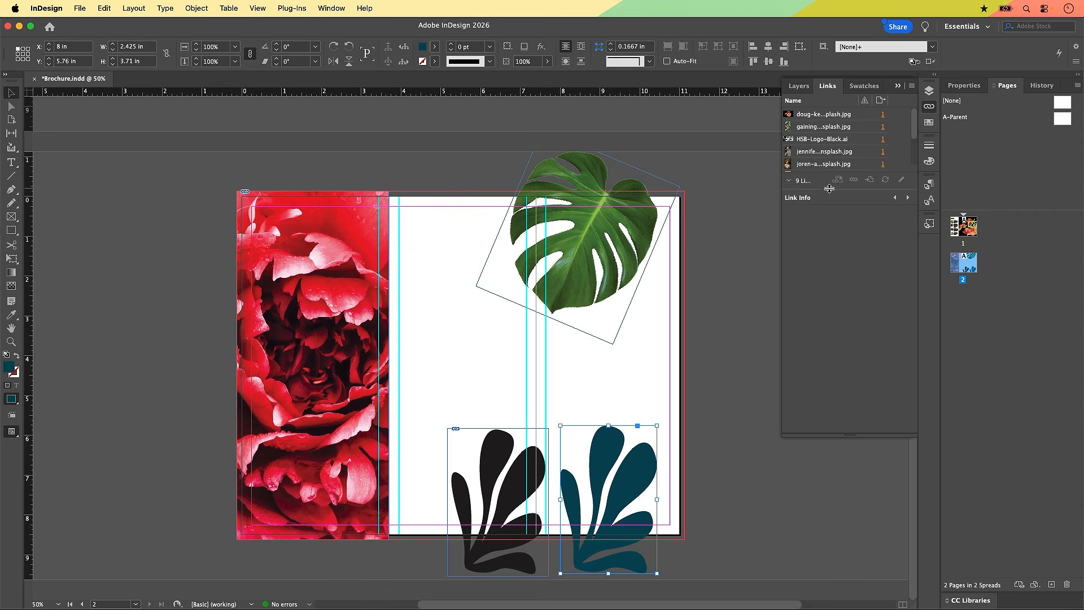
{"action": "left_click_drag", "start_coordinate": [829, 175], "coordinate": [830, 321]}
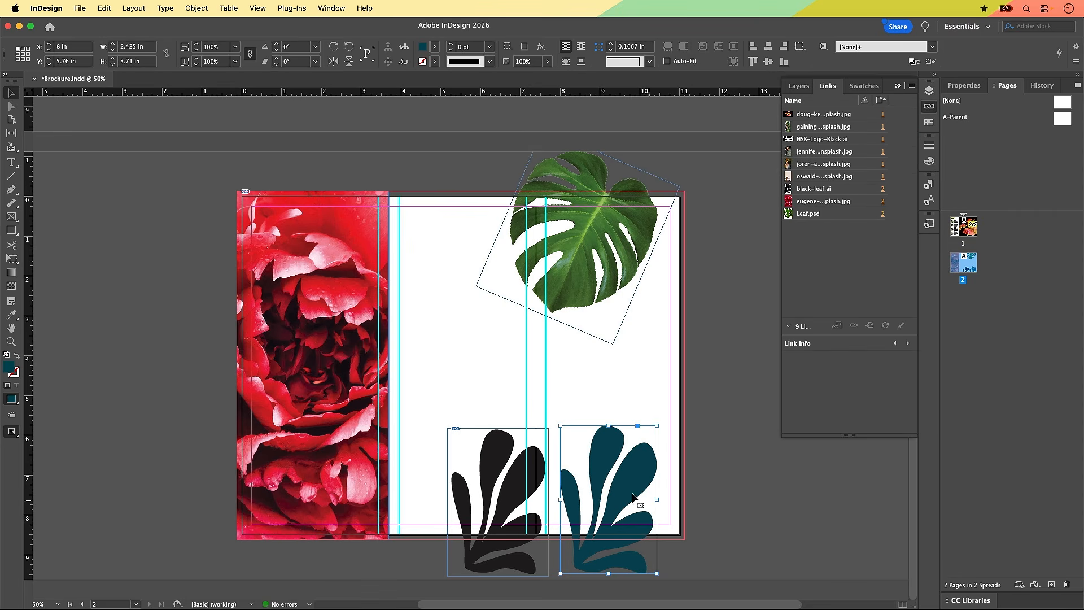
{"action": "left_click_drag", "start_coordinate": [642, 472], "coordinate": [666, 449]}
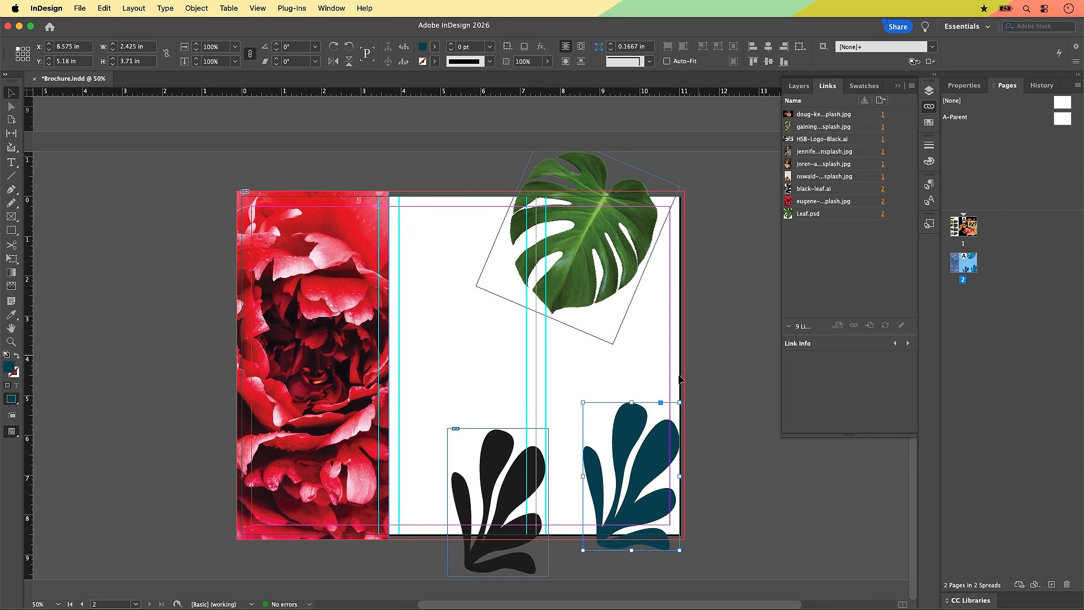
{"action": "left_click", "coordinate": [492, 460]}
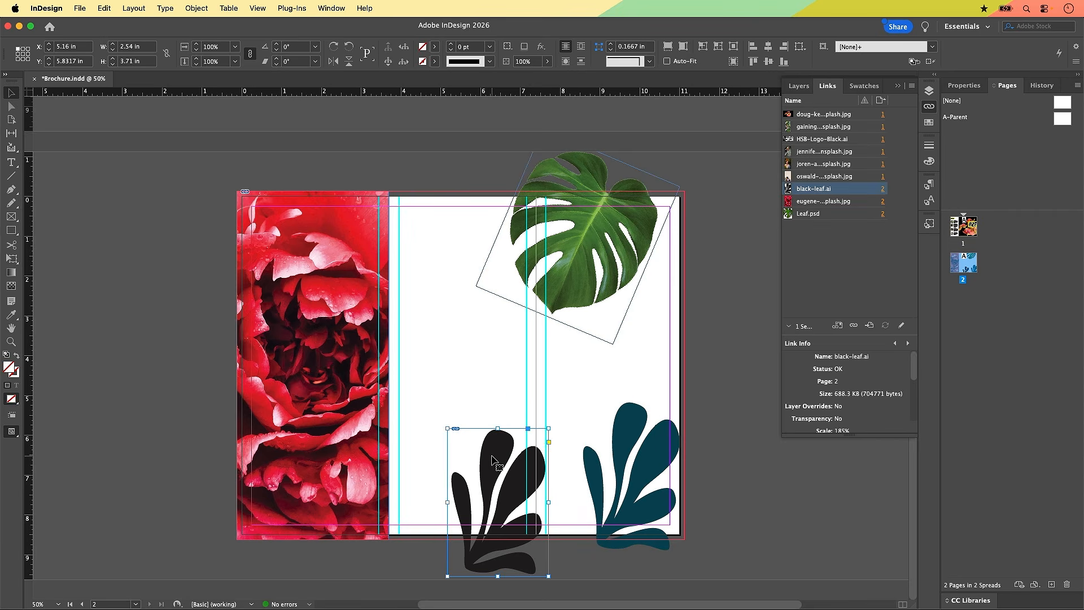
{"action": "left_click", "coordinate": [823, 190]}
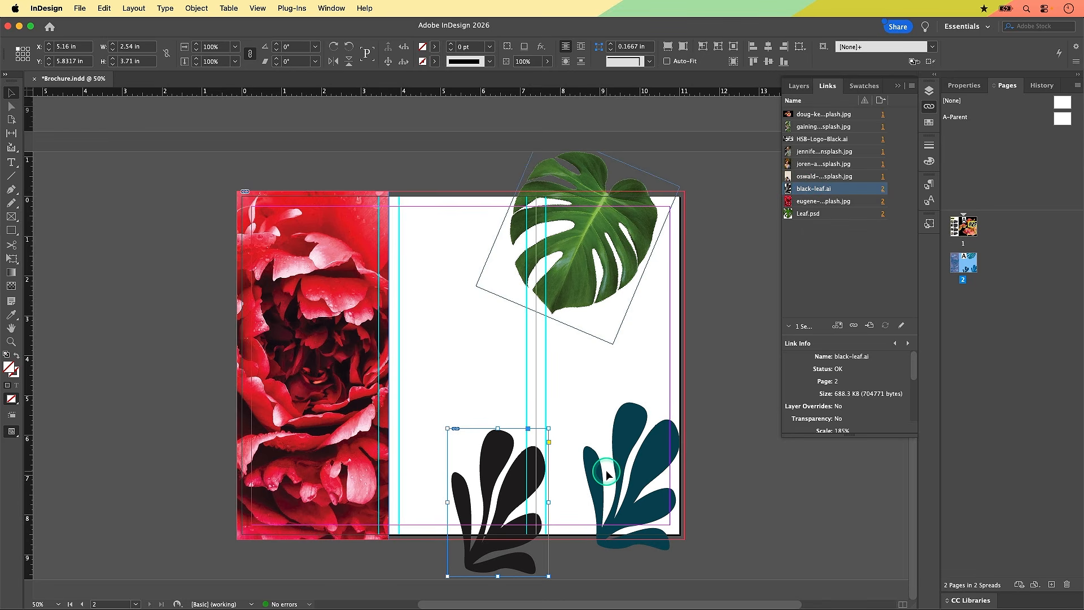
Step: Delete the pasted teal leaf from page 2, keeping the linked black leaf
{"action": "left_click", "coordinate": [655, 445]}
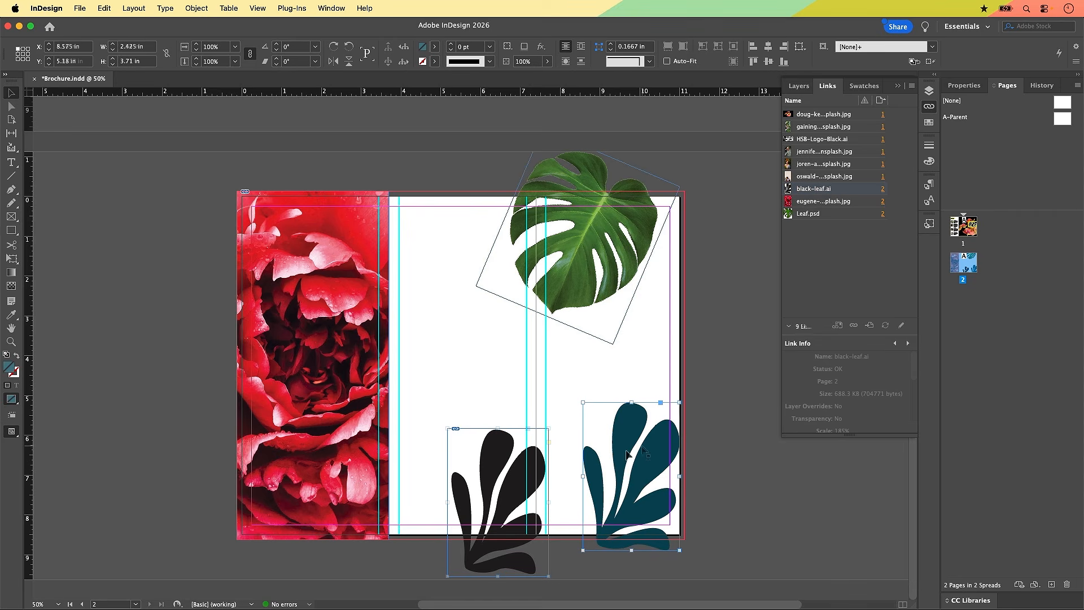
{"action": "key", "text": "Delete"}
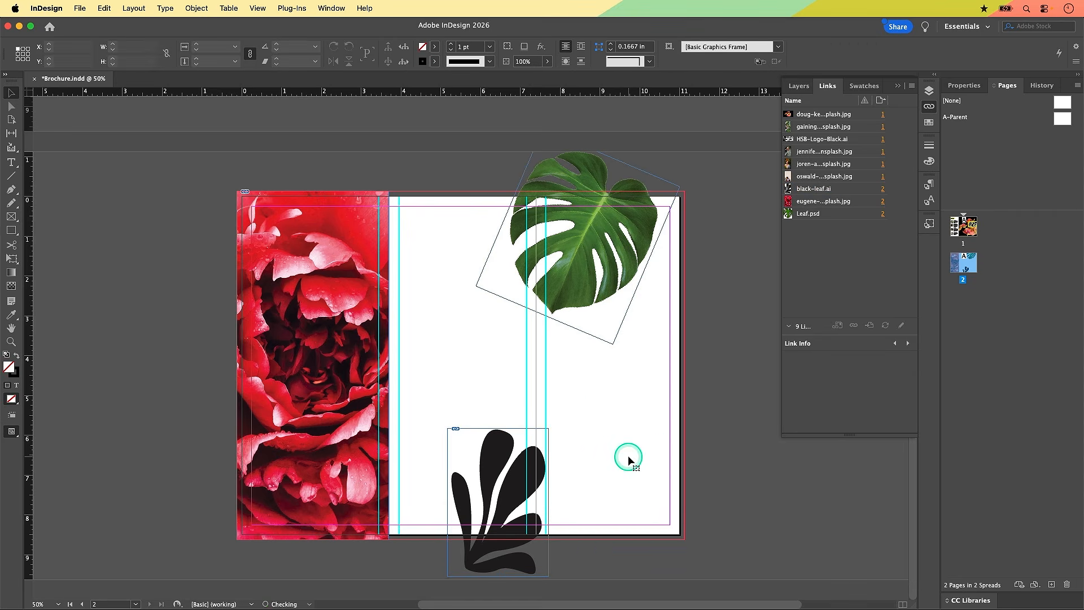
{"action": "left_click", "coordinate": [533, 500]}
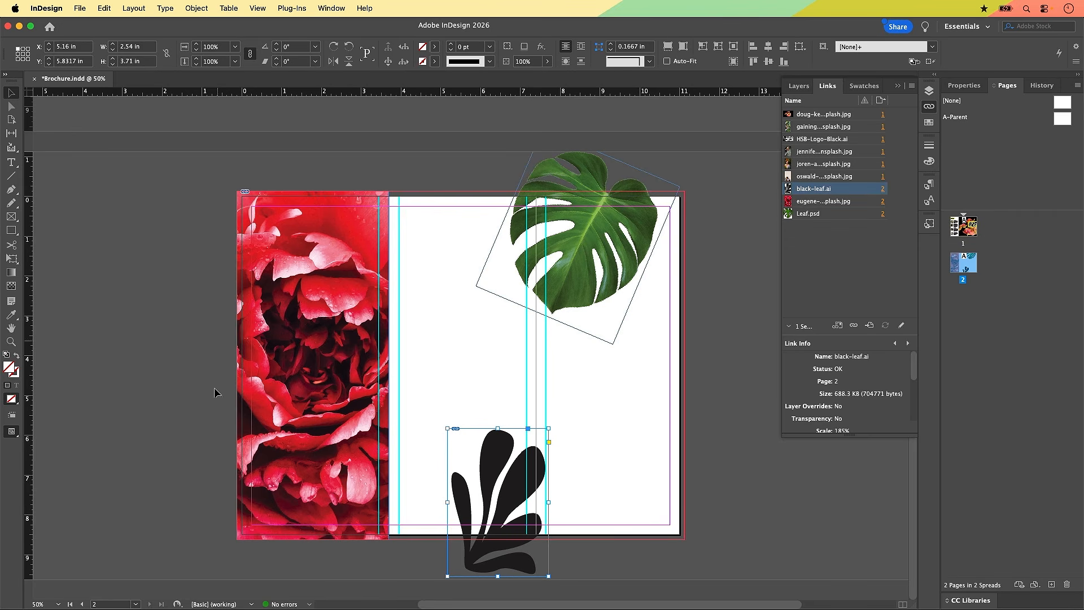
{"action": "left_click", "coordinate": [604, 419]}
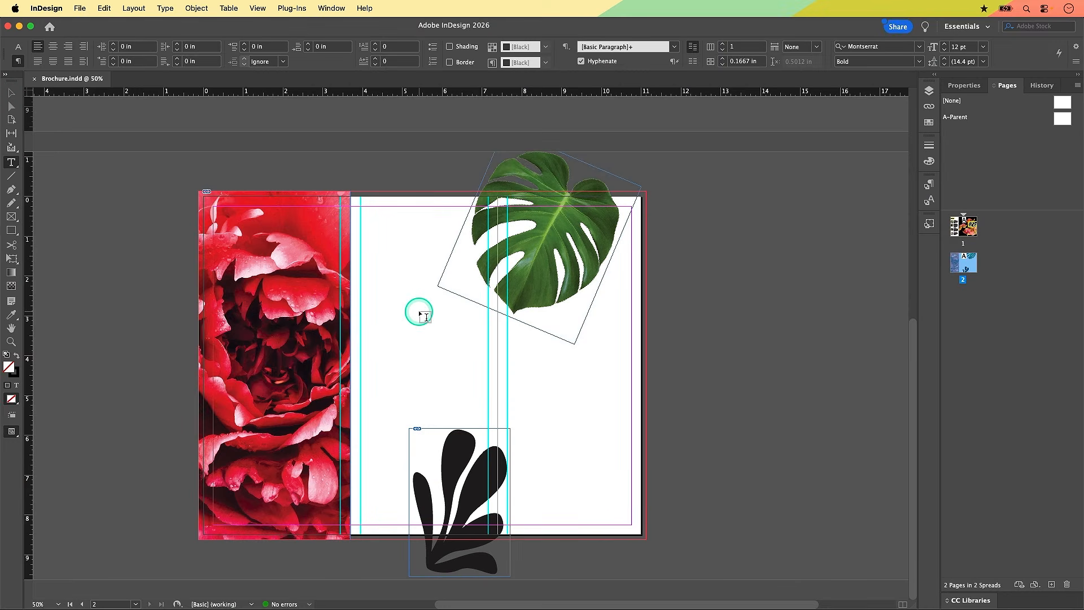
Step: Choose official.txt from the 03_Brochure folder for placing on page 2, with its import options shown
{"action": "scroll", "coordinate": [419, 310], "scroll_direction": "up", "scroll_amount": 10}
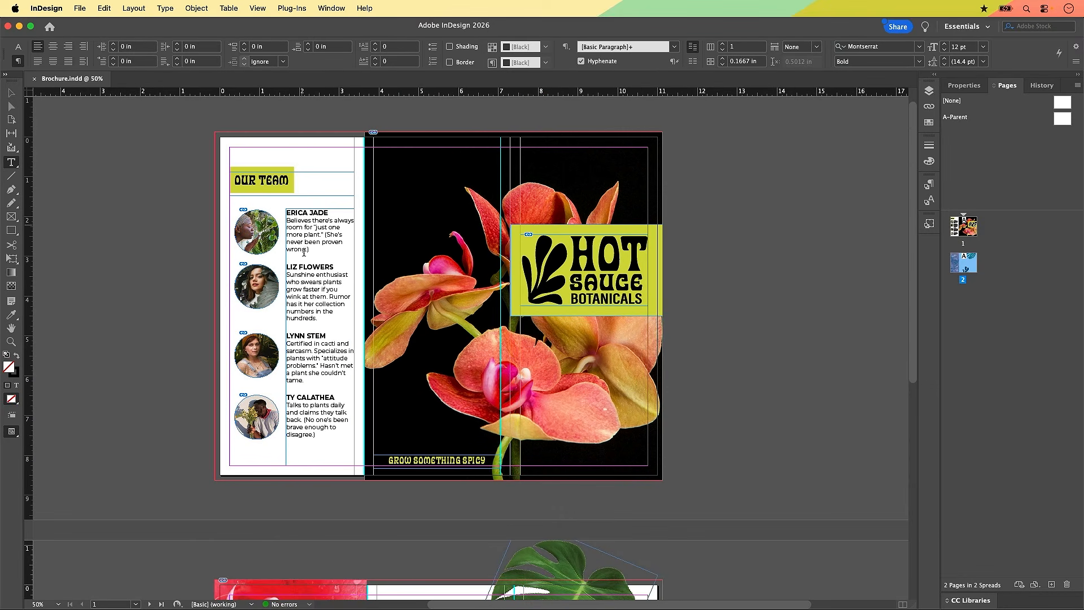
{"action": "left_click", "coordinate": [307, 246]}
{"action": "scroll", "coordinate": [307, 246], "scroll_direction": "down", "scroll_amount": 10}
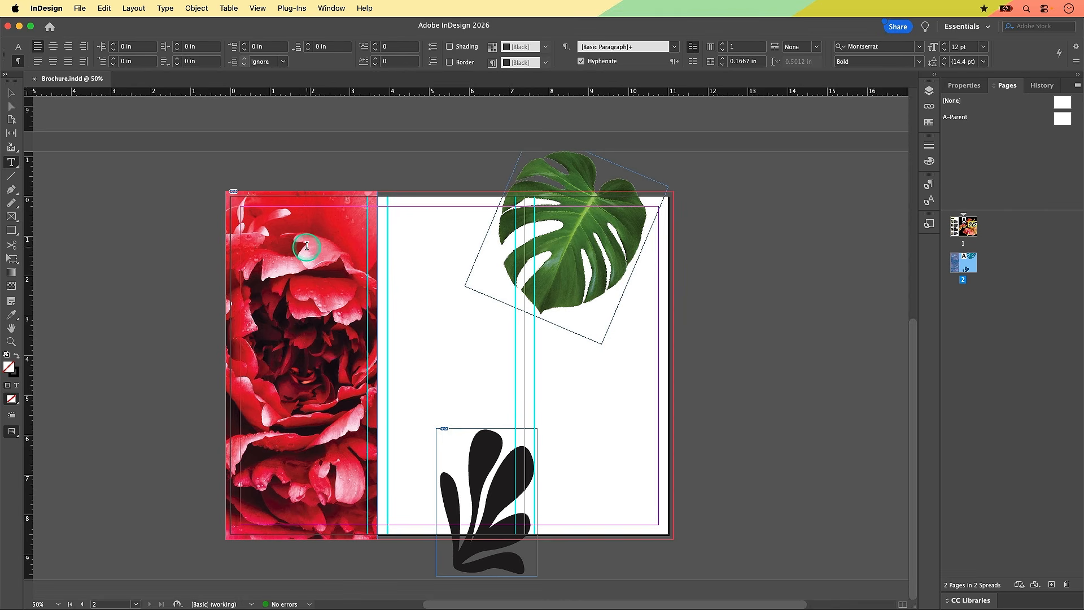
{"action": "key", "text": "super+d"}
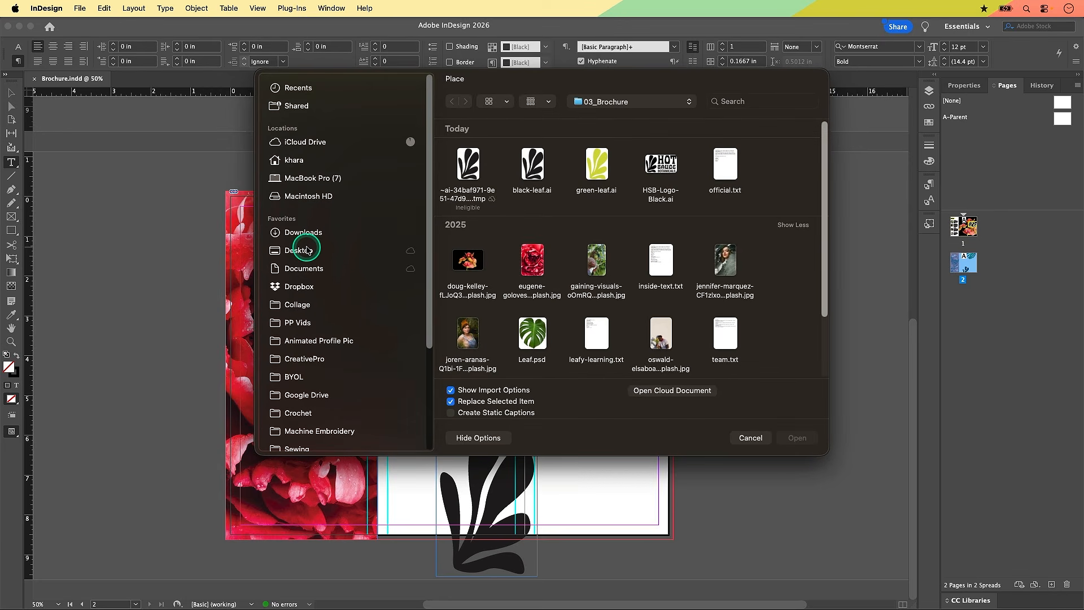
{"action": "left_click", "coordinate": [723, 172]}
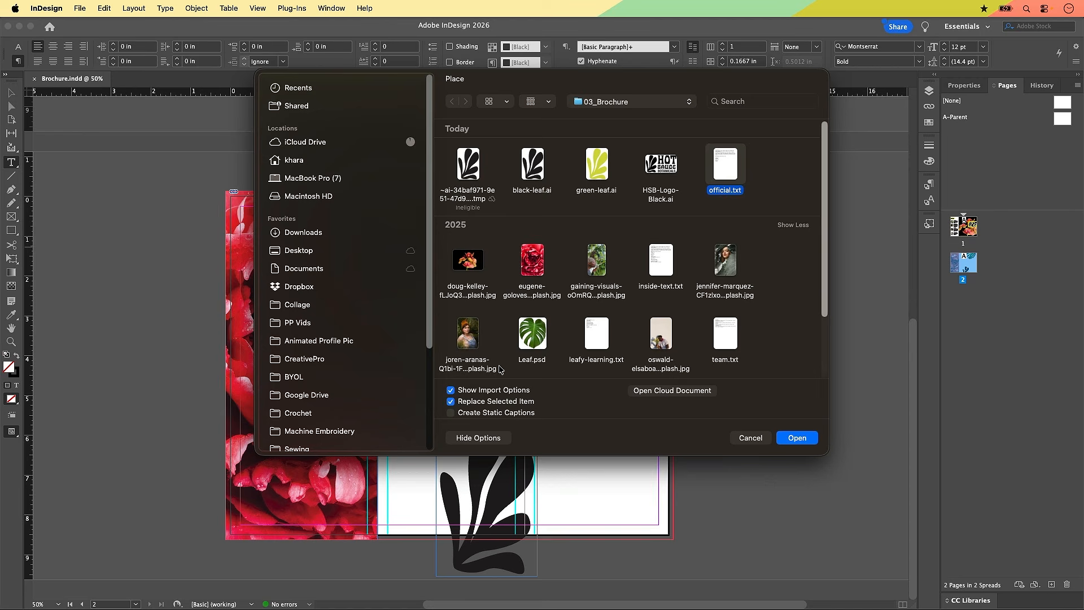
{"action": "left_click", "coordinate": [450, 391]}
{"action": "left_click", "coordinate": [451, 391]}
{"action": "left_click", "coordinate": [806, 440]}
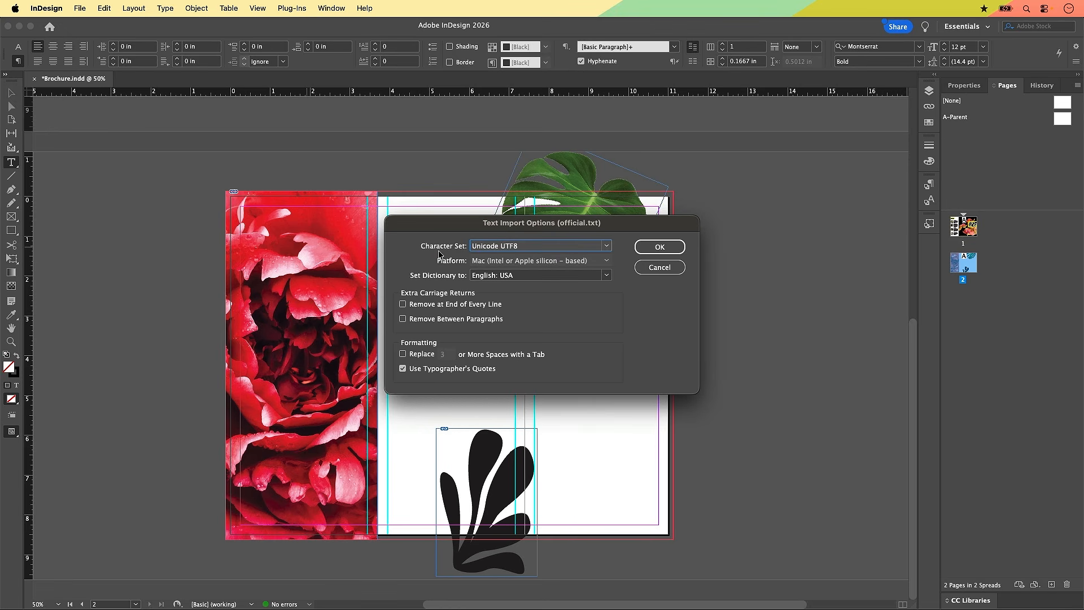
Step: Import official.txt using the Unicode UTF8 character set, keeping the other text import options as they are
{"action": "left_click", "coordinate": [606, 245]}
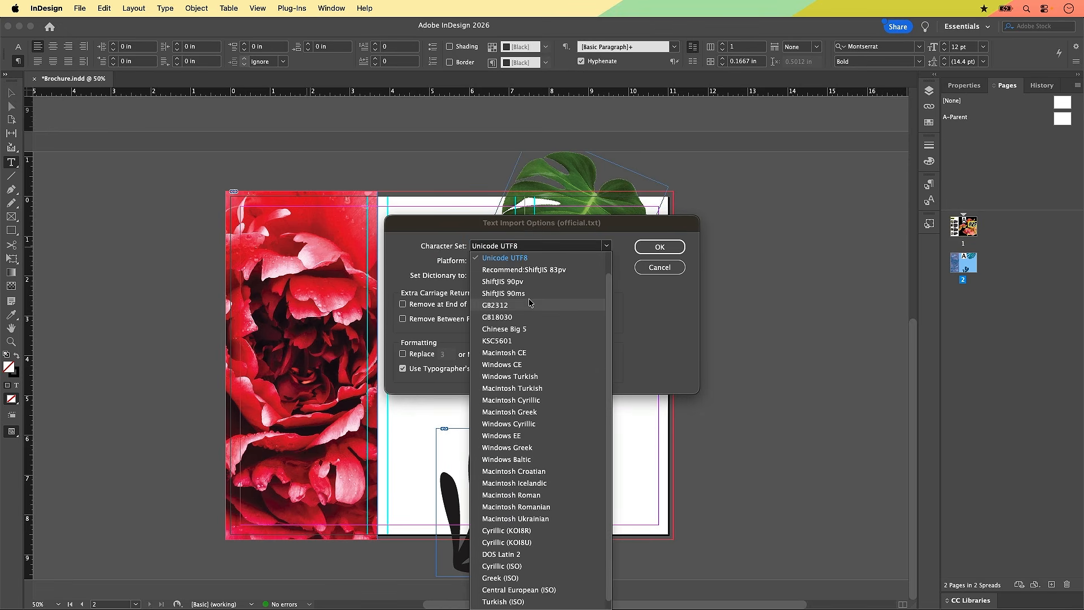
{"action": "scroll", "coordinate": [530, 303], "scroll_direction": "up", "scroll_amount": 2}
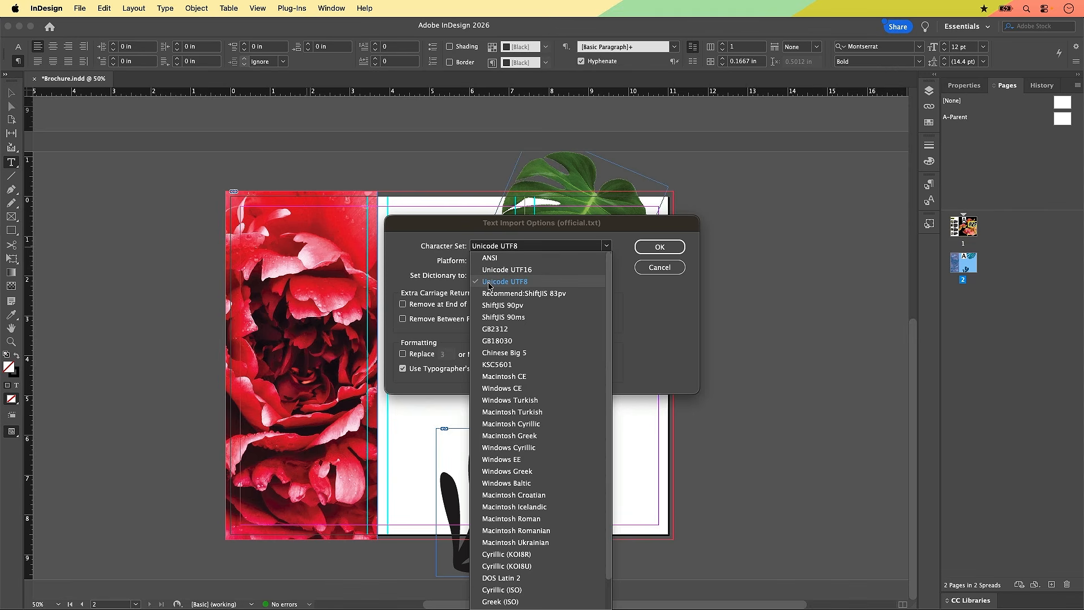
{"action": "left_click", "coordinate": [526, 286]}
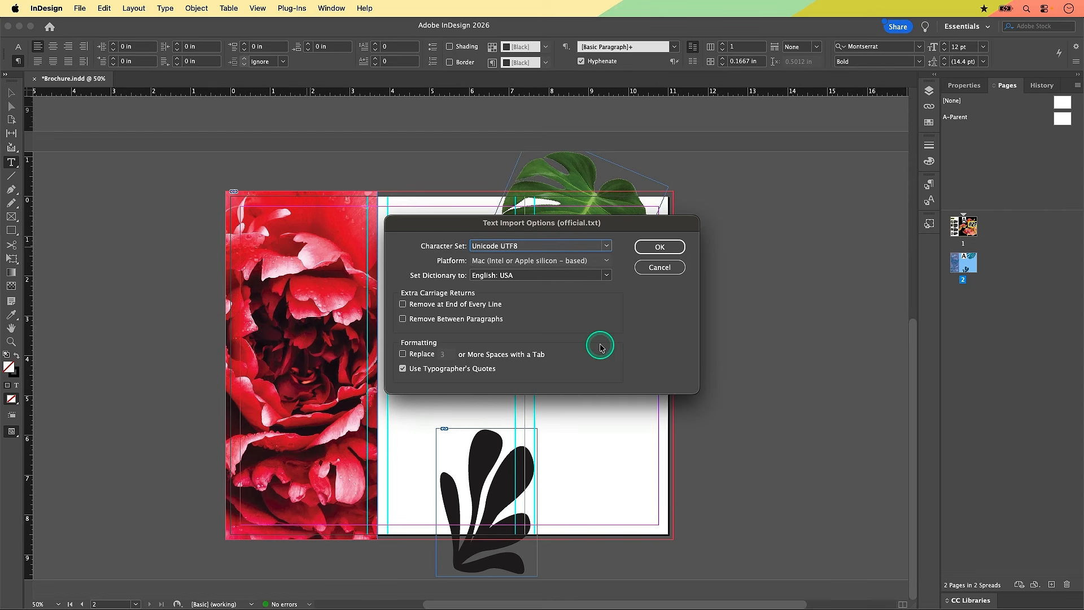
{"action": "left_click", "coordinate": [400, 278]}
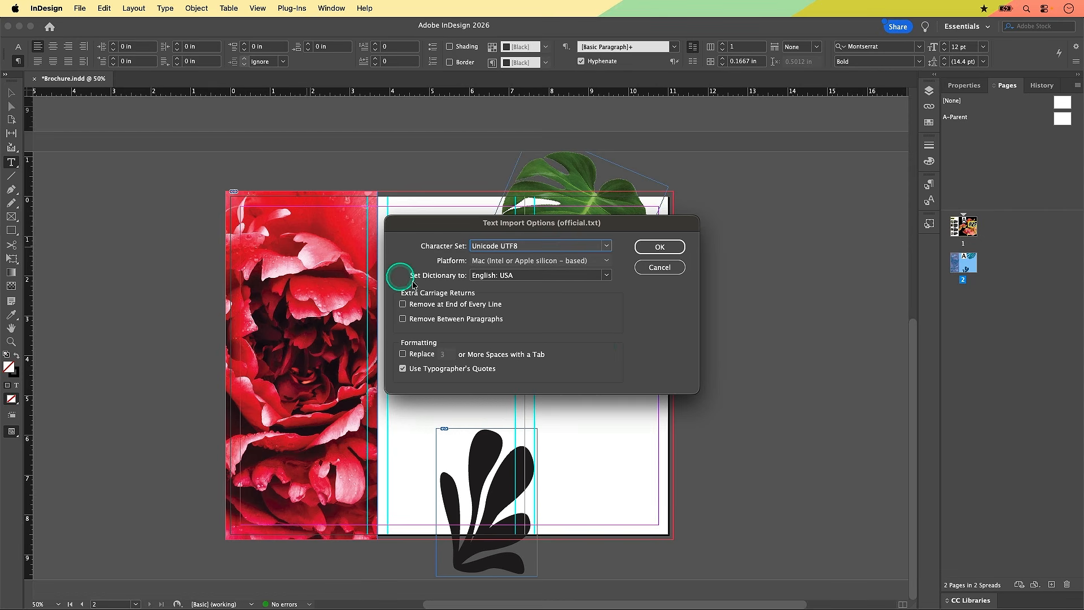
{"action": "left_click", "coordinate": [416, 309]}
{"action": "left_click", "coordinate": [449, 338]}
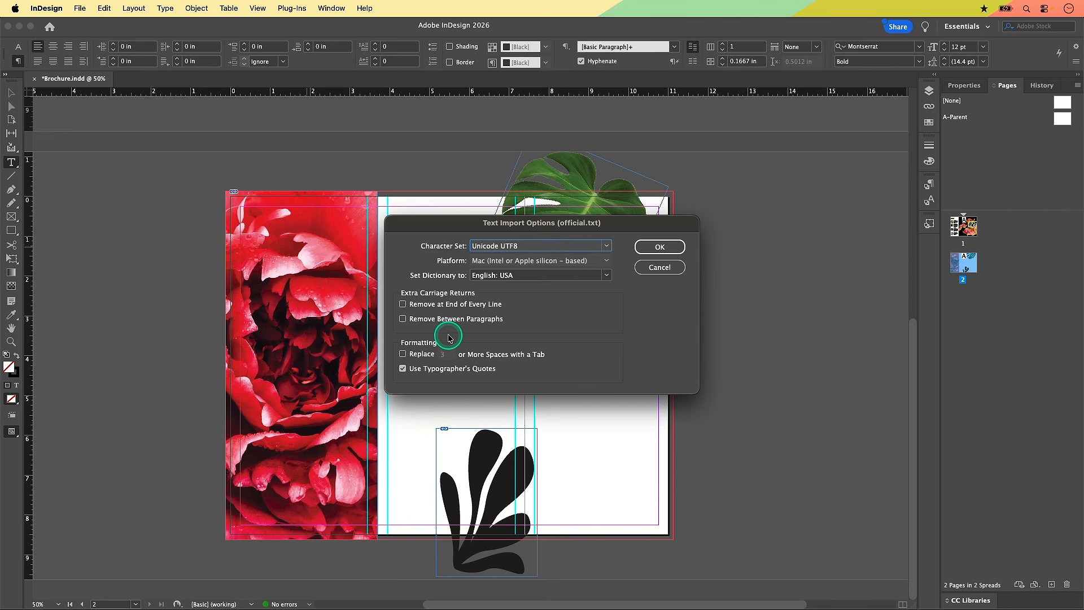
{"action": "left_click", "coordinate": [659, 247]}
Step: Place the loaded text in a frame spanning the middle panel between its guides, ending just above the black leaf
{"action": "left_click", "coordinate": [405, 234]}
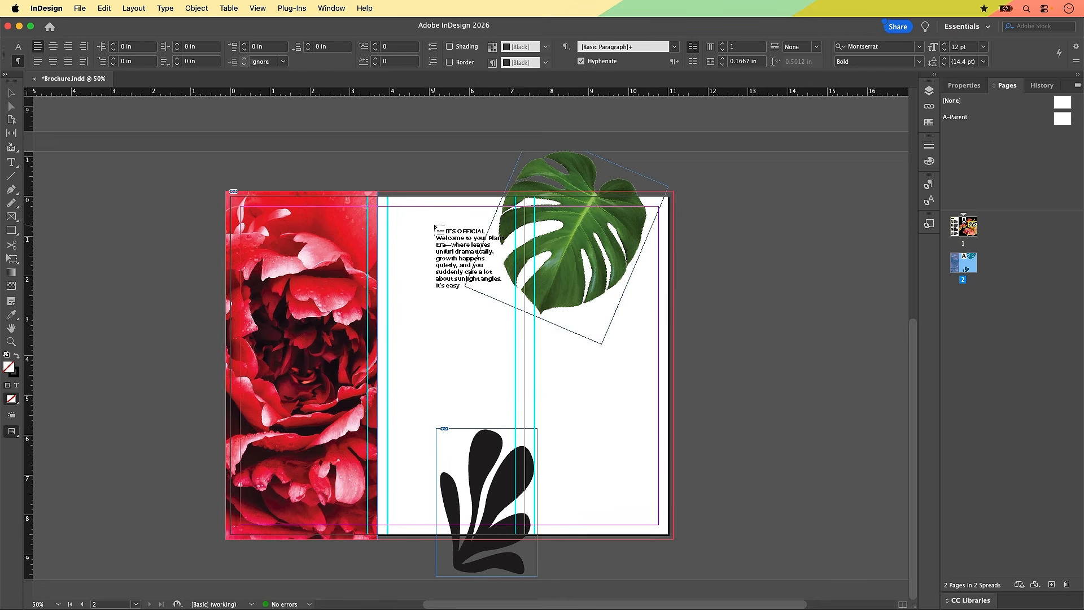
{"action": "left_click_drag", "start_coordinate": [406, 232], "coordinate": [389, 247]}
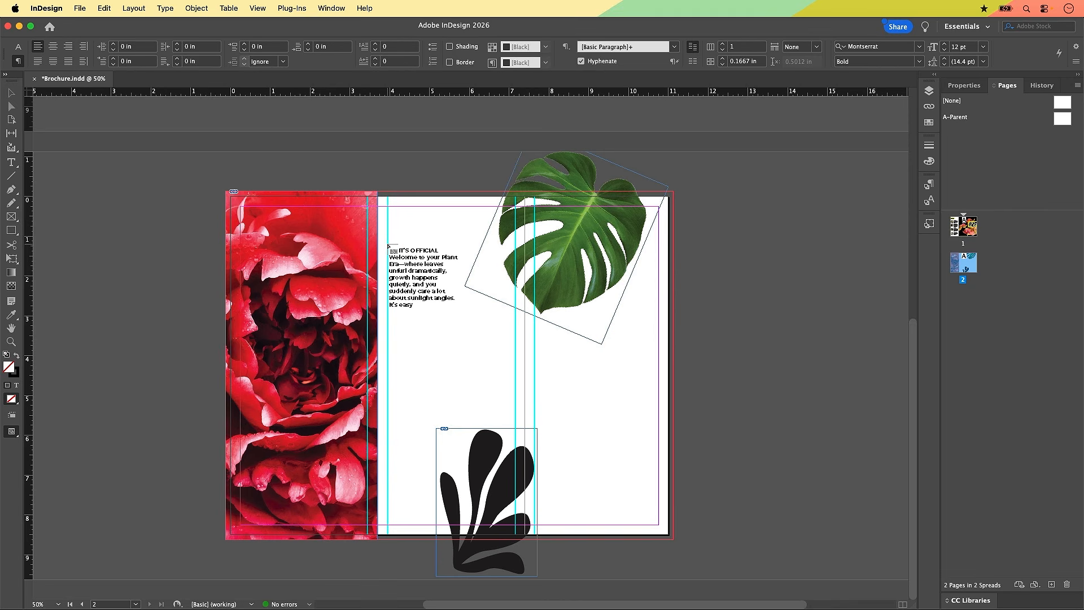
{"action": "left_click_drag", "start_coordinate": [389, 247], "coordinate": [516, 431]}
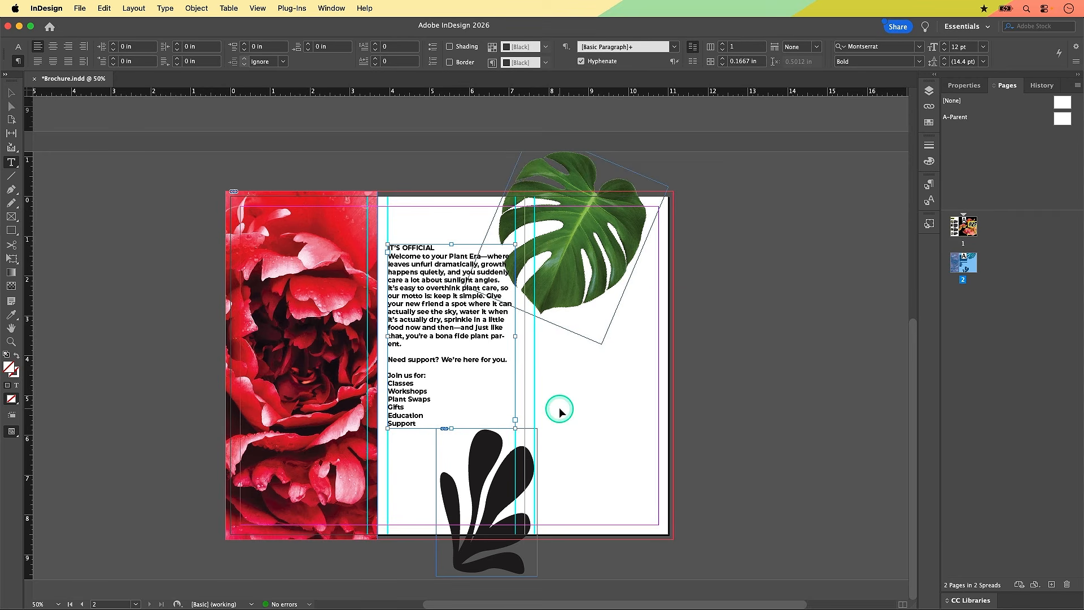
{"action": "key", "text": "super+equal"}
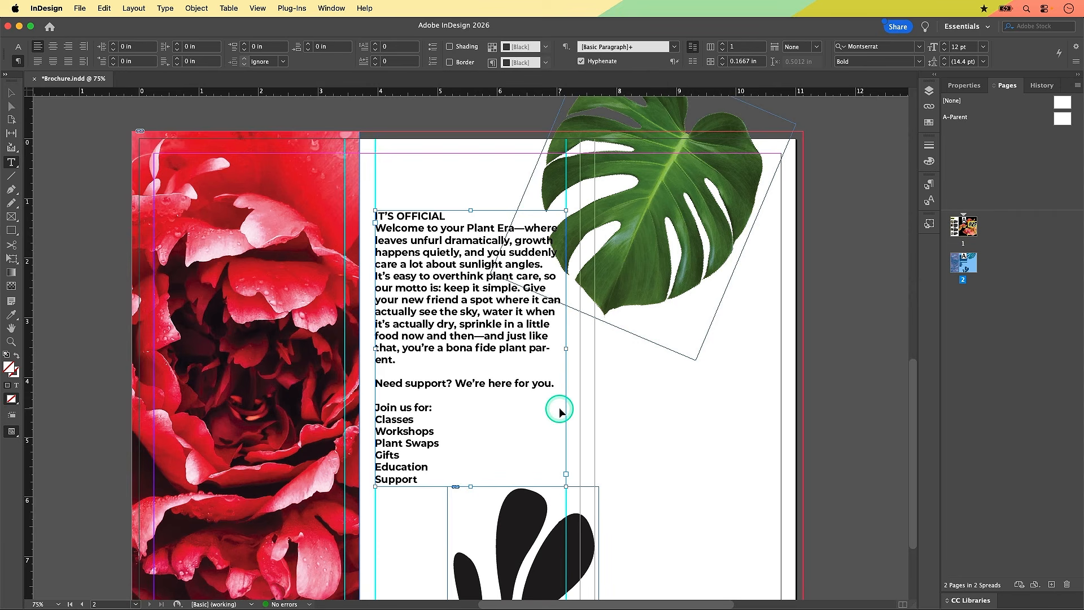
{"action": "left_click", "coordinate": [560, 409]}
{"action": "scroll", "coordinate": [560, 408], "scroll_direction": "down", "scroll_amount": 1}
{"action": "scroll", "coordinate": [559, 408], "scroll_direction": "right", "scroll_amount": 1}
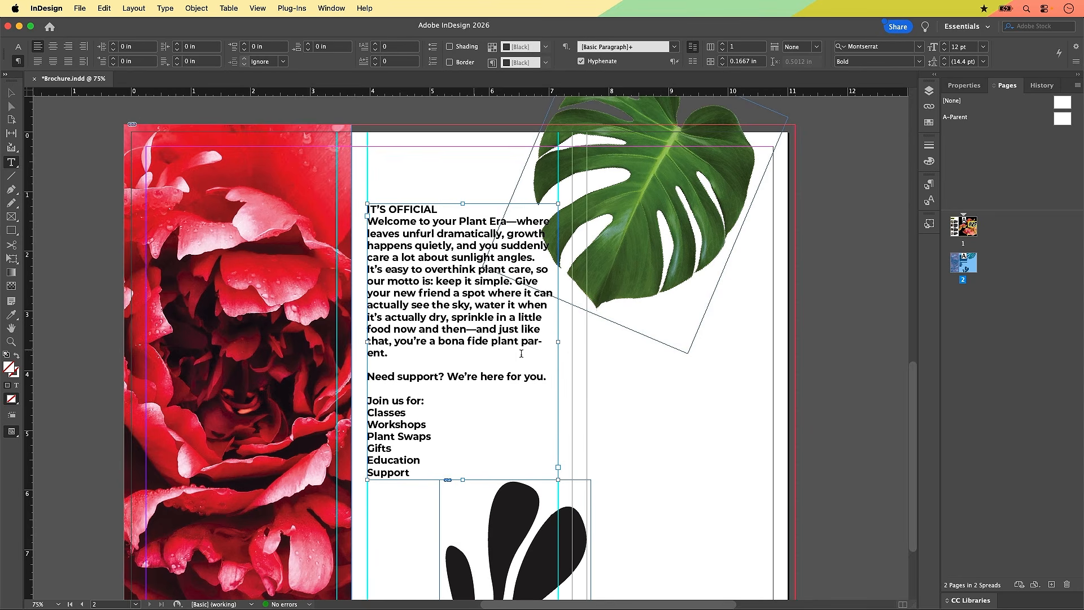
Step: Apply the H1 paragraph style to the "IT'S OFFICIAL" heading
{"action": "left_click", "coordinate": [438, 329]}
{"action": "left_click", "coordinate": [415, 209]}
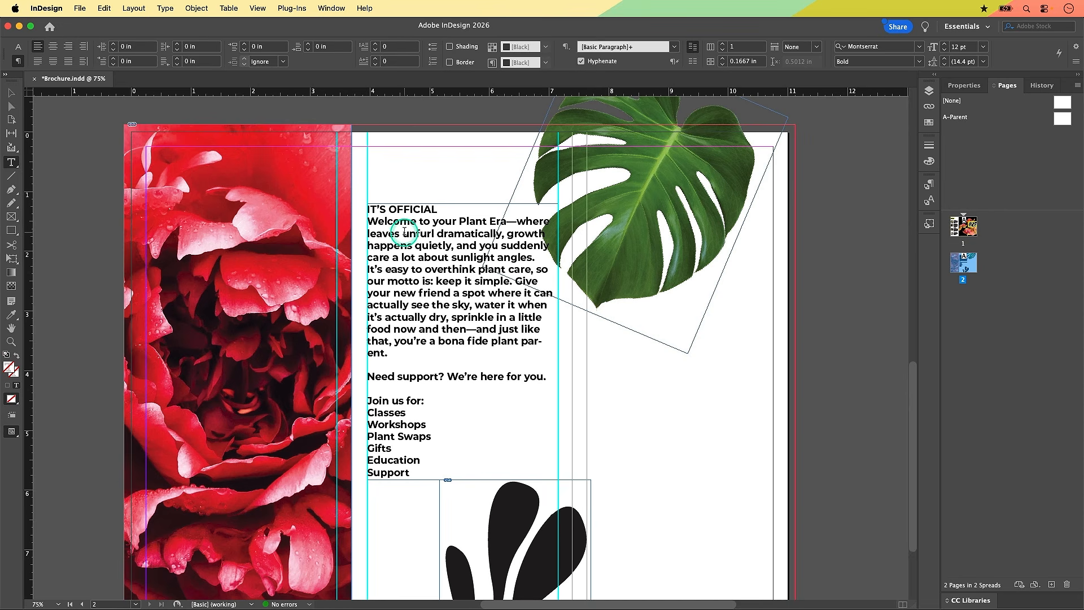
{"action": "left_click", "coordinate": [930, 184]}
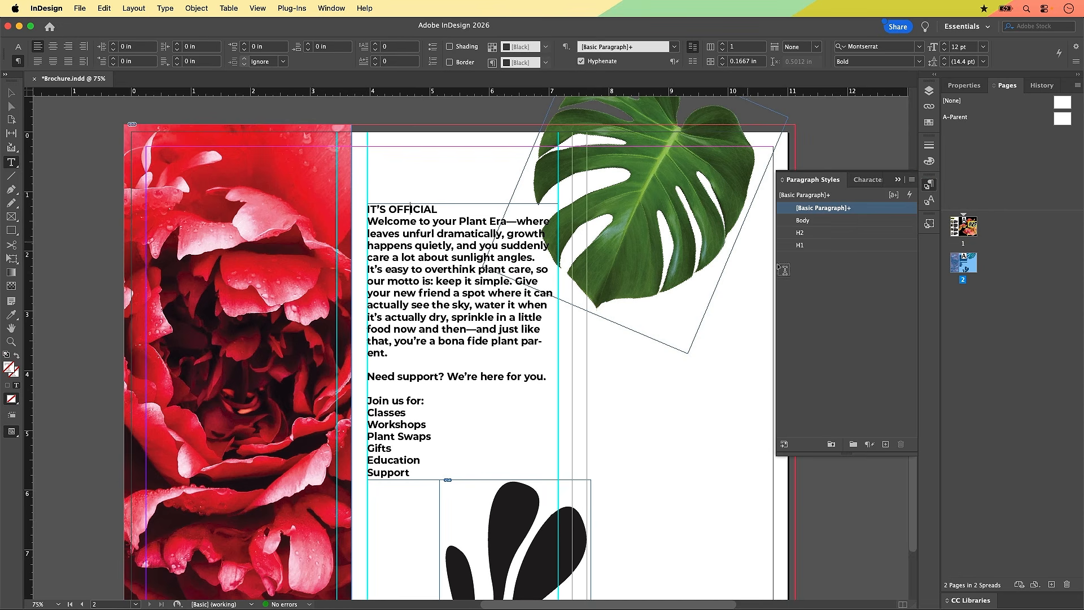
{"action": "left_click", "coordinate": [338, 7]}
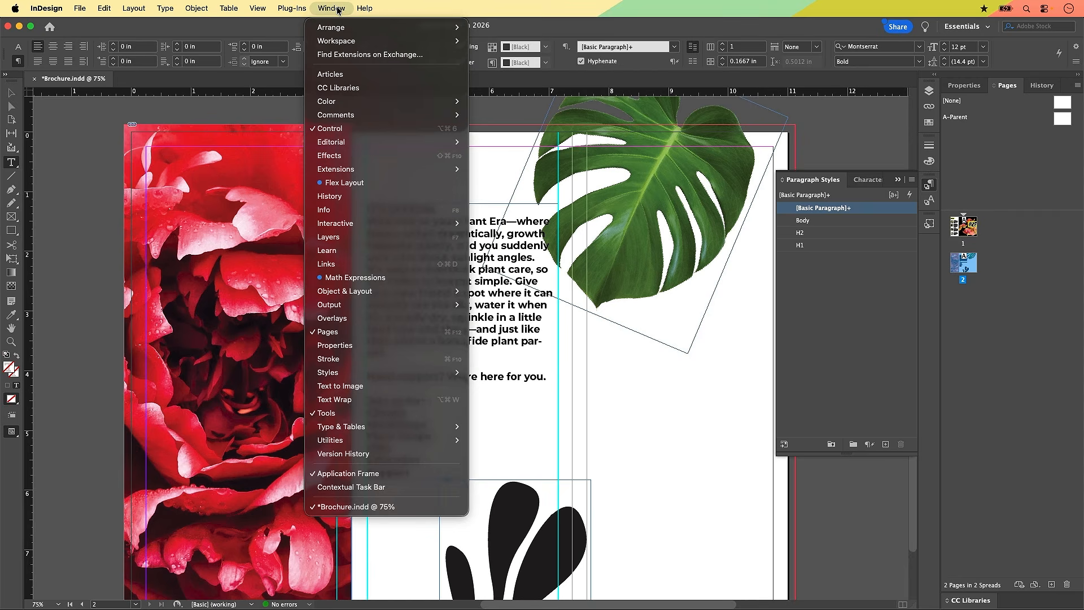
{"action": "mouse_move", "coordinate": [353, 375]}
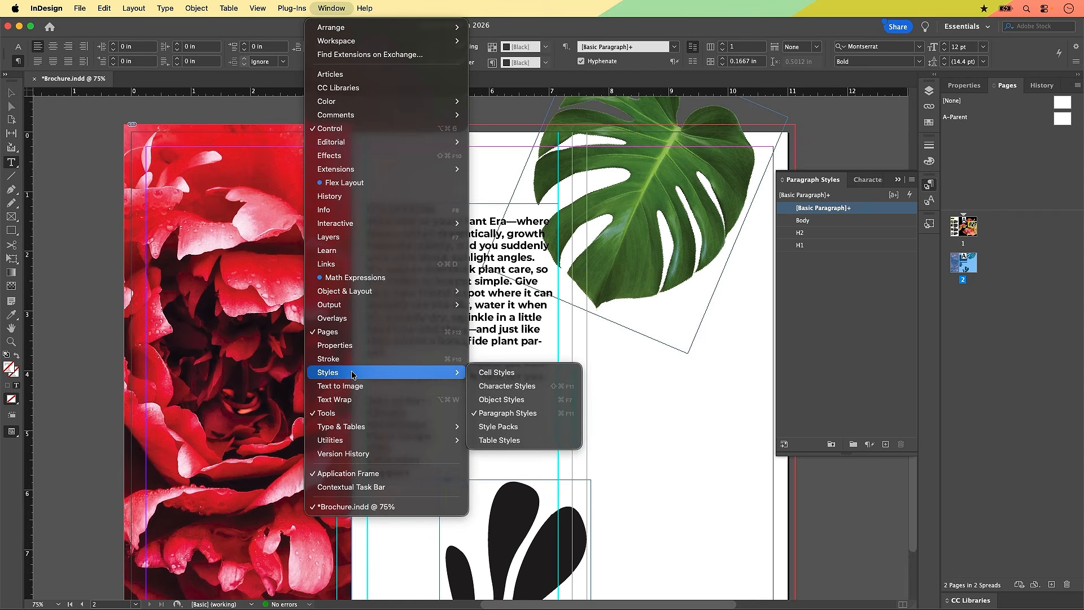
{"action": "left_click", "coordinate": [506, 412]}
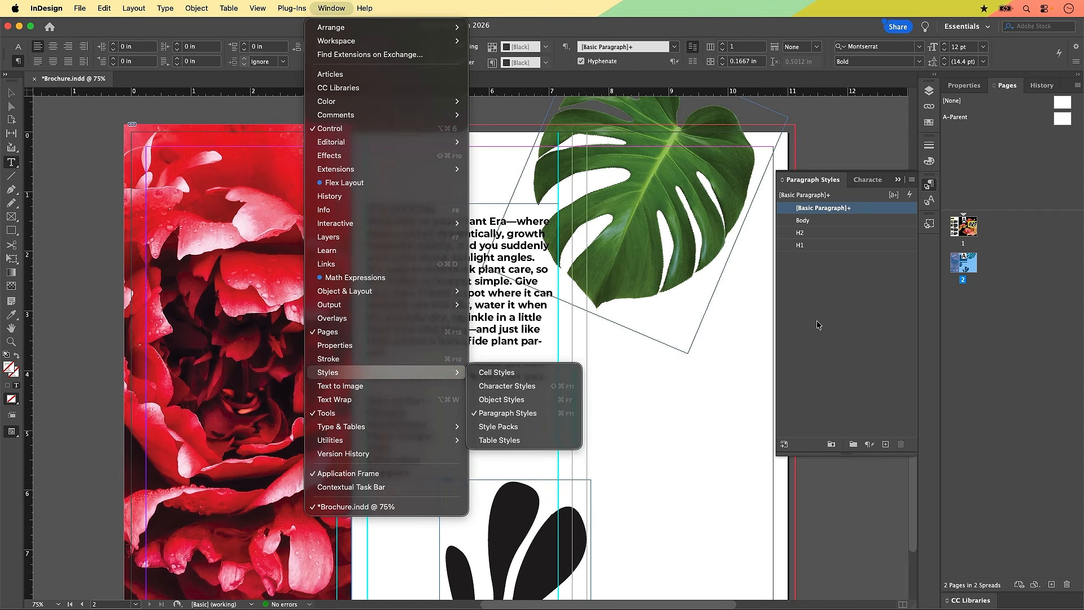
{"action": "left_click", "coordinate": [849, 314]}
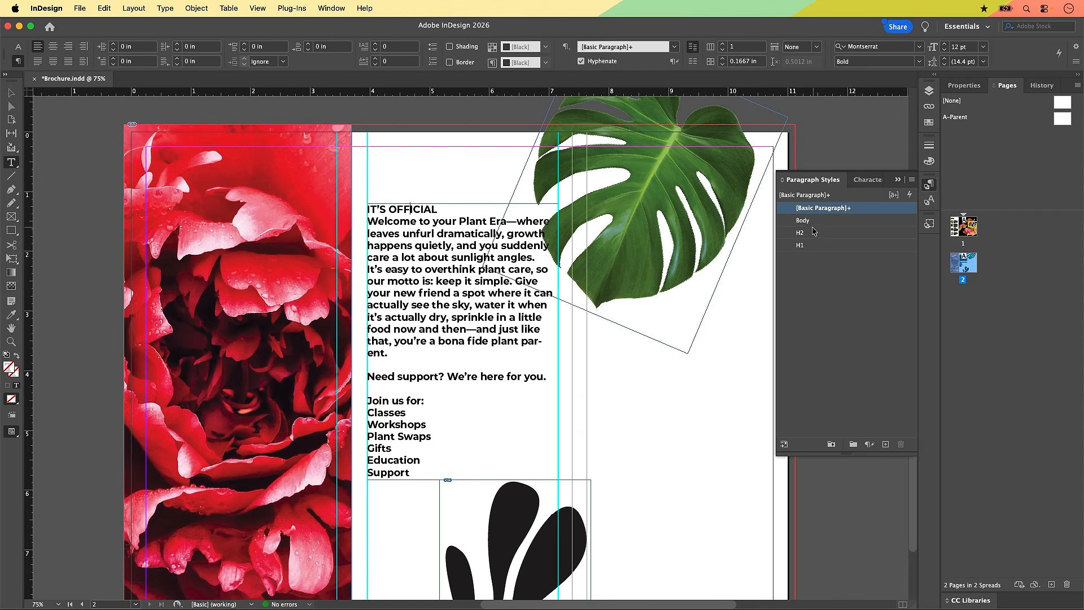
{"action": "left_click", "coordinate": [807, 248]}
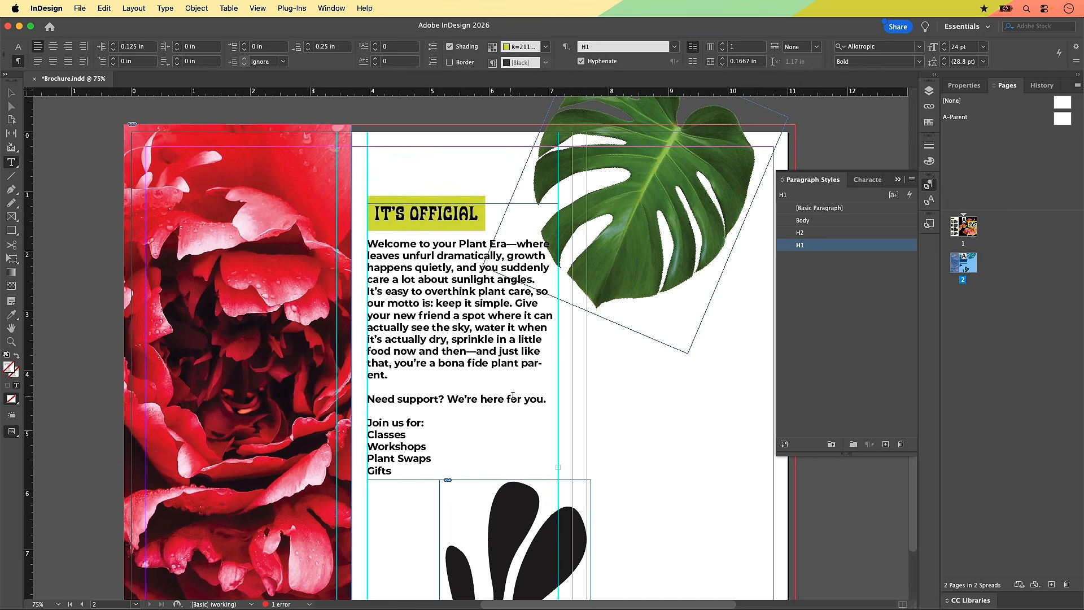
Step: Apply the Body paragraph style to the text from "Welcome to your Plant Era" through "Need support? We're here for you."
{"action": "left_click", "coordinate": [368, 242]}
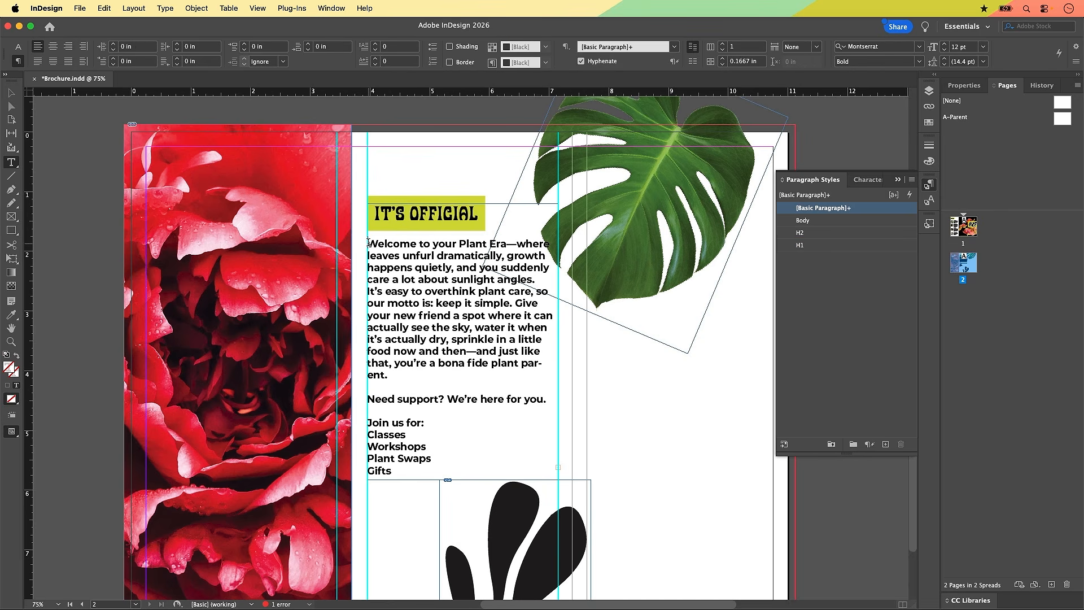
{"action": "left_click_drag", "start_coordinate": [368, 242], "coordinate": [571, 402]}
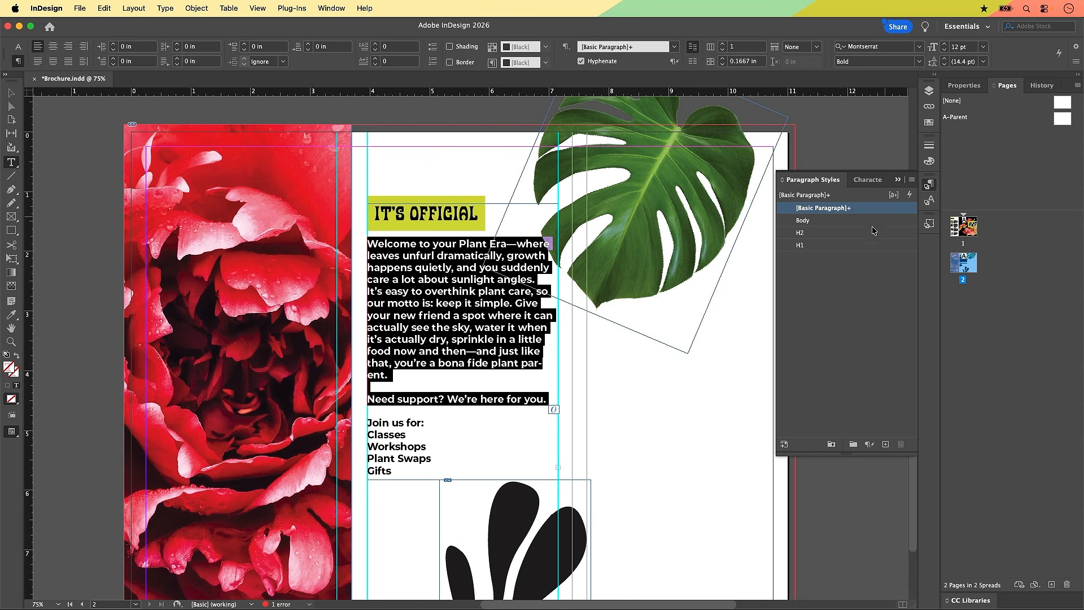
{"action": "left_click", "coordinate": [855, 221]}
{"action": "left_click", "coordinate": [856, 221]}
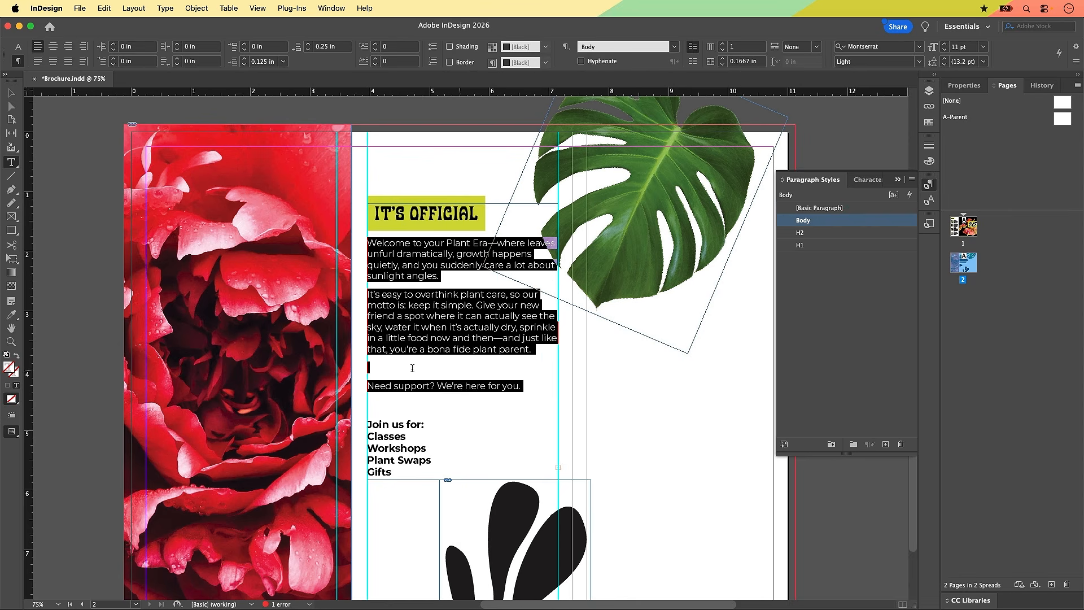
Step: Delete the empty paragraphs before and after "Need support? We're here for you."
{"action": "left_click", "coordinate": [376, 366]}
{"action": "left_click", "coordinate": [376, 366]}
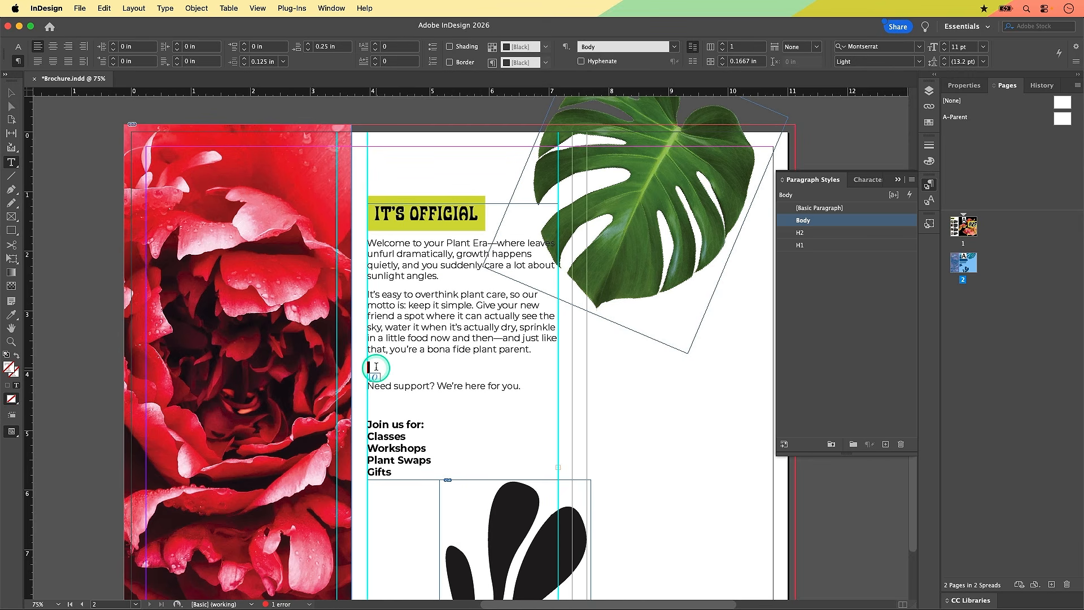
{"action": "key", "text": "BackSpace"}
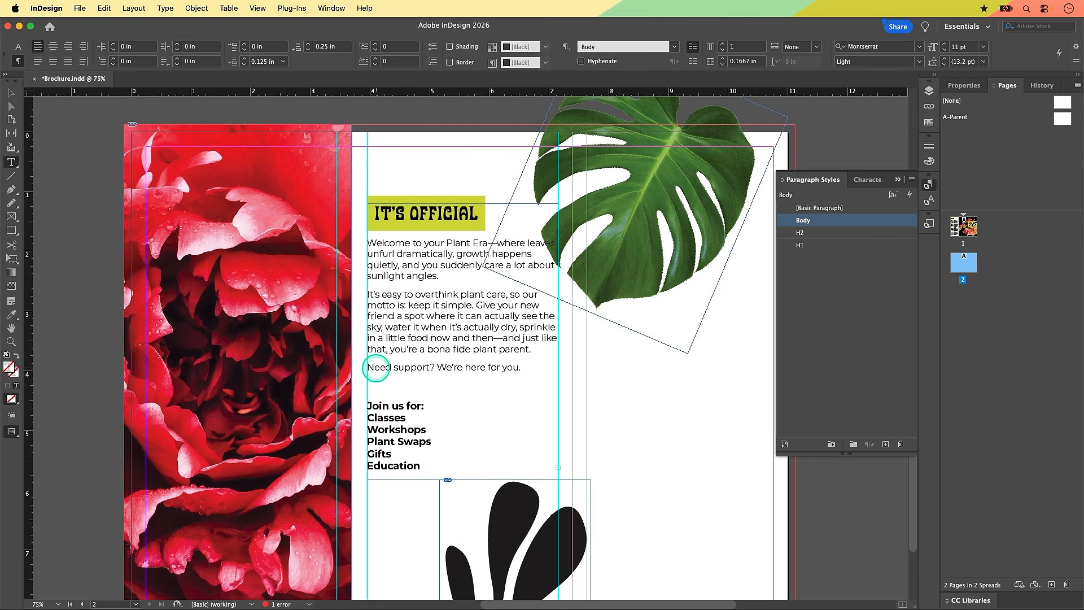
{"action": "left_click", "coordinate": [373, 392]}
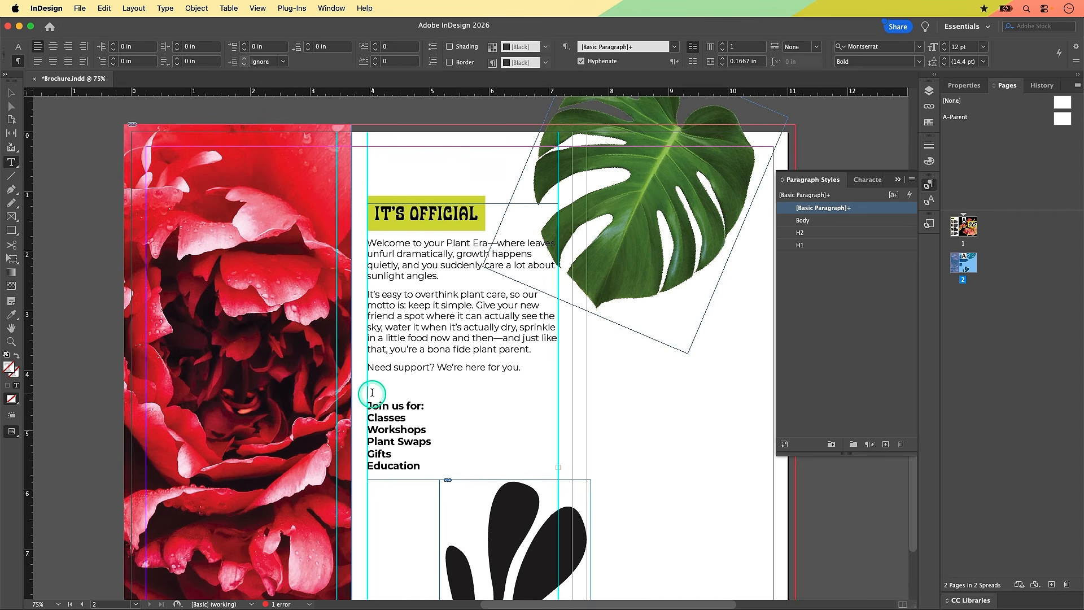
{"action": "key", "text": "BackSpace"}
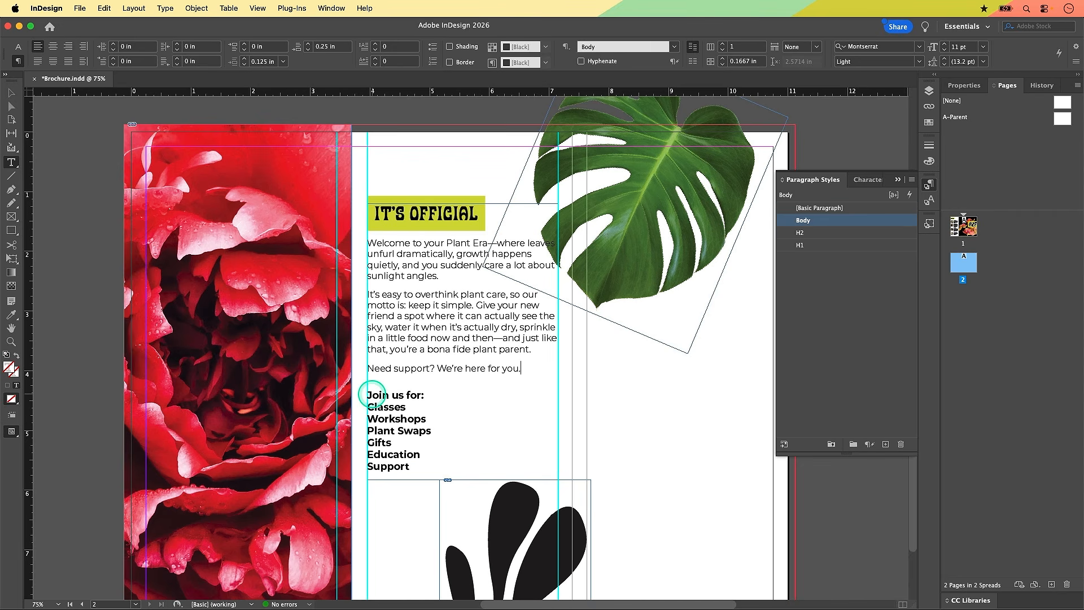
Step: Set the words "Welcome to your Plant Era" in Montserrat Bold and check the override on the Body style
{"action": "left_click", "coordinate": [364, 458]}
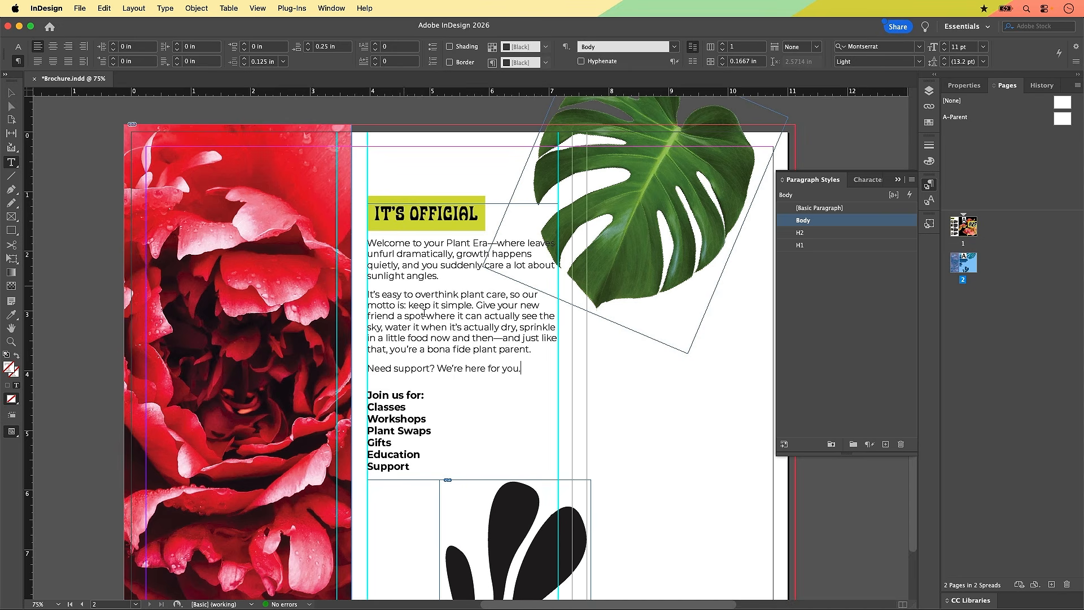
{"action": "left_click", "coordinate": [460, 349]}
{"action": "left_click", "coordinate": [515, 220]}
{"action": "left_click_drag", "start_coordinate": [488, 243], "coordinate": [362, 243]}
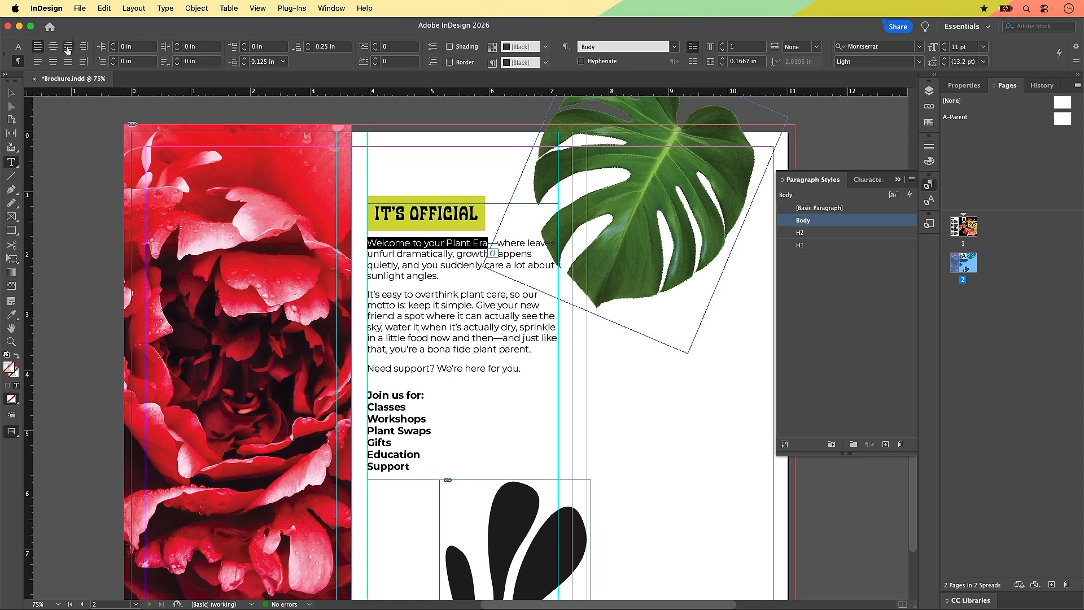
{"action": "left_click", "coordinate": [18, 49]}
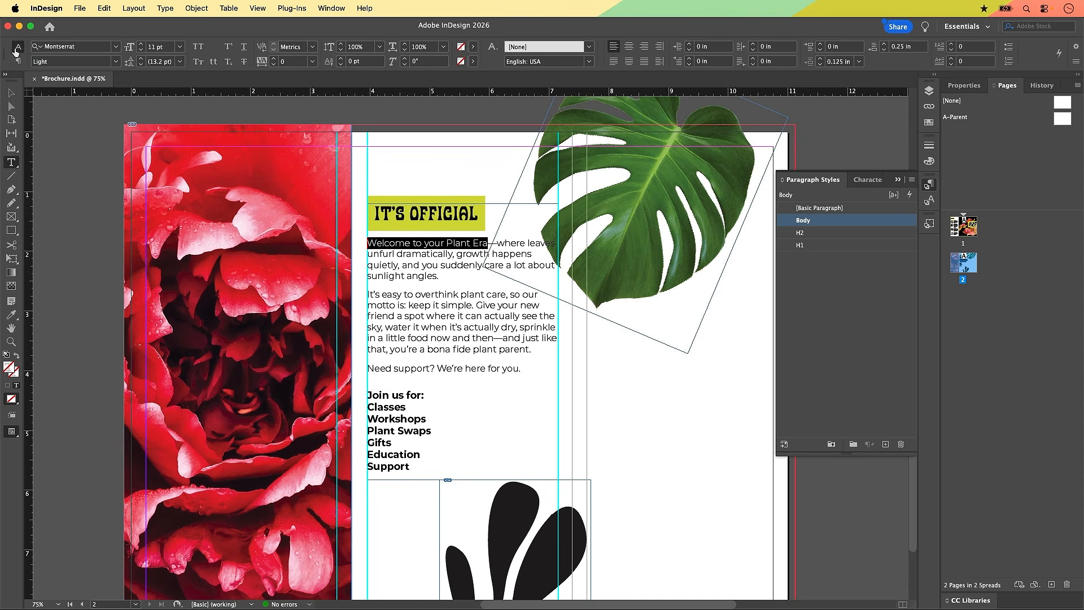
{"action": "left_click", "coordinate": [17, 51]}
{"action": "left_click", "coordinate": [67, 50]}
{"action": "left_click", "coordinate": [116, 62]}
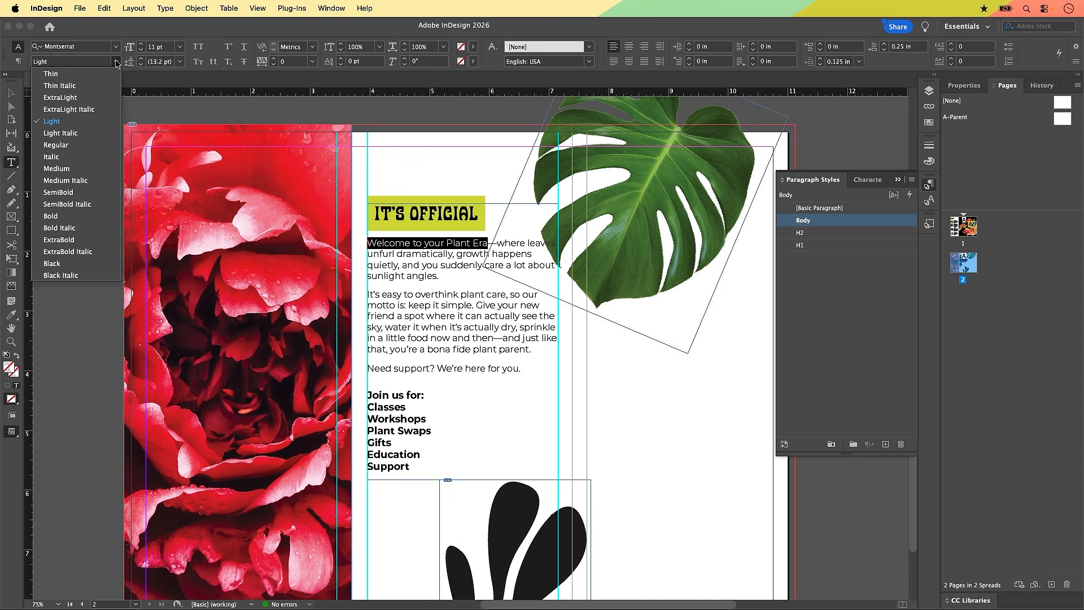
{"action": "left_click", "coordinate": [66, 217]}
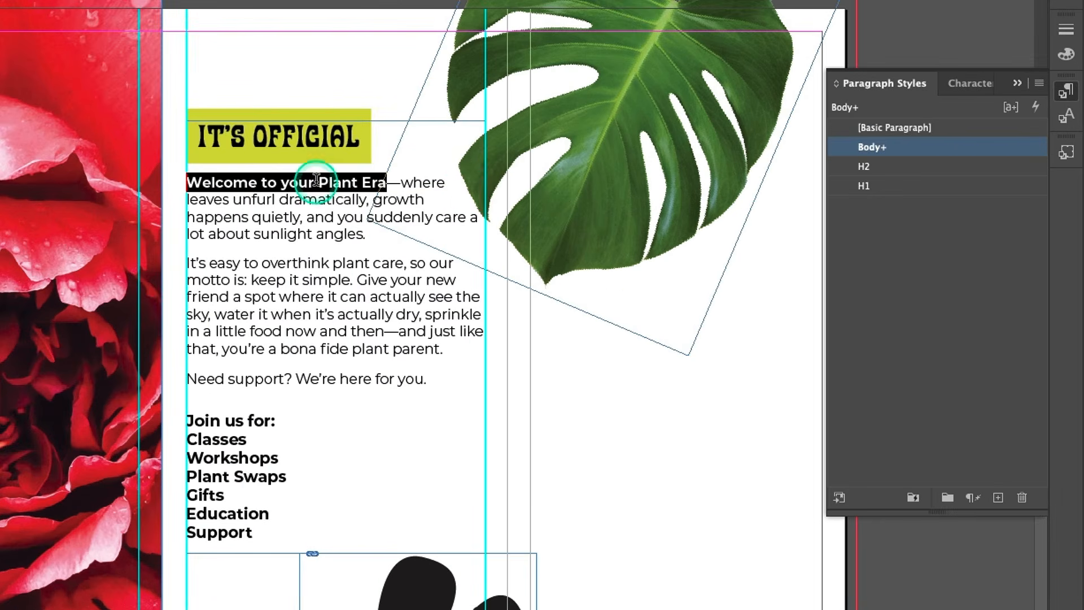
{"action": "left_click", "coordinate": [888, 158], "text": "alt"}
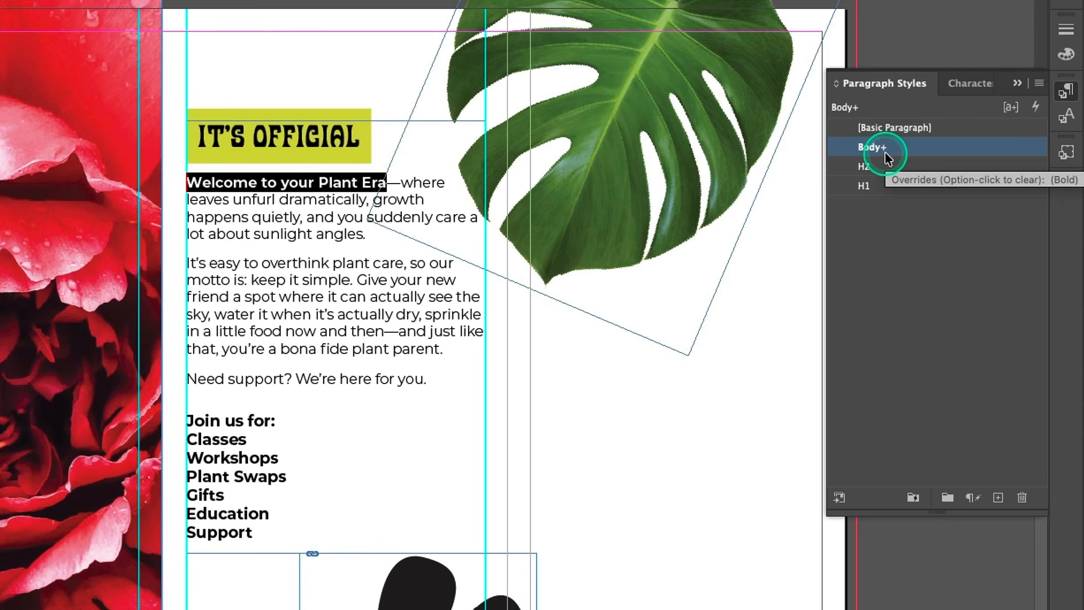
Step: Compare the Body style's override status on "Welcome to your Plant Era" with that of the plain second paragraph
{"action": "left_click", "coordinate": [884, 154], "text": "alt"}
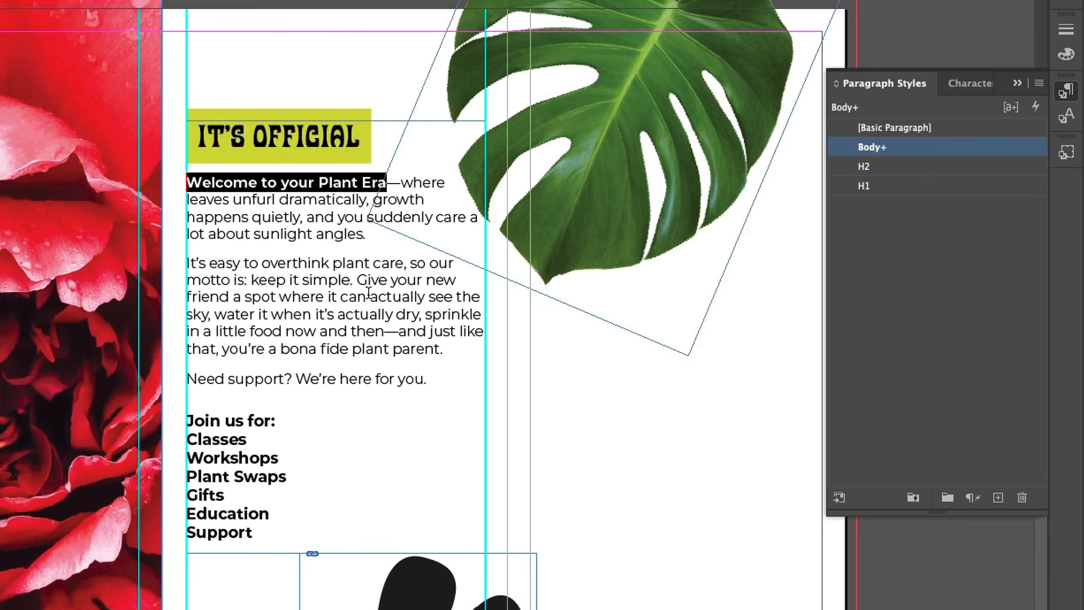
{"action": "left_click", "coordinate": [283, 312]}
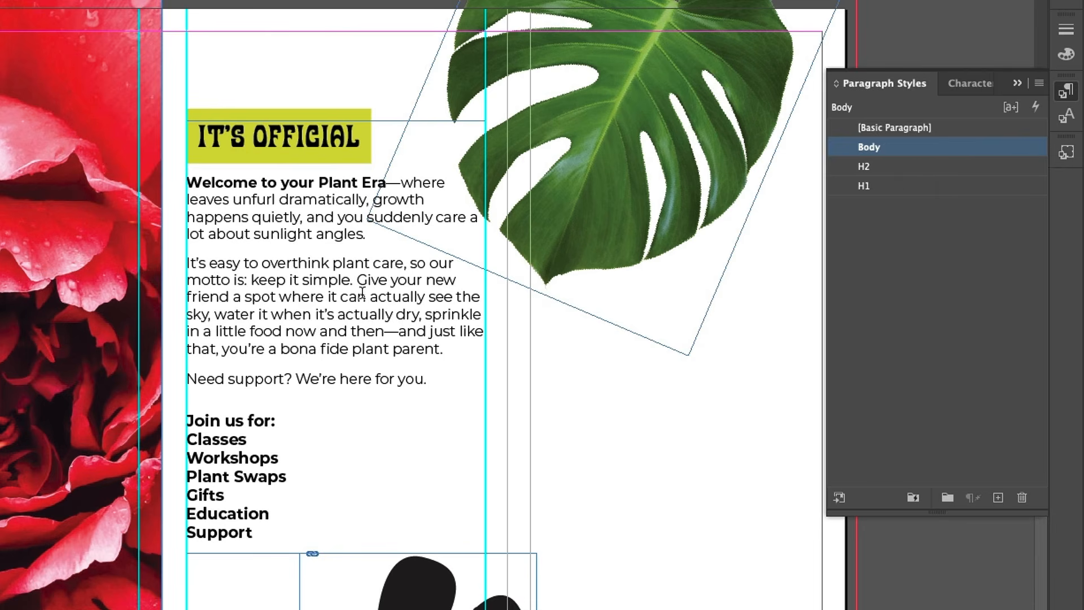
{"action": "left_click", "coordinate": [889, 153]}
Step: Try Montserrat Bold on "keep it simple.", check the Body style for an override, and set the words back to Light
{"action": "left_click_drag", "start_coordinate": [252, 276], "coordinate": [355, 278]}
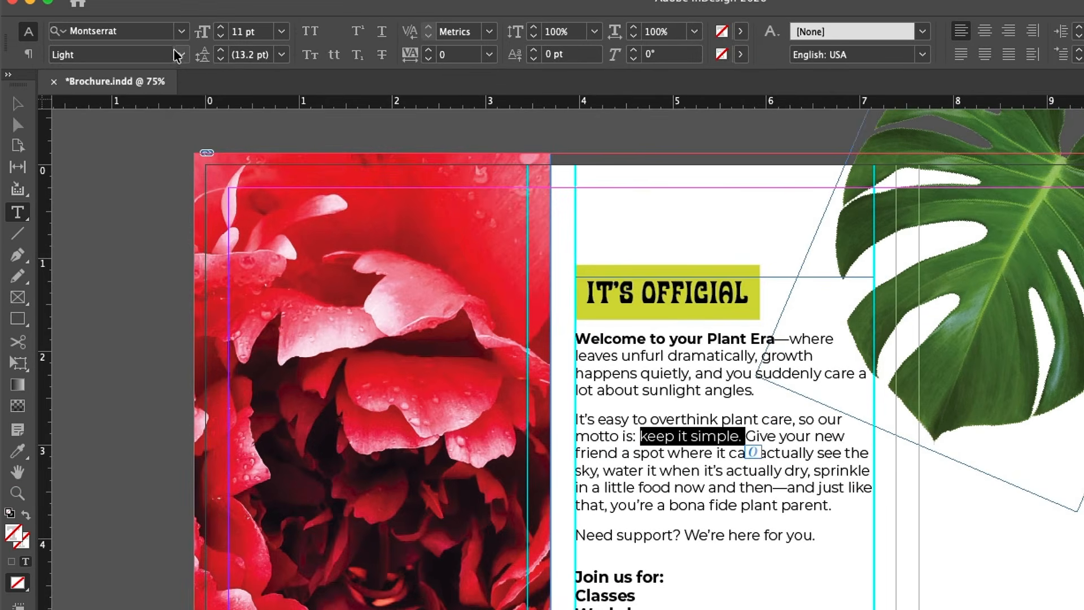
{"action": "left_click", "coordinate": [181, 55]}
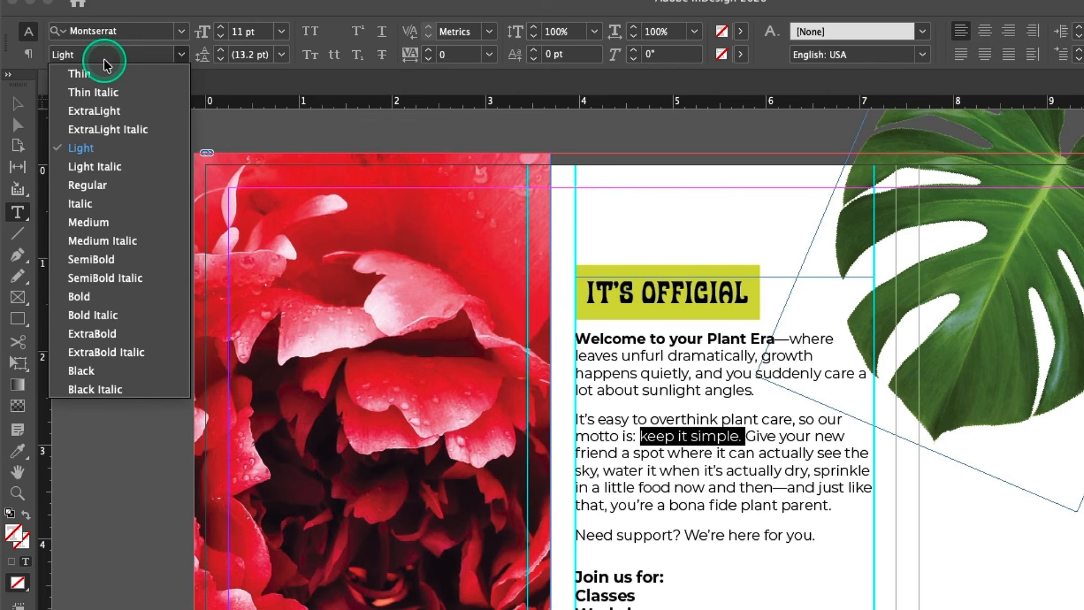
{"action": "left_click", "coordinate": [109, 303]}
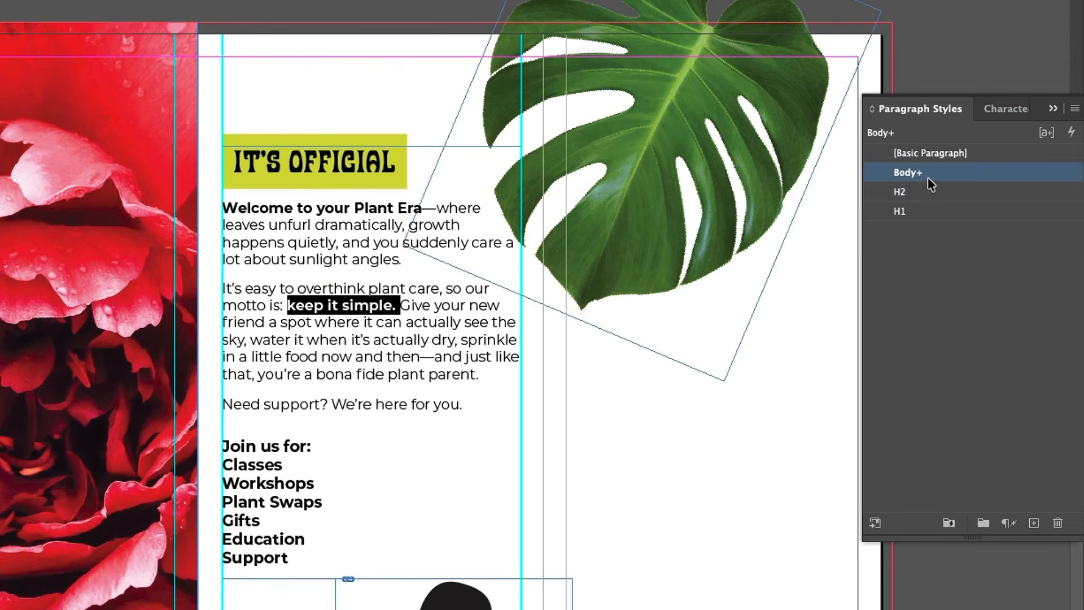
{"action": "left_click", "coordinate": [919, 181]}
{"action": "left_click", "coordinate": [414, 394]}
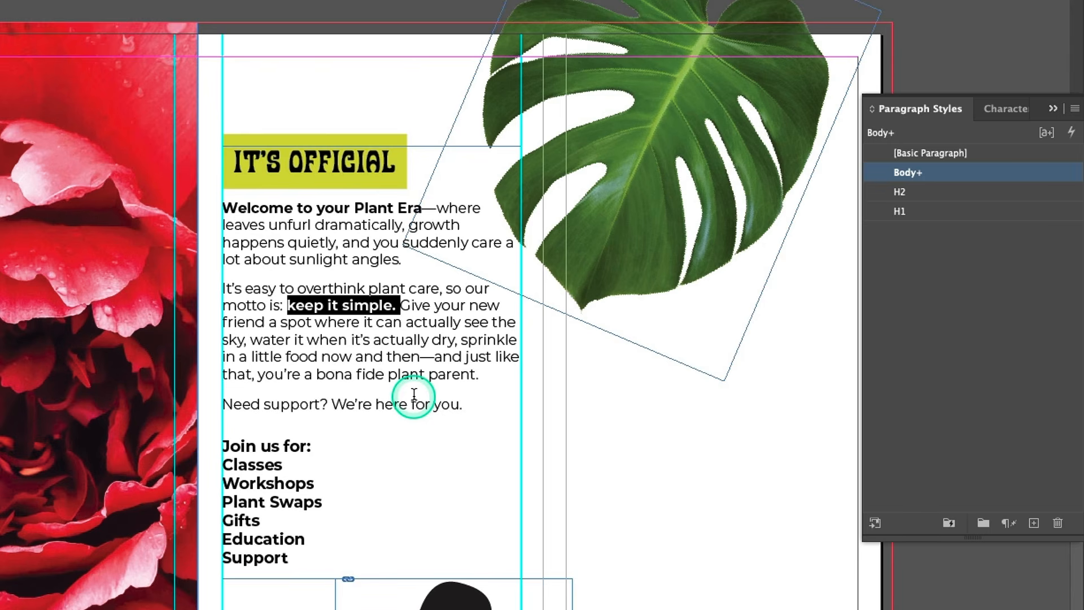
{"action": "left_click", "coordinate": [405, 317]}
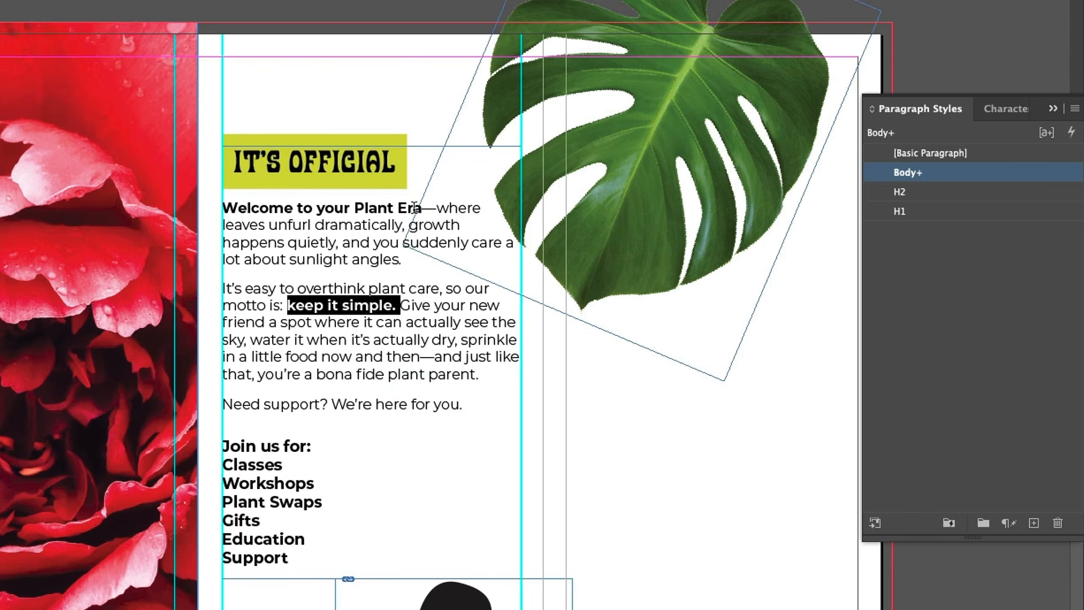
{"action": "left_click", "coordinate": [369, 322]}
{"action": "left_click", "coordinate": [311, 205]}
{"action": "left_click", "coordinate": [355, 394]}
{"action": "left_click", "coordinate": [389, 316]}
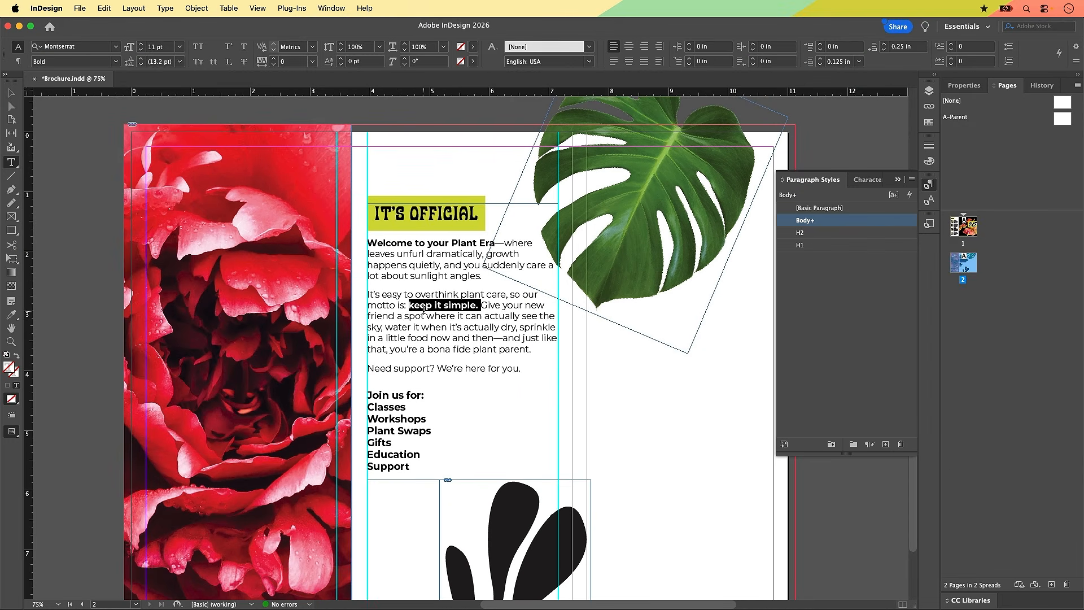
{"action": "left_click", "coordinate": [116, 61]}
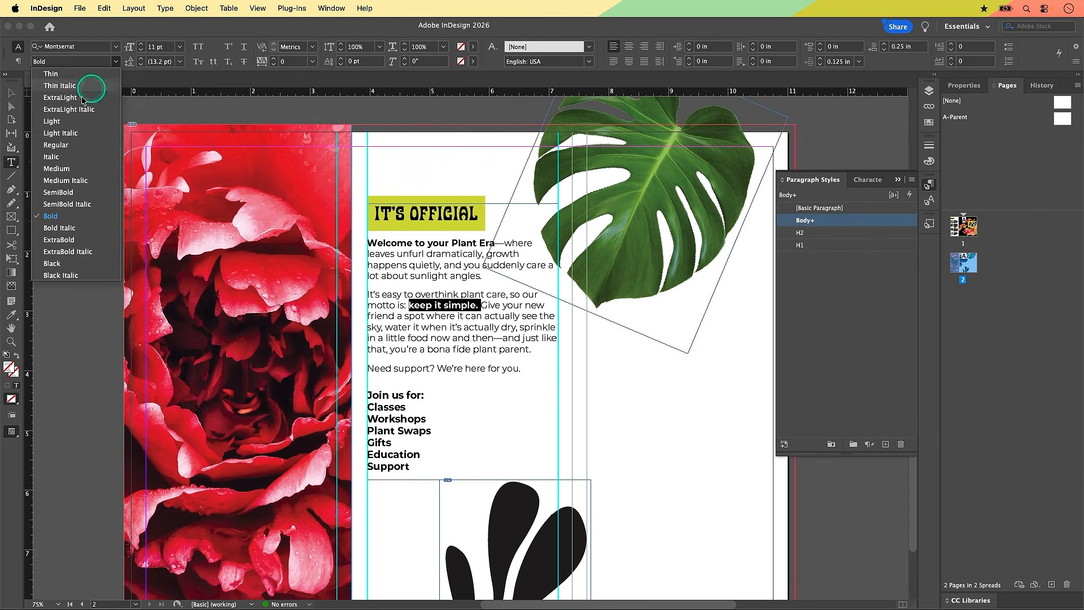
{"action": "left_click", "coordinate": [67, 122]}
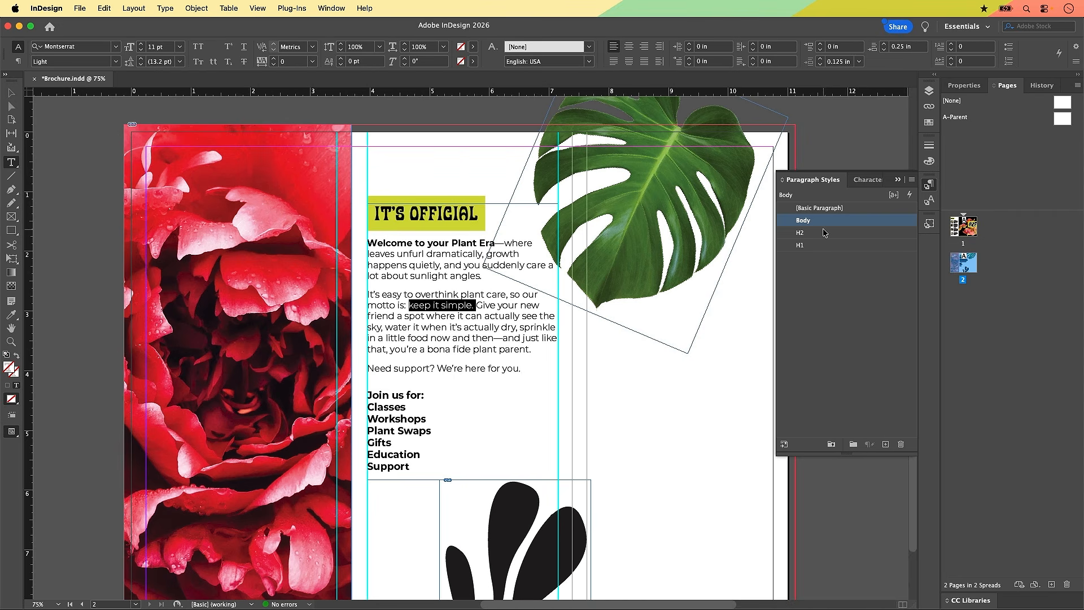
Step: Select the bold words "Welcome to your Plant Era" and open the list of character styles
{"action": "left_click", "coordinate": [489, 254]}
{"action": "left_click_drag", "start_coordinate": [495, 243], "coordinate": [367, 243]}
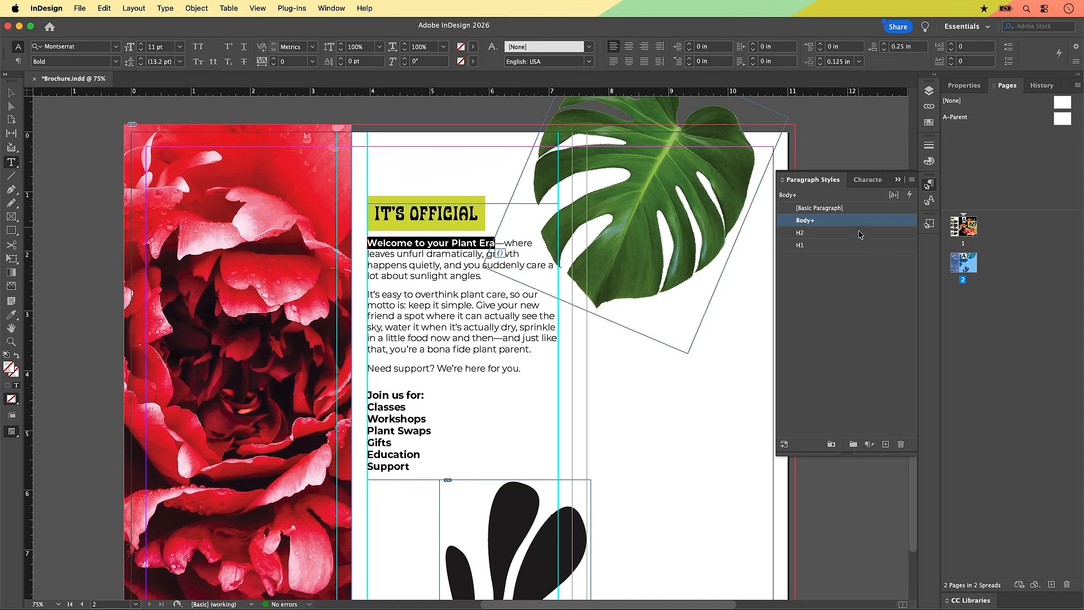
{"action": "left_click", "coordinate": [813, 225]}
{"action": "left_click", "coordinate": [931, 202]}
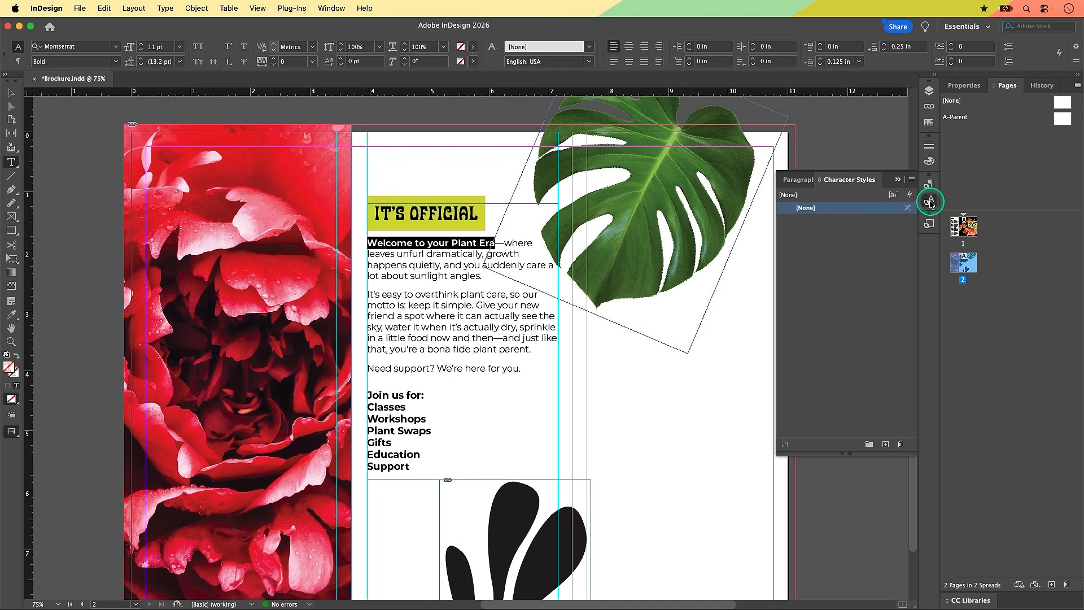
{"action": "left_click", "coordinate": [800, 180]}
{"action": "left_click", "coordinate": [867, 181]}
{"action": "left_click", "coordinate": [798, 210]}
{"action": "left_click", "coordinate": [466, 237]}
Step: Create a character style named Bold from the selected words, based on no other style, and apply it to the selection
{"action": "left_click", "coordinate": [885, 446]}
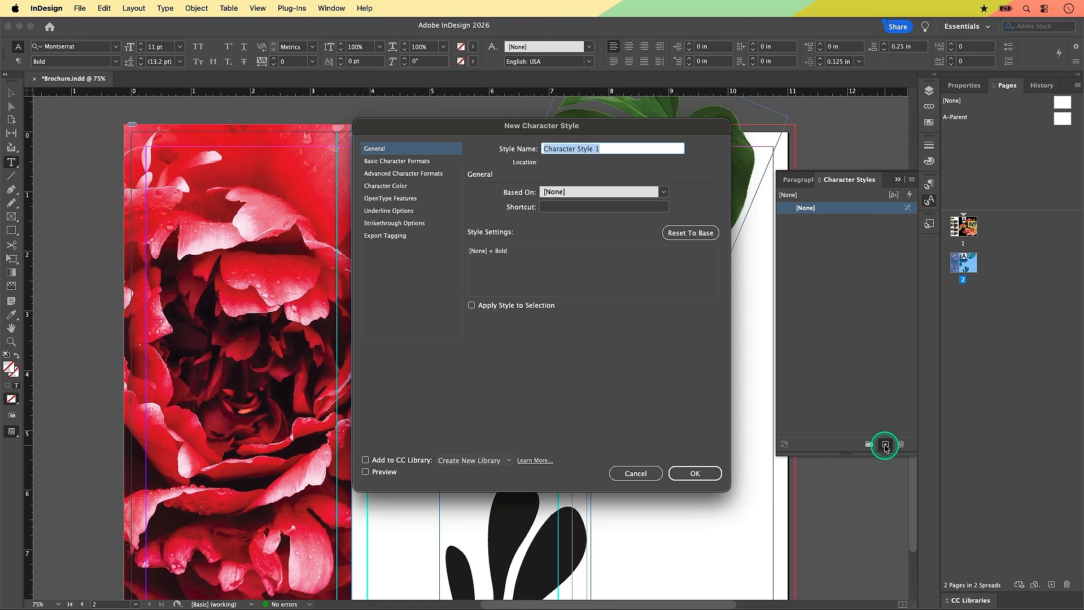
{"action": "type", "text": "Bold"}
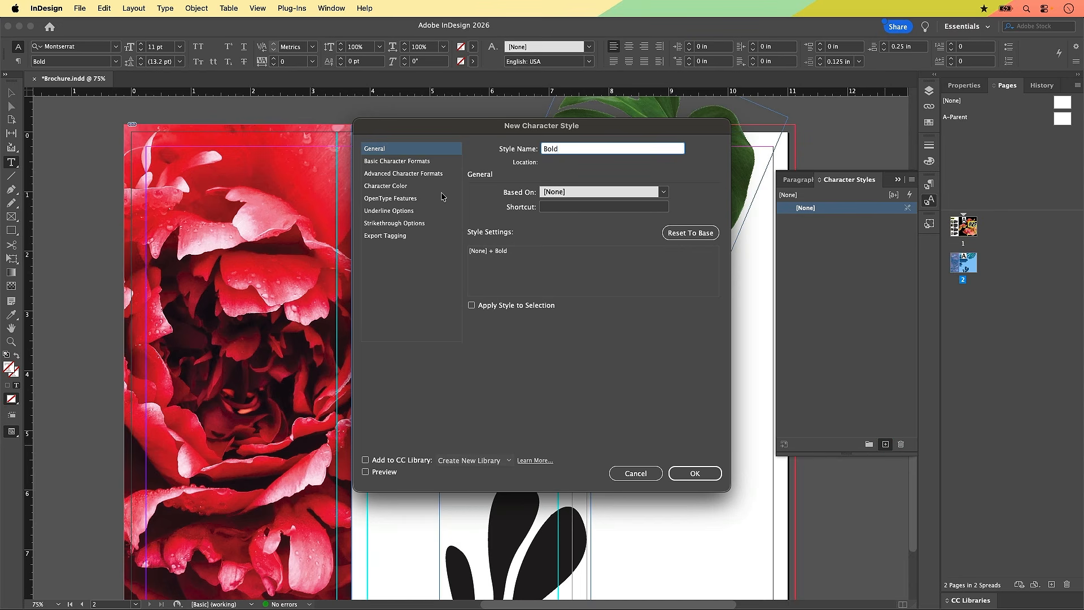
{"action": "left_click", "coordinate": [439, 162]}
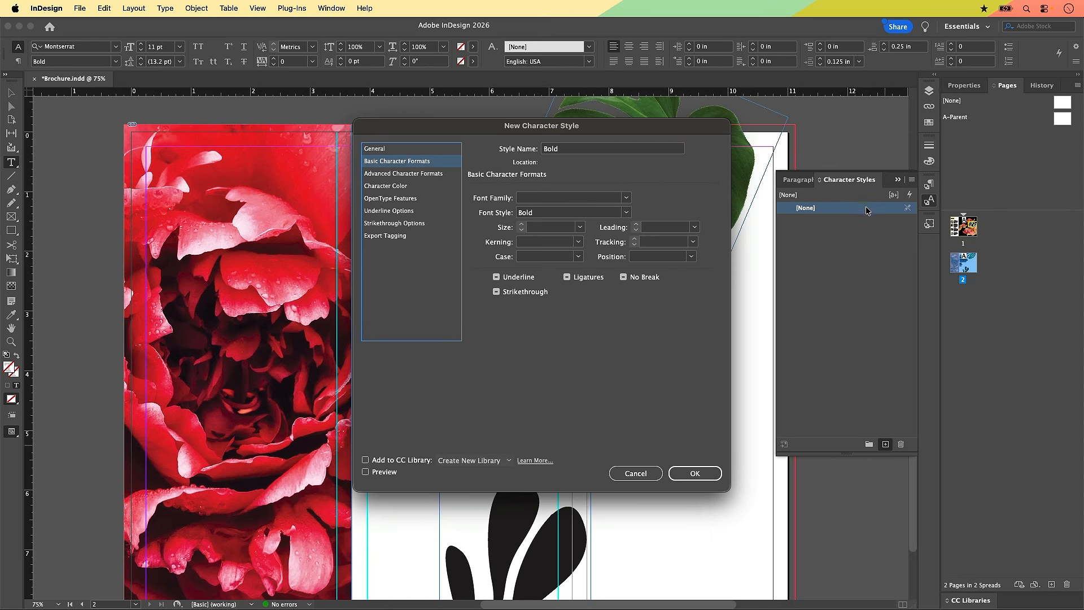
{"action": "left_click", "coordinate": [529, 223]}
{"action": "left_click", "coordinate": [375, 149]}
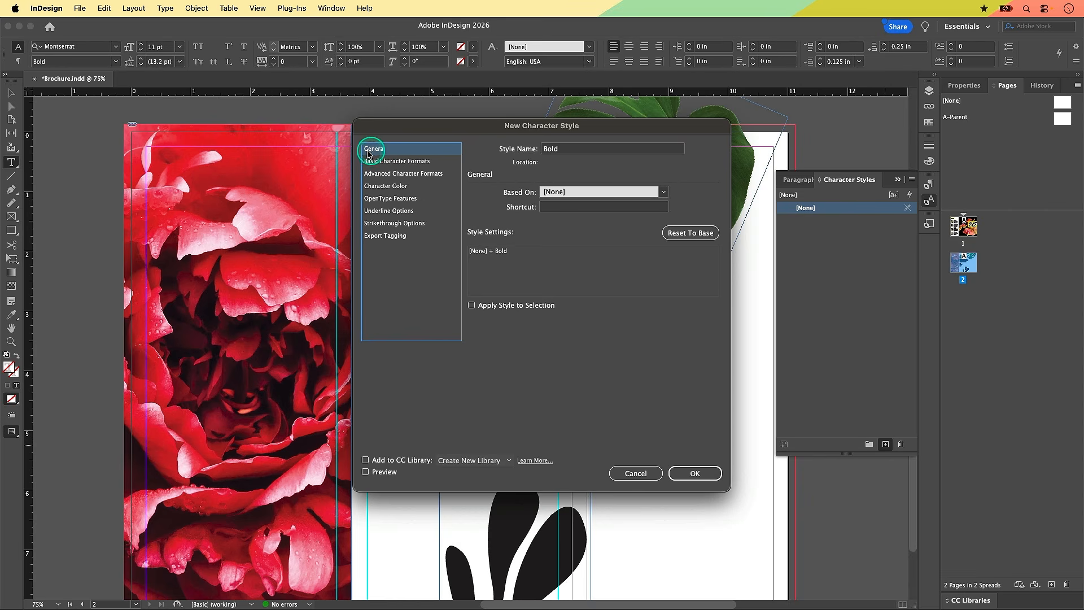
{"action": "left_click", "coordinate": [568, 150]}
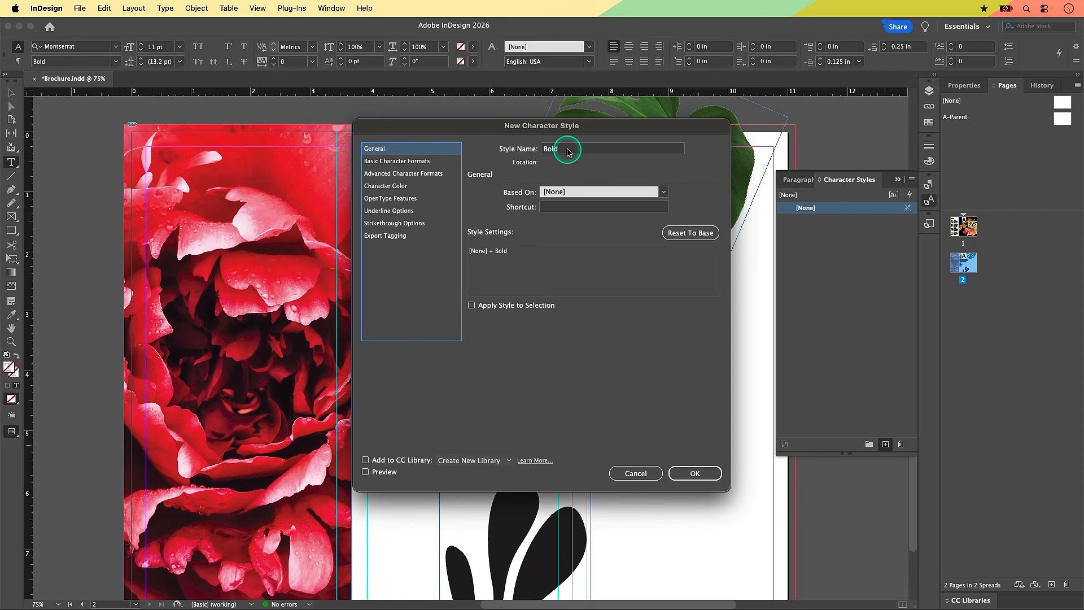
{"action": "left_click", "coordinate": [486, 308]}
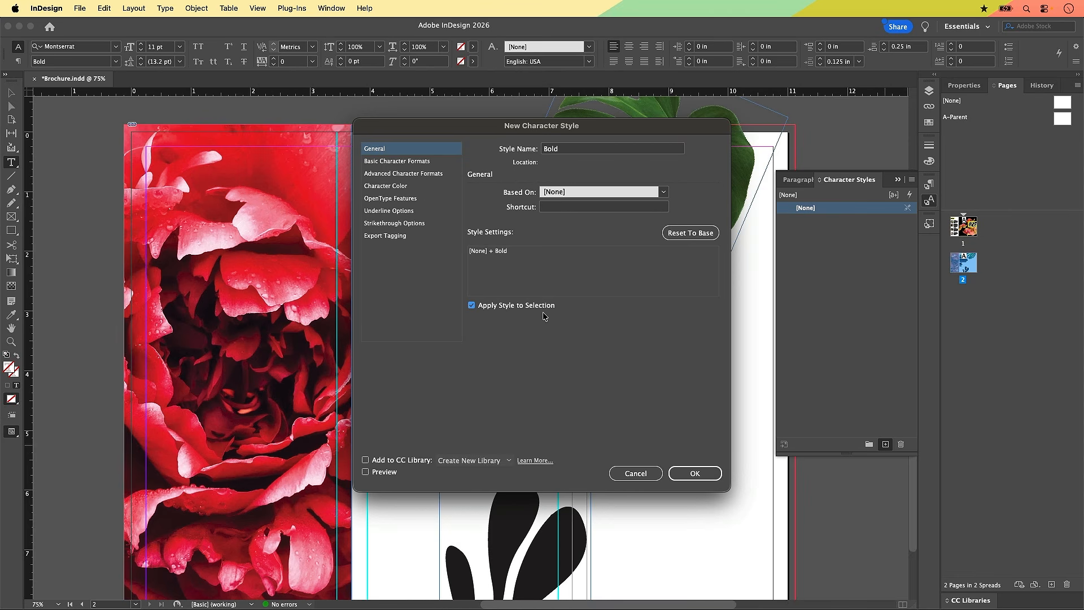
{"action": "left_click", "coordinate": [695, 473]}
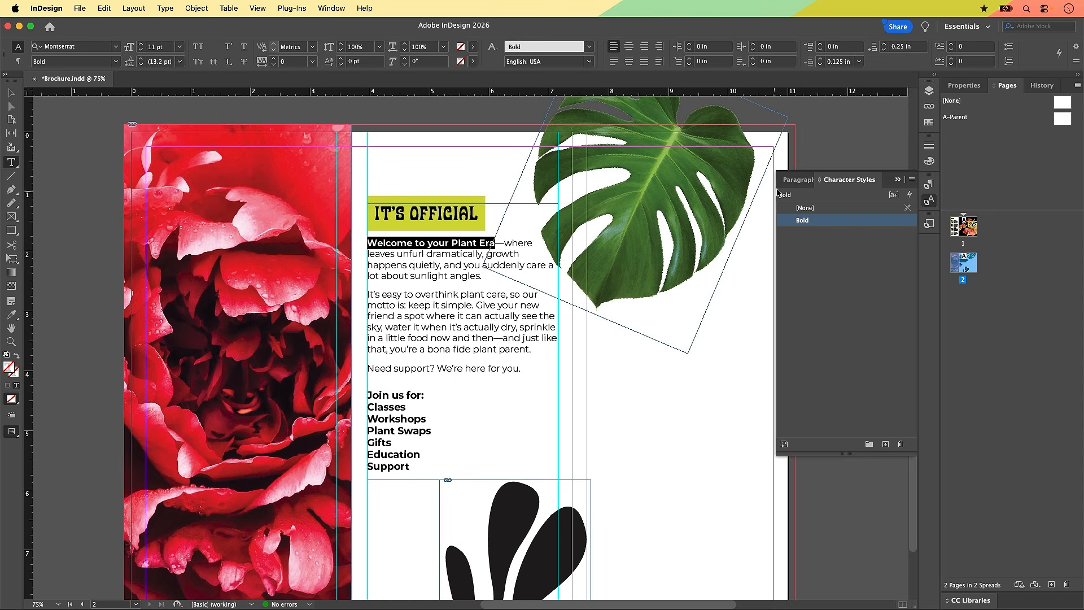
Step: Check the paragraph and character styles assigned to "Welcome to your Plant Era" for overrides
{"action": "left_click", "coordinate": [806, 182]}
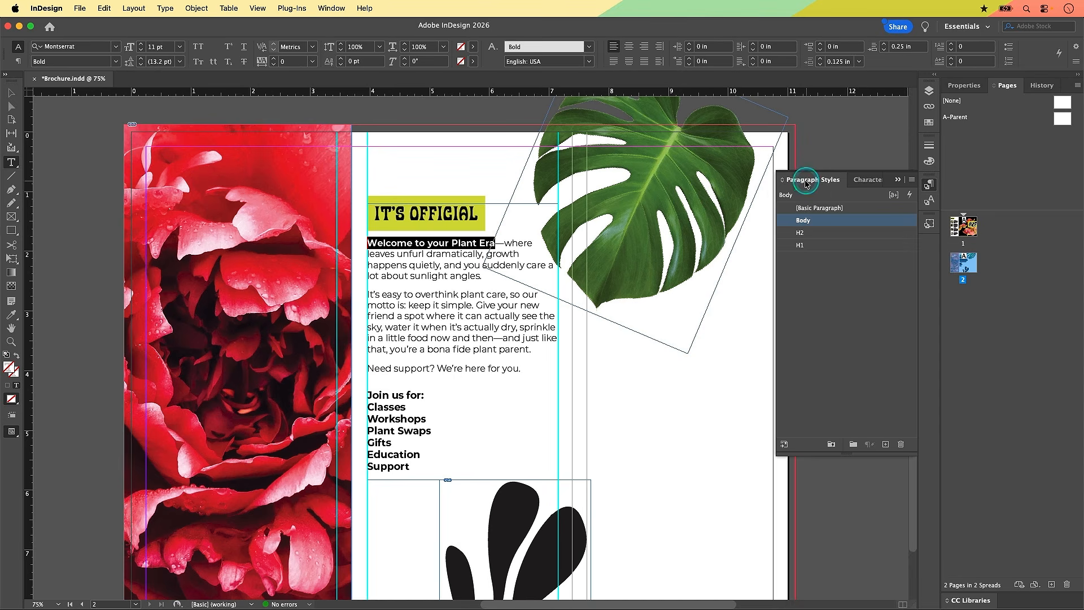
{"action": "left_click", "coordinate": [815, 223]}
{"action": "left_click", "coordinate": [486, 243]}
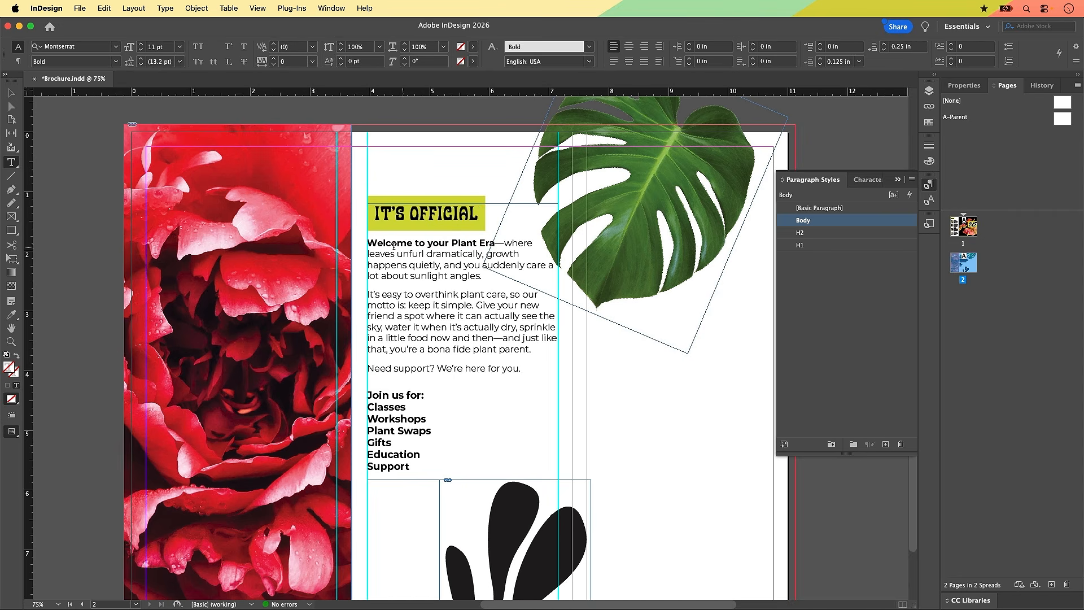
{"action": "left_click", "coordinate": [490, 241]}
{"action": "left_click", "coordinate": [873, 182]}
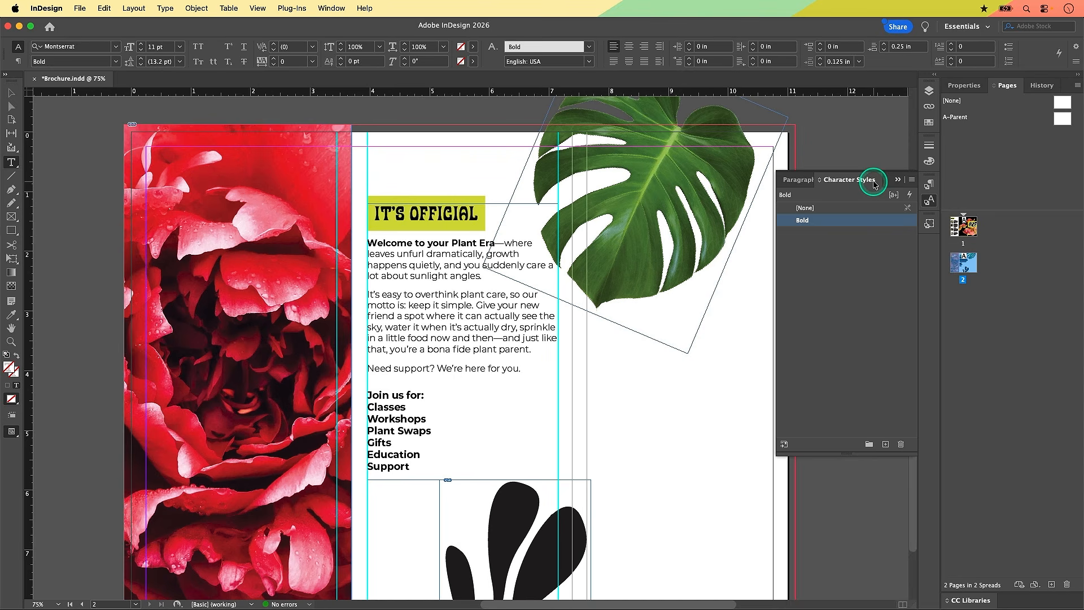
{"action": "left_click", "coordinate": [797, 180]}
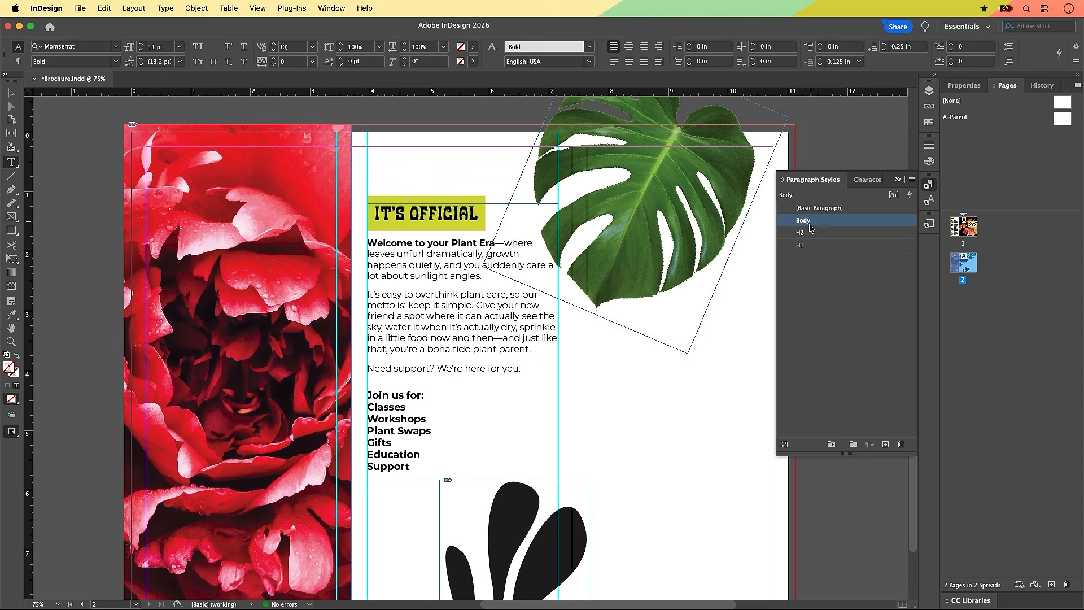
{"action": "left_click", "coordinate": [822, 244]}
Step: Apply the Bold character style to "keep it simple." in the second paragraph and check its paragraph style for overrides
{"action": "left_click_drag", "start_coordinate": [409, 306], "coordinate": [475, 306]}
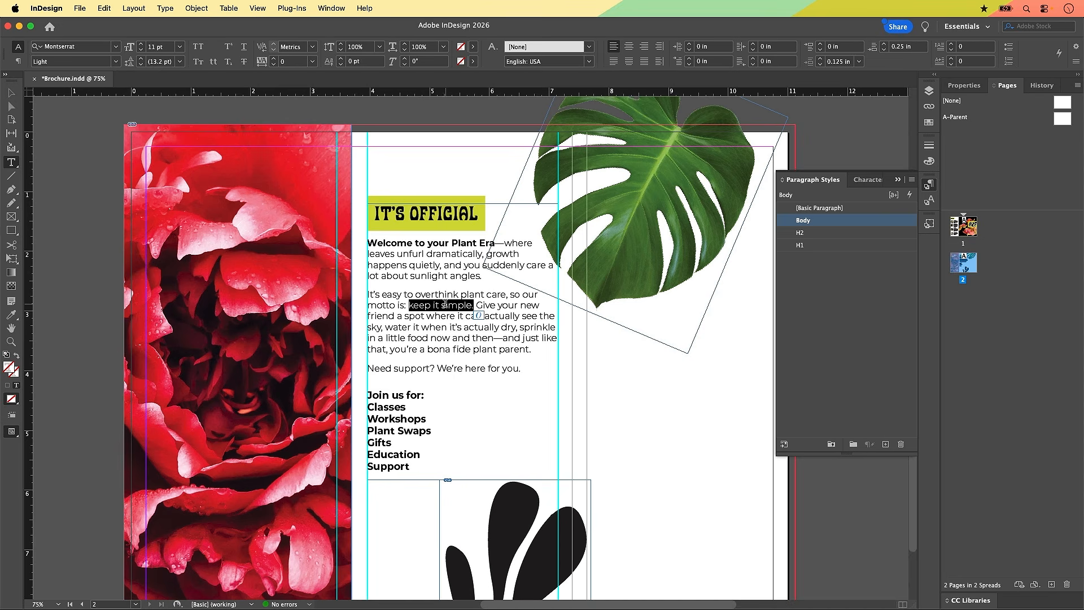
{"action": "left_click", "coordinate": [448, 306]}
{"action": "left_click", "coordinate": [465, 305]}
{"action": "left_click", "coordinate": [870, 181]}
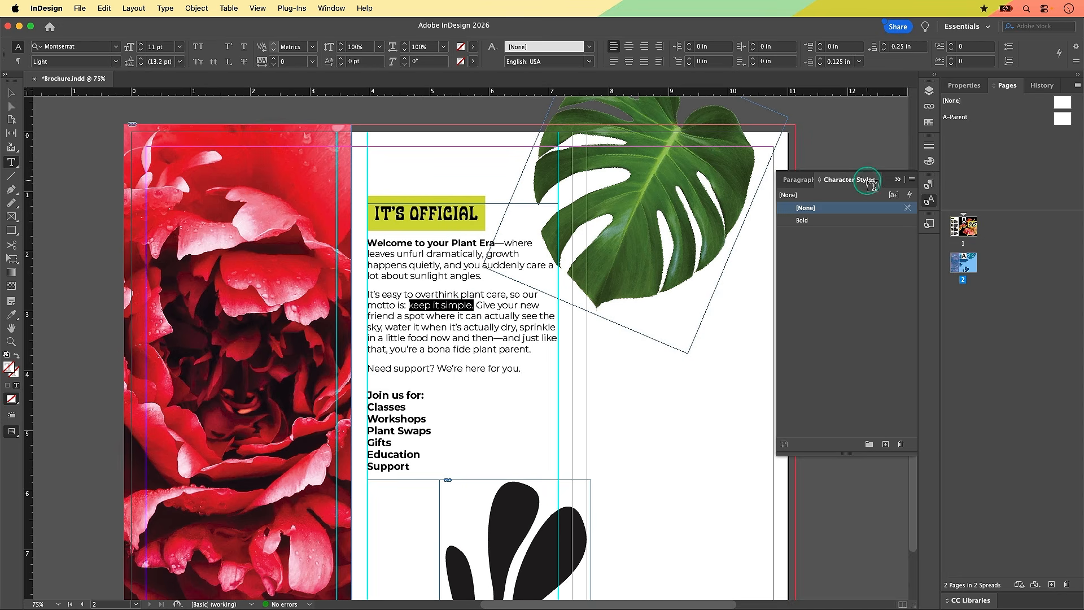
{"action": "left_click", "coordinate": [807, 222]}
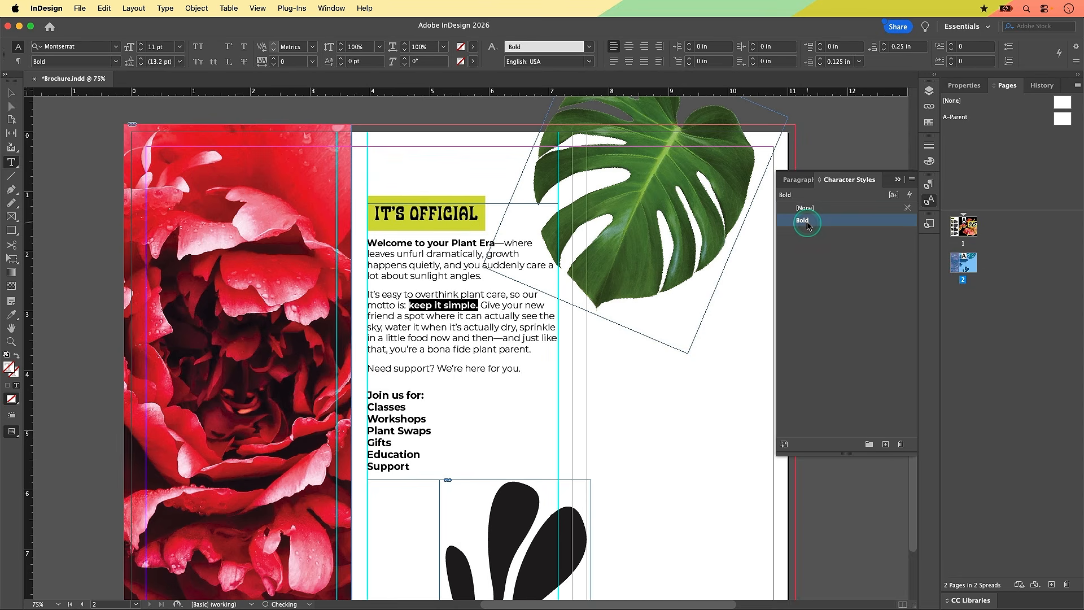
{"action": "left_click", "coordinate": [799, 181]}
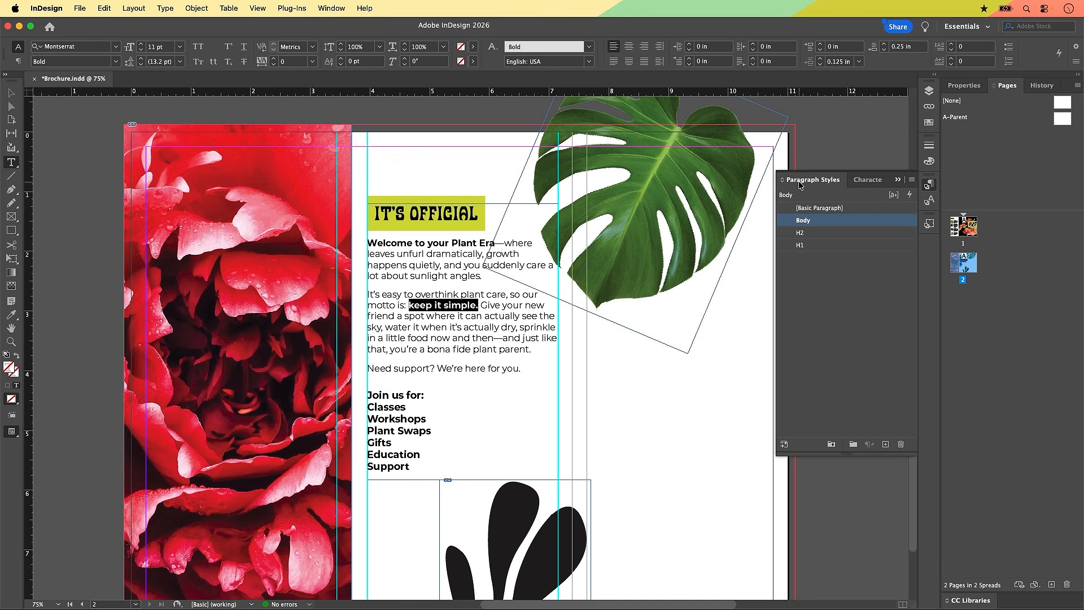
{"action": "left_click", "coordinate": [799, 185]}
{"action": "left_click", "coordinate": [869, 181]}
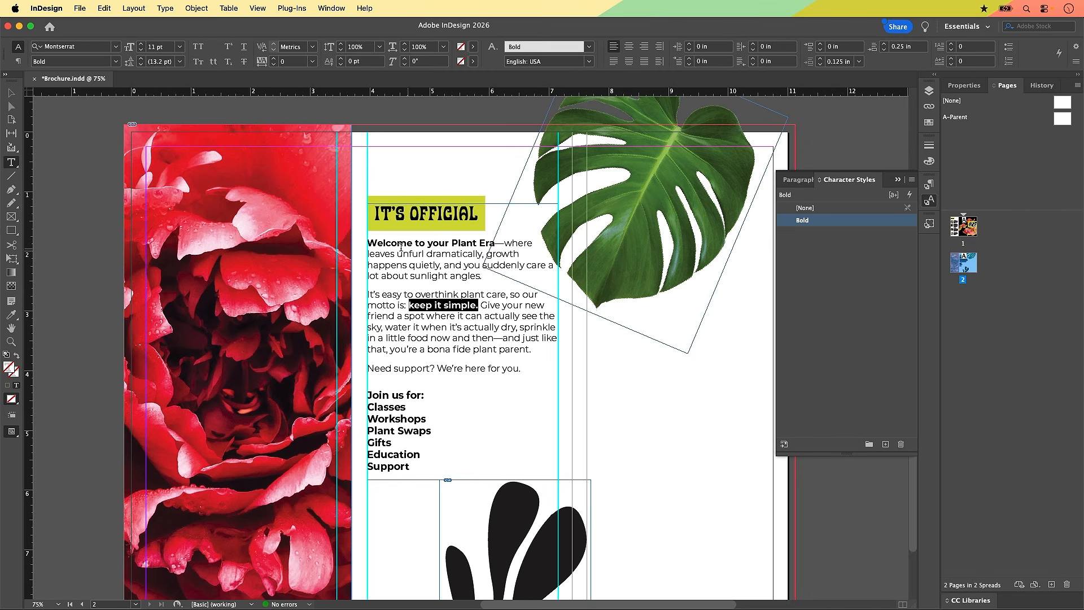
Step: Set the word "lot" in the first body paragraph in Montserrat Italic
{"action": "left_click", "coordinate": [491, 354]}
{"action": "left_click", "coordinate": [387, 279]}
{"action": "double_click", "coordinate": [375, 276]}
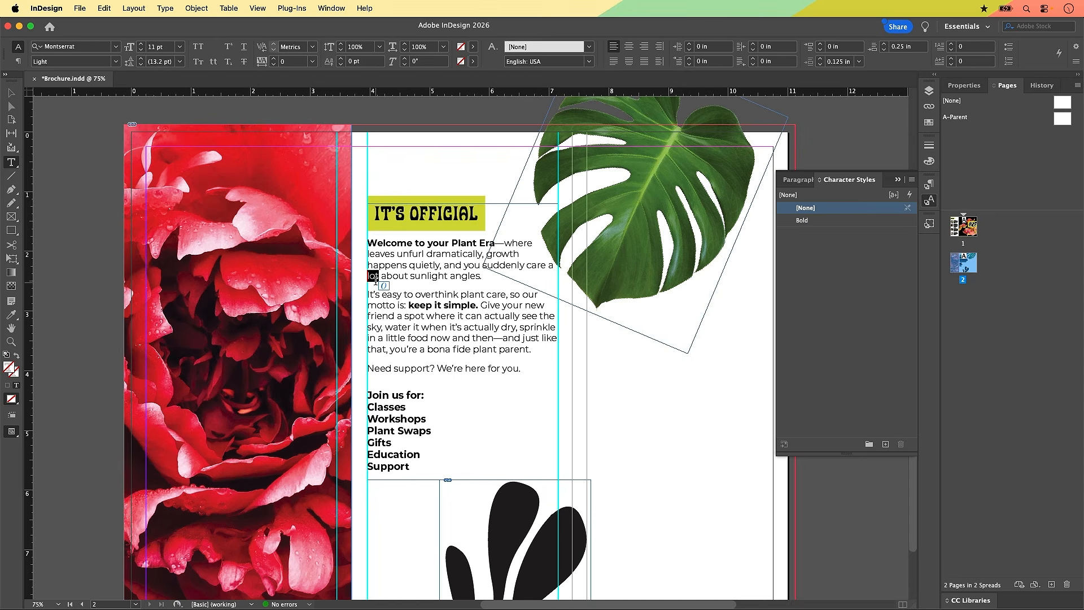
{"action": "left_click", "coordinate": [392, 281]}
{"action": "left_click", "coordinate": [57, 52]}
{"action": "left_click", "coordinate": [116, 62]}
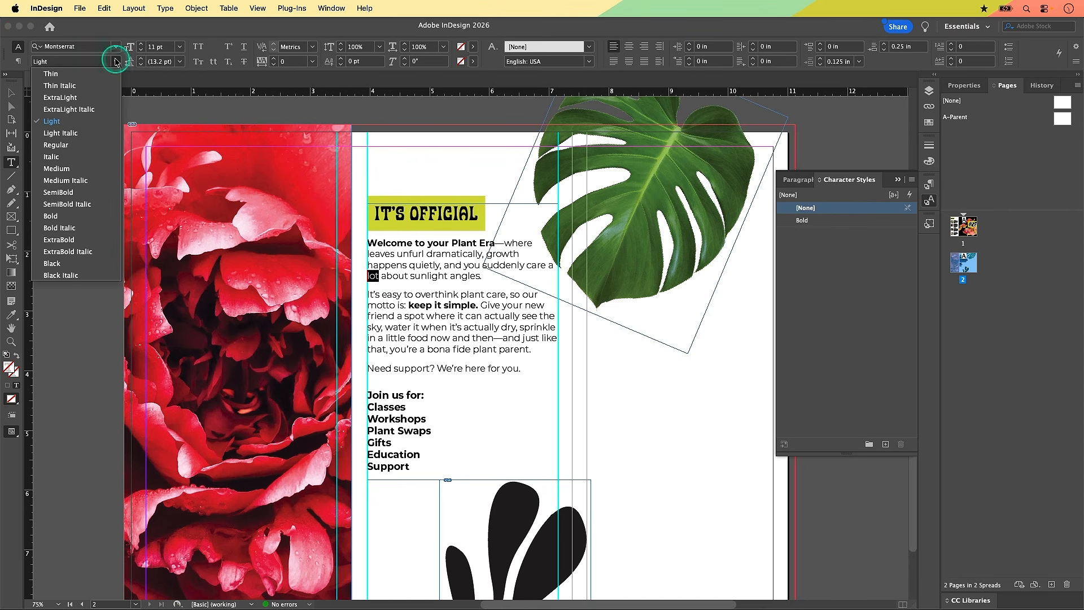
{"action": "left_click", "coordinate": [56, 157]}
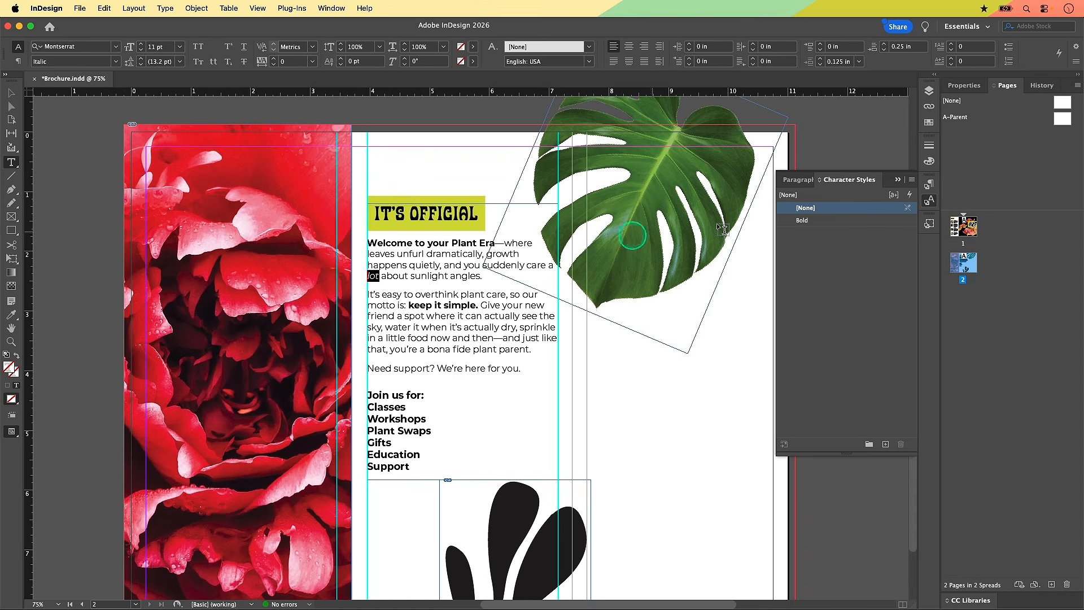
Step: Check the override on the Body style for the italic word "lot" and view its character style
{"action": "left_click", "coordinate": [800, 180]}
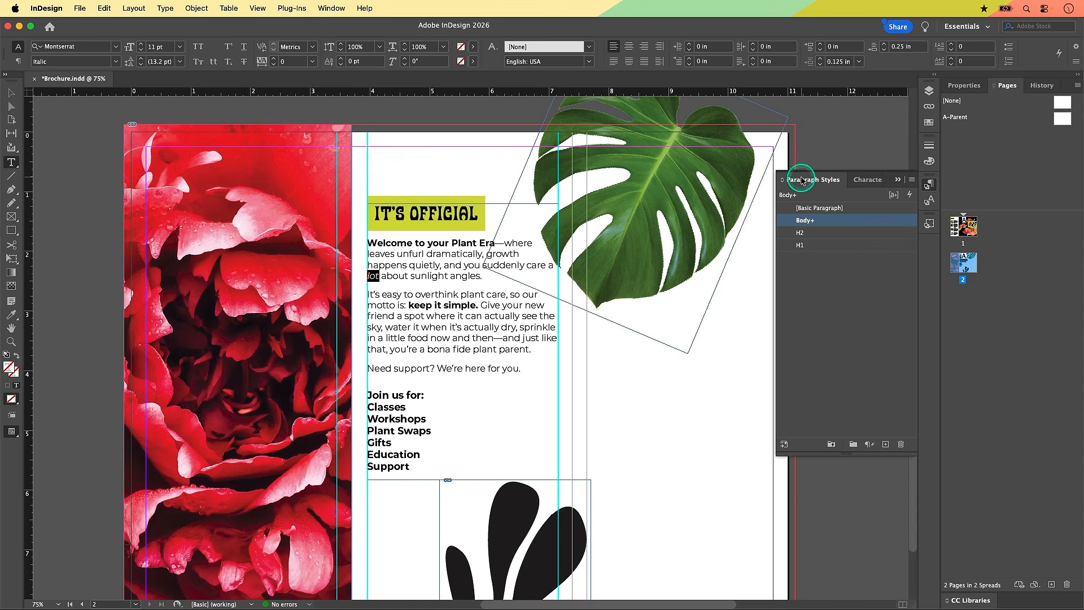
{"action": "left_click", "coordinate": [813, 225]}
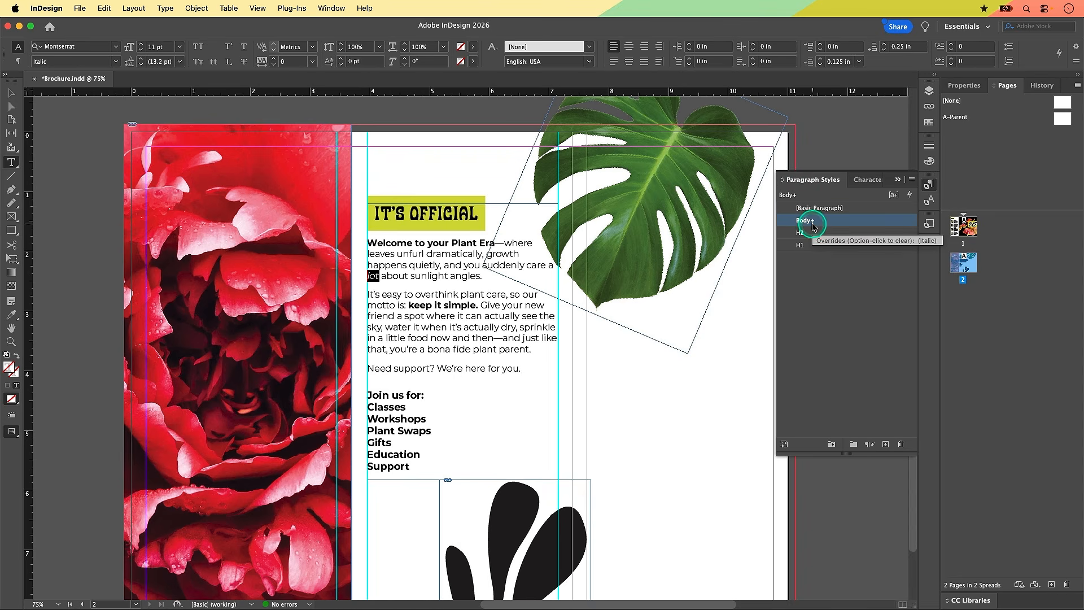
{"action": "left_click", "coordinate": [811, 225]}
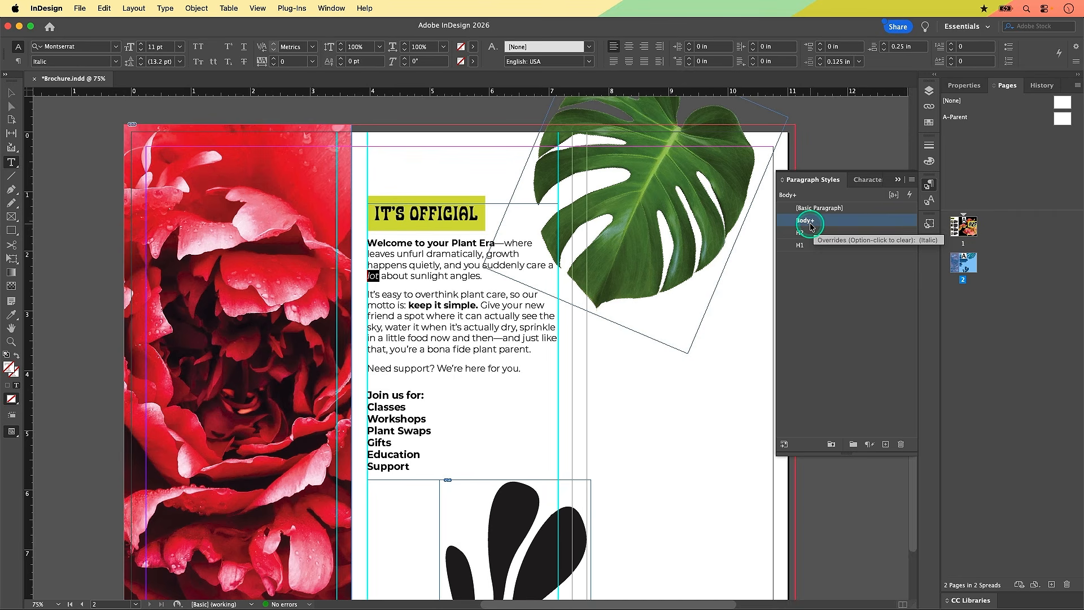
{"action": "left_click", "coordinate": [872, 180]}
{"action": "left_click", "coordinate": [872, 181]}
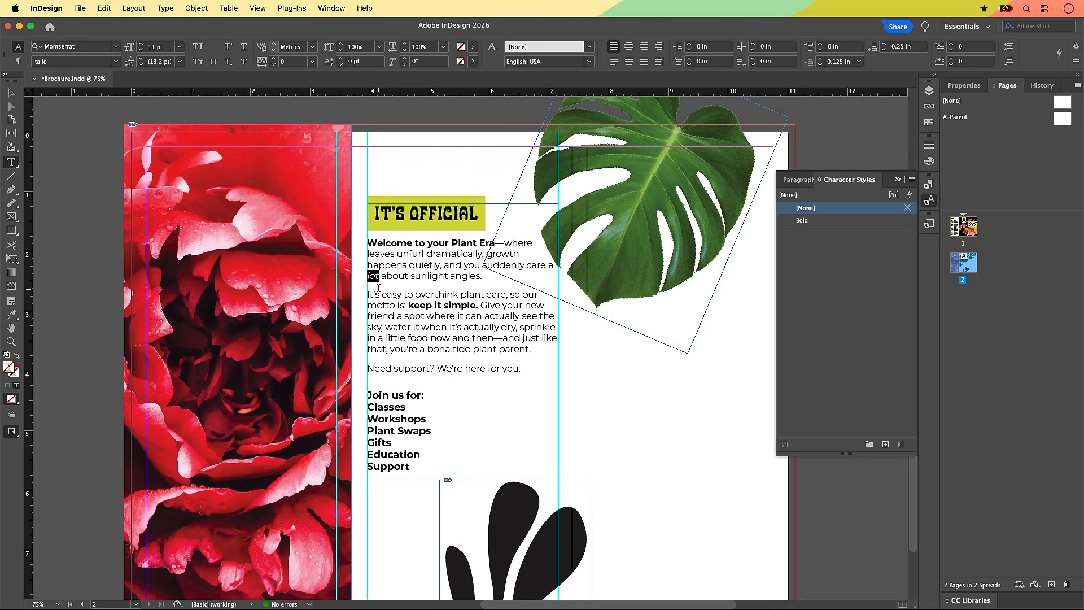
Step: Create a character style named Italic from the selected word "lot", apply it to the word, and check its paragraph style for overrides
{"action": "left_click", "coordinate": [887, 446], "text": "alt"}
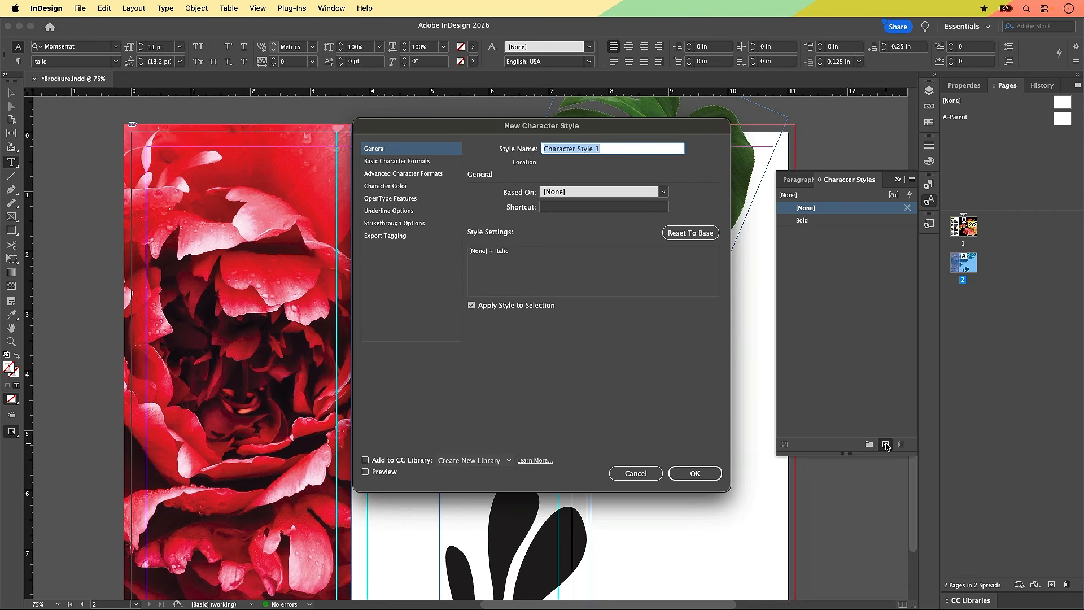
{"action": "type", "text": "Italic"}
{"action": "left_click", "coordinate": [405, 164]}
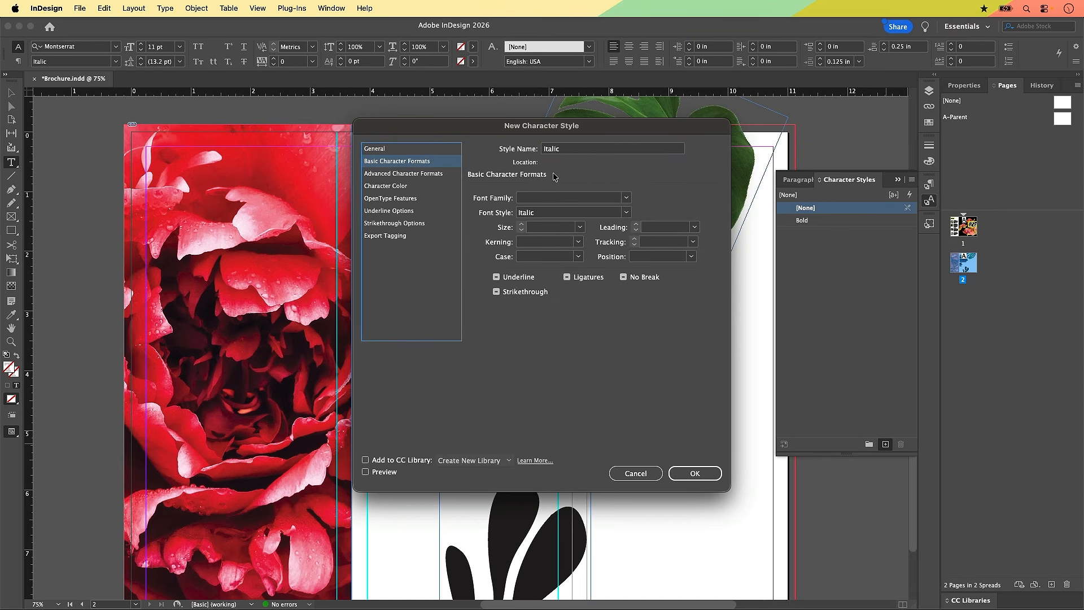
{"action": "left_click", "coordinate": [554, 153]}
{"action": "left_click", "coordinate": [378, 149]}
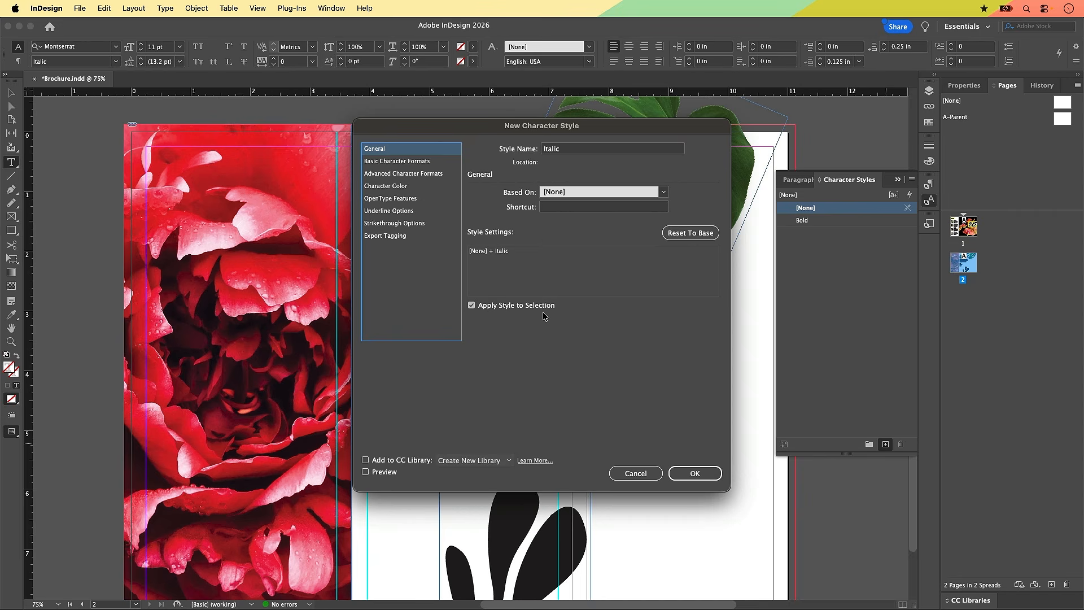
{"action": "left_click", "coordinate": [699, 473]}
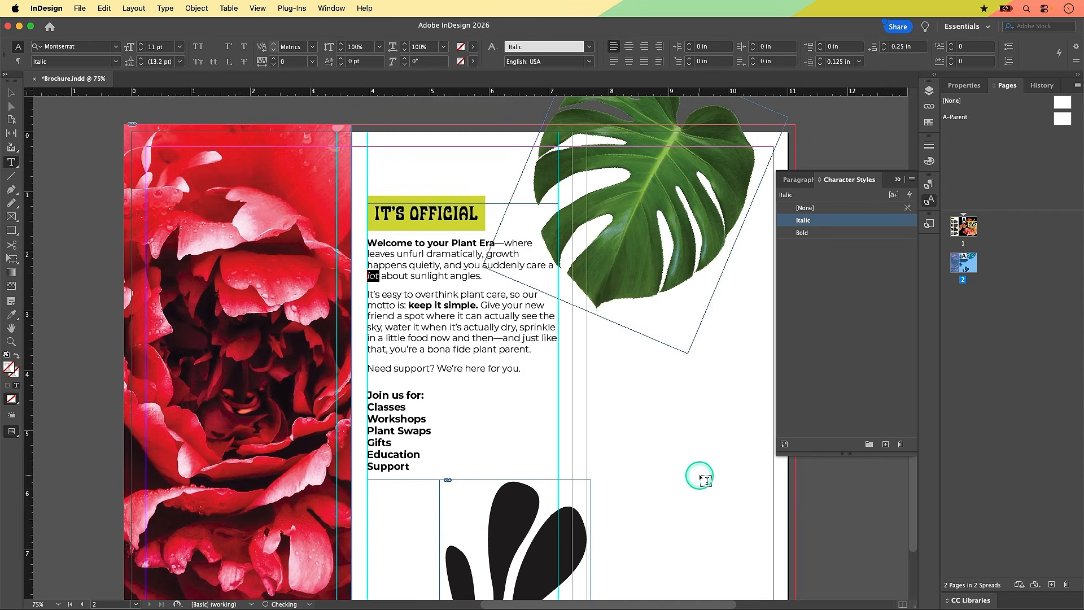
{"action": "left_click", "coordinate": [798, 181]}
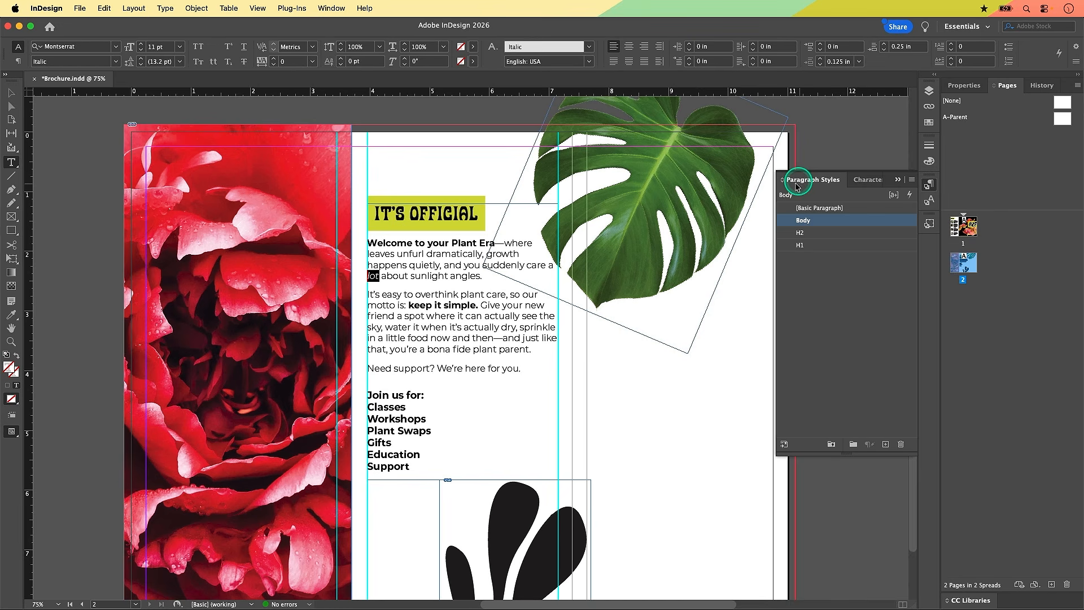
{"action": "left_click", "coordinate": [814, 225]}
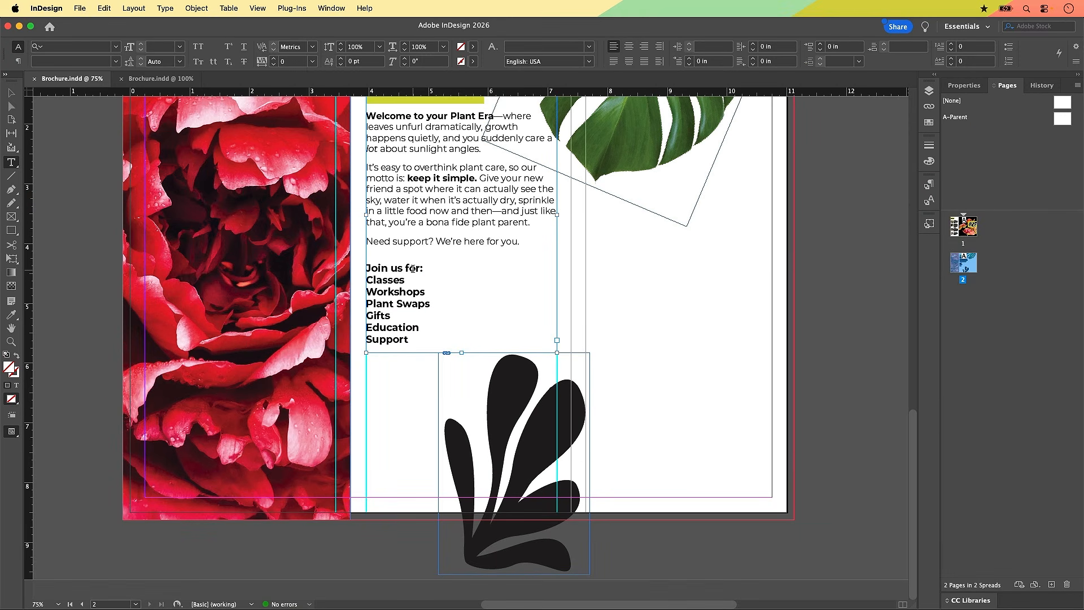
Step: Extend the body text frame downward to the page's lower margin, making it about 7.05 in tall
{"action": "left_click", "coordinate": [413, 269]}
{"action": "left_click", "coordinate": [12, 94]}
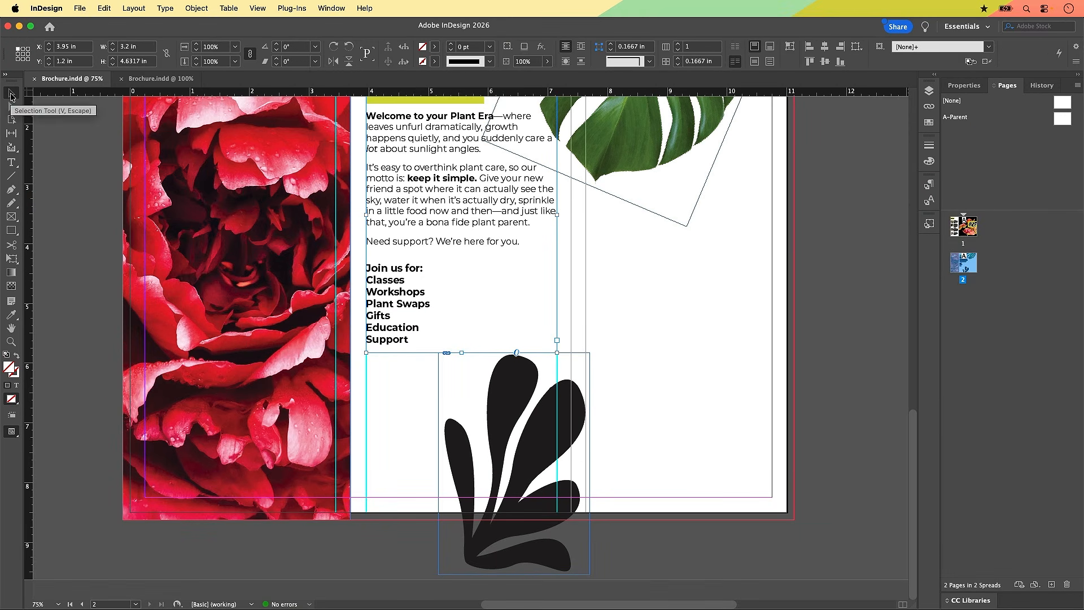
{"action": "left_click_drag", "start_coordinate": [462, 353], "coordinate": [462, 497]}
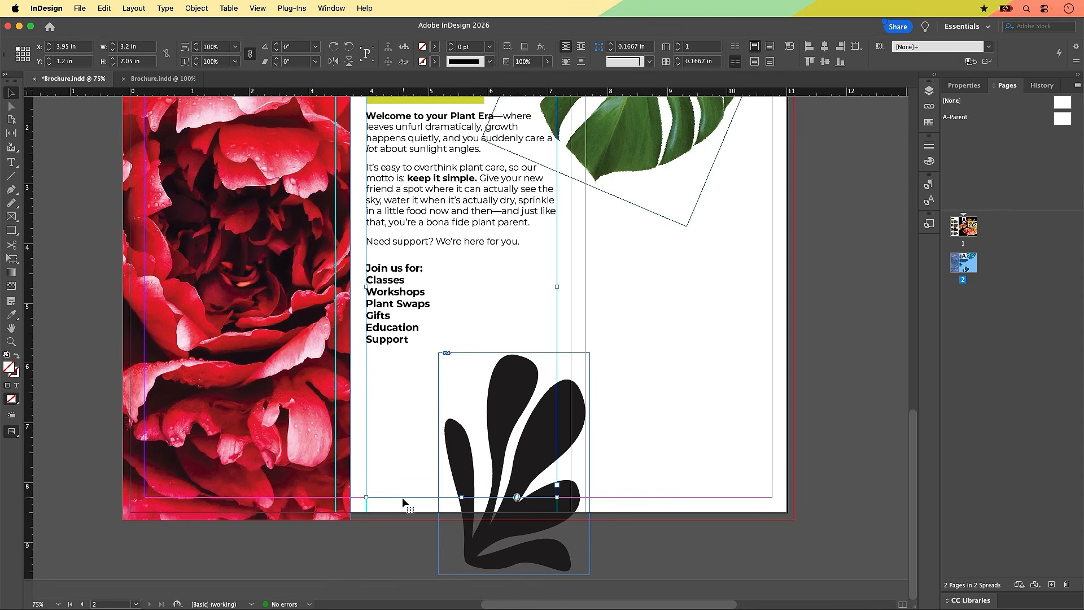
Step: Apply the H1 paragraph style to the "Join us for:" line
{"action": "left_click", "coordinate": [418, 273]}
{"action": "left_click", "coordinate": [419, 269]}
{"action": "double_click", "coordinate": [419, 268]}
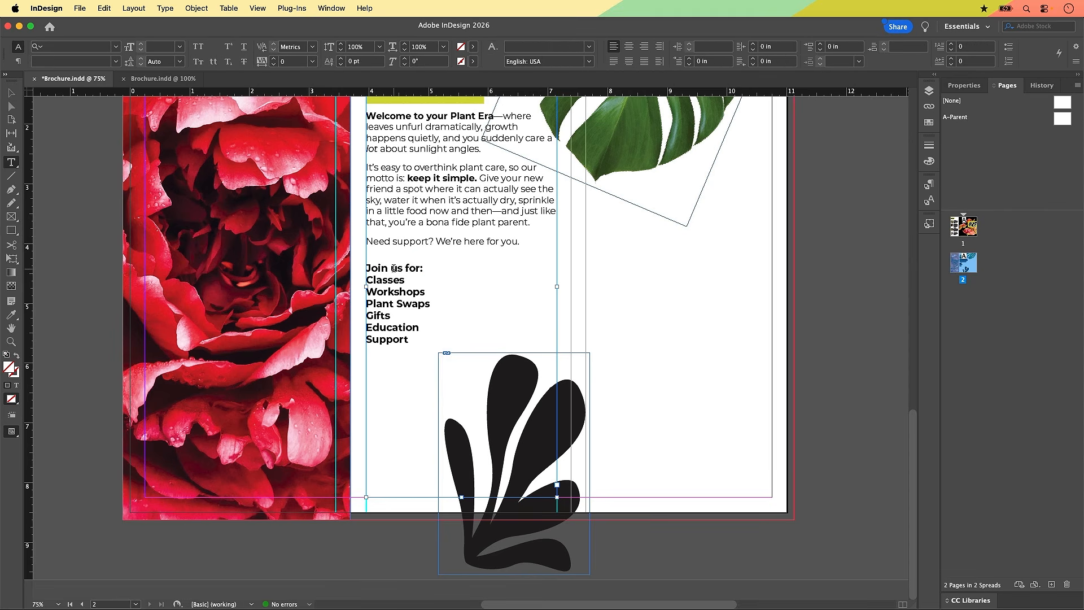
{"action": "left_click", "coordinate": [394, 268]}
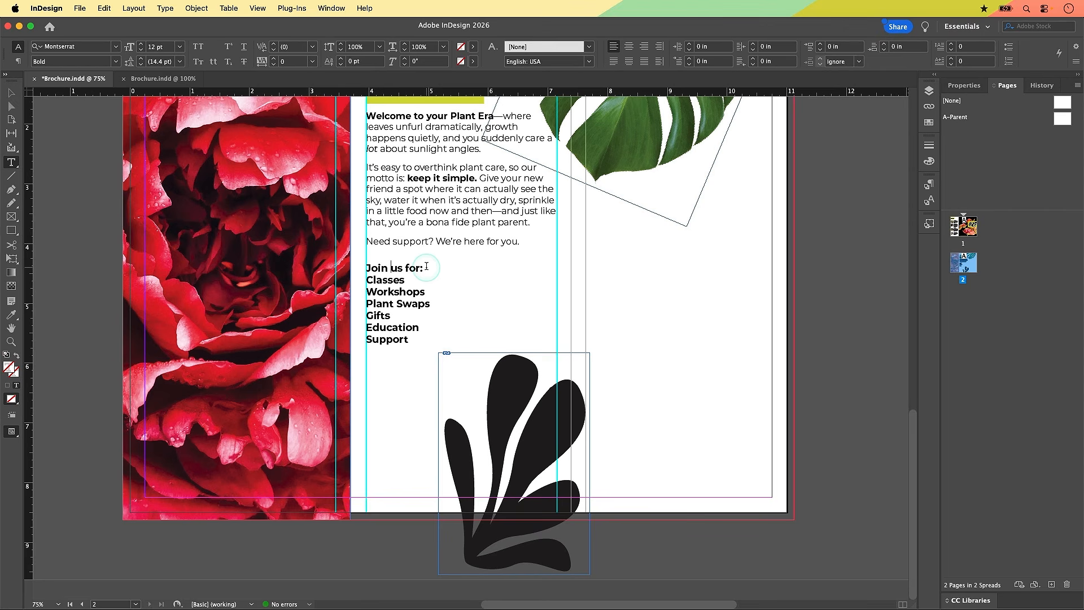
{"action": "left_click", "coordinate": [456, 271]}
{"action": "left_click", "coordinate": [389, 264]}
{"action": "left_click", "coordinate": [928, 187]}
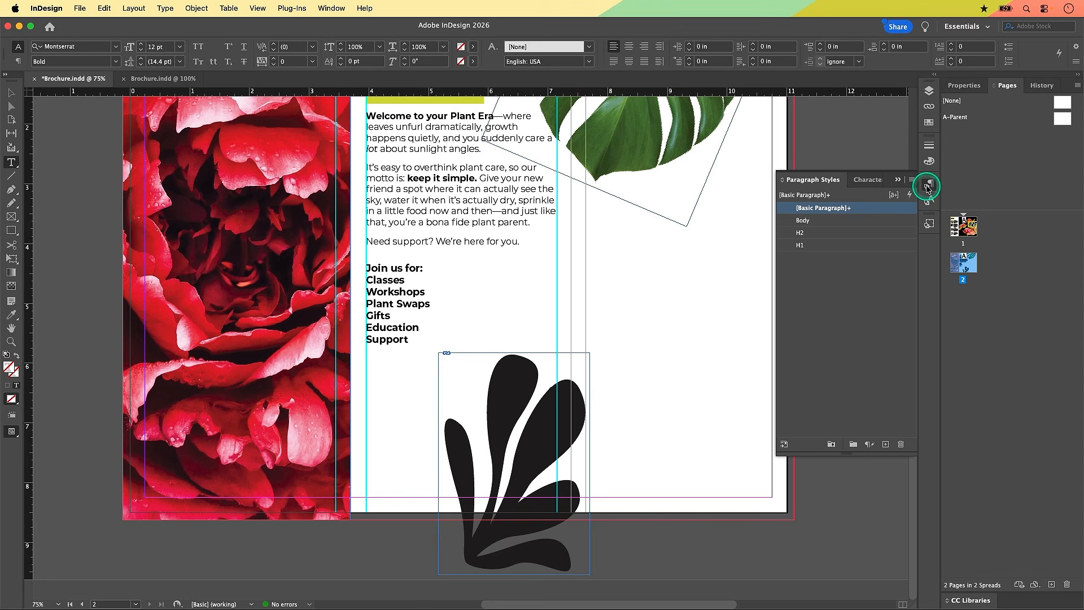
{"action": "left_click", "coordinate": [801, 246]}
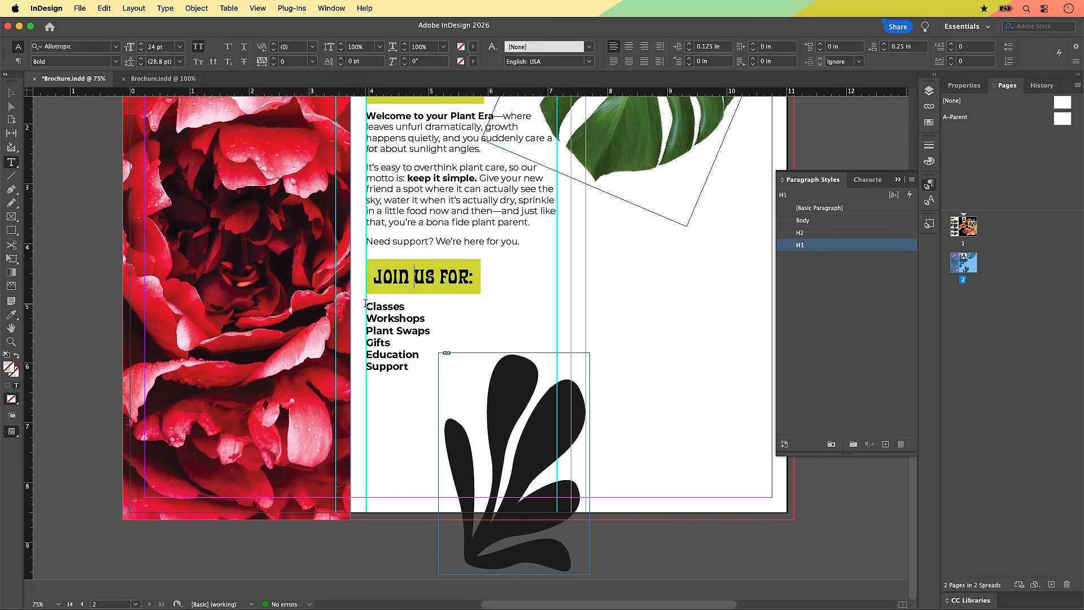
Step: Apply the Body paragraph style to the six list lines from "Classes" through "Support"
{"action": "left_click", "coordinate": [410, 367]}
{"action": "left_click_drag", "start_coordinate": [410, 367], "coordinate": [361, 308]}
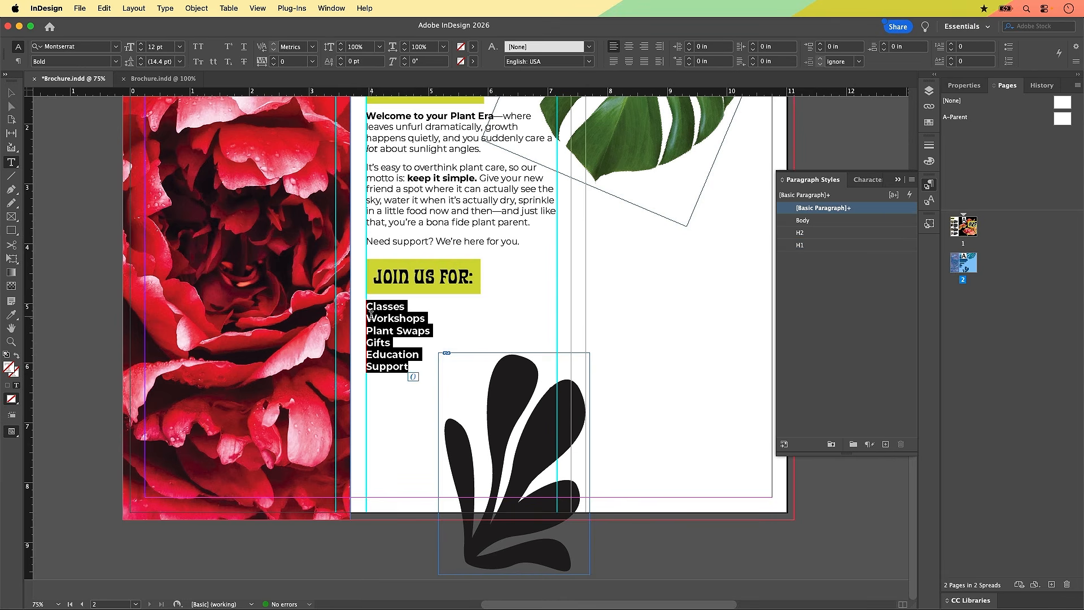
{"action": "left_click", "coordinate": [826, 223]}
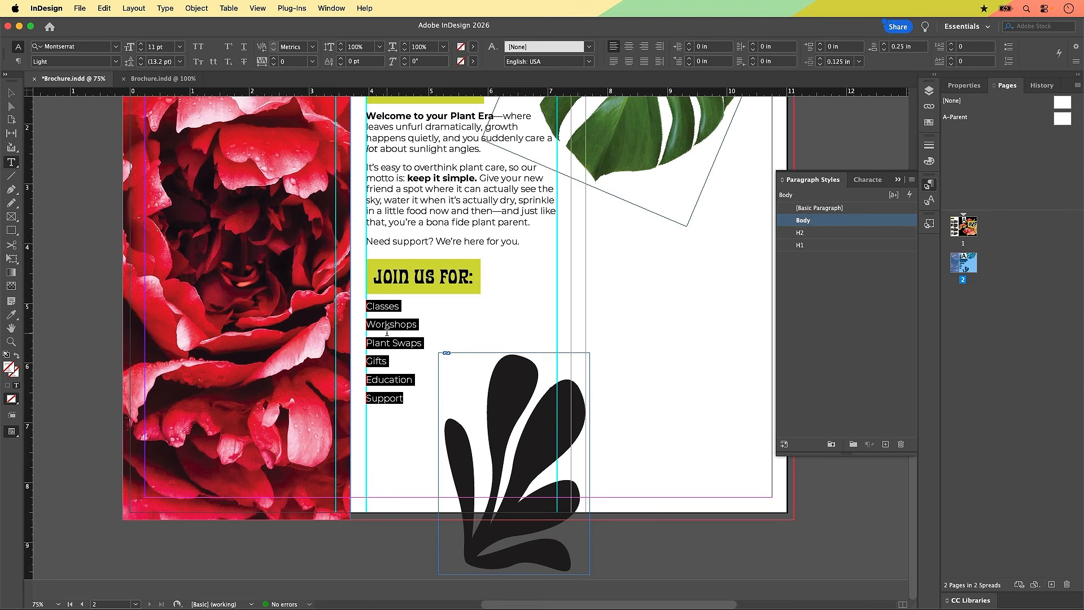
Step: Place the text cursor in the "Classes" line and bring up the paragraph formatting controls
{"action": "left_click", "coordinate": [368, 305]}
{"action": "left_click_drag", "start_coordinate": [367, 305], "coordinate": [412, 303]}
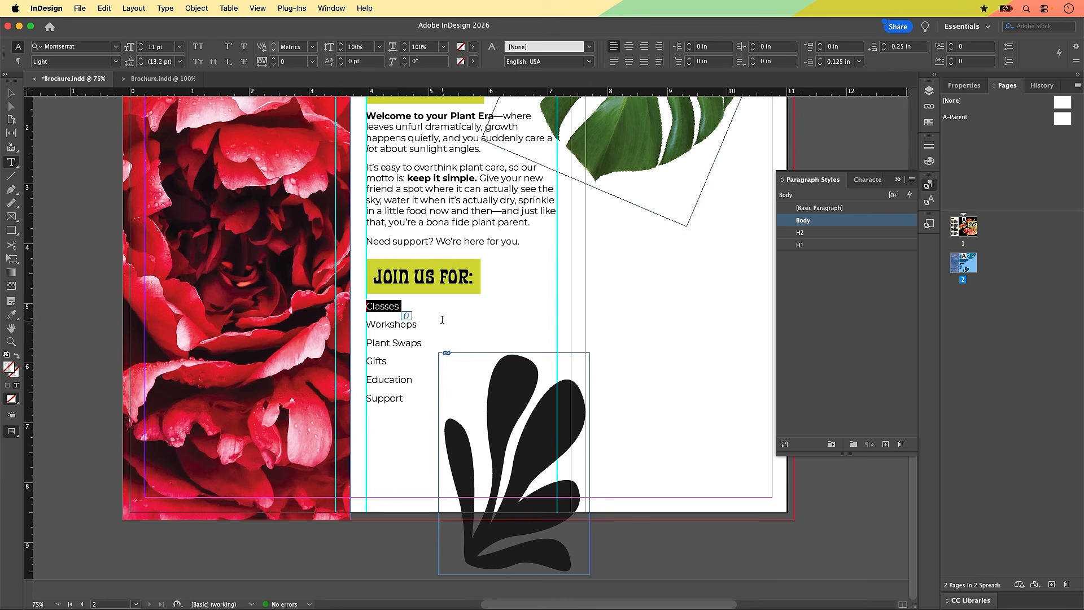
{"action": "left_click", "coordinate": [367, 305]}
{"action": "left_click", "coordinate": [368, 308]}
{"action": "left_click", "coordinate": [393, 305]}
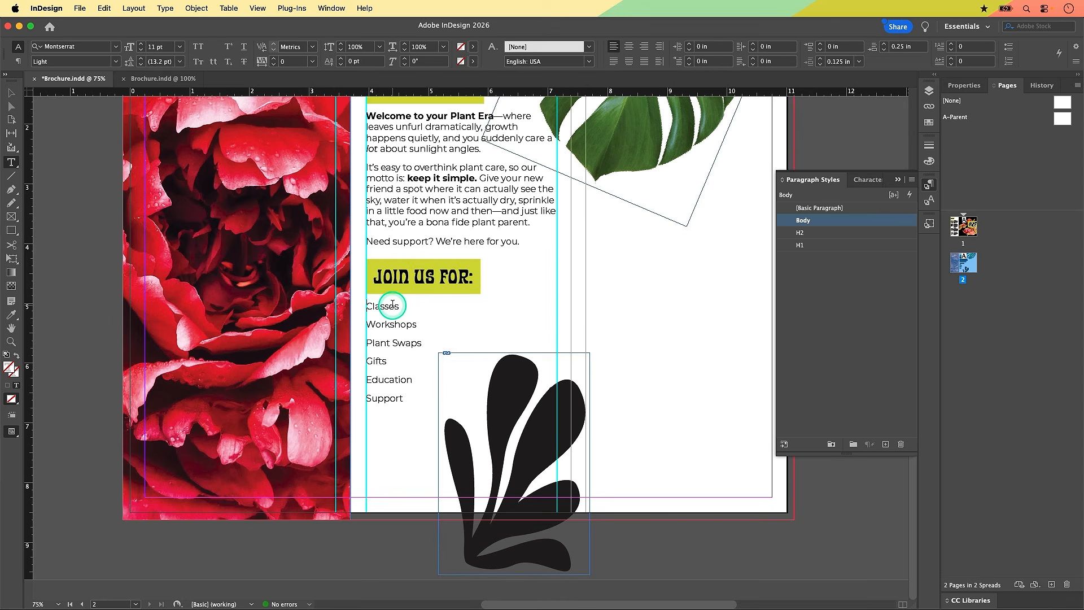
{"action": "left_click", "coordinate": [545, 48]}
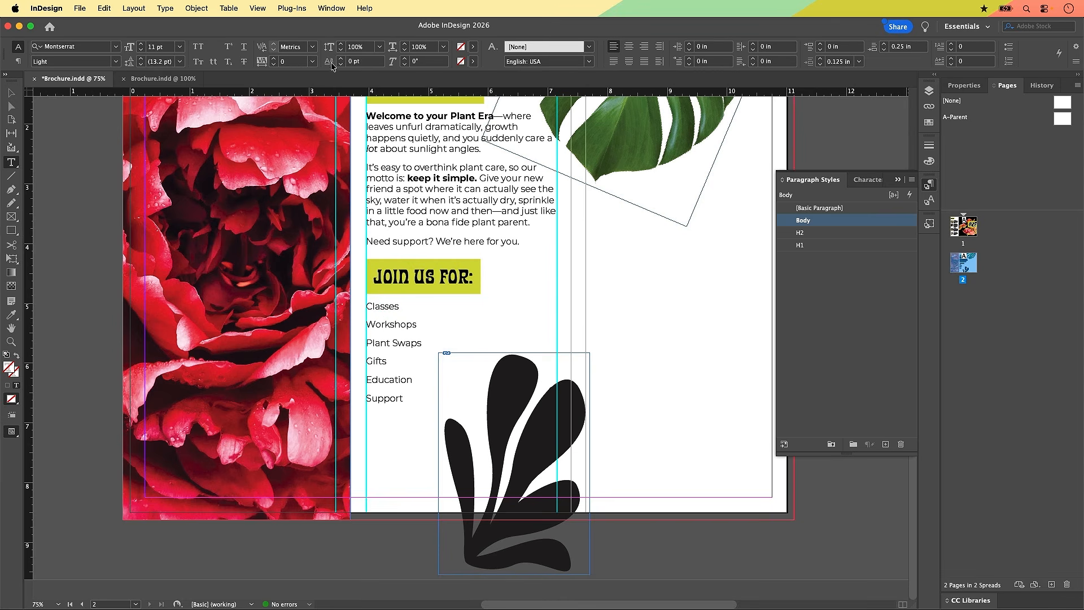
{"action": "left_click", "coordinate": [1009, 51]}
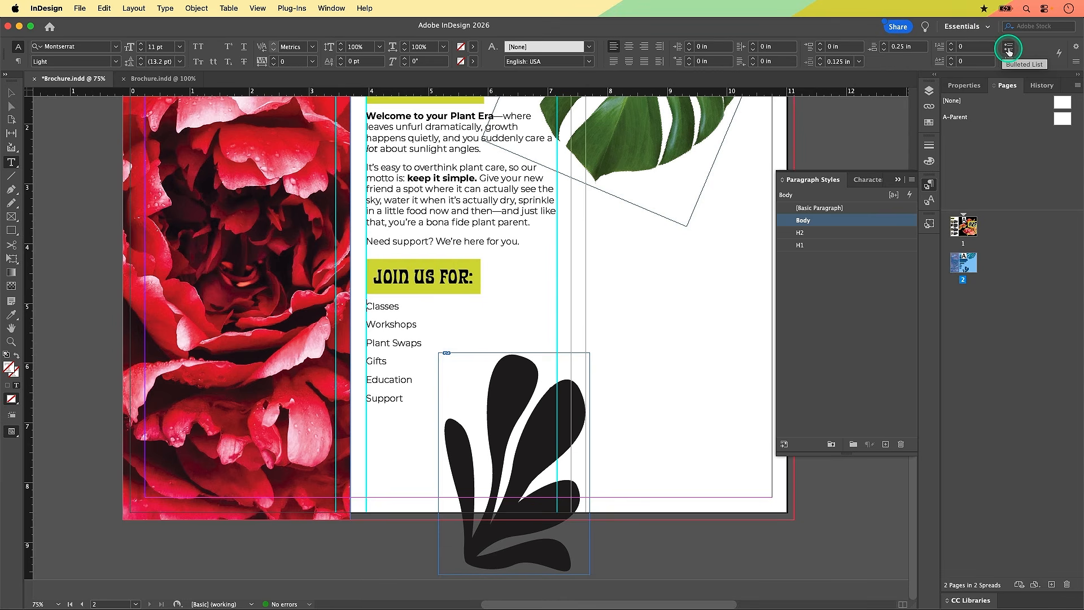
{"action": "left_click", "coordinate": [973, 86]}
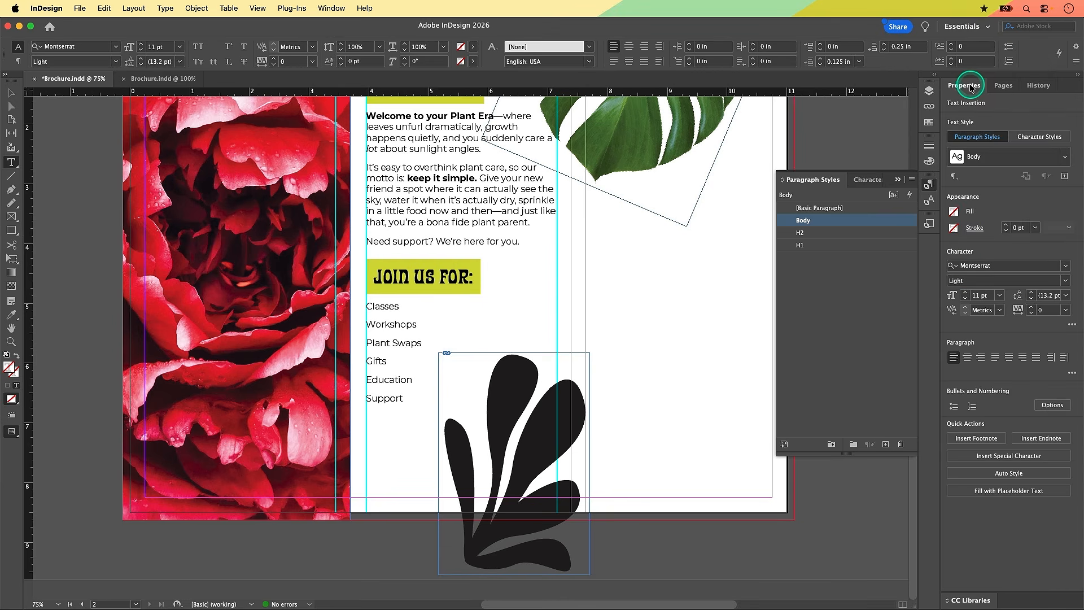
{"action": "left_click", "coordinate": [954, 407]}
{"action": "left_click", "coordinate": [19, 63]}
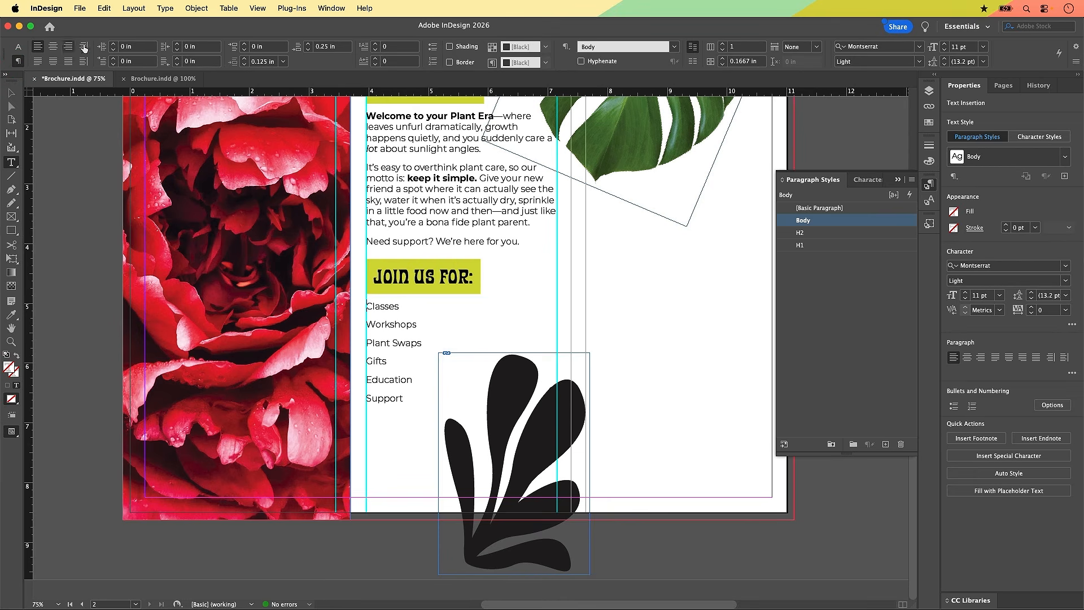
Step: Apply default bulleted list formatting to the "Classes" line and check the overrides on its Body style
{"action": "left_click", "coordinate": [432, 49]}
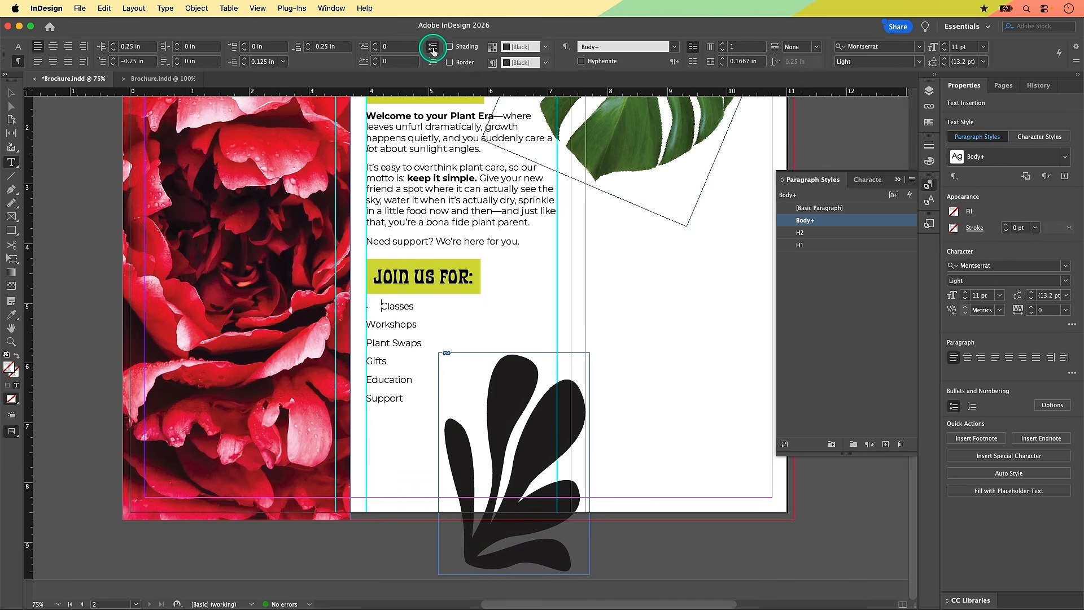
{"action": "left_click", "coordinate": [365, 316]}
{"action": "left_click", "coordinate": [367, 317]}
{"action": "left_click", "coordinate": [376, 311]}
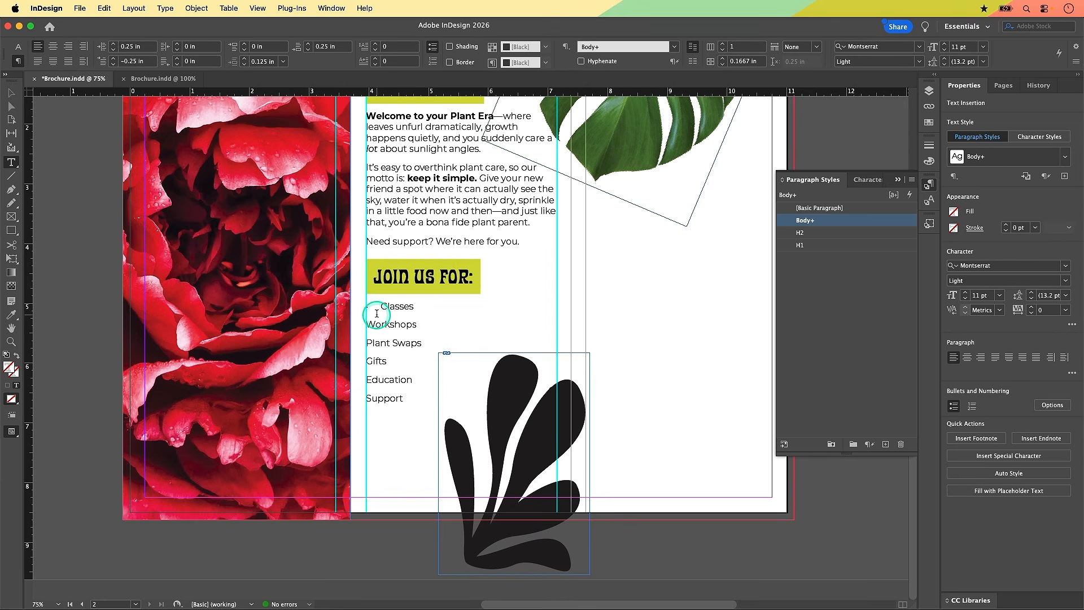
{"action": "left_click", "coordinate": [814, 224]}
{"action": "left_click", "coordinate": [825, 225]}
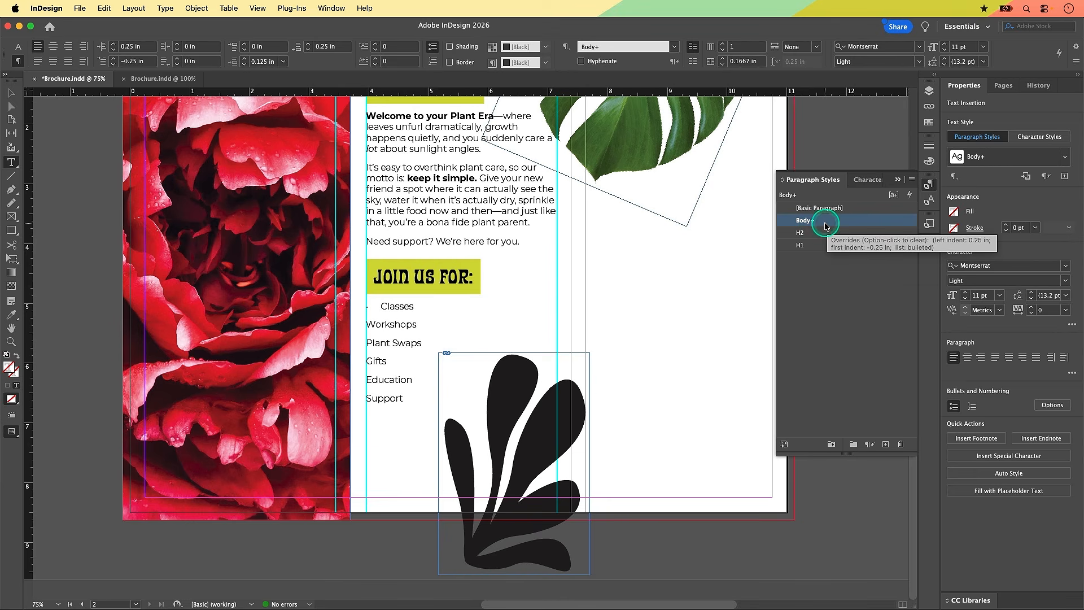
{"action": "left_click", "coordinate": [382, 307]}
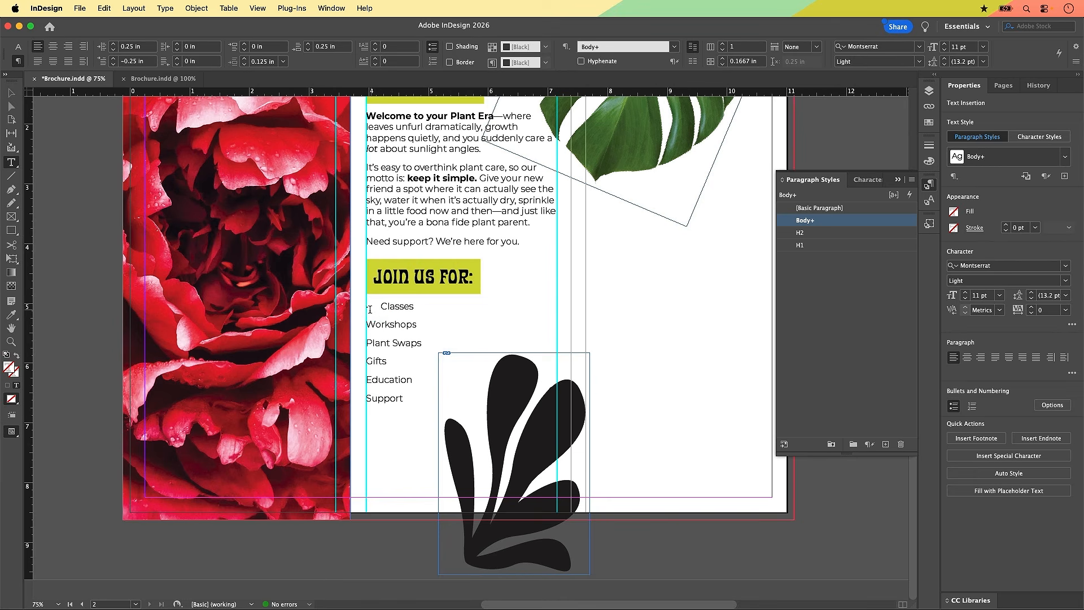
{"action": "left_click", "coordinate": [369, 310]}
{"action": "left_click", "coordinate": [369, 310]}
{"action": "left_click", "coordinate": [373, 311]}
Step: Remove the default bullet formatting from the "Classes" line
{"action": "left_click", "coordinate": [433, 49]}
{"action": "left_click", "coordinate": [432, 49]}
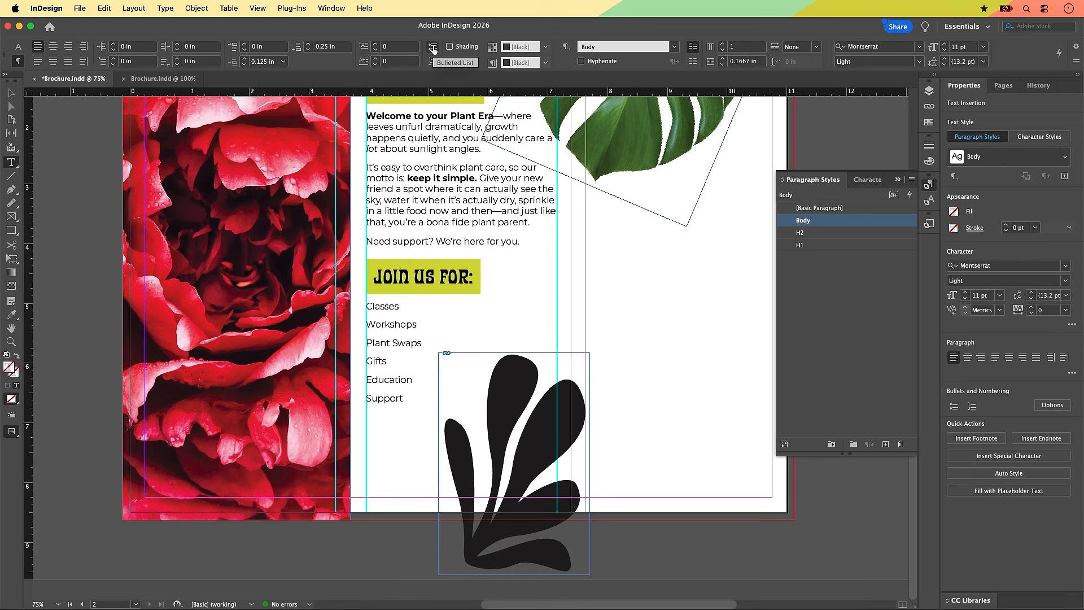
{"action": "left_click", "coordinate": [434, 50]}
{"action": "left_click", "coordinate": [433, 50]}
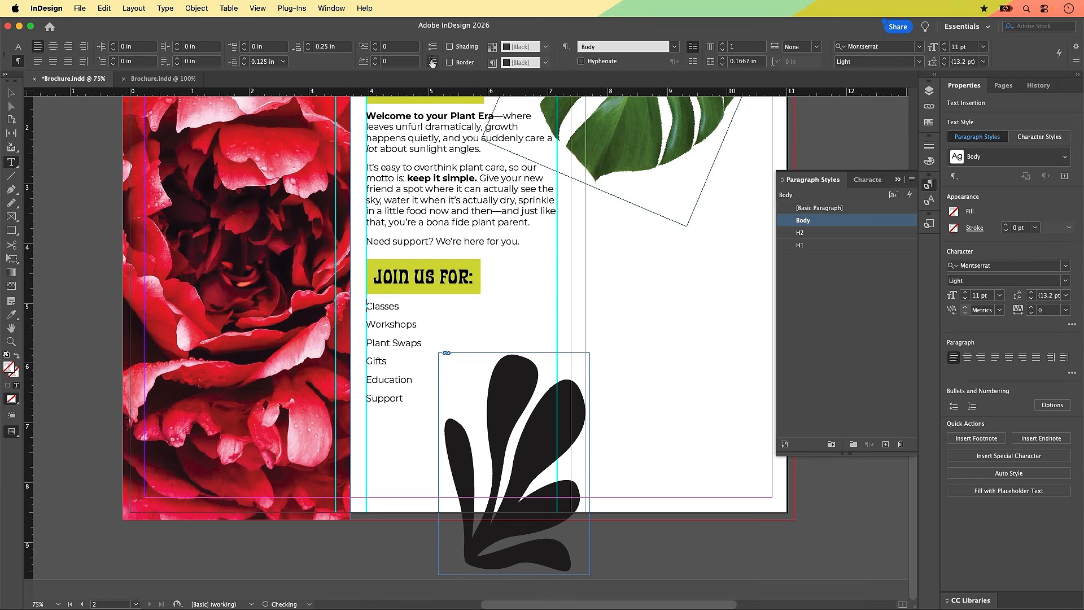
{"action": "left_click", "coordinate": [434, 50]}
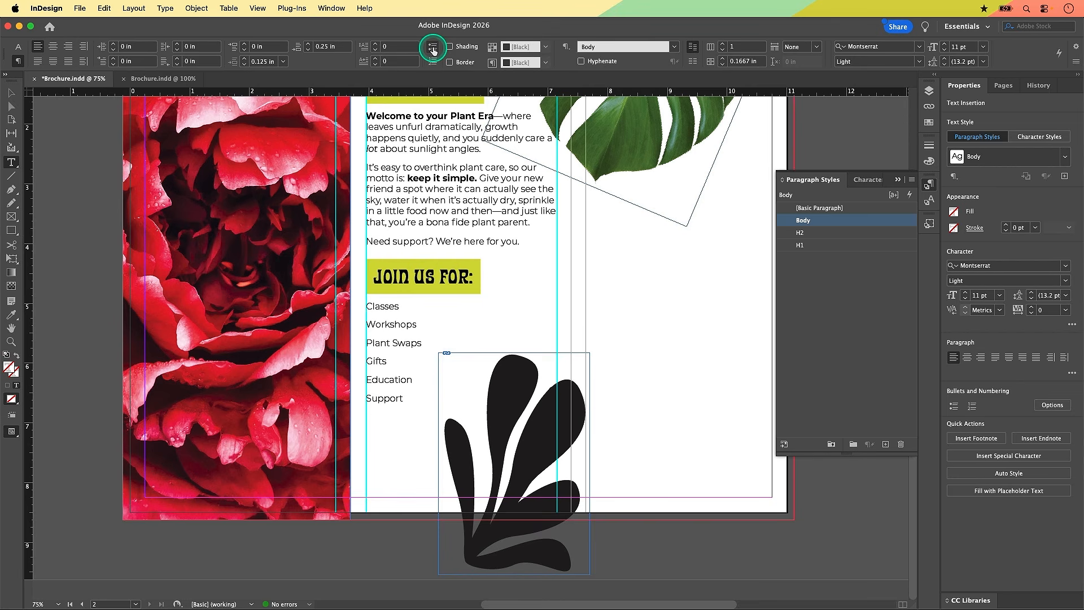
Step: Open the Bullets and Numbering options for the "Classes" line and set the list type to Bullets
{"action": "left_click", "coordinate": [433, 50], "text": "alt"}
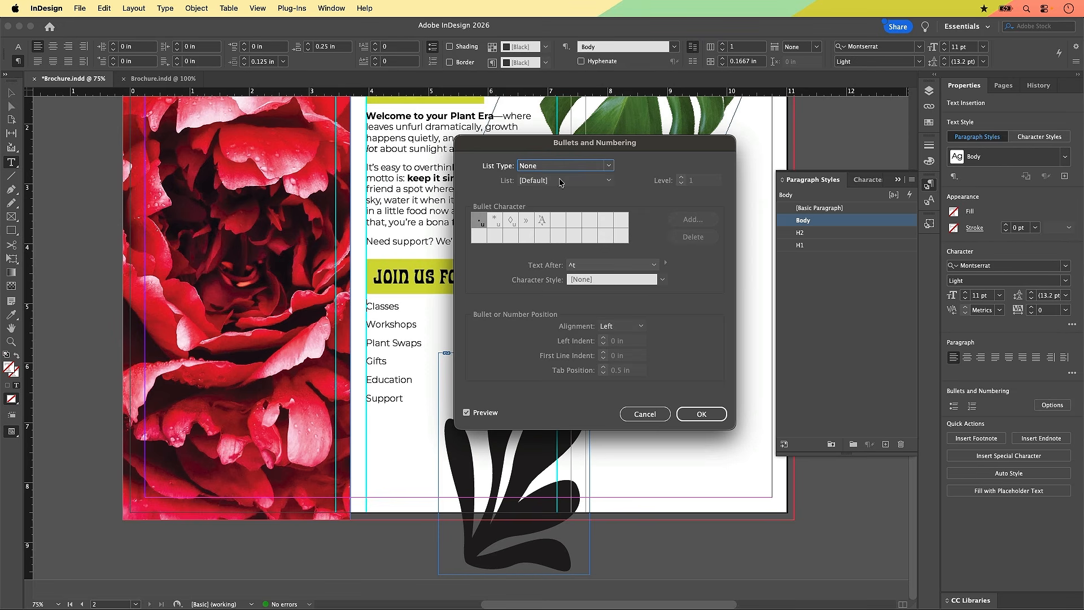
{"action": "left_click", "coordinate": [635, 281]}
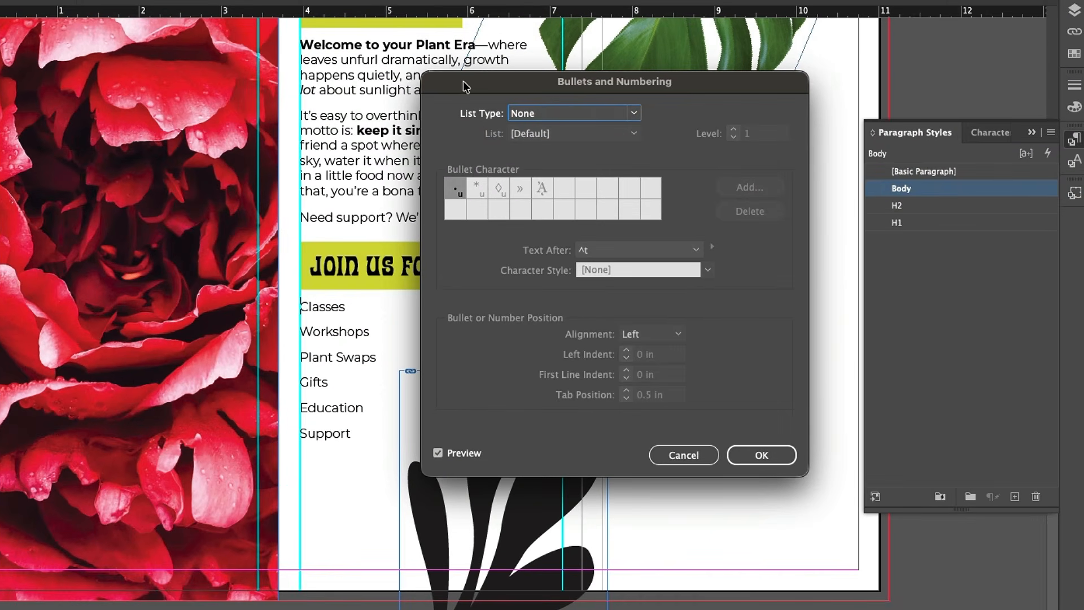
{"action": "left_click_drag", "start_coordinate": [463, 85], "coordinate": [517, 79]}
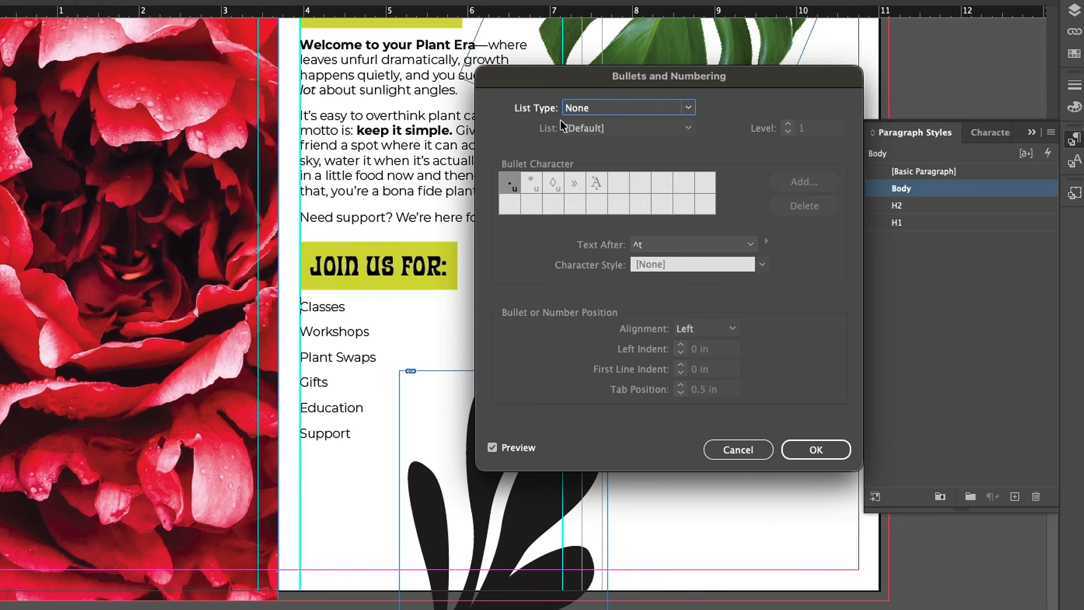
{"action": "left_click", "coordinate": [687, 110]}
{"action": "left_click", "coordinate": [598, 140]}
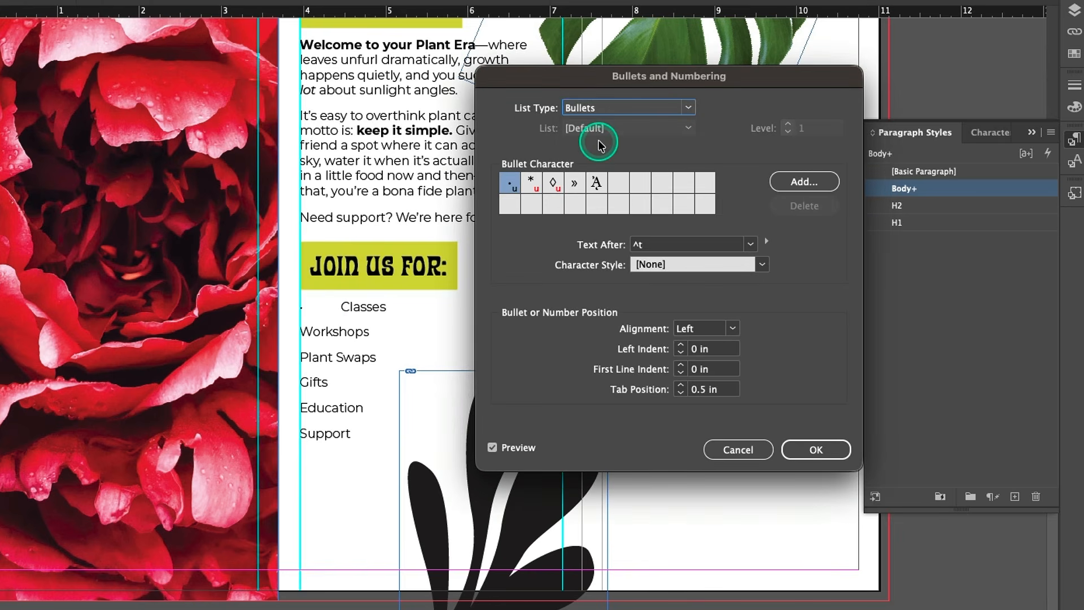
Step: Try the lozenge and the double-angle (») characters as the bullet for the "Classes" line
{"action": "left_click", "coordinate": [301, 314]}
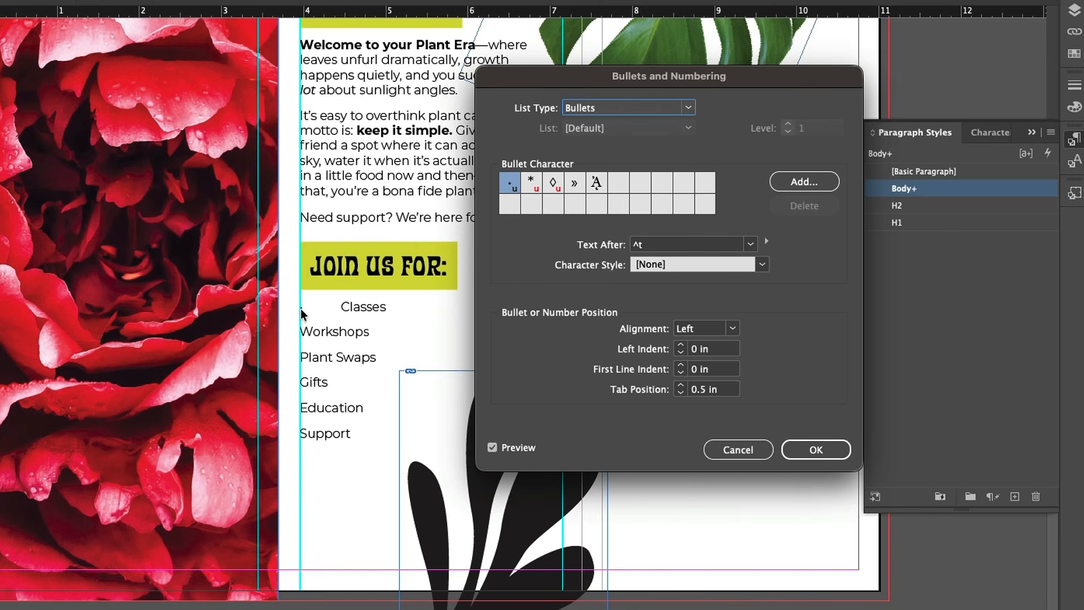
{"action": "left_click", "coordinate": [301, 314]}
{"action": "left_click", "coordinate": [553, 186]}
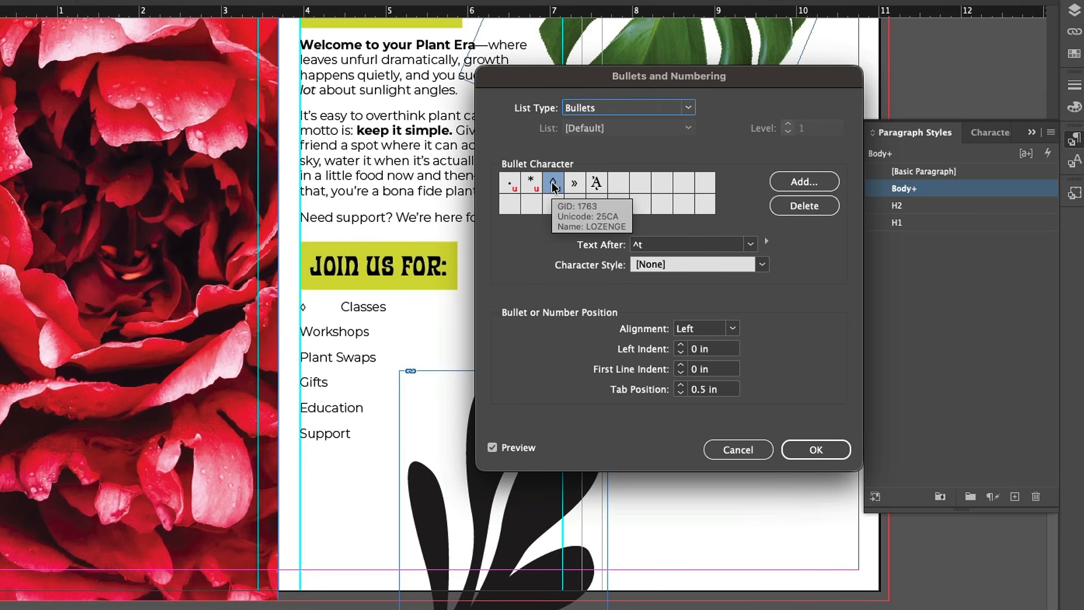
{"action": "left_click", "coordinate": [574, 187]}
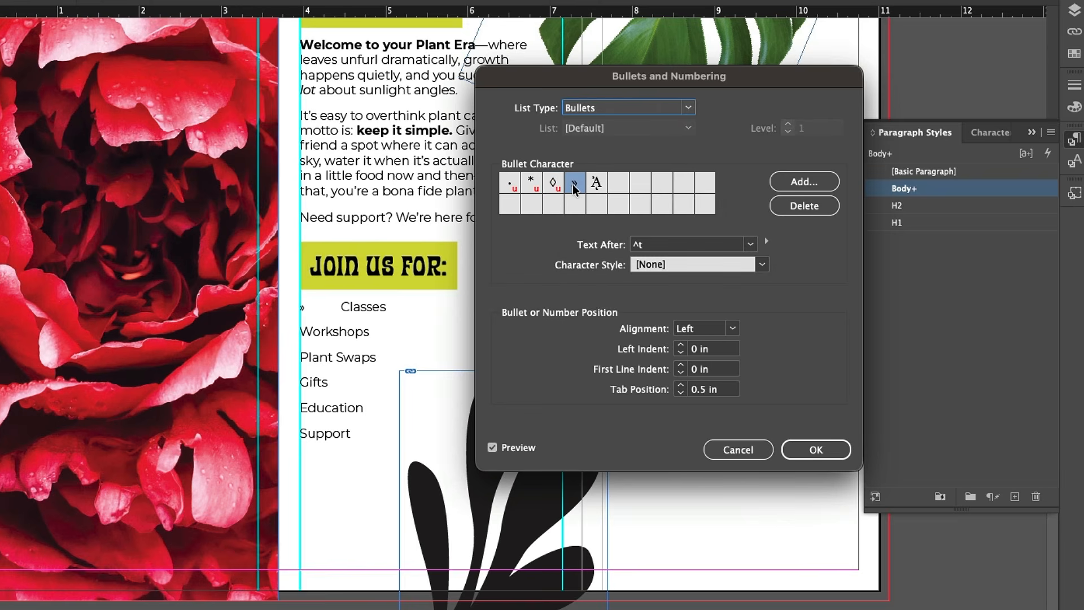
{"action": "left_click", "coordinate": [574, 186]}
Step: Start adding a new bullet character and set its font family to ITC Zapf Dingbats Std
{"action": "left_click", "coordinate": [785, 182]}
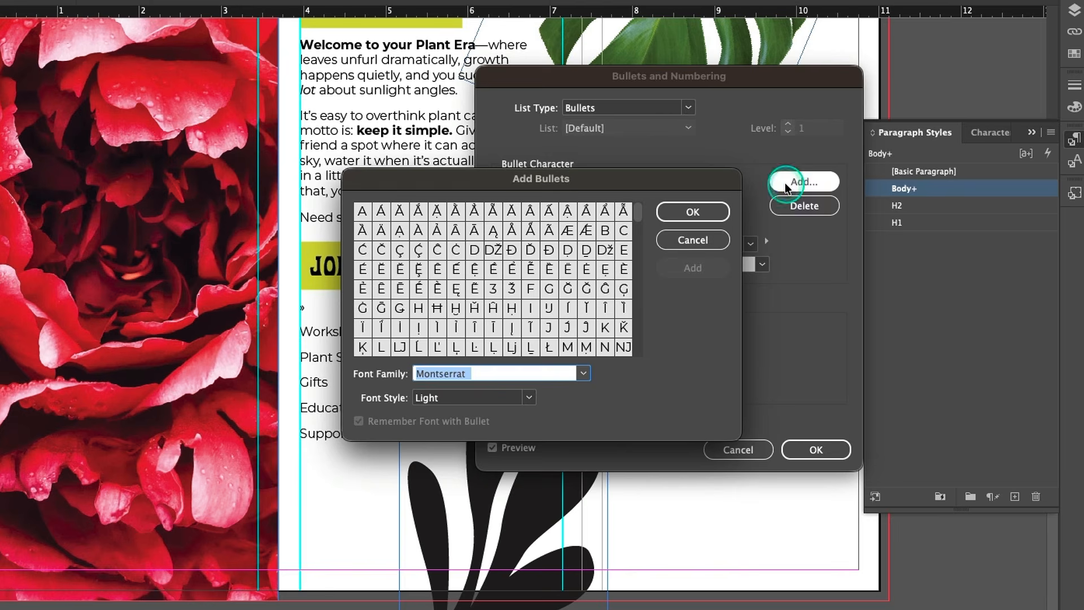
{"action": "left_click", "coordinate": [369, 376]}
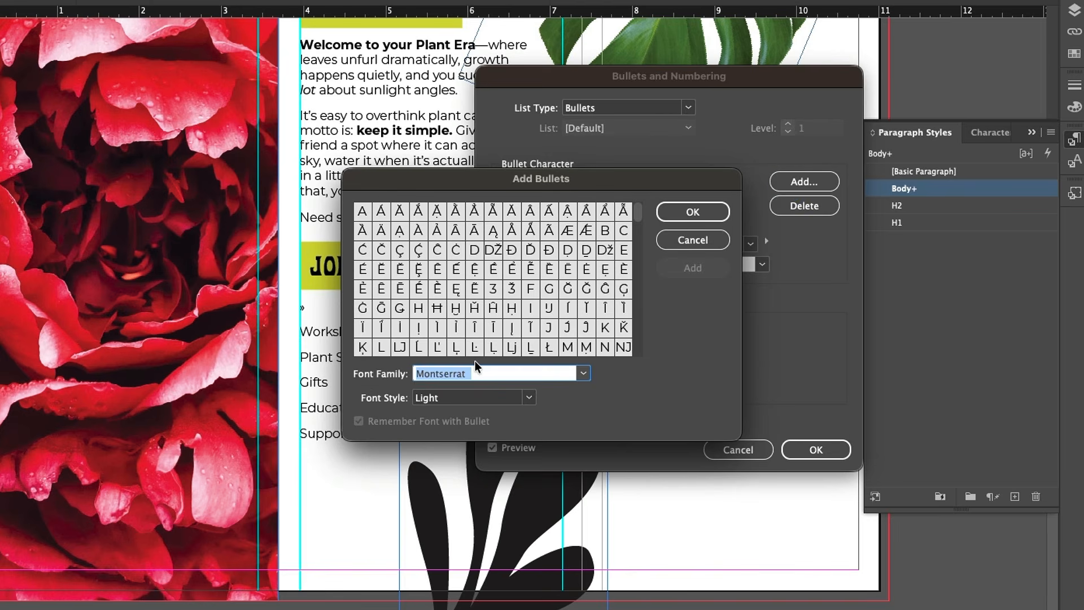
{"action": "type", "text": "ITC"}
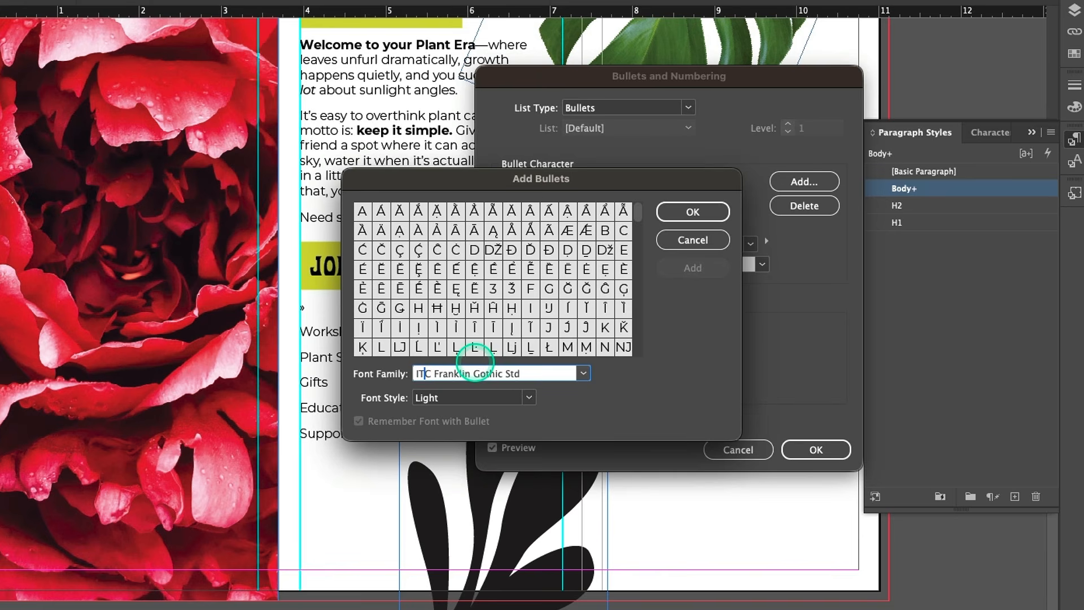
{"action": "type", "text": " Zapf Dingbats"}
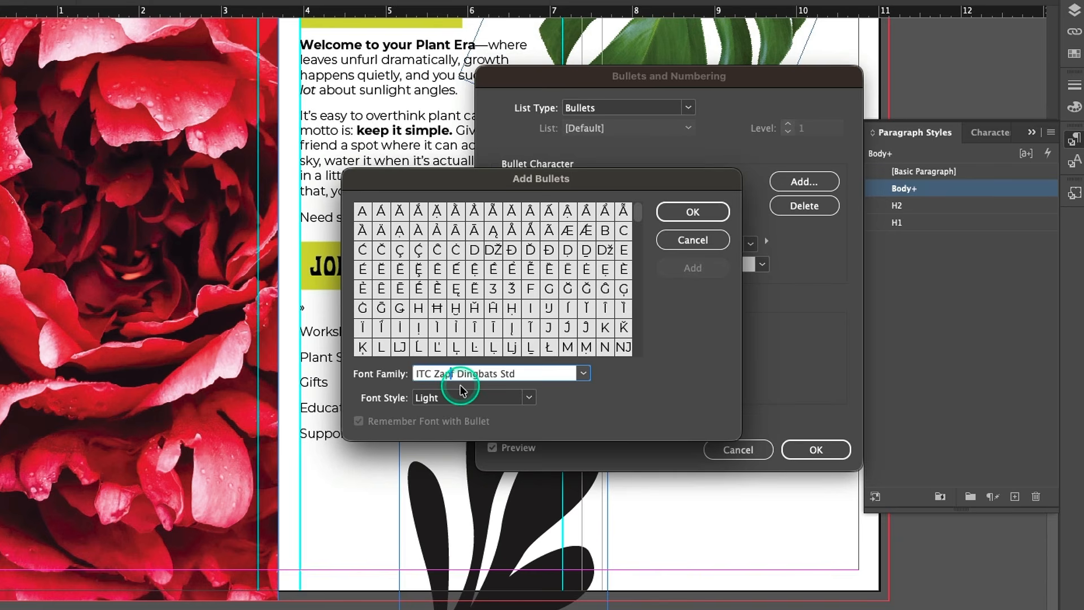
{"action": "key", "text": "Tab"}
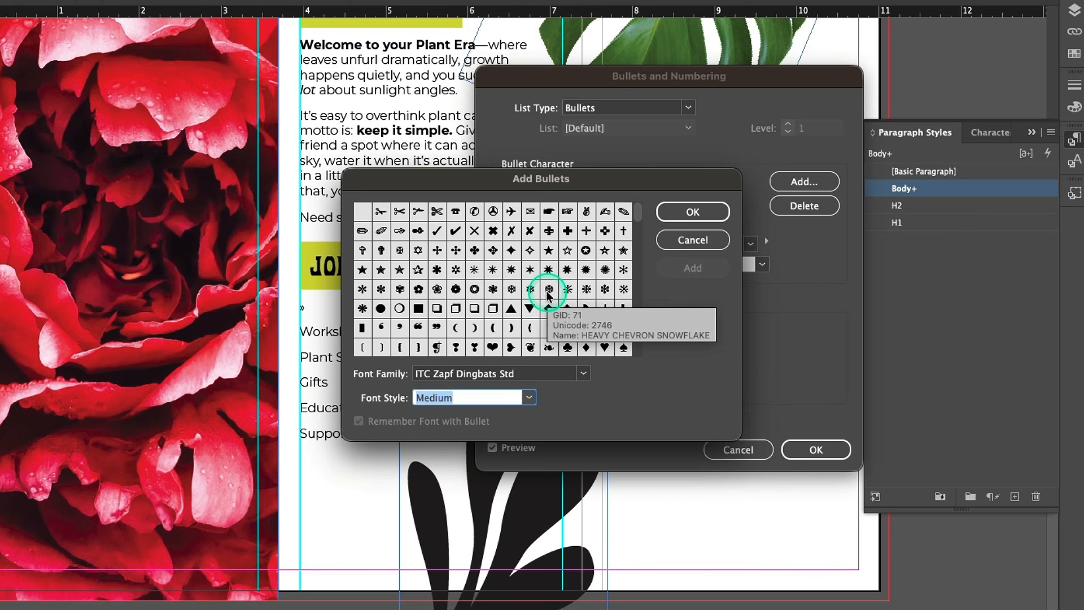
Step: Add the Heavy Multiplication X glyph to the bullet characters and use it as the bullet for the "Classes" line
{"action": "left_click", "coordinate": [530, 272]}
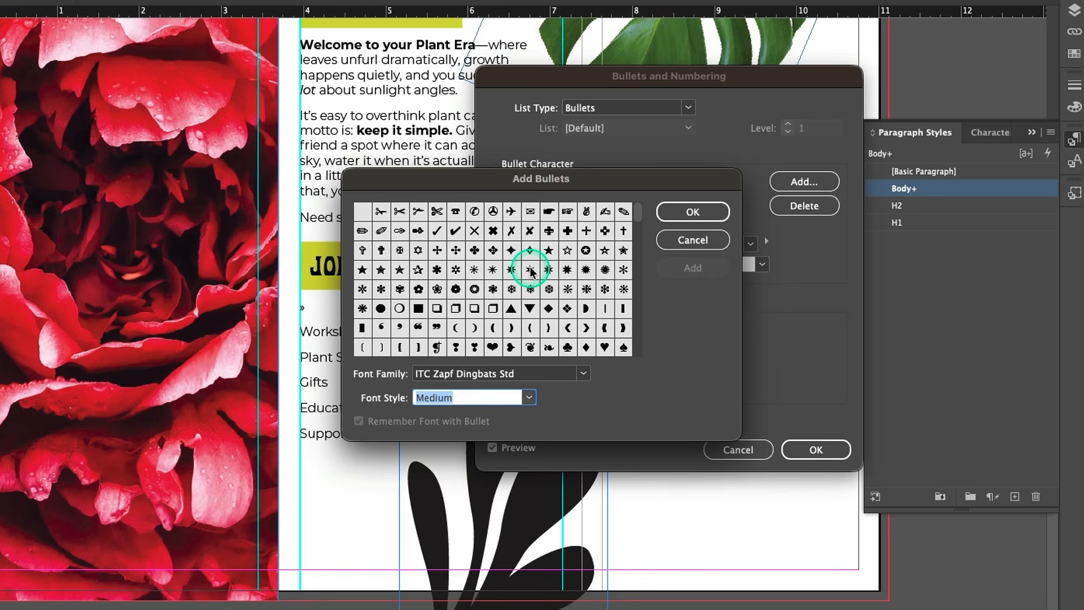
{"action": "left_click", "coordinate": [491, 237]}
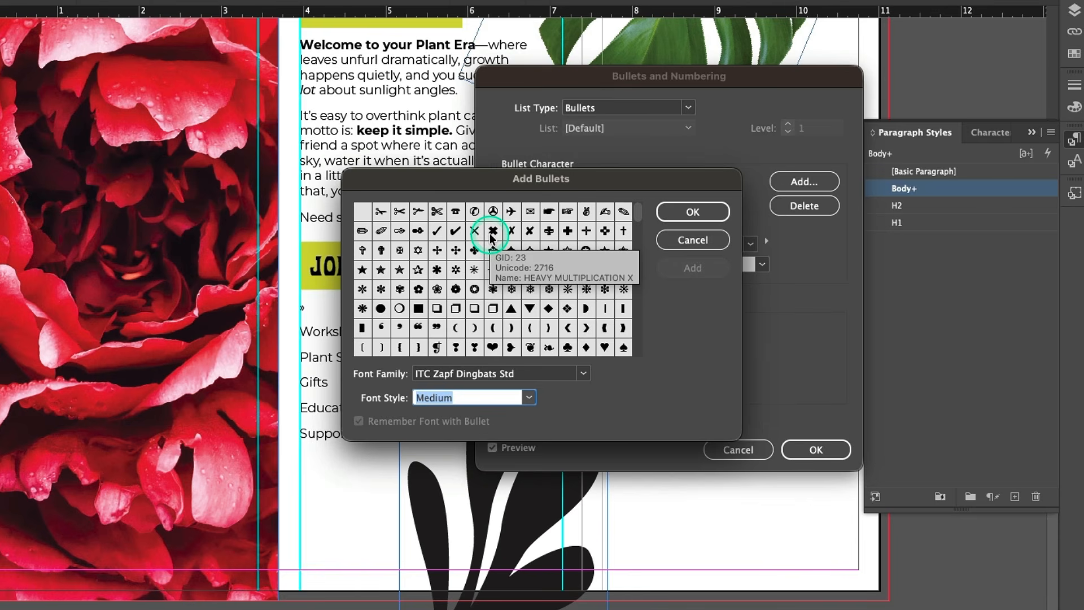
{"action": "left_click", "coordinate": [493, 234]}
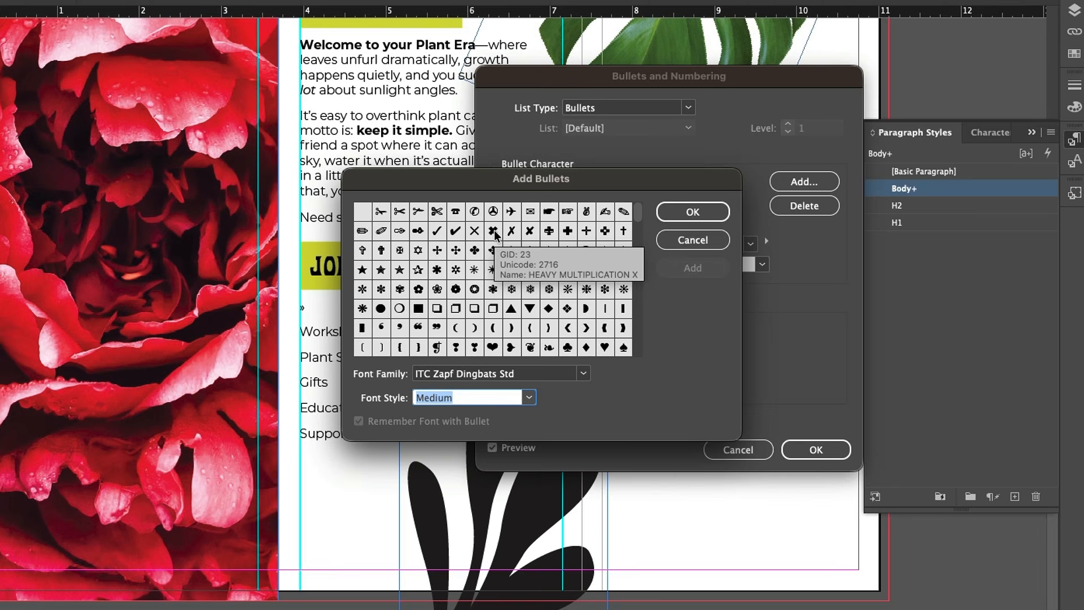
{"action": "left_click", "coordinate": [494, 234]}
{"action": "left_click", "coordinate": [494, 233]}
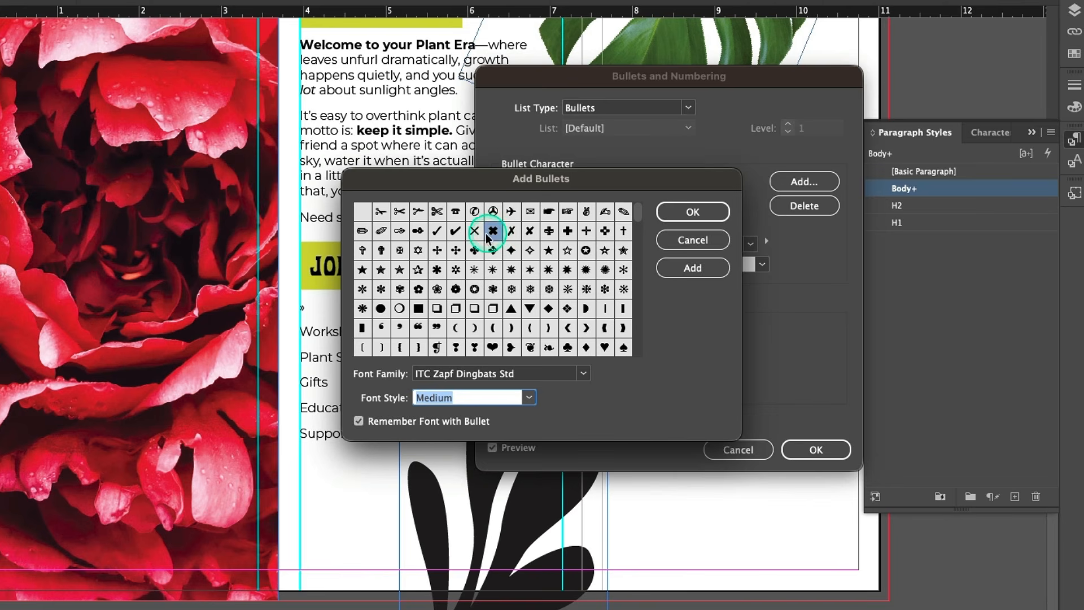
{"action": "left_click", "coordinate": [493, 236]}
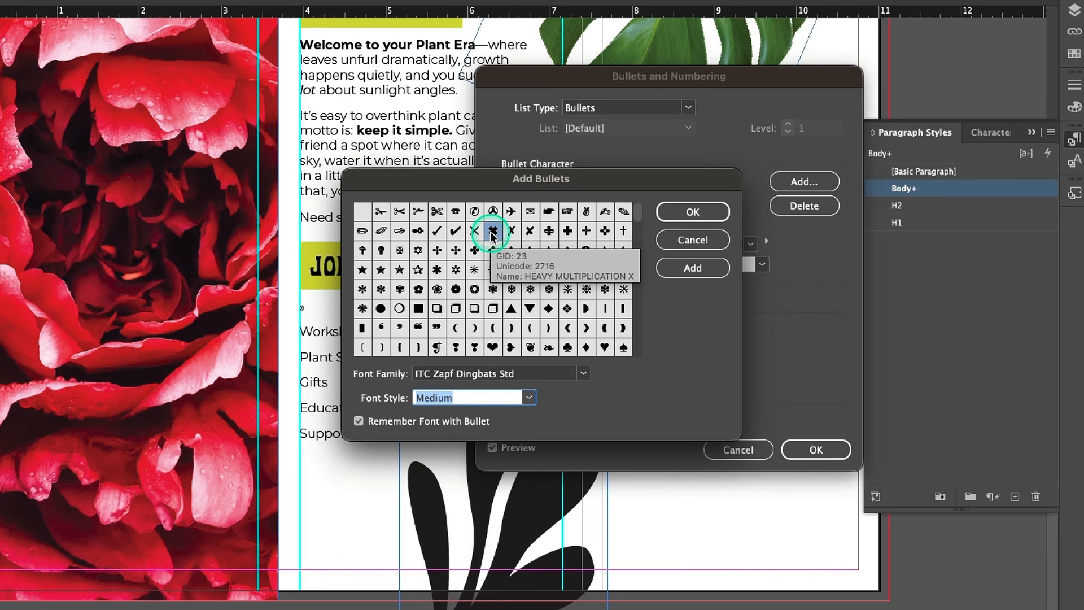
{"action": "left_click", "coordinate": [713, 213]}
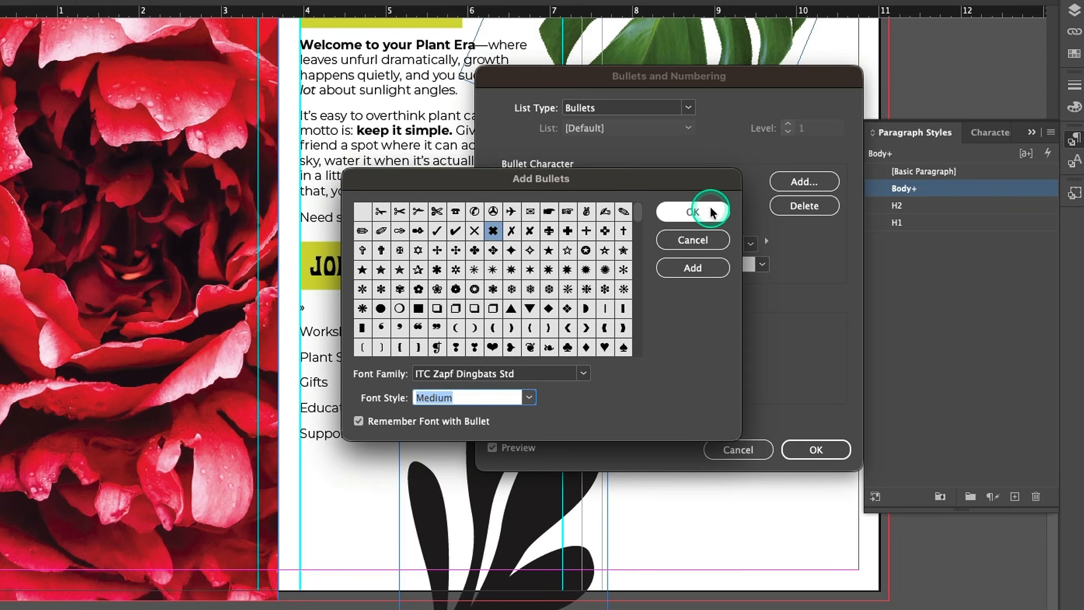
{"action": "left_click", "coordinate": [699, 266]}
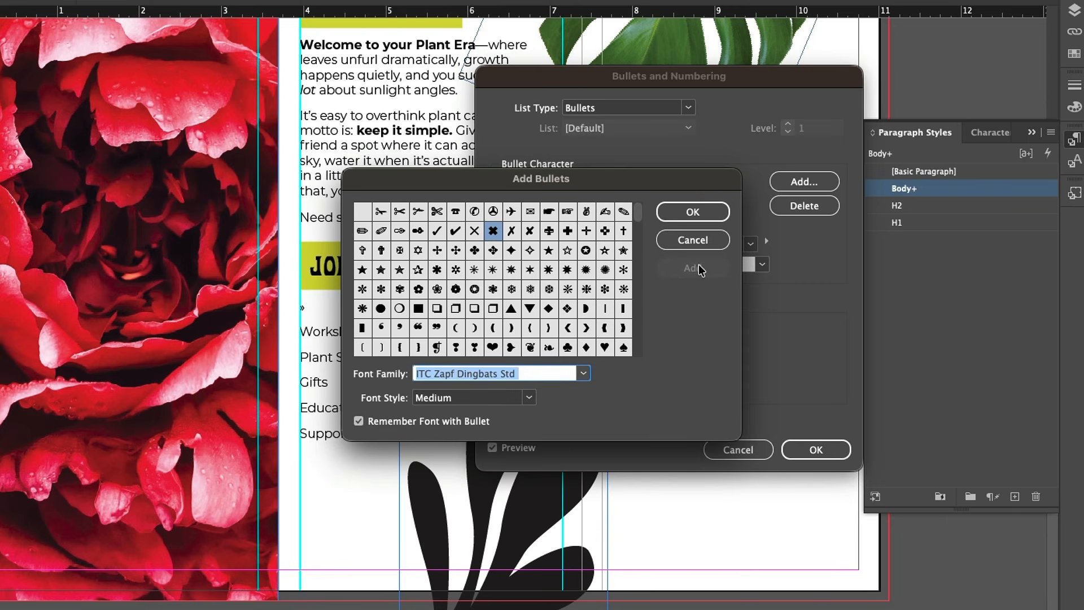
{"action": "left_click", "coordinate": [694, 217]}
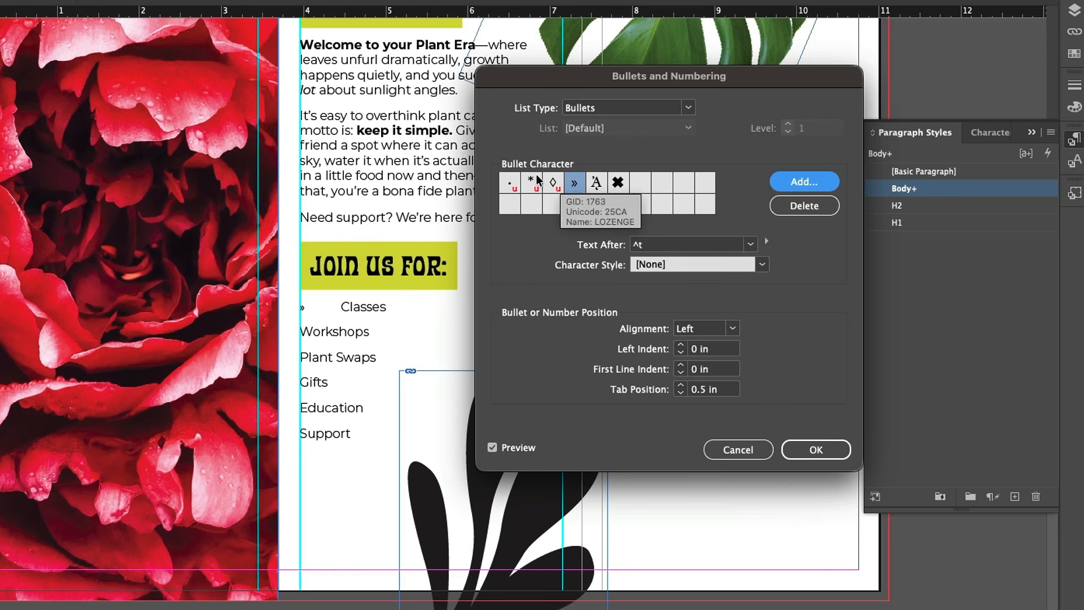
{"action": "left_click", "coordinate": [618, 184]}
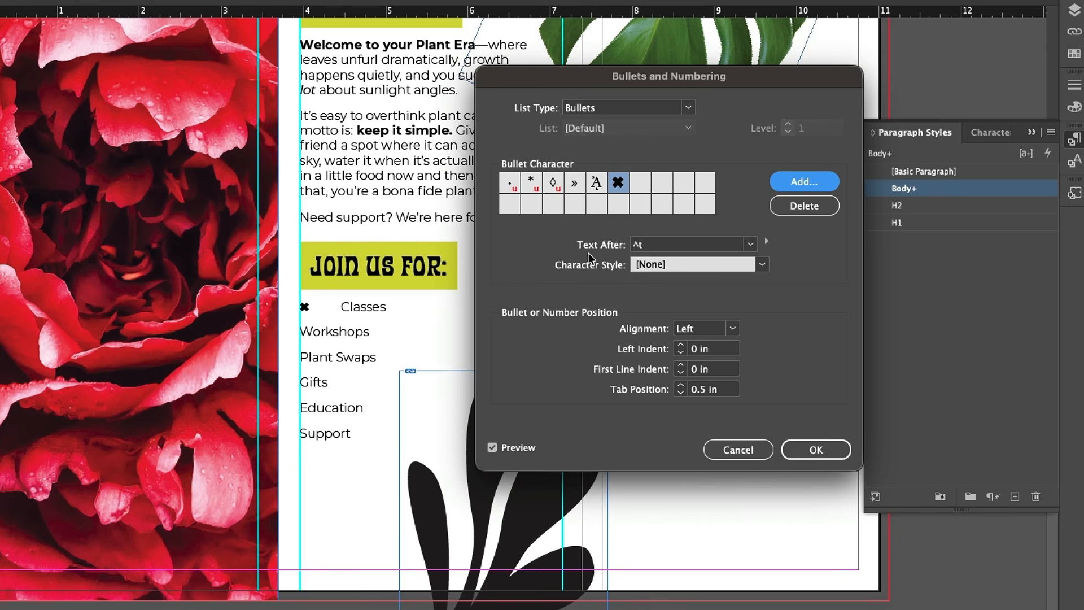
{"action": "left_click", "coordinate": [305, 313]}
{"action": "left_click", "coordinate": [363, 307]}
{"action": "left_click", "coordinate": [334, 312]}
{"action": "left_click", "coordinate": [590, 278]}
{"action": "left_click", "coordinate": [375, 309]}
Step: Start a new character style for the bullet and name it "Pink Bullet"
{"action": "left_click", "coordinate": [698, 267]}
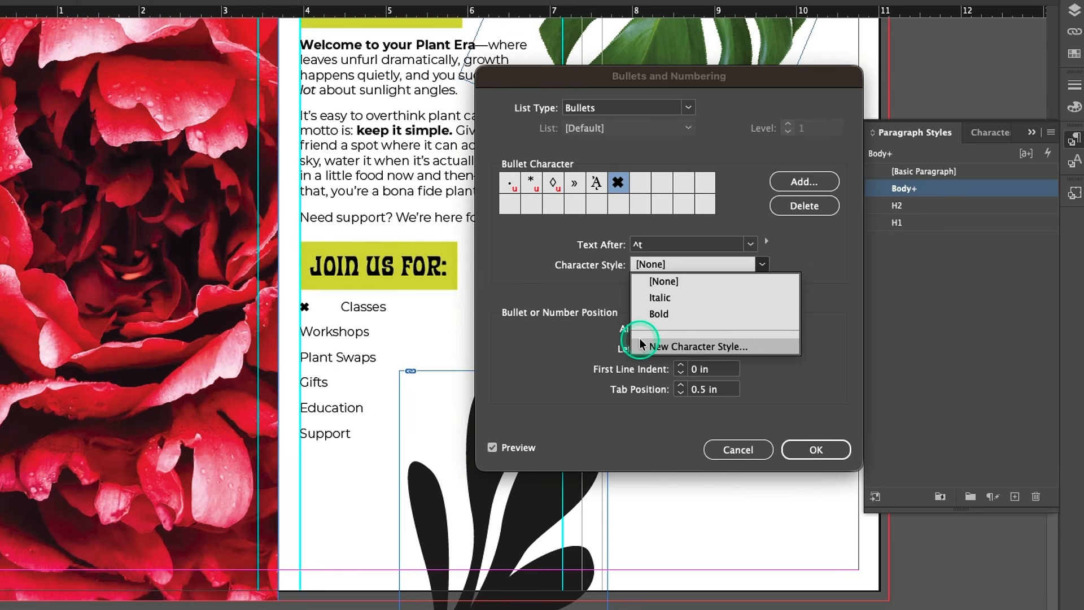
{"action": "left_click", "coordinate": [717, 347]}
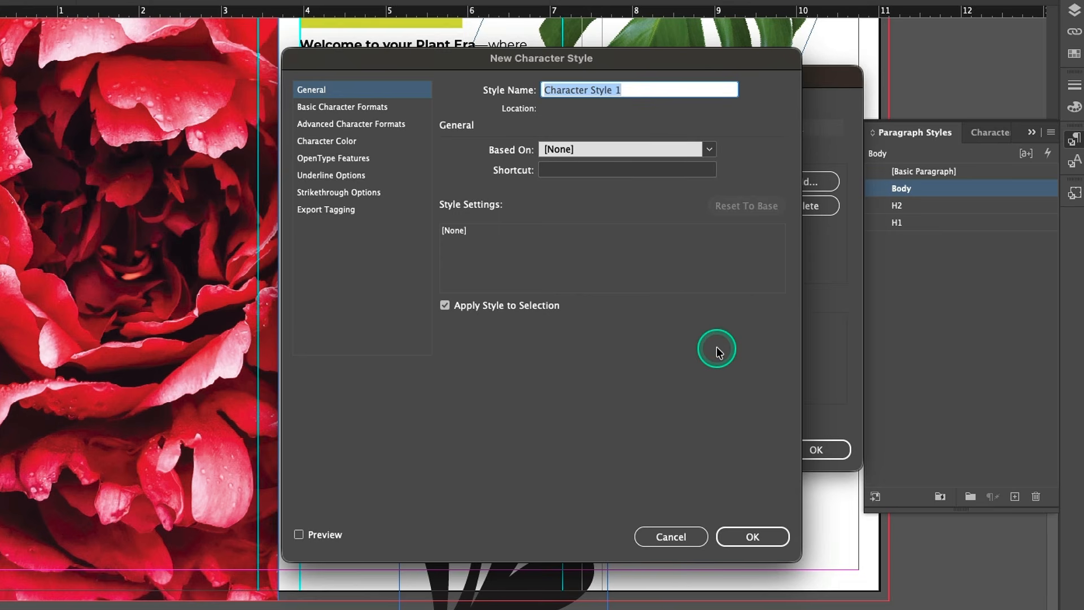
{"action": "type", "text": "Pink"}
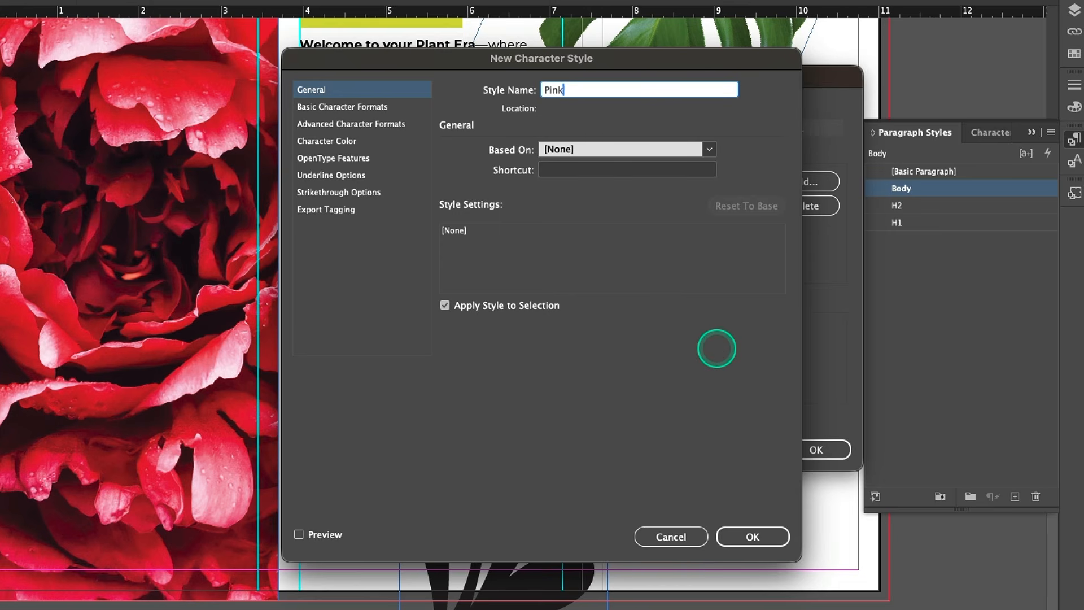
{"action": "type", "text": " Bullet"}
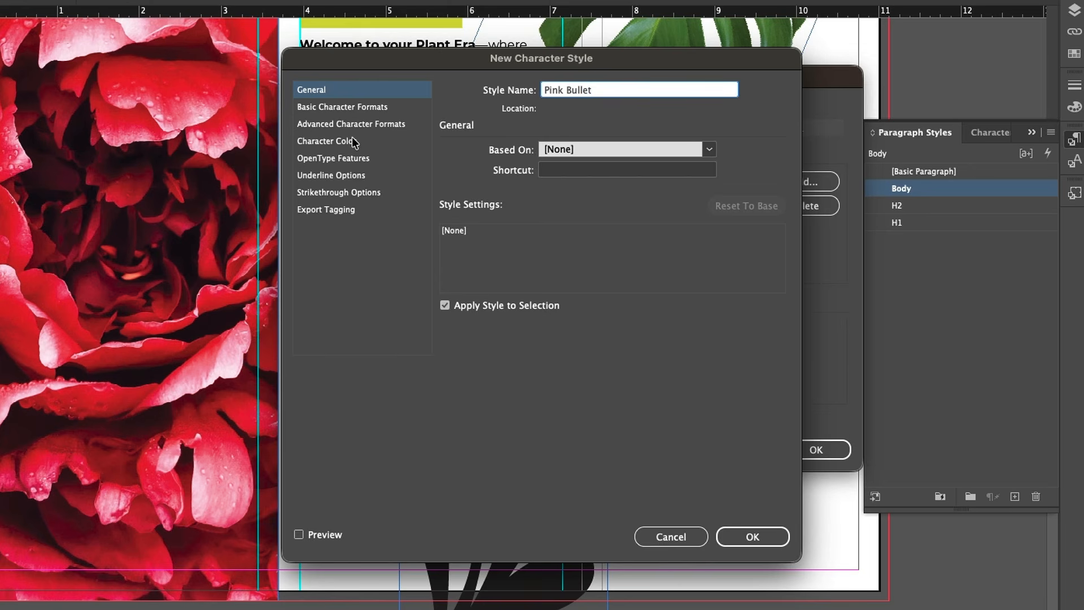
Step: Set the new style's character color to the pink R=242 G=75 B=120 swatch and save the style
{"action": "left_click", "coordinate": [313, 143]}
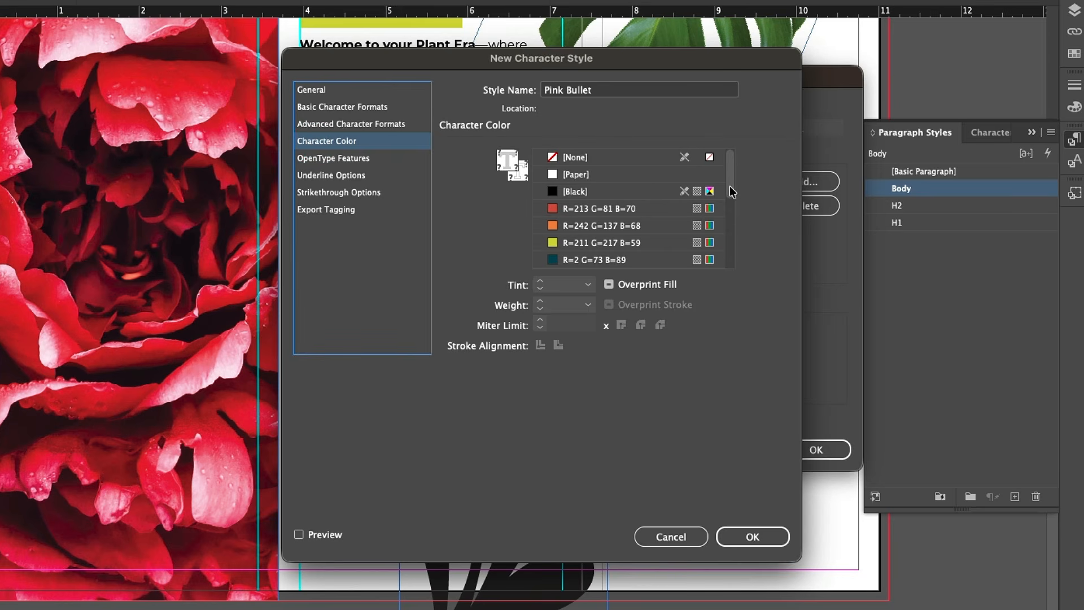
{"action": "left_click_drag", "start_coordinate": [732, 189], "coordinate": [732, 216]}
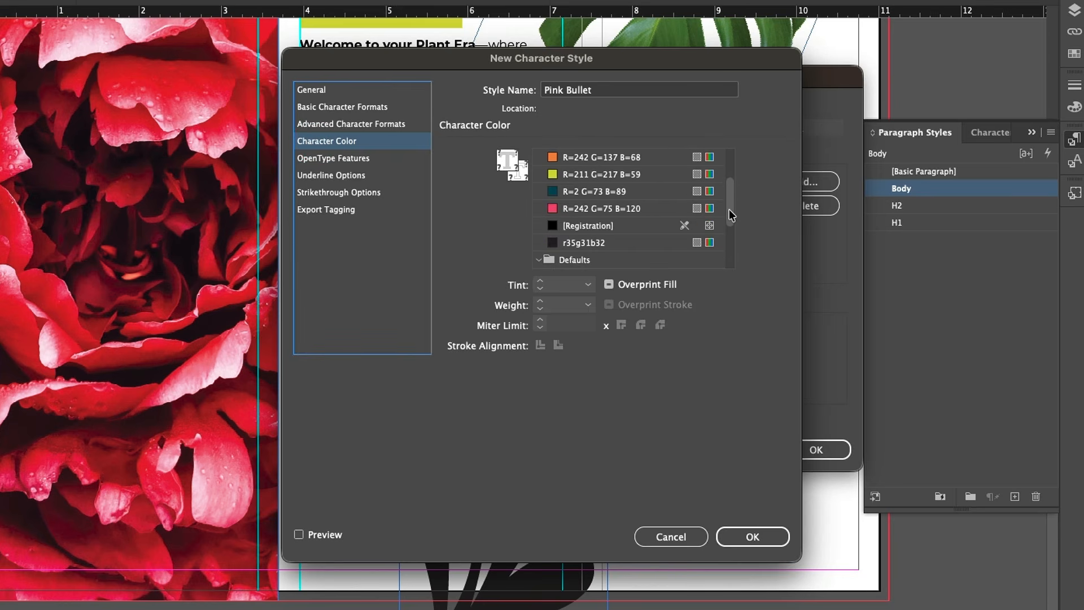
{"action": "left_click", "coordinate": [596, 207]}
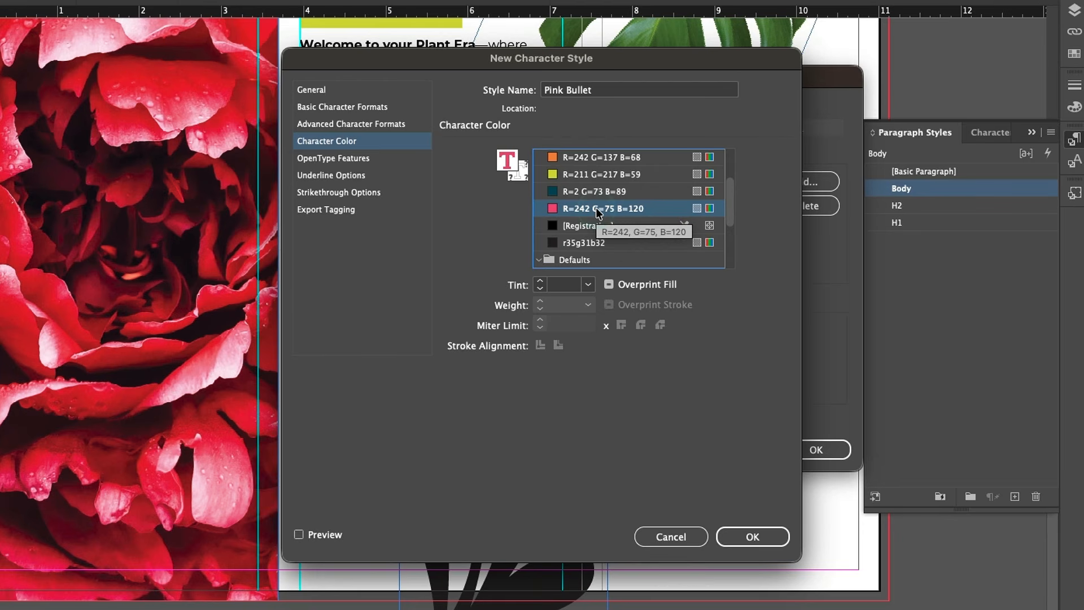
{"action": "left_click", "coordinate": [597, 210]}
{"action": "left_click_drag", "start_coordinate": [650, 60], "coordinate": [952, 63]}
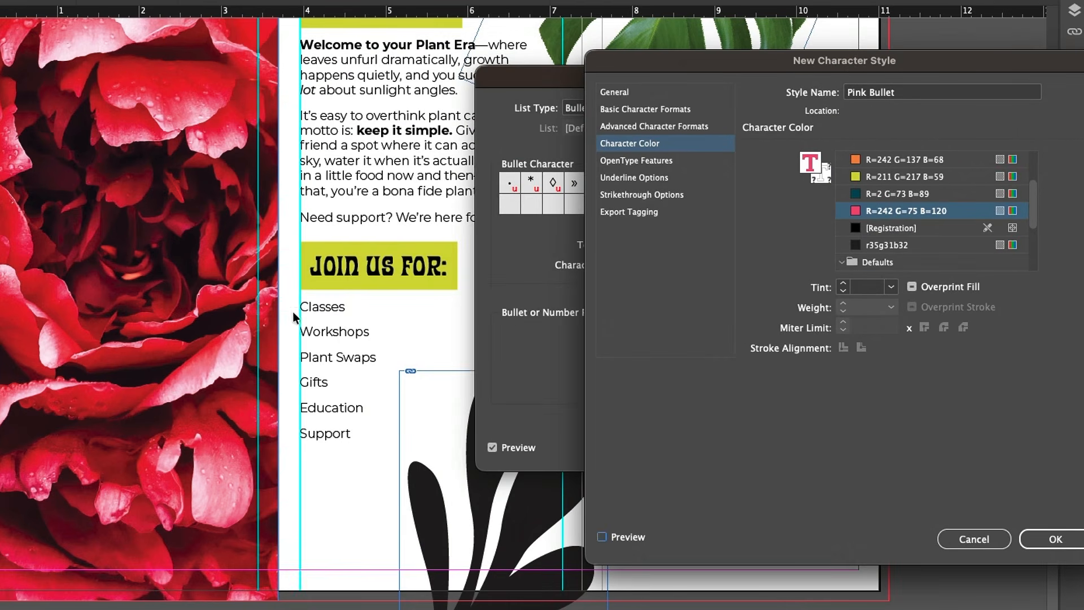
{"action": "left_click", "coordinate": [601, 537]}
{"action": "left_click", "coordinate": [1075, 543]}
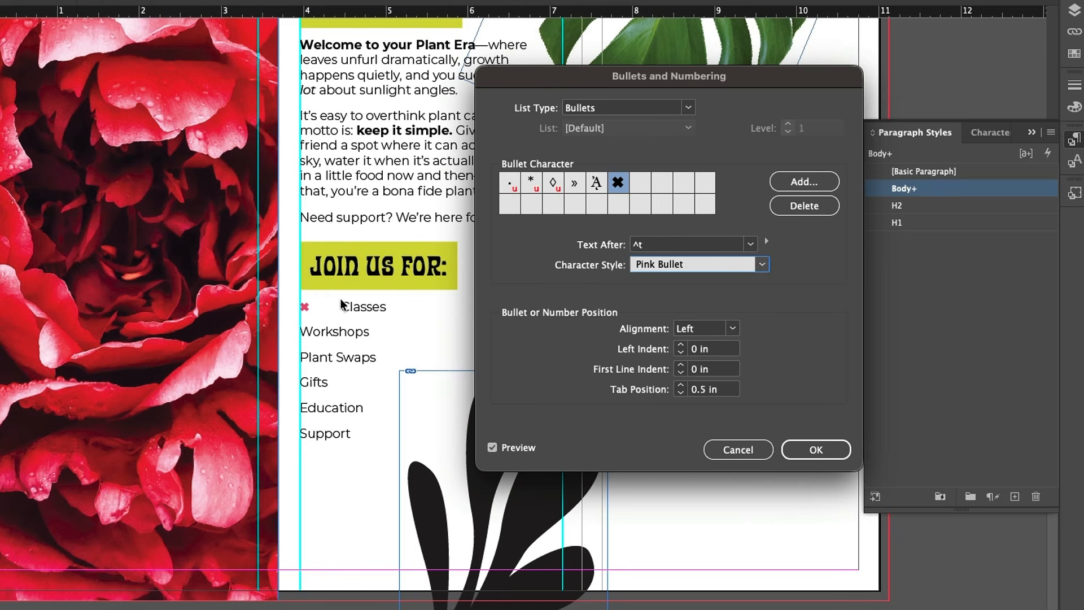
Step: Set the bulleted line's left indent to 0.25 in
{"action": "left_click", "coordinate": [323, 311]}
{"action": "left_click", "coordinate": [680, 346]}
{"action": "left_click", "coordinate": [680, 346]}
{"action": "left_click", "coordinate": [680, 346]}
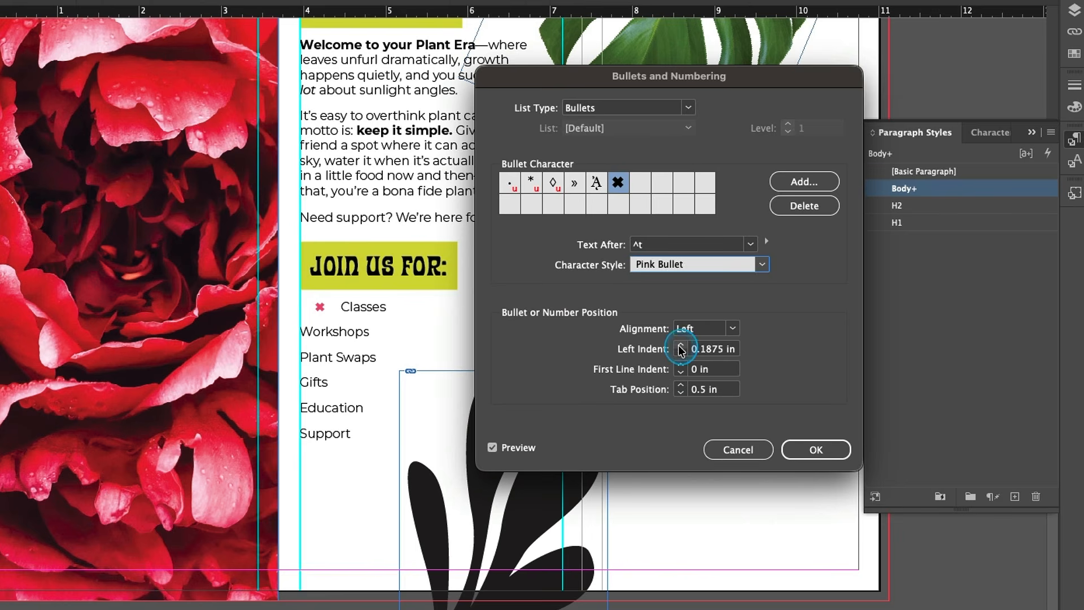
{"action": "left_click", "coordinate": [681, 347]}
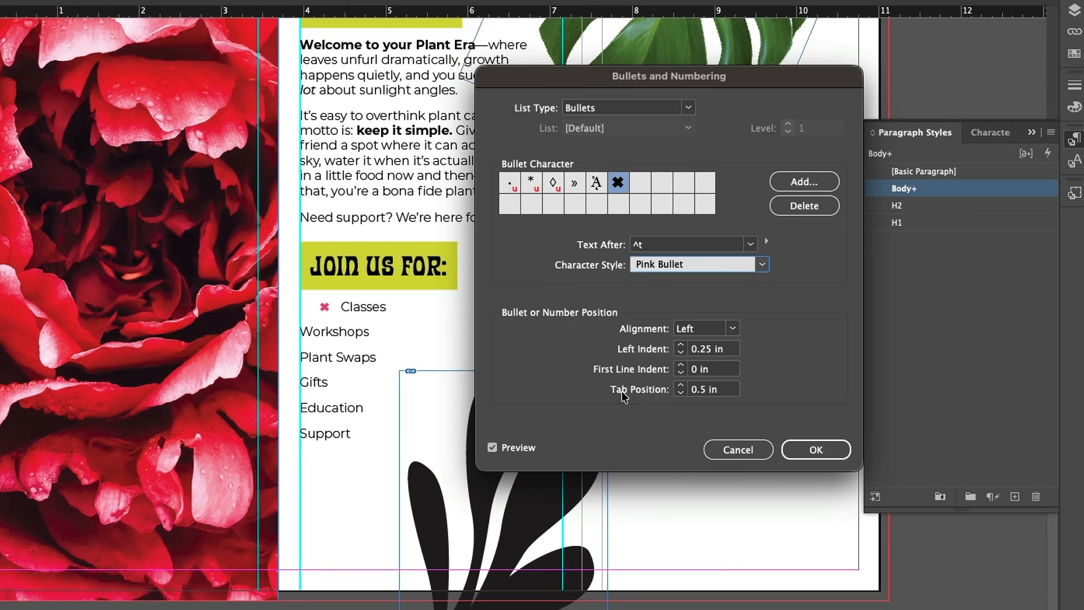
Step: Set the bullet's tab position to 0.3125 in and apply the bullet settings to the "Classes" line
{"action": "left_click", "coordinate": [681, 394]}
{"action": "left_click", "coordinate": [680, 394]}
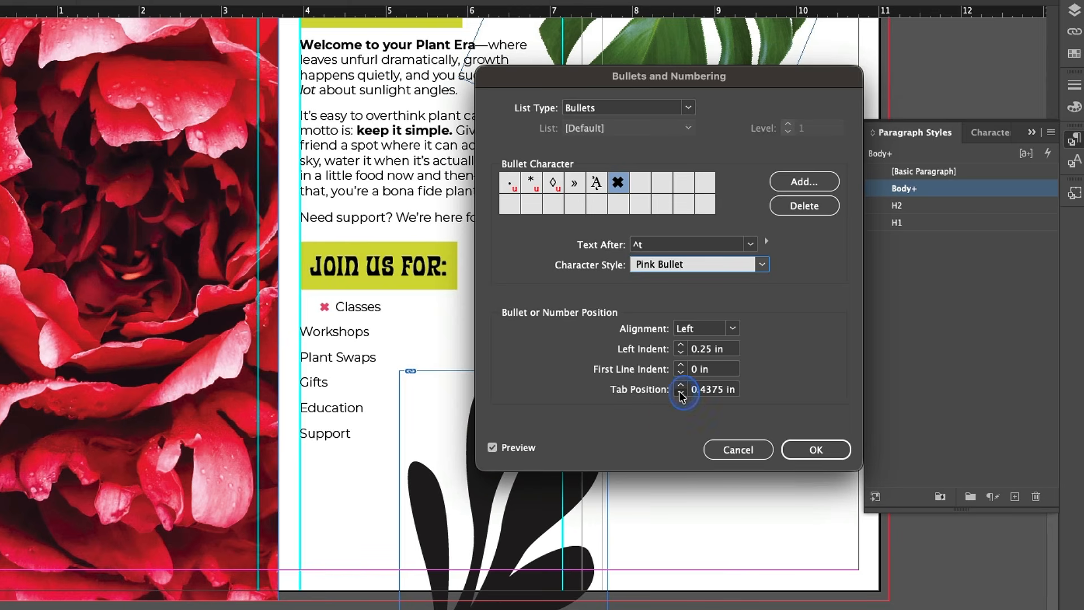
{"action": "left_click", "coordinate": [680, 394]}
{"action": "left_click", "coordinate": [801, 449]}
{"action": "left_click", "coordinate": [800, 447]}
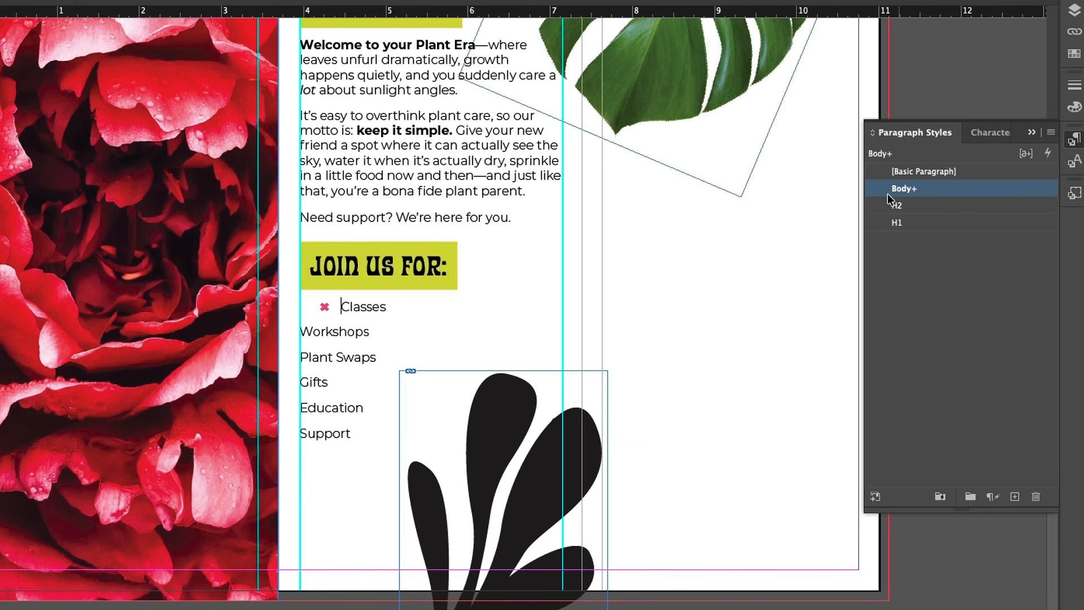
Step: Start a new paragraph style from the formatted "Classes" line and name it "Bulleted List"
{"action": "mouse_move", "coordinate": [917, 196]}
{"action": "left_click", "coordinate": [341, 312]}
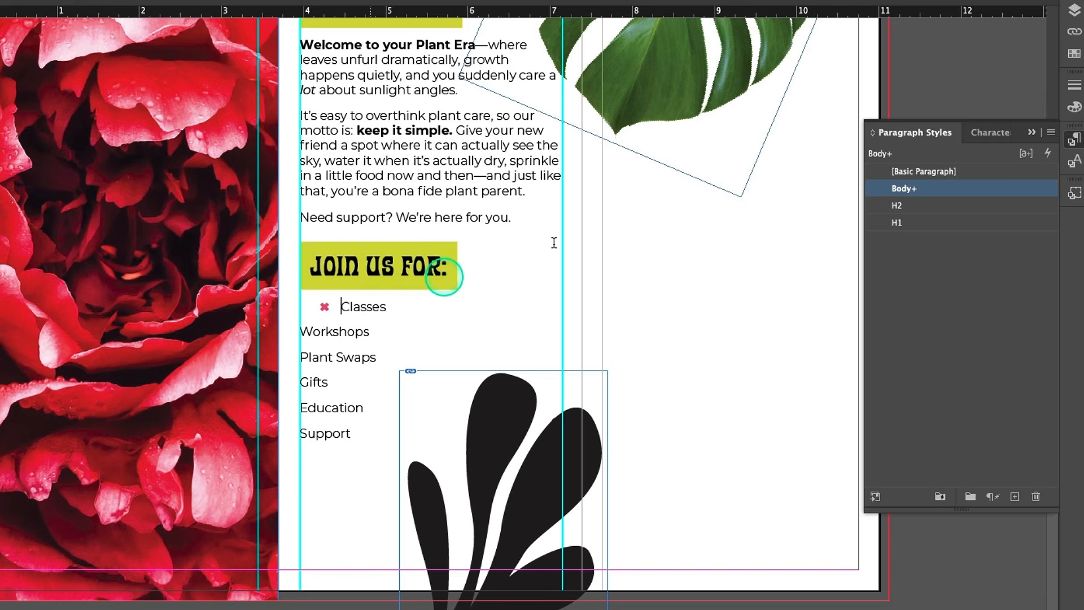
{"action": "left_click", "coordinate": [912, 195]}
{"action": "left_click", "coordinate": [1015, 497], "text": "alt"}
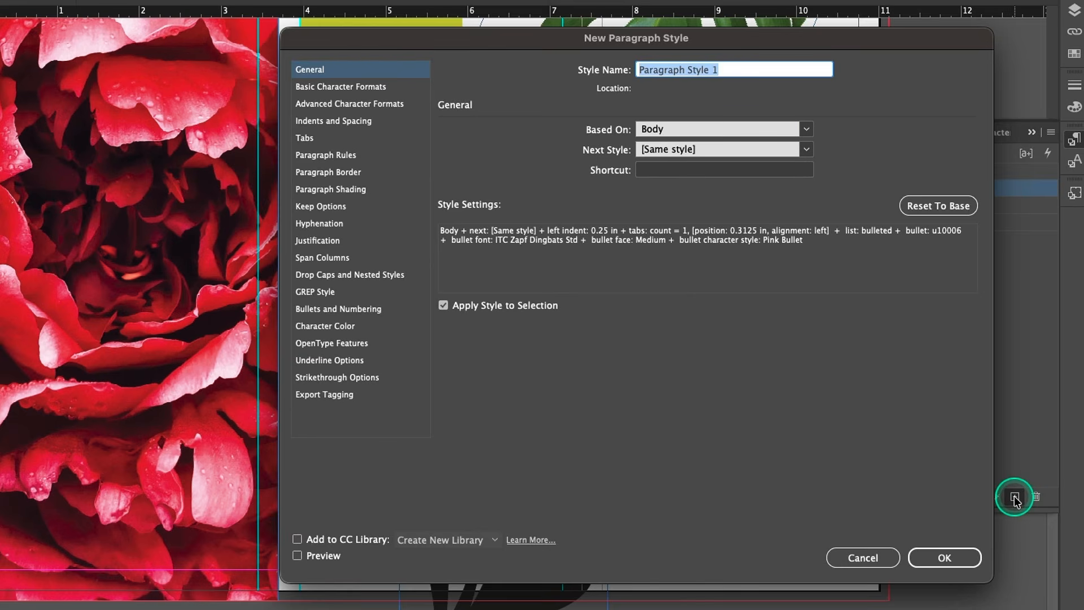
{"action": "type", "text": "Bullet"}
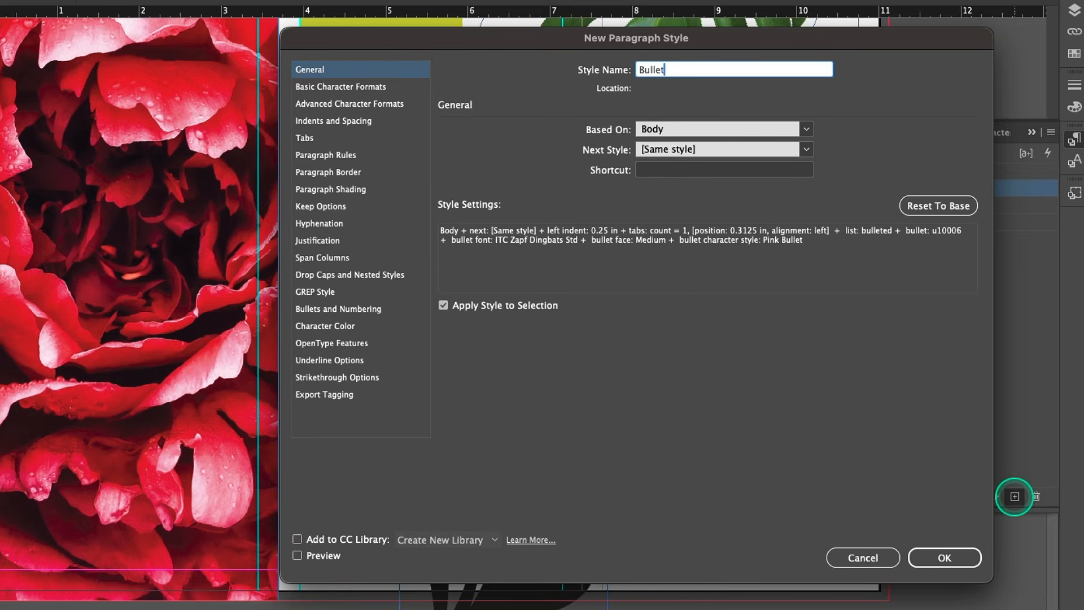
{"action": "type", "text": "ed List"}
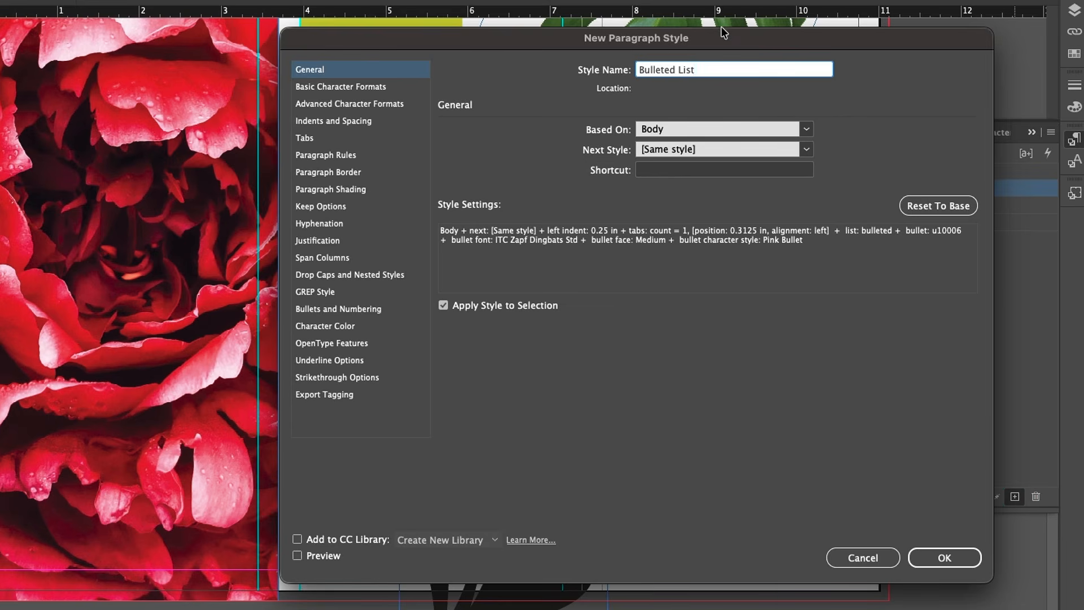
{"action": "left_click_drag", "start_coordinate": [719, 41], "coordinate": [924, 13]}
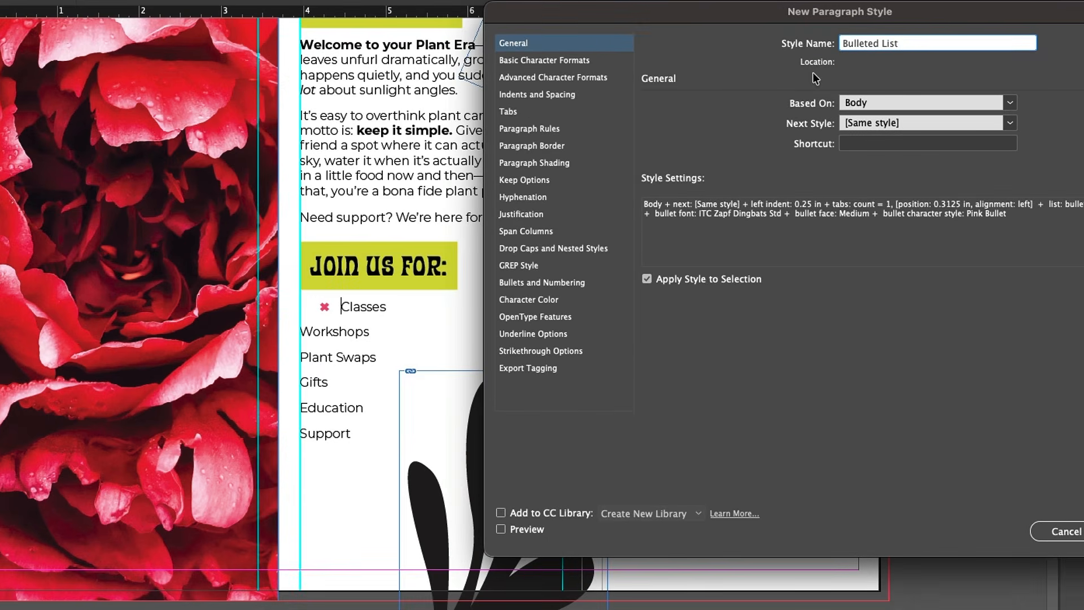
Step: Examine the new style's Based On setting and options against the body text and the bulleted "Classes" line
{"action": "left_click", "coordinate": [792, 106]}
{"action": "left_click", "coordinate": [1014, 103]}
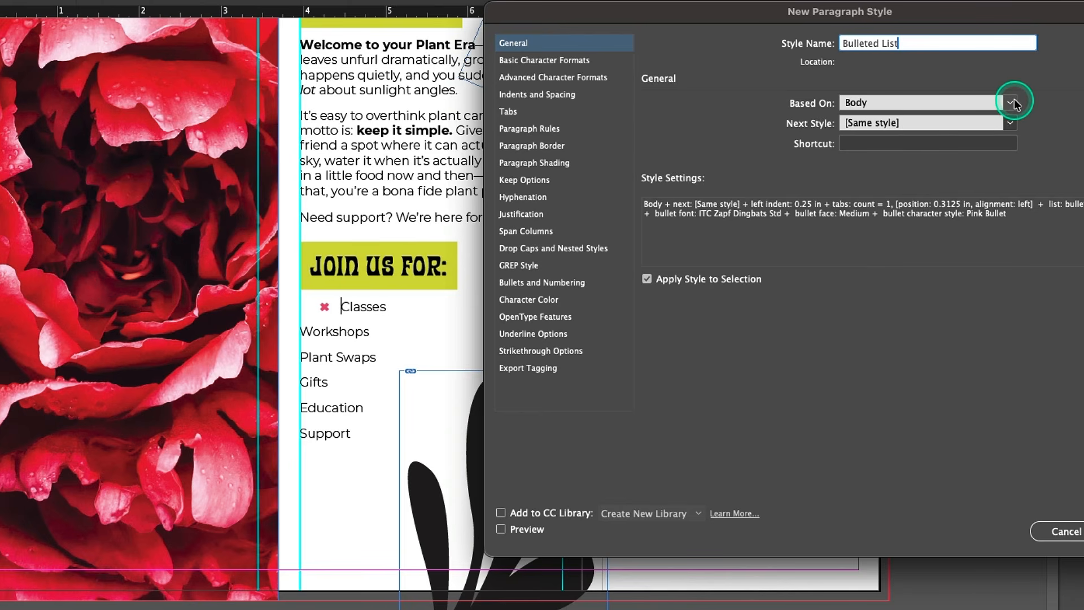
{"action": "left_click", "coordinate": [1014, 103]}
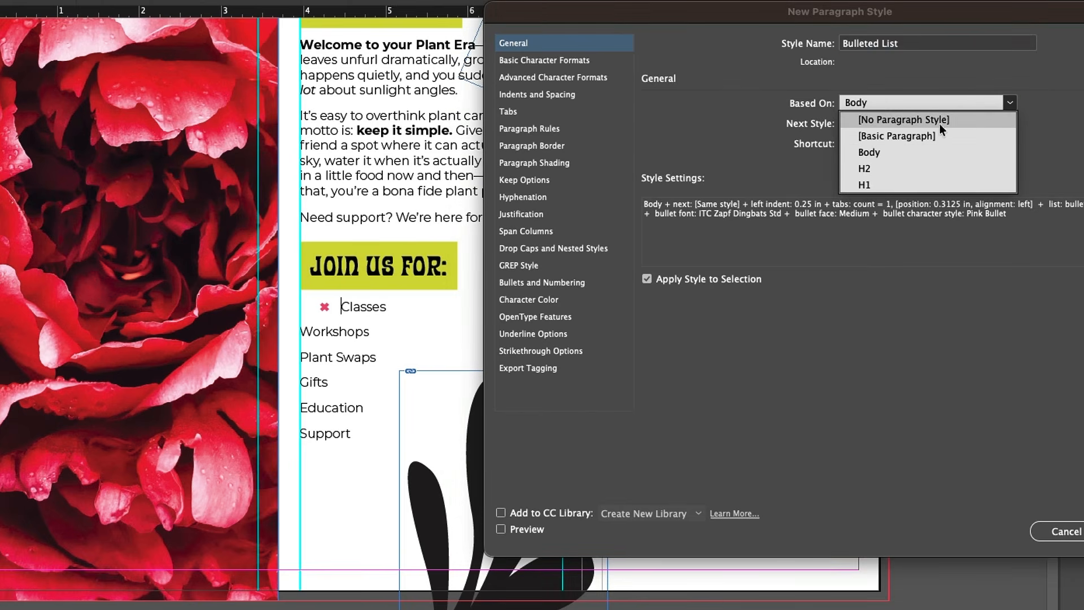
{"action": "left_click", "coordinate": [1012, 105]}
{"action": "left_click", "coordinate": [1012, 104]}
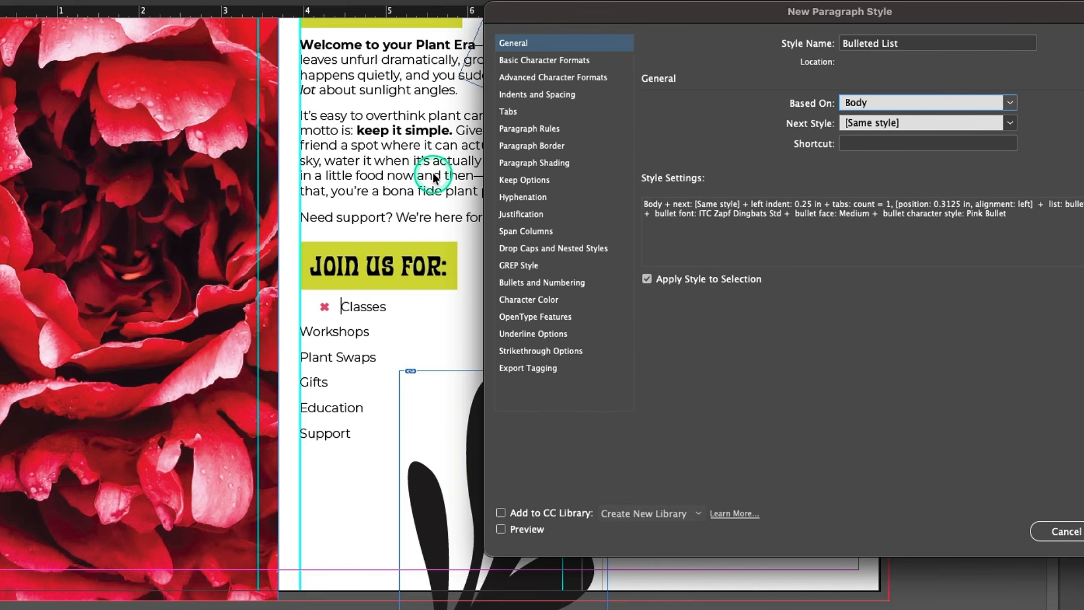
{"action": "left_click", "coordinate": [385, 175]}
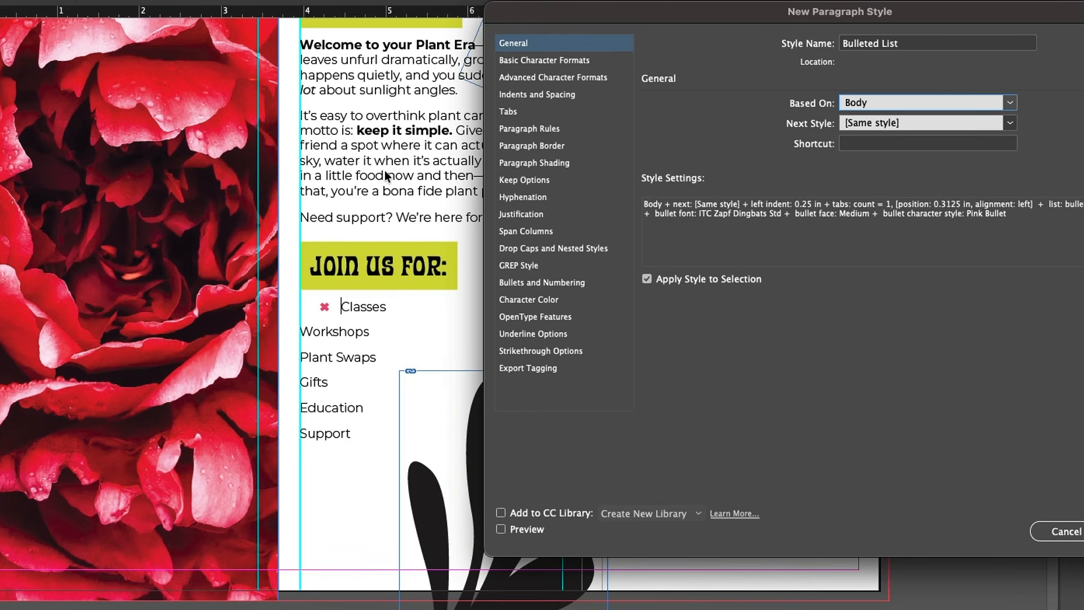
{"action": "left_click", "coordinate": [386, 176]}
{"action": "left_click", "coordinate": [419, 161]}
{"action": "left_click", "coordinate": [403, 163]}
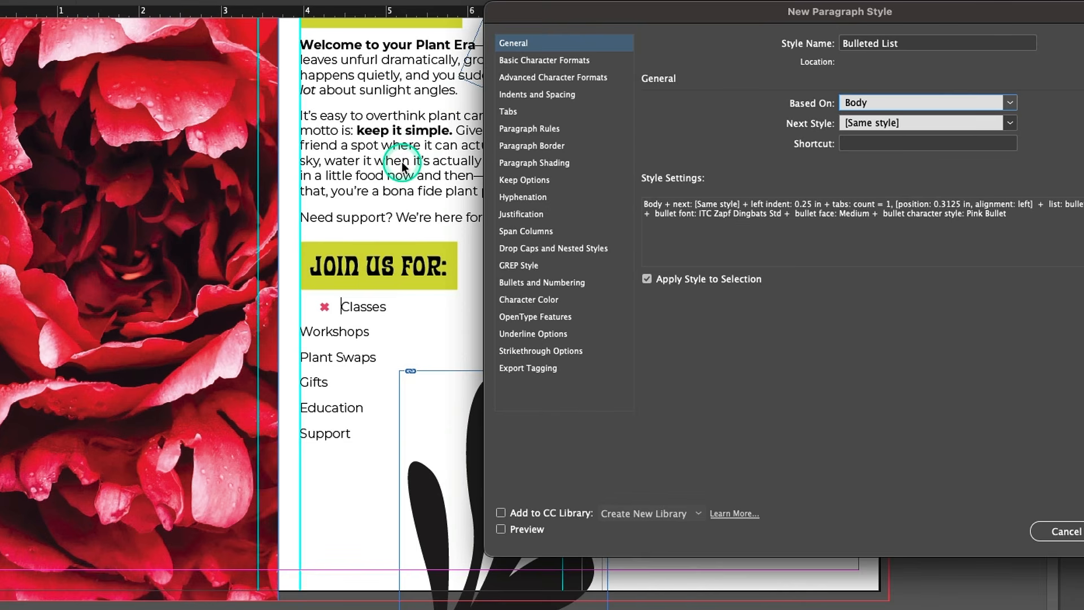
{"action": "left_click", "coordinate": [364, 311]}
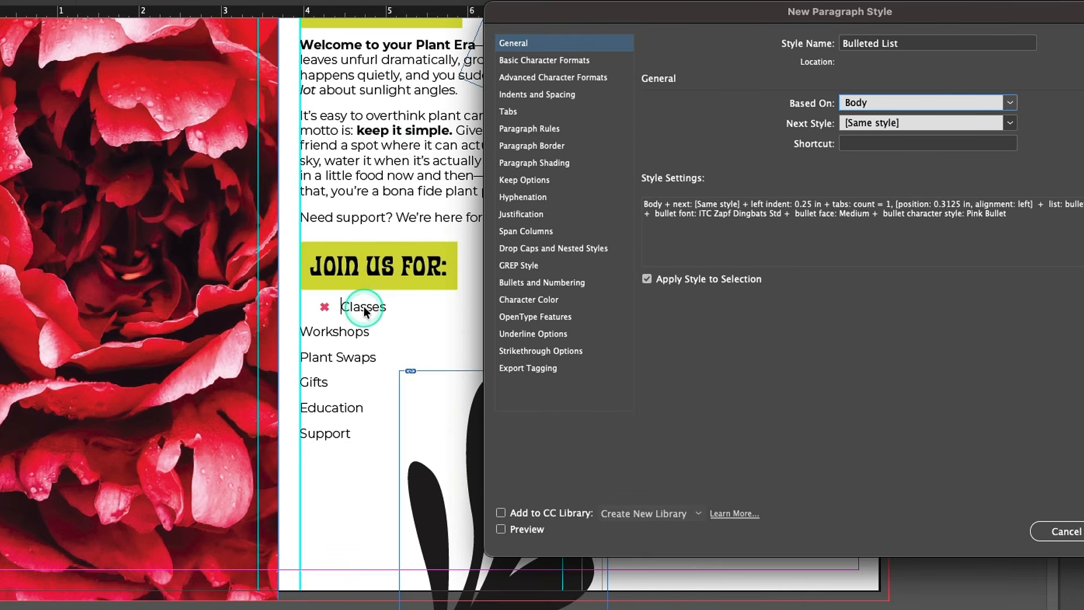
{"action": "left_click", "coordinate": [359, 308]}
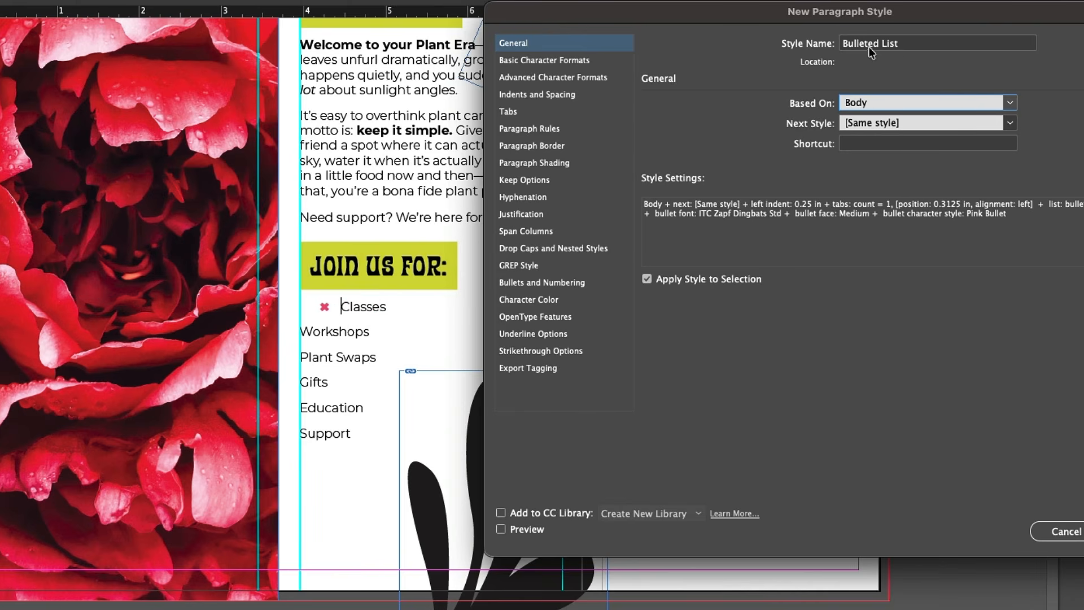
{"action": "left_click", "coordinate": [894, 49]}
{"action": "left_click", "coordinate": [887, 44]}
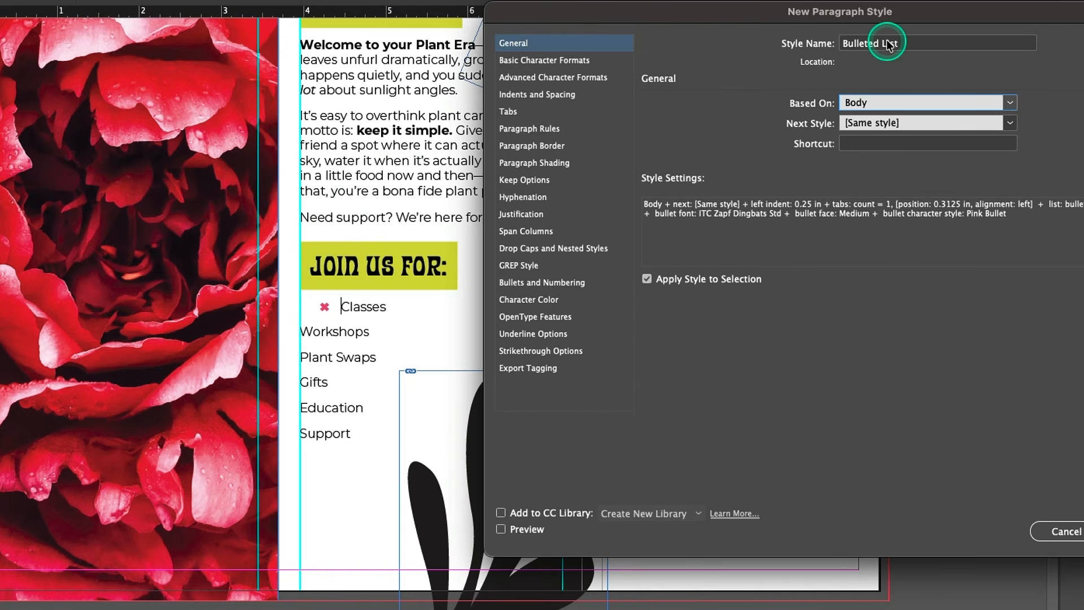
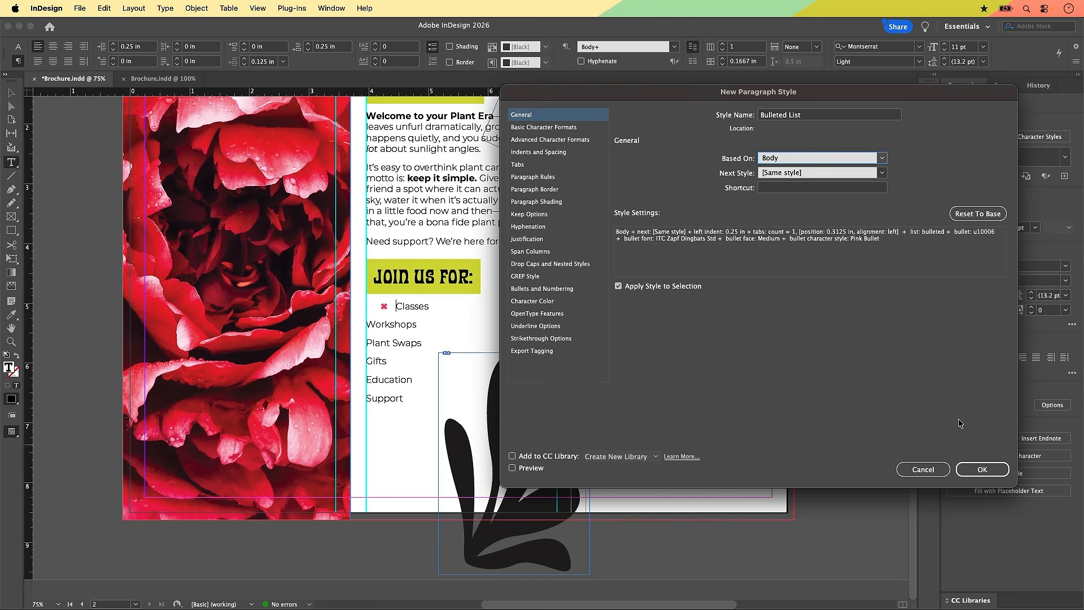
Step: Save the Bulleted List style and apply it to the lines from "Workshops" through "Support"
{"action": "left_click", "coordinate": [981, 470]}
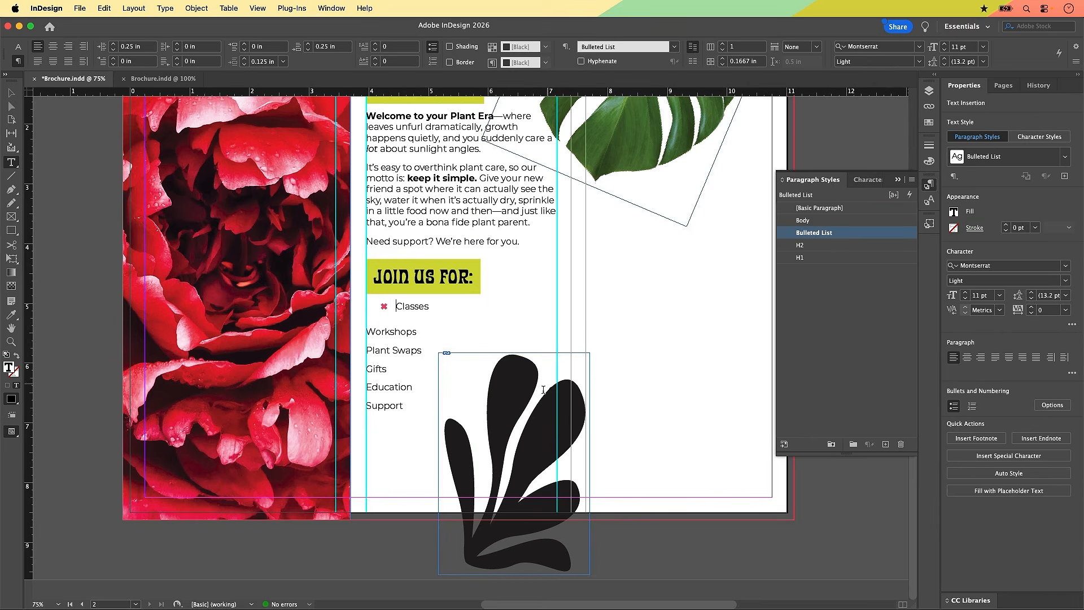
{"action": "left_click_drag", "start_coordinate": [424, 410], "coordinate": [368, 325]}
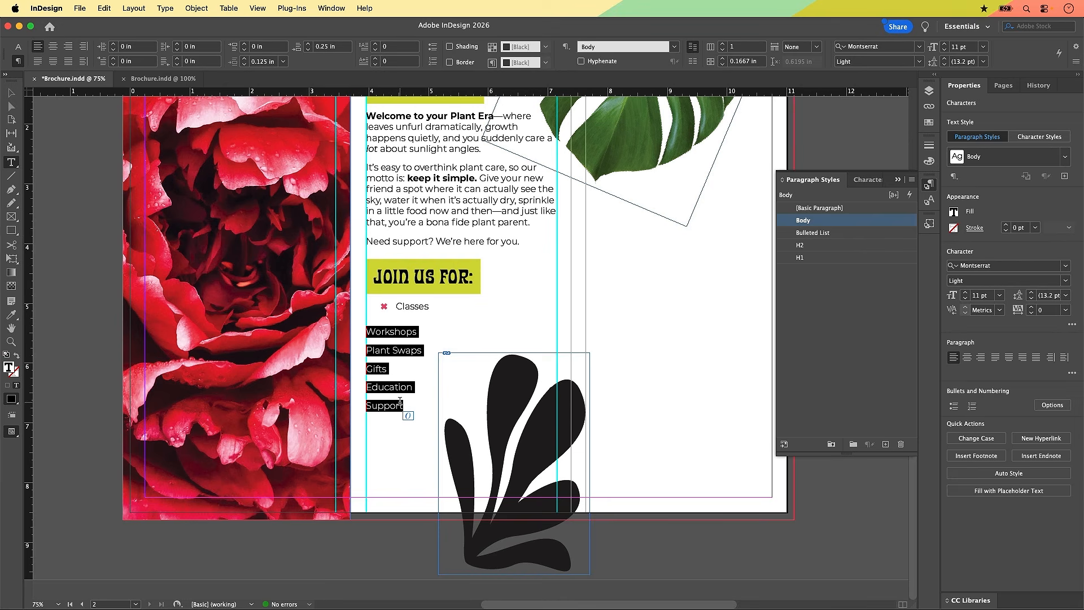
{"action": "left_click", "coordinate": [837, 238]}
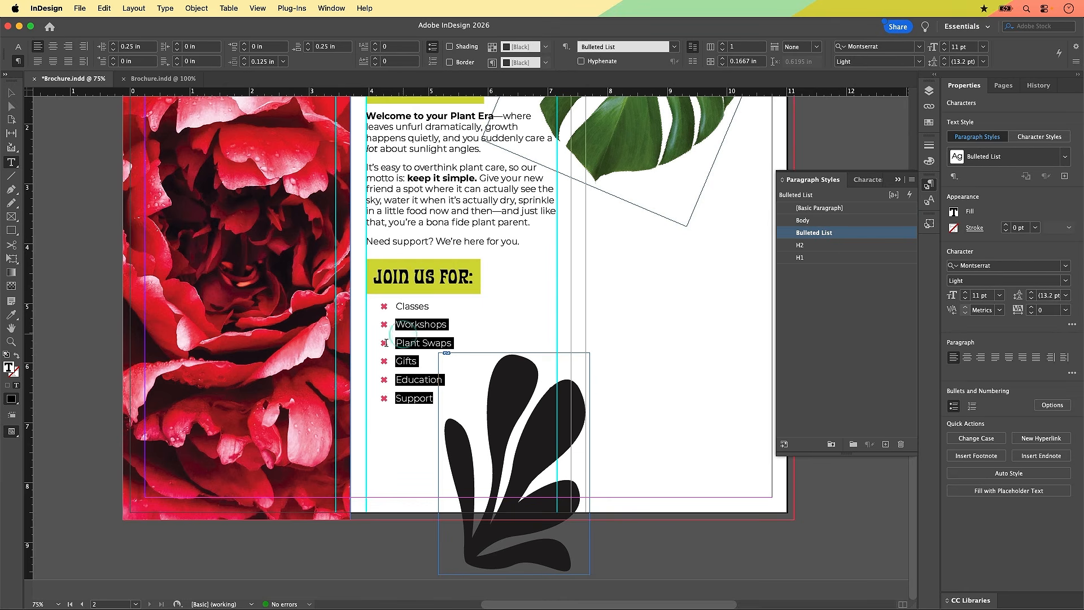
{"action": "left_click", "coordinate": [474, 338]}
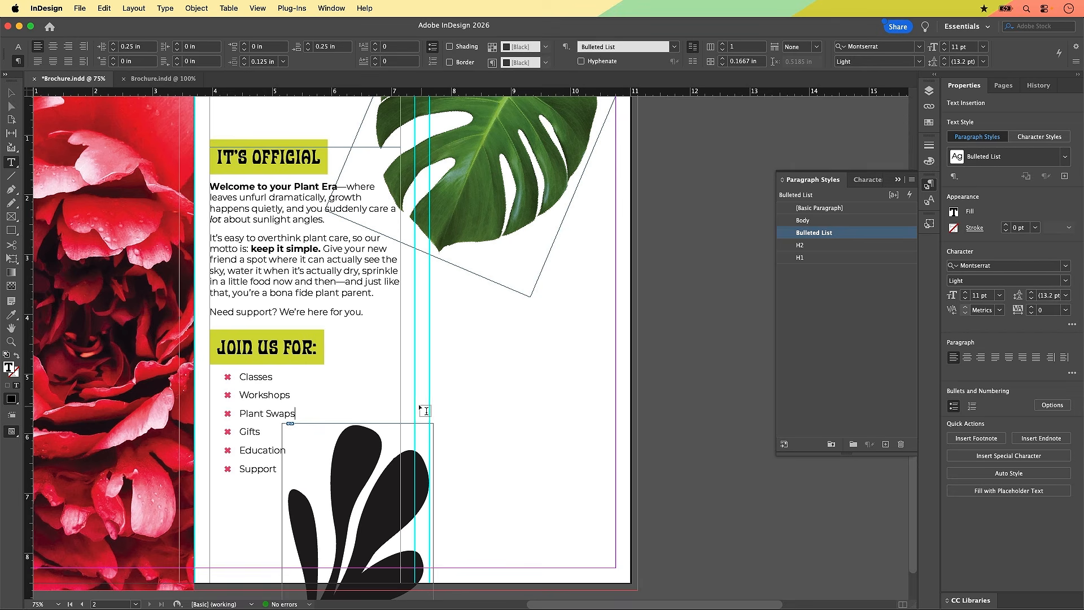
Step: Place leafy-learning.txt as Unicode UTF8 in a frame about 3.12 in by 4.75 in on the third panel, below the monstera leaf
{"action": "left_click", "coordinate": [295, 419]}
{"action": "key", "text": "Escape"}
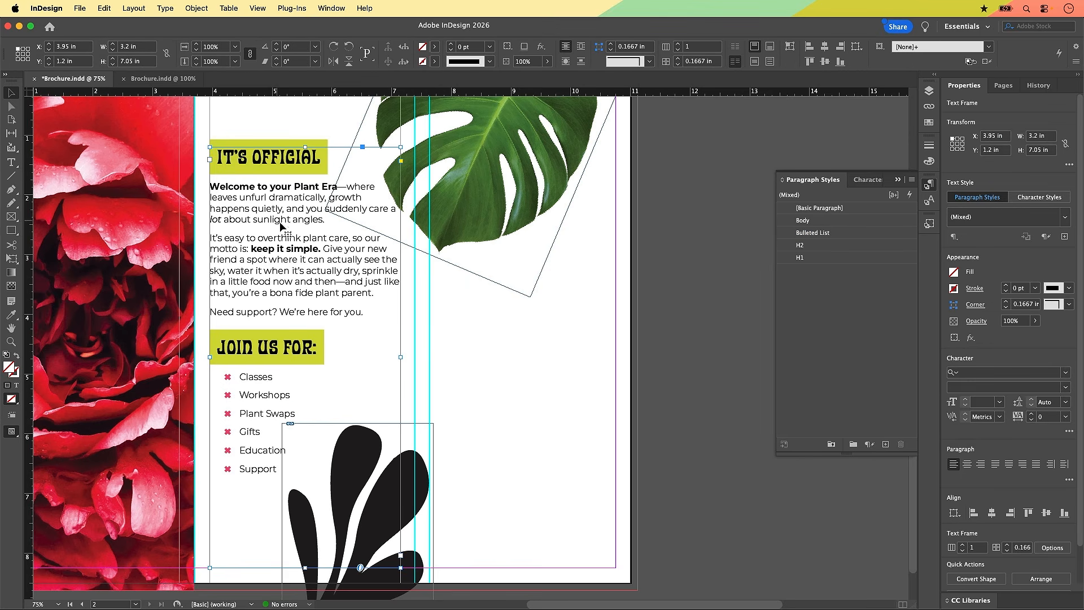
{"action": "left_click", "coordinate": [382, 345]}
{"action": "left_click", "coordinate": [548, 333]}
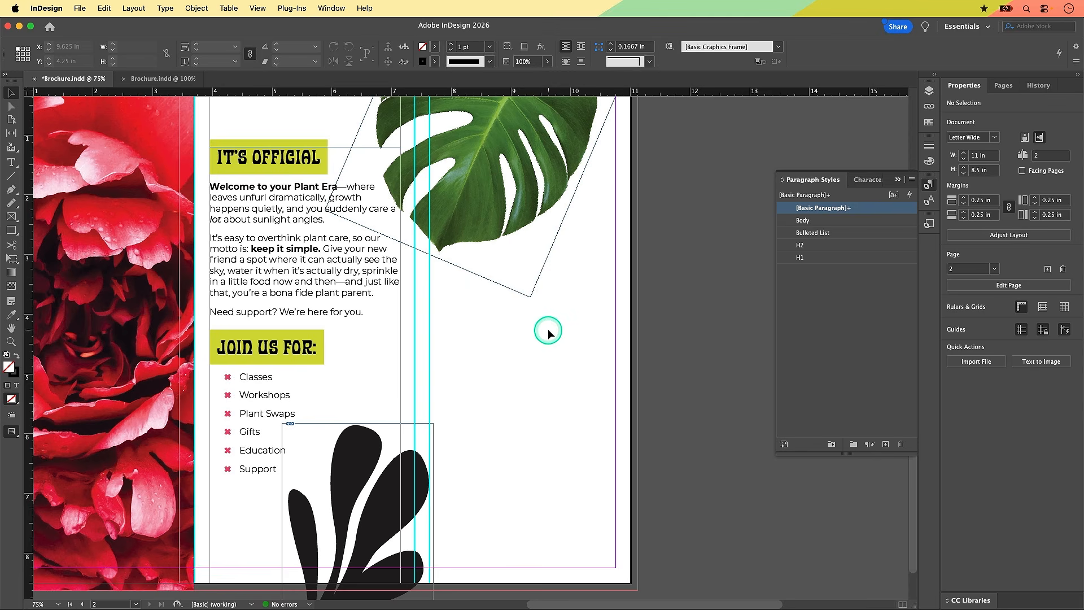
{"action": "key", "text": "super+d"}
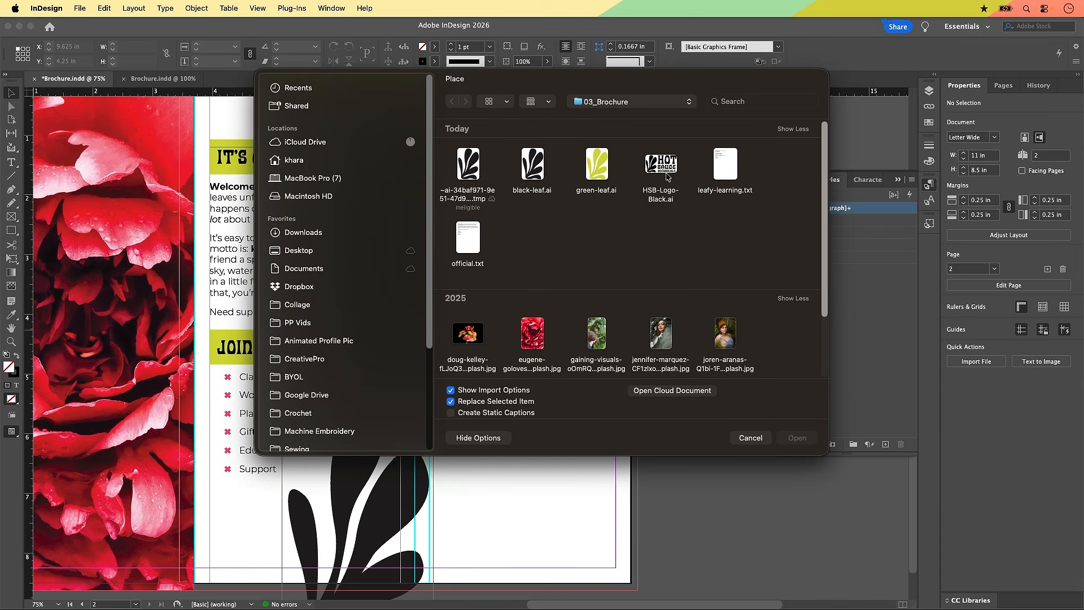
{"action": "left_click", "coordinate": [729, 168]}
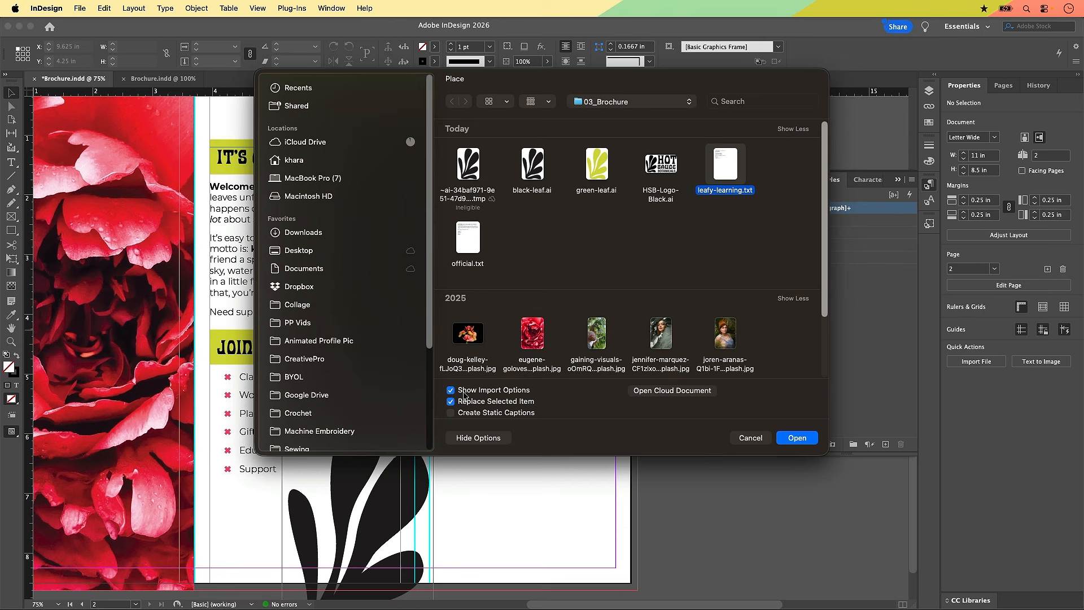
{"action": "left_click", "coordinate": [806, 439]}
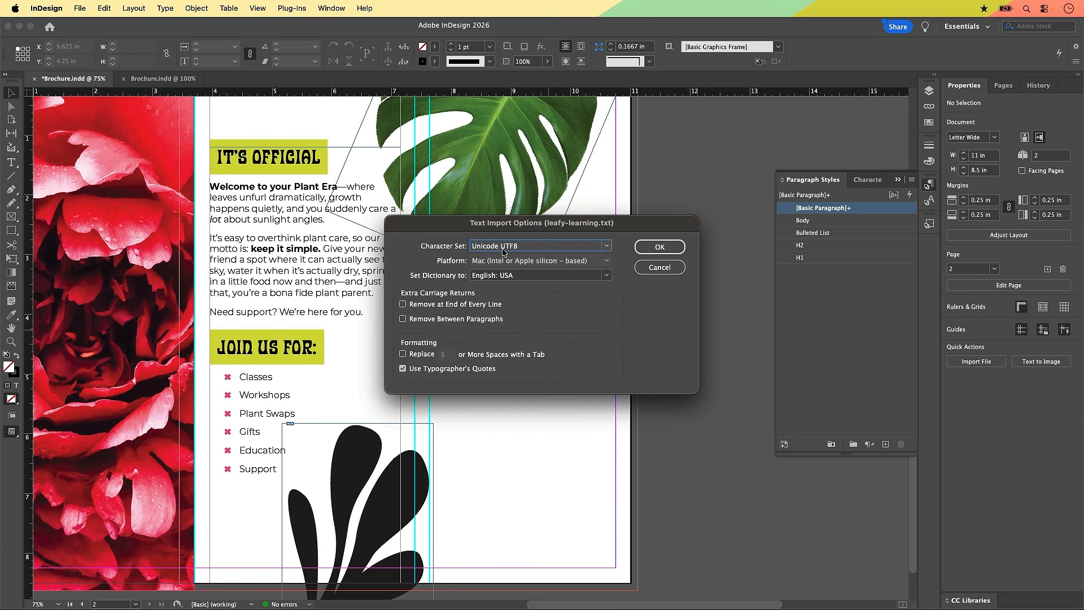
{"action": "left_click", "coordinate": [583, 247]}
{"action": "left_click", "coordinate": [654, 250]}
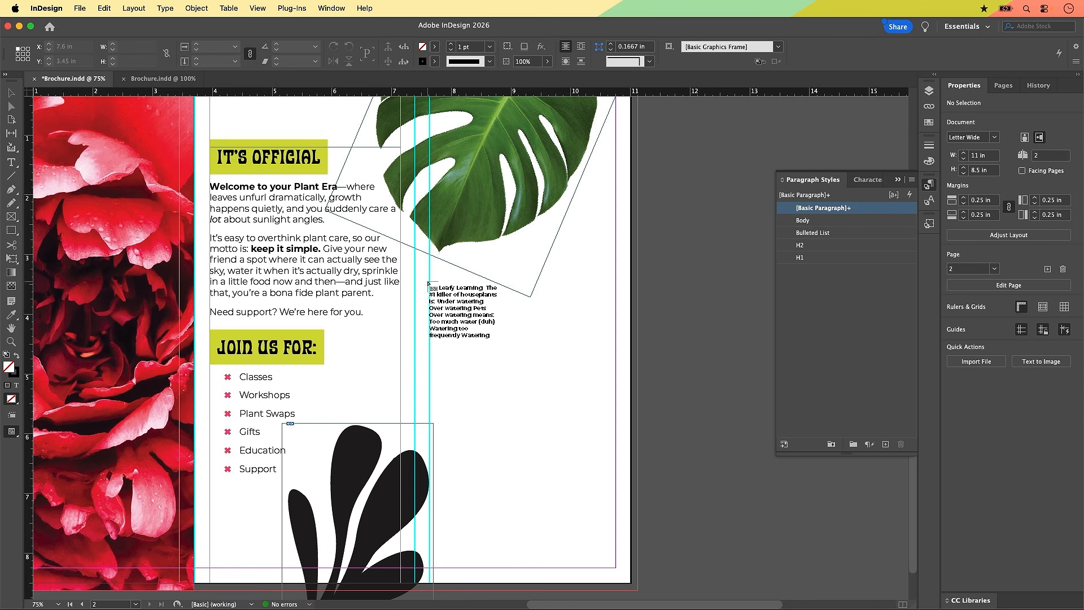
{"action": "left_click_drag", "start_coordinate": [430, 280], "coordinate": [614, 564]}
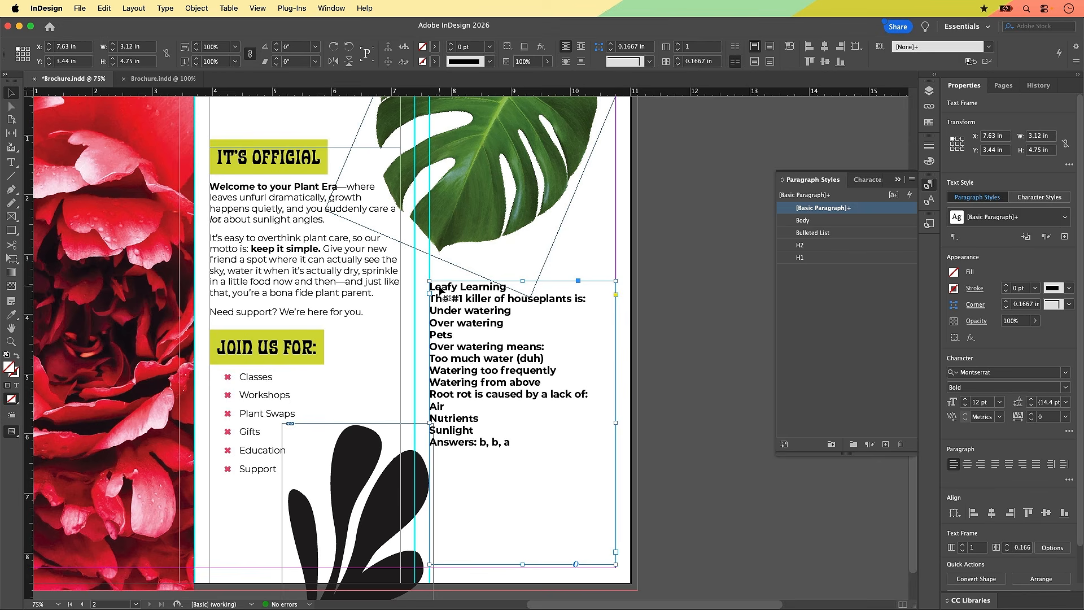
Step: Apply the H1 paragraph style to the "Leafy Learning" line of the placed text
{"action": "left_click", "coordinate": [476, 289]}
{"action": "left_click", "coordinate": [470, 292]}
{"action": "double_click", "coordinate": [470, 290]}
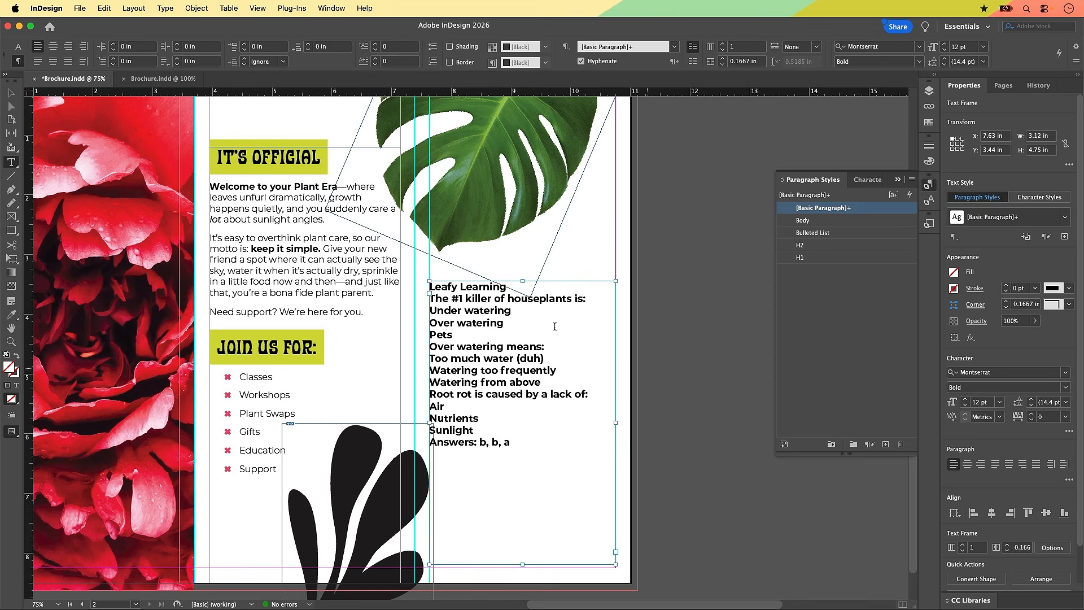
{"action": "left_click", "coordinate": [468, 287]}
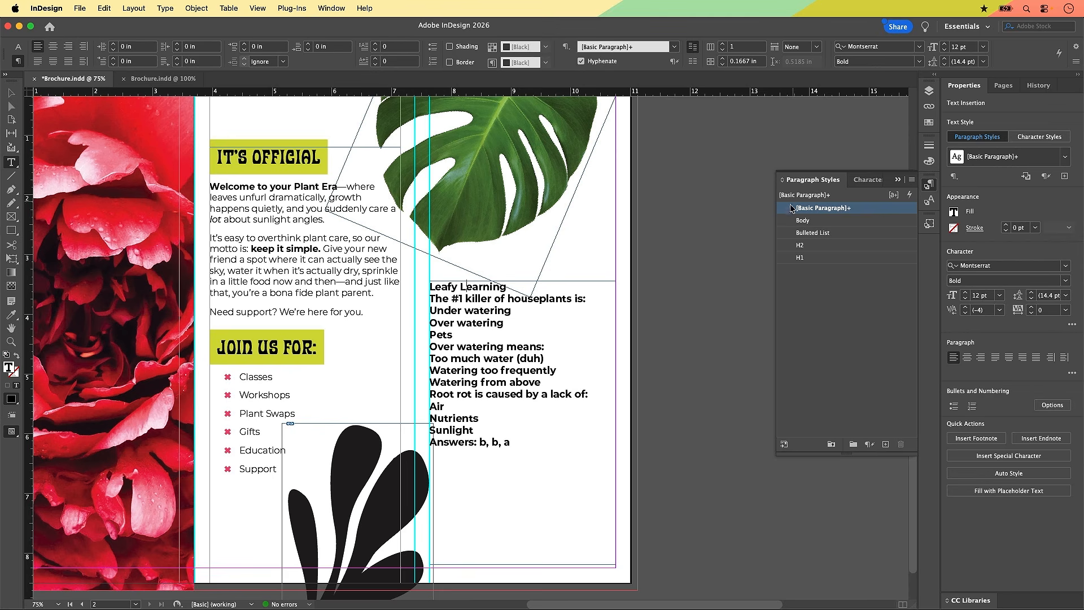
{"action": "left_click", "coordinate": [810, 259]}
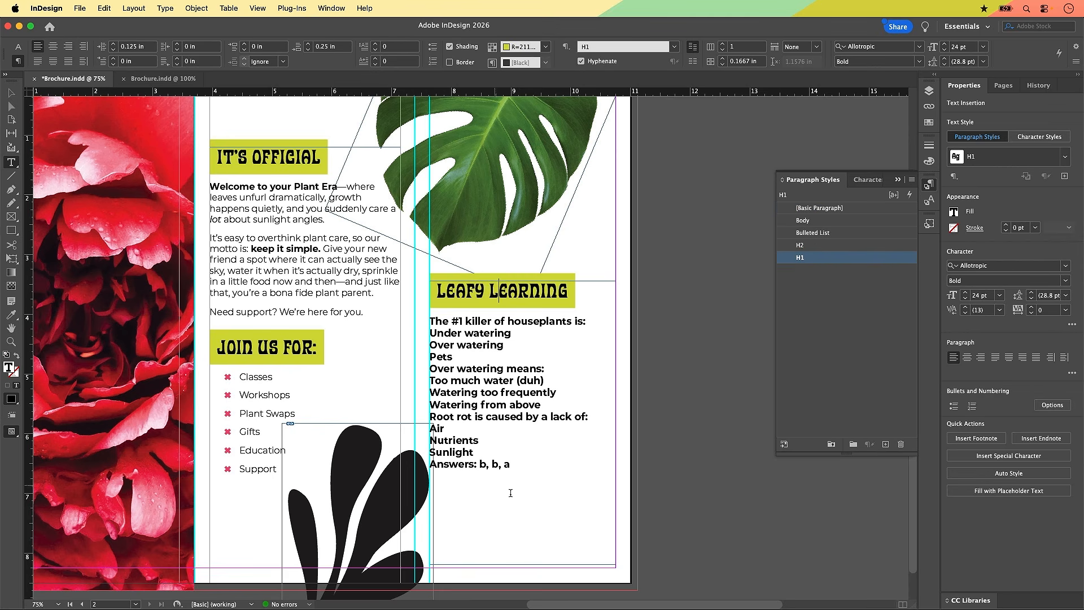
Step: Apply the Body paragraph style to all the quiz text below the "Leafy Learning" heading
{"action": "left_click_drag", "start_coordinate": [510, 493], "coordinate": [418, 320]}
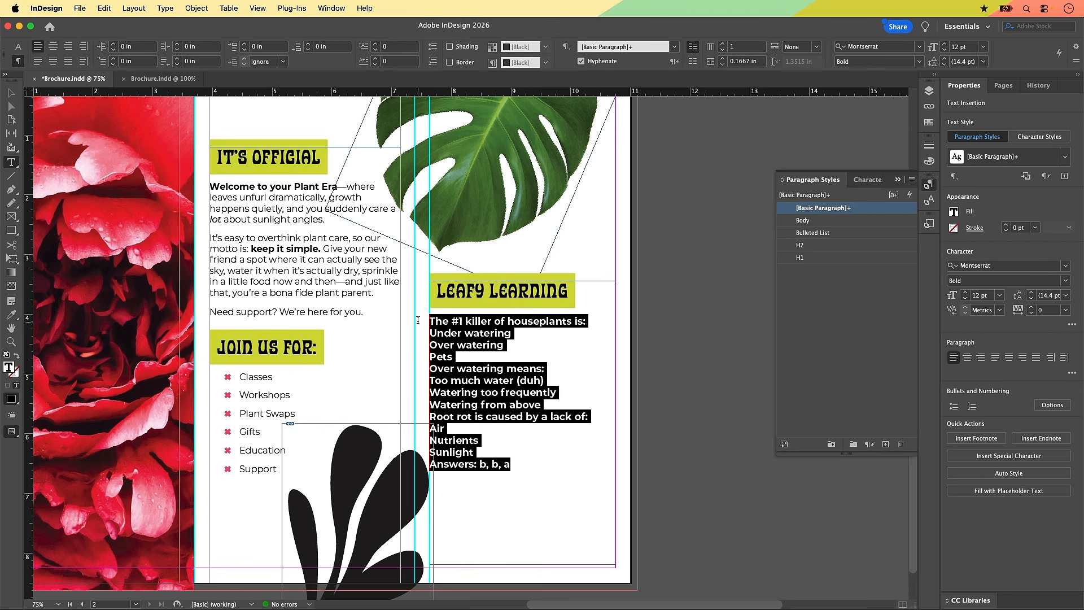
{"action": "left_click", "coordinate": [812, 222]}
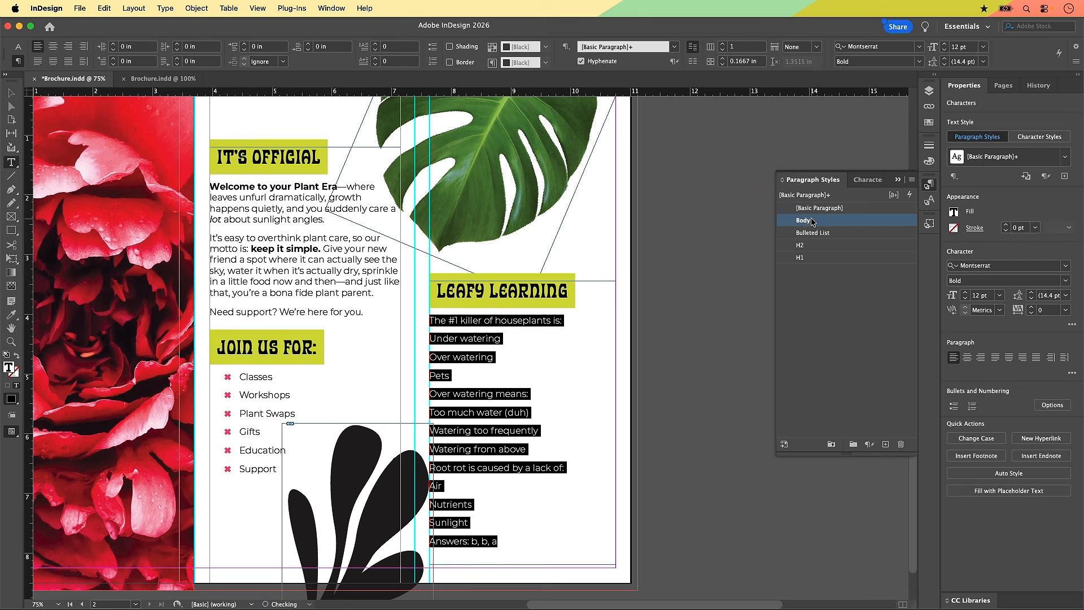
{"action": "left_click", "coordinate": [812, 221]}
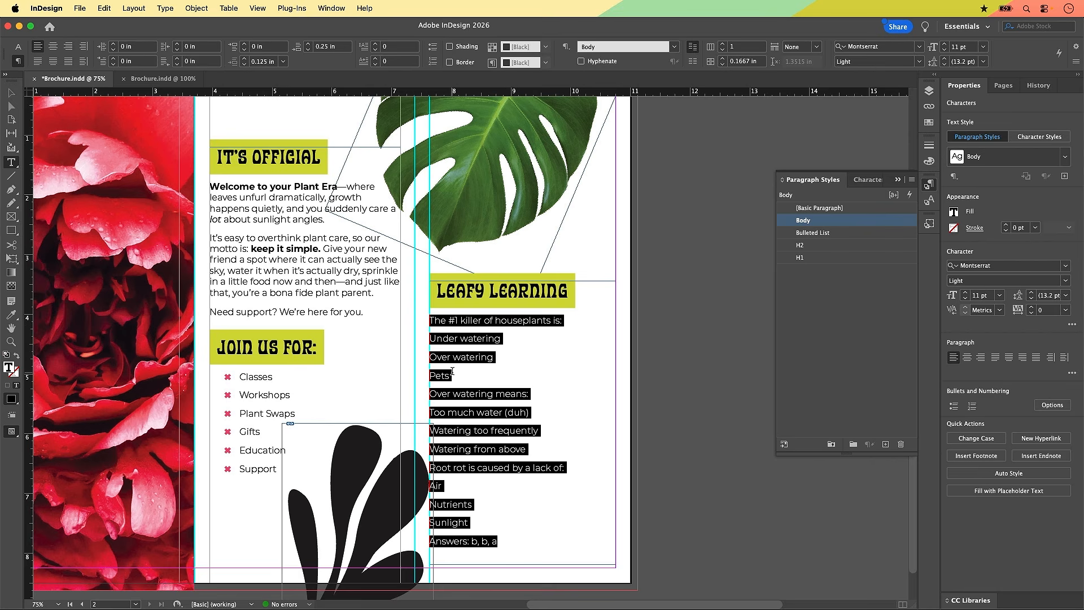
{"action": "left_click", "coordinate": [433, 394]}
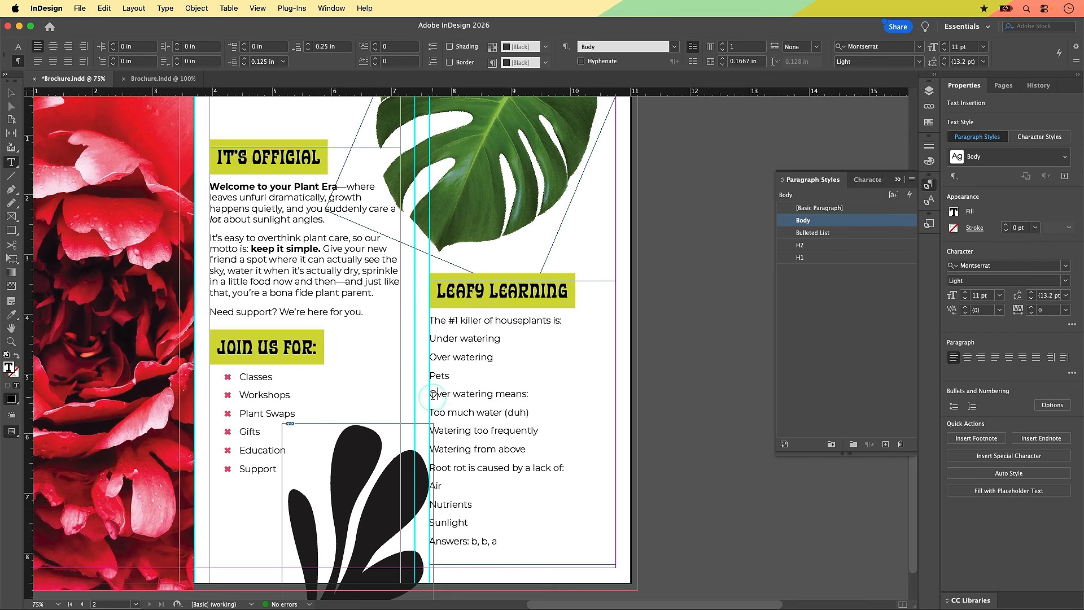
{"action": "left_click", "coordinate": [448, 468]}
{"action": "left_click_drag", "start_coordinate": [514, 542], "coordinate": [431, 545]}
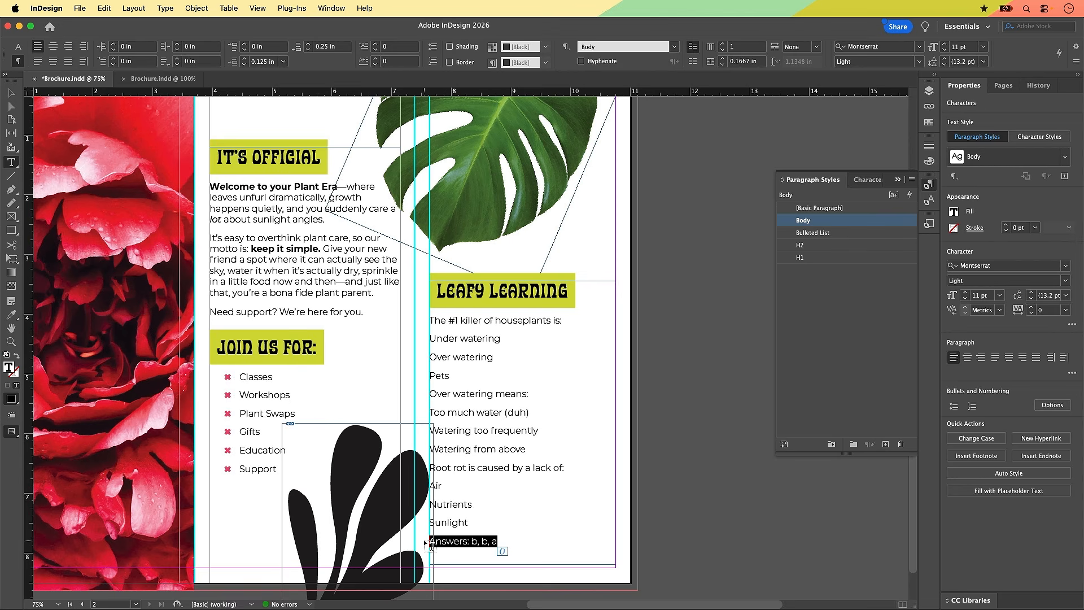
{"action": "left_click", "coordinate": [481, 548]}
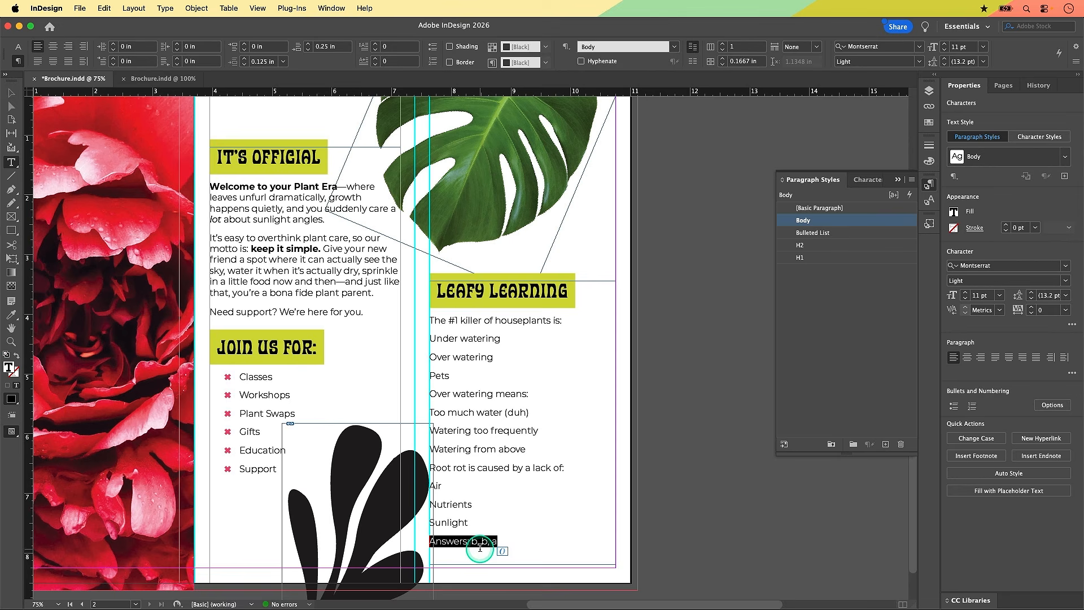
{"action": "left_click", "coordinate": [480, 395]}
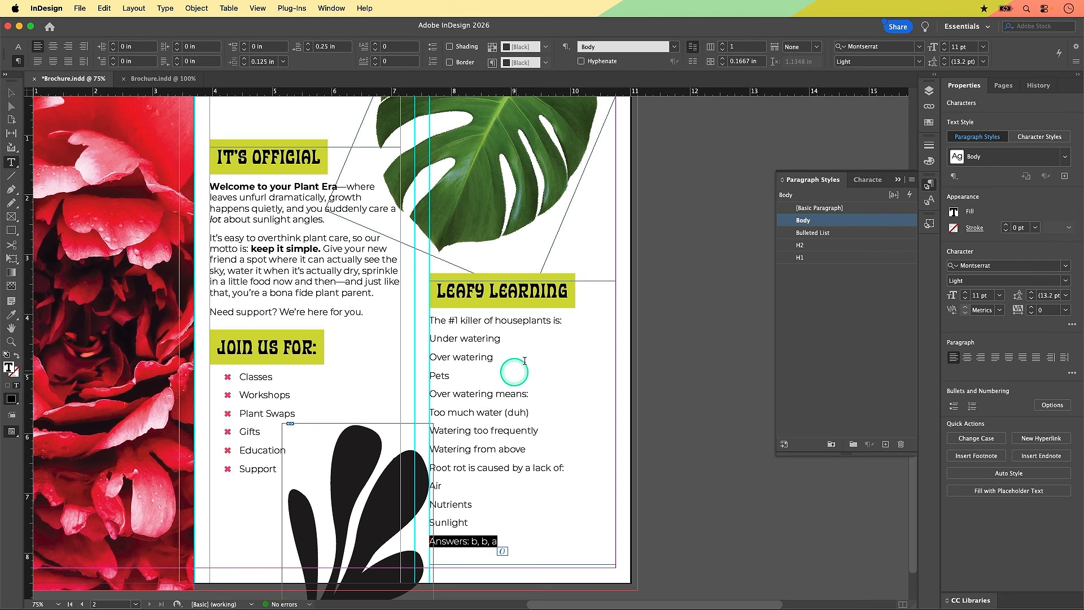
{"action": "left_click", "coordinate": [429, 320]}
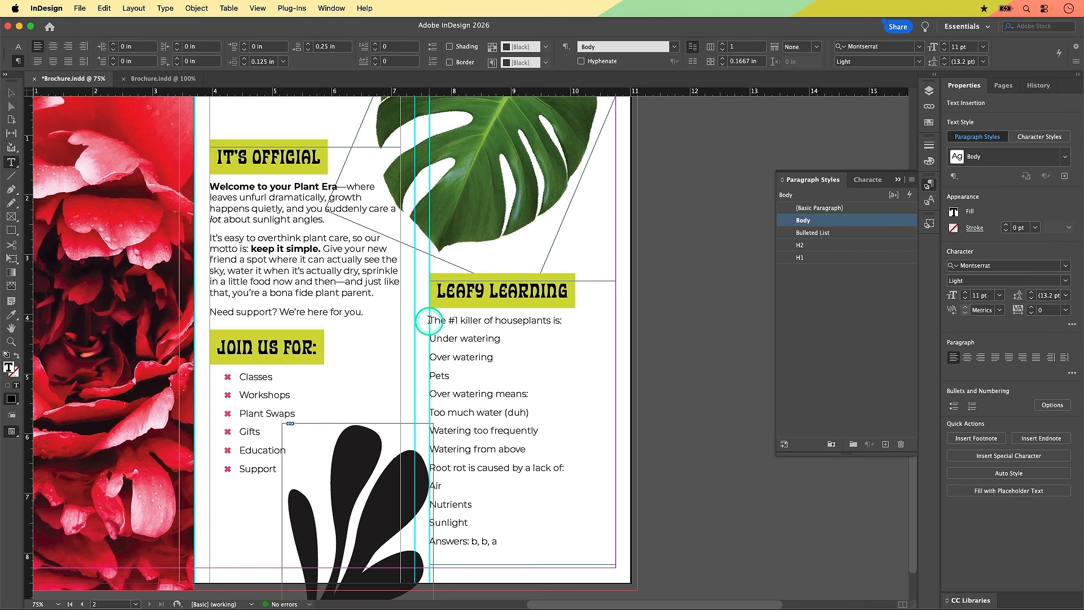
{"action": "left_click", "coordinate": [496, 422]}
{"action": "left_click_drag", "start_coordinate": [429, 321], "coordinate": [571, 331]}
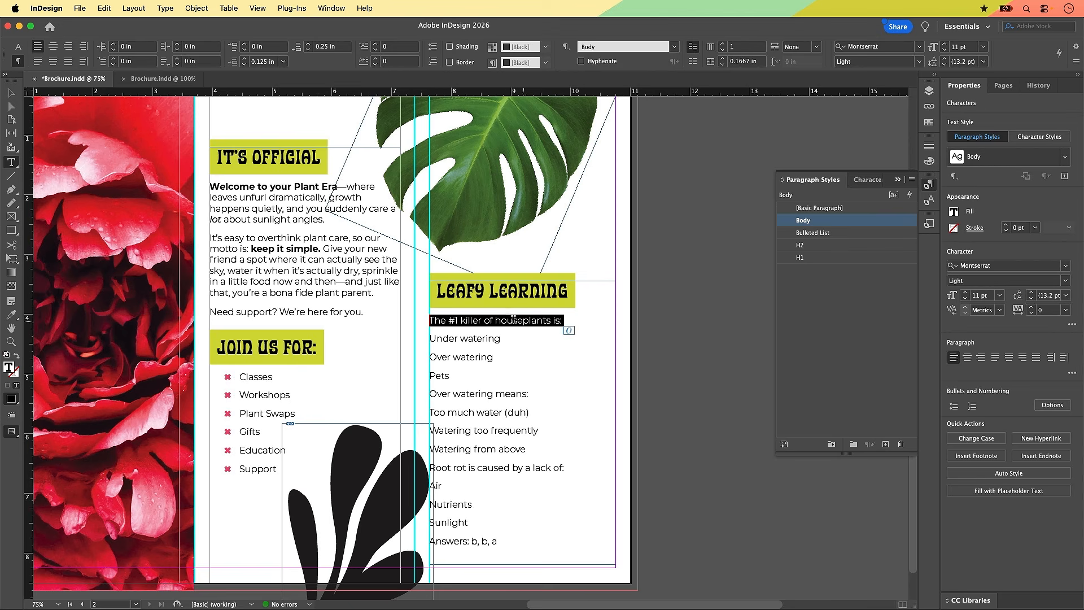
{"action": "left_click", "coordinate": [431, 337]}
{"action": "mouse_move", "coordinate": [431, 338]}
{"action": "left_mouse_down"}
{"action": "mouse_move", "coordinate": [469, 391]}
{"action": "mouse_move", "coordinate": [430, 339]}
{"action": "left_mouse_up"}
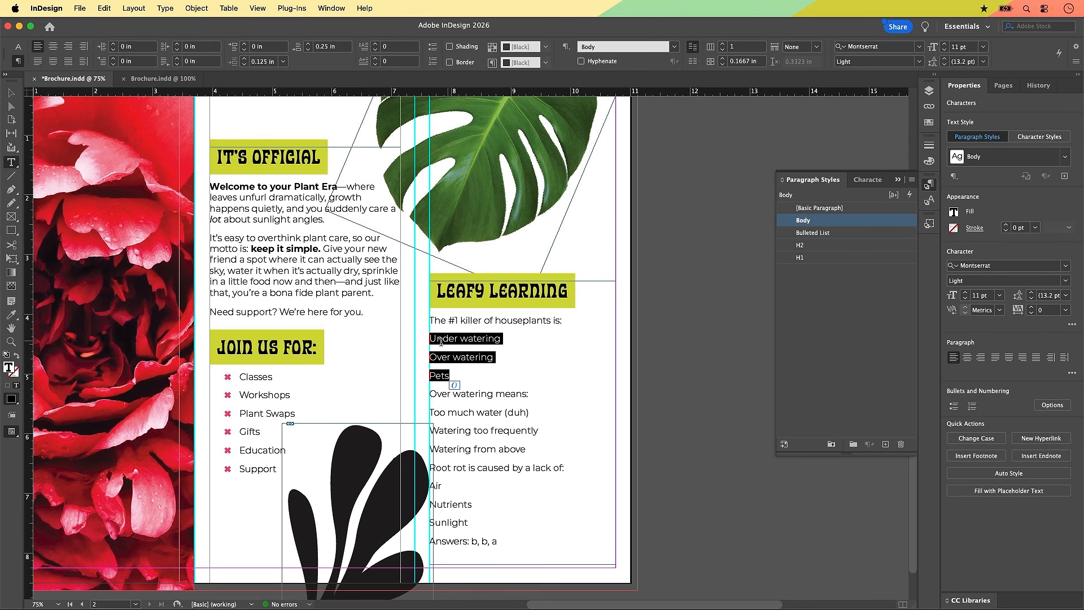
{"action": "right_click", "coordinate": [446, 373]}
{"action": "left_click_drag", "start_coordinate": [562, 321], "coordinate": [421, 322]}
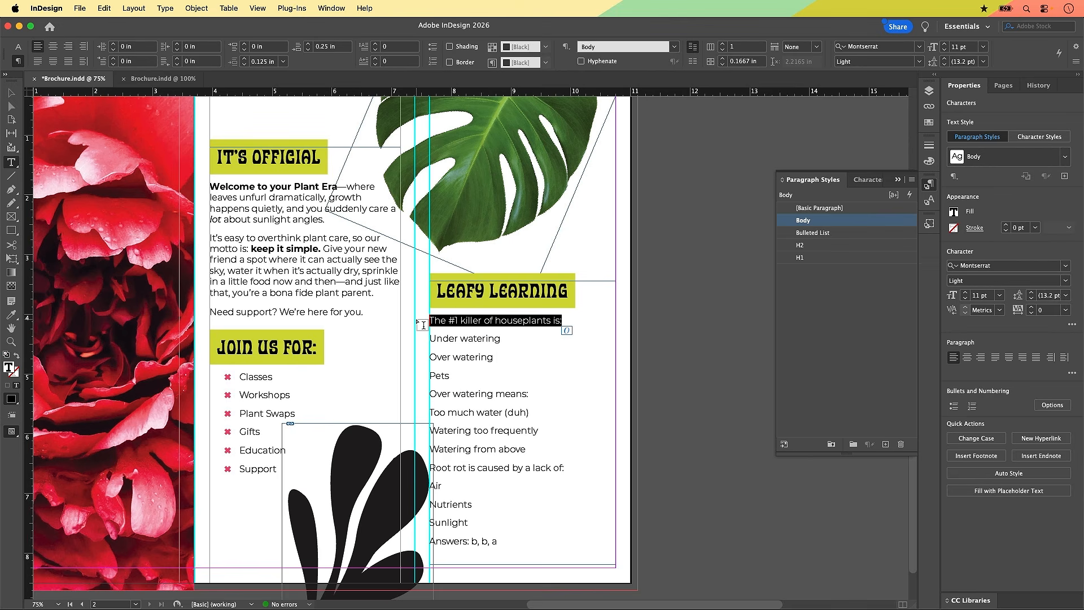
Step: Turn the line "The #1 killer of houseplants is:" into a numbered list item, with the list type set to Numbers
{"action": "left_click", "coordinate": [435, 327]}
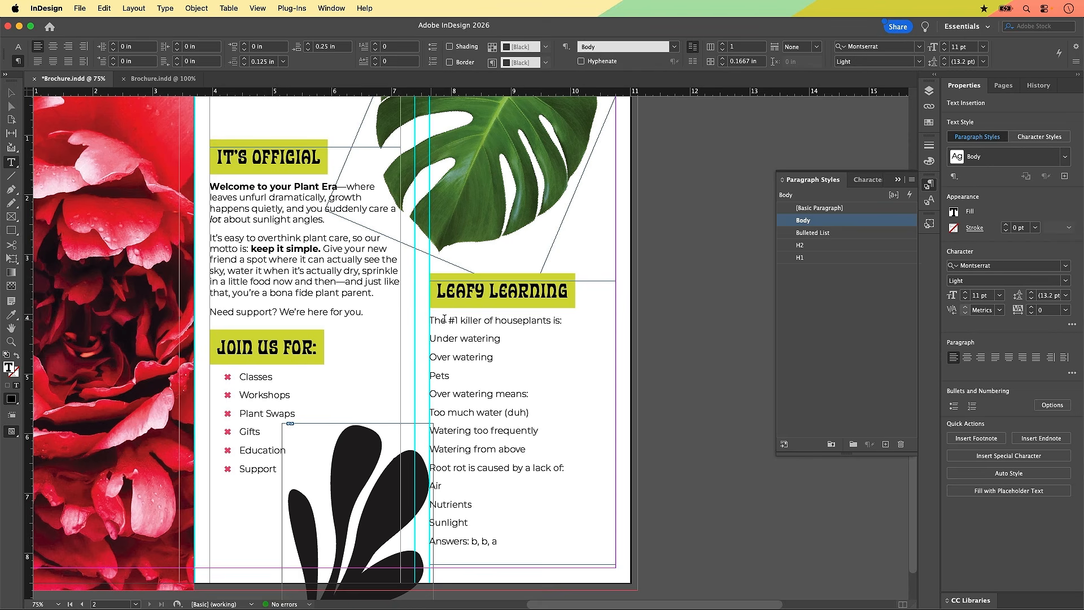
{"action": "left_click", "coordinate": [723, 307]}
{"action": "left_click", "coordinate": [433, 61]}
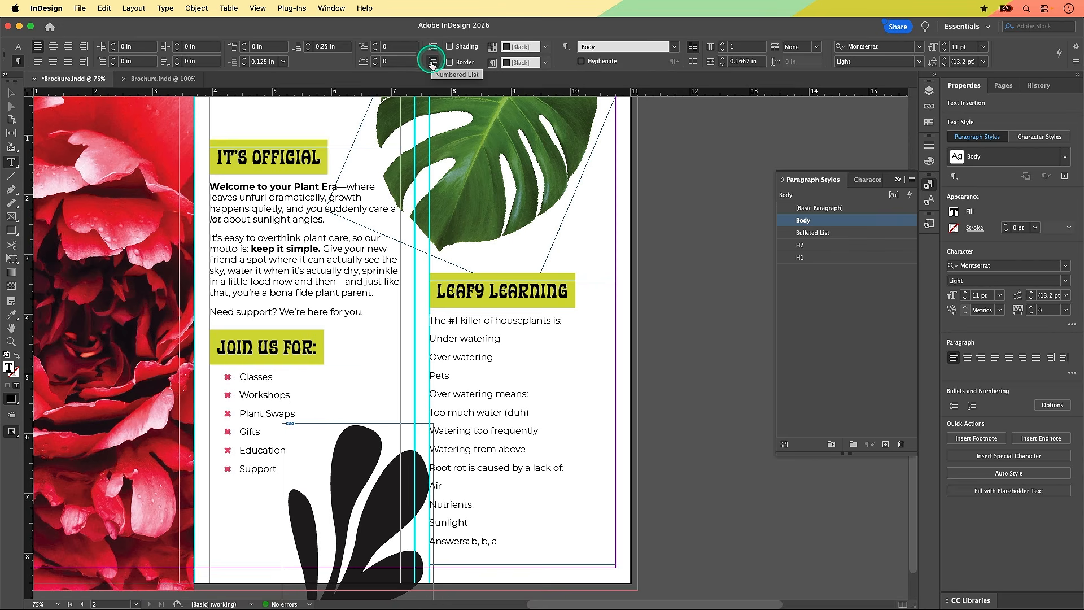
{"action": "left_click", "coordinate": [433, 62]}
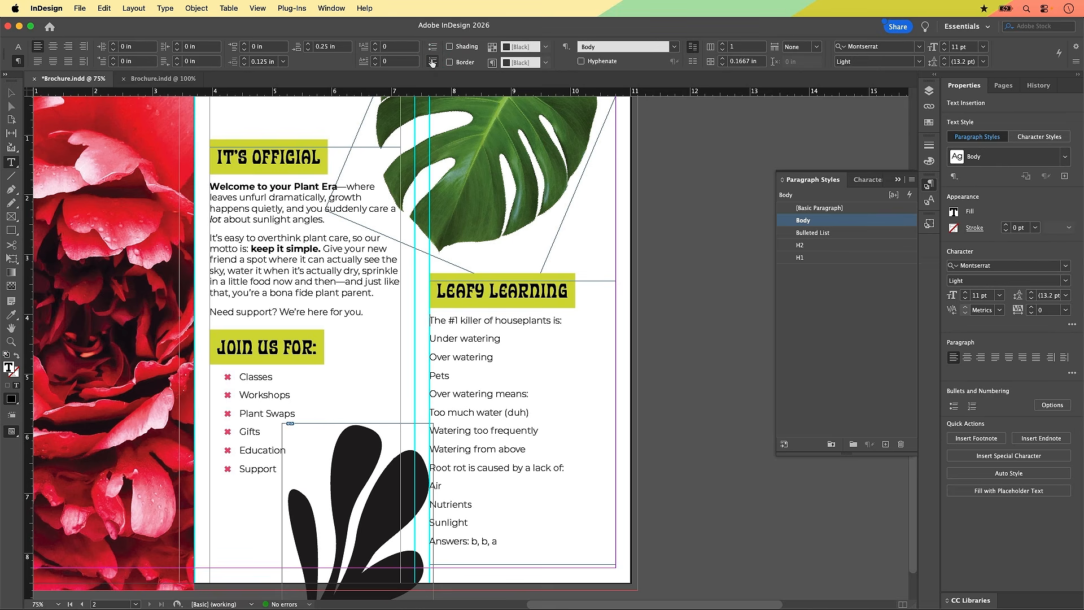
{"action": "left_click", "coordinate": [434, 64], "text": "alt"}
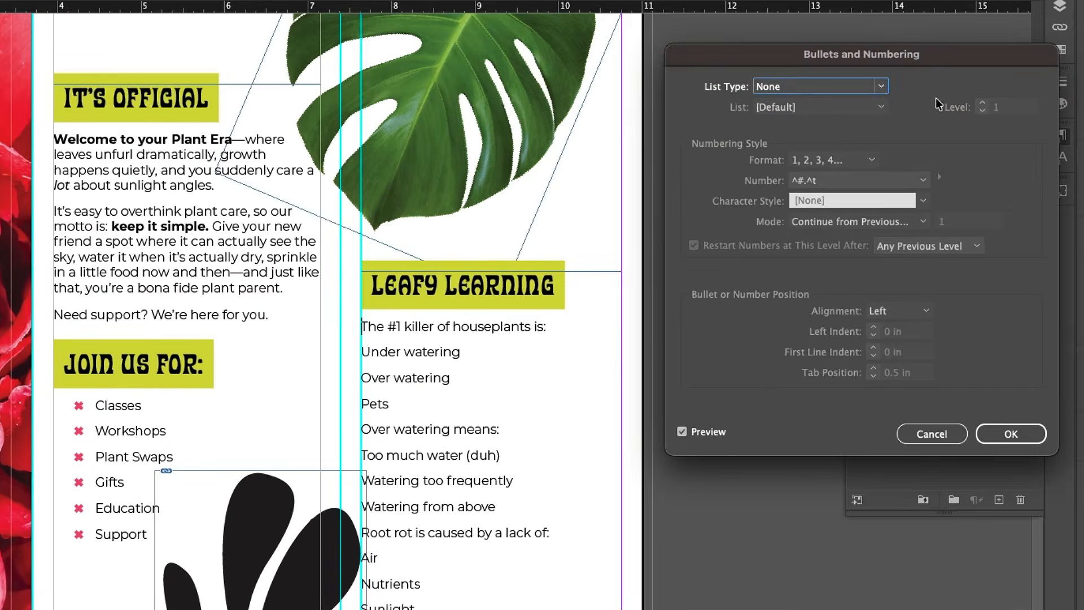
{"action": "left_click", "coordinate": [841, 158]}
{"action": "left_click_drag", "start_coordinate": [931, 53], "coordinate": [864, 79]}
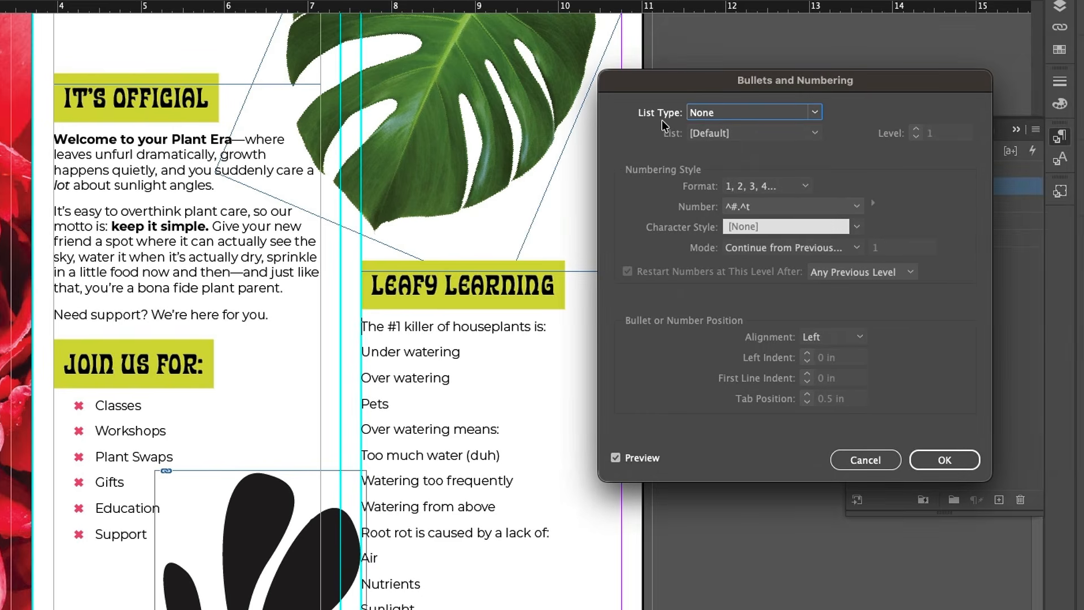
{"action": "left_click", "coordinate": [715, 117]}
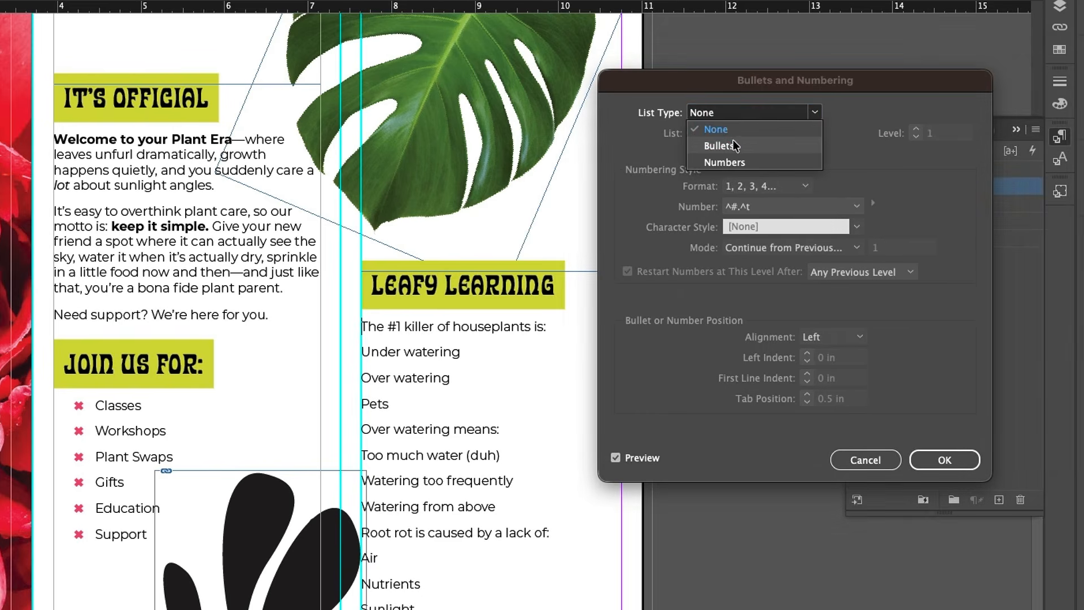
{"action": "left_click", "coordinate": [742, 161]}
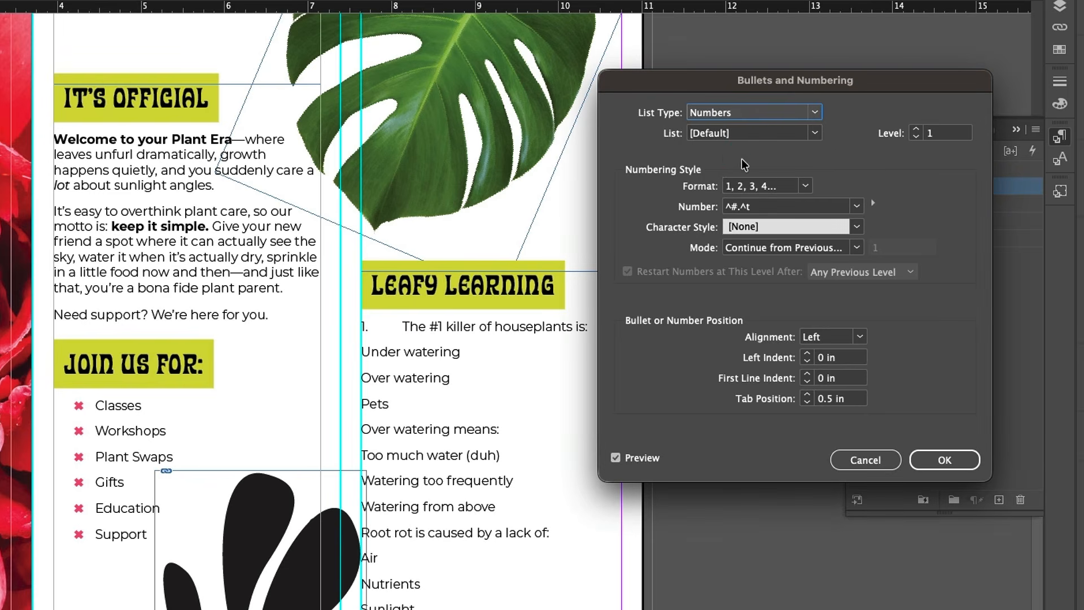
{"action": "left_click", "coordinate": [744, 163]}
{"action": "left_click", "coordinate": [766, 135]}
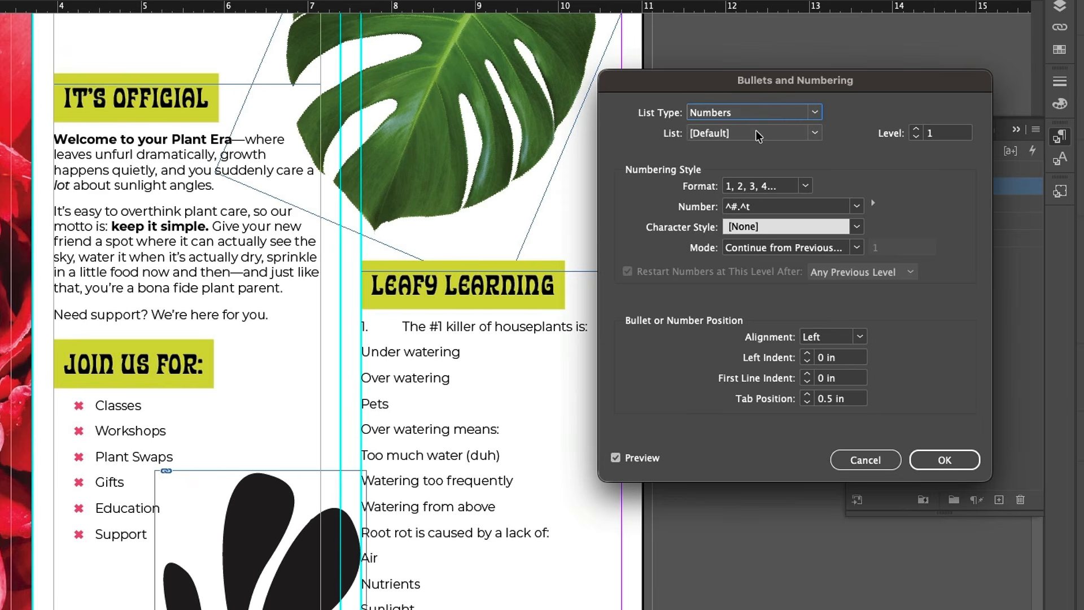
{"action": "left_click", "coordinate": [752, 140]}
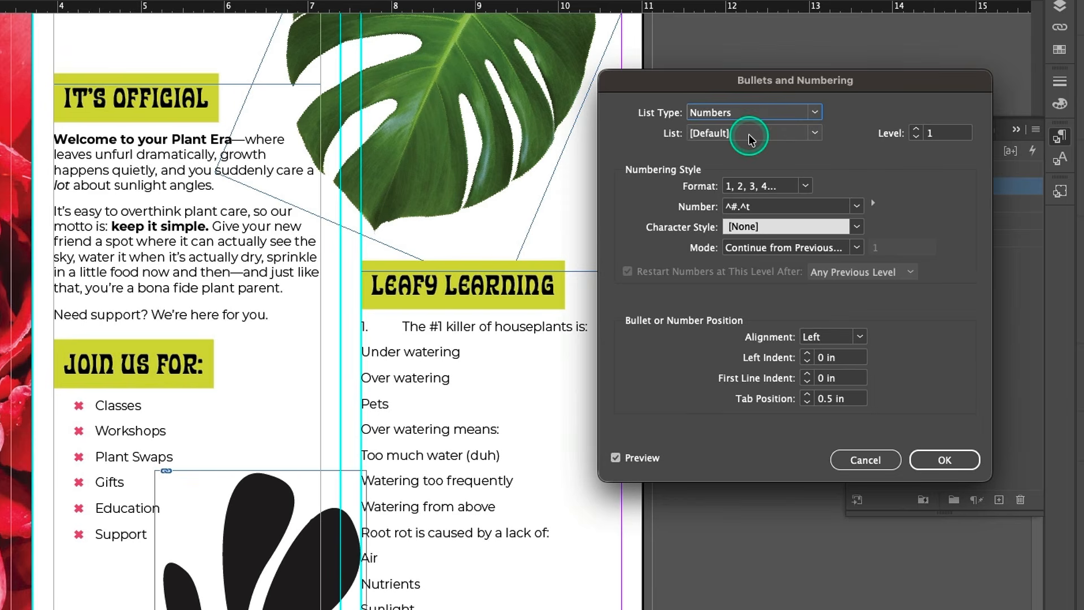
{"action": "left_click", "coordinate": [721, 138]}
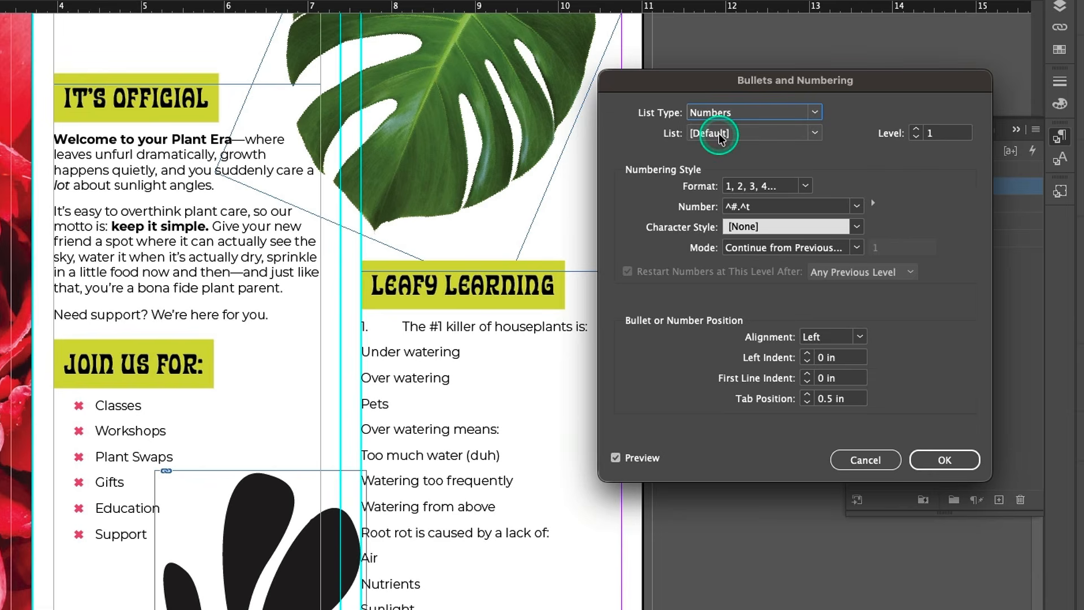
{"action": "left_click", "coordinate": [940, 136]}
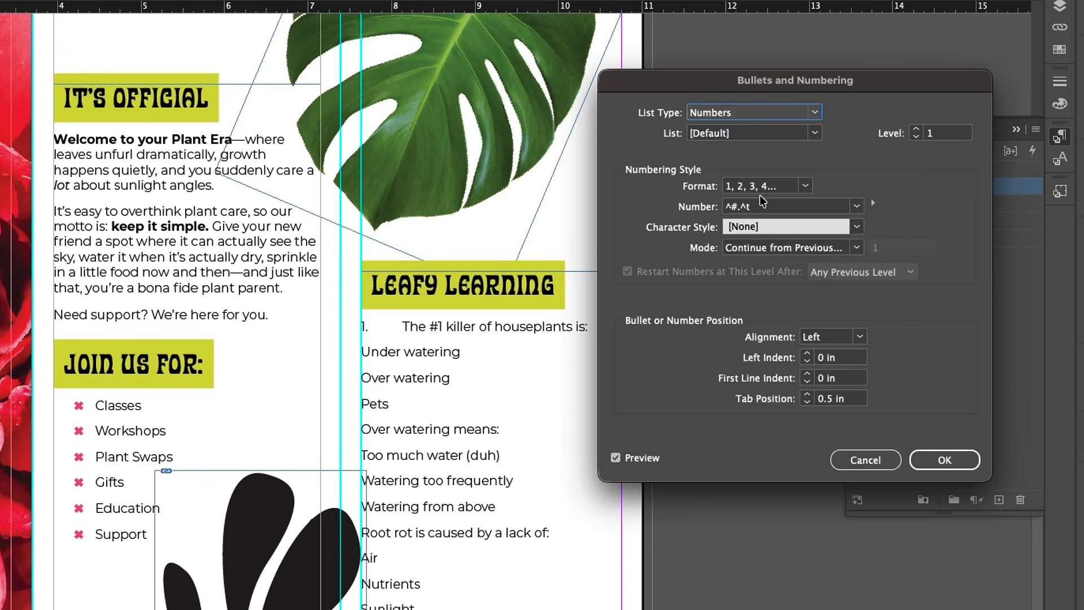
Step: Change the number expression to ^#)^t so a closing parenthesis follows the question number
{"action": "left_click", "coordinate": [736, 209]}
{"action": "left_click", "coordinate": [740, 210]}
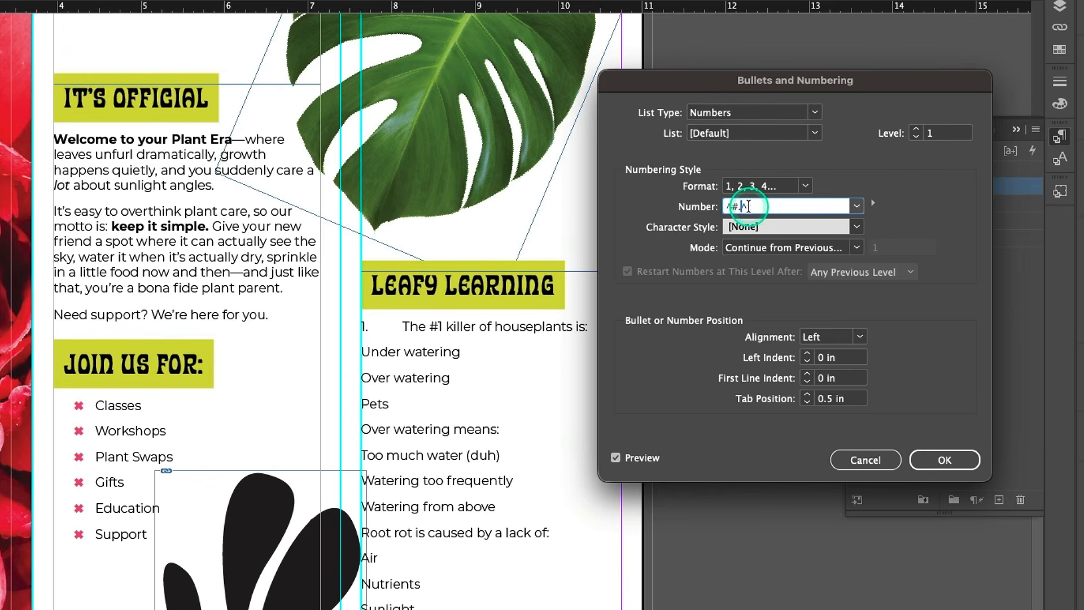
{"action": "key", "text": "BackSpace"}
{"action": "type", "text": ")"}
{"action": "key", "text": "Tab"}
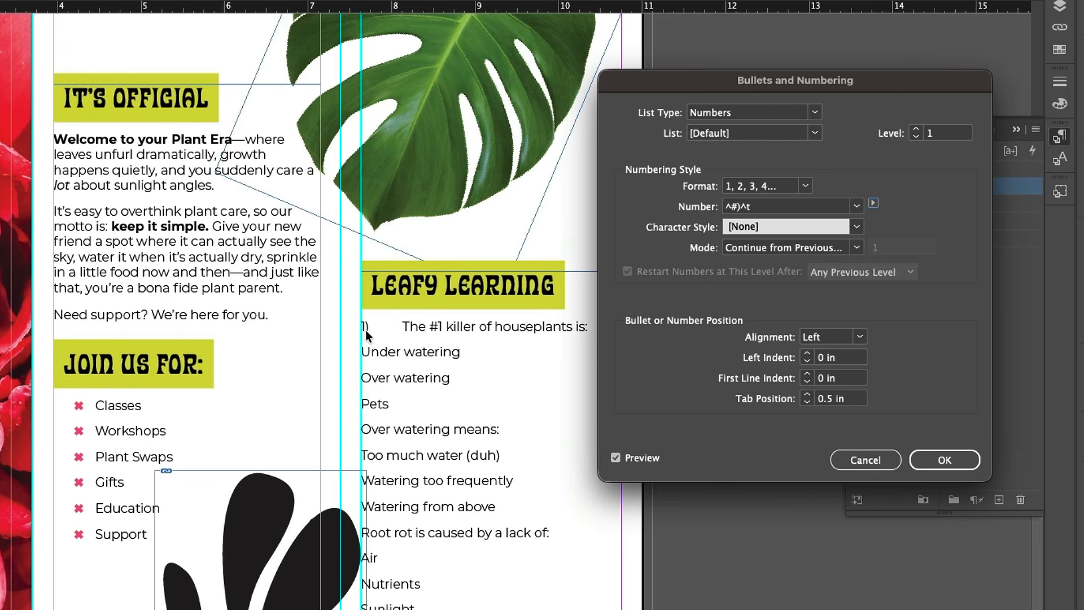
Step: Apply the Bold character style to the question number and keep the numbering mode at Continue from Previous Number
{"action": "left_click", "coordinate": [857, 226]}
{"action": "left_click", "coordinate": [774, 289]}
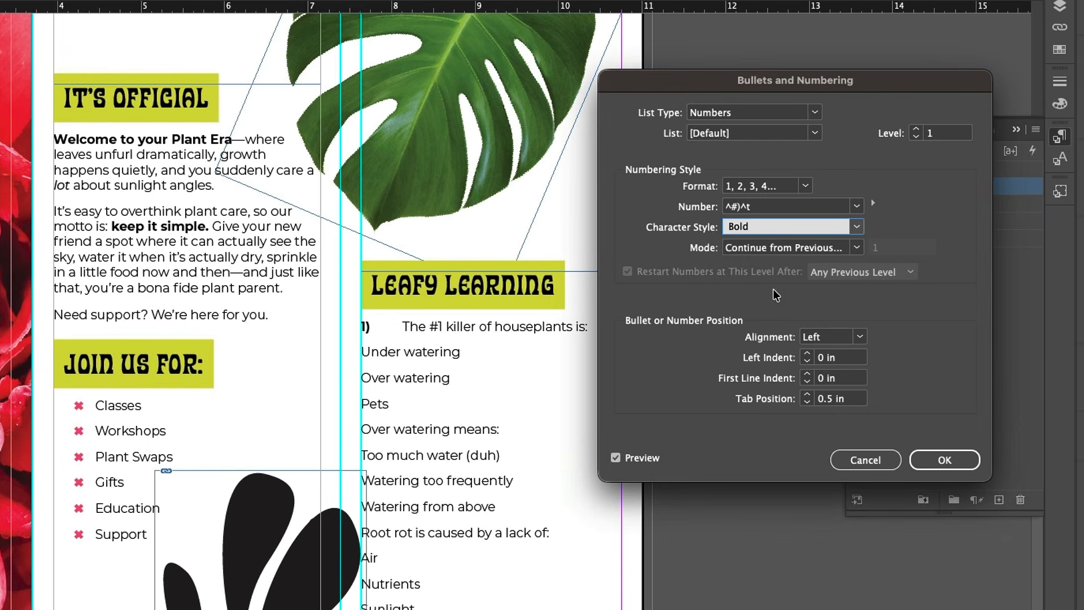
{"action": "left_click", "coordinate": [858, 226]}
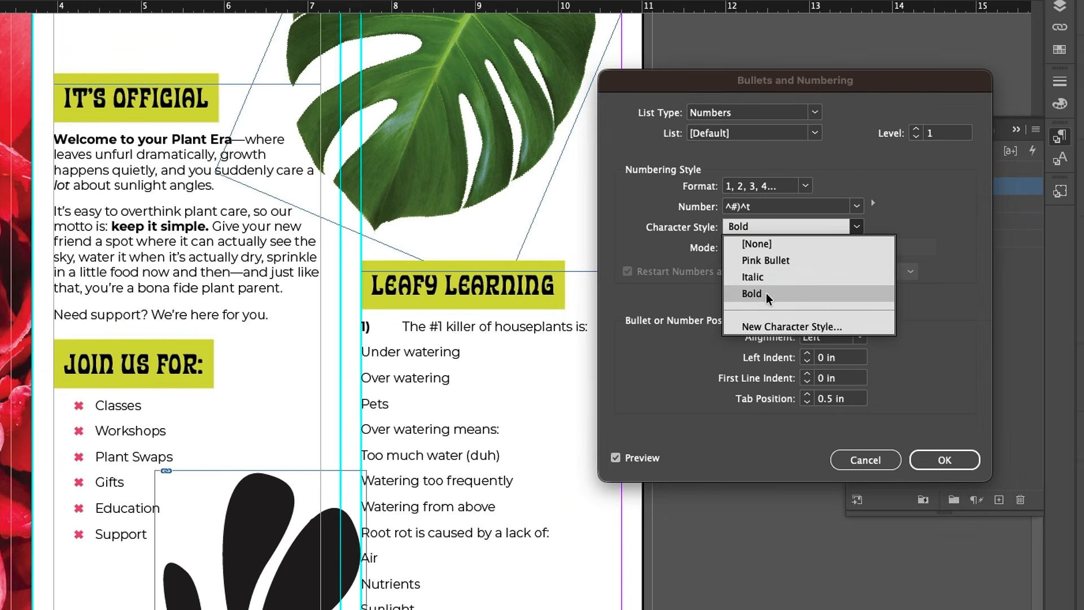
{"action": "left_click", "coordinate": [767, 294]}
{"action": "left_click", "coordinate": [767, 294]}
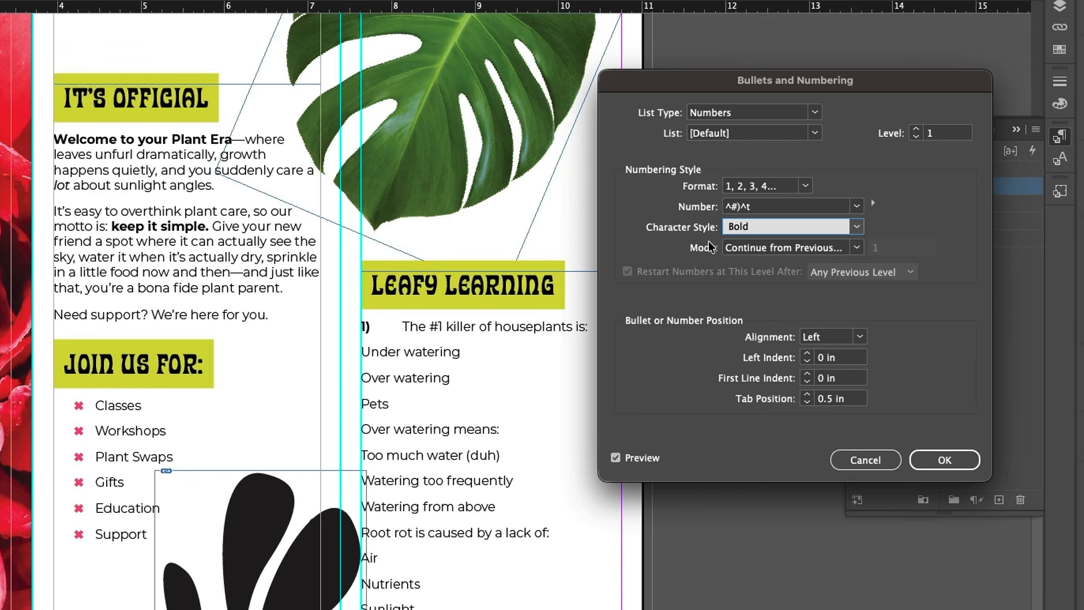
{"action": "left_click", "coordinate": [698, 254]}
{"action": "left_click", "coordinate": [699, 256]}
{"action": "left_click", "coordinate": [856, 248]}
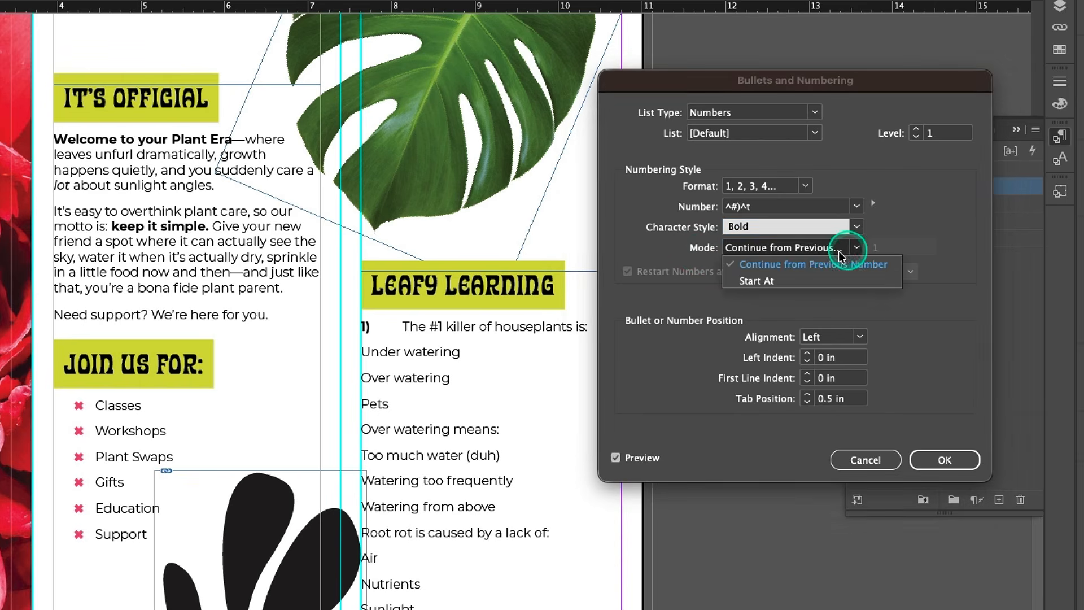
{"action": "left_click", "coordinate": [773, 283]}
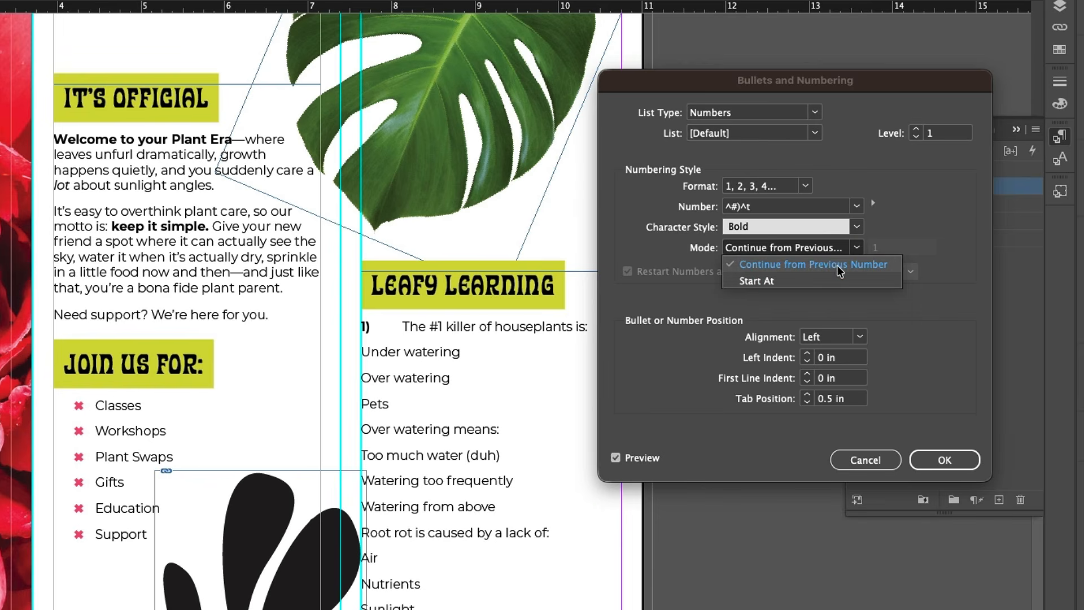
{"action": "left_click", "coordinate": [752, 268]}
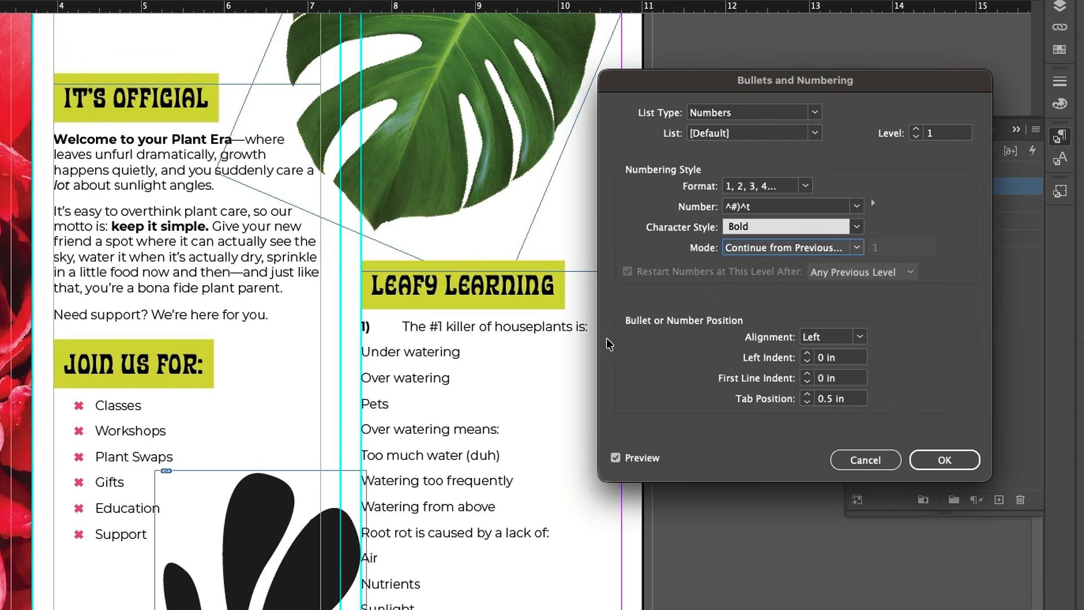
Step: Set the tab position of the numbered question to 0.25 in and accept the numbering settings
{"action": "left_click", "coordinate": [838, 447]}
{"action": "left_click", "coordinate": [364, 336]}
{"action": "left_click", "coordinate": [807, 402]}
{"action": "left_click", "coordinate": [808, 403]}
{"action": "left_click", "coordinate": [808, 402]}
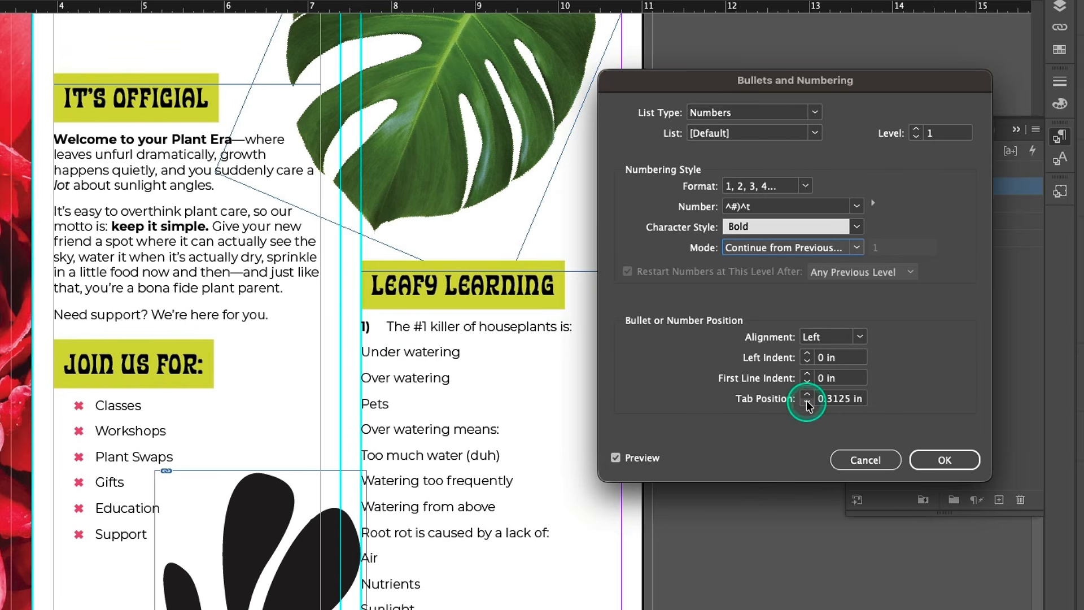
{"action": "left_click", "coordinate": [807, 402]}
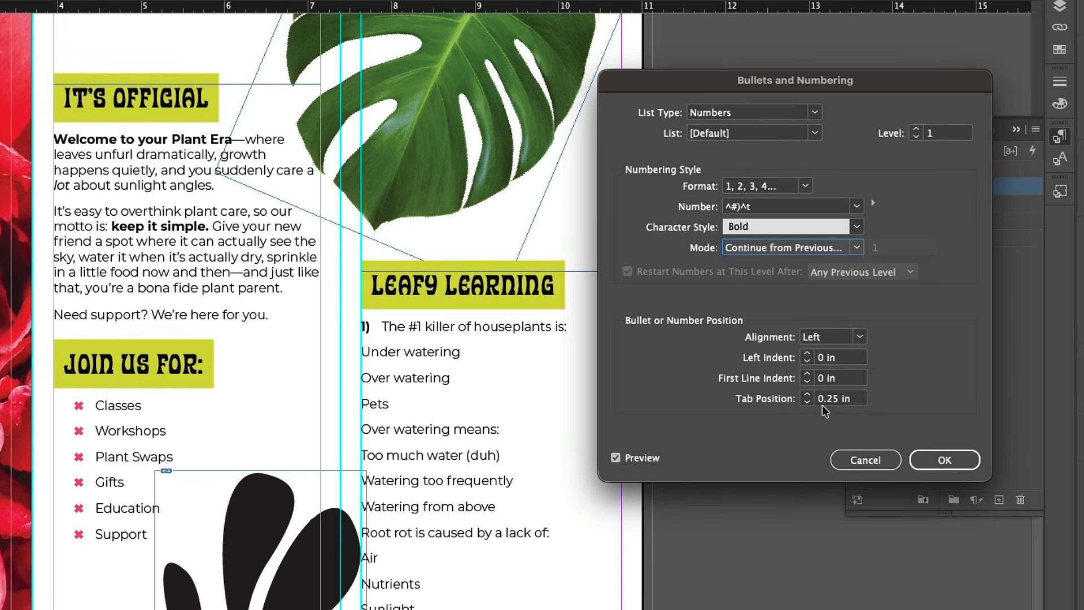
{"action": "left_click", "coordinate": [823, 406]}
{"action": "left_click", "coordinate": [838, 404]}
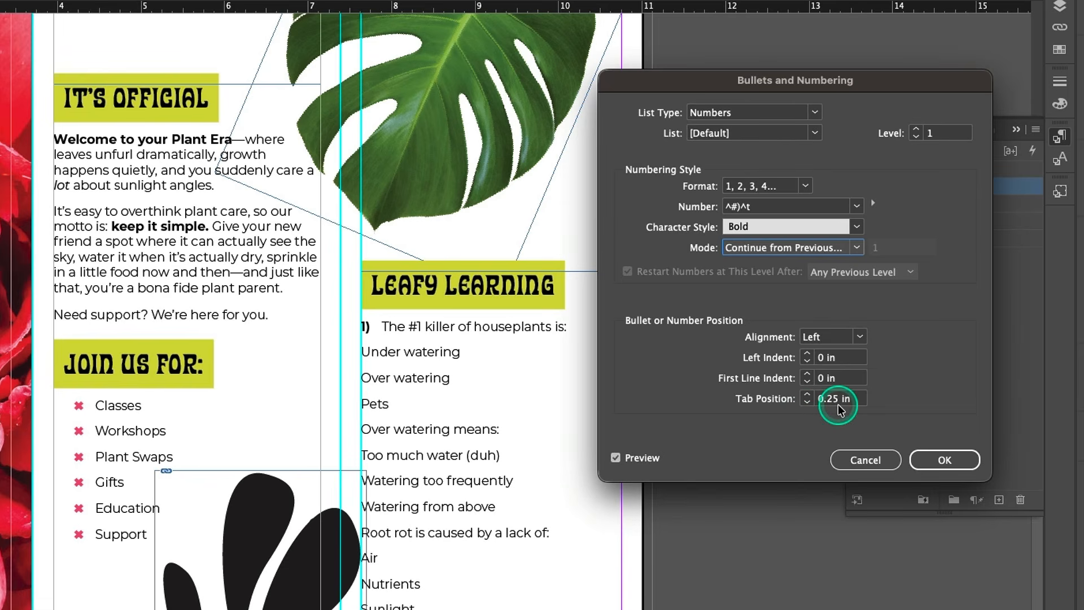
{"action": "left_click", "coordinate": [954, 460]}
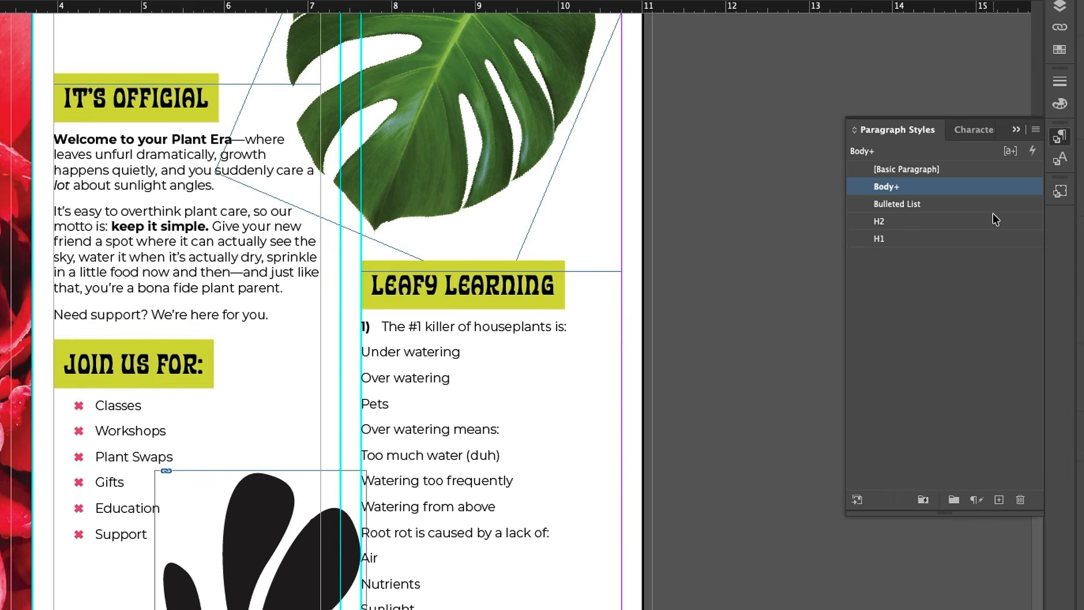
Step: Set the text of the first quiz question, "The #1 killer of houseplants is:", to Montserrat Bold
{"action": "mouse_move", "coordinate": [935, 192]}
{"action": "left_click_drag", "start_coordinate": [567, 326], "coordinate": [365, 320]}
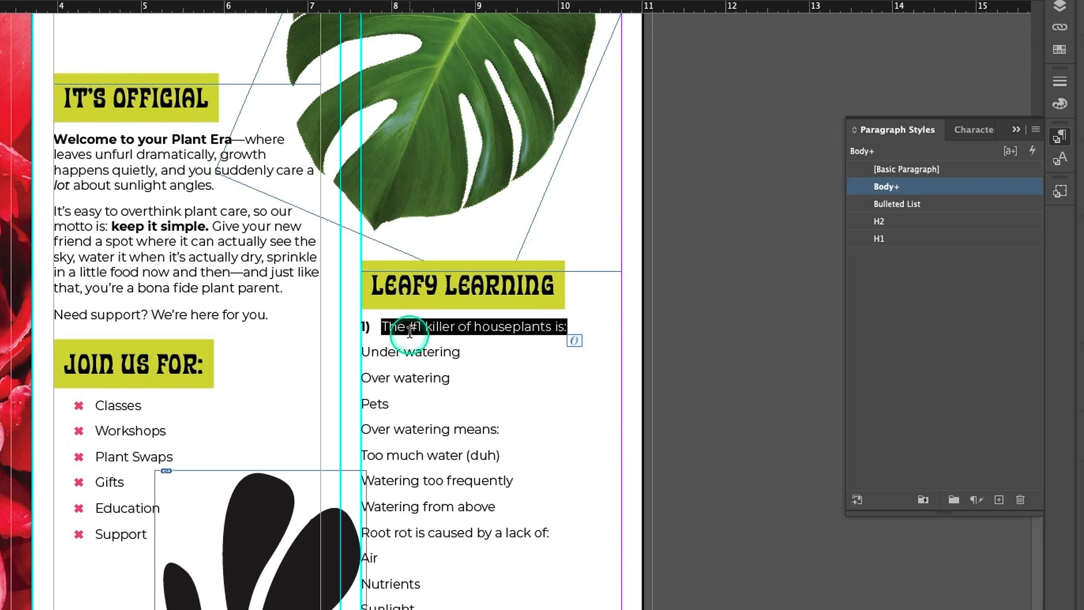
{"action": "left_click", "coordinate": [392, 321]}
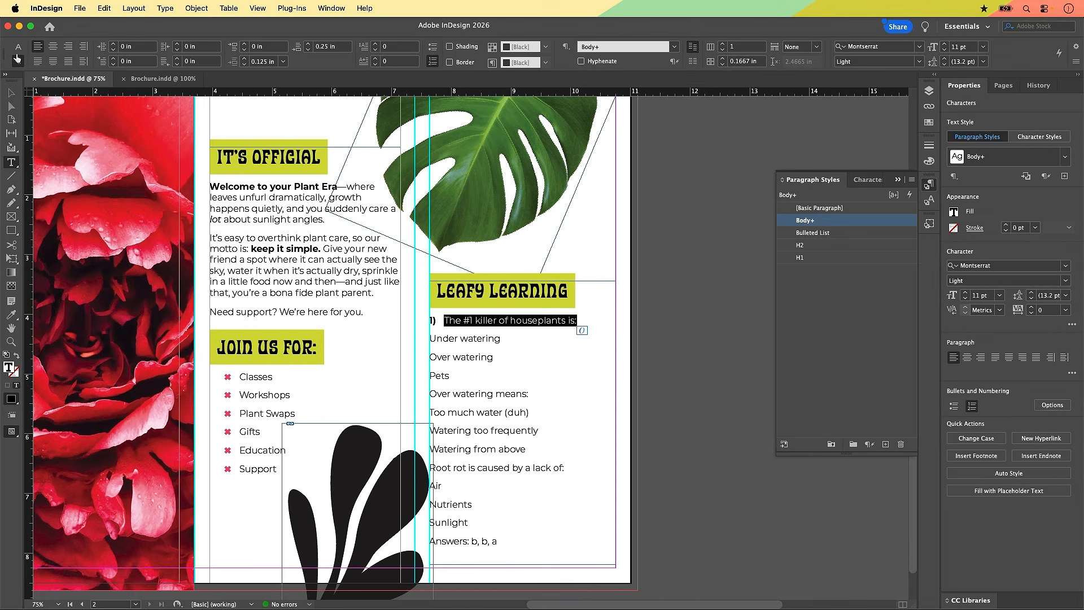
{"action": "left_click", "coordinate": [19, 47]}
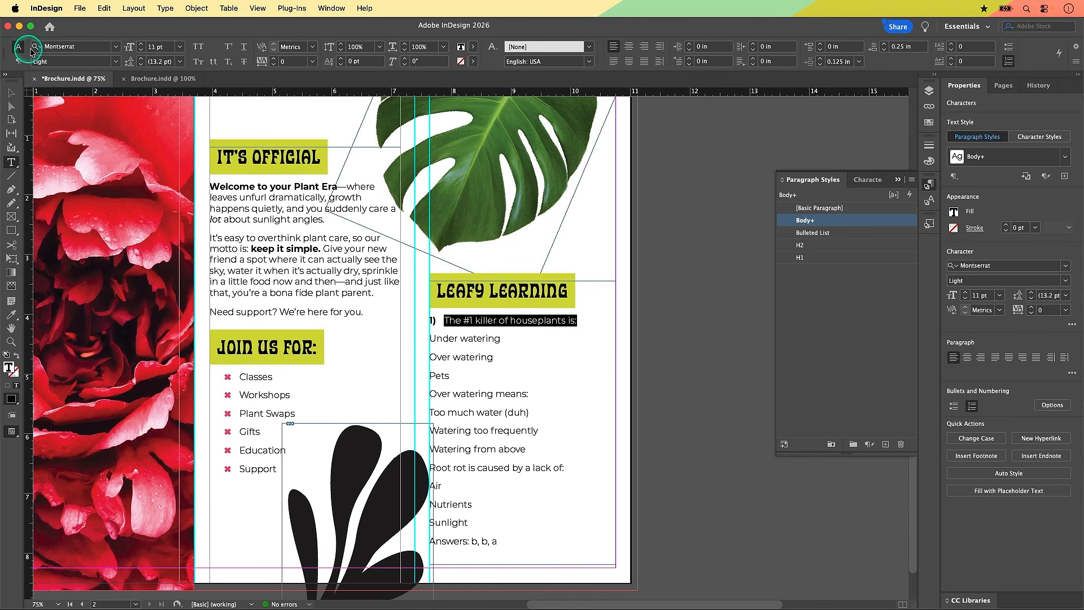
{"action": "left_click", "coordinate": [115, 61]}
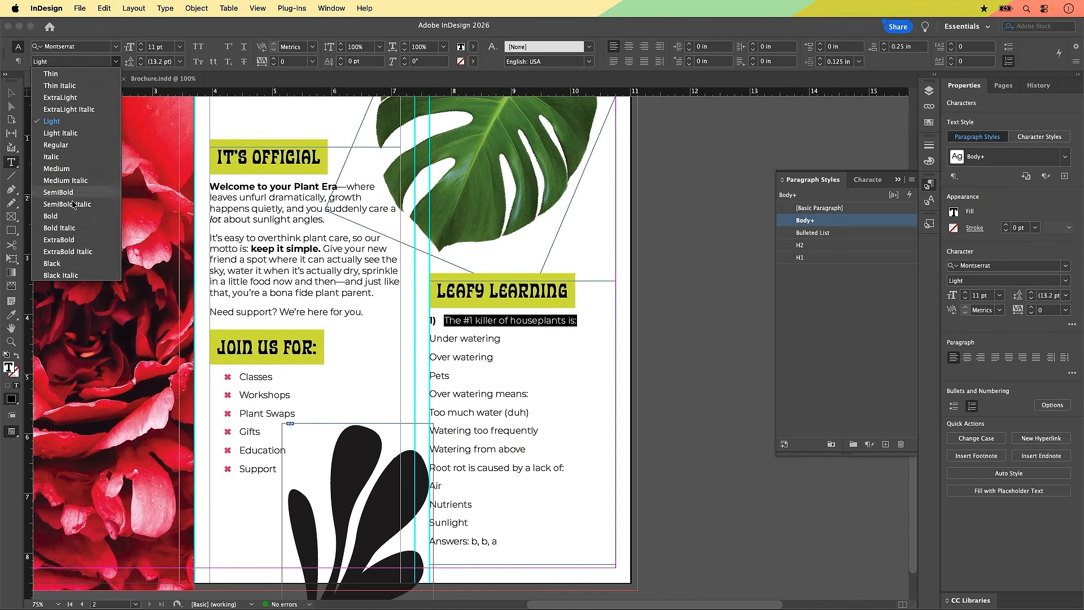
{"action": "left_click", "coordinate": [76, 218]}
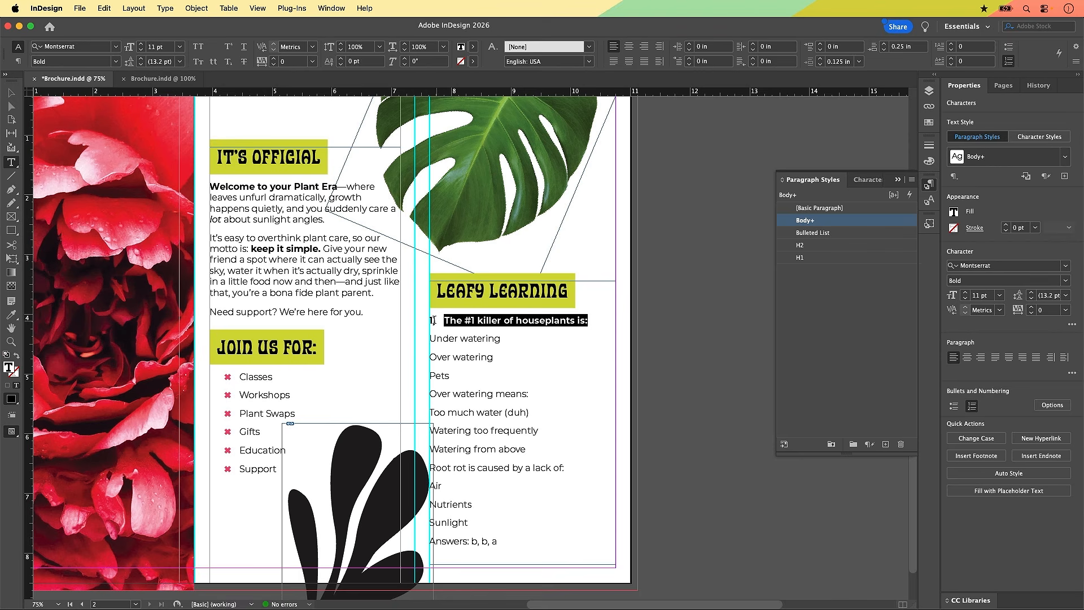
Step: Create a paragraph style named Numbered List: Qs, based on Body, from the first quiz question and apply it
{"action": "left_click", "coordinate": [582, 322]}
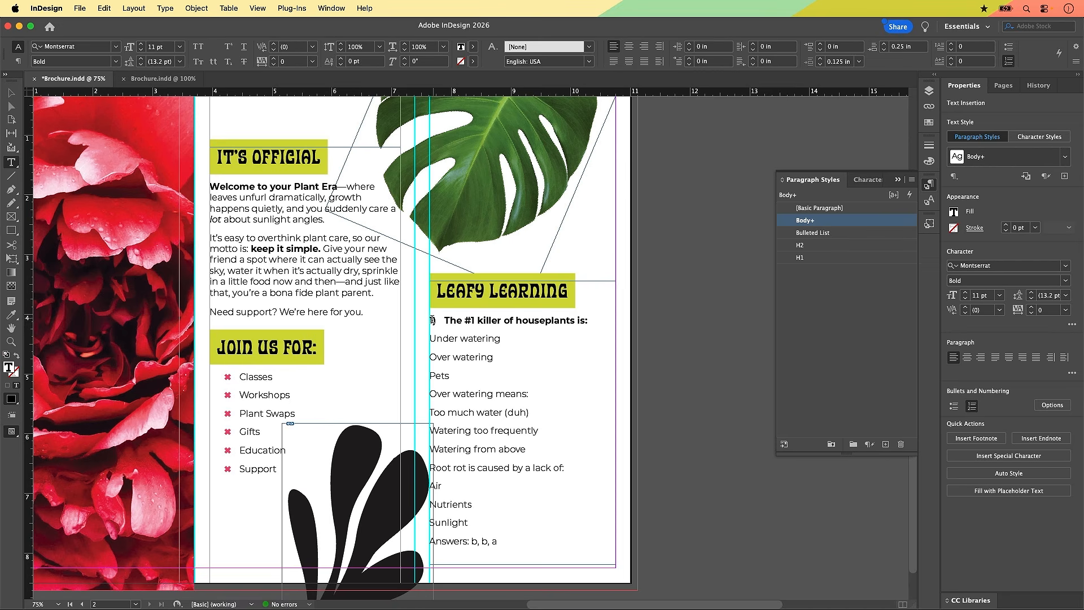
{"action": "left_click", "coordinate": [436, 322]}
{"action": "left_click", "coordinate": [543, 321]}
{"action": "left_click", "coordinate": [886, 445], "text": "alt"}
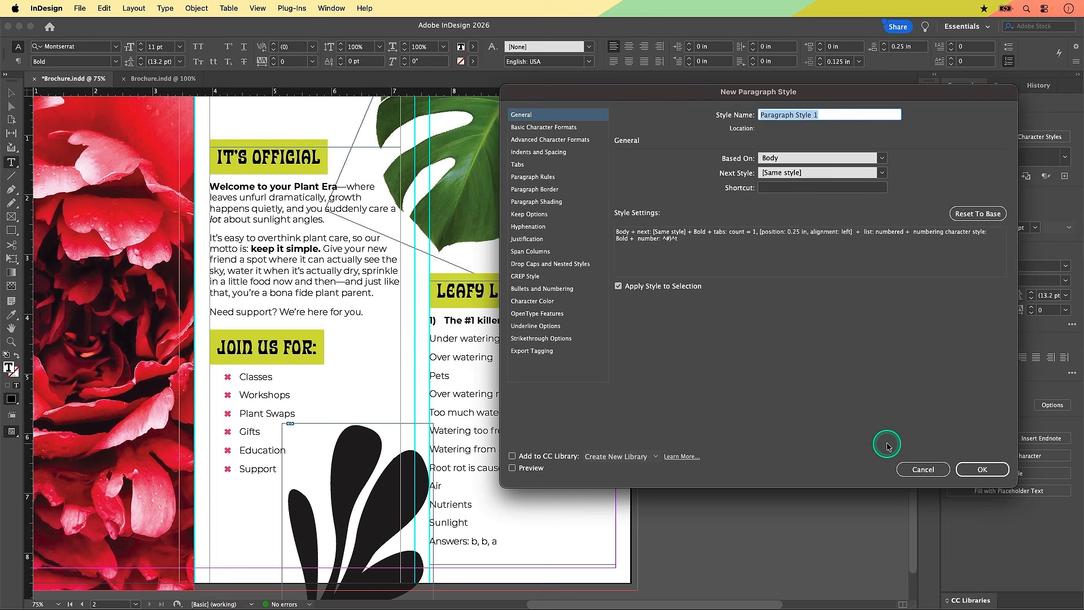
{"action": "key", "text": "BackSpace"}
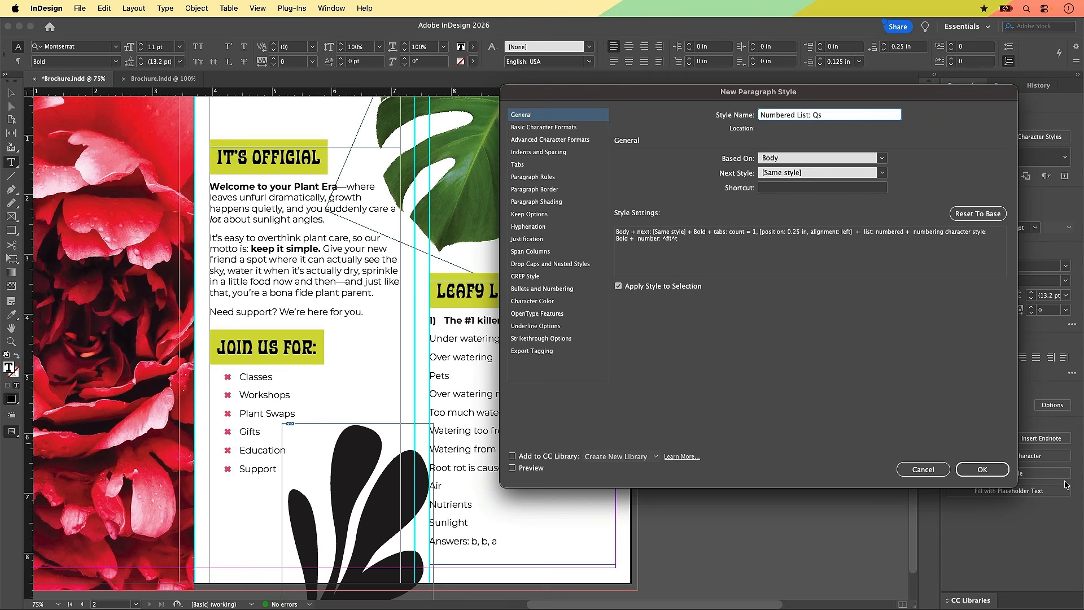
{"action": "left_click", "coordinate": [1000, 471]}
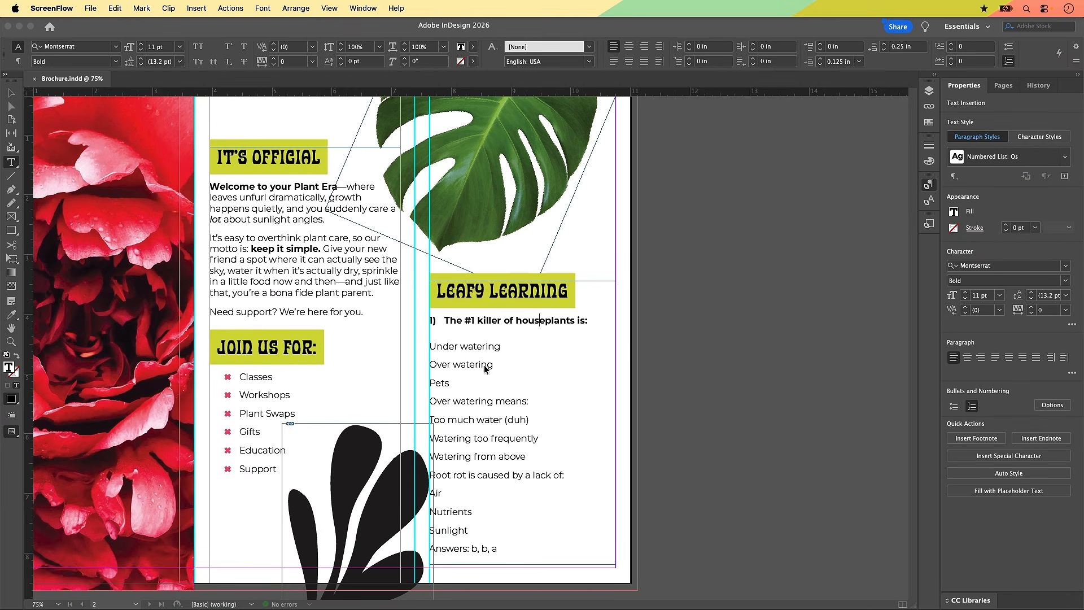
Step: Open the list settings for the "Under watering" answer and set its list type to Numbers
{"action": "left_click", "coordinate": [504, 371]}
{"action": "left_click", "coordinate": [478, 391]}
{"action": "left_click", "coordinate": [437, 395]}
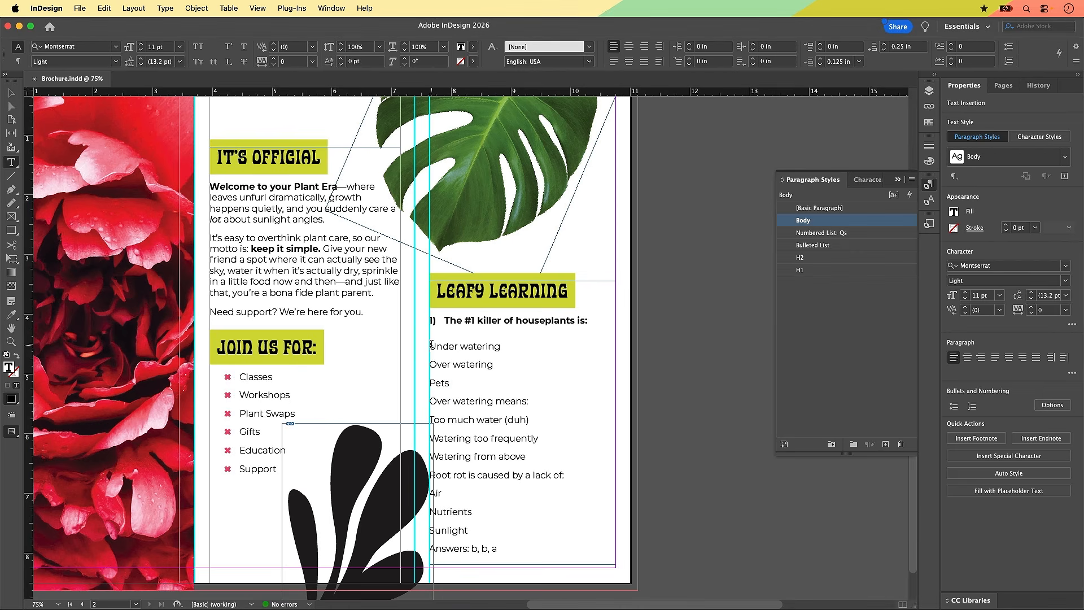
{"action": "left_click", "coordinate": [510, 350]}
{"action": "left_click", "coordinate": [455, 347]}
{"action": "left_click", "coordinate": [430, 346]}
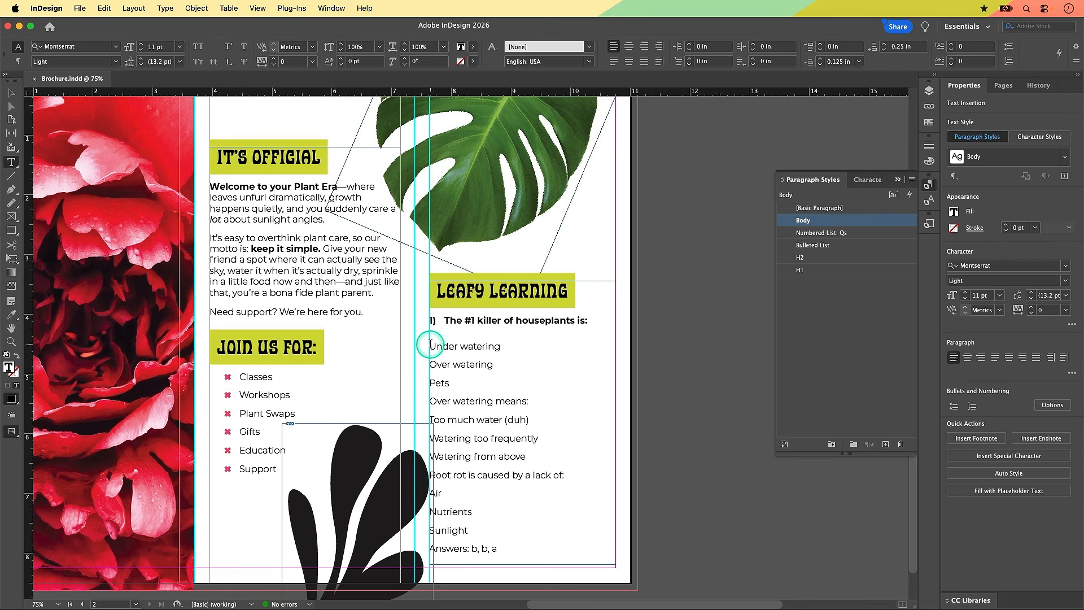
{"action": "left_click", "coordinate": [971, 408]}
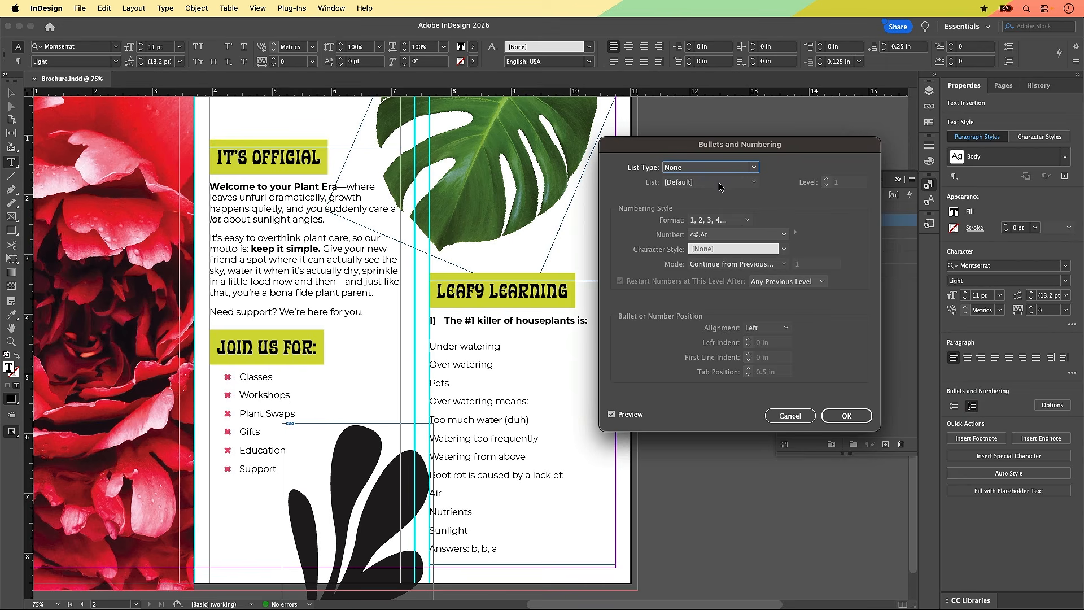
{"action": "left_click", "coordinate": [685, 168]}
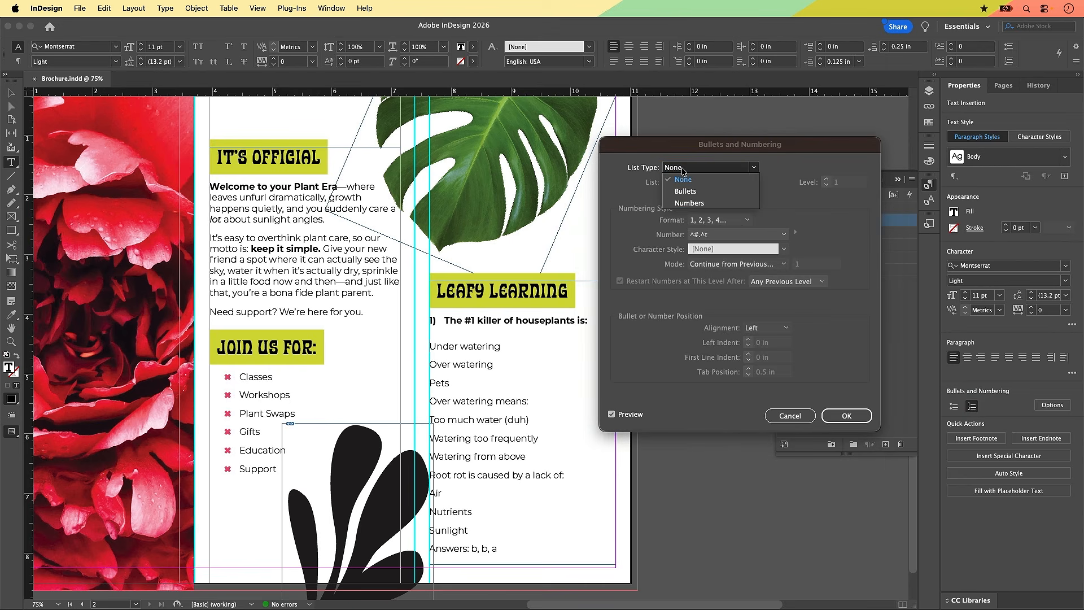
{"action": "left_click", "coordinate": [689, 203]}
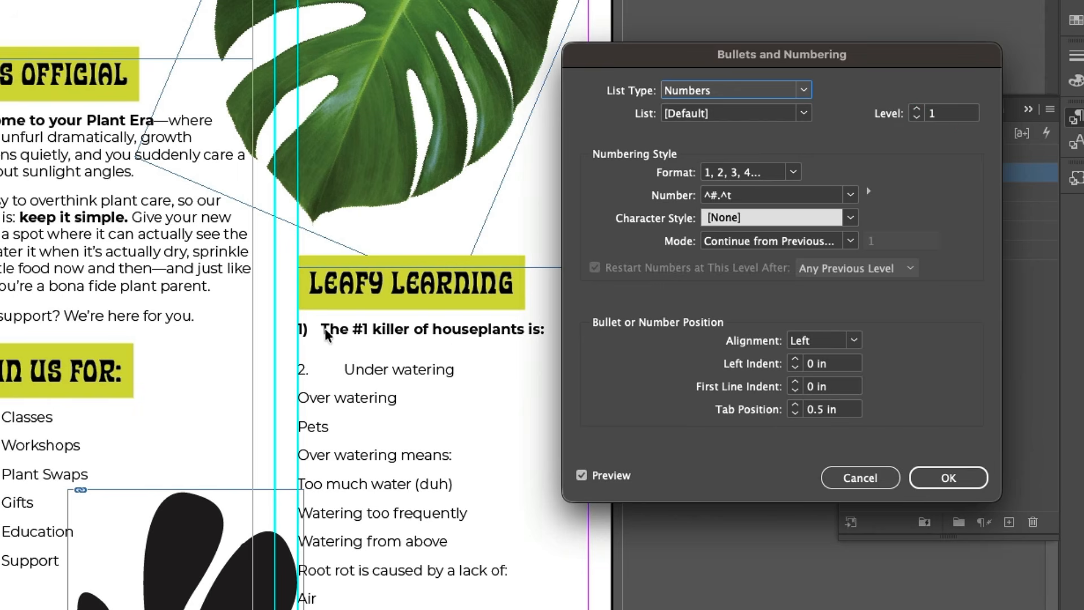
Step: Set the answer's list level to 2 and its number format to a, b, c, d
{"action": "left_click", "coordinate": [444, 318]}
{"action": "left_click", "coordinate": [917, 108]}
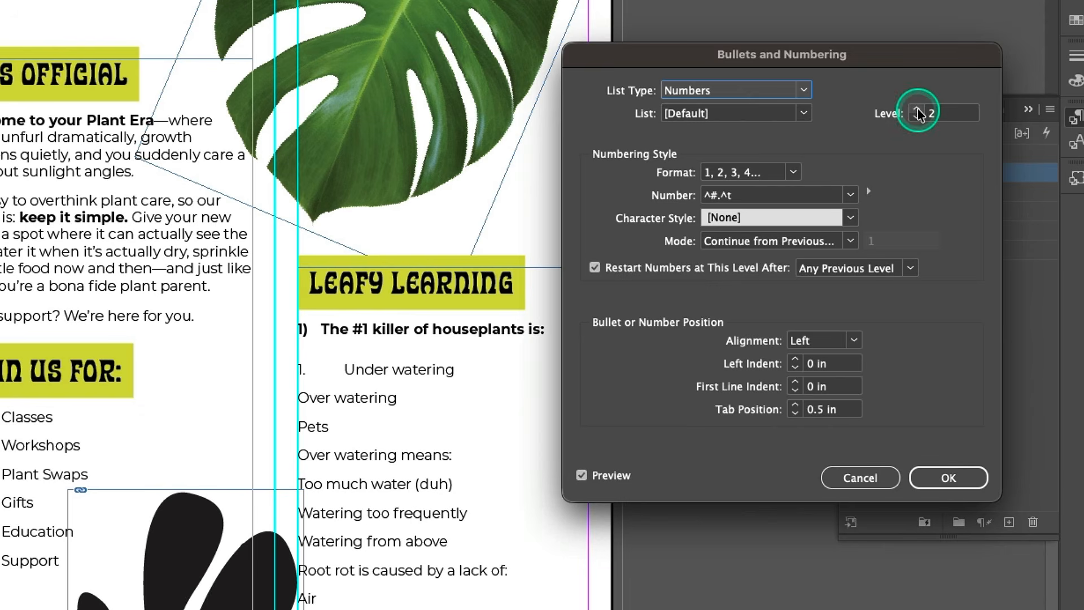
{"action": "left_click", "coordinate": [933, 115]}
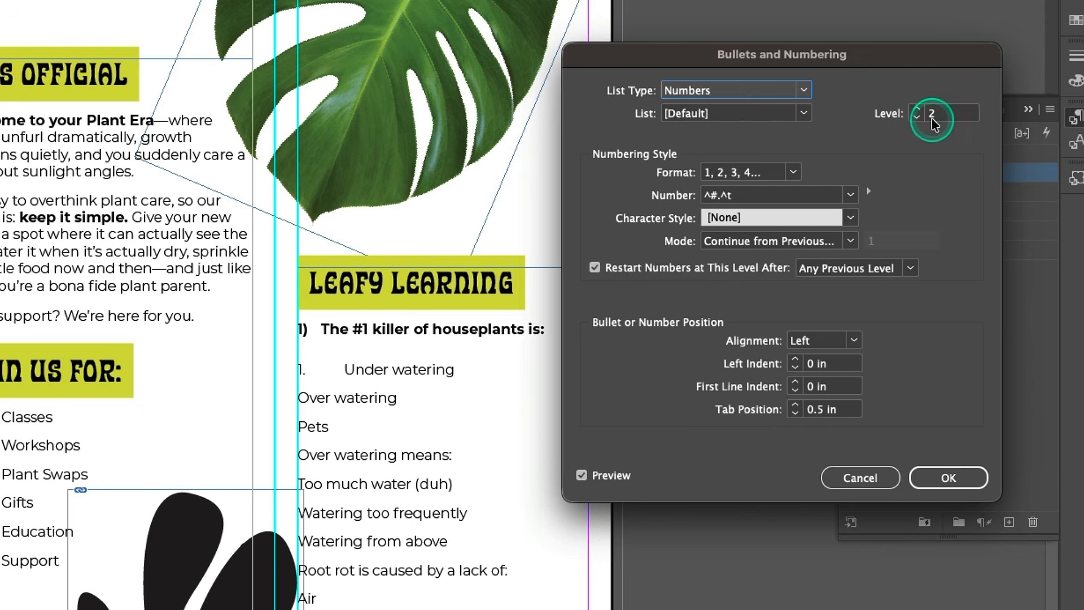
{"action": "left_click", "coordinate": [710, 173]}
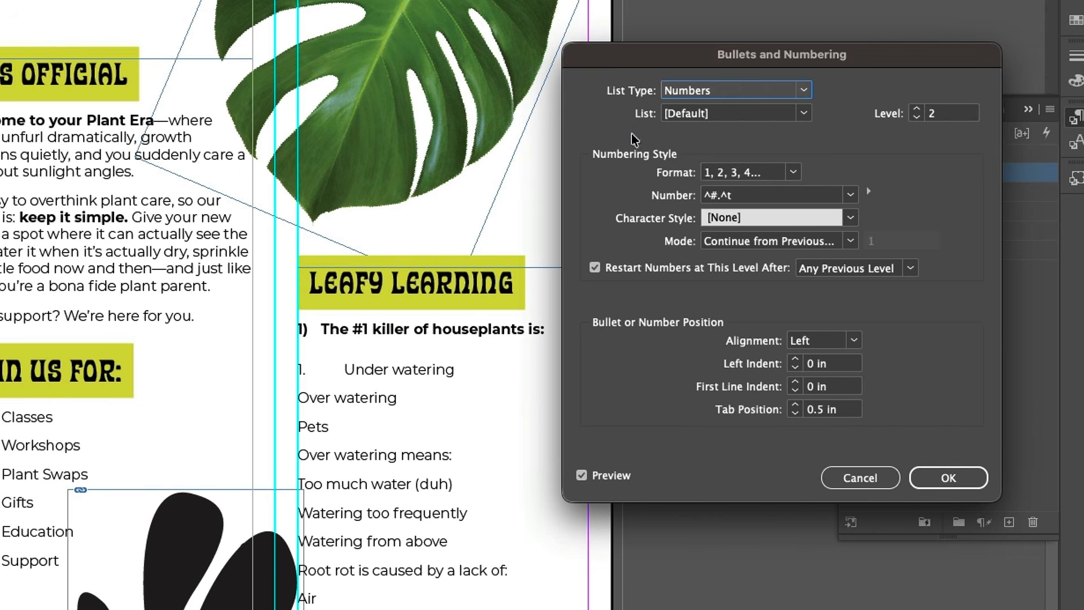
{"action": "left_click", "coordinate": [793, 173]}
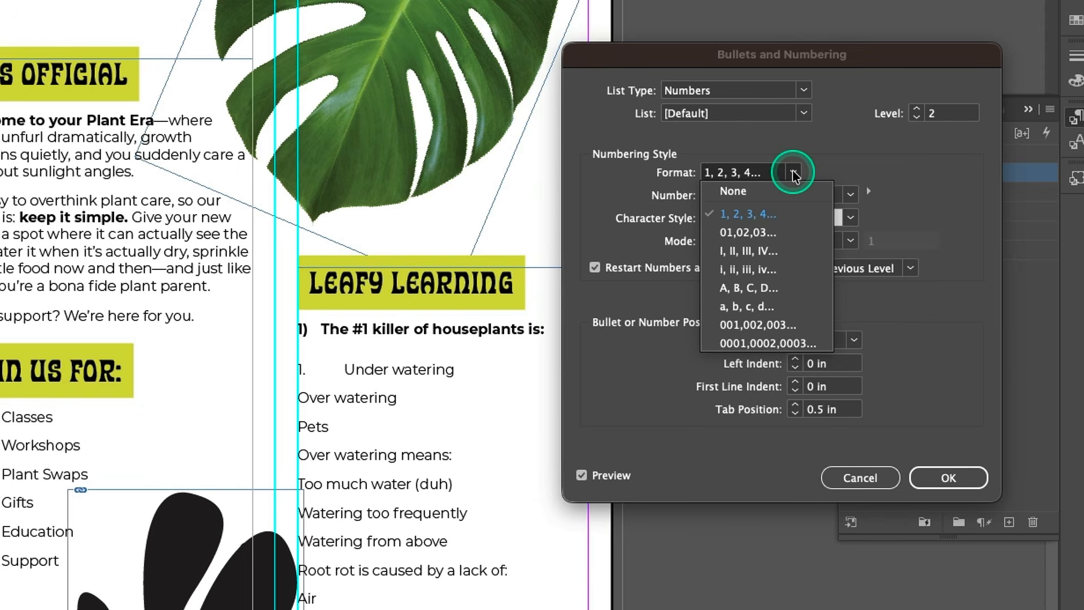
{"action": "left_click", "coordinate": [747, 308]}
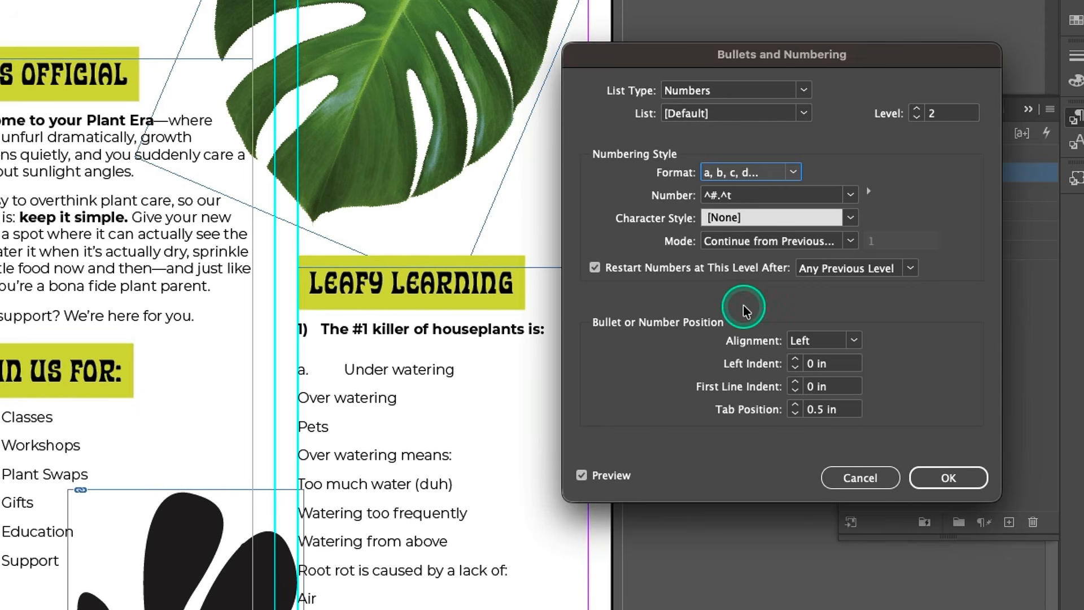
{"action": "left_click", "coordinate": [320, 374]}
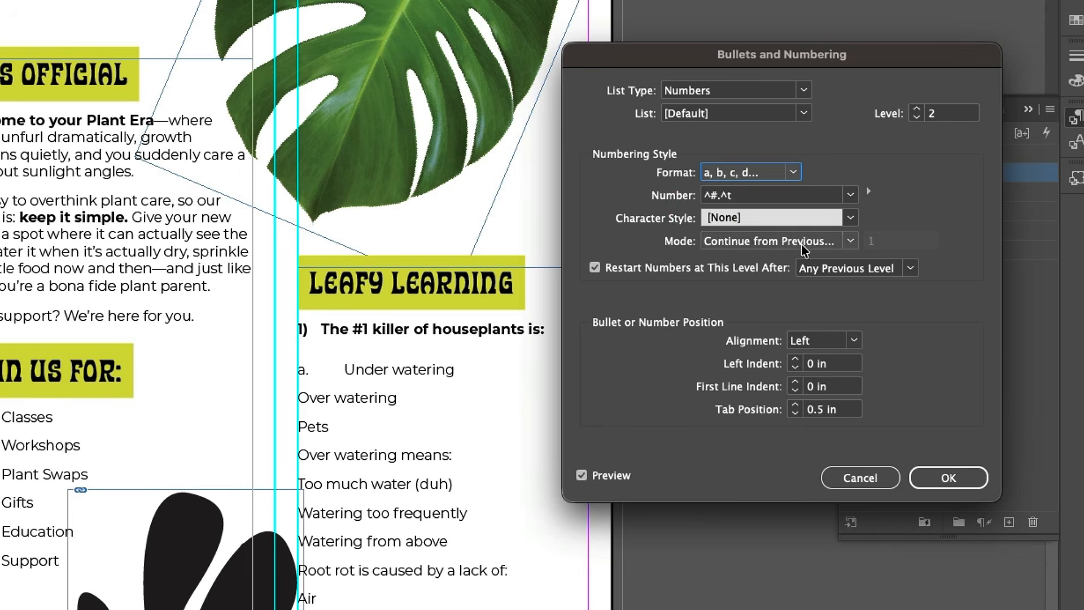
{"action": "left_click", "coordinate": [711, 224]}
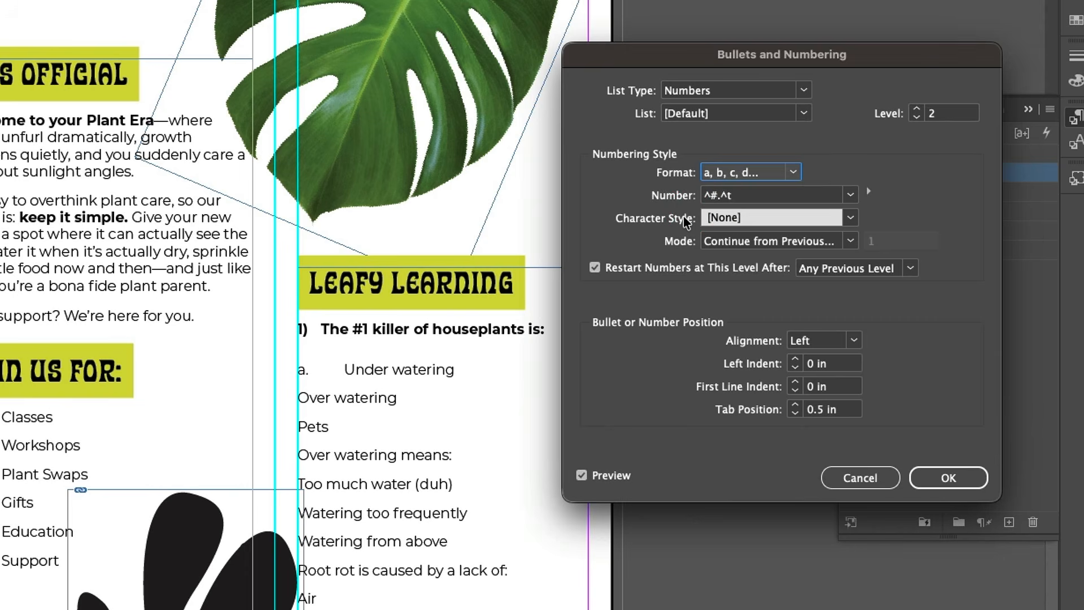
{"action": "left_click", "coordinate": [753, 219]}
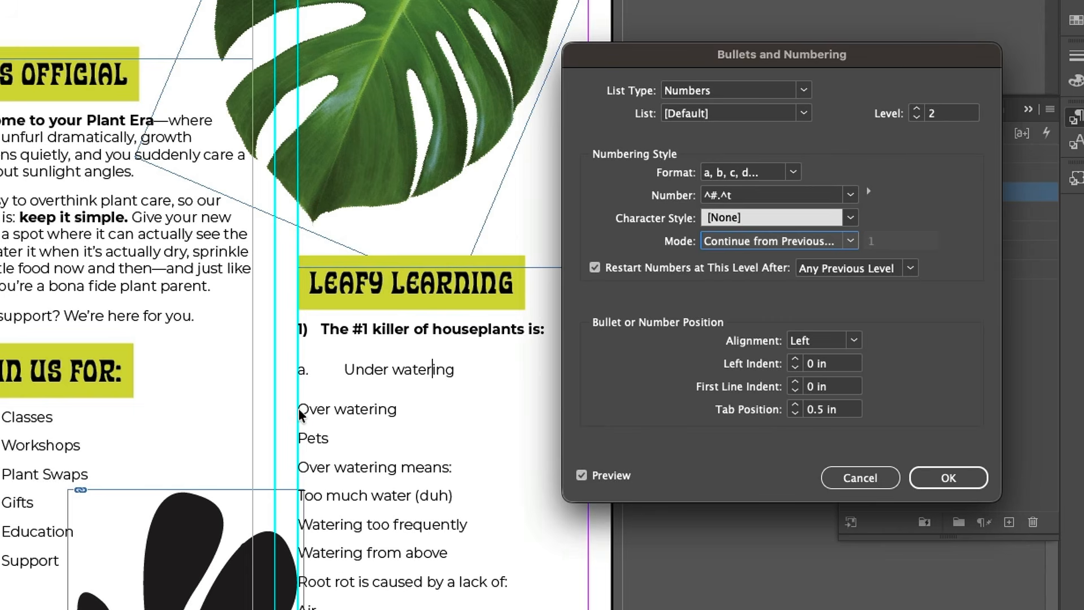
{"action": "left_click", "coordinate": [301, 440]}
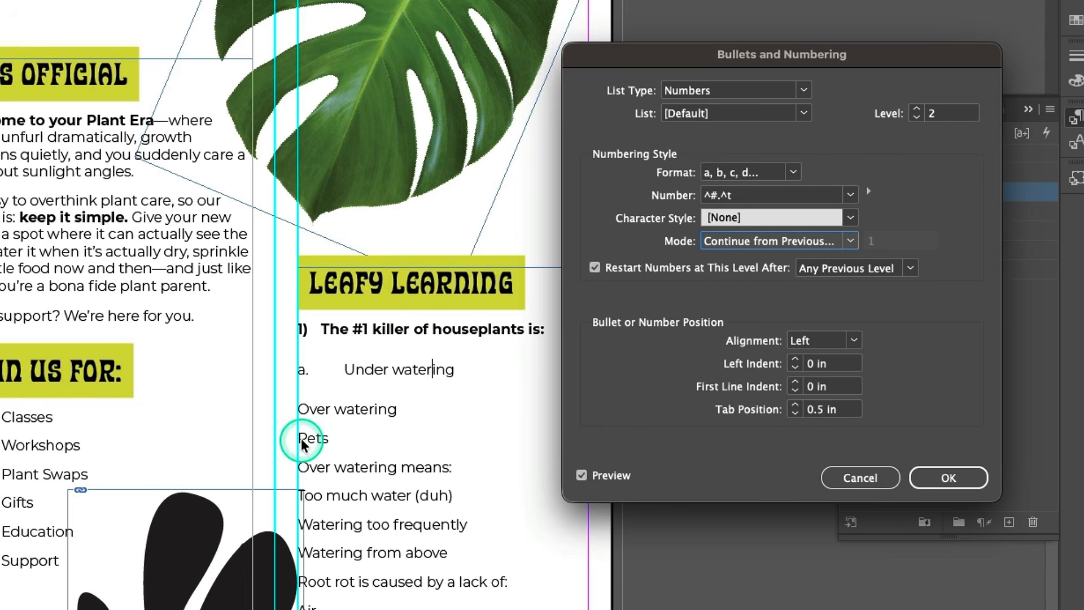
{"action": "left_click", "coordinate": [303, 441]}
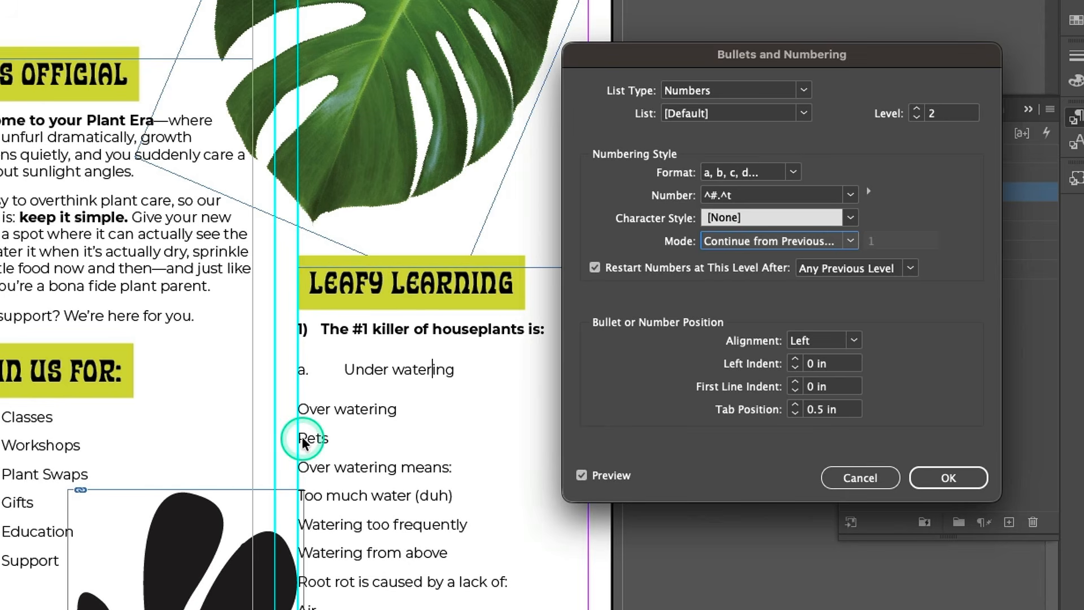
{"action": "left_click", "coordinate": [303, 440]}
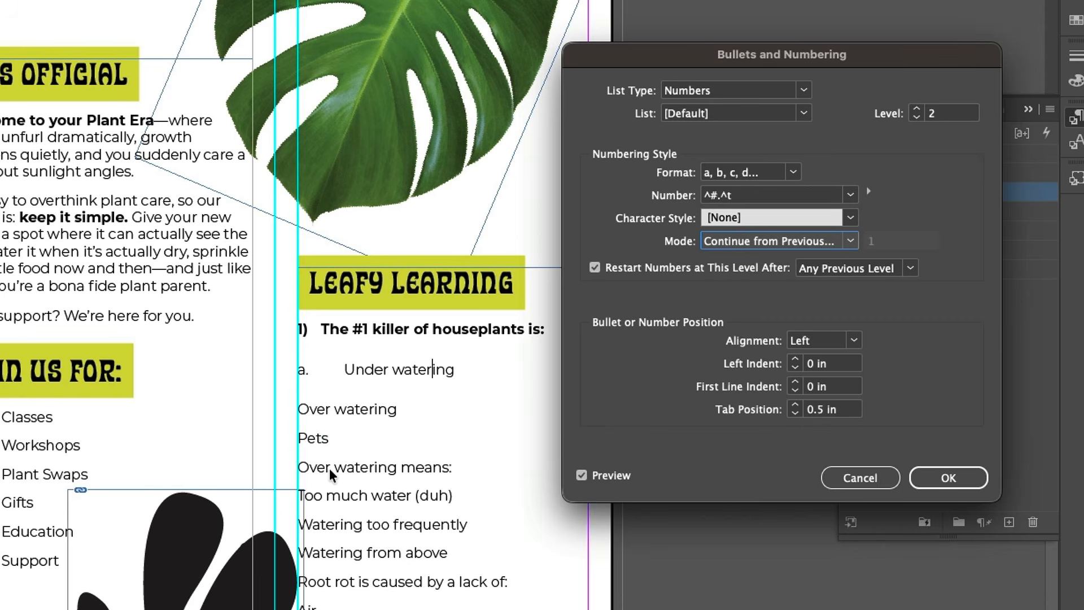
Step: Switch the answer's list level to 1 and back to 2 to compare how the numbering restarts
{"action": "left_click", "coordinate": [917, 118]}
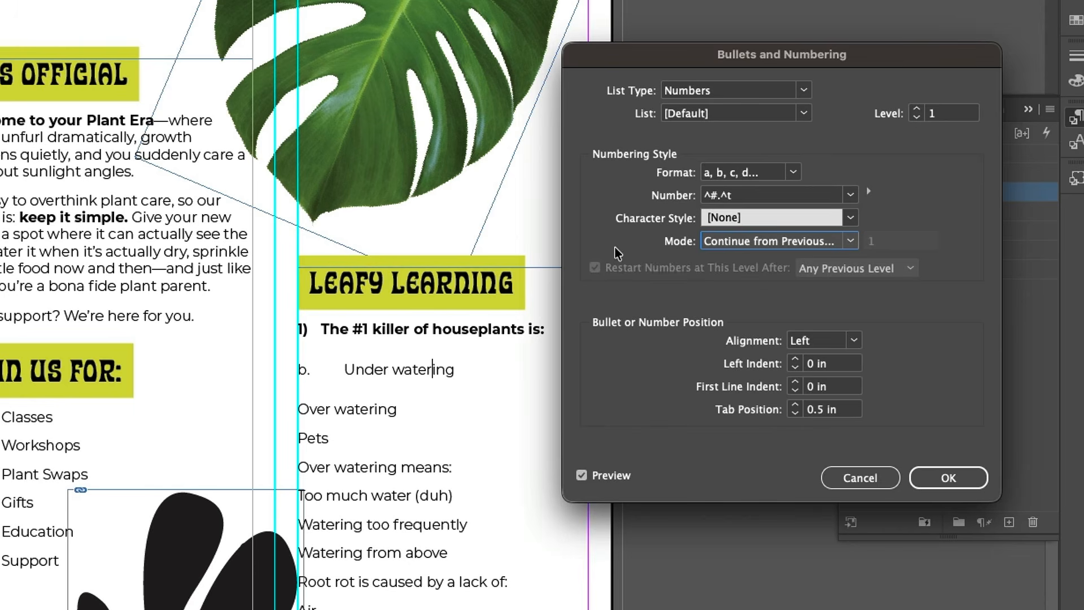
{"action": "left_click", "coordinate": [918, 110]}
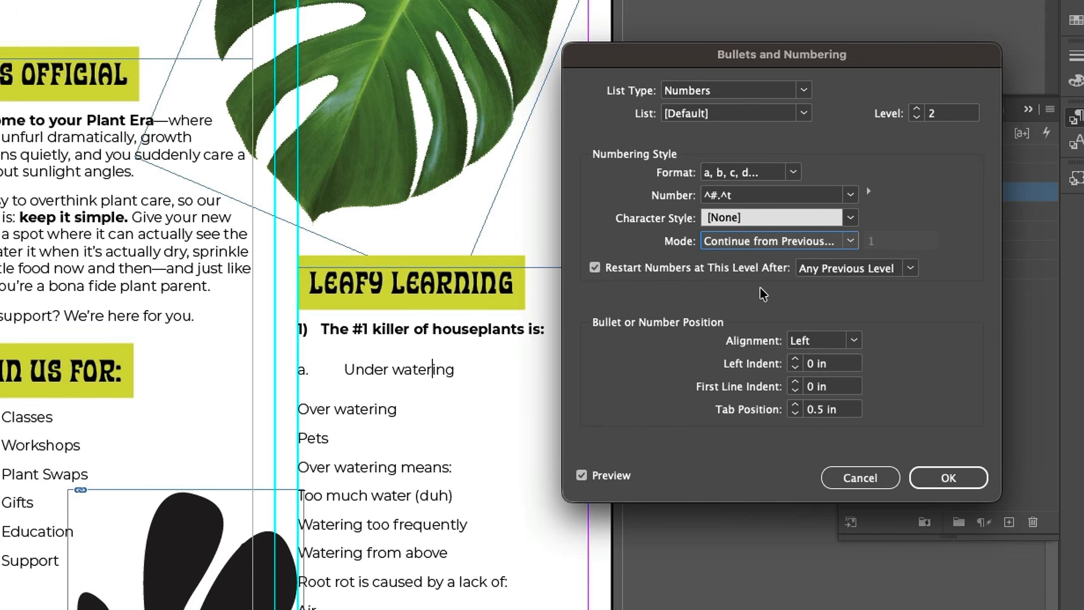
{"action": "left_click", "coordinate": [599, 281]}
{"action": "left_click", "coordinate": [883, 265]}
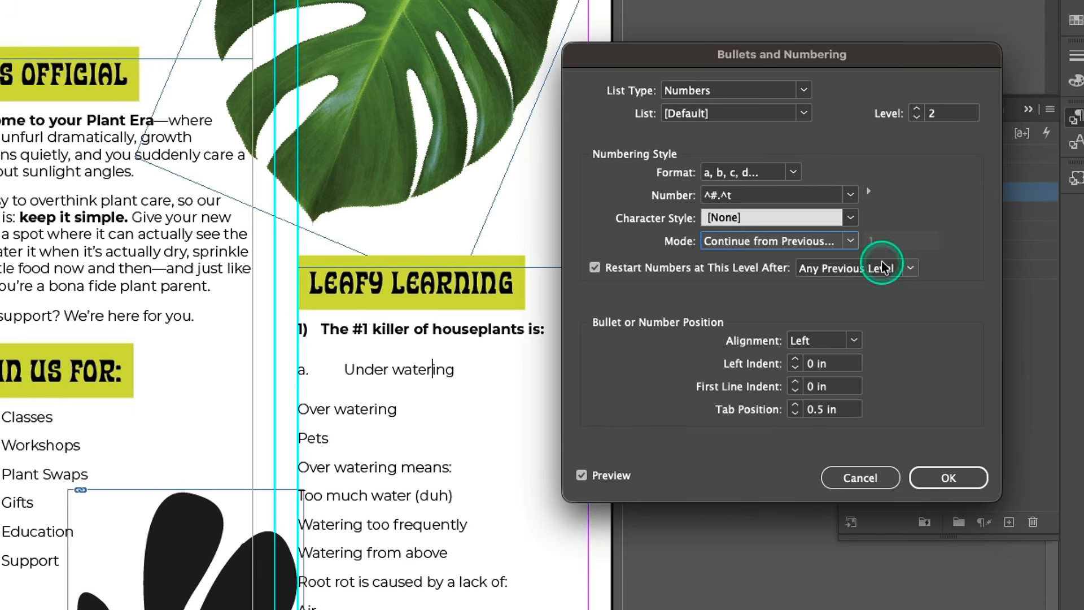
{"action": "left_click", "coordinate": [932, 136]}
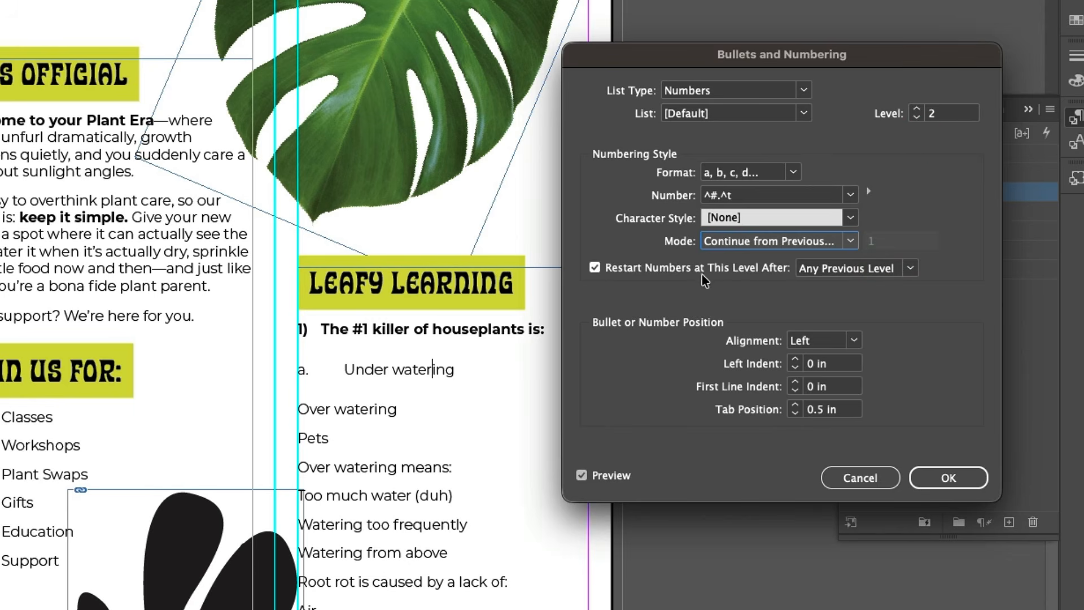
{"action": "left_click", "coordinate": [784, 278]}
Step: Set the answer's left indent to 0.25 in and redefine the Numbered List: As style with that change
{"action": "left_click", "coordinate": [796, 368]}
{"action": "left_click", "coordinate": [796, 360]}
{"action": "left_click", "coordinate": [795, 359]}
{"action": "left_click", "coordinate": [796, 360]}
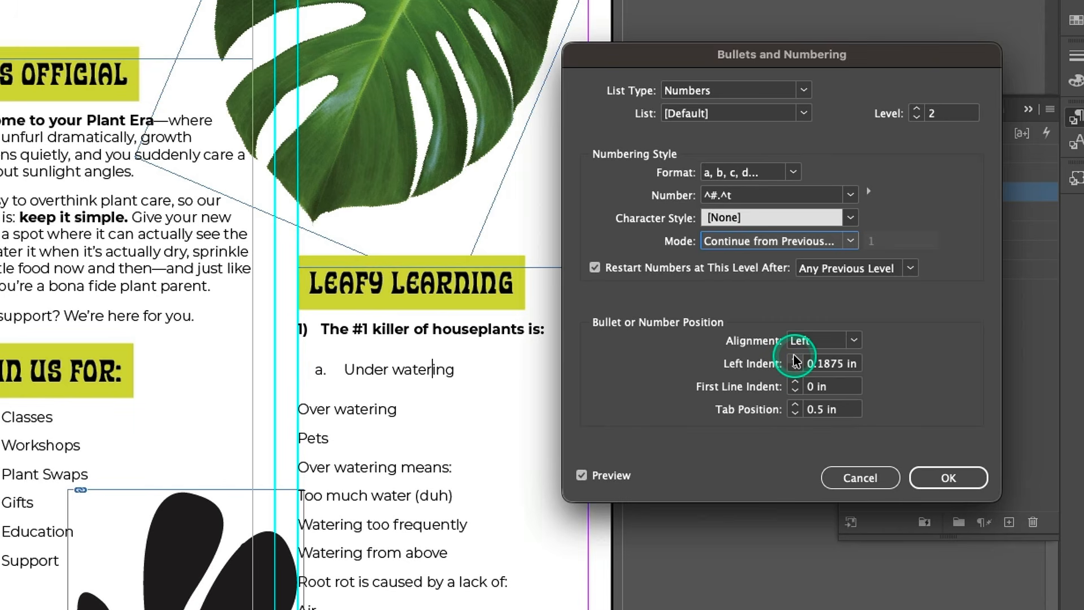
{"action": "left_click", "coordinate": [796, 360]}
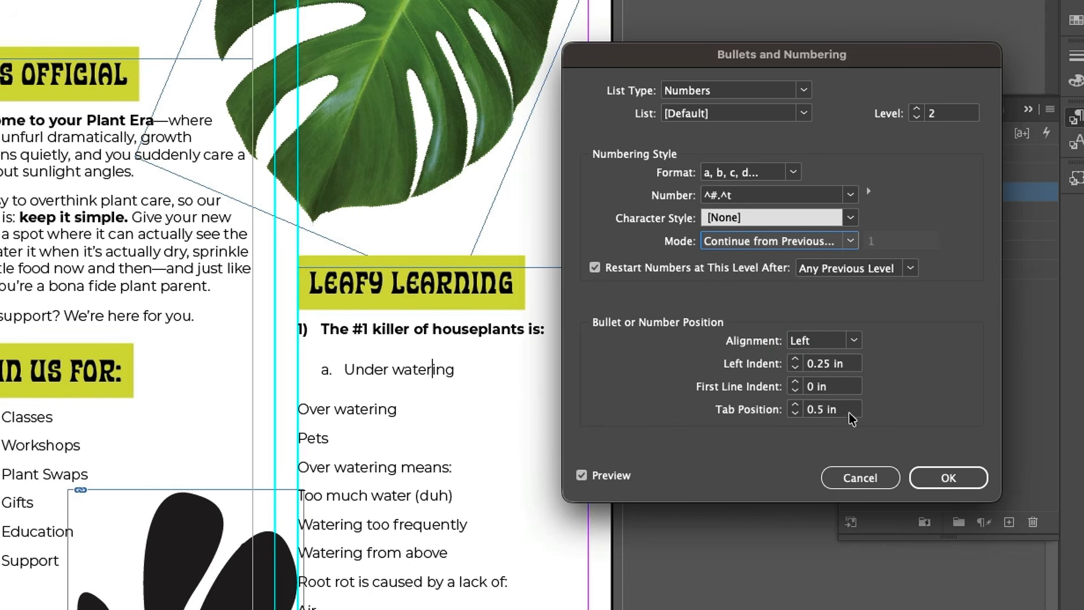
{"action": "left_click", "coordinate": [942, 478]}
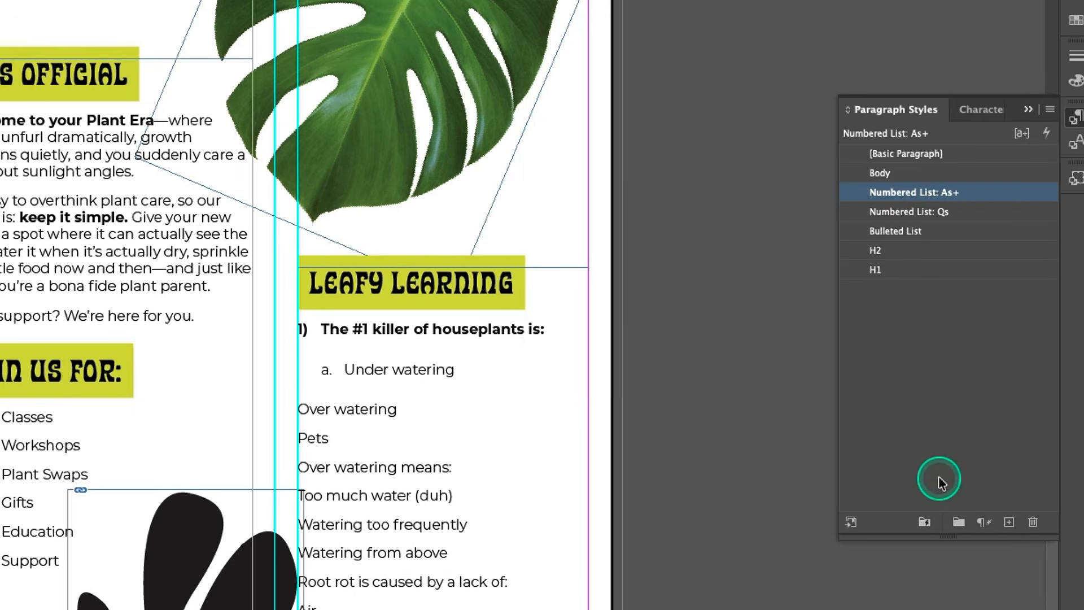
{"action": "left_click", "coordinate": [992, 193]}
{"action": "left_click", "coordinate": [714, 237]}
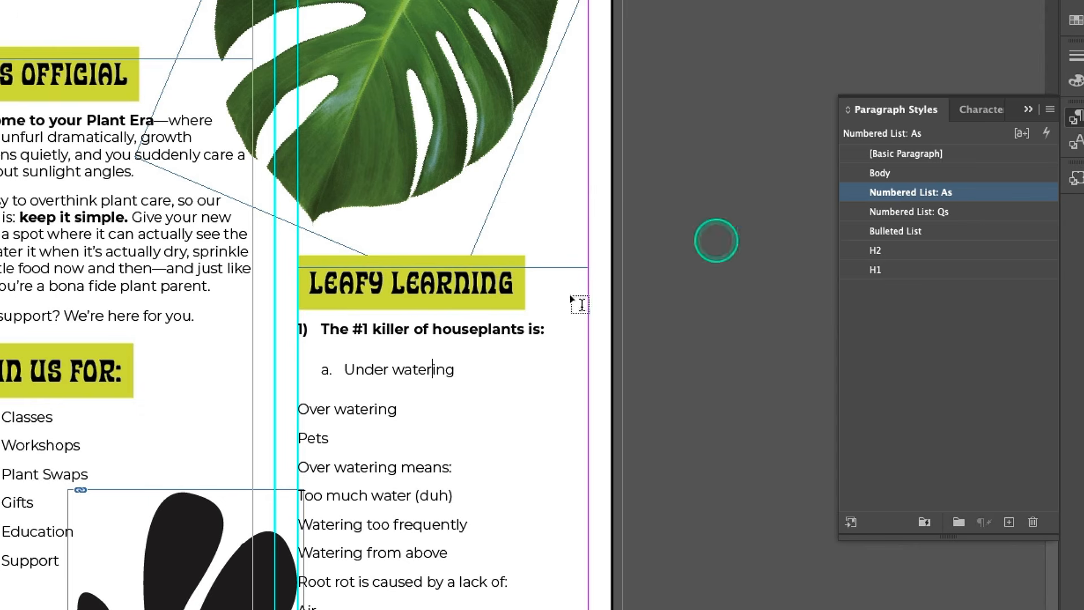
Step: Apply the Numbered List: As style to the "Over watering" and "Pets" answers
{"action": "left_click_drag", "start_coordinate": [298, 408], "coordinate": [356, 441]}
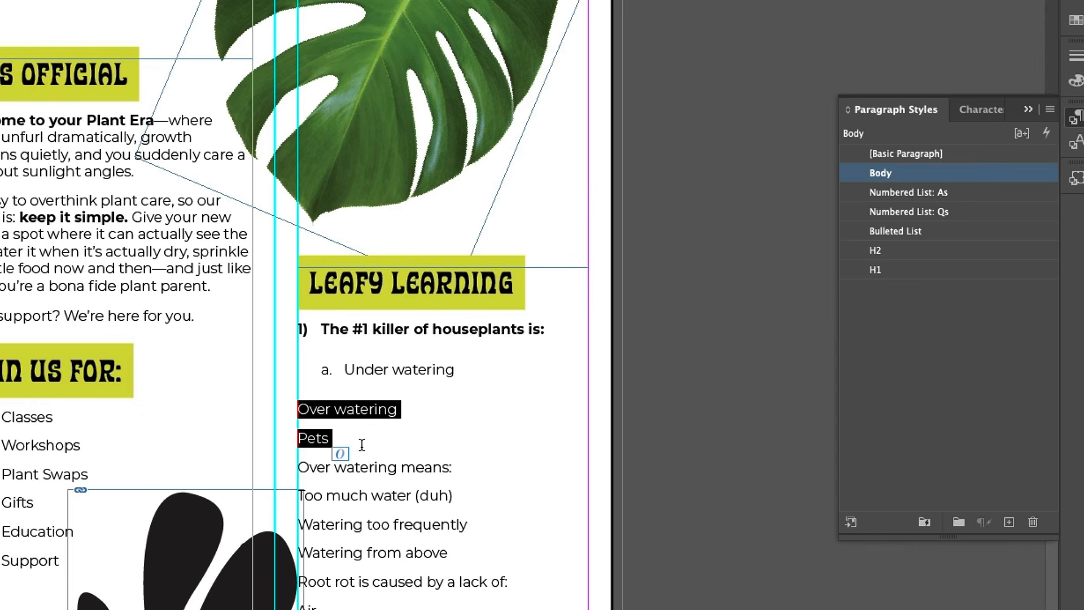
{"action": "left_click", "coordinate": [941, 194]}
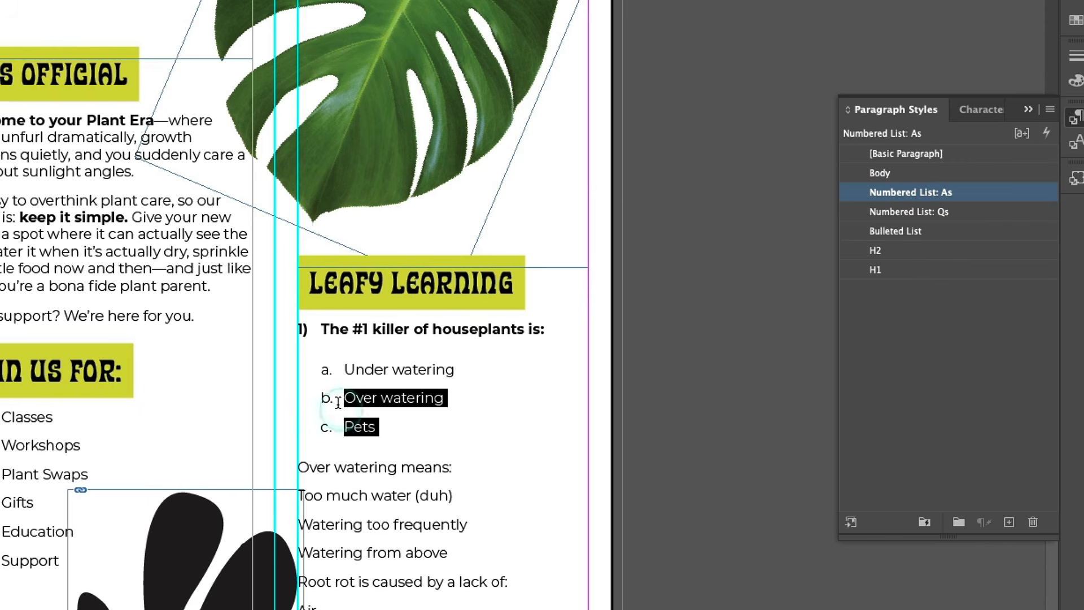
Step: Apply Numbered List: Qs to "Over watering means:" and Numbered List: As to the three answers below it
{"action": "left_click", "coordinate": [300, 469]}
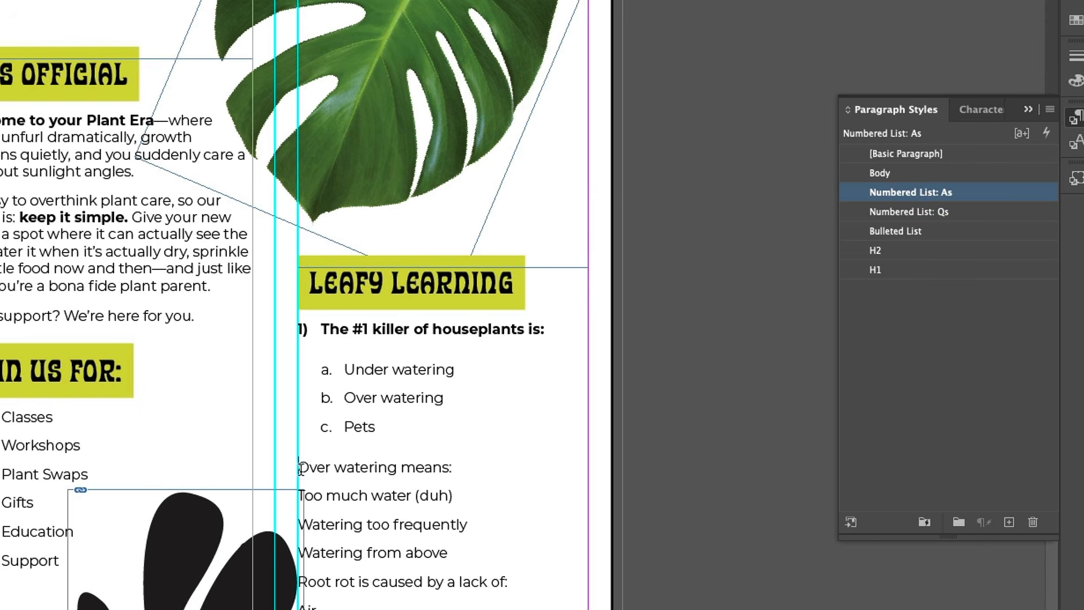
{"action": "left_click", "coordinate": [370, 469]}
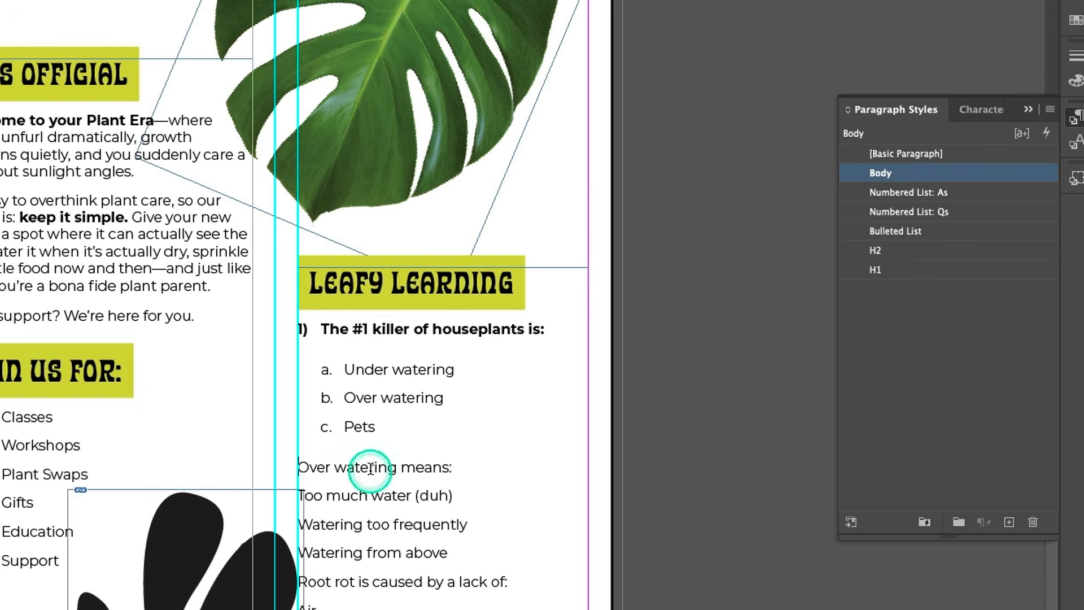
{"action": "left_click", "coordinate": [945, 213]}
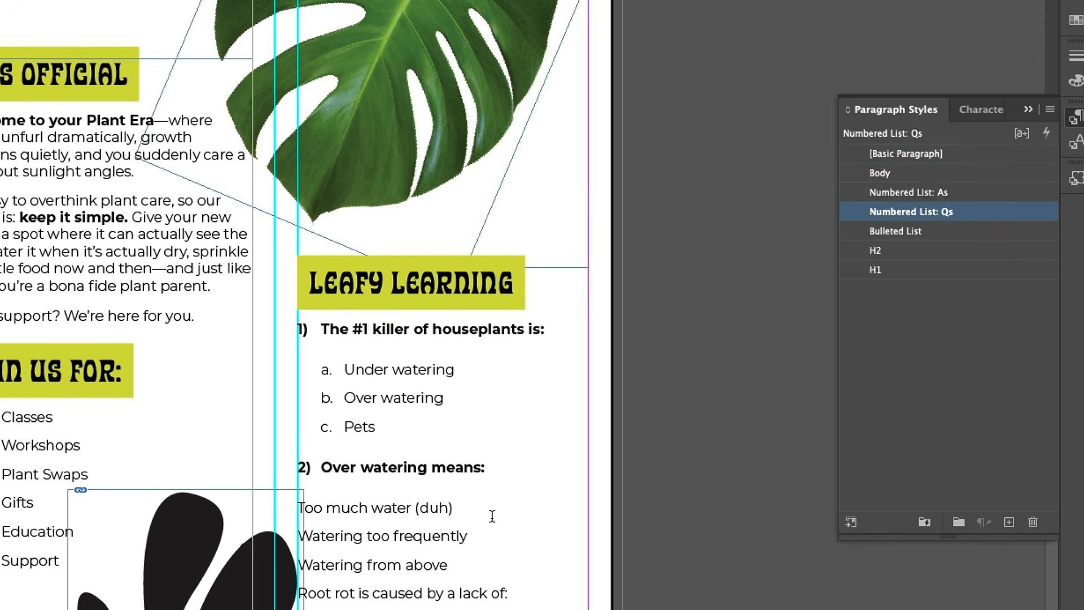
{"action": "left_click_drag", "start_coordinate": [299, 502], "coordinate": [485, 573]}
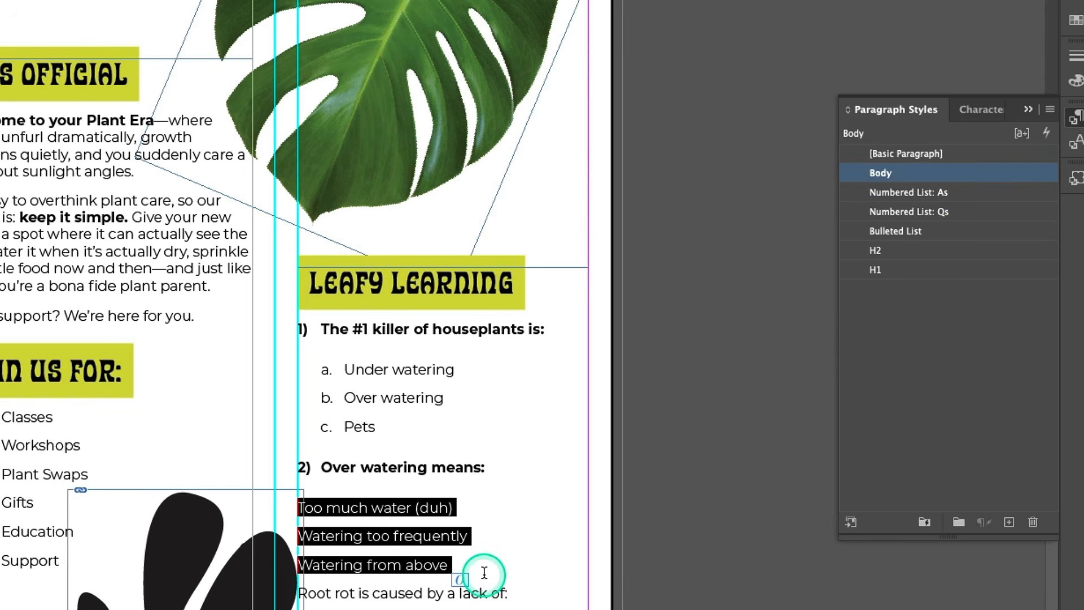
{"action": "left_click", "coordinate": [961, 193]}
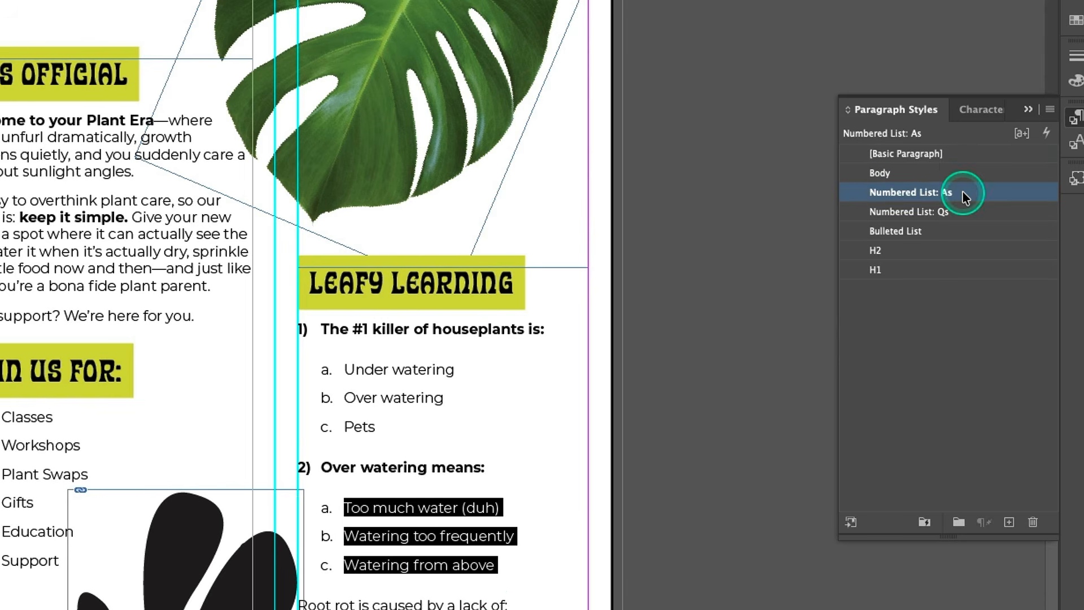
Step: Review the level, restart and position settings in Bullets and Numbering for the three selected answers
{"action": "left_click", "coordinate": [347, 508]}
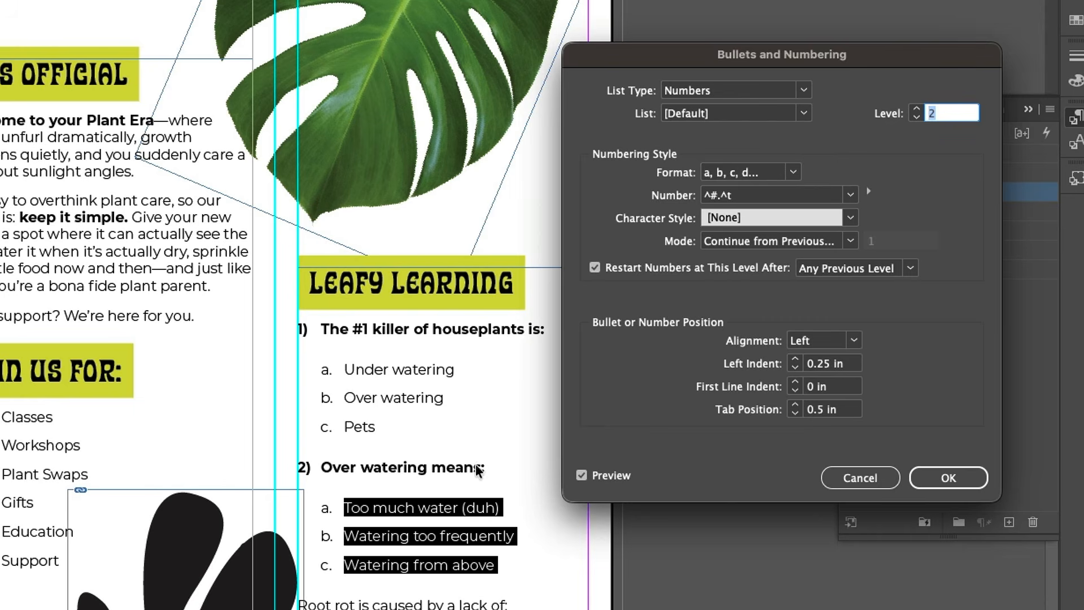
{"action": "left_click", "coordinate": [379, 469]}
{"action": "left_click", "coordinate": [333, 577]}
{"action": "left_click", "coordinate": [966, 480]}
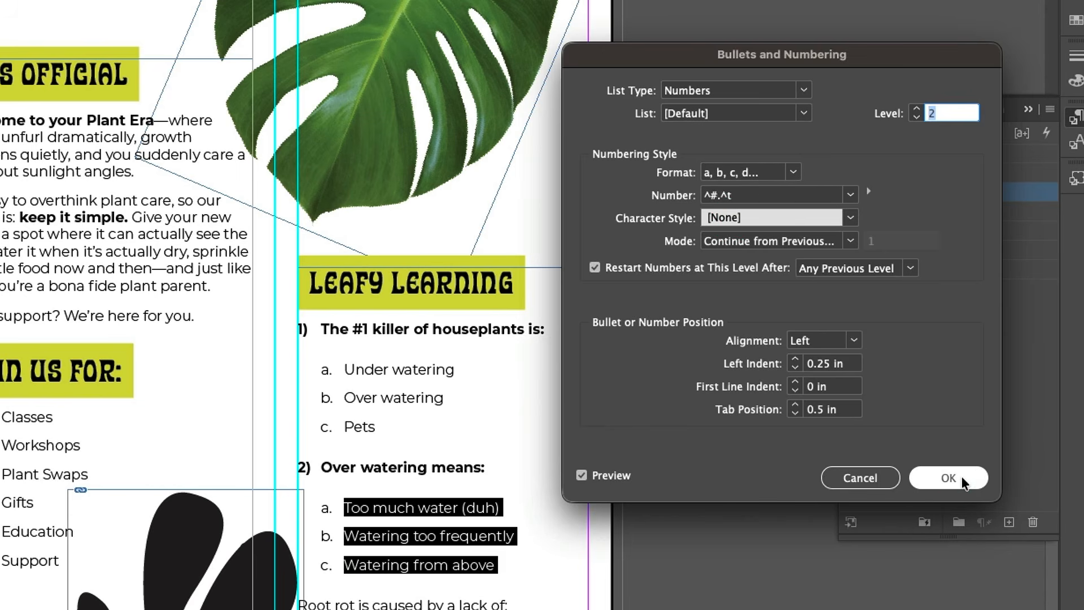
{"action": "left_click", "coordinate": [877, 480]}
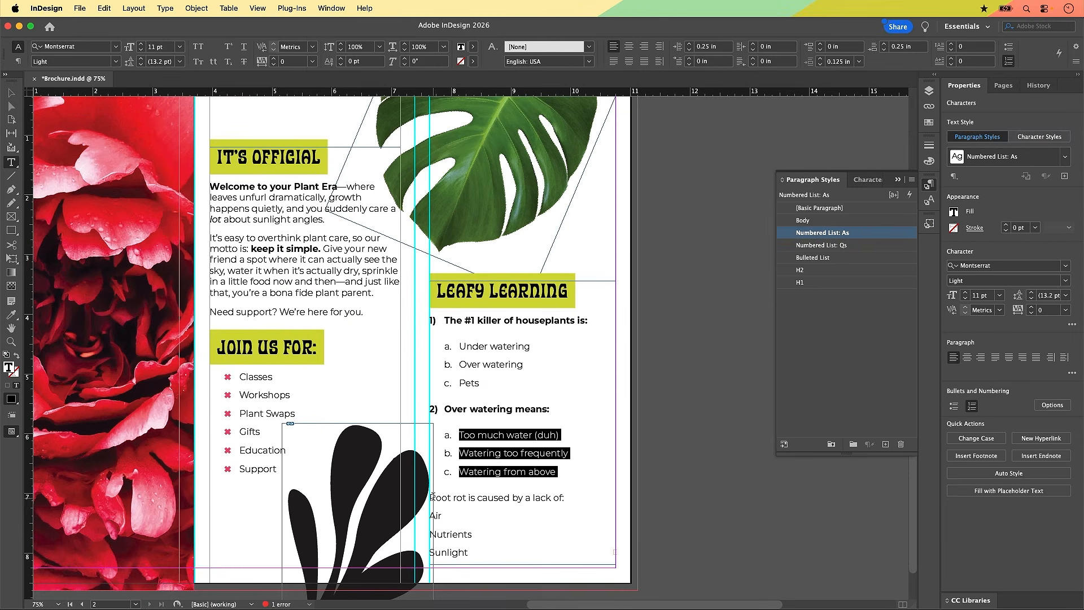
Step: Apply Numbered List: Qs to "Root rot is caused by a lack of:" and Numbered List: As to "Air", "Nutrients" and "Sunlight"
{"action": "left_click", "coordinate": [433, 497]}
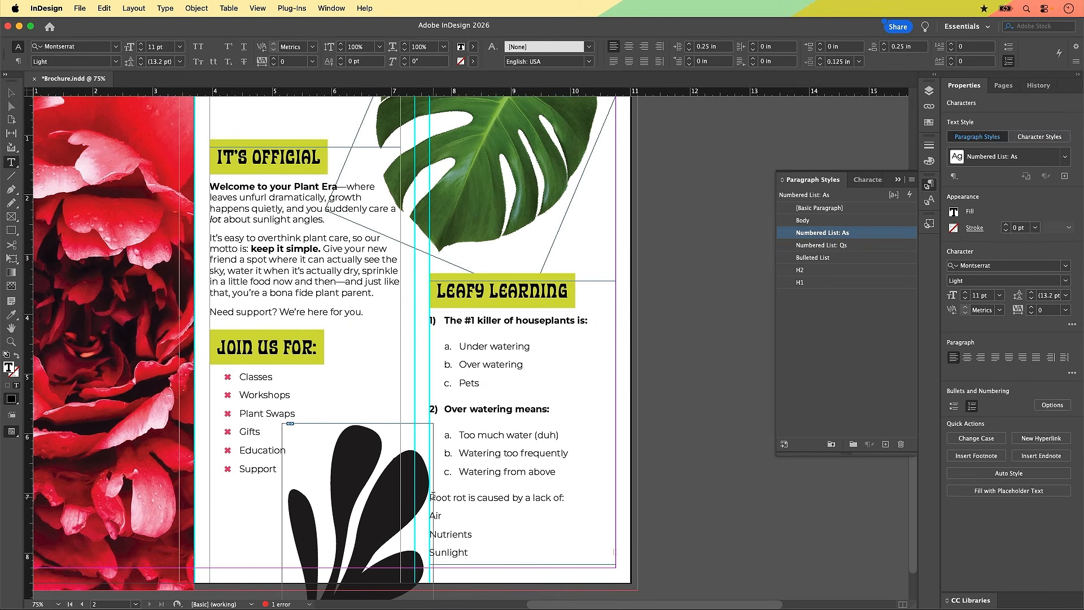
{"action": "left_click", "coordinate": [844, 246]}
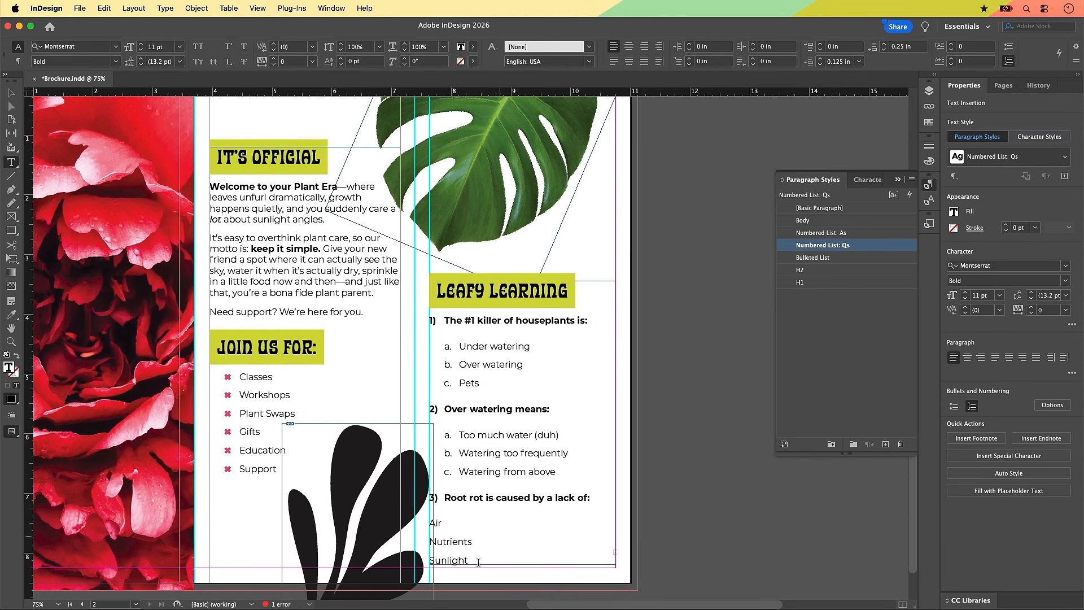
{"action": "left_click_drag", "start_coordinate": [472, 560], "coordinate": [429, 517]}
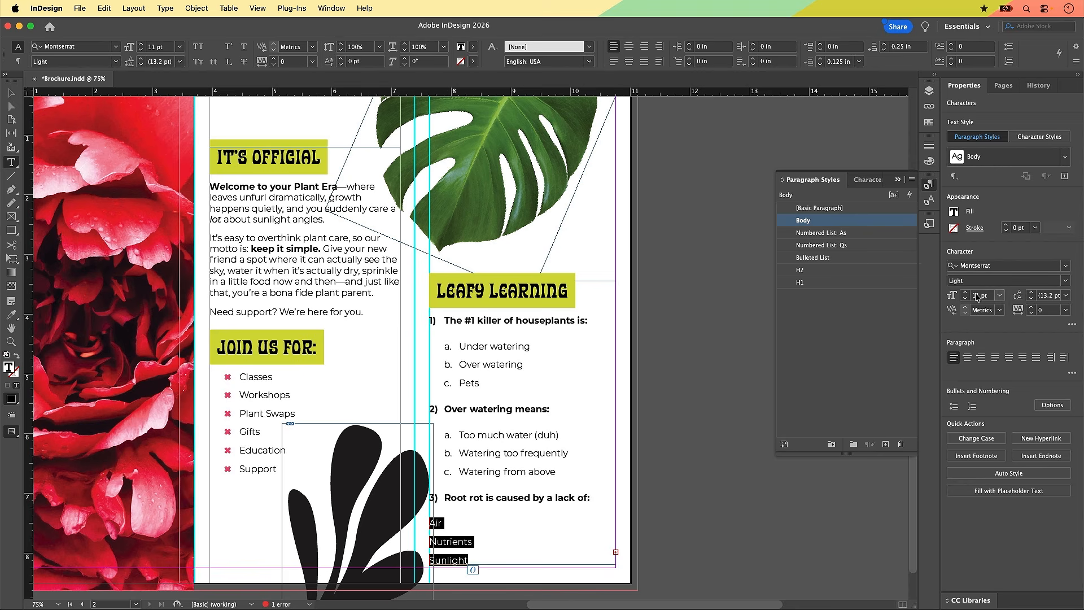
{"action": "left_click", "coordinate": [861, 233]}
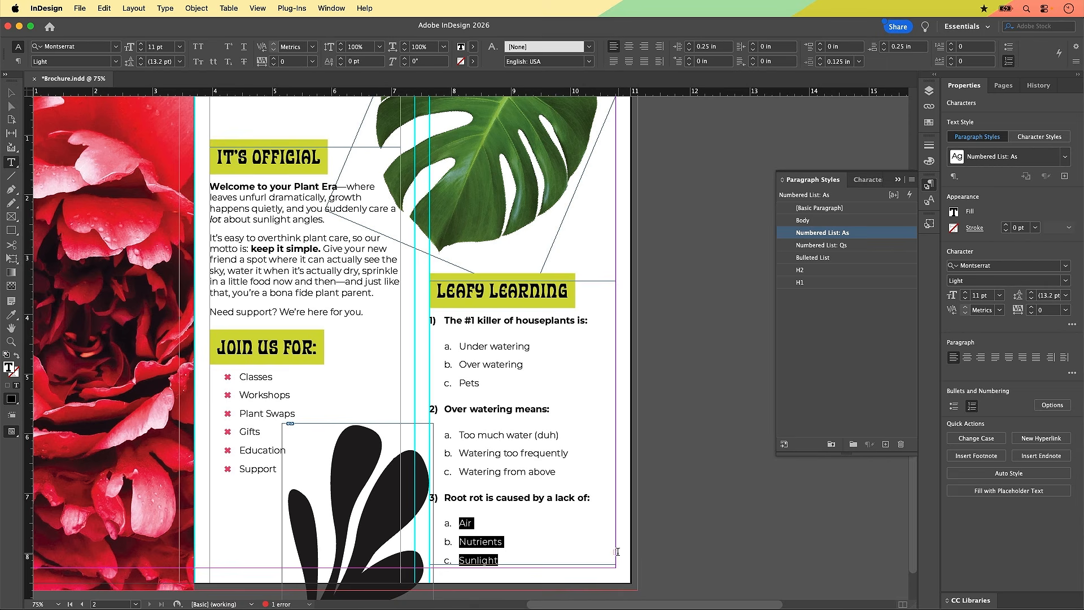
Step: Set the space after the first question, "The #1 killer of houseplants is:", to 0.0625 in
{"action": "left_click", "coordinate": [477, 345]}
{"action": "left_click", "coordinate": [456, 320]}
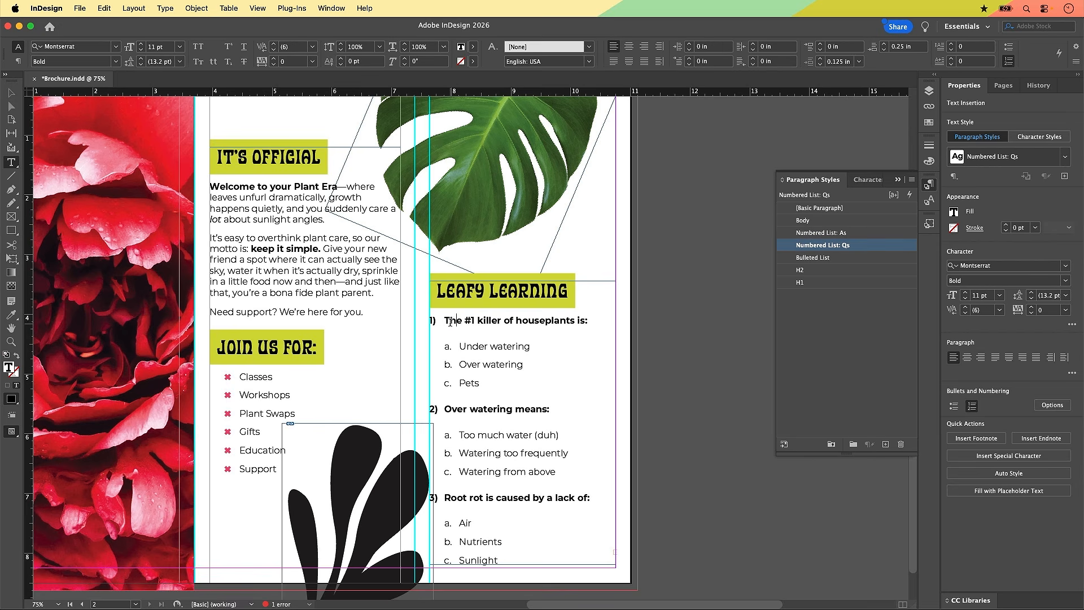
{"action": "left_click", "coordinate": [483, 321]}
{"action": "left_click", "coordinate": [474, 320]}
{"action": "left_click", "coordinate": [503, 352]}
{"action": "left_click", "coordinate": [465, 320]}
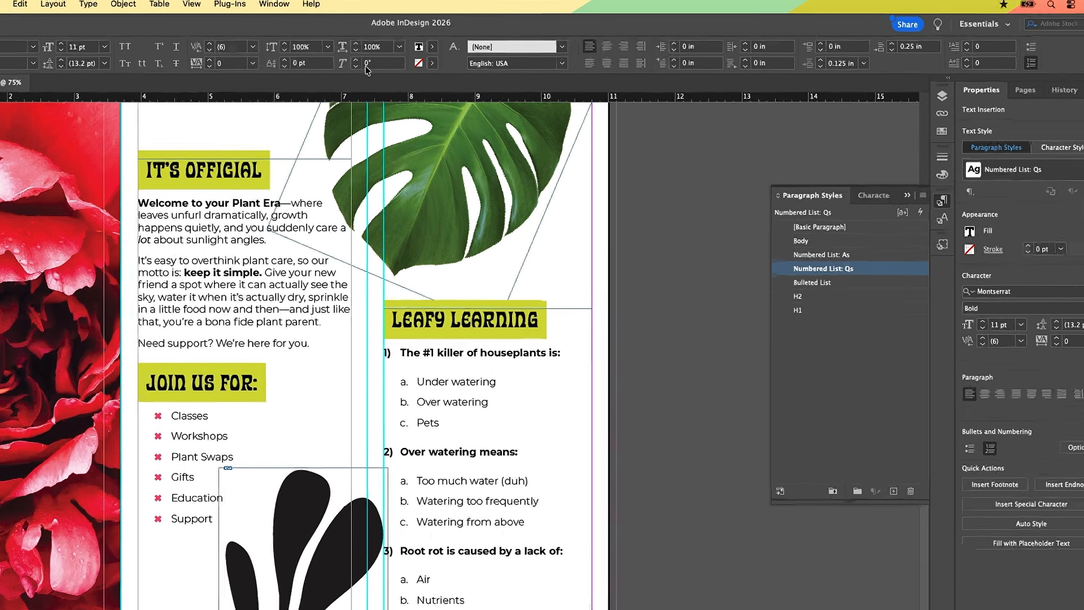
{"action": "left_click", "coordinate": [365, 67]}
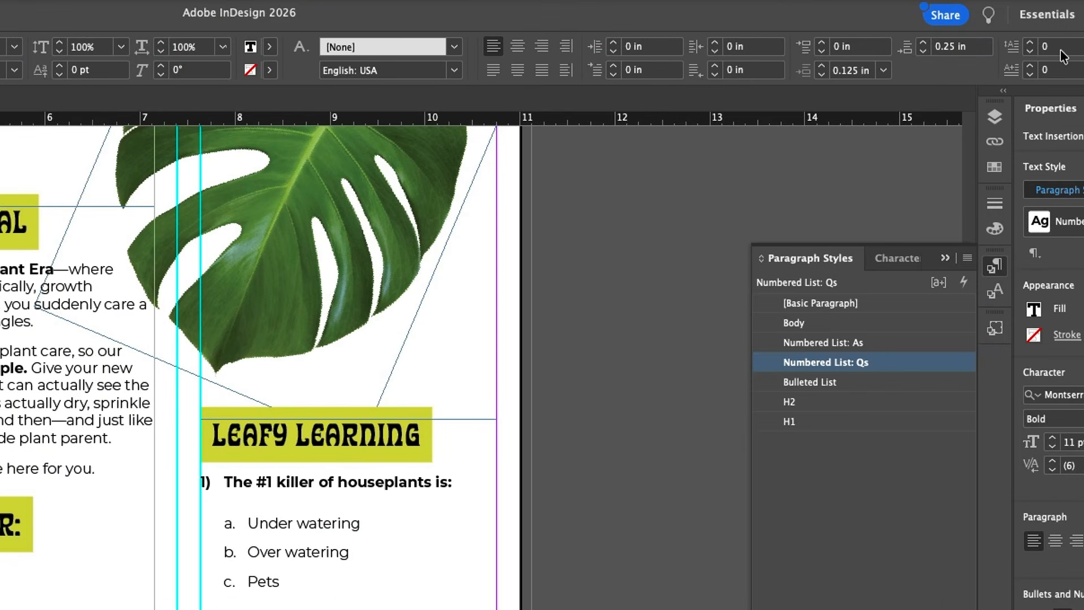
{"action": "left_click", "coordinate": [949, 50]}
{"action": "left_click", "coordinate": [924, 52]}
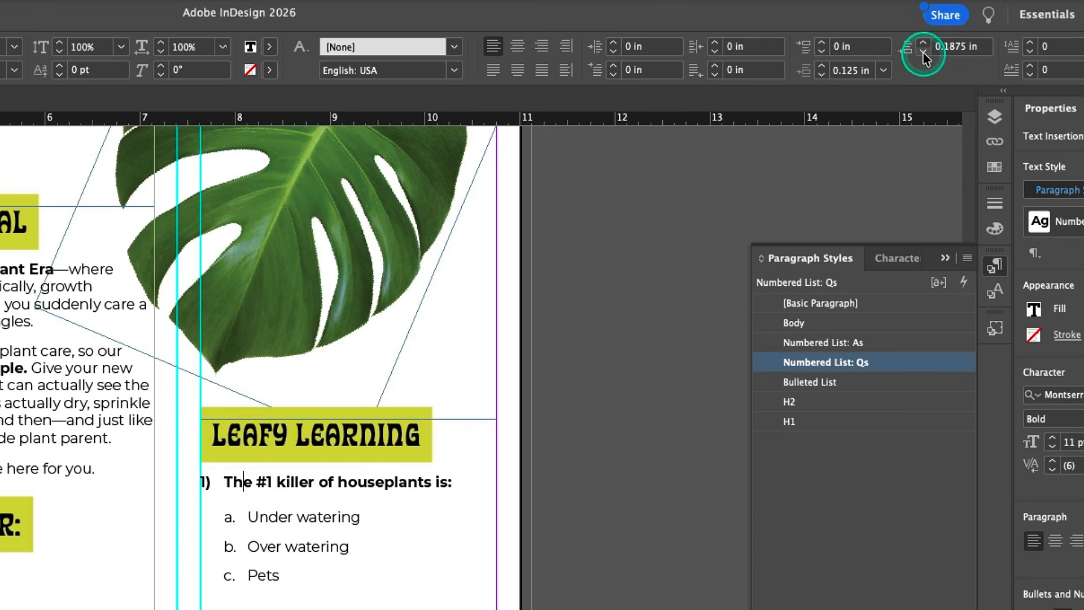
{"action": "left_click", "coordinate": [924, 52]}
{"action": "left_click", "coordinate": [924, 53]}
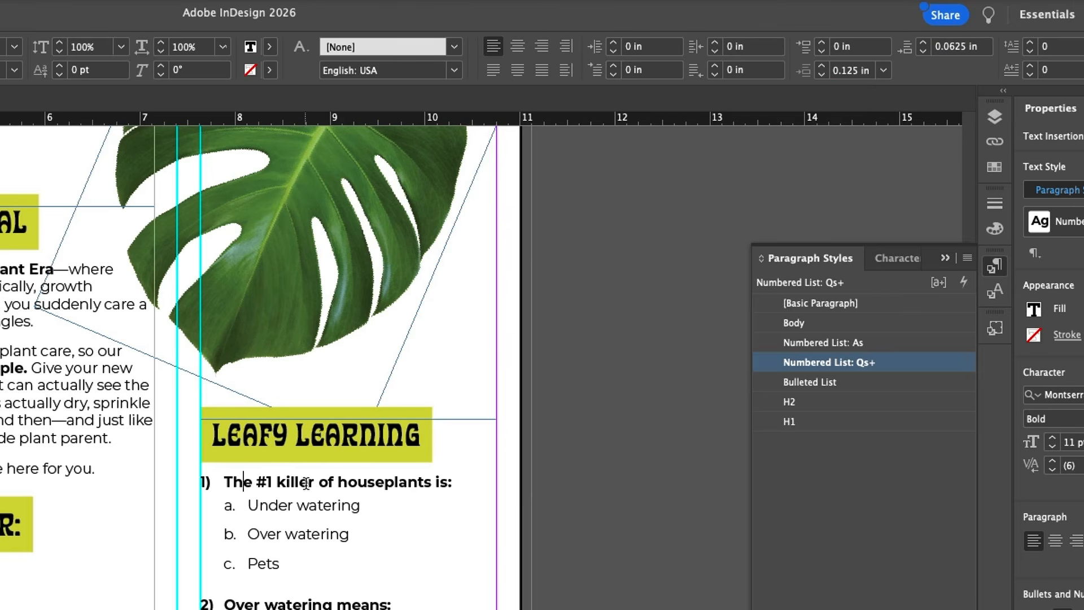
{"action": "left_click", "coordinate": [509, 455]}
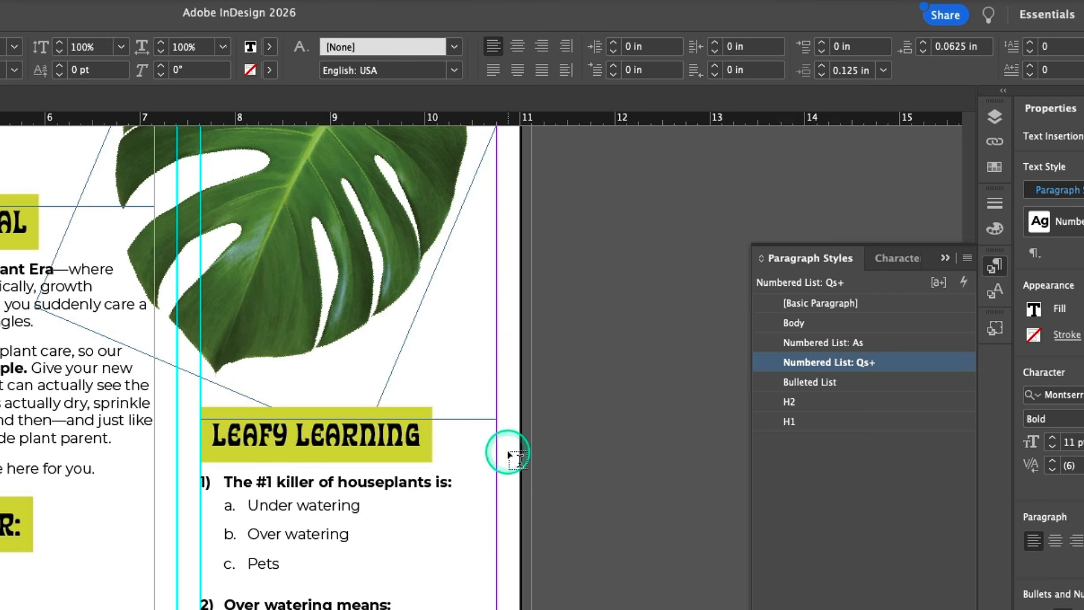
Step: Redefine the Numbered List: Qs style with the first question's reduced spacing
{"action": "left_click", "coordinate": [873, 368]}
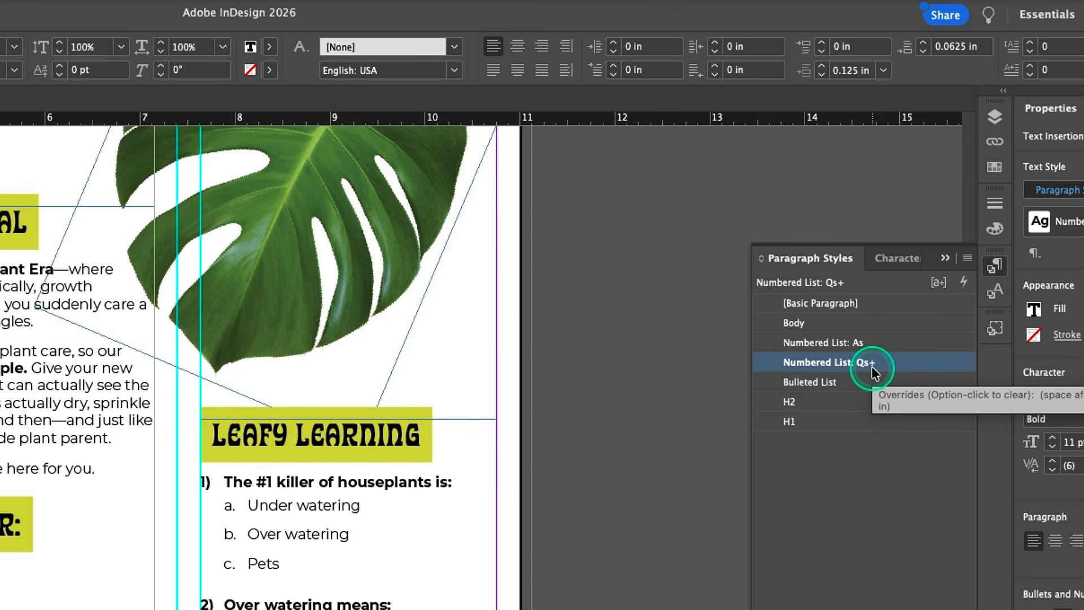
{"action": "left_click", "coordinate": [892, 368]}
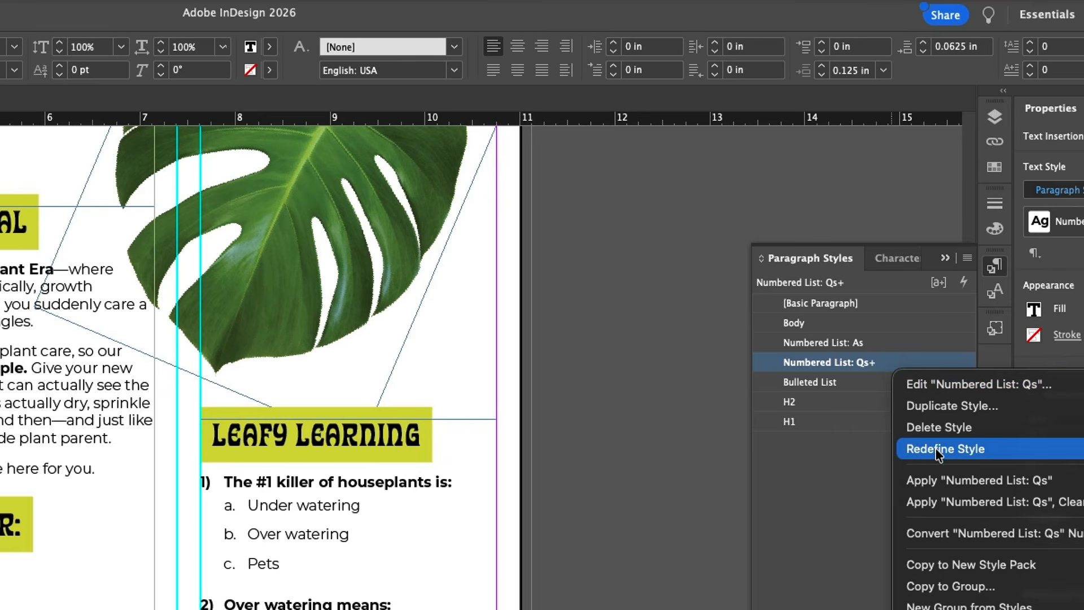
{"action": "left_click", "coordinate": [938, 450]}
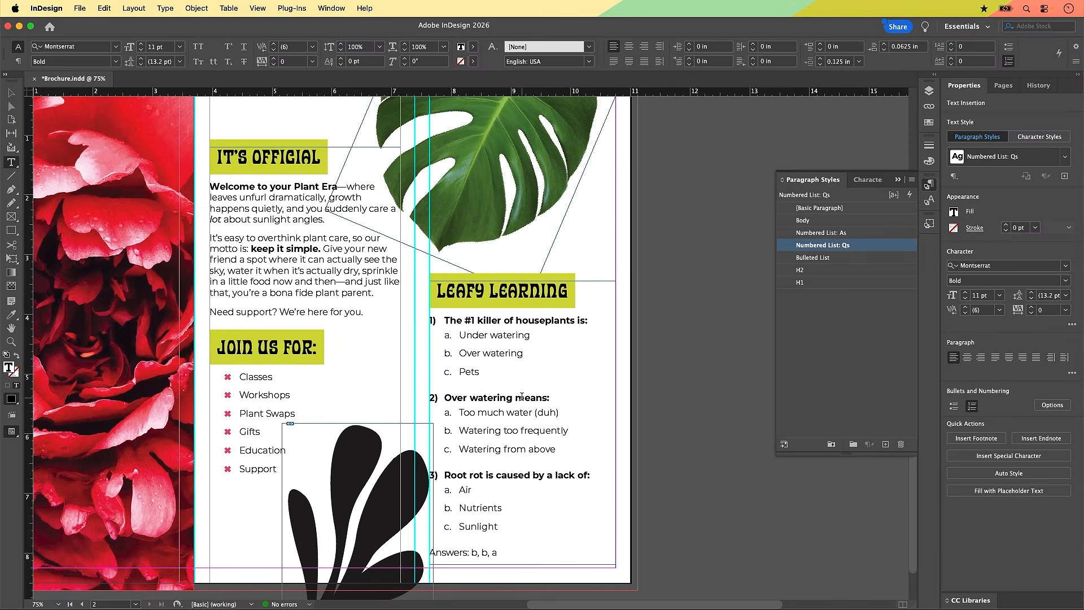
Step: Set the space between same-style paragraphs to 0.0625 in on "Under watering" and redefine the Numbered List: As style to match
{"action": "left_click", "coordinate": [521, 478]}
{"action": "left_click", "coordinate": [471, 349]}
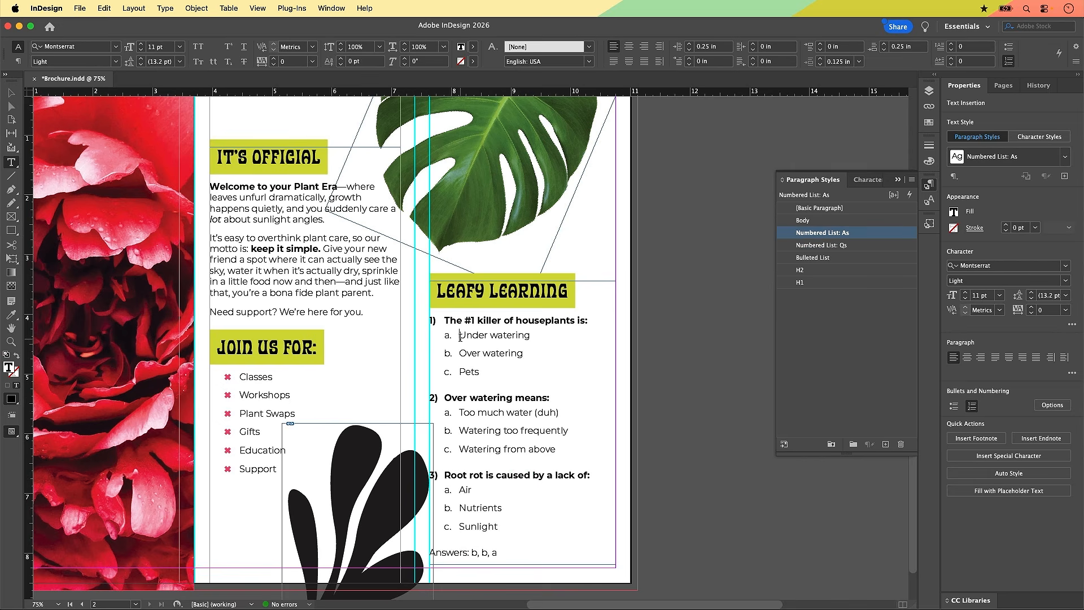
{"action": "left_click", "coordinate": [460, 337]}
{"action": "left_click_drag", "start_coordinate": [459, 335], "coordinate": [489, 383]}
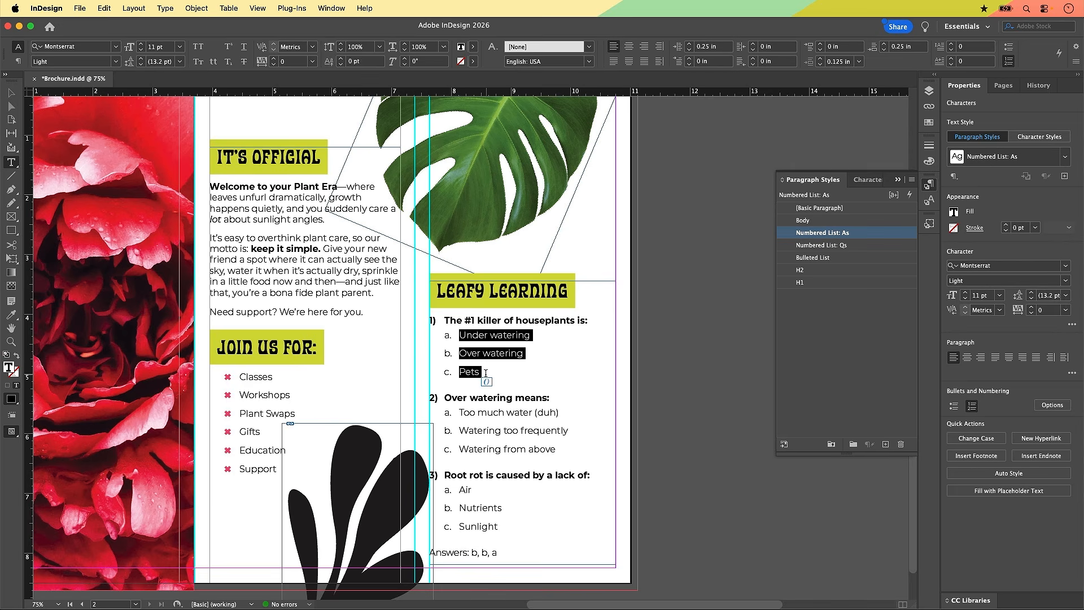
{"action": "left_click", "coordinate": [490, 374]}
{"action": "left_click", "coordinate": [485, 335]}
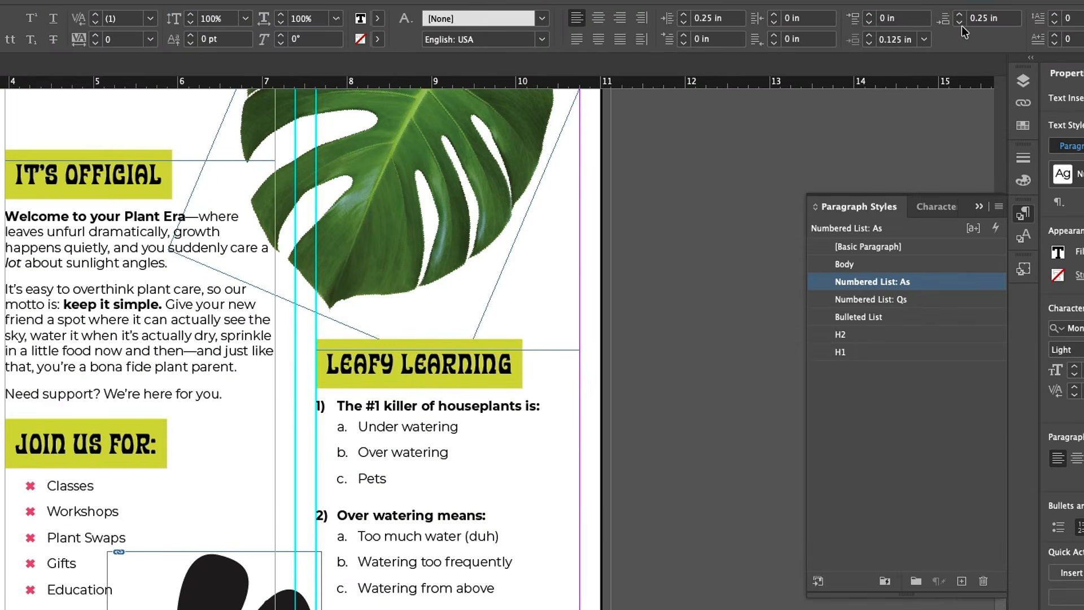
{"action": "left_click", "coordinate": [886, 51]}
{"action": "left_click", "coordinate": [920, 51]}
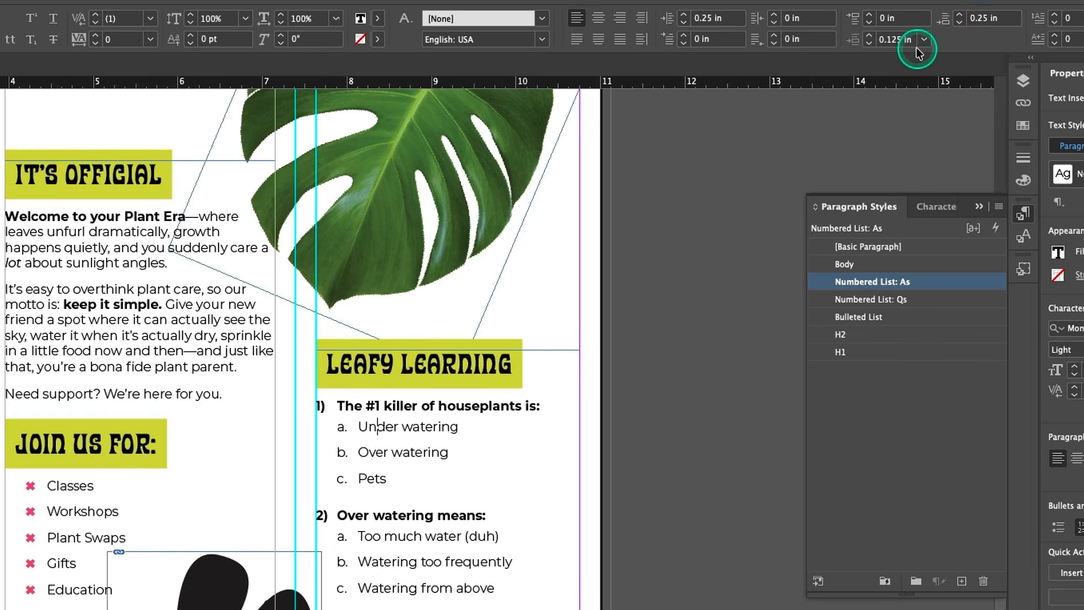
{"action": "left_click", "coordinate": [868, 44]}
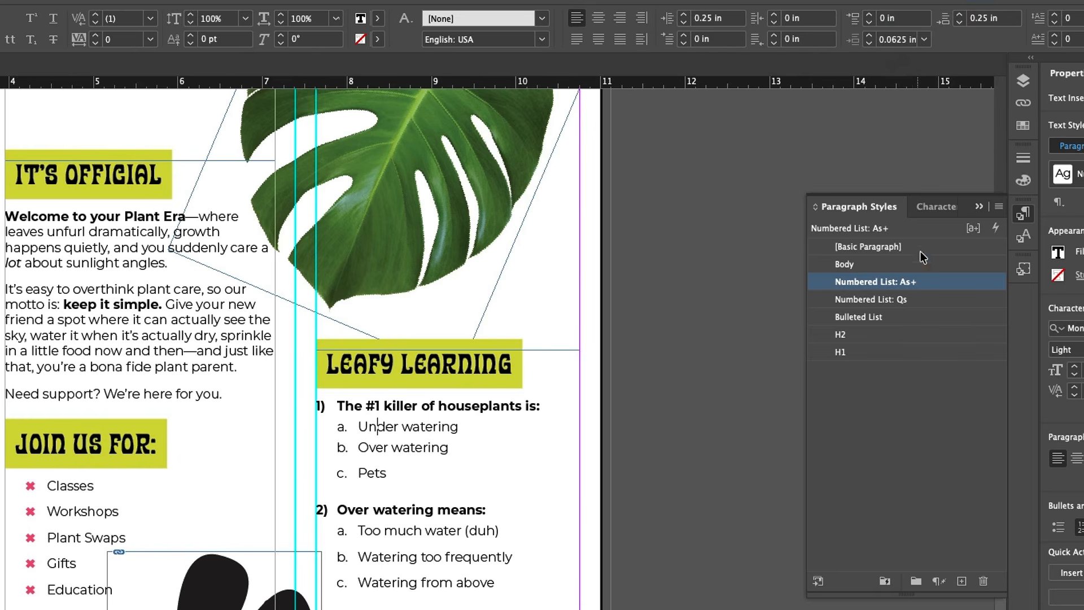
{"action": "right_click", "coordinate": [939, 286]}
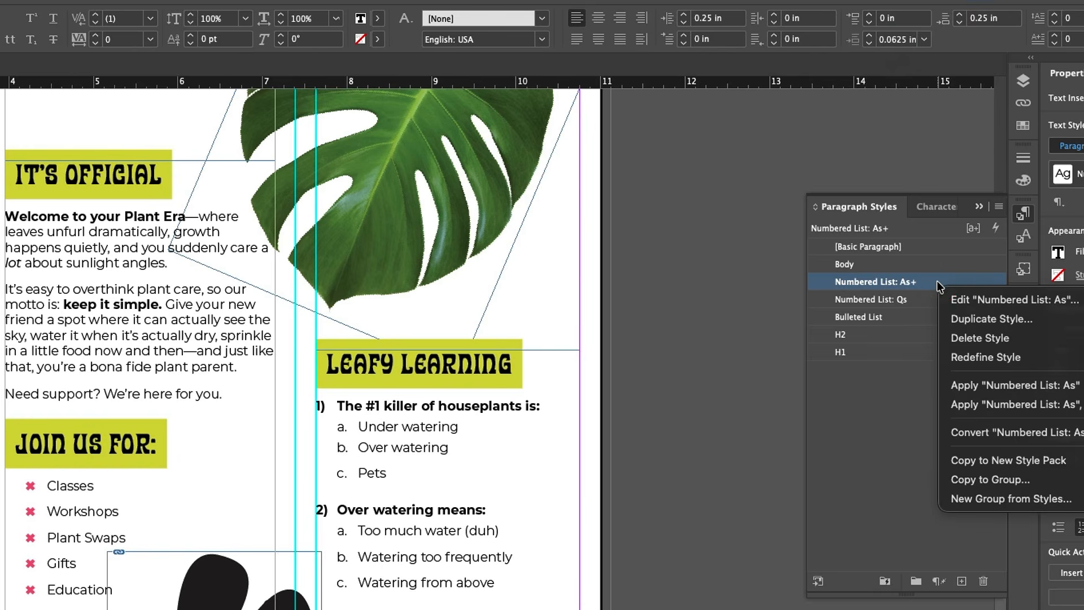
{"action": "left_click", "coordinate": [981, 354]}
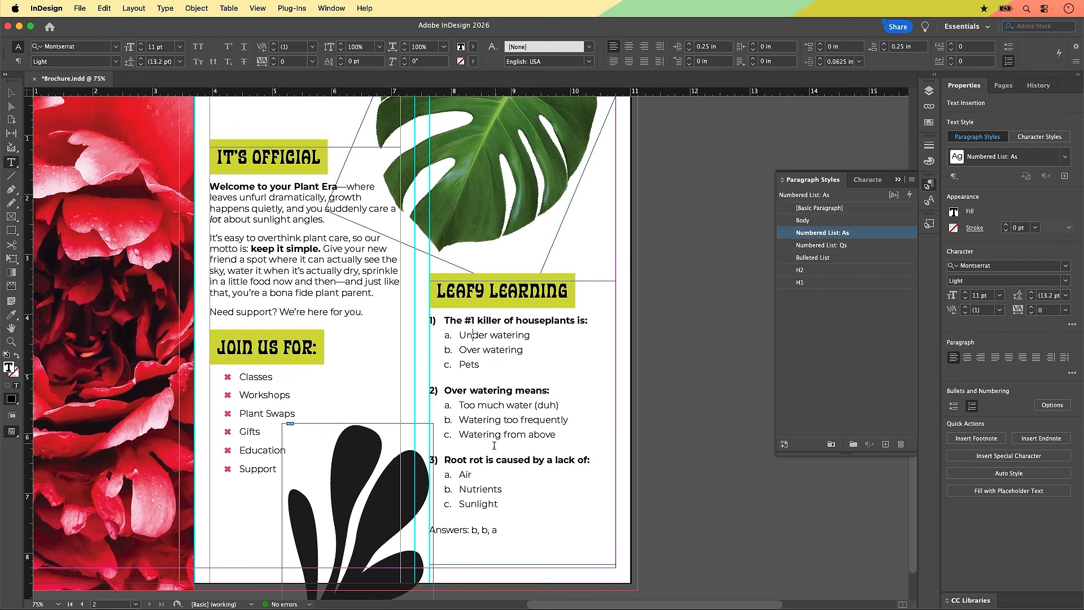
Step: Set the space between same-style paragraphs to 0.0625 in on the "Classes" bullet and redefine the Bulleted List style to match
{"action": "left_click", "coordinate": [530, 433]}
{"action": "left_click", "coordinate": [241, 375]}
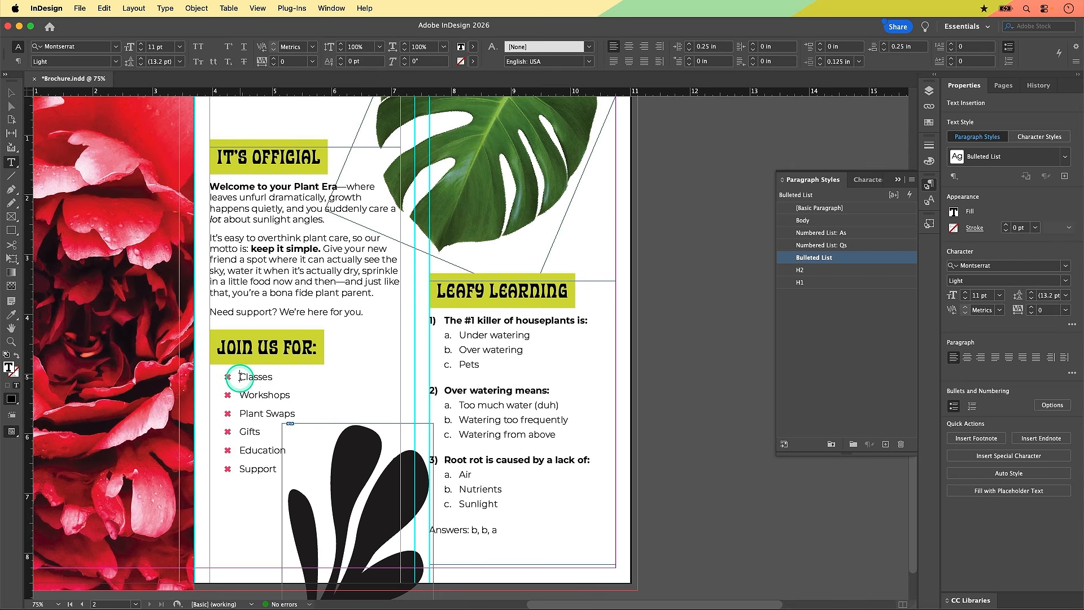
{"action": "left_click", "coordinate": [255, 475]}
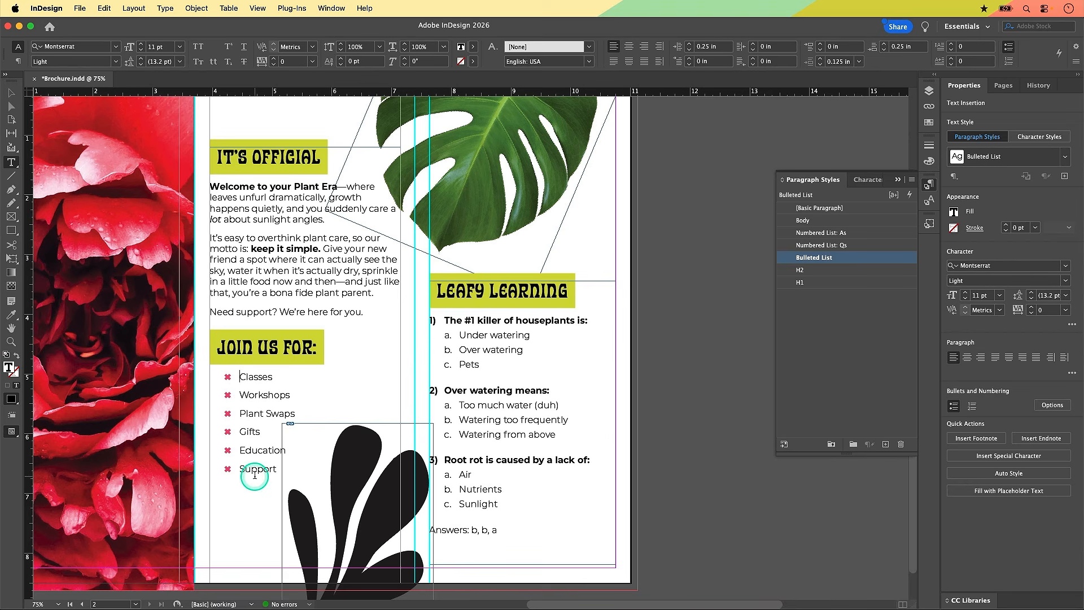
{"action": "left_click", "coordinate": [242, 401]}
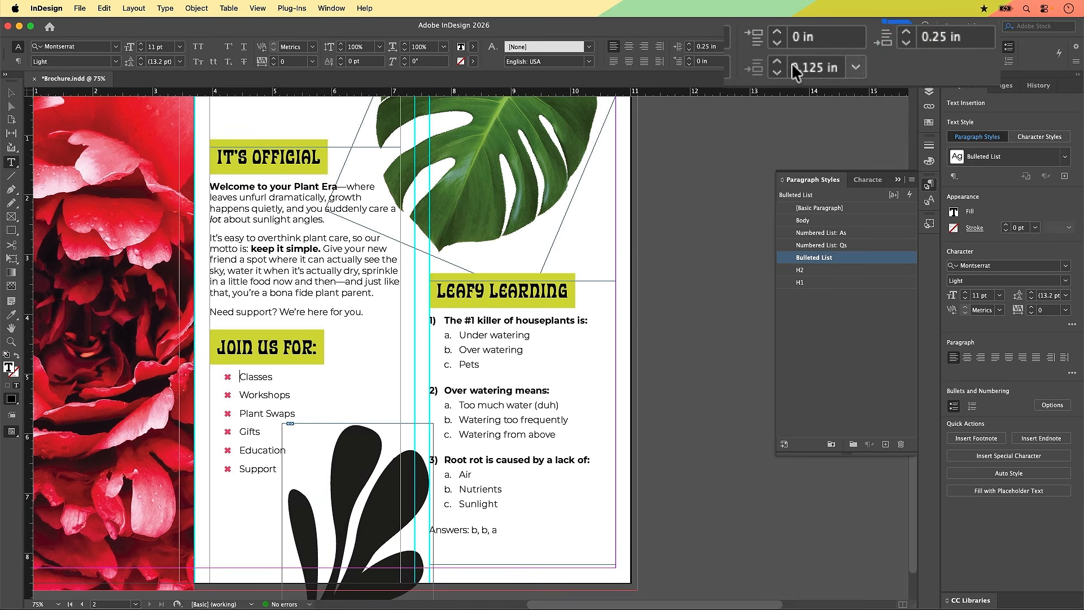
{"action": "left_click", "coordinate": [810, 65]}
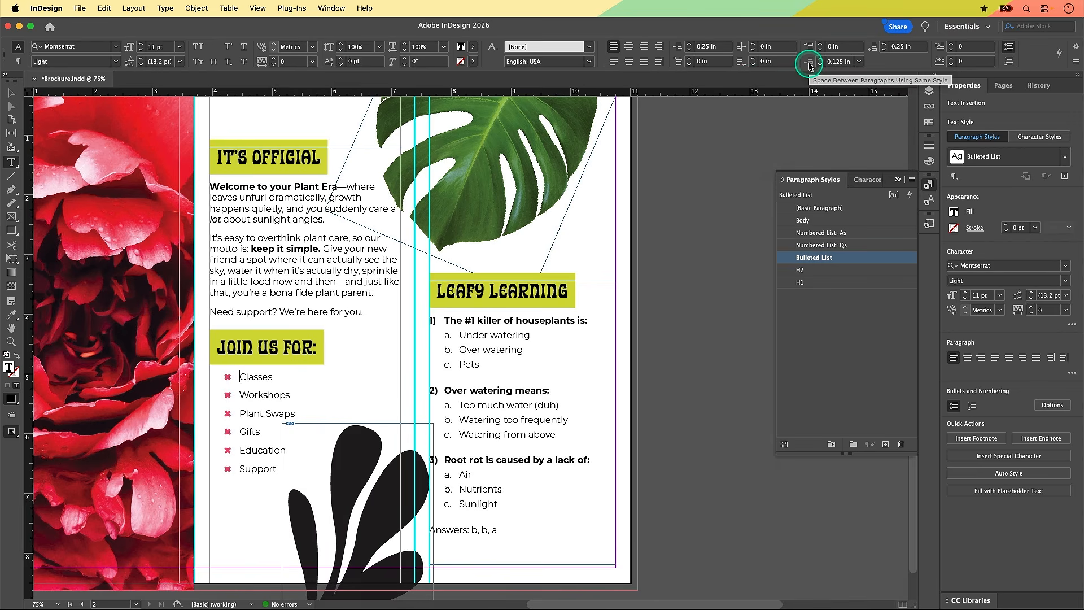
{"action": "left_click", "coordinate": [820, 65]}
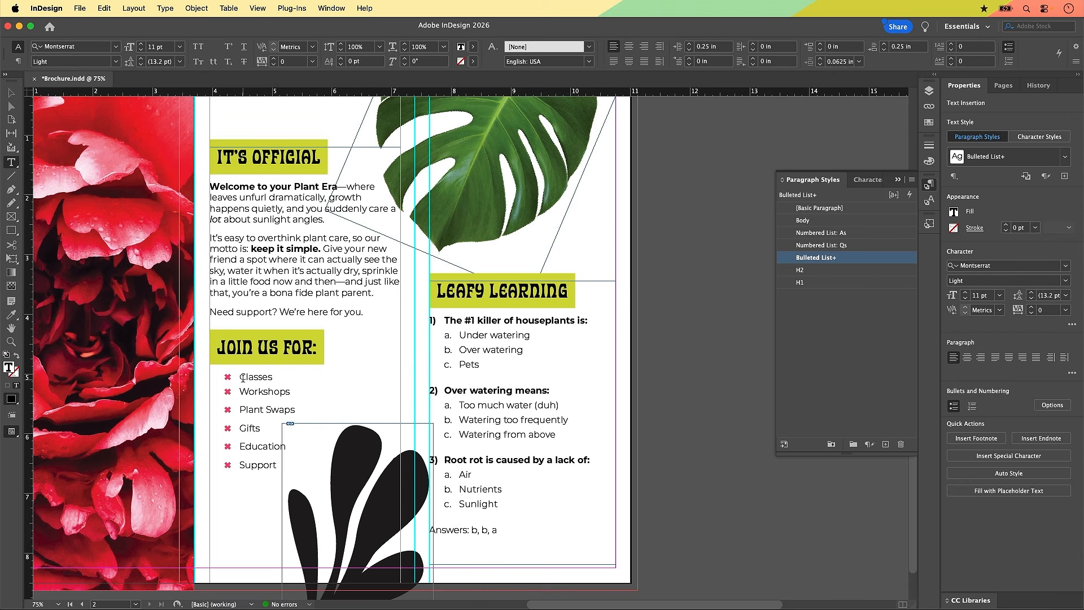
{"action": "left_click", "coordinate": [241, 378]}
{"action": "left_click", "coordinate": [839, 260]}
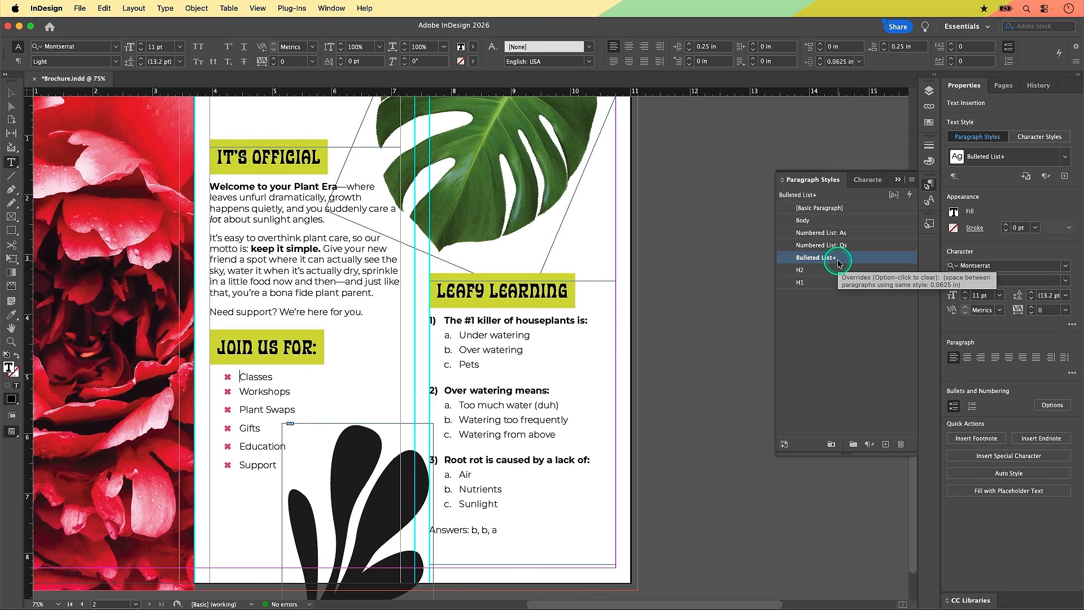
{"action": "right_click", "coordinate": [844, 259]}
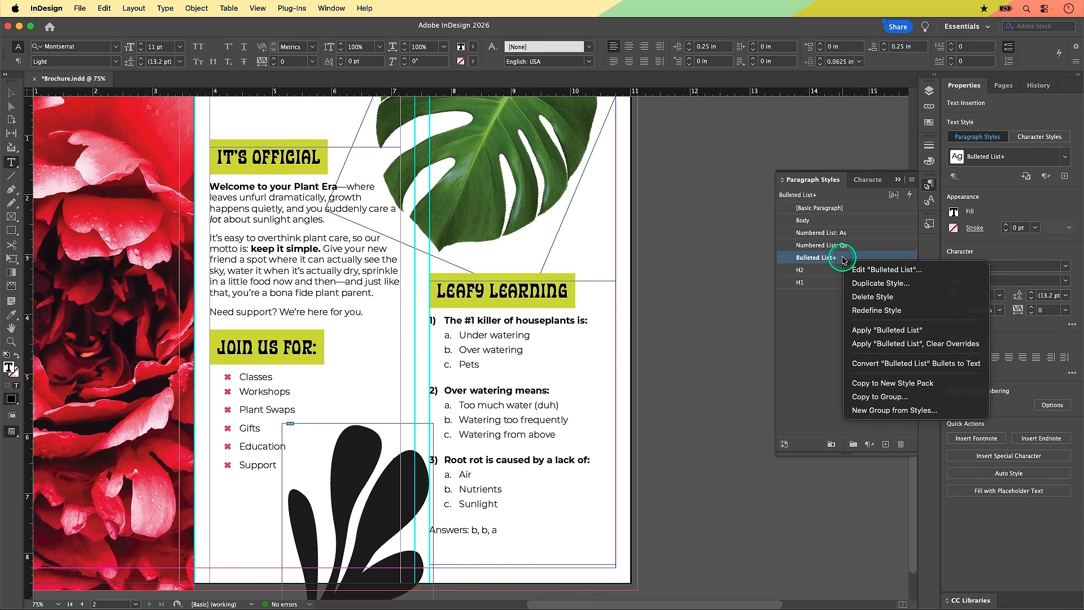
{"action": "left_click", "coordinate": [892, 311]}
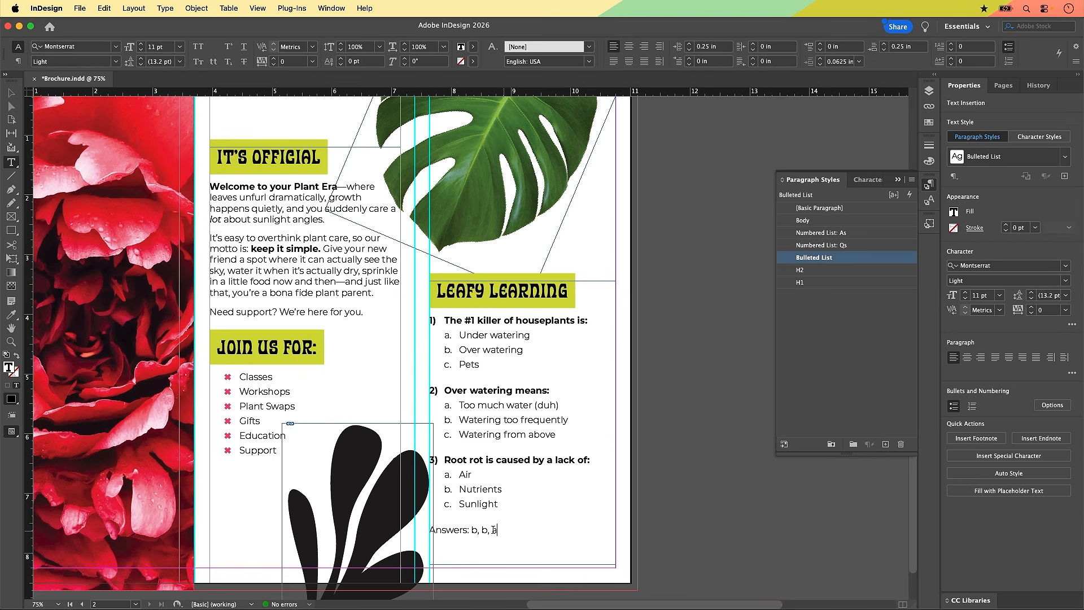
Step: Shorten the Leafy Learning text frame from below to a height of 4.05 in so the "Answers: b, b, a" line no longer fits
{"action": "left_click_drag", "start_coordinate": [496, 530], "coordinate": [429, 530]}
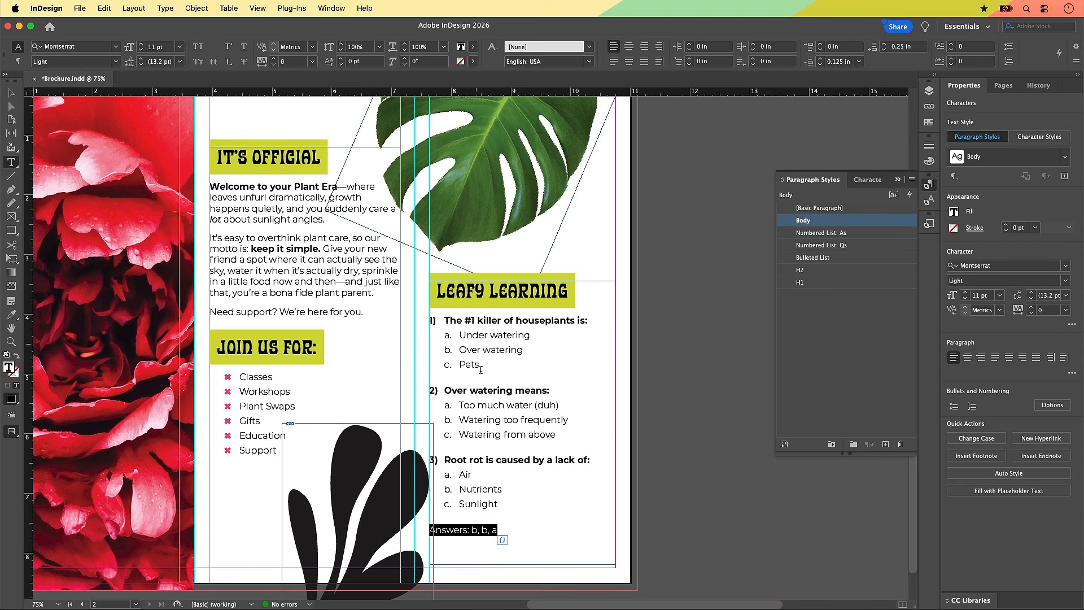
{"action": "left_click", "coordinate": [487, 516]}
{"action": "left_click", "coordinate": [483, 523]}
{"action": "left_click", "coordinate": [504, 532]}
{"action": "left_click", "coordinate": [11, 95]}
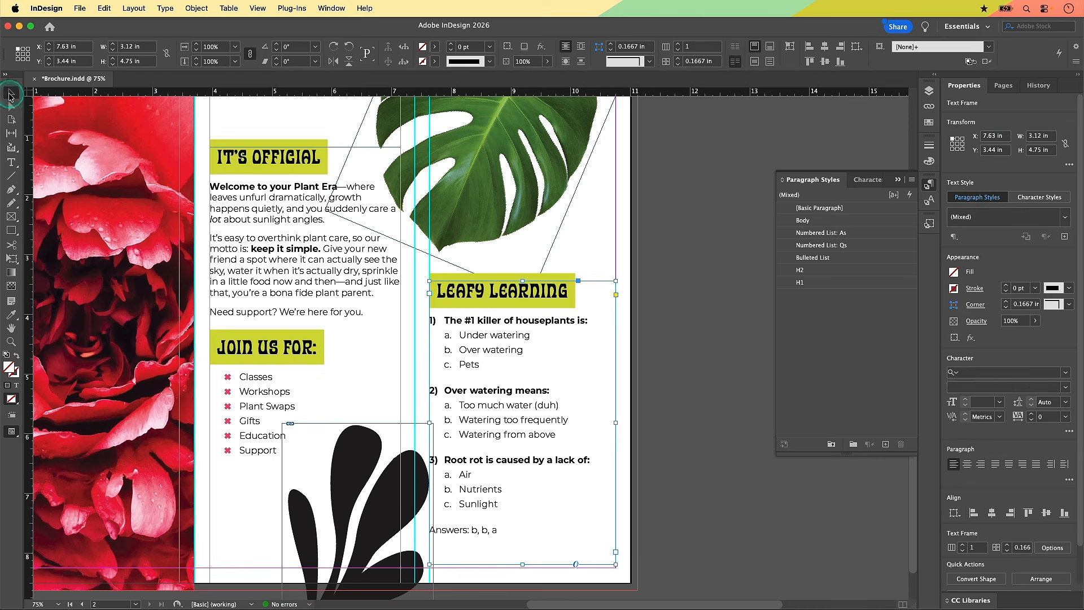
{"action": "left_click", "coordinate": [523, 564]}
{"action": "left_click_drag", "start_coordinate": [523, 563], "coordinate": [523, 522]}
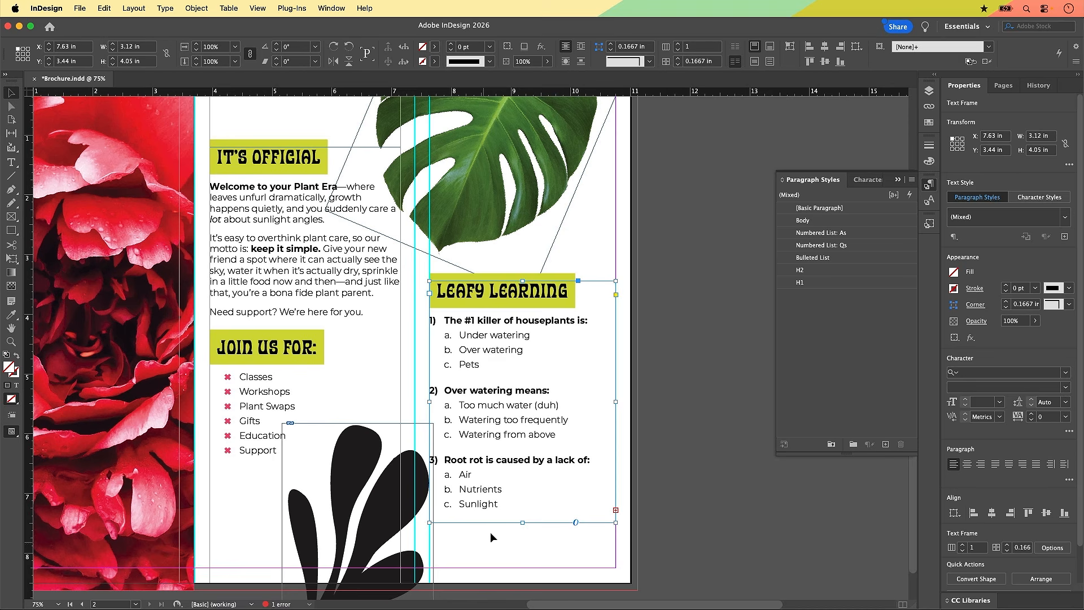
Step: Thread the overset answers into a new text frame about 3 in wide and 0.56 in high beneath the questions, ending at the page margins
{"action": "left_click", "coordinate": [616, 511]}
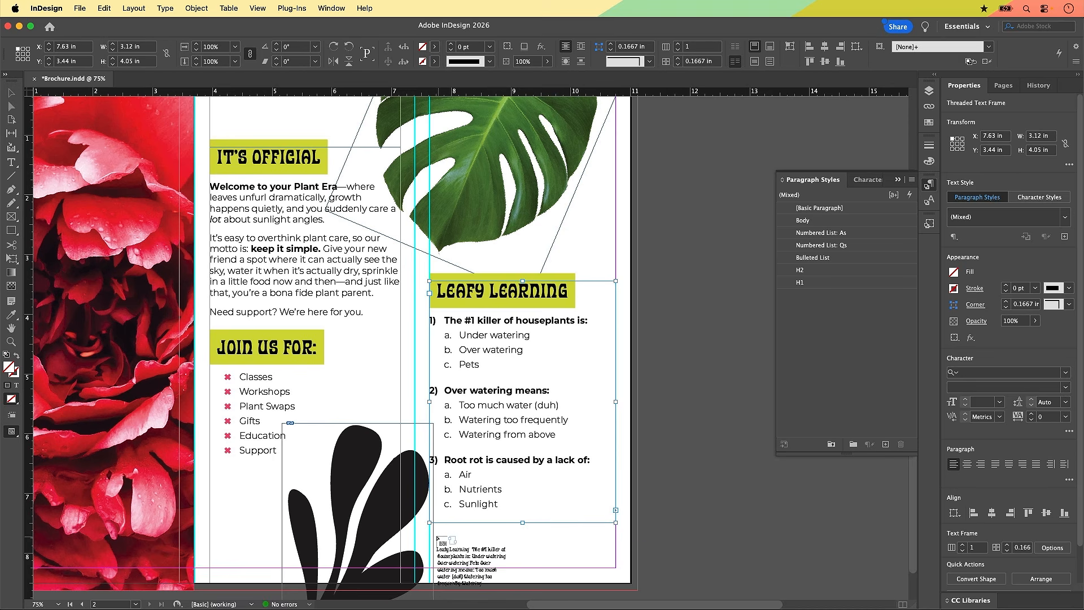
{"action": "left_click_drag", "start_coordinate": [436, 535], "coordinate": [616, 567]}
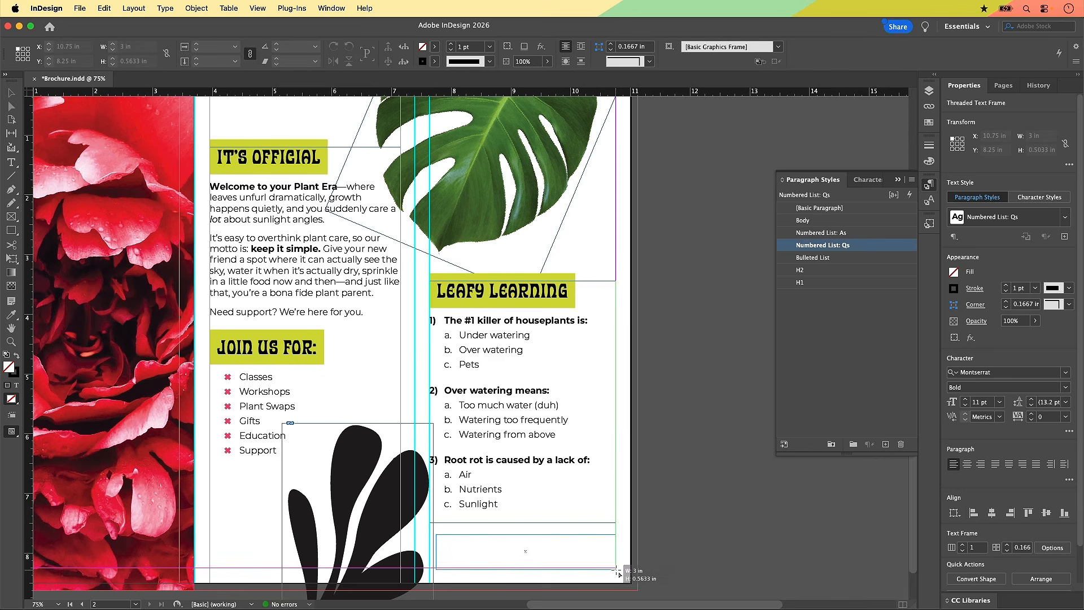
{"action": "left_click", "coordinate": [616, 568]}
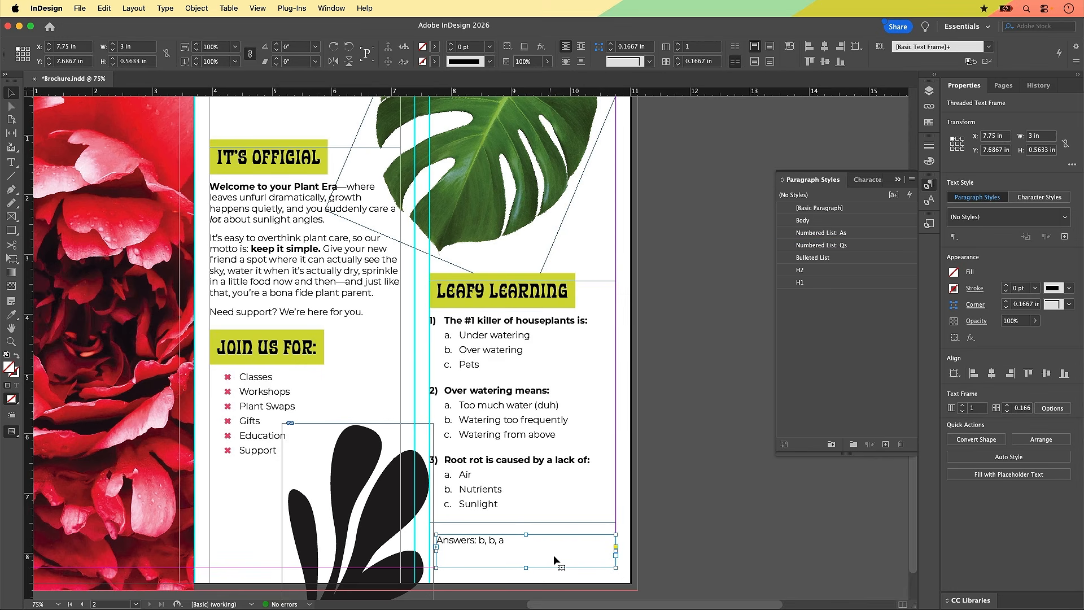
Step: Show the text threads to examine the link between the Leafy Learning questions and answers frames, and hide them again
{"action": "left_click", "coordinate": [563, 479]}
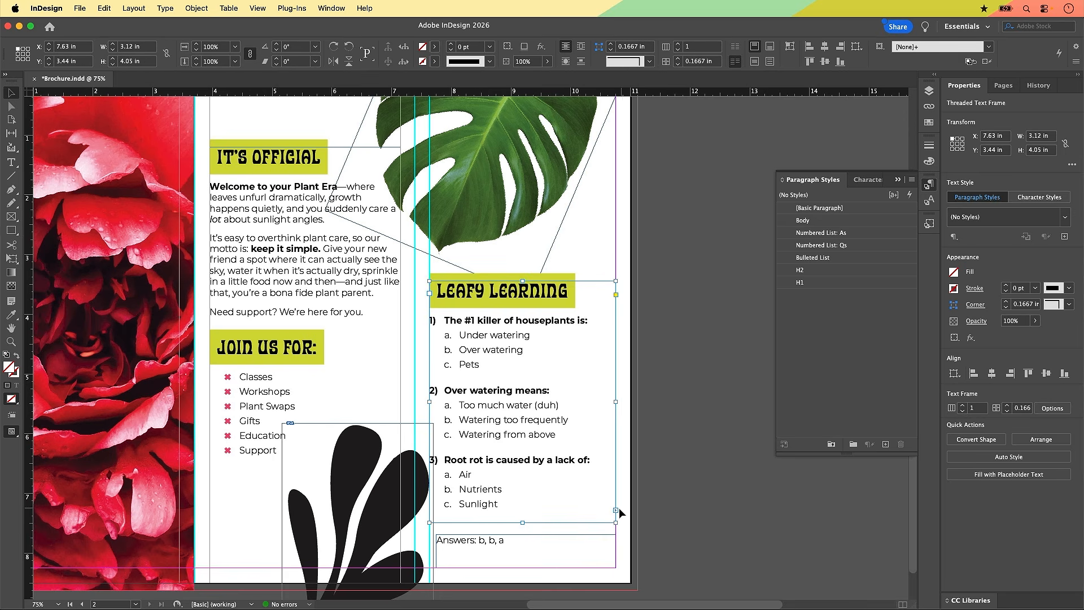
{"action": "left_click", "coordinate": [615, 510]}
{"action": "left_click", "coordinate": [557, 541]}
{"action": "left_click", "coordinate": [457, 556]}
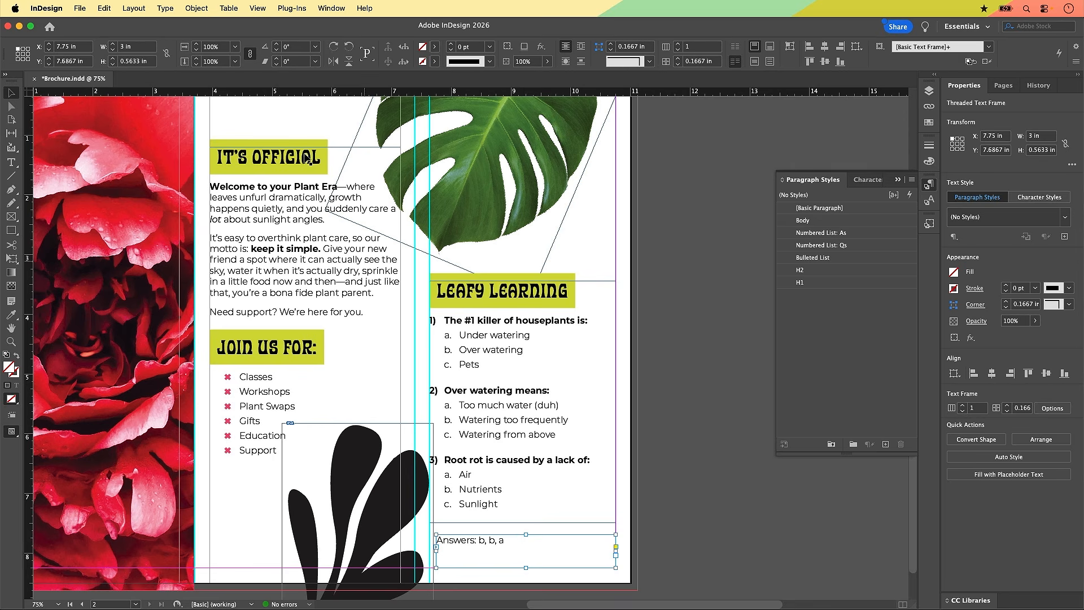
{"action": "left_click", "coordinate": [257, 9]}
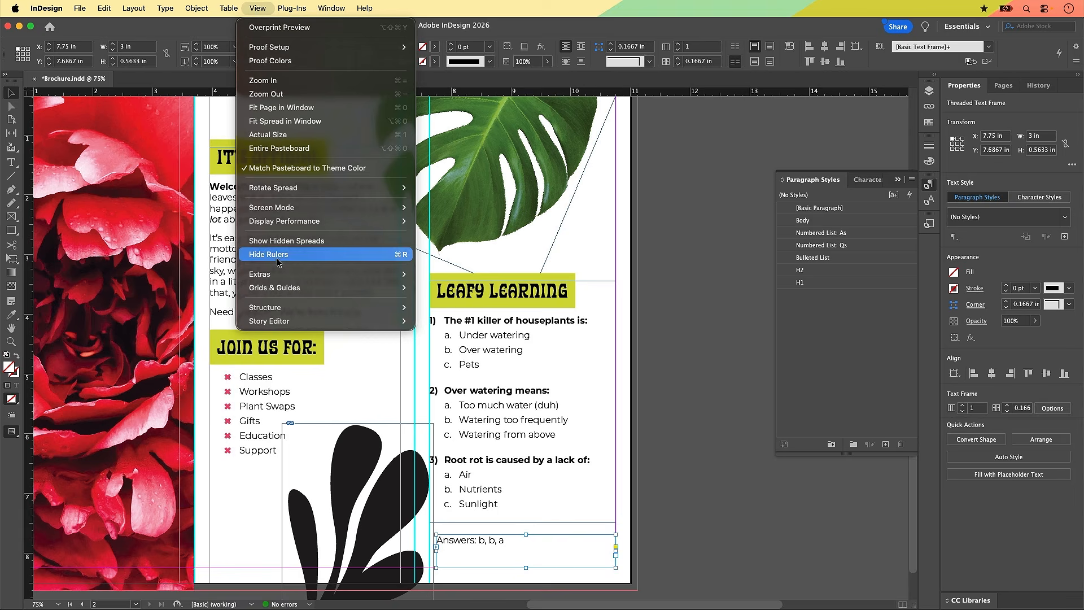
{"action": "mouse_move", "coordinate": [282, 277]}
{"action": "left_click", "coordinate": [479, 289]}
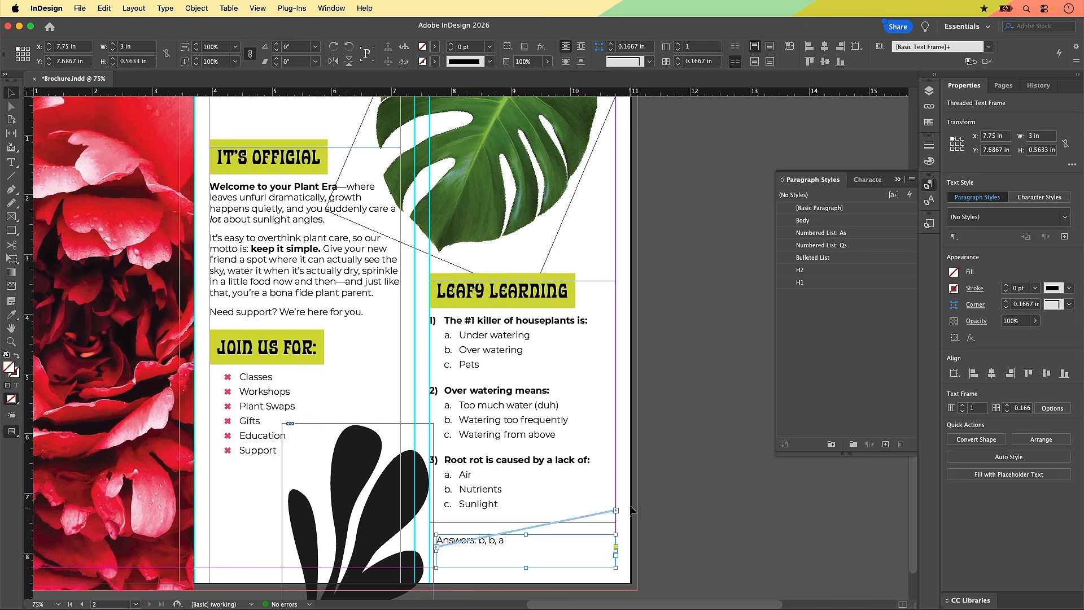
{"action": "left_click", "coordinate": [261, 9]}
{"action": "mouse_move", "coordinate": [263, 277]}
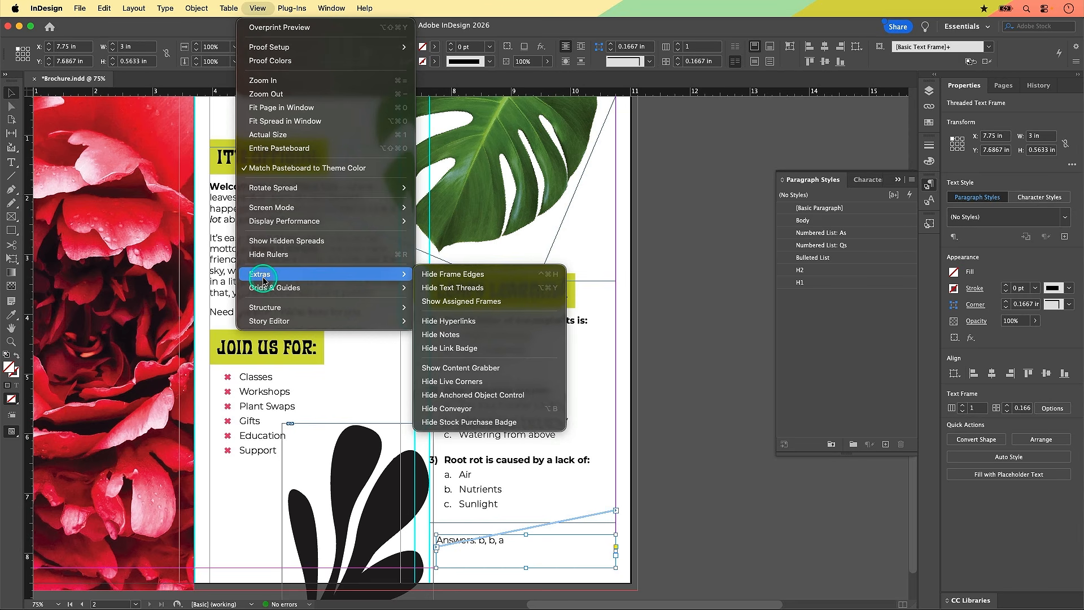
{"action": "left_click", "coordinate": [484, 288]}
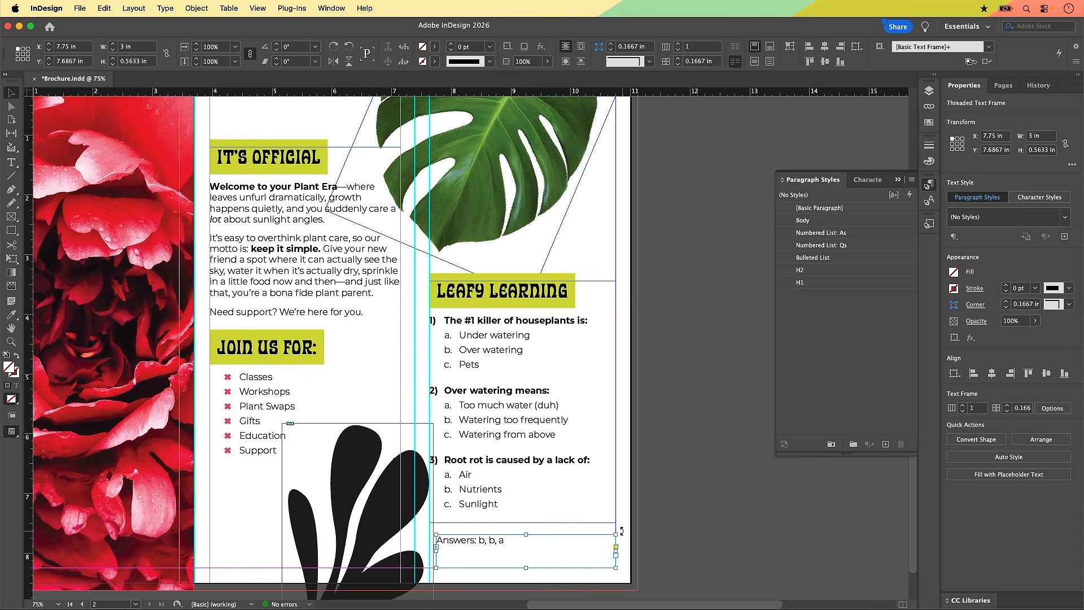
Step: Rotate the answers frame 180° and place it back beneath the questions, aligned with the lower-right page margins
{"action": "left_click_drag", "start_coordinate": [622, 530], "coordinate": [451, 561]}
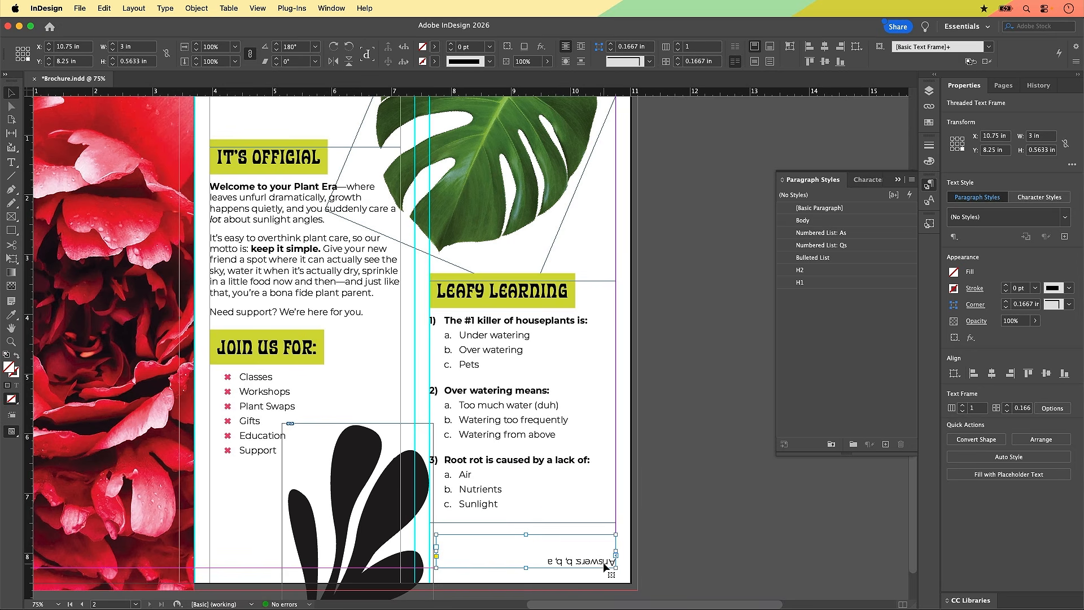
{"action": "key", "text": "super+z"}
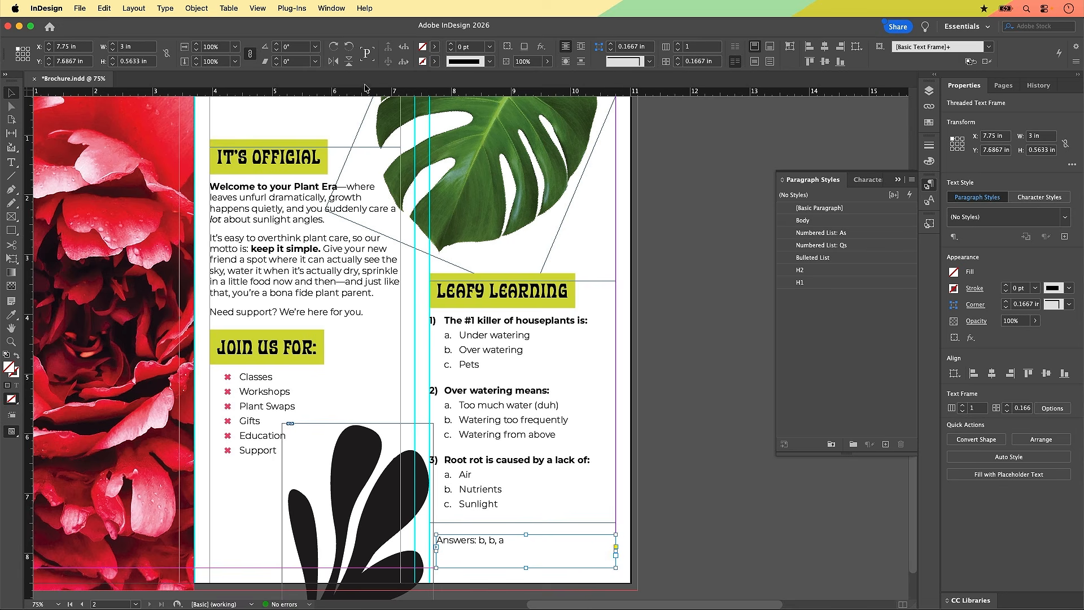
{"action": "left_click", "coordinate": [349, 51]}
{"action": "left_click", "coordinate": [347, 50]}
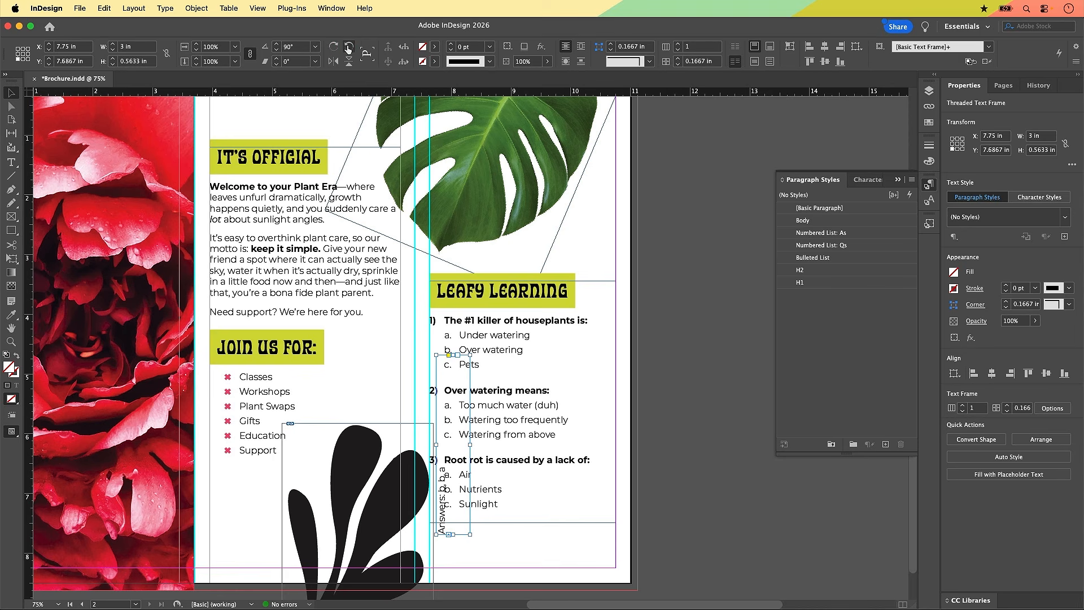
{"action": "left_click", "coordinate": [347, 50]}
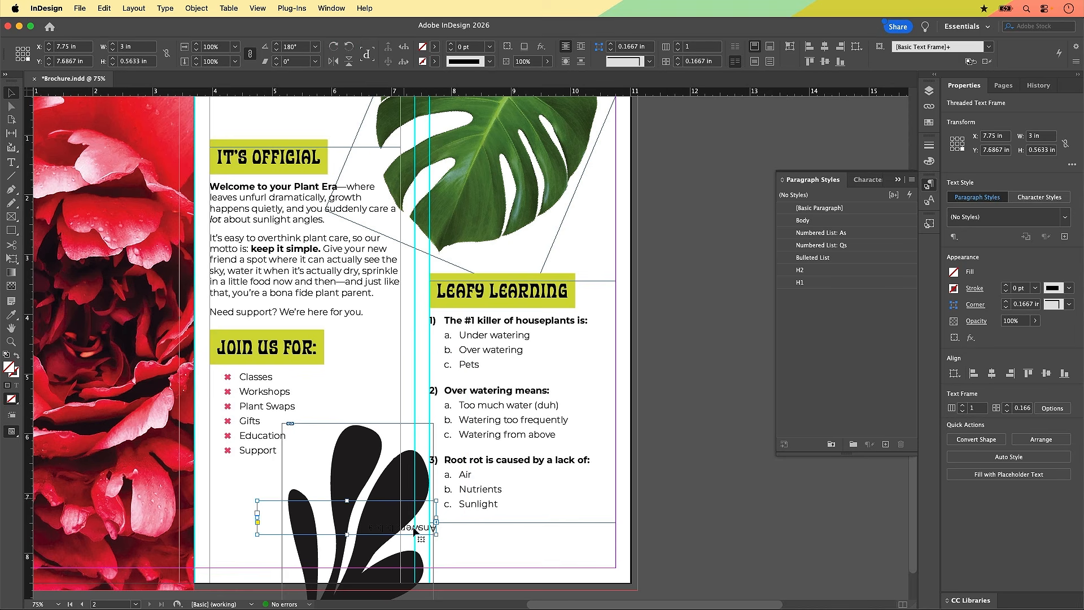
{"action": "left_click_drag", "start_coordinate": [418, 514], "coordinate": [578, 554]}
{"action": "left_click_drag", "start_coordinate": [581, 550], "coordinate": [586, 555]}
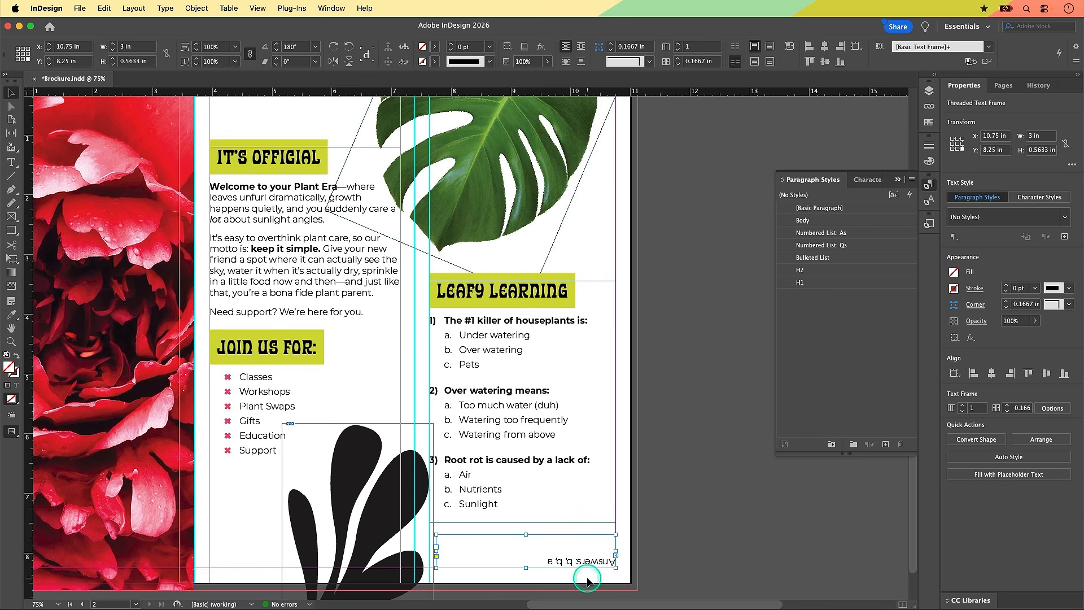
{"action": "left_click", "coordinate": [681, 547]}
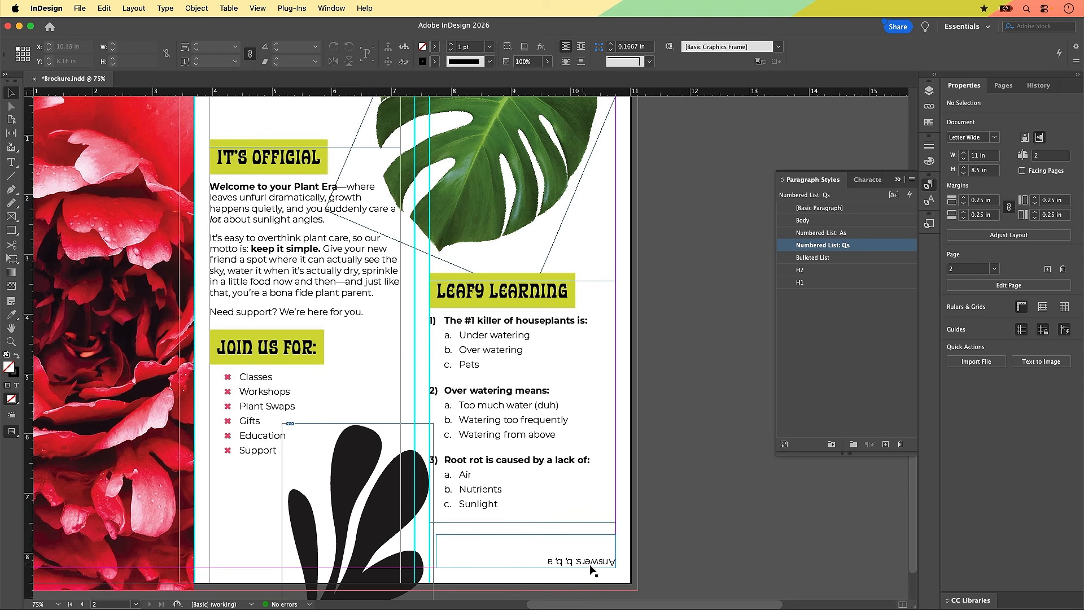
Step: Move the black leaf graphic slightly up and to the left, to about X 4.99 in and Y 5.79 in
{"action": "left_click", "coordinate": [406, 581]}
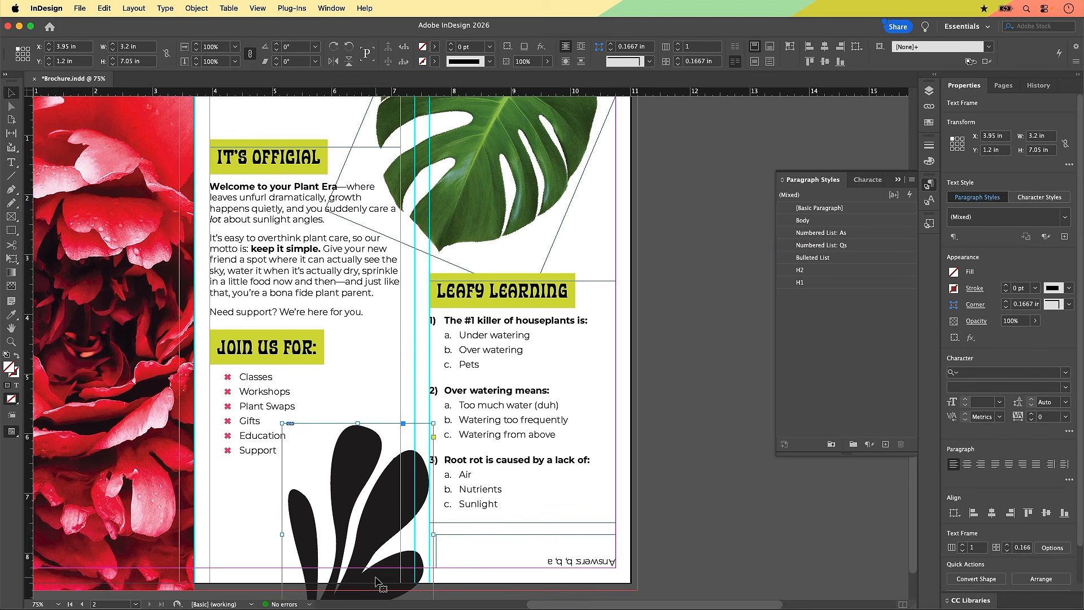
{"action": "left_click_drag", "start_coordinate": [382, 580], "coordinate": [371, 577]}
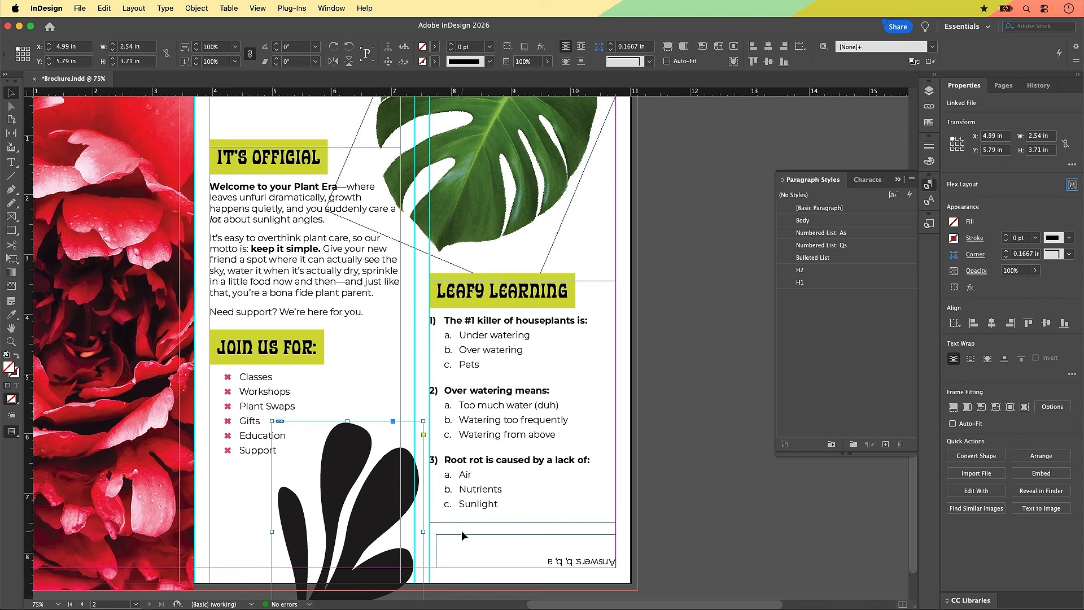
{"action": "left_click", "coordinate": [645, 488]}
Step: Fit the page in the window, deselect everything and preview the layout without guides and frame edges
{"action": "key", "text": "super+0"}
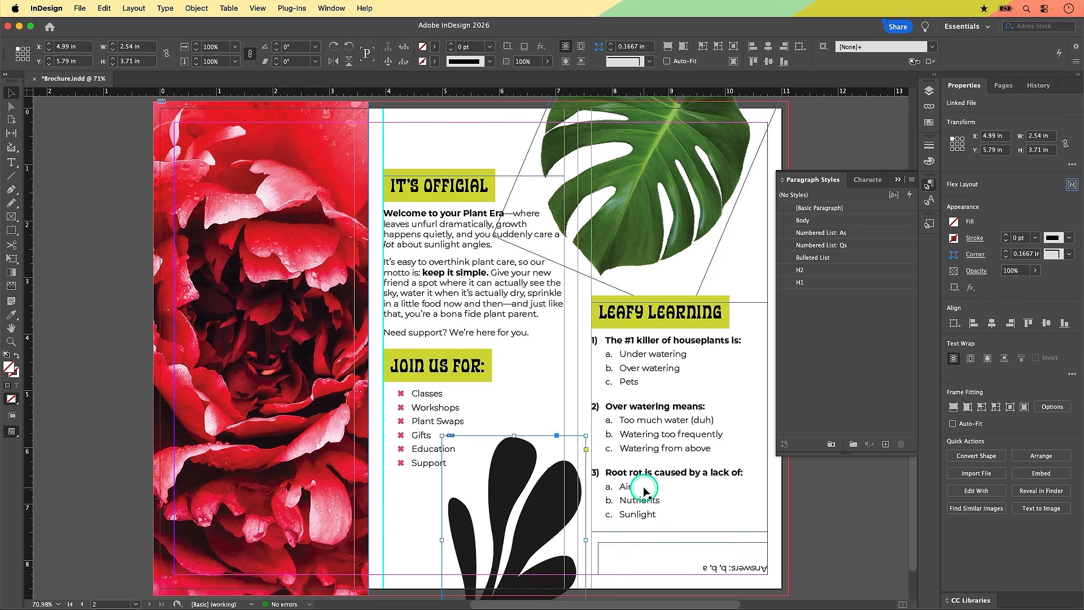
{"action": "left_click", "coordinate": [121, 423]}
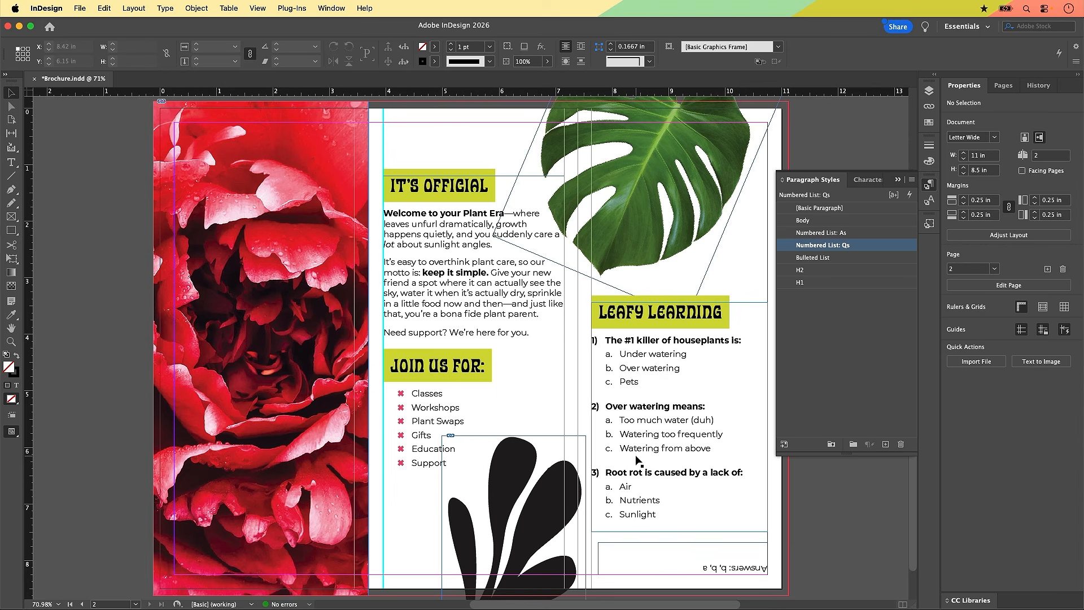
{"action": "key", "text": "w"}
{"action": "scroll", "coordinate": [735, 443], "scroll_direction": "right", "scroll_amount": 3}
{"action": "scroll", "coordinate": [735, 443], "scroll_direction": "down", "scroll_amount": 2}
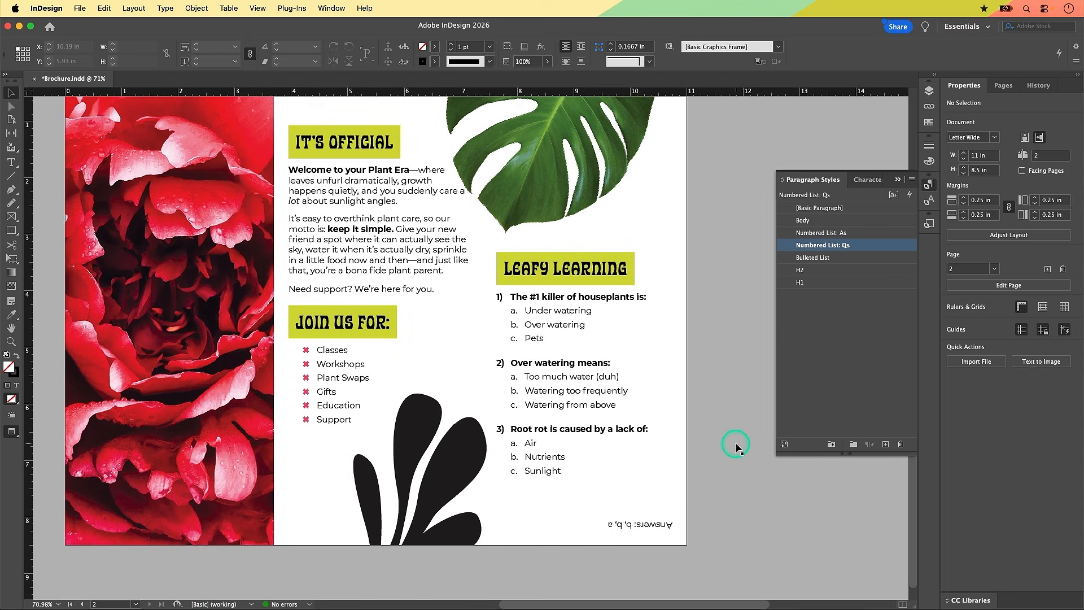
Step: Widen the It's Official text frame slightly by extending its right edge outward
{"action": "left_click", "coordinate": [404, 272]}
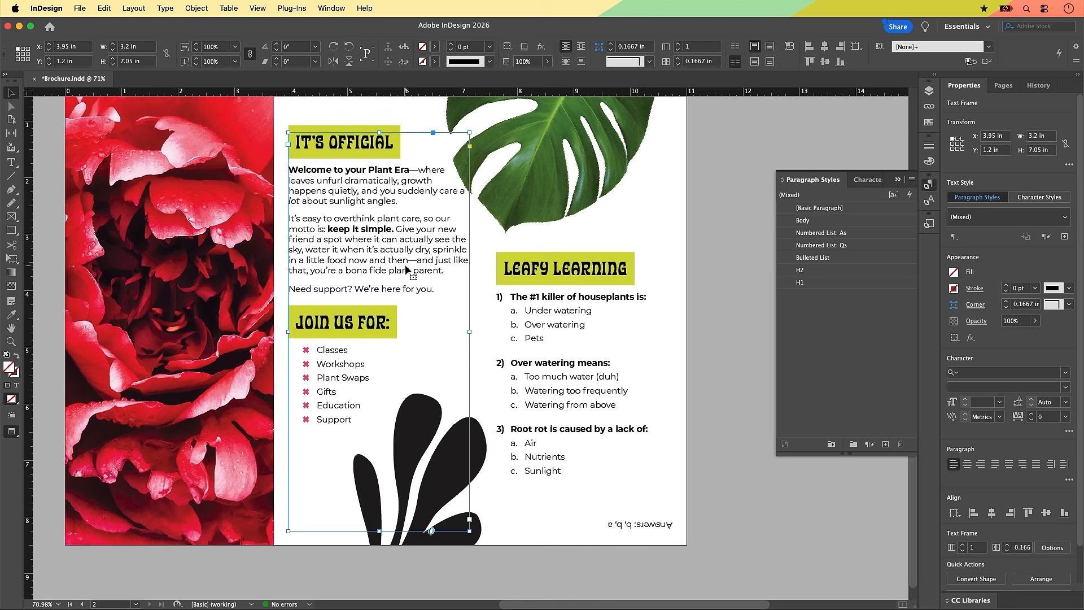
{"action": "left_click", "coordinate": [469, 331]}
{"action": "mouse_move", "coordinate": [469, 331]}
{"action": "left_mouse_down"}
{"action": "mouse_move", "coordinate": [449, 332]}
{"action": "mouse_move", "coordinate": [482, 338]}
{"action": "left_mouse_up"}
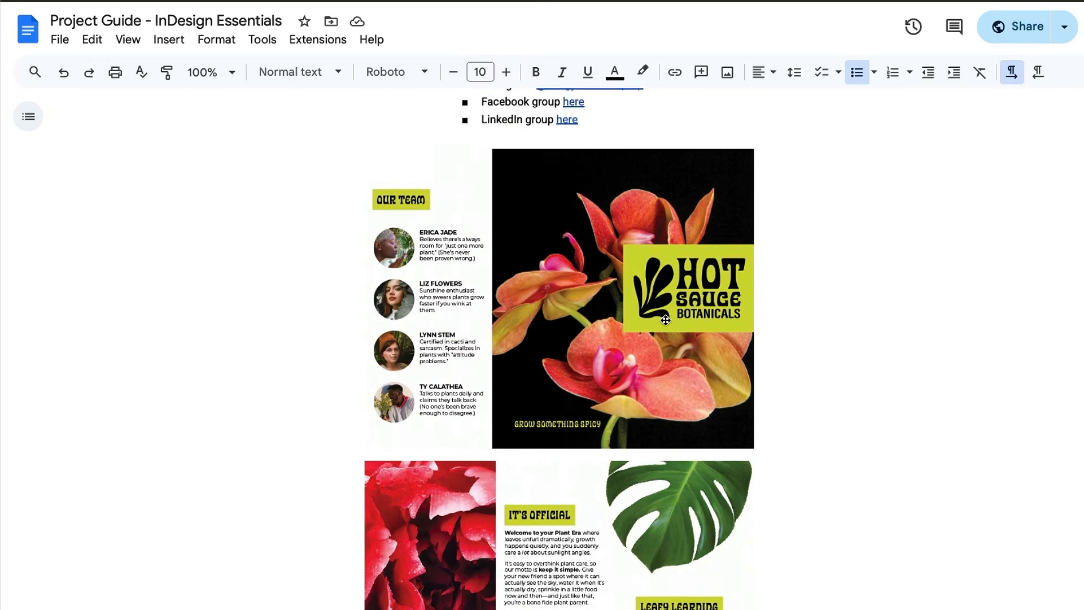
Step: Switch to the Project Guide in Google Docs and examine the tri-fold brochure sample, template option, page specs, guide positions and required styles
{"action": "scroll", "coordinate": [665, 320], "scroll_direction": "down", "scroll_amount": 3}
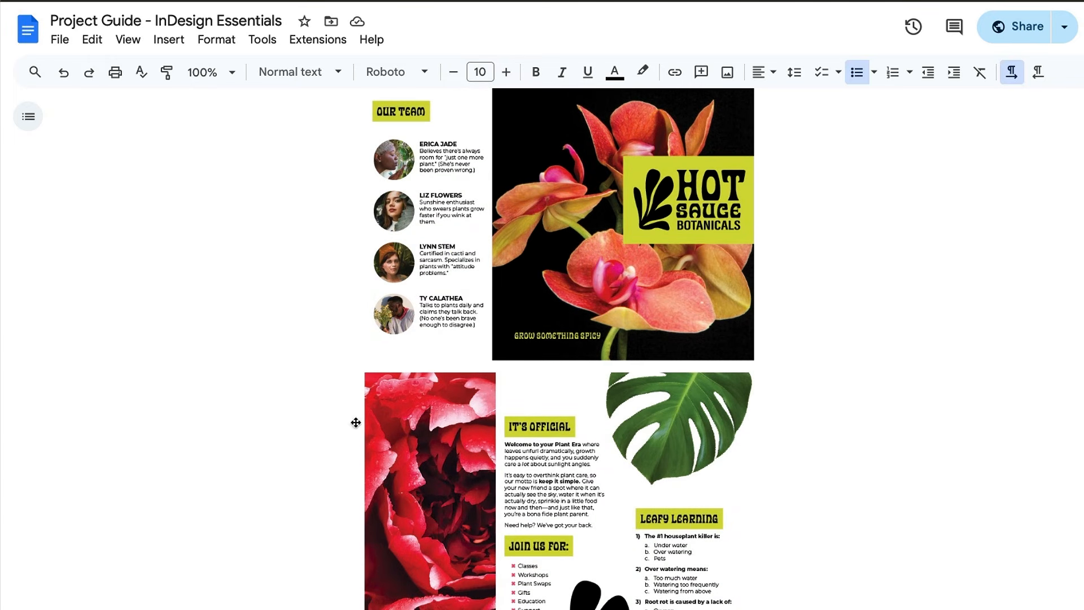
{"action": "scroll", "coordinate": [678, 357], "scroll_direction": "up", "scroll_amount": 10}
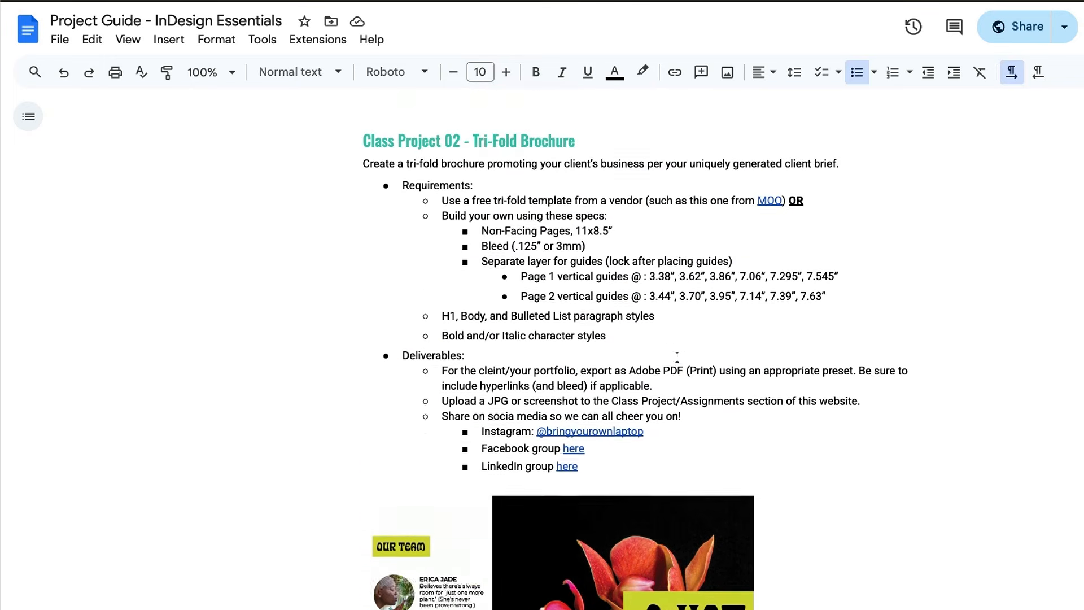
{"action": "scroll", "coordinate": [677, 357], "scroll_direction": "up", "scroll_amount": 2}
{"action": "scroll", "coordinate": [678, 357], "scroll_direction": "down", "scroll_amount": 2}
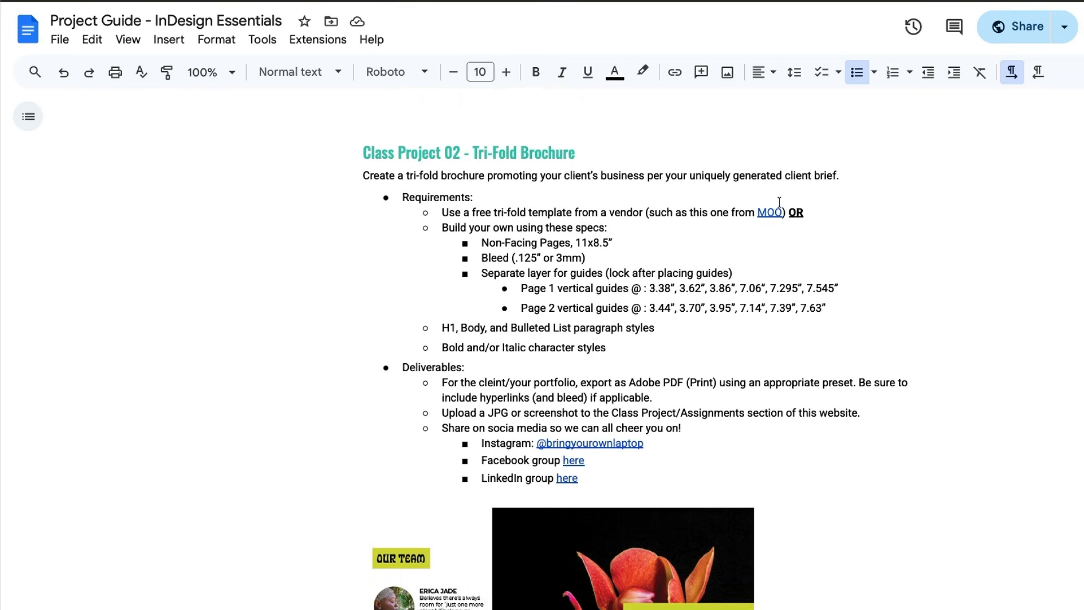
{"action": "left_click_drag", "start_coordinate": [789, 212], "coordinate": [758, 209]}
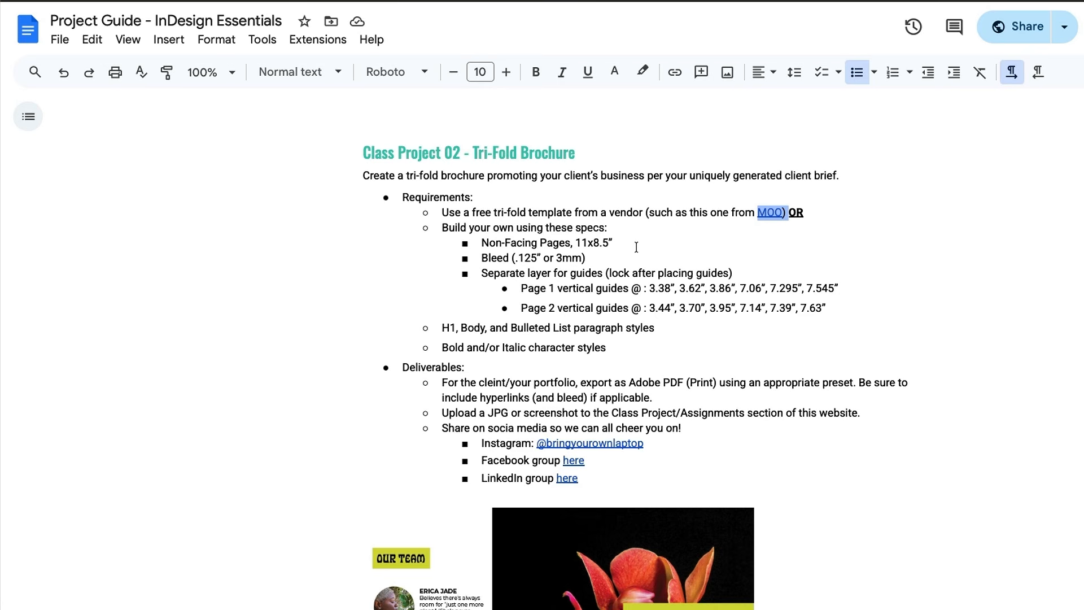
{"action": "scroll", "coordinate": [637, 247], "scroll_direction": "down", "scroll_amount": 1}
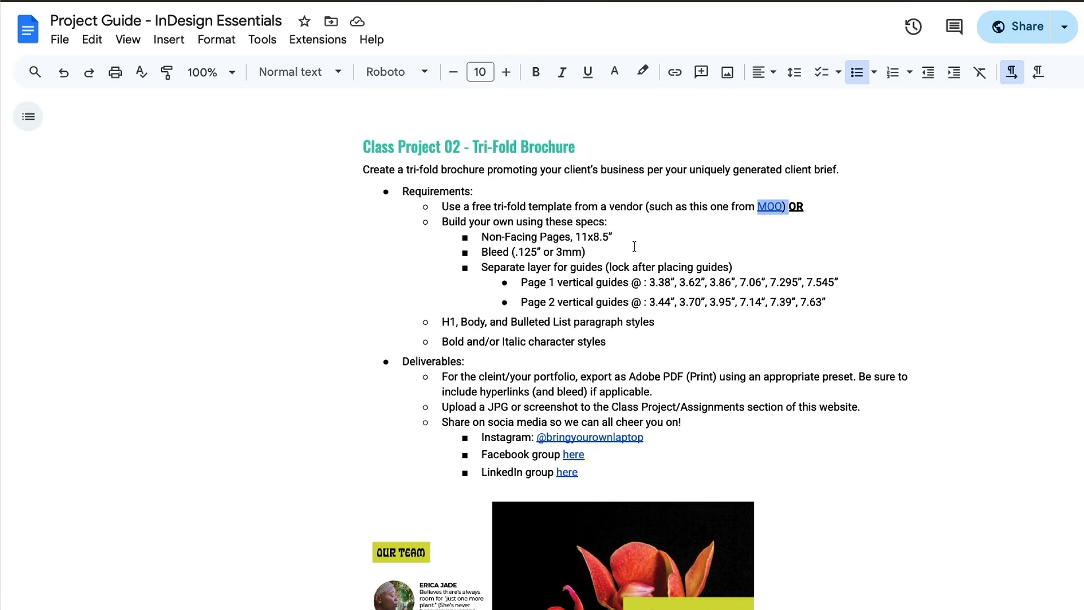
{"action": "left_click_drag", "start_coordinate": [621, 238], "coordinate": [462, 236]}
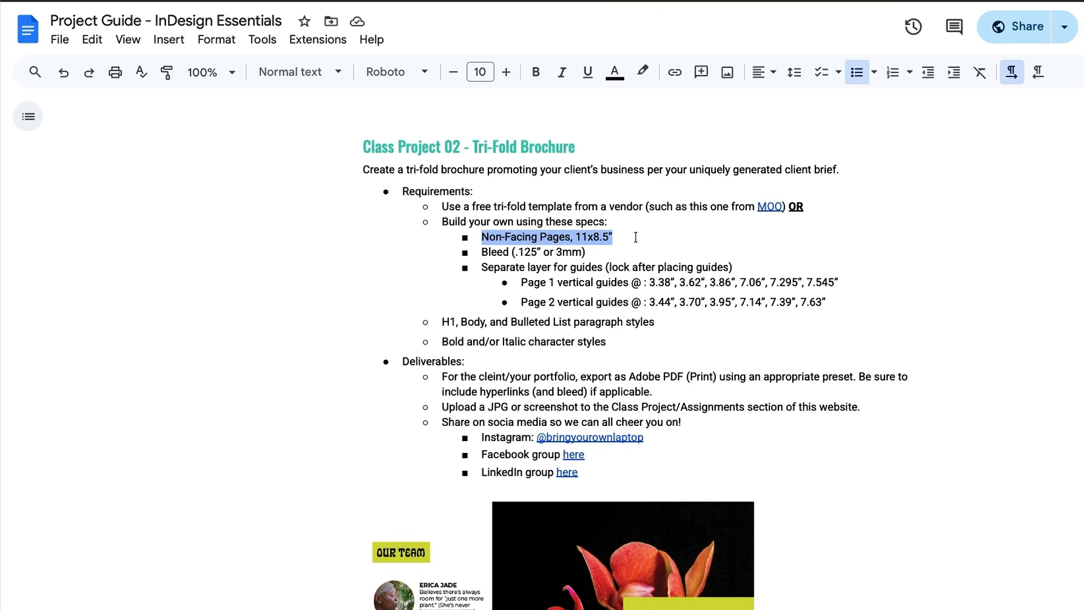
{"action": "left_click_drag", "start_coordinate": [828, 303], "coordinate": [519, 284]}
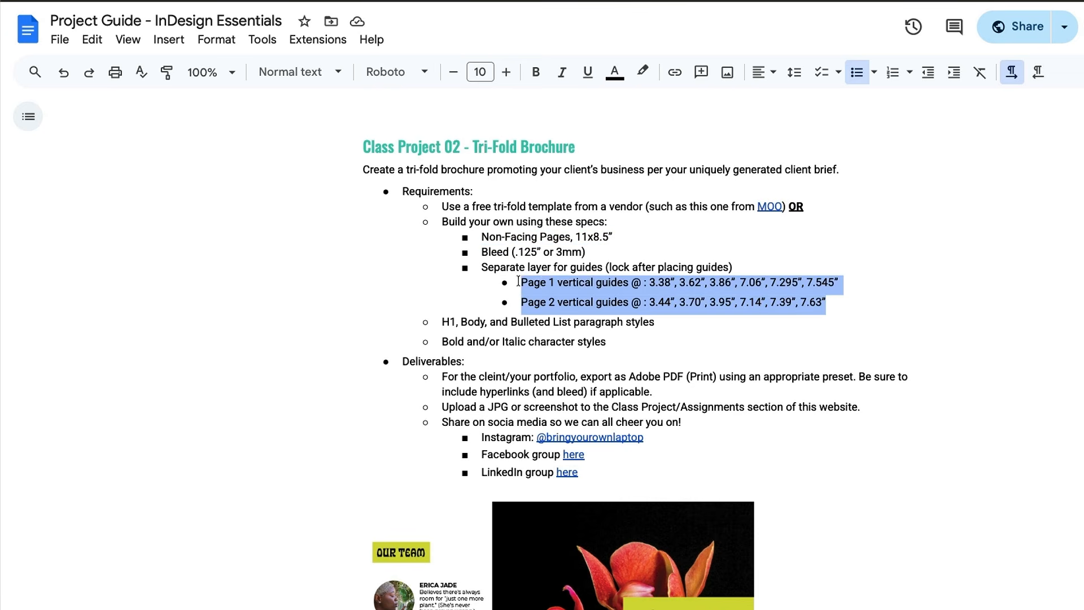
{"action": "left_click", "coordinate": [709, 337]}
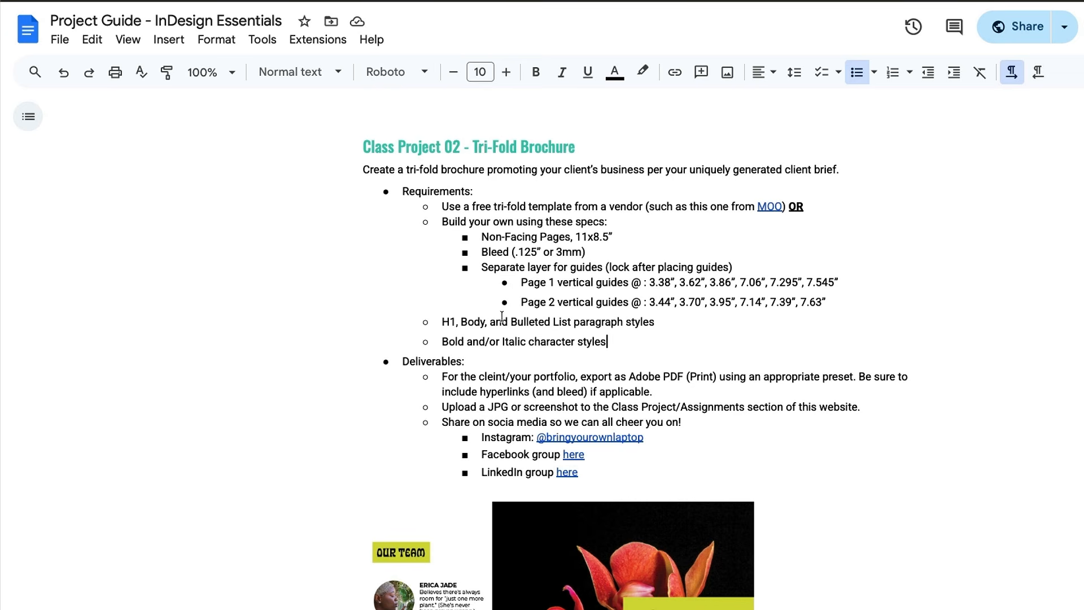
{"action": "left_click_drag", "start_coordinate": [673, 326], "coordinate": [434, 322]}
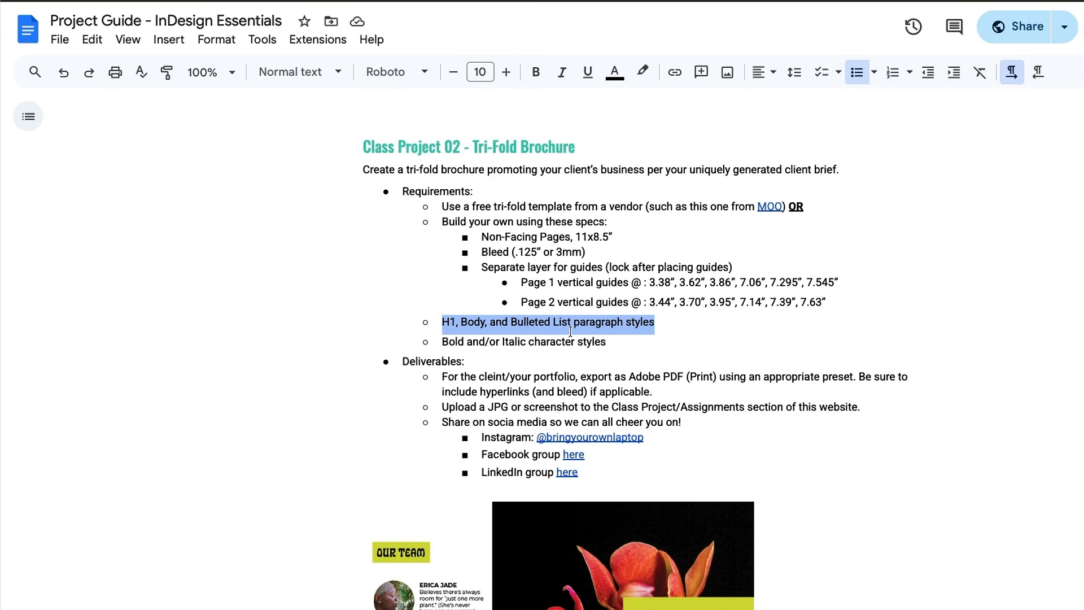
{"action": "left_click_drag", "start_coordinate": [622, 340], "coordinate": [438, 337]}
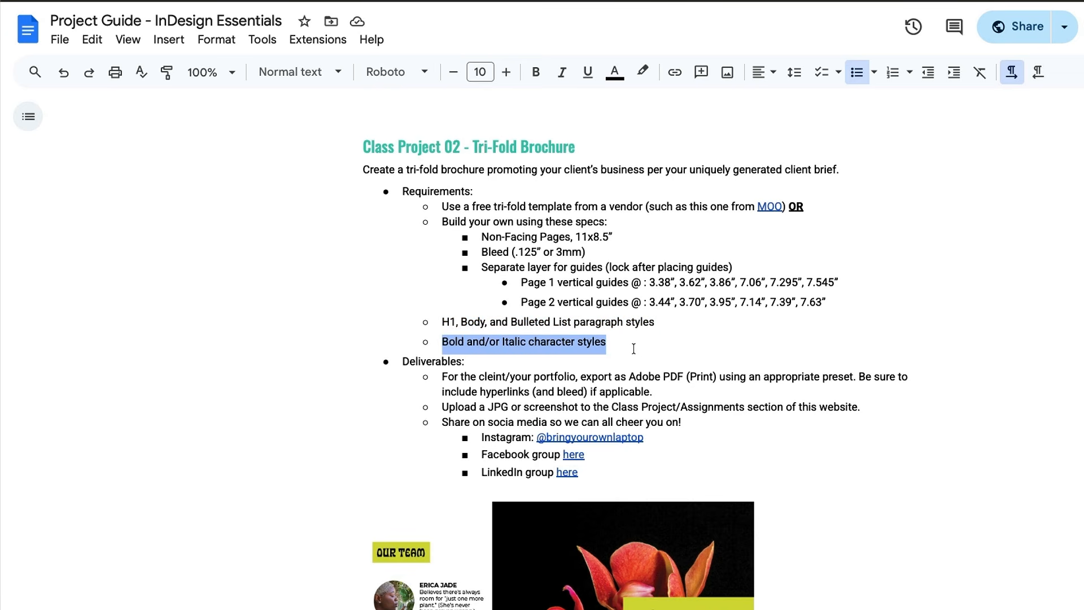
Step: Examine the tri-fold brochure's deliverables on Adobe PDF (Print) export, bleed, JPG upload and social sharing, and view both sample pages
{"action": "scroll", "coordinate": [632, 349], "scroll_direction": "down", "scroll_amount": 1}
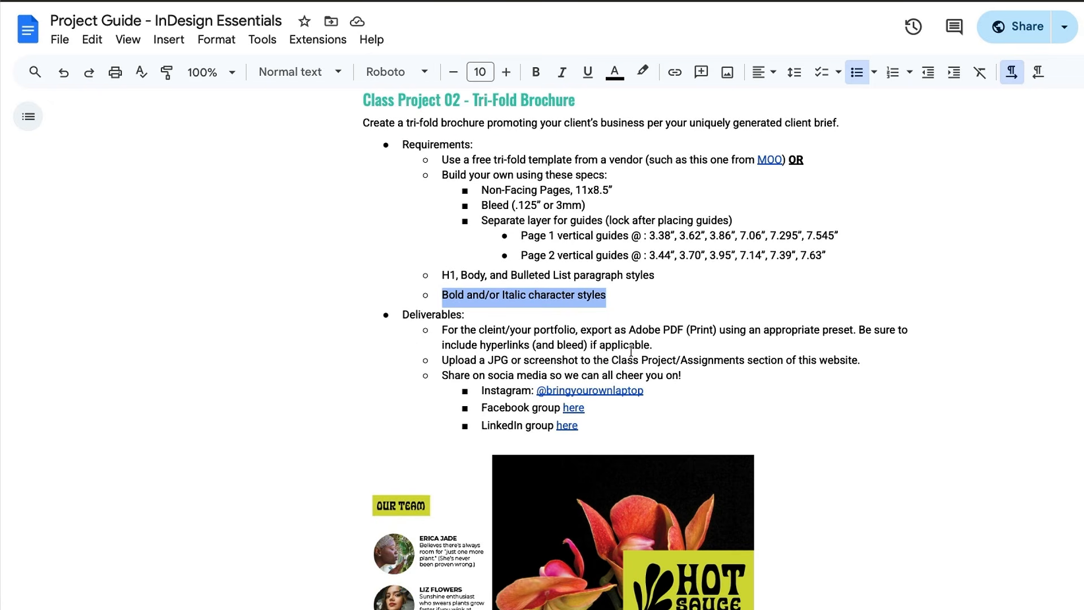
{"action": "scroll", "coordinate": [631, 350], "scroll_direction": "down", "scroll_amount": 1}
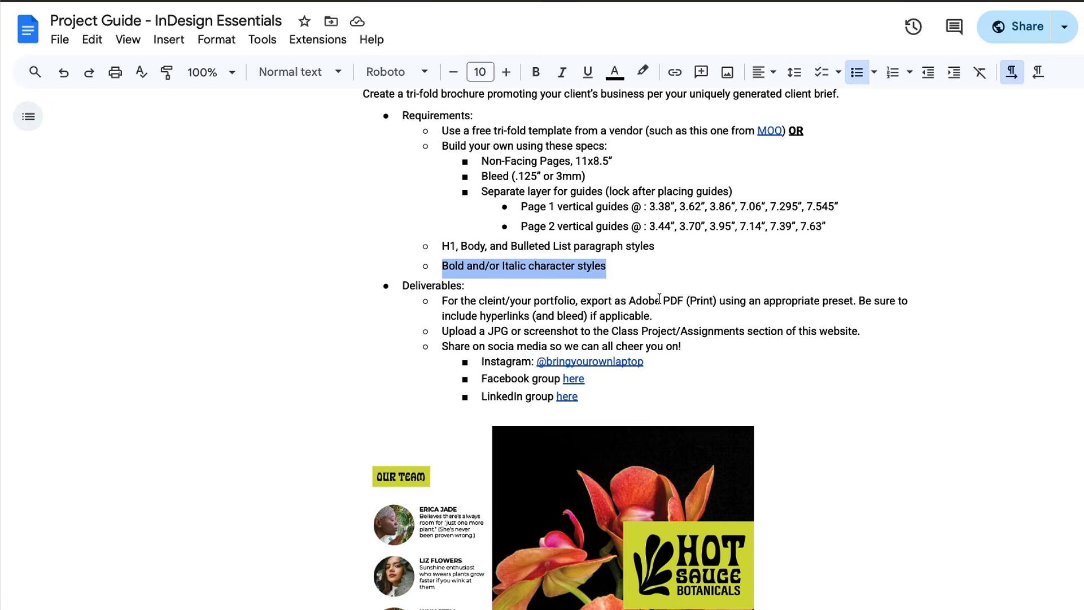
{"action": "left_click", "coordinate": [632, 300]}
{"action": "left_click_drag", "start_coordinate": [631, 300], "coordinate": [725, 300]}
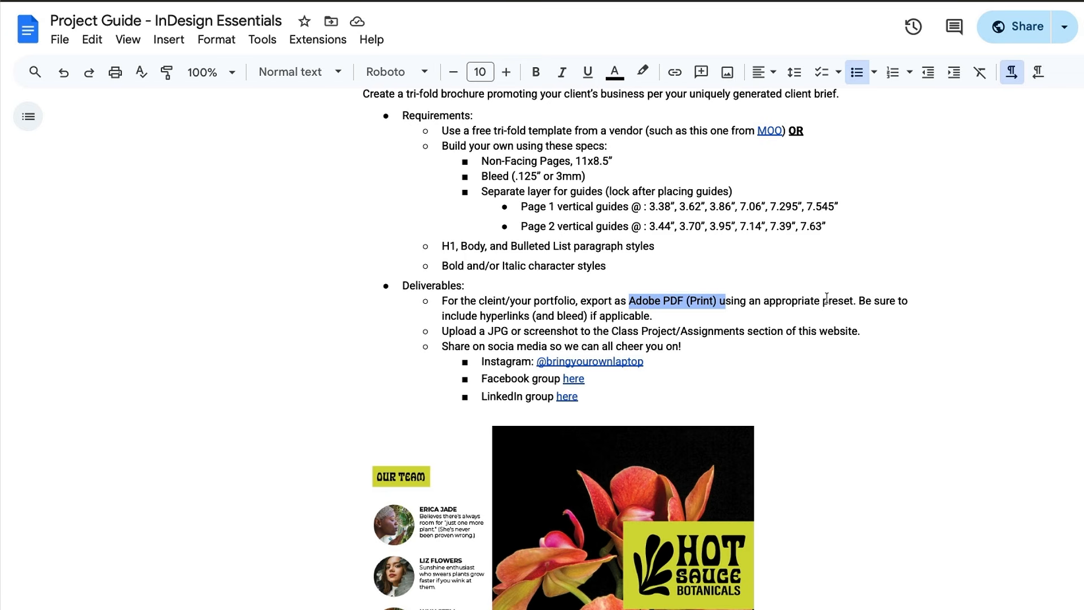
{"action": "left_click_drag", "start_coordinate": [588, 315], "coordinate": [556, 316]}
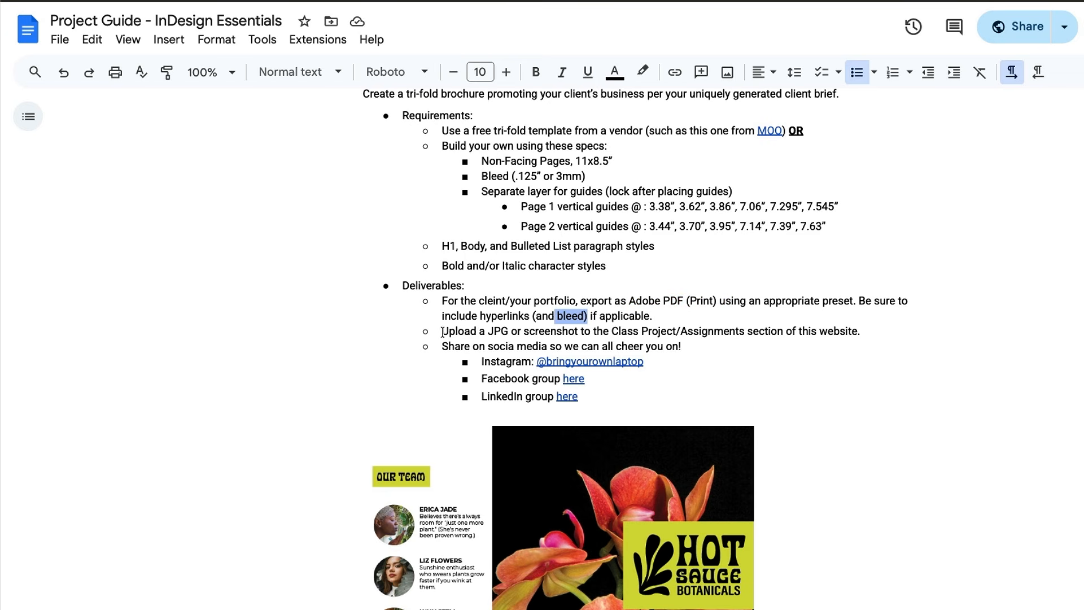
{"action": "left_click_drag", "start_coordinate": [445, 332], "coordinate": [699, 332]}
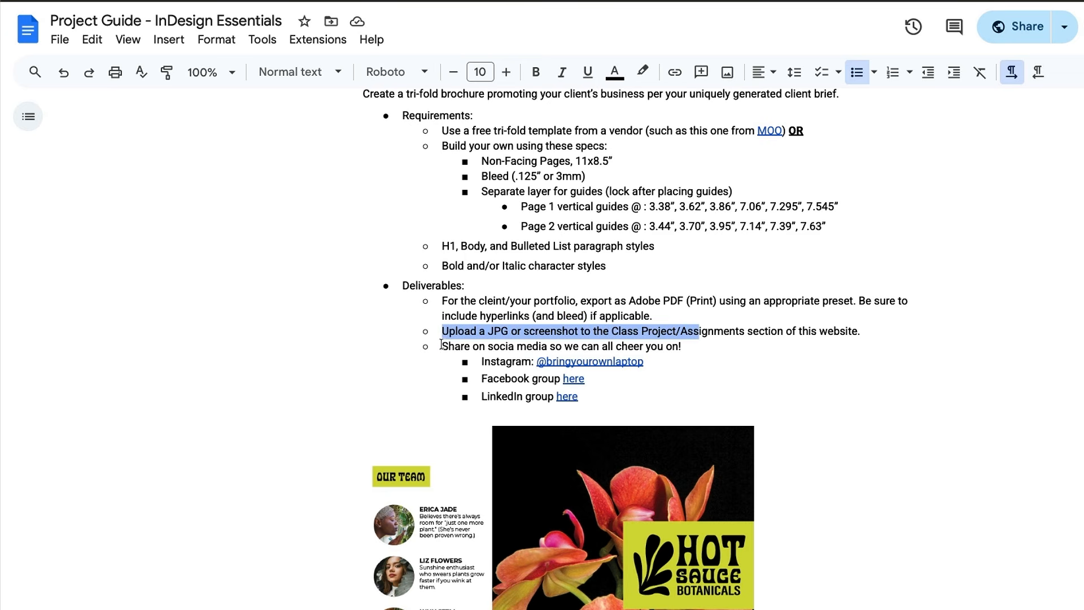
{"action": "left_click_drag", "start_coordinate": [444, 346], "coordinate": [719, 345]}
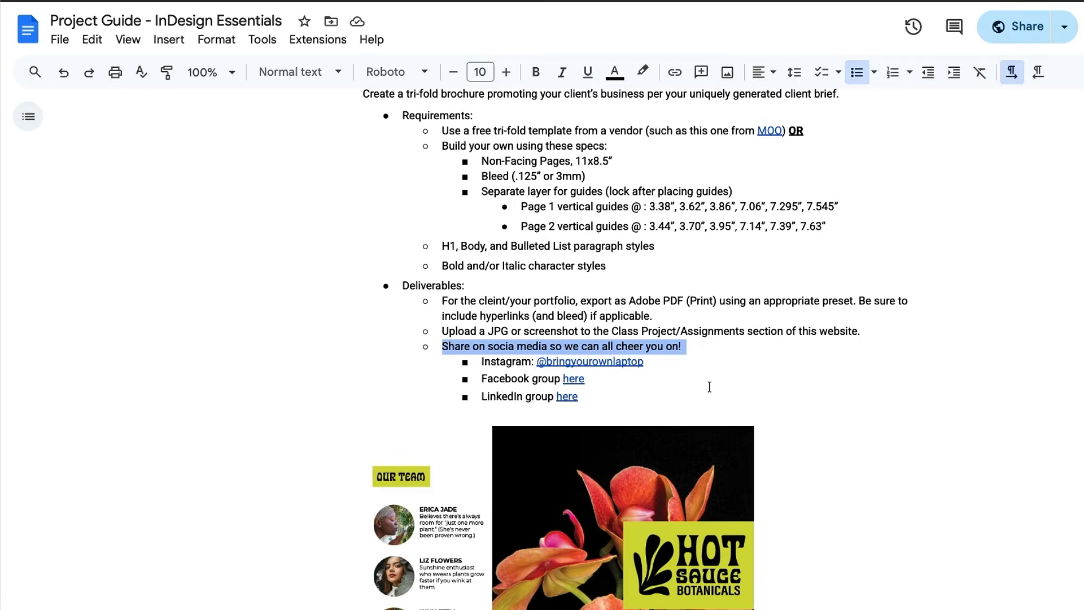
{"action": "left_click", "coordinate": [719, 347]}
{"action": "scroll", "coordinate": [734, 362], "scroll_direction": "down", "scroll_amount": 1}
{"action": "scroll", "coordinate": [869, 409], "scroll_direction": "down", "scroll_amount": 5}
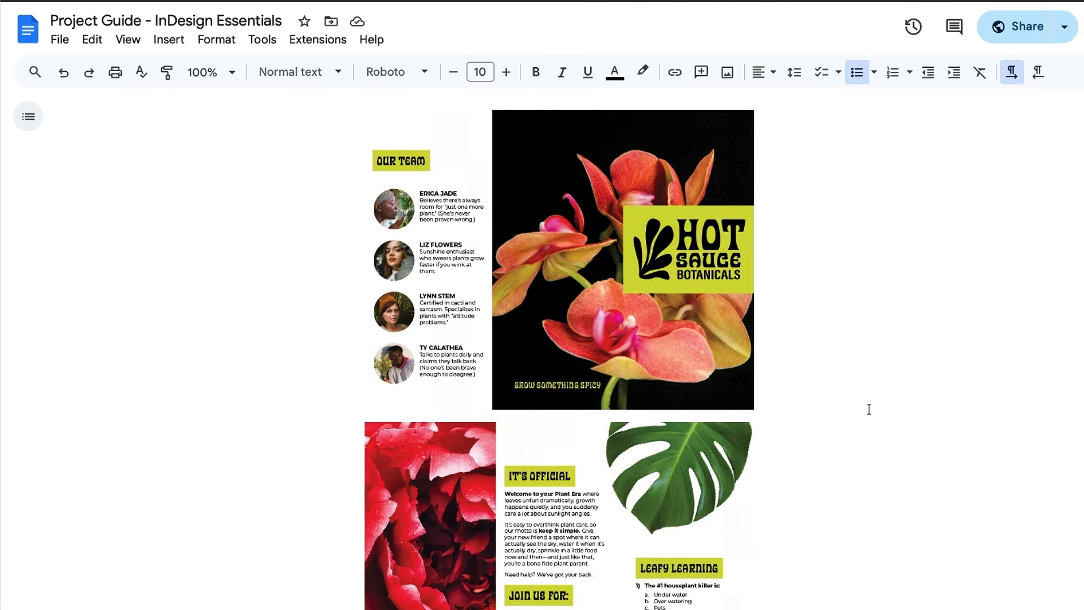
{"action": "scroll", "coordinate": [869, 409], "scroll_direction": "down", "scroll_amount": 2}
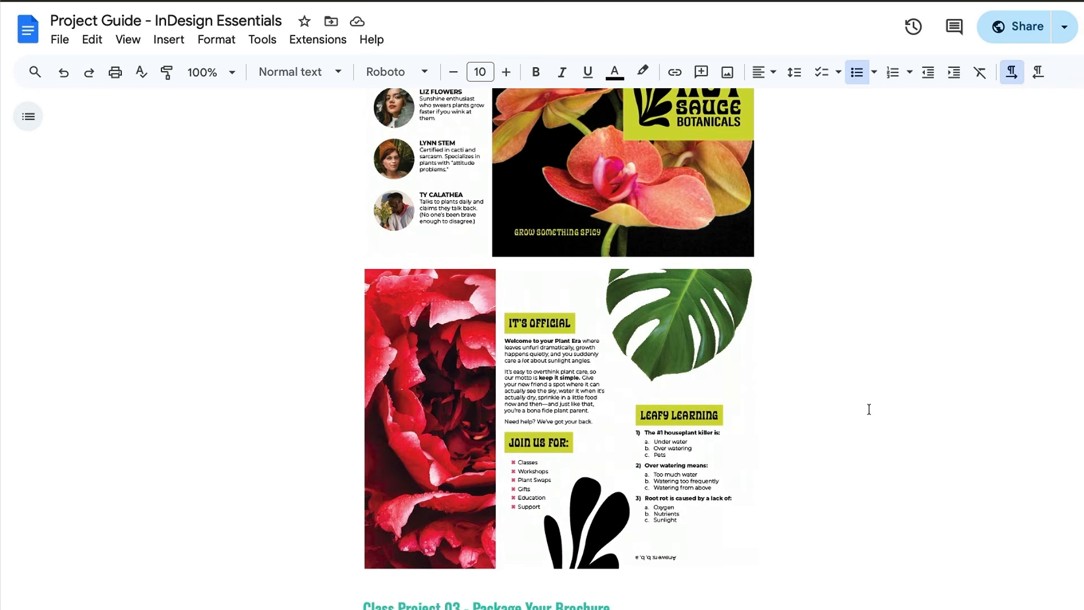
{"action": "scroll", "coordinate": [869, 409], "scroll_direction": "up", "scroll_amount": 2}
{"action": "scroll", "coordinate": [869, 409], "scroll_direction": "up", "scroll_amount": 2}
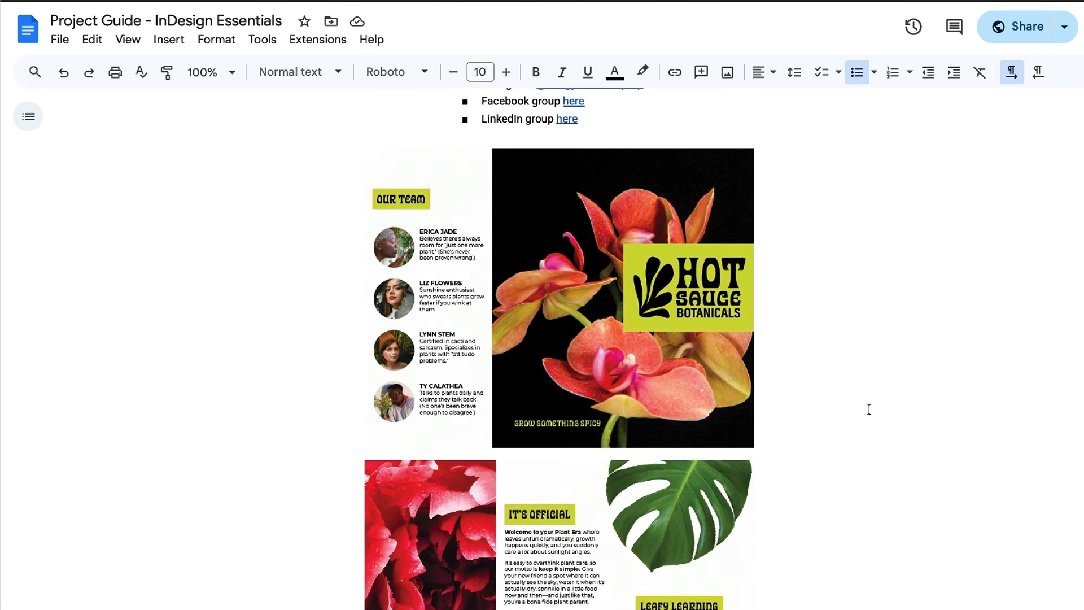
{"action": "scroll", "coordinate": [869, 409], "scroll_direction": "down", "scroll_amount": 1}
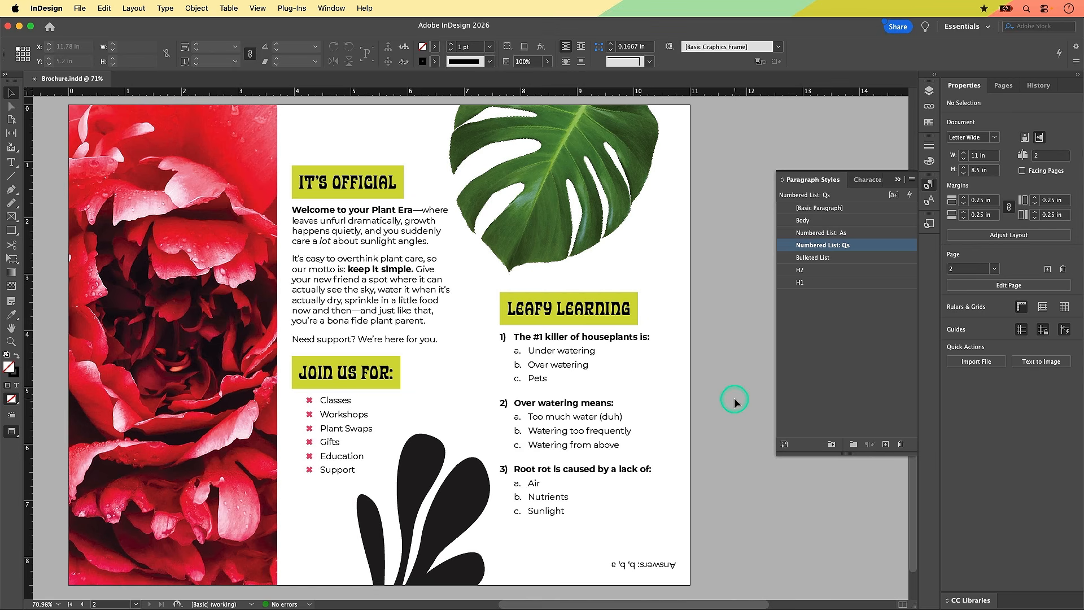
Step: Switch to InDesign and start exporting the Brochure document as Adobe PDF (Print) into the Finished Work folder
{"action": "left_click", "coordinate": [84, 9]}
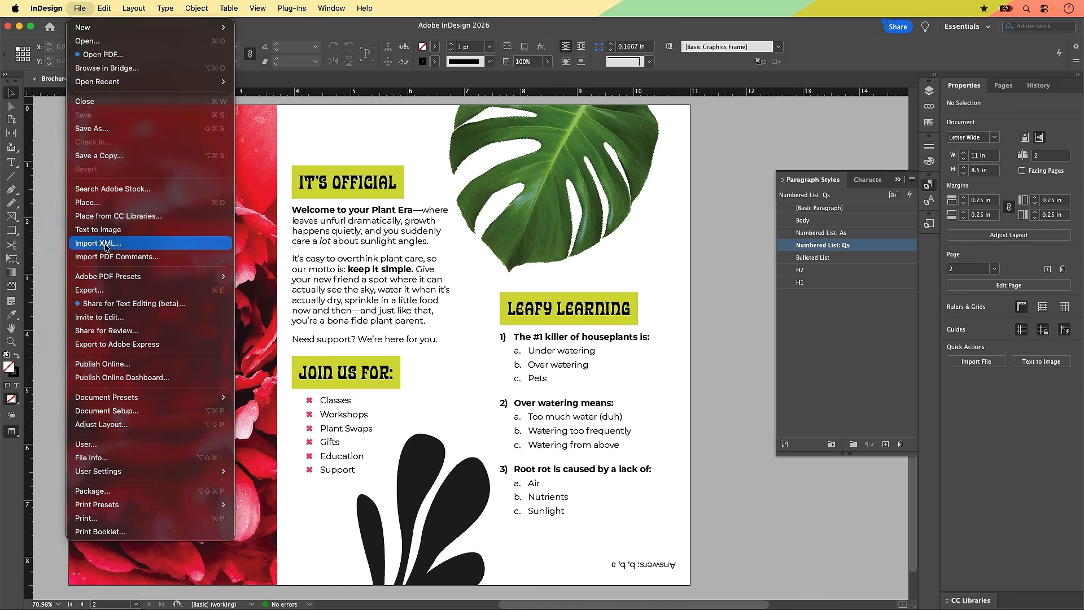
{"action": "left_click", "coordinate": [91, 290]}
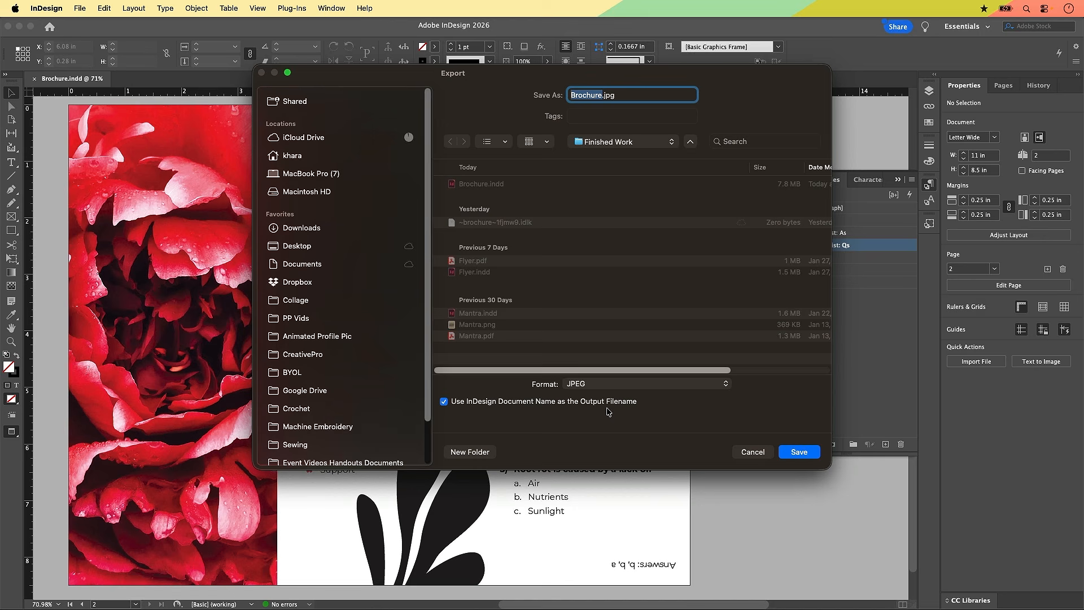
{"action": "left_click", "coordinate": [607, 386]}
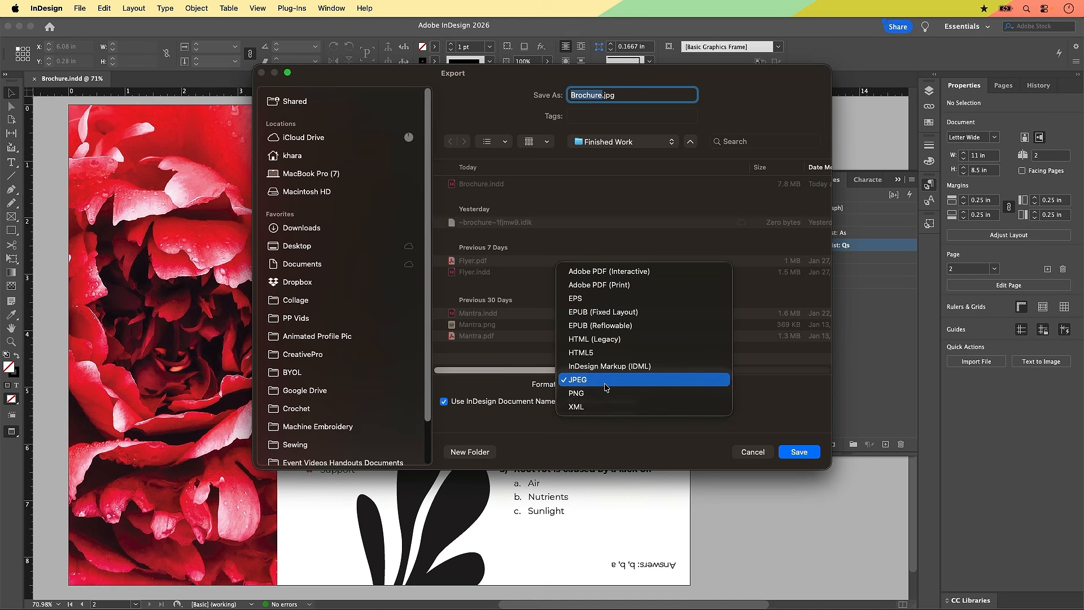
{"action": "left_click", "coordinate": [616, 286]}
{"action": "left_click", "coordinate": [797, 454]}
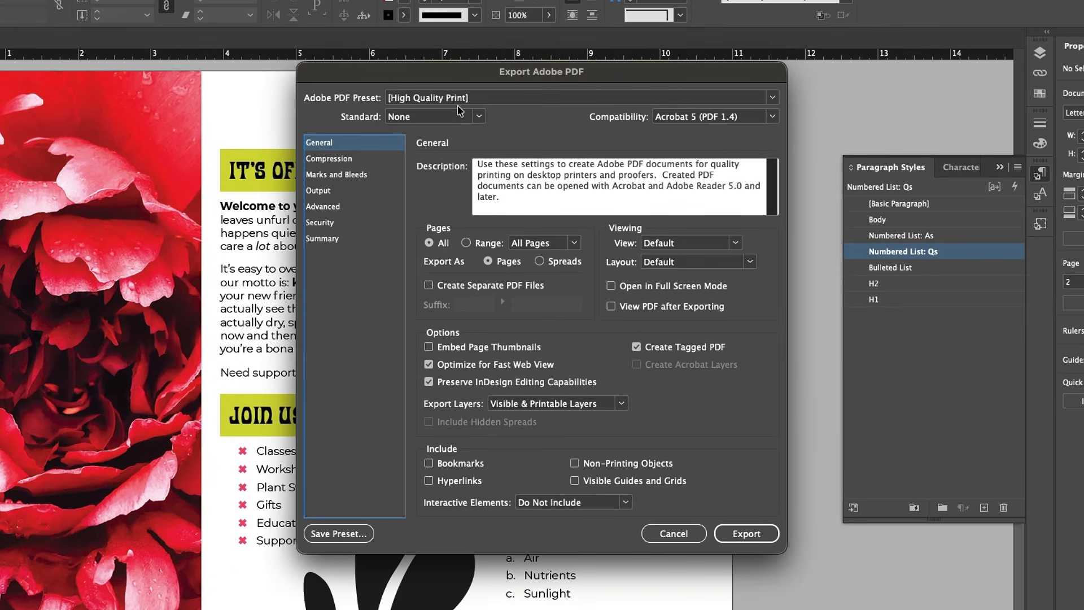
Step: Compare the Adobe PDF presets, trying [PDF/X-1a:2001], and choose [Press Quality]
{"action": "left_click", "coordinate": [462, 110]}
{"action": "left_click", "coordinate": [461, 101]}
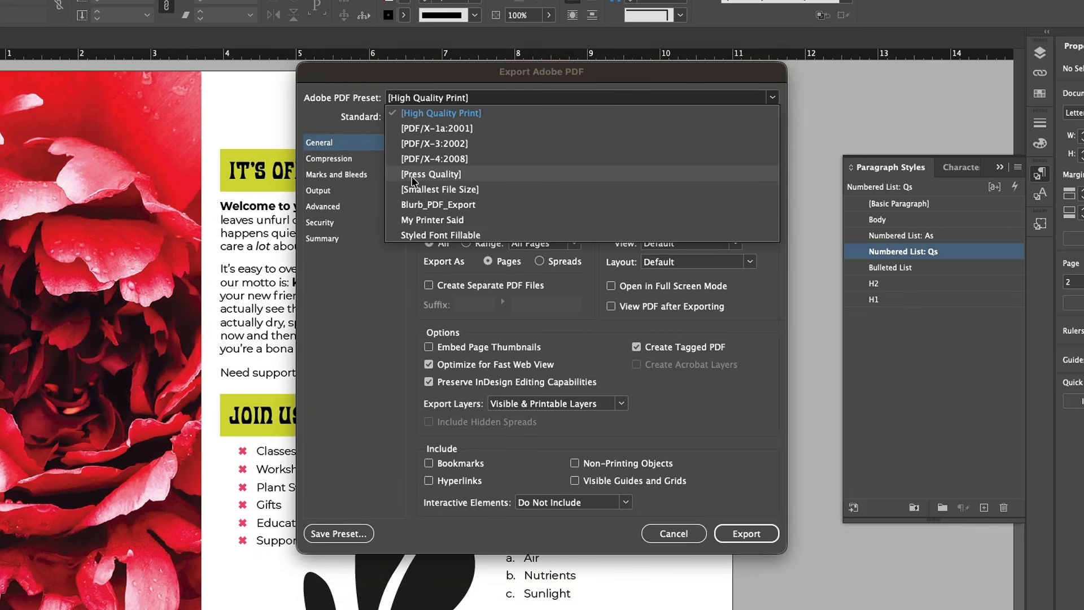
{"action": "left_click", "coordinate": [451, 180]}
{"action": "left_click", "coordinate": [362, 190]}
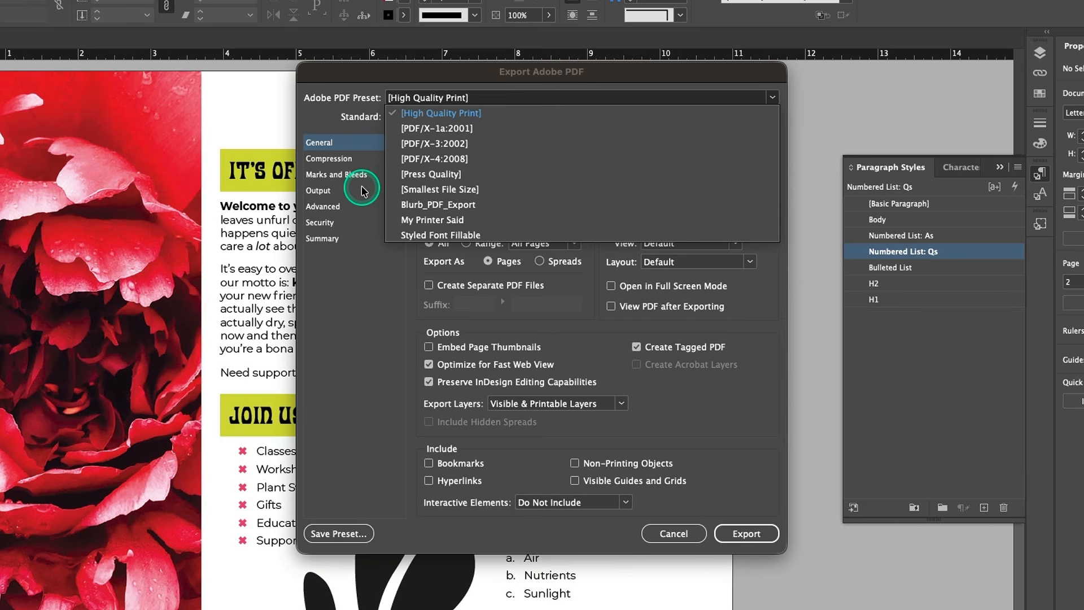
{"action": "left_click", "coordinate": [423, 134]}
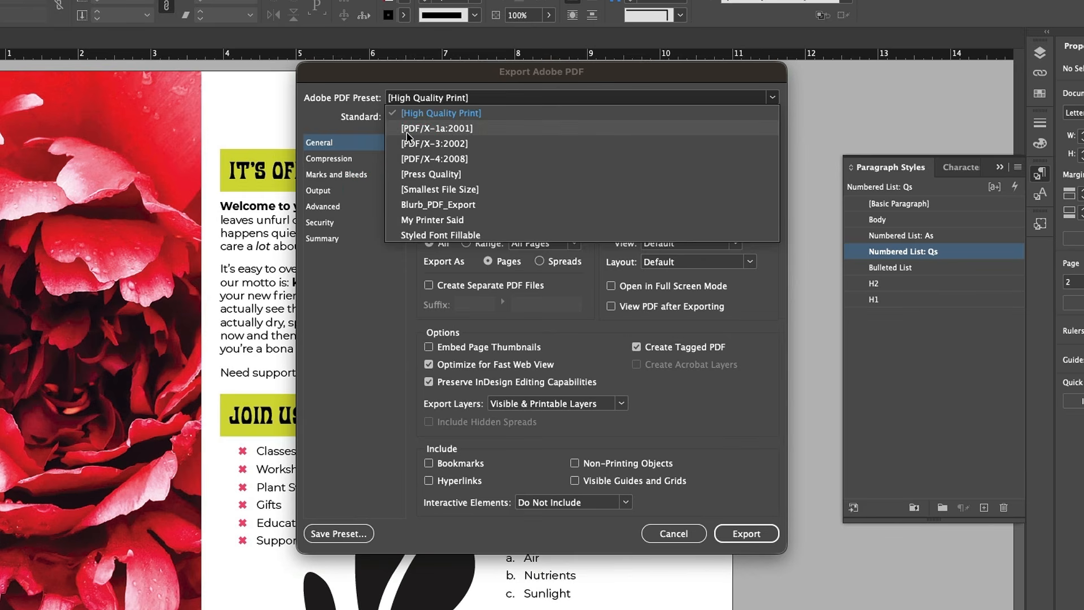
{"action": "left_click", "coordinate": [459, 133]}
{"action": "left_click", "coordinate": [458, 133]}
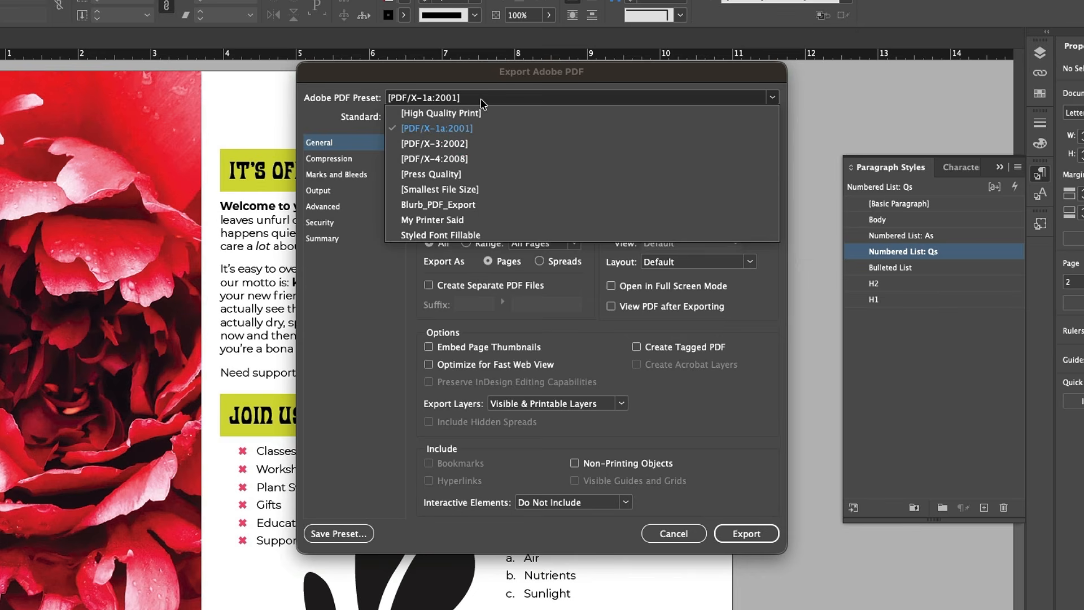
{"action": "left_click", "coordinate": [452, 174]}
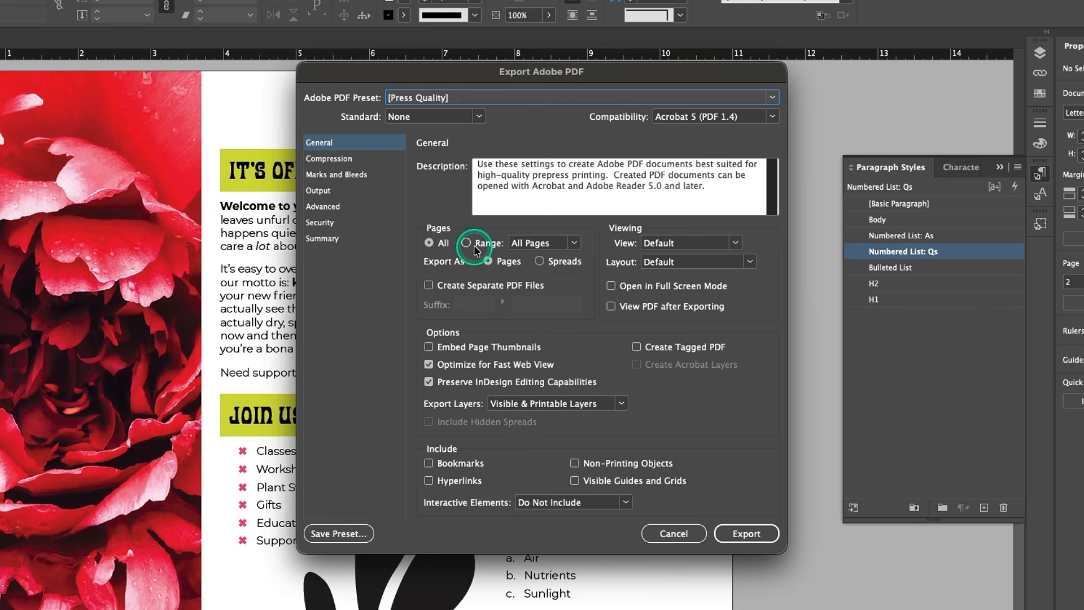
Step: Include all pages, enable viewing the PDF after exporting, and check the color image compression settings
{"action": "left_click", "coordinate": [446, 244]}
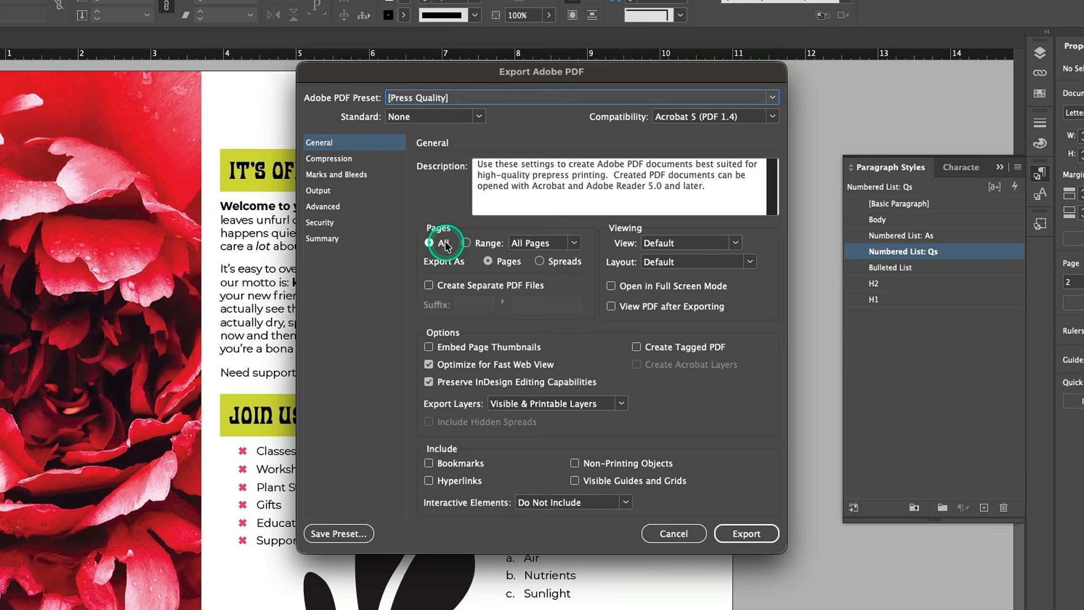
{"action": "left_click", "coordinate": [610, 307]}
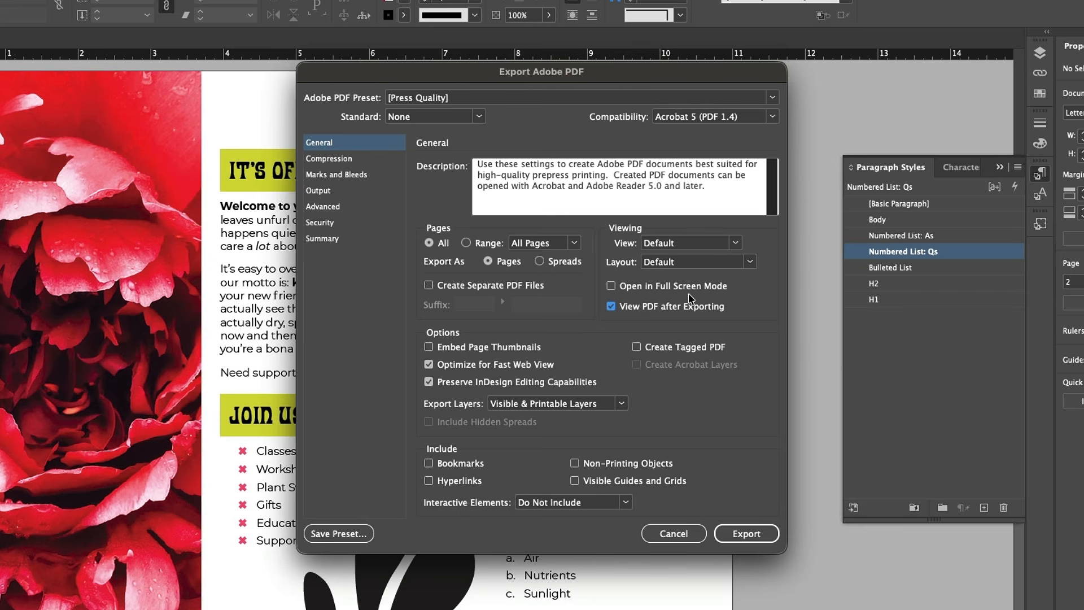
{"action": "left_click", "coordinate": [338, 160]}
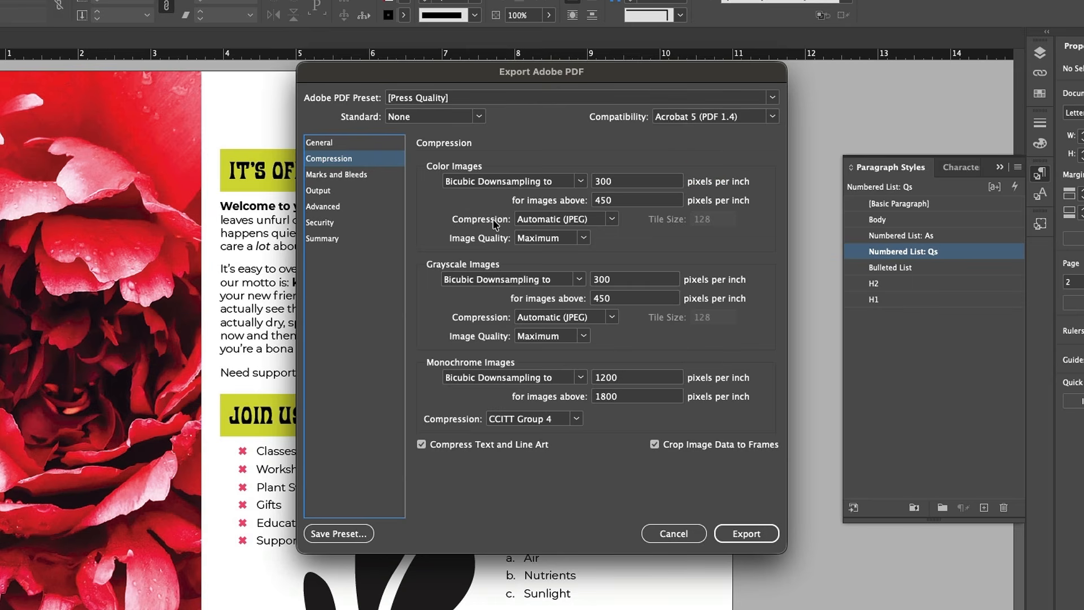
{"action": "left_click", "coordinate": [625, 180]}
Step: Make the PDF export use the document bleed settings, leaving all printer's marks off
{"action": "left_click", "coordinate": [323, 175]}
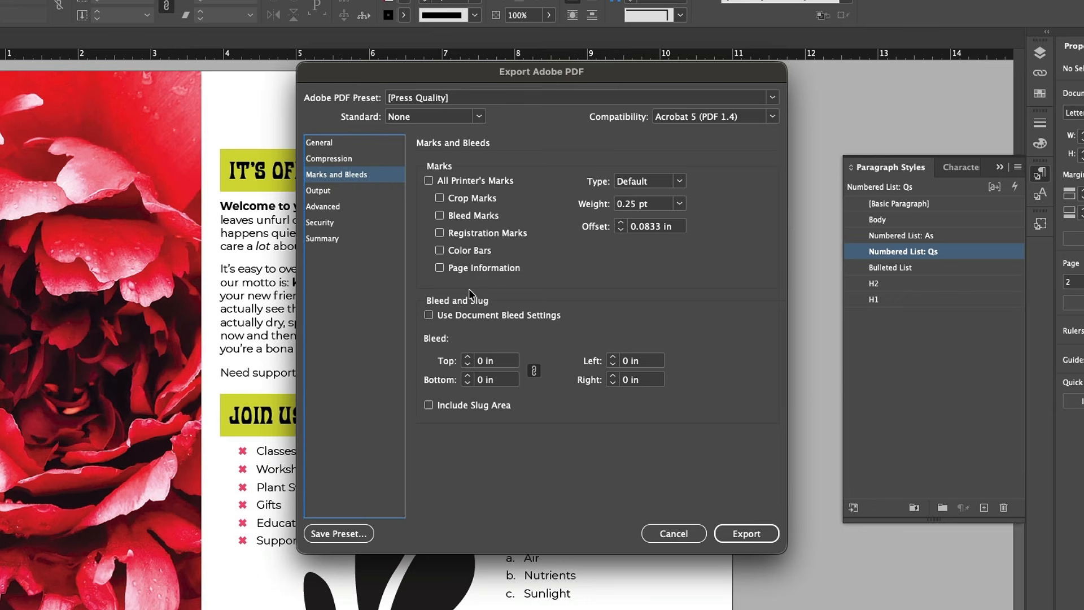
{"action": "left_click", "coordinate": [428, 316]}
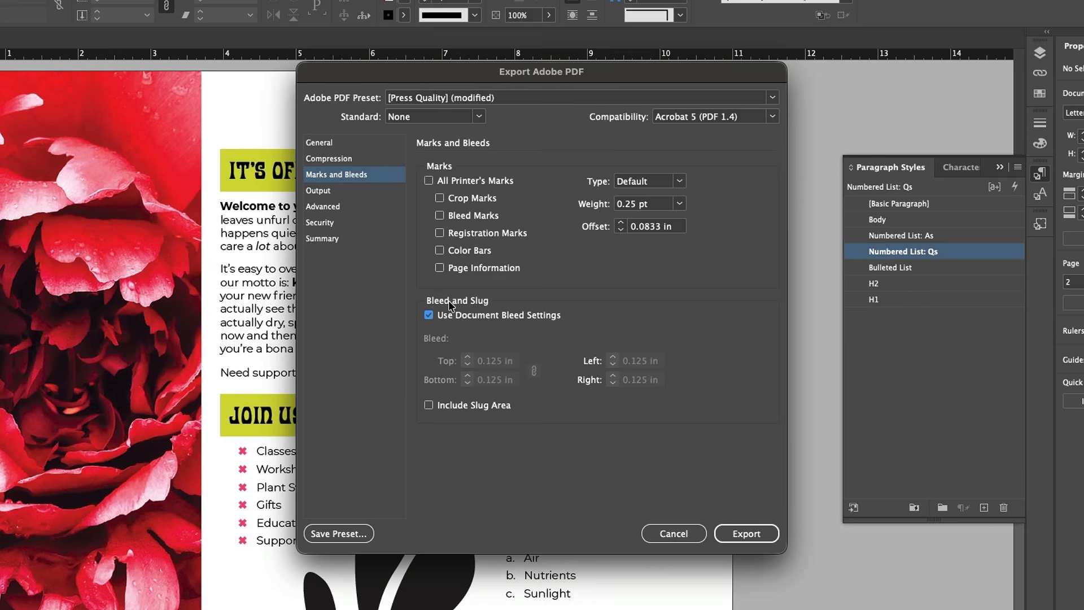
{"action": "left_click", "coordinate": [440, 314]}
Step: Examine the PDF output's color conversion option and its description
{"action": "left_click", "coordinate": [338, 191]}
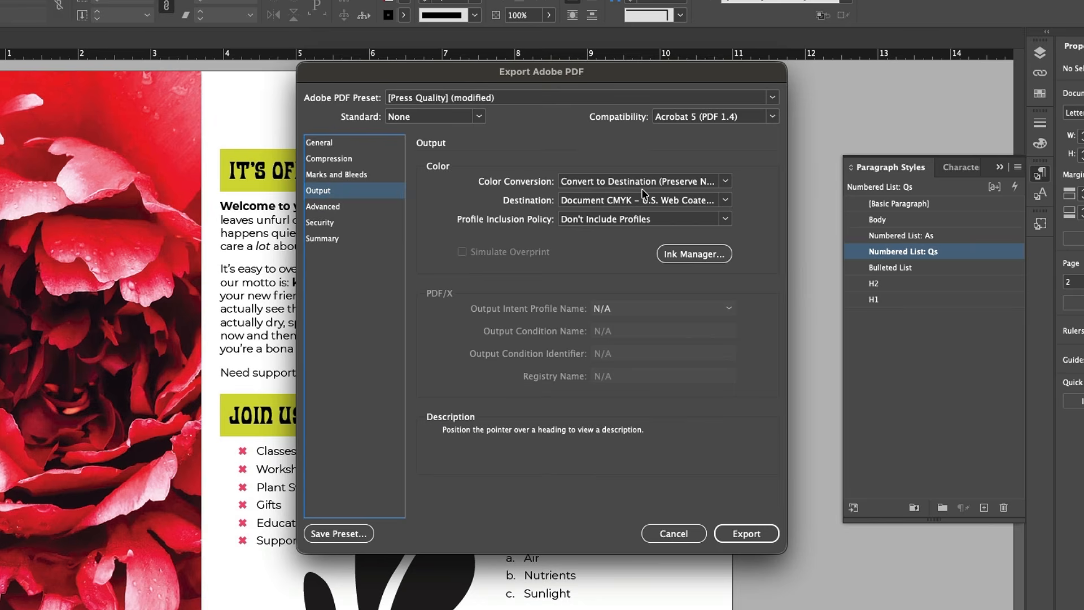
{"action": "left_click", "coordinate": [602, 187]}
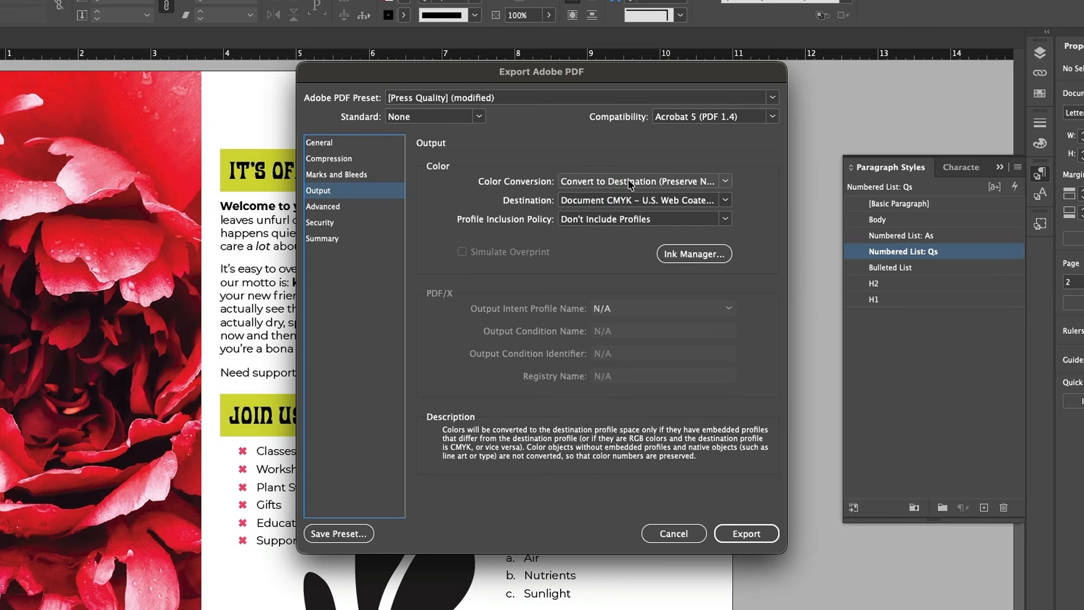
{"action": "left_click", "coordinate": [75, 317]}
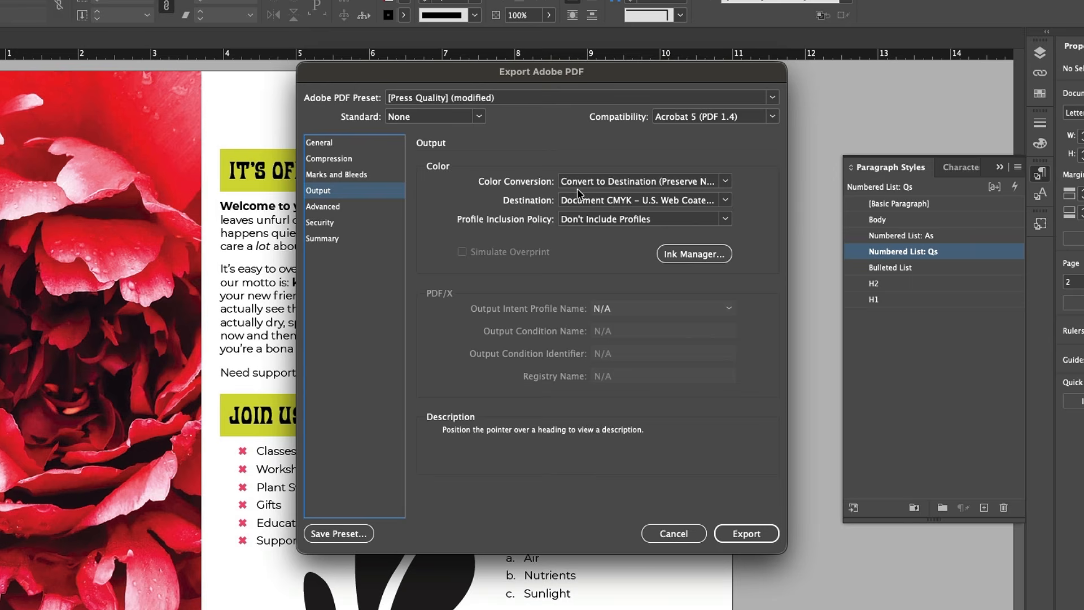
{"action": "mouse_move", "coordinate": [584, 189]}
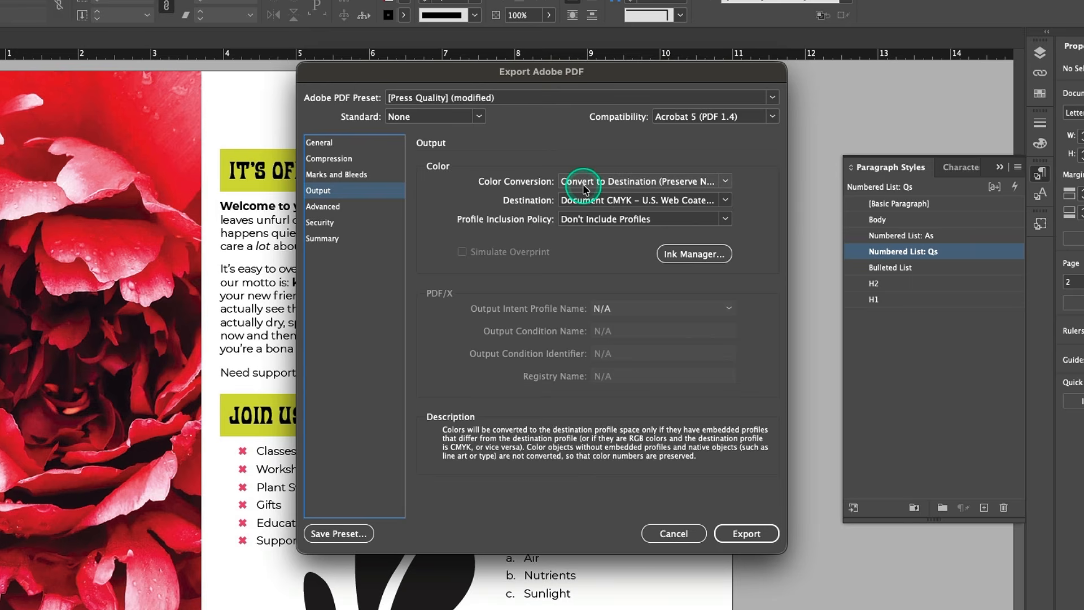
{"action": "left_click", "coordinate": [584, 187]}
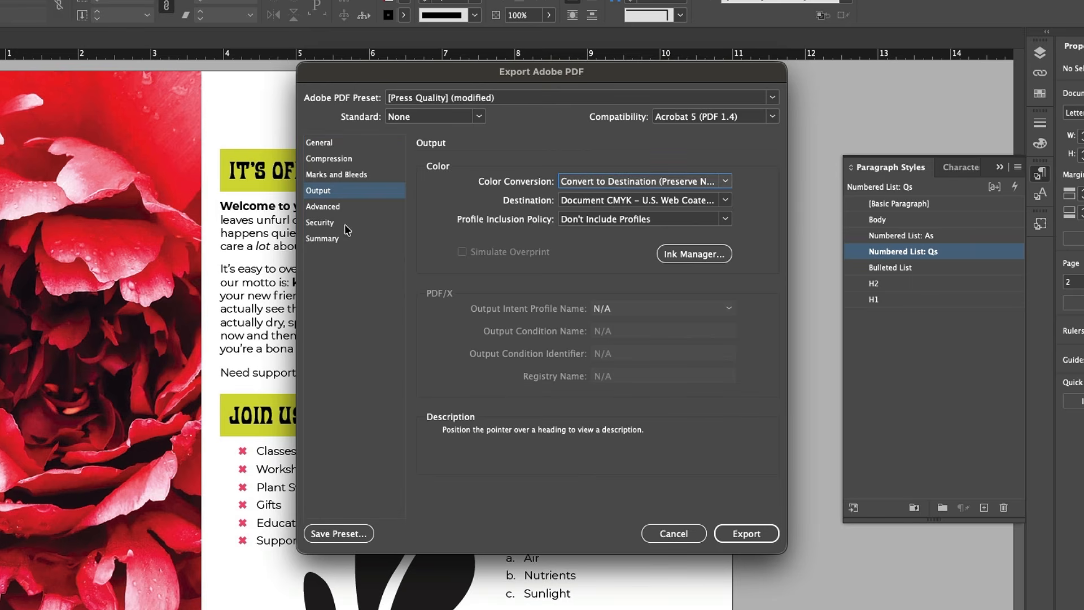
{"action": "mouse_move", "coordinate": [505, 184]}
{"action": "mouse_move", "coordinate": [576, 183]}
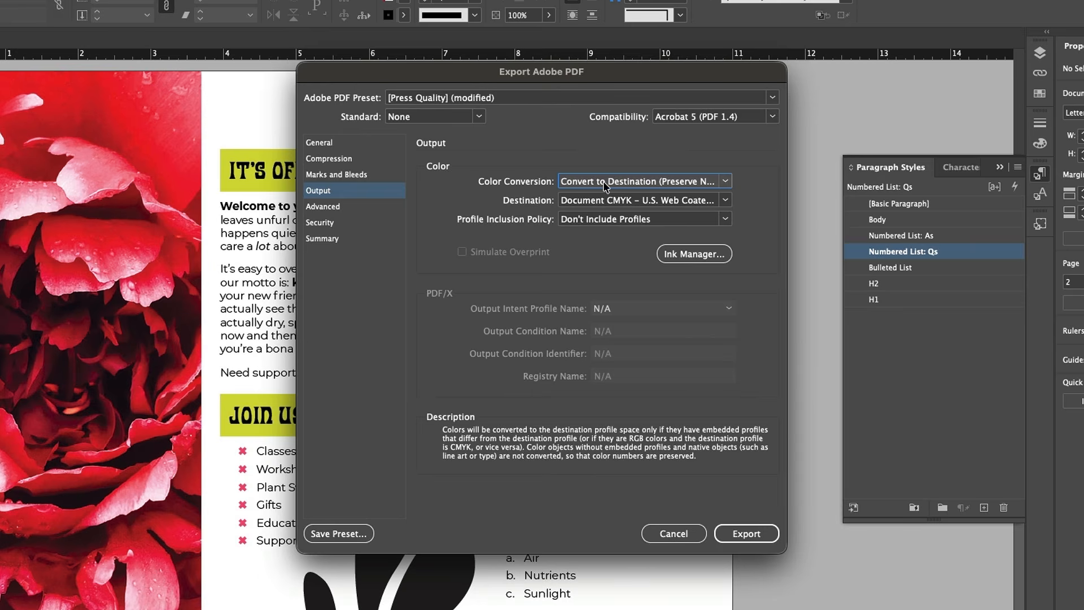
{"action": "left_click", "coordinate": [640, 183]}
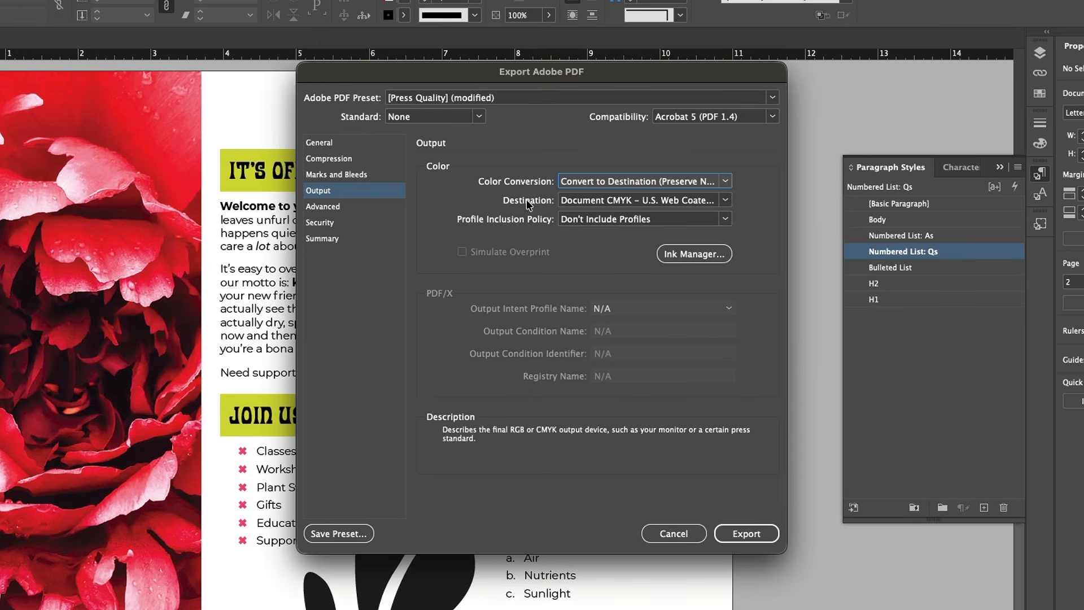
Step: Keep Document CMYK - U.S. Web Coated (SWOP) v2 as the PDF's color destination and check the profile inclusion policy
{"action": "mouse_move", "coordinate": [530, 204]}
{"action": "left_click", "coordinate": [638, 200]}
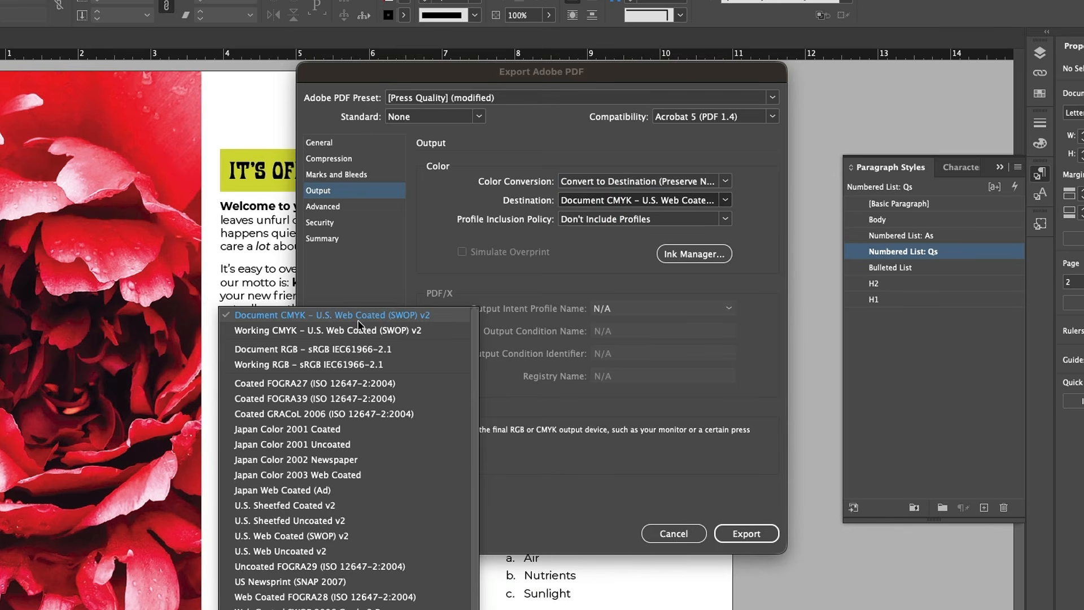
{"action": "left_click", "coordinate": [437, 319]}
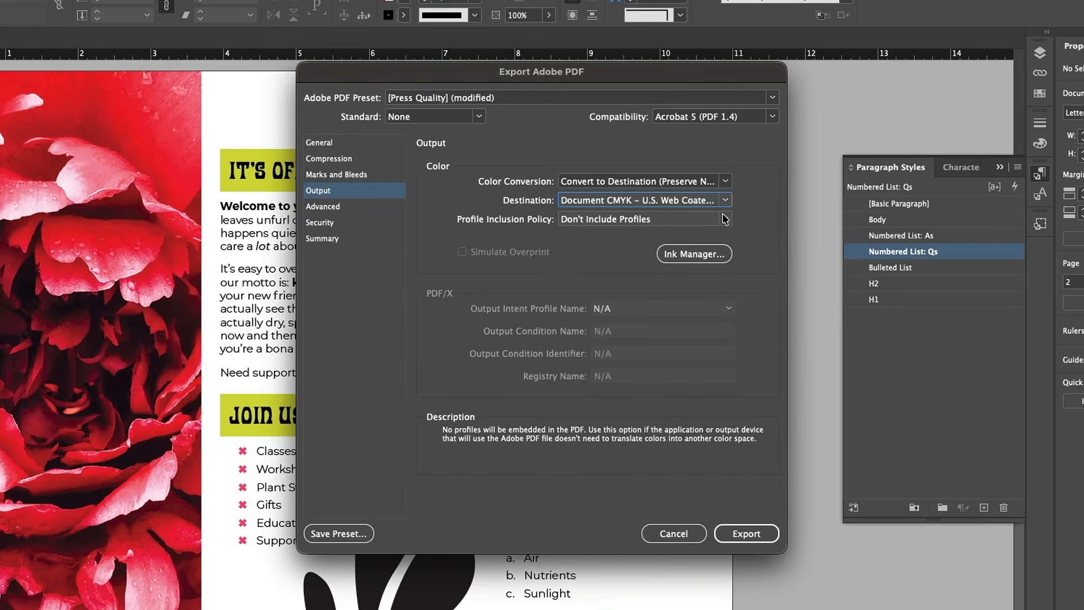
{"action": "left_click", "coordinate": [728, 201]}
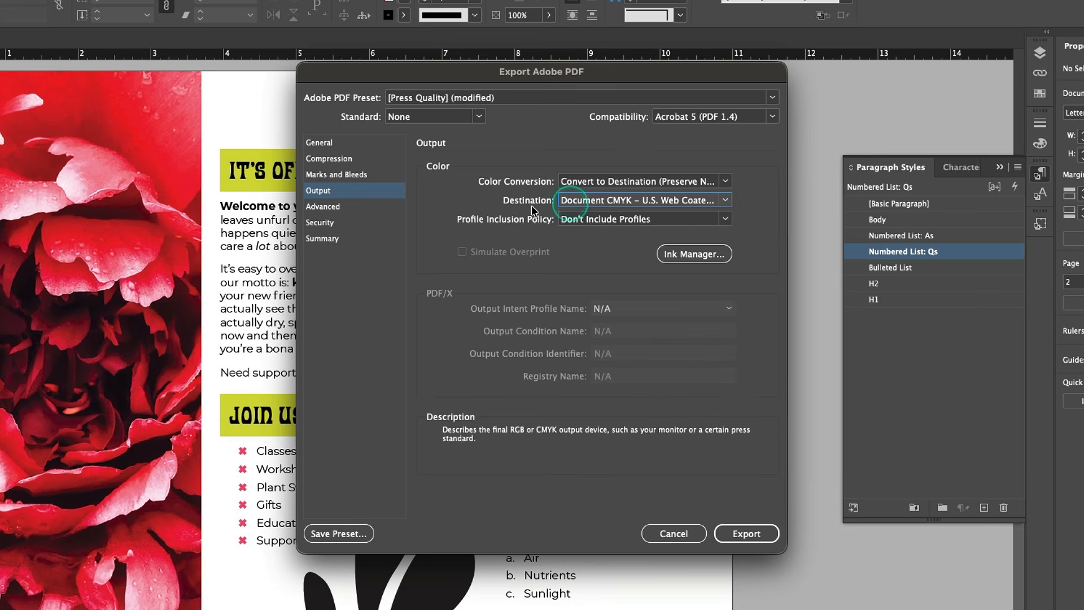
{"action": "left_click", "coordinate": [633, 230]}
Step: Check the PDF export's advanced and security settings, and review the summary of all export options
{"action": "left_click", "coordinate": [322, 207]}
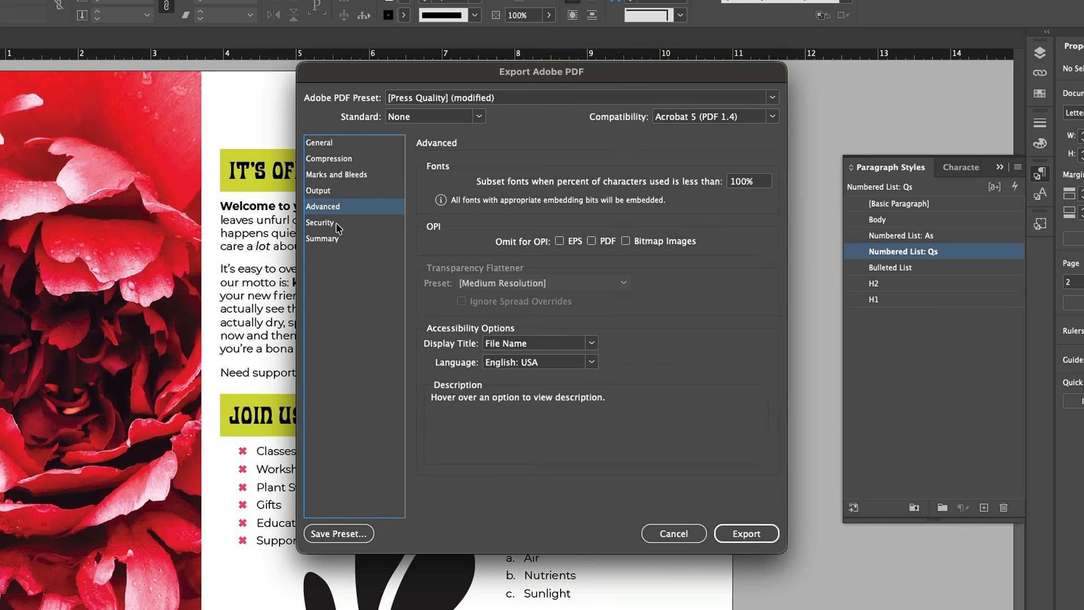
{"action": "left_click", "coordinate": [337, 224]}
{"action": "left_click", "coordinate": [339, 240]}
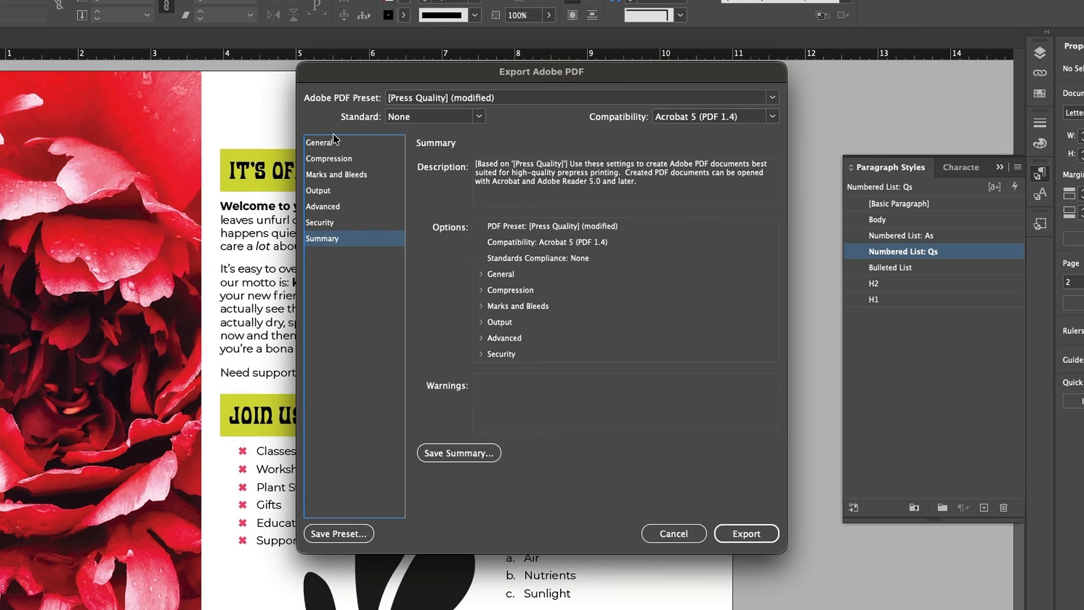
{"action": "left_click", "coordinate": [368, 288]}
{"action": "left_click", "coordinate": [522, 145]}
{"action": "left_click", "coordinate": [594, 327]}
{"action": "left_click", "coordinate": [332, 534]}
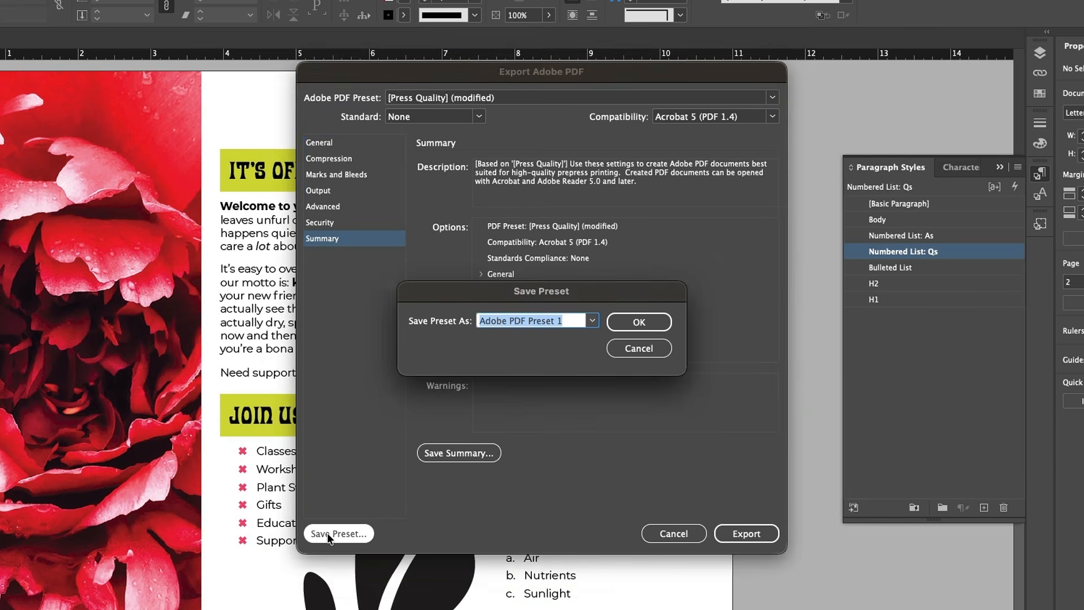
{"action": "left_click", "coordinate": [576, 319]}
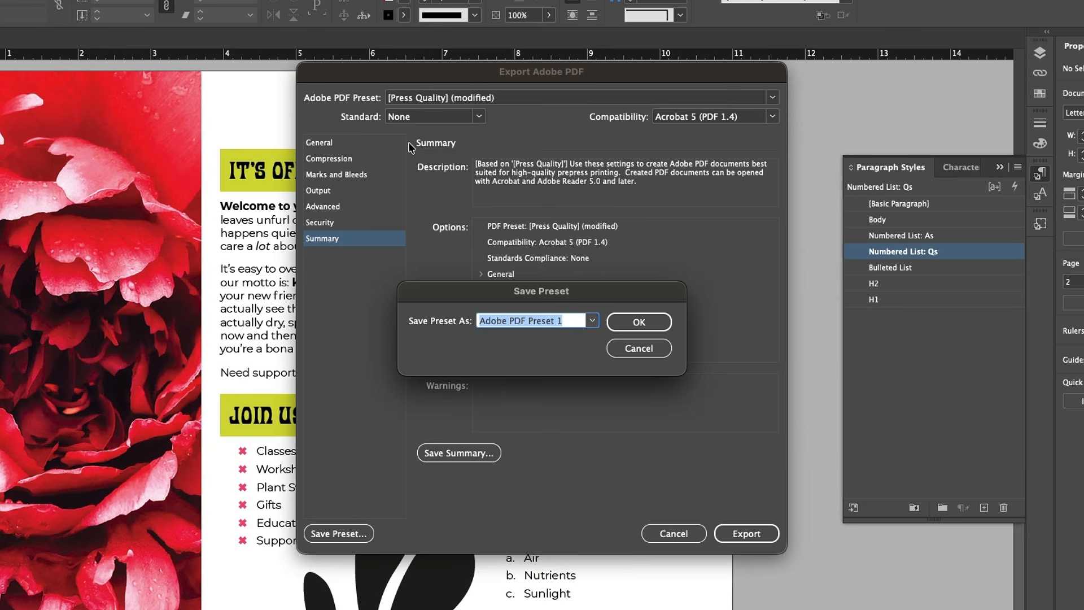
{"action": "left_click", "coordinate": [639, 349]}
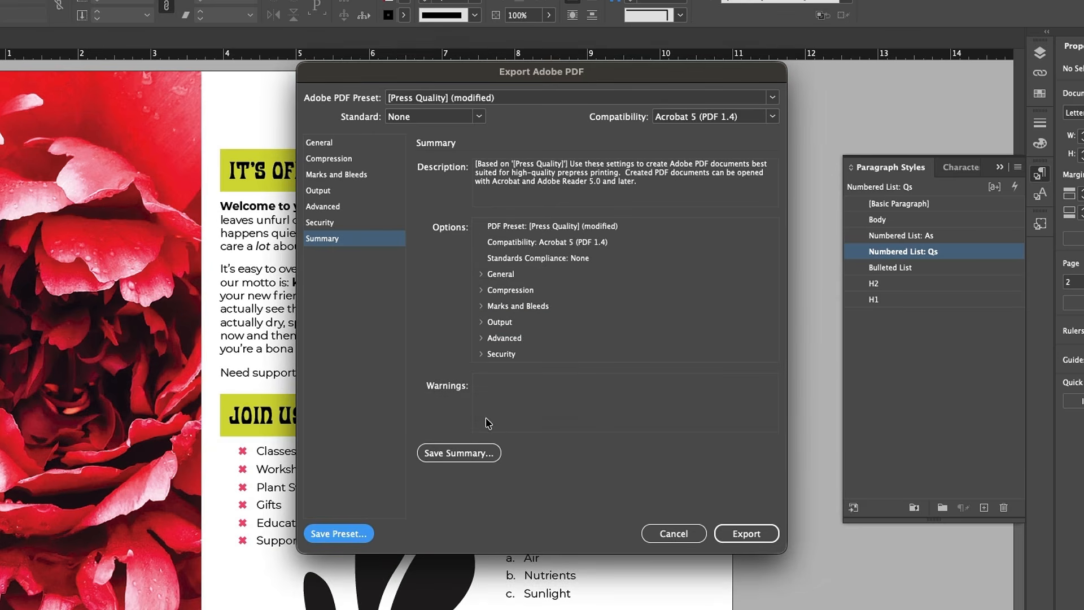
Step: Export the brochure with the current PDF settings and check both pages of Brochure.pdf in Acrobat
{"action": "left_click", "coordinate": [751, 532]}
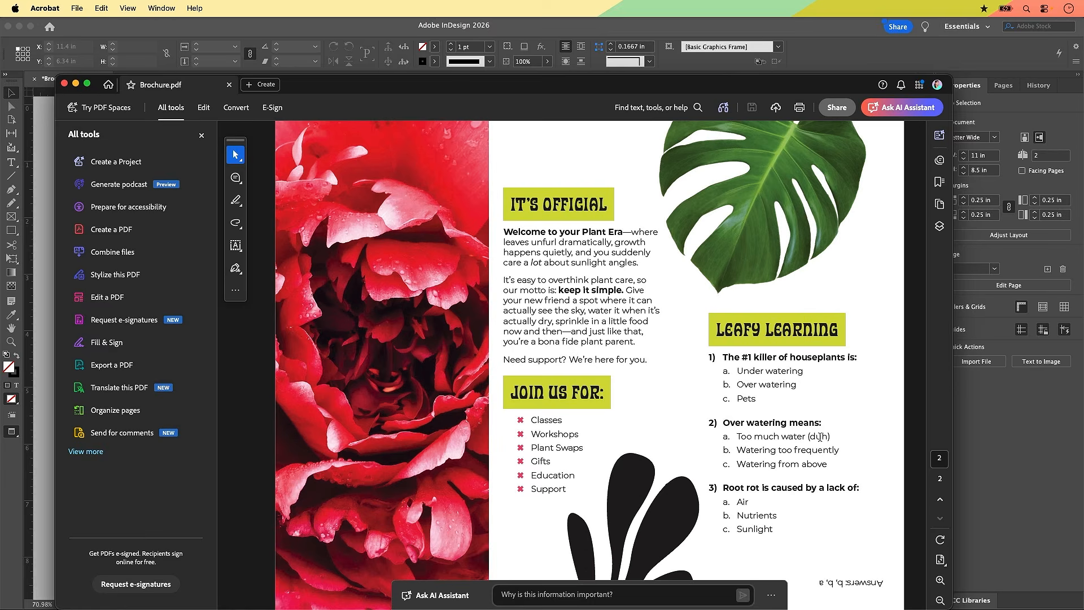
{"action": "scroll", "coordinate": [820, 437], "scroll_direction": "up", "scroll_amount": 2}
{"action": "left_click", "coordinate": [820, 437]}
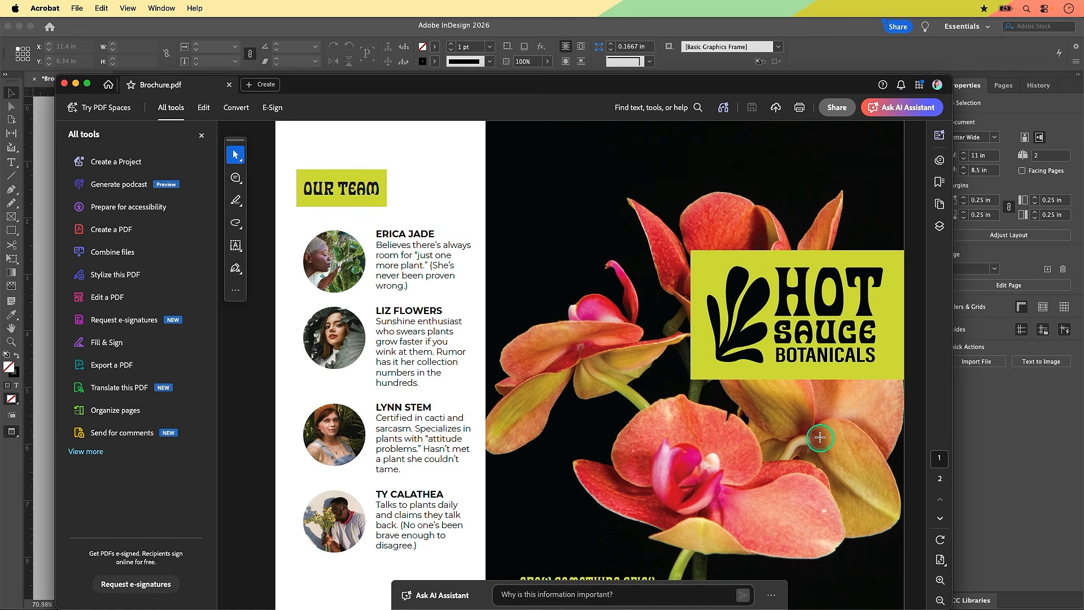